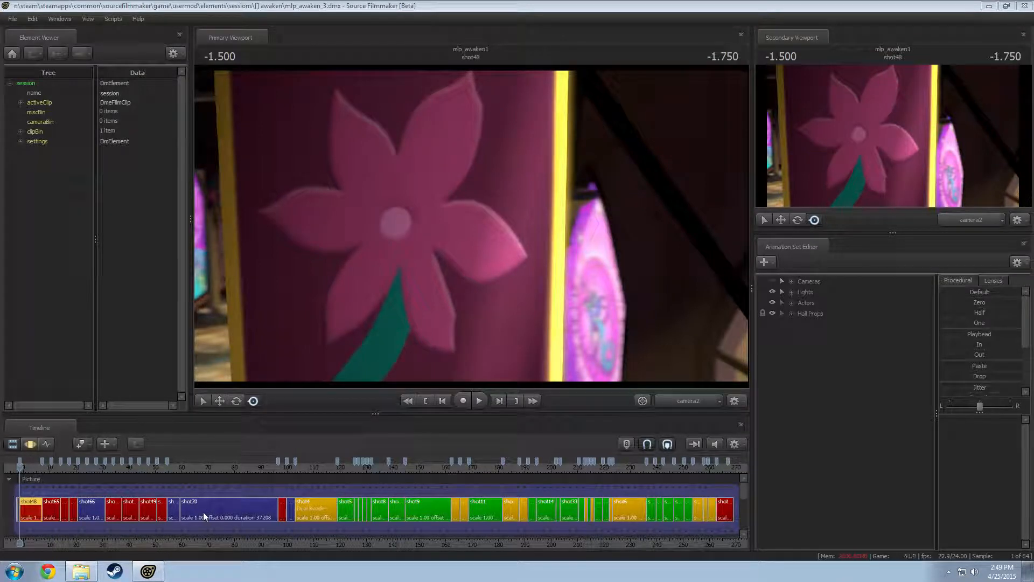
- Switch the primary viewport to the Work Camera at the start of shot41 and play the beginning of that shot
left_click(689, 469)
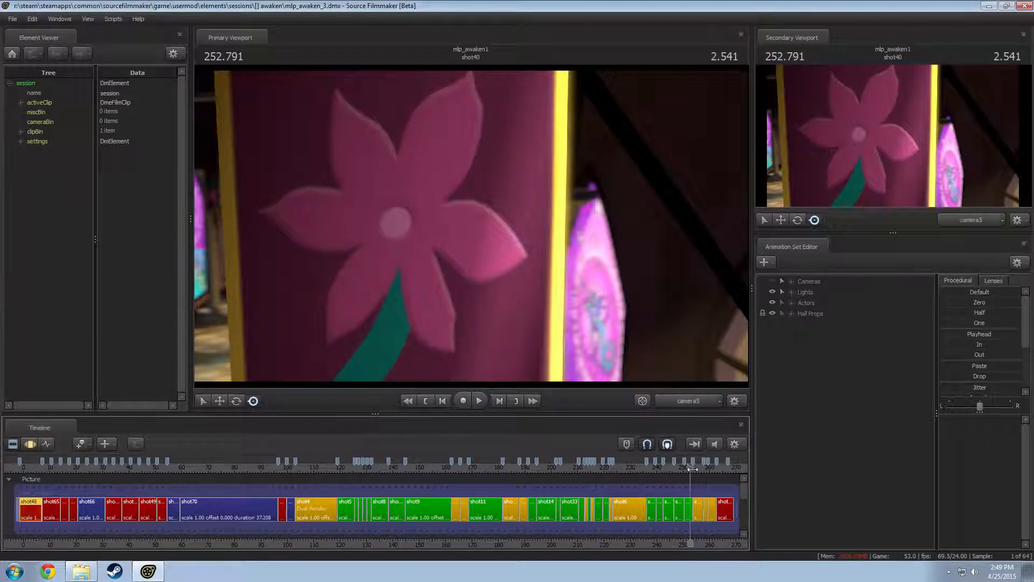
left_click(694, 468)
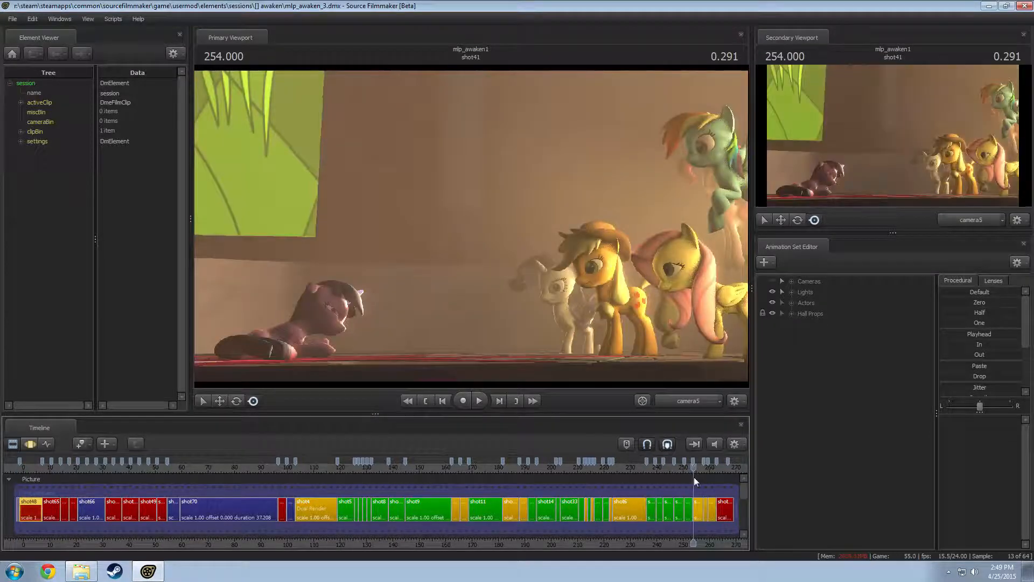
left_click(676, 402)
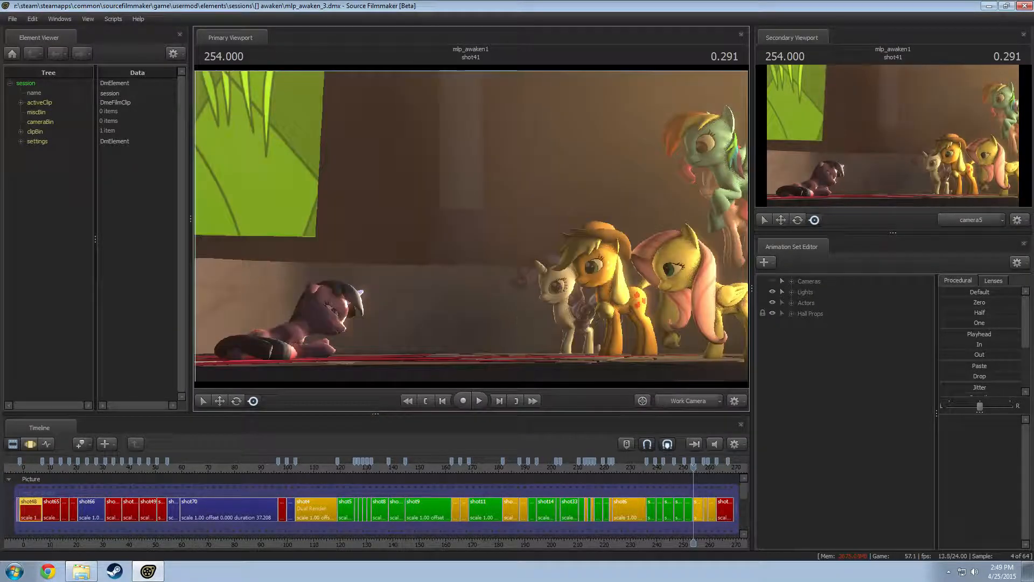
left_click_drag(694, 468, 693, 469)
key("space")
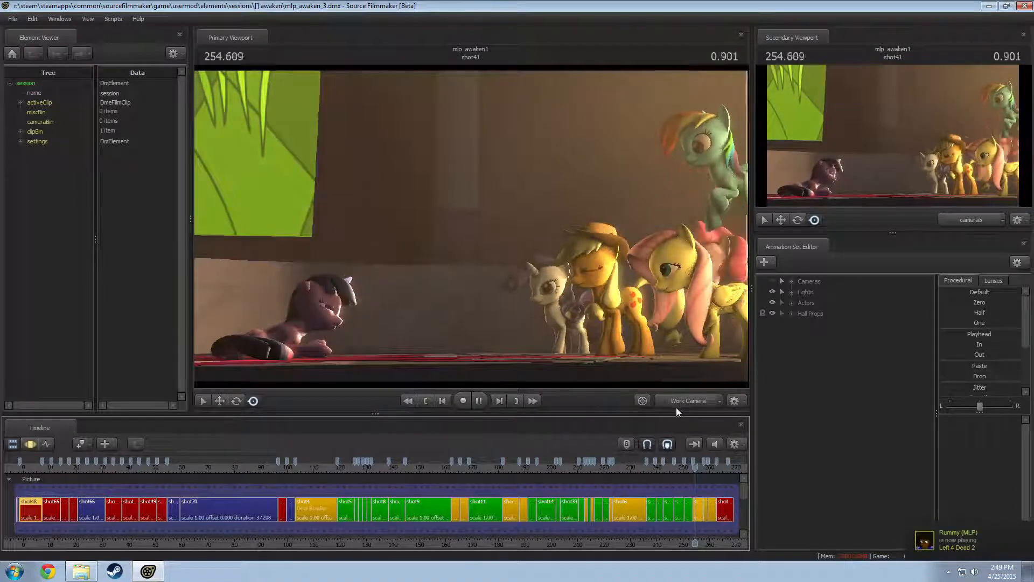
key("space")
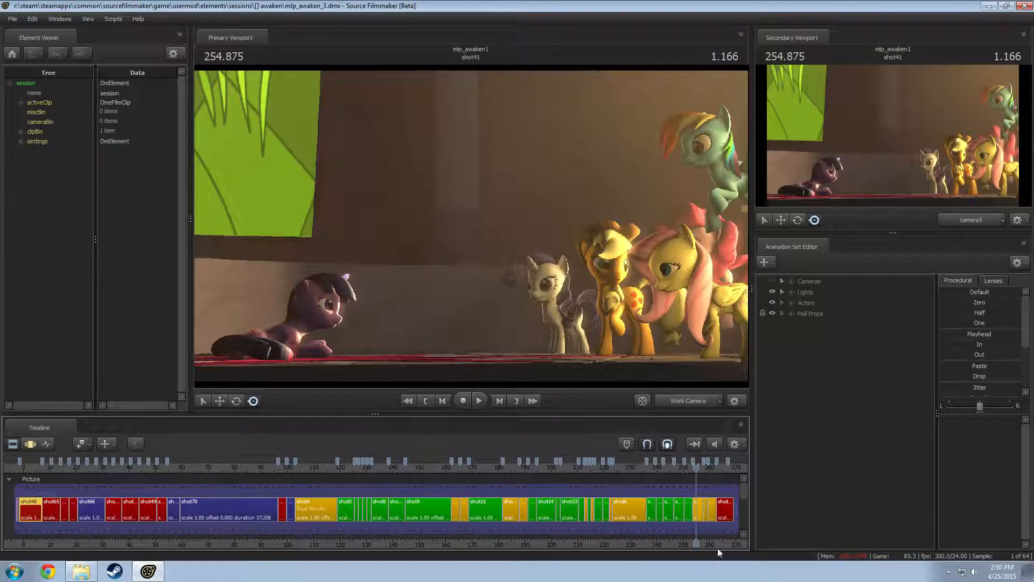
- Replay shot41 from its first frame
middle_click_drag(703, 512, 377, 505)
scroll(378, 505, "up", 6)
scroll(380, 505, "up", 3)
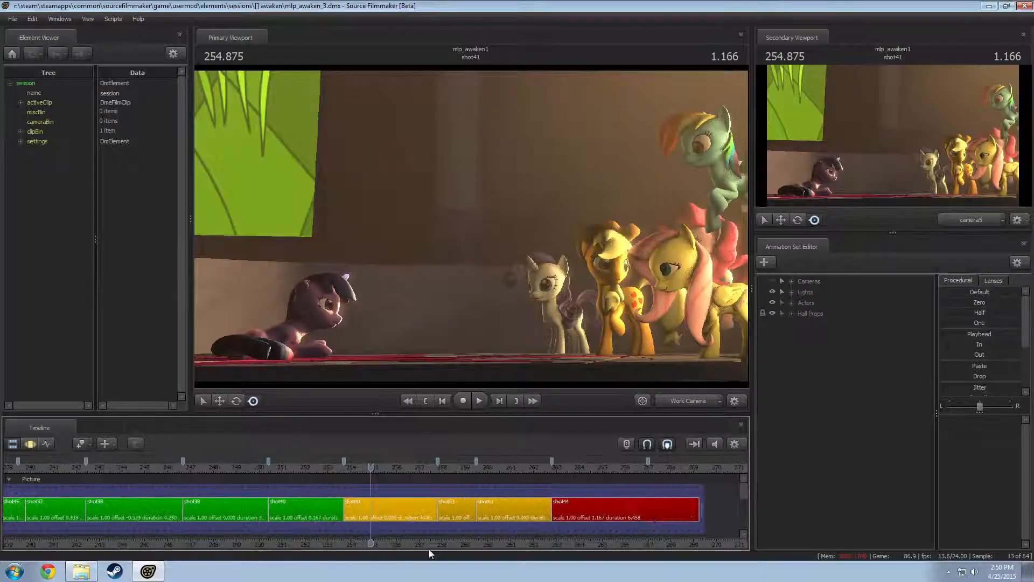
middle_click_drag(429, 548, 377, 547)
left_click(283, 469)
key("space")
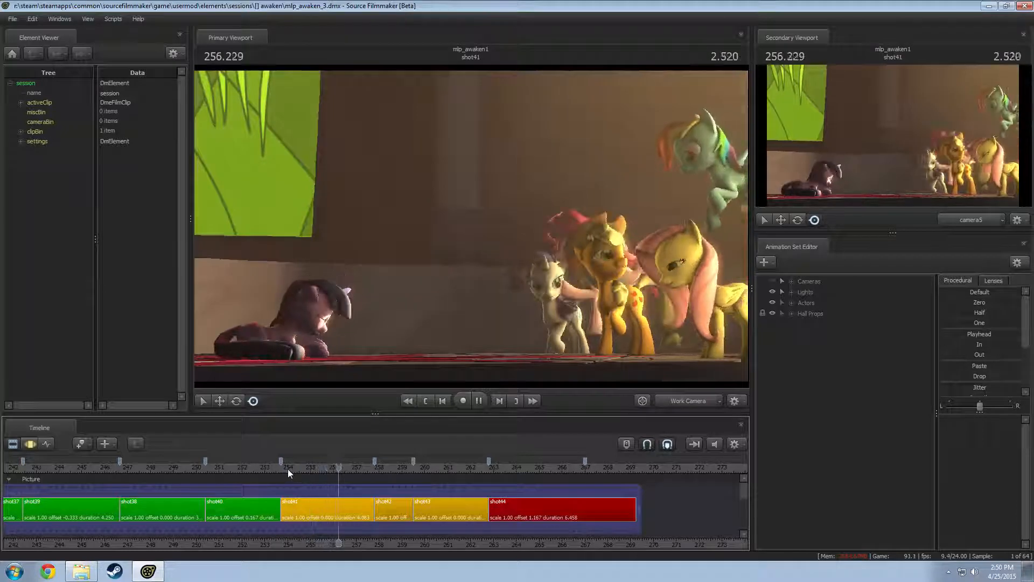
key("space")
- Return to the opening shots, switch the primary viewport back to the shot camera, and play part of shot65
scroll(360, 541, "down", 5)
scroll(360, 541, "down", 5)
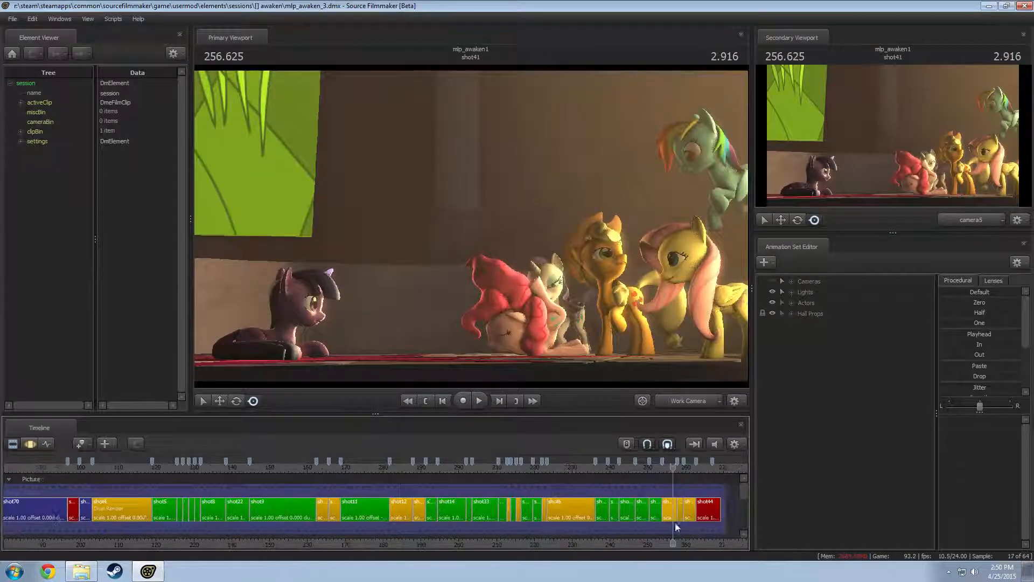
left_click(322, 468)
scroll(334, 482, "up", 5)
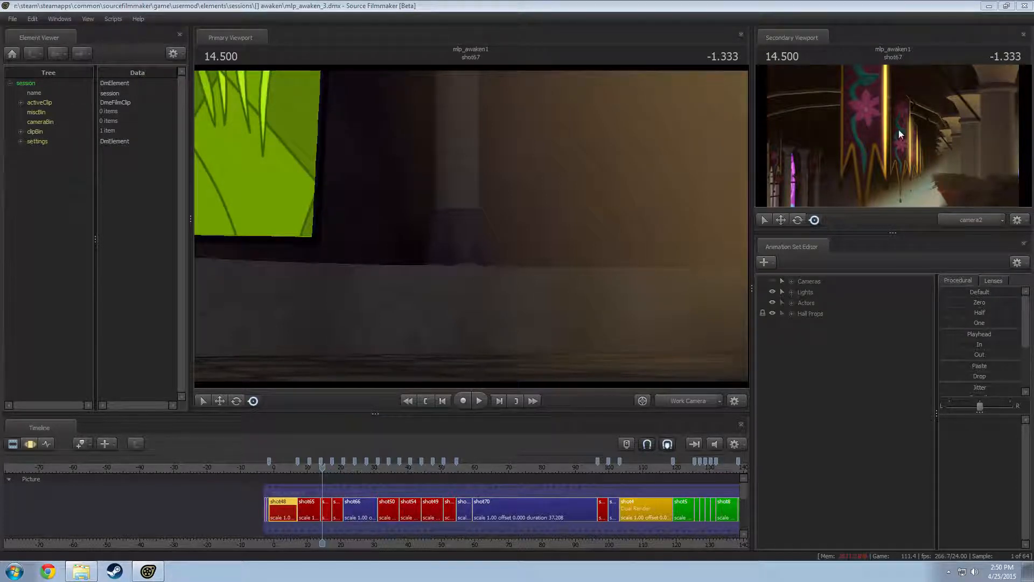
left_click_drag(416, 551, 490, 542)
left_click_drag(323, 472, 363, 477)
left_click(682, 403)
key("space")
key("space")
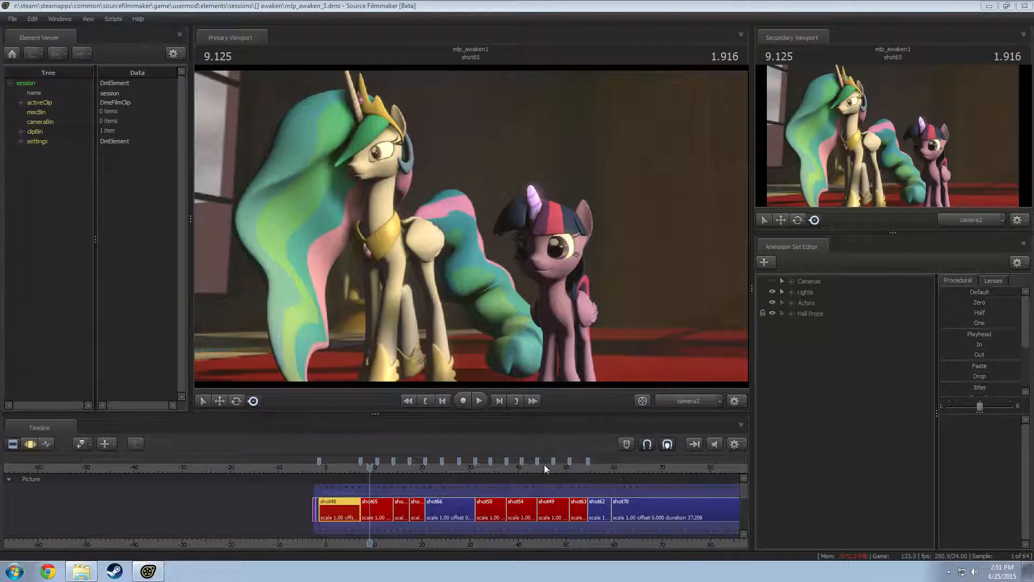
- Edit the volume of the "remember me.wav" clip on the Music track
left_click_drag(746, 492, 748, 516)
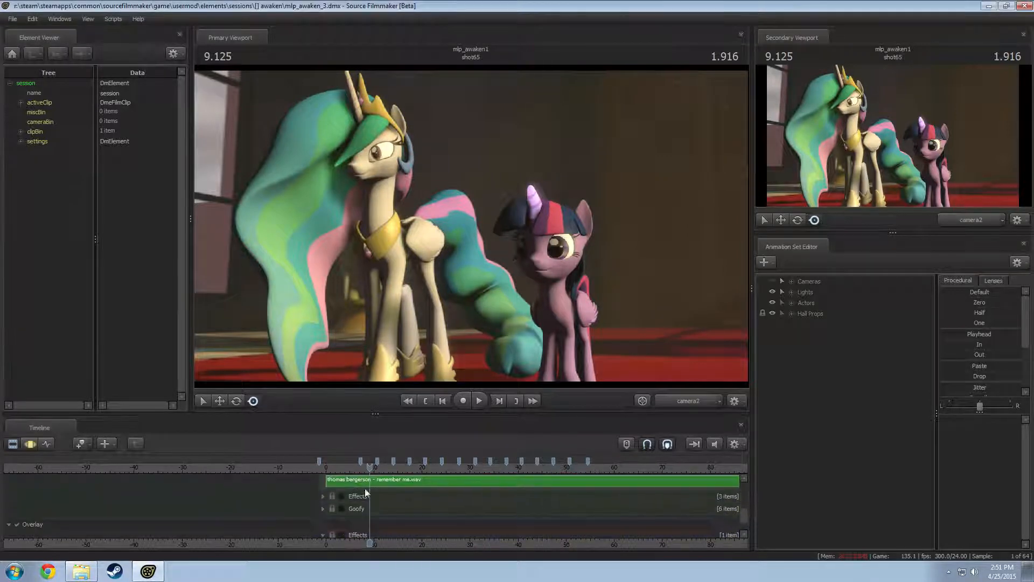
scroll(744, 513, "up", 1)
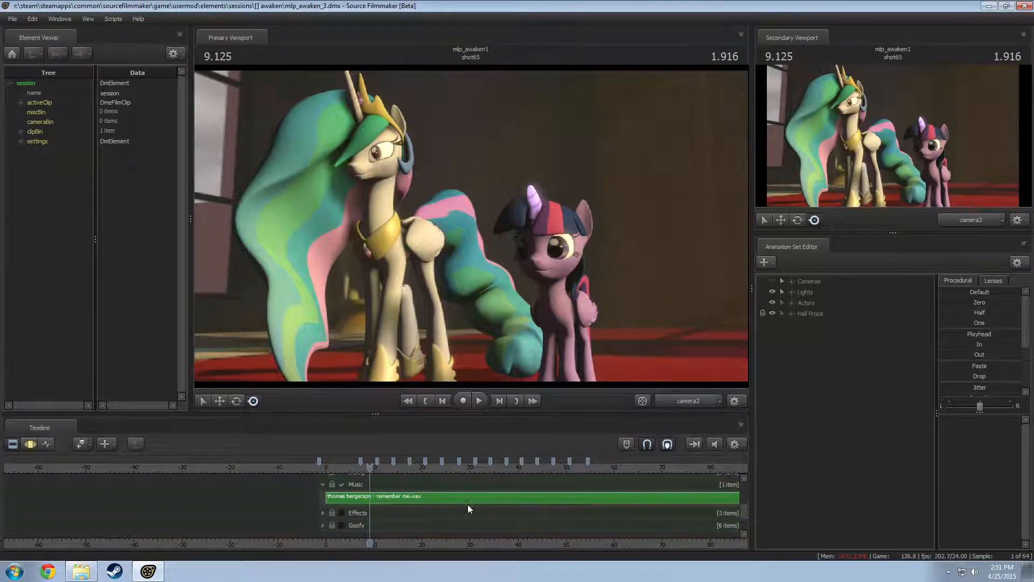
right_click(412, 483)
left_click(433, 429)
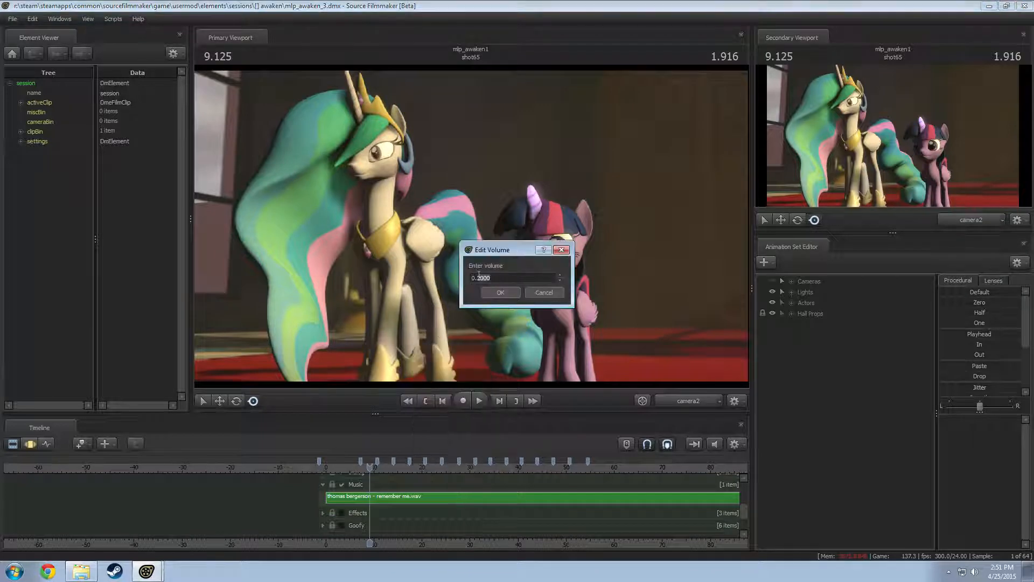
key("Return")
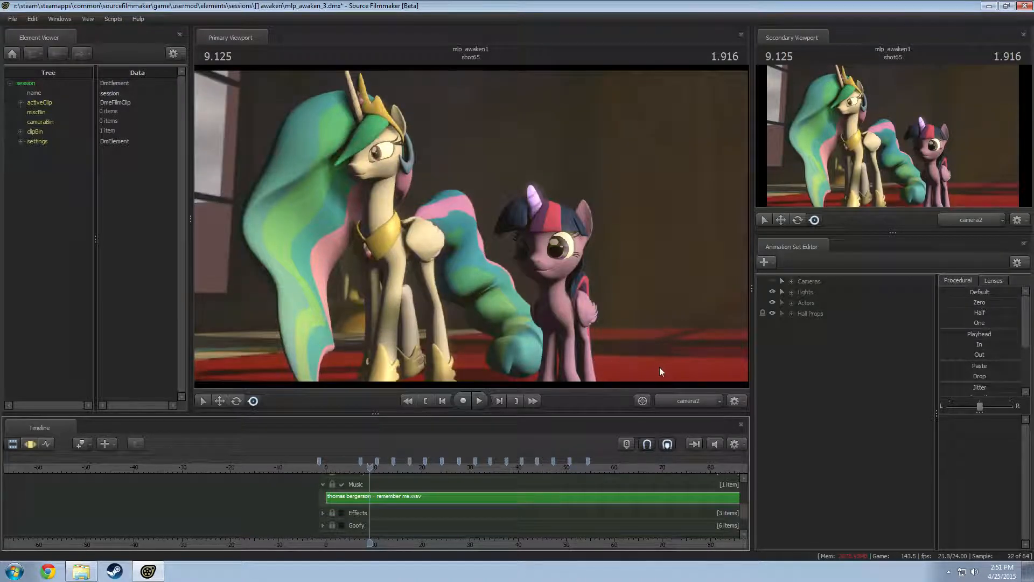
- Show the Picture track again and play a section of shot48, the hall shot
scroll(512, 525, "down", 3)
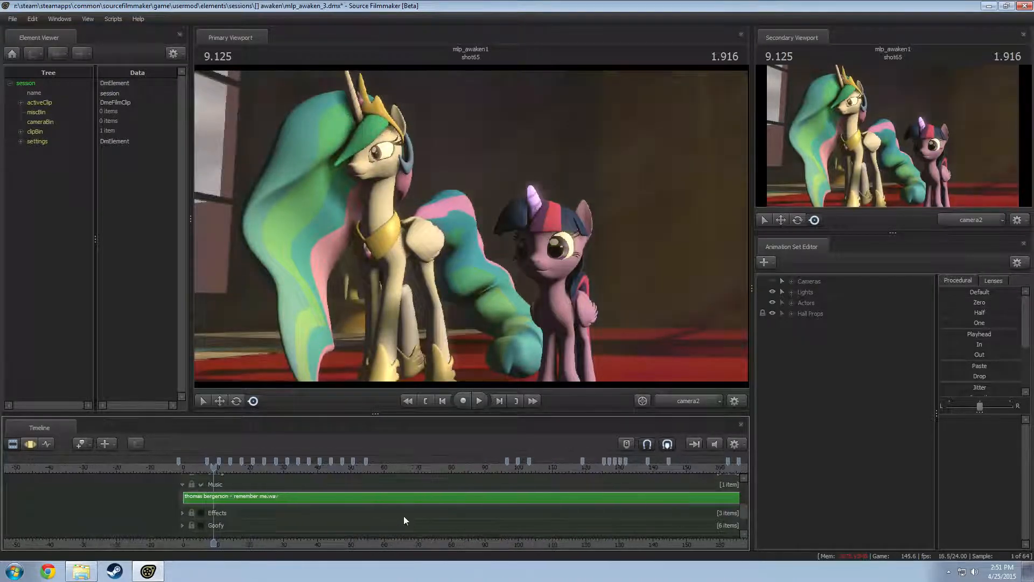
scroll(404, 514, "up", 3)
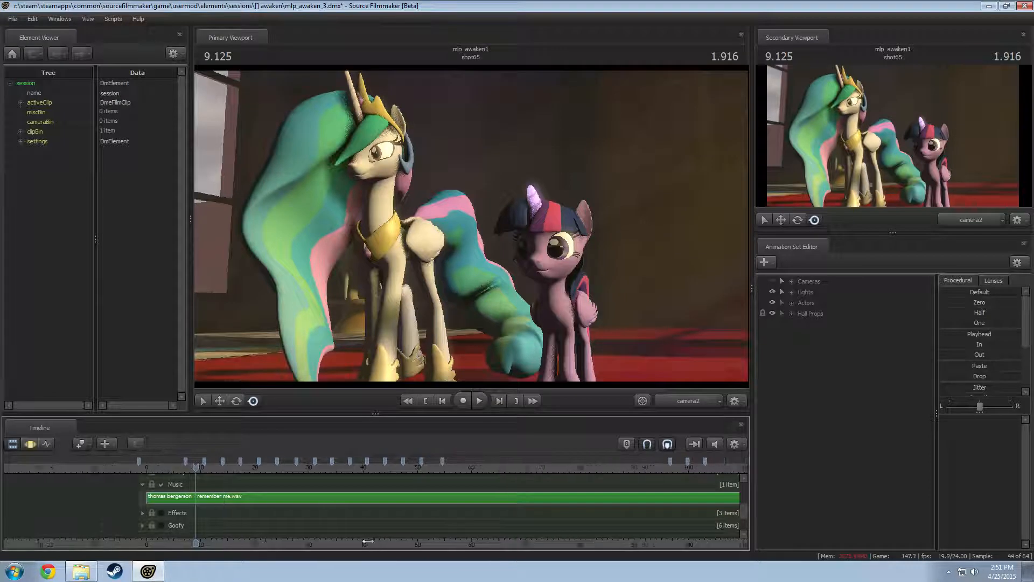
left_click_drag(368, 540, 318, 541)
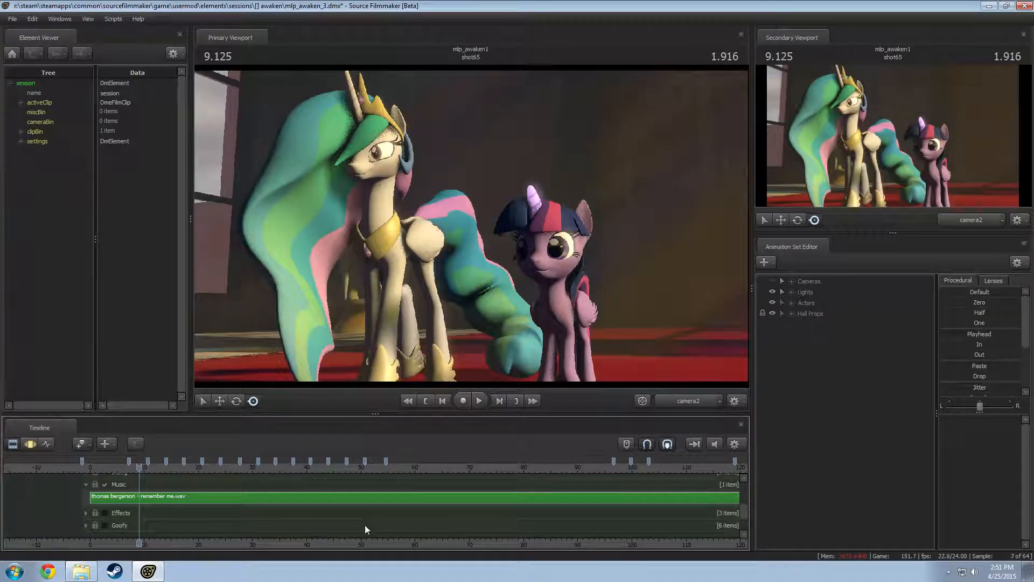
left_click_drag(745, 518, 744, 490)
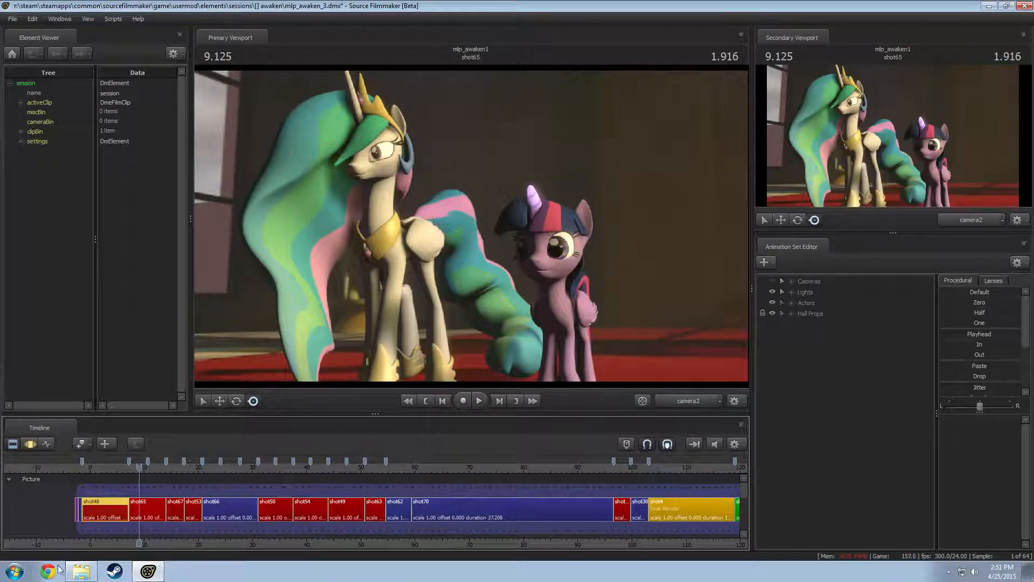
left_click(129, 466)
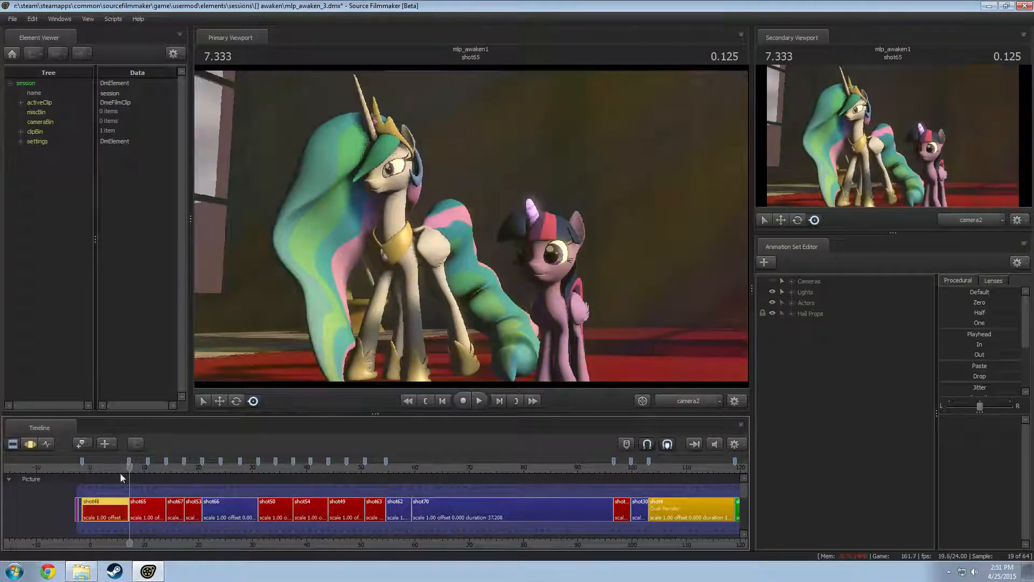
left_click(105, 467)
key("space")
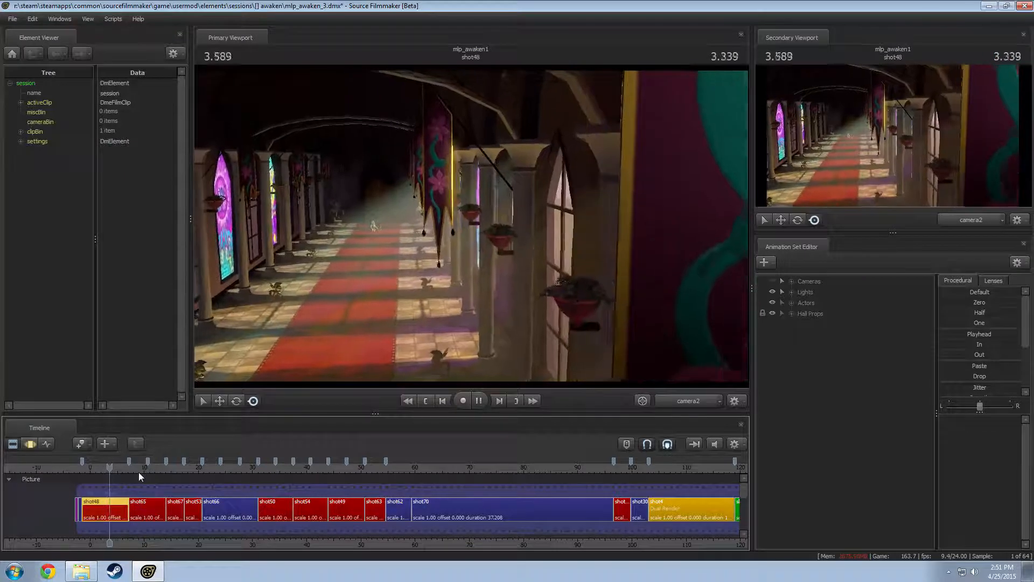
key("F3")
key("F2")
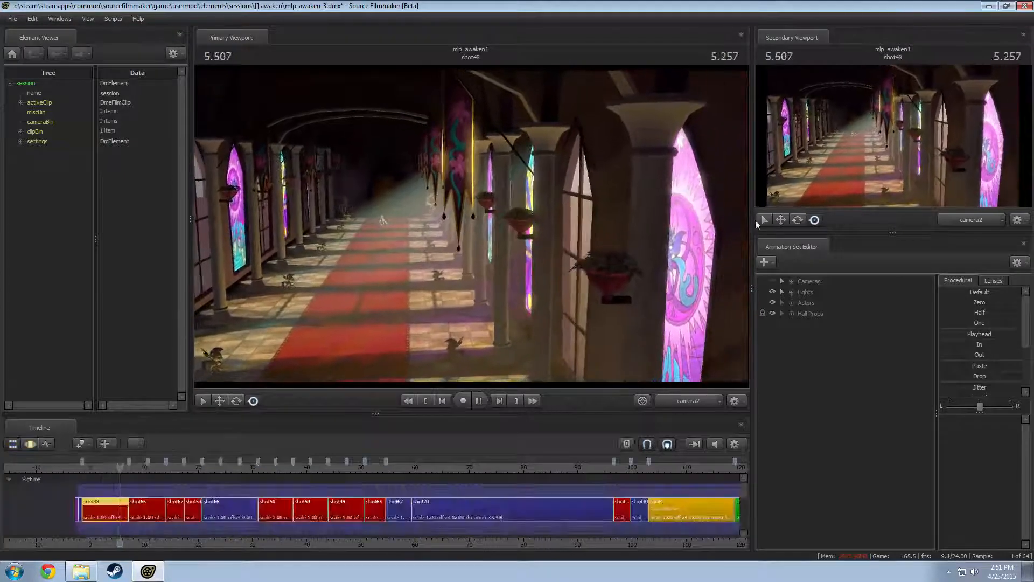
key("space")
- Close the Secondary Viewport and widen the Primary Viewport
left_click(1023, 35)
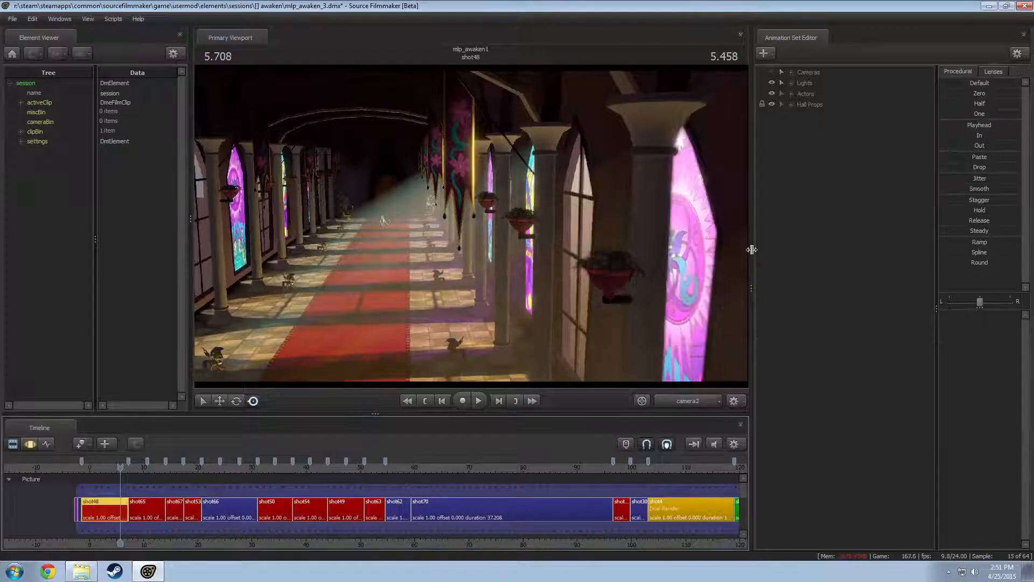
left_click_drag(751, 250, 779, 251)
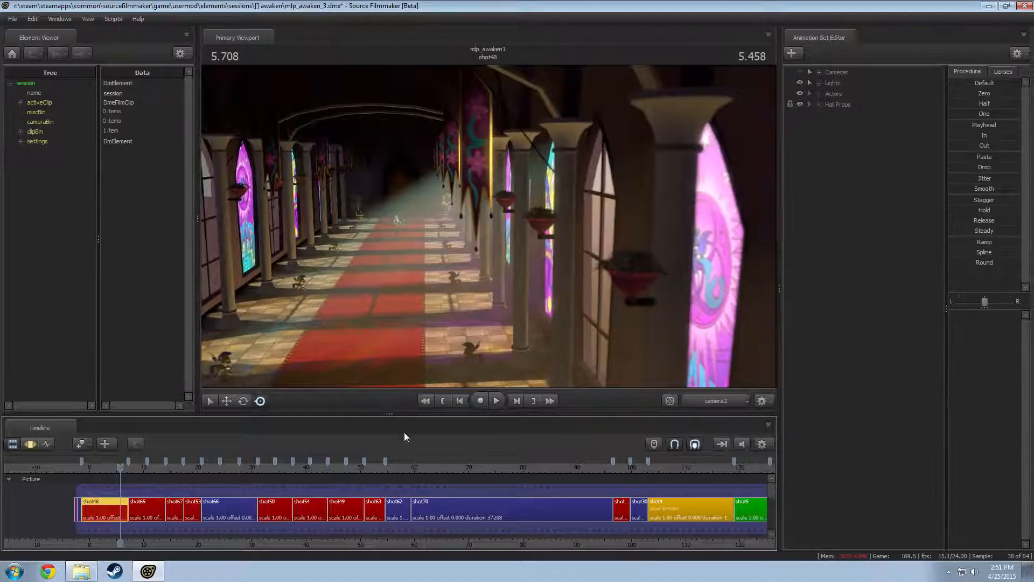
- Review the cut from shot48 into shot65 by playing it and replaying shot48 from about 2.6 seconds
left_click(109, 468)
key("space")
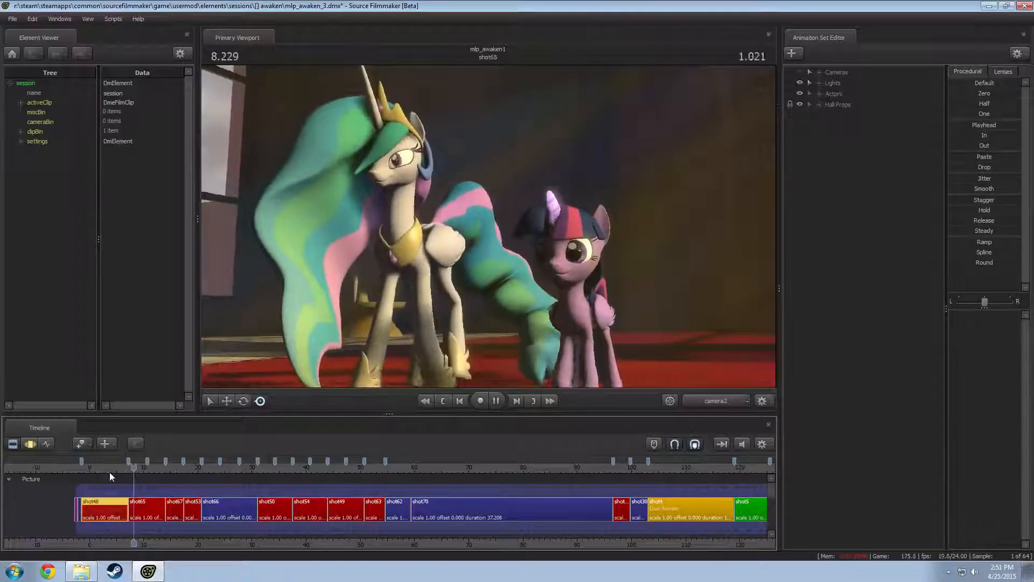
key("space")
left_click(128, 468)
left_click_drag(128, 468, 103, 487)
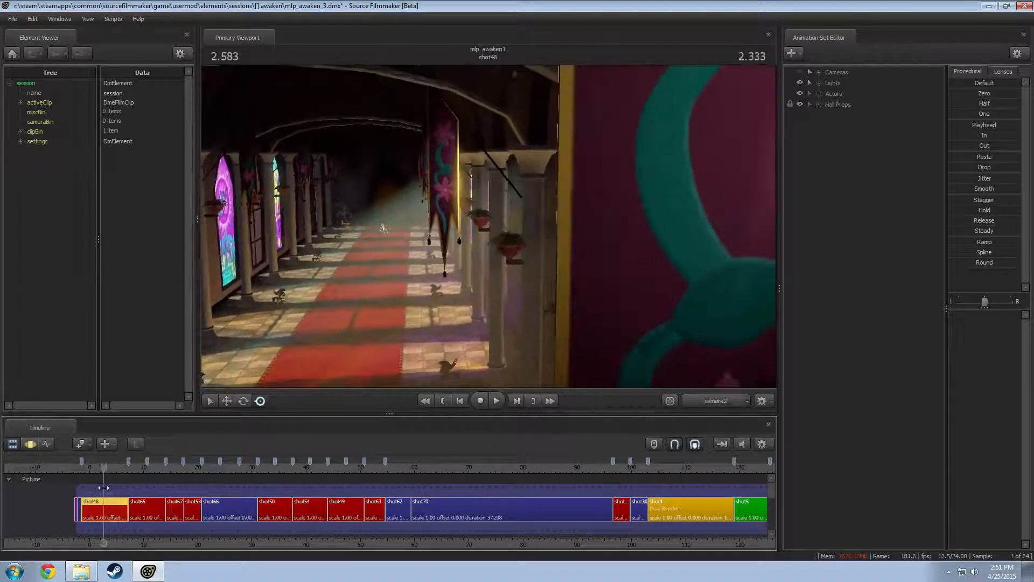
key("space")
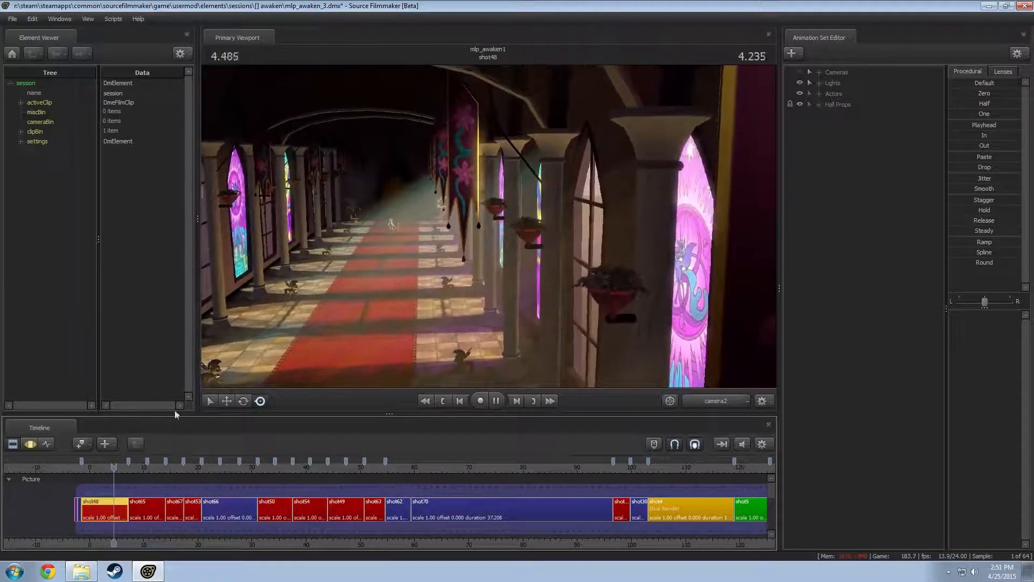
- Scrub through shot65 and onward into shot66
left_click_drag(126, 473, 141, 472)
mouse_move(149, 477)
left_mouse_down()
mouse_move(177, 480)
mouse_move(153, 490)
mouse_move(163, 491)
left_mouse_up()
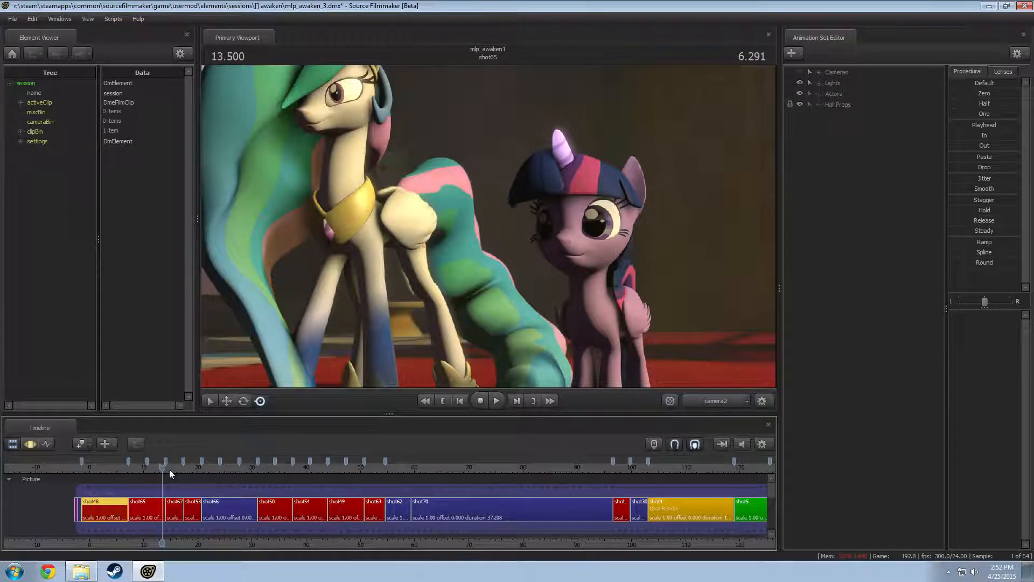
left_click(150, 470)
left_click_drag(149, 471, 239, 492)
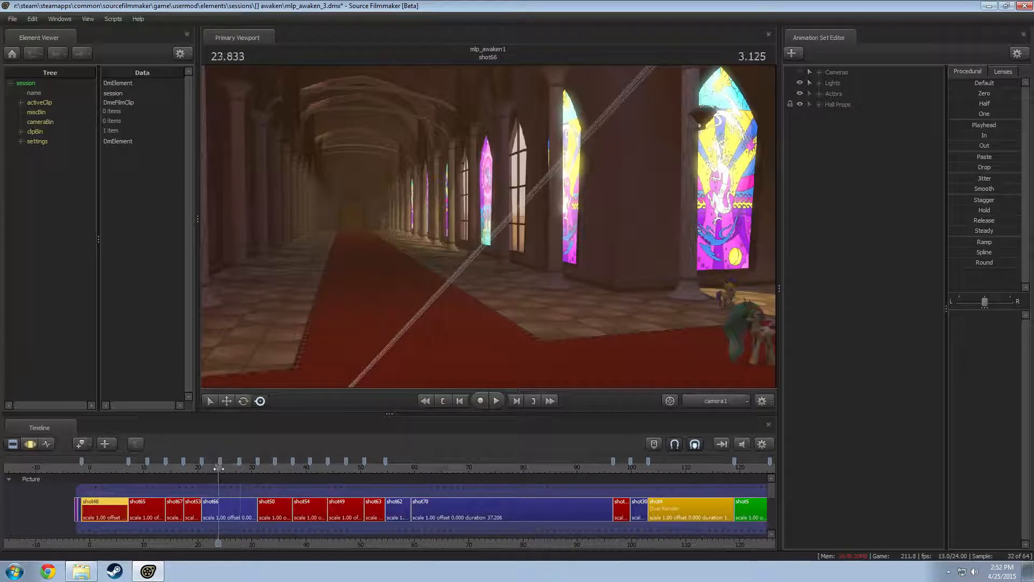
- Scrub from shot66 through shot54 and into shot49, and select the shot49 clip
left_click_drag(218, 469, 319, 471)
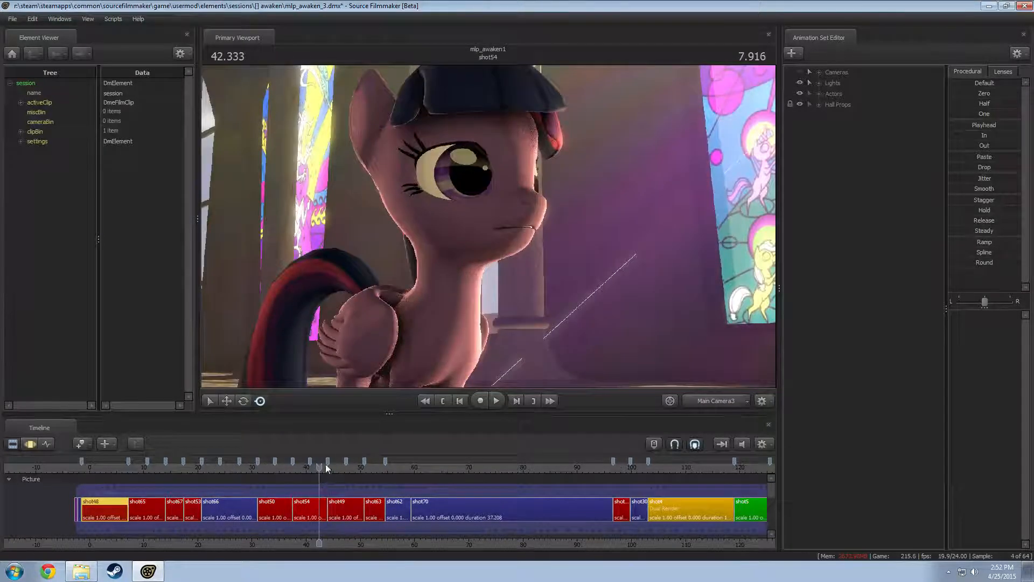
left_click(328, 468)
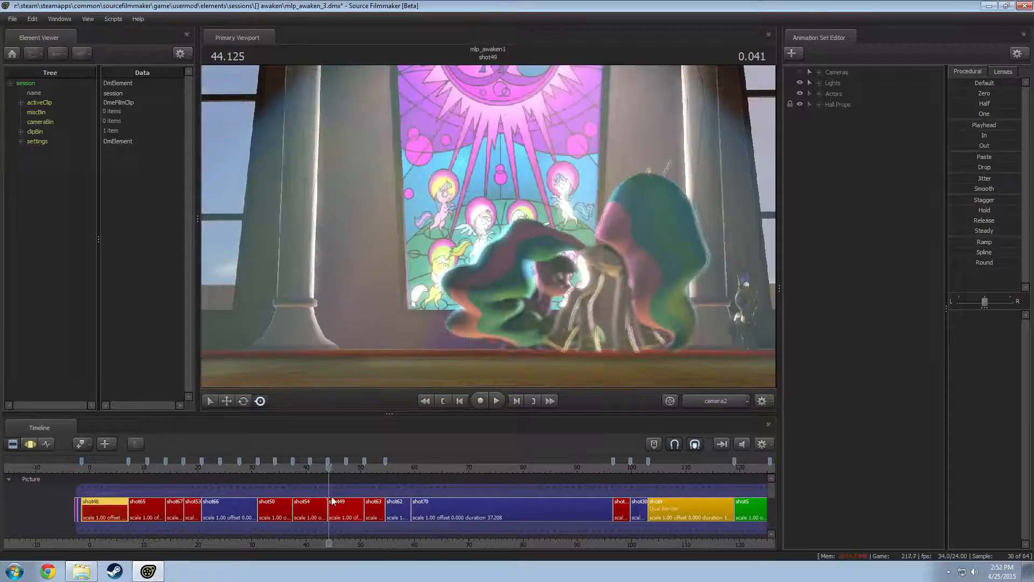
mouse_move(280, 470)
left_mouse_down()
mouse_move(269, 470)
mouse_move(294, 473)
left_mouse_up()
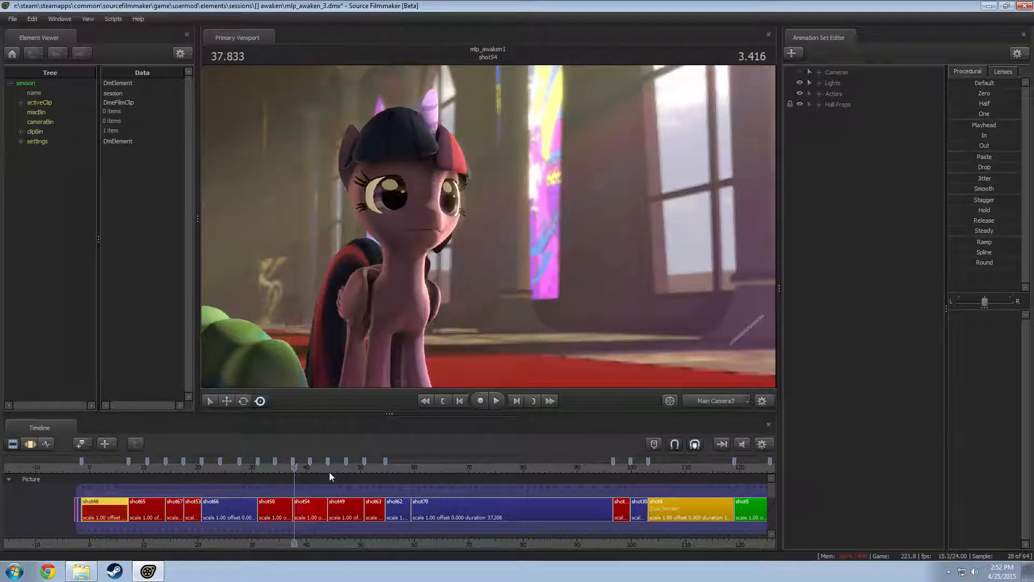
left_click(344, 518)
- Play the cut from shot66 into shot50, starting at about 27.6 seconds
left_click(205, 467)
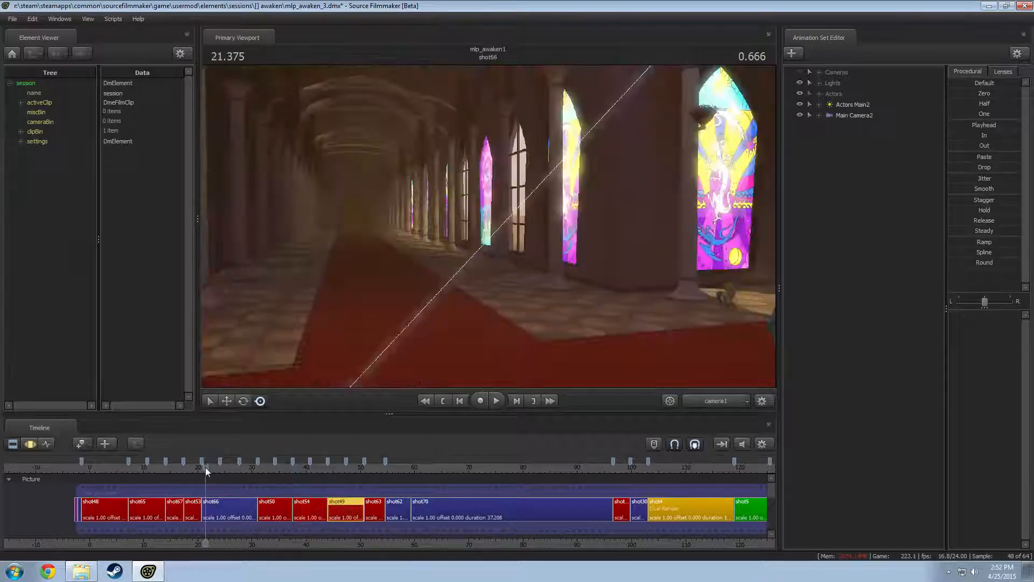
left_click(240, 467)
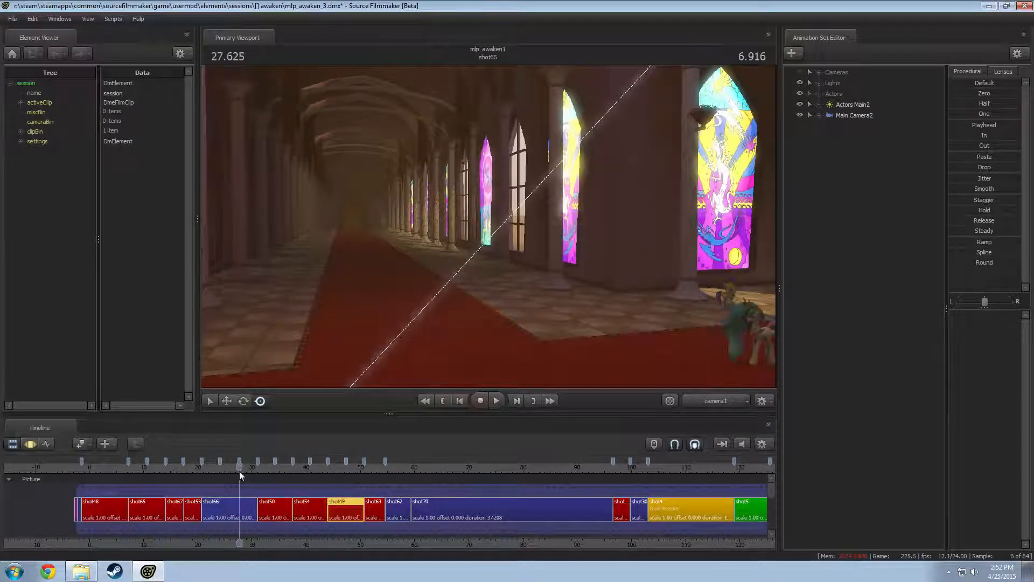
key("space")
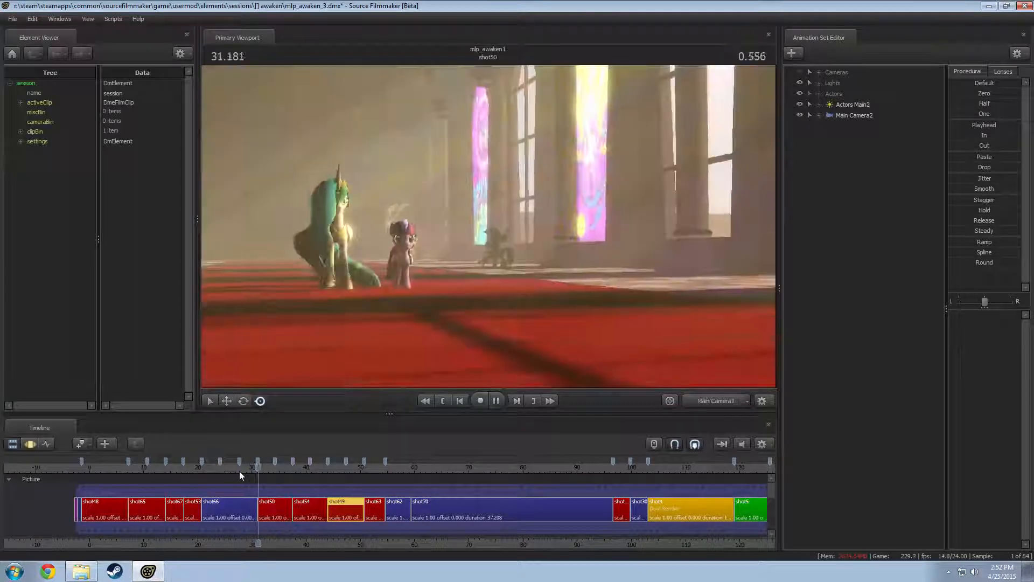
key("space")
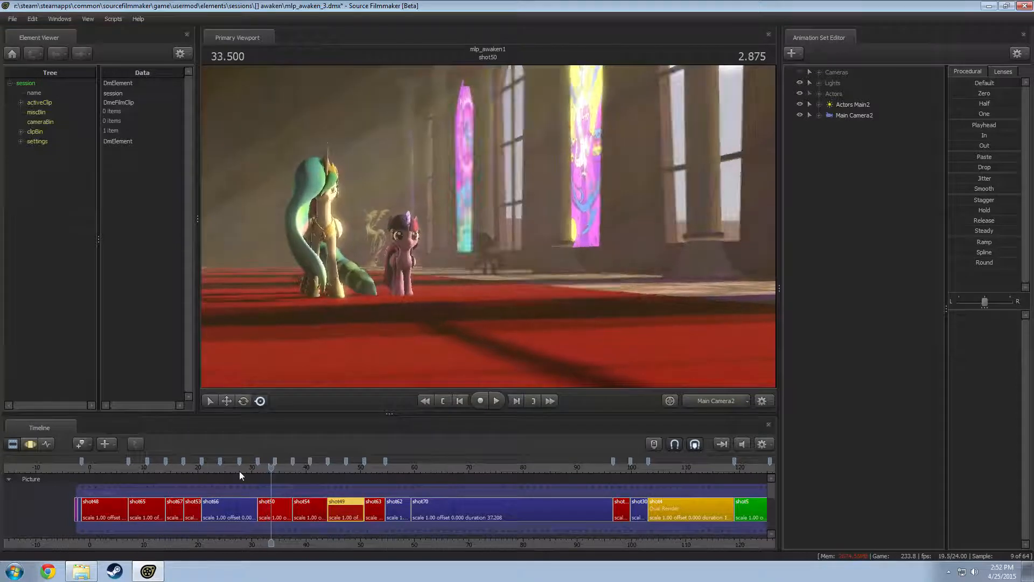
- Switch to horn.vmt in Notepad++, remove the "$selfillum" "1" line and save the file
left_click(82, 571)
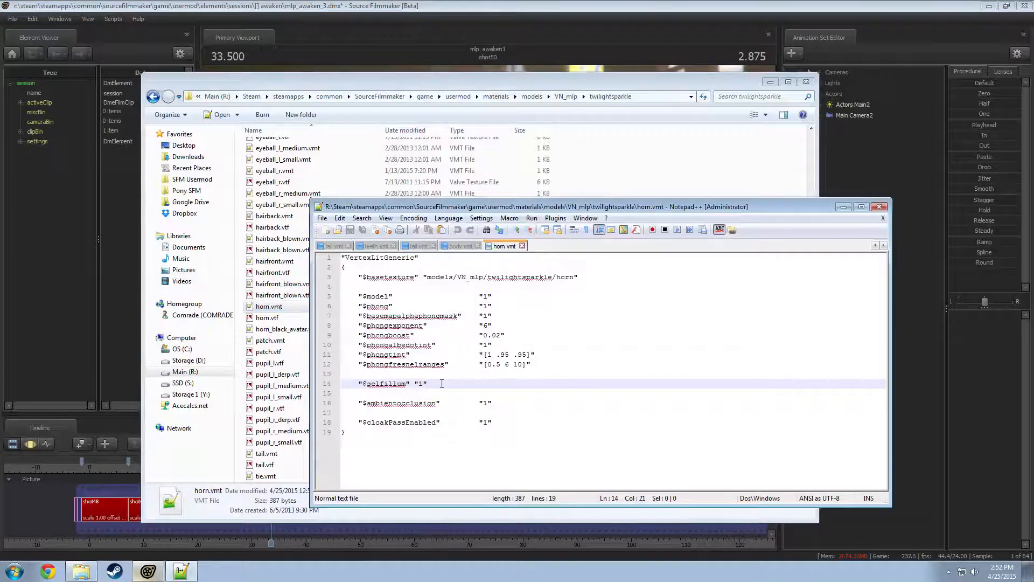
left_click_drag(442, 383, 273, 372)
key("BackSpace")
key("BackSpace")
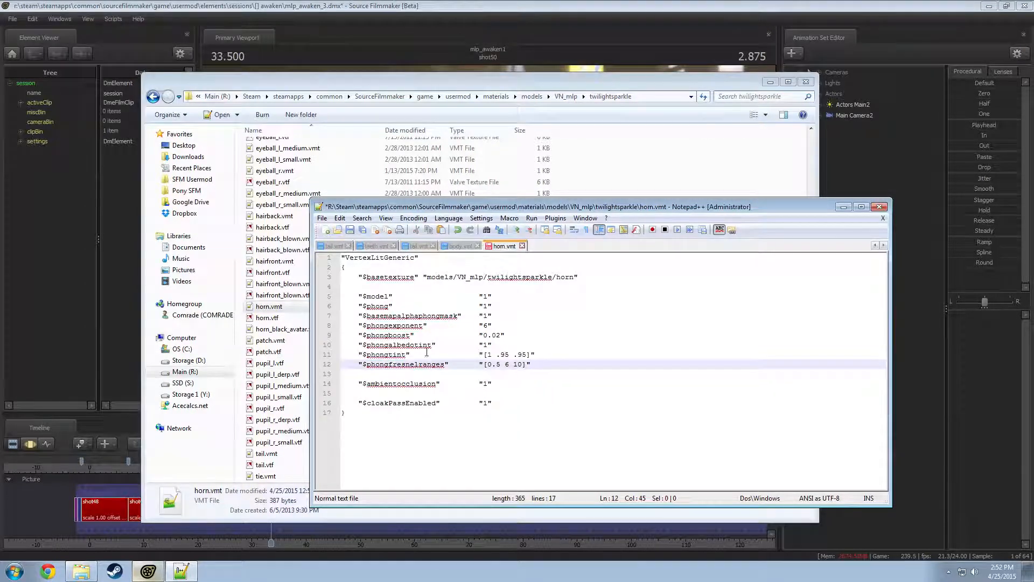
key("ctrl+s")
- Return to Source Filmmaker and run the "reload all materials" script
left_click(842, 208)
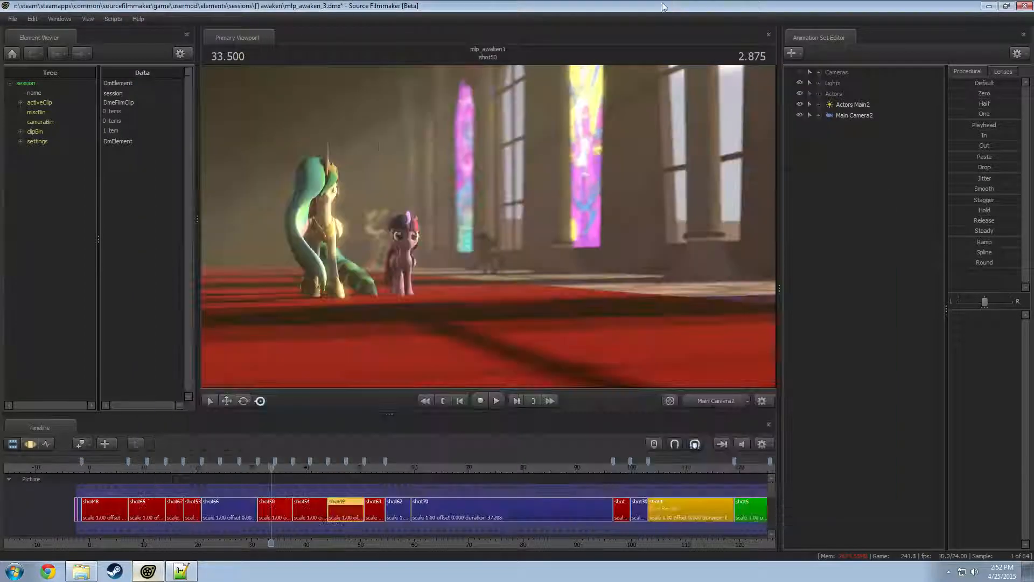
left_click(13, 19)
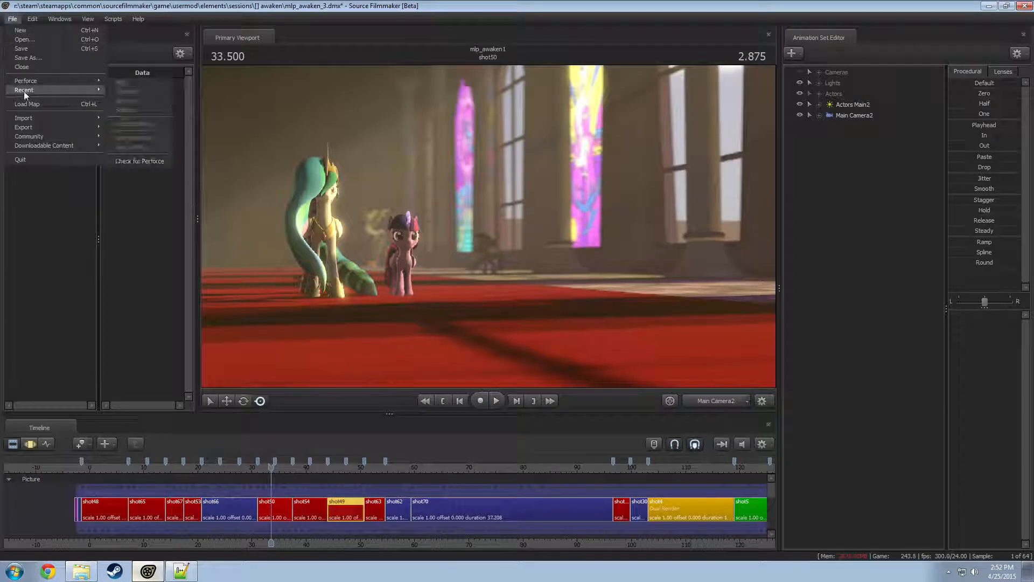
left_click(30, 18)
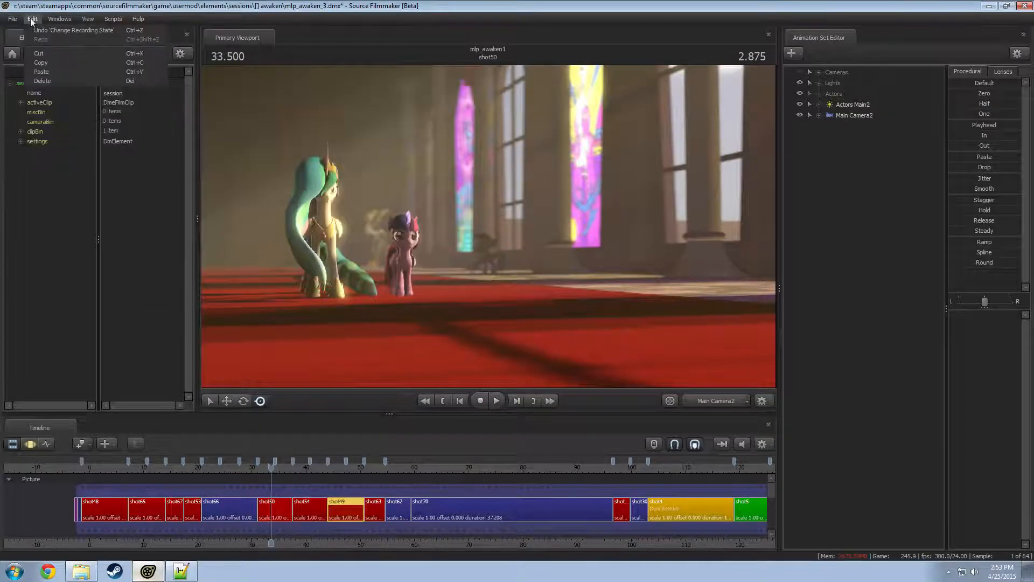
left_click(114, 19)
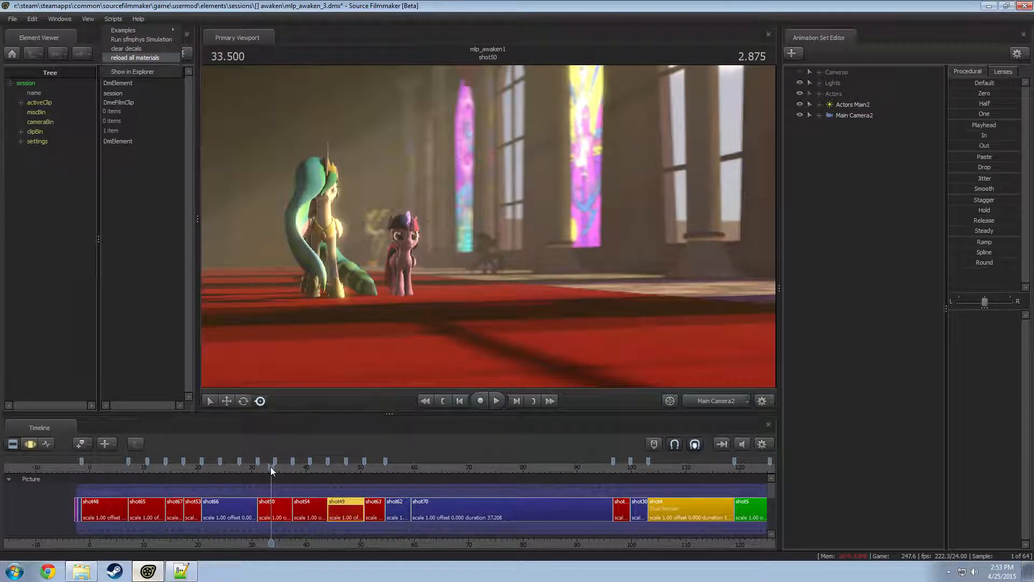
- Replay the cut from shot66 into shot50 from about 30 seconds, stop at 33.833 seconds and select the shot66 clip
left_click_drag(270, 467, 270, 471)
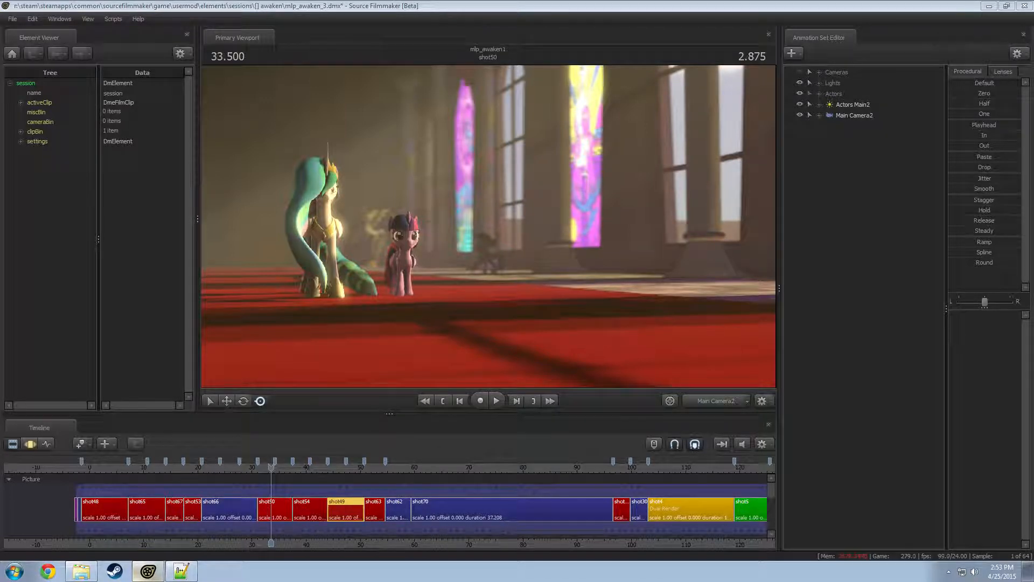
left_click(253, 464)
key("space")
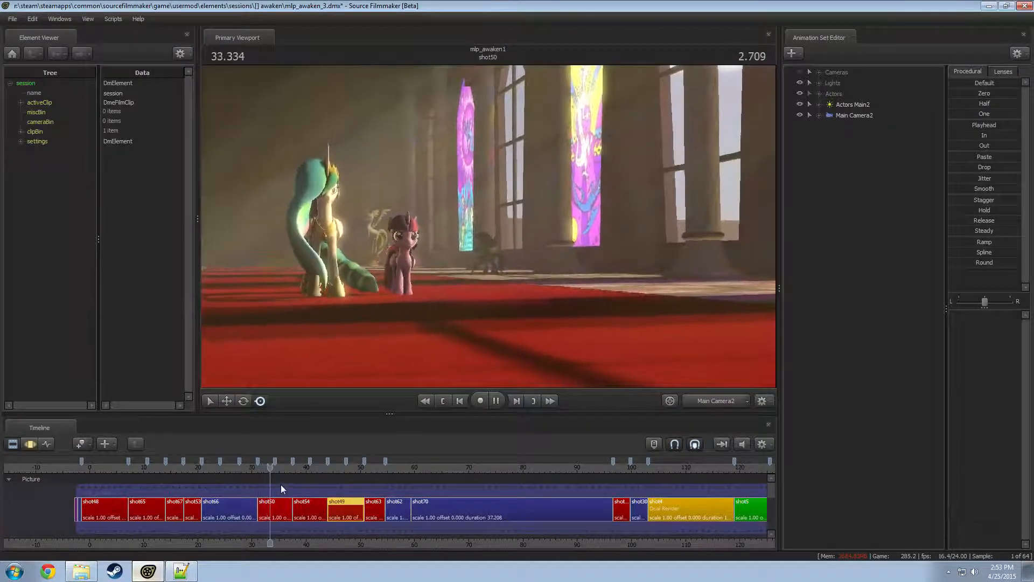
key("space")
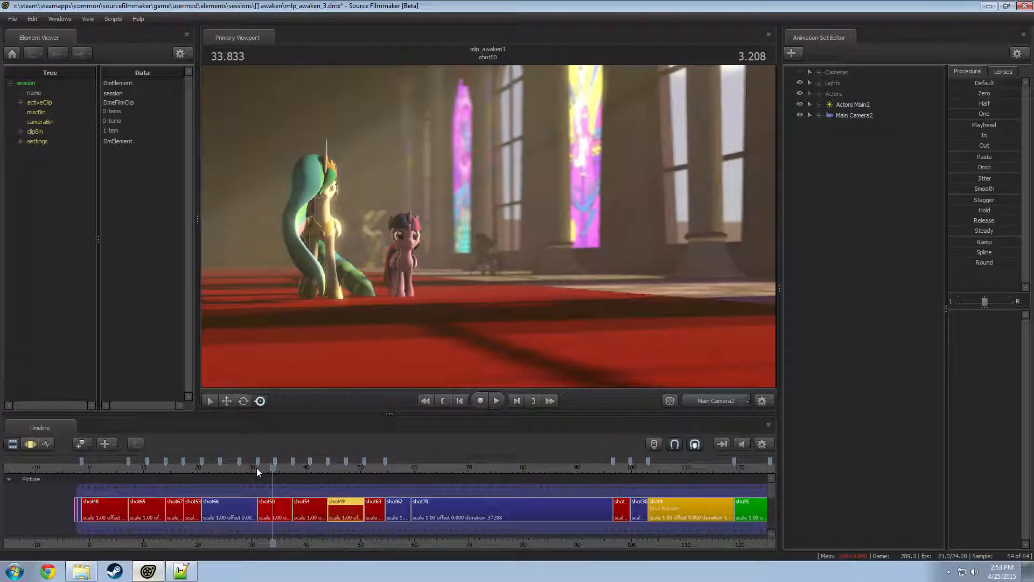
left_click(237, 513)
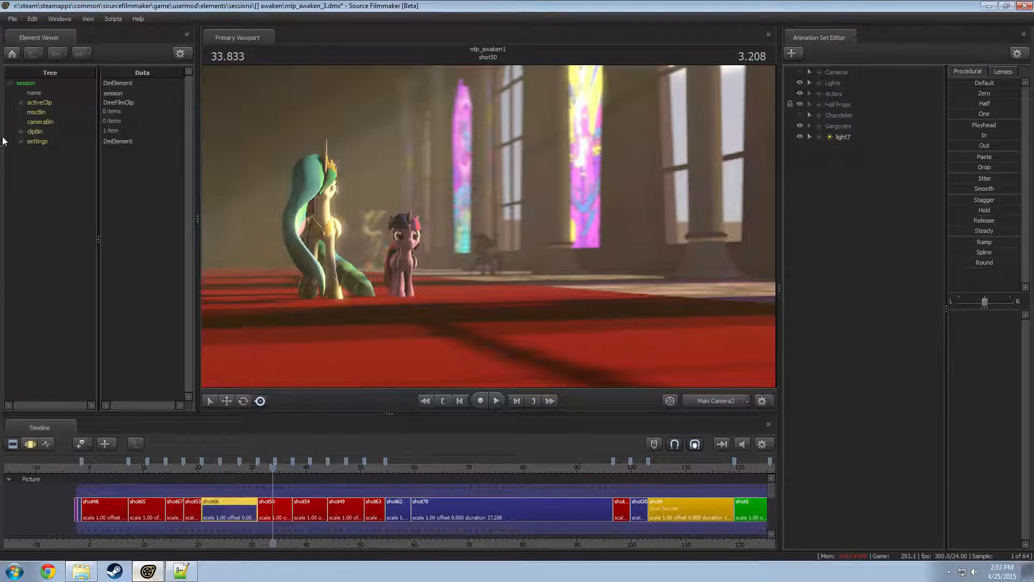
- Save the session as a new document named mlp_awaken_4.dmx in the same folder
left_click(12, 19)
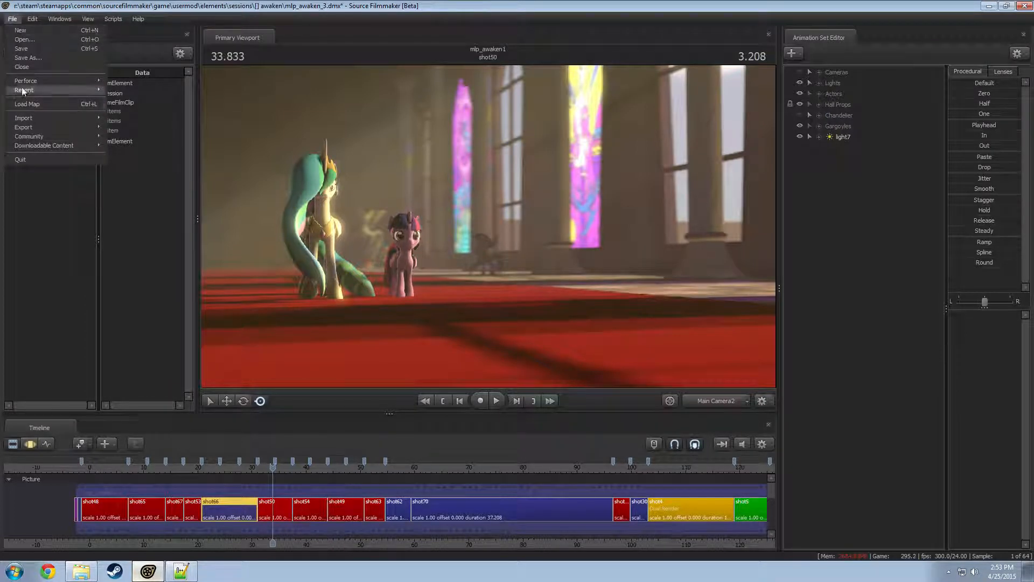
left_click(26, 60)
left_click(447, 289)
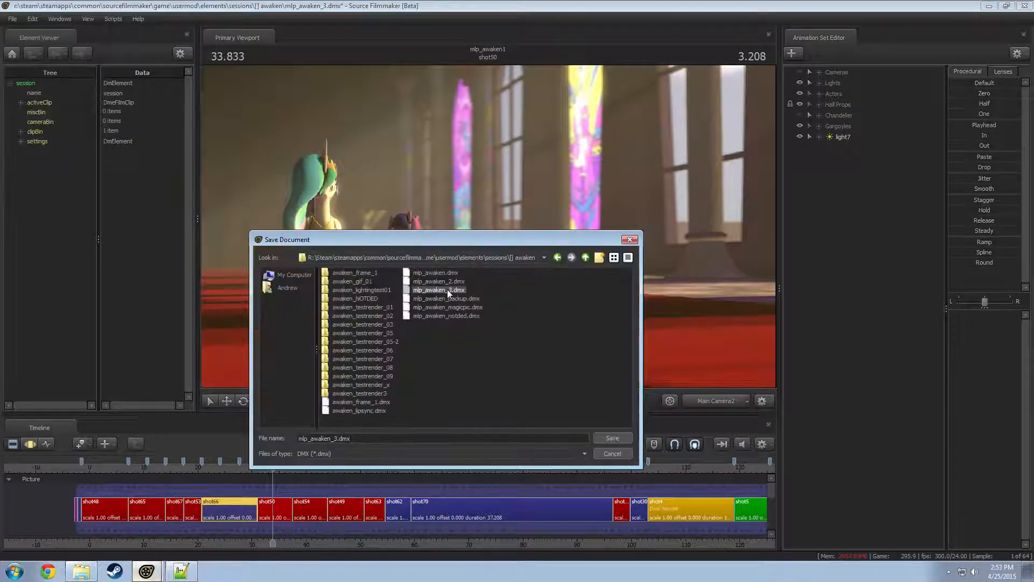
left_click(334, 438)
key("BackSpace")
type("4")
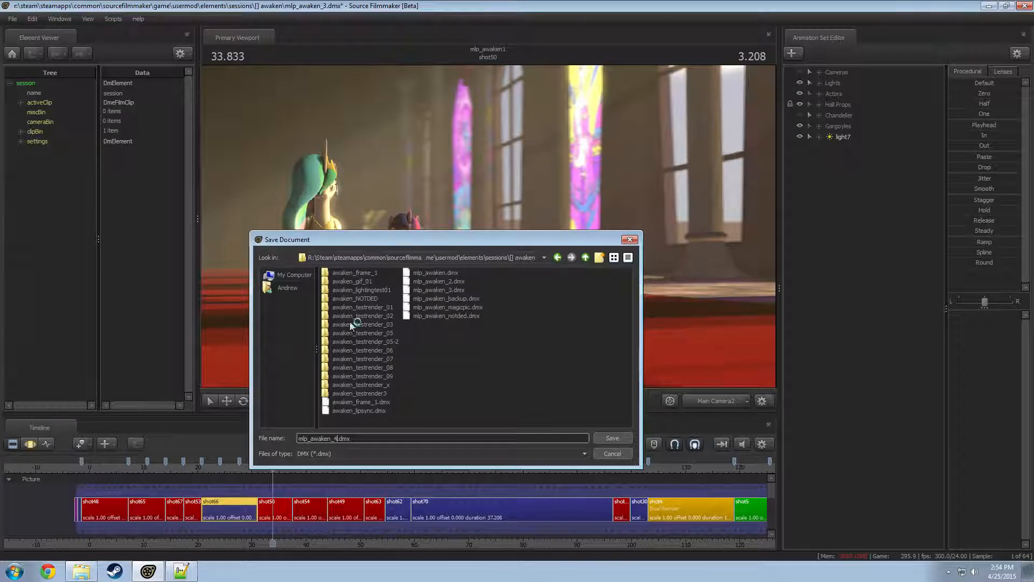
key("Return")
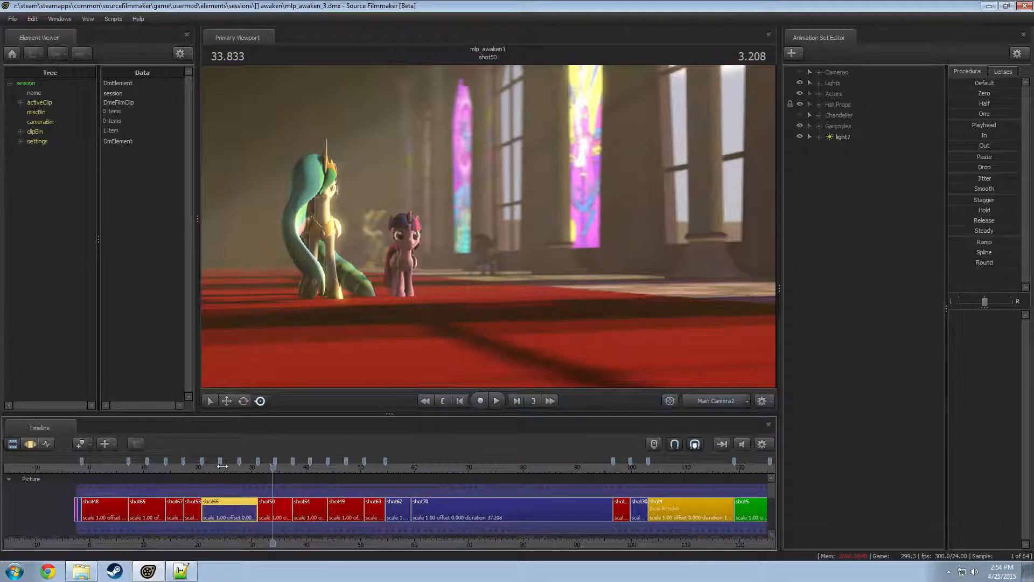
- Scrub from shot50 into shot49, and cut the shot49 and shot63 clips out of the timeline
left_click_drag(222, 466, 263, 467)
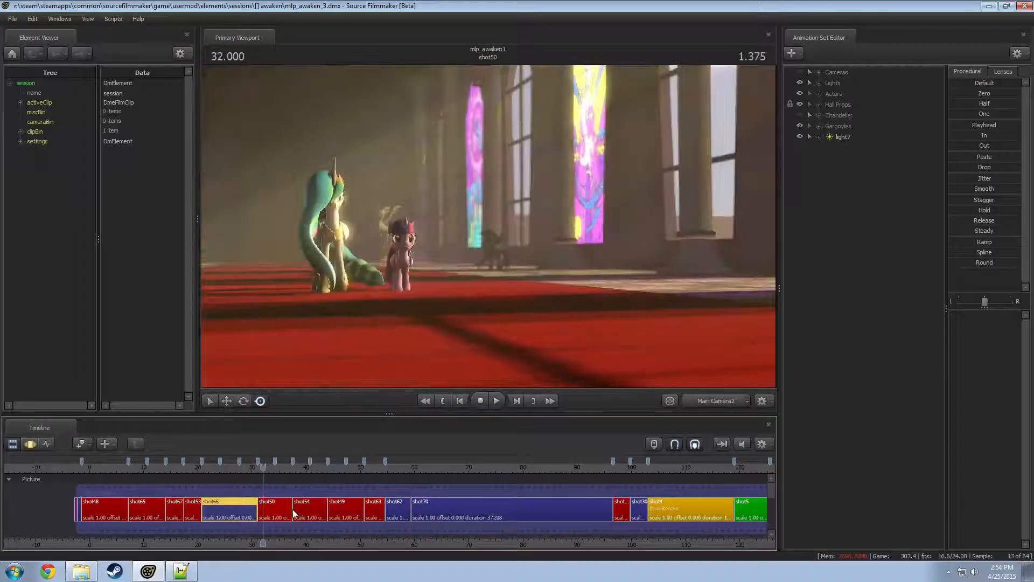
left_click(267, 514)
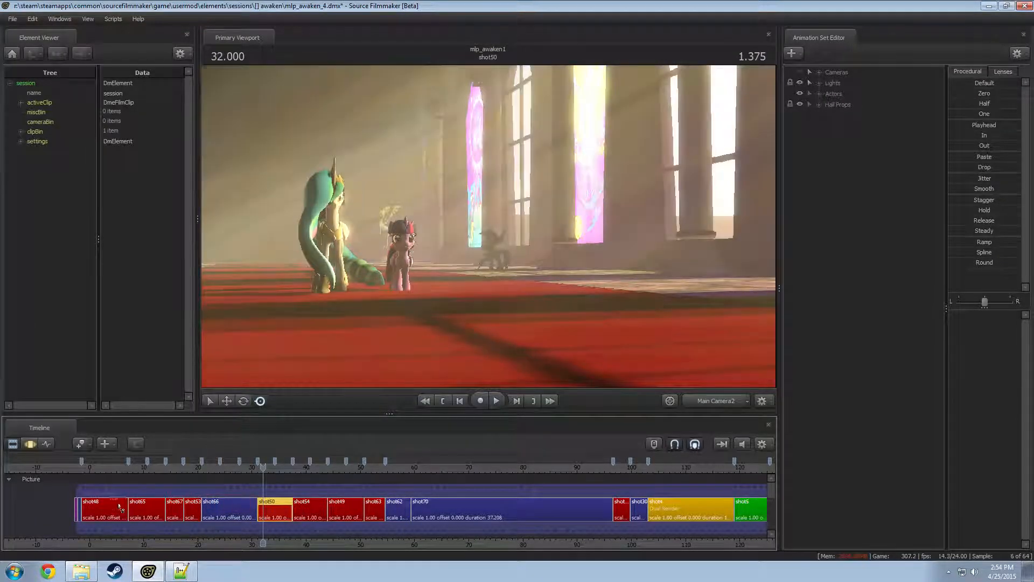
mouse_move(269, 468)
left_mouse_down()
mouse_move(291, 469)
mouse_move(237, 471)
mouse_move(308, 474)
mouse_move(379, 510)
left_mouse_up()
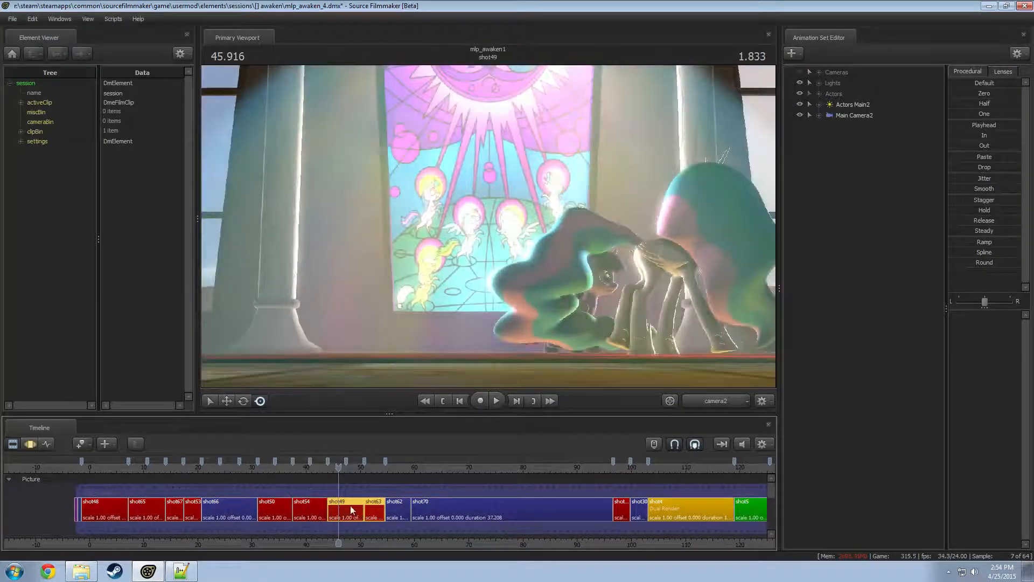
key("Delete")
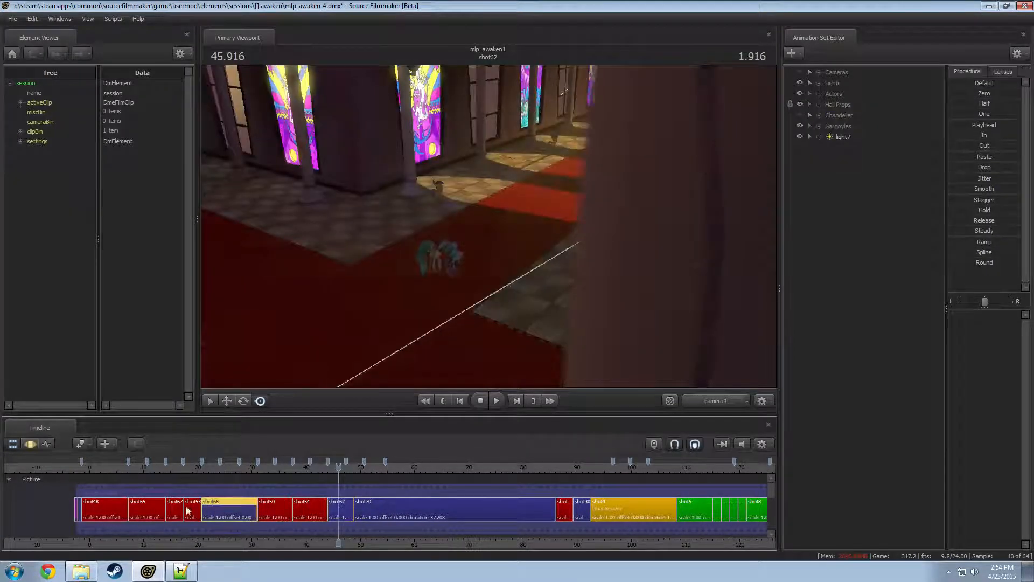
- Undo the trial placement of shot49 and shot63 after shot66, and paste both clips between shot53 and shot66
left_click(210, 468)
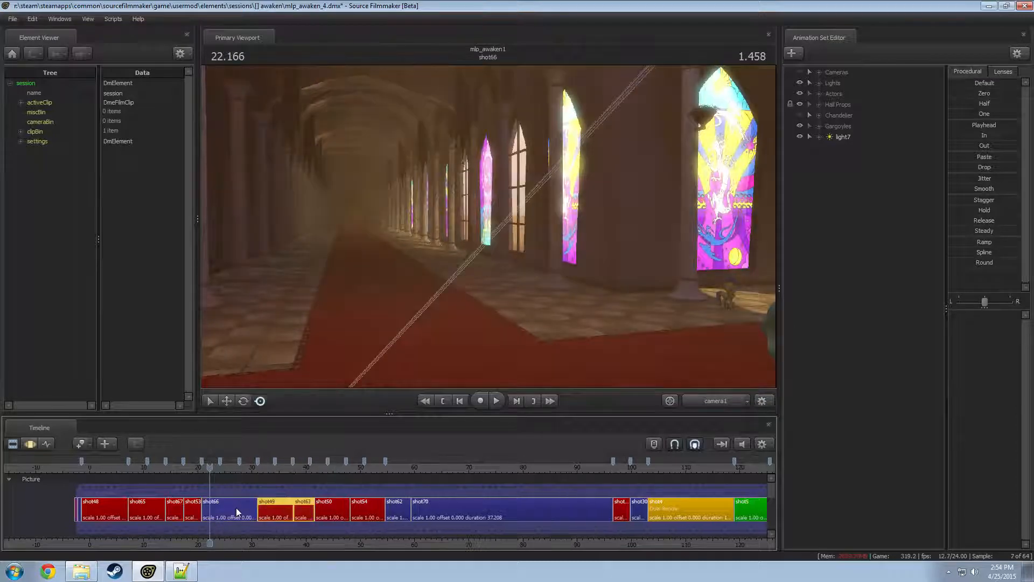
left_click(195, 509)
left_click(196, 467)
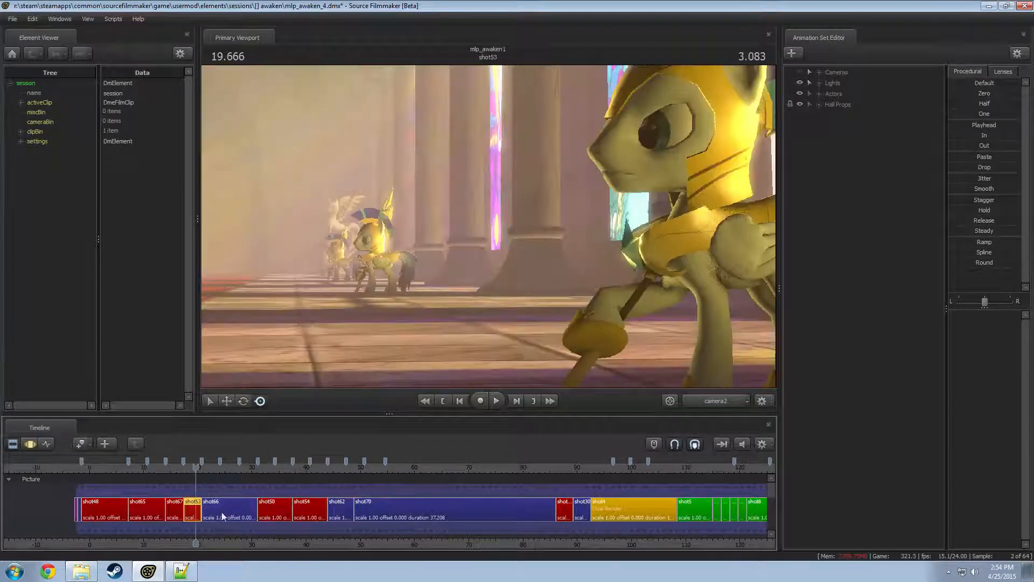
key("ctrl+z")
left_click(285, 511)
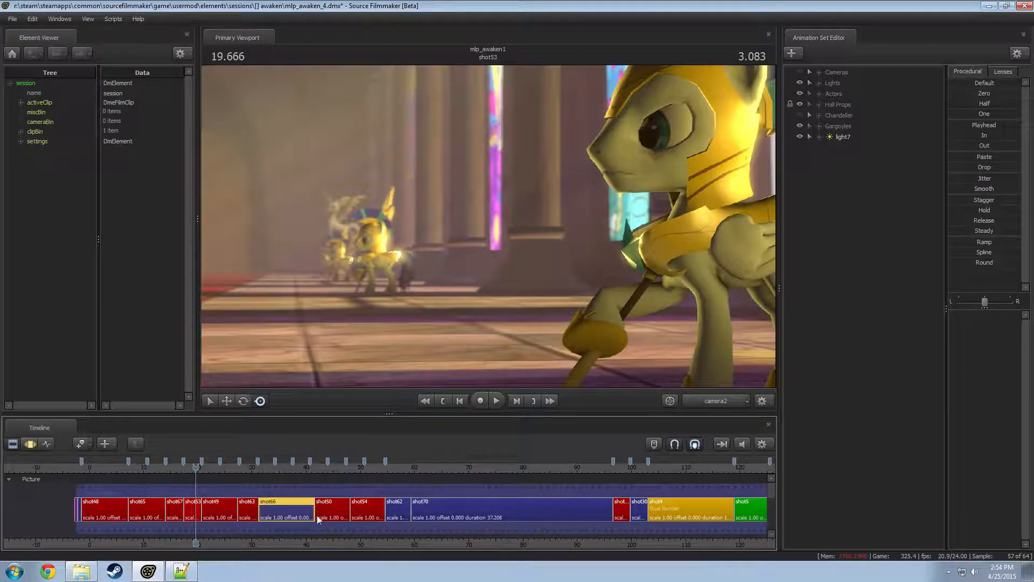
- Play the cut from shot53 into shot49, and replay shot49 from about 24 seconds up to 24.666 seconds
mouse_move(197, 471)
left_mouse_down()
mouse_move(210, 469)
mouse_move(183, 476)
mouse_move(198, 475)
left_mouse_up()
key("space")
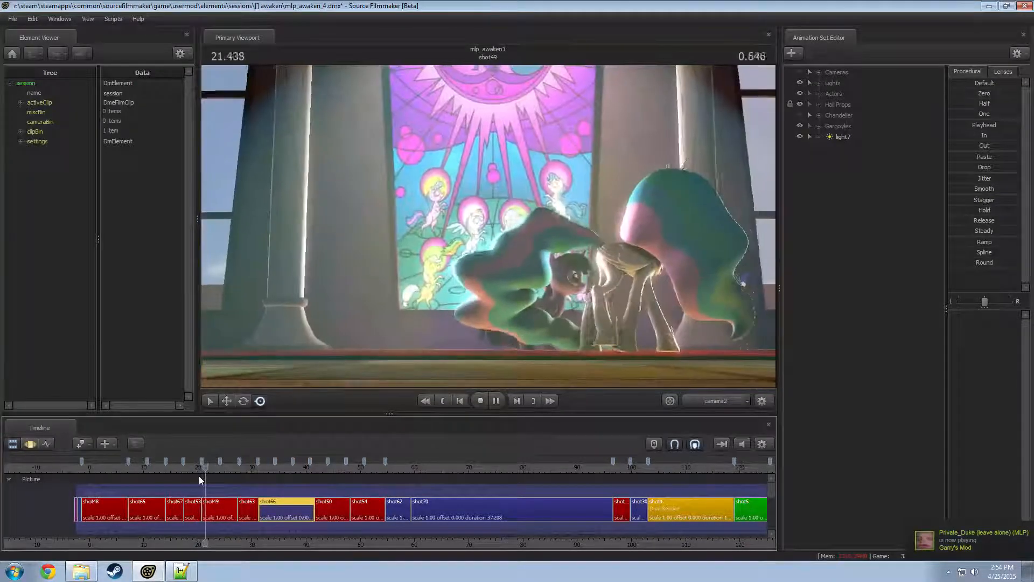
key("space")
left_click_drag(188, 476, 218, 473)
key("space")
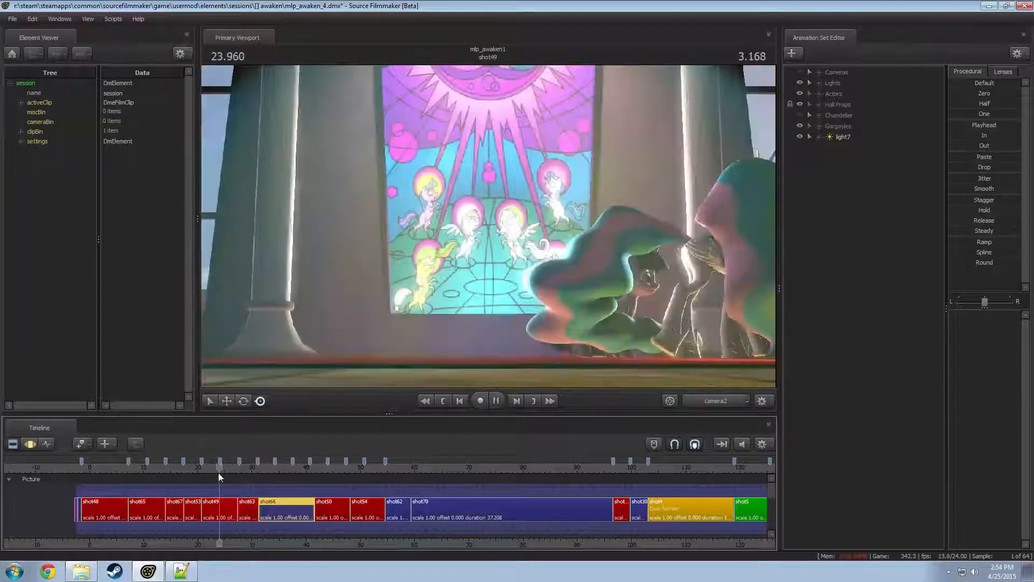
key("space")
key("space")
- Shorten the end of shot49 so that it cuts to shot63 at about 24.1 seconds
scroll(221, 501, "up", 4)
left_click(259, 514)
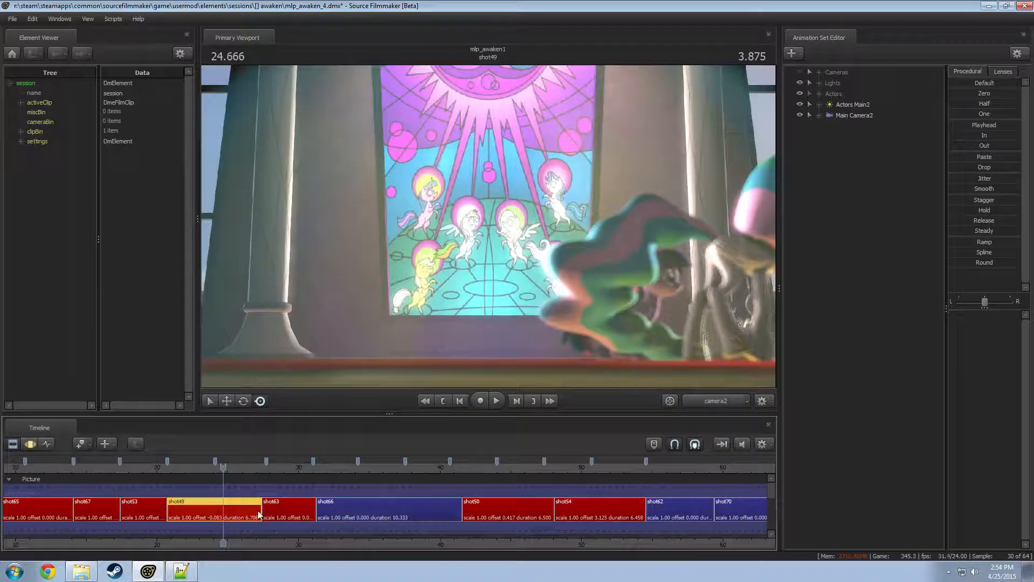
left_click(259, 516)
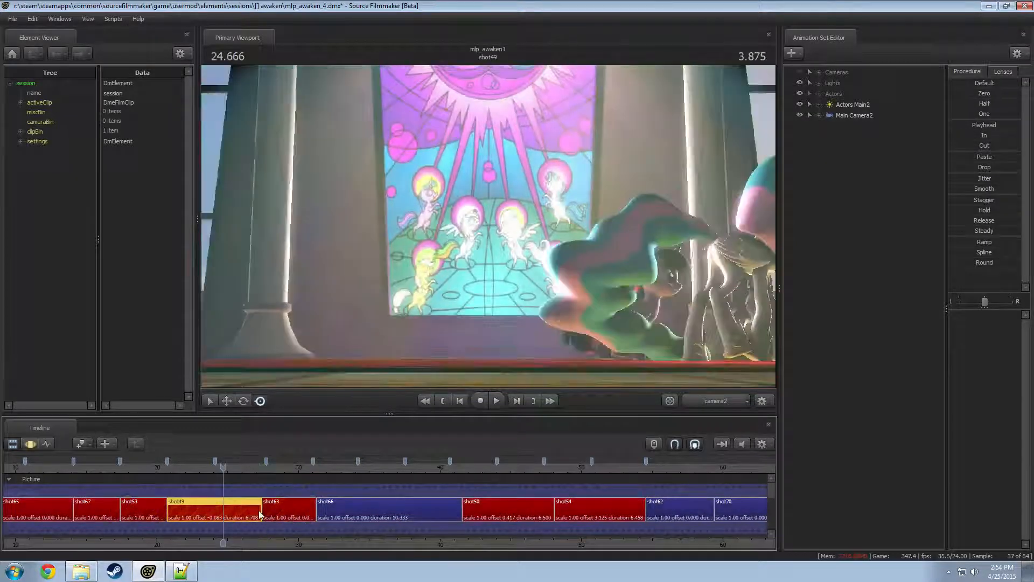
left_click(280, 512)
left_click_drag(257, 508, 216, 509)
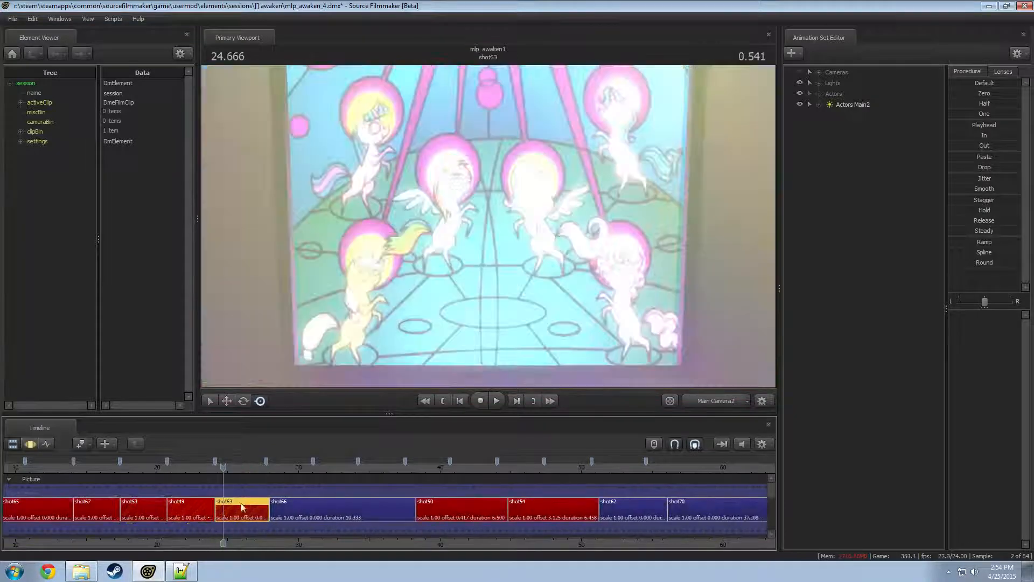
- Trim the end of shot63 slightly, so that it cuts to shot66 at the marker near 27.7 seconds
left_click(293, 511)
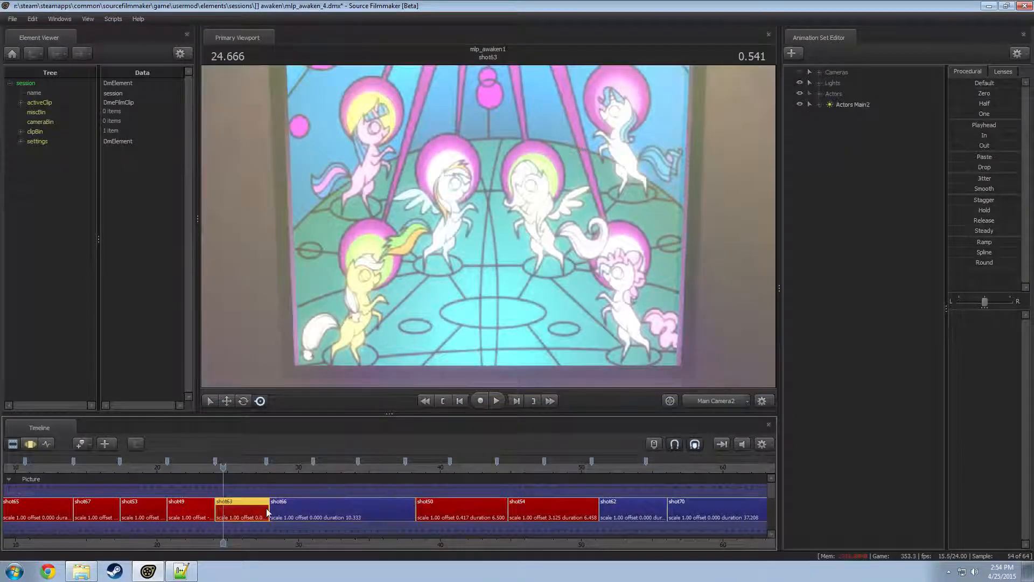
double_click(266, 509)
left_click(135, 444)
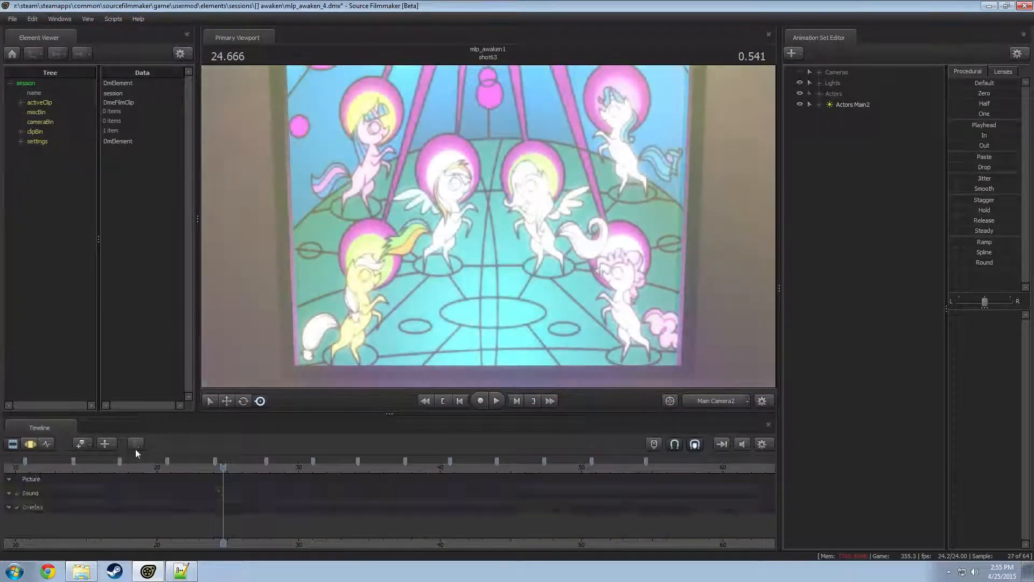
left_click_drag(268, 511, 265, 511)
- Trim the end of shot66 to the playhead placed at 37.541 seconds, giving a duration of 9.833
left_click_drag(398, 470, 405, 469)
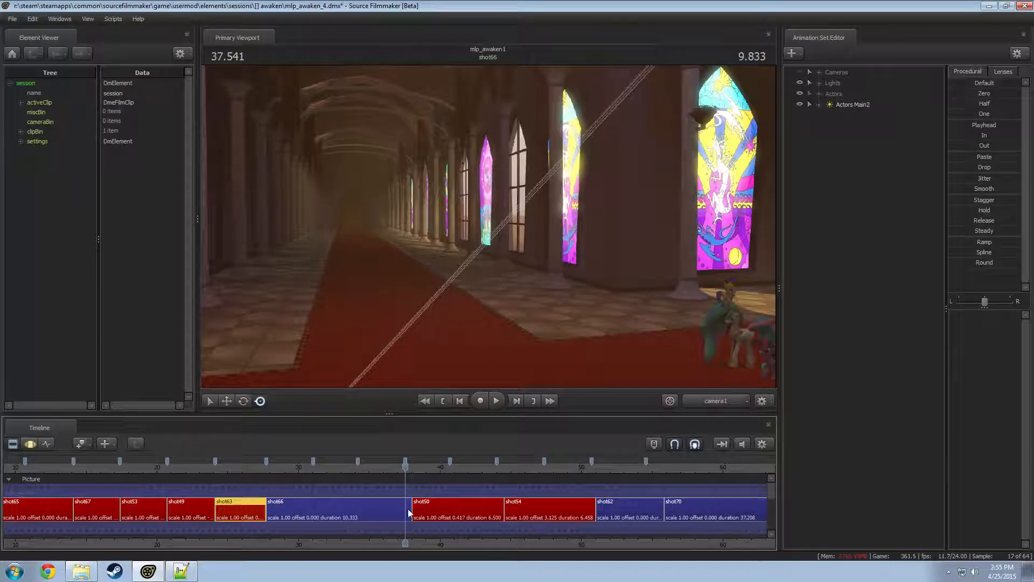
left_click_drag(410, 511, 400, 509)
scroll(657, 519, "down", 5)
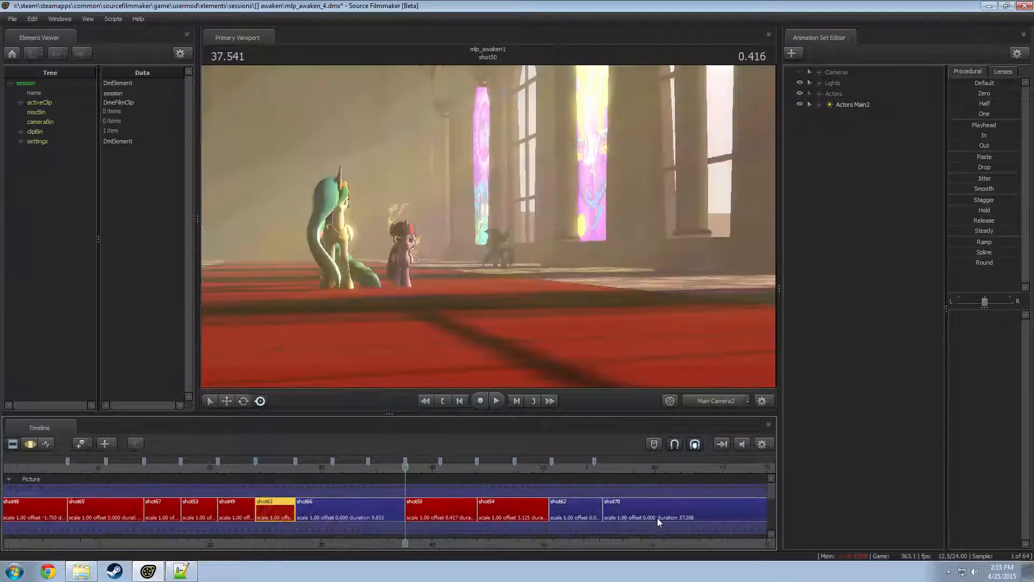
- Extend the end of shot66 to a duration of 13.000 seconds
scroll(370, 510, "up", 5)
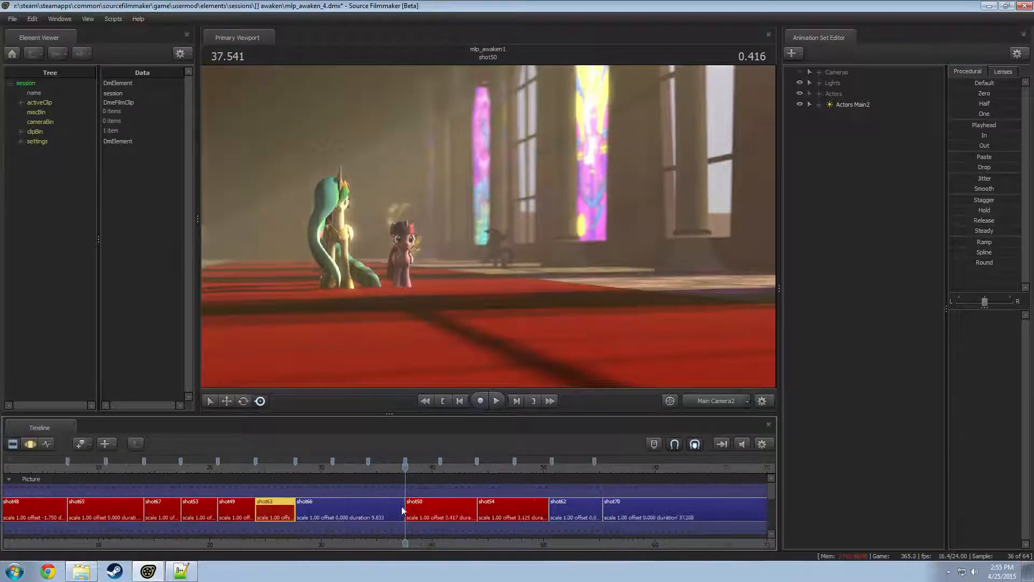
left_click(393, 516)
left_click_drag(404, 511, 437, 511)
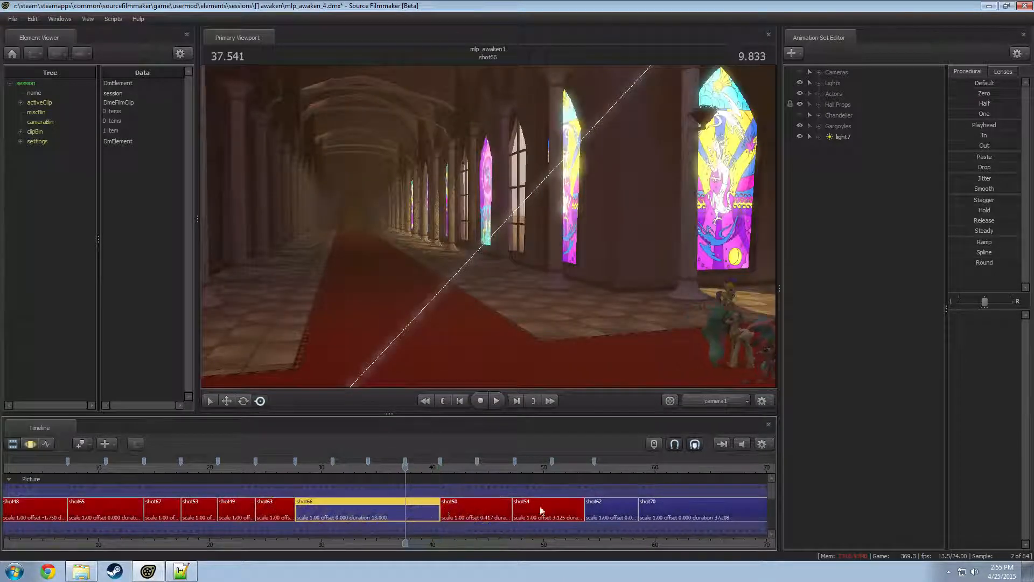
scroll(691, 477, "down", 4)
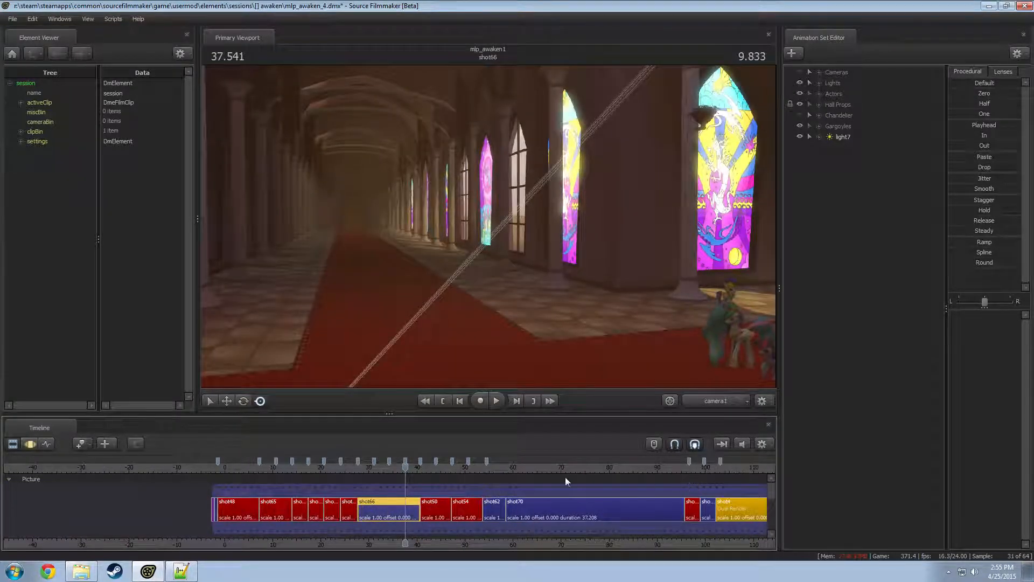
scroll(538, 479, "up", 5)
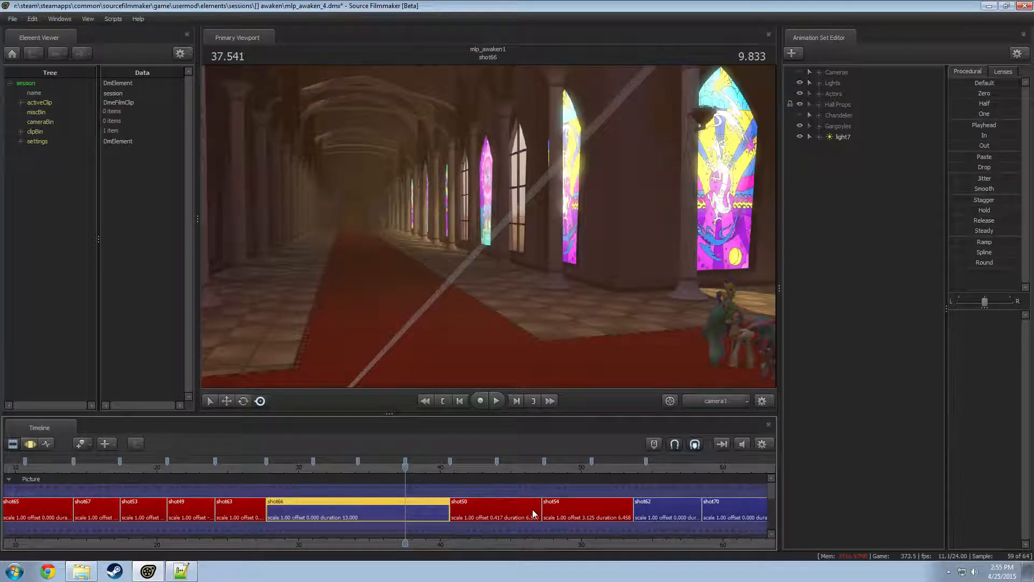
- Look into shot50, and play back the stretch from shot49 through shot63 into shot66 to check the cuts
left_click(533, 514)
mouse_move(468, 469)
left_mouse_down()
mouse_move(457, 467)
mouse_move(478, 470)
mouse_move(467, 470)
left_mouse_up()
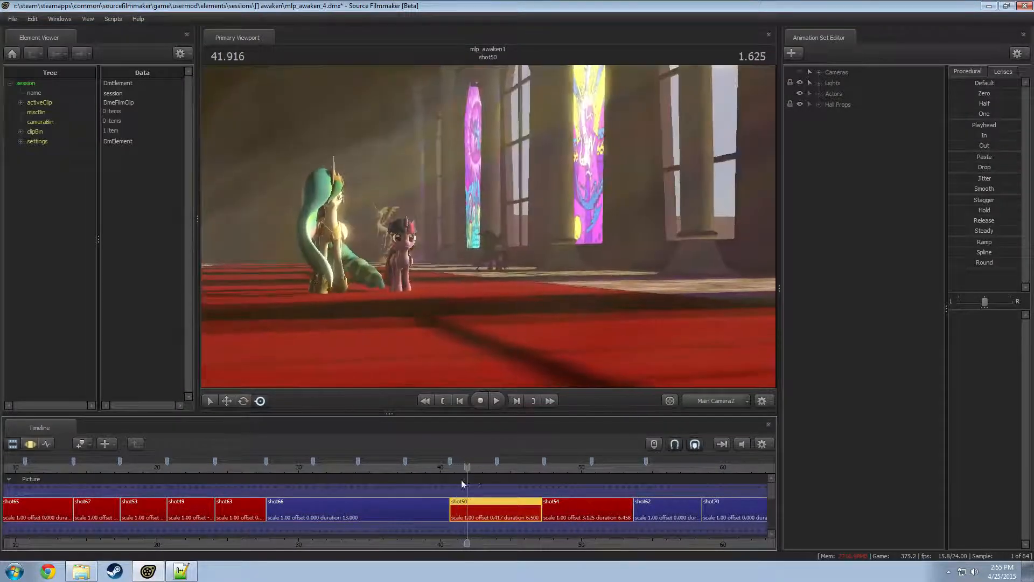
left_click(240, 467)
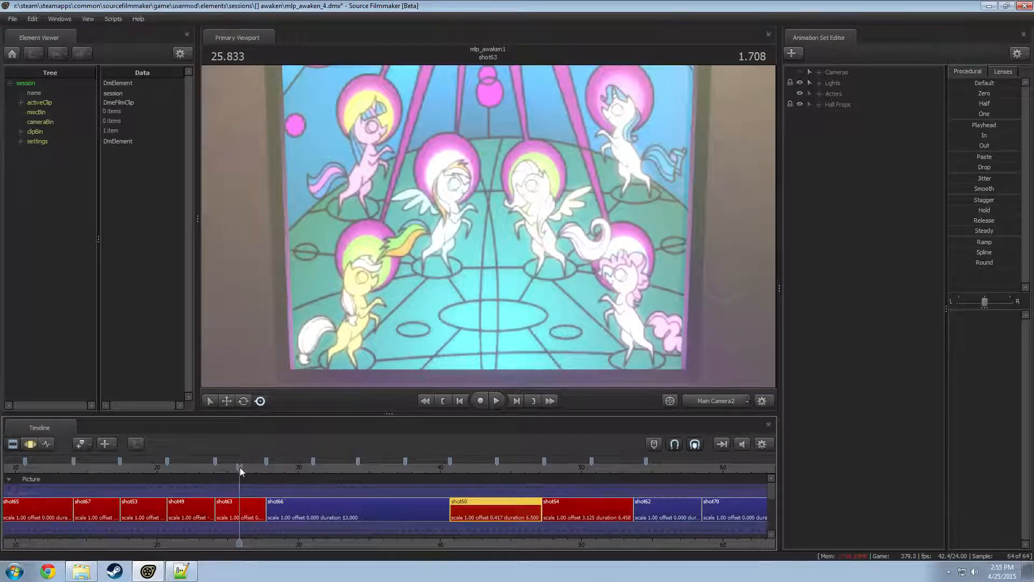
key("space")
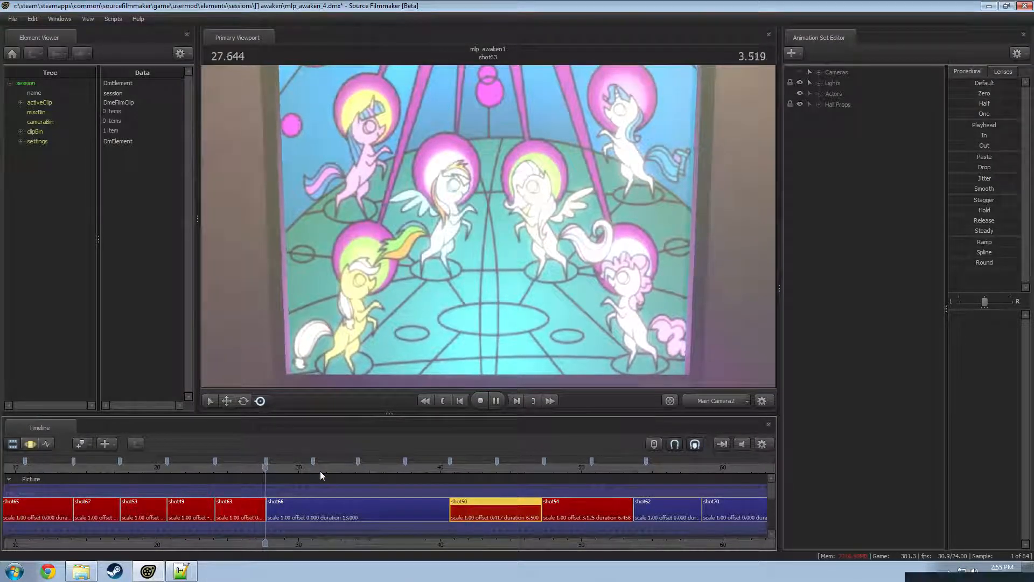
key("space")
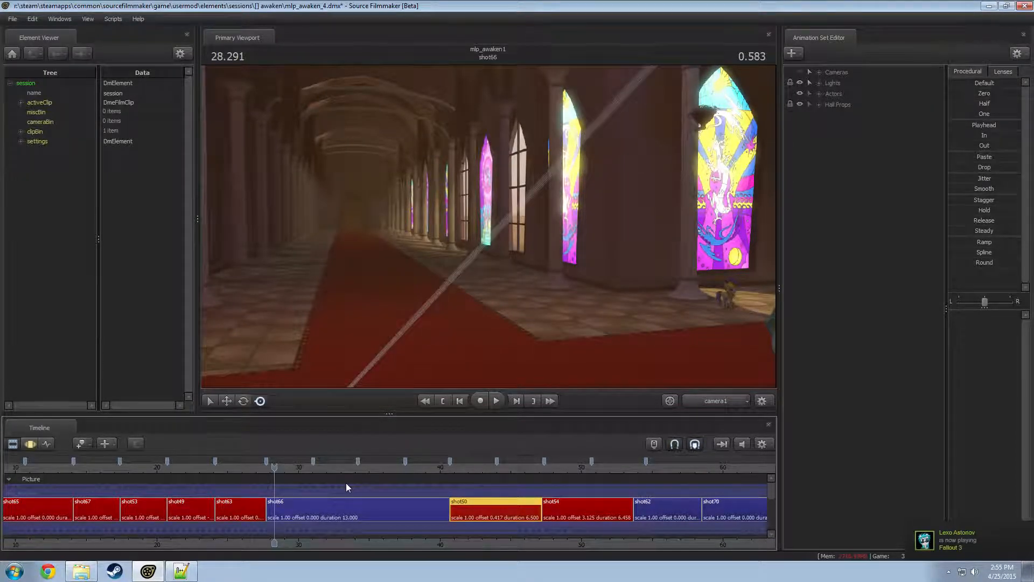
left_click(250, 464)
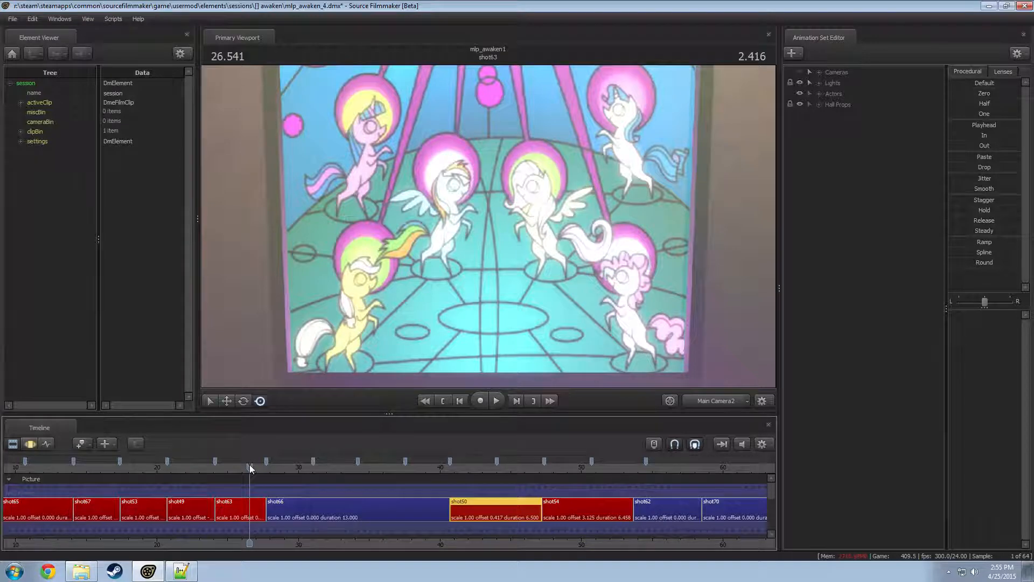
left_click_drag(250, 464, 195, 471)
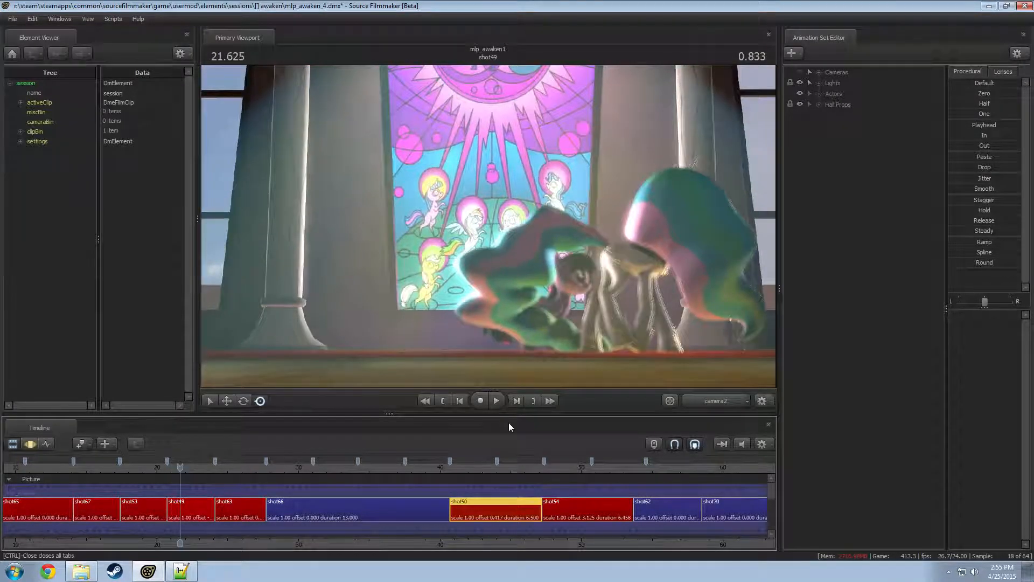
key("space")
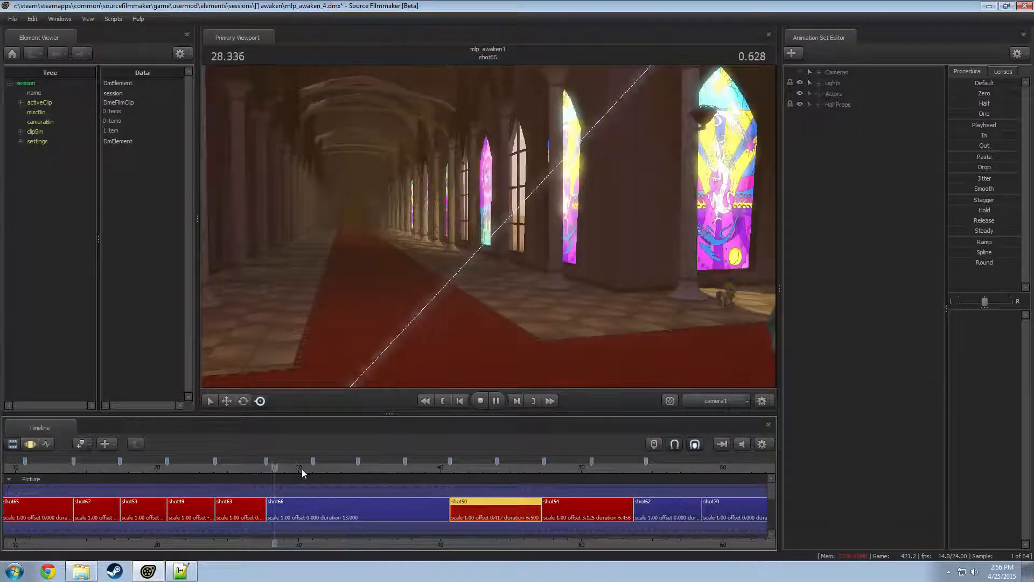
key("space")
- Play back the earlier part of the sequence from shot65 through shot67 and shot53 to shot49 to check the pacing
left_click(124, 467)
key("space")
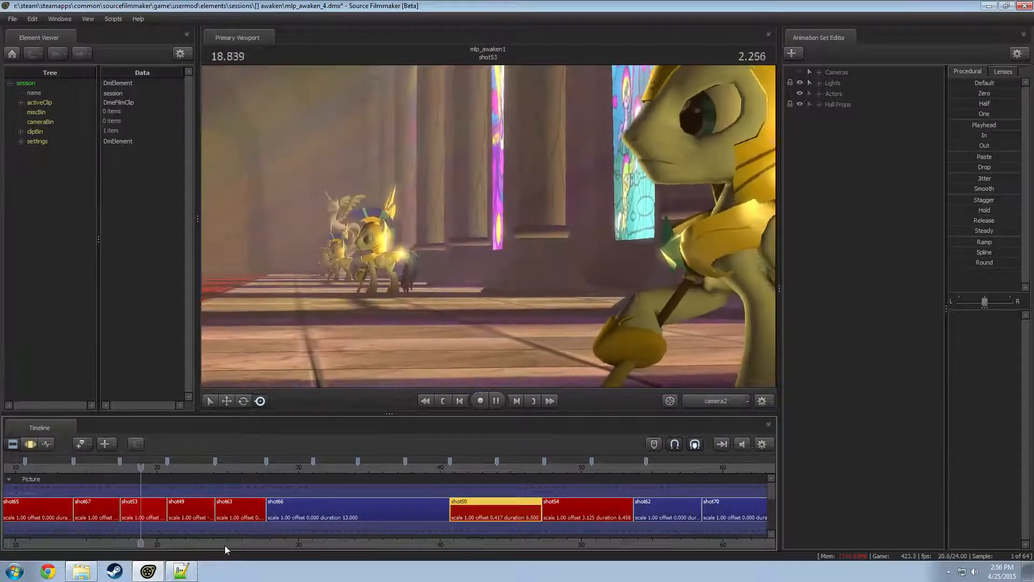
middle_click_drag(251, 520, 384, 516)
scroll(372, 503, "down", 3)
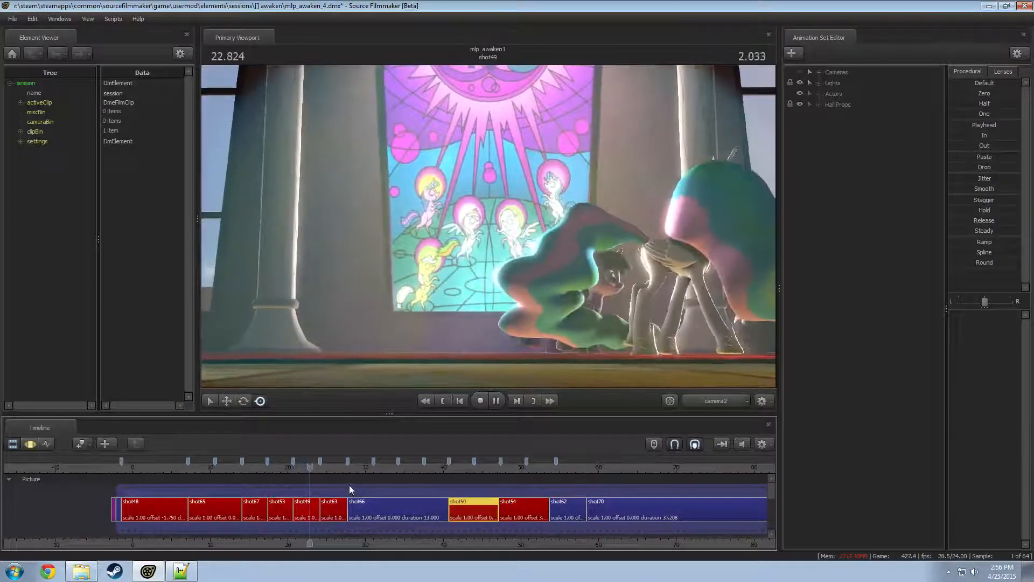
left_click(203, 468)
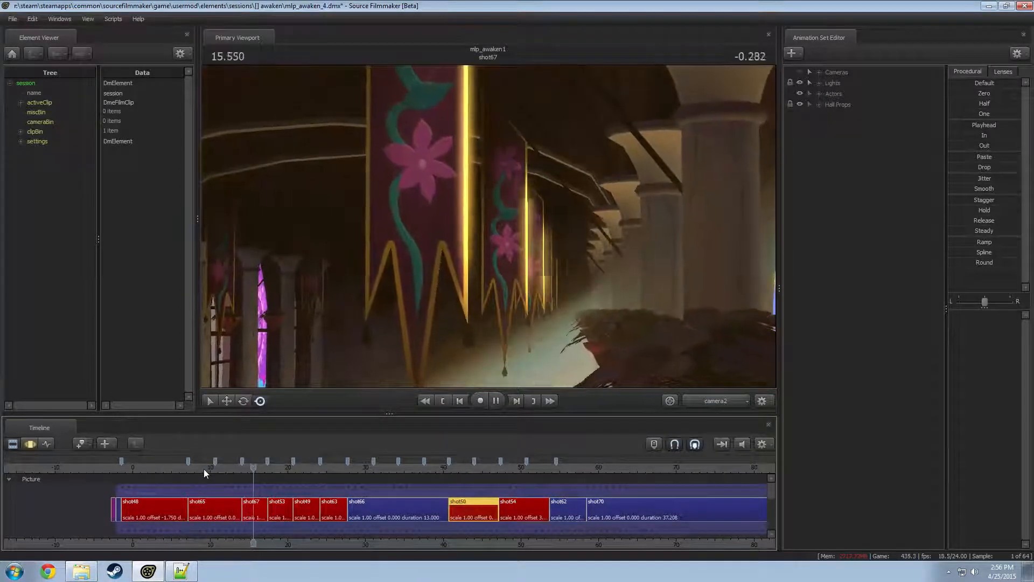
key("space")
key("space")
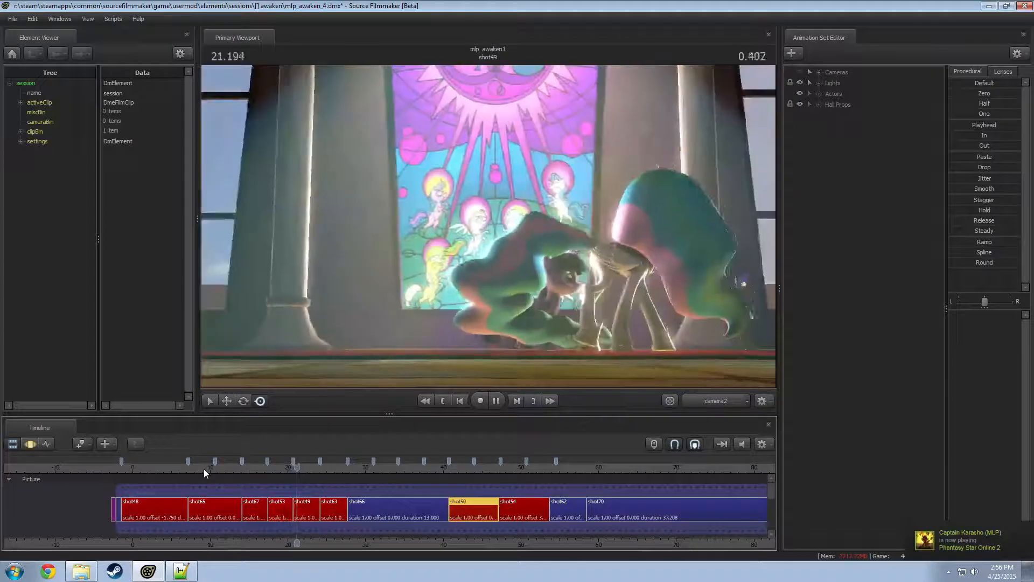
key("space")
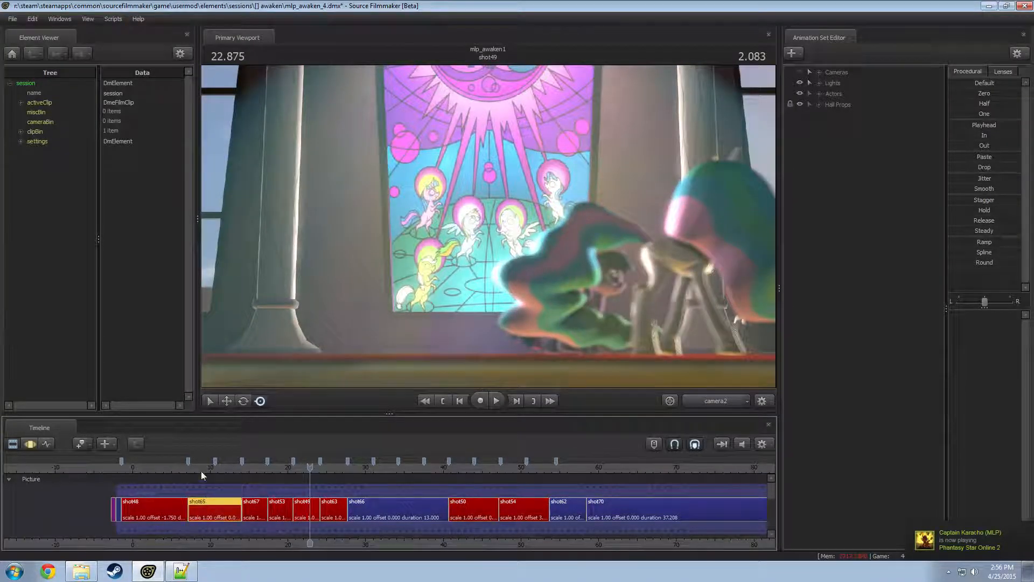
- Remove shot65 from between shot48 and shot67
left_click_drag(202, 473, 238, 478)
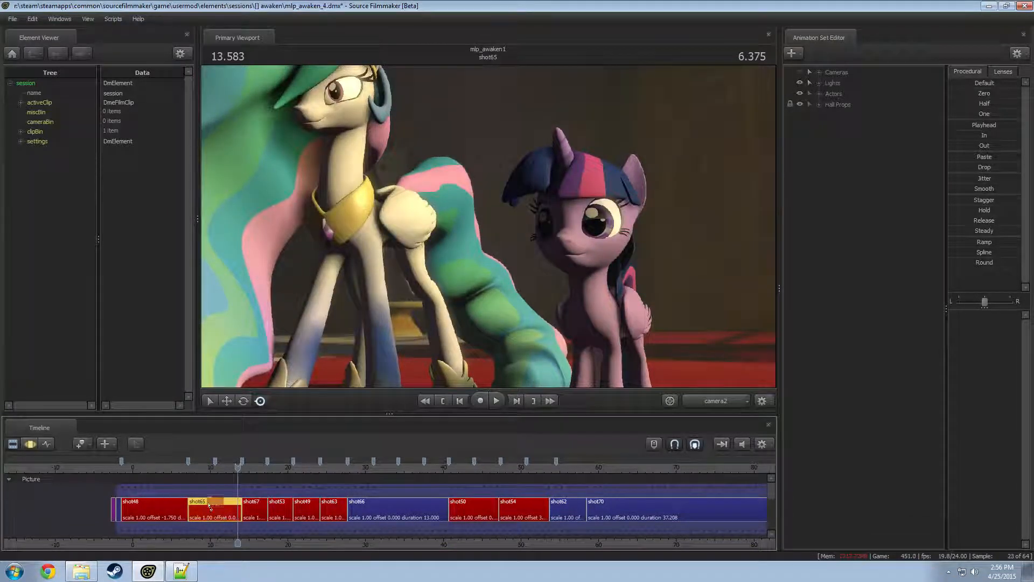
left_click_drag(208, 503, 214, 511)
key("Delete")
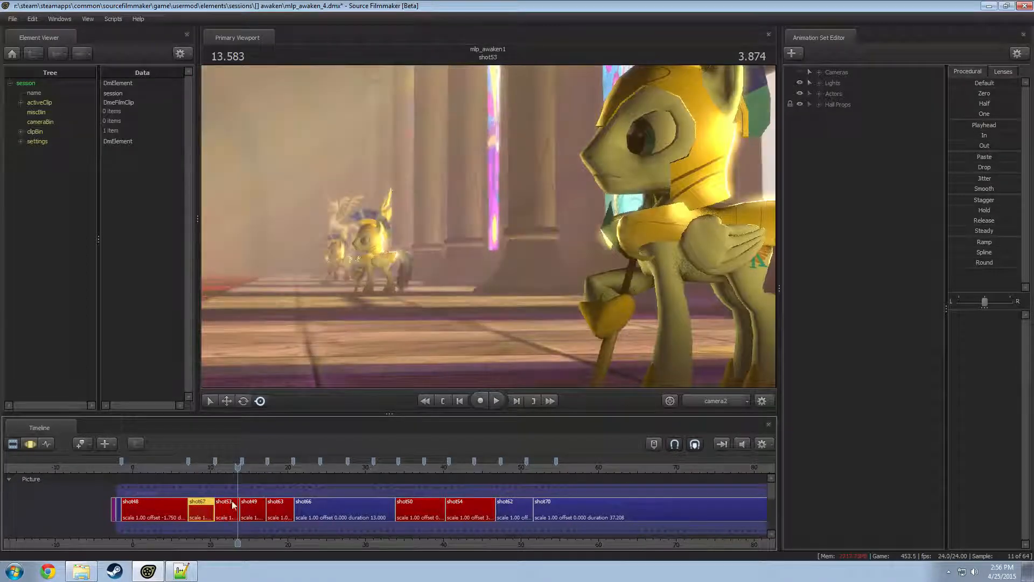
- Move shot50 from after shot66 to between shot48 and shot67
left_click_drag(424, 517, 324, 506)
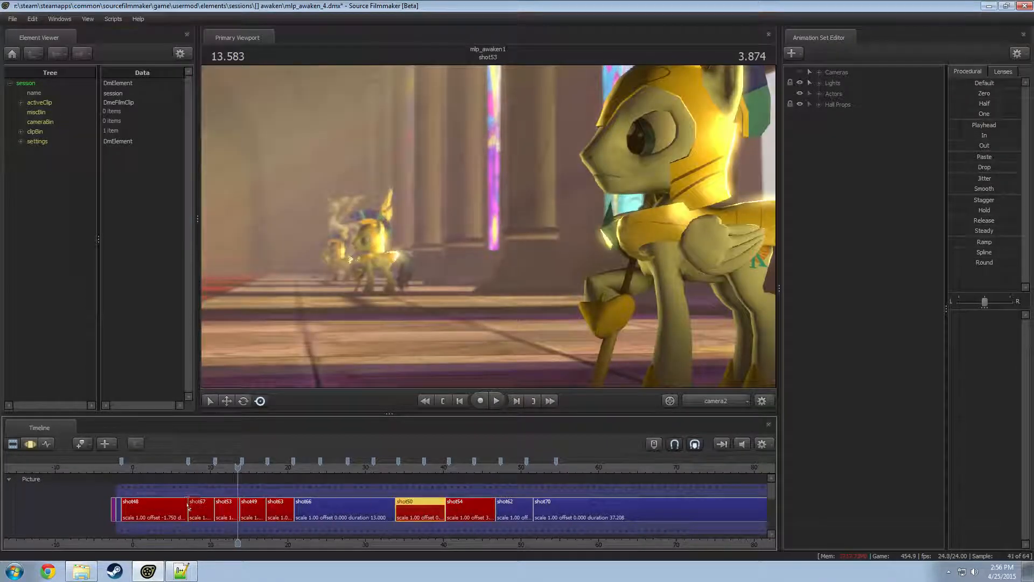
left_click_drag(187, 504, 188, 505)
key("Delete")
left_click(437, 513)
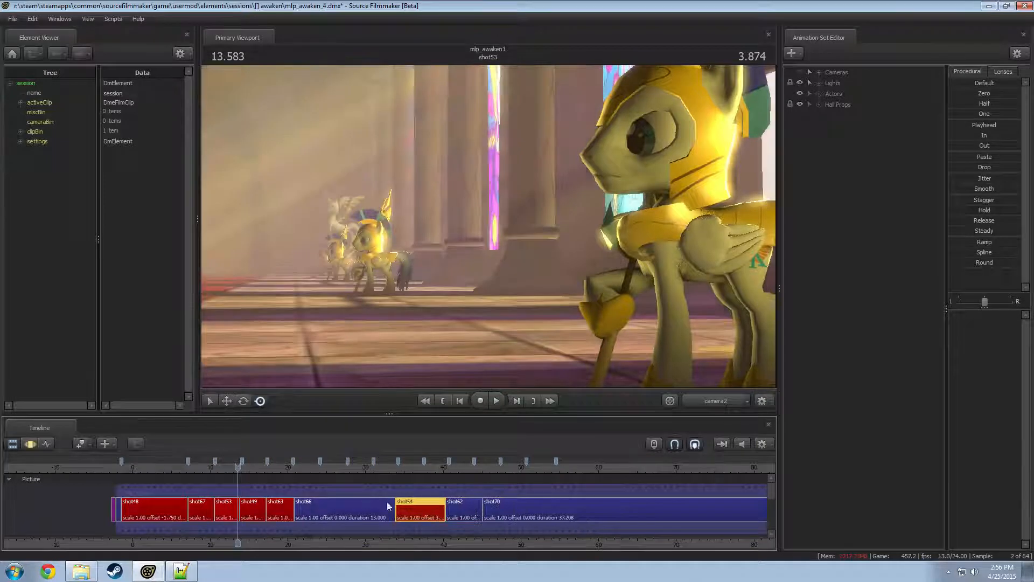
left_click(199, 469)
left_click(203, 509)
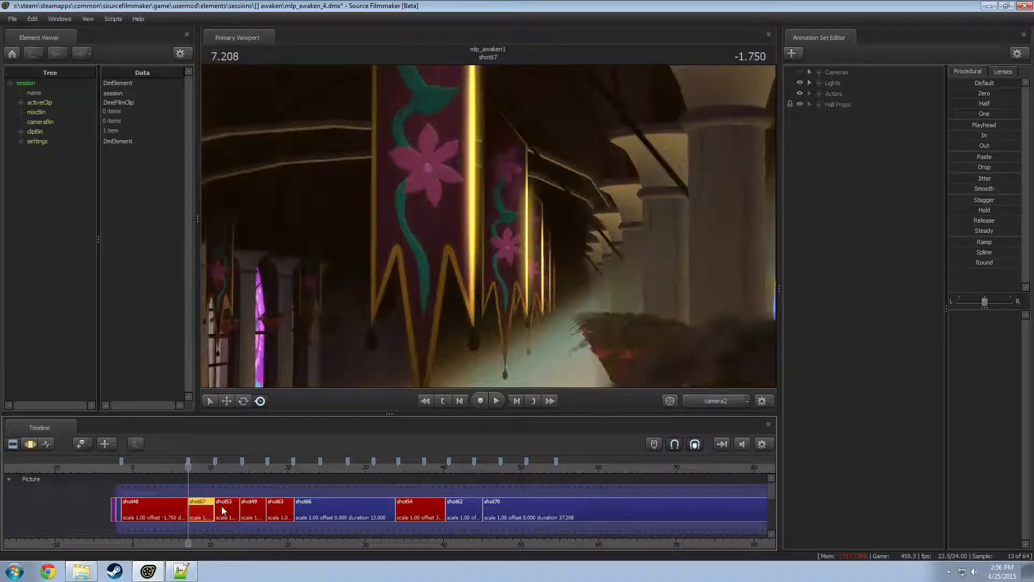
key("ctrl+v")
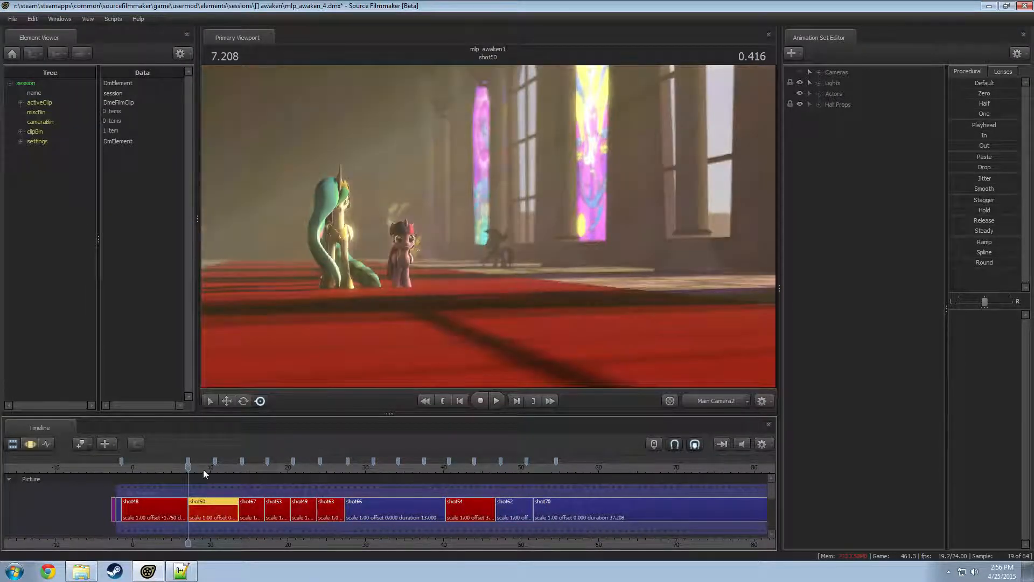
- Preview shot50 and move it to between shot53 and shot49
key("space")
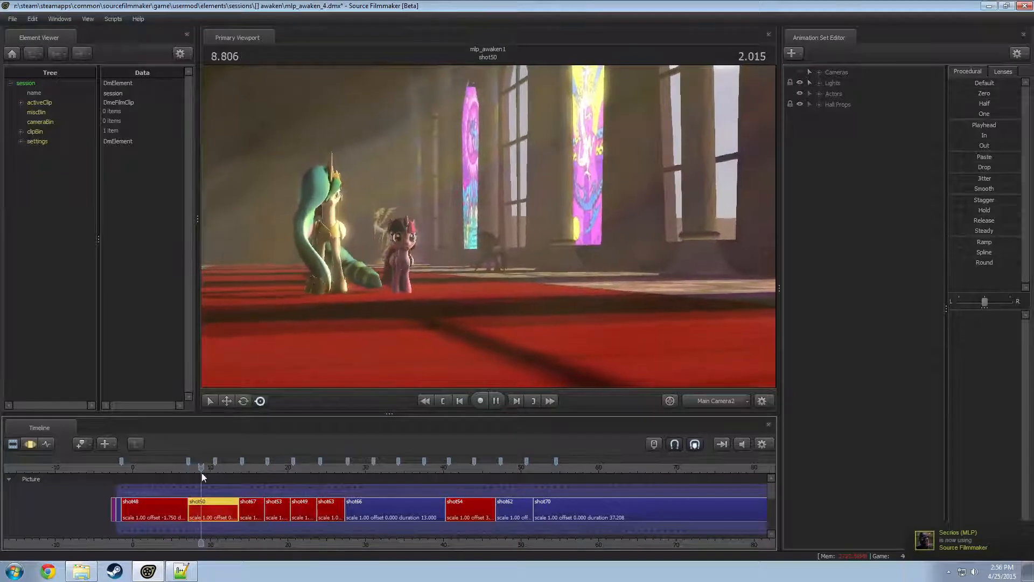
key("space")
key("Delete")
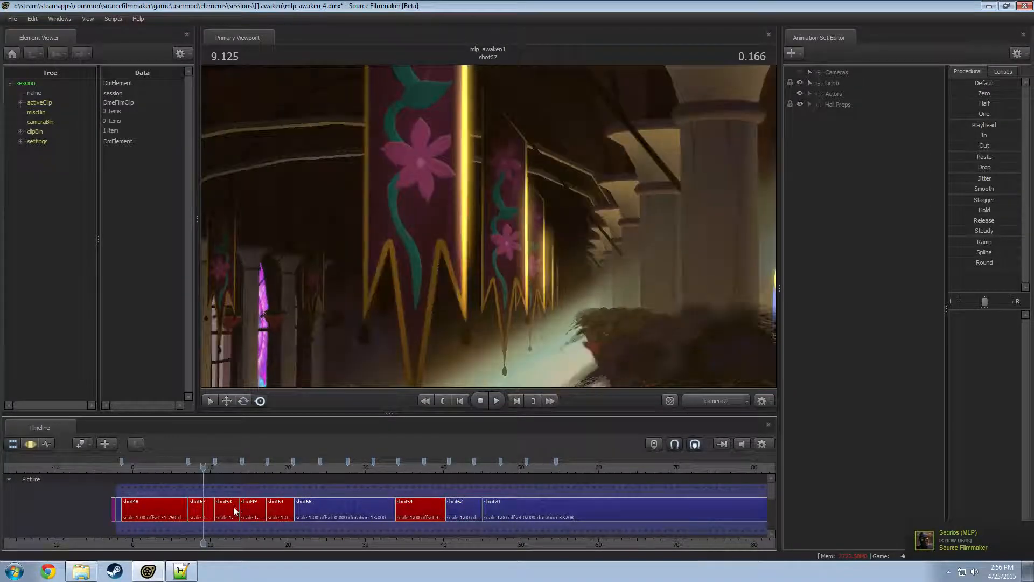
left_click(249, 509)
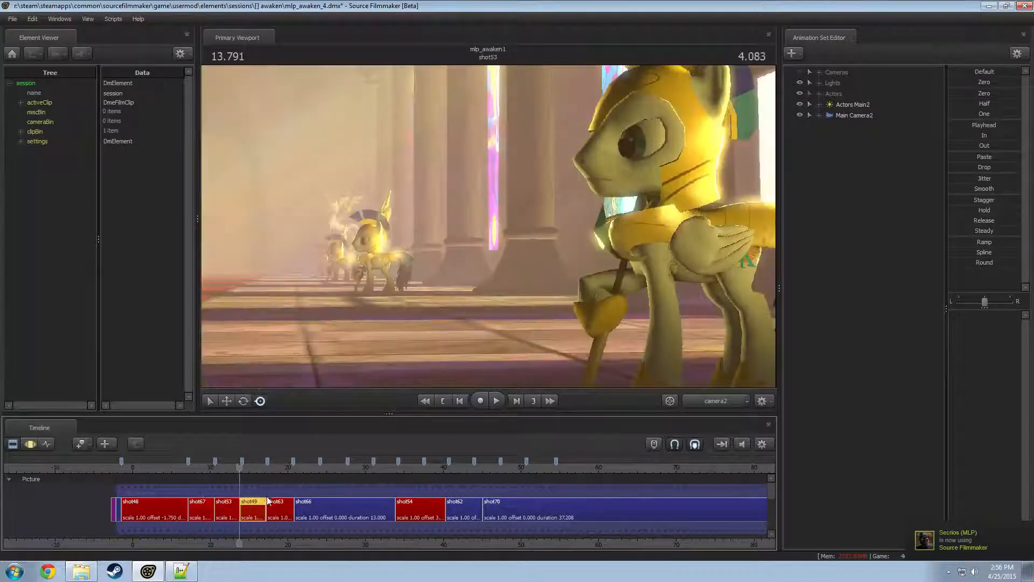
key("ctrl+z")
- Extend the end of shot67 to a duration of 3.458 and the end of shot53 to 3.417, matching the timeline markers
scroll(251, 497, "up", 2)
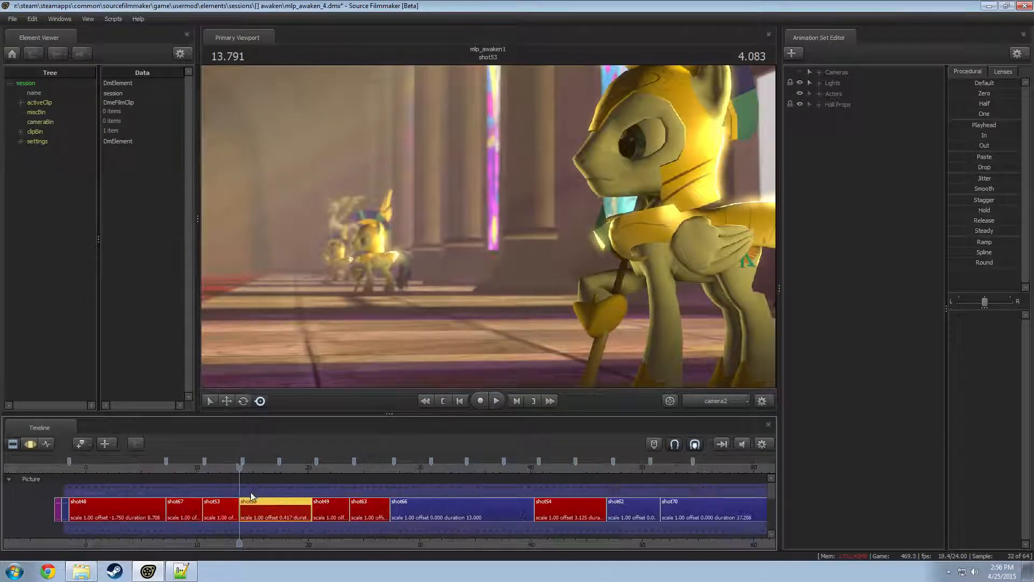
scroll(251, 496, "up", 2)
left_click(207, 515)
left_click(92, 509)
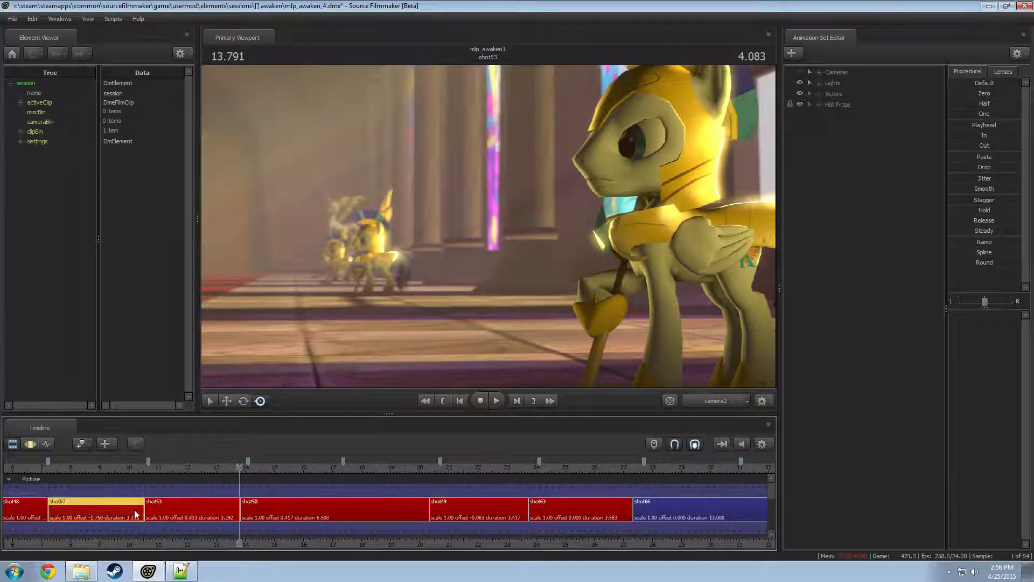
left_click_drag(139, 509, 142, 510)
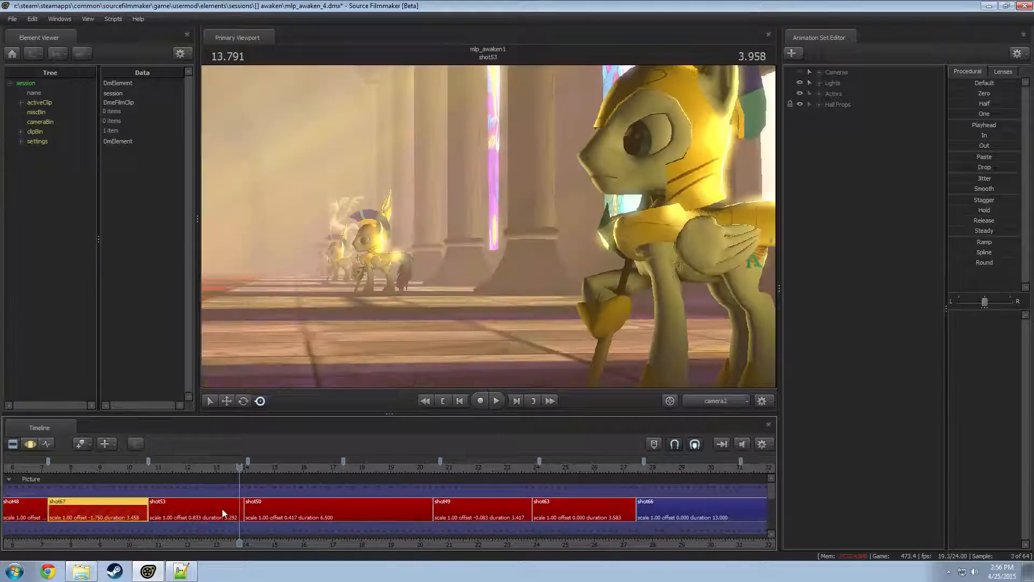
left_click(237, 509)
left_click_drag(243, 508, 248, 509)
- Extend the end of shot50 to the marker near 20.7 seconds, giving a duration of 6.625
left_click(430, 508)
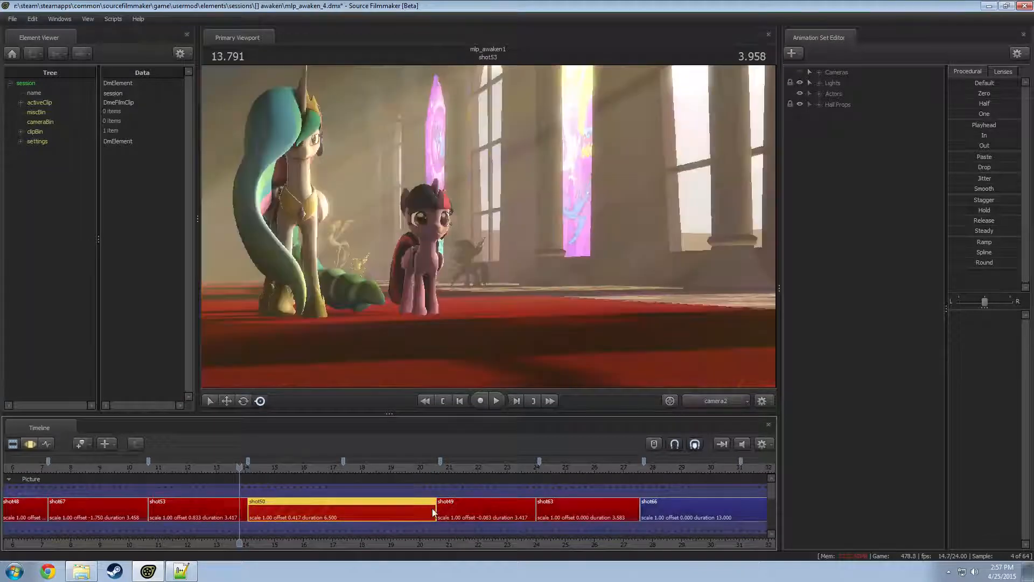
double_click(432, 509)
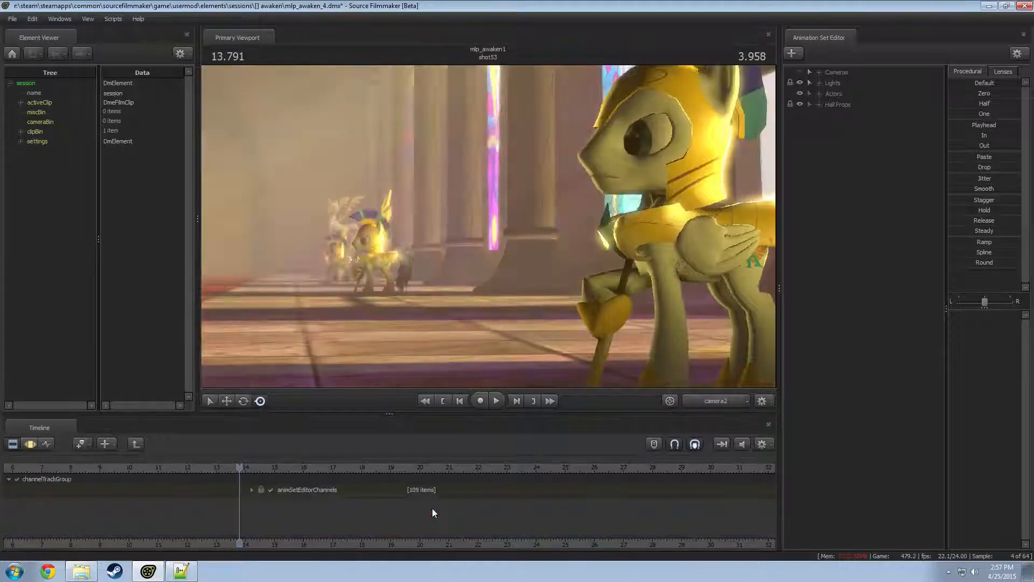
left_click(130, 445)
left_click_drag(434, 514, 438, 514)
- Preview the cut from shot48 into shot67 and remove shot67, so that shot53 directly follows shot48
scroll(563, 520, "down", 2)
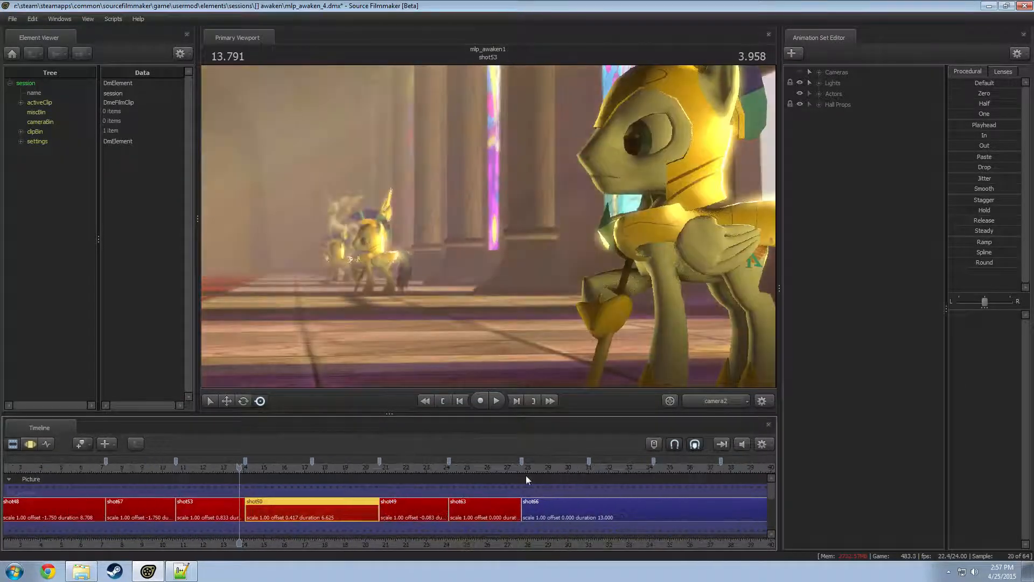
left_click_drag(132, 471, 111, 471)
key("space")
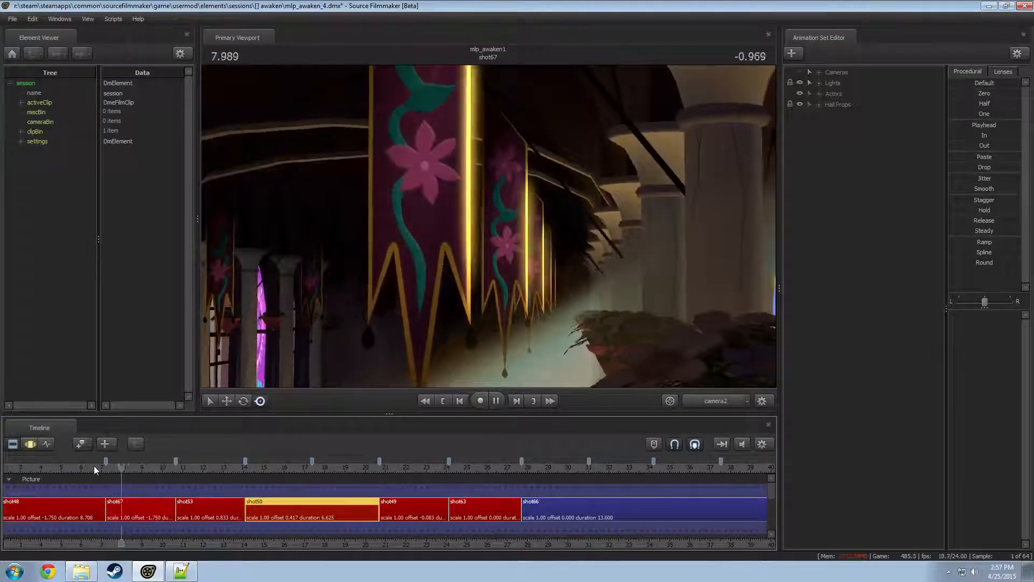
left_click(94, 467)
key("space")
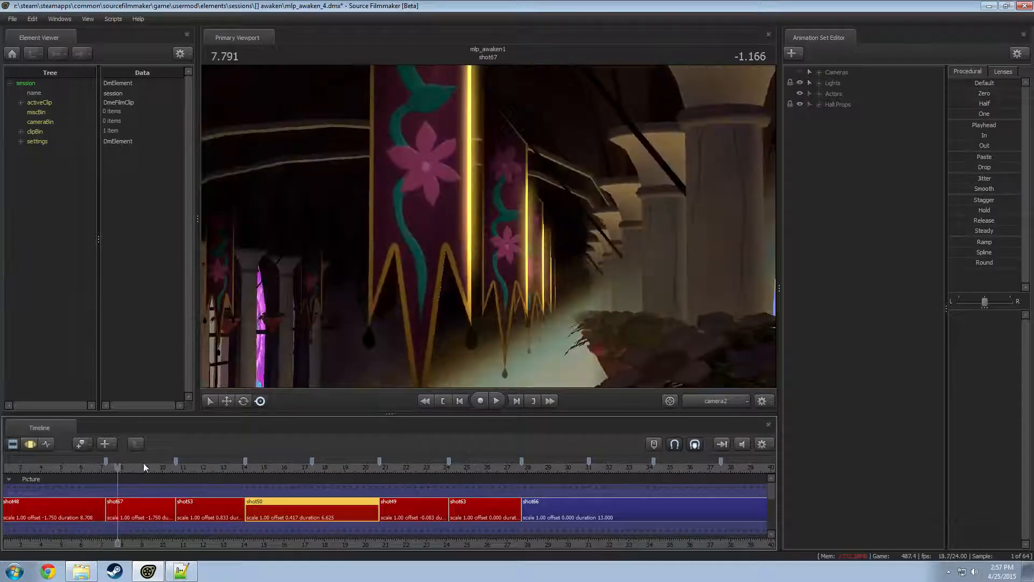
left_click(150, 504)
key("Delete")
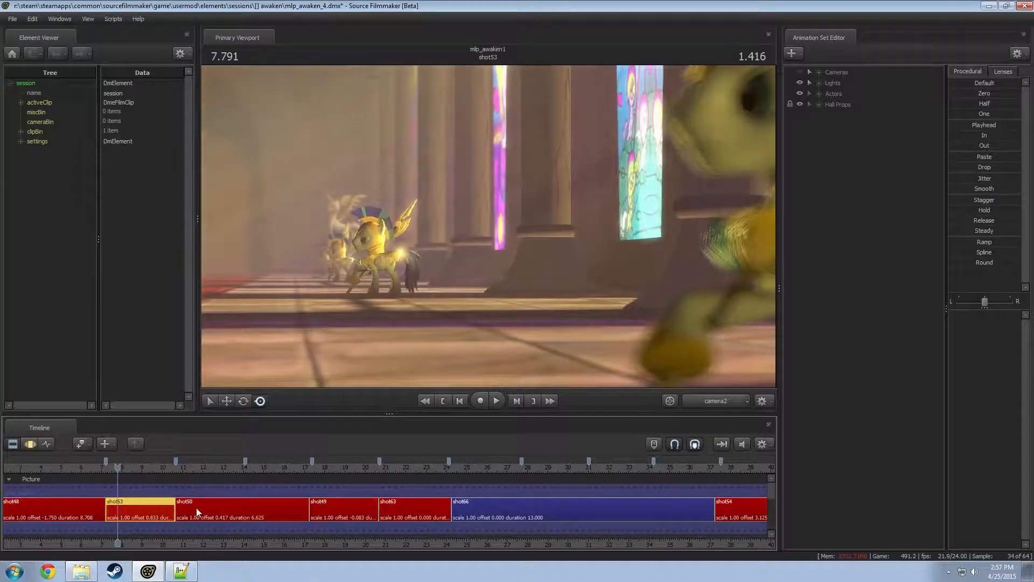
- Move shot54 from after shot66 to between shot50 and shot49
left_click(197, 508)
scroll(412, 498, "down", 1)
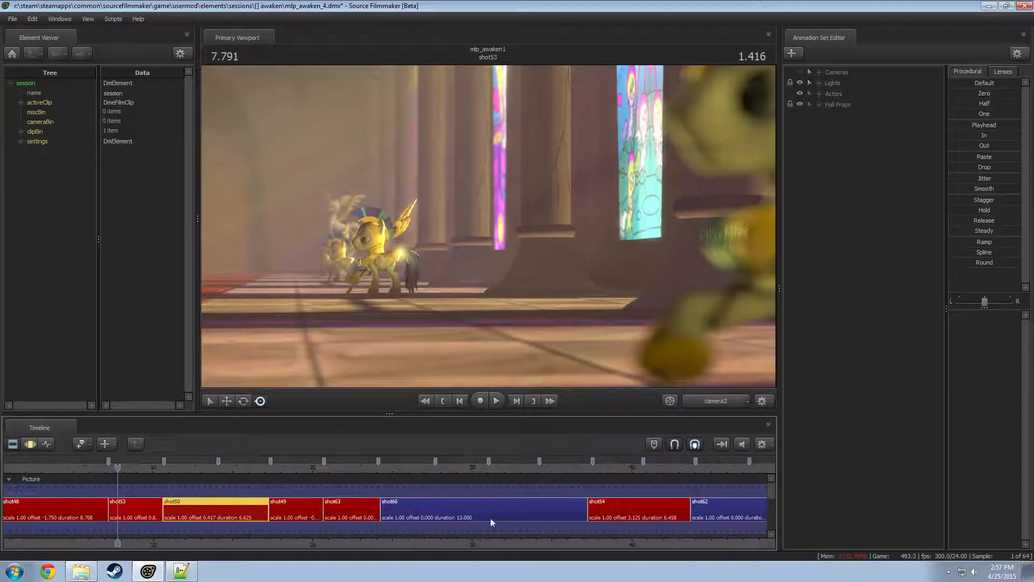
left_click(625, 507)
key("Delete")
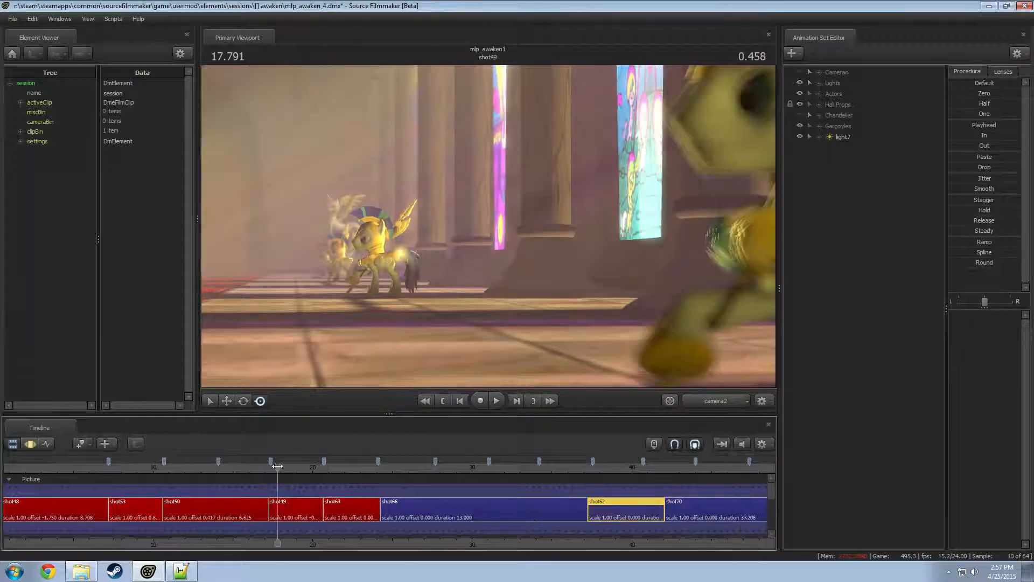
mouse_move(269, 472)
left_mouse_down()
mouse_move(253, 472)
mouse_move(264, 471)
left_mouse_up()
key("ctrl+z")
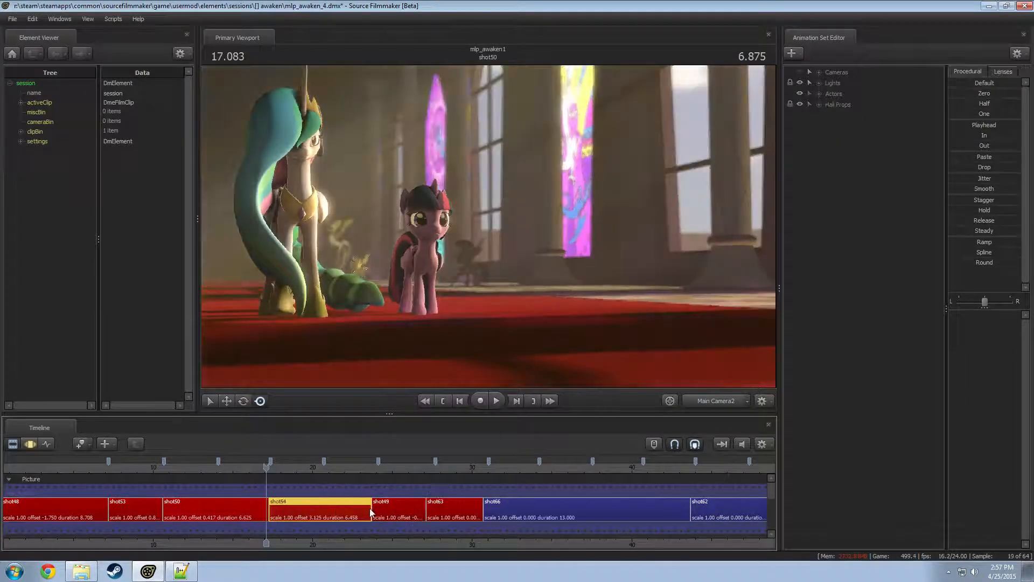
- Shorten the end of shot54 to about 20.7 seconds and extend the end of shot50 to a duration of 6.750
left_click_drag(369, 508, 324, 508)
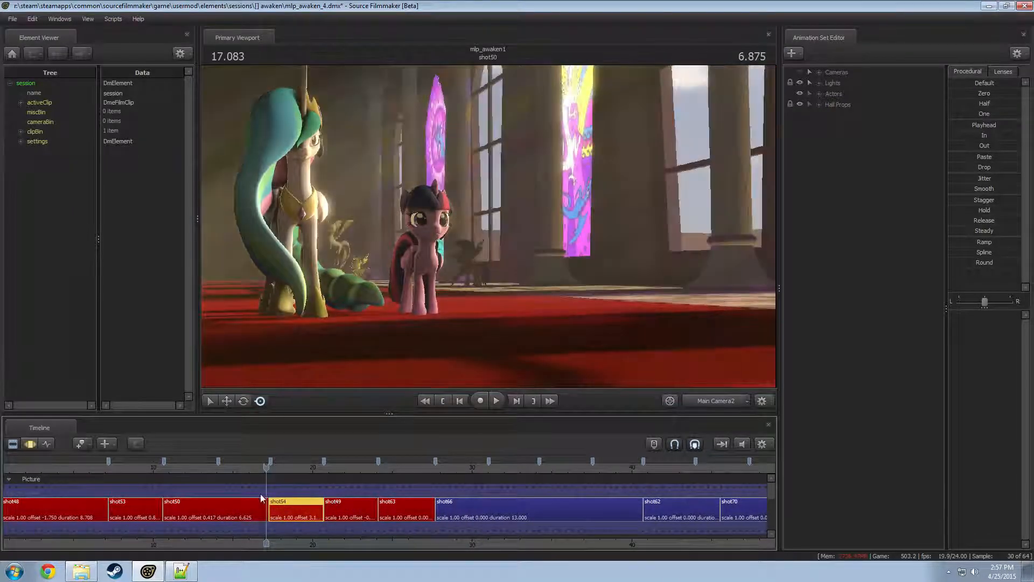
left_click_drag(263, 508, 270, 509)
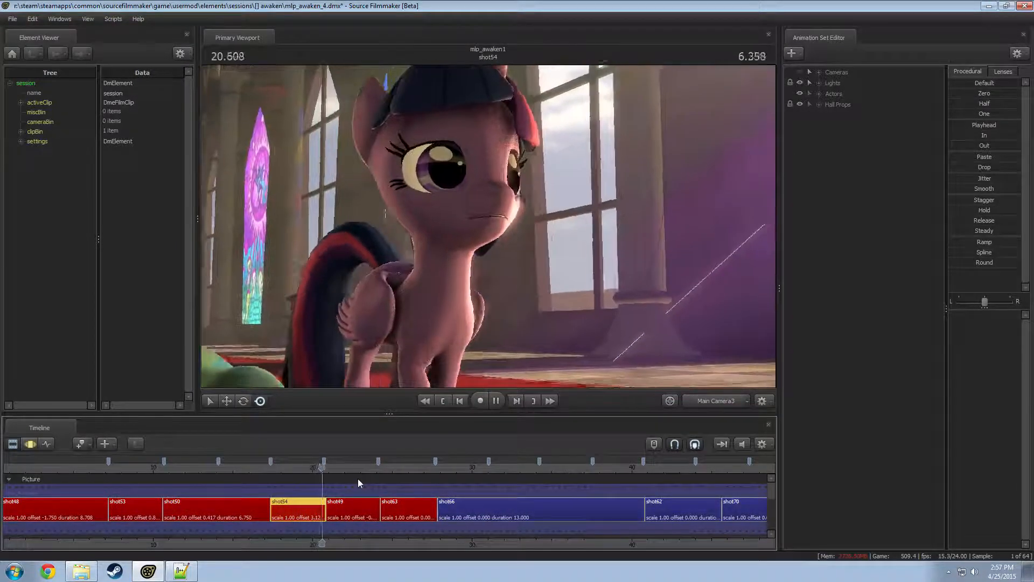
- Review the cut from shot54 into shot49, and scrub through the sequence from shot53 to the start of shot66
left_click(323, 467)
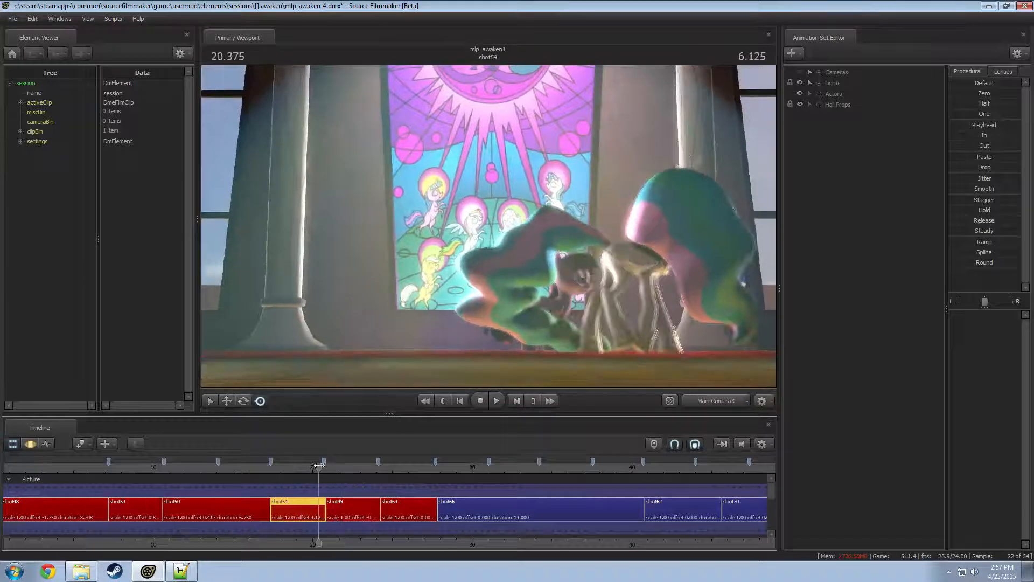
scroll(157, 500, "down", 2)
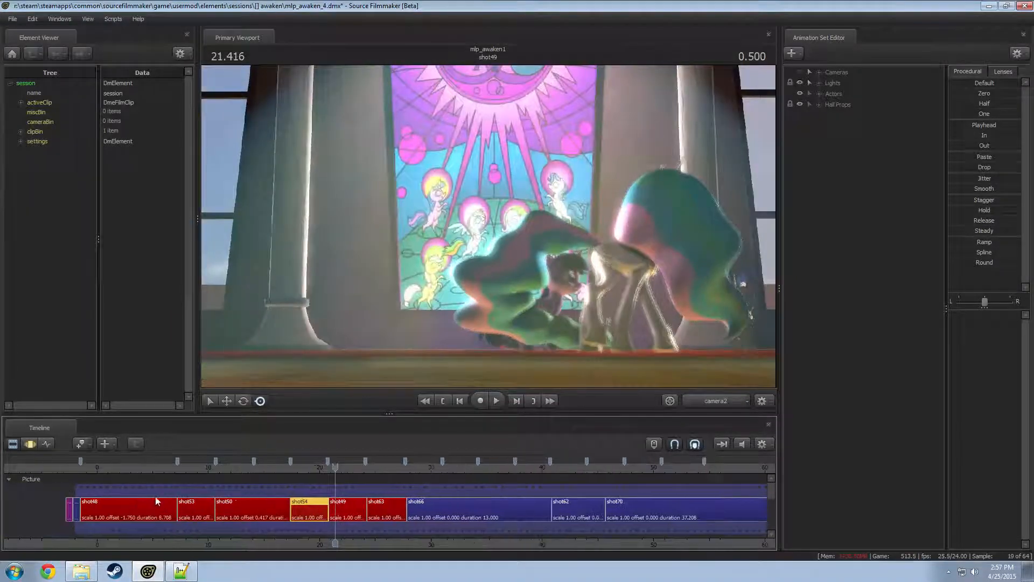
left_click(188, 466)
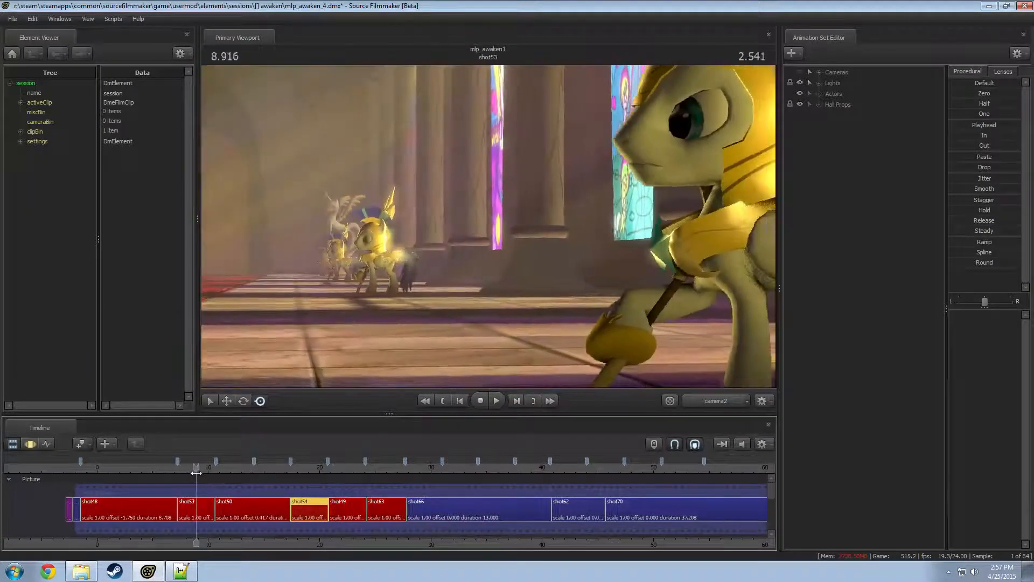
left_click_drag(217, 478, 407, 491)
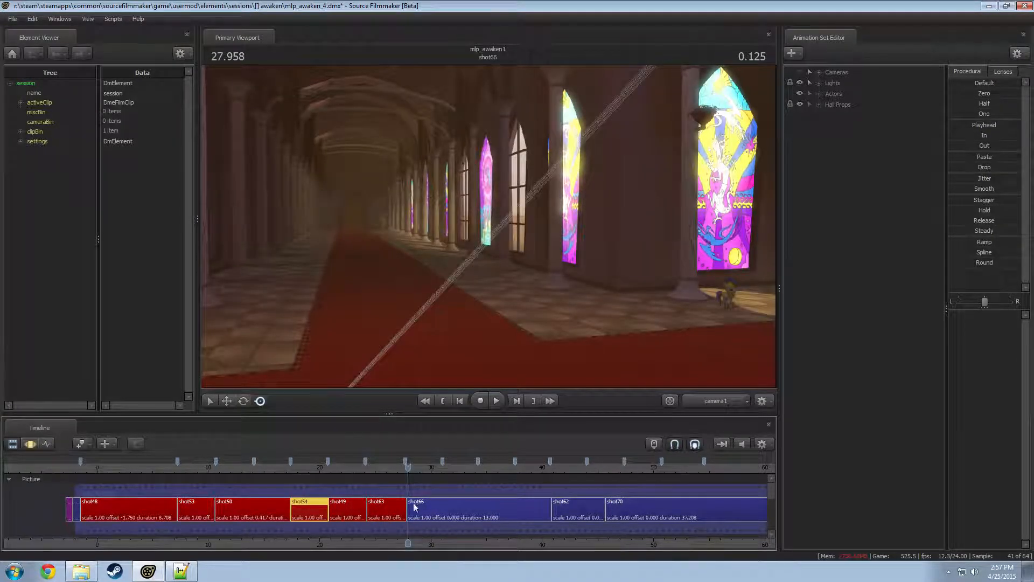
- Play back shot48 from near its beginning to check its pacing toward the cut into shot53
scroll(417, 517, "down", 2)
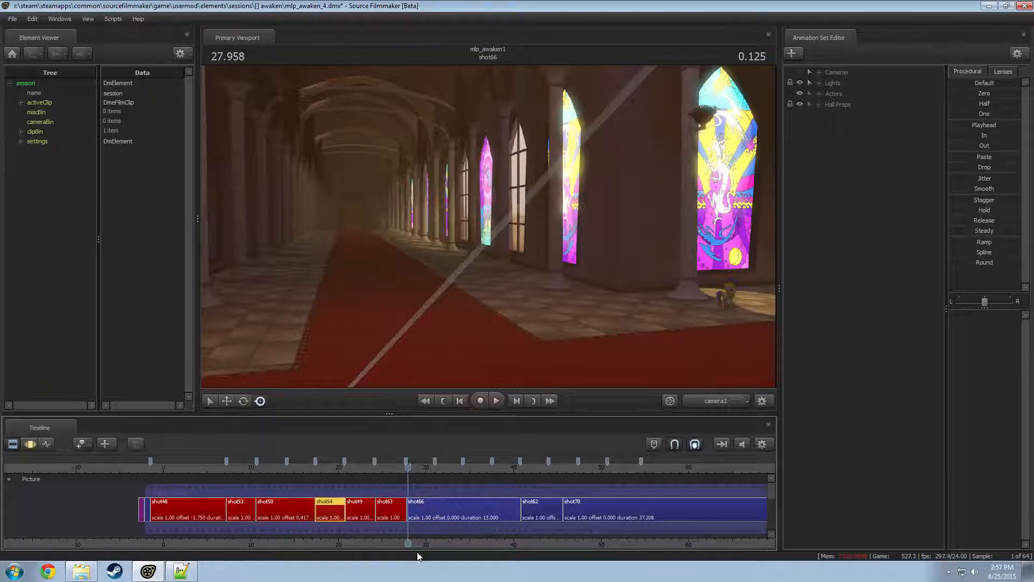
left_click_drag(418, 544, 430, 544)
left_click(171, 467)
key("space")
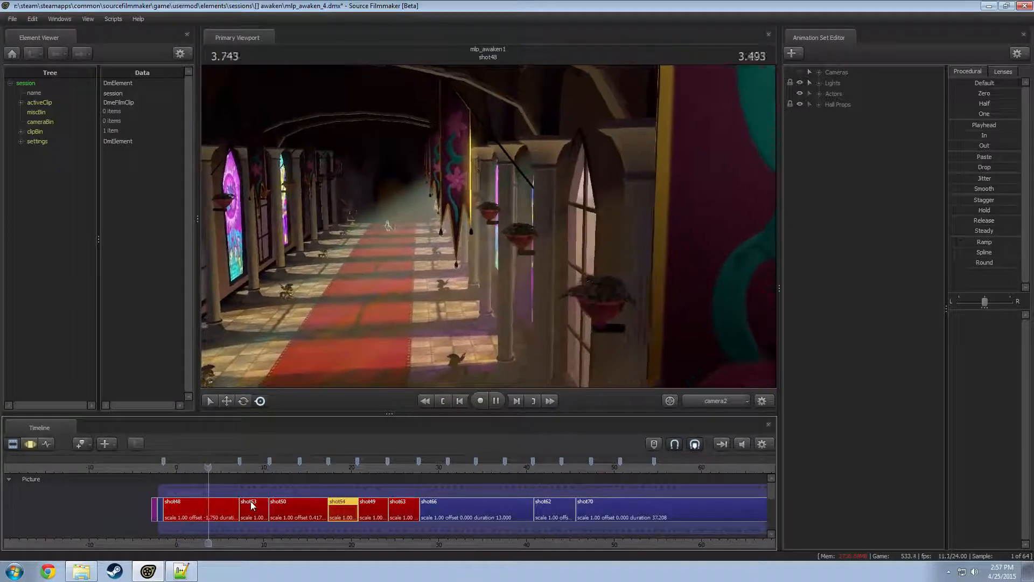
key("space")
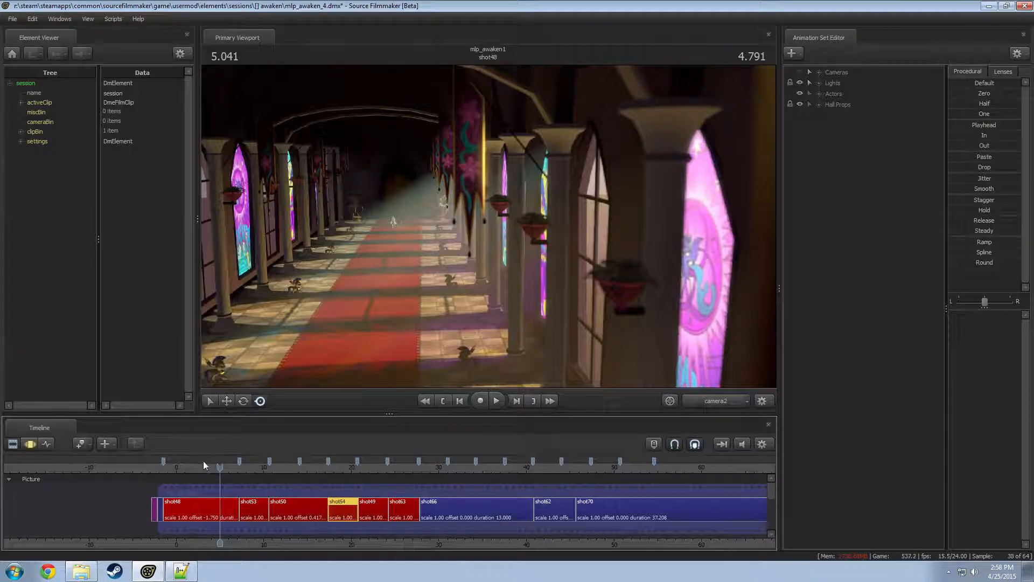
left_click_drag(191, 466, 218, 468)
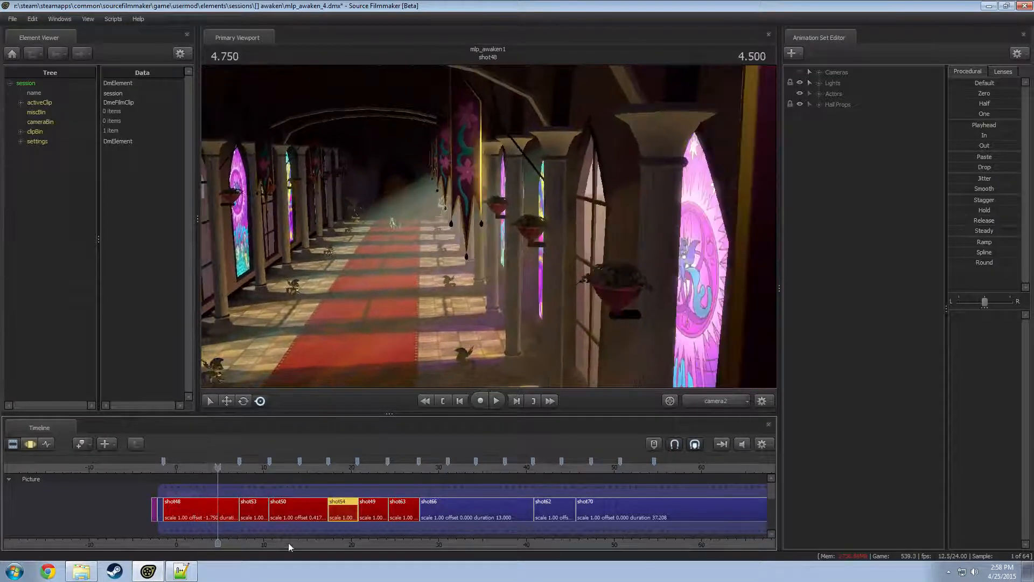
middle_click_drag(289, 545, 379, 545)
left_click_drag(277, 467, 249, 468)
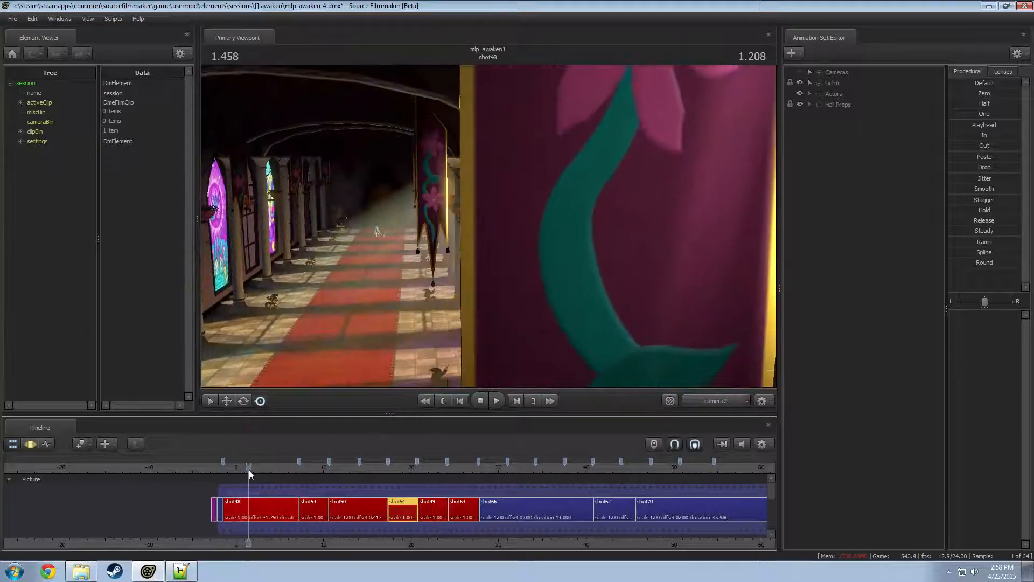
key("space")
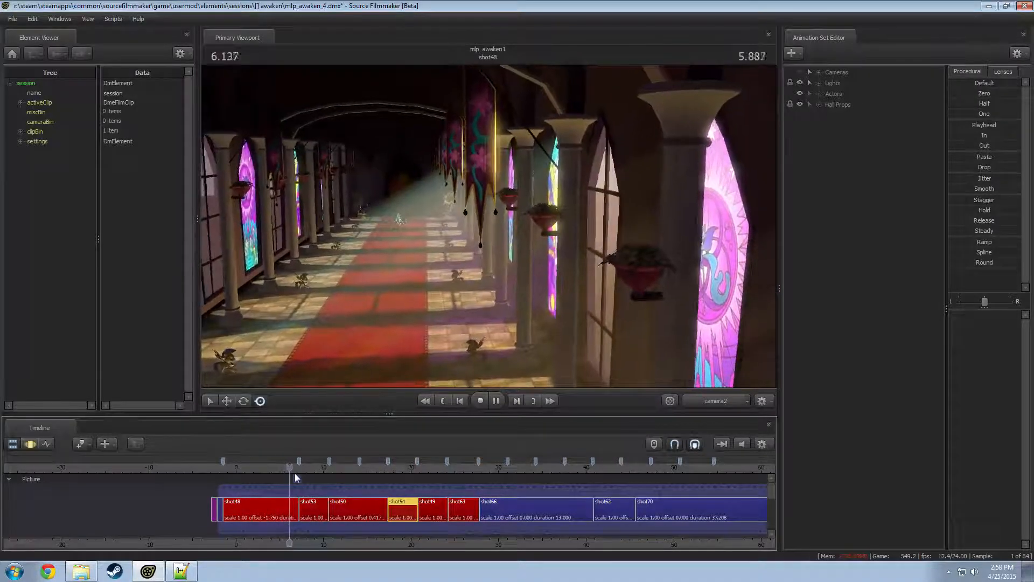
- Inspect the characters in shot48 through the work camera, and return to the shot camera to play into shot53
left_click(715, 400)
left_click_drag(488, 226, 481, 255)
key("w")
key("w")
key("space")
key("space")
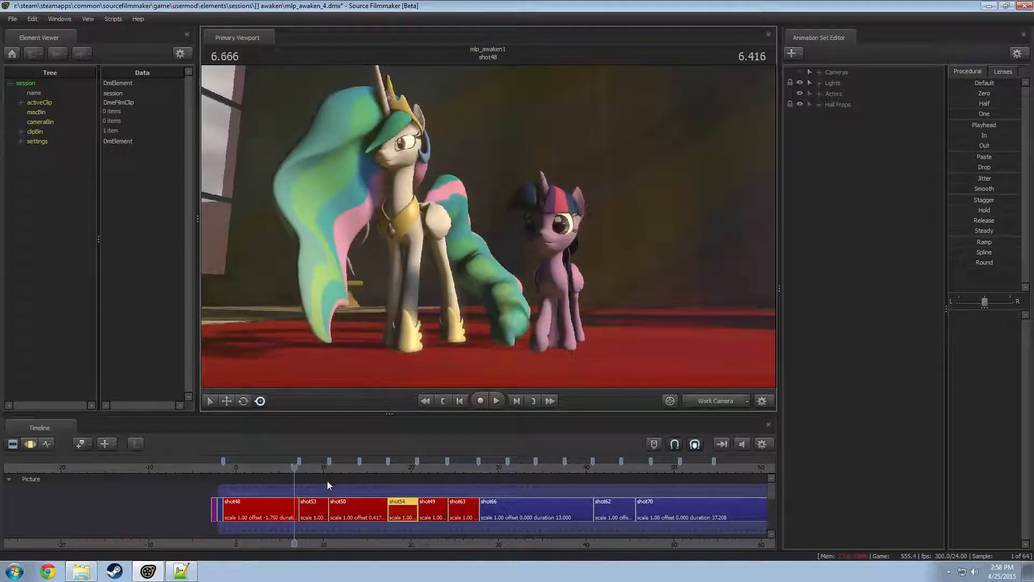
left_click(697, 402)
key("space")
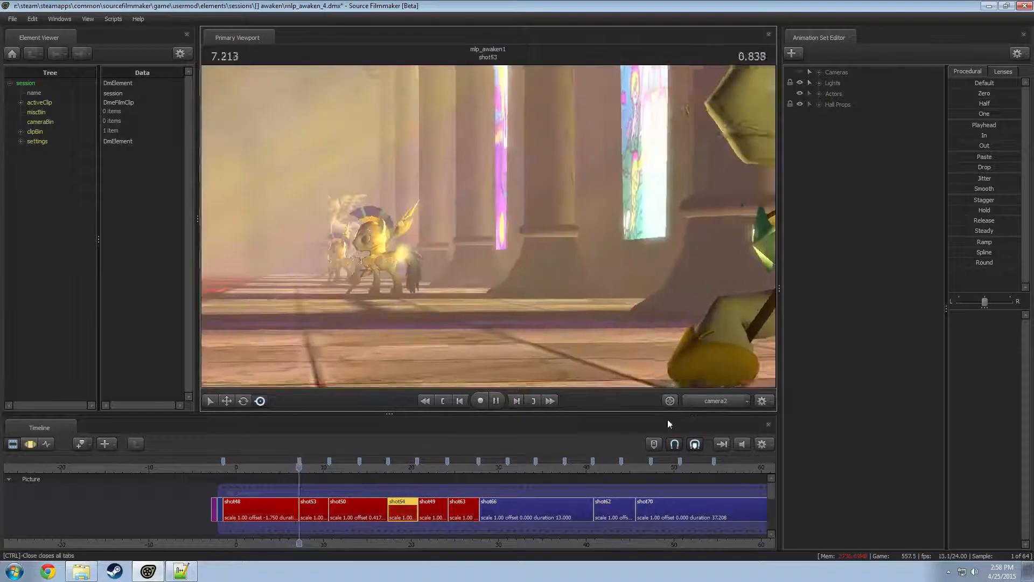
- Move shot50 from after shot53 to between shot48 and shot53
left_click_drag(311, 468, 348, 466)
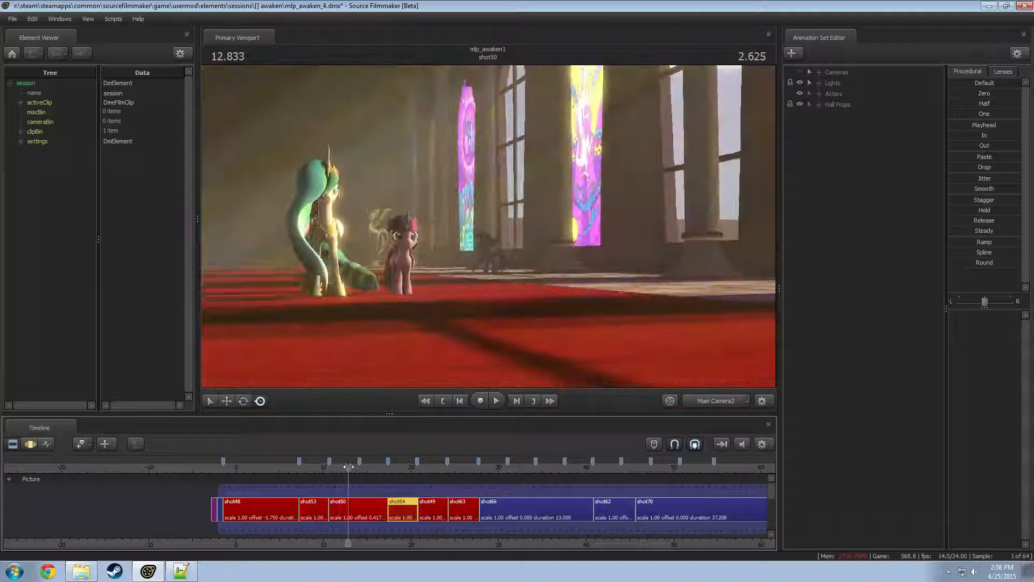
left_click(350, 513)
left_click(302, 470)
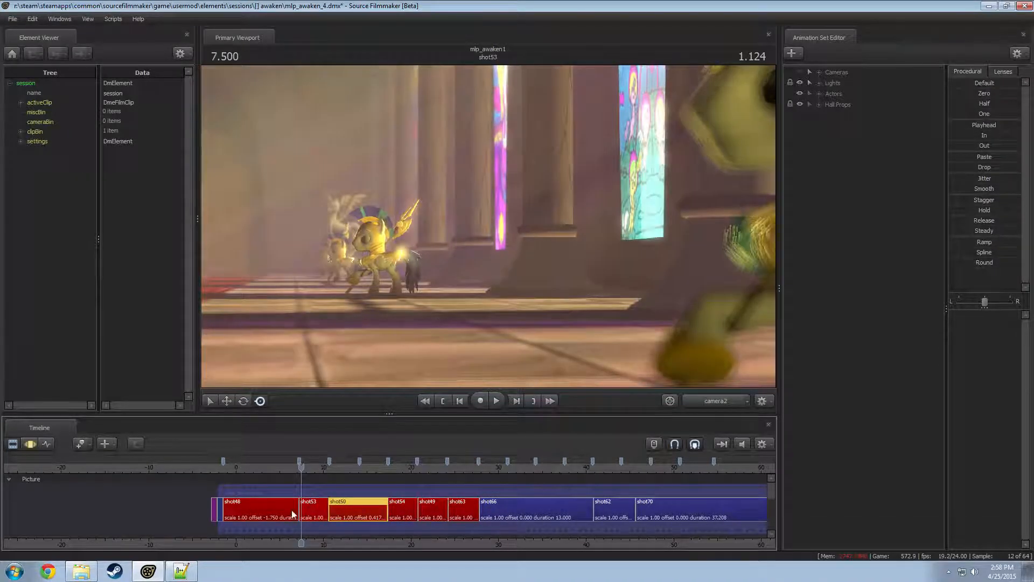
key("Delete")
left_click(293, 467)
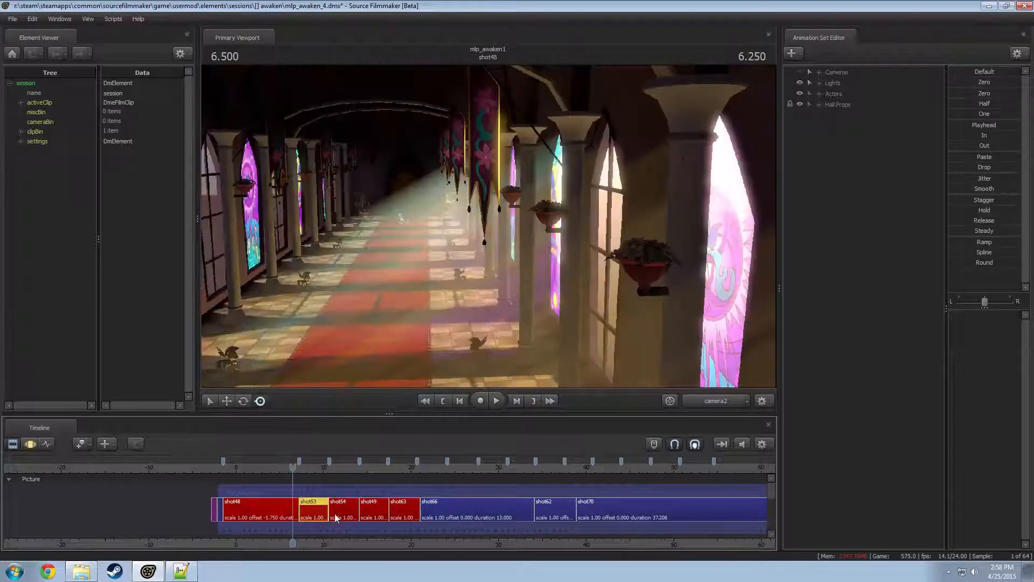
key("ctrl+z")
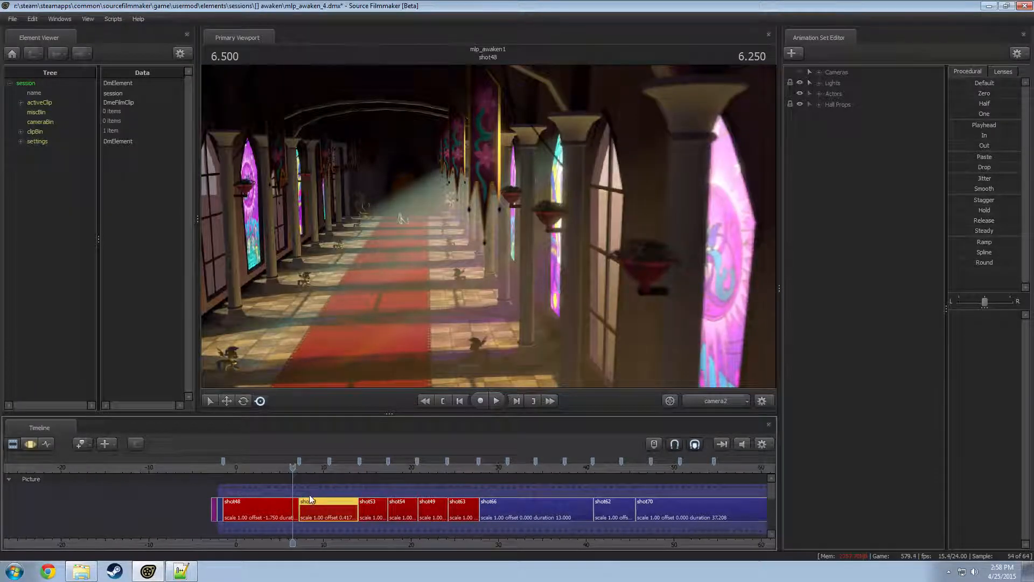
- Play back the cut from the end of shot48 into shot50
key("space")
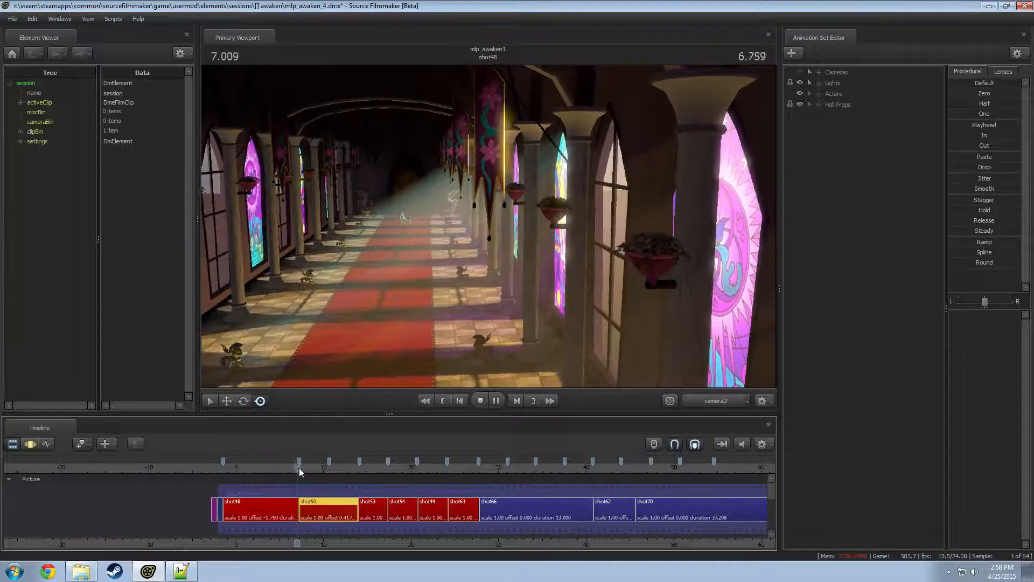
key("space")
left_click(290, 467)
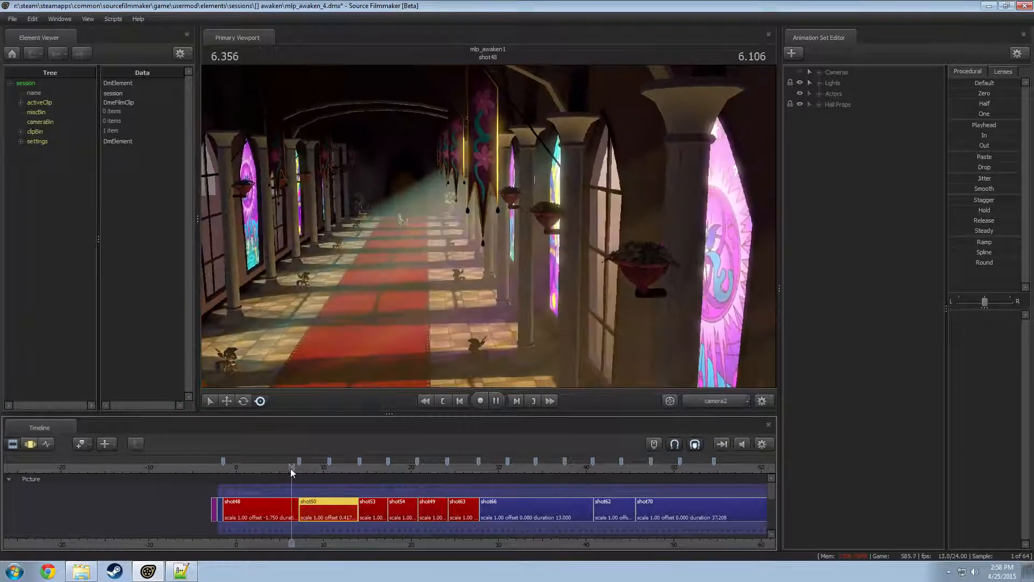
key("space")
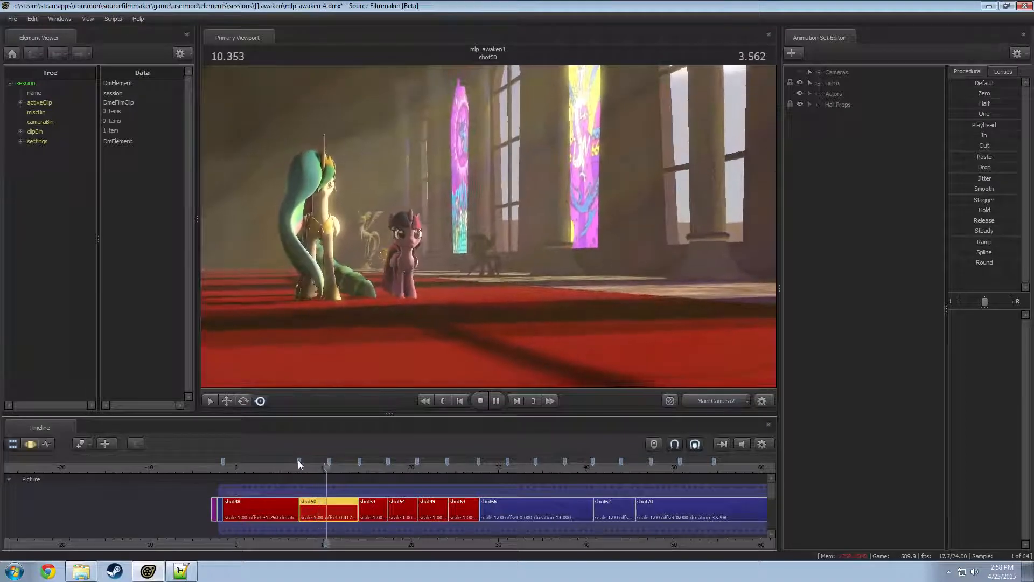
- Play back the cut from shot53 into shot54
left_click_drag(391, 542, 348, 543)
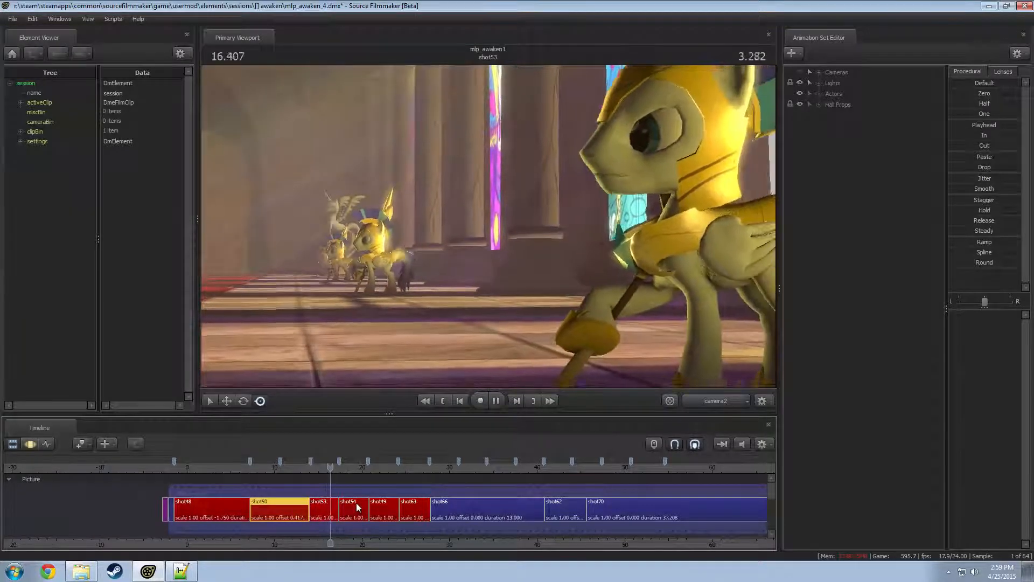
key("space")
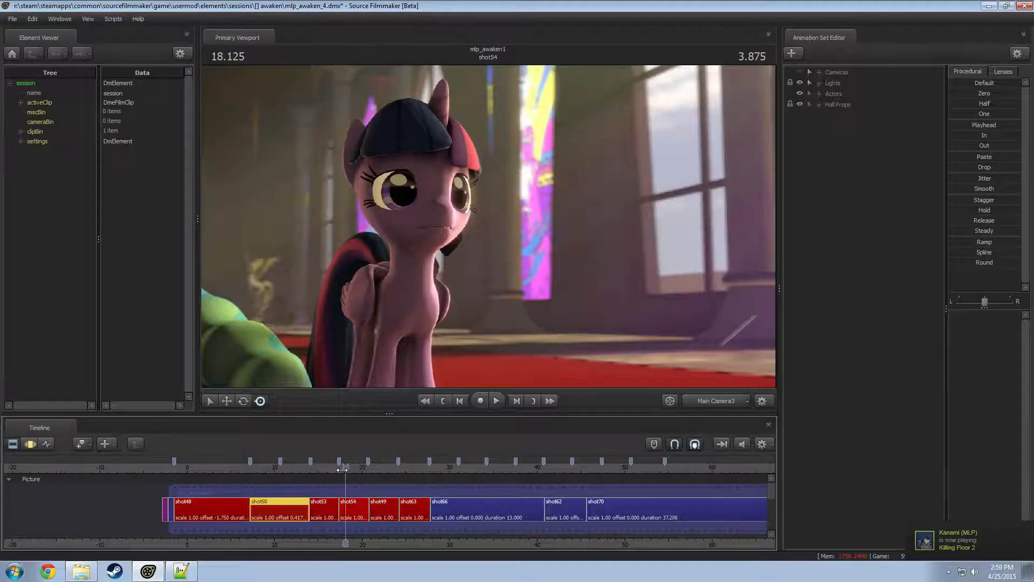
left_click_drag(346, 468, 323, 473)
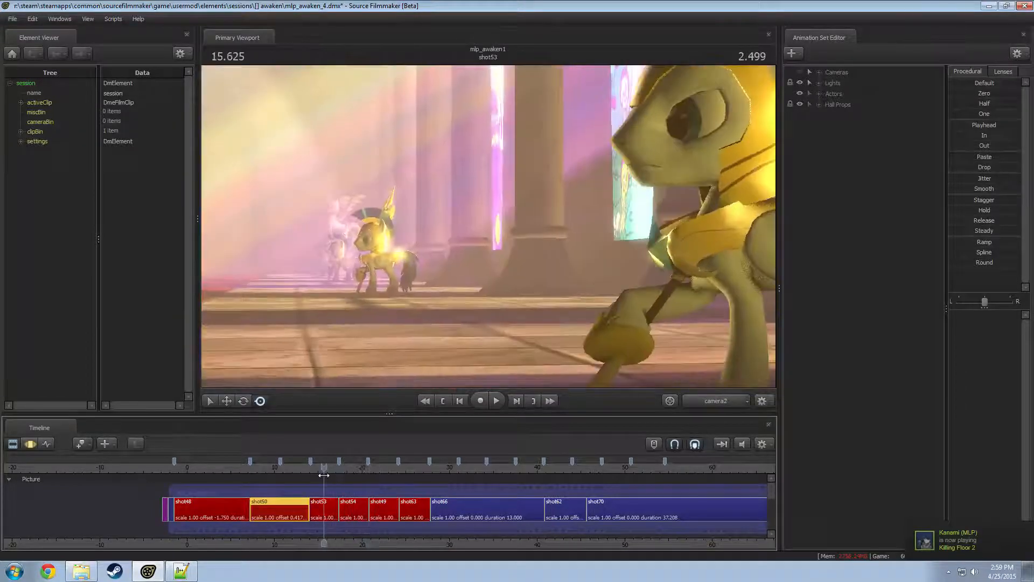
key("space")
left_click(346, 470)
key("space")
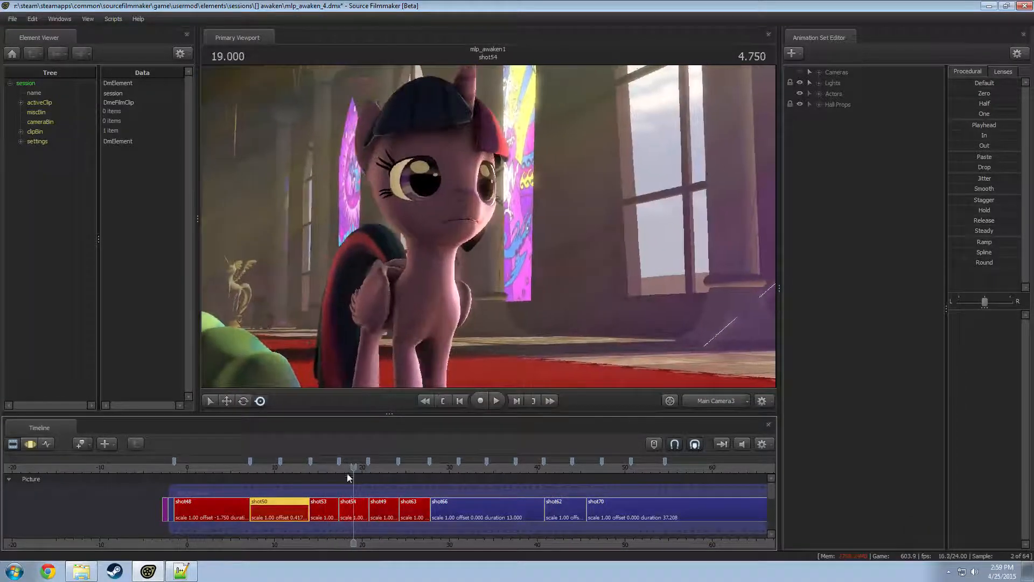
- Slip shot54 to a later part of its footage and trim its end to the marker near 20.7 seconds
left_click(351, 513)
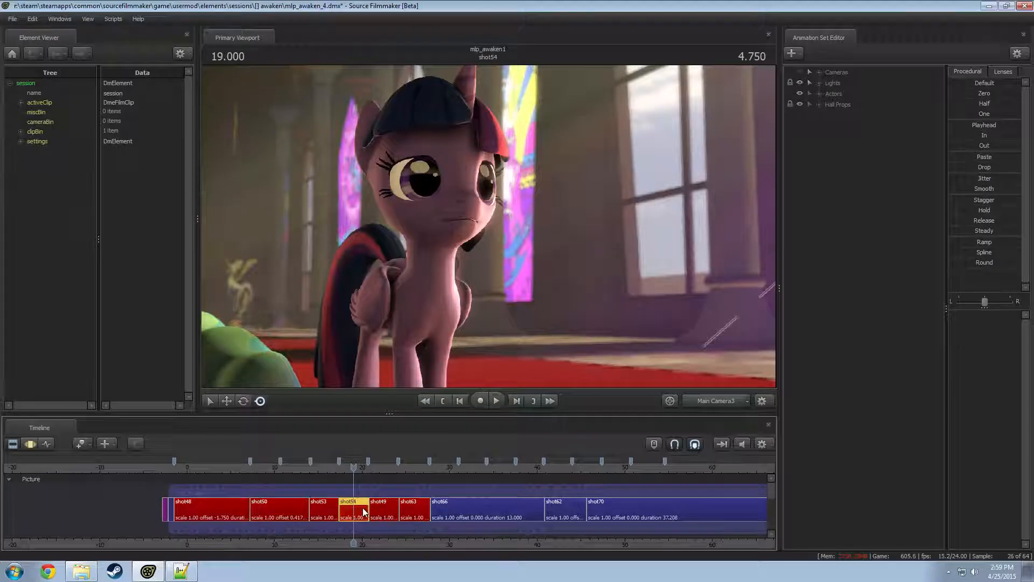
left_click(366, 508)
left_click(365, 509)
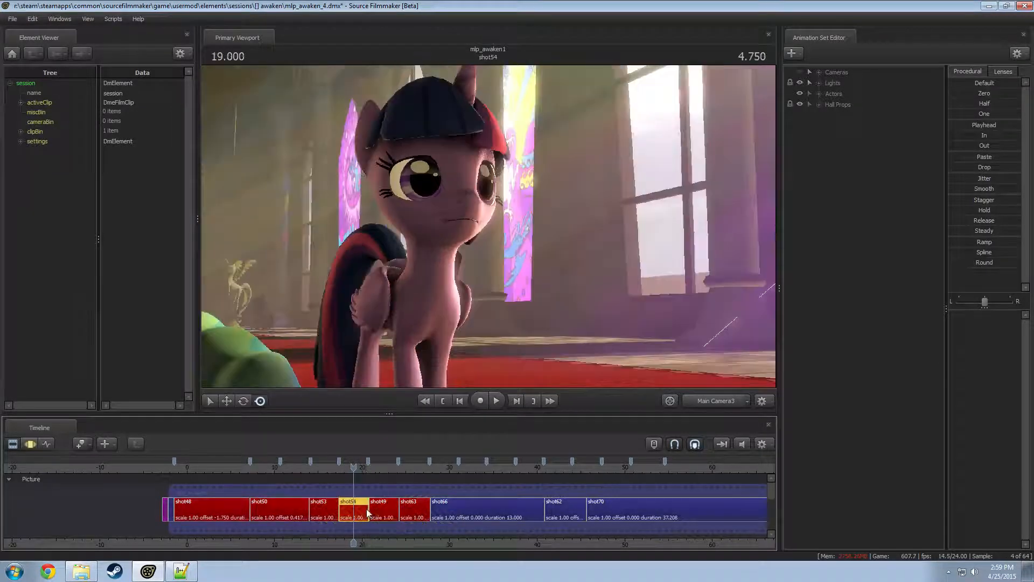
left_click(364, 509)
mouse_move(364, 508)
left_mouse_down()
mouse_move(398, 509)
mouse_move(349, 509)
mouse_move(374, 503)
left_mouse_up()
- Play back the sequence from shot53 through shot54 and shot49 to shot63
left_click(367, 471)
key("space")
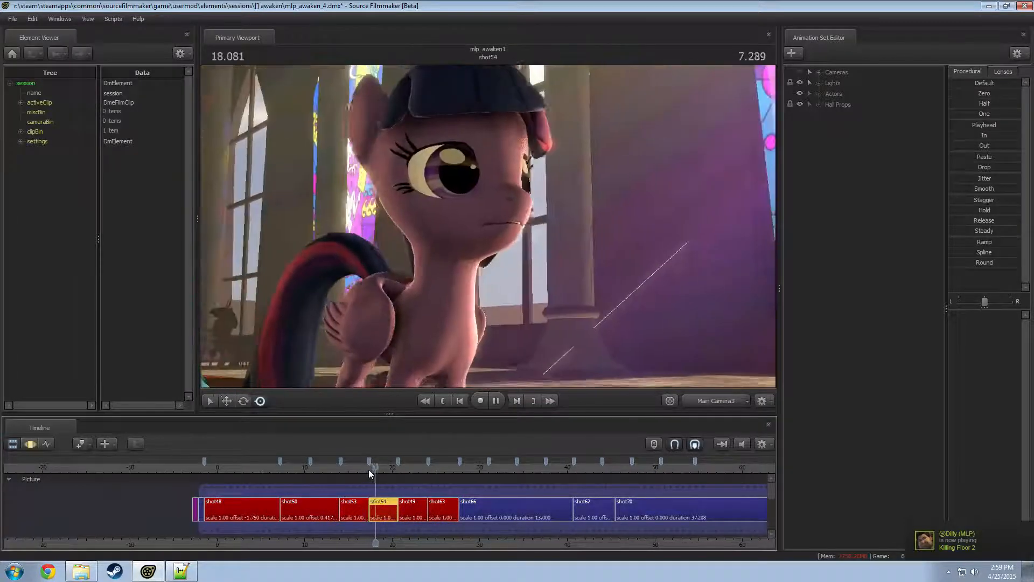
left_click(342, 470)
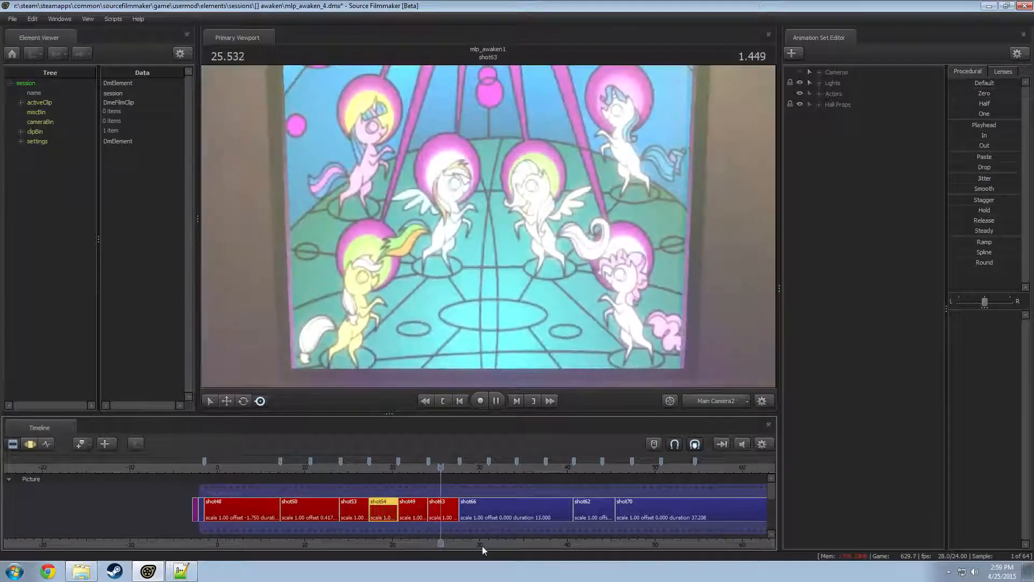
- Replay the cuts from the end of shot50 through shot53 and shot54 into shot49
scroll(389, 525, "down", 4)
left_click(314, 468)
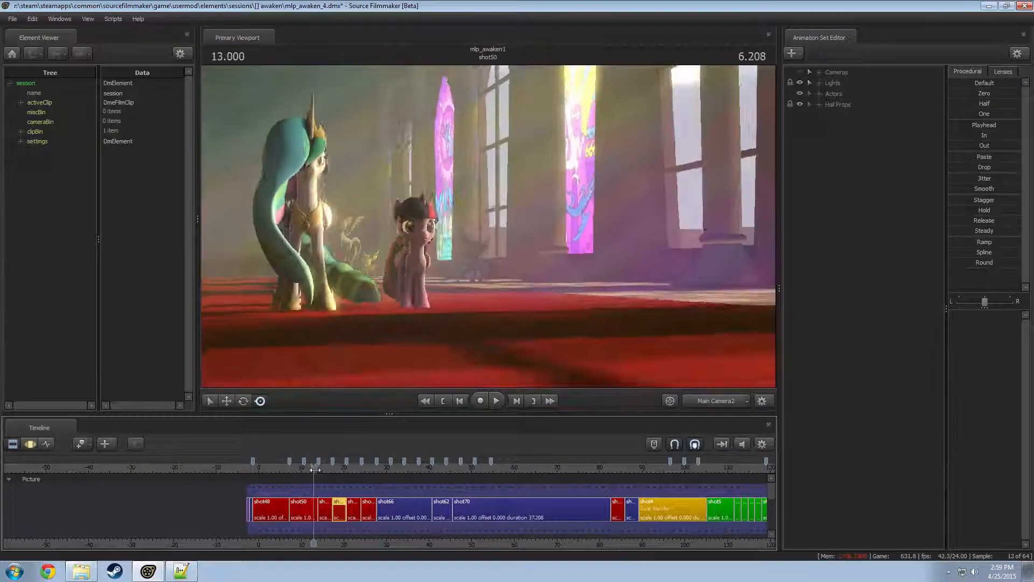
key("space")
left_click(312, 470)
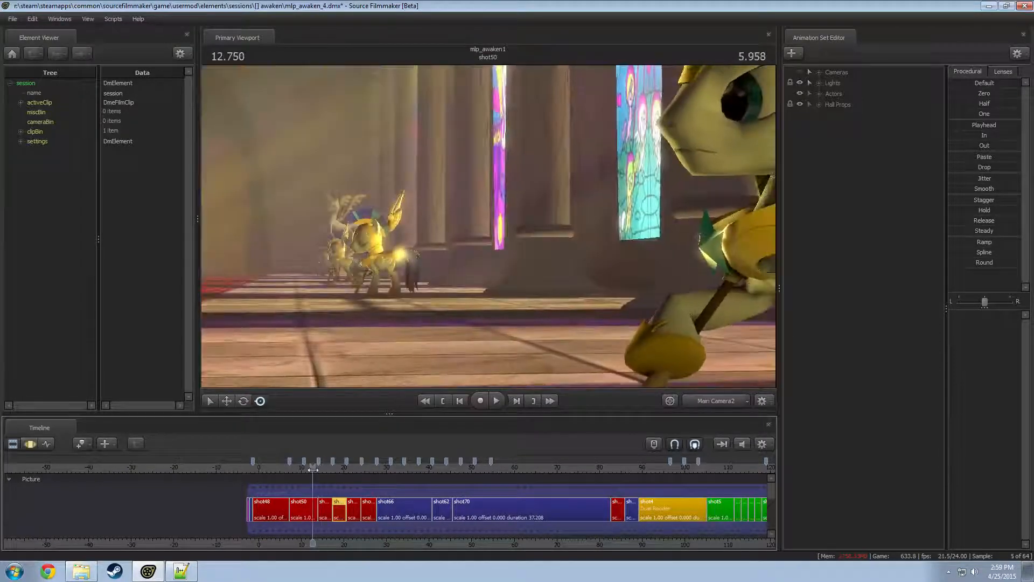
key("space")
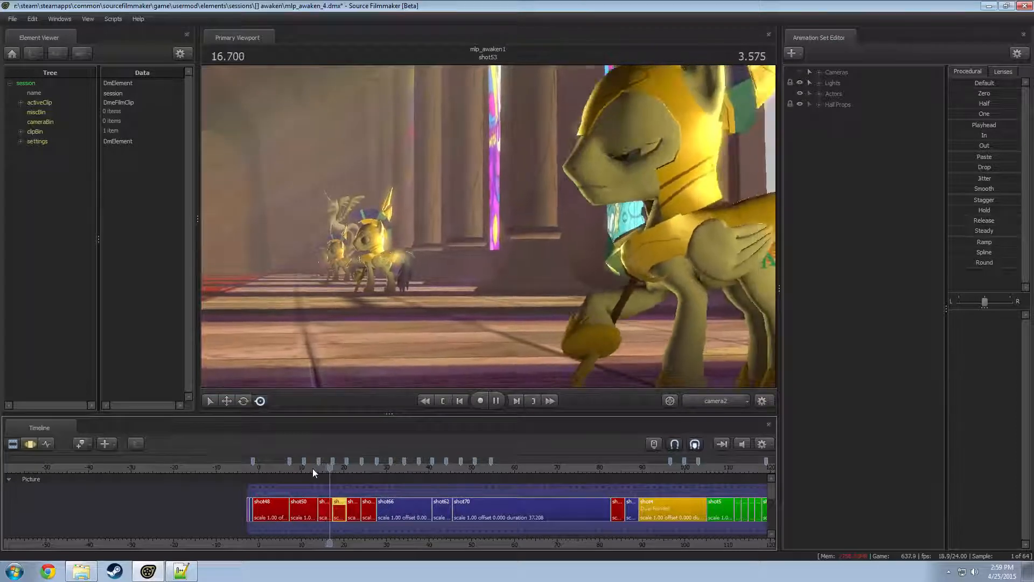
key("space")
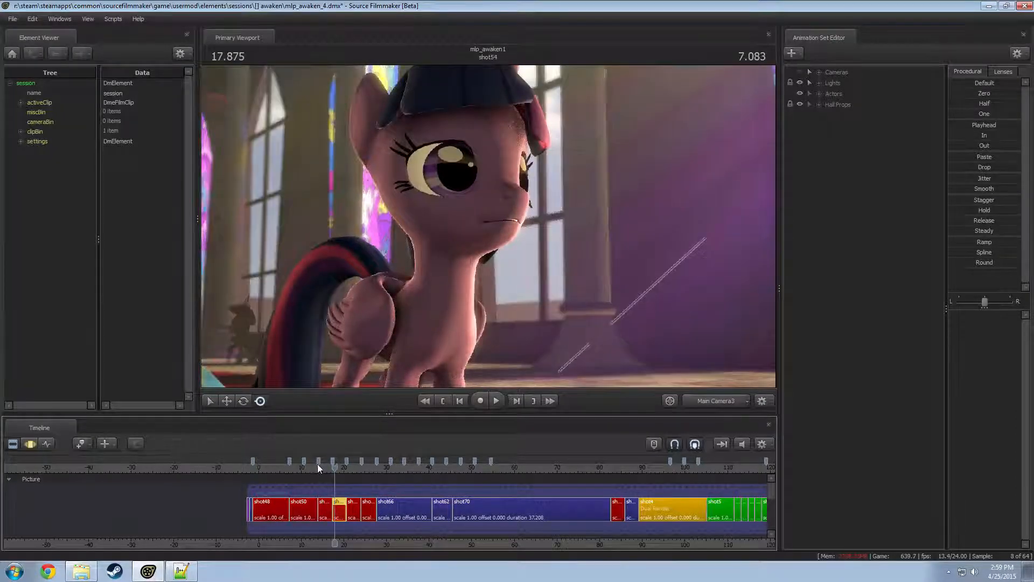
left_click_drag(317, 465, 315, 468)
key("space")
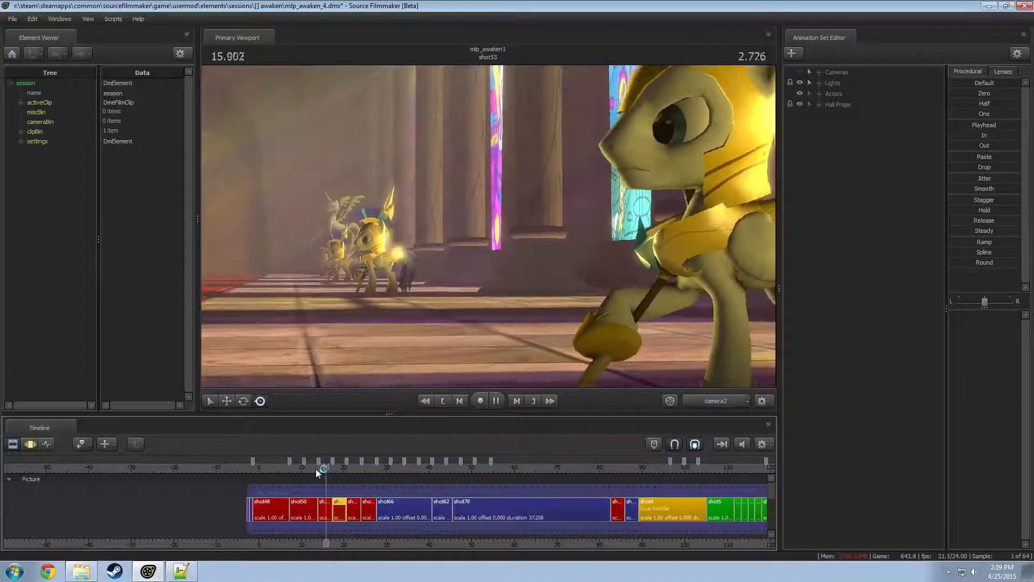
key("space")
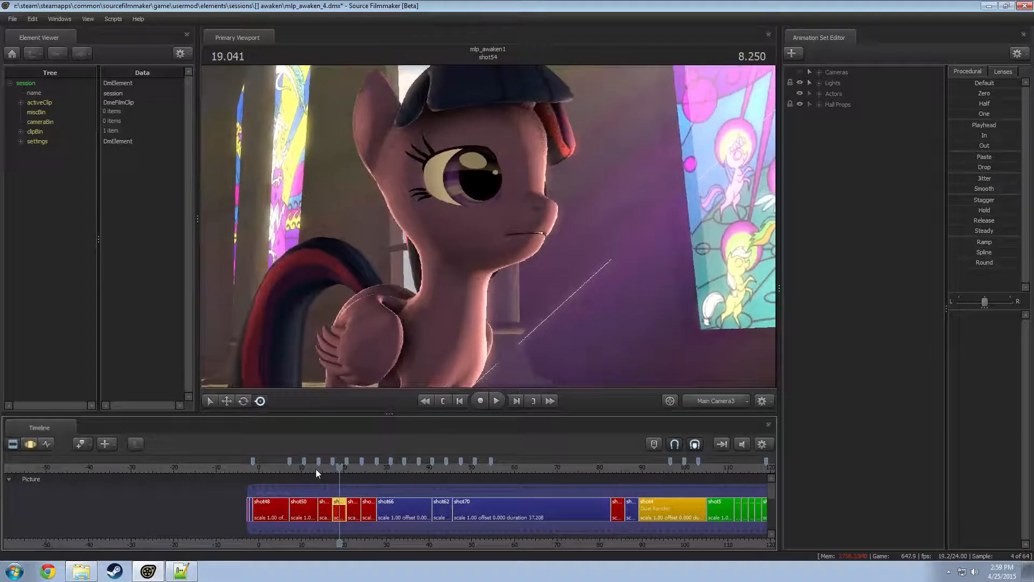
key("space")
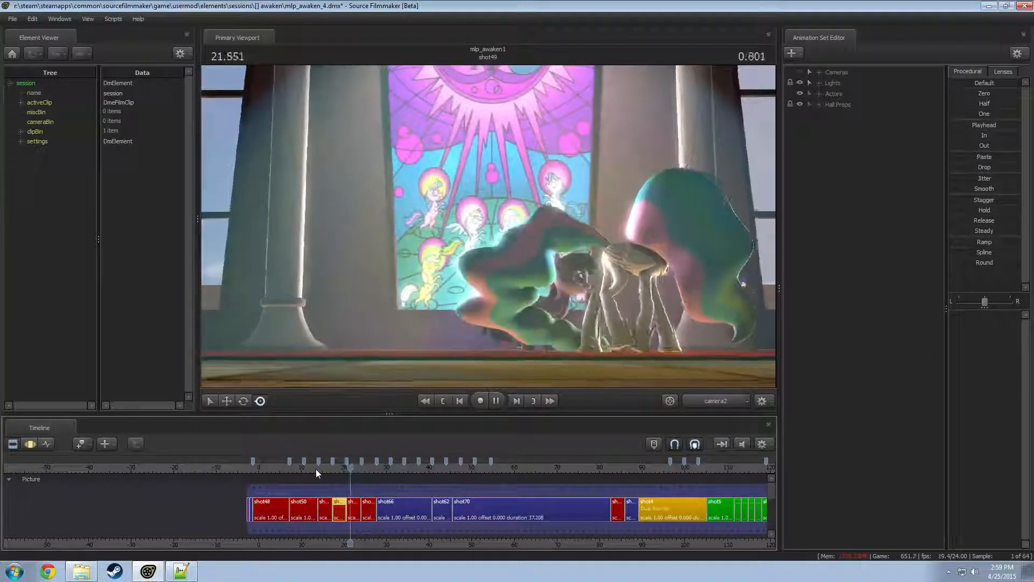
key("space")
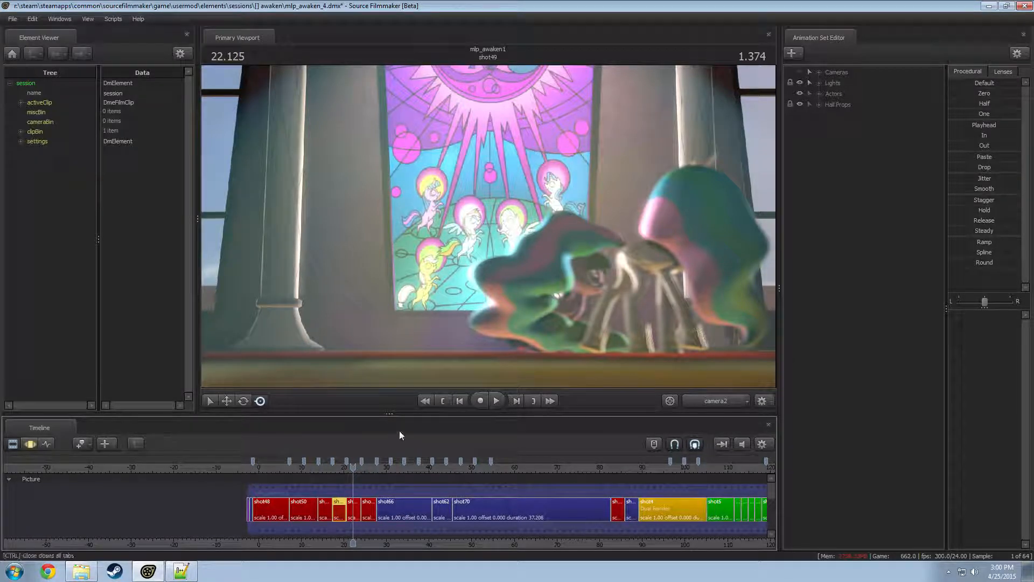
- Play back from shot49 through shot63 into the start of shot66
key("space")
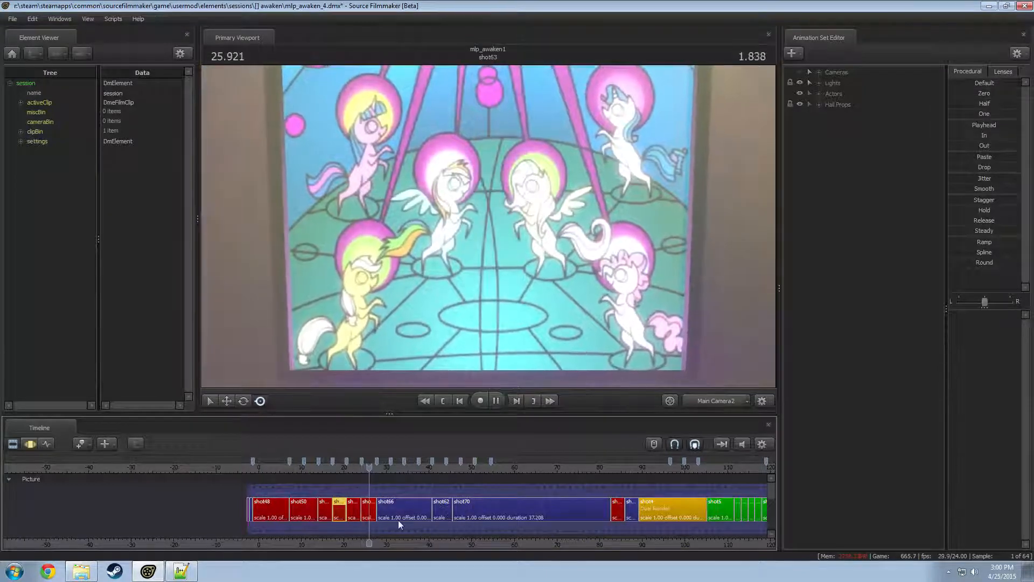
left_click_drag(445, 542, 398, 540)
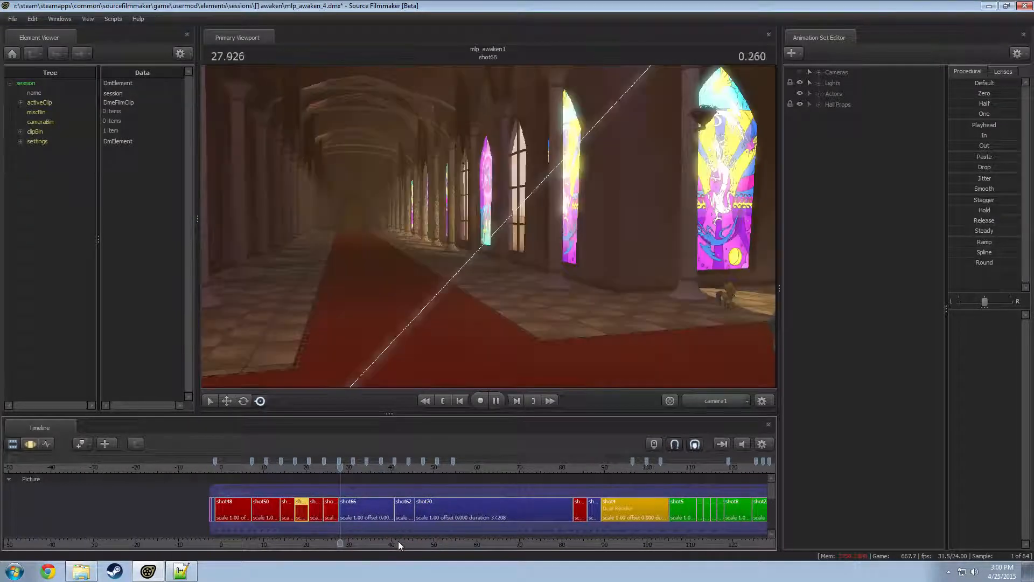
key("space")
- Extend the end of shot66 to the timeline marker near 54.5 seconds
left_click(362, 514)
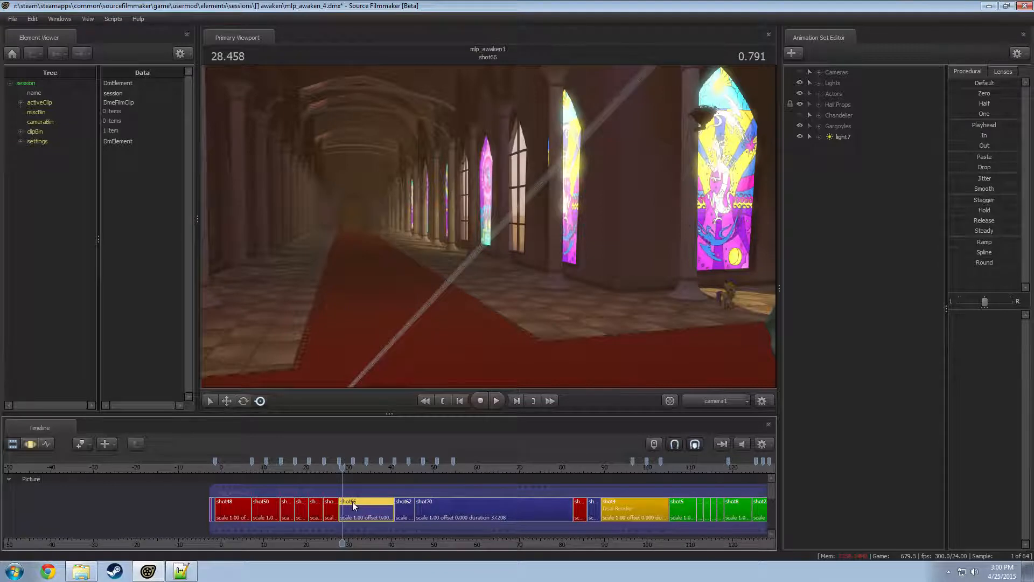
mouse_move(391, 467)
left_mouse_down()
mouse_move(410, 476)
mouse_move(332, 476)
mouse_move(404, 476)
left_mouse_up()
left_click(392, 508)
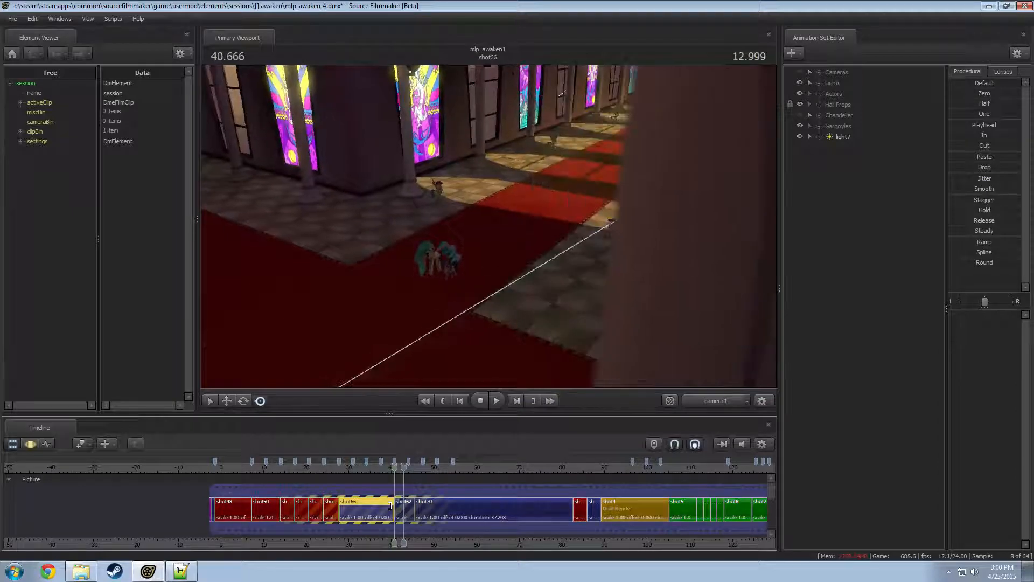
left_click_drag(393, 511, 450, 513)
- Spot-check playback at the starts of shot31, shot4 and shot5 against their timeline markers
left_click(636, 467)
key("space")
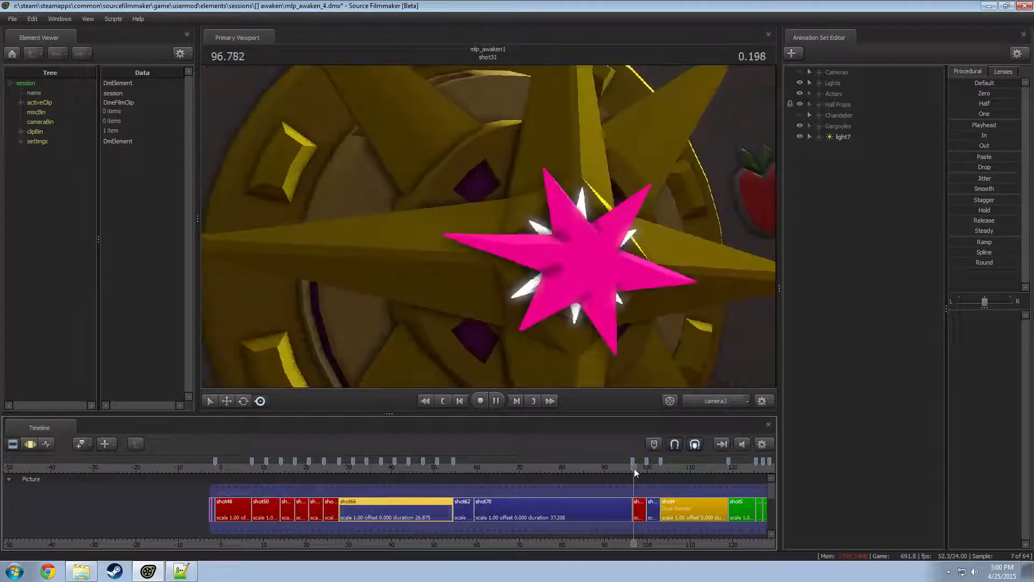
left_click(661, 467)
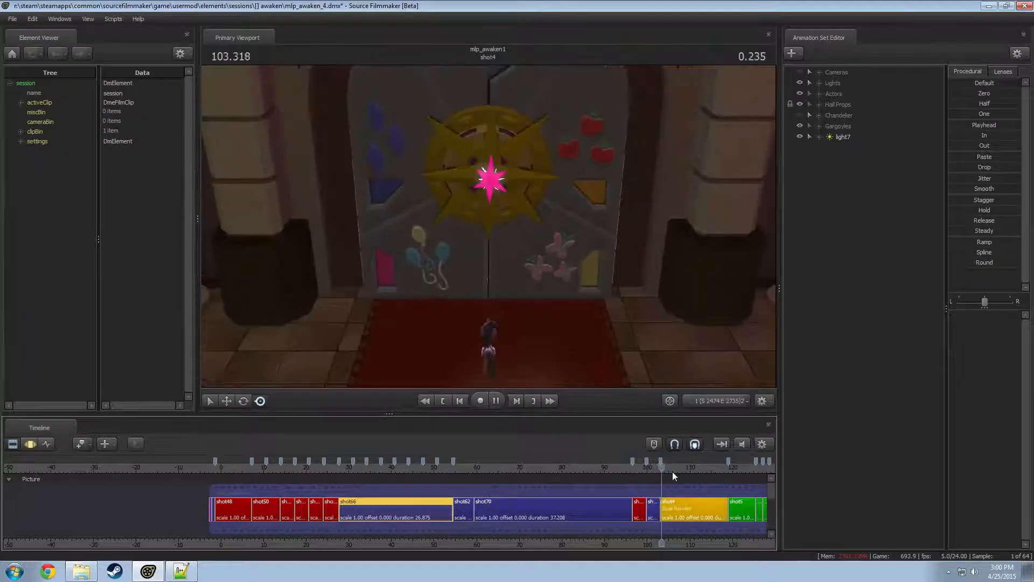
left_click(738, 467)
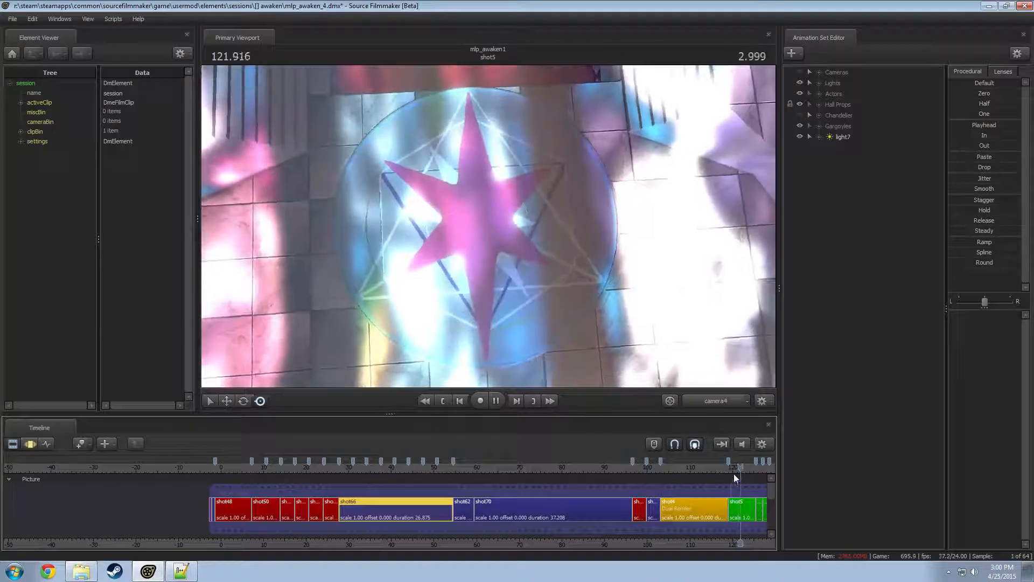
left_click(724, 467)
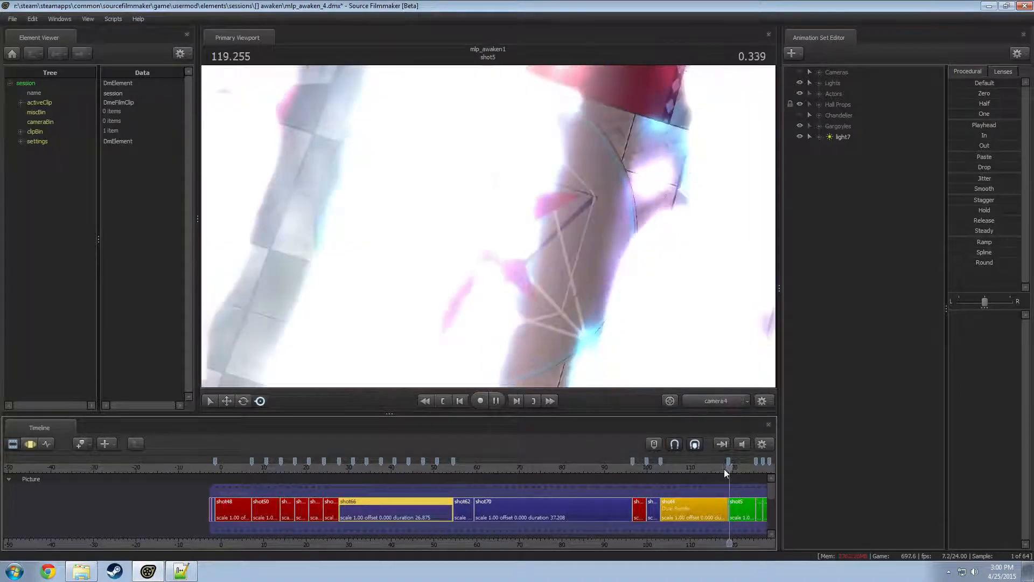
key("space")
- Play back the cut from shot63 into the extended shot66
left_click(340, 467)
scroll(340, 467, "up", 5)
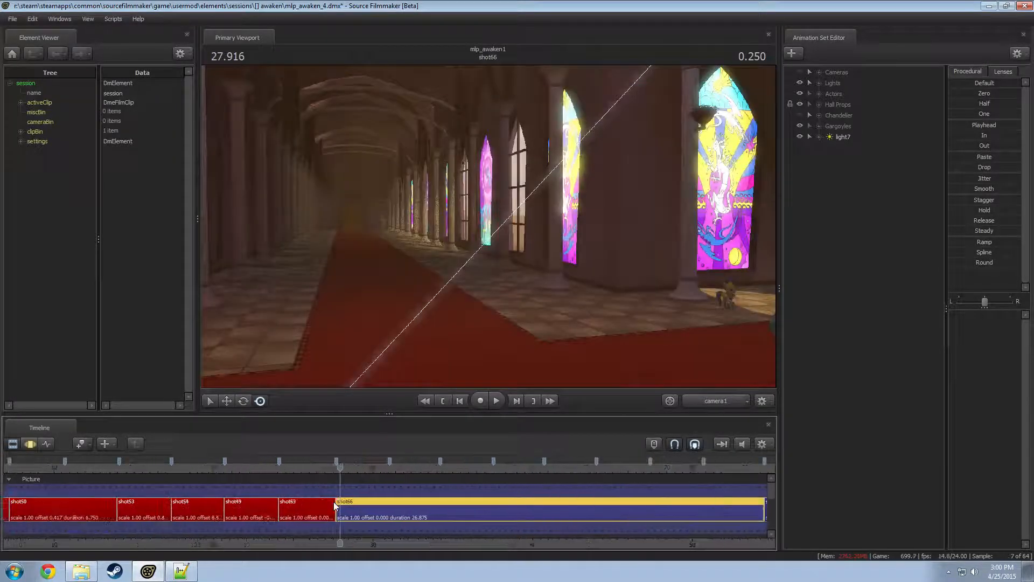
left_click(296, 467)
key("space")
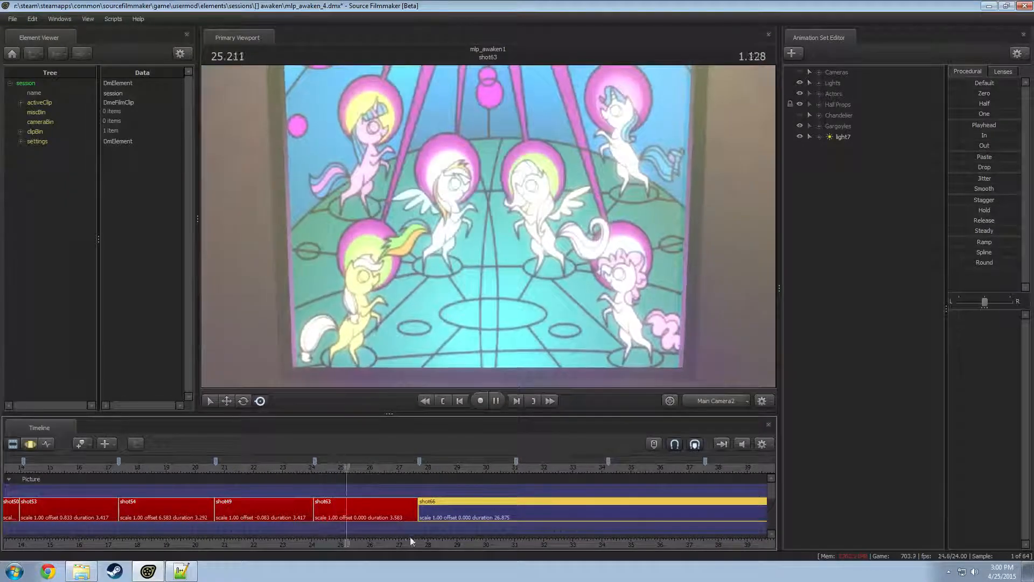
scroll(394, 533, "down", 4)
scroll(396, 527, "down", 3)
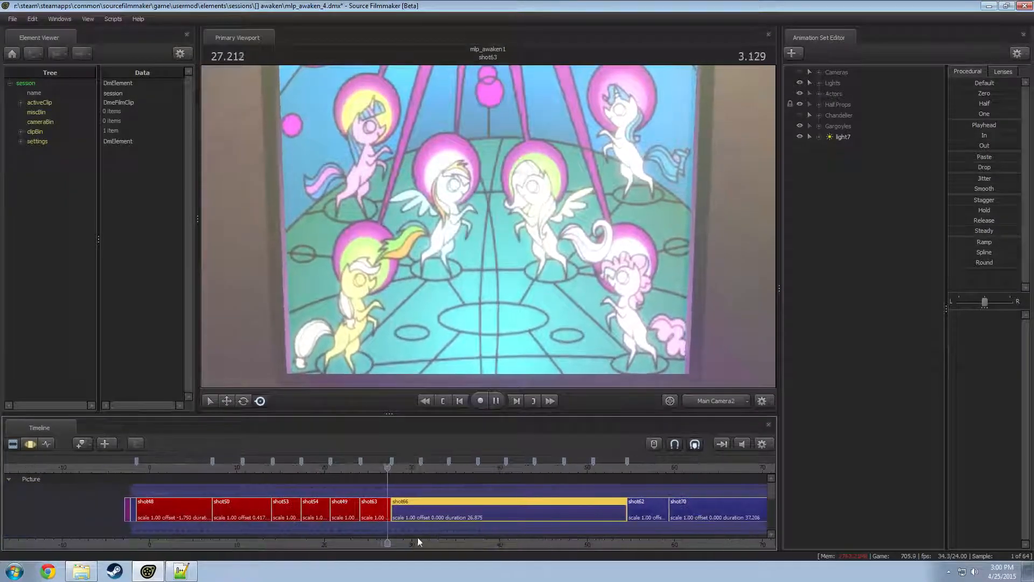
key("space")
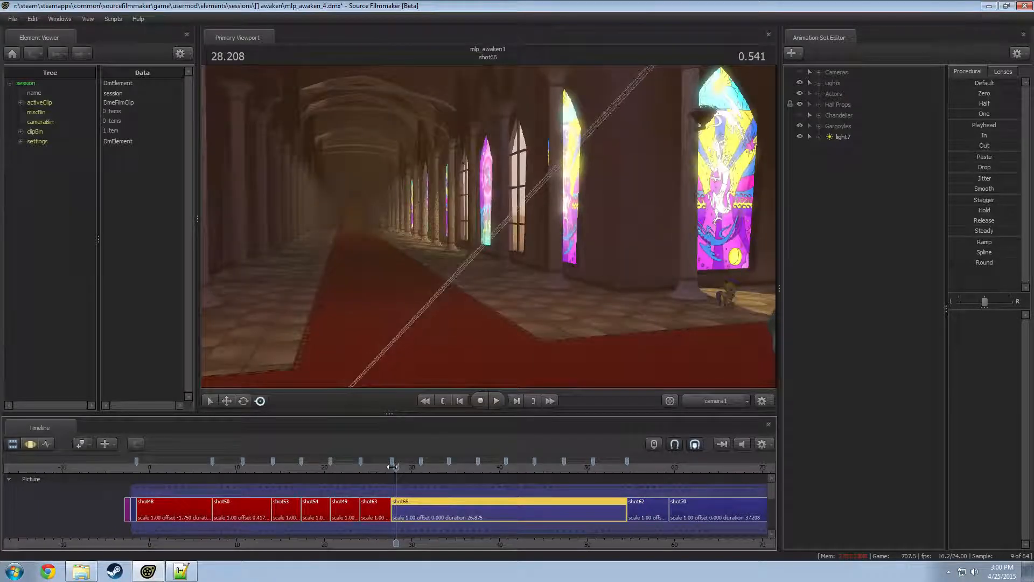
- Compare the hallway in shot66 and shot53 through the work camera, then return shot53 to its scene camera
mouse_move(387, 470)
left_mouse_down()
mouse_move(351, 470)
mouse_move(394, 472)
left_mouse_up()
left_click(713, 400)
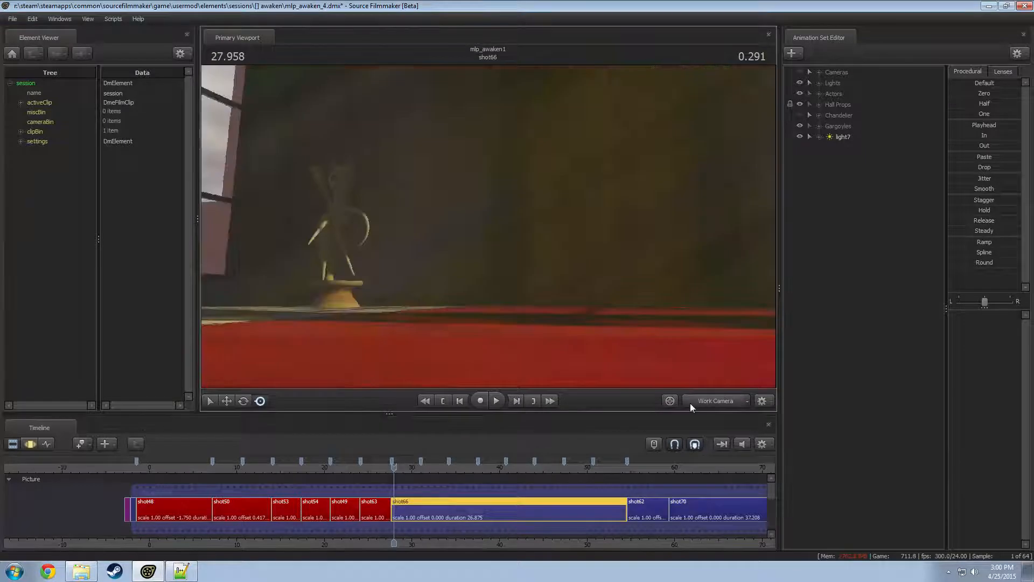
left_click_drag(488, 227, 667, 237)
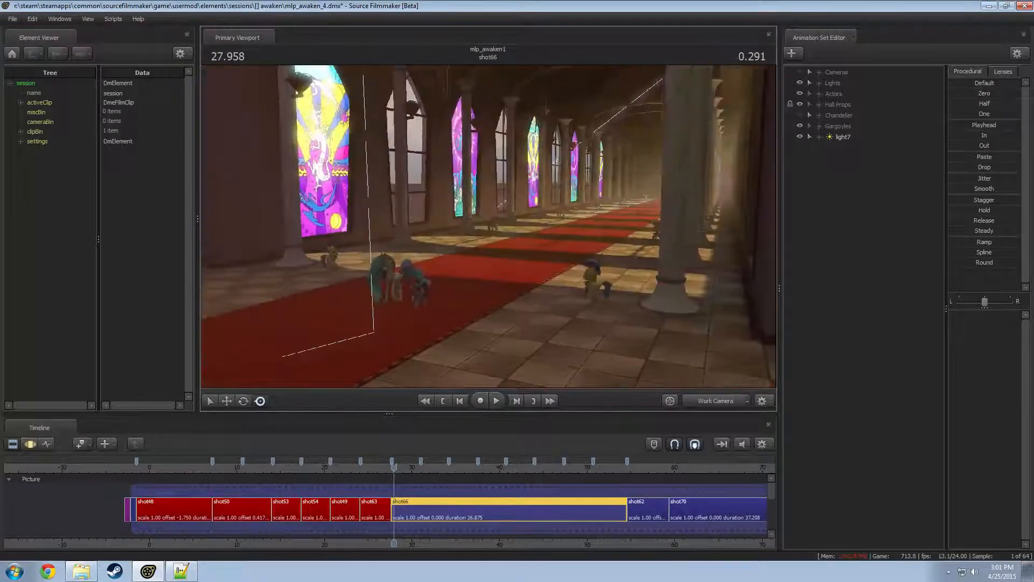
left_click_drag(317, 470, 277, 469)
left_click(280, 516)
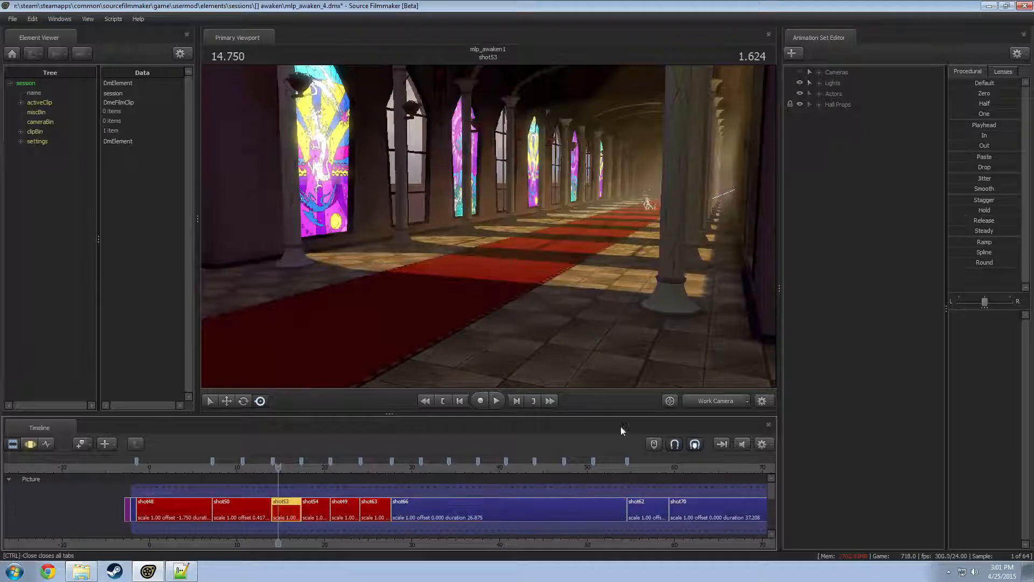
left_click(719, 405)
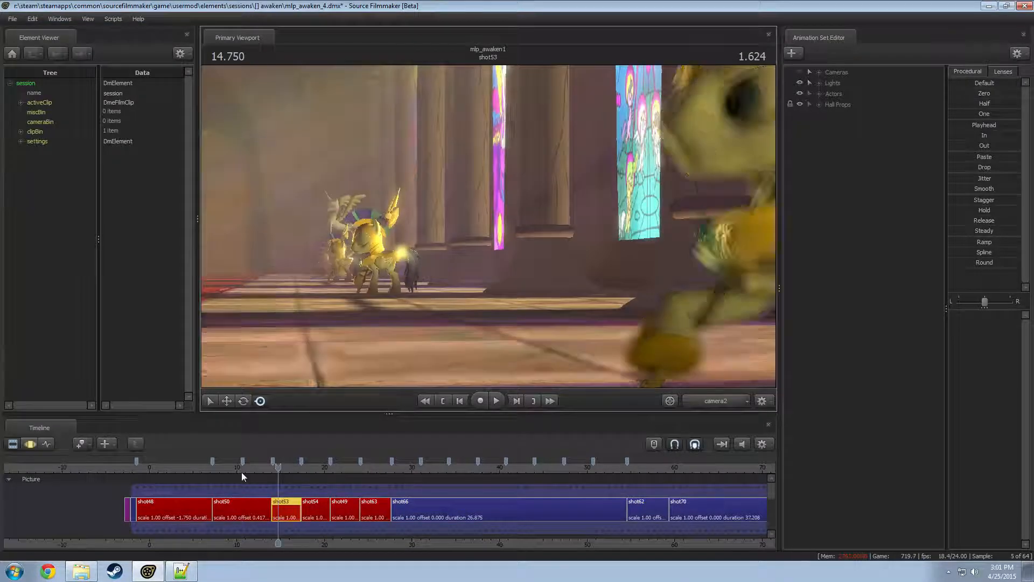
- Examine shot50 at 11.25 seconds through the work camera
left_click_drag(244, 470, 248, 470)
left_click(238, 506)
left_click(716, 403)
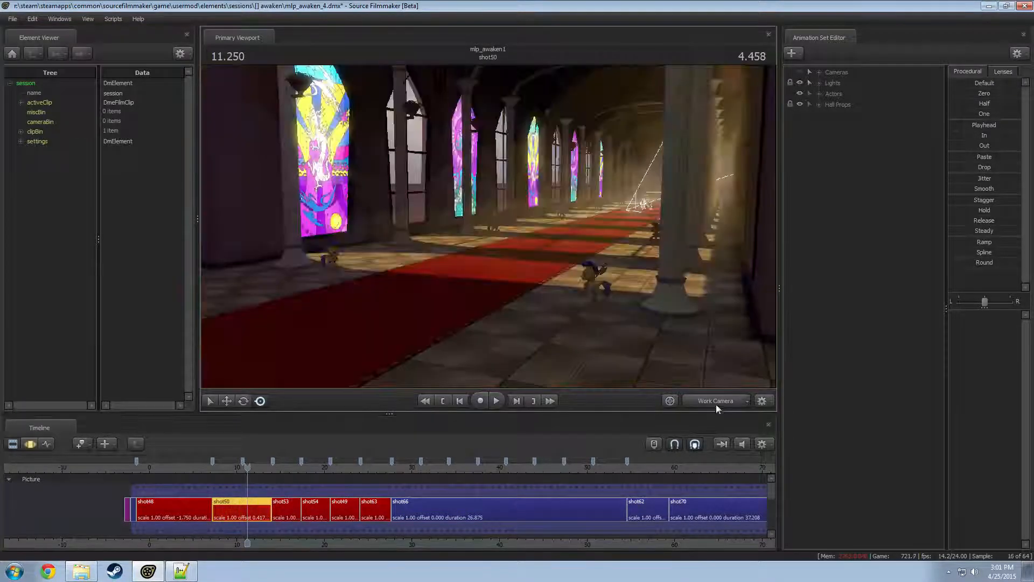
double_click(229, 503)
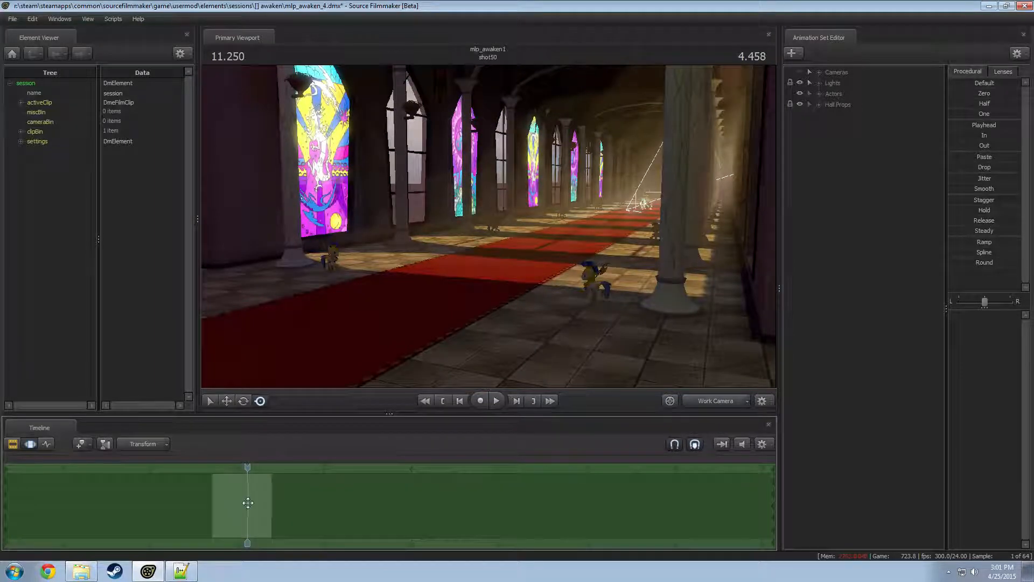
double_click(256, 501)
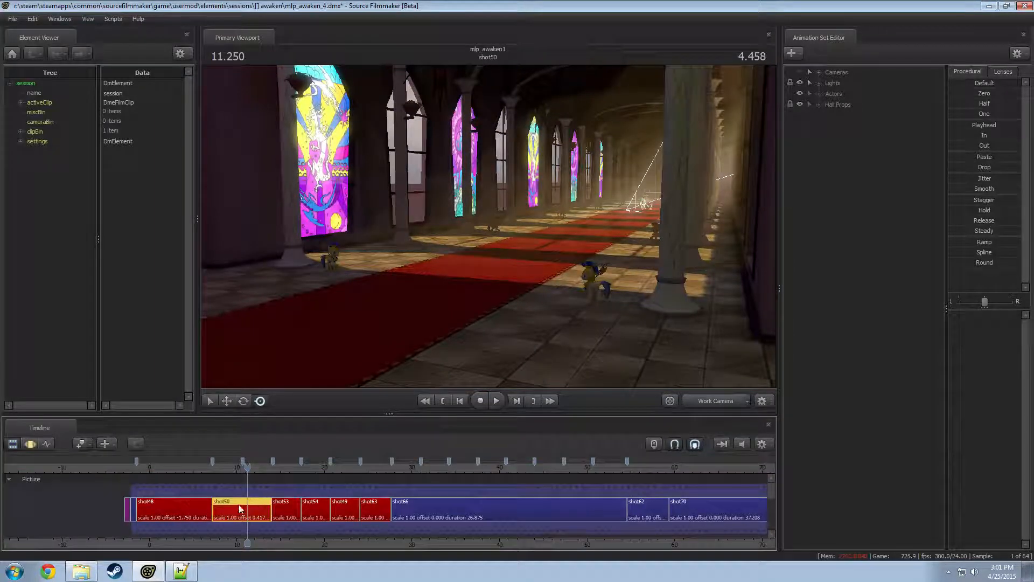
- Insert a copy of shot50 between shot63 and shot66, and trim shot66's end back to the marker near 54.5 seconds
right_click(239, 505)
left_click(266, 328)
left_click(408, 468)
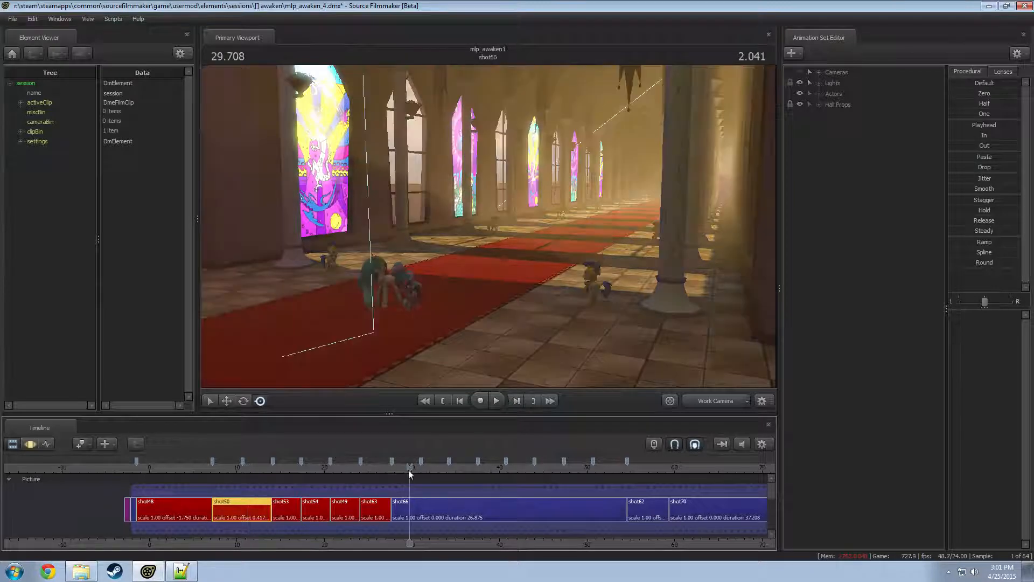
left_click(407, 504)
left_click(389, 467)
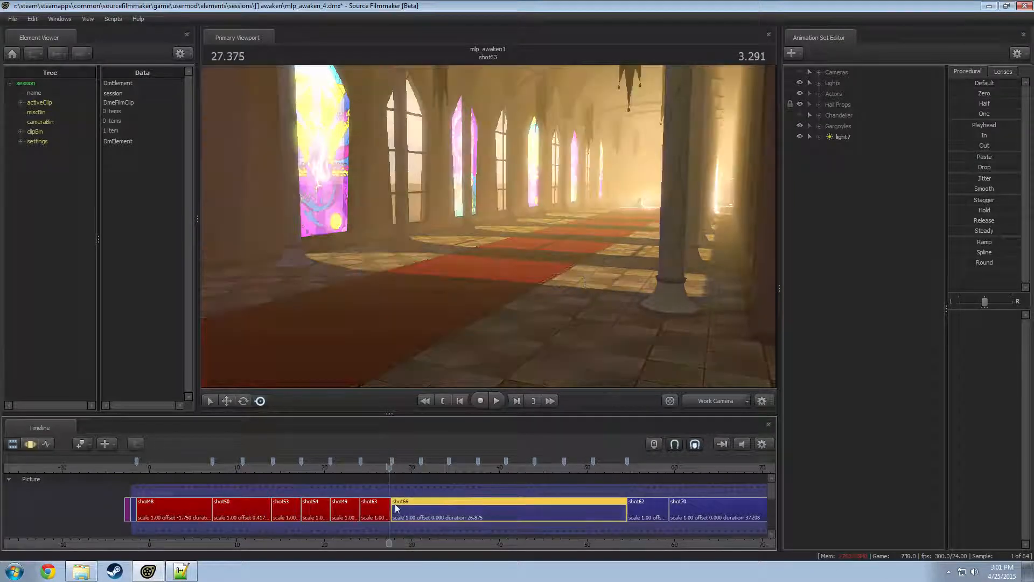
key("ctrl+v")
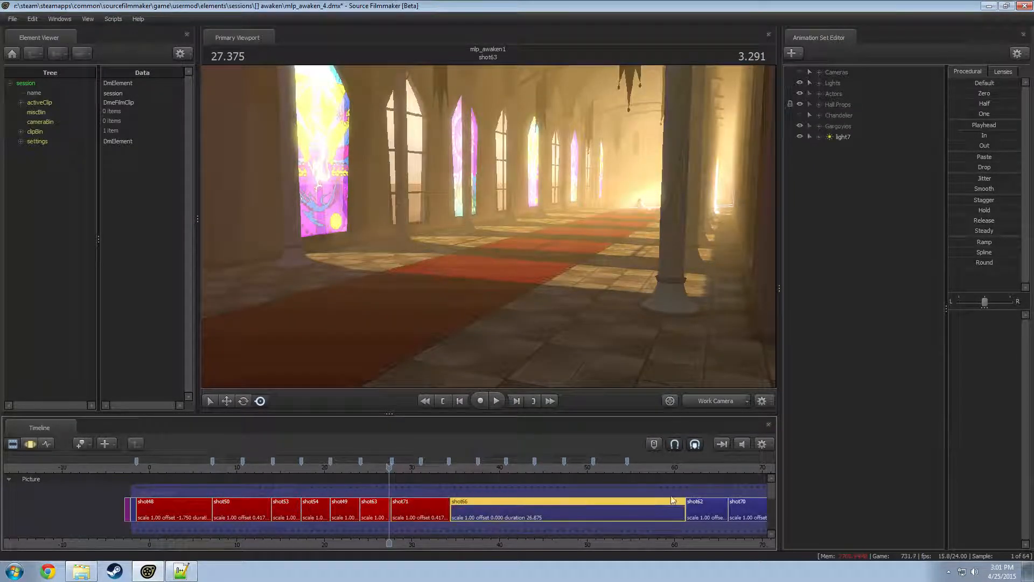
left_click(684, 510)
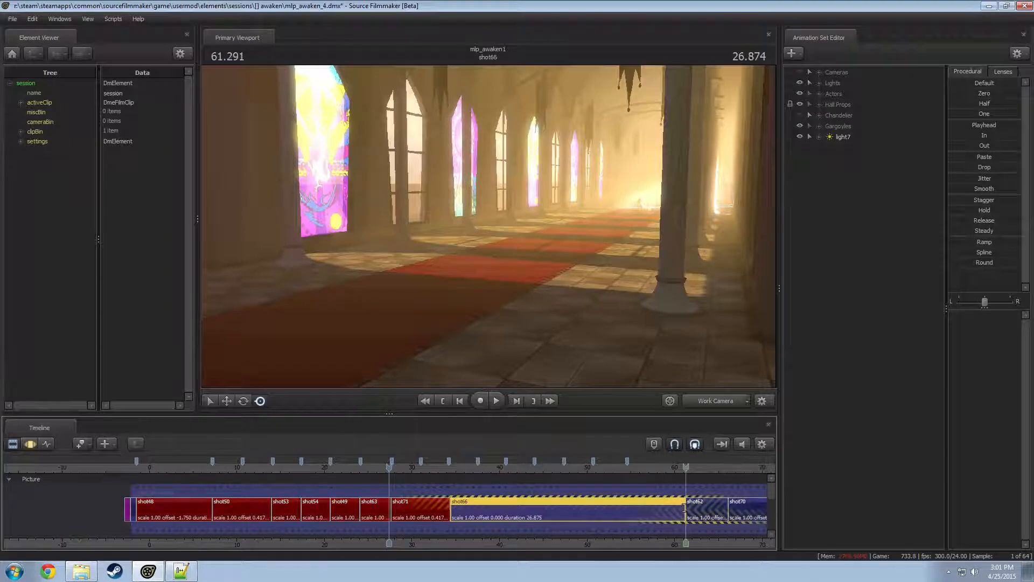
left_click_drag(685, 511, 627, 511)
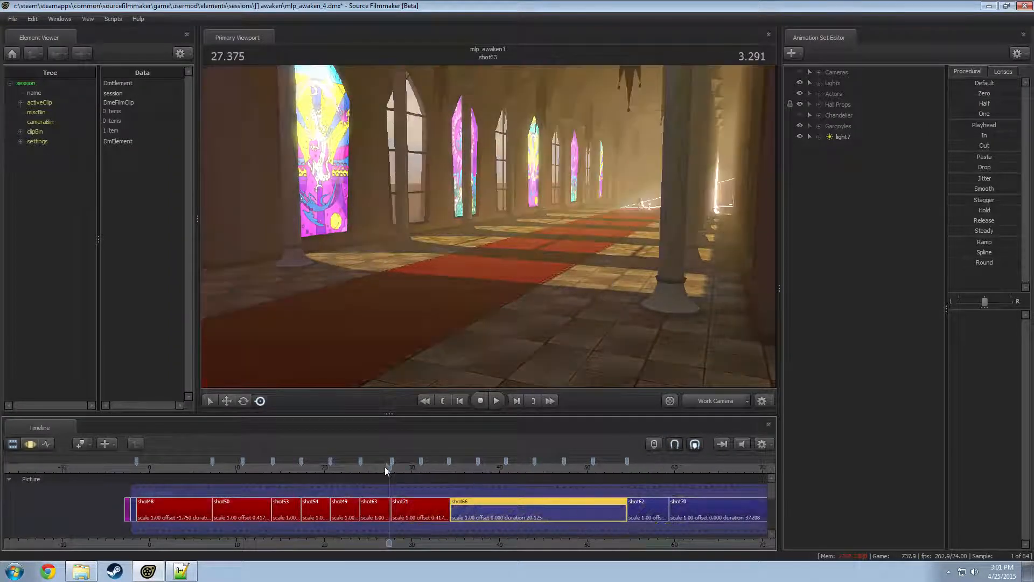
- Match the work camera to shot71's scene camera and reframe it behind the two ponies facing the stained-glass window
left_click_drag(385, 467, 394, 467)
left_click(410, 504)
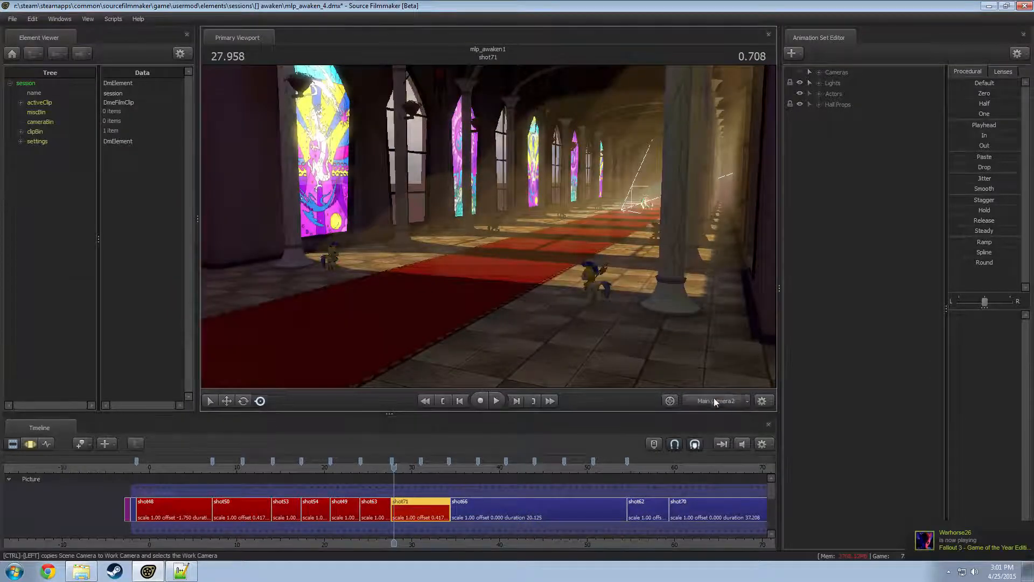
left_click(713, 401, "ctrl")
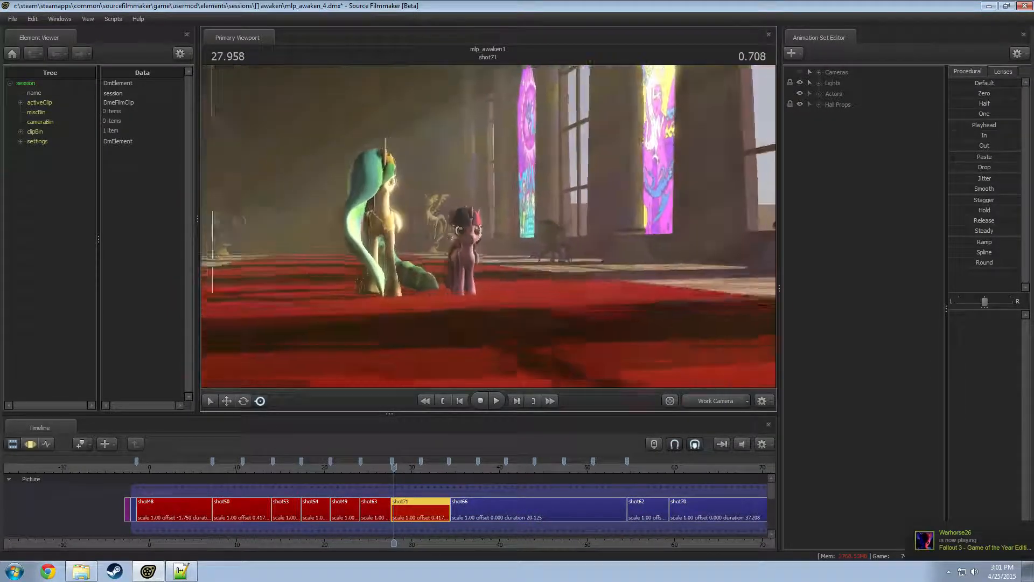
mouse_move(487, 226)
left_mouse_down()
mouse_move(573, 226)
mouse_move(371, 210)
mouse_move(431, 227)
mouse_move(407, 229)
mouse_move(673, 226)
mouse_move(479, 229)
mouse_move(490, 225)
mouse_move(484, 239)
mouse_move(496, 227)
mouse_move(530, 226)
mouse_move(489, 230)
left_mouse_up()
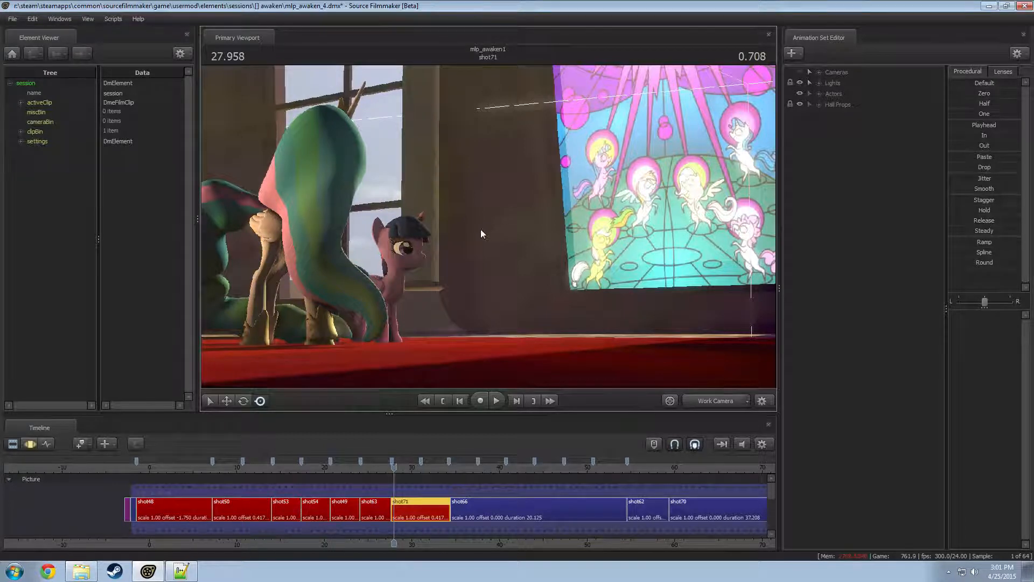
- At about 29.6 seconds in shot71, move the work camera around to frame the purple pony from the front
left_click(409, 466)
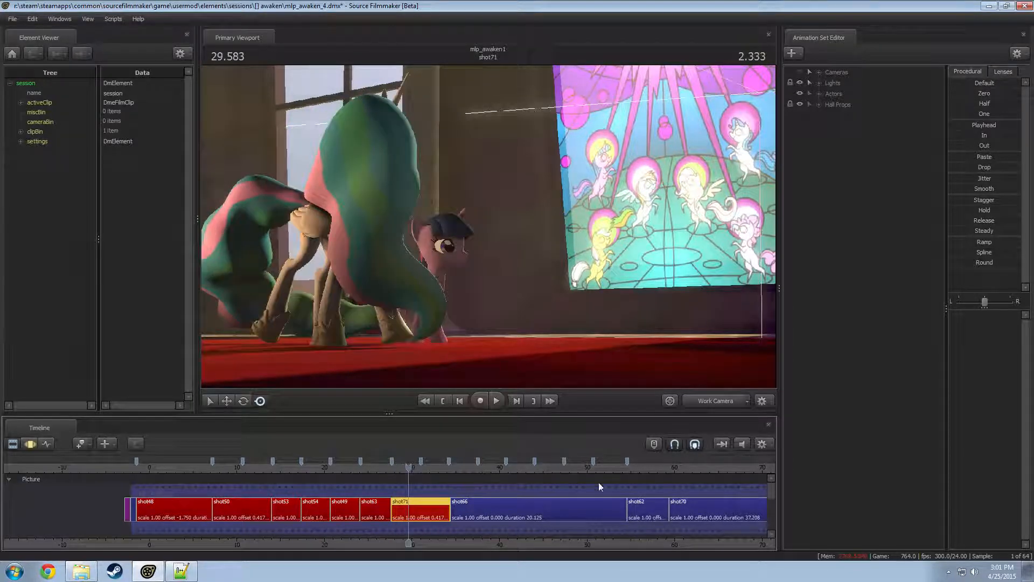
left_click_drag(535, 341, 487, 308)
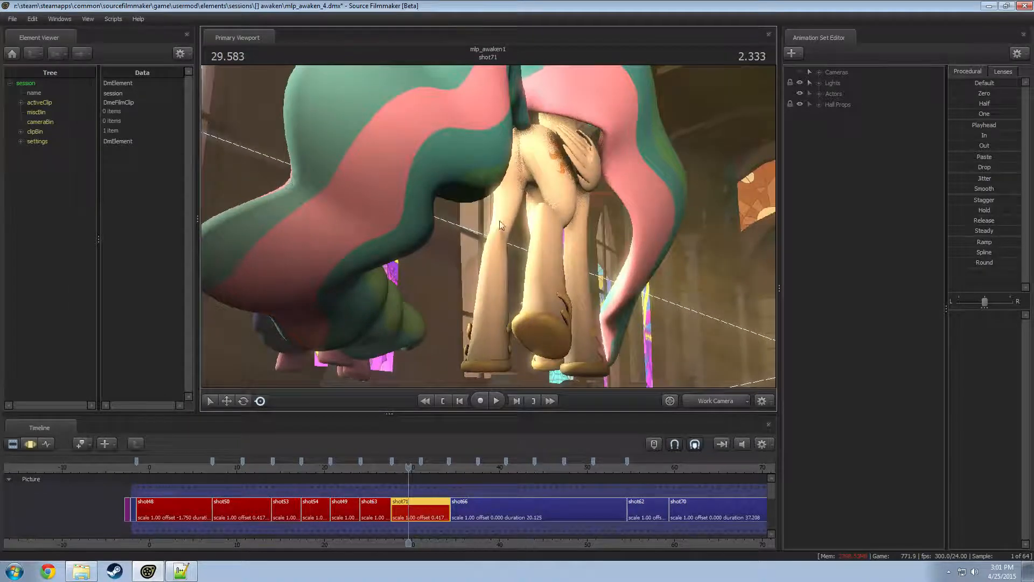
left_click_drag(488, 226, 625, 251)
mouse_move(488, 226)
left_mouse_down()
mouse_move(412, 226)
mouse_move(385, 210)
mouse_move(488, 225)
left_mouse_up()
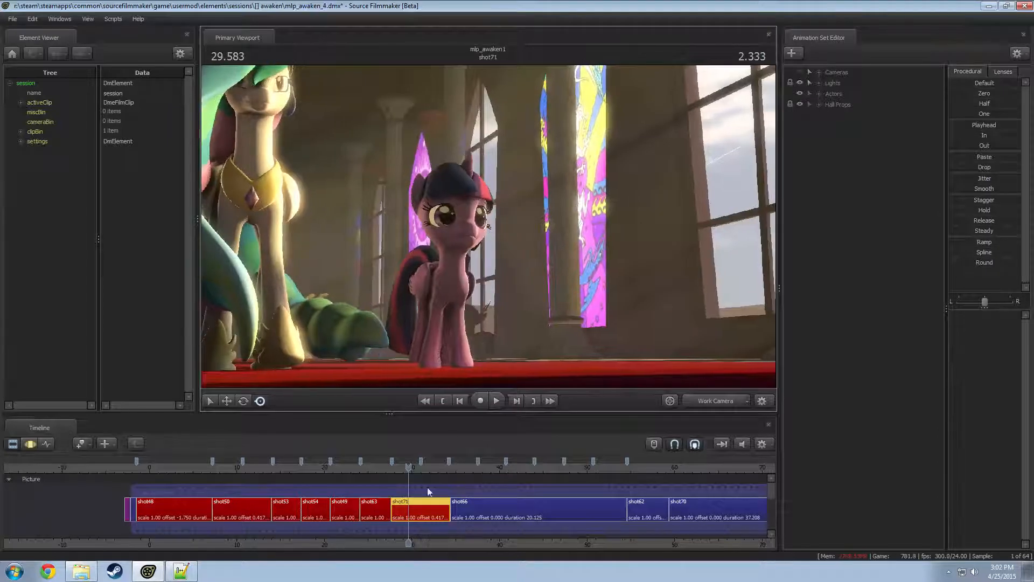
- Play back shot71 into shot66 and scan shot66 up to the marker near 47.4 seconds
scroll(428, 490, "up", 3)
scroll(428, 490, "up", 2)
scroll(428, 490, "down", 2)
middle_click_drag(585, 541, 300, 501)
key("space")
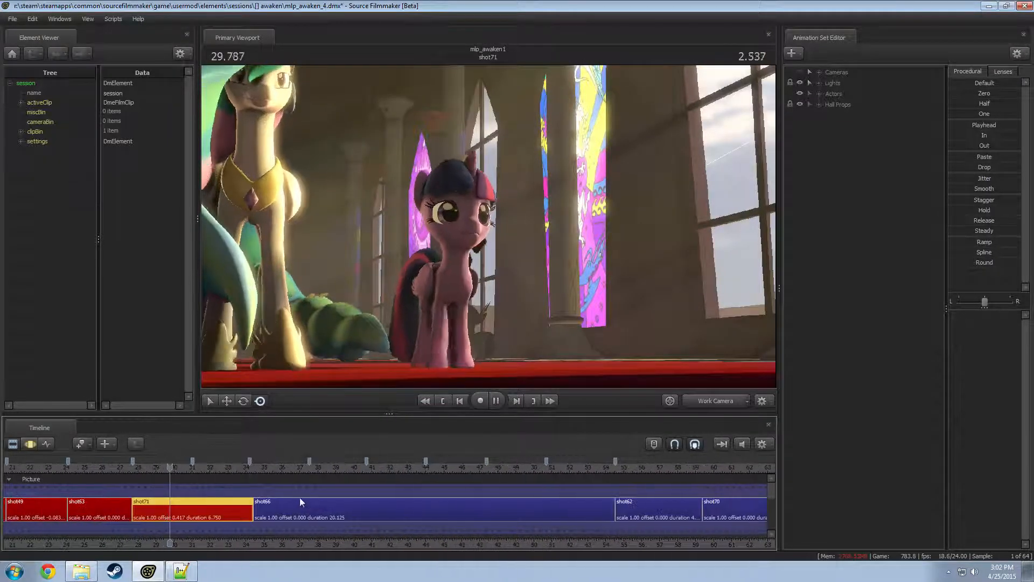
scroll(195, 480, "down", 4)
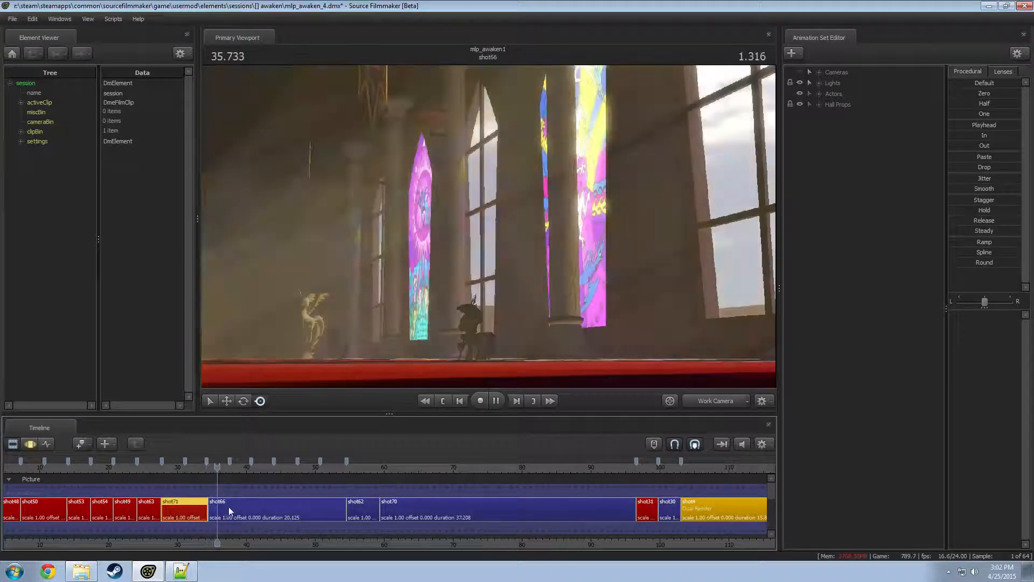
left_click(257, 470)
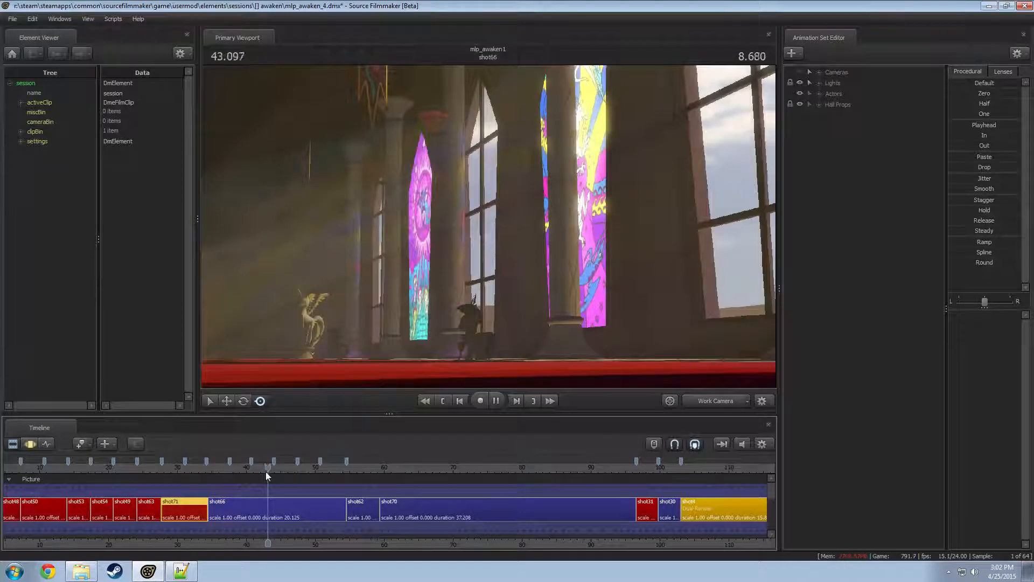
left_click(299, 469)
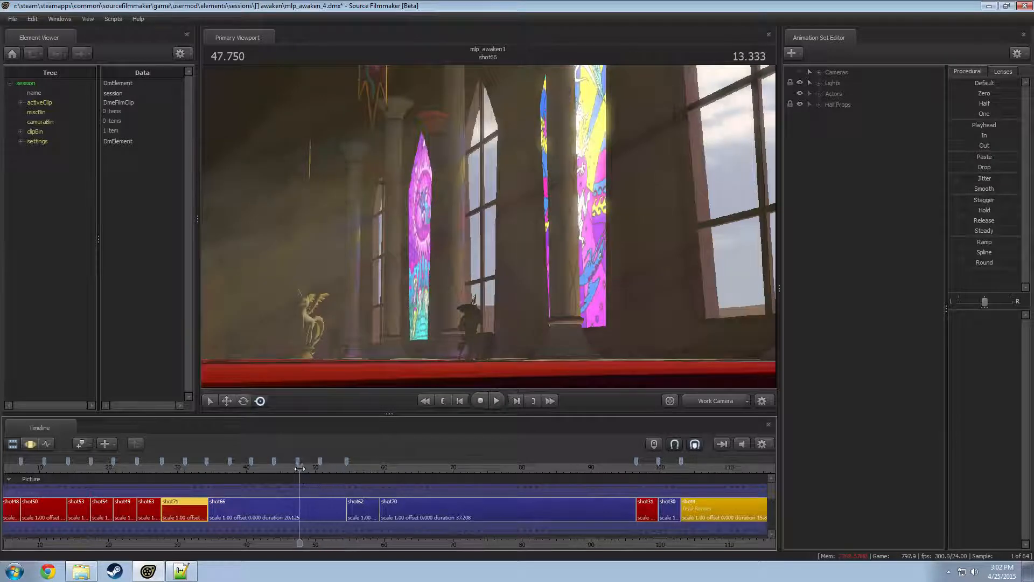
left_click_drag(300, 468, 297, 471)
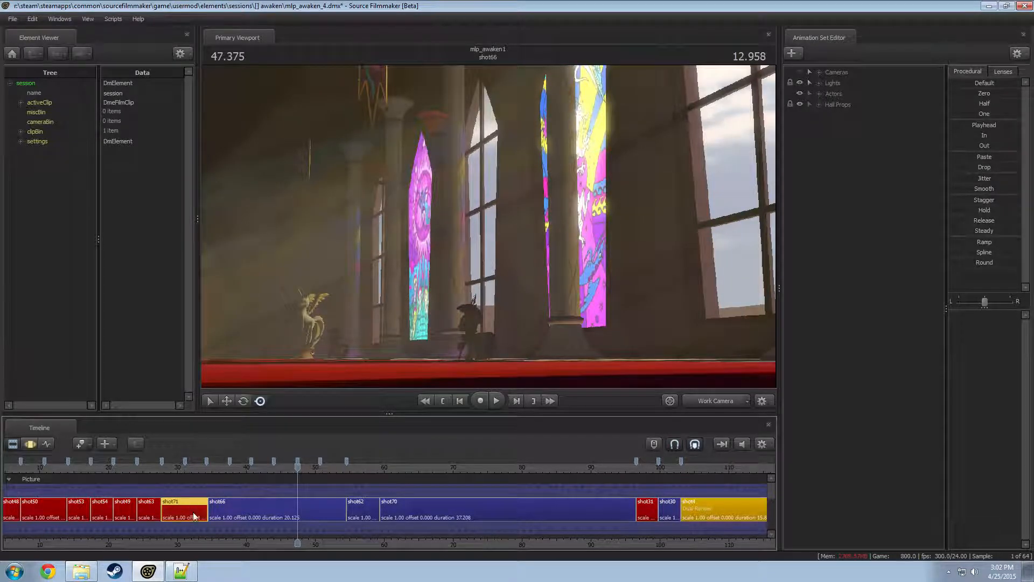
- Roll the cut between shot71 and shot66 to the marker near 47.4 seconds
left_click_drag(207, 510, 298, 509)
key("ctrl+z")
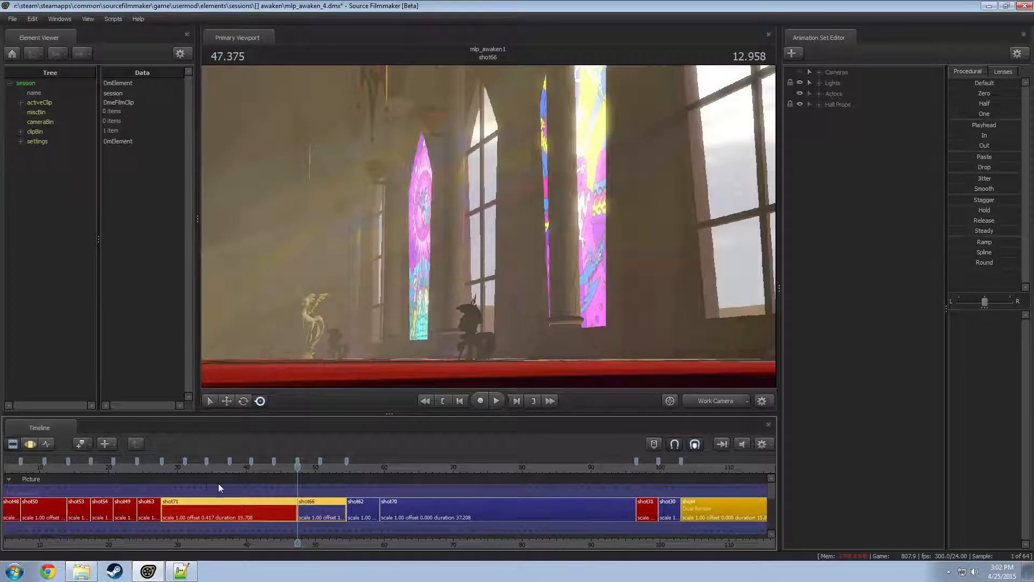
middle_click_drag(274, 526, 381, 522)
- Scrub the opening of shot71 and the end of shot63 to review the cut between them near 27.7 seconds
left_click_drag(270, 470, 299, 472)
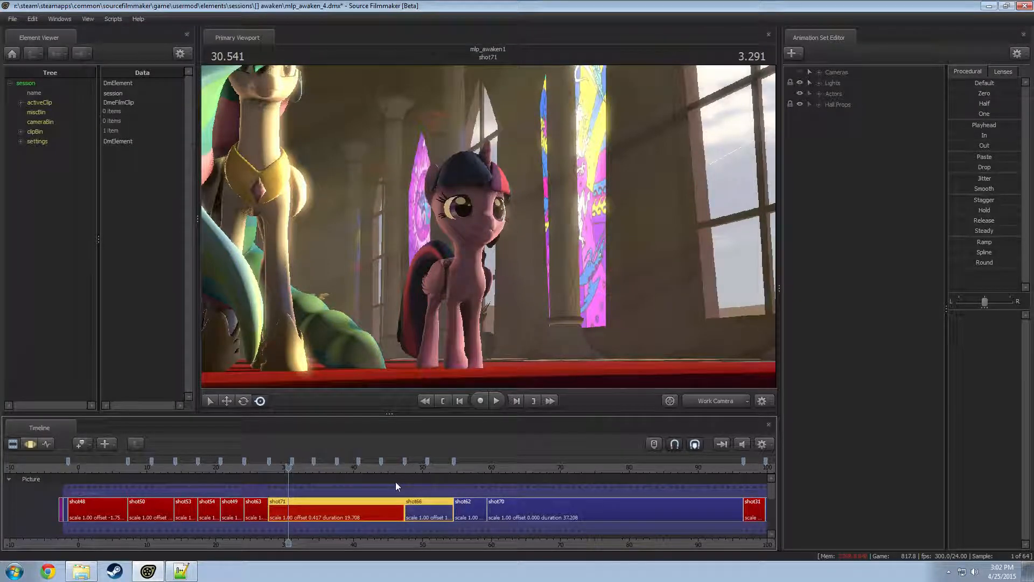
left_click_drag(272, 468, 270, 469)
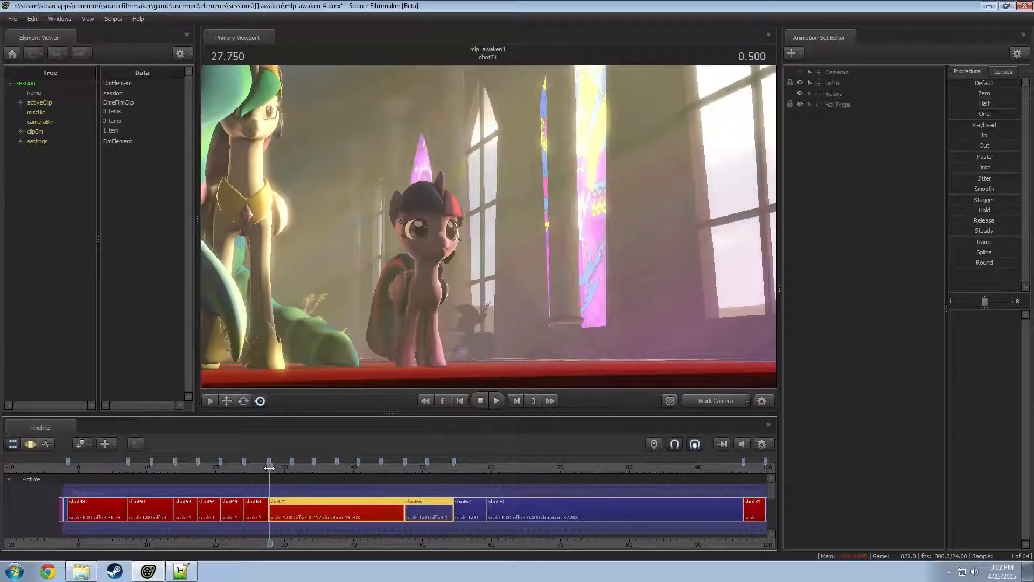
left_click_drag(269, 468, 268, 468)
scroll(300, 488, "up", 3)
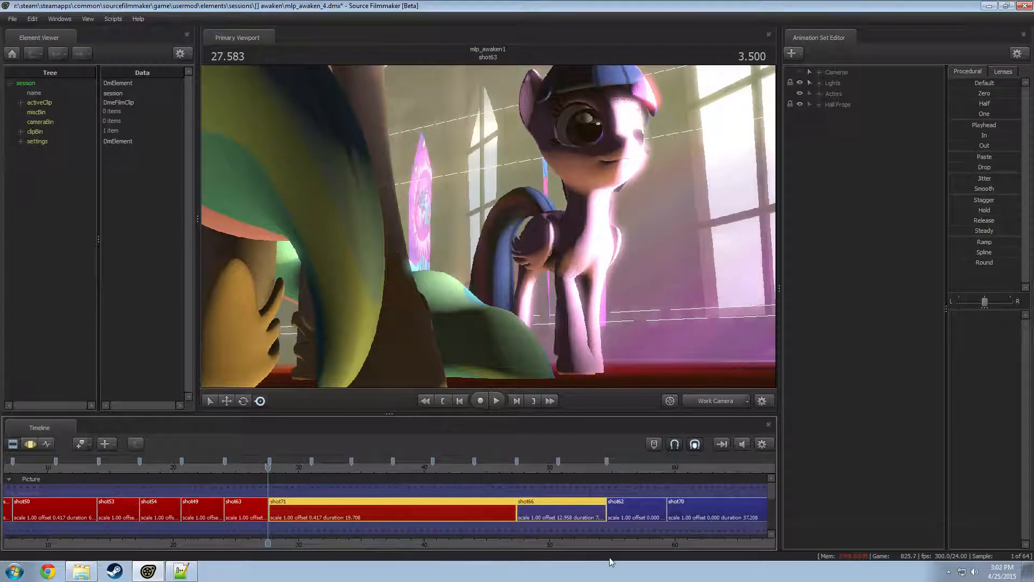
scroll(145, 474, "down", 3)
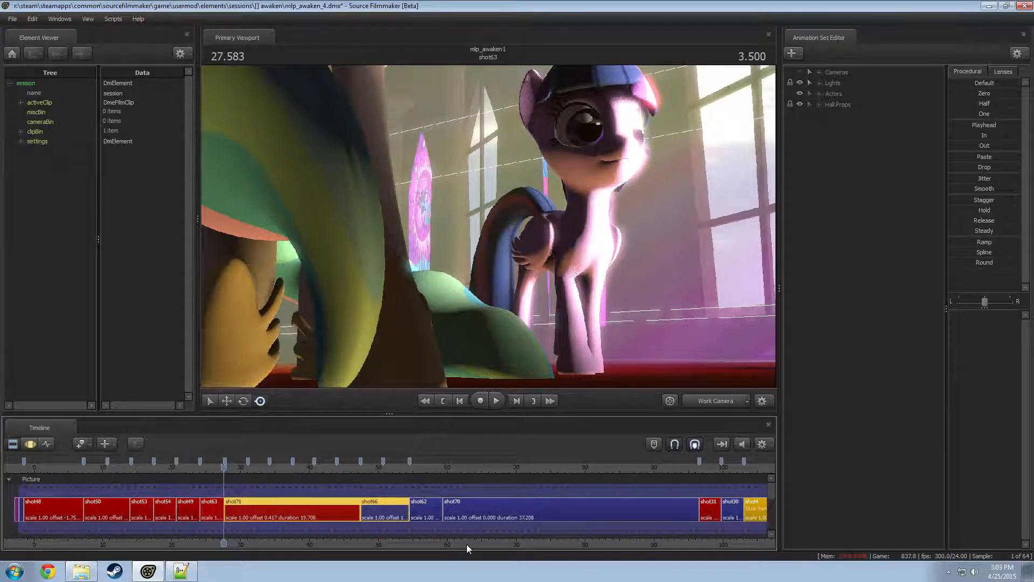
scroll(223, 468, "up", 3)
left_click(223, 466)
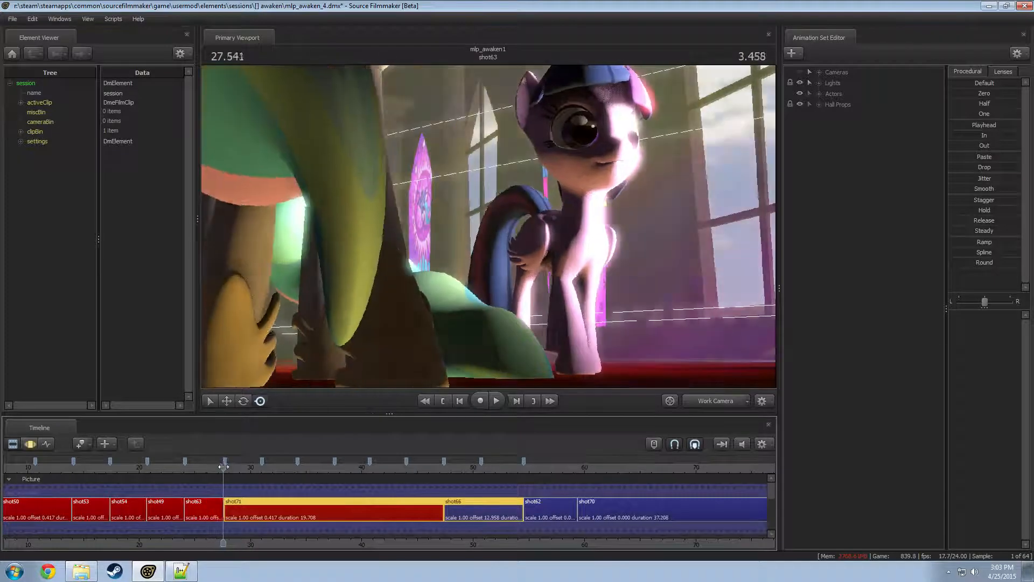
left_click(204, 467)
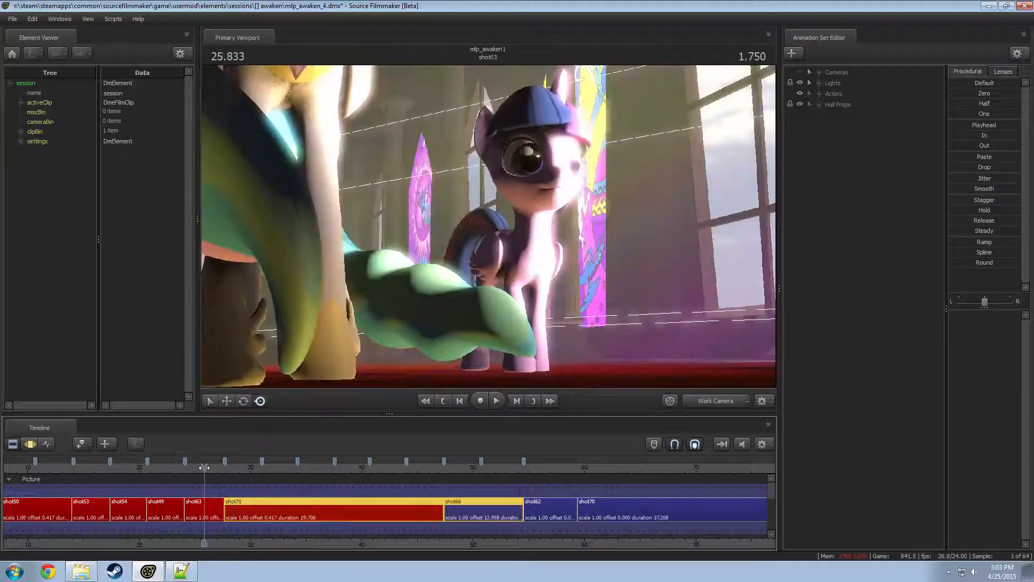
left_click_drag(204, 467, 224, 468)
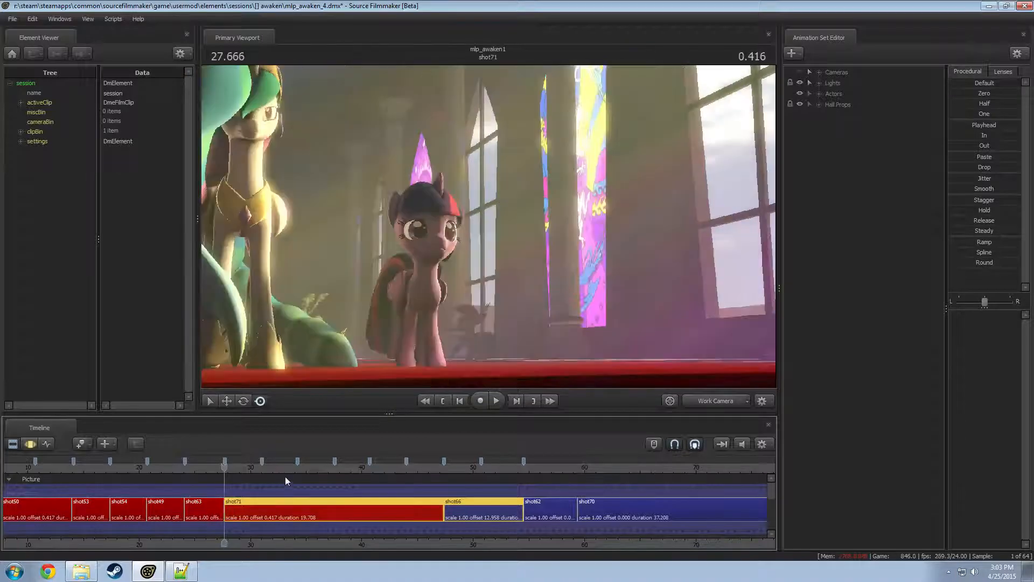
- At the start of shot71, look through its Main Camera and open the camera's controls in the motion editor
mouse_move(523, 227)
left_mouse_down()
mouse_move(504, 228)
mouse_move(522, 227)
left_mouse_up()
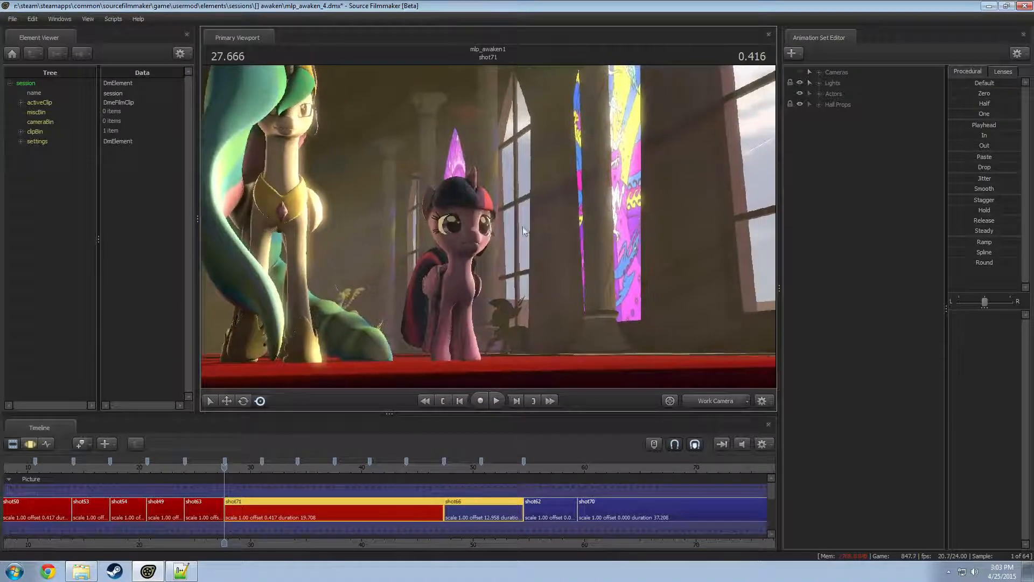
left_click(819, 72)
left_click(853, 85)
left_click_drag(854, 94, 646, 226)
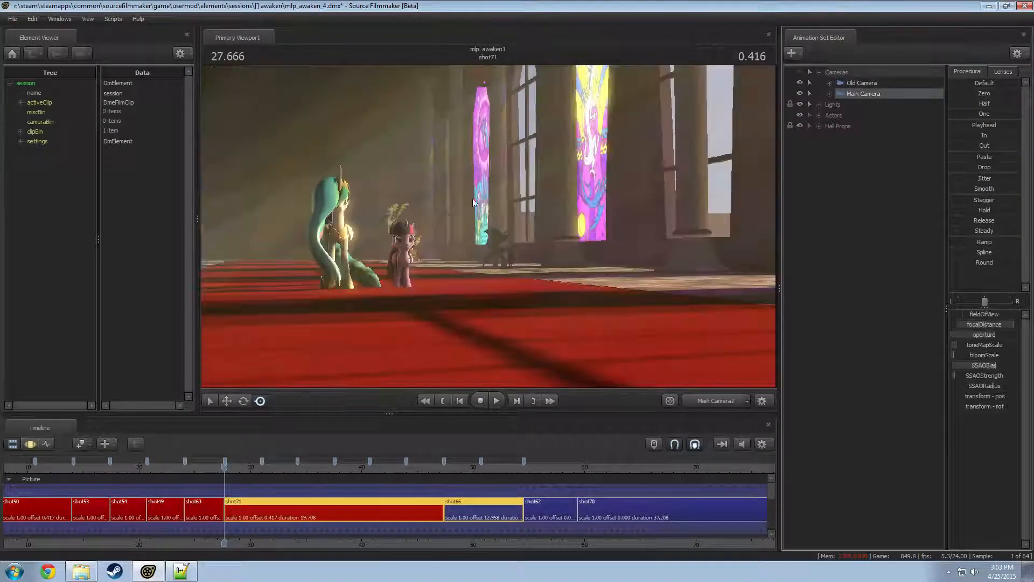
key("F3")
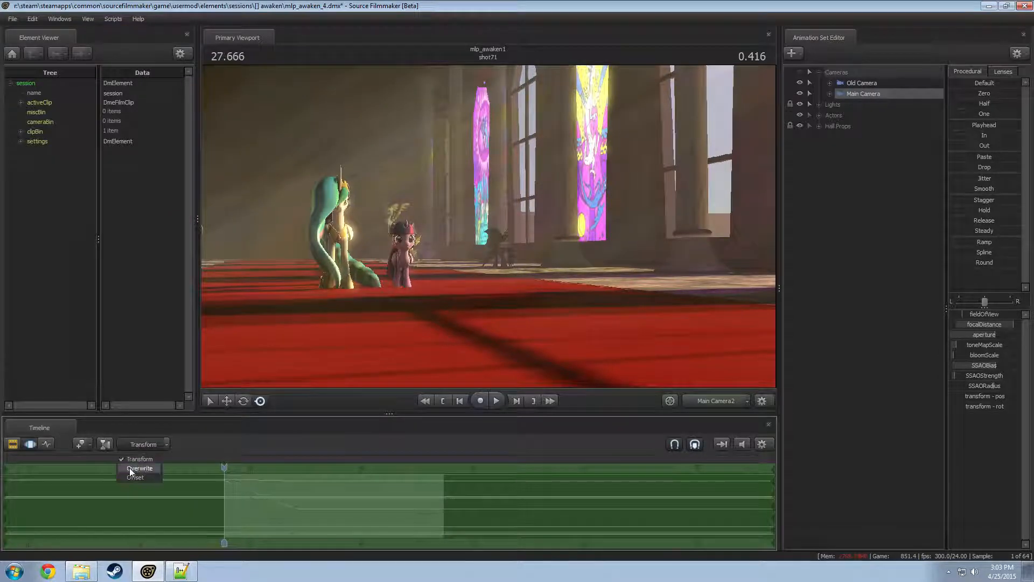
- Try a wider framing of both ponies with the Main Camera in Overwrite mode, and restore Transform mode
left_click(139, 468)
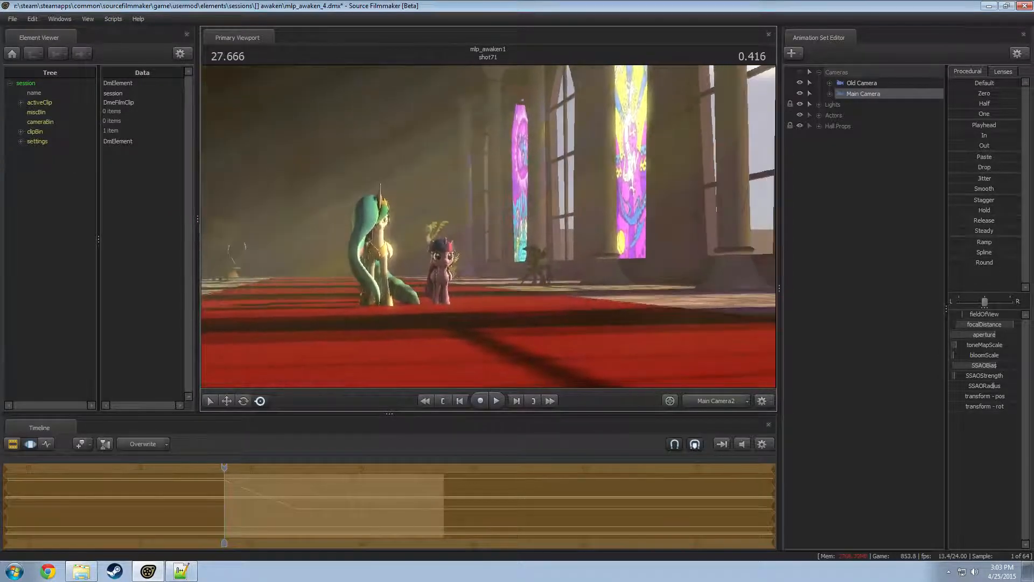
mouse_move(593, 267)
left_mouse_down()
mouse_move(577, 301)
mouse_move(593, 267)
left_mouse_up()
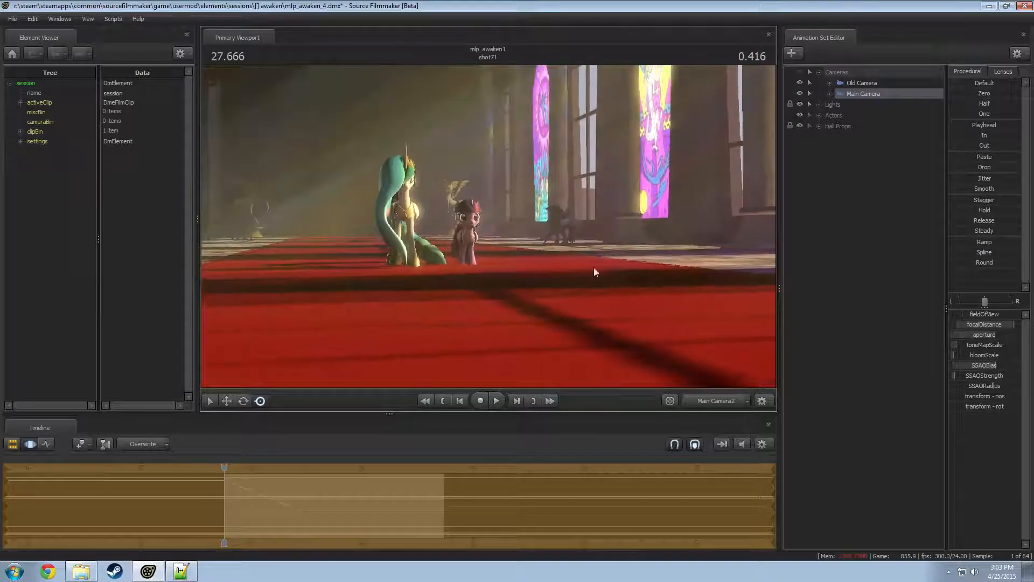
left_click(163, 445)
left_click(140, 459)
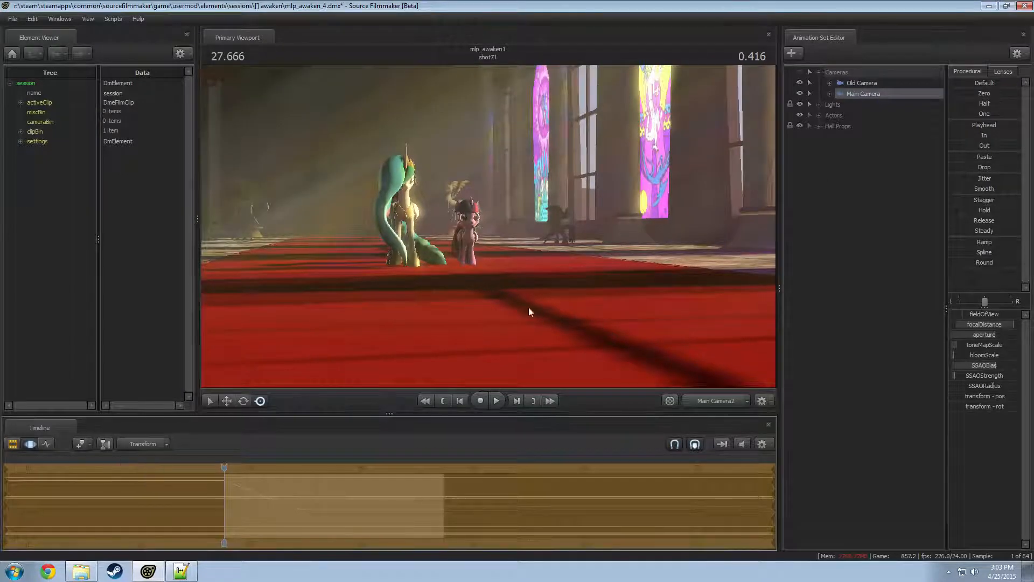
- Apply the Playhead preset to the Main Camera's animation, and reframe it low and close on Twilight beside Celestia
left_click(970, 122)
key("Escape")
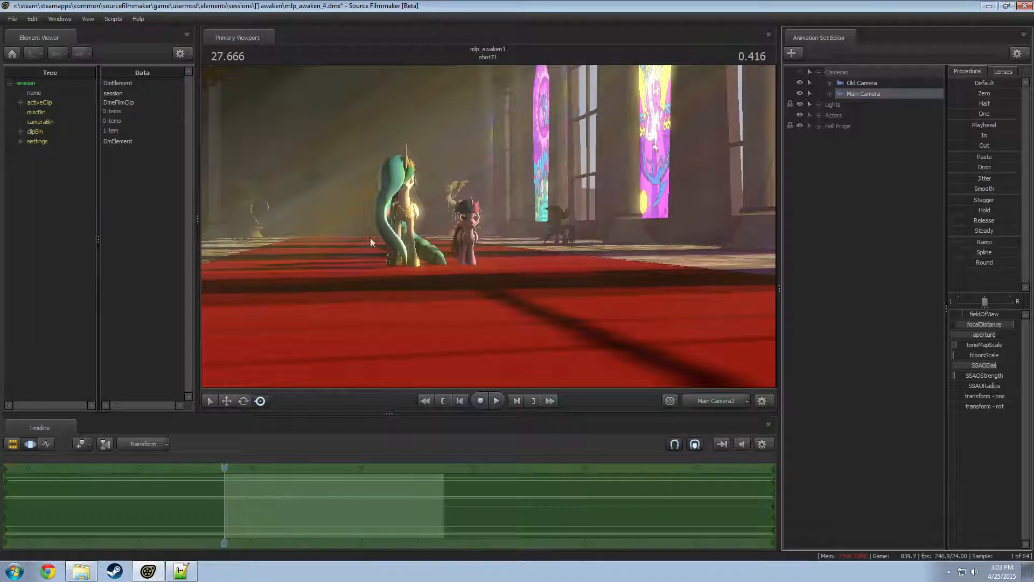
left_click_drag(416, 271, 450, 238)
key("w")
key("x")
key("z")
key("z")
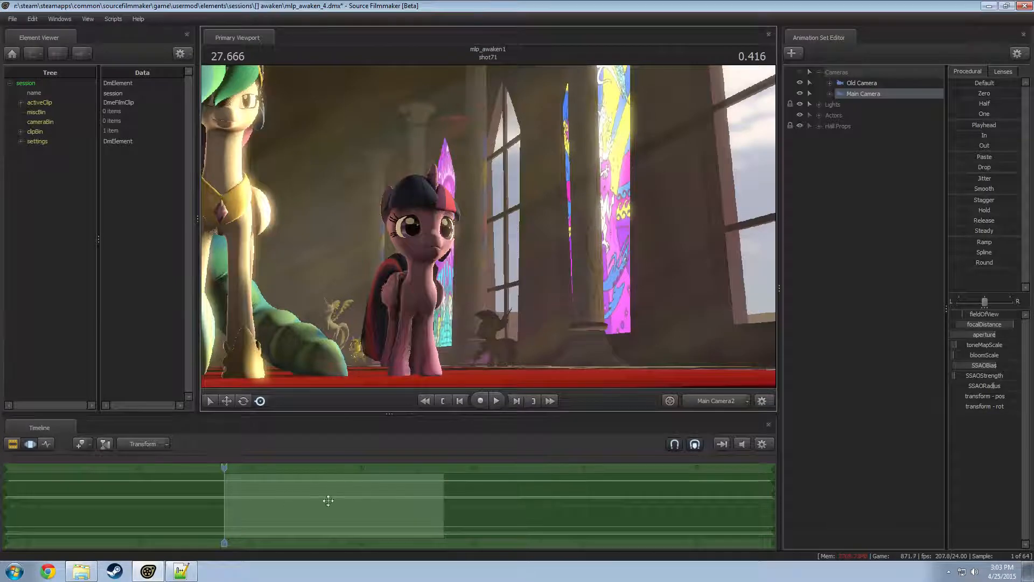
- Ramp the time selection from shot71's start up to about 47.2 seconds, and view the Main Camera from above with the work camera
left_click_drag(336, 494, 442, 489)
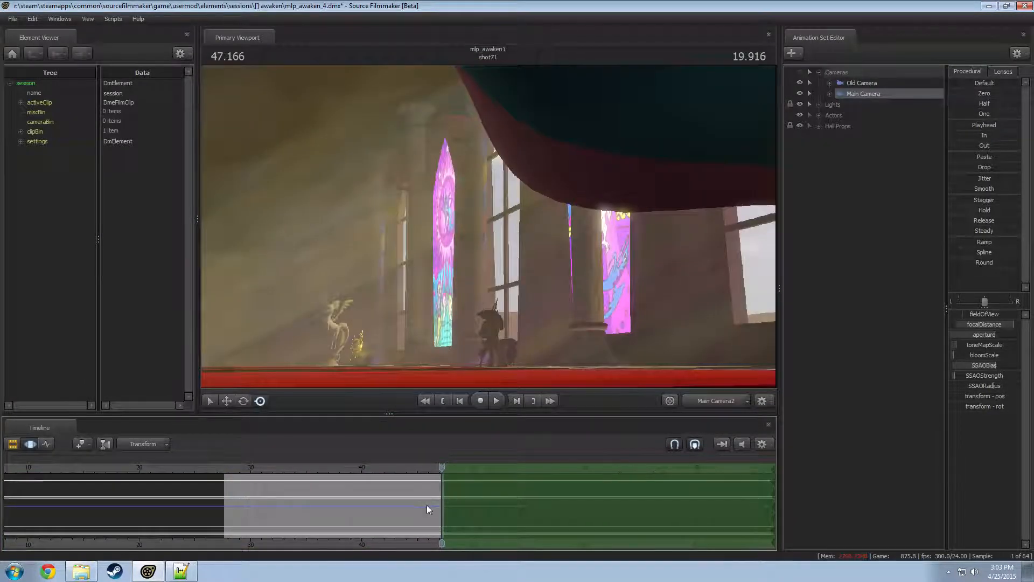
left_click_drag(430, 505, 210, 503)
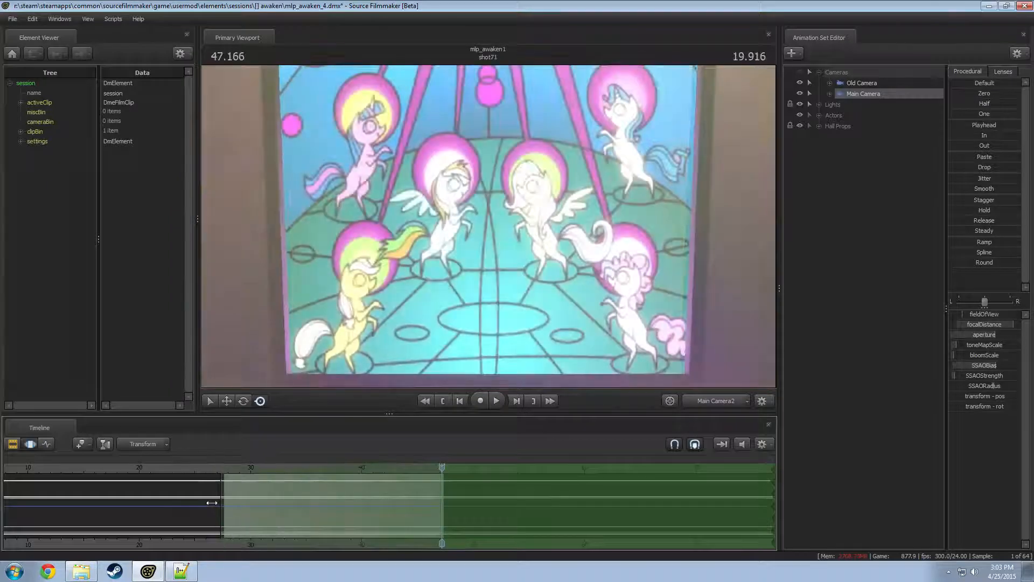
left_click(716, 401)
left_click_drag(544, 226, 571, 355)
key("s")
key("e")
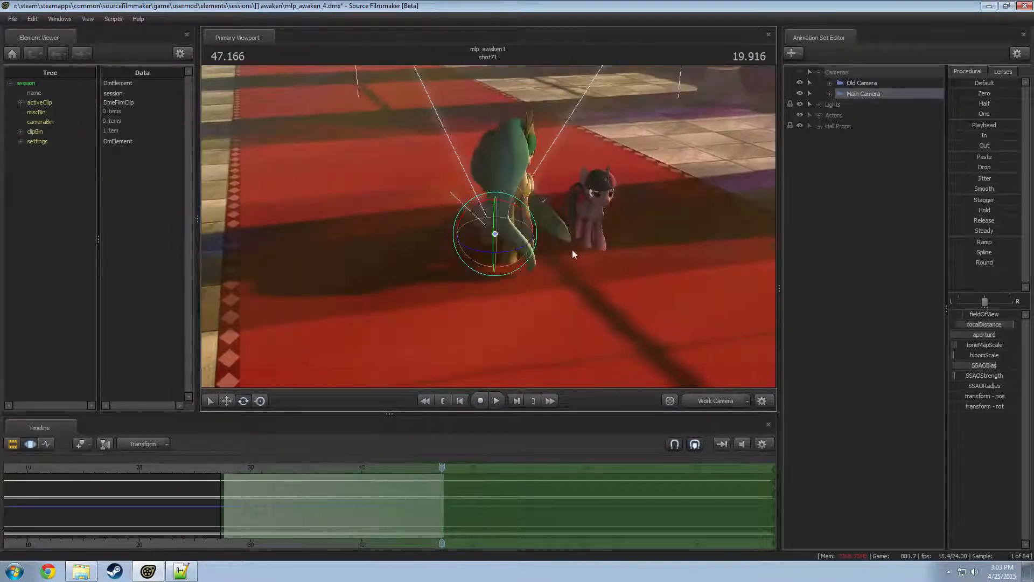
key("r")
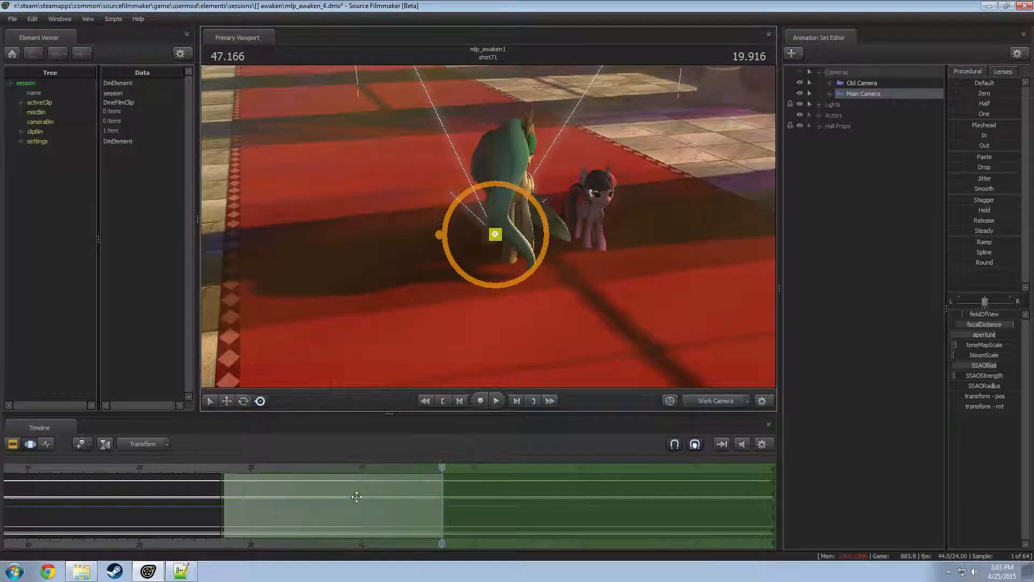
- Lock the Main Camera's transform to Twilight's body, and check the camera's framing at the start of shot71
left_click(829, 94)
left_click(820, 223)
left_click(830, 234)
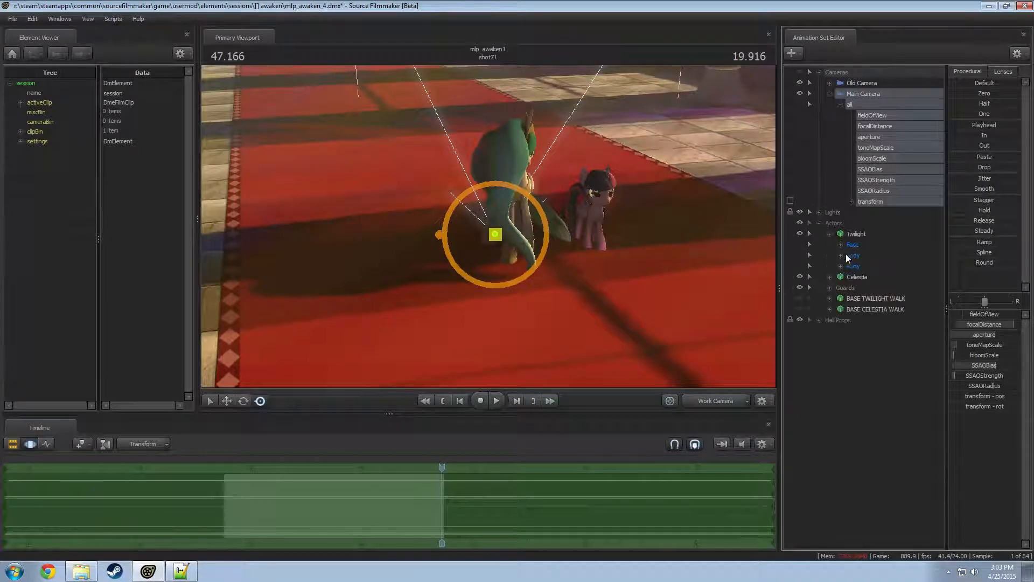
left_click(841, 255)
left_click(862, 202)
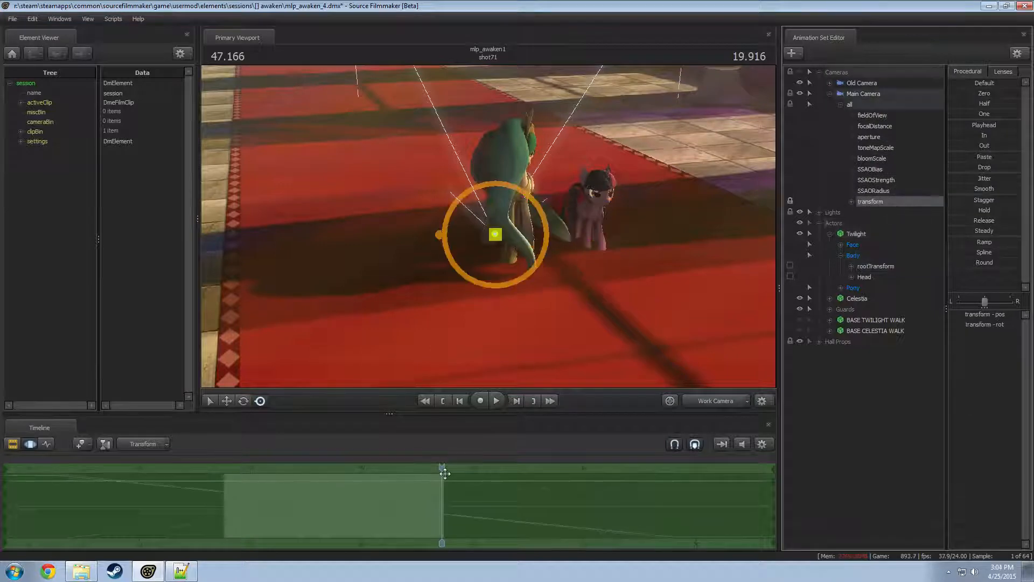
left_click_drag(445, 474, 224, 483)
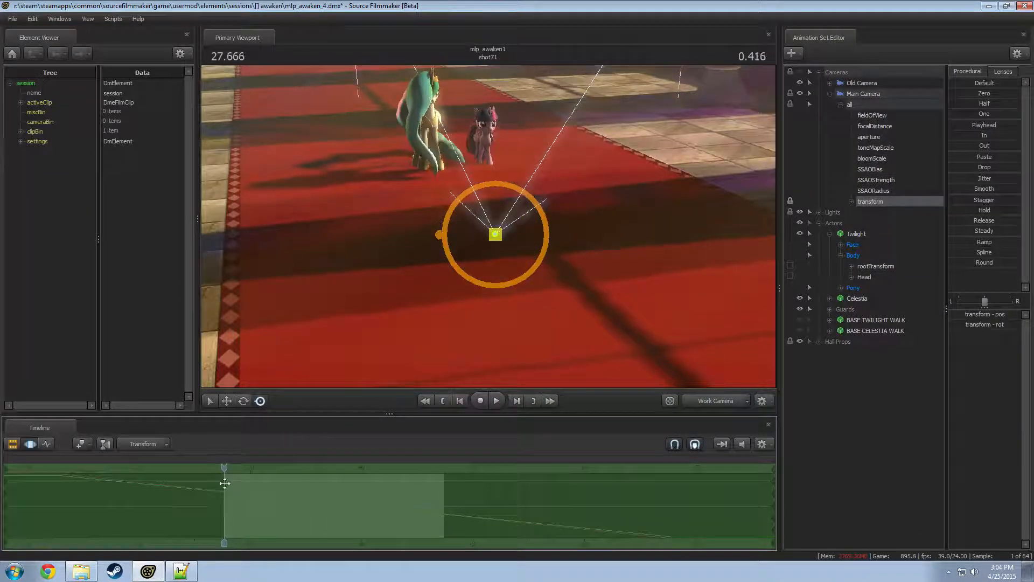
left_click(705, 403)
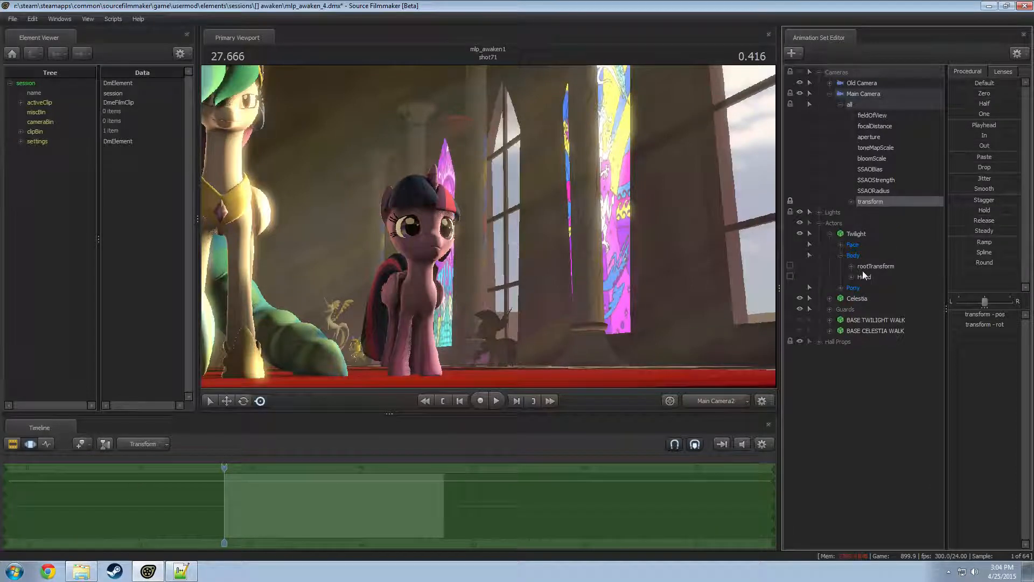
- Set a time selection at 47.208 seconds with its ramp reaching back to the start of shot71
left_click_drag(424, 500, 213, 520)
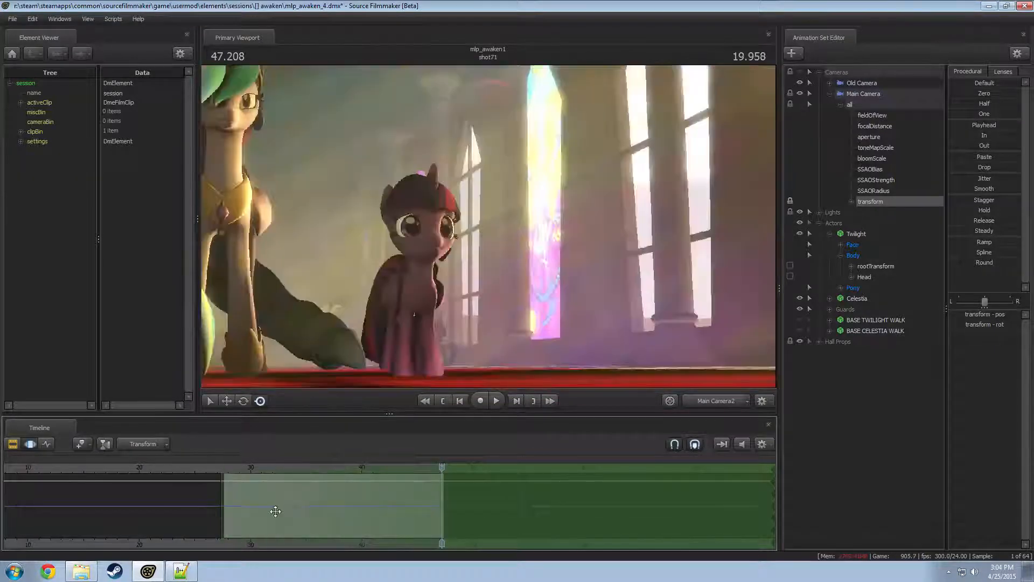
scroll(339, 493, "up", 4)
middle_click_drag(49, 551, 224, 545)
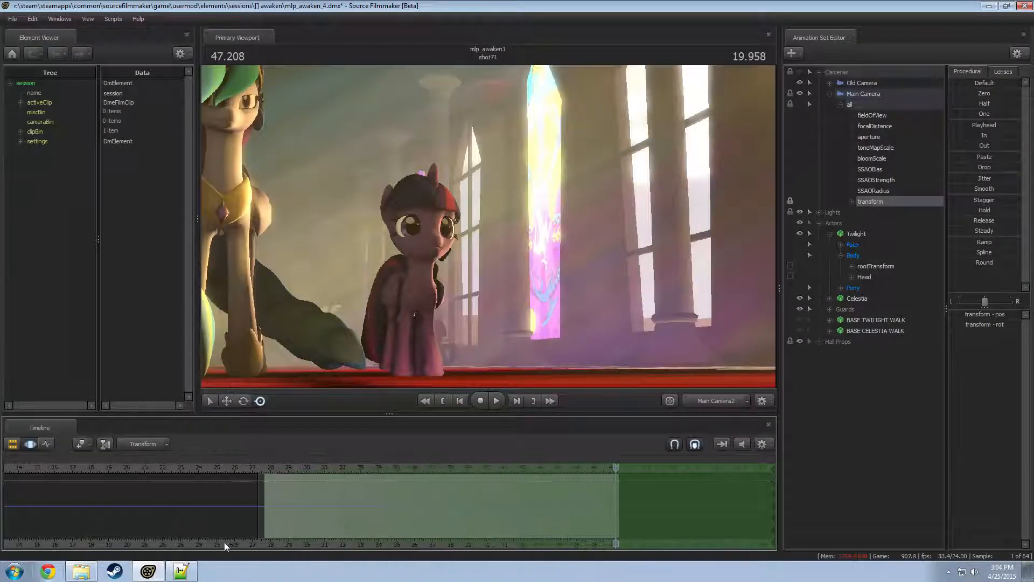
scroll(355, 524, "up", 3)
- Step across the cut from shot71 into shot66, and fit the time selection's ramp between shot71's start and 47.291 seconds
key("Right")
key("Right")
key("Right")
key("Right")
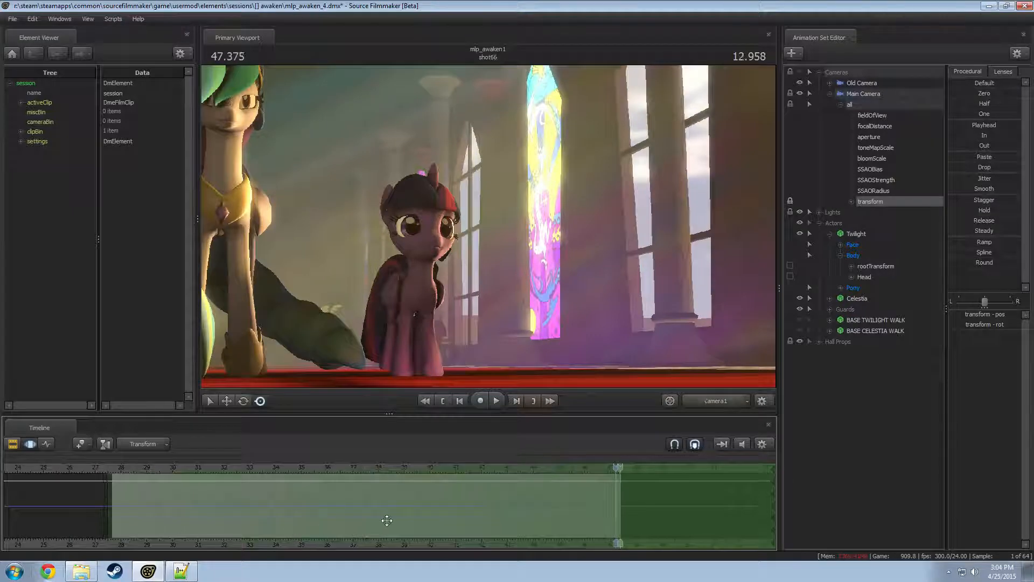
key("Left")
key("Left")
key("Left")
key("Left")
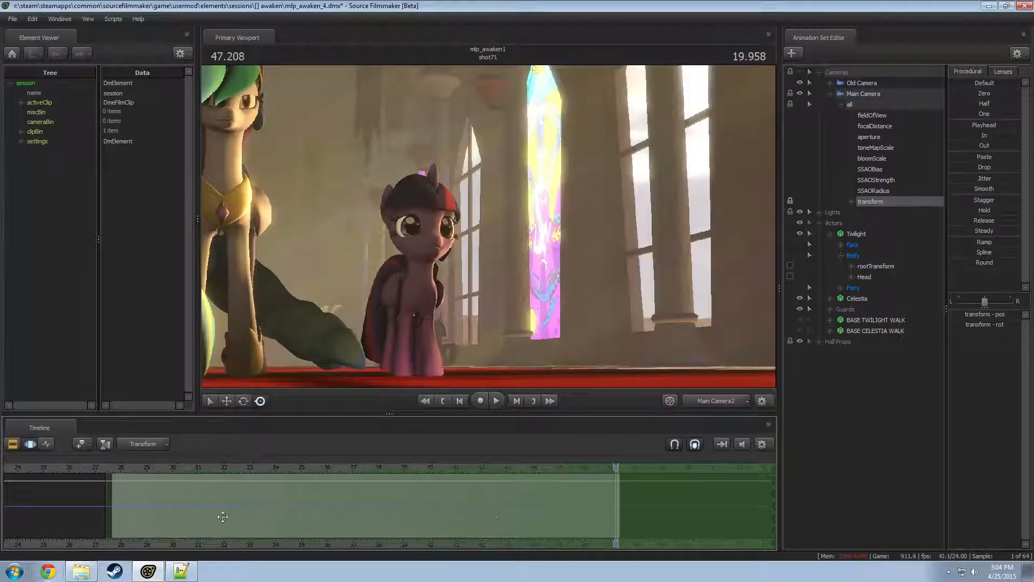
left_click_drag(97, 501, 103, 499)
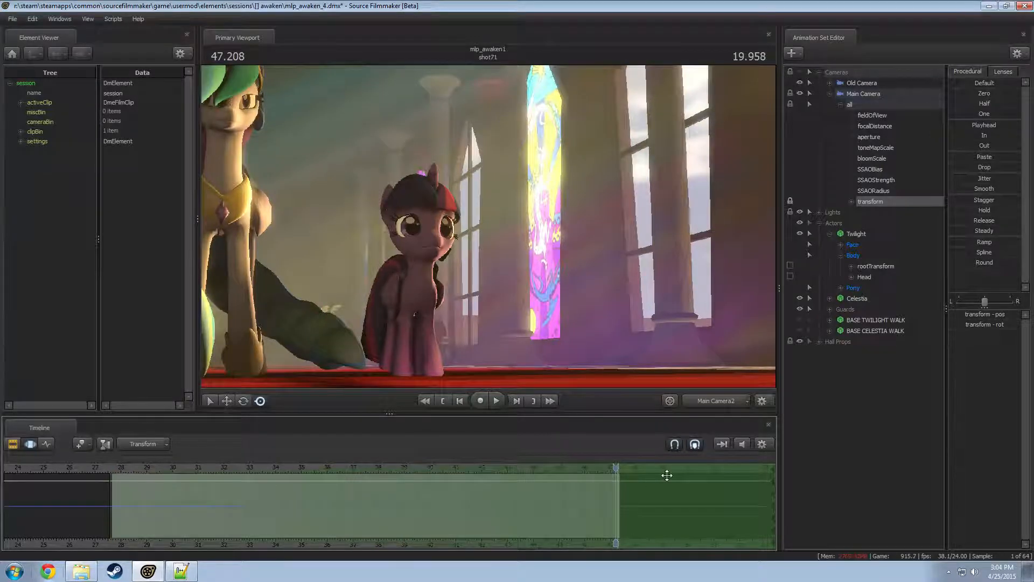
left_click(617, 469)
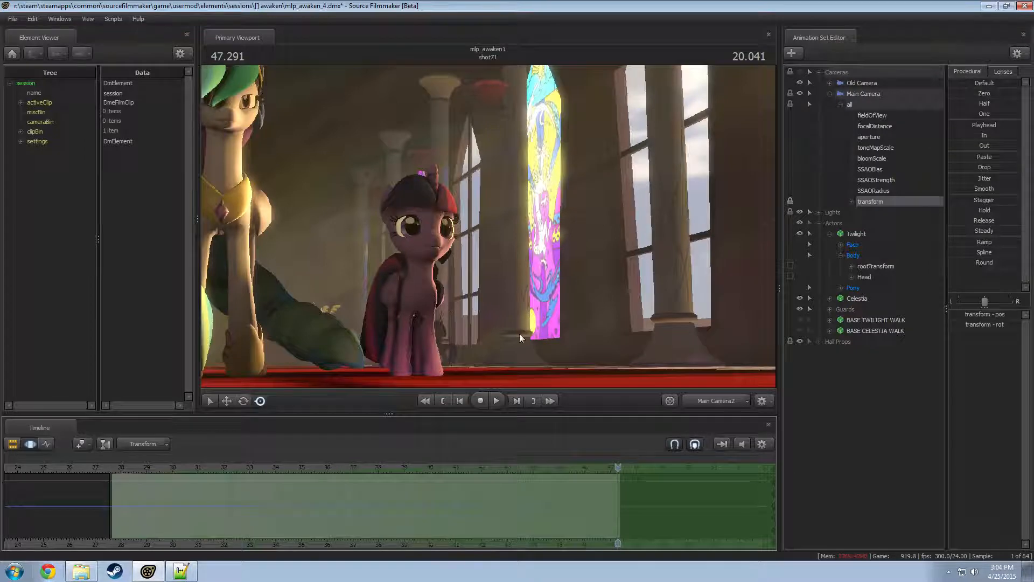
- From the work camera, offset the Main Camera's manipulator pivot onto the floor beside Twilight, and check the Main Camera view
left_click(729, 401)
left_click_drag(460, 237, 539, 253)
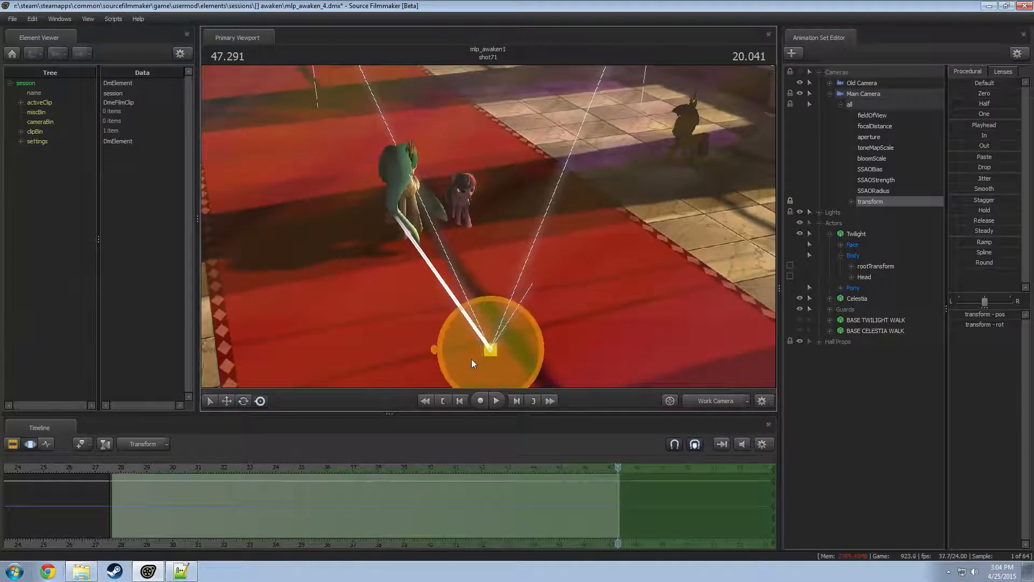
mouse_move(490, 349)
left_mouse_down("ctrl")
mouse_move(488, 215)
mouse_move(478, 216)
left_mouse_up("ctrl")
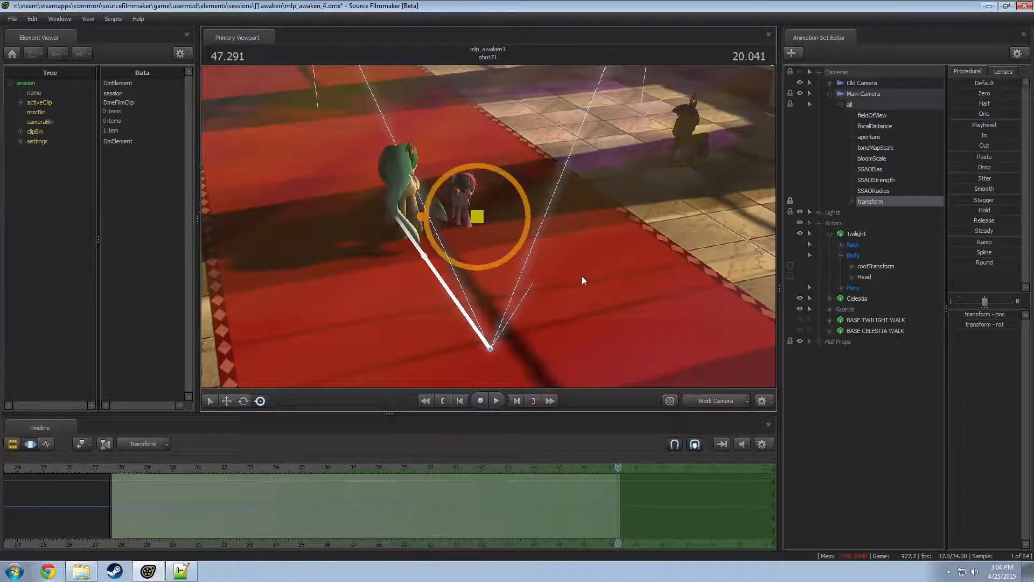
left_click_drag(686, 298, 502, 243, "alt")
left_click(710, 404)
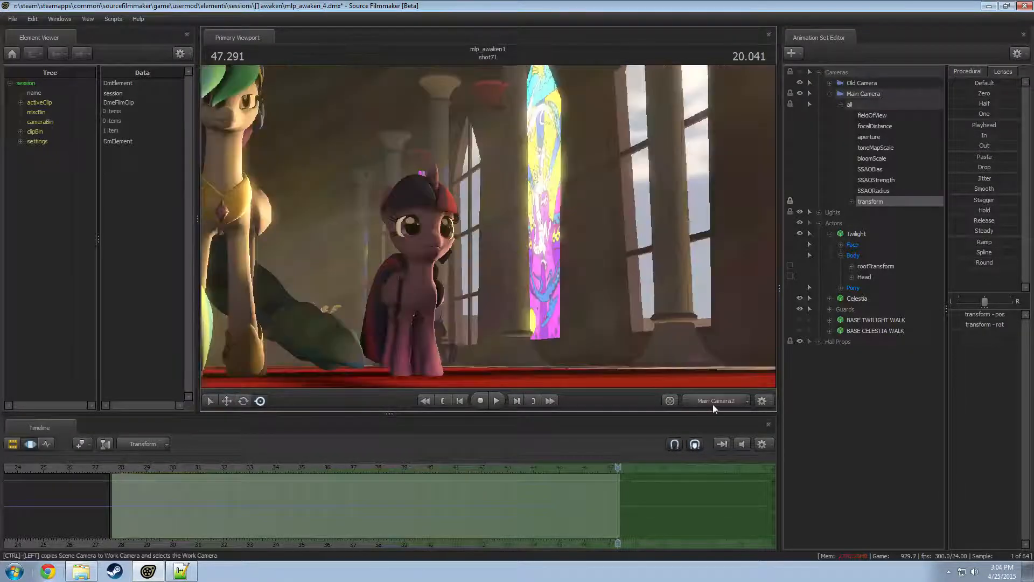
- From the work camera, rotate the Main Camera about its offset pivot at 47.291 seconds to swing it around Twilight, and check the Main Camera view
left_click(713, 404)
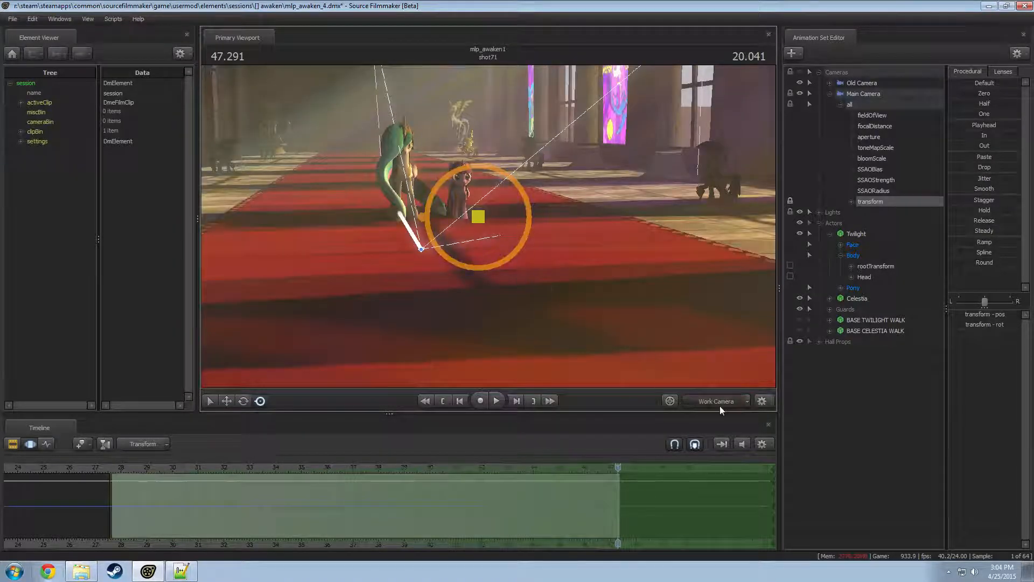
left_click(719, 403)
left_click(718, 400)
left_click_drag(560, 253, 482, 286, "alt")
key("e")
right_click(488, 227)
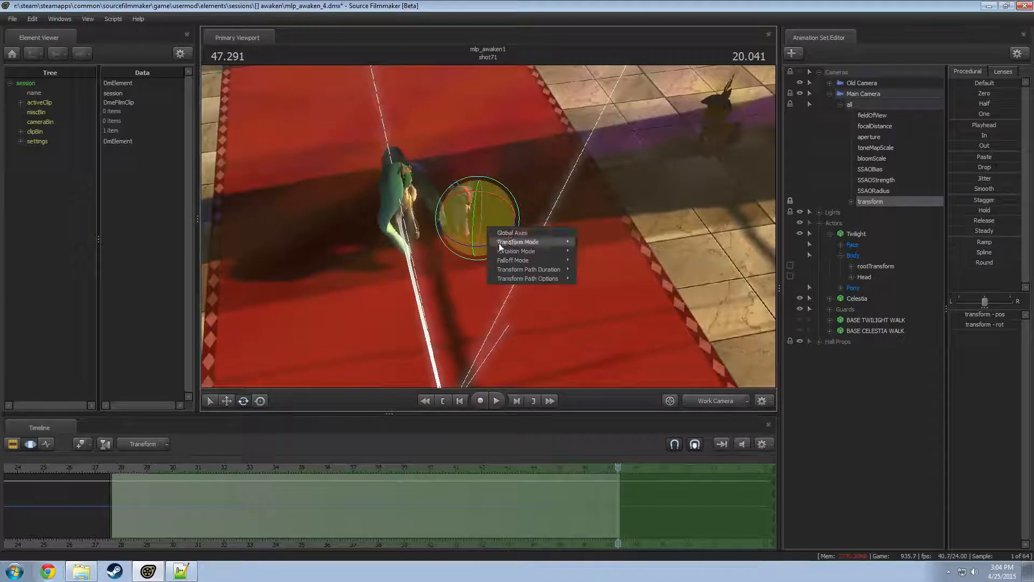
left_click(584, 196)
left_click_drag(583, 196, 555, 179)
left_click(716, 403)
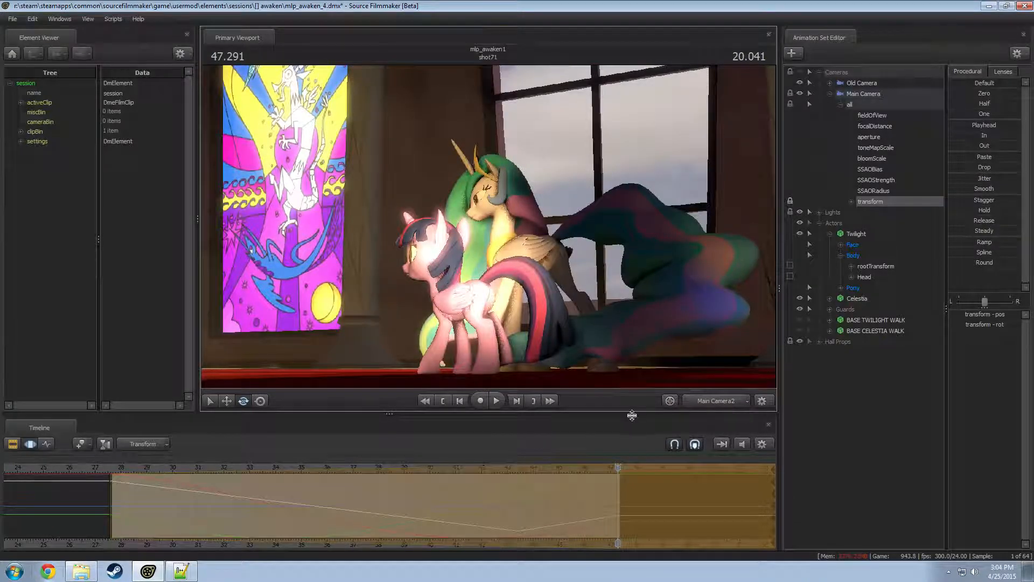
- Compare the camera's end position from both cameras, and play and scrub its circling move through shot71 up to the cut into shot66
mouse_move(619, 468)
left_mouse_down()
mouse_move(226, 467)
mouse_move(142, 456)
mouse_move(617, 472)
left_mouse_up()
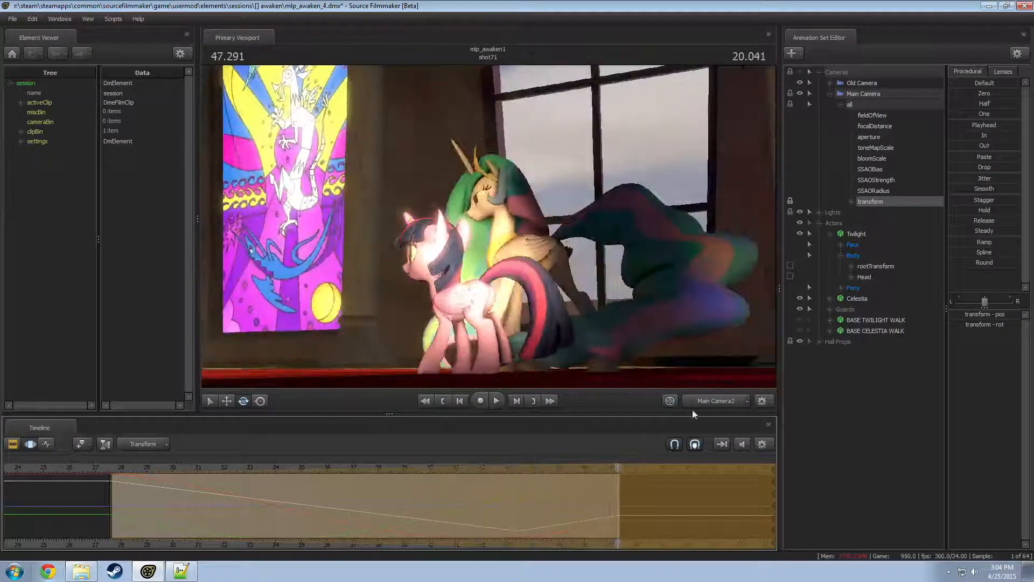
left_click(702, 399)
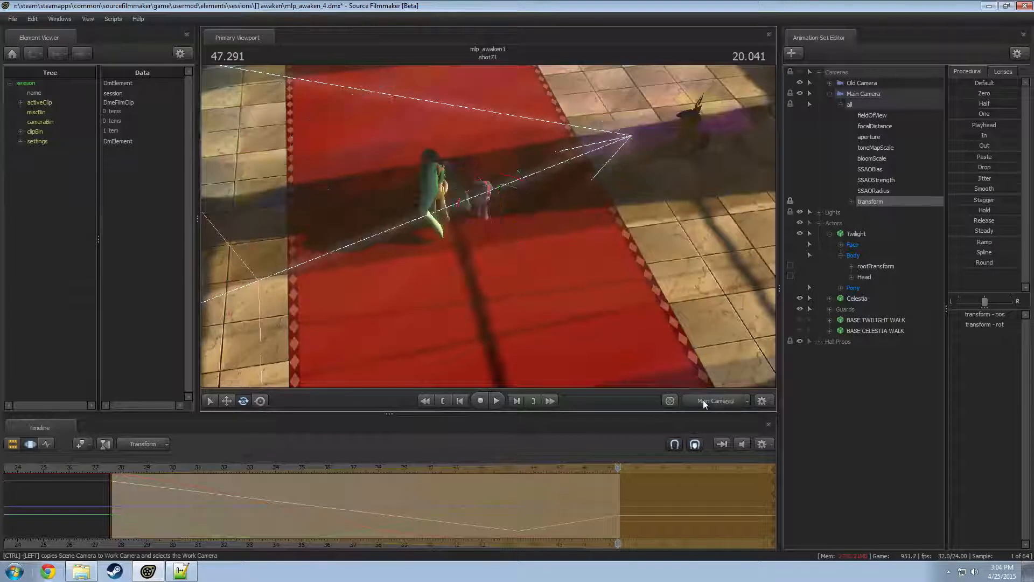
left_click(703, 400)
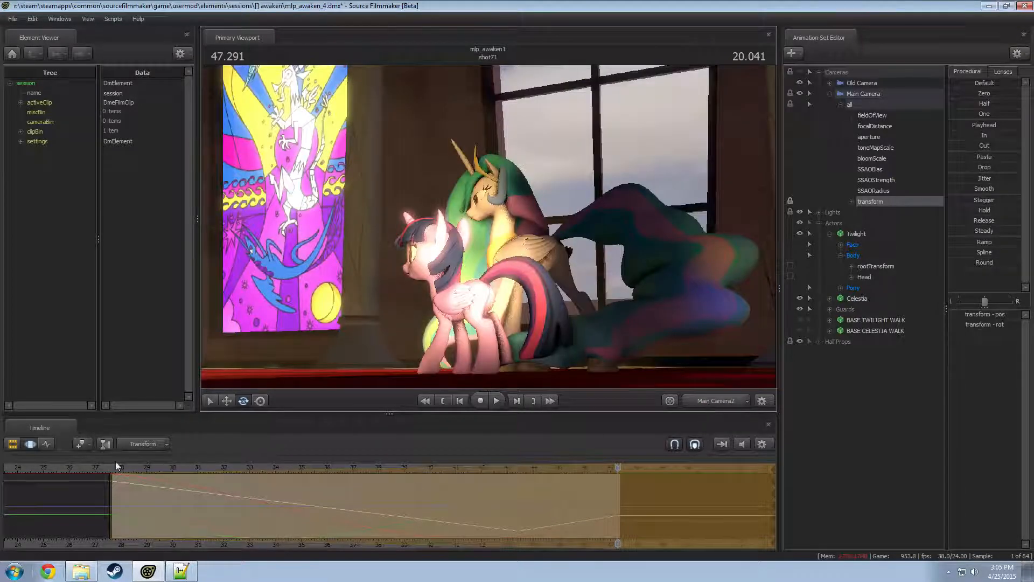
left_click_drag(117, 467, 96, 467)
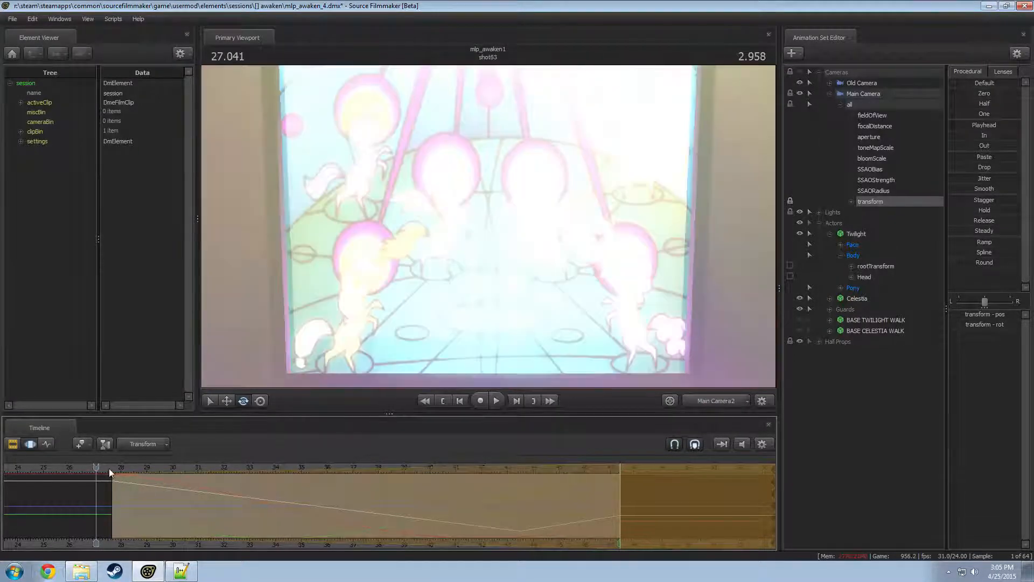
left_click(112, 470)
key("space")
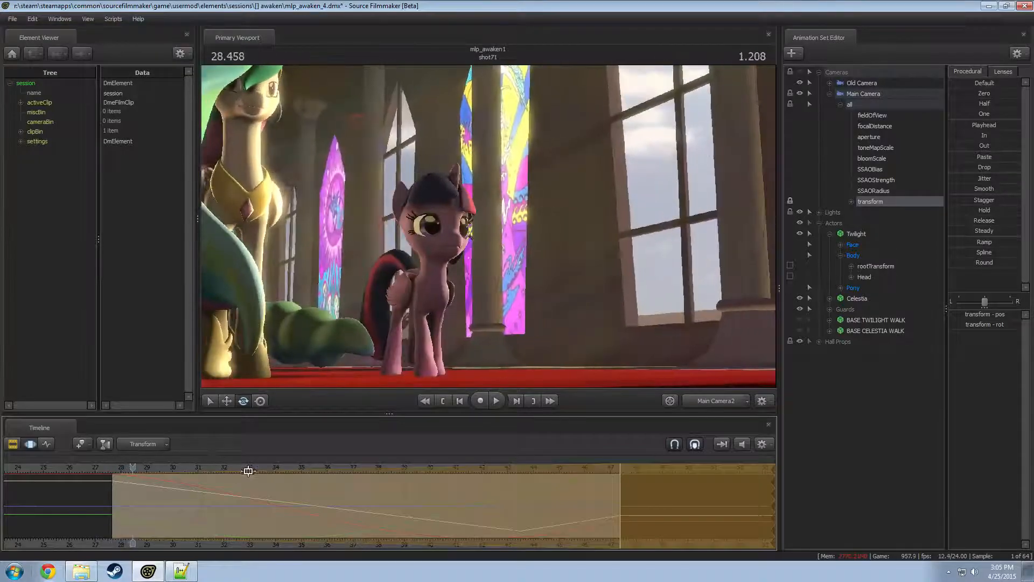
key("space")
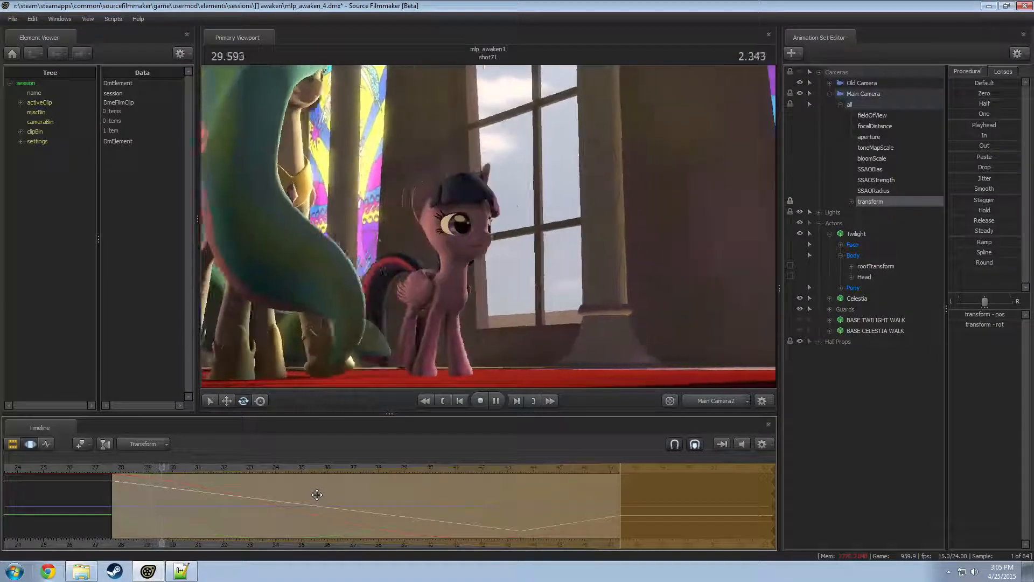
key("space")
left_click_drag(157, 474, 620, 472)
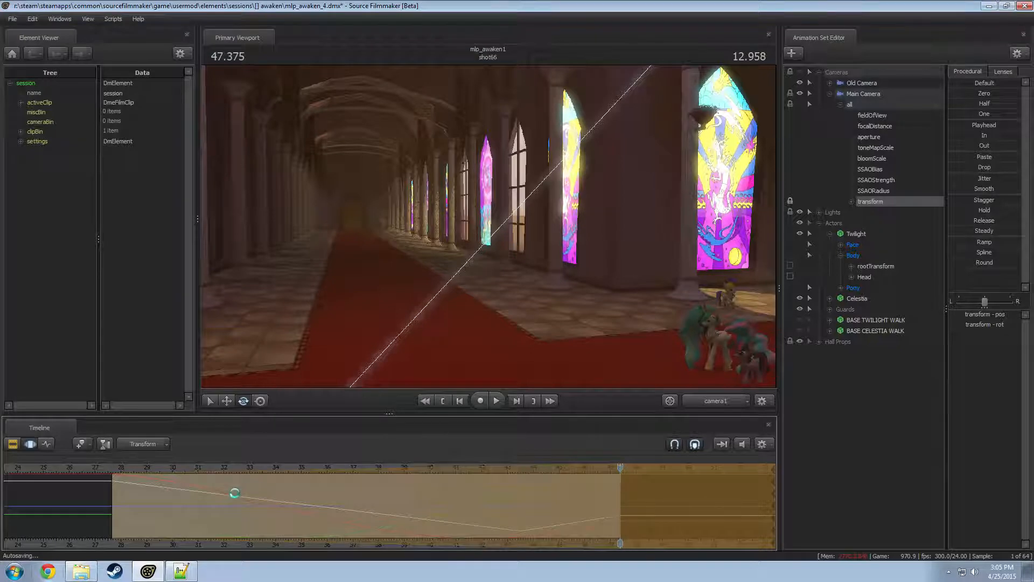
- Check the camera's framing at the 31-second marker in both the motion and clip editors, and play shot71 on to about 34.1 seconds
left_click_drag(163, 468, 199, 480)
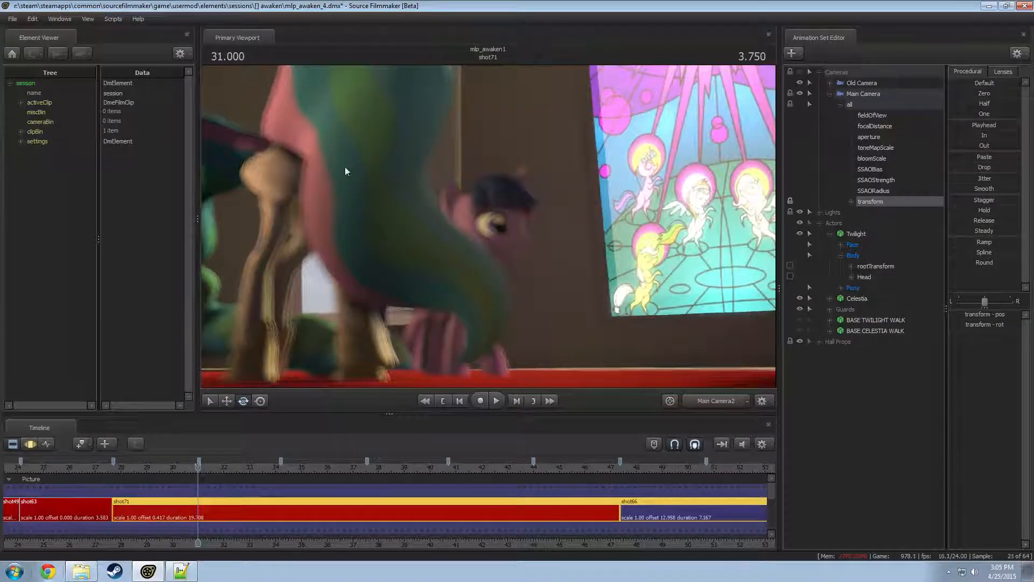
key("F3")
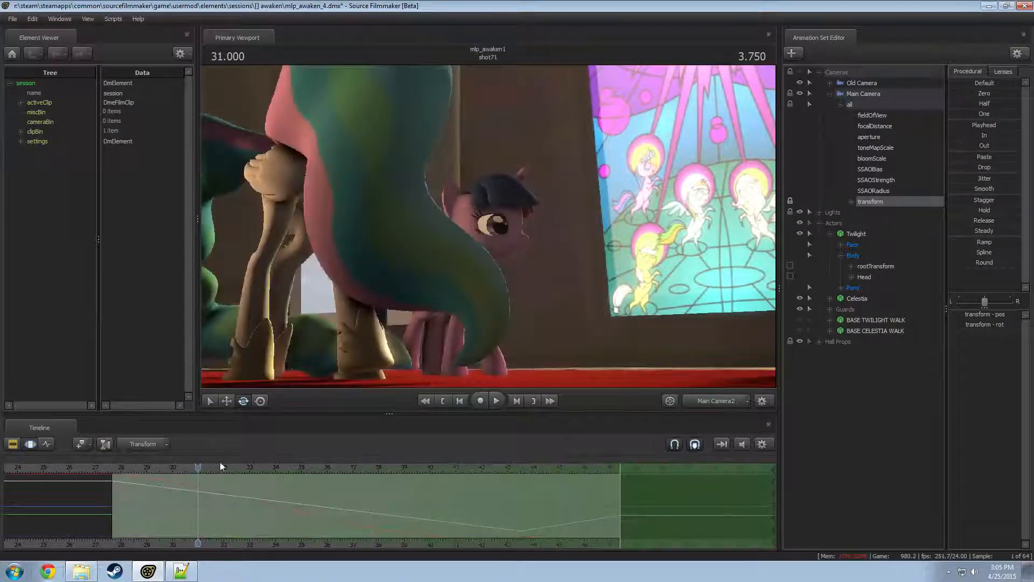
key("F2")
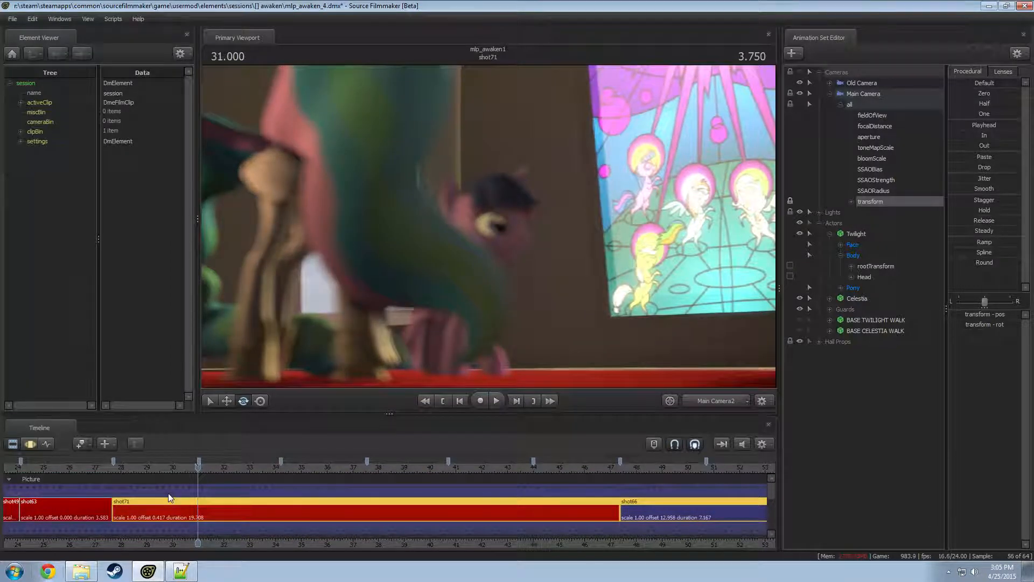
key("space")
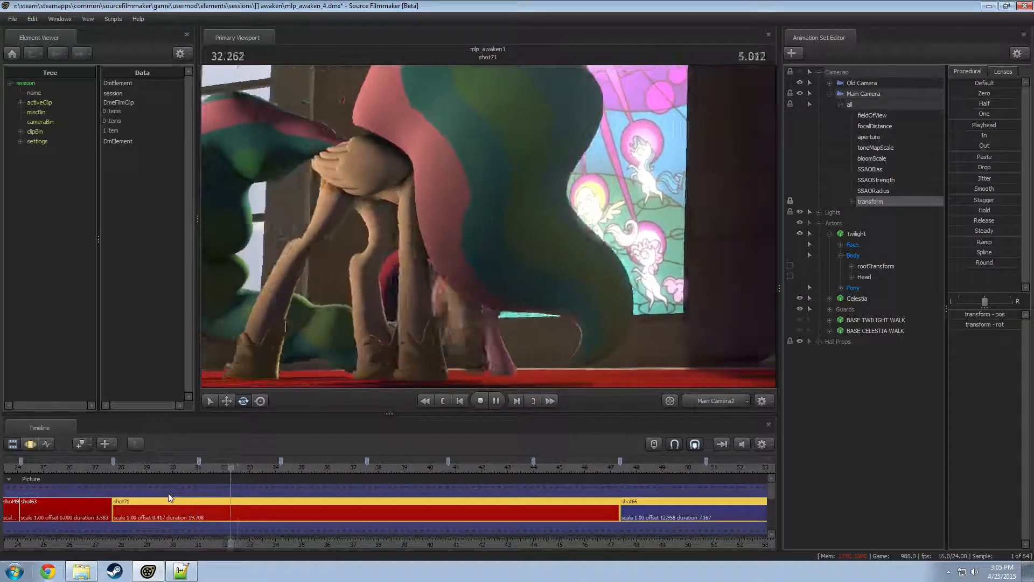
key("space")
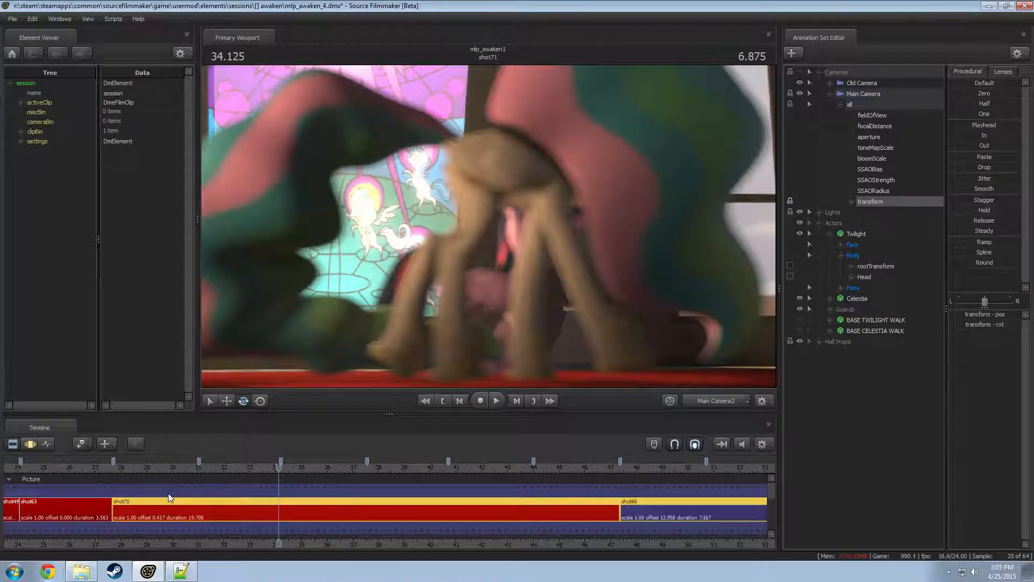
- Examine the camera's framing in shot71 at the 34.208 and 37.583 second markers, switching between the clip and motion editors
scroll(278, 479, "up", 3)
left_click(263, 468)
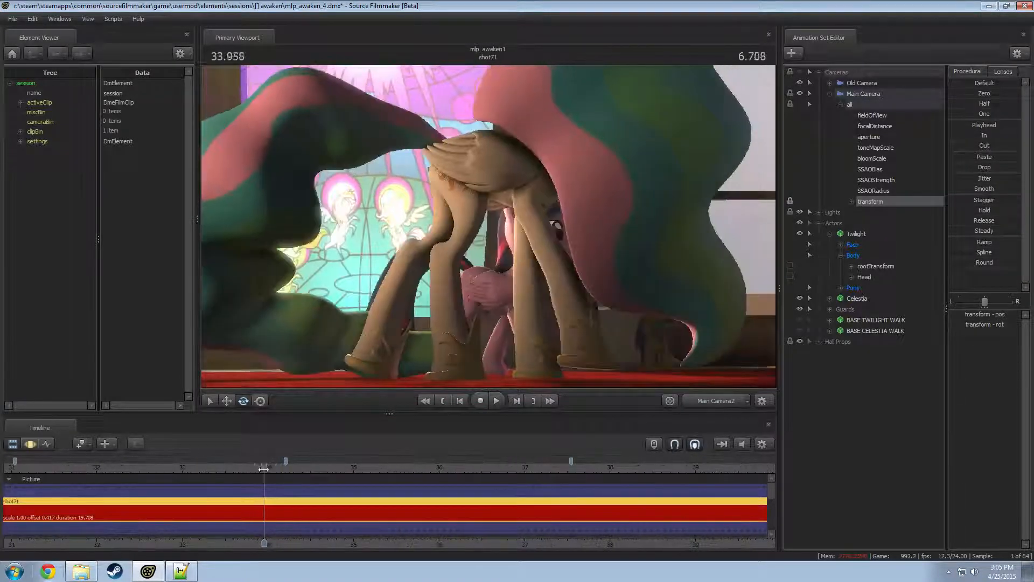
left_click_drag(263, 468, 287, 508)
key("F3")
key("F2")
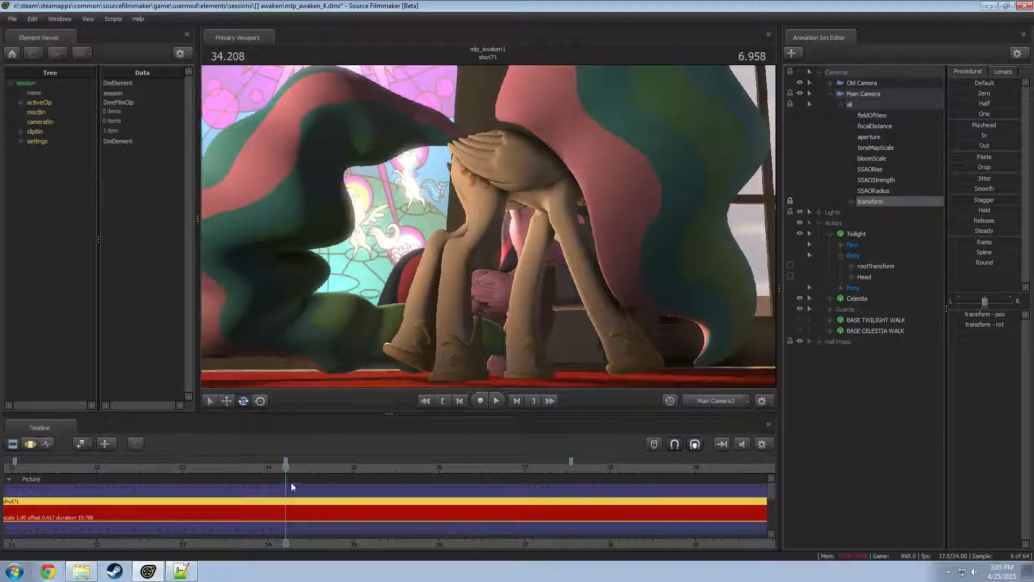
key("F3")
left_click_drag(558, 473, 576, 502)
key("F2")
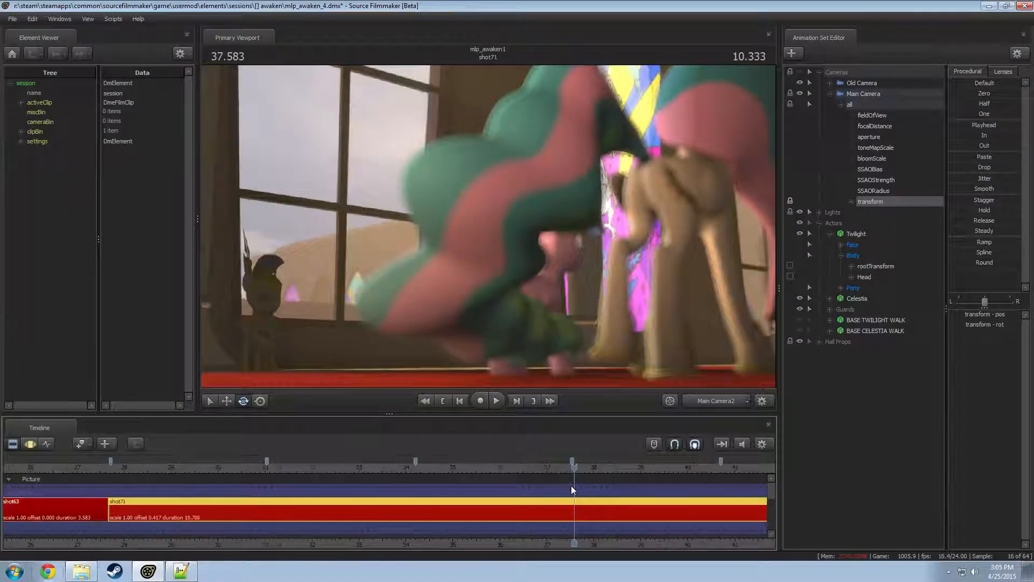
scroll(571, 485, "down", 2)
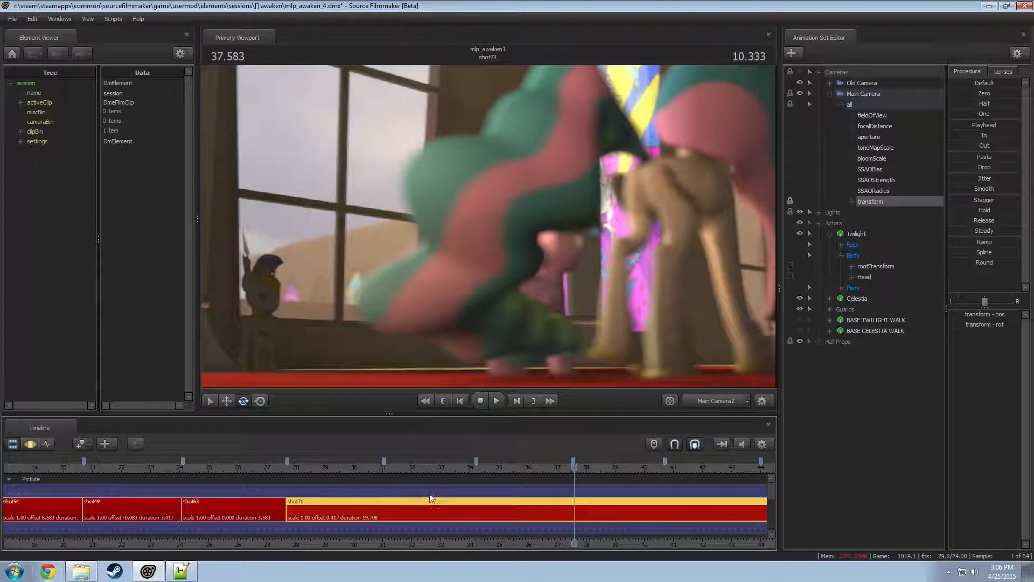
scroll(344, 467, "down", 3)
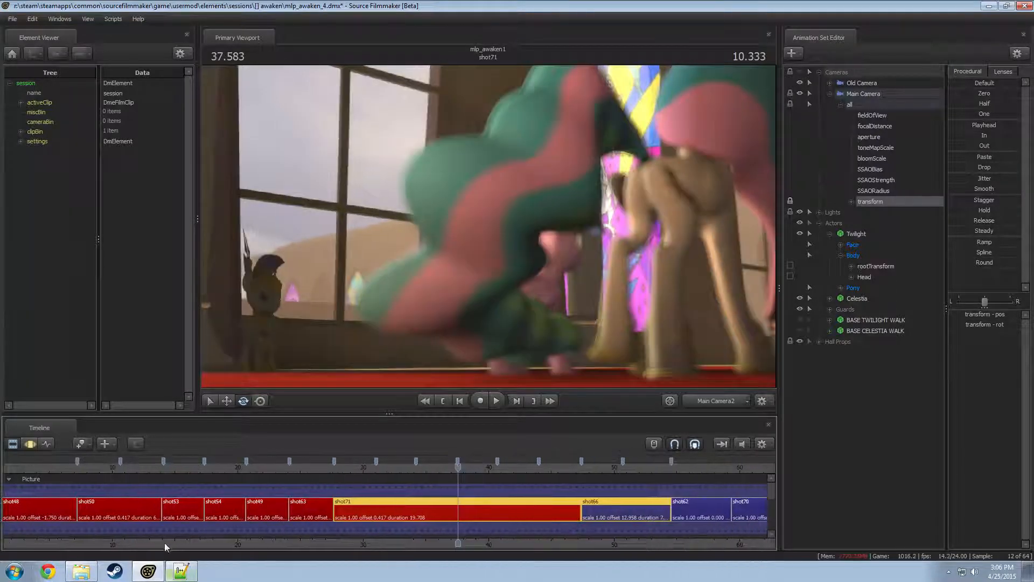
- Switch to Windows Explorer and open fade_test_vid01.mp4 from the Extras folder of the Pony SFM videos
left_click(81, 571)
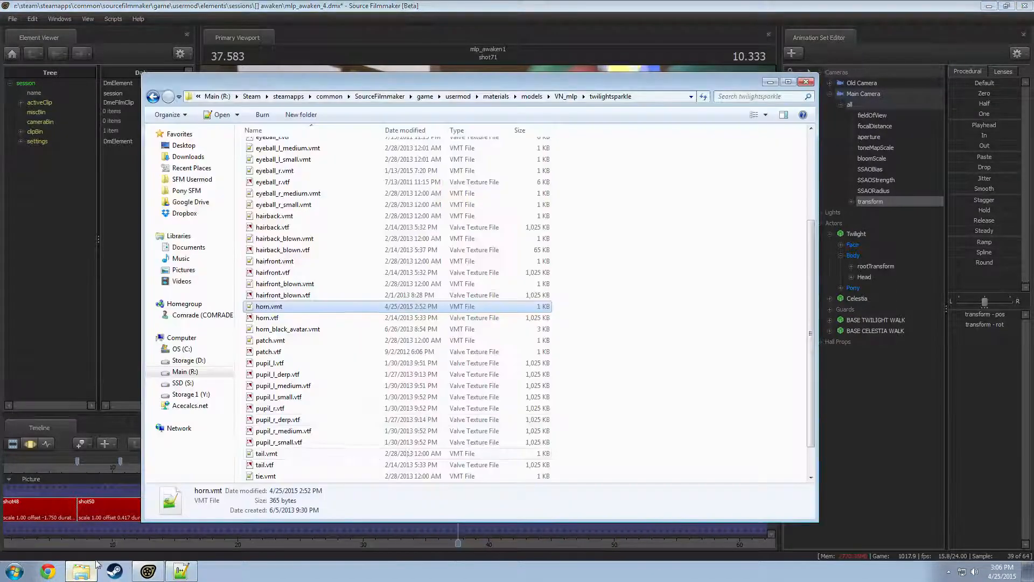
left_click(186, 191)
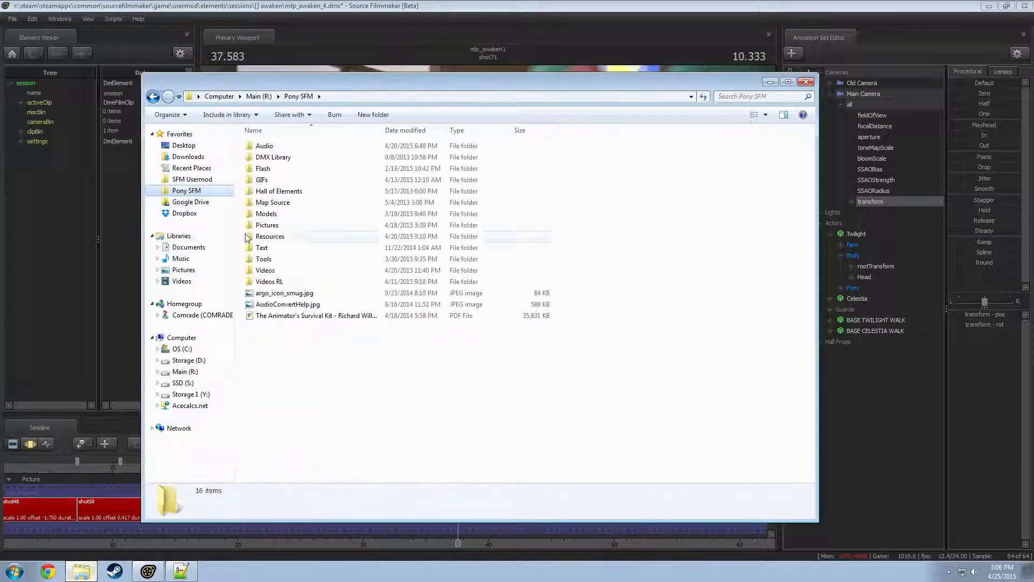
double_click(265, 270)
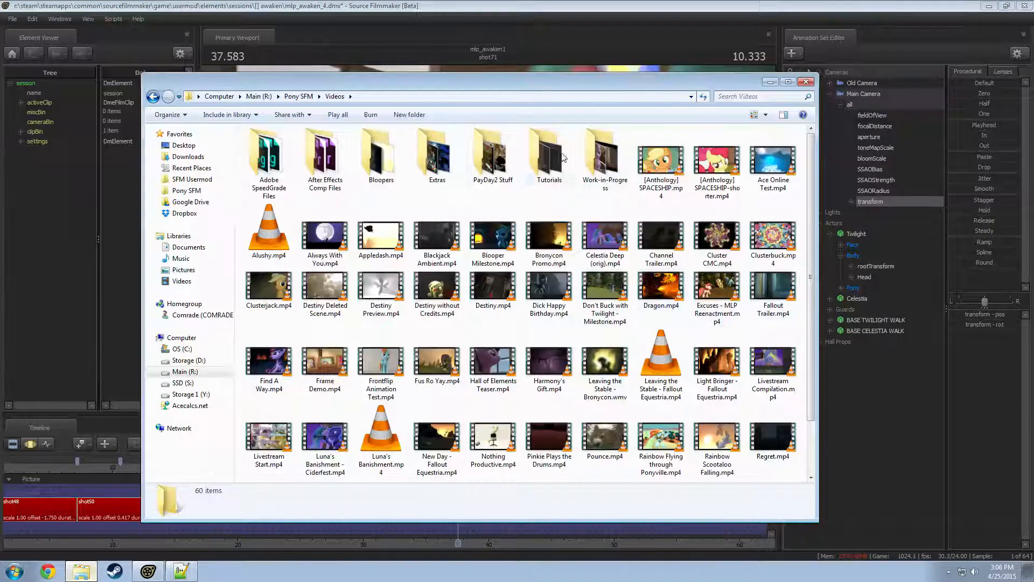
double_click(436, 161)
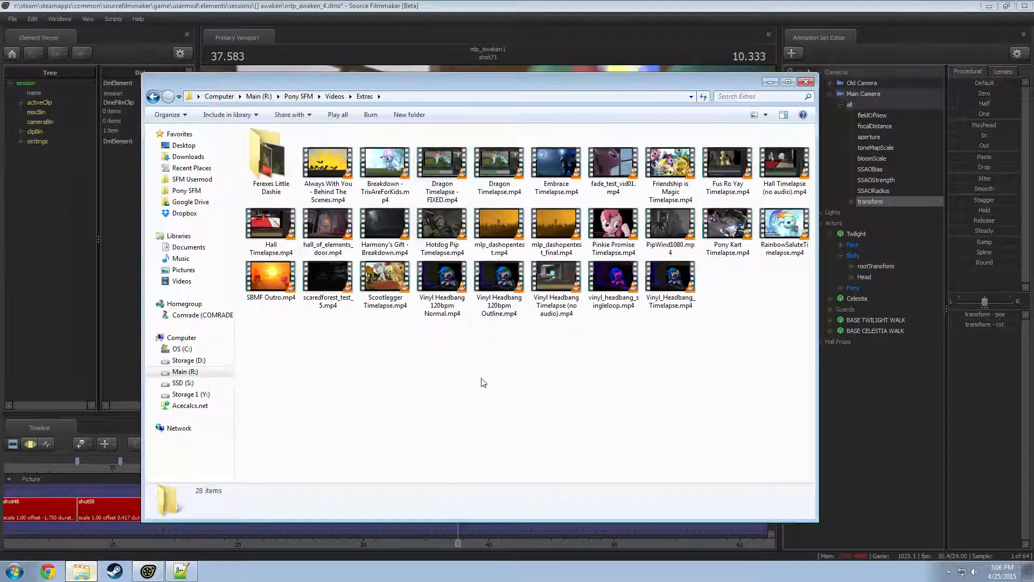
double_click(612, 162)
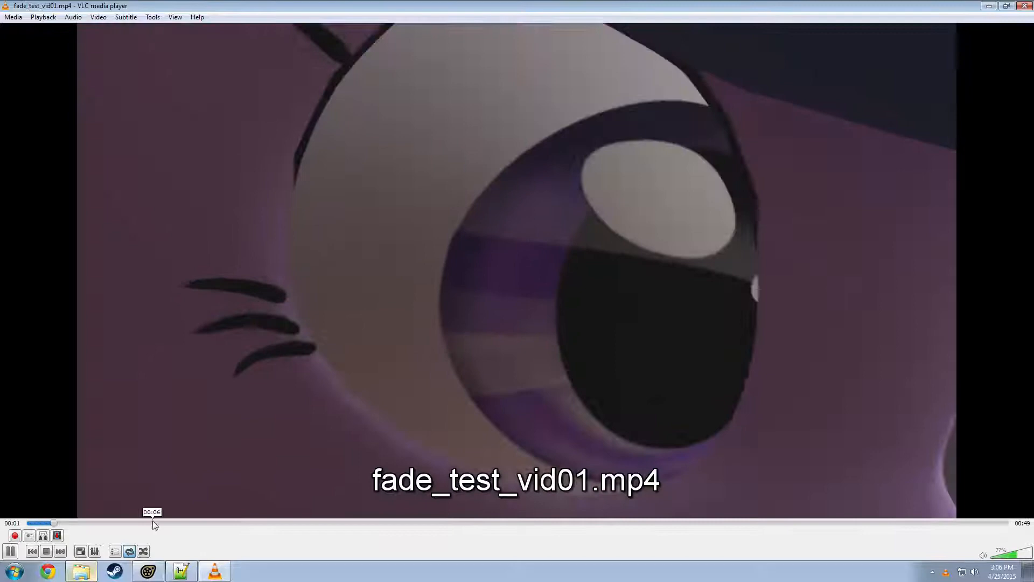
- Review the crossfading shots of Twilight in fade_test_vid01.mp4 around 0:35 and 0:19, close the video, and return to Source Filmmaker
left_click(154, 523)
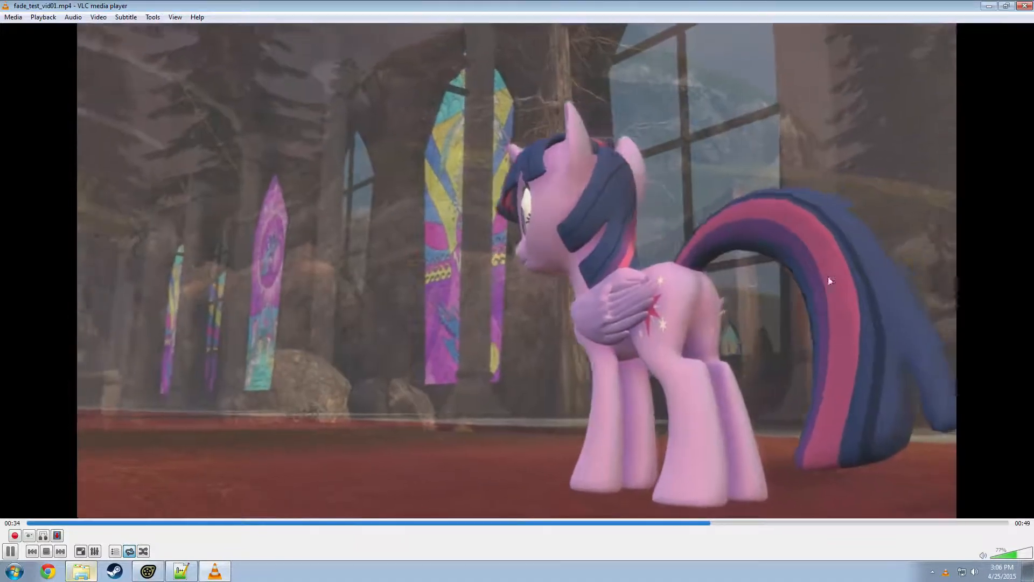
key("space")
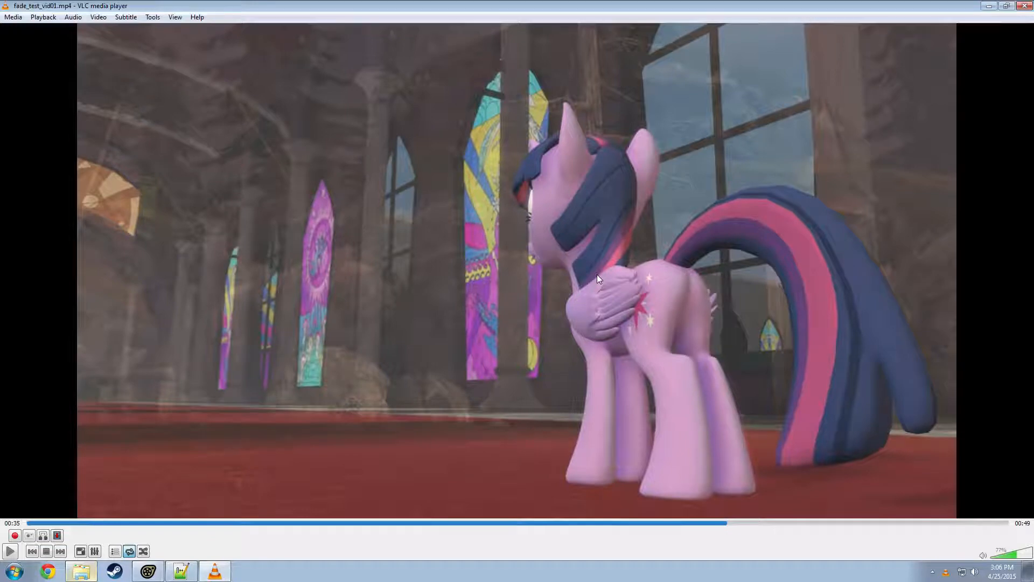
key("space")
key("space")
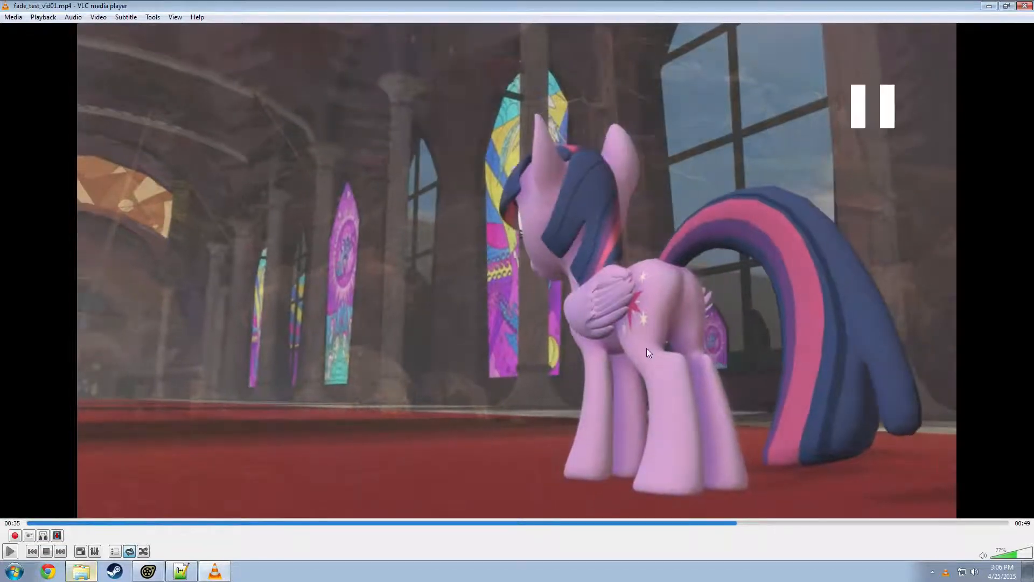
left_click_drag(735, 522, 416, 541)
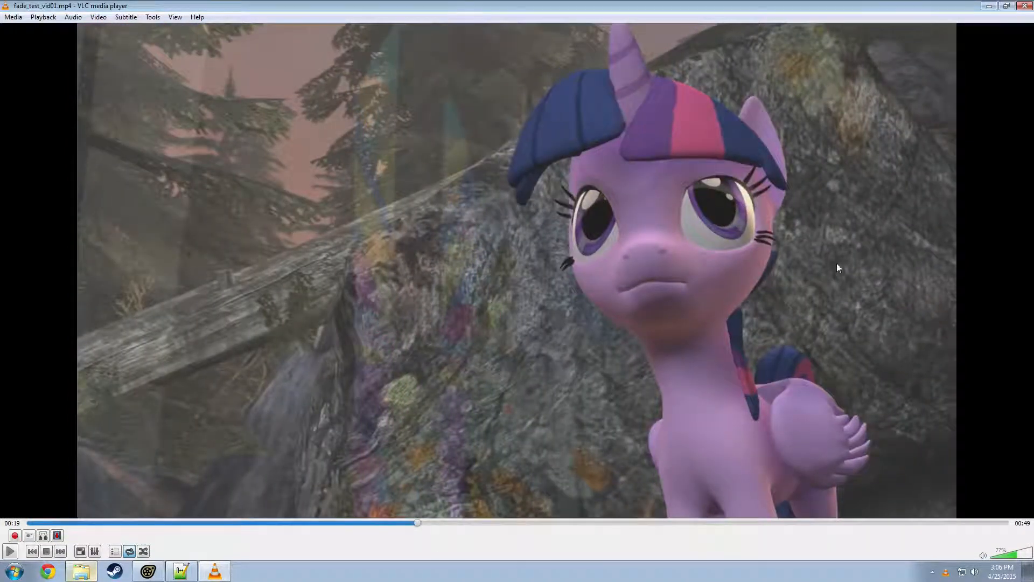
left_click(1024, 5)
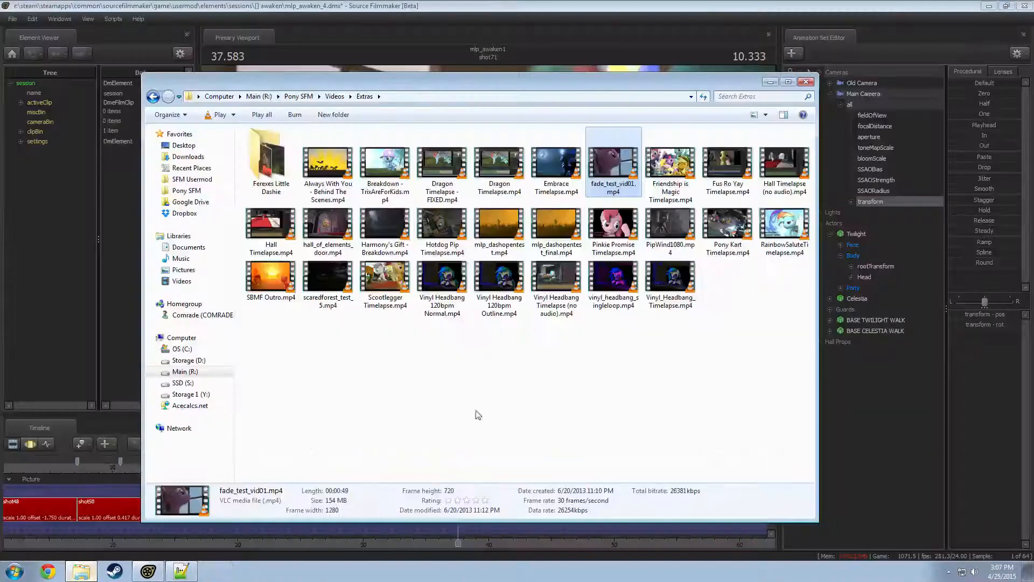
left_click(634, 5)
- Play and scrub shot71's camera move from its opening seconds to its last frame at 47.333 seconds
left_click(366, 470)
key("space")
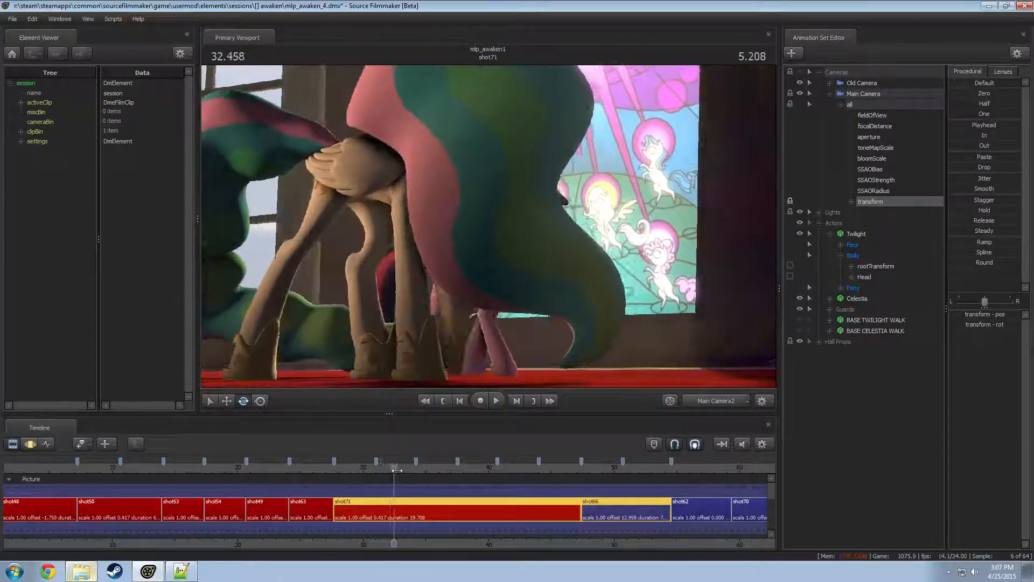
key("space")
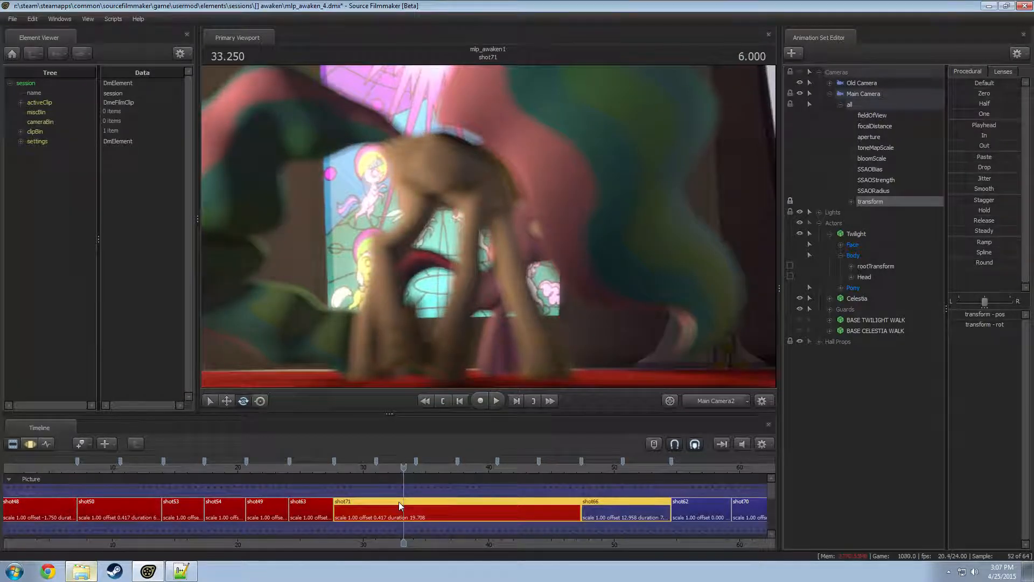
left_click(350, 469)
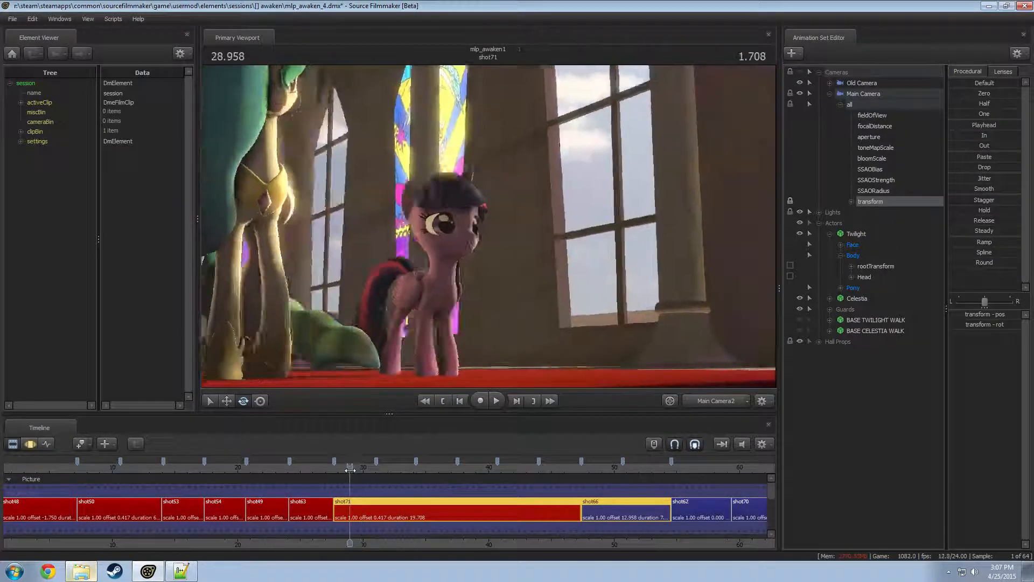
left_click_drag(350, 469, 371, 467)
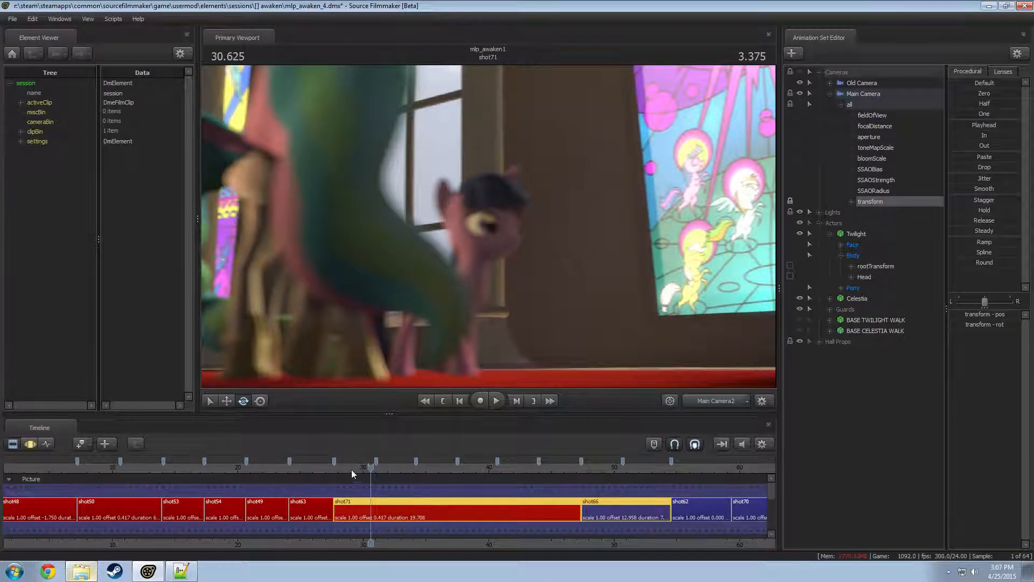
left_click_drag(352, 470, 580, 475)
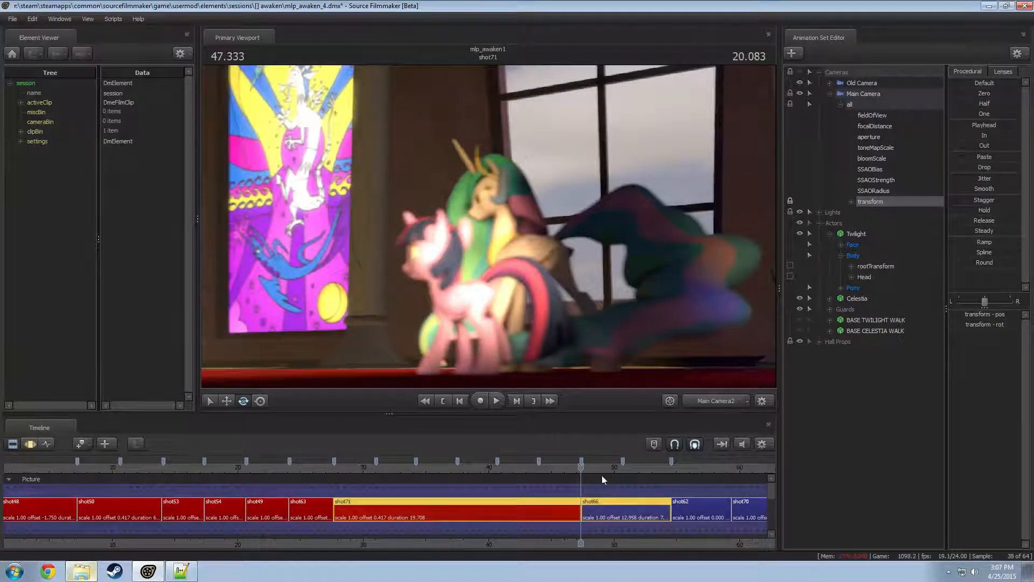
- Play shot66 from its start at 47.333 to near its end, and return to 28.000 in shot71
key("space")
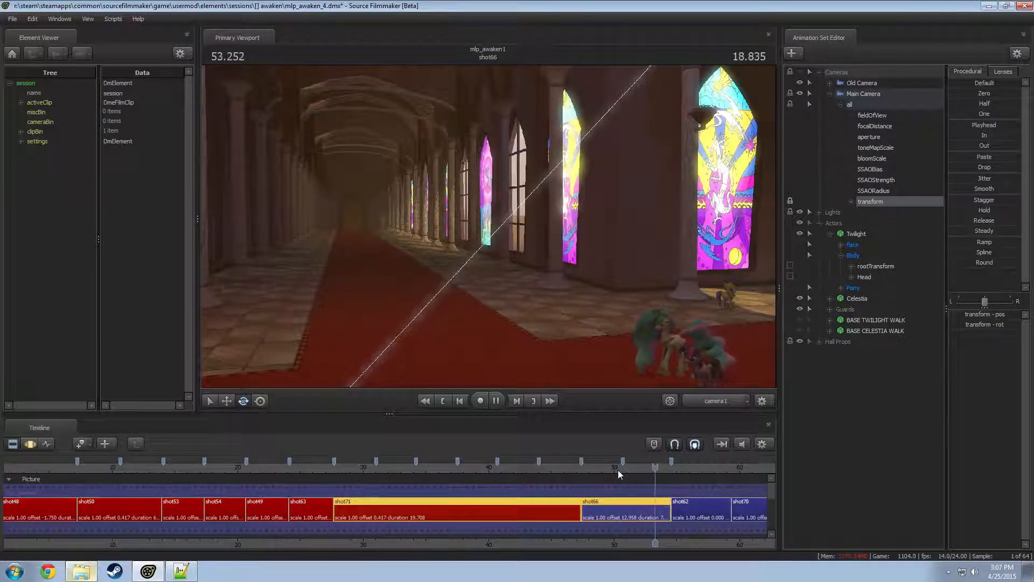
key("space")
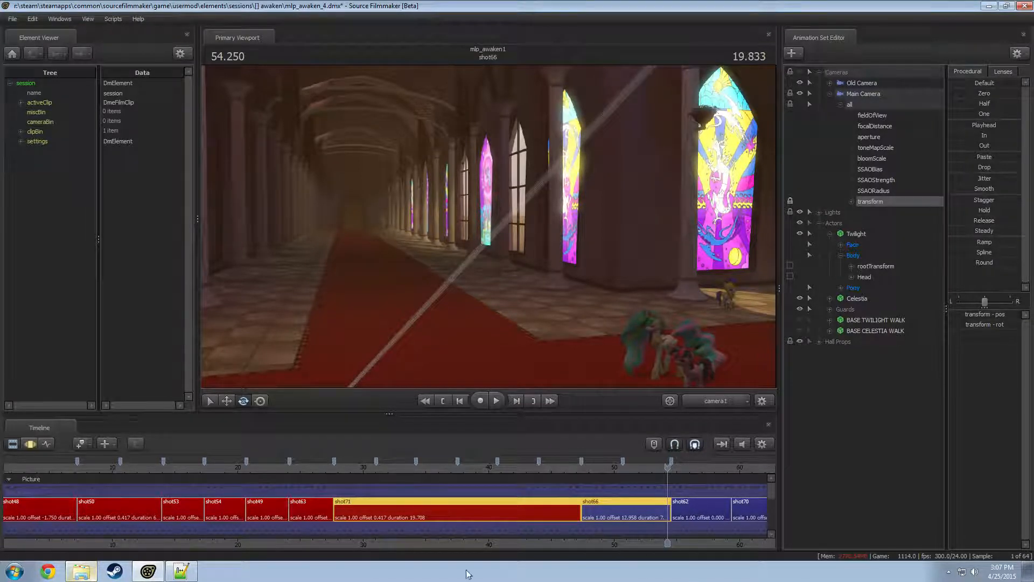
mouse_move(354, 471)
left_mouse_down()
mouse_move(378, 472)
mouse_move(338, 468)
left_mouse_up()
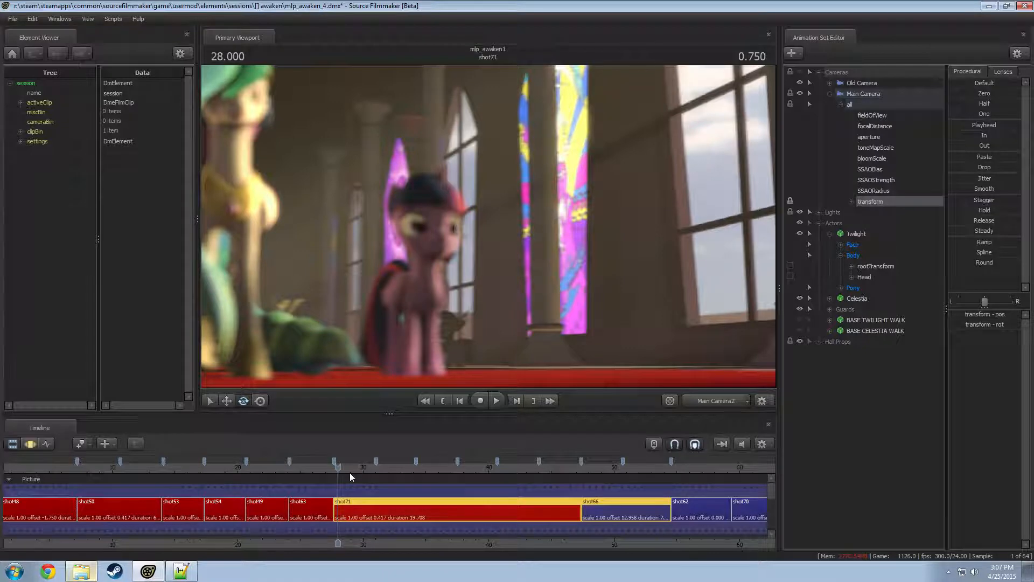
- Lower Main Camera's aperture in shot71 in the motion editor, and briefly play the opening from 28.000 in the clip editor
double_click(433, 498)
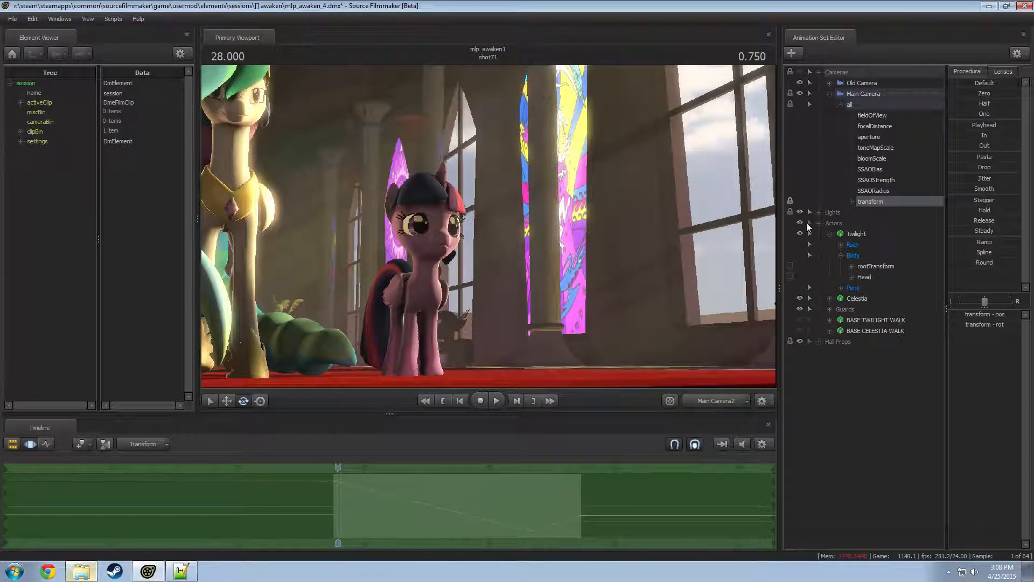
left_click(866, 94)
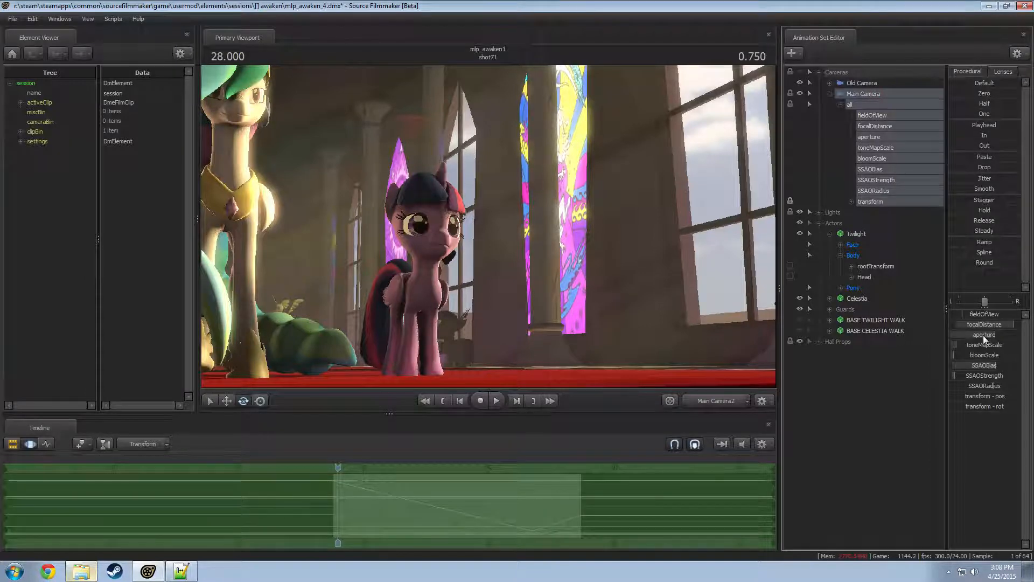
left_click_drag(983, 335, 966, 335)
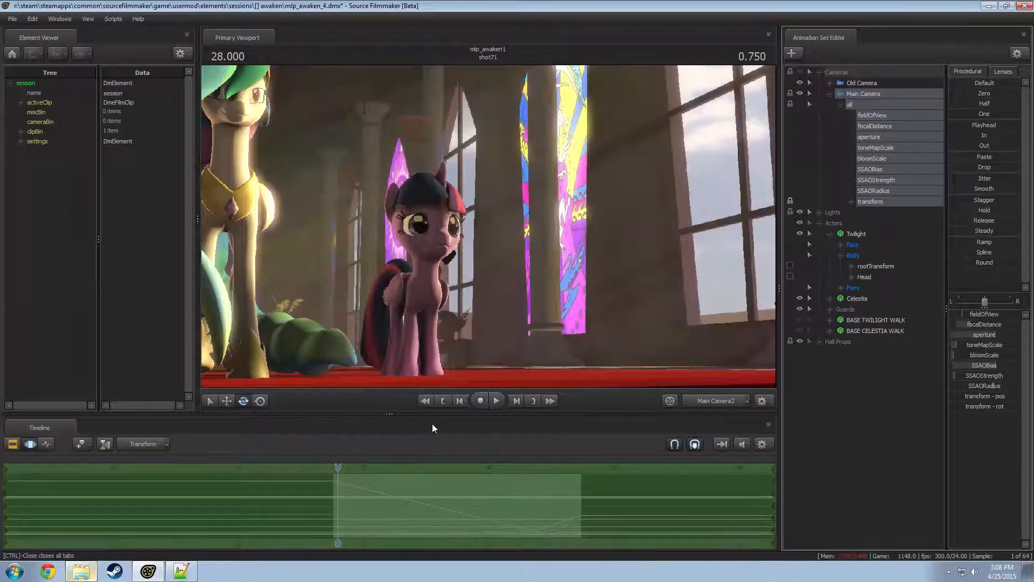
key("F2")
key("space")
key("space")
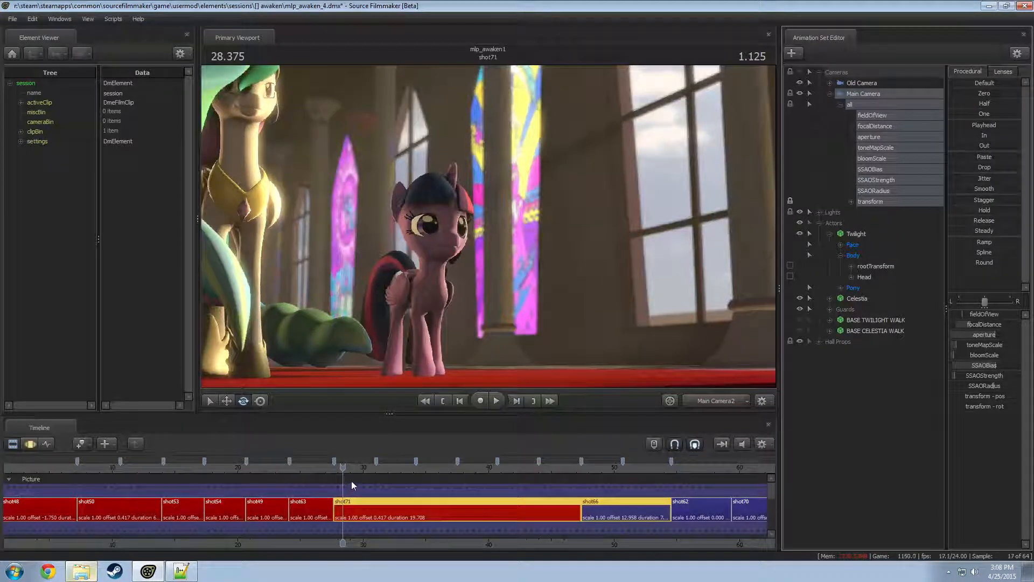
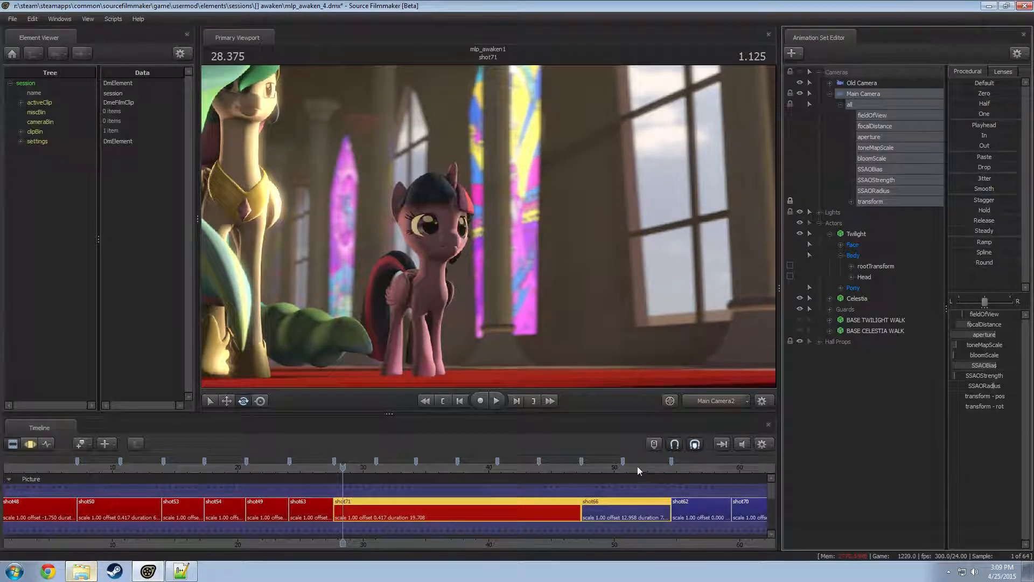
- Scrub and play from shot71's end through shot66 into shot62 to review how the shots follow each other
scroll(624, 473, "up", 4)
scroll(473, 516, "down", 2)
middle_click_drag(386, 491, 354, 489)
key("F3")
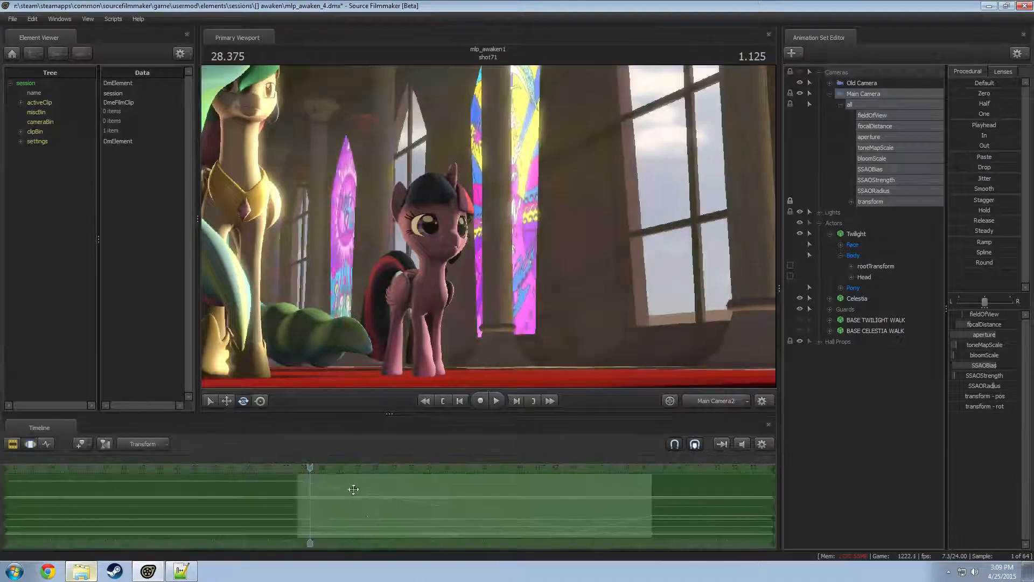
key("F2")
left_click_drag(308, 467, 570, 474)
key("space")
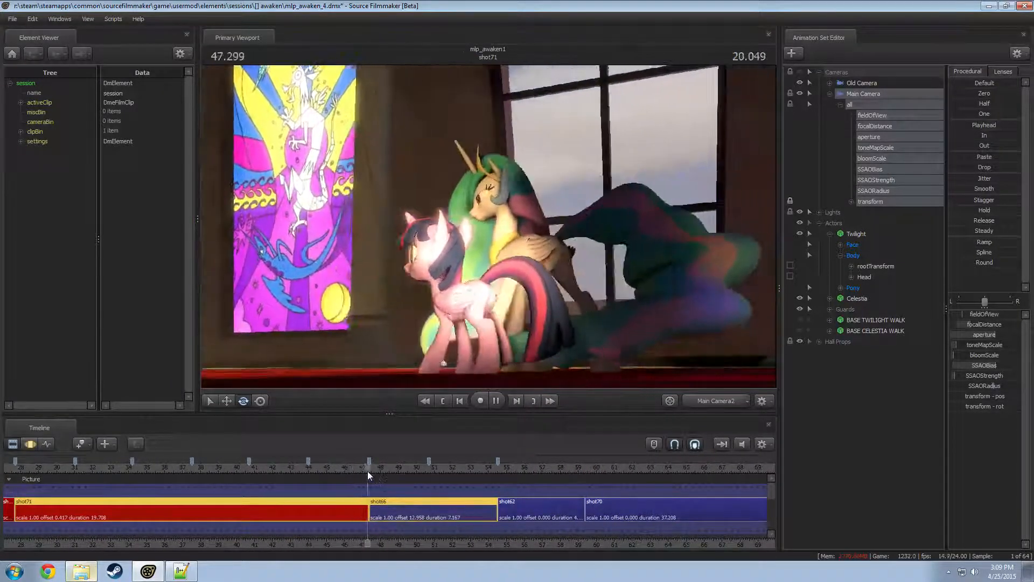
left_click_drag(379, 472, 464, 471)
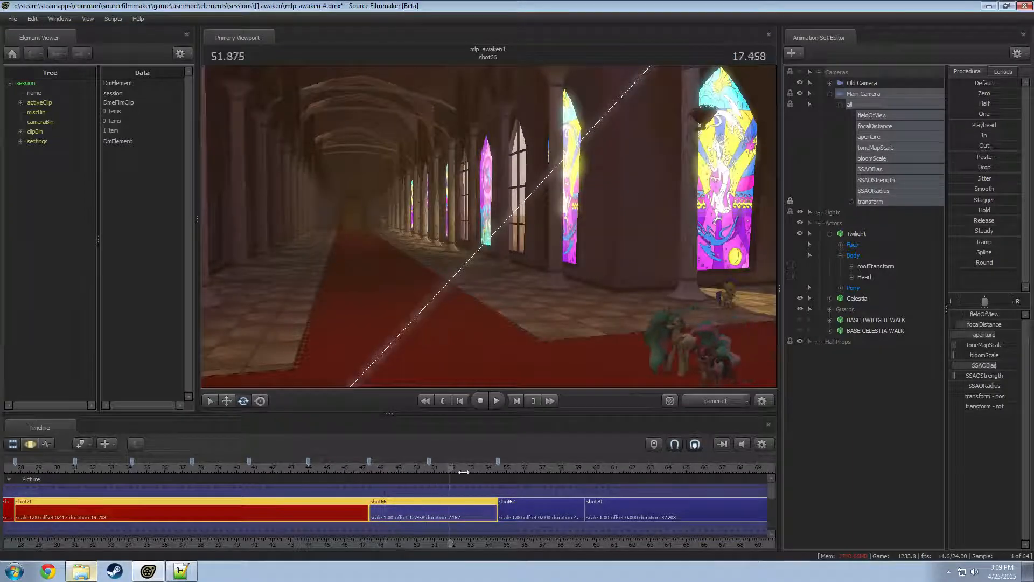
key("space")
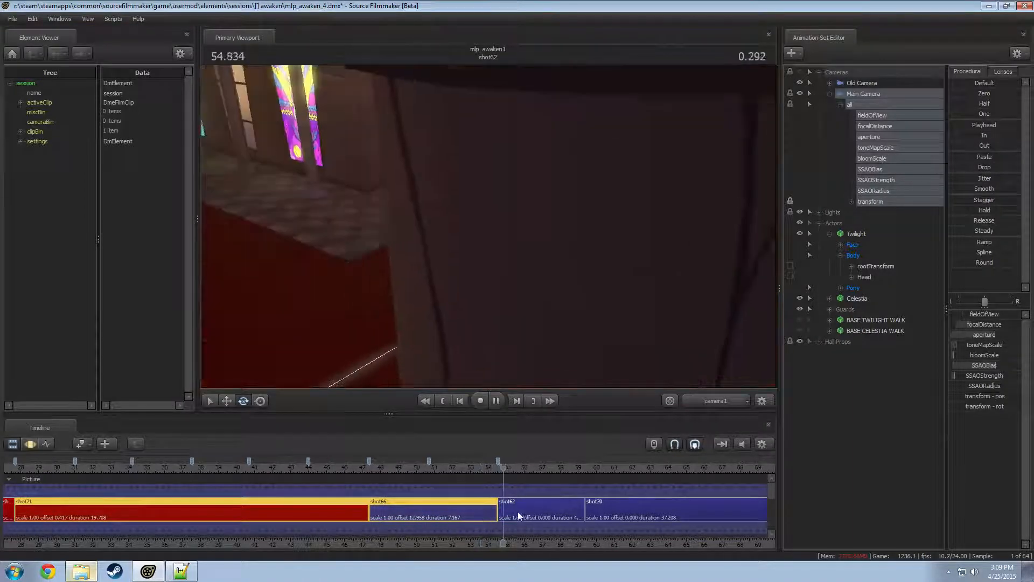
left_click(461, 476)
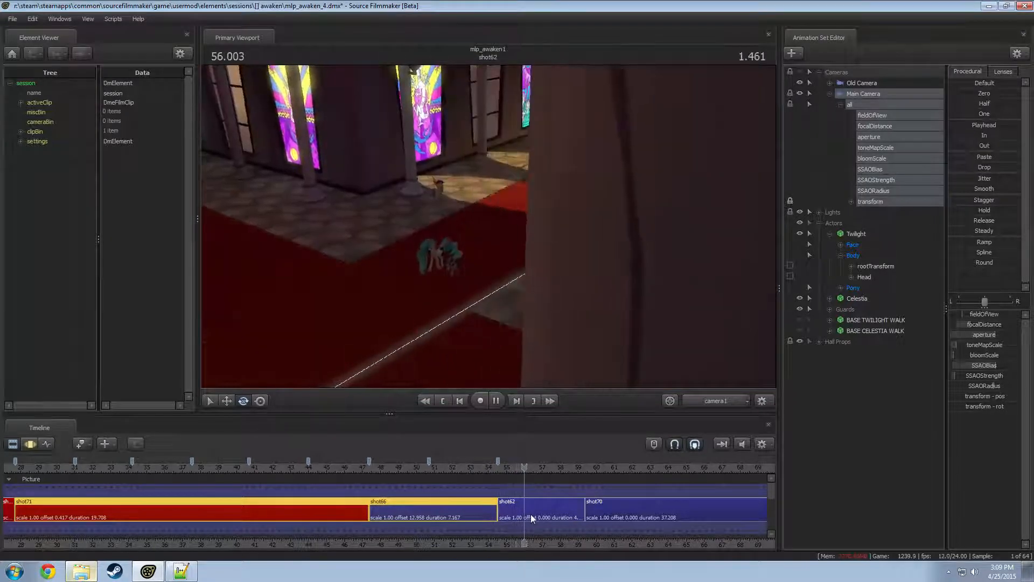
key("space")
- Show the Chandelier group and a light group in shot62, and look around the hall through the Work Camera
left_click(538, 512)
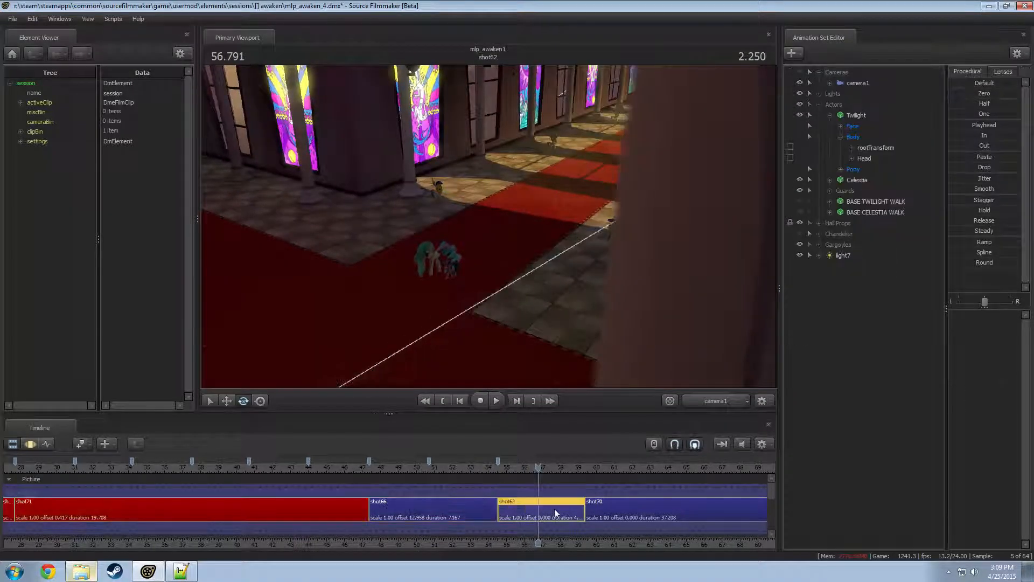
left_click_drag(589, 355, 477, 208)
key("s")
left_click(800, 234)
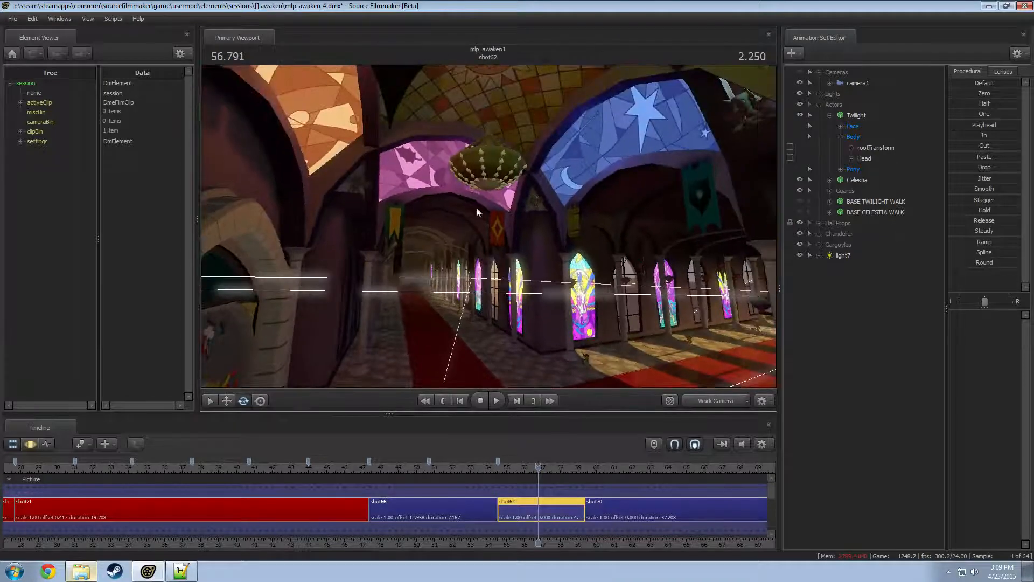
left_click(820, 94)
left_click(799, 117)
left_click_drag(487, 227, 457, 272)
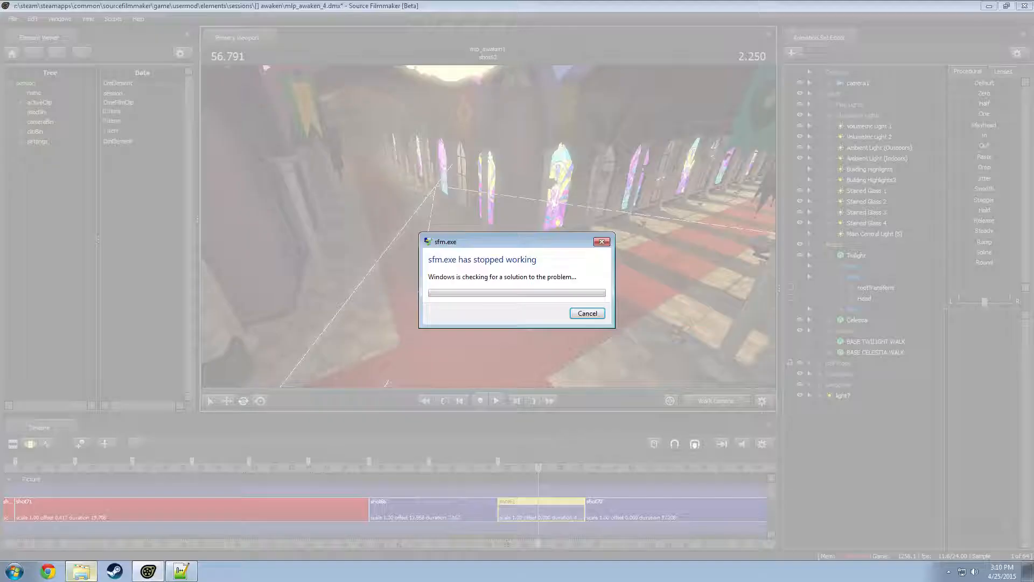
- Dismiss the sfm.exe crash notice, restart Source Filmmaker, and load the mlp_awaken_4 autosave session
left_click(587, 313)
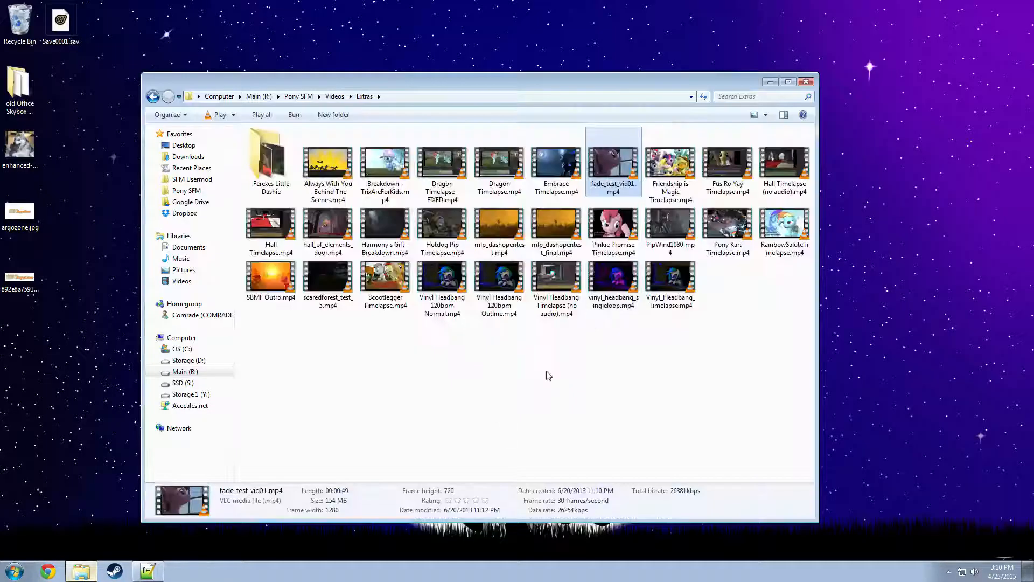
left_click(115, 572)
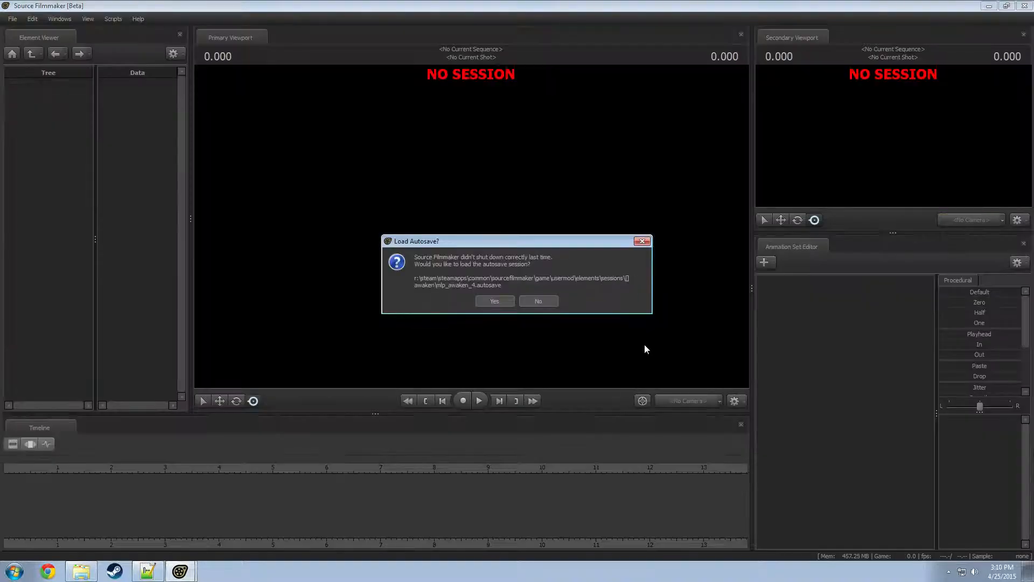
left_click(495, 302)
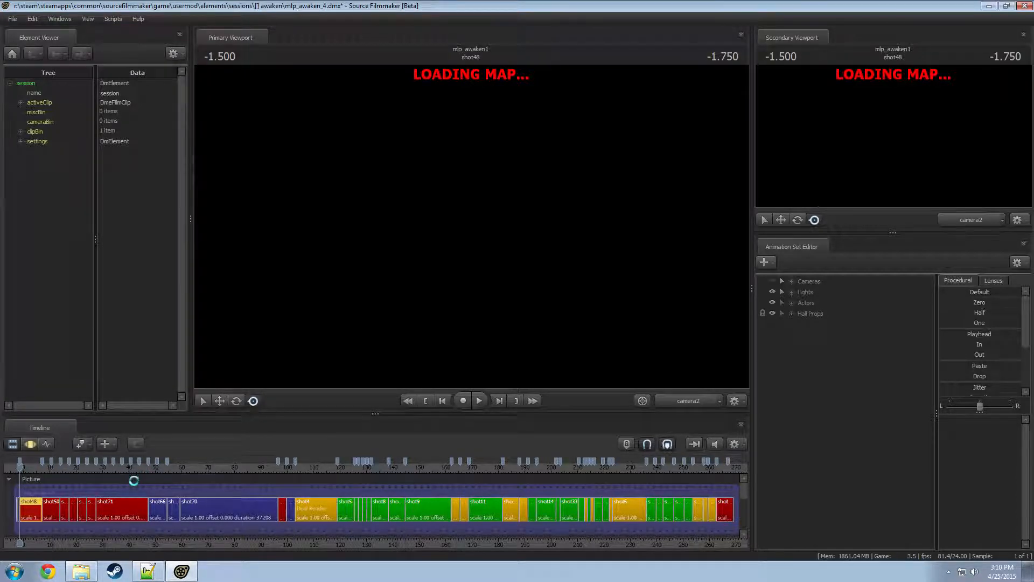
- Play and scrub across the cut from shot71 to shot66 around 46 to 49 seconds
left_click(145, 470)
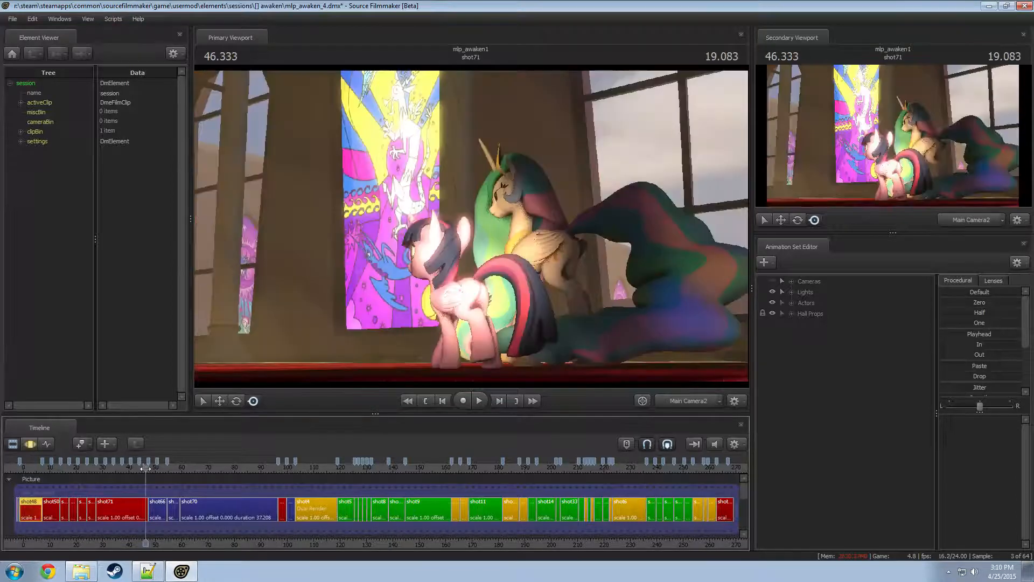
key("space")
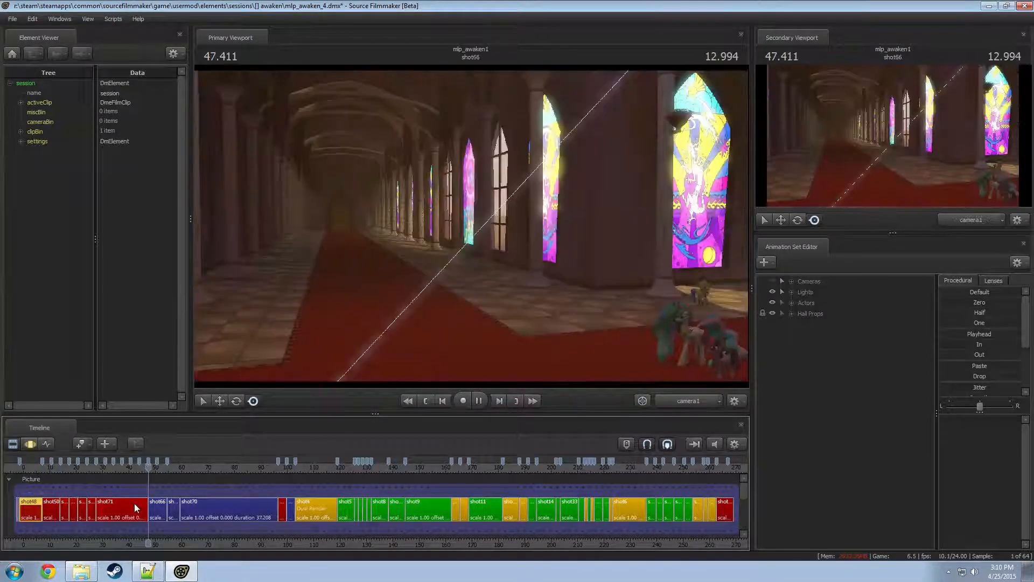
key("space")
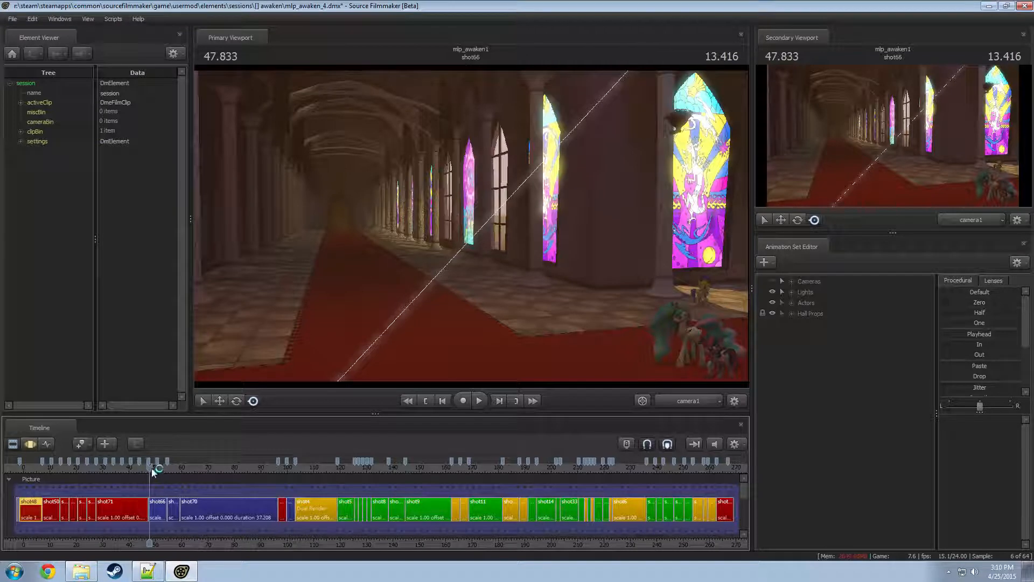
scroll(150, 470, "up", 5)
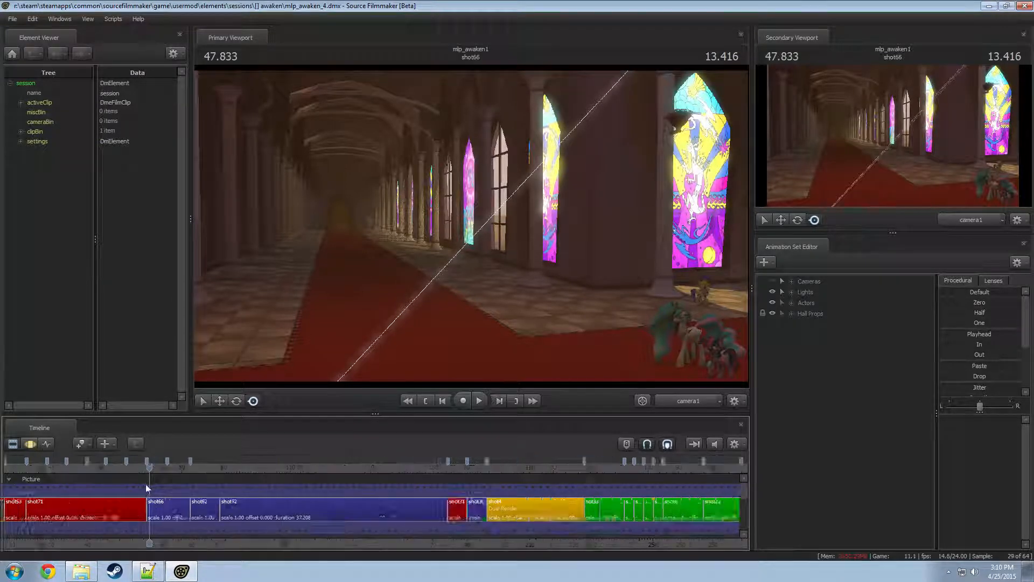
left_click(170, 470)
left_click_drag(171, 470, 257, 473)
left_click(161, 470)
- Select shot66, expand its cameras, and select camera1 to examine the shot's view
left_click(158, 506)
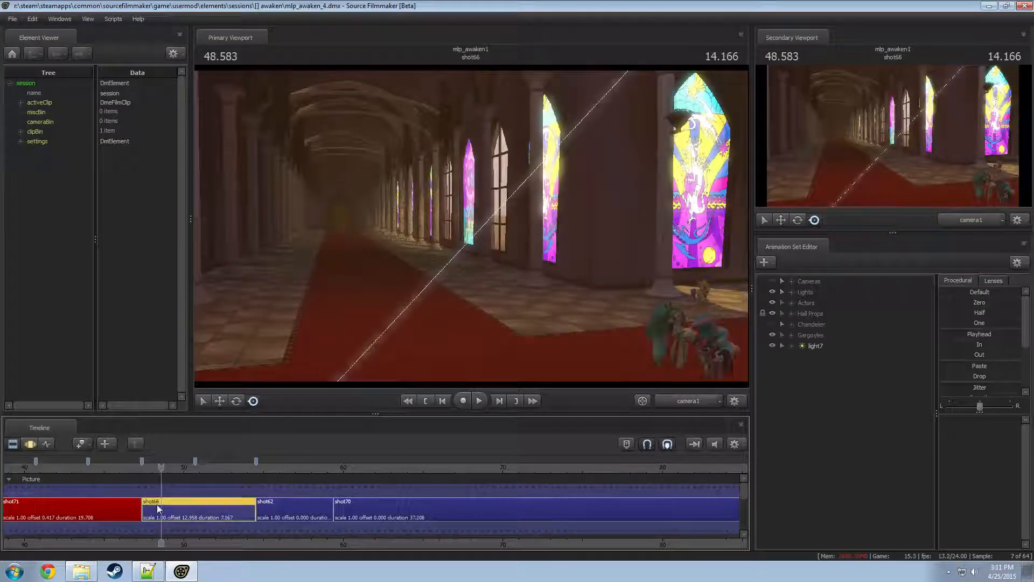
left_click(790, 281)
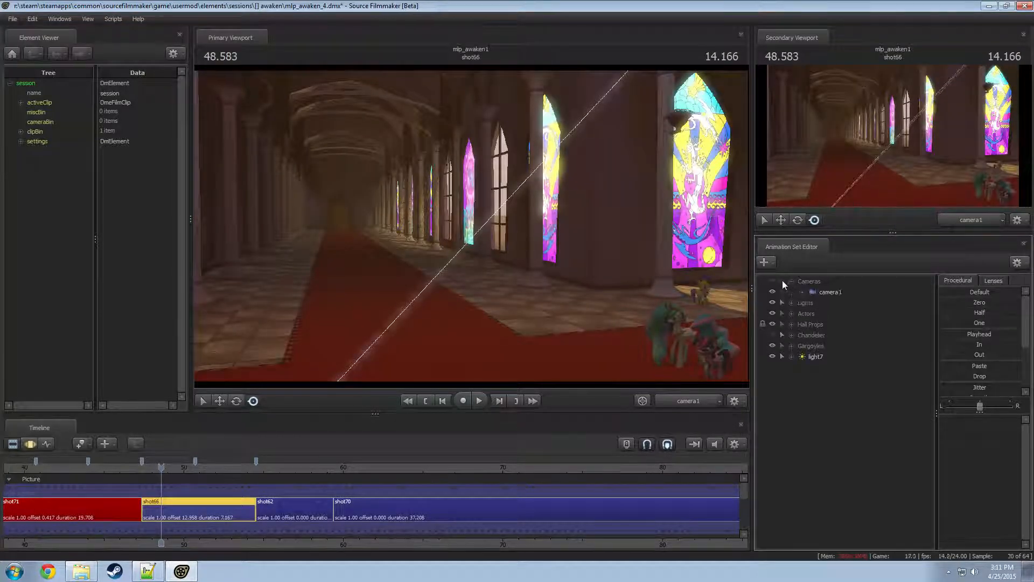
left_click(827, 292)
left_click(504, 237)
left_click(507, 297)
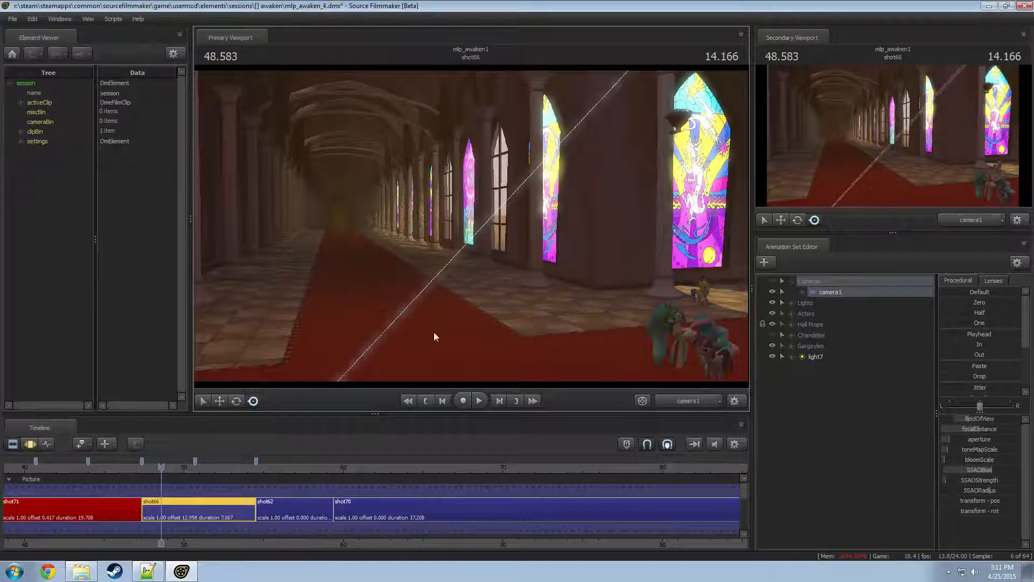
- Delete shot66 from the timeline so shot62 follows shot71 directly
scroll(121, 526, "down", 6)
left_click(130, 513)
left_click(195, 510)
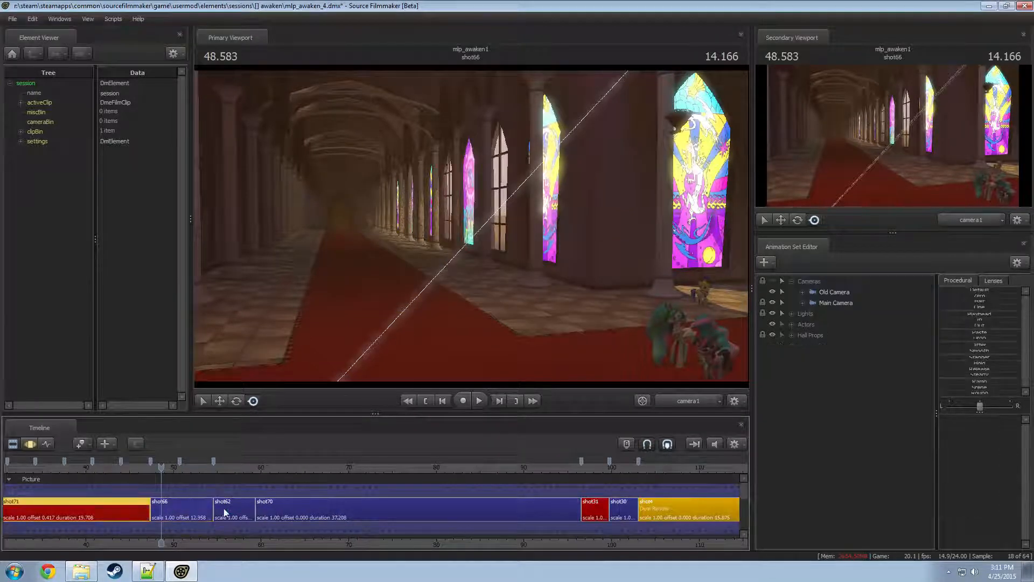
key("Delete")
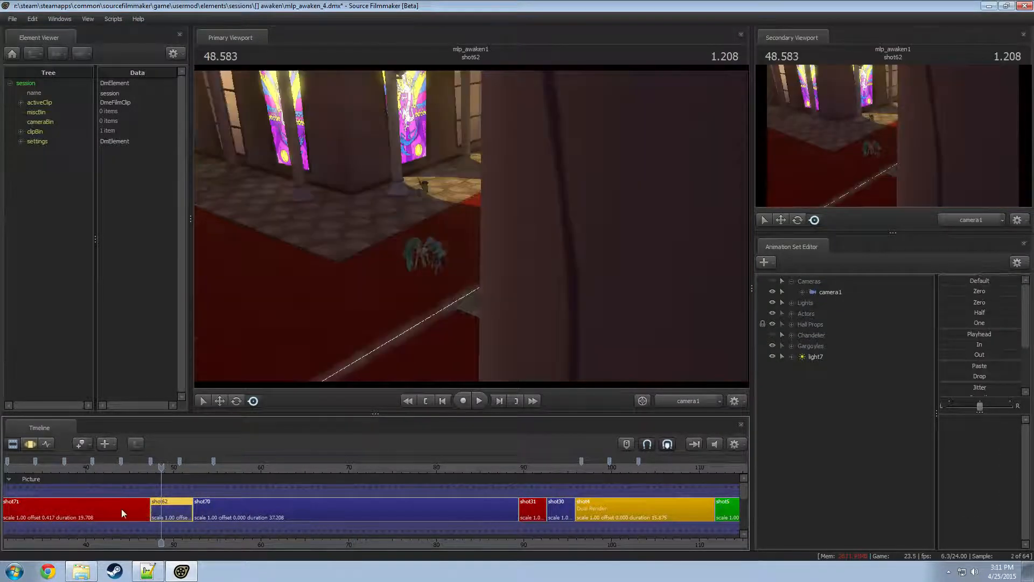
- Extend shot71's end to the marker at 54.5 seconds
left_click(143, 509)
left_click(148, 509)
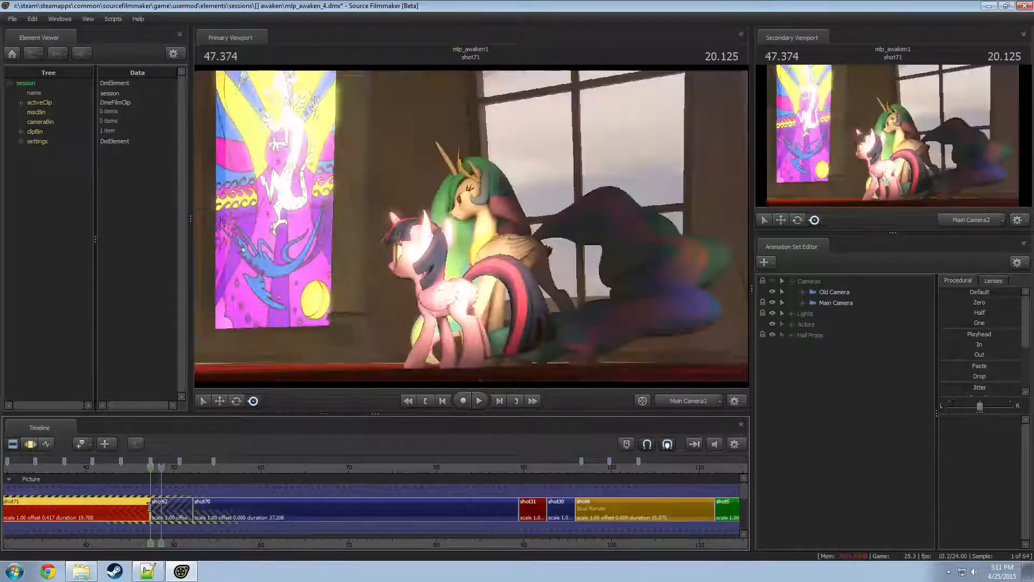
left_click(146, 507)
left_click_drag(146, 508, 213, 508)
- Set shot71's motion editor time selection to run from about 47.3 seconds onward without an end
double_click(163, 500)
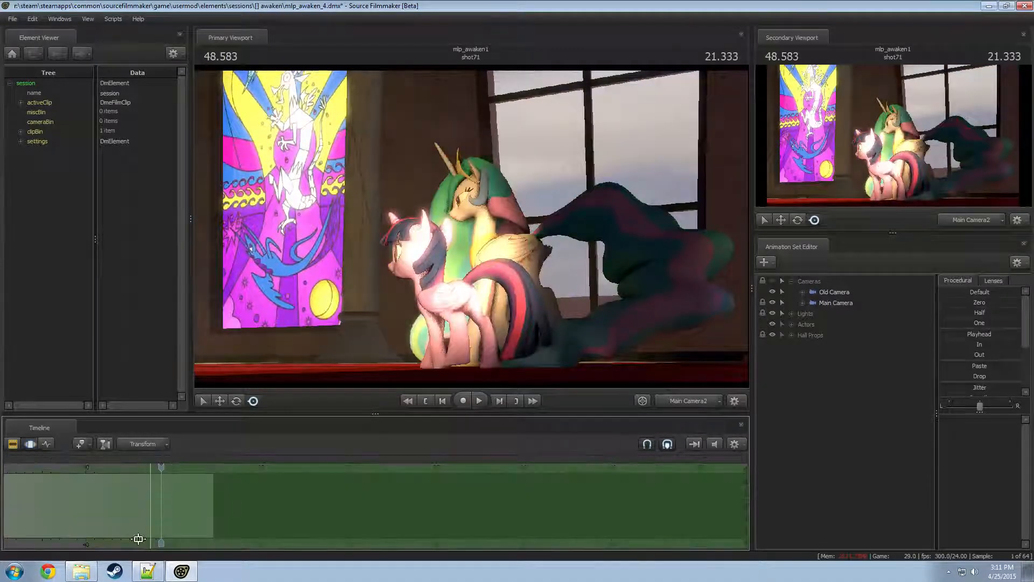
left_click(160, 512)
middle_click_drag(189, 541, 479, 520)
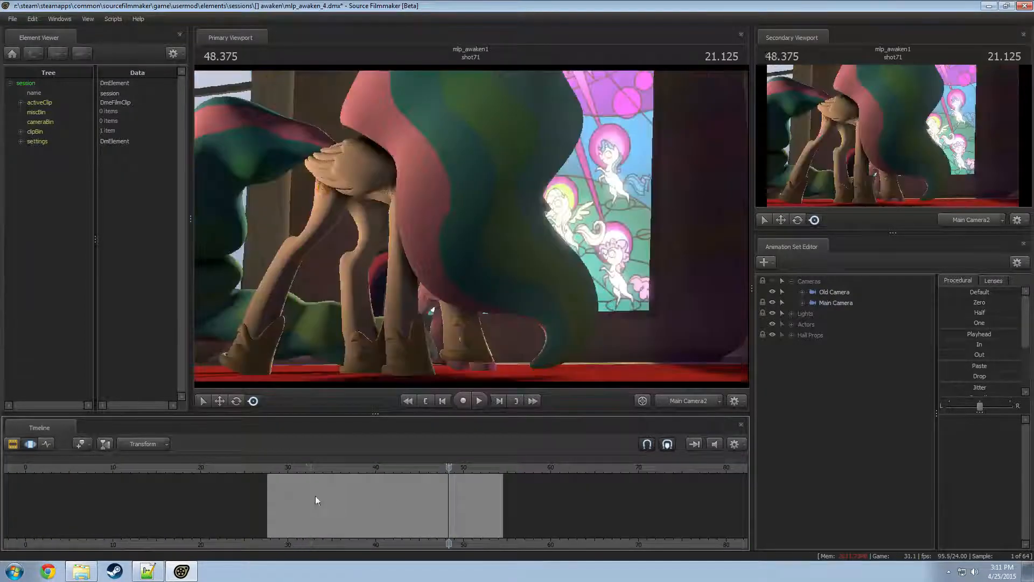
key("ctrl+a")
left_click_drag(501, 498, 544, 498, "shift")
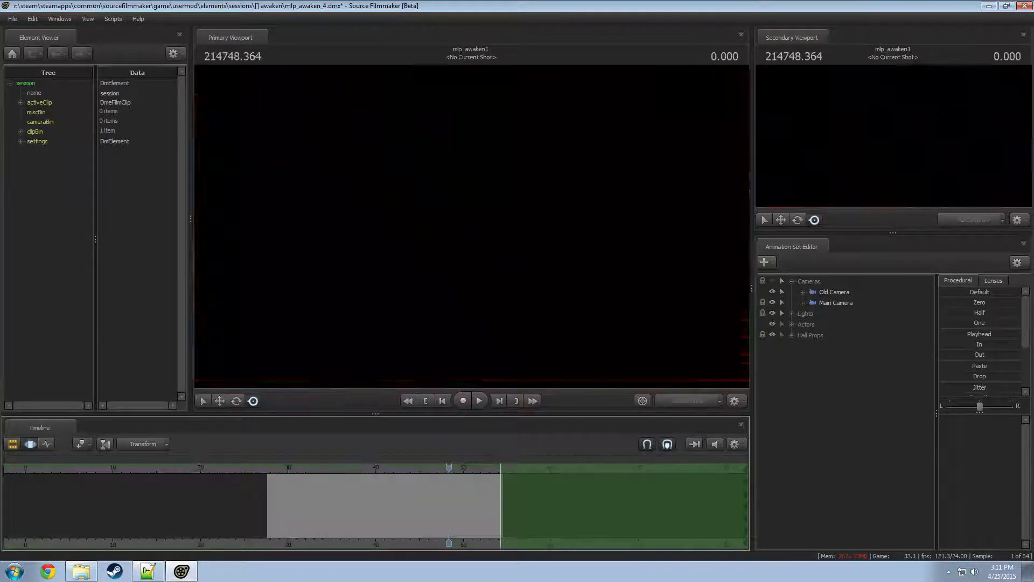
left_click(501, 496)
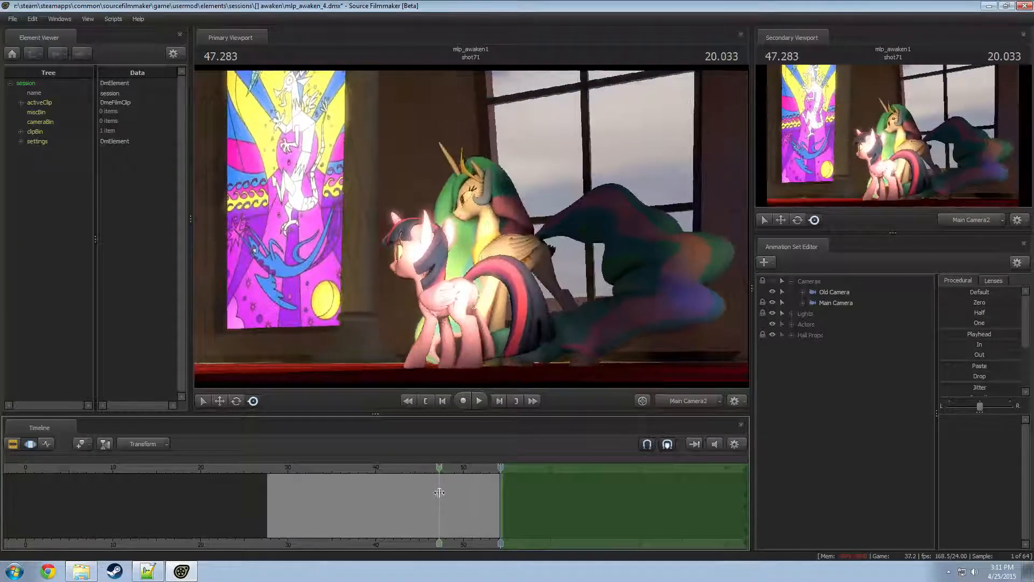
left_click_drag(439, 491, 808, 492, "shift")
left_click(443, 478)
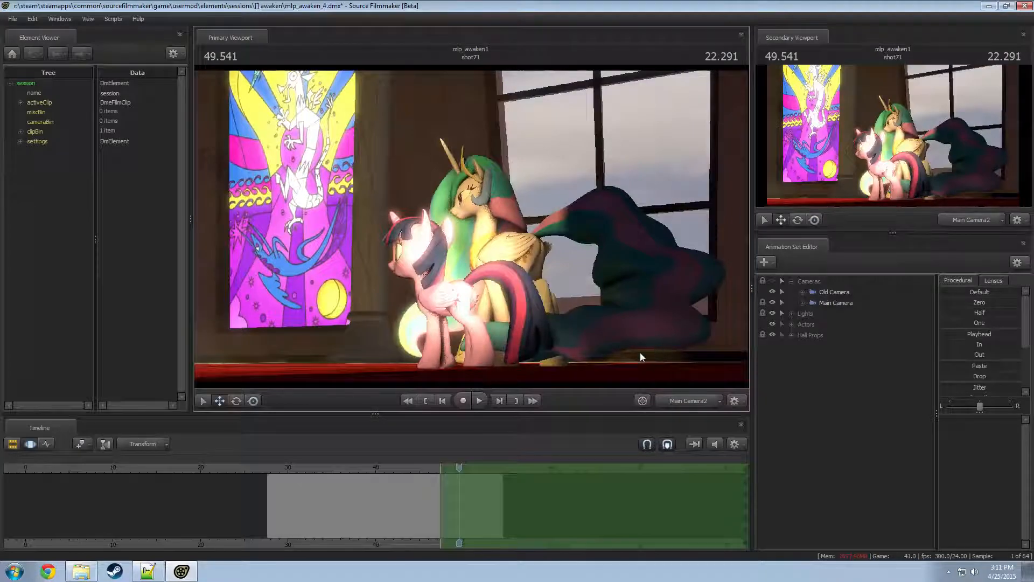
- Move Main Camera close in on Twilight's face for the selected end of shot71, and play it
left_click(843, 303)
key("w")
left_click_drag(471, 229, 439, 233)
key("s")
key("space")
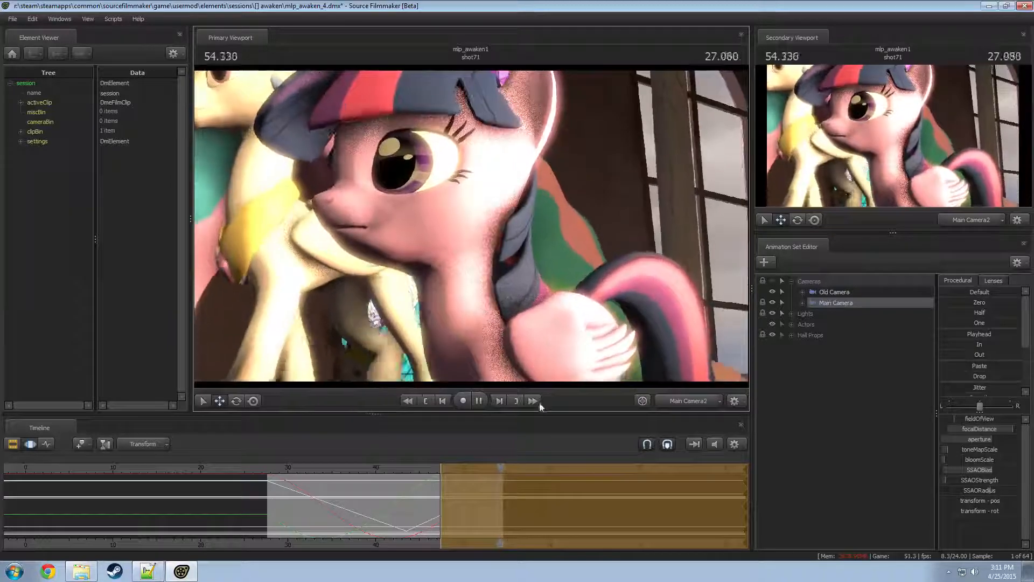
- Return to the clip timeline, select shot62, look over its hall, and play it through camera1 into shot70
key("F2")
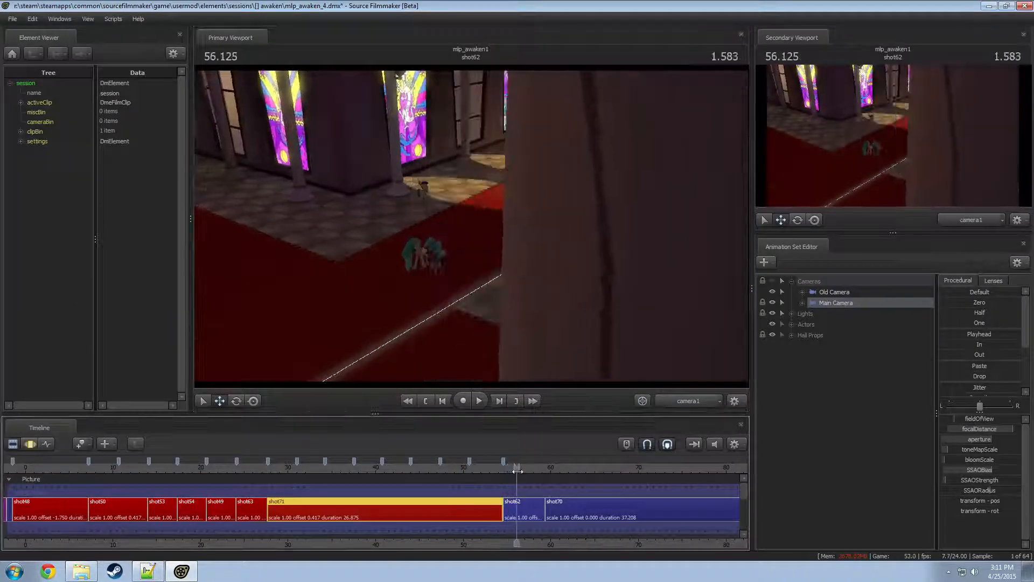
key("space")
left_click(532, 507)
left_click(693, 398)
left_click_drag(474, 323, 490, 208)
key("w")
key("s")
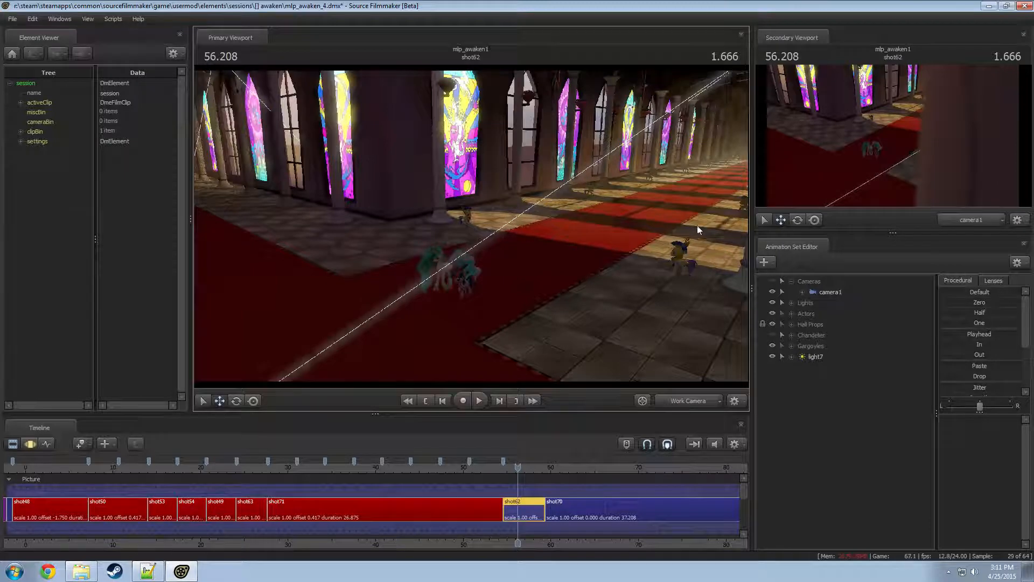
left_click(683, 403)
key("space")
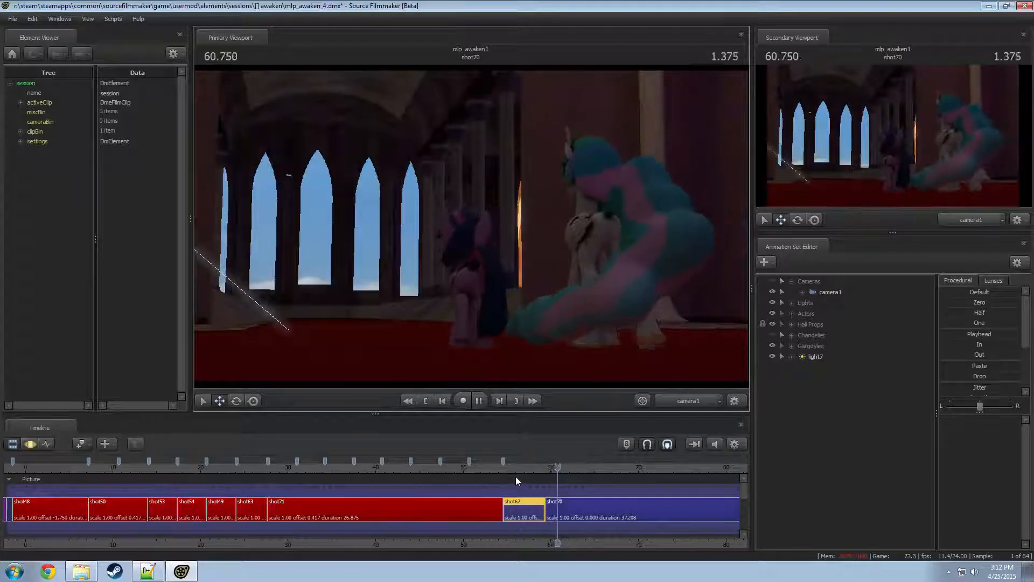
left_click(519, 471)
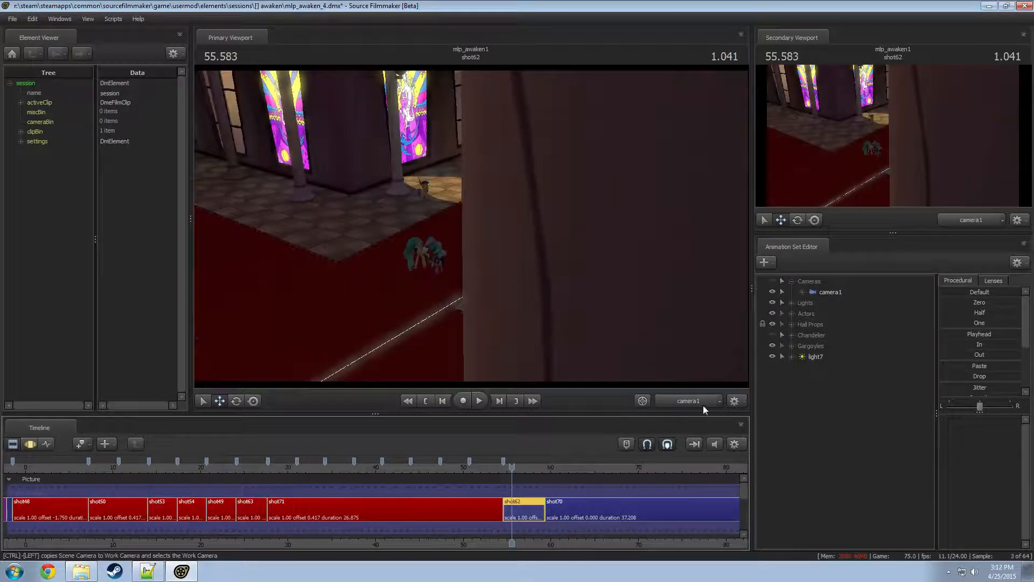
- Examine shot62's side hall from the work camera and view the scene through light7 to identify what it lights
left_click_drag(609, 340, 576, 347)
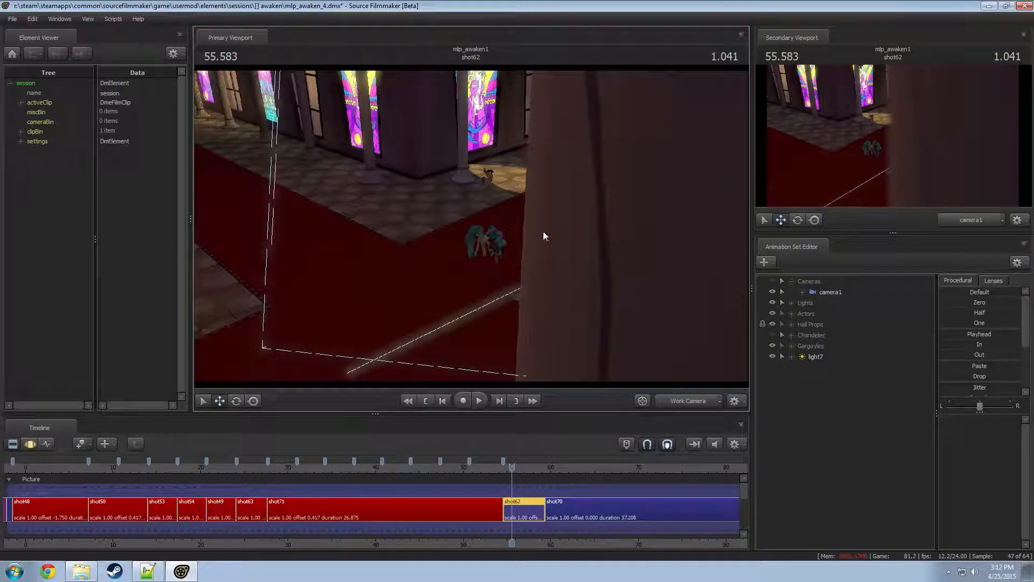
left_click(791, 303)
left_click(791, 303)
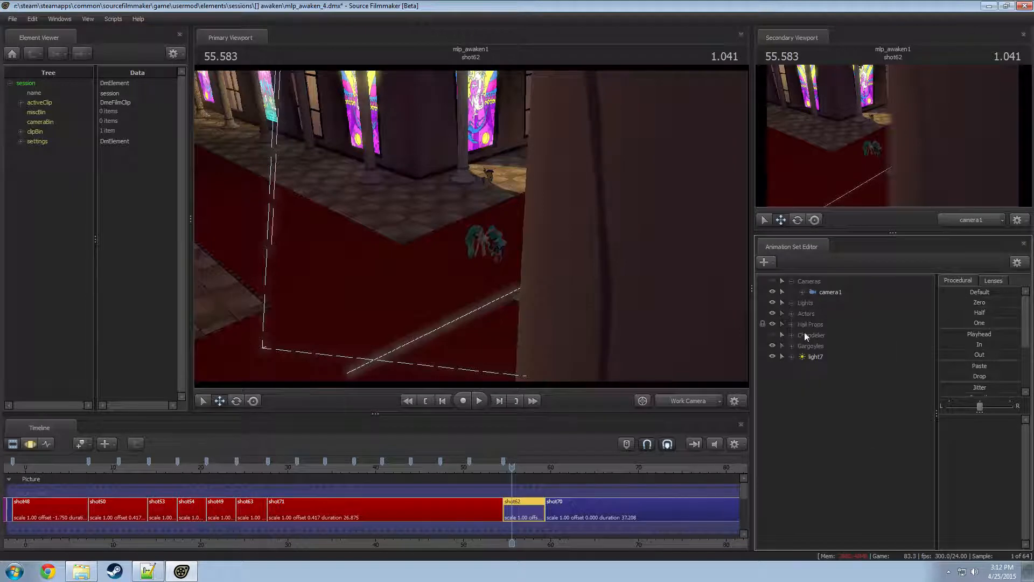
left_click(815, 357)
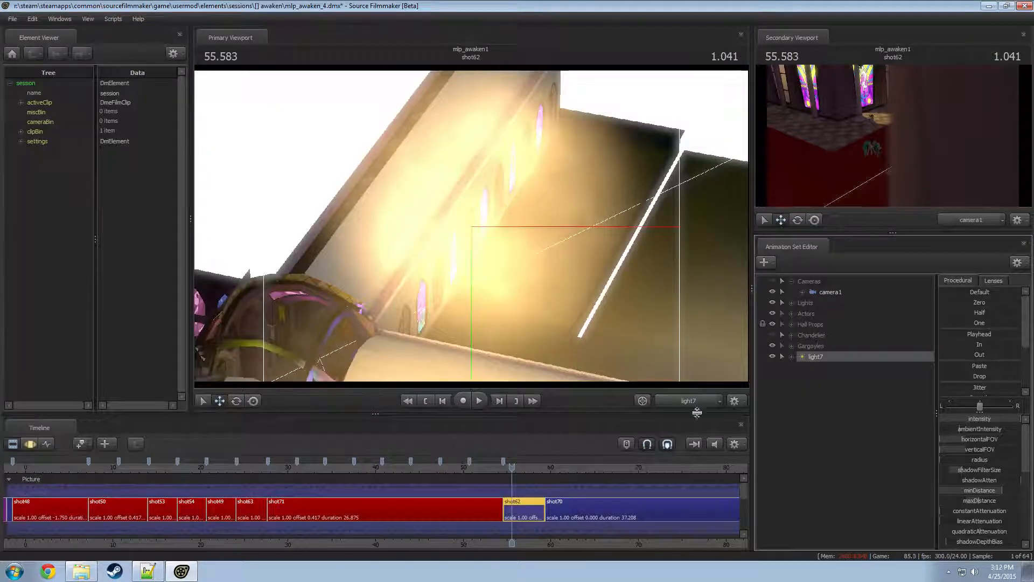
left_click_drag(637, 351, 472, 231)
left_click_drag(506, 291, 873, 363)
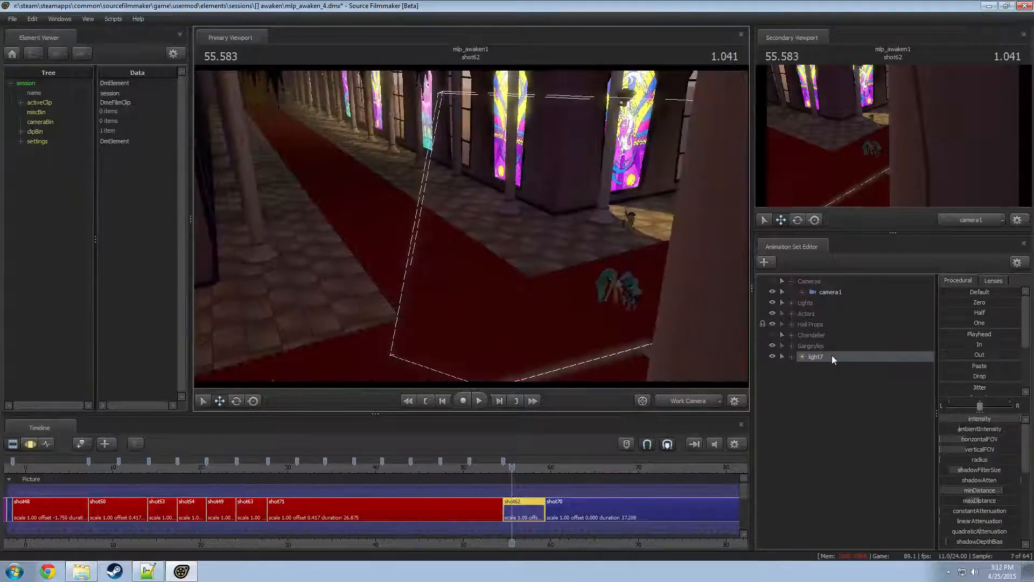
- Rename light7 to "Side Hall Light" and move it into the Lights group
right_click(831, 355)
left_click(861, 361)
type("Side ")
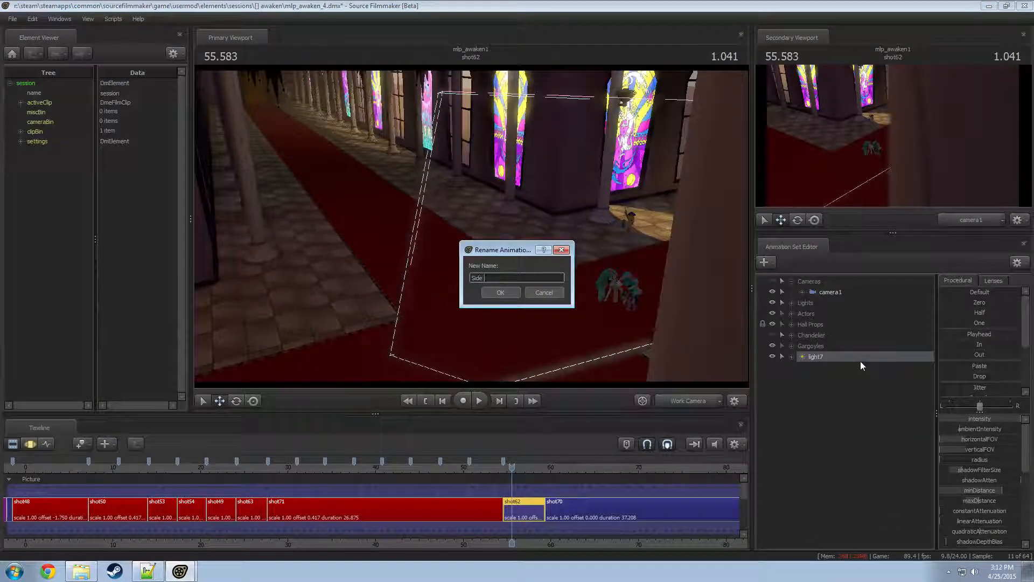
type("Hall Light")
key("Return")
double_click(805, 304)
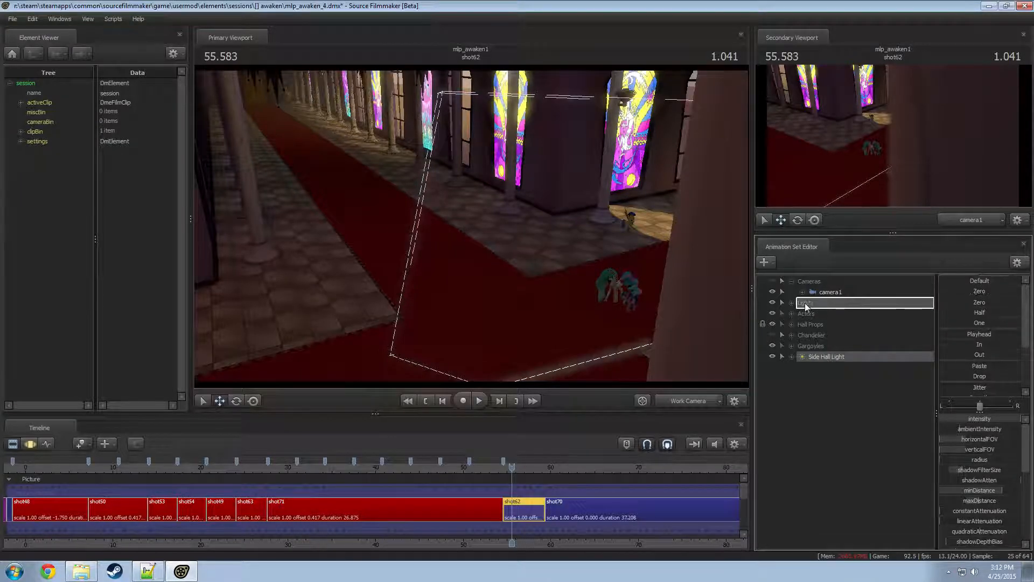
key("Escape")
left_click(796, 302)
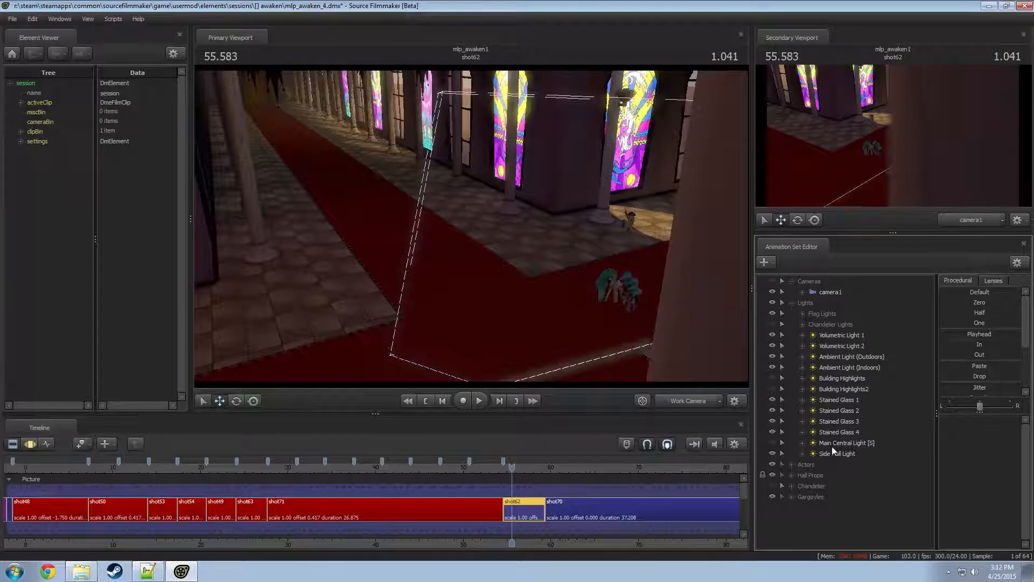
- Create a new light in shot62's Lights group, and expand Side Hall Light's individual controls with the Motion Editor active
right_click(803, 539)
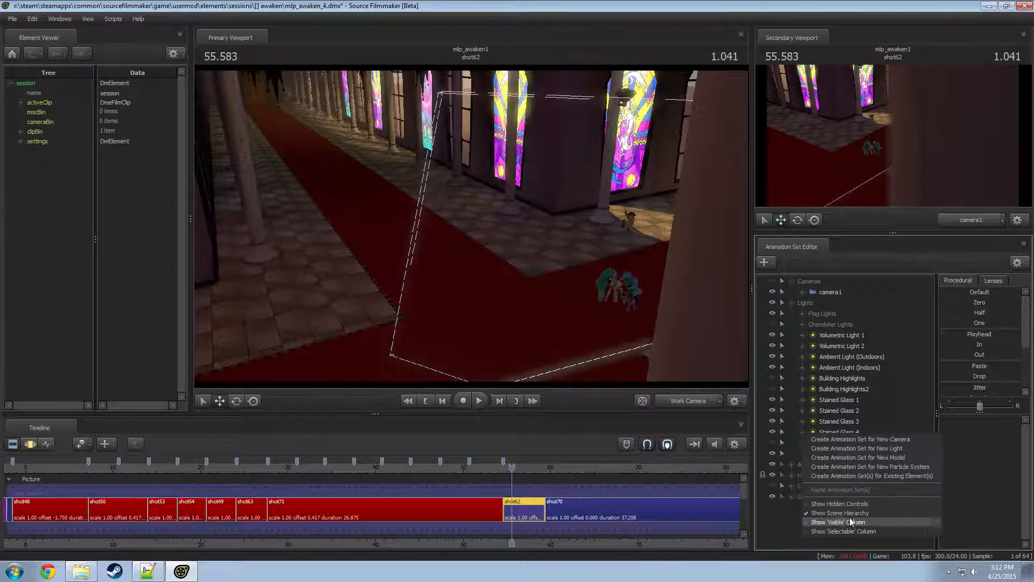
left_click(857, 449)
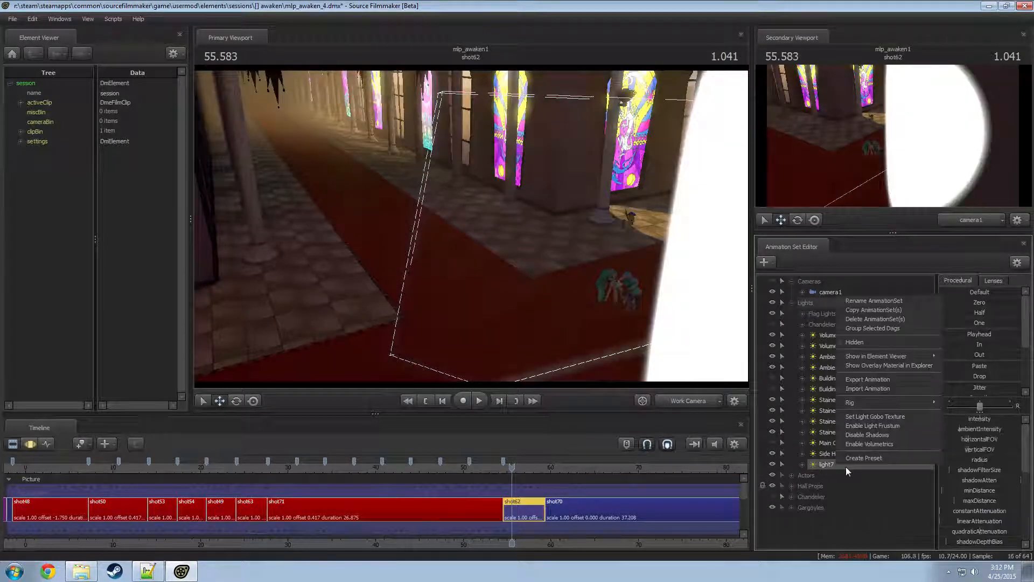
left_click(829, 454)
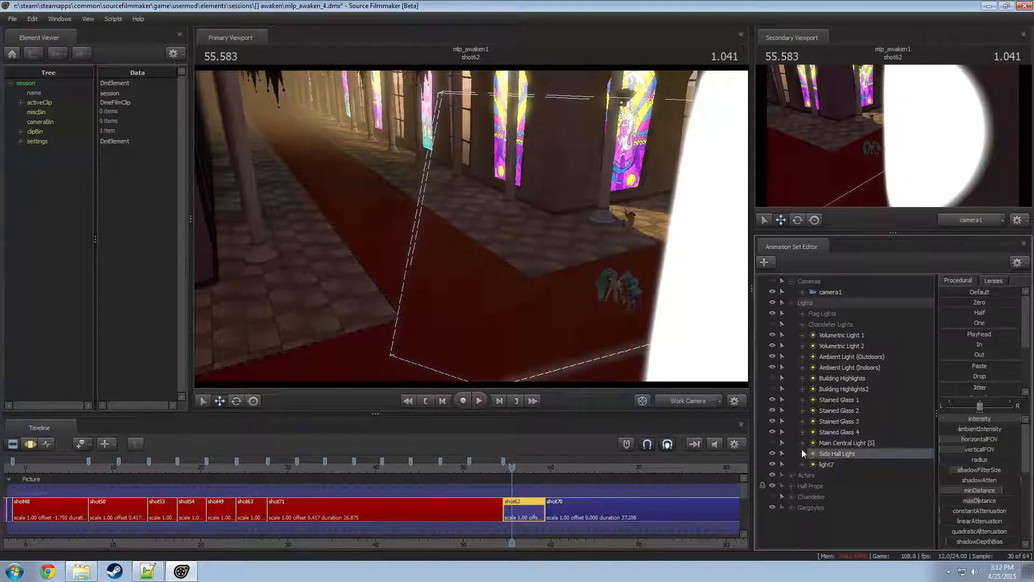
left_click_drag(832, 453, 680, 361)
left_click(803, 454)
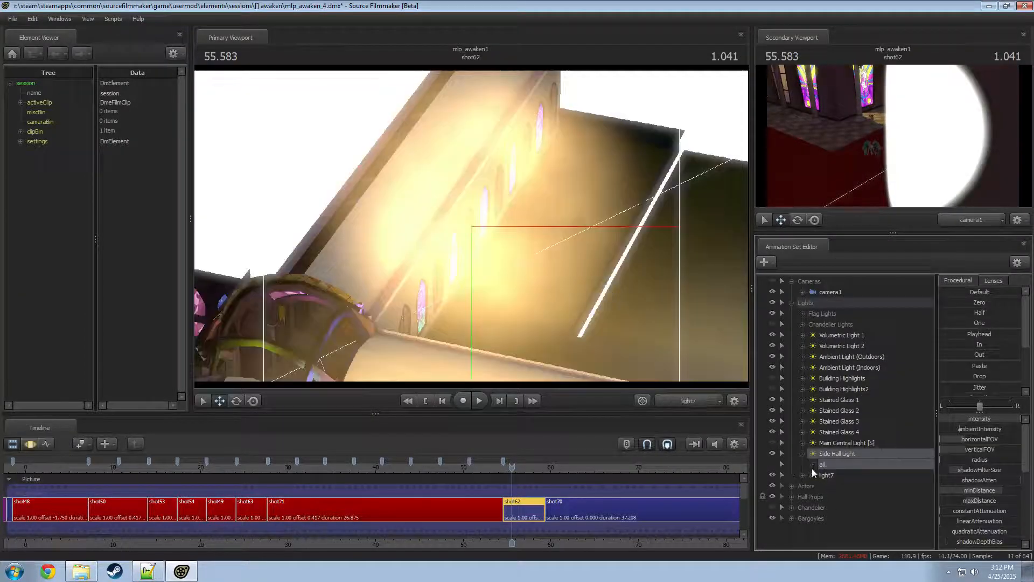
left_click(813, 465)
scroll(859, 483, "down", 9)
left_click(860, 465)
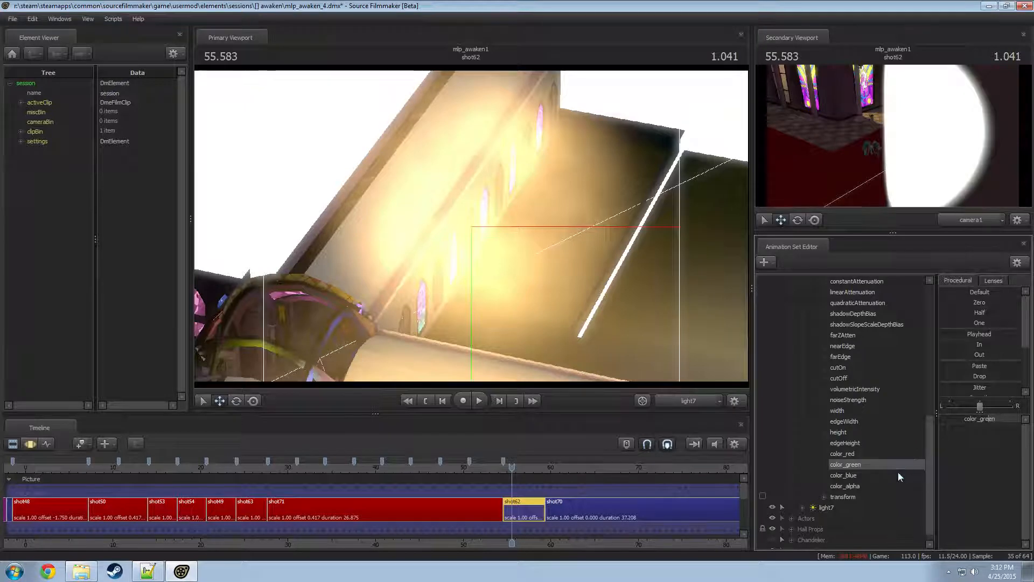
key("F3")
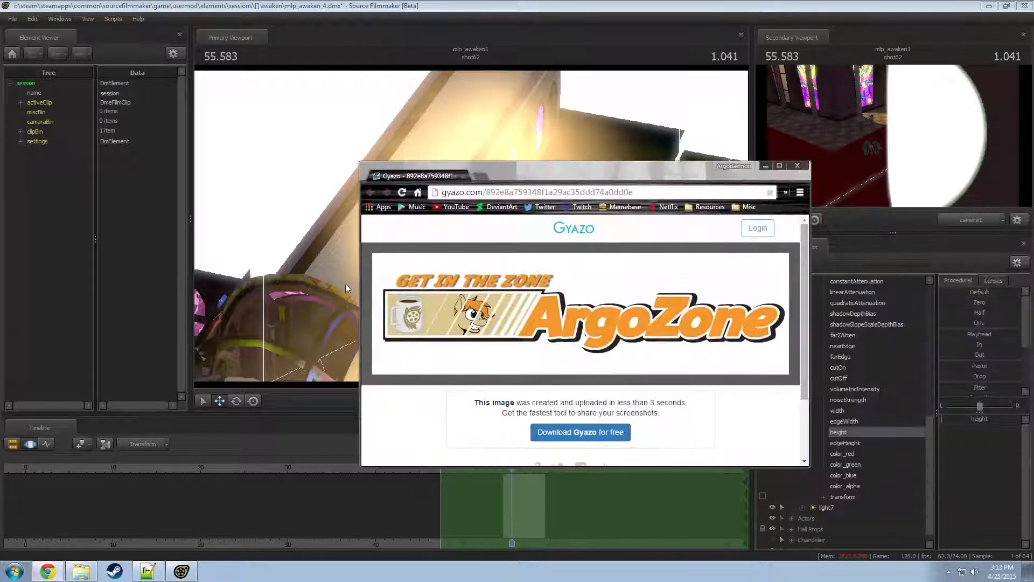
- Switch to Chrome to view the signed-in account's own YouTube channel page, and return to Source Filmmaker
left_click_drag(596, 171, 555, 162)
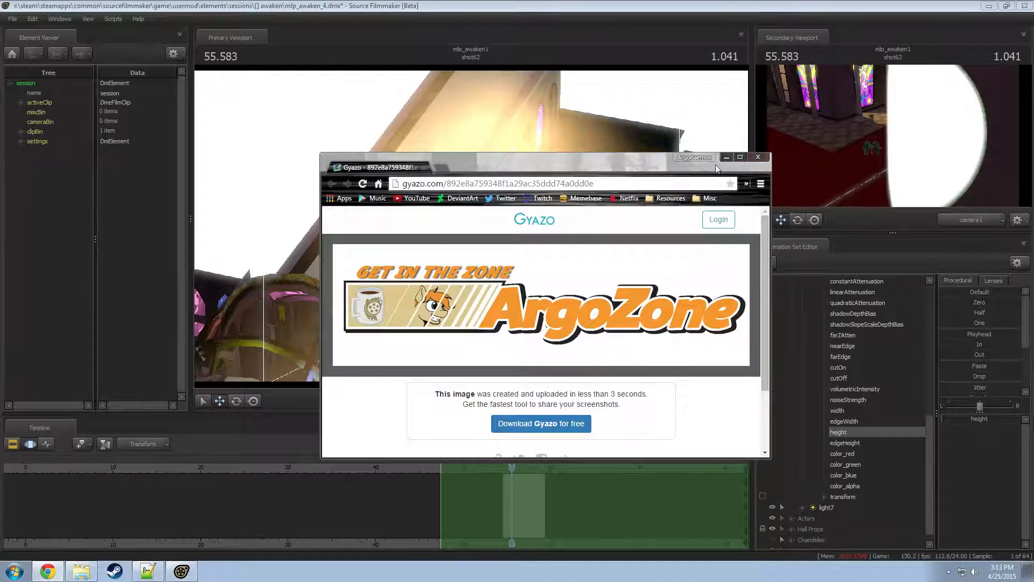
left_click(48, 572)
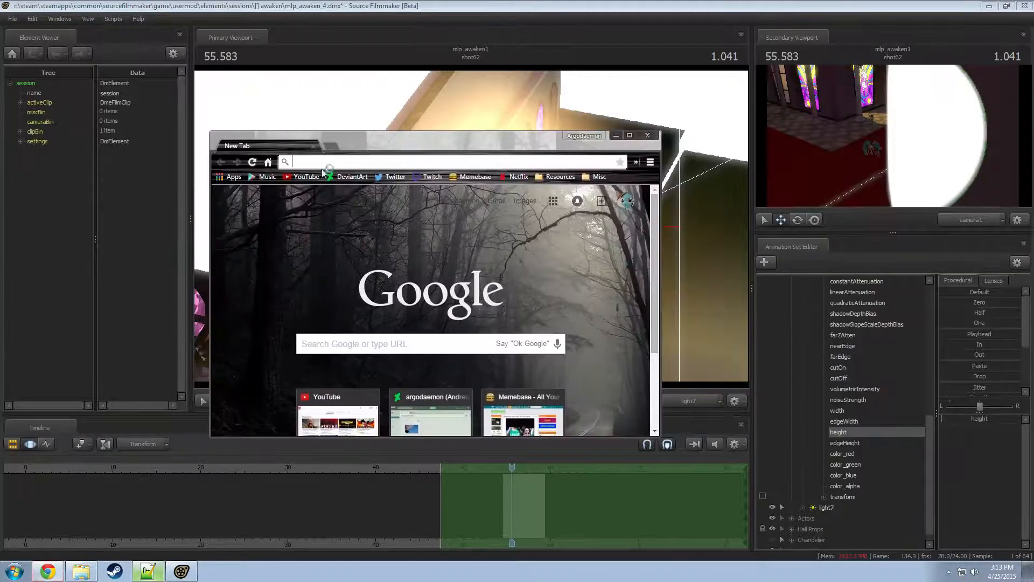
left_click(320, 176)
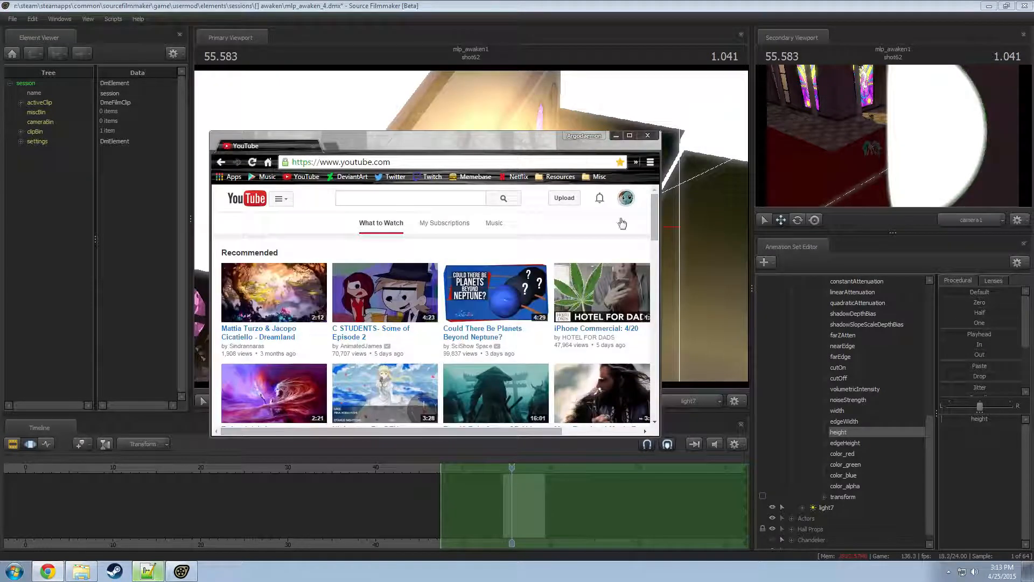
left_click(626, 198)
left_click(626, 203)
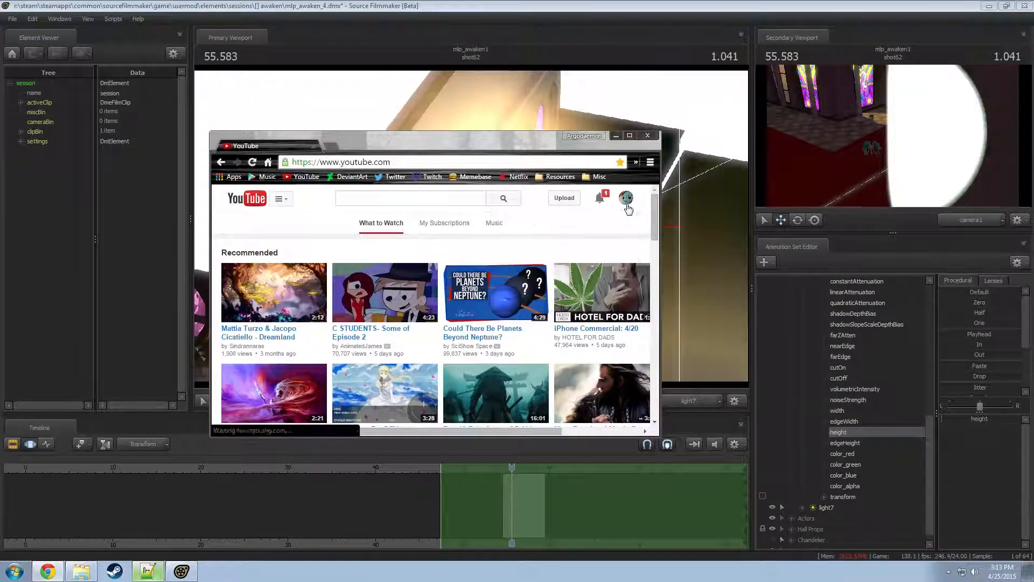
left_click(627, 205)
left_click(571, 296)
left_click_drag(660, 250, 979, 256)
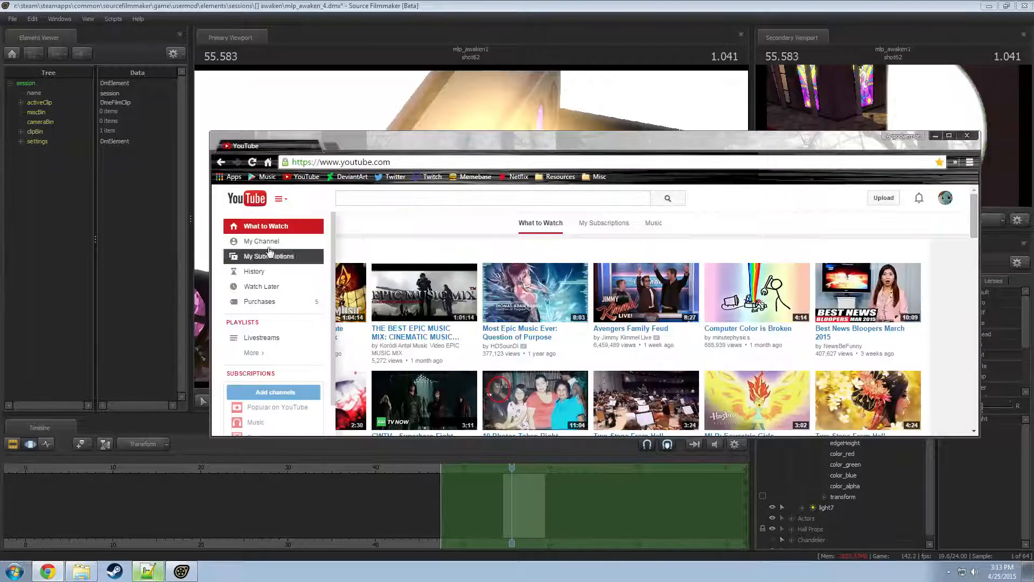
left_click(267, 242)
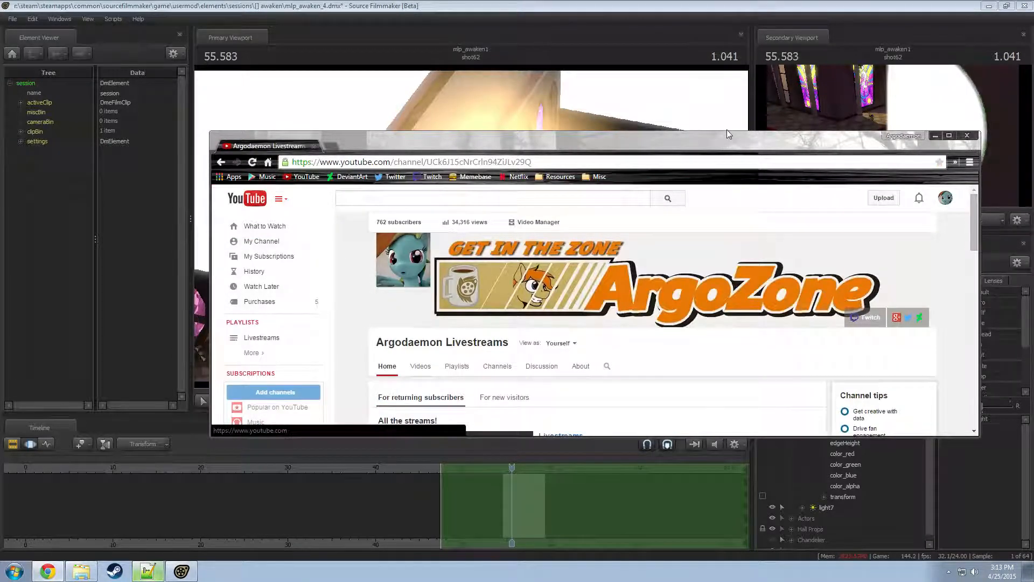
left_click_drag(726, 134, 726, 45)
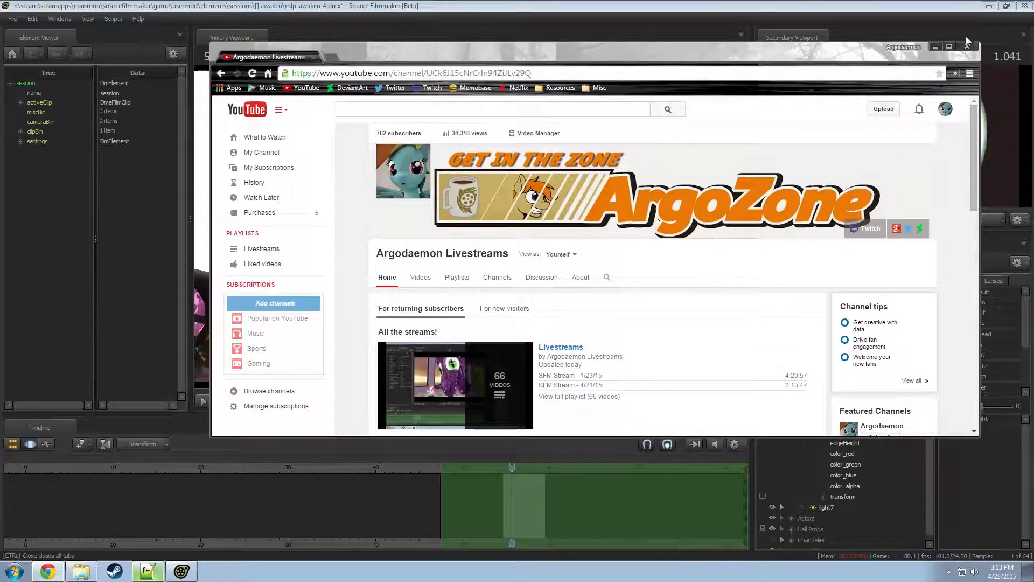
left_click(935, 47)
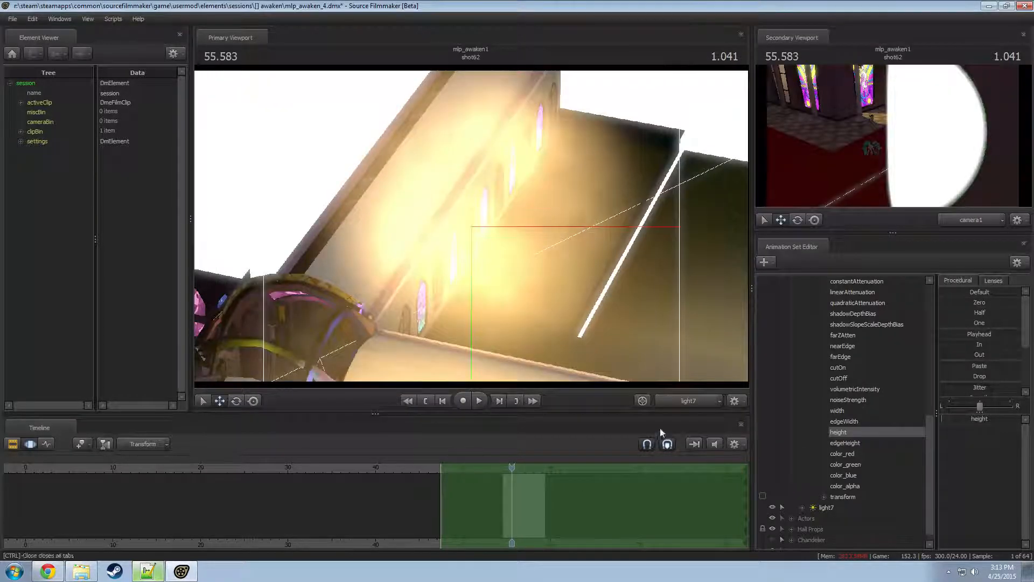
- Play shot62 briefly through camera1, check the view from Side Hall Light, and collapse that light's controls
left_click(684, 402)
key("space")
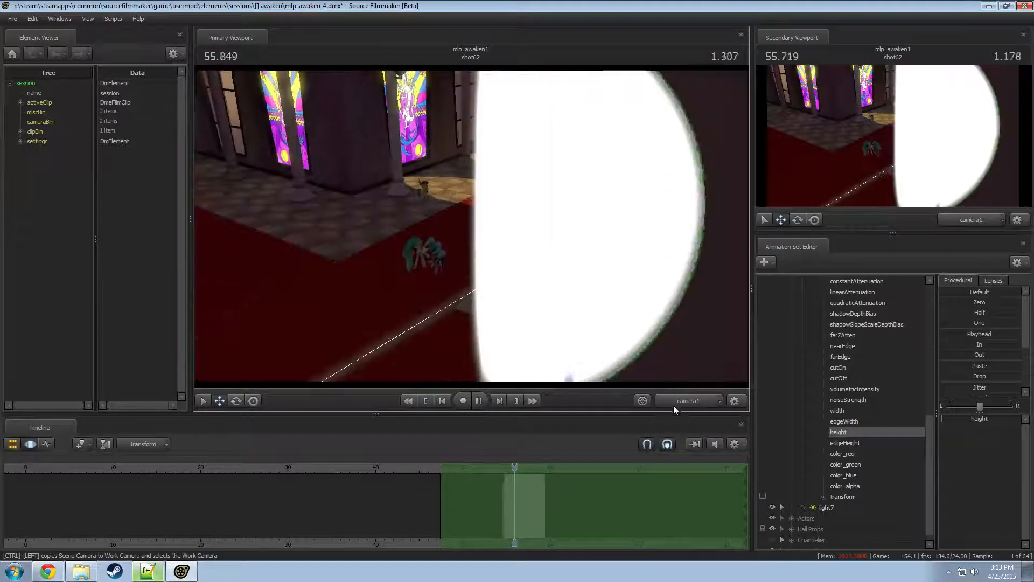
key("space")
scroll(831, 439, "up", 8)
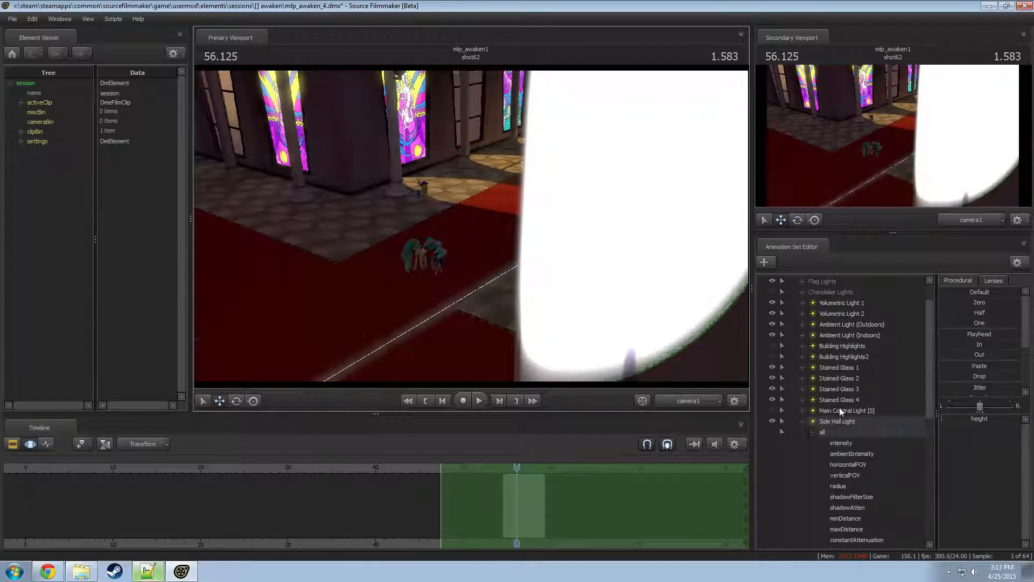
left_click_drag(838, 420, 587, 306)
left_click(806, 424)
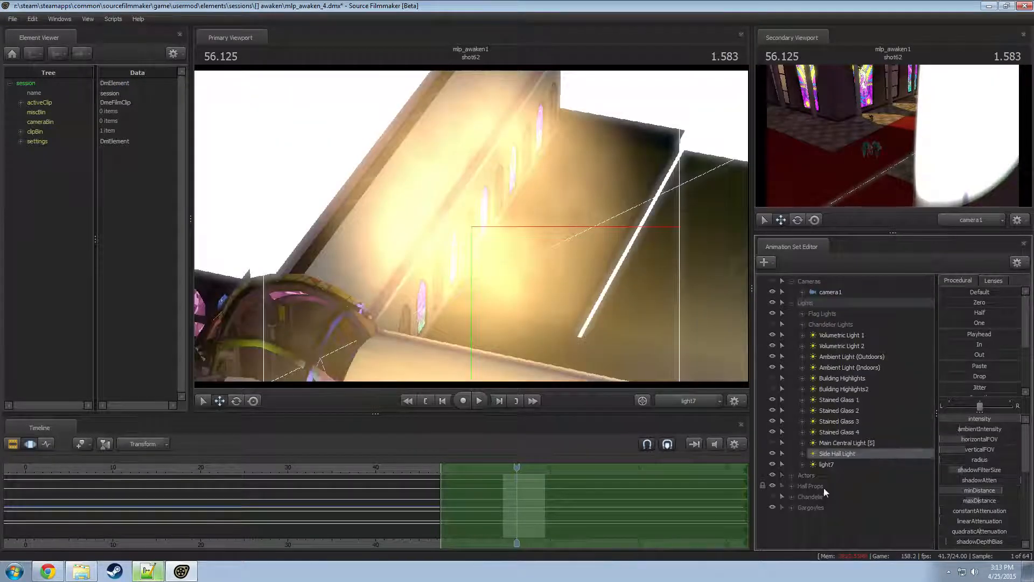
- Rename the newly created light7 to "Back Light"
right_click(829, 466)
left_click(855, 300)
type("B")
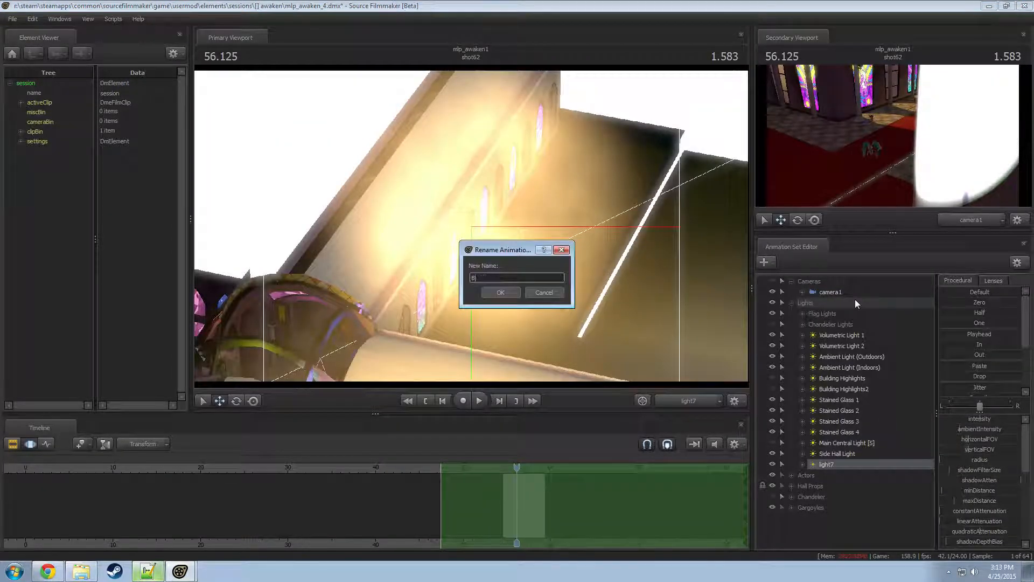
type("ack Light")
key("Return")
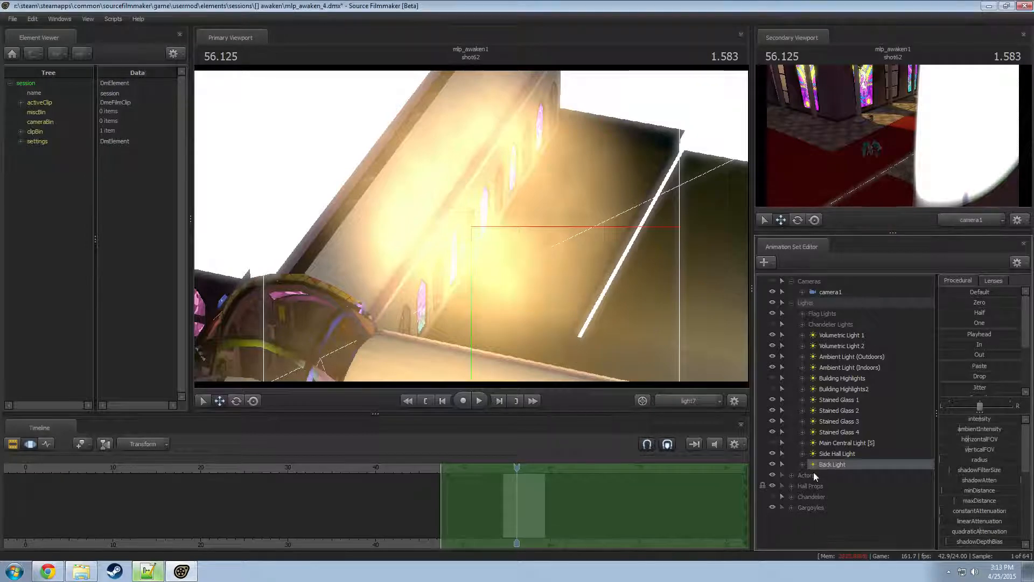
- Look through Back Light and fly it above the red carpet so it shines down on the two ponies
left_click_drag(832, 465, 712, 334)
left_click_drag(502, 282, 471, 226)
key("w")
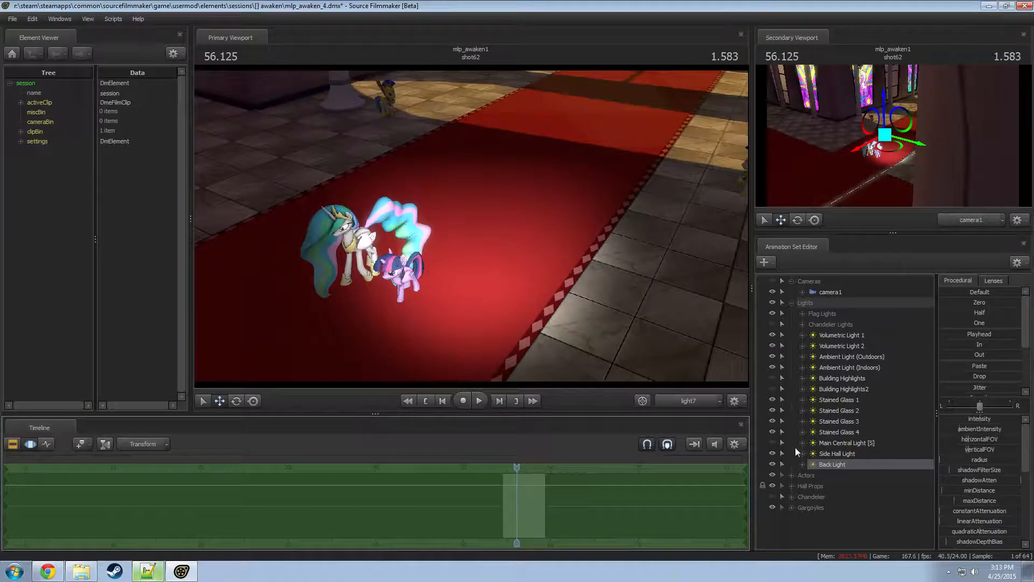
- Copy Side Hall Light's color_red, color_green and color_blue values to Back Light
left_click(802, 464)
left_click(844, 463)
left_click(850, 445)
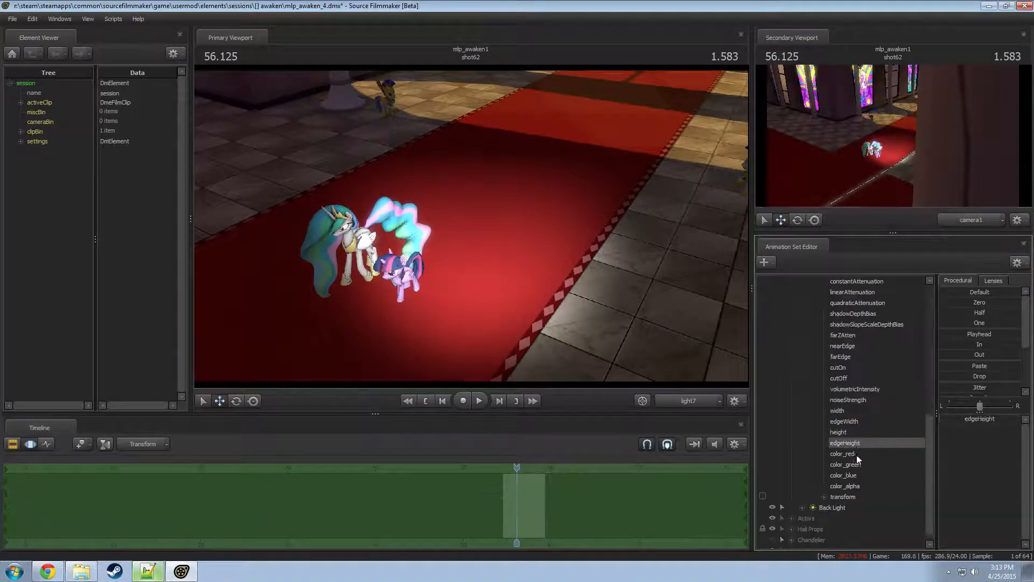
left_click(856, 455)
left_click(855, 474, "shift")
scroll(842, 411, "up", 6)
left_click(801, 357)
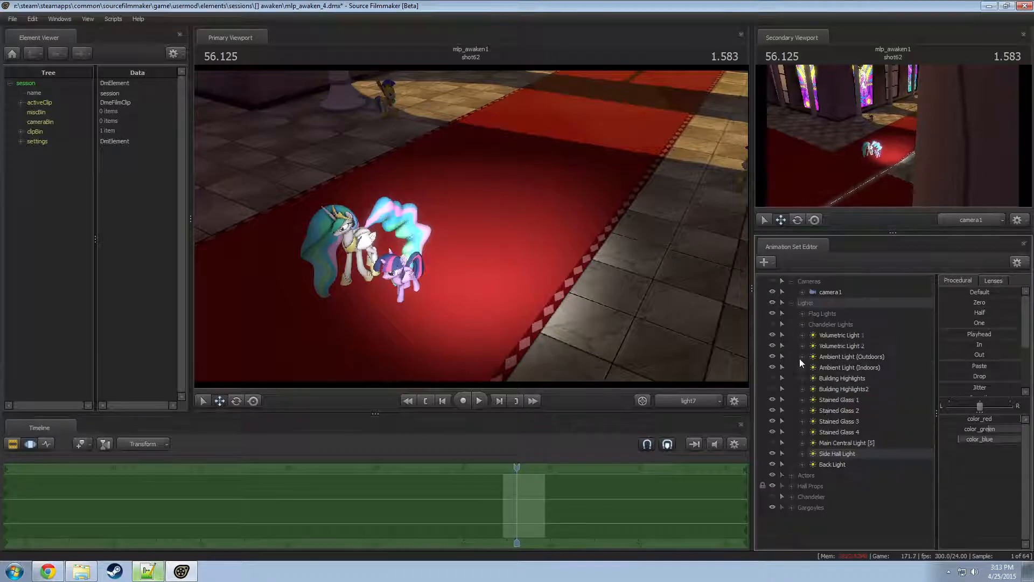
left_click(849, 462)
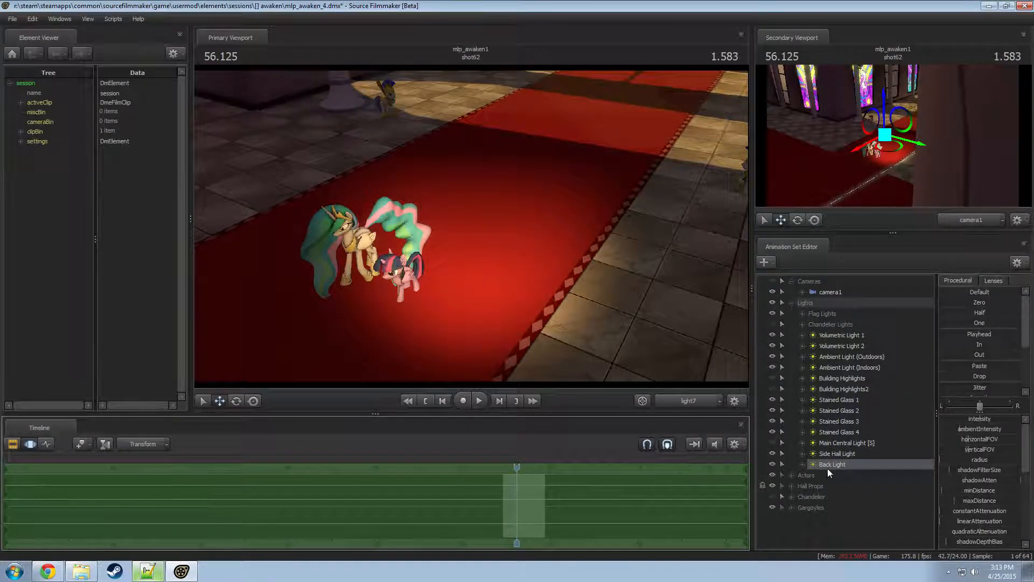
left_click(525, 301)
key("F3")
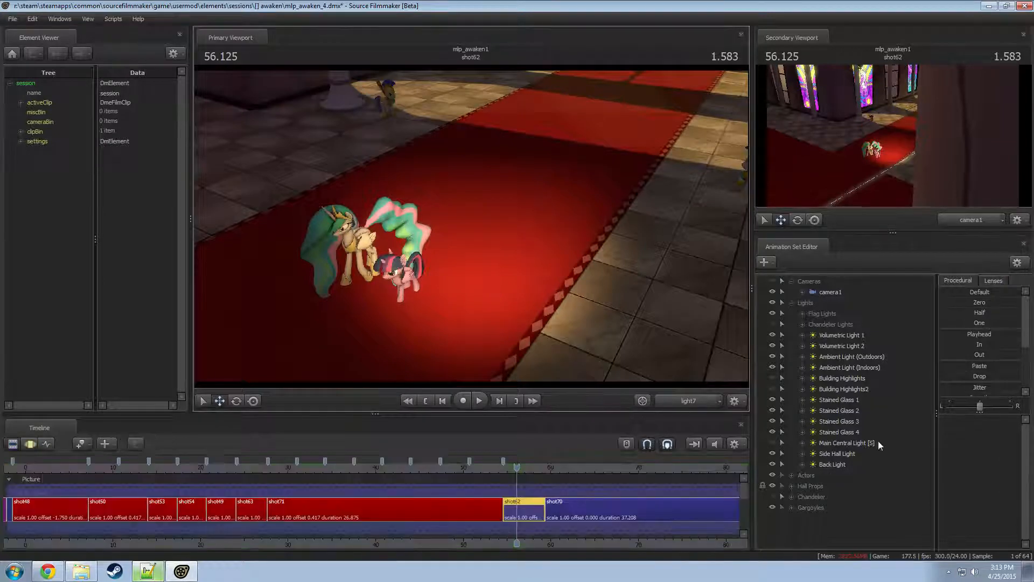
- Swing Back Light around in the Motion Editor to face the hall's decorated door, and move the playhead to the end of shot62
left_click(840, 464)
key("F3")
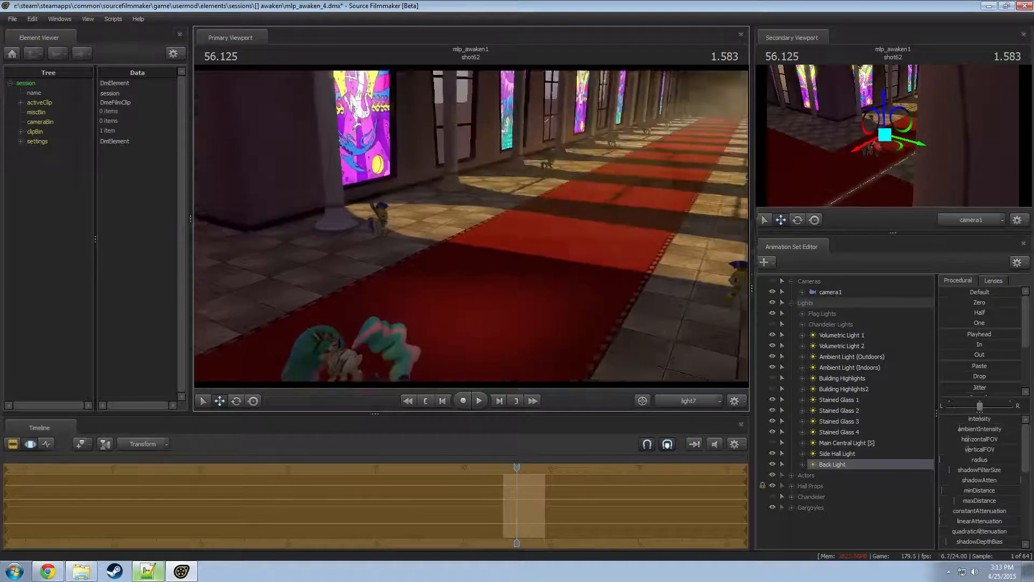
left_click_drag(471, 227, 210, 239)
left_click_drag(517, 468, 548, 469)
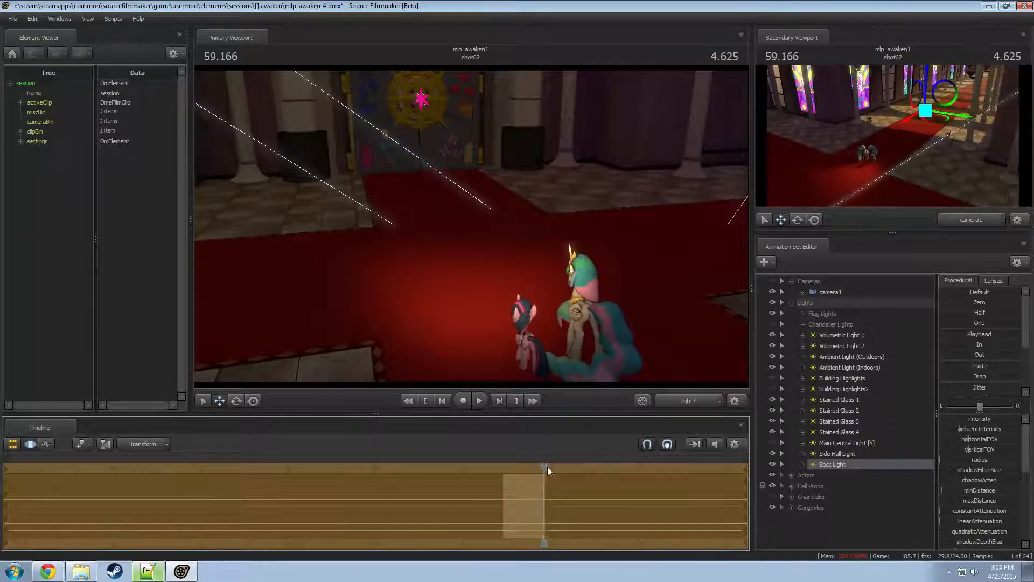
- Pull Back Light back and up along the red-carpet hall, centred between the stained-glass windows and facing the ponies and door
left_click_drag(728, 245, 671, 226)
key("s")
key("x")
key("x")
key("x")
key("x")
key("s")
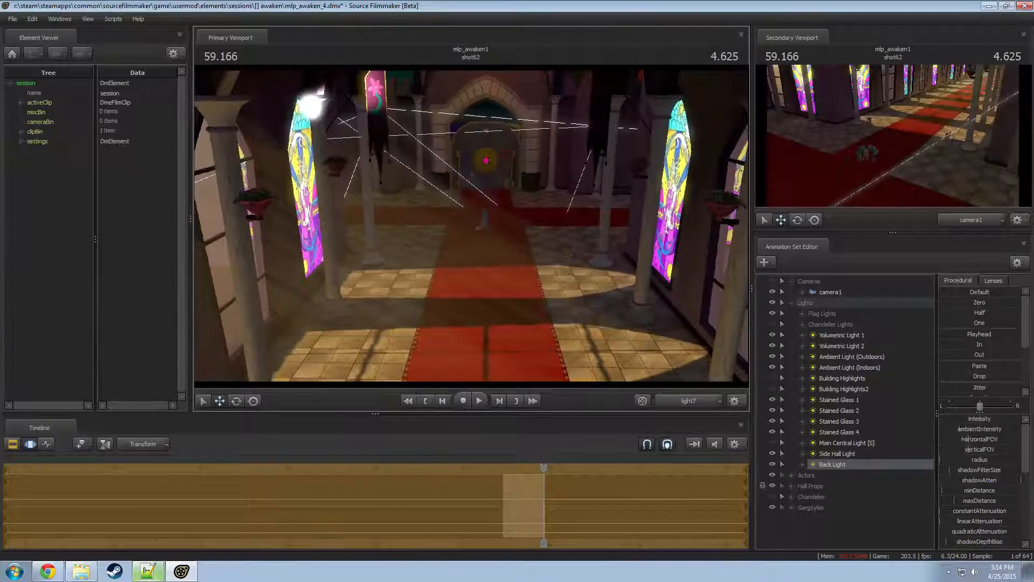
- Raise Back Light's maxDistance and farZAtten, and fine-tune its aim down the hall
scroll(986, 517, "down", 2)
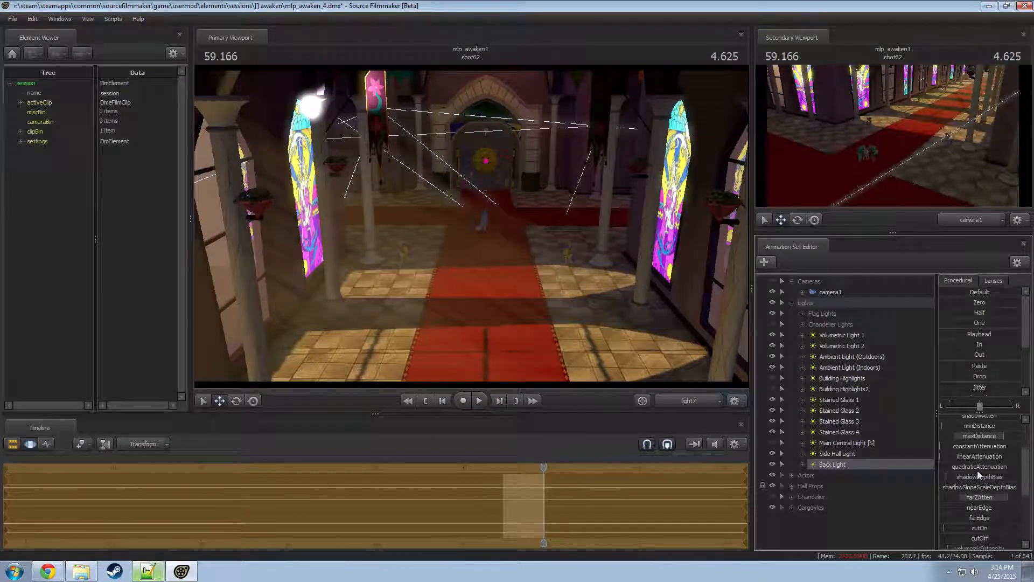
scroll(972, 460, "up", 2)
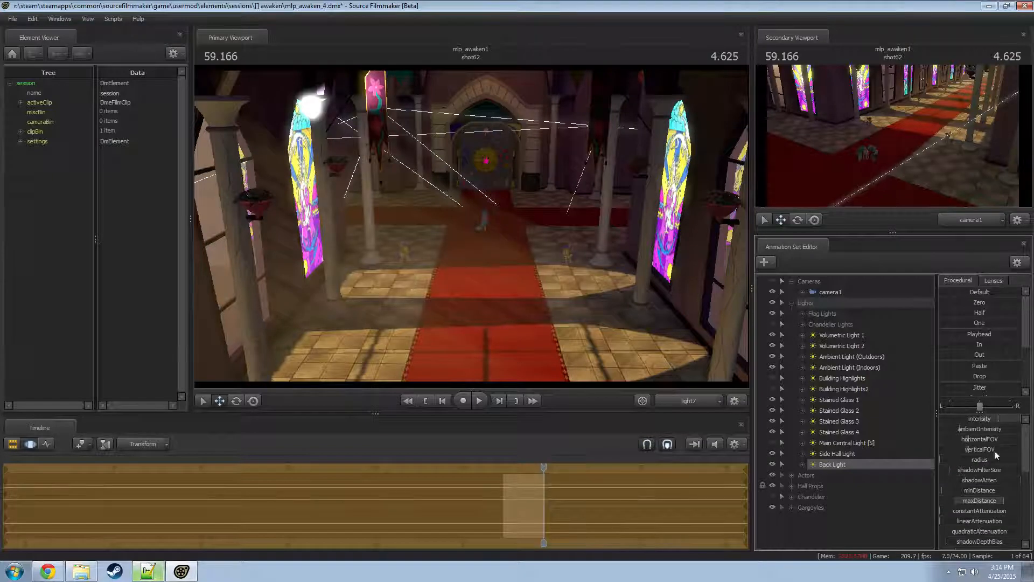
left_click_drag(453, 283, 471, 281)
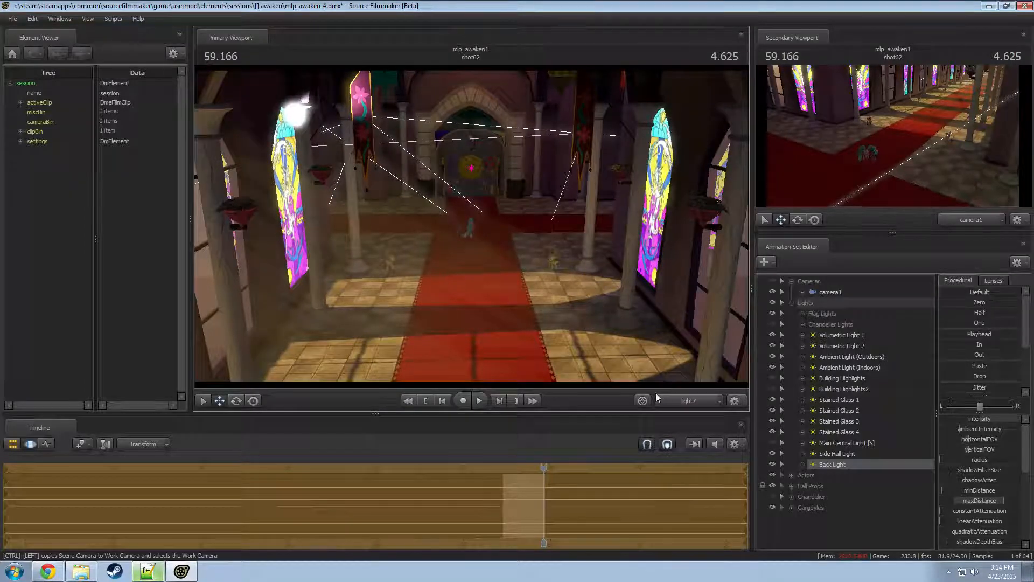
- Enable Back Light's frustum display and look at the hall from the Work Camera
right_click(833, 465)
left_click(873, 428)
left_click(687, 402)
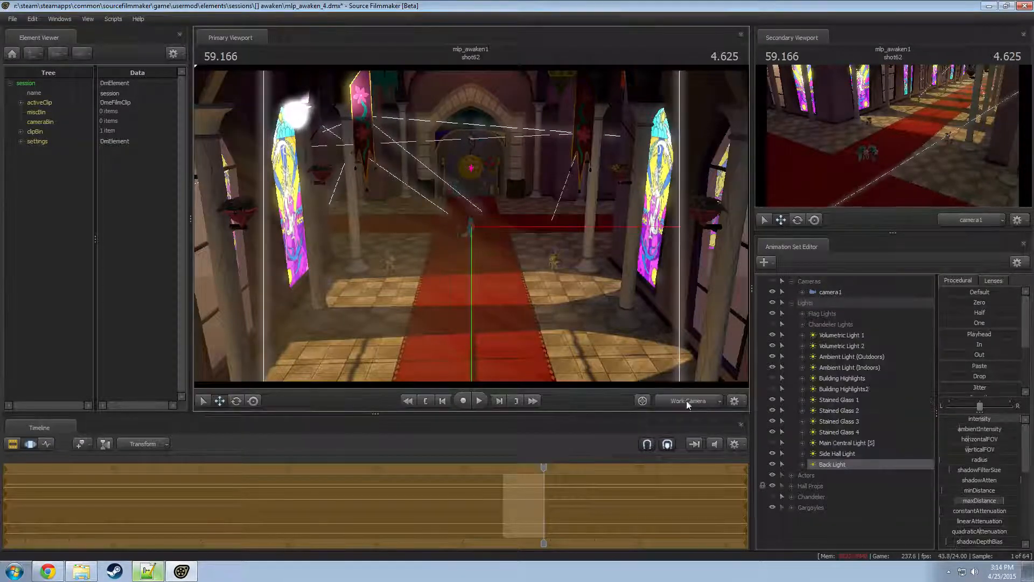
mouse_move(582, 291)
left_mouse_down()
mouse_move(555, 285)
mouse_move(565, 282)
left_mouse_up()
key("a")
key("s")
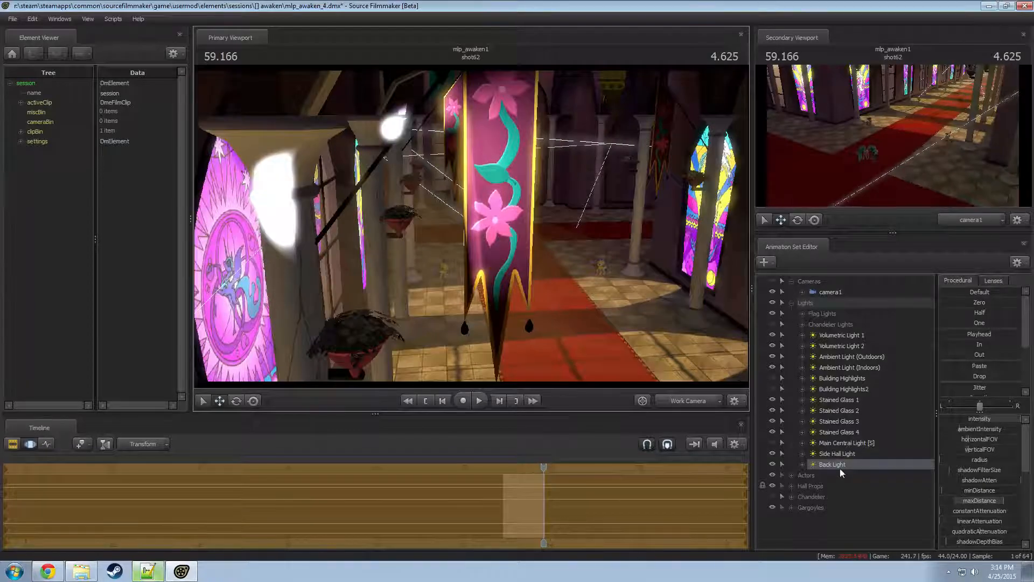
- Collapse and hide the Lights group, and check the darkened hall from the Work Camera
left_click_drag(840, 468, 829, 560)
left_click(791, 303)
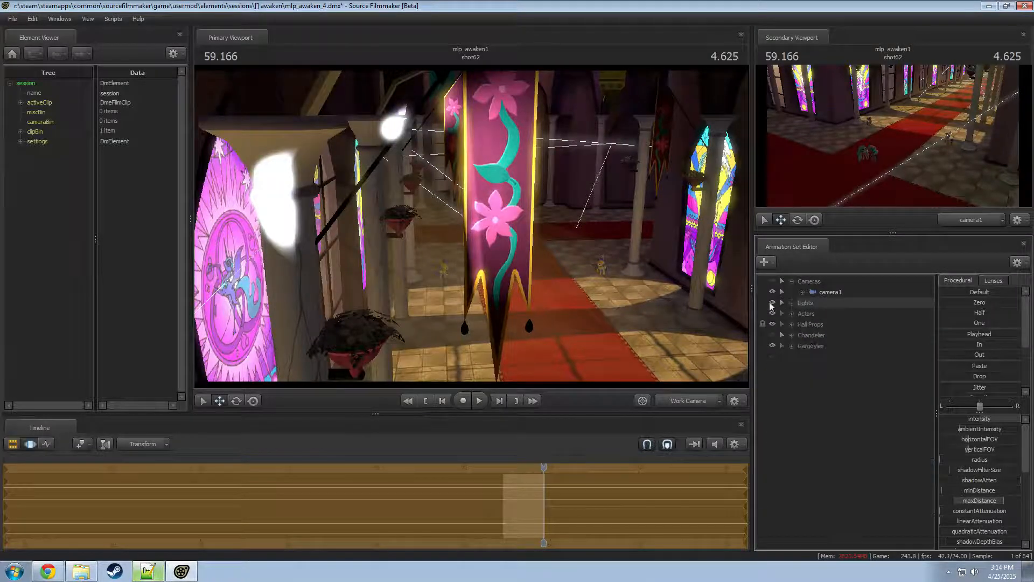
left_click(772, 302)
left_click_drag(582, 269, 694, 292)
key("w")
key("s")
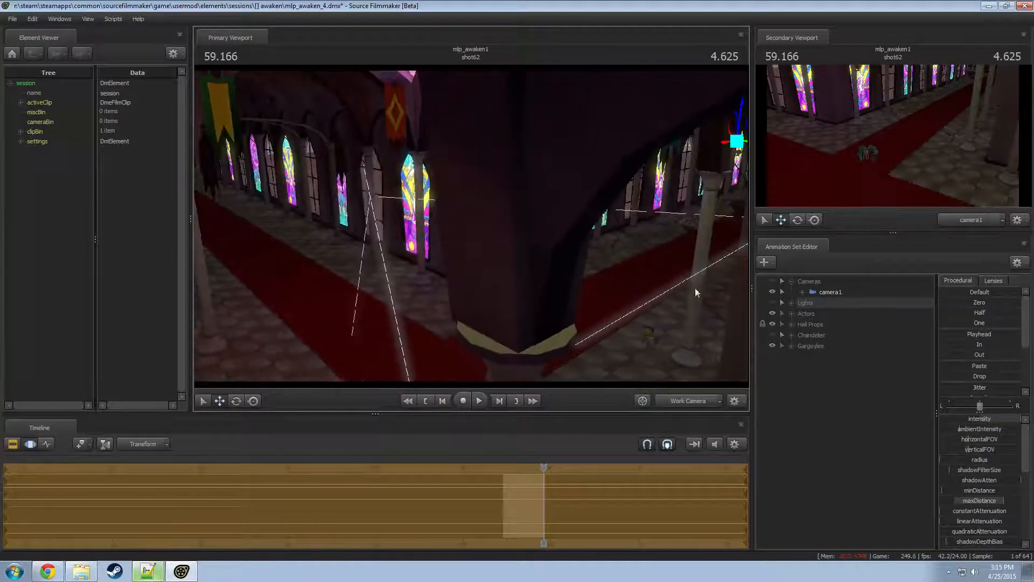
- Move Back Light out of the hidden Lights group to below Gargoyles in the animation set list, and select it
left_click(783, 302)
left_click_drag(829, 465, 815, 532)
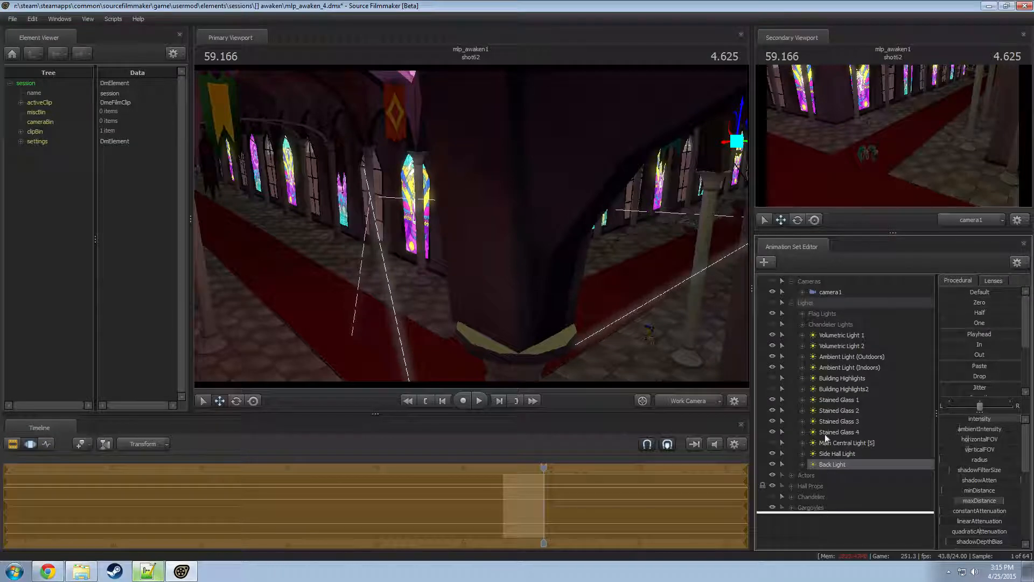
left_click(790, 303)
left_click(823, 358)
- Switch Back Light's frustum display off and back on while flying the Work Camera around the light
left_click_drag(511, 255, 740, 266)
key("w")
key("s")
mouse_move(547, 258)
left_mouse_down()
mouse_move(541, 291)
mouse_move(519, 307)
mouse_move(527, 264)
mouse_move(547, 265)
left_mouse_up()
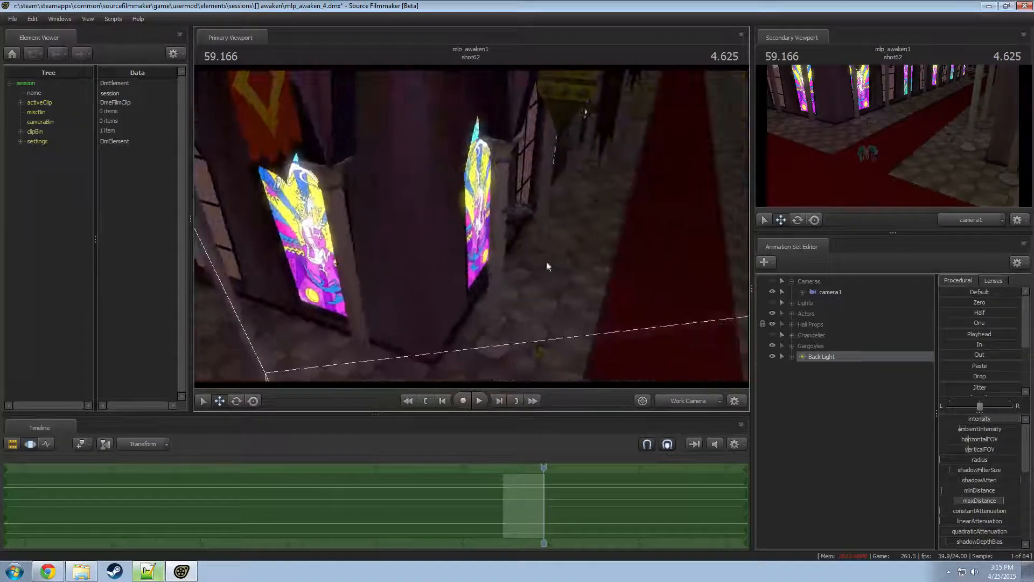
right_click(829, 357)
left_click(864, 489)
right_click(816, 357)
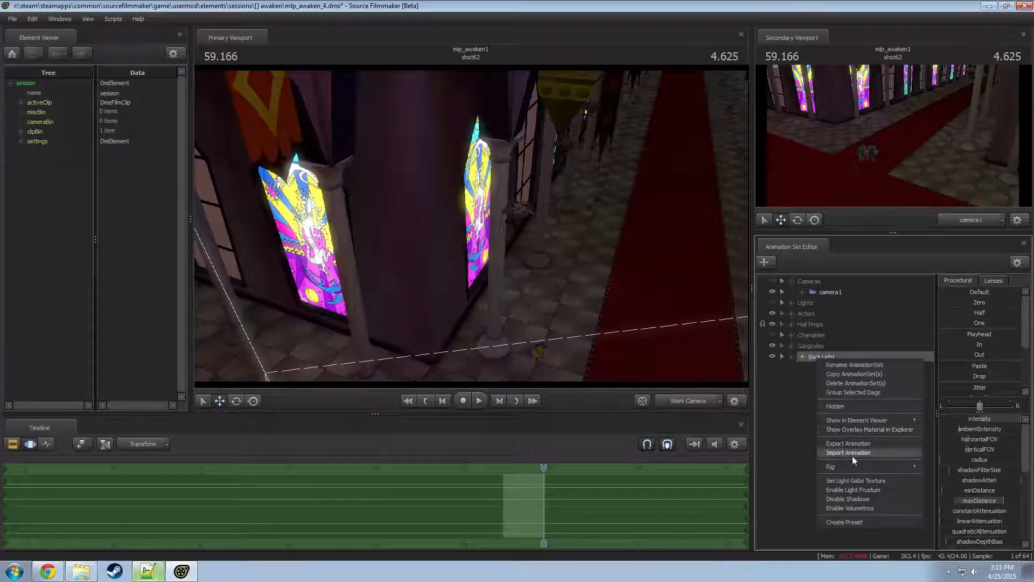
left_click(854, 491)
left_click_drag(509, 215, 601, 140)
key("w")
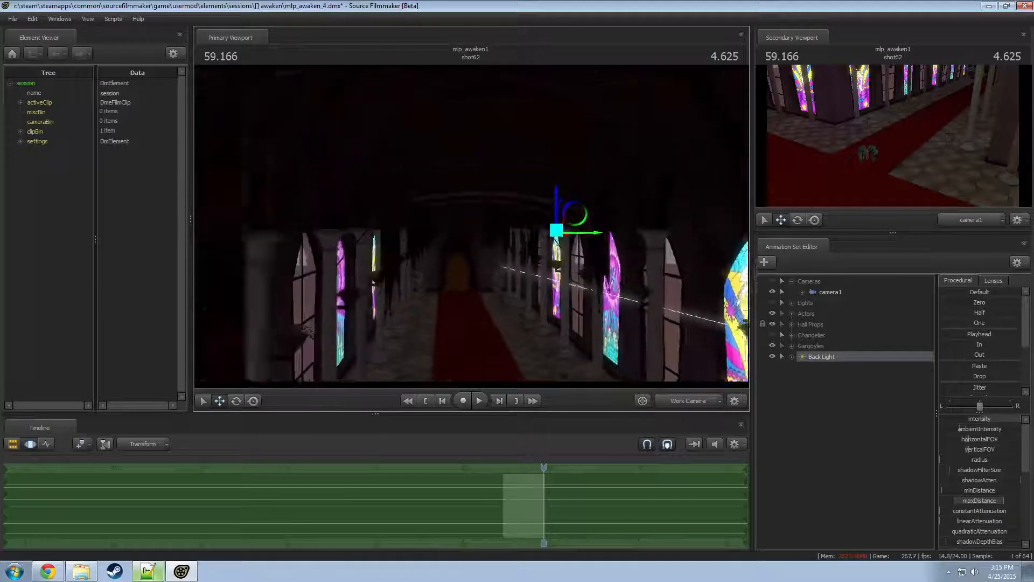
- Look through Back Light to adjust its aim slightly, and return to the Work Camera to view its frustum
left_click_drag(832, 358, 471, 227)
left_click_drag(722, 338, 719, 337)
left_click_drag(472, 227, 471, 223)
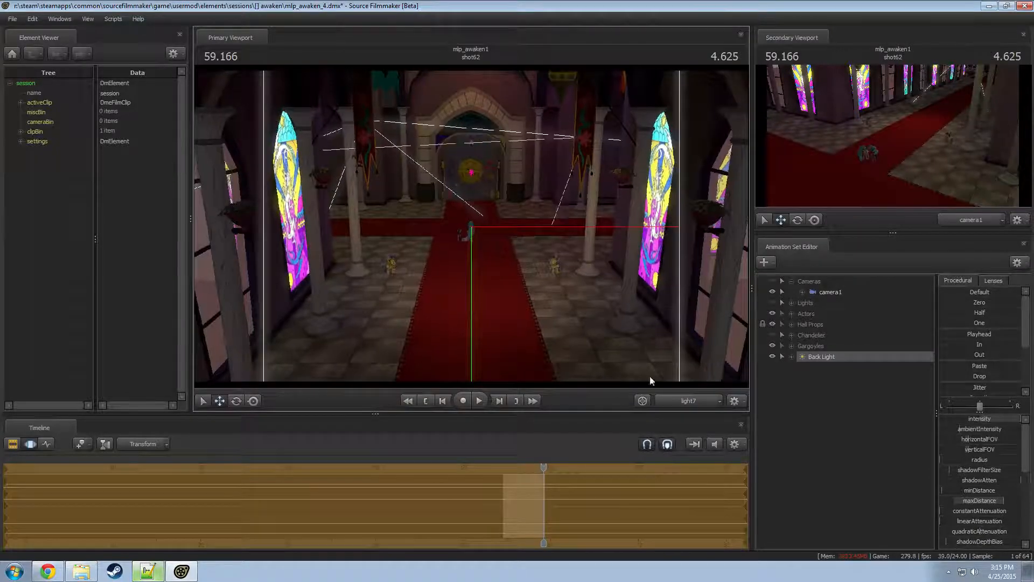
left_click(690, 405, "ctrl")
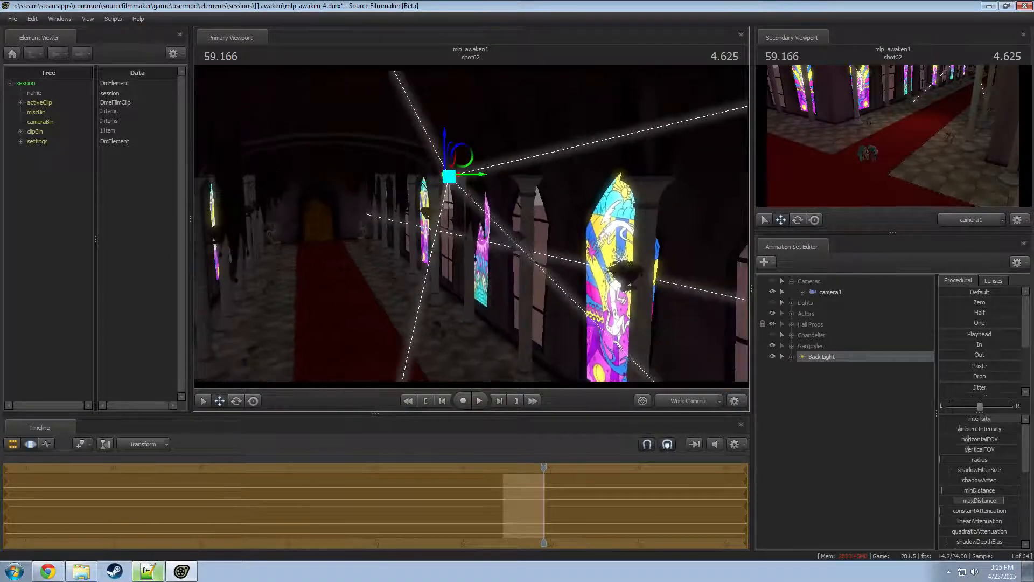
left_click_drag(471, 223, 522, 271)
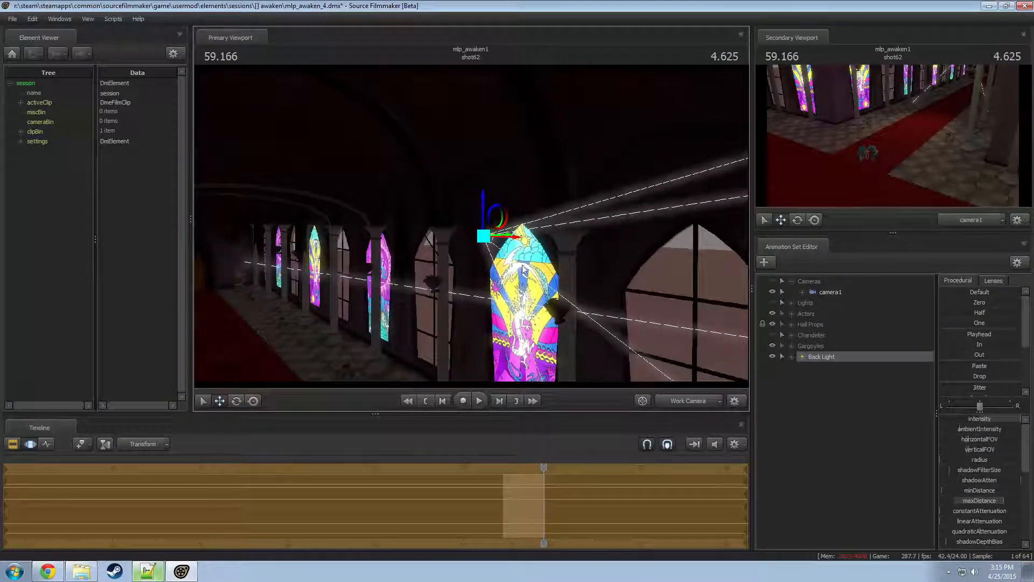
- Raise Back Light's minDistance and inspect its frustum over the carpet crossing from the Work Camera
left_click_drag(970, 491, 1014, 491)
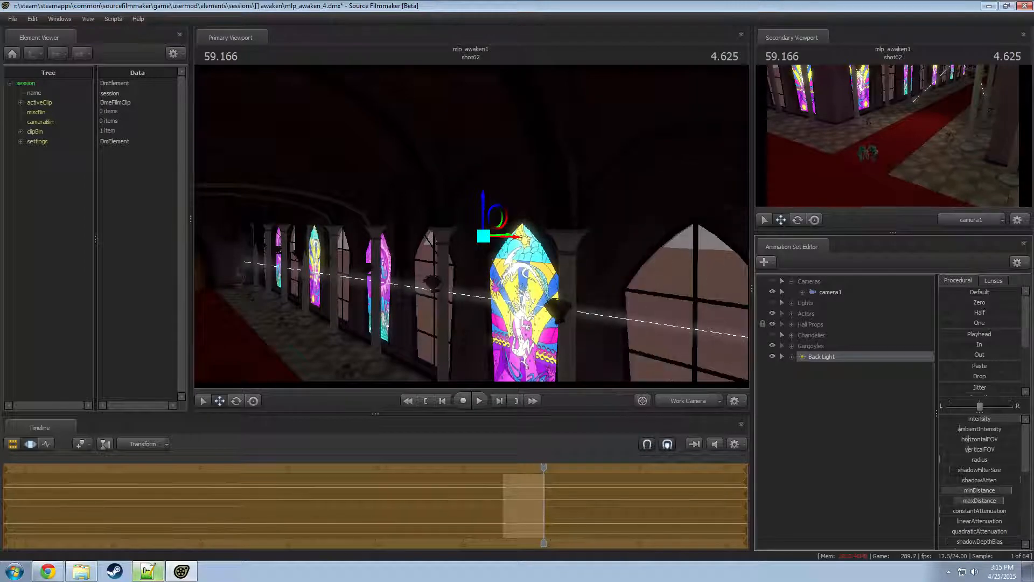
mouse_move(603, 242)
left_mouse_down()
mouse_move(657, 280)
mouse_move(603, 270)
mouse_move(636, 269)
mouse_move(607, 250)
left_mouse_up()
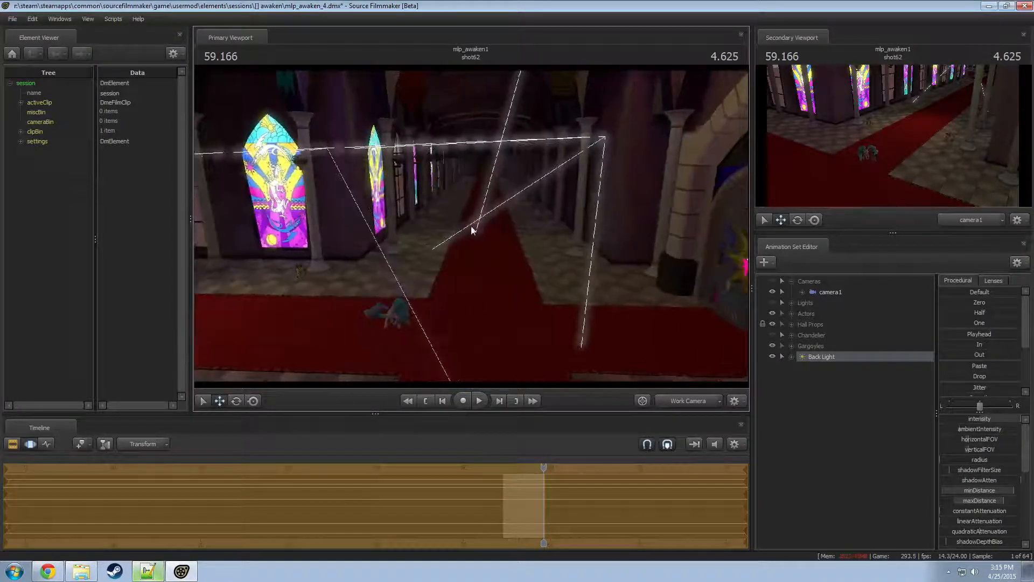
right_click(831, 292)
right_click(832, 292)
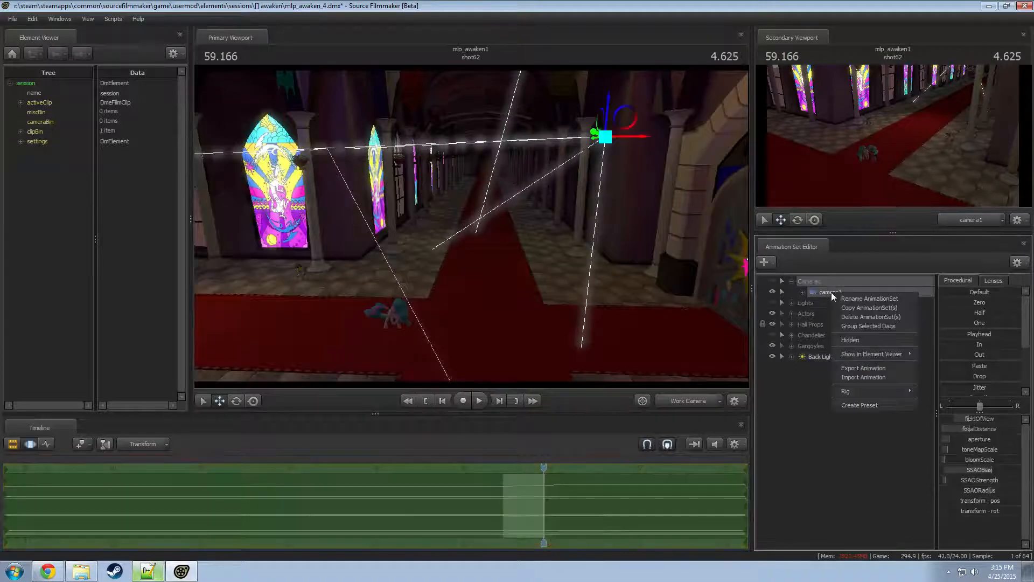
left_click(800, 469)
left_click_drag(673, 301, 653, 270)
left_click_drag(471, 211, 469, 228)
left_click(822, 356)
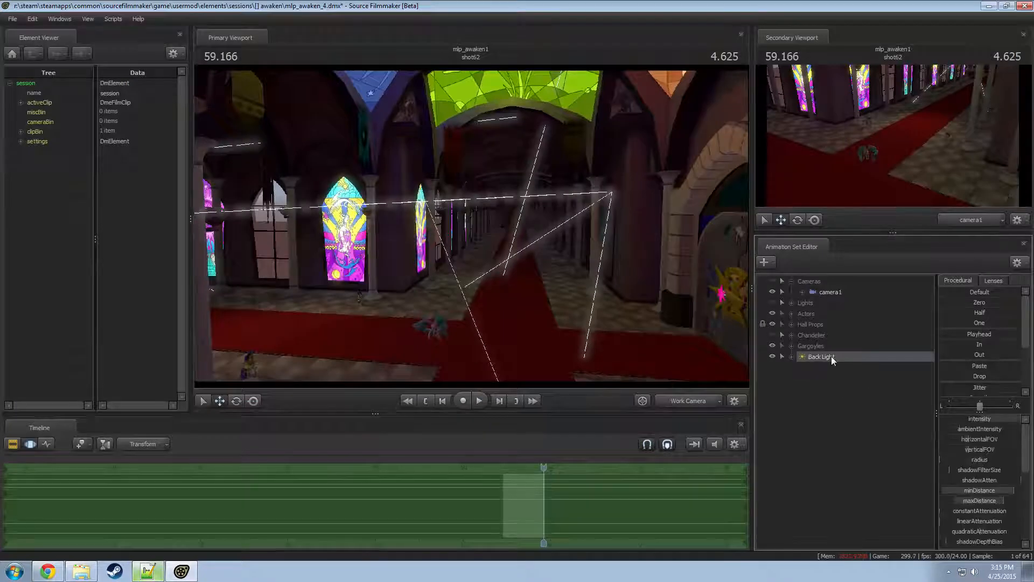
left_click_drag(995, 489, 1002, 489)
- Remap the range of Back Light's intensity slider and raise the intensity until it lights the carpet crossing
scroll(973, 513, "down", 3)
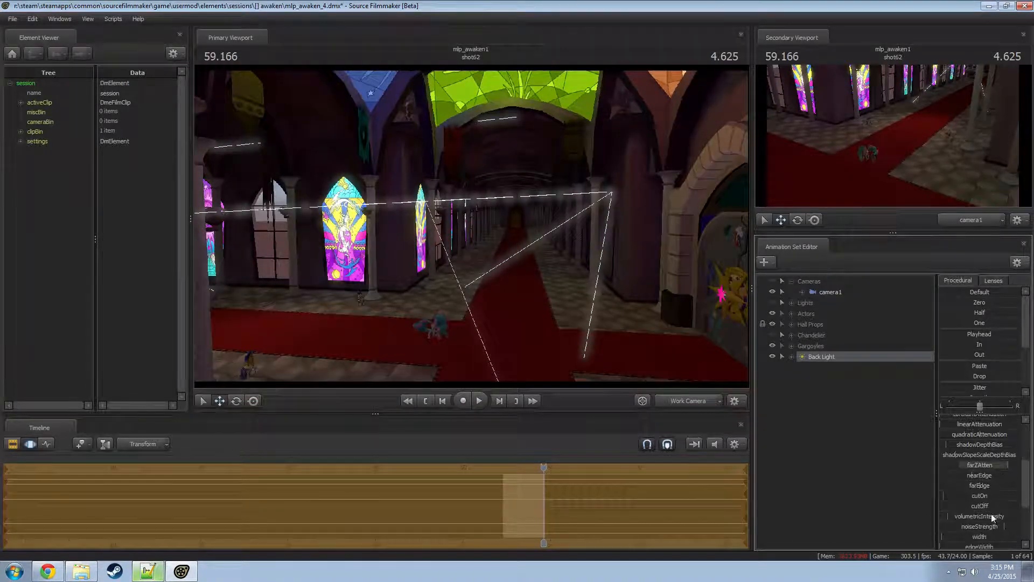
scroll(985, 448, "up", 3)
right_click(987, 418)
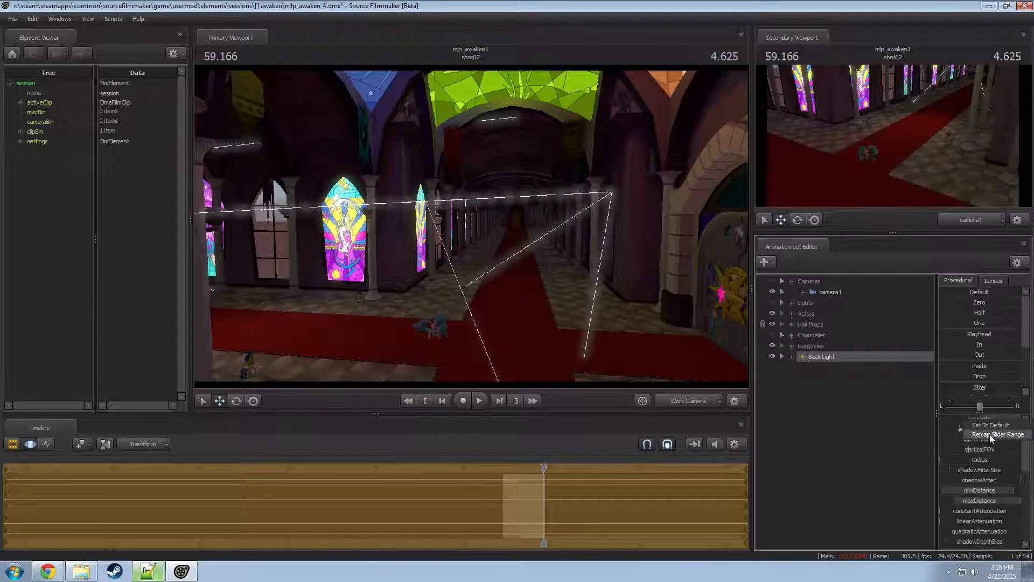
left_click(991, 437)
left_click(504, 278)
key("Return")
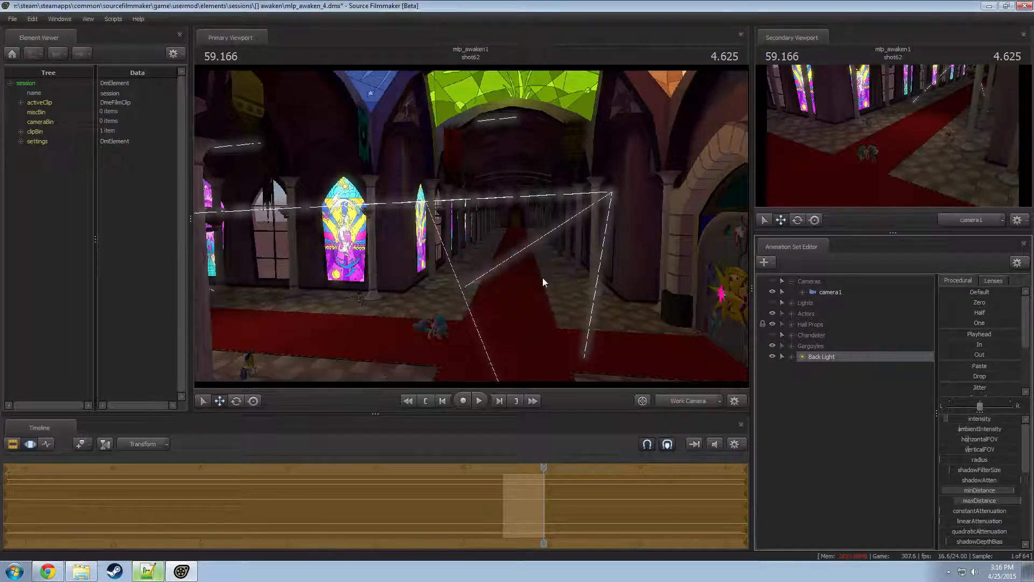
left_click_drag(970, 419, 1015, 419)
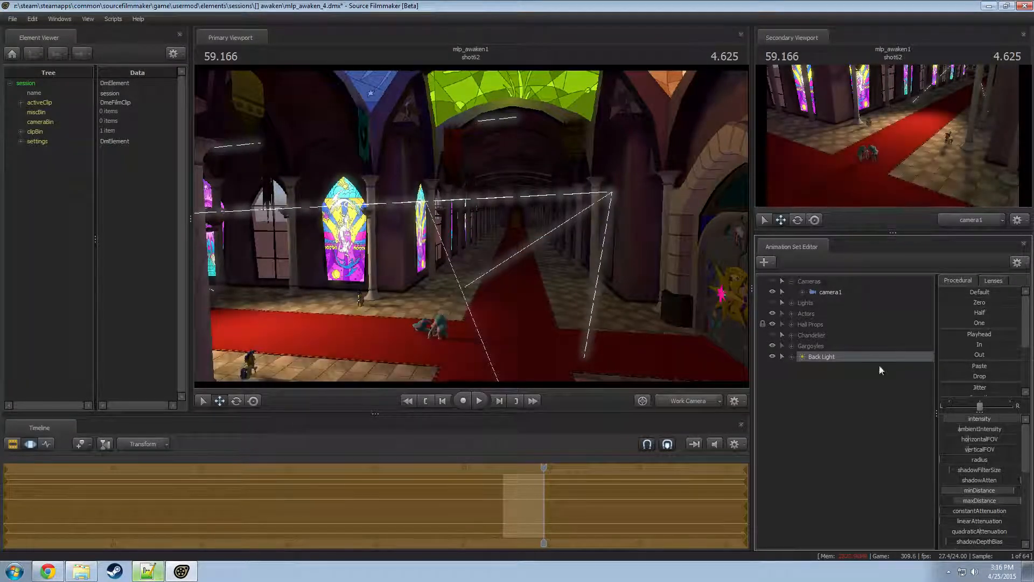
- Check the lit carpet crossing from the Work Camera and remap the range of Back Light's minDistance slider
left_click_drag(538, 242, 456, 228)
key("s")
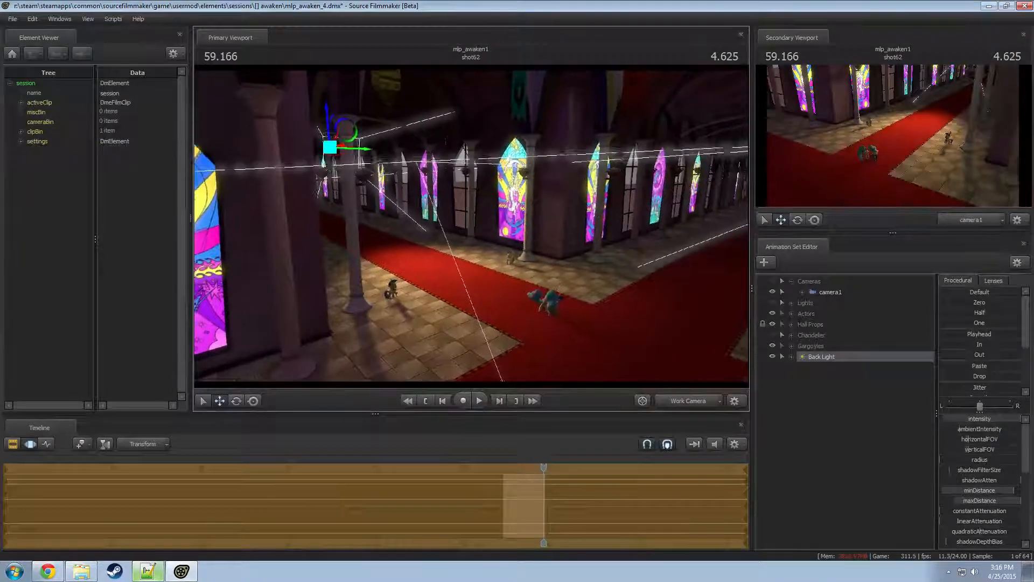
left_click_drag(521, 294, 521, 291)
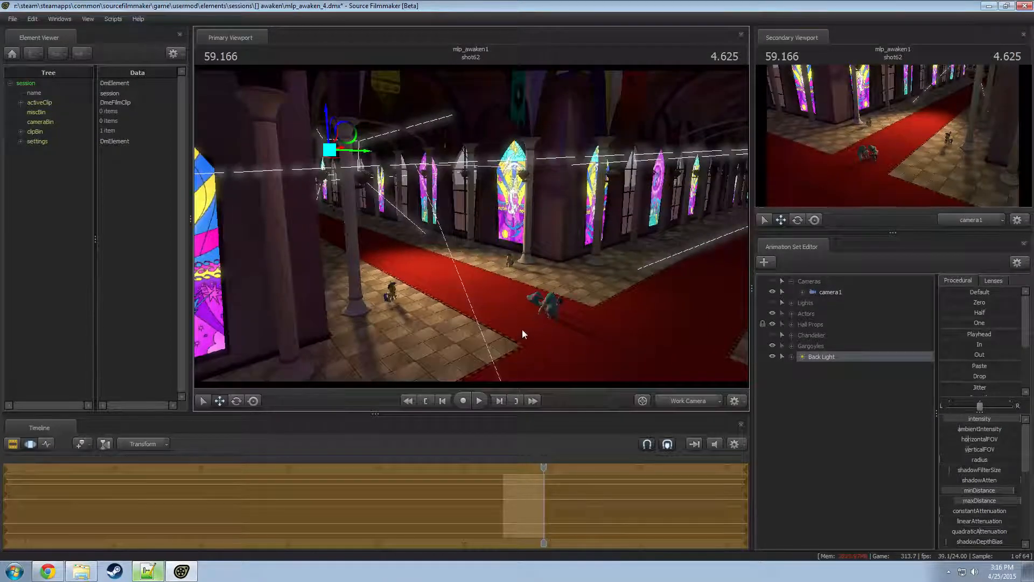
left_click_drag(524, 332, 539, 345)
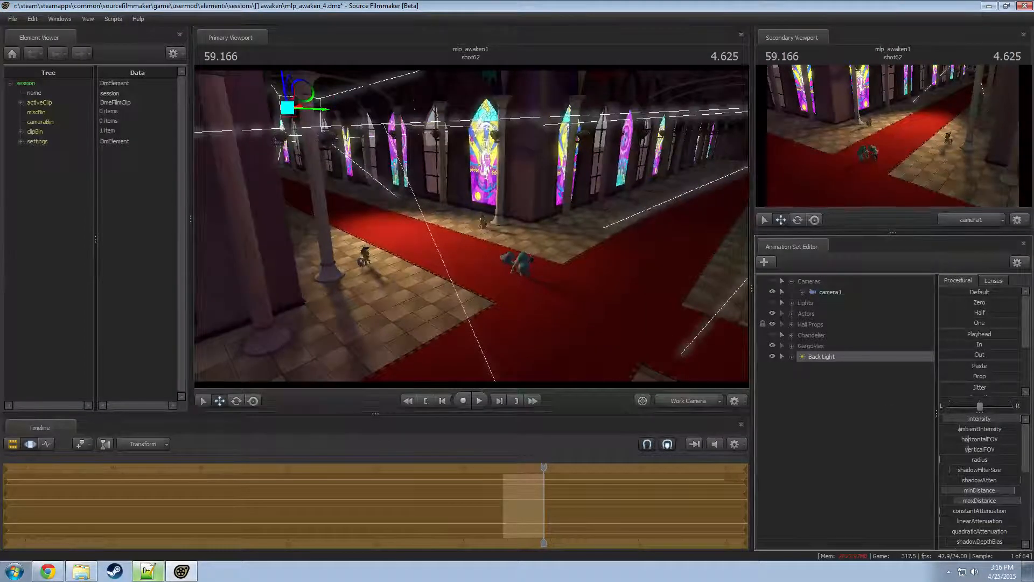
right_click(994, 500)
left_click(995, 508)
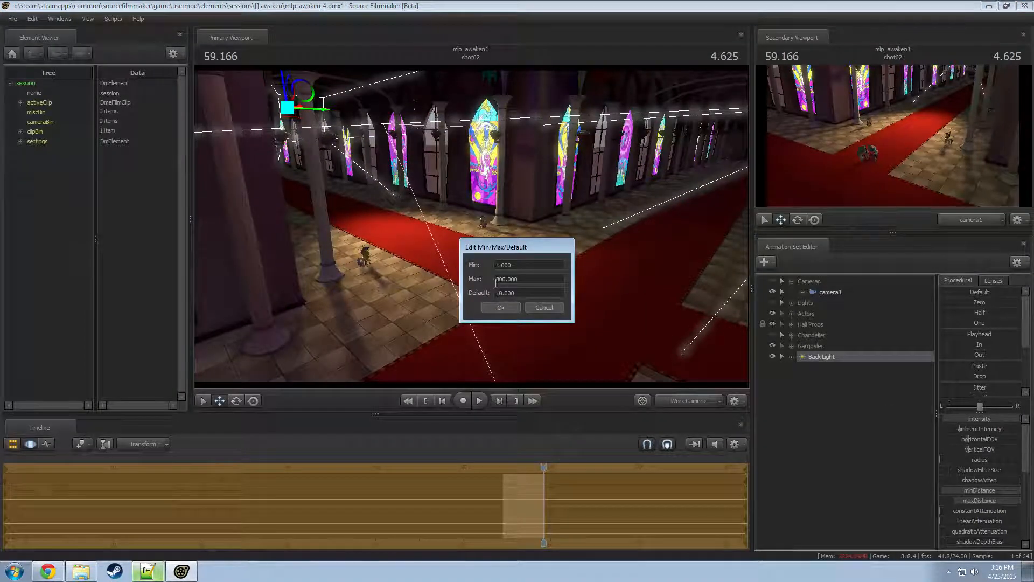
left_click(503, 279)
key("Return")
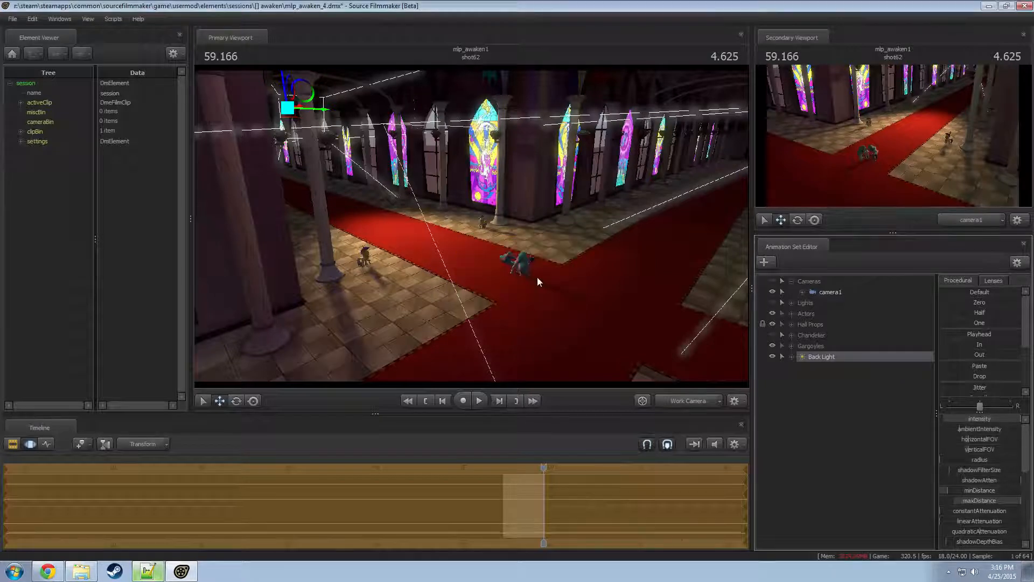
- Try adjusting Back Light's attenuation, and undo the changes that darken the hall
mouse_move(980, 511)
left_mouse_down()
mouse_move(989, 511)
mouse_move(966, 513)
mouse_move(986, 531)
mouse_move(952, 531)
left_mouse_up()
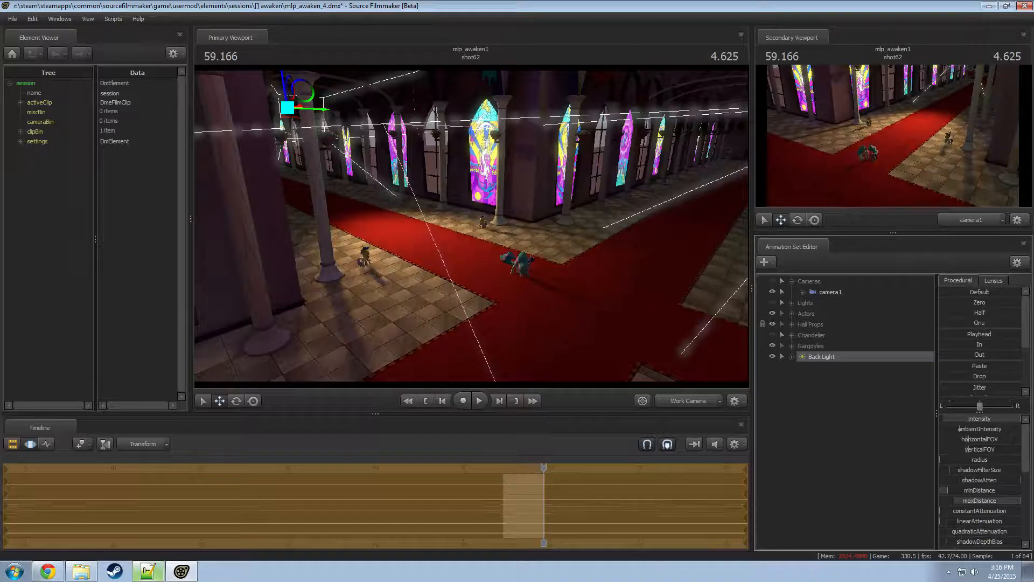
key("Escape")
scroll(982, 528, "down", 2)
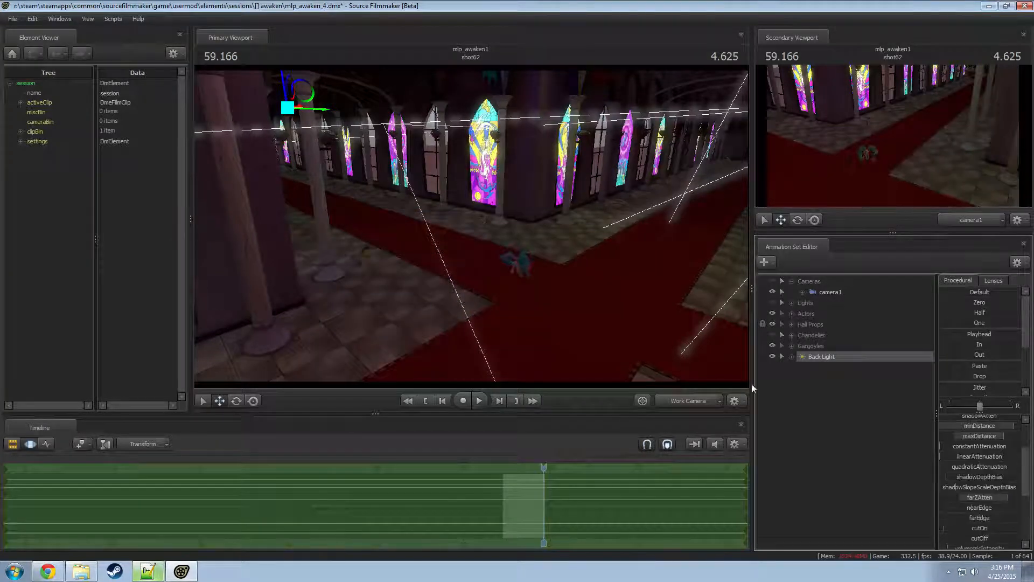
left_click_drag(700, 355, 665, 345)
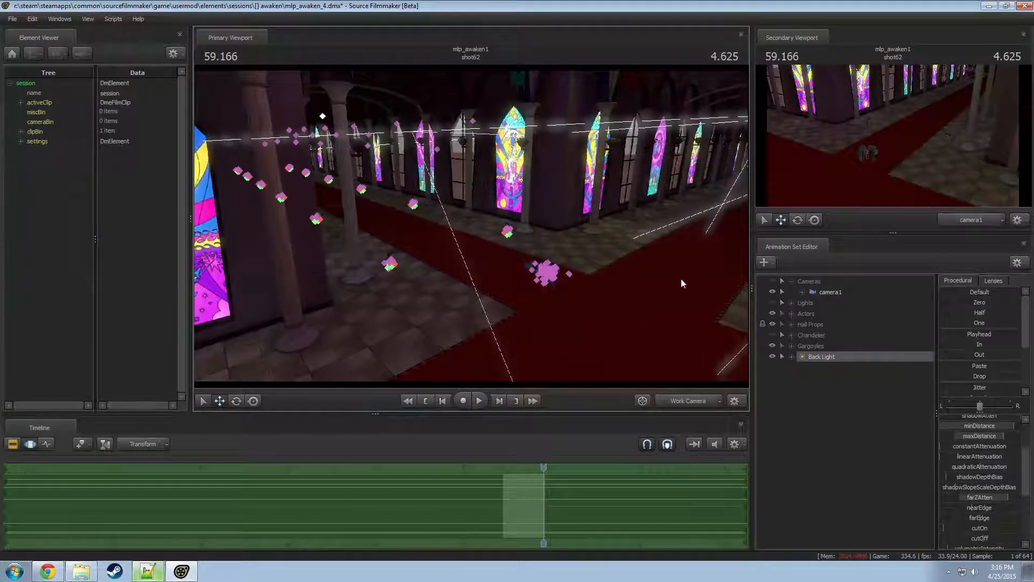
key("ctrl+z")
left_click_drag(469, 275, 475, 230)
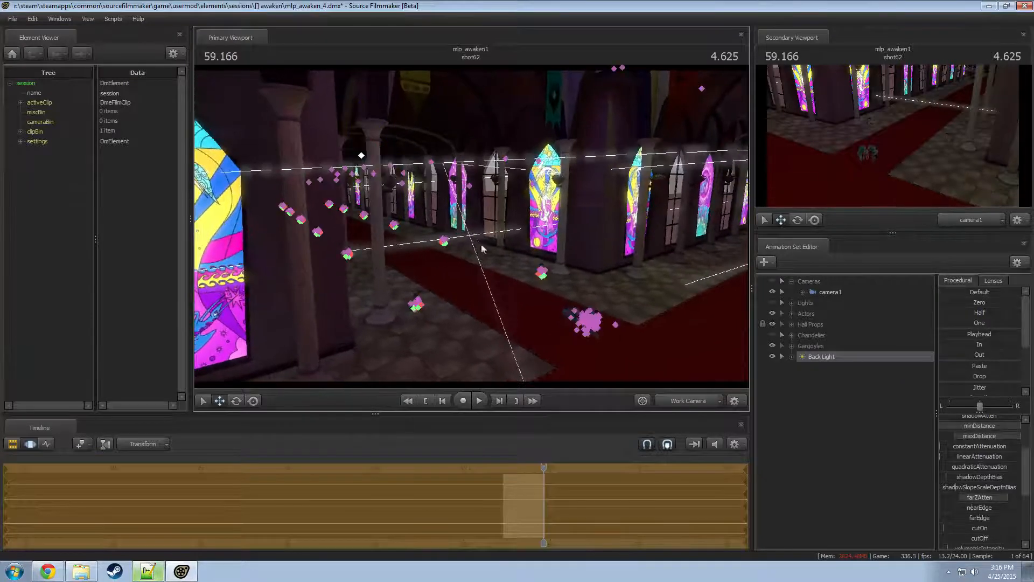
key("ctrl+z")
left_click_drag(535, 332, 471, 228)
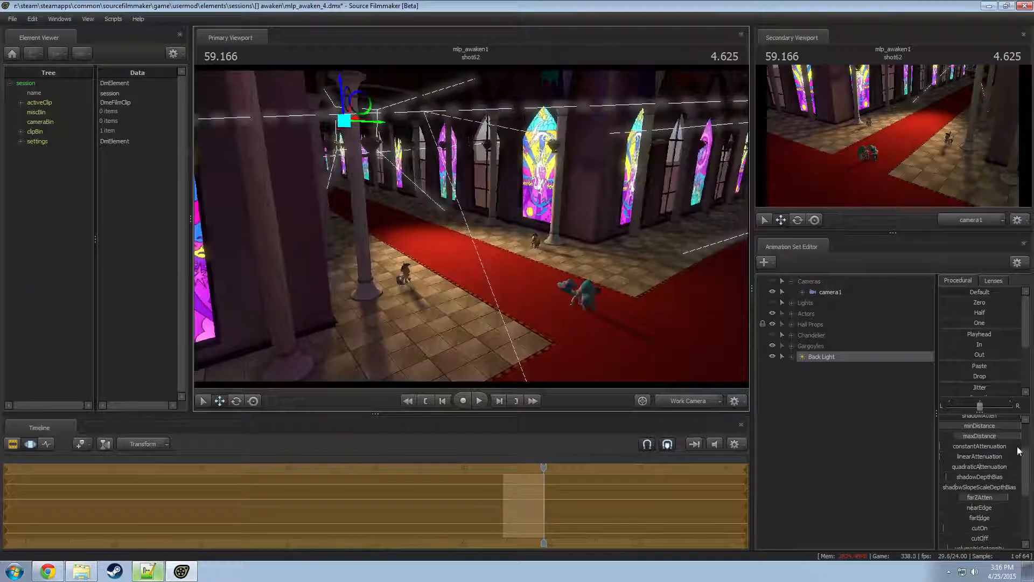
- Turn on the Lights group's visibility and review the carpet crossing from a closer Work Camera view
scroll(990, 496, "up", 1)
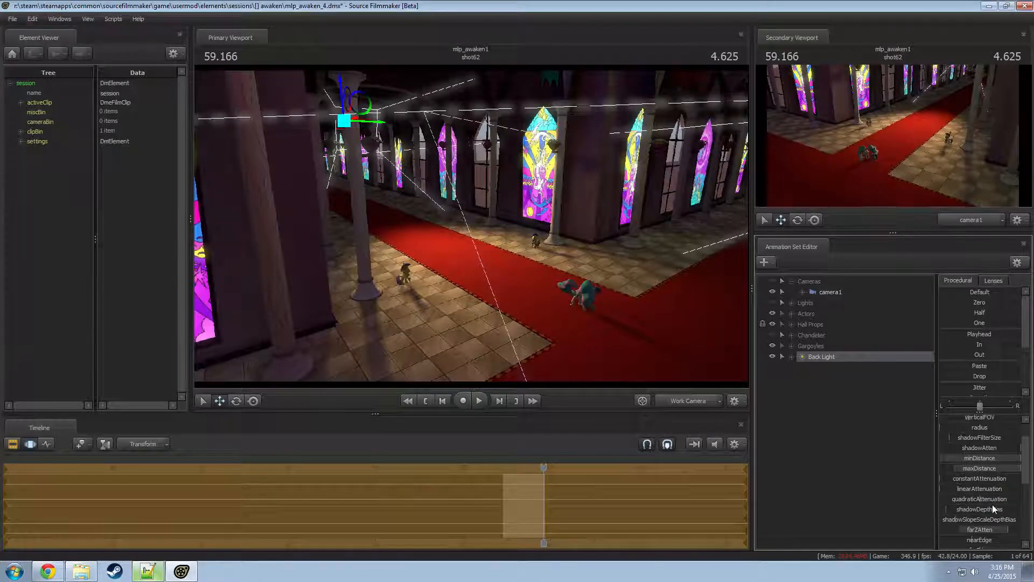
left_click_drag(533, 305, 552, 285)
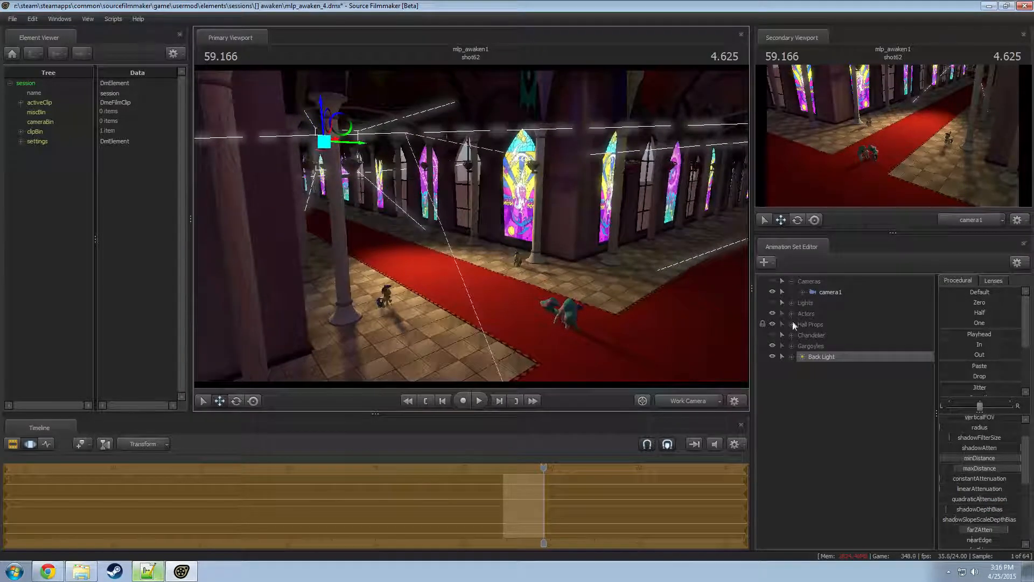
left_click_drag(487, 213, 487, 227)
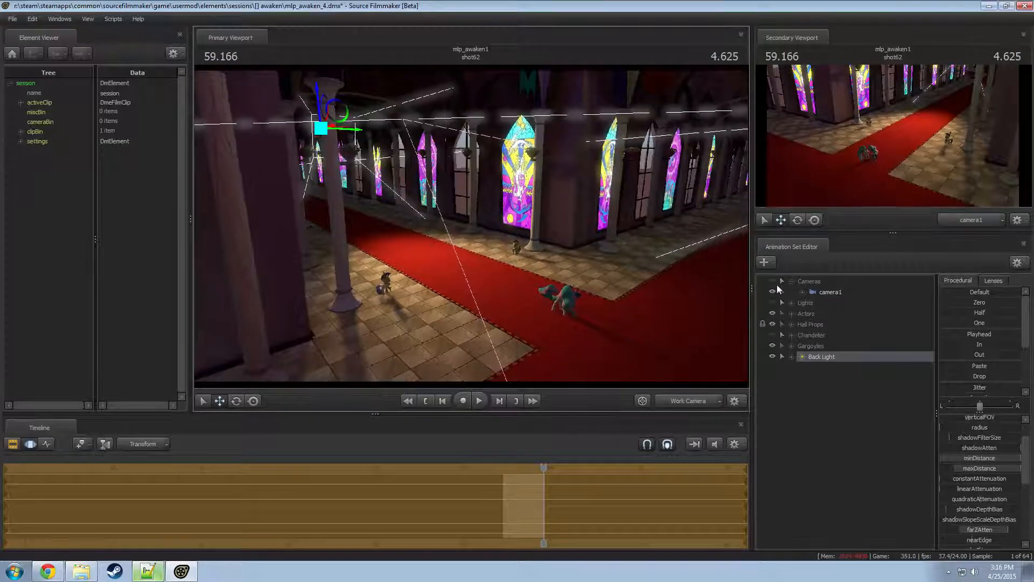
left_click(772, 303)
key("w")
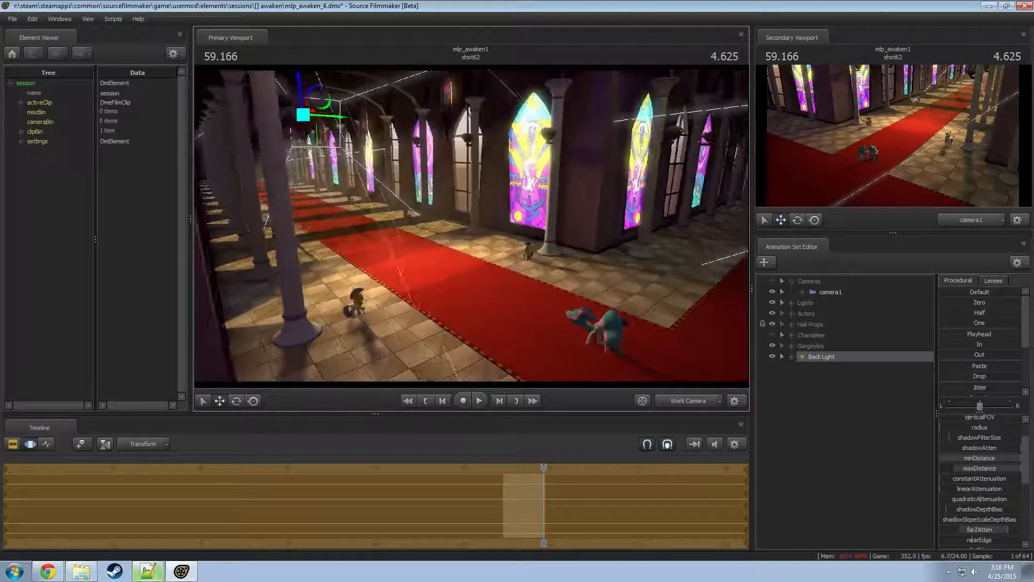
left_click_drag(423, 251, 408, 251)
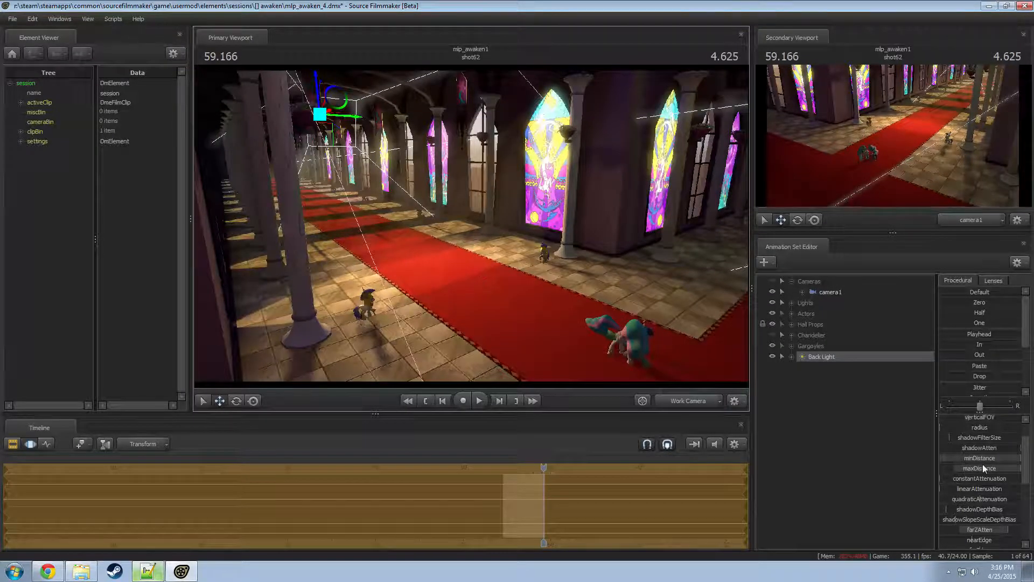
- Remap the range of Back Light's minDistance slider to a higher maximum
scroll(993, 443, "up", 1)
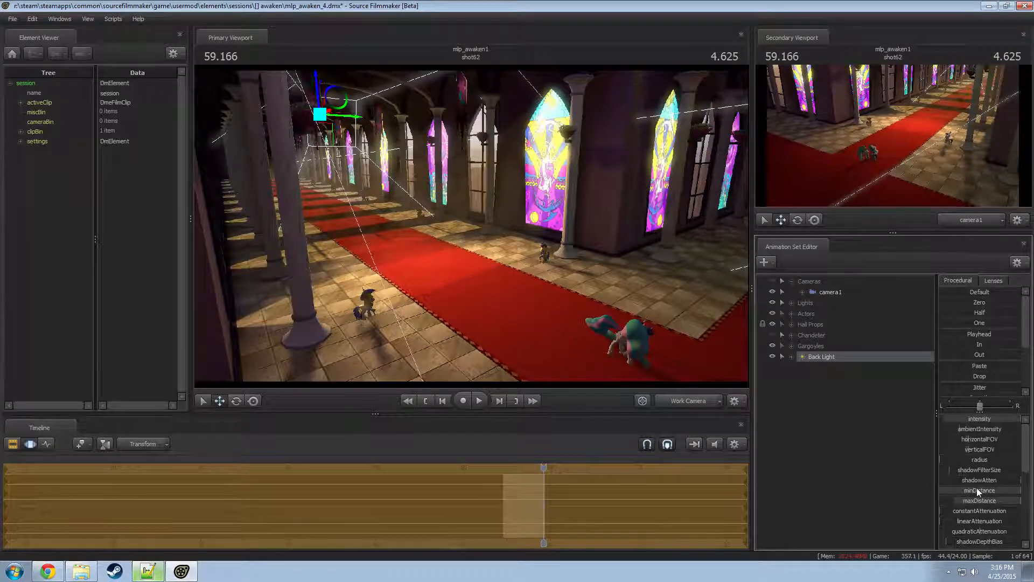
left_click_drag(1003, 490, 1004, 490)
double_click(997, 492)
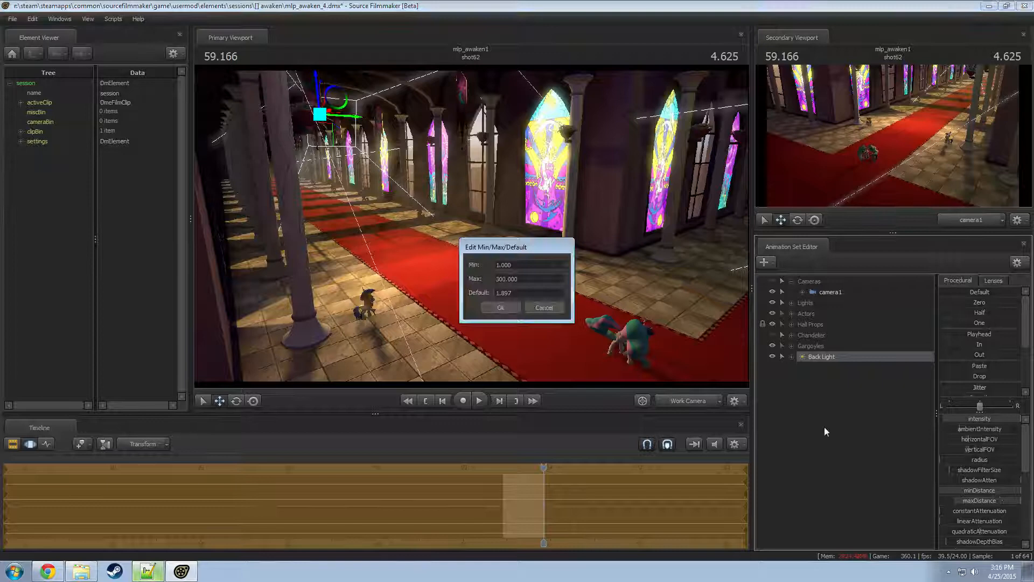
left_click(502, 280)
type("0")
key("Return")
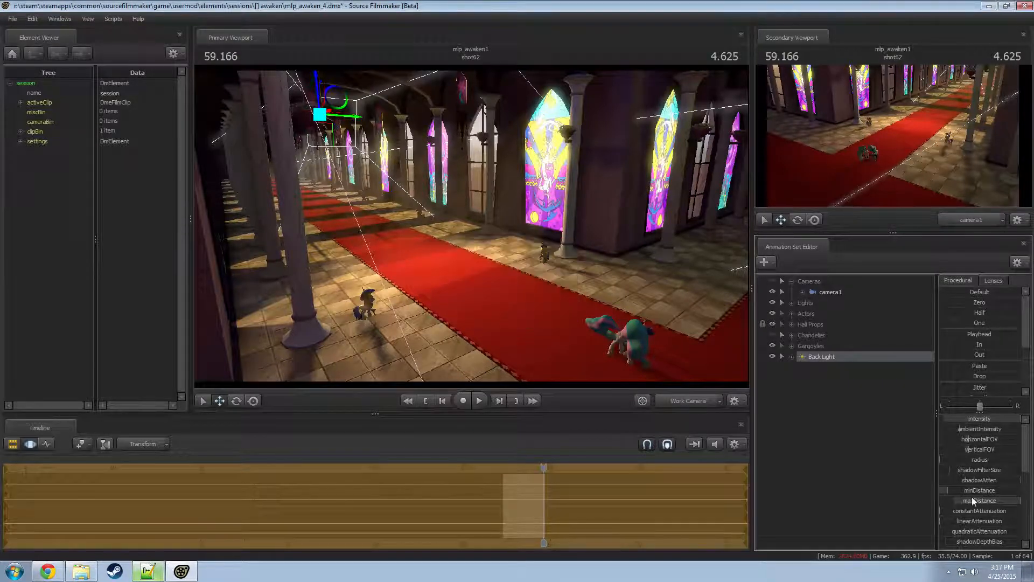
- Adjust Back Light's minDistance to a low value that keeps the carpet crossing and nearby floor lit
left_click_drag(958, 500, 974, 501)
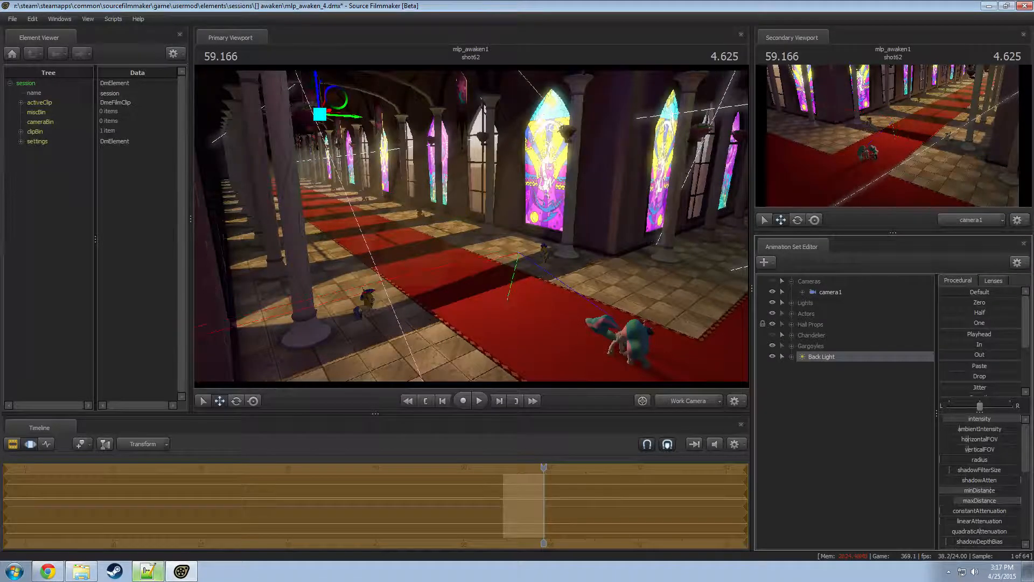
mouse_move(979, 490)
left_mouse_down()
mouse_move(1013, 490)
mouse_move(941, 490)
left_mouse_up()
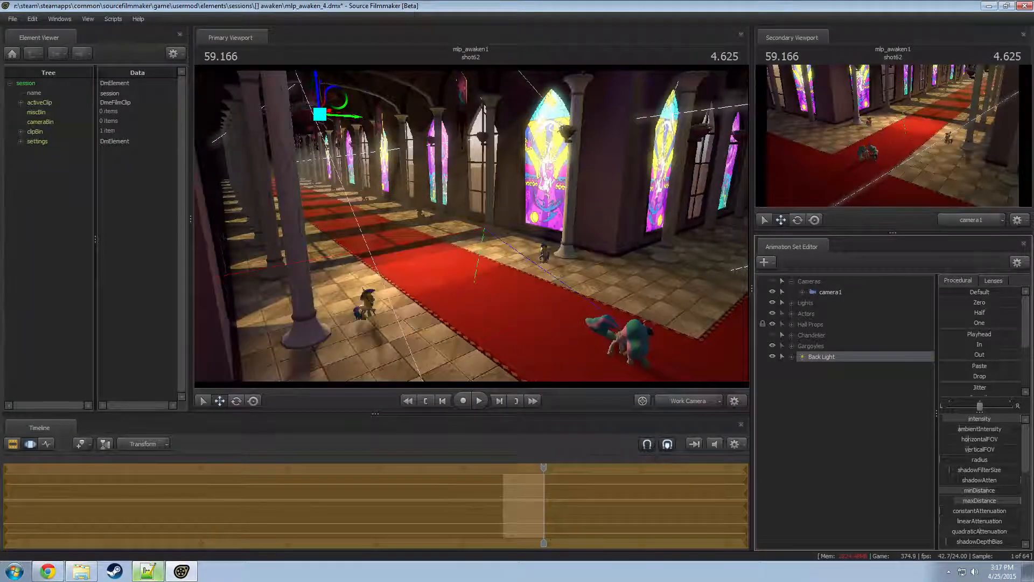
left_click_drag(945, 491, 958, 490)
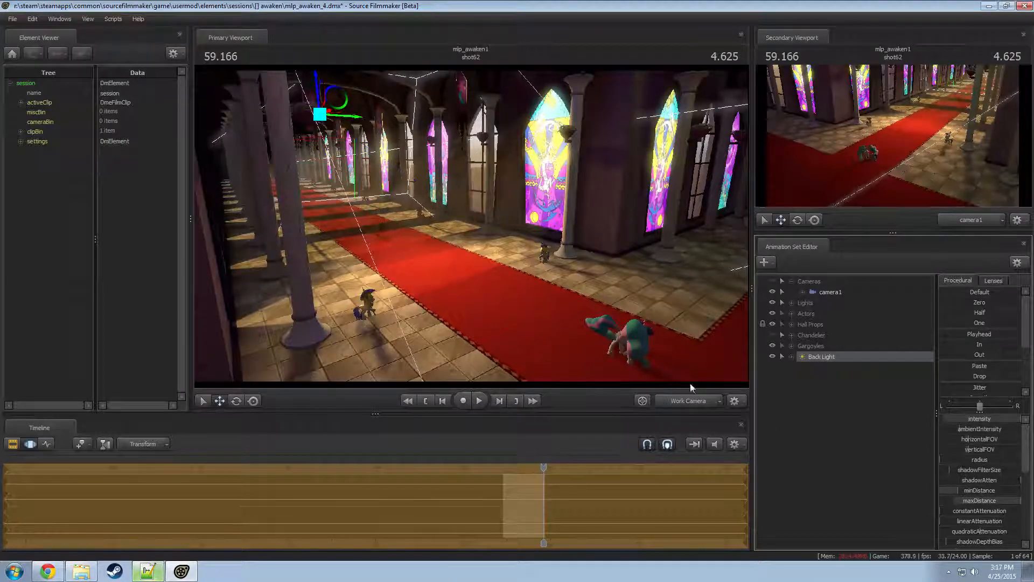
- Look through Back Light and reposition it to face down the carpeted hall toward the far doorway
left_click_drag(603, 280, 450, 302)
key("s")
left_click_drag(471, 225, 471, 225)
key("s")
left_click_drag(503, 261, 549, 248)
key("a")
left_click_drag(835, 357, 607, 186)
key("e")
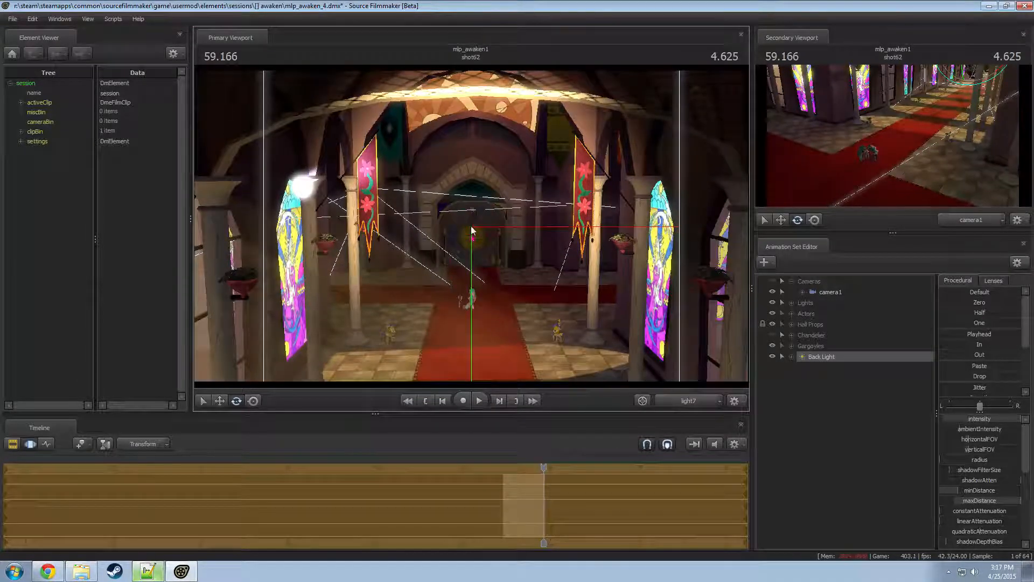
- Play back shot62 through camera1 to review the hall lighting
left_click(679, 402)
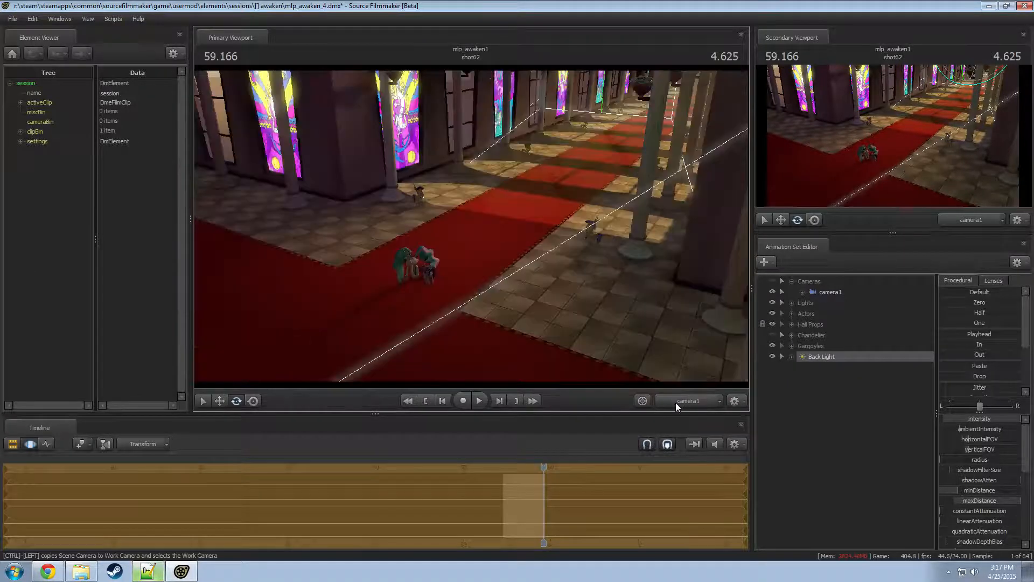
key("space")
key("space")
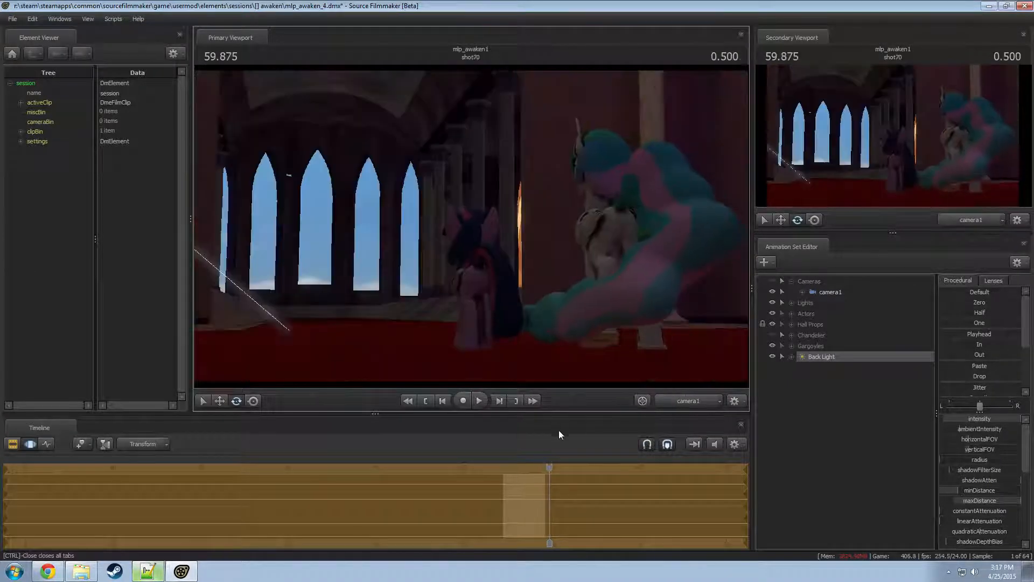
left_click_drag(551, 467, 508, 474)
key("space")
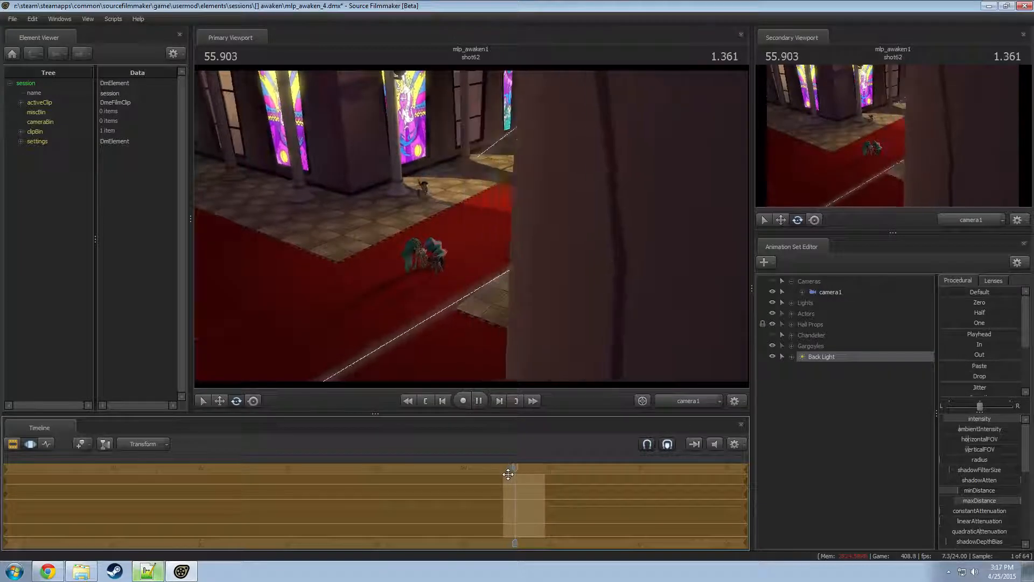
key("space")
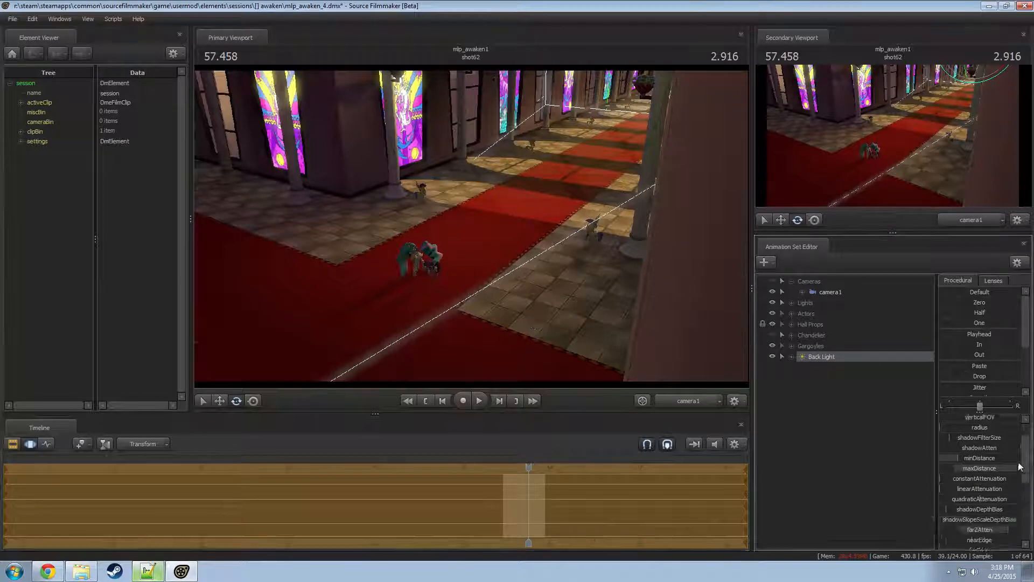
- Adjust Back Light's color_blue value to tint the light on the carpet and floor
scroll(1002, 469, "down", 5)
scroll(1003, 464, "down", 5)
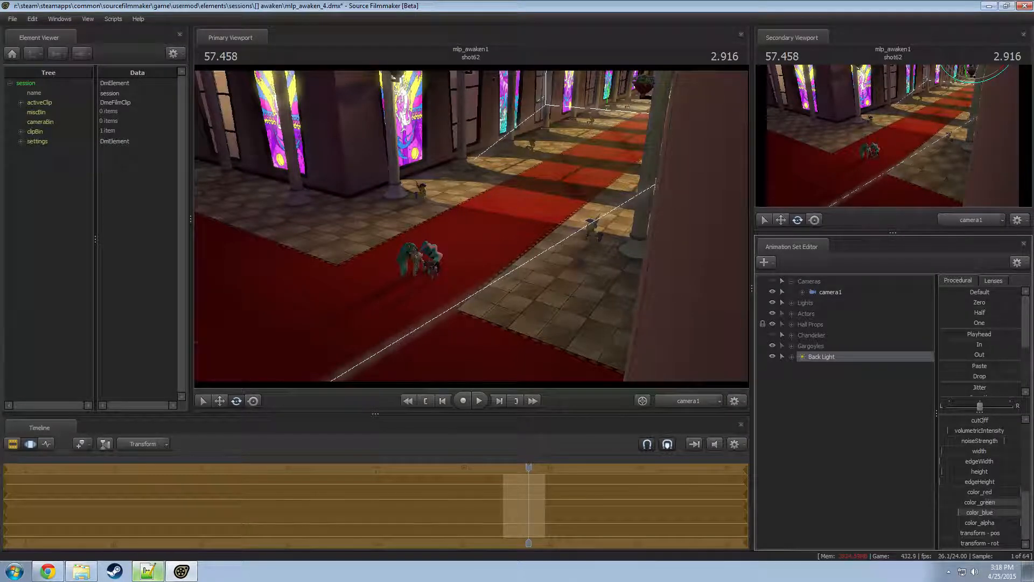
left_click(981, 513)
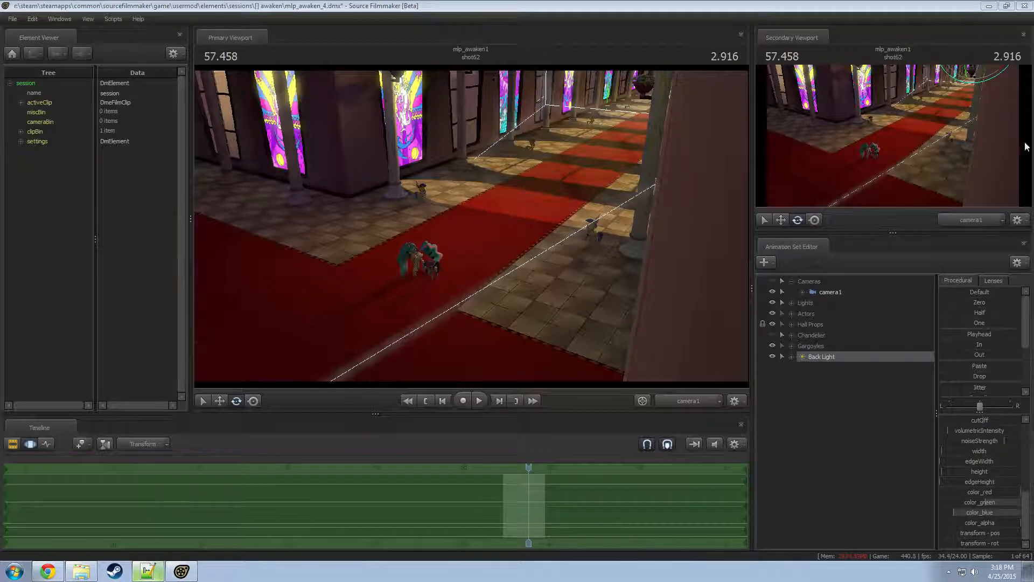
- Inspect the two characters on the carpet crossing up close from the Work Camera
left_click(679, 400)
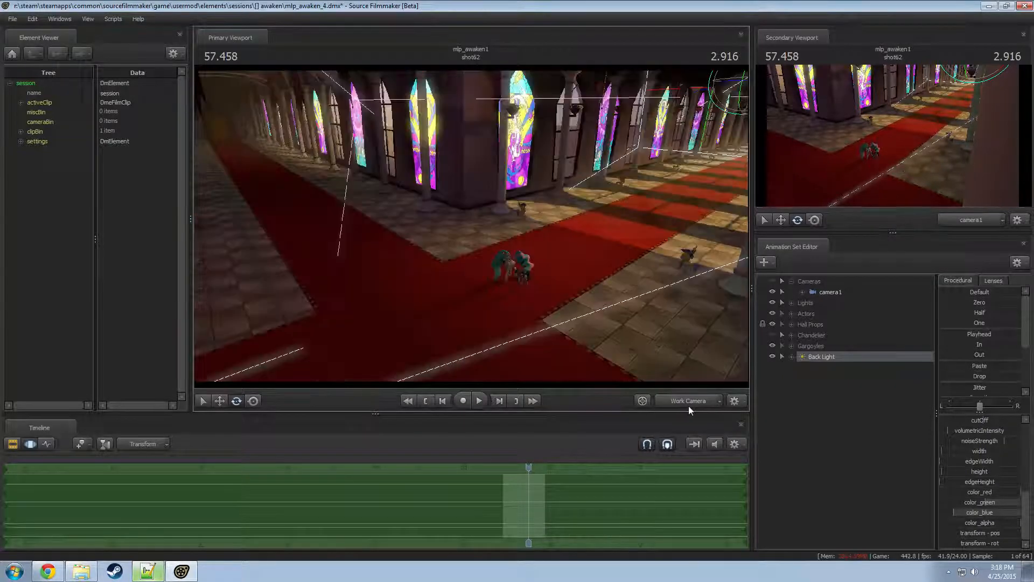
left_click_drag(587, 325, 612, 240)
key("w")
key("w")
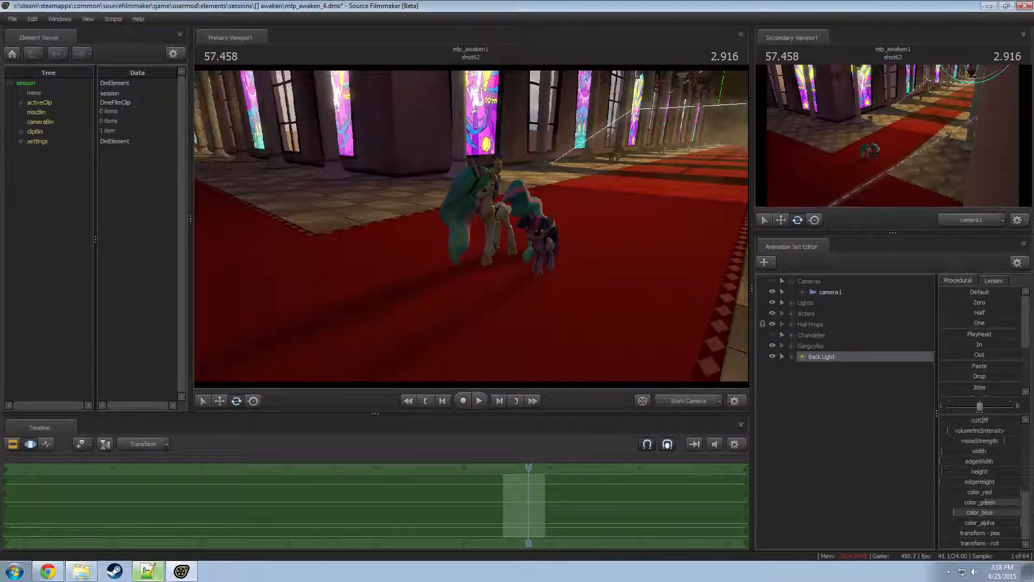
left_click_drag(486, 159, 500, 262)
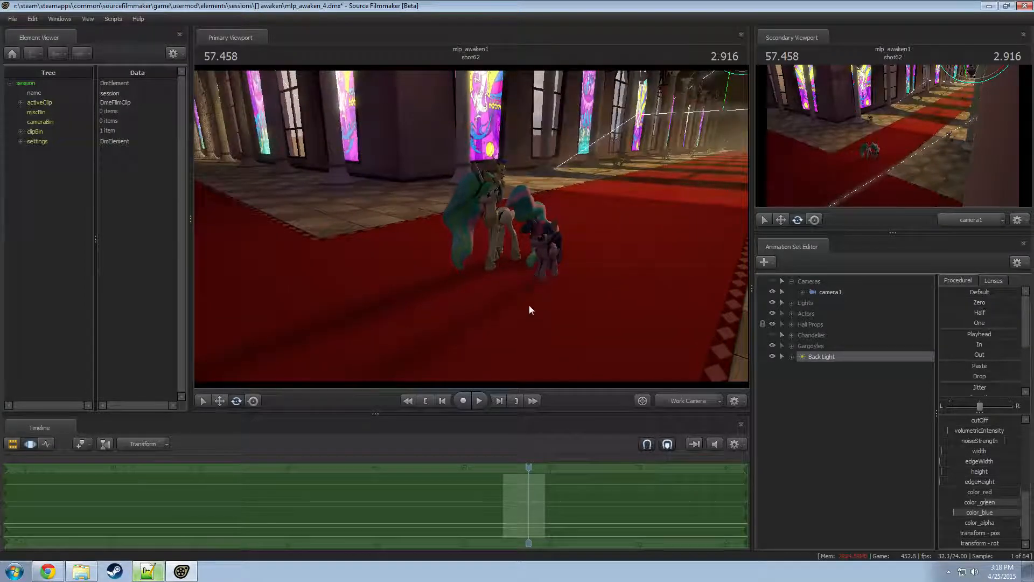
- Rename the Back Light animation set as Back Main Light [S]
right_click(814, 357)
left_click(838, 362)
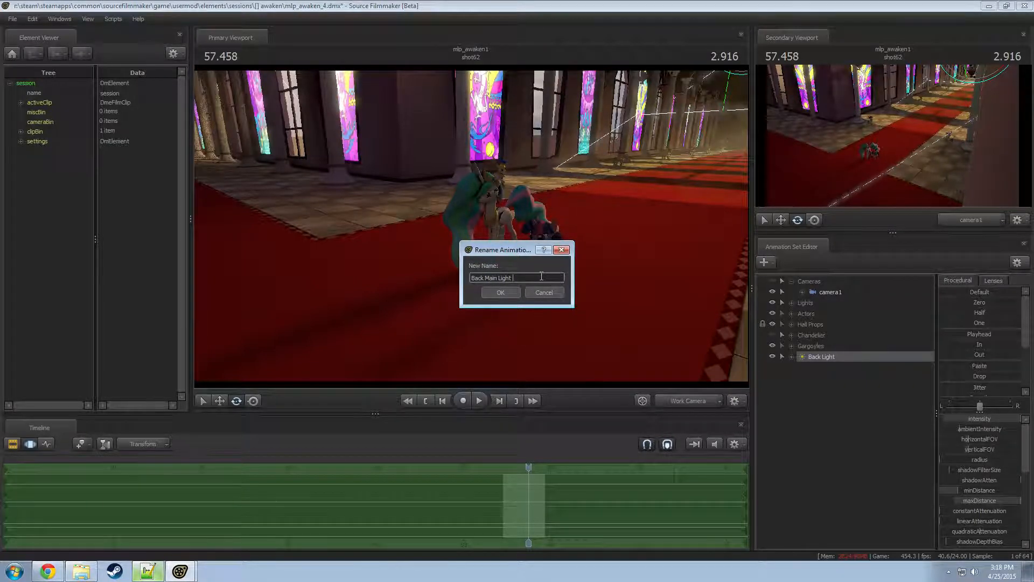
type("S")
left_click(812, 394)
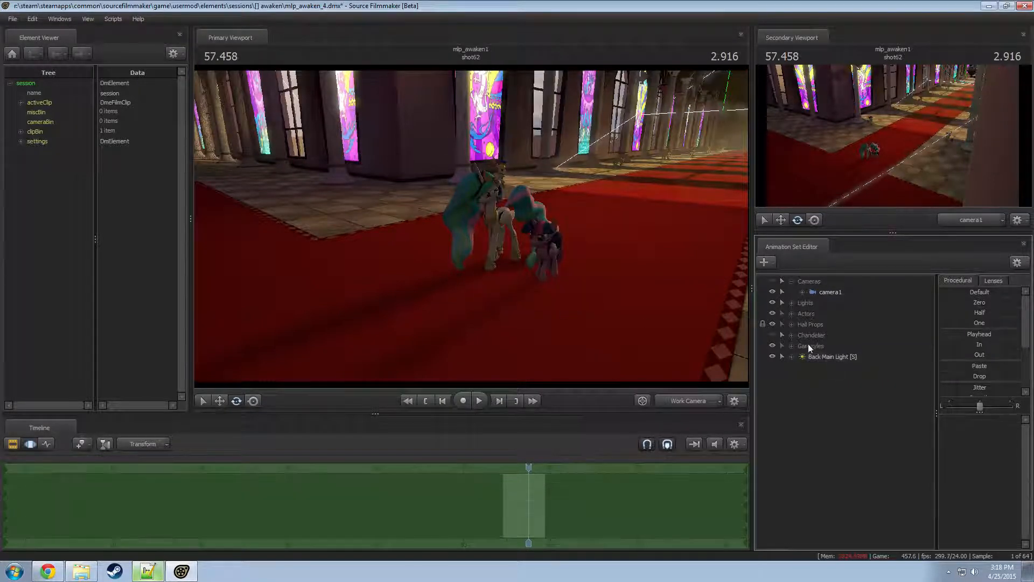
- Copy the Actors Rim, Actors Highlight and Actors Main lights from shot49
left_click(791, 303)
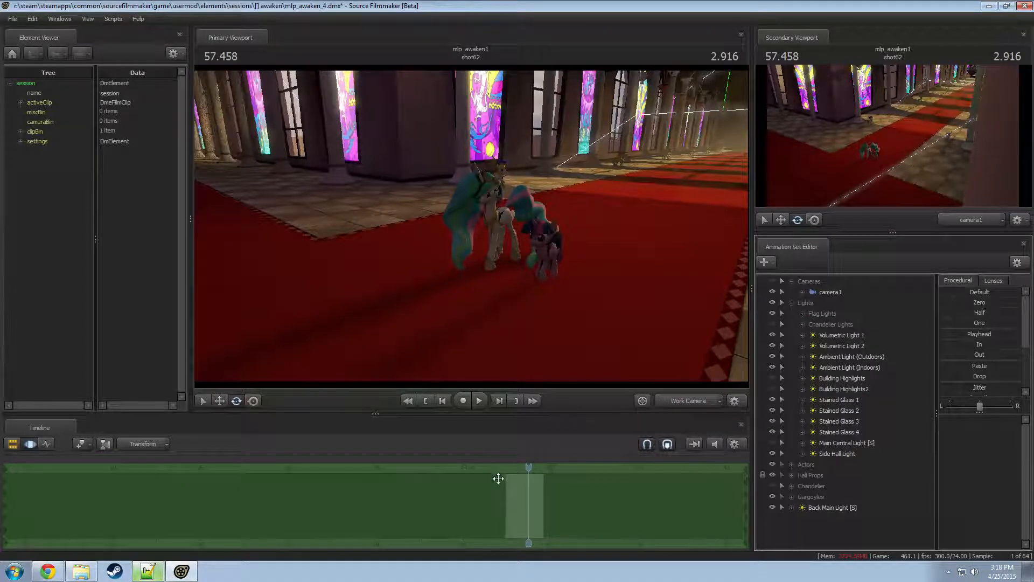
key("F2")
left_click_drag(380, 470, 385, 470)
left_click(380, 508)
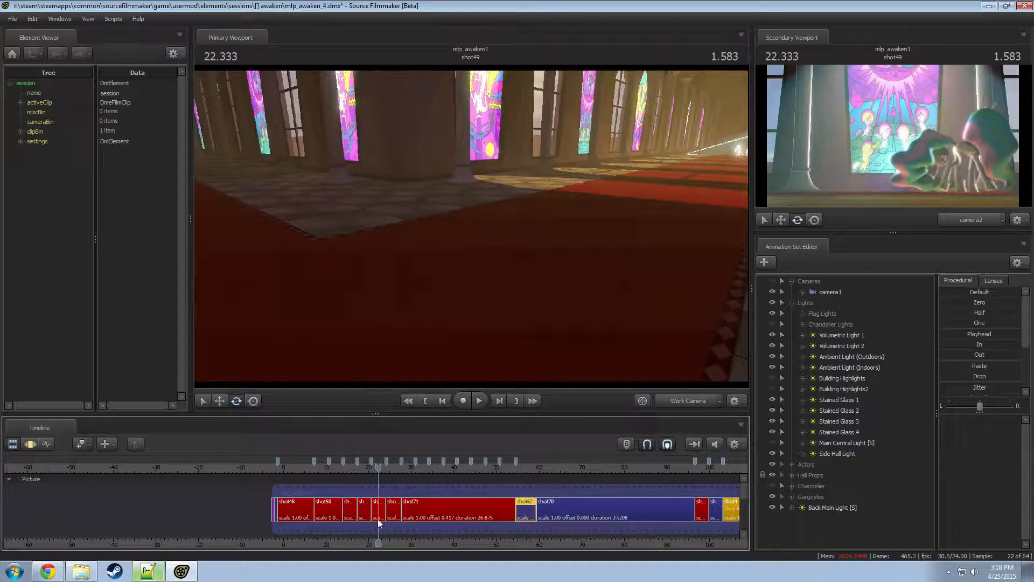
scroll(375, 511, "up", 6)
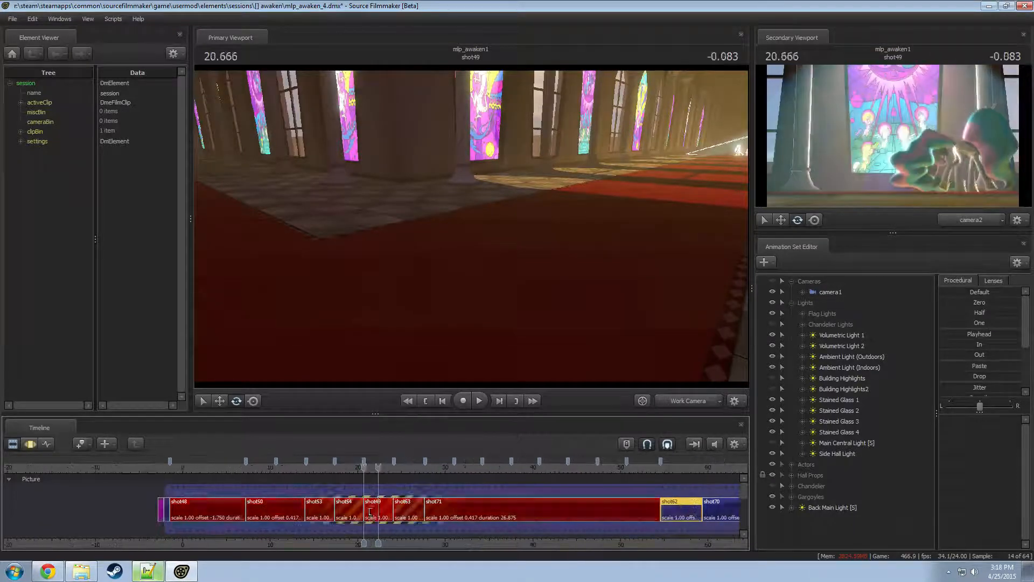
left_click(389, 513)
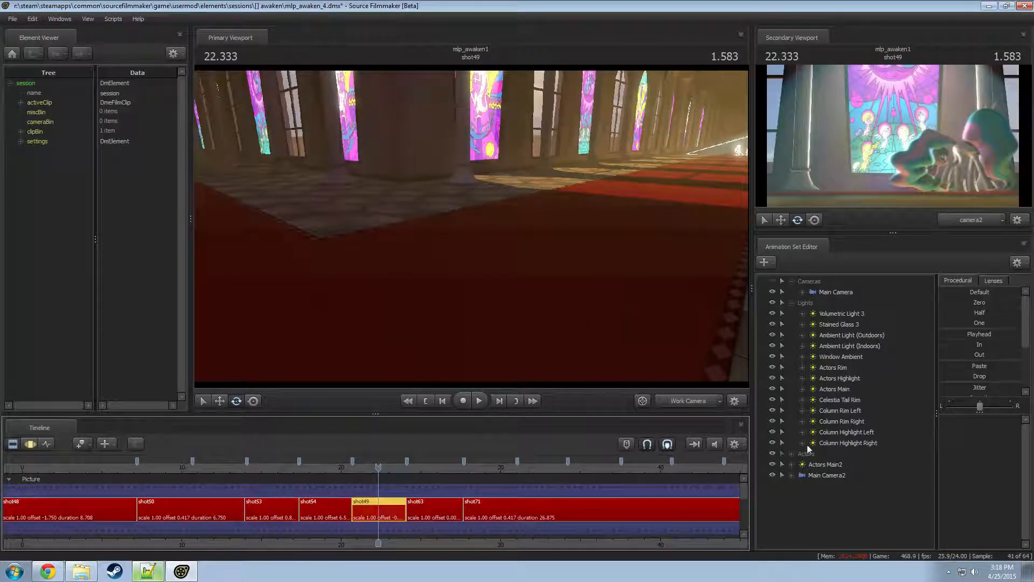
left_click(843, 367)
left_click(838, 389, "shift")
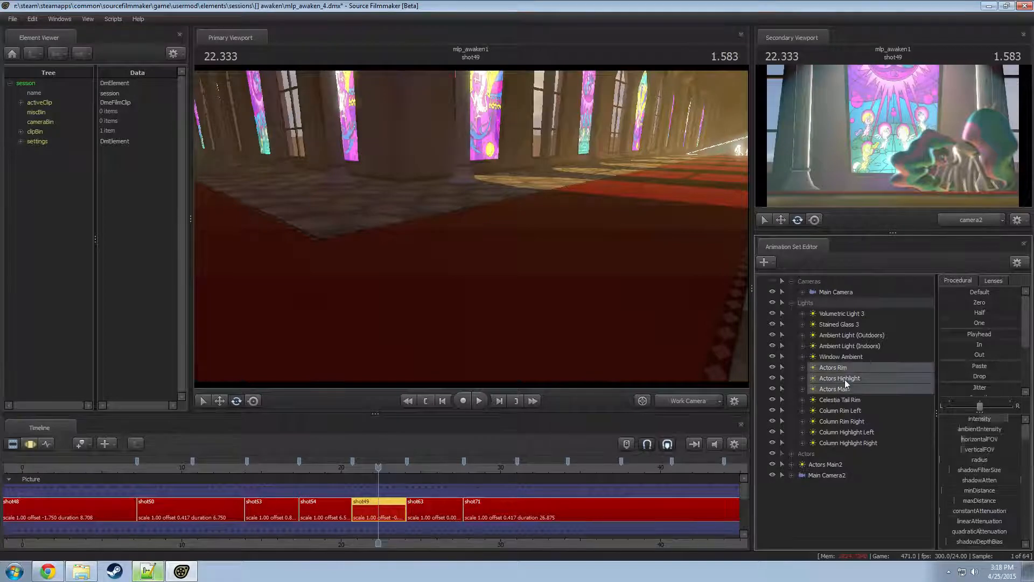
right_click(845, 380)
left_click(868, 393)
- Paste the copied actor lights into shot62's animation sets
scroll(691, 473, "down", 4)
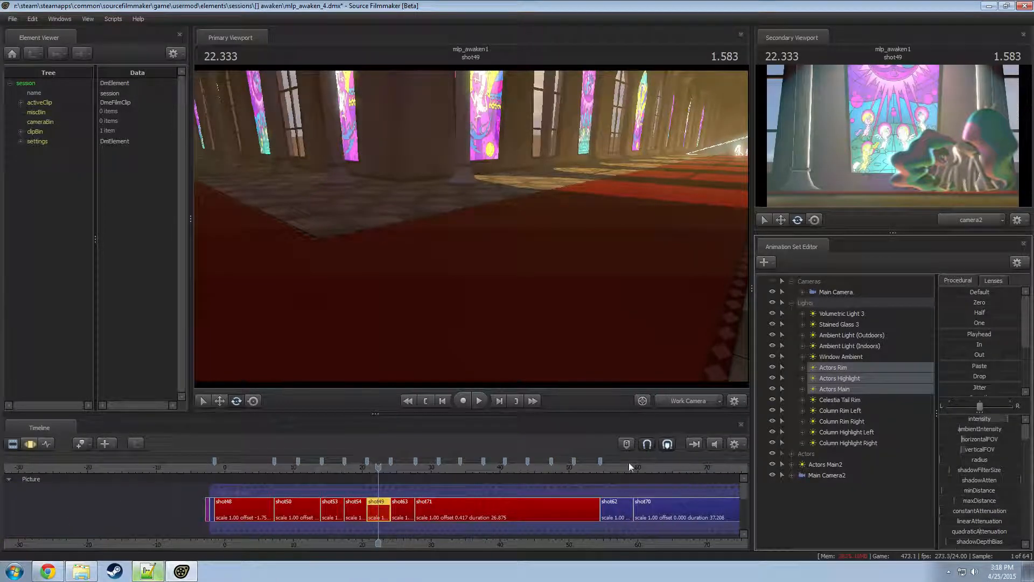
left_click(650, 466)
left_click(611, 467)
left_click(615, 509)
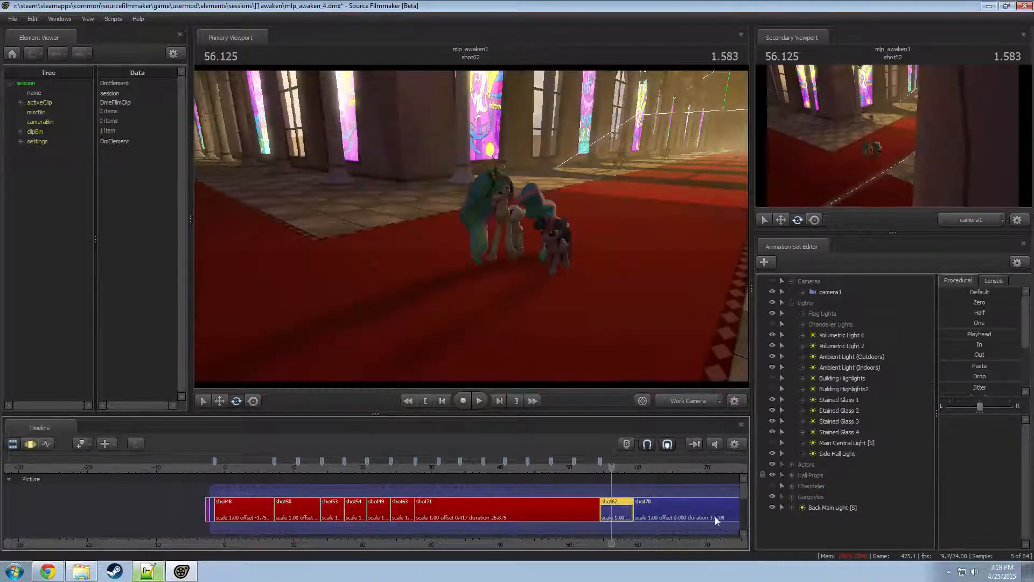
left_click(791, 302)
right_click(824, 413)
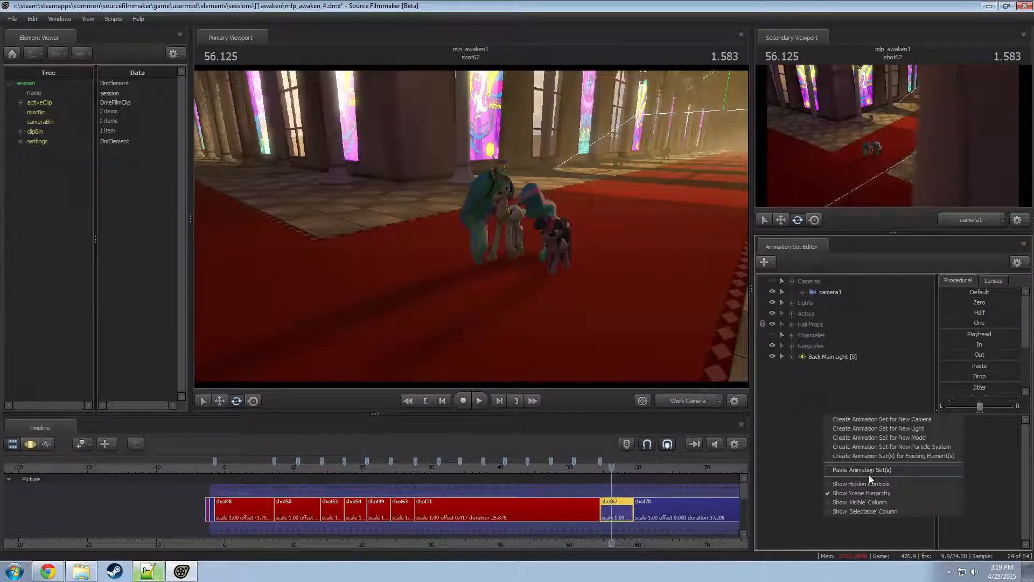
left_click(871, 471)
- Look through Actors Rim in the Motion Editor and move it behind the two characters, facing the ornate door
double_click(822, 364)
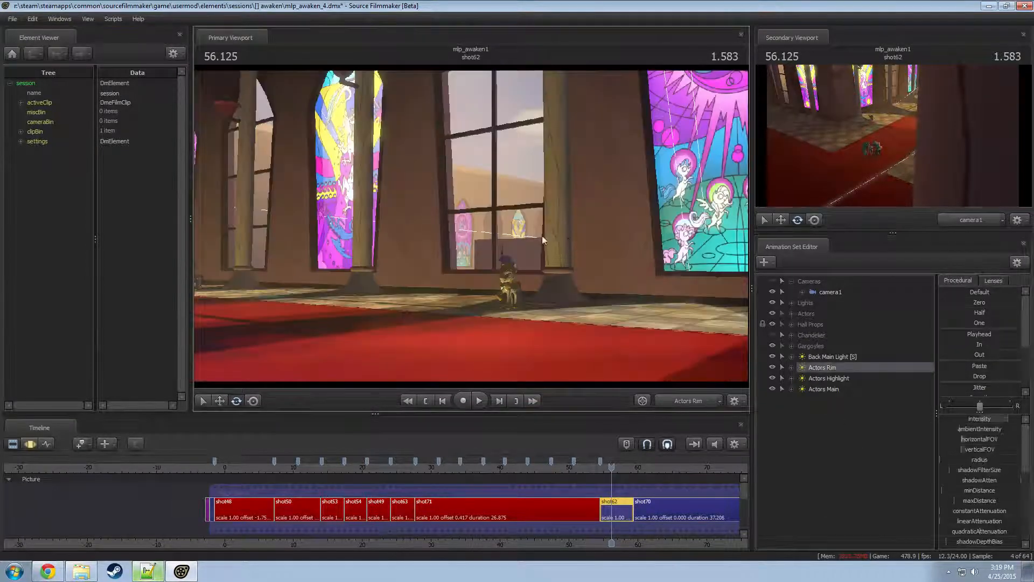
left_click(542, 235)
left_click(517, 299)
key("F3")
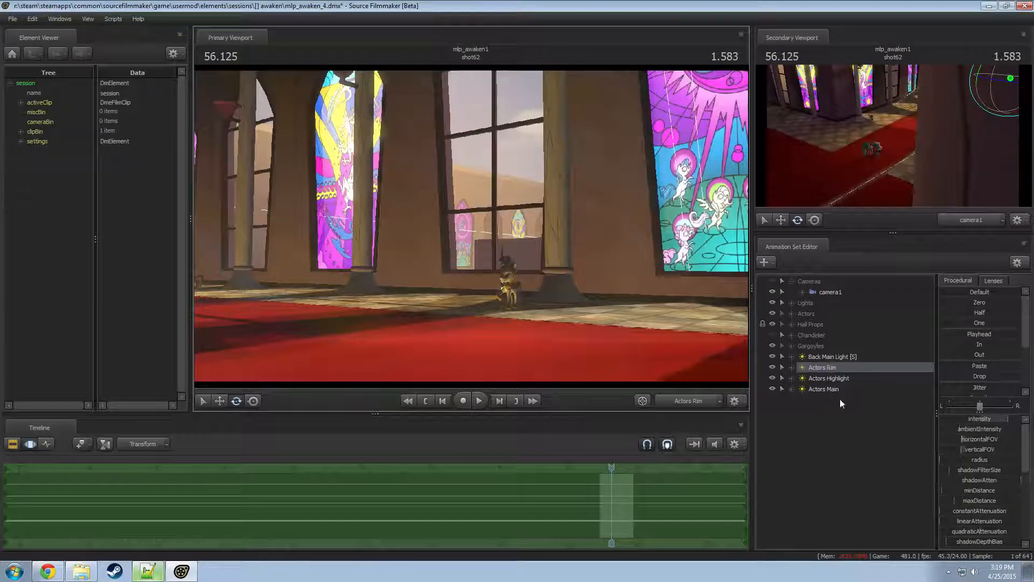
left_click_drag(539, 259, 455, 265)
key("w")
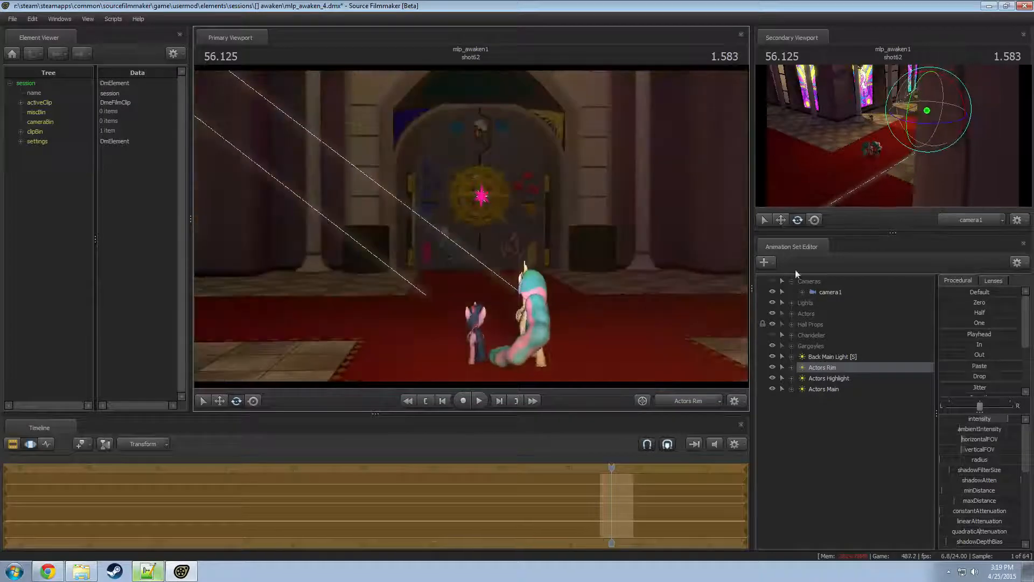
- Switch the secondary viewport to a Work Camera close-up of the two characters and enlarge that viewport
left_click(969, 220, "ctrl")
left_click_drag(848, 170, 952, 214)
key("w")
key("s")
left_click_drag(895, 233, 893, 248)
- Refine Actors Rim's position from its own view, bringing it lower and closer behind the two characters
left_click_drag(540, 257, 565, 230)
key("w")
key("w")
key("s")
key("x")
key("z")
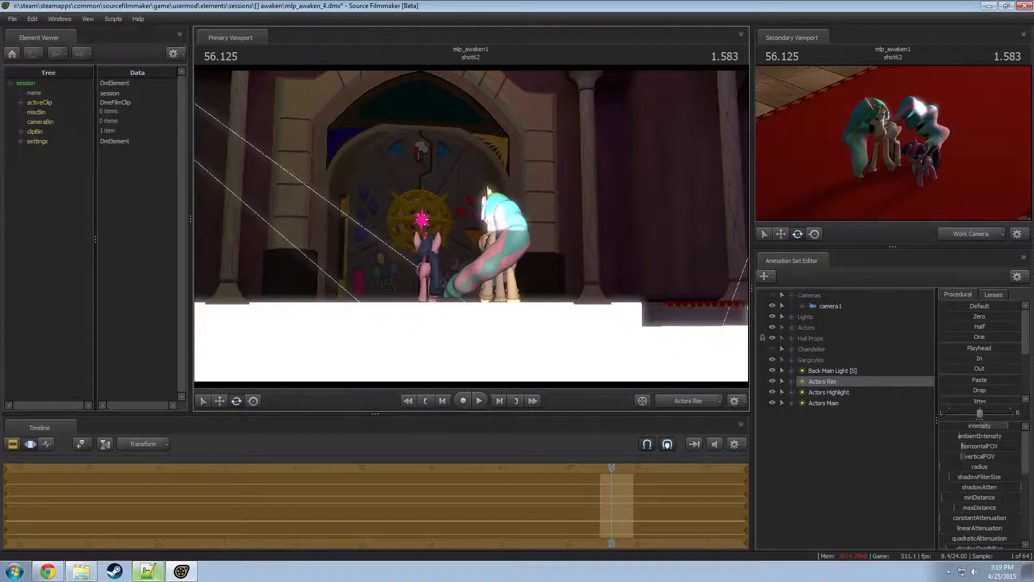
- Aim the Actors Rim light at the two ponies from behind and raise its minDistance
left_click_drag(471, 223, 467, 195)
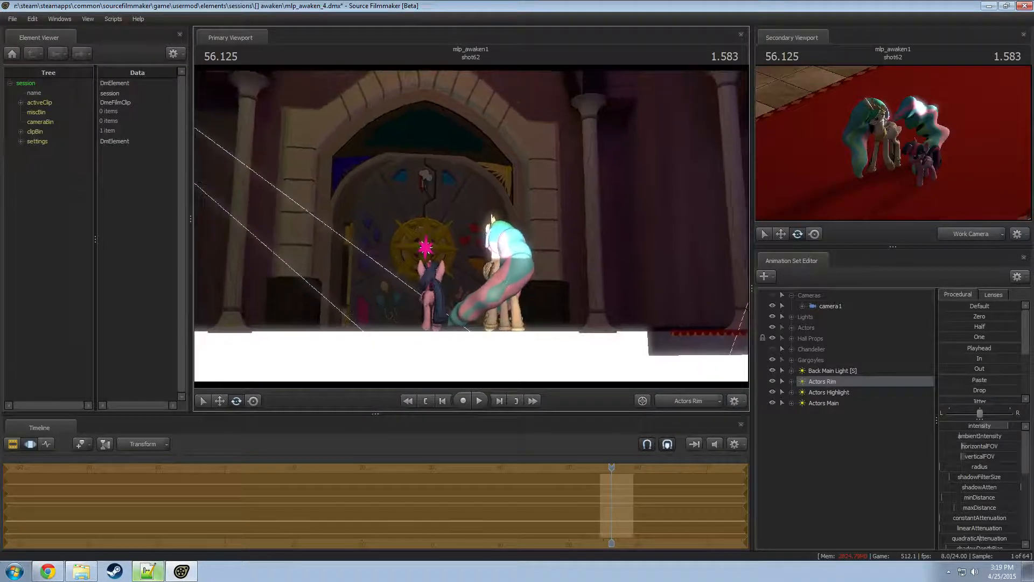
right_click(821, 380)
left_click_drag(666, 362, 470, 226)
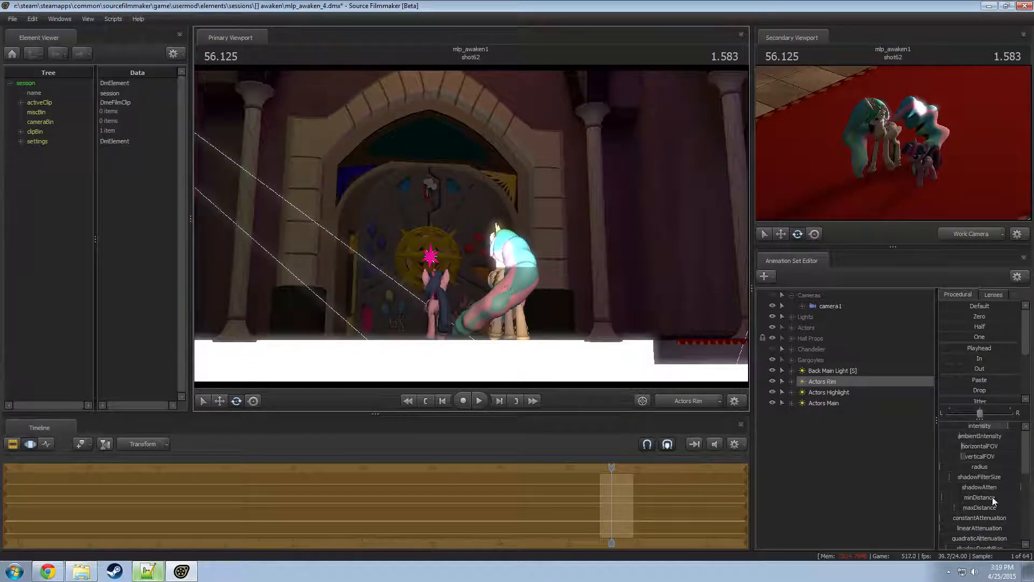
left_click_drag(971, 500, 986, 501)
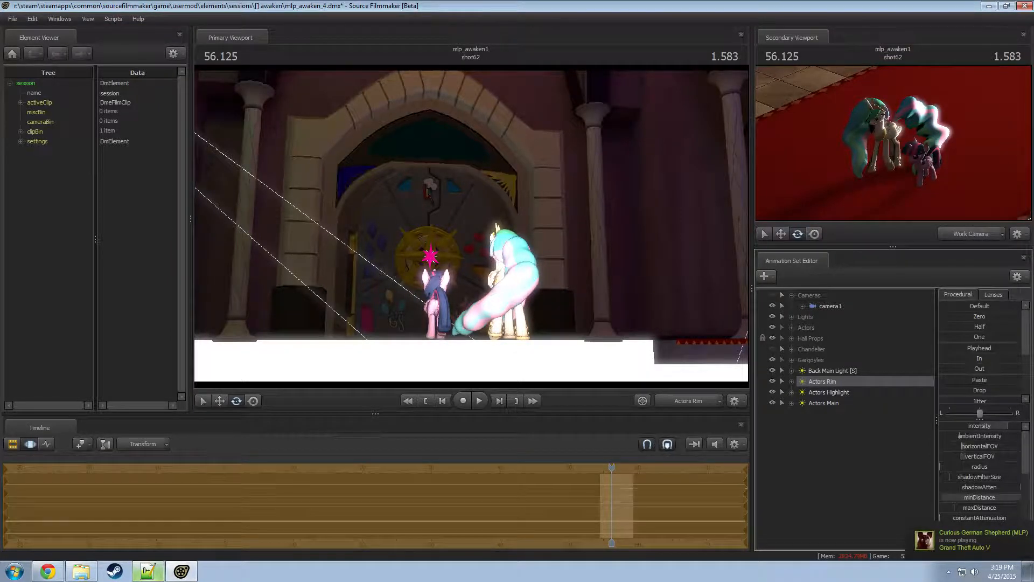
left_click_drag(1001, 498, 1021, 498)
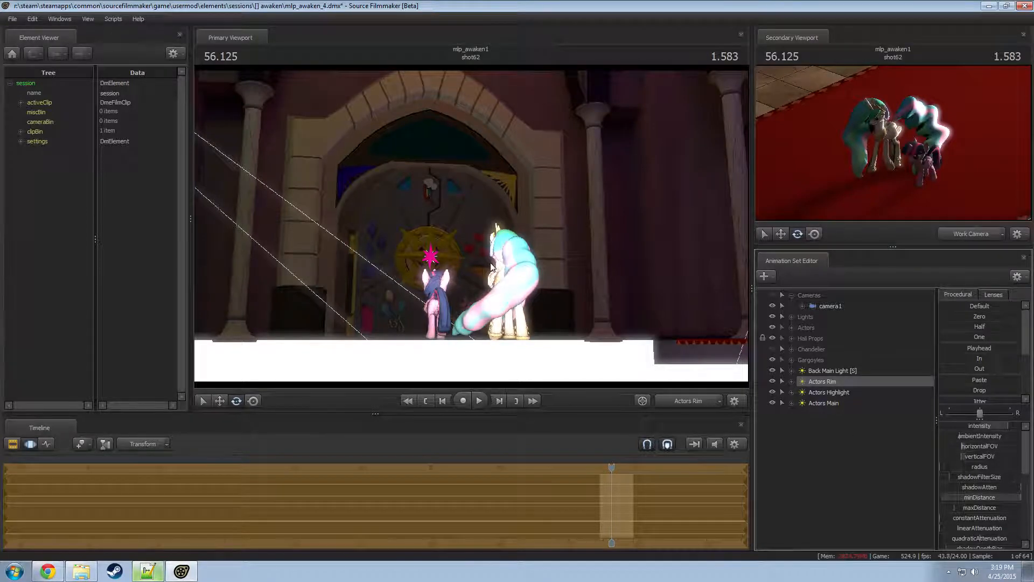
- Refine the Actors Rim light's position and aim so its view covers both ponies in front of the large door
mouse_move(539, 274)
left_mouse_down()
mouse_move(539, 344)
mouse_move(539, 248)
mouse_move(539, 377)
mouse_move(539, 261)
left_mouse_up()
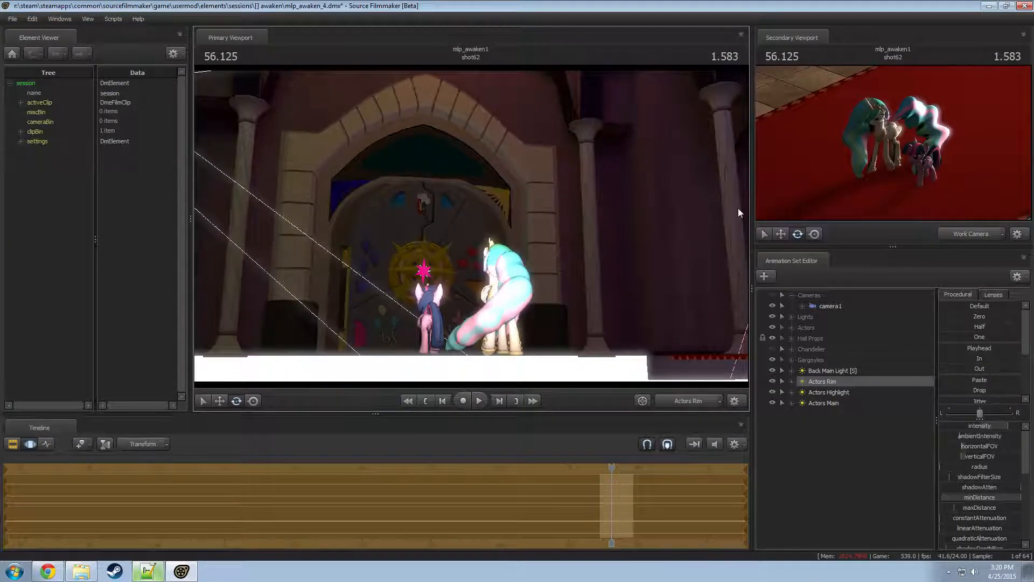
left_click_drag(559, 230, 467, 234)
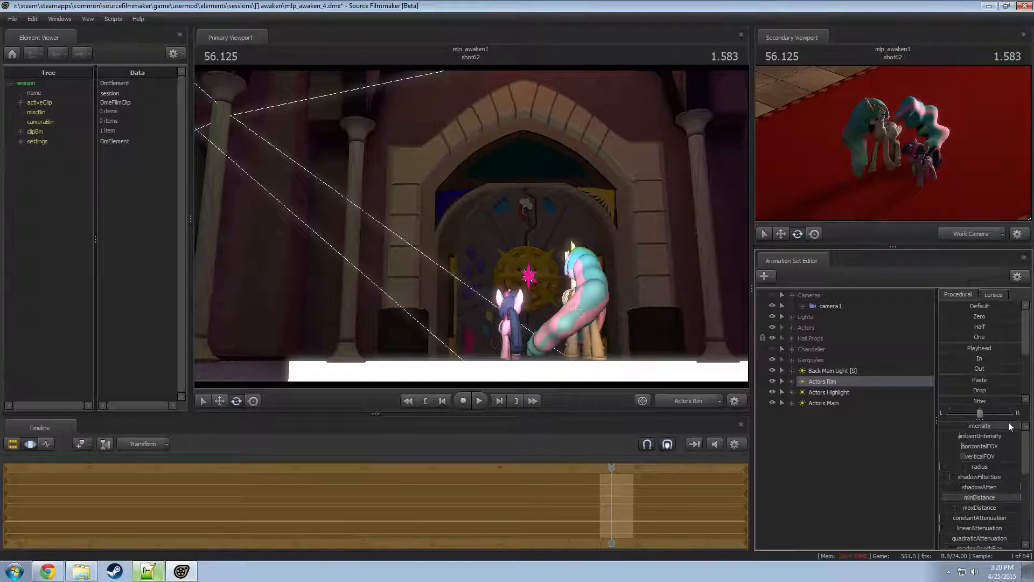
mouse_move(466, 234)
left_mouse_down()
mouse_move(442, 234)
mouse_move(537, 234)
mouse_move(471, 227)
left_mouse_up()
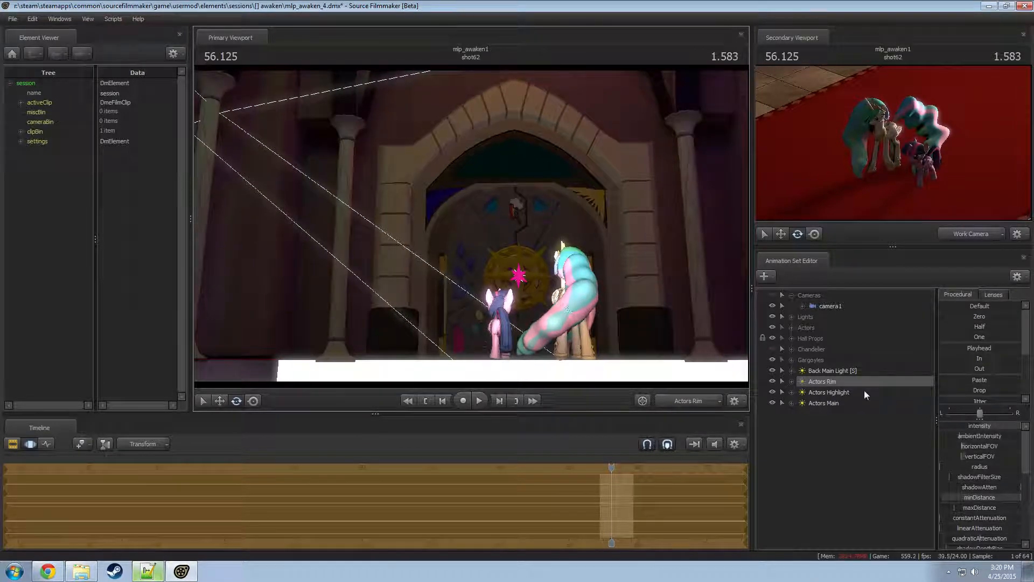
- Edit the min, max and default range of the Actors Rim light's intensity
right_click(978, 427)
left_click(944, 435)
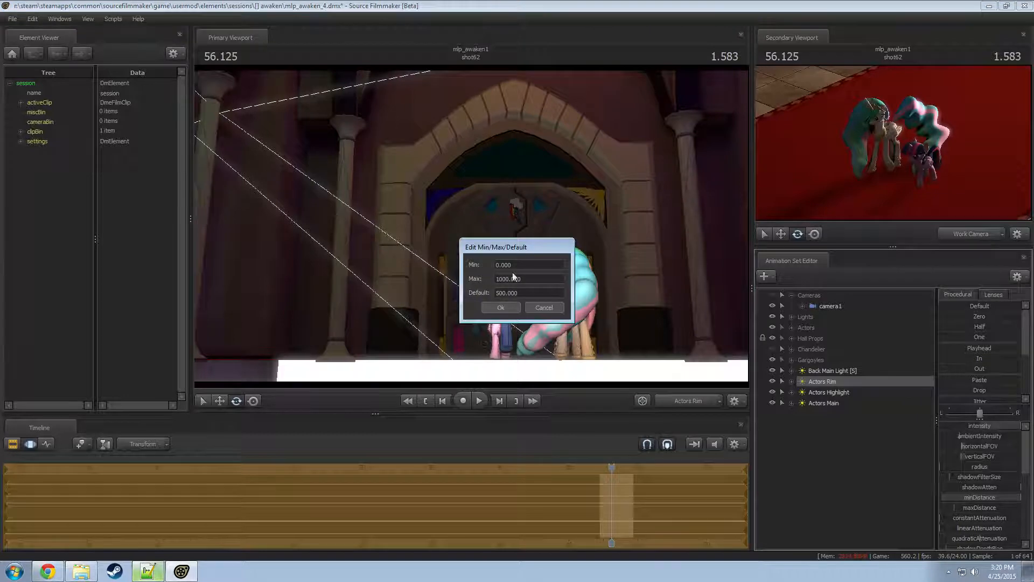
key("Return")
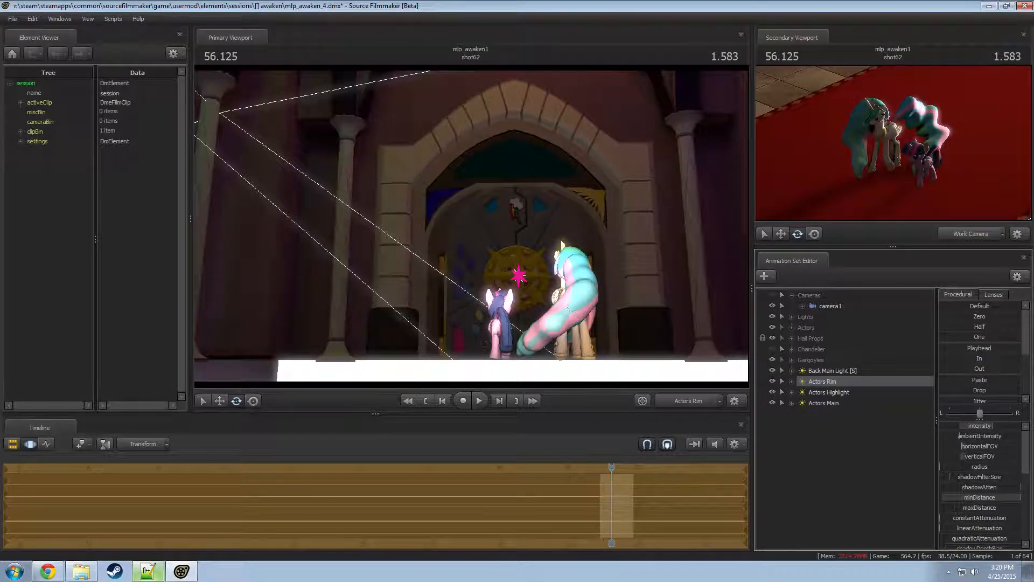
key("F2")
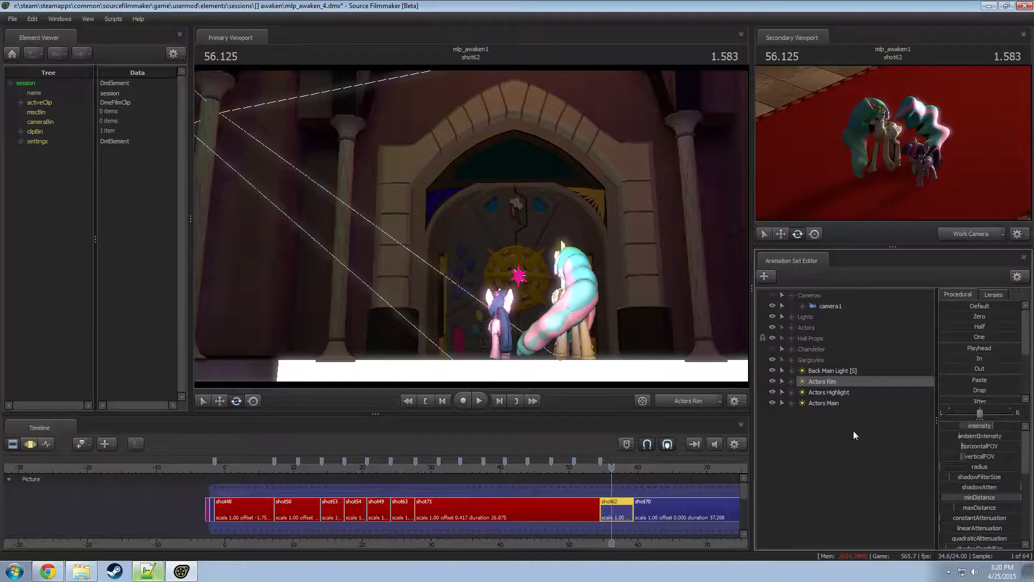
- Copy the Actors Rim light's settings in shot62 and paste them onto the Actors Highlight light
left_click(831, 391)
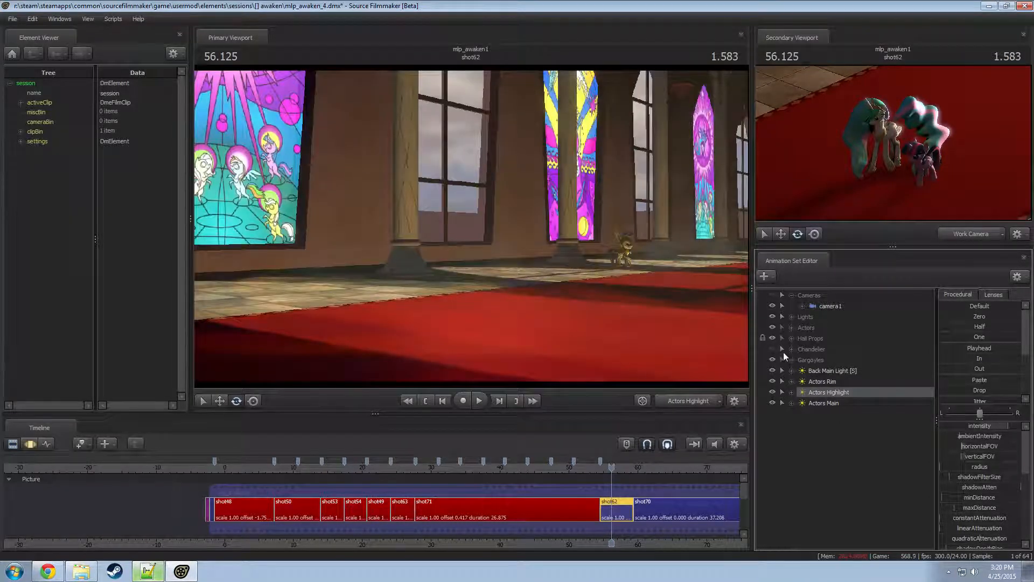
key("F3")
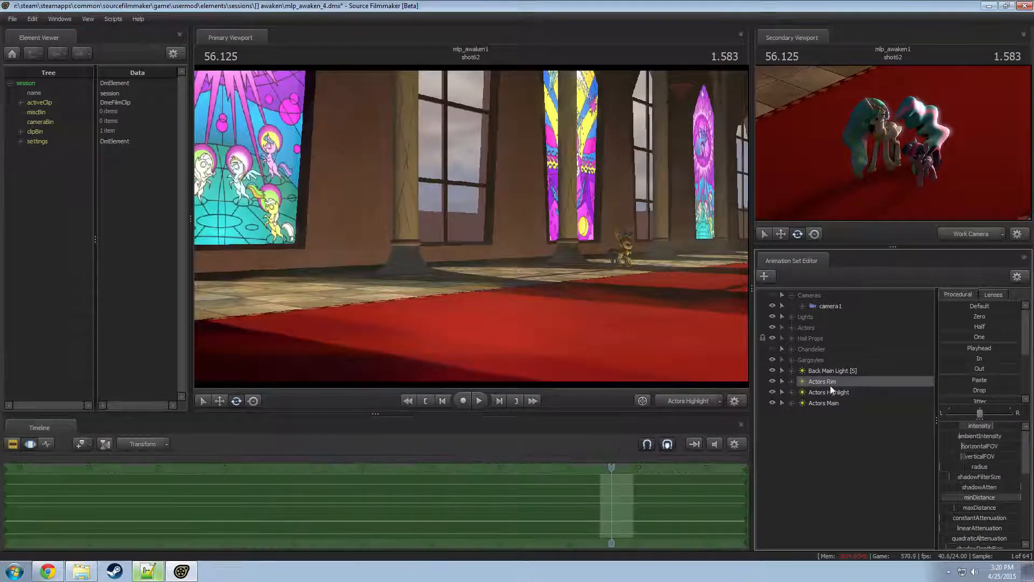
left_click(607, 532)
key("ctrl+v")
- Move the Actors Highlight light to the tiled floor beside the ponies and check it through the Work Camera
left_click_drag(620, 302, 482, 213)
left_click(692, 401)
left_click(682, 411)
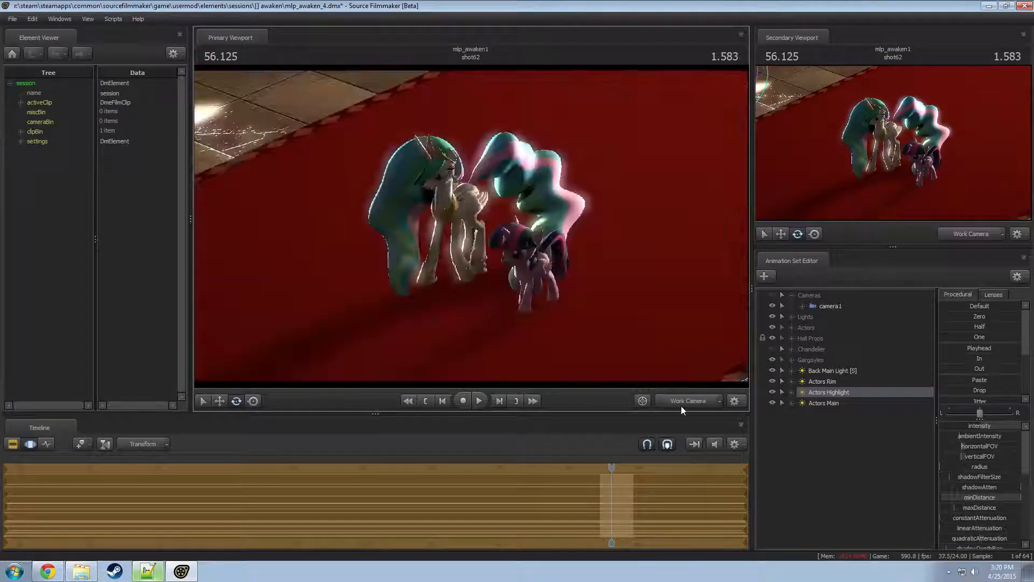
left_click_drag(589, 311, 561, 291)
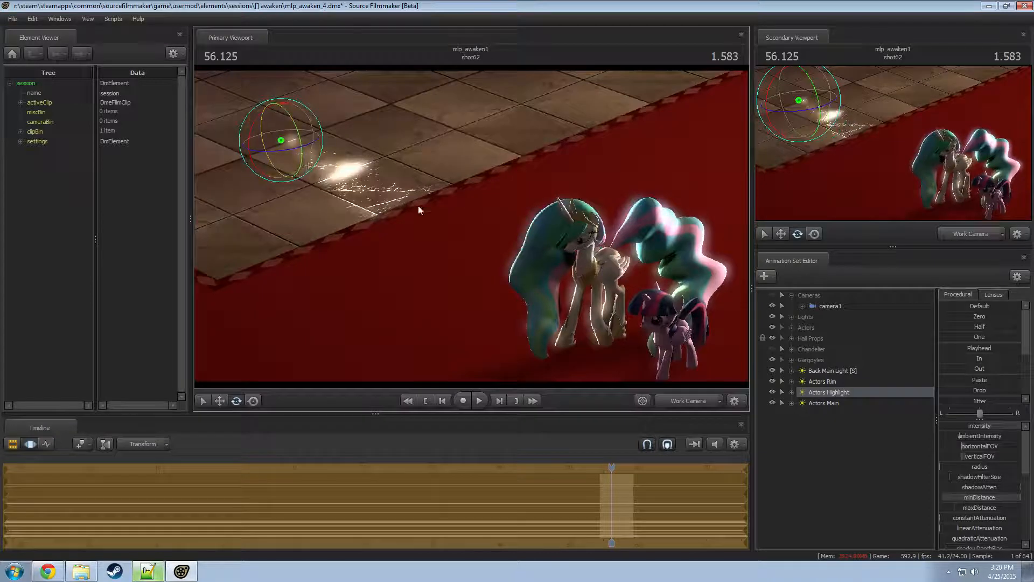
left_click_drag(421, 210, 528, 261)
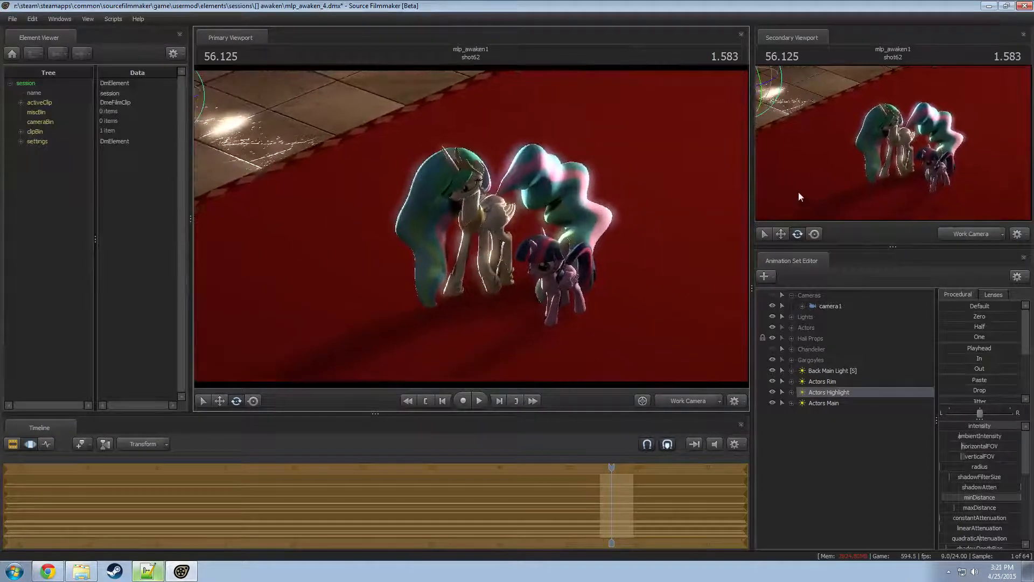
- Look through the Actors Highlight light and reposition it to shine on the ponies from a low angle
left_click_drag(838, 392, 535, 261)
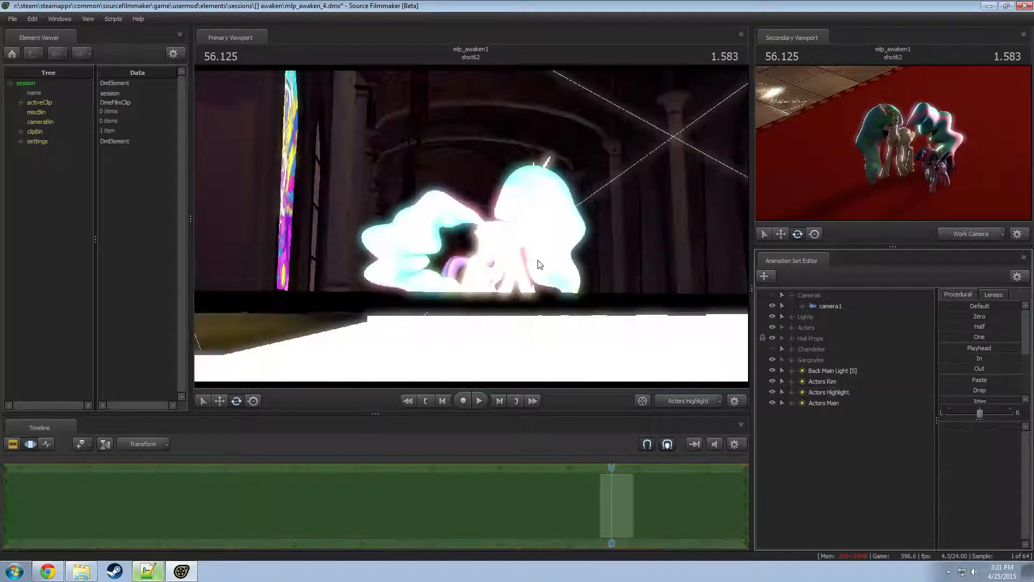
left_click(824, 371)
left_click(828, 392)
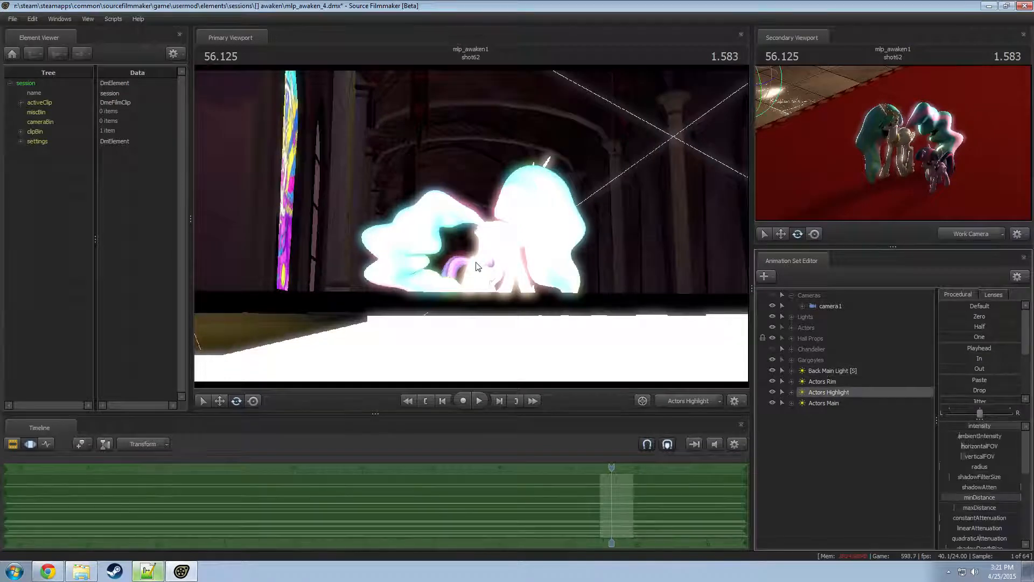
left_click_drag(472, 226, 587, 305)
- Disable shadows on the Actors Highlight light and re-aim it at the ponies from below the floor
right_click(843, 401)
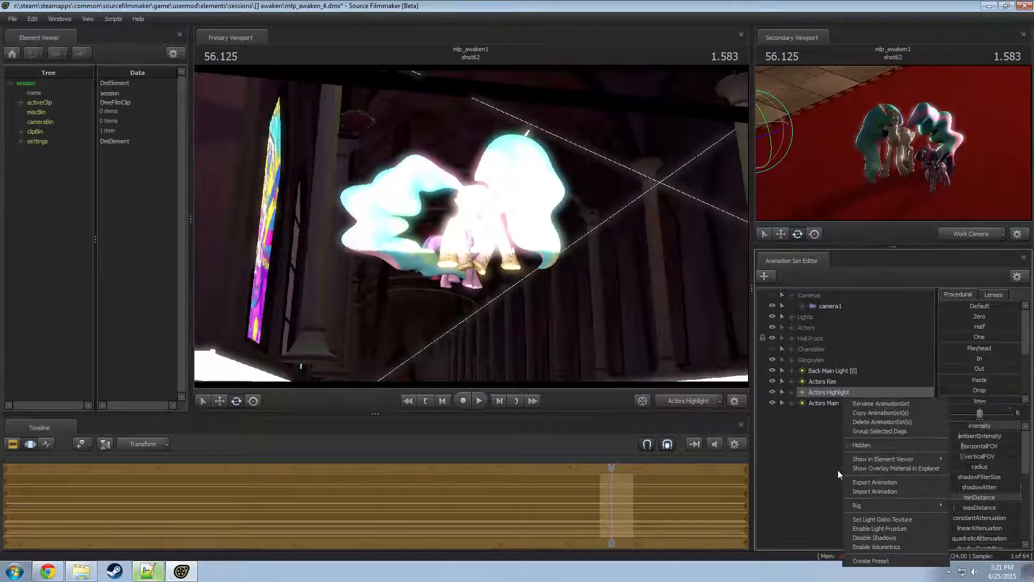
left_click(879, 539)
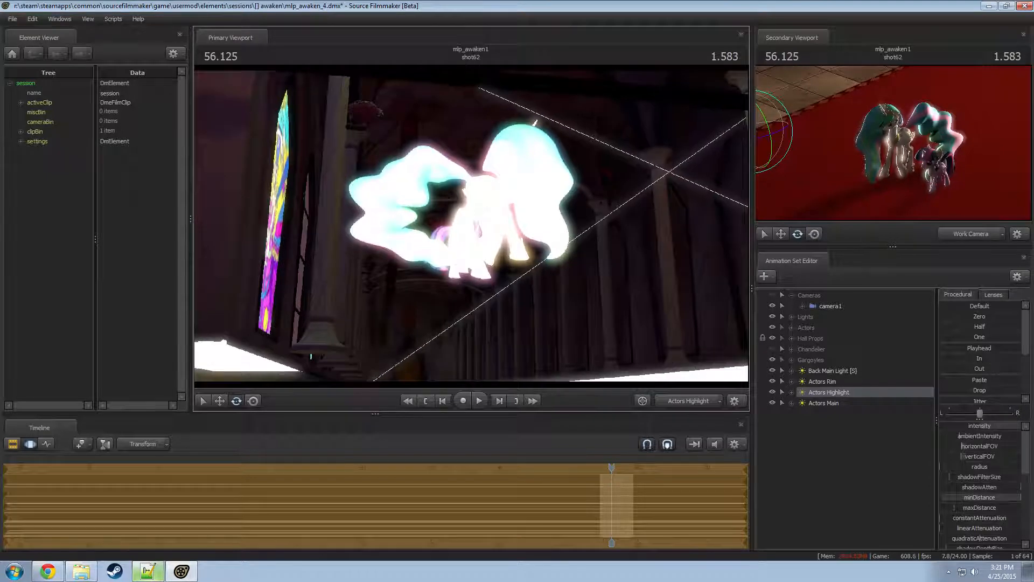
mouse_move(471, 224)
left_mouse_down()
mouse_move(457, 209)
mouse_move(472, 230)
left_mouse_up()
- Lower the Actors Highlight light's intensity so the ponies are no longer overexposed
left_click_drag(972, 427, 992, 426)
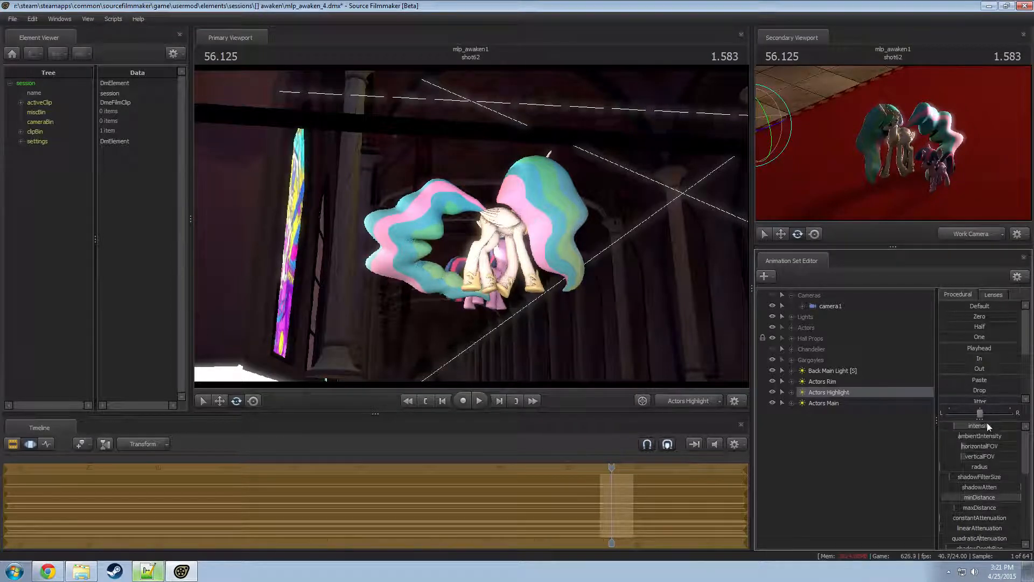
left_click_drag(987, 427, 980, 426)
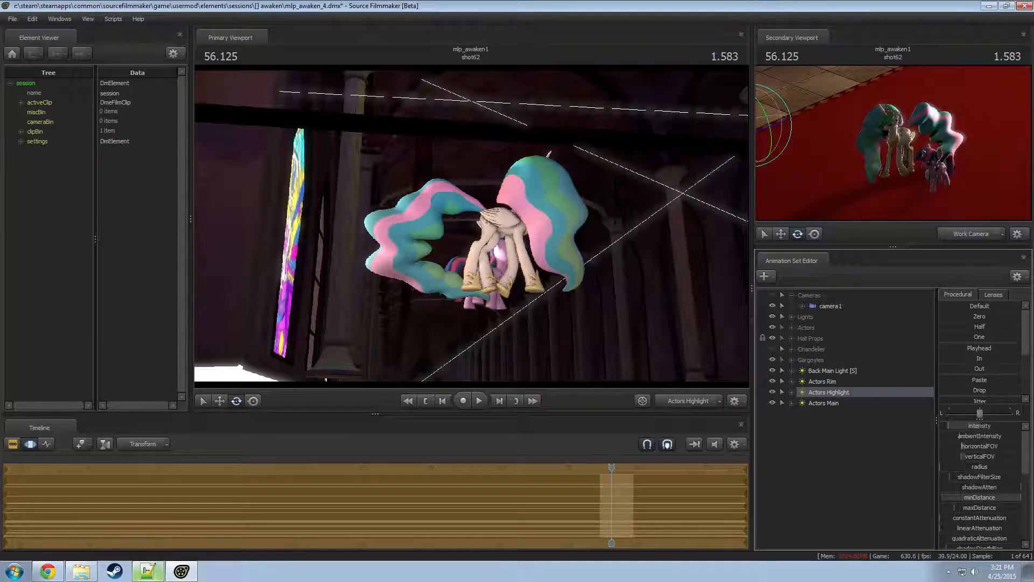
key("F2")
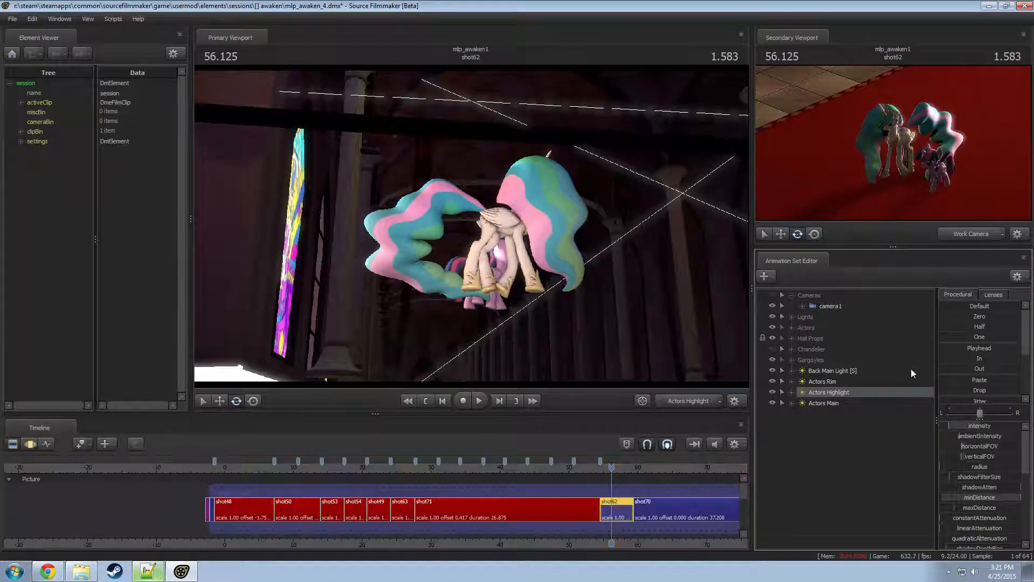
- Copy the Actors Highlight light's settings and paste them onto the Actors Main light
key("F3")
left_click(827, 404)
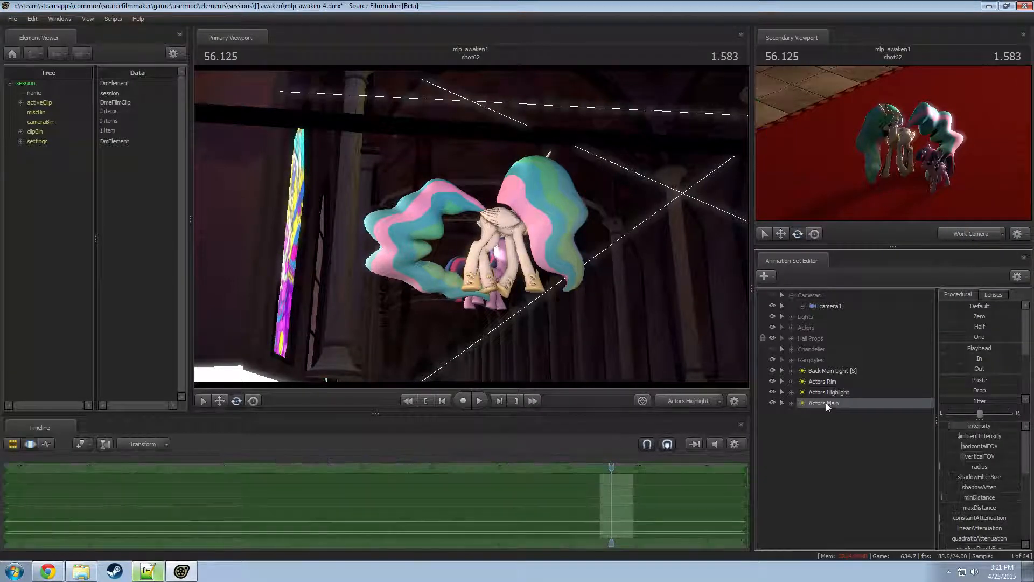
left_click(581, 502)
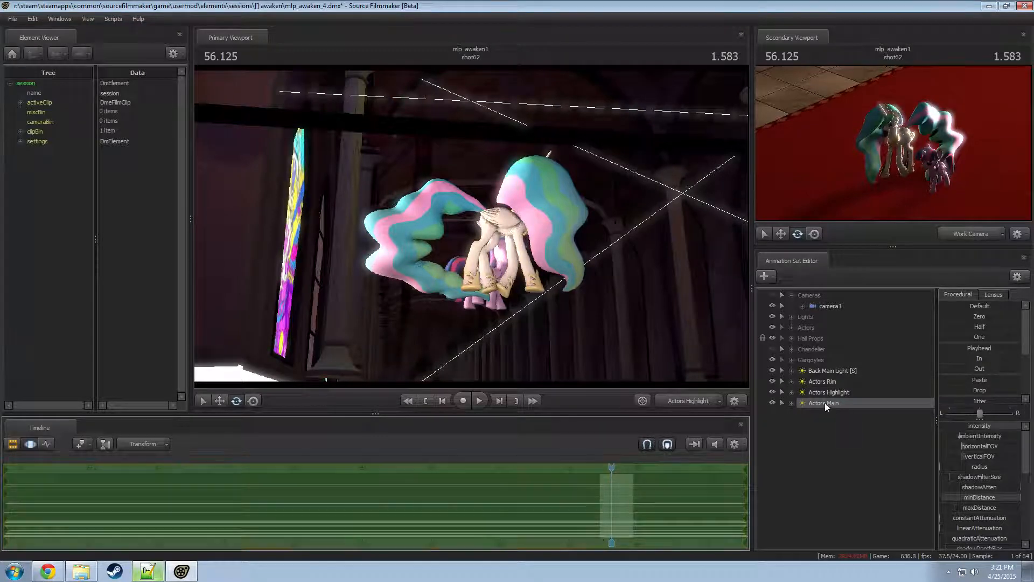
- Position the Actors Main light in front of the ponies, aimed at their faces, and lower its intensity
left_click_drag(827, 405, 726, 299)
left_click(566, 280)
key("a")
key("w")
key("a")
key("a")
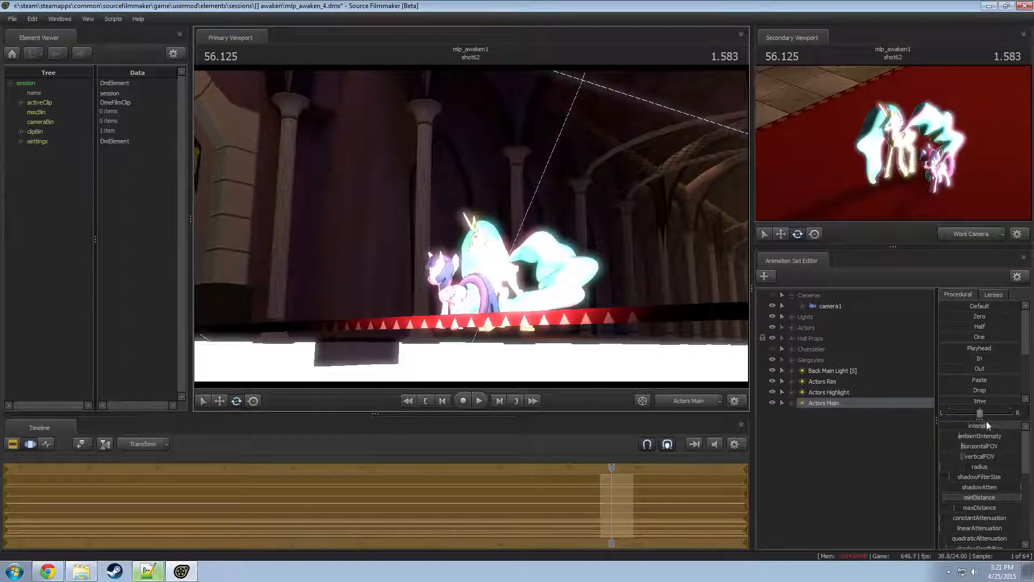
left_click_drag(988, 426, 956, 426)
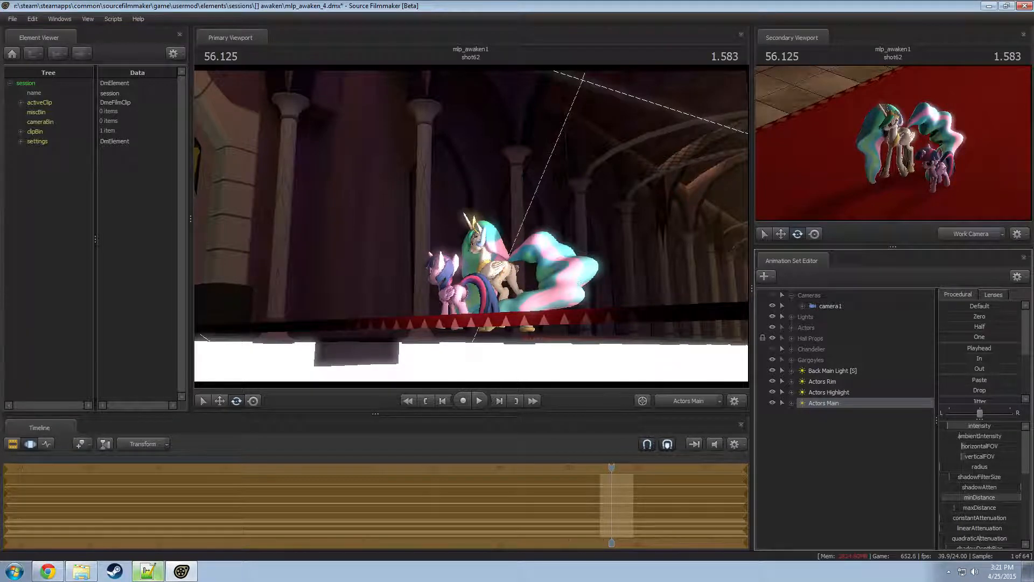
- Play shot62 through camera1 to preview the lighting, and return the playhead to 56.250
key("F2")
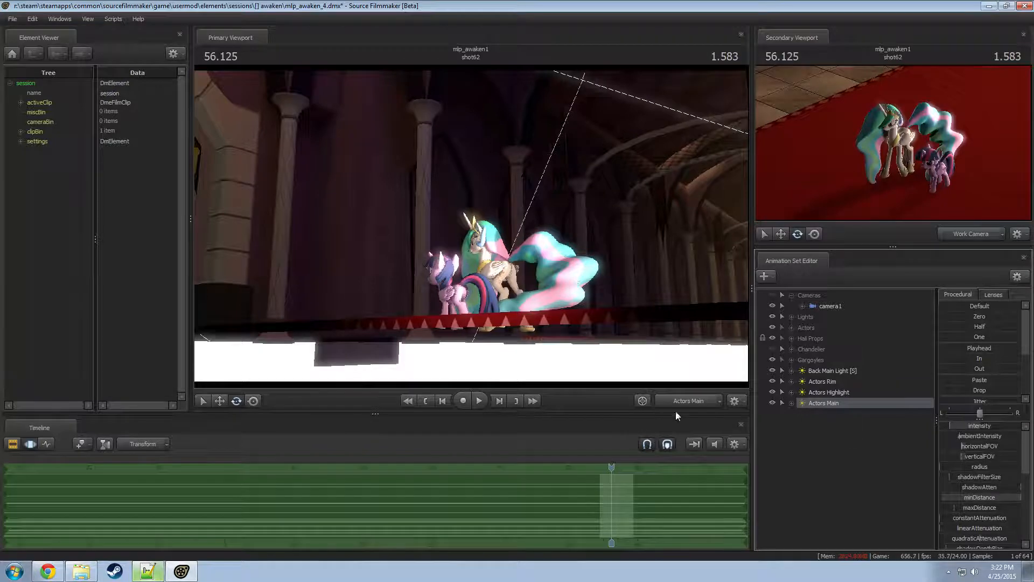
left_click(686, 398)
left_click(685, 399)
key("F2")
key("space")
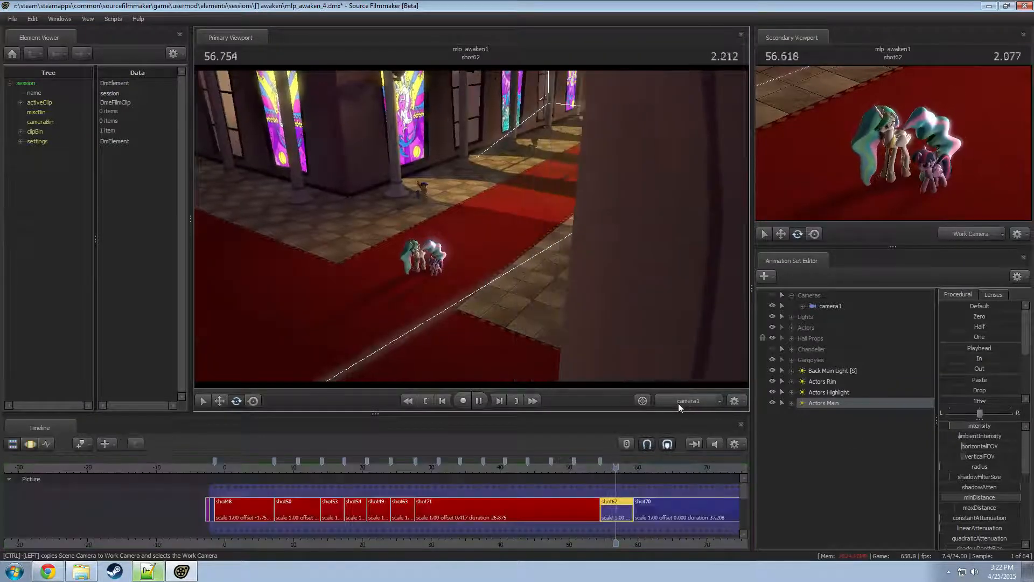
key("space")
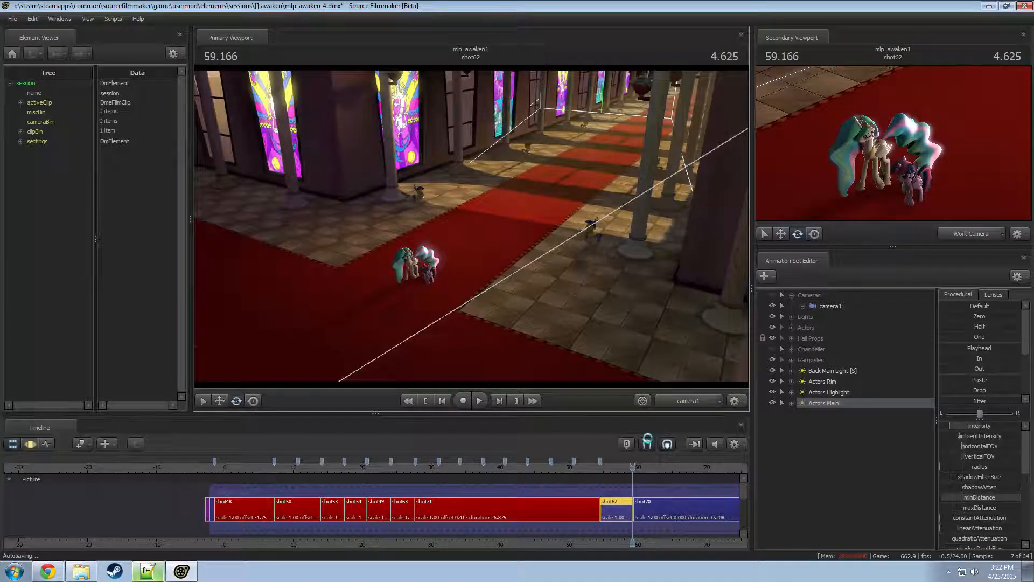
key("F3")
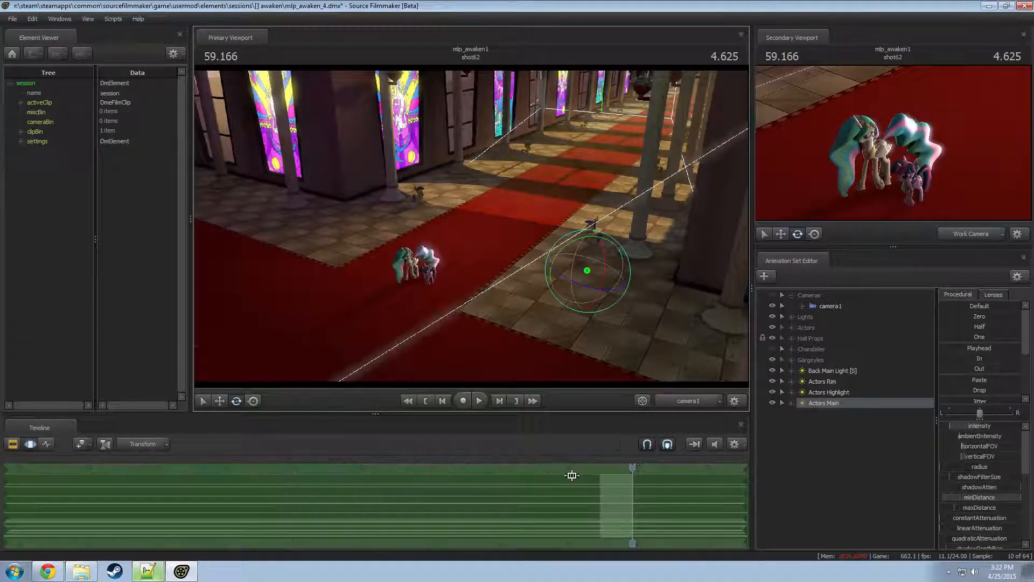
key("F2")
left_click_drag(633, 466, 612, 466)
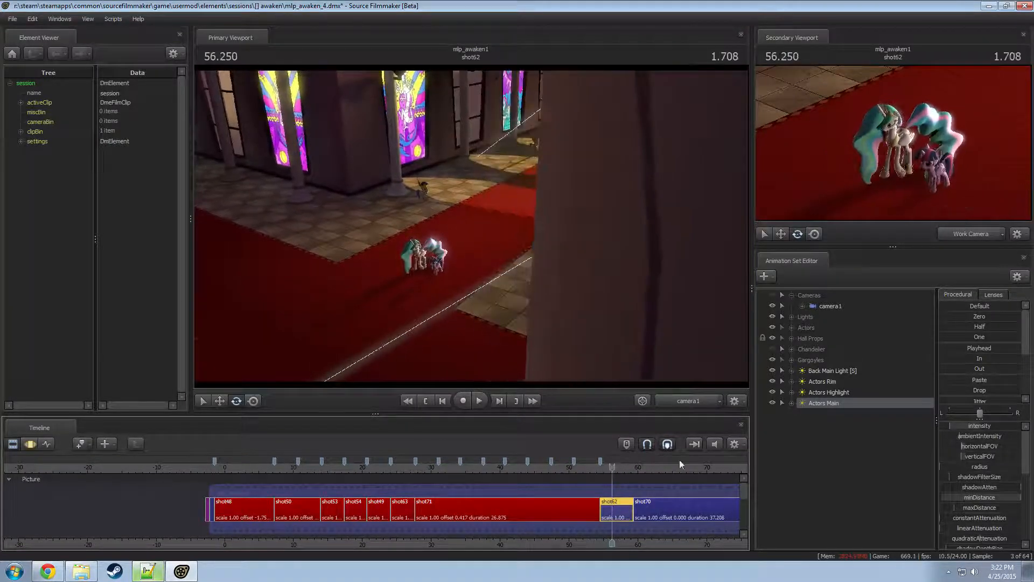
- Examine the Actors Main light's available options and its full list of controls
right_click(838, 401)
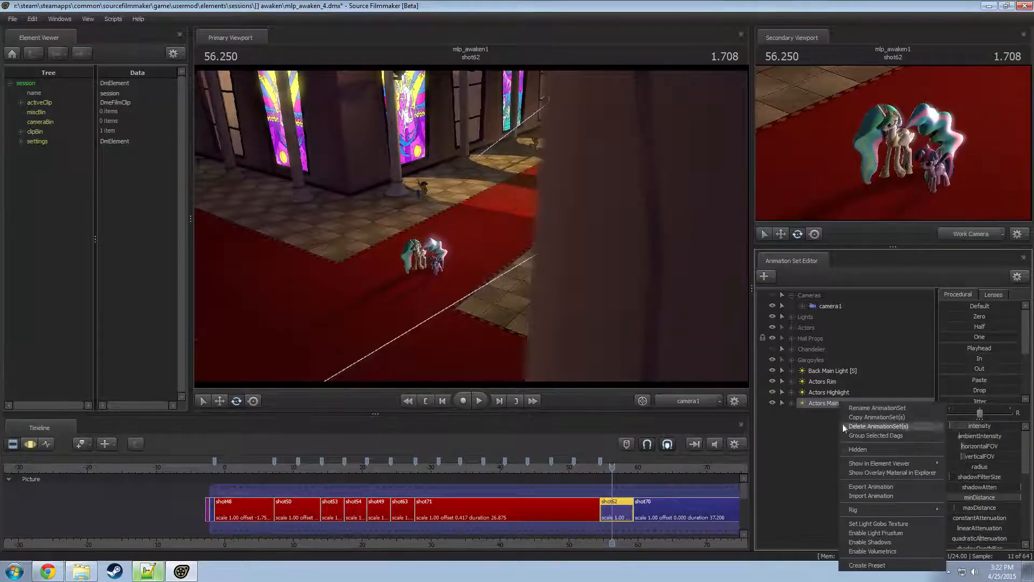
left_click(791, 403)
left_click(802, 413)
scroll(840, 447, "down", 6)
scroll(973, 509, "down", 6)
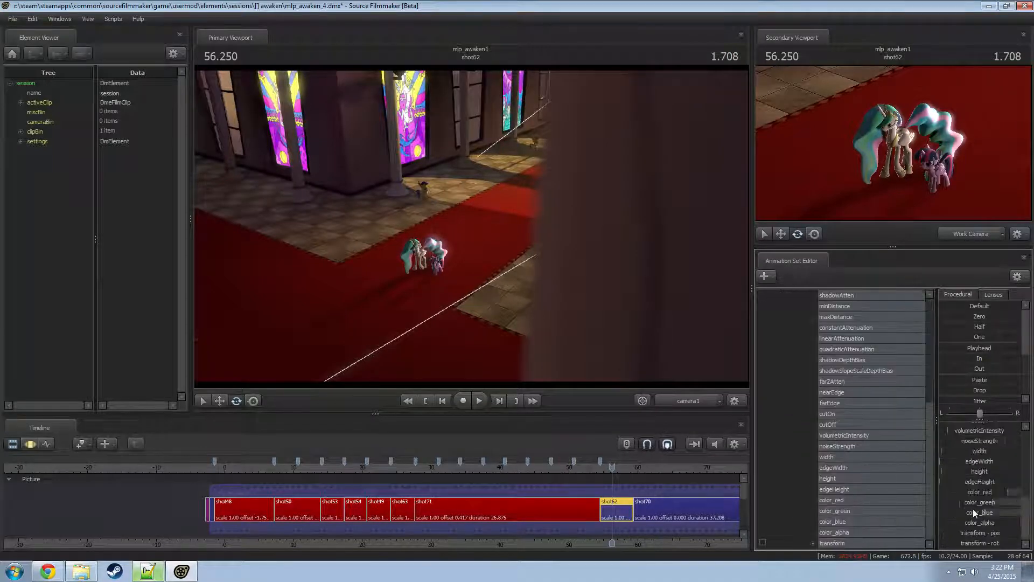
scroll(973, 509, "up", 6)
scroll(849, 457, "up", 6)
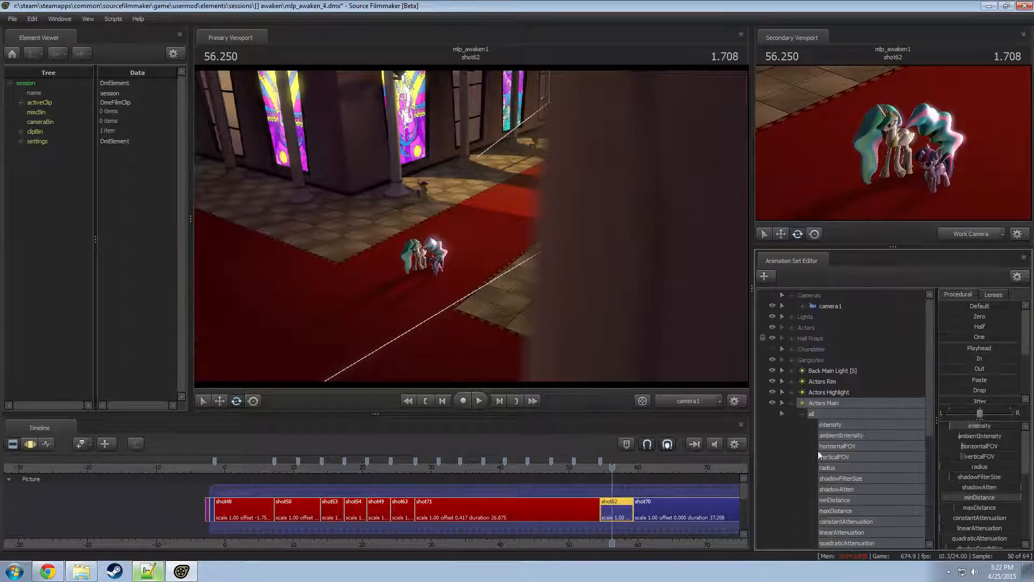
left_click(791, 403)
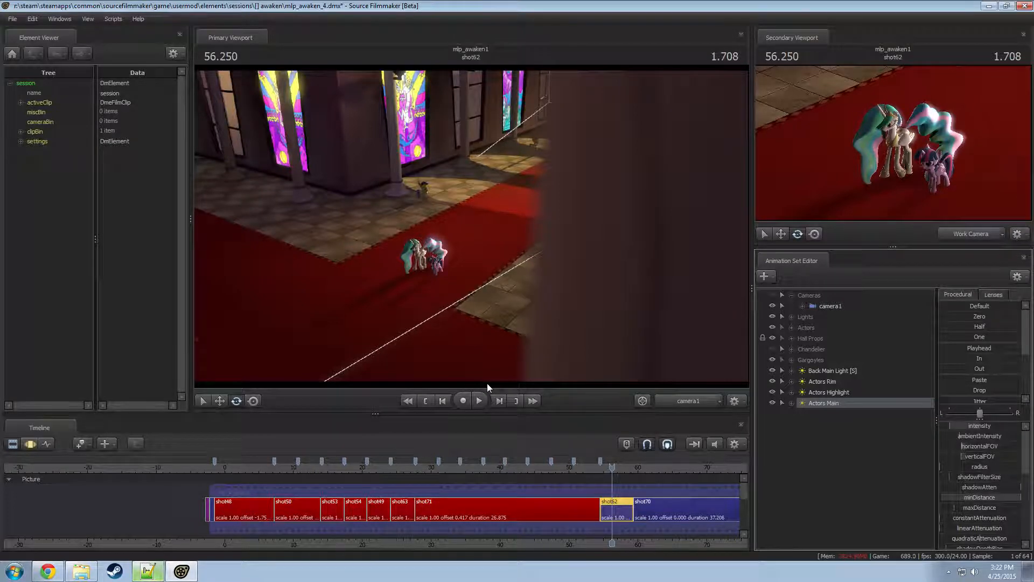
- Play shot62 from near its start through to its end to preview the lighting
left_click(598, 470)
left_click_drag(598, 470, 600, 473)
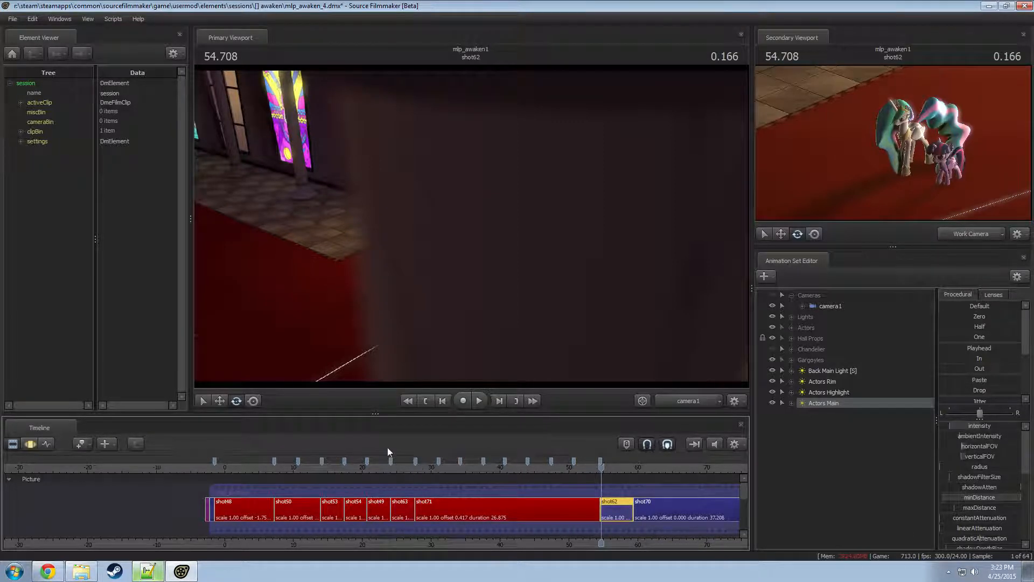
key("space")
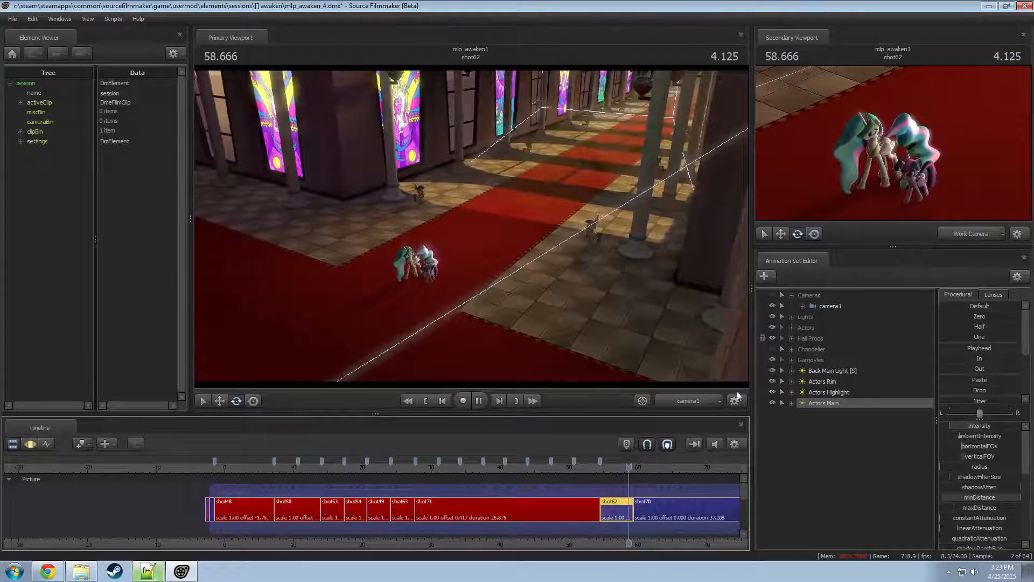
key("space")
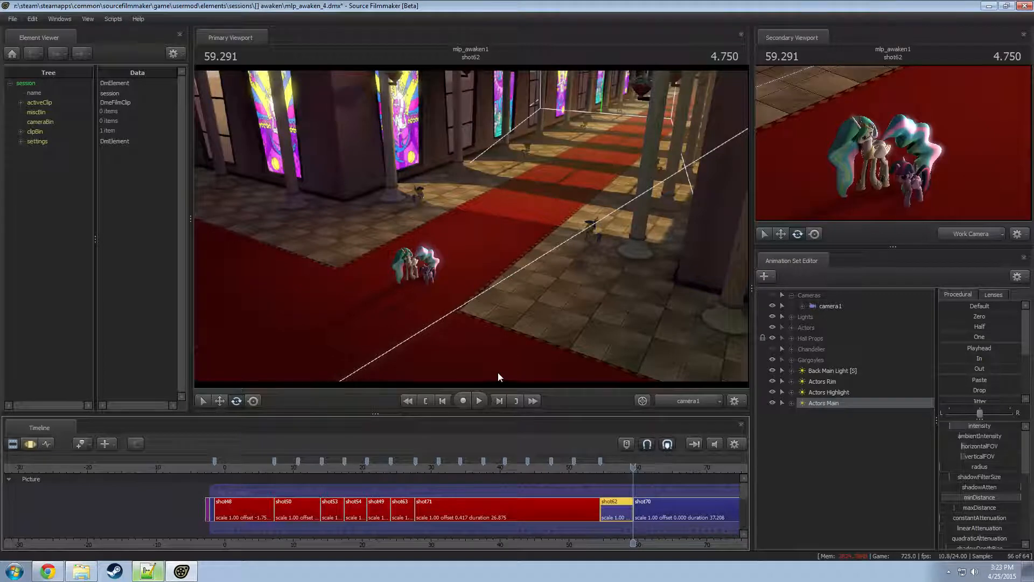
- Raise camera1's aperture in shot62 to strengthen its depth of field
key("F3")
key("F2")
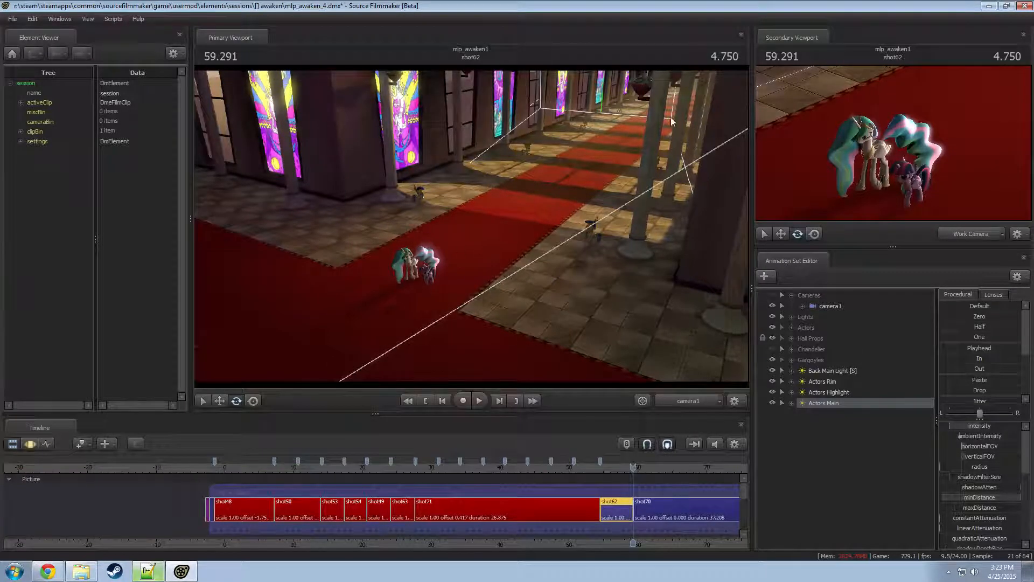
key("F3")
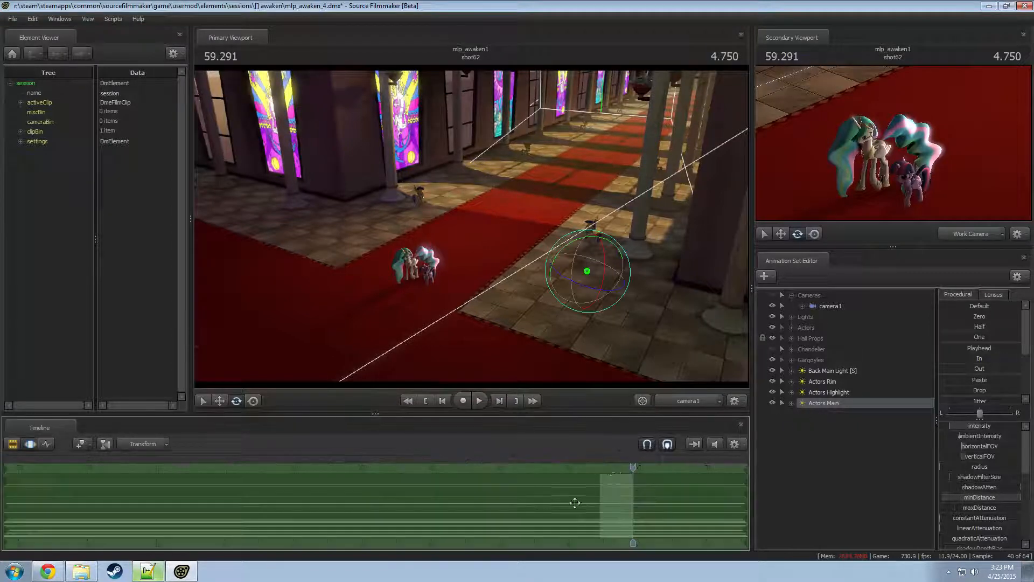
left_click(810, 295)
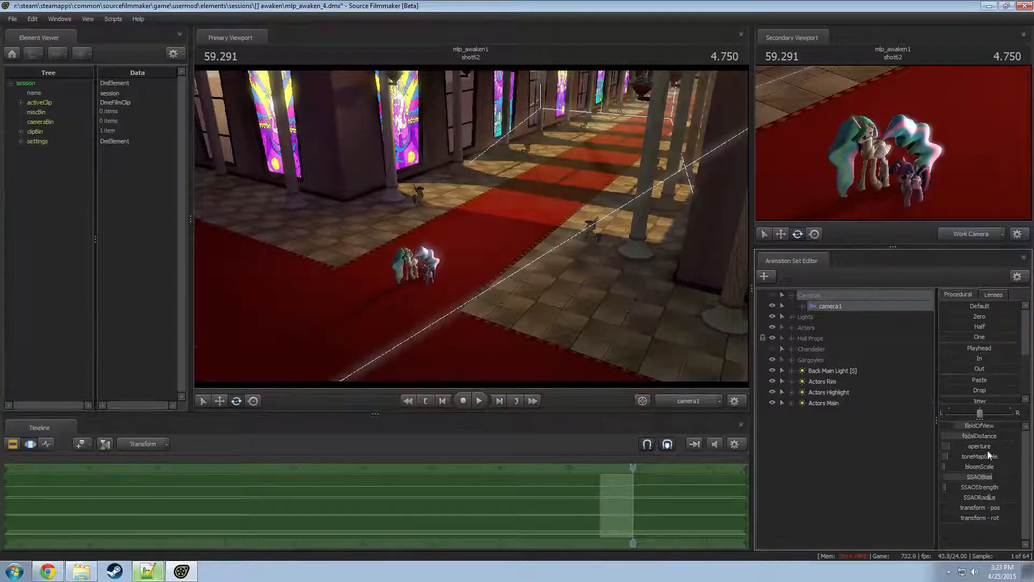
key("F2")
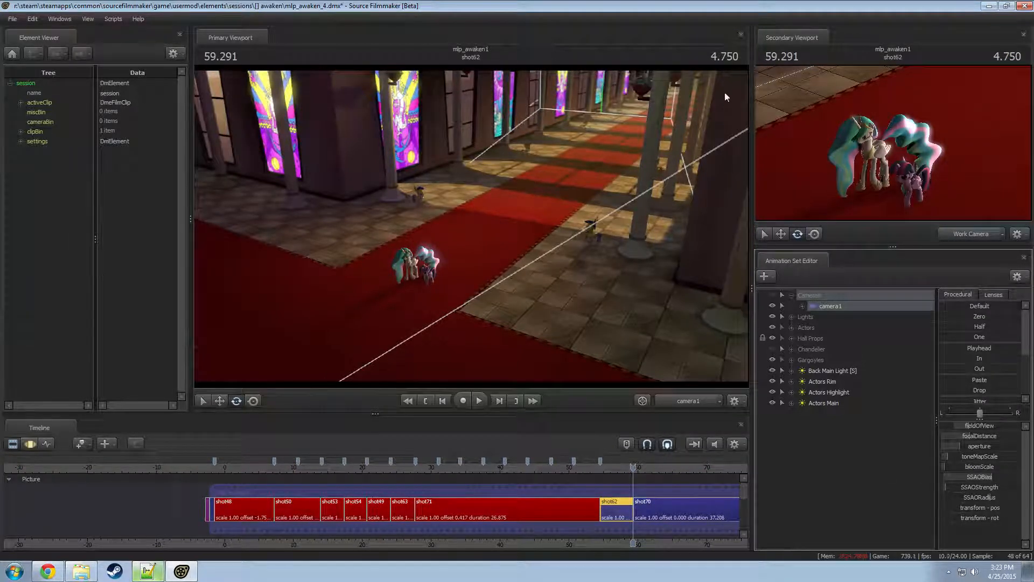
key("F3")
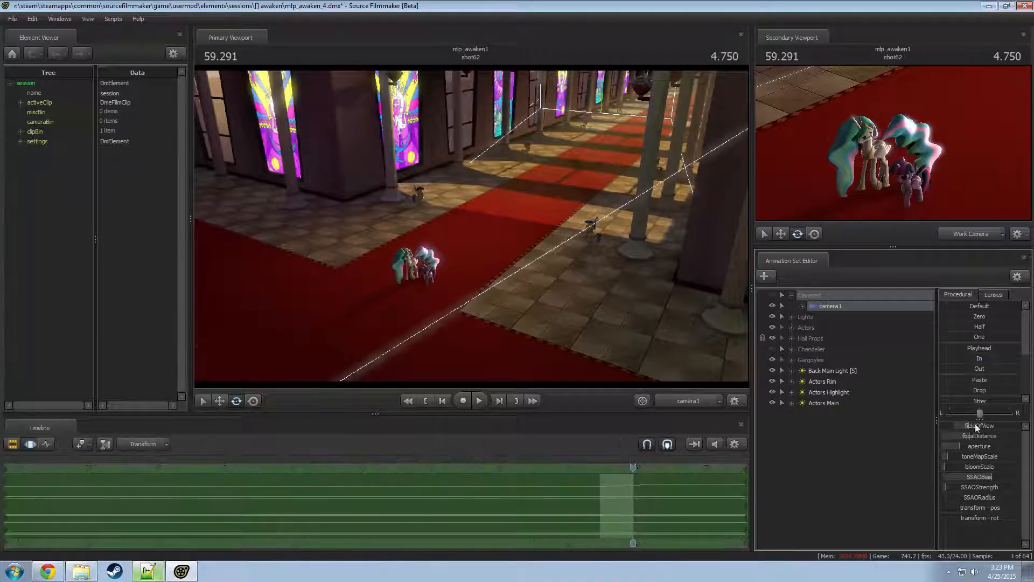
key("F4")
key("F2")
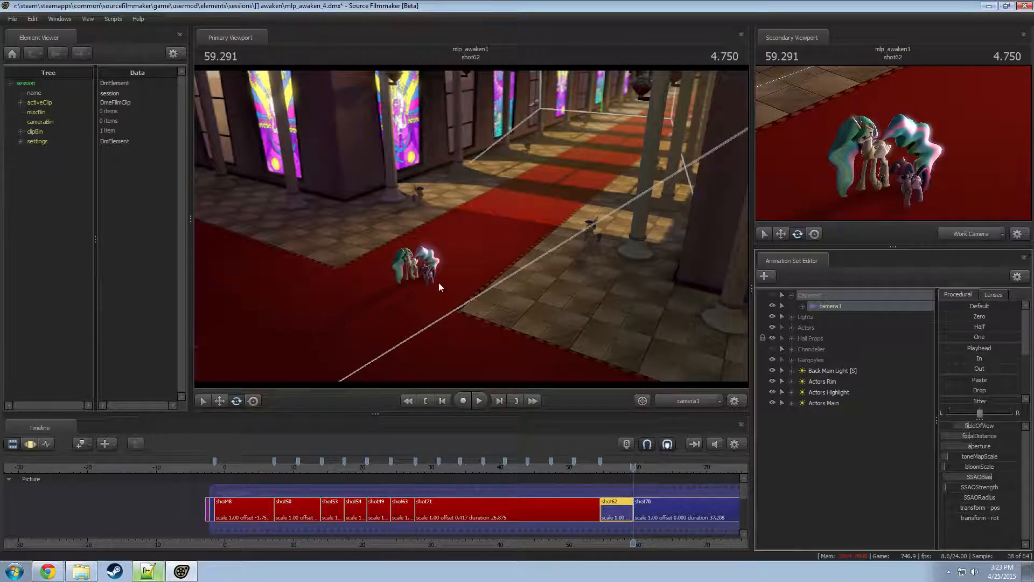
- Play shot62 from its start through the cut into shot70 to judge the shot's timing
right_click(460, 293)
left_click(469, 267)
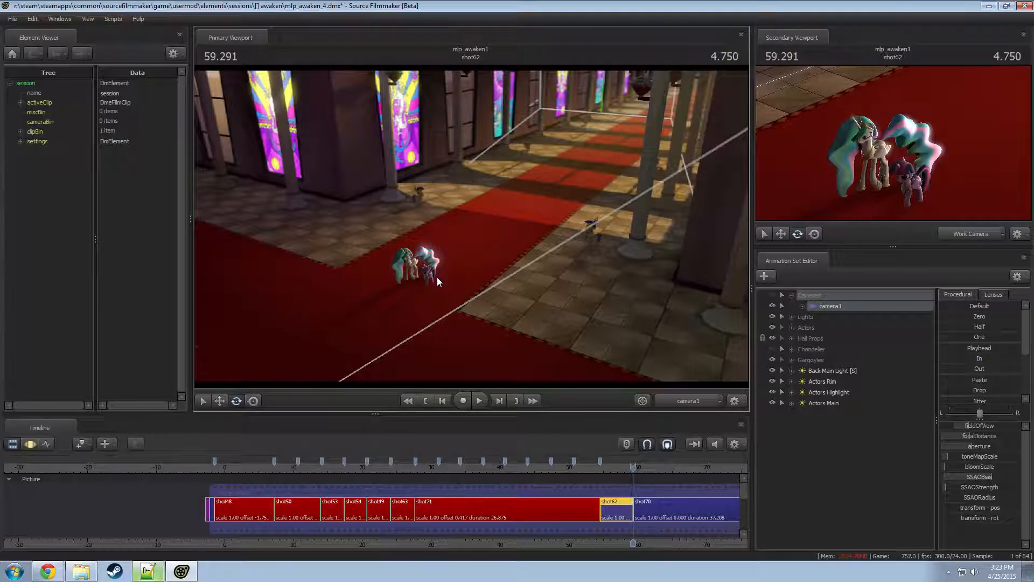
scroll(656, 536, "up", 5)
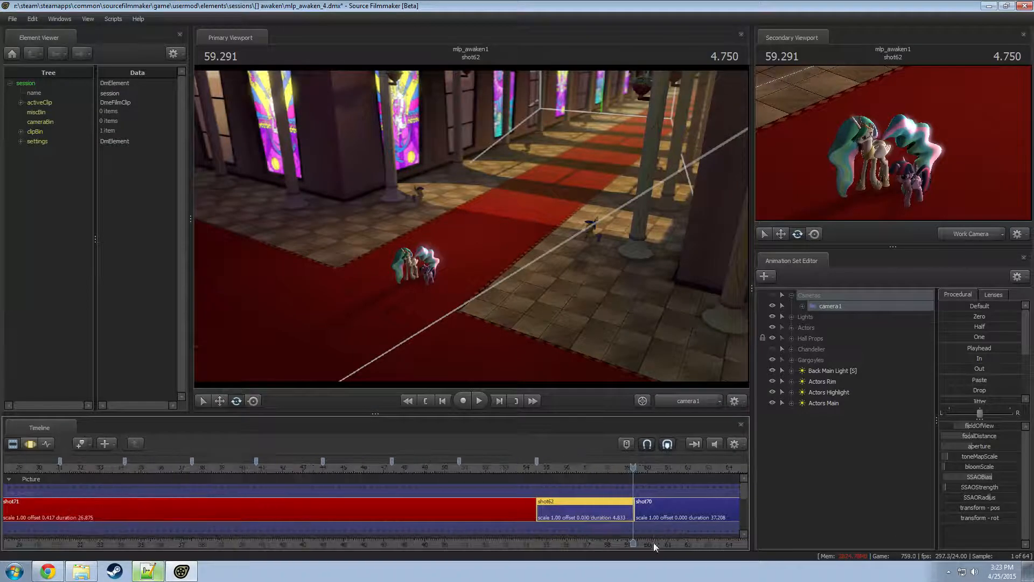
left_click(431, 468)
key("space")
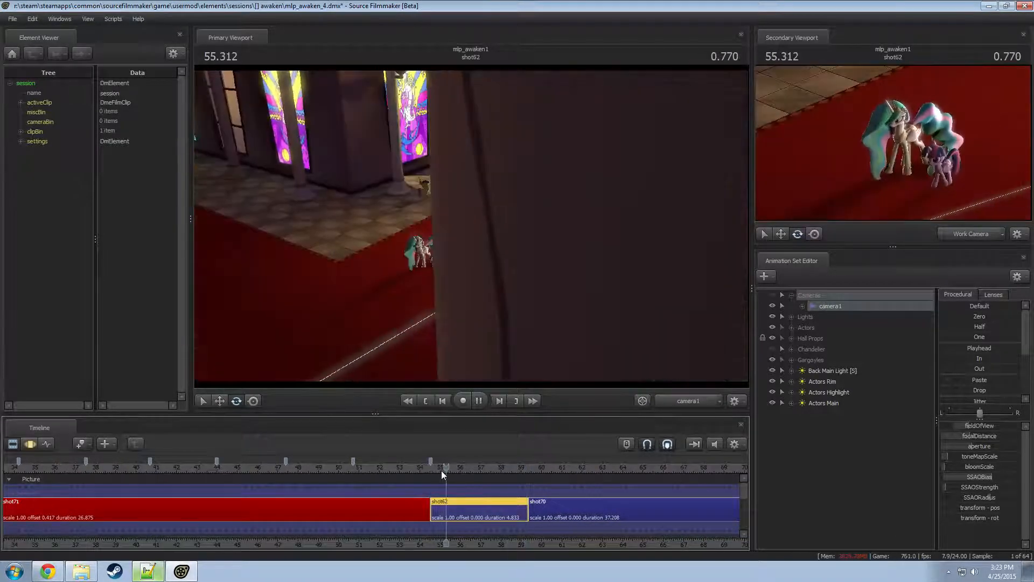
left_click_drag(438, 469, 425, 470)
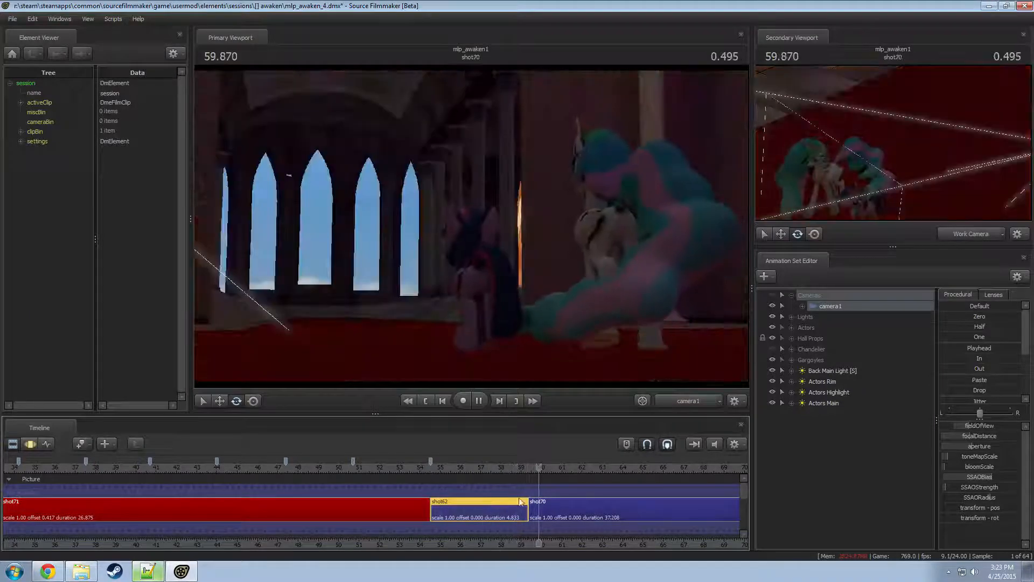
left_click(514, 468)
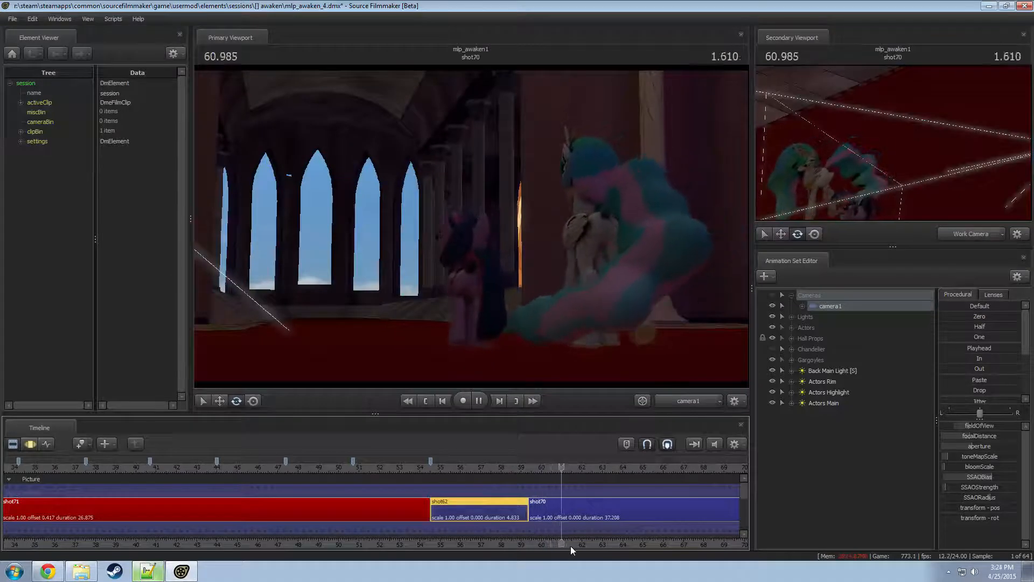
key("space")
- Try extending shot62 to a duration of 6.625 by moving its cut with shot70 to the playhead at 61.166
left_click_drag(562, 467, 565, 473)
left_click(549, 509)
left_click(510, 513, "ctrl")
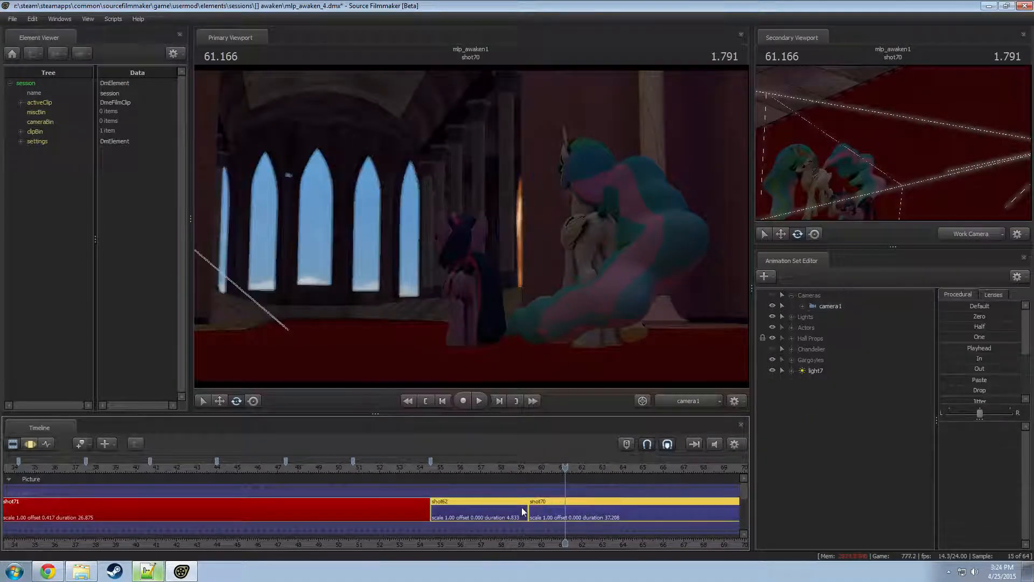
left_click_drag(527, 506, 564, 506)
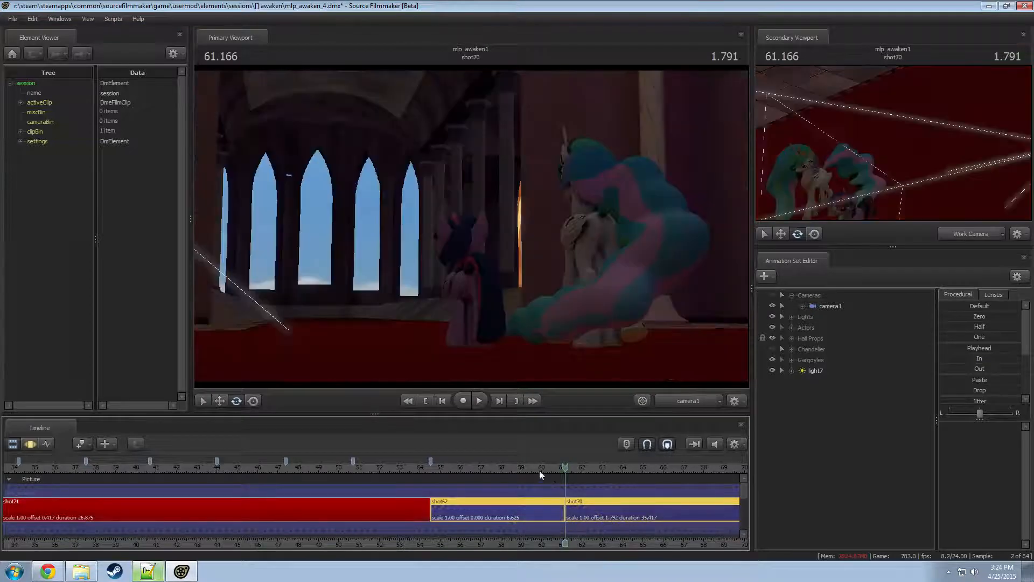
- Preview the extended shot62 across the cut into shot70, and undo the extension
left_click(520, 467)
key("space")
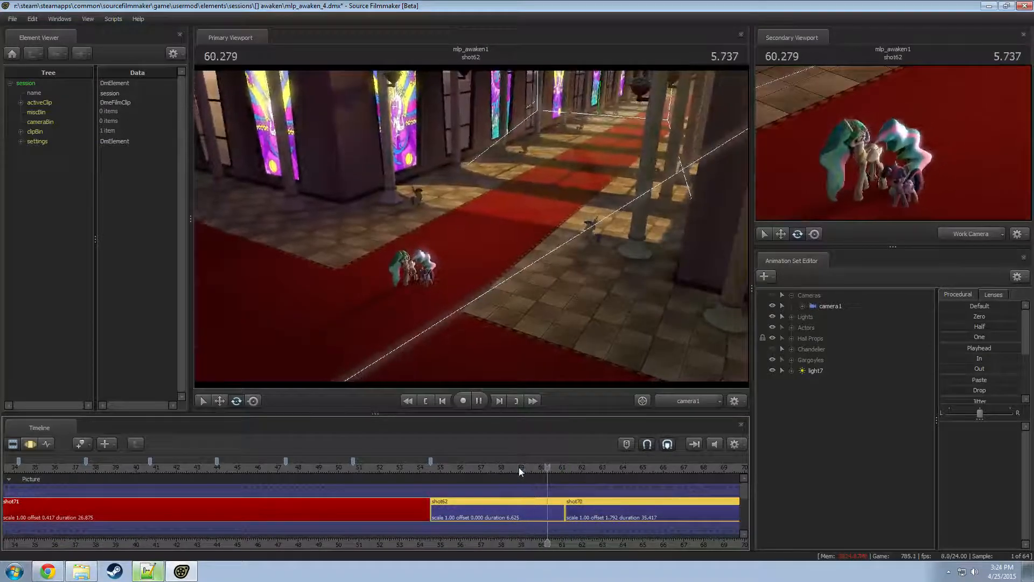
left_click(484, 467)
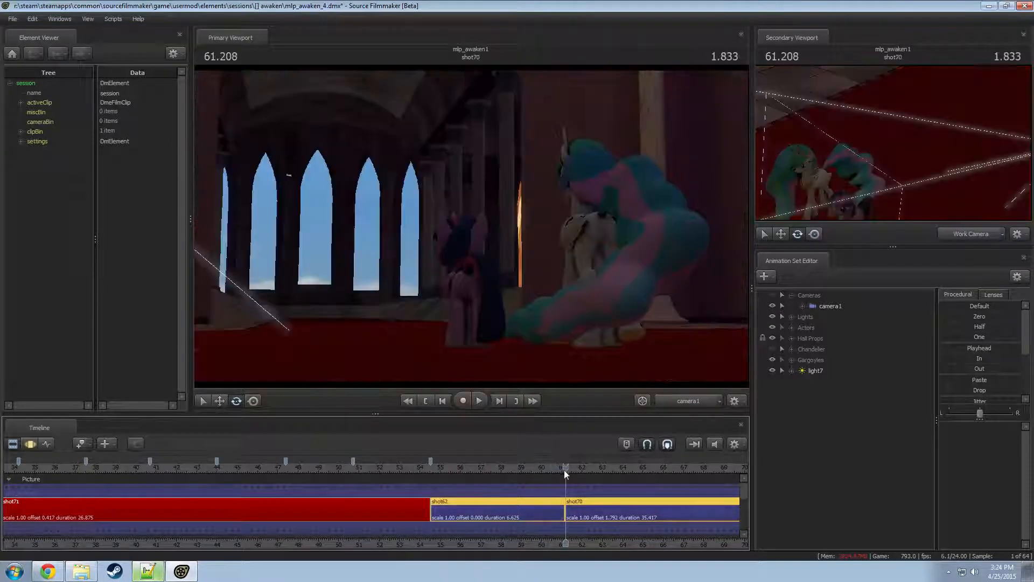
left_click_drag(563, 469, 511, 467)
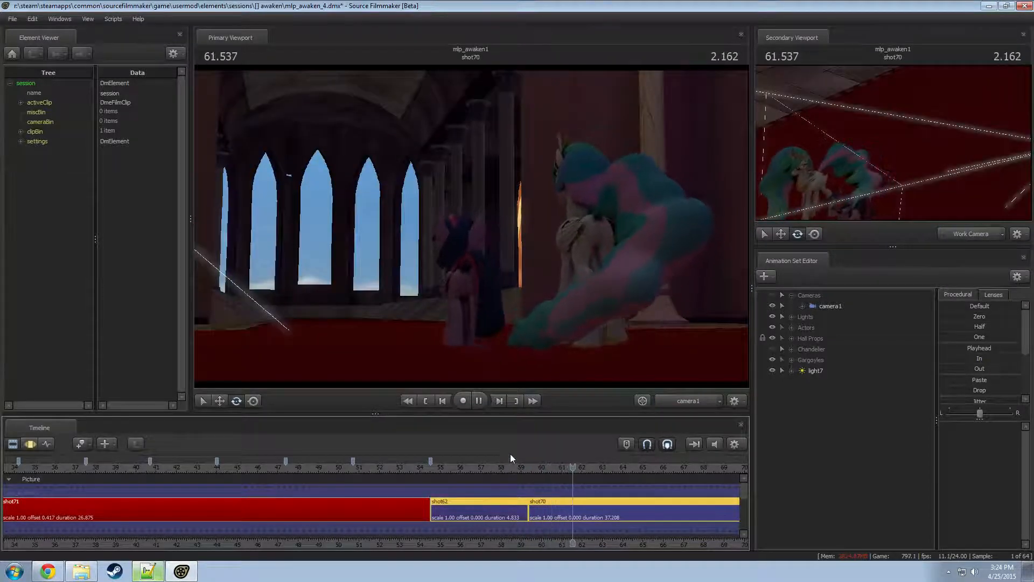
key("space")
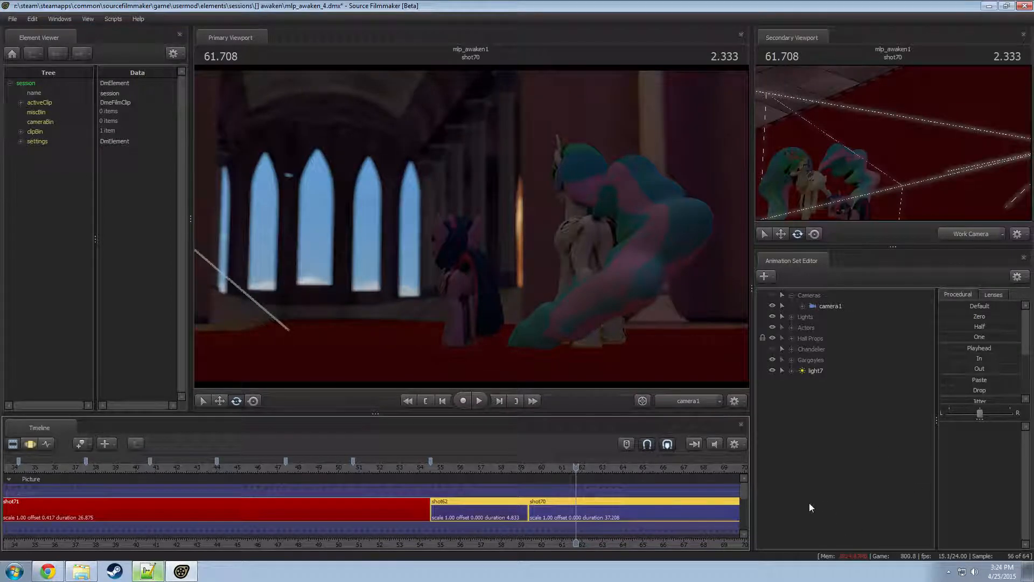
- At 54.375 in shot71, test the Main Camera's focal distance by raising it out of focus and bringing it back
left_click(635, 510)
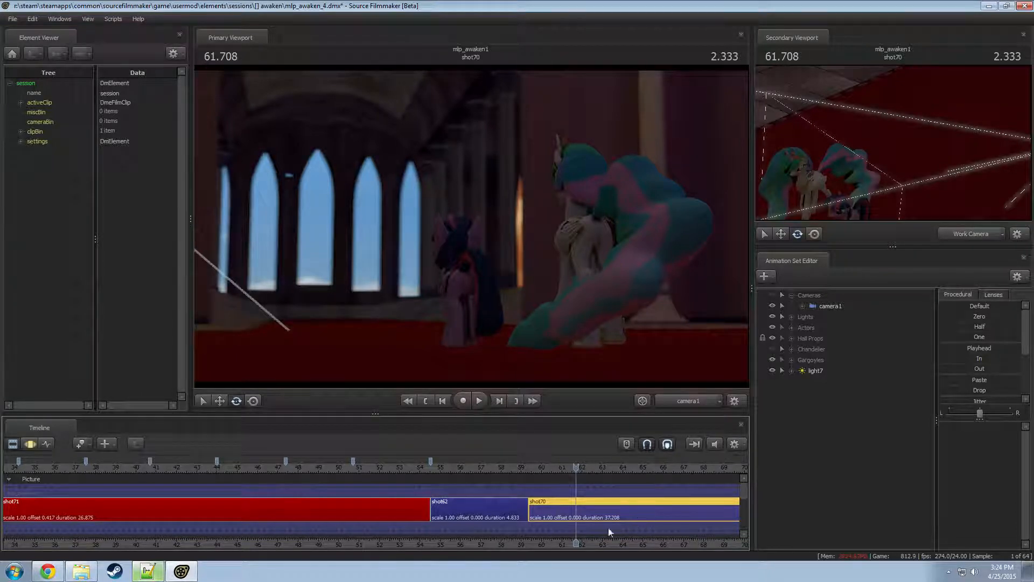
middle_click_drag(597, 540, 430, 541)
left_click(264, 467)
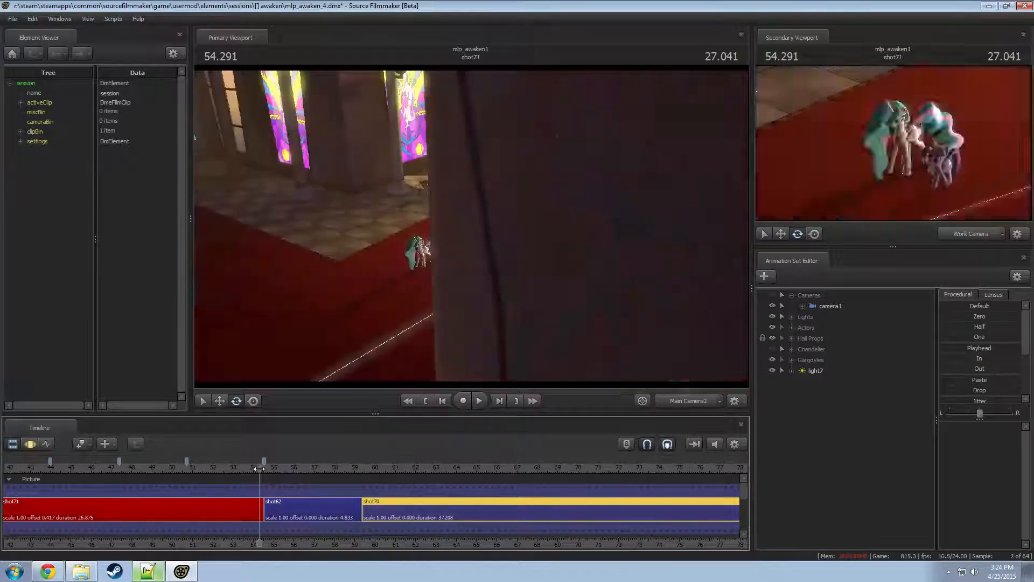
mouse_move(264, 467)
left_mouse_down()
mouse_move(275, 464)
mouse_move(250, 466)
mouse_move(261, 467)
left_mouse_up()
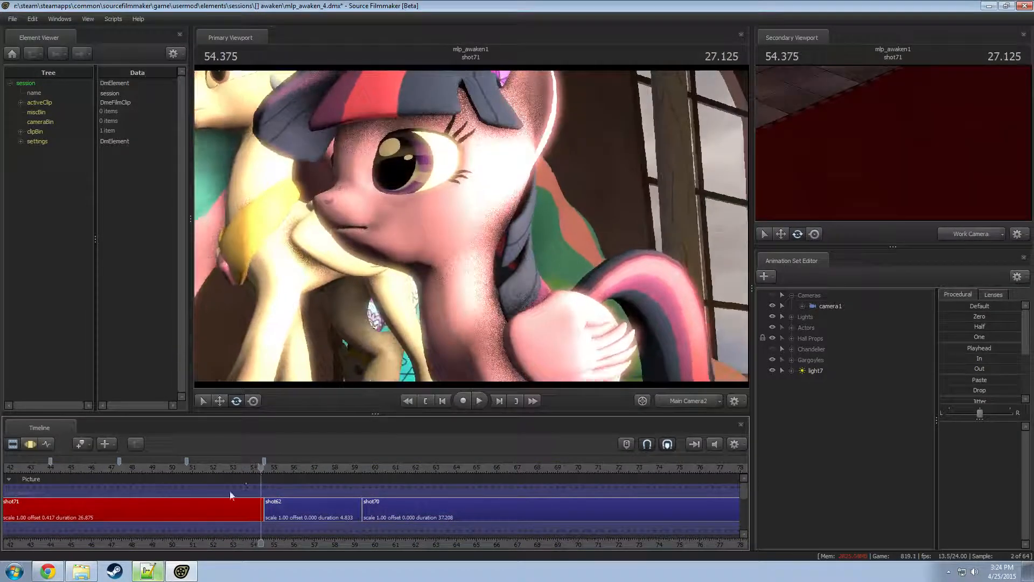
left_click(228, 503)
left_click(833, 316)
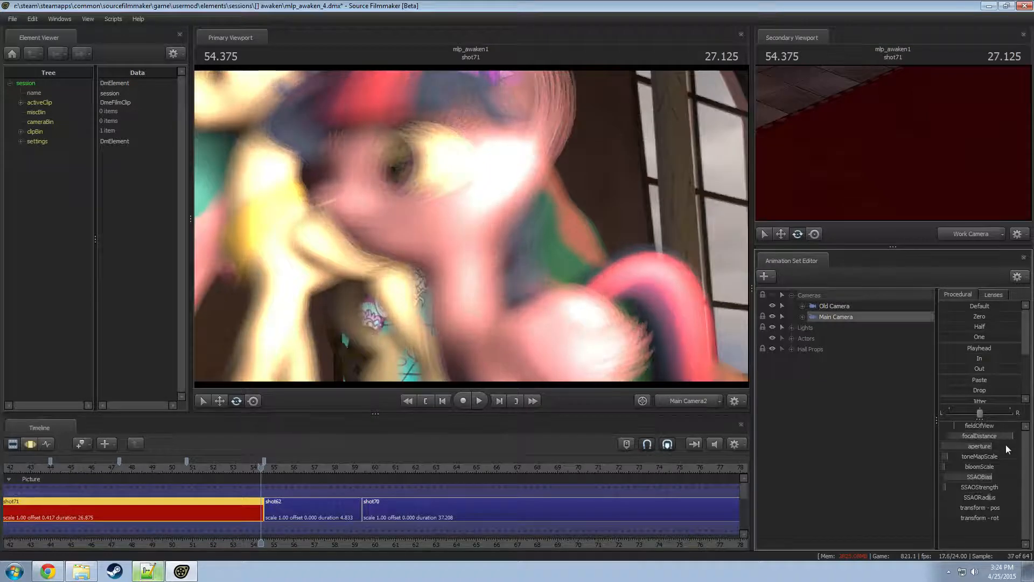
left_click_drag(1008, 435, 943, 448)
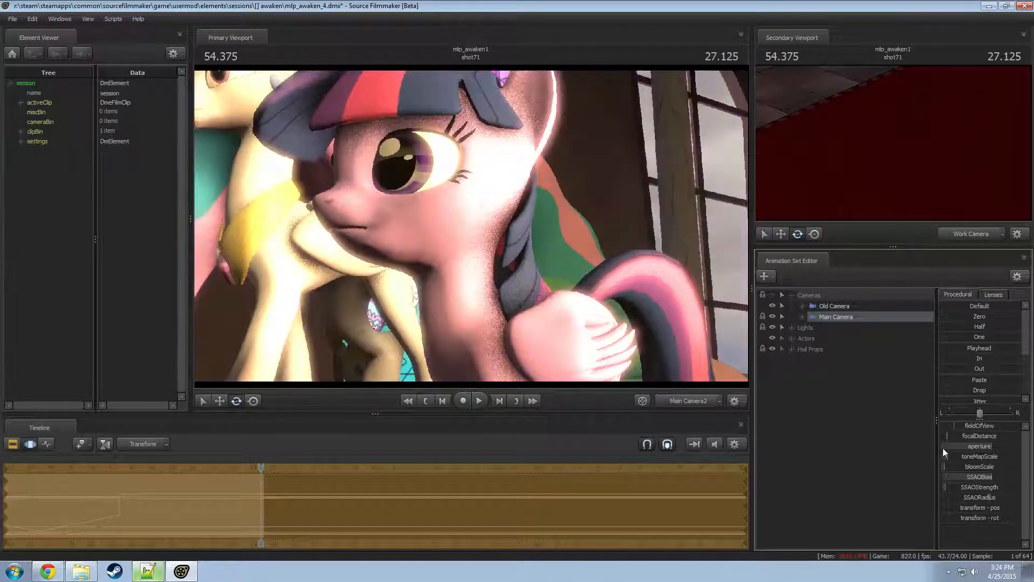
- Play from the end of shot71 through shot62 into shot70, and replay the later part of shot62 to check the transition
key("F2")
key("space")
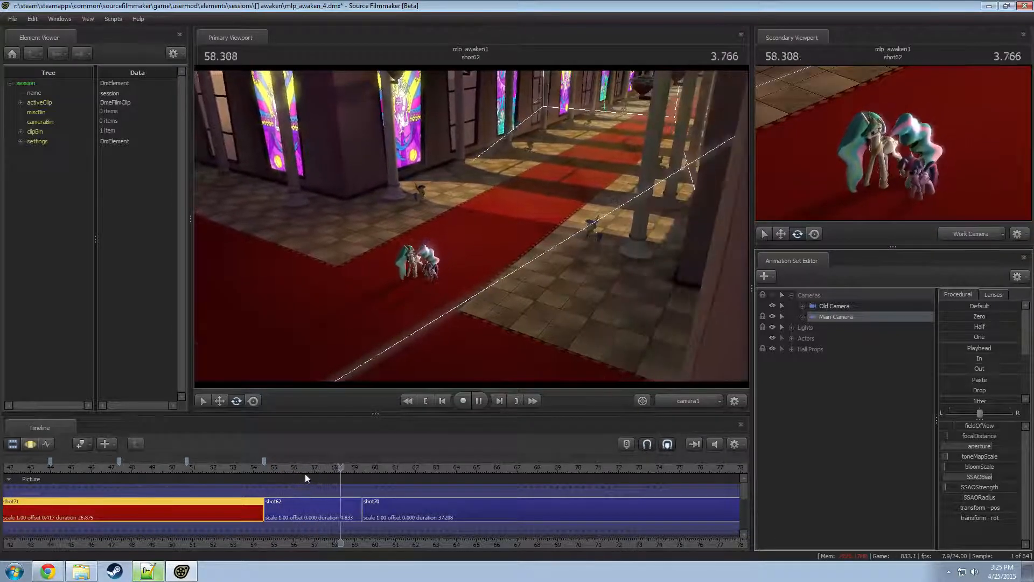
key("space")
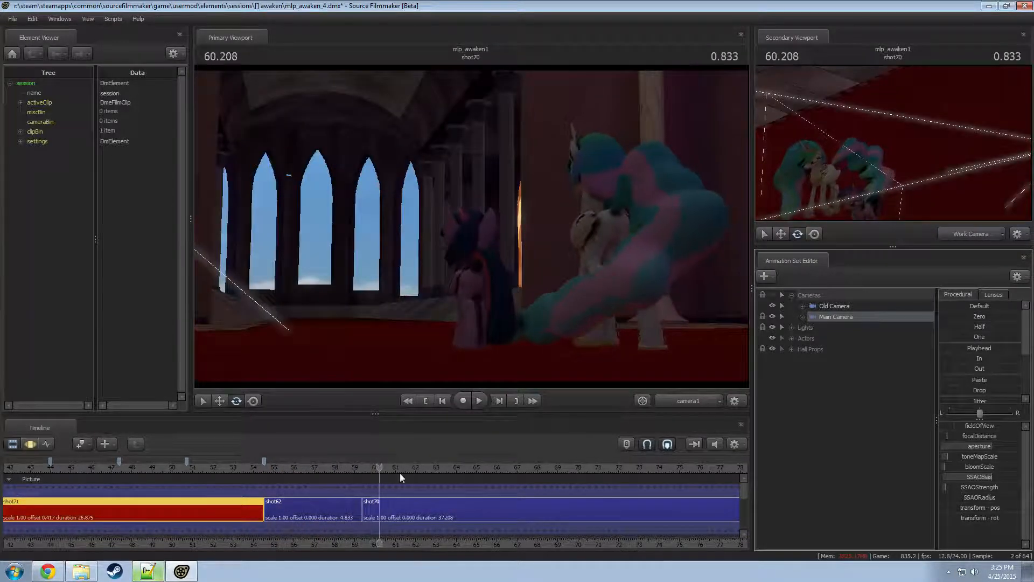
left_click(353, 515)
left_click(300, 468)
key("space")
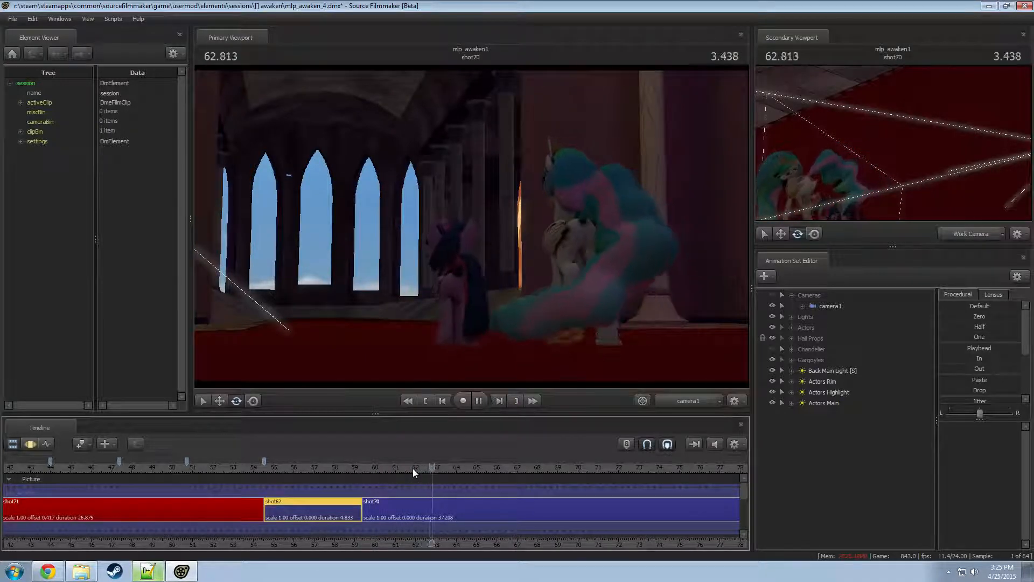
key("space")
left_click(316, 466)
key("space")
key("space")
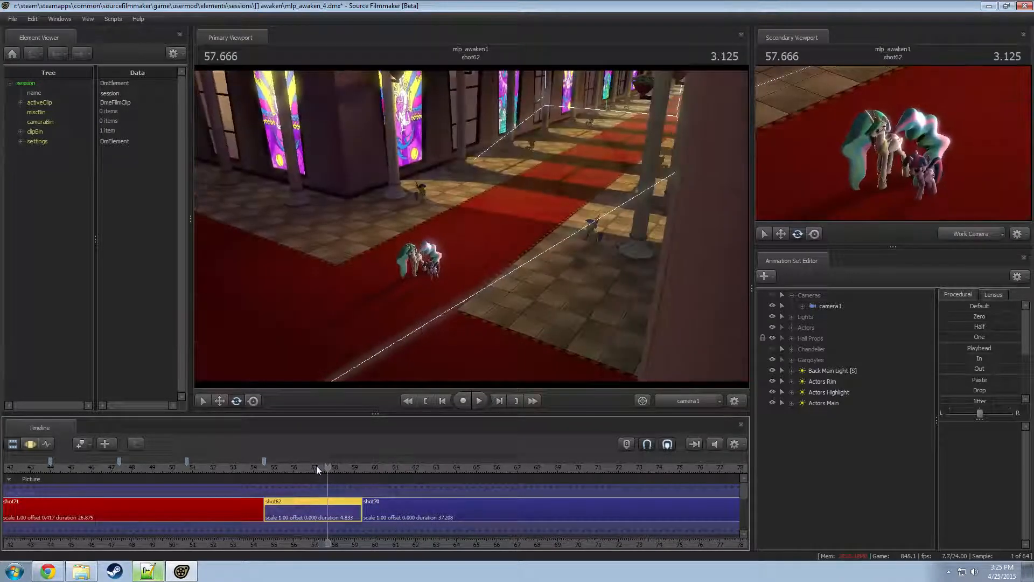
key("space")
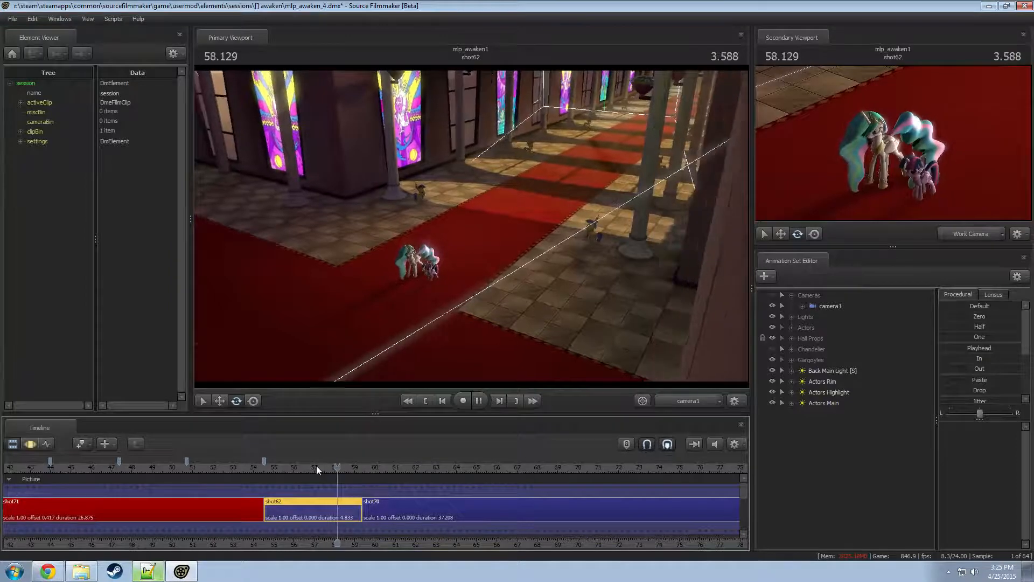
key("space")
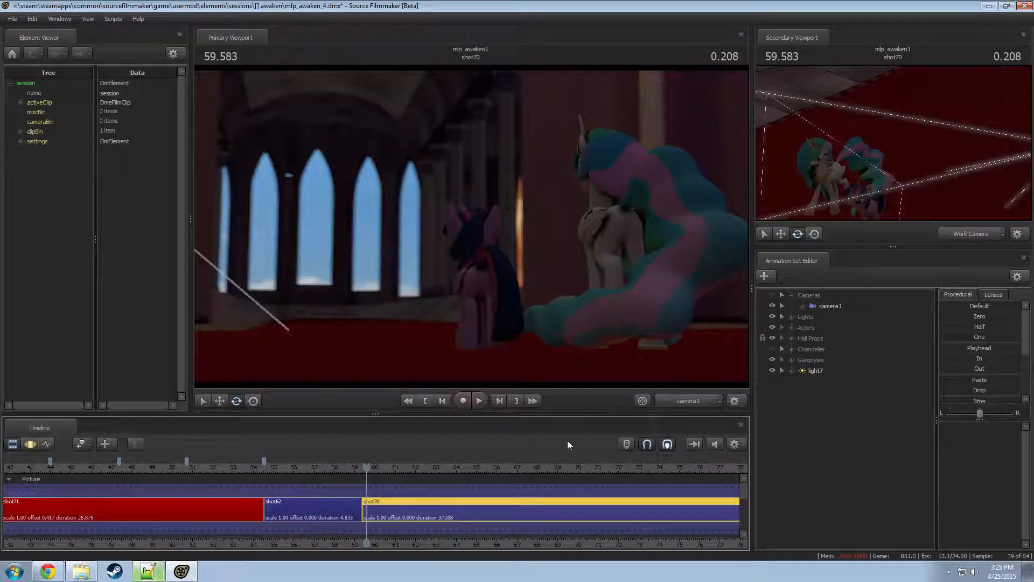
- Mark shot62 as finished by giving its clip a dark red background color with a red value of 150
left_click(308, 508)
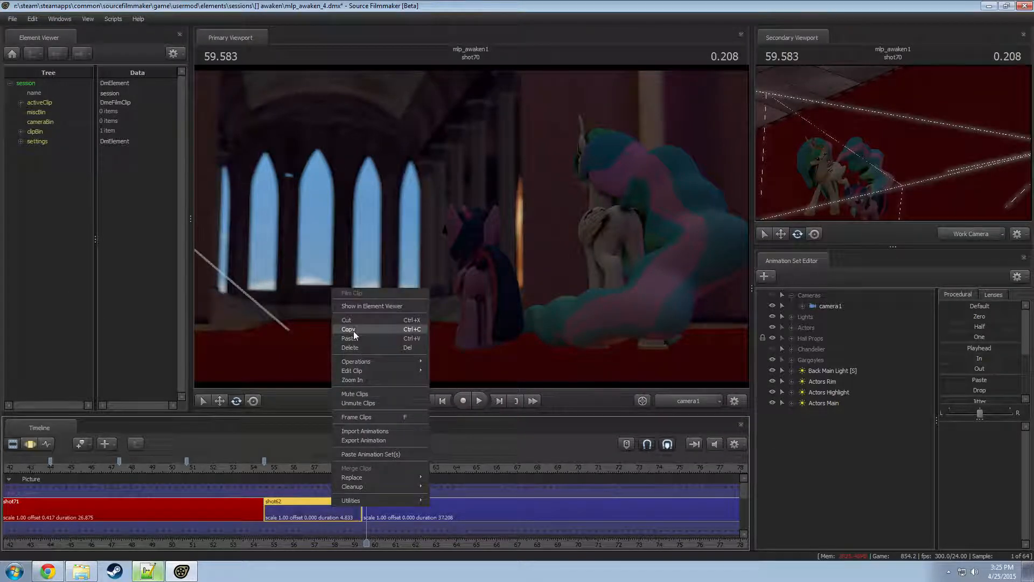
left_click(349, 466)
right_click(315, 521)
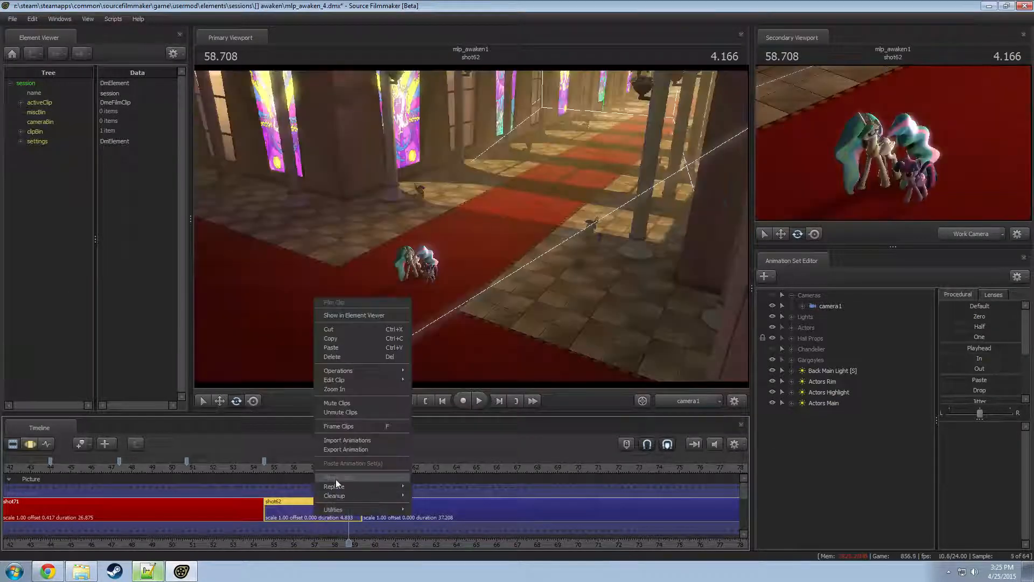
mouse_move(387, 380)
left_click(450, 391)
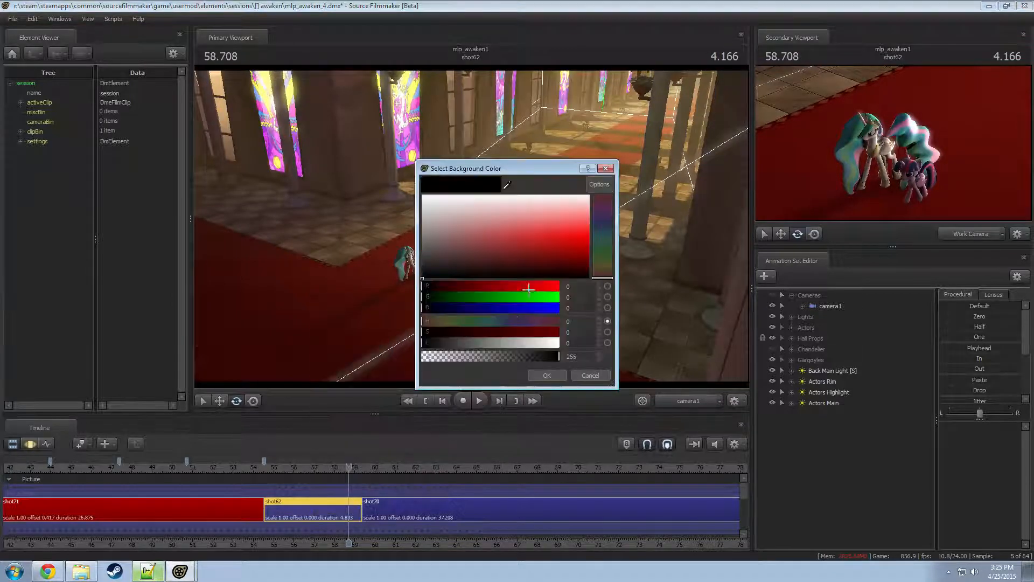
key("Tab")
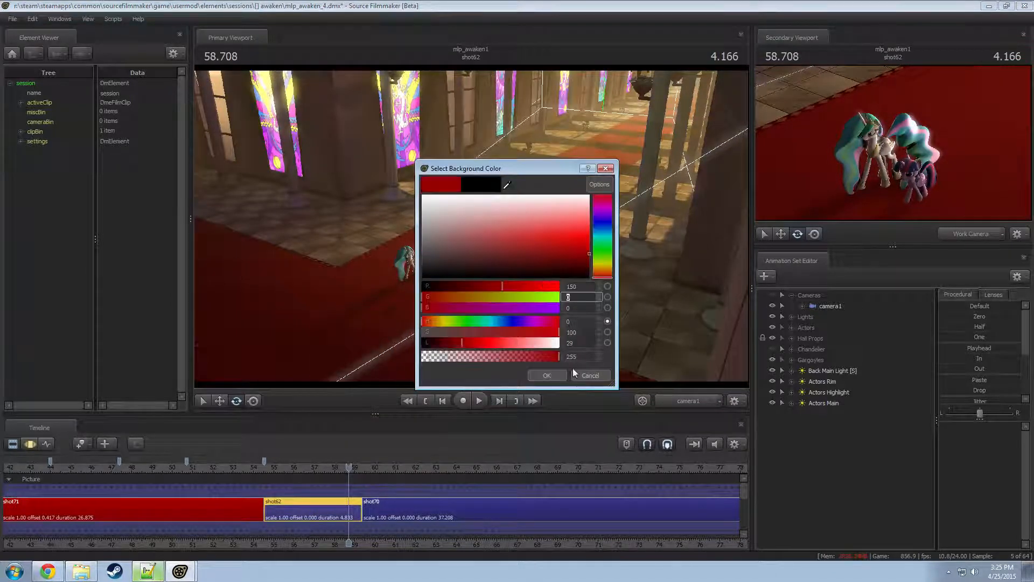
left_click(559, 377)
- Replay the cut from shot62 into shot70 and examine the surrounding clips in the sequence
left_click_drag(356, 467, 360, 470)
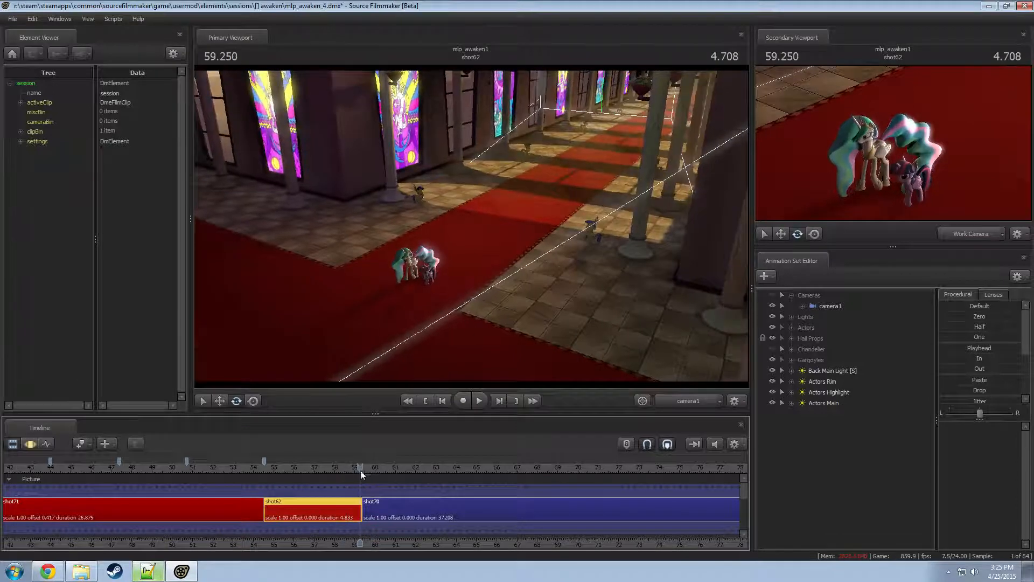
key("space")
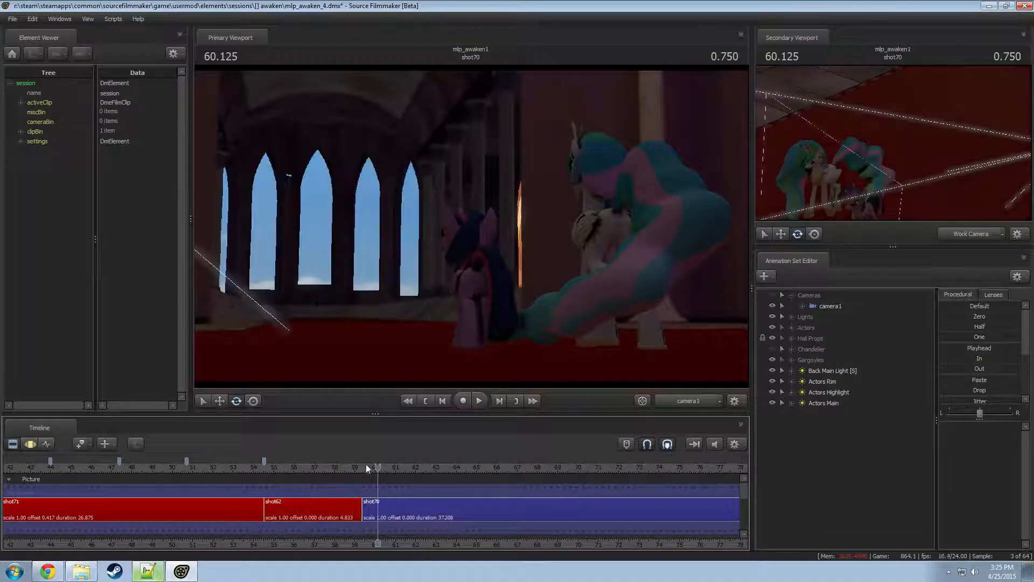
left_click_drag(356, 467, 361, 467)
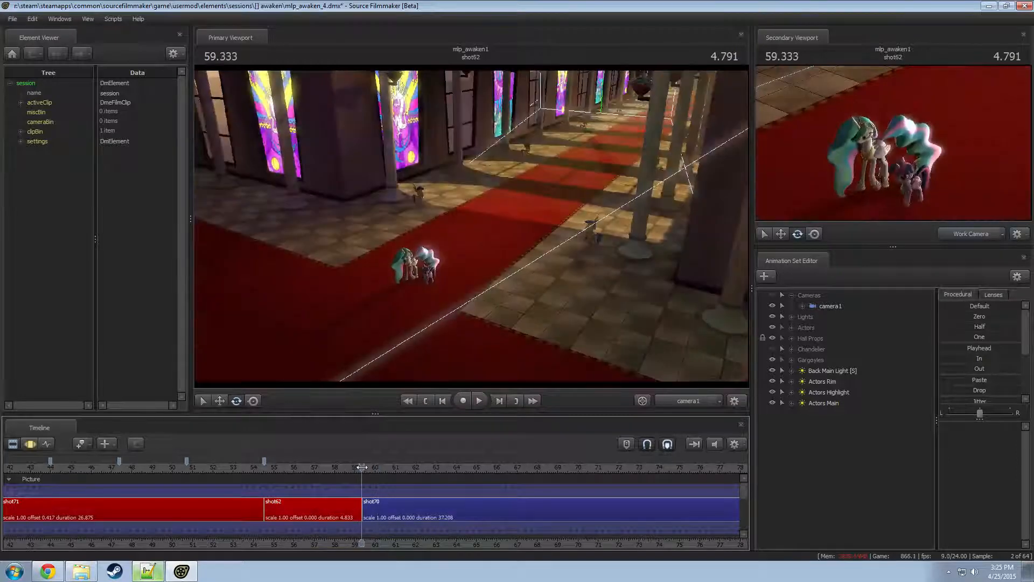
scroll(483, 493, "down", 9)
scroll(482, 493, "up", 10)
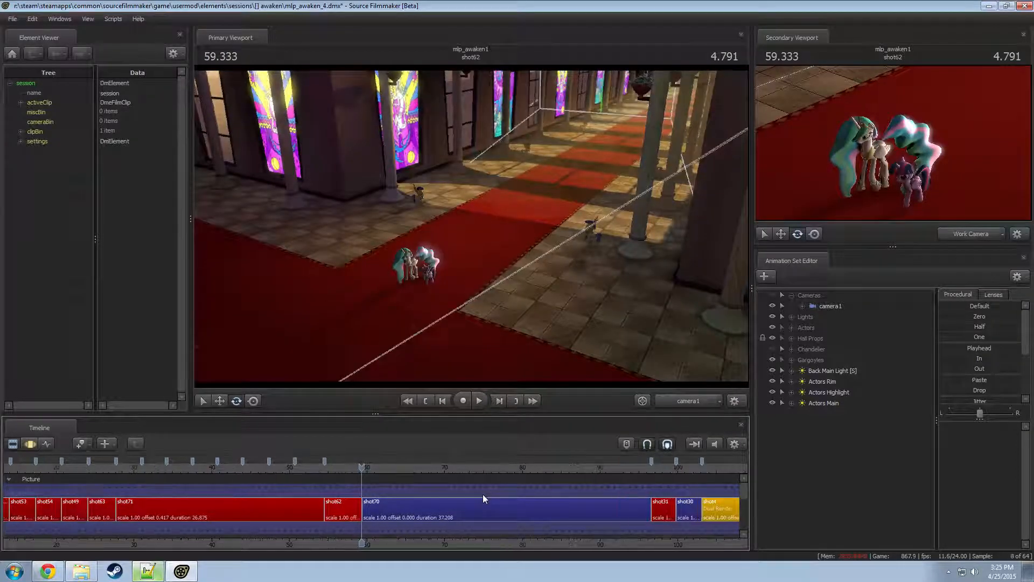
scroll(361, 484, "up", 5)
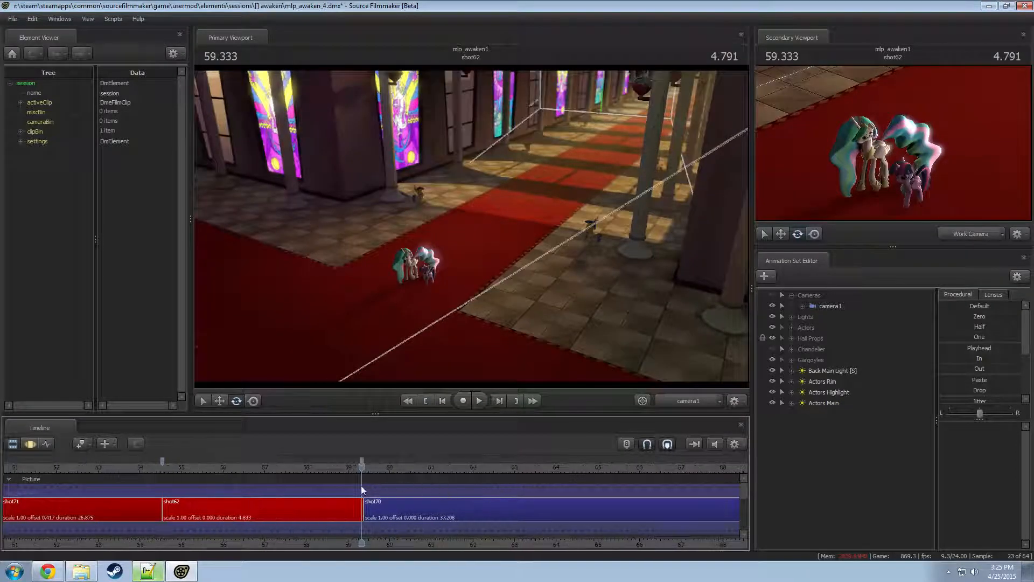
- Paste a copy of shot62 between shot62 and shot70, and play across the cut into the copy
left_click(364, 462)
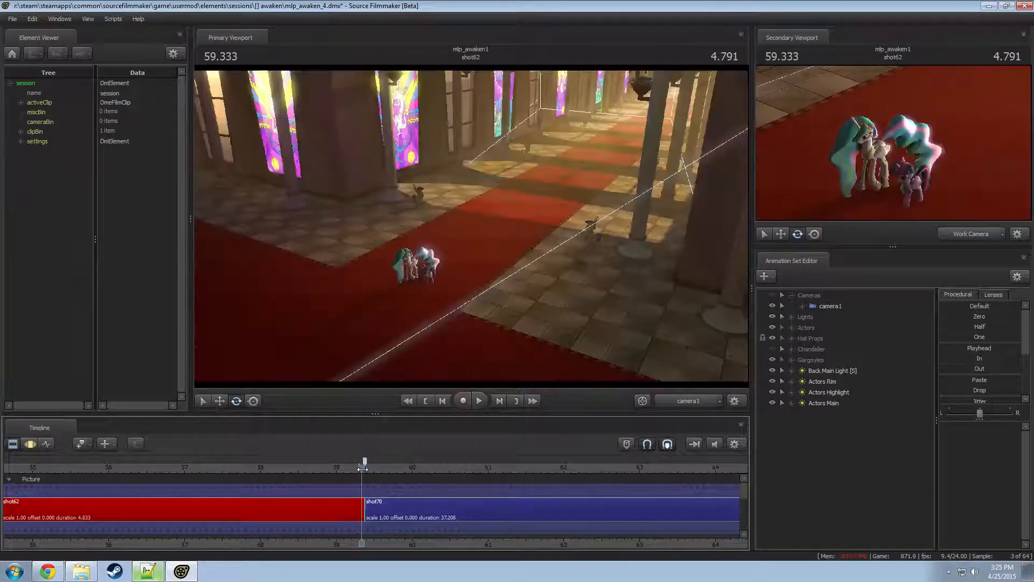
scroll(365, 469, "down", 3)
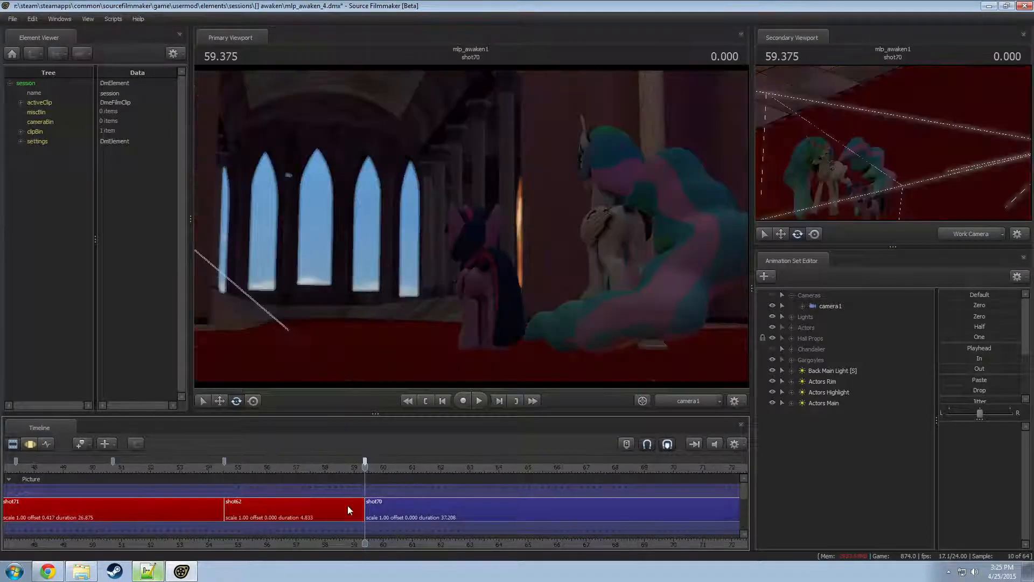
left_click(354, 468)
key("ctrl+v")
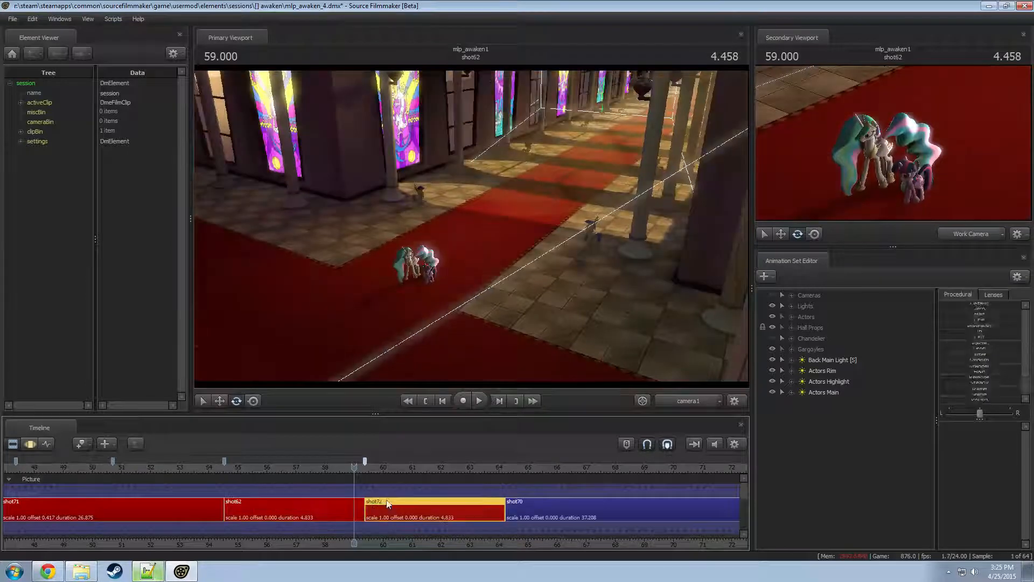
key("space")
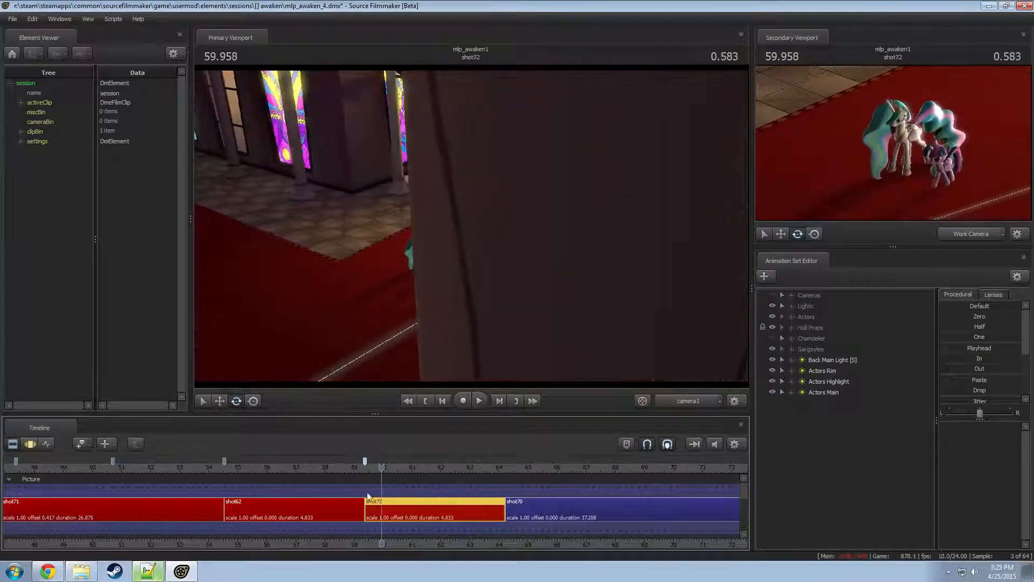
- Make Twilight's and Celestia's animation in shot72 continue from where shot62 ends, working on both actors in the Motion Editor
double_click(339, 510)
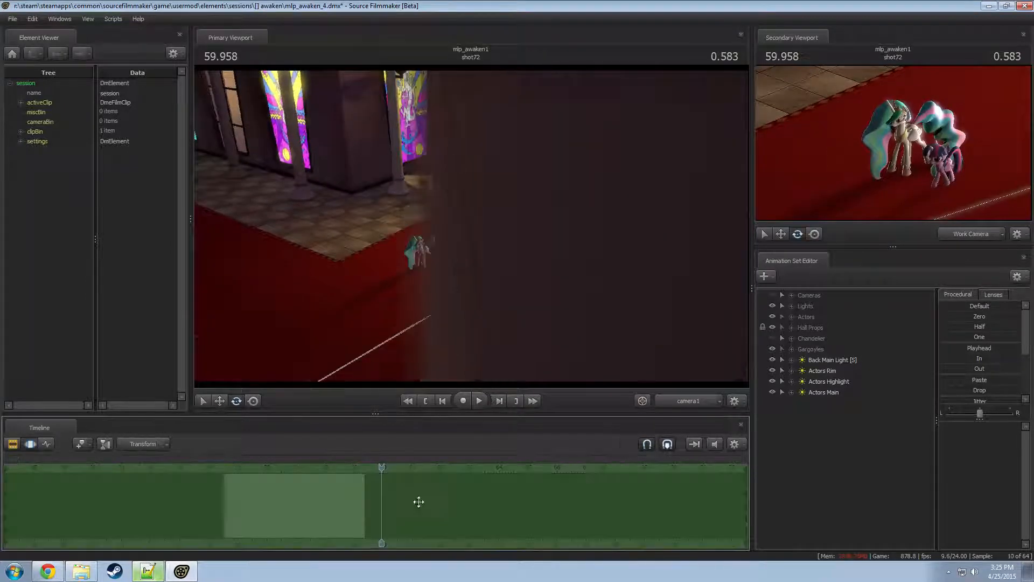
double_click(800, 317)
left_click(825, 328)
left_click(829, 338, "ctrl")
key("F2")
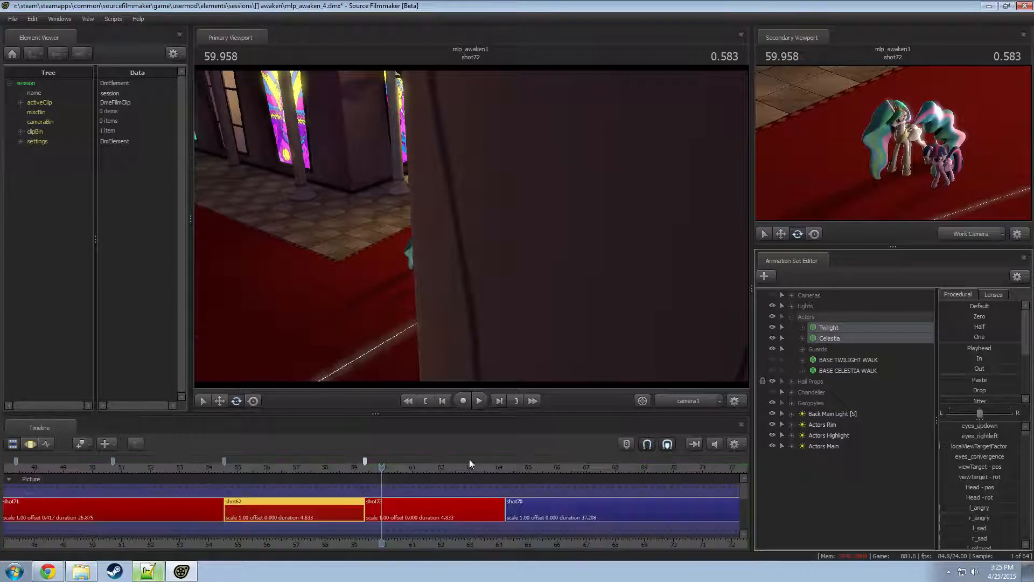
double_click(341, 499)
key("F2")
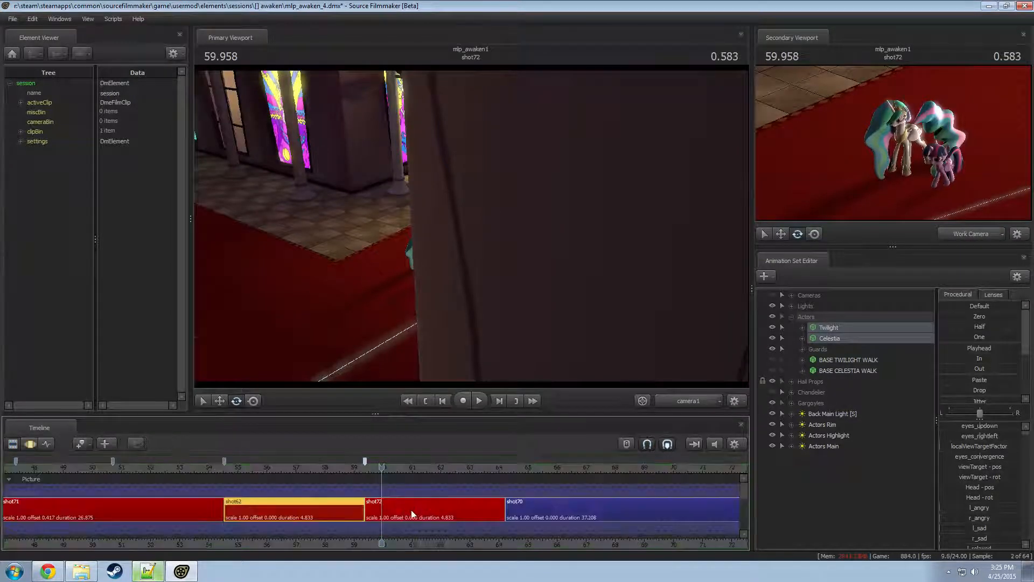
left_click(412, 510)
left_click(826, 330)
left_click(829, 338, "ctrl")
double_click(448, 511)
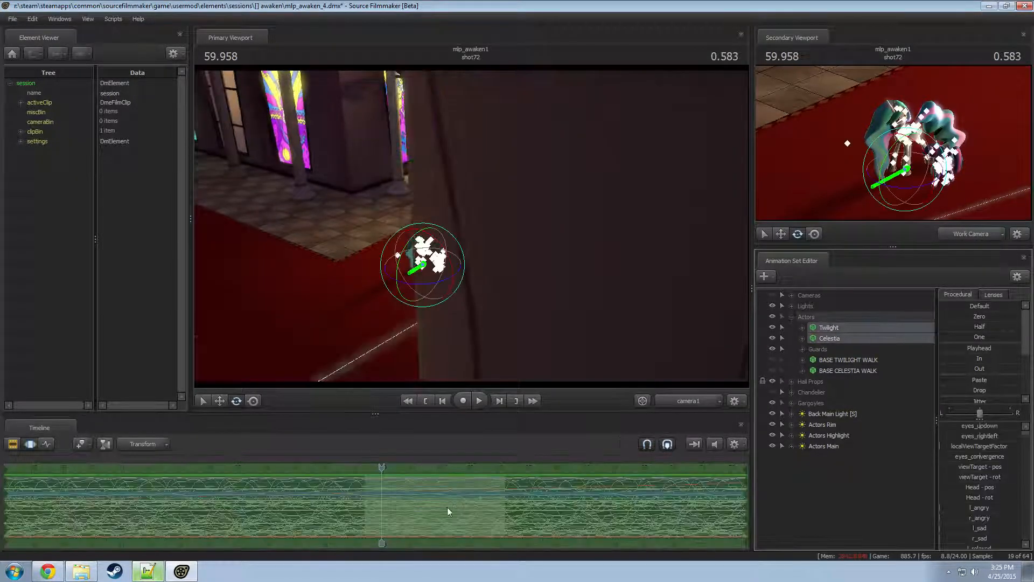
- At 60.791 in shot72, move camera1 down to a low, close view in front of Celestia and Twilight
left_click_drag(413, 512, 405, 471)
left_click(792, 295)
left_click(830, 307)
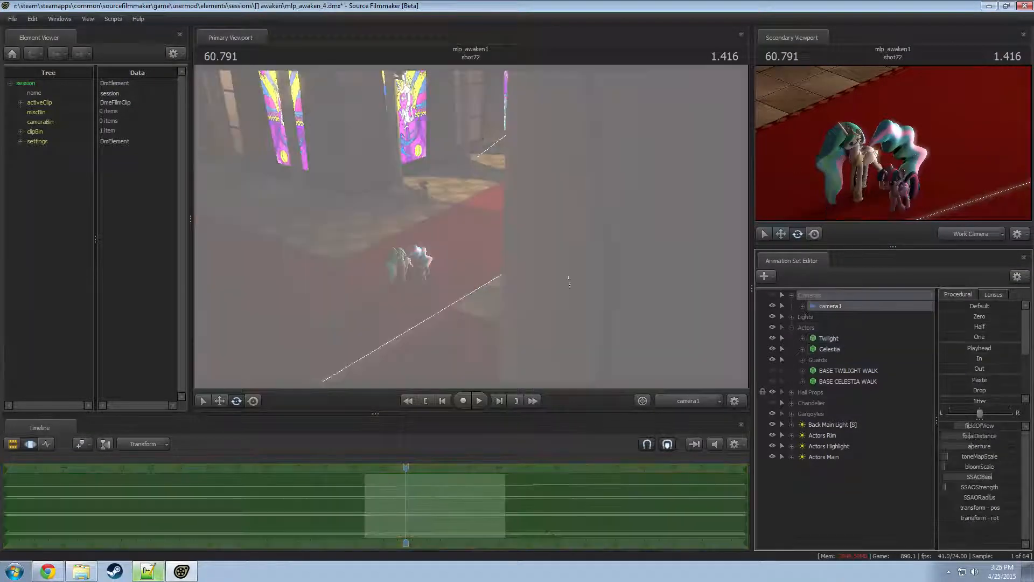
left_click(459, 299)
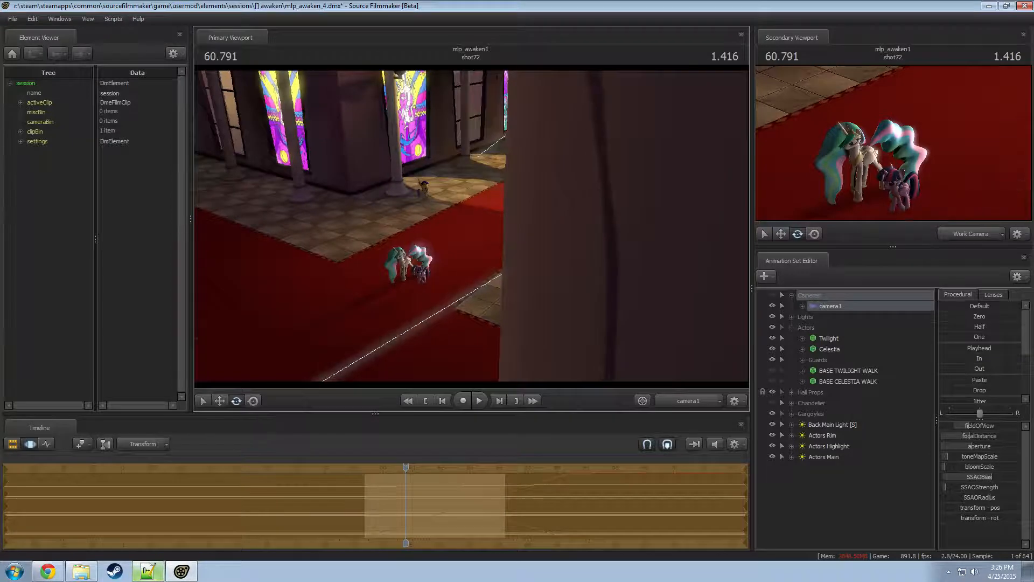
key("w")
left_click_drag(459, 299, 392, 225)
key("w")
key("d")
key("w")
key("w")
key("a")
- Play shot72 and scrub back to 59.708 to check the low camera view of the ponies
key("space")
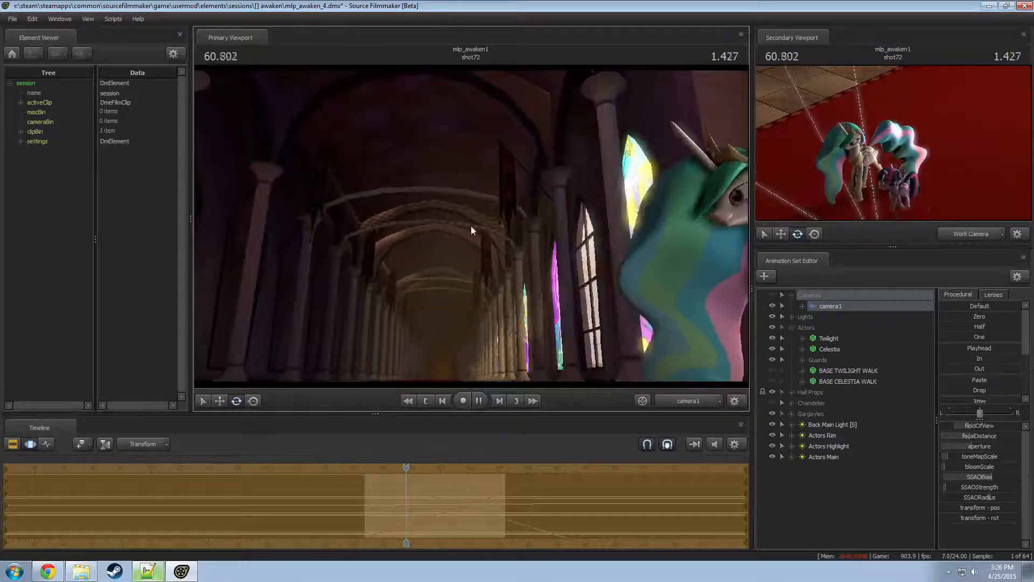
key("space")
key("space")
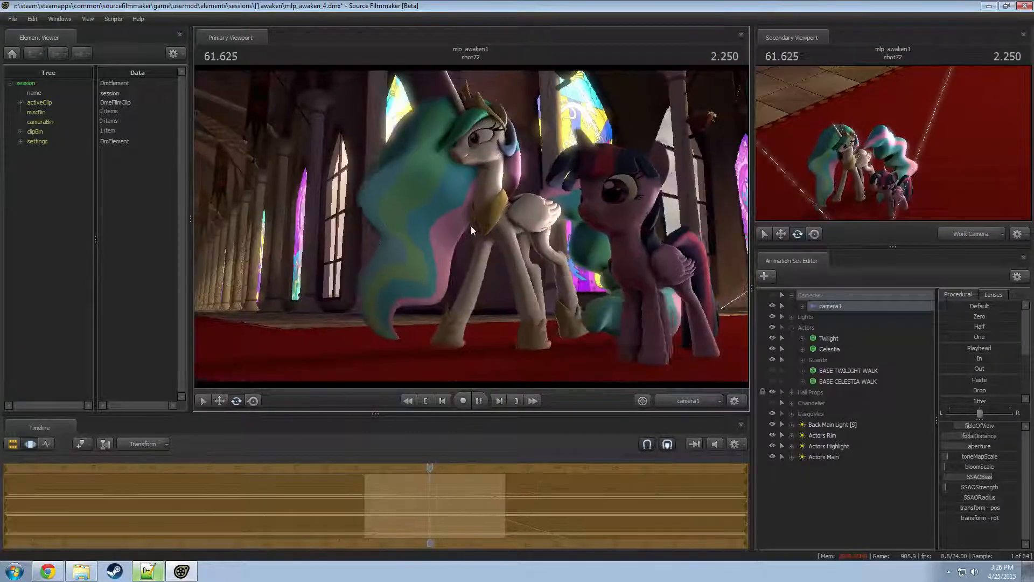
left_click_drag(458, 465, 390, 465)
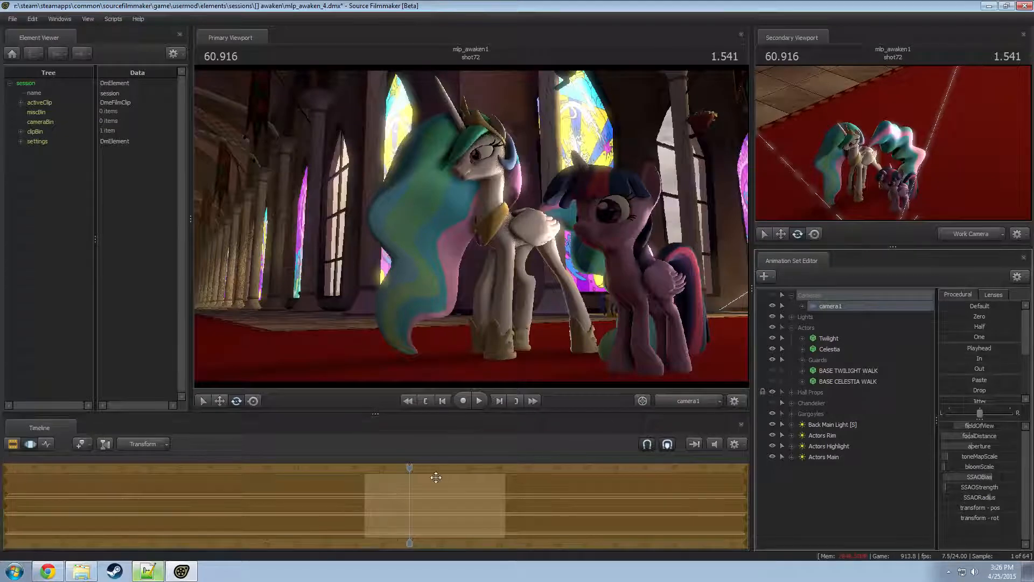
left_click_drag(408, 467, 374, 467)
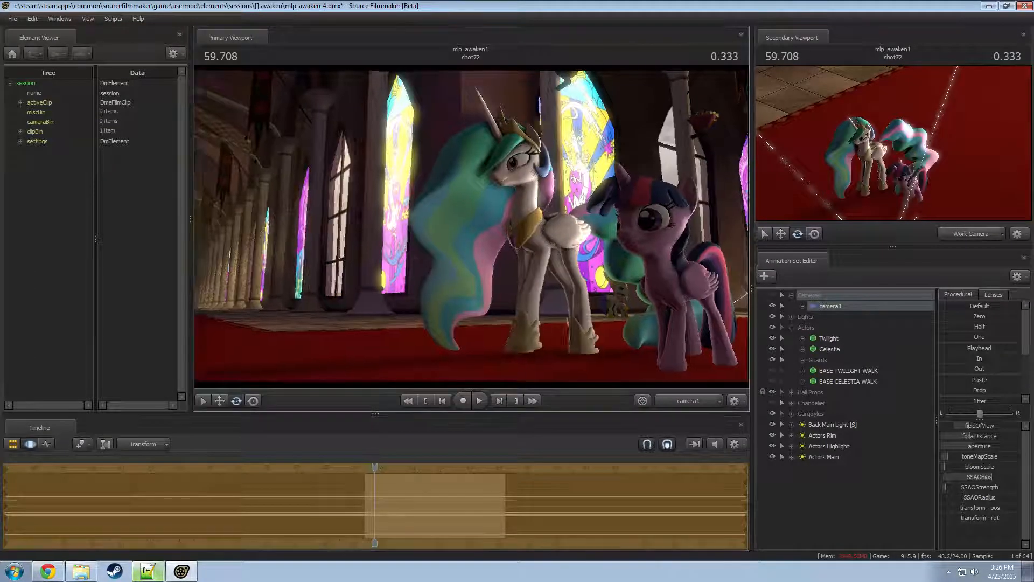
- At 59.708, turn camera1 toward the hall behind Celestia and narrow its field of view with the 85 mm lens preset
mouse_move(646, 289)
left_mouse_down()
mouse_move(646, 304)
mouse_move(646, 290)
left_mouse_up()
key("d")
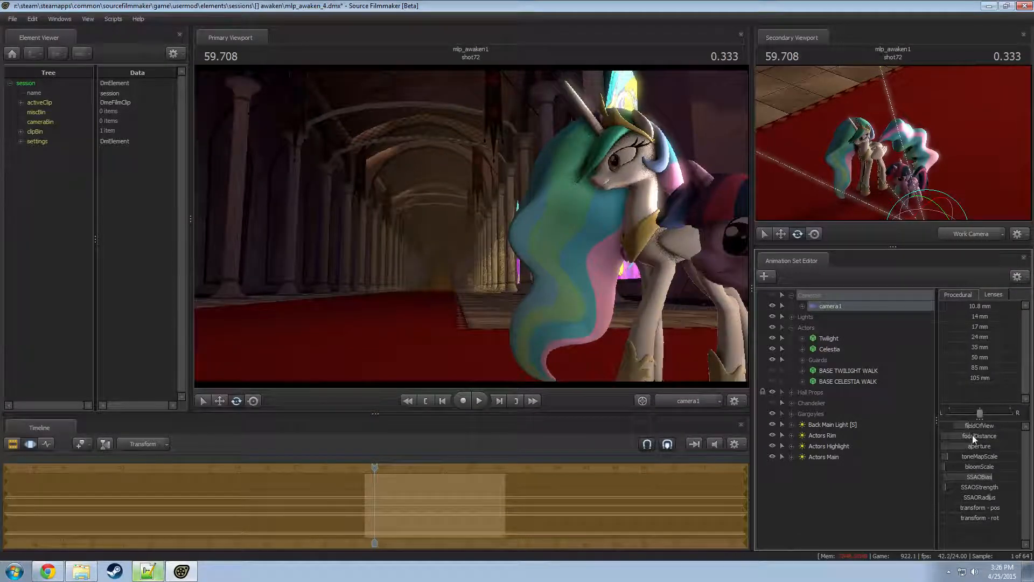
left_click(971, 367)
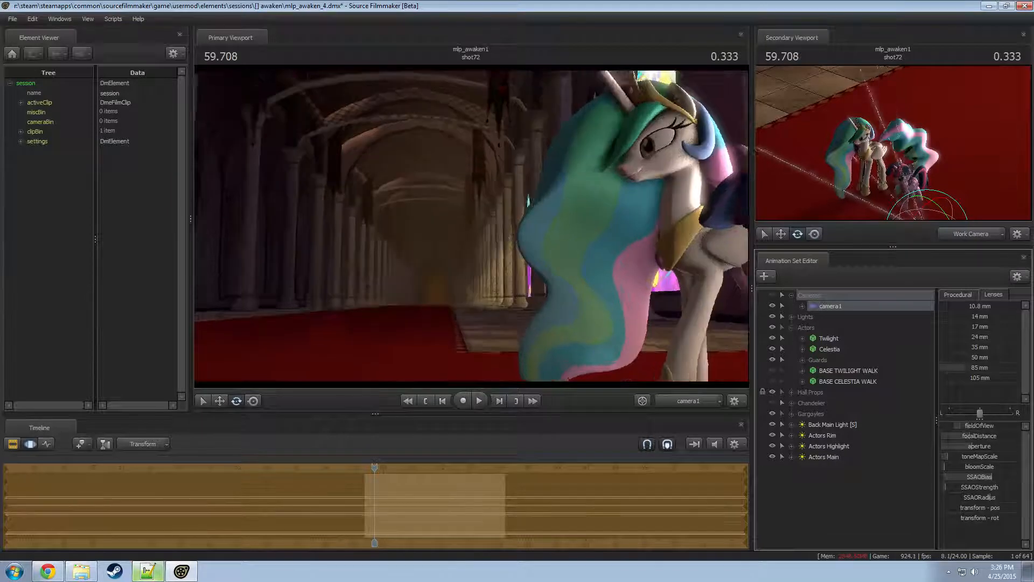
- Play shot72 to 61.958 and adjust camera1's distance to frame Twilight's face close against Celestia's mane
key("space")
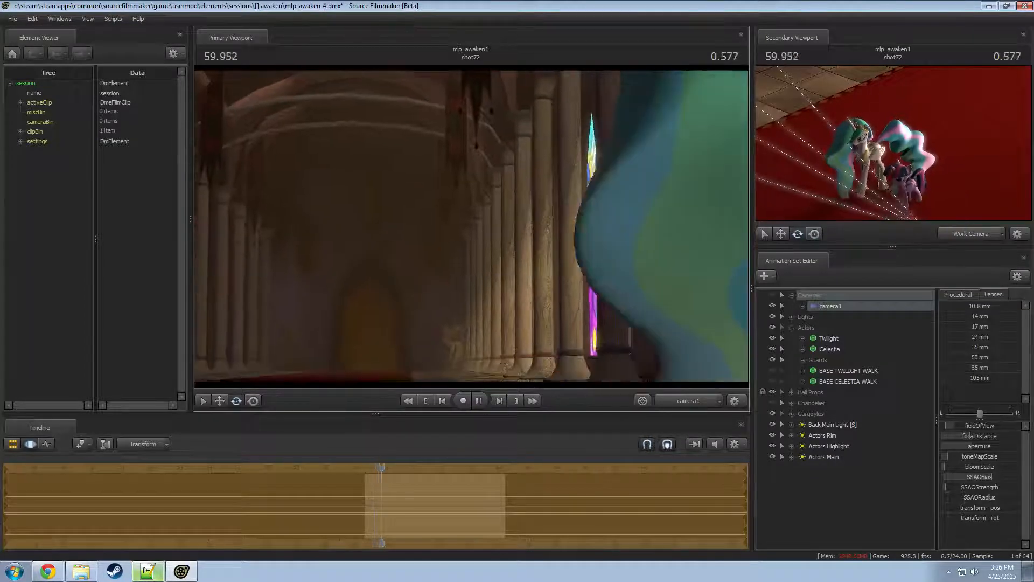
key("space")
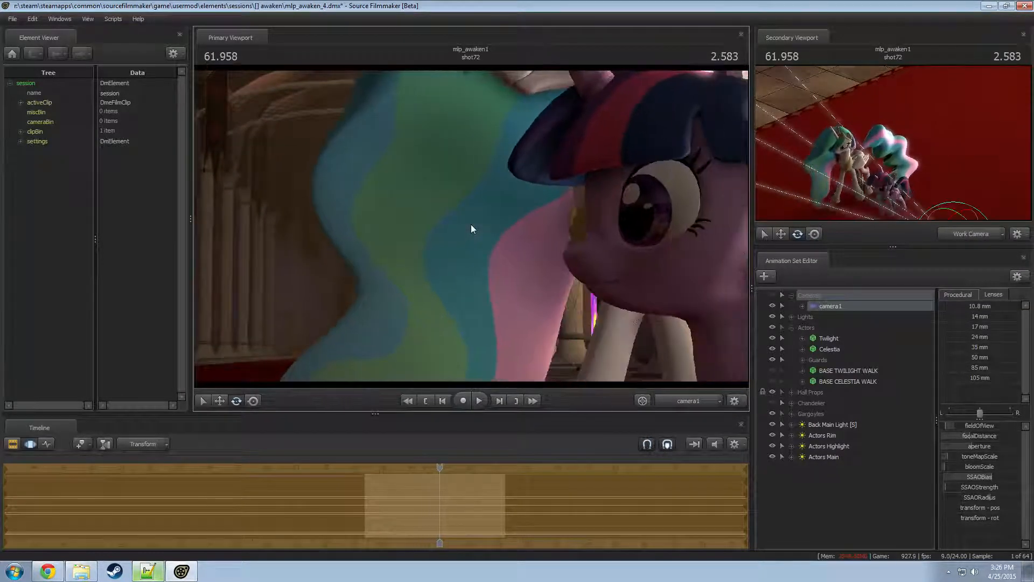
key("s")
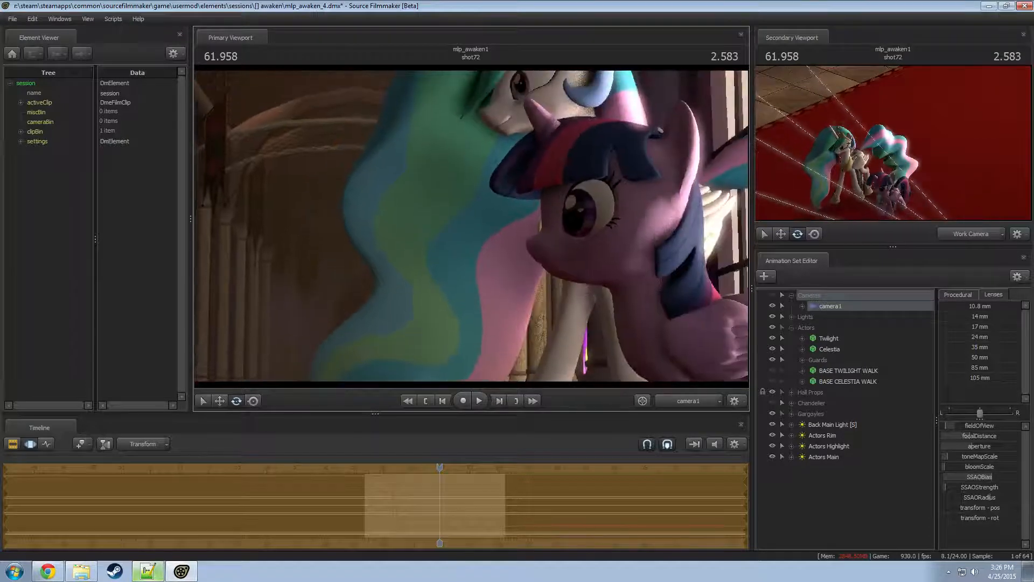
key("w")
- Scrub back to the beginning of shot72 and replay it to check the close-up framing
left_click_drag(442, 469, 416, 475)
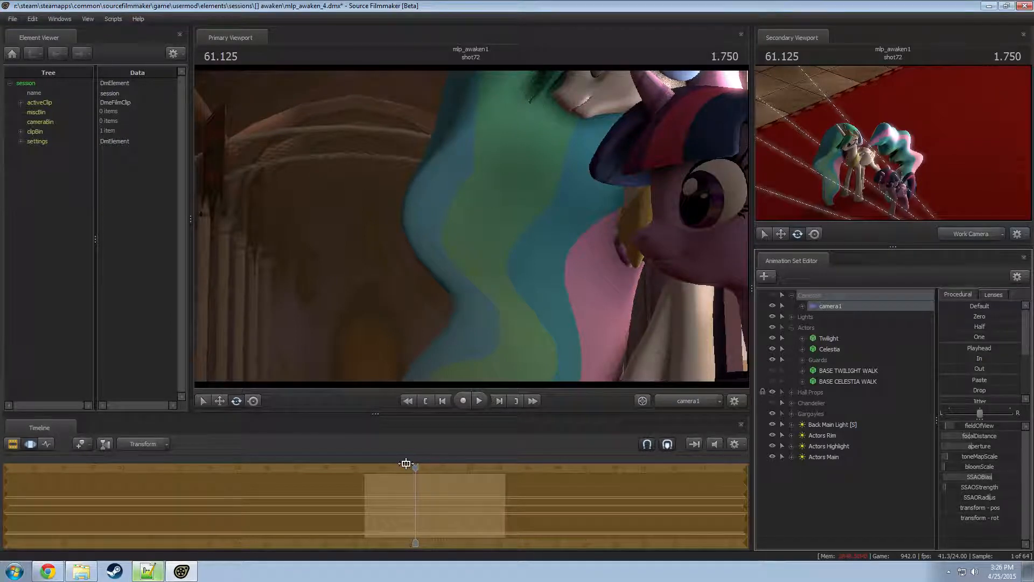
left_click_drag(409, 466, 369, 478)
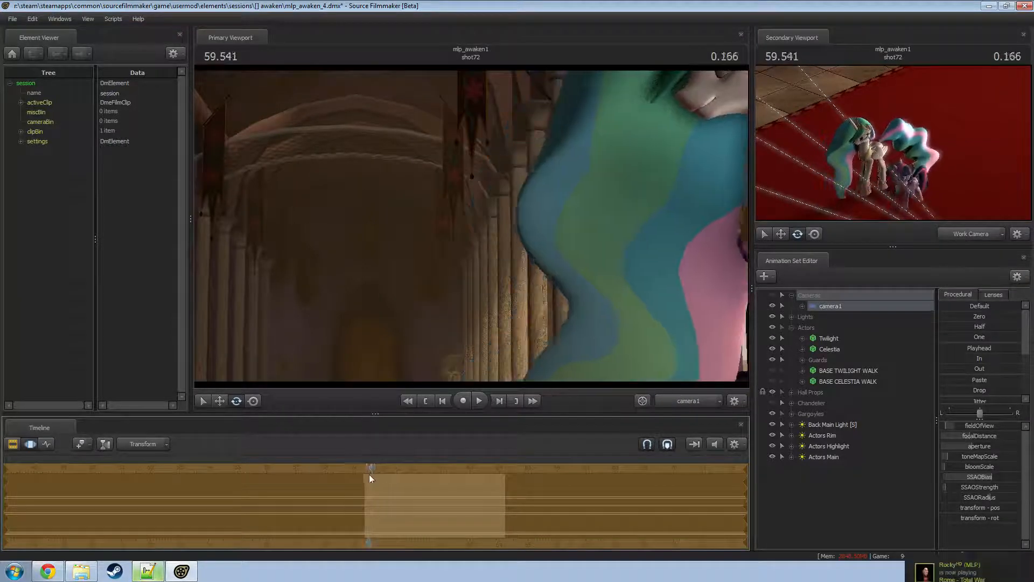
key("space")
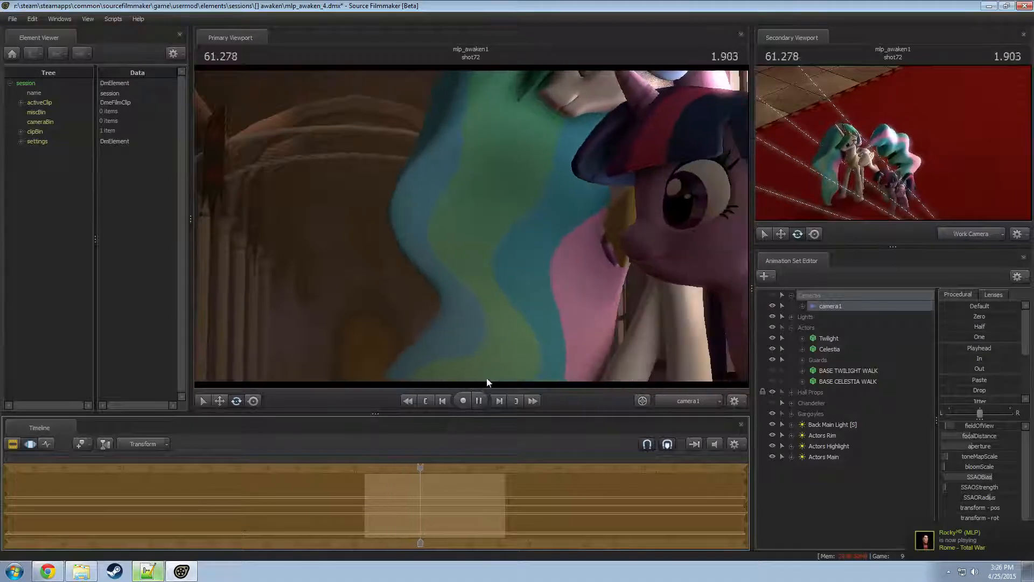
key("space")
- Fine-tune camera1's aim on Twilight and Celestia in shot72 and play onward from there
left_click_drag(471, 226, 479, 229)
key("space")
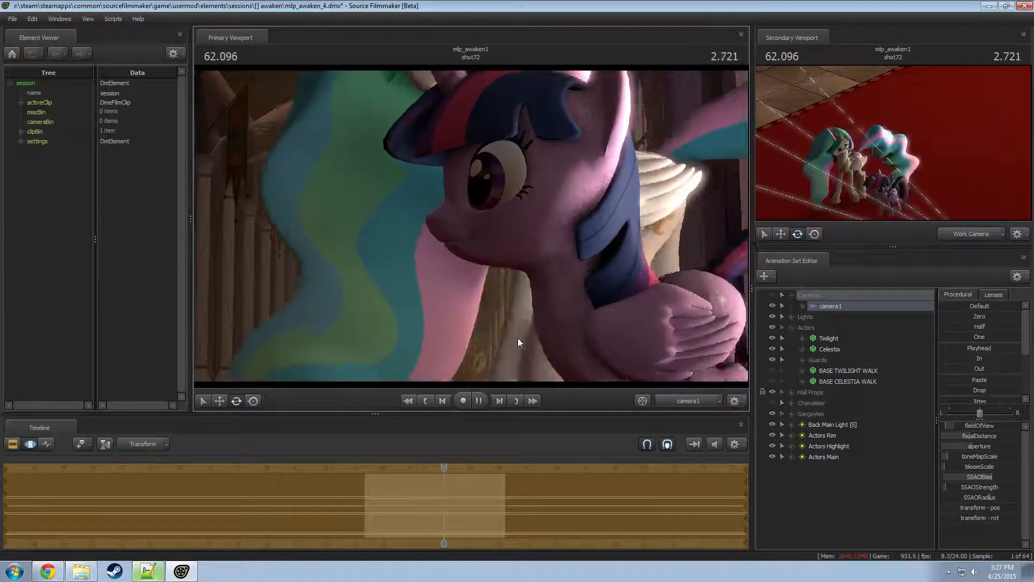
key("space")
- Replay shot72 from its start at 59.375 to check how the ponies walk through the close-up
left_click_drag(456, 469, 364, 470)
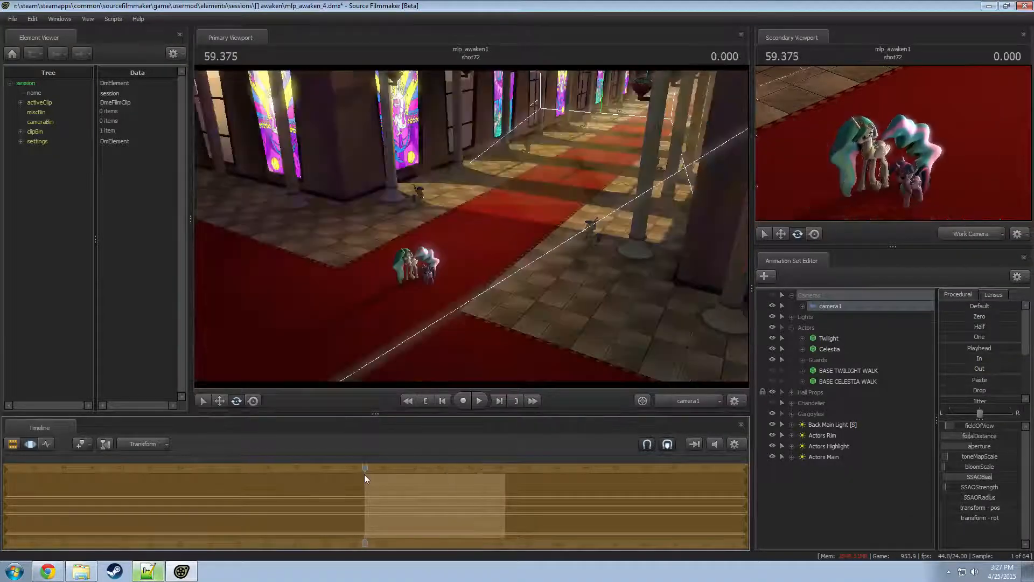
key("space")
key("space")
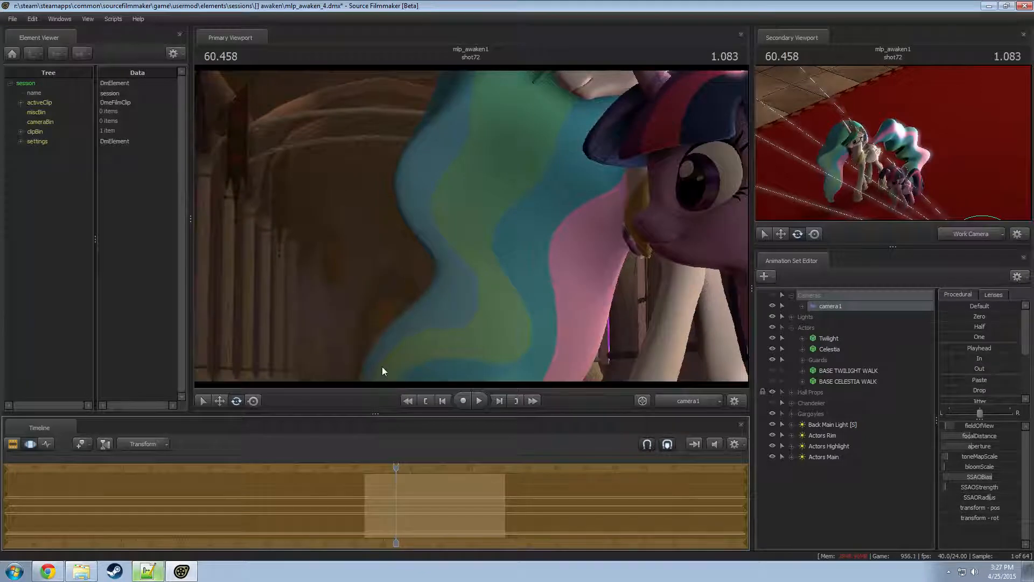
left_click_drag(397, 469, 364, 471)
key("space")
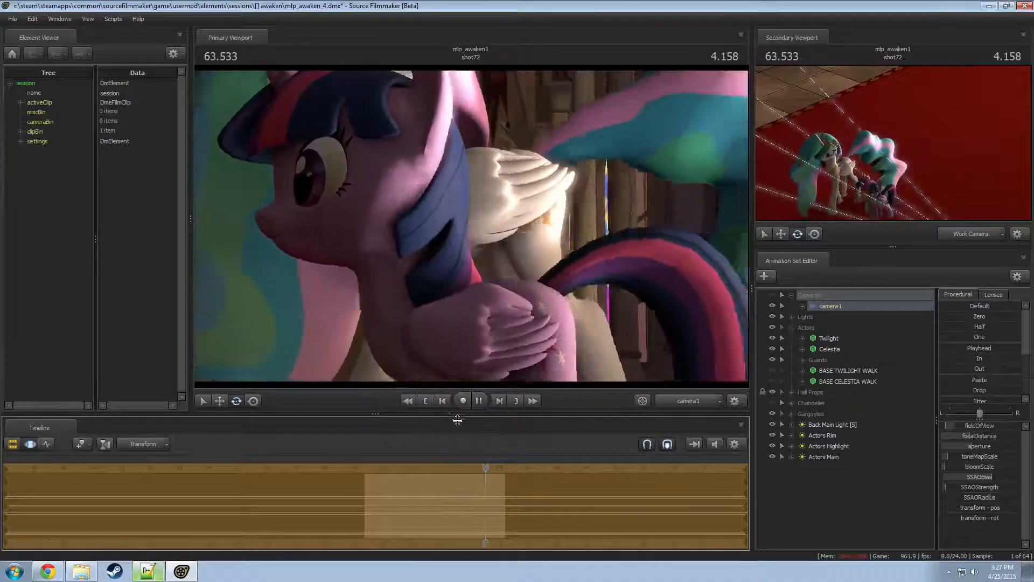
- Return to the beginning of shot72, undo camera1's close-up framing, and play the restored camera
key("space")
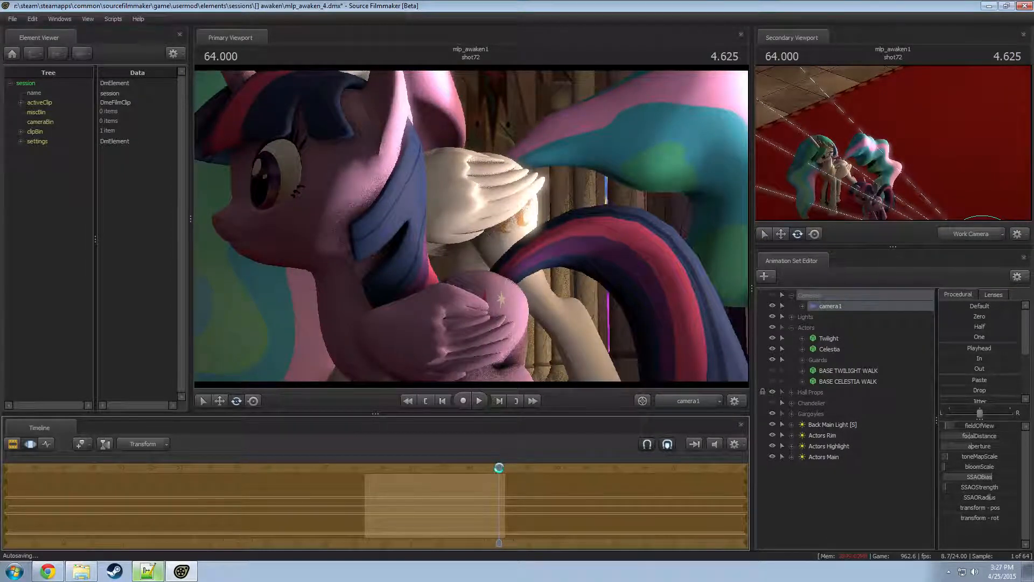
left_click_drag(499, 467, 370, 477)
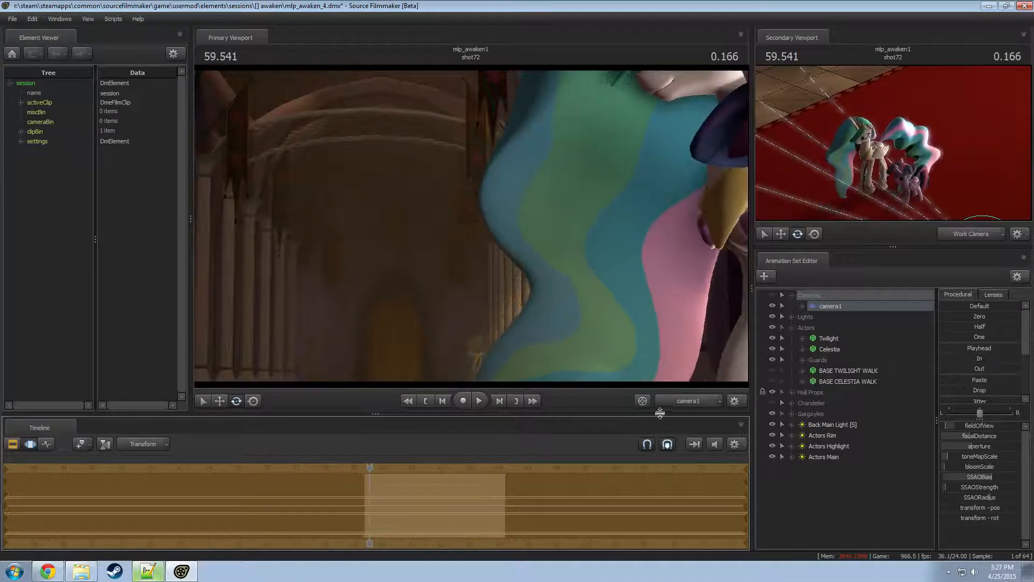
key("ctrl+z")
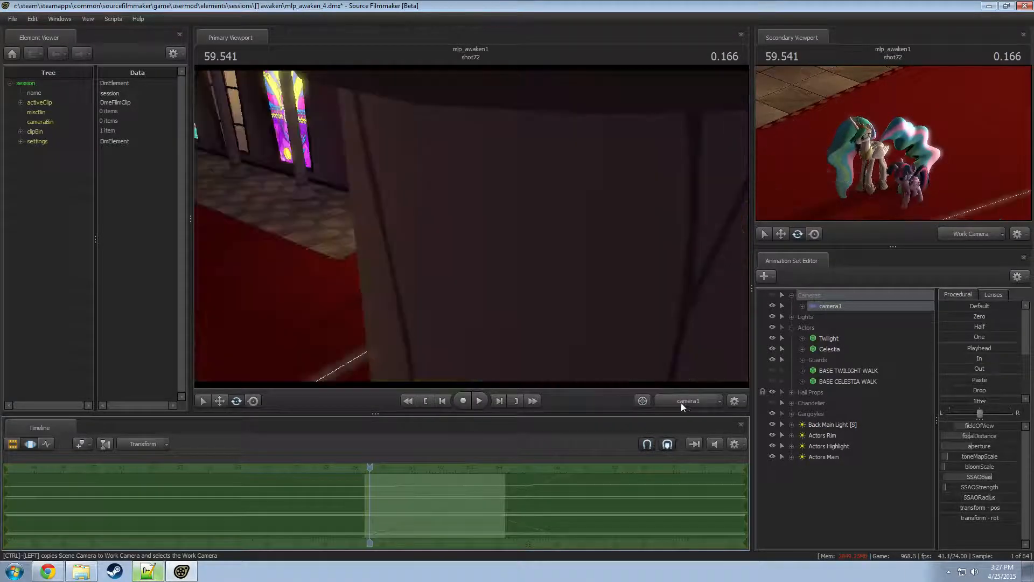
key("space")
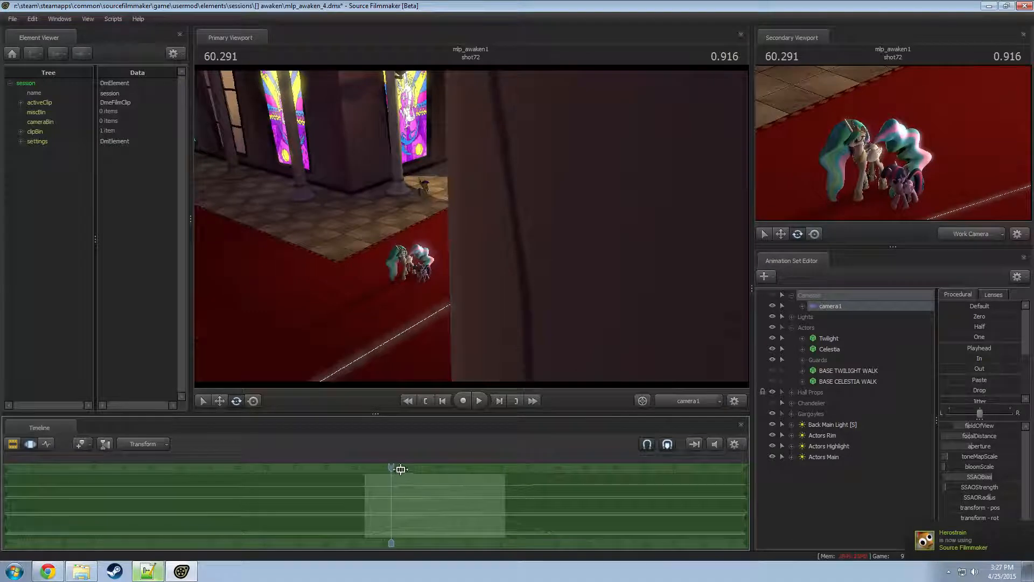
- Apply the Playhead preset to camera1 at 61.833 and move in to frame Celestia and Twilight against the red carpet
left_click_drag(389, 468, 436, 468)
left_click_drag(958, 347, 485, 345)
left_click_drag(513, 304, 493, 312)
key("w")
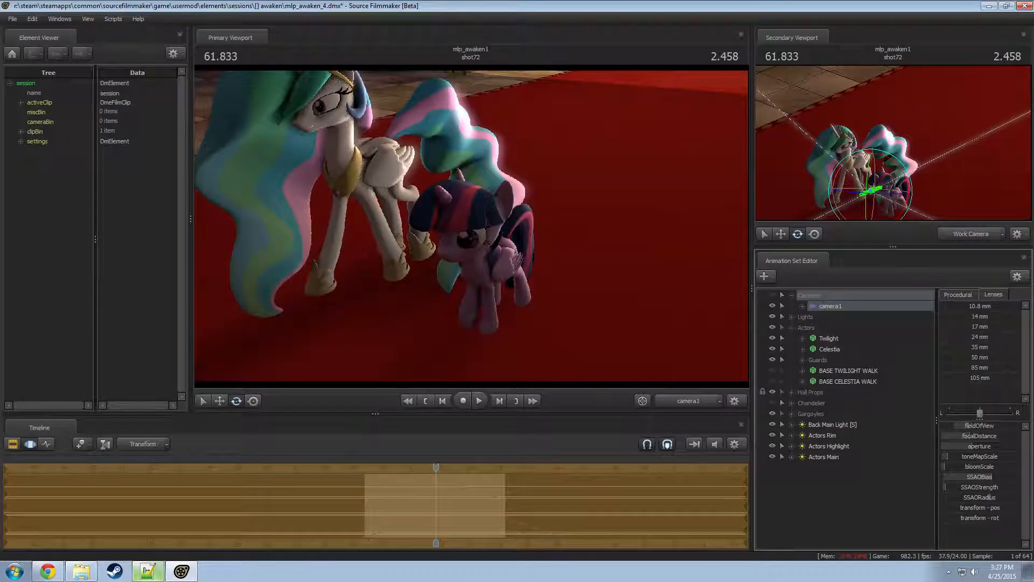
left_click_drag(494, 312, 632, 319)
left_click_drag(470, 226, 470, 225)
- Play shot72 onward and replay it from its start to check the new framing of both ponies
key("space")
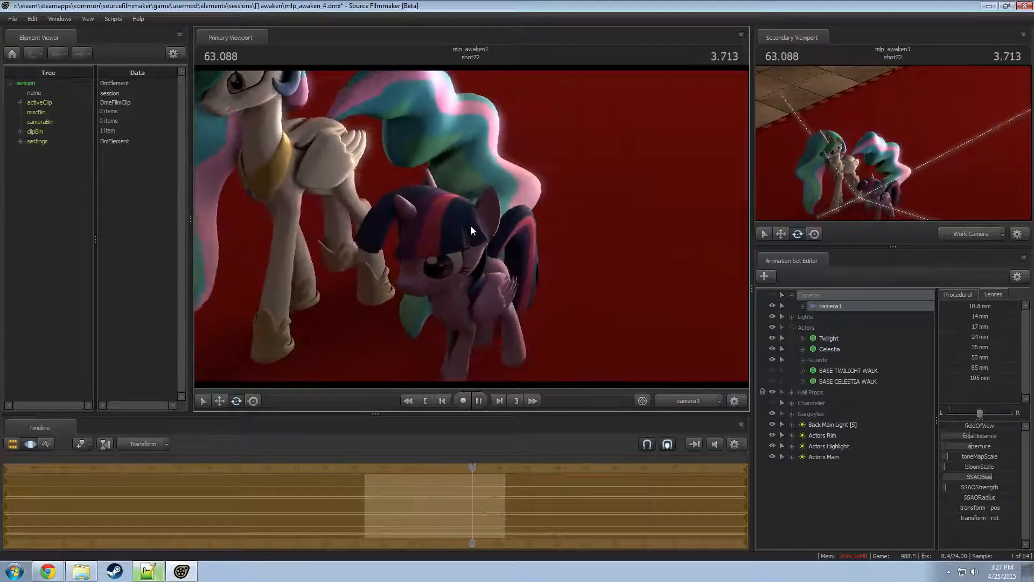
key("space")
left_click_drag(480, 470, 368, 470)
left_click(479, 400)
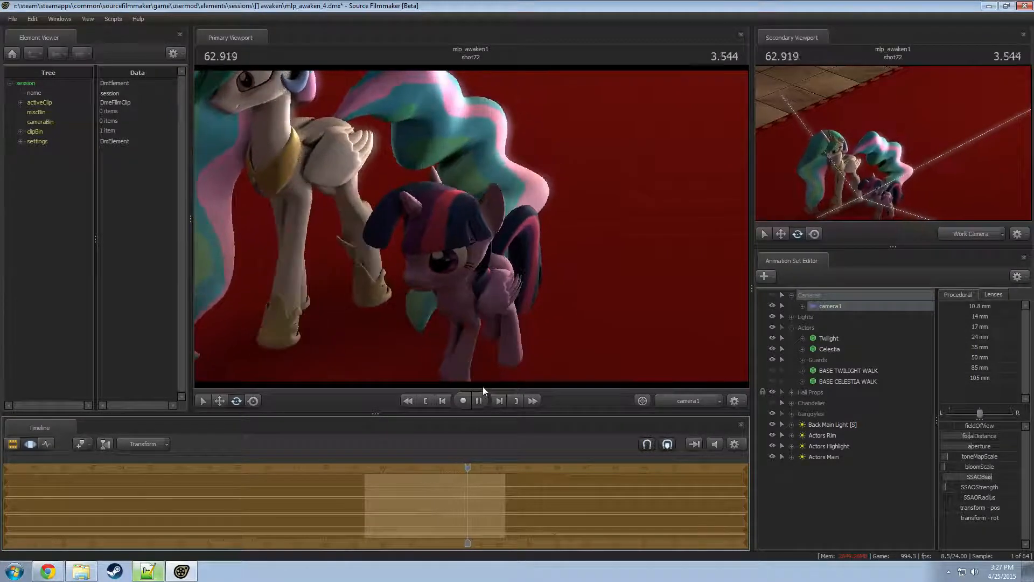
left_click(478, 400)
- Adjust camera1 to bring Twilight into the middle of the frame beside Celestia and replay shot72
mouse_move(471, 226)
left_mouse_down()
mouse_move(455, 214)
mouse_move(470, 225)
left_mouse_up()
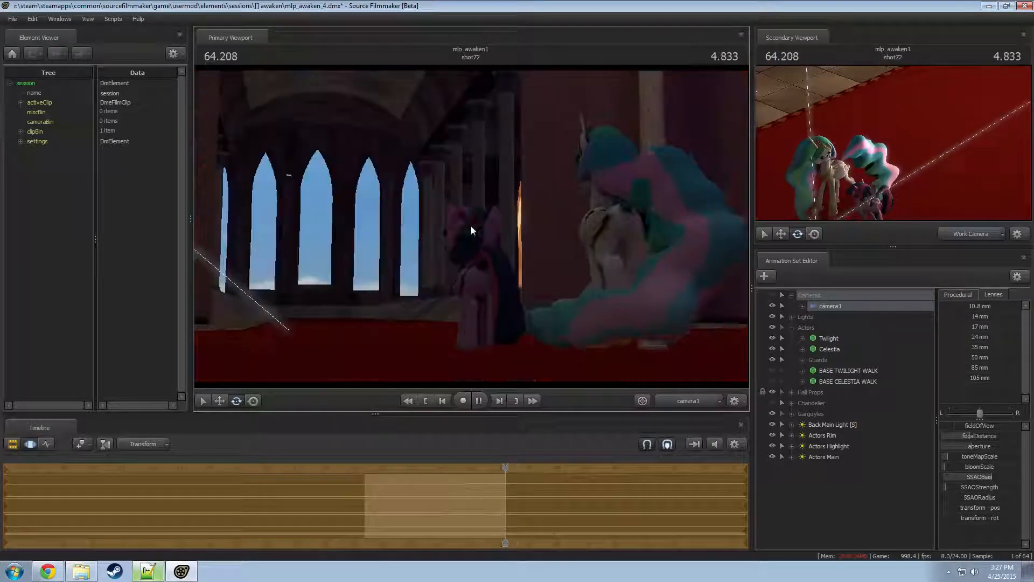
left_click(516, 464)
left_click_drag(515, 469, 367, 474)
key("space")
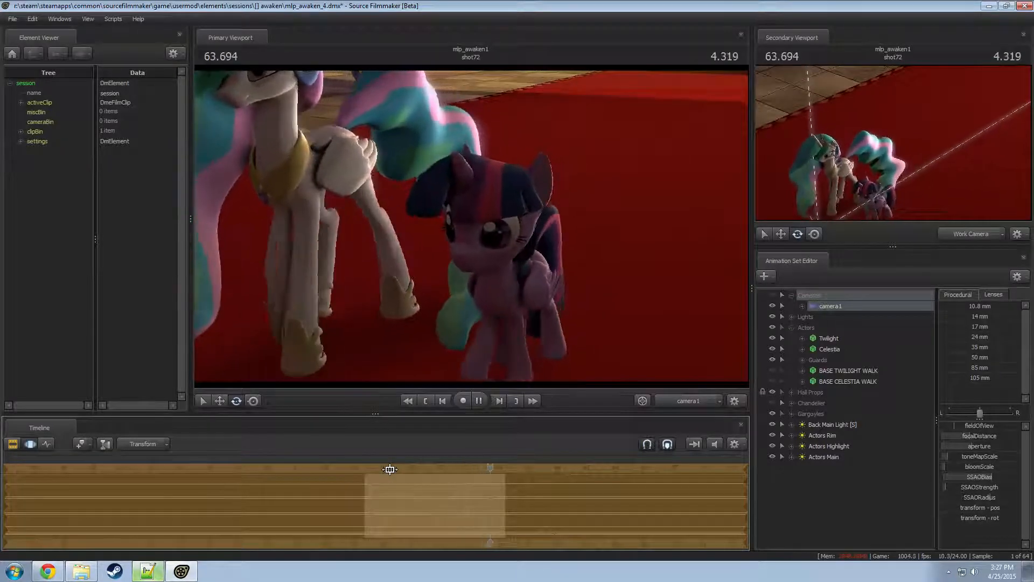
- Ramp the time selection from shot72's start to its end, lower camera1 in front of Twilight at the end, and play
left_click_drag(494, 464, 747, 485)
left_click_drag(492, 517, 354, 519)
left_click_drag(472, 346, 471, 230)
key("x")
key("z")
key("space")
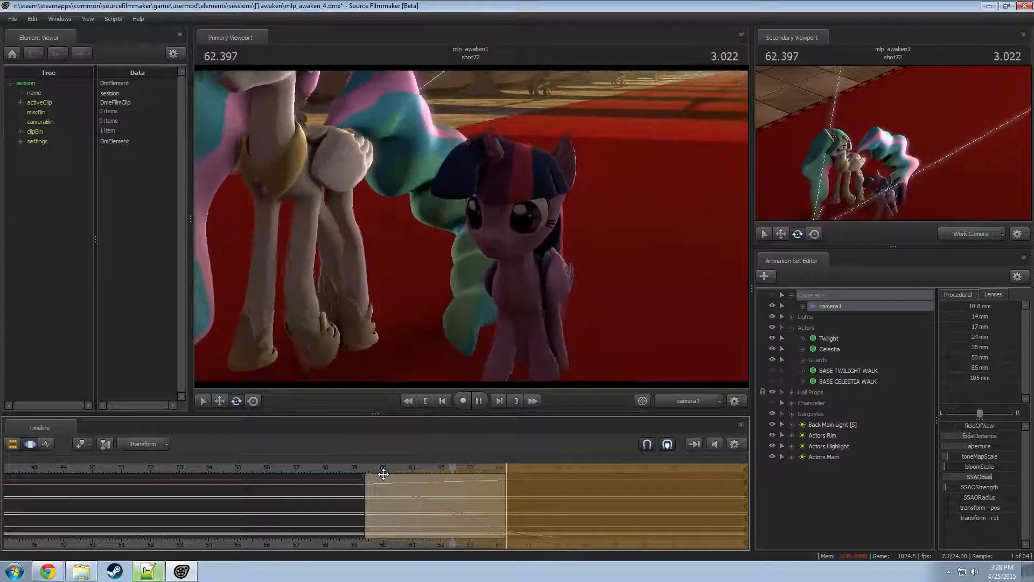
- Replay the camera move through shot72 and into shot70, scrubbing to 62.916 to check Twilight's framing
key("space")
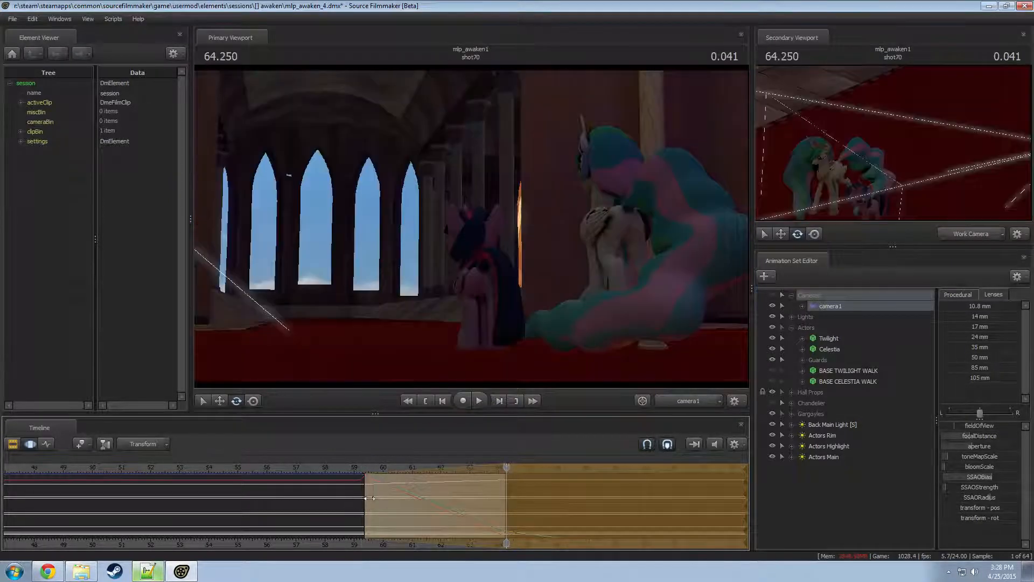
key("space")
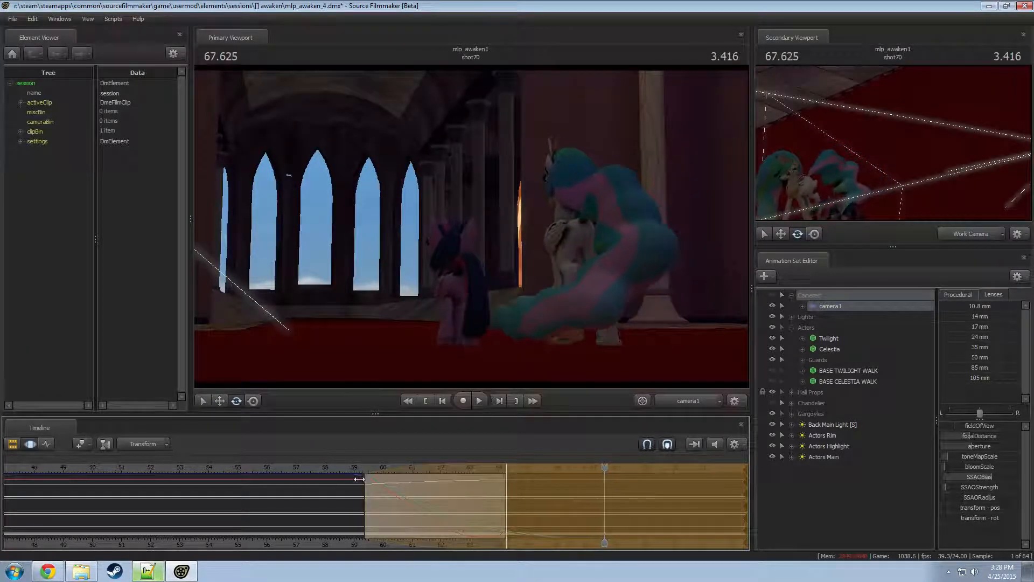
left_click(364, 470)
left_click_drag(364, 470, 467, 478)
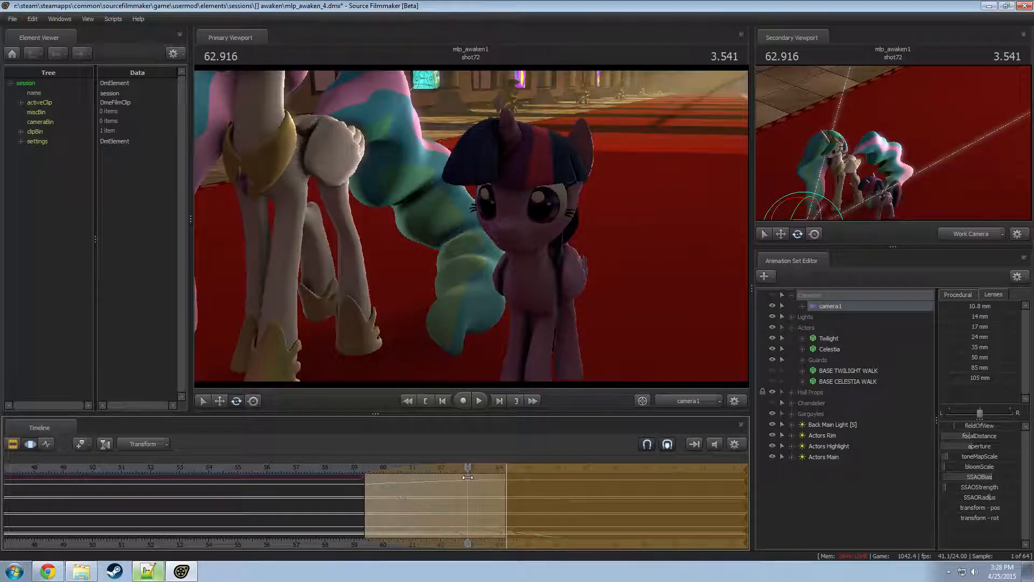
key("space")
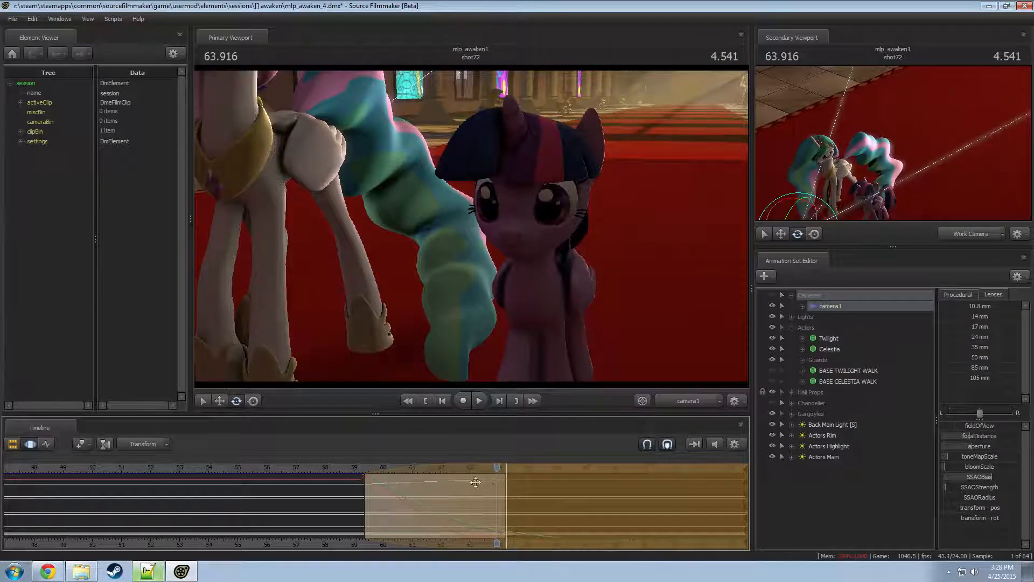
- End the time selection ramp at 64.125 and push camera1 in close on Twilight's face there
left_click_drag(505, 483, 502, 466)
key("w")
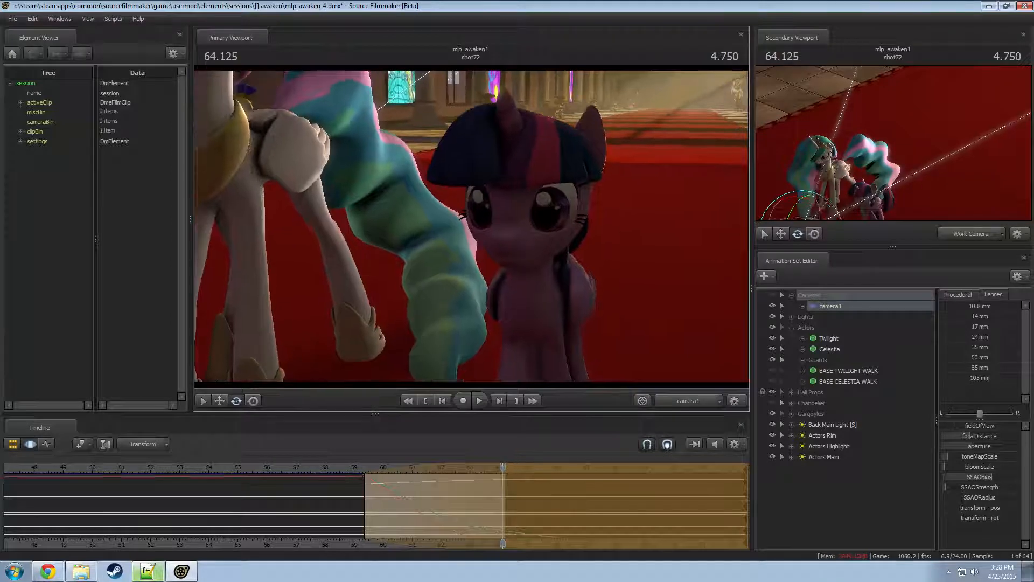
key("s")
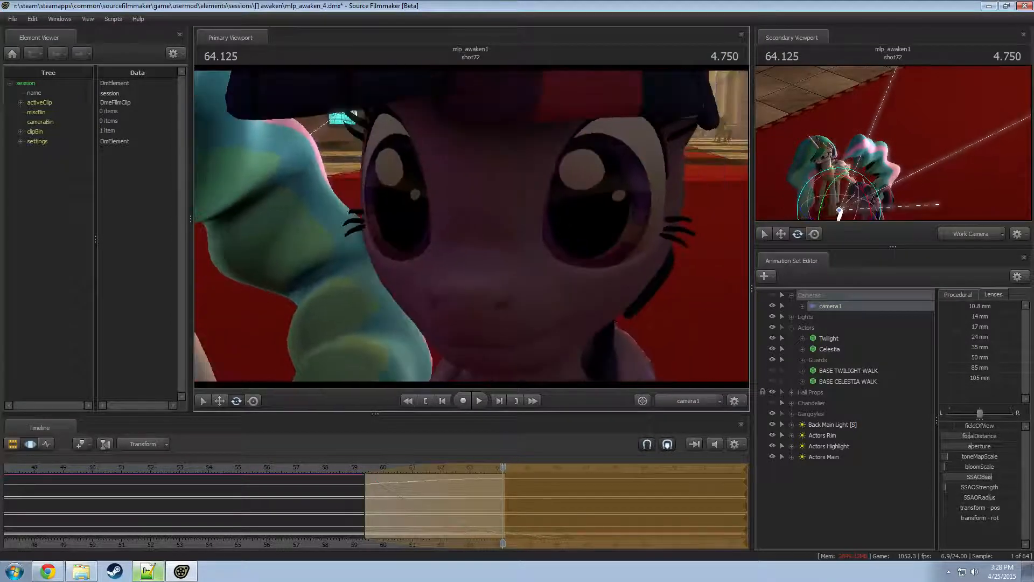
key("w")
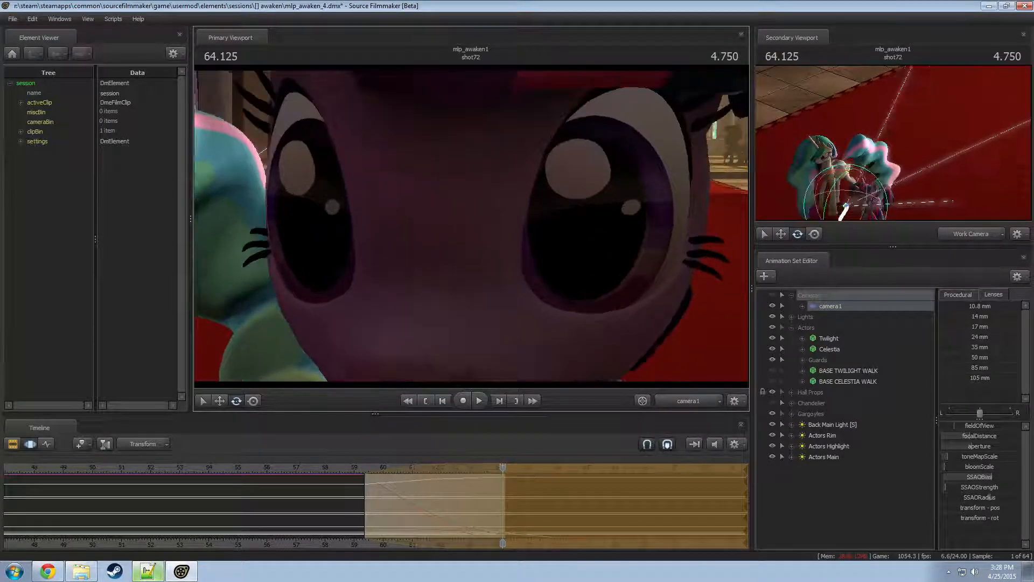
left_click_drag(472, 226, 434, 331)
key("s")
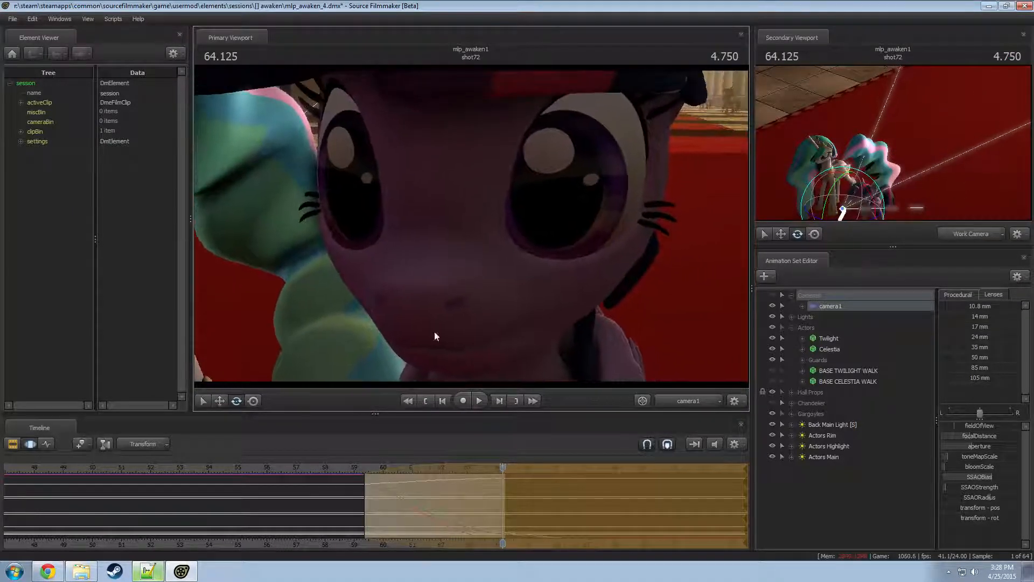
- Play shot72 from its beginning to 61.750 to check the push-in on Twilight's face
left_click(360, 468)
key("space")
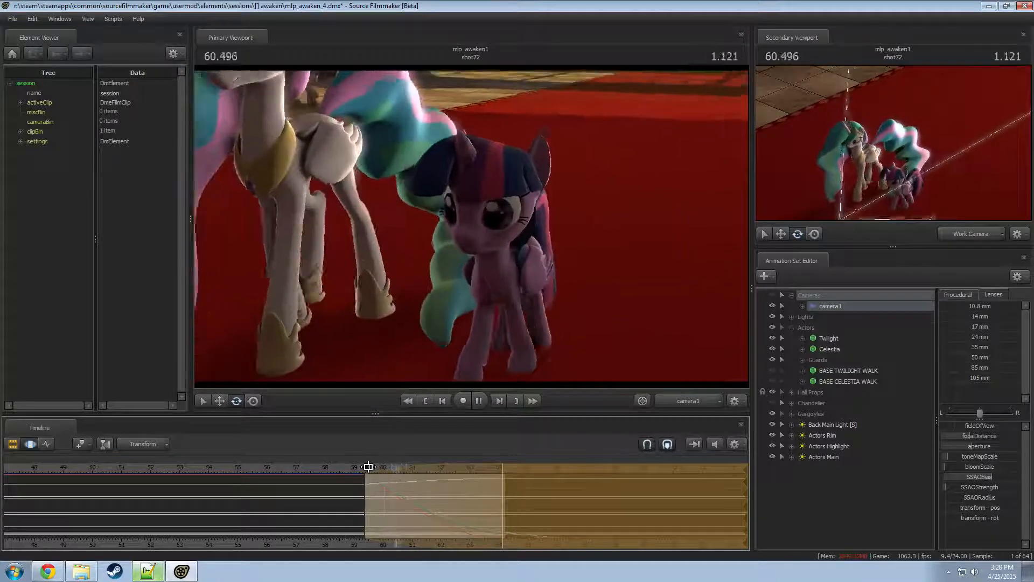
key("space")
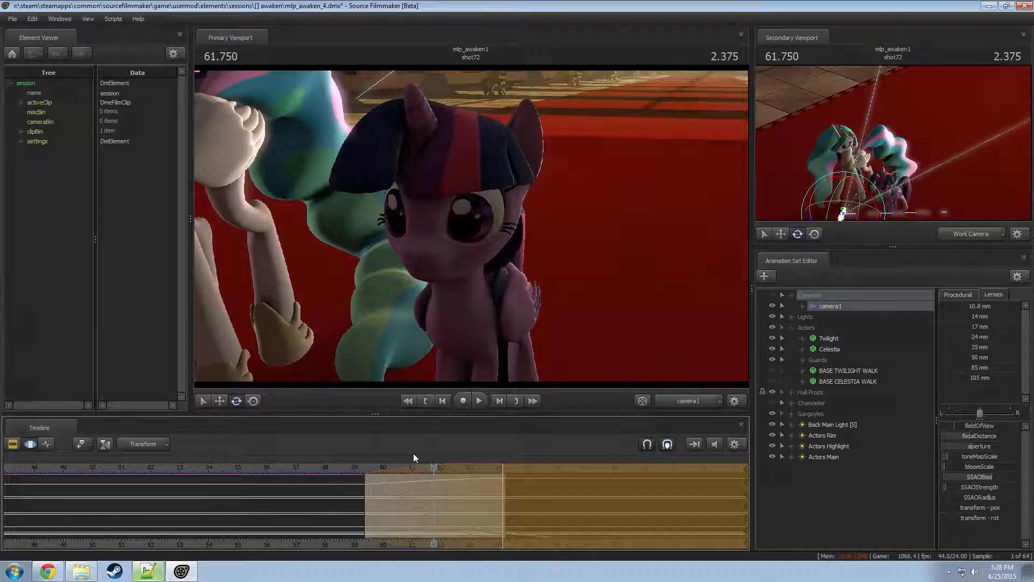
- Undo the push-in, try a lower, closer camera1 framing of Twilight over the whole shot, and undo that too
key("ctrl+z")
key("ctrl+a")
left_click_drag(439, 318, 471, 230)
key("w")
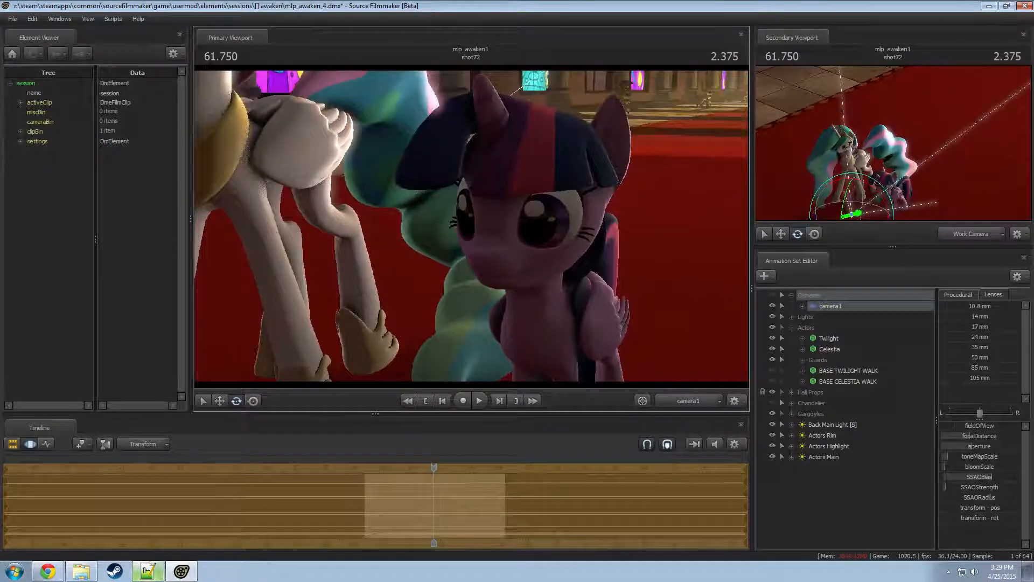
left_click(951, 295)
key("ctrl+z")
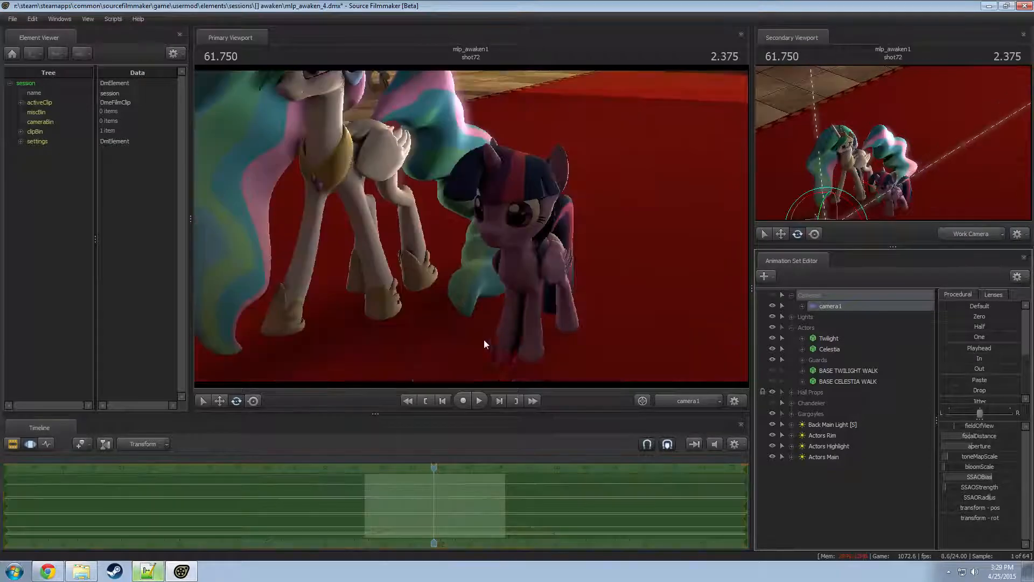
- Ramp the time selection across shot72 for a gradual camera1 move that keeps Twilight in frame, and play it back
key("space")
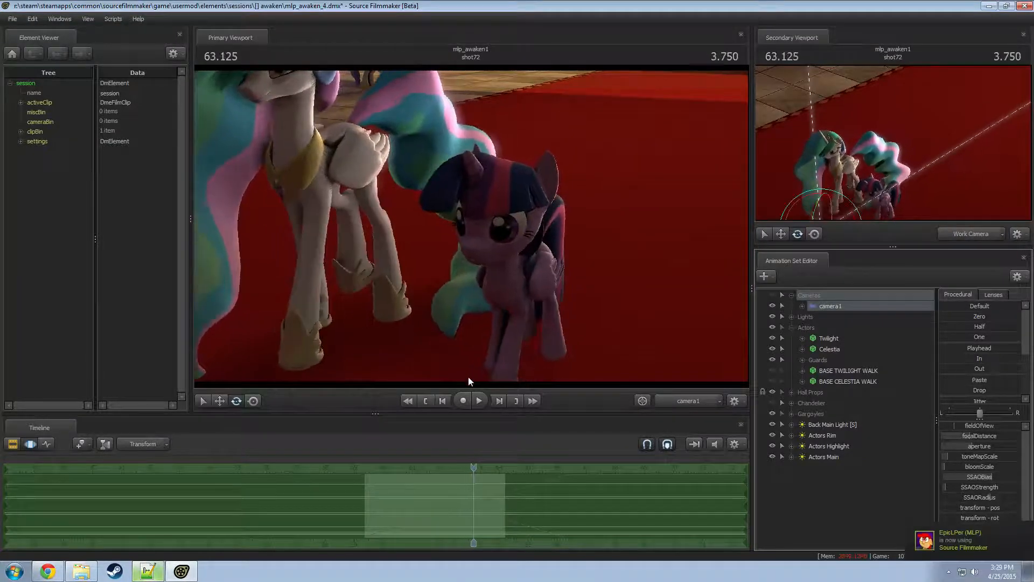
mouse_move(370, 488)
left_mouse_down()
mouse_move(339, 490)
mouse_move(537, 491)
mouse_move(538, 475)
mouse_move(434, 505)
mouse_move(363, 505)
left_mouse_up()
left_click(565, 492)
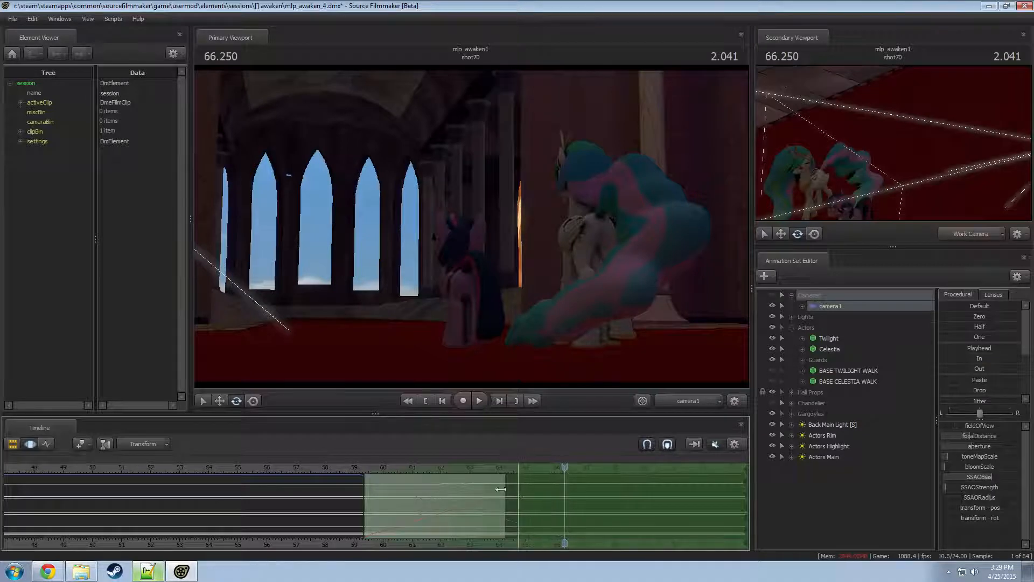
key("space")
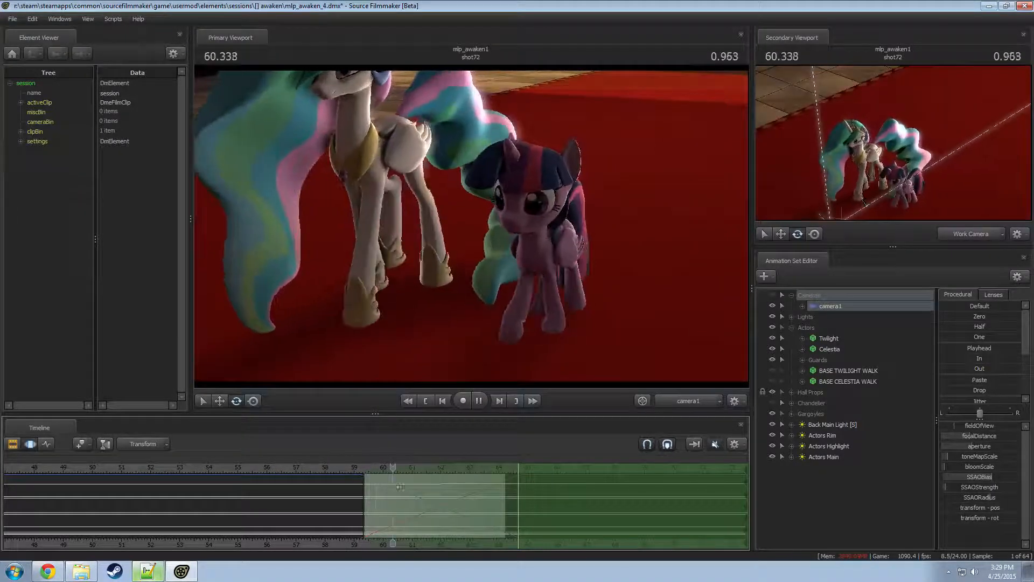
left_click(369, 467)
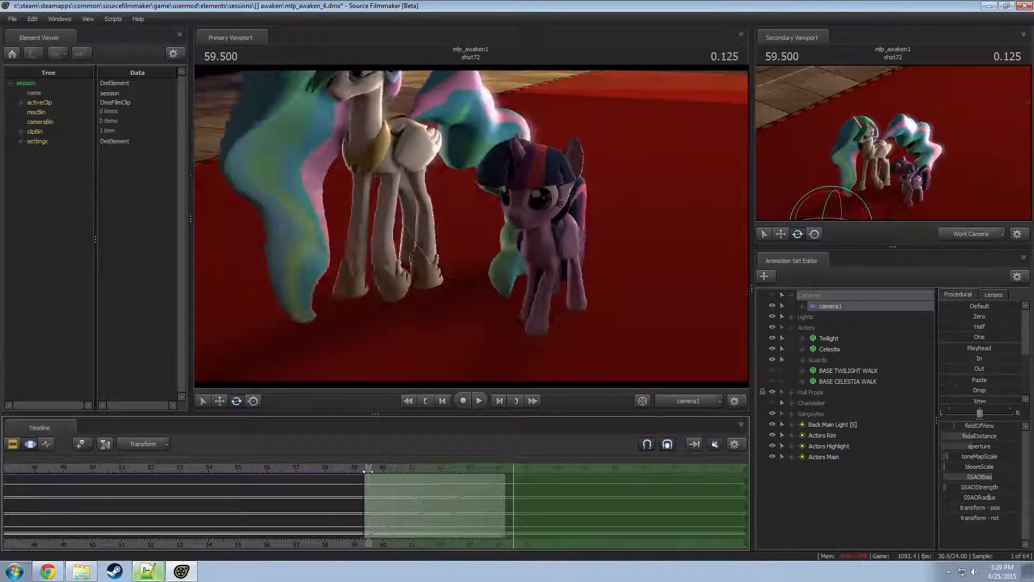
key("space")
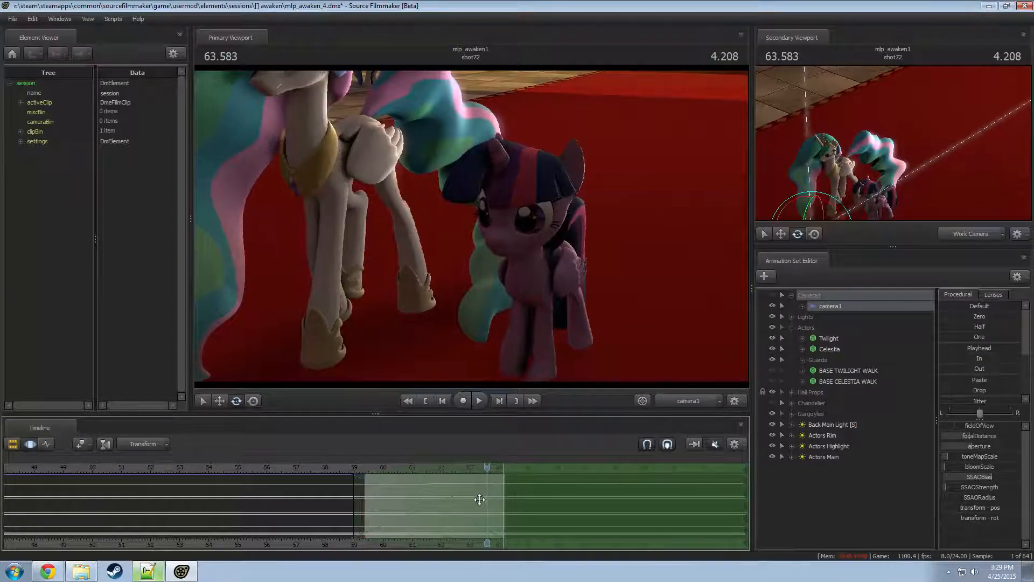
- Lower camera1 at 64.166 to show more of the hall behind the ponies, and replay shot72
left_click_drag(487, 477, 501, 469)
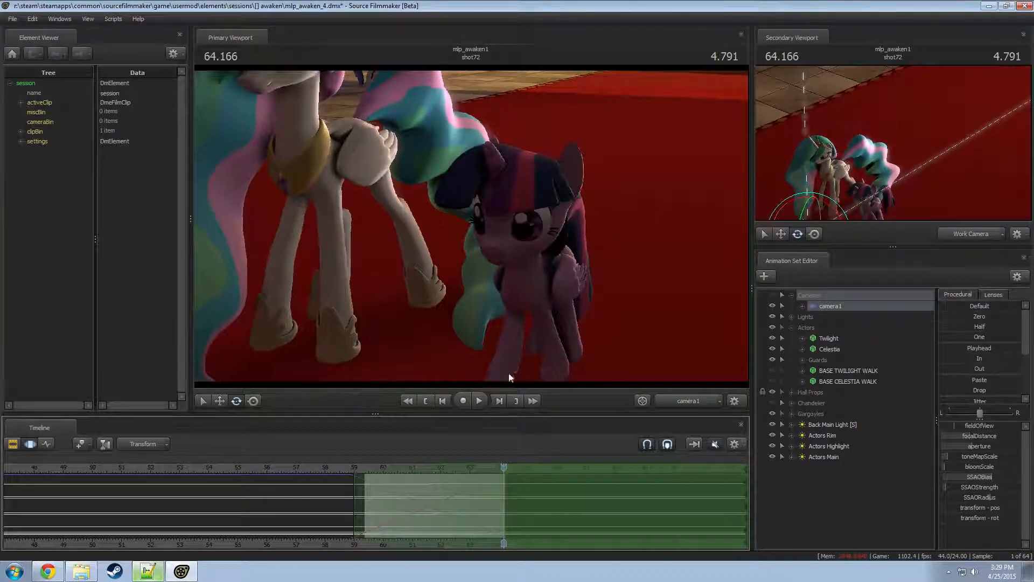
left_click_drag(506, 329, 523, 275)
left_click(353, 472)
key("space")
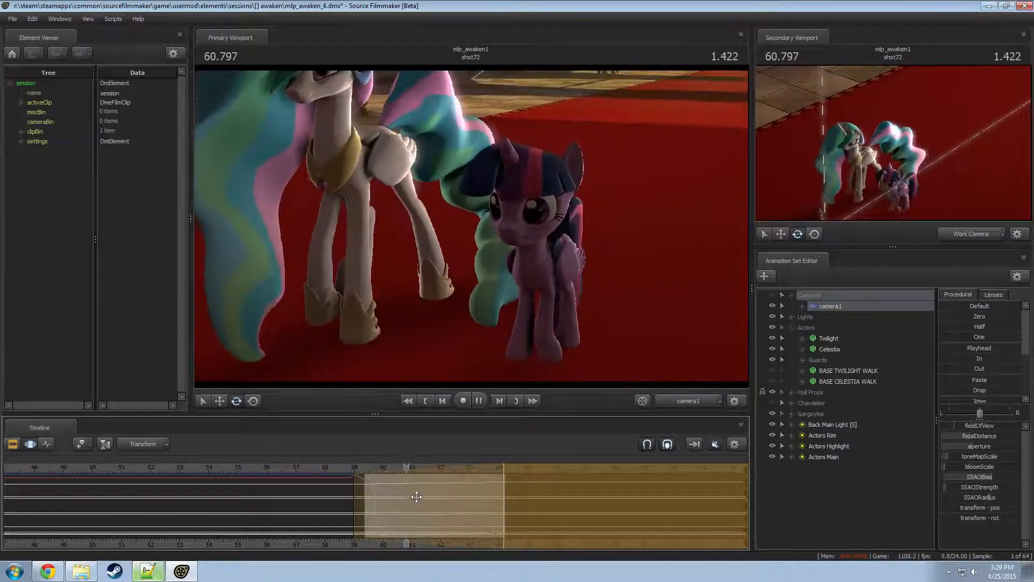
- Replay from the last seconds of shot62 through shot72 into shot70 to check the cuts and camera move
left_click(309, 471)
key("space")
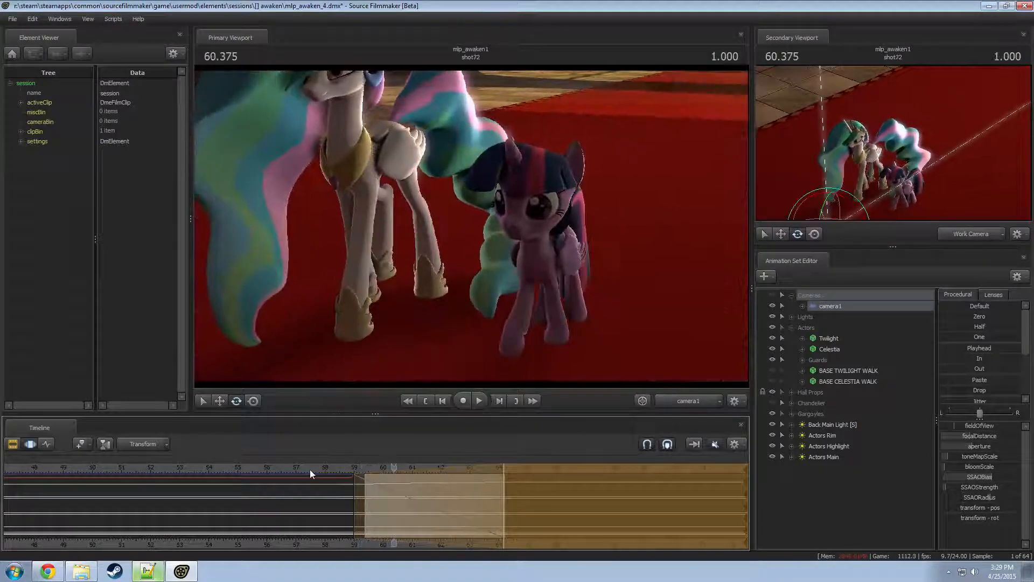
left_click(321, 471)
key("space")
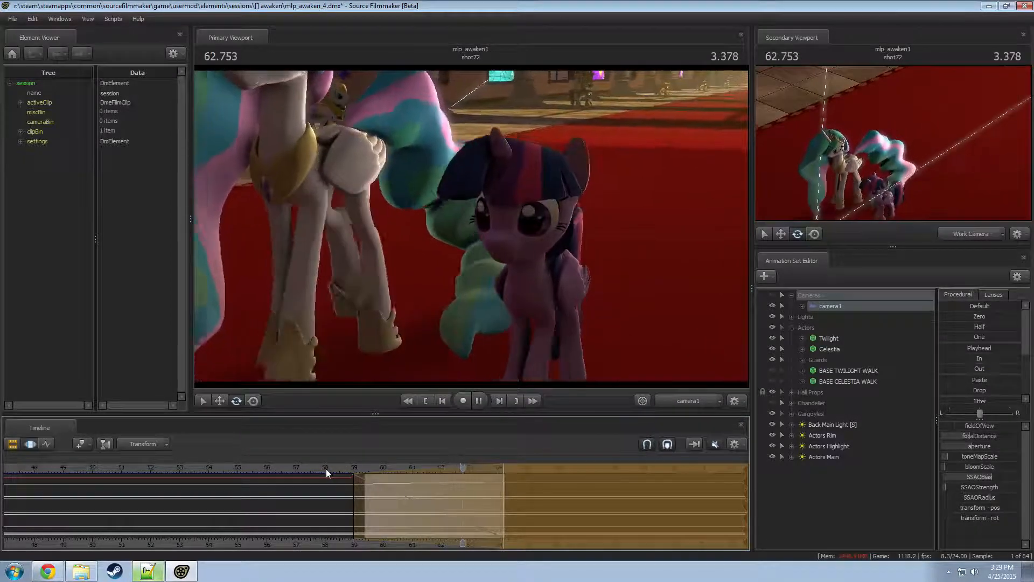
key("space")
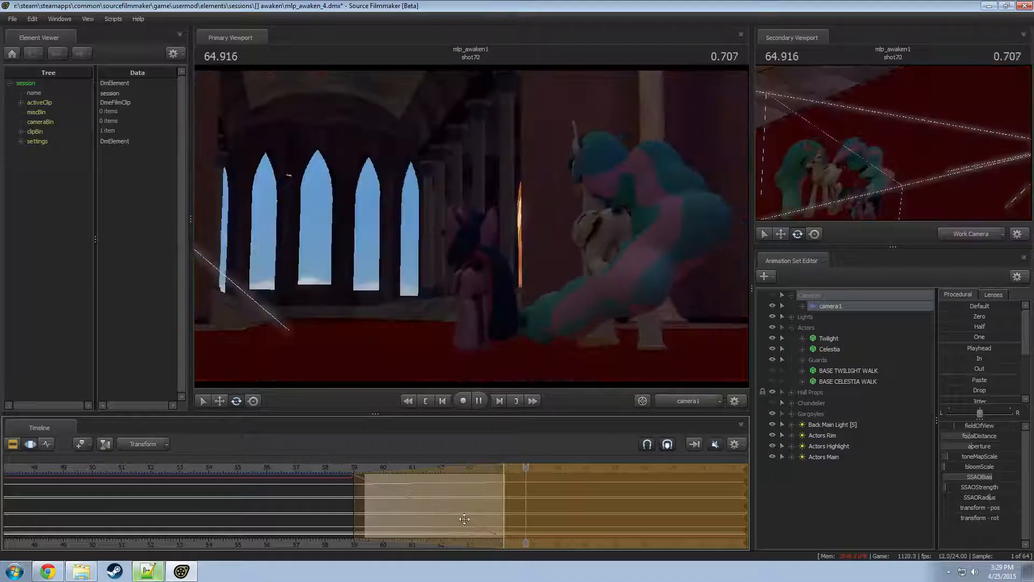
- Switch to the Clip Editor and play across the cut from shot62 to shot72, stopping at 59.708
key("F2")
left_click(352, 471)
key("space")
key("space")
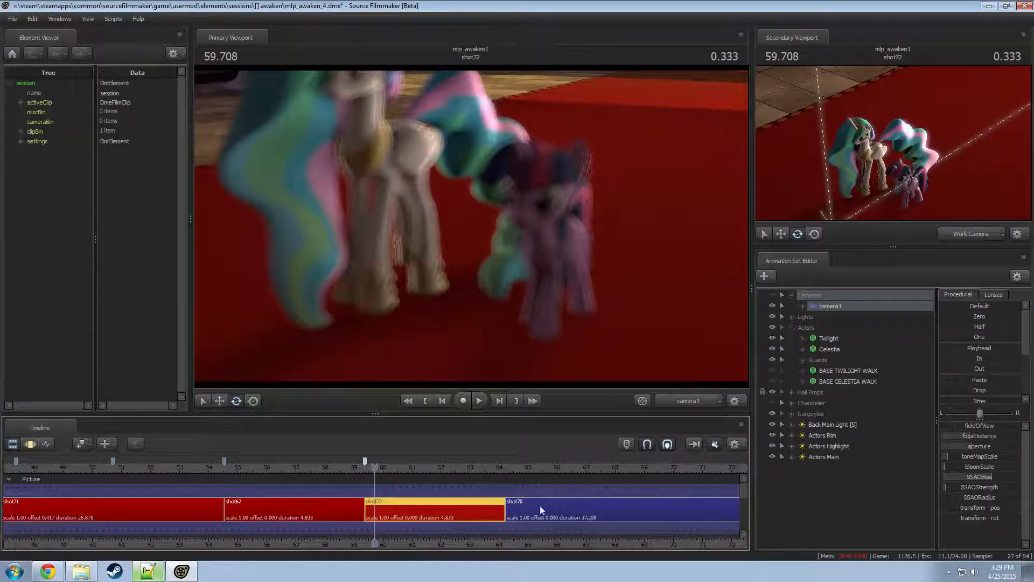
- Slightly reduce camera1's focal distance across shot72, judging the focus on the ponies at 60.333
left_click(392, 477)
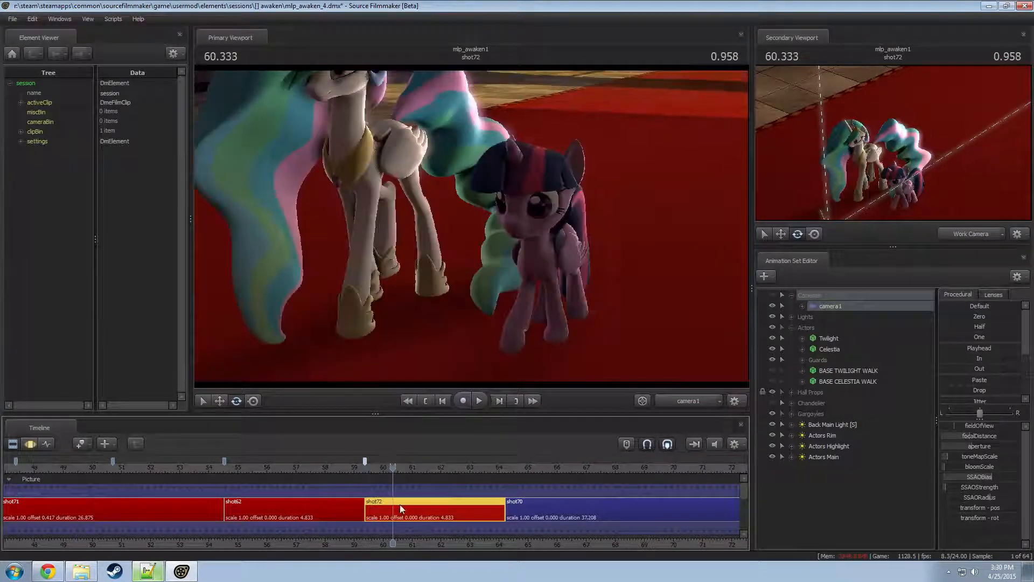
key("F3")
left_click_drag(988, 349, 992, 349)
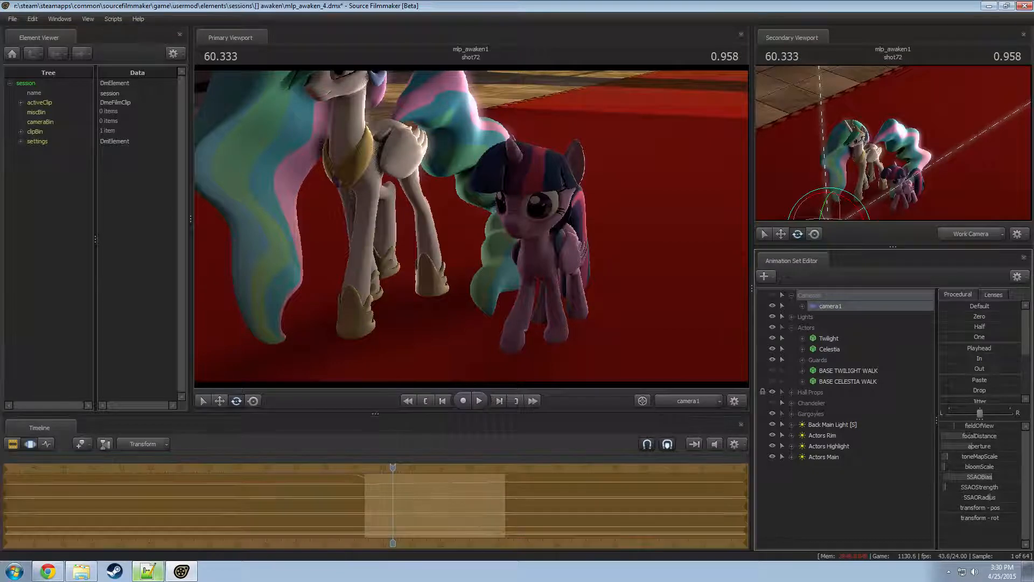
left_click_drag(979, 436, 972, 436)
key("F2")
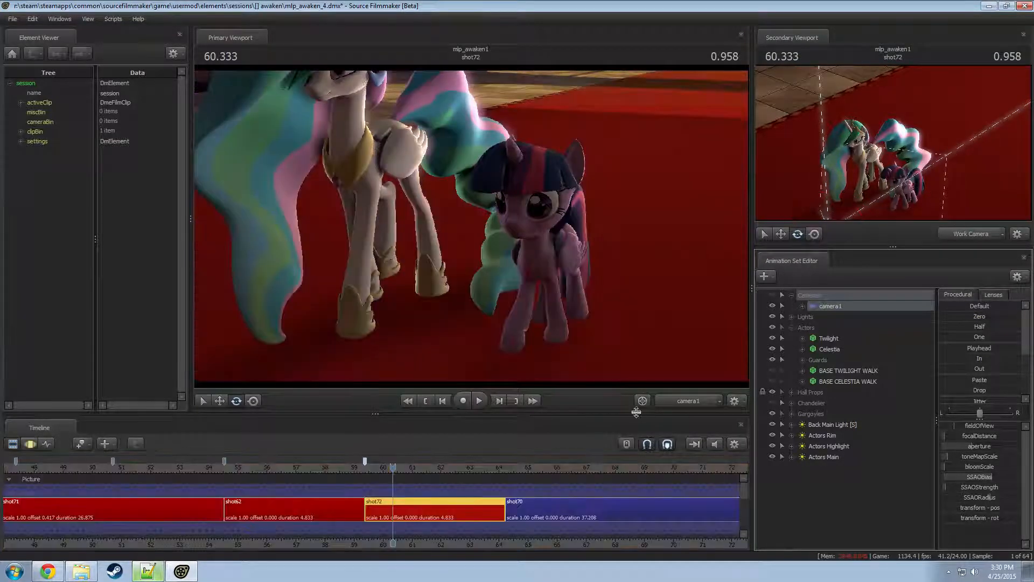
- Play shot72 to its end, then replay from shot62 through shot72 into shot70 to check the focus and cuts
key("space")
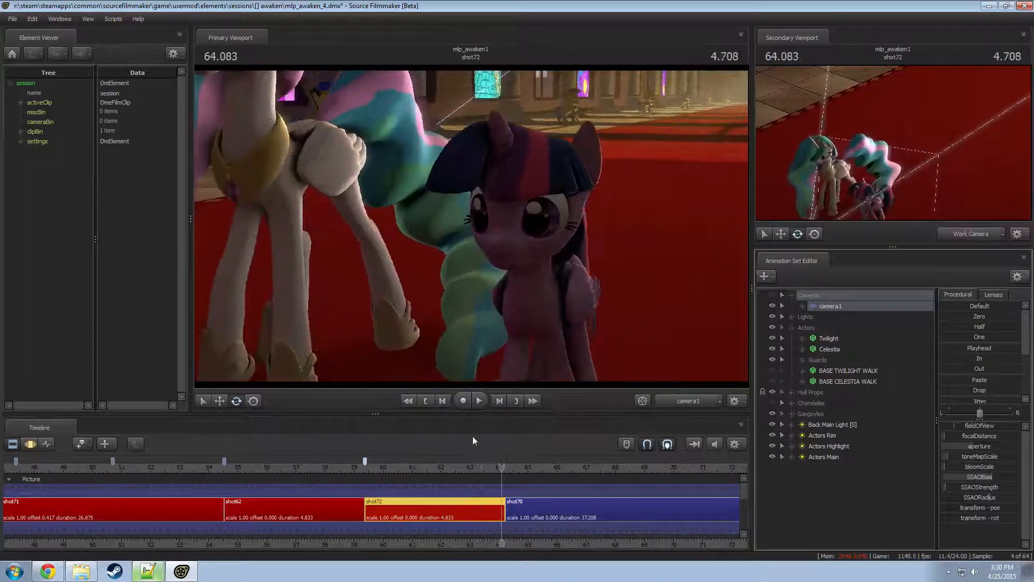
left_click(310, 467)
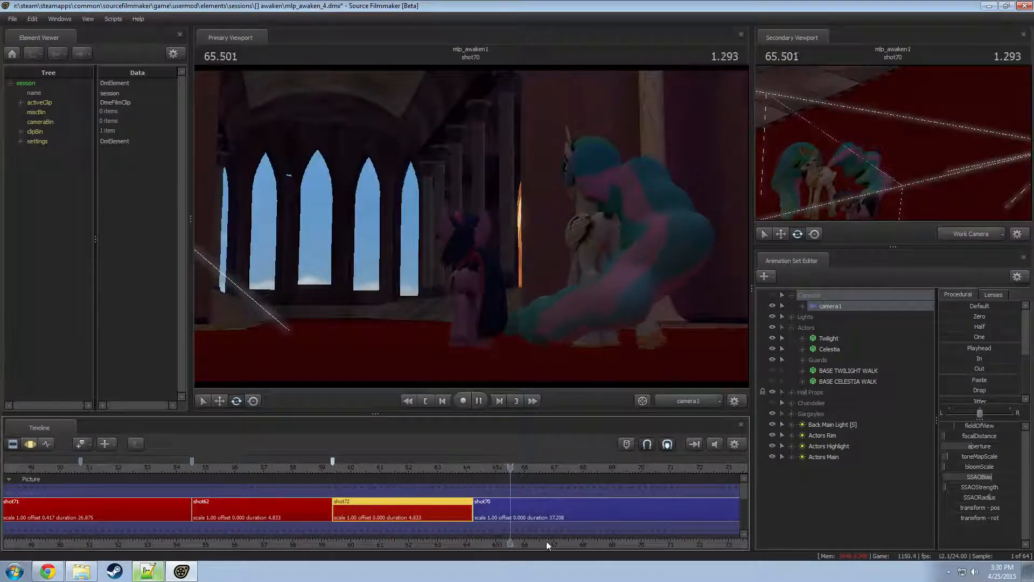
middle_click_drag(569, 544, 450, 540)
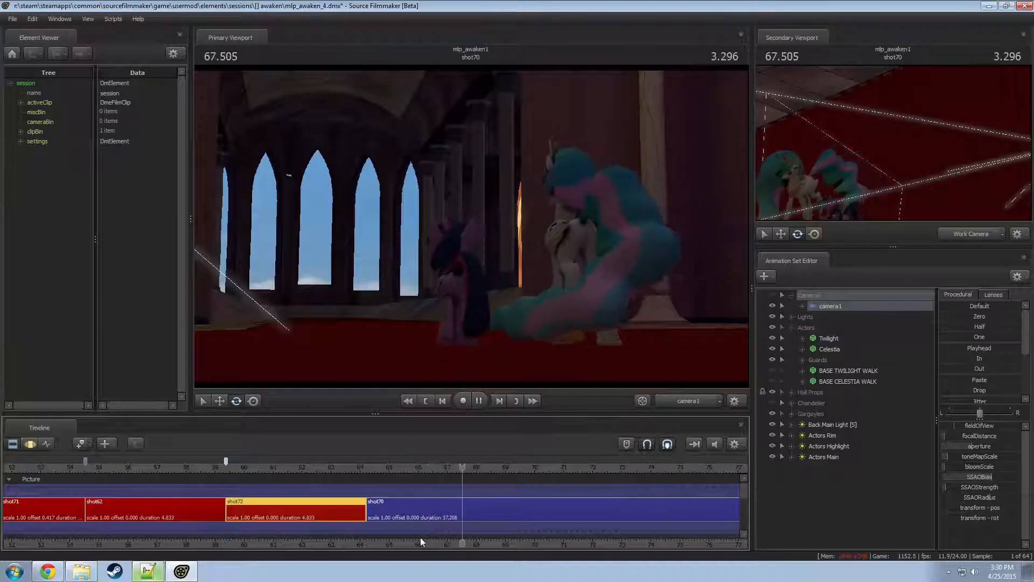
- Split shot70 at 67.708 to start a new shot
left_click_drag(447, 467, 464, 465)
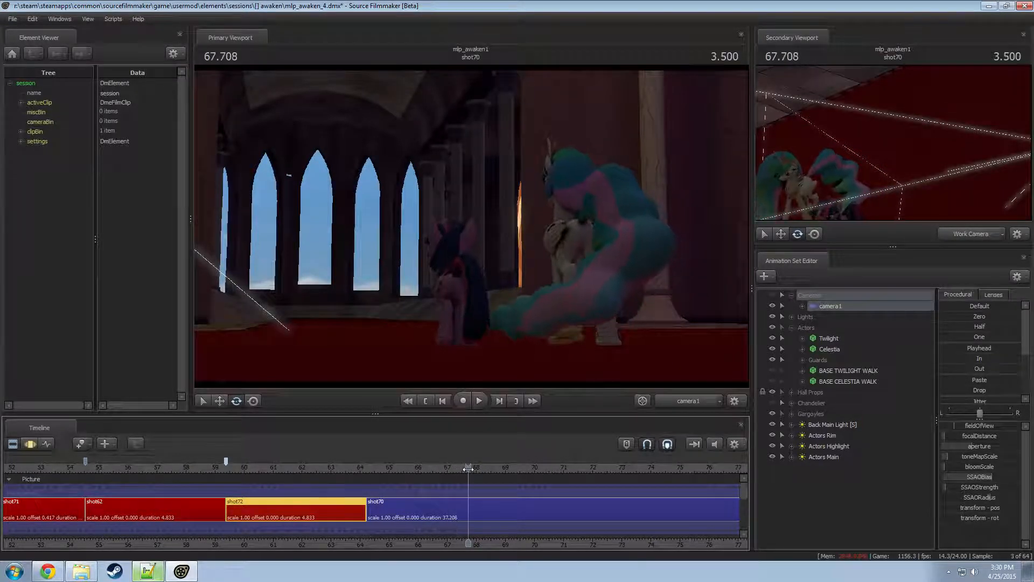
left_click(484, 508)
key("ctrl+b")
scroll(545, 537, "down", 6)
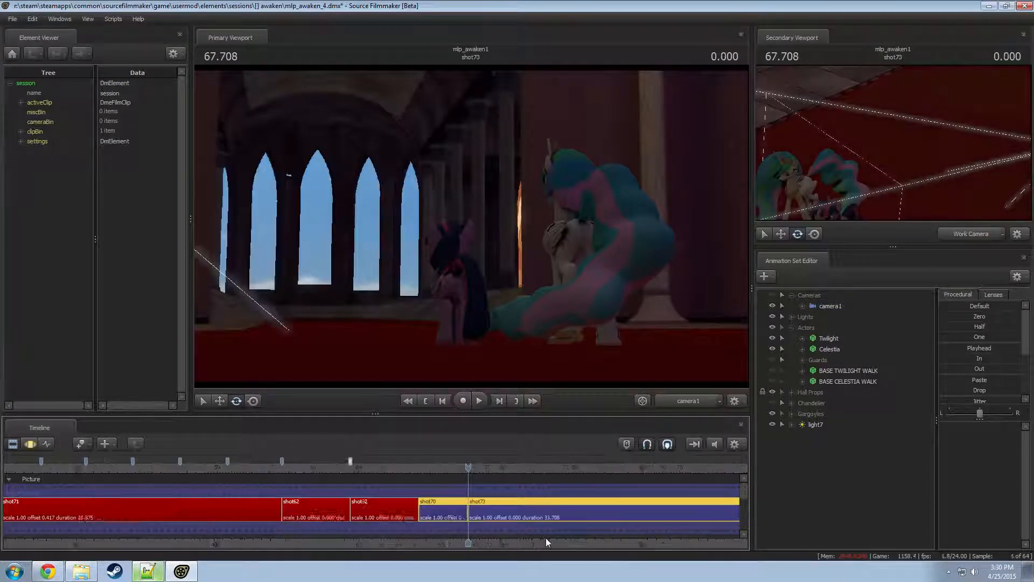
middle_click_drag(548, 541, 492, 539)
- Play across the new cut into shot73 to examine the ponies' walk, and return to 68.000
key("space")
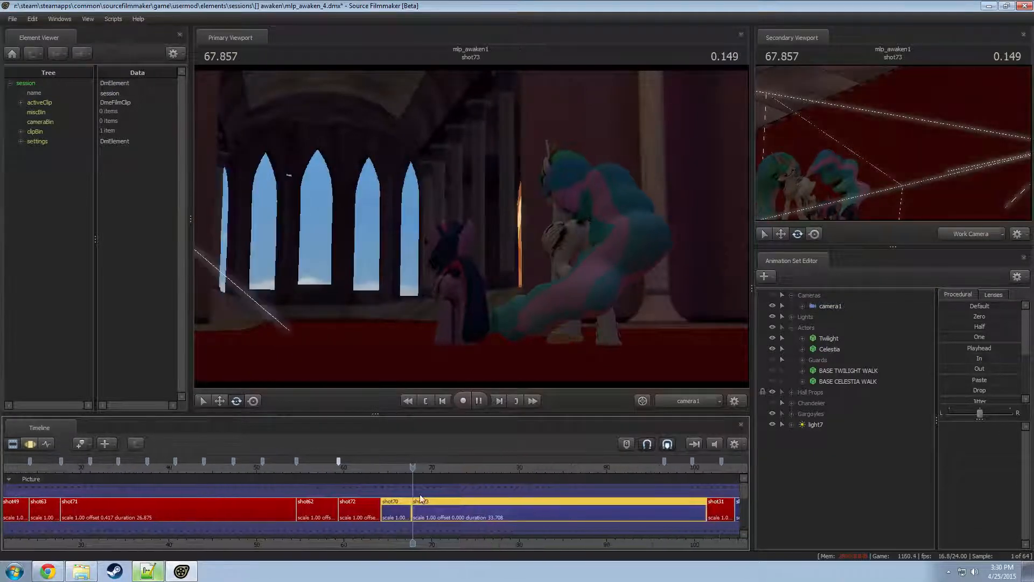
left_click_drag(411, 467, 401, 468)
left_click(415, 466)
key("space")
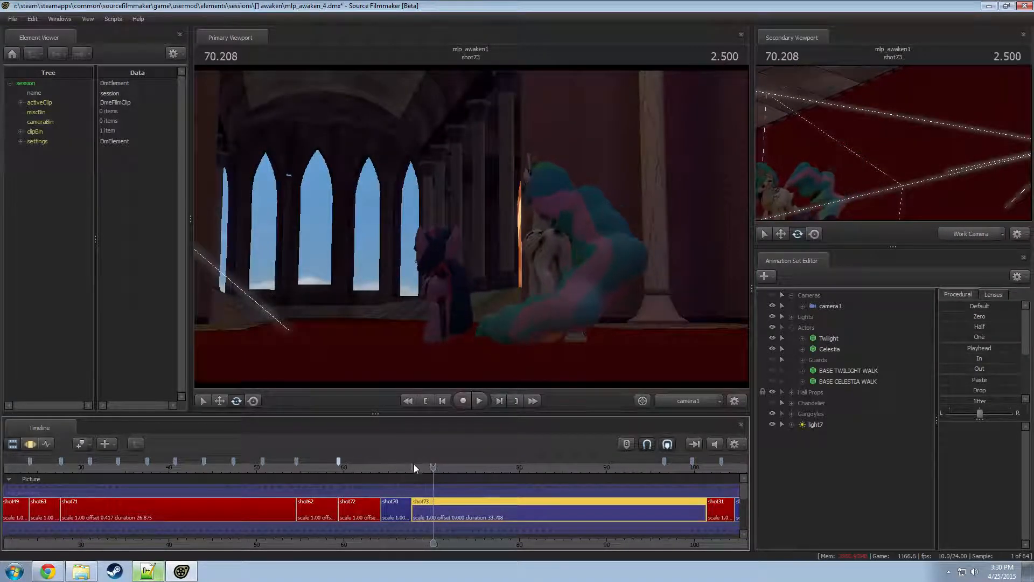
left_click(414, 464)
- Make the Door group under Hall Props visible in shot73 and play the shot up to 69.375
left_click(790, 393)
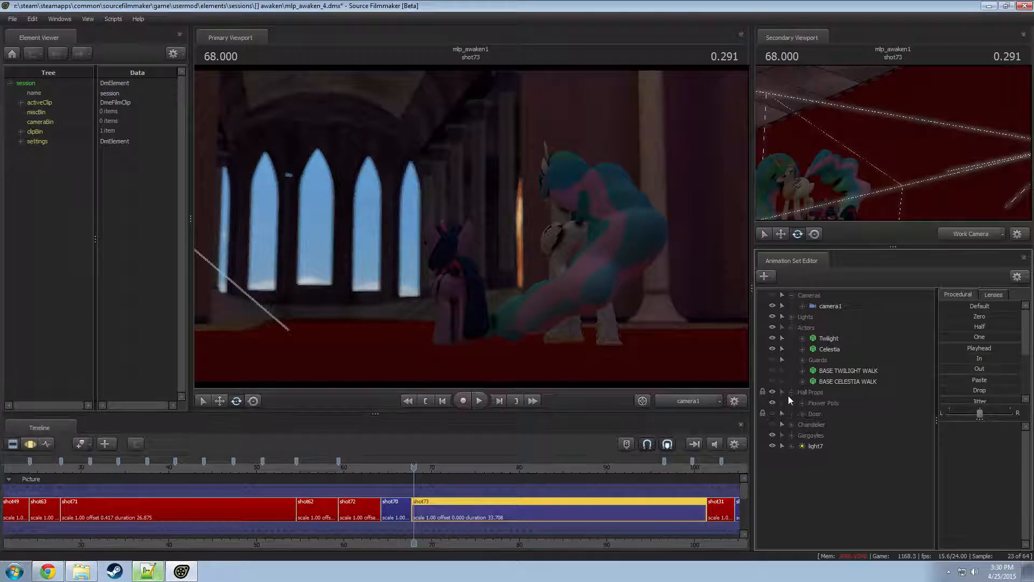
left_click(774, 413)
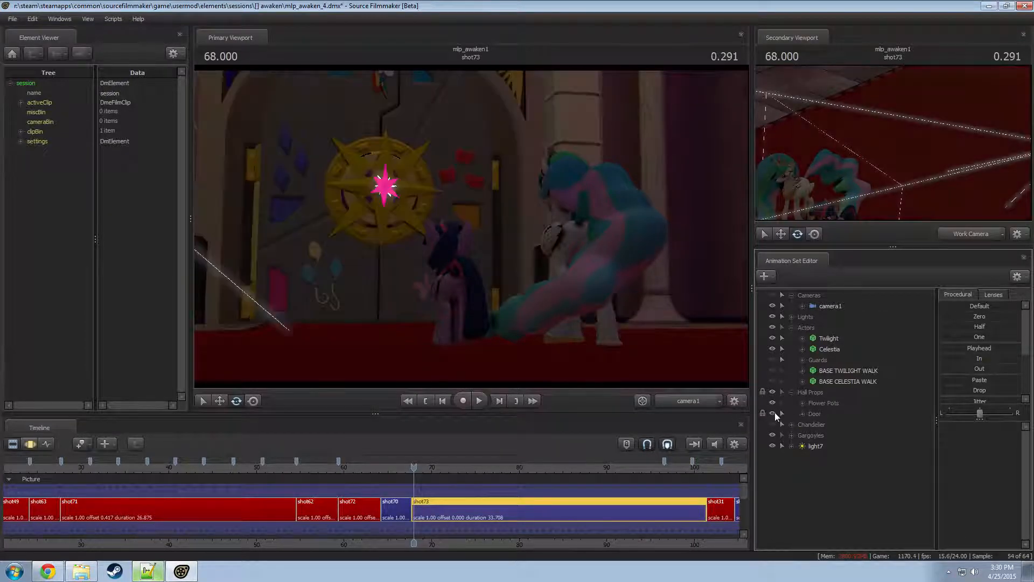
key("space")
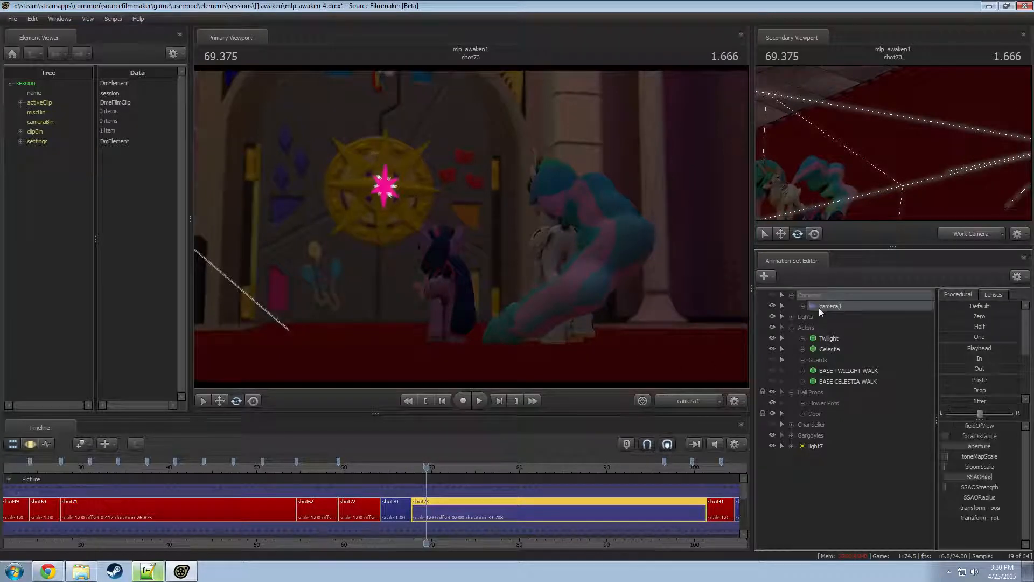
- Reposition camera1 in shot73 behind Twilight and Celestia, closer and facing the door with its sun emblem centred
key("F3")
left_click_drag(508, 283, 471, 225)
key("d")
key("space")
key("x")
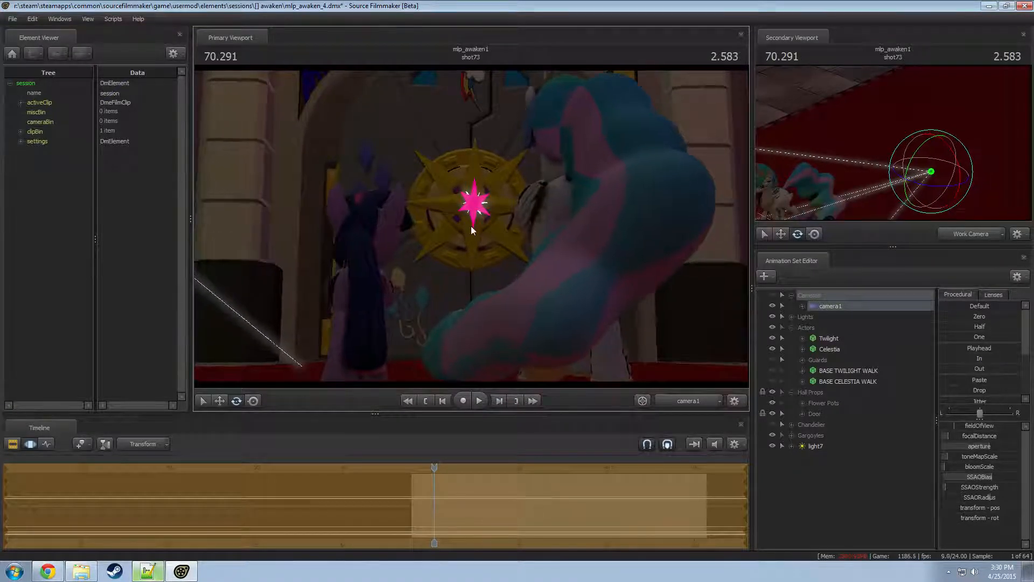
- Play shot73 up to 77.291 and replay the cut from shot70 to check the new door framing
key("space")
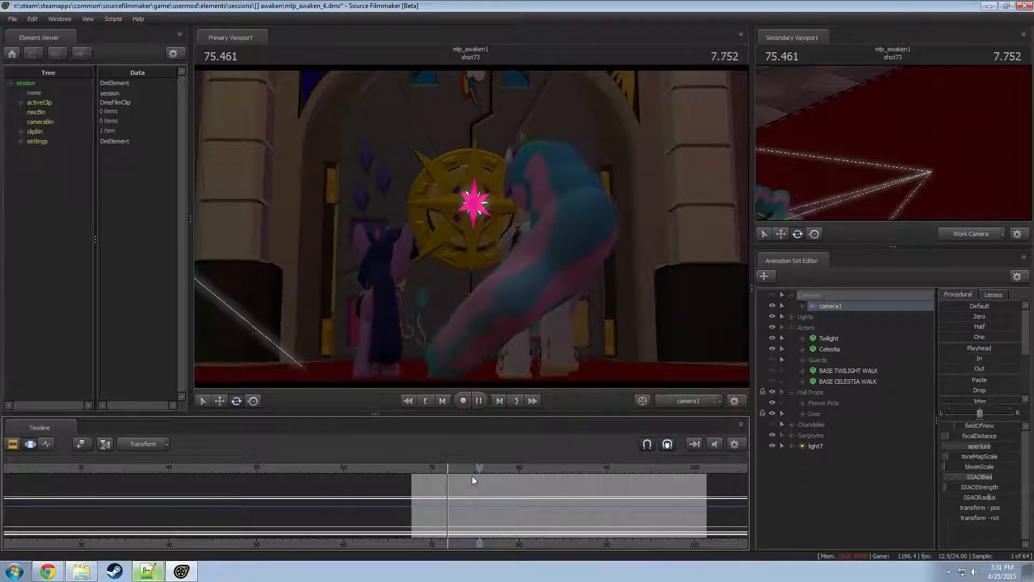
key("space")
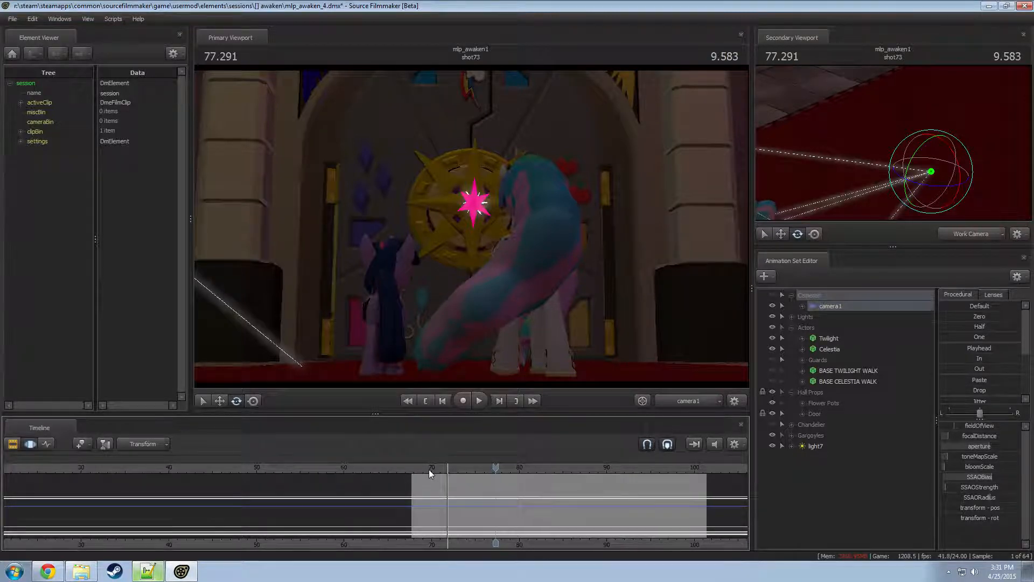
left_click_drag(429, 469, 415, 472)
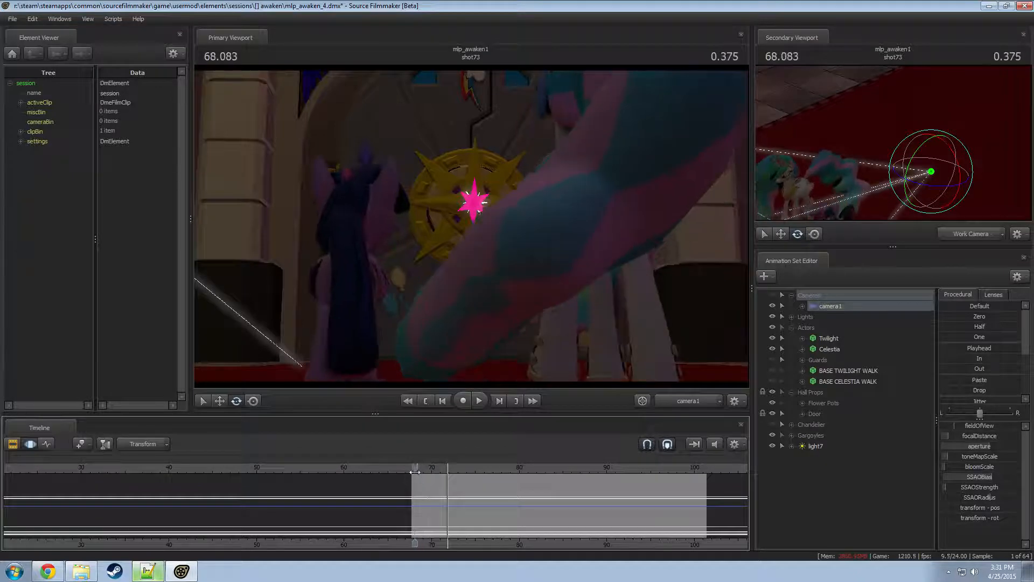
left_click(369, 468)
key("space")
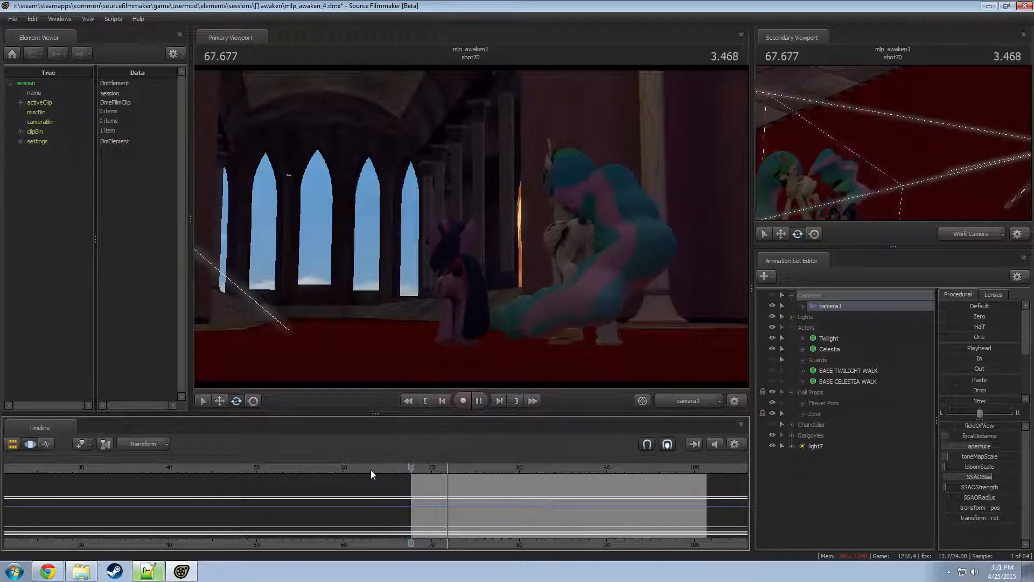
key("space")
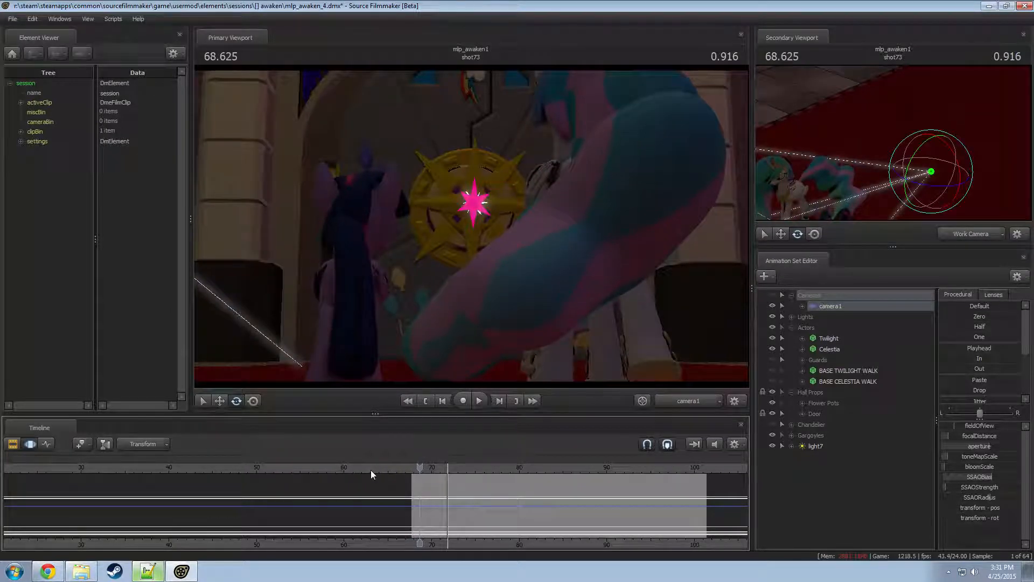
mouse_move(371, 470)
left_mouse_down()
mouse_move(395, 469)
mouse_move(380, 471)
left_mouse_up()
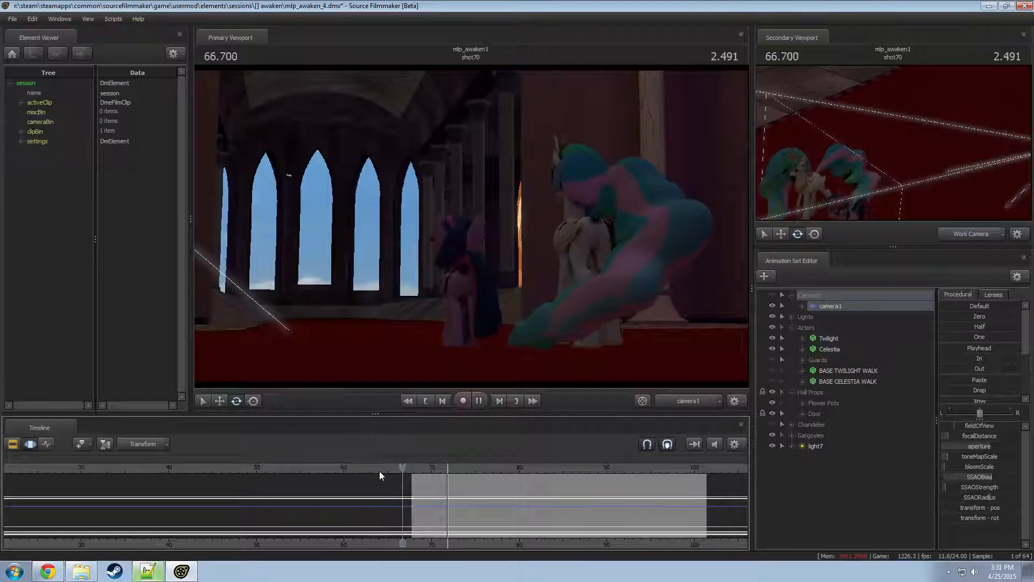
key("F2")
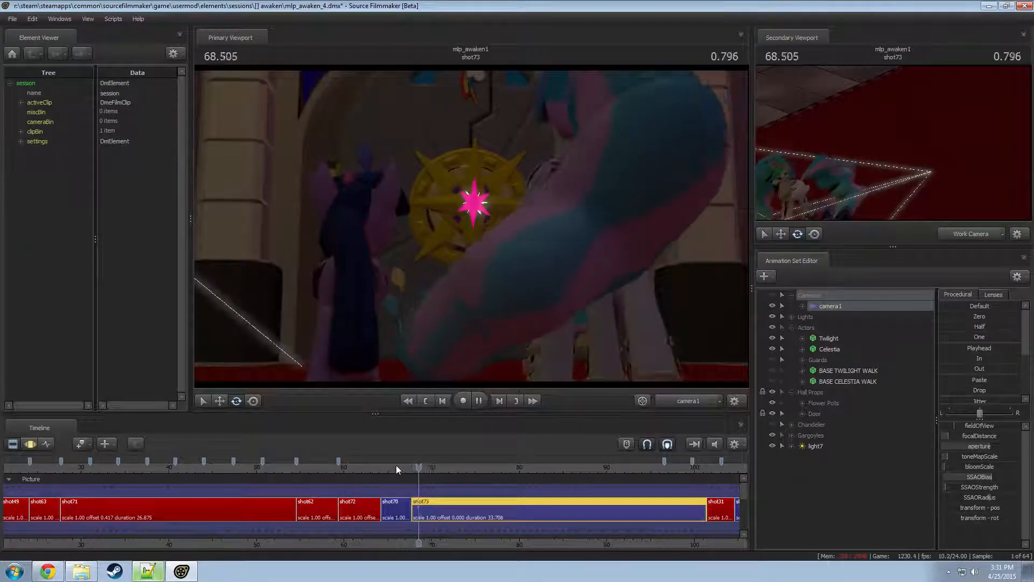
key("space")
- Increase camera1's focal distance across shot73
key("F3")
left_click(842, 306)
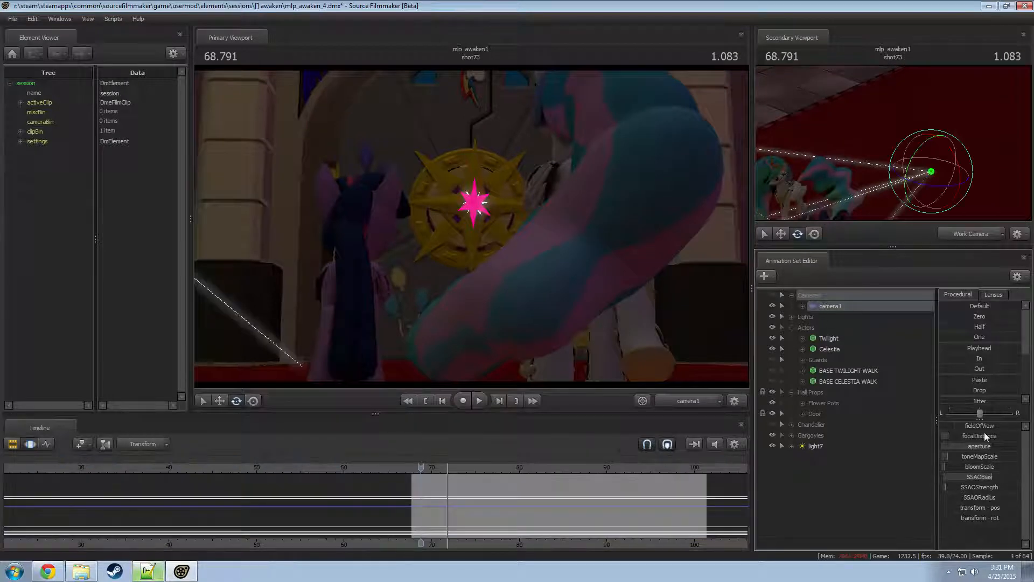
left_click(975, 435)
left_click(521, 502)
key("ctrl+a")
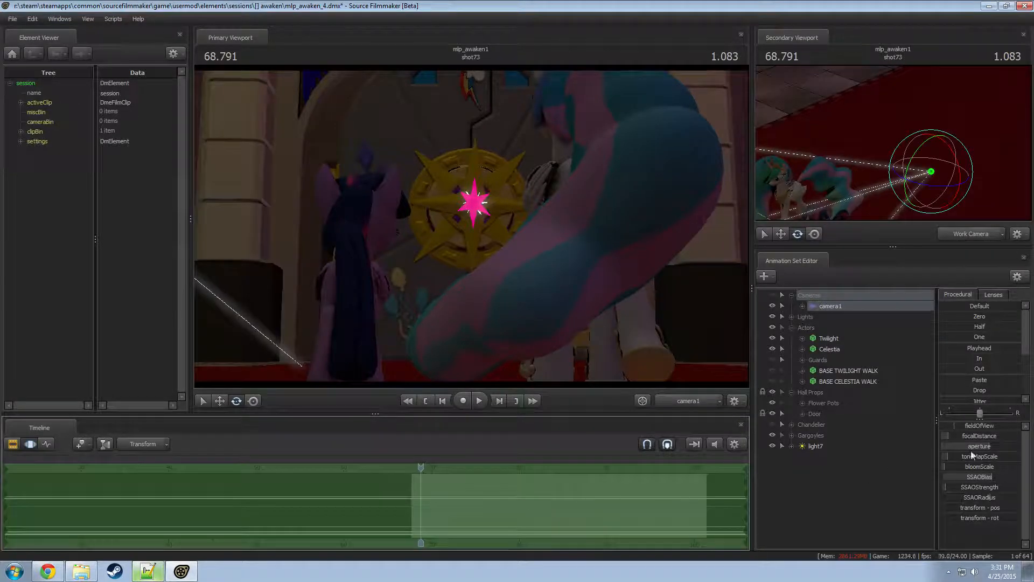
left_click_drag(978, 436, 998, 440)
key("F2")
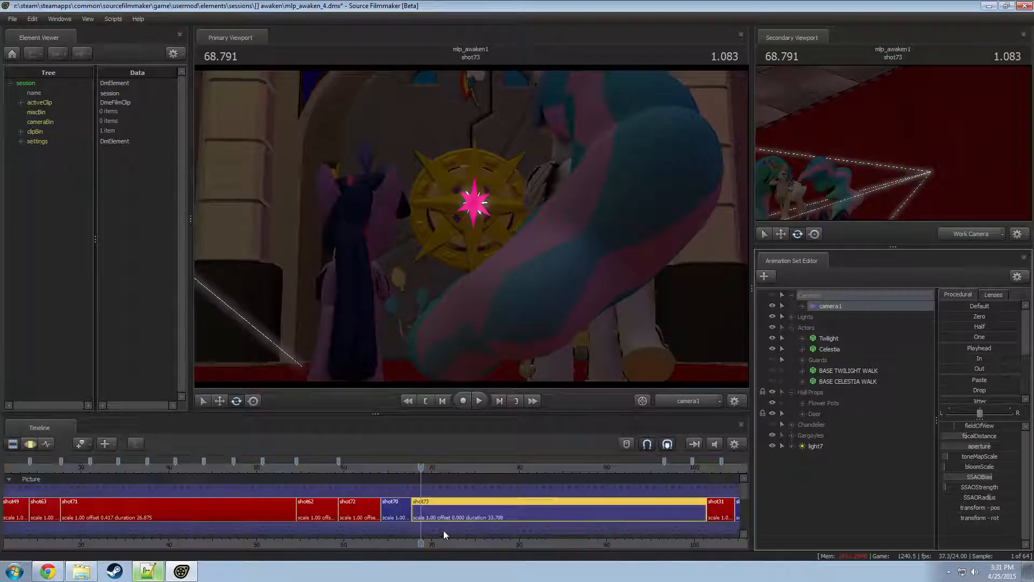
- Play shot73 from near its start up to 73.083 to check the focus and judge where to cut
left_click_drag(420, 467, 414, 467)
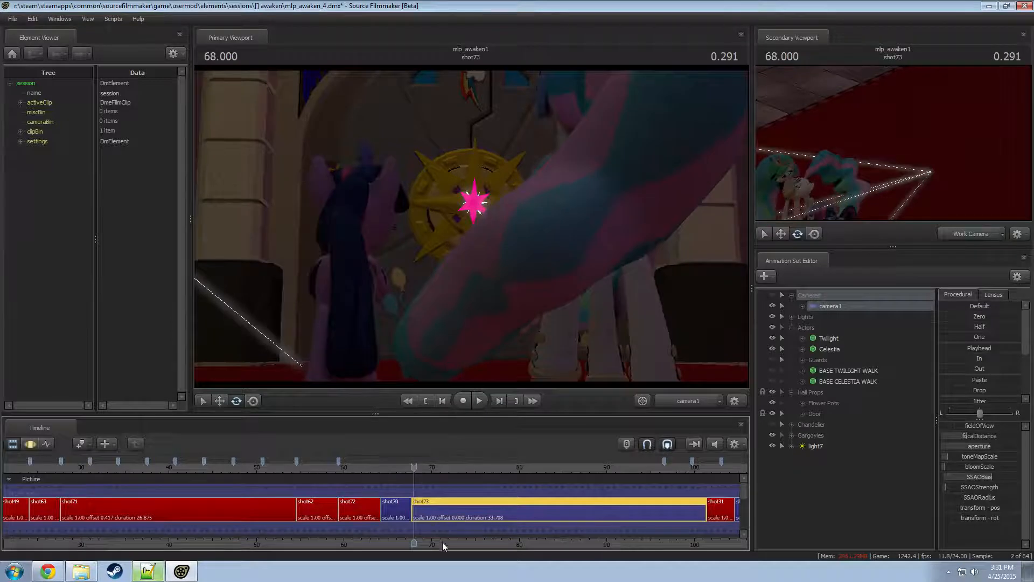
middle_click_drag(443, 544, 383, 544)
left_click_drag(355, 468, 359, 468)
key("space")
key("space")
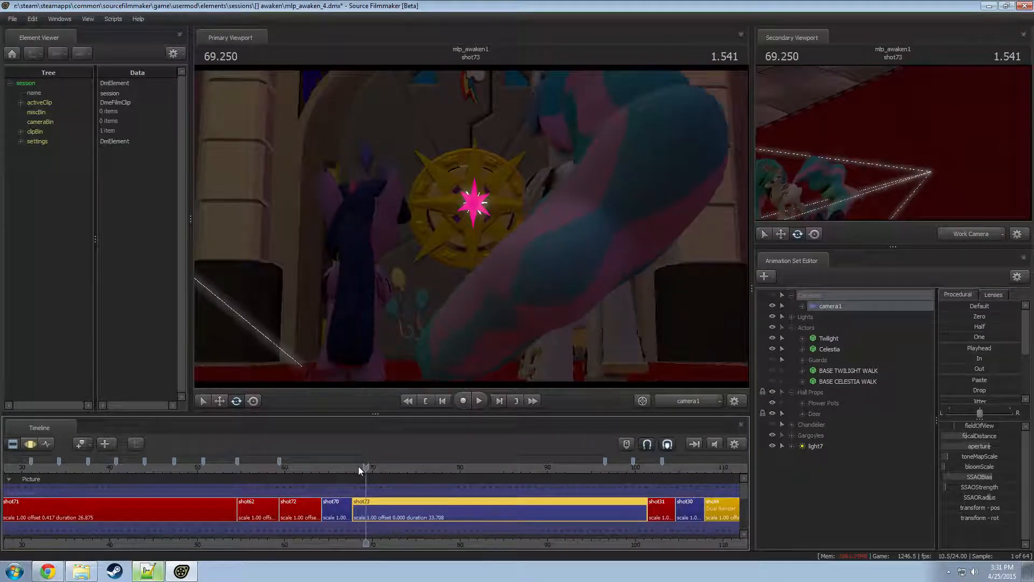
key("space")
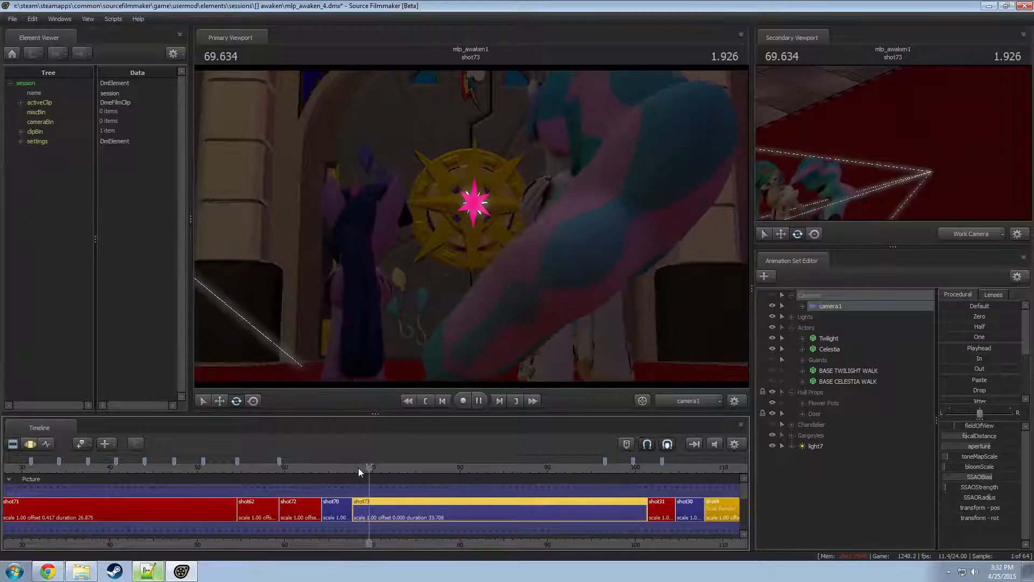
key("space")
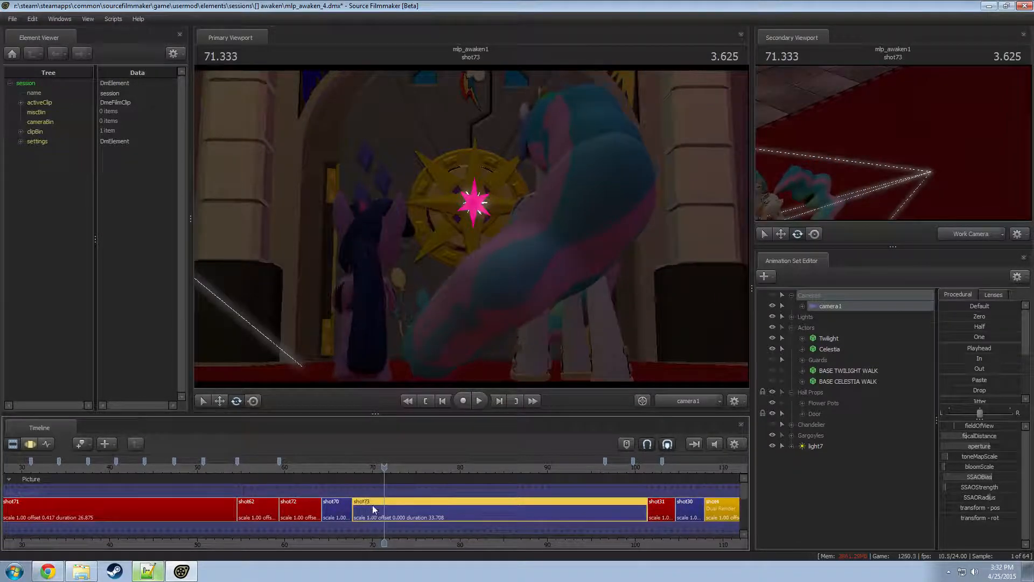
key("F3")
left_click_drag(383, 468, 358, 468)
key("space")
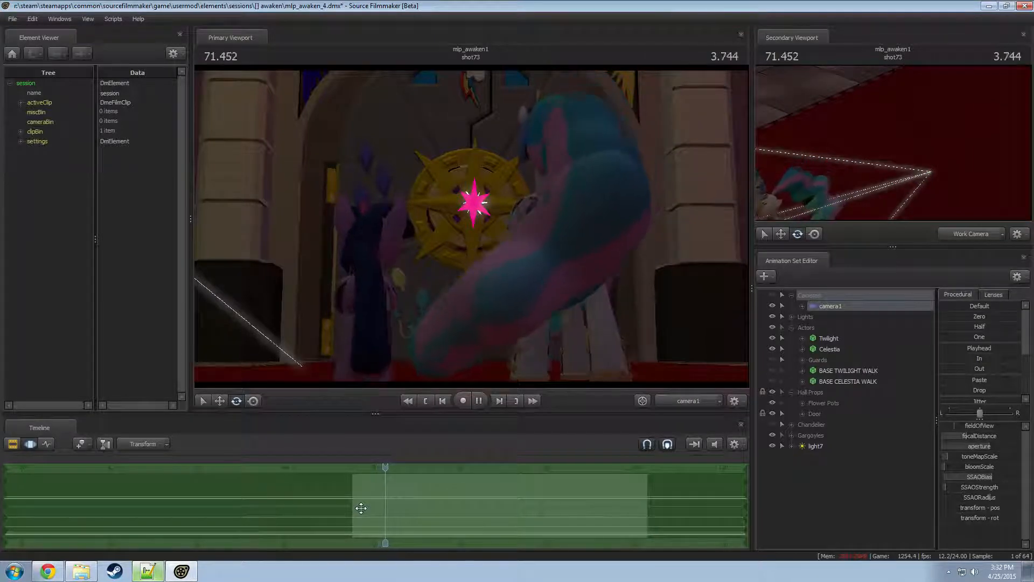
key("space")
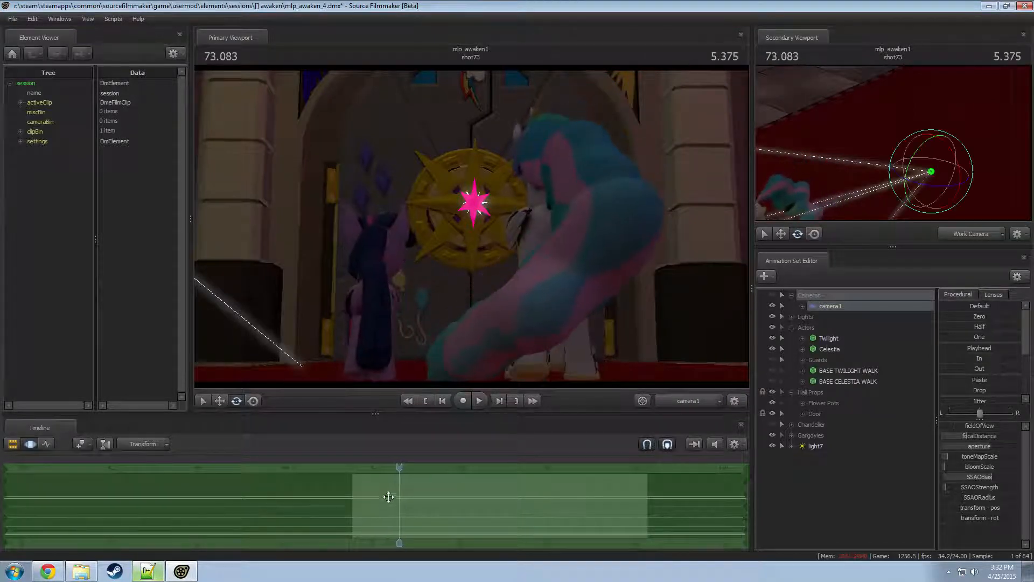
- Split shot73 at 71.000 to start another shot
mouse_move(396, 469)
left_mouse_down()
mouse_move(349, 469)
mouse_move(384, 472)
left_mouse_up()
scroll(374, 508, "up", 3)
key("F2")
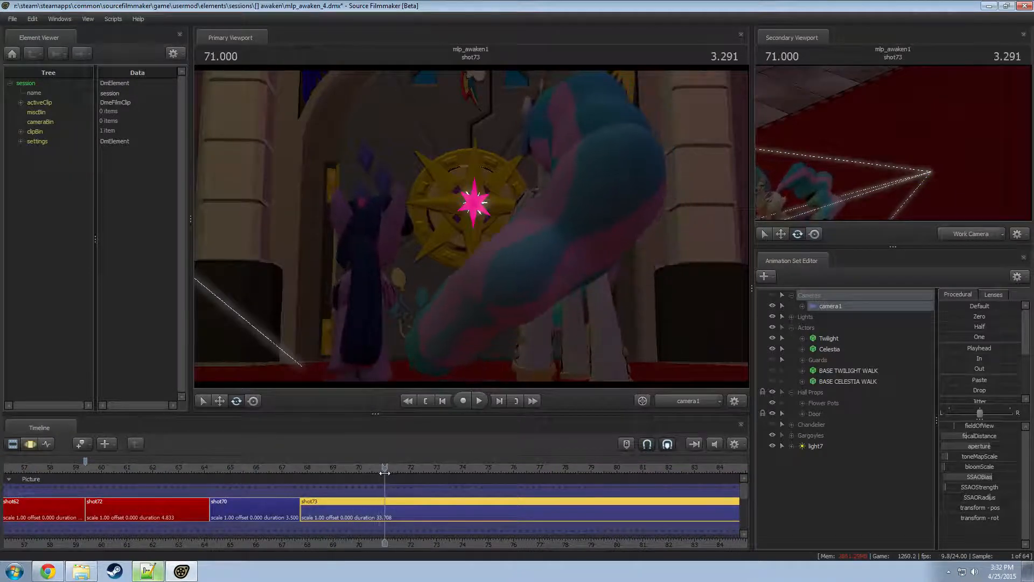
key("ctrl+b")
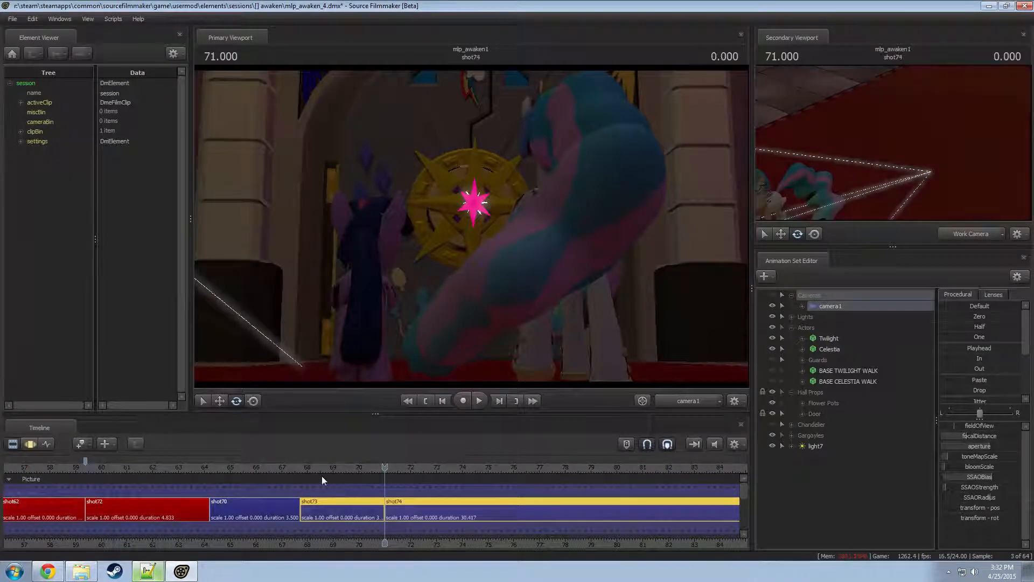
- Reduce camera1's aperture in the shortened shot73, judging the blur at 68.208
left_click_drag(307, 468, 313, 468)
left_click(337, 505)
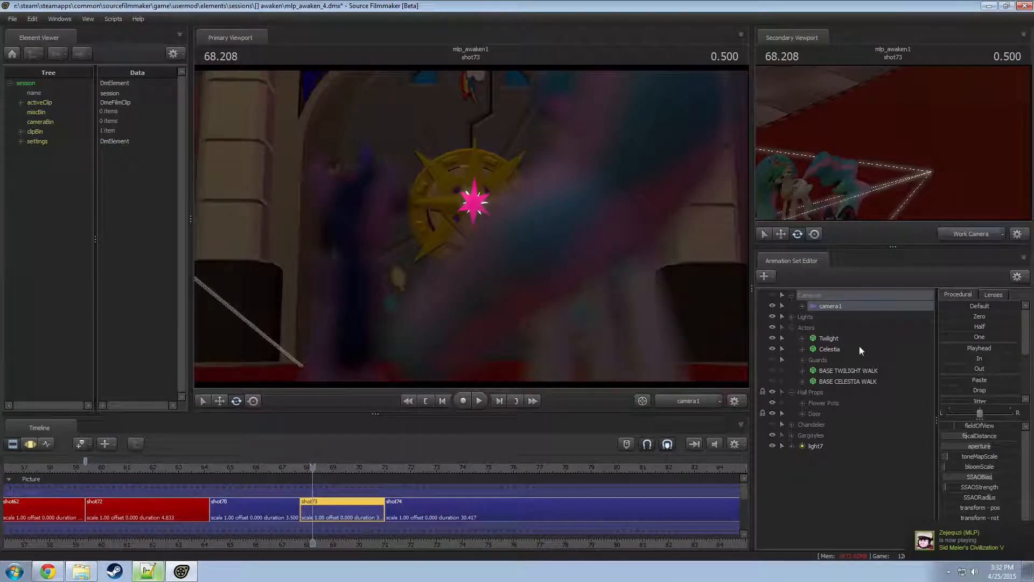
left_click(839, 308)
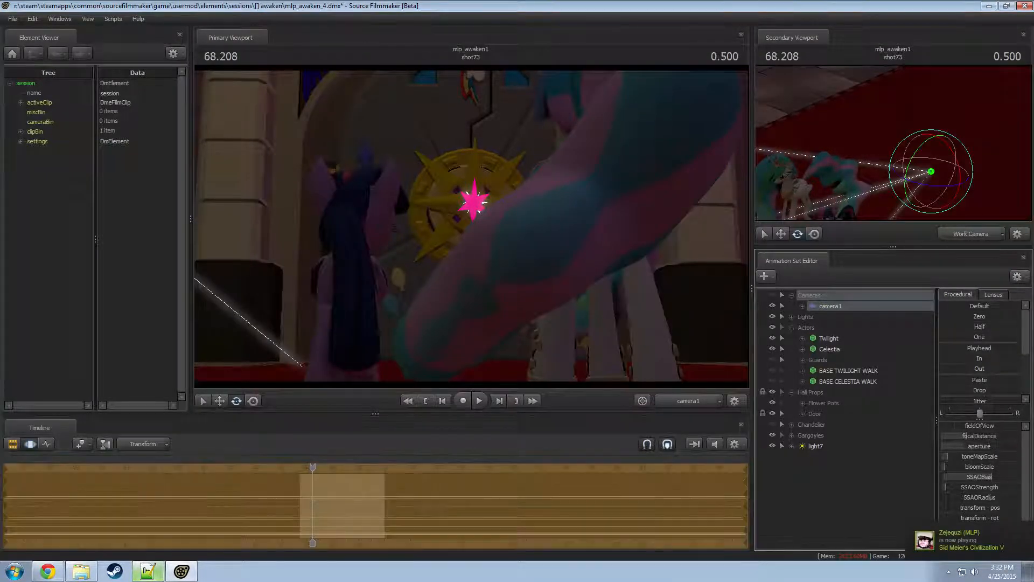
key("F2")
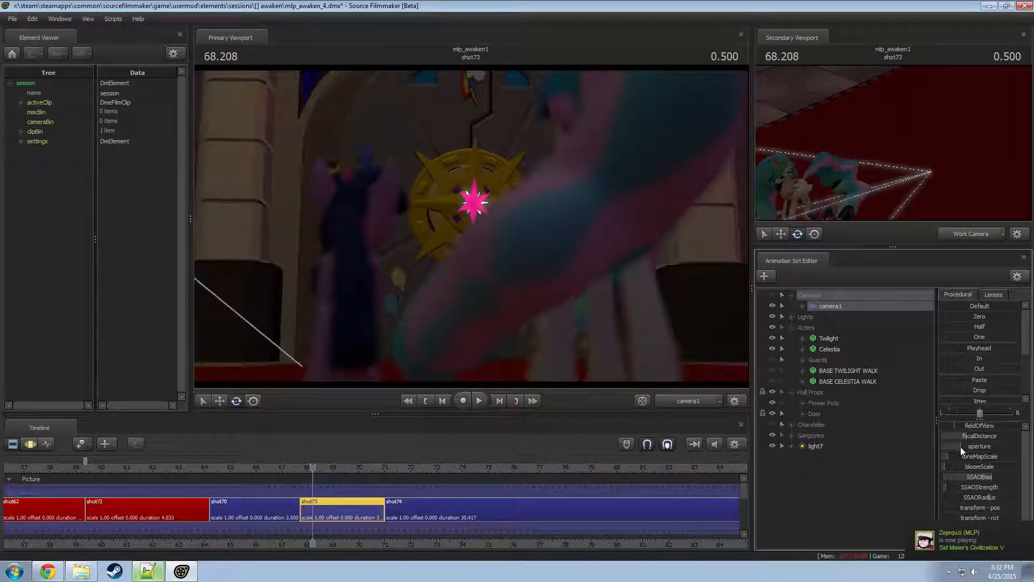
- Lower camera1's aperture further so the ponies and door in shot73 look less blurred
key("F3")
left_click_drag(979, 446, 964, 447)
key("F2")
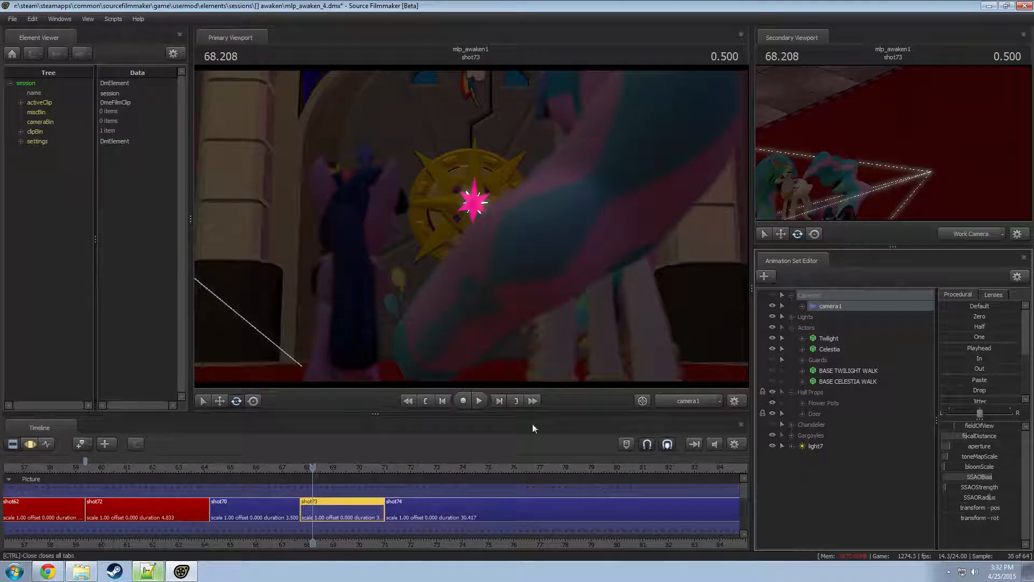
- Play shot73 through to its end to check the reduced blur and the static framing
key("F3")
left_click_drag(313, 491, 888, 448)
scroll(369, 497, "up", 6)
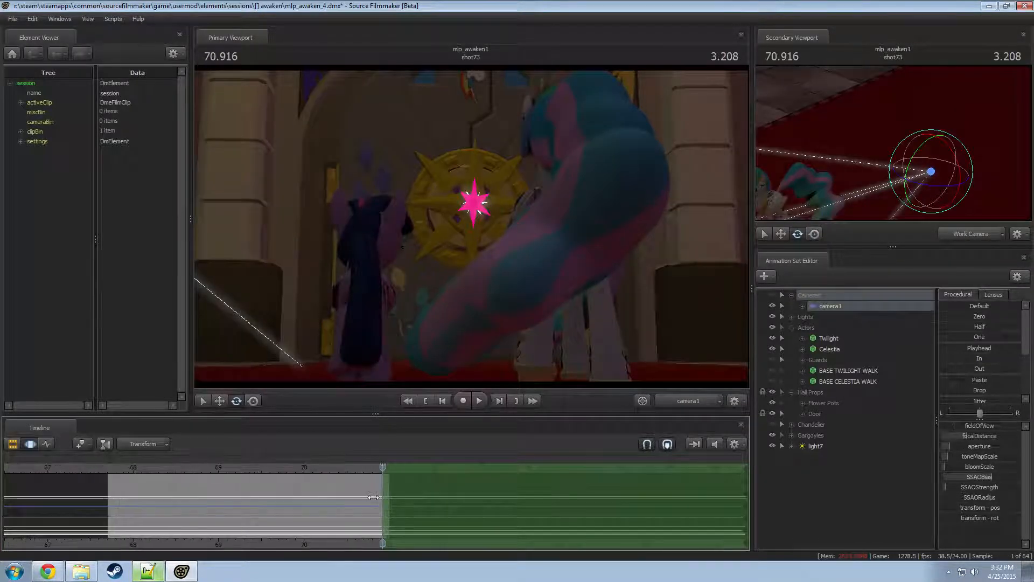
left_click(66, 467)
key("space")
scroll(173, 500, "down", 4)
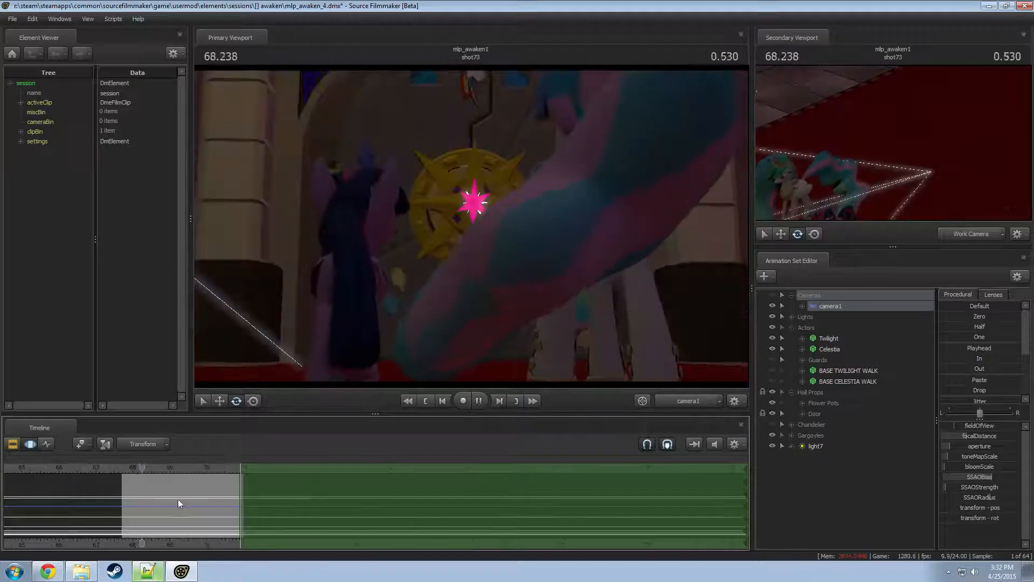
scroll(178, 500, "down", 1)
middle_click_drag(191, 535, 289, 519)
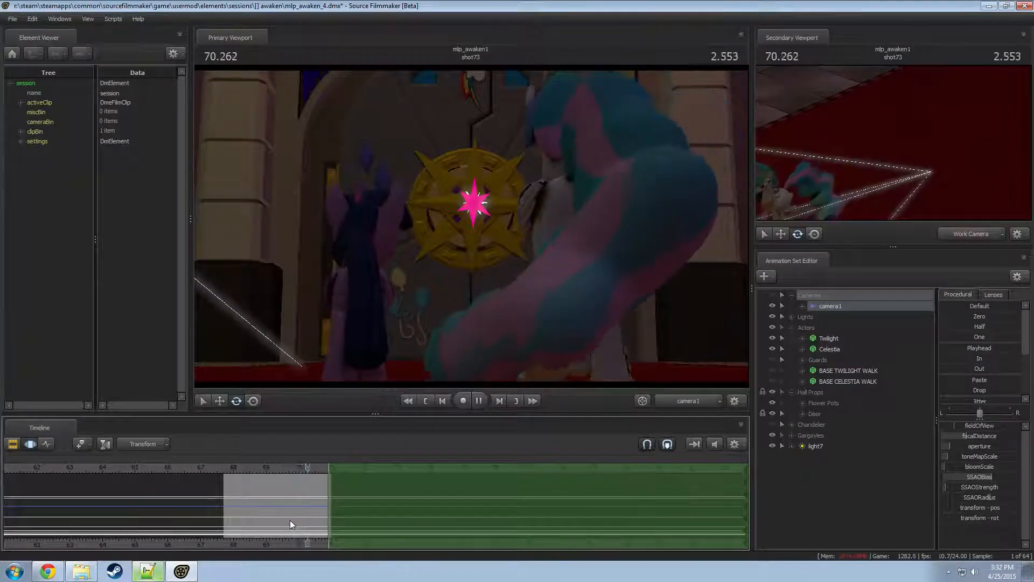
scroll(290, 520, "up", 1)
key("space")
- Set a camera1 time selection that ramps in across shot73 up to its last frame at 70.958
left_click_drag(327, 511, 192, 518)
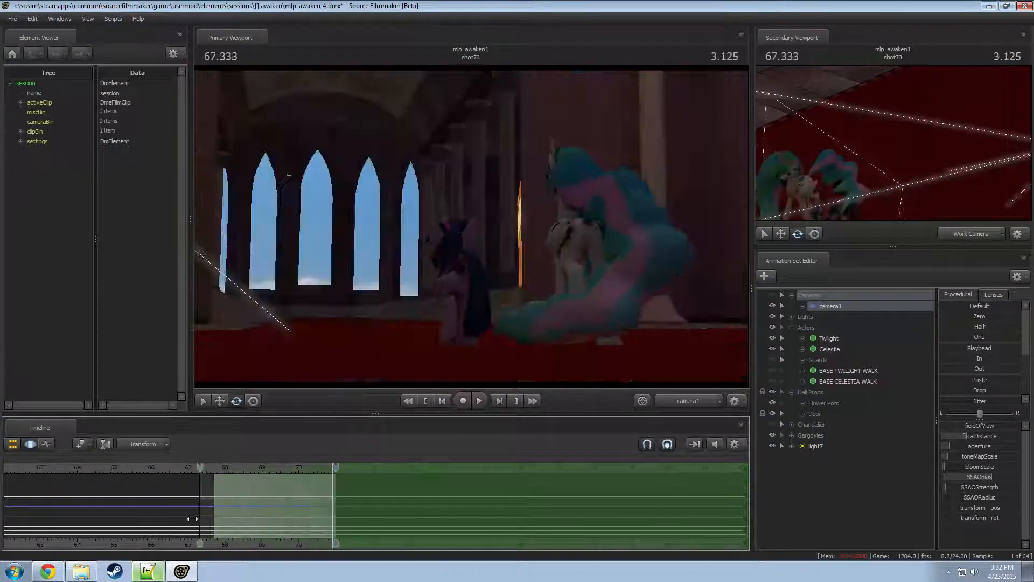
key("Down")
key("Left")
key("Left")
key("Right")
key("Right")
key("Left")
key("Left")
key("Right")
key("Right")
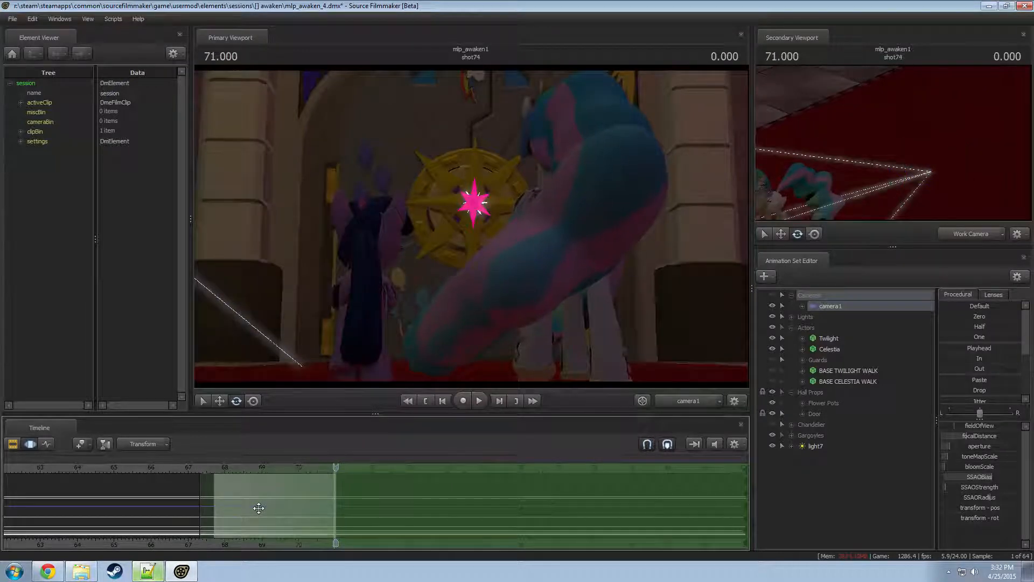
key("Left")
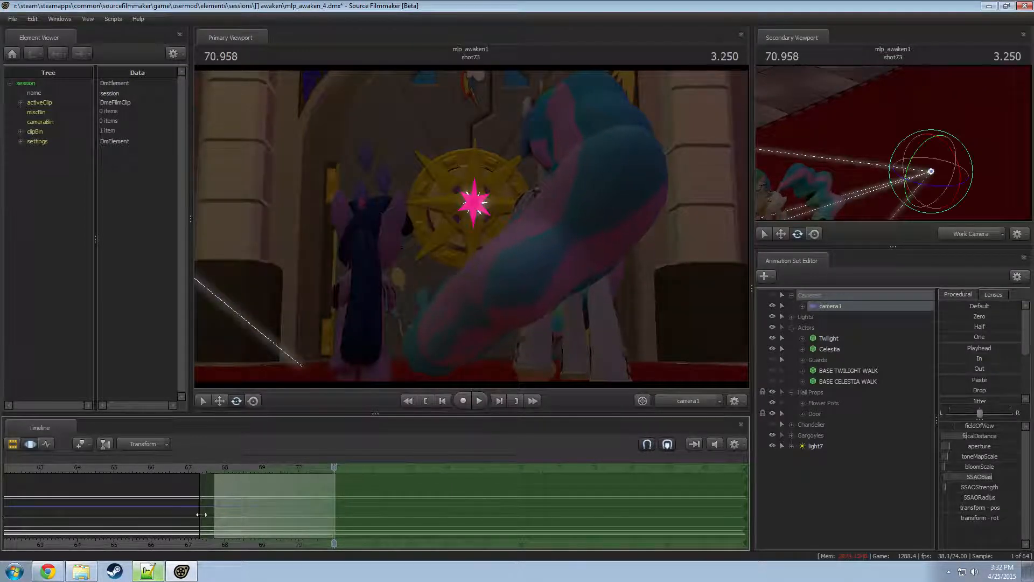
- Try raising camera1 high above the ponies by the end of shot73, and play back the rising move
key("shift")
left_click_drag(344, 259, 345, 258)
key("z")
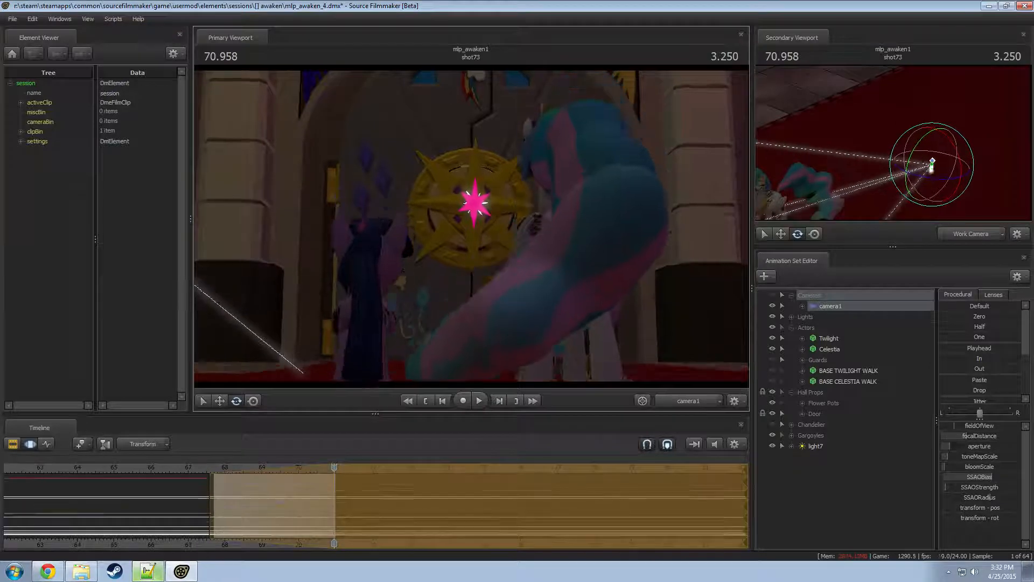
key("z")
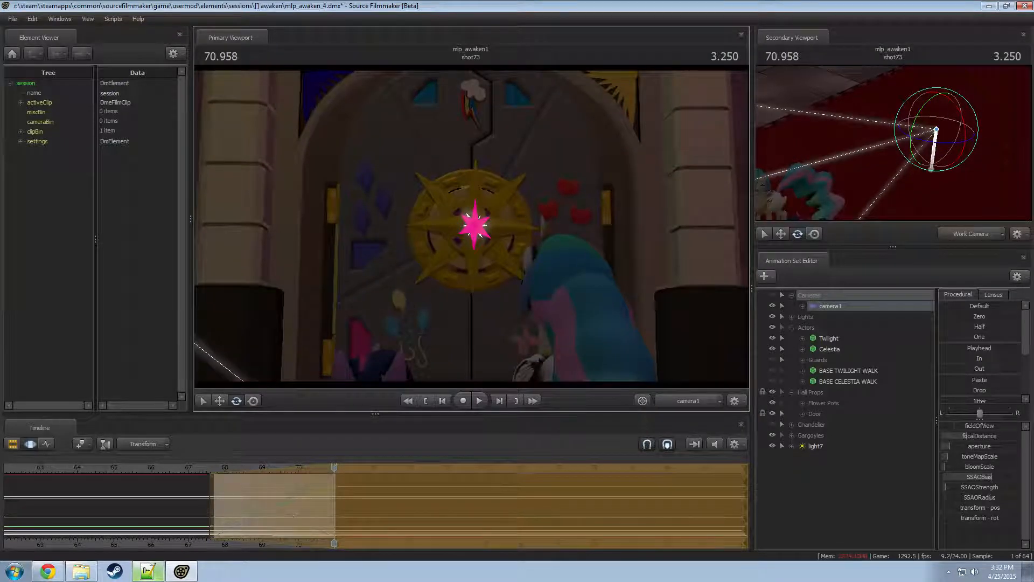
key("space")
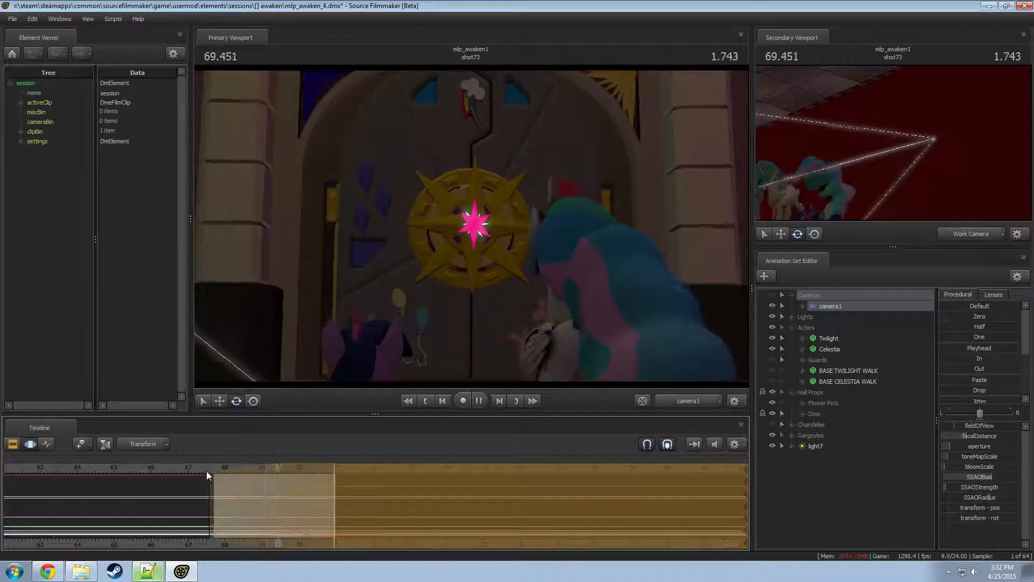
key("space")
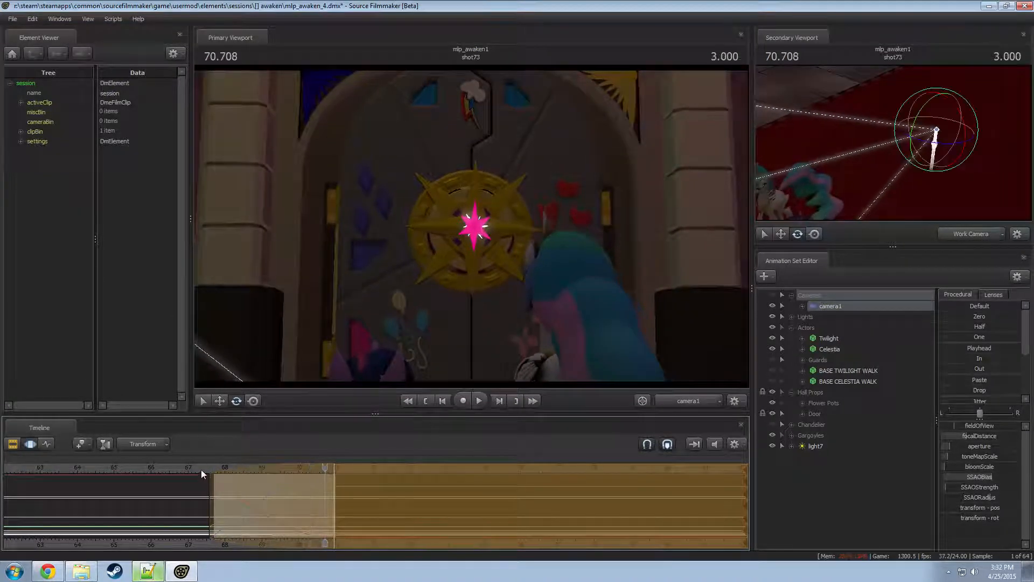
left_click_drag(202, 471, 334, 479)
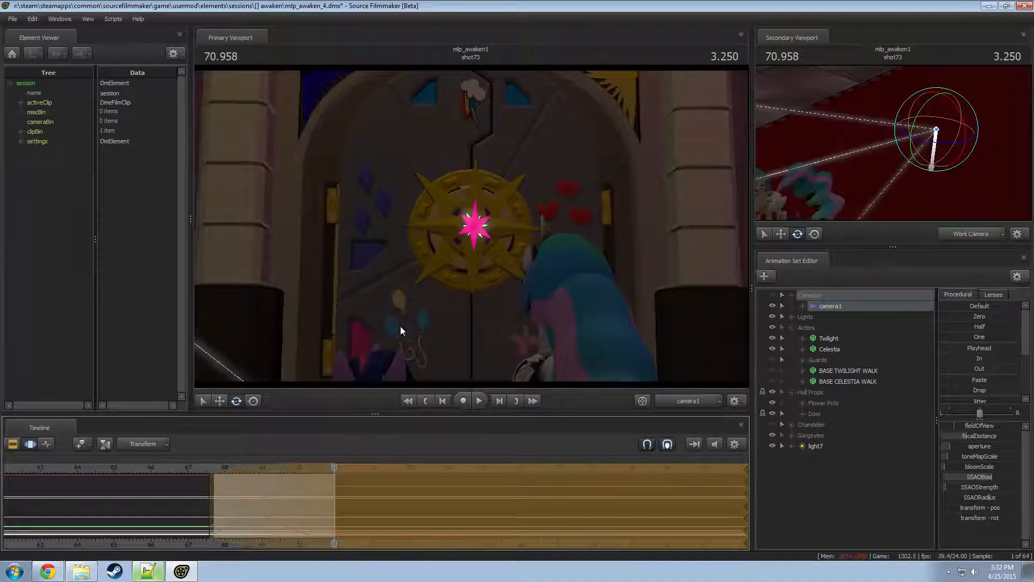
- Try pulling camera1 farther back from the door at 70.958, and undo the camera moves
key("s")
left_click_drag(400, 325, 400, 338)
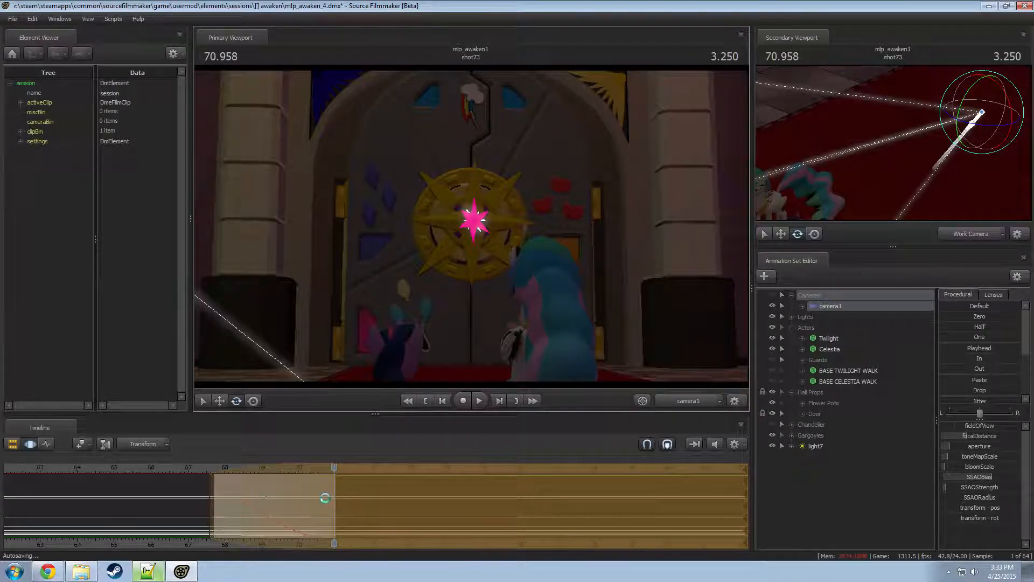
key("ctrl+z")
- Select all time in shot73 and shift camera1 slightly to the right
left_click(276, 492)
key("ctrl+a")
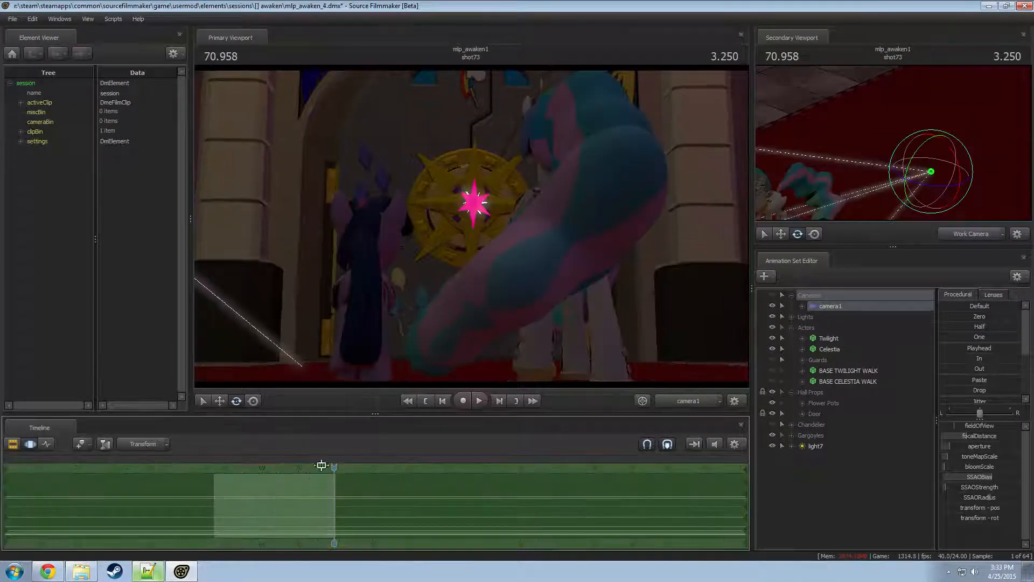
left_click_drag(447, 292, 445, 291)
key("d")
key("d")
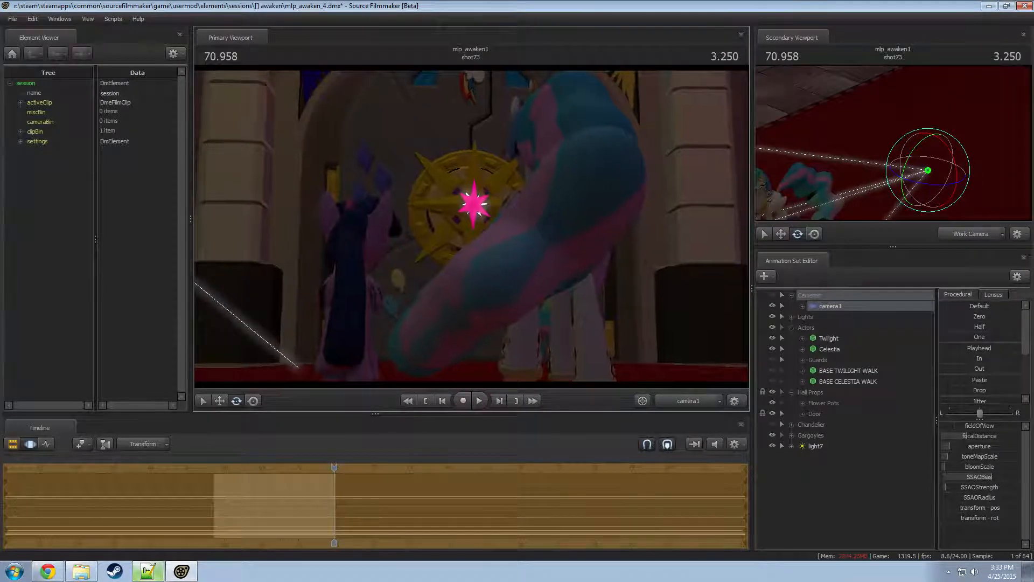
- Lock camera1's transform to Element Door's rootTransform and zero it to place the camera at the door's centre
left_click(800, 414)
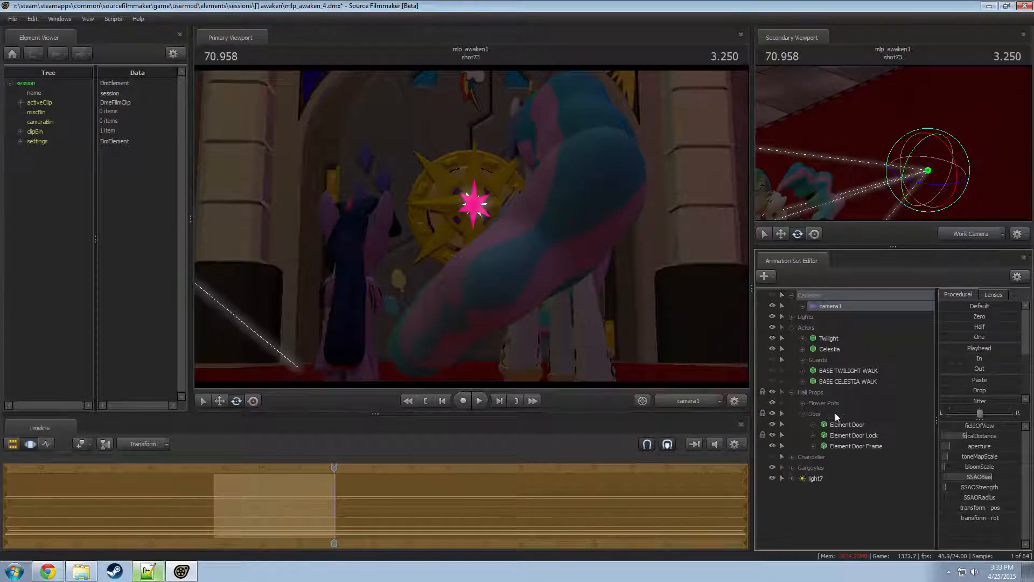
left_click(819, 306)
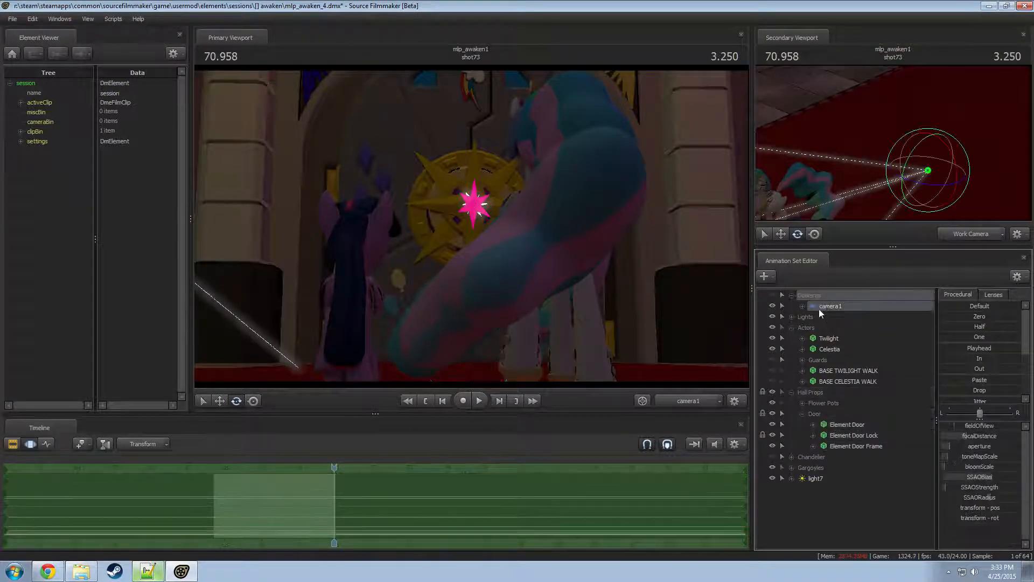
left_click(809, 317)
scroll(852, 421, "down", 1)
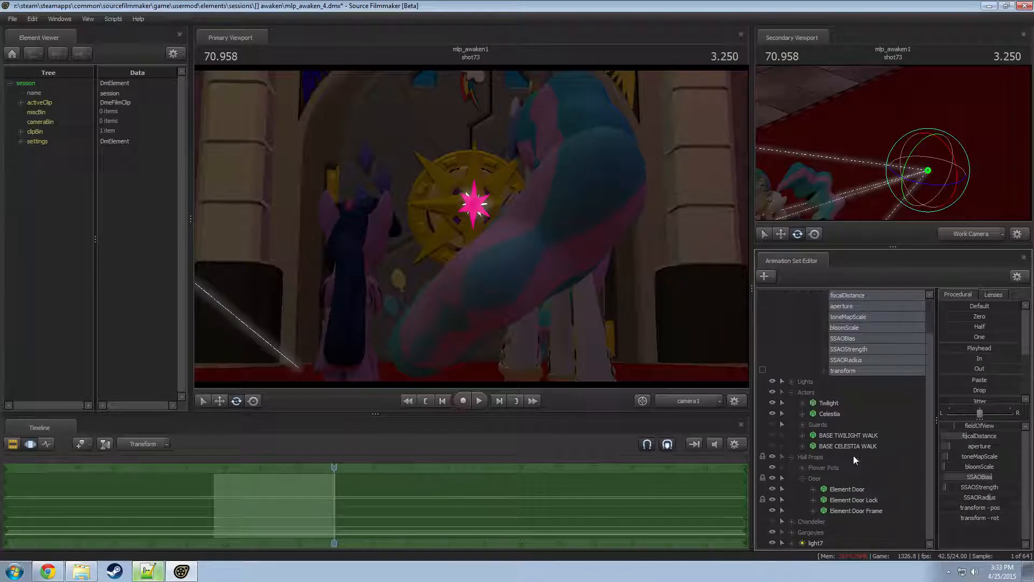
left_click(849, 493)
left_click(813, 489)
scroll(839, 492, "down", 1)
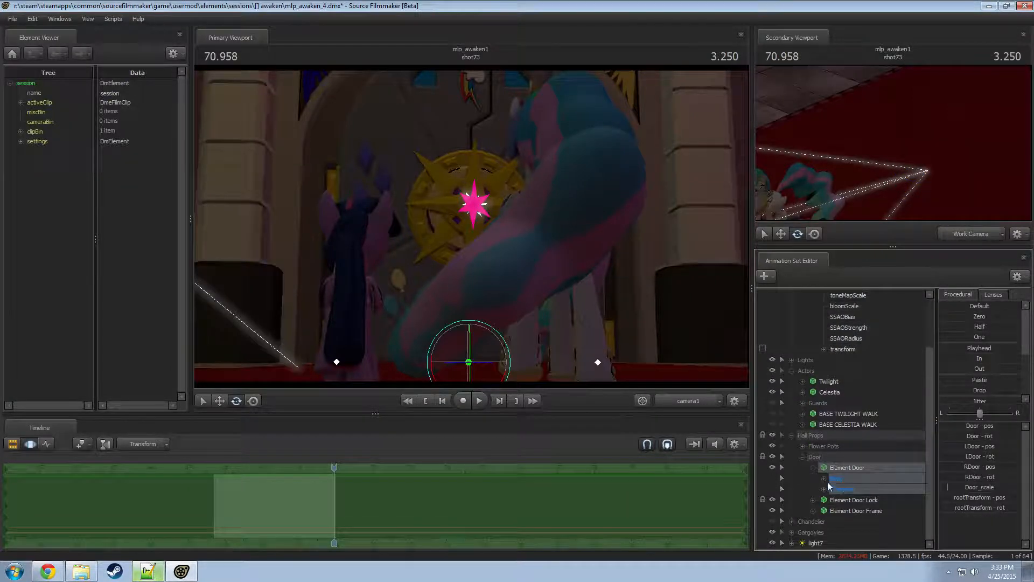
left_click(824, 479)
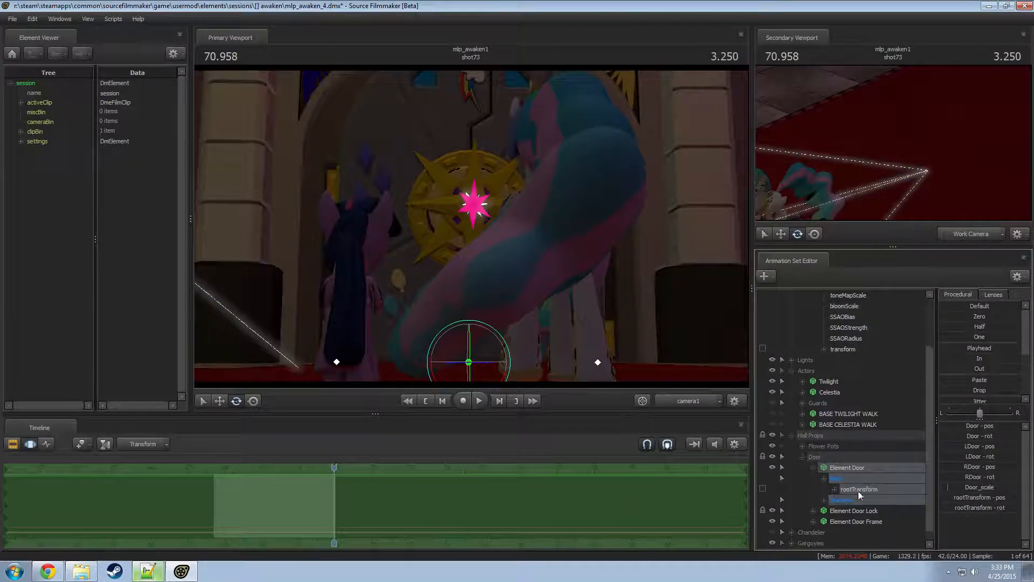
left_click(859, 349)
left_click(979, 319)
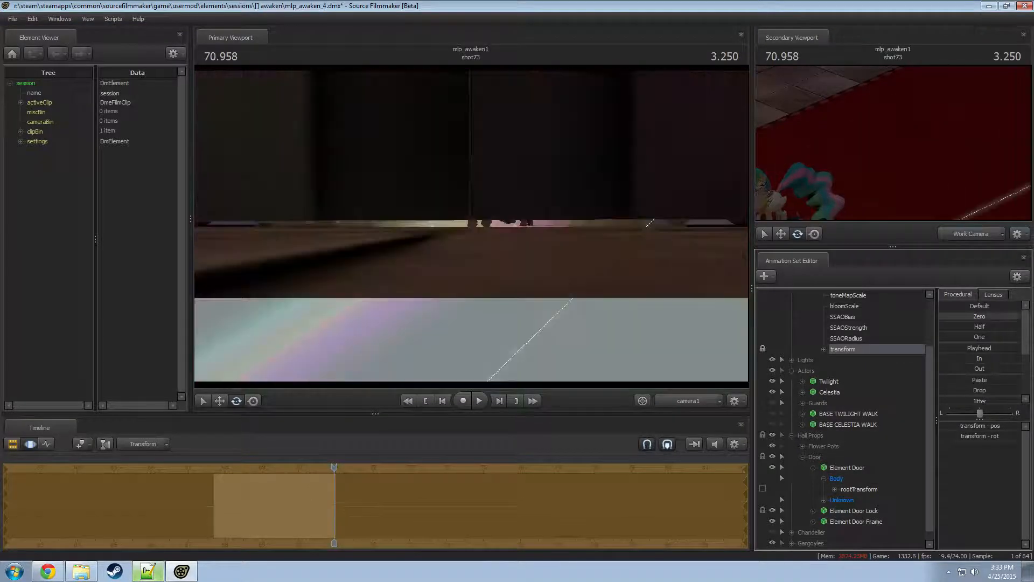
- Show the Work Camera in the primary viewport and camera1 in the secondary, pulling the work view back over the hall
left_click(702, 408)
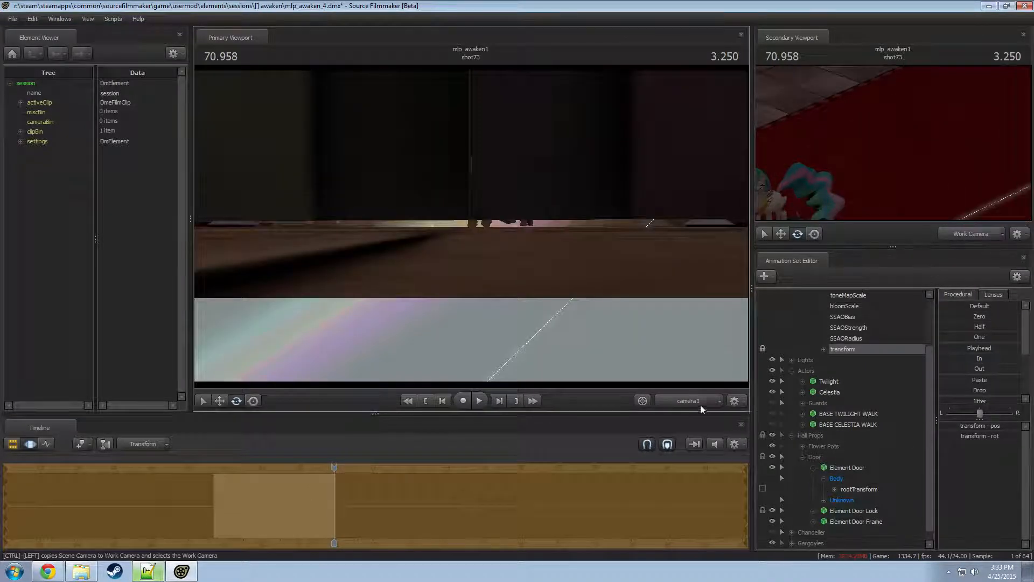
key("s")
left_click_drag(621, 314, 621, 314)
key("s")
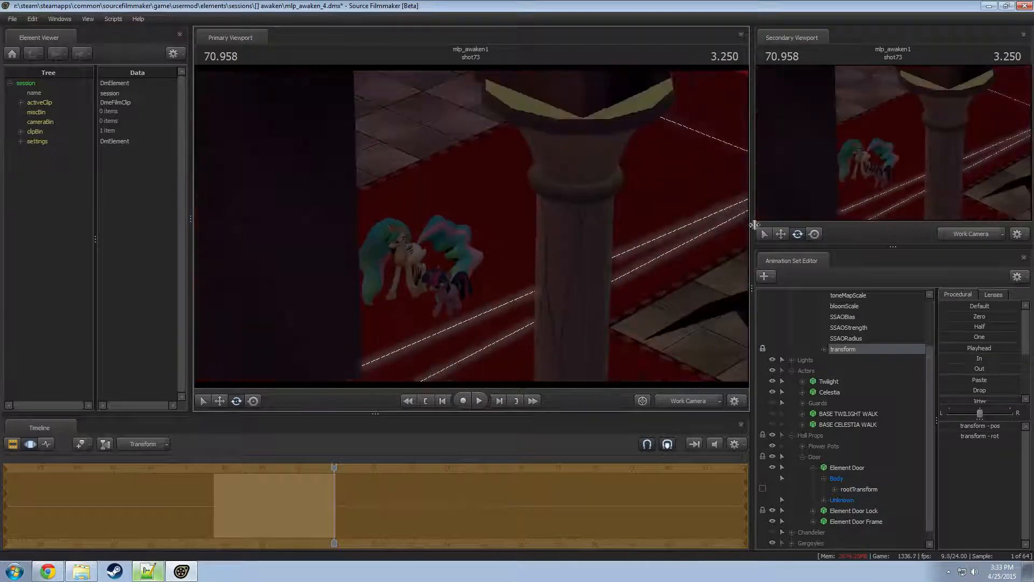
left_click(967, 236)
left_click_drag(673, 242, 673, 243)
key("s")
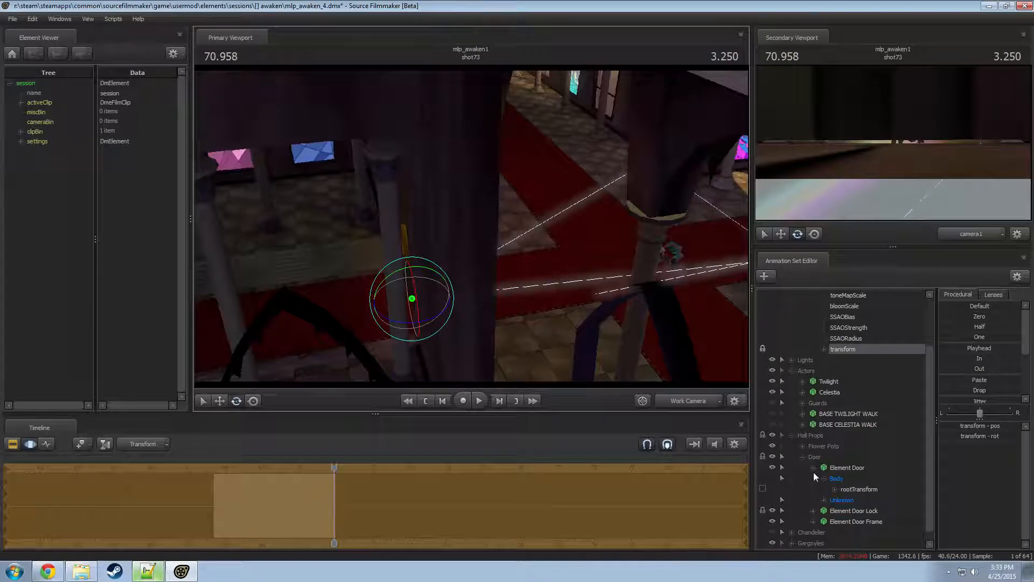
- Unlock camera1's transform from the door and move the camera straight back along the hall, behind the ponies
right_click(839, 363)
left_click(864, 439)
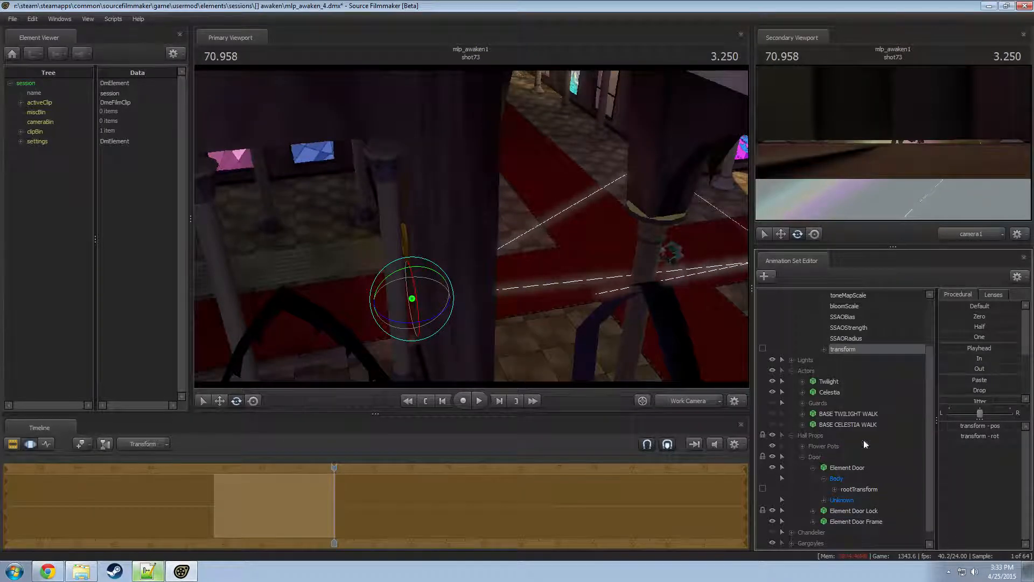
left_click(803, 457)
key("w")
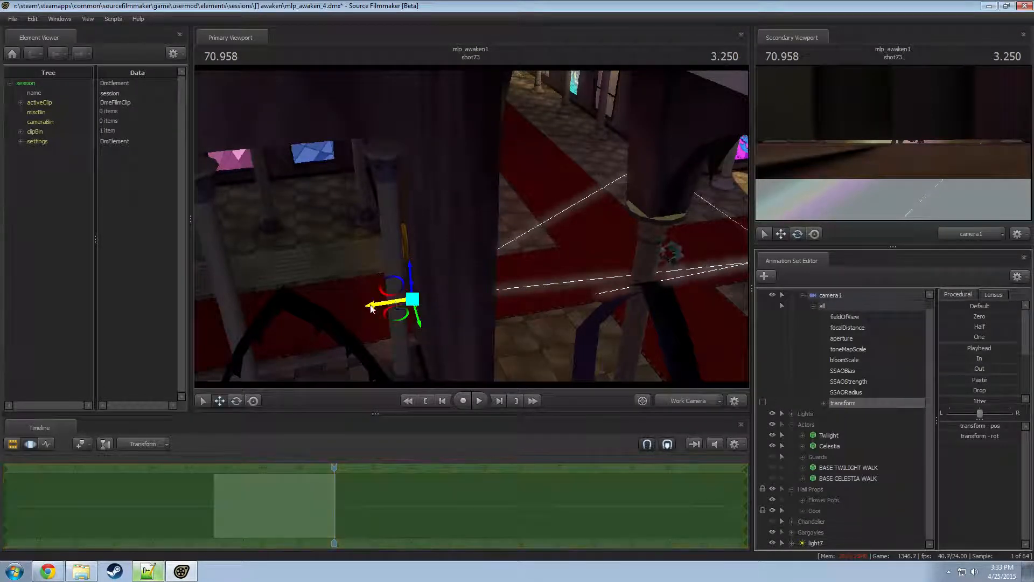
left_click_drag(371, 308, 693, 301)
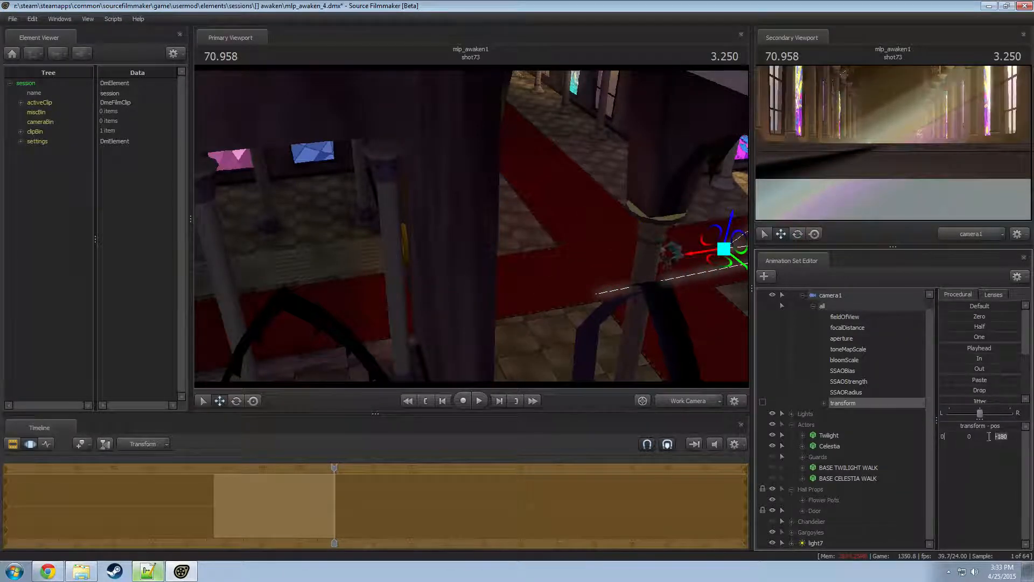
- Turn camera1 around to face the door and raise it above the floor behind the ponies
key("Return")
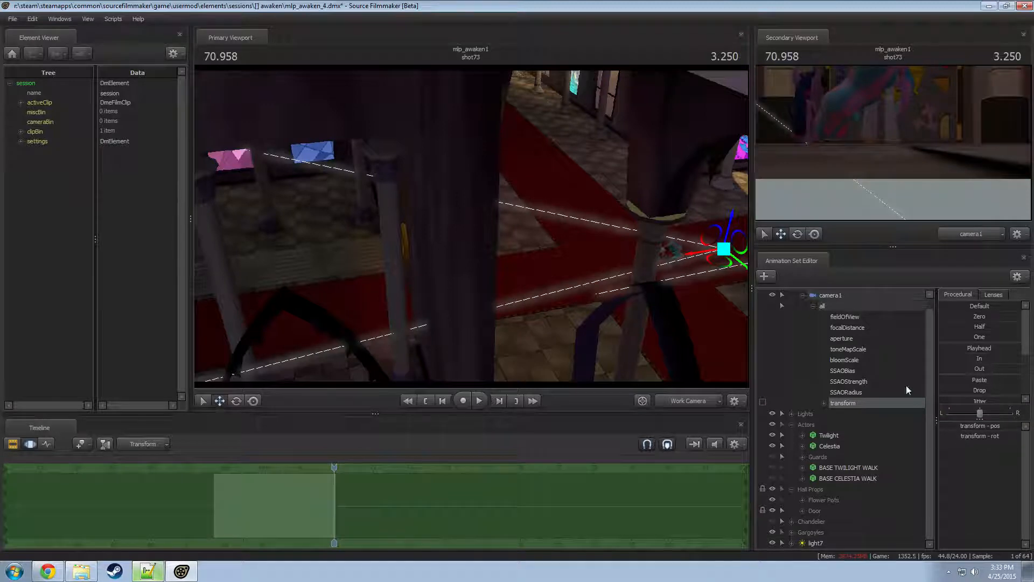
mouse_move(736, 233)
left_mouse_down()
mouse_move(729, 198)
mouse_move(731, 230)
mouse_move(703, 235)
mouse_move(716, 238)
left_mouse_up()
key("e")
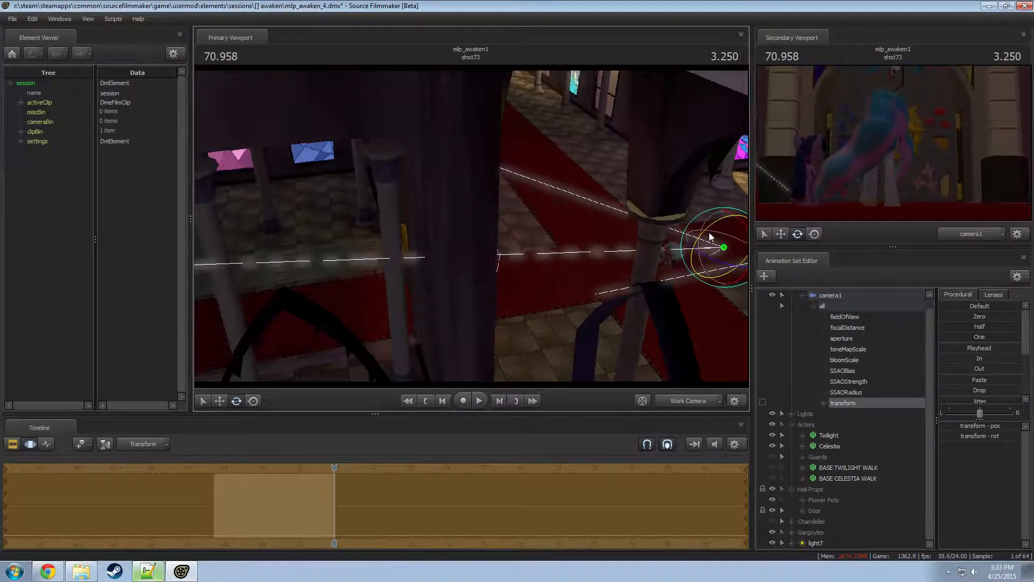
- Select Twilight and Celestia and move them sideways together to centre them before the door, as seen through camera1
left_click(829, 446)
left_click(828, 435, "shift")
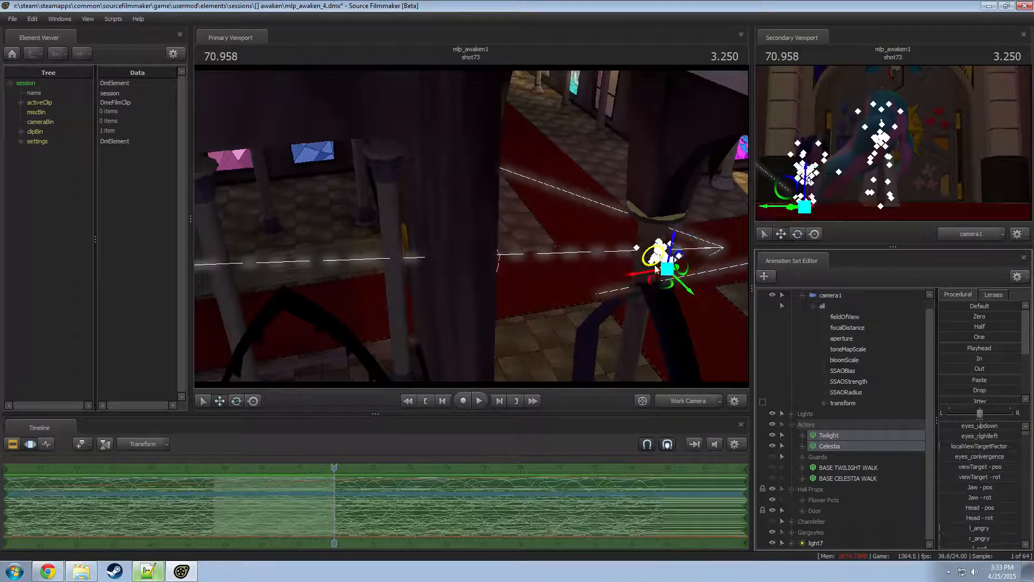
left_click_drag(682, 291, 678, 282)
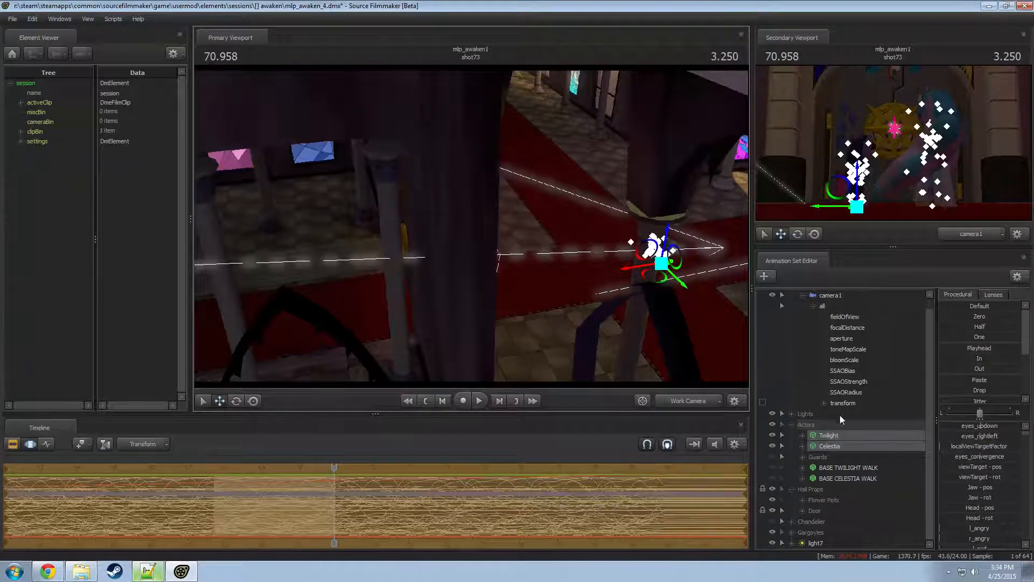
left_click(683, 404)
- Compare the framing with shot74 and play shot73 from its start to check the recentred ponies
key("F2")
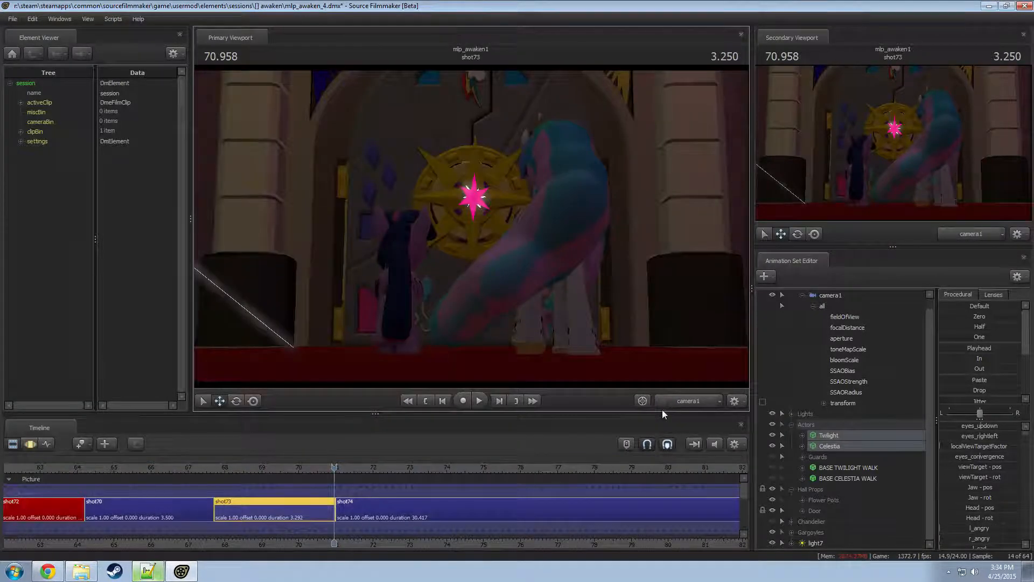
key("F3")
key("space")
key("space")
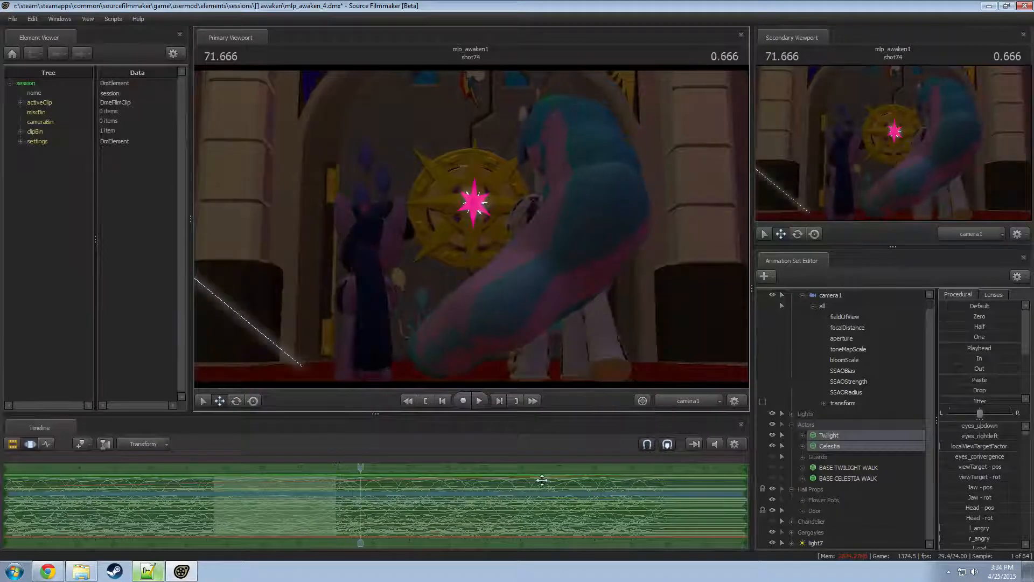
key("F2")
key("Up")
key("space")
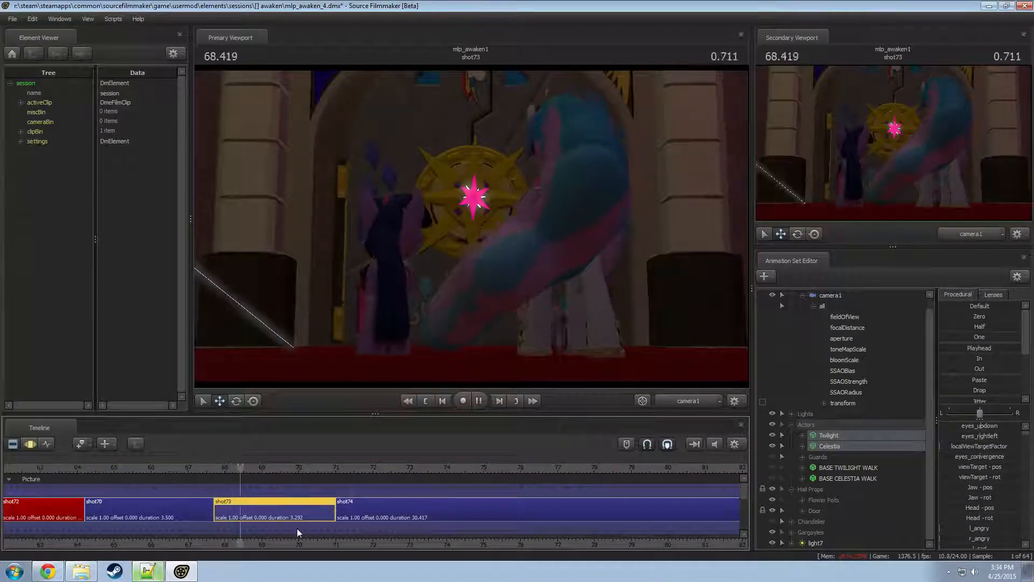
middle_click_drag(352, 544, 510, 536)
key("F3")
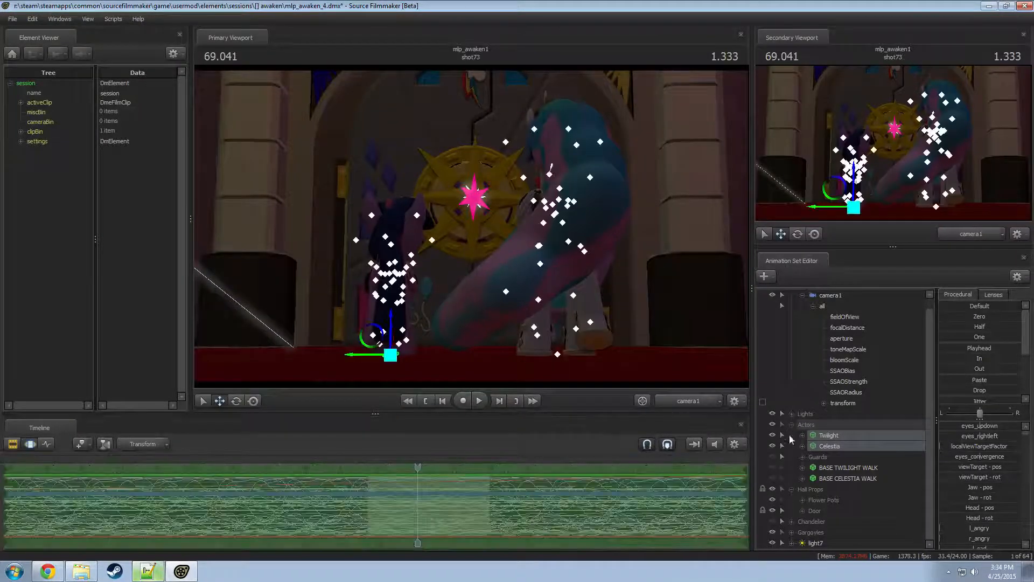
- Select camera1's transform and set a time selection at the end of shot73 with its falloff stretched back to the shot's start
left_click(843, 402)
scroll(474, 499, "up", 5)
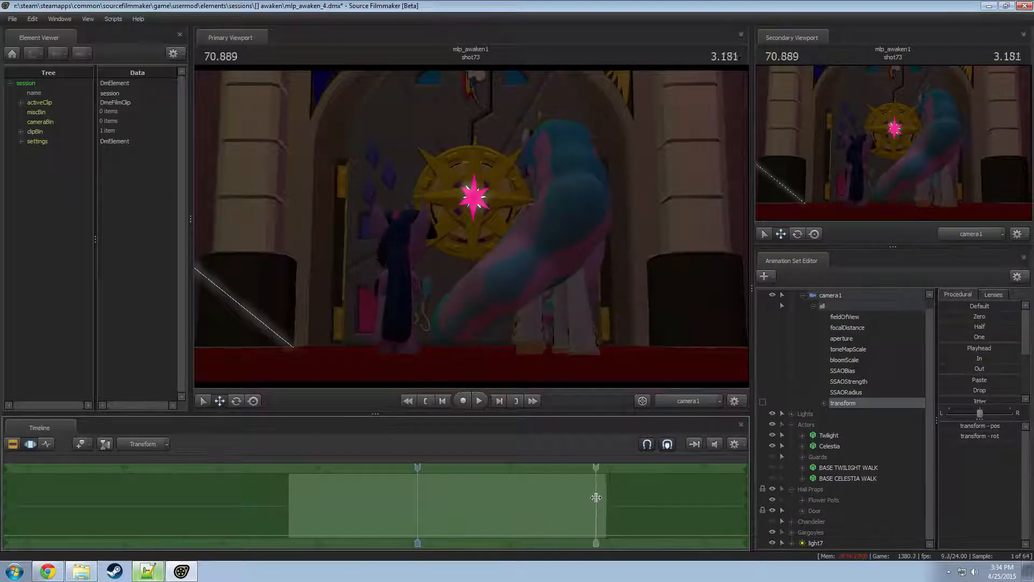
left_click(600, 497, "shift")
left_click_drag(590, 500, 285, 506)
- From the work camera, raise camera1 and pull it back from the door at the end of shot73
left_click(694, 396)
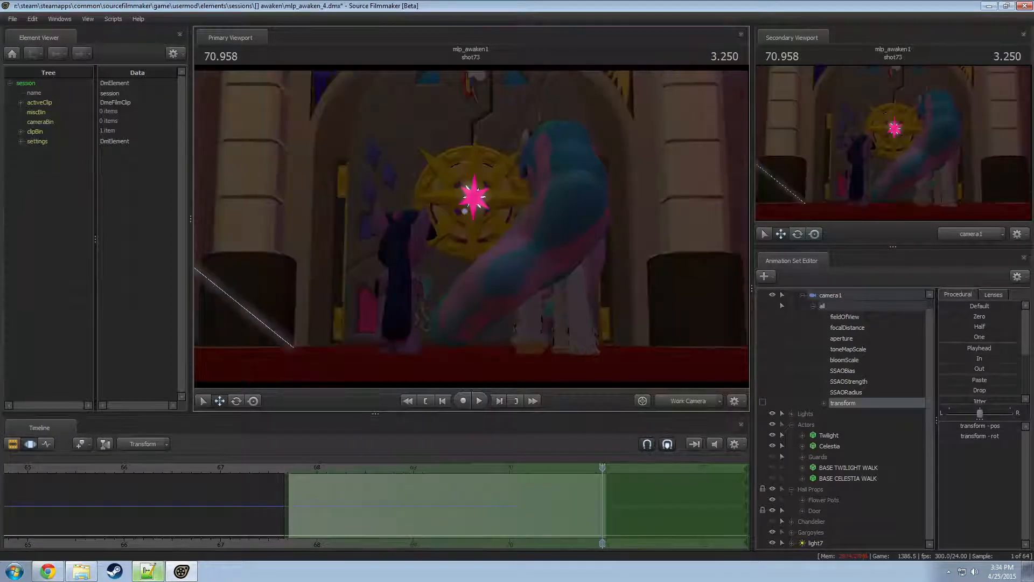
key("f")
left_click_drag(492, 186, 592, 188, "alt")
mouse_move(452, 204)
left_mouse_down()
mouse_move(549, 102)
mouse_move(591, 94)
left_mouse_up()
- Switch the manipulation mode to Offset, tilt camera1 down toward the ponies and raise it slightly further
key("e")
left_click(140, 443)
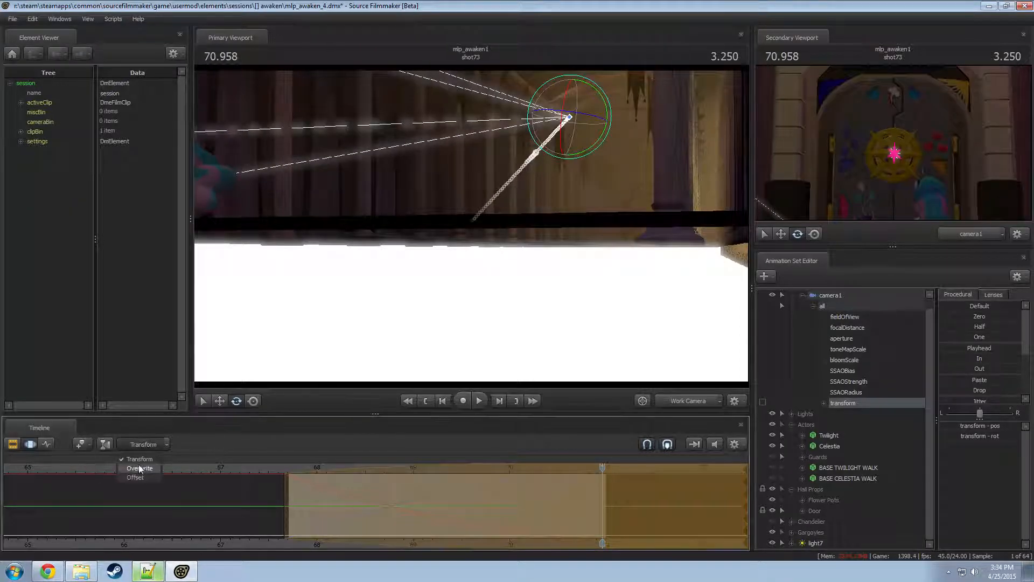
left_click(138, 478)
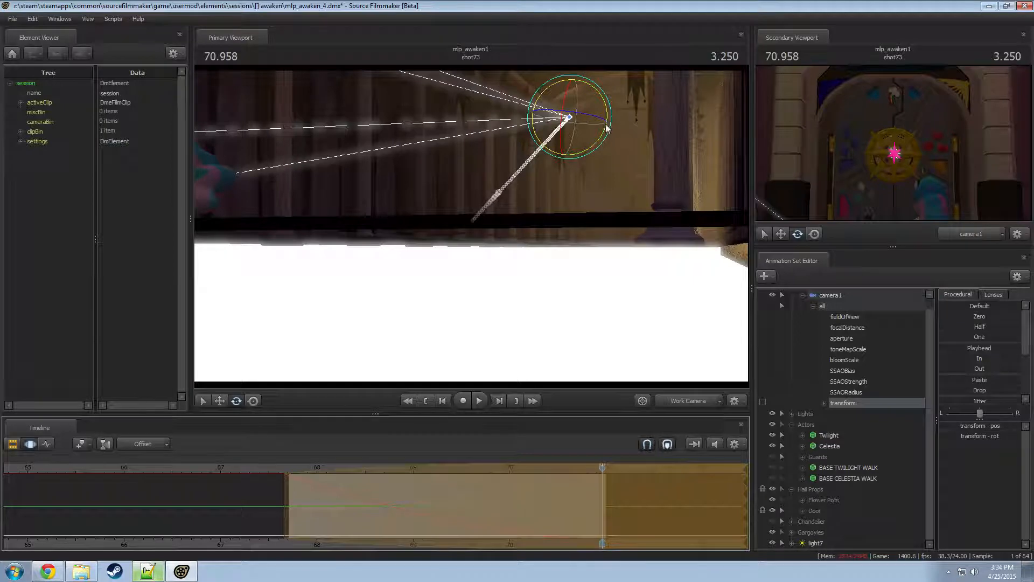
left_click_drag(607, 127, 611, 132)
key("w")
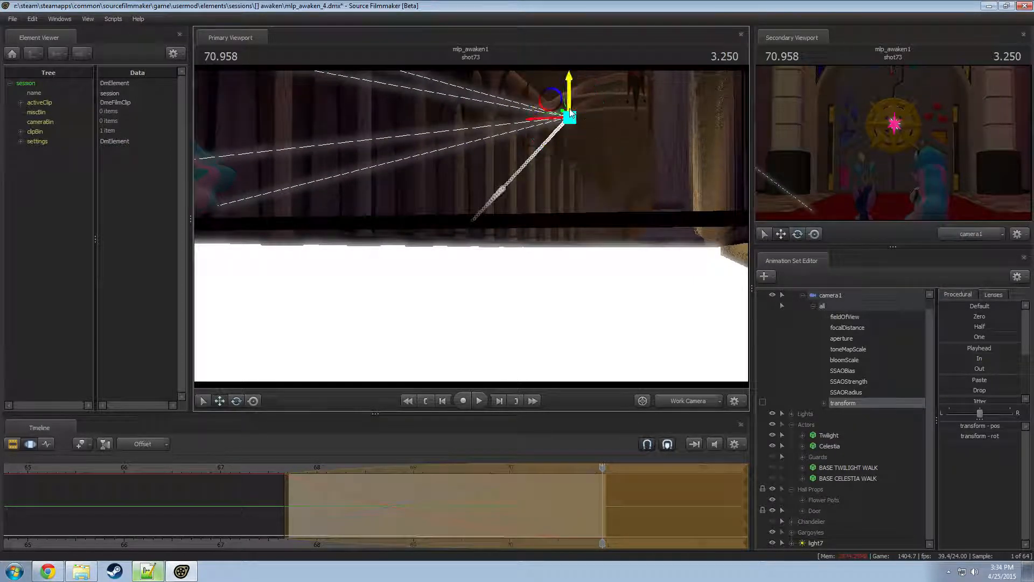
left_click_drag(557, 103, 577, 95)
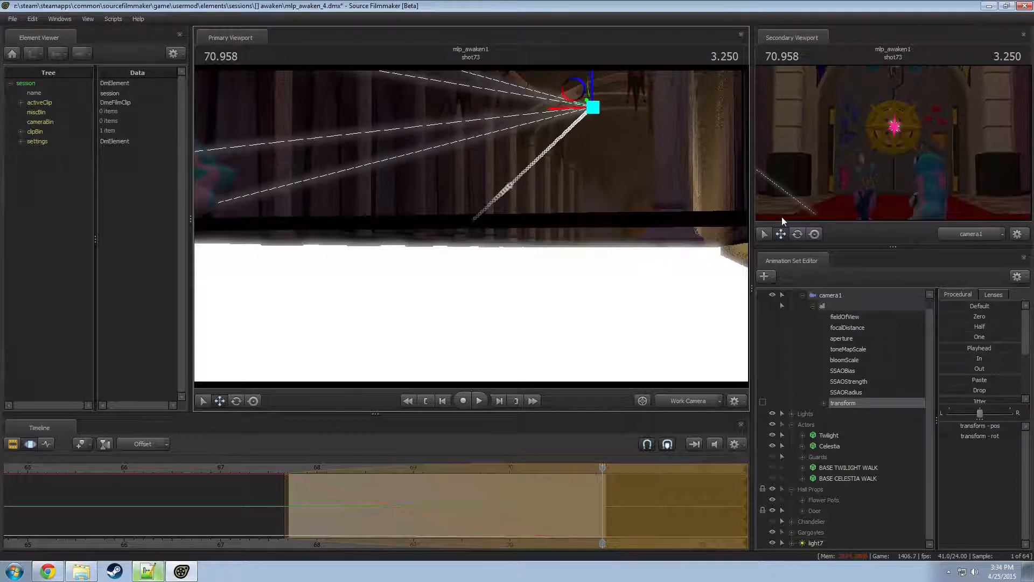
- Widen camera1's field of view slightly and adjust its tilt to reframe the ponies and door
left_click(991, 295)
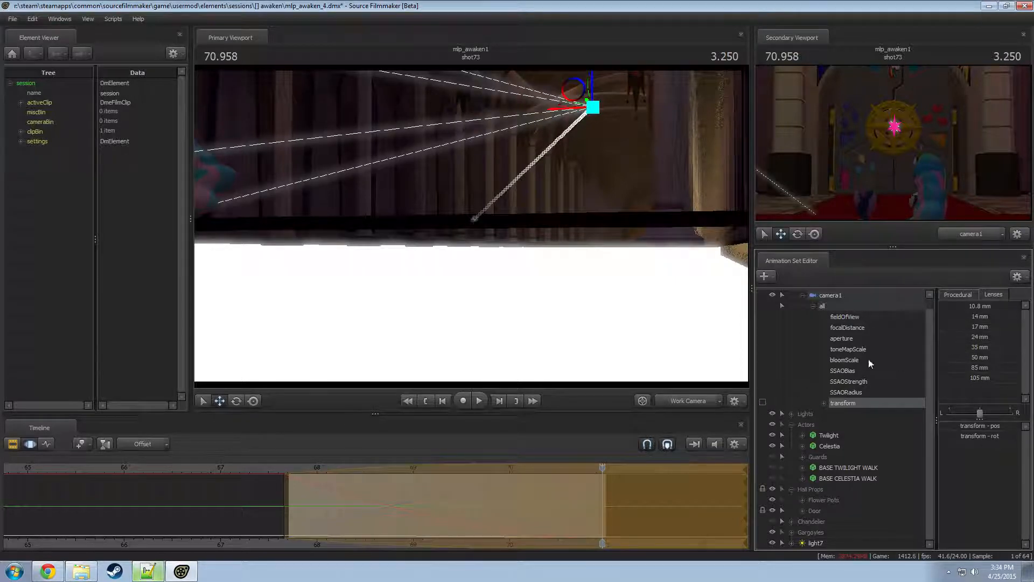
left_click(849, 299)
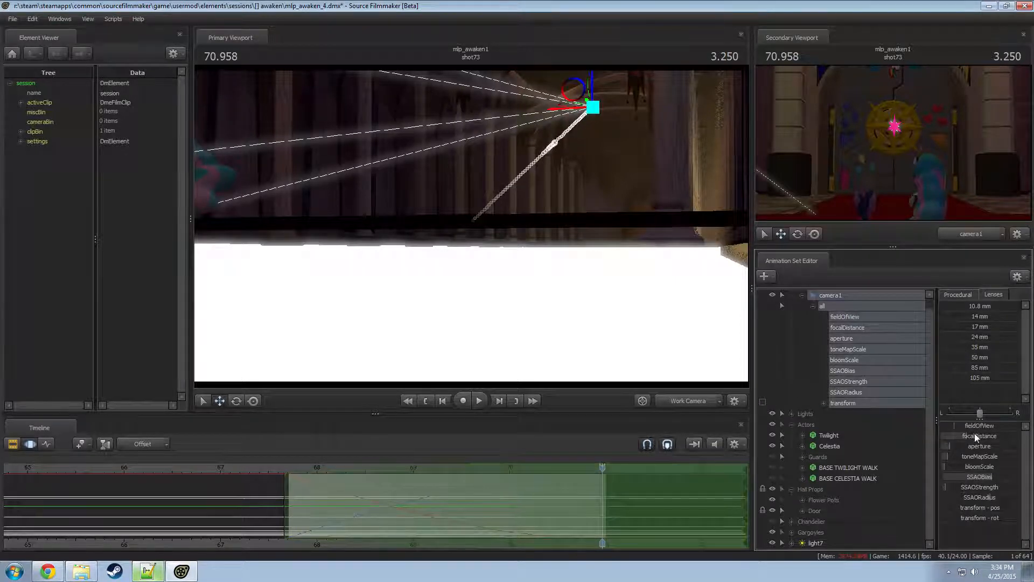
left_click_drag(980, 426, 984, 426)
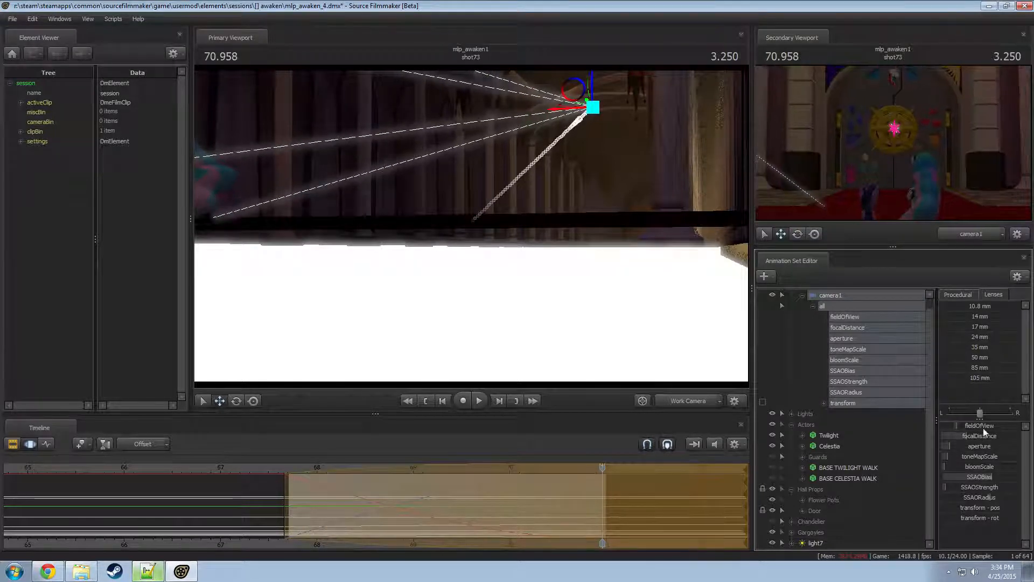
key("e")
left_click_drag(621, 134, 621, 135)
- Play shot73 from its start into shot74 to check the rising camera move
key("space")
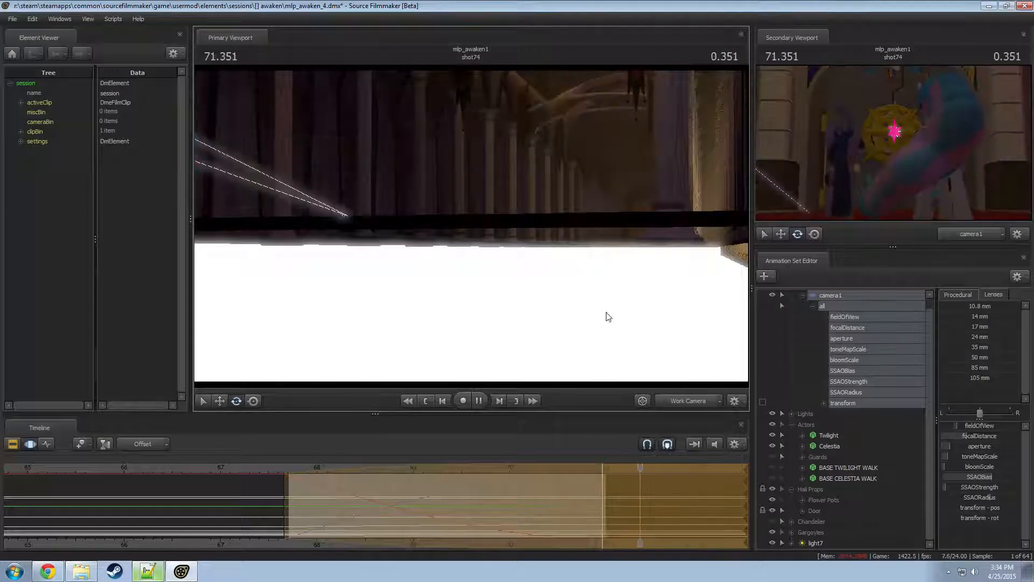
key("space")
left_click(273, 470)
key("space")
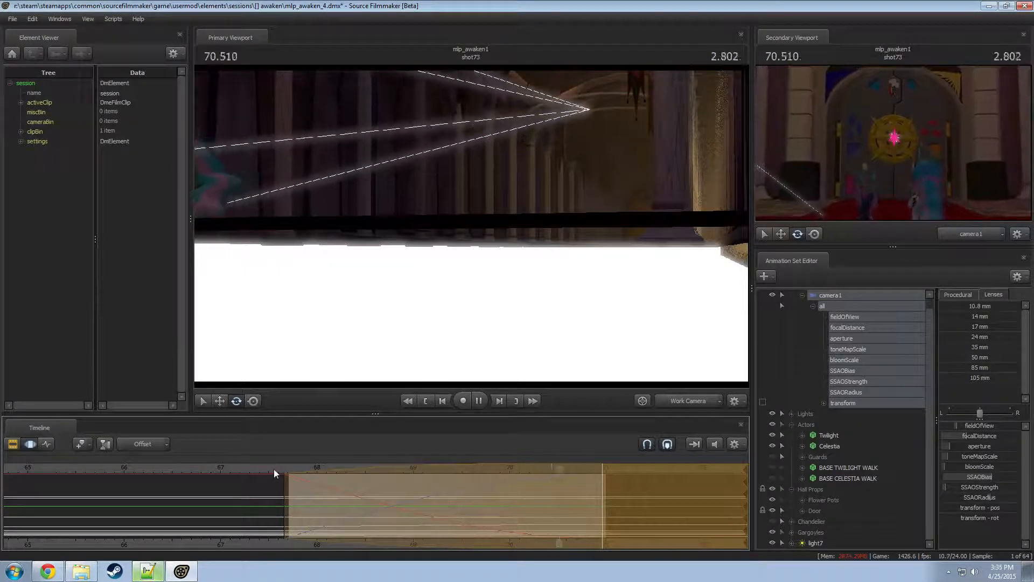
key("space")
- Extend the start of camera1's time selection to about 67 s, before shot73, and play the camera move
scroll(589, 504, "down", 7)
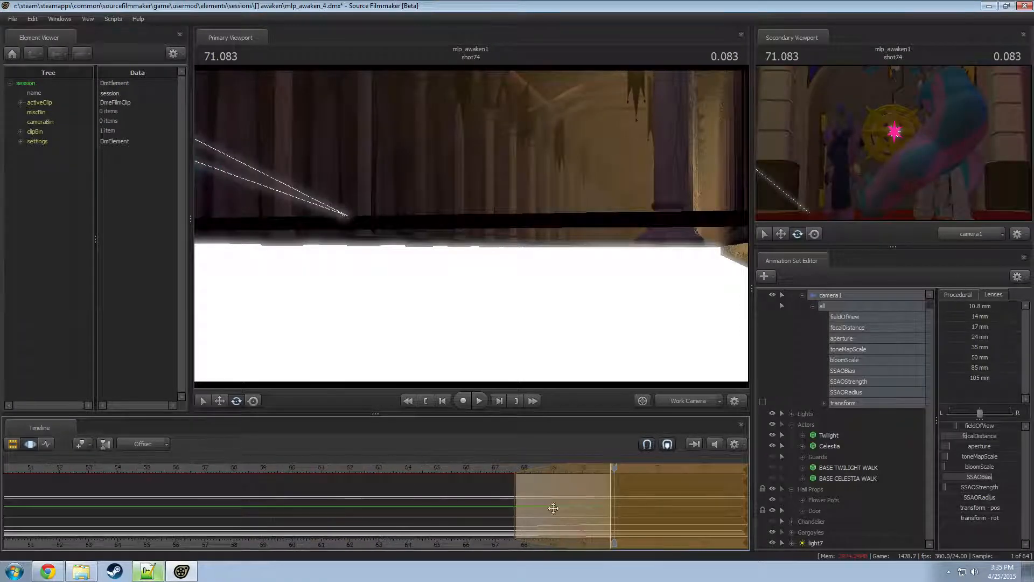
scroll(437, 521, "up", 3)
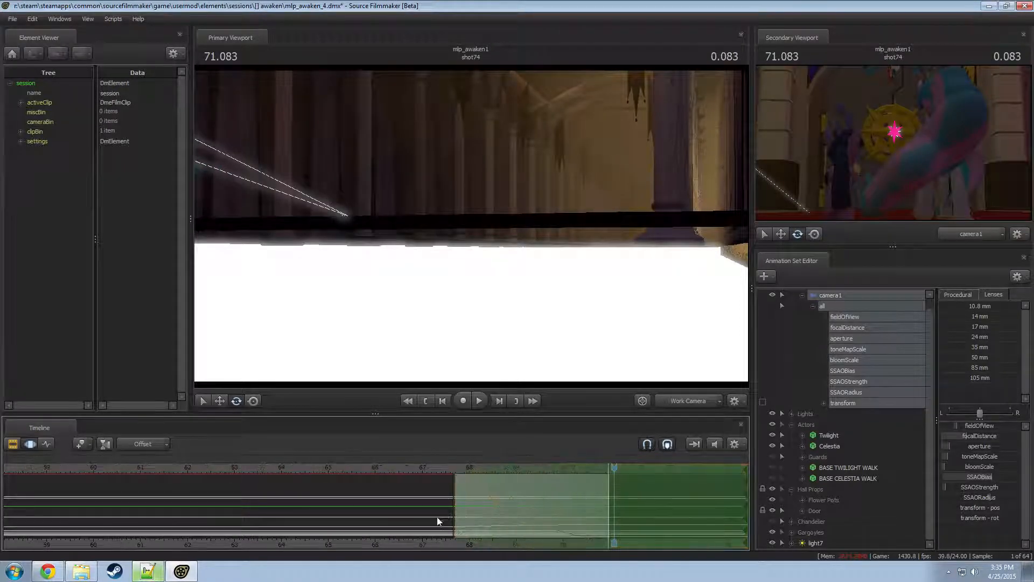
left_click_drag(455, 495, 424, 500)
left_click(436, 467)
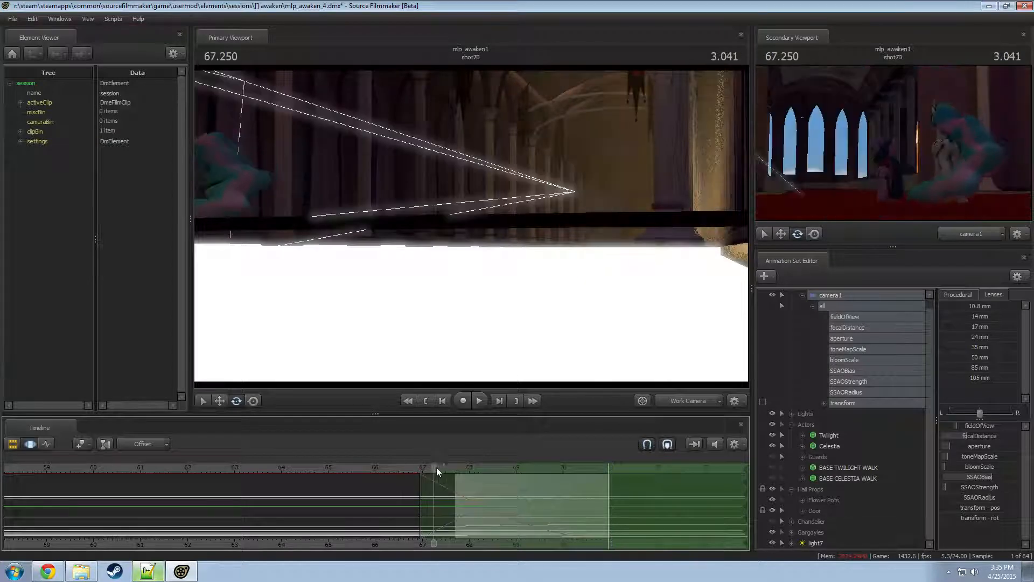
key("space")
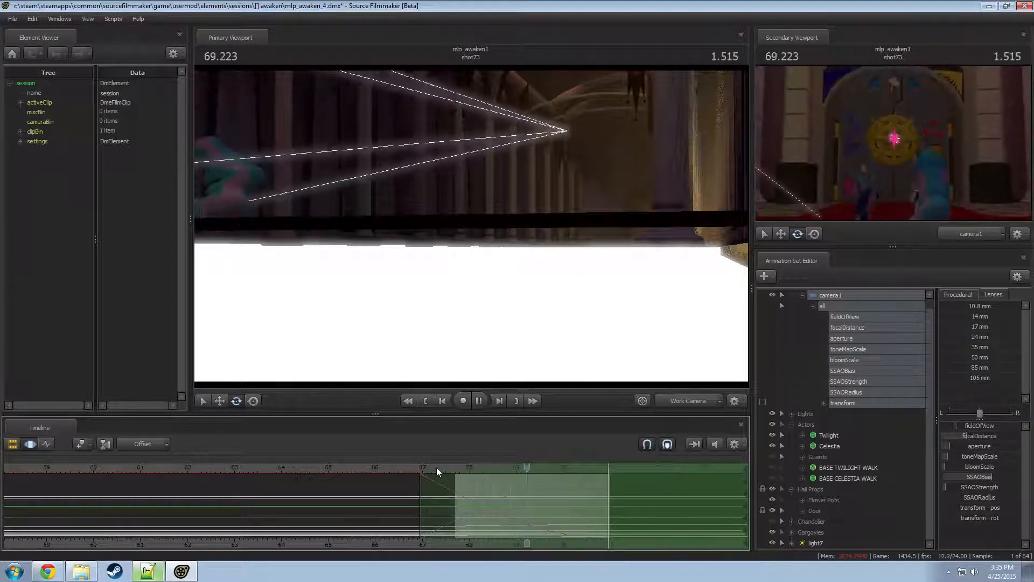
key("space")
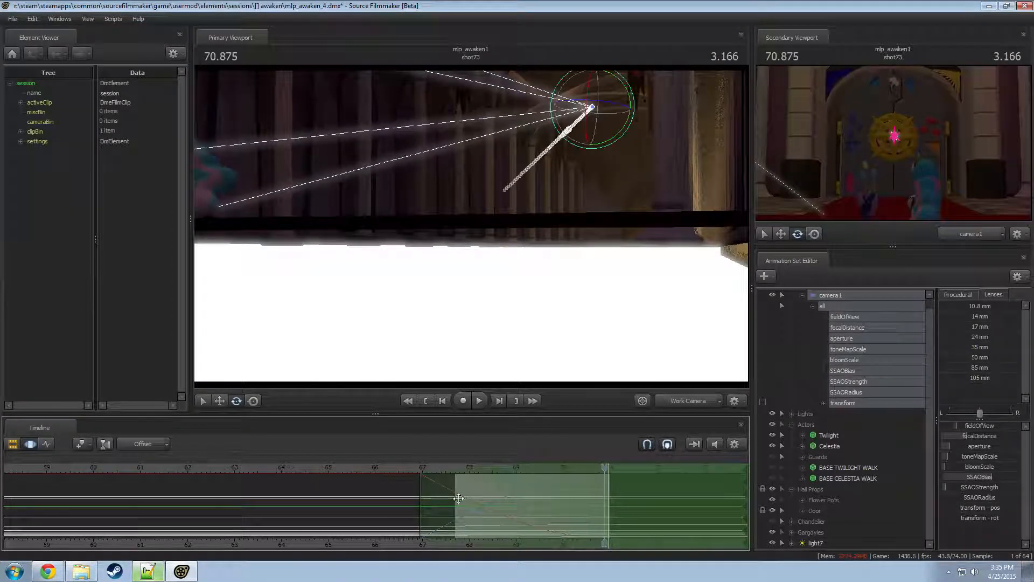
- Show the shots in the Clip Editor and play from the start of shot70 into shot74 to review the cuts
key("F2")
left_click(405, 468)
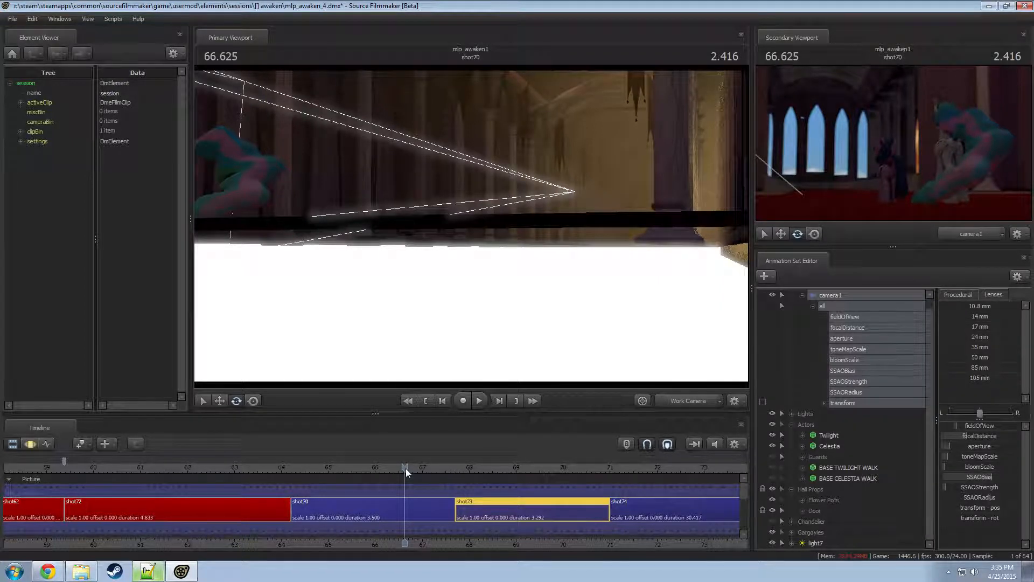
left_click(293, 468)
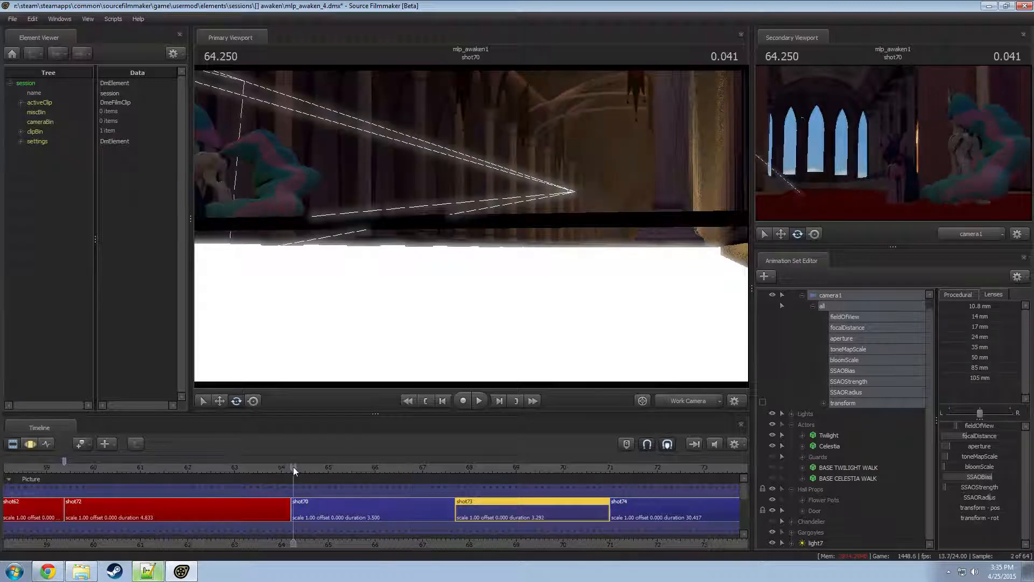
key("space")
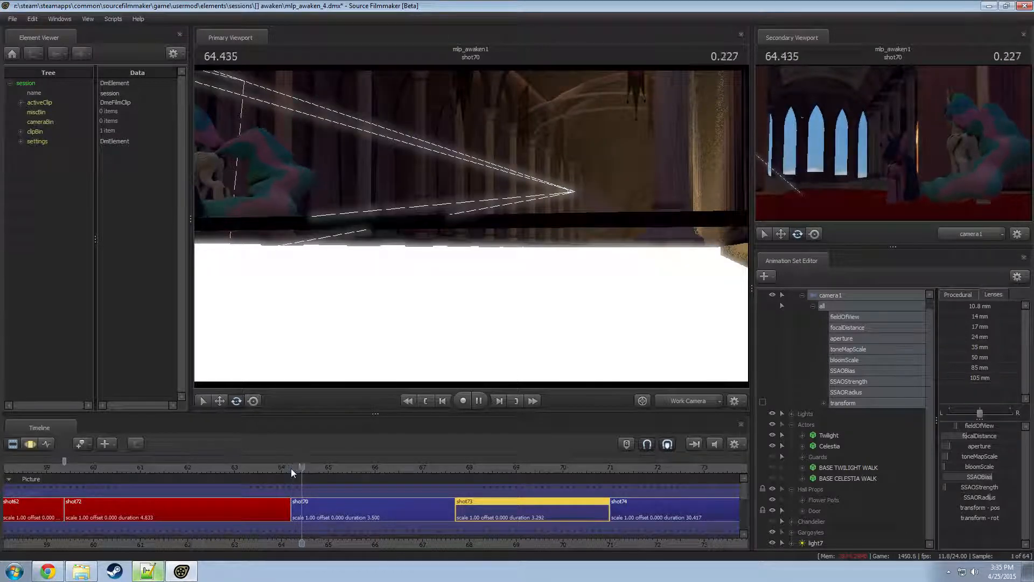
scroll(483, 476, "down", 3)
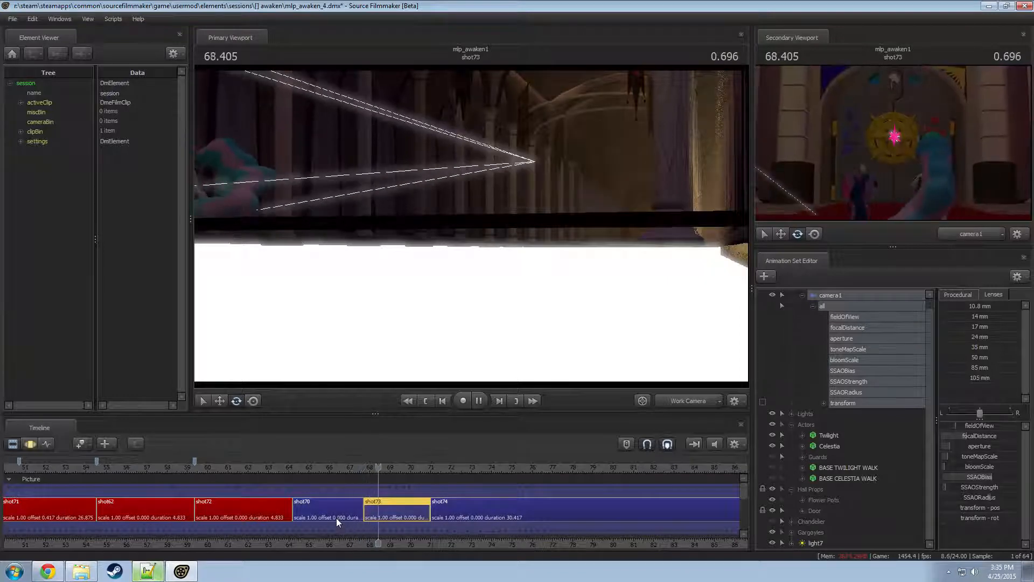
left_click(300, 468)
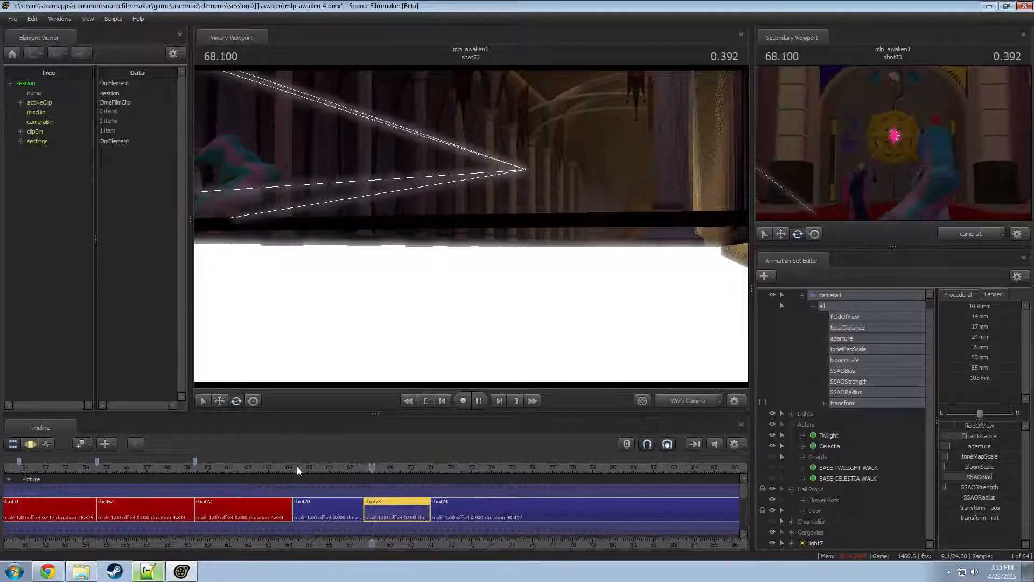
key("space")
key("space")
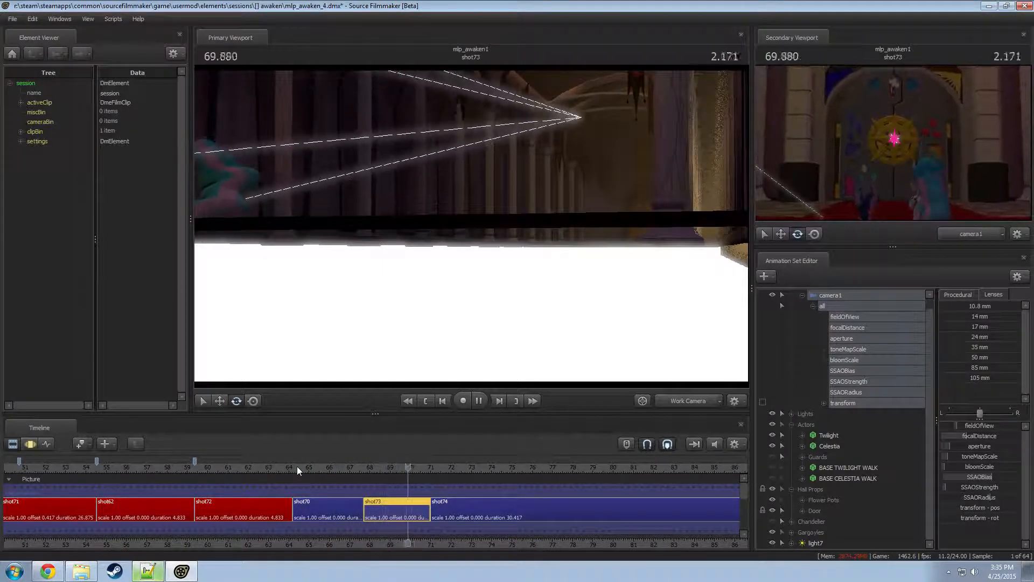
key("space")
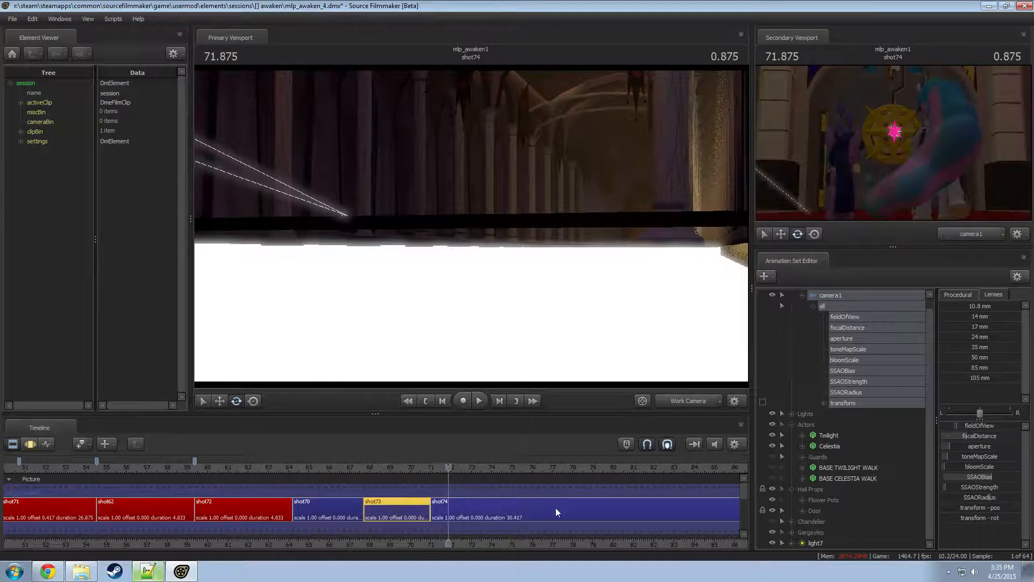
- Select shot74, show its camera1 in the primary viewport and select that camera for editing in the Motion Editor
left_click(455, 508)
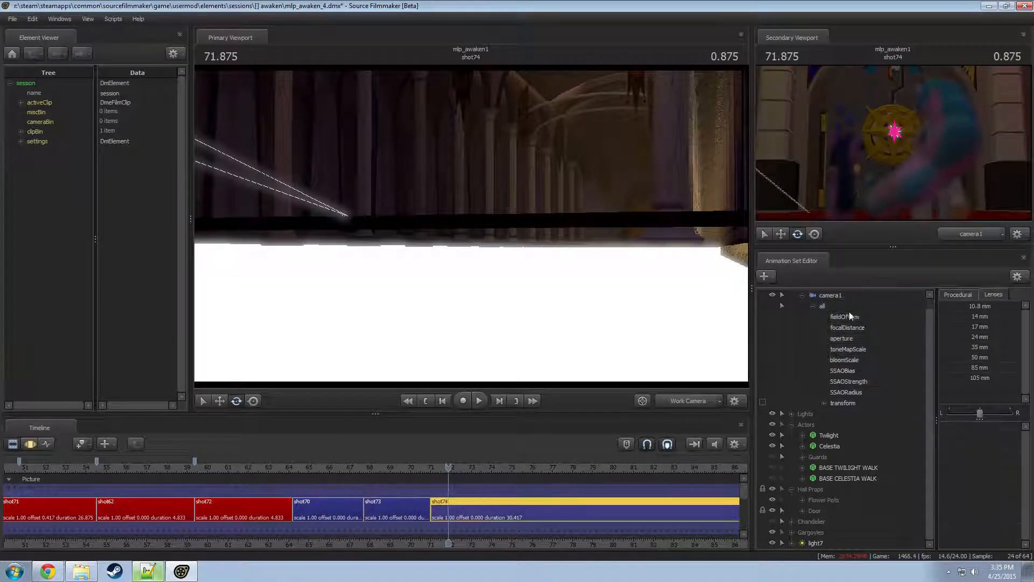
scroll(848, 312, "up", 1)
left_click_drag(844, 307, 472, 286)
left_click(464, 283)
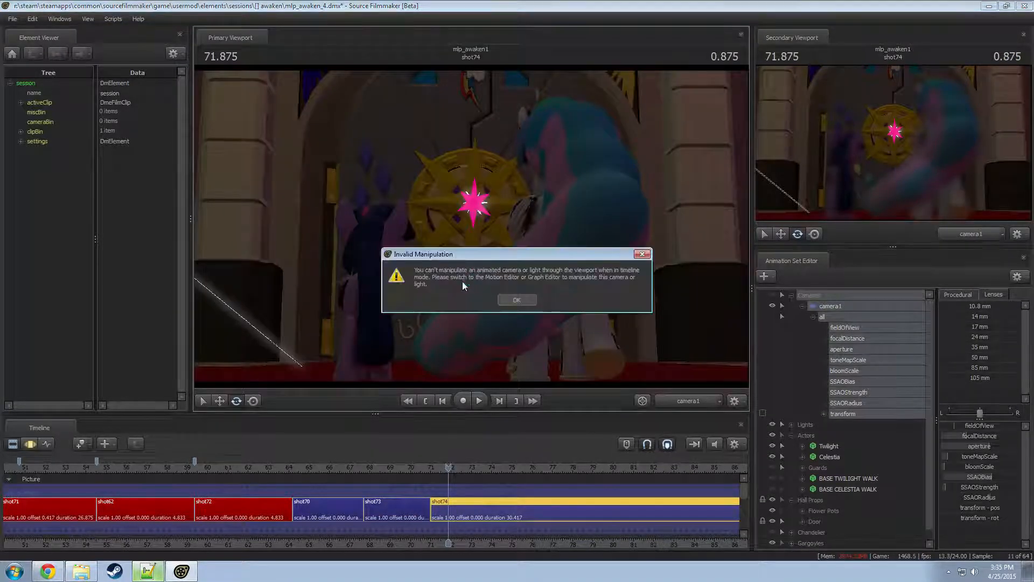
left_click(508, 300)
key("F3")
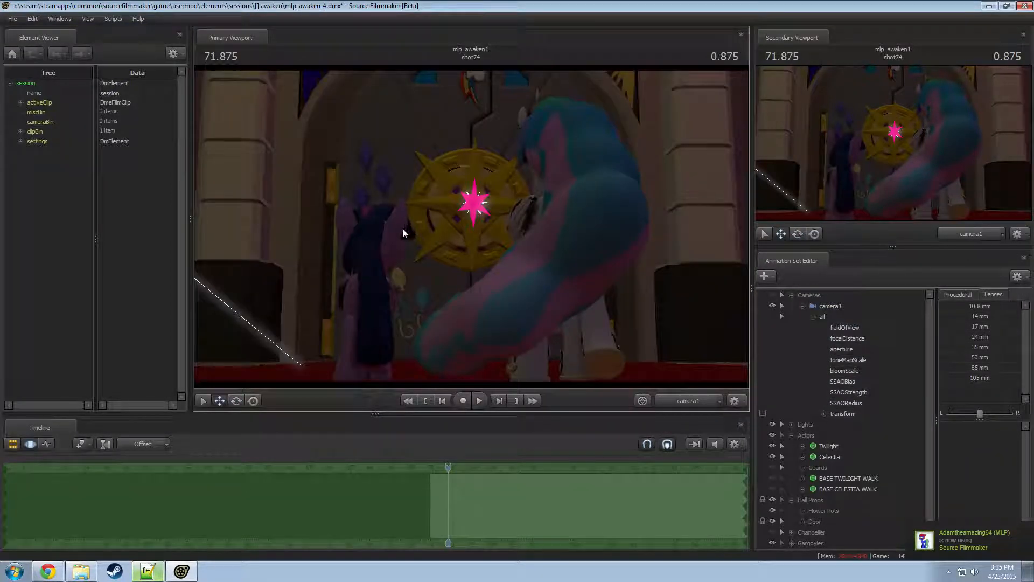
key("F2")
left_click(853, 303)
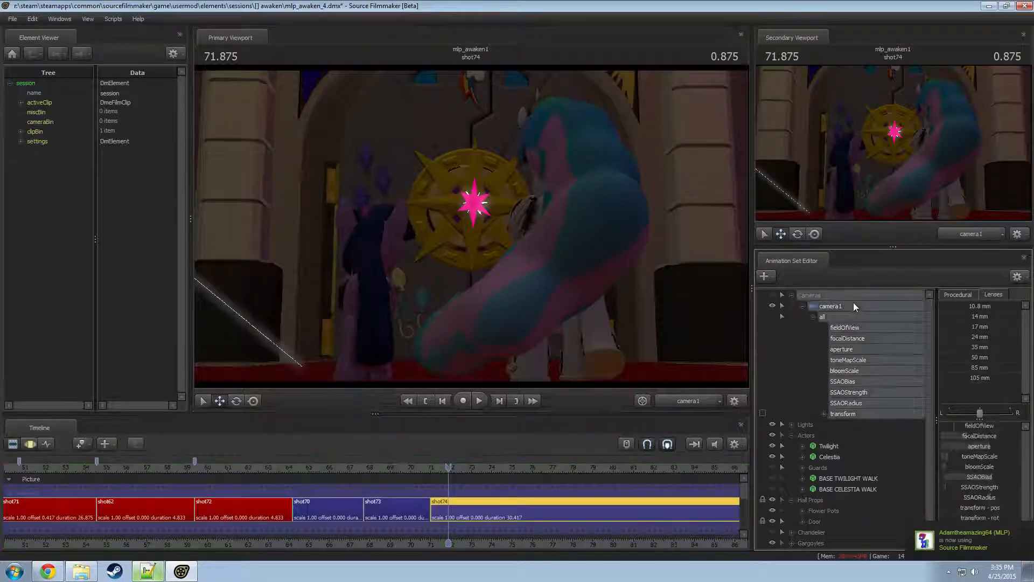
key("F3")
- Fly shot74's camera1 forward past the ponies to an angled close-up of the door's star emblem
left_click_drag(591, 299, 527, 254)
key("w")
key("w")
key("s")
key("w")
key("w")
key("d")
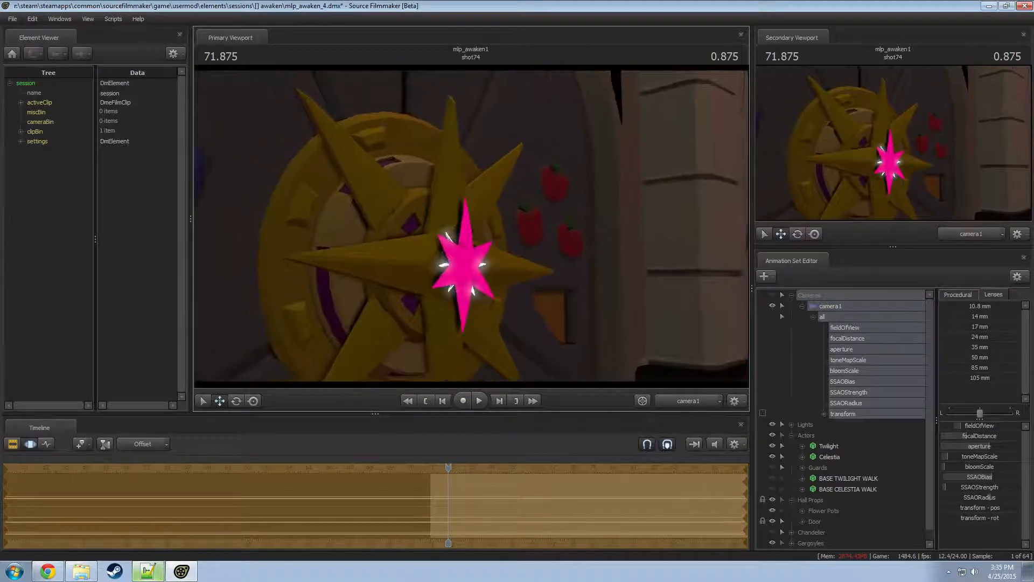
- Back the work camera away for an overview, then move Twilight and Celestia together along the carpet to the door
left_click_drag(701, 414, 702, 409)
left_click(699, 401)
key("s")
left_click_drag(646, 334, 646, 267)
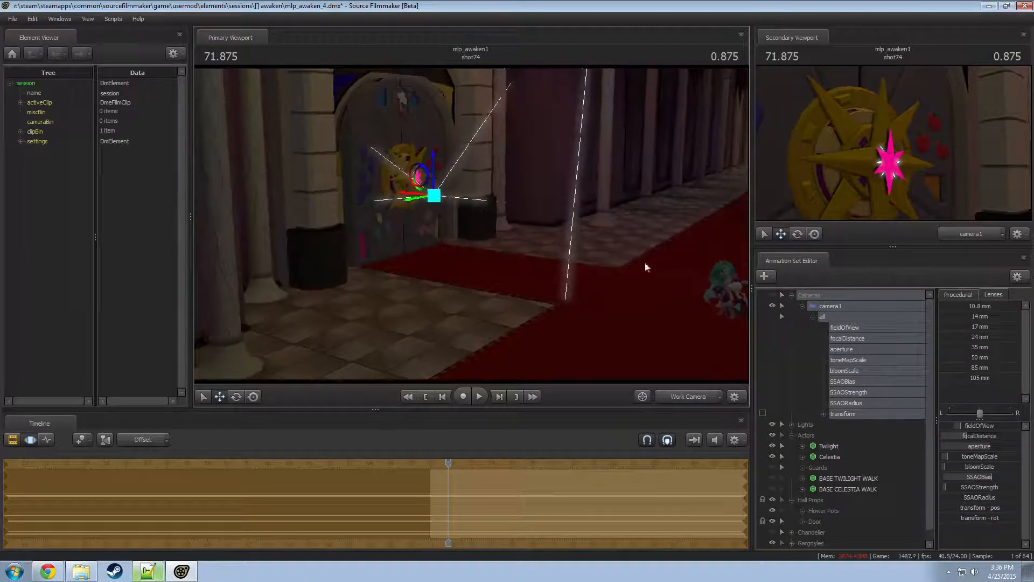
left_click(832, 447)
left_click(832, 457, "ctrl")
left_click_drag(692, 302, 457, 283)
- Play shot74 and scrub to 74.250 s to check the ponies' walk up to the door
key("space")
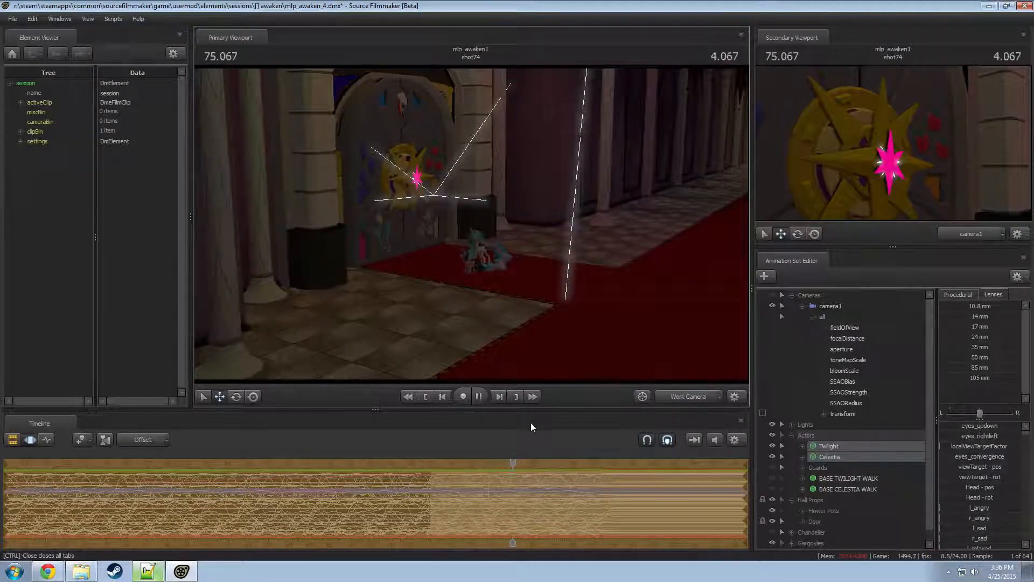
key("space")
left_click(490, 476)
mouse_move(490, 474)
left_mouse_down()
mouse_move(483, 465)
mouse_move(497, 473)
left_mouse_up()
key("space")
key("space")
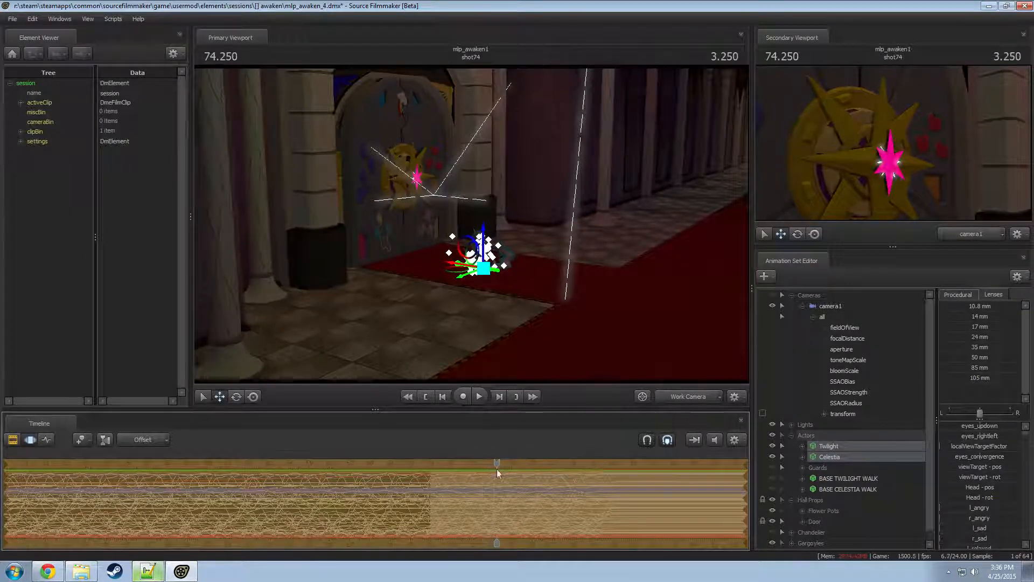
- At 74.250 s, bring Twilight and Celestia closer to the door, positioning them from a close work camera view
key("Return")
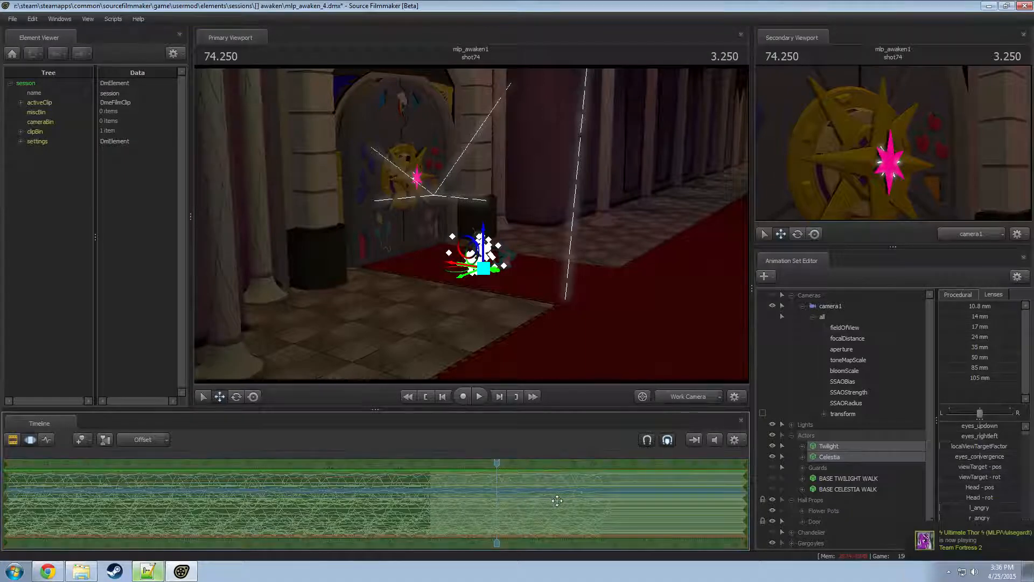
left_click_drag(566, 499, 460, 503)
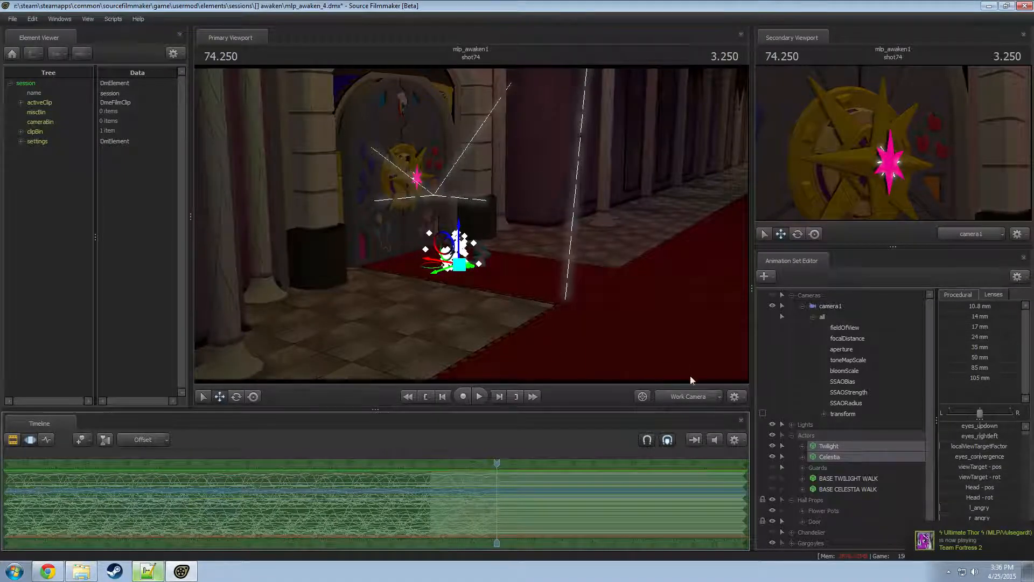
left_click(686, 396)
left_click(692, 399, "ctrl")
left_click_drag(608, 320, 643, 302)
key("s")
key("x")
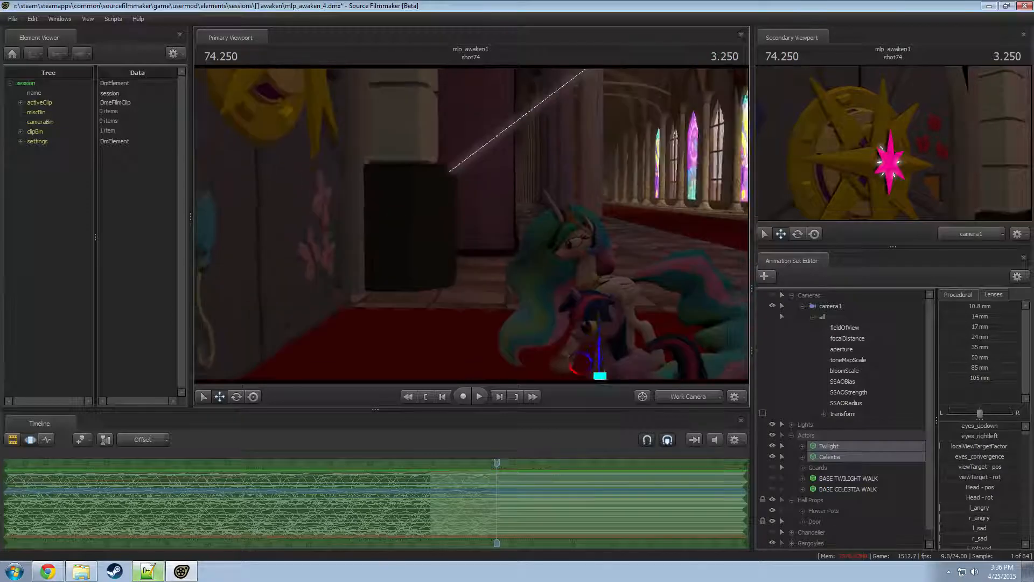
left_click_drag(529, 354, 501, 368)
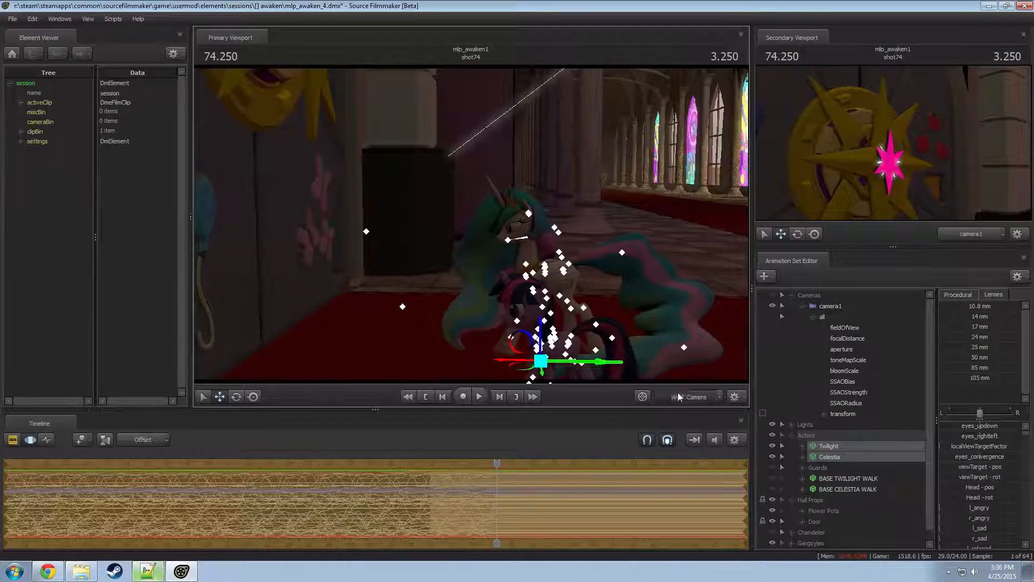
- Try to animate camera1 from the door's star emblem down to the ponies, ramping from shot74's start to 74.250 s, and play it back
left_click(678, 393)
left_click(835, 308)
key("F2")
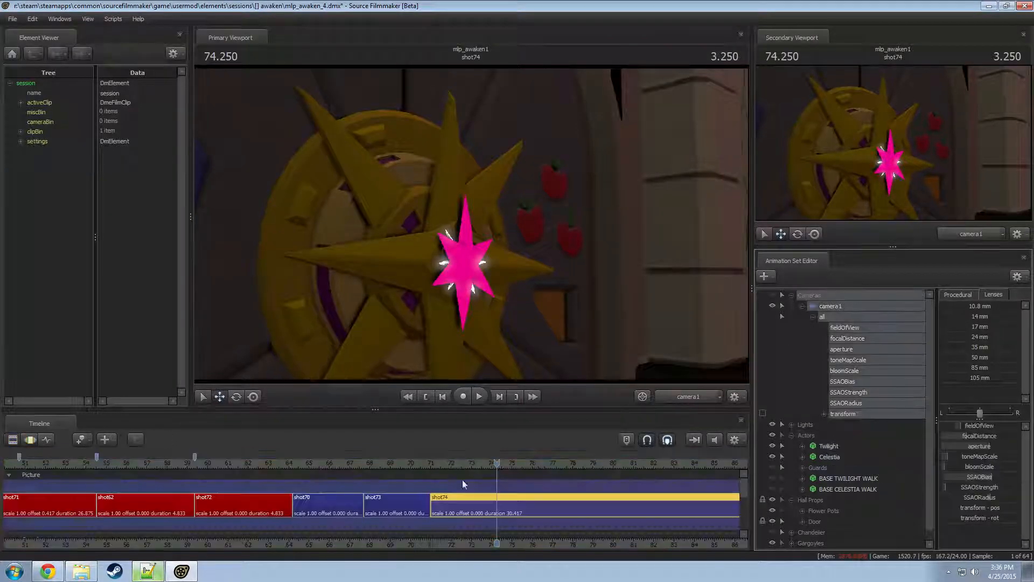
key("F3")
mouse_move(437, 499)
left_mouse_down()
mouse_move(497, 498)
mouse_move(430, 504)
left_mouse_up()
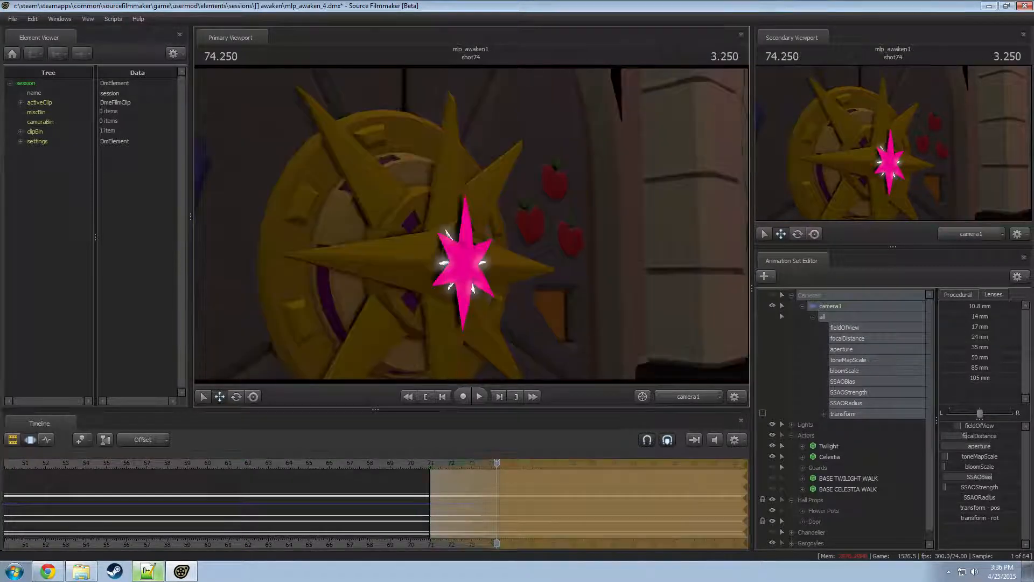
mouse_move(471, 223)
left_mouse_down()
mouse_move(491, 263)
mouse_move(577, 324)
mouse_move(589, 319)
mouse_move(467, 238)
mouse_move(555, 245)
mouse_move(668, 186)
mouse_move(470, 233)
left_mouse_up()
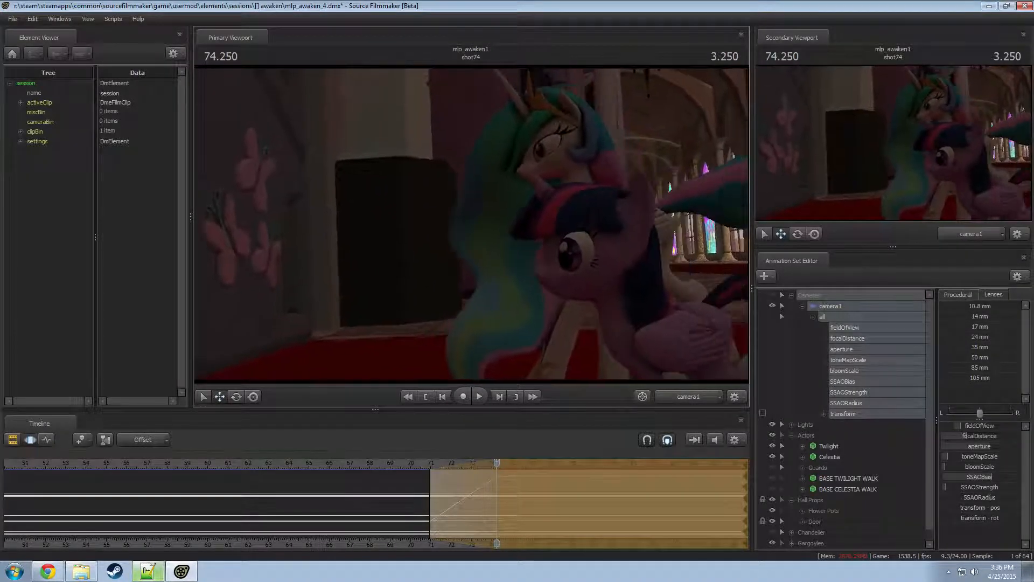
left_click(425, 462)
key("space")
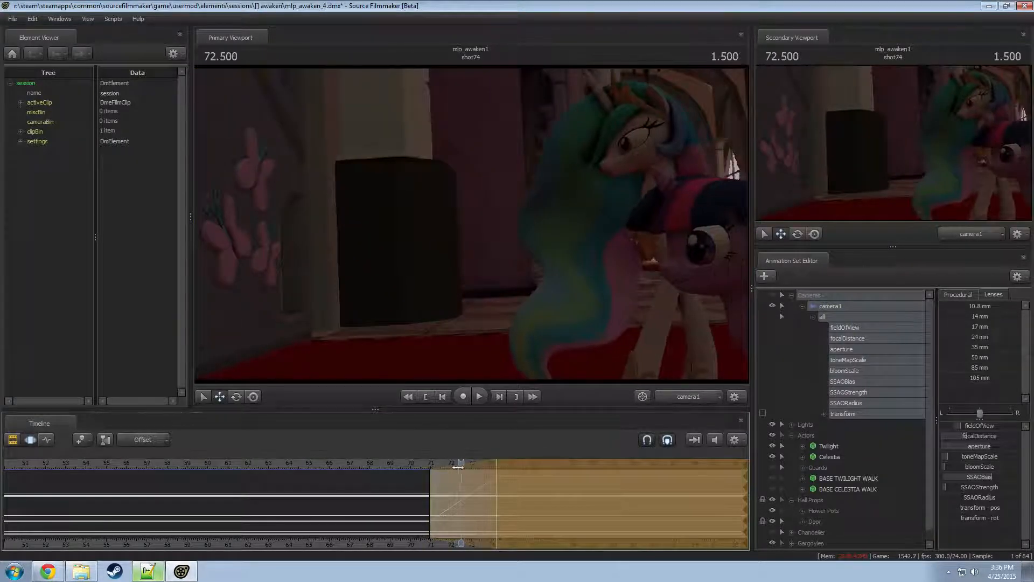
left_click(450, 468)
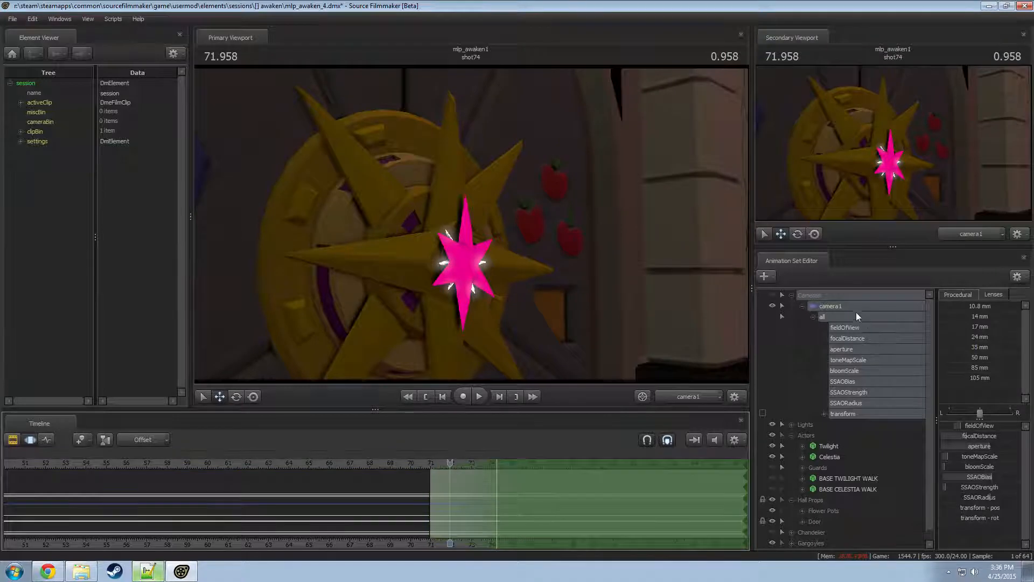
- Try stretching camera1's move to 80.291 s and flying the camera off the star emblem, and undo the camera change
left_click(449, 461)
key("space")
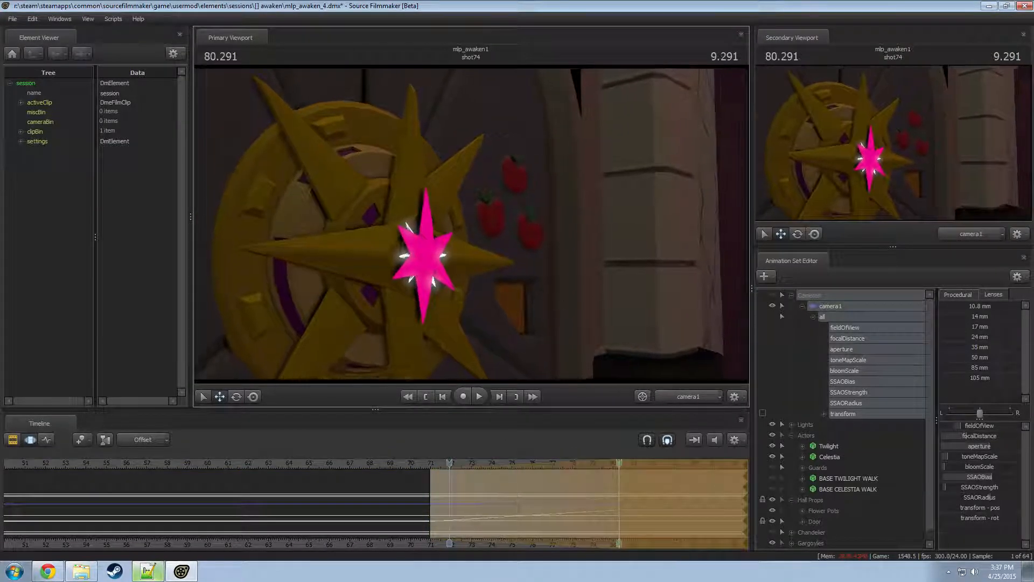
left_click_drag(474, 226, 484, 256)
key("space")
key("space")
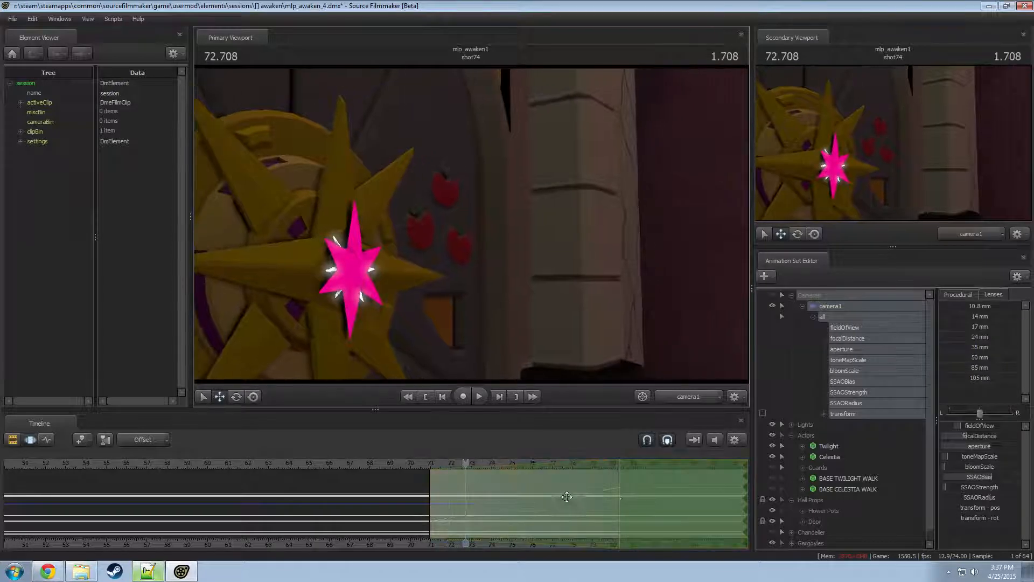
key("ctrl+z")
- Add a second camera to shot74 that matches camera1's close-up of the door's star emblem
right_click(838, 305)
left_click(855, 319)
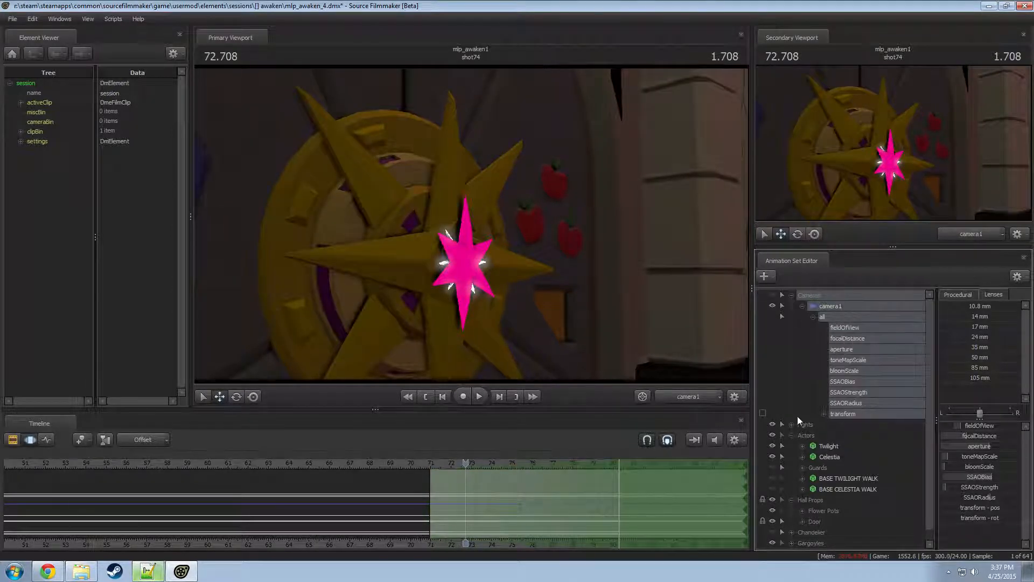
left_click(791, 435)
right_click(789, 496)
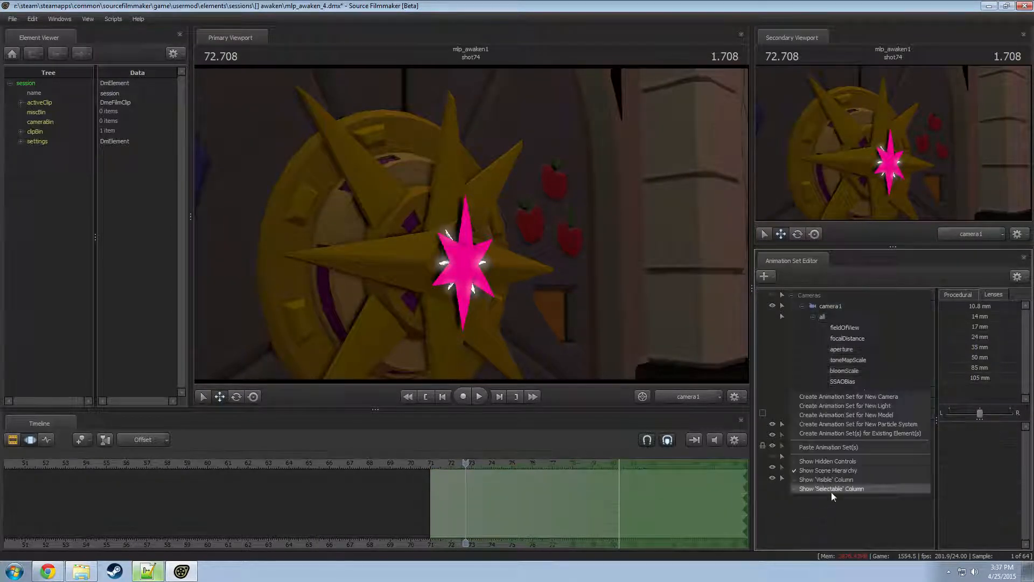
left_click(831, 493)
- Make camera2 shot74's active camera and delete camera1 from the Cameras group
left_click_drag(825, 315, 824, 295)
right_click(830, 313)
left_click(843, 335)
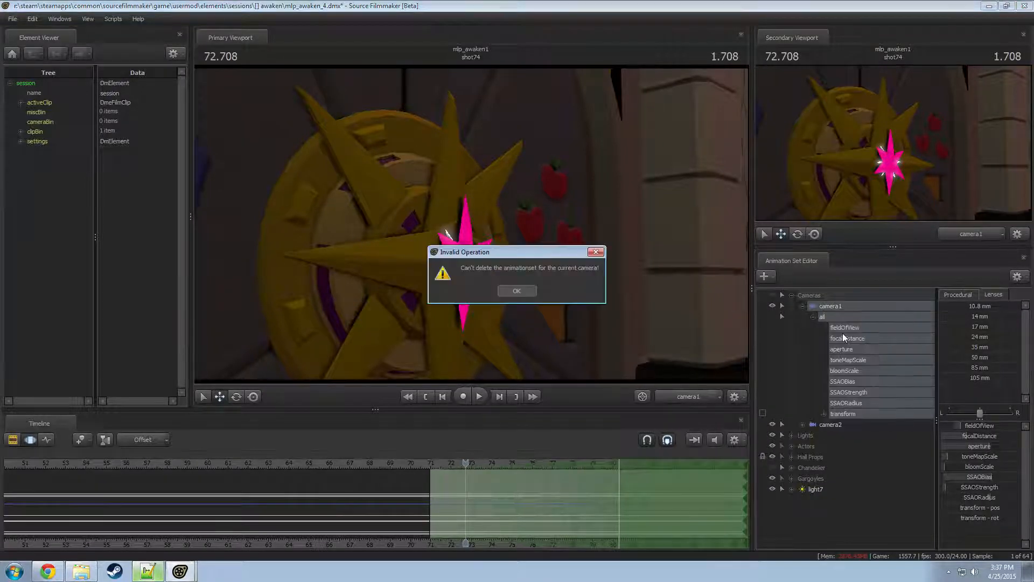
left_click(510, 291)
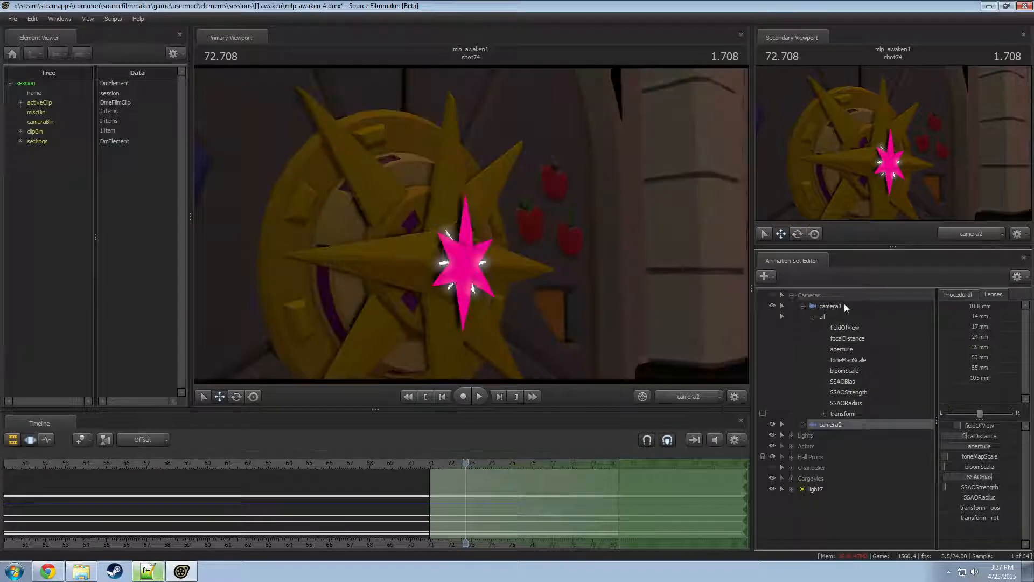
left_click(844, 303)
right_click(845, 304)
key("Return")
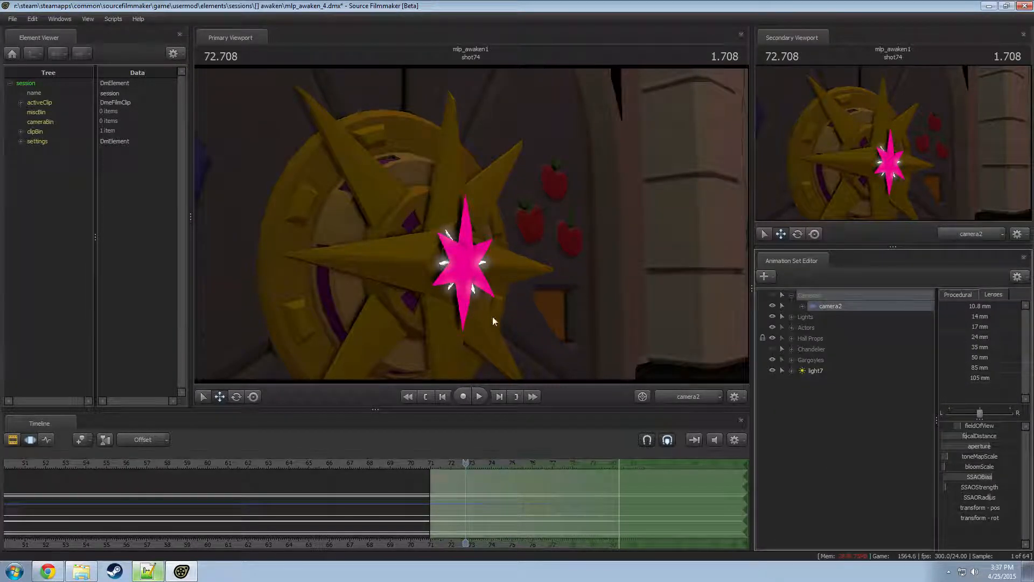
- Fly camera2 down from the star emblem to frame Celestia and Twilight at 80.416 s, and play the descent from the end of shot73
left_click_drag(492, 321, 571, 385)
key("space")
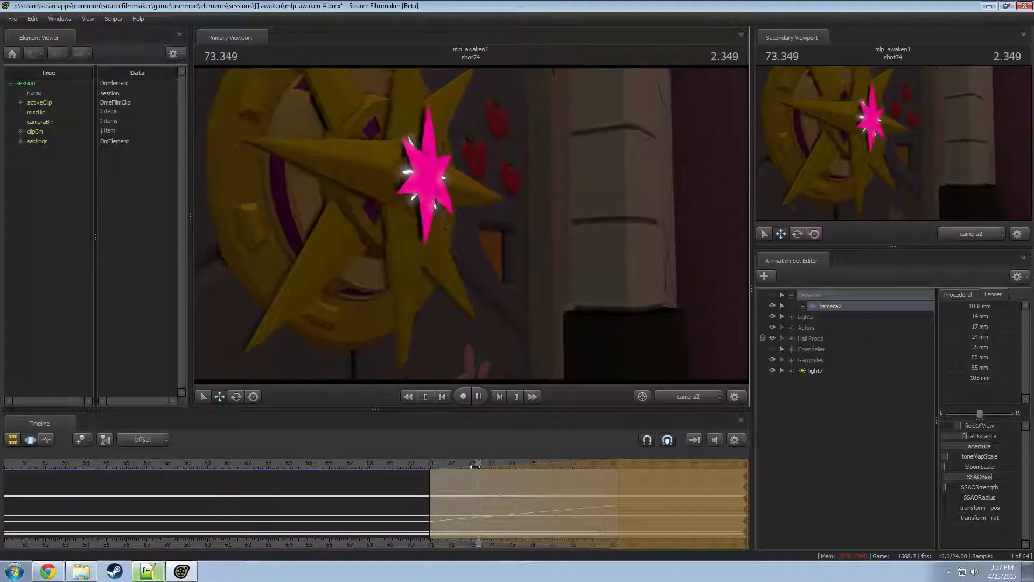
left_click_drag(475, 467, 620, 461)
left_click_drag(472, 224, 480, 195)
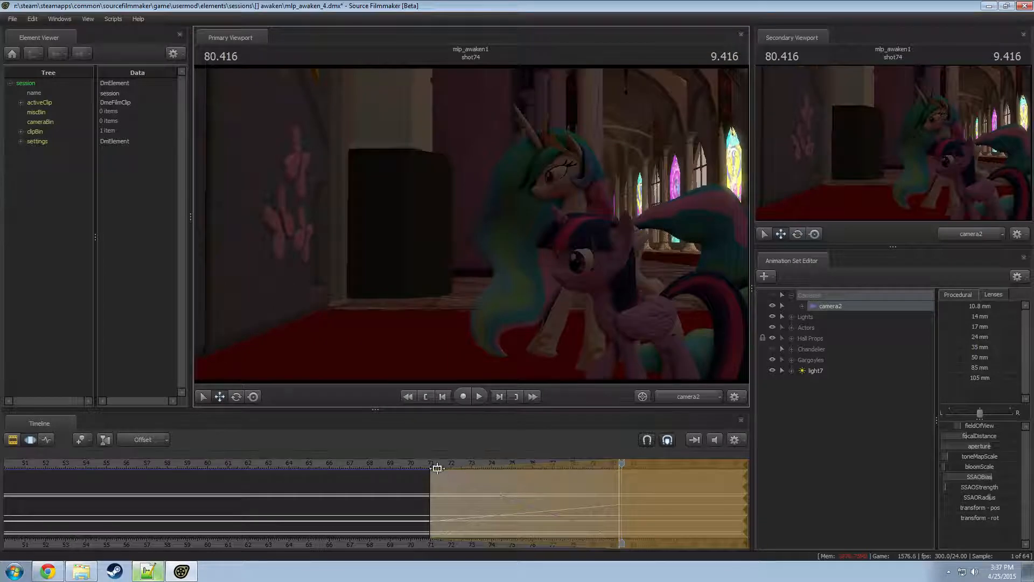
left_click_drag(437, 468, 417, 463)
key("space")
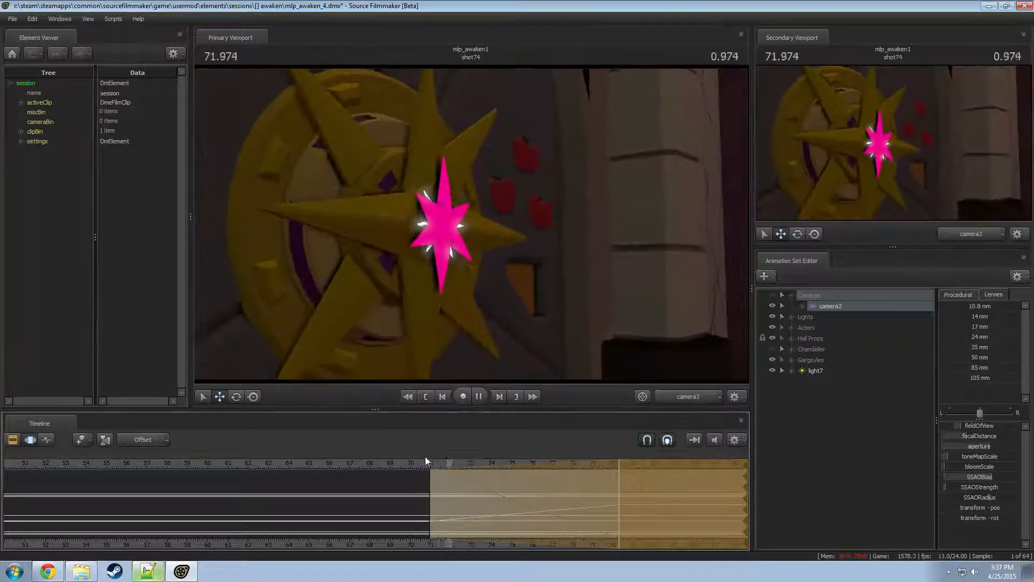
key("space")
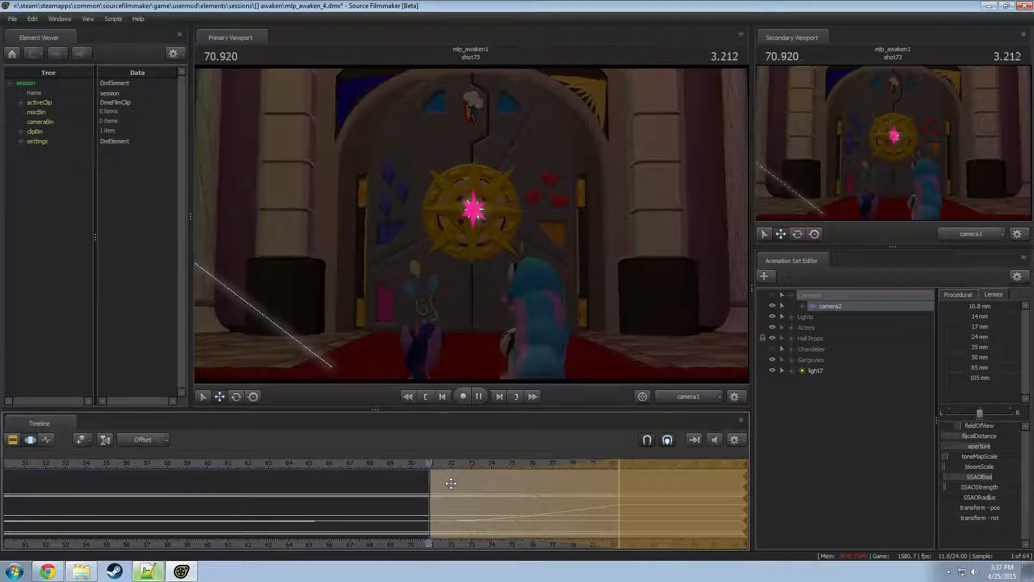
key("space")
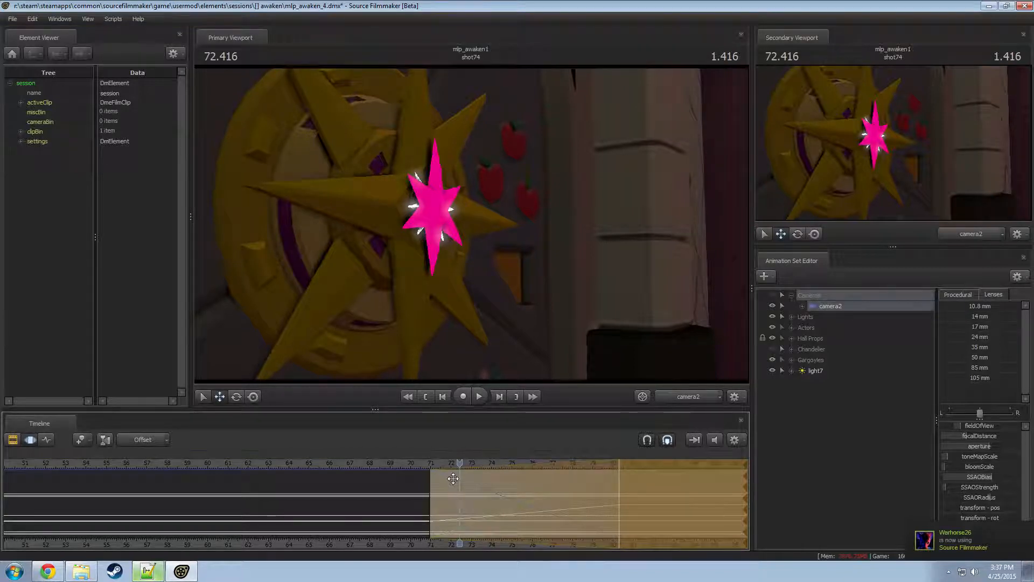
key("space")
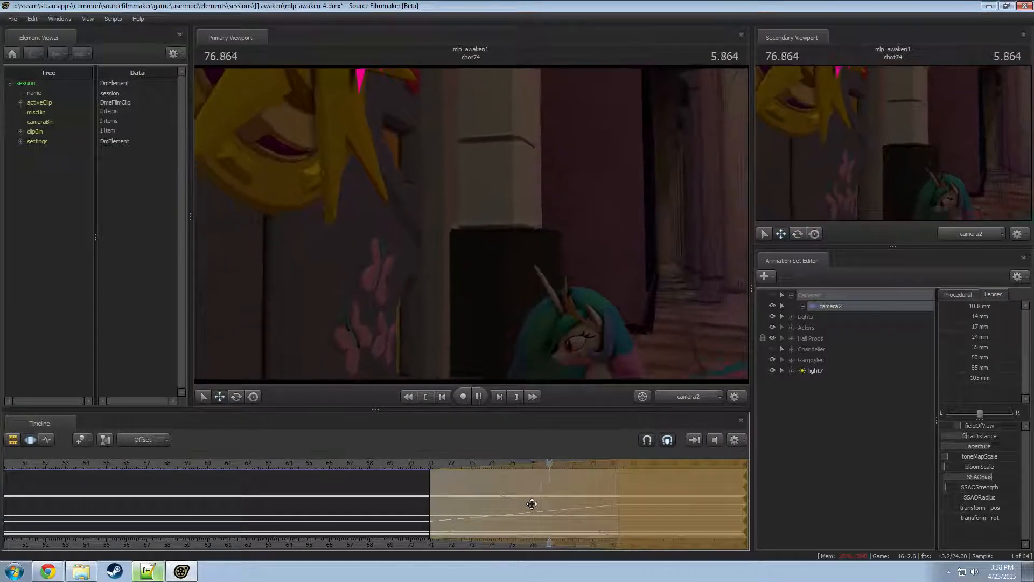
- Shorten camera2's descent ramp so it ends at 74.875 s and play it from the end of shot73
scroll(531, 504, "down", 2)
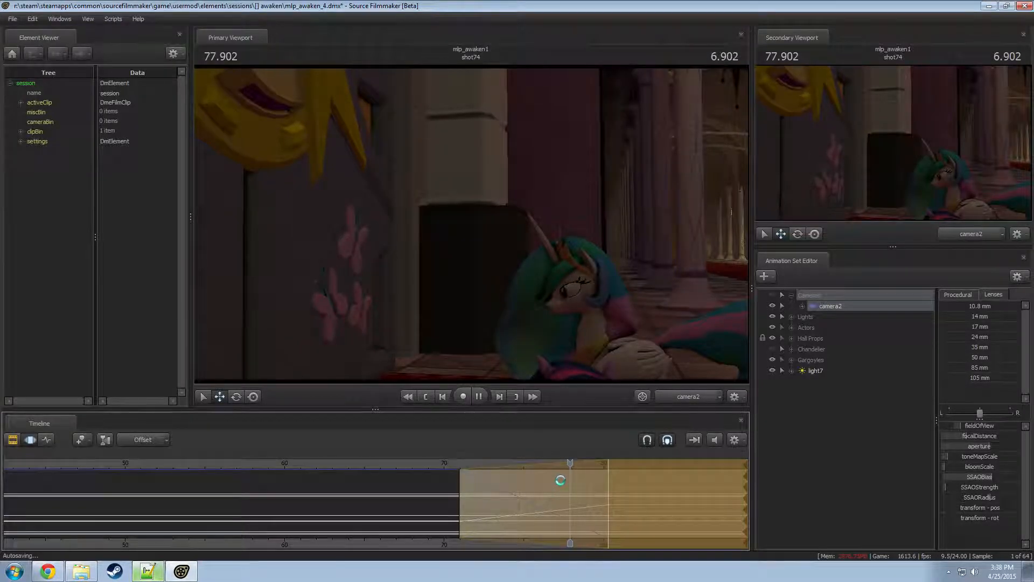
scroll(560, 480, "down", 3)
key("space")
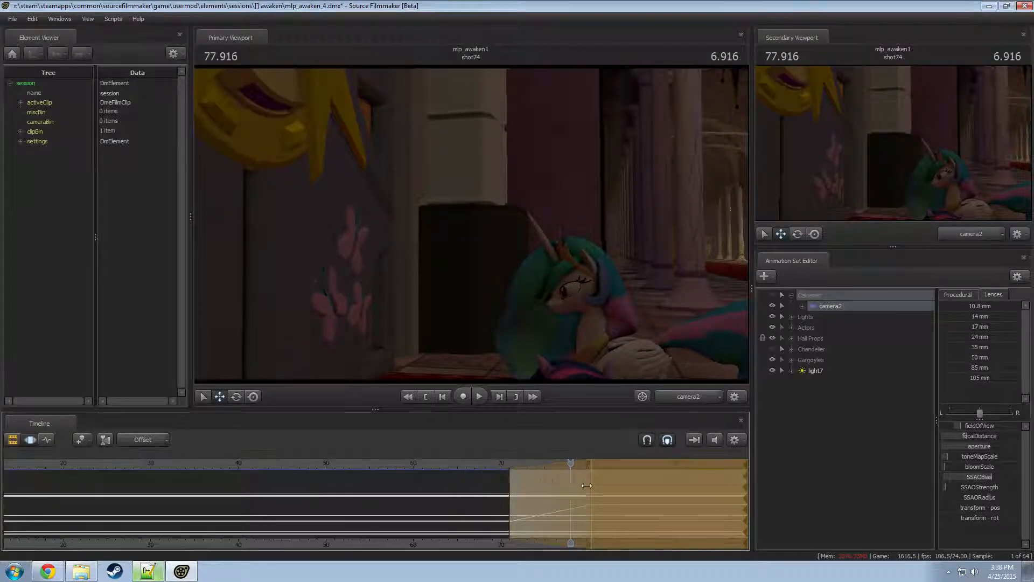
left_click_drag(588, 485, 542, 501)
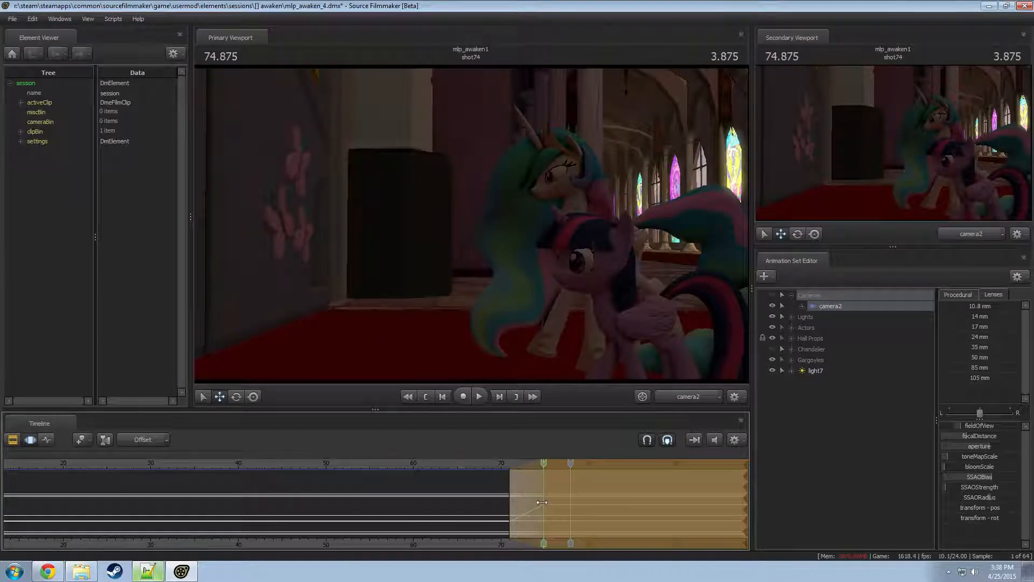
left_click(501, 465)
key("space")
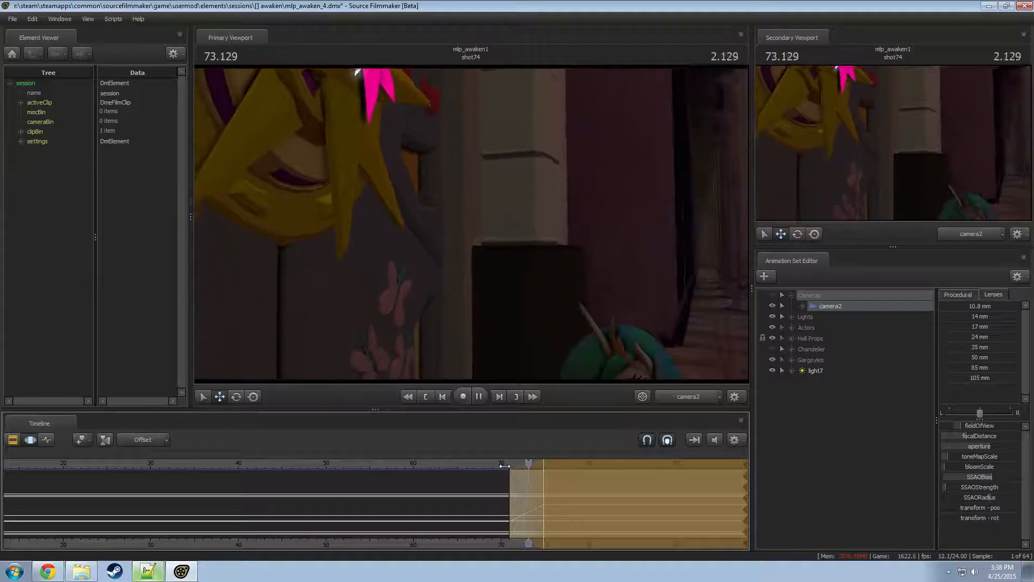
key("space")
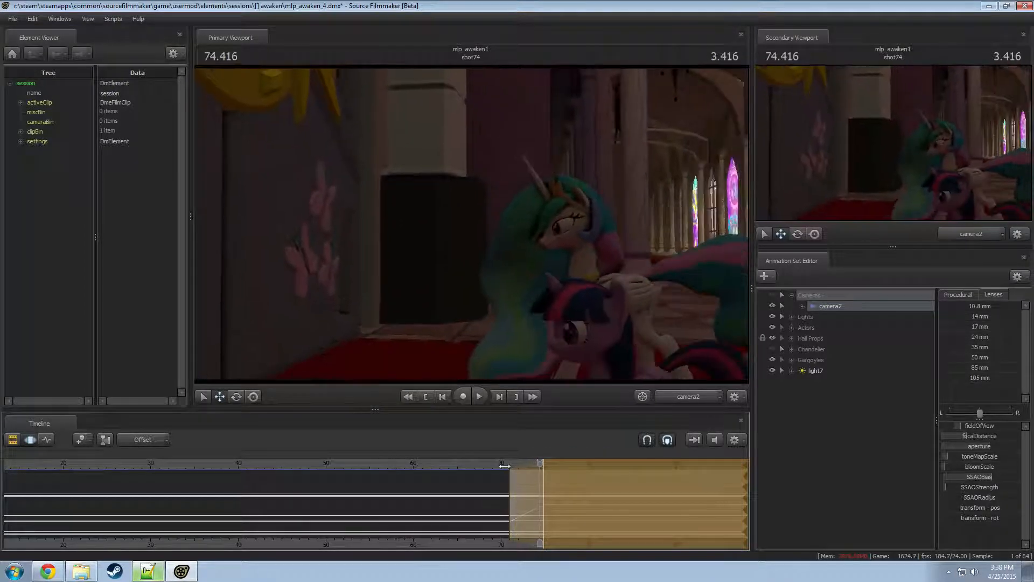
left_click(503, 469)
key("space")
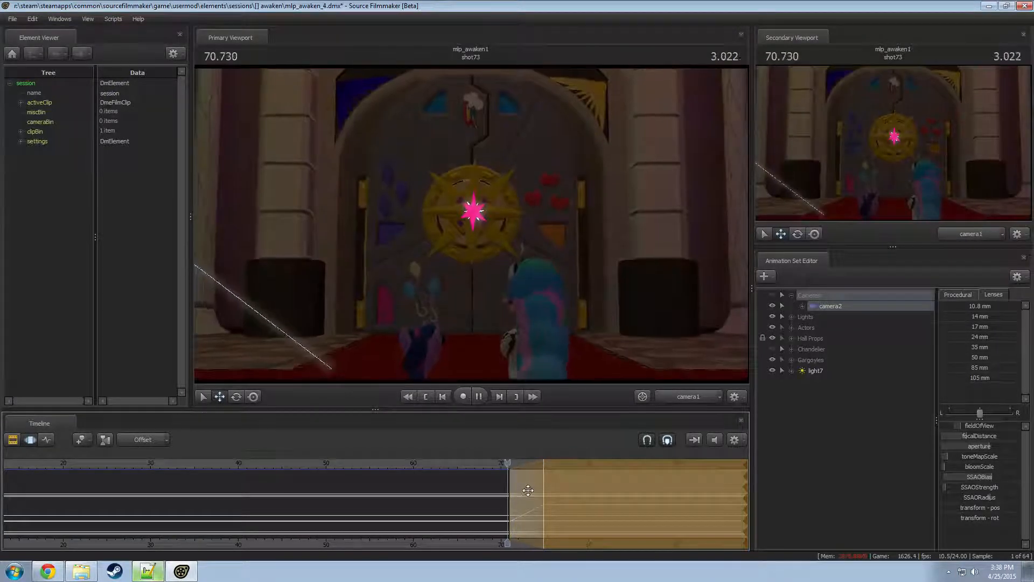
- Lengthen camera2's descent ramp to end at about 77.5 s and play the retimed move
left_click(558, 488)
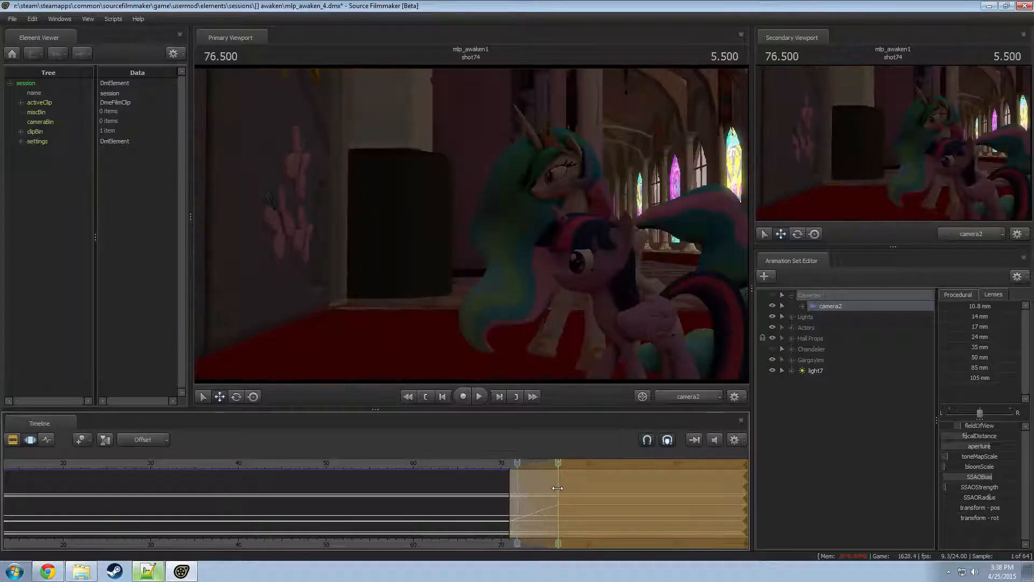
left_click_drag(544, 494, 546, 493)
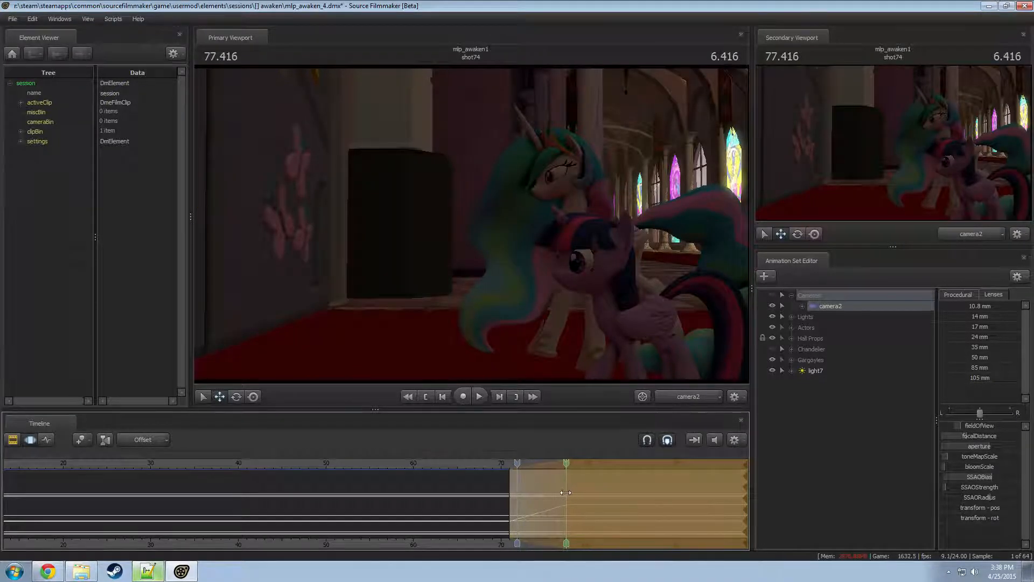
left_click(506, 462)
key("space")
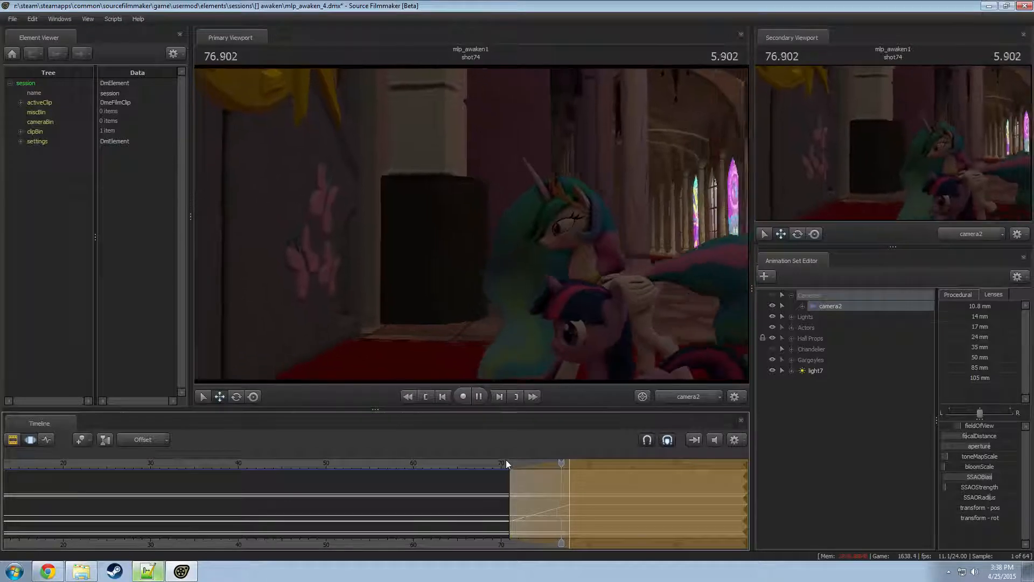
key("space")
key("space")
- Shift the time selection to ramp from the descent's end to 80.625 s, swing camera2 to a lower view of the ponies, and play the transition
middle_click_drag(491, 541, 342, 531)
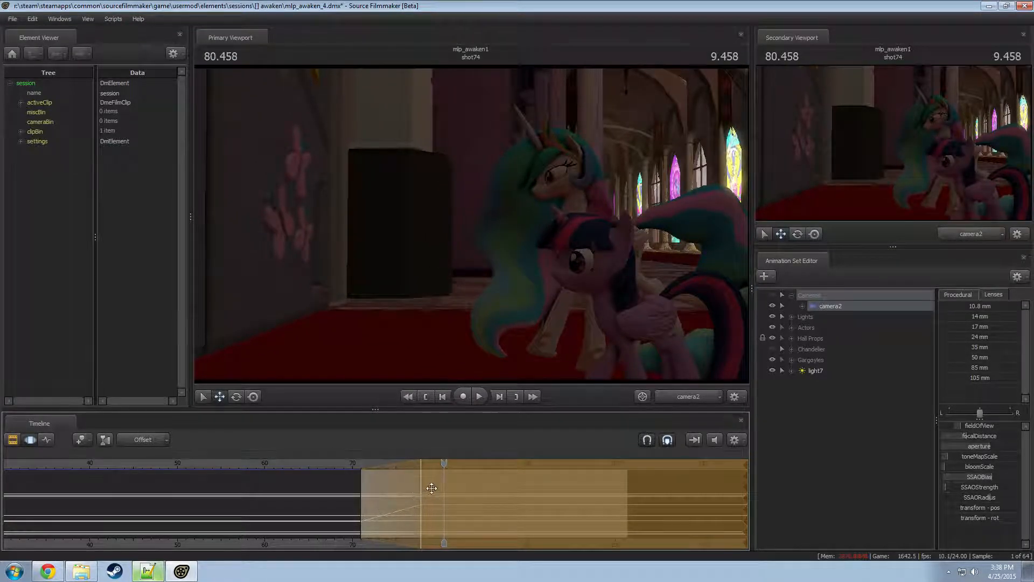
left_click_drag(445, 484, 774, 457, "shift")
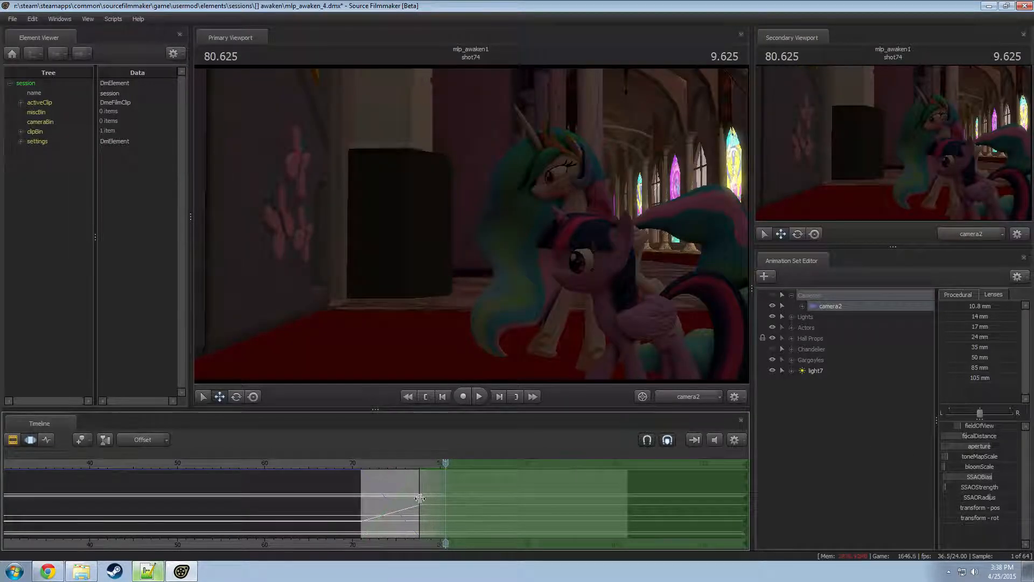
left_click_drag(516, 333, 516, 334)
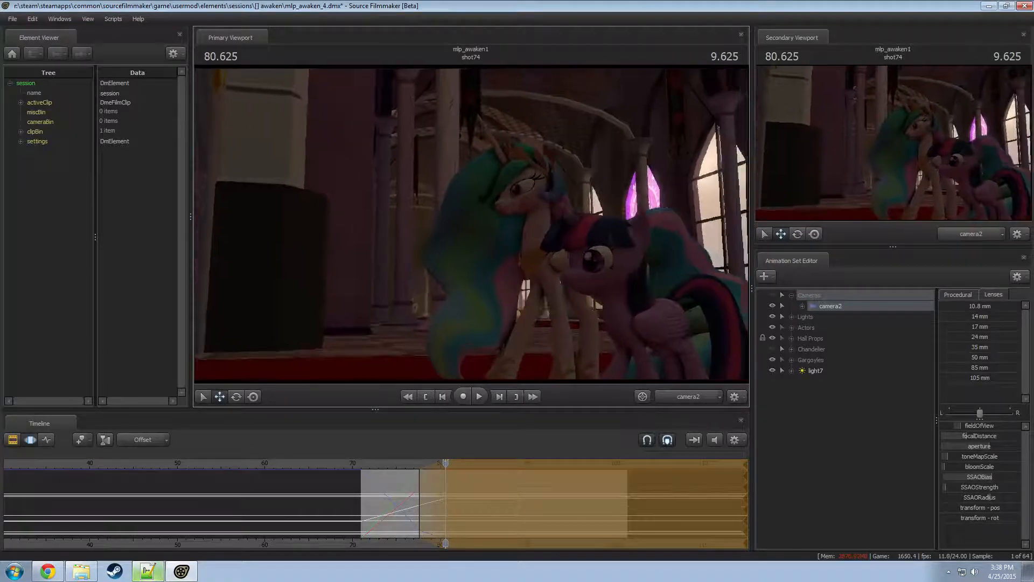
left_click(413, 464)
key("space")
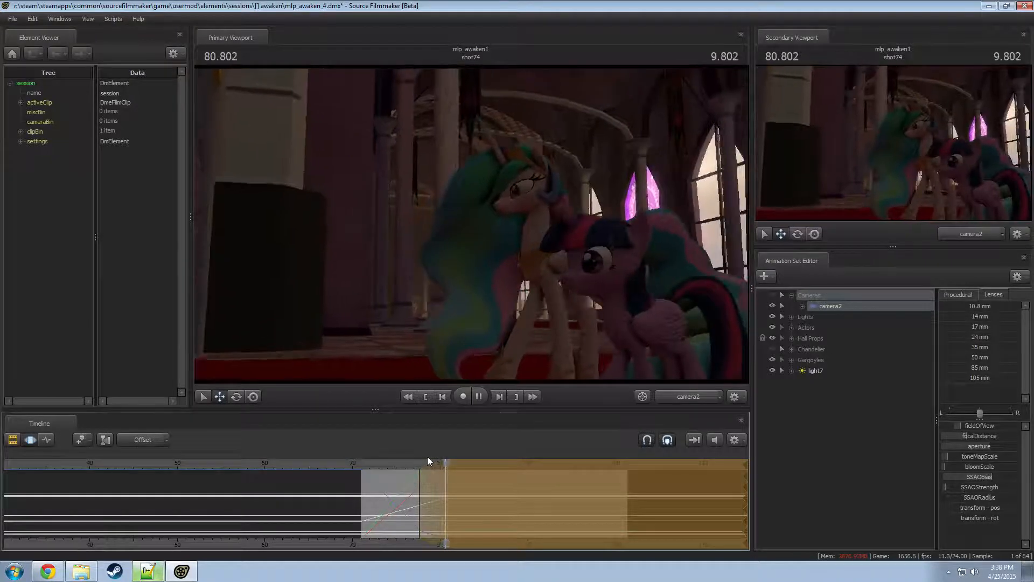
key("space")
left_click(401, 465)
key("space")
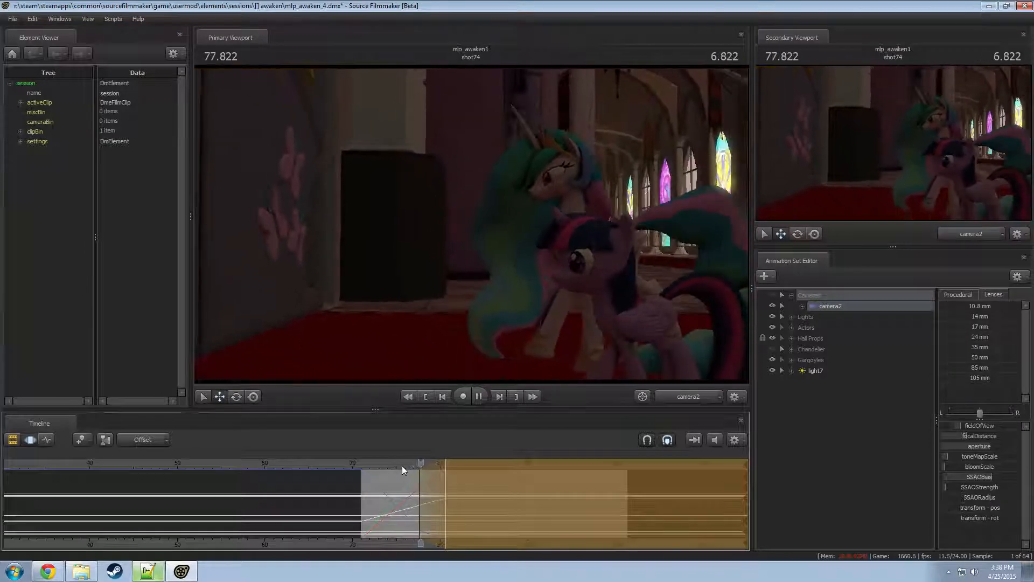
key("space")
- At 83.541 s, bring camera2 closer to Celestia and Twilight and replay the transition
left_click_drag(406, 464, 468, 468)
left_click_drag(504, 344, 522, 338)
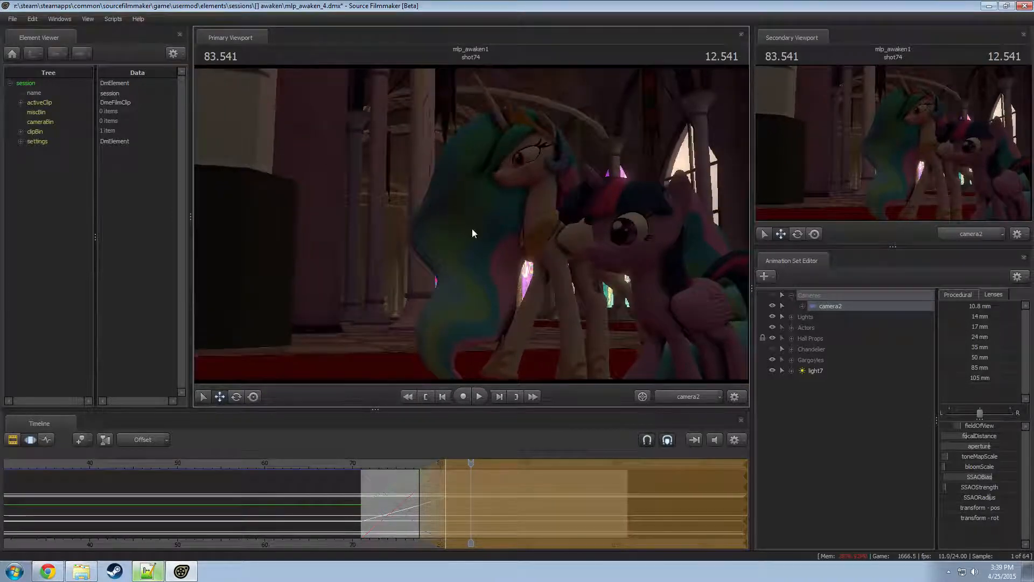
left_click(410, 462)
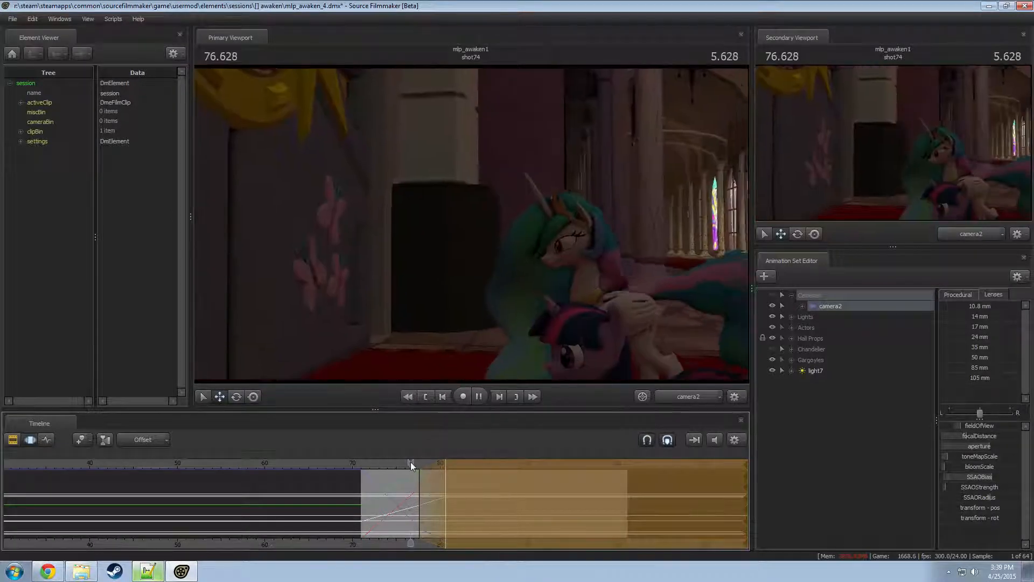
key("space")
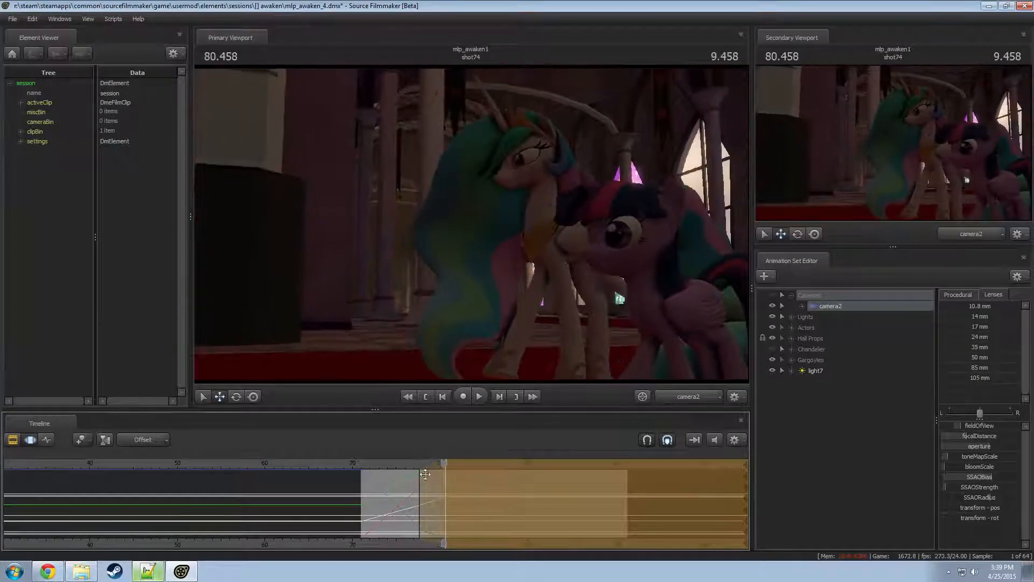
- Play the end of camera2's move and split shot74 at 80.708 s
key("space")
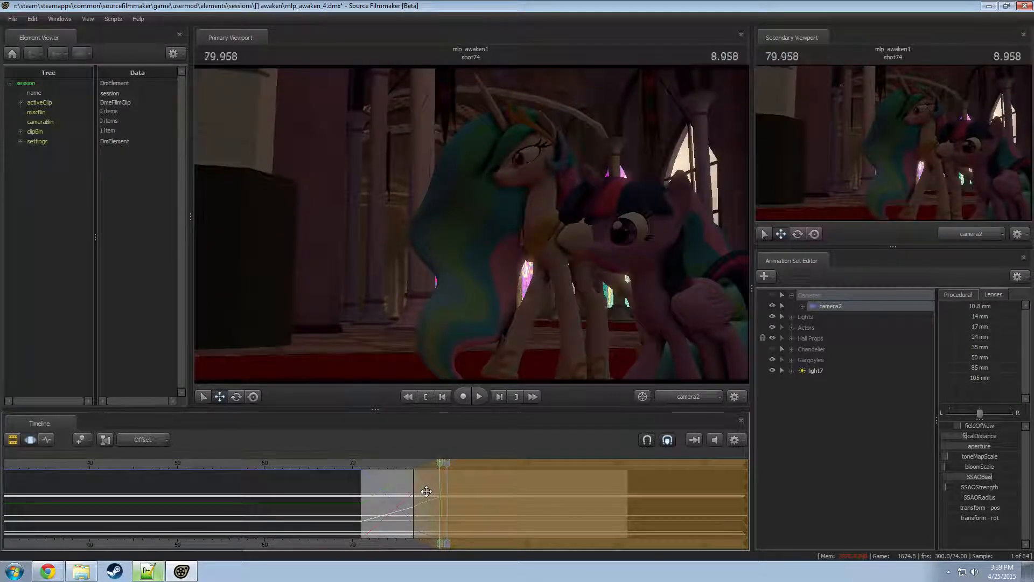
left_click_drag(414, 492, 426, 465)
key("F2")
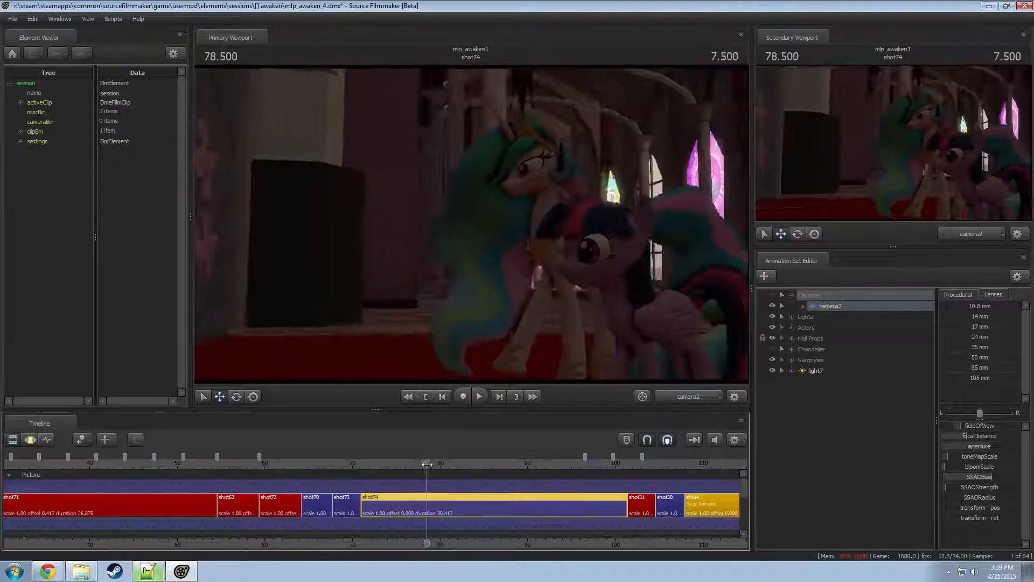
key("space")
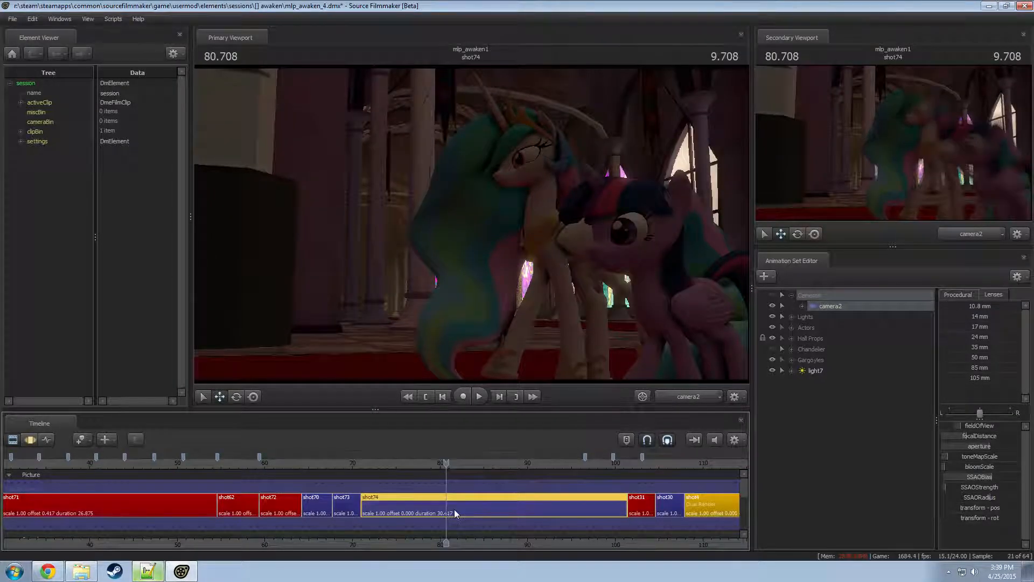
key("b")
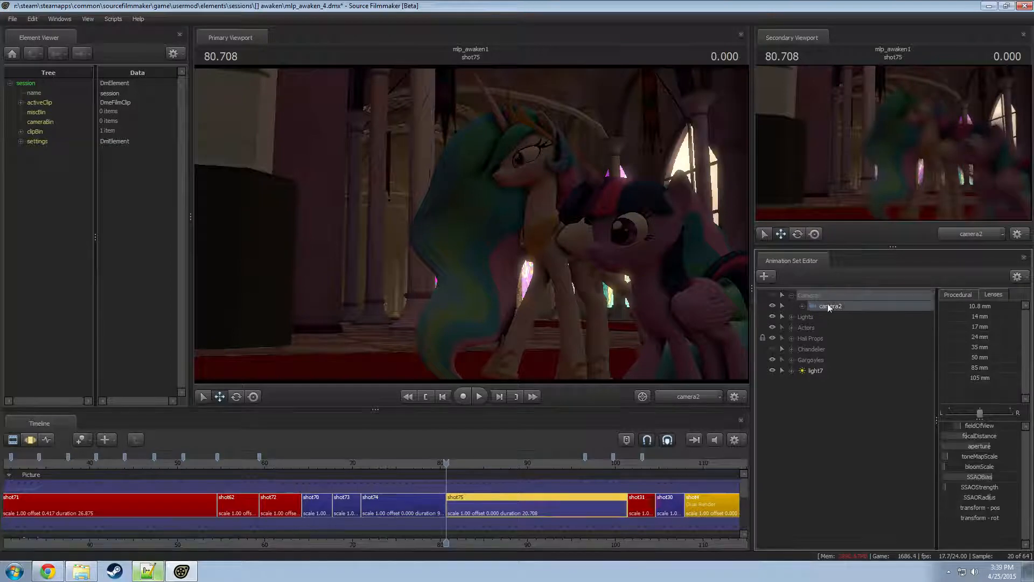
- Reframe camera2 at the start of shot75, and play shot74's camera move from 76.291 s
key("F3")
left_click_drag(545, 302, 609, 215)
key("F2")
left_click_drag(443, 465, 408, 469)
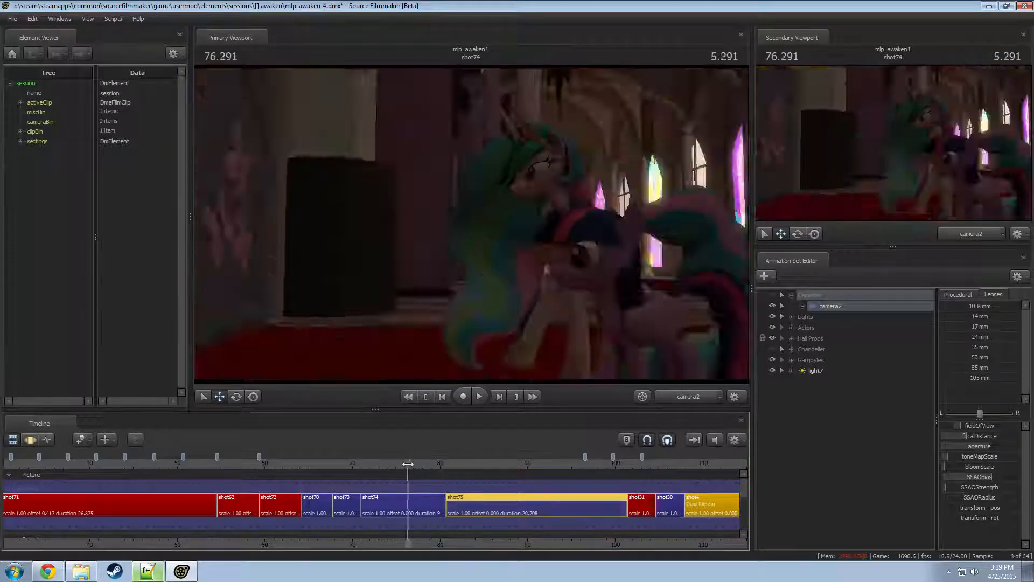
key("space")
key("space")
- Smooth camera2's motion in shot74 over a time selection from about 76.2 to 78.7 s with short falloffs
key("F3")
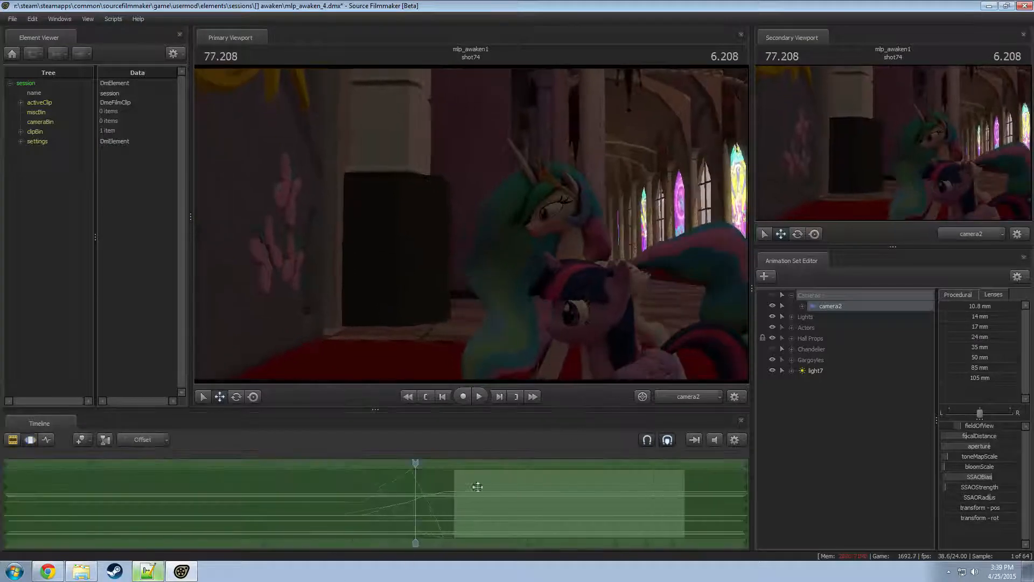
key("F2")
key("F3")
left_click(827, 309)
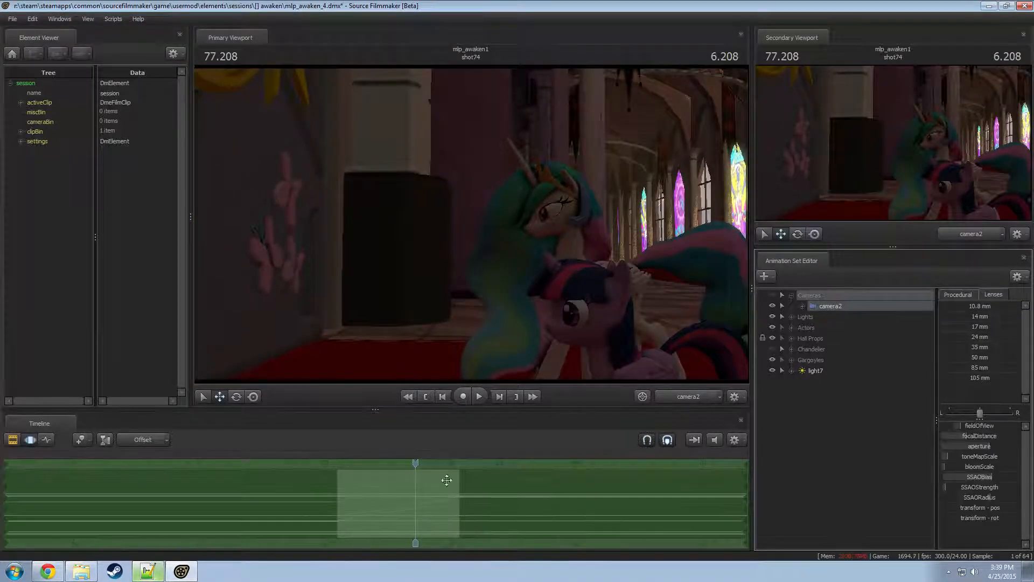
scroll(445, 480, "up", 3)
left_click_drag(376, 495, 455, 495, "shift")
scroll(455, 496, "up", 1, "shift")
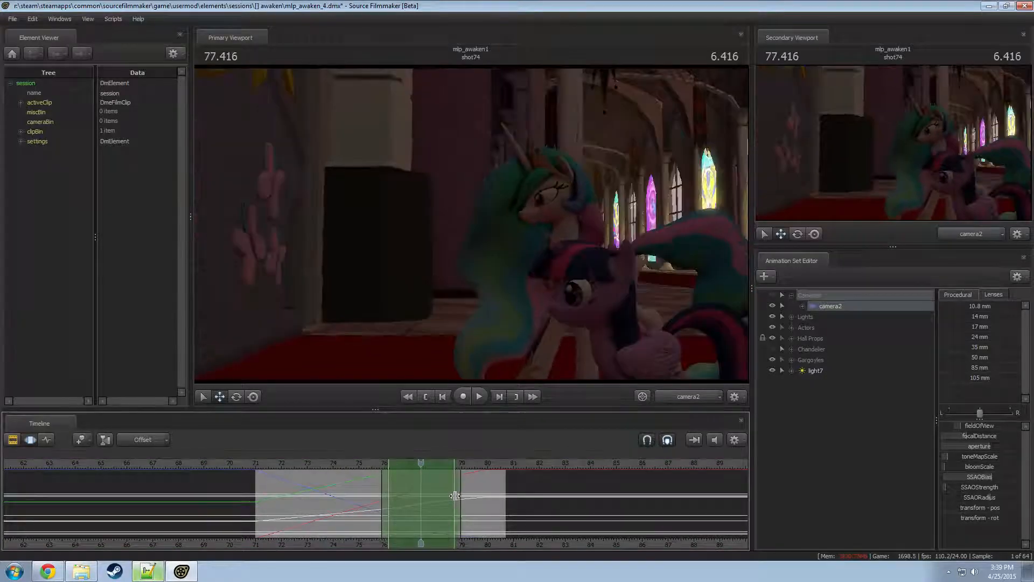
left_click(961, 296)
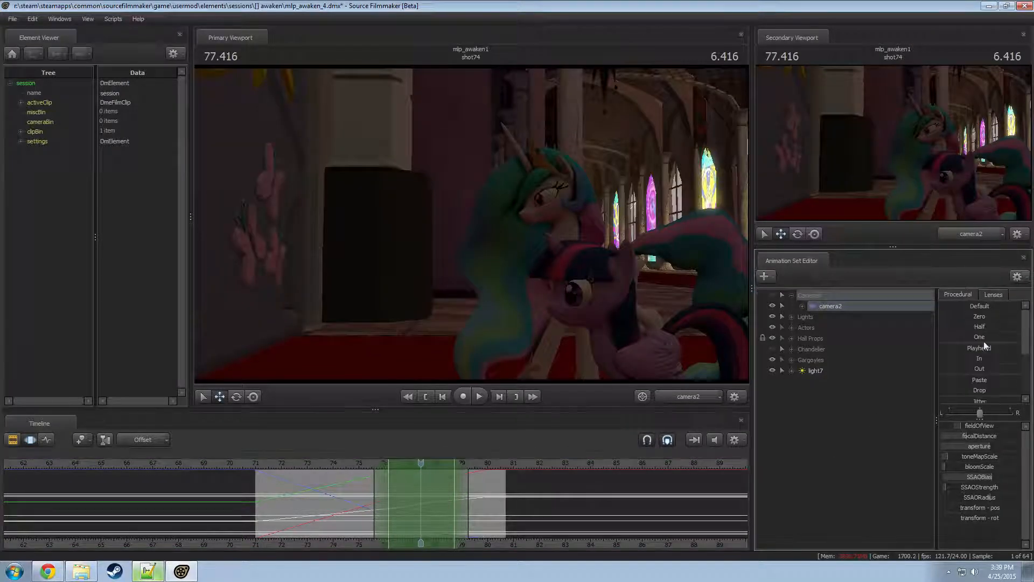
left_click(978, 398)
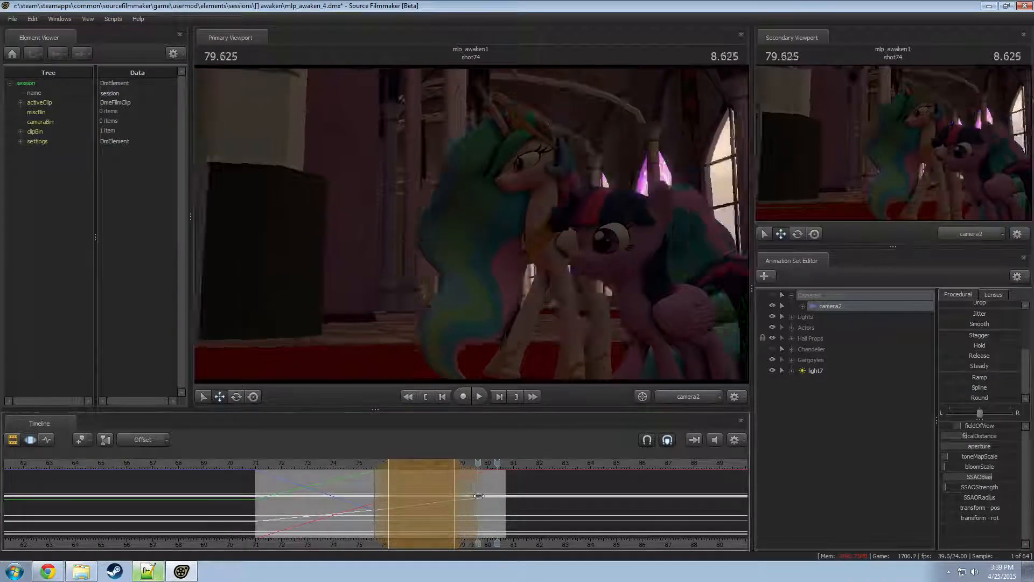
- Widen camera2's smoothing so it holds from about 76.4 to 78.6 s, with falloffs reaching about 74.6 and 80.4 s
left_click_drag(454, 491, 468, 491)
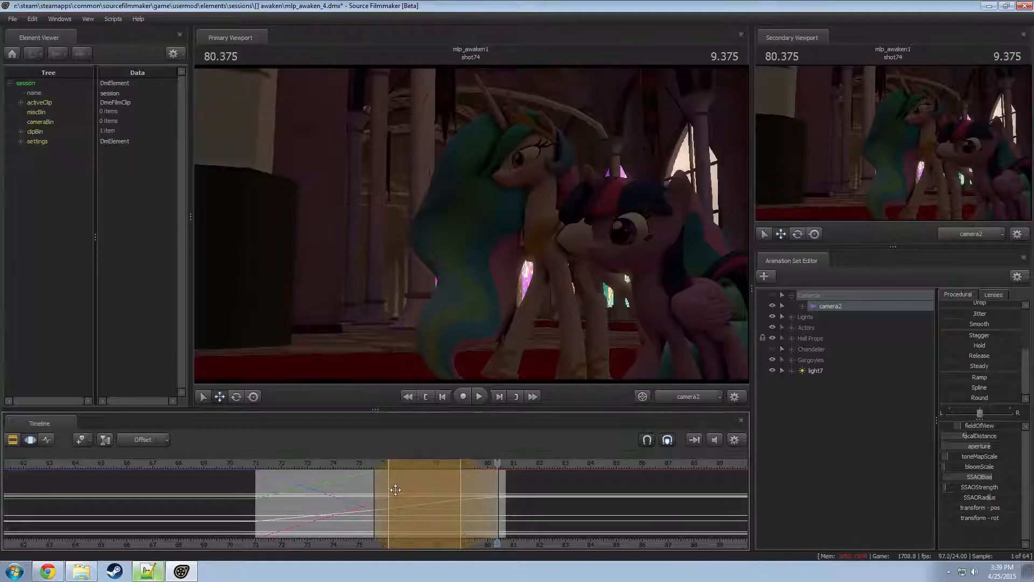
left_click_drag(388, 490, 345, 463)
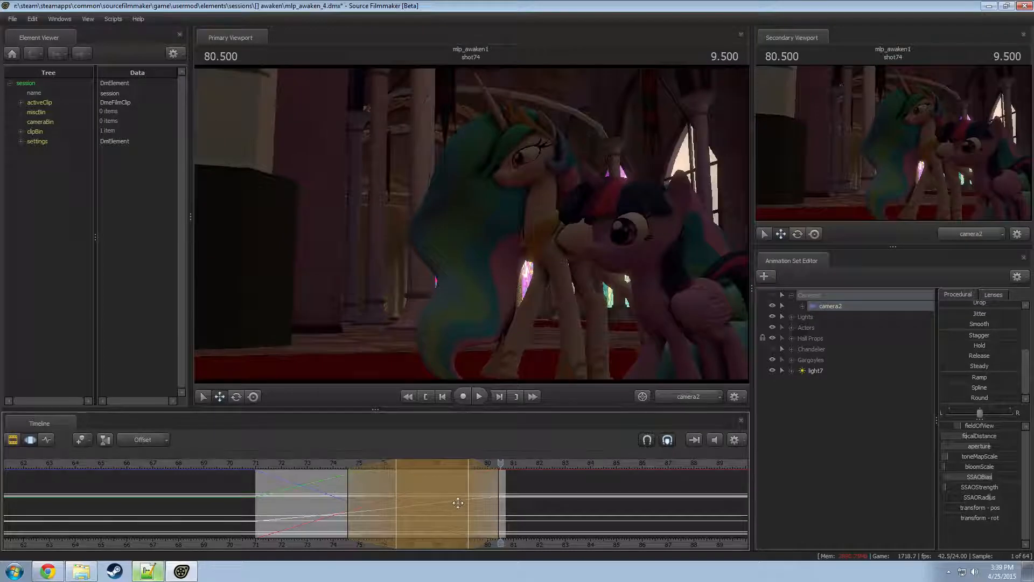
left_click_drag(458, 503, 448, 502)
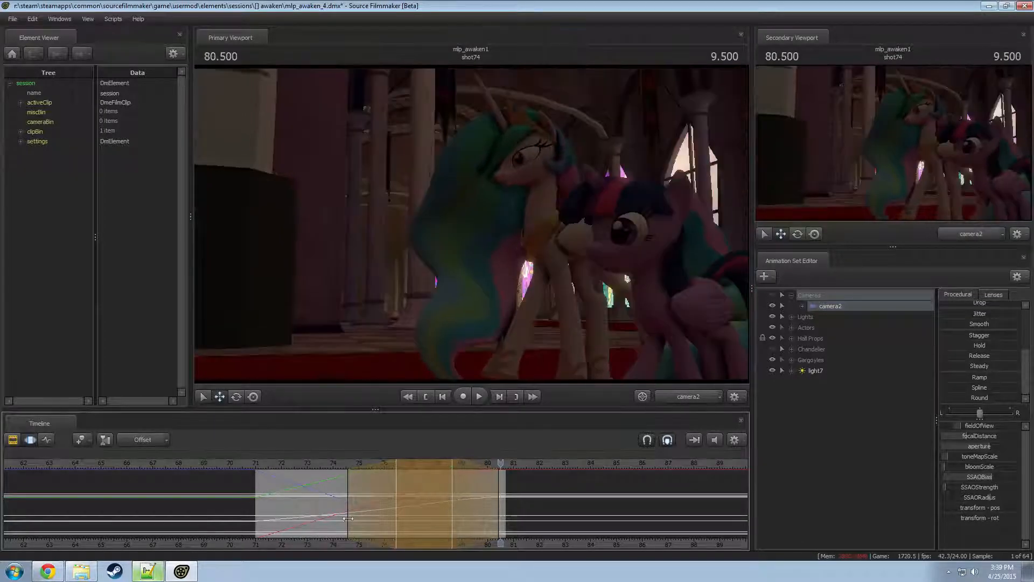
- Try shifting camera2's framing of the ponies from 80.625 s onward, play it, and undo the shift
left_click_drag(299, 466, 508, 510)
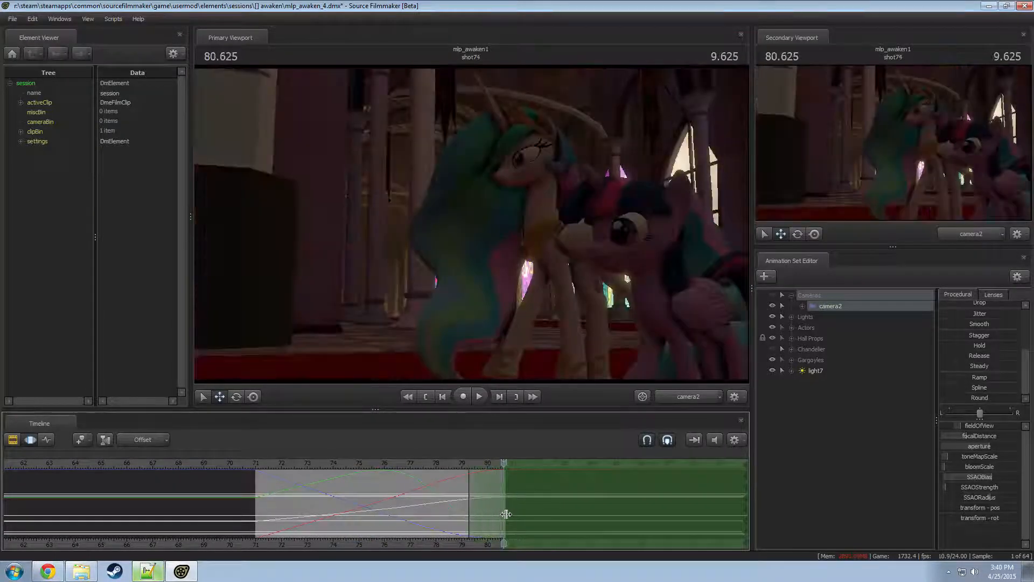
left_click_drag(484, 280, 506, 283)
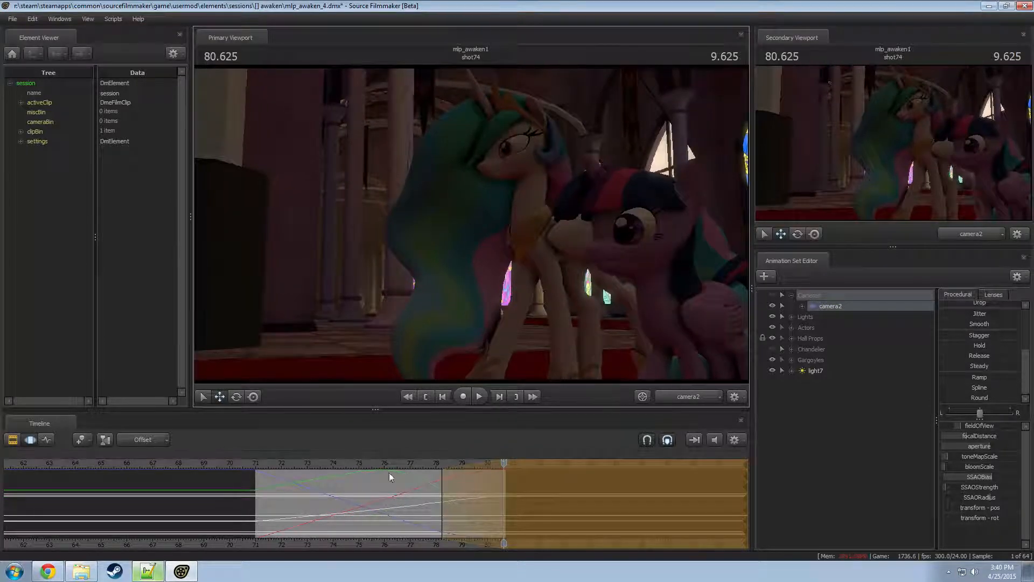
left_click(422, 465)
key("space")
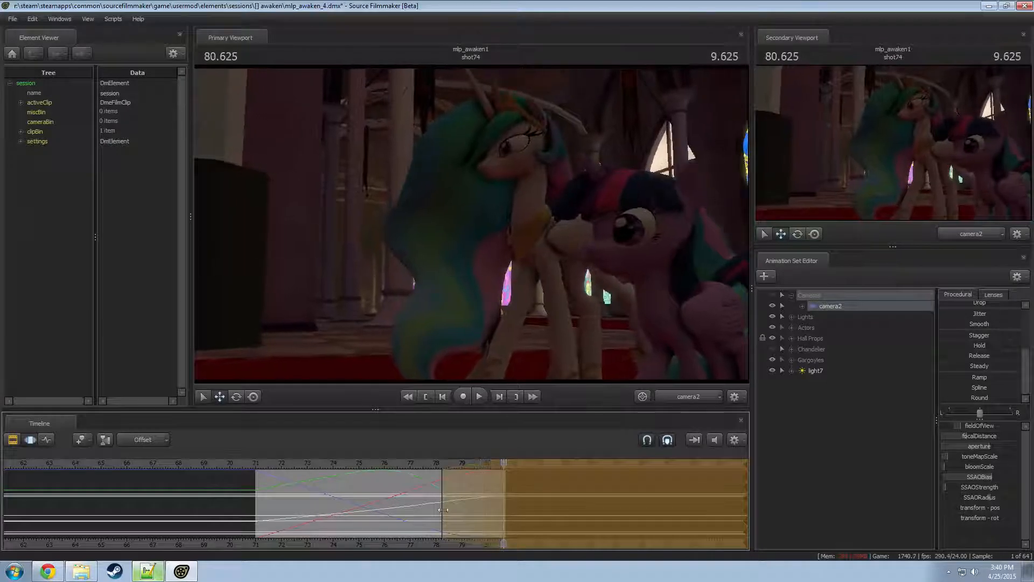
key("ctrl+z")
- Hold camera2's pose from 79.625 s onward by applying the In preset to the rest of the shot
left_click(472, 487, "shift")
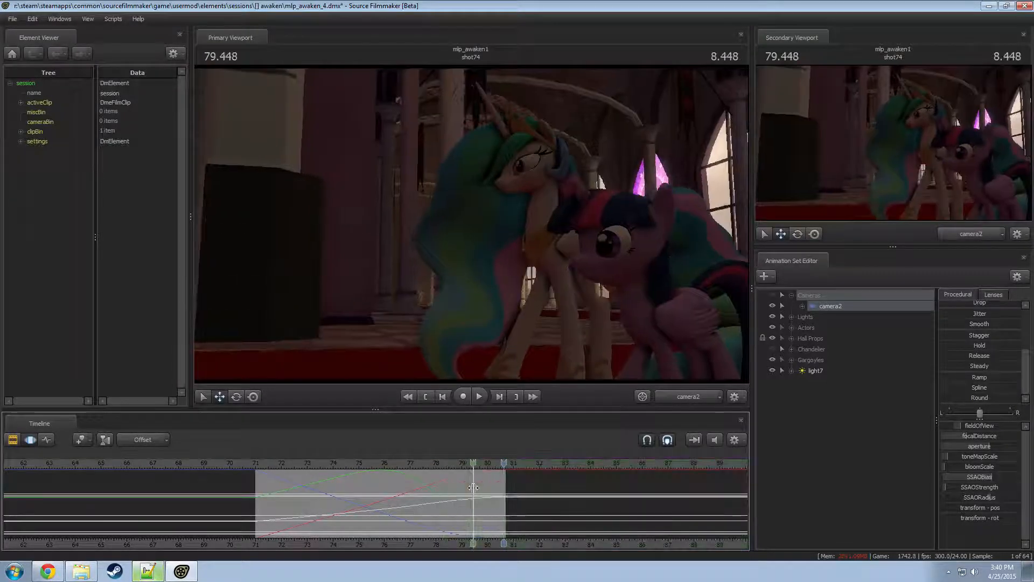
left_click_drag(478, 487, 1026, 482, "shift")
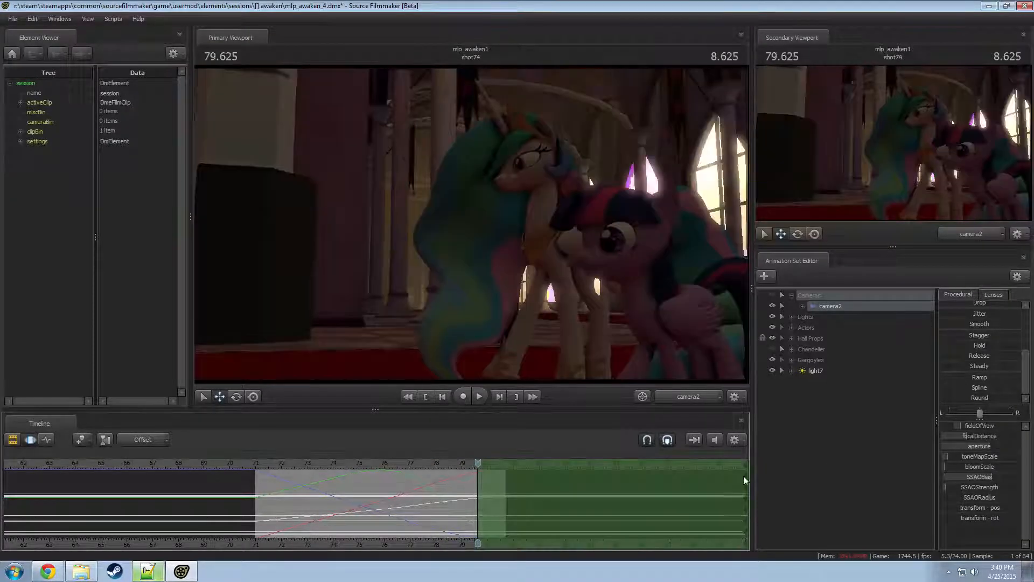
scroll(974, 332, "up", 2)
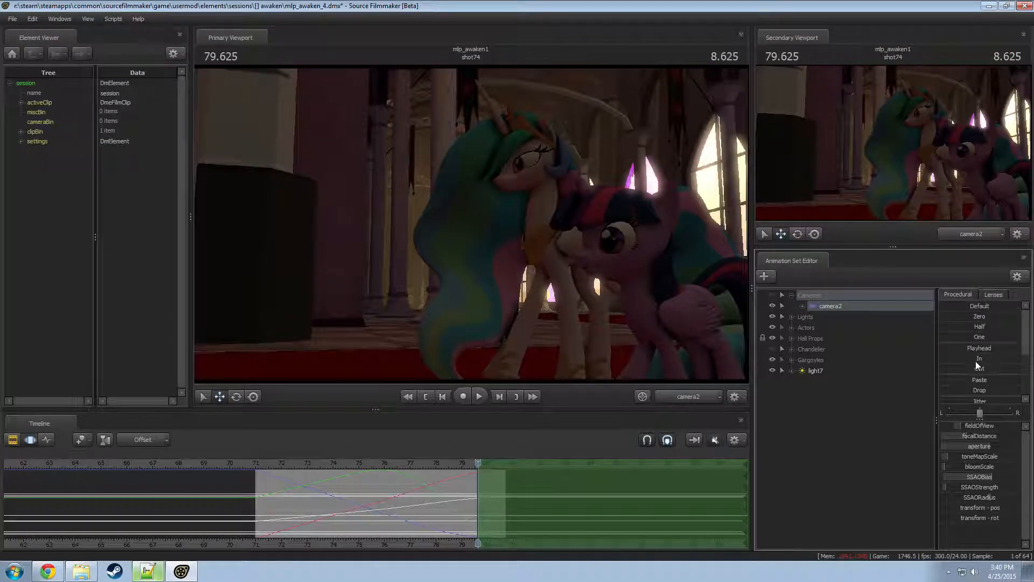
left_click(975, 360)
- Smooth camera2's motion into the hold from about 78.7 to 80.2 s and play the result
left_click_drag(456, 483, 492, 483, "shift")
scroll(975, 380, "down", 3)
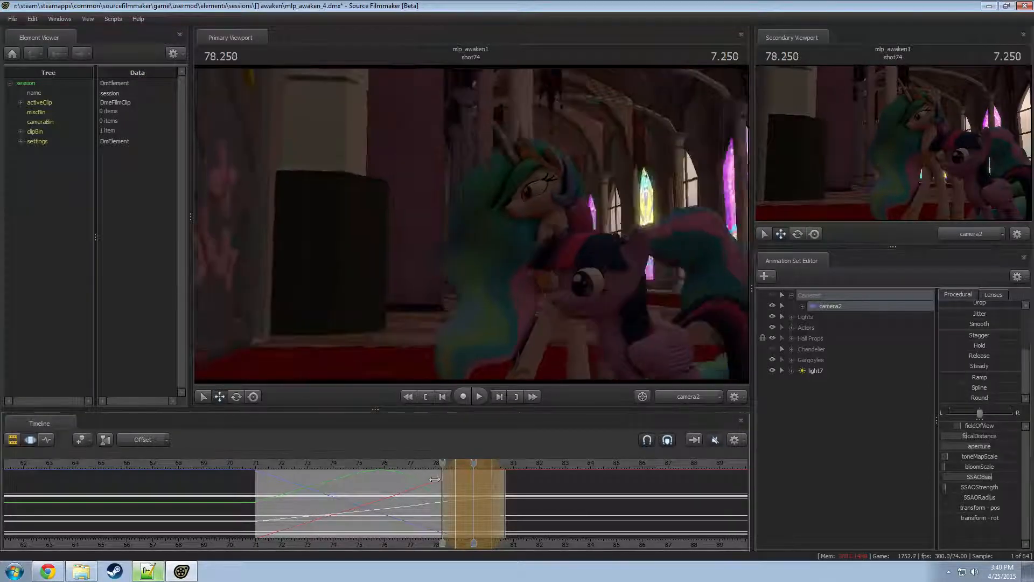
key("space")
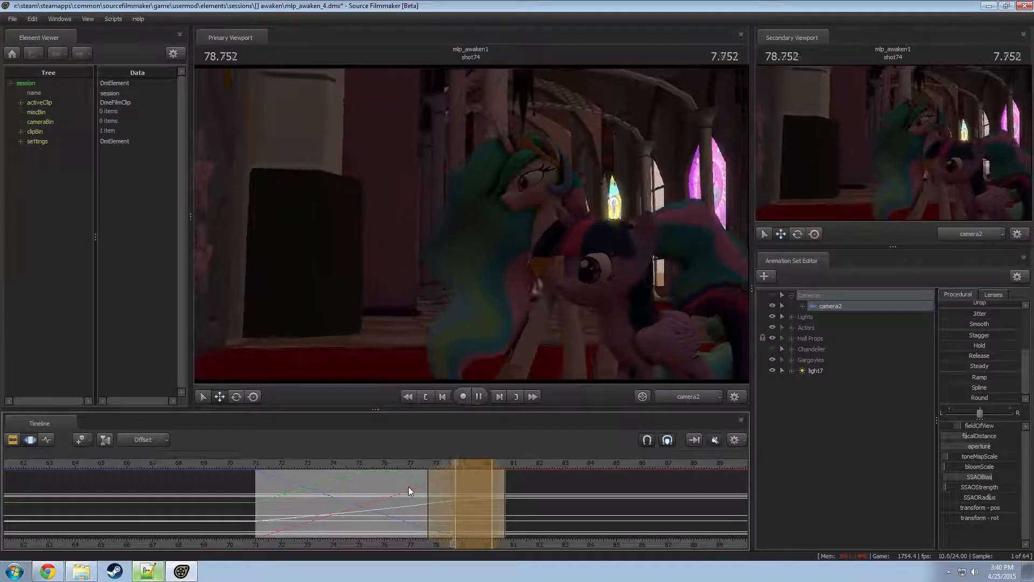
key("space")
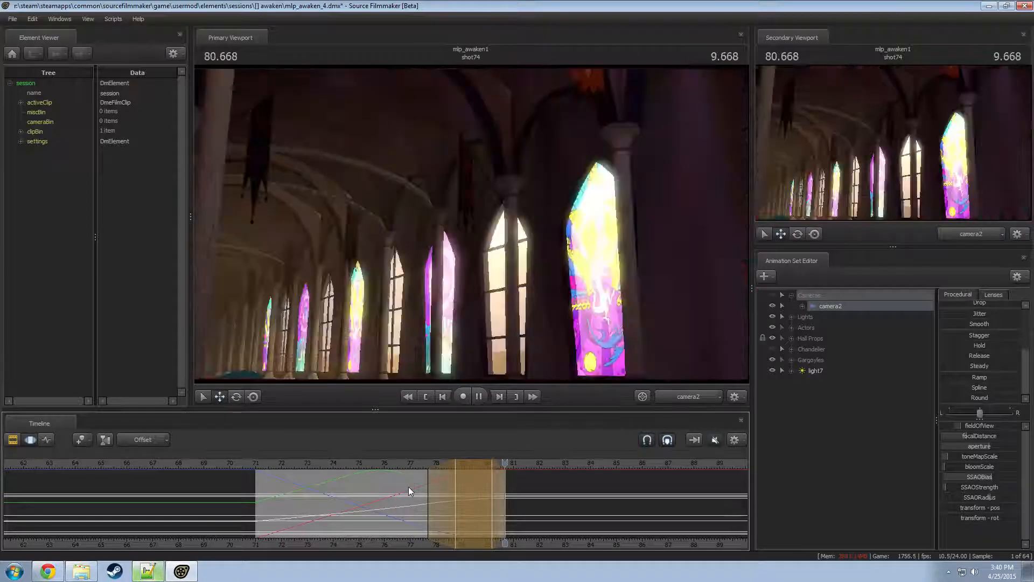
- Extend the smoothing to about 80.7 s, with falloffs reaching about 77.9 and 81.7 s, and replay the ending
left_click_drag(513, 488, 422, 466)
key("space")
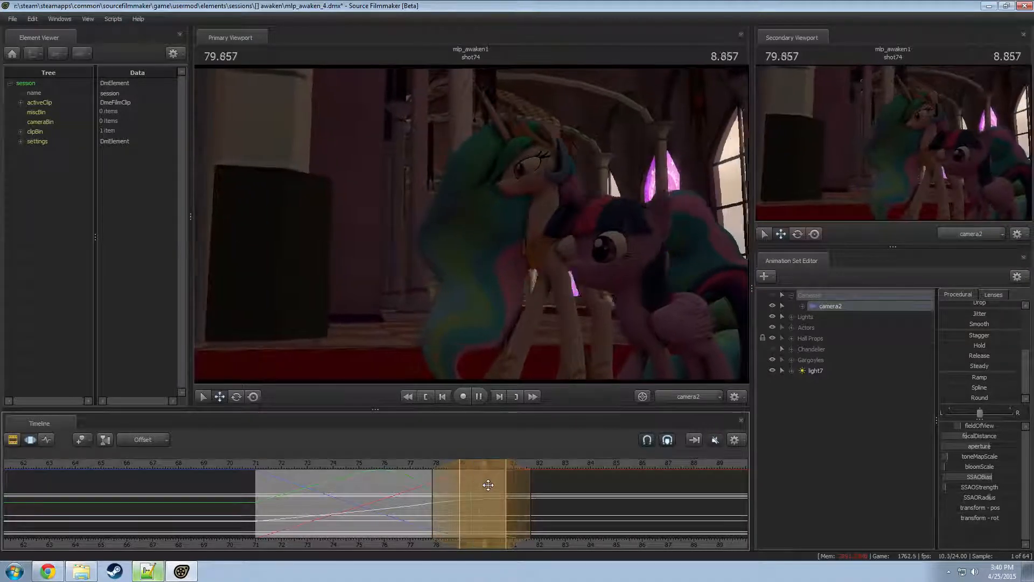
key("space")
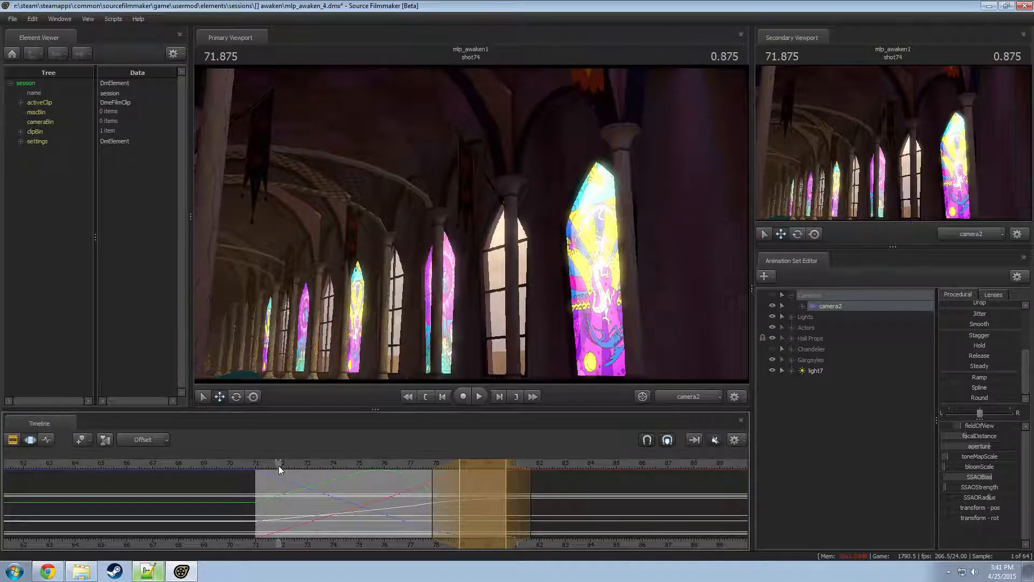
- Stretch camera2's motion between about 71 and 83 s so it starts at about 70.2 s, and play the opening
key("space")
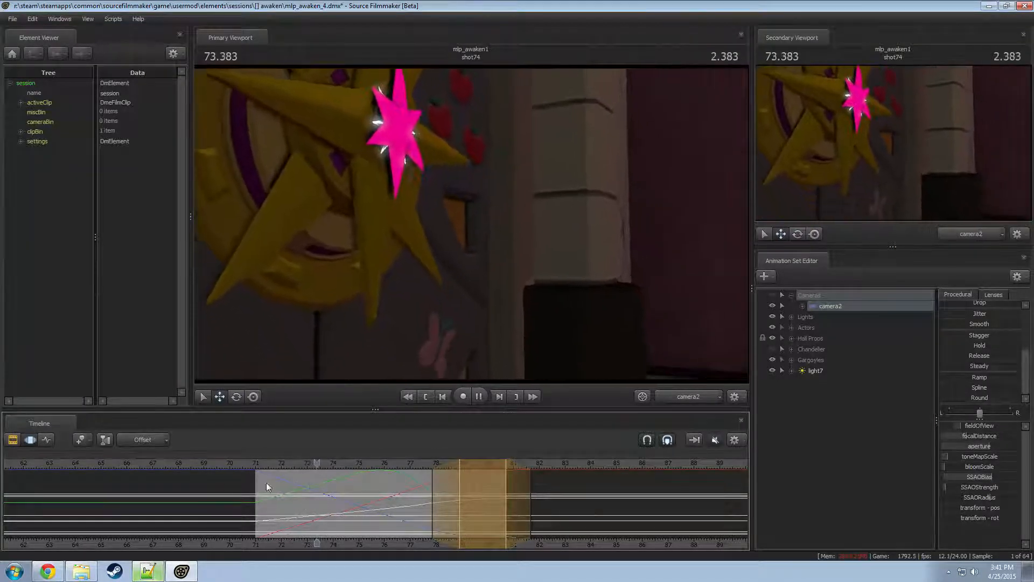
mouse_move(266, 482)
left_mouse_down()
mouse_move(247, 484)
mouse_move(565, 496)
left_mouse_up()
left_click_drag(252, 490, 234, 487)
left_click(235, 464)
key("space")
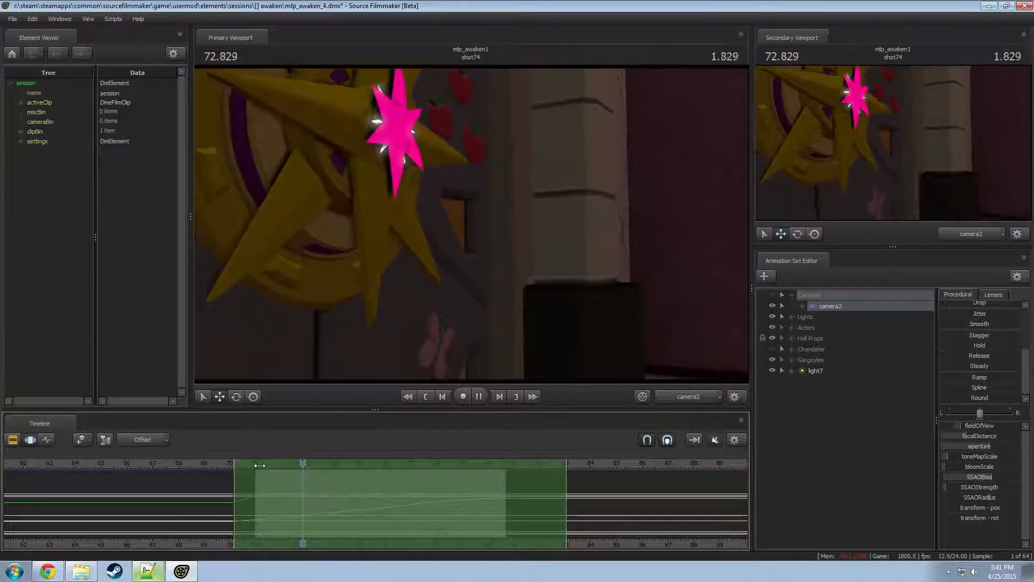
key("space")
- Try adjusting camera2's view at 73.791 s with falloffs from about 71 to 75.7 s, and replay the descent
left_click_drag(294, 493, 255, 487)
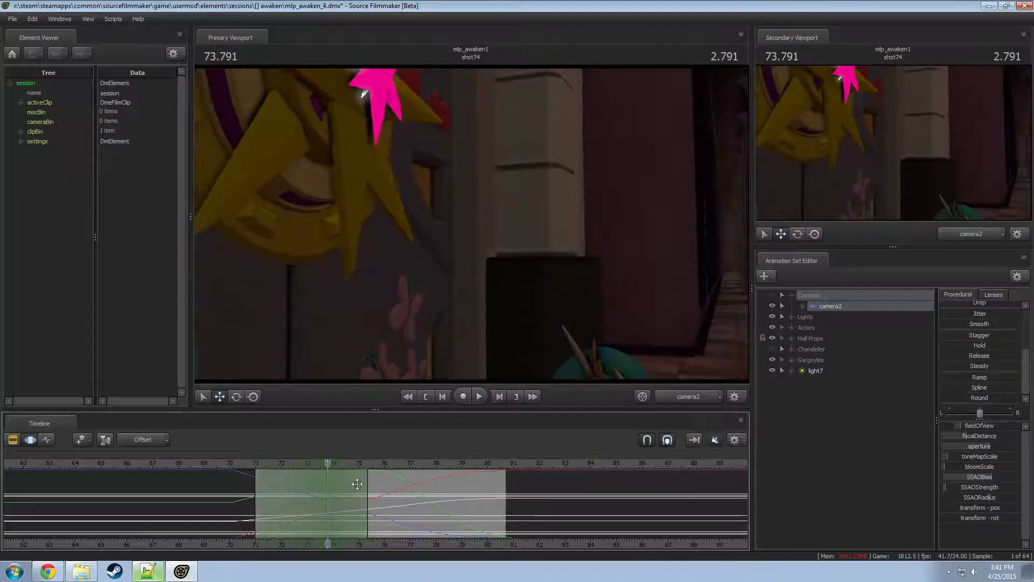
left_click_drag(358, 484, 367, 479)
left_click_drag(385, 323, 350, 264)
left_click(251, 465)
key("space")
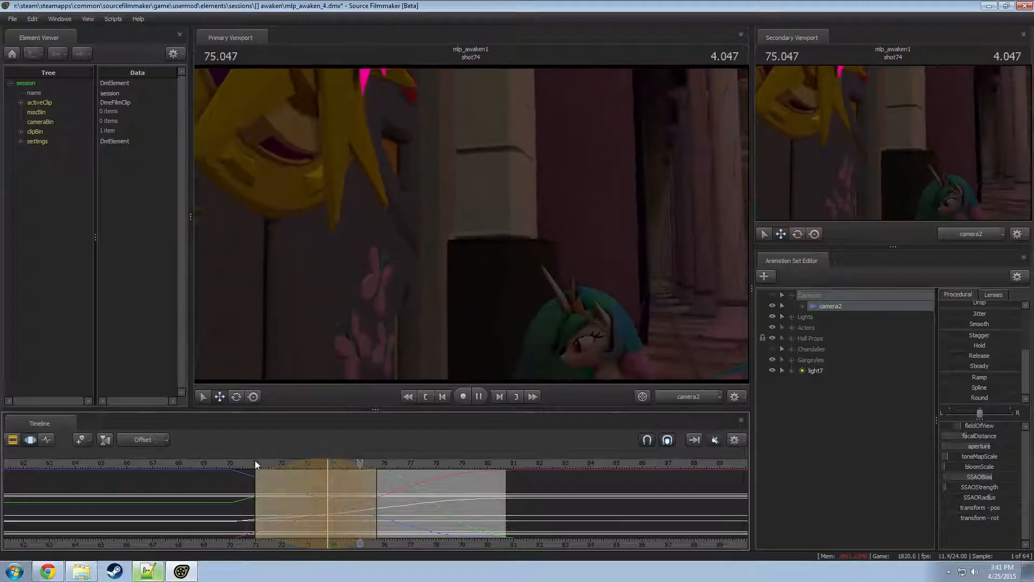
key("space")
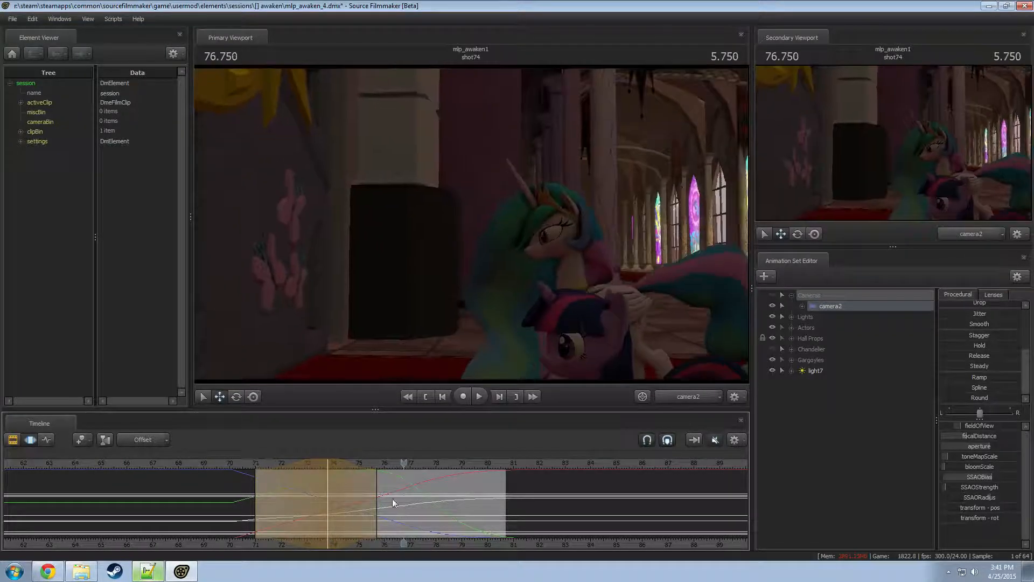
left_click(309, 463)
key("space")
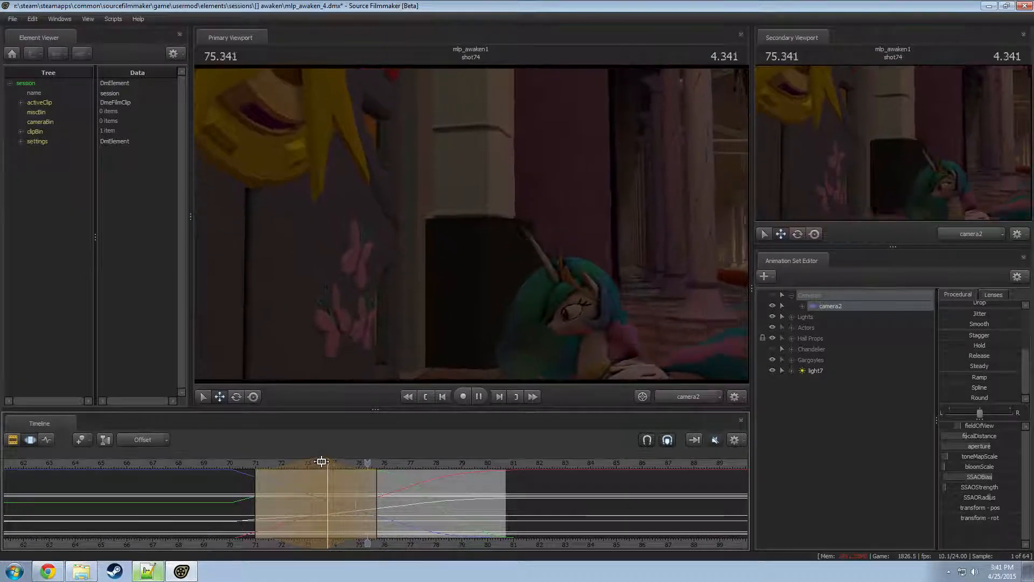
- Try reframing camera2 around 75.708 s with falloffs from about 73.9 to 78 s, and undo both descent adjustments
left_click(377, 498)
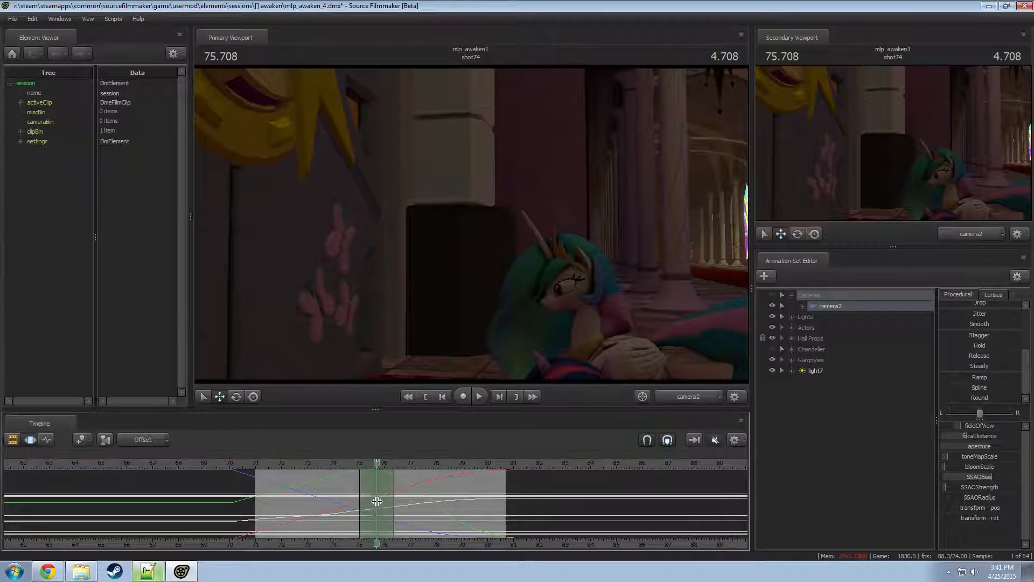
left_click_drag(428, 505, 437, 505)
key("space")
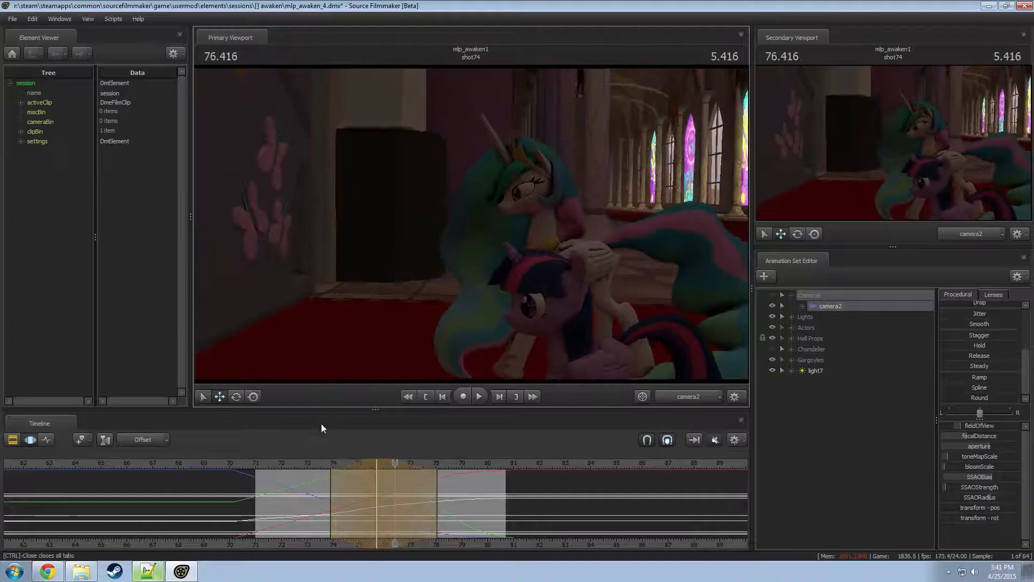
left_click(310, 464)
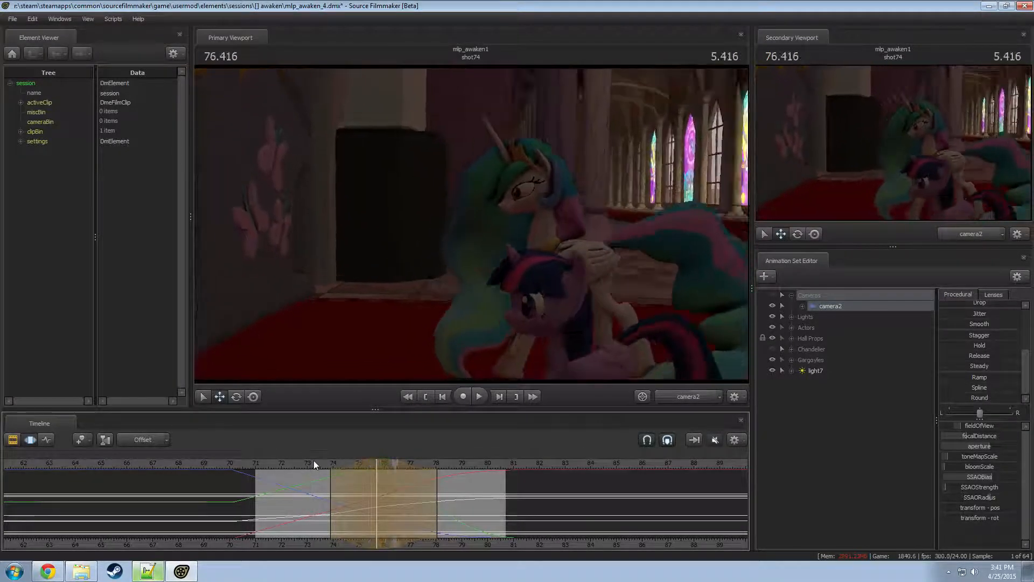
left_click(324, 478)
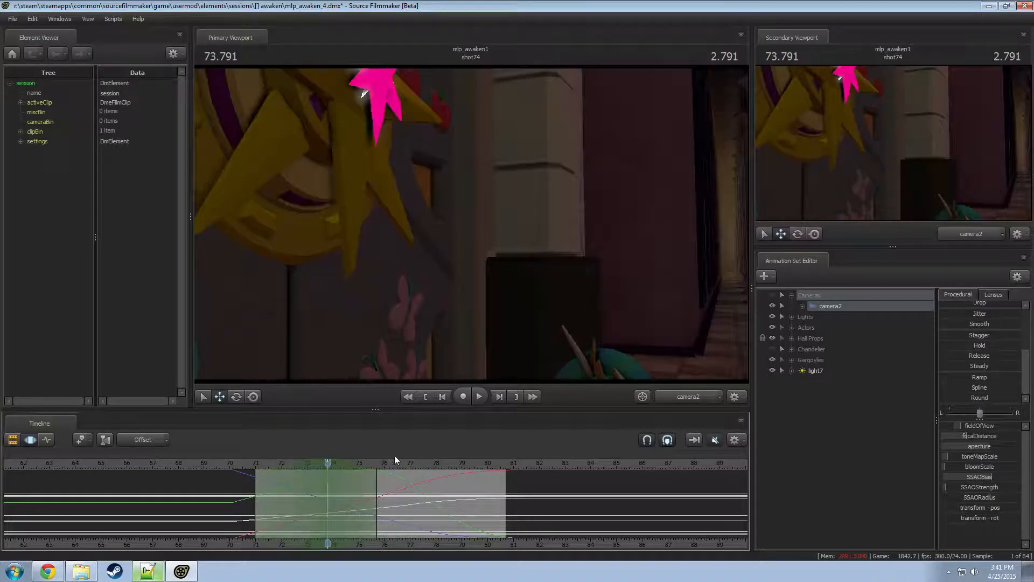
- Scrub back through the descent and return to the shot-level timeline at 67.958 s in shot73
left_click_drag(395, 462, 417, 477)
left_click_drag(431, 478, 180, 477)
key("F2")
left_click_drag(353, 546, 462, 506)
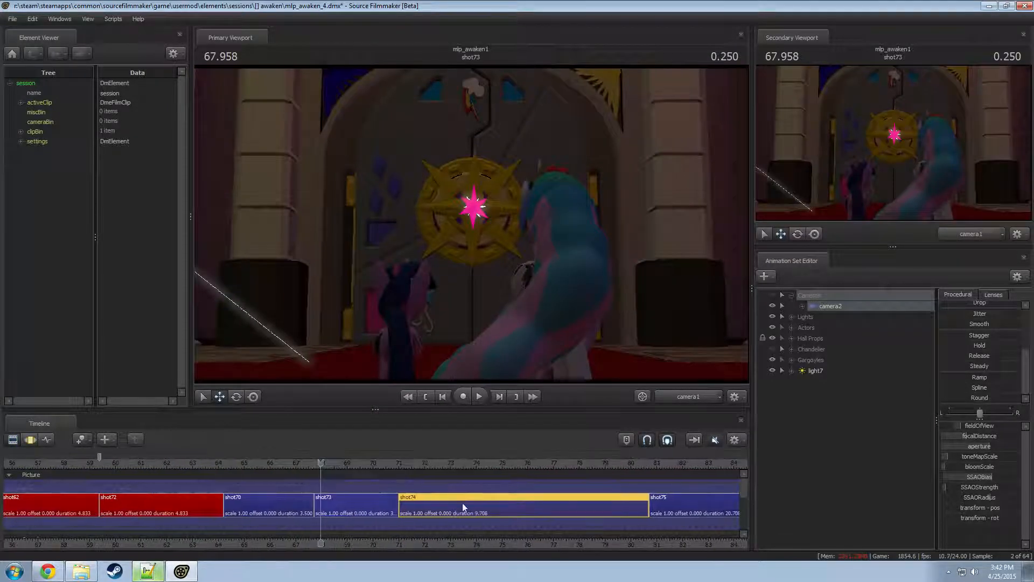
- Recolor shot74's clip red on the timeline
left_click(477, 463)
right_click(451, 499)
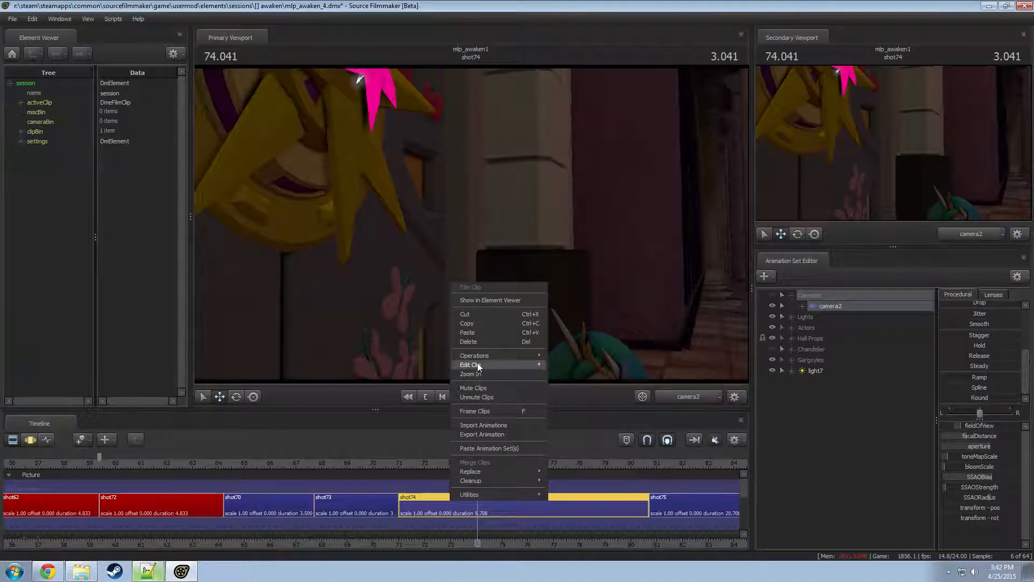
mouse_move(477, 363)
left_click(574, 374)
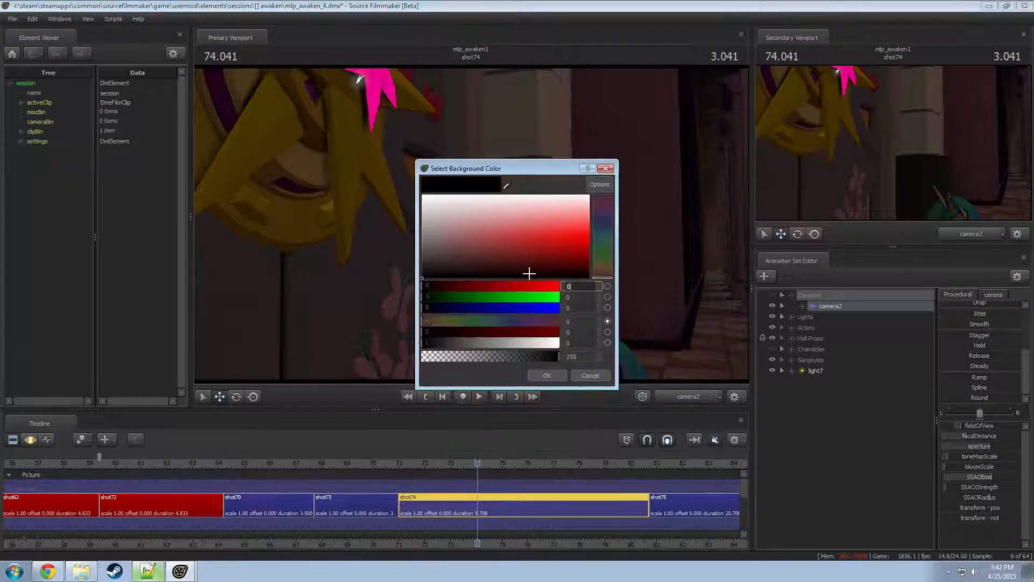
type("15")
key("Return")
- Play the cut from shot73 into the start of shot74
left_click_drag(345, 464, 379, 461)
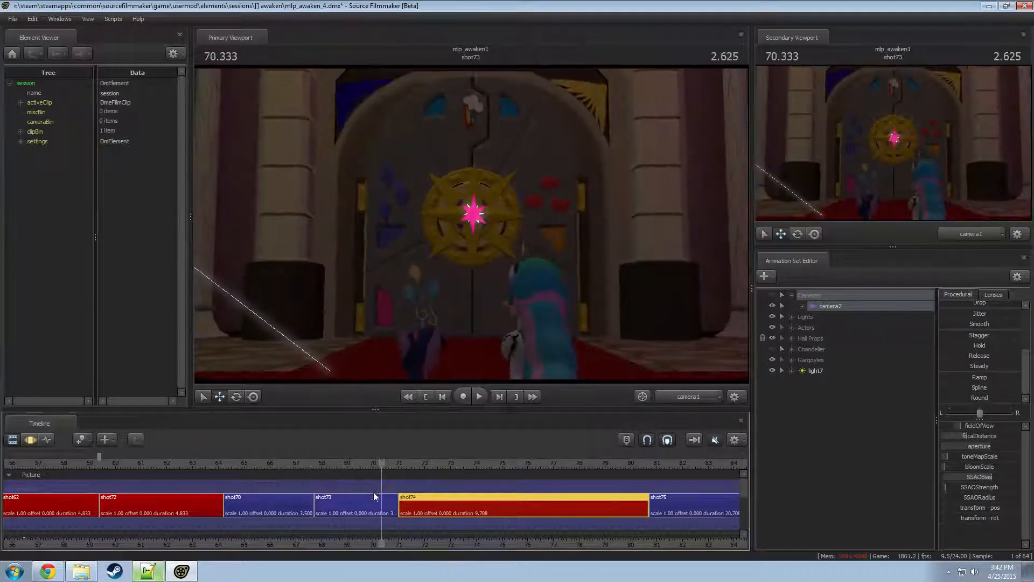
key("space")
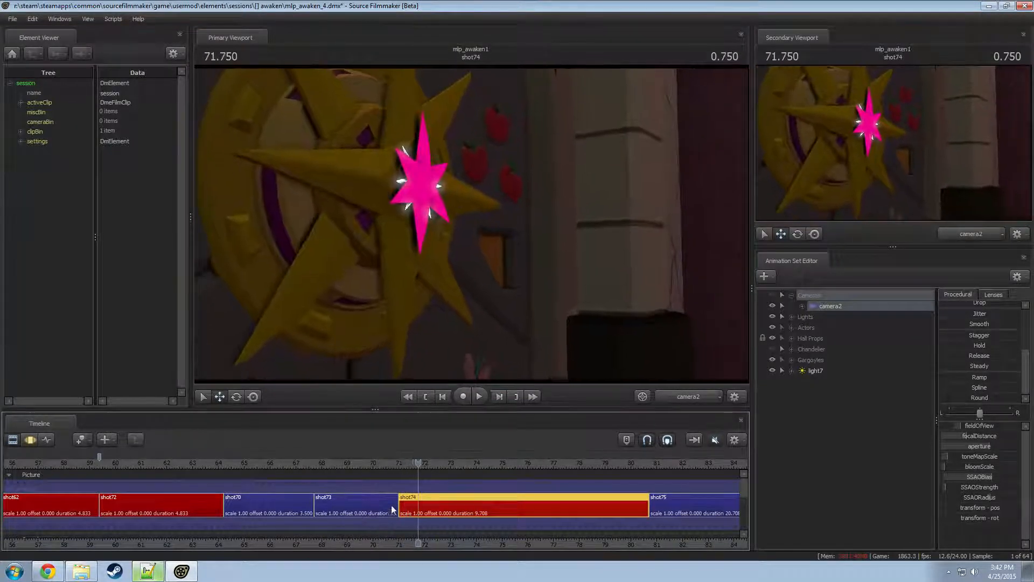
left_click(354, 462)
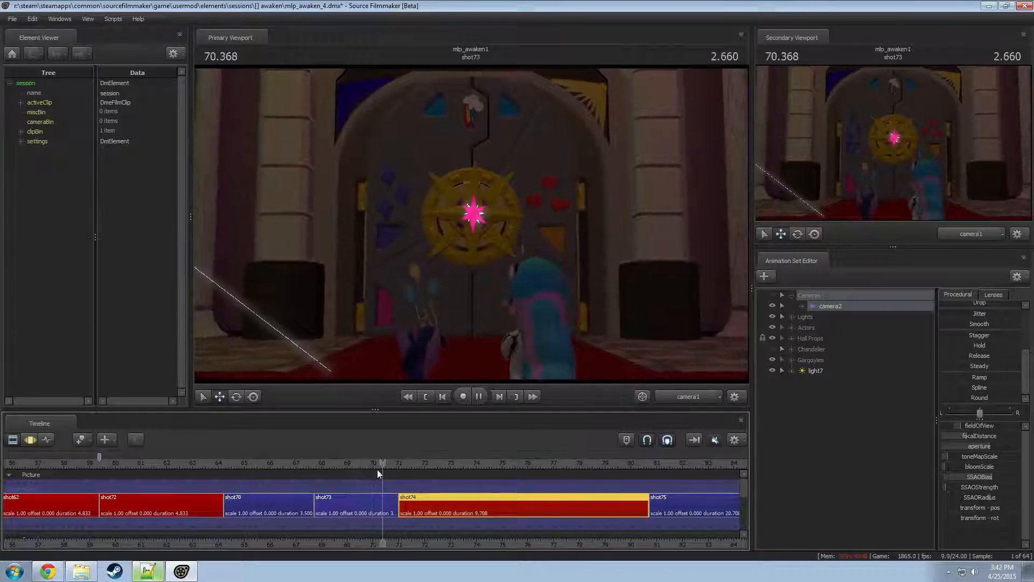
left_click(313, 462)
- Turn the playback sound on and play the sequence from the end of shot62 at 58.625 s into shot73
left_click(717, 439)
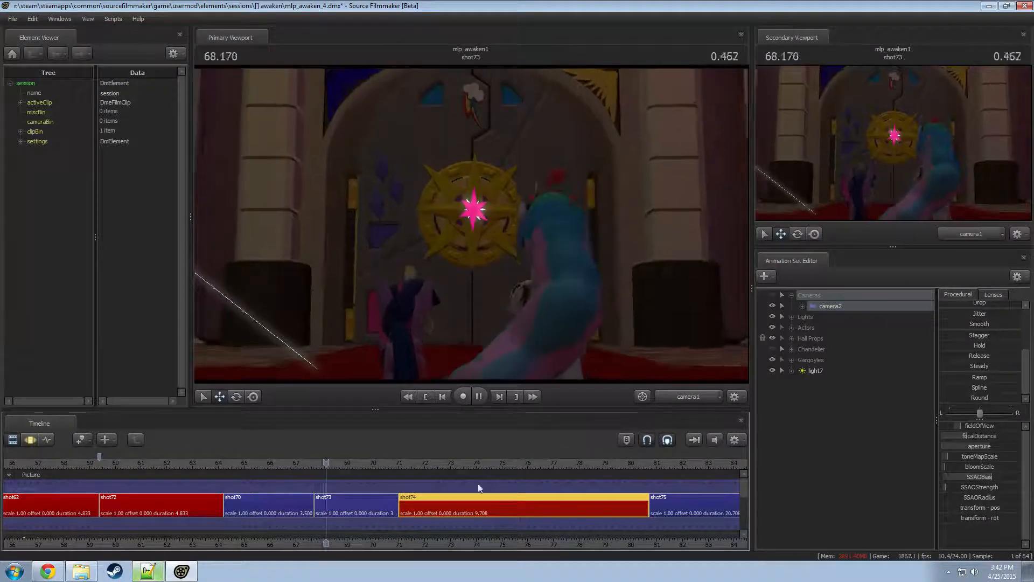
left_click(216, 462)
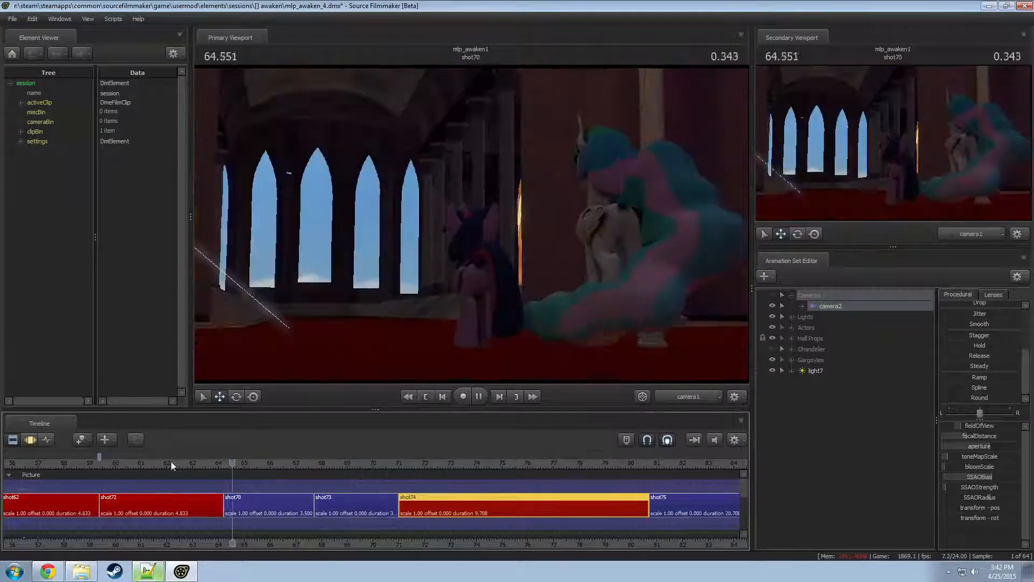
left_click(156, 462)
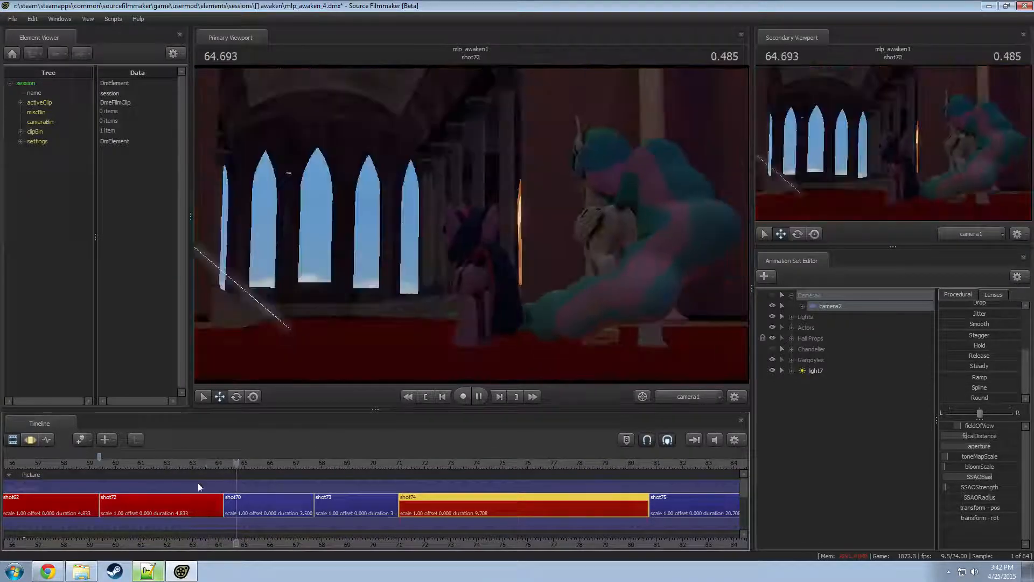
left_click_drag(296, 544, 366, 537)
left_click(150, 463)
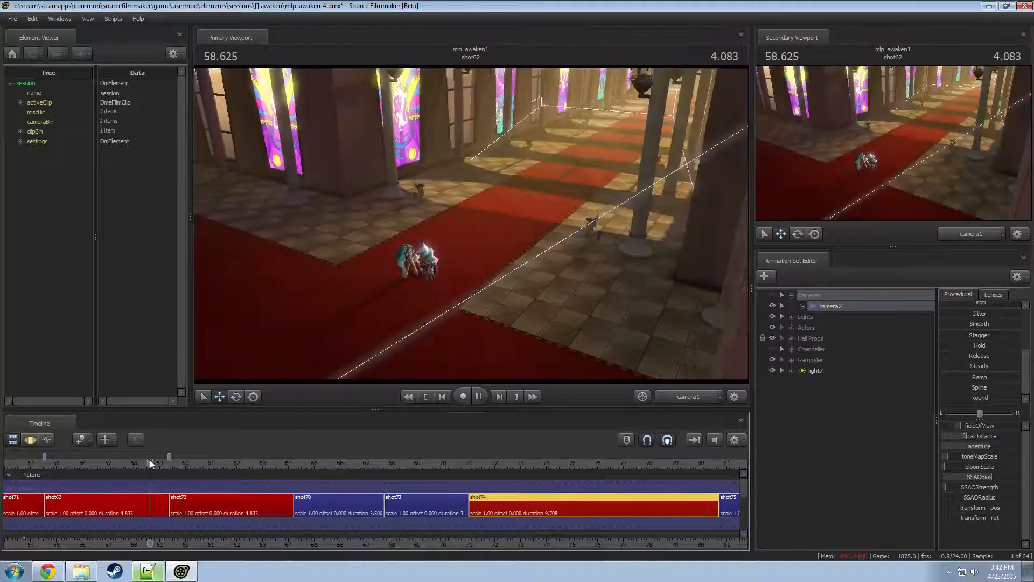
key("space")
left_click_drag(241, 545, 344, 521)
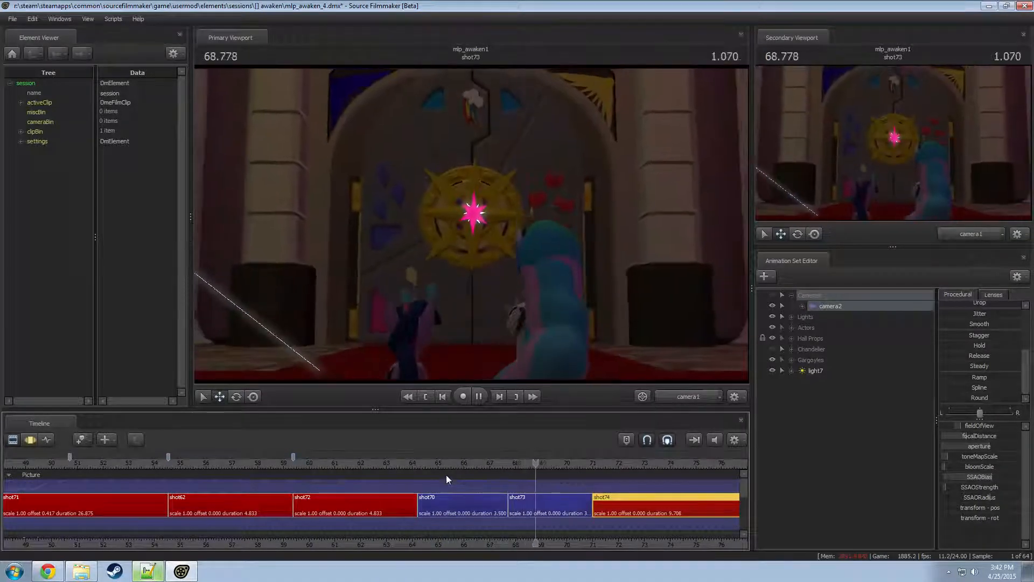
key("space")
- Try moving shot72 between shot70 and shot73, play the new order, and put shot72 back before shot70
left_click(417, 501)
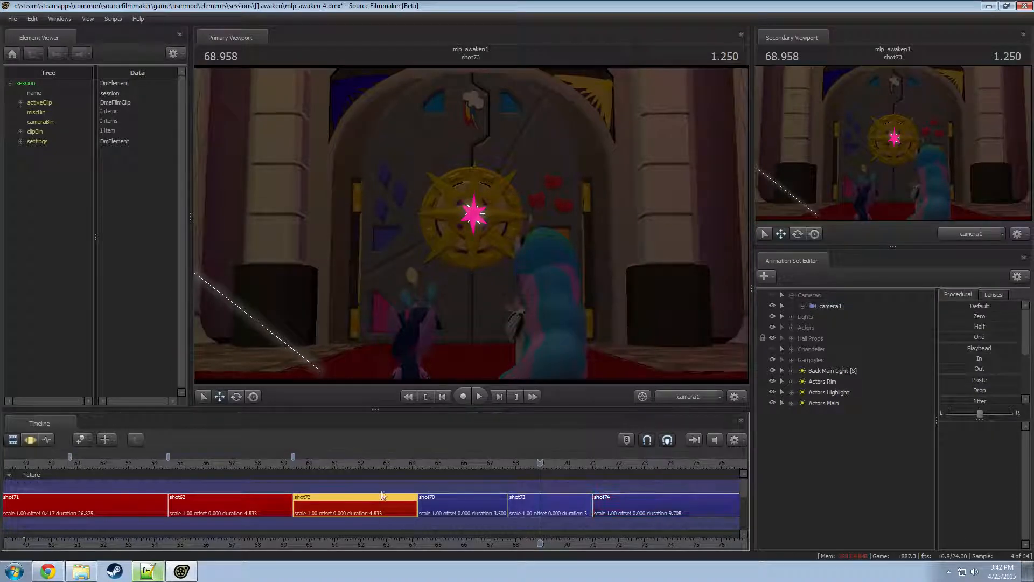
key("Delete")
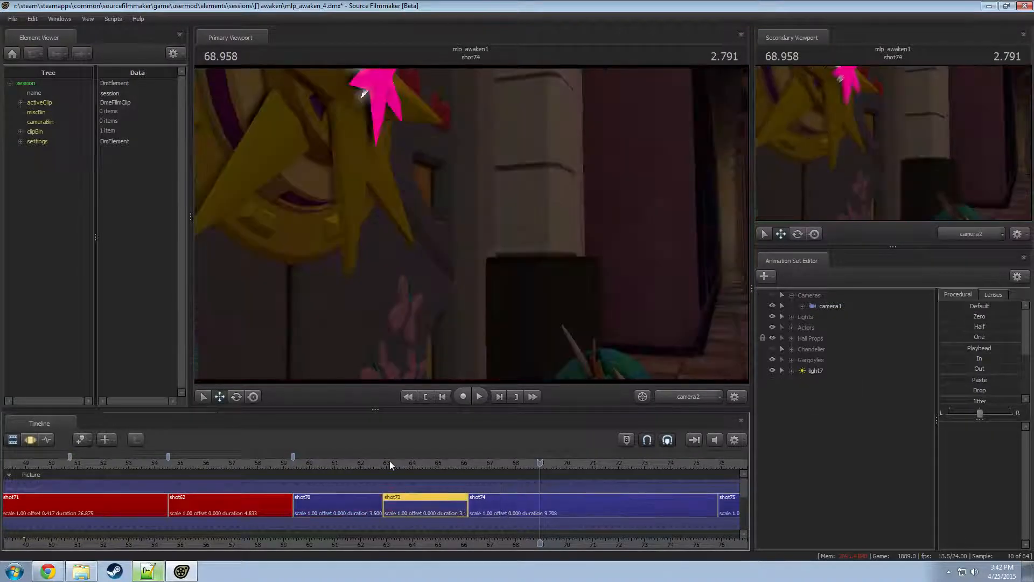
left_click(372, 463)
left_click(371, 509)
key("ctrl+z")
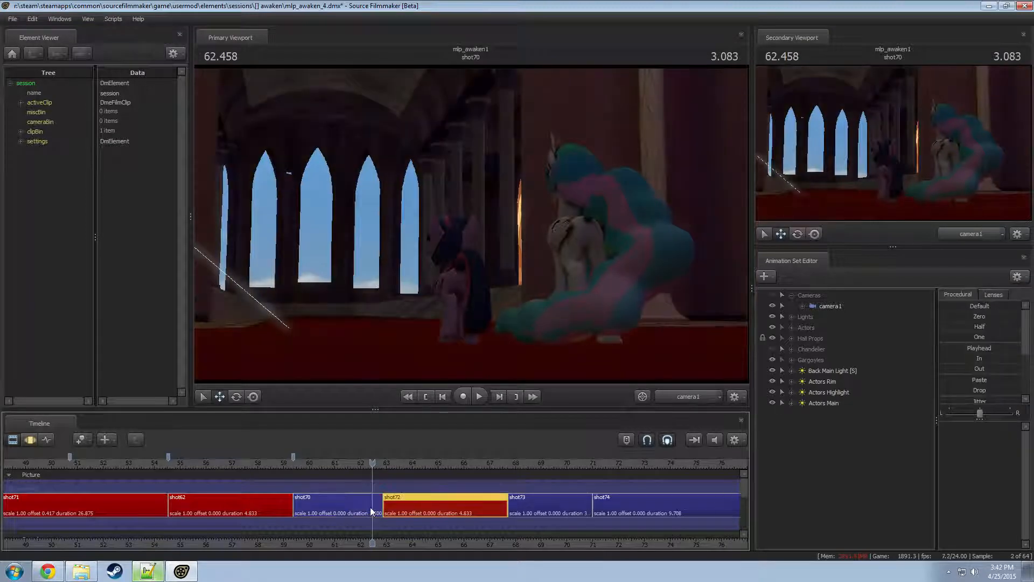
left_click(283, 463)
key("space")
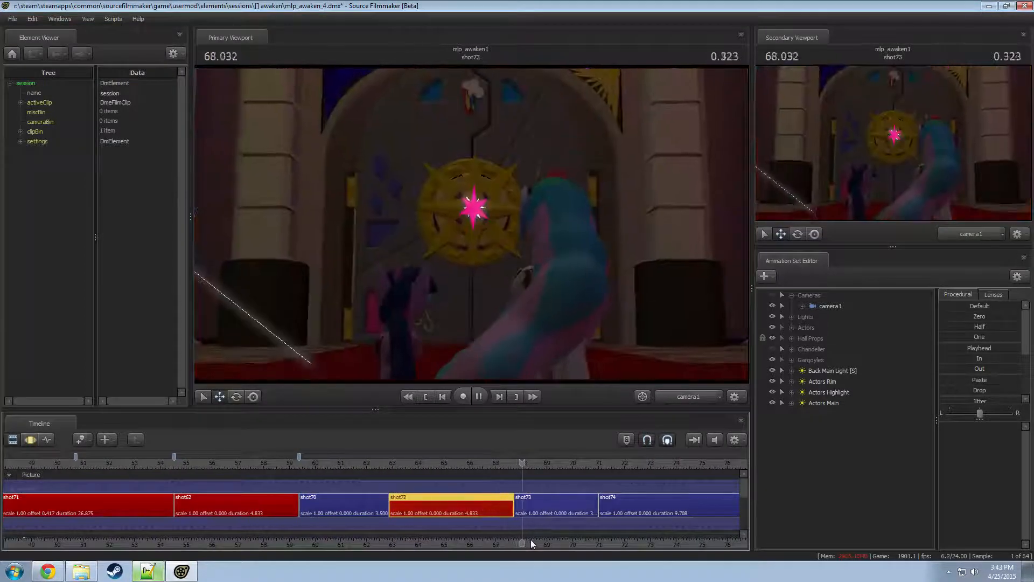
key("space")
left_click_drag(455, 519, 339, 461)
- Play and scrub from shot70 into shot73, stopping at 67.458 s
left_click(415, 463)
left_click_drag(416, 463, 512, 476)
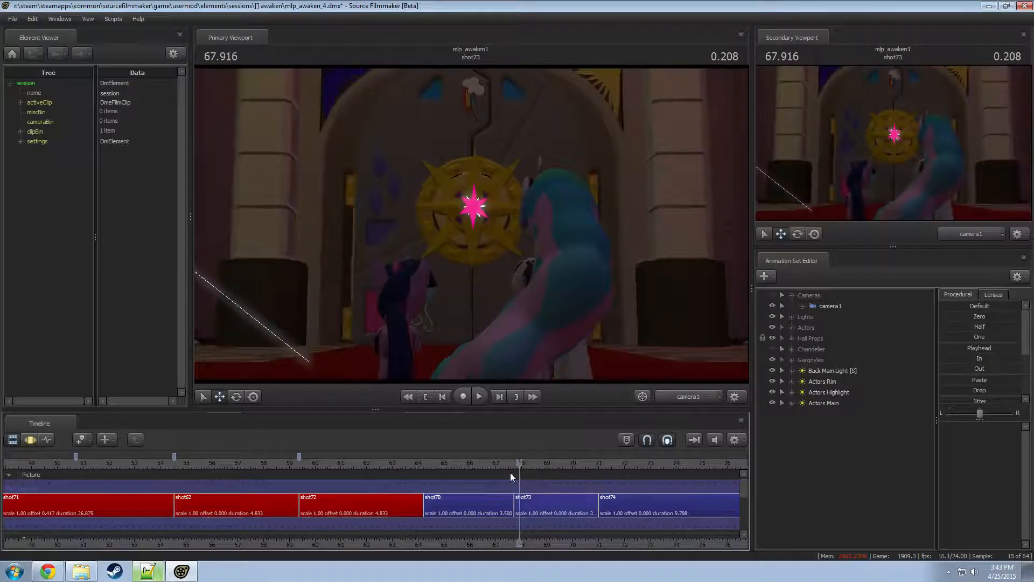
key("space")
key("space")
left_click_drag(480, 463, 507, 468)
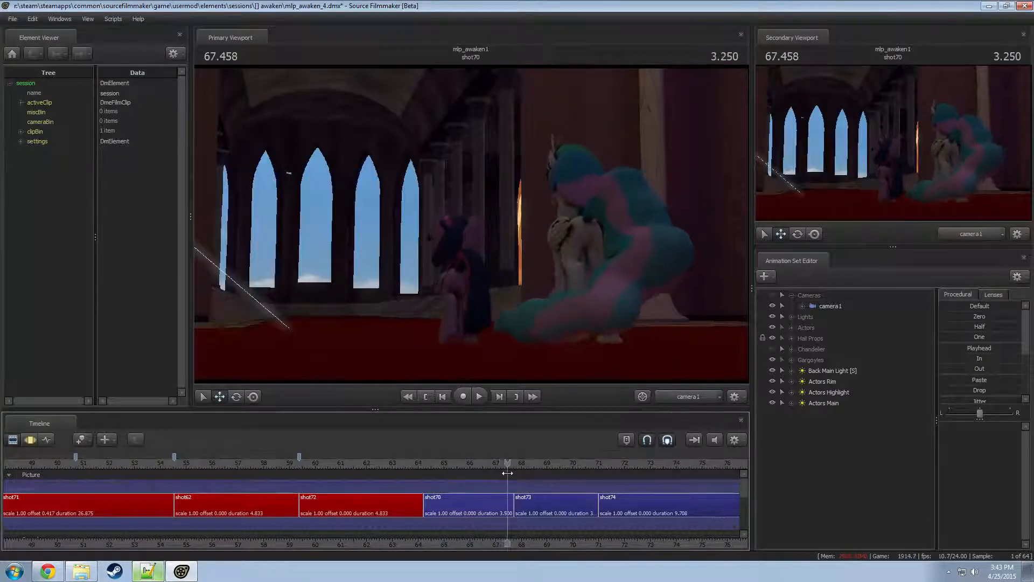
- Try deleting shot70 so that shot73 follows shot72 directly, and undo the deletion
left_click(497, 505)
left_click(573, 507)
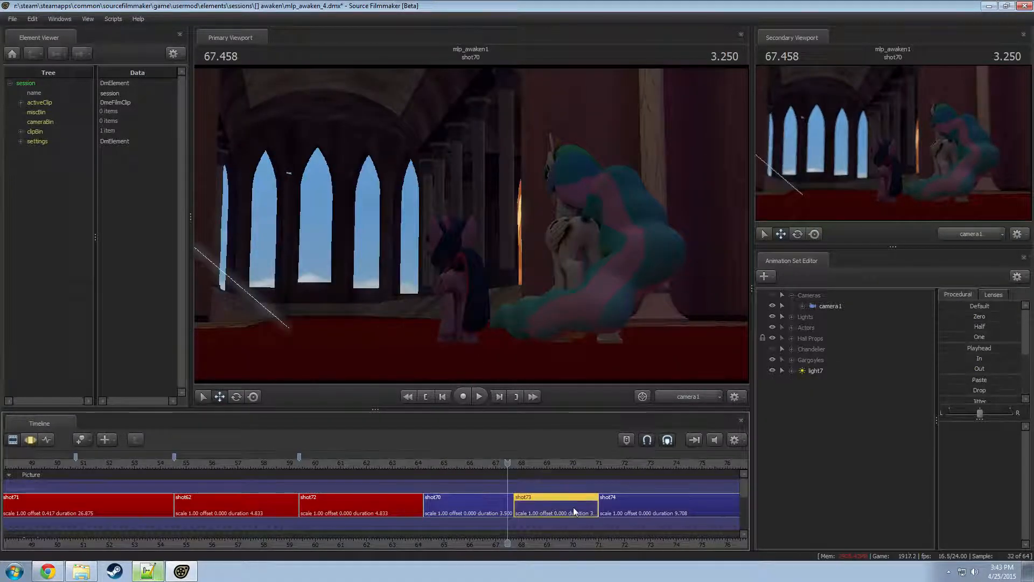
left_click(470, 509)
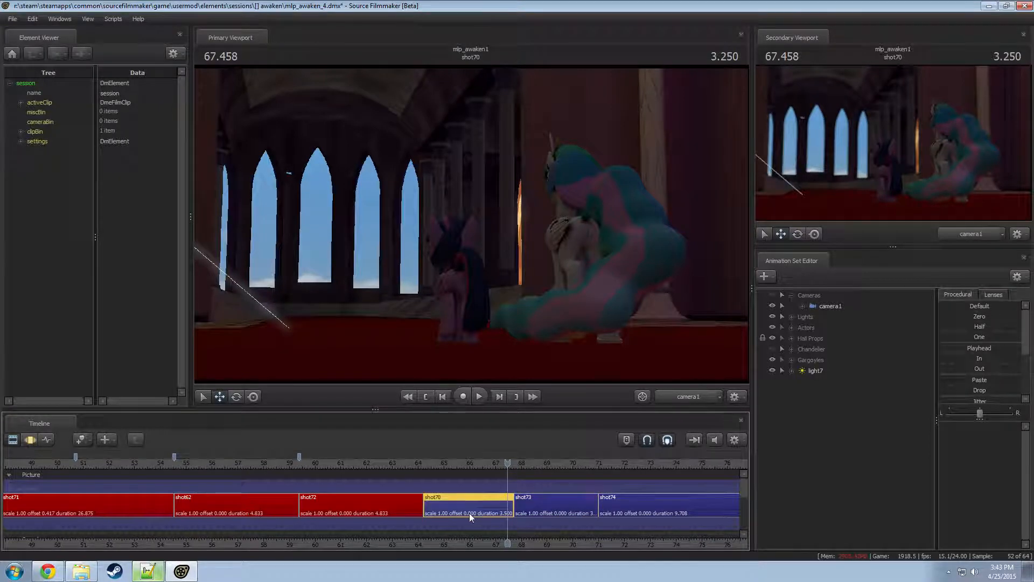
key("Delete")
double_click(427, 505)
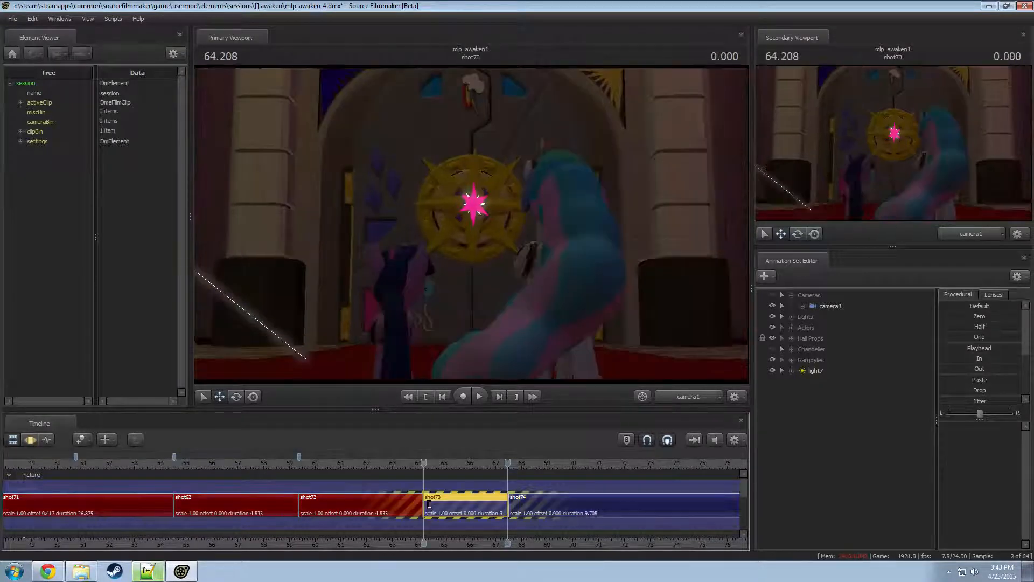
left_click(137, 439)
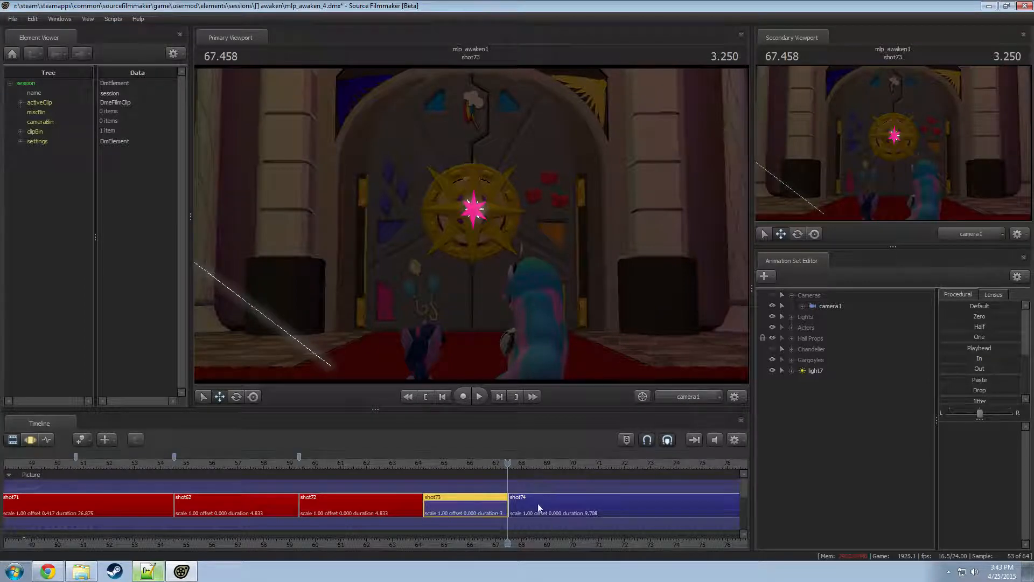
key("ctrl+z")
- Add a time marker at 71.000 s, where shot74 starts
left_click(587, 462)
left_click_drag(586, 461, 599, 463)
key("m")
scroll(596, 513, "up", 7)
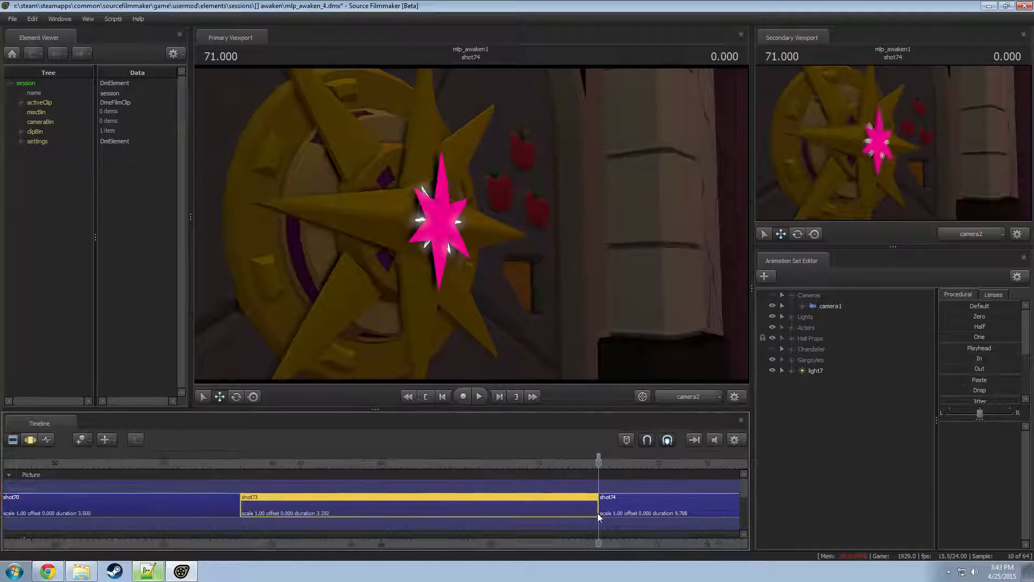
scroll(597, 513, "down", 8)
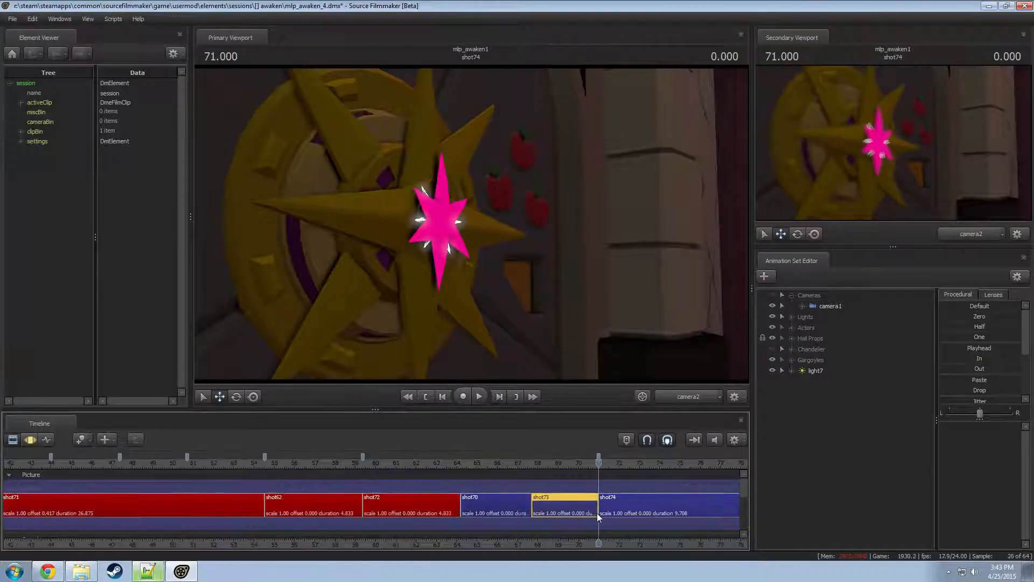
- Delete shot70 and extend shot73's start back 3.5 s to meet shot72, keeping shot74 at the 71 s marker; play shot73's opening
left_click(513, 503)
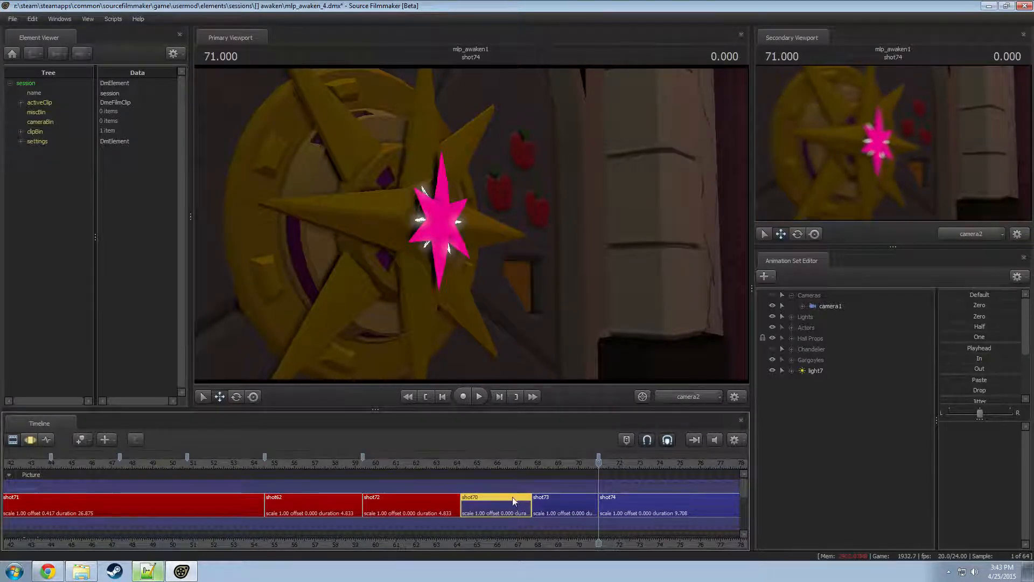
key("Delete")
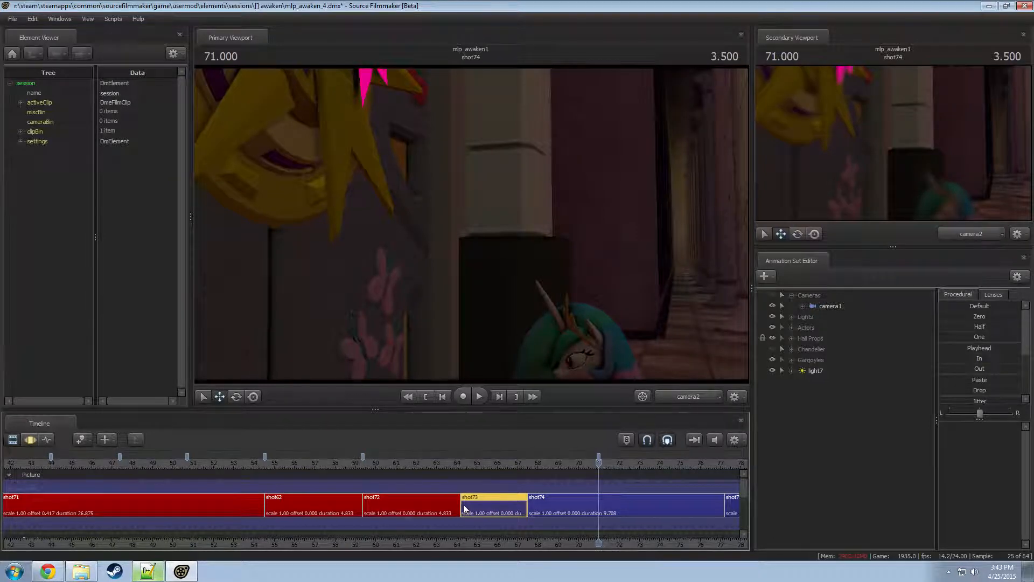
mouse_move(463, 504)
left_mouse_down()
mouse_move(481, 503)
mouse_move(393, 506)
left_mouse_up()
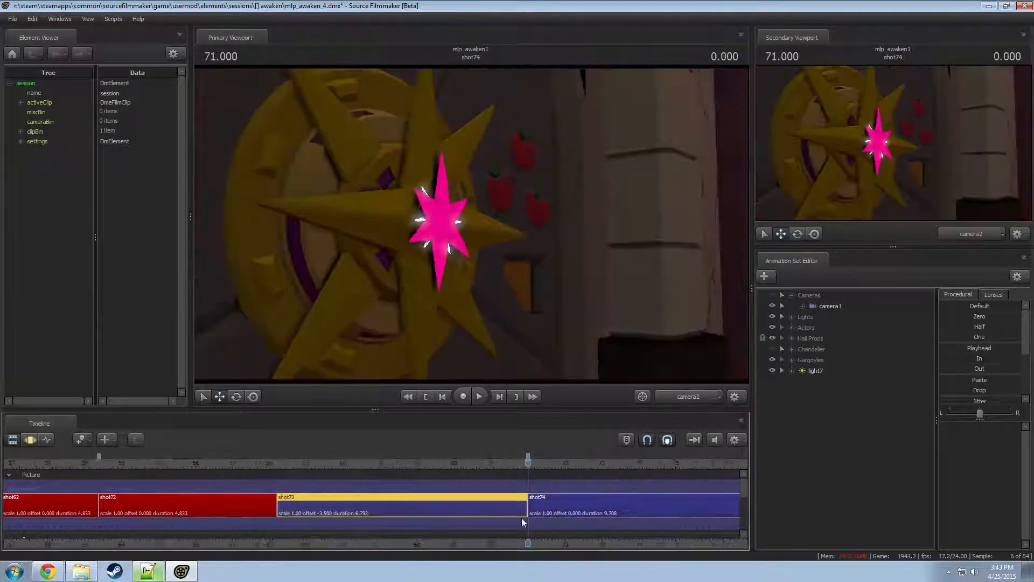
scroll(521, 518, "down", 3)
left_click(419, 464)
key("space")
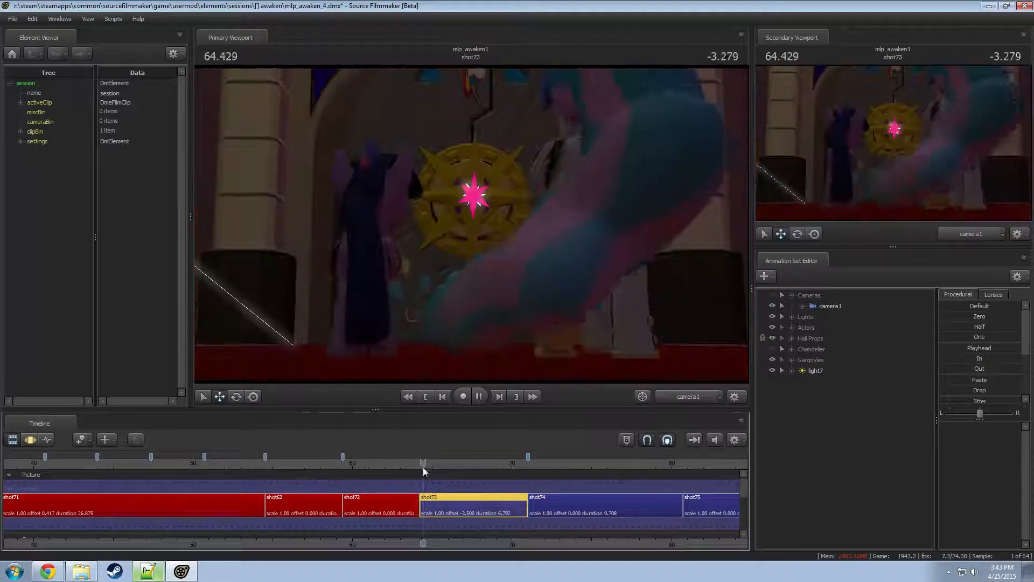
- Reframe camera1 on the ponies from the side at shot73's start, with a falloff from about 64.3 to 67.6 s
left_click(830, 305)
key("F3")
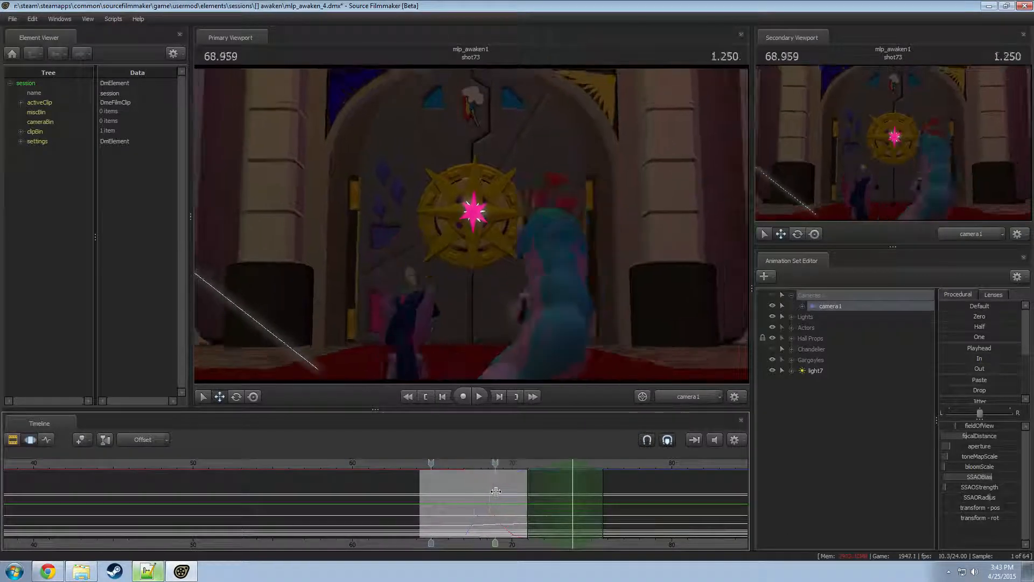
left_click_drag(421, 492, 3, 488, "shift")
left_click_drag(423, 487, 474, 487)
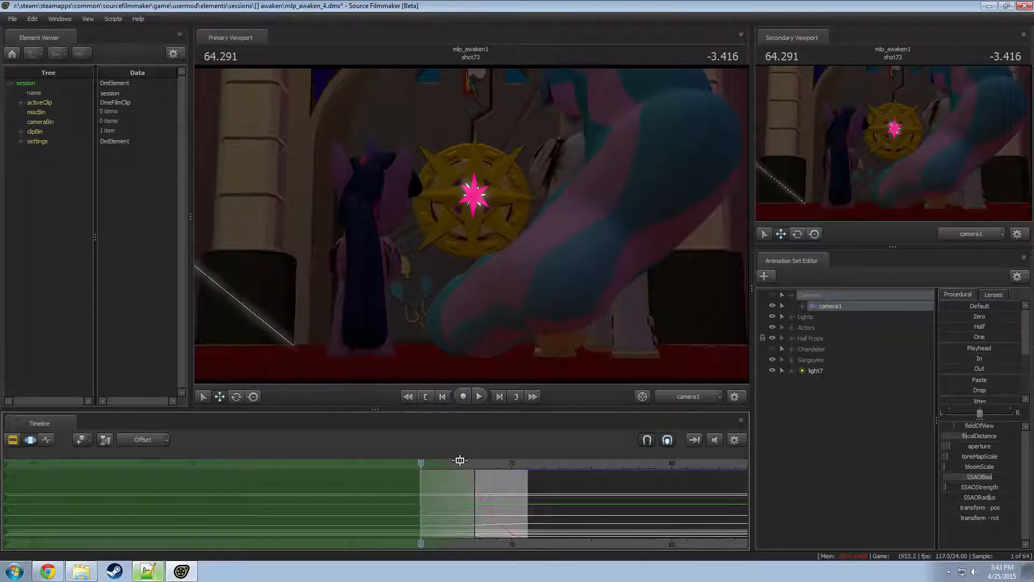
left_click_drag(463, 302, 662, 302)
key("a")
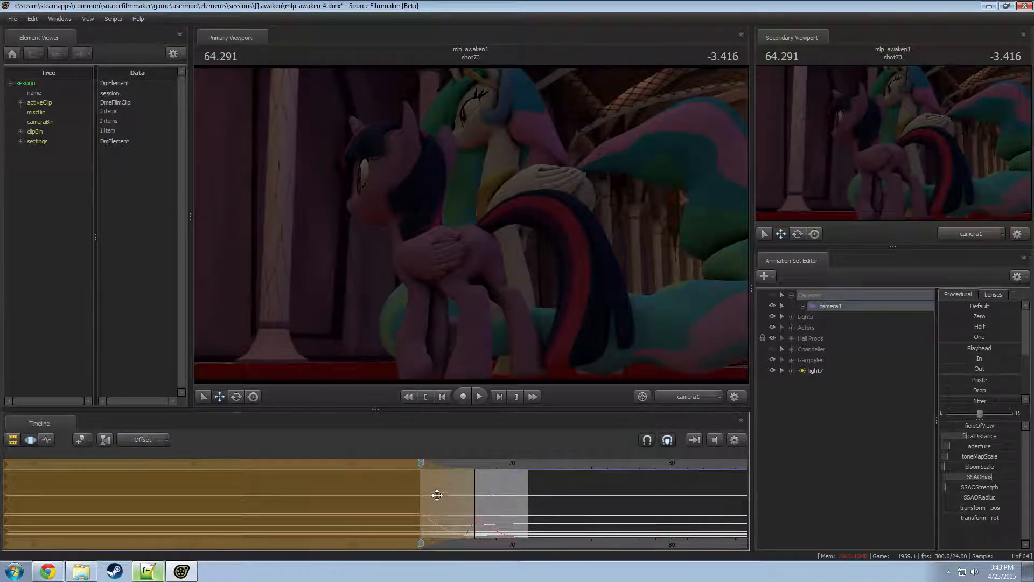
- Play shot73's camera move from the ponies to the door and replay it from 66.5 s
key("space")
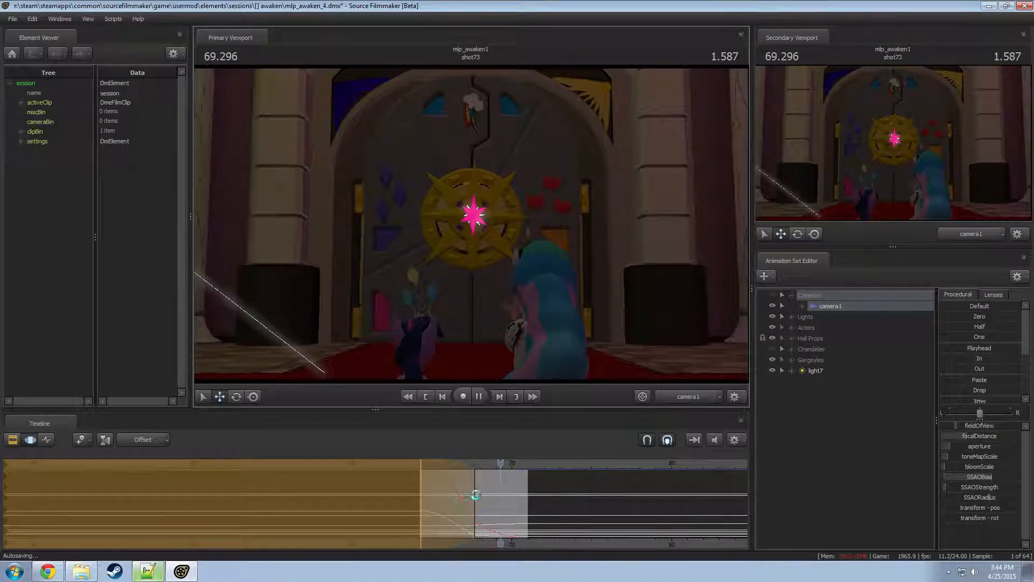
key("space")
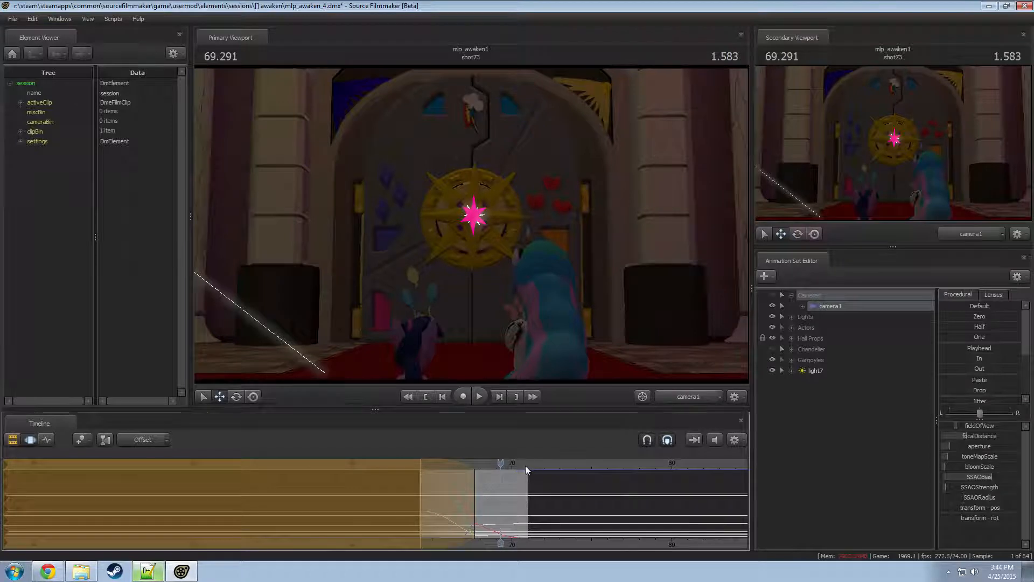
left_click(457, 463)
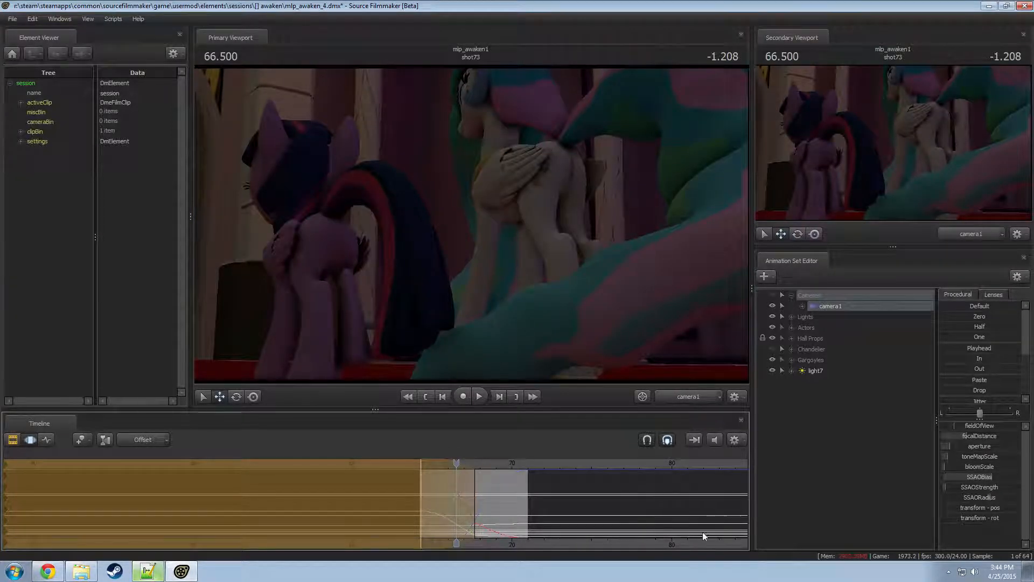
key("space")
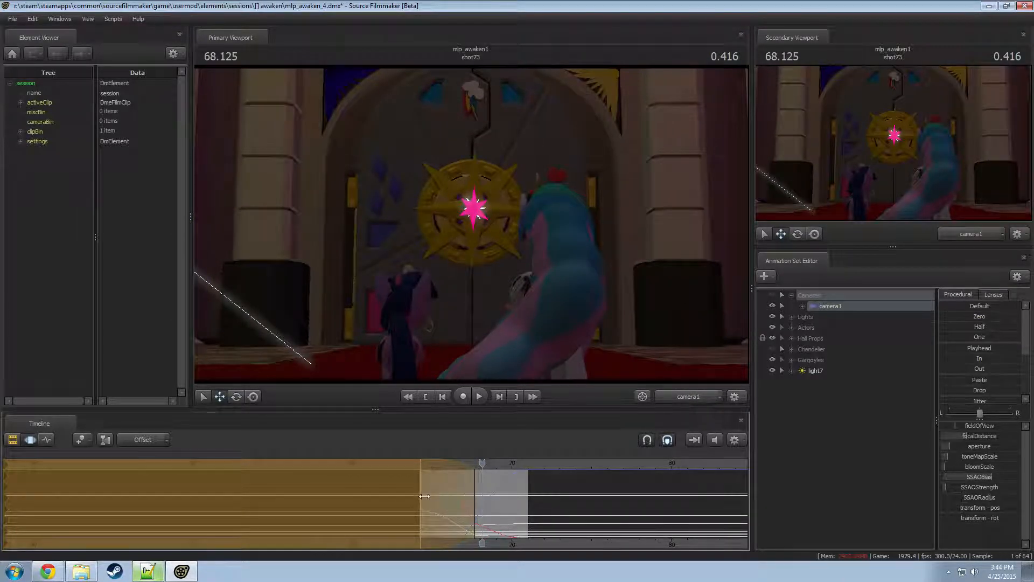
- Widen camera1's falloff to about 63.8 to 67.8 s and play shot73's camera move
key("shift")
left_click_drag(439, 468, 421, 470)
key("space")
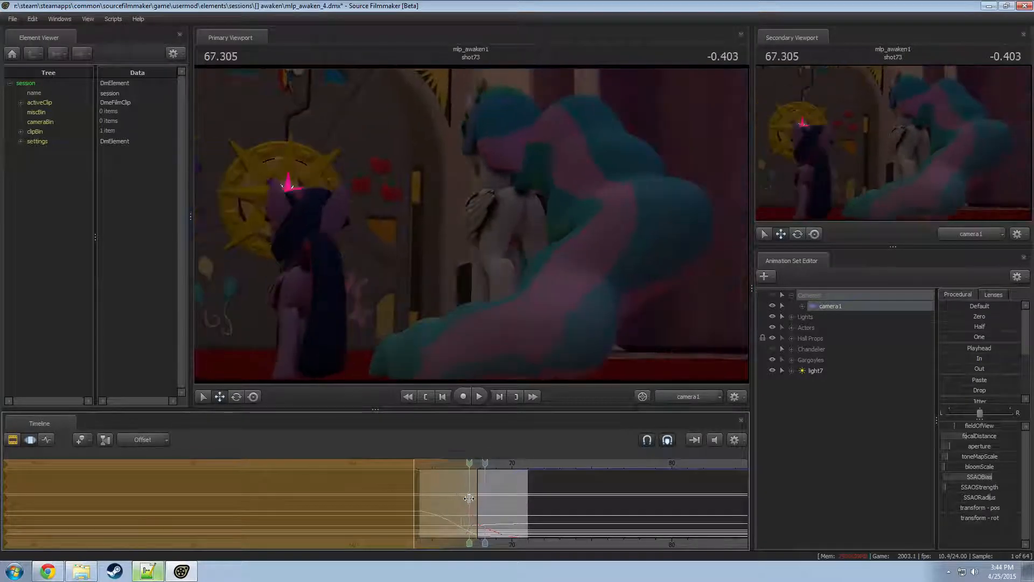
scroll(450, 523, "up", 5)
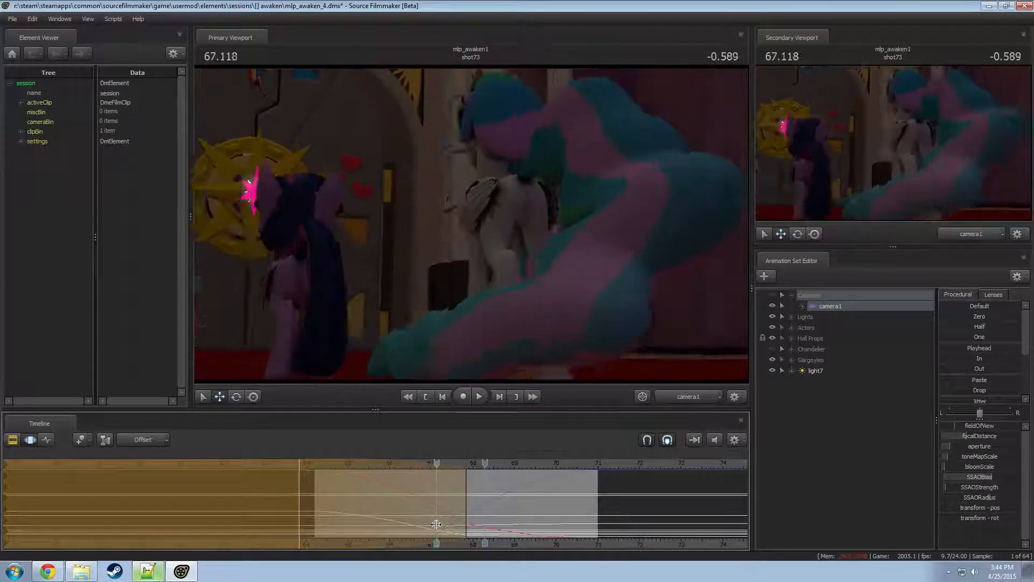
- Smooth camera1's motion around 67.4 s with a falloff from about 66.9 to 68 s and play the result
left_click_drag(436, 524, 463, 529, "shift")
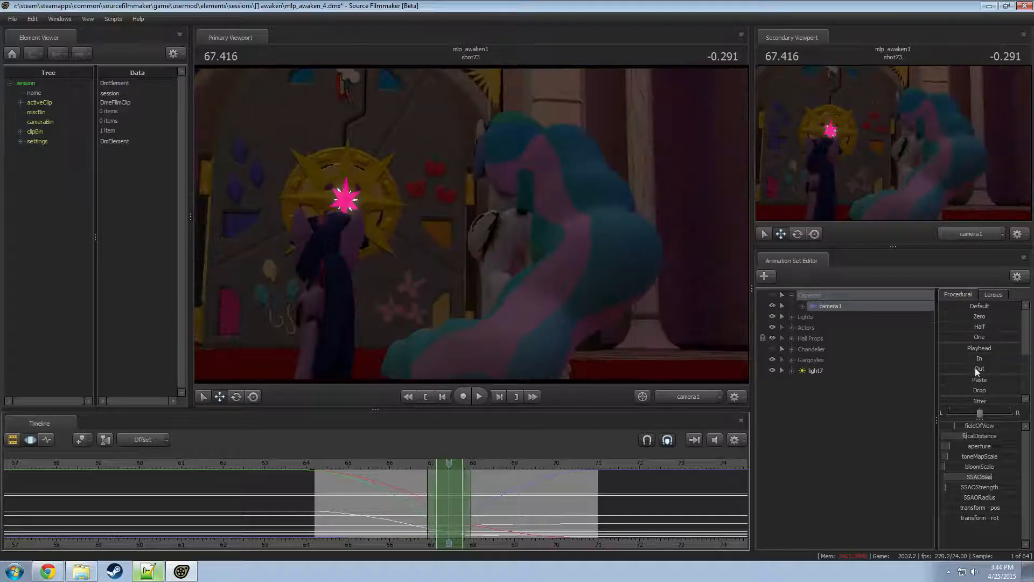
scroll(976, 383, "down", 3)
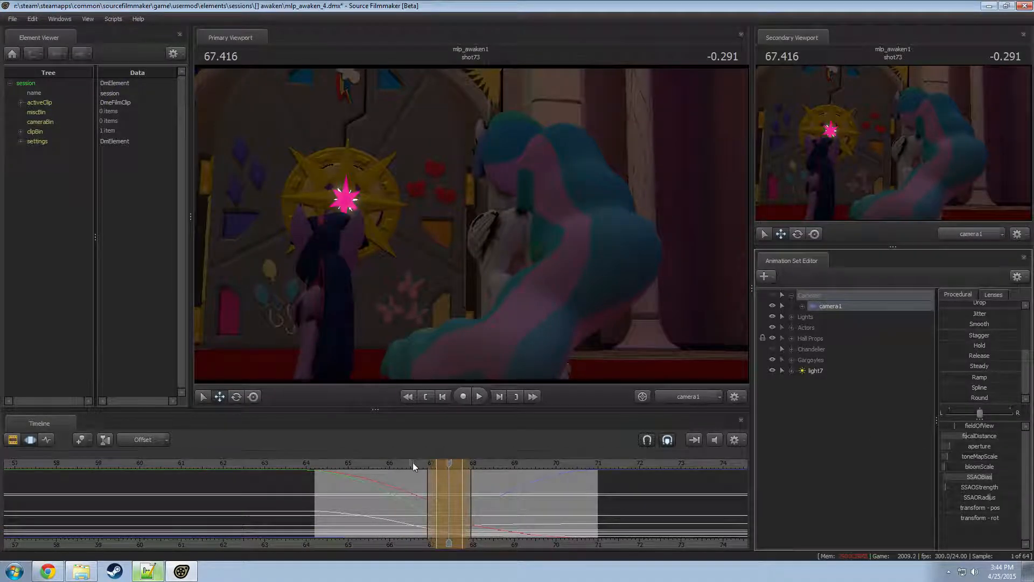
key("space")
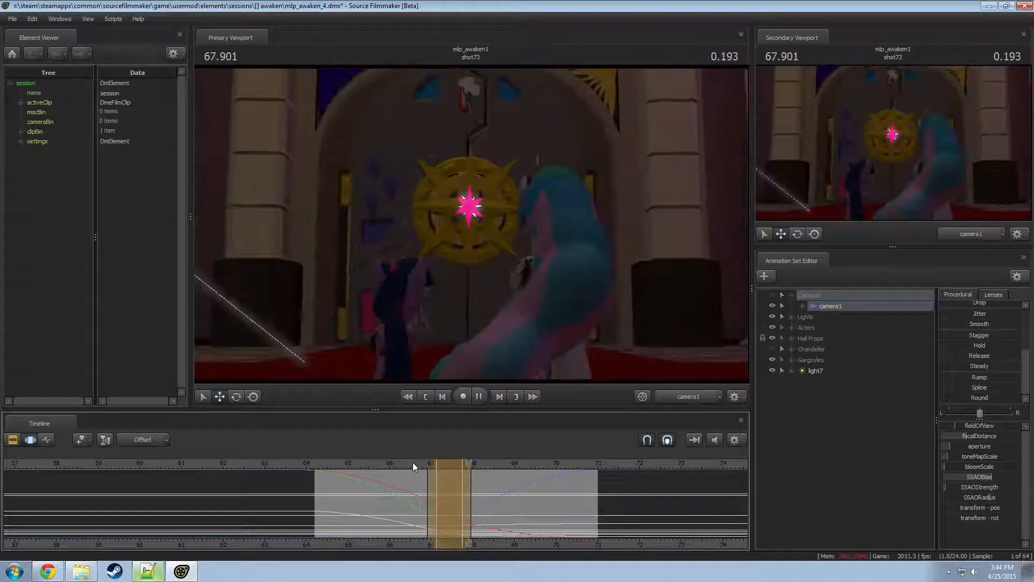
key("space")
scroll(442, 503, "up", 2)
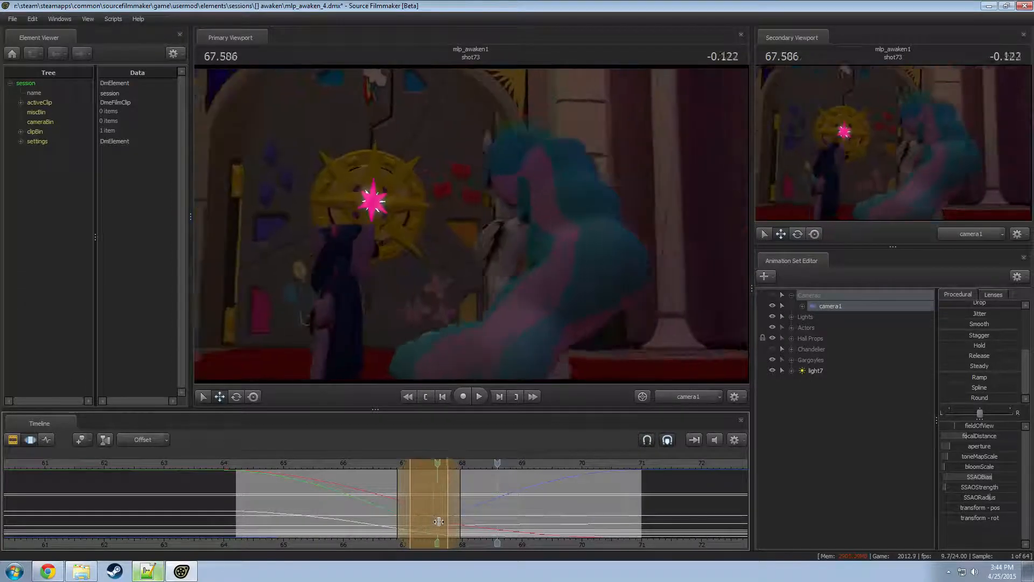
- Reframe camera1 at 67 s, widen the change's falloff to about 64.4 to 68.1 s, and play shot73's camera move
left_click(393, 527)
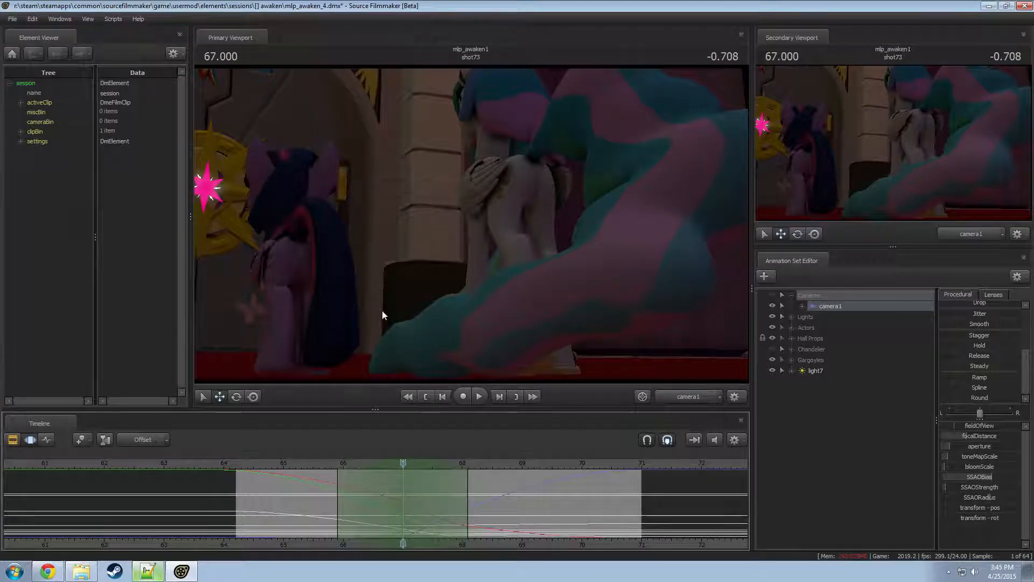
right_click_drag(417, 299, 431, 299)
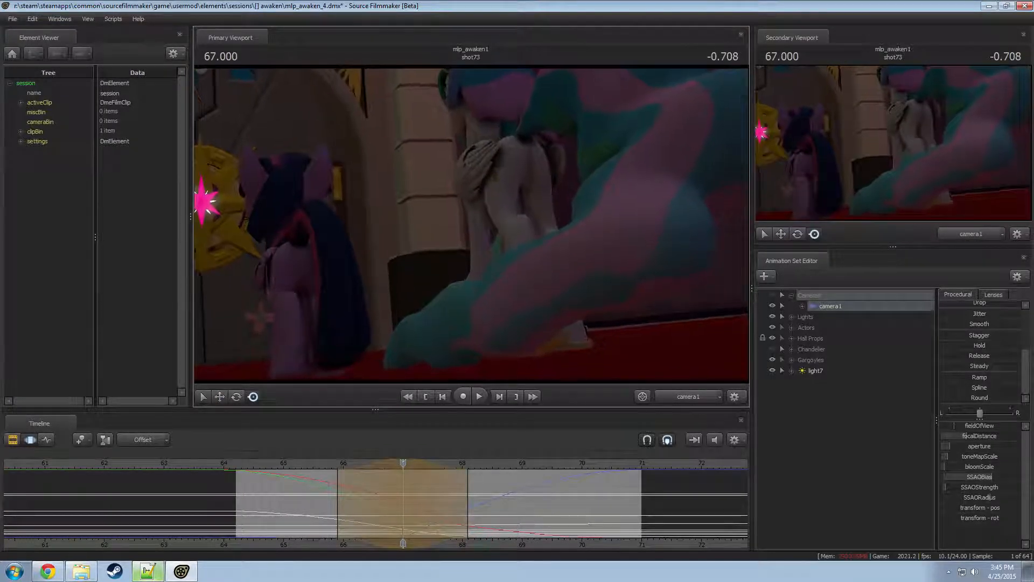
key("space")
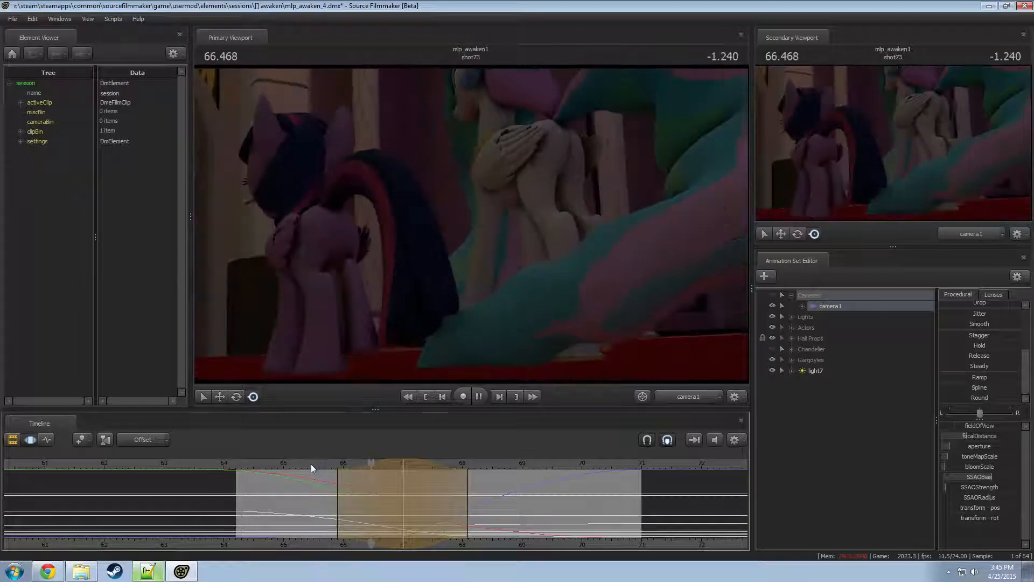
key("space")
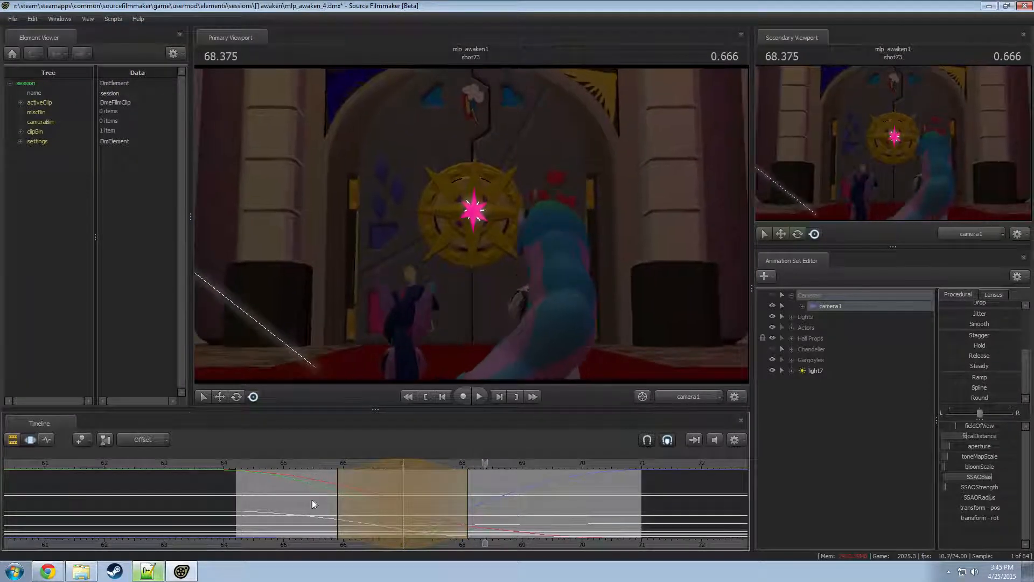
left_click_drag(335, 497, 248, 497)
key("space")
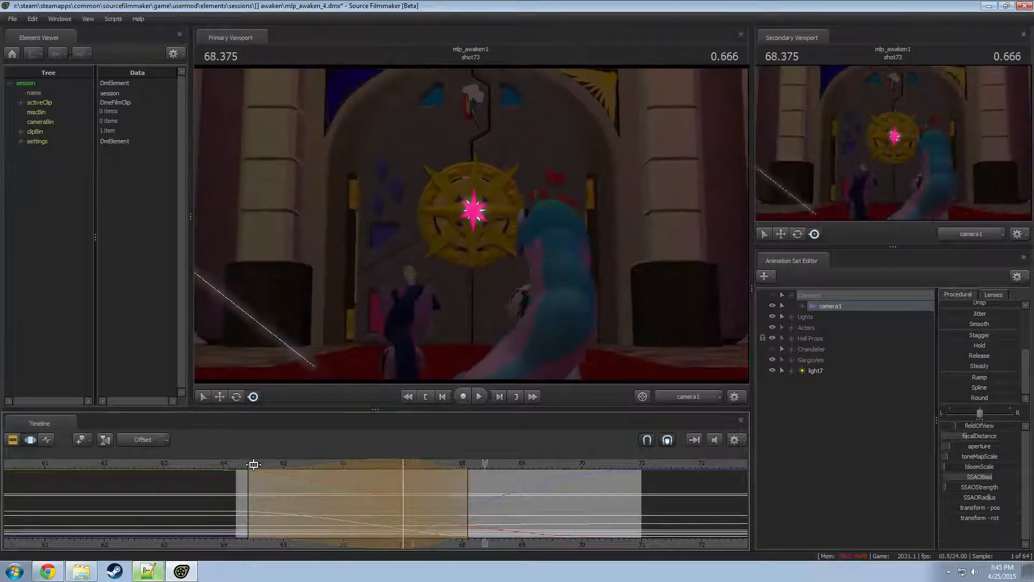
- Apply the Round preset to camera1 around 67.9 s with a falloff from about 67.6 to 69.9 s and play it
key("shift")
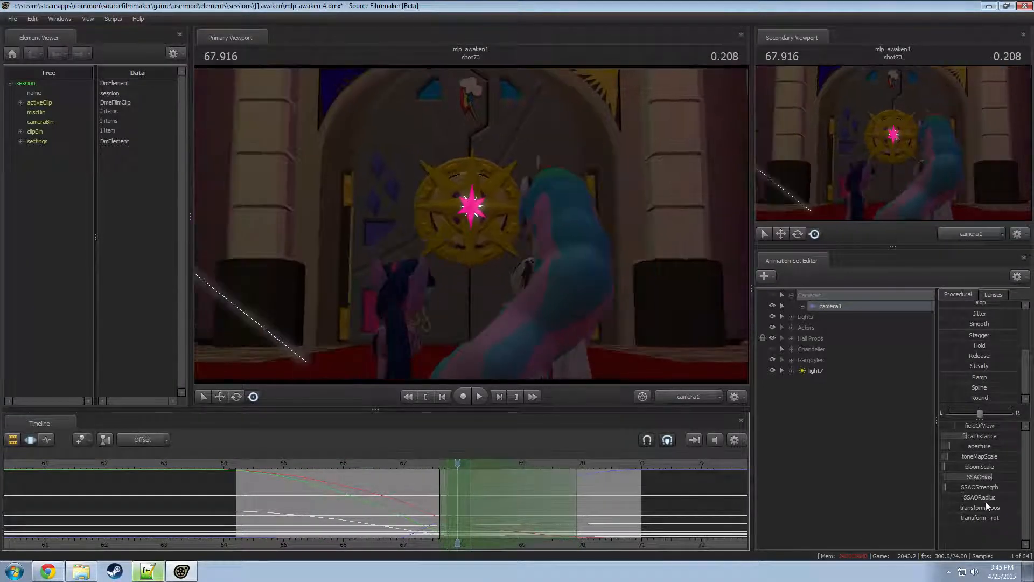
left_click_drag(985, 401, 1020, 403)
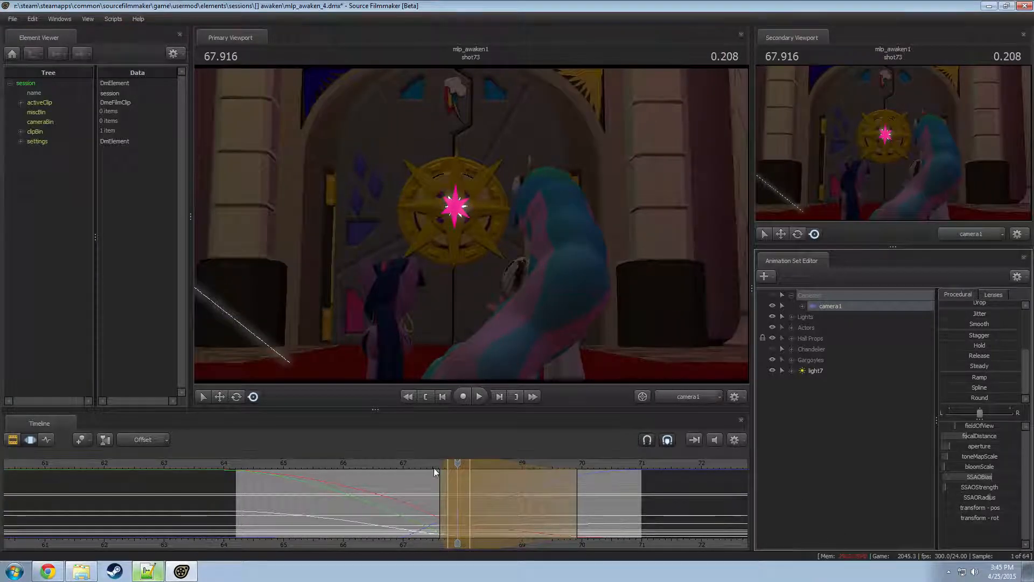
key("space")
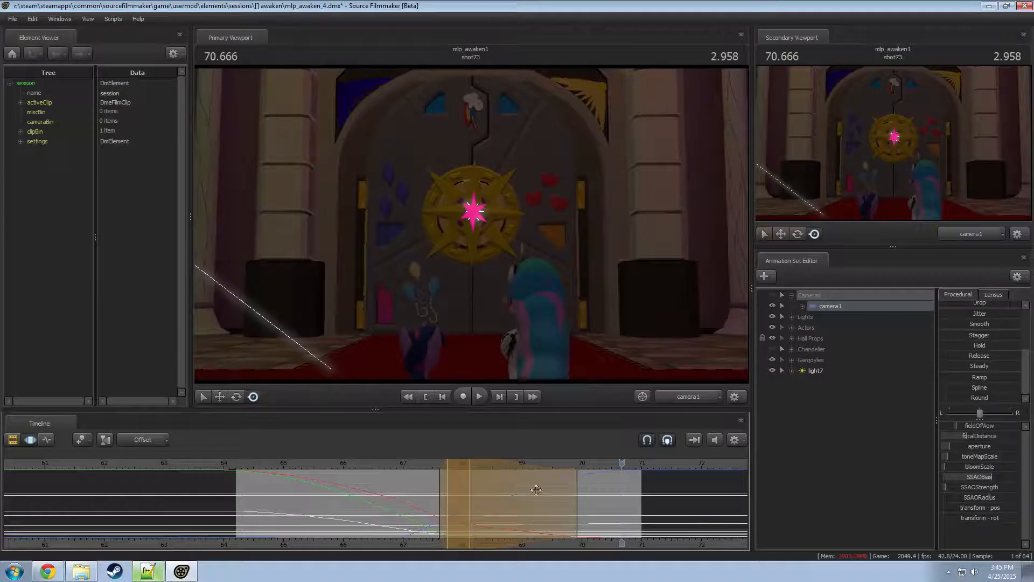
- Adjust the rounding's falloff to about 67.5 to 69.8 s and replay the camera move from around 67 s
mouse_move(582, 497)
left_mouse_down()
mouse_move(632, 499)
mouse_move(571, 499)
left_mouse_up()
left_click(393, 463)
key("space")
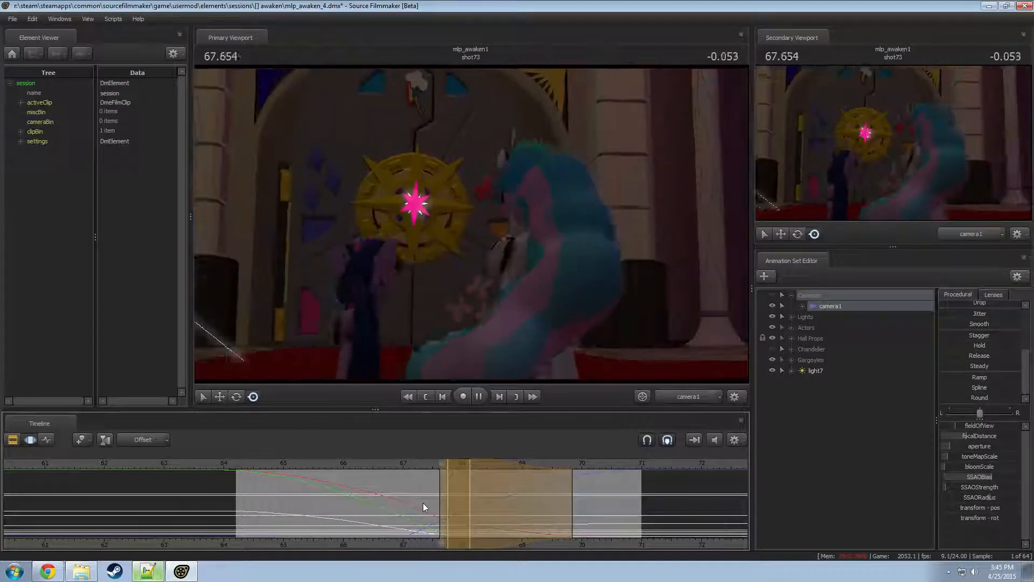
key("space")
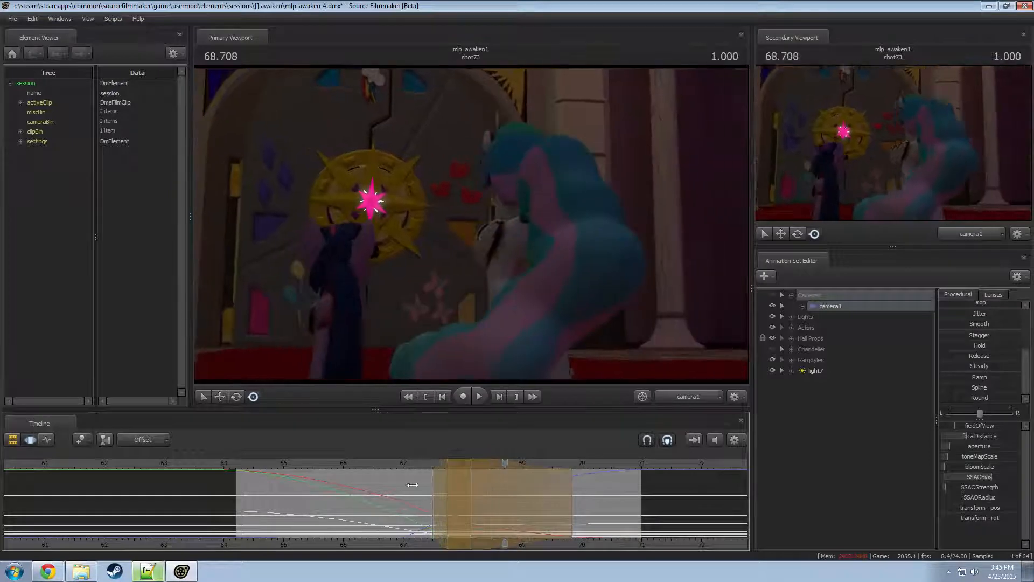
left_click(396, 462)
key("space")
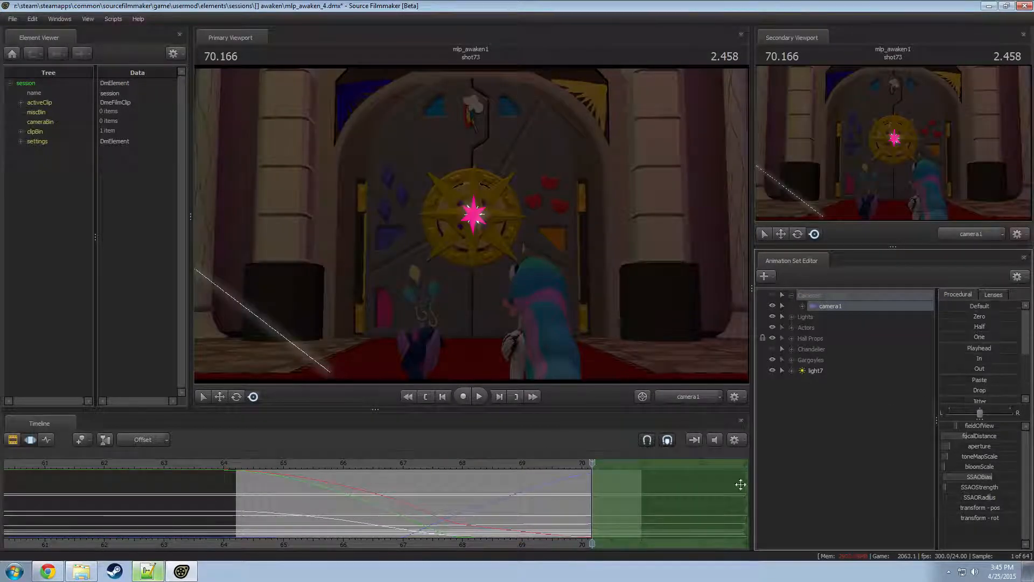
- Apply the In preset to camera1 from about 70.2 s onward, smooth about 68.6 to 71 s, and play into shot74
left_click_drag(976, 357, 1008, 392)
left_click_drag(514, 503, 461, 504)
left_click_drag(460, 504, 579, 504, "shift")
left_click_drag(576, 504, 607, 496)
scroll(977, 387, "down", 2)
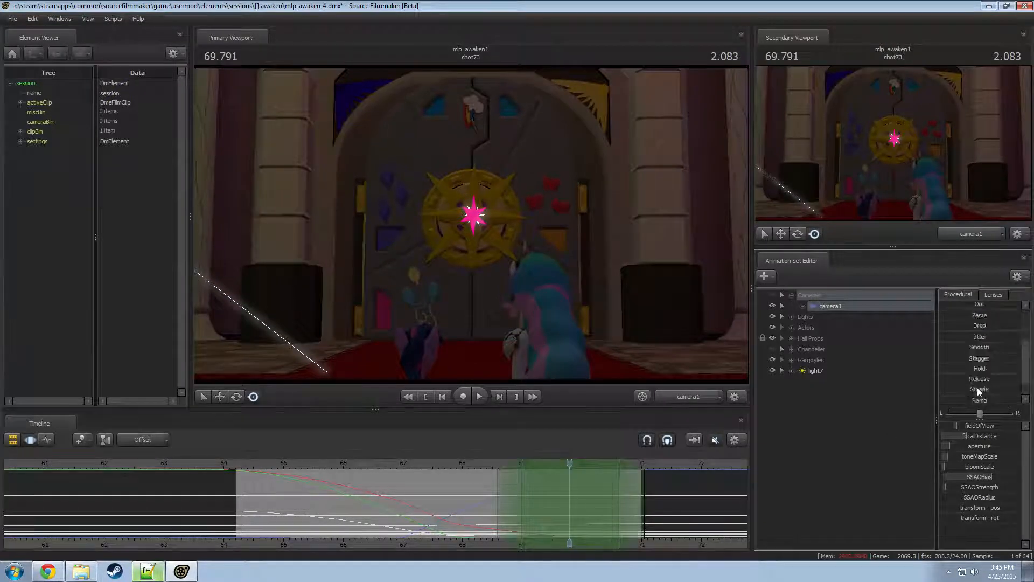
left_click(470, 463)
key("space")
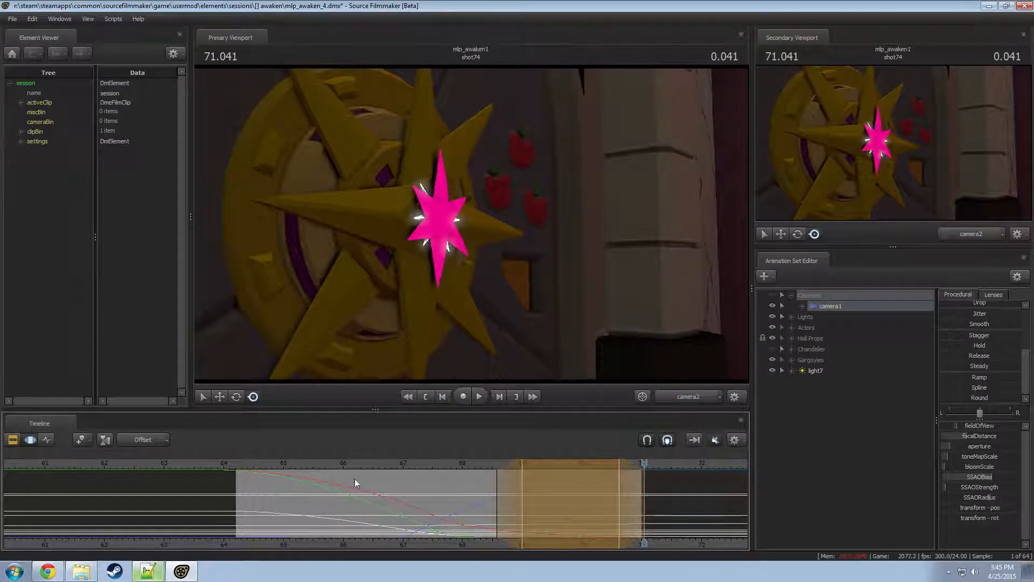
- Play shot73's whole camera move from its start to check the sweep towards the door
left_click(291, 464)
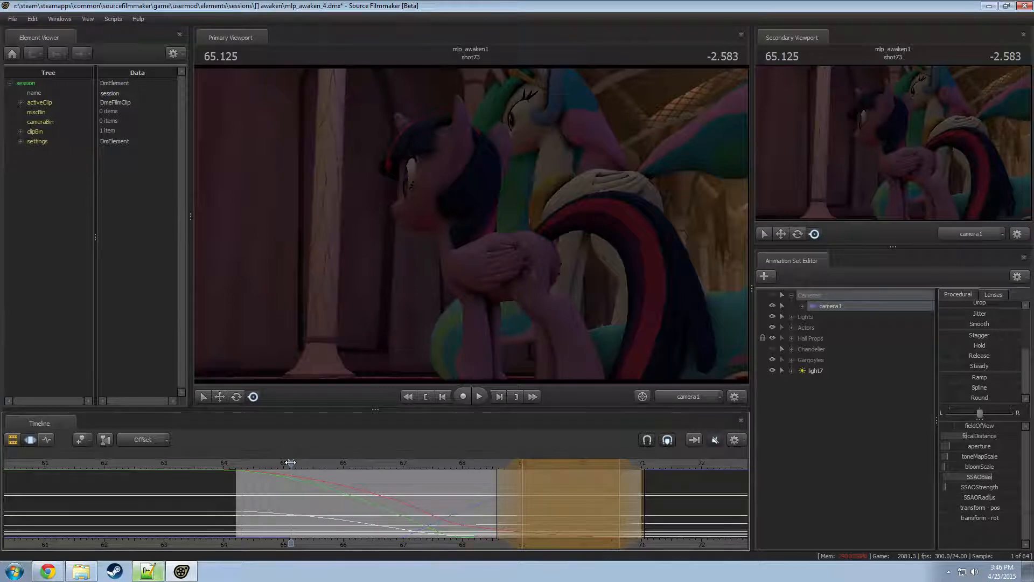
key("space")
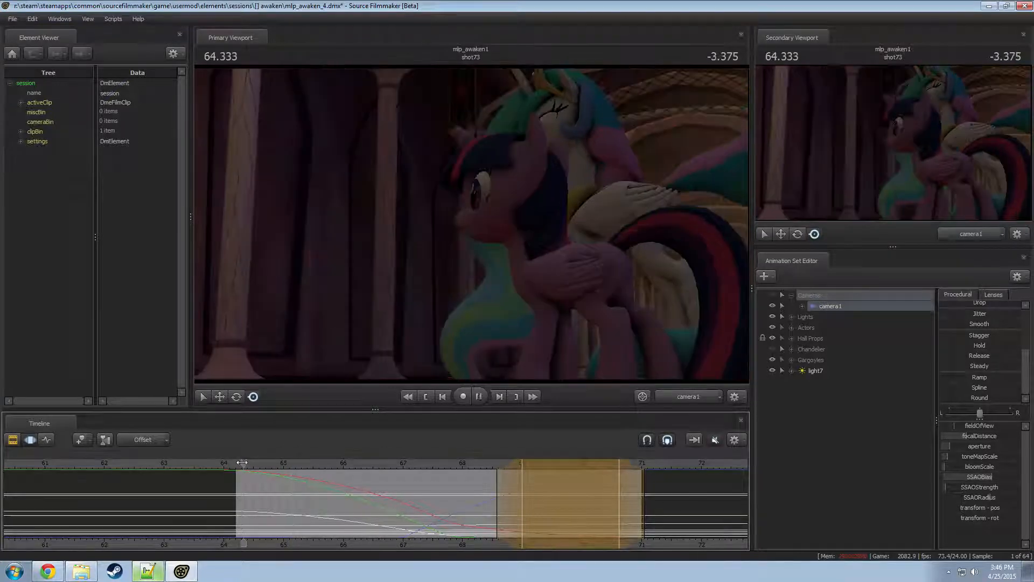
key("space")
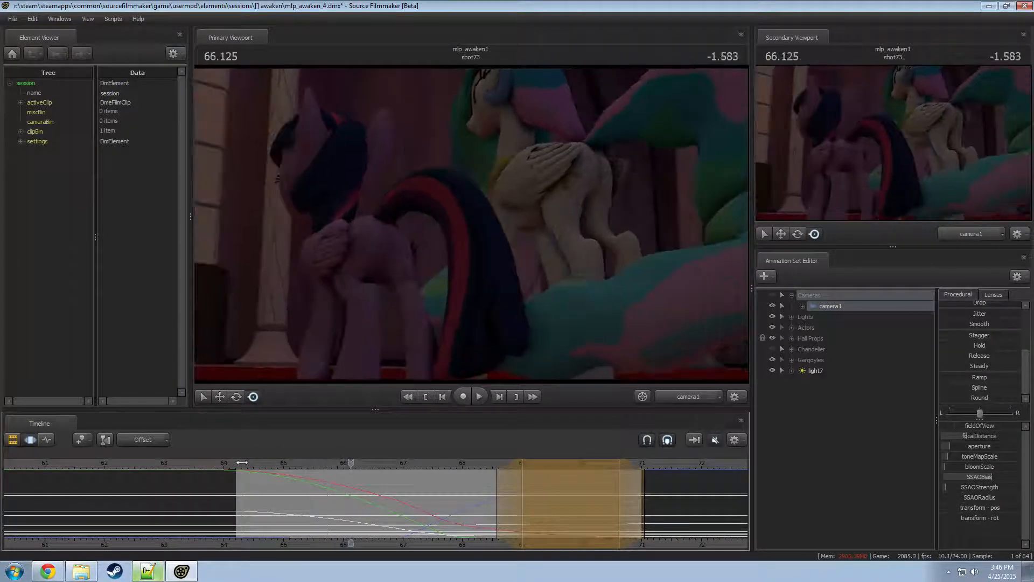
key("space")
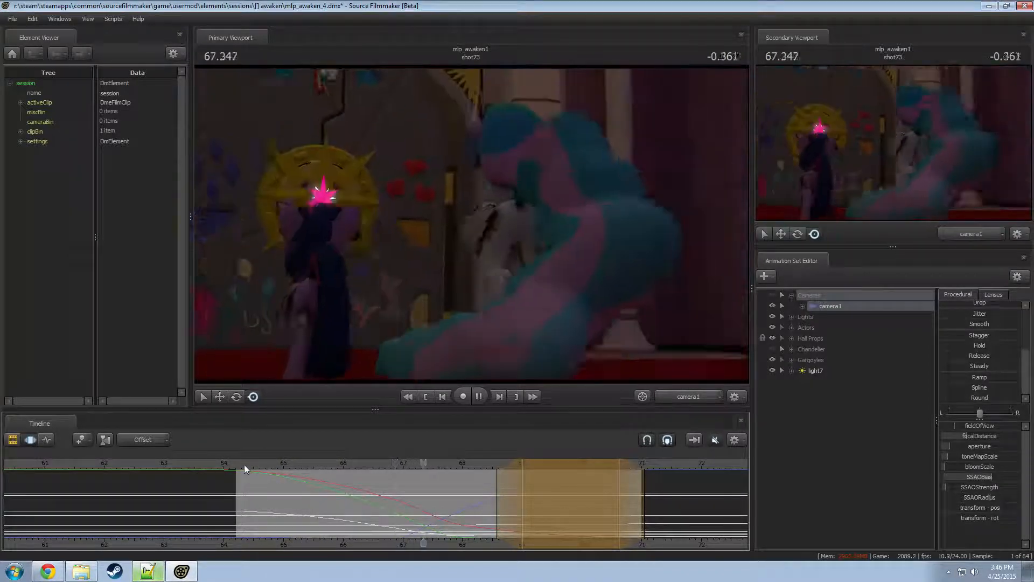
- Apply the Round preset to camera1 around 66.8 s with a falloff from about 66.1 to 67.5 s and play it
left_click_drag(327, 522, 374, 518)
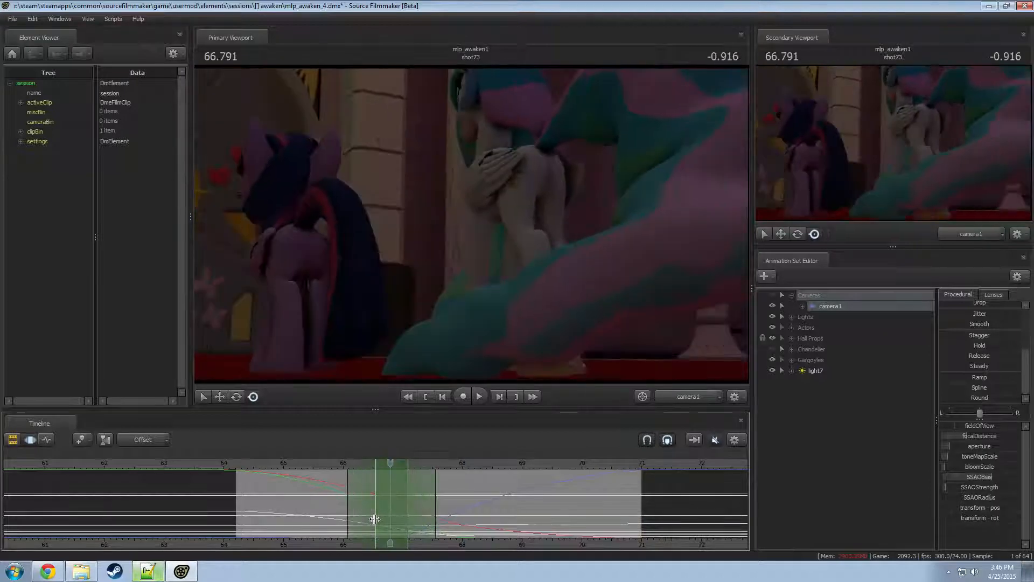
left_click(973, 398)
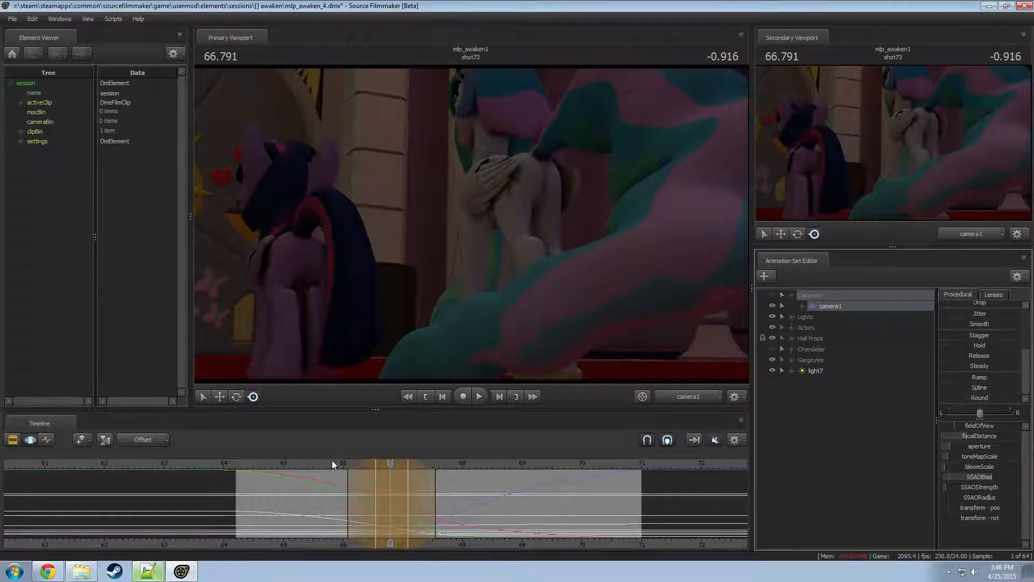
key("space")
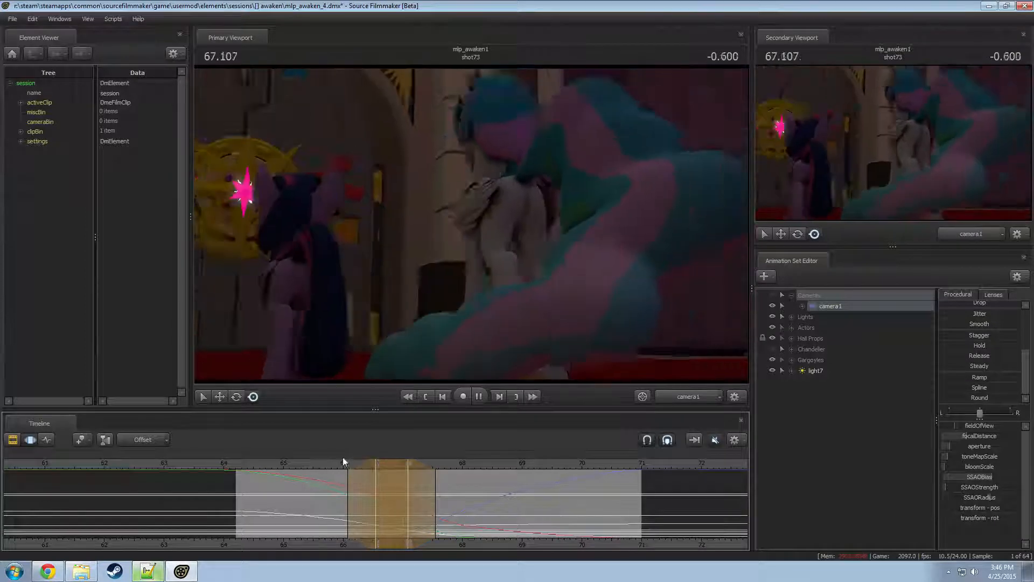
key("space")
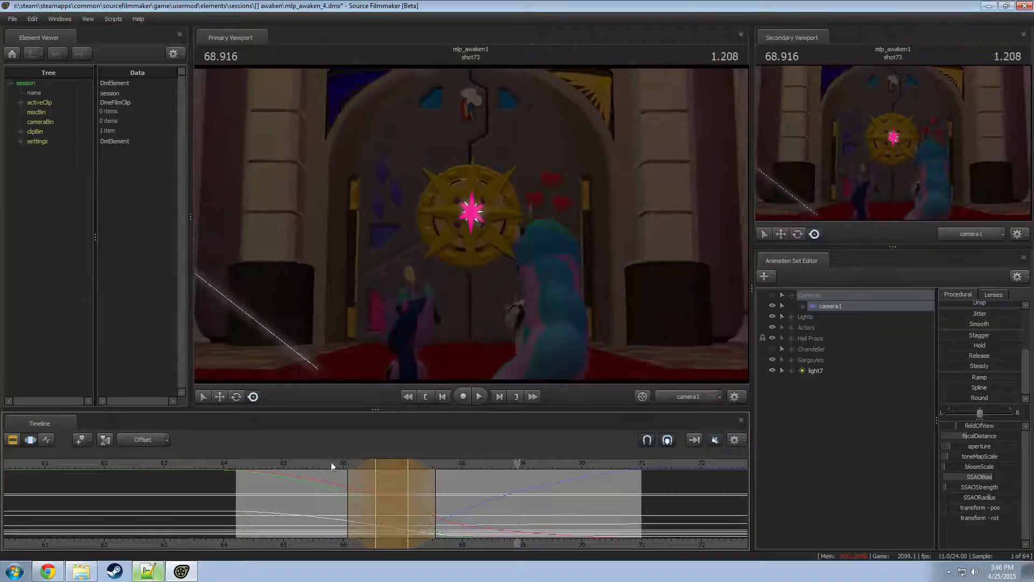
- Rotate camera1 at 65.2 s from the work camera, with a falloff from about 64.3 to 67.7 s, and play the shot
left_click_drag(331, 461, 447, 501)
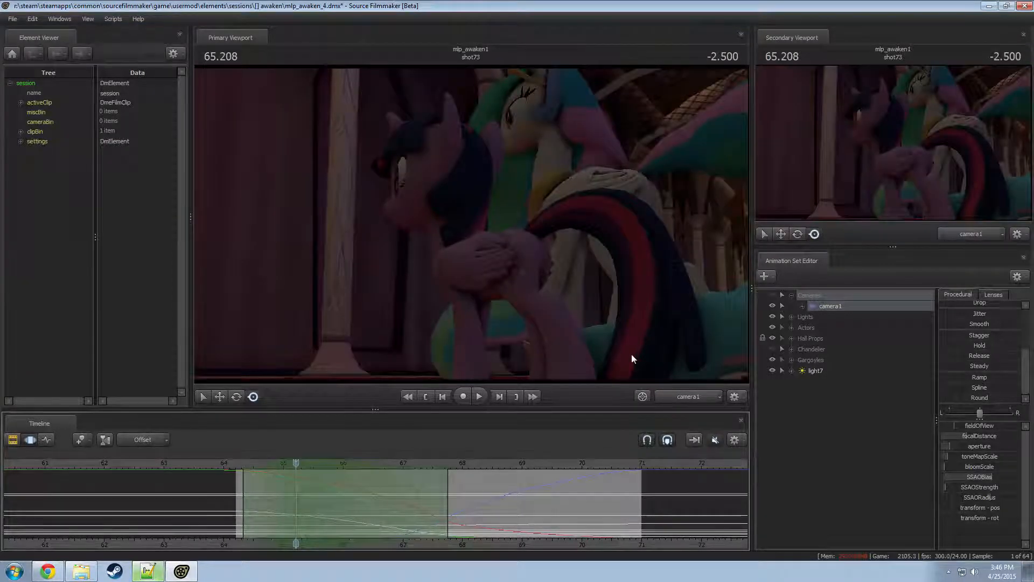
left_click(688, 396, "ctrl")
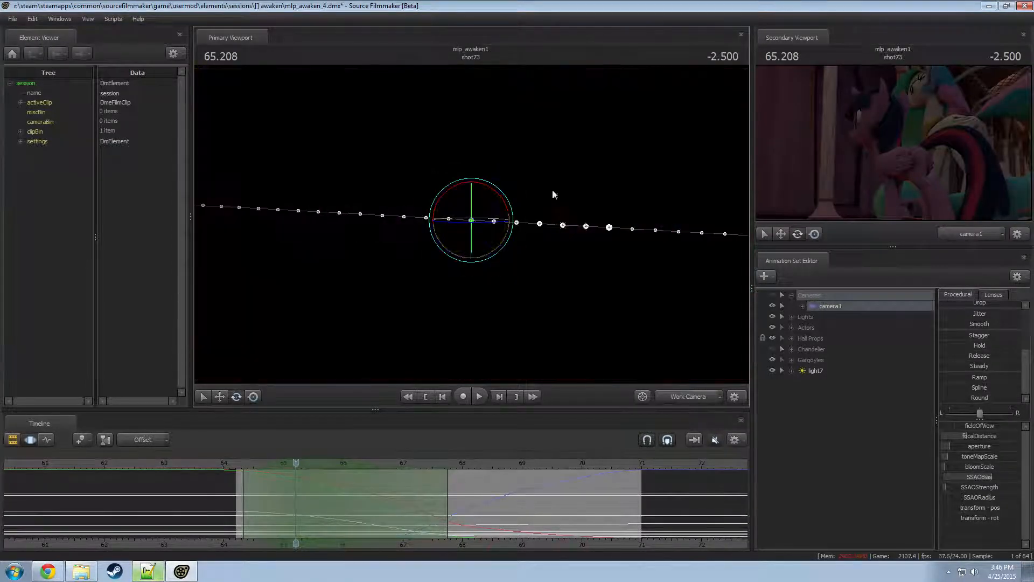
left_click_drag(471, 217, 499, 199, "alt")
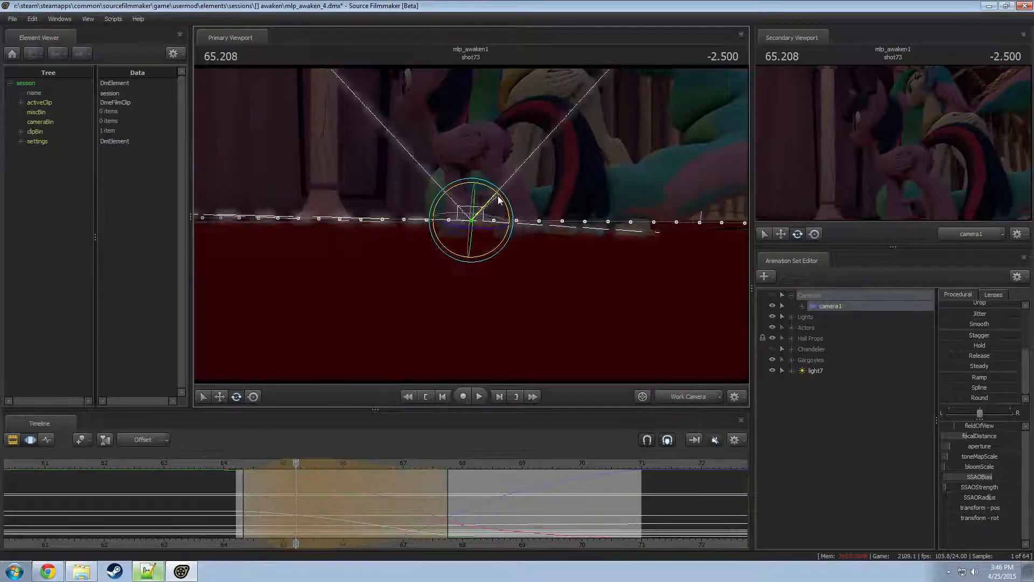
key("space")
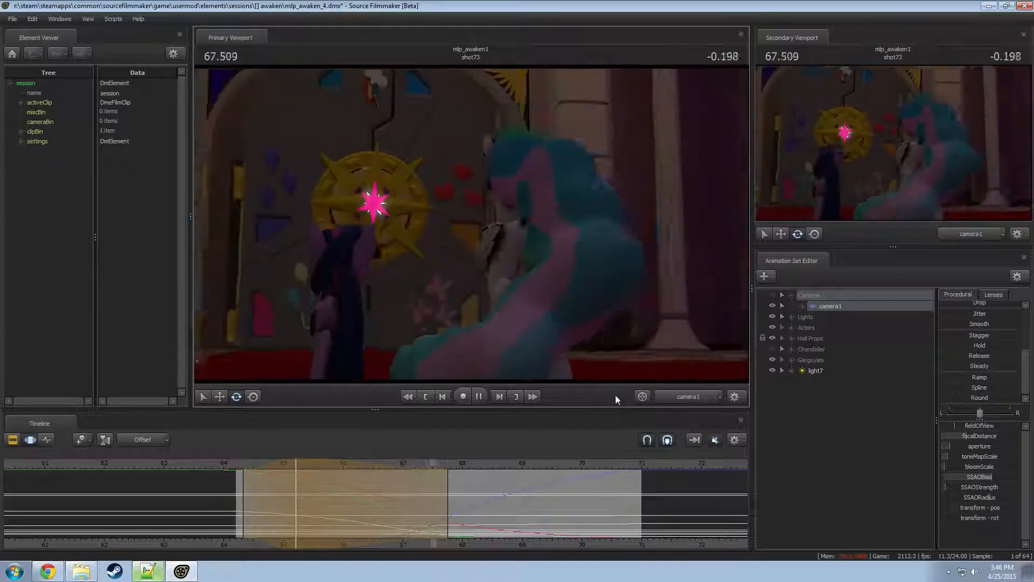
key("space")
- Shift the centre of camera1's rotation change to about 66.8 s and play shot73 from its start
left_click_drag(295, 490, 390, 489)
left_click(239, 465)
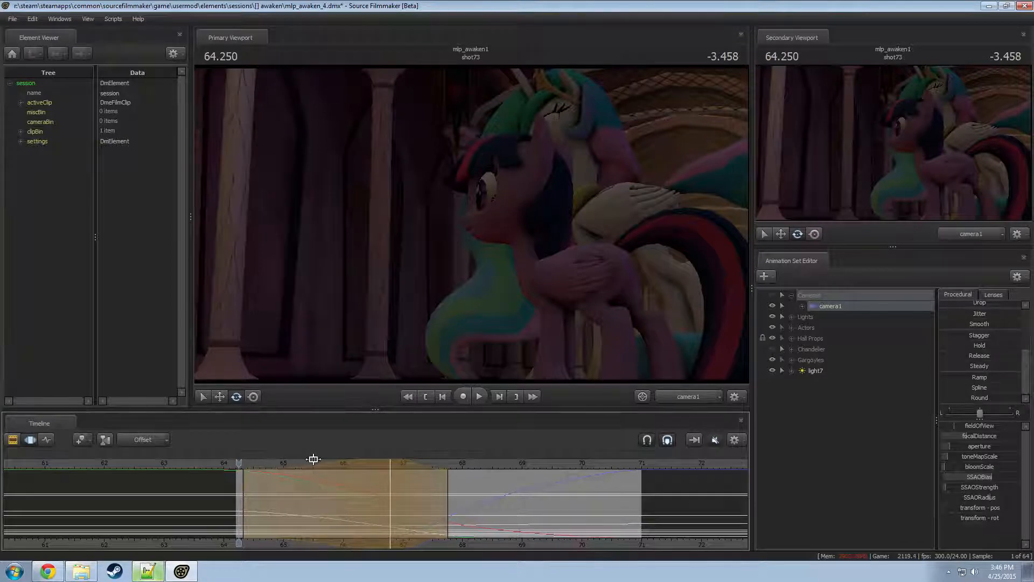
key("space")
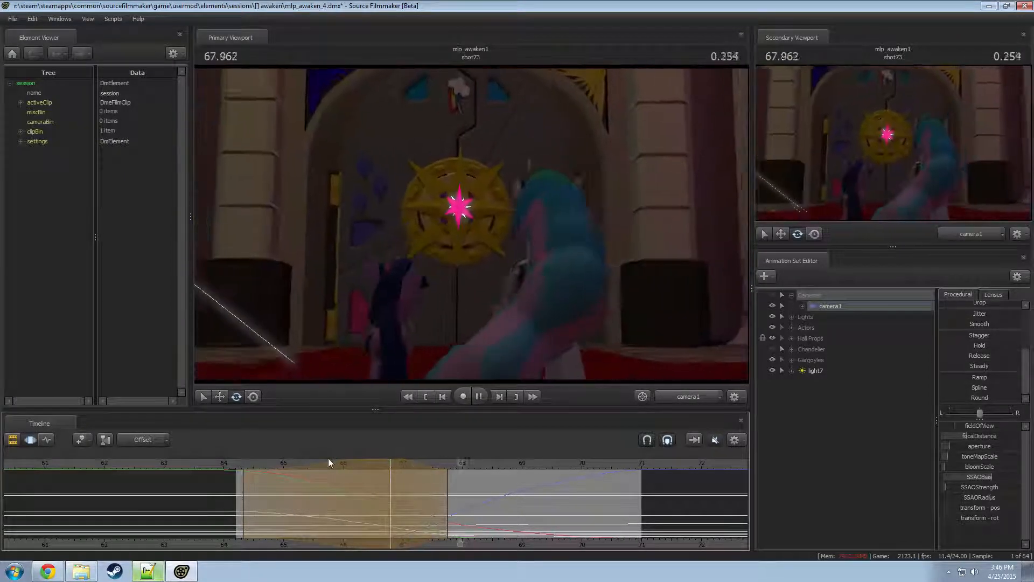
key("space")
- Move the rotation change's centre to about 67.3 s, extend its falloff end to about 68.2 s, and play from 64.4 s
left_click_drag(423, 516, 470, 507)
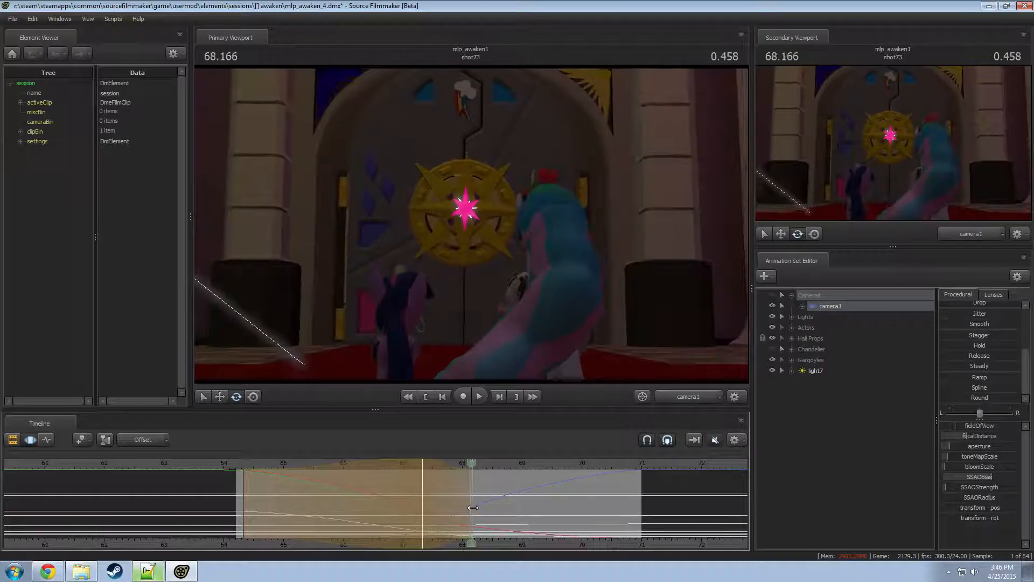
left_click_drag(490, 472, 248, 470)
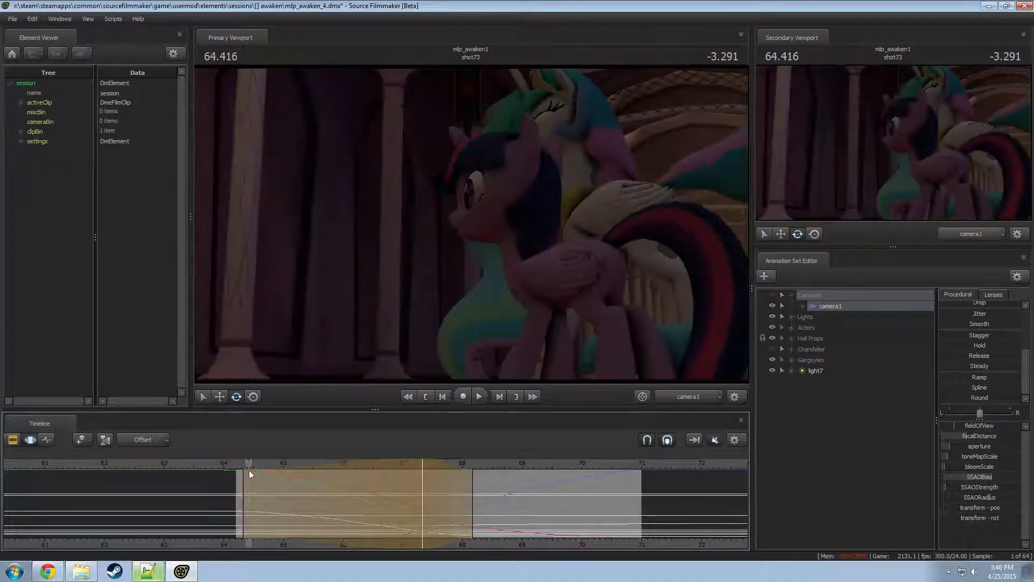
key("space")
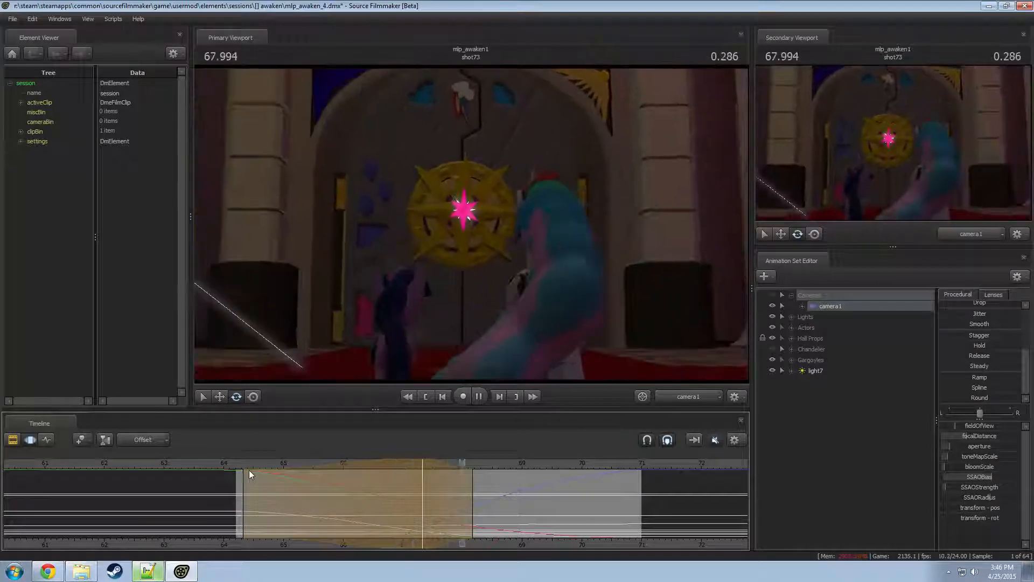
left_click(477, 464)
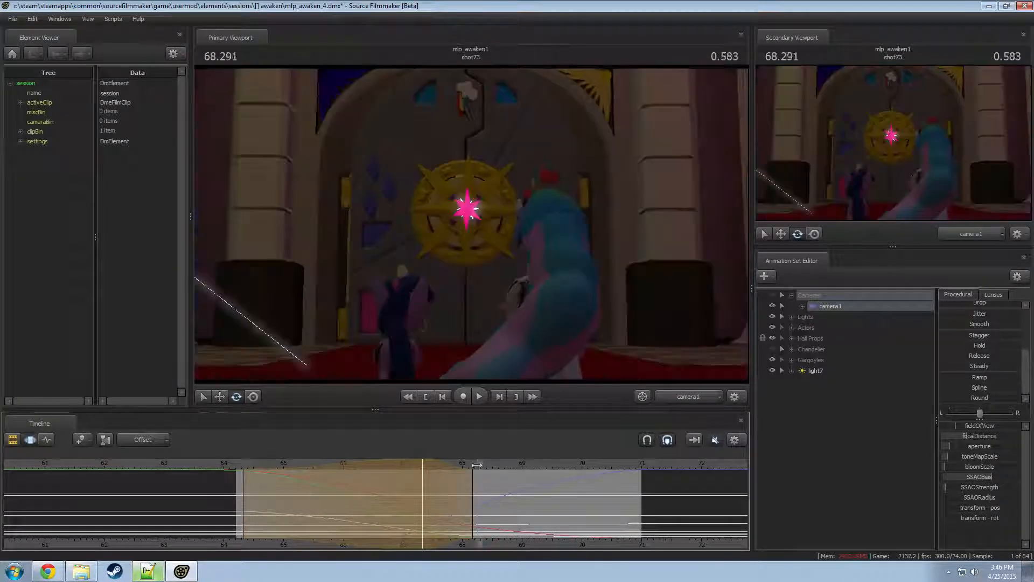
- Rotate camera1 slightly at 67.333 s from the work camera, using the falloff from about 64.3 to 68.2 s
left_click_drag(477, 465, 422, 463)
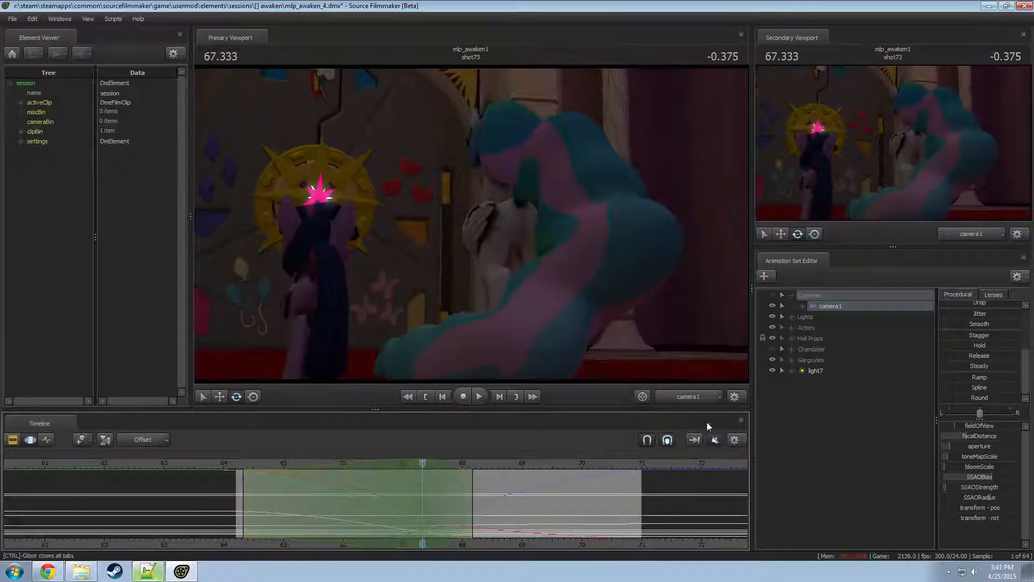
key("F4")
key("s")
left_click_drag(580, 354, 491, 229)
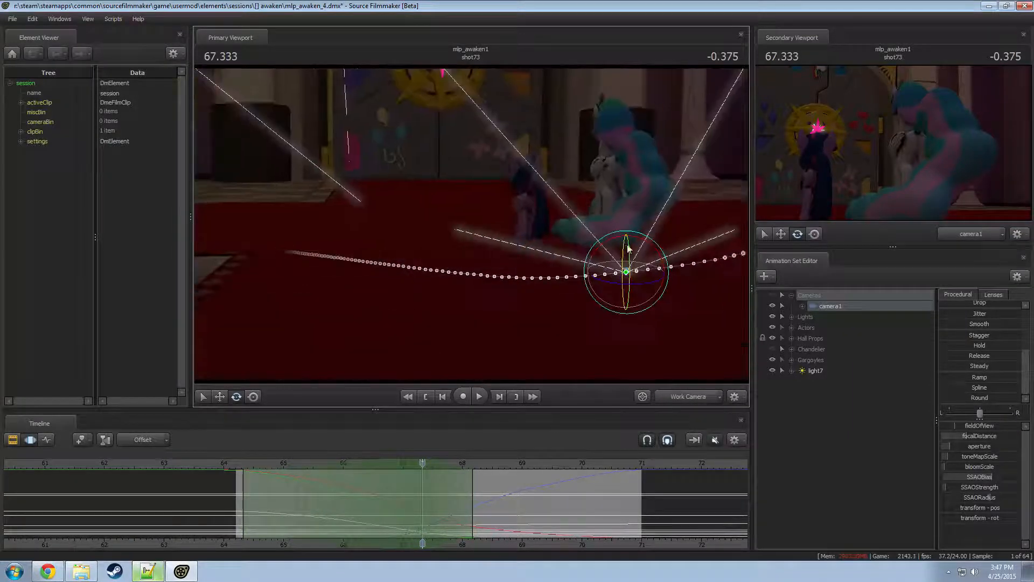
left_click_drag(641, 245, 647, 248)
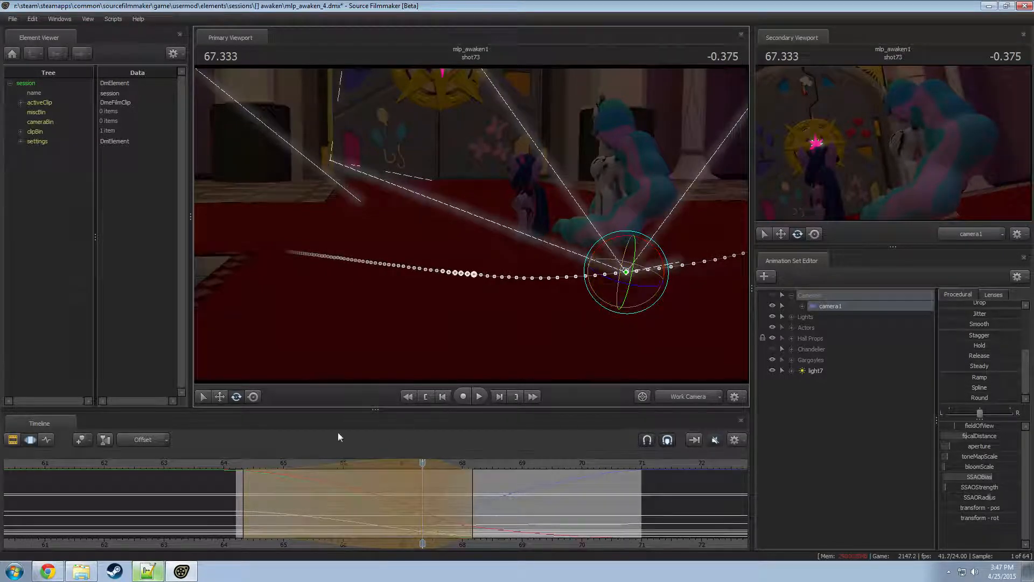
- Play back shot73's camera1 move several times, from the shot's start and from its second half, to judge its smoothness
left_click(234, 464)
left_click_drag(235, 468, 239, 467)
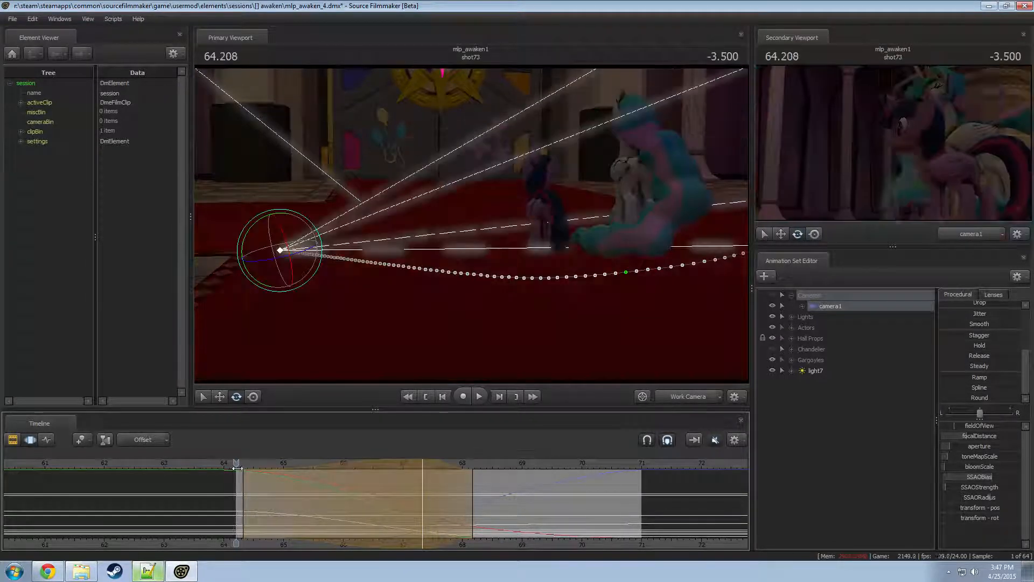
key("space")
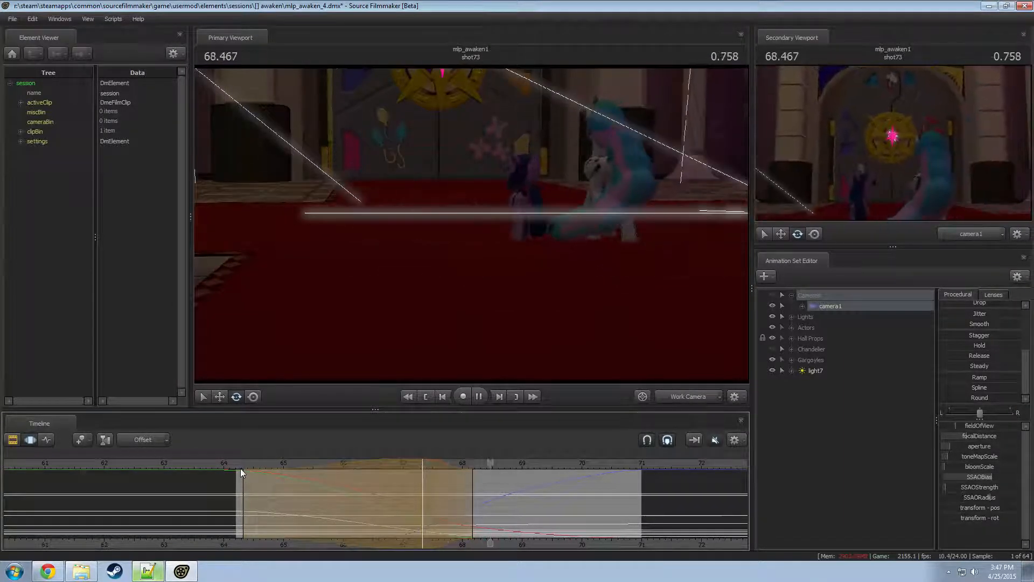
key("space")
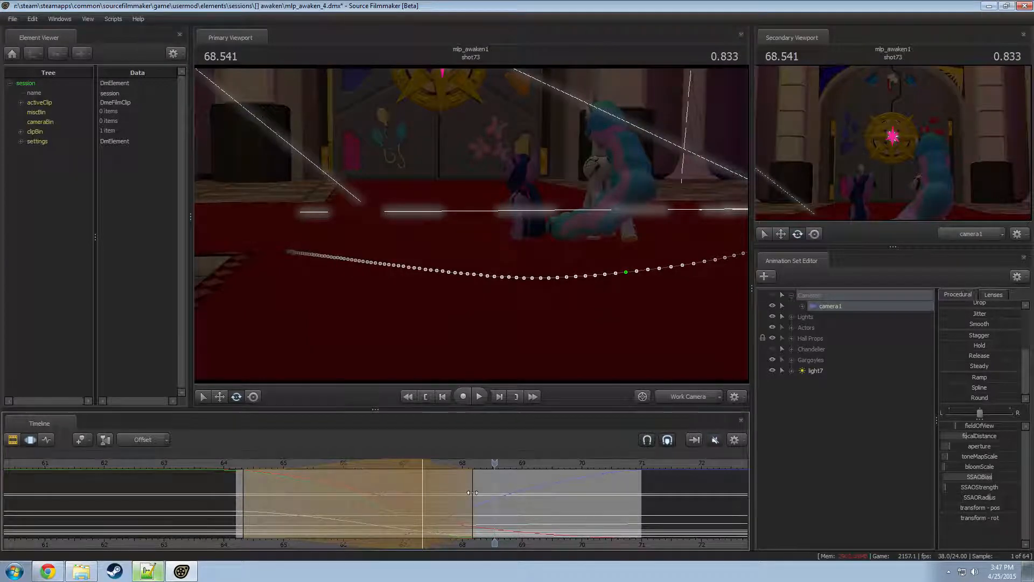
key("shift")
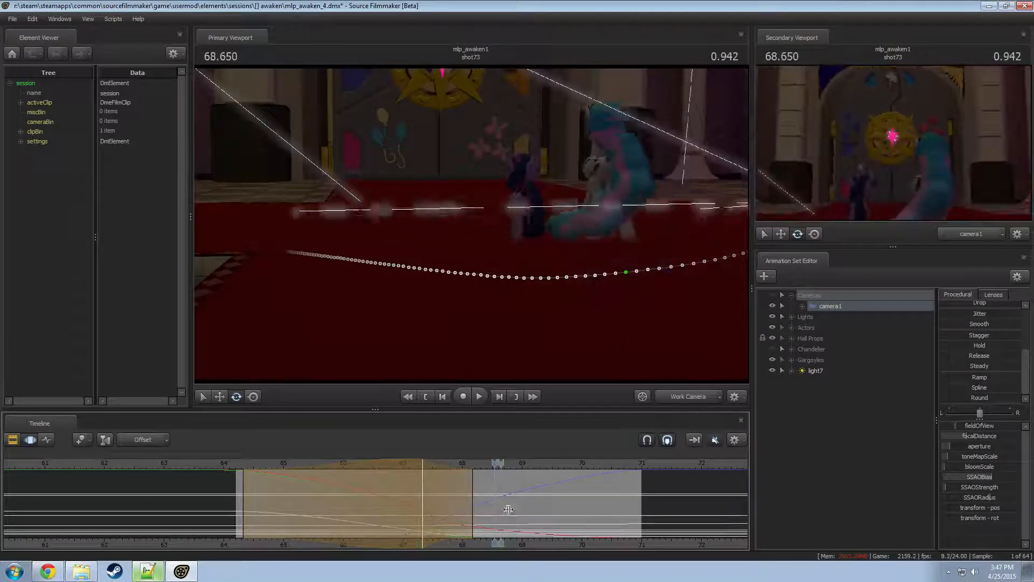
left_click_drag(494, 463, 421, 467)
key("space")
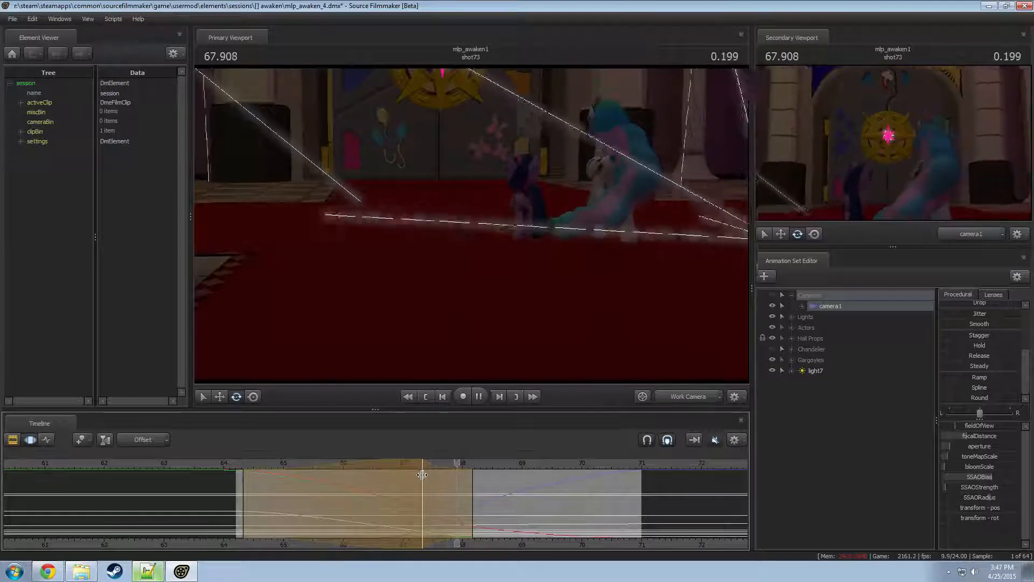
key("space")
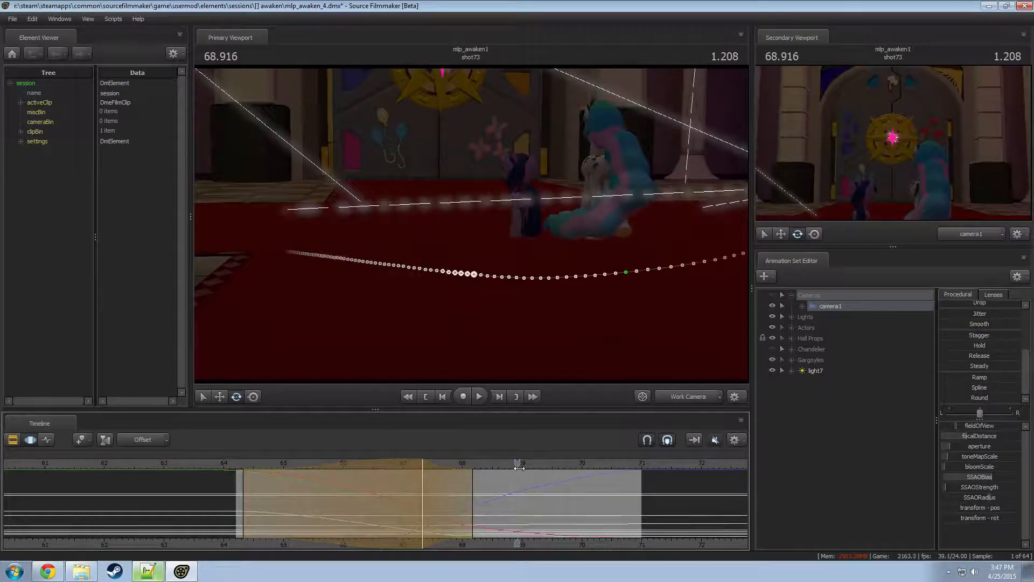
left_click_drag(519, 467, 306, 467)
key("space")
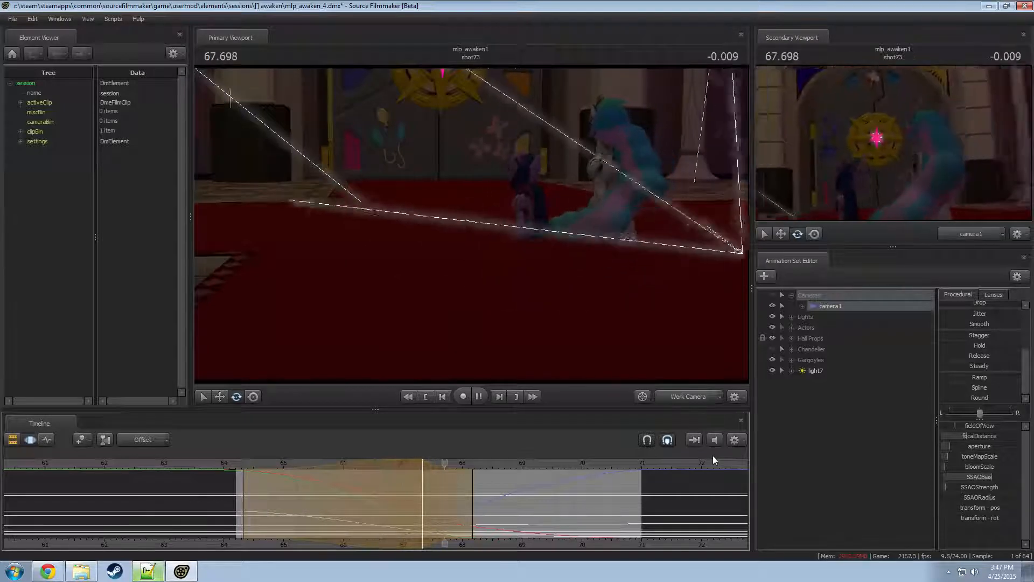
key("space")
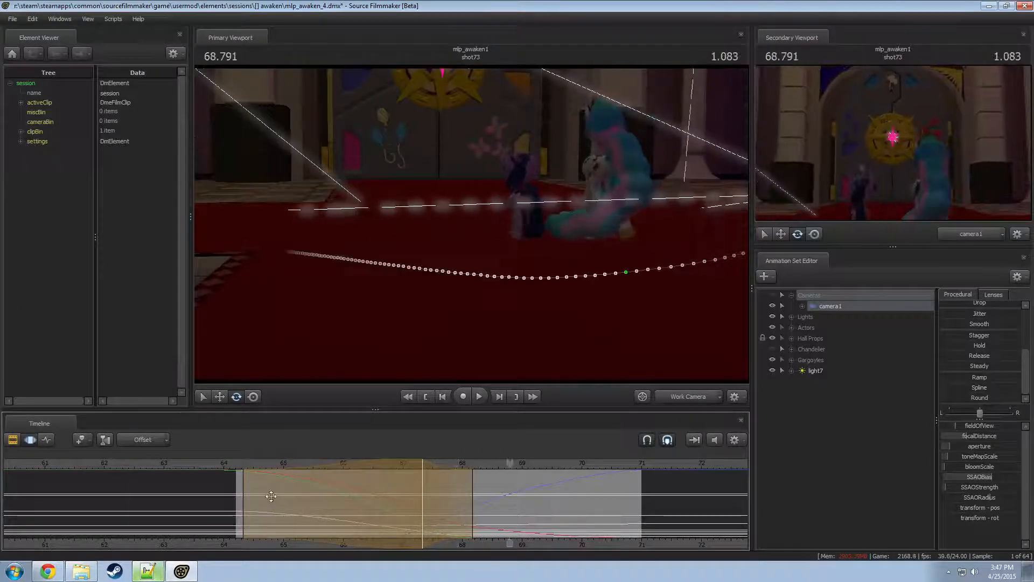
left_click(235, 465)
key("space")
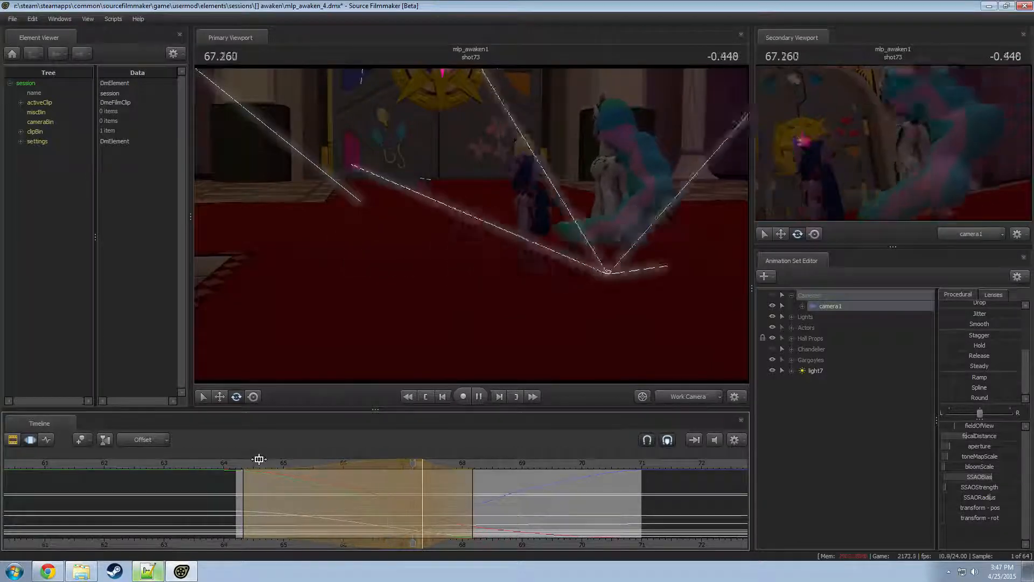
key("space")
key("space")
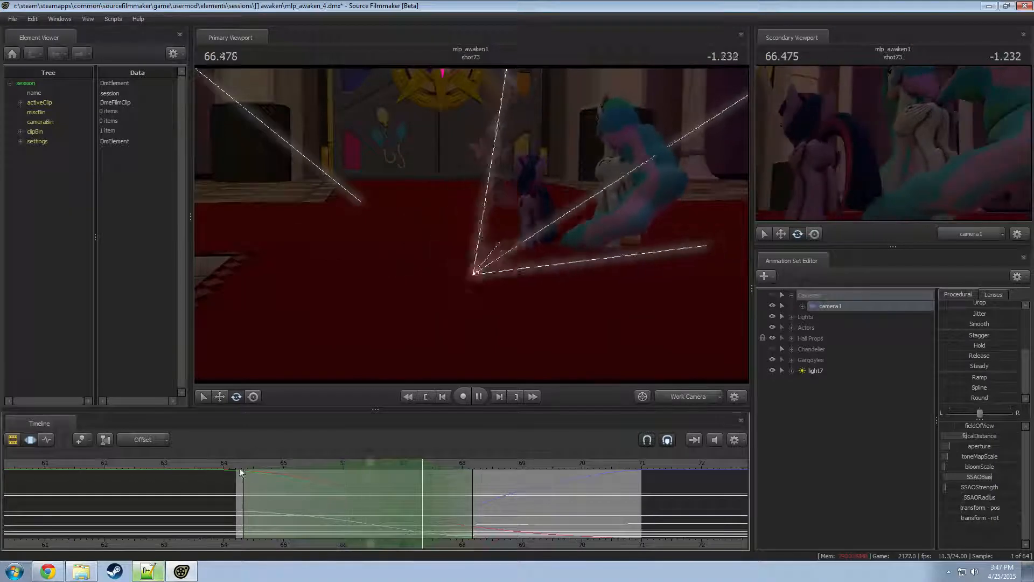
- Select camera1's motion at about 66.9–67.6 s with falloff on both sides, apply the Round preset, and play it back
left_click_drag(241, 467, 397, 529)
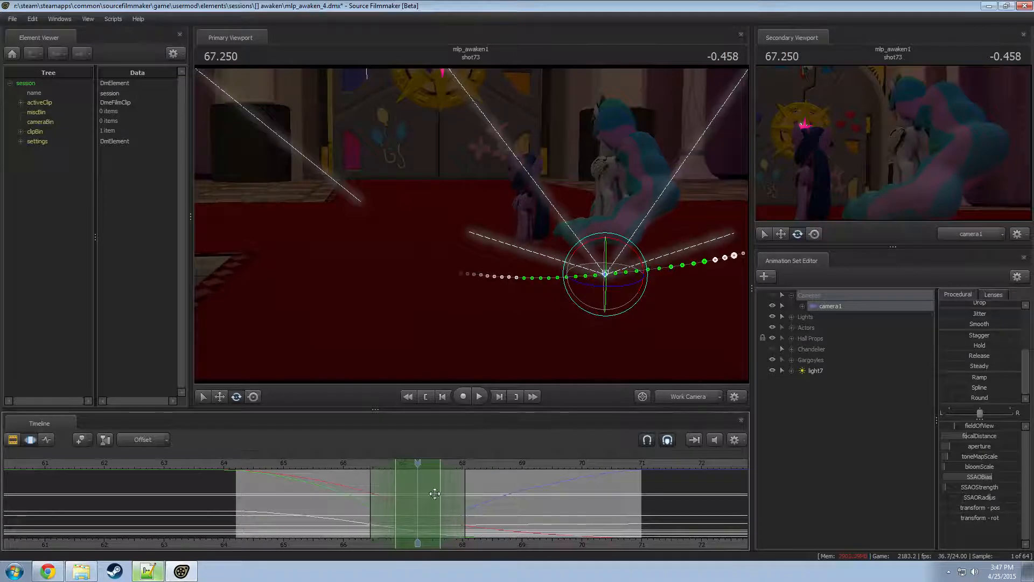
left_click_drag(990, 399, 992, 398)
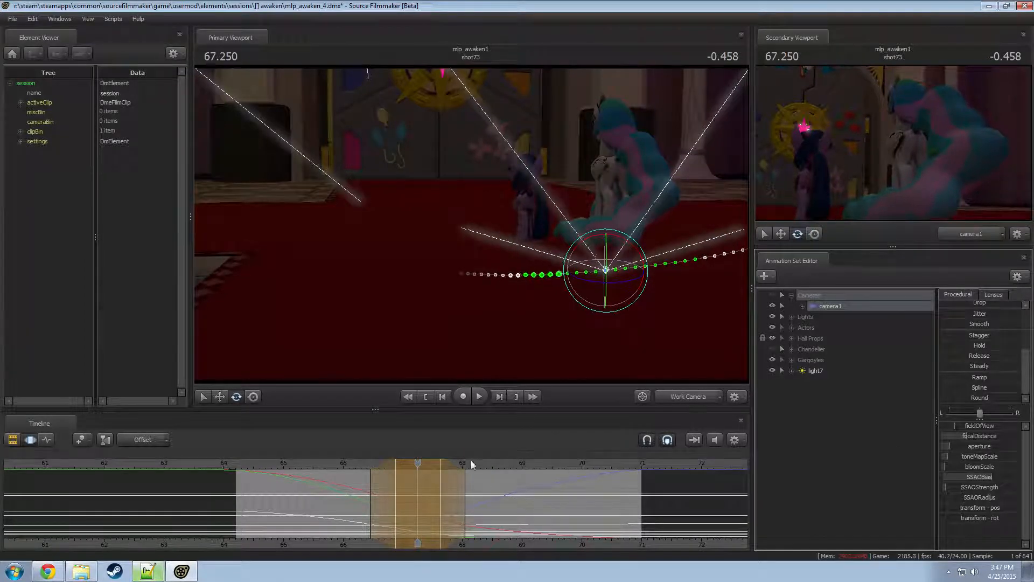
left_click(347, 465)
key("space")
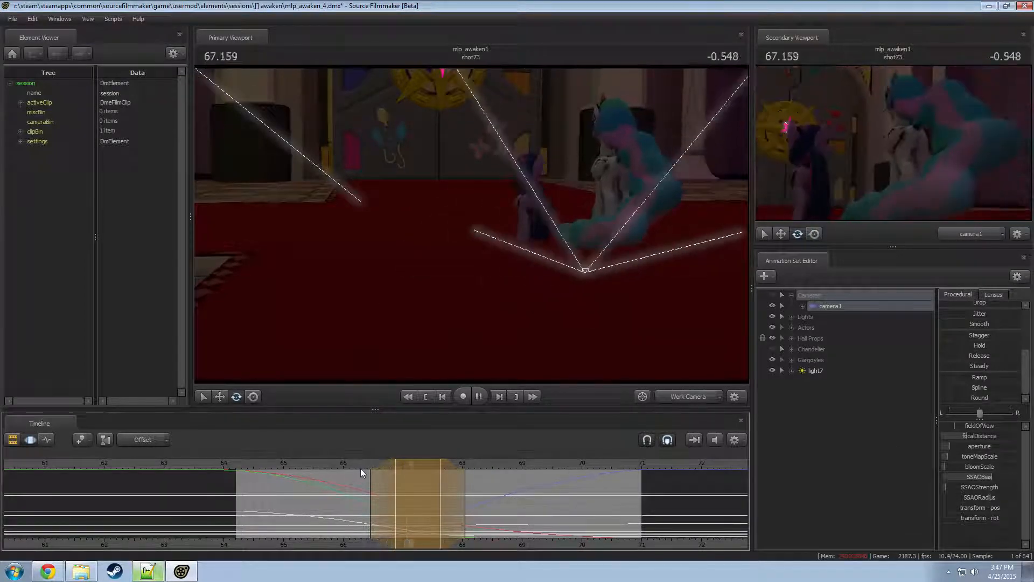
key("space")
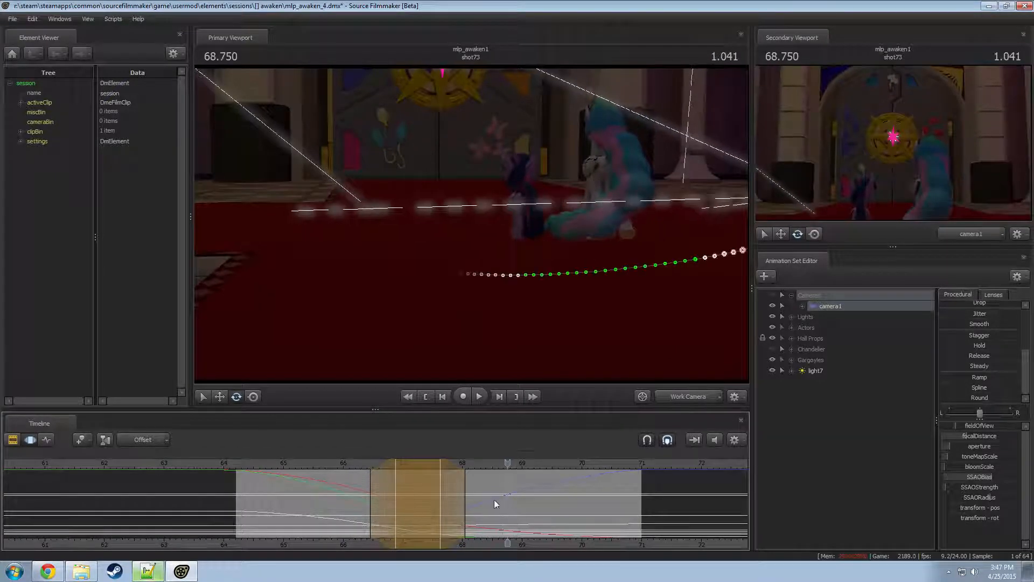
- Extend the selection's trailing falloff to about 68.8 s, narrow its core to about 67.3–67.9 s, and replay the camera move
left_click_drag(466, 513, 506, 503)
key("space")
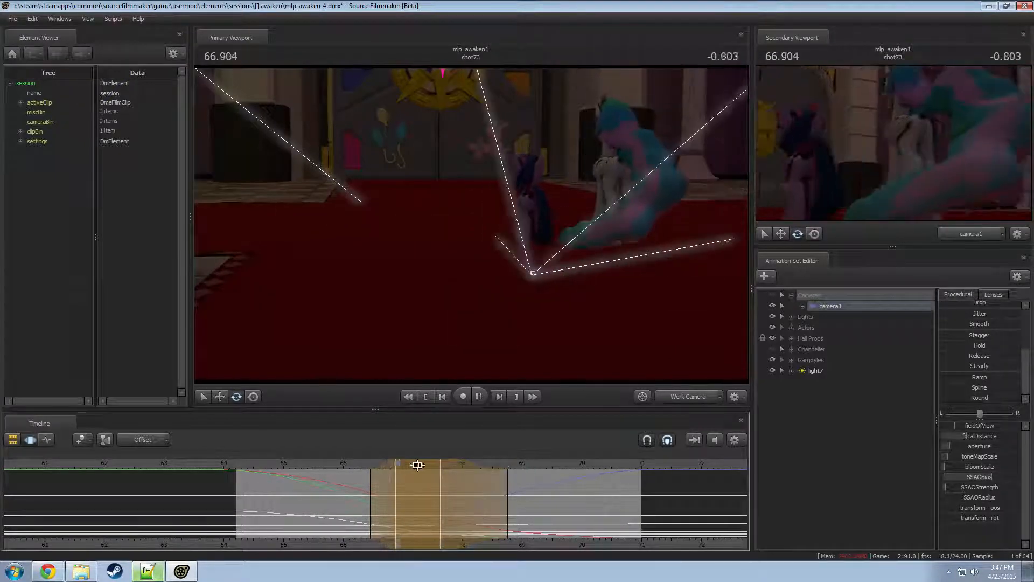
key("space")
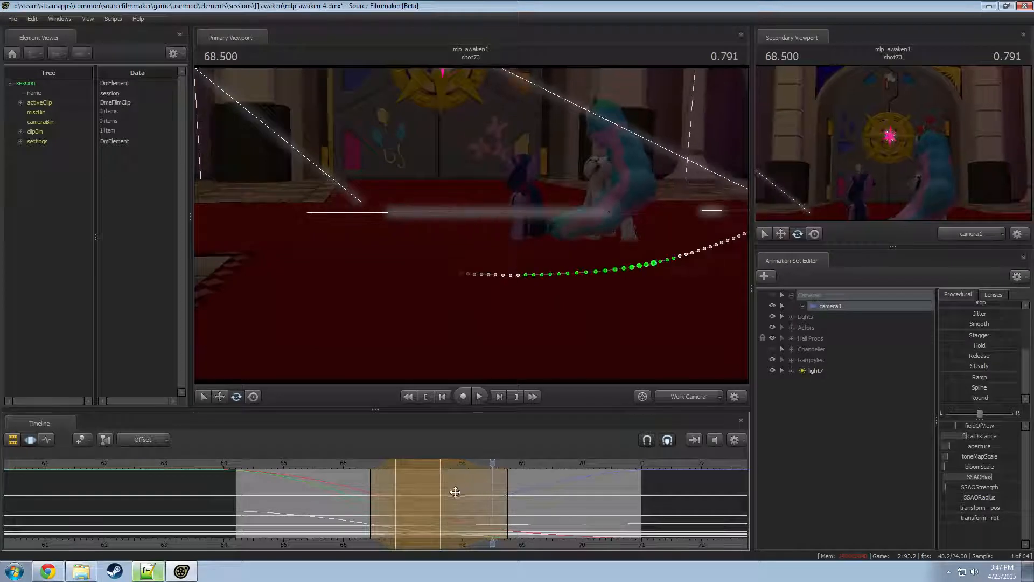
key("space")
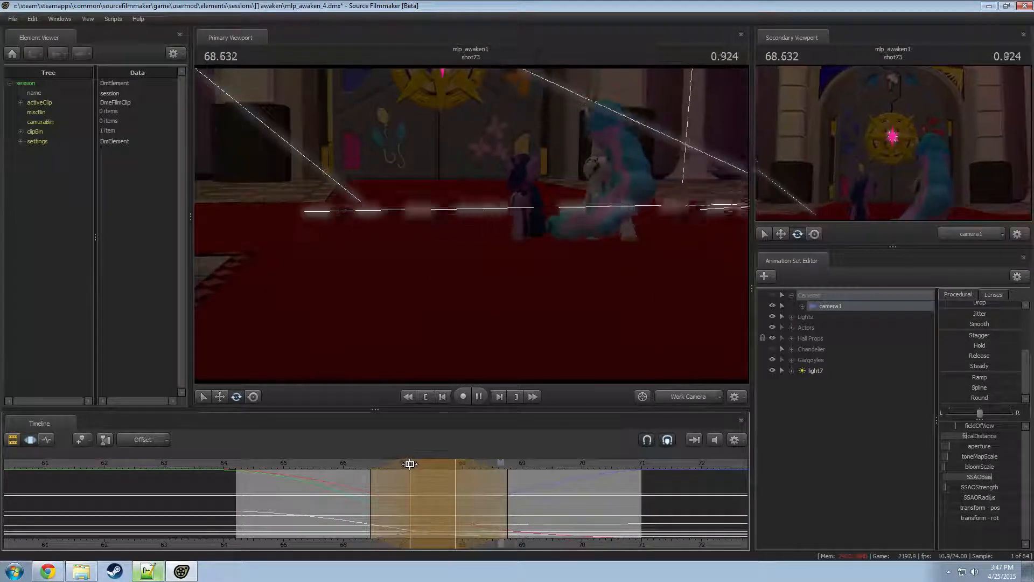
key("space")
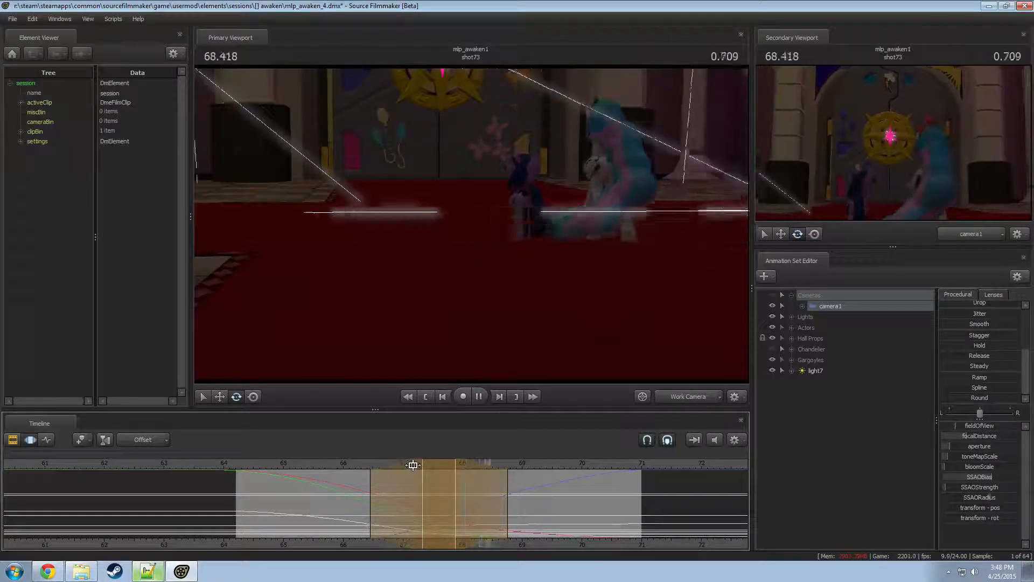
key("space")
- Select about 68.3–69.5 s of the camera motion, widen its falloff, apply the Round preset, and play back the result
left_click_drag(554, 497, 482, 497, "shift")
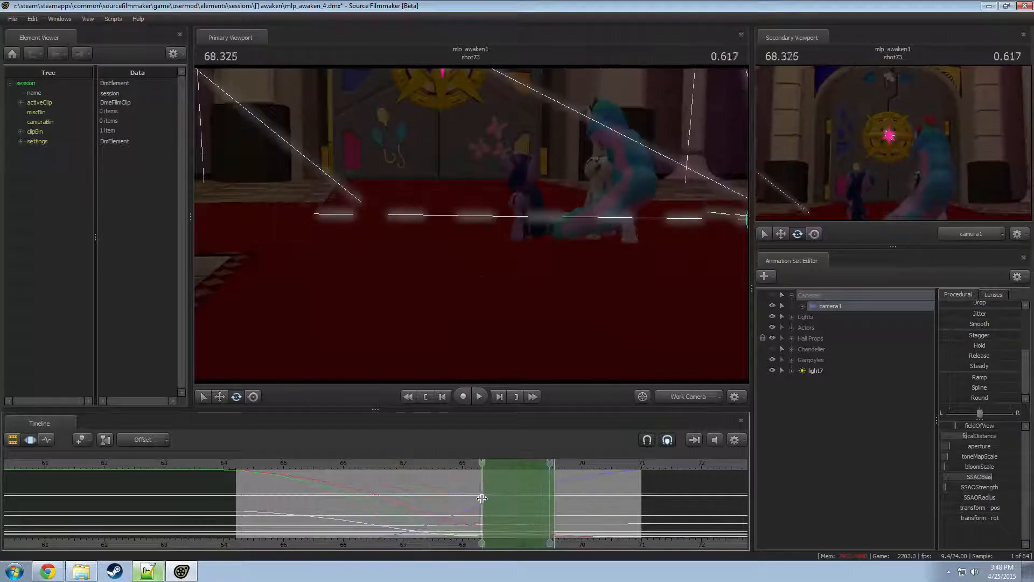
scroll(518, 504, "up", 3, "shift")
left_click_drag(962, 398, 1016, 398)
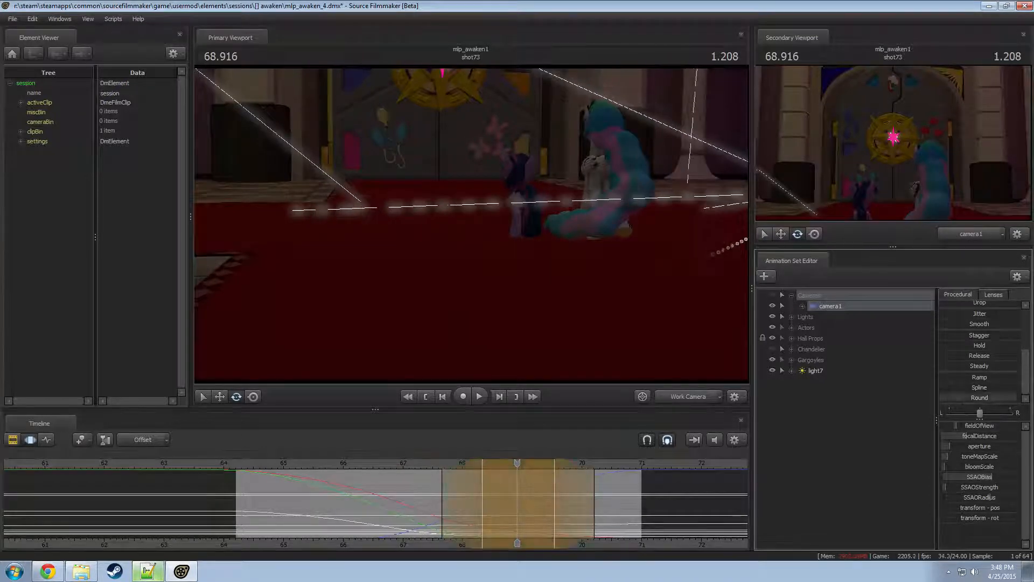
left_click(438, 462)
key("space")
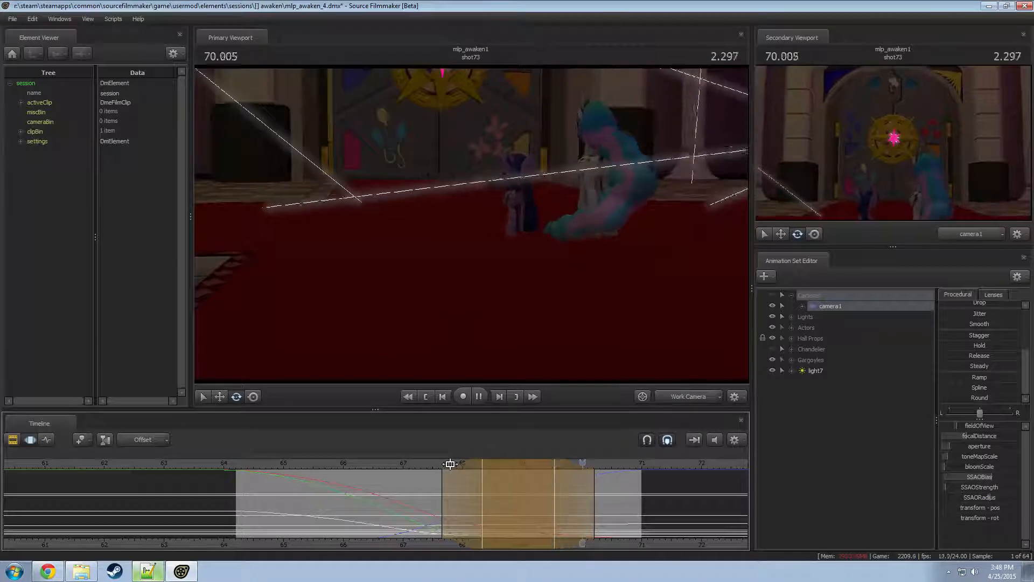
key("space")
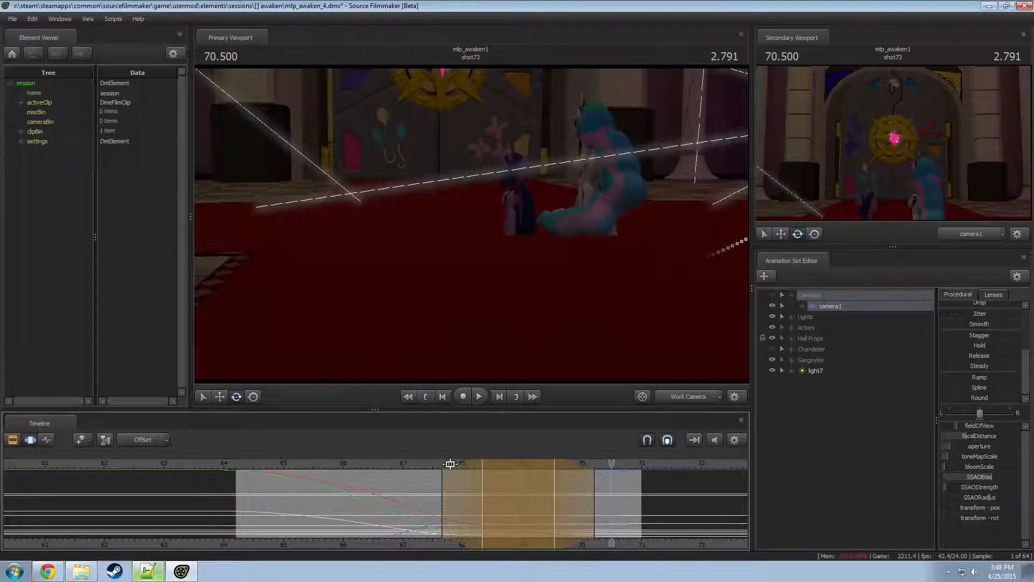
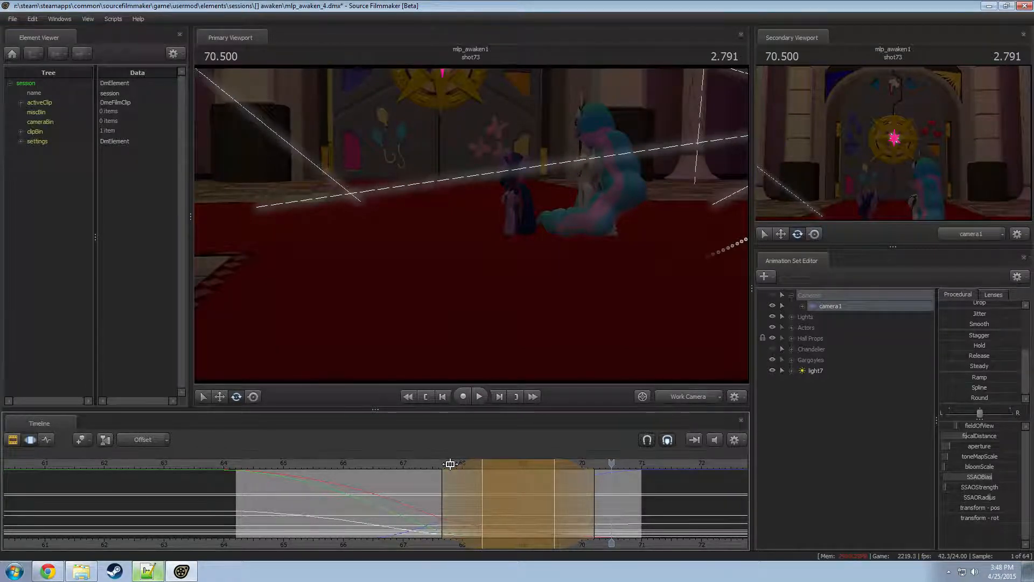
- Replay shot73 from near its start and from 65.5 s to review the smoothed camera move
left_click(241, 464)
key("space")
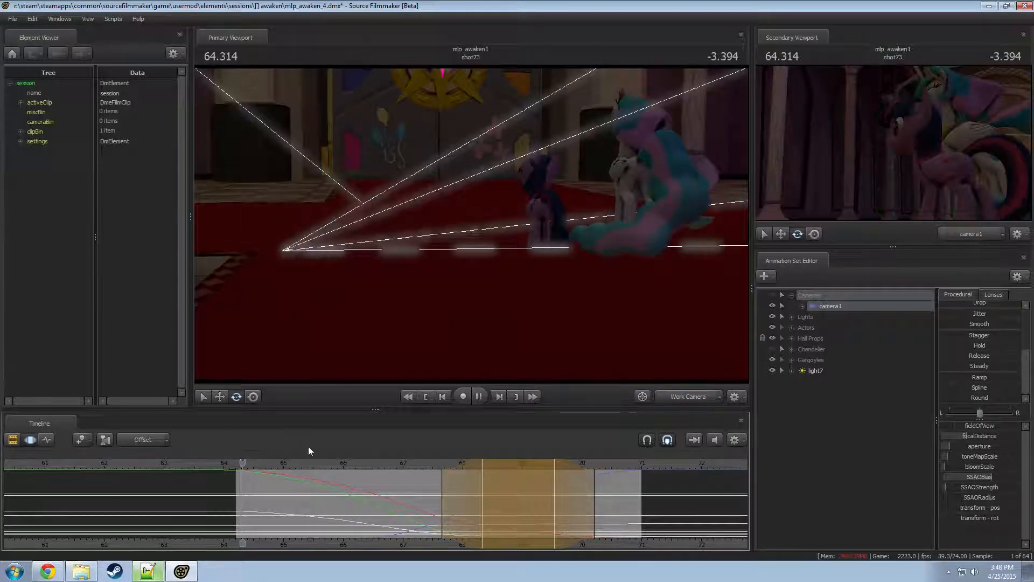
key("F2")
key("F3")
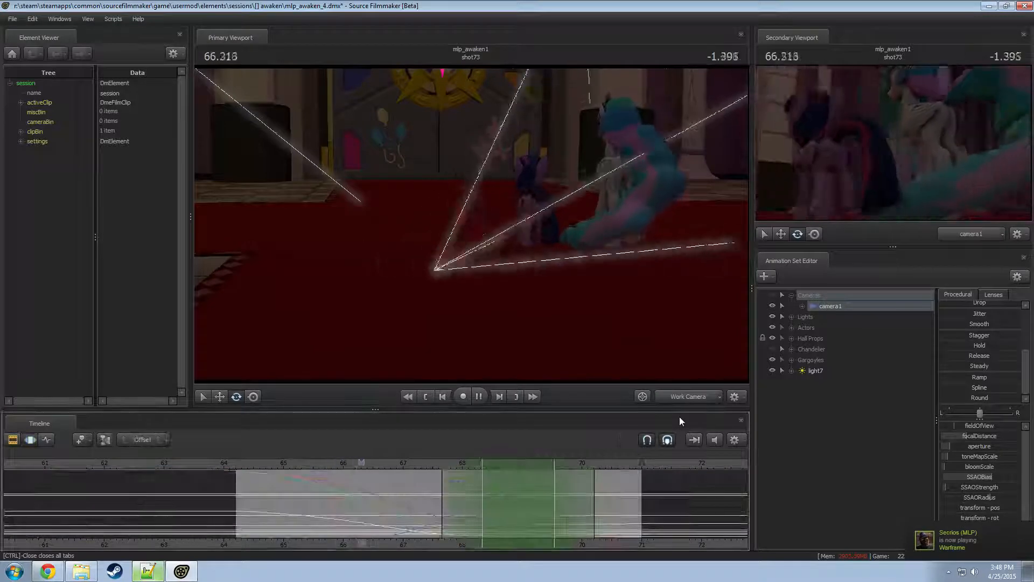
key("space")
left_click(314, 463)
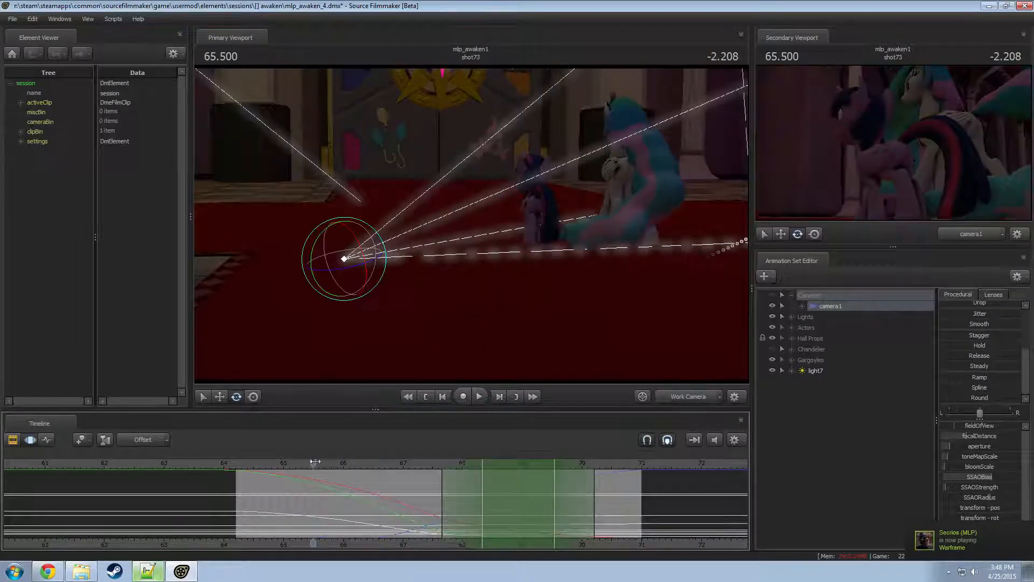
key("space")
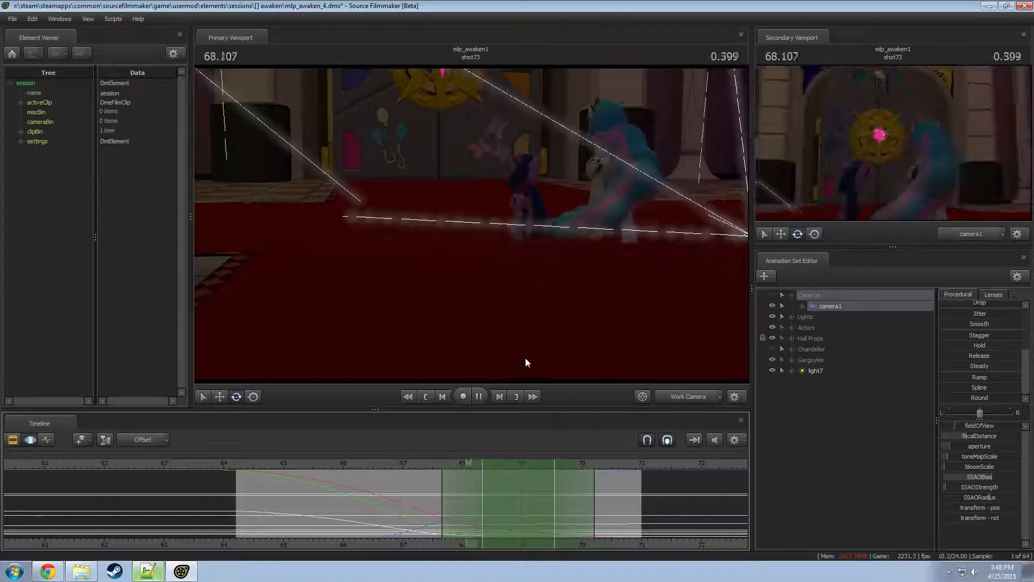
key("space")
left_click(251, 463)
key("space")
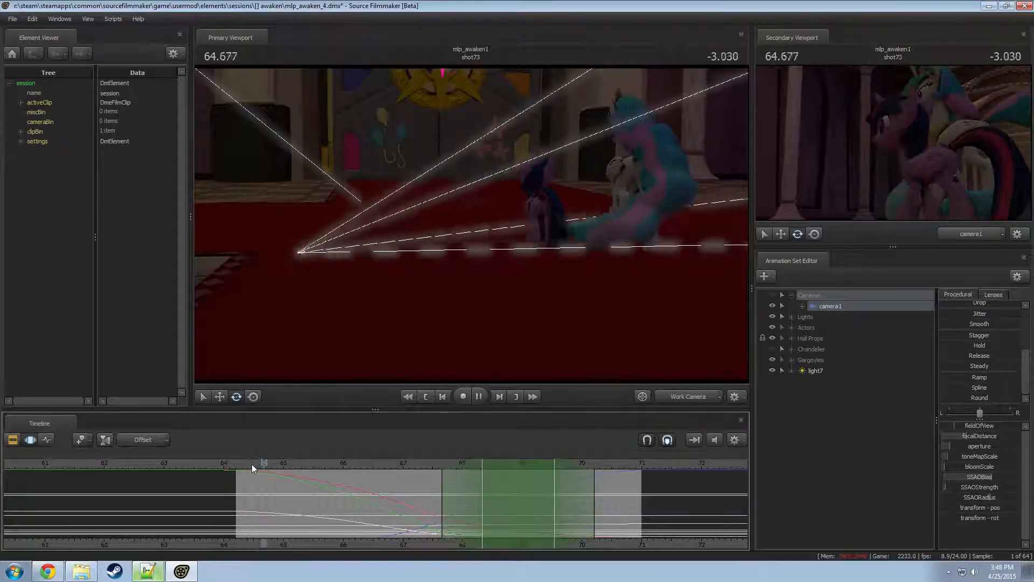
key("space")
left_click(249, 463)
- Go back to the end of shot62 in the Clip Editor and select the shot72 clip
left_click_drag(230, 465, 91, 476)
scroll(92, 473, "down", 1)
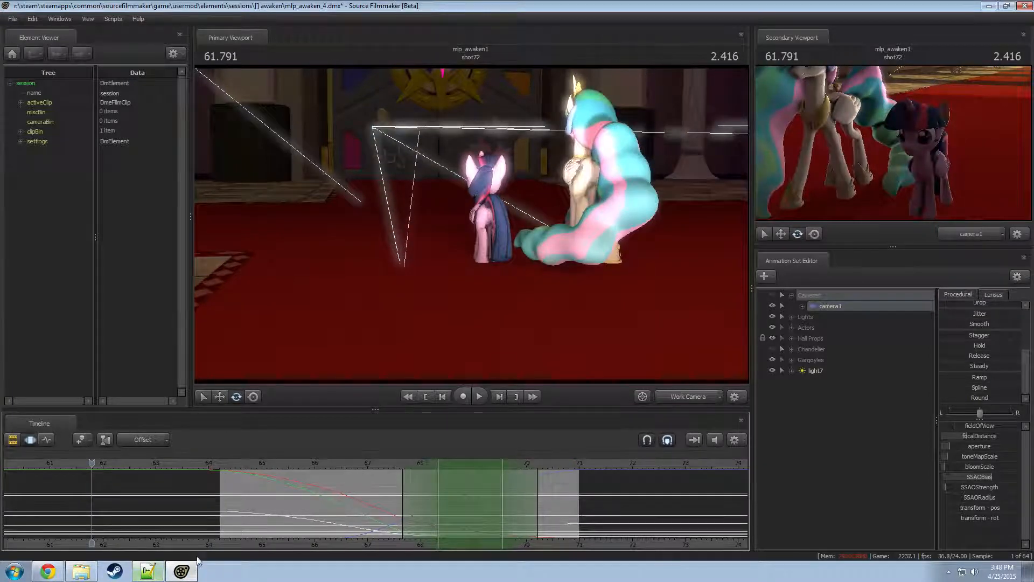
middle_click_drag(221, 539, 606, 533)
scroll(477, 531, "down", 3)
key("F2")
left_click_drag(305, 458, 342, 463)
left_click_drag(375, 464, 411, 479)
left_click(461, 514)
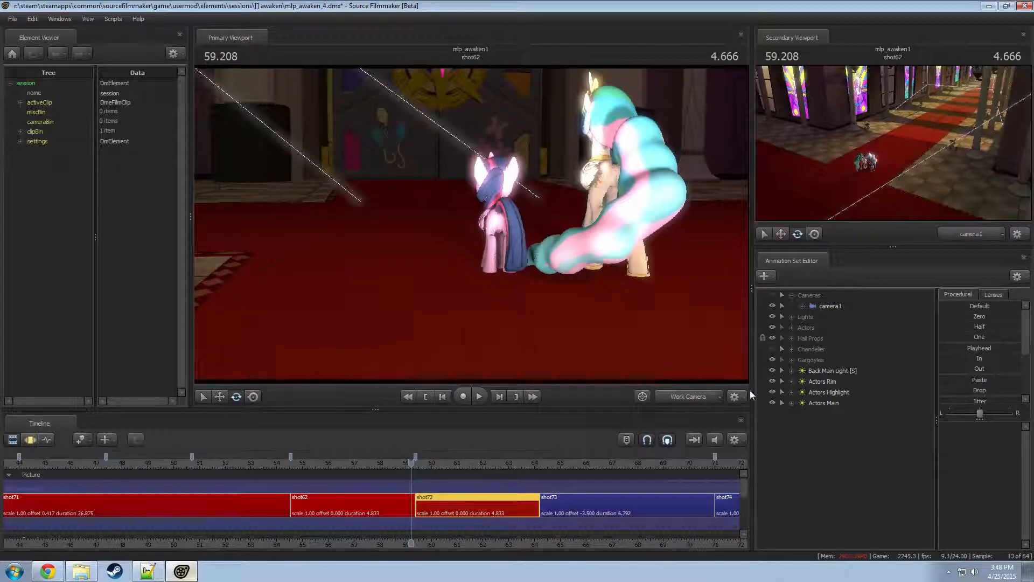
left_click(824, 382)
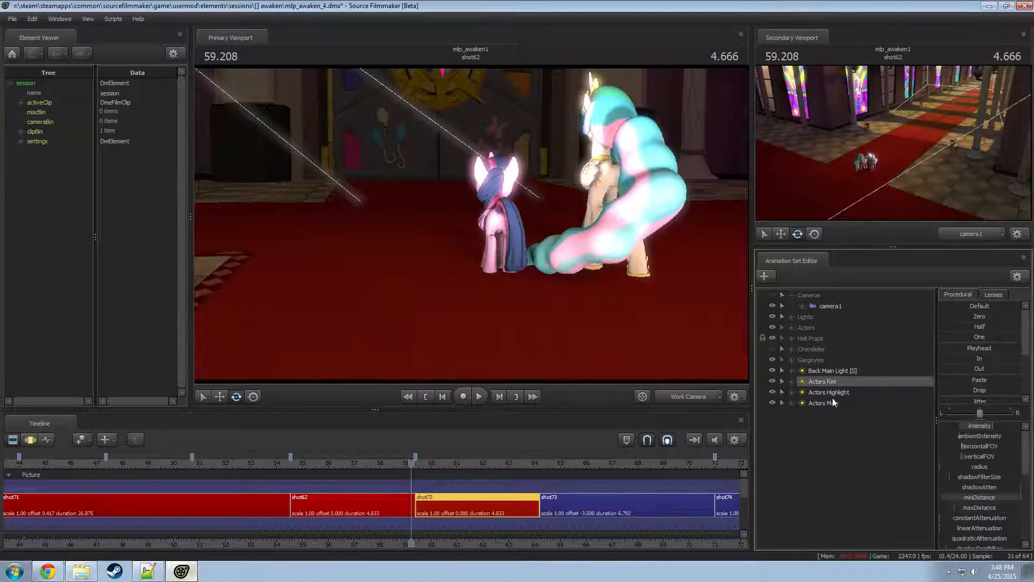
left_click(824, 403, "shift")
key("F3")
key("F2")
- Select shot72's Actors Rim, Actors Highlight and Actors Main lights at 59.458 s in the Motion Editor, with the primary view through camera1
mouse_move(424, 463)
left_mouse_down()
mouse_move(434, 463)
mouse_move(409, 464)
mouse_move(419, 462)
left_mouse_up()
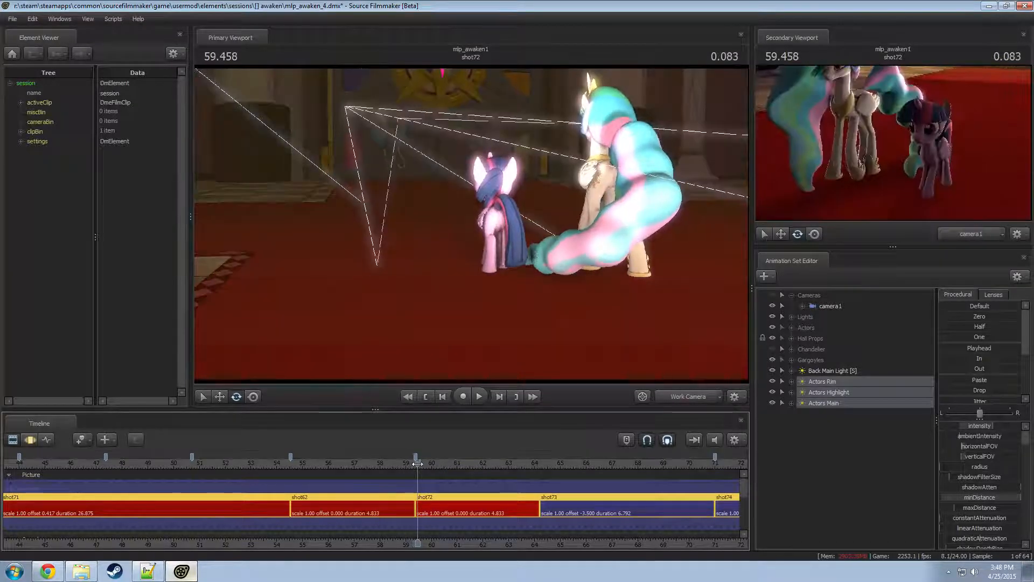
left_click(838, 380)
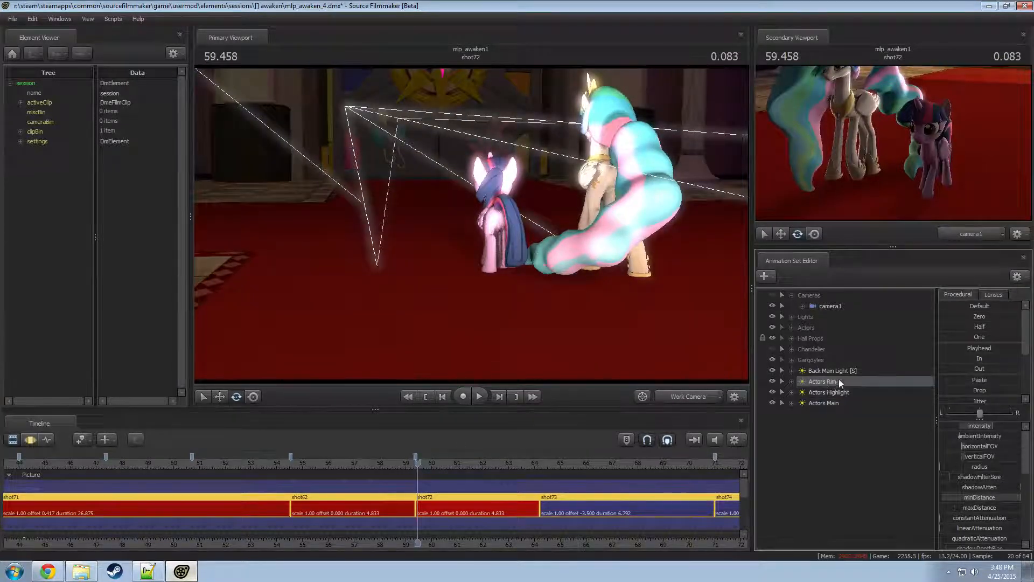
left_click(818, 402, "shift")
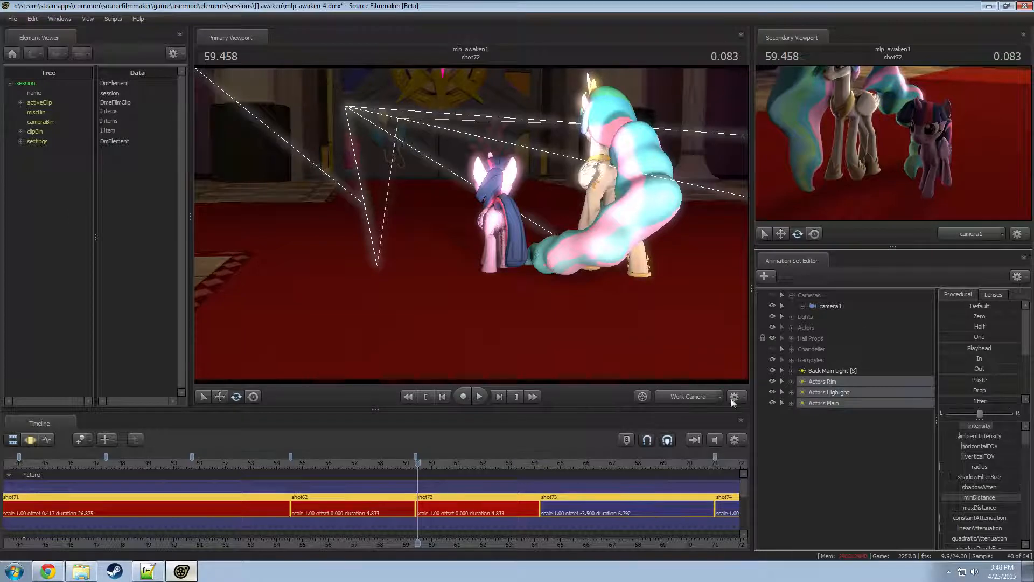
key("F3")
left_click(686, 397)
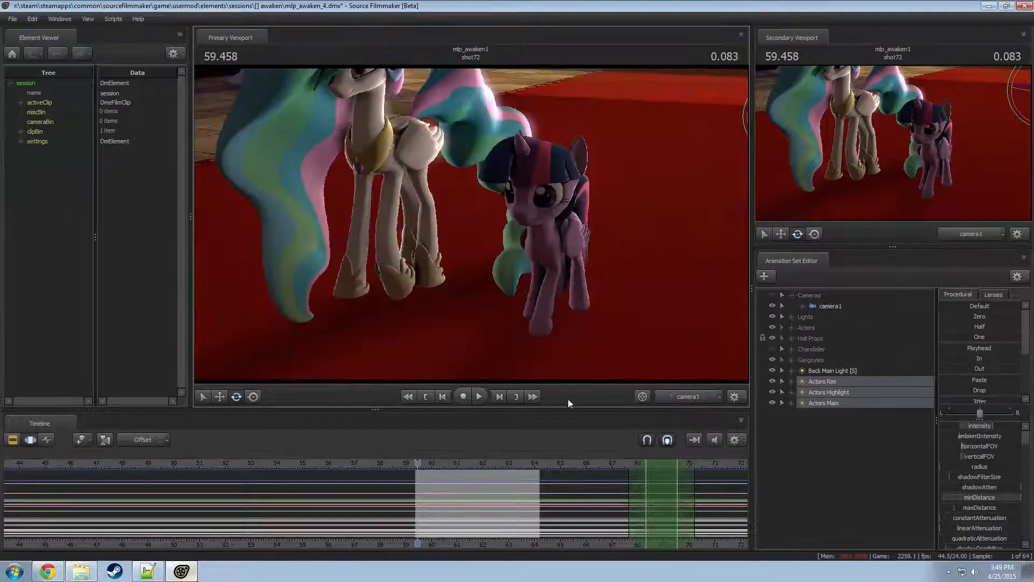
- Switch the primary viewport to the Work Camera and activate the Move tool for the Actors Rim, Highlight and Main lights
left_click(695, 396)
key("s")
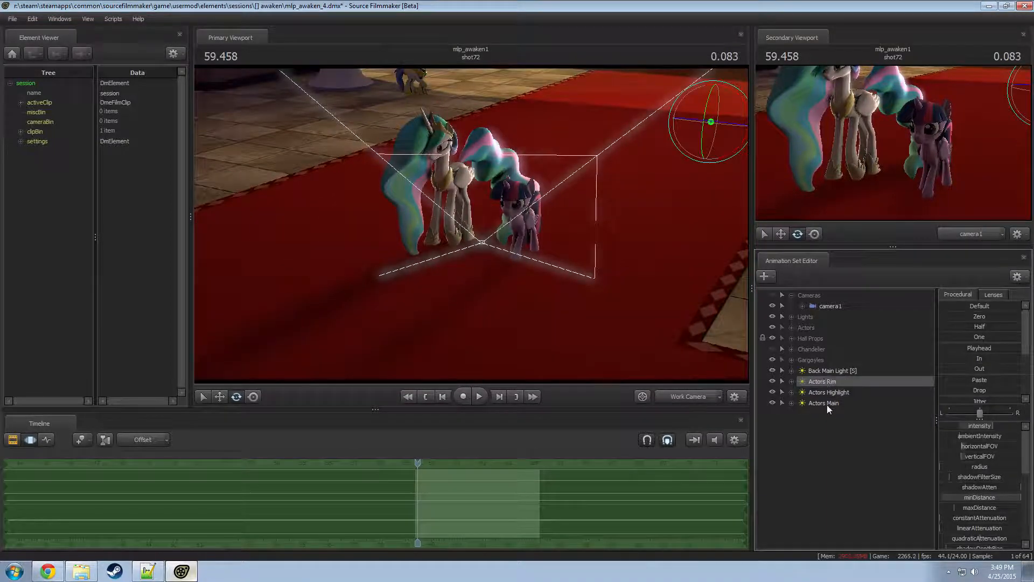
right_click(826, 382)
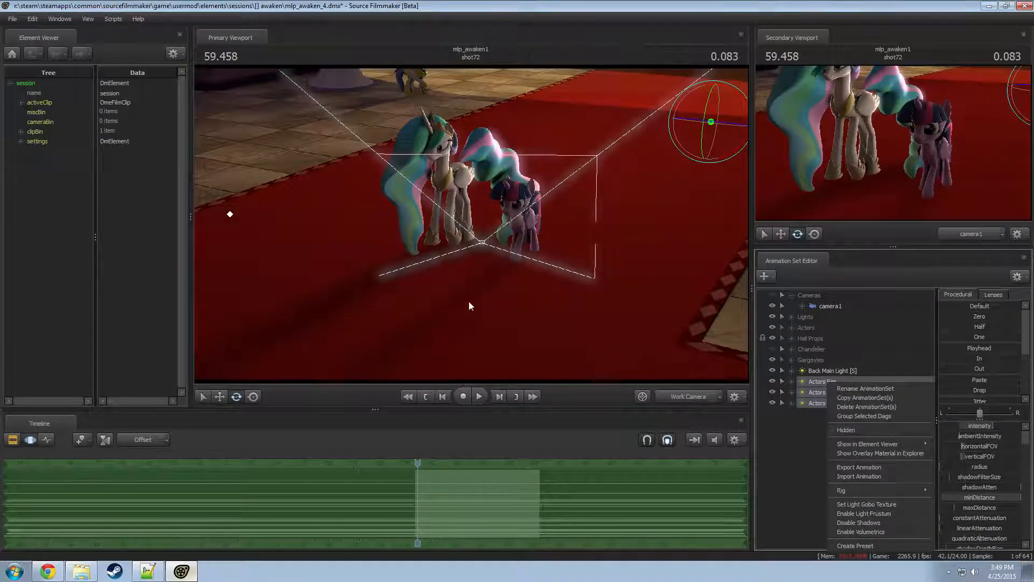
key("w")
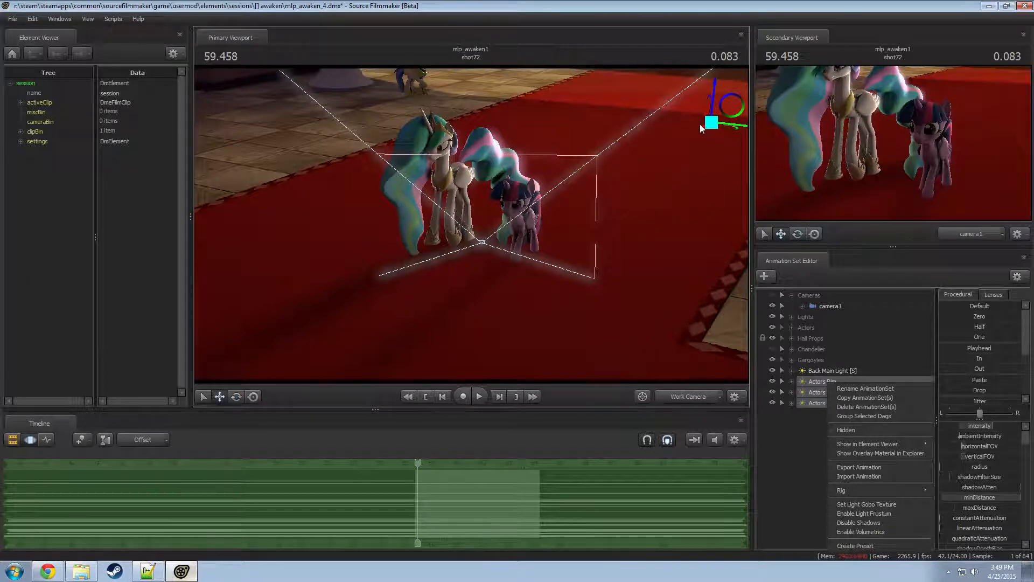
- Go to 61.333 s in shot72 and move the three selected Actors lights together by a small amount
mouse_move(418, 501)
left_mouse_down()
mouse_move(157, 501)
mouse_move(417, 501)
left_mouse_up()
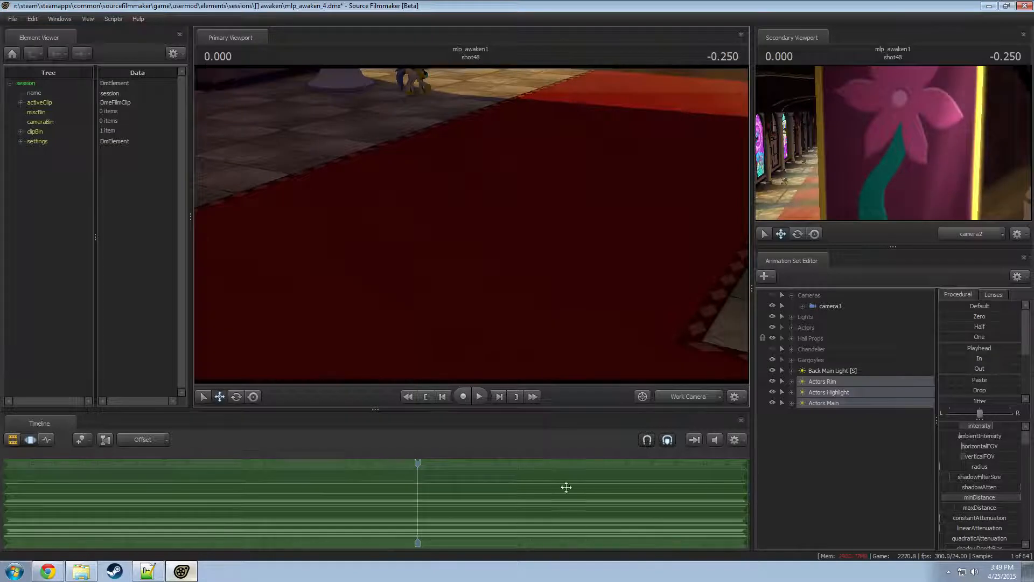
left_click(512, 501)
scroll(513, 510, "up", 8)
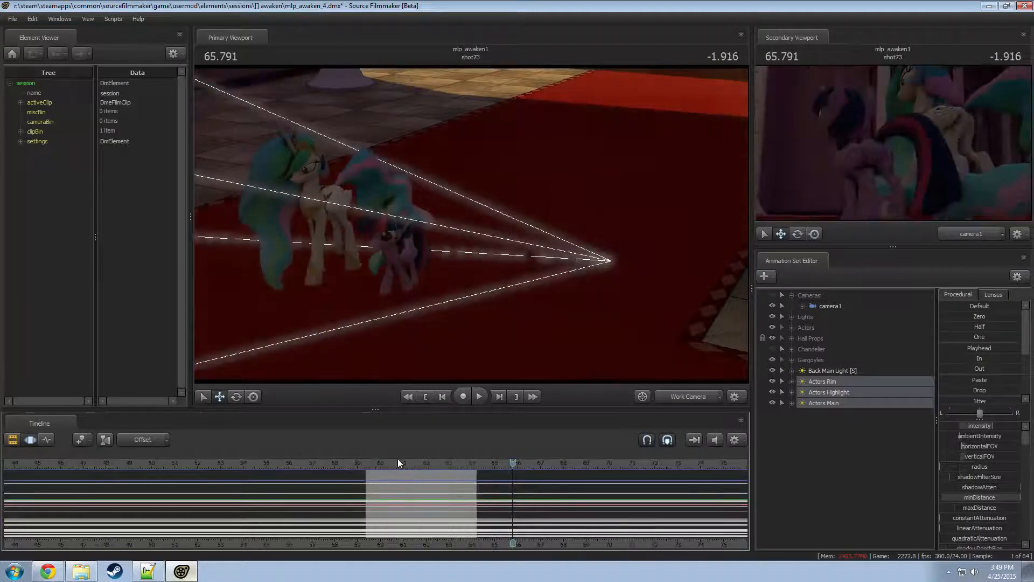
left_click(386, 467)
key("space")
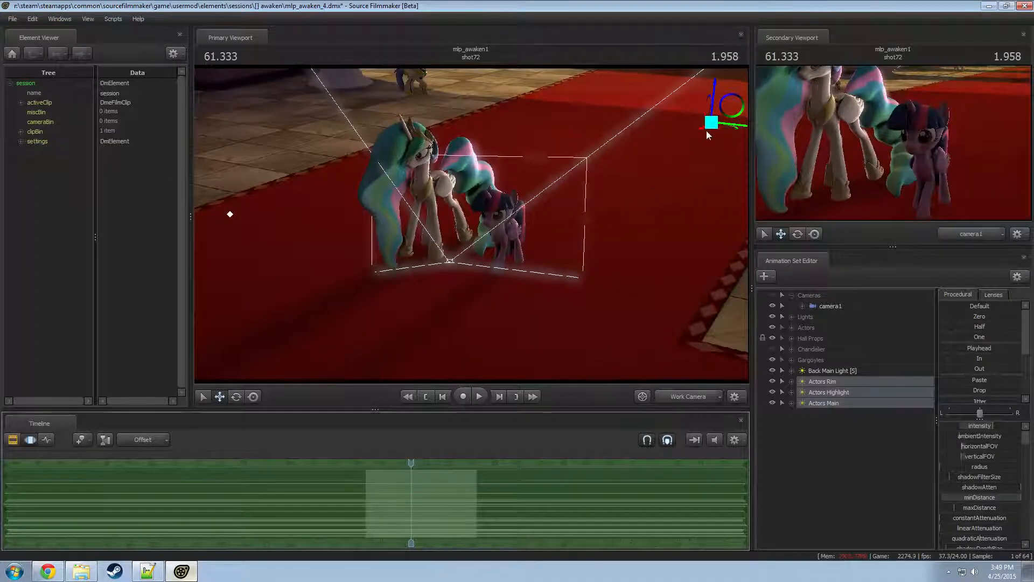
right_click(710, 124)
left_click(701, 125)
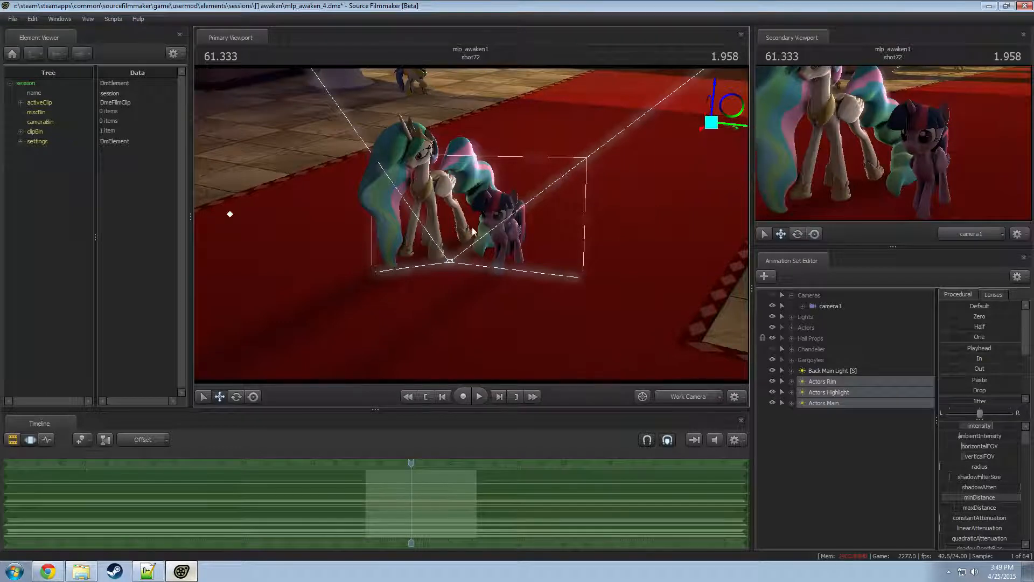
mouse_move(702, 132)
left_mouse_down()
mouse_move(683, 148)
mouse_move(714, 127)
mouse_move(703, 131)
left_mouse_up()
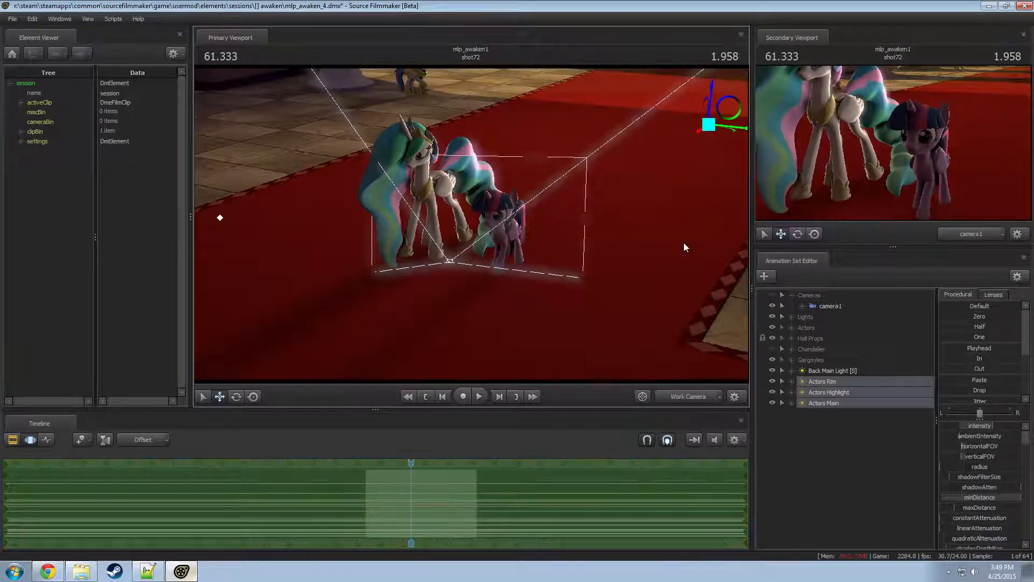
- Lock the Actors Rim light's transform to the rootTransform in Celestia's Body group
left_click(833, 385)
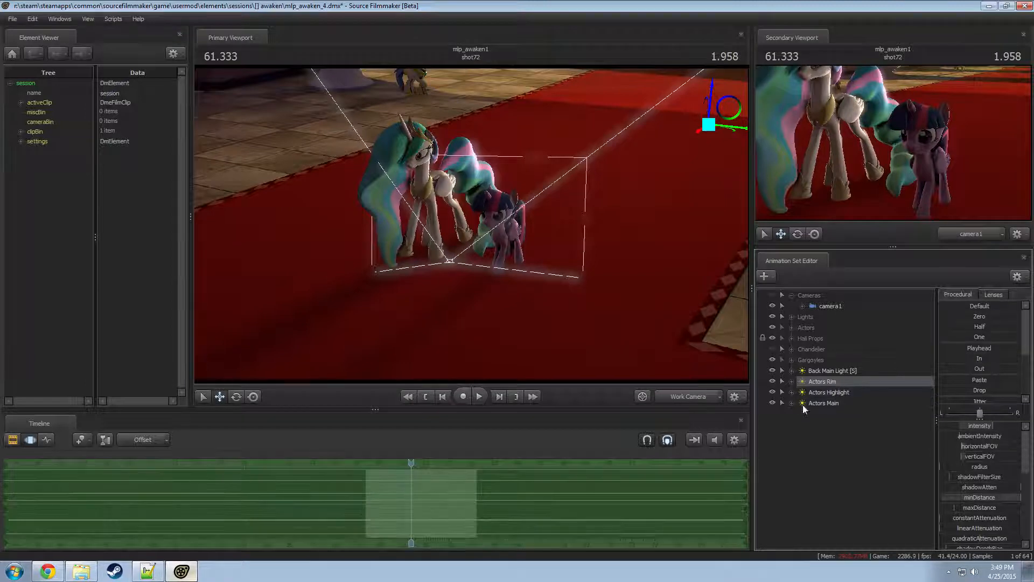
left_click(792, 329)
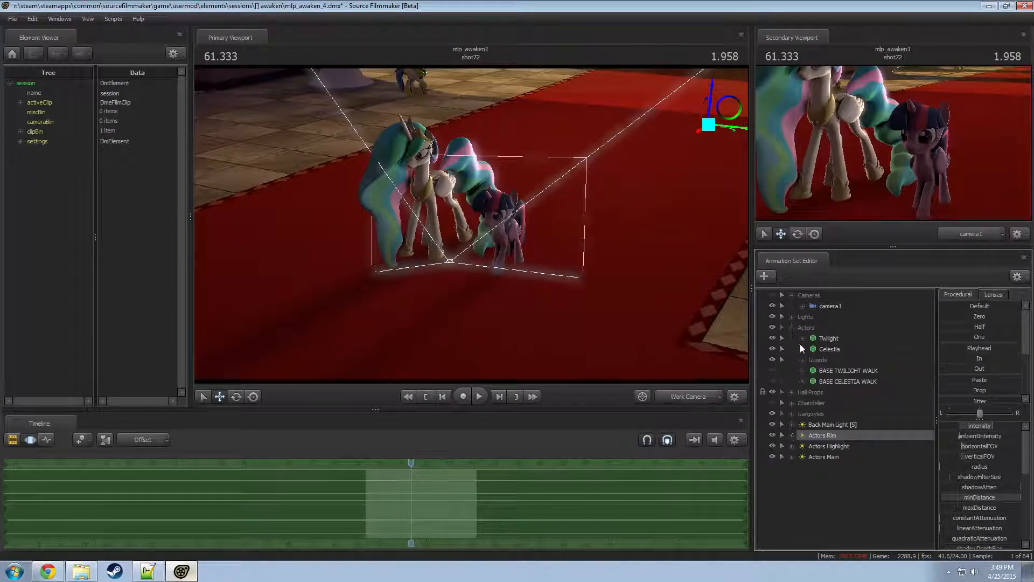
left_click(803, 338)
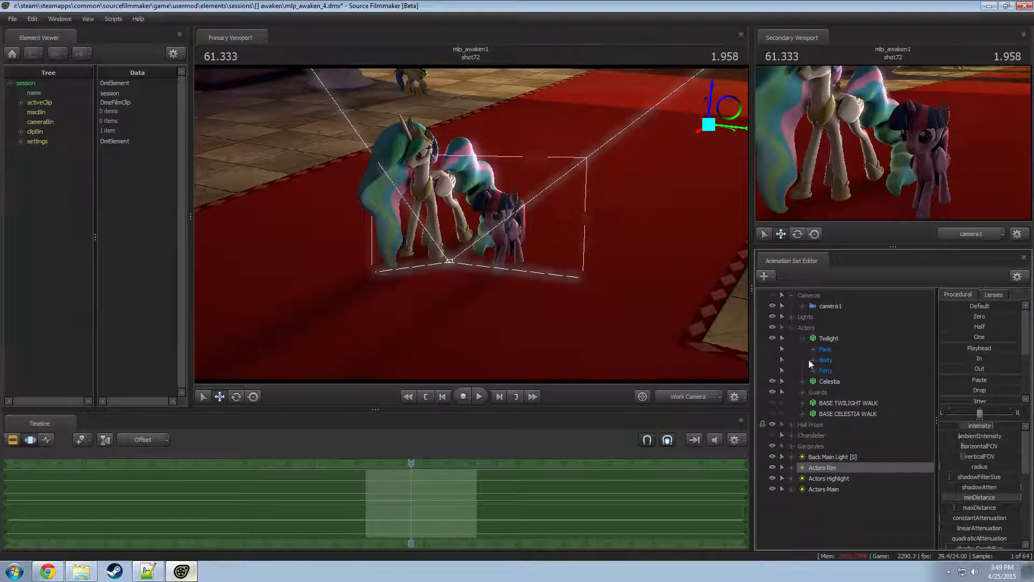
left_click(802, 338)
left_click(803, 349)
left_click(813, 371)
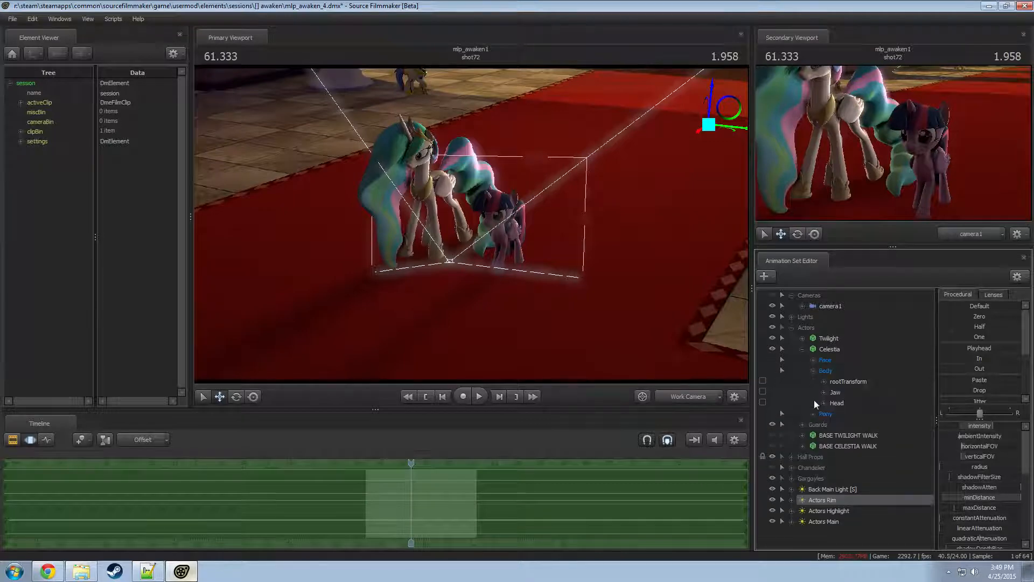
left_click(791, 500)
left_click(803, 510)
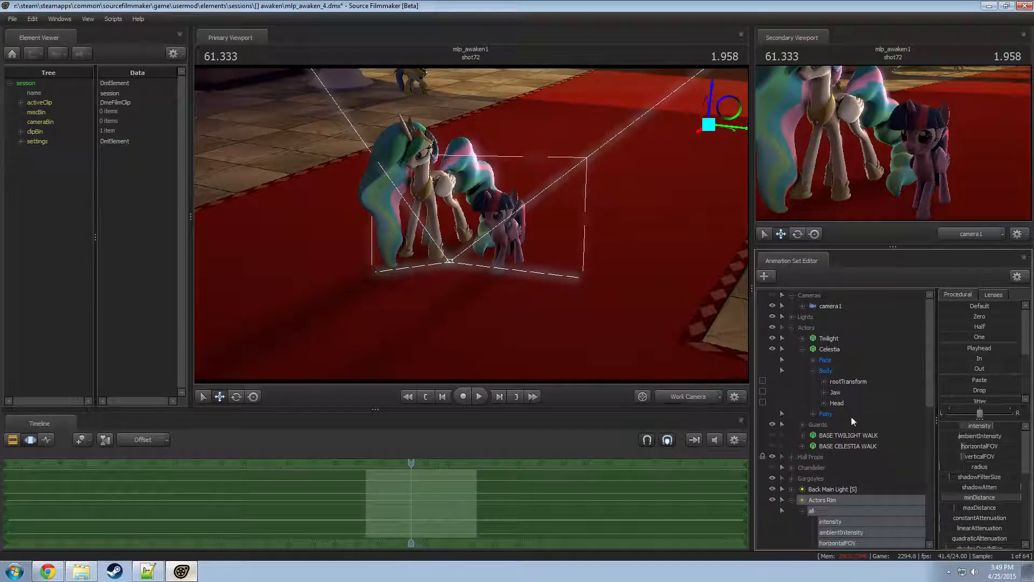
left_click_drag(851, 382, 830, 534)
scroll(808, 430, "up", 6)
left_click(791, 392)
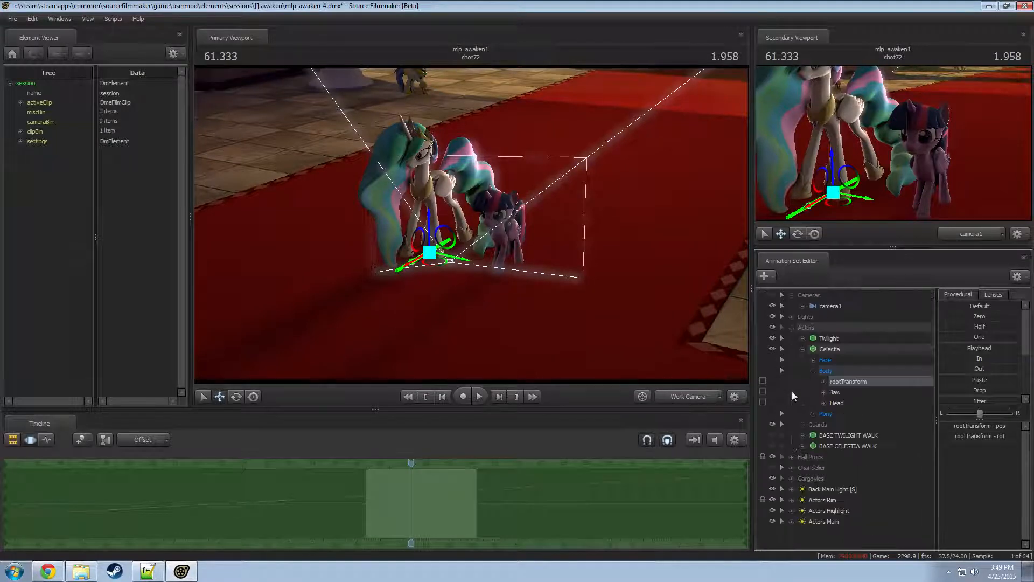
- Lock the Actors Highlight light's transform to Celestia's rootTransform and collapse the light's controls
left_click(788, 510)
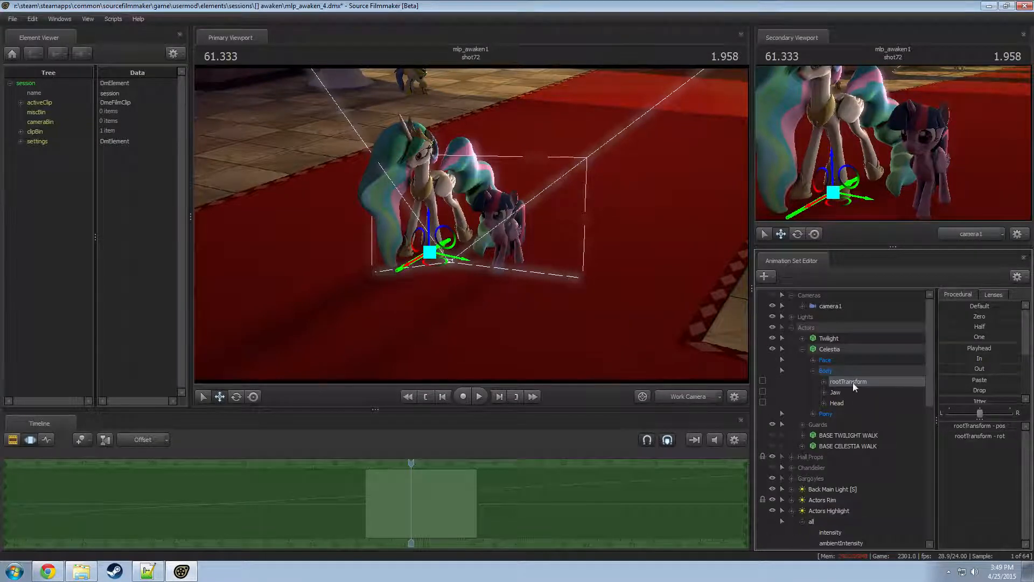
scroll(837, 520, "down", 7)
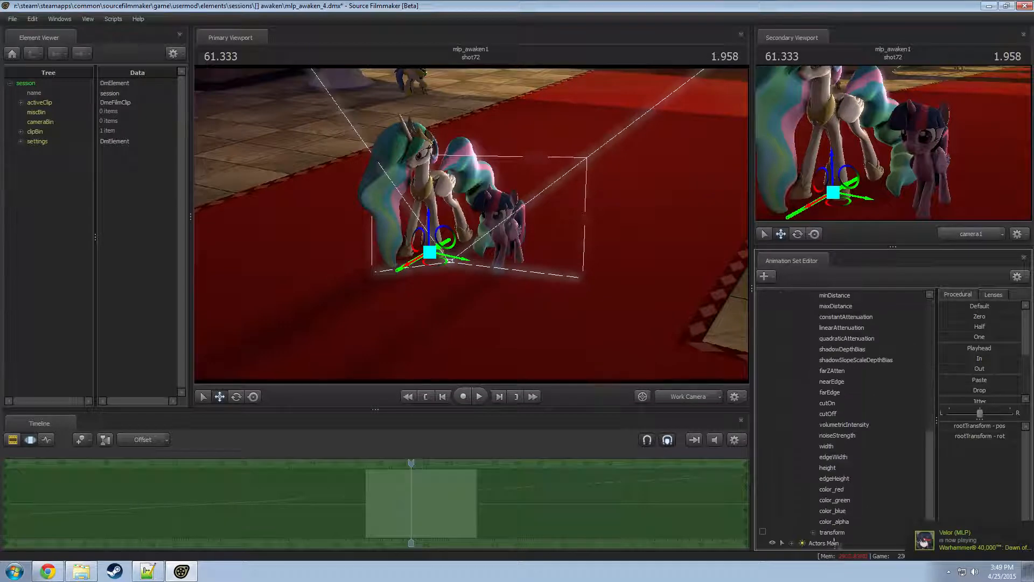
scroll(835, 534, "up", 6)
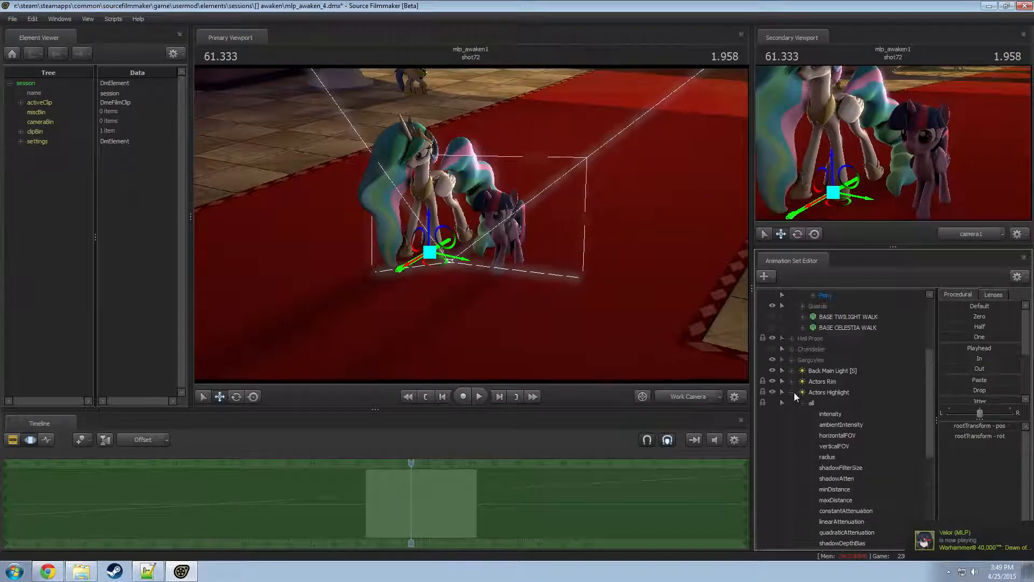
left_click(792, 392)
- Lock the Actors Main light's transform to Celestia's rootTransform and collapse the light's controls
left_click(803, 532)
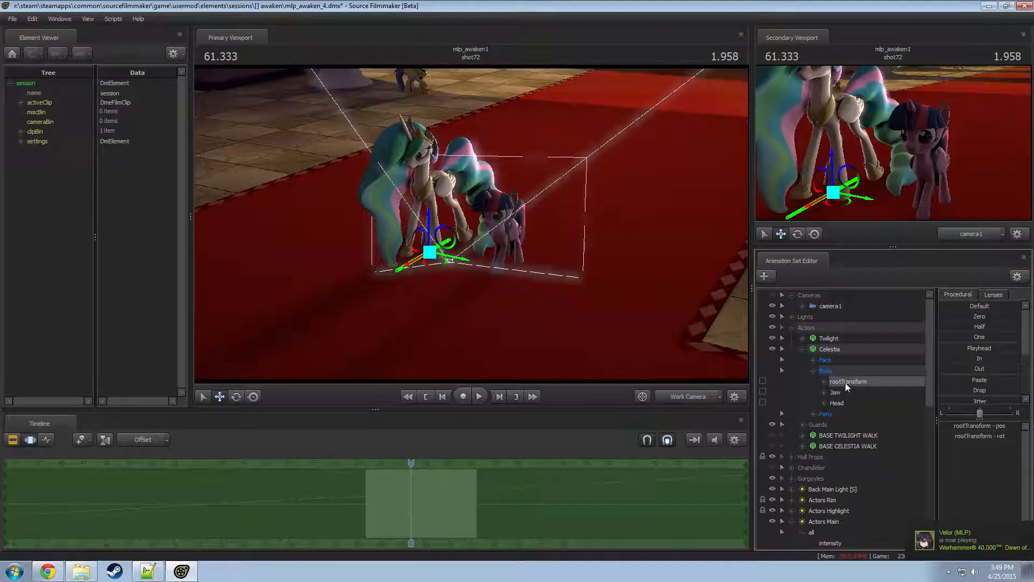
scroll(838, 414, "down", 7)
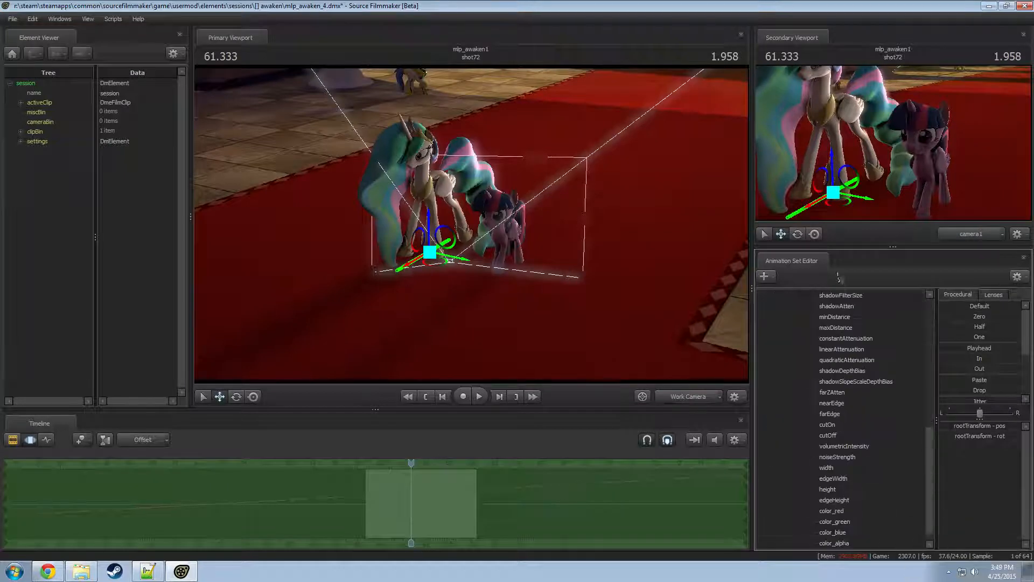
scroll(835, 391, "up", 7)
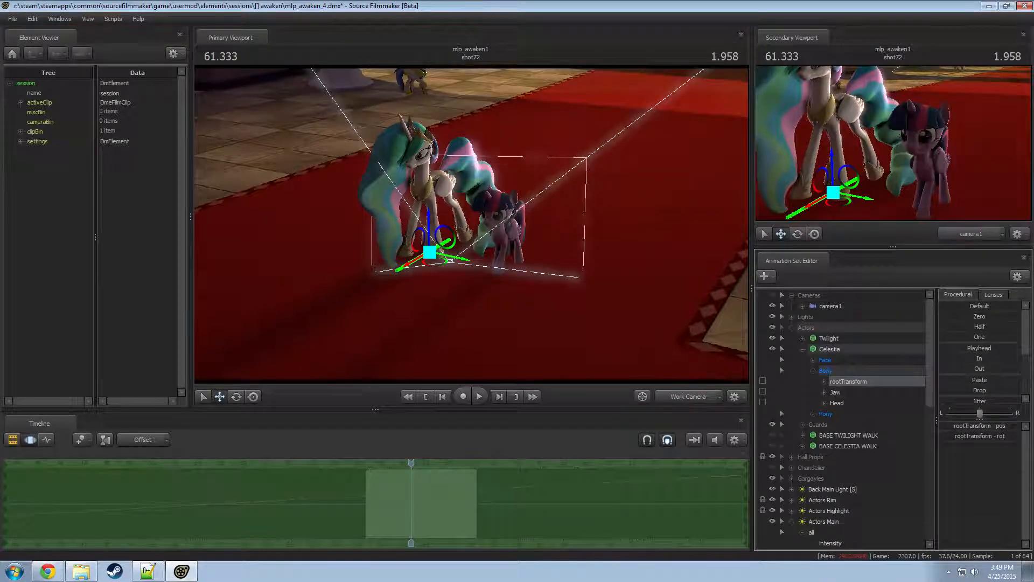
scroll(830, 539, "down", 7)
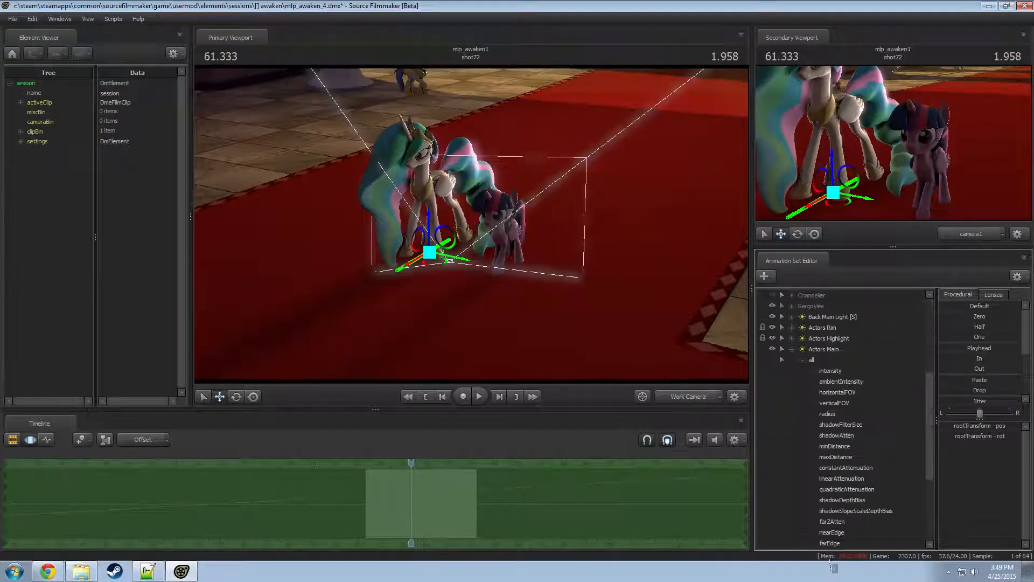
scroll(829, 541, "up", 7)
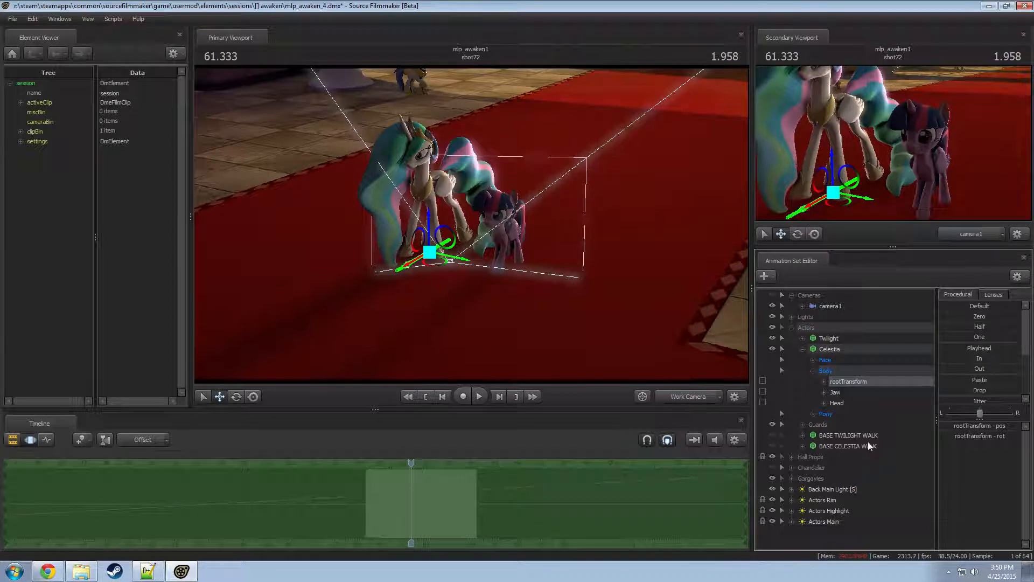
- Select Actors Rim, Actors Highlight and Actors Main and apply the Playhead preset at 61.333 s over the whole time range
left_click_drag(821, 501, 829, 525)
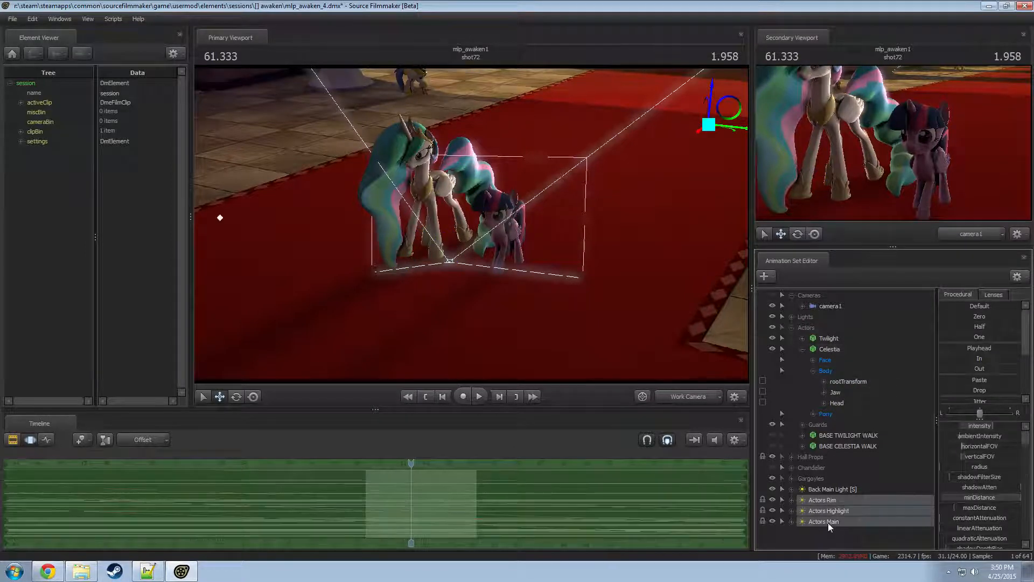
double_click(980, 350)
left_click(979, 350)
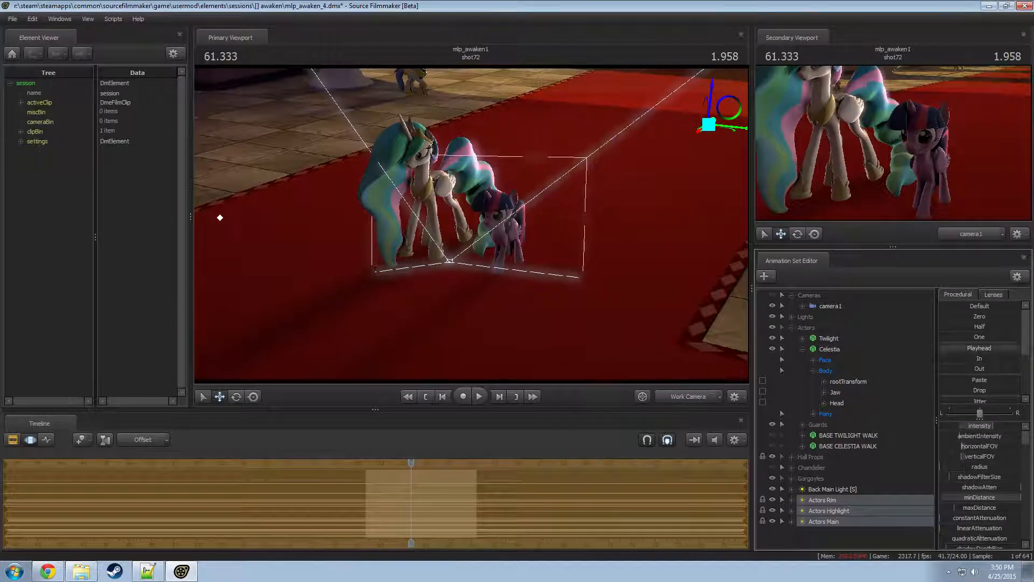
key("F2")
key("F3")
- Look through the Actors Rim light at 60.791 s in the primary viewport and select only the shot72 clip for motion editing
mouse_move(410, 464)
left_mouse_down()
mouse_move(373, 467)
mouse_move(399, 466)
left_mouse_up()
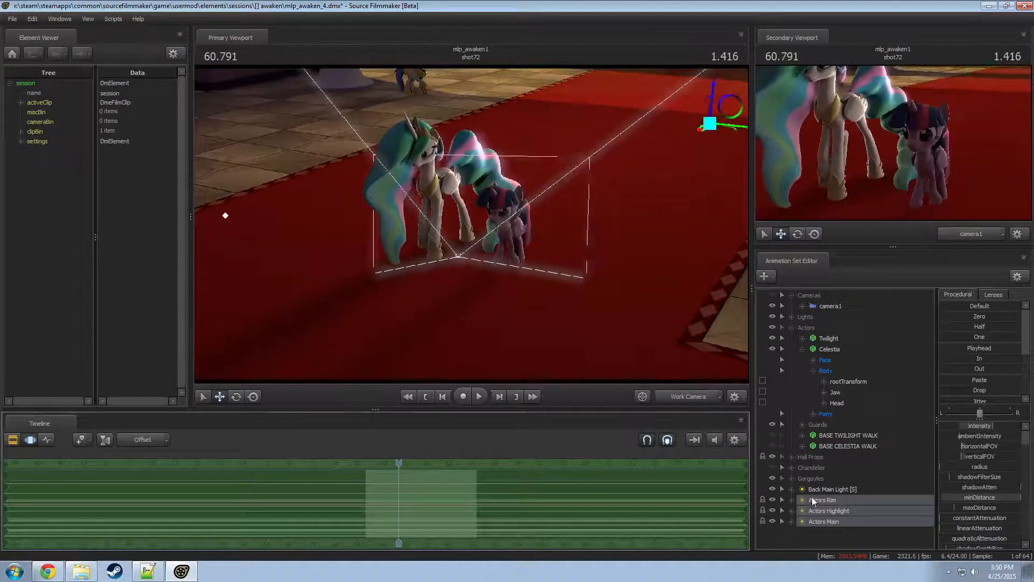
left_click(812, 500)
left_click_drag(826, 501, 547, 300)
key("F2")
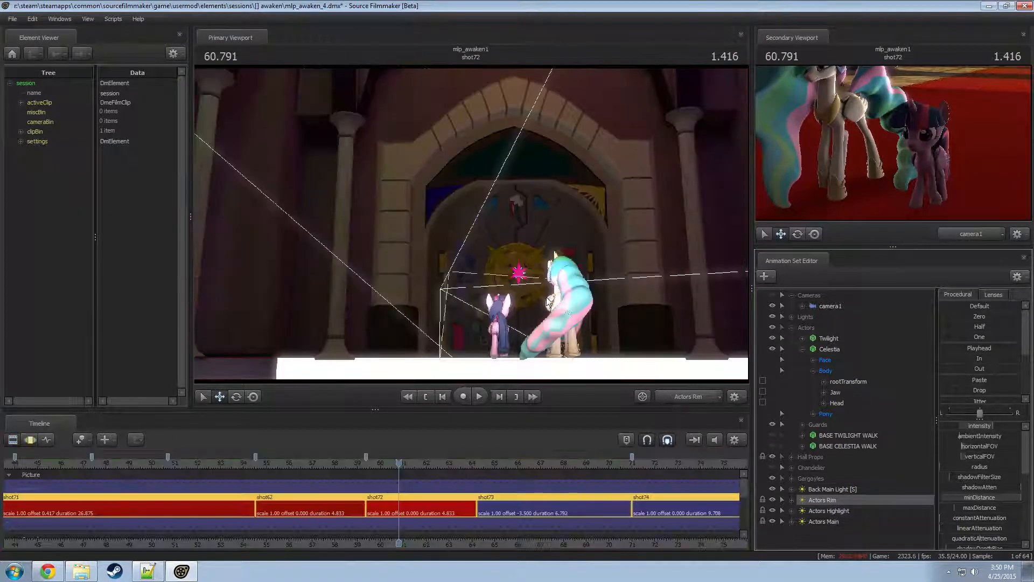
key("F3")
key("F2")
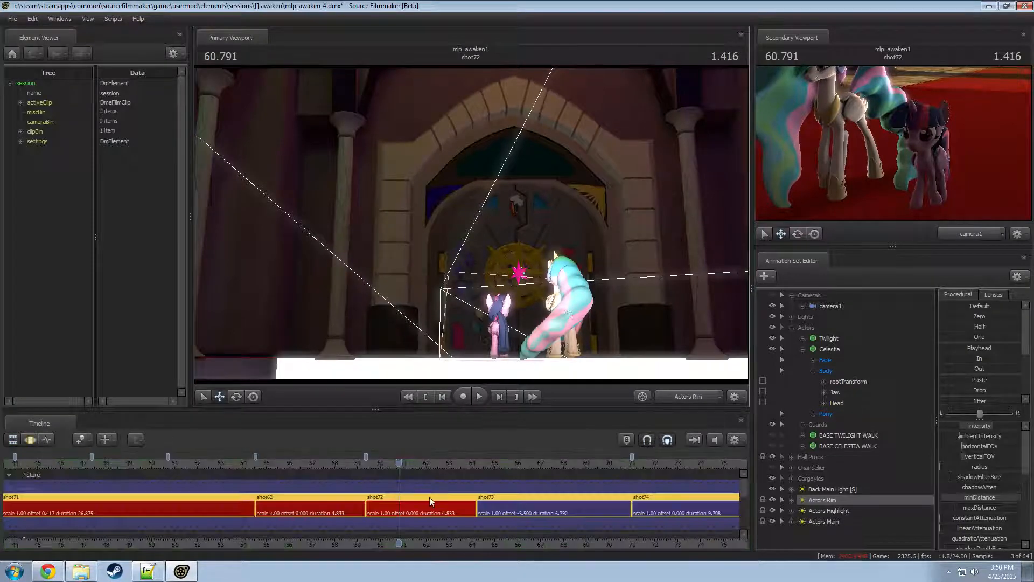
left_click(430, 501)
key("F3")
- Shift and re-aim the Actors Rim light through its own view so that it frames Twilight and Celestia
left_click_drag(491, 300, 536, 308)
key("a")
key("a")
key("a")
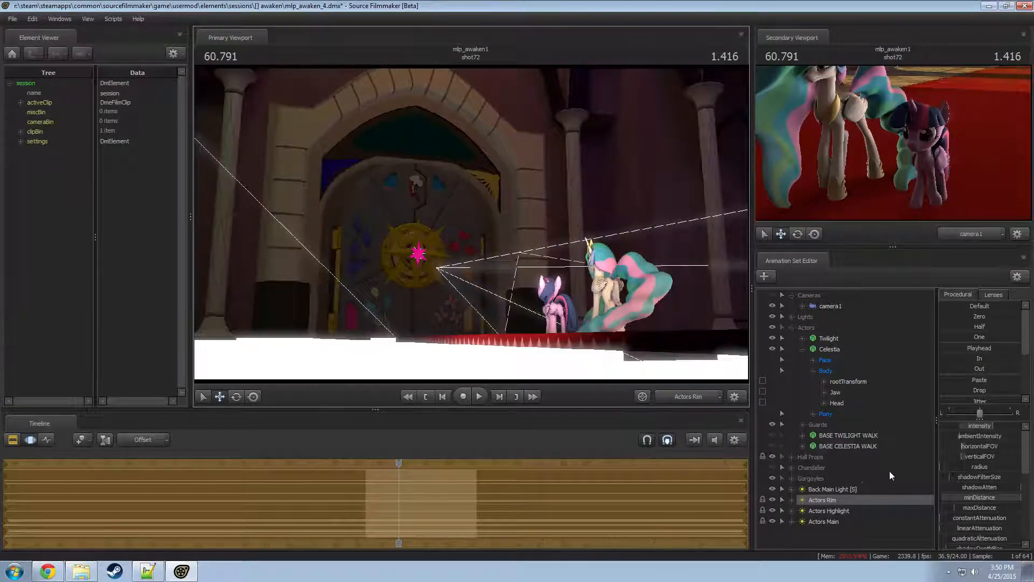
- Look through Actors Highlight and Actors Main in turn and adjust each light's position and aim on the two ponies
left_click(829, 510)
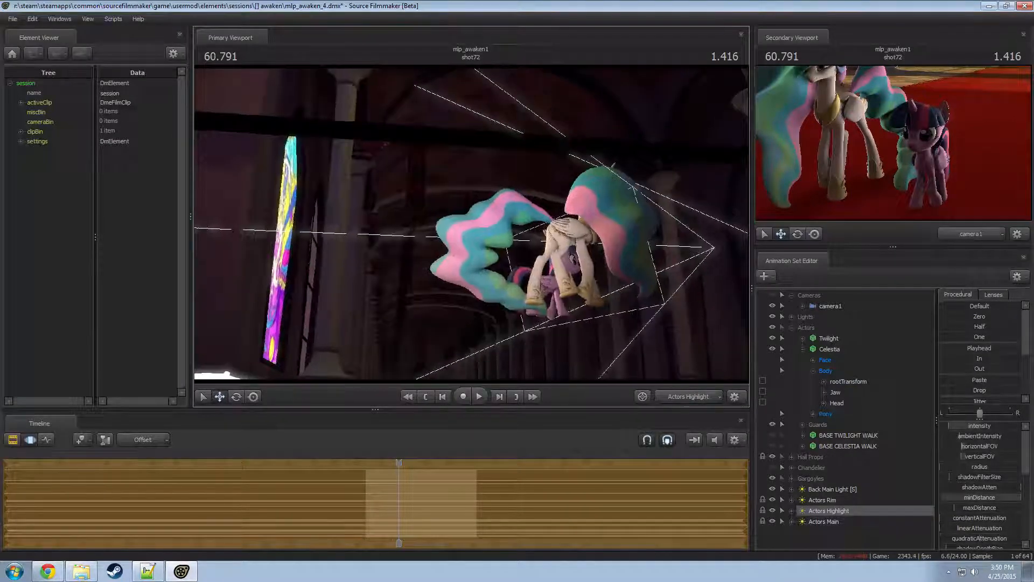
key("d")
key("a")
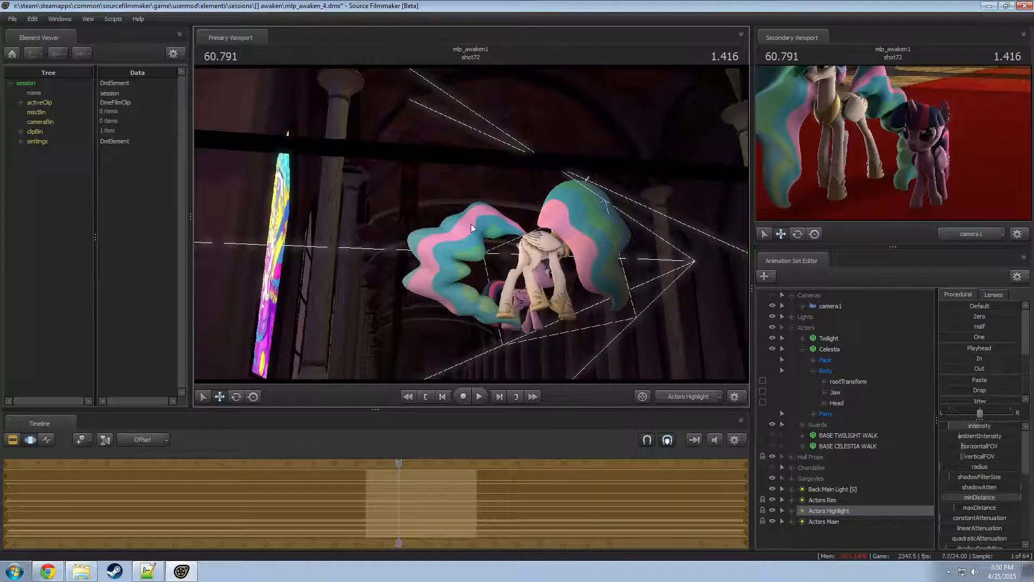
key("a")
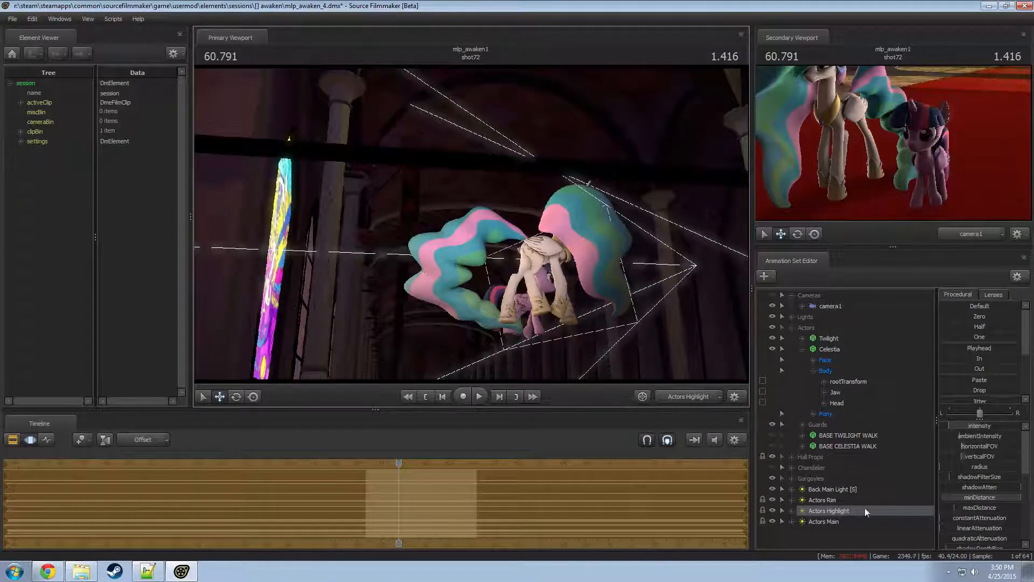
left_click(824, 520)
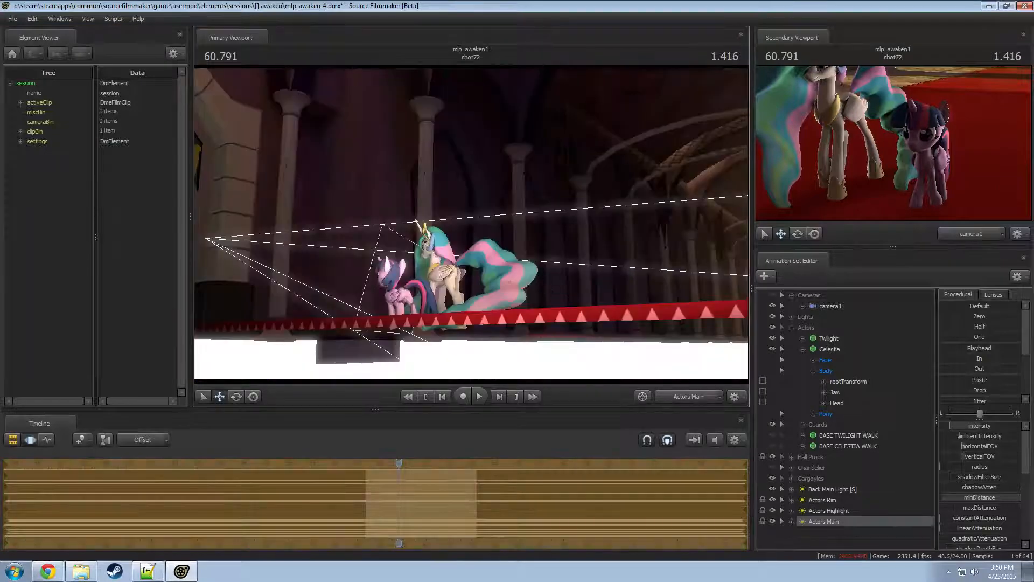
right_click_drag(483, 225, 483, 224)
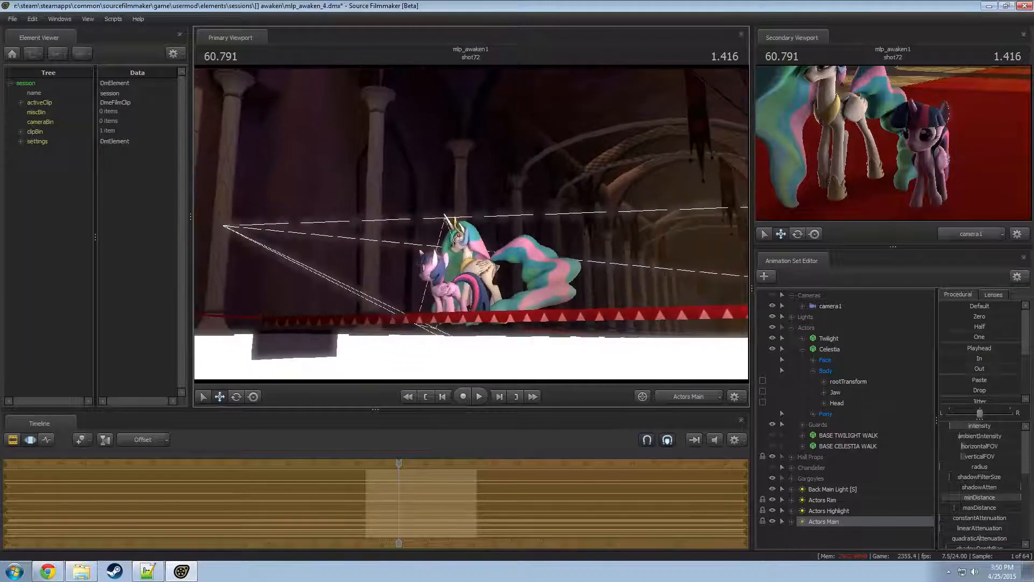
- Play back shot72 from the Clip Editor, and go to 56.958 s and select the shot62 clip
key("F2")
key("space")
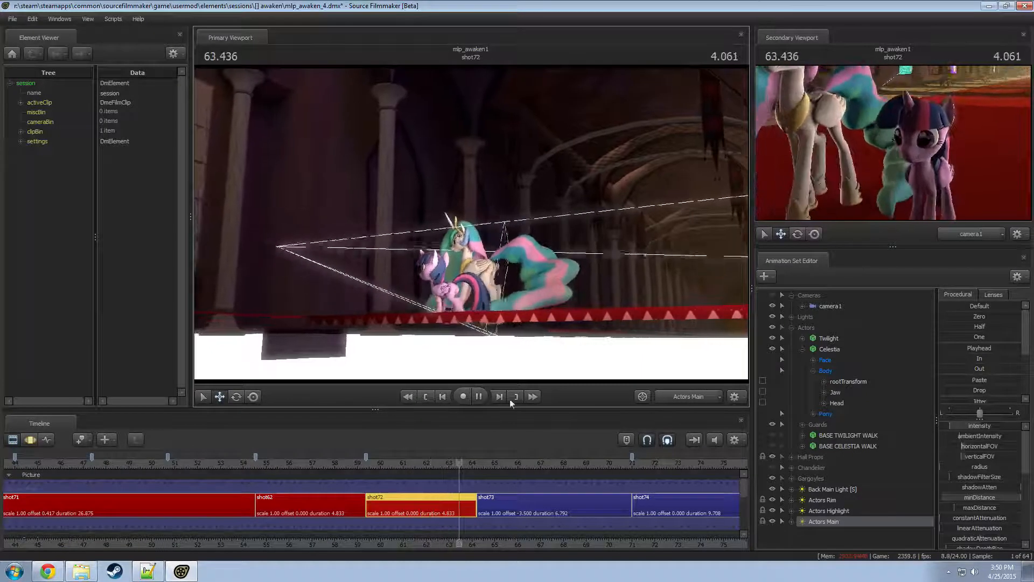
left_click_drag(347, 463, 311, 463)
left_click(296, 505)
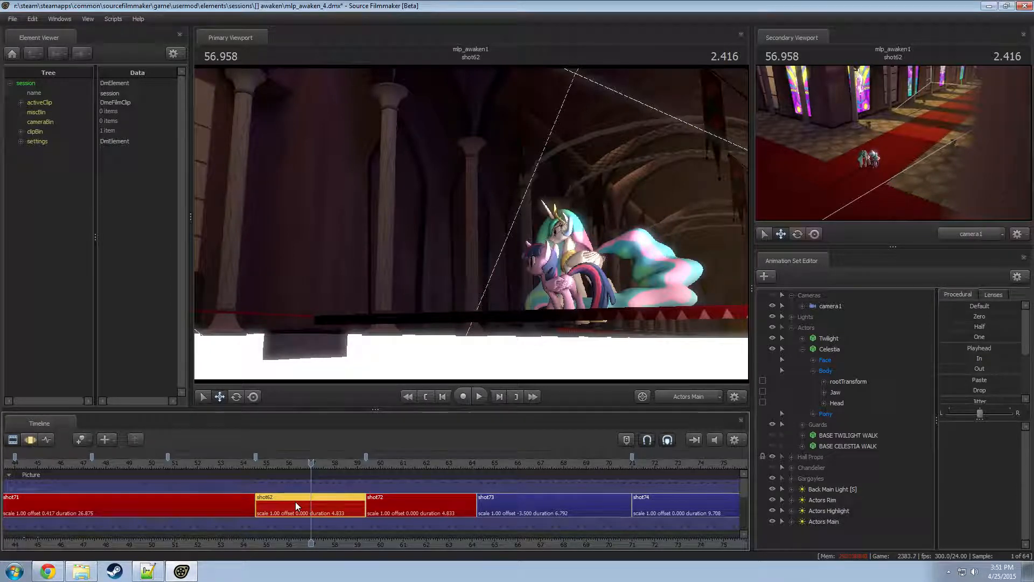
- Move the playhead to 55.125 s in shot62
left_click(268, 462)
key("Right")
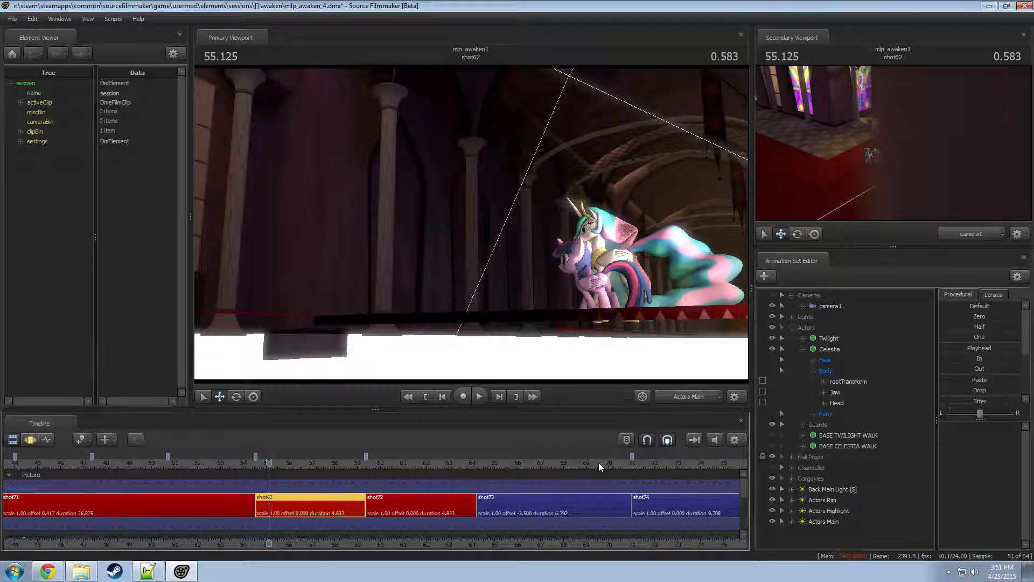
- Switch to Chrome, reposition and enlarge its window, and look over the YouTube channel's home page
left_click(47, 571)
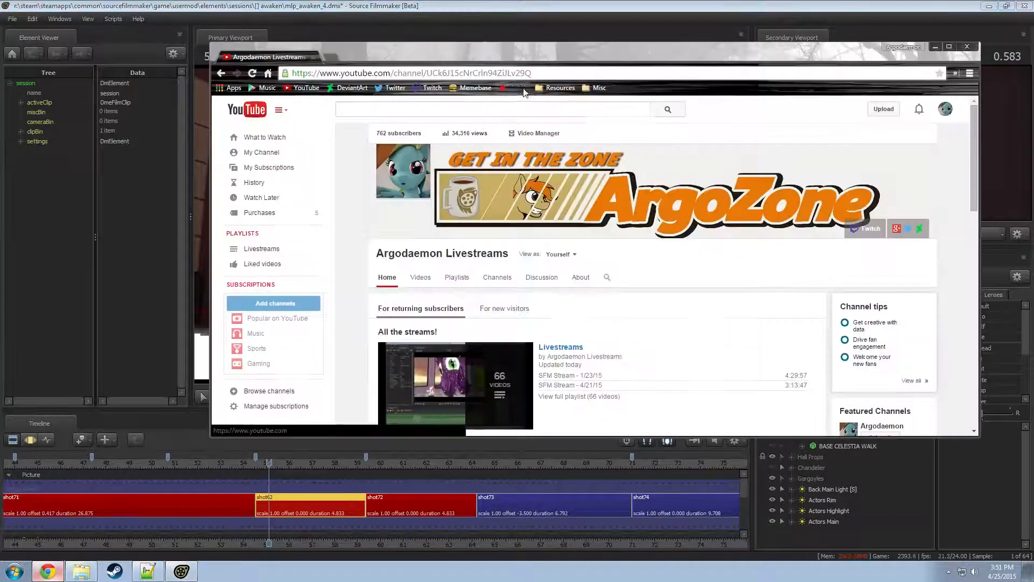
left_click_drag(597, 46, 487, 36)
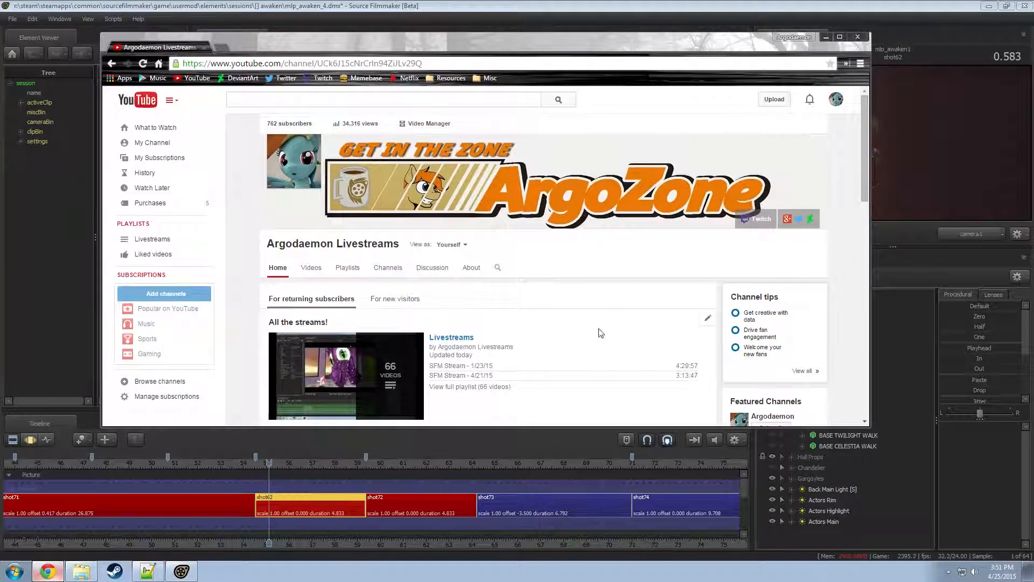
left_click_drag(595, 427, 584, 510)
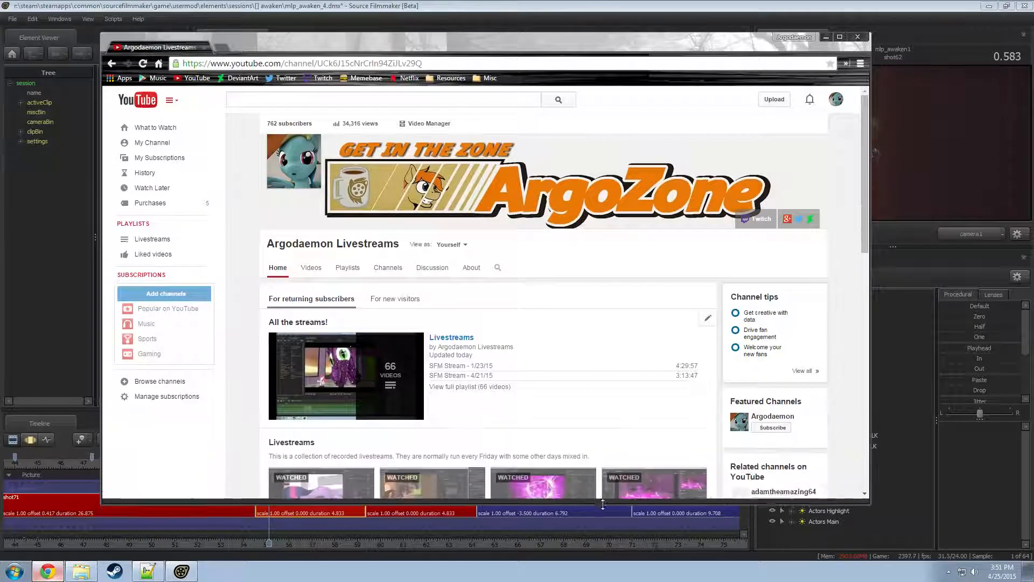
left_click_drag(640, 46, 658, 49)
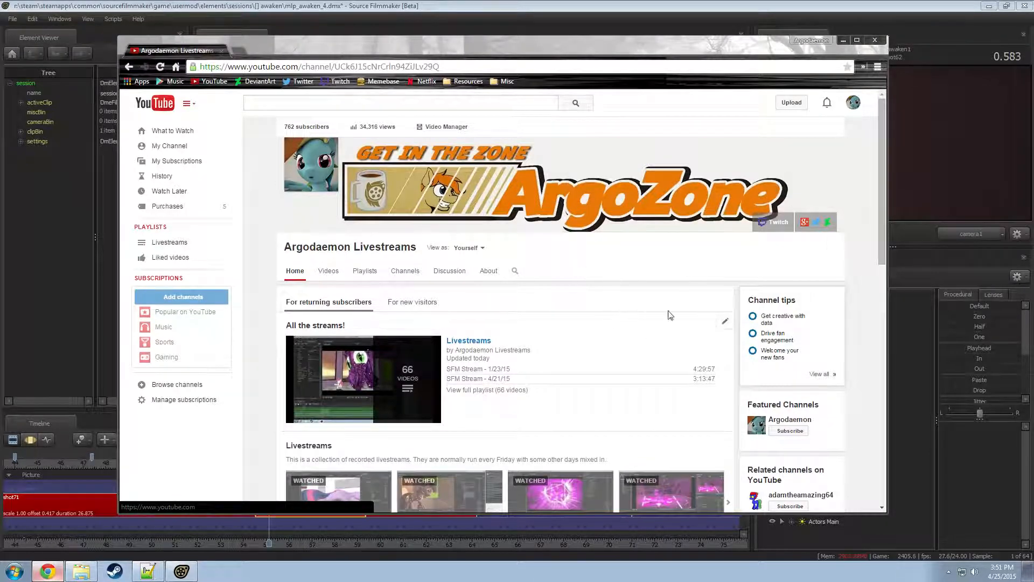
scroll(654, 349, "down", 3)
scroll(654, 349, "up", 1)
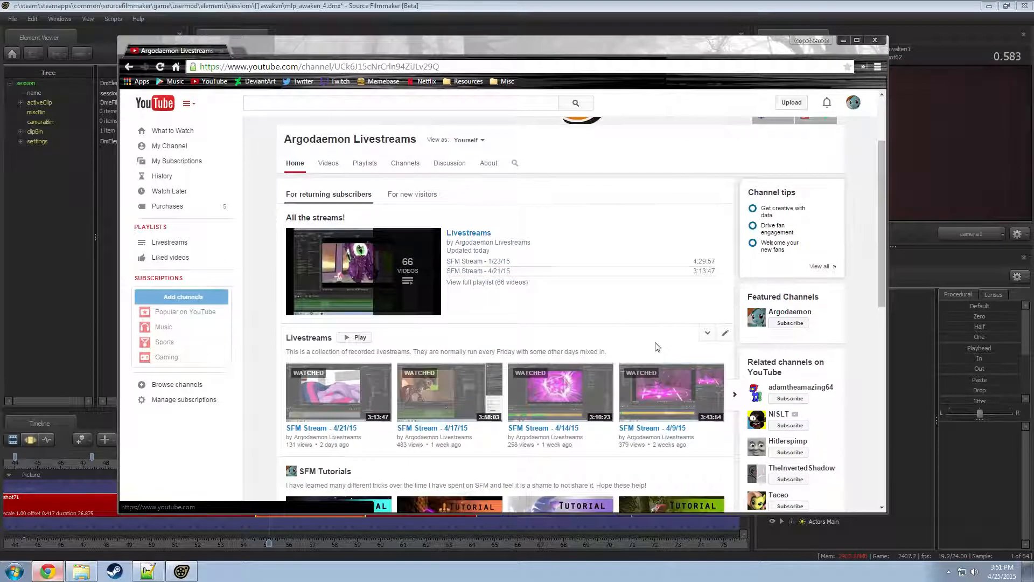
scroll(657, 347, "up", 2)
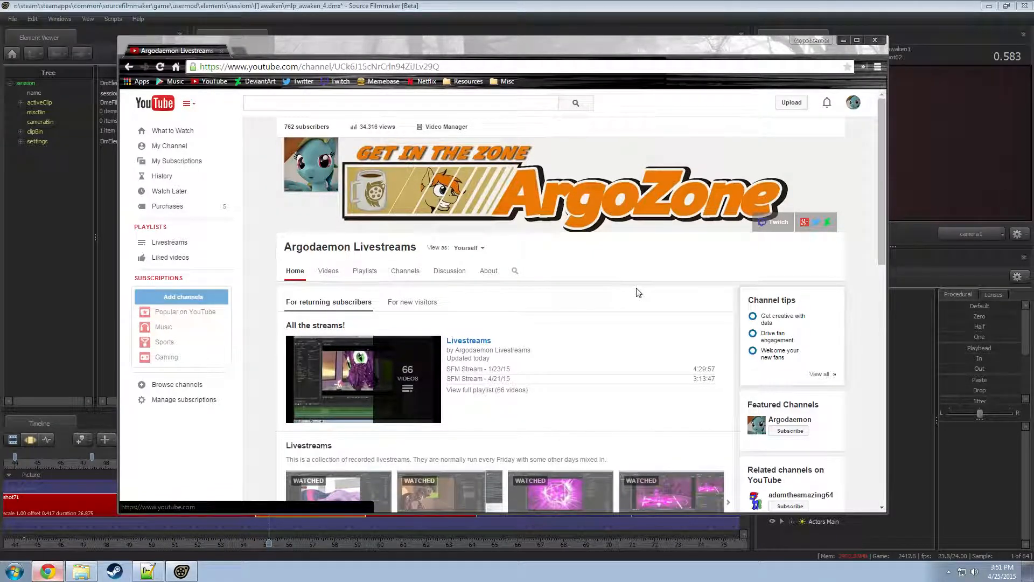
- Open the SFM Stream - 4/24/15 video for editing, publish it as Public, and return to Source Filmmaker
left_click(186, 146)
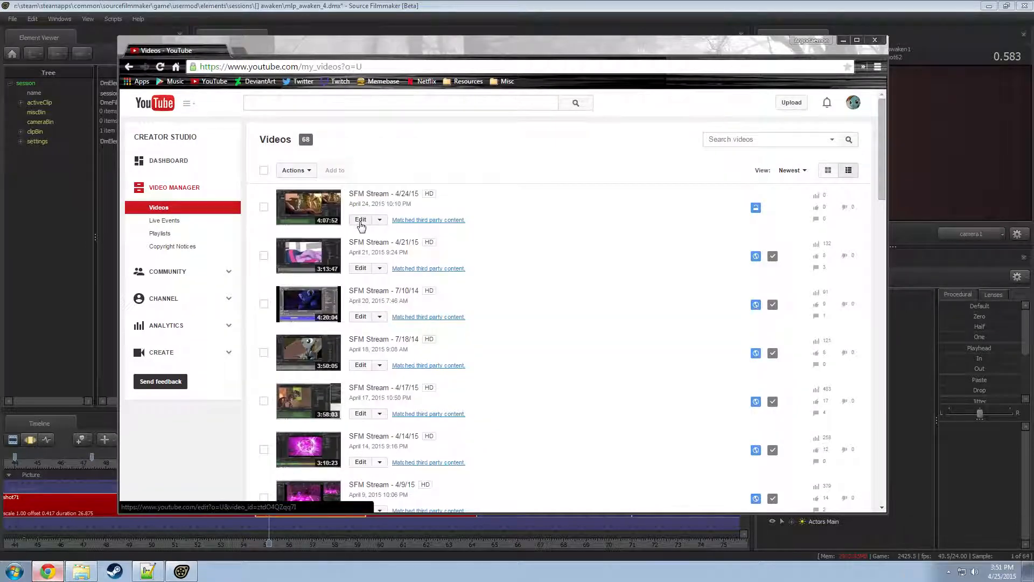
left_click(361, 223)
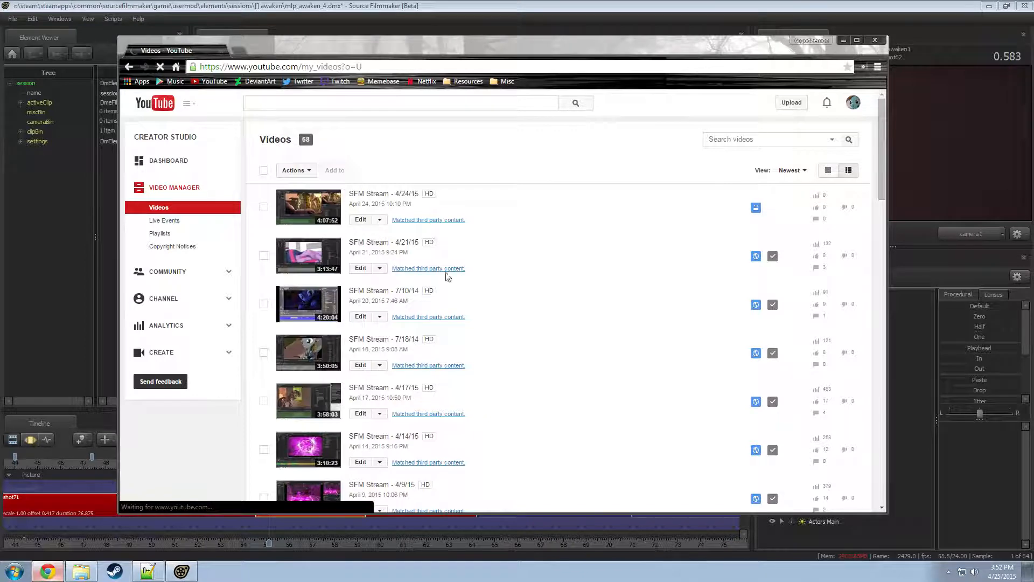
scroll(619, 351, "down", 2)
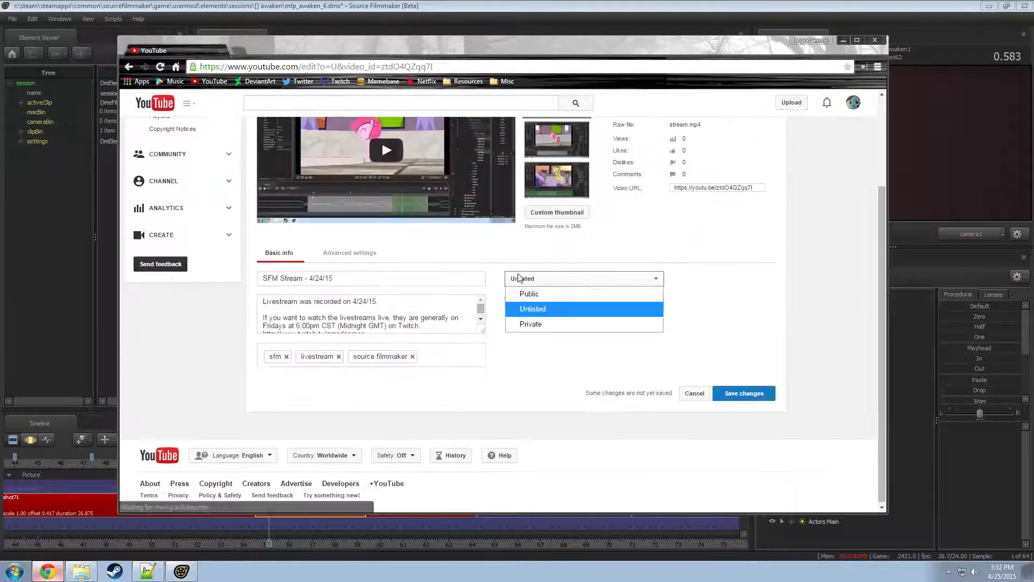
left_click(533, 293)
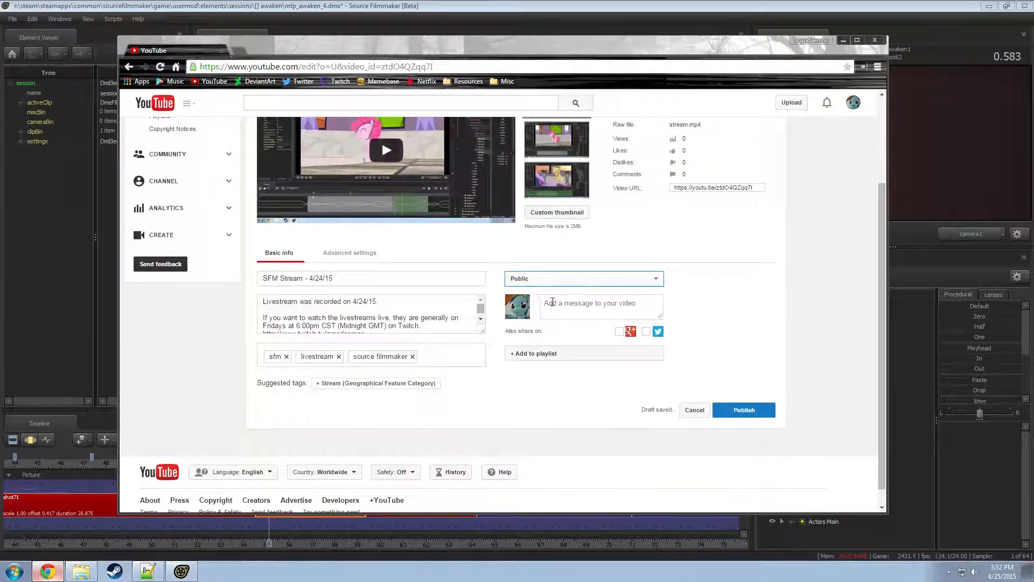
left_click(750, 409)
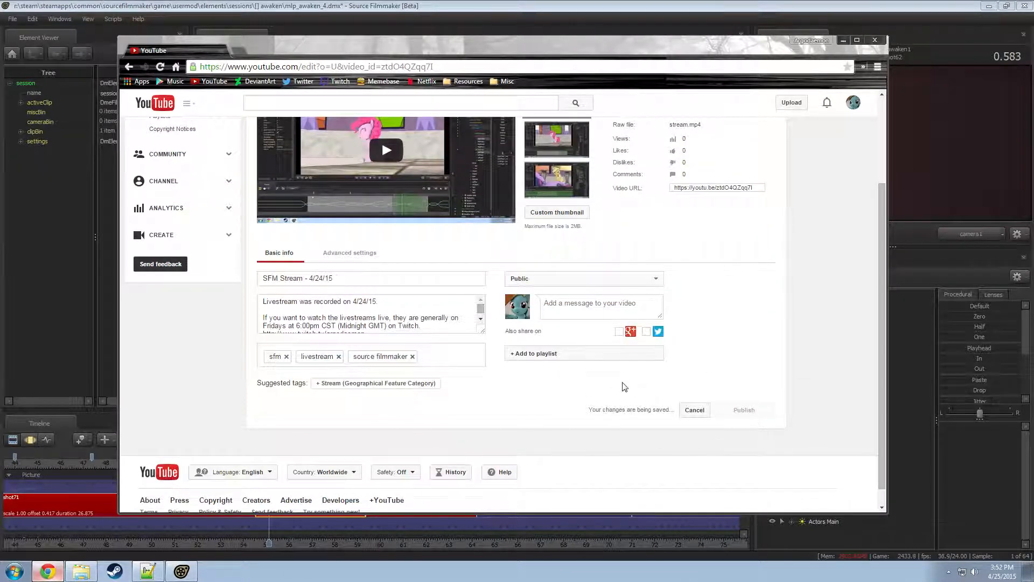
scroll(665, 277, "up", 3)
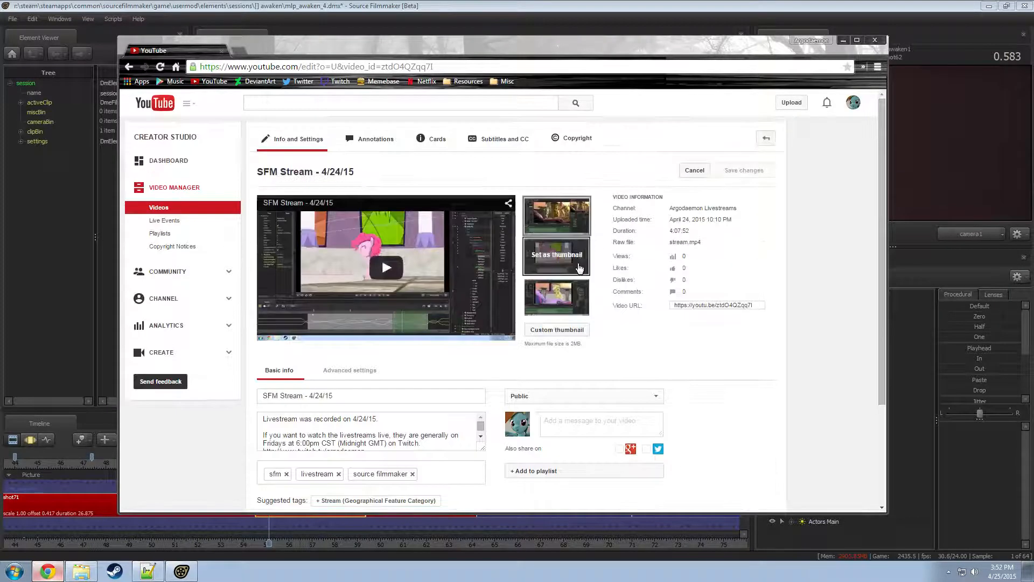
left_click(843, 41)
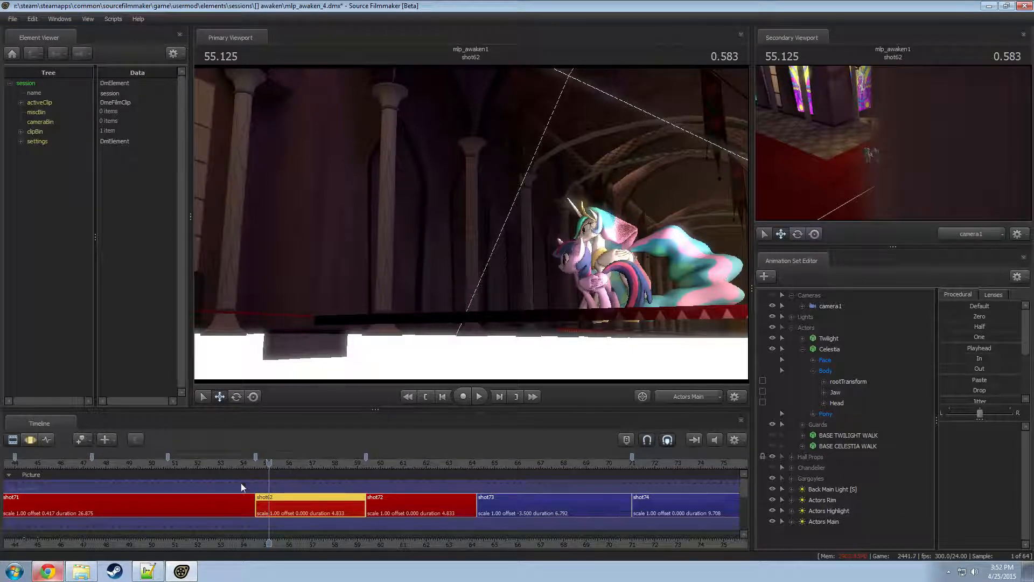
- Play back shot62 from its start and on across the cut into shot72
left_click(256, 460)
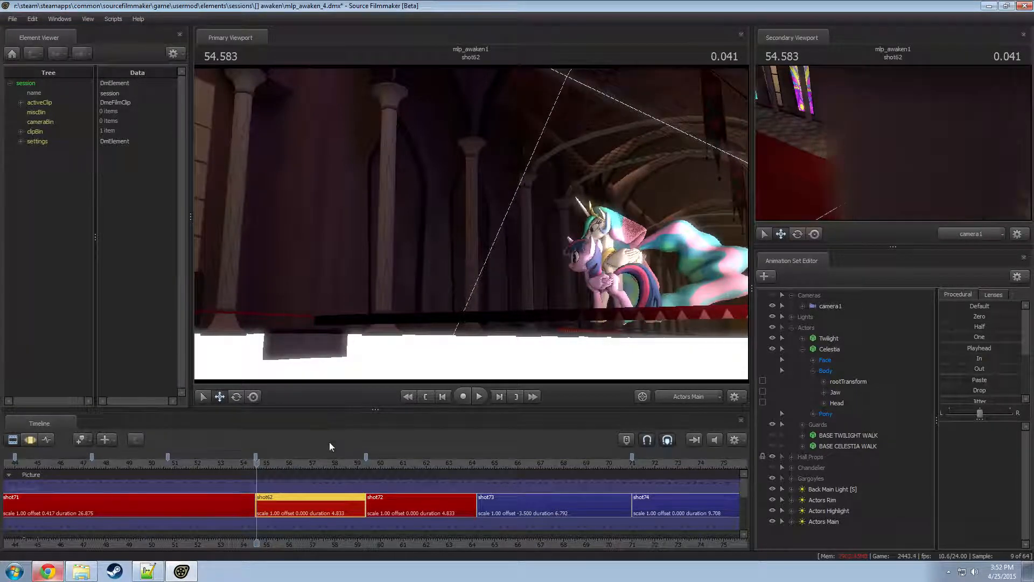
key("space")
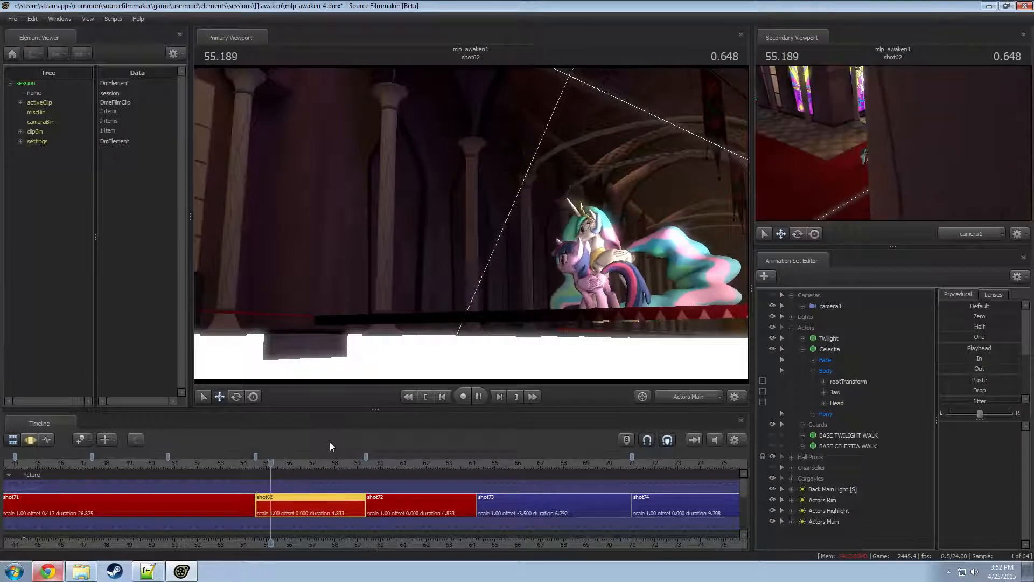
key("space")
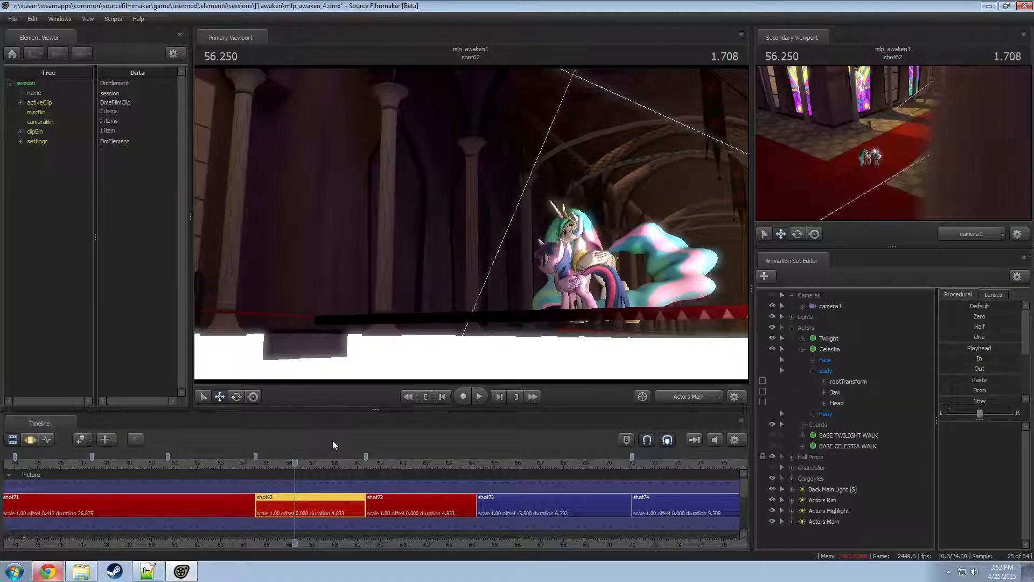
left_click_drag(298, 459, 260, 485)
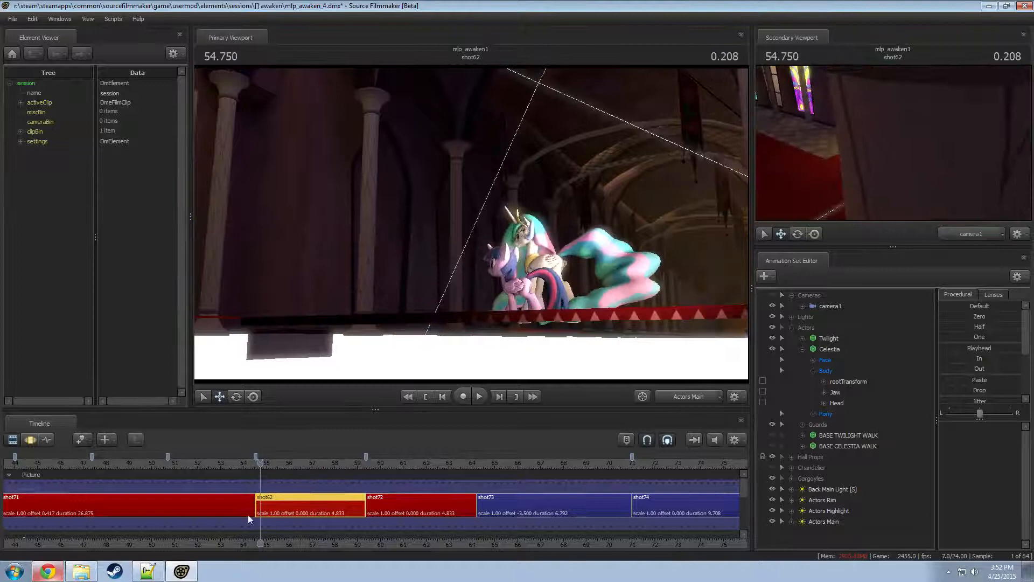
left_click(52, 571)
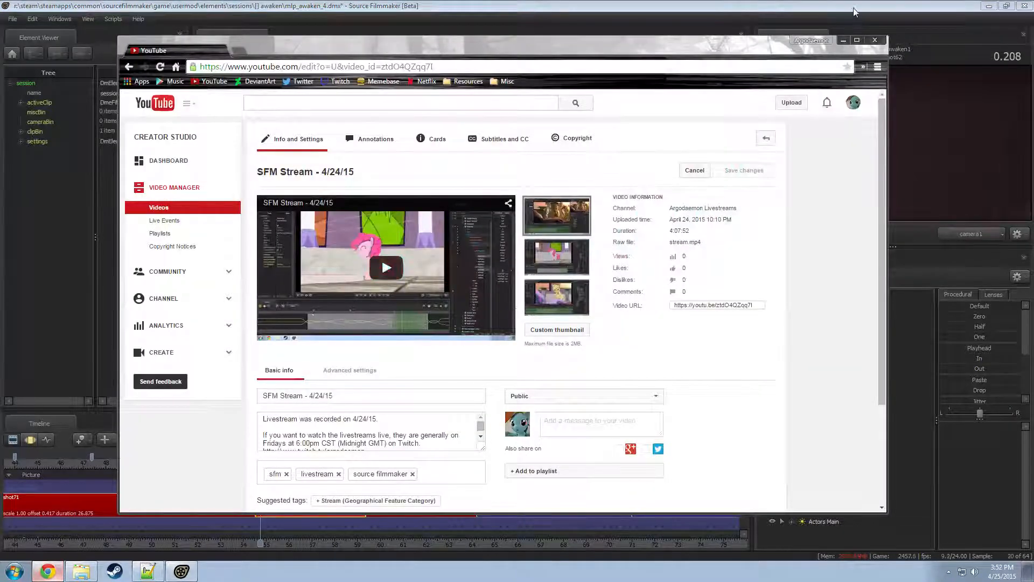
left_click(843, 41)
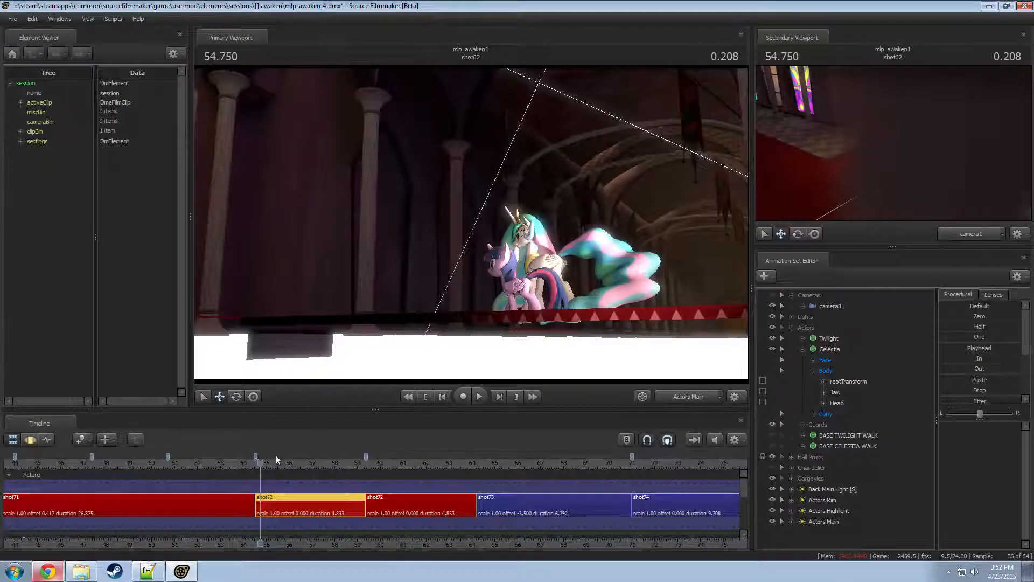
key("space")
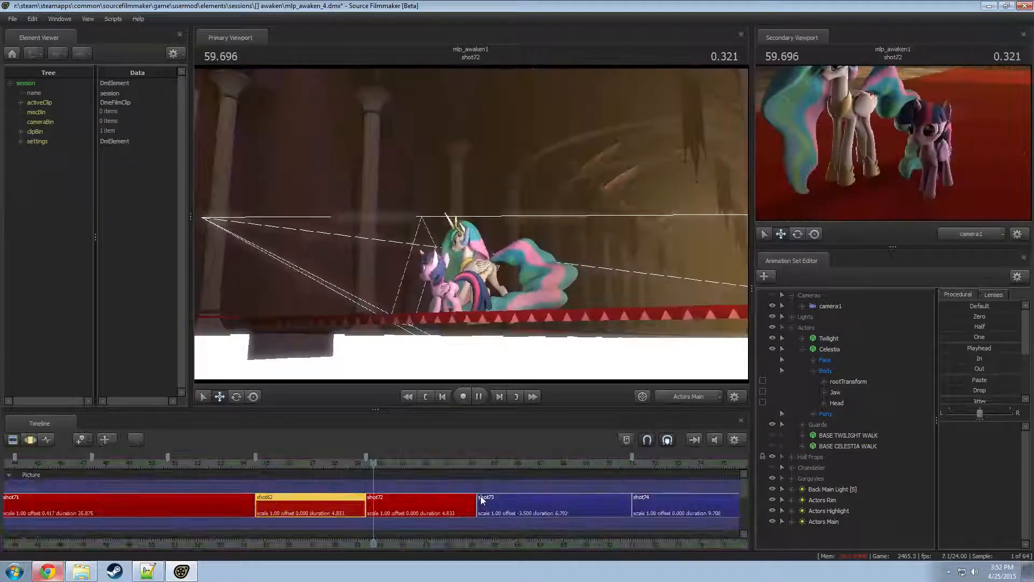
key("space")
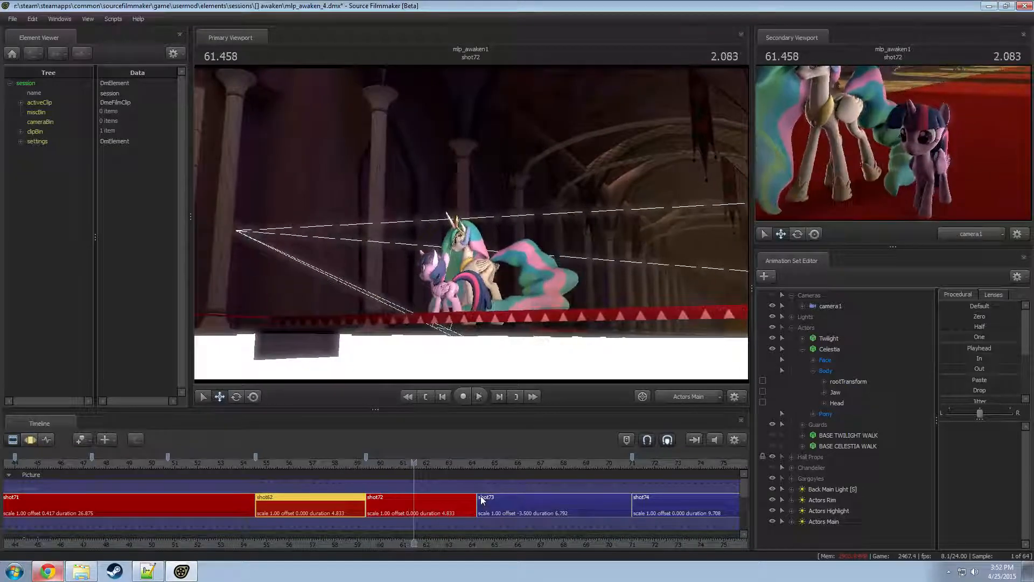
- Select shot72 at 59.791 s, look through the Actors Rim light and re-aim it sideways on the two ponies
left_click_drag(353, 463, 375, 462)
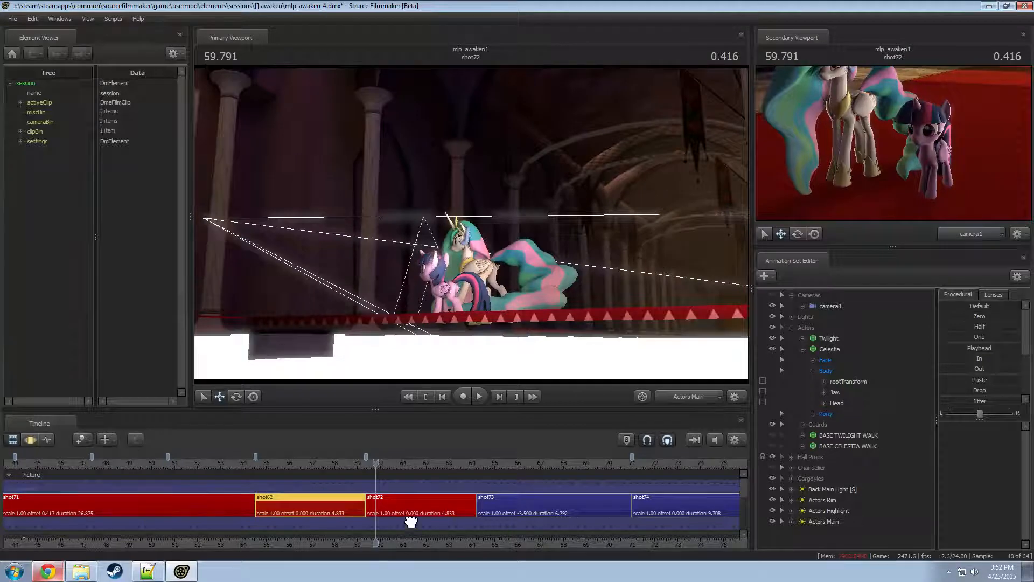
left_click(473, 503)
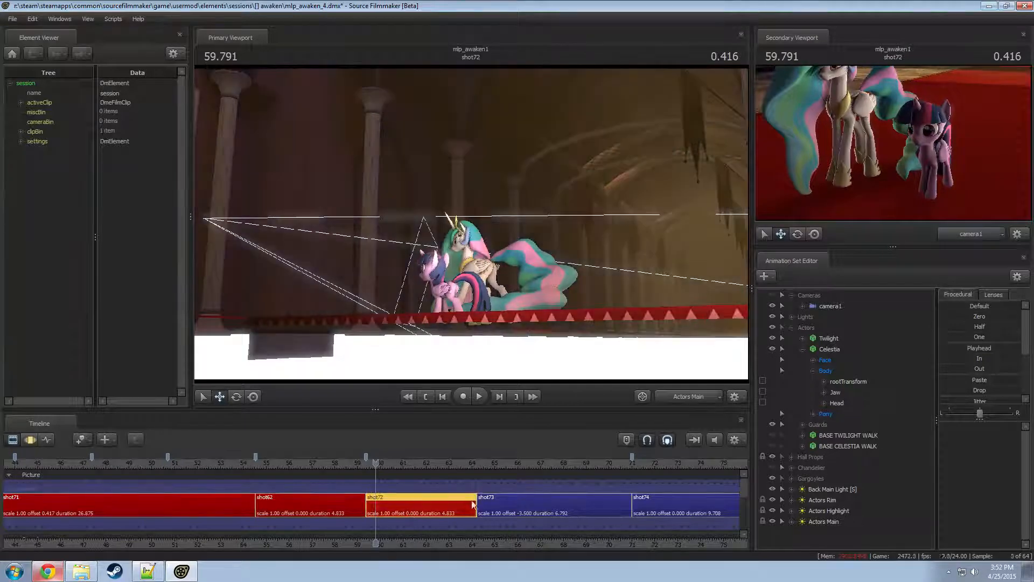
left_click(828, 501)
left_click(548, 271)
key("F3")
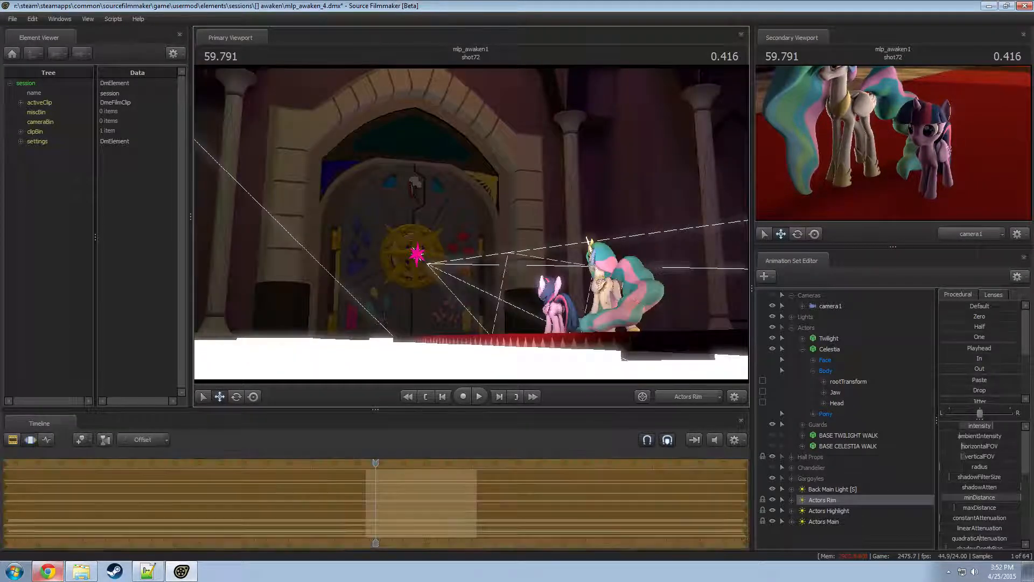
left_click_drag(561, 271, 615, 279)
mouse_move(375, 466)
left_mouse_down()
mouse_move(413, 465)
mouse_move(372, 464)
left_mouse_up()
key("F2")
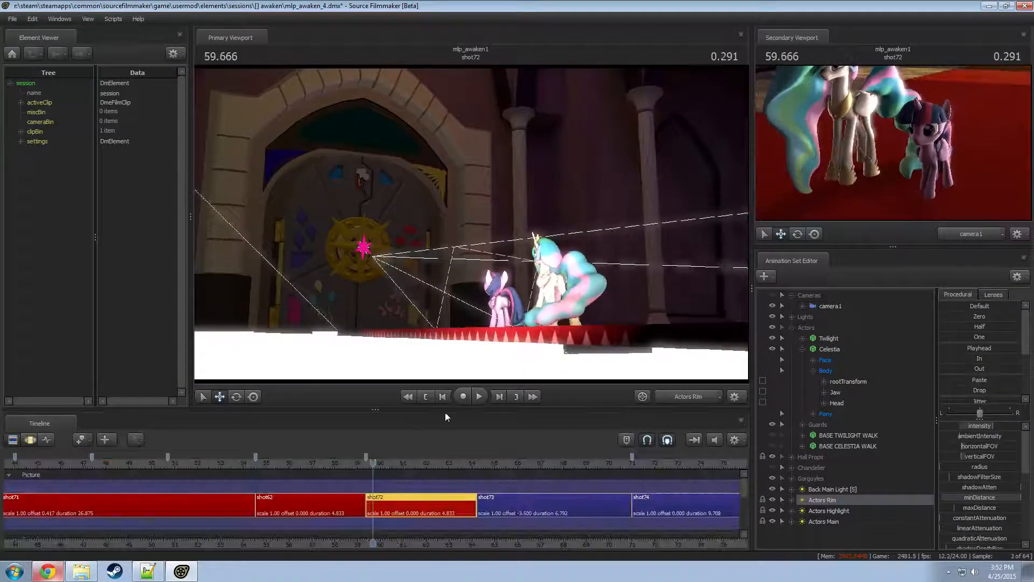
- Fine-tune the aim of the Actors Rim light at 59.666 s, swinging it partly back
key("F3")
key("F2")
left_click(525, 273)
key("F3")
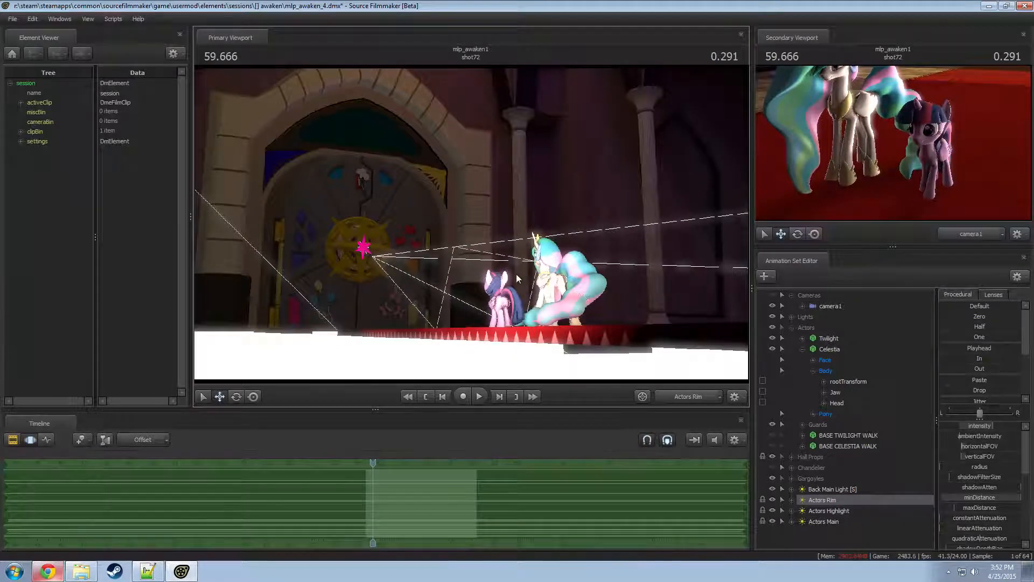
left_click(841, 498)
left_click_drag(592, 272, 578, 268)
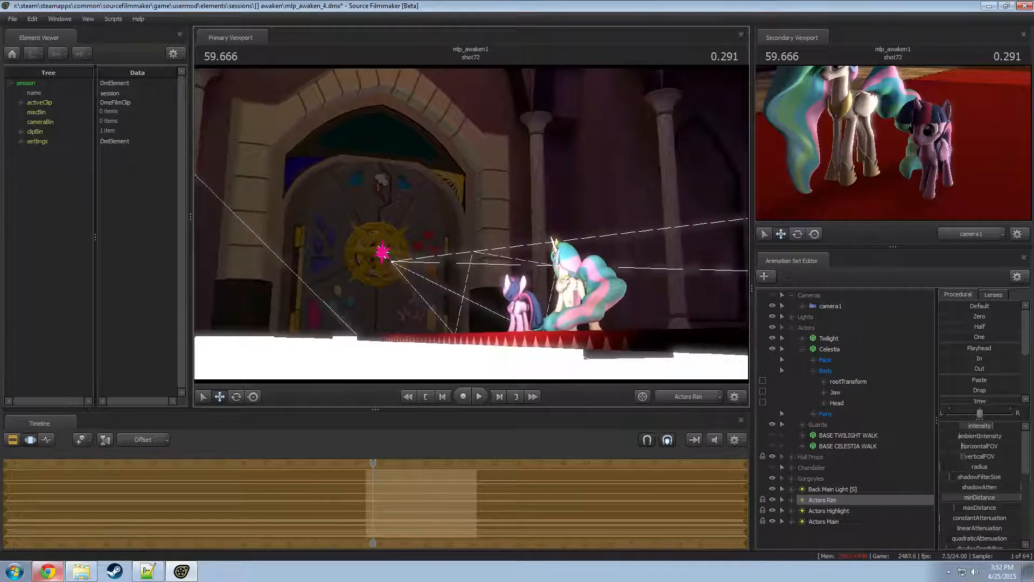
- Switch the primary viewport to the work camera, frame both ponies up close and play across the cut from shot62 into shot72
left_click_drag(370, 462, 354, 463)
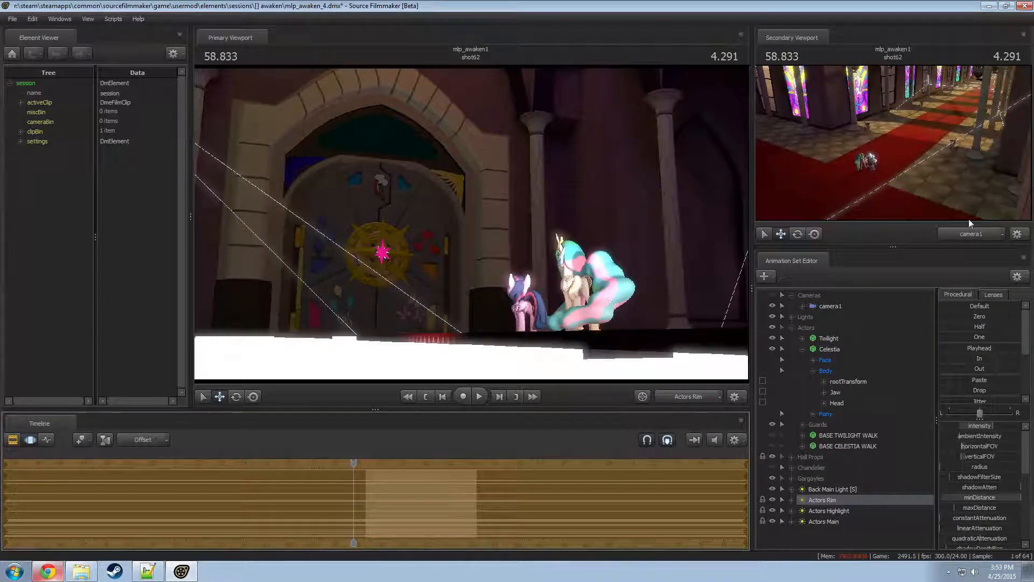
left_click(682, 398)
left_click(687, 399)
left_click(689, 399)
left_click(684, 398)
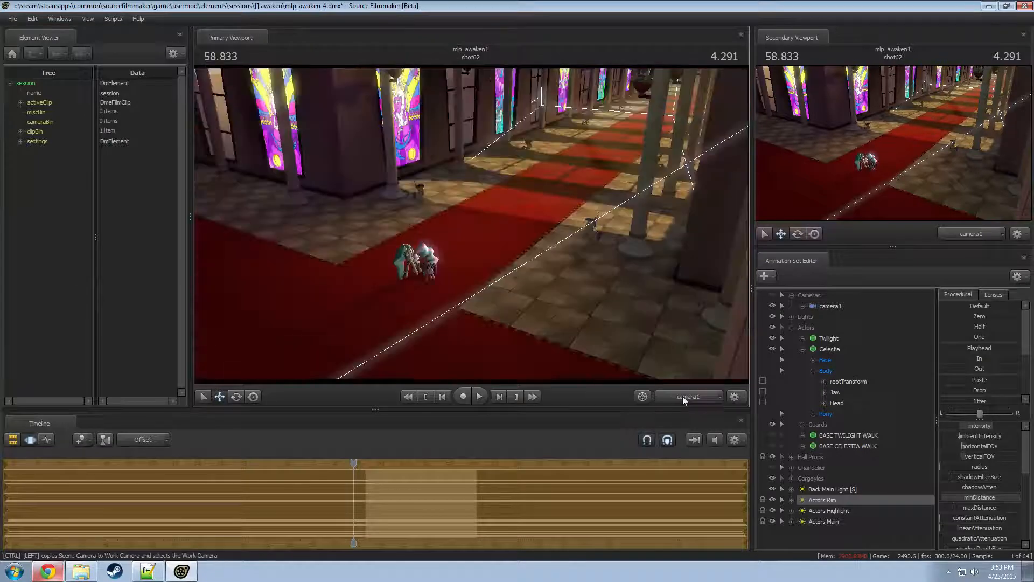
key("w")
left_click_drag(471, 223, 457, 256)
key("space")
key("space")
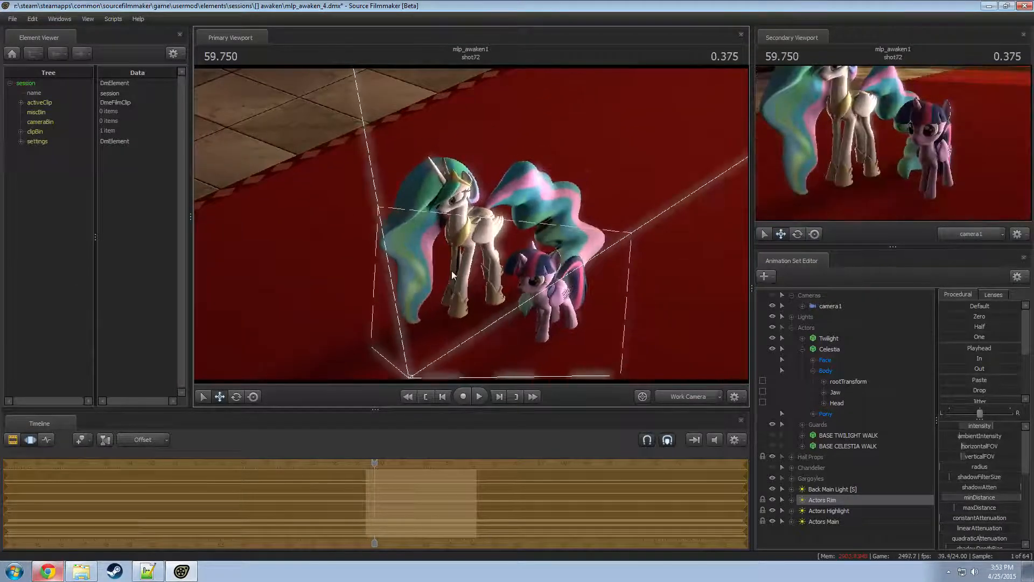
mouse_move(374, 462)
left_mouse_down()
mouse_move(361, 464)
mouse_move(370, 469)
left_mouse_up()
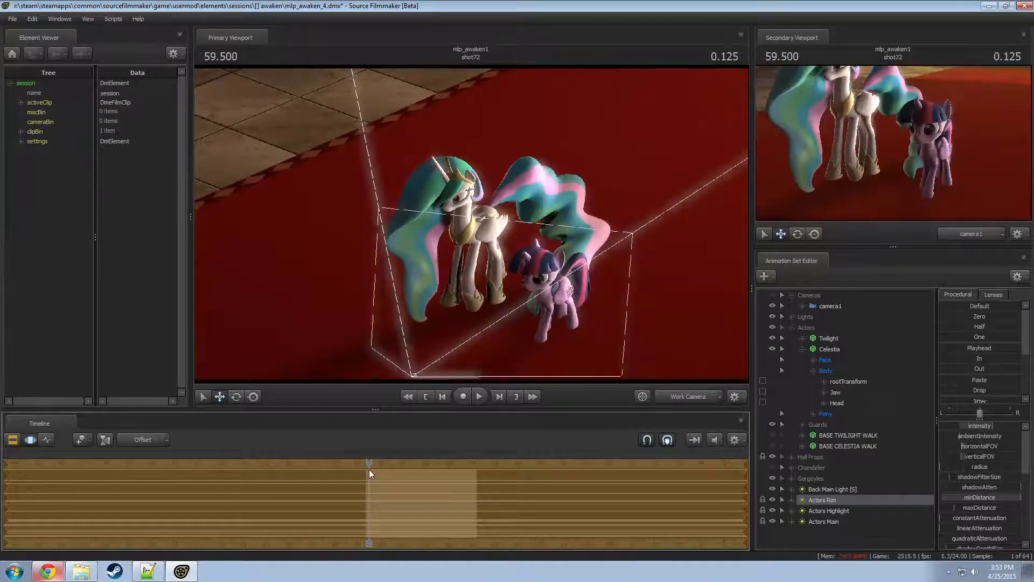
- Select the shot62 clip in the Clip Editor at 58.625 s and collapse its Actors group
key("F2")
left_click(343, 468)
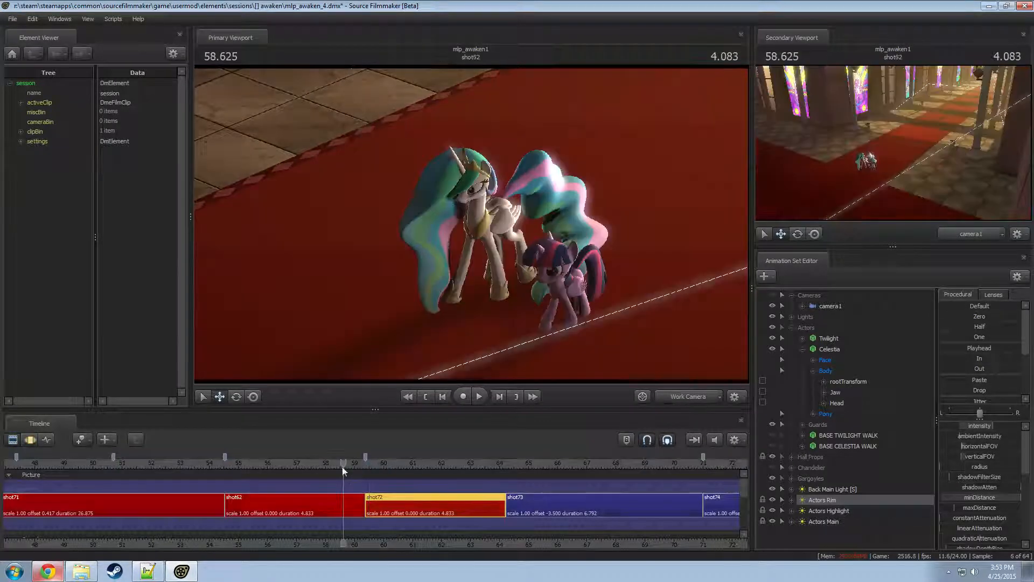
left_click(323, 505)
left_click(802, 348)
left_click(791, 327)
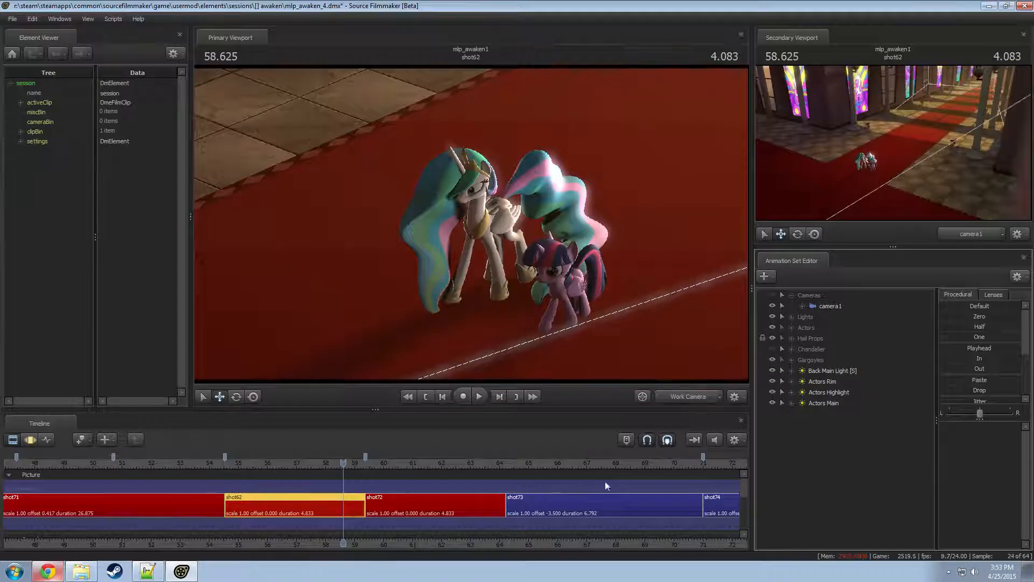
scroll(347, 505, "down", 5)
middle_click_drag(359, 540, 493, 500)
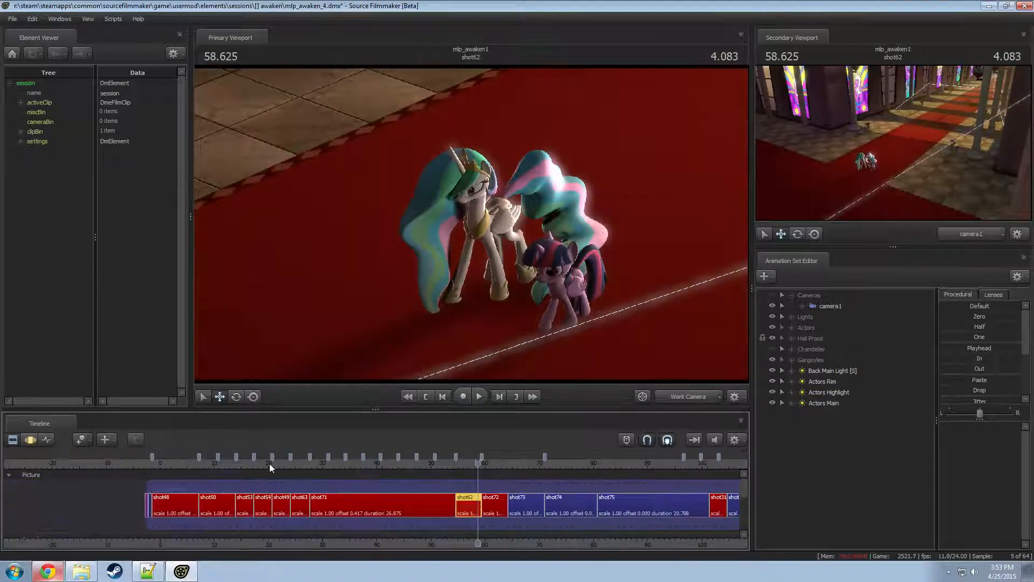
- Select shot54 at 18.958 s, copy the Eye Light from its Lights group despite the locked-controls warning, and collapse the group
left_click_drag(270, 464, 263, 464)
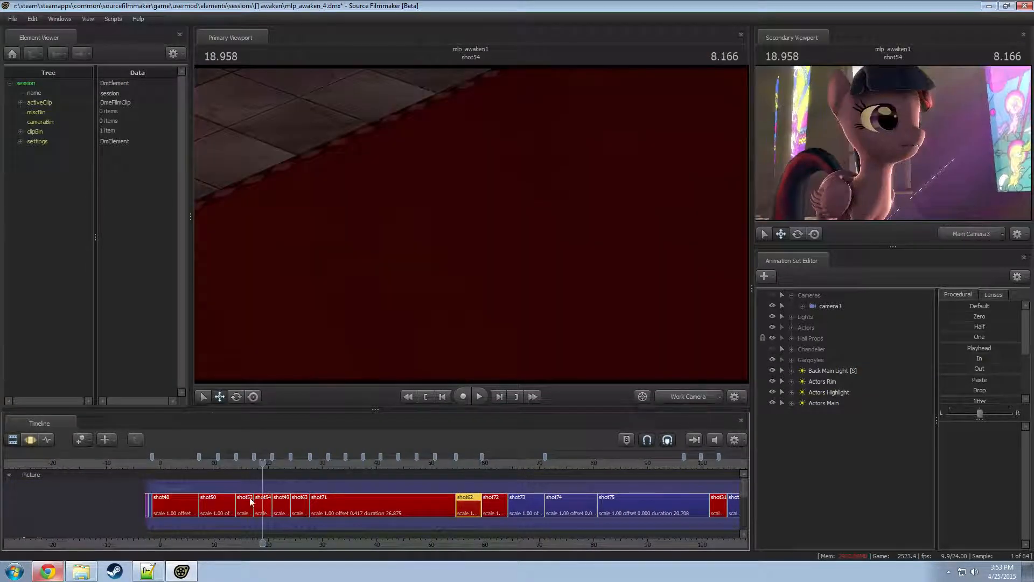
left_click_drag(272, 510, 272, 509)
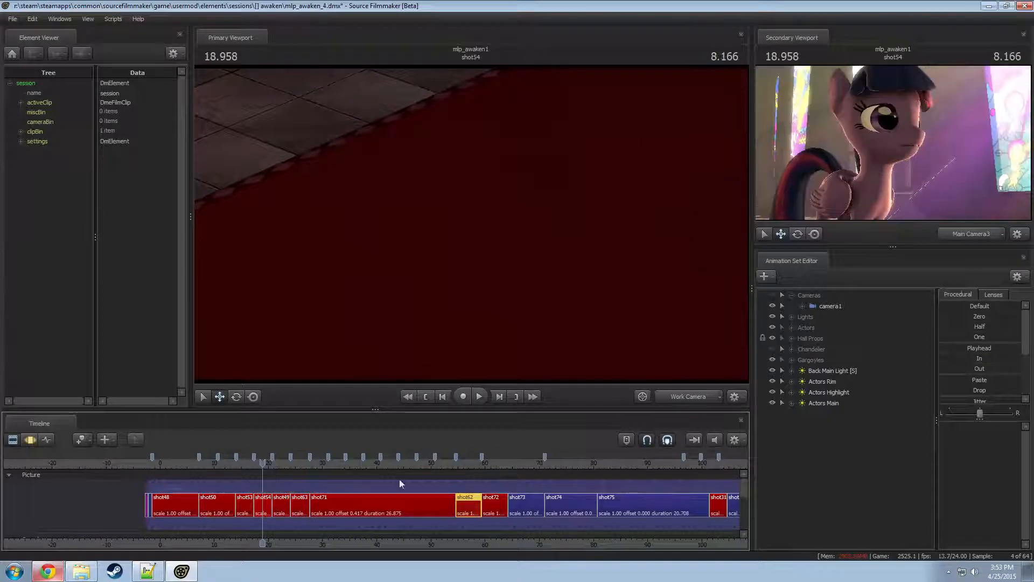
left_click(267, 509)
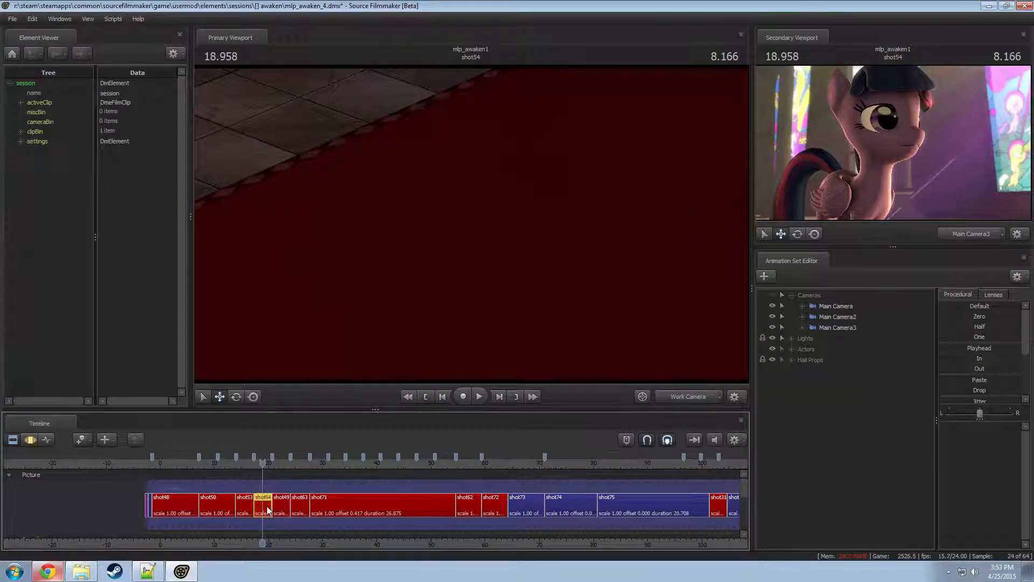
left_click(792, 337)
scroll(849, 421, "down", 1)
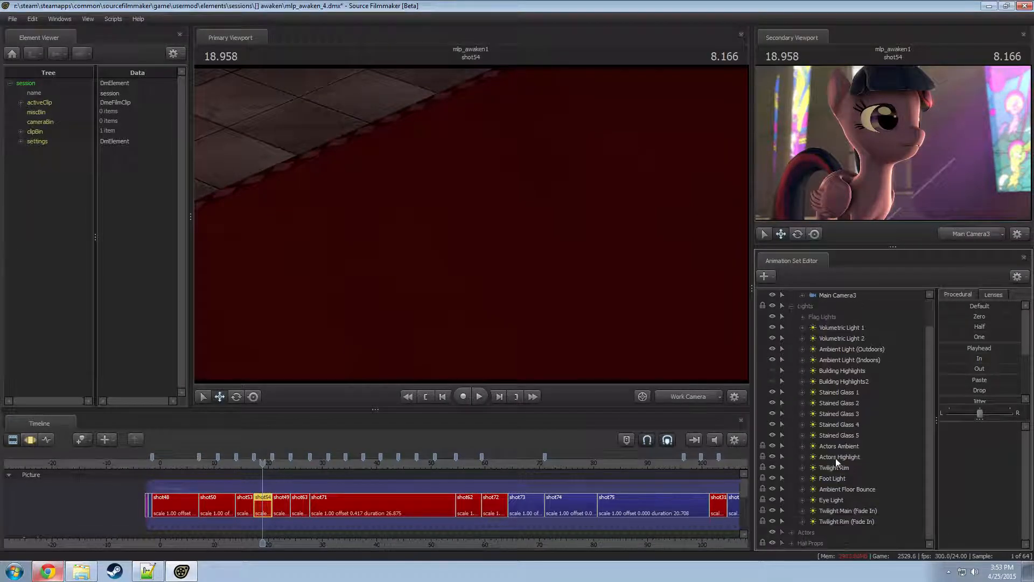
right_click(826, 500)
left_click(856, 338)
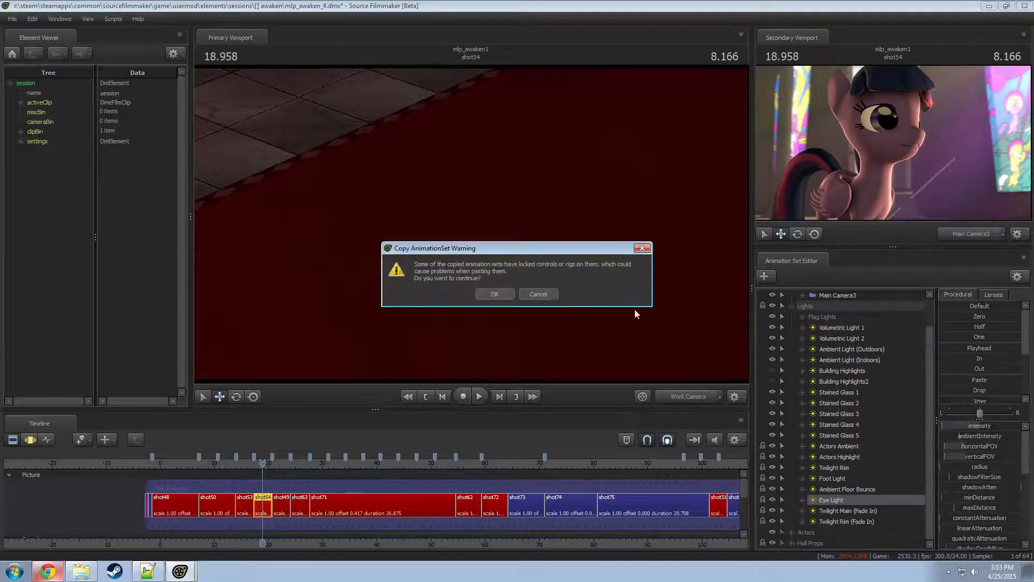
left_click(494, 294)
left_click(791, 305)
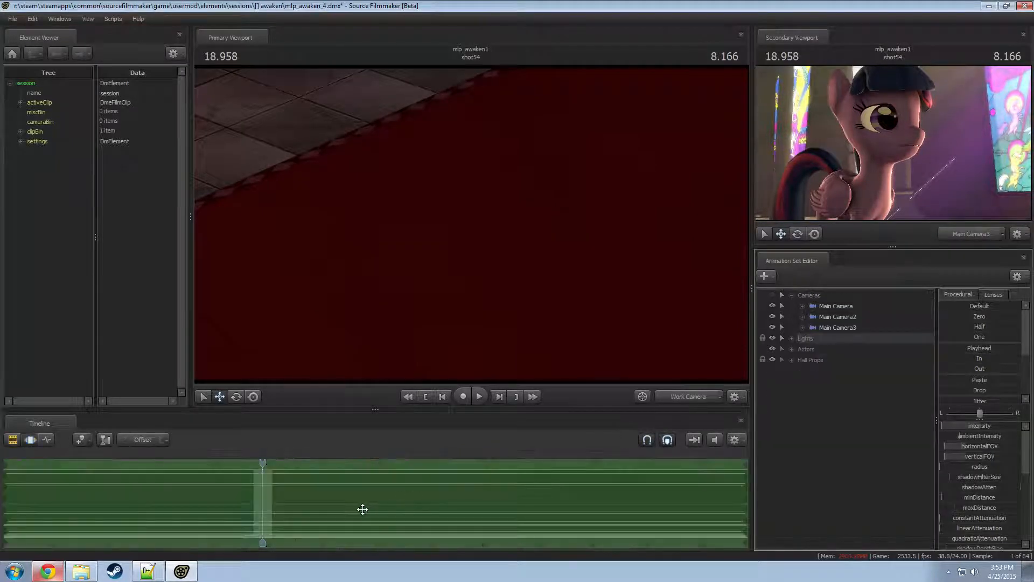
- Paste the copied Eye Light into shot62 at 57.125 s and look through it in the primary viewport
left_click_drag(319, 458, 470, 474)
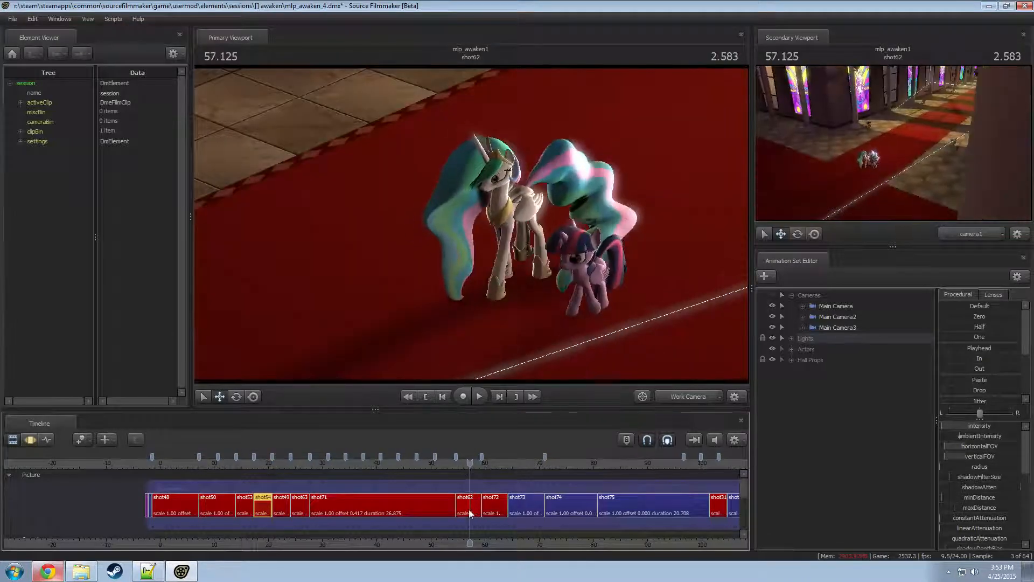
left_click(469, 513)
right_click(835, 473)
left_click(893, 527)
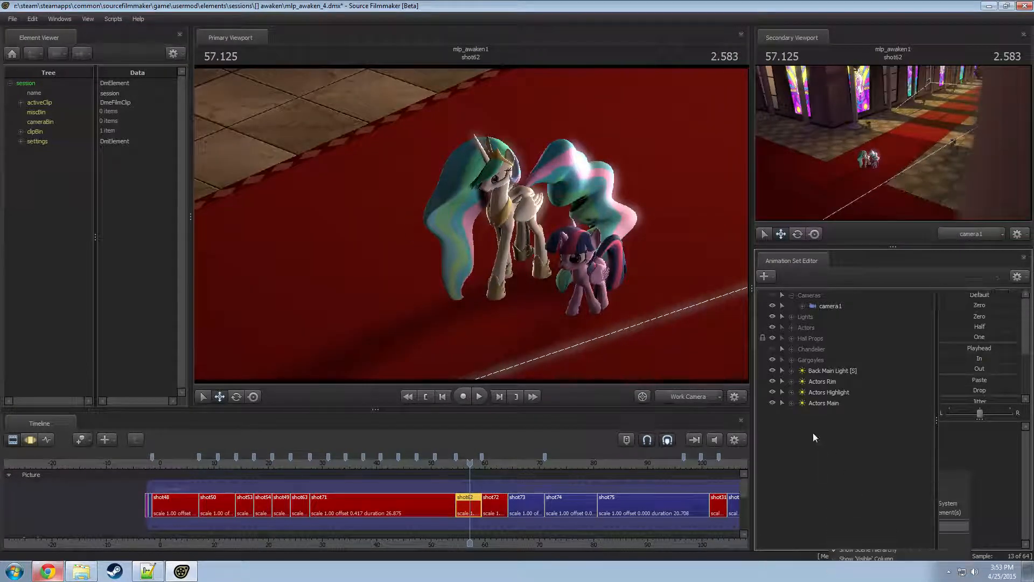
right_click(815, 413)
left_click_drag(804, 414, 665, 265)
left_click(511, 258)
left_click(517, 299)
key("F3")
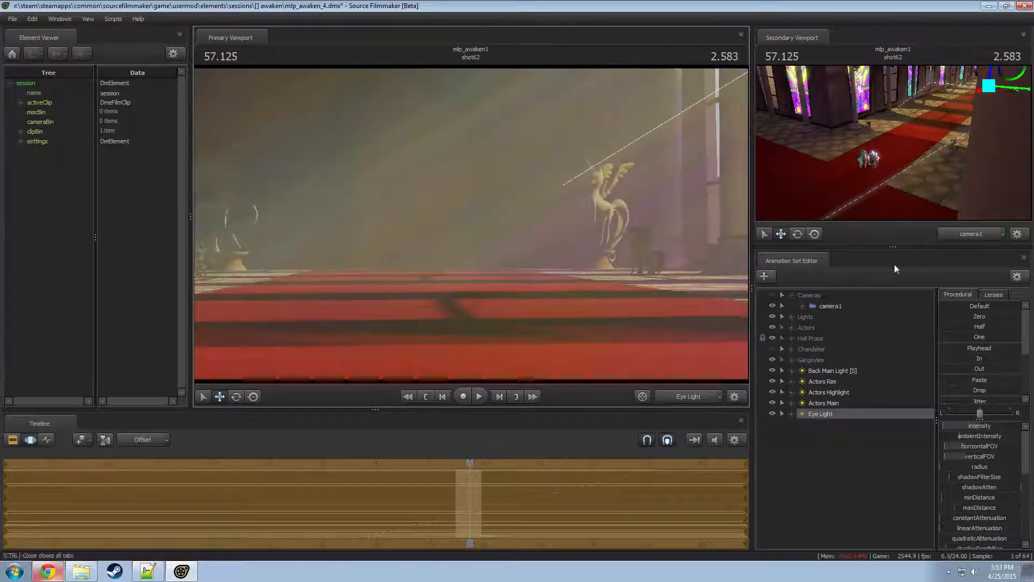
- Move the Eye Light in front of the two ponies so it faces them head-on along the red carpet, checking at 58.208 s
left_click(979, 347)
left_click_drag(506, 242, 483, 379)
key("s")
key("w")
key("w")
key("d")
key("d")
key("x")
mouse_move(469, 464)
left_mouse_down()
mouse_move(459, 465)
mouse_move(475, 463)
left_mouse_up()
left_click_drag(472, 228, 471, 224)
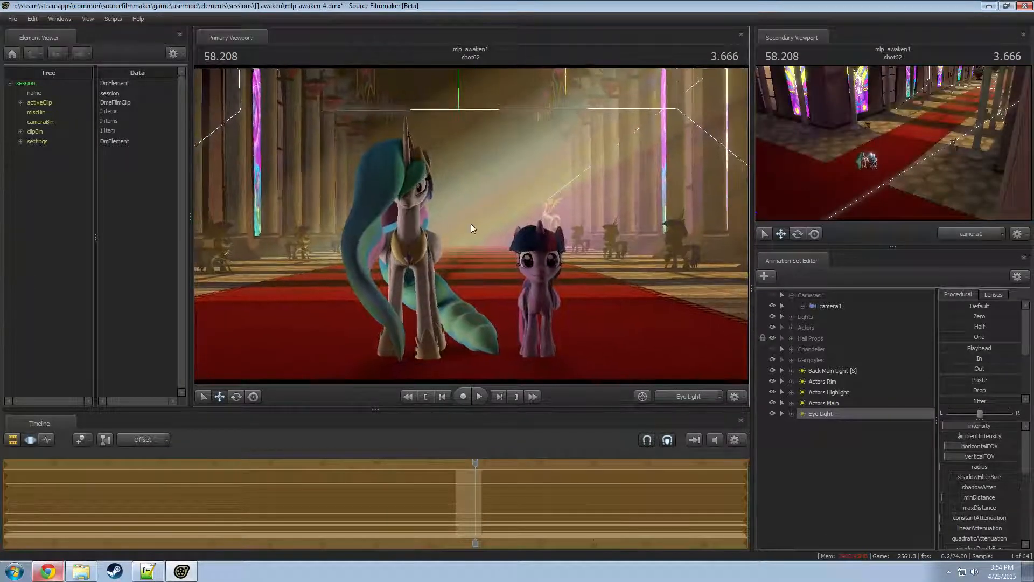
- Return the primary viewport to camera1 and play across the cut from shot62 to shot72 at 59.958 s
left_click(694, 398)
left_click(694, 398)
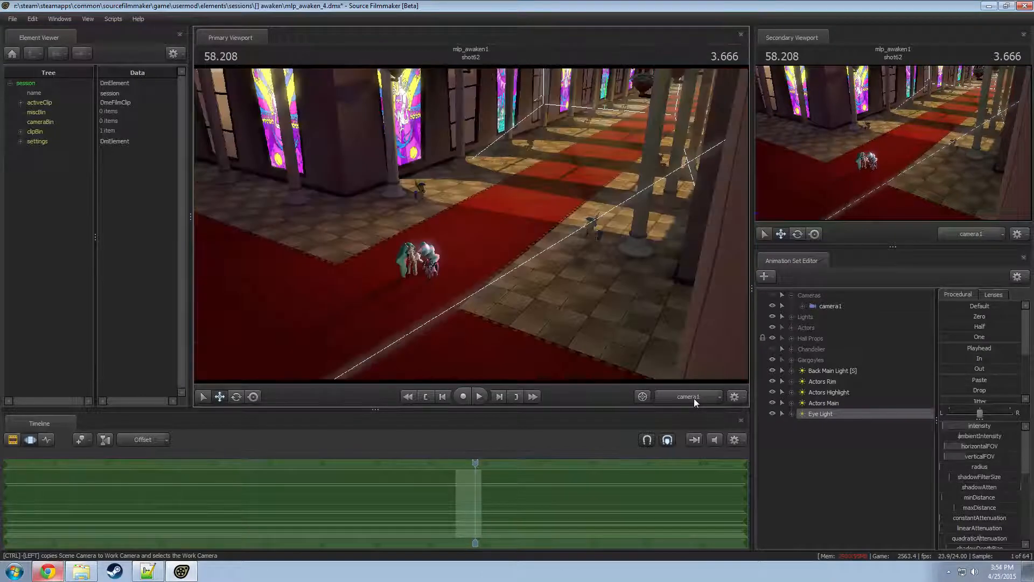
key("F2")
key("space")
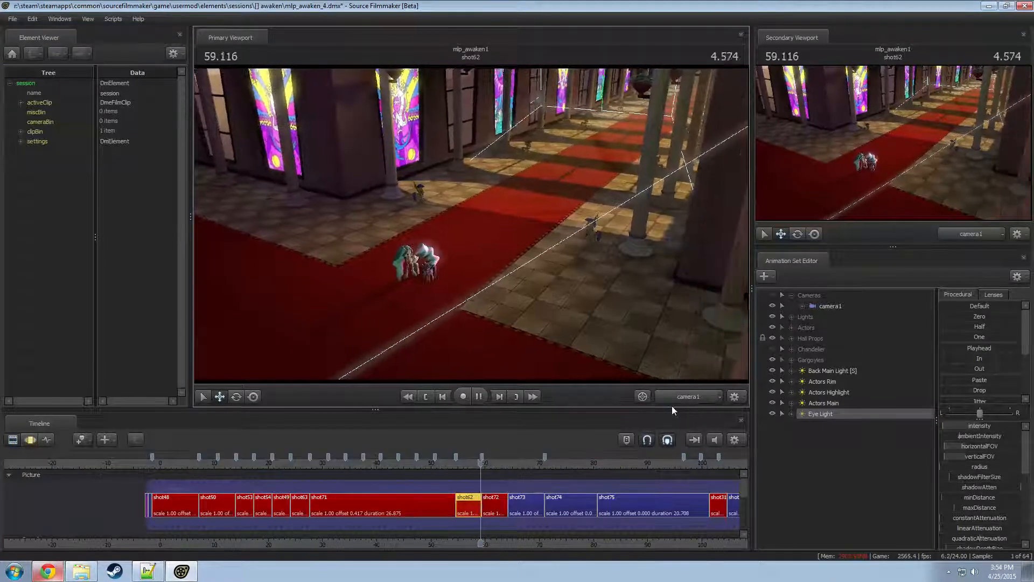
key("space")
- Copy the Eye Light from shot62 and paste it into shot72
right_click(847, 415)
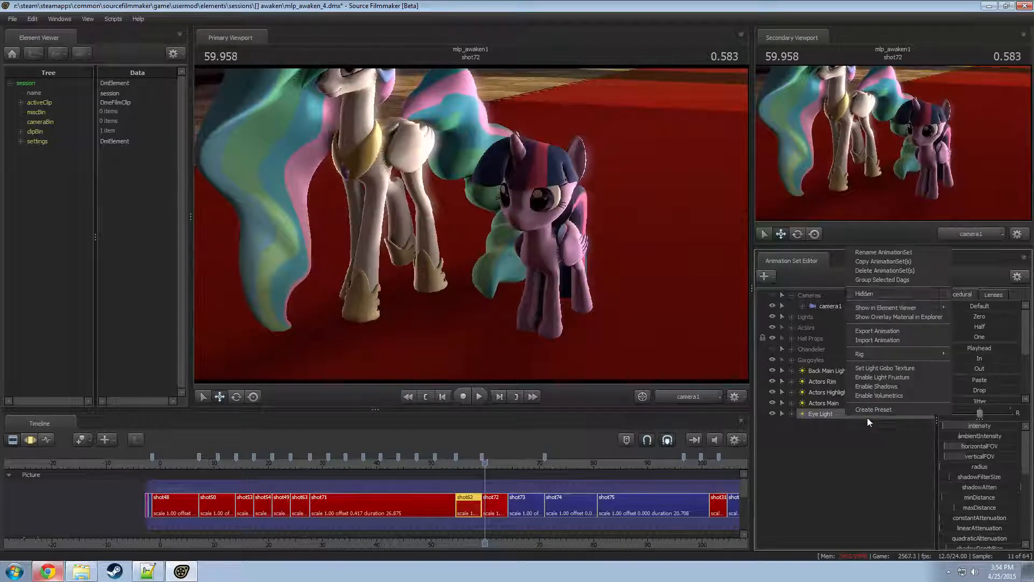
left_click(885, 271)
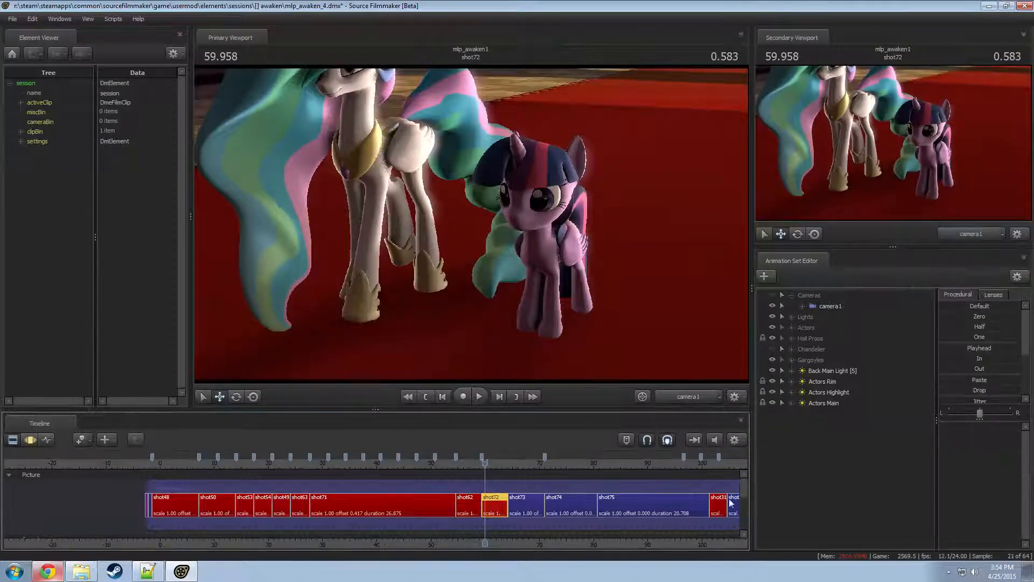
right_click(833, 465)
left_click(877, 519)
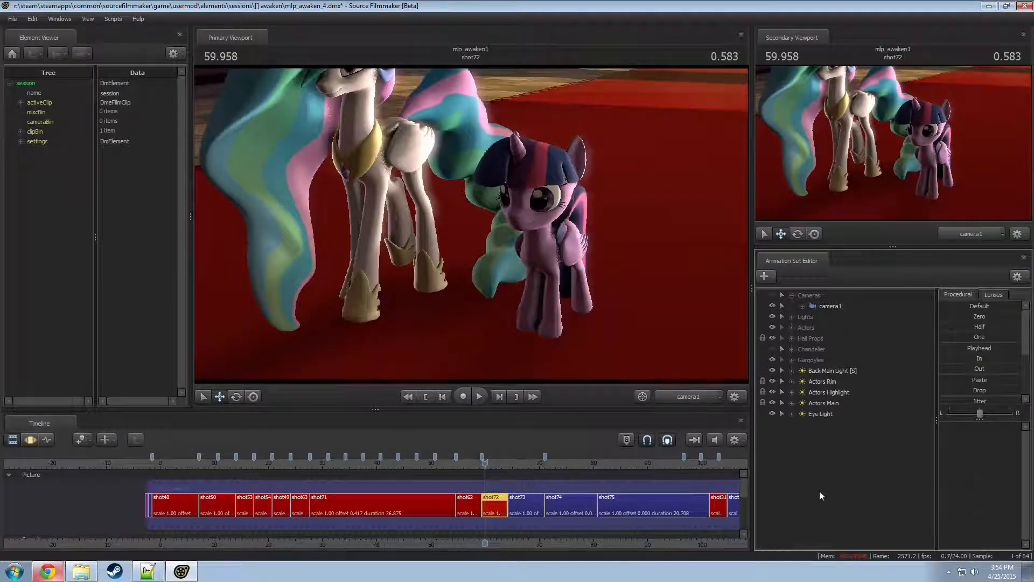
- Look through the Eye Light in shot72, then return to camera1 and play the shot to 61.875 s
left_click(813, 417)
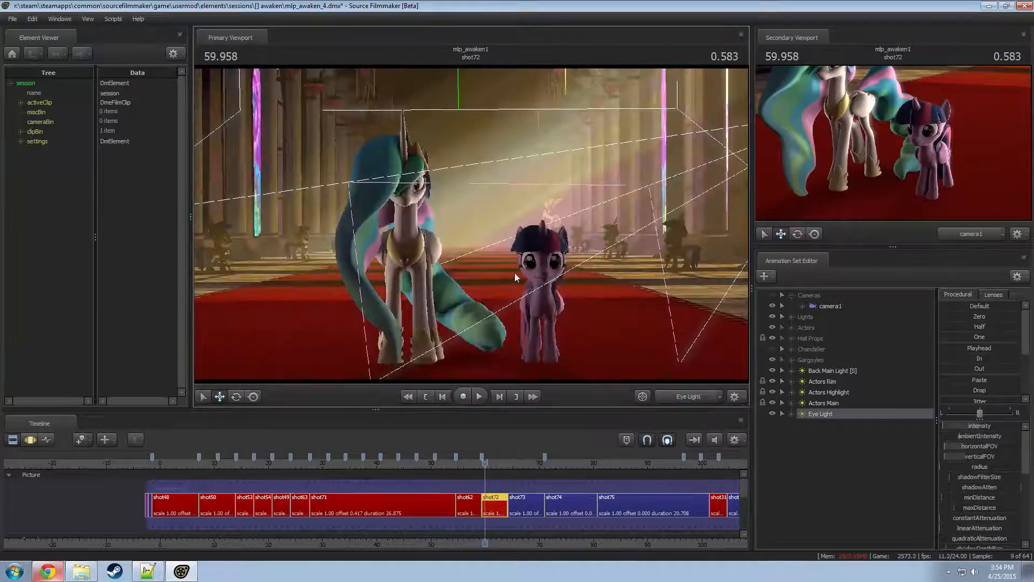
left_click(696, 400)
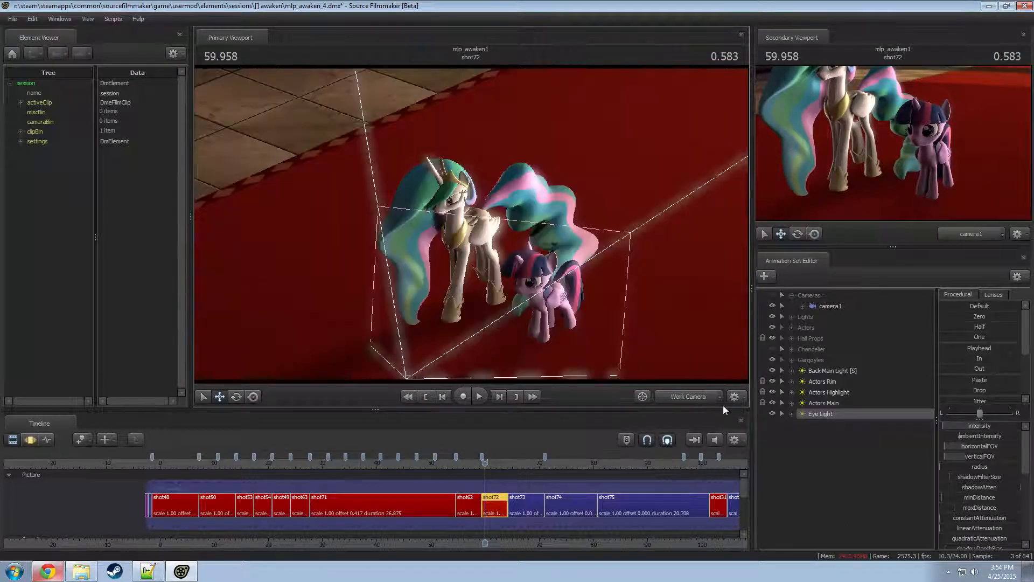
left_click(692, 397)
key("F4")
key("space")
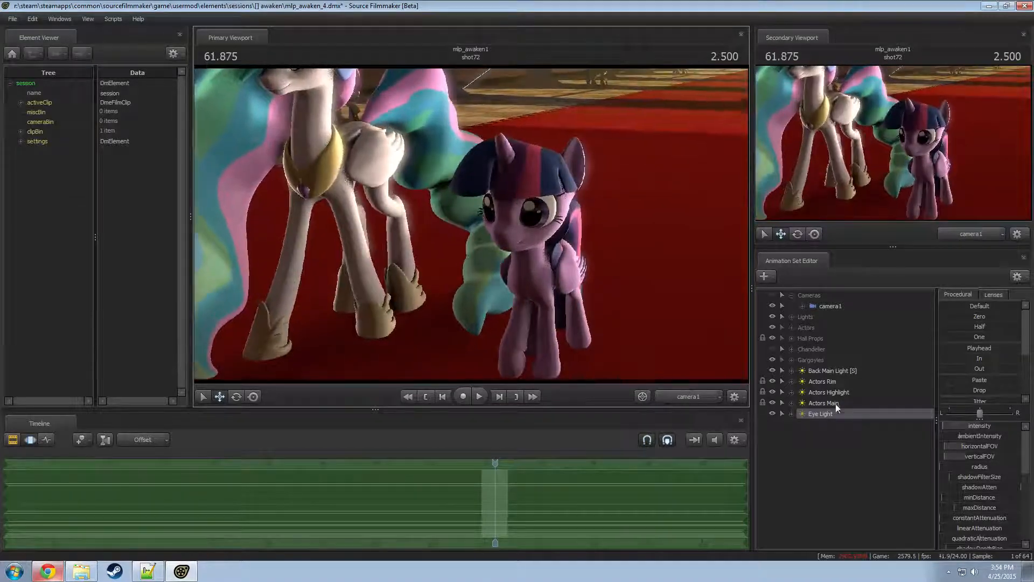
- Move shot72's lights from Back Main Light [S] through Eye Light into its Lights group
left_click(829, 373, "shift")
left_click_drag(829, 372, 812, 319)
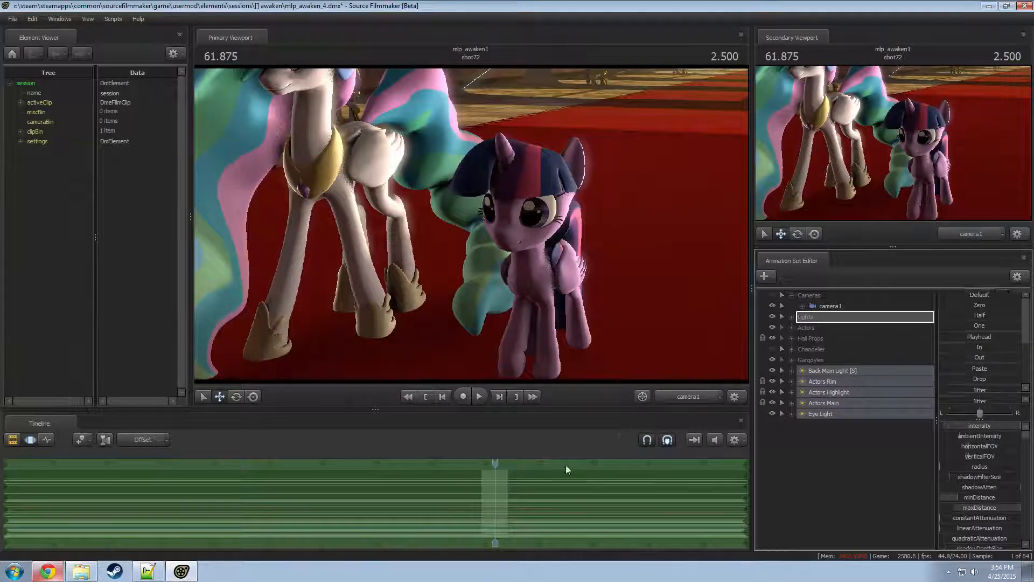
key("F2")
- Select shot62 and move its lights from Back Main Light [S] through Eye Light into its Lights group
left_click(458, 501)
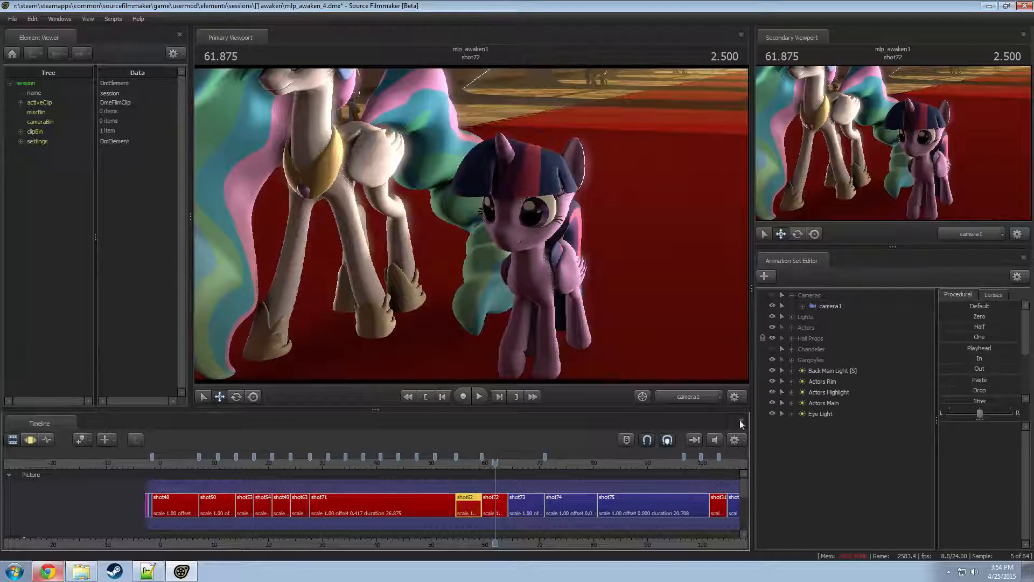
scroll(647, 518, "down", 3)
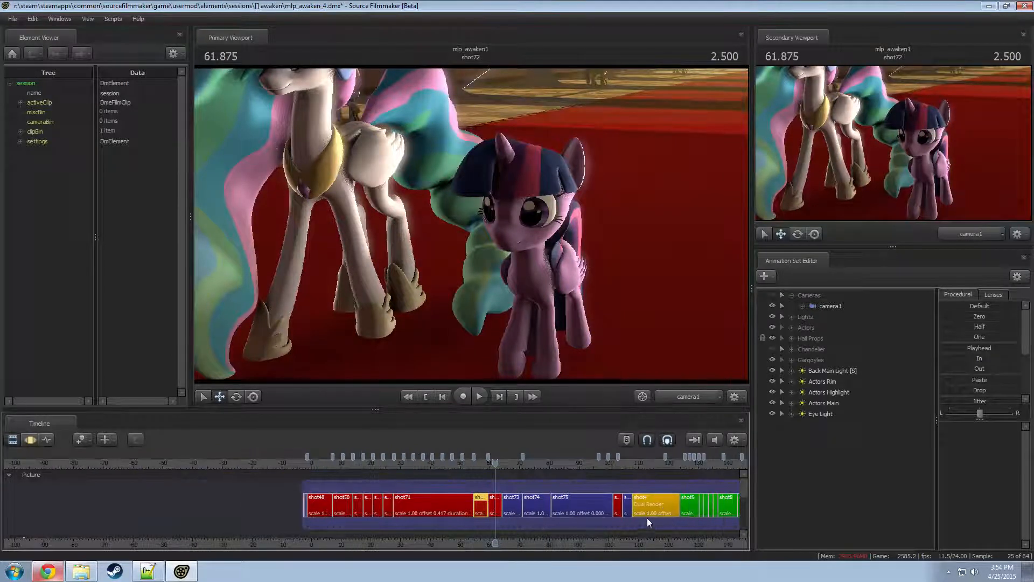
left_click(828, 372)
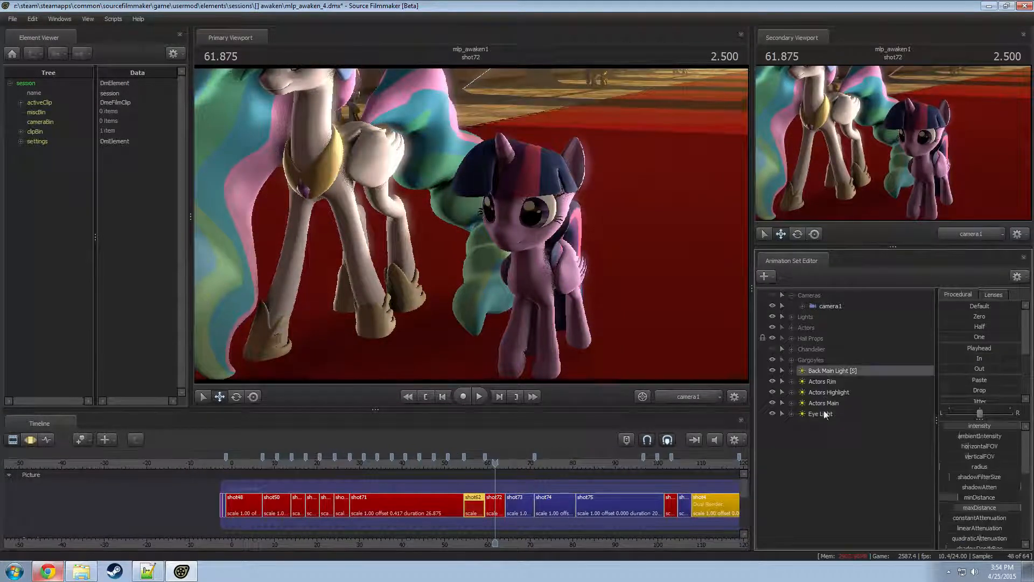
left_click(825, 414, "shift")
left_click_drag(825, 414, 812, 319)
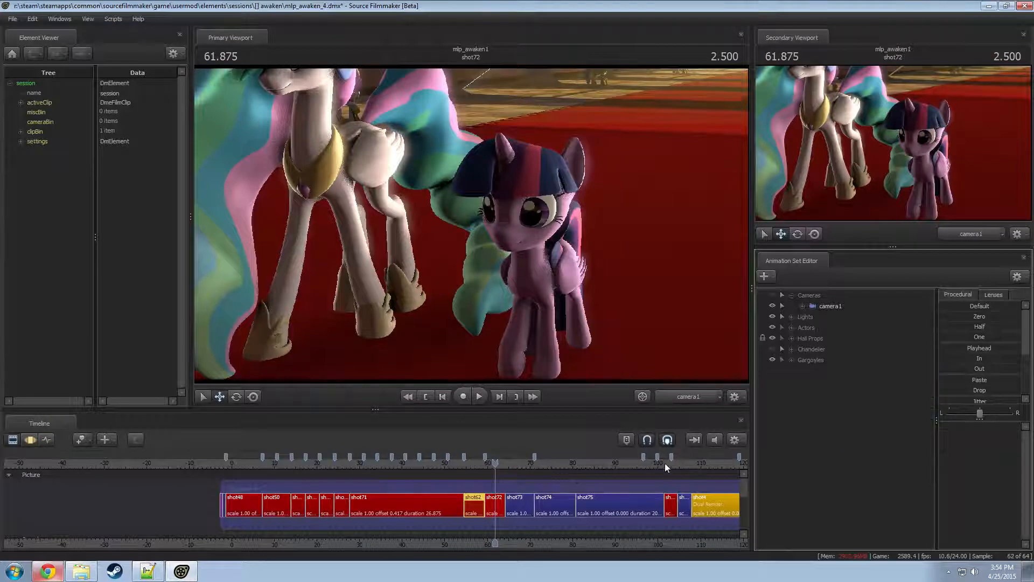
- Trim the end of shot75 to a duration of 15.875, rippling the following clips, and scrub past the new cut
left_click(661, 503)
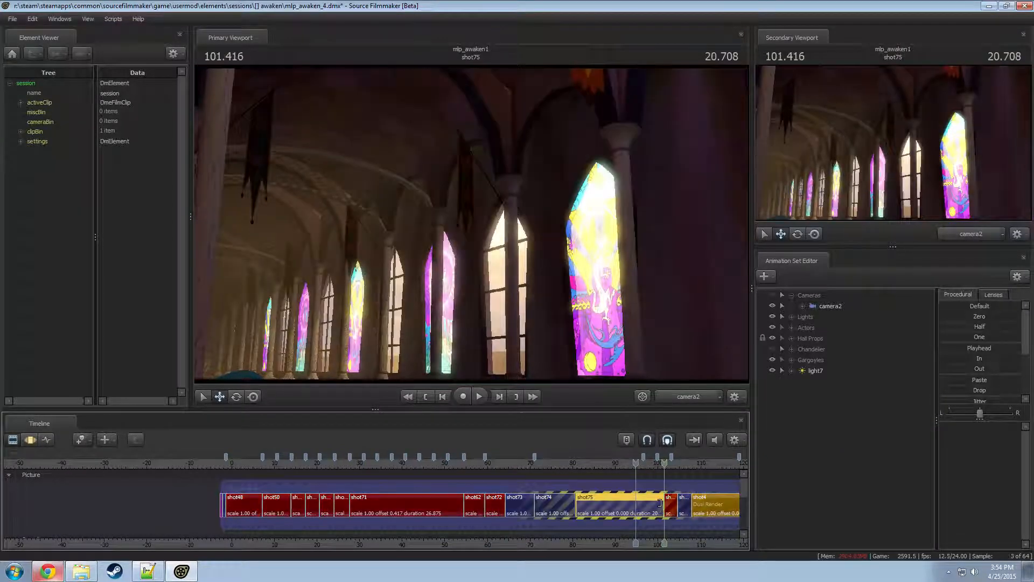
left_click_drag(660, 503, 645, 503)
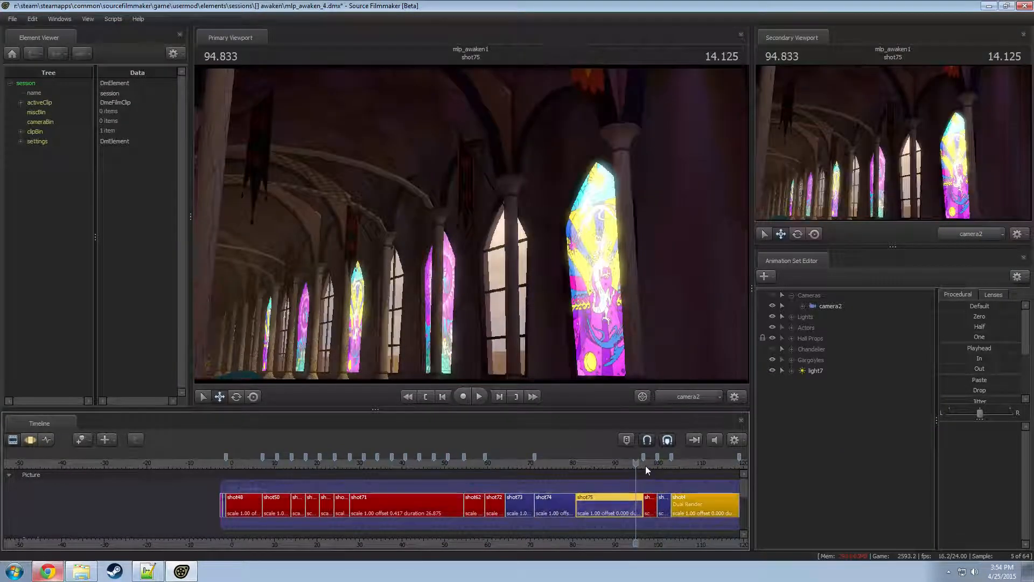
left_click_drag(645, 465, 565, 464)
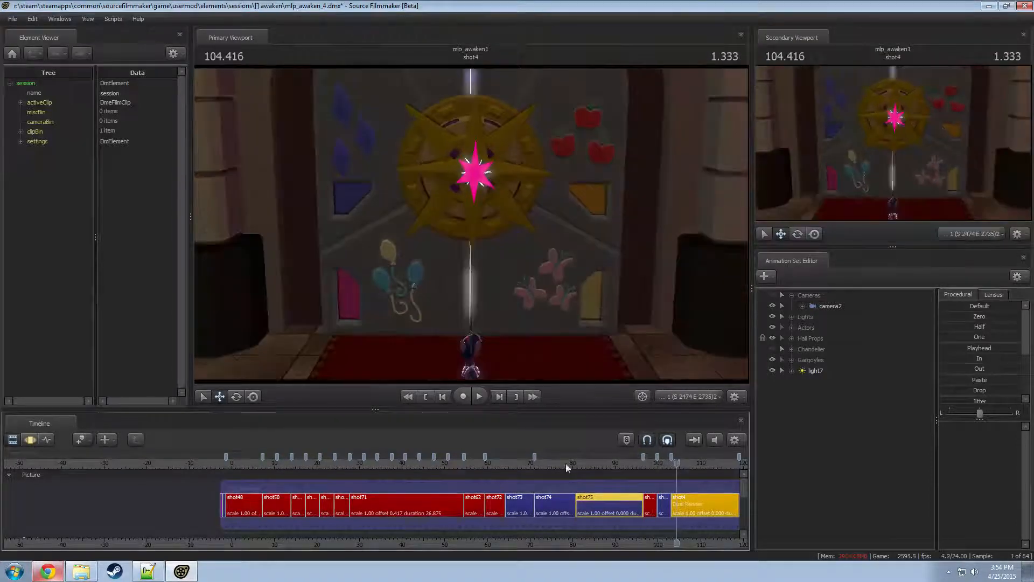
- Play part of shot74 from about 75 s and part of shot73 from about 65 s to review the unlit shots
left_click(550, 461)
key("space")
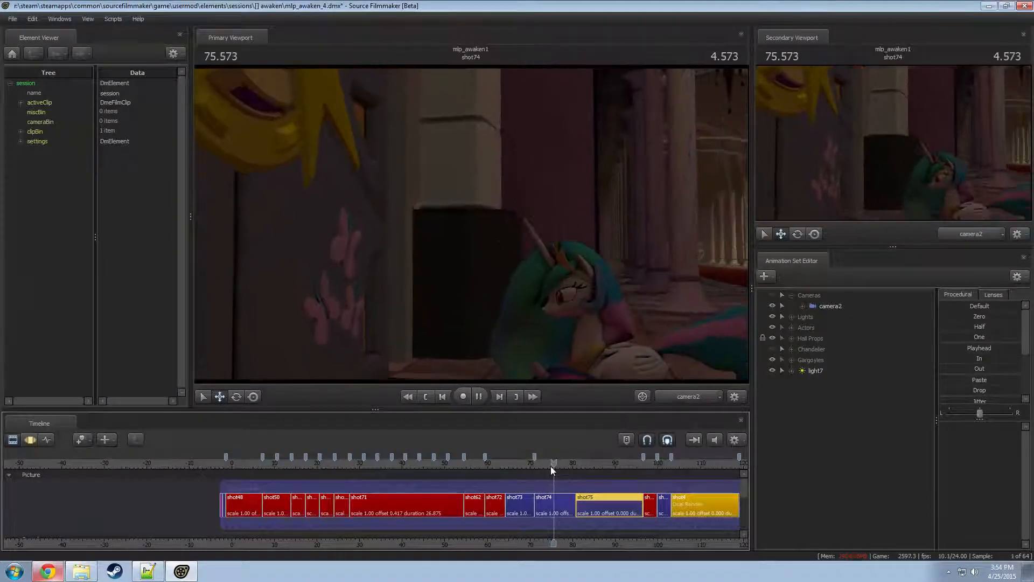
key("space")
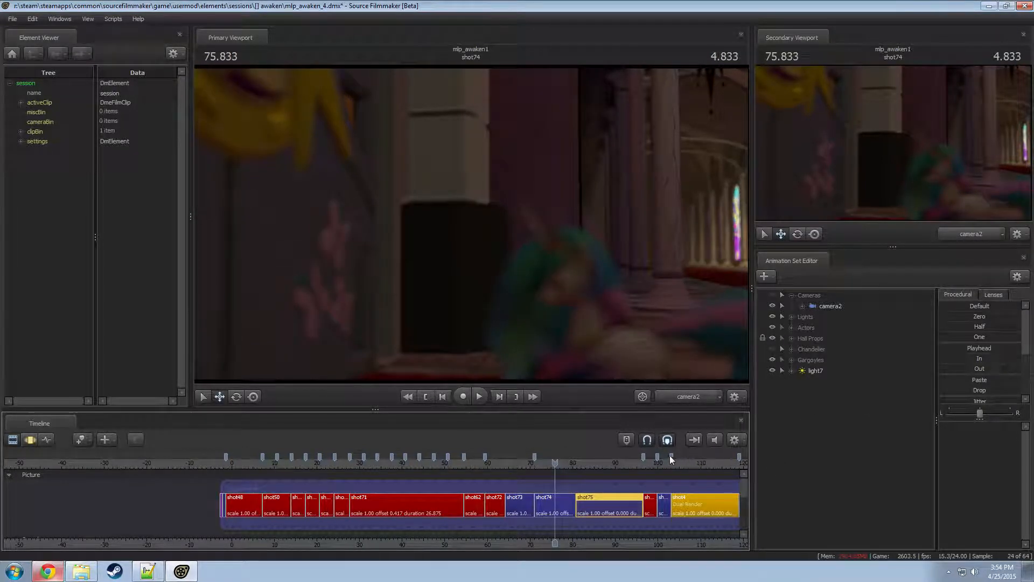
scroll(689, 456, "up", 5)
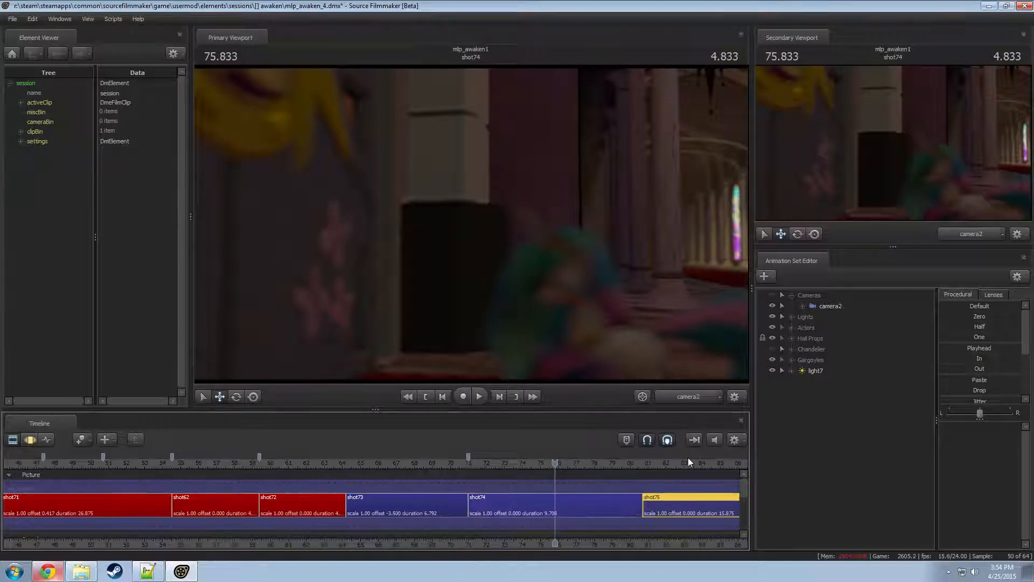
middle_click_drag(649, 538, 618, 528)
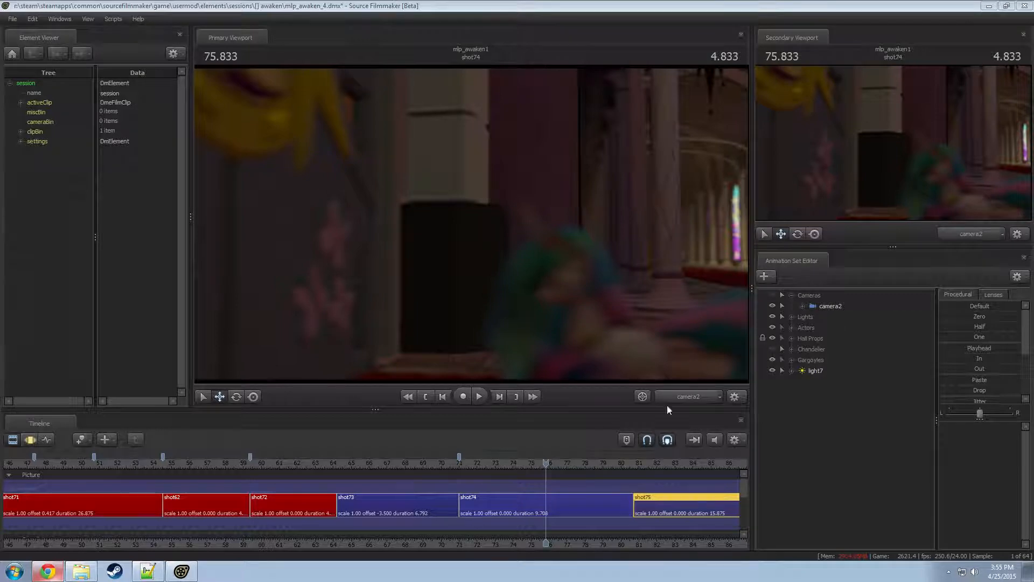
left_click_drag(430, 459, 389, 458)
key("space")
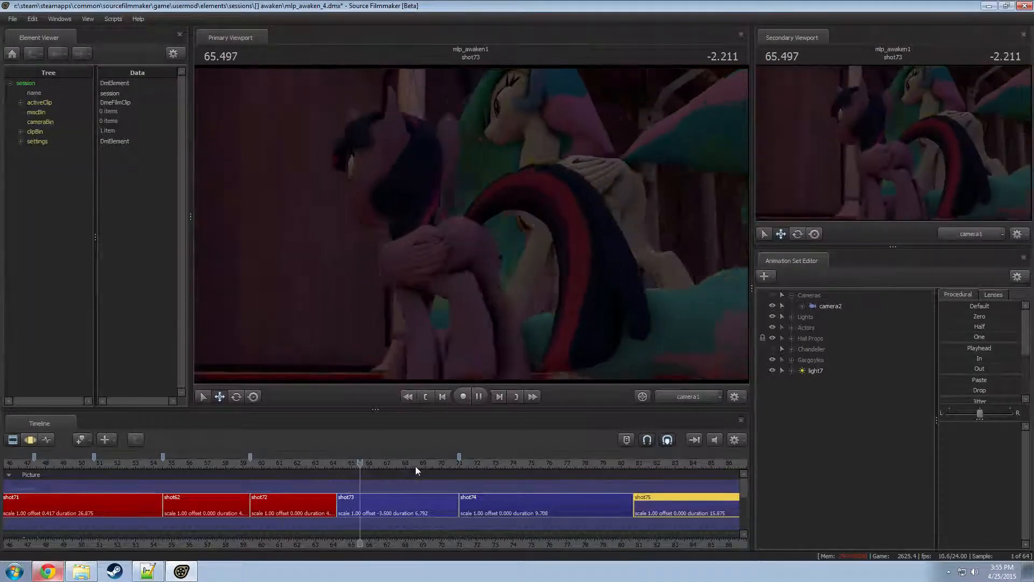
key("space")
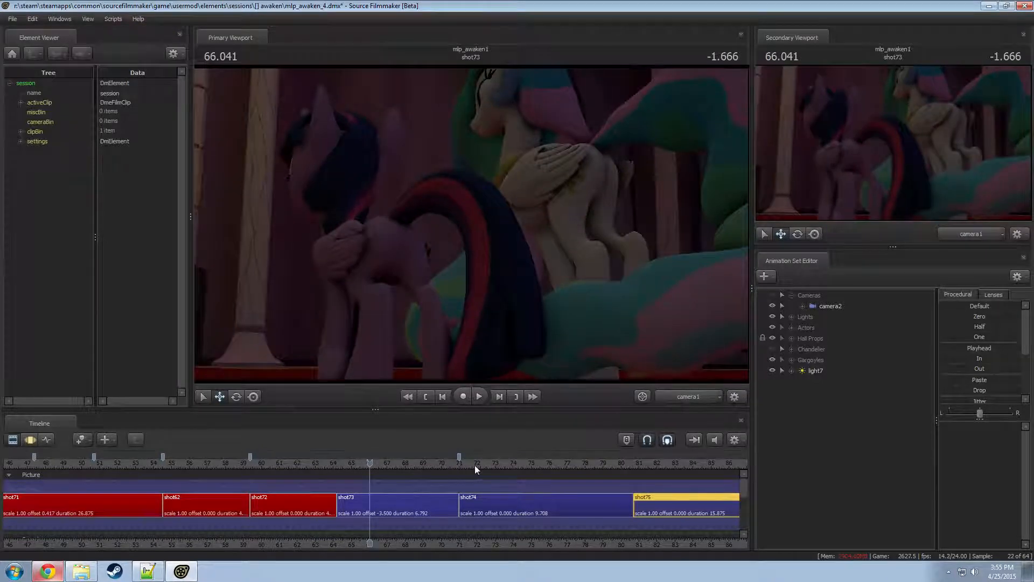
- Return to the start of shot72 and play it to 61.583 s to review the actors' lighting
left_click_drag(370, 464, 329, 472)
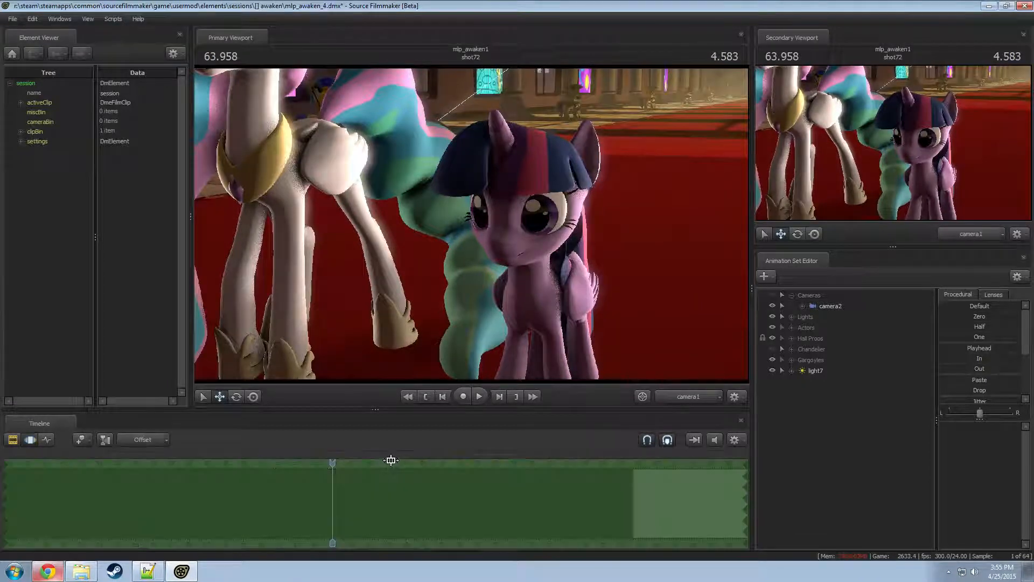
left_click_drag(344, 458, 250, 482)
key("F3")
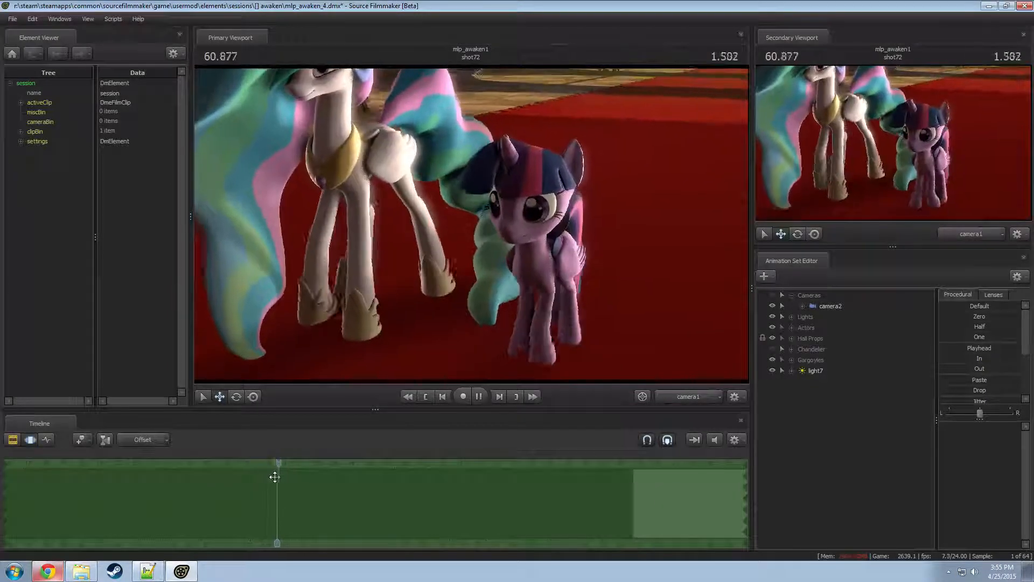
key("space")
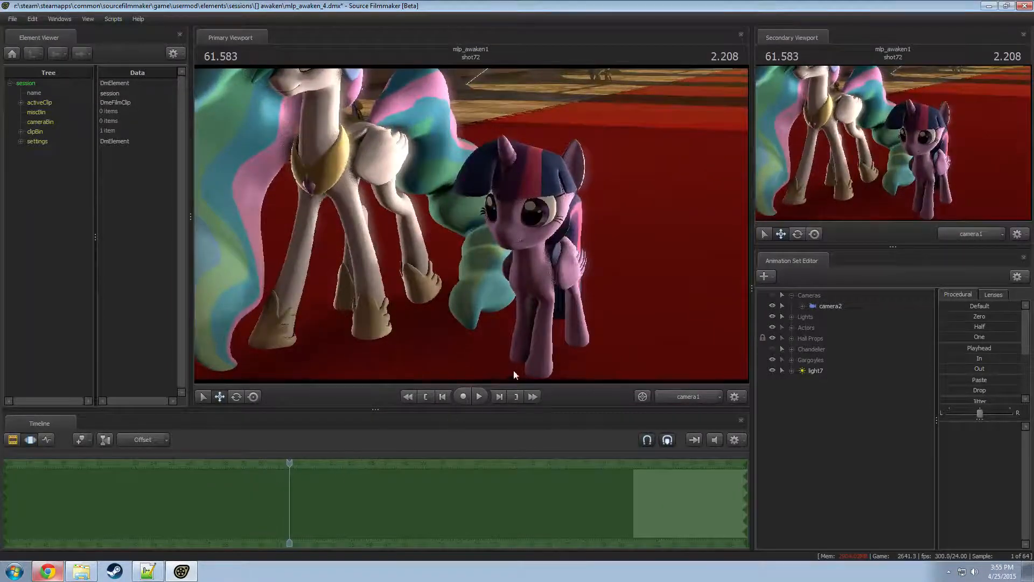
- In shot72, delete the Building Highlights and Building Highlights2 lights from the Lights group
key("F2")
left_click(291, 503)
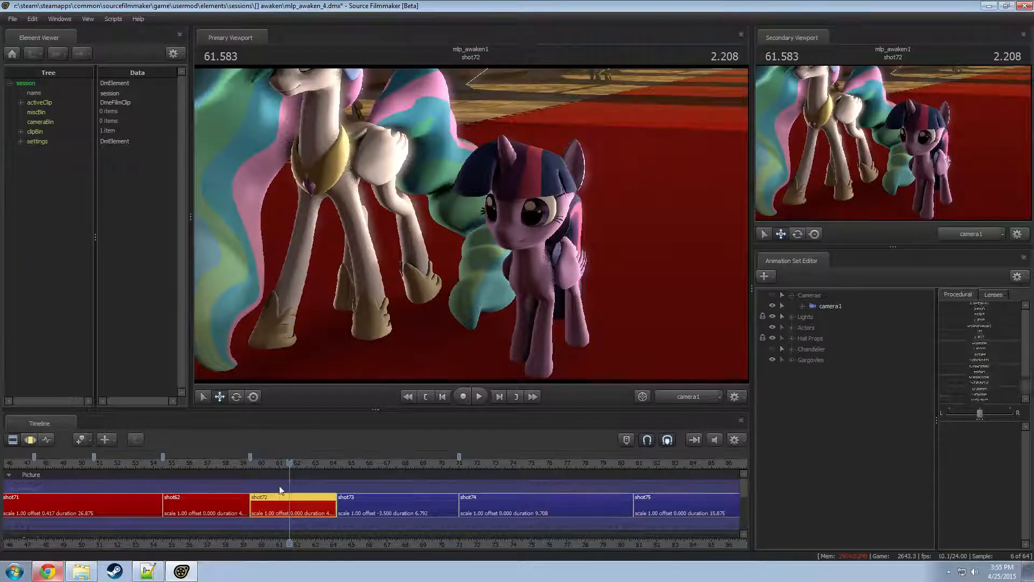
left_click_drag(266, 463, 259, 463)
key("space")
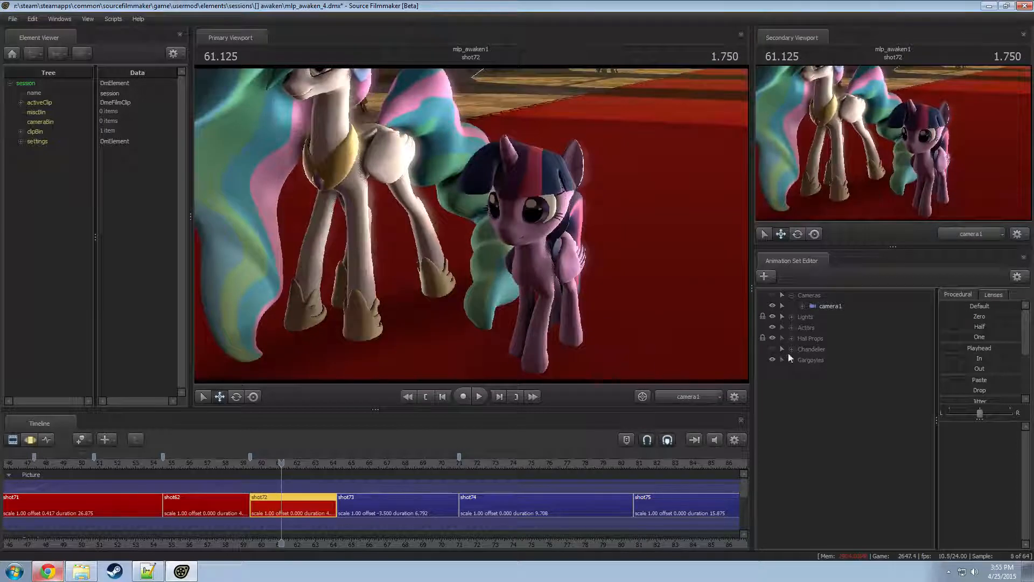
left_click(792, 327)
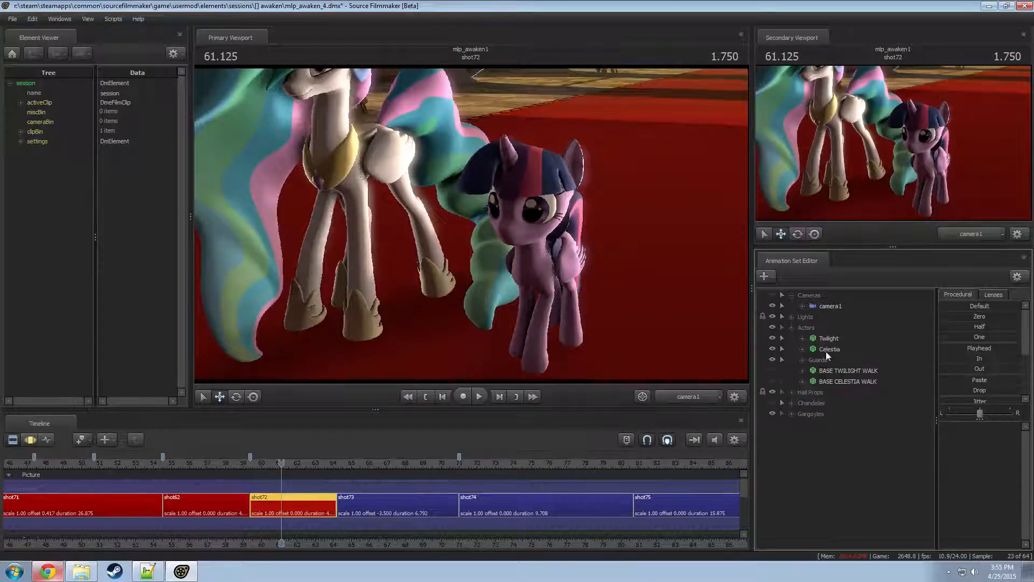
left_click(791, 327)
left_click(791, 316)
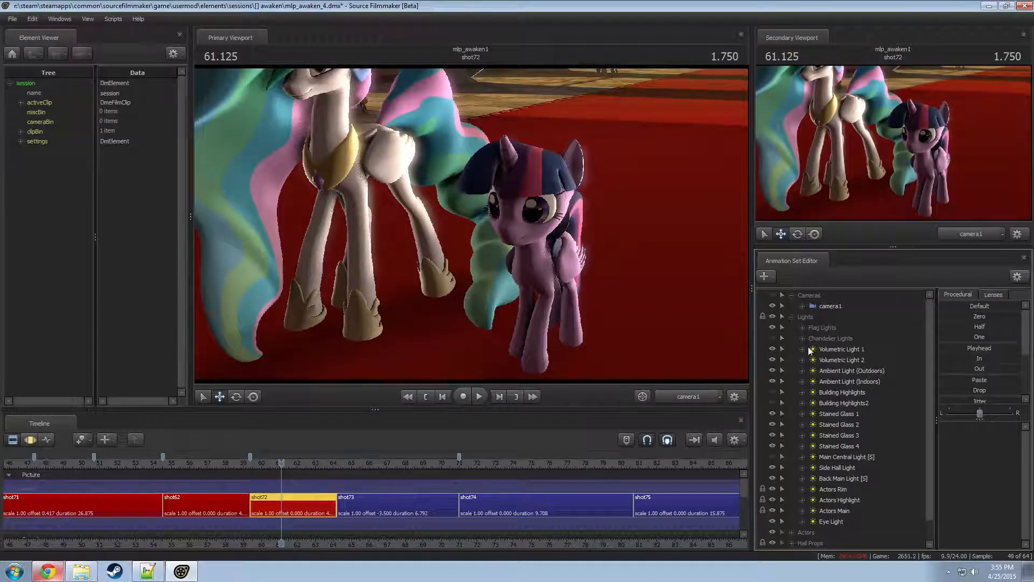
left_click(838, 392)
left_click(838, 404, "ctrl")
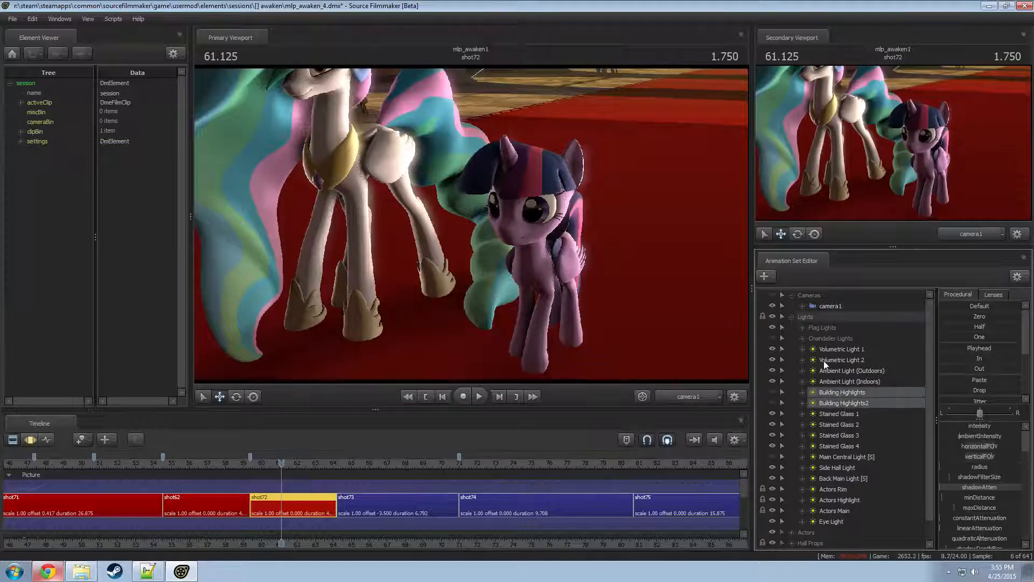
right_click(833, 403)
left_click(854, 426)
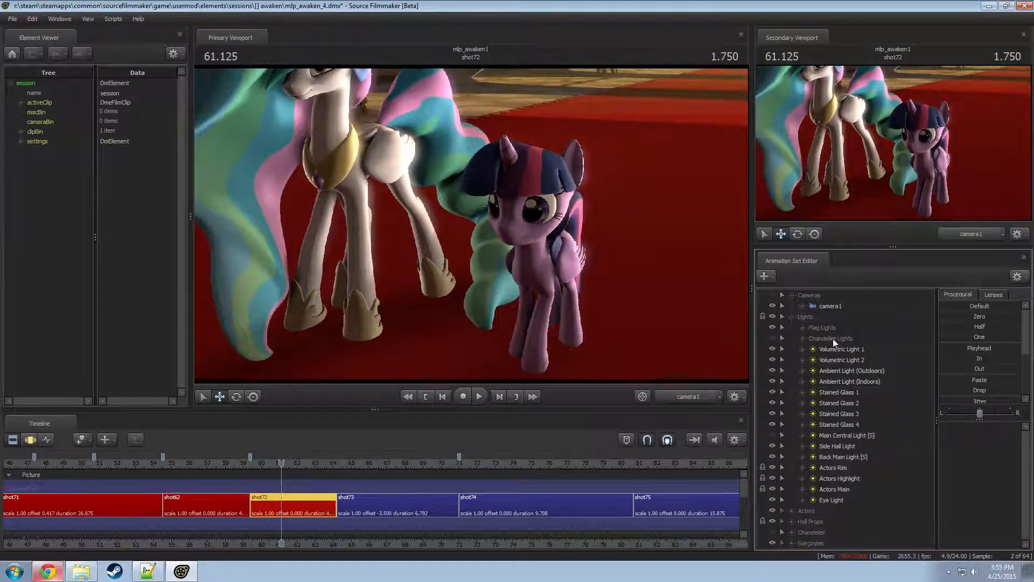
- Delete all lights in shot72's Chandelier Lights group, including Main Ceiling Light [S]
right_click(832, 339)
left_click(820, 339)
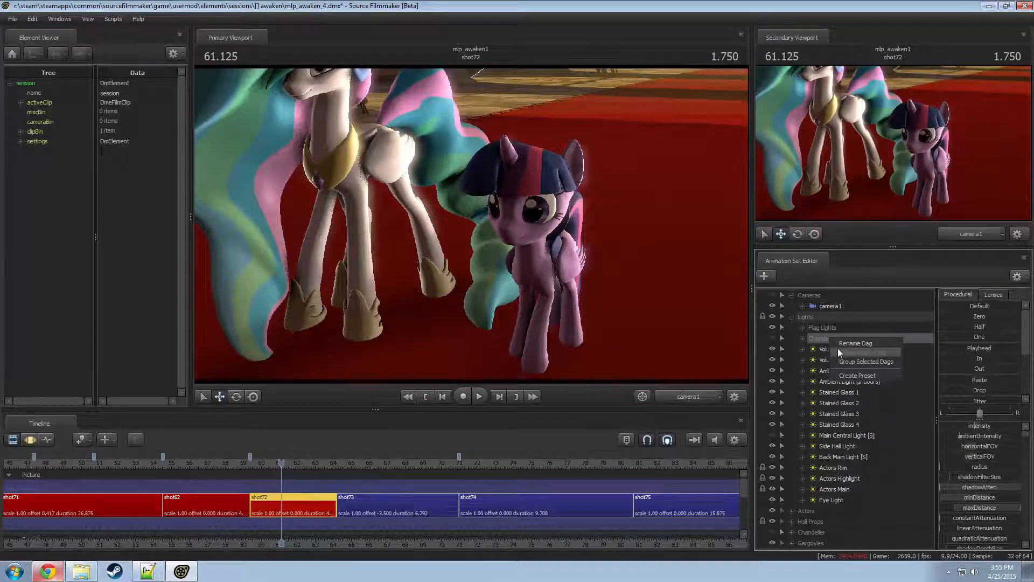
right_click(802, 339)
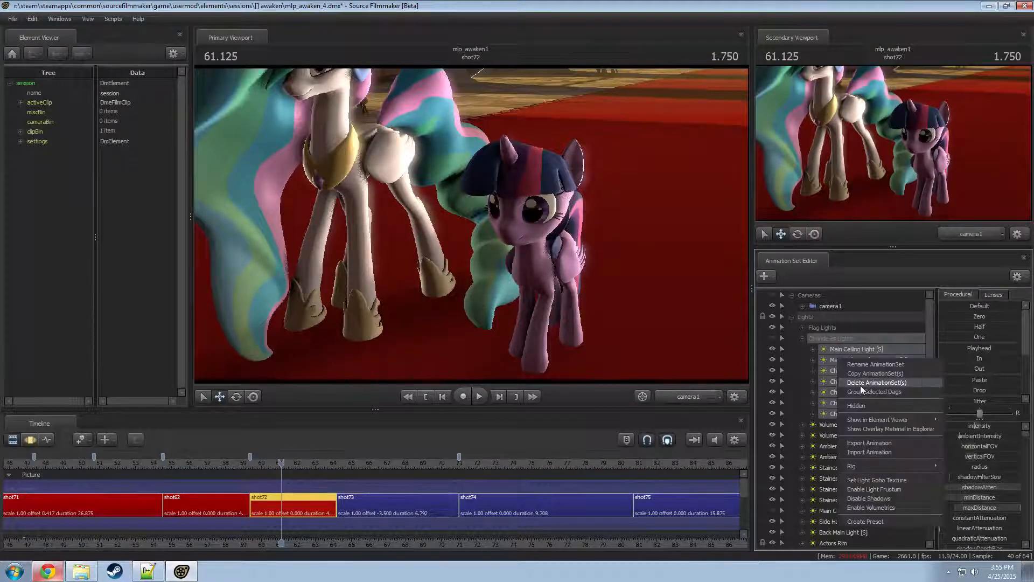
left_click(861, 382)
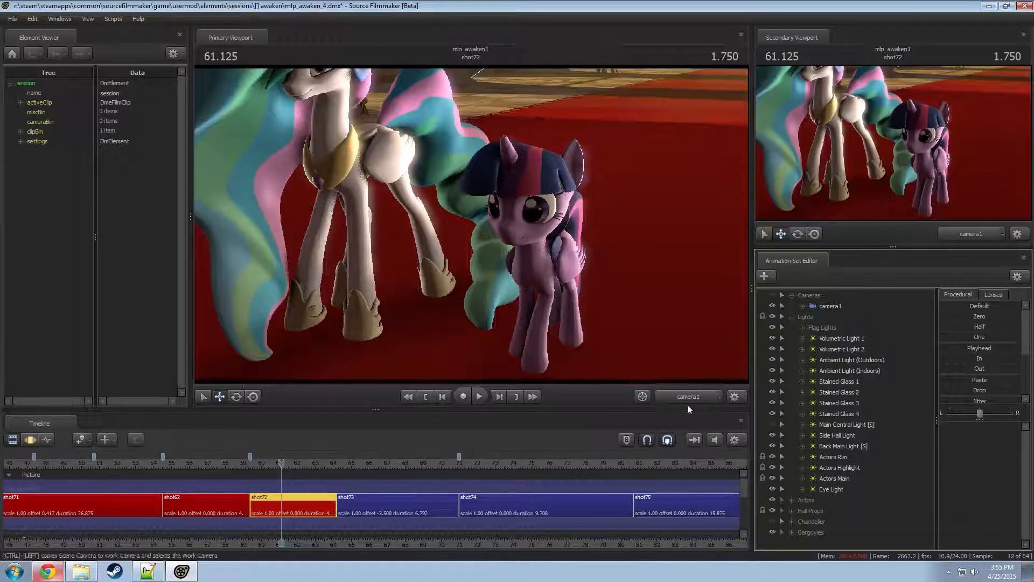
- Delete all the chandelier models in shot72's Chandelier group
left_click(813, 522)
left_click(792, 521)
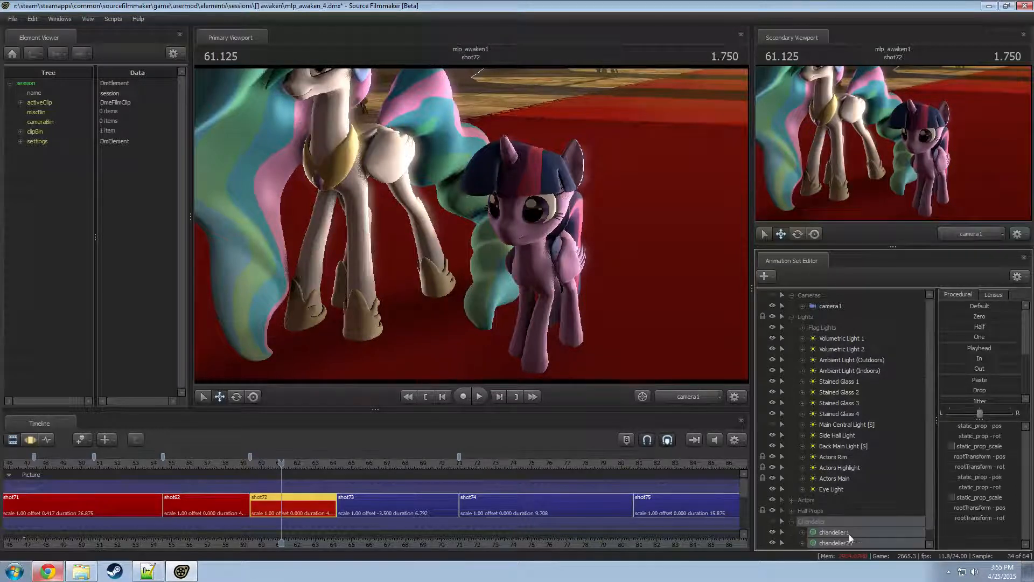
right_click(827, 533)
left_click(847, 397)
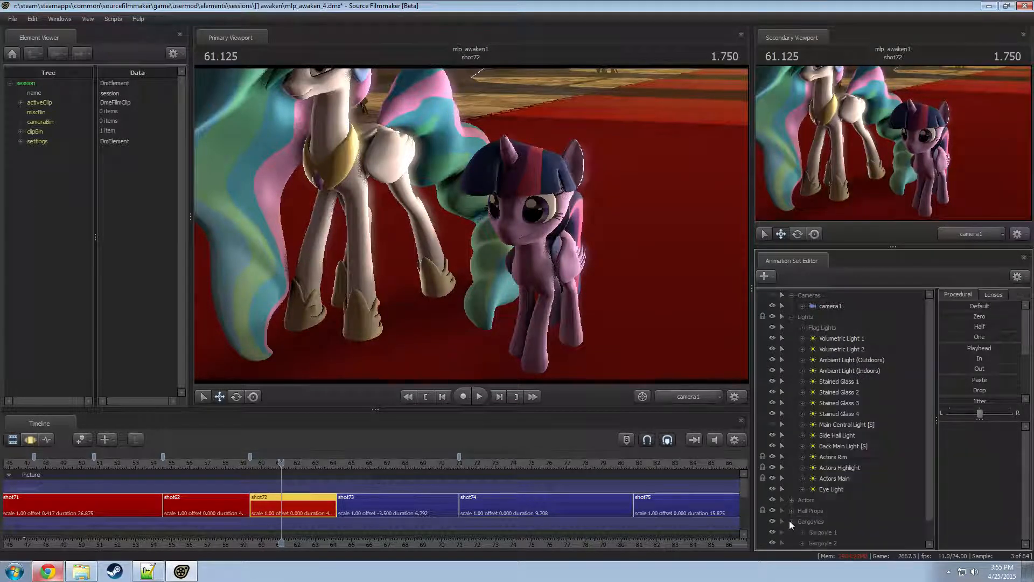
- Delete all statue and wing models in shot72's Gargoyles group
left_click(789, 520)
left_click(815, 525)
left_click(802, 532)
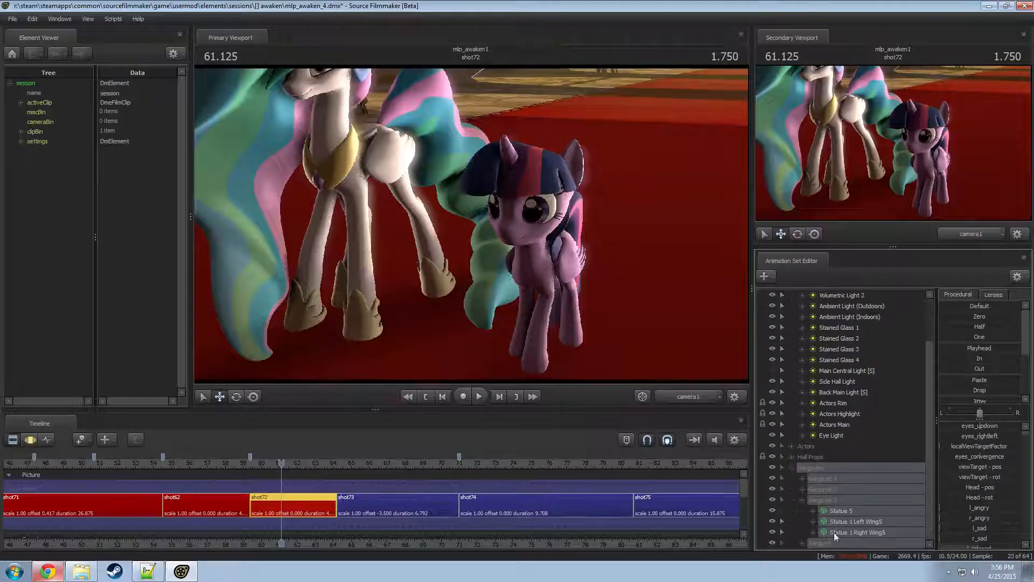
right_click(834, 532)
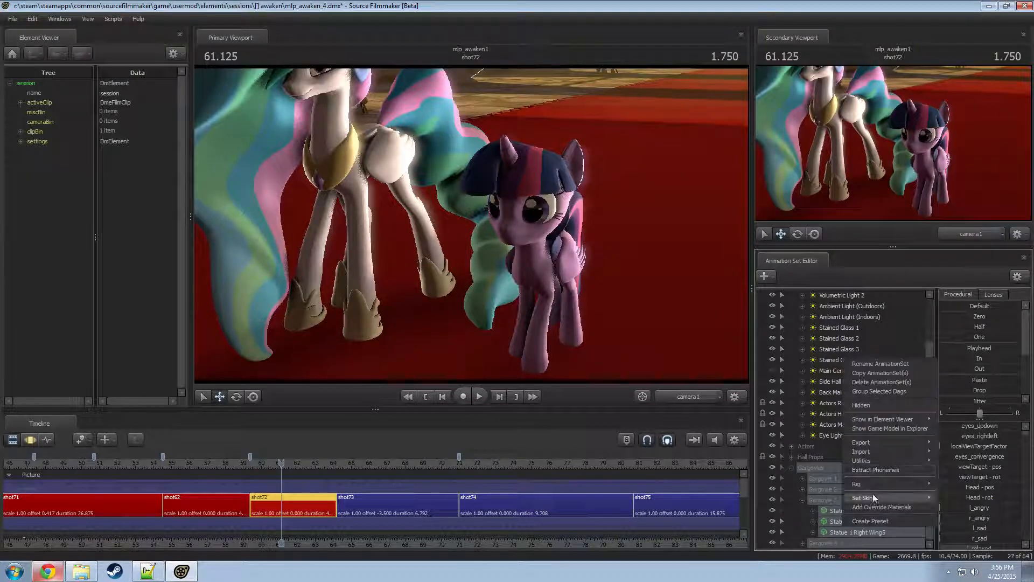
left_click(874, 382)
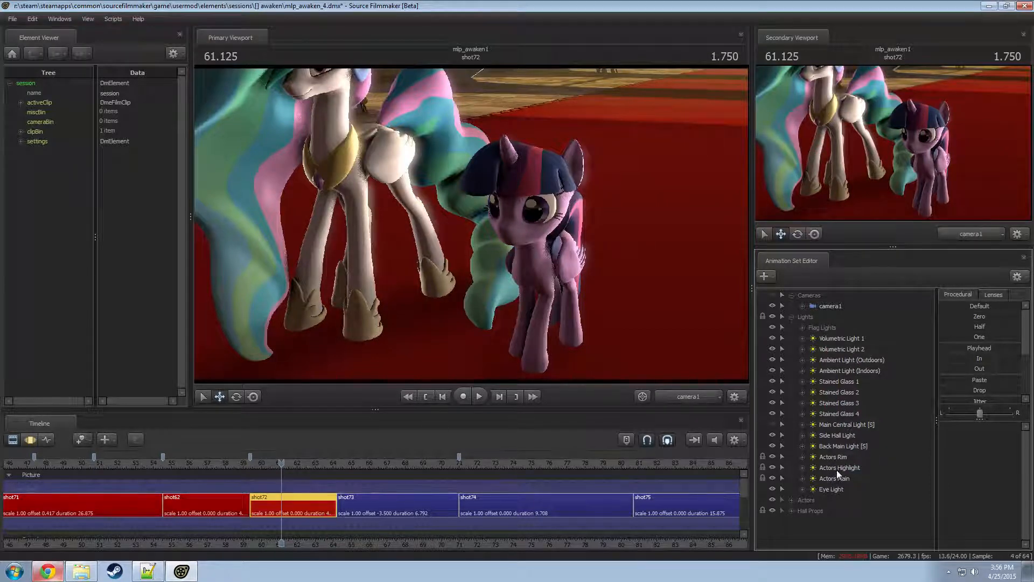
- Look through the Actors Highlight light in the Motion Editor and reposition it behind the two actors
left_click(838, 468)
key("F3")
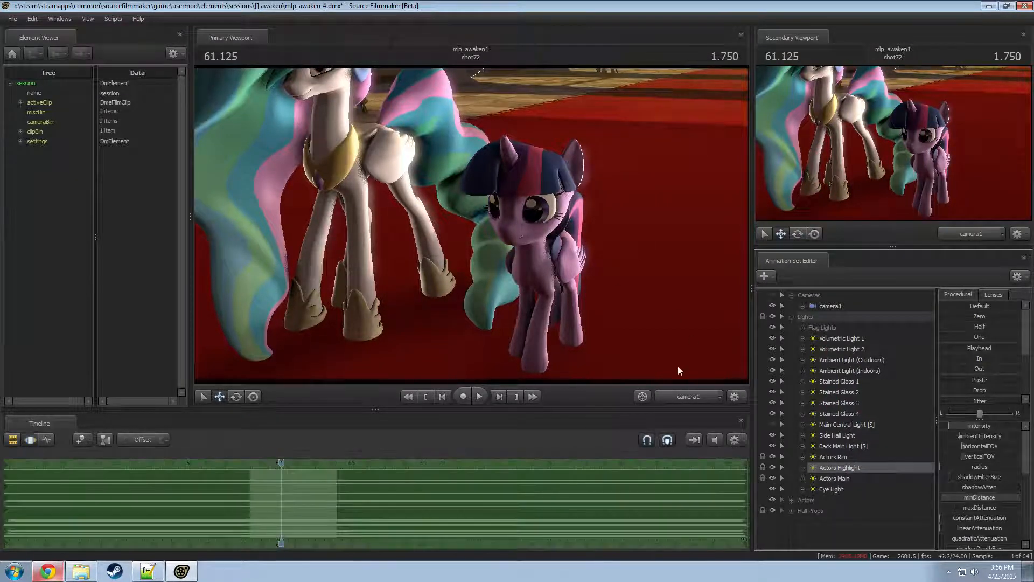
left_click(688, 396)
left_click_drag(850, 468, 368, 227)
left_click_drag(490, 187, 570, 185)
key("a")
key("d")
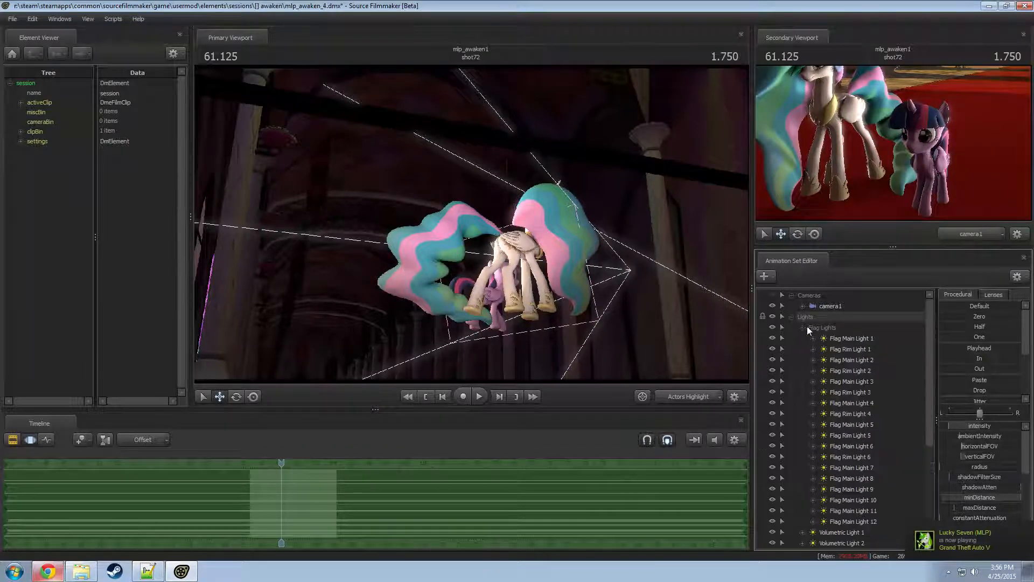
- Delete all the Flag Main and Flag Rim lights in the Flag Lights group and collapse the Lights group
left_click(807, 326)
right_click(846, 347)
left_click(867, 371)
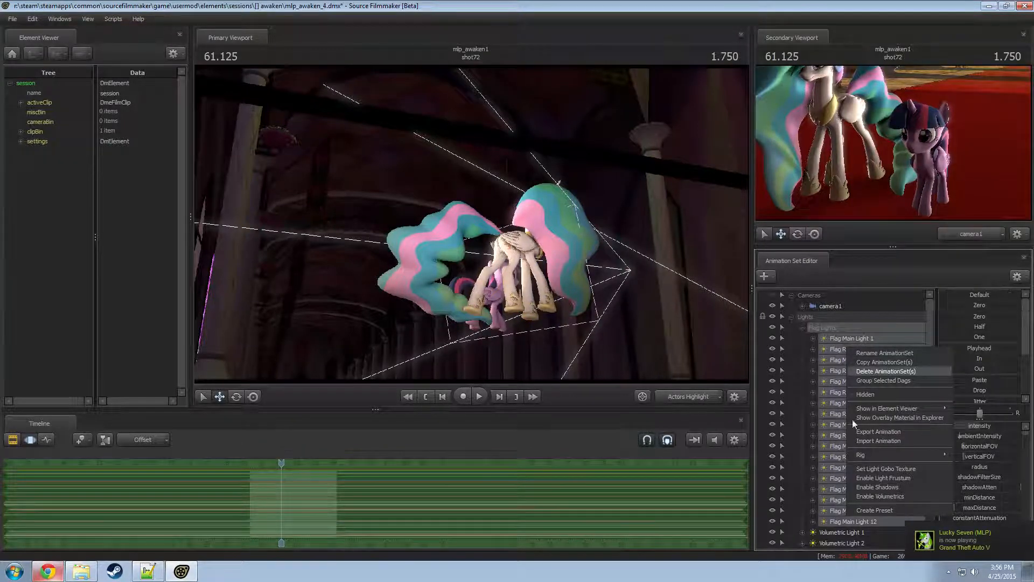
left_click(794, 315)
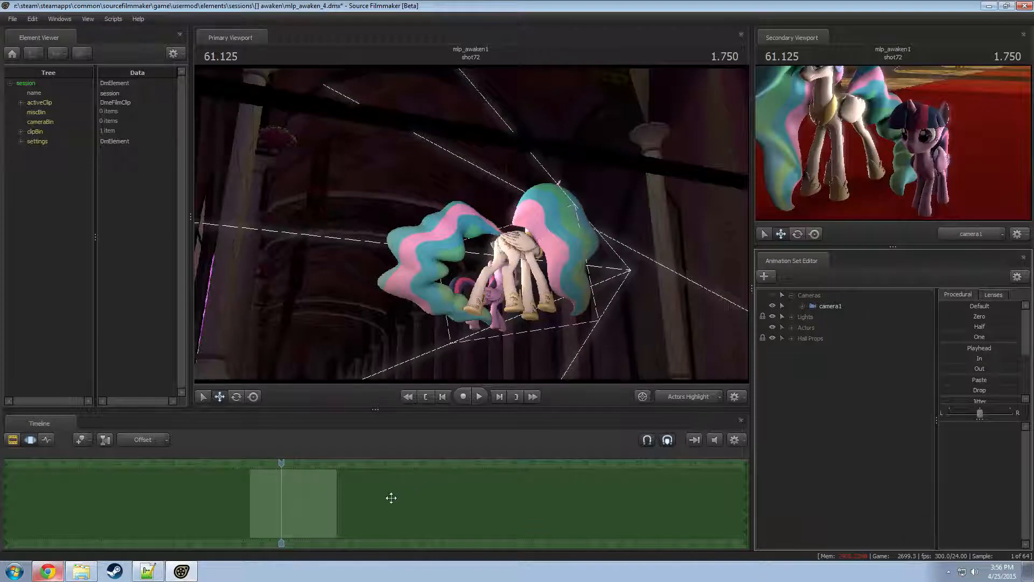
- Play shot72 to 64.000 s, and copy the Actors Main light's animation set and paste it into the shot
key("space")
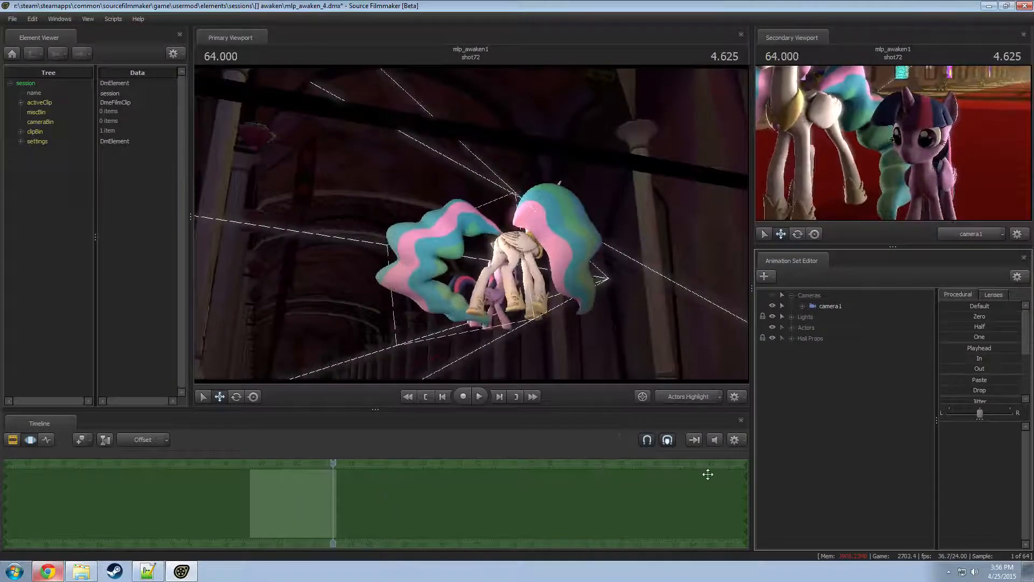
key("F3")
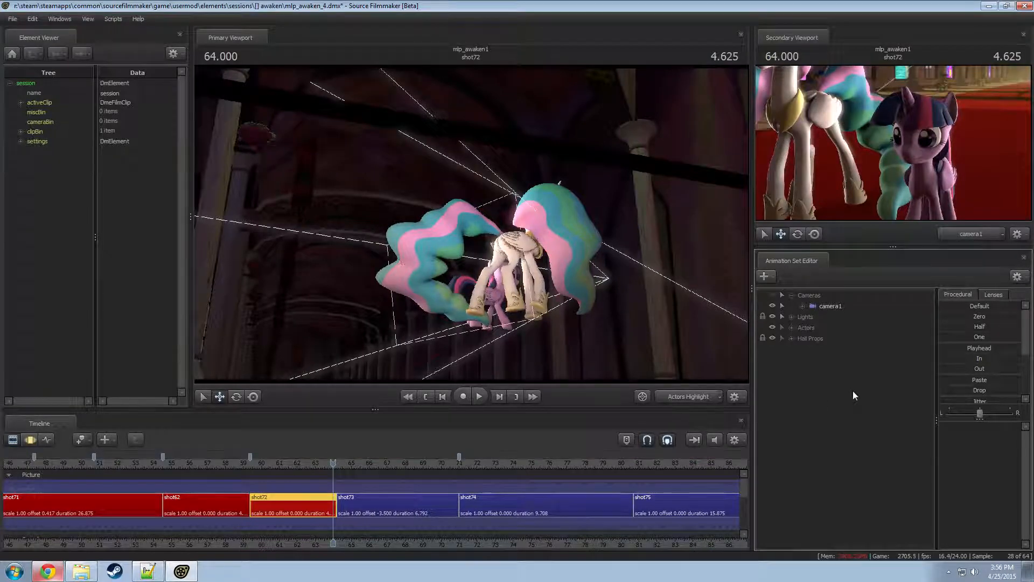
left_click(792, 317)
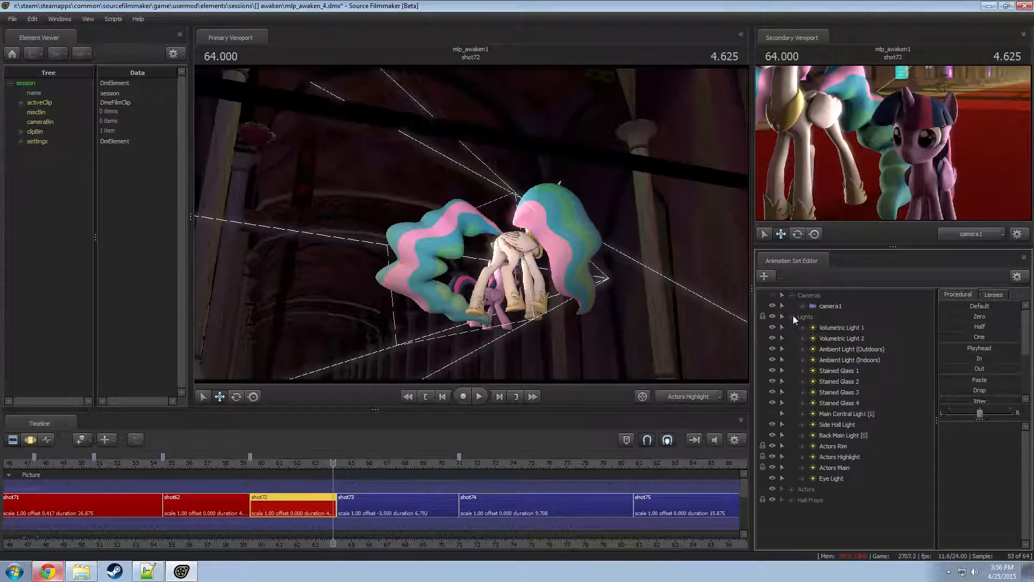
right_click(838, 467)
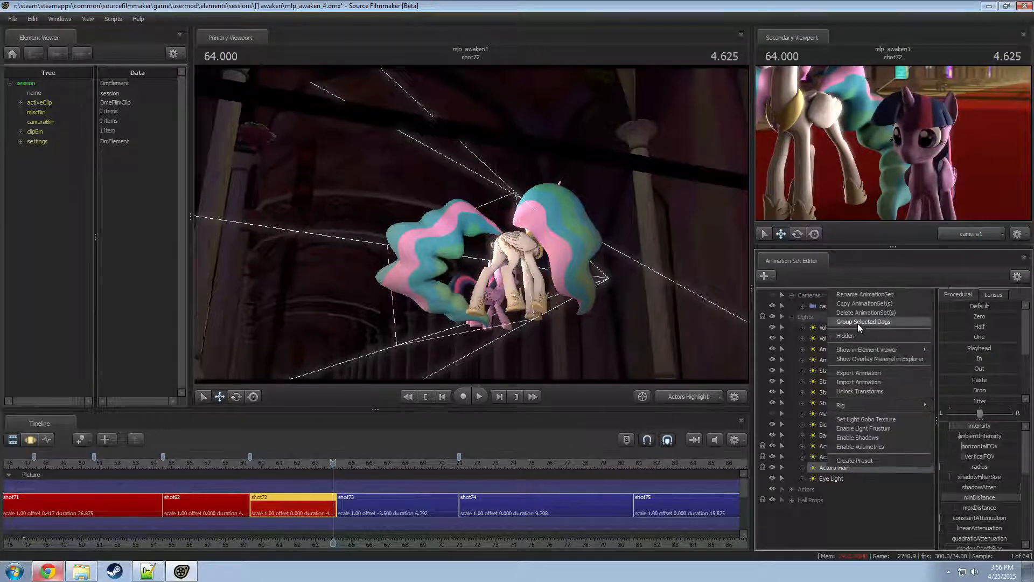
left_click(864, 304)
left_click(506, 300)
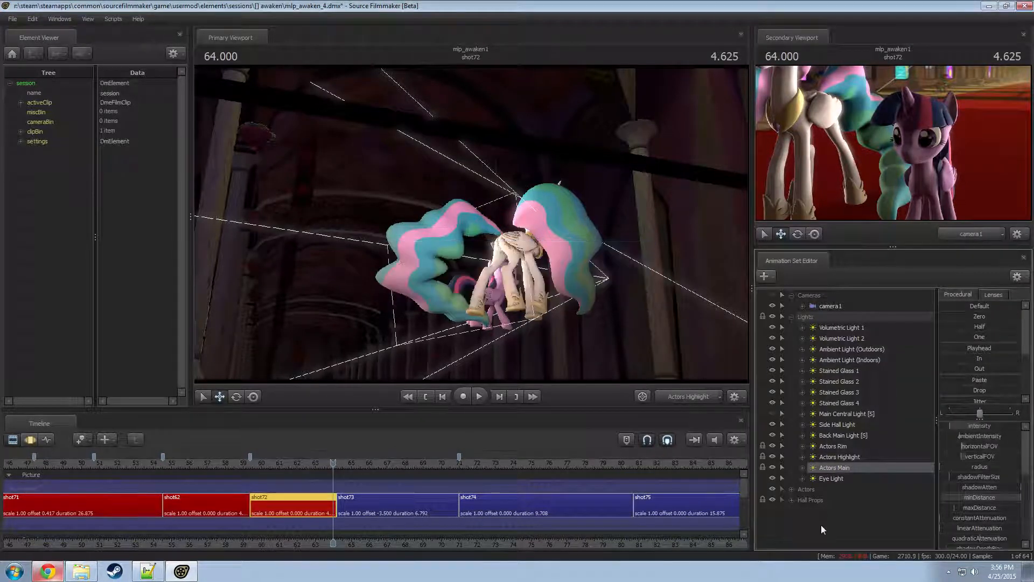
right_click(819, 526)
left_click(843, 511)
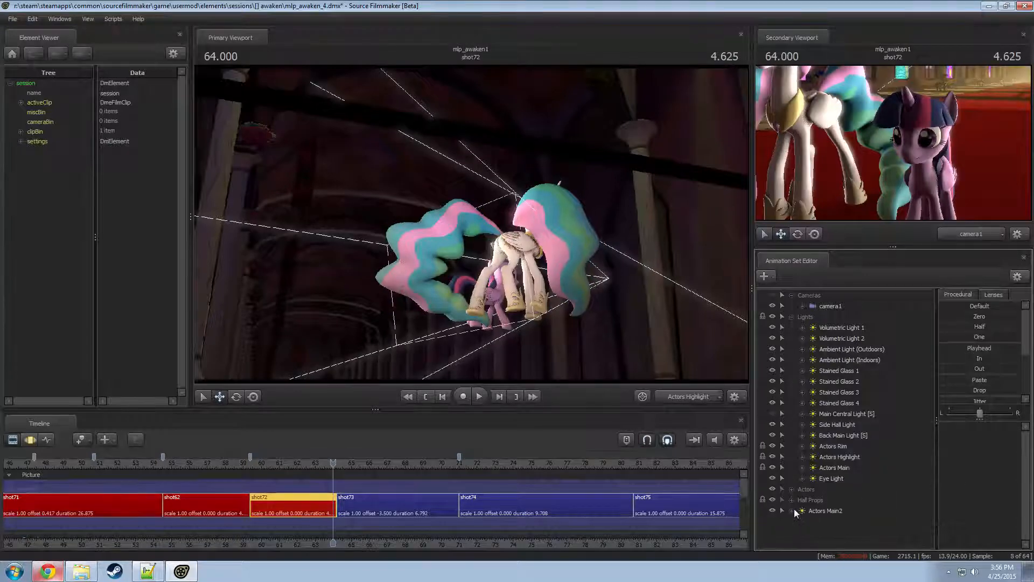
- Lock the transform of the copied Actors Main2 light to Celestia's rootTransform
left_click(792, 511)
scroll(835, 533, "down", 4)
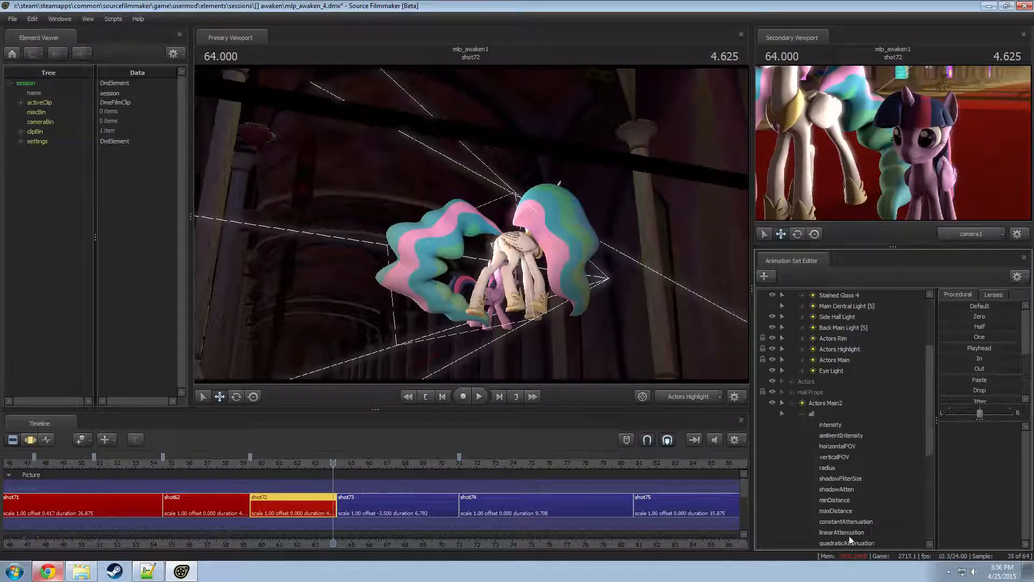
scroll(850, 539, "up", 3)
left_click(792, 306)
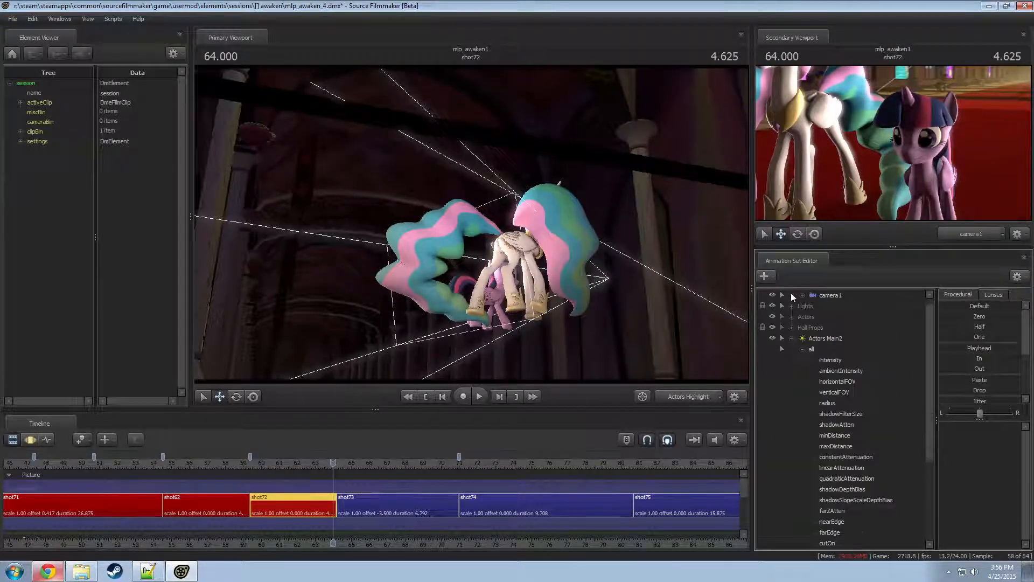
left_click(790, 295)
left_click(791, 316)
left_click(803, 338)
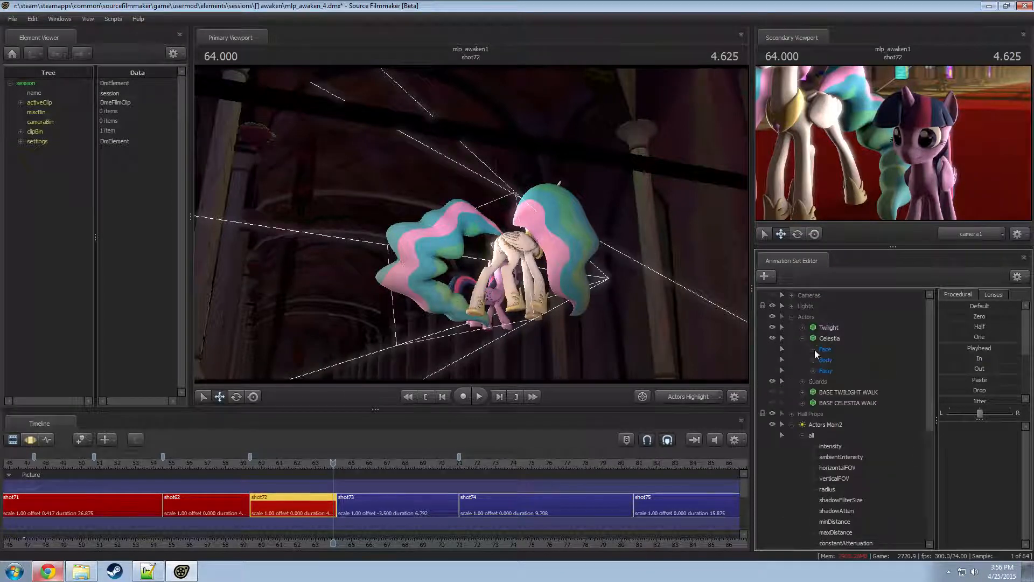
left_click(813, 359)
left_click(837, 370)
scroll(837, 371, "down", 2)
scroll(839, 485, "down", 6)
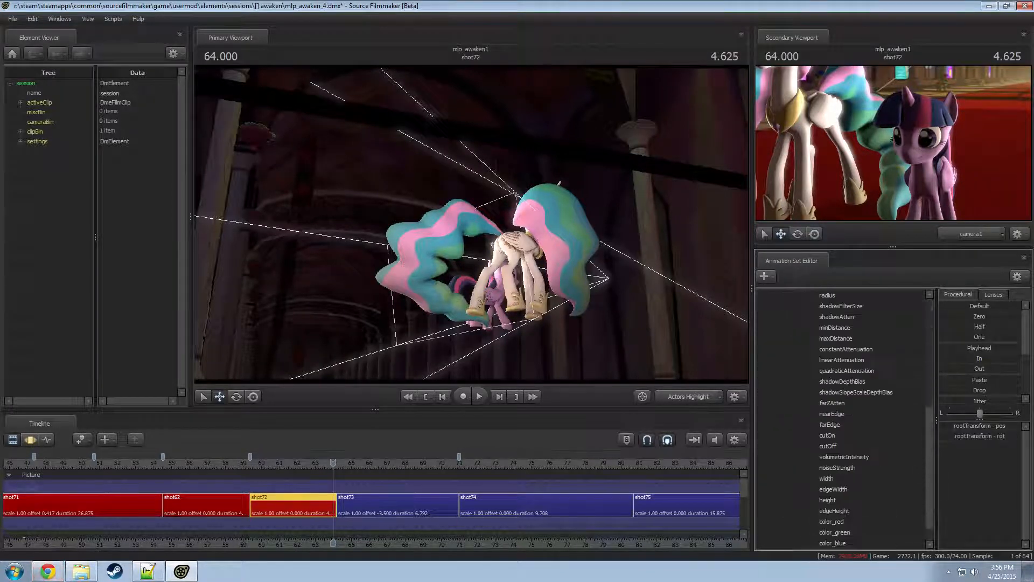
left_click(841, 543)
- Look through the Actors Main2 light and reposition it in the Motion Editor so it faces both actors from the front
key("F3")
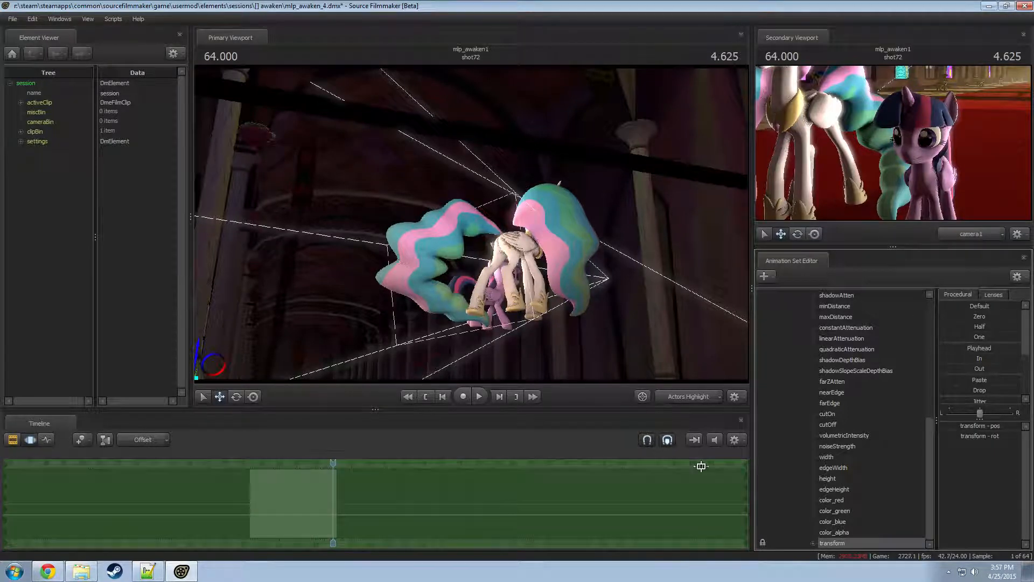
key("F1")
scroll(862, 464, "up", 8)
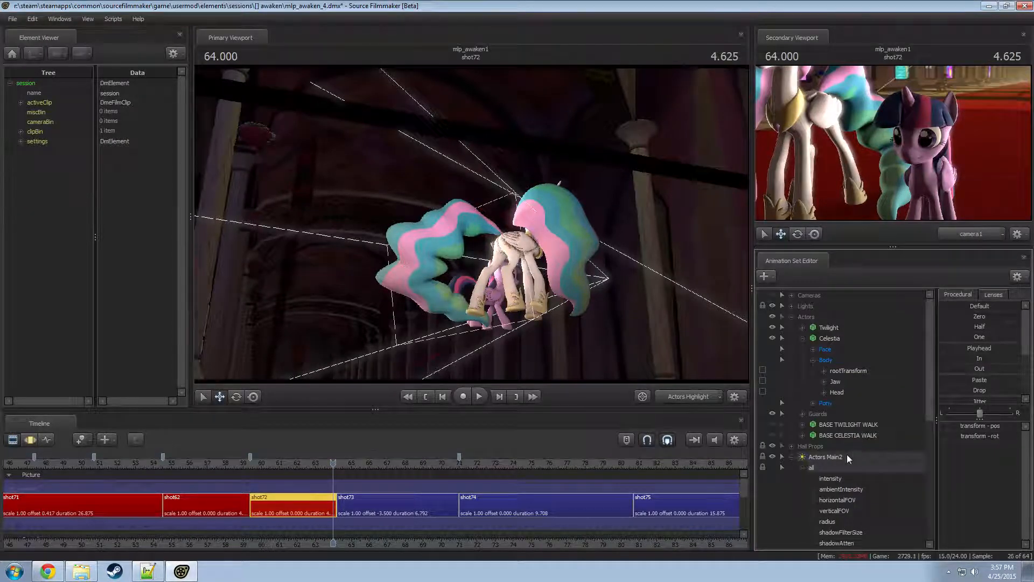
left_click_drag(847, 456, 620, 246)
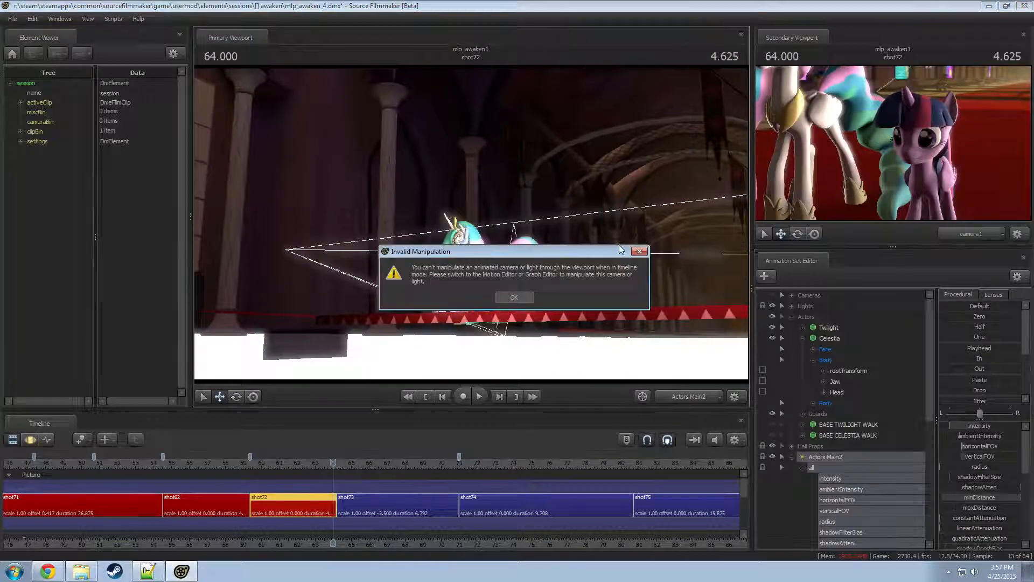
left_click(509, 299)
key("F2")
left_click_drag(509, 298, 761, 261)
- Open and accept the intensity range settings of Actors Main2, lower its intensity, and return to the Clip Editor
right_click(985, 447)
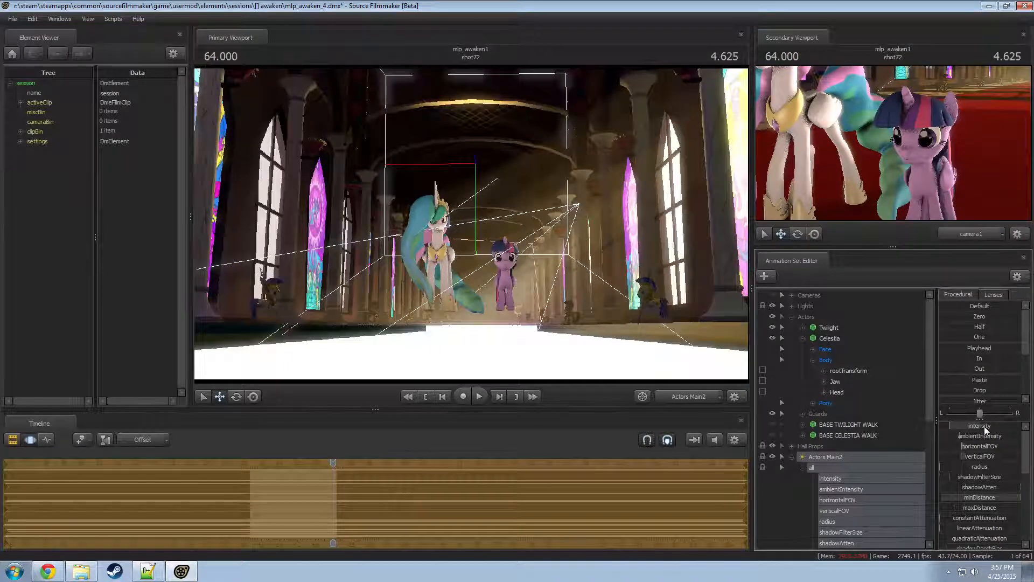
left_click(884, 425)
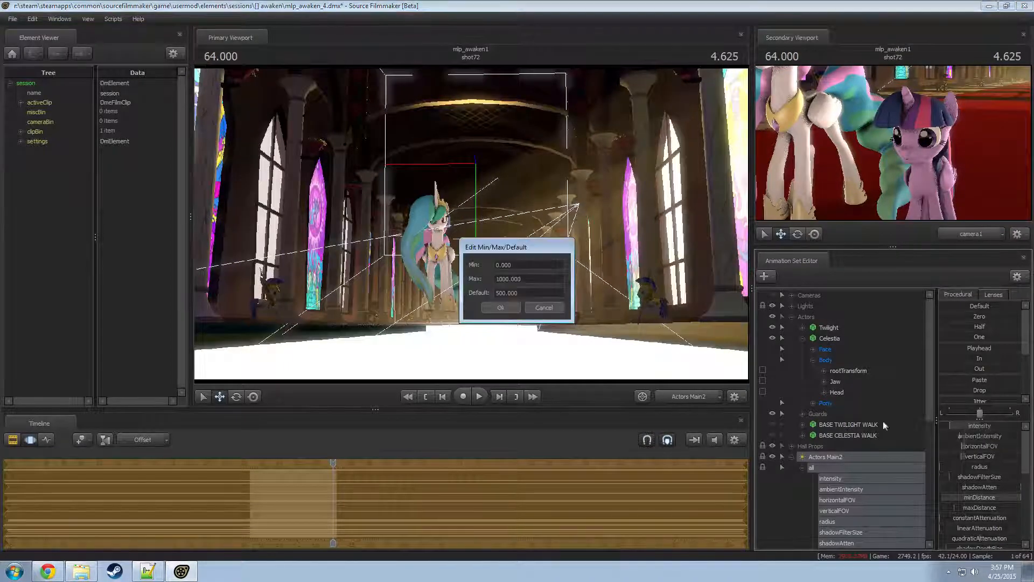
left_click(502, 306)
left_click_drag(994, 431, 987, 431)
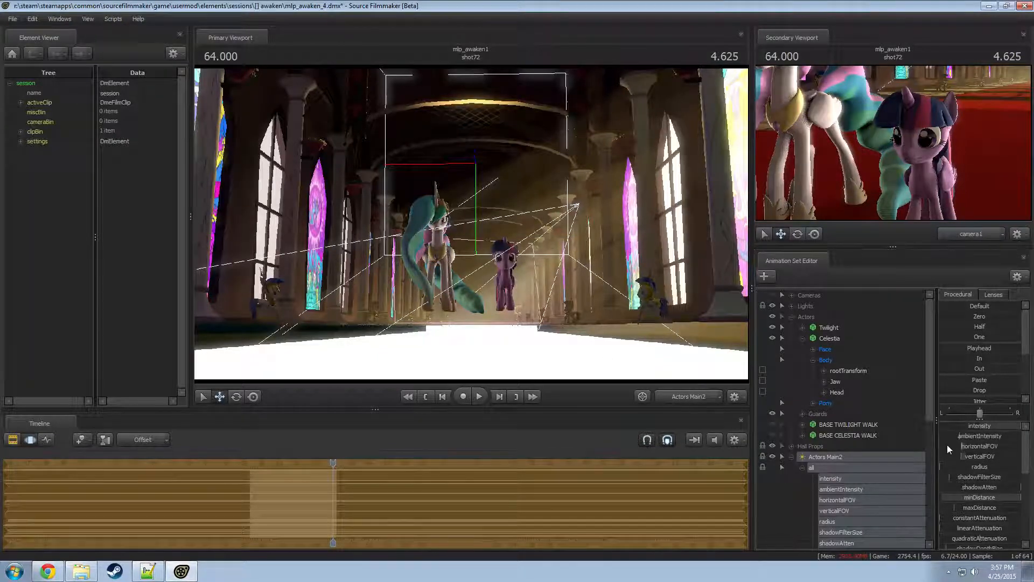
key("F2")
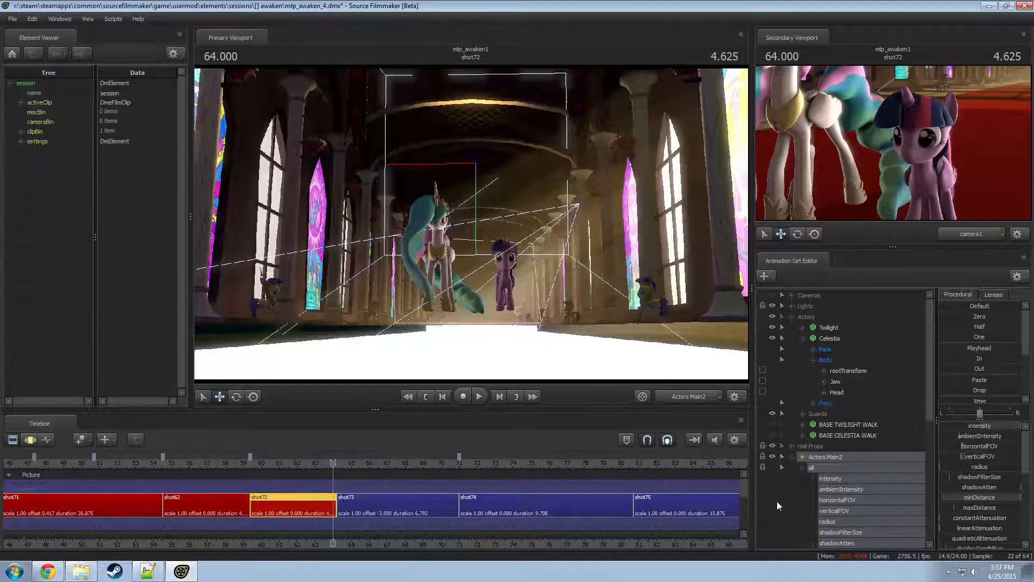
- In the Motion Editor, toggle the visibility of Actors Main2 off and on to compare the lighting
key("F3")
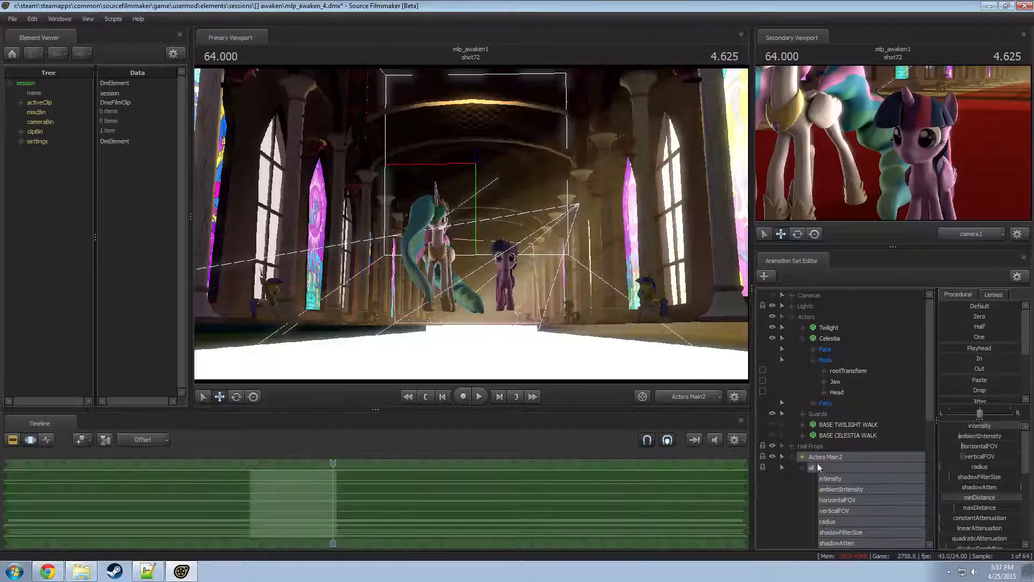
left_click(773, 456)
left_click(772, 456)
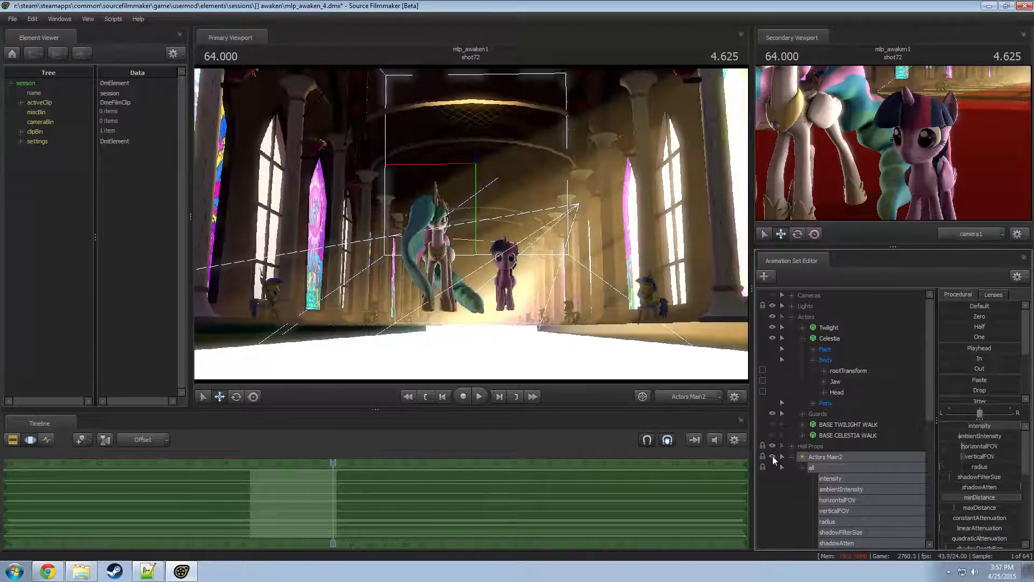
- Play shot72 from 59.602 s to 62.333 s to review the actors' lighting
key("space")
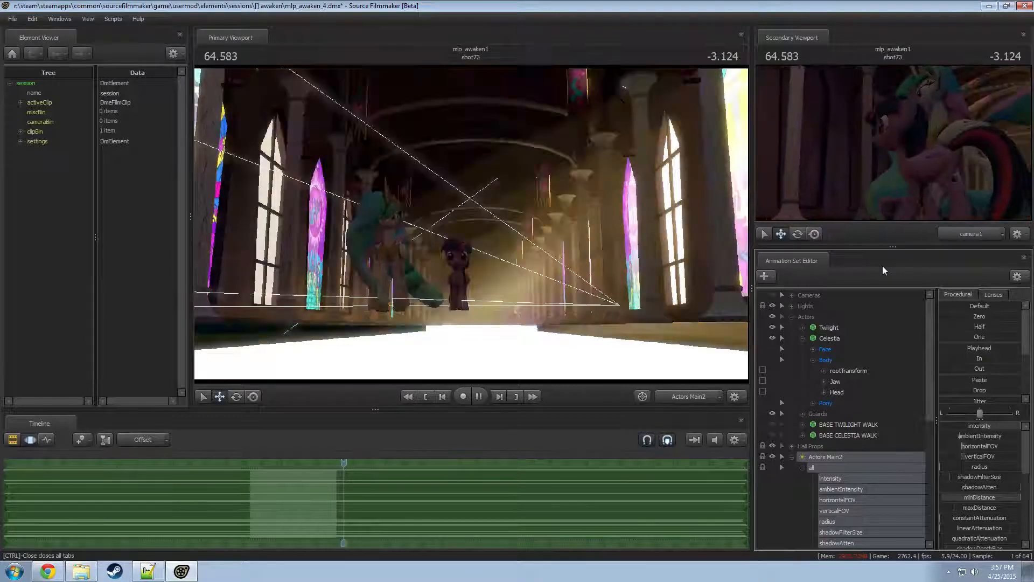
left_click(478, 399)
left_click_drag(346, 463, 253, 467)
key("space")
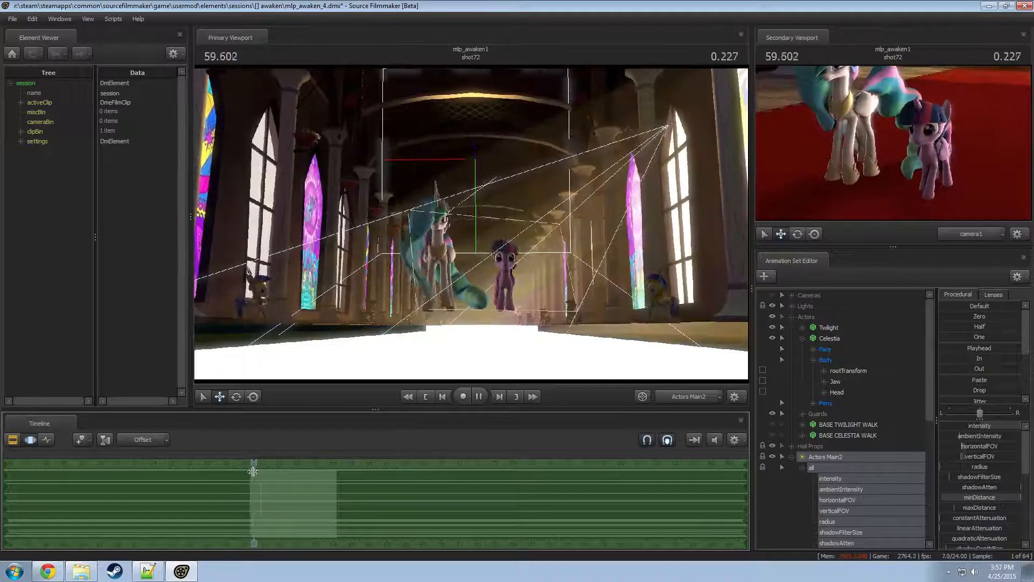
key("space")
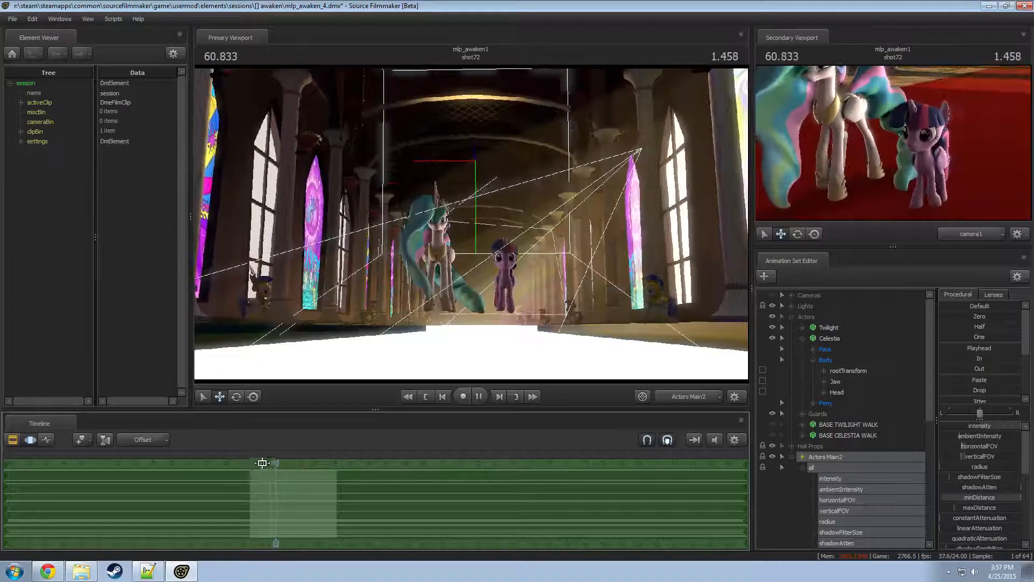
key("space")
key("space")
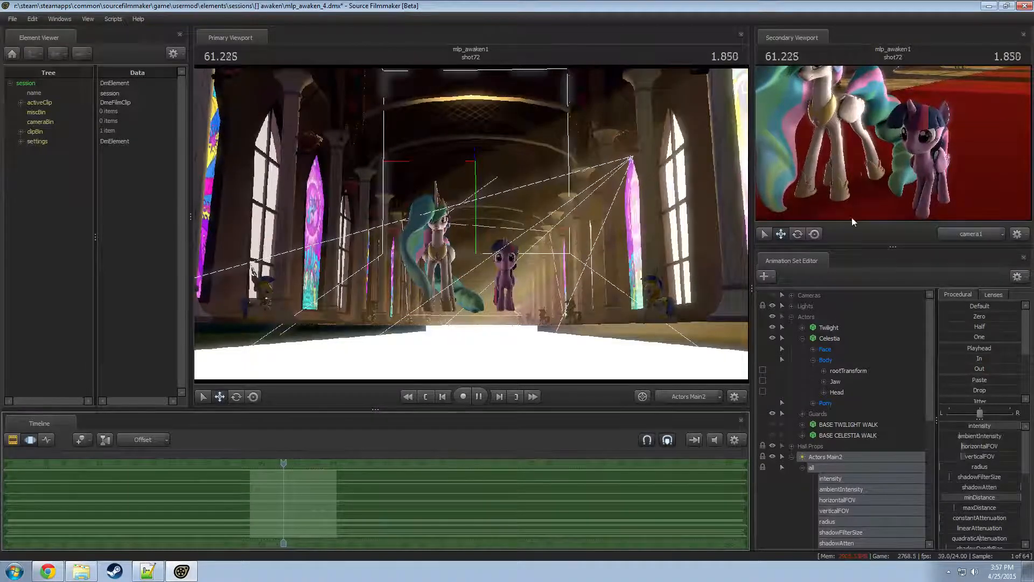
key("space")
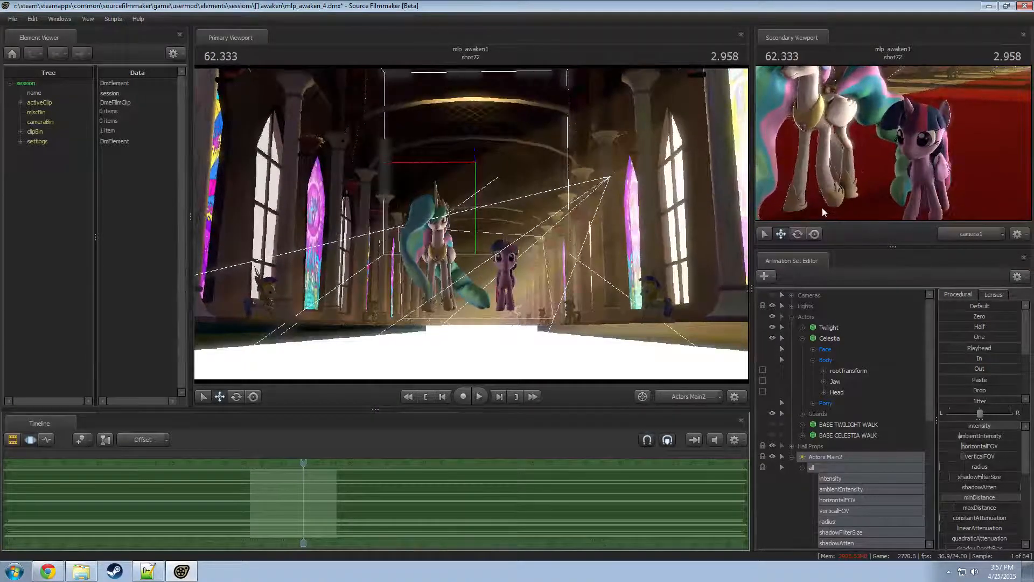
- Examine both actors' lighting through the Work Camera while playing shot72 briefly to 62.625 s
left_click_drag(650, 326, 644, 378)
key("z")
left_click_drag(538, 242, 540, 278)
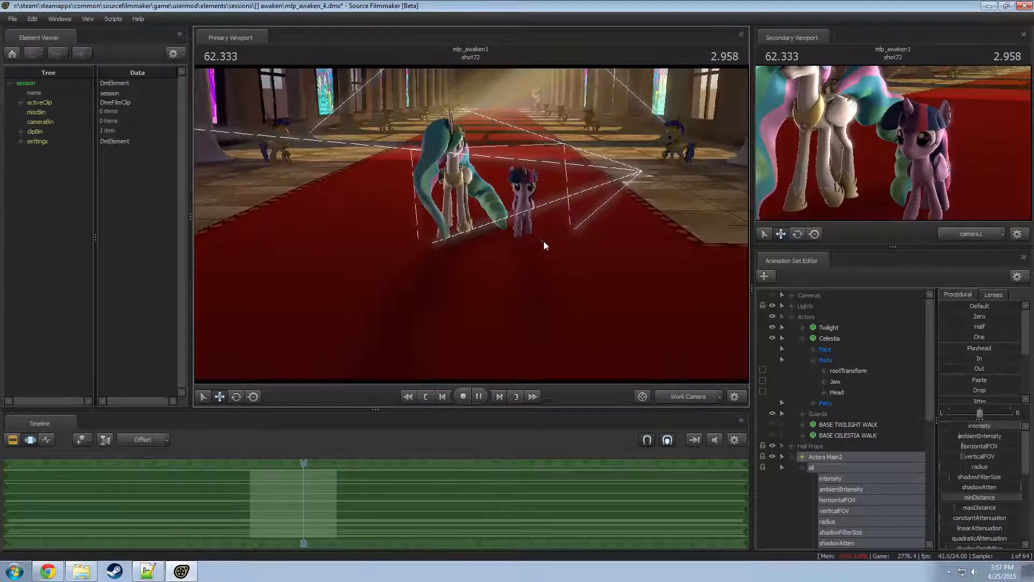
key("space")
key("space")
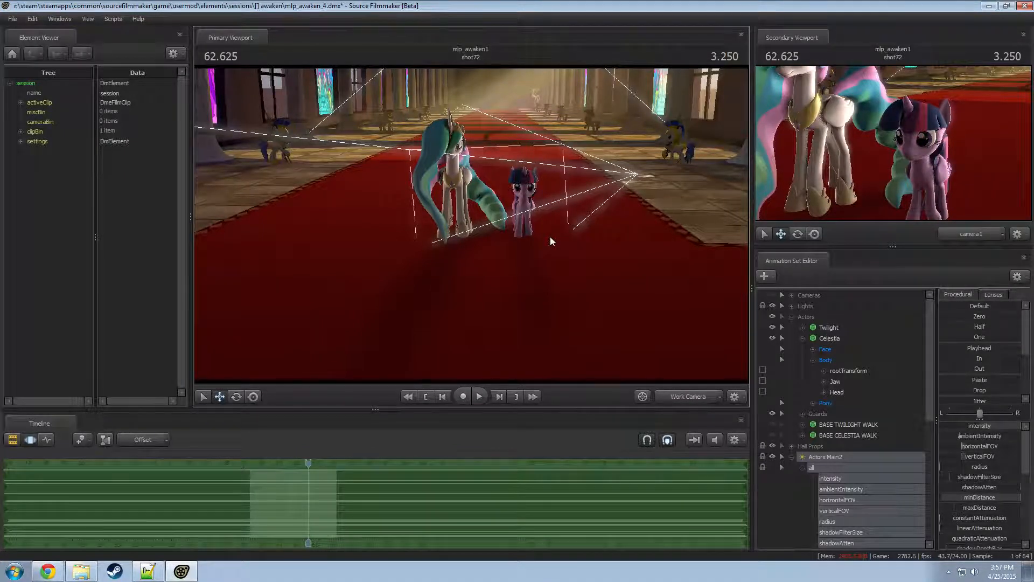
- Return the primary viewport to camera1, move the playhead to 56.750 s, and paste the Actors Main2 light into shot62
left_click(680, 395)
key("F2")
left_click_drag(308, 470, 225, 486)
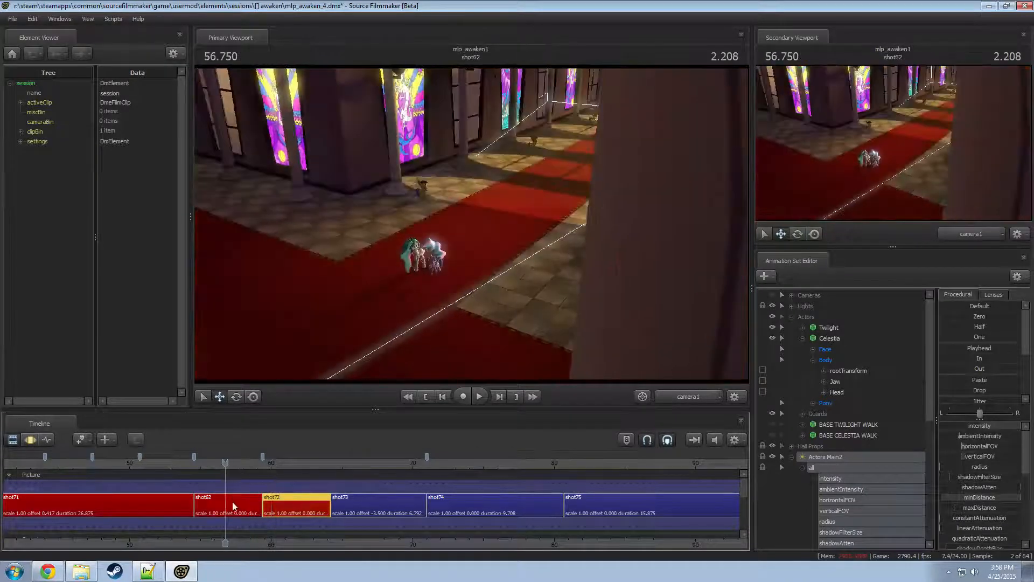
left_click(226, 504)
right_click(871, 514)
left_click(926, 493)
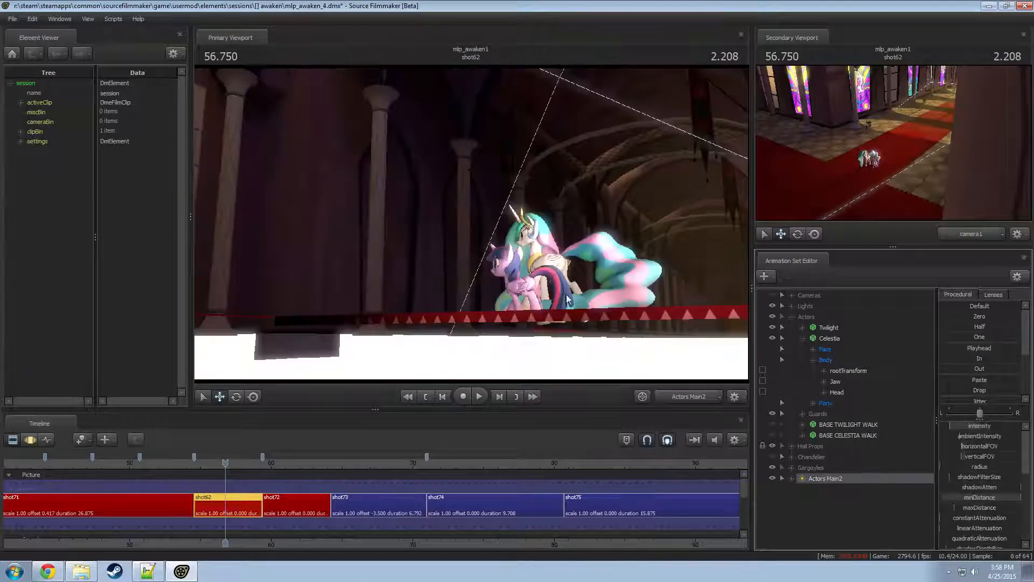
- Looking through shot62's Actors Main2 light, reposition it in the Motion Editor so it faces both actors from the front
left_click_drag(505, 266, 551, 268)
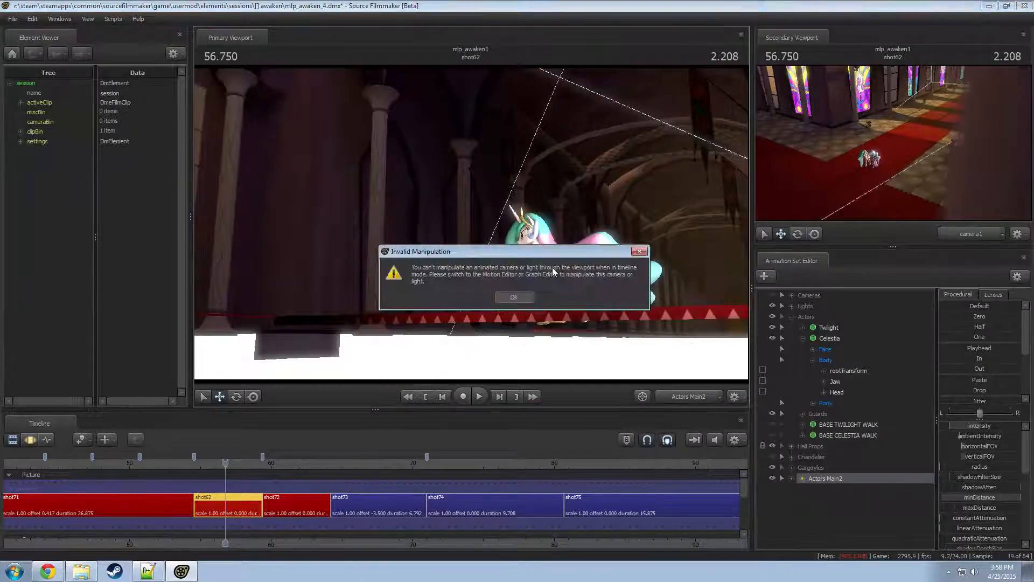
left_click(514, 298)
key("F3")
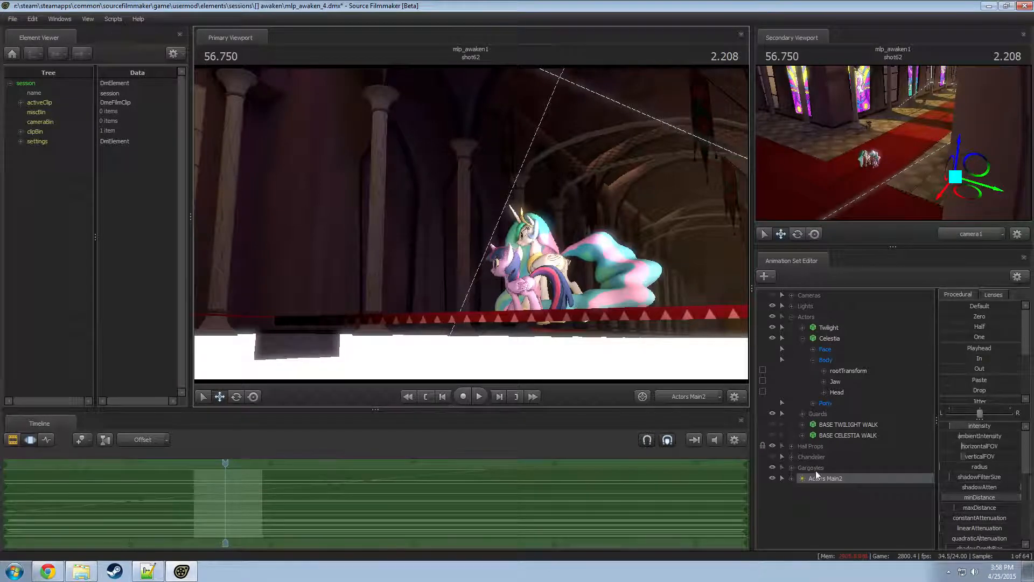
left_click(790, 305)
left_click(790, 306)
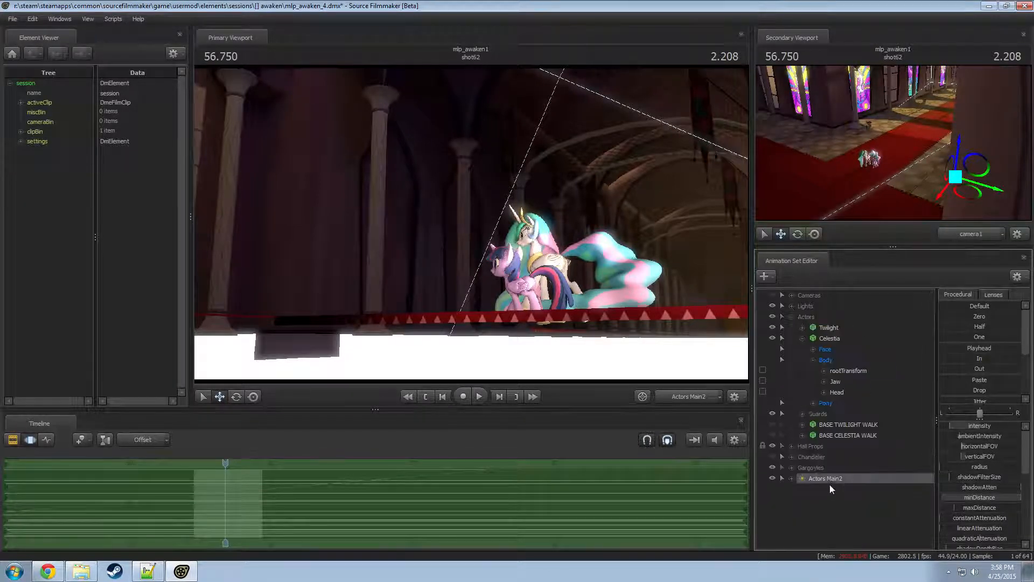
left_click(493, 266)
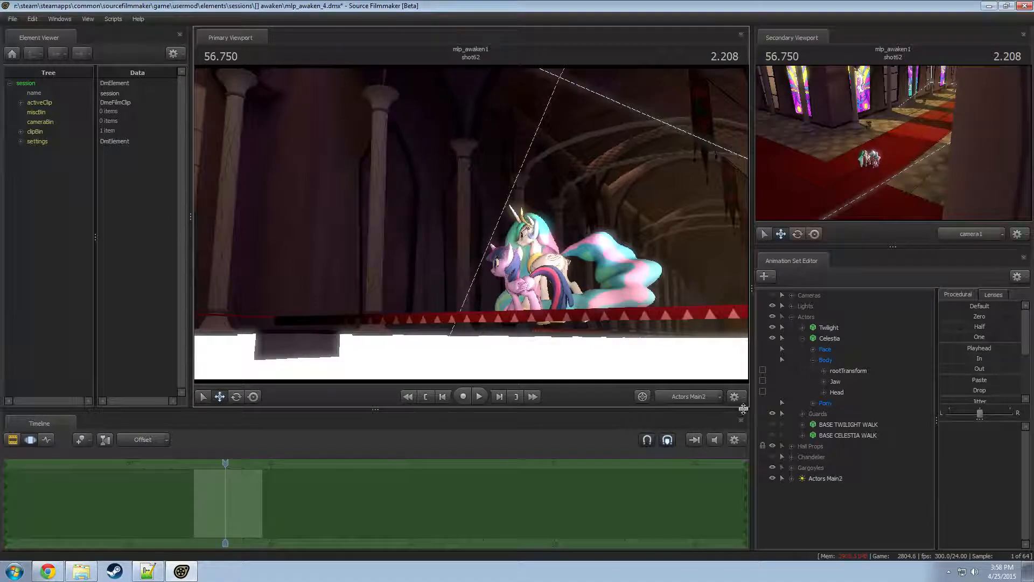
left_click(831, 476)
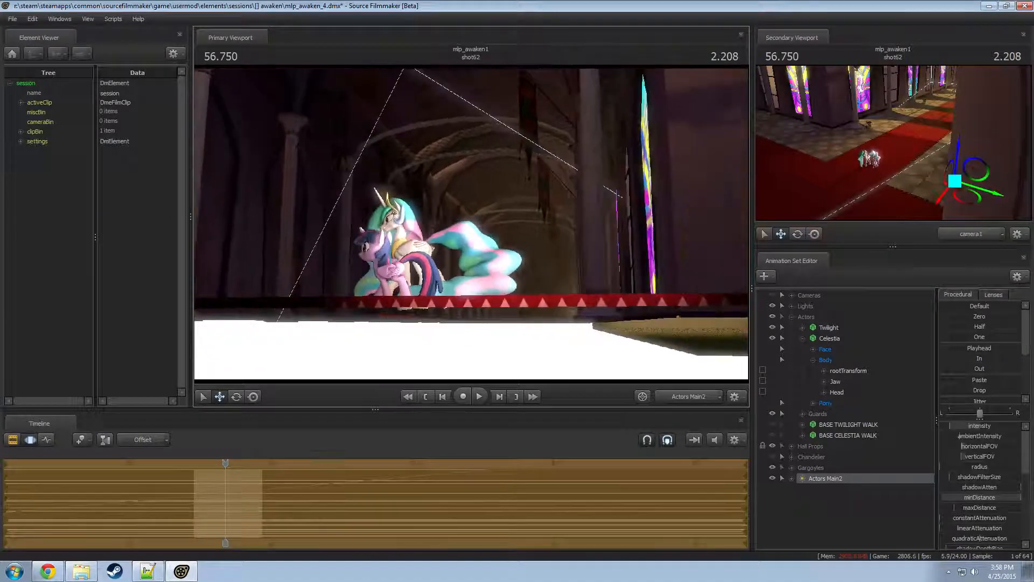
key("a")
left_click_drag(472, 223, 781, 184)
left_click_drag(453, 239, 460, 240)
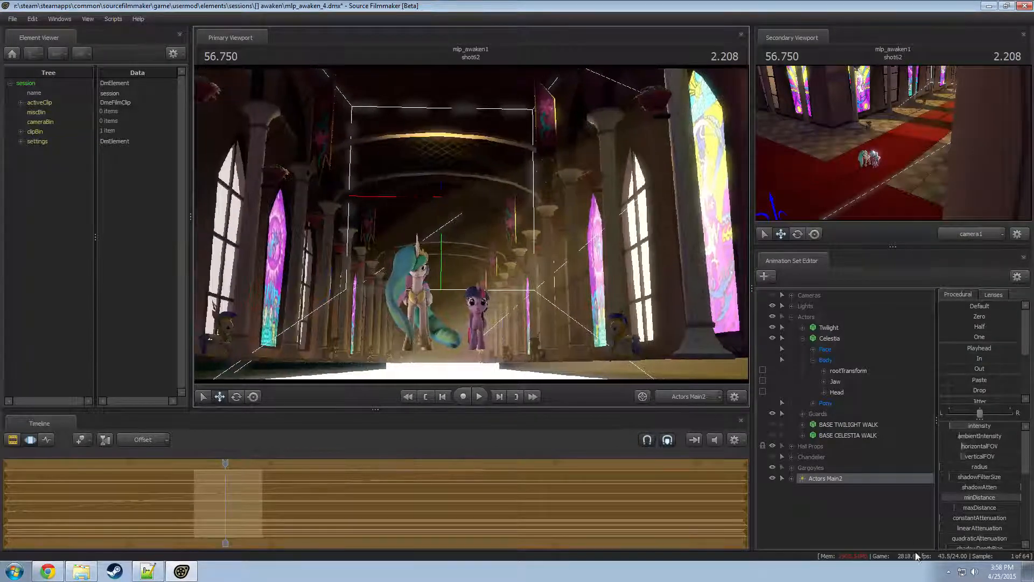
- Open and accept the range settings of a control on shot62's Actors Main2, and lower the light's intensity
right_click(958, 436)
left_click(985, 441)
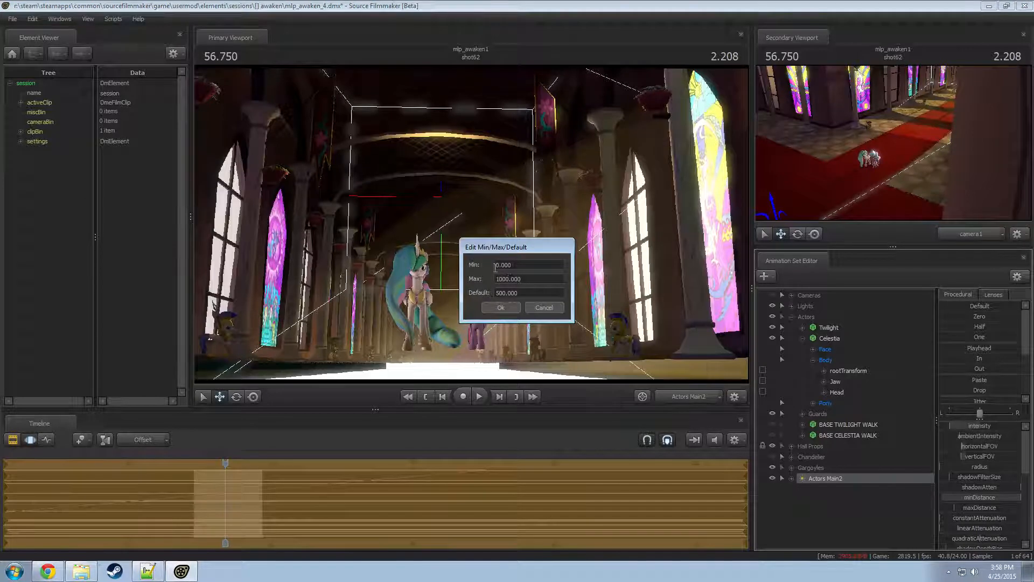
left_click(501, 308)
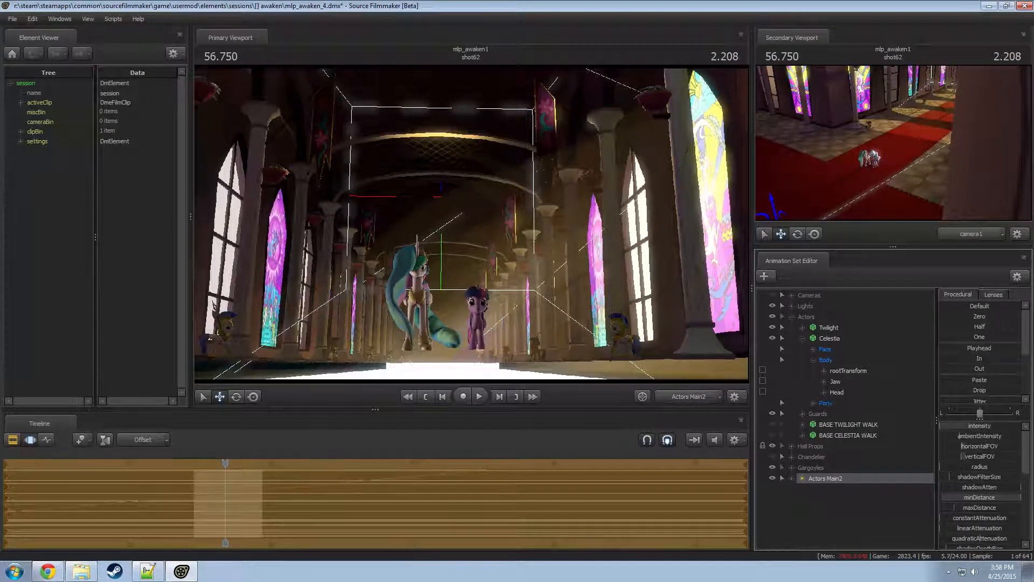
left_click_drag(1020, 426, 940, 426)
- Fine-tune the aim of Actors Main2 and move it slightly towards the actors, and return the primary viewport to camera1
left_click_drag(709, 289, 700, 308)
key("w")
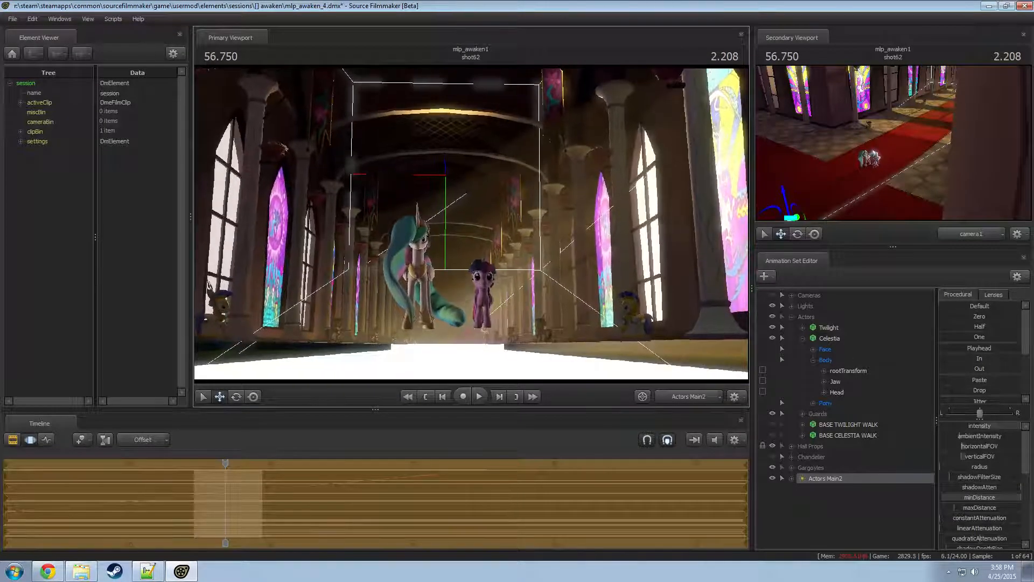
key("w")
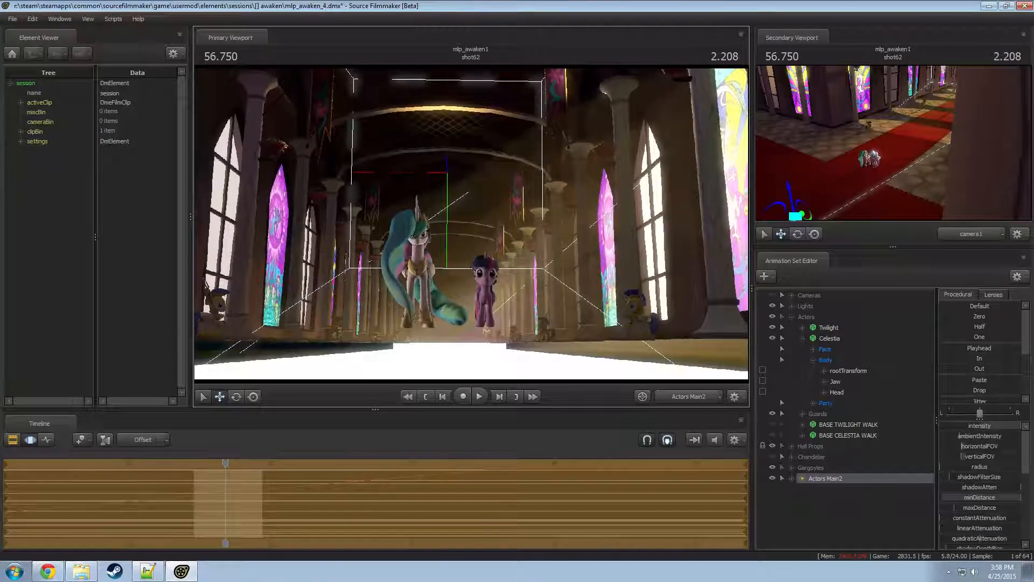
left_click(683, 397)
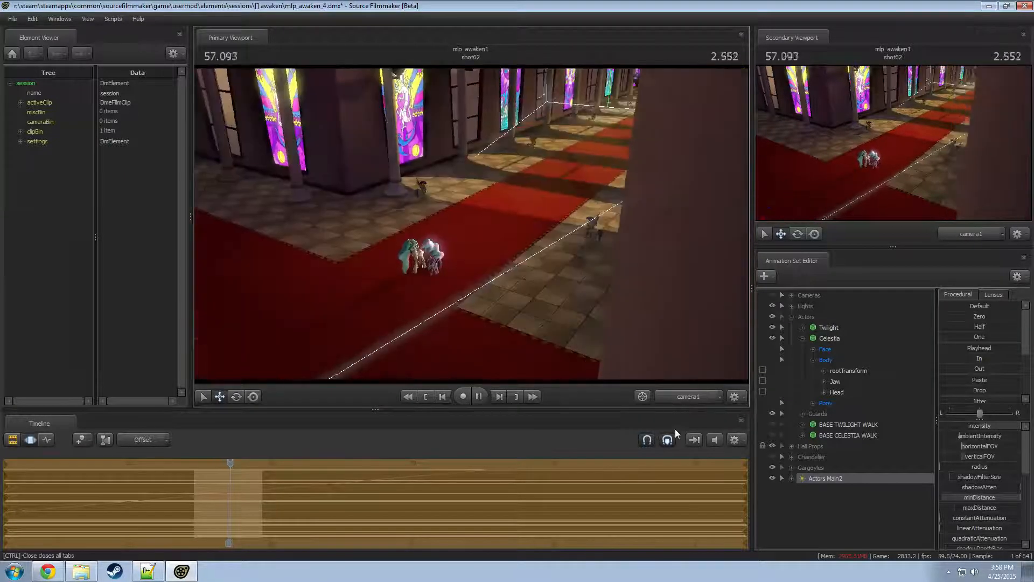
- Show the Work Camera in the secondary viewport and adjust the focal distance of shot62's camera in the Motion Editor
key("F2")
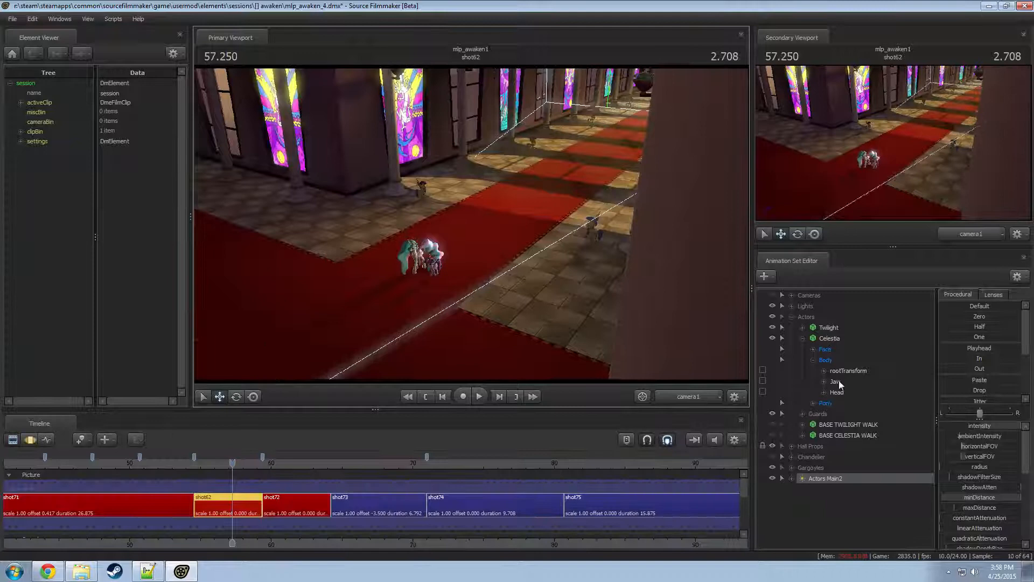
left_click(970, 234)
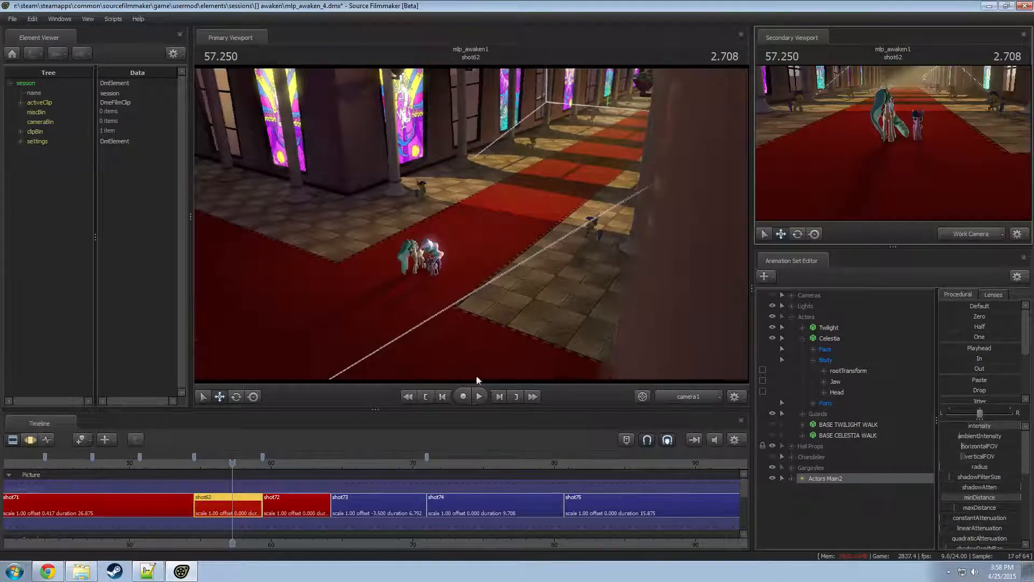
left_click(847, 372)
key("F3")
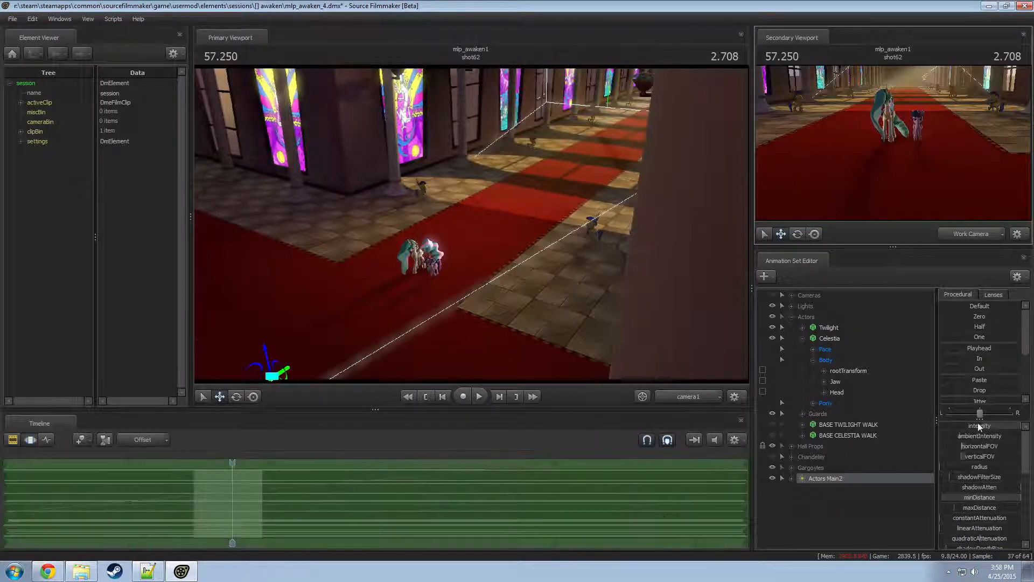
left_click(804, 292)
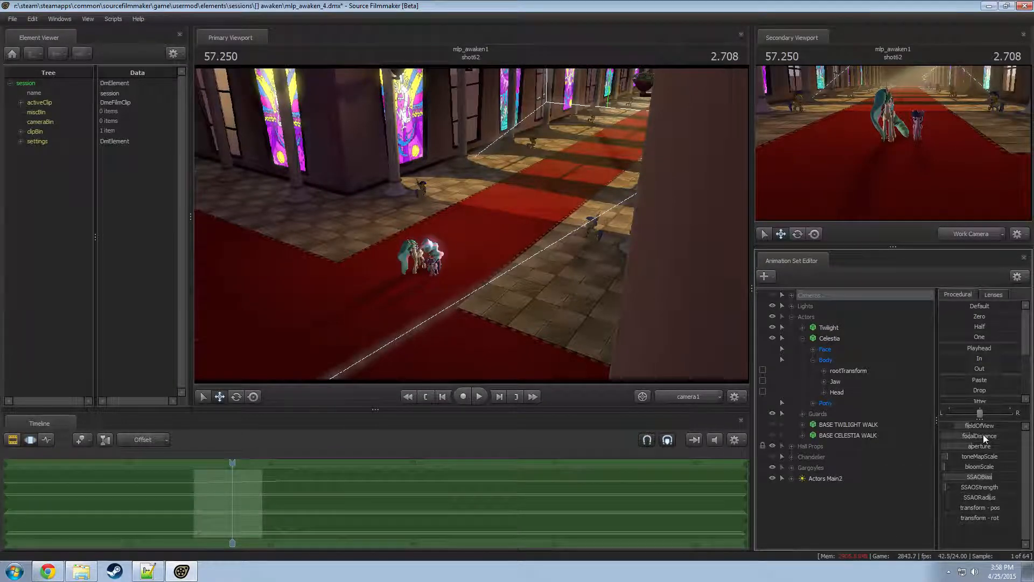
mouse_move(983, 434)
left_mouse_down()
mouse_move(1002, 434)
mouse_move(983, 435)
left_mouse_up()
key("F2")
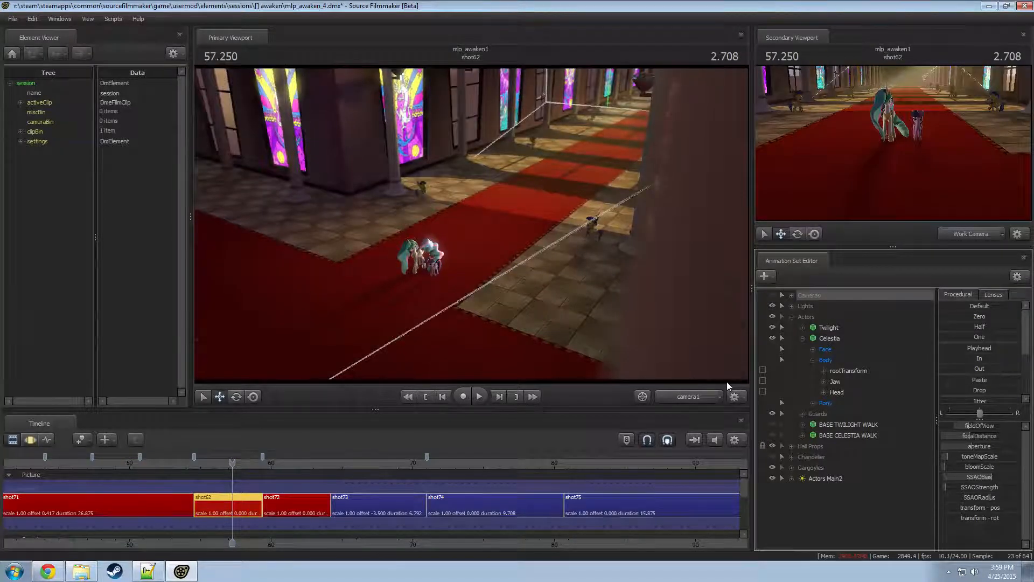
- Play from shot62 through shot72 to review the lighting across both shots
key("space")
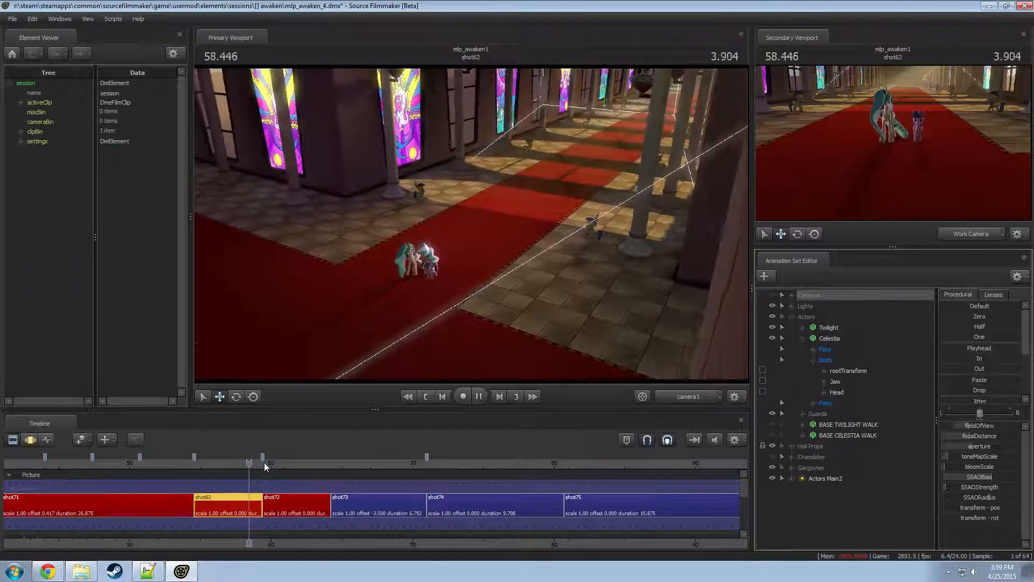
key("space")
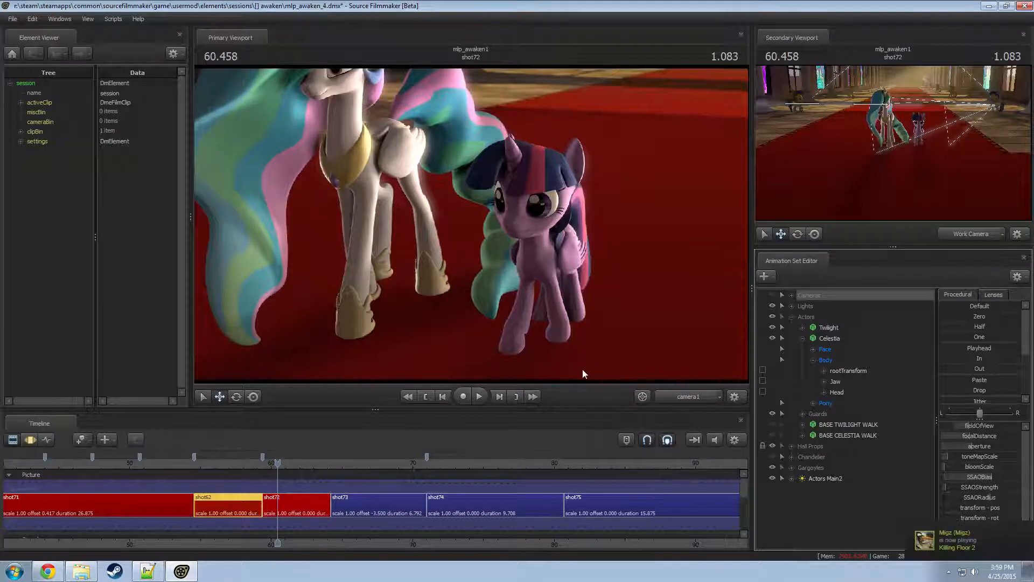
key("space")
key("space")
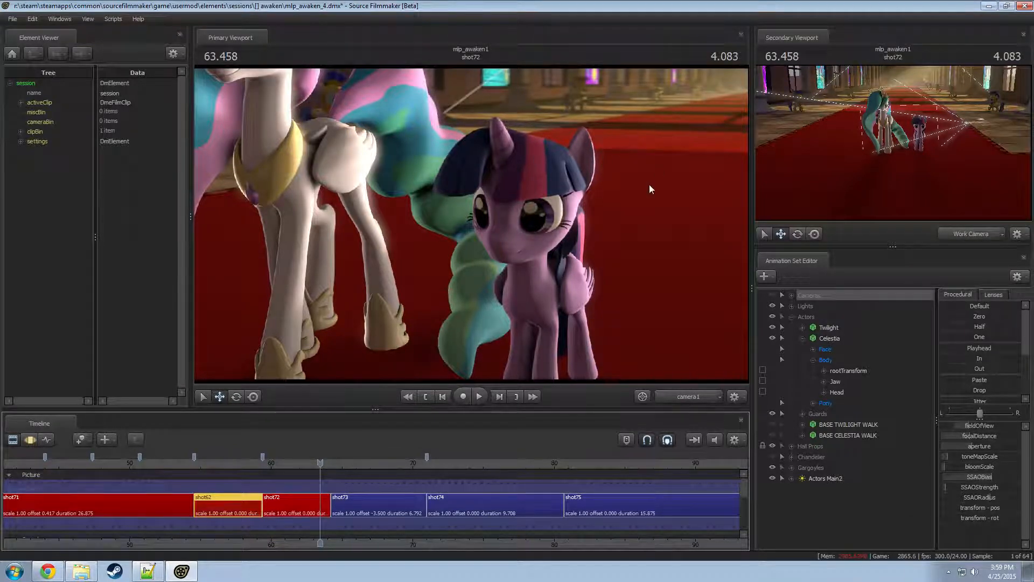
key("space")
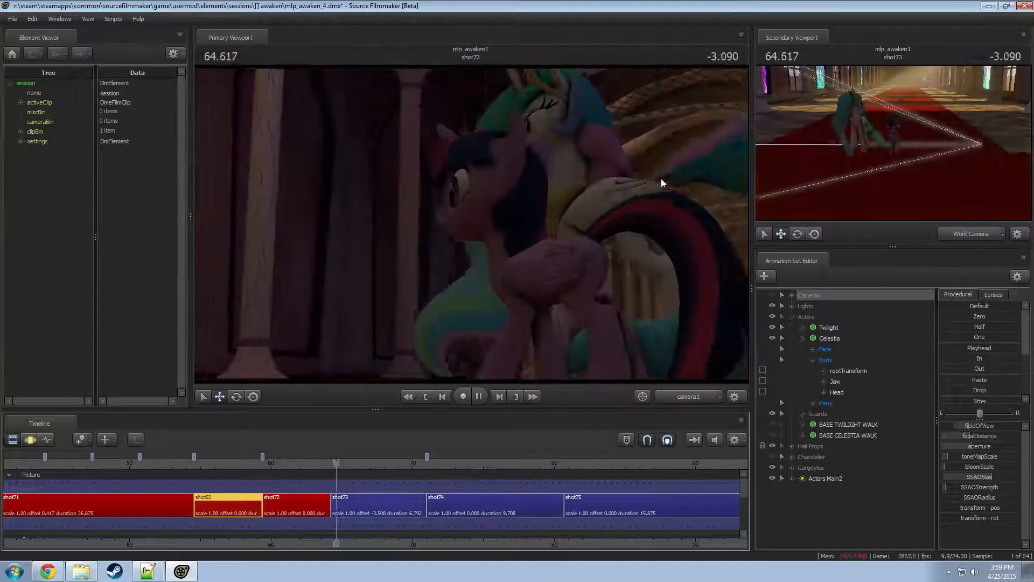
- Play through shot73, move the playhead to 69.041 s, and select shot73 in the Clip Editor
key("space")
left_click(319, 466)
key("space")
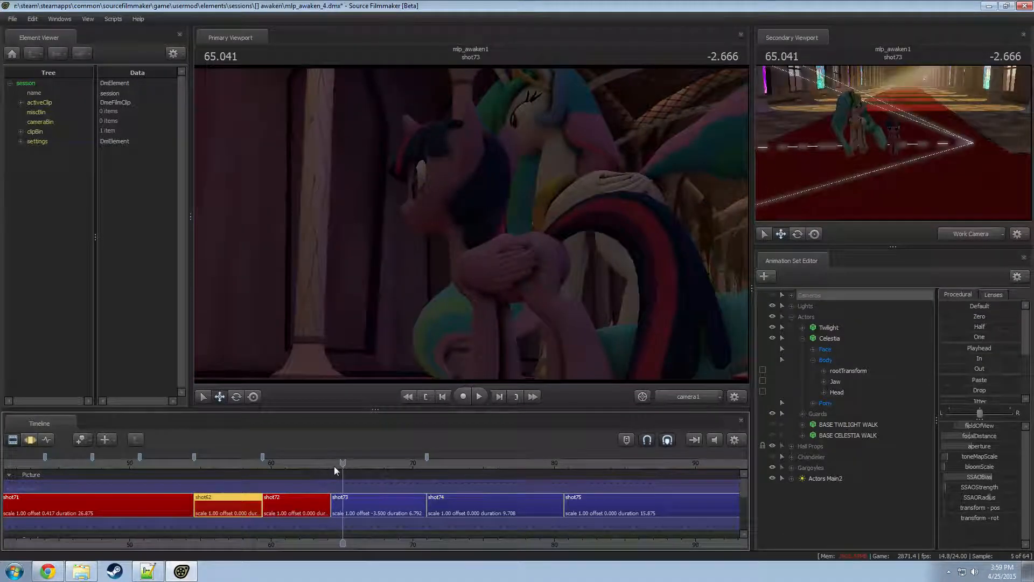
key("space")
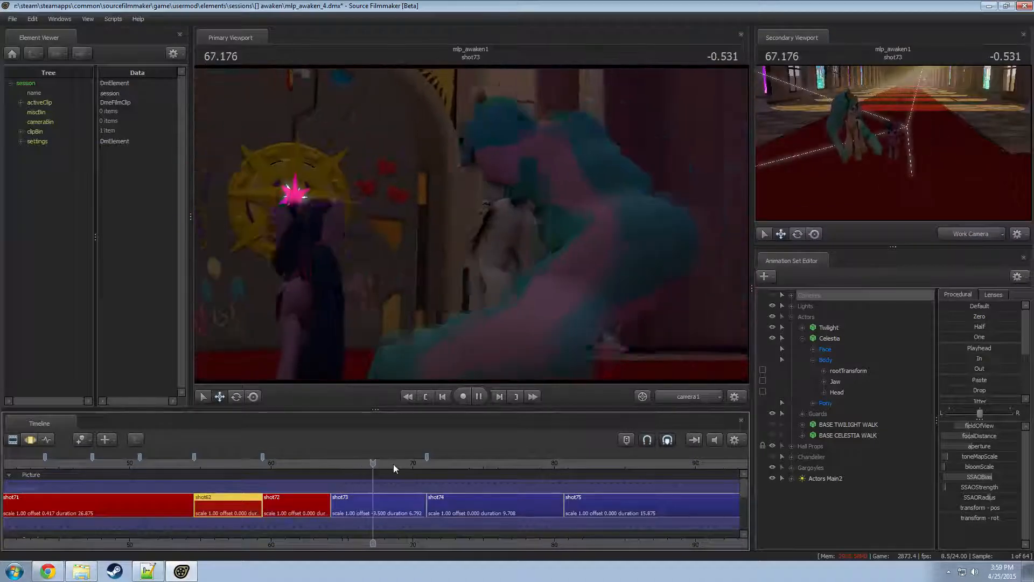
key("space")
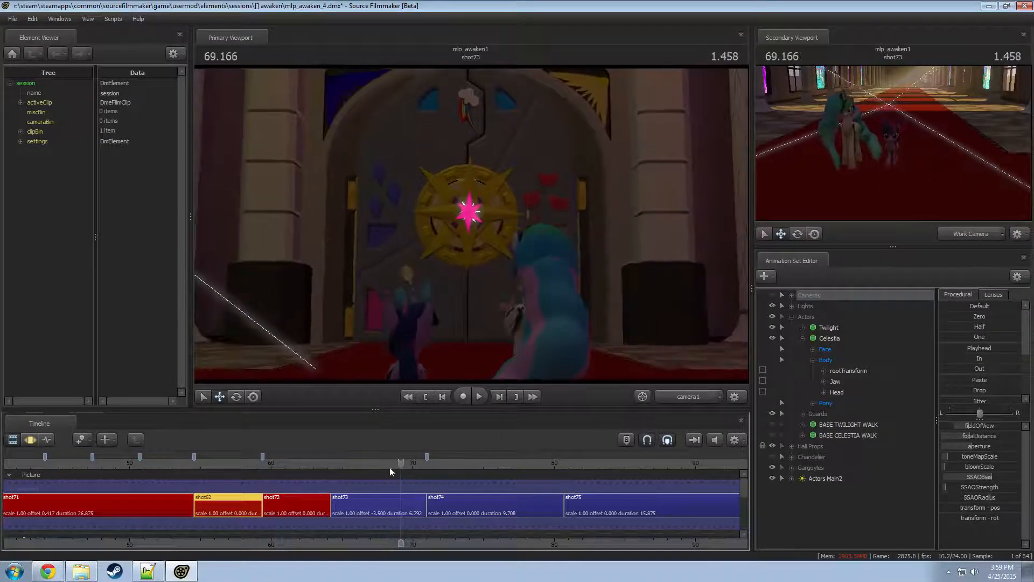
left_click_drag(367, 467, 399, 467)
left_click(378, 498)
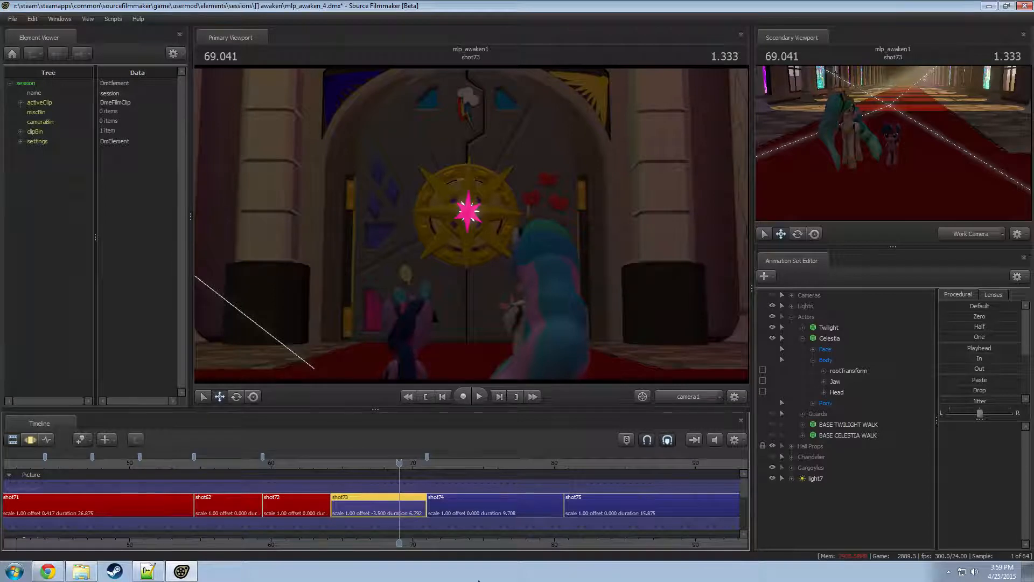
- Rename shot72's Actors Main2 light to Actors Ambient and move it into the Lights group
left_click_drag(349, 462, 342, 463)
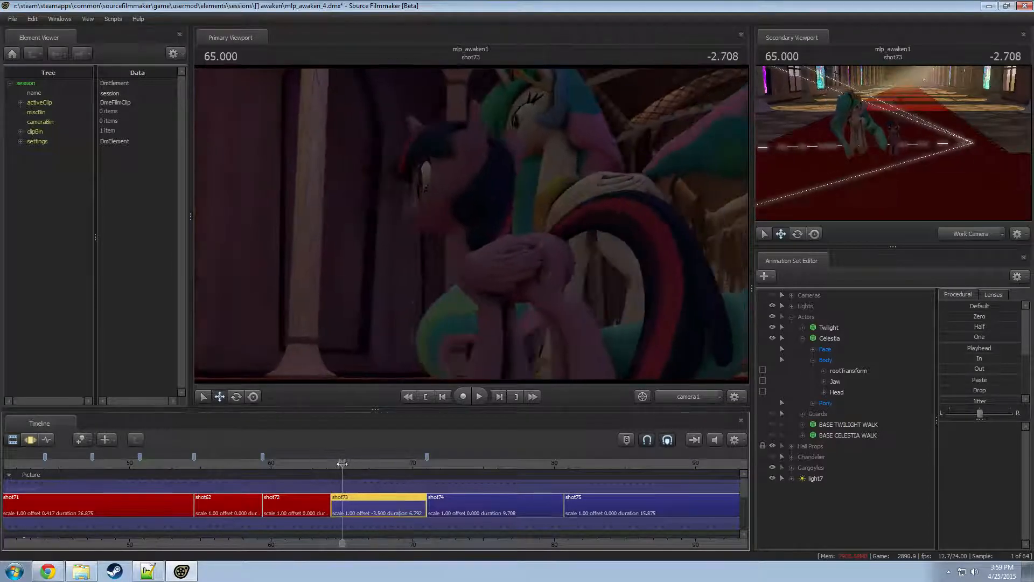
left_click(283, 499)
left_click(820, 456)
right_click(820, 456)
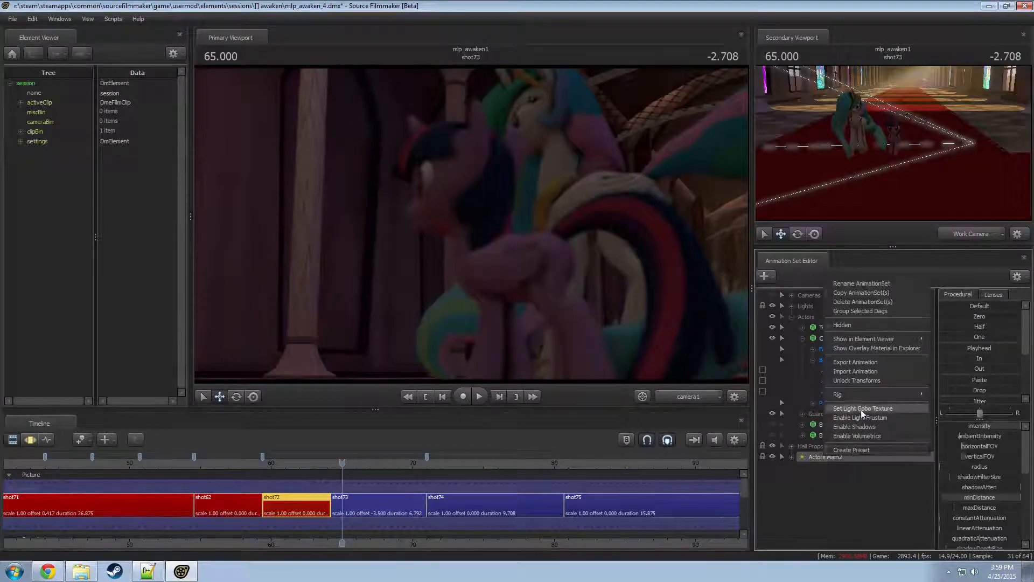
left_click(860, 283)
type("Actors ")
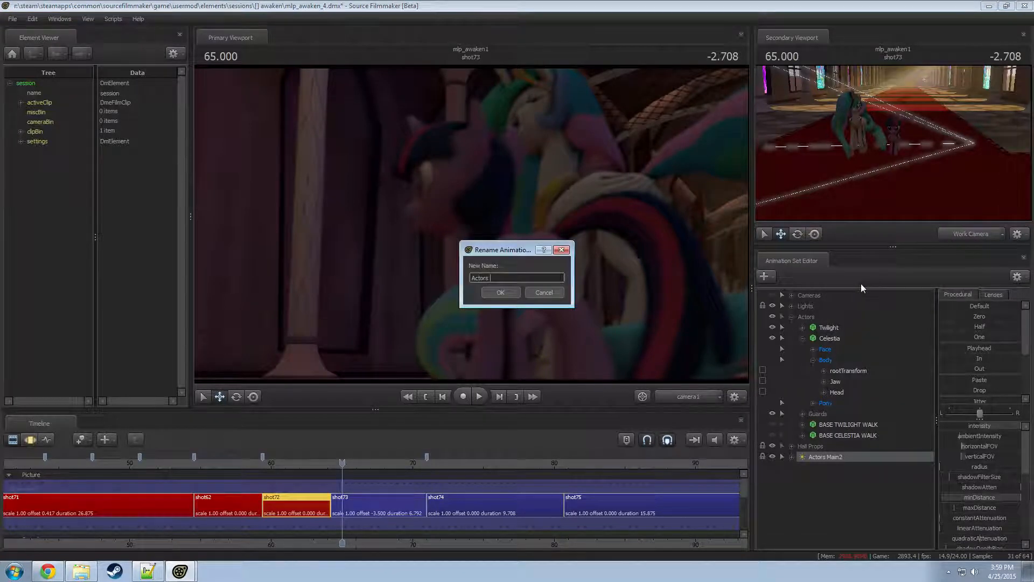
type("Ambient")
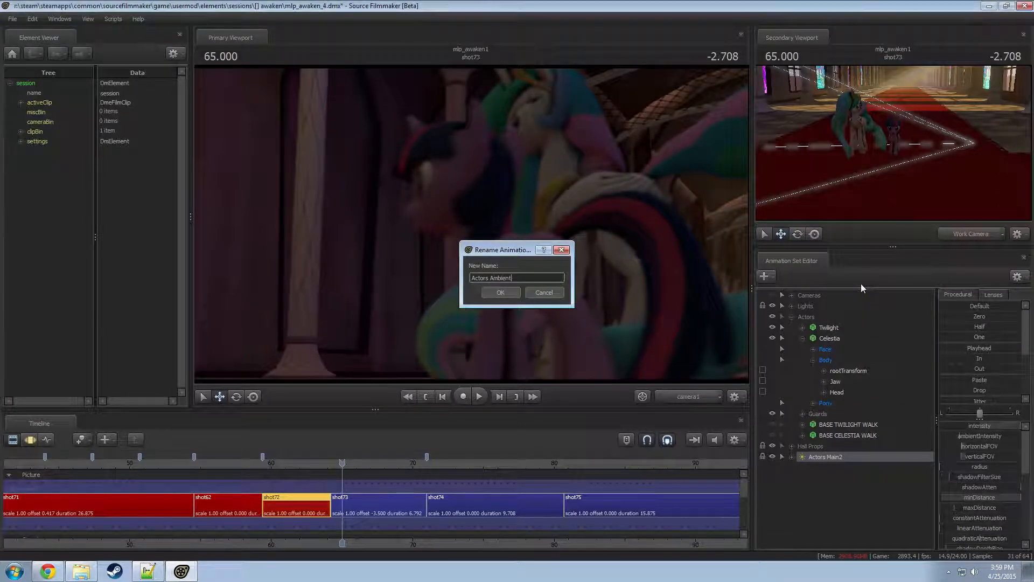
key("Return")
double_click(810, 318)
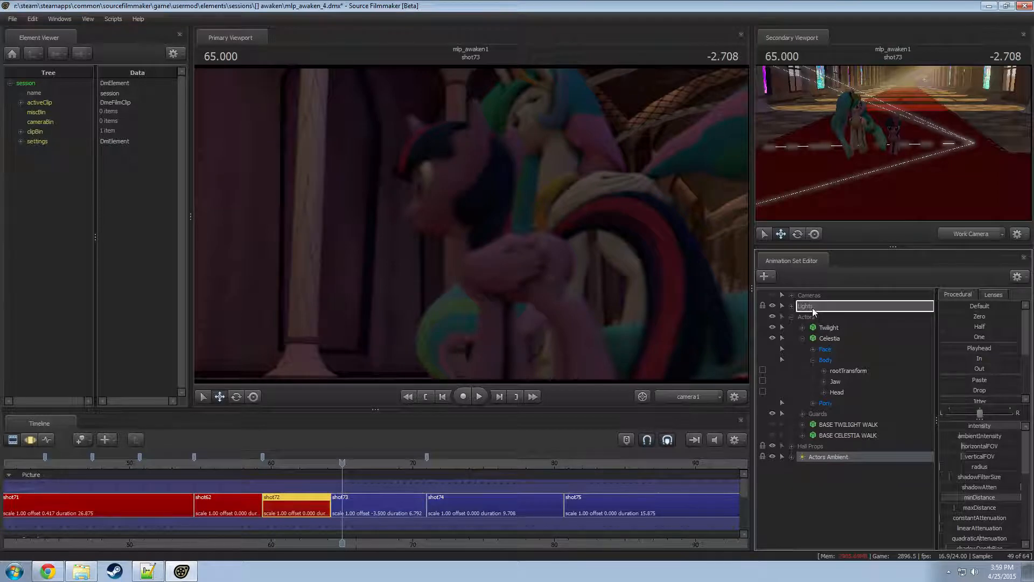
- Rename shot62's Actors Main2 light to Actors Ambient as well, move it into the Lights group, and collapse the Actors group
left_click(249, 503)
left_click(844, 473)
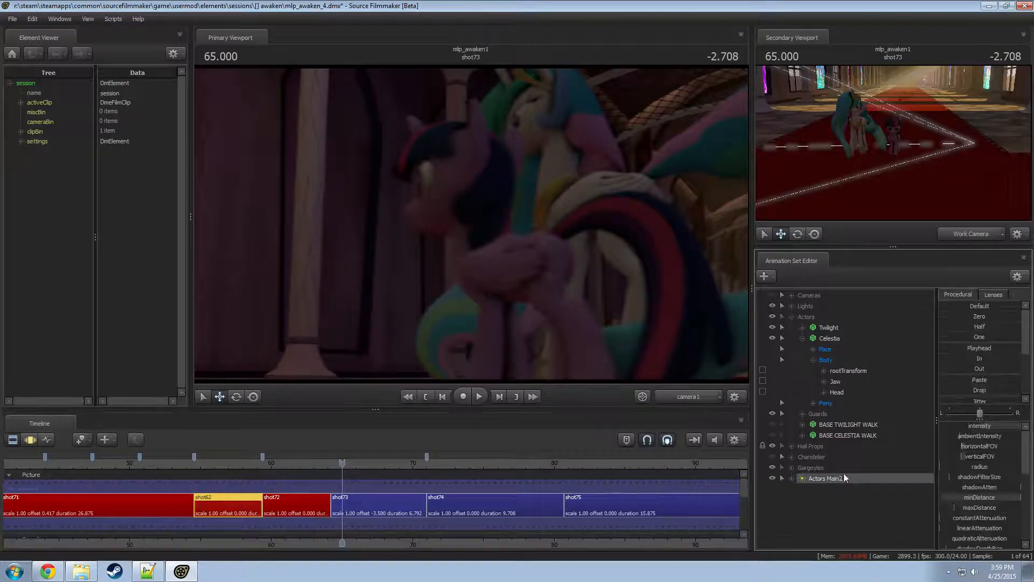
right_click(844, 473)
left_click(853, 320)
type("Acot")
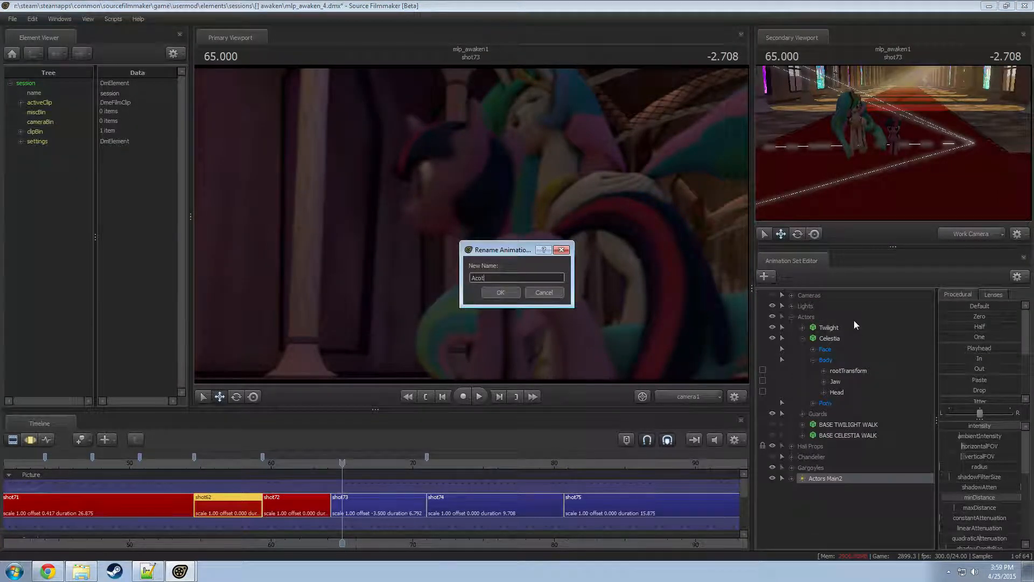
key("BackSpace")
type("tors Ambient")
key("Return")
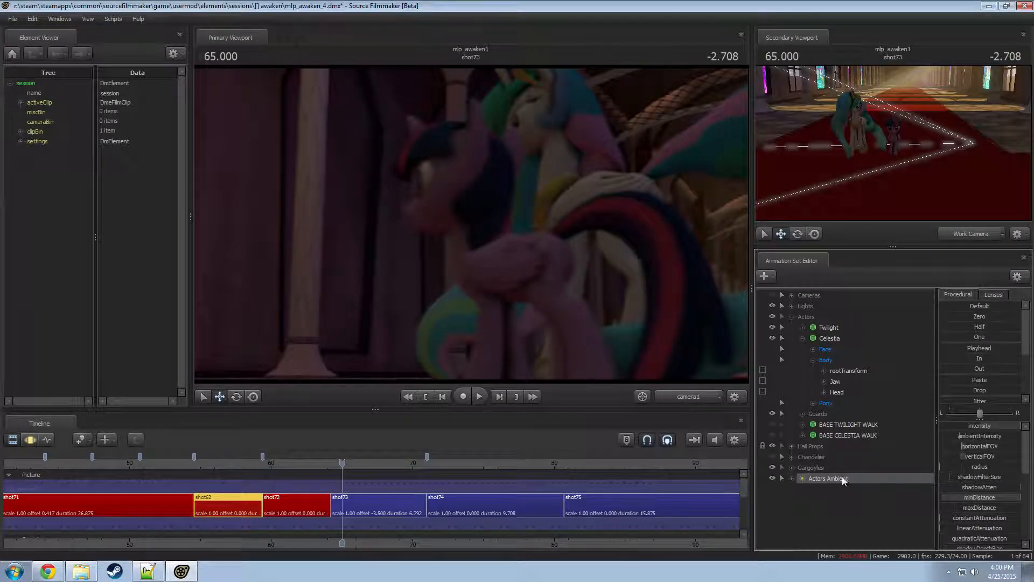
left_click(791, 317)
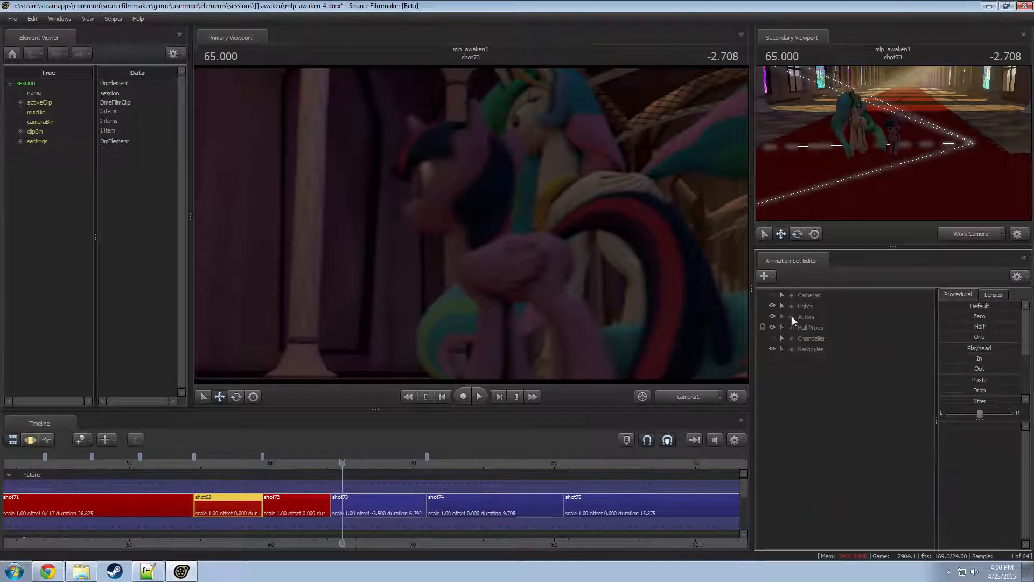
- Copy the Actors Rim, Actors Highlight, Actors Main, Eye Light and Actors Ambient animation sets from shot72's Lights group
left_click_drag(308, 463, 352, 462)
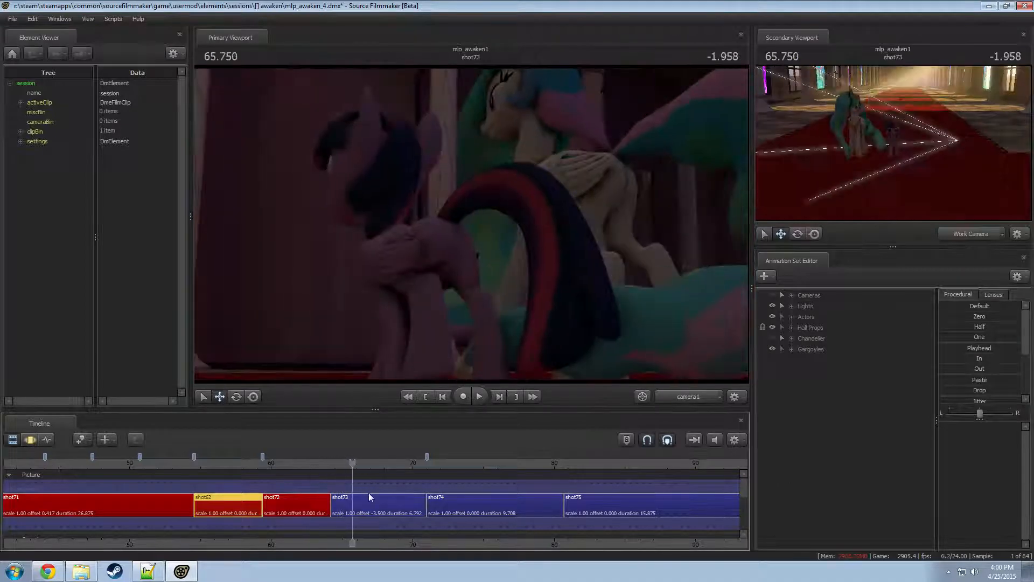
left_click(298, 496)
left_click(790, 306)
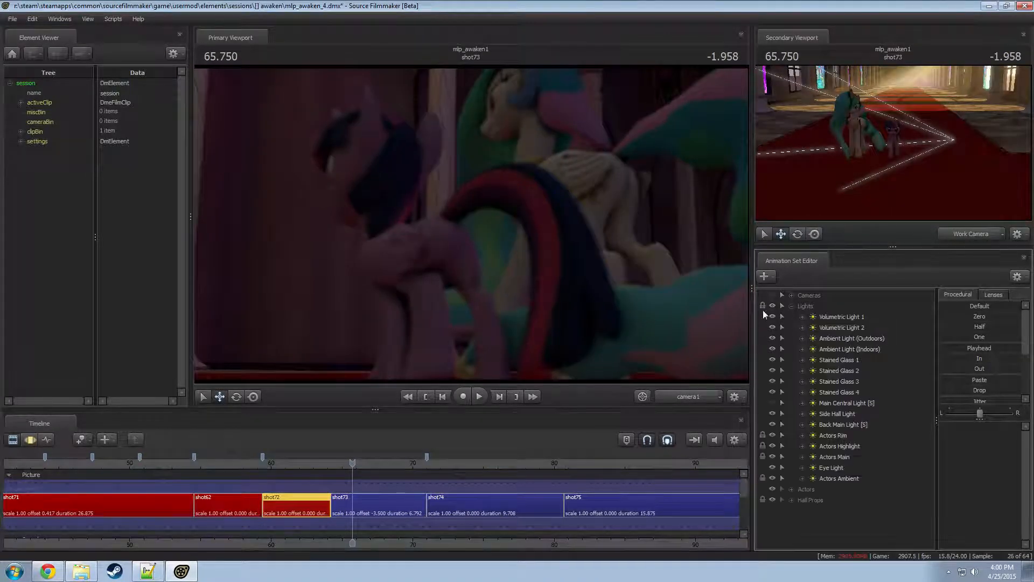
left_click(791, 306)
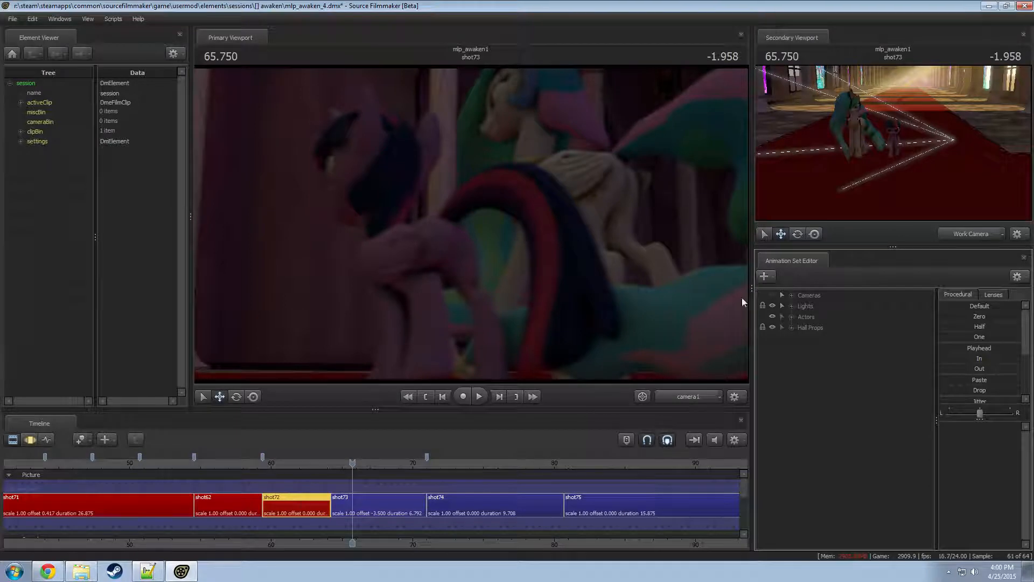
left_click(791, 305)
left_click(847, 436)
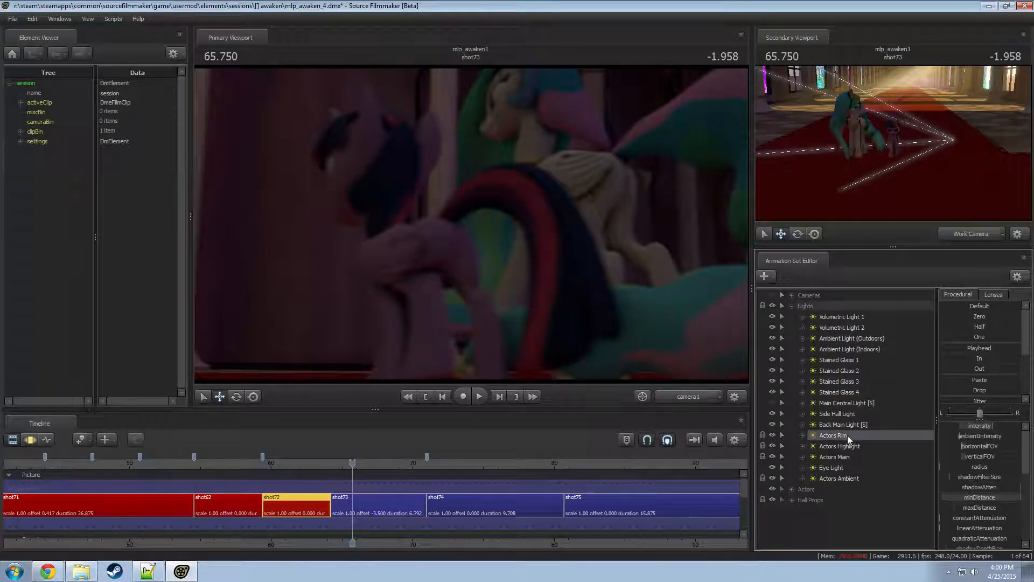
left_click(843, 477, "shift")
right_click(843, 477)
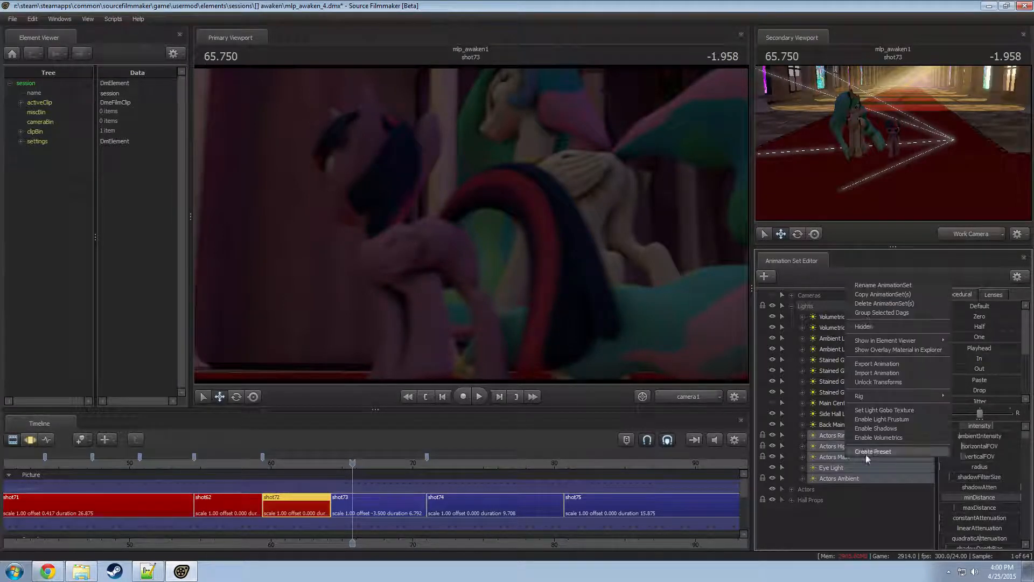
left_click(872, 293)
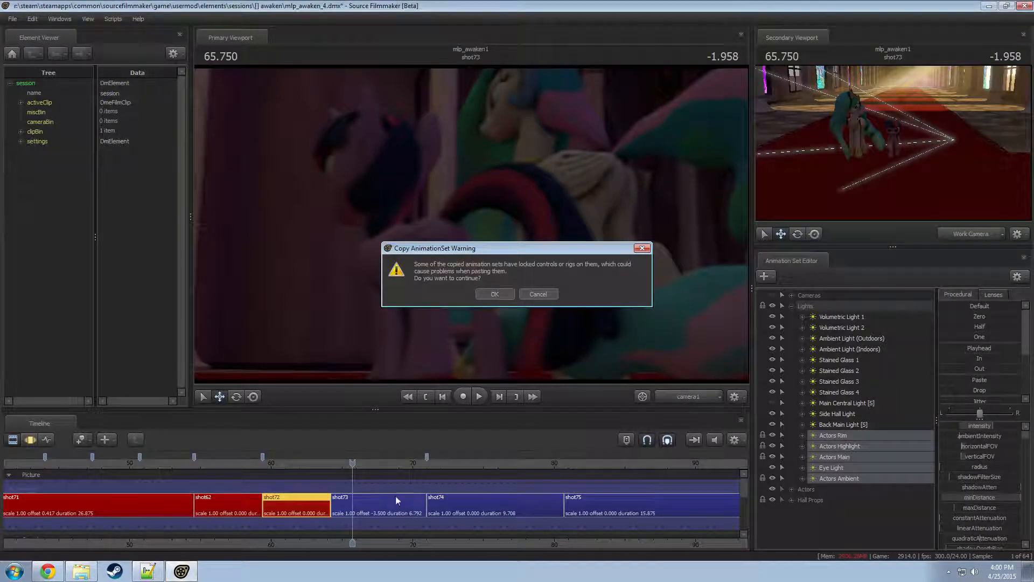
- Select shot73, inspect the view through light7 in the primary viewport, and return the viewport to camera1
left_click_drag(355, 461, 374, 464)
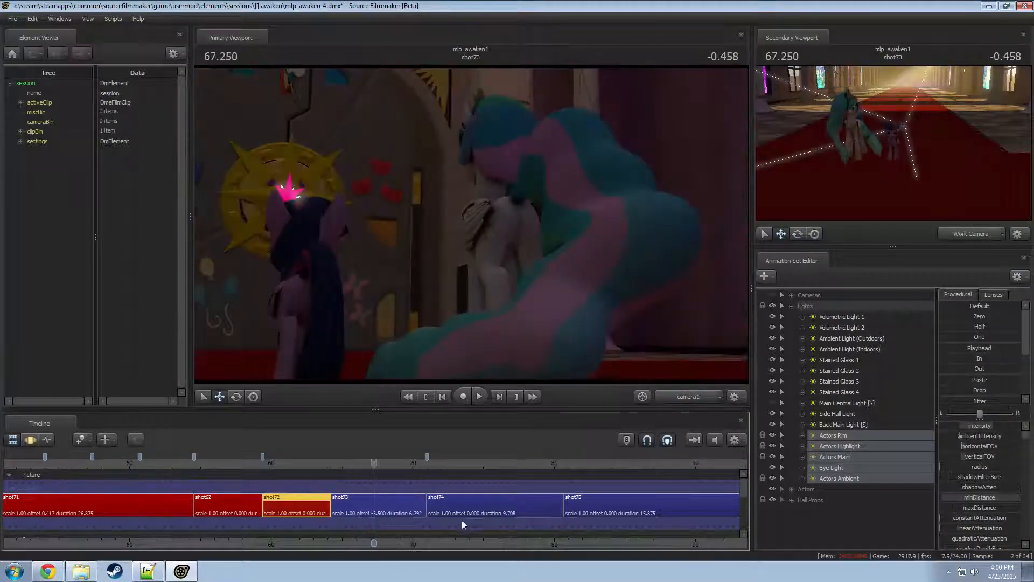
left_click(791, 306)
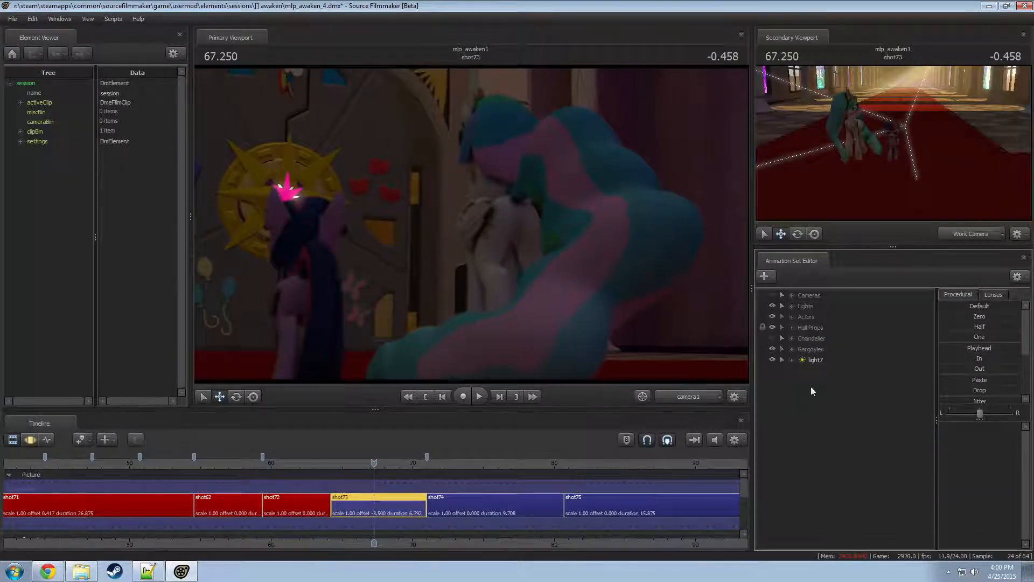
double_click(815, 359)
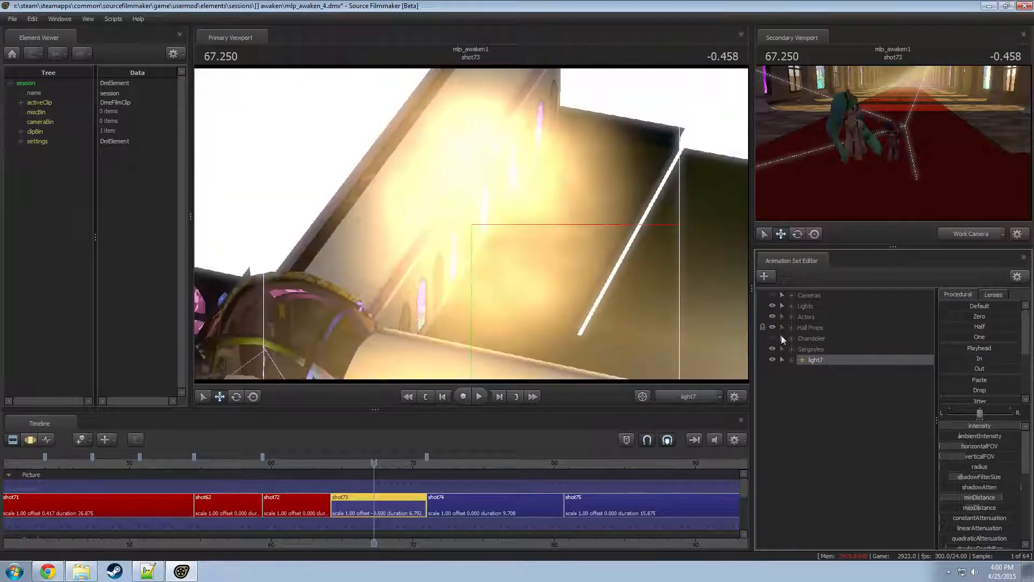
left_click_drag(374, 463, 343, 465)
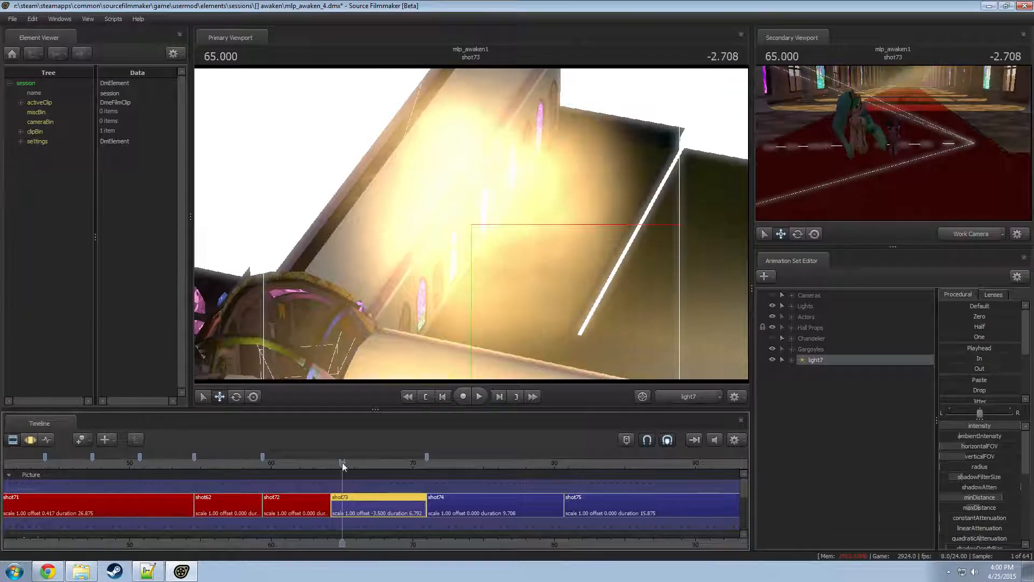
left_click(711, 397)
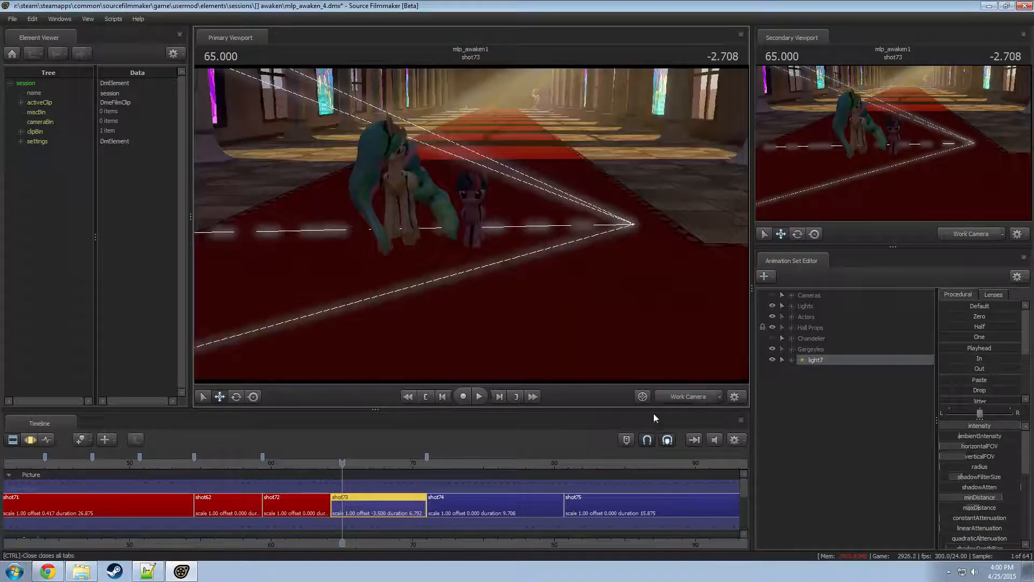
left_click(689, 396)
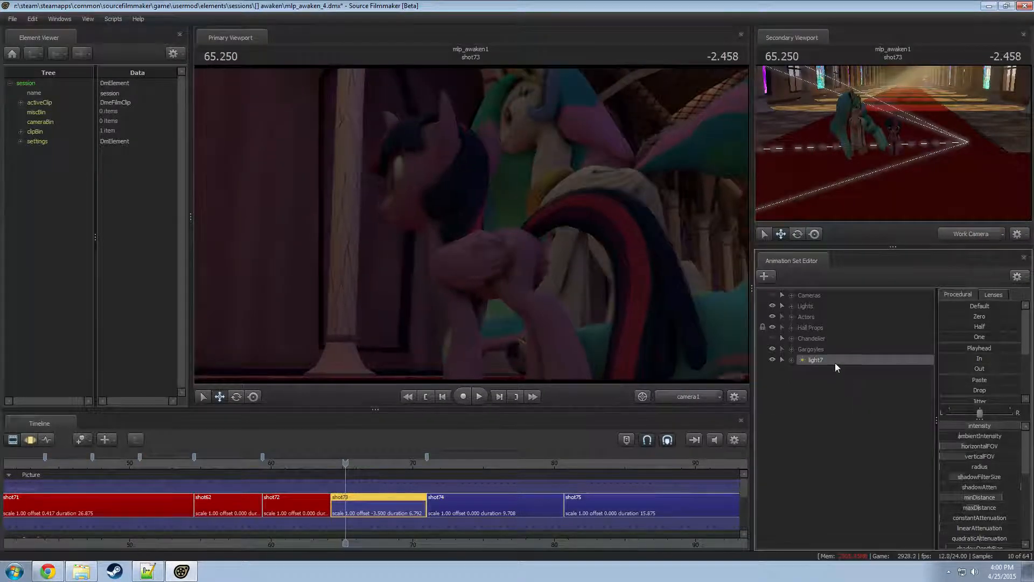
- Rename shot73's light7 to Side Light and move it into the Lights group
right_click(835, 363)
left_click(870, 370)
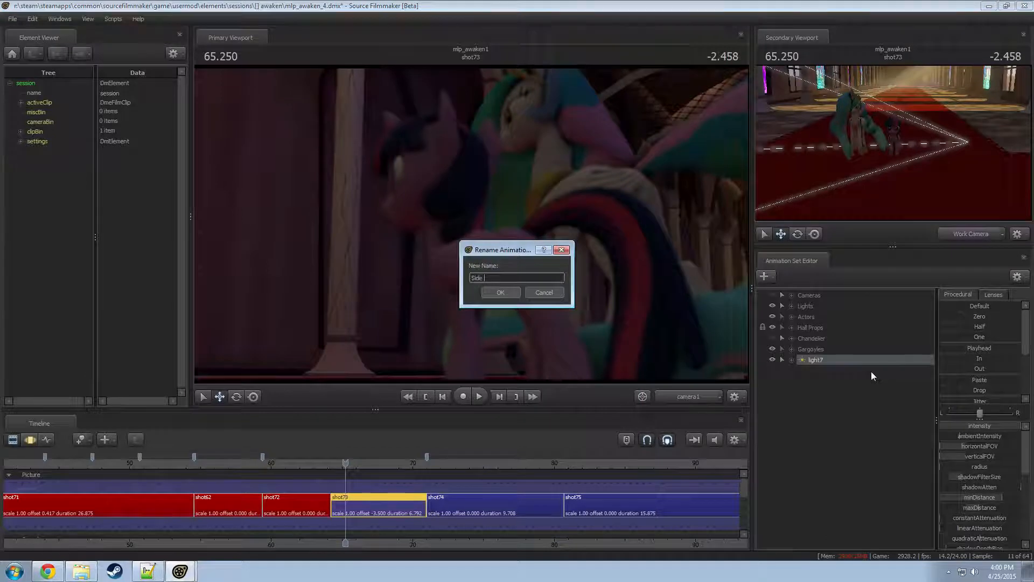
type("Side Light")
key("Return")
left_click_drag(824, 360, 816, 306)
- Paste the five copied actor lights into shot73's animation sets
right_click(823, 382)
left_click(860, 440)
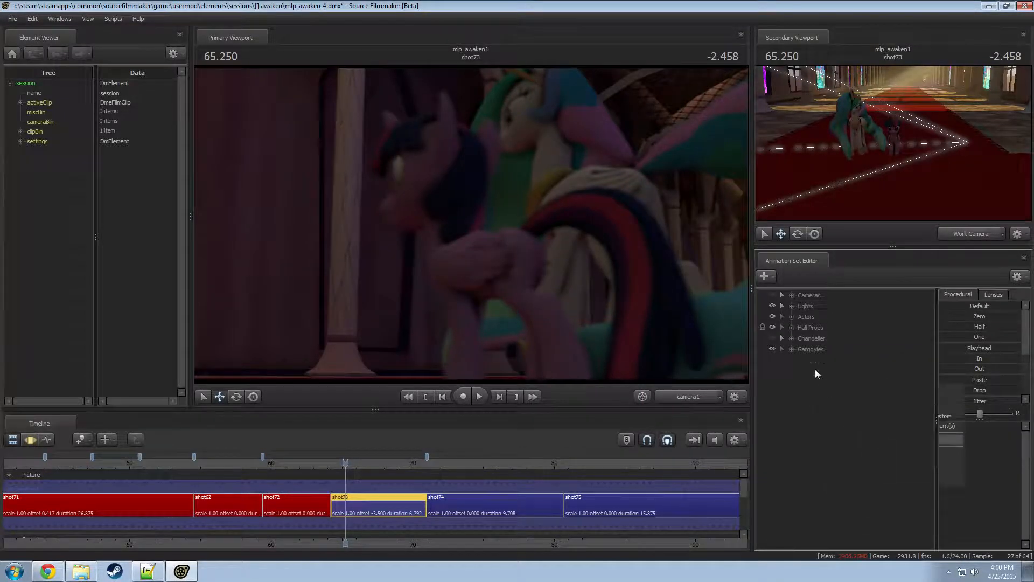
left_click(808, 402, "shift")
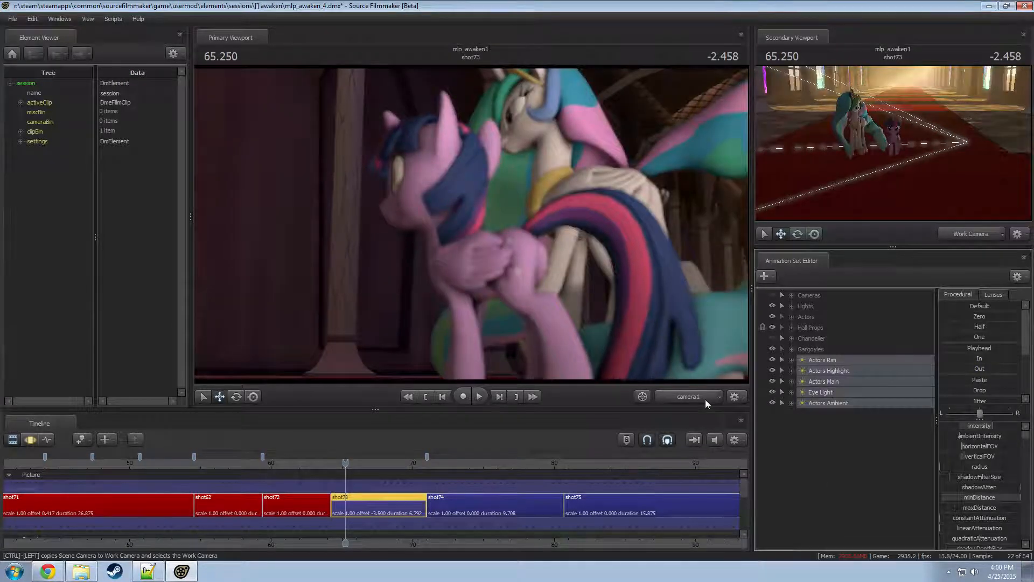
- Play through shot73 to review the pasted lights and return the playhead to the shot's start at 64.291 s
key("space")
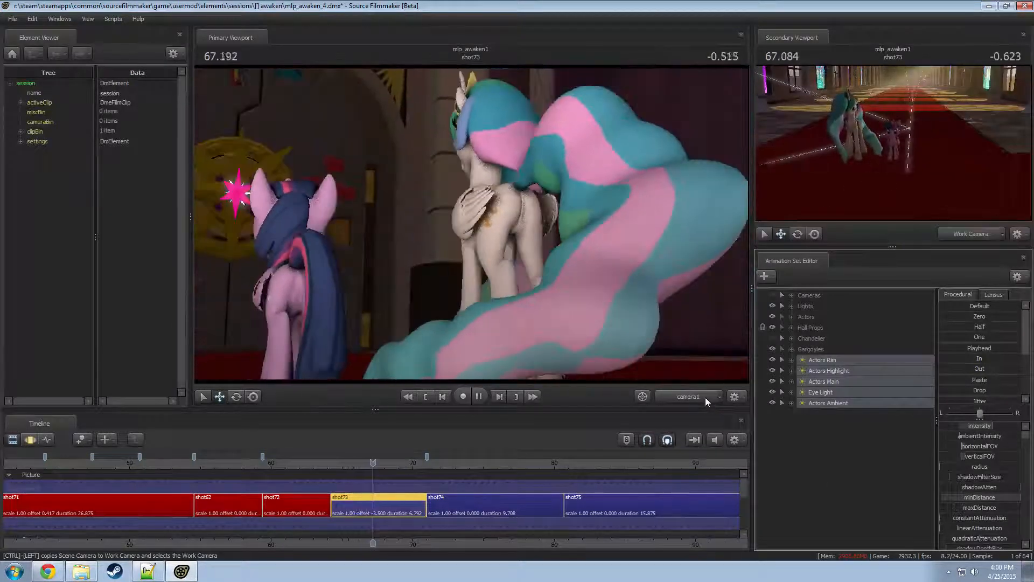
key("space")
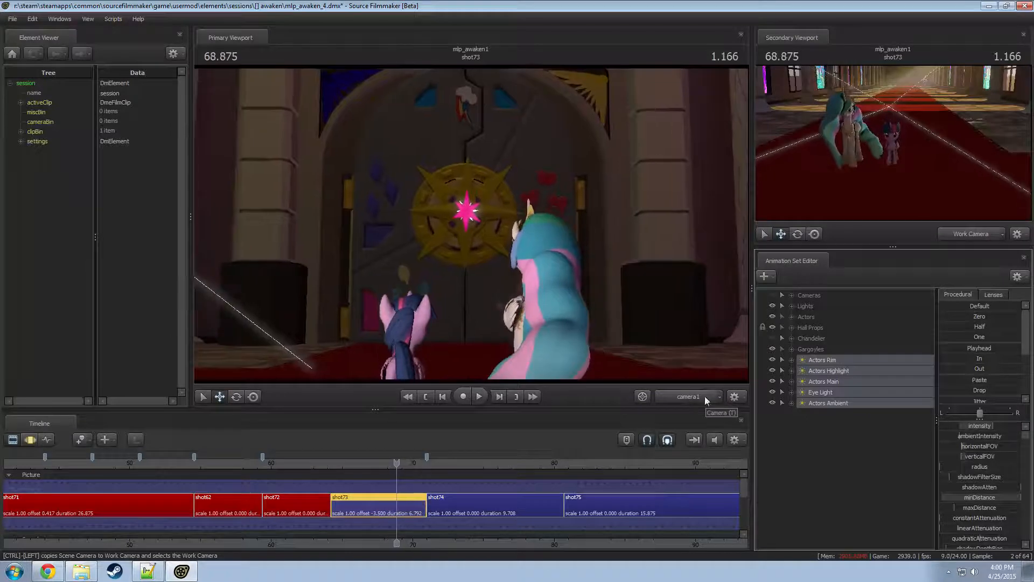
left_click_drag(511, 470, 333, 466)
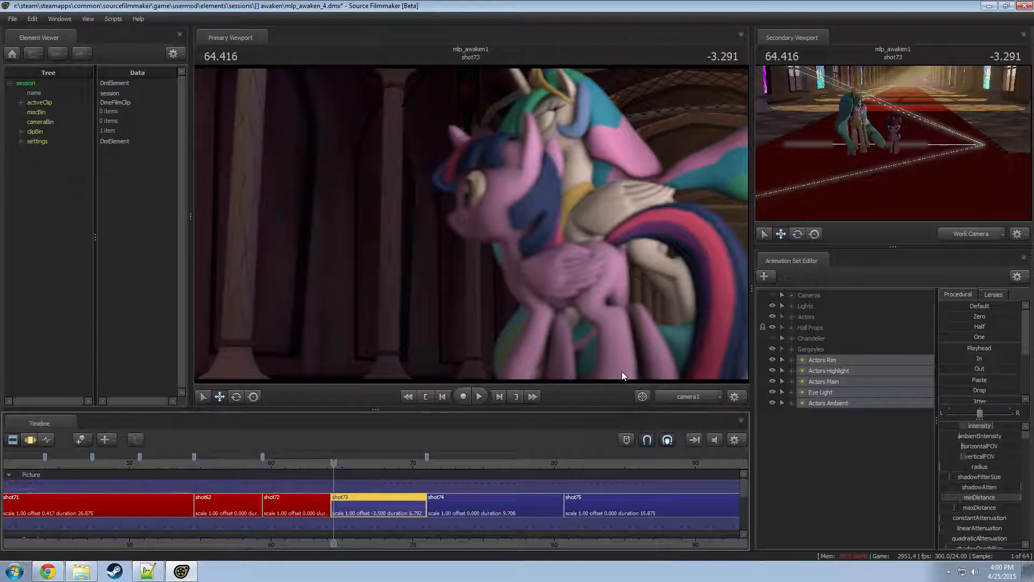
mouse_move(337, 463)
left_mouse_down()
mouse_move(388, 464)
mouse_move(350, 477)
mouse_move(379, 494)
mouse_move(354, 464)
mouse_move(332, 465)
left_mouse_up()
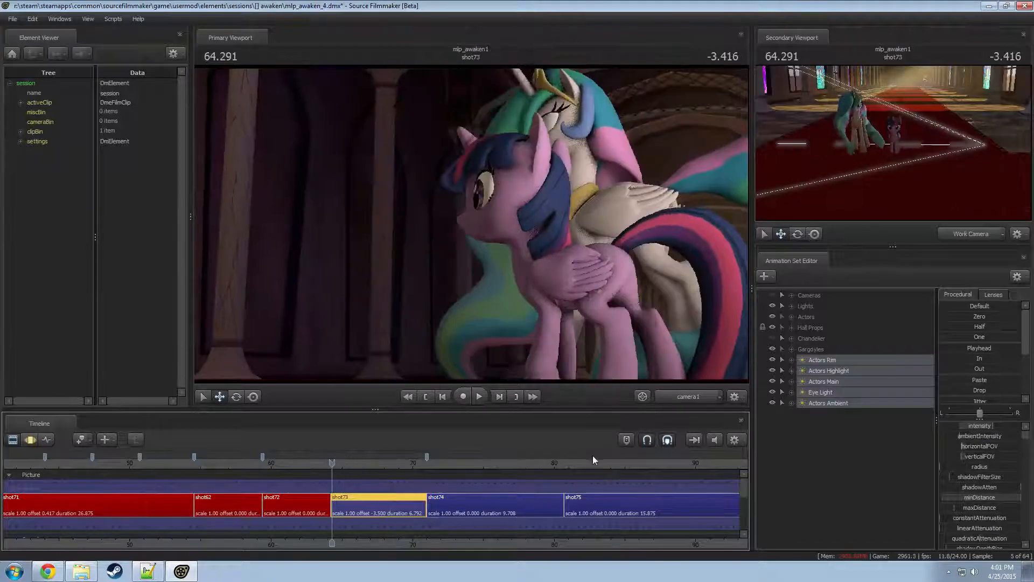
- Select Actors Rim in the Motion Editor, play to 68.041 s, and expand all of the light's controls
left_click(820, 360)
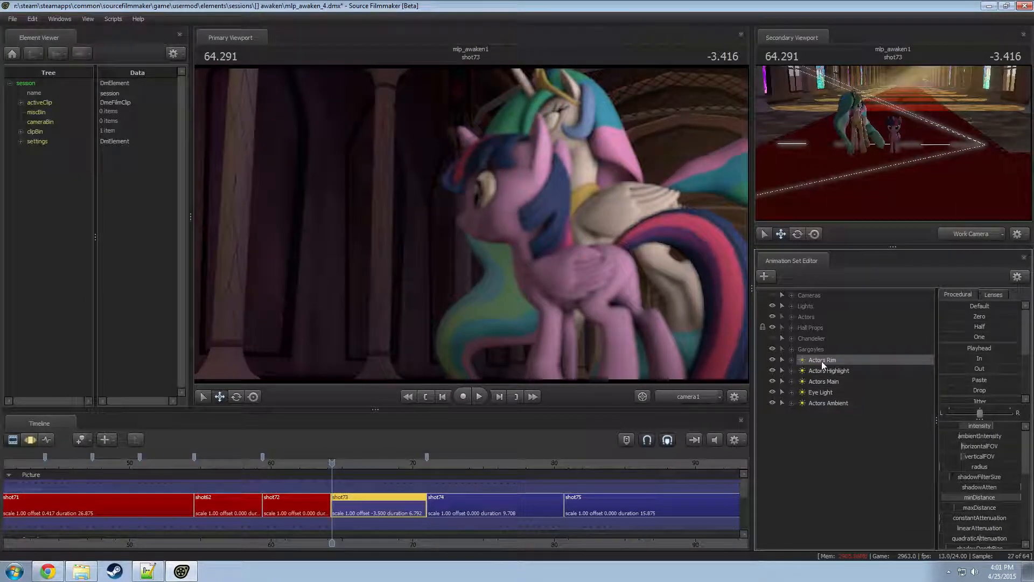
key("F3")
key("space")
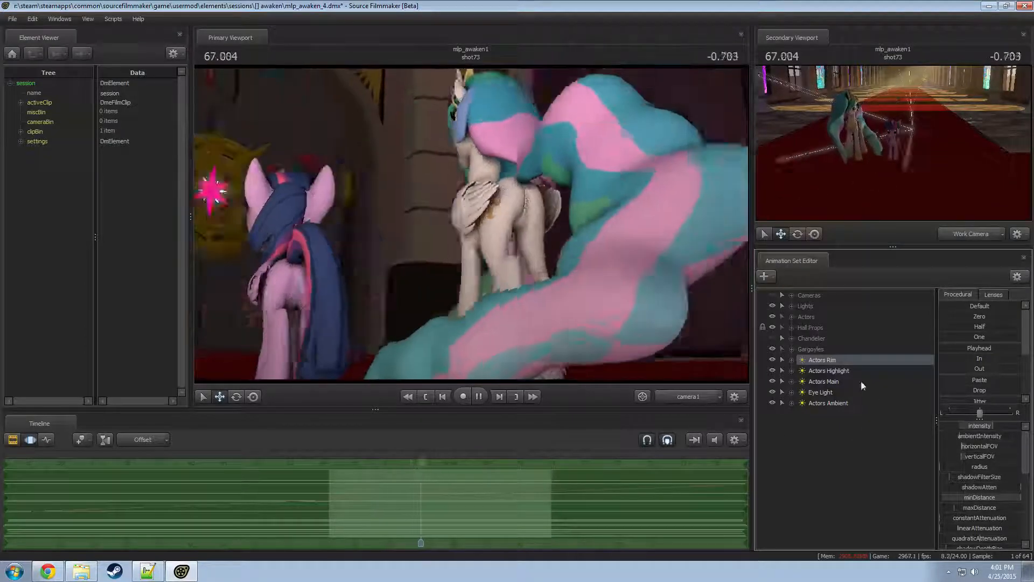
key("space")
left_click(791, 361)
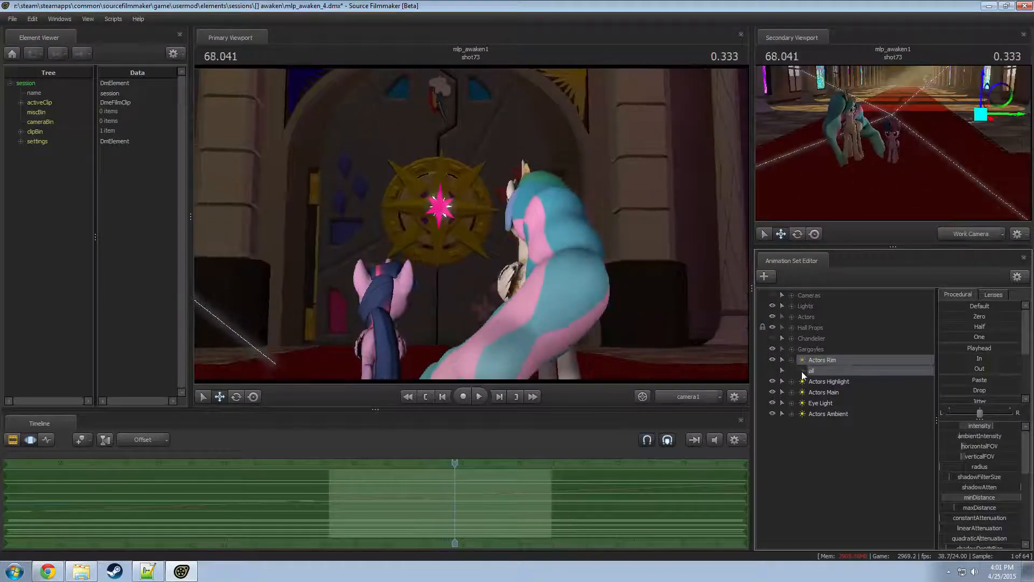
left_click(802, 371)
- Expand Celestia's Body controls, enlarge the Animation Set Editor, and lock the Actors Rim light's transform to Celestia's rootTransform
left_click(792, 318)
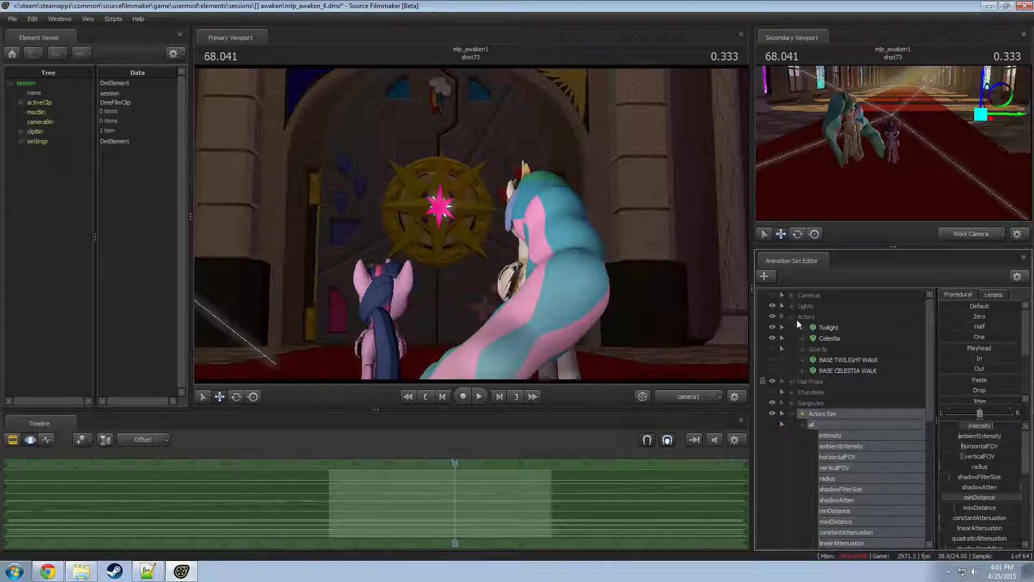
left_click(803, 338)
left_click(813, 360)
scroll(862, 323, "down", 2)
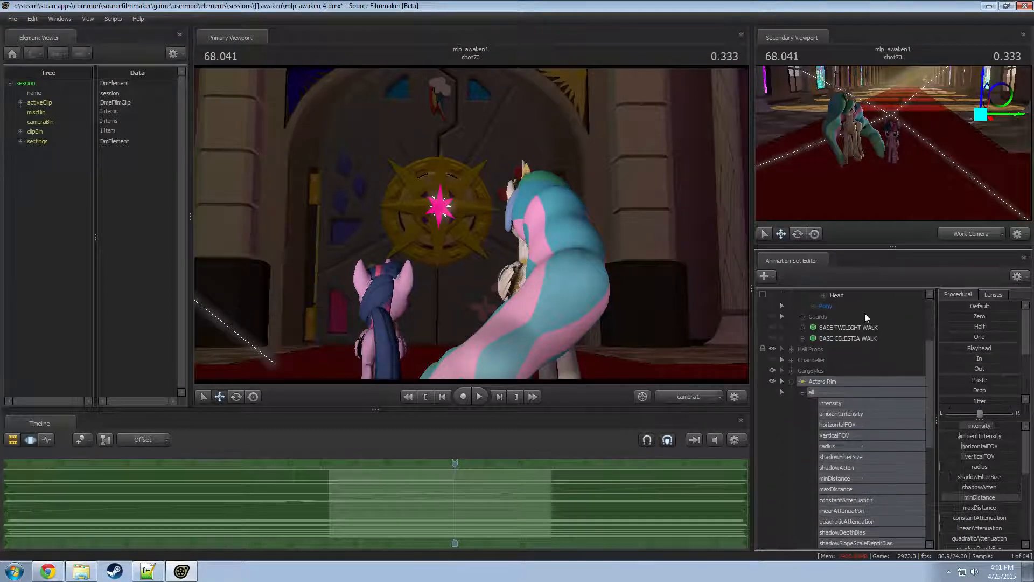
left_click_drag(890, 247, 865, 34)
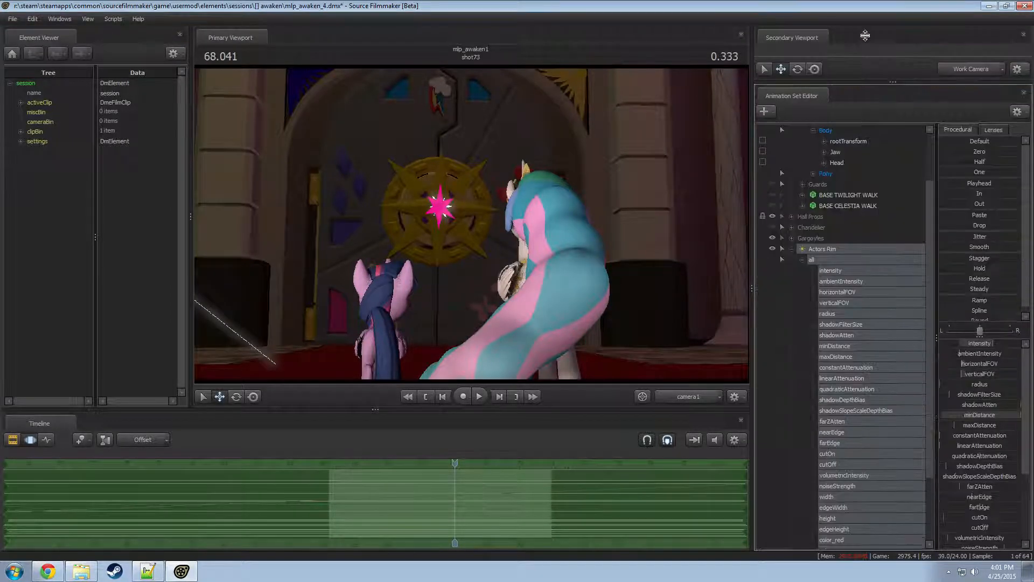
left_click(826, 142)
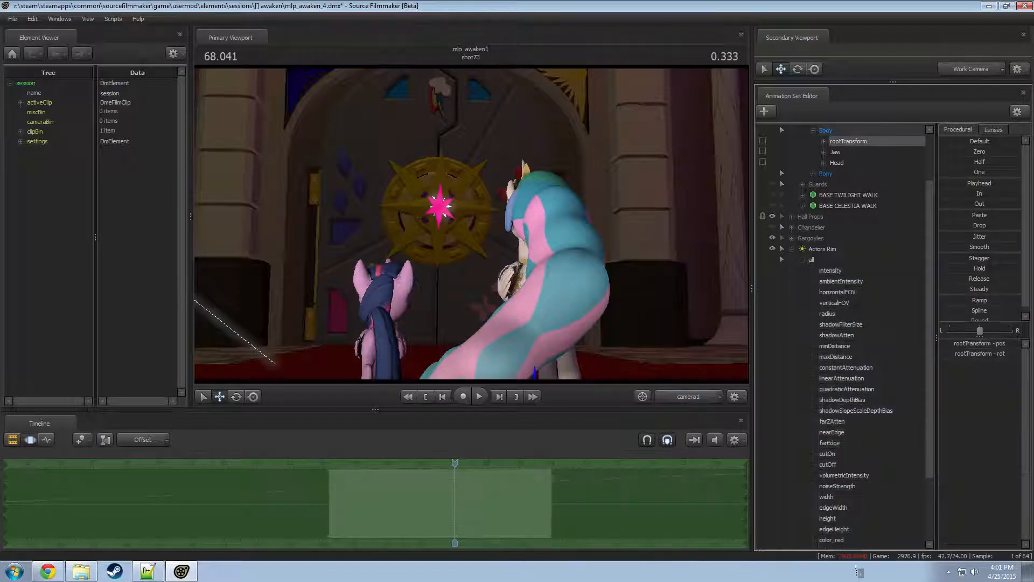
scroll(839, 545, "down", 1)
scroll(837, 540, "down", 1)
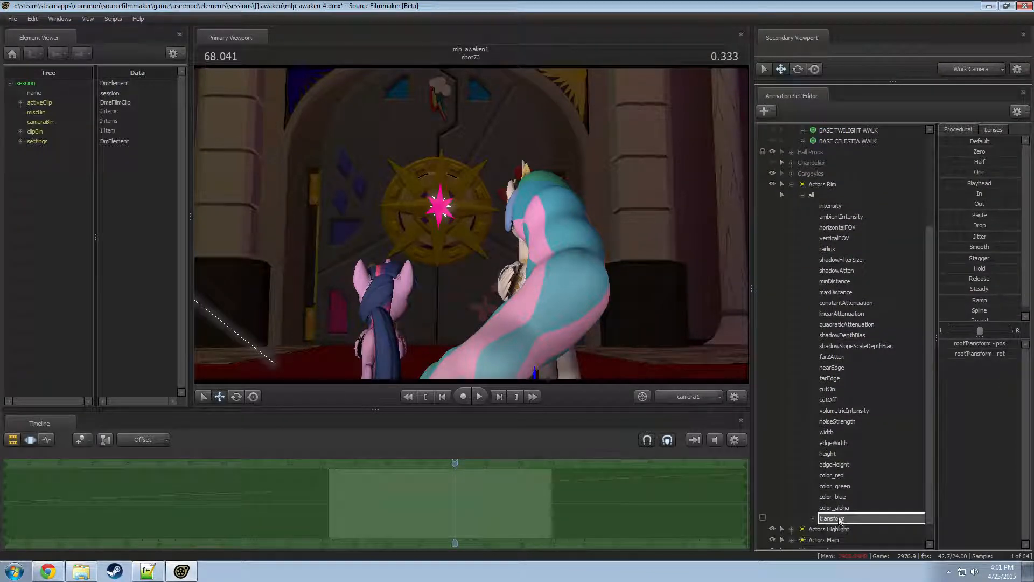
scroll(862, 503, "up", 4)
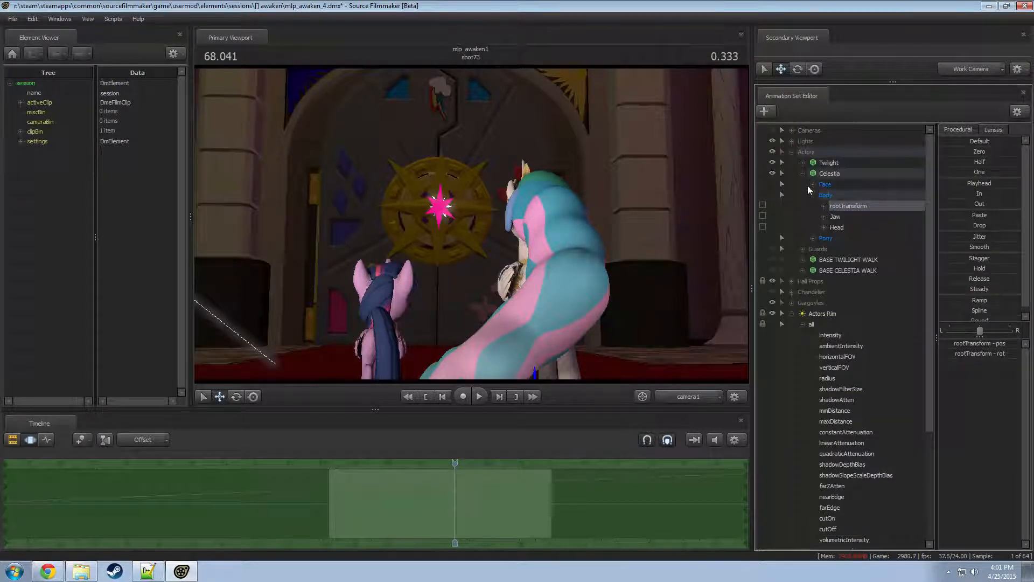
- Lock the Actors Highlight light's transform to Celestia's rootTransform and collapse the light's controls
left_click(792, 314)
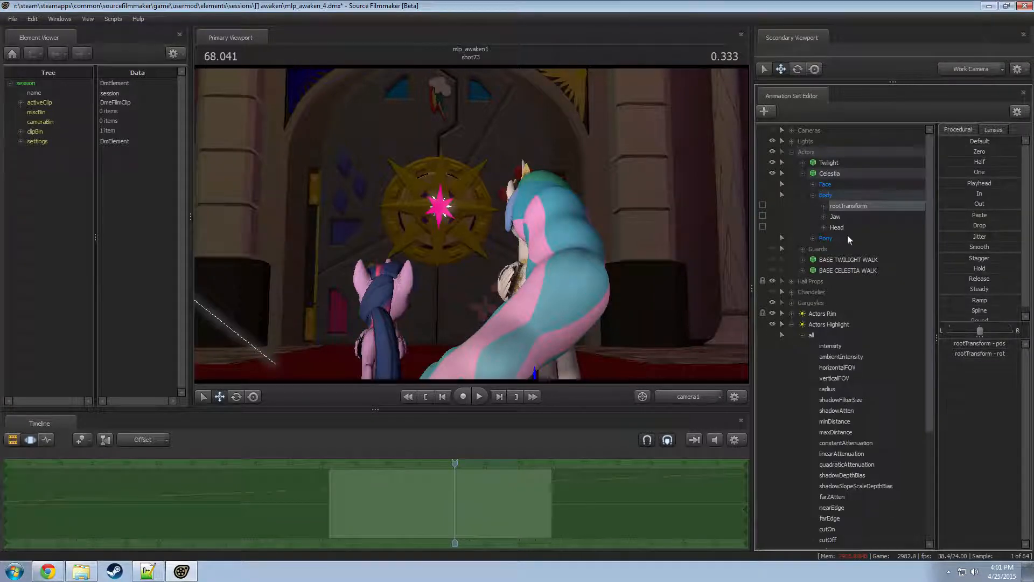
scroll(825, 531, "down", 5)
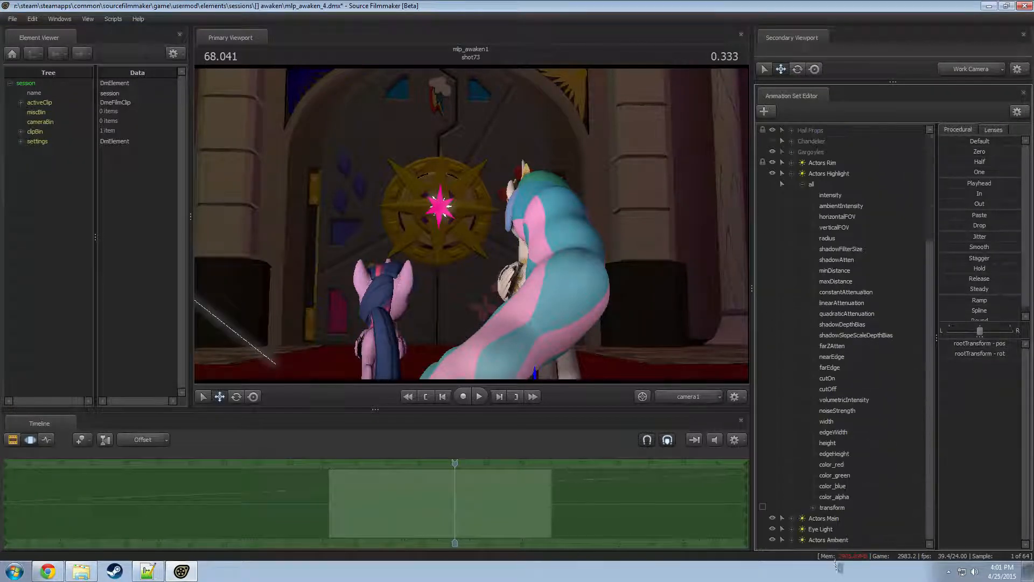
scroll(842, 516, "up", 5)
left_click(792, 324)
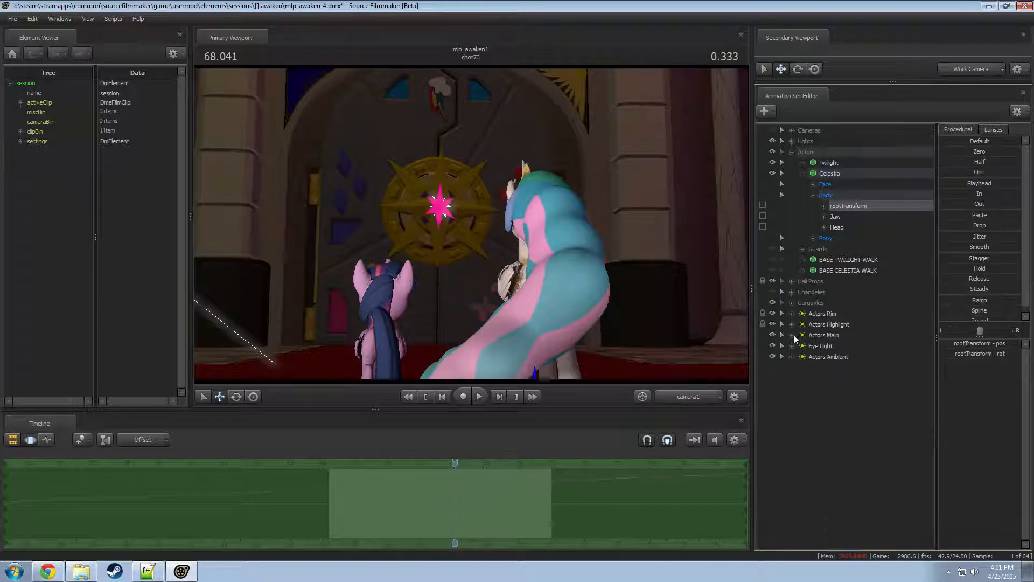
- Lock the Actors Main light's transform to Celestia's rootTransform and collapse the light's controls
left_click(793, 335)
left_click(803, 345)
scroll(846, 428, "down", 3)
scroll(860, 196, "up", 3)
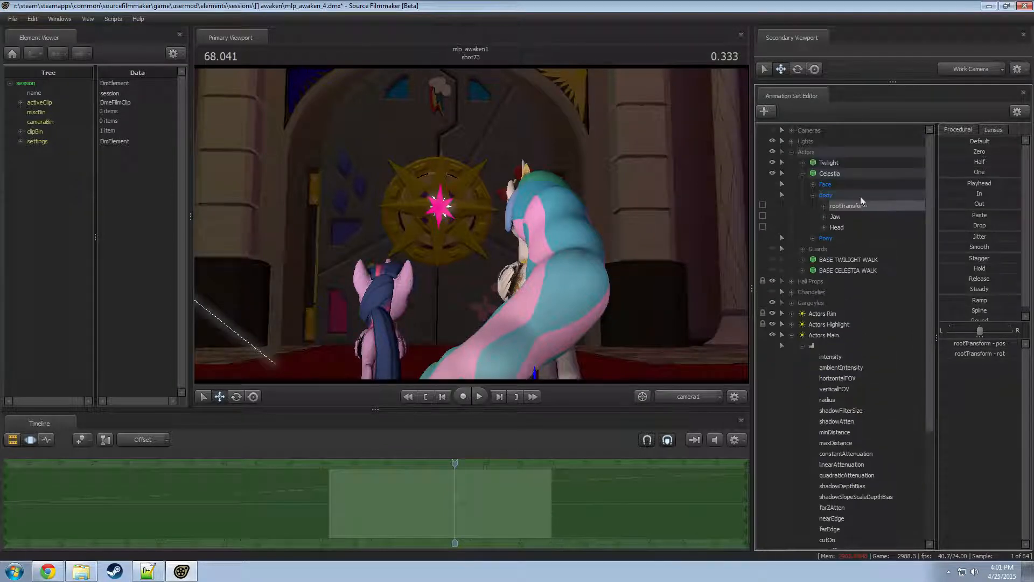
scroll(846, 544, "down", 2)
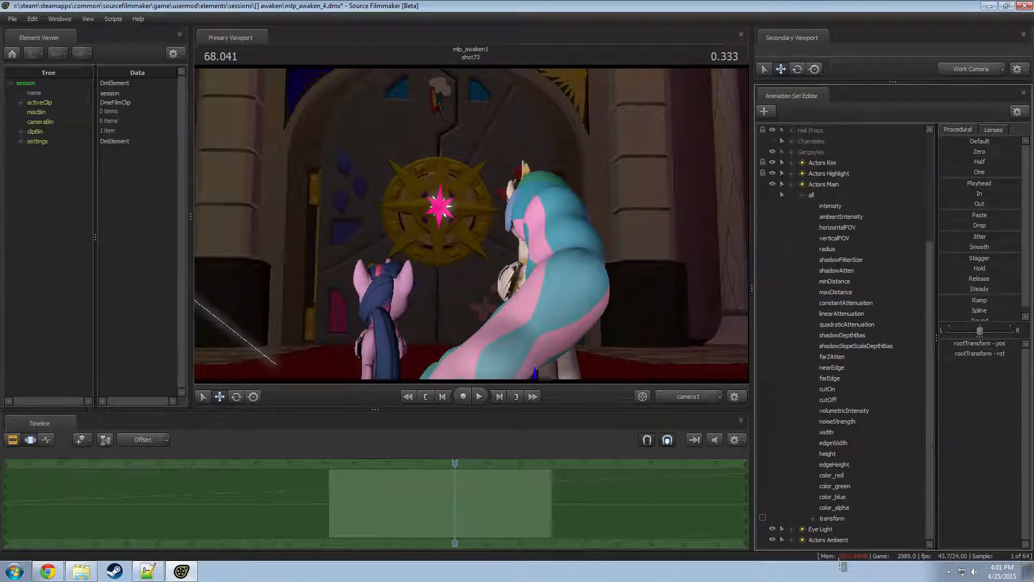
scroll(839, 522, "up", 1)
left_click(792, 313)
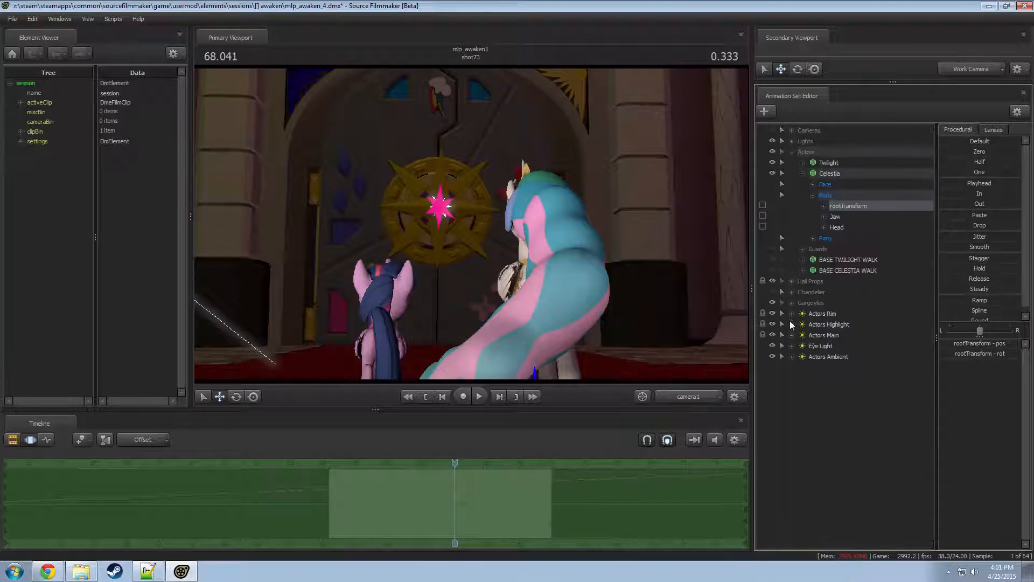
- Lock the Actors Ambient light's transform to Celestia's rootTransform and collapse the light's controls
left_click(806, 368)
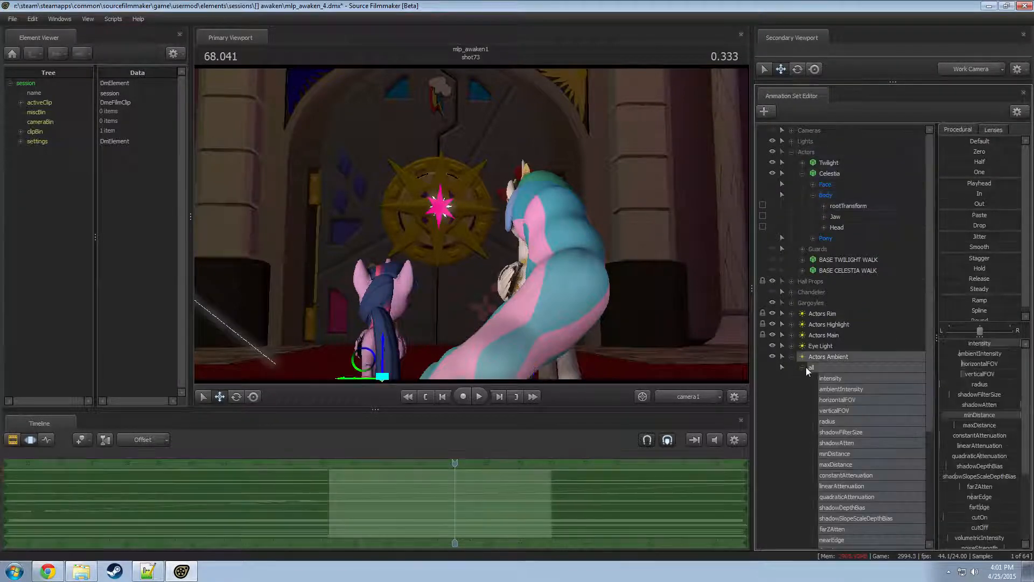
left_click(832, 174)
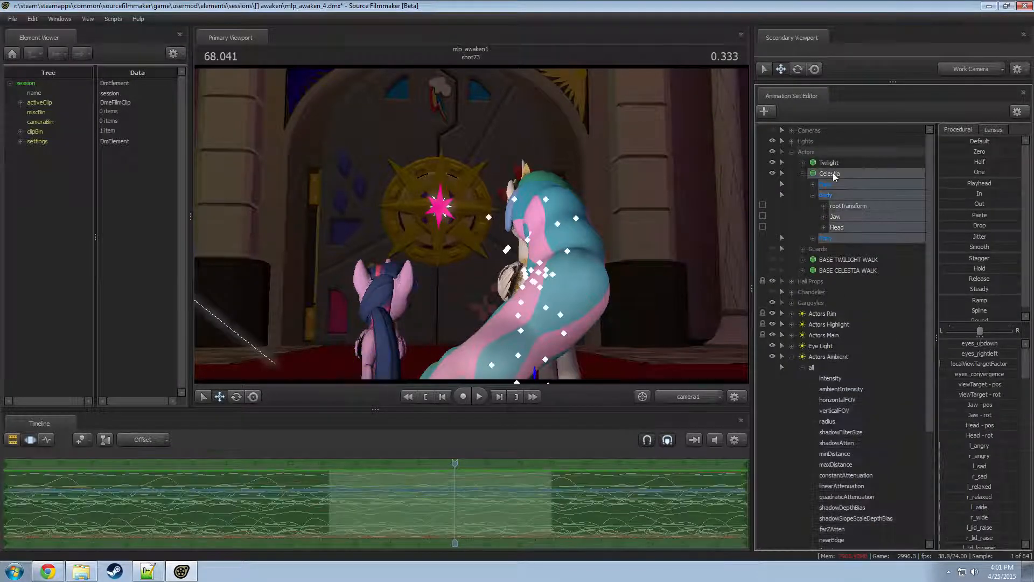
left_click(845, 207)
scroll(824, 534, "down", 3)
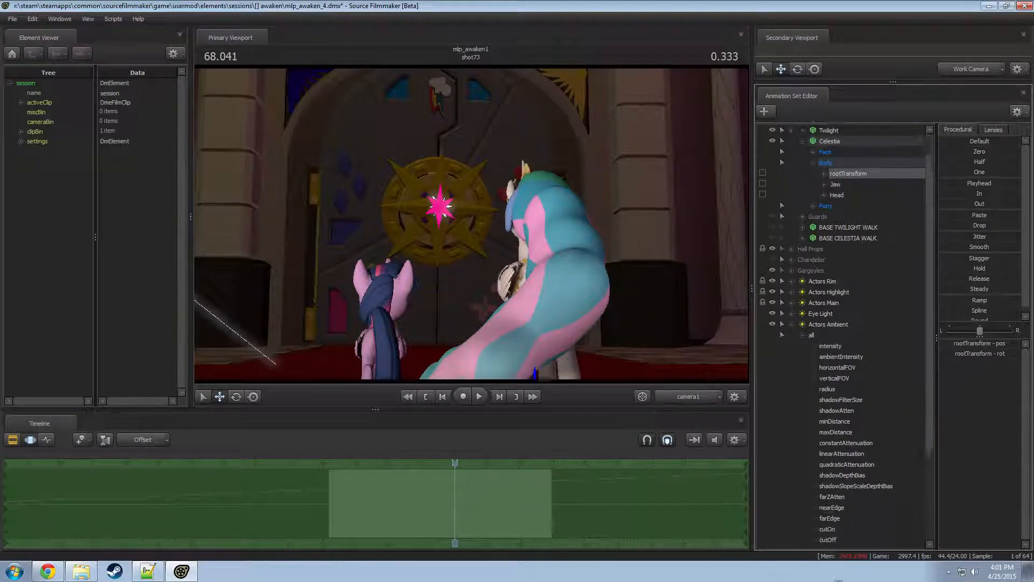
scroll(862, 532, "up", 2)
scroll(864, 530, "up", 2)
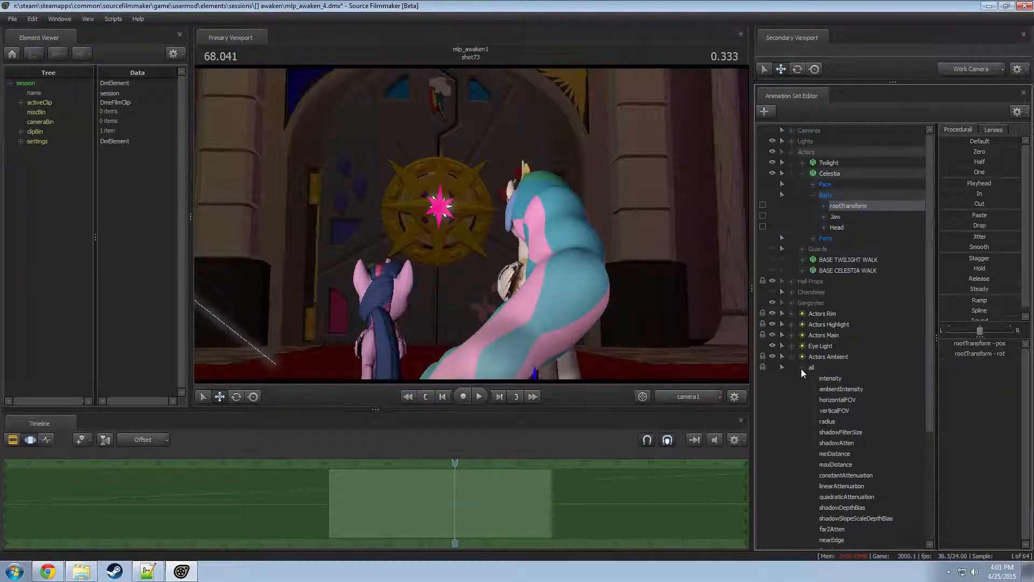
left_click(802, 367)
- Collapse the Actors group and select all five actor lights from Actors Rim to Actors Ambient
left_click(824, 313)
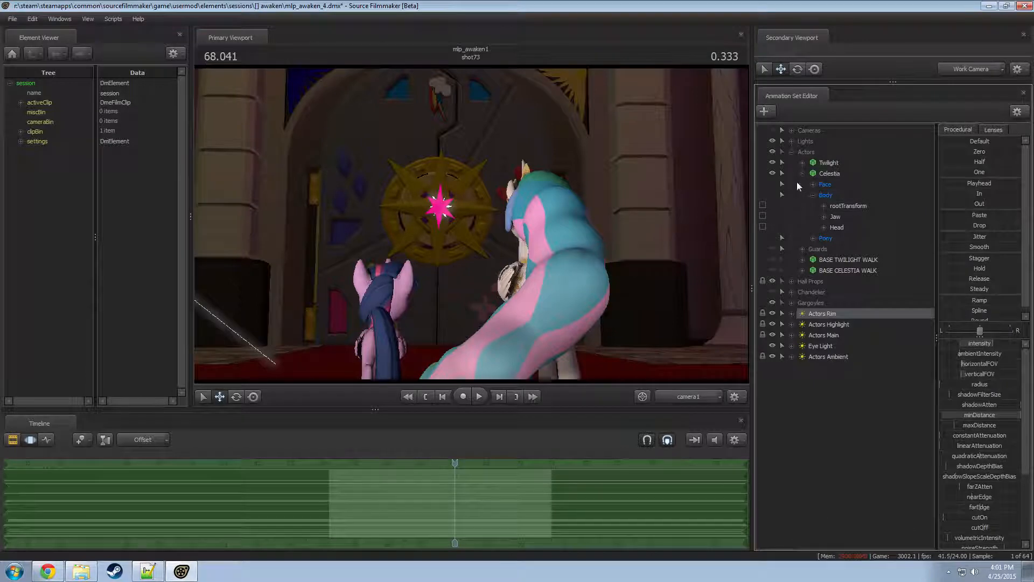
left_click(790, 151)
left_click(826, 204)
left_click(825, 238, "shift")
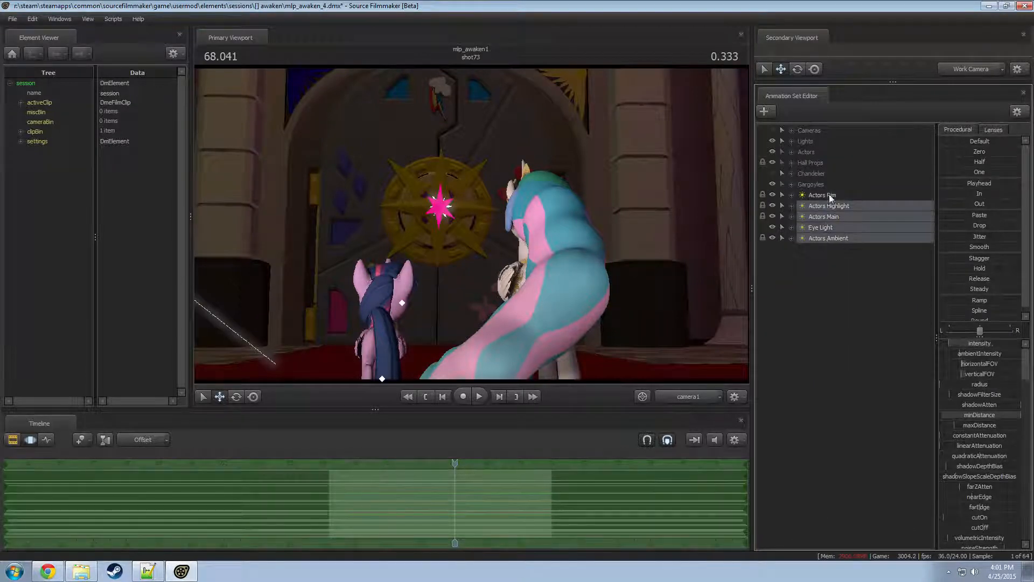
left_click(829, 194)
left_click(823, 239, "shift")
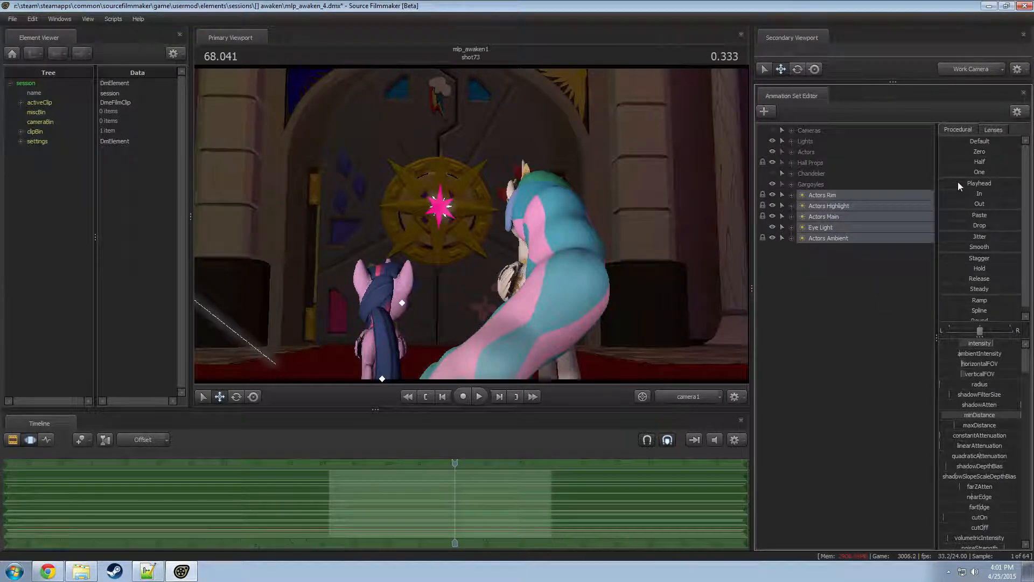
- Show the Work Camera in the primary viewport and camera1 in an enlarged secondary viewport, with the playhead at 64.208 s
left_click_drag(827, 197, 508, 186)
left_click_drag(444, 467, 332, 469)
left_click(684, 397)
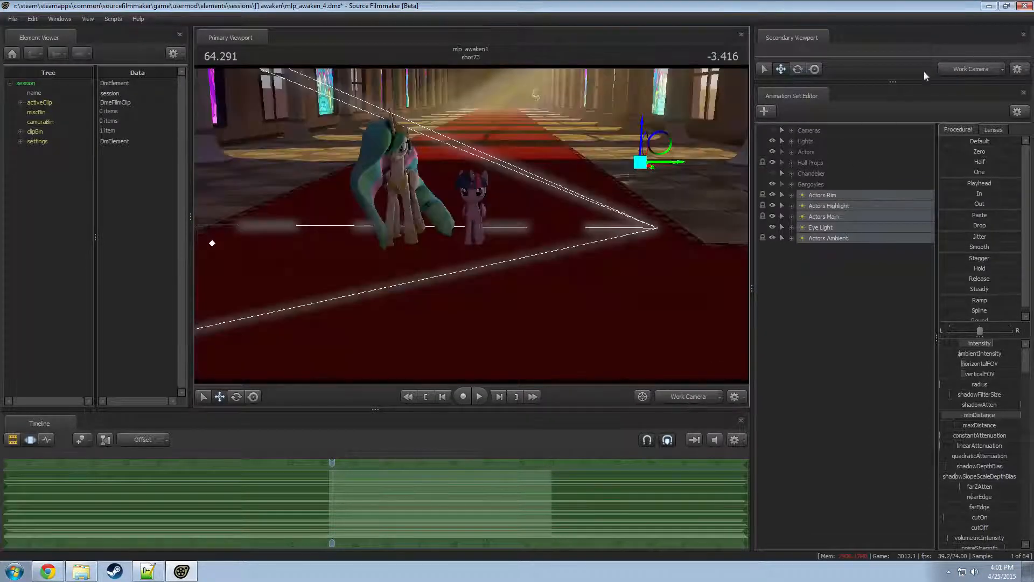
left_click_drag(893, 82, 894, 245)
left_click_drag(895, 244, 896, 245)
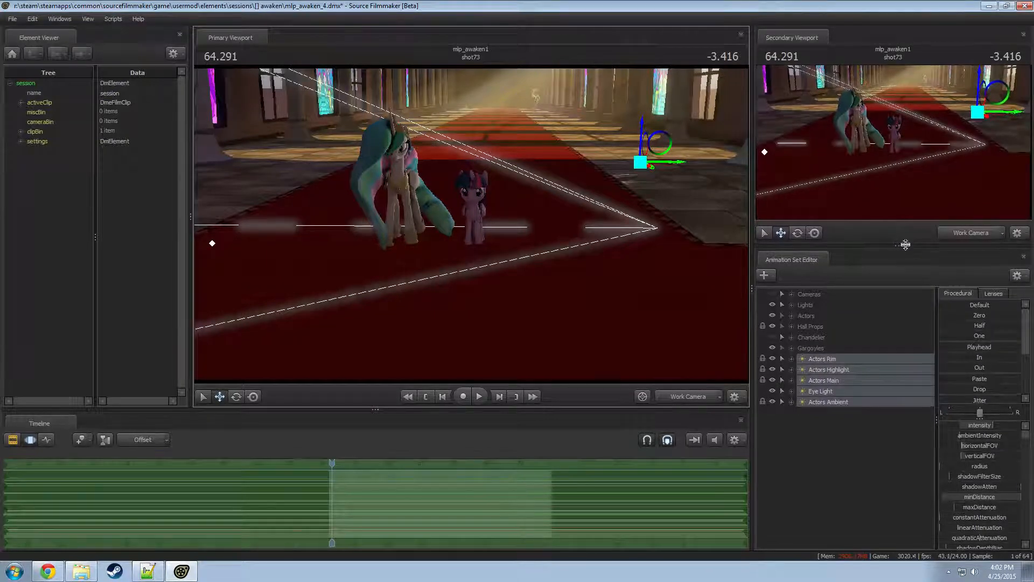
left_click(982, 235)
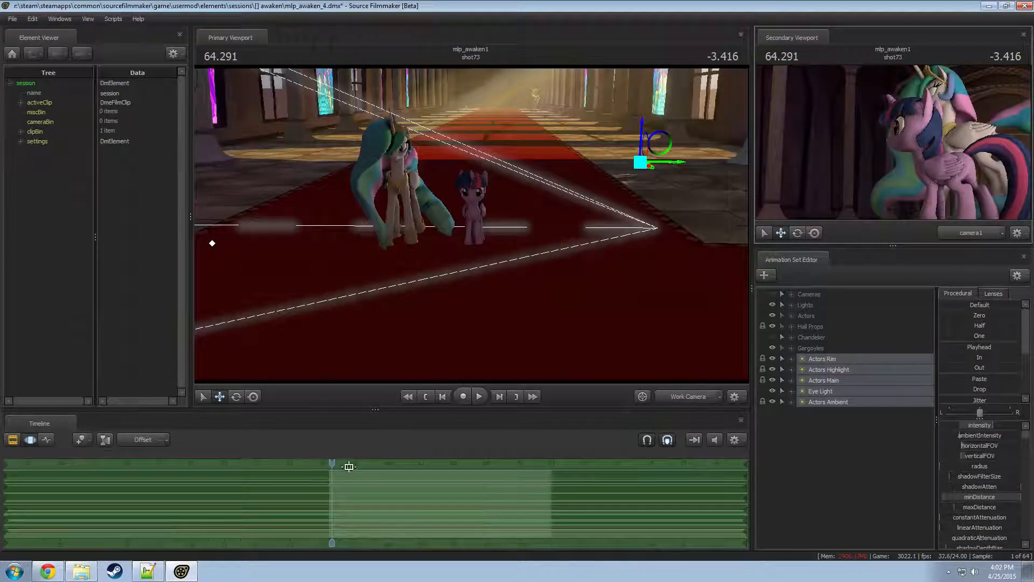
left_click(329, 466)
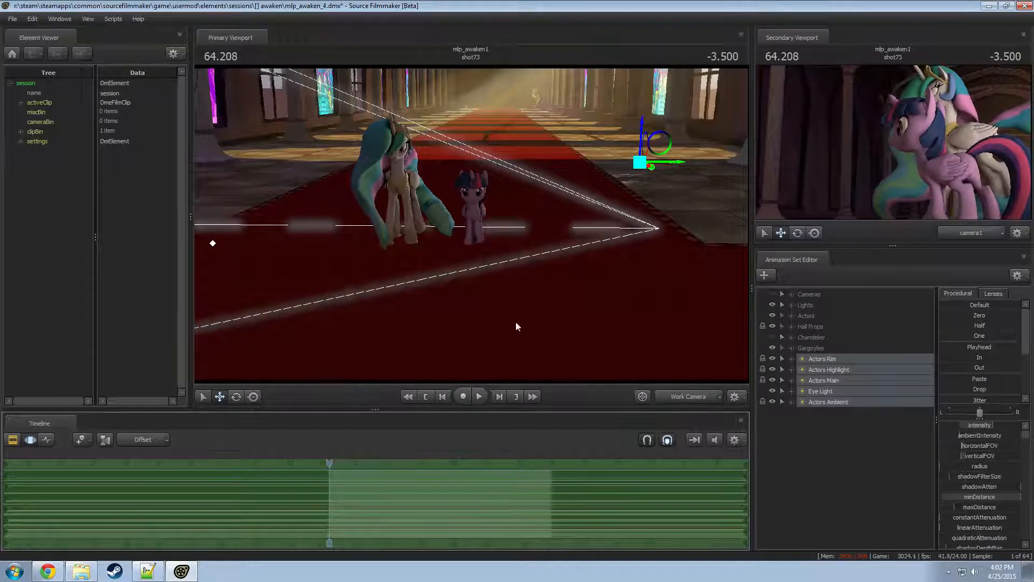
left_click_drag(515, 326, 494, 326)
- Look through Actors Rim in the primary viewport and reposition it behind Twilight and Celestia, facing the door
left_click(834, 359)
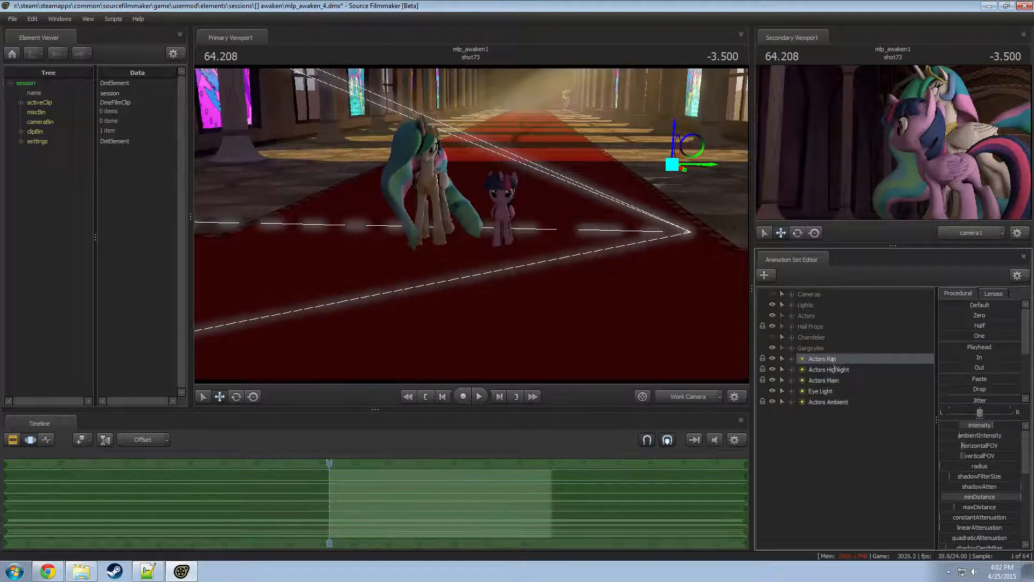
left_click_drag(833, 359, 474, 182)
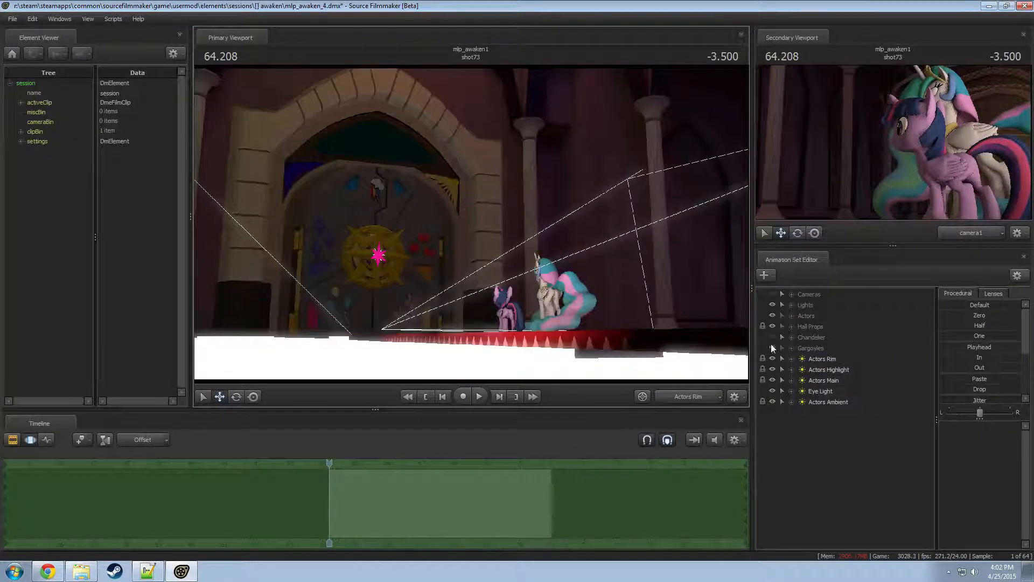
left_click(823, 358)
left_click_drag(471, 225, 427, 246)
key("d")
key("z")
key("d")
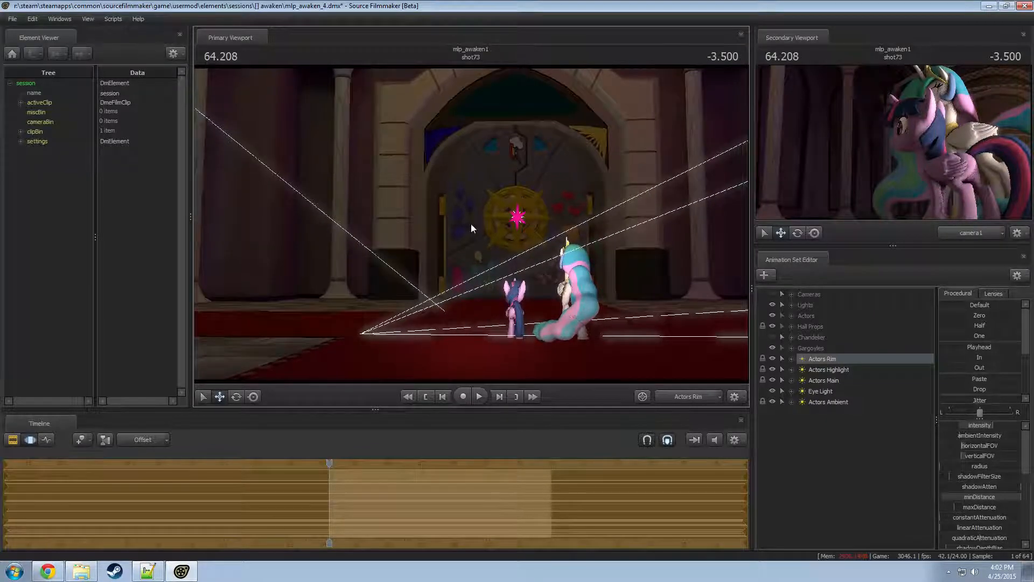
key("w")
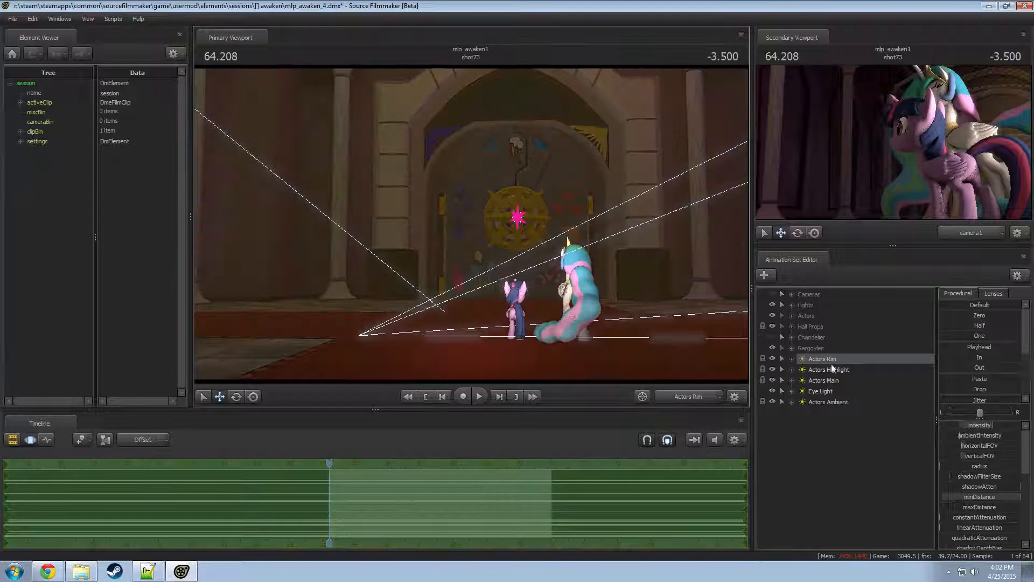
- Look through Actors Highlight in the primary viewport and move it to light Celestia and Twilight from Celestia's far side
left_click(831, 369)
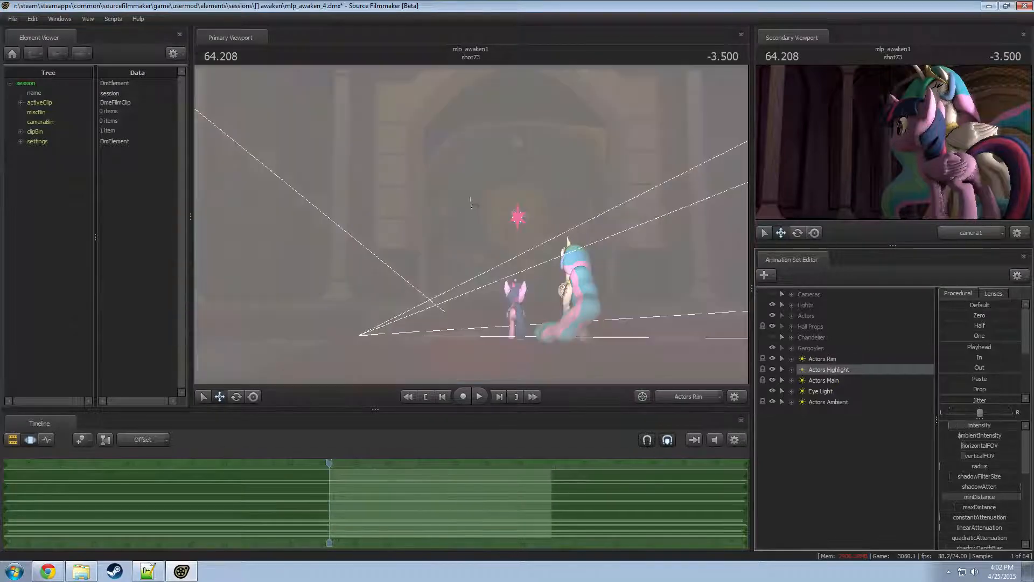
left_click_drag(540, 199, 681, 217)
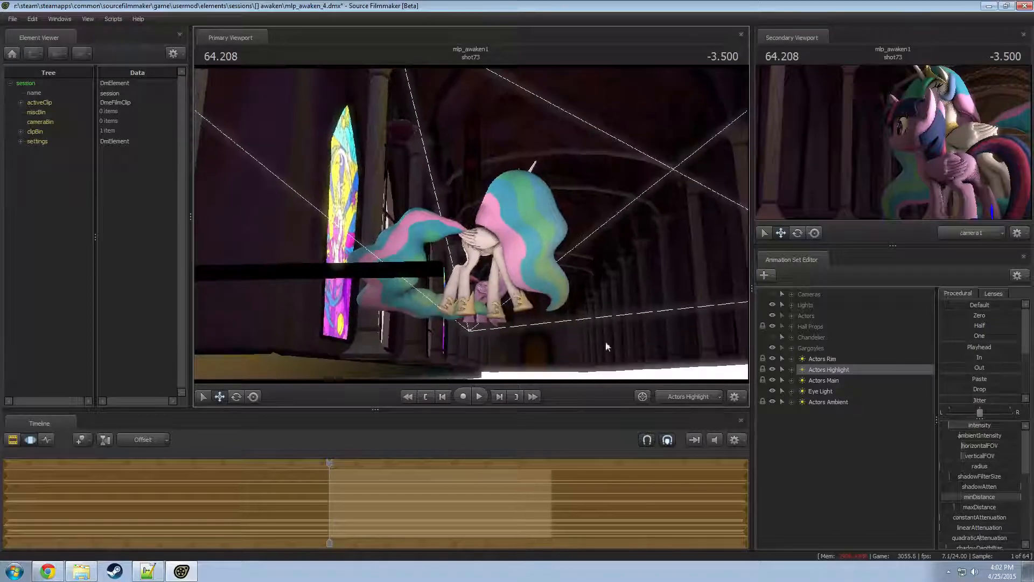
right_click(828, 369)
left_click_drag(677, 344, 471, 229)
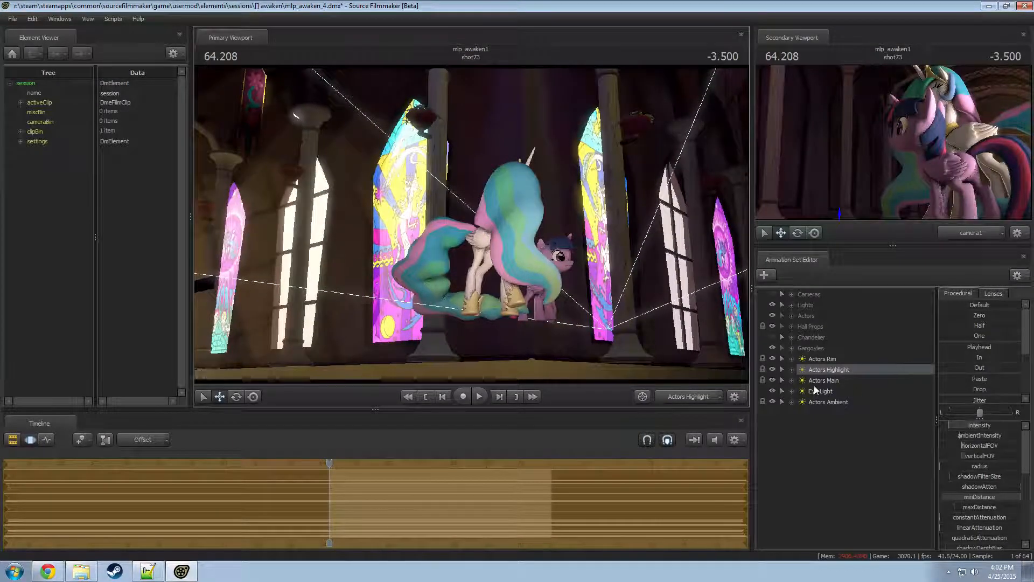
- Look through Actors Main, reposition it low to the side of the two actors, and commit the change in the Motion Editor
left_click(872, 380)
key("a")
mouse_move(471, 224)
left_mouse_down()
mouse_move(453, 219)
mouse_move(481, 220)
left_mouse_up()
key("a")
key("F2")
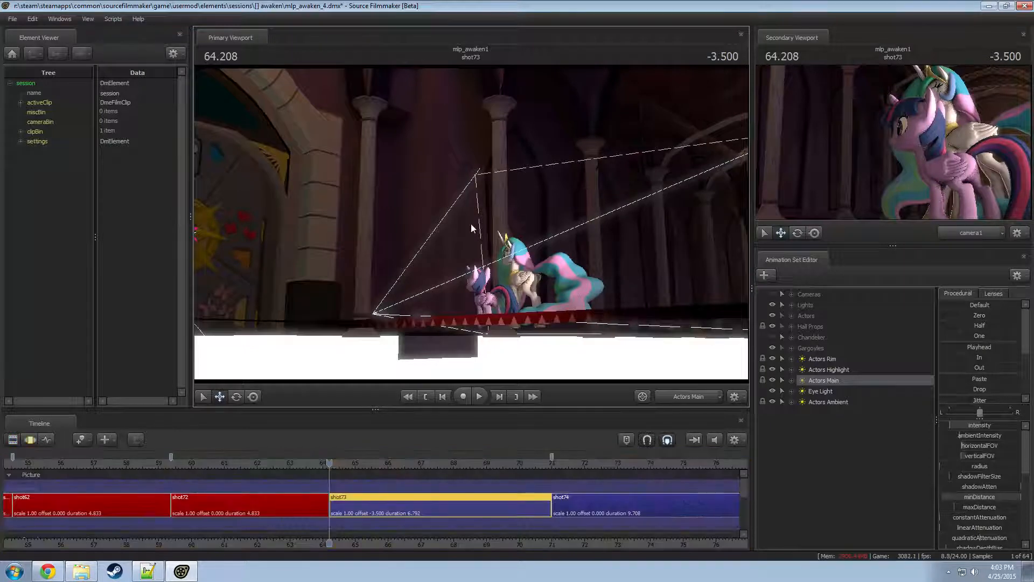
key("F3")
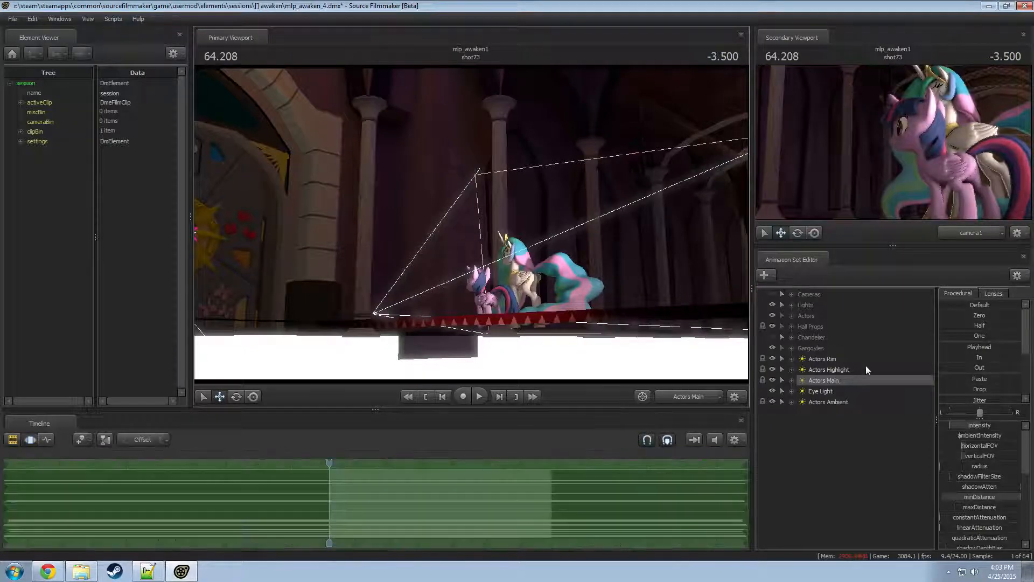
- Look through Actors Highlight again, refine its aim at the two actors, and commit the change in the Motion Editor
key("F2")
left_click(826, 369)
key("F3")
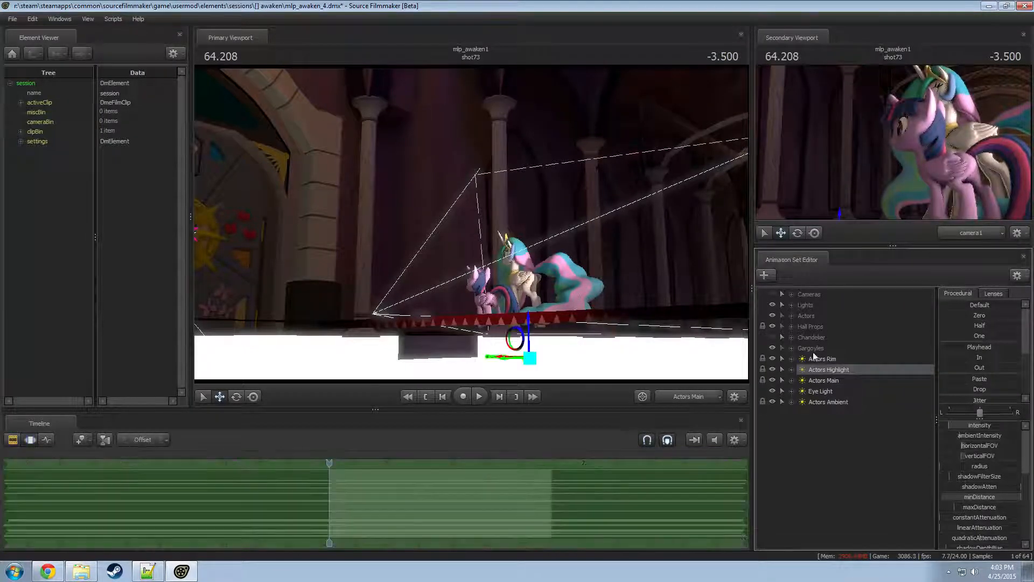
left_click_drag(851, 374, 614, 280)
left_click_drag(470, 224, 470, 224)
key("F2")
key("F3")
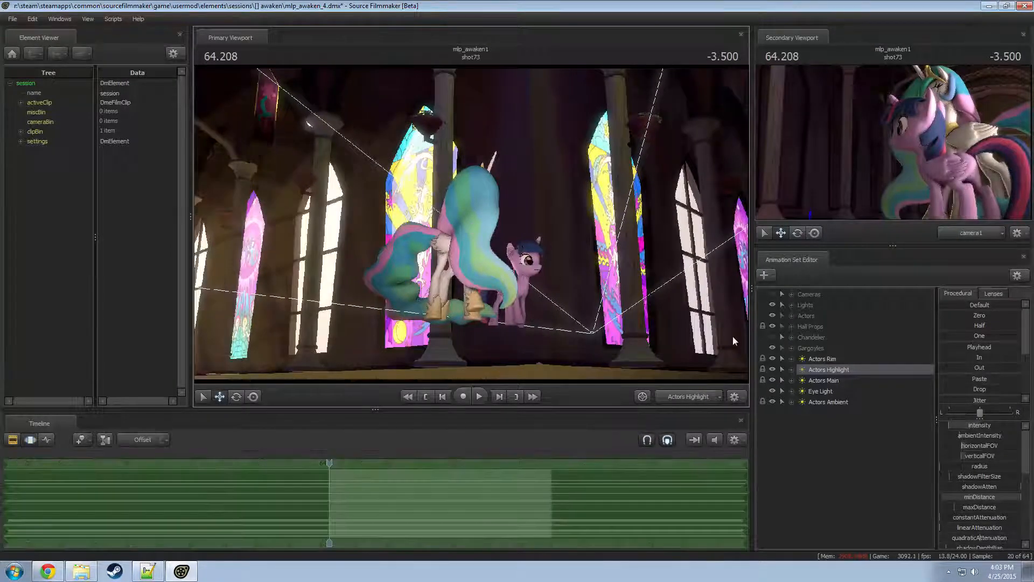
- Look through Actors Main in the primary viewport and reposition it around the two actors, toggling Actors Ambient off and on to compare
left_click_drag(812, 380, 500, 334)
left_click_drag(500, 334, 432, 320)
key("d")
key("d")
key("a")
key("d")
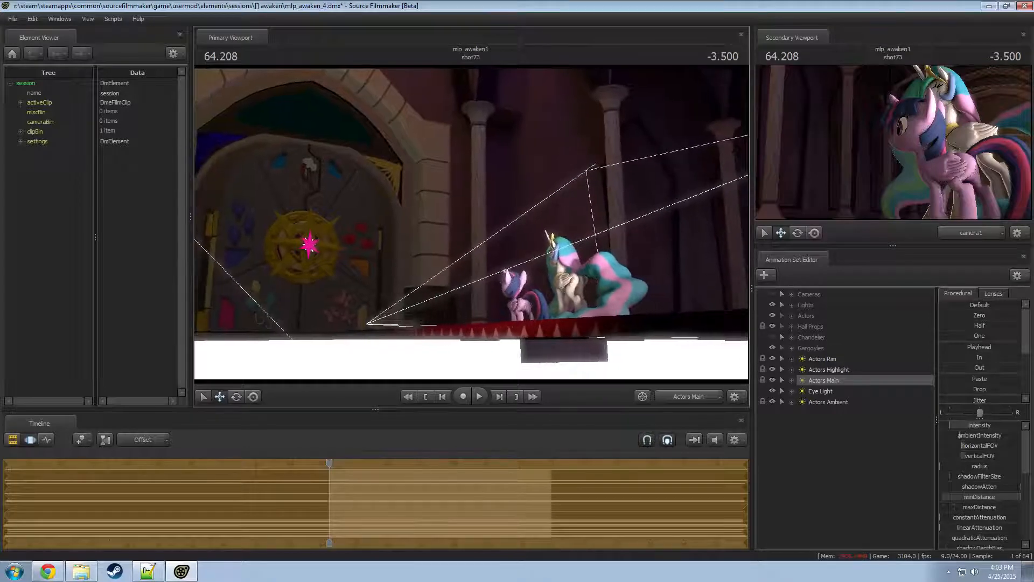
left_click(772, 402)
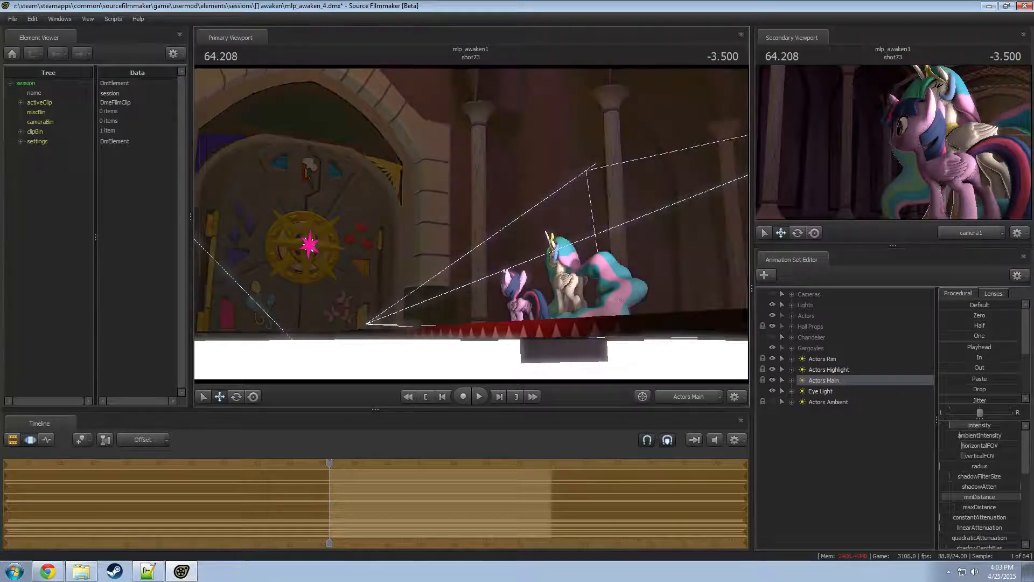
key("a")
left_click_drag(471, 223, 489, 223)
key("a")
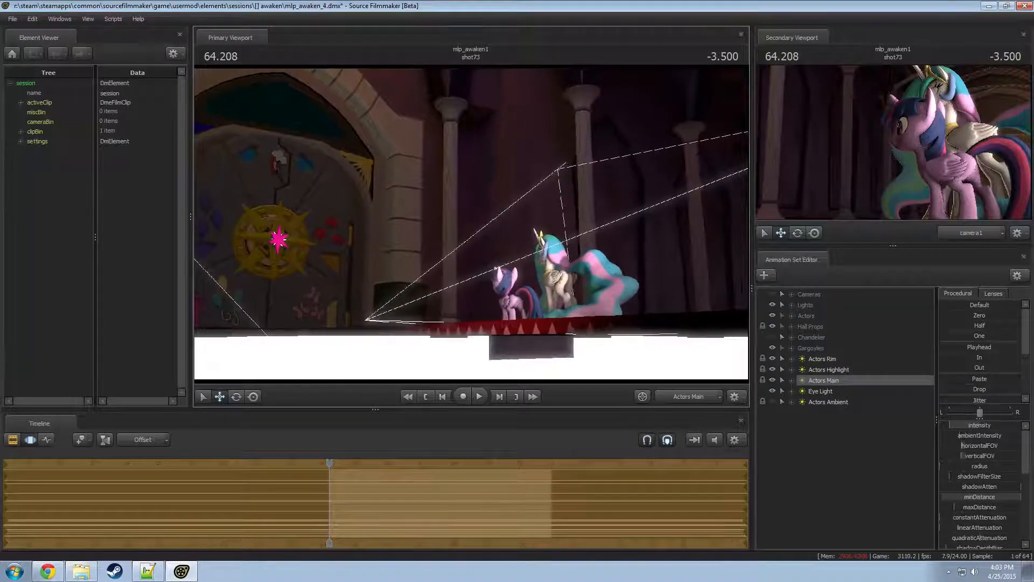
- Look through Actors Ambient in the primary viewport and select that light in the Motion Editor
left_click(838, 402)
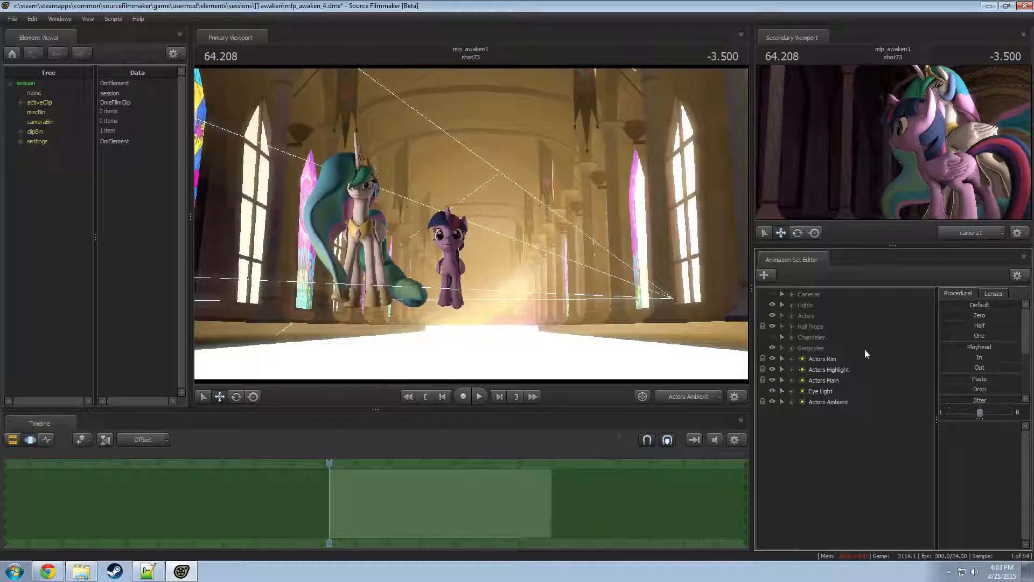
key("F2")
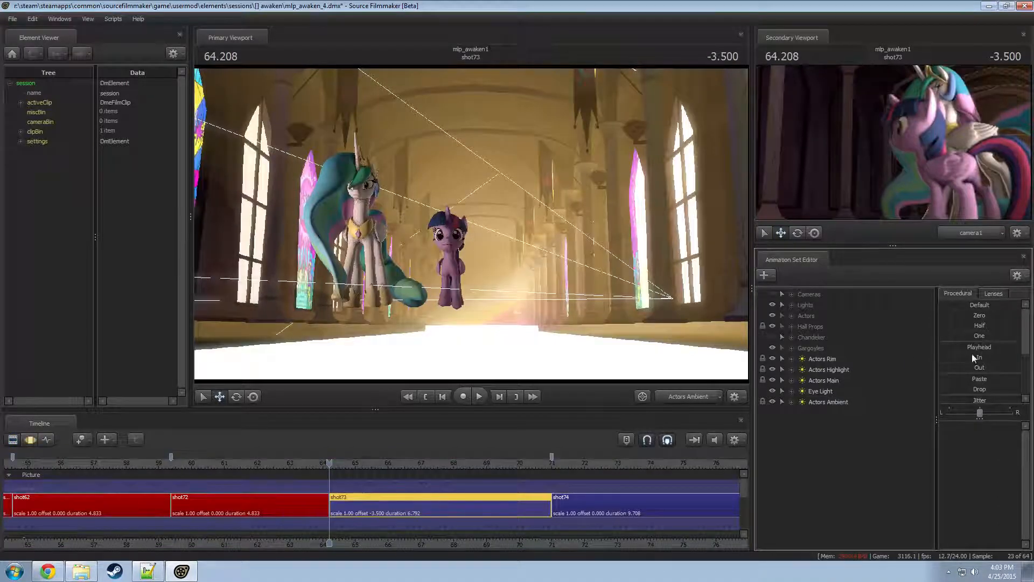
left_click(824, 401)
key("F3")
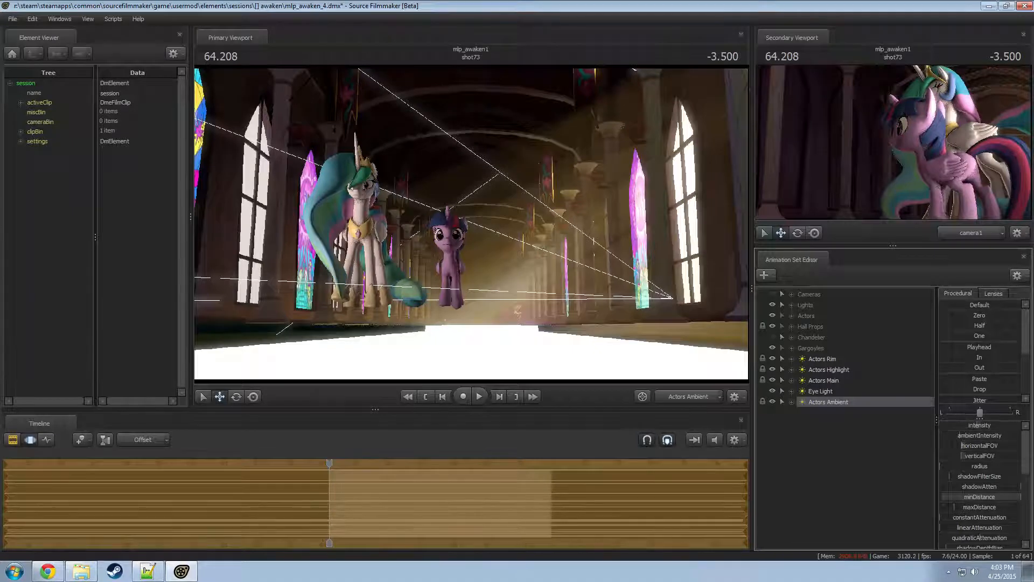
- Play shot73 in the Clip Editor from the end of shot72, and scrub on to about 69.1 seconds to review the lighting
key("F2")
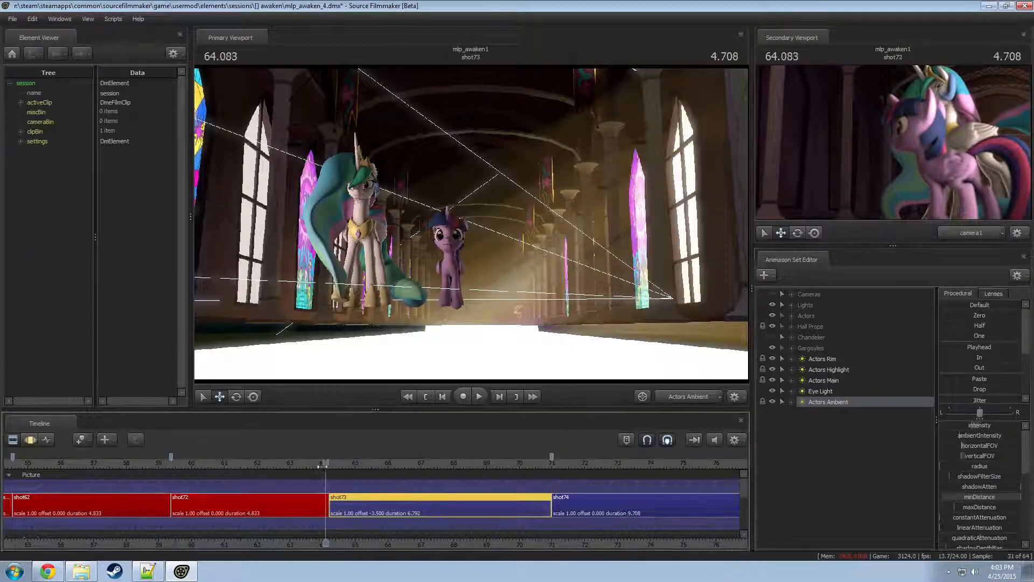
left_click(294, 462)
key("space")
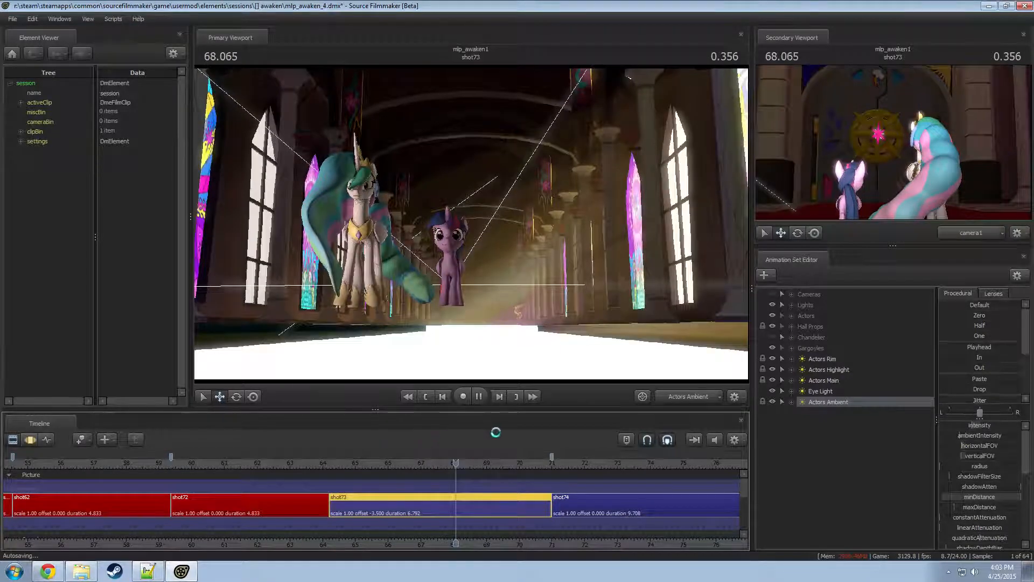
key("space")
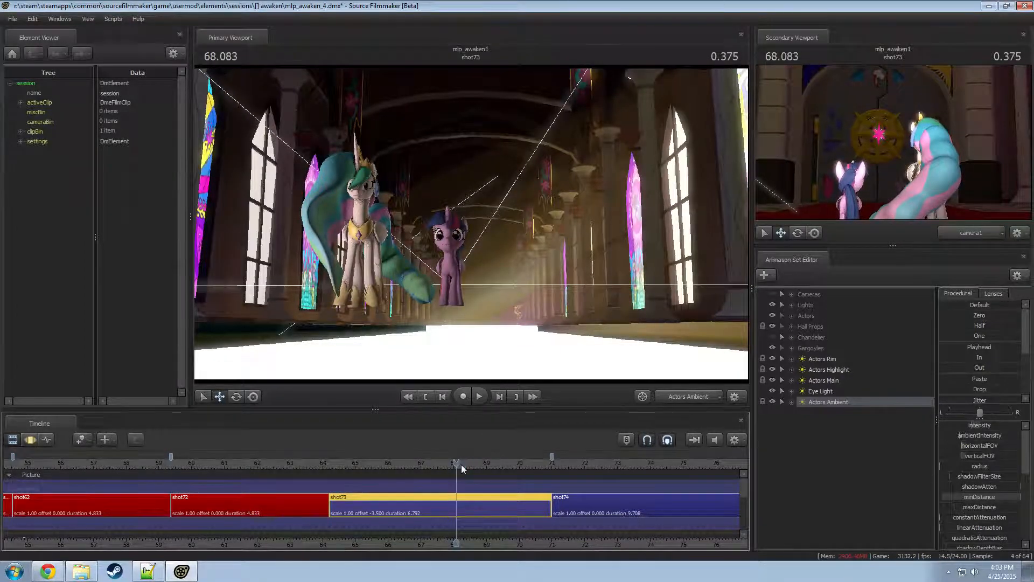
left_click_drag(461, 466, 500, 466)
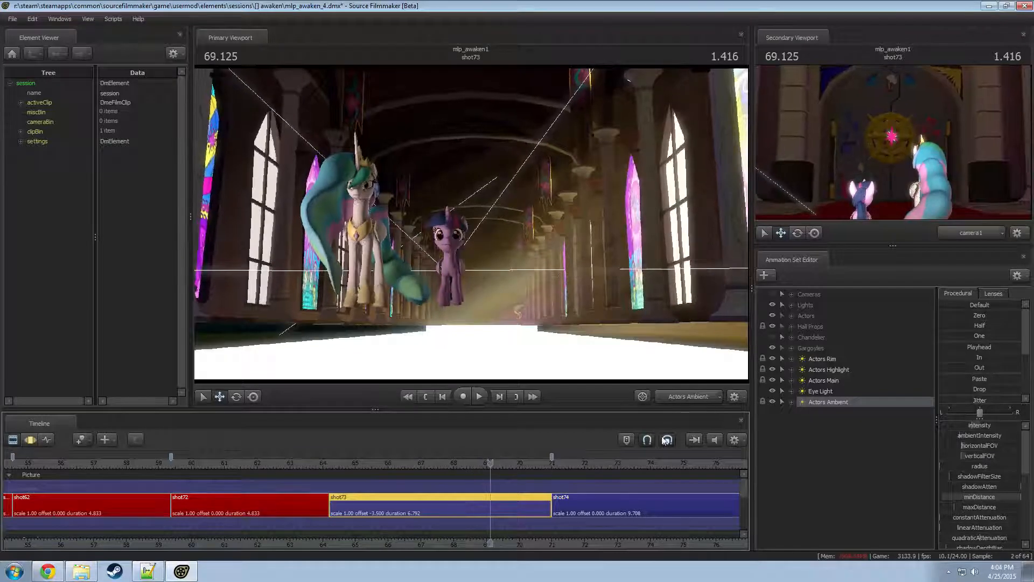
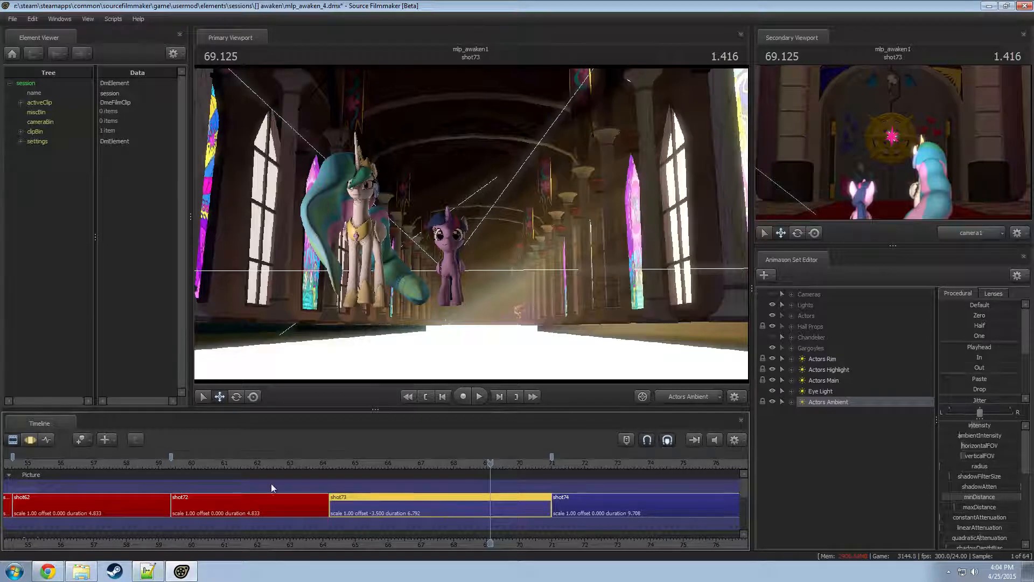
- Switch to Windows Explorer and open the materials folder in SFM Usermod
left_click(157, 572)
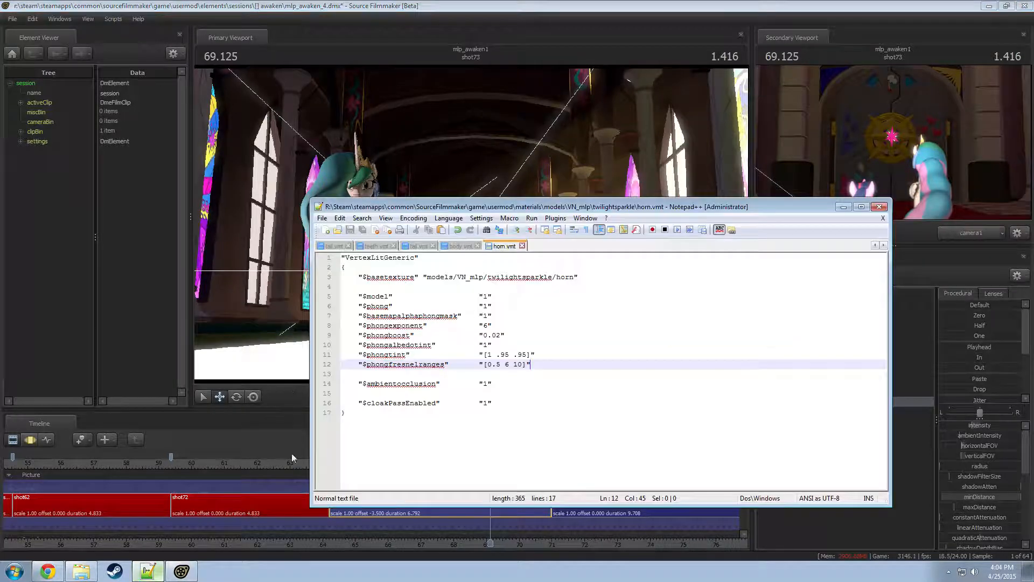
left_click(83, 571)
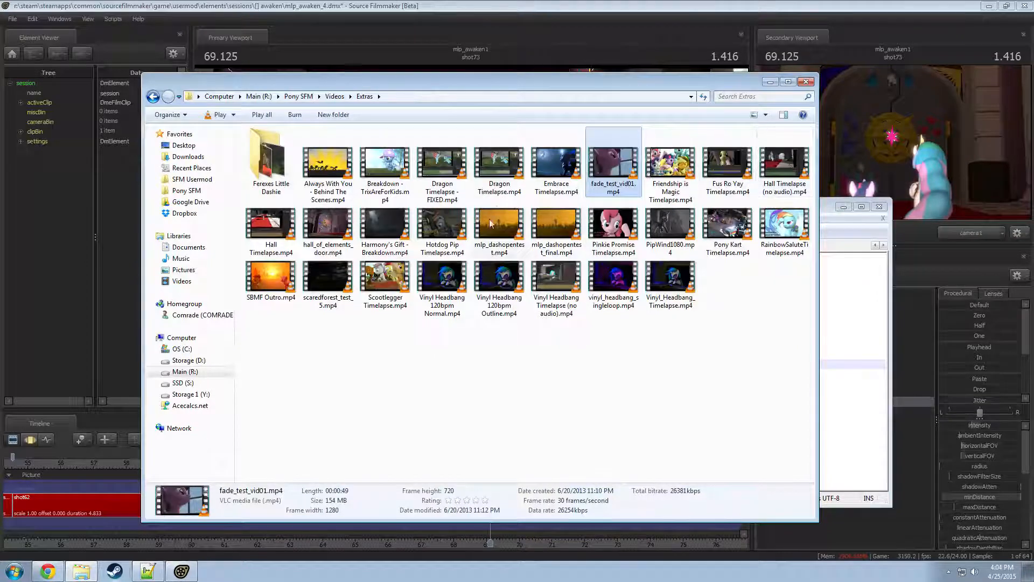
left_click(207, 181)
double_click(269, 215)
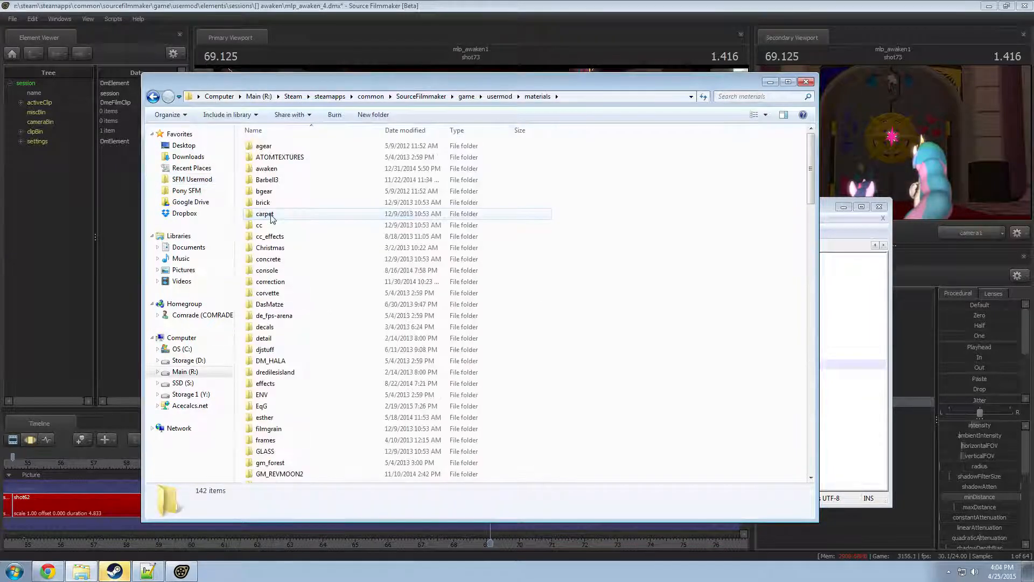
- Locate and open the mlp folder among the materials folders, checking the misc folder on the way
left_click(310, 259)
scroll(307, 260, "down", 5)
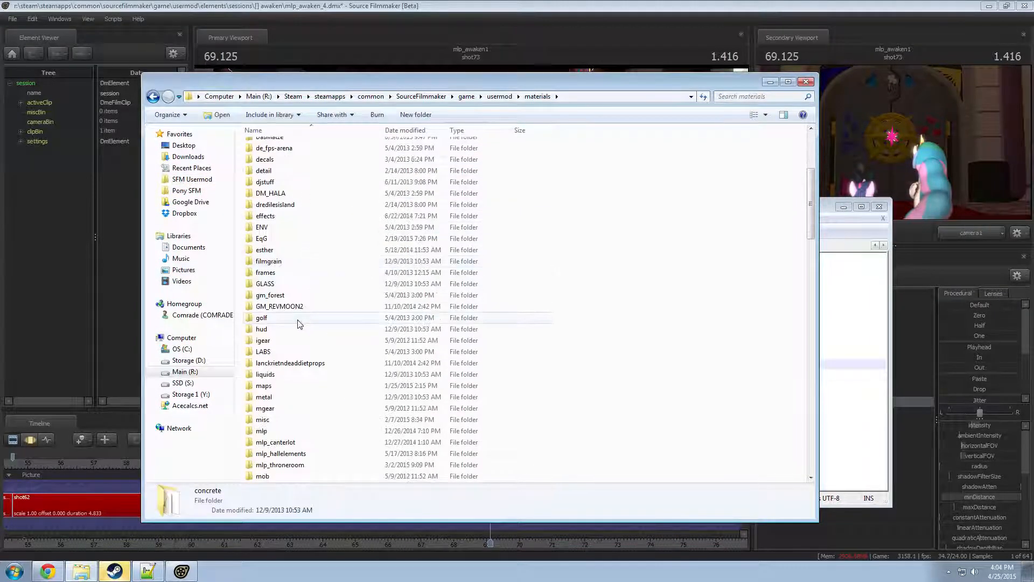
scroll(300, 324, "down", 3)
scroll(300, 322, "up", 4)
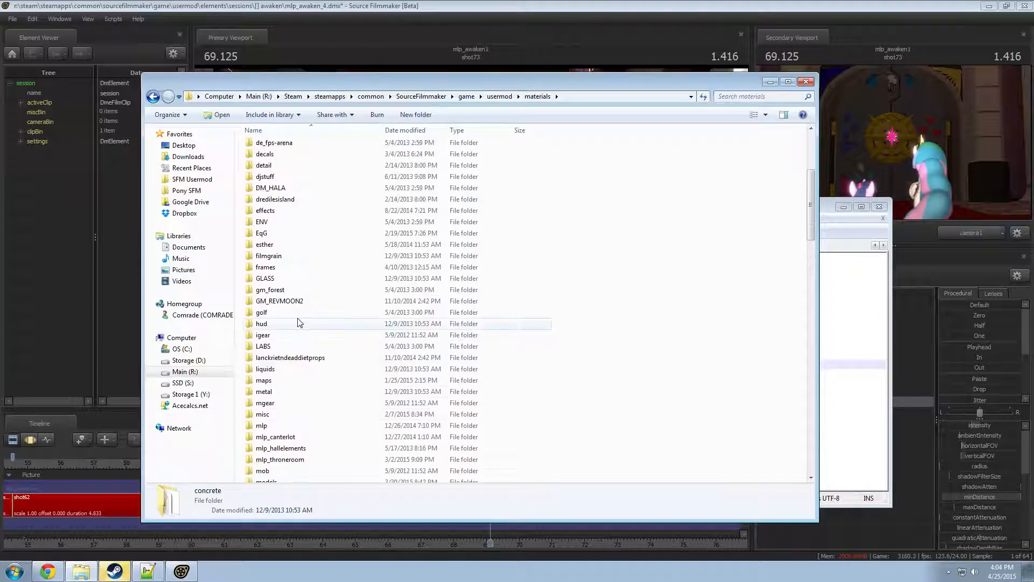
scroll(276, 342, "down", 4)
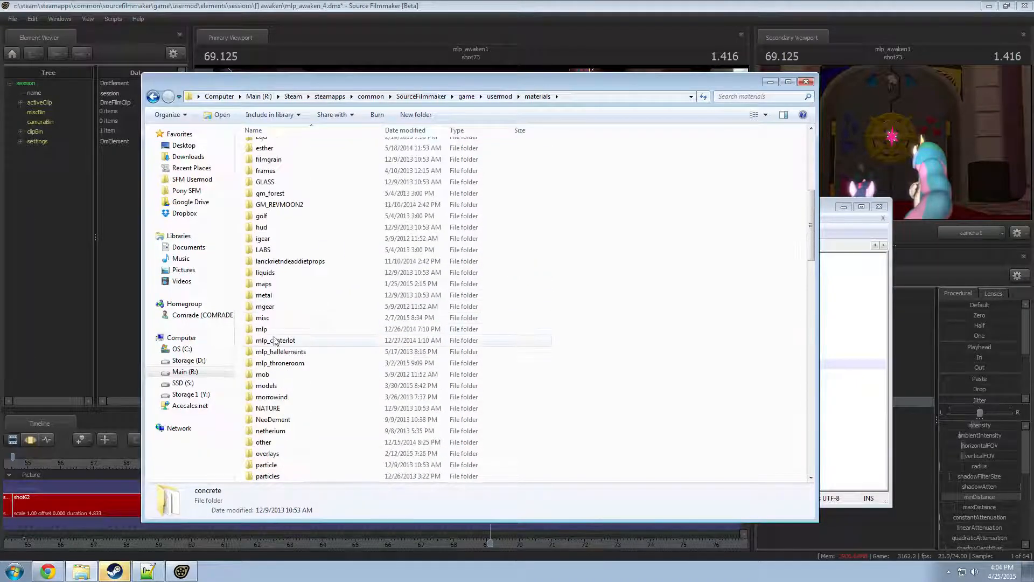
double_click(266, 319)
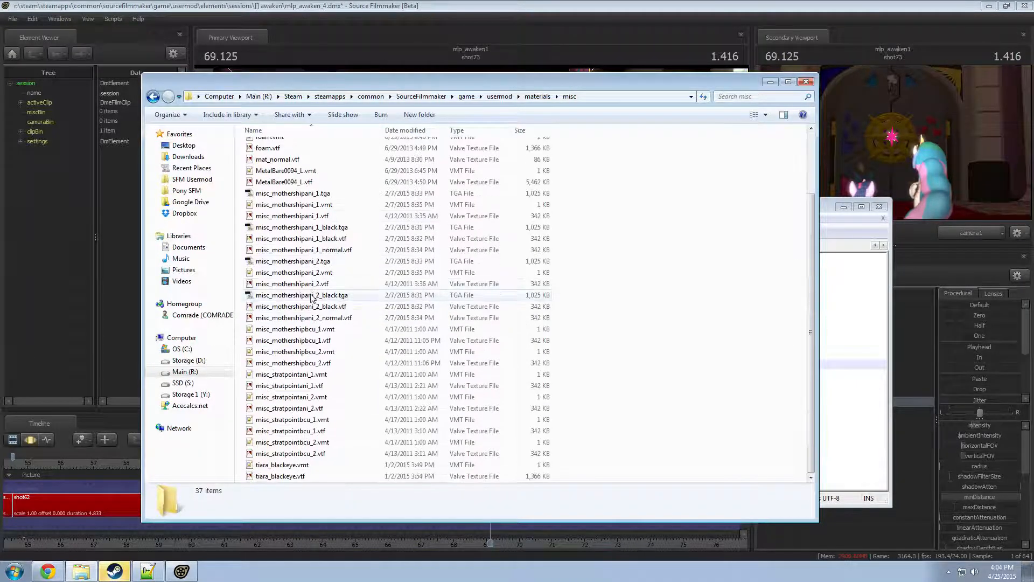
left_click(152, 97)
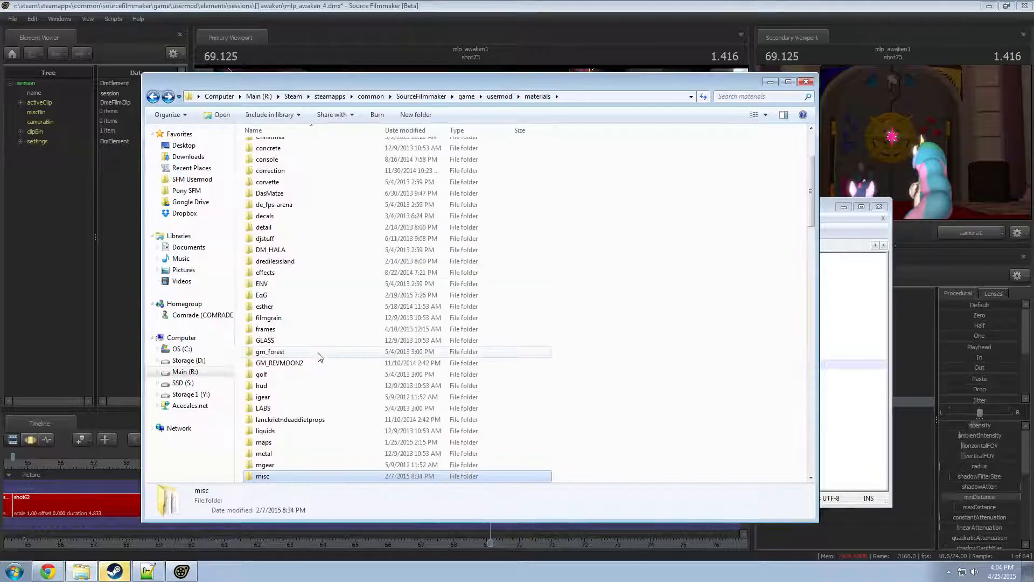
scroll(318, 354, "down", 6)
double_click(282, 282)
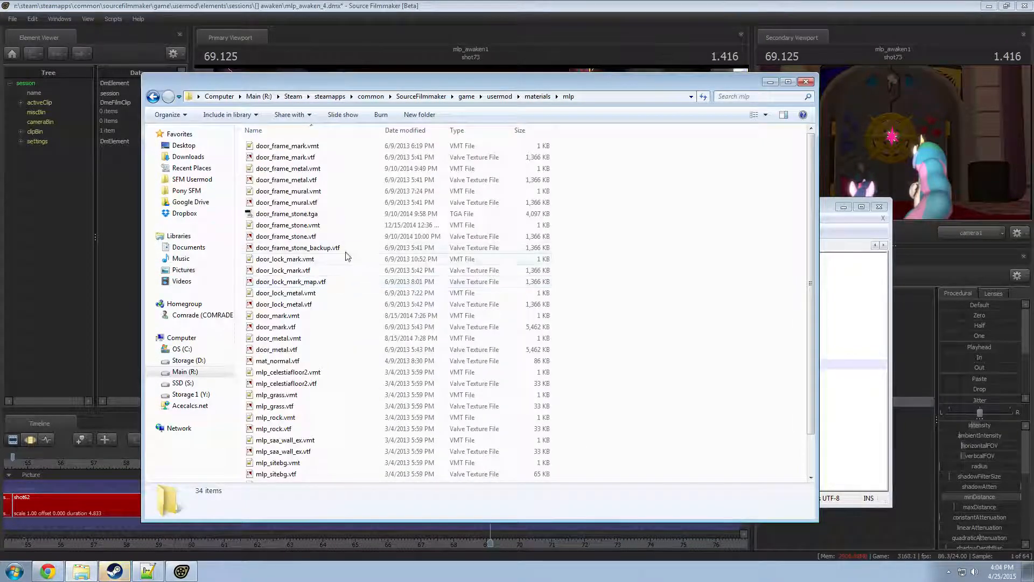
- Open door_mark.vmt in Notepad++, set $selfillum to 0, and save the file
double_click(278, 315)
left_click(452, 352)
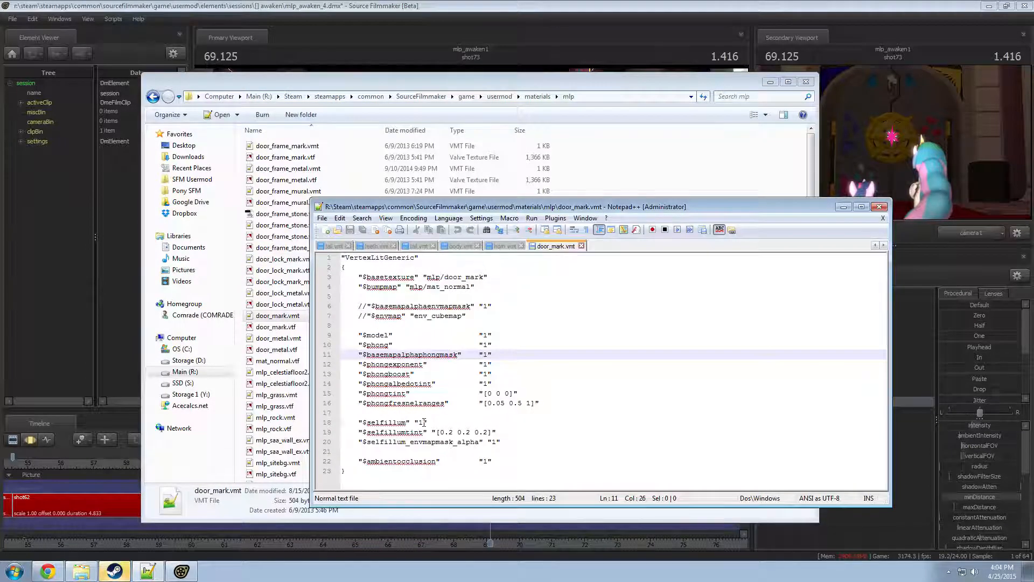
double_click(421, 422)
type("0")
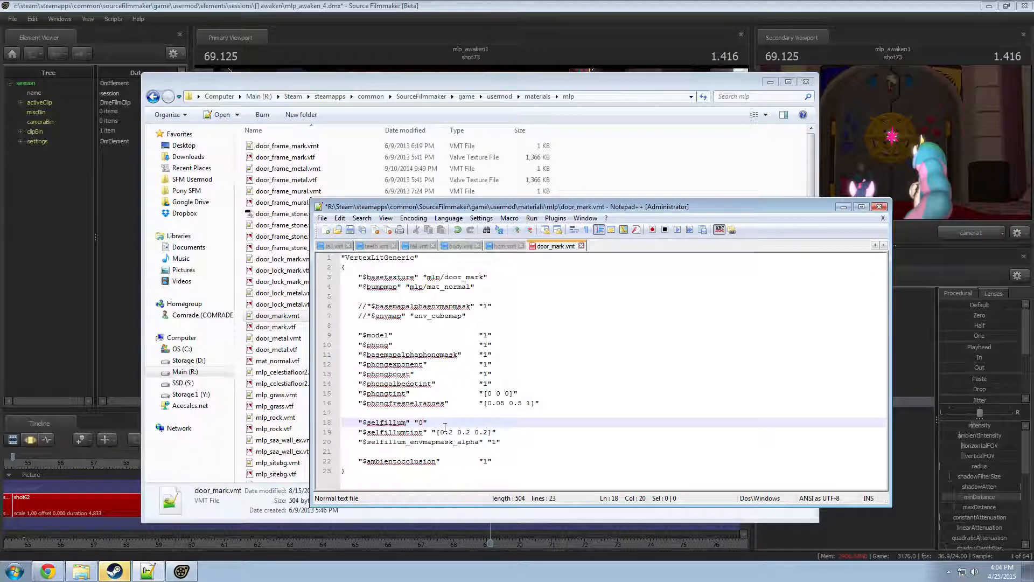
key("ctrl+s")
- Return to Source Filmmaker, open the Console window, and dock it beside the Element Viewer
left_click(82, 176)
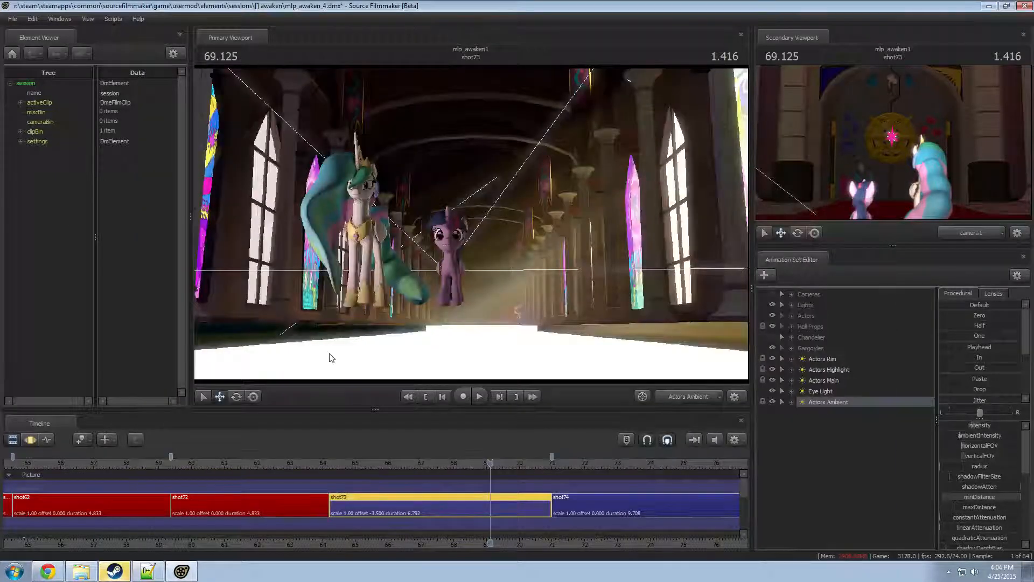
key("alt+Tab")
double_click(466, 278)
left_click(1, 376)
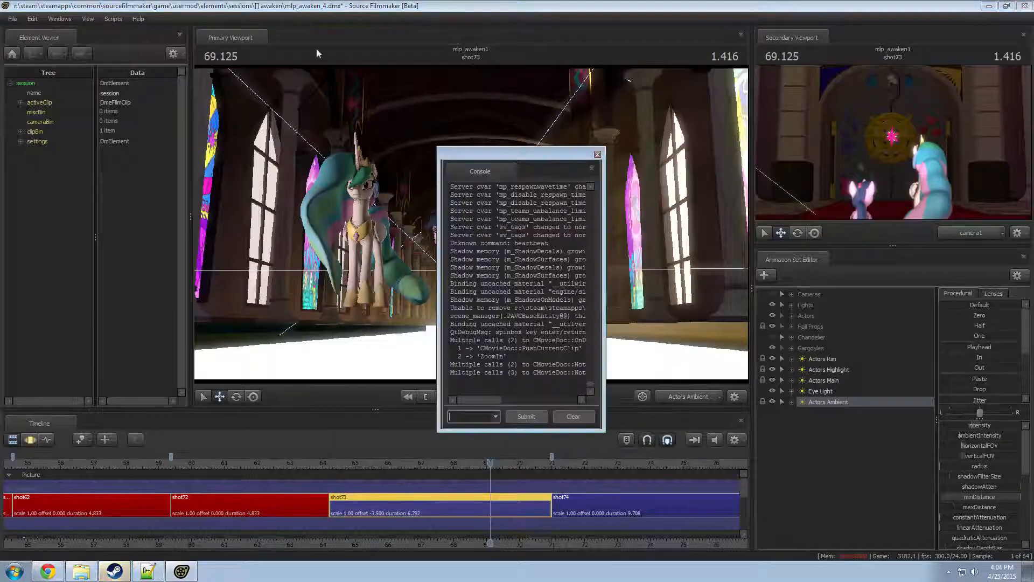
left_click_drag(487, 172, 84, 39)
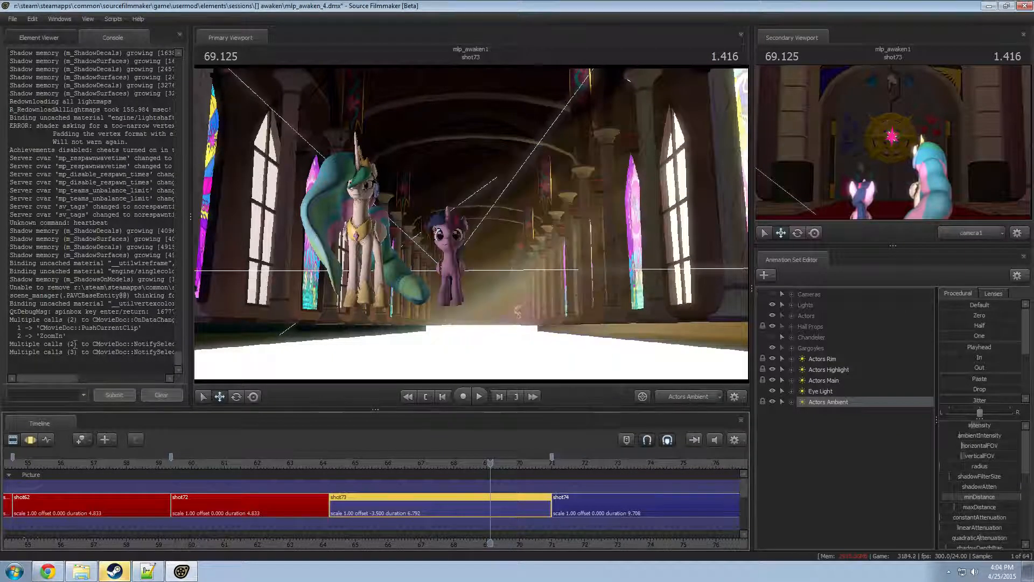
- Run mat_reloadmaterial door_mark in the console
left_click(46, 396)
type("mat_re")
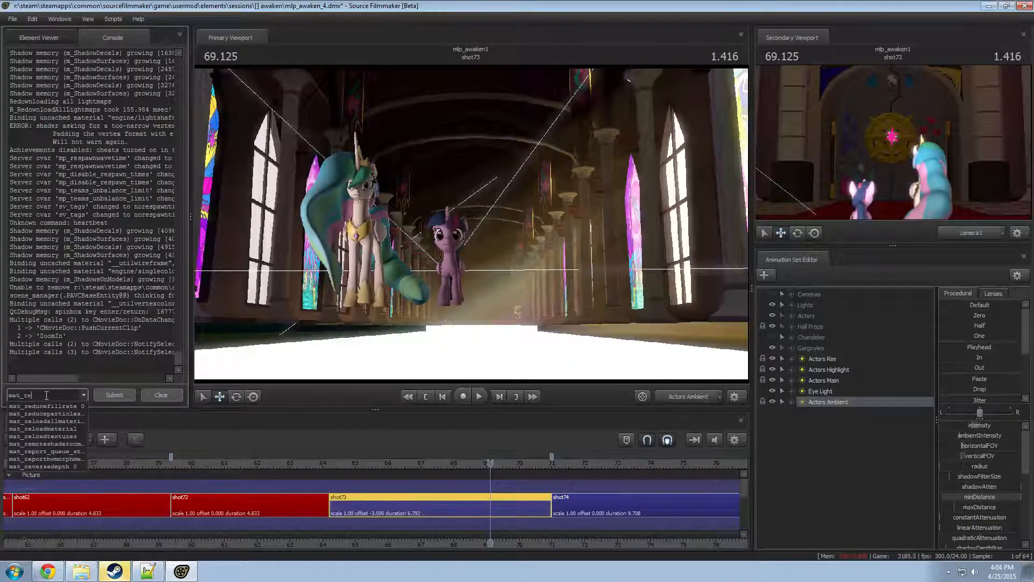
type("loadmaterial")
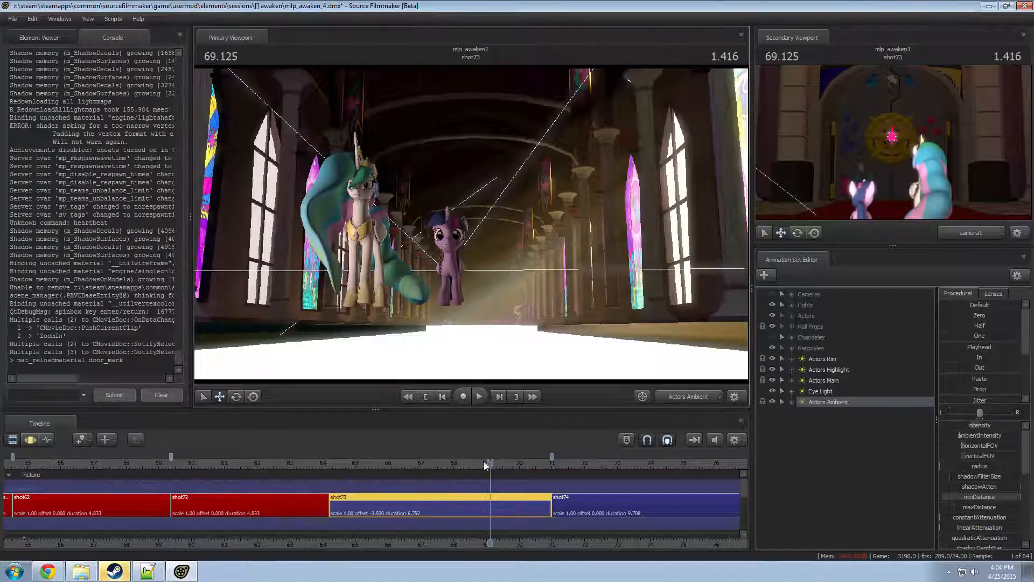
- Move the playhead to about 68.9 seconds, switch the primary viewport to the Work Camera, and examine the door's central star up close
left_click_drag(489, 462, 484, 462)
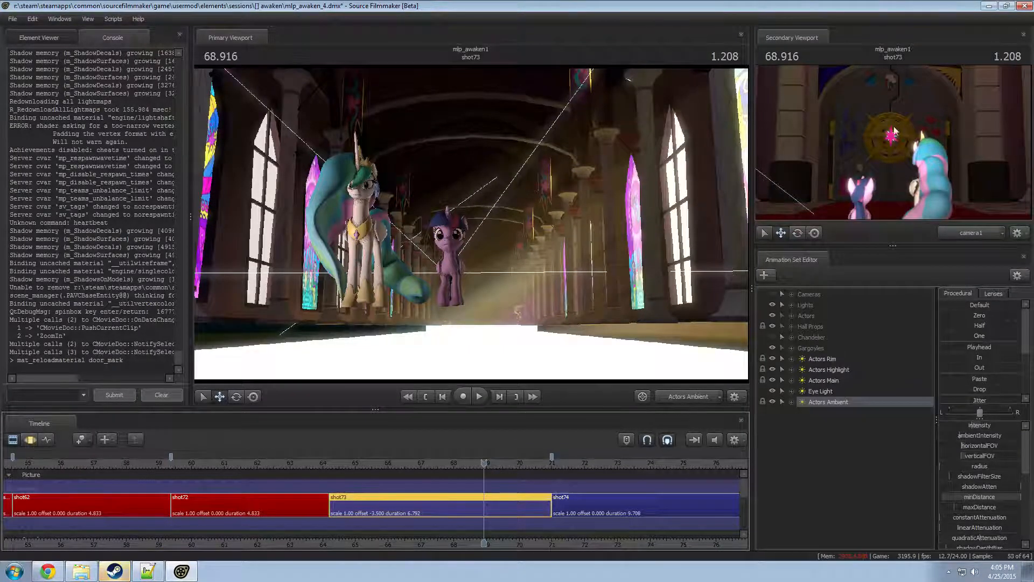
left_click(676, 399)
left_click(687, 396)
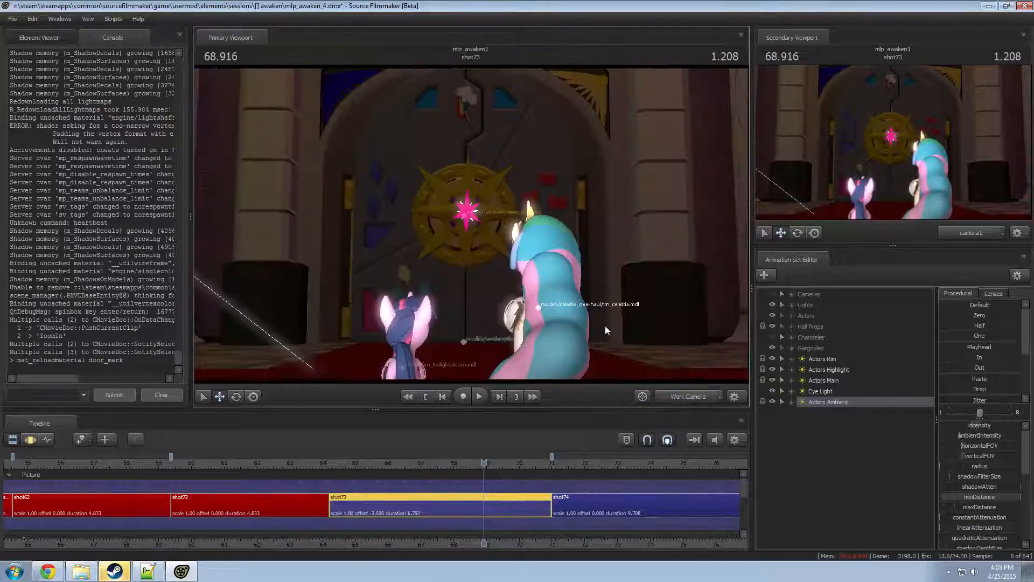
left_click_drag(605, 325, 590, 318)
key("w")
mouse_move(699, 354)
left_mouse_down()
mouse_move(692, 347)
mouse_move(700, 354)
left_mouse_up()
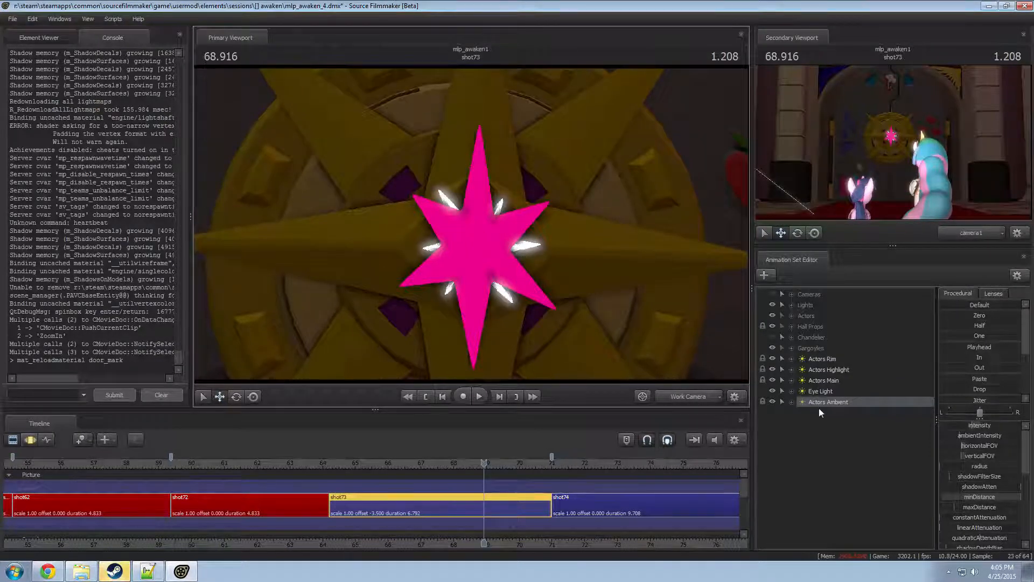
- Move all five actor lights, from Actors Rim to Actors Ambient, into the Lights group
left_click(821, 359)
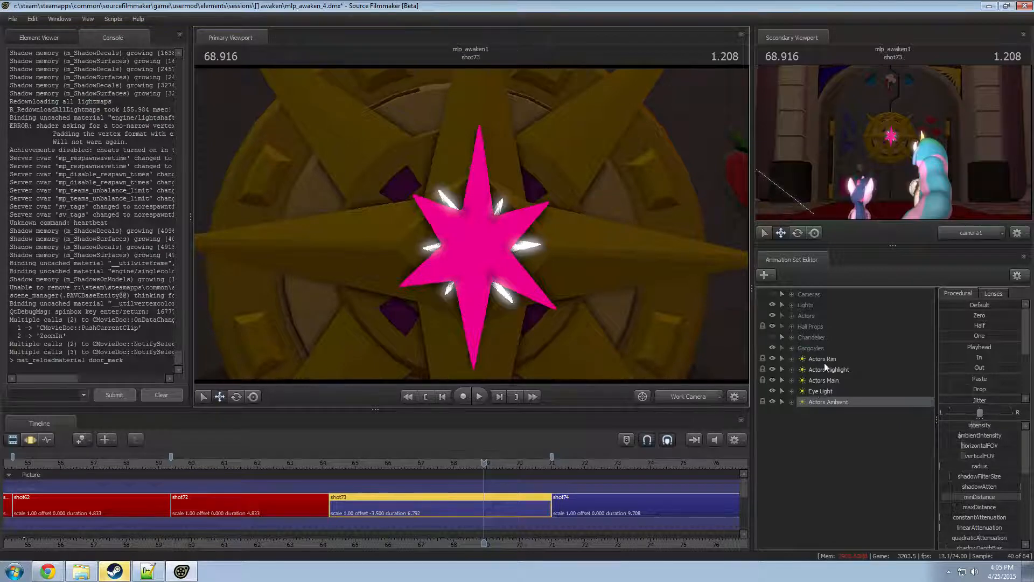
left_click(832, 402, "shift")
left_click_drag(832, 403, 819, 305)
left_click_drag(824, 342, 798, 327)
- Expand the Hall Props and Door groups and look through the options available for the door, door lock and door frame elements
left_click(791, 326)
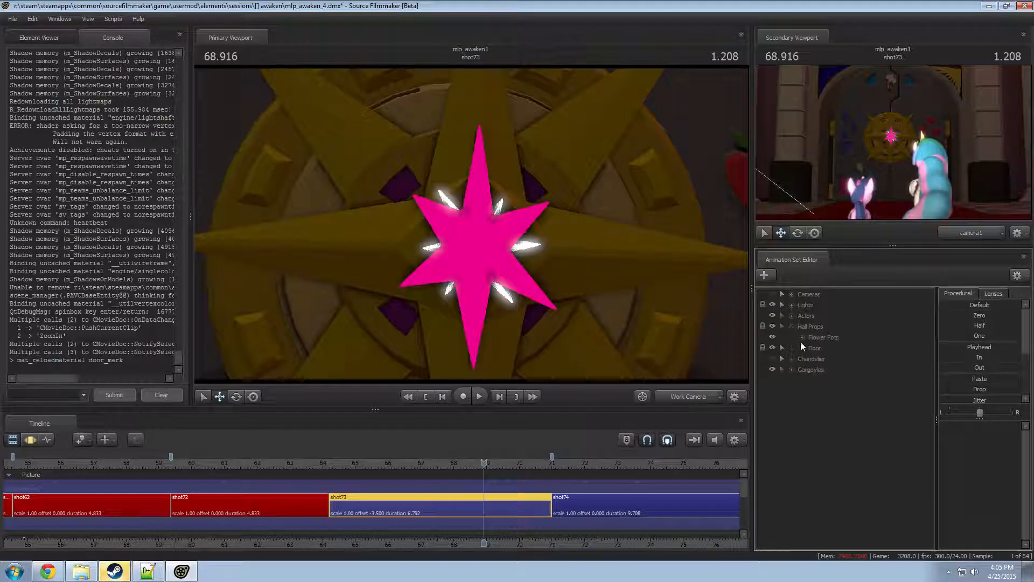
left_click(802, 348)
left_click(856, 370)
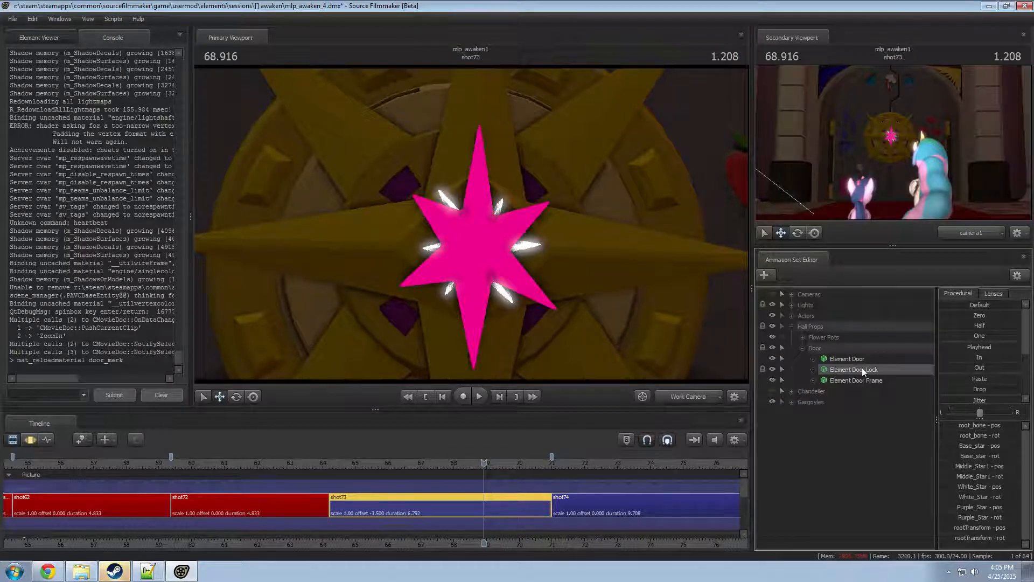
right_click(861, 368)
left_click(840, 377)
right_click(844, 369)
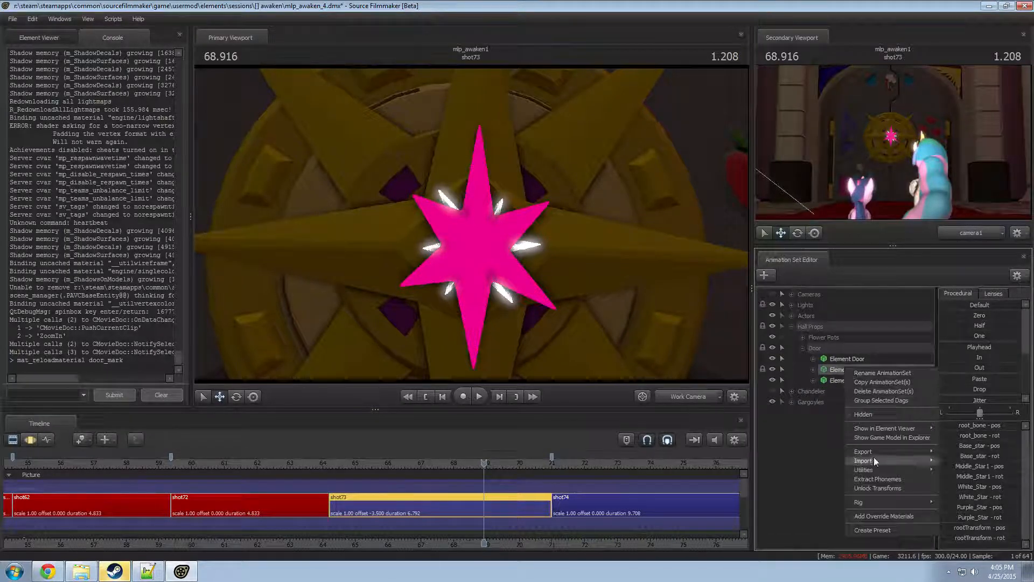
right_click(835, 380)
left_click(839, 359)
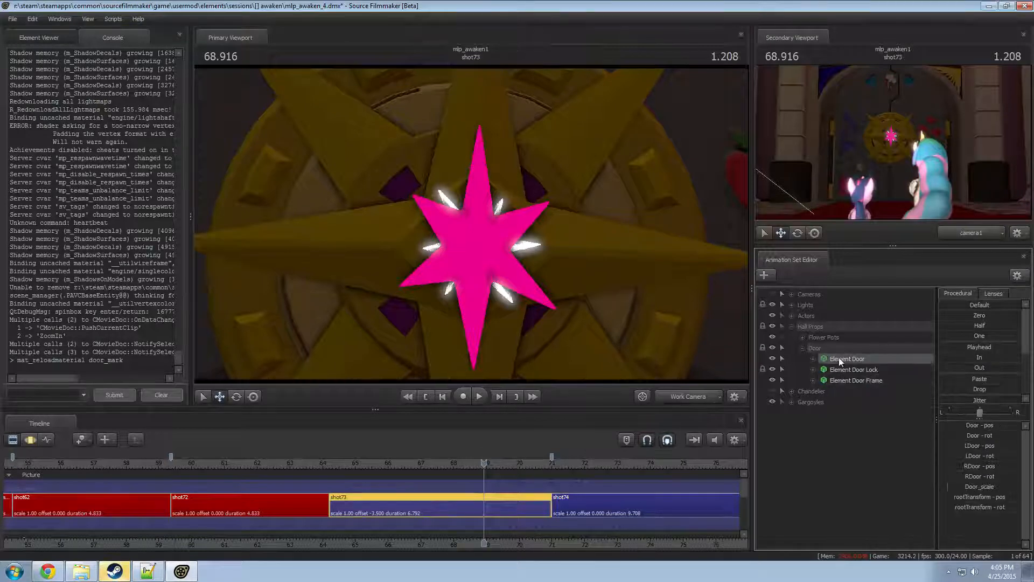
right_click(839, 359)
left_click_drag(579, 337, 468, 309)
- Switch to door_mark.vmt in Notepad++ and set $selfillum to "1"
key("alt+Tab")
left_click(484, 355)
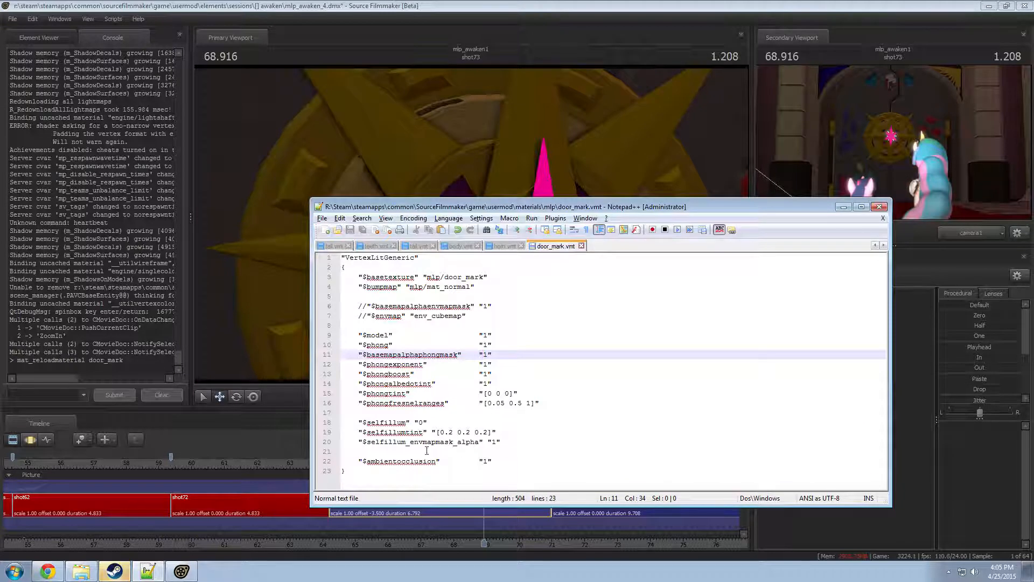
left_click(357, 422)
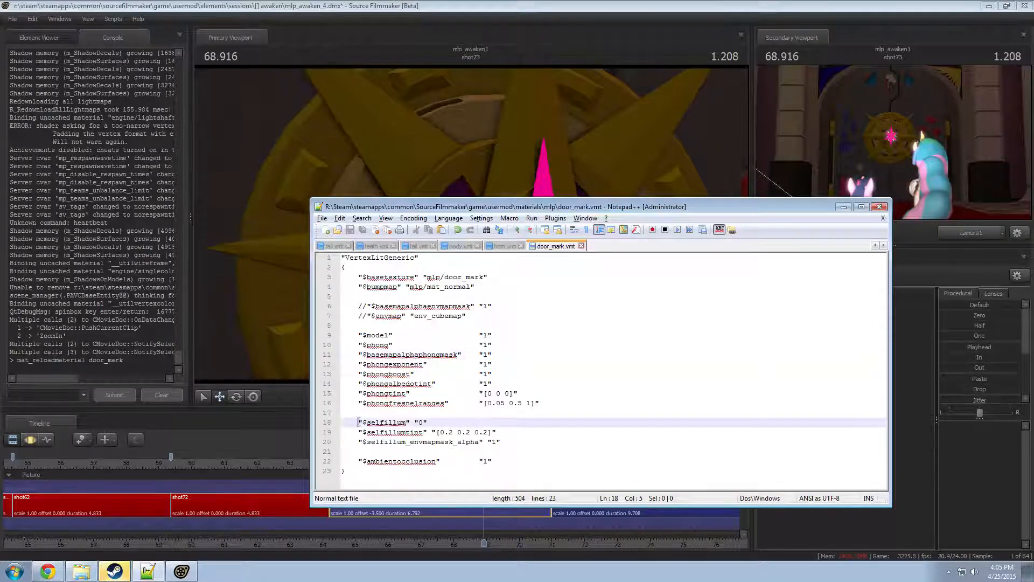
double_click(421, 422)
type("1")
- Comment out the $selfillum, $selfillumtint and $selfillum_envmapmask_alpha lines in door_mark.vmt with //
left_click(355, 422)
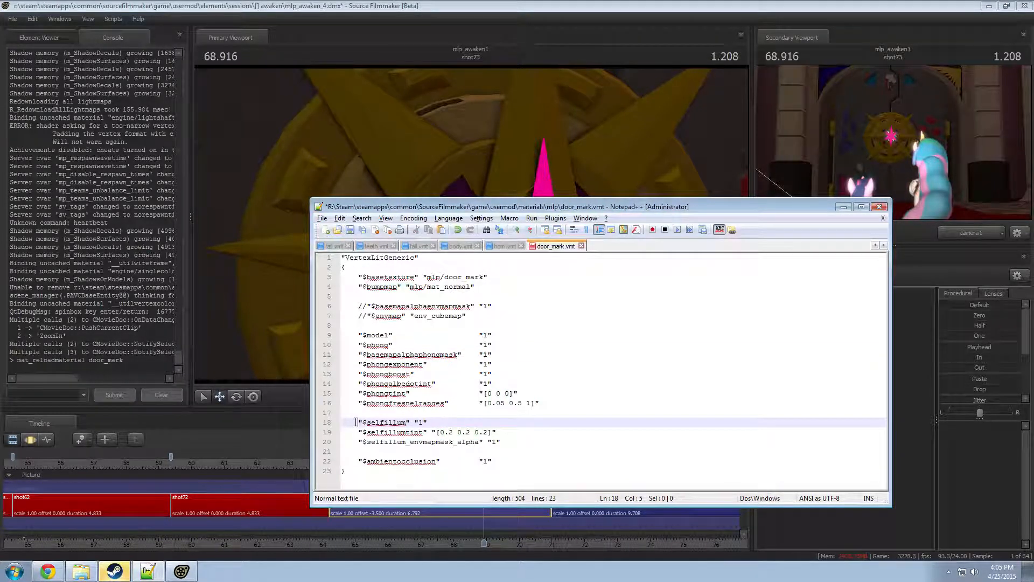
type("//")
left_click(356, 432)
type("//")
left_click(355, 441)
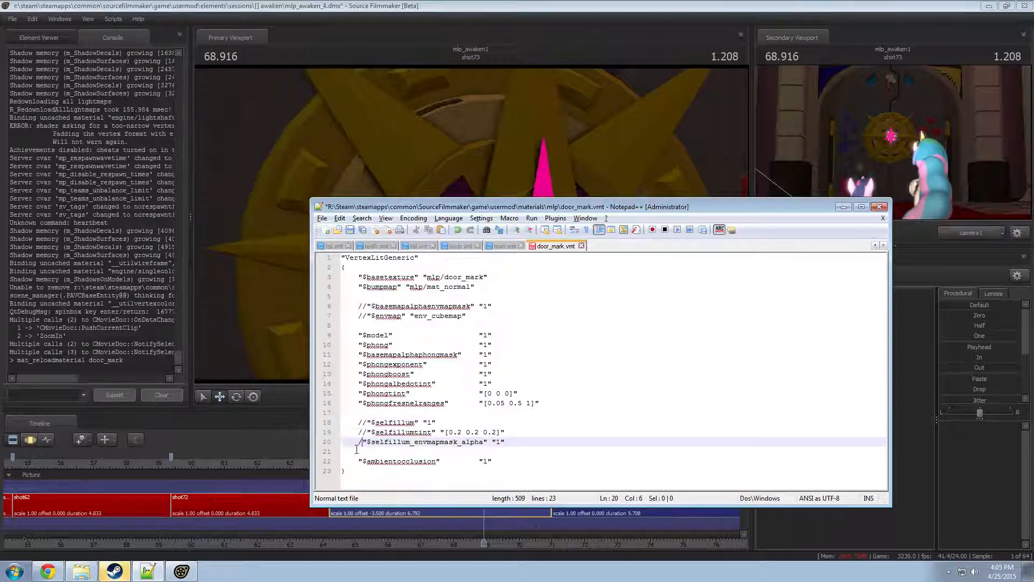
type("//")
- Return to Source Filmmaker, reload door_mark through the console, reload all materials, and move the playhead to 64.666 seconds
left_click(45, 392)
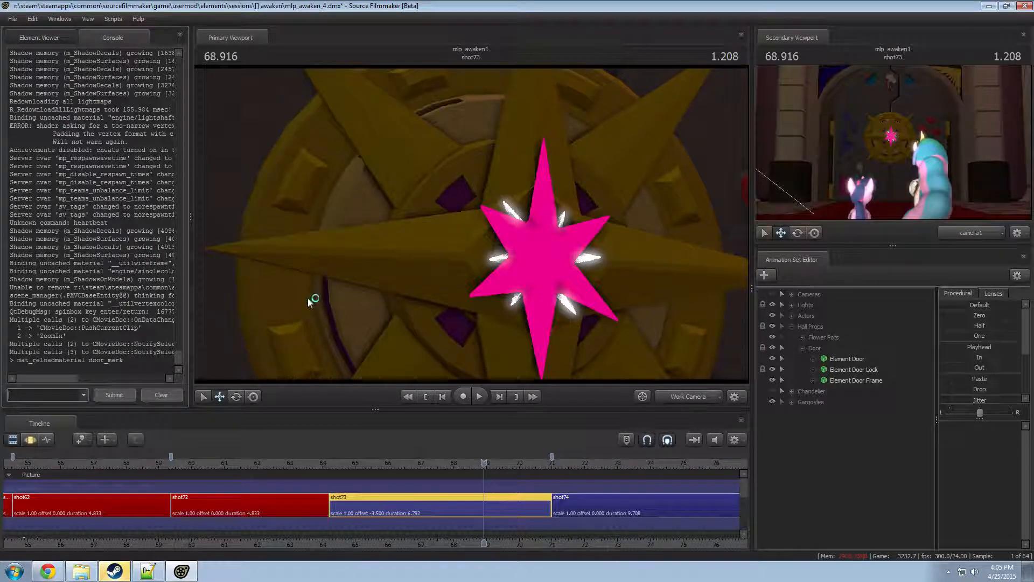
left_click(105, 395)
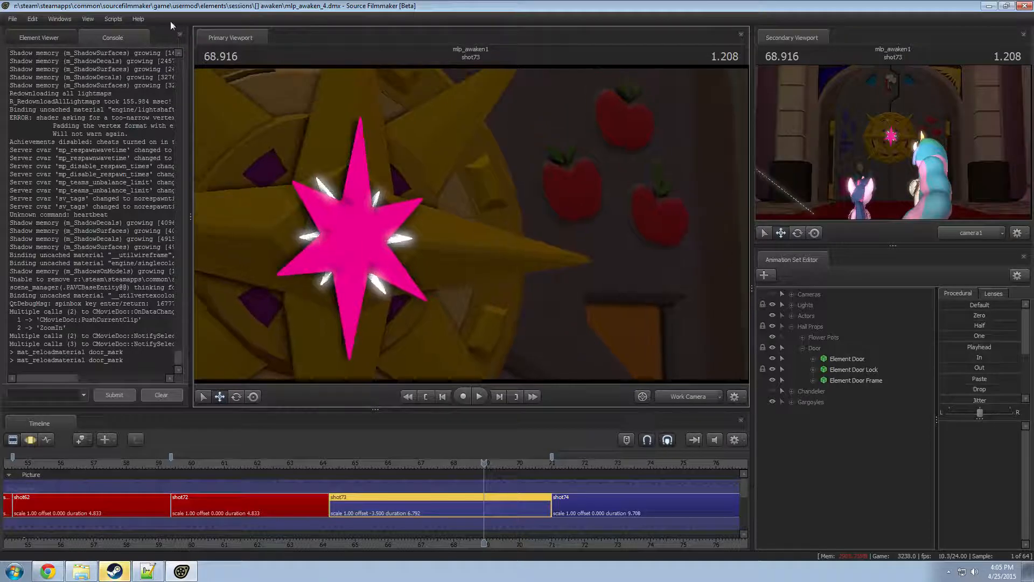
left_click(114, 19)
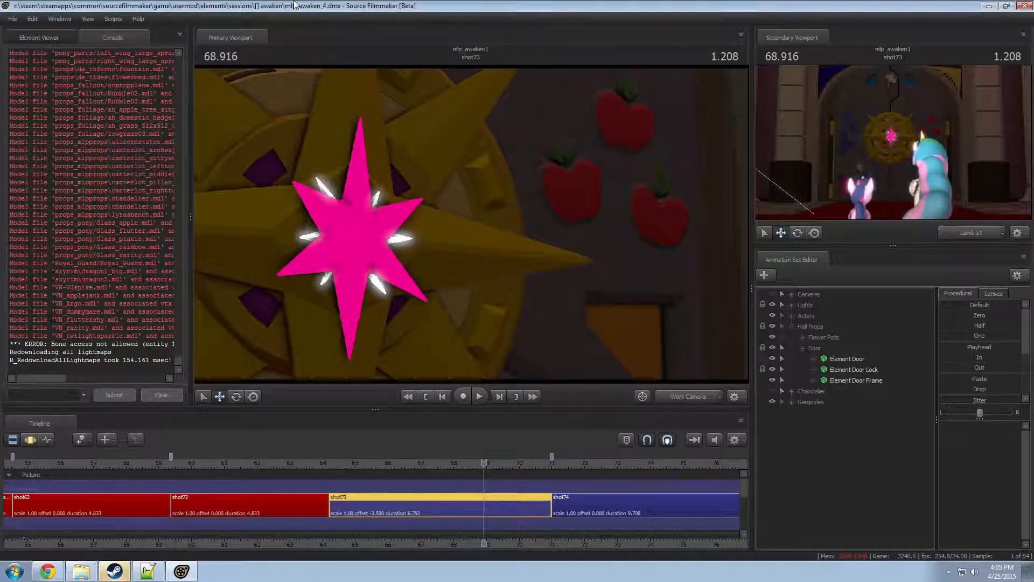
left_click_drag(335, 462, 344, 461)
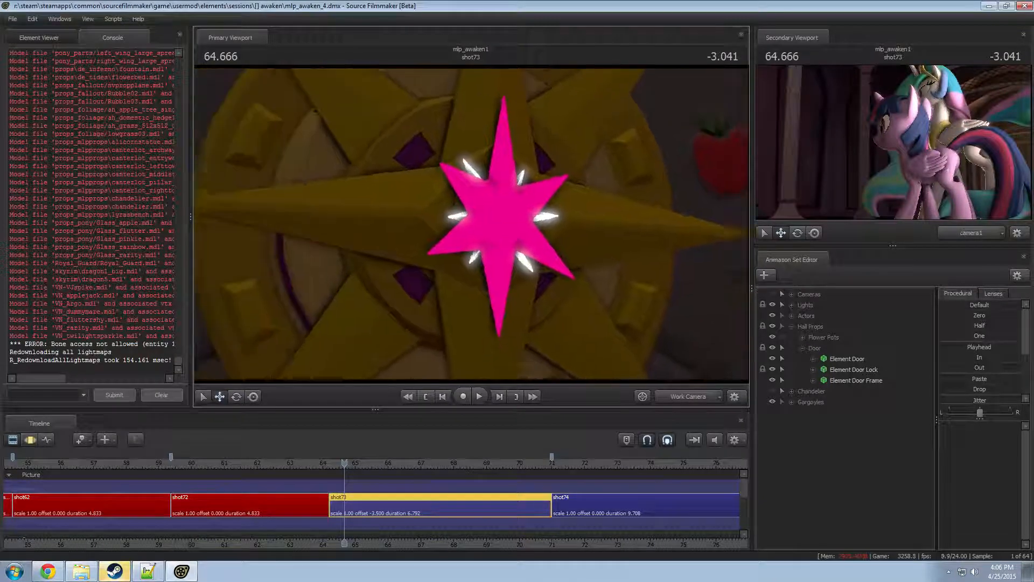
- Save door_mark.vmt in Notepad++, then return to Source Filmmaker and reload all materials
key("alt+Tab")
key("alt+Tab")
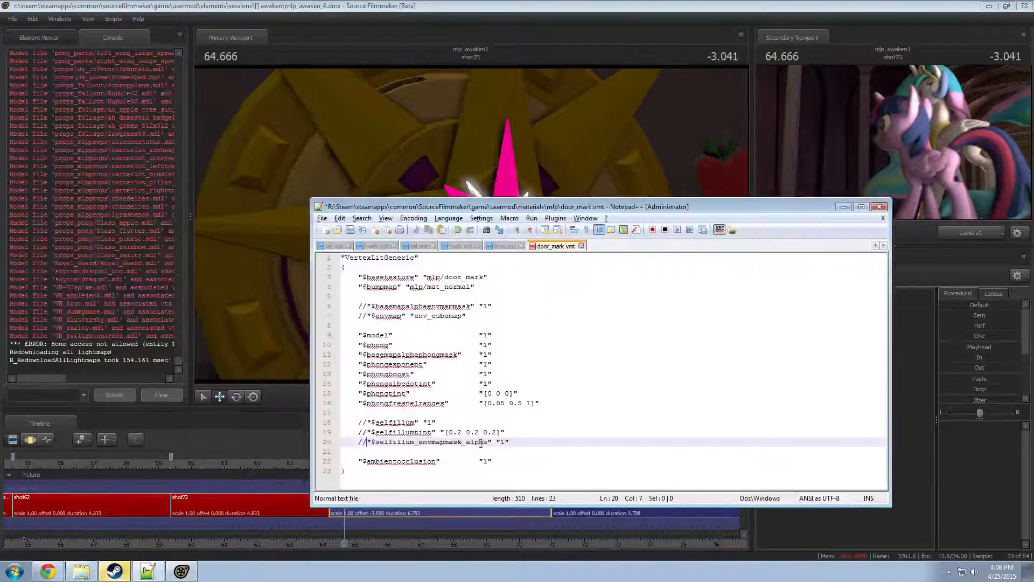
left_click(475, 424)
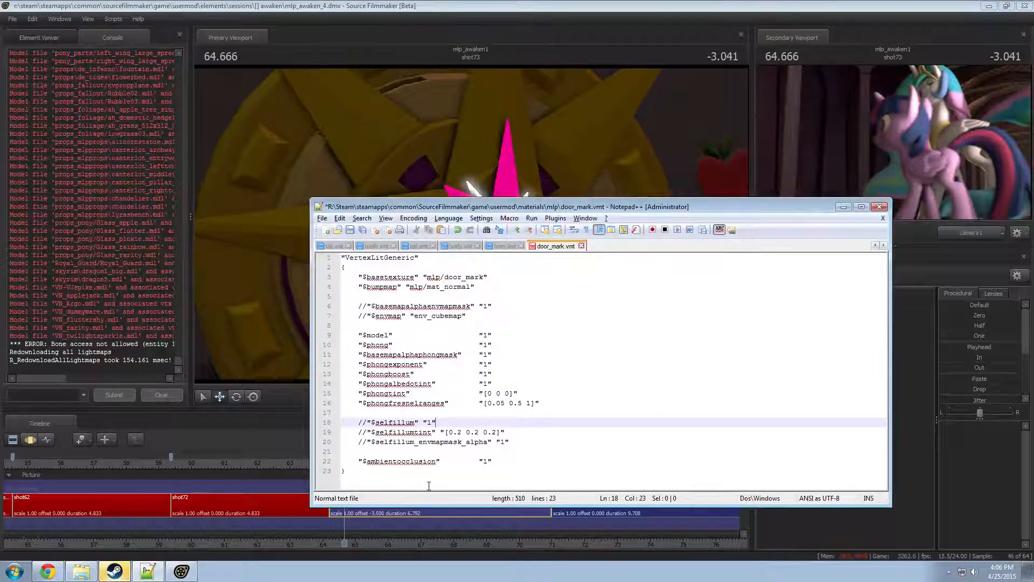
key("ctrl+s")
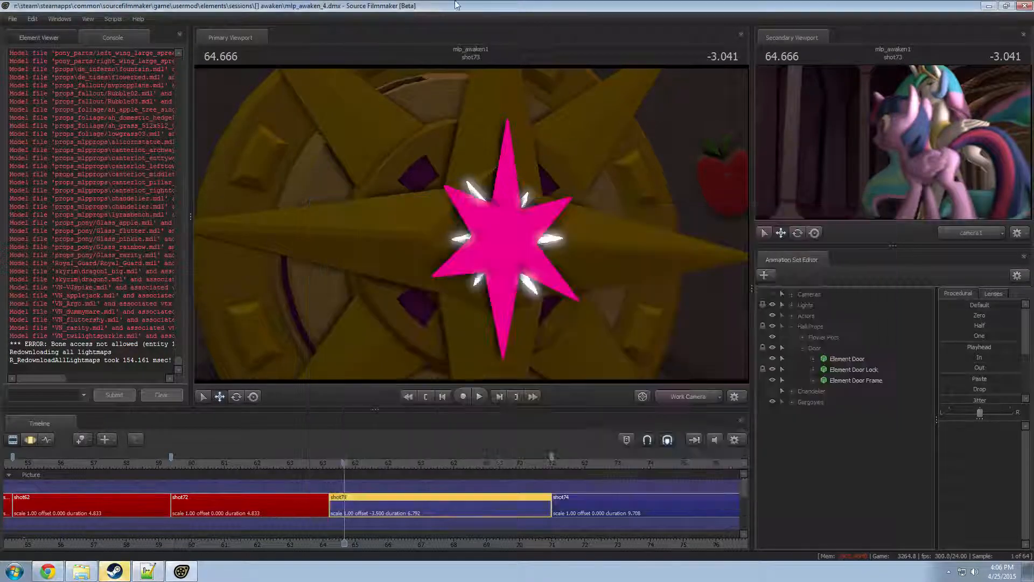
key("alt+Tab")
left_click(47, 395)
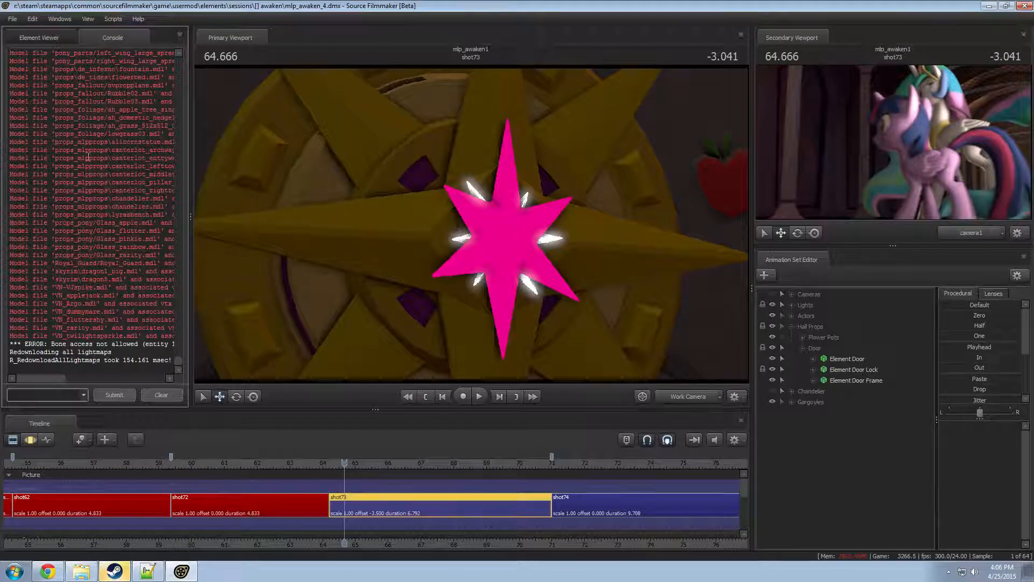
left_click(93, 20)
mouse_move(113, 18)
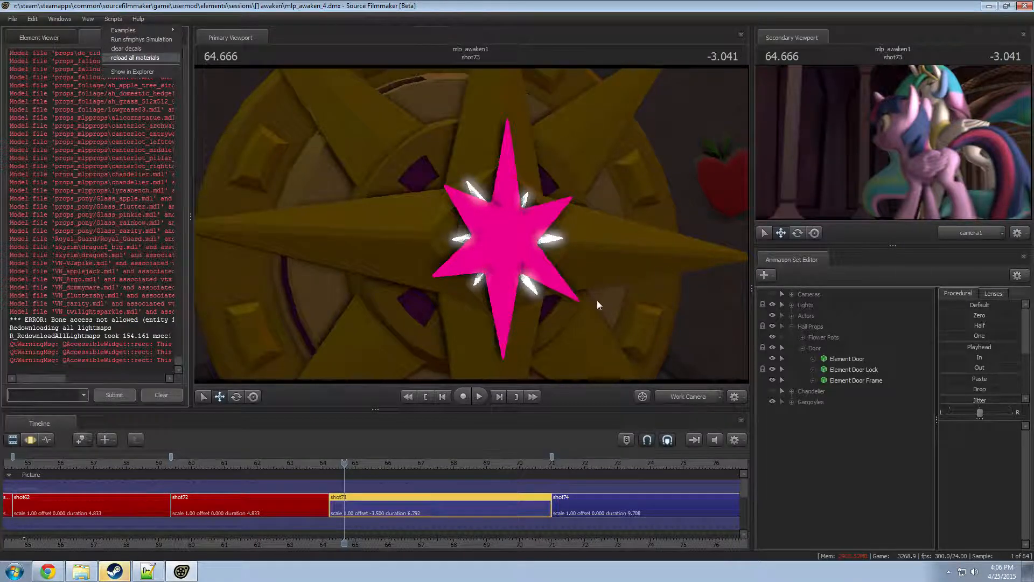
left_click_drag(597, 299, 509, 318)
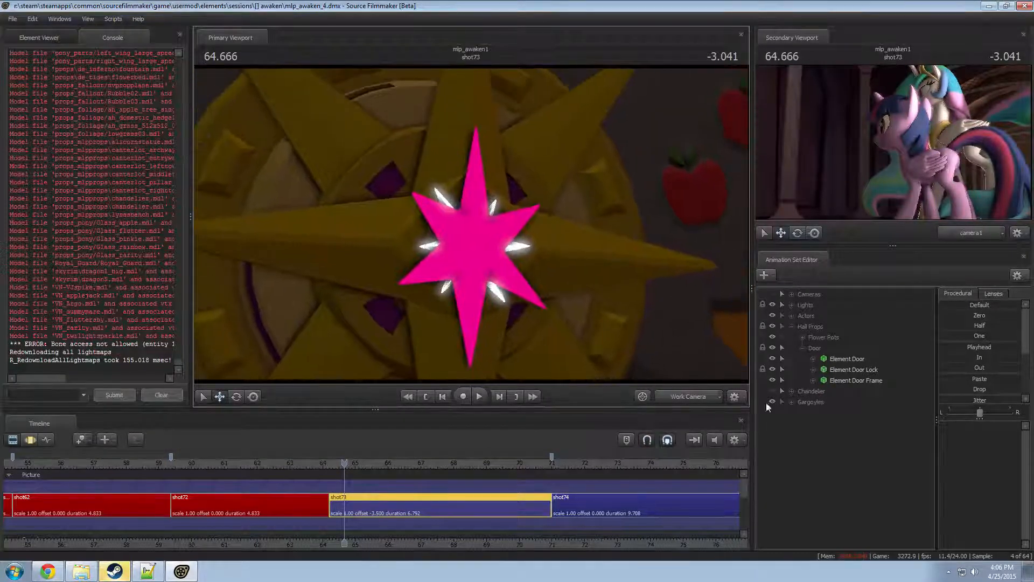
- Hide Element Door Lock and show it again to check which model carries the glowing star
left_click(389, 495)
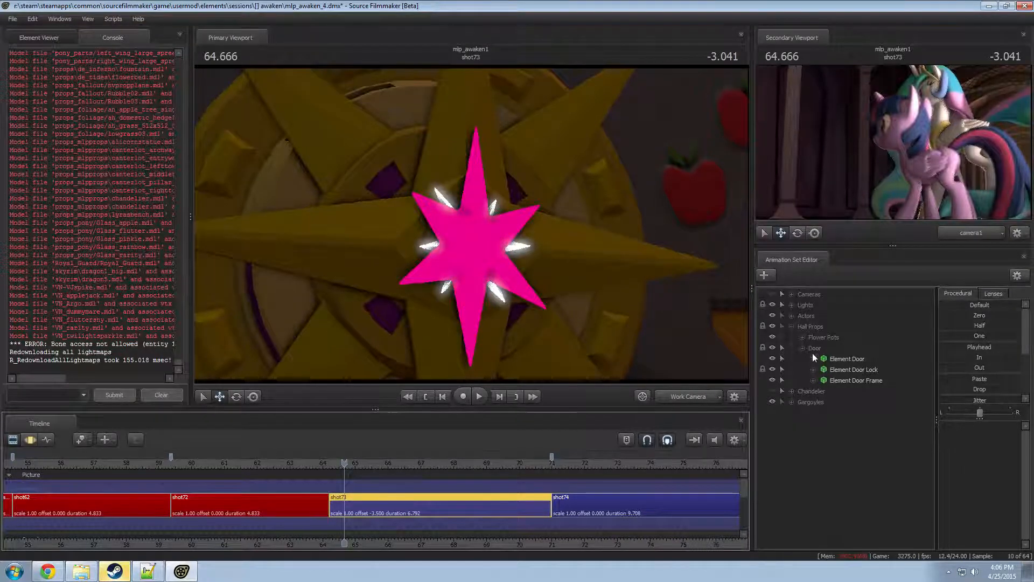
left_click(834, 370)
left_click(772, 369)
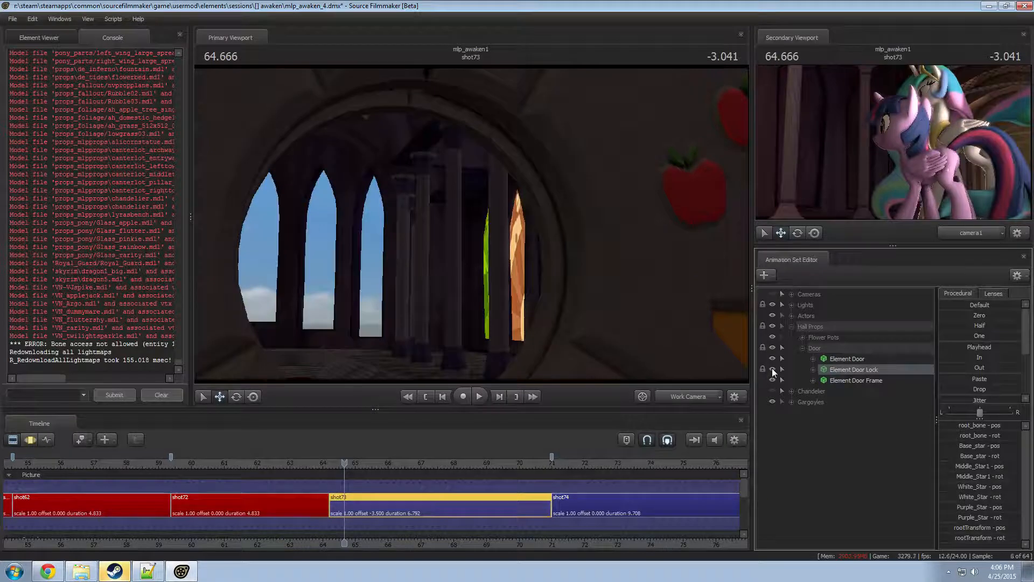
left_click(771, 368)
- Uncomment the three selfillum lines in door_mark.vmt in Notepad++ and save the file
key("alt+Tab")
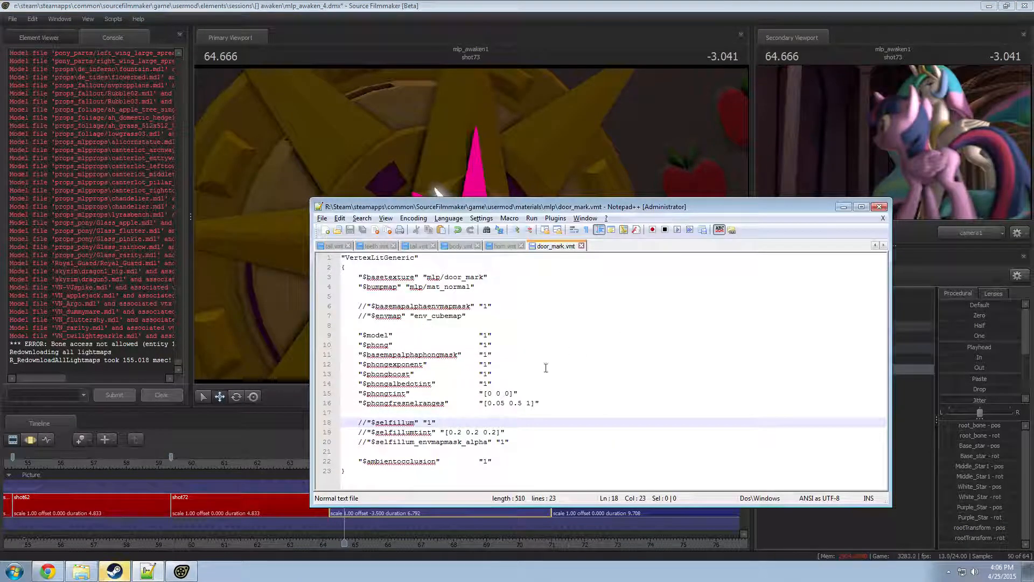
left_click(463, 473)
left_click(393, 445)
key("Home")
key("Delete")
key("Delete")
key("Up")
key("Delete")
key("Delete")
key("Up")
key("Delete")
key("Delete")
key("ctrl+s")
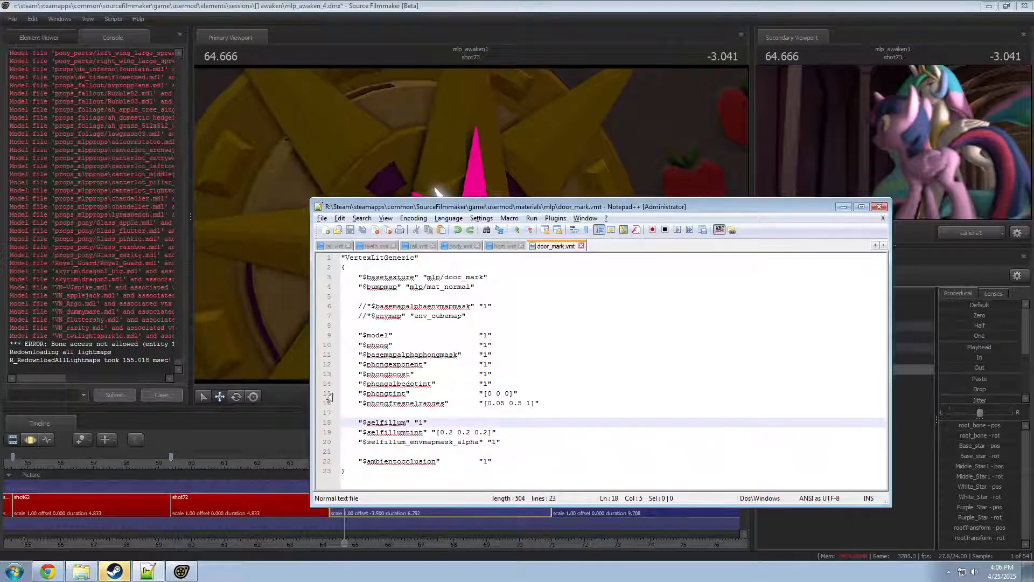
- Return to Source Filmmaker, run mat_reloadmaterial door_mark in the console, and check the marks on the door
key("alt+Tab")
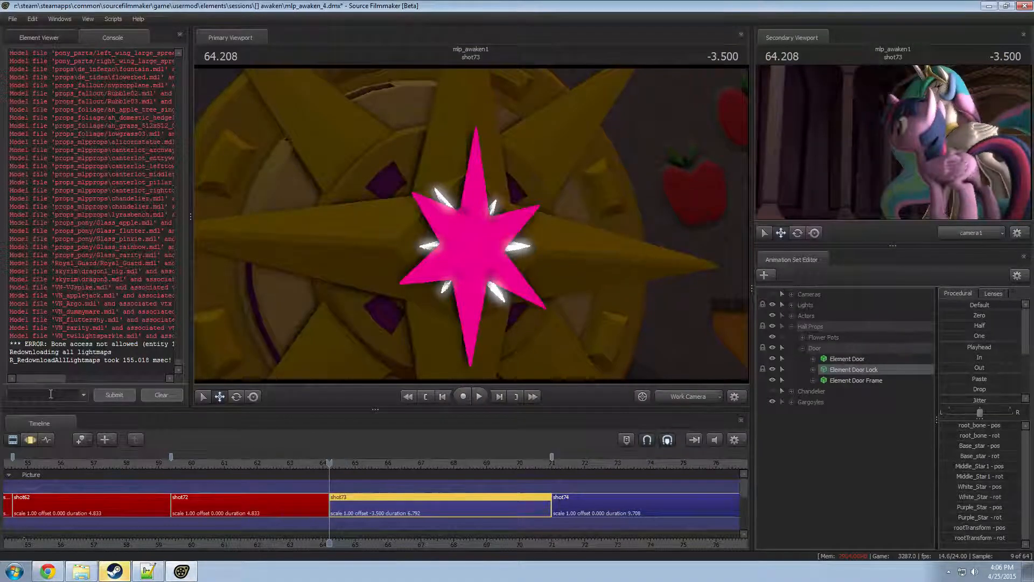
left_click(50, 394)
key("Up")
key("Return")
left_click_drag(409, 258, 592, 218)
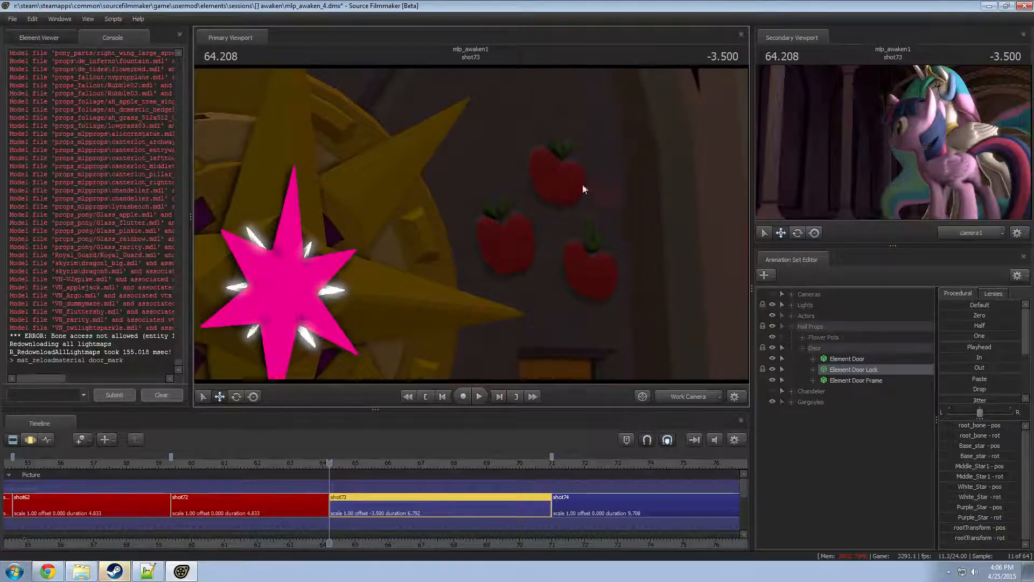
- Open door_lock_mark.vmt from the usermod materials mlp folder in Notepad++
key("alt+Tab")
key("alt+Tab")
left_click(83, 576)
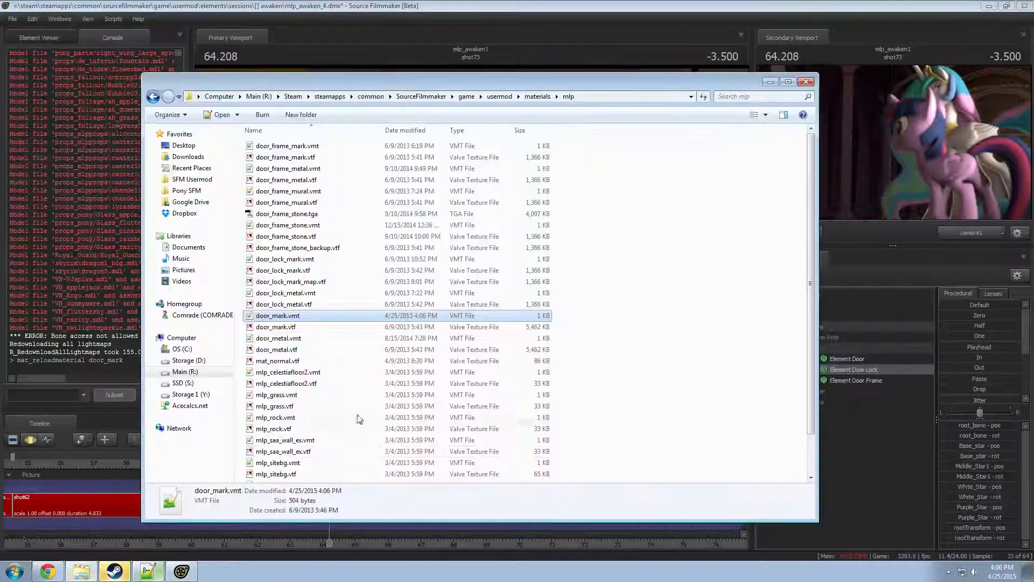
left_click(315, 350)
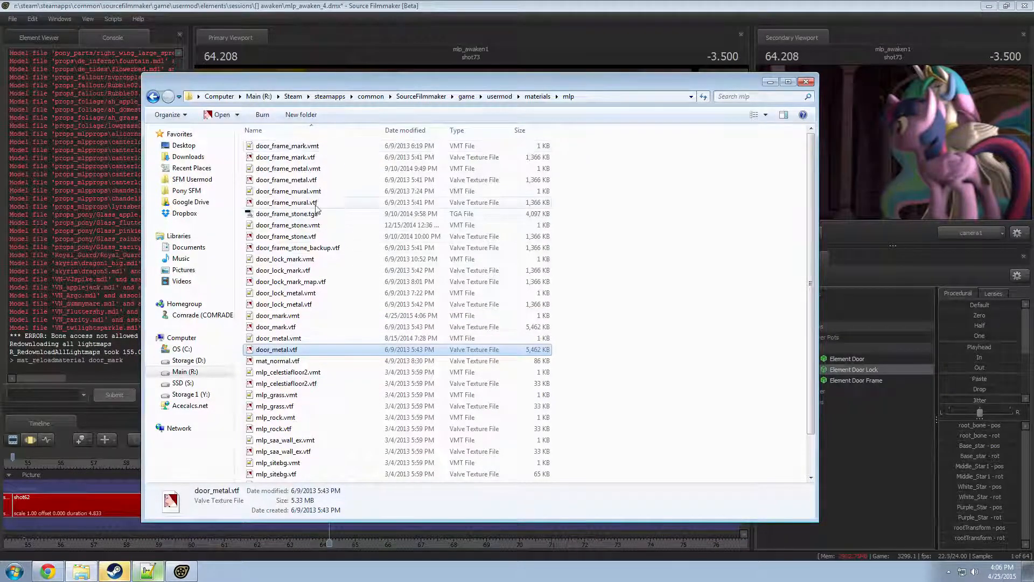
double_click(297, 260)
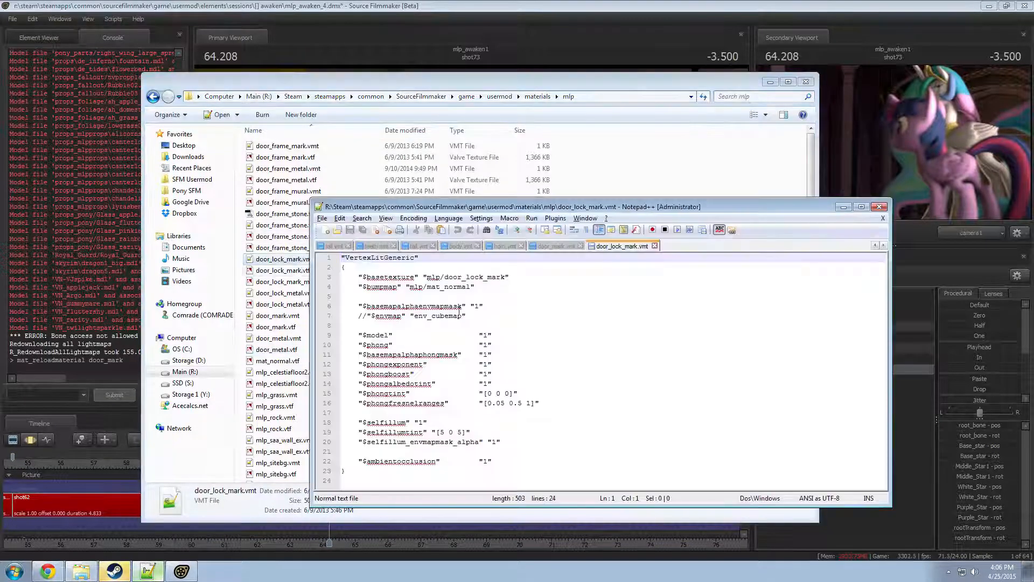
- Comment out the $selfillum, $selfillumtint and $selfillum_envmapmask_alpha lines in door_lock_mark.vmt with // and save the file
left_click(358, 423)
type("//")
left_click(359, 432)
type("//")
left_click(358, 441)
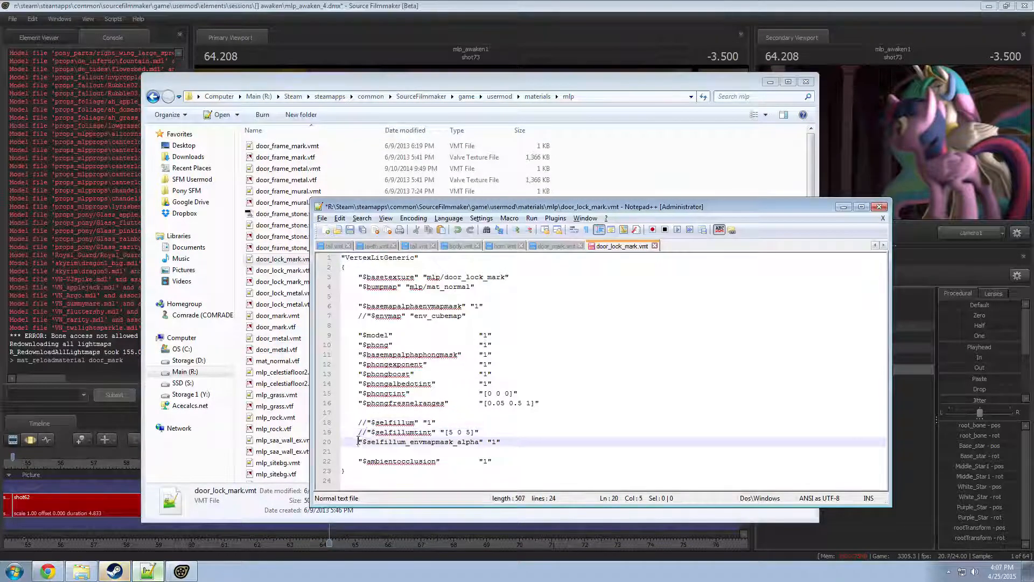
type("//")
key("ctrl+s")
- Return to Source Filmmaker, reload all materials, move the playhead to 64.333 seconds, and examine the door's star up close
key("alt+Tab")
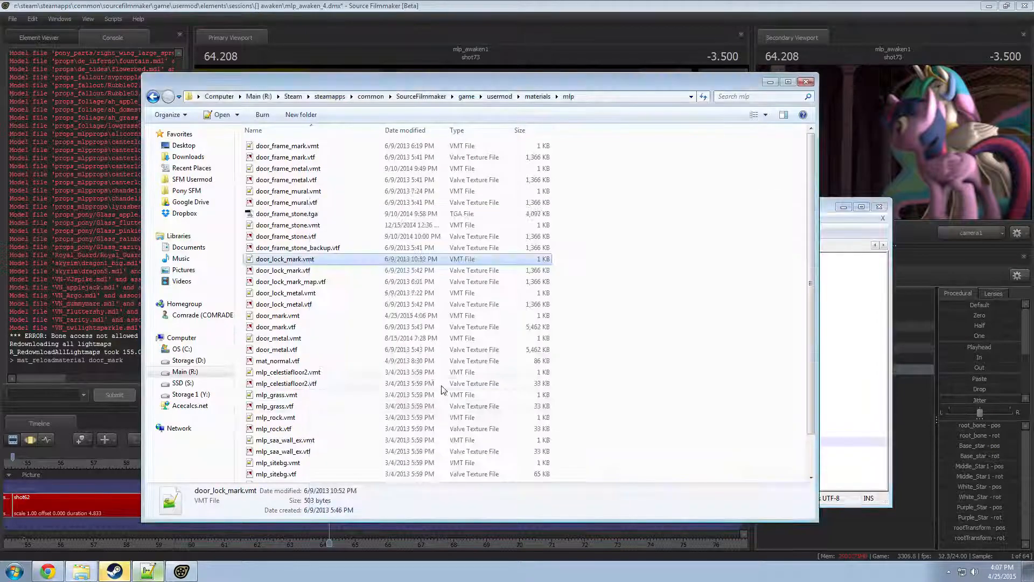
left_click(425, 5)
left_click(114, 19)
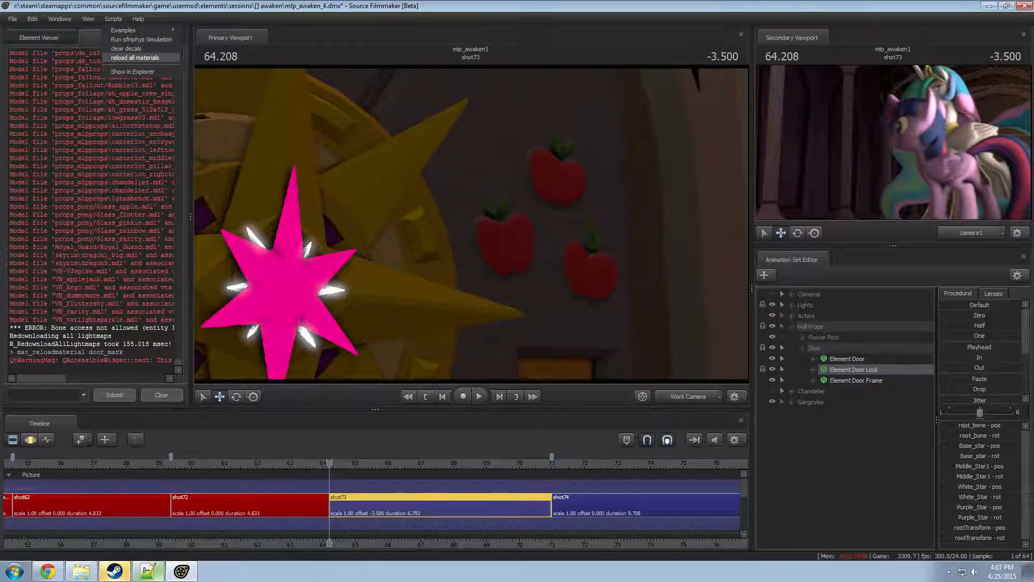
left_click(135, 57)
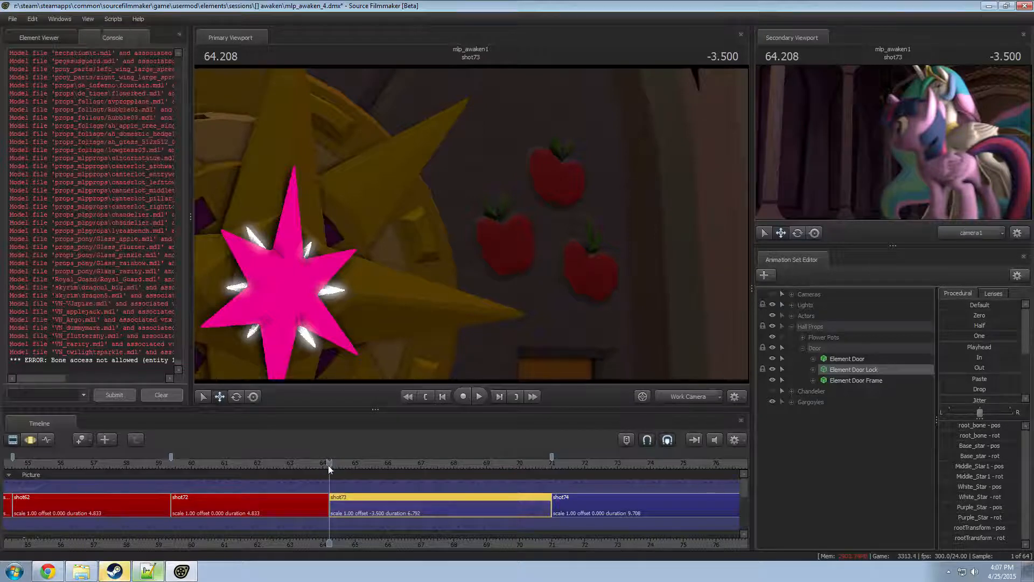
mouse_move(329, 462)
left_mouse_down()
mouse_move(338, 462)
mouse_move(313, 462)
mouse_move(333, 462)
left_mouse_up()
mouse_move(470, 224)
left_mouse_down()
mouse_move(430, 232)
mouse_move(479, 226)
mouse_move(471, 224)
left_mouse_up()
key("w")
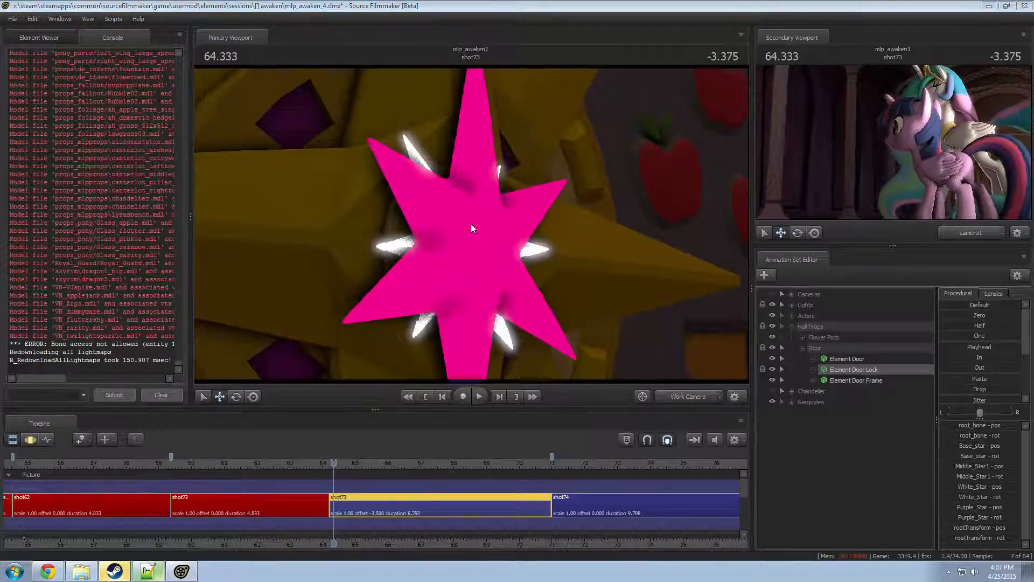
- Review the edited lines of door_lock_mark.vmt in Notepad++ and return to Source Filmmaker
key("alt+Tab")
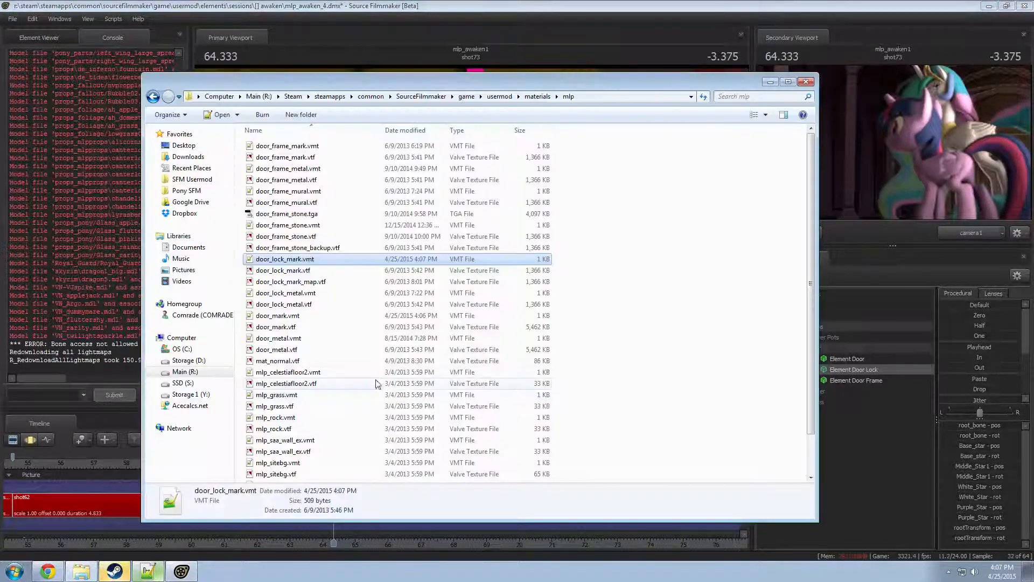
key("Return")
left_click(441, 326)
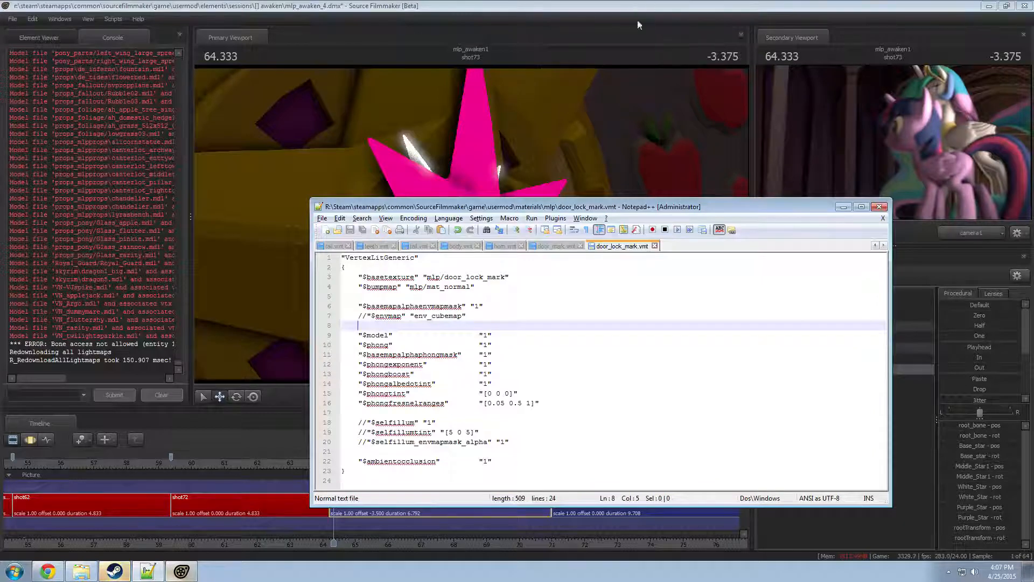
left_click(607, 8)
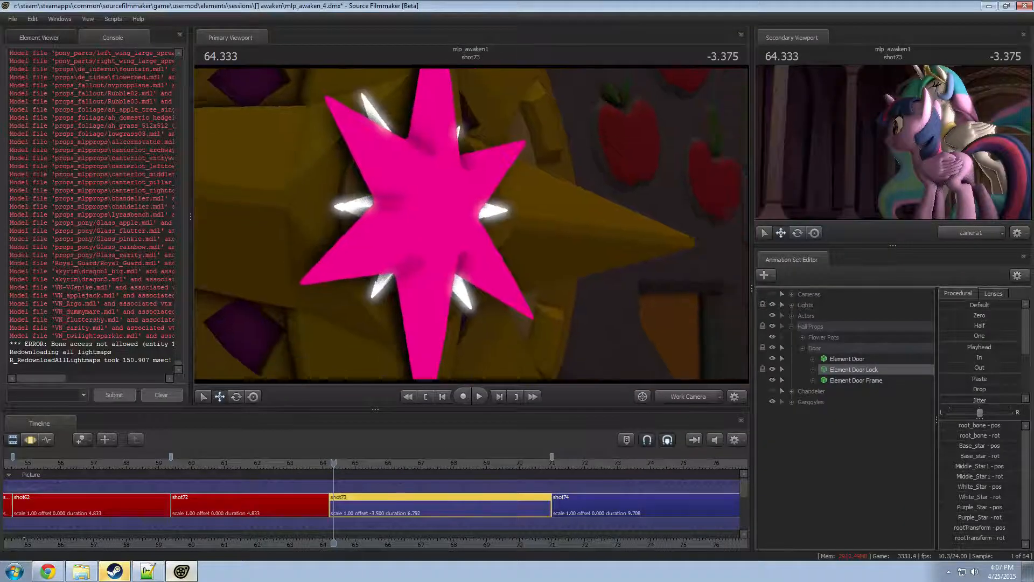
- Look over the star on the door lock and set $phong to 0 in door_lock_mark.vmt in Notepad++
key("s")
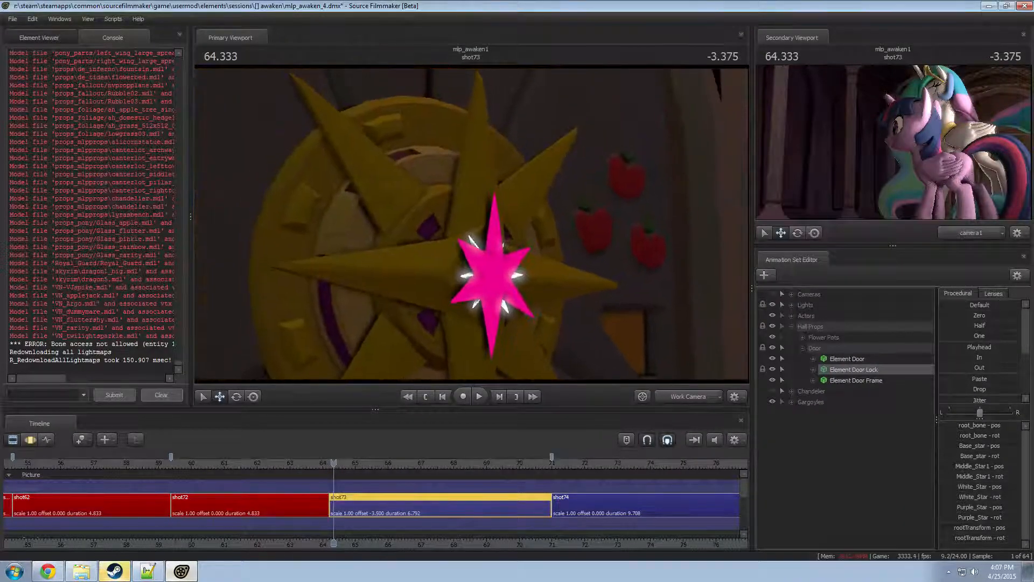
key("x")
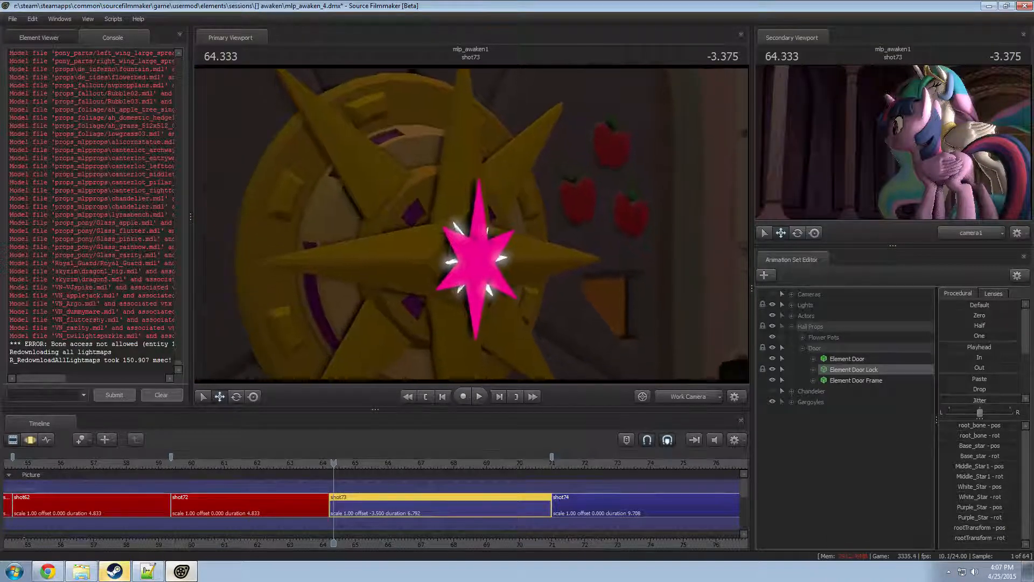
key("x")
left_click_drag(448, 249, 489, 211)
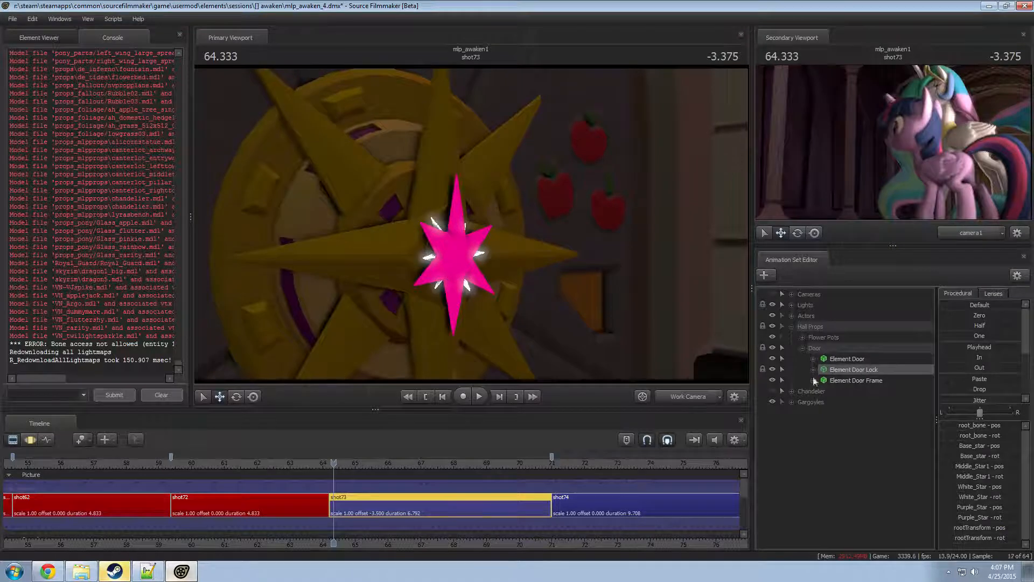
key("alt+Tab")
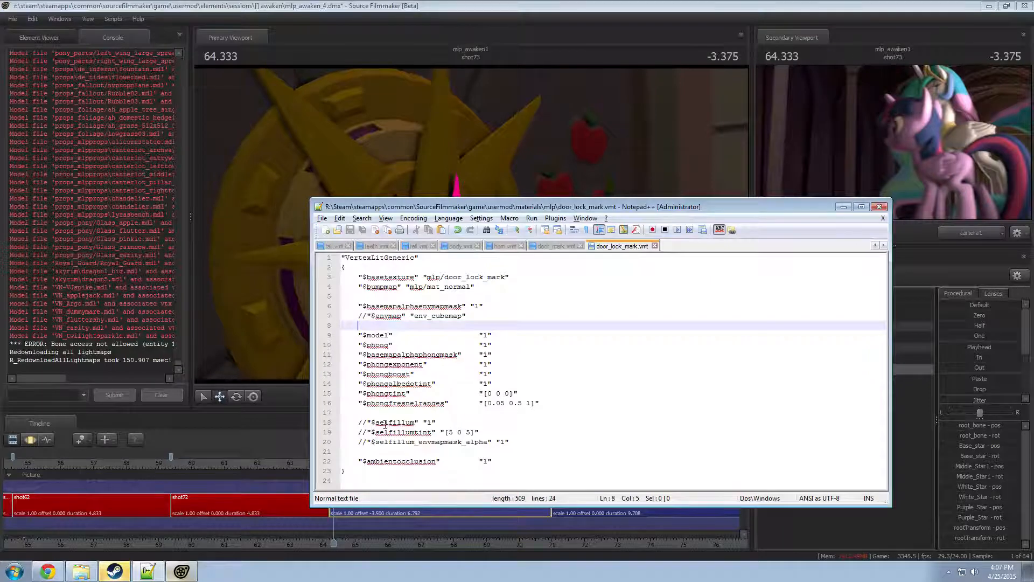
left_click(356, 346)
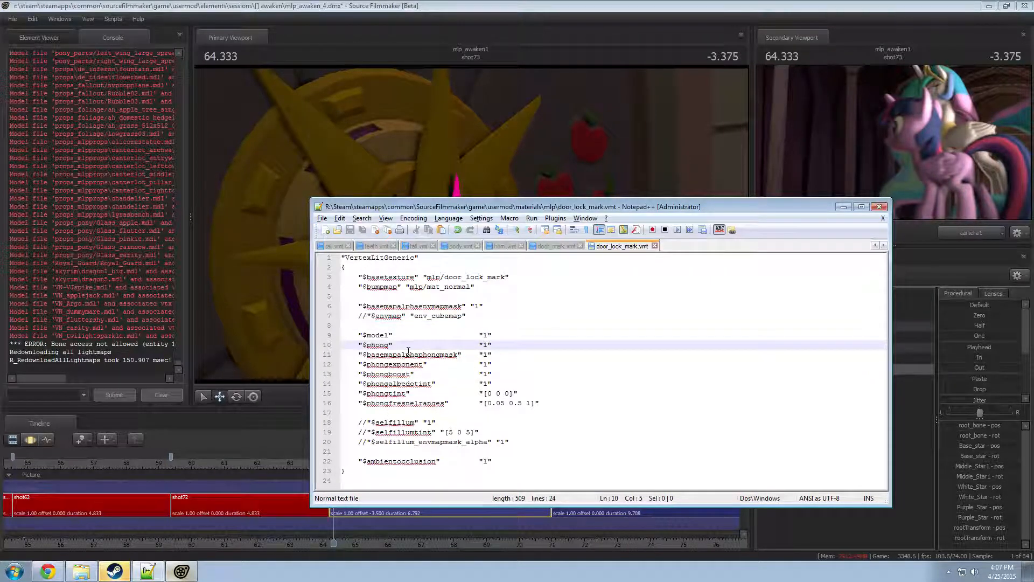
double_click(485, 344)
key("Delete")
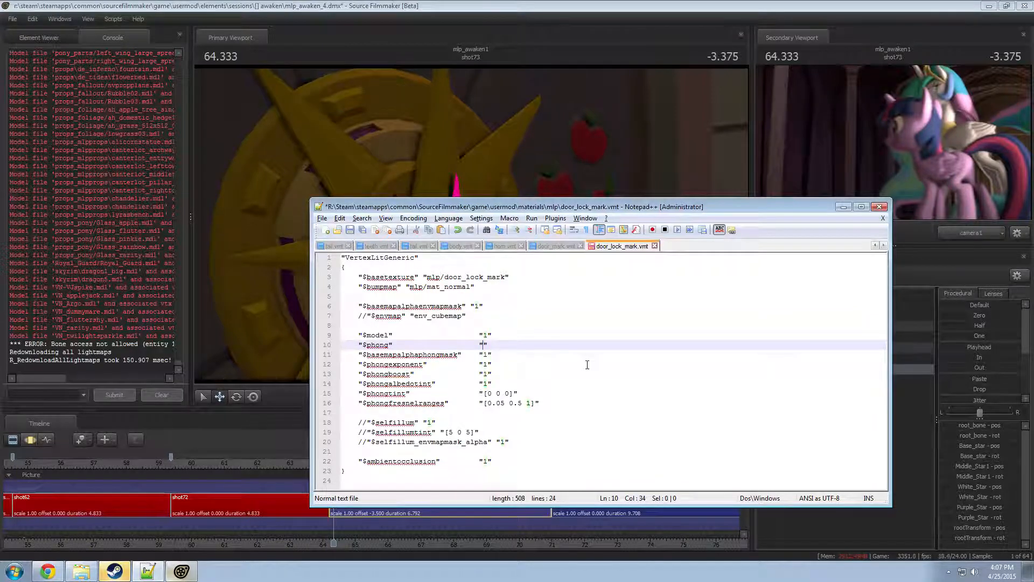
- Try mlp/door_mark as the $basetexture, restore it to mlp/door_lock_mark, and save door_lock_mark.vmt
double_click(458, 278)
left_click(457, 278)
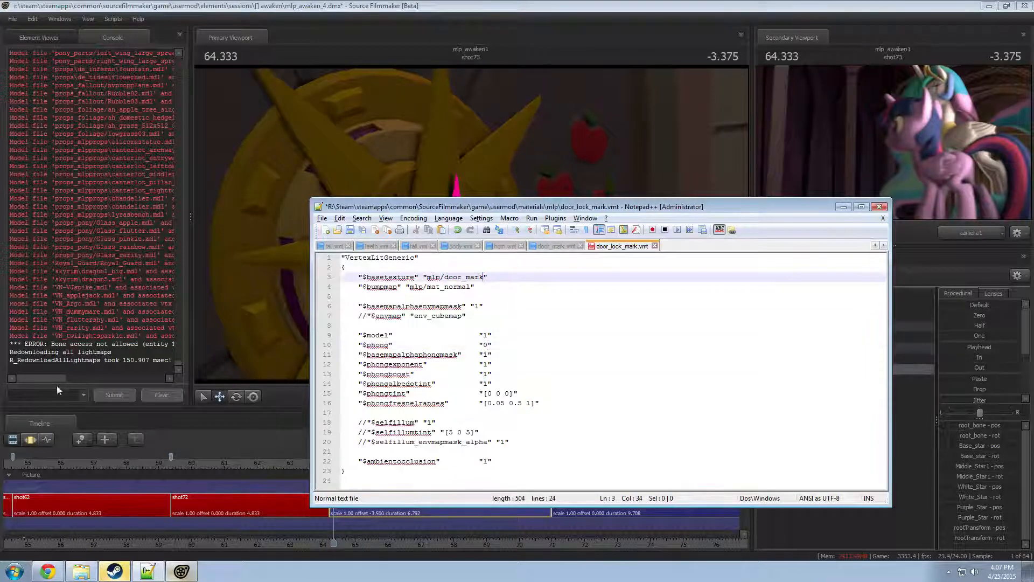
left_click(73, 393)
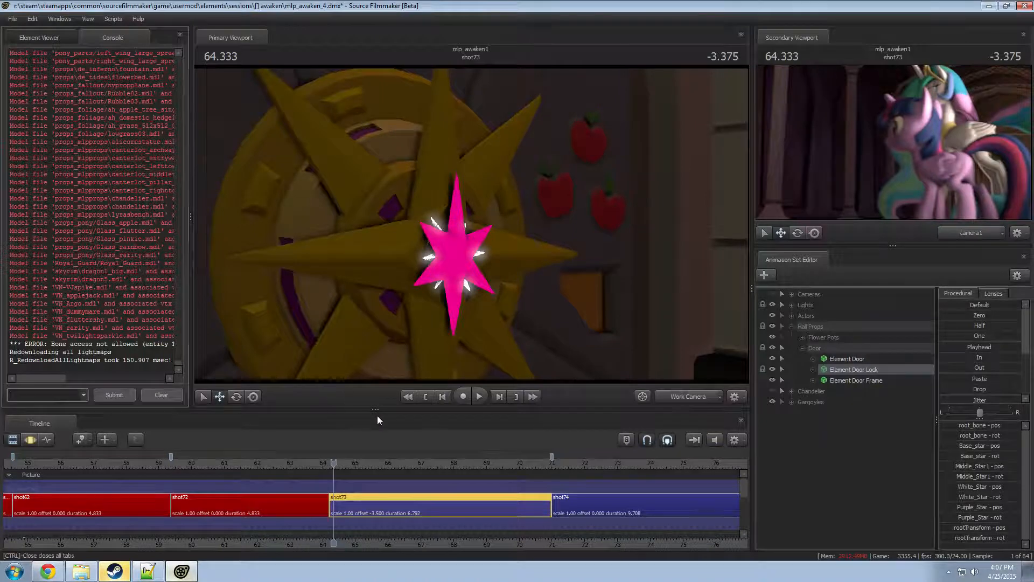
key("alt+Tab")
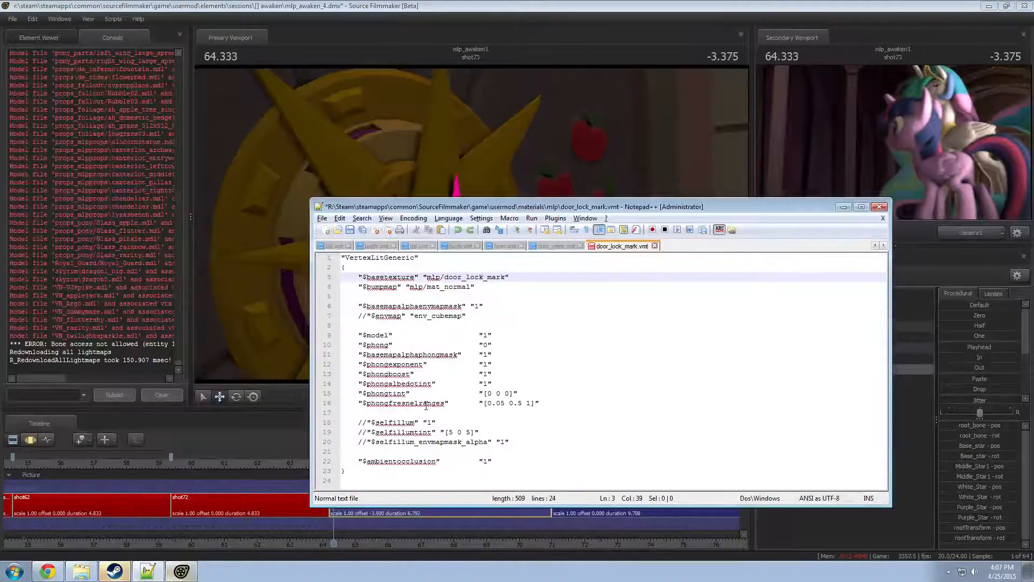
key("ctrl+s")
- Return to Source Filmmaker and run the console command mat_reloadmaterial door_lock_mark
double_click(489, 275)
left_click(51, 394)
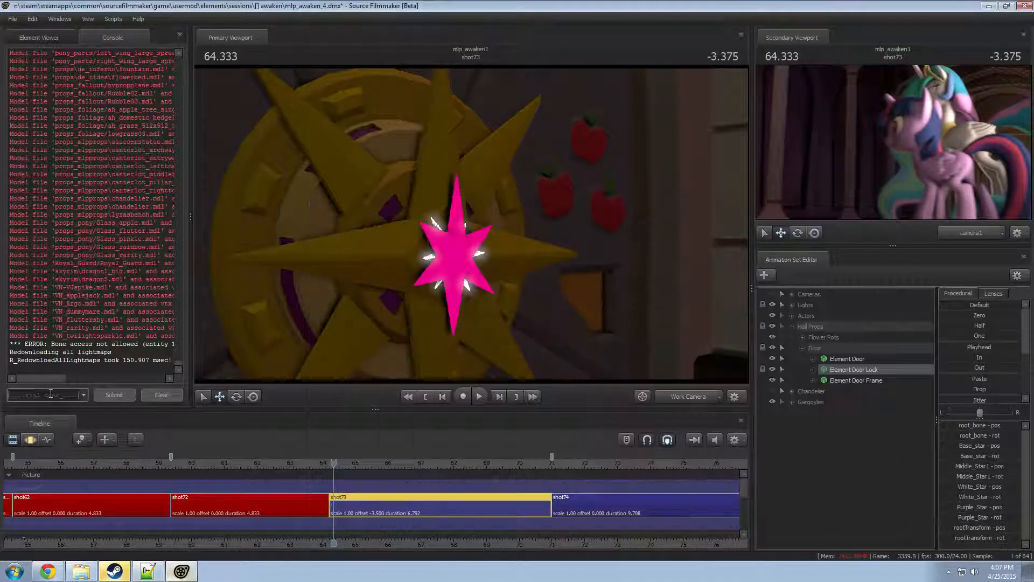
key("Up")
key("alt+Tab")
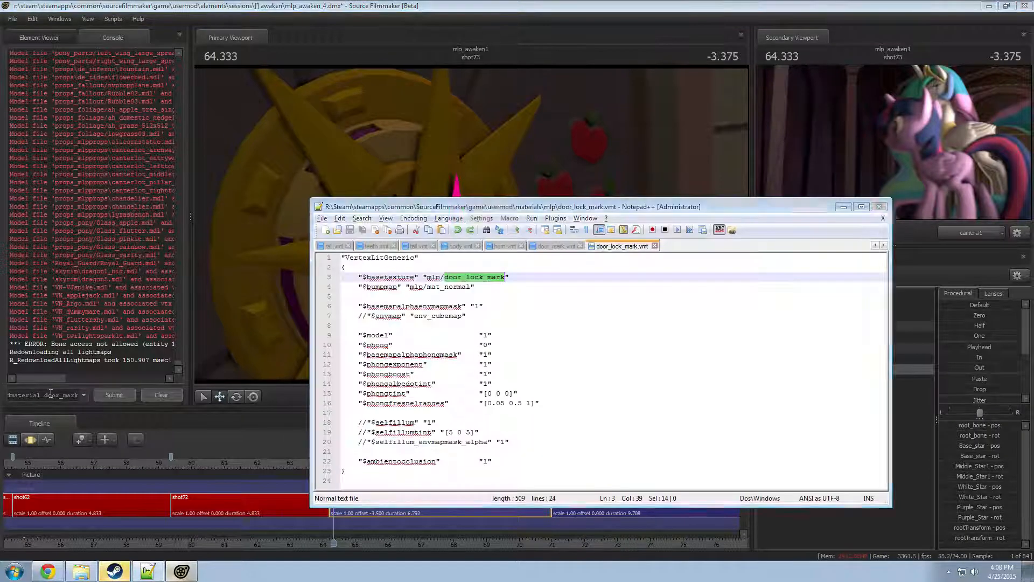
key("alt+Tab")
key("BackSpace")
type("k")
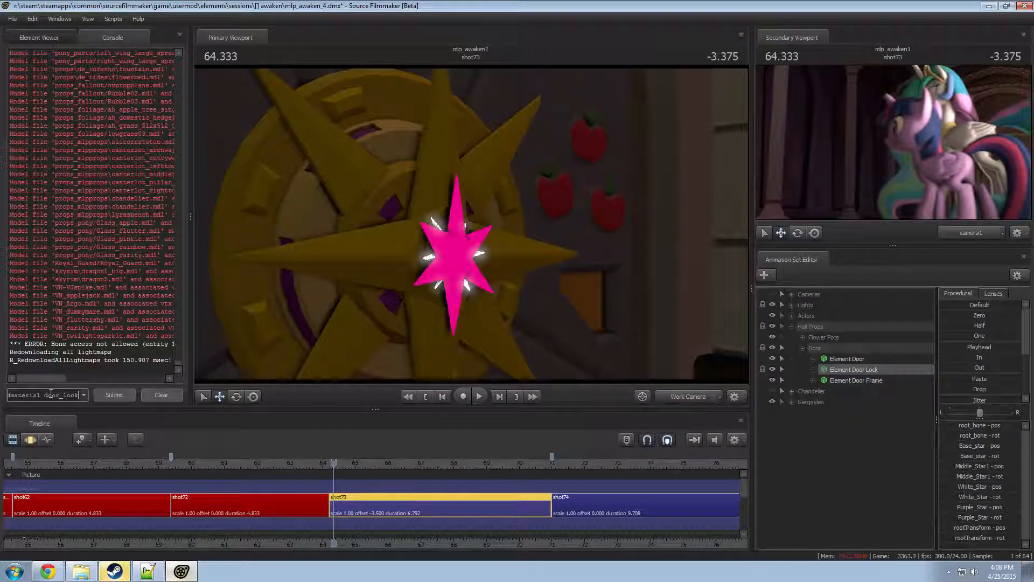
type("_mark")
key("Return")
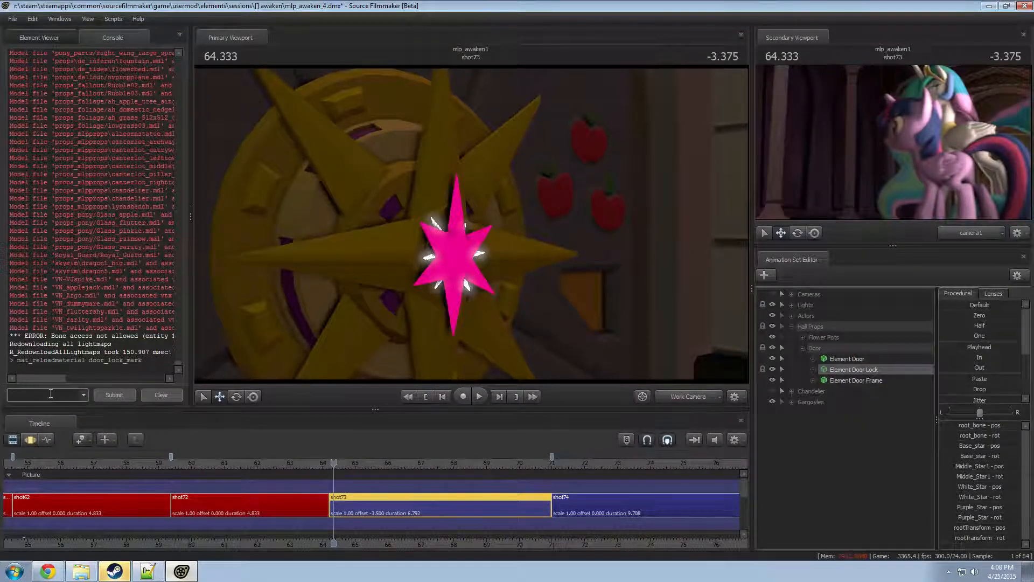
- Switch to Notepad++ and undo the last edits in door_lock_mark.vmt, restoring $phong to 1
key("alt+Tab")
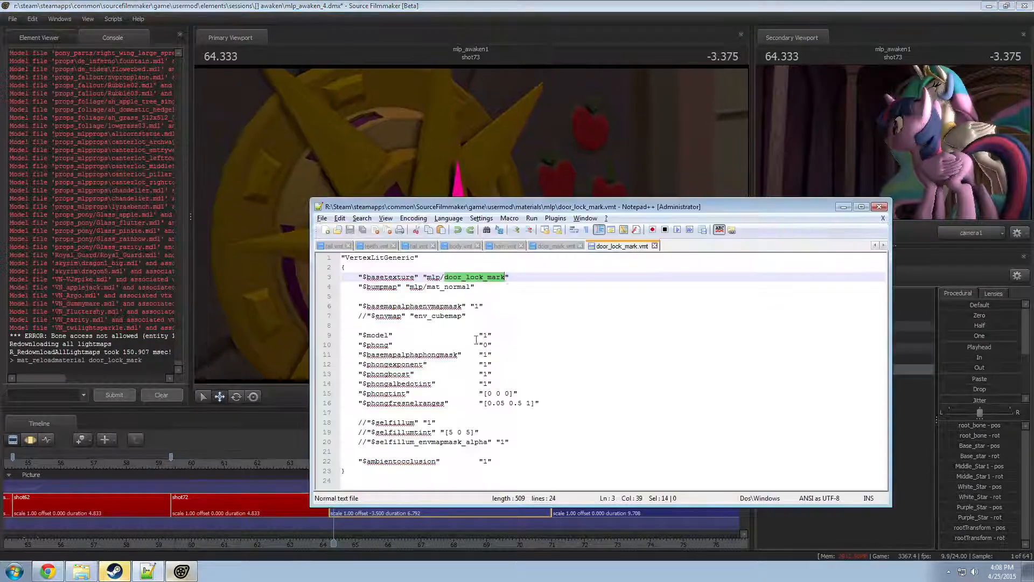
key("ctrl+z")
key("ctrl+z")
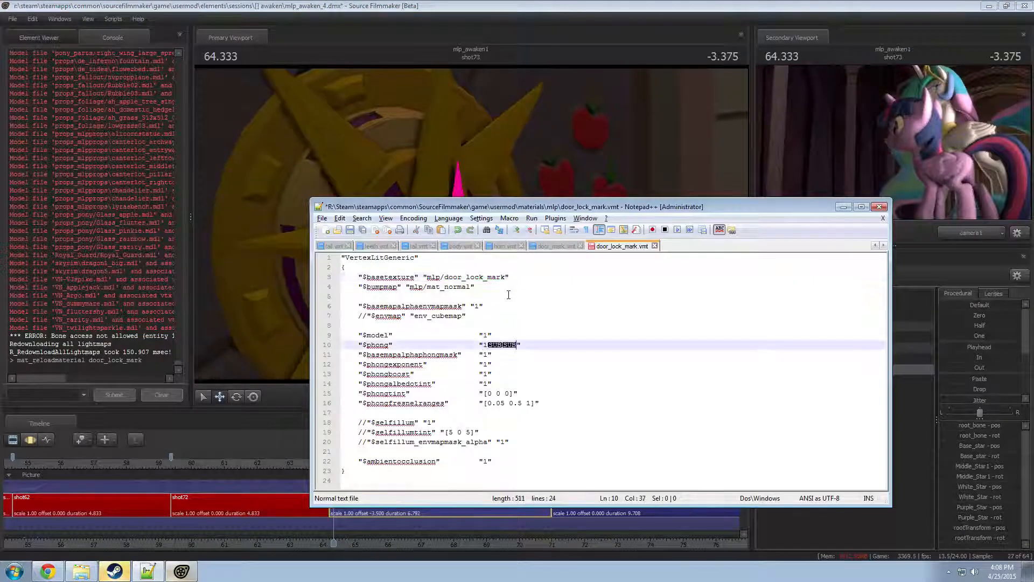
key("BackSpace")
key("BackSpace")
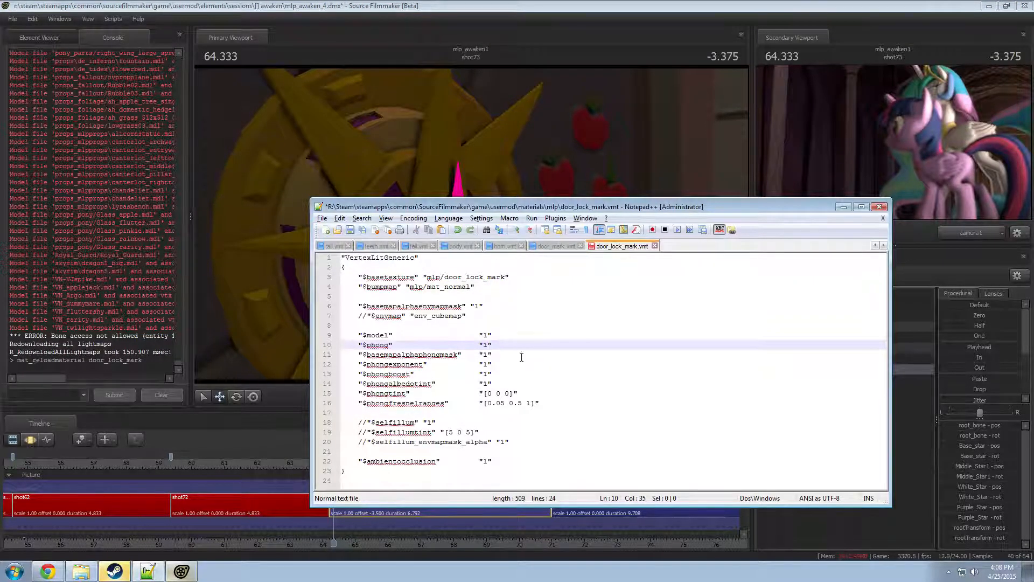
- Select door_lock_mark.vtf in the mlp materials folder and close door_lock_mark.vmt in Notepad++
left_click(81, 571)
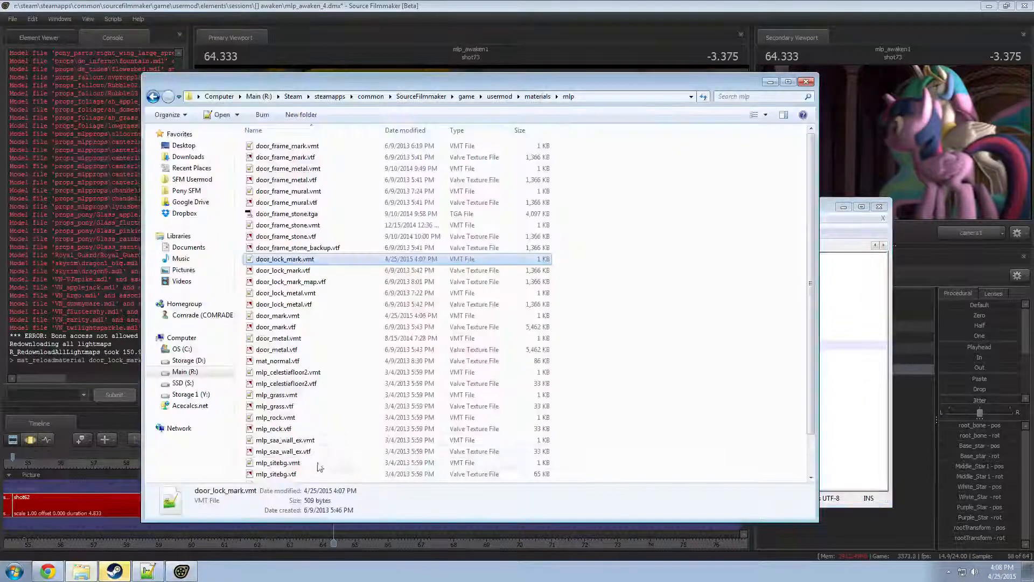
left_click(412, 271)
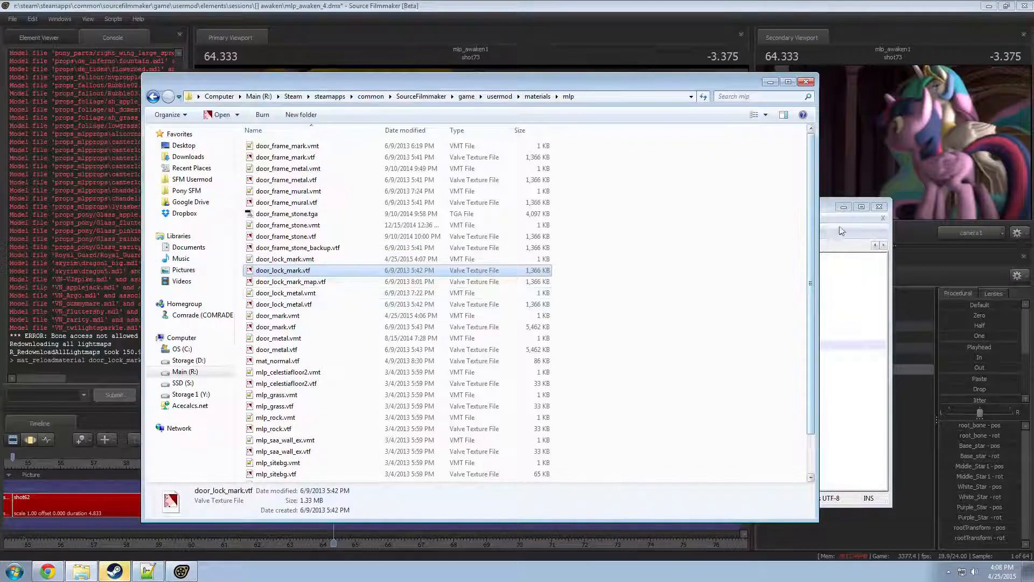
left_click(826, 249)
left_click(654, 247)
left_click(568, 329)
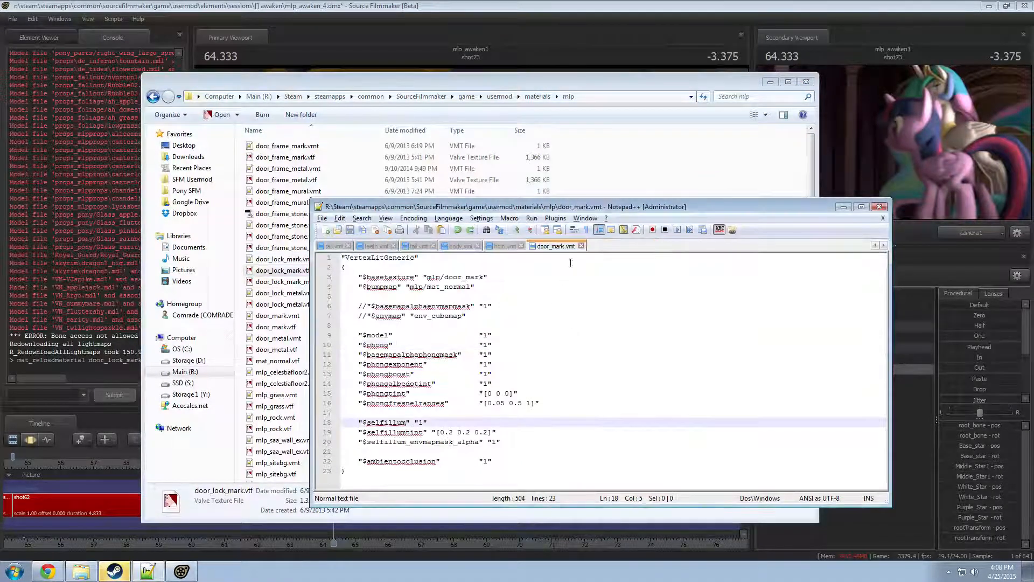
- Browse the usermod materials folder in Windows Explorer for the door lock's textures, checking inside mlp_hallelements
key("alt+Tab")
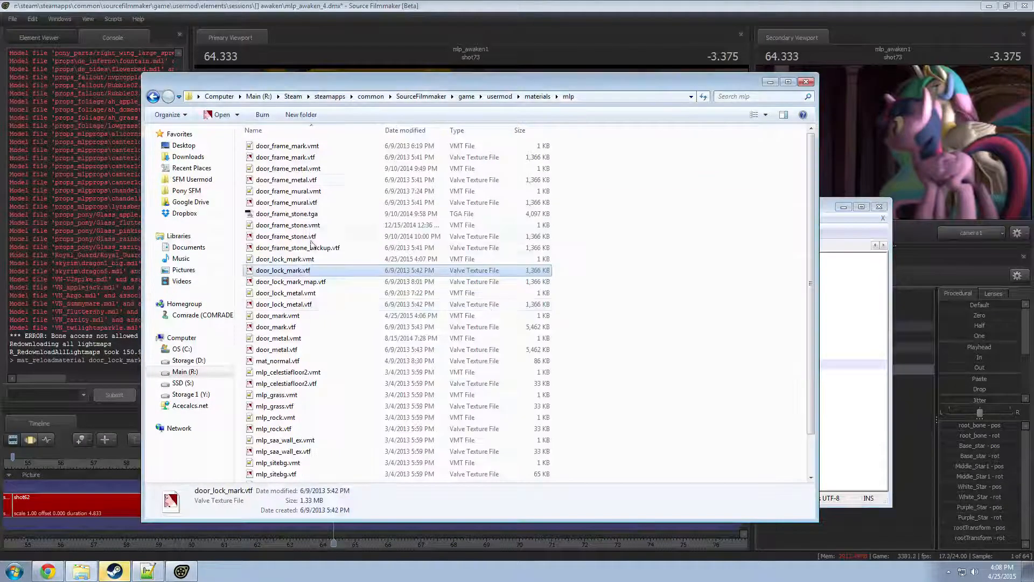
left_click(536, 97)
scroll(334, 348, "down", 4)
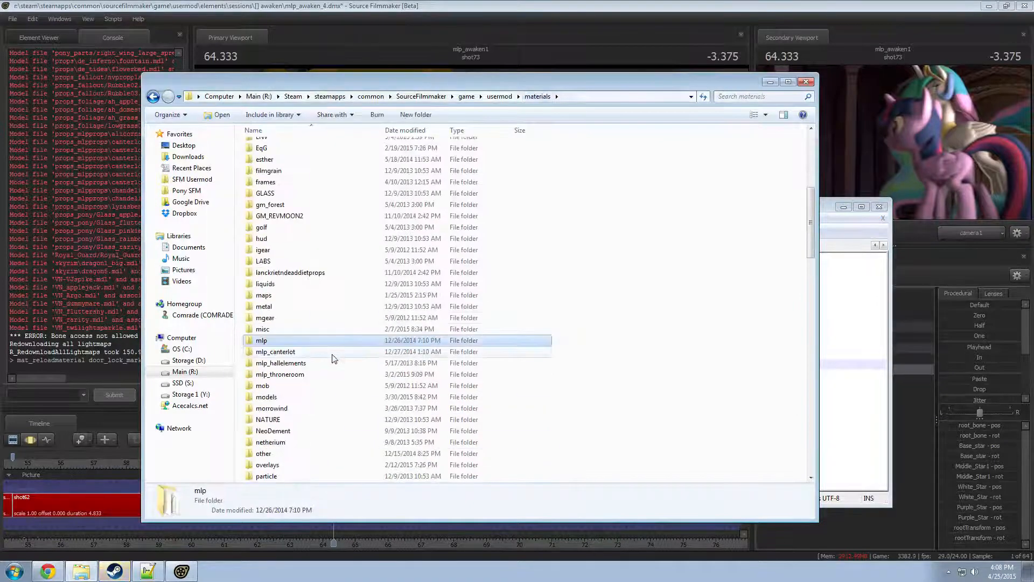
left_click(289, 340)
double_click(299, 363)
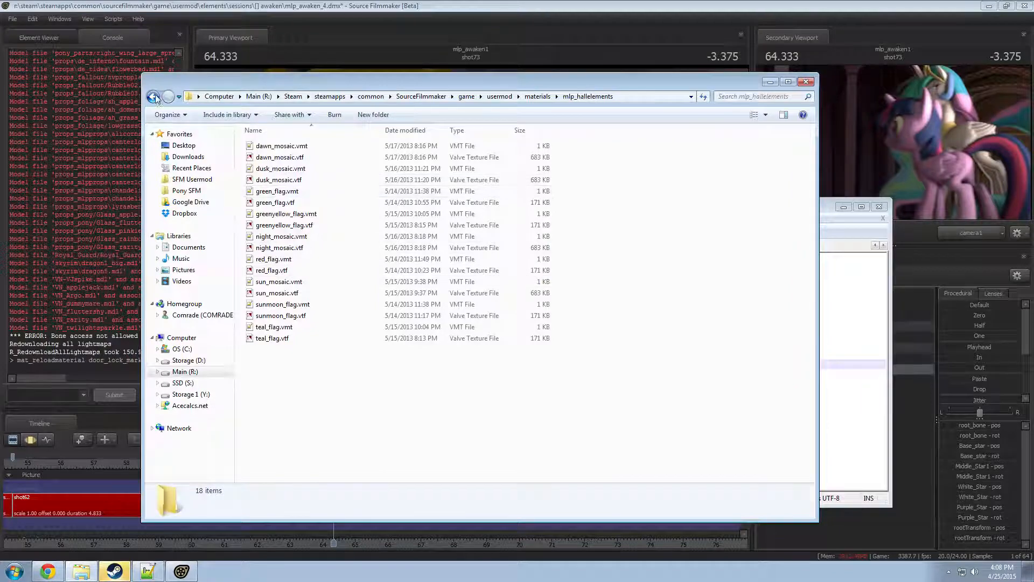
key("BackSpace")
scroll(312, 416, "down", 4)
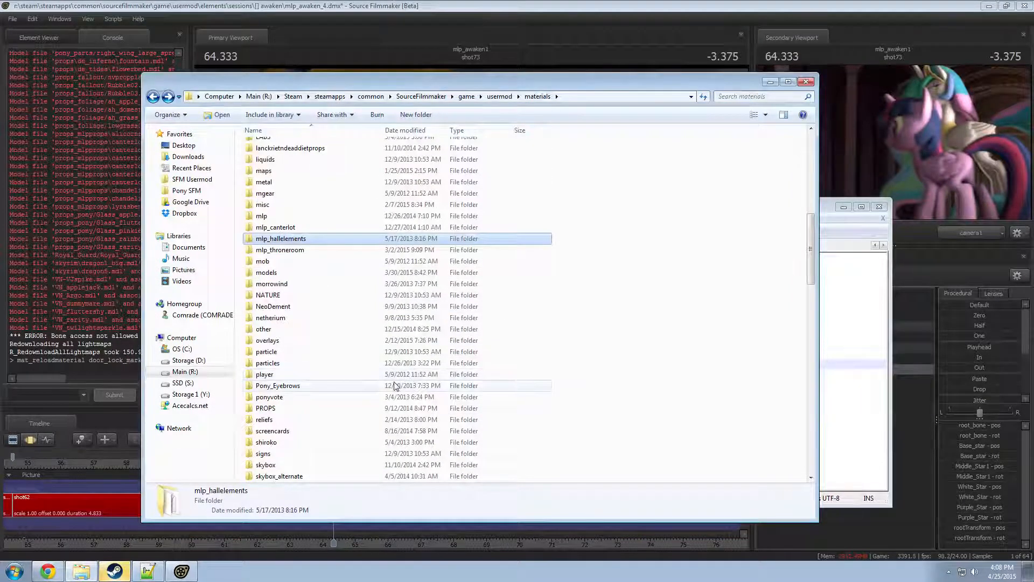
- In Source Filmmaker, add override materials to Element Door Lock and show its model in the Element Viewer
left_click(895, 375)
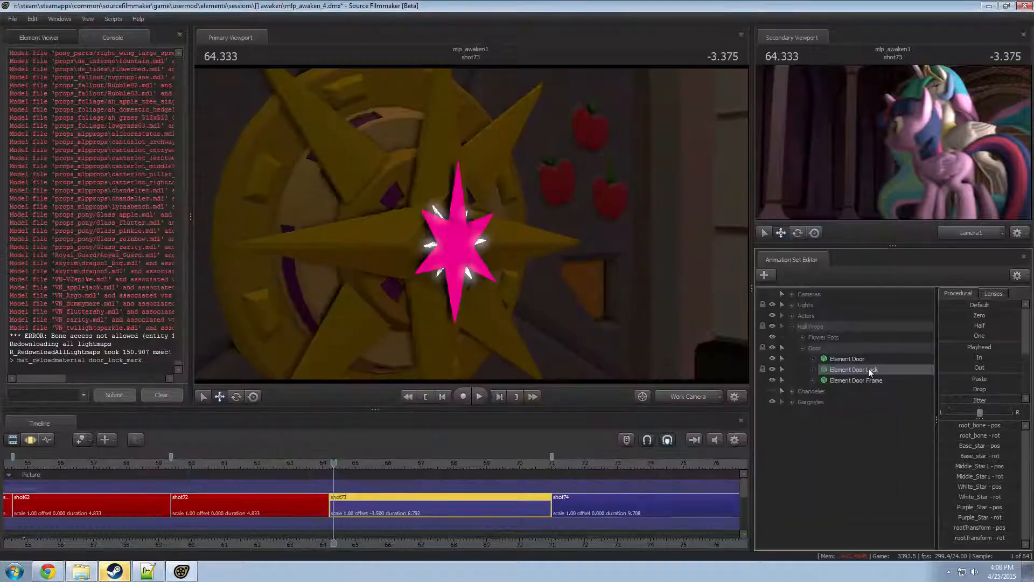
right_click(869, 369)
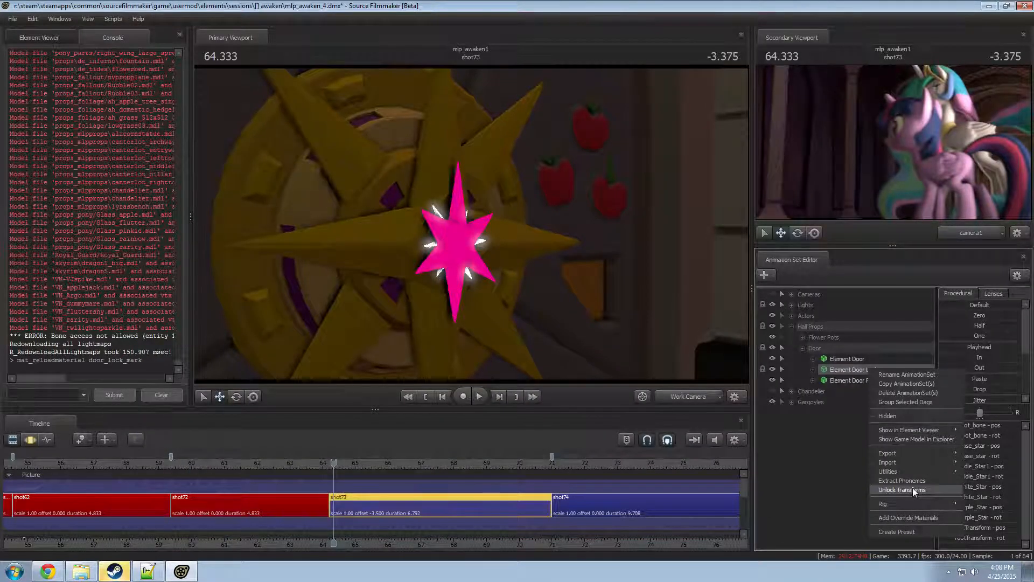
mouse_move(903, 462)
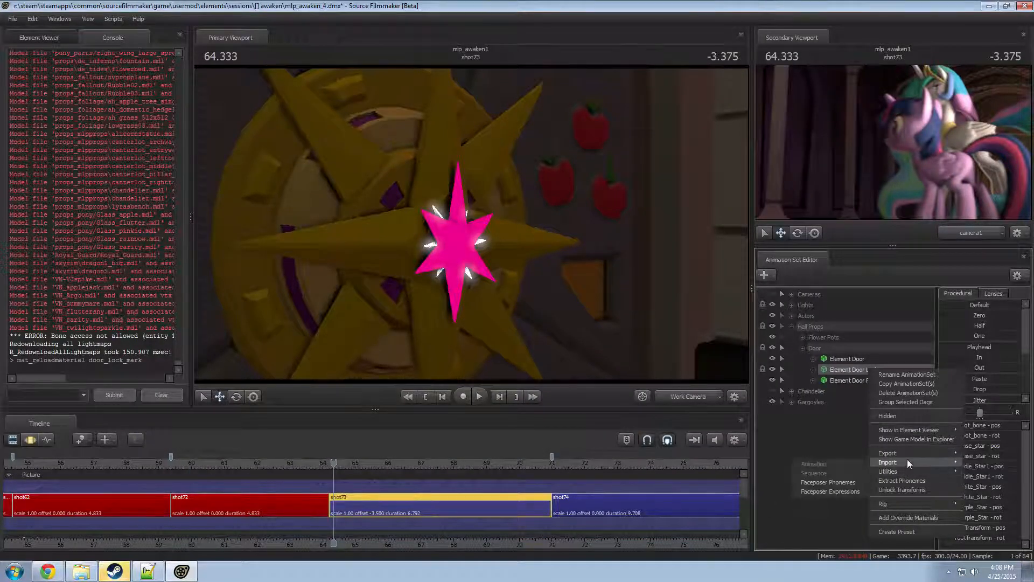
left_click(906, 516)
right_click(852, 368)
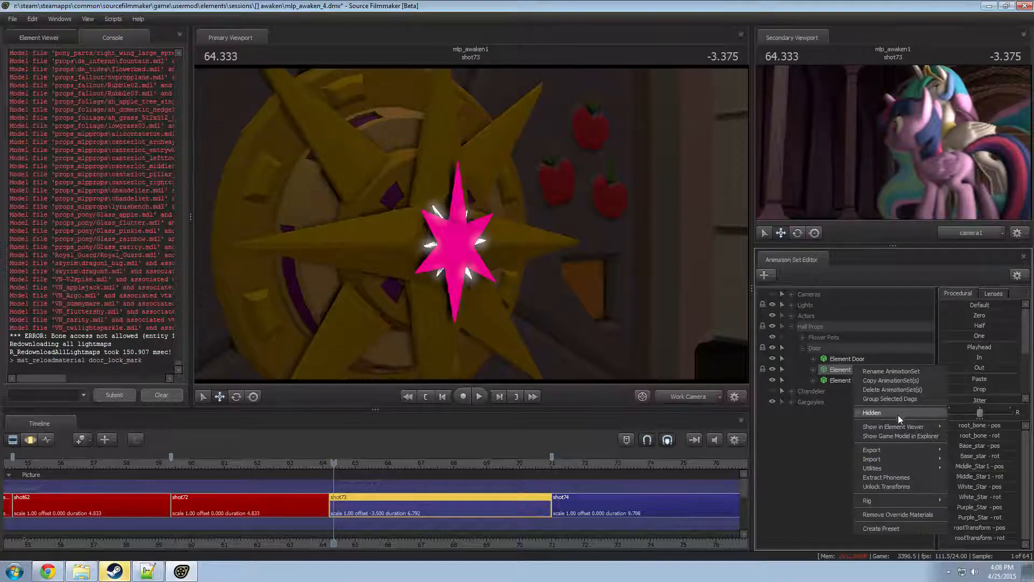
mouse_move(915, 426)
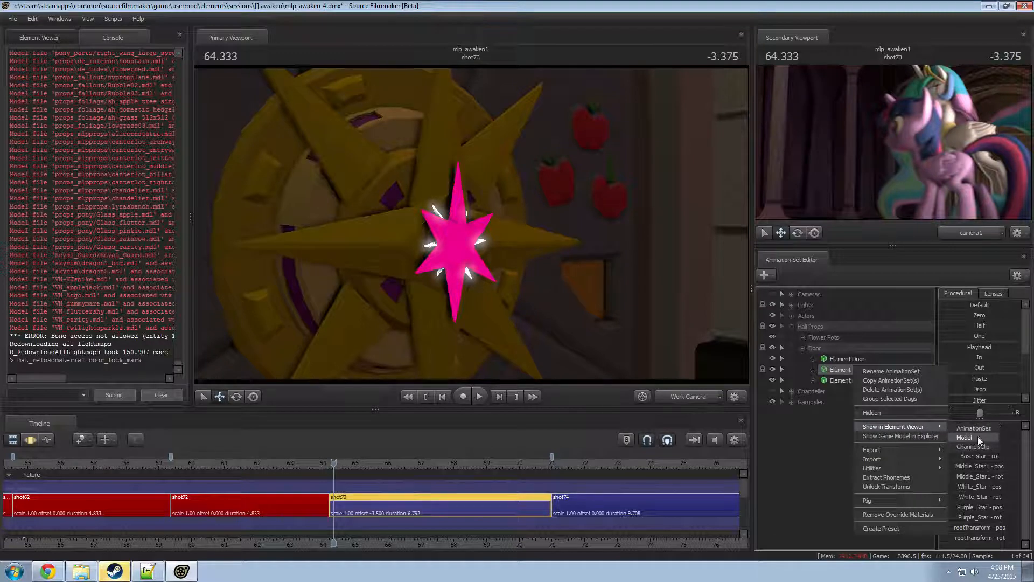
left_click(976, 429)
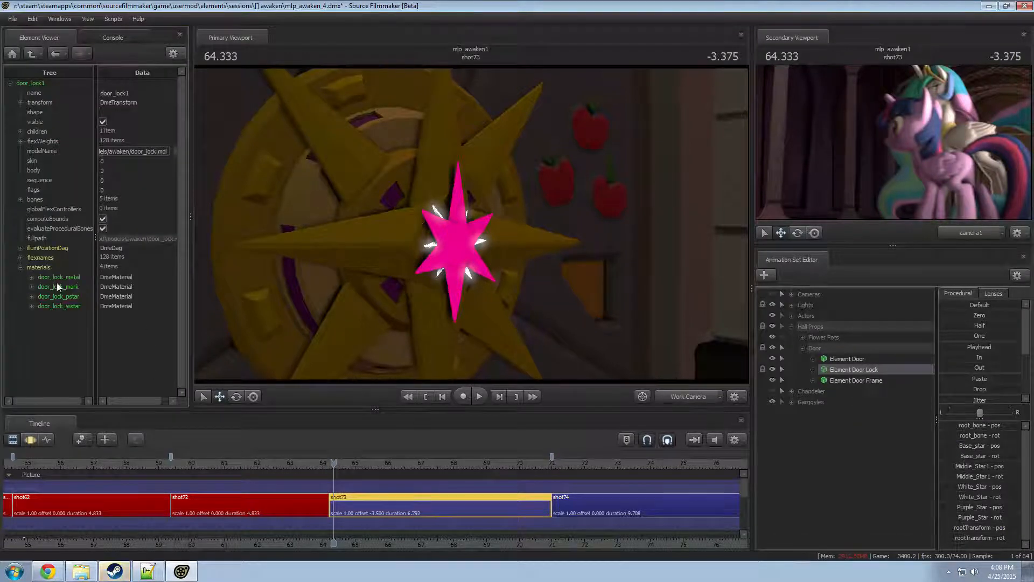
- Check the mtlName path of the door_lock_mark material, then remove the override materials from Element Door Lock
right_click(59, 286)
left_click(31, 287)
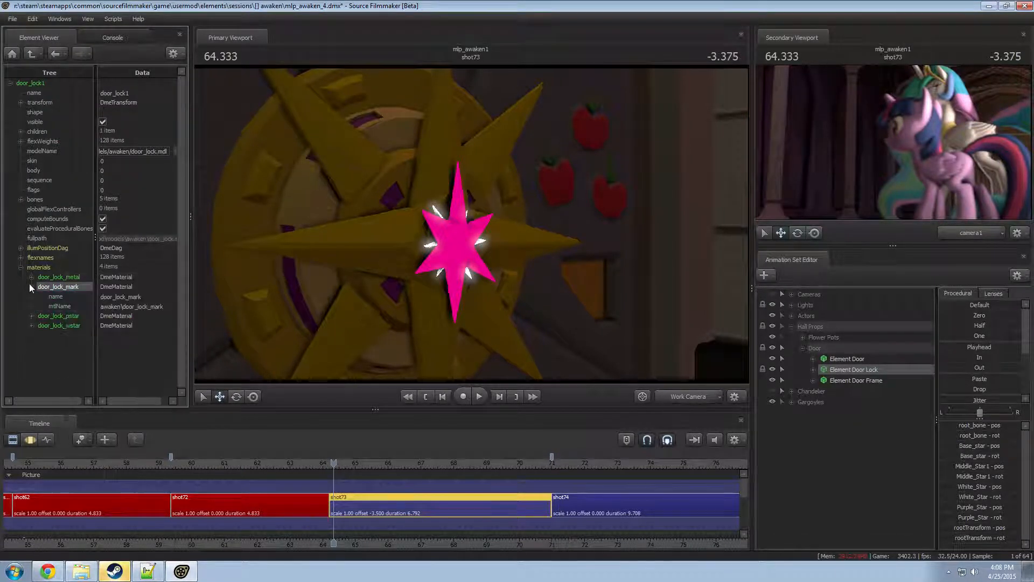
double_click(139, 307)
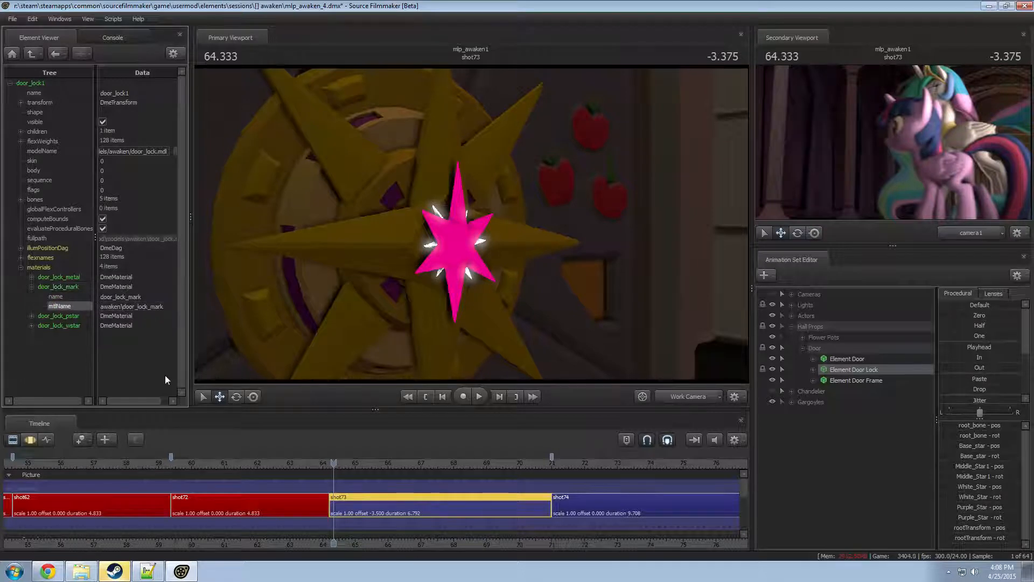
left_click(31, 287)
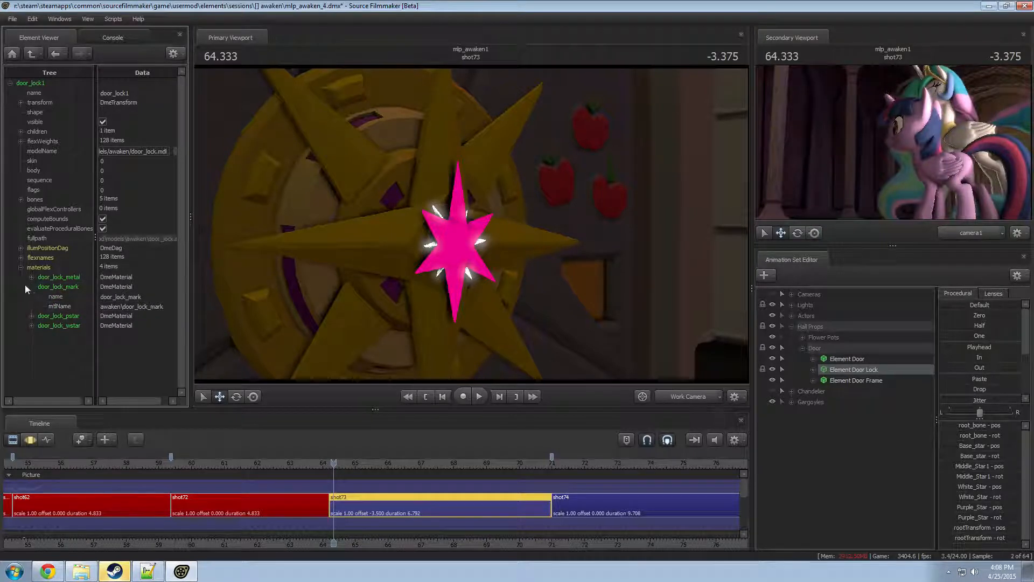
right_click(851, 370)
left_click(876, 519)
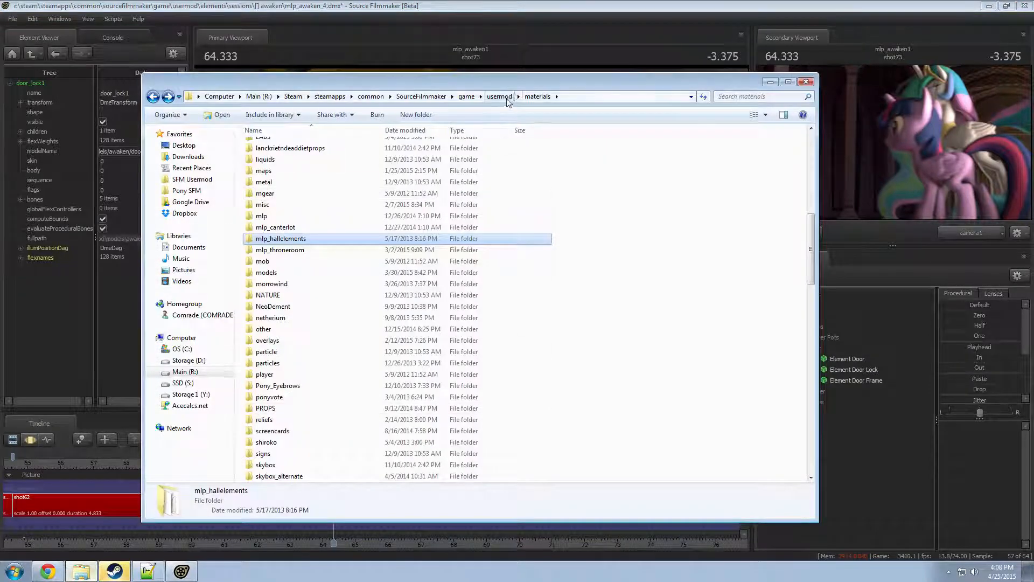
- Open the awaken folder inside usermod materials in Windows Explorer and open its door_frame_mark.vmt in Notepad++
double_click(266, 169)
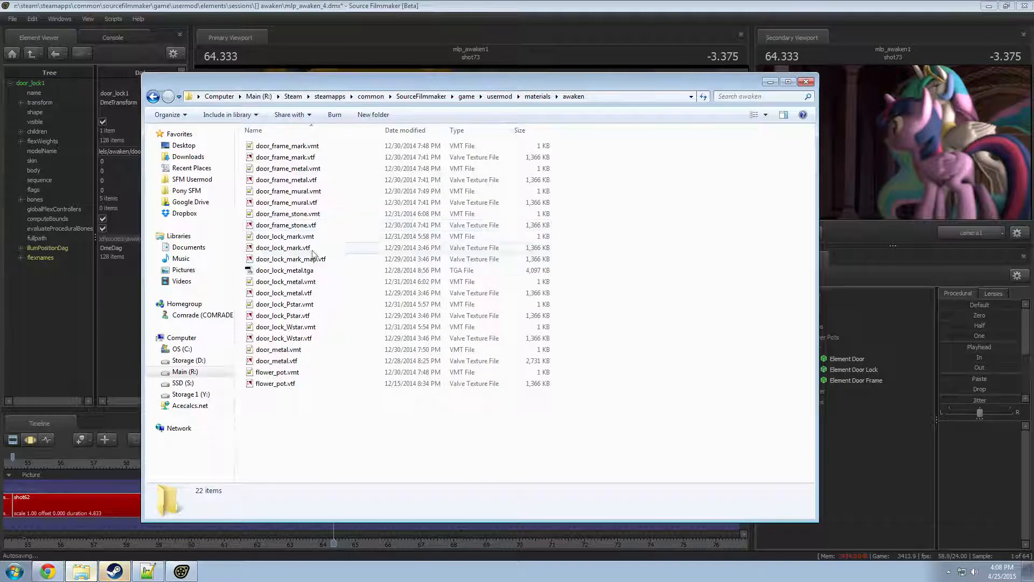
double_click(304, 148)
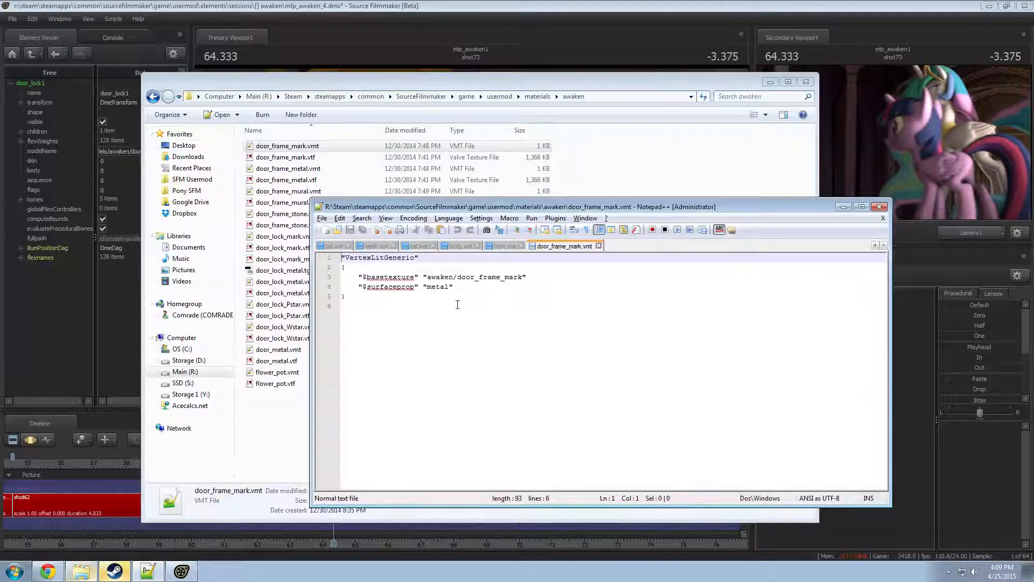
- Close door_frame_mark.vmt, open door_lock_mark.vmt from the awaken folder in Notepad++ and check its $selfillum lines
left_click_drag(424, 277, 425, 285)
left_click(497, 298)
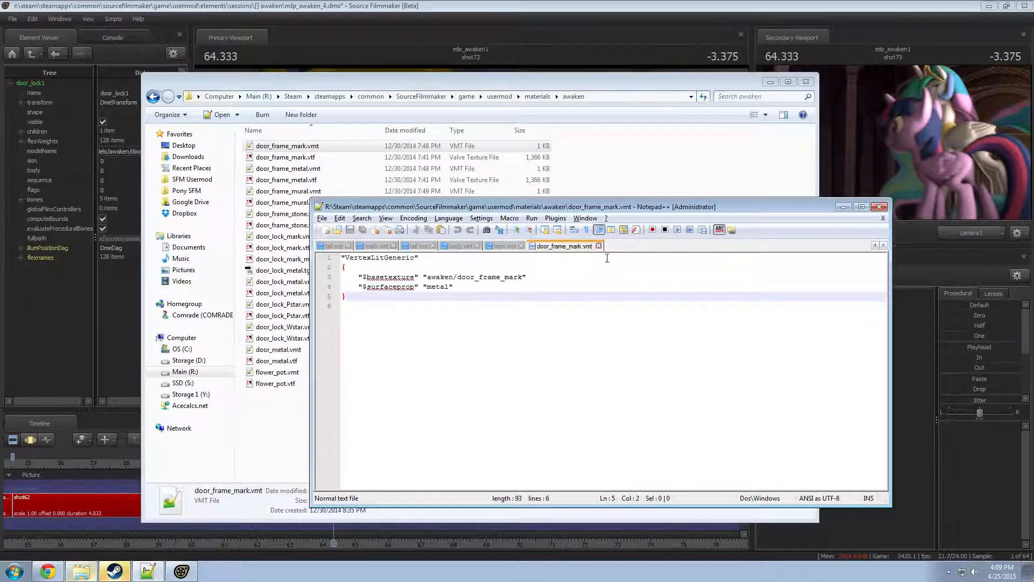
left_click(599, 246)
left_click(286, 214)
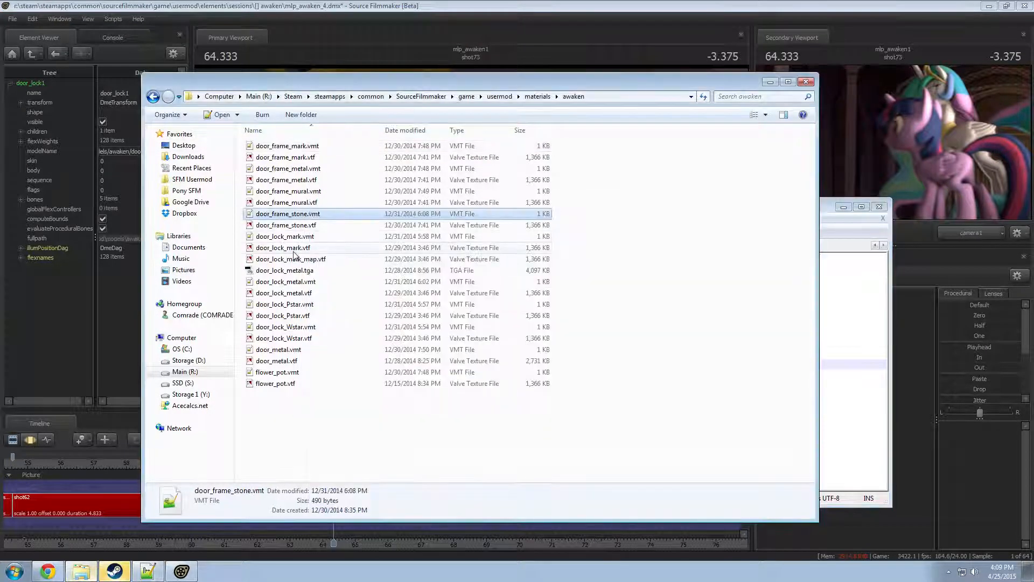
double_click(299, 237)
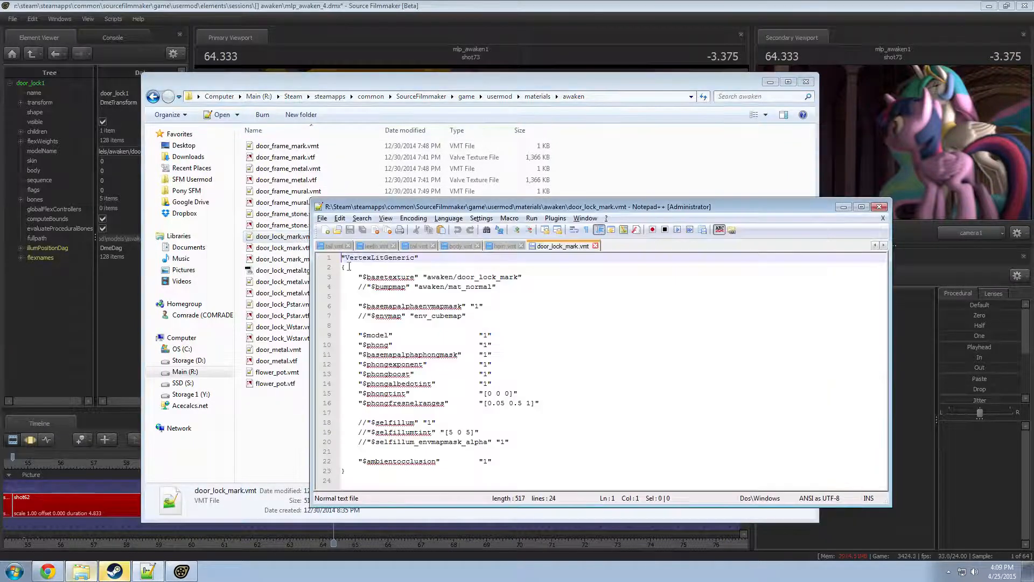
left_click(369, 422)
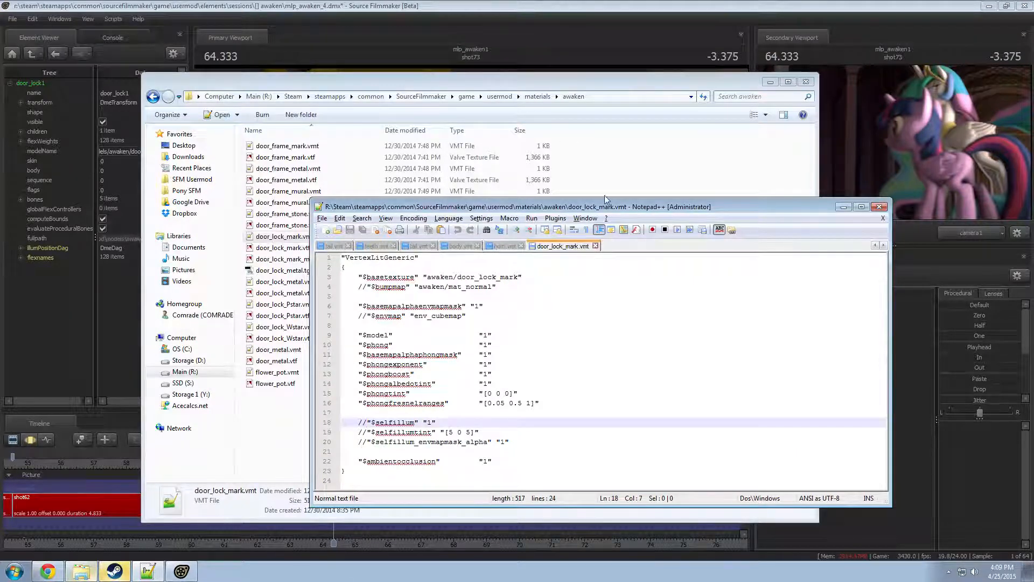
left_click(843, 207)
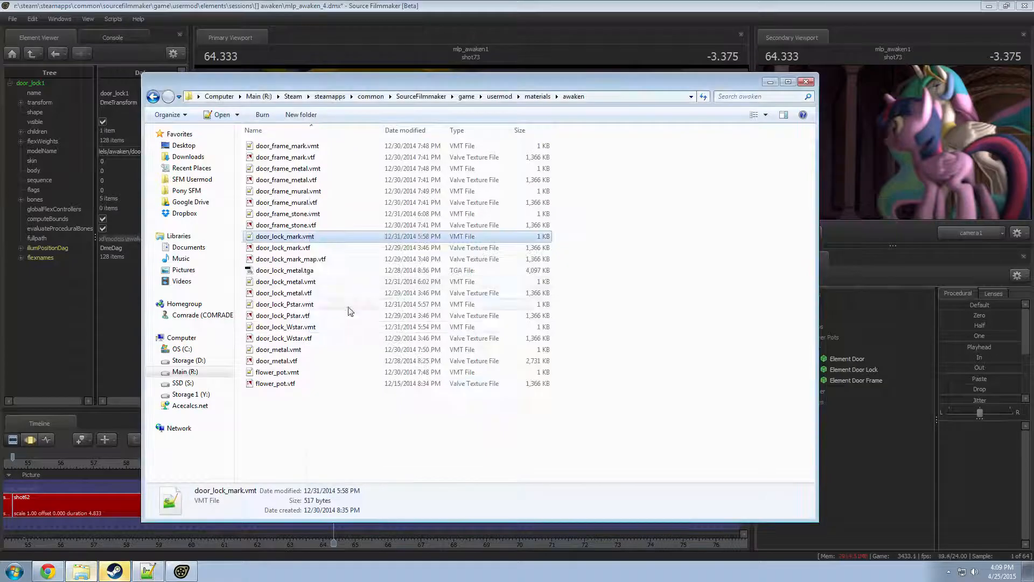
- Open door_lock_Pstar.vmt from the awaken folder in Notepad++ and comment out its $selfillum and $selfillumtint lines with //
double_click(293, 305)
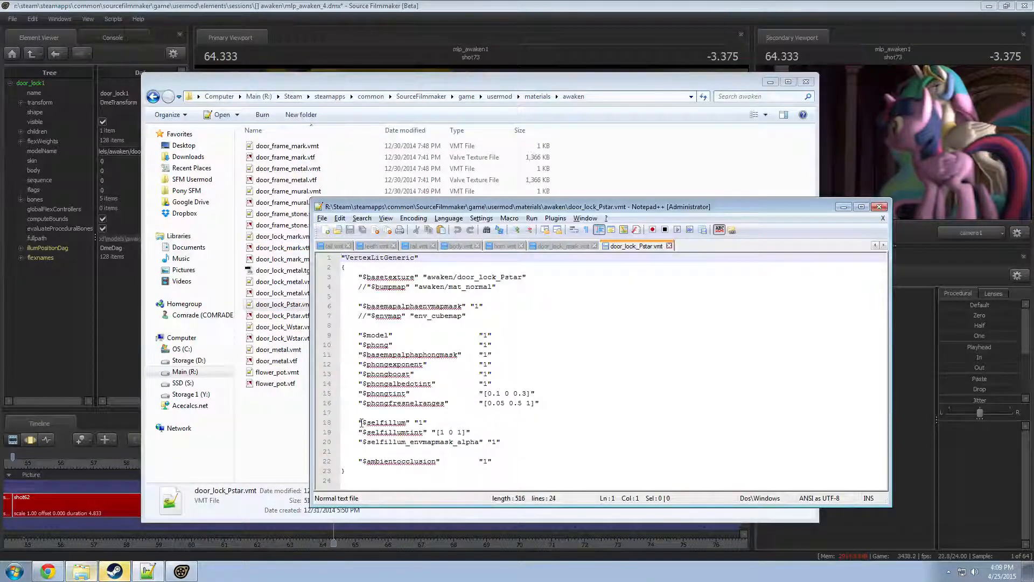
left_click(361, 423)
type("//")
left_click(359, 432)
type("//")
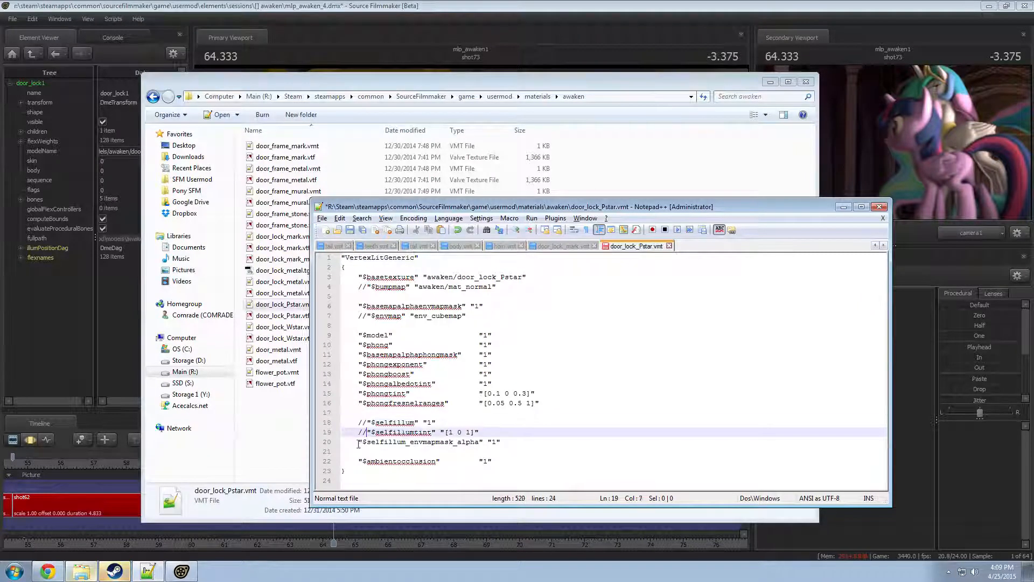
- Comment out the $selfillum_envmapmask_alpha line in door_lock_Pstar.vmt and save the file
left_click(360, 442)
type("//")
key("ctrl+s")
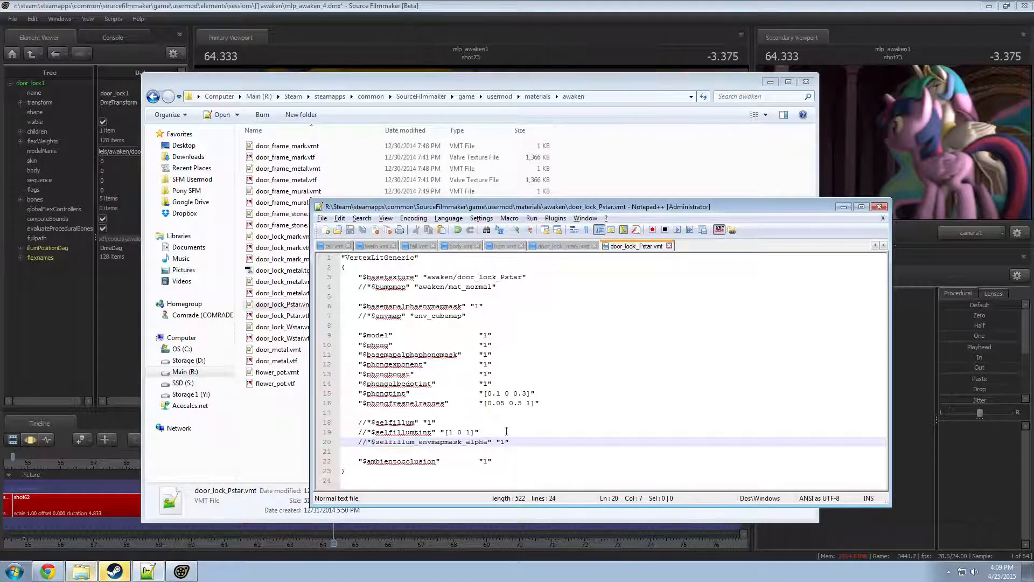
- Undo the commenting of the self-illumination lines, set $selfillum to "0" instead, and save door_lock_Pstar.vmt
key("ctrl+z")
key("ctrl+z")
key("ctrl+z")
left_click(424, 422)
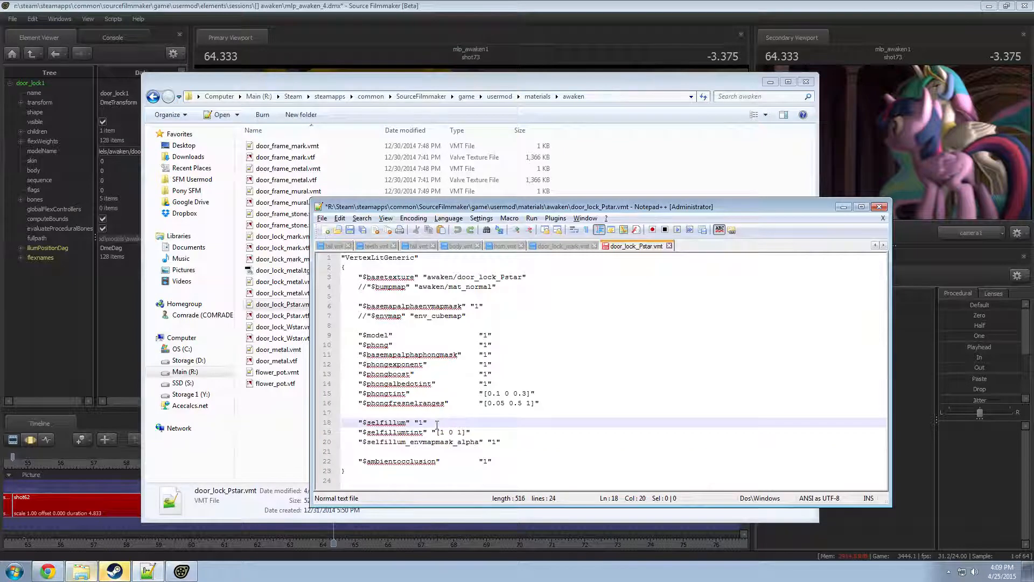
key("ctrl+s")
double_click(489, 277)
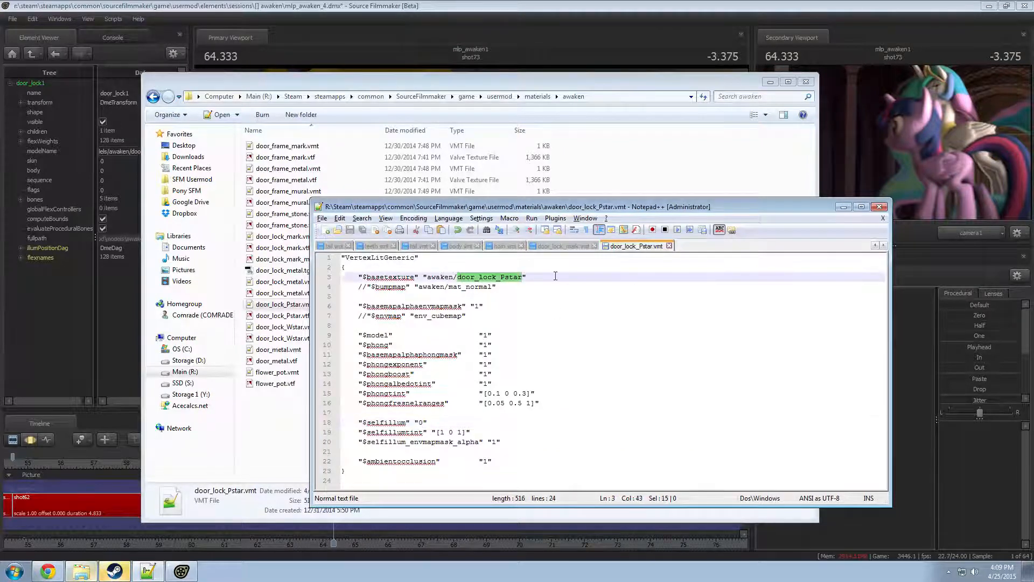
- Switch to Source Filmmaker to examine the star on the door lock, and return to the awaken materials folder
key("alt+Tab")
key("alt+Tab")
left_click(255, 3)
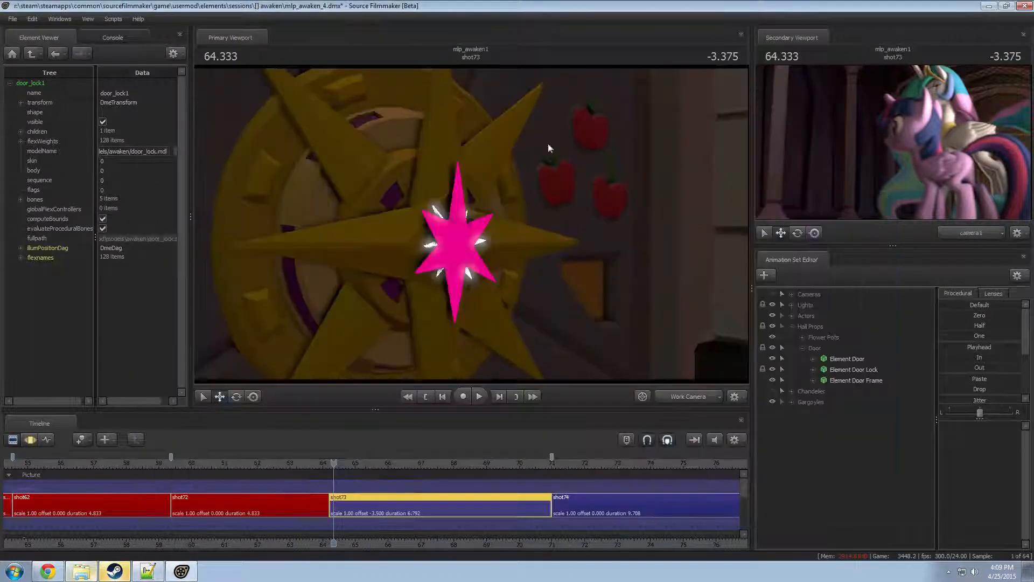
key("alt+Tab")
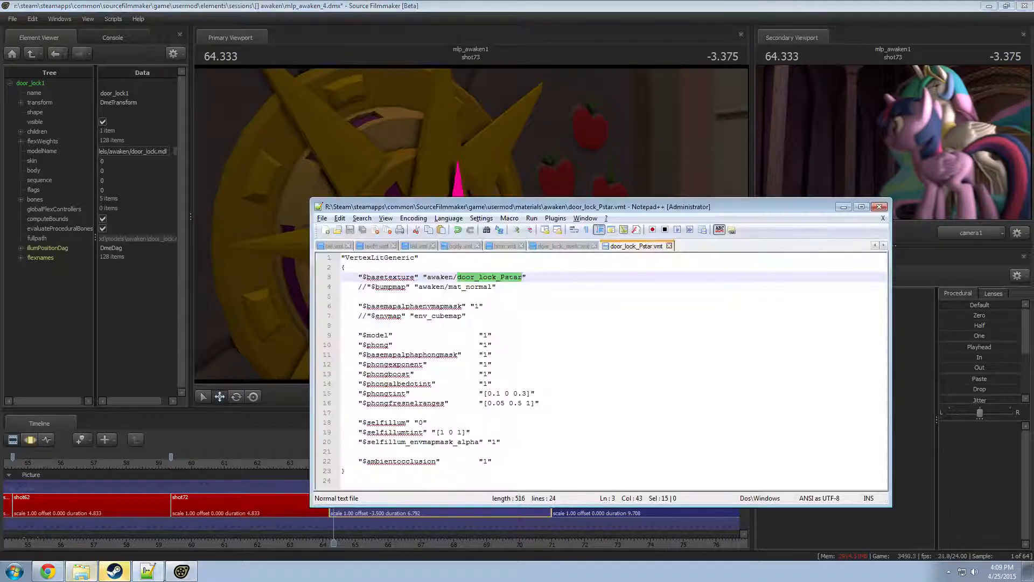
key("alt+Tab")
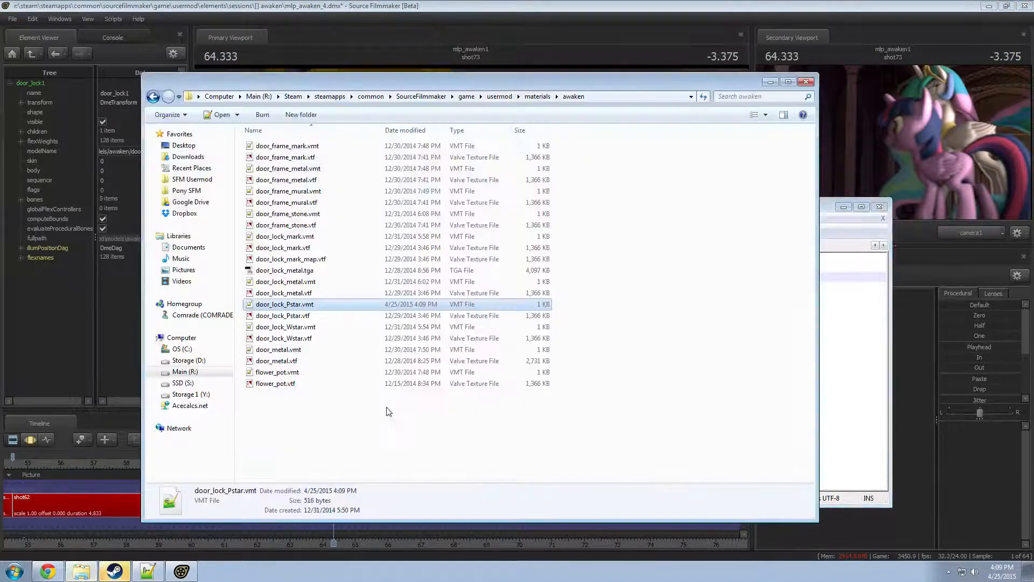
- Open door_lock_Wstar.vmt from the awaken materials folder, set $selfillum to "0", and save it
double_click(295, 327)
double_click(421, 422)
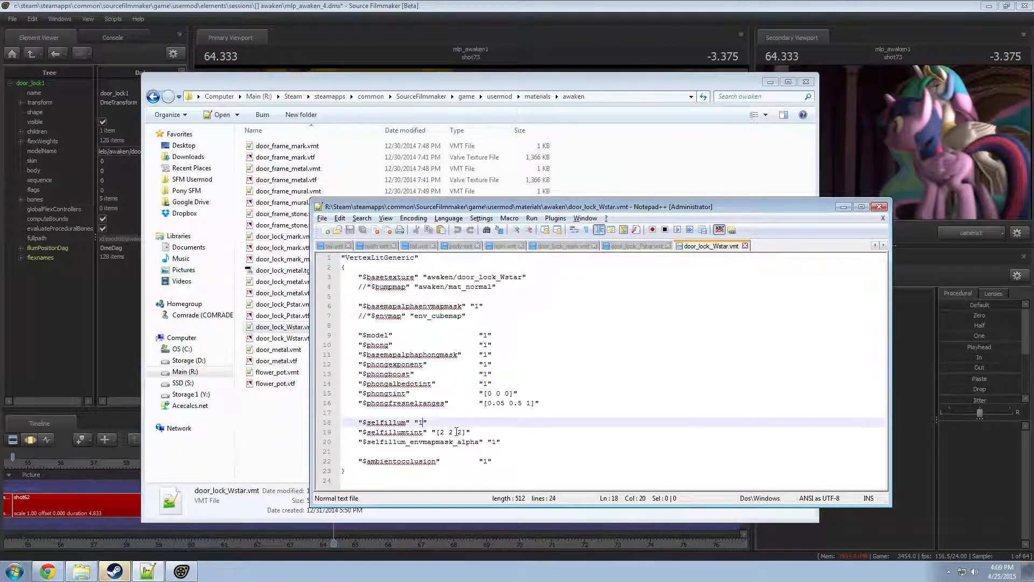
type("1")
key("ctrl+s")
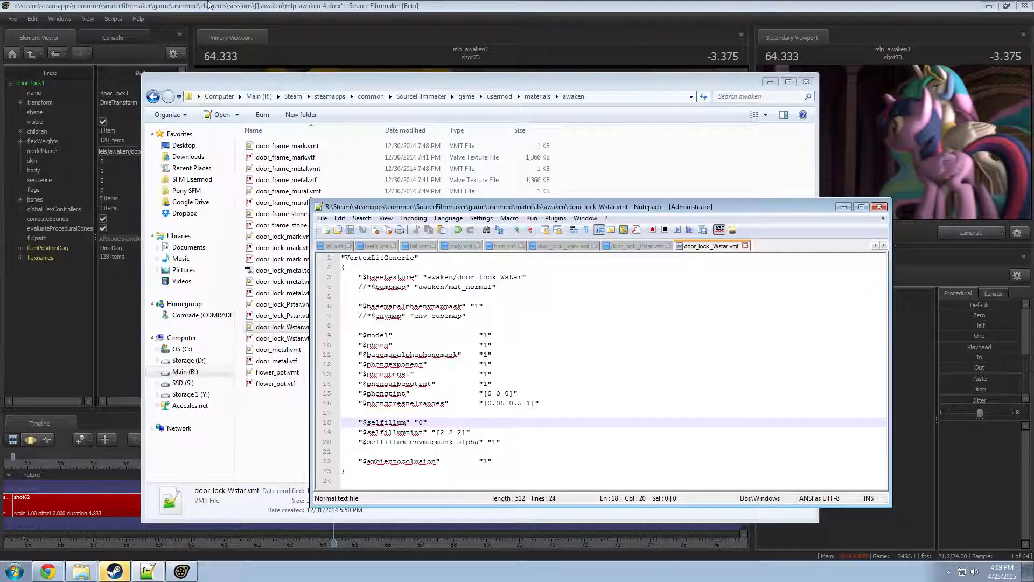
- Switch to Source Filmmaker and run a script to refresh the edited door lock materials
key("alt+Tab")
left_click(113, 19)
left_click(115, 57)
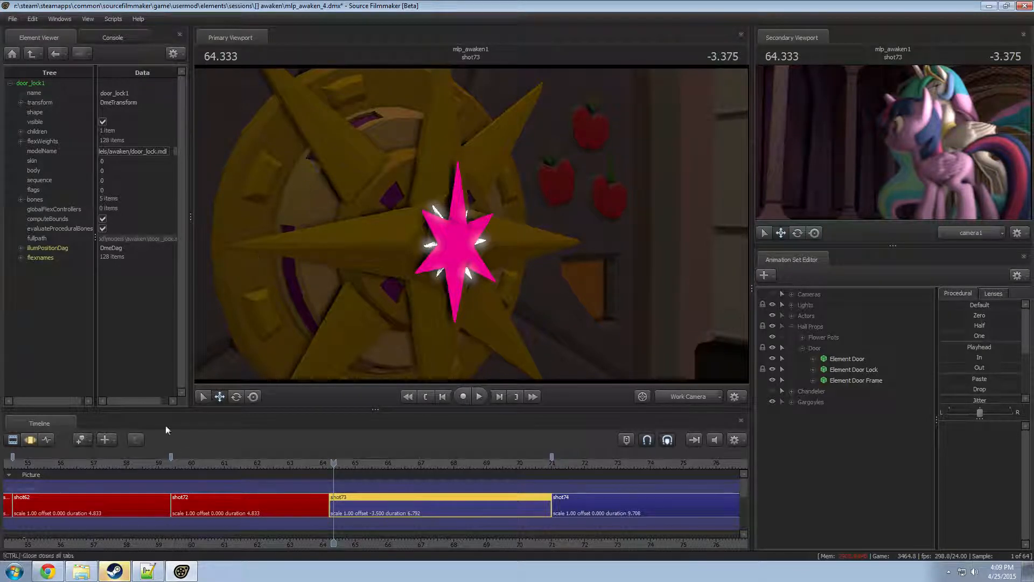
- Switch the primary viewport to camera1 and play shot73, stopping at about 70.5 s
left_click_drag(342, 462, 340, 462)
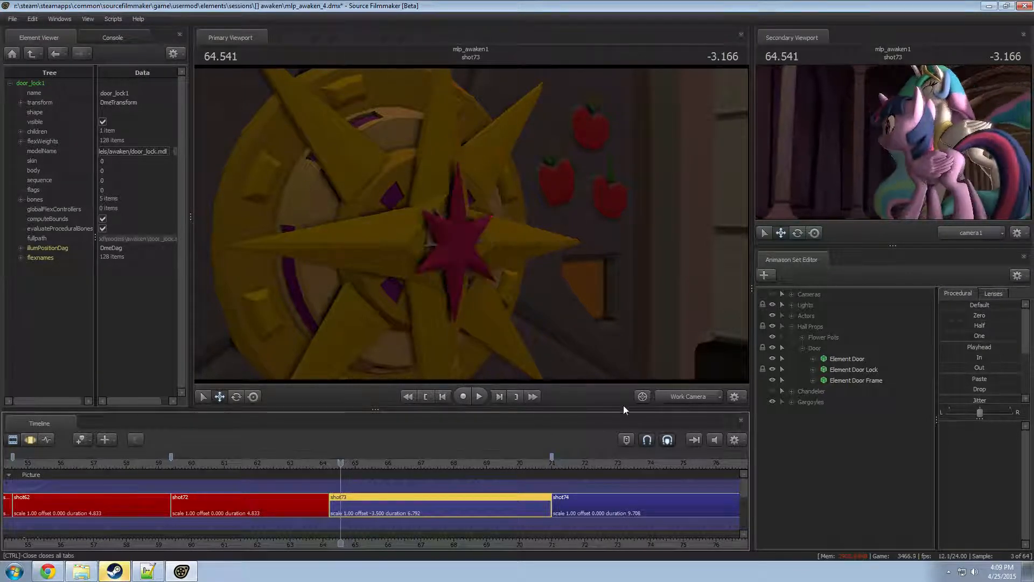
left_click(689, 397)
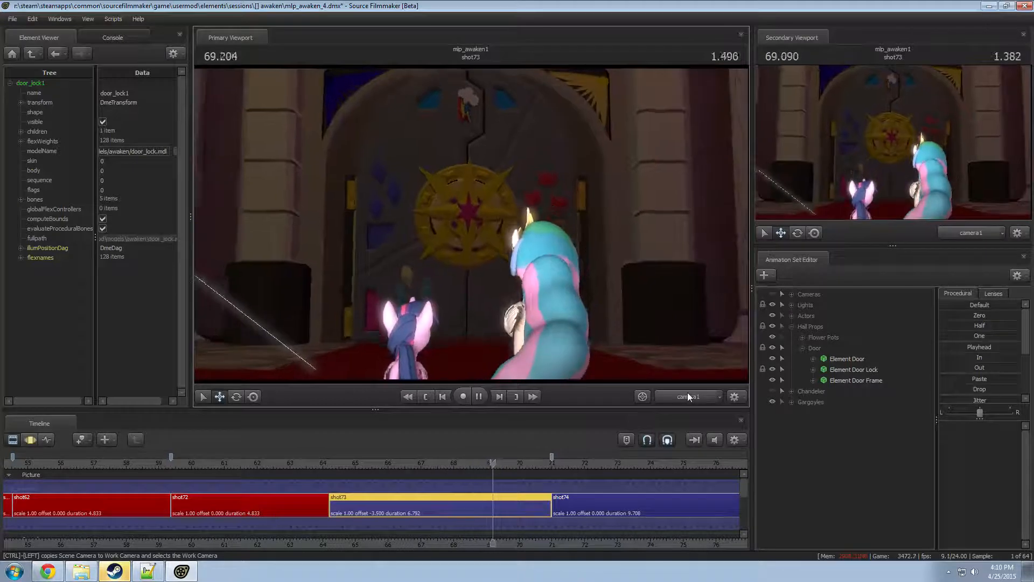
key("space")
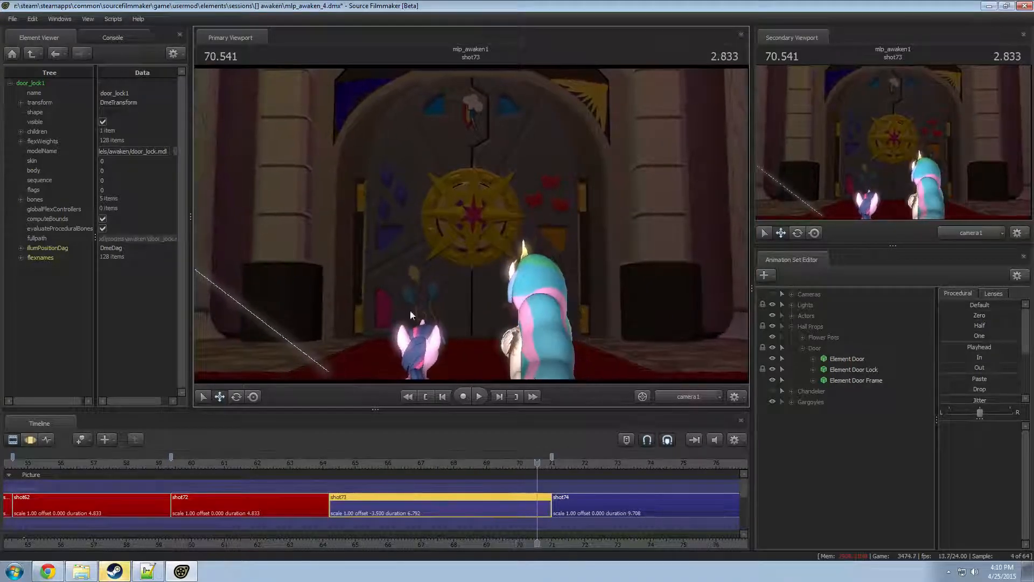
- Review the Lights group, collapse it along with Hall Props, and create a new light
left_click(791, 326)
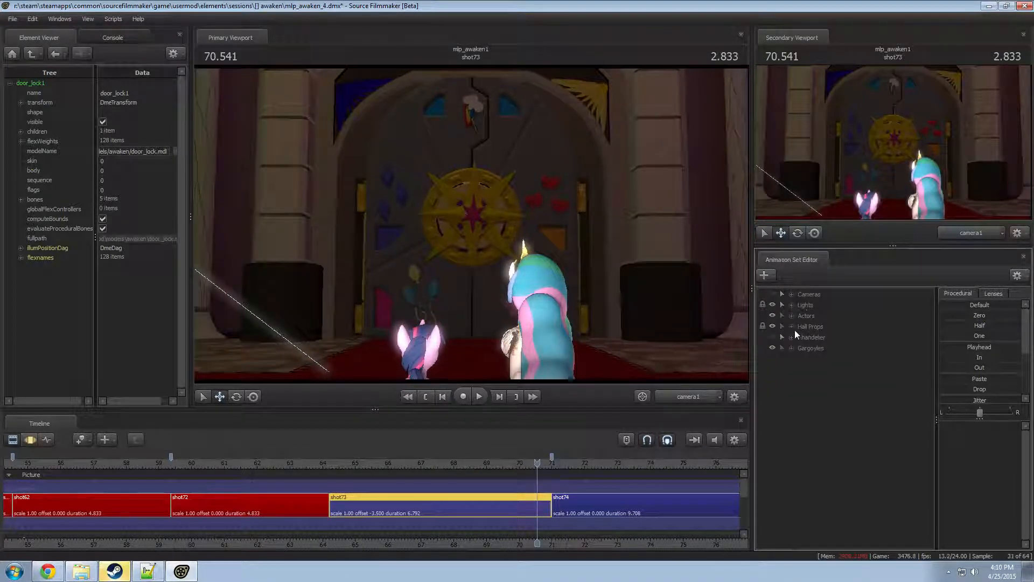
left_click(791, 305)
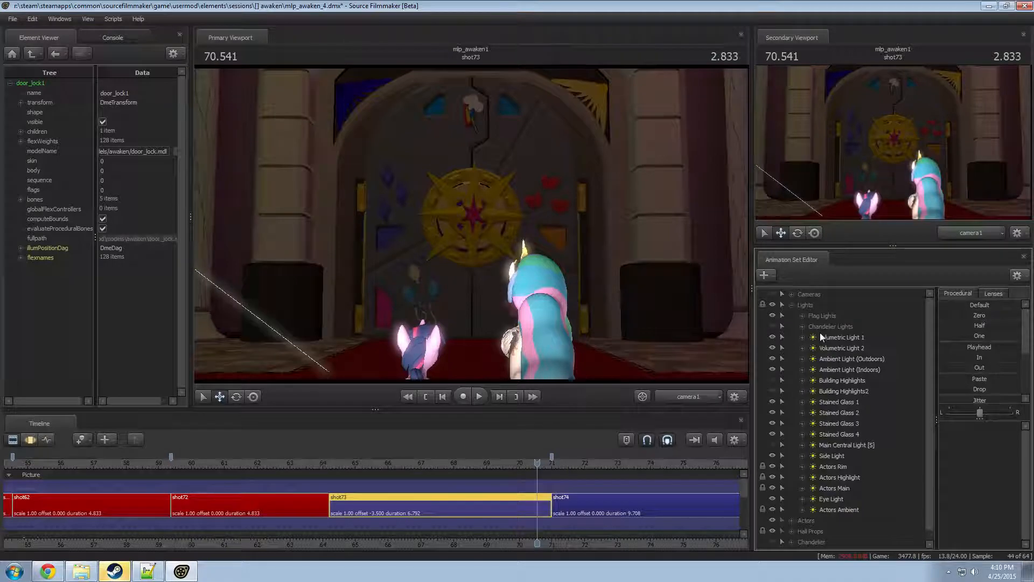
left_click(791, 305)
right_click(857, 469)
left_click(845, 426)
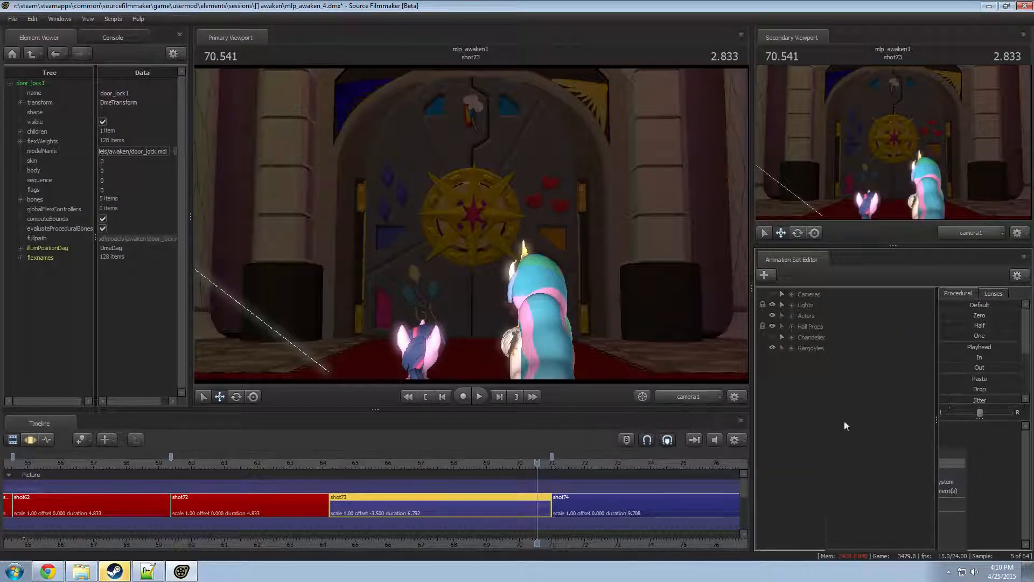
- Delete the Gargoyles group from the animation sets
left_click(797, 348)
left_click(791, 348)
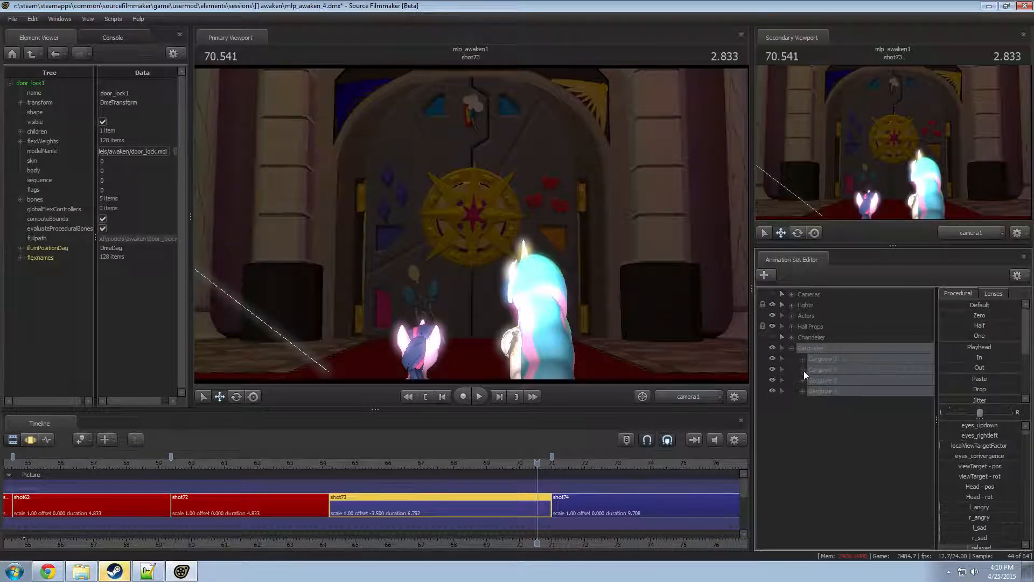
right_click(849, 389)
left_click(878, 415)
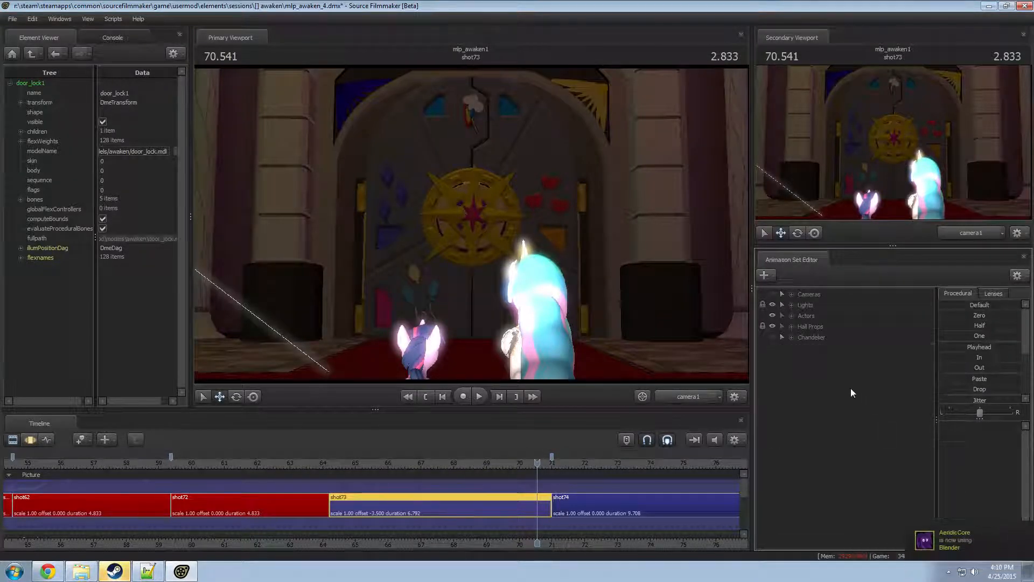
- Examine the Chandelier and Hall Props groups, including the individual flower pots under Flower Pots
left_click(791, 337)
left_click(791, 326)
left_click(790, 358)
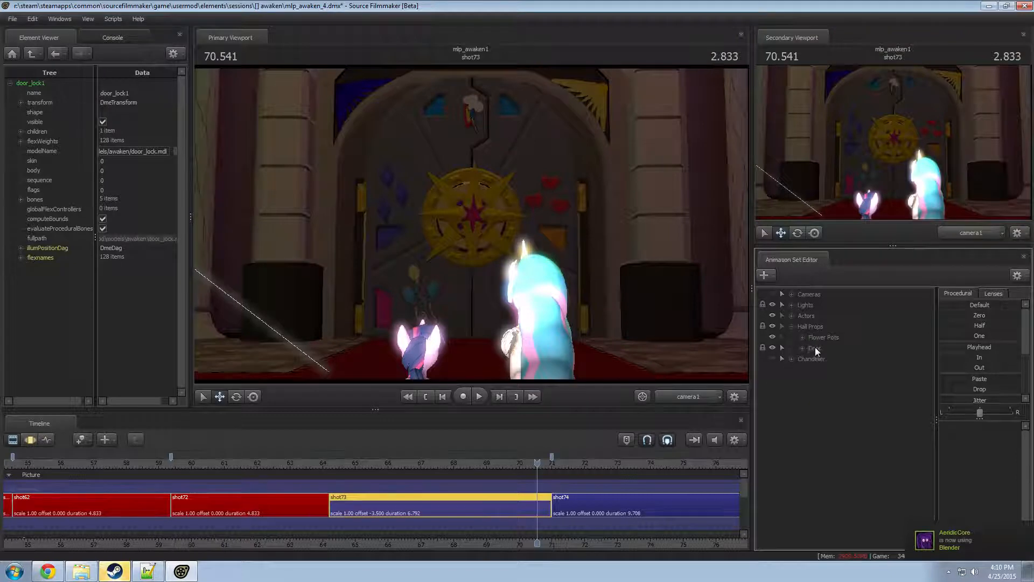
left_click(812, 337)
left_click(802, 337)
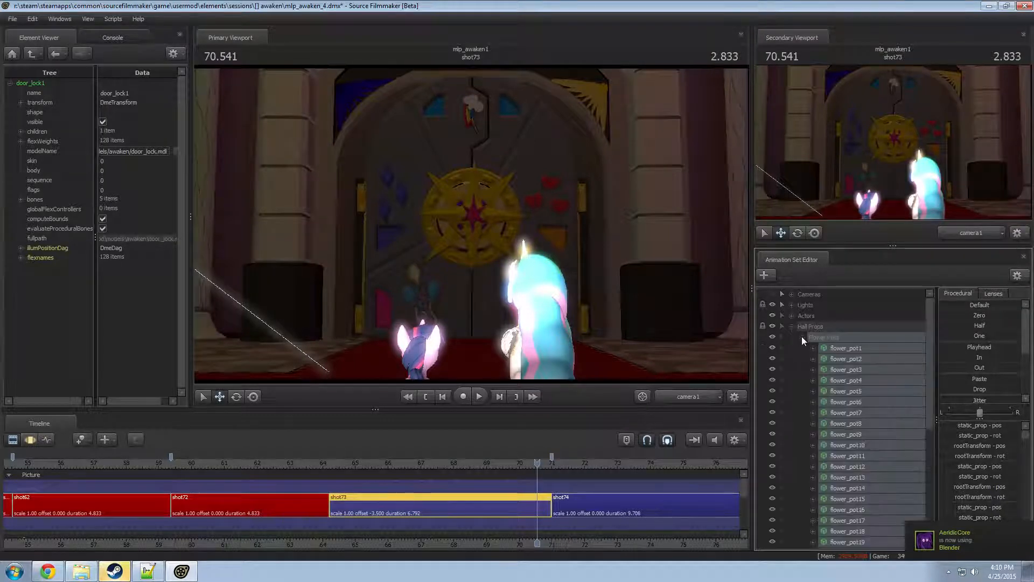
left_click(802, 337)
left_click(792, 325)
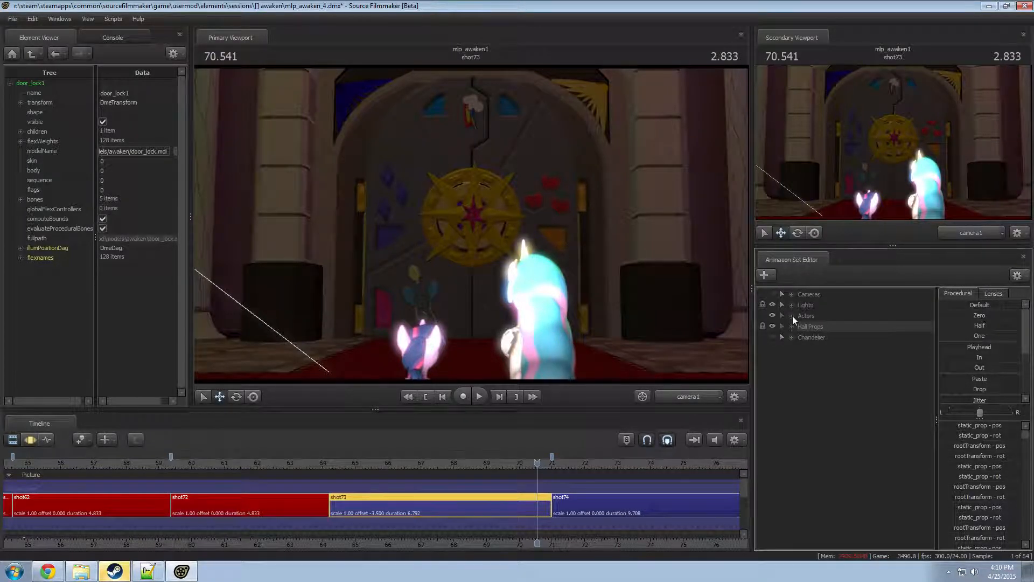
left_click(792, 325)
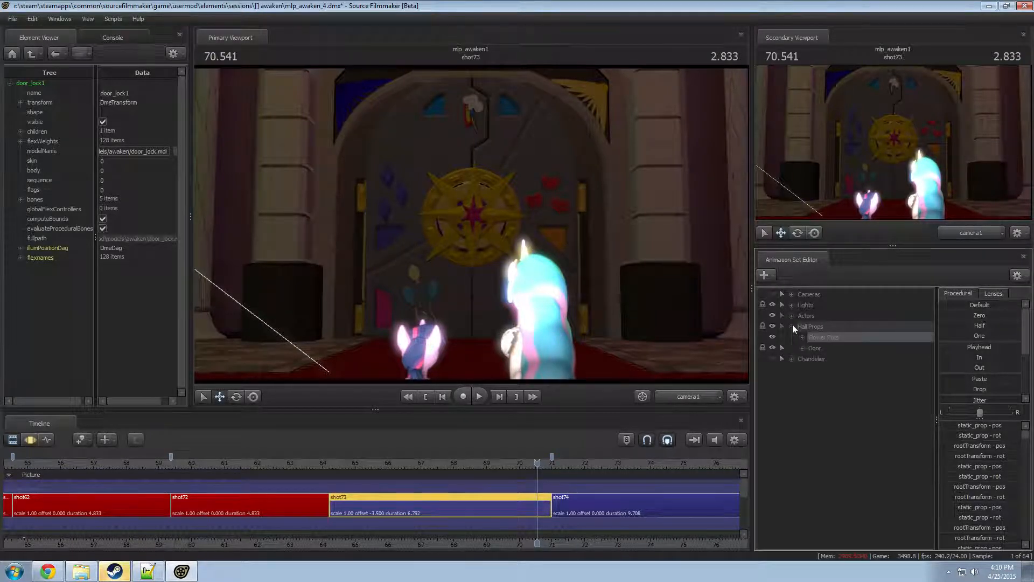
left_click(803, 338)
left_click(803, 336)
left_click(792, 323)
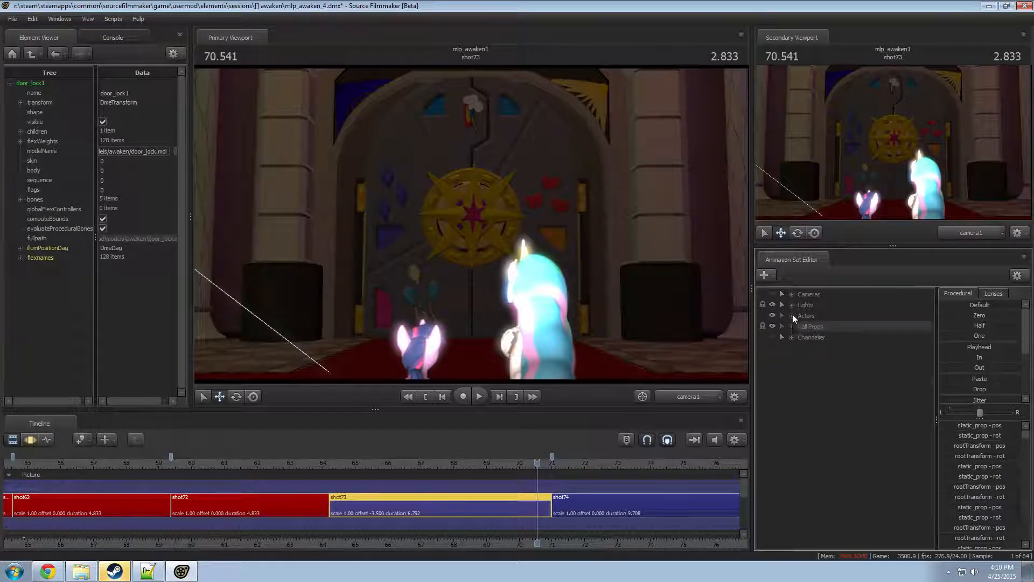
- Delete the Guards group under Actors and check shot73 at about 69.8 s
left_click(792, 315)
left_click(803, 348)
left_click(830, 348)
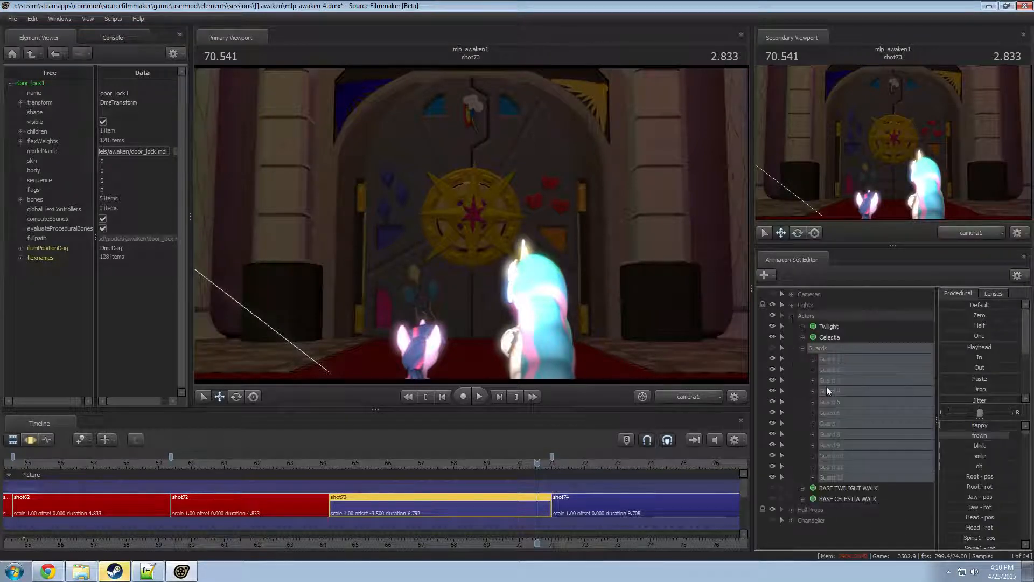
left_click(813, 359)
right_click(861, 380)
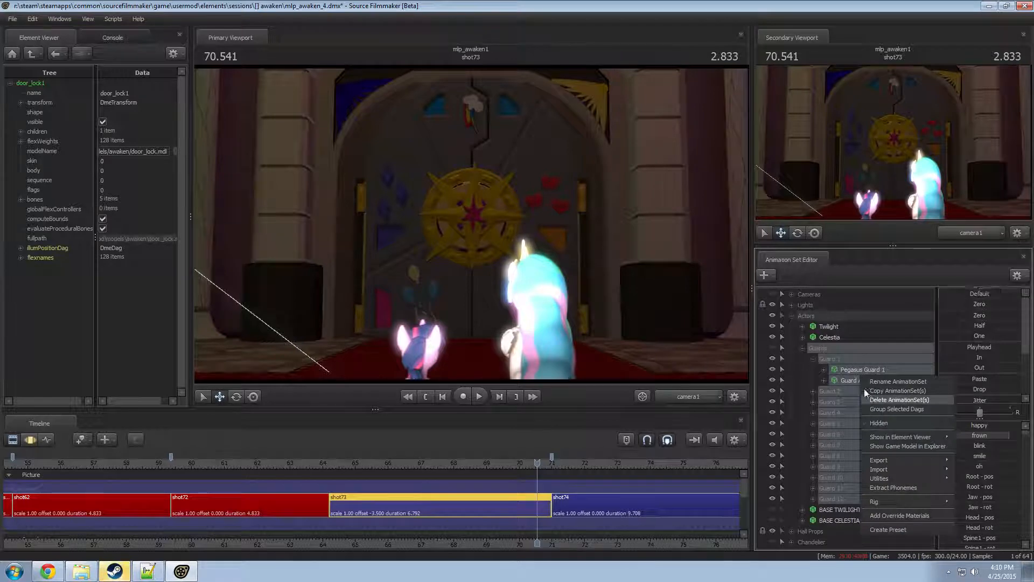
left_click(864, 389)
left_click(802, 337)
left_click_drag(459, 470, 512, 473)
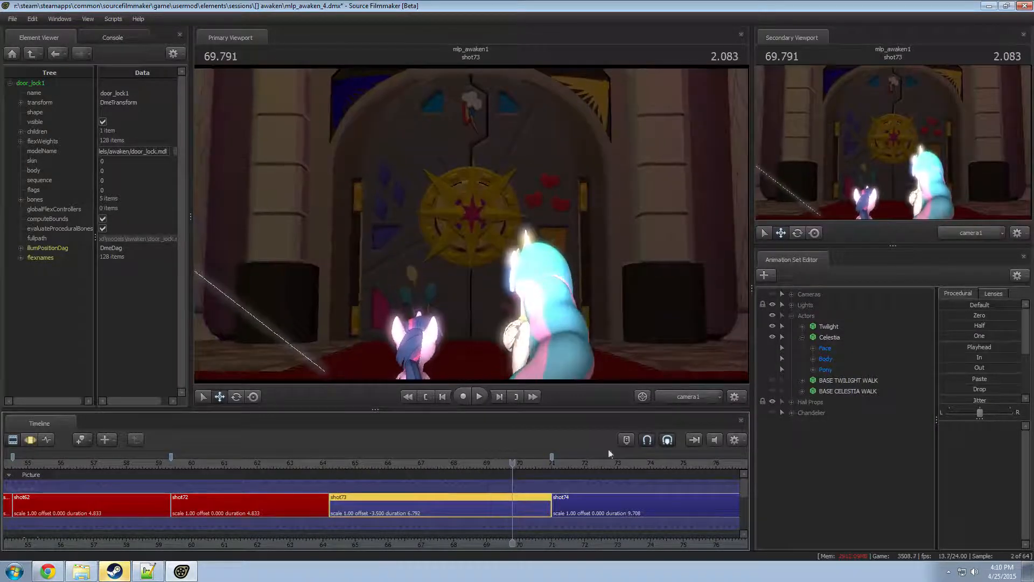
left_click(791, 316)
- Delete Volumetric Light 1 and Volumetric Light 2 from the Lights group
left_click(791, 305)
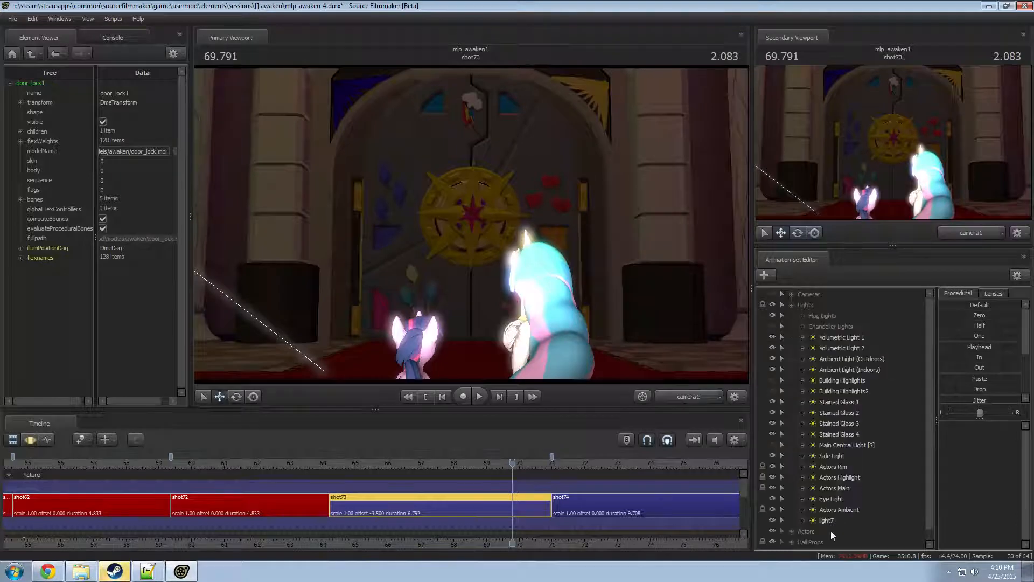
left_click(838, 338)
left_click(839, 348, "shift")
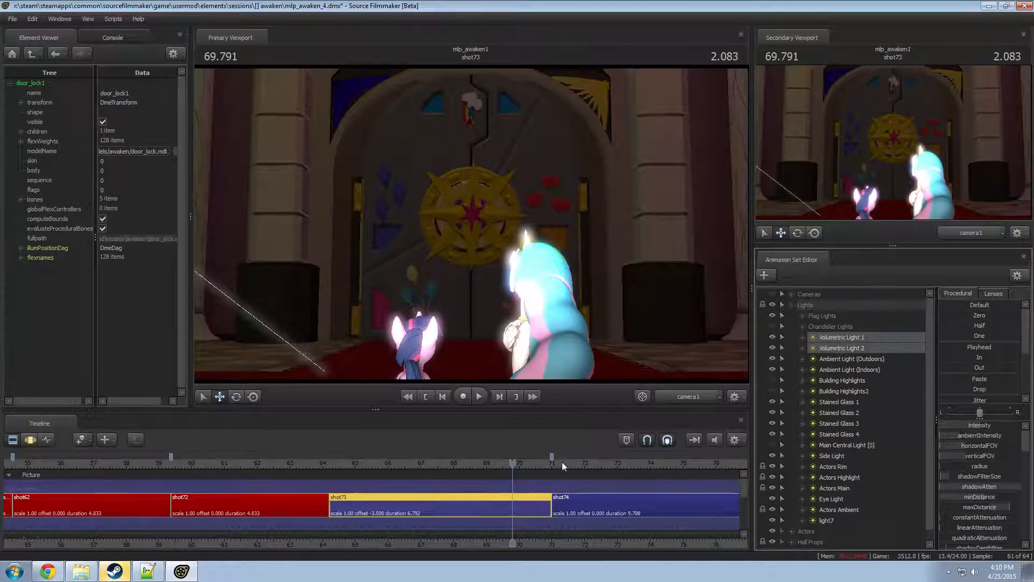
left_click_drag(512, 464, 344, 463)
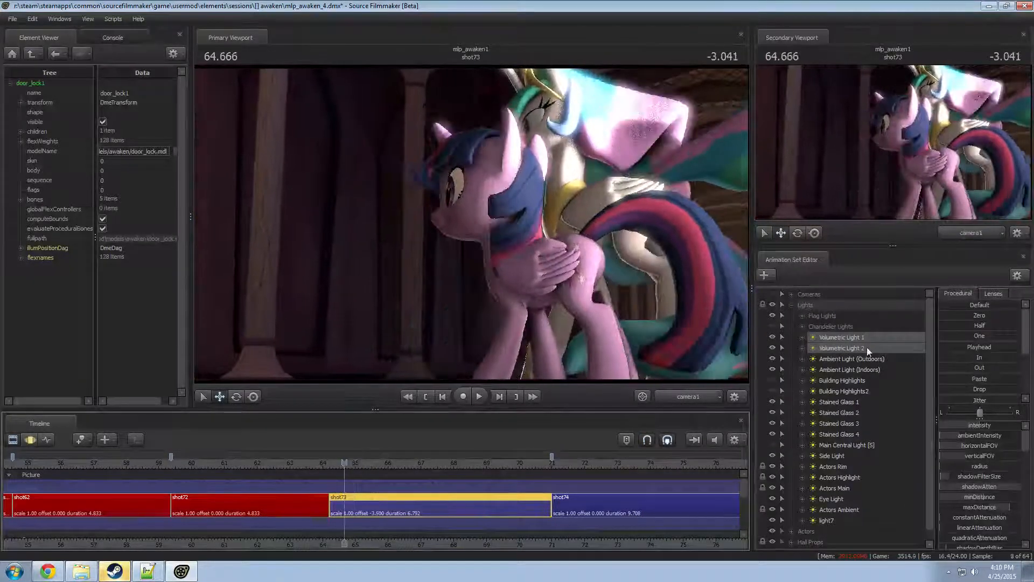
right_click(867, 347)
left_click(898, 377)
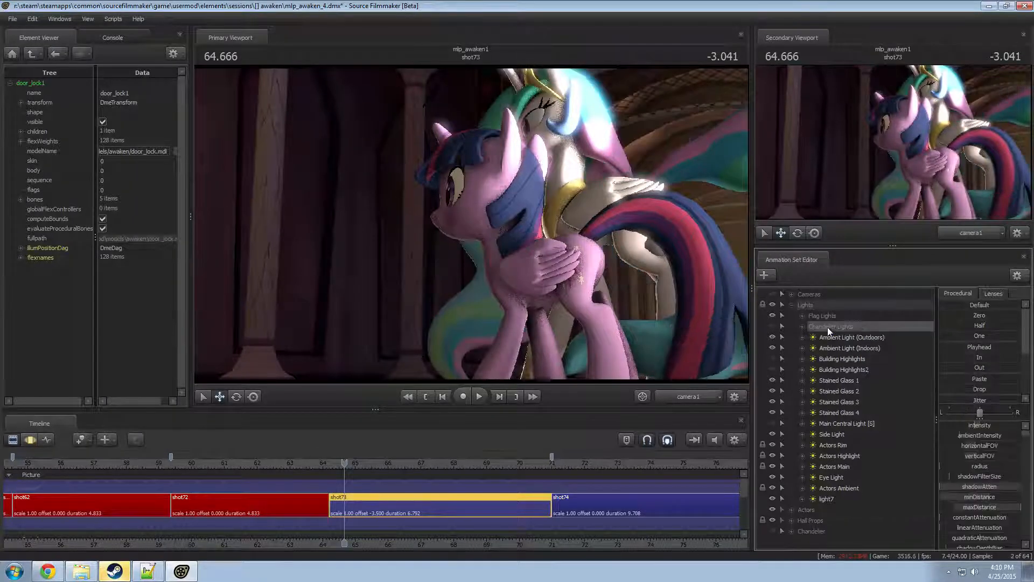
- Delete the Chandelier Lights and Flag Lights subgroups and collapse the Lights group
right_click(829, 326)
left_click(906, 374)
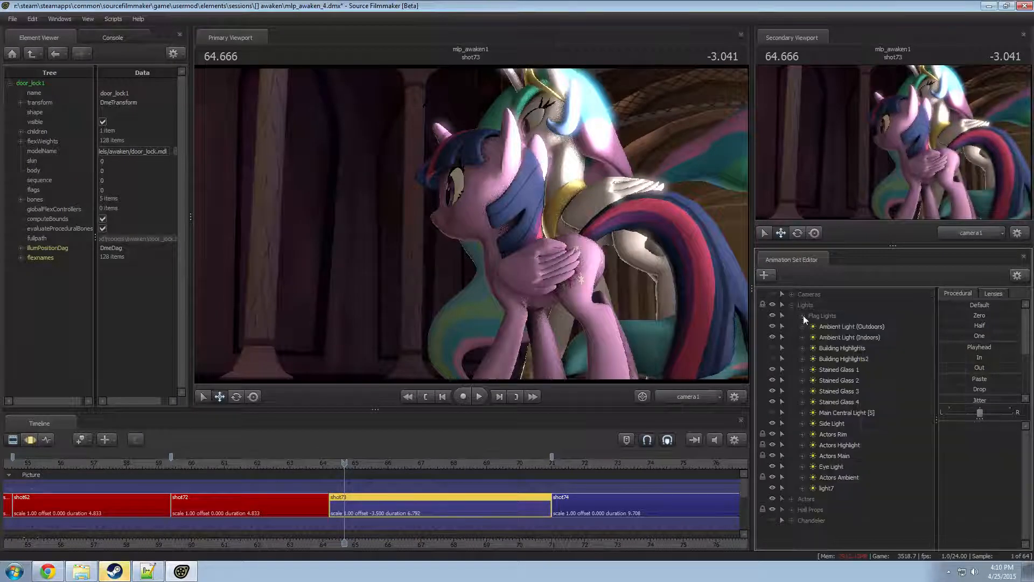
left_click(803, 316)
right_click(861, 340)
left_click(906, 362)
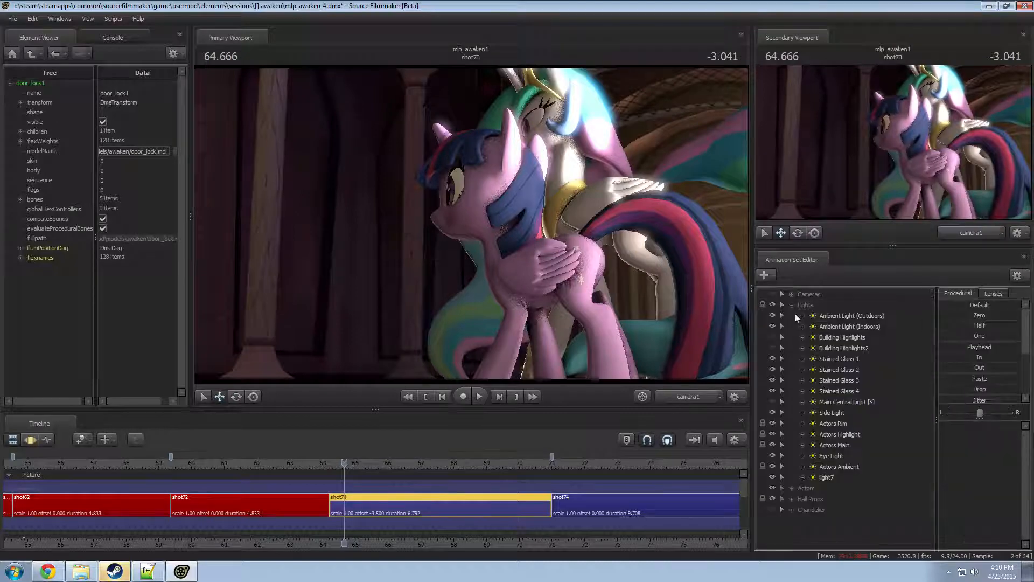
left_click(791, 304)
- Play shot73 to about 68.5 s and delete the Chandelier group with both its chandeliers
key("space")
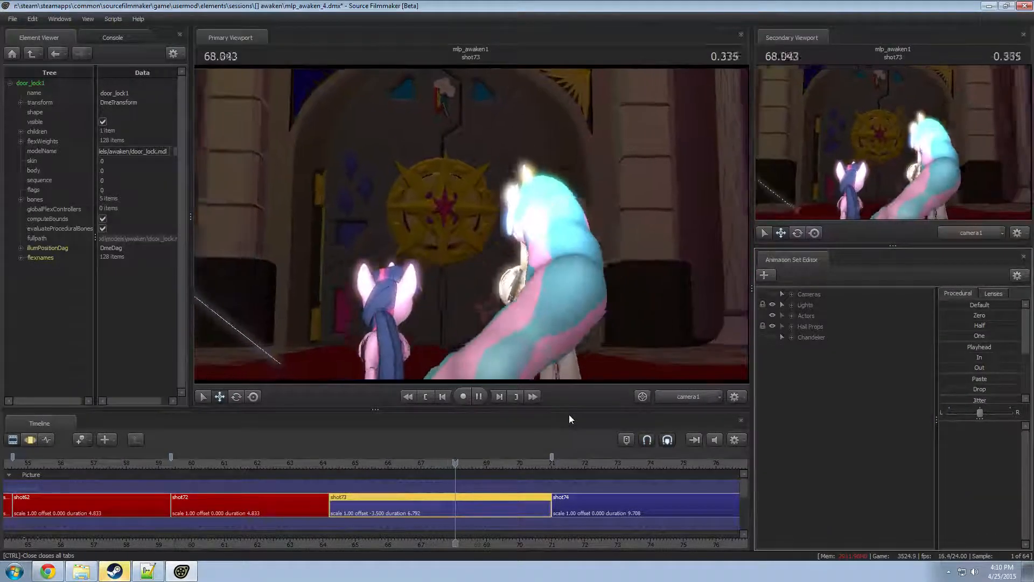
key("space")
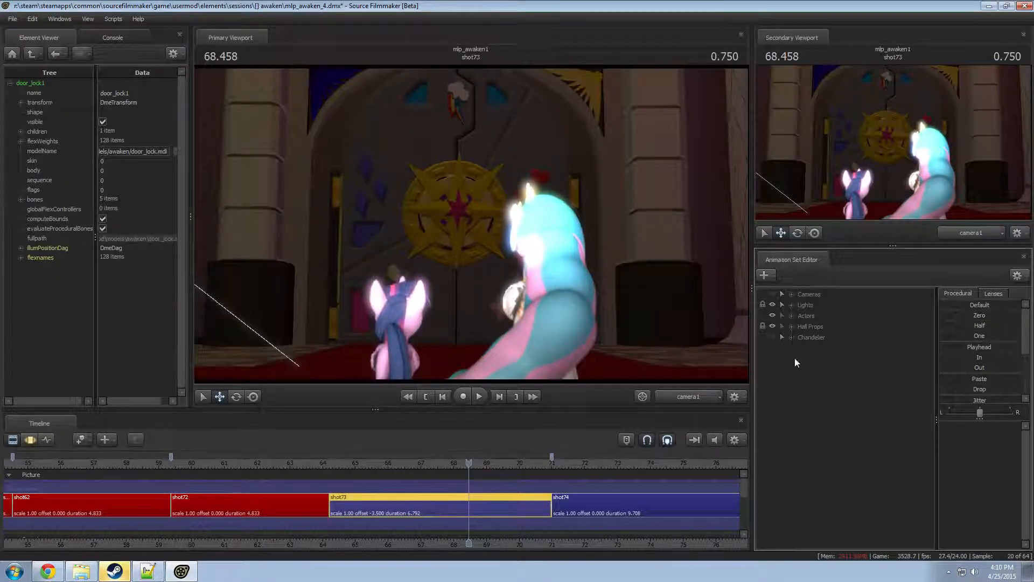
left_click(806, 336)
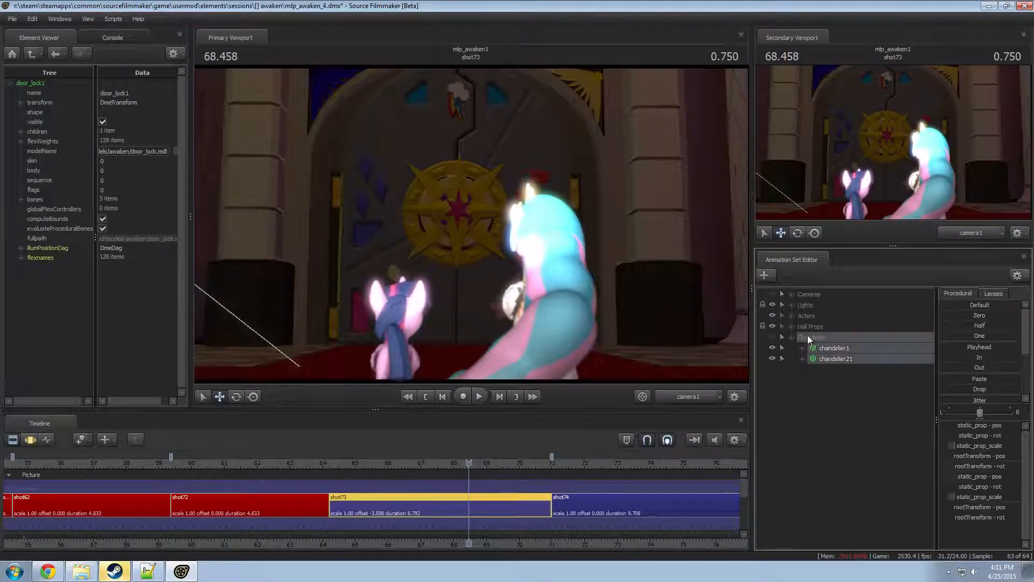
right_click(838, 359)
left_click(872, 373)
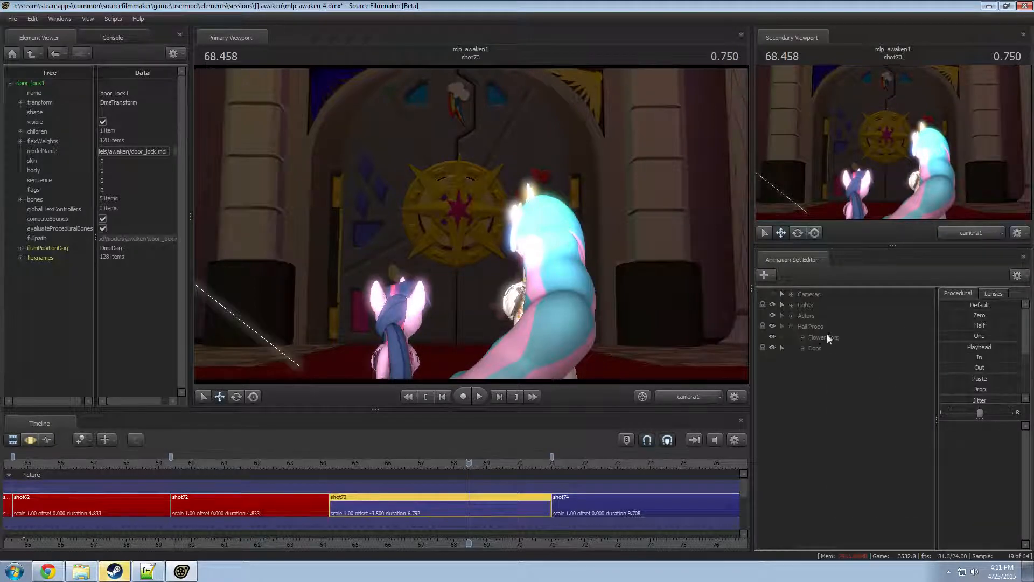
- Expand the Flower Pots group and make the Hall Props selectable in the viewport, working from the work camera in the Motion Editor
left_click(804, 338)
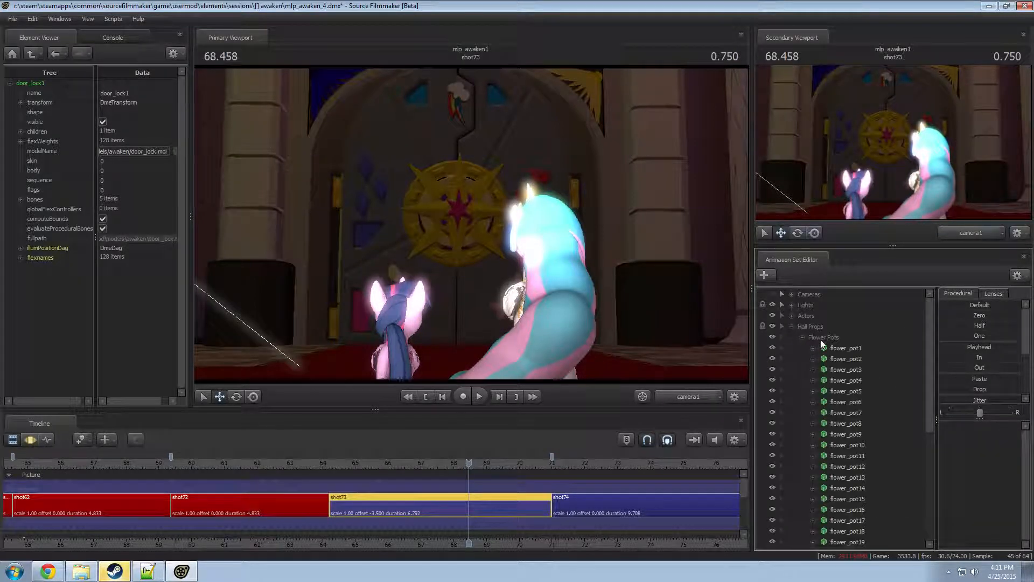
left_click(680, 394)
left_click_drag(663, 314, 714, 293)
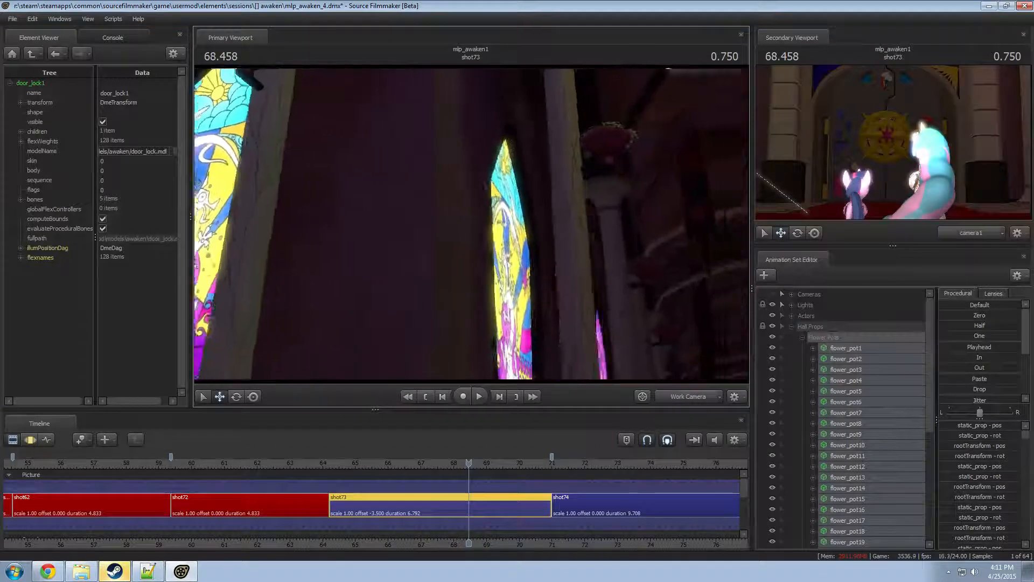
mouse_move(470, 225)
left_mouse_down()
mouse_move(501, 227)
mouse_move(470, 226)
left_mouse_up()
key("F3")
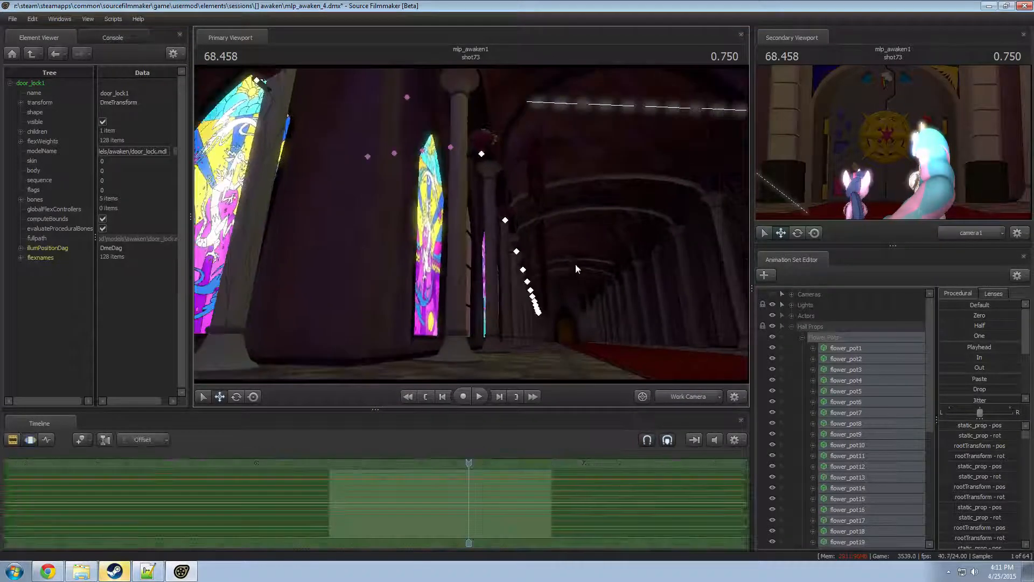
left_click(534, 179)
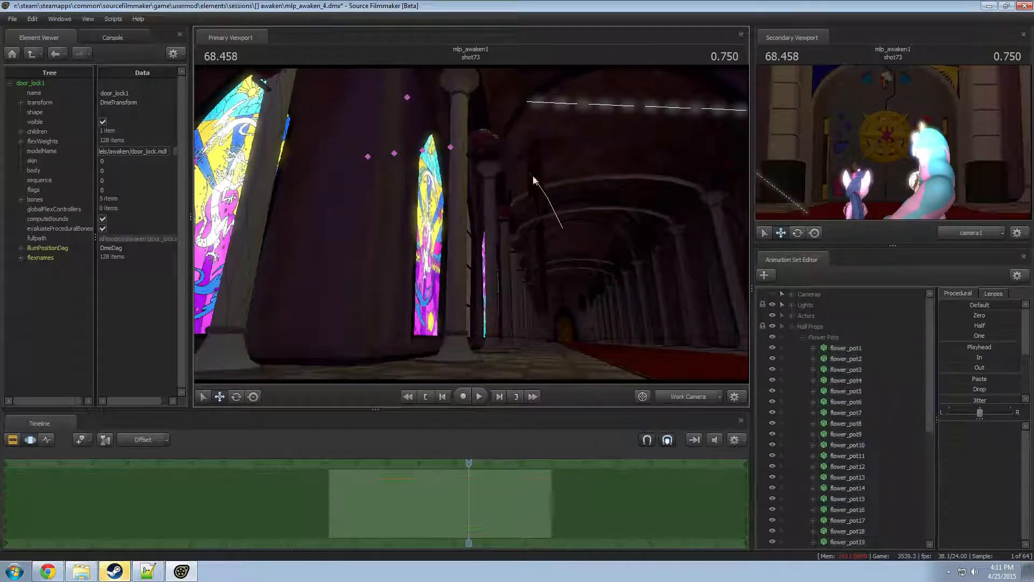
left_click(783, 325)
- Select flower_pot7 to flower_pot18 along the hall and delete their animation sets
left_click_drag(527, 318, 582, 335, "ctrl")
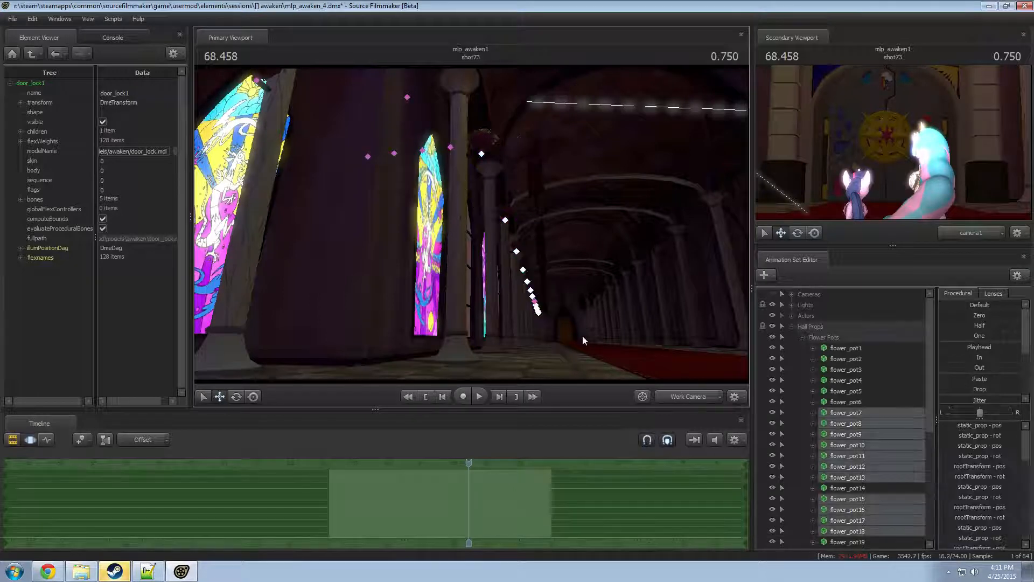
left_click(538, 307)
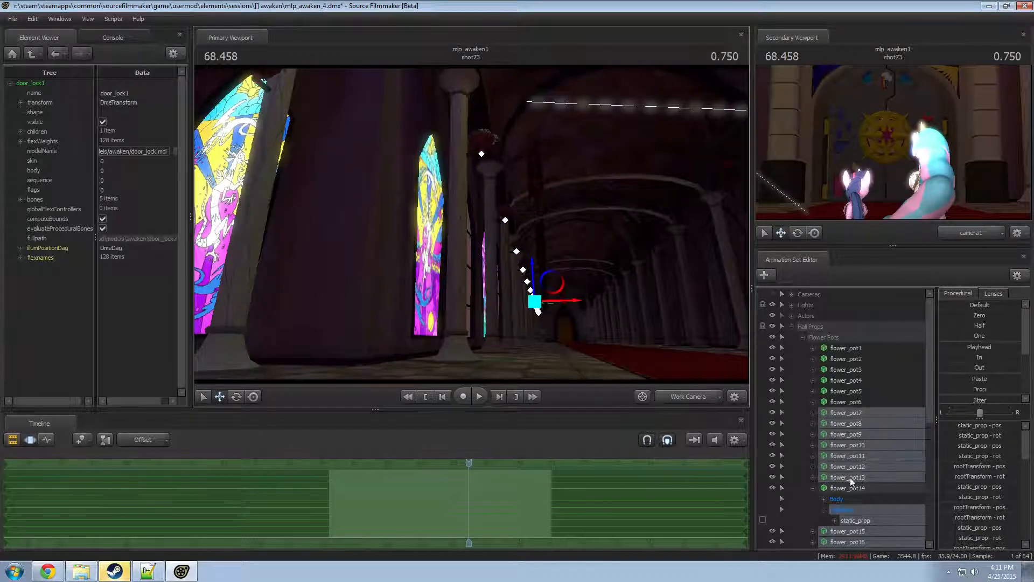
right_click(851, 424)
left_click(893, 442)
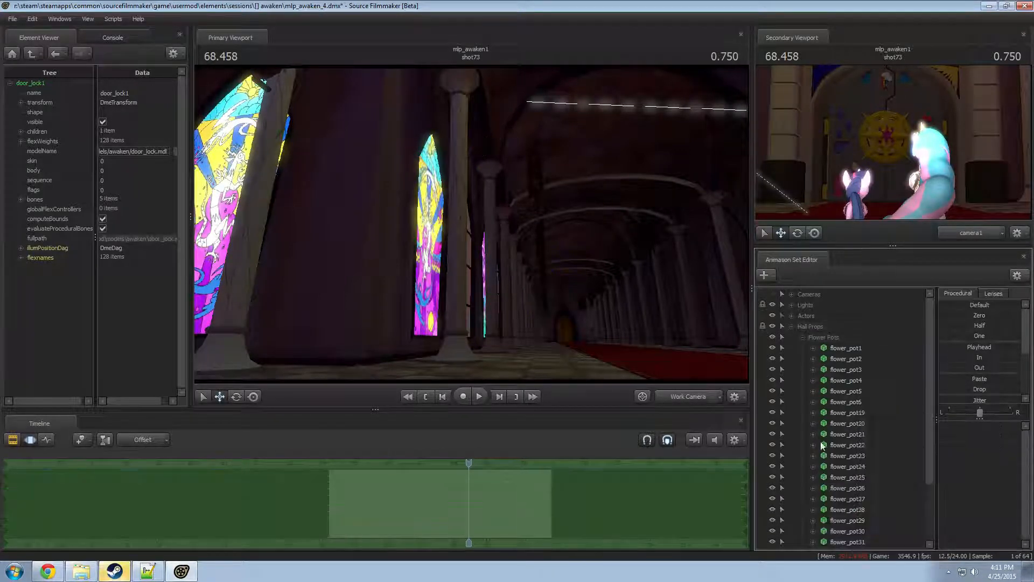
- Compare the hall between the work camera and the shot camera, and undo the deletion of flower_pot7 to flower_pot18
left_click_drag(603, 323, 544, 301)
left_click(690, 396)
left_click(688, 397)
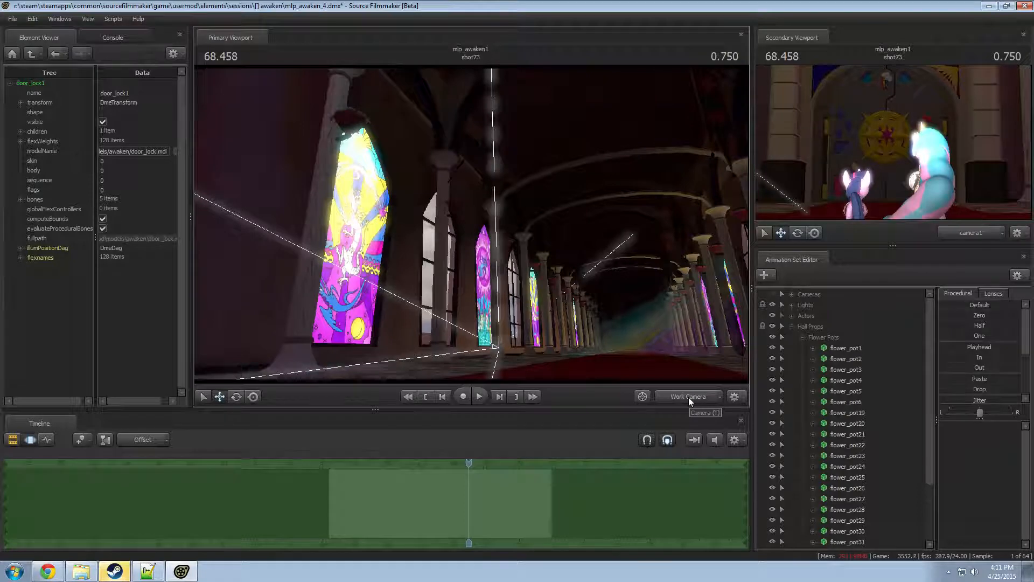
left_click(689, 396)
left_click(689, 395)
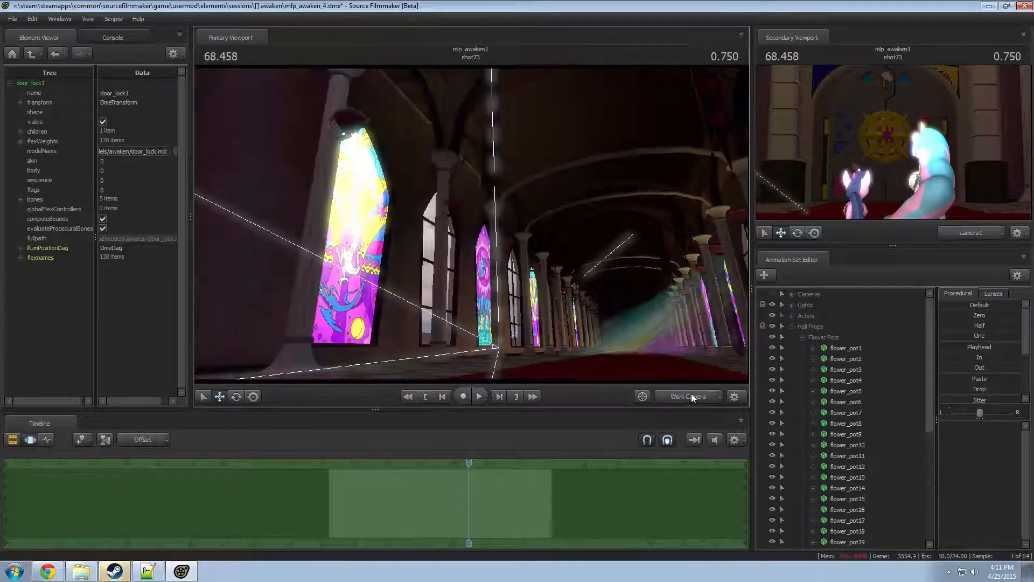
- Look along both sides of the hall and make the Flower Pots group selectable in the viewport
left_click_drag(609, 312, 472, 224)
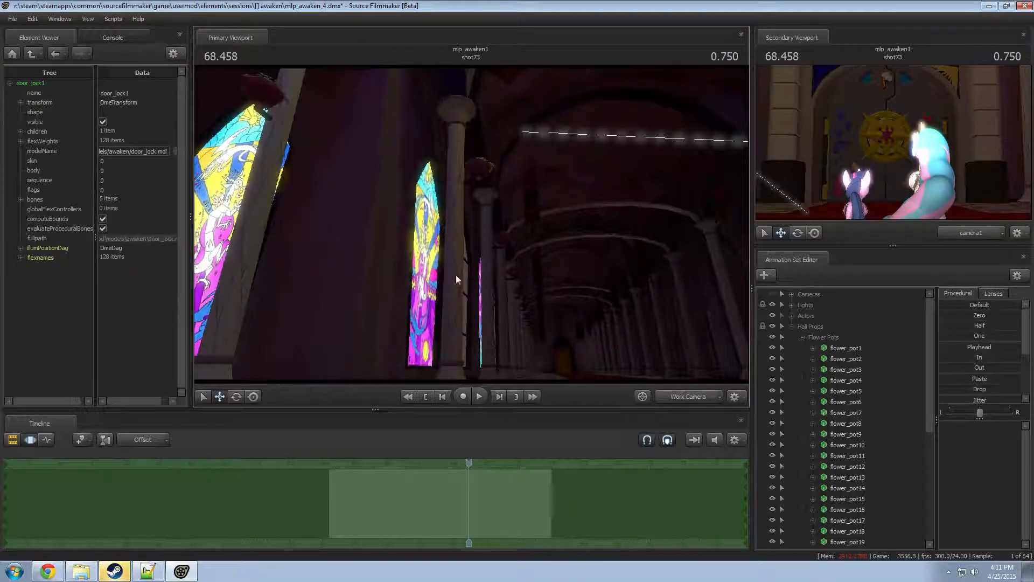
left_click_drag(455, 278, 606, 216)
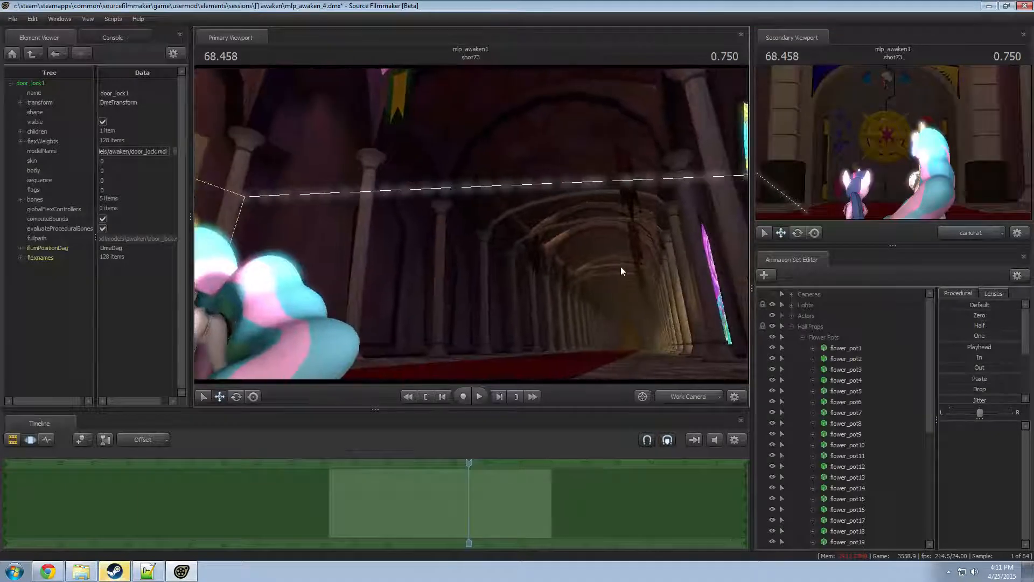
left_click_drag(603, 269, 477, 225)
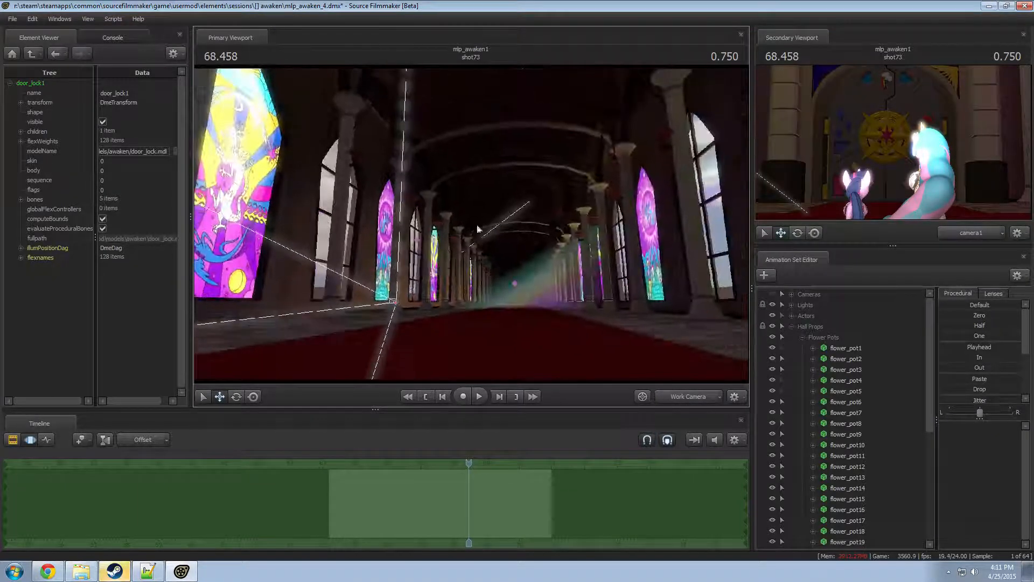
left_click(783, 337)
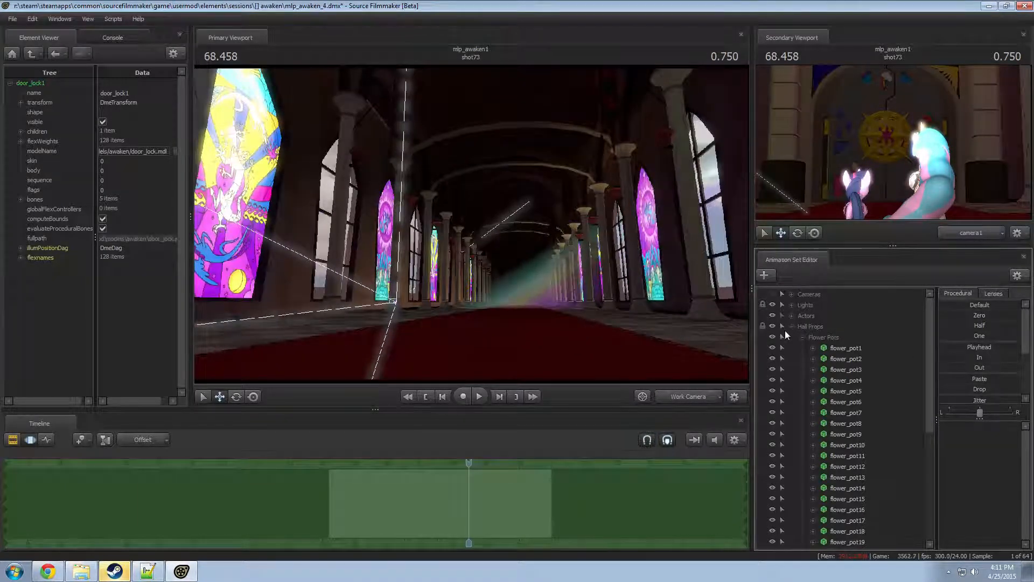
left_click_drag(509, 231, 471, 228)
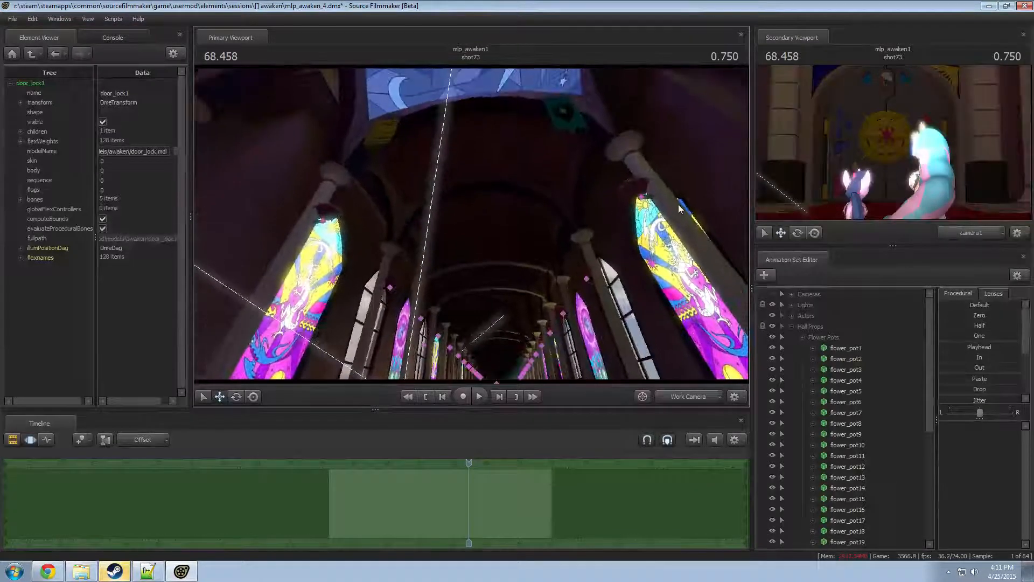
- Select and delete flower_pot1 to flower_pot6, flower_pot19 to flower_pot24 and all pots from flower_pot26 onward
mouse_move(708, 165)
left_mouse_down("ctrl")
mouse_move(272, 294)
mouse_move(681, 302)
left_mouse_up("ctrl")
left_click_drag(682, 301, 473, 229)
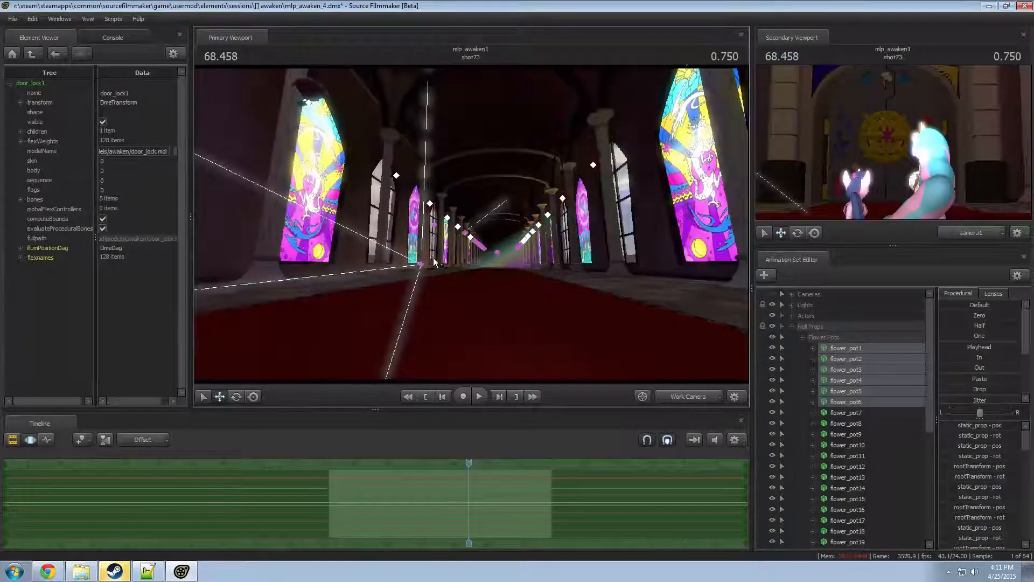
mouse_move(511, 226)
left_mouse_down("ctrl")
mouse_move(443, 268)
mouse_move(534, 255)
mouse_move(526, 242)
left_mouse_up("ctrl")
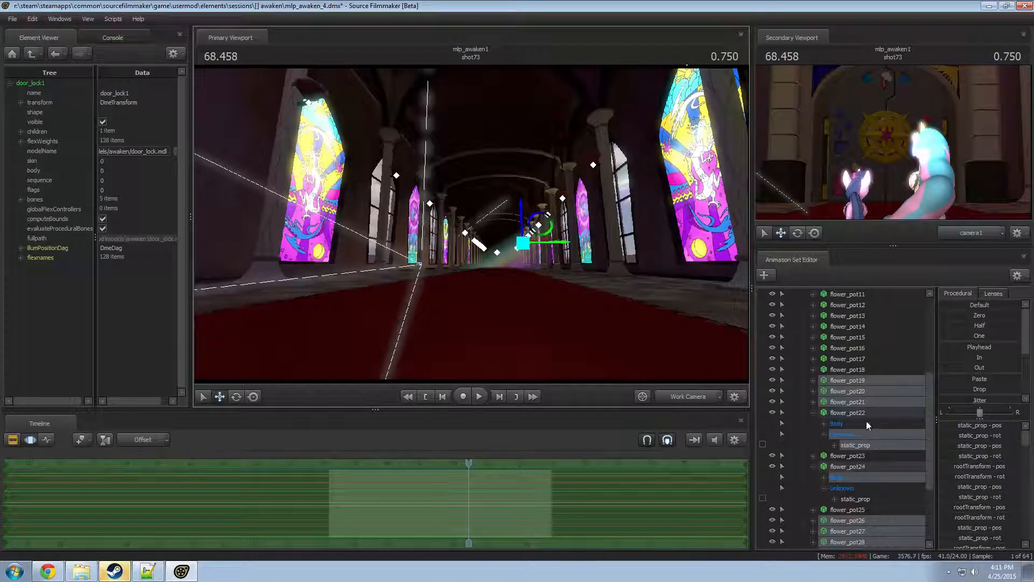
left_click(859, 422, "ctrl")
left_click(813, 413)
left_click(846, 433, "ctrl")
left_click(849, 424, "ctrl")
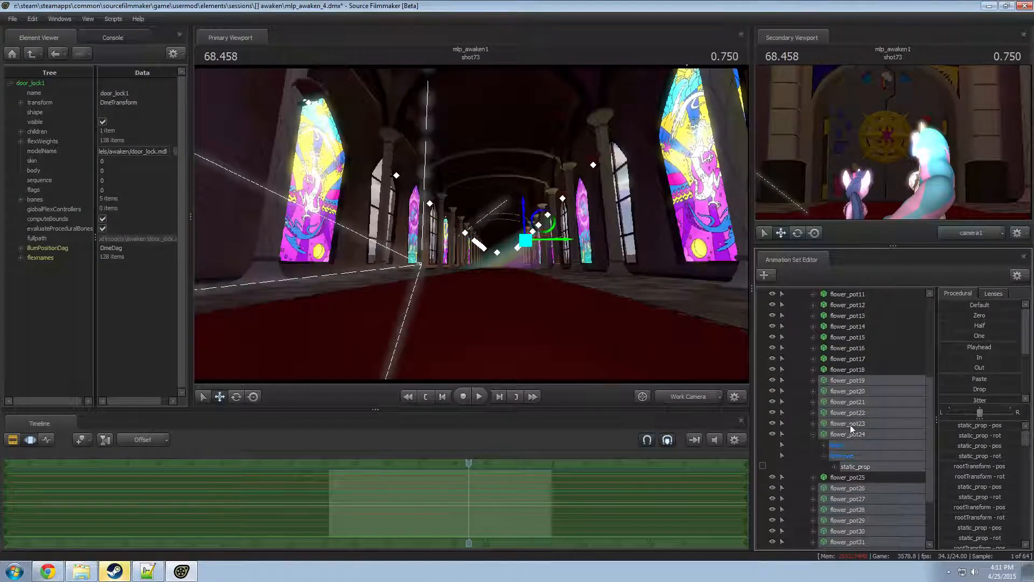
mouse_move(450, 208)
left_mouse_down("ctrl")
mouse_move(441, 222)
mouse_move(463, 223)
left_mouse_up("ctrl")
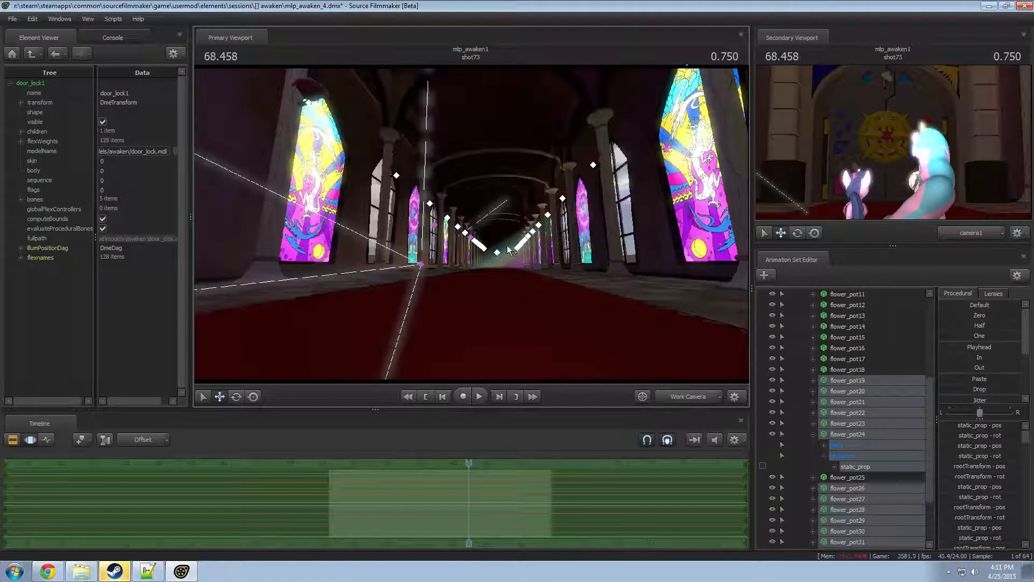
right_click(871, 412)
left_click(905, 415)
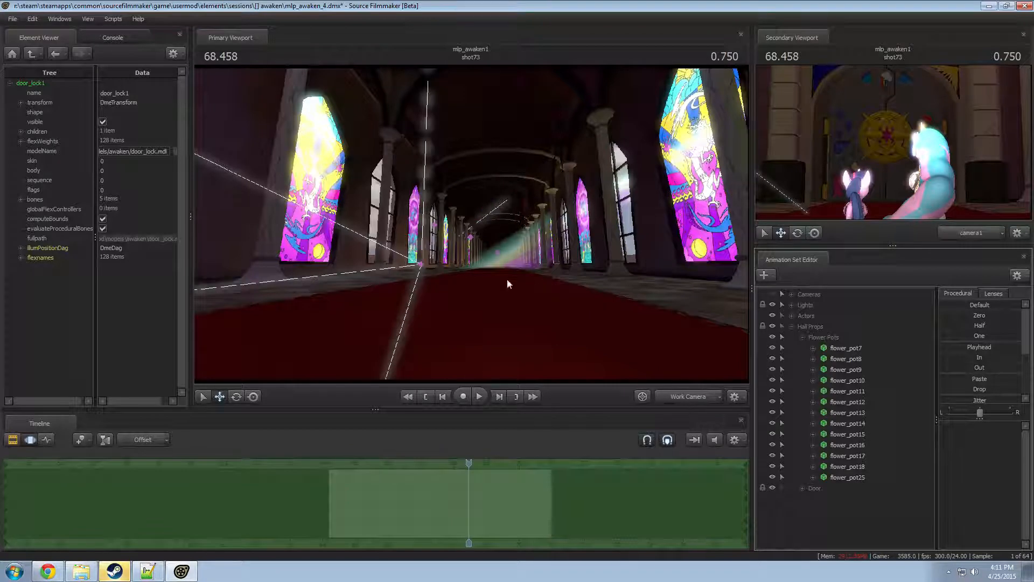
- Select the leftover flower_pot25 in the hall and delete its animation set
left_click(470, 237)
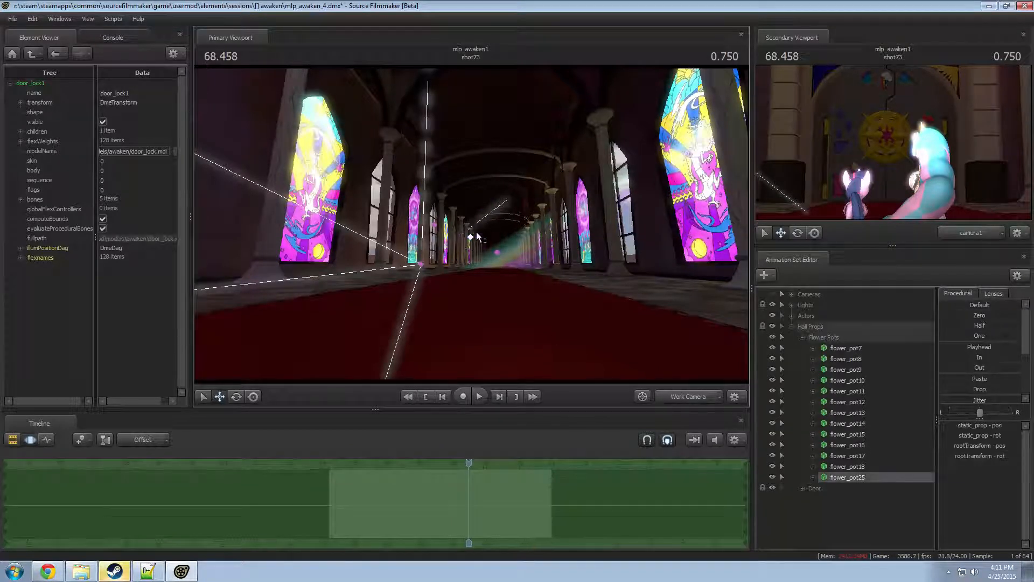
right_click(844, 476)
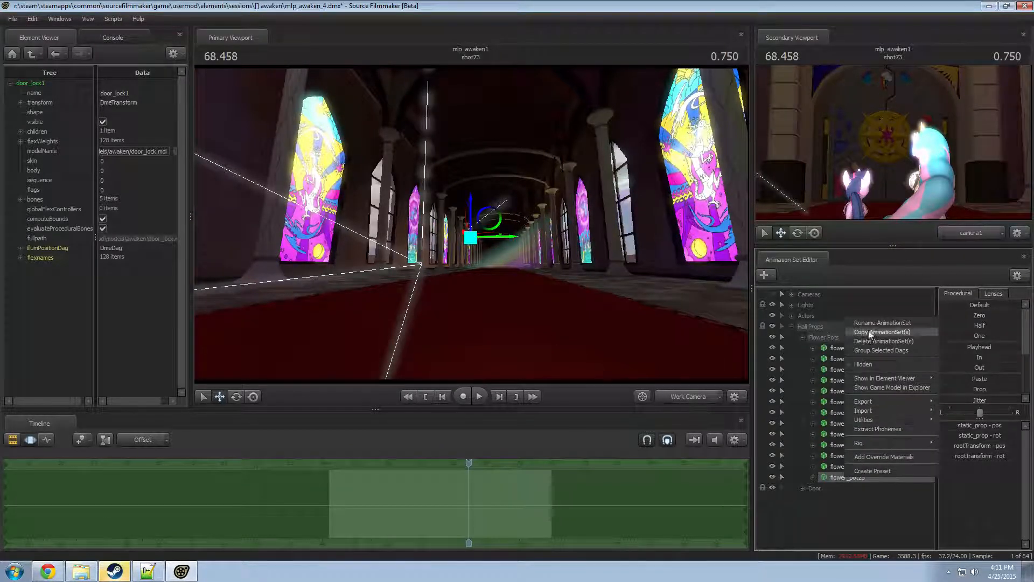
left_click(854, 341)
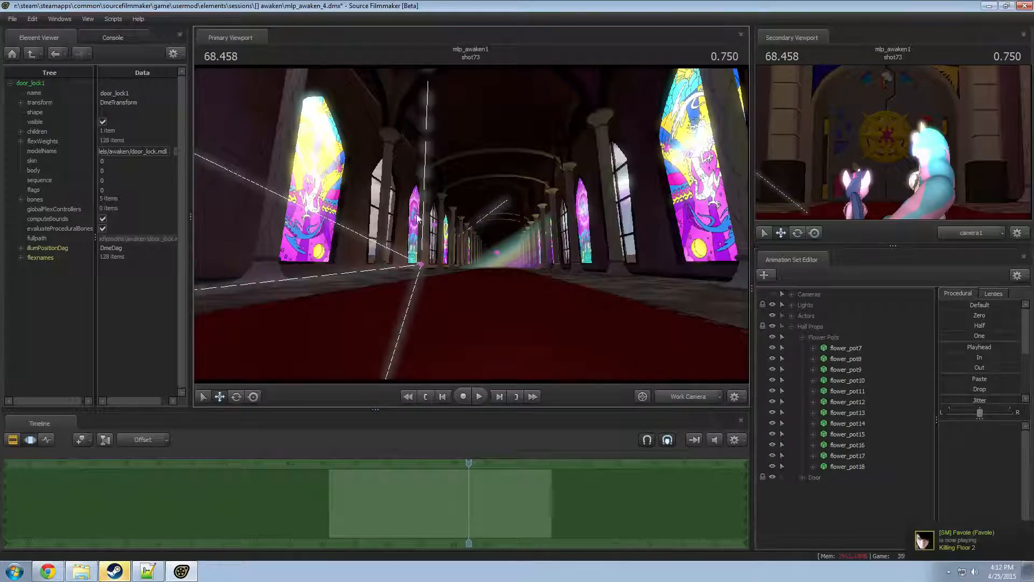
- Undo the last viewport change and collapse the Flower Pots group
left_click(453, 207)
left_click_drag(457, 169, 466, 213)
key("ctrl+z")
left_click_drag(619, 265, 472, 228)
left_click(802, 337)
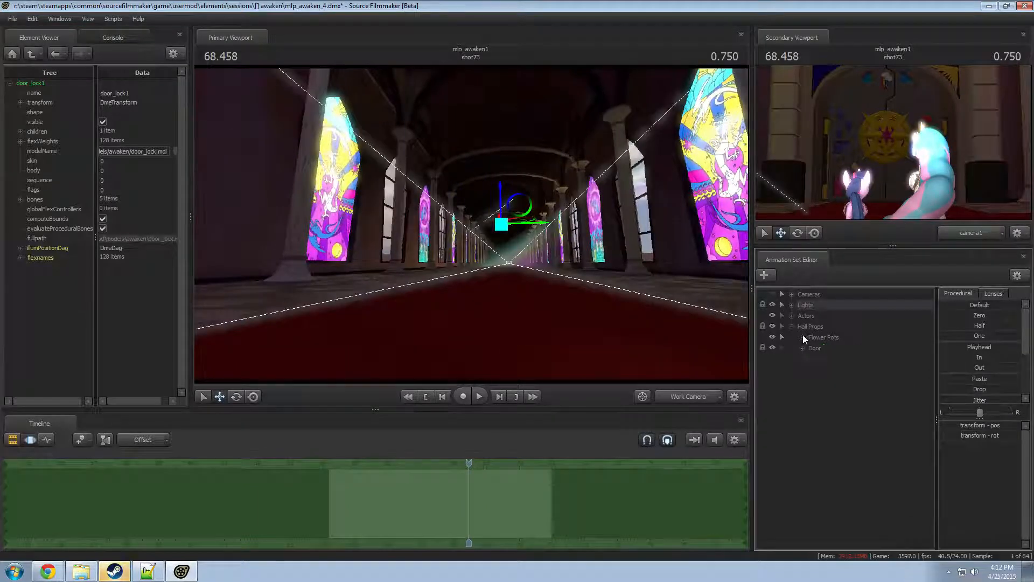
- Check shot73 through its camera, move the playhead to 65.375, and look through light7 from the Lights group
left_click(687, 396)
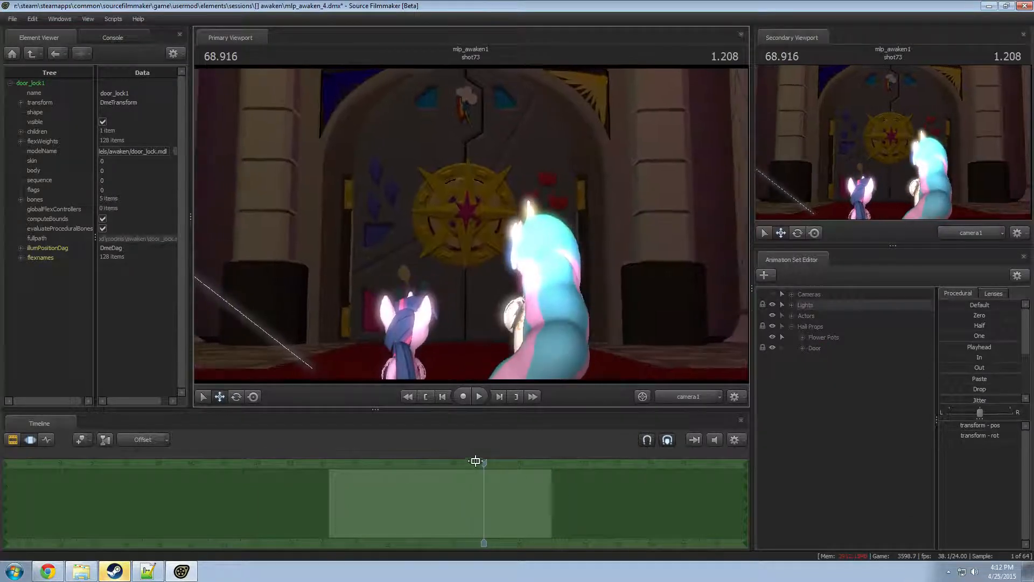
left_click_drag(469, 463, 367, 466)
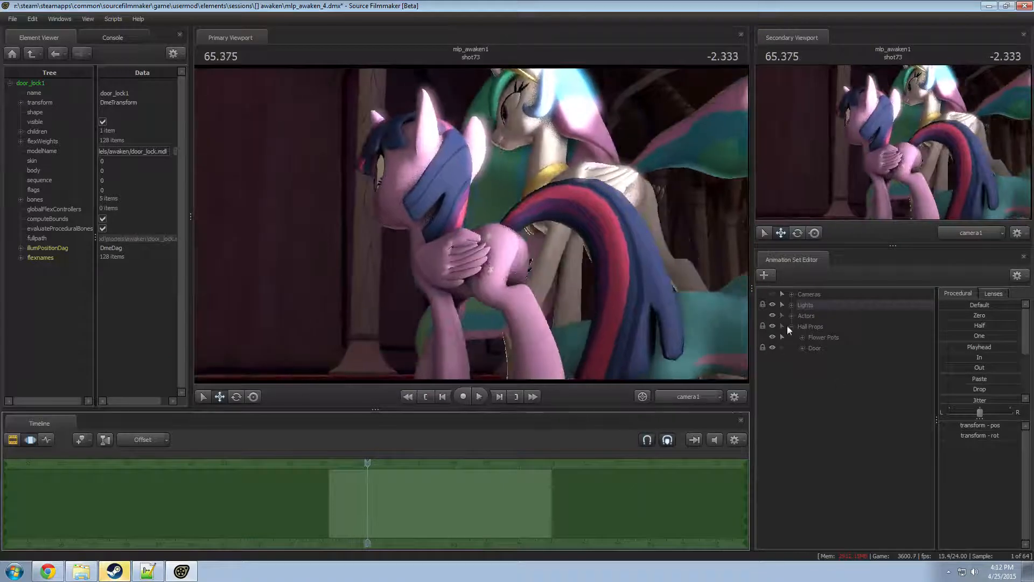
left_click(791, 305)
double_click(834, 477)
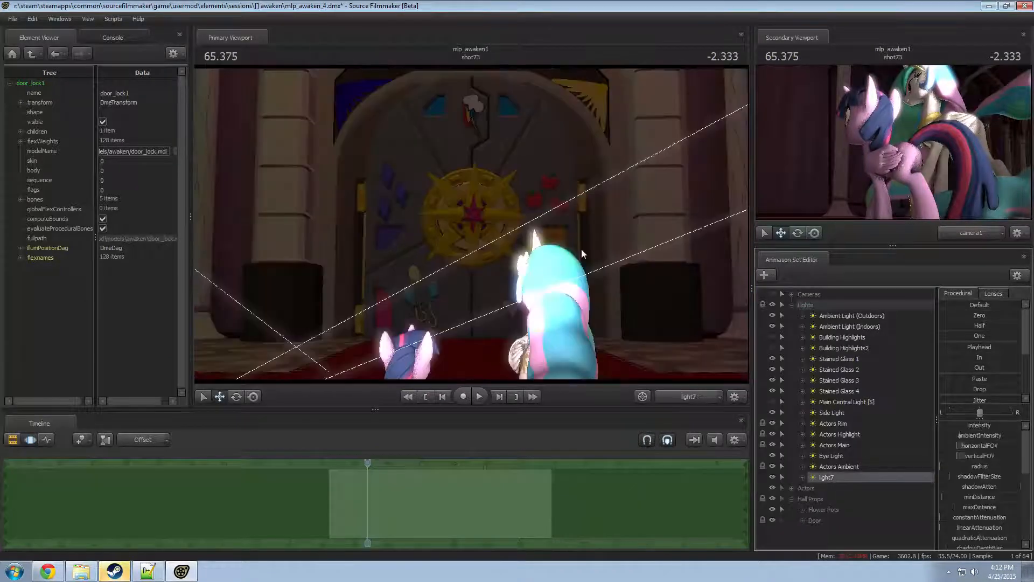
- Aim light7 at the door lock and move it forward, closer to the door
left_click_drag(505, 276, 472, 225)
key("w")
key("w")
key("w")
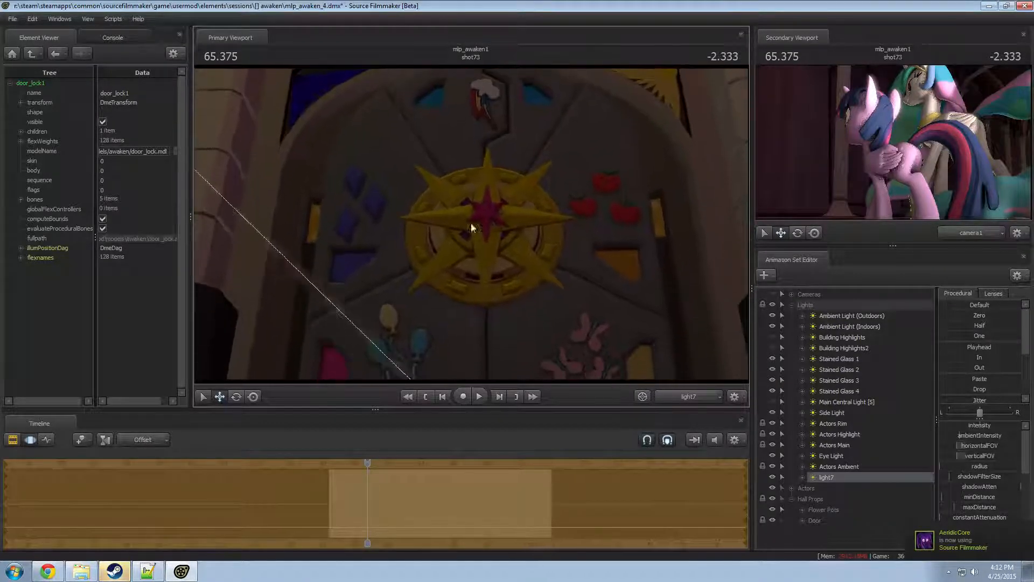
- Increase the maxDistance of light7
scroll(975, 514, "down", 2)
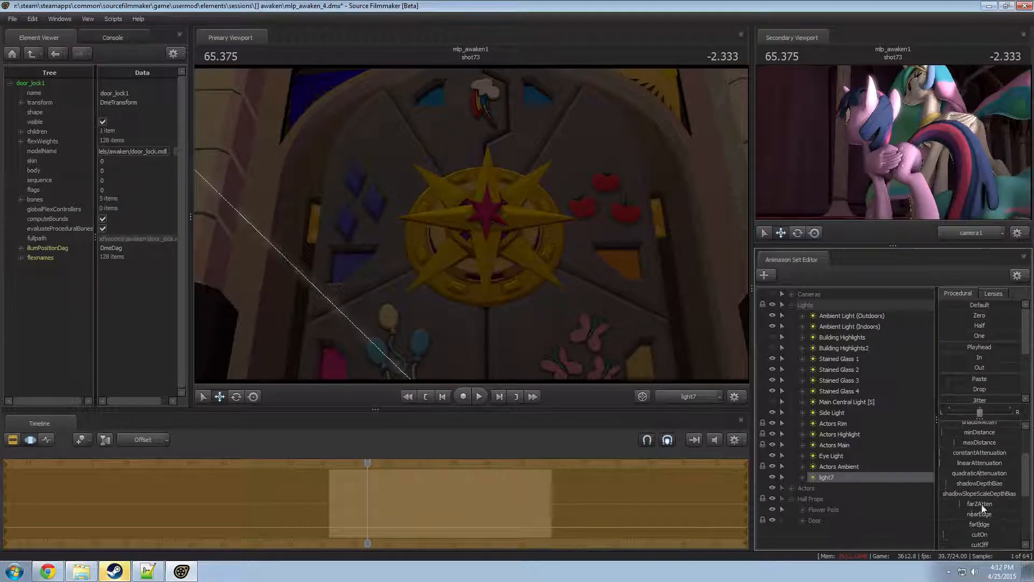
scroll(994, 451, "up", 2)
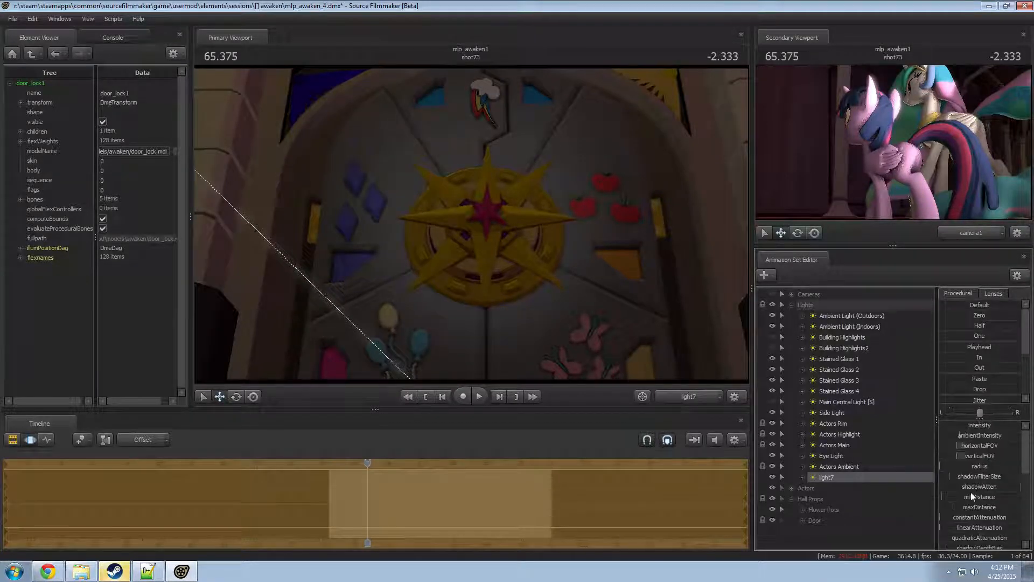
left_click_drag(968, 510, 1008, 510)
- Move the playhead to 70.041 and reposition light7 low in front of the door, angled up at the lock
mouse_move(479, 232)
left_mouse_down()
mouse_move(477, 264)
mouse_move(467, 252)
mouse_move(475, 235)
left_mouse_up()
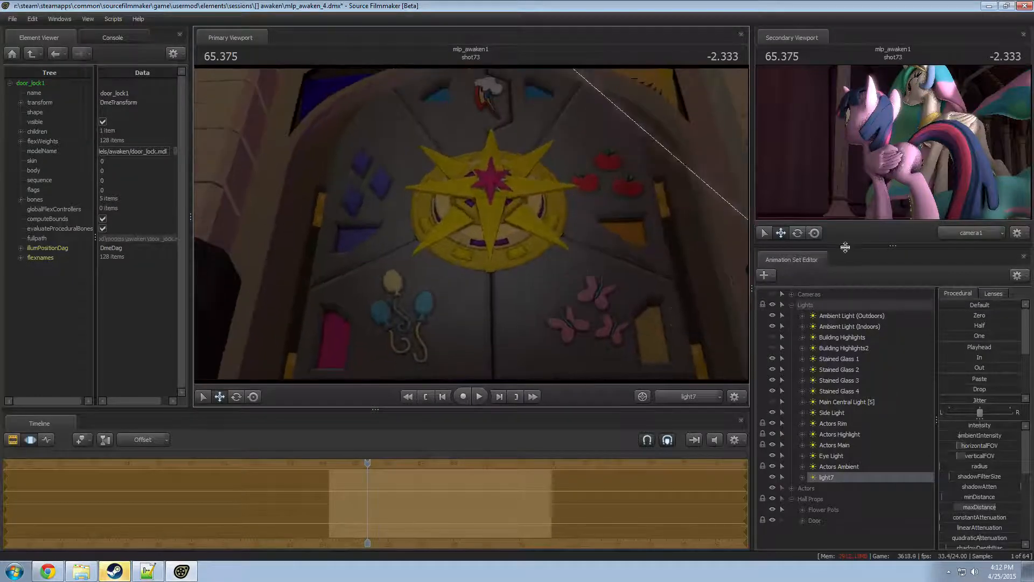
left_click_drag(376, 462, 520, 462)
mouse_move(475, 226)
left_mouse_down()
mouse_move(473, 276)
mouse_move(486, 271)
mouse_move(483, 236)
left_mouse_up()
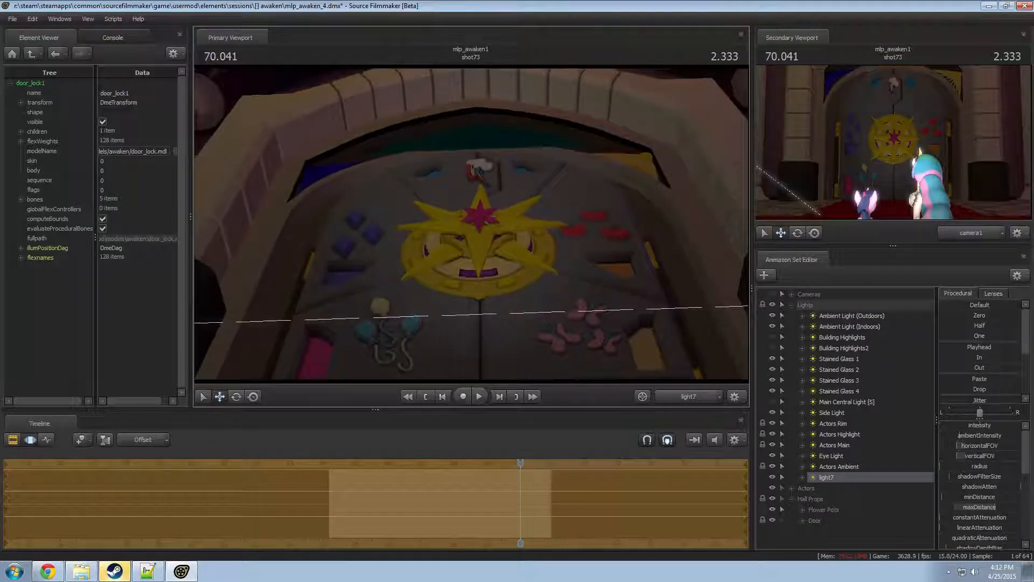
- Raise the intensity of light7 and widen its horizontal field of view to cover the whole door
left_click_drag(975, 429, 988, 428)
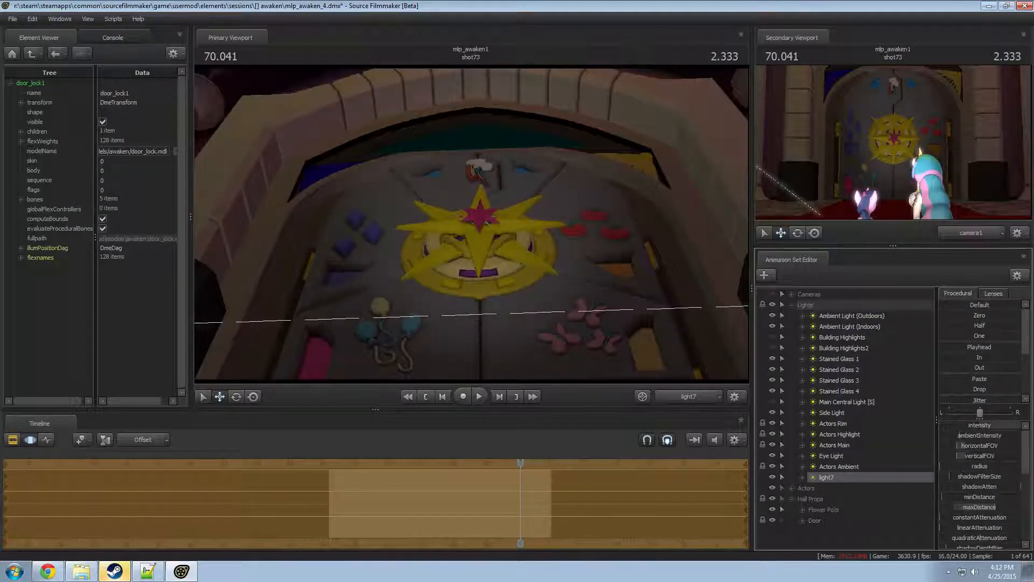
key("F2")
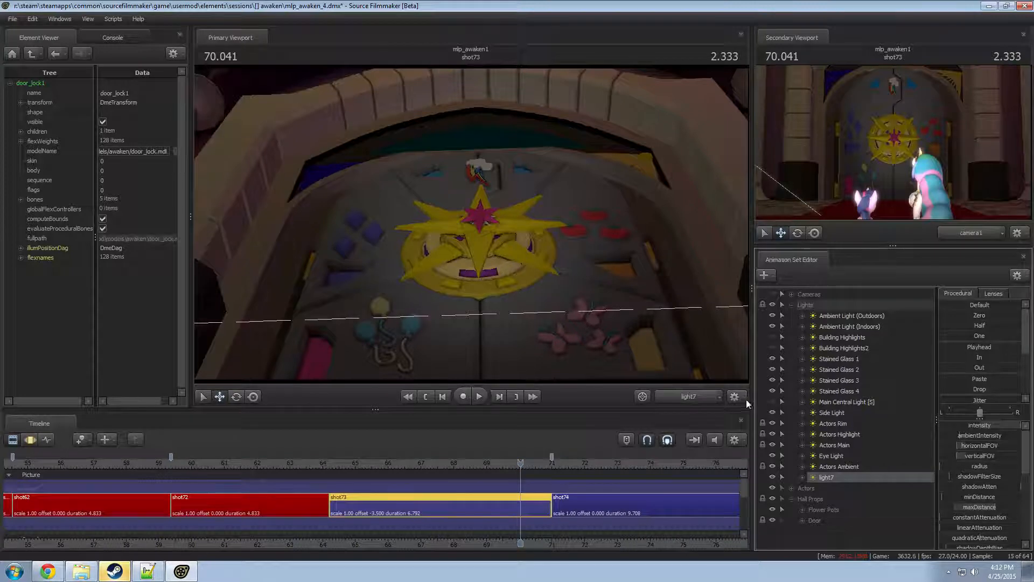
key("F3")
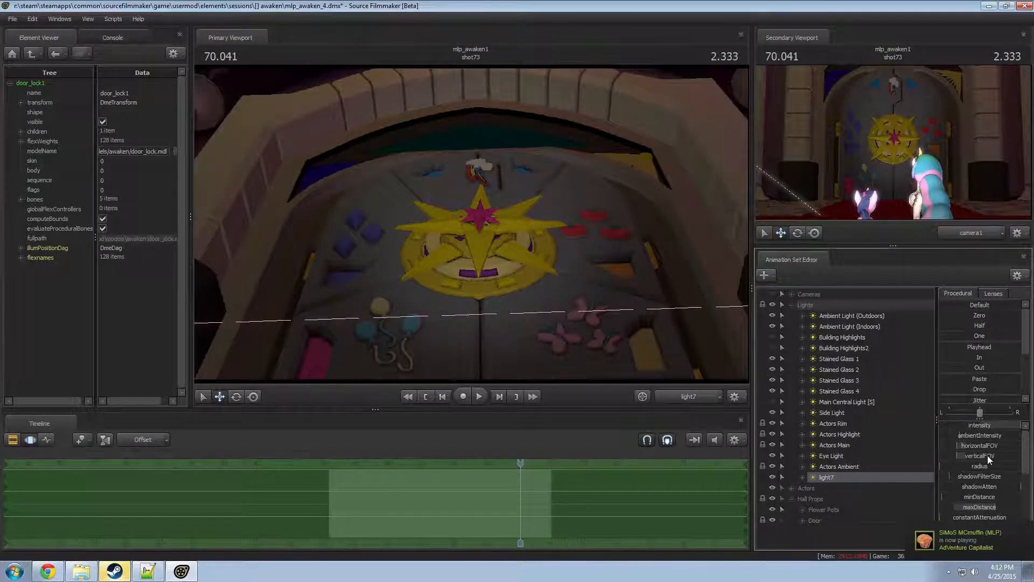
left_click_drag(974, 447, 988, 447)
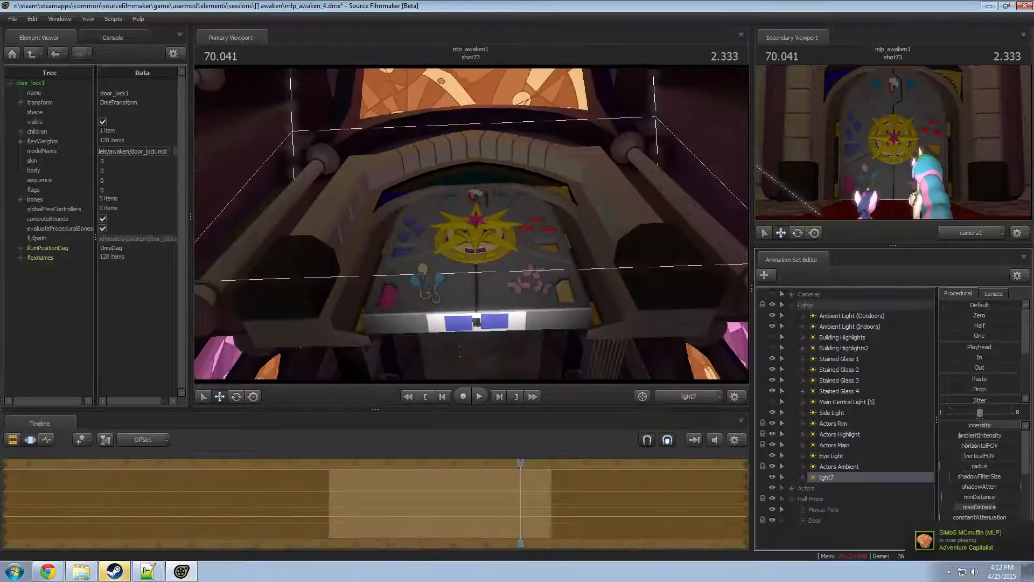
- Tilt light7 further up toward the window above the door, recentre it, and move the playhead to 68.833
left_click_drag(625, 341, 625, 294)
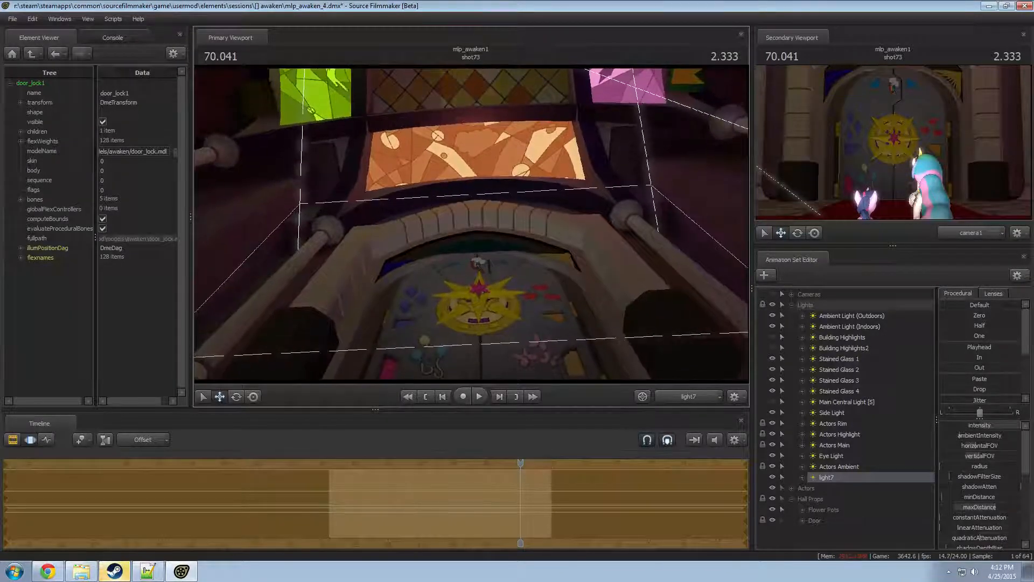
left_click_drag(466, 258, 467, 255)
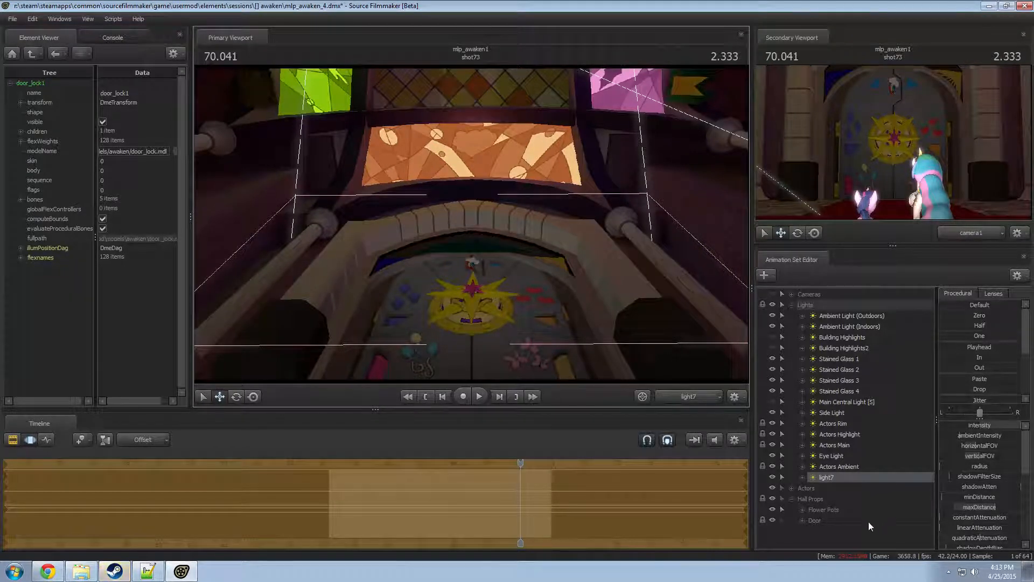
key("F2")
key("F3")
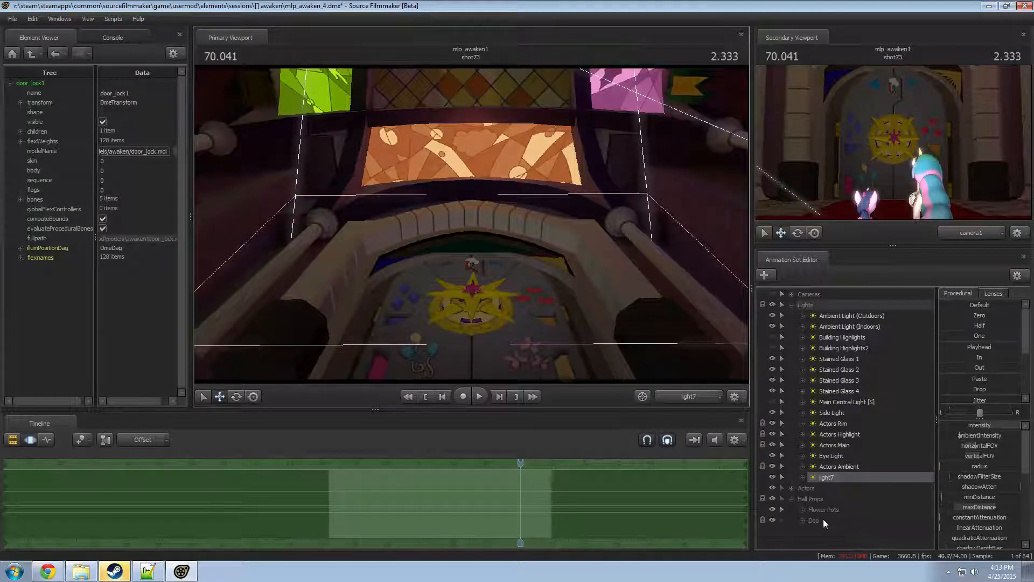
left_click_drag(520, 467, 481, 476)
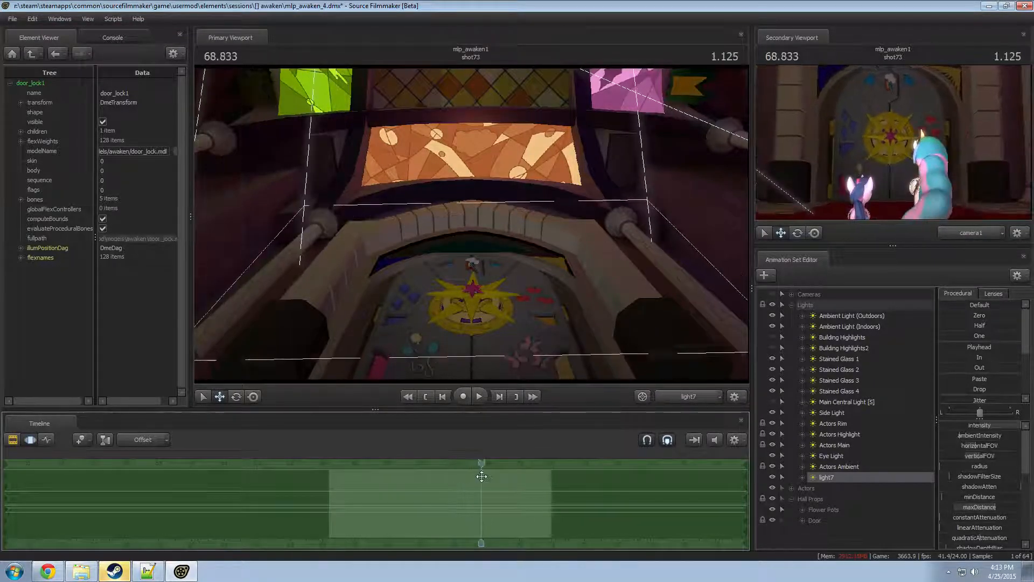
- Edit the maximum limit of light7's intensity and raise the intensity to brighten the door
right_click(992, 425)
left_click(966, 427)
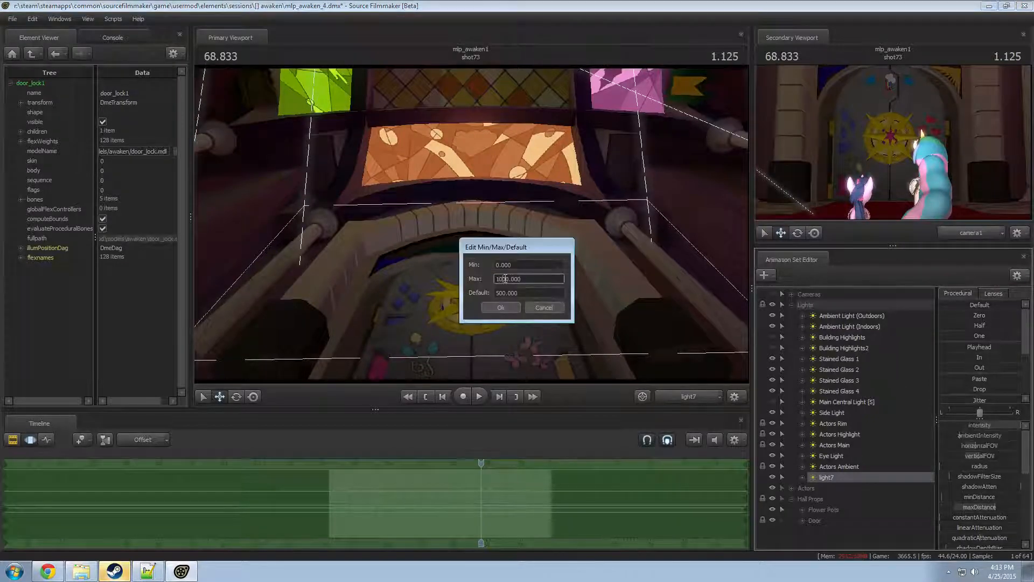
key("Return")
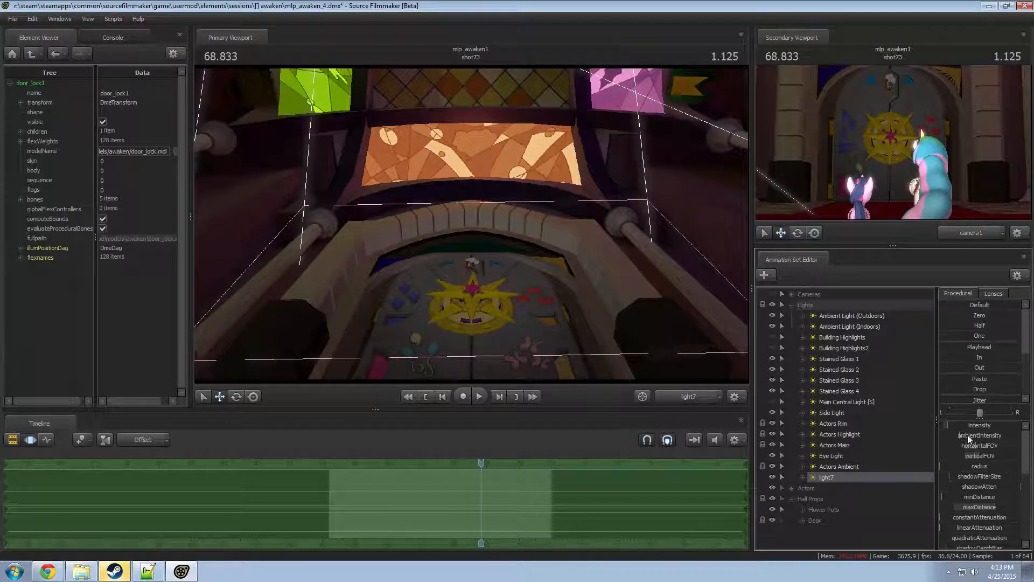
left_click_drag(969, 425, 1006, 425)
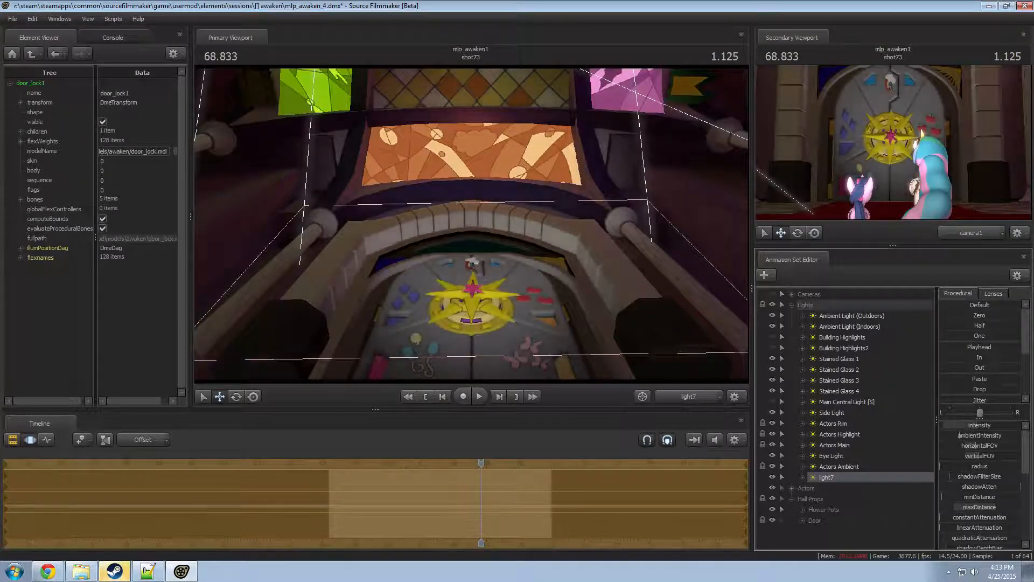
- Fine-tune the aim of light7 so it is centred on the door, and raise its shadowFilterSize slightly
left_click_drag(535, 243, 542, 252)
key("F3")
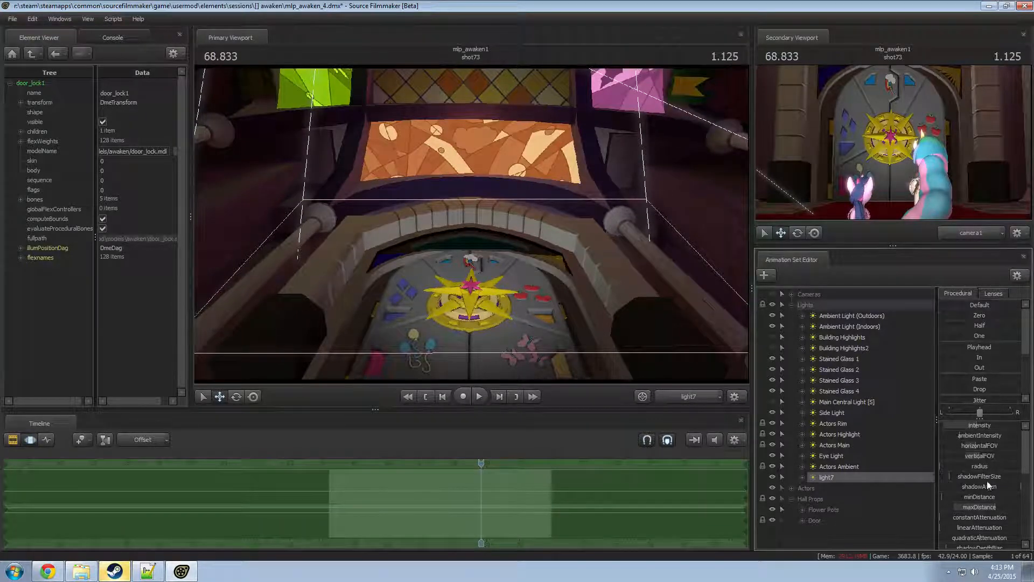
left_click_drag(986, 478, 913, 433)
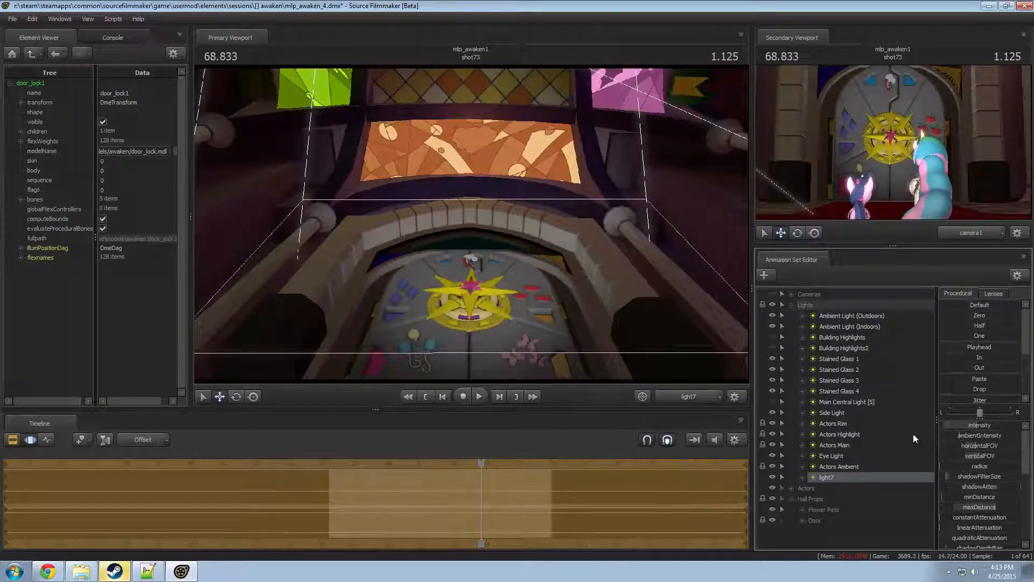
left_click(827, 477)
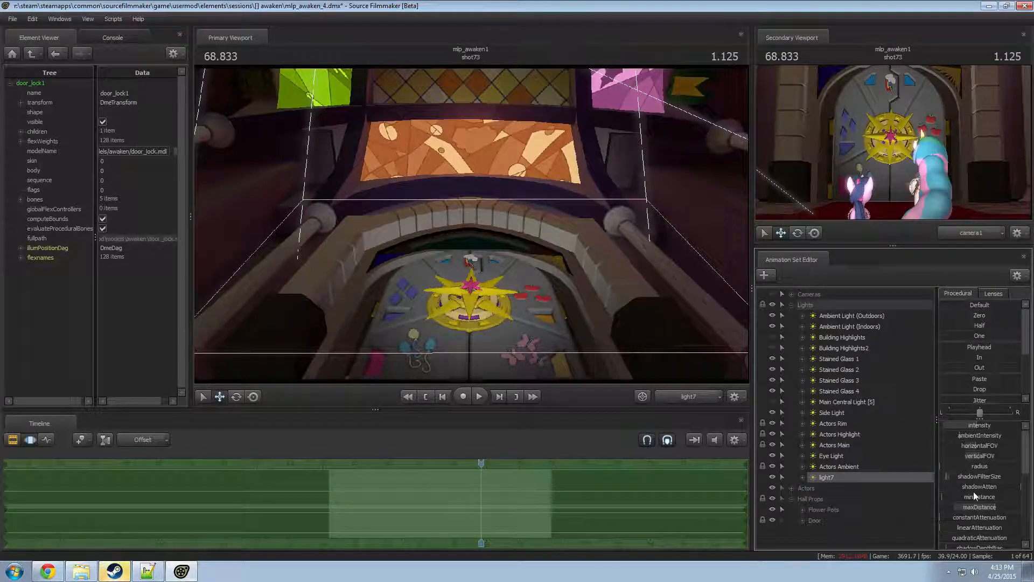
- Edit the maximum limit of light7's minDistance, increase its minDistance, and lower its intensity to offset the glare
left_click_drag(975, 496, 1007, 495)
right_click(1007, 496)
left_click(996, 509)
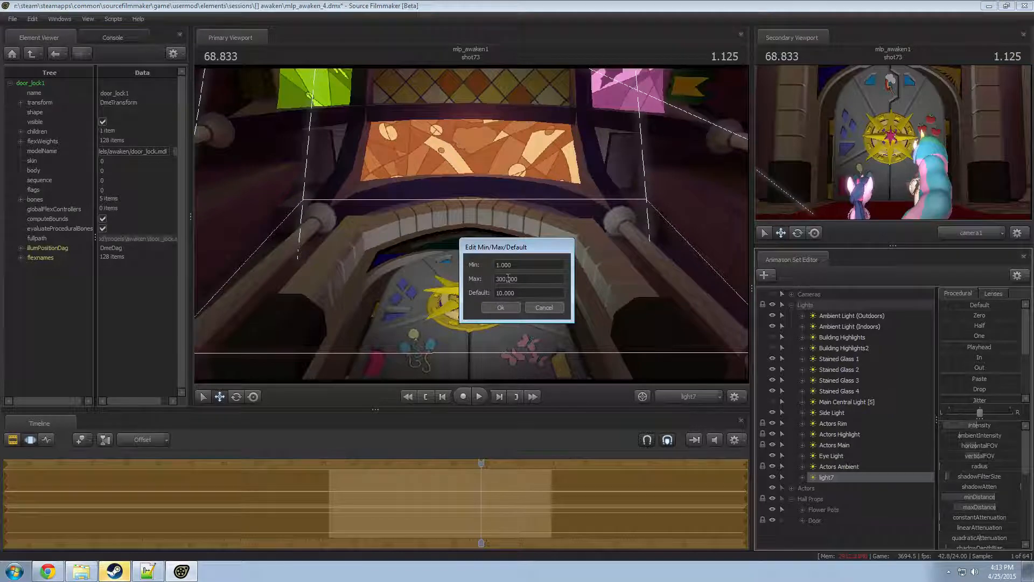
key("Return")
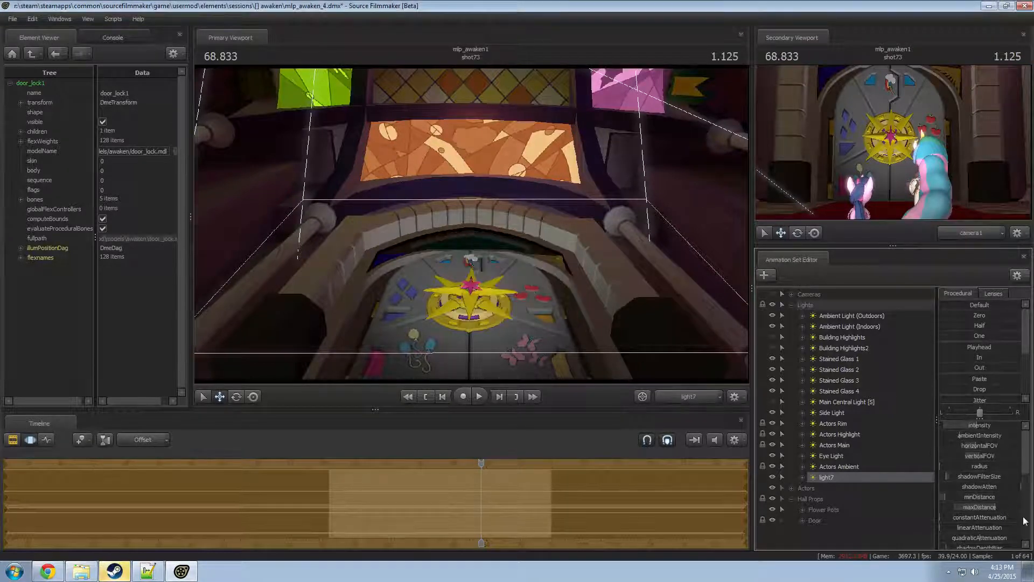
left_click_drag(972, 495, 985, 495)
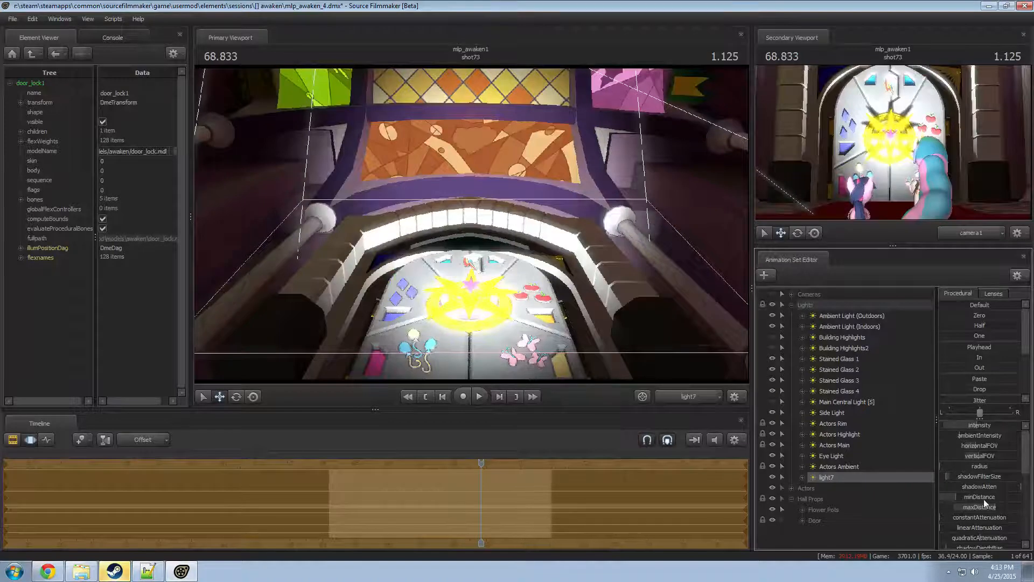
left_click_drag(991, 425, 960, 426)
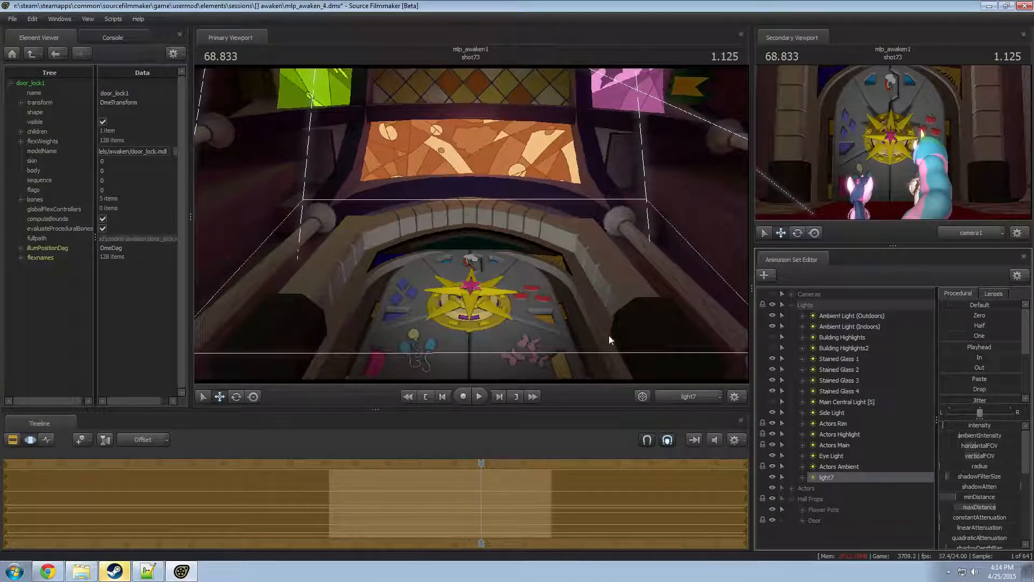
- Duplicate the light7 animation set and hide the original light7
right_click(842, 476)
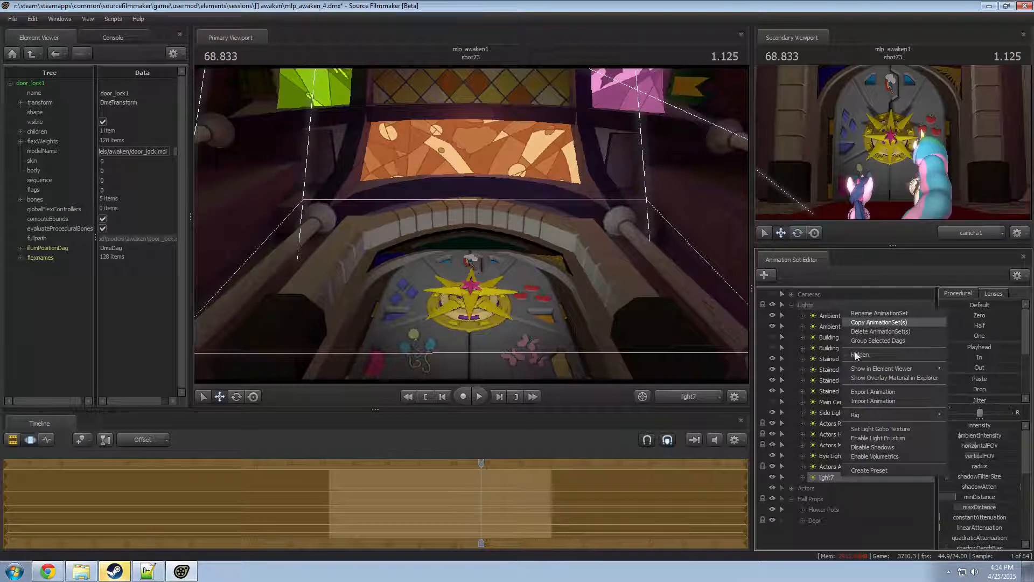
left_click(794, 466)
right_click(801, 523)
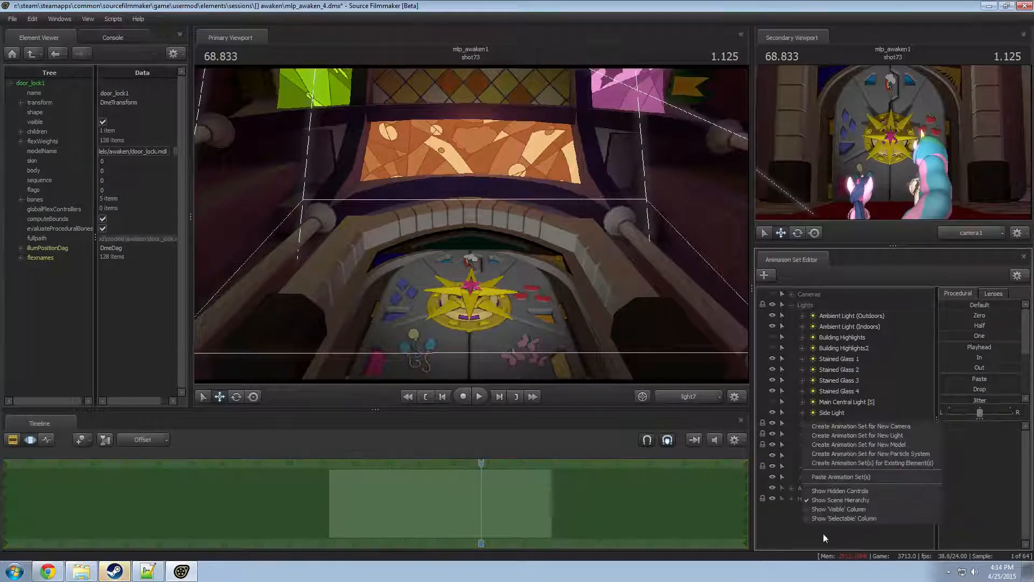
left_click(832, 477)
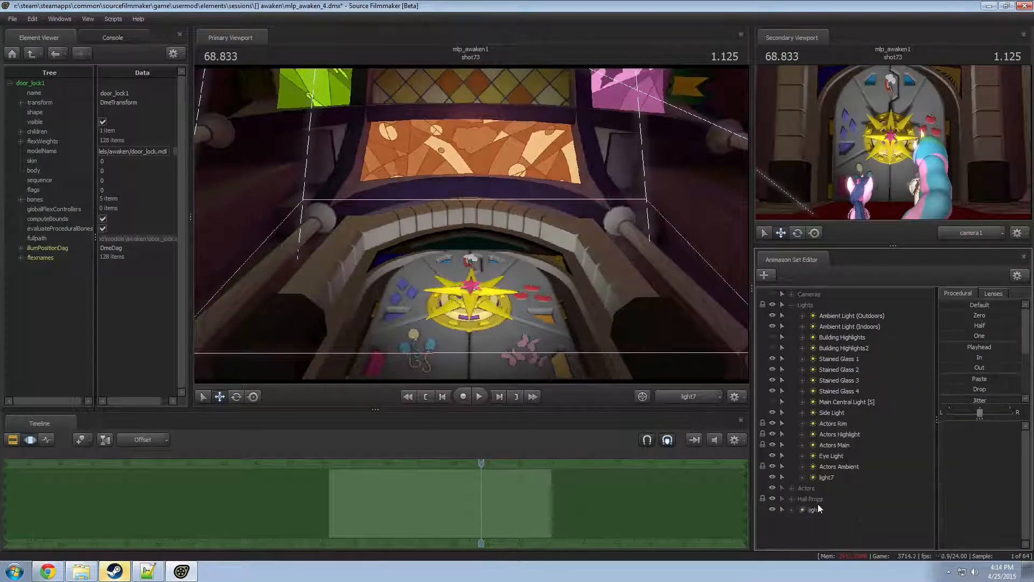
left_click(772, 476)
- Place the duplicated light high to one side of the door, angled down at it, and adjust its shadowFilterSize and shadowAtten
left_click_drag(825, 509, 429, 274)
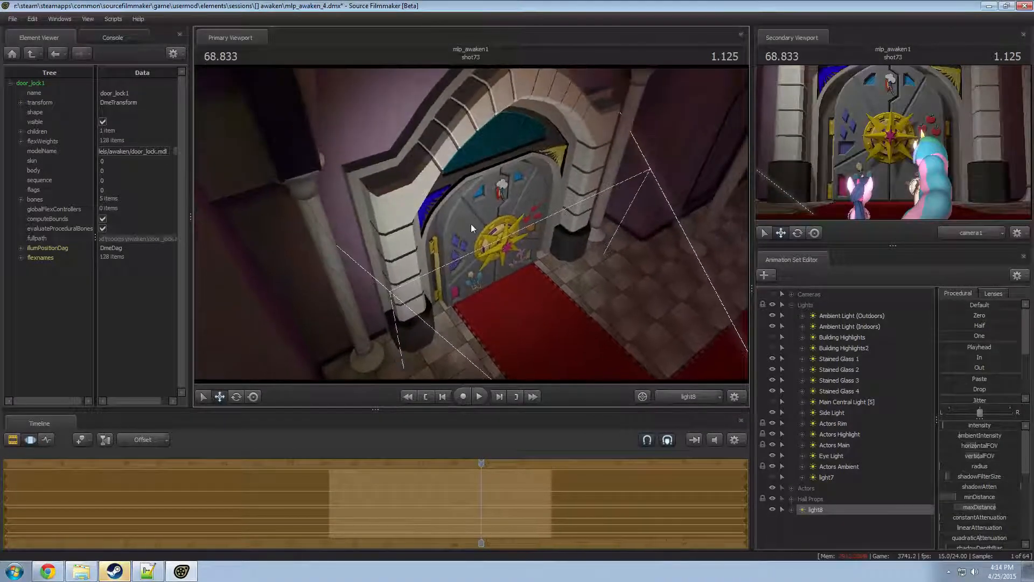
left_click_drag(961, 475, 997, 488)
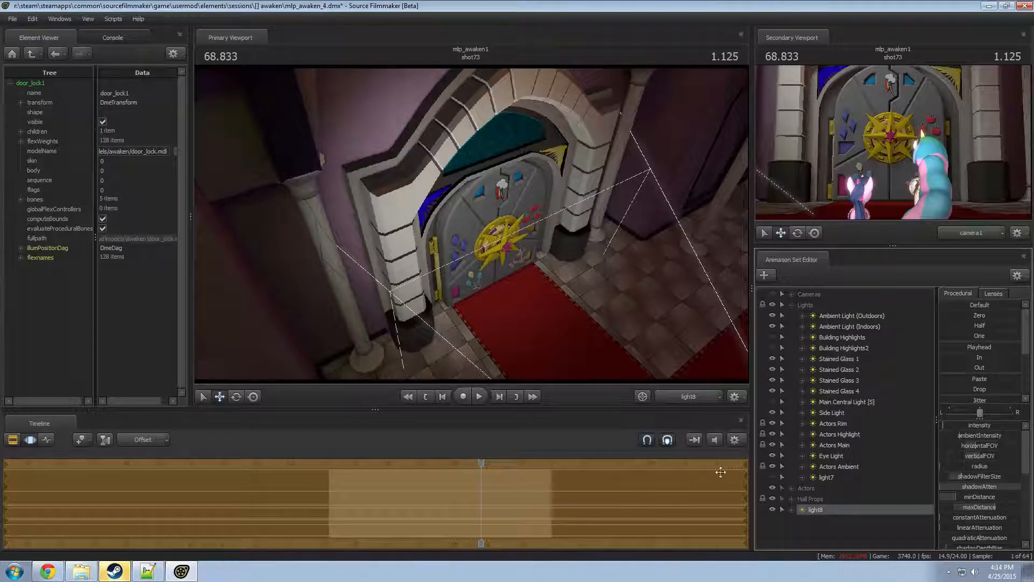
key("F3")
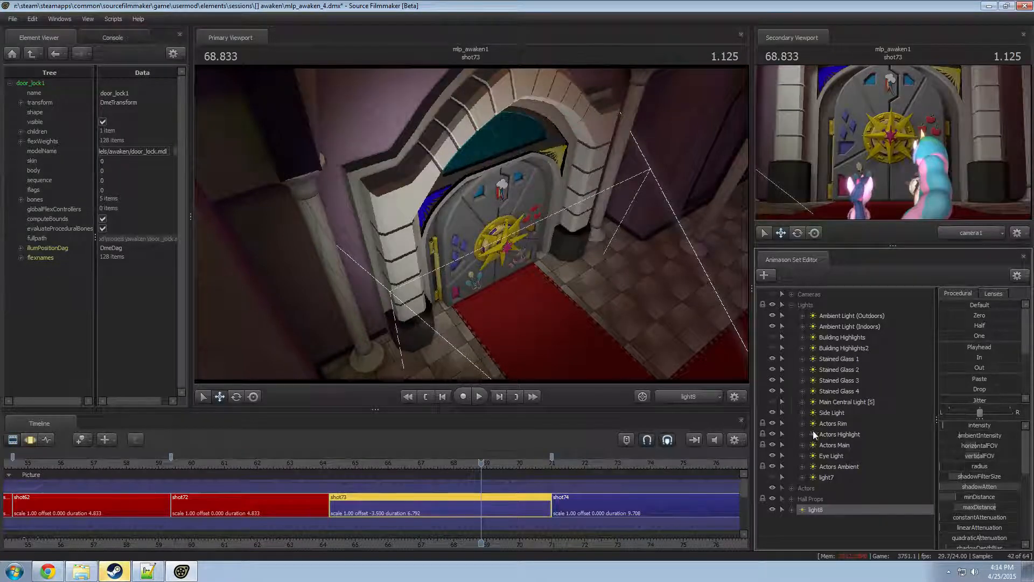
key("F4")
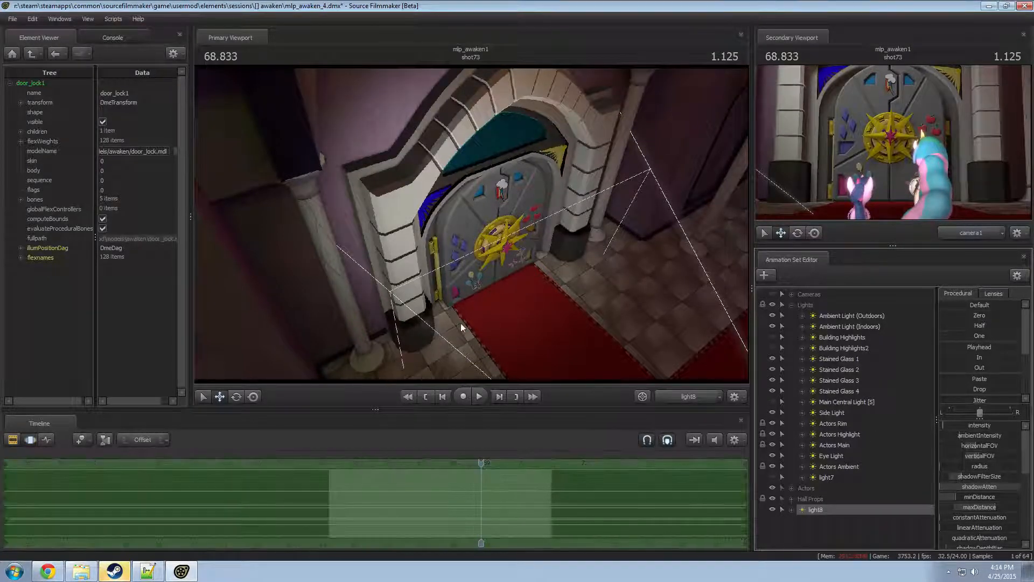
left_click_drag(461, 328, 607, 318)
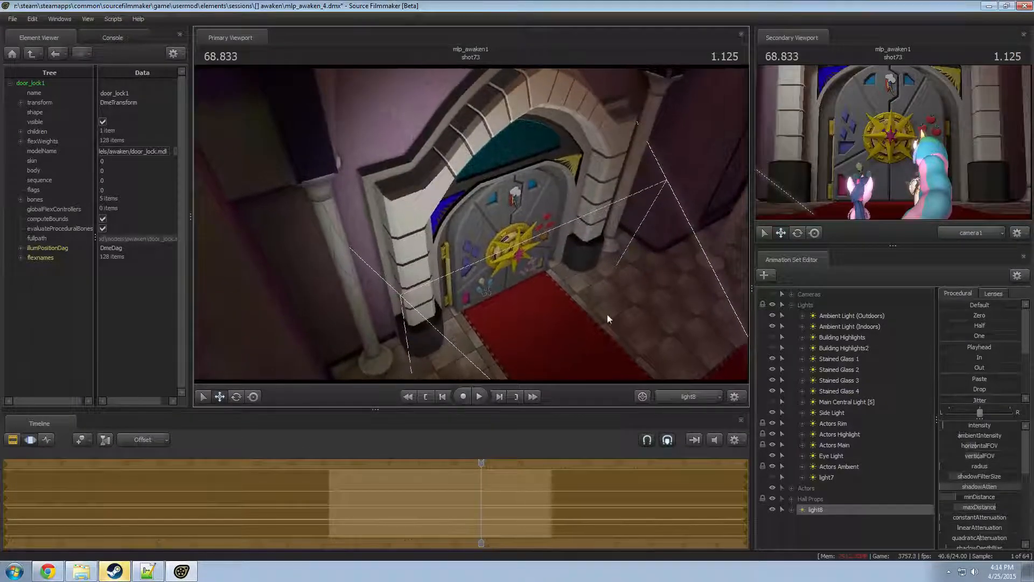
- Rename the duplicated light as Door Light (Left)
left_click(815, 509)
right_click(815, 510)
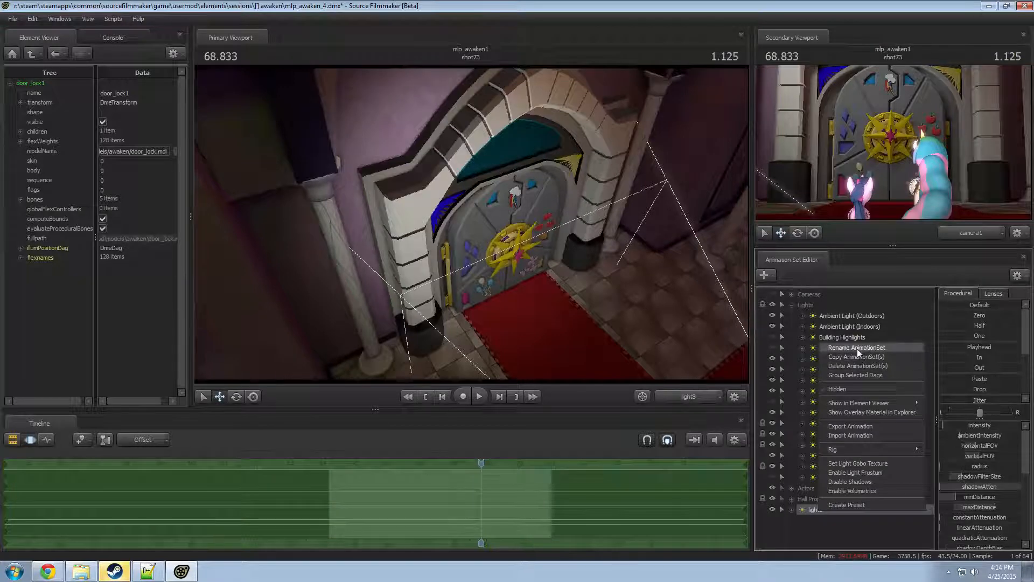
left_click(857, 348)
type("Door Light")
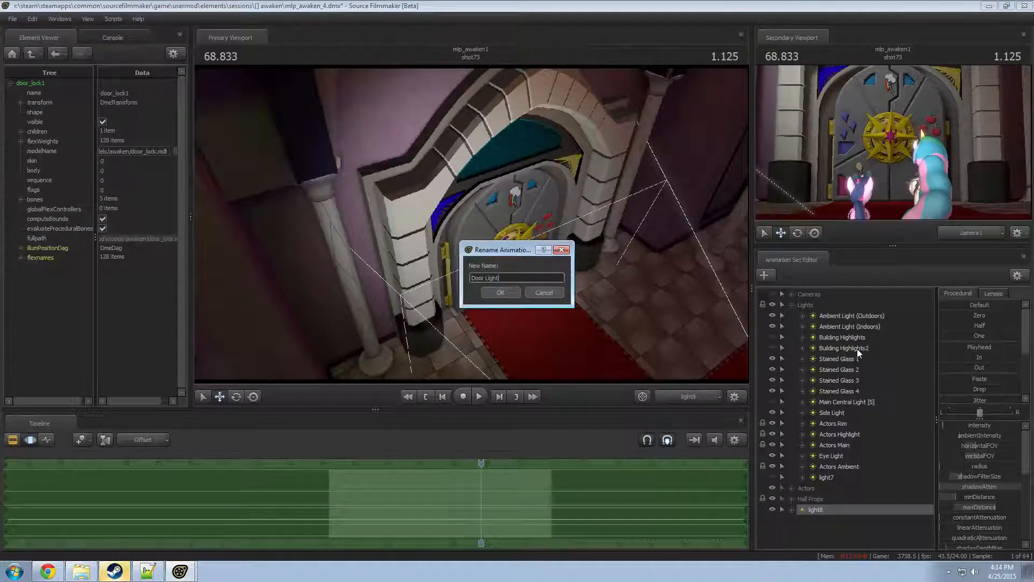
type(" (Left)")
key("Return")
- Duplicate Door Light (Left) and rename the copy as Door Light (Right)
right_click(860, 509)
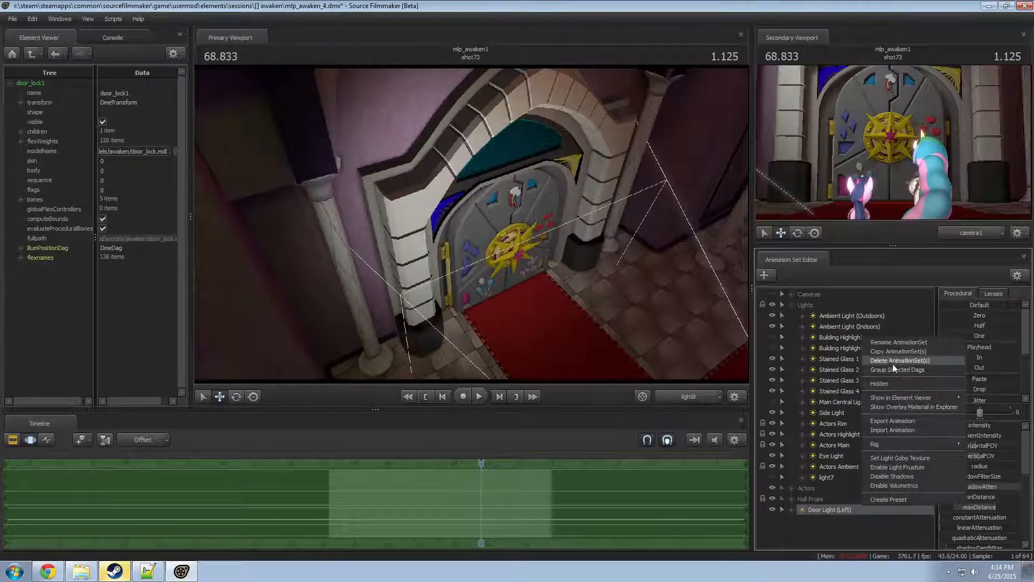
left_click(814, 532)
right_click(826, 529)
left_click(844, 500)
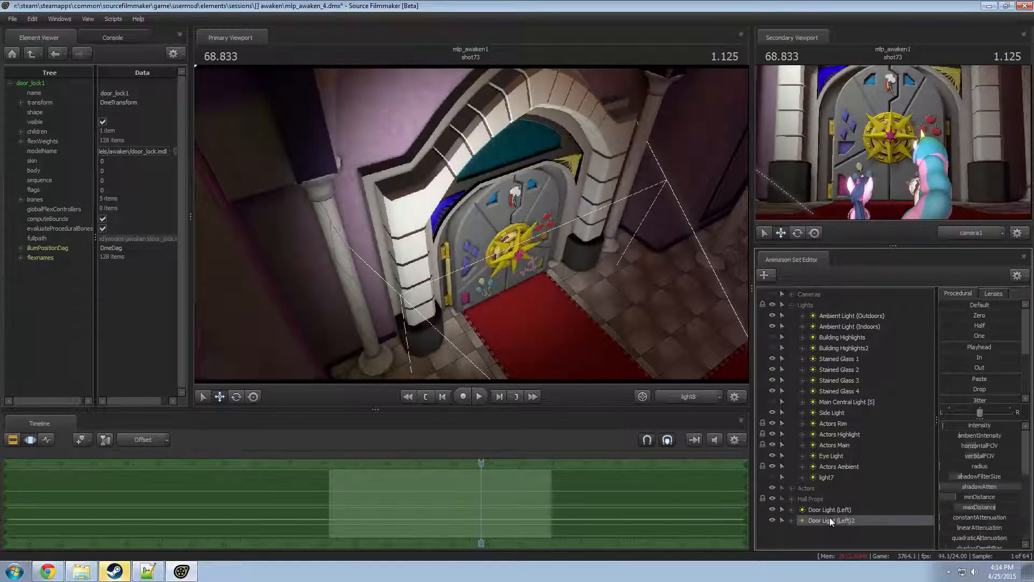
right_click(830, 520)
left_click(853, 356)
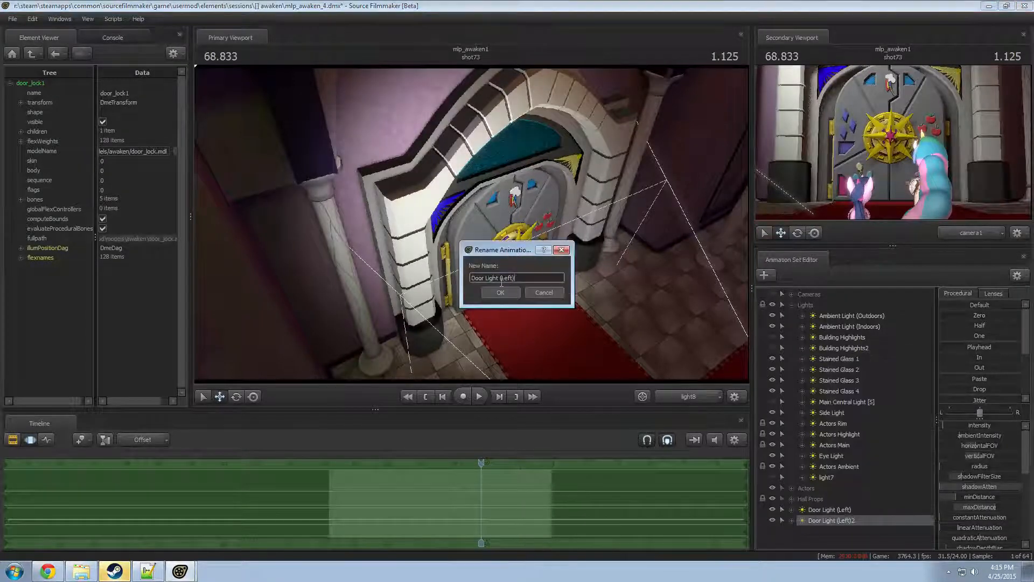
type("Right)")
key("Return")
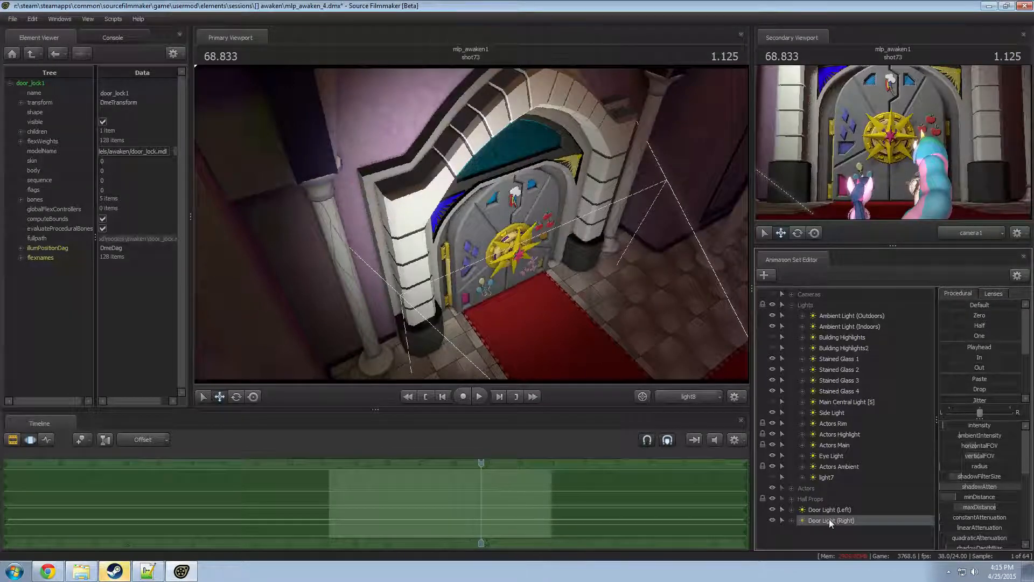
- From the Work Camera, offset the pivot of Door Light (Right) to the carpet in front of the door
left_click(678, 400)
key("s")
left_click_drag(576, 260, 576, 260)
key("r")
left_click_drag(439, 219, 546, 259)
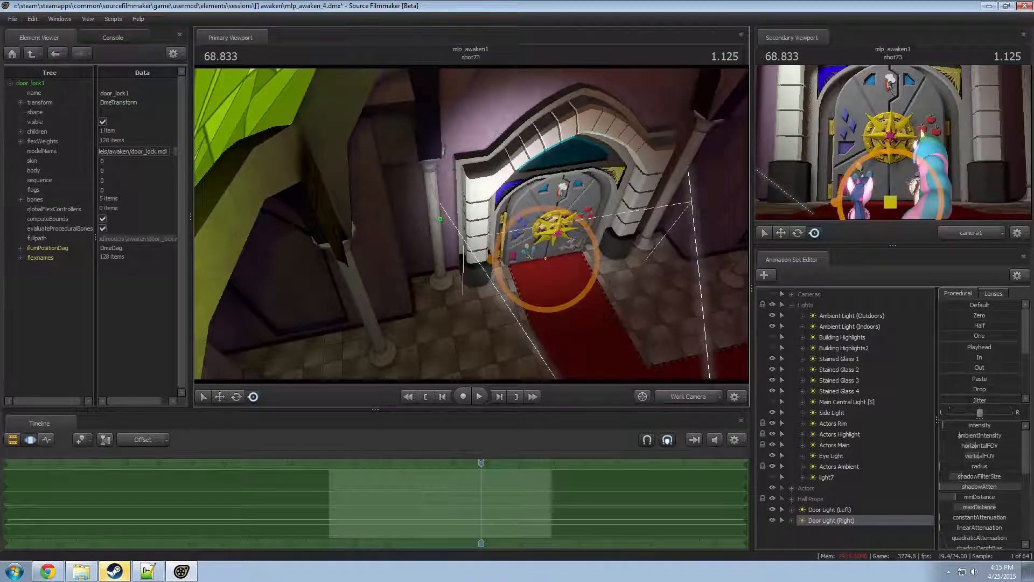
- Change the rotate manipulator's transform mode and swing Door Light (Right) to the opposite side of the door, viewing through it in the secondary viewport
key("e")
right_click(534, 247)
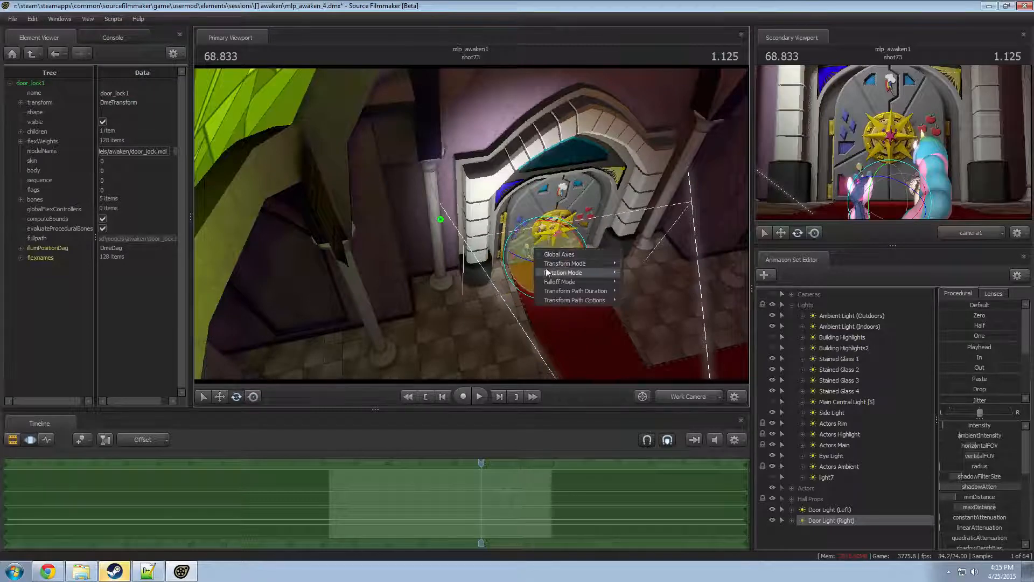
mouse_move(566, 264)
left_click(638, 262)
left_click_drag(538, 287, 588, 289)
left_click_drag(856, 520, 881, 175)
left_click_drag(558, 302, 550, 292)
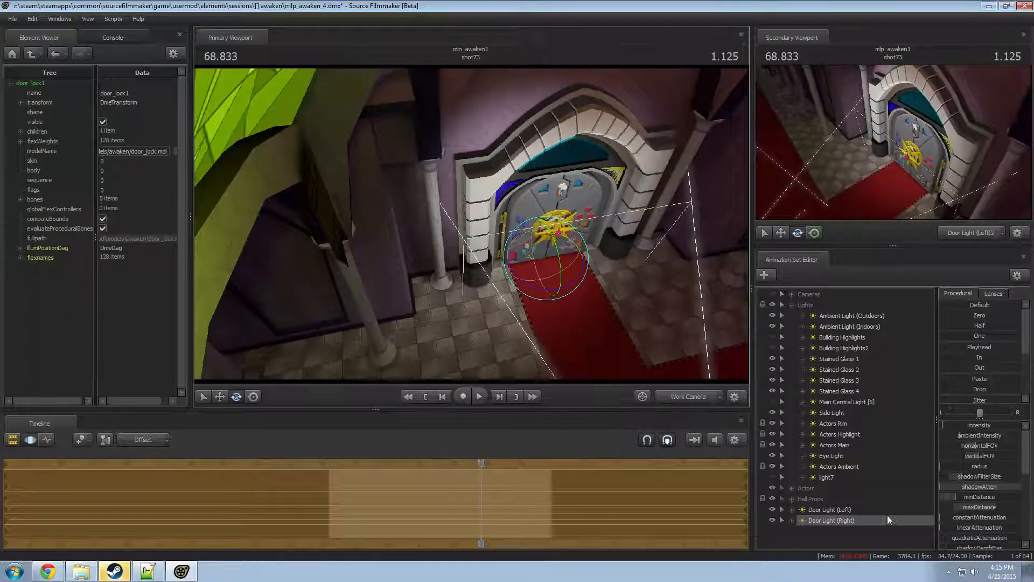
- View through Door Light (Left) in the primary viewport and rotate Door Light (Right) further to mirror its angle
double_click(836, 510)
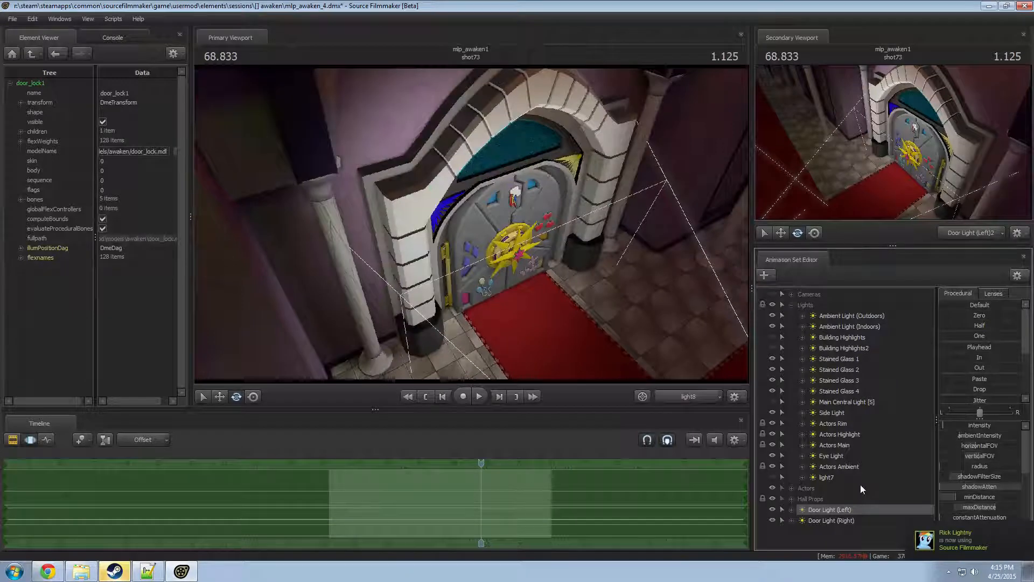
left_click(842, 519)
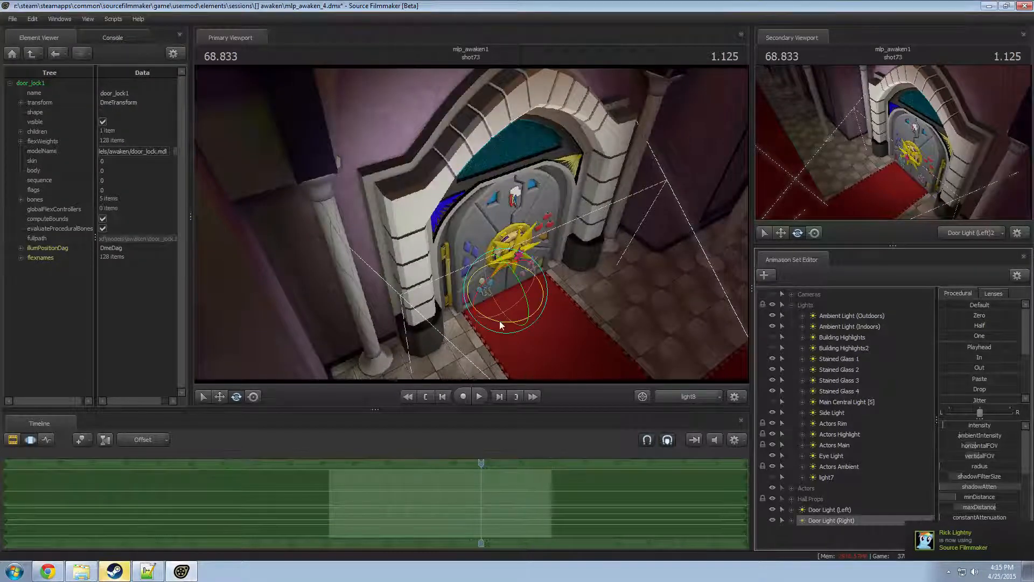
left_click_drag(498, 326, 489, 321)
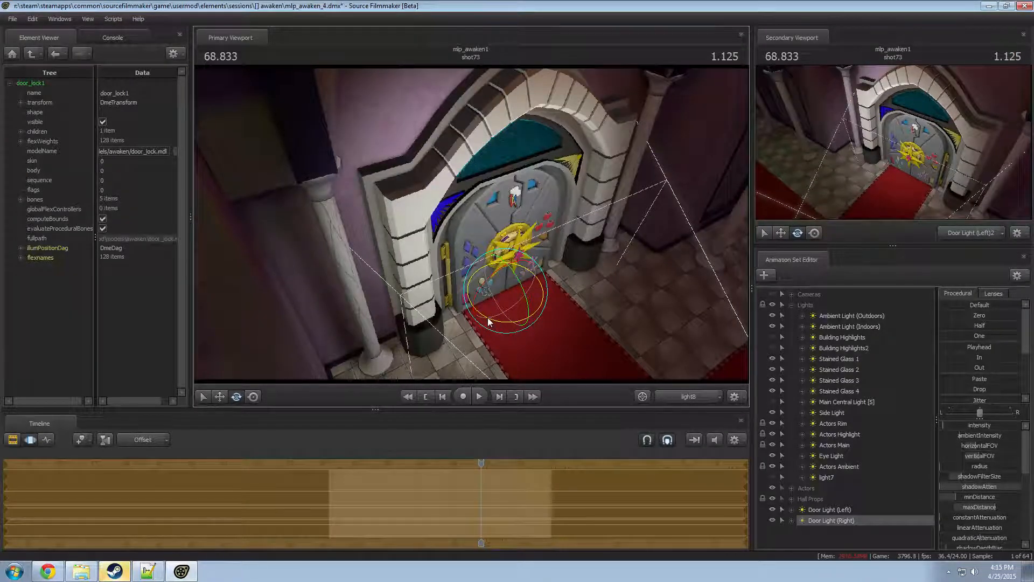
- Select the intensity controls of Door Light (Left) and Door Light (Right) together, and view the shot through camera1
left_click(791, 520)
left_click(834, 542)
left_click(791, 520)
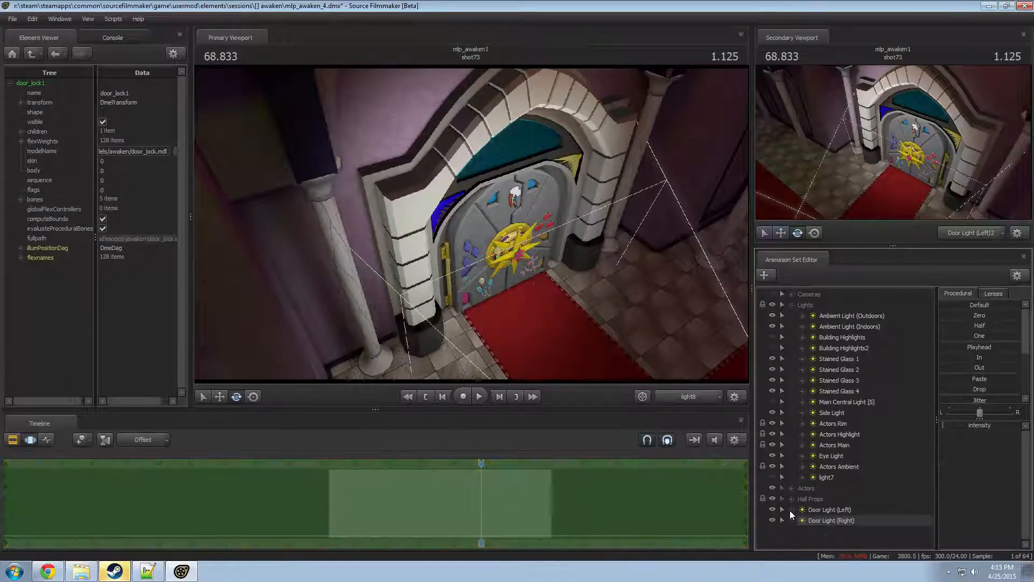
left_click(791, 510)
left_click(802, 520)
left_click(836, 532, "ctrl")
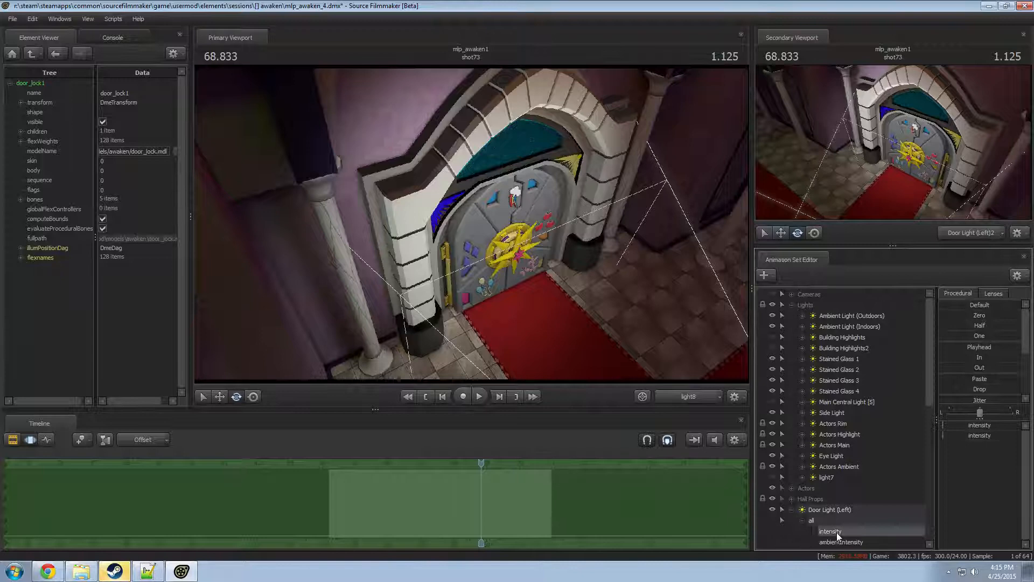
left_click(791, 509)
left_click(693, 398)
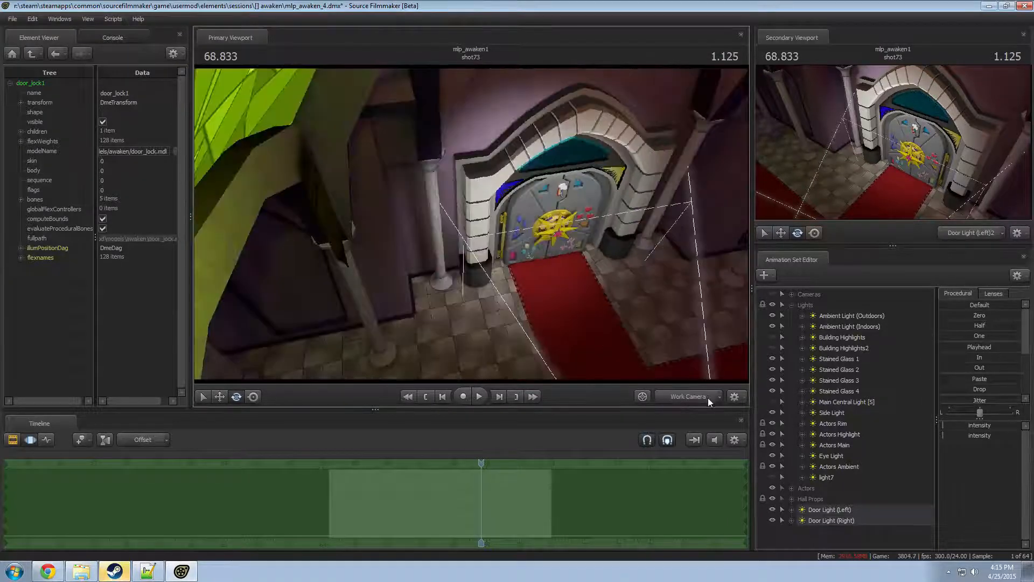
left_click(705, 397)
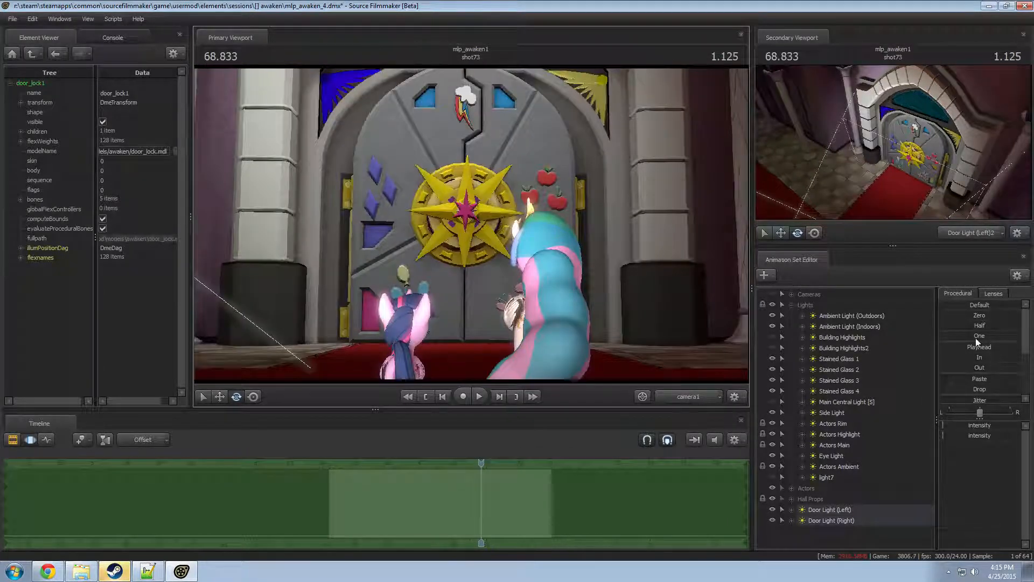
- Set the intensity maximum of both door lights to 1000 and blend their intensities partway toward zero
right_click(990, 435)
left_click(1006, 440)
left_click(507, 279)
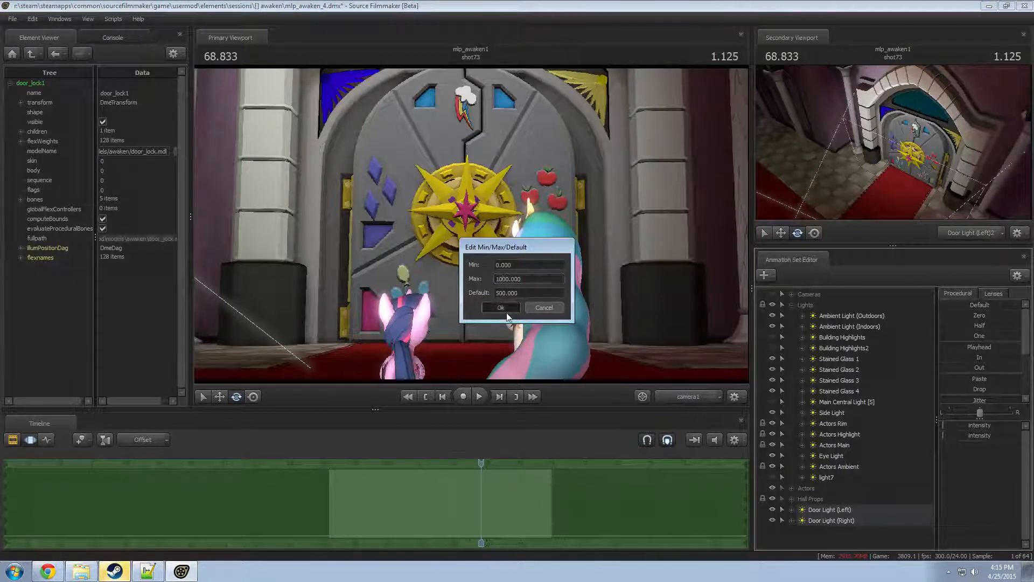
type("0")
left_click(500, 307)
right_click(990, 435)
left_click(1006, 439)
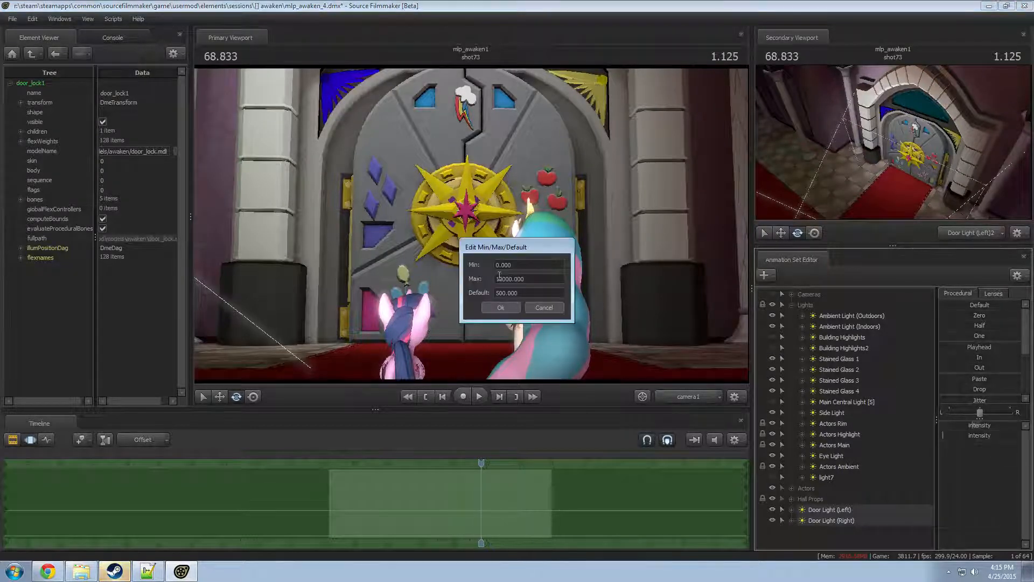
left_click(500, 307)
left_click_drag(966, 317, 1002, 316)
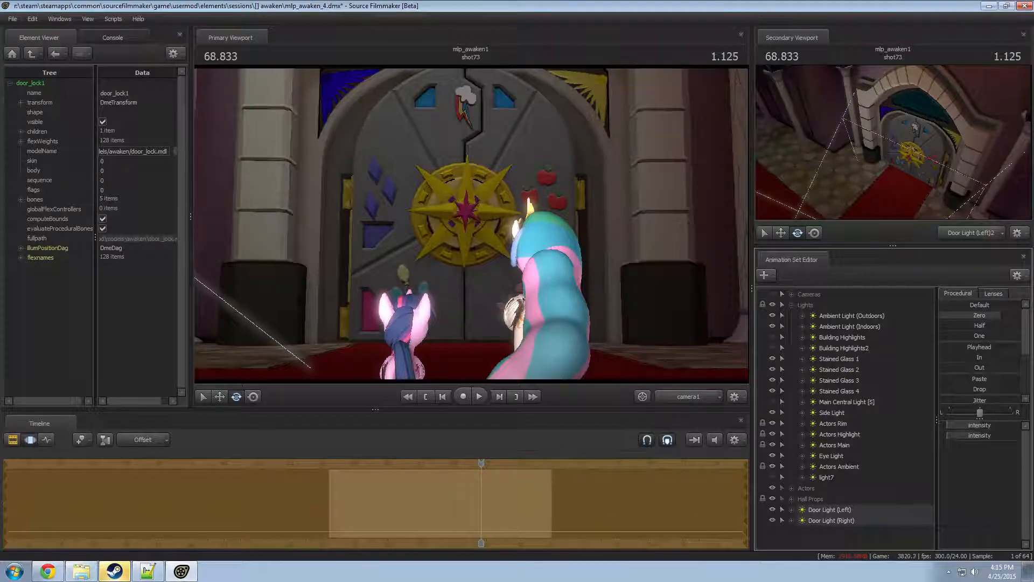
left_click_drag(1002, 316, 1000, 316)
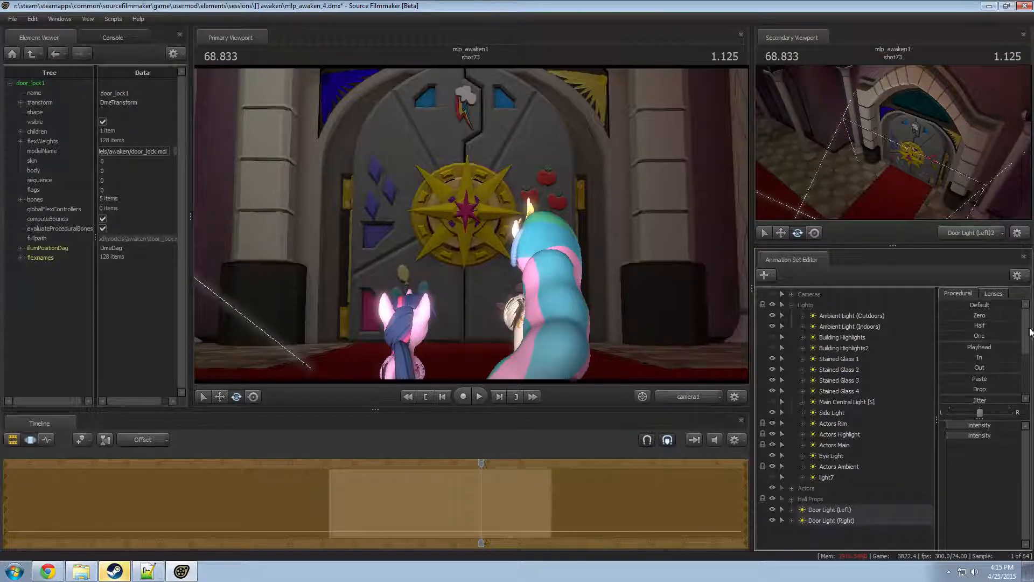
- Select the intensity and farZAtten controls of both door lights and lower their farZAtten together
left_click(852, 512)
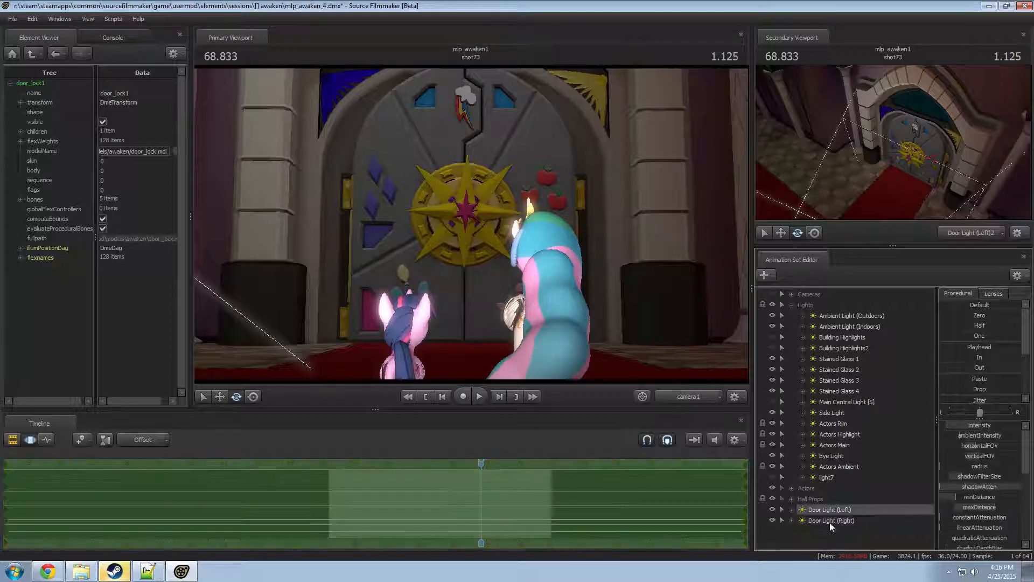
left_click(791, 520)
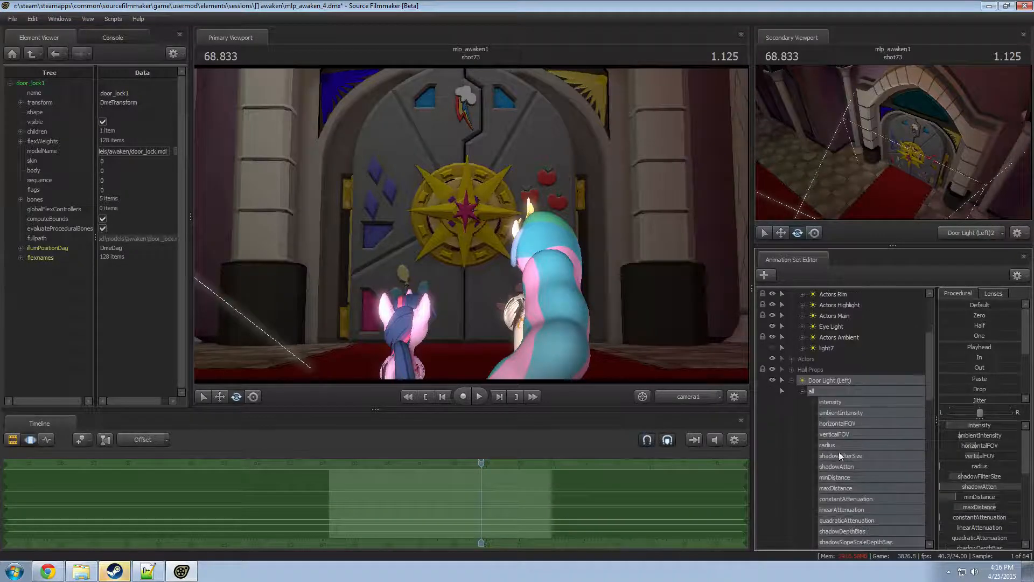
left_click(841, 402)
scroll(846, 413, "down", 6)
left_click(832, 361, "ctrl")
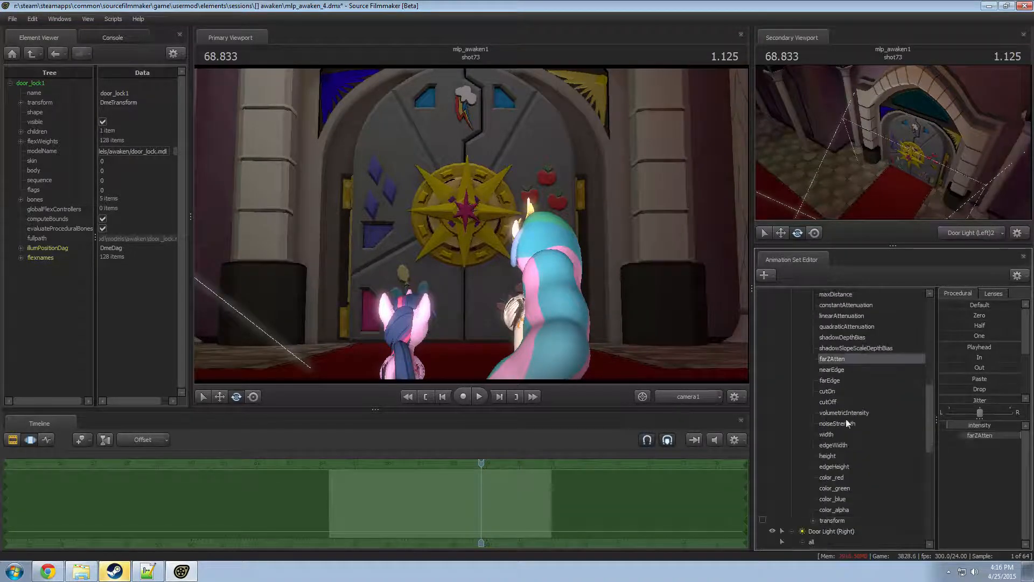
scroll(843, 420, "down", 6)
left_click(833, 359, "ctrl")
scroll(845, 417, "down", 3)
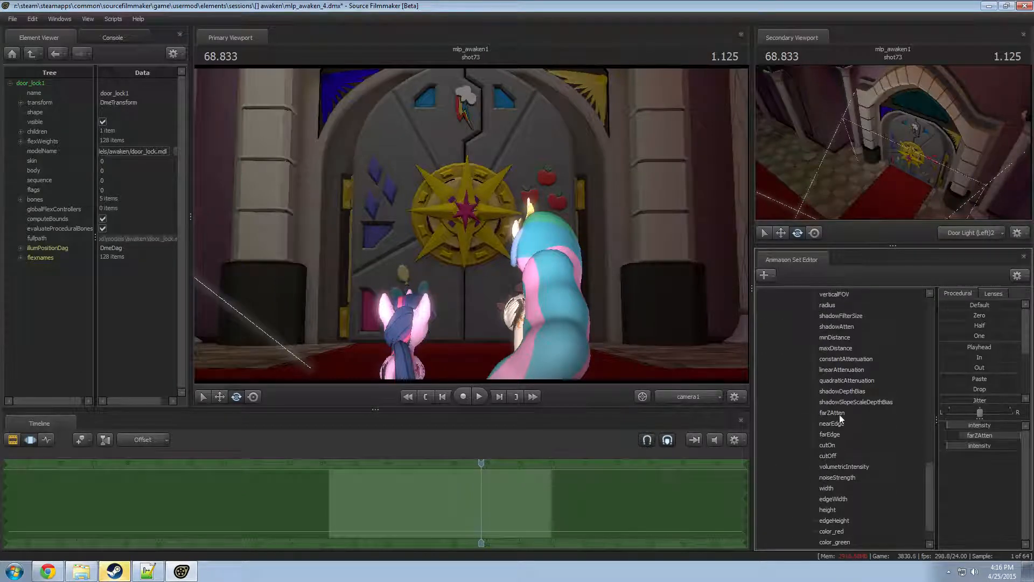
left_click(839, 414, "ctrl")
scroll(845, 436, "up", 5)
scroll(845, 436, "up", 11)
left_click(792, 412)
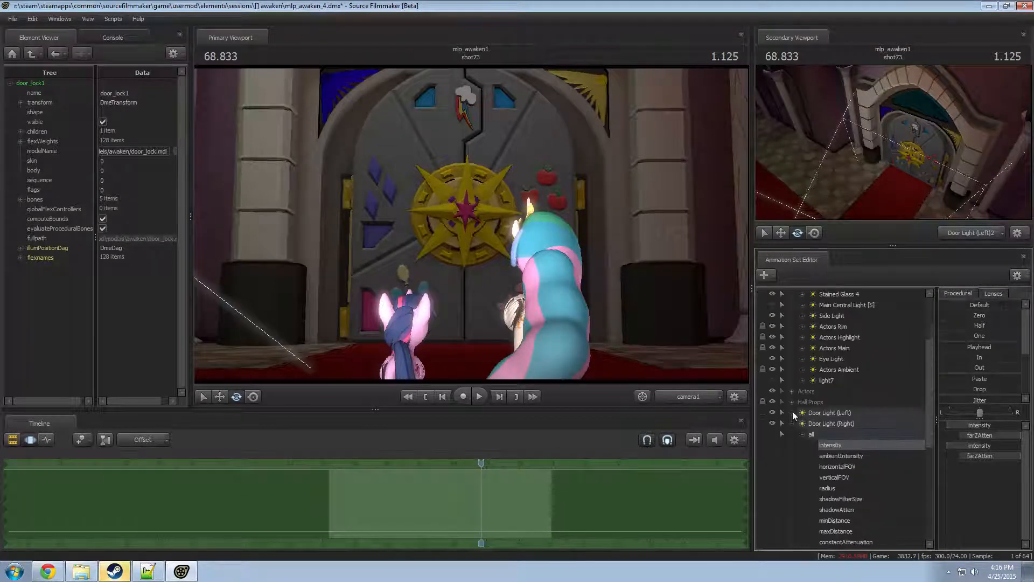
left_click(793, 423)
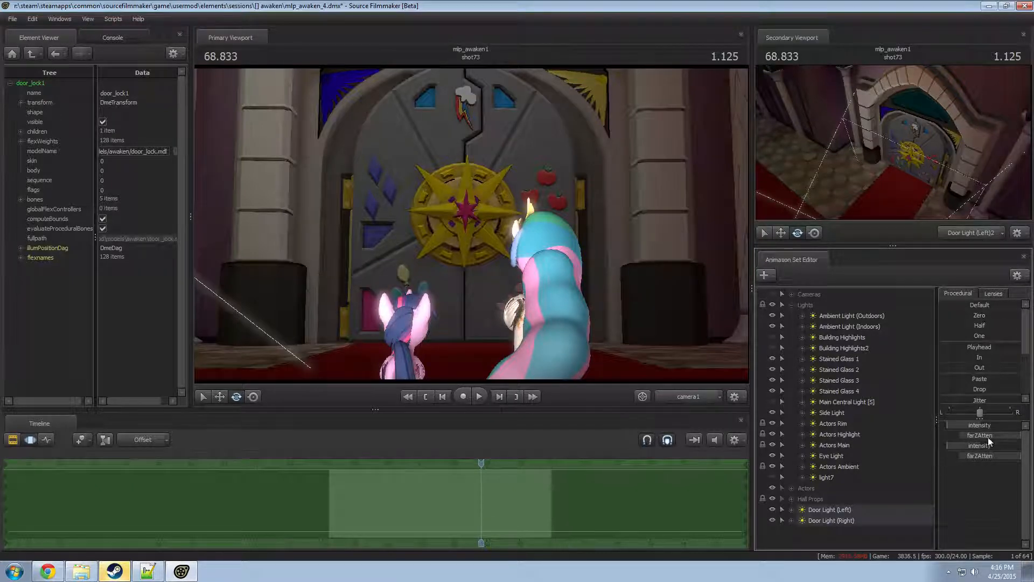
mouse_move(988, 437)
left_mouse_down()
mouse_move(945, 437)
mouse_move(955, 456)
mouse_move(939, 456)
mouse_move(985, 435)
left_mouse_up()
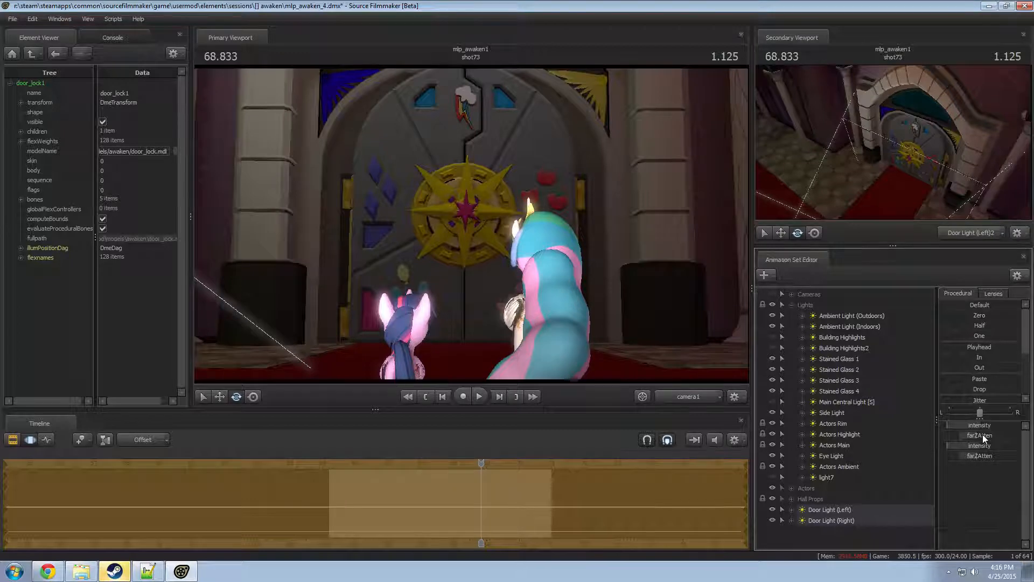
- Compare the views through both door lights, re-aim Door Light (Right) to mirror the left one, and return to camera1
left_click(844, 510)
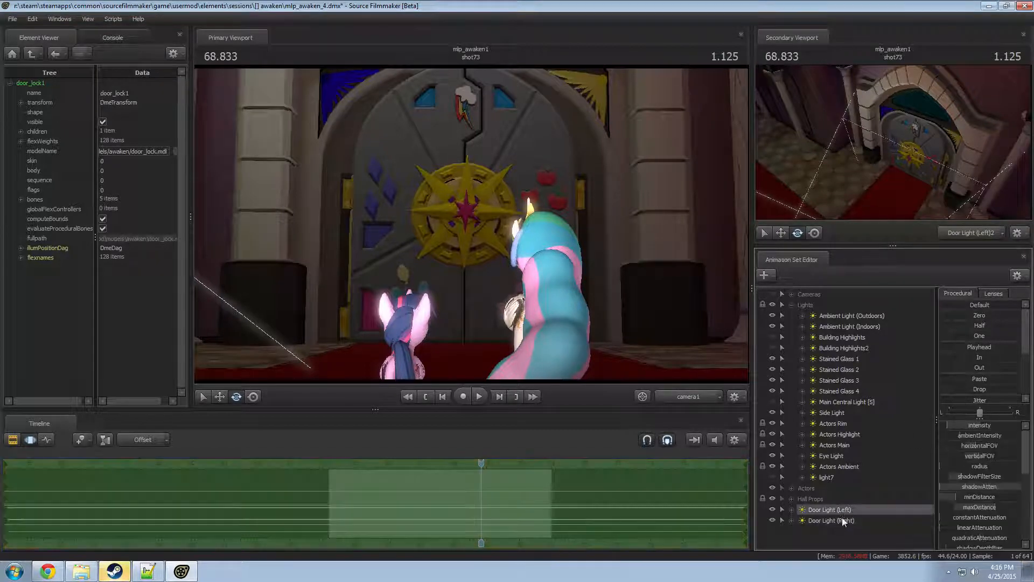
double_click(844, 513)
double_click(851, 522)
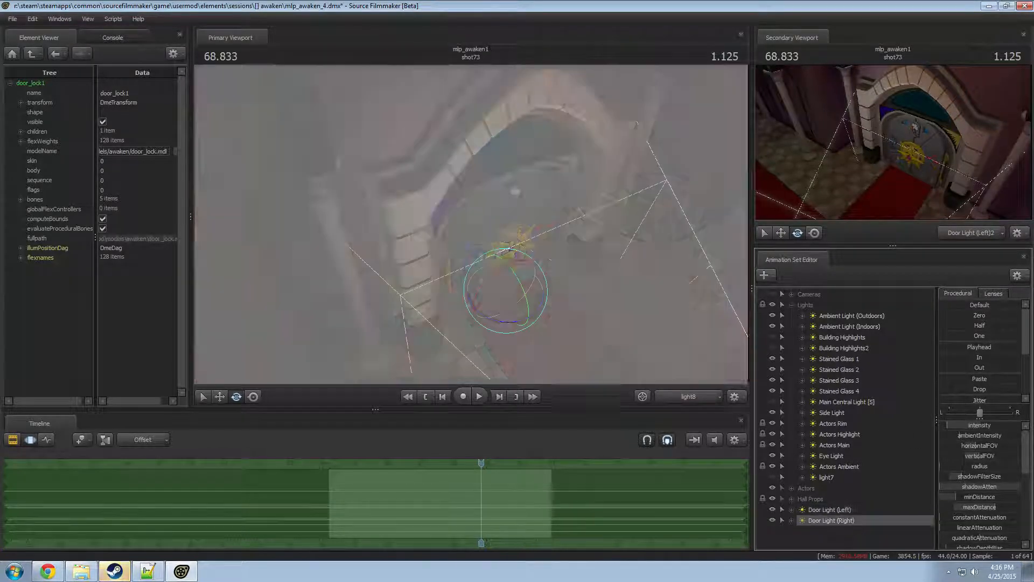
double_click(832, 510)
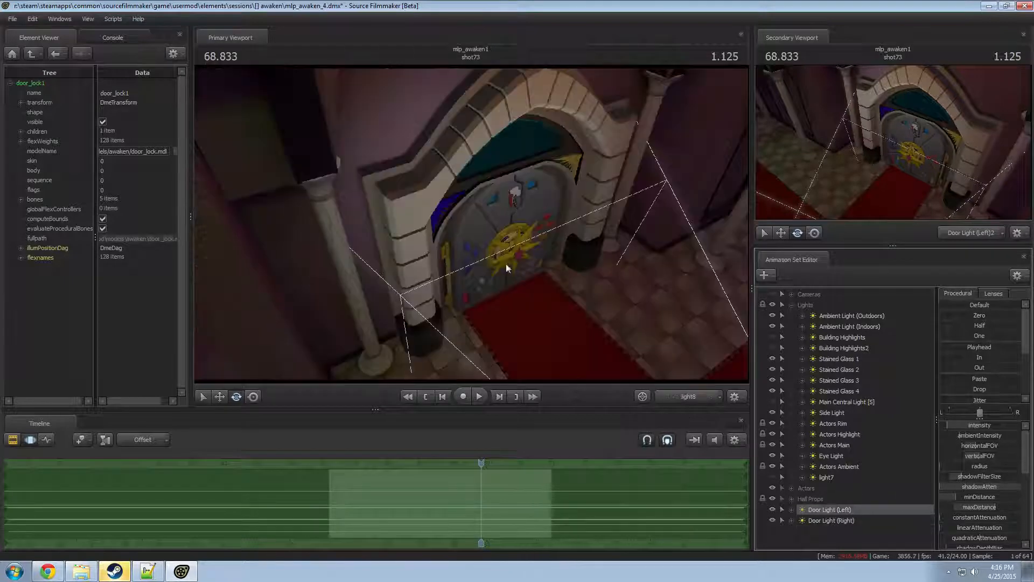
double_click(845, 520)
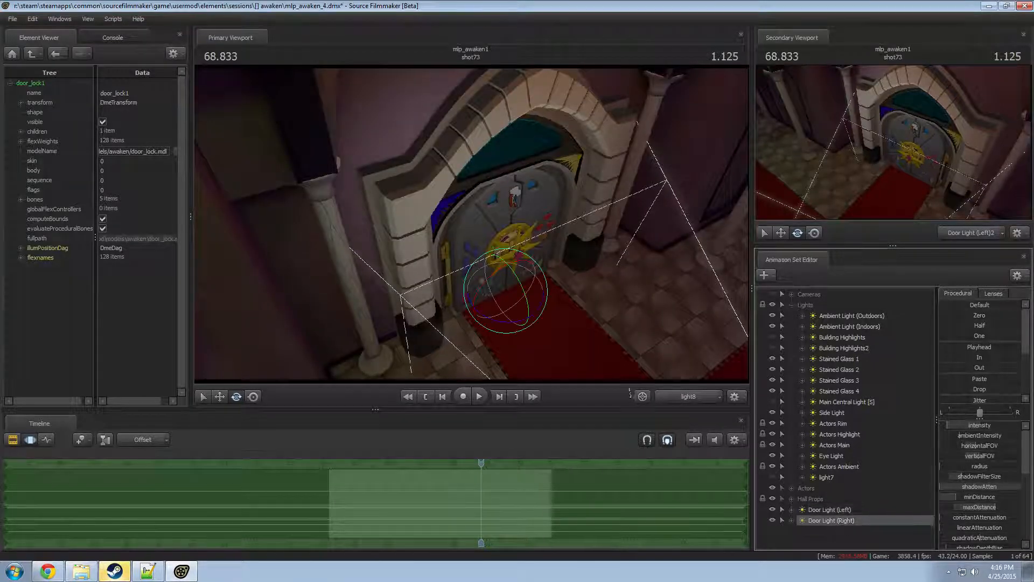
left_click_drag(444, 254, 536, 256)
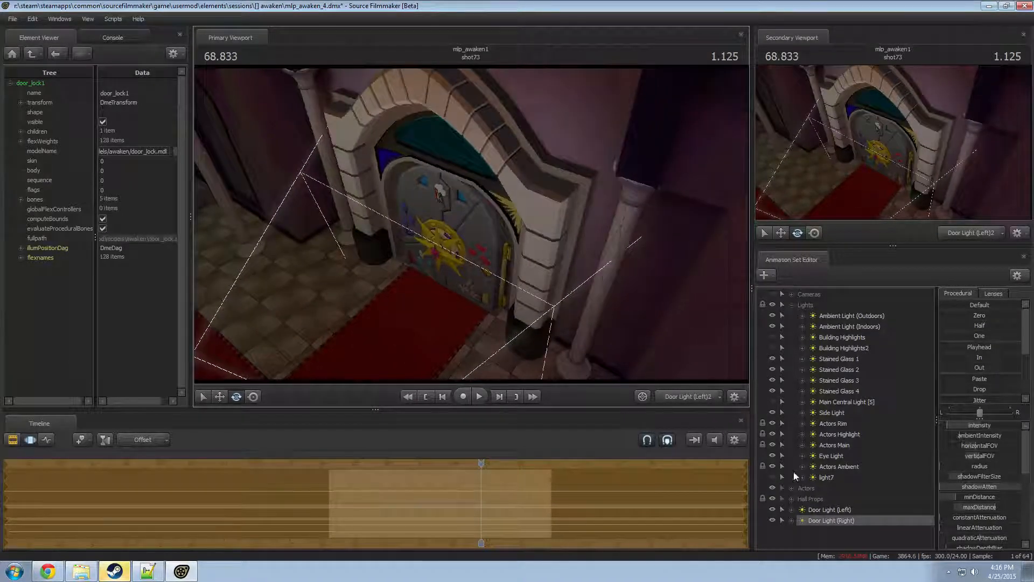
left_click(676, 396)
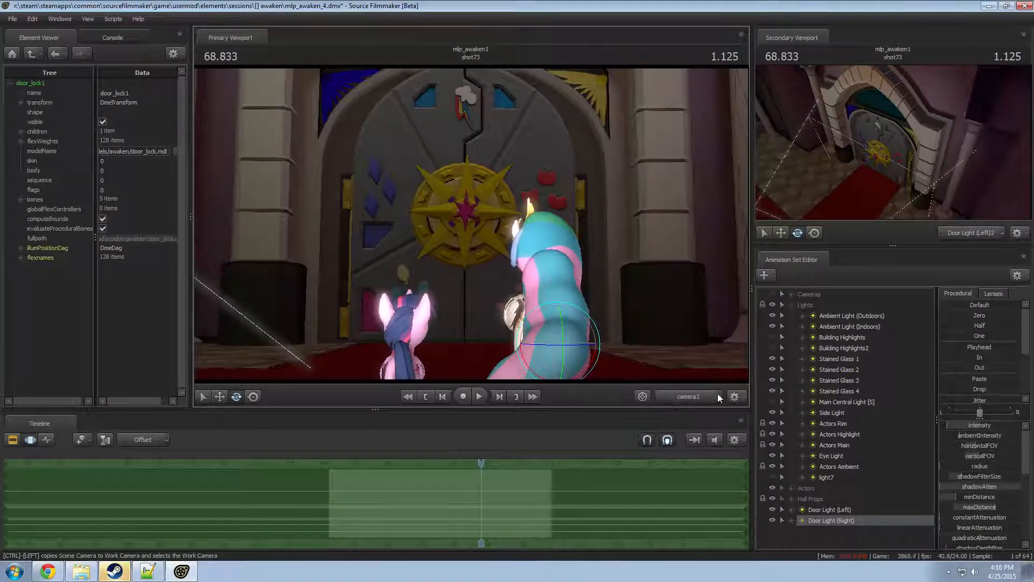
- Switch to the Clip Editor, look over the hall from the Work Camera, and delete light7 from the Lights group
key("F2")
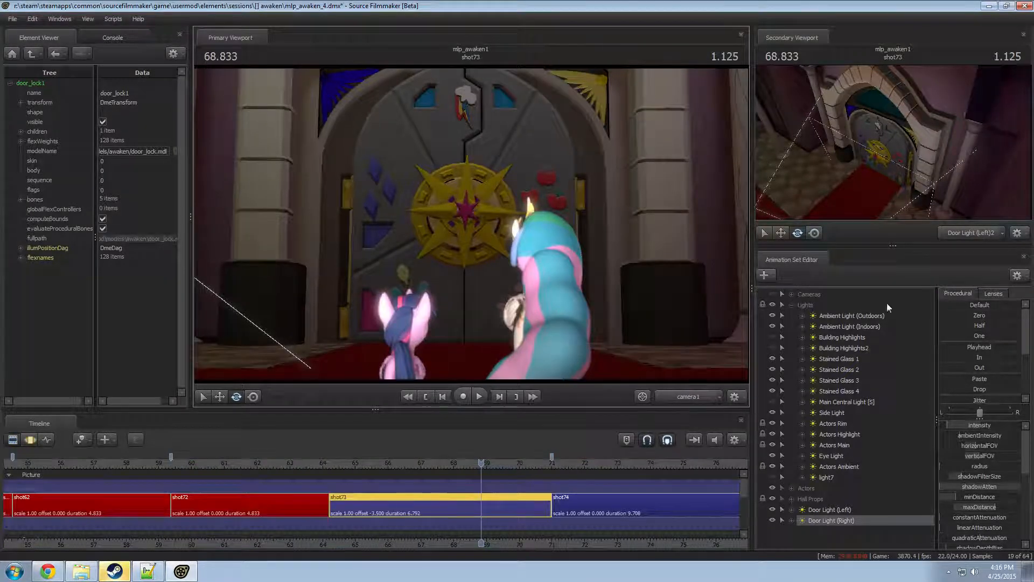
left_click(814, 480)
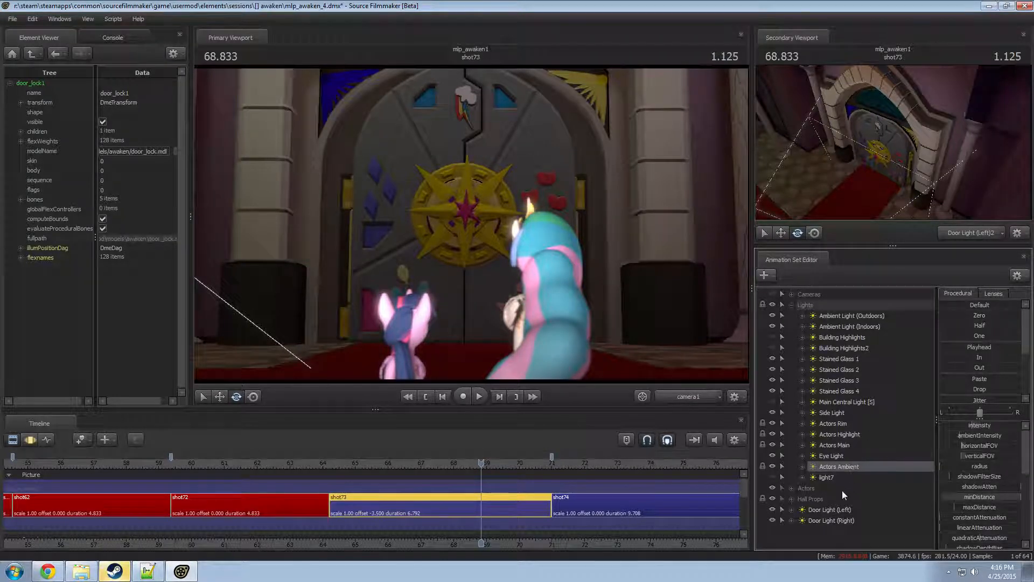
left_click(825, 510)
left_click(681, 400)
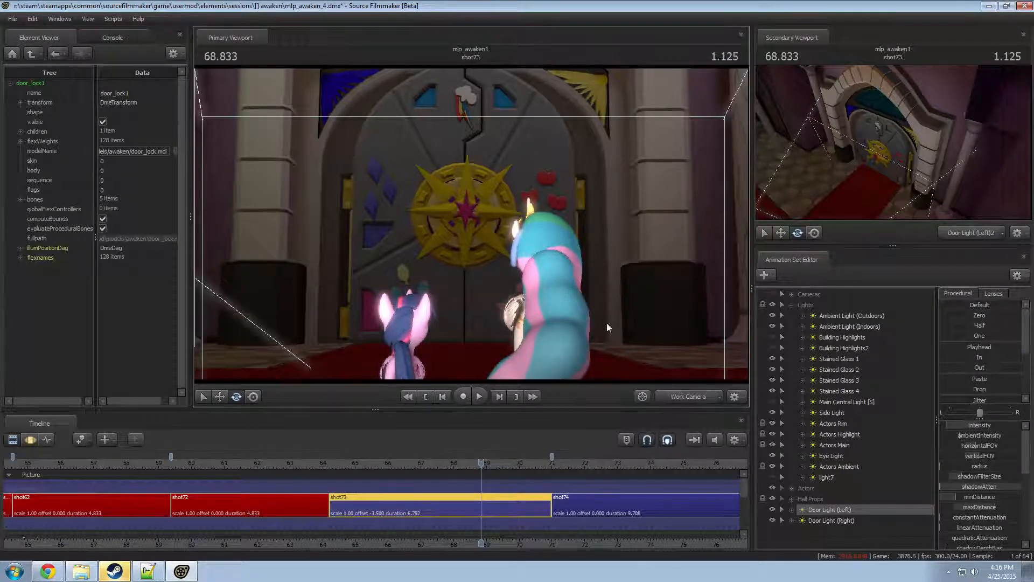
key("s")
left_click_drag(607, 322, 748, 339)
key("a")
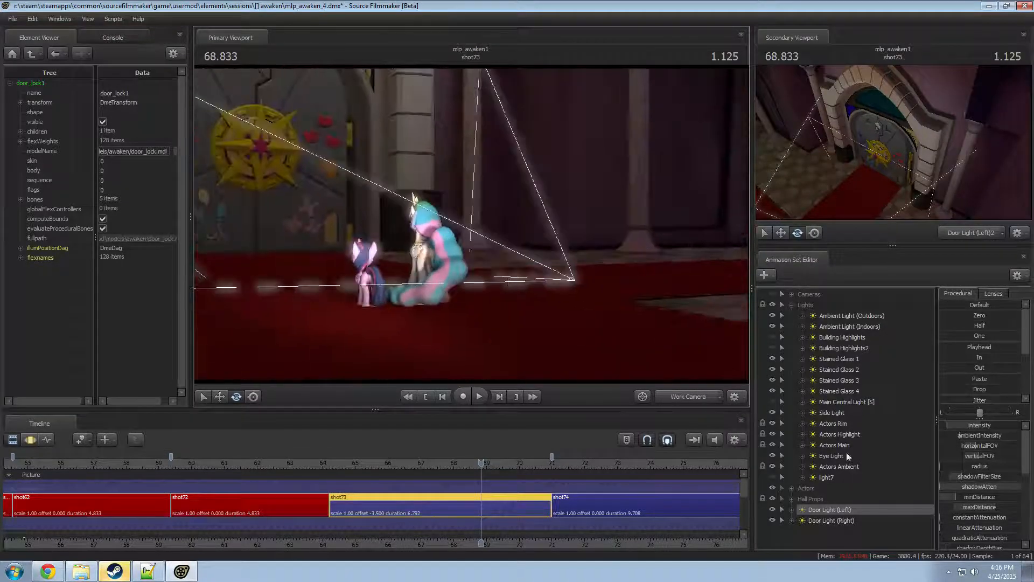
left_click(829, 476)
right_click(837, 477)
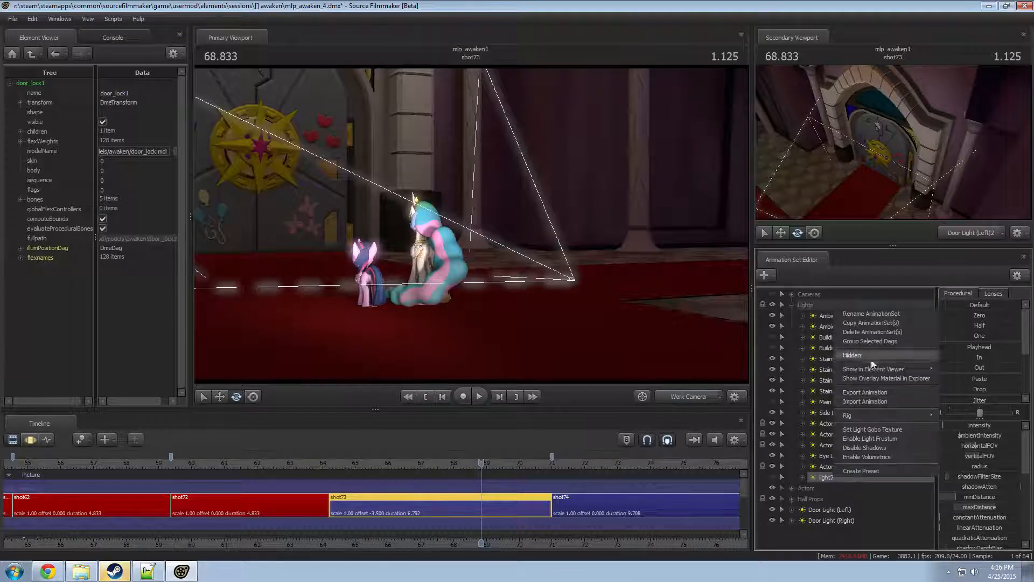
left_click(867, 331)
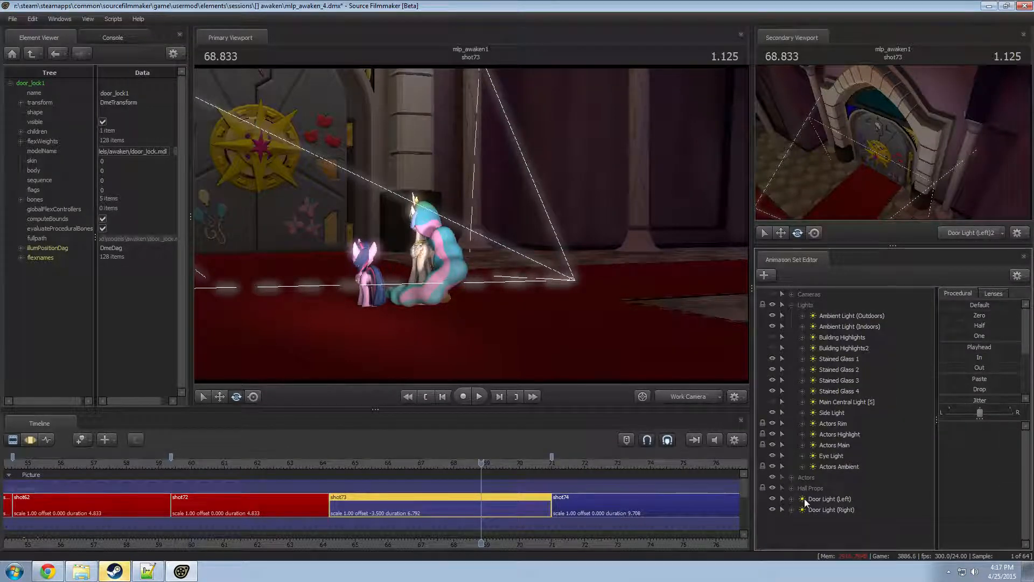
- Toggle the visibility of the Lights group to compare the scene with and without those lights
left_click(821, 509)
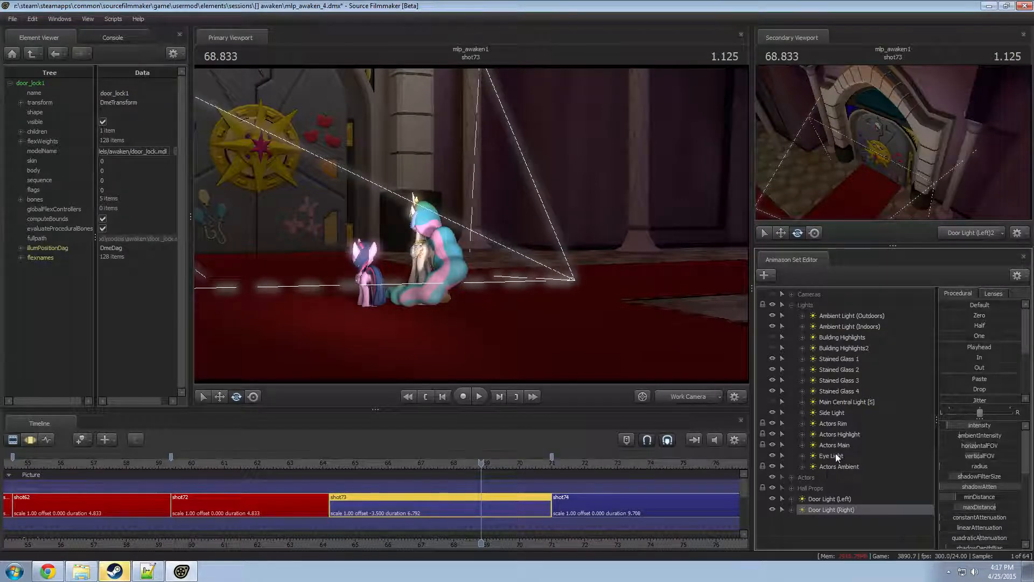
left_click(774, 303)
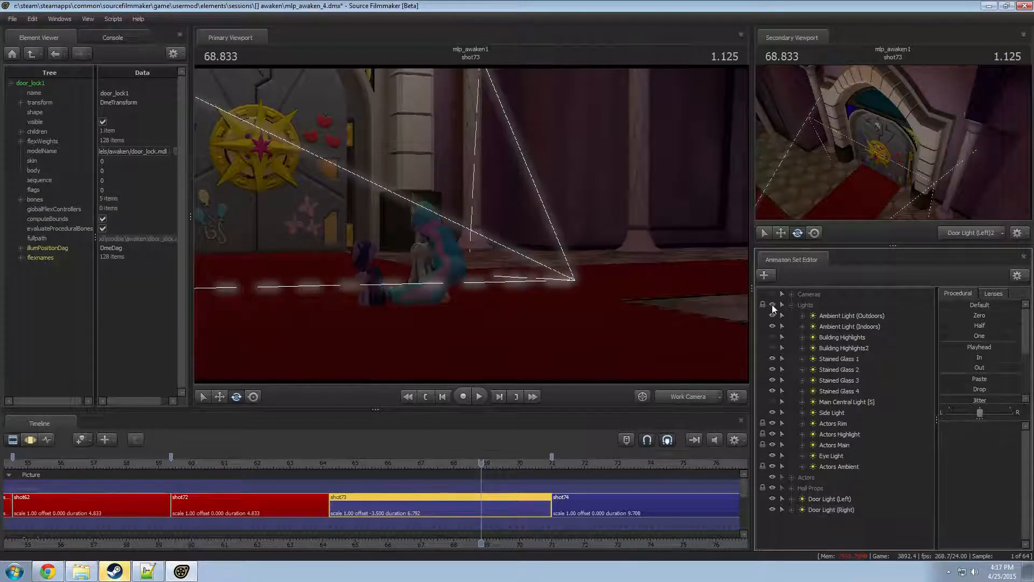
left_click(771, 305)
left_click(771, 305)
left_click(771, 305)
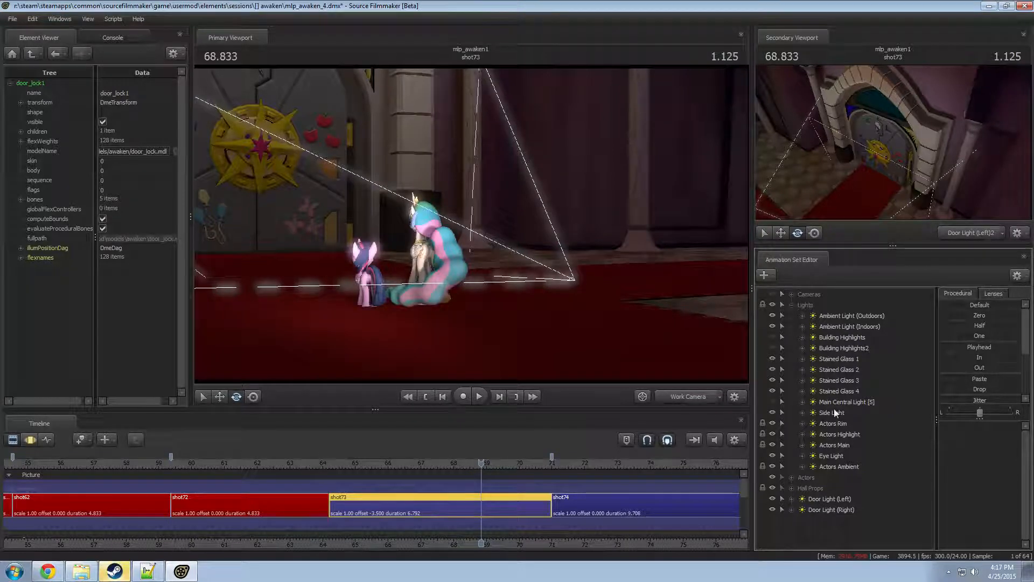
- View through Main Central Light [S] in the primary viewport and delete that light
left_click(815, 403)
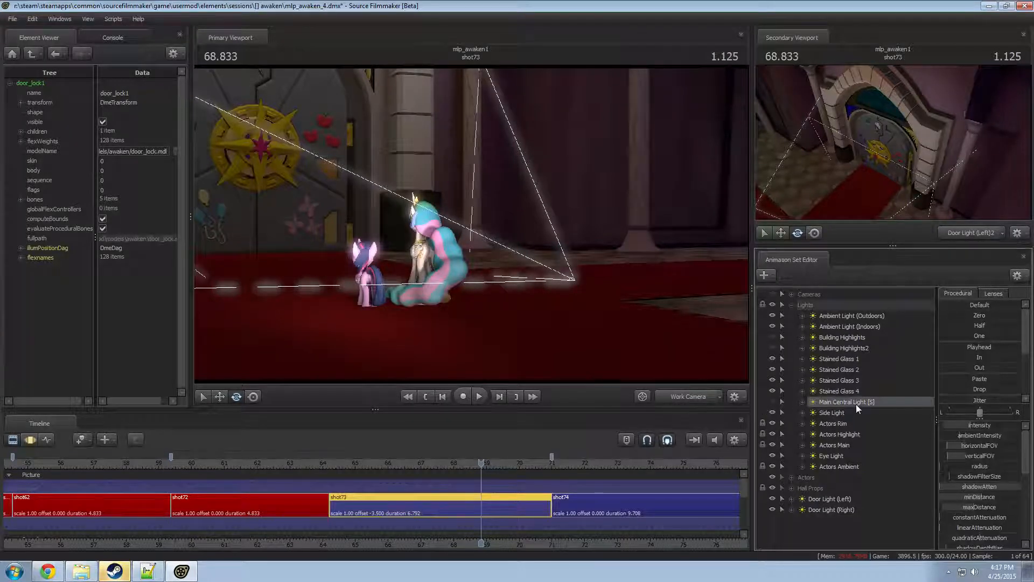
left_click_drag(850, 401, 545, 254)
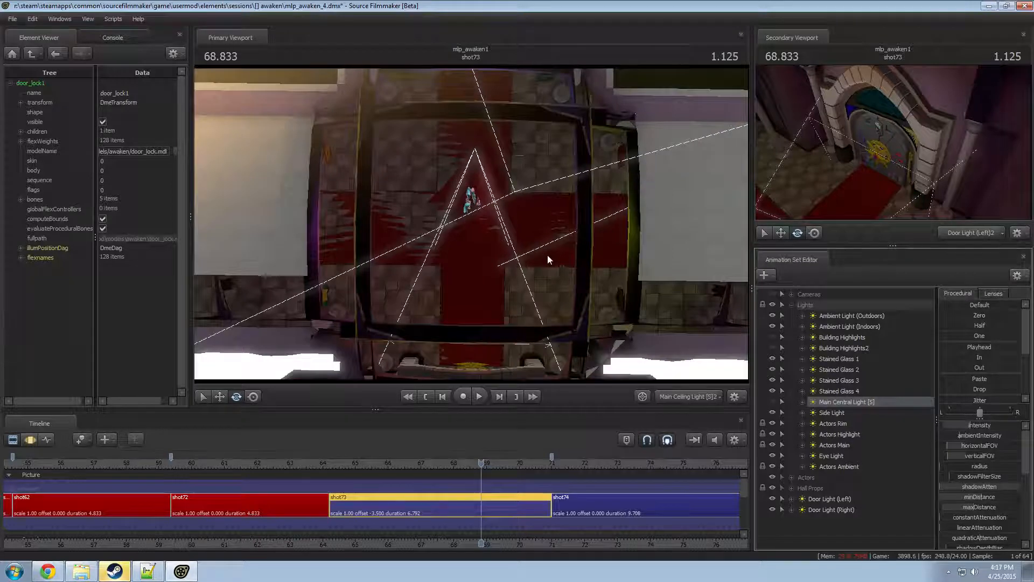
right_click(854, 403)
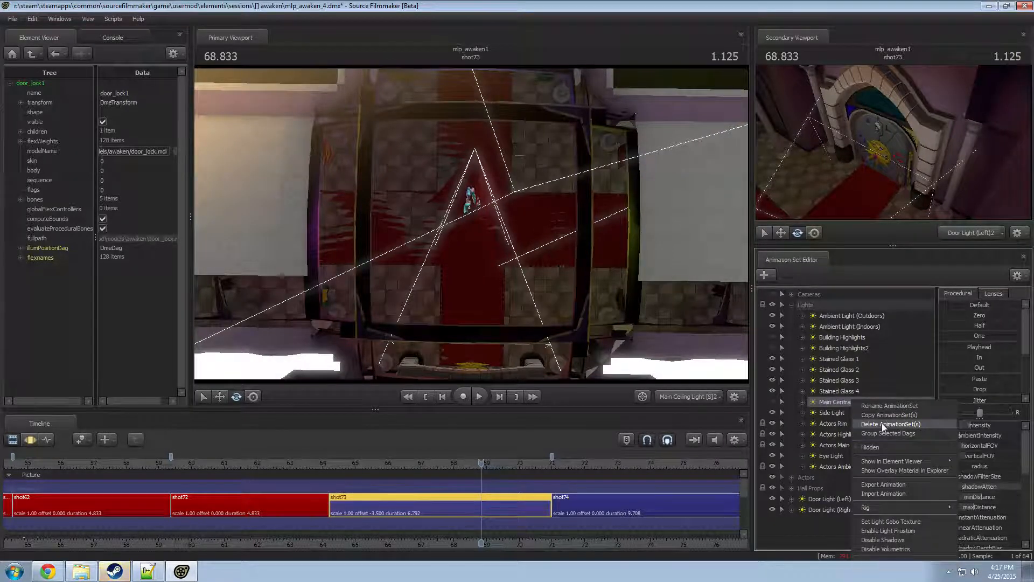
left_click(882, 424)
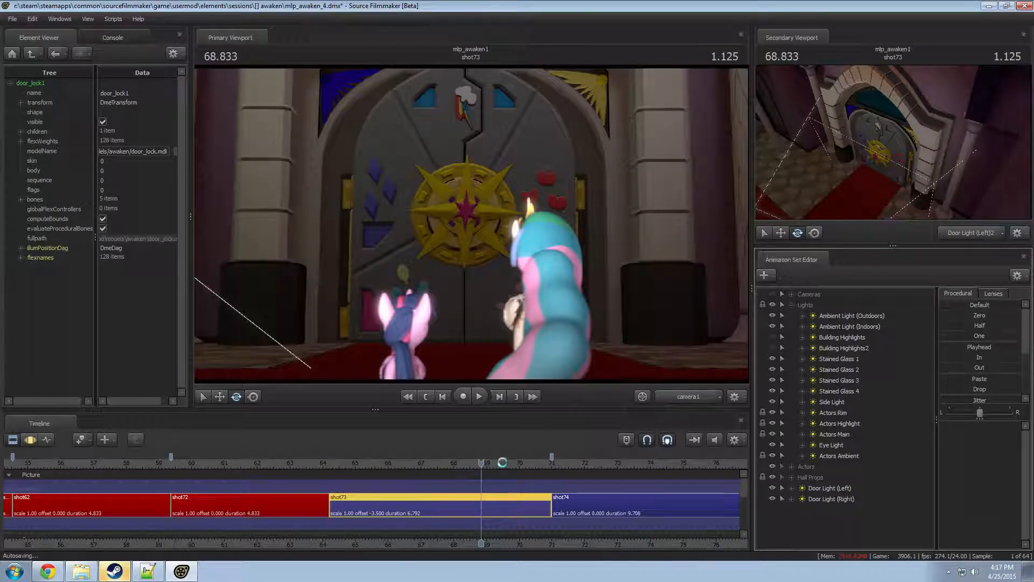
- Switch to the Motion Editor and set a time selection starting at about 67.2 seconds in shot73, with the Lights group expanded
left_click_drag(435, 463, 438, 517)
key("F3")
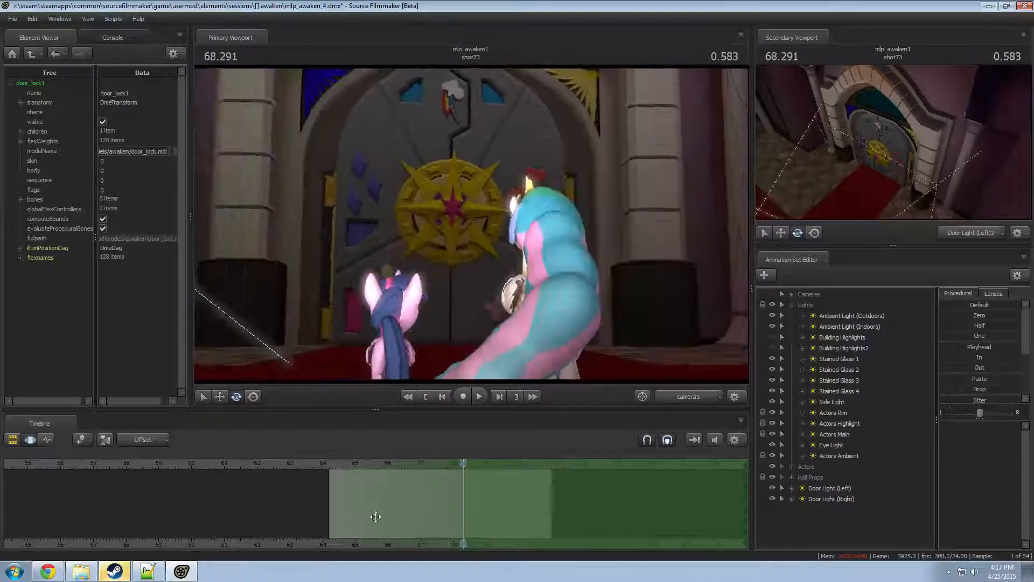
mouse_move(347, 516)
left_mouse_down()
mouse_move(326, 513)
mouse_move(460, 503)
mouse_move(418, 509)
mouse_move(427, 509)
left_mouse_up()
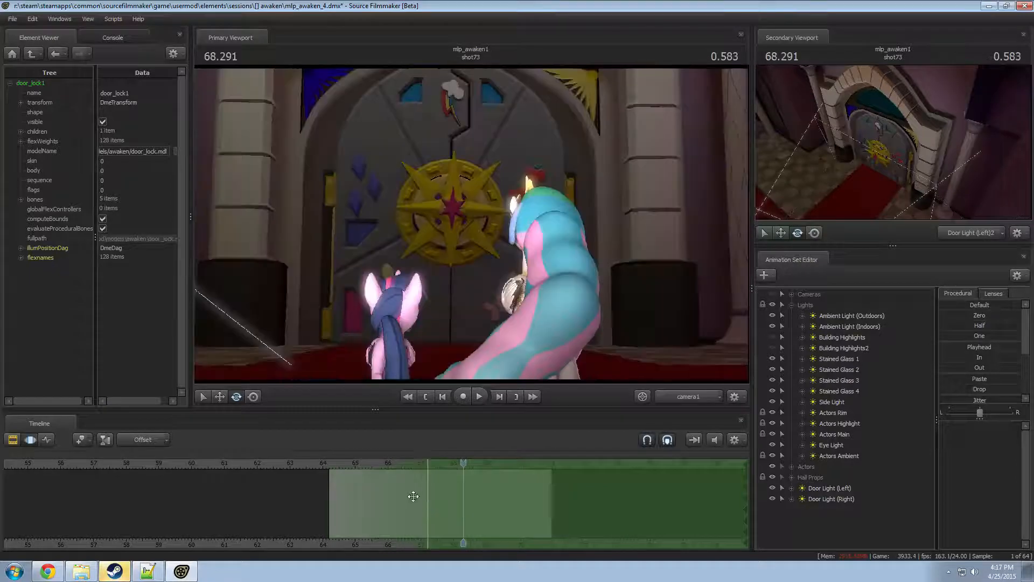
left_click_drag(464, 463, 433, 463)
left_click(791, 305)
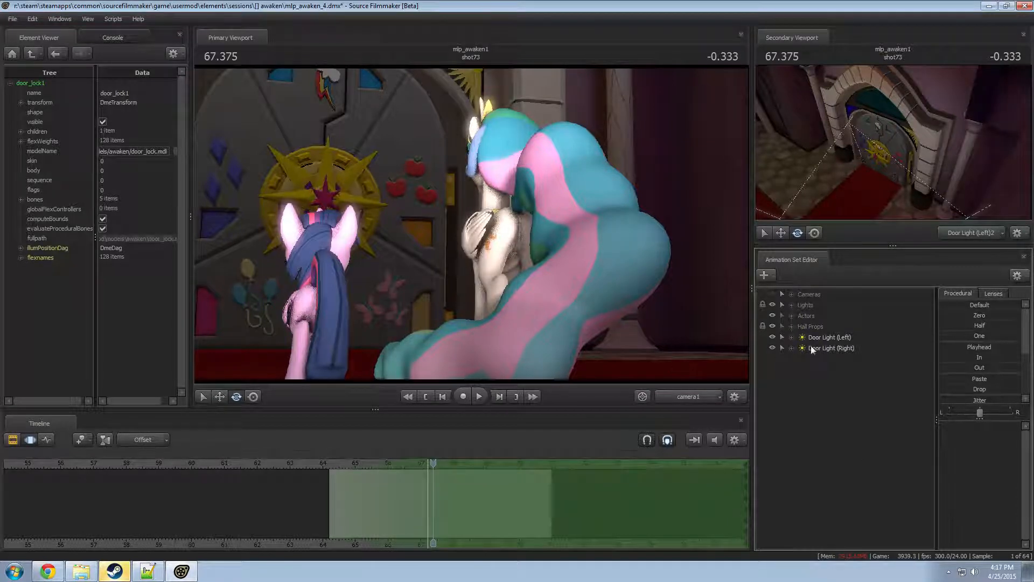
left_click(792, 305)
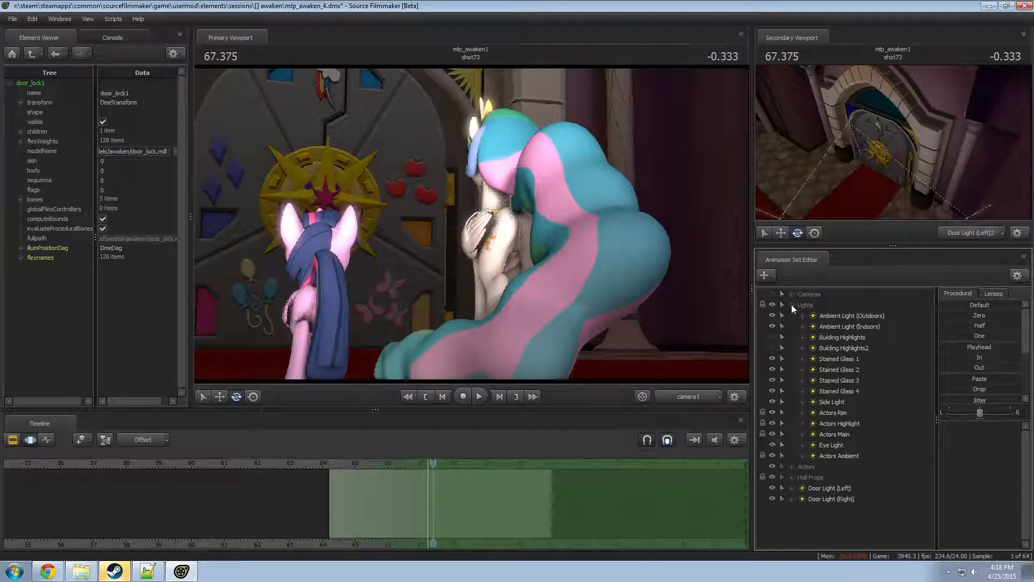
- View through Actors Rim in the primary viewport and through camera1 in the secondary viewport
double_click(837, 413)
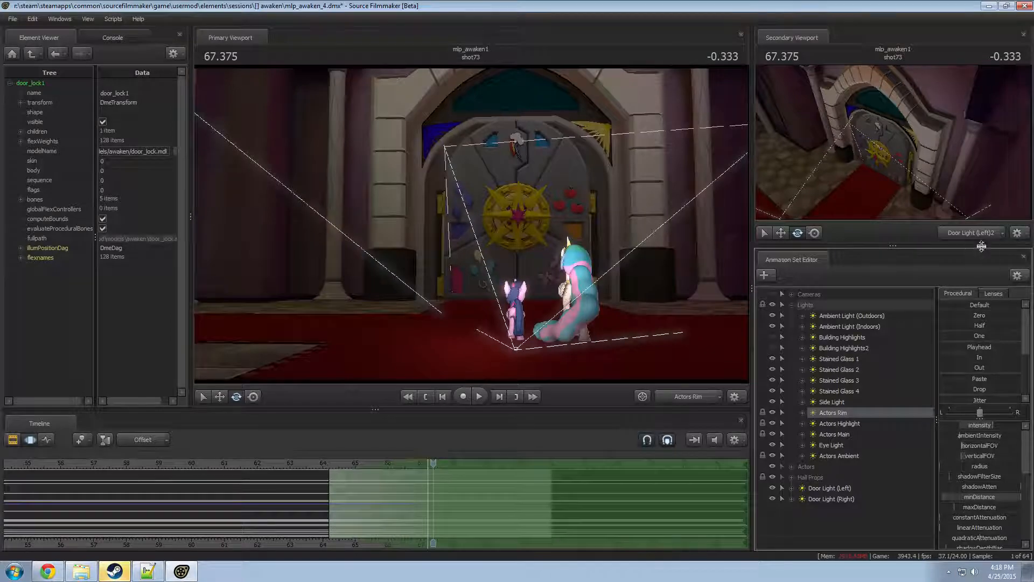
left_click(976, 231)
left_click(975, 231)
- Try to re-aim Actors Rim and adjust its intensity within the time selection, and undo the change
left_click_drag(539, 221, 470, 224)
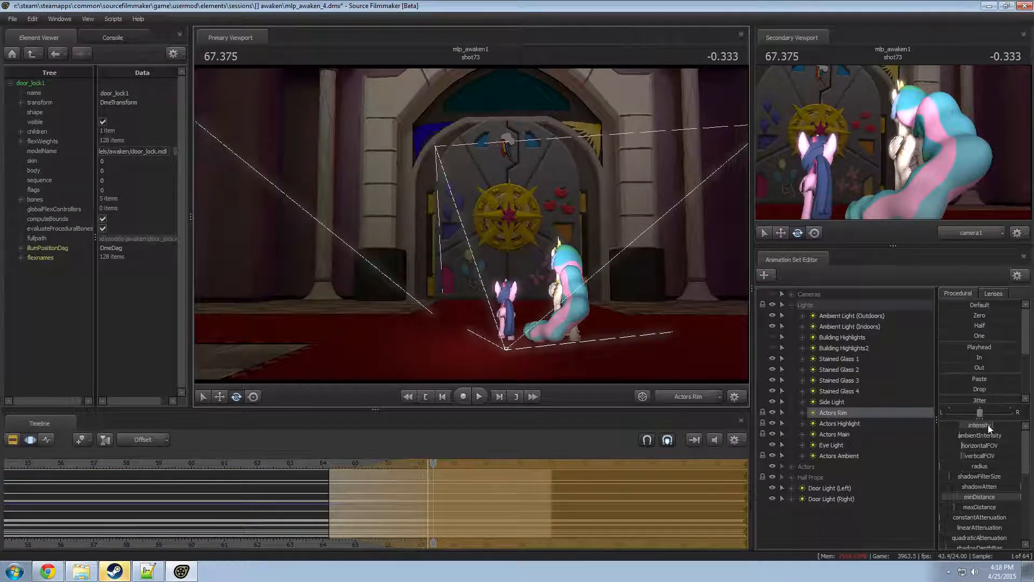
left_click_drag(985, 427, 981, 424)
left_click(888, 415)
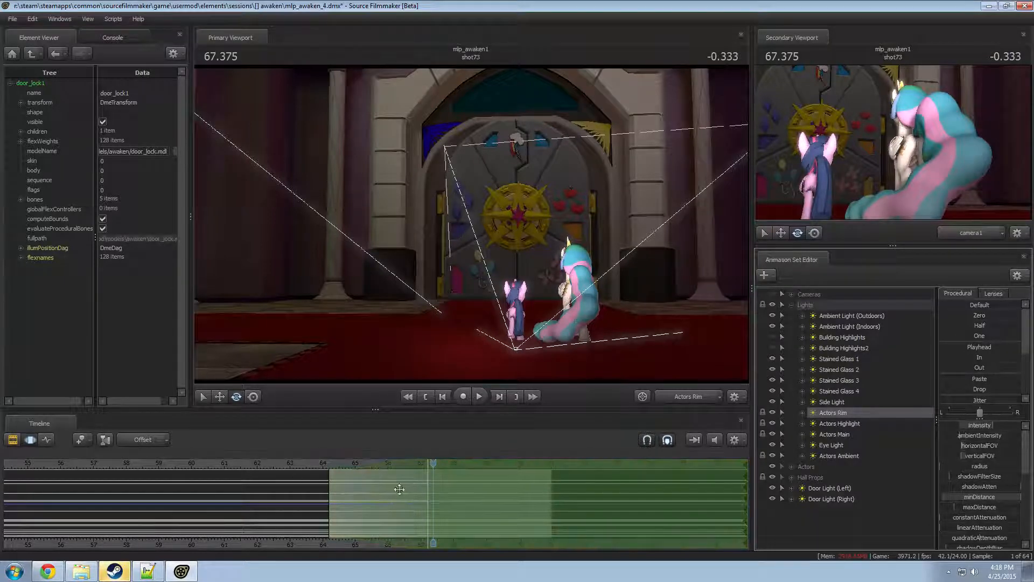
- Enable volumetrics on Actors Rim and play shot73 from its start to check how the light moves
left_click_drag(270, 464, 332, 467)
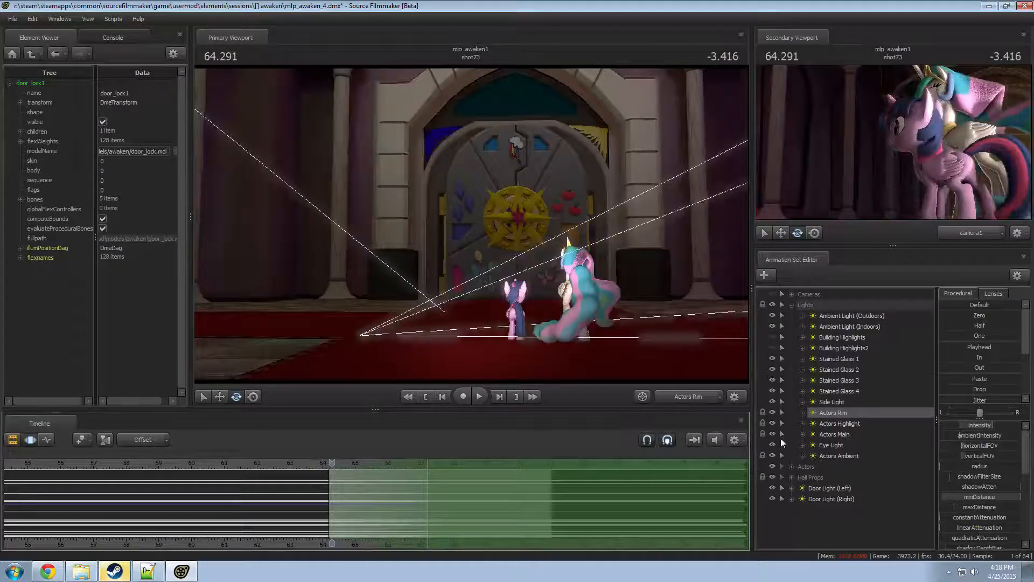
right_click(828, 413)
left_click(862, 393)
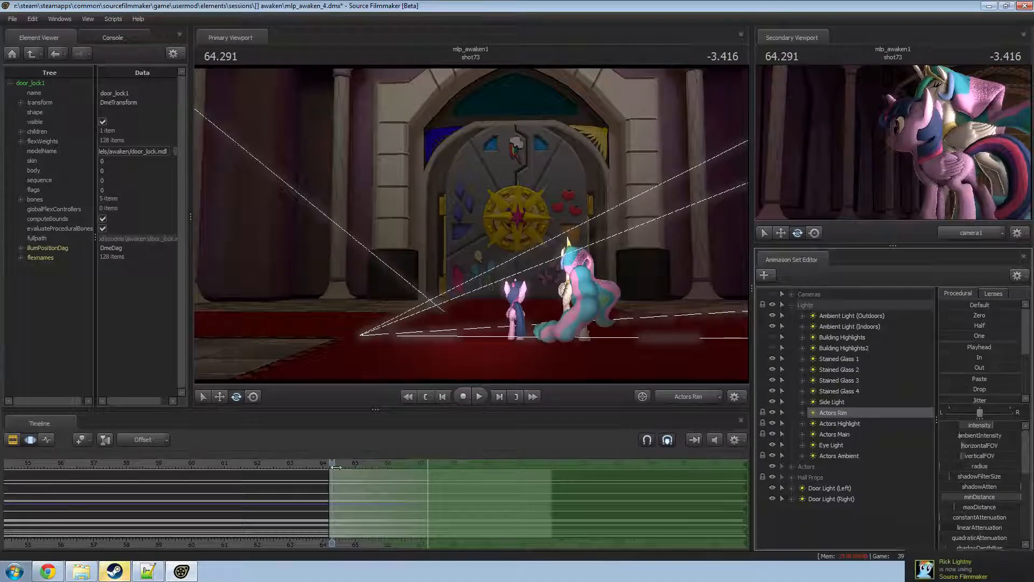
key("space")
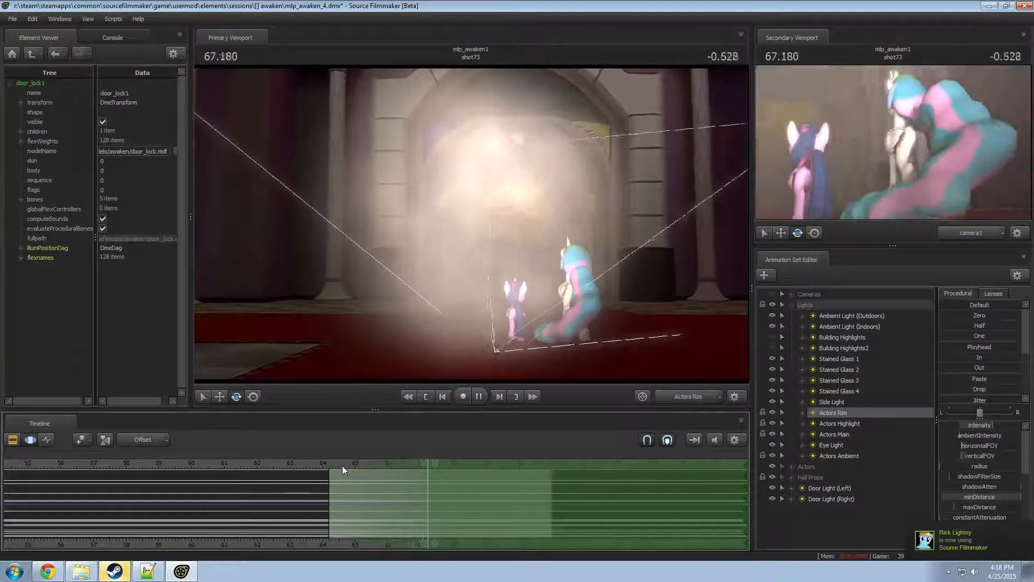
key("space")
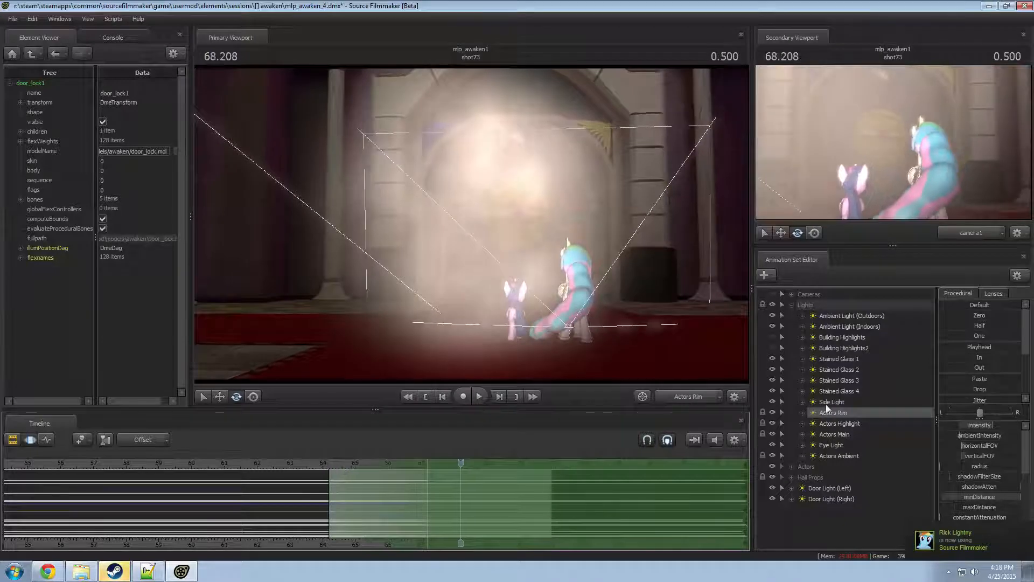
- Try to shift Actors Rim near 68.2 seconds, undo the shift, and go back to about 64.9 seconds
key("d")
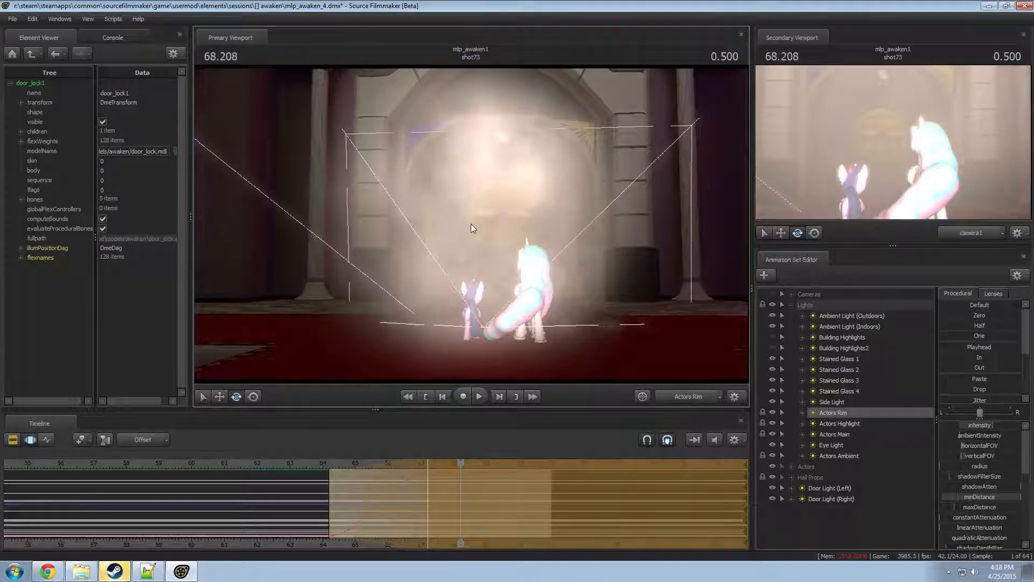
key("ctrl+a")
left_click_drag(473, 228, 517, 228)
left_click_drag(461, 463, 352, 464)
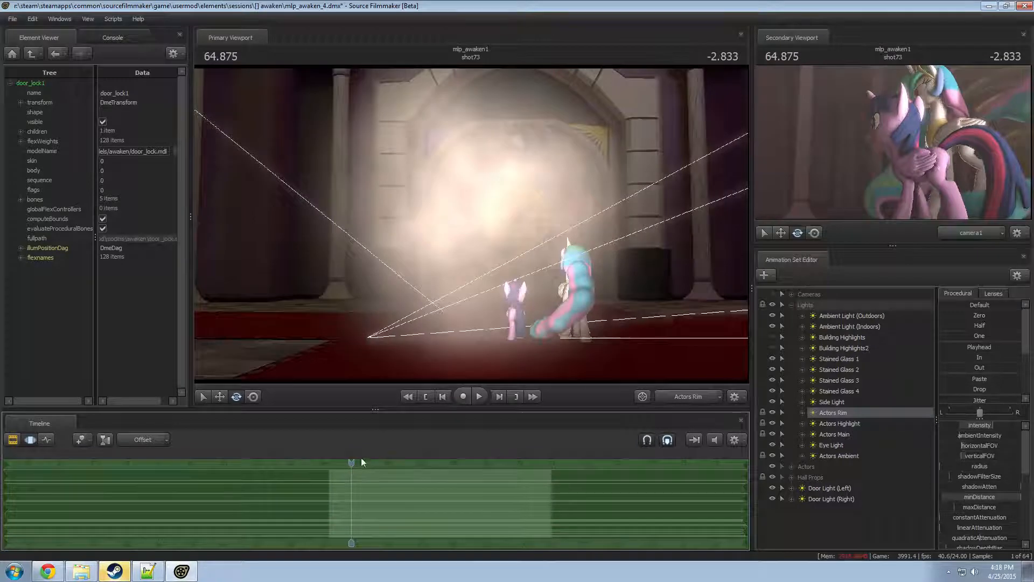
- Return to the Clip Editor, disable volumetrics on Actors Rim, and briefly play the shot
key("F2")
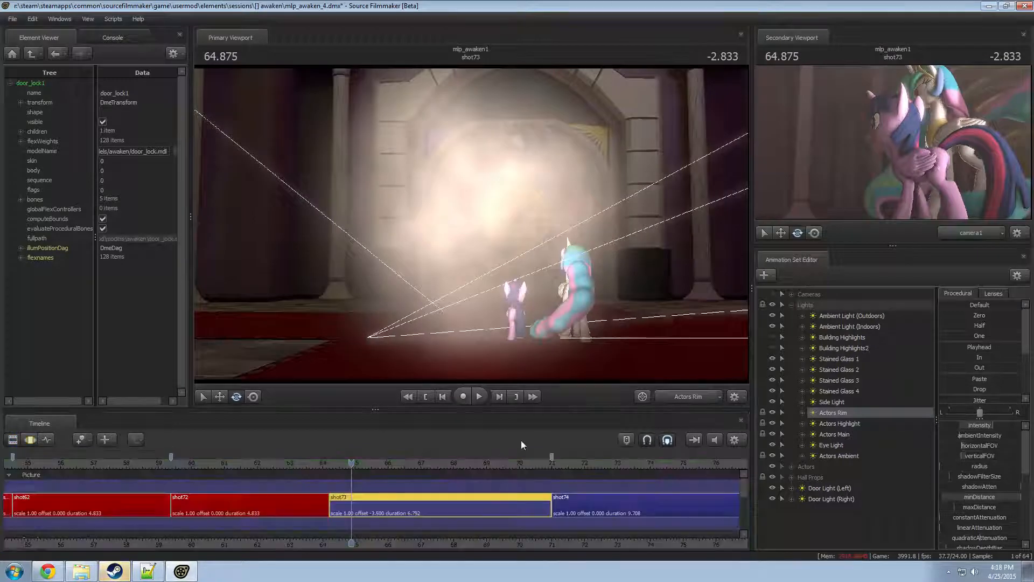
right_click(830, 412)
left_click(865, 388)
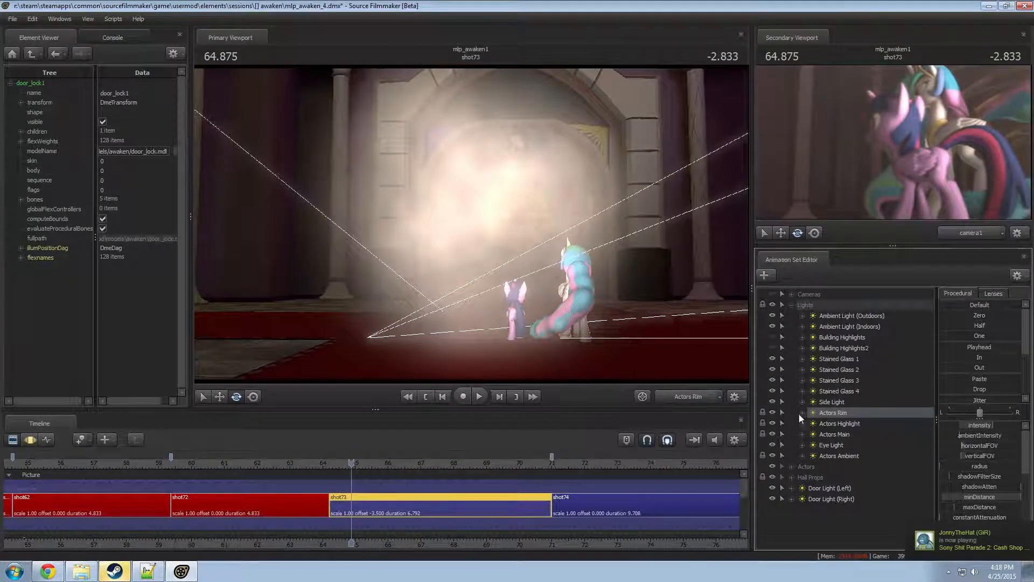
key("space")
key("space")
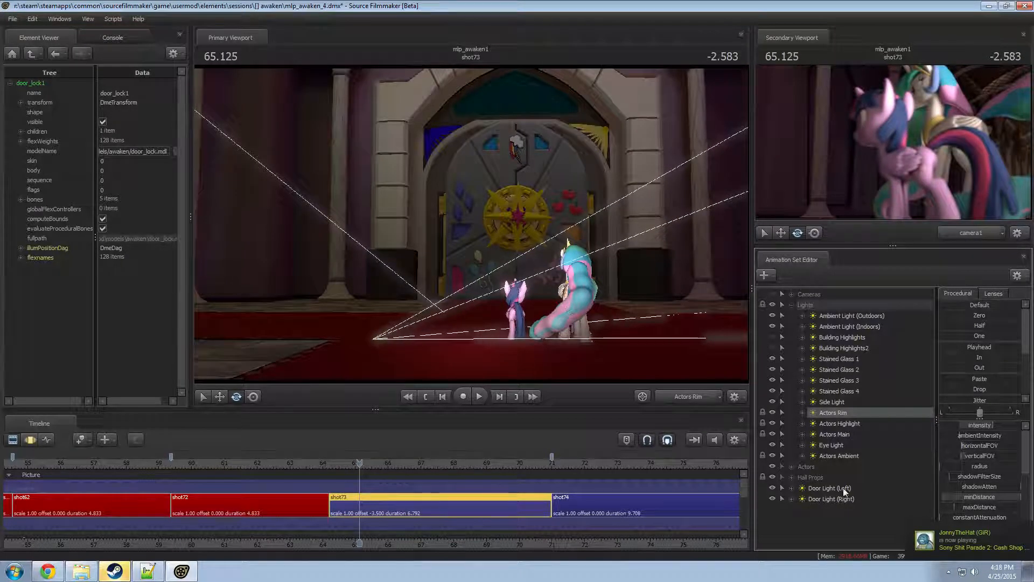
- Create a new light and reorganise the animation sets, with both door lights inside the Lights group and the new light outside it
right_click(820, 509)
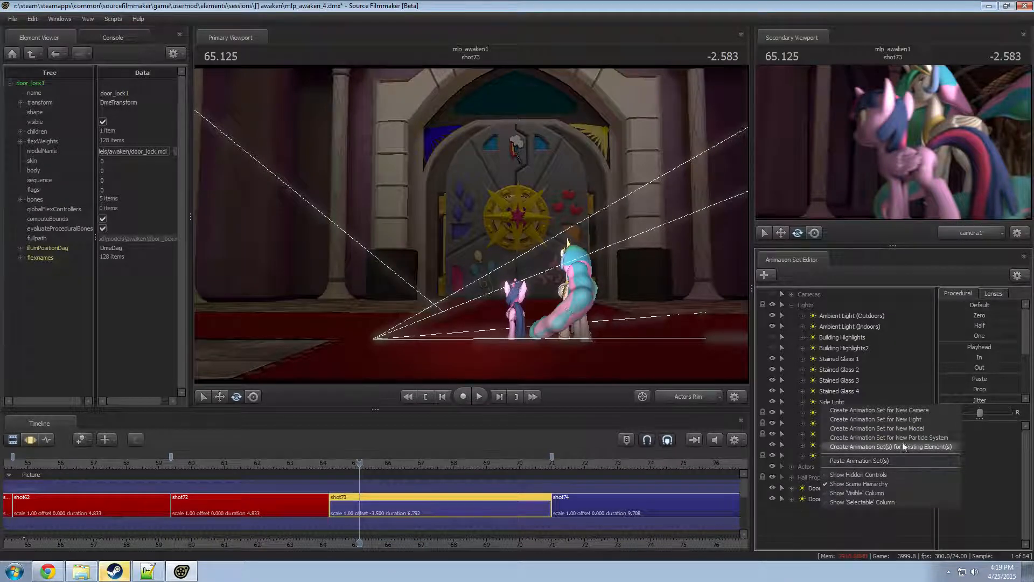
left_click(905, 419)
left_click(829, 502)
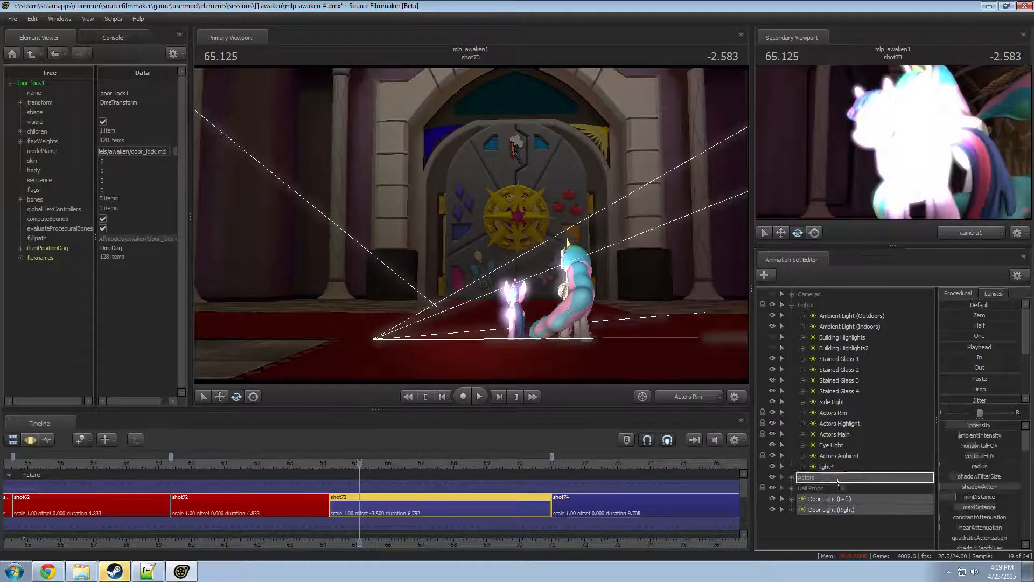
left_click_drag(838, 482, 821, 548)
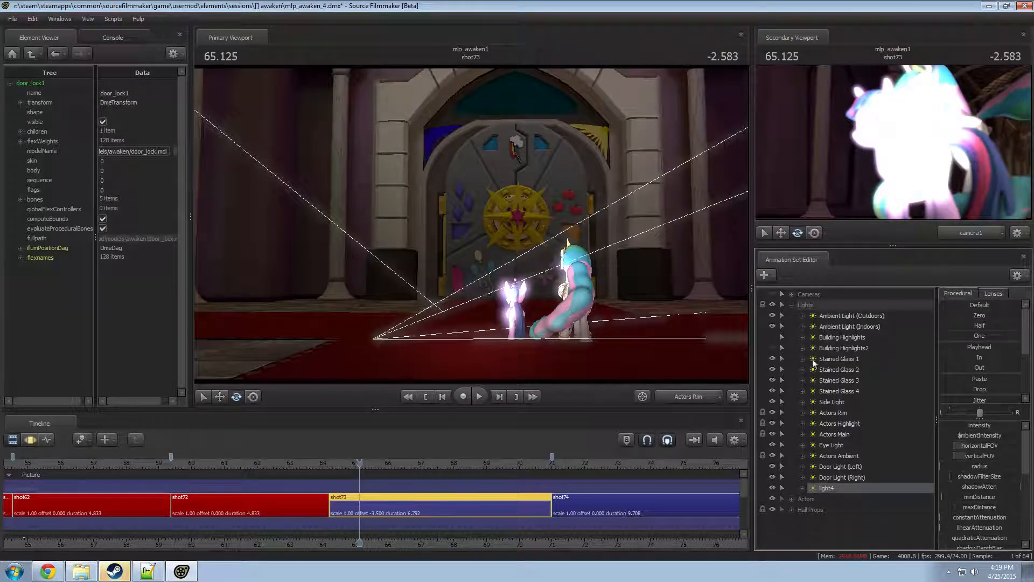
left_click_drag(833, 487, 850, 509)
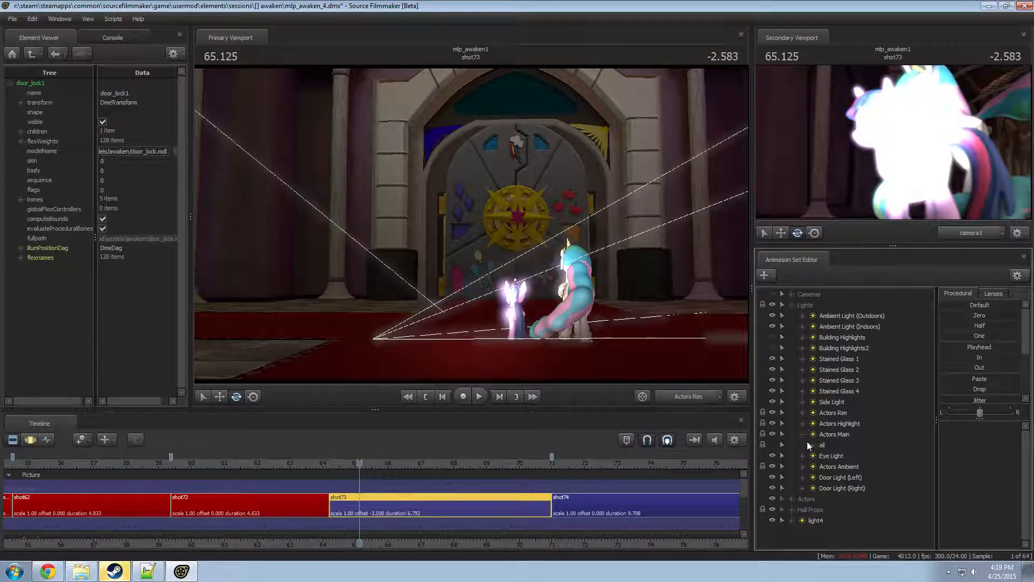
- Copy the color_red, color_green and color_blue values of Actors Main to light4 in the Motion Editor
left_click(812, 446)
scroll(856, 494, "down", 9)
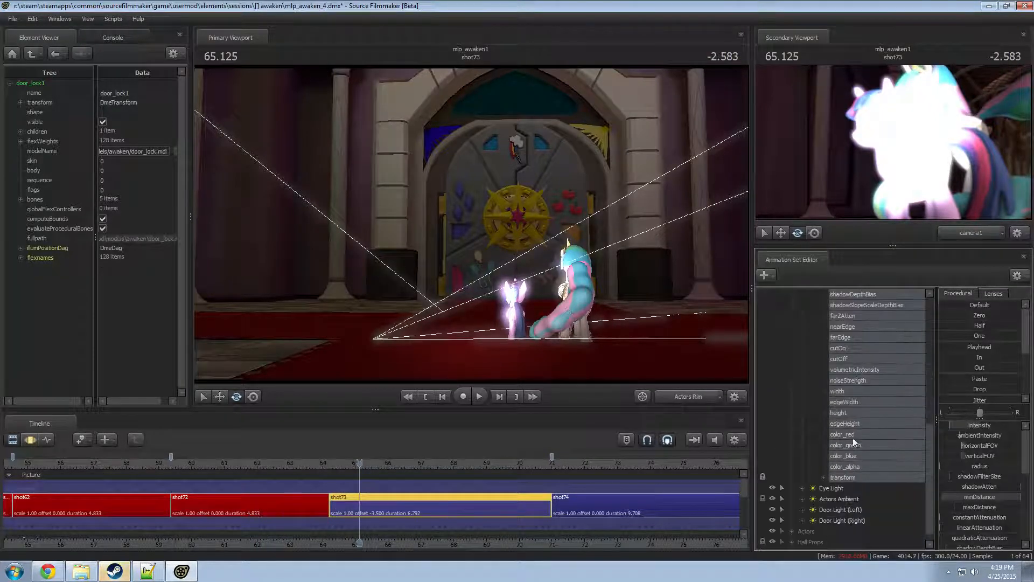
left_click(853, 444)
key("F3")
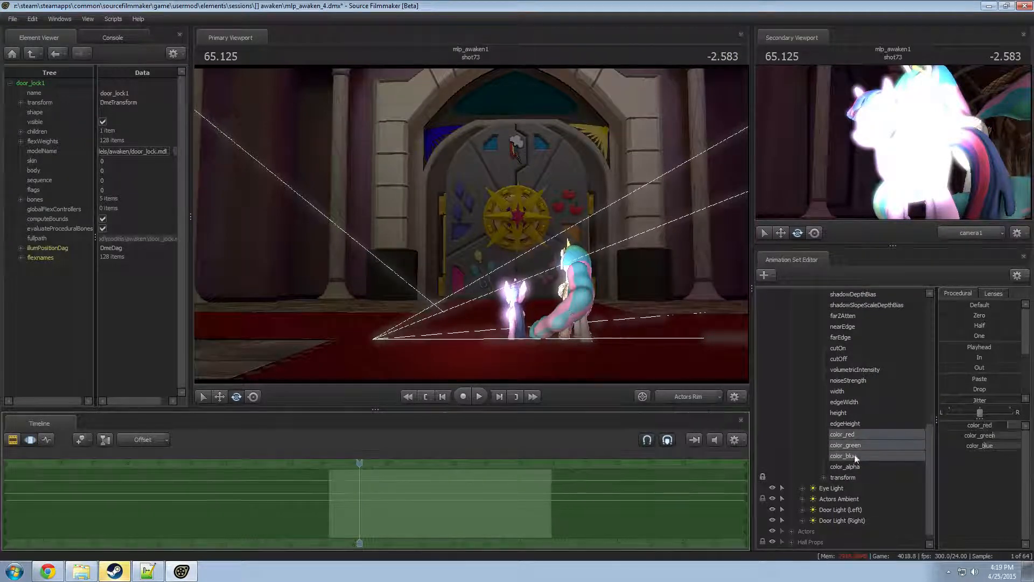
scroll(854, 454, "up", 7)
left_click(803, 371)
left_click(818, 510)
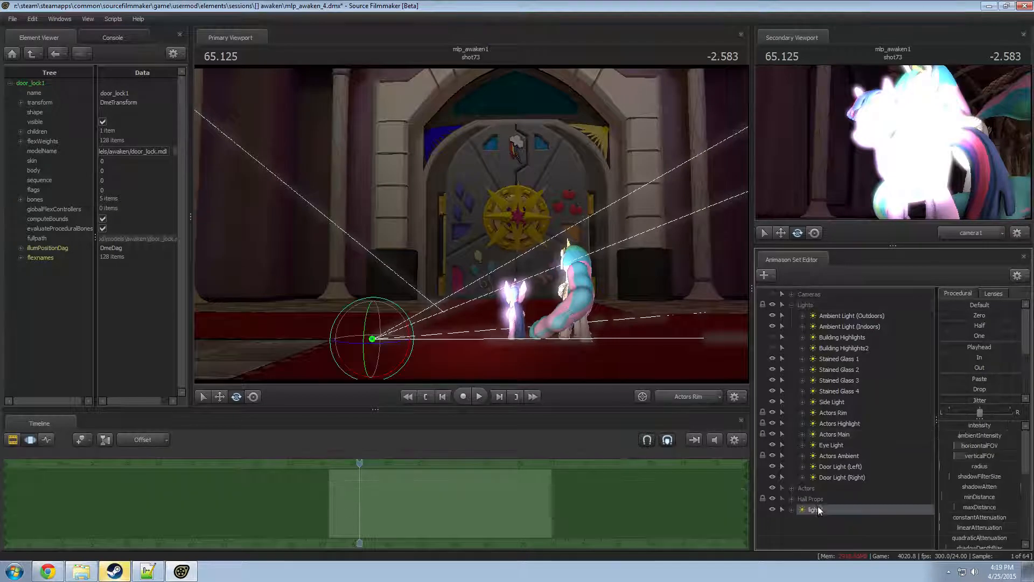
left_click(481, 489)
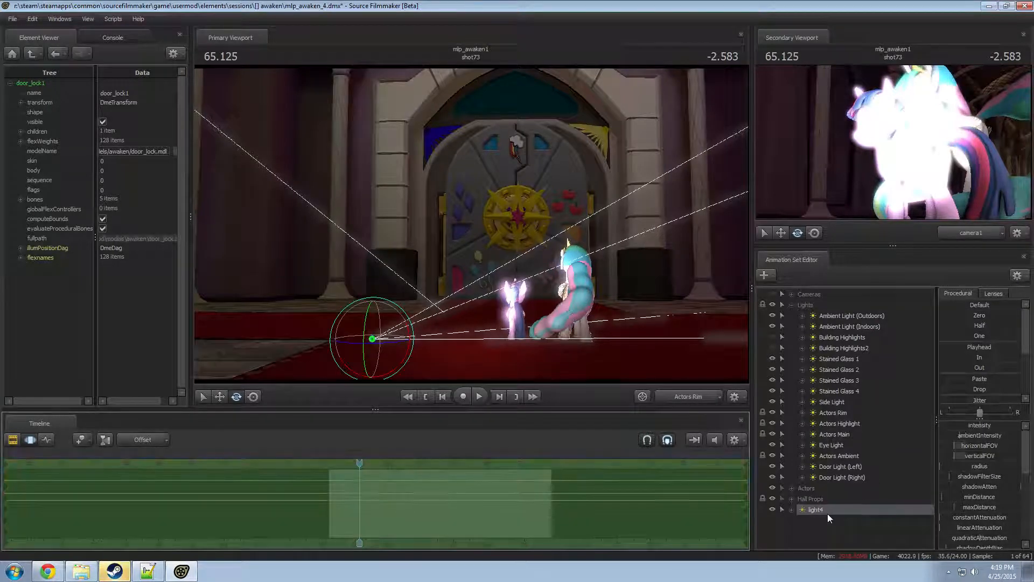
- View through light4 in the primary viewport and pull it back above and behind the two actors
left_click_drag(828, 513, 474, 301)
key("s")
key("s")
key("s")
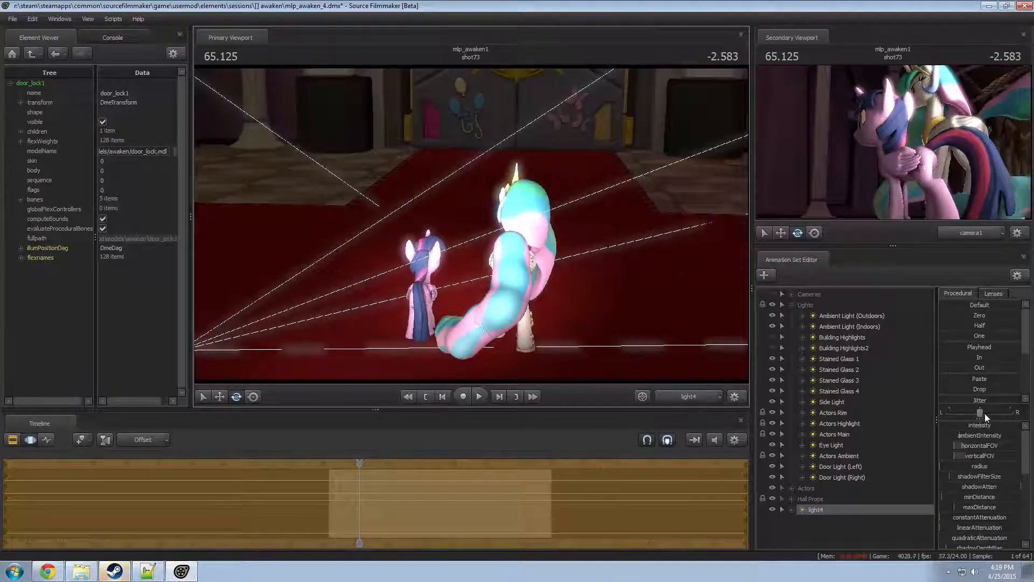
- Check the slider range of light4's intensity and lower the light's intensity
left_click_drag(984, 424, 961, 424)
right_click(961, 425)
left_click(975, 441)
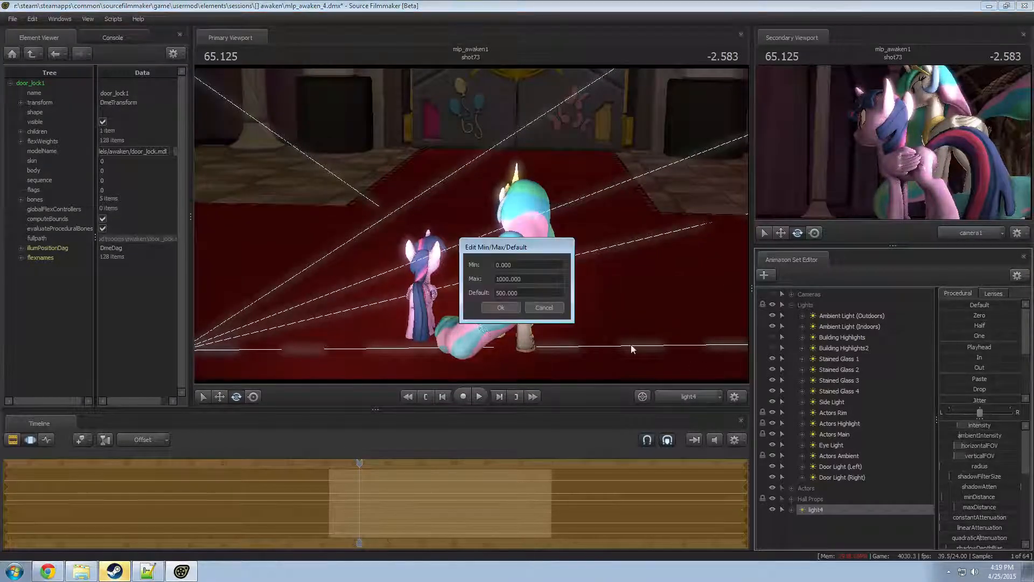
left_click(505, 309)
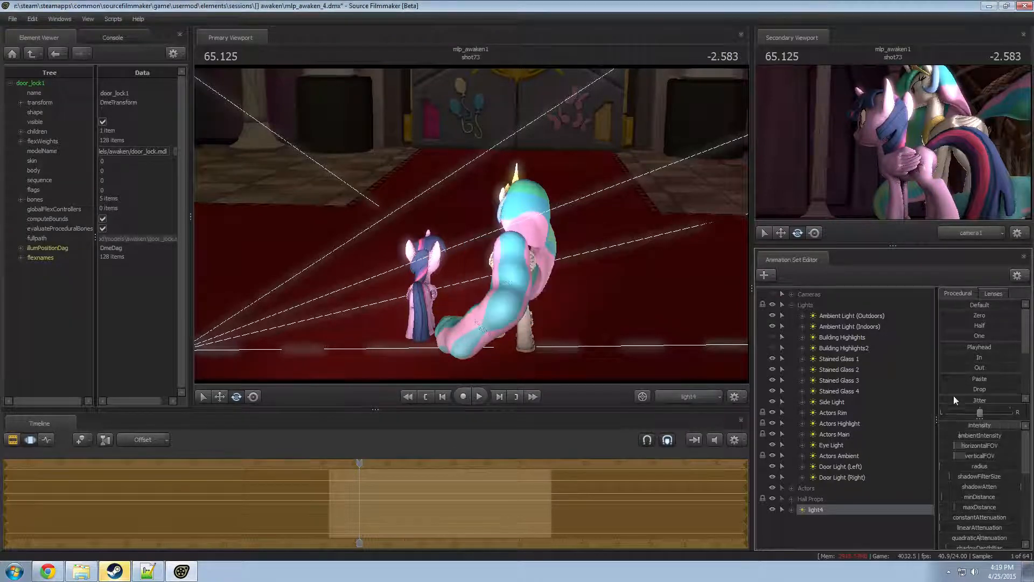
left_click_drag(990, 425, 946, 425)
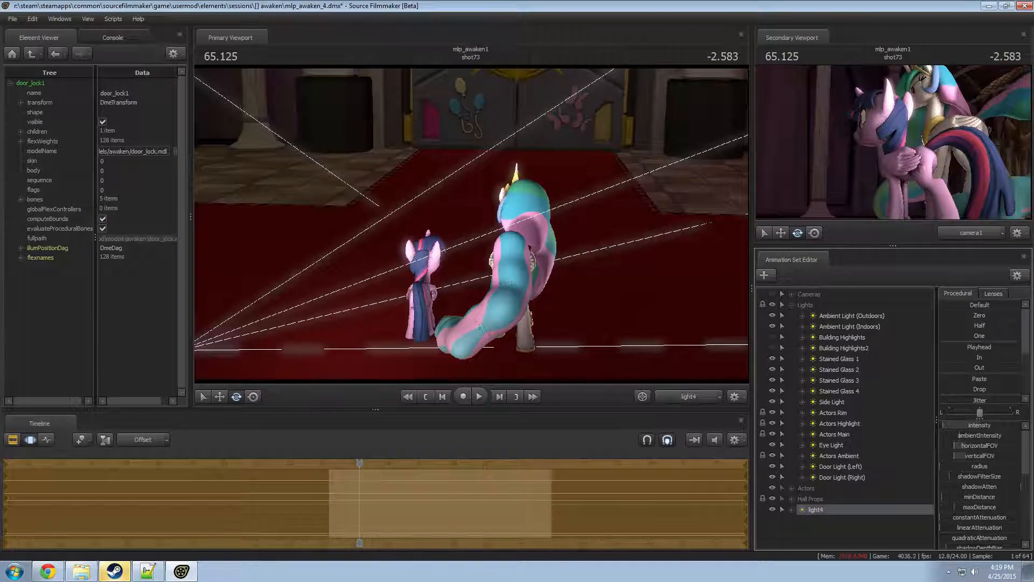
left_click(929, 432)
- Enable volumetrics on light4 and move it in close behind the smaller purple pony, aimed at her
left_click(823, 511)
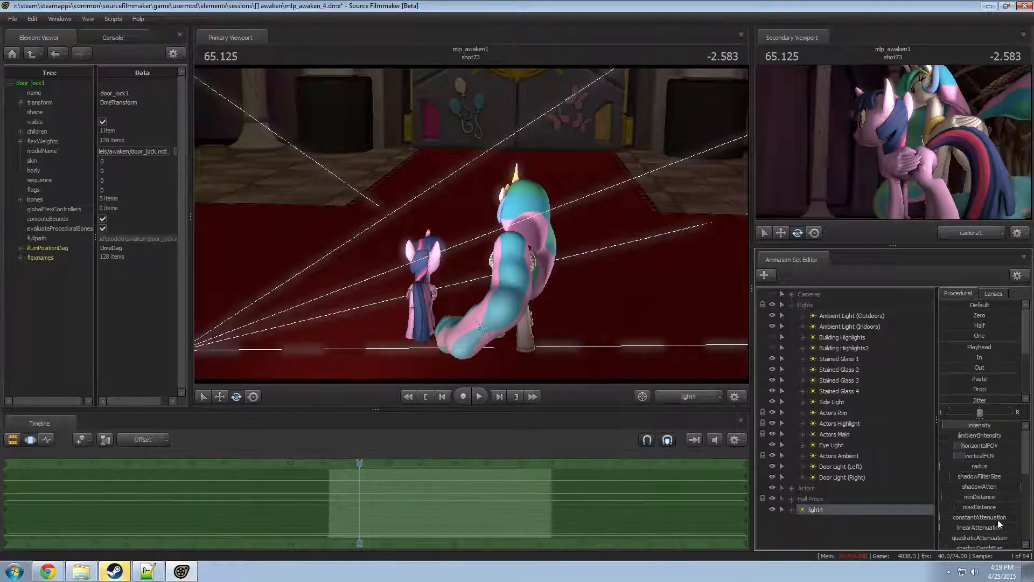
scroll(997, 519, "down", 5)
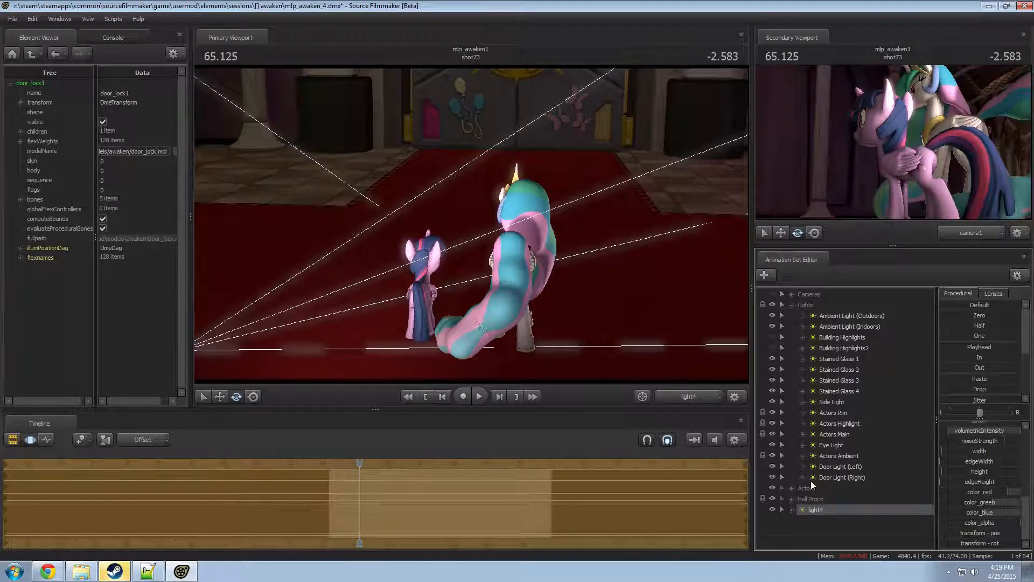
right_click(814, 509)
left_click(859, 485)
left_click_drag(609, 301, 484, 198)
key("w")
key("s")
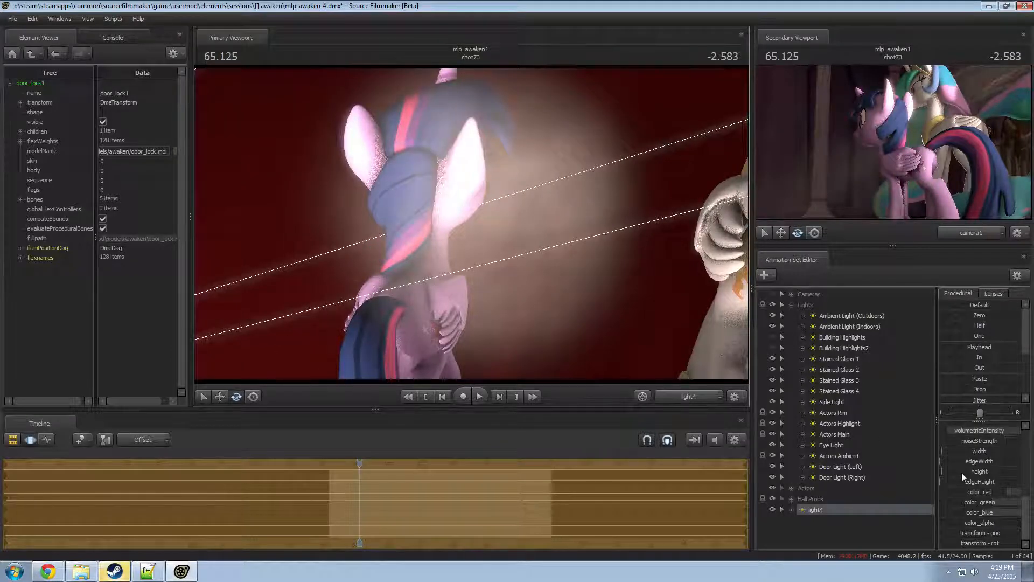
- Widen the field of view of light4 so its cone covers both actors
scroll(973, 455, "up", 3)
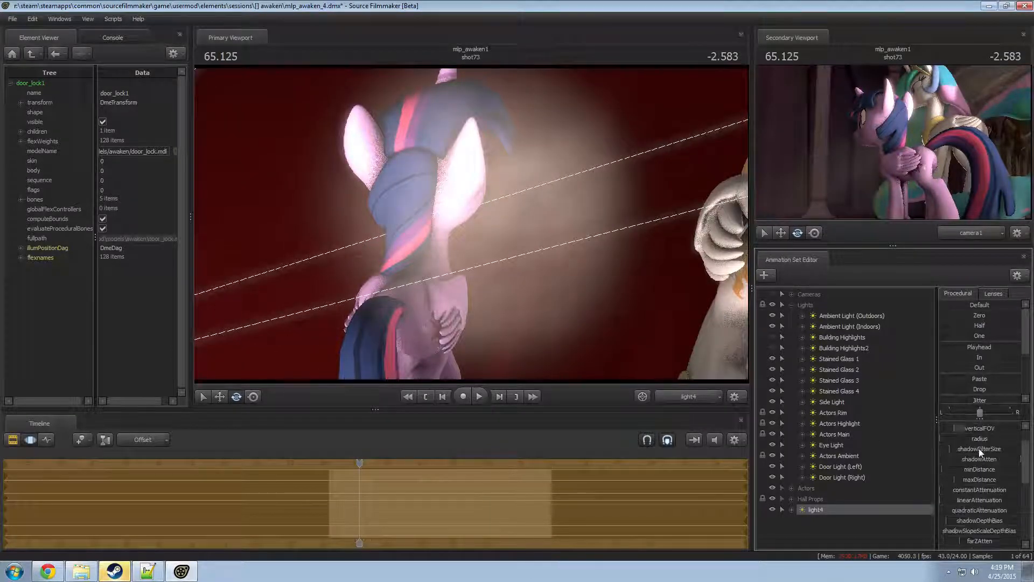
scroll(975, 468, "up", 1)
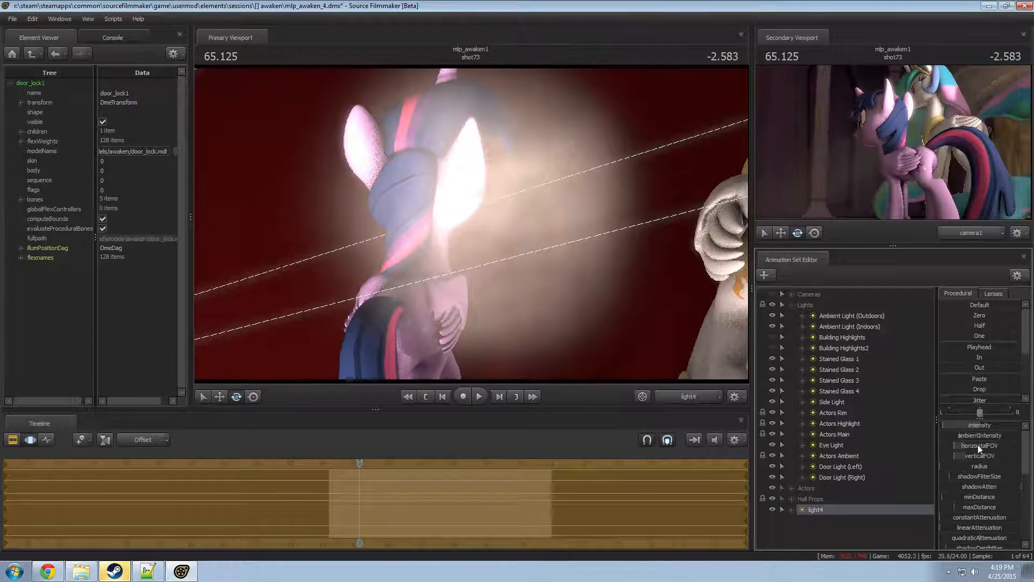
left_click_drag(979, 448, 997, 454)
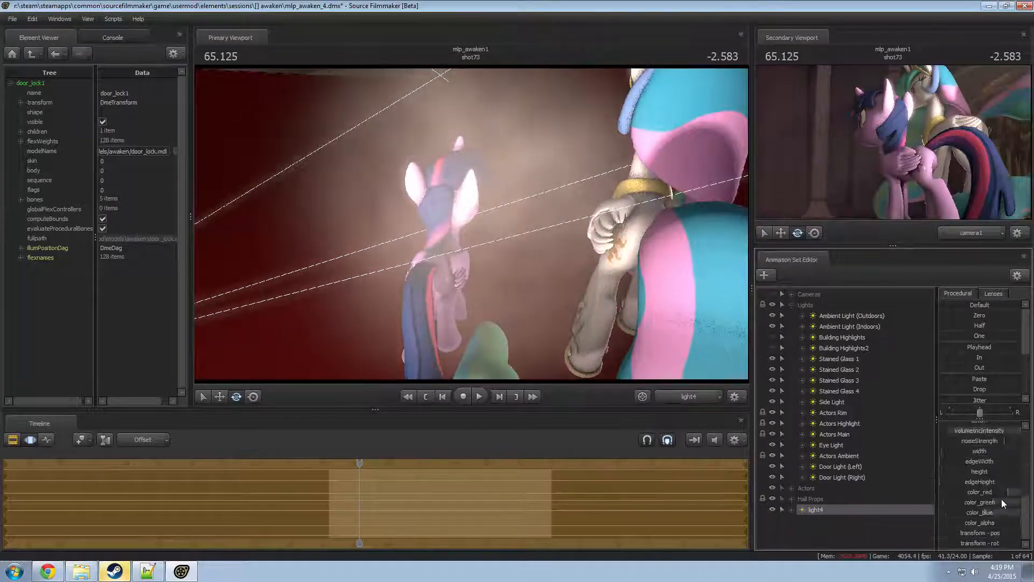
- Set light4's volumetricIntensity range maximum to 10 and raise the volumetric intensity strongly
left_click(996, 449)
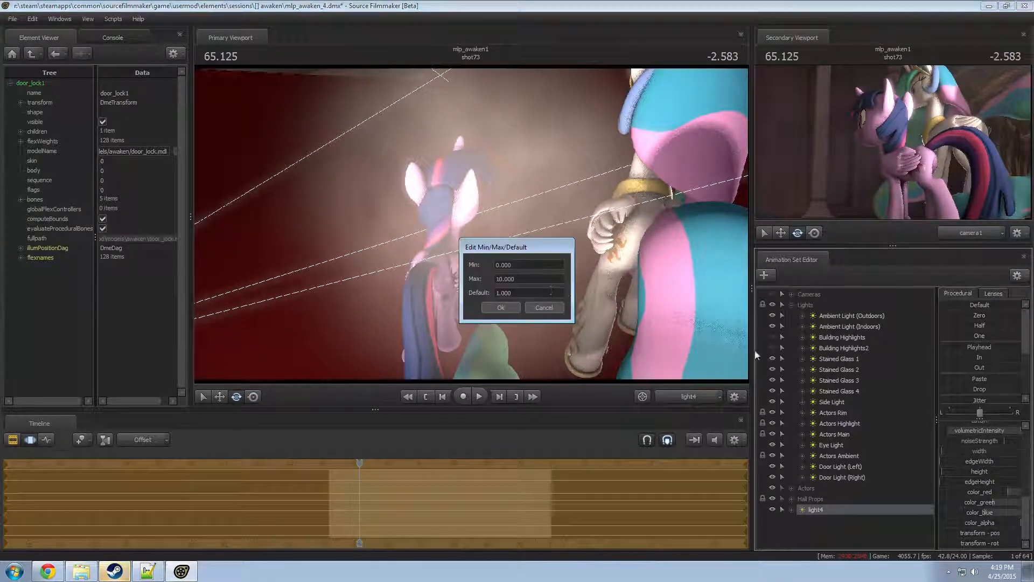
left_click(502, 308)
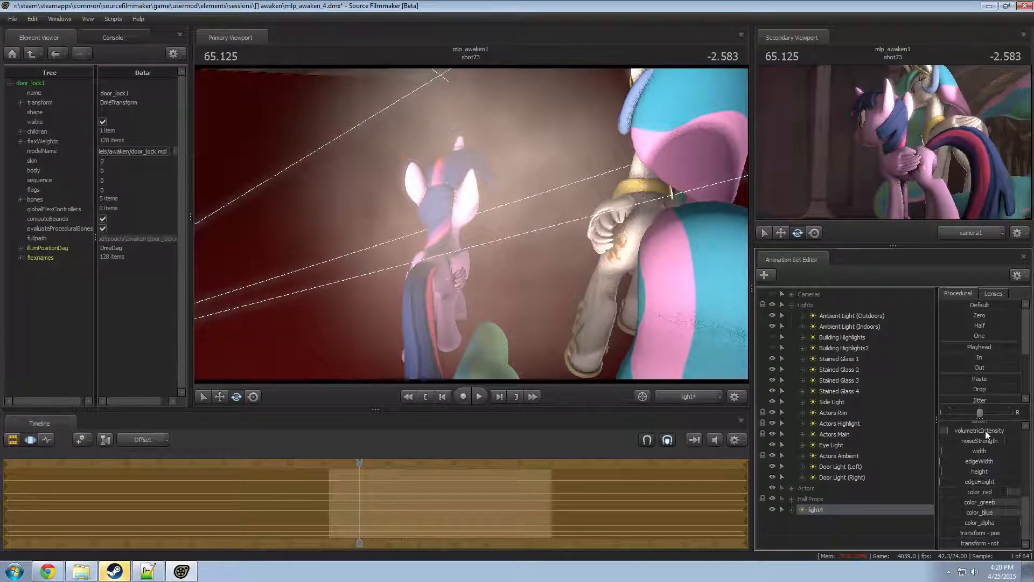
left_click_drag(948, 430, 967, 431)
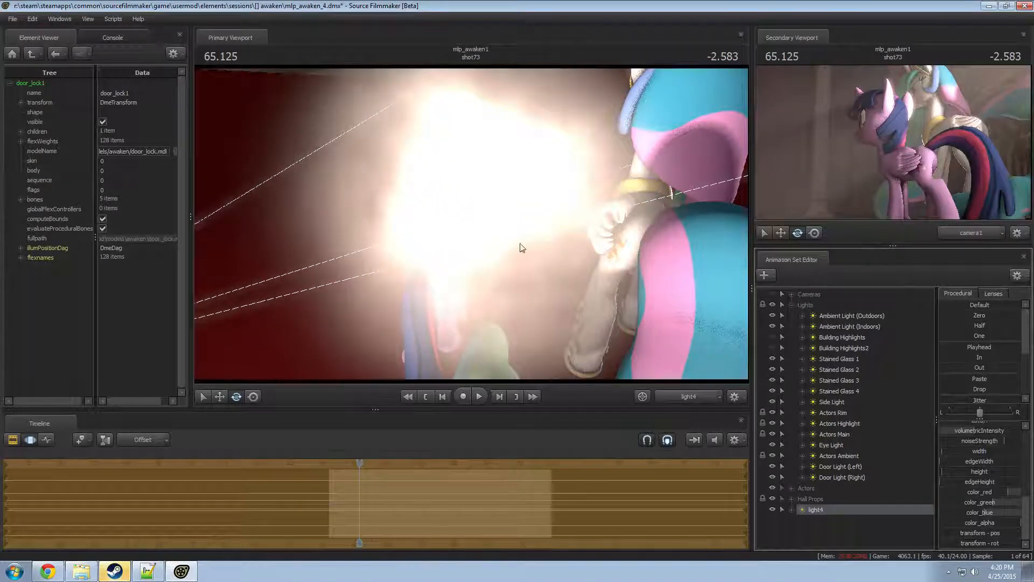
- Re-aim light4 between the two actors and warm its color by lowering color_blue
left_click_drag(521, 247, 552, 247)
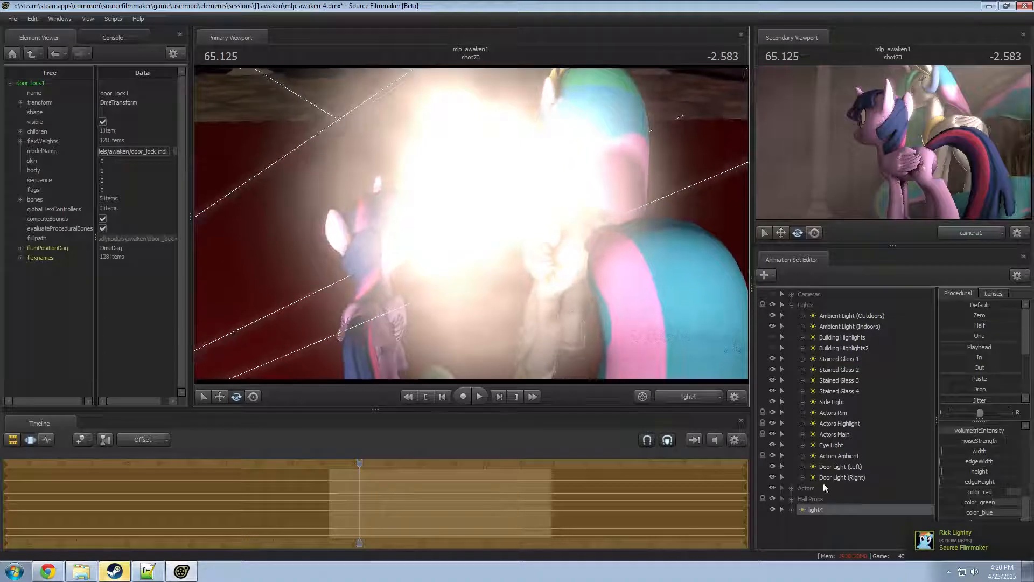
left_click_drag(983, 501, 968, 501)
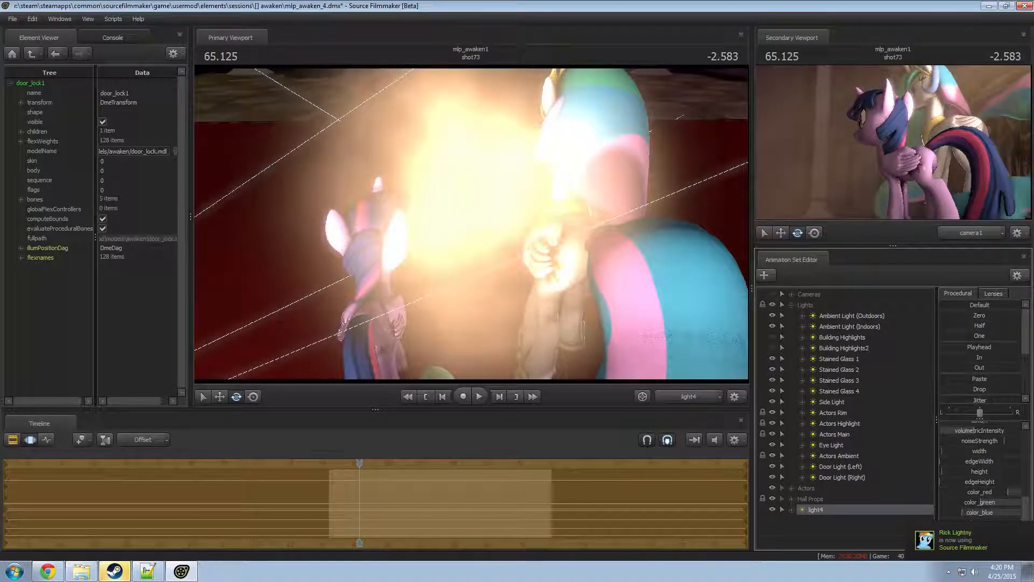
left_click_drag(987, 502, 996, 502)
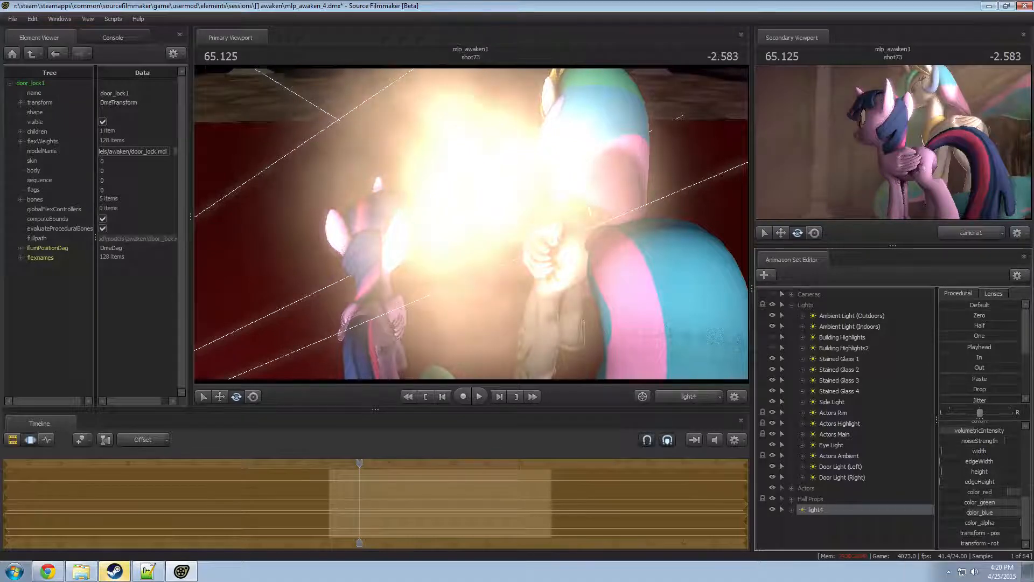
- Pull light4 back behind the actors, facing the door, and play shot73 to check the volumetric glow
key("w")
left_click_drag(471, 224, 475, 184)
key("s")
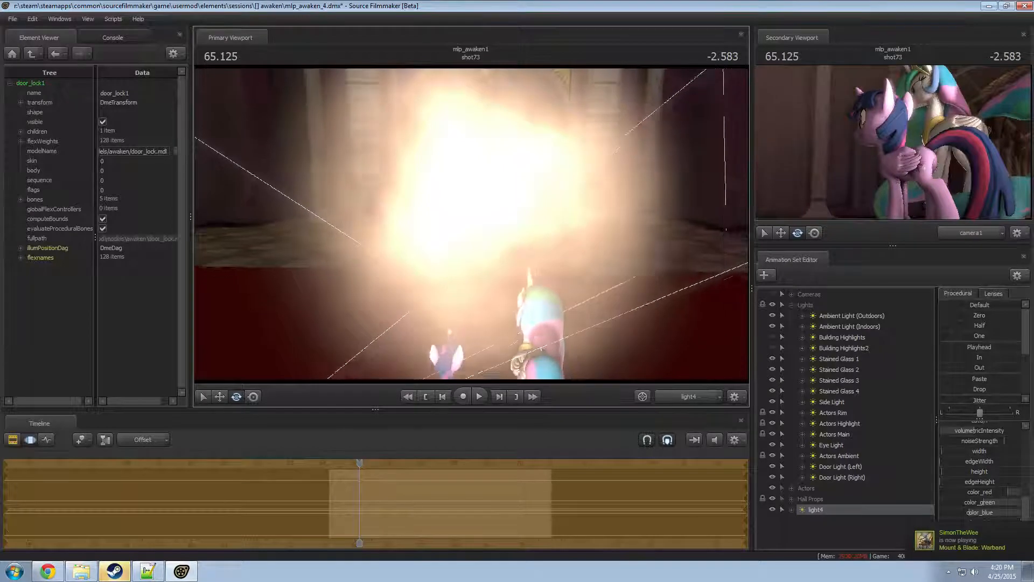
key("space")
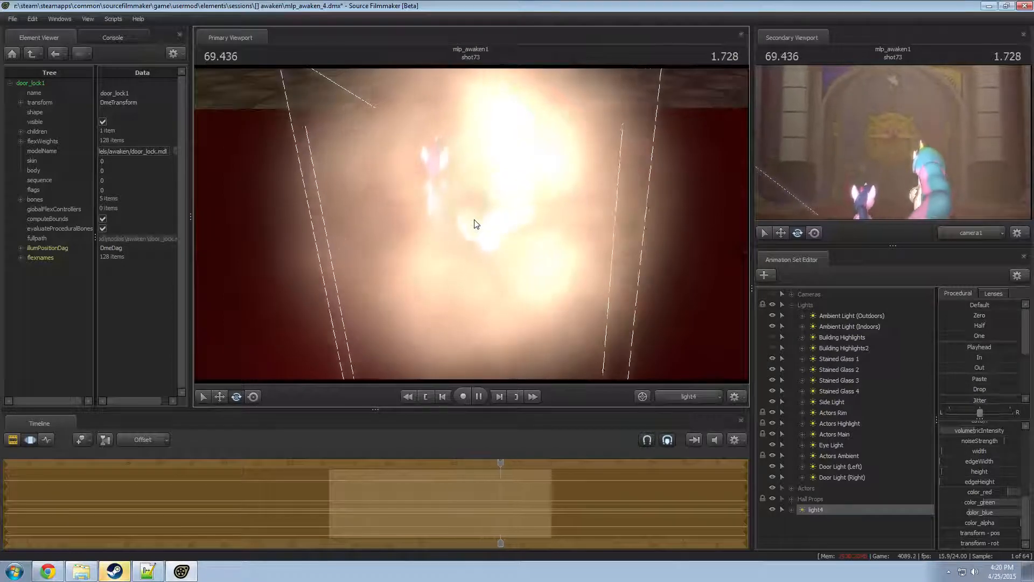
key("space")
- Reposition light4 low over the red carpet behind the actors and play shot73 to check its effect
left_click_drag(472, 224, 454, 280)
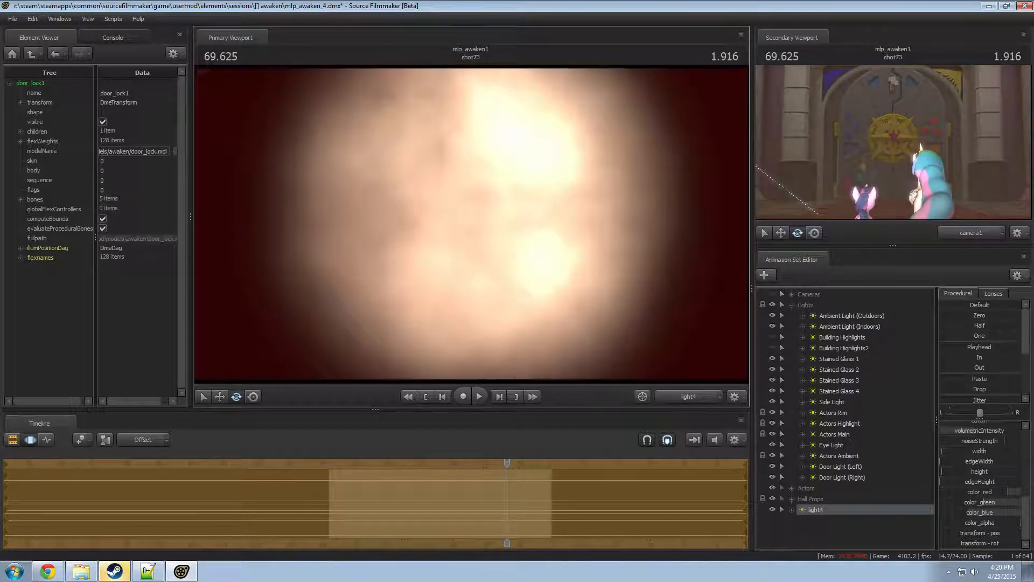
key("space")
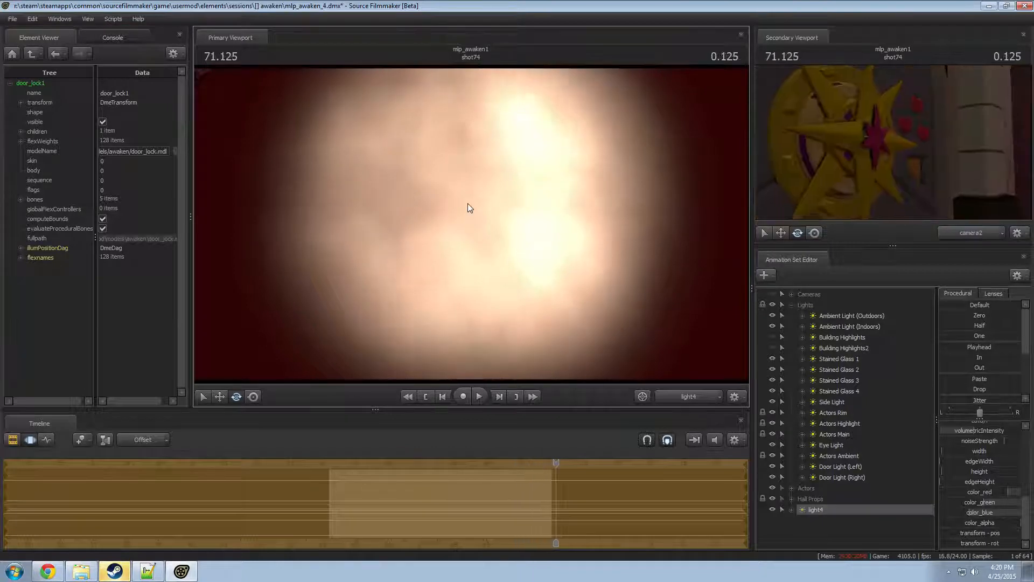
left_click_drag(554, 464, 376, 476)
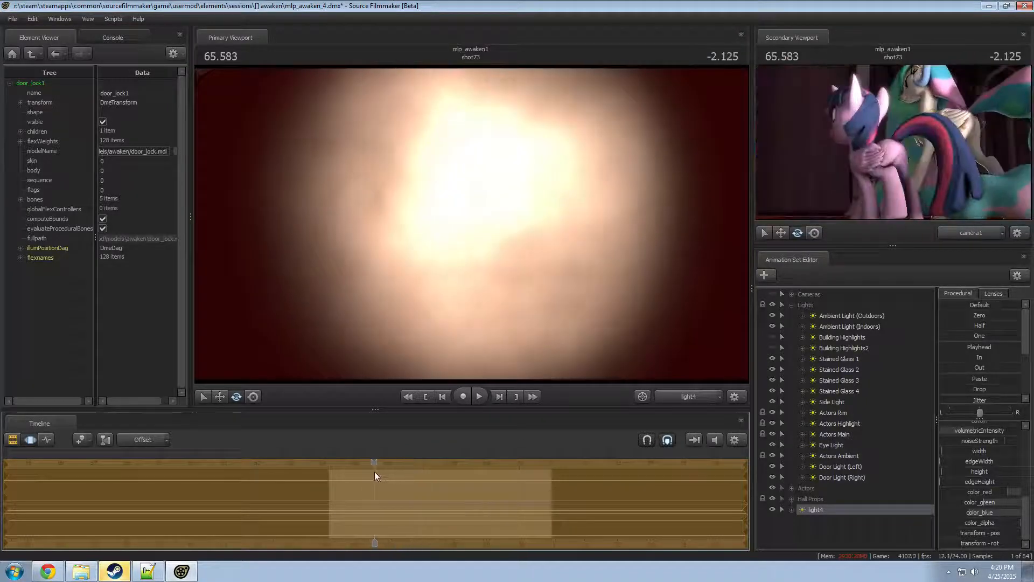
left_click_drag(479, 307, 480, 248)
key("space")
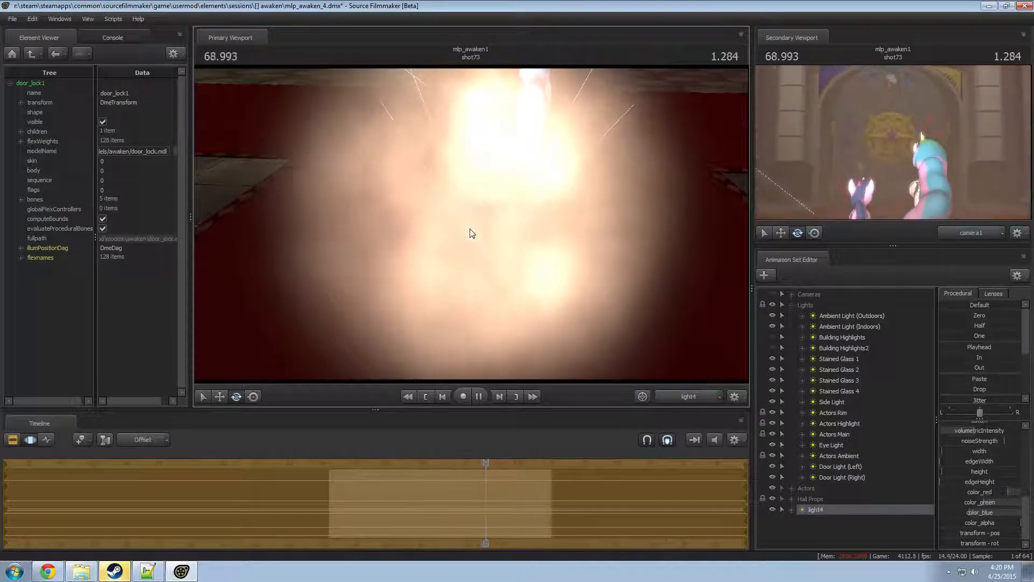
key("space")
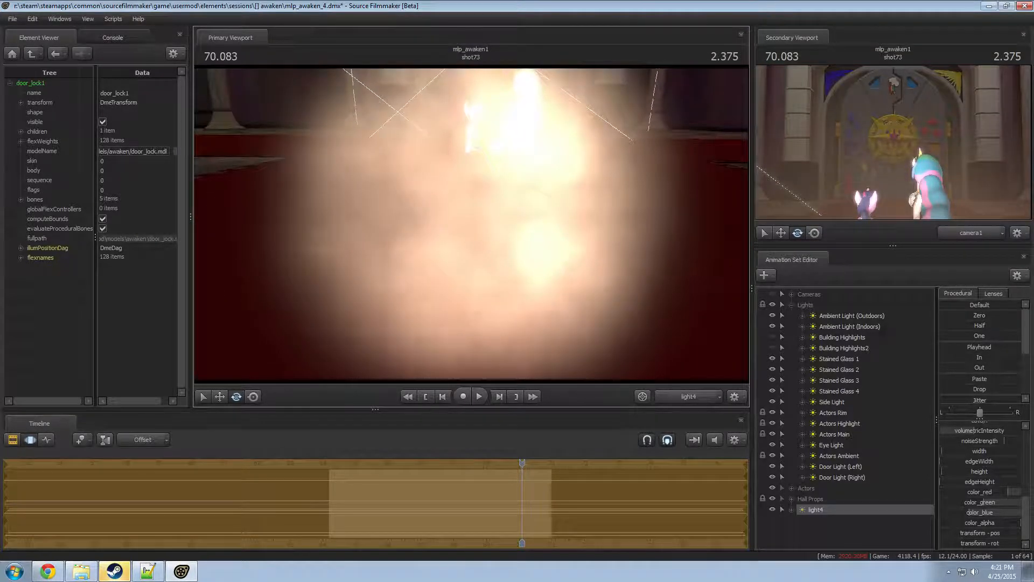
- Level light4's aim toward the base of the door and replay shot73 from its early part
left_click_drag(472, 224, 464, 213)
left_click_drag(495, 478, 375, 463)
key("space")
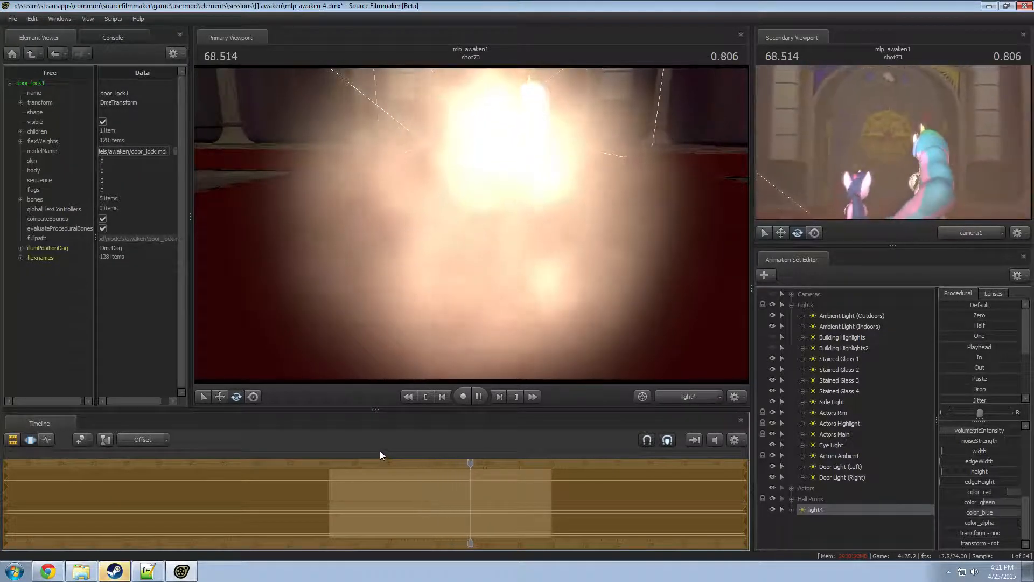
key("space")
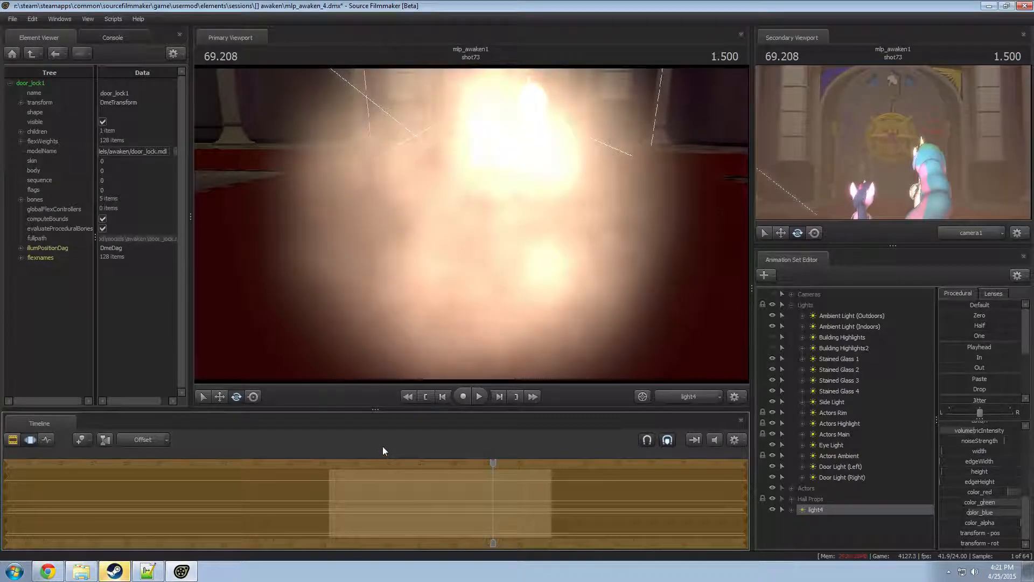
- Review shot73 to its end, move light4 to shine over the red steps behind the actors, and replay the shot
key("F2")
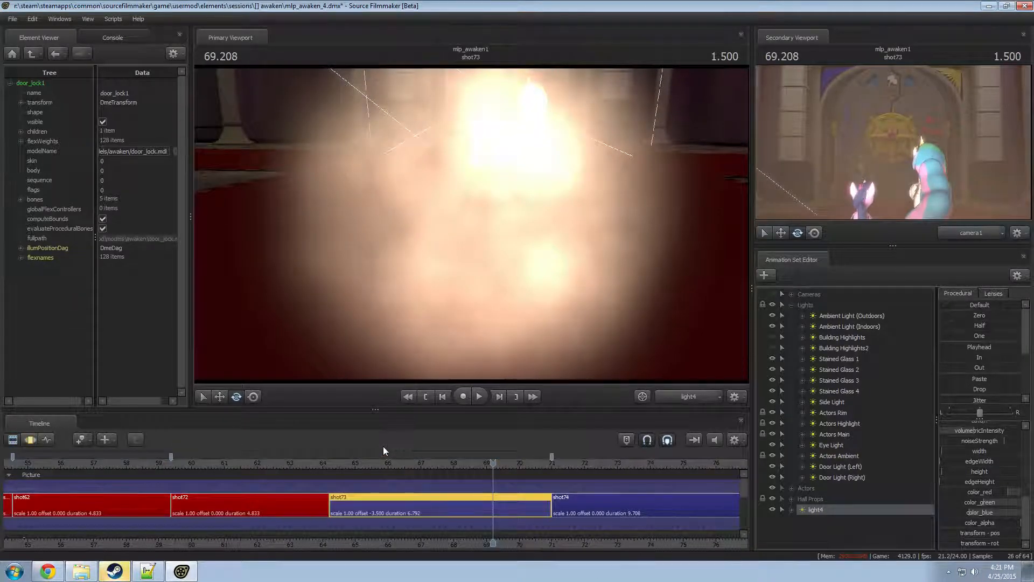
left_click_drag(489, 465, 411, 465)
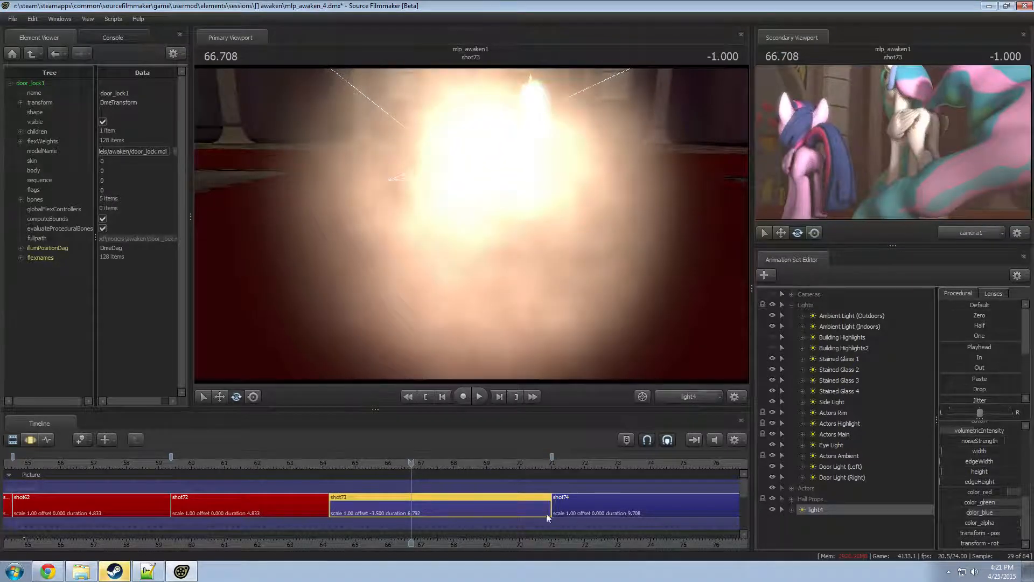
key("F3")
key("space")
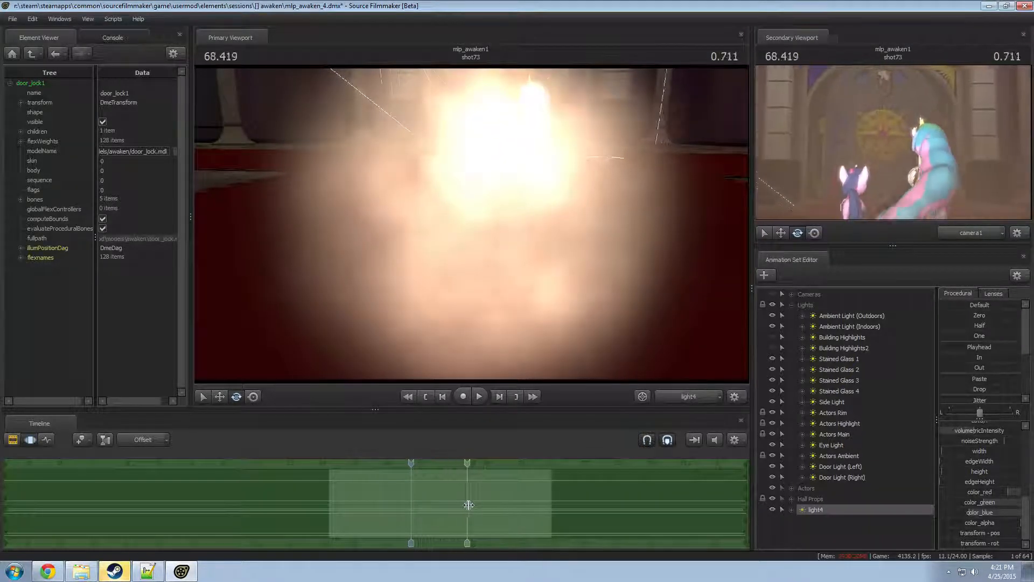
left_click_drag(471, 505, 546, 512)
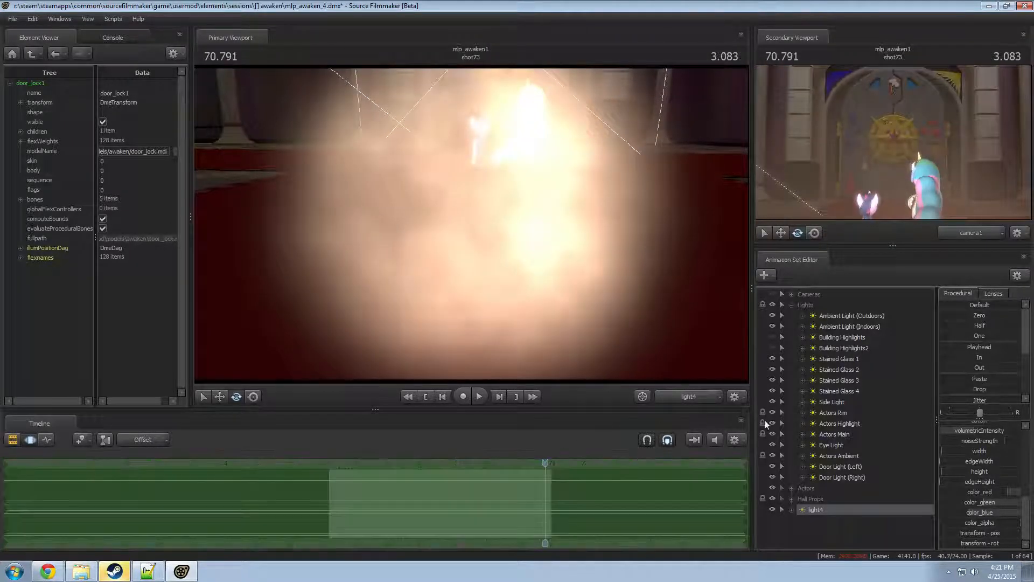
left_click_drag(514, 222, 542, 194)
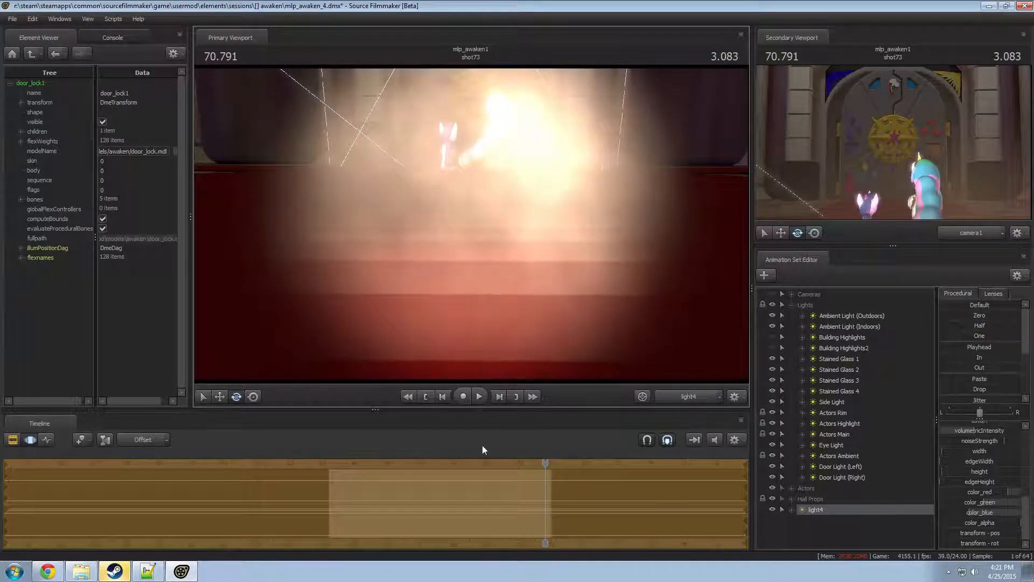
left_click_drag(463, 461, 383, 460)
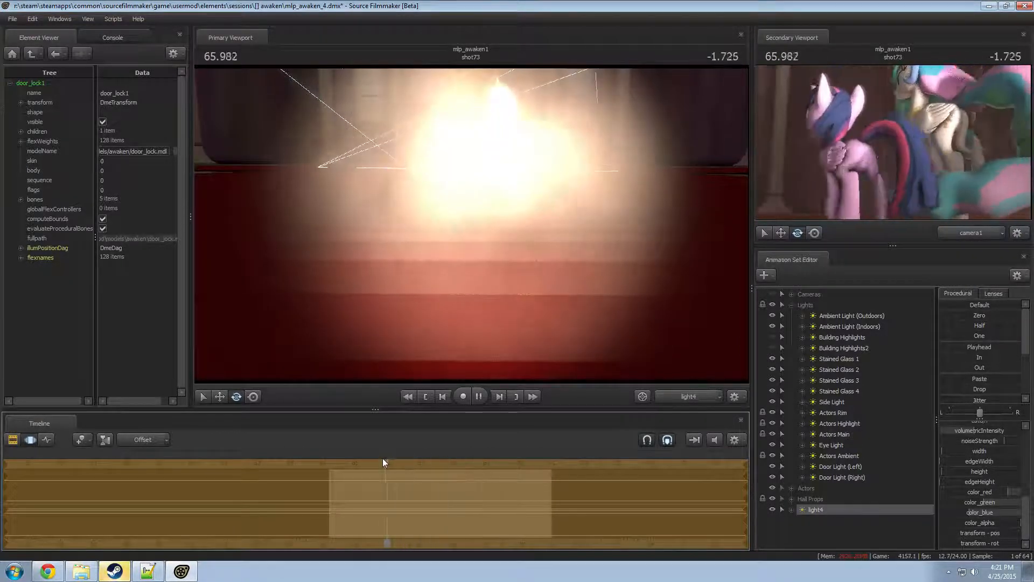
key("space")
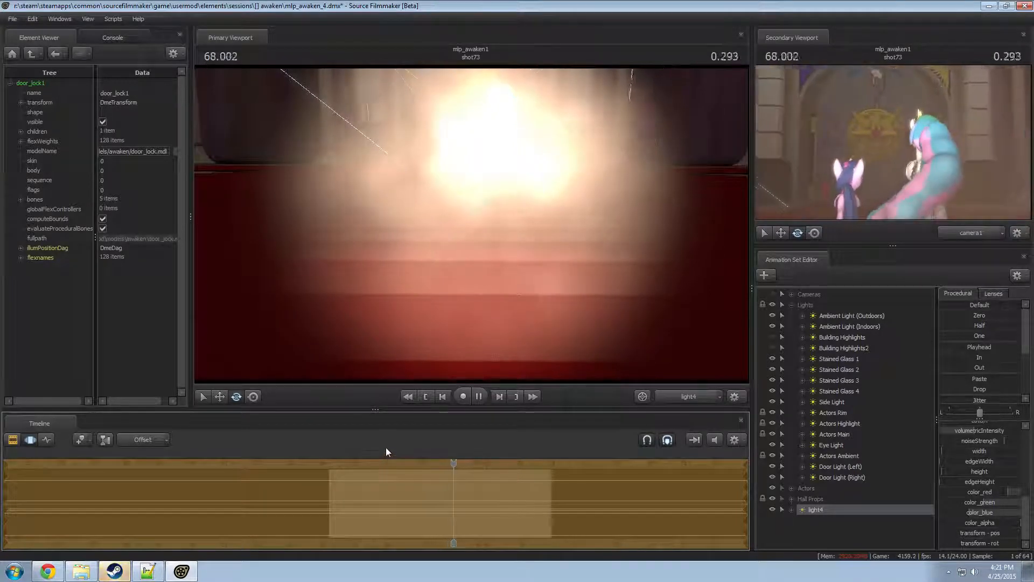
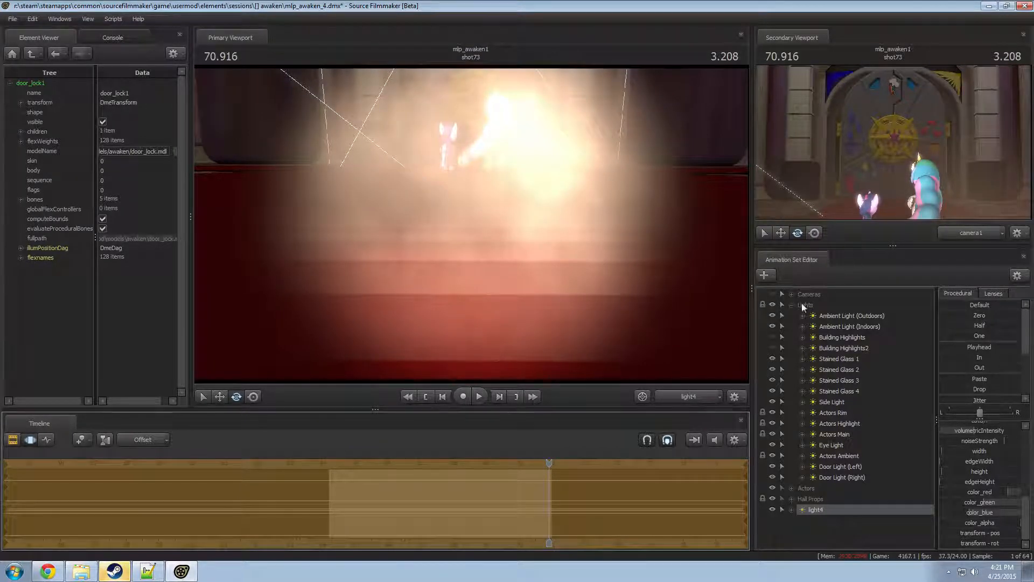
- Set the time selection to hold from 67.250 onward, with a falloff ramp beginning at the start of shot73
left_click_drag(545, 461, 387, 474)
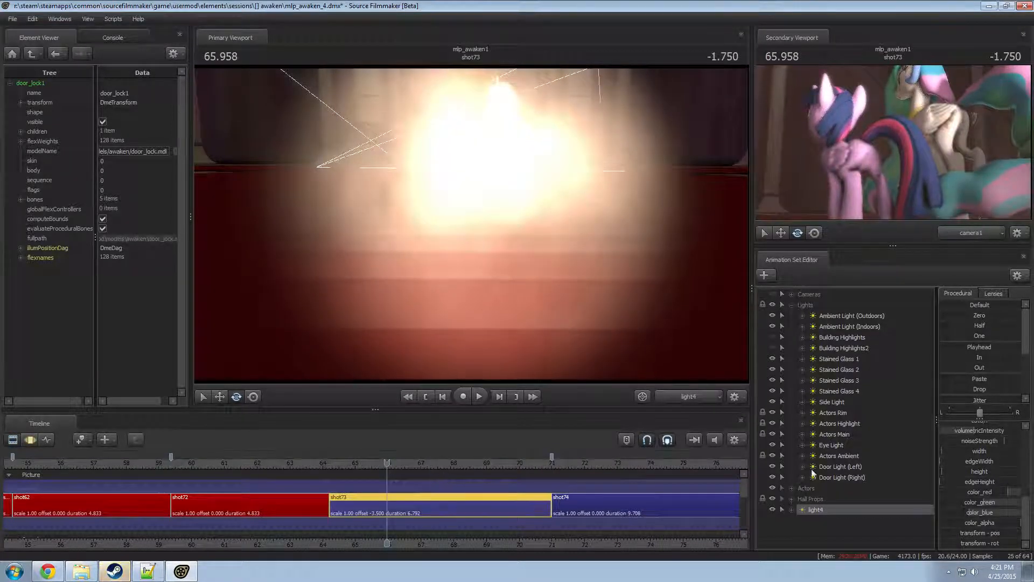
key("F3")
left_click_drag(394, 502, 754, 475)
left_click_drag(423, 505, 326, 508)
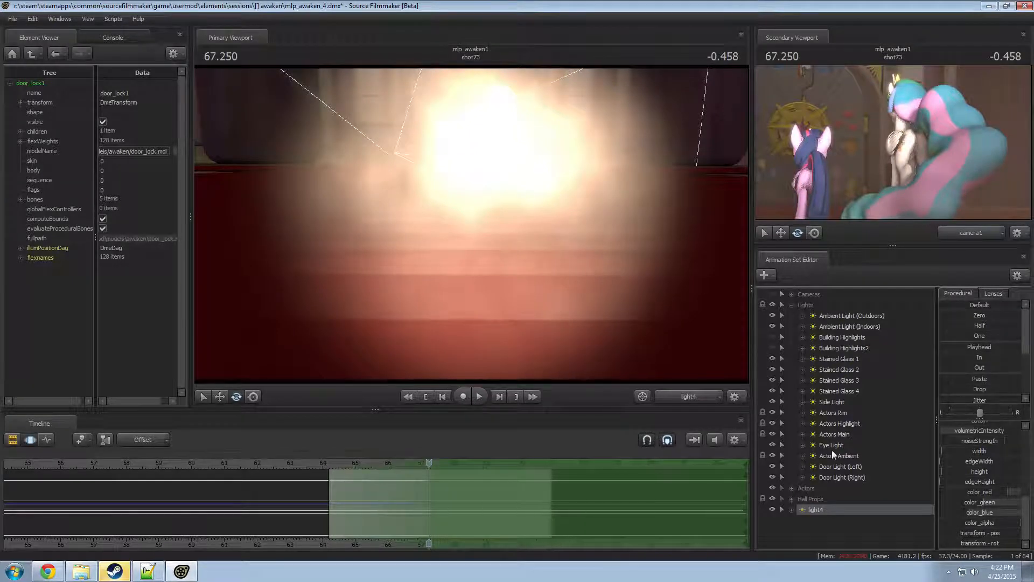
- Lower the intensity of Actors Rim and reposition Actors Main for the later part of shot73
left_click(833, 412)
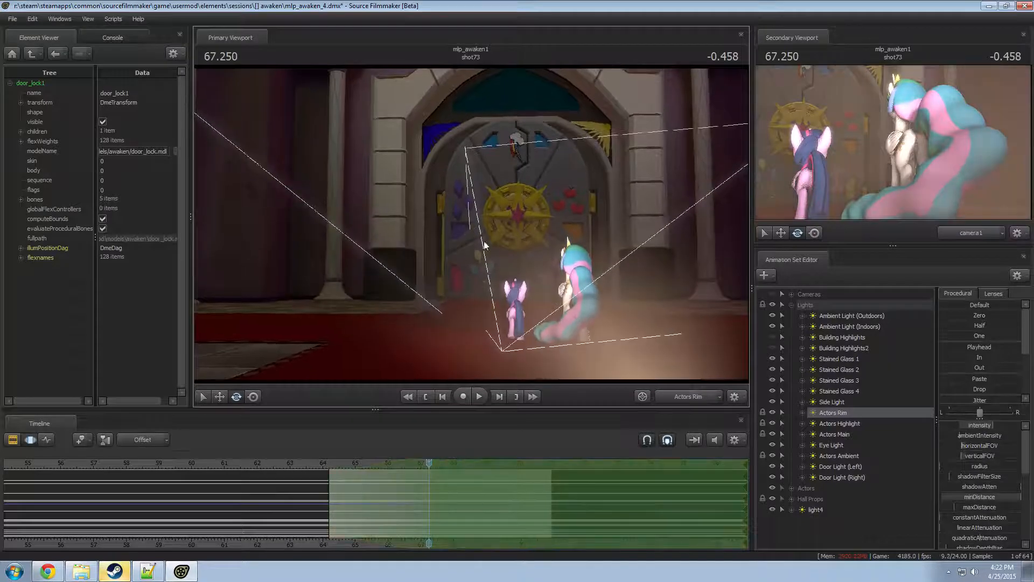
left_click_drag(996, 434, 970, 425)
left_click(832, 434)
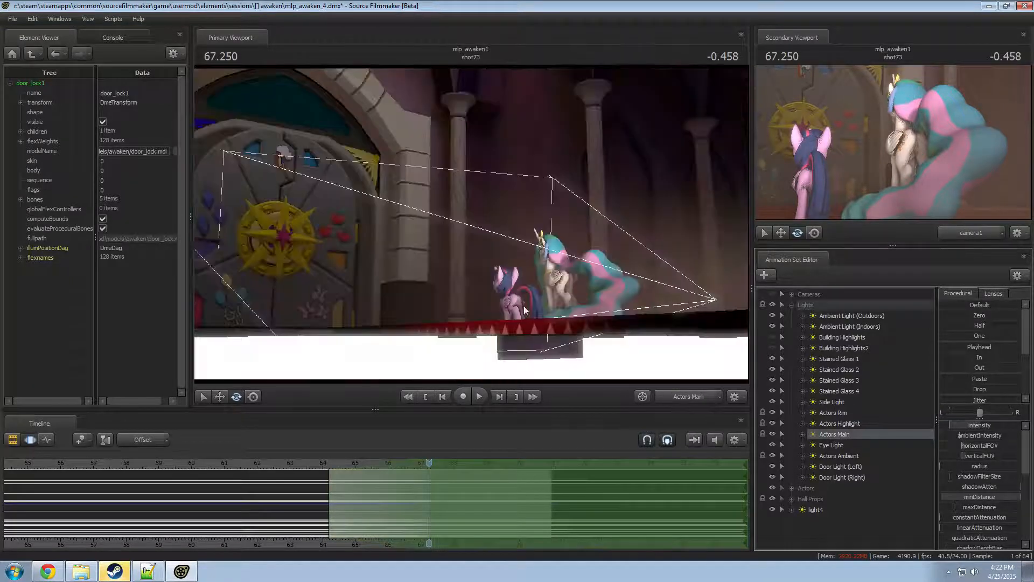
left_click_drag(570, 280, 482, 297)
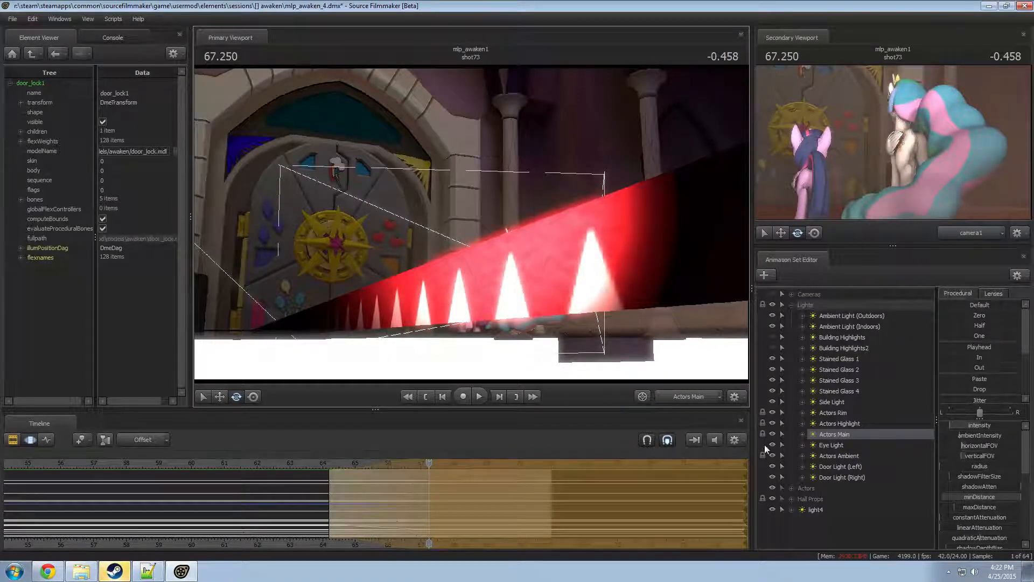
- Reposition Actors Highlight to shine from behind the taller white pony and replay shot73 to check the animated light
left_click(840, 424)
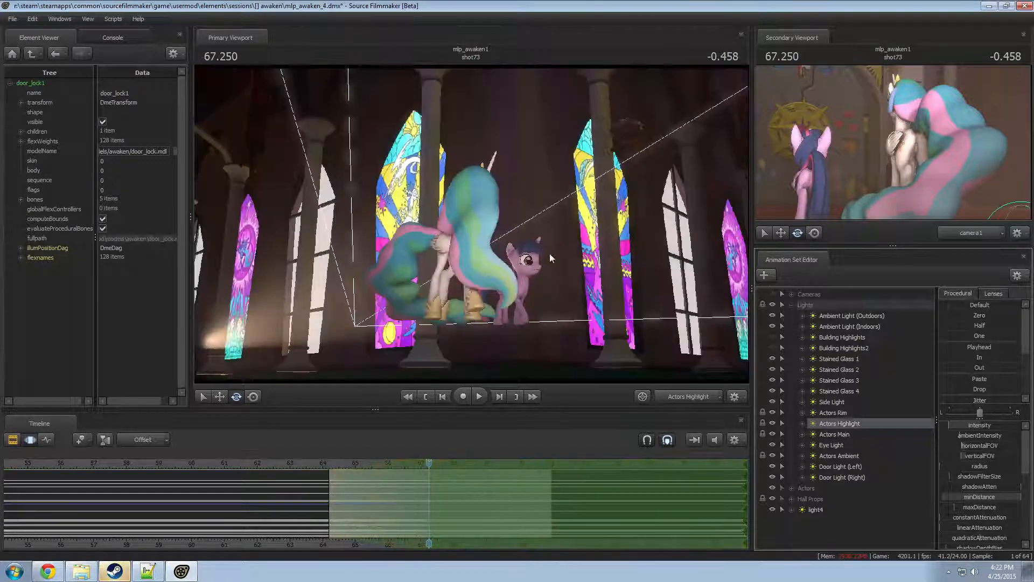
mouse_move(471, 226)
left_mouse_down()
mouse_move(296, 226)
mouse_move(654, 226)
mouse_move(692, 215)
mouse_move(668, 210)
mouse_move(694, 207)
mouse_move(471, 224)
left_mouse_up()
key("space")
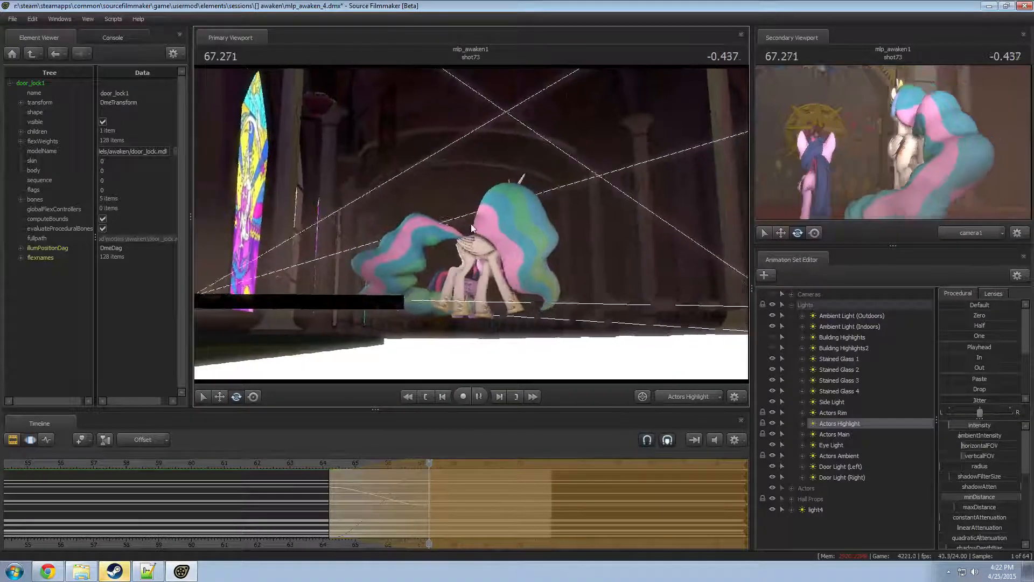
left_click_drag(444, 463, 312, 463)
key("space")
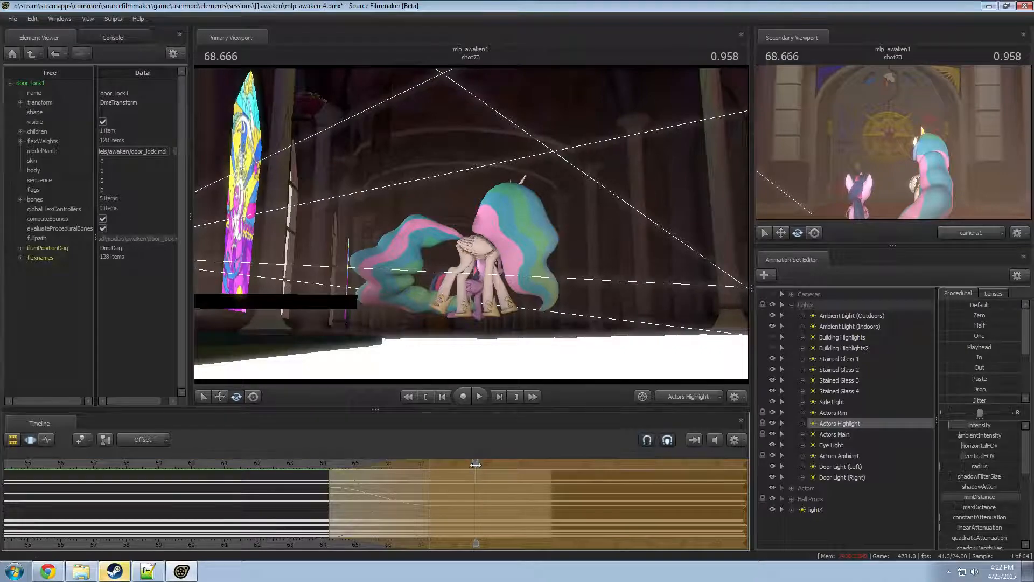
left_click_drag(474, 464, 458, 465)
key("space")
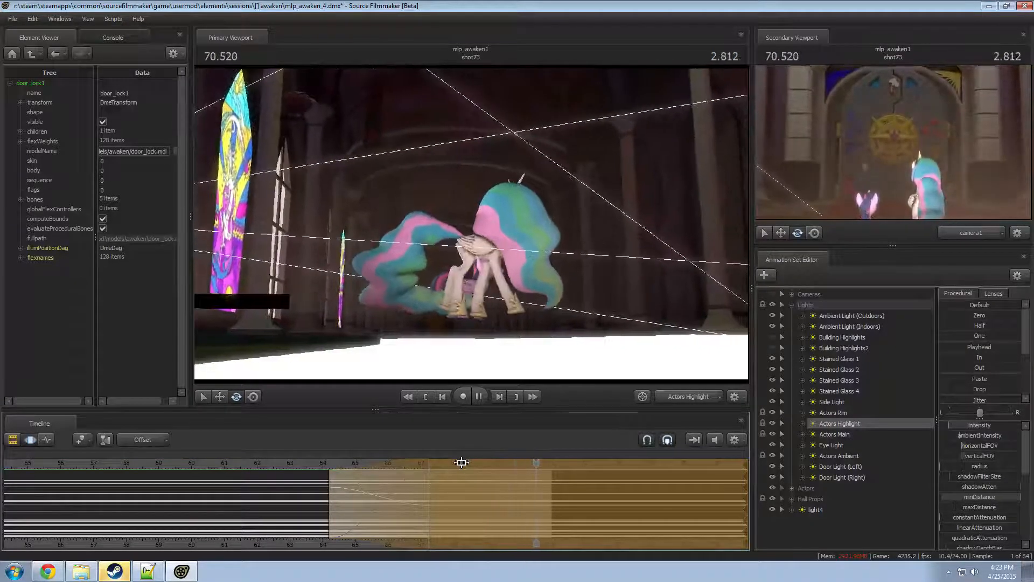
- Isolate the intensity controls of Door Light (Left) and Door Light (Right) and raise both intensities across the whole timeline
key("space")
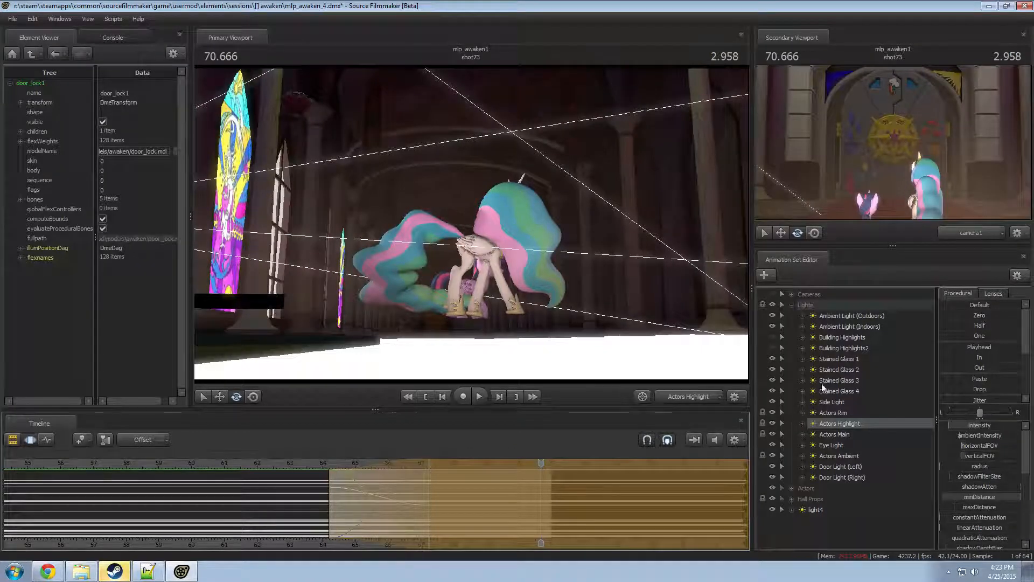
key("F2")
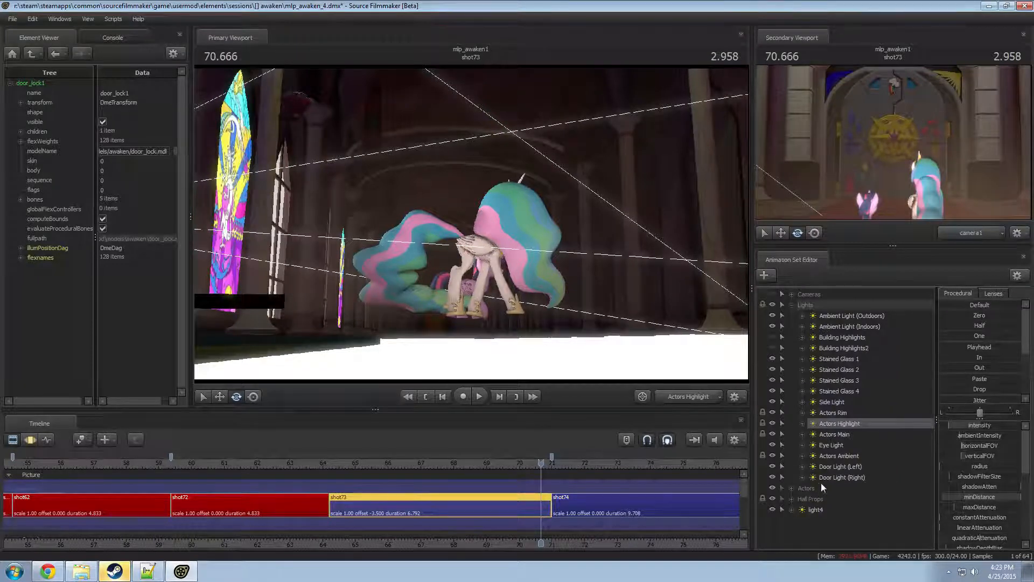
left_click(848, 465)
key("F3")
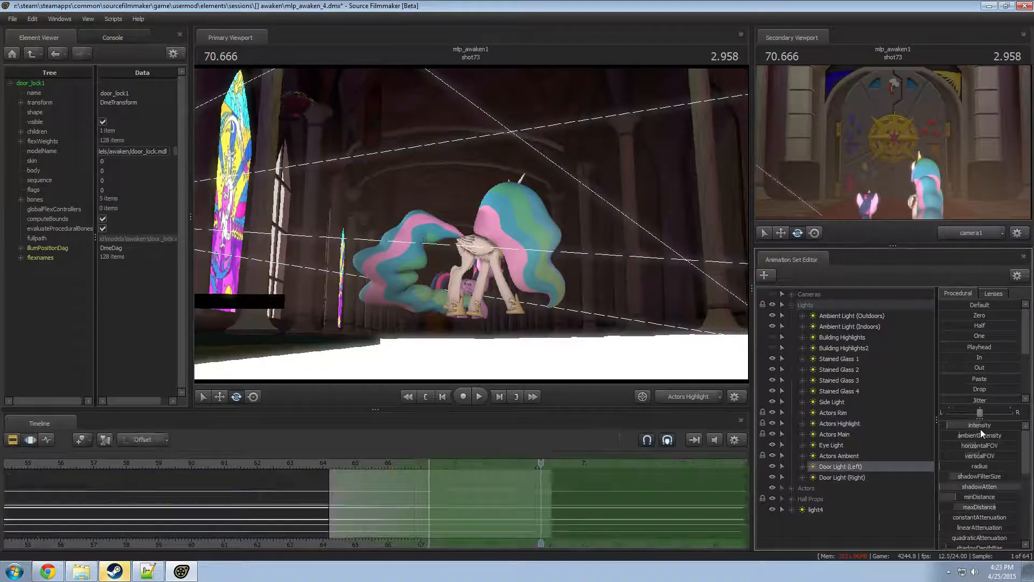
left_click(813, 487)
left_click(802, 466)
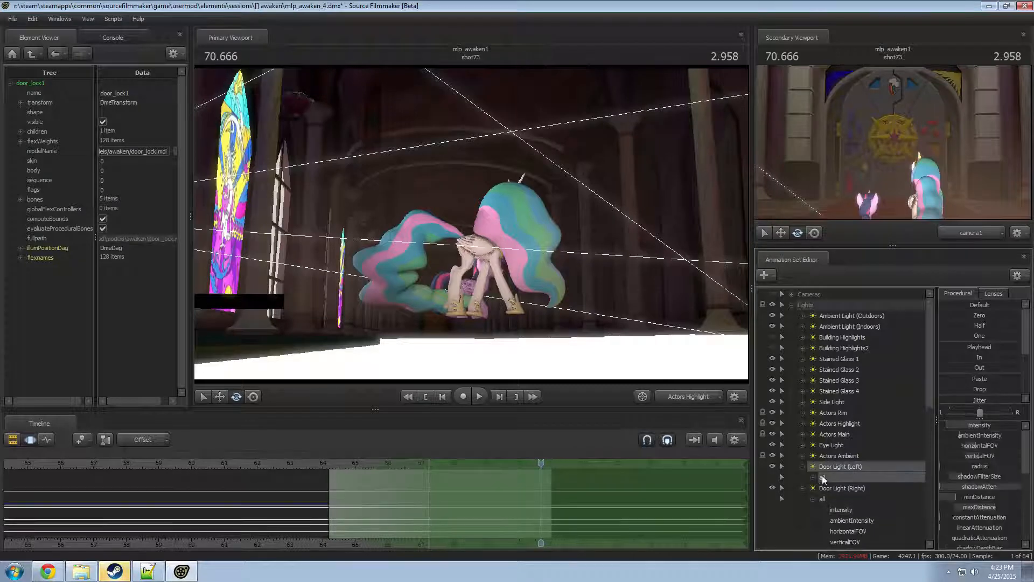
left_click(814, 477)
left_click(856, 488)
left_click(813, 478)
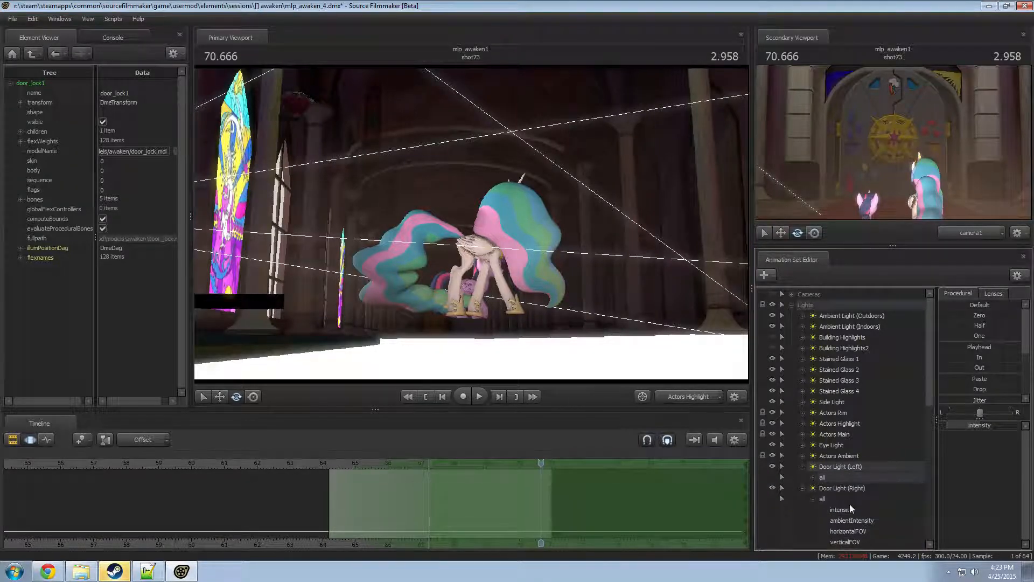
left_click(847, 508, "ctrl")
left_click(813, 498)
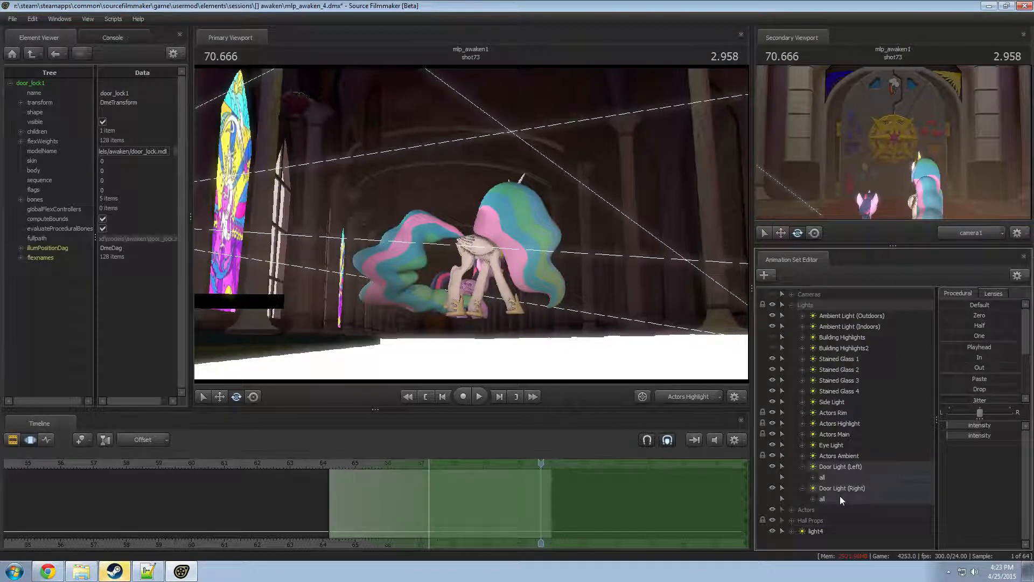
key("F2")
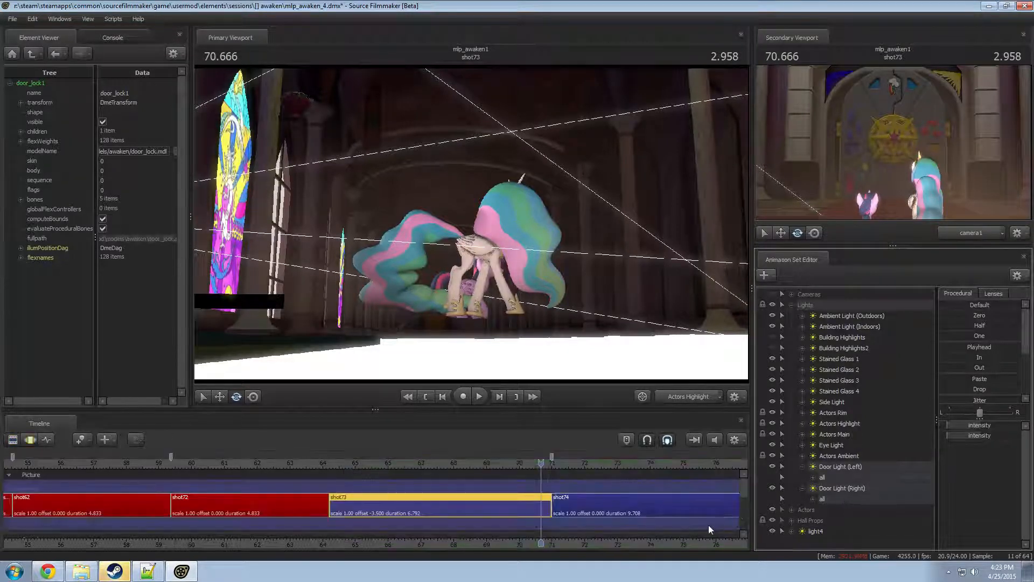
key("F3")
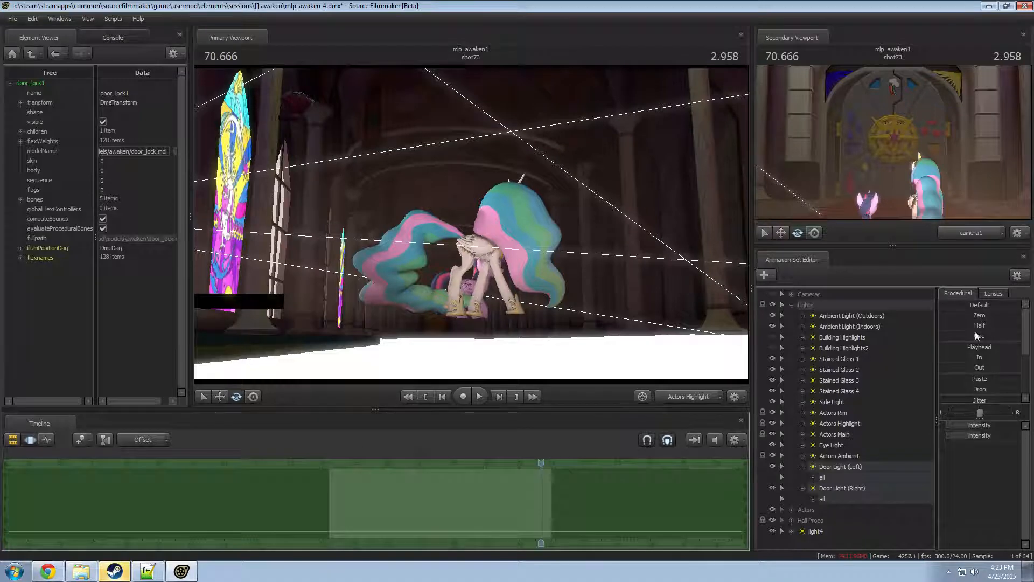
left_click(976, 333)
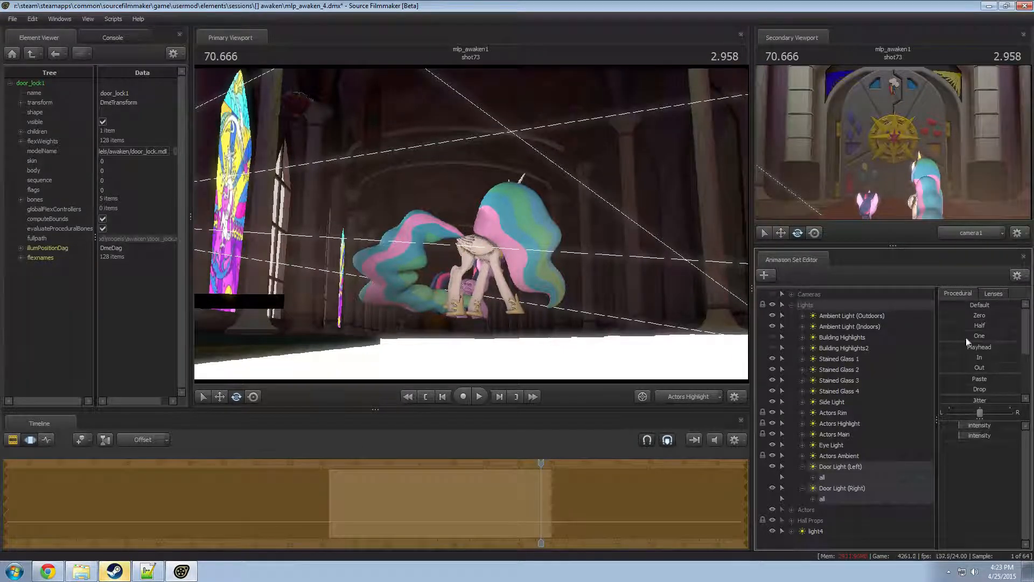
- Show the hall through the Work Camera and move Door Light (Left) and Door Light (Right) down together
left_click(670, 392)
left_click_drag(582, 302, 487, 209)
right_click(471, 223)
left_click(513, 195)
key("s")
mouse_move(549, 312)
left_mouse_down()
mouse_move(547, 294)
mouse_move(549, 312)
left_mouse_up()
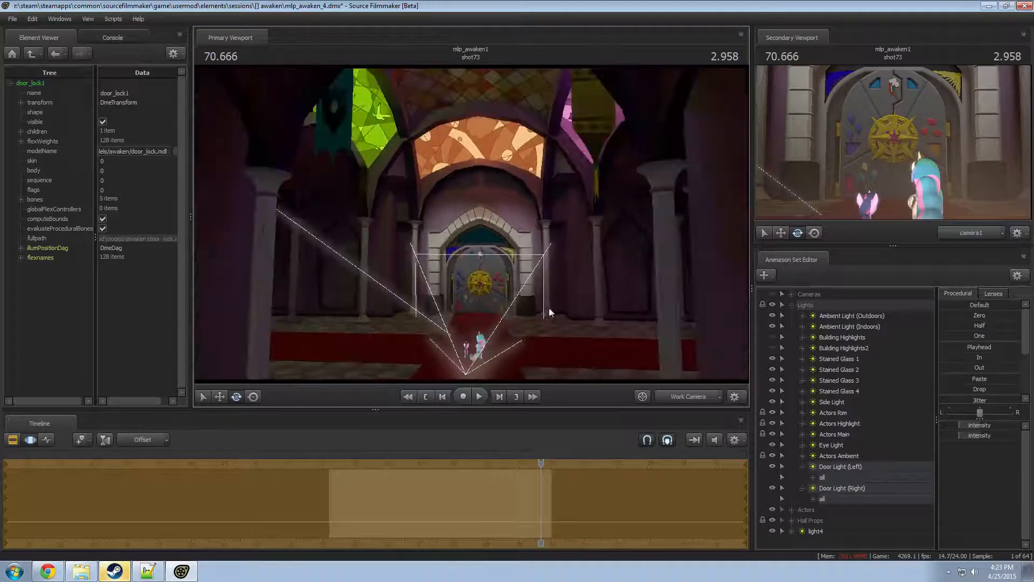
key("F2")
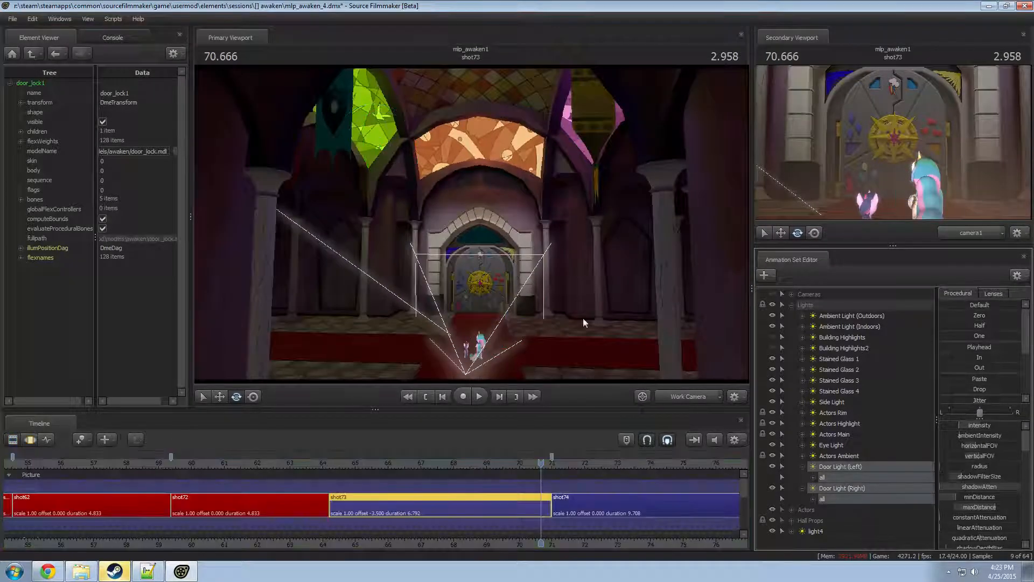
key("F3")
left_click(843, 487)
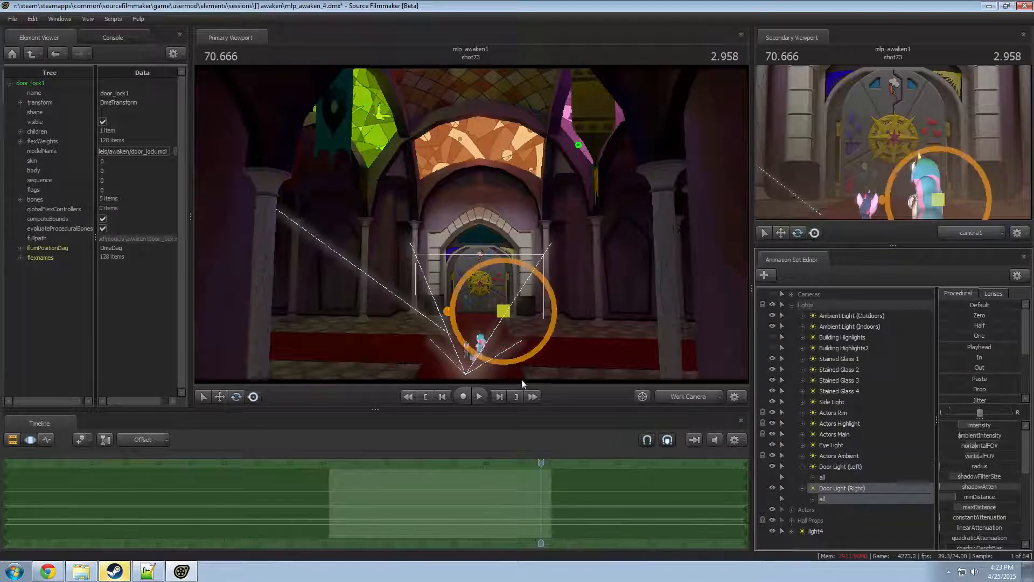
left_click(844, 466, "ctrl")
key("w")
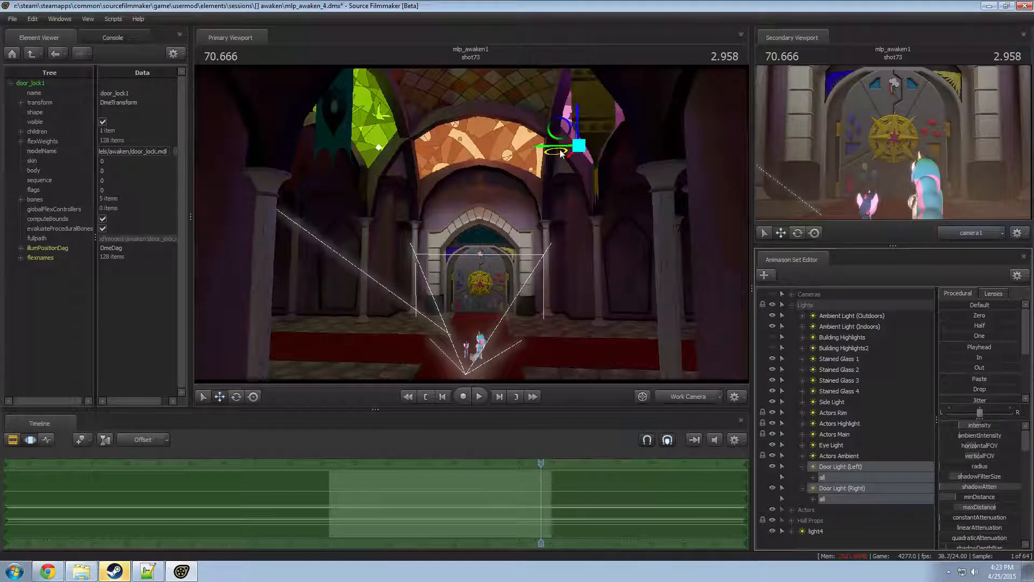
mouse_move(572, 160)
left_mouse_down()
mouse_move(582, 156)
mouse_move(572, 168)
mouse_move(580, 144)
left_mouse_up()
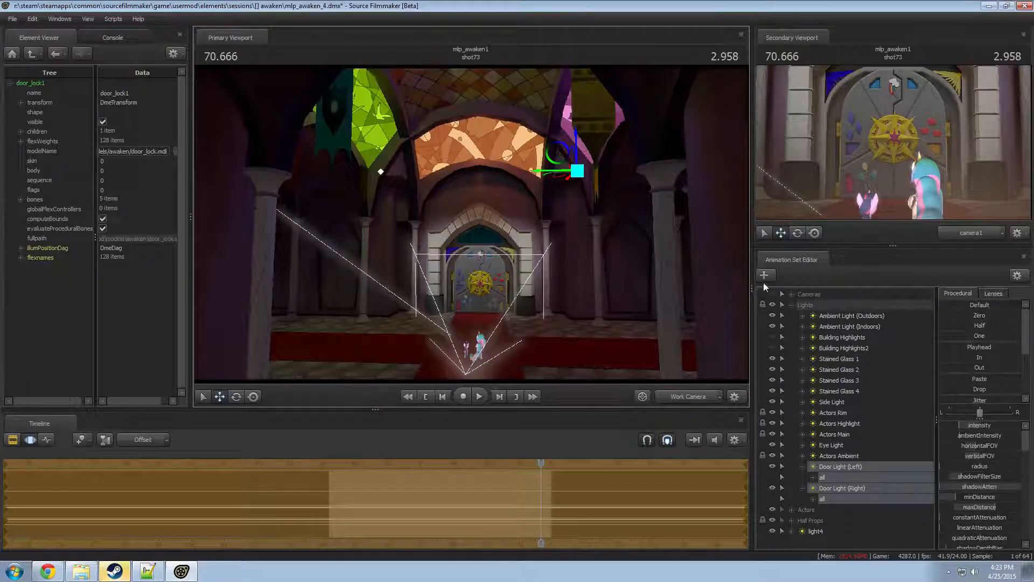
- Lower color_green and color_blue of Door Light (Left) for a warmer tint, and isolate its red, green and blue controls
left_click(840, 476)
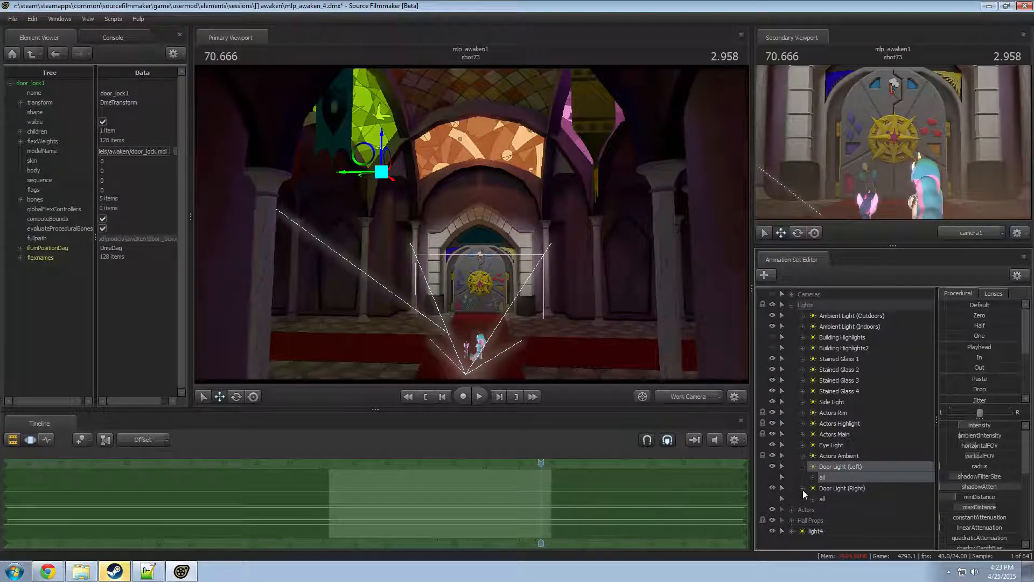
scroll(997, 507, "down", 5)
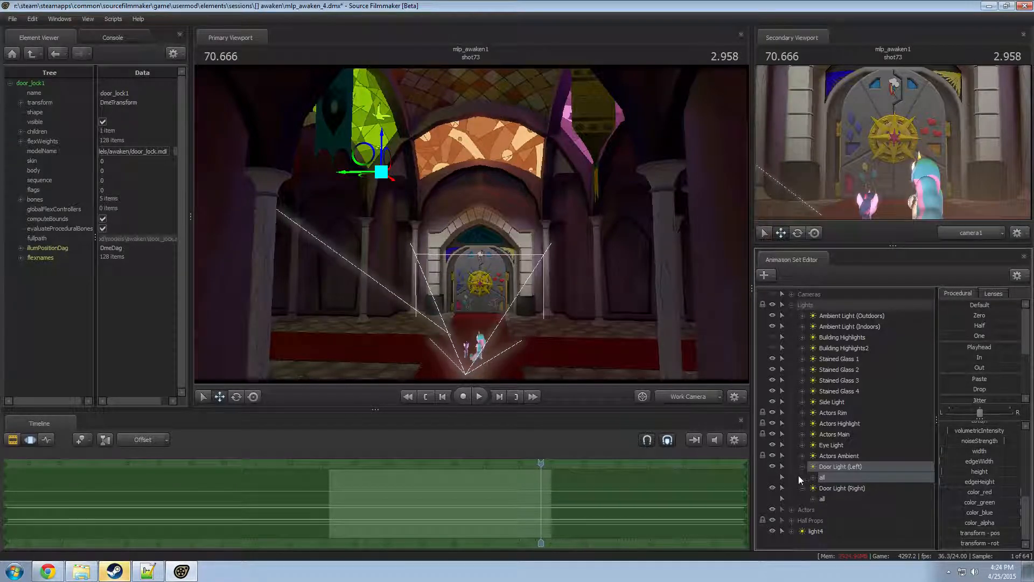
left_click_drag(998, 501, 938, 514)
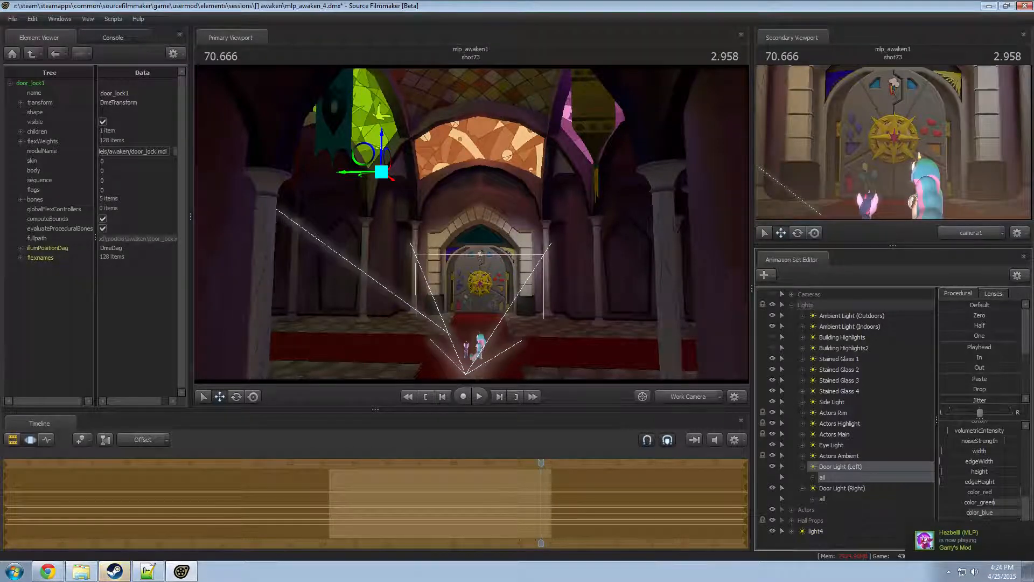
left_click(813, 477)
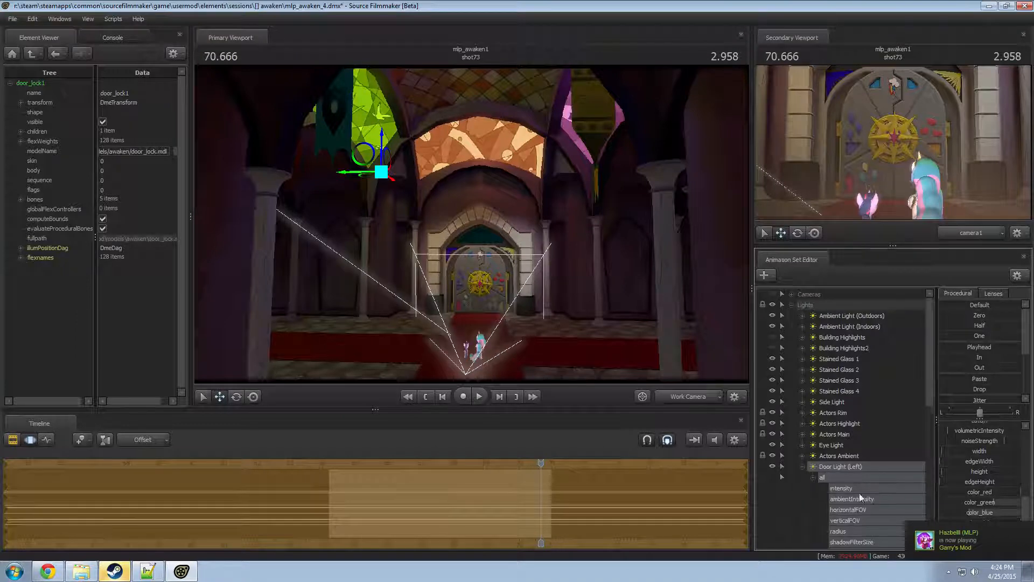
scroll(868, 492, "down", 1)
left_click(845, 500)
left_click(851, 518, "shift")
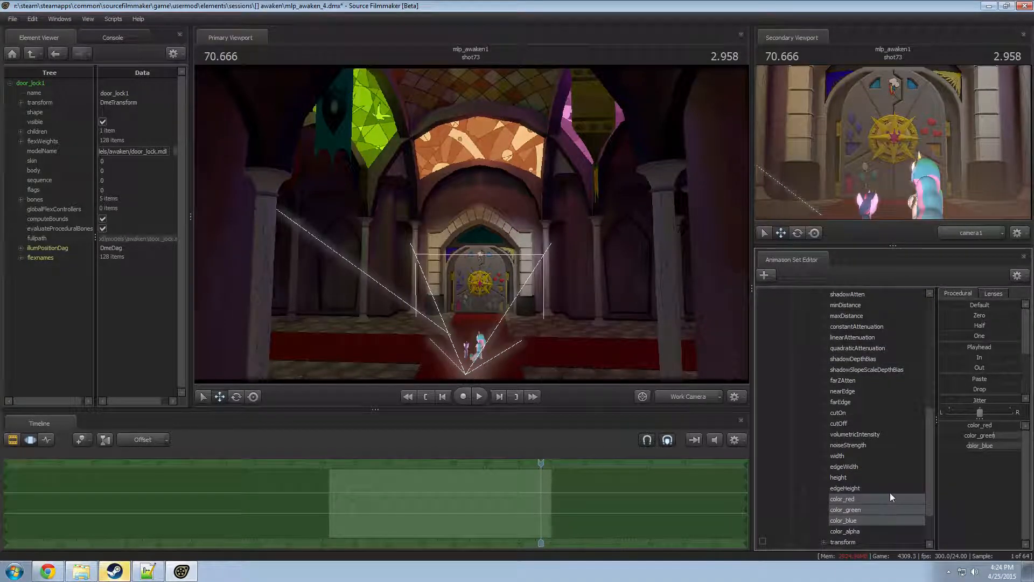
scroll(891, 493, "up", 7)
left_click(804, 435)
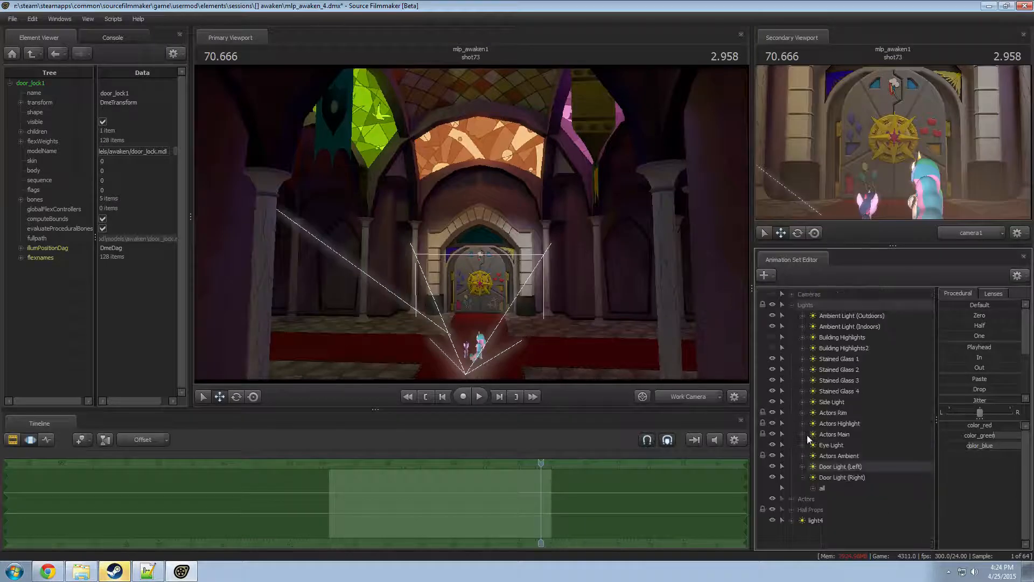
left_click(838, 478)
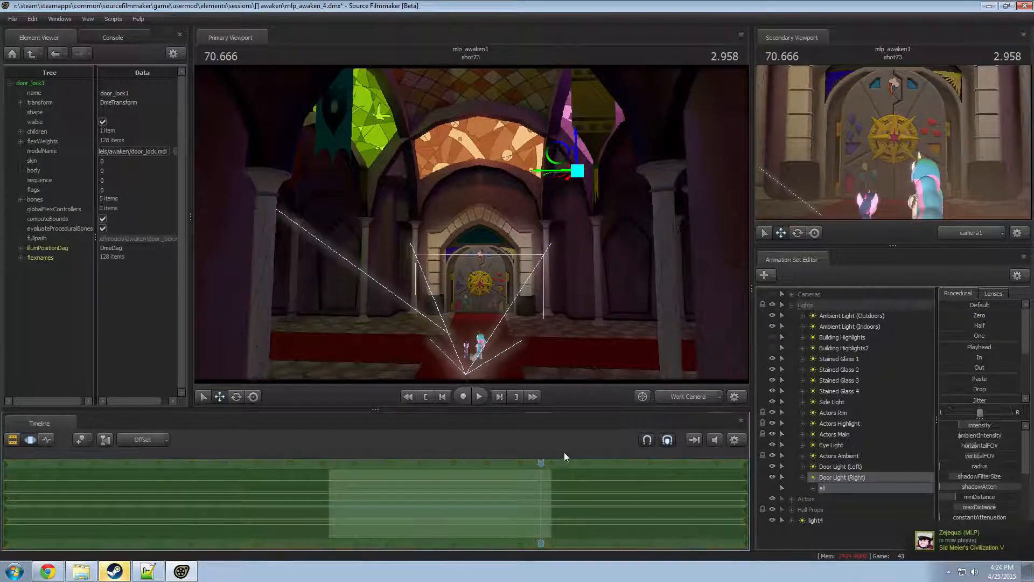
- Replay shot73 to its end and examine how the door and its lock are lit
left_click_drag(541, 463, 393, 465)
key("space")
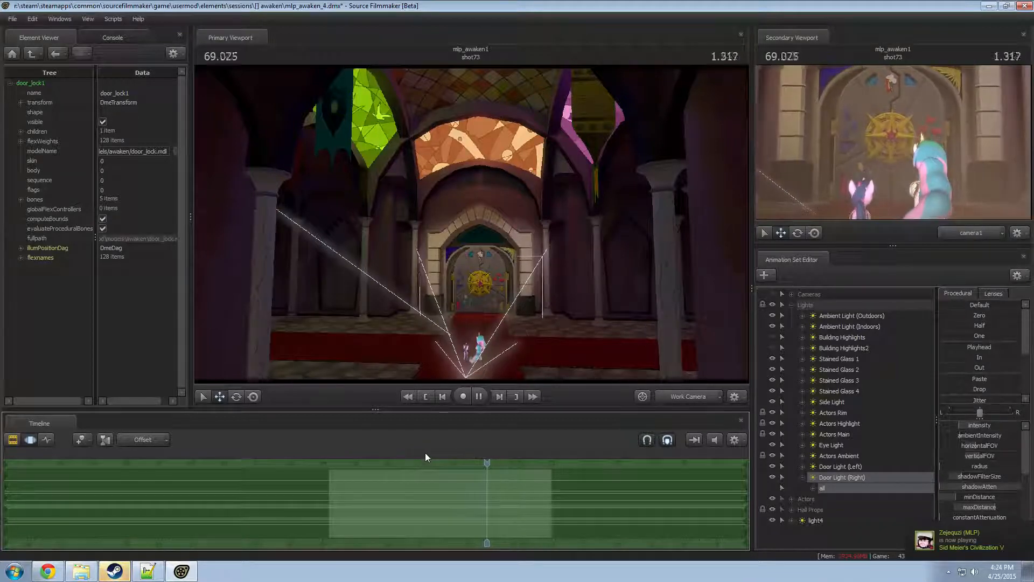
key("space")
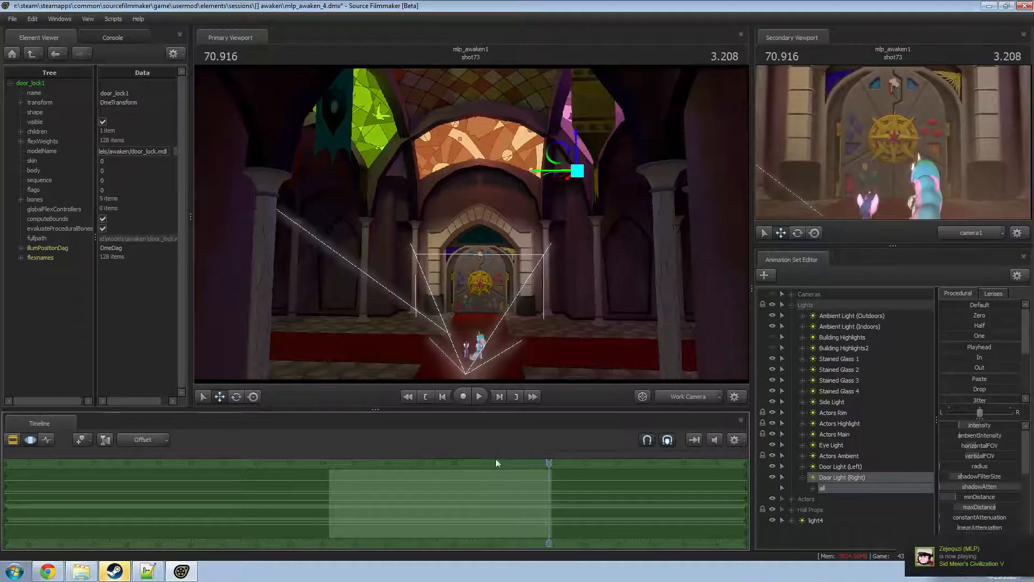
left_click(274, 474)
key("space")
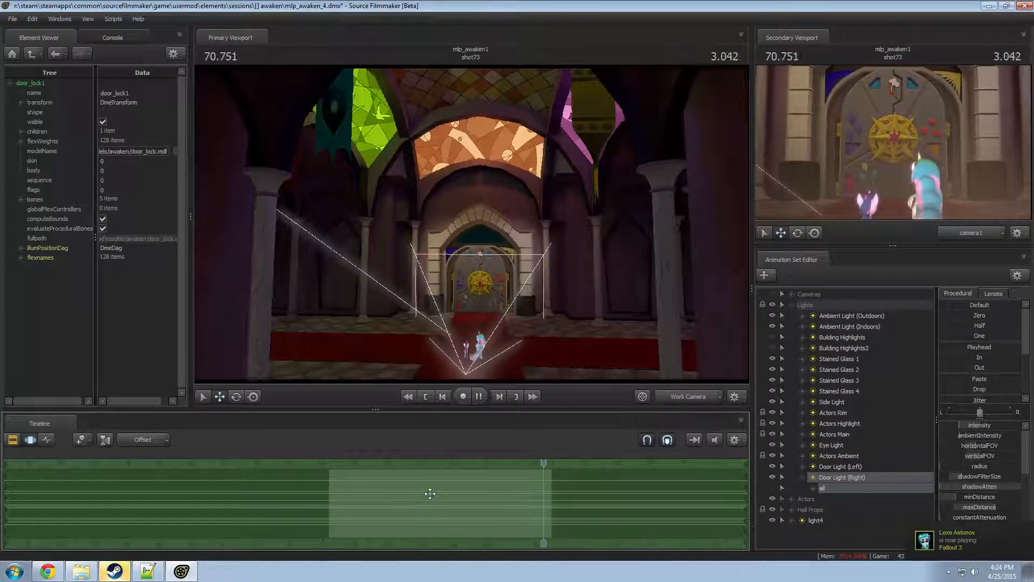
key("space")
key("F2")
scroll(538, 498, "down", 3)
left_click_drag(406, 463, 555, 471)
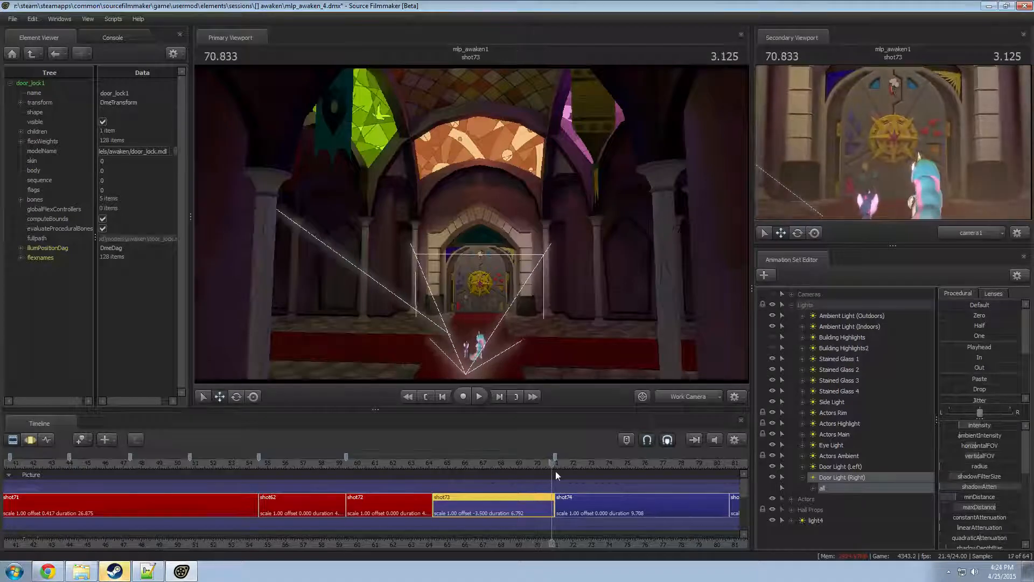
- In Notepad++, set $selfillum to 1 and $selfillumtint to [1 1 1] in door_lock_Wstar.vmt, and save the file
left_click(139, 571)
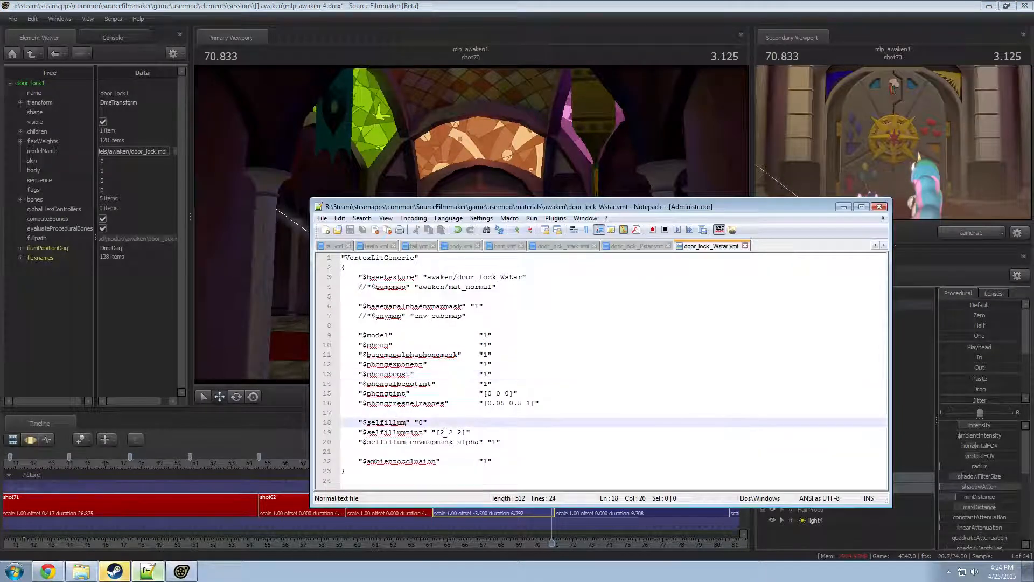
key("BackSpace")
double_click(461, 431)
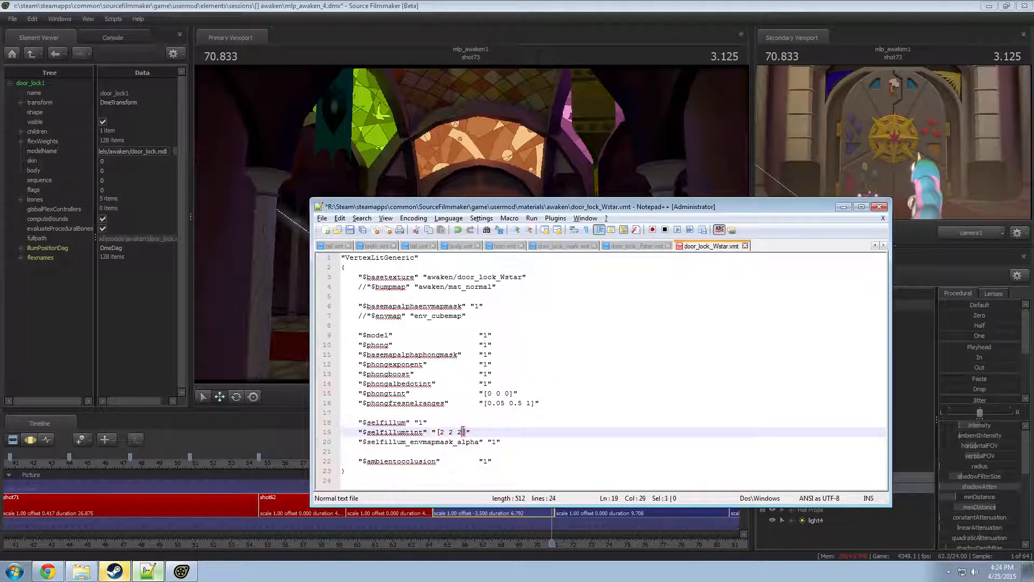
left_click(458, 432)
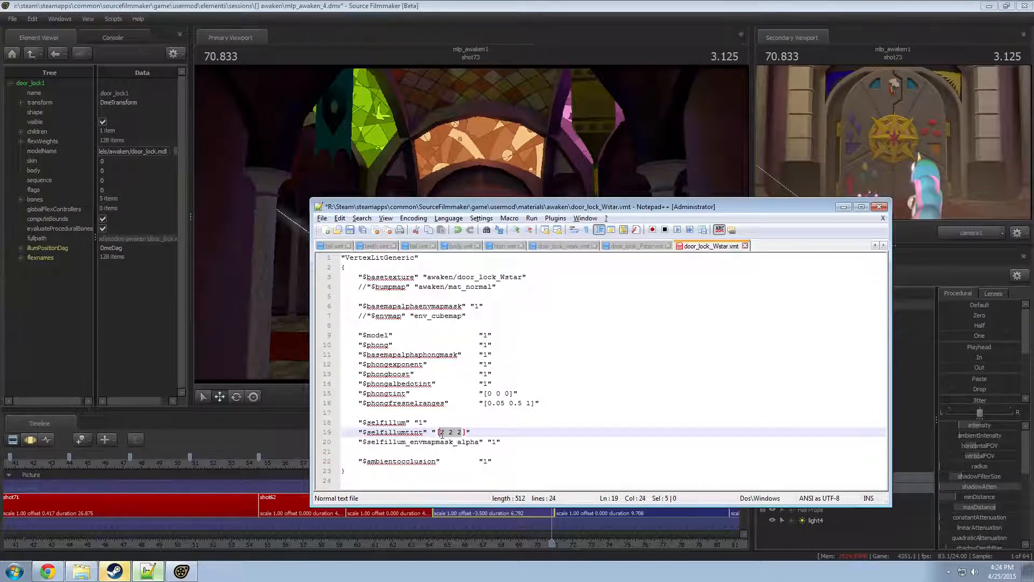
key("ctrl+s")
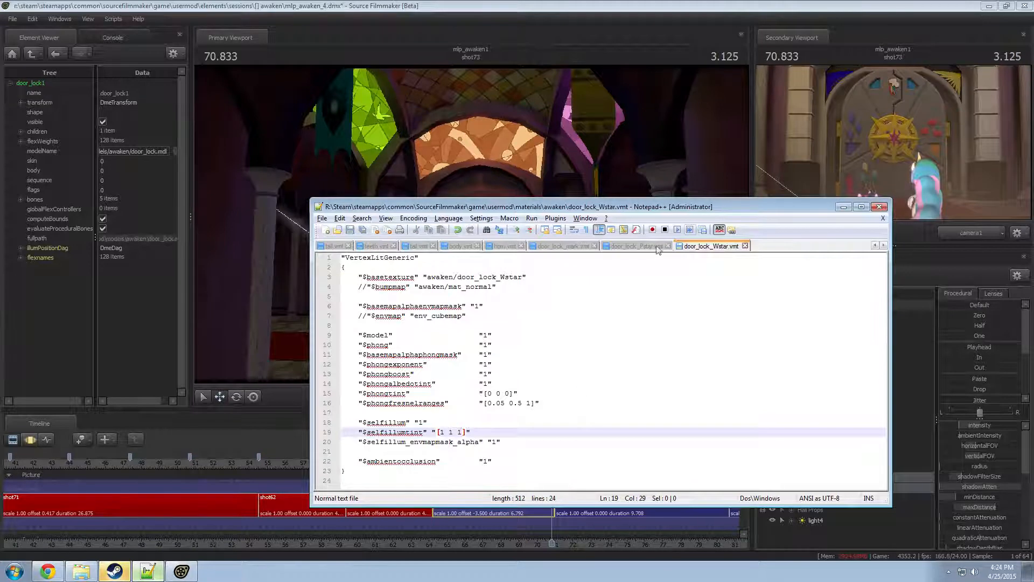
- Set $selfillum to 1 and $selfillumtint to [0.5 0 0.5] in door_lock_Pstar.vmt, and save the file
left_click(646, 247)
left_click(424, 422)
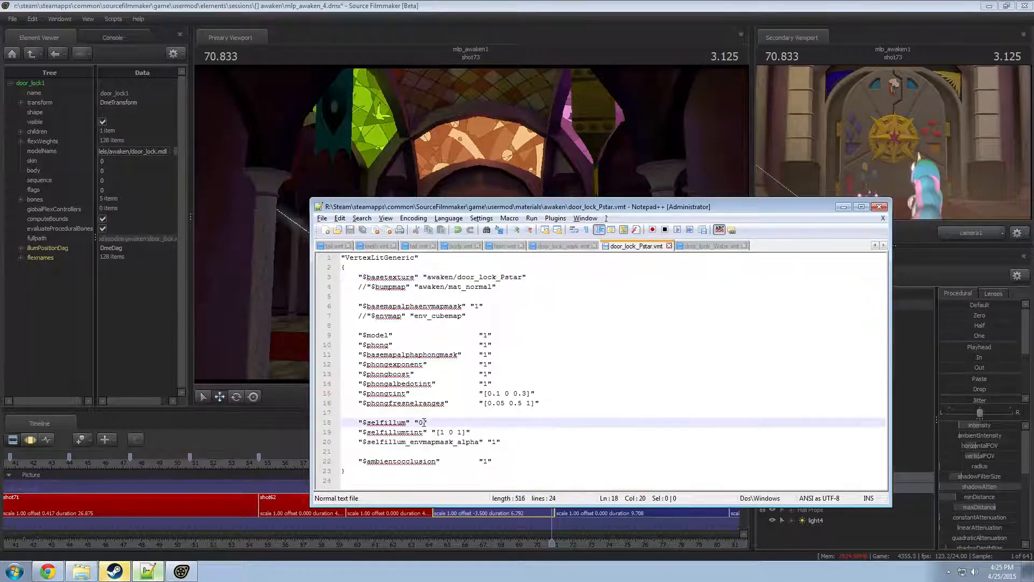
key("BackSpace")
type("1")
left_click_drag(462, 432, 445, 432)
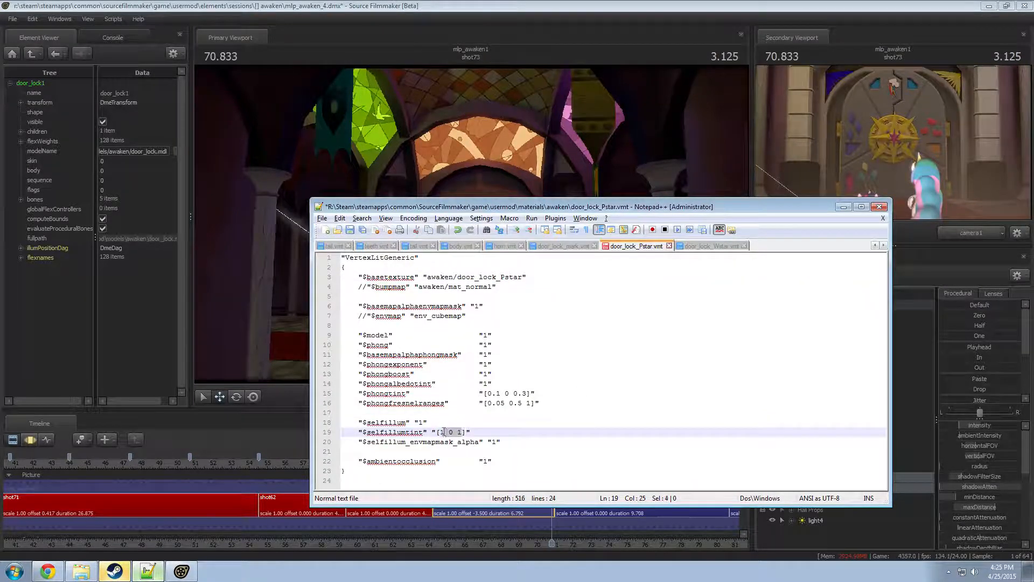
type("0.5 0 0.5")
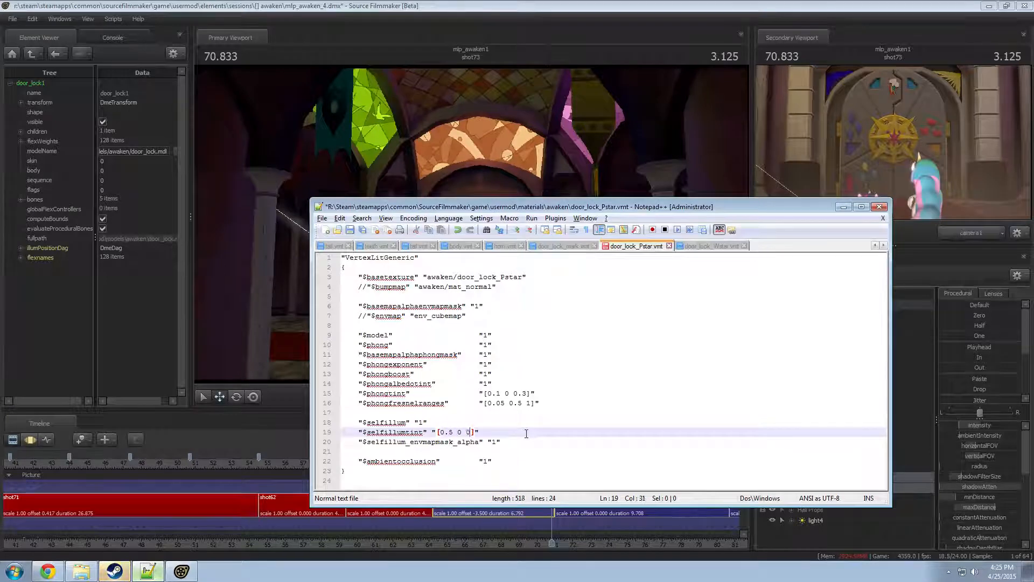
key("ctrl+s")
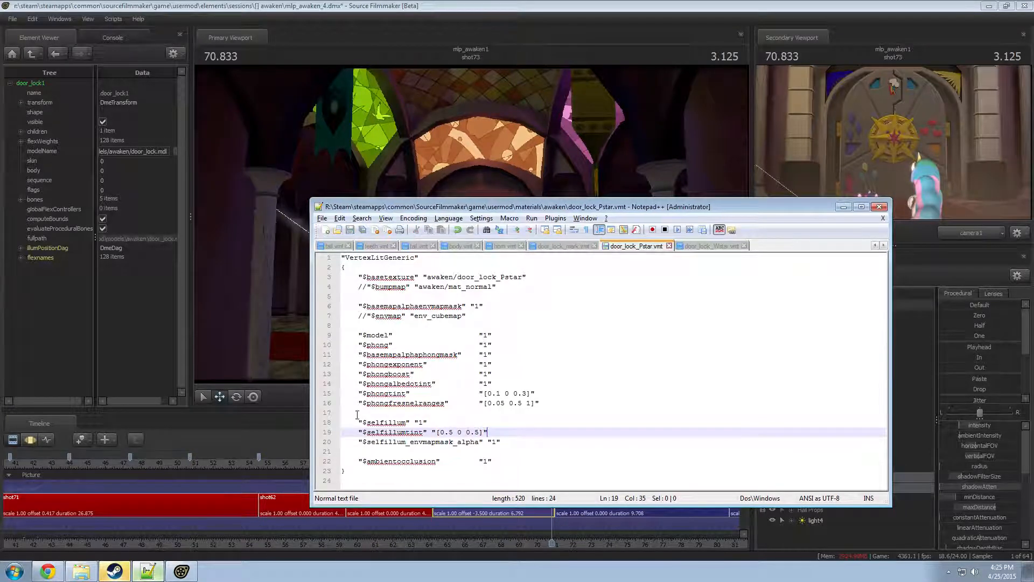
- Switch to Source Filmmaker, reload all materials, and inspect the door lock's star up close at 69.833 in shot73
left_click(183, 4)
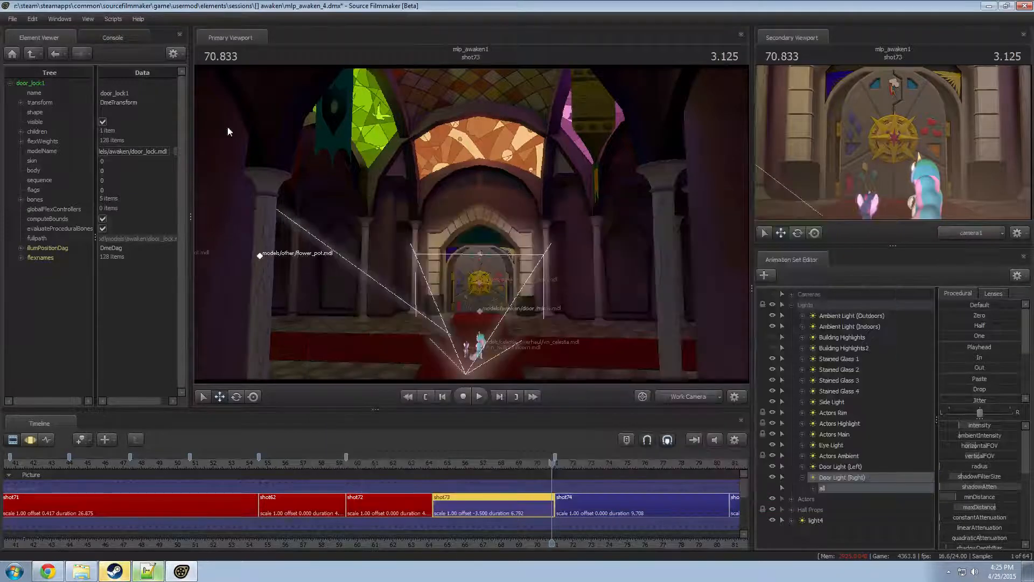
left_click(114, 19)
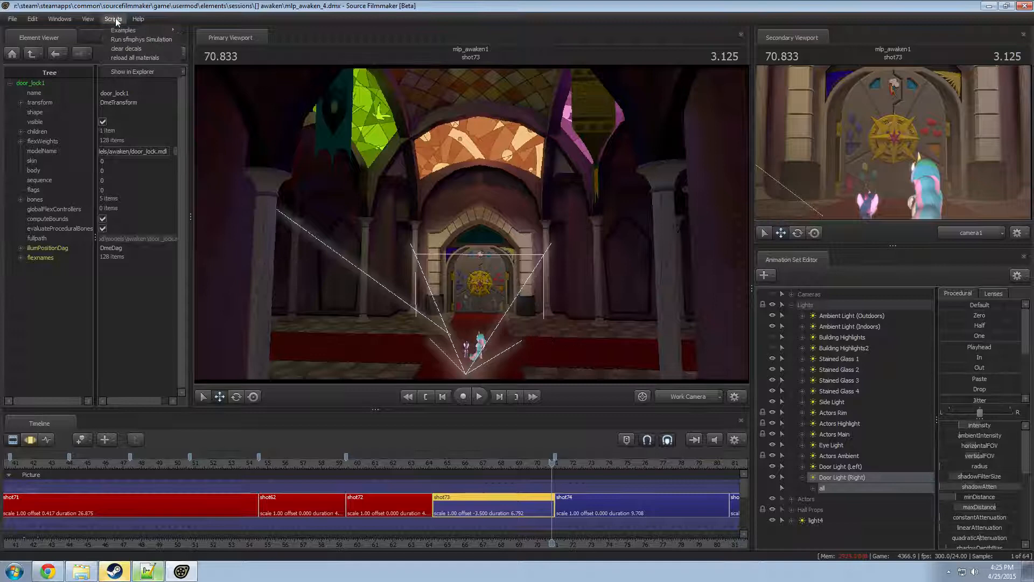
left_click(124, 58)
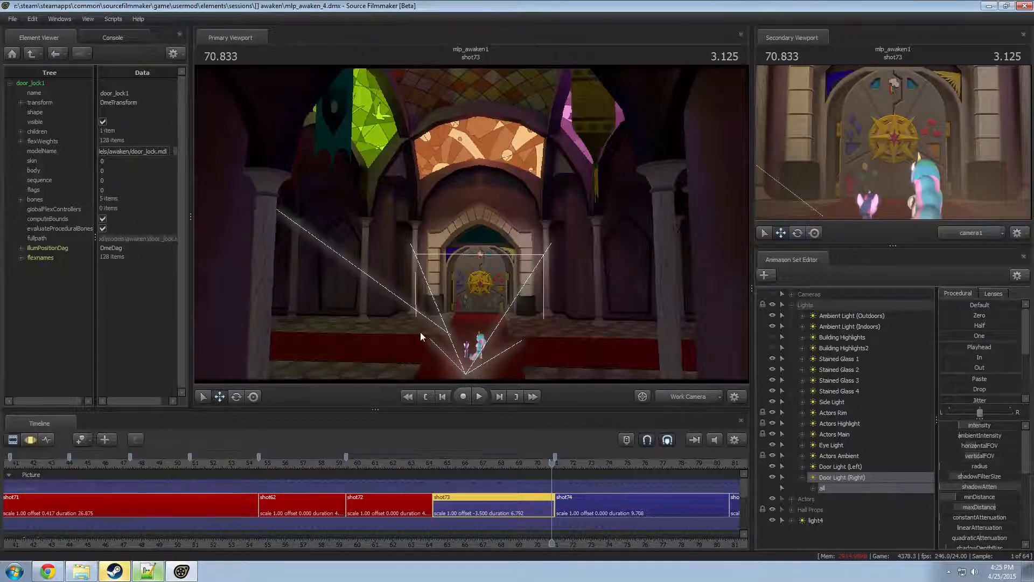
left_click_drag(553, 463, 534, 463)
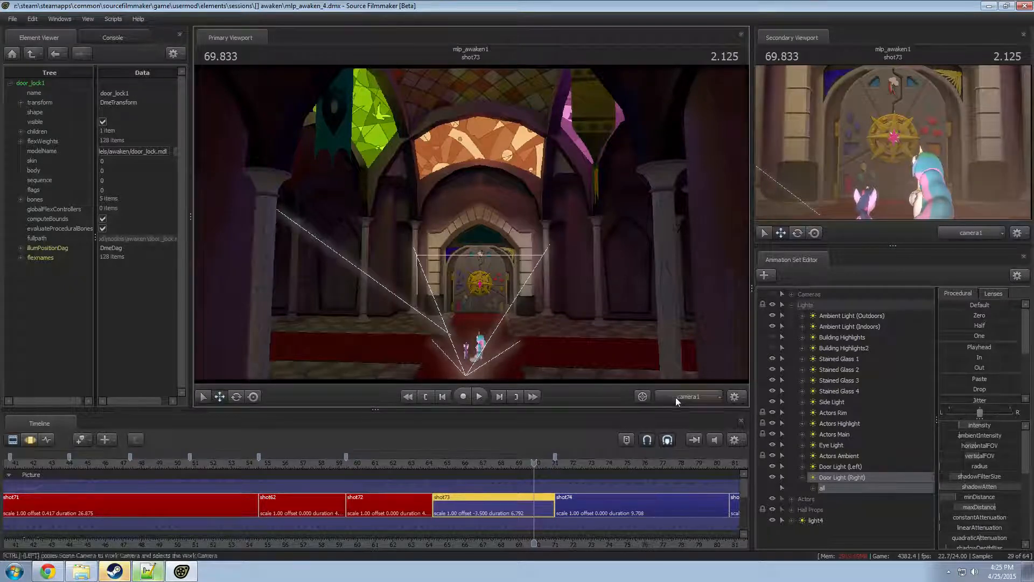
key("f")
key("w")
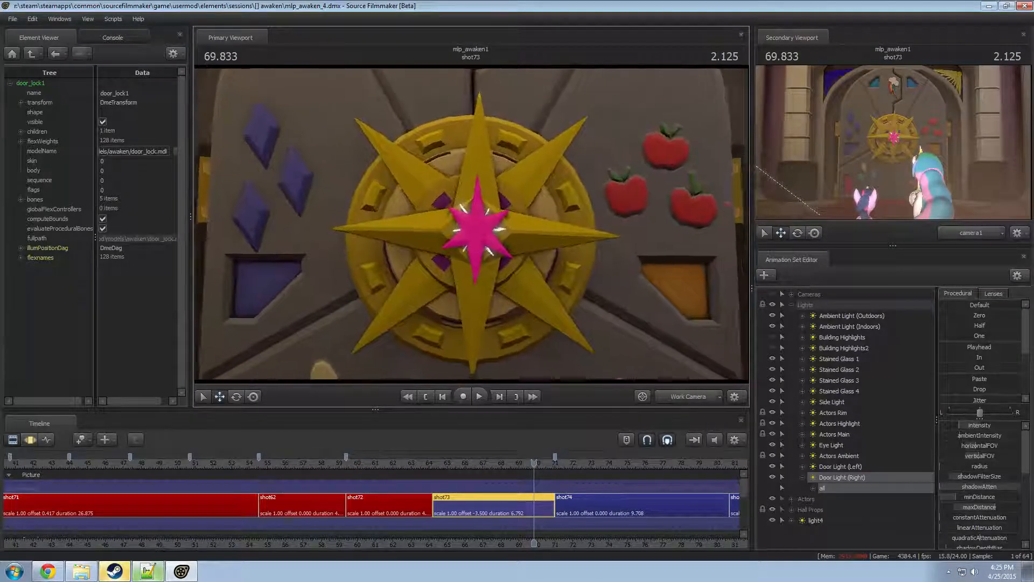
- In Notepad++, set $selfillumtint to [0.1 0 0.1] in door_lock_Pstar.vmt and save the file
key("alt+Tab")
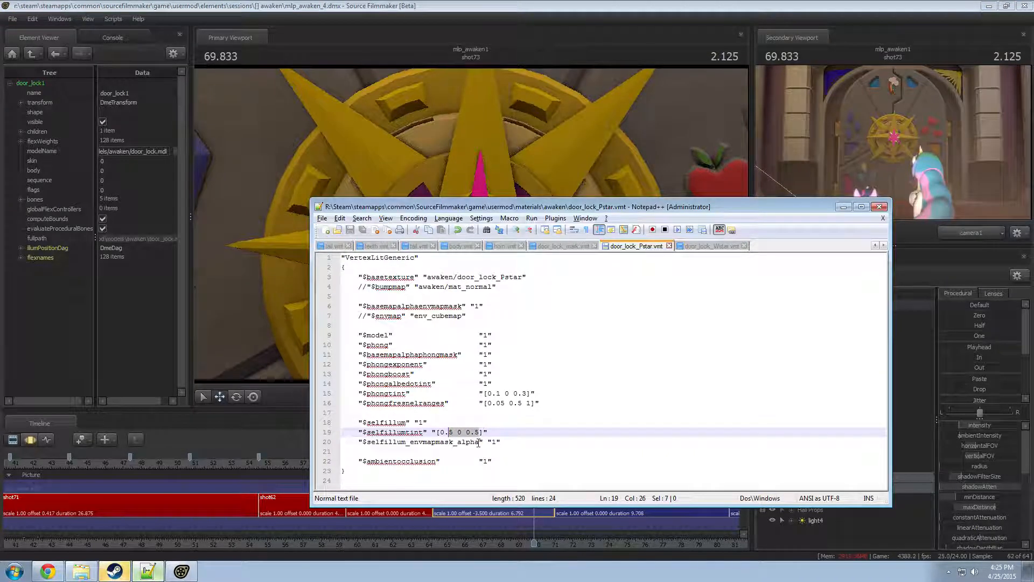
type("1 0")
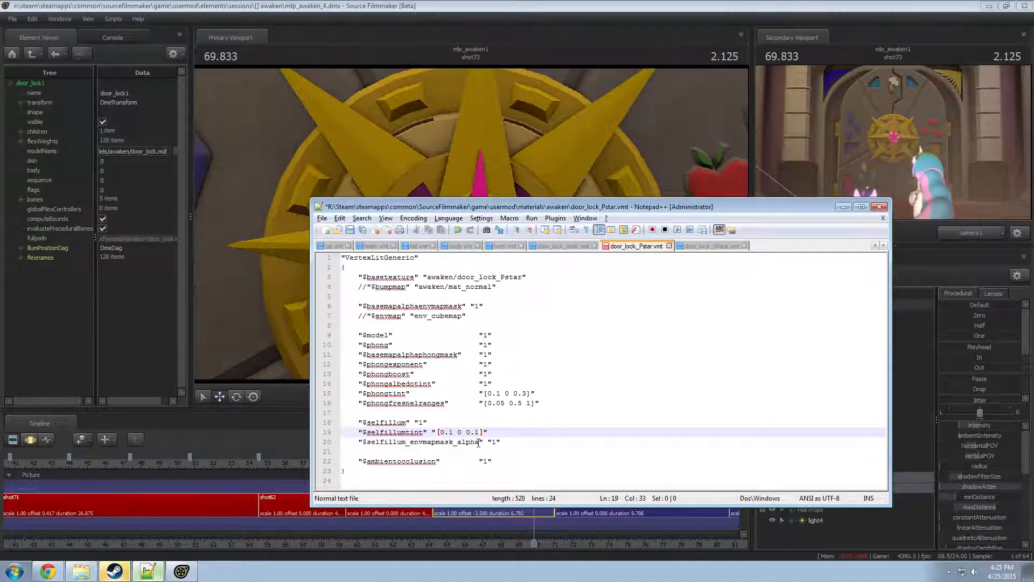
key("ctrl+s")
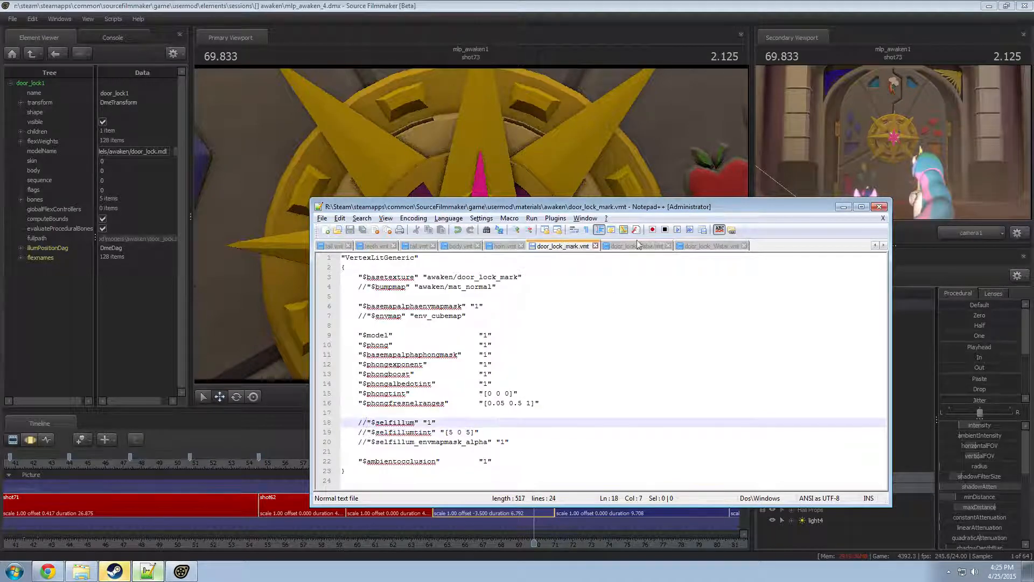
- Set $selfillumtint to [0.5 0.5 0.5] in door_lock_Wstar.vmt and save the file
left_click(714, 248)
left_click_drag(463, 432, 443, 434)
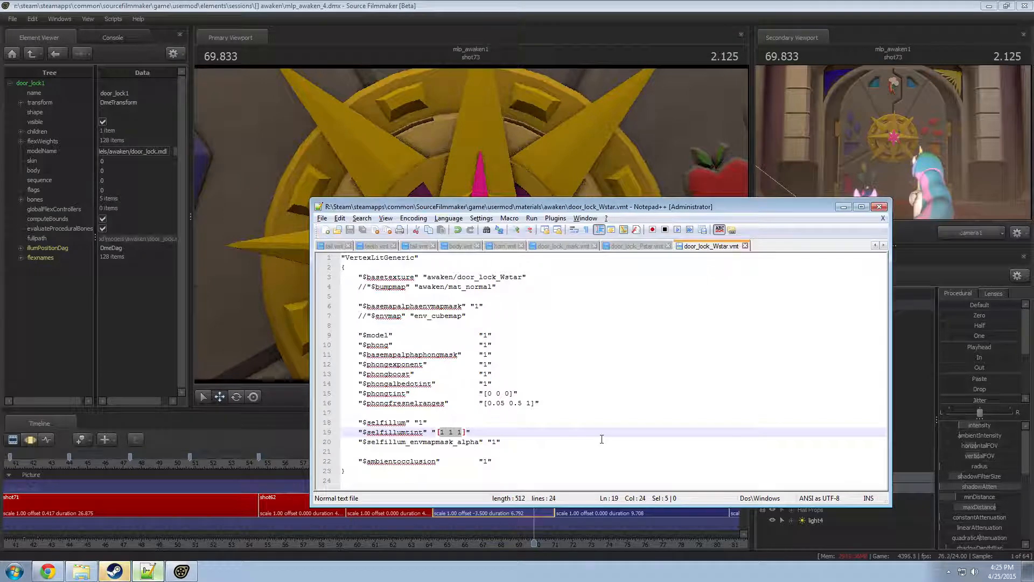
type("0.5")
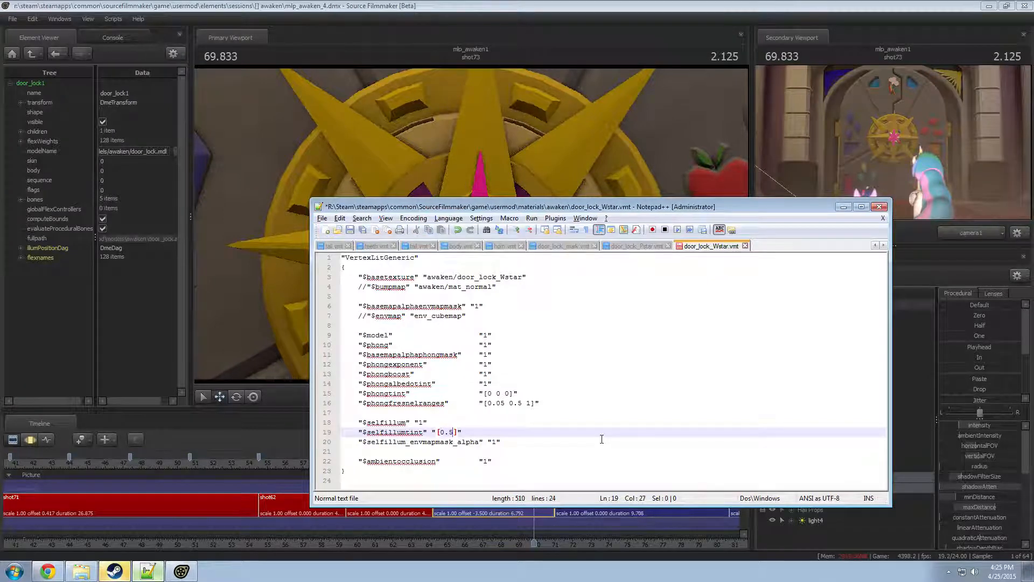
key("ctrl+s")
- Switch back to Source Filmmaker, reload all materials, and check the lock's star at 69.625
key("alt+Tab")
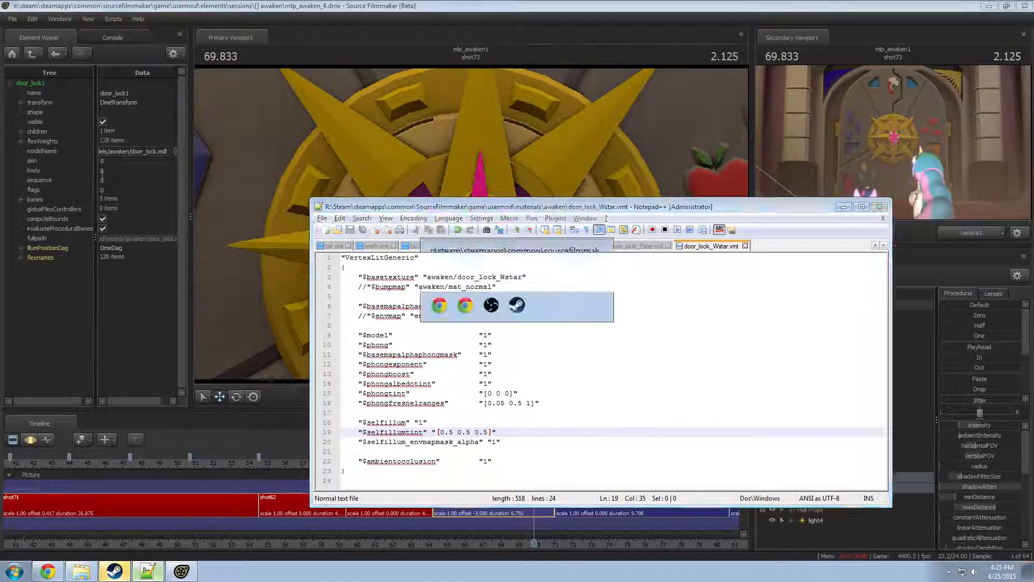
left_click(112, 18)
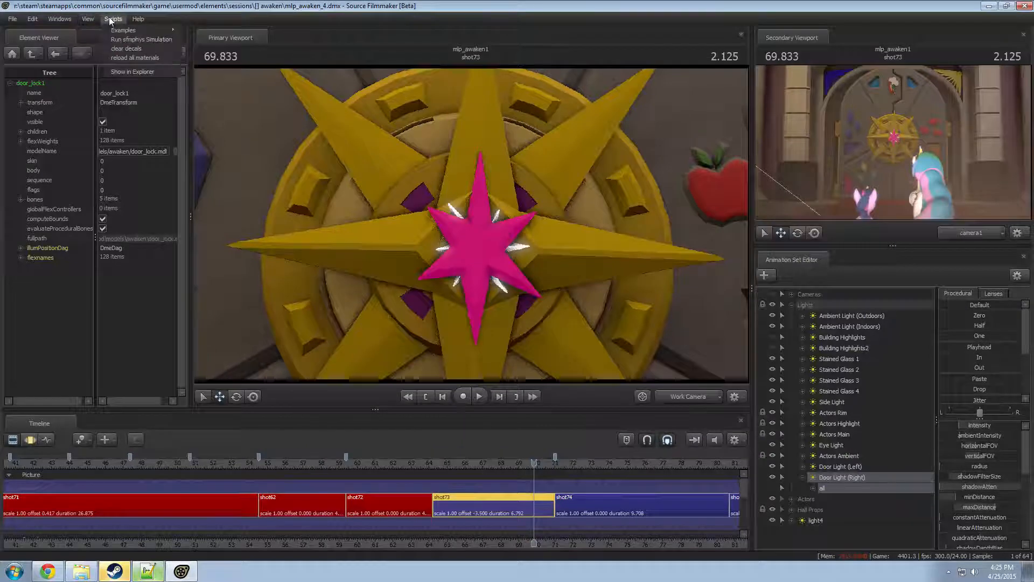
left_click(127, 58)
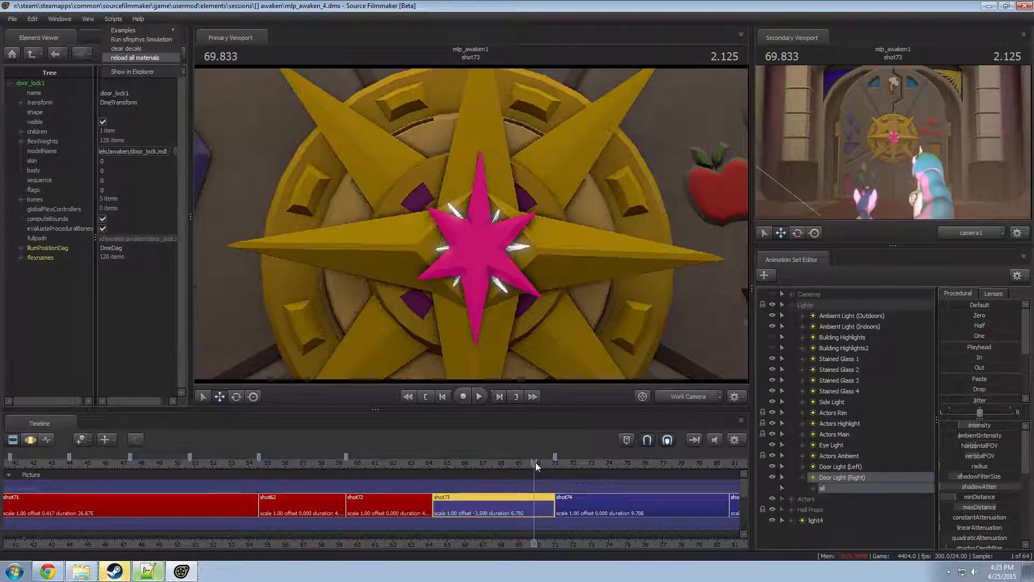
left_click_drag(532, 463, 530, 464)
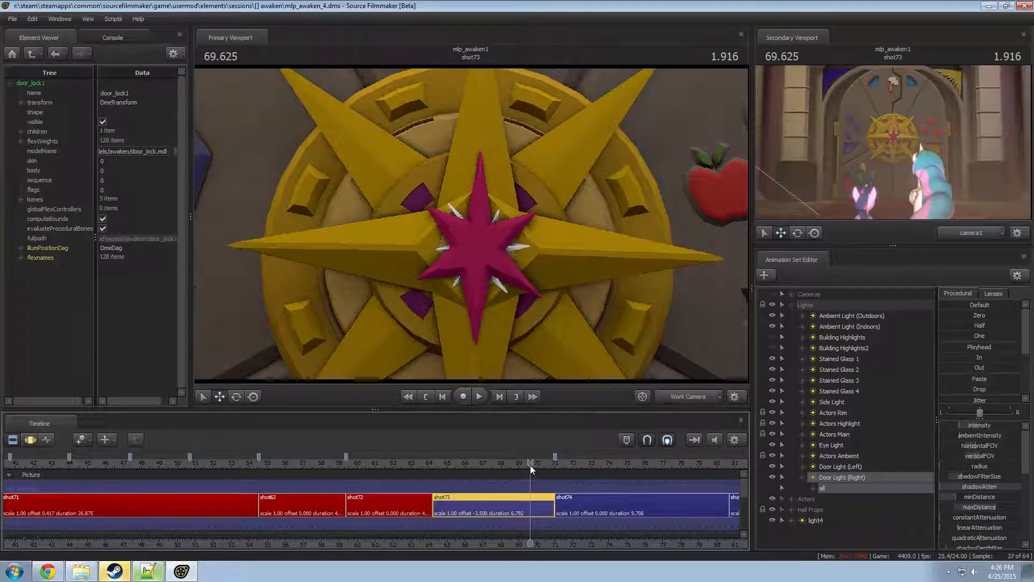
- In Notepad++, set $selfillumtint to [0.2 0.2 0.2] in door_lock_Wstar.vmt and save the file
key("alt+Tab")
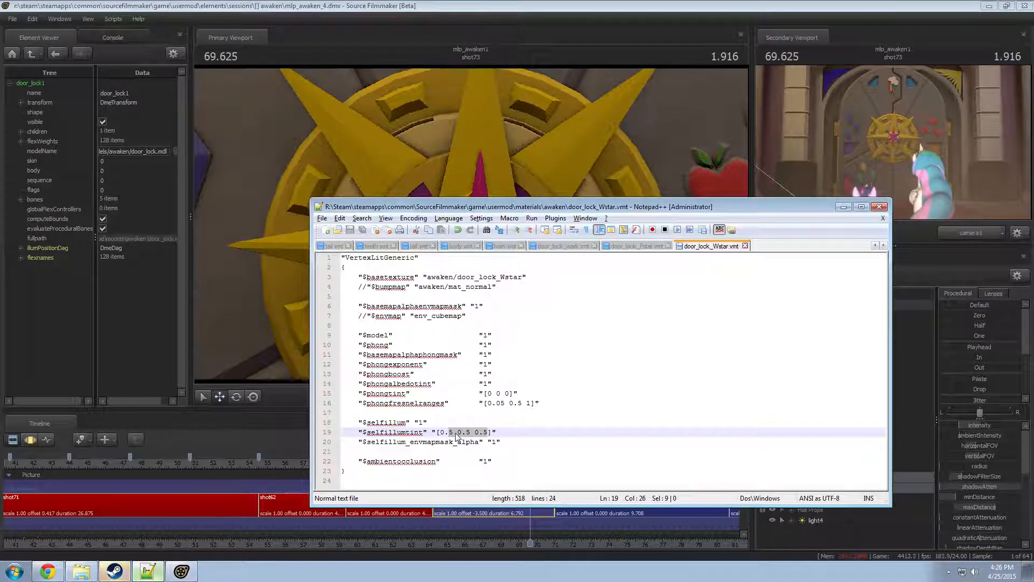
type("2 0")
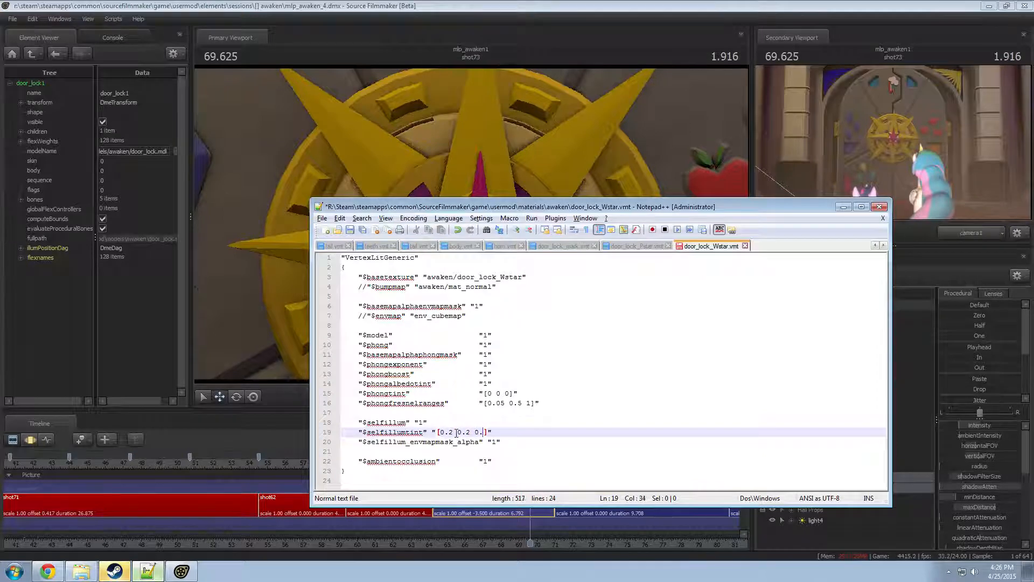
key("ctrl+s")
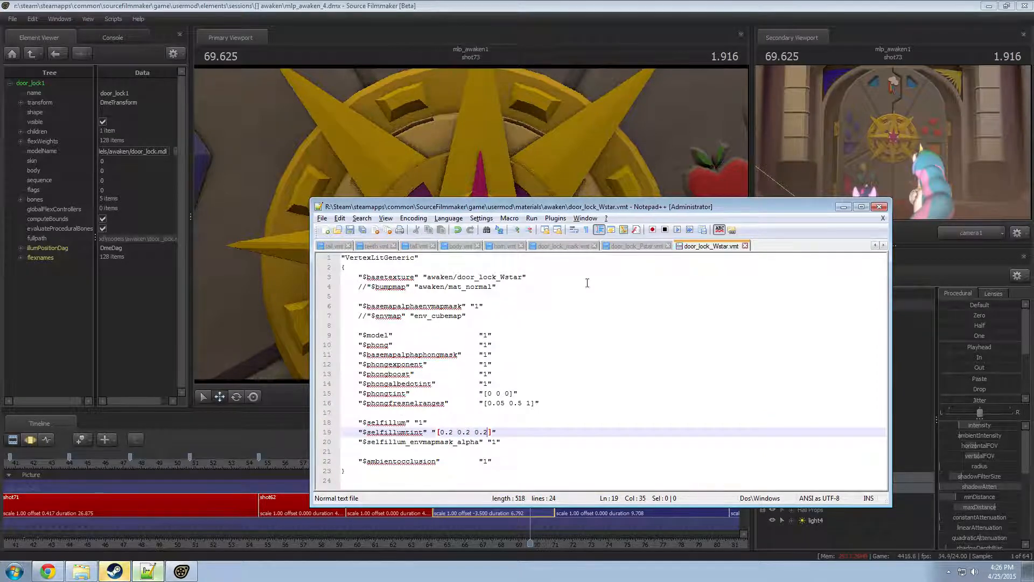
- Raise the red component of $selfillumtint to 0.2 in door_lock_Pstar.vmt and save the file
left_click(644, 242)
left_click(453, 432)
key("BackSpace")
type("2")
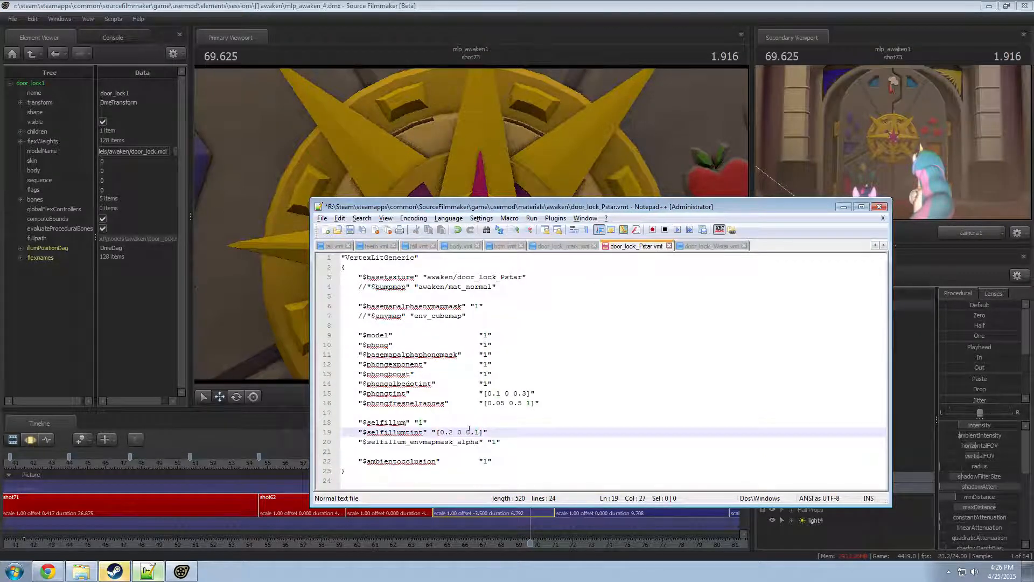
key("ctrl+s")
- In Source Filmmaker, reload all materials again and replay shot73 from about 67.083 to its end
left_click(360, 3)
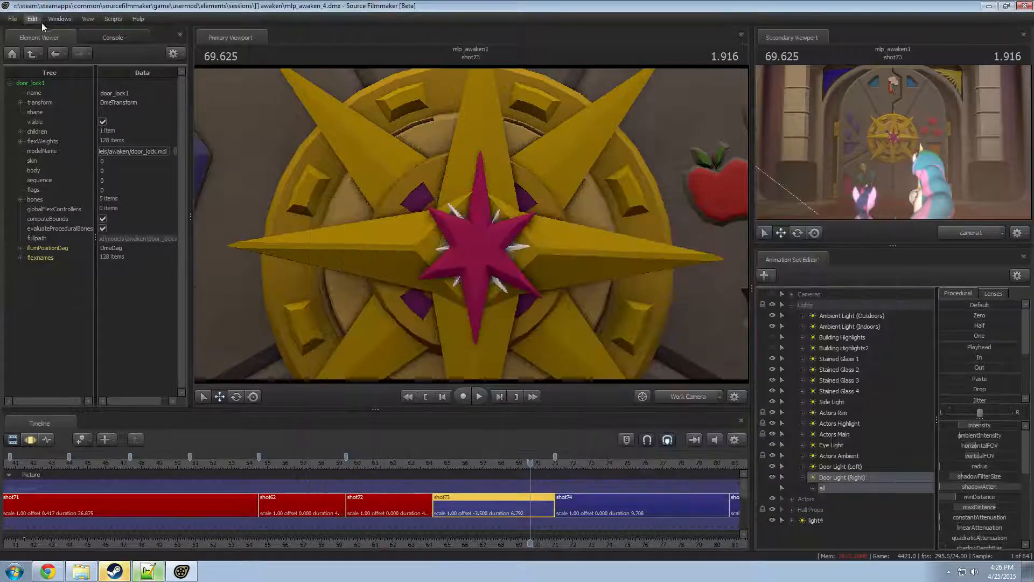
left_click(15, 20)
mouse_move(62, 15)
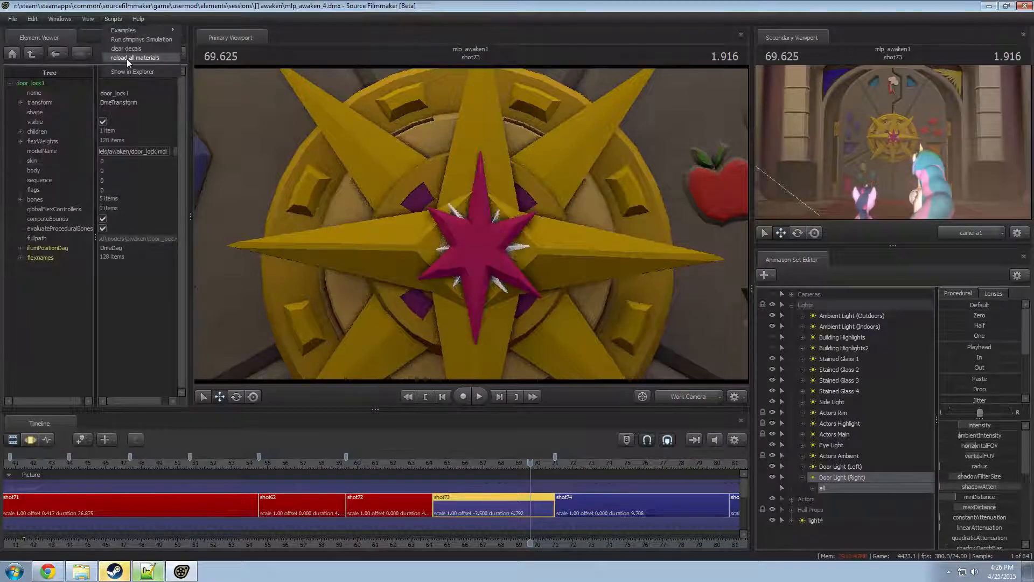
left_click(129, 57)
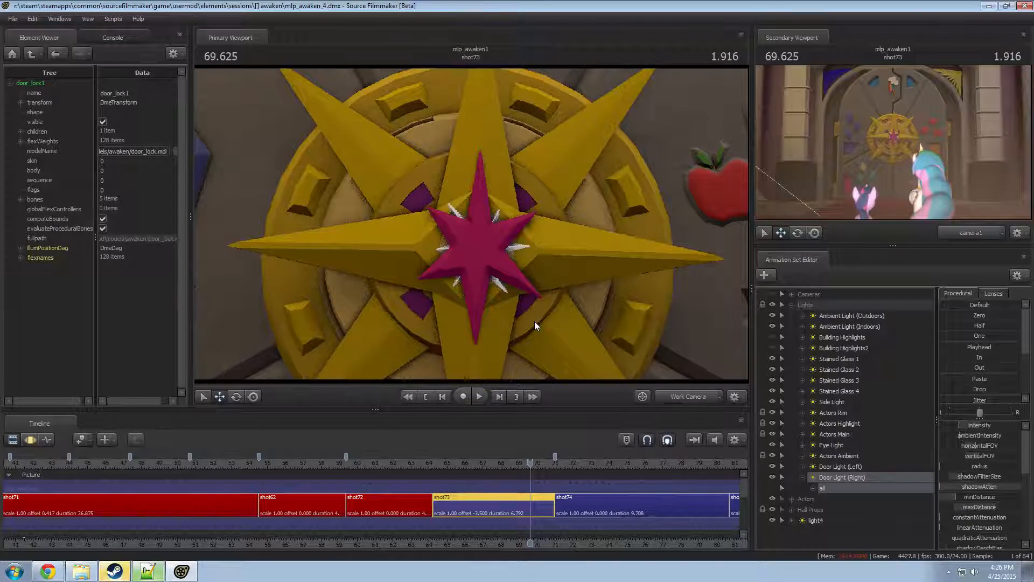
left_click_drag(512, 461, 484, 466)
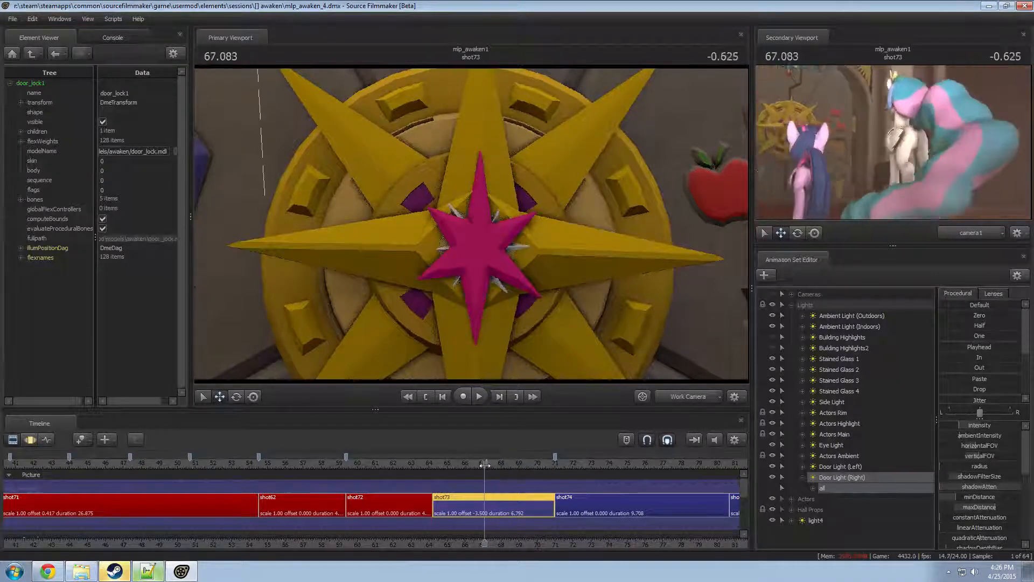
key("space")
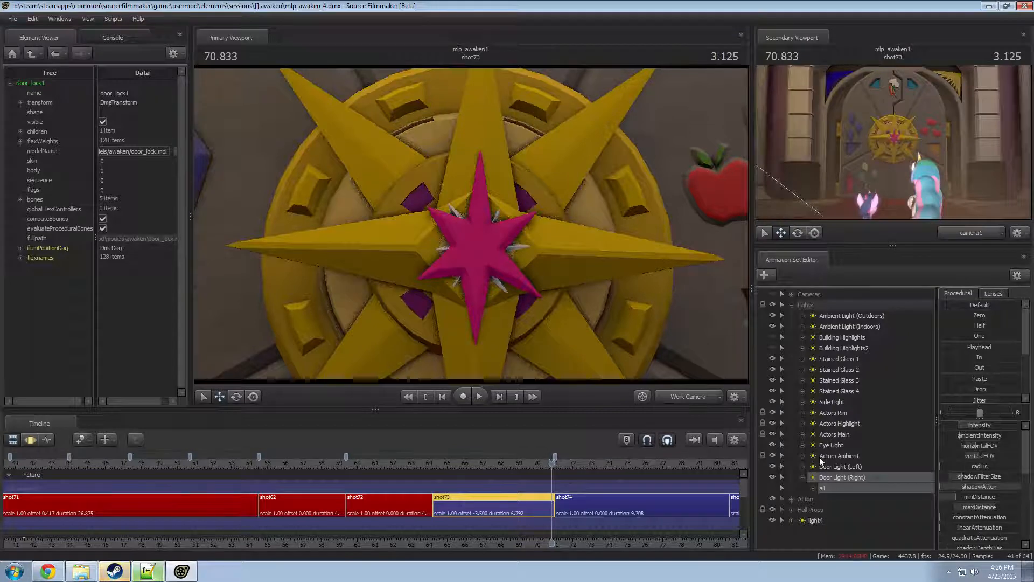
- Move back to shot72 at 60.833, enter the Motion Editor, and isolate the intensity control of Actors Ambient
left_click_drag(474, 472, 360, 464)
key("space")
key("space")
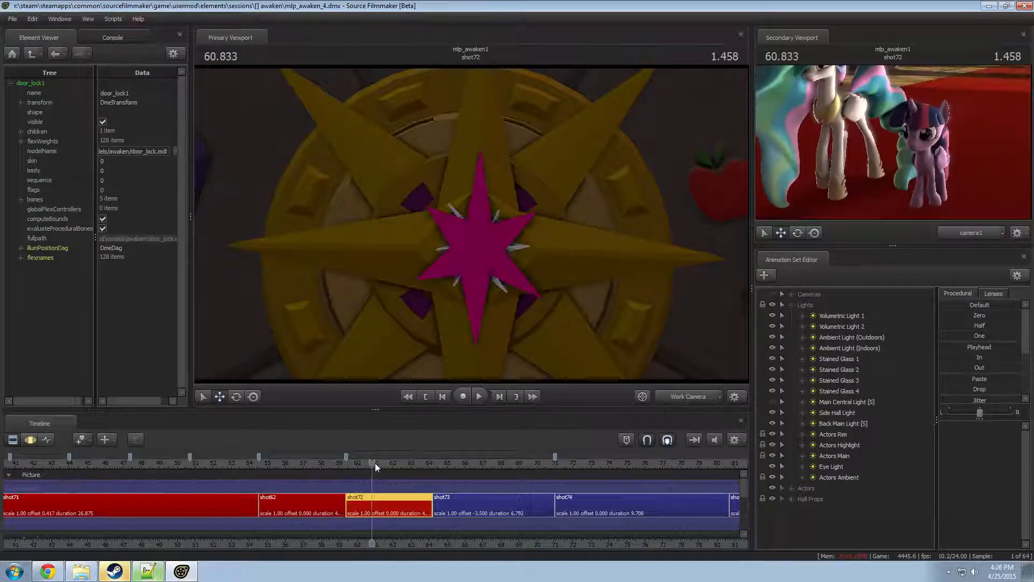
key("F3")
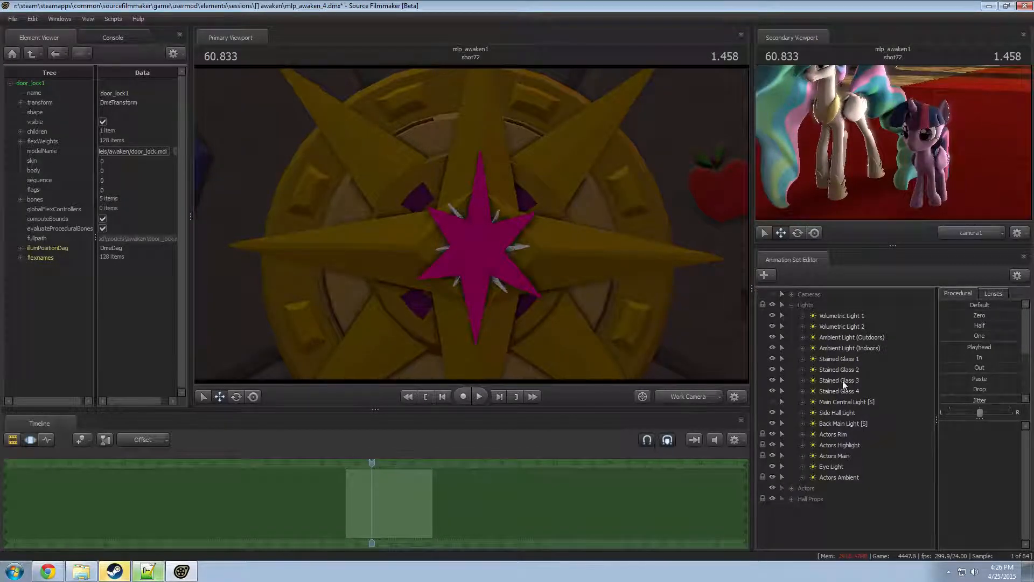
left_click(803, 477)
double_click(822, 488)
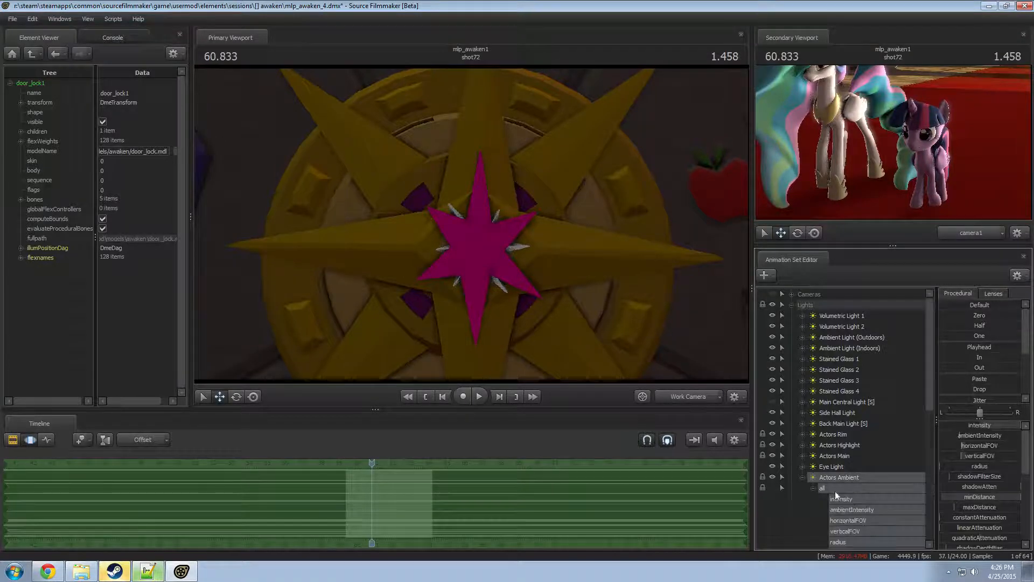
left_click(844, 498)
left_click(803, 479)
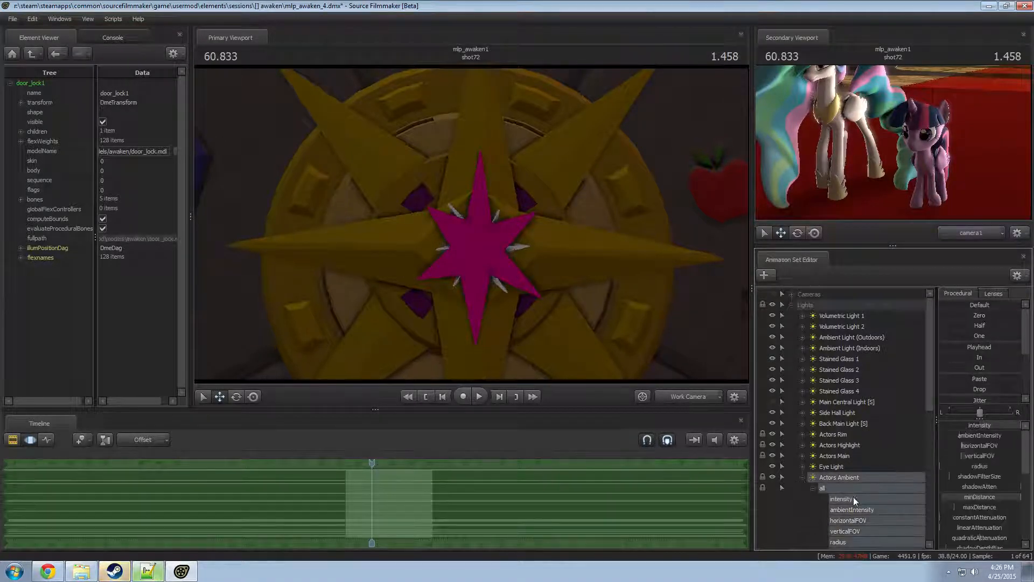
left_click(863, 499)
left_click(802, 477)
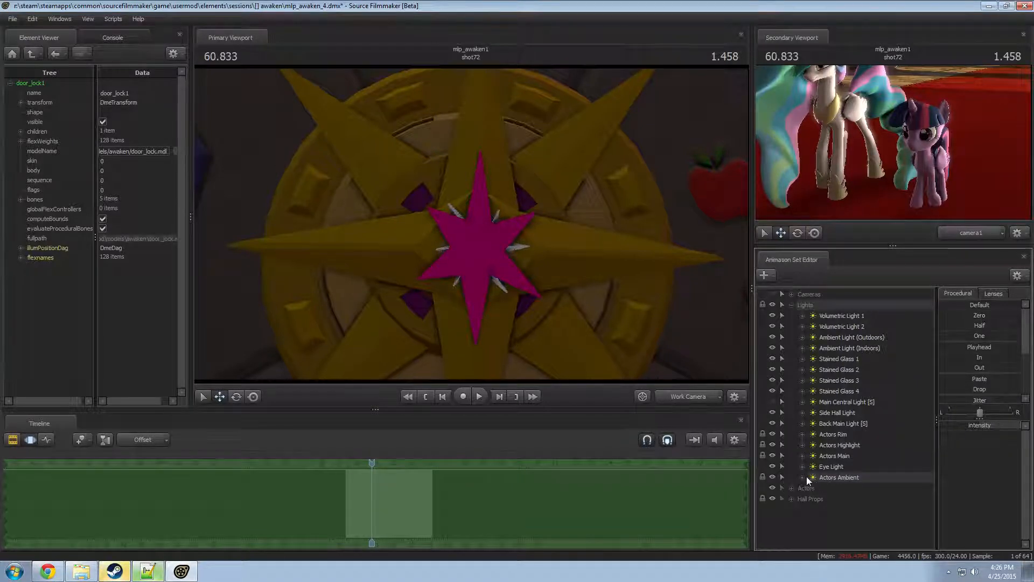
- Add the intensity controls of Actors Main, Actors Highlight and Actors Rim to the selection
left_click(802, 456)
left_click(812, 466)
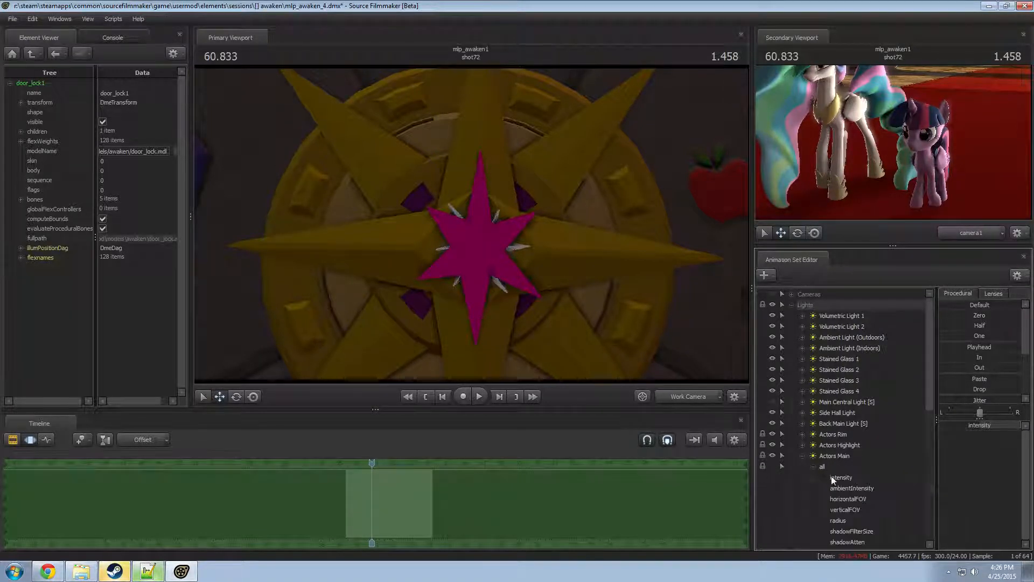
left_click(832, 478, "ctrl")
left_click(803, 455)
left_click(802, 445)
left_click(813, 455)
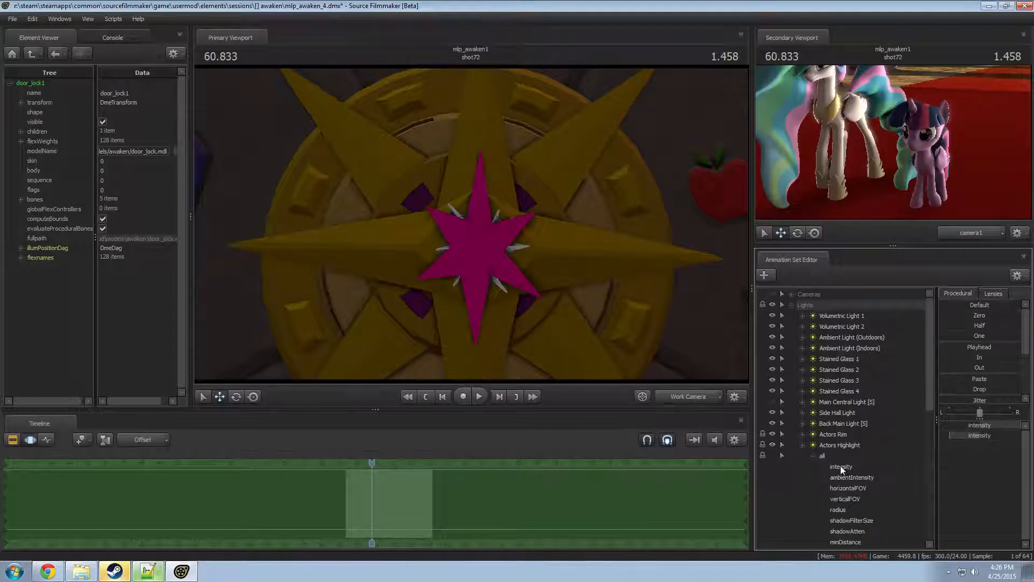
left_click(841, 467, "ctrl")
left_click(802, 445)
left_click(802, 434)
left_click(813, 445)
left_click(834, 456, "ctrl")
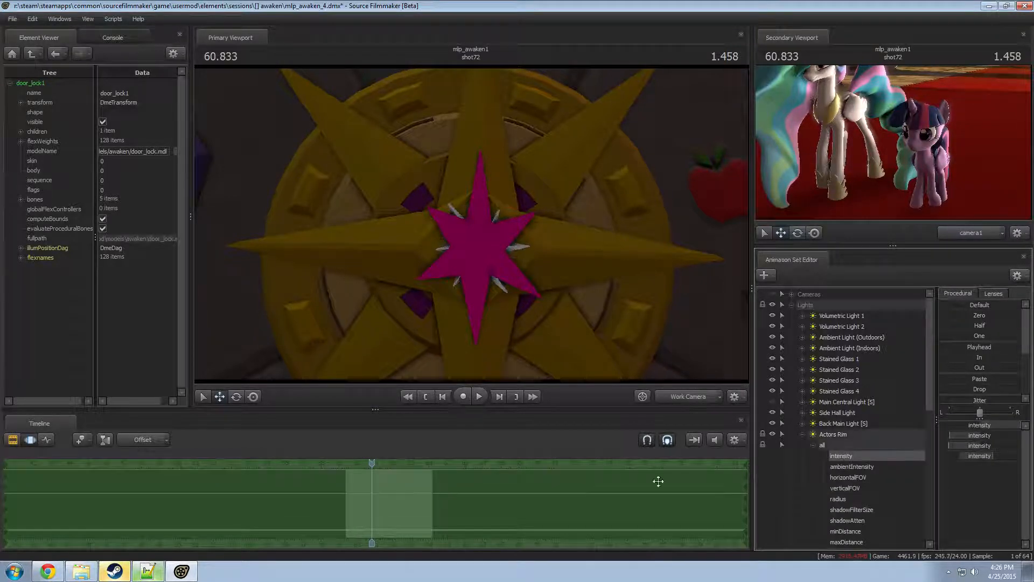
- Fade the four actor lights' intensities partway toward zero across shot72, with the lowered level held from about 64.0 onward
left_click_drag(445, 513, 387, 497)
key("Escape")
key("]")
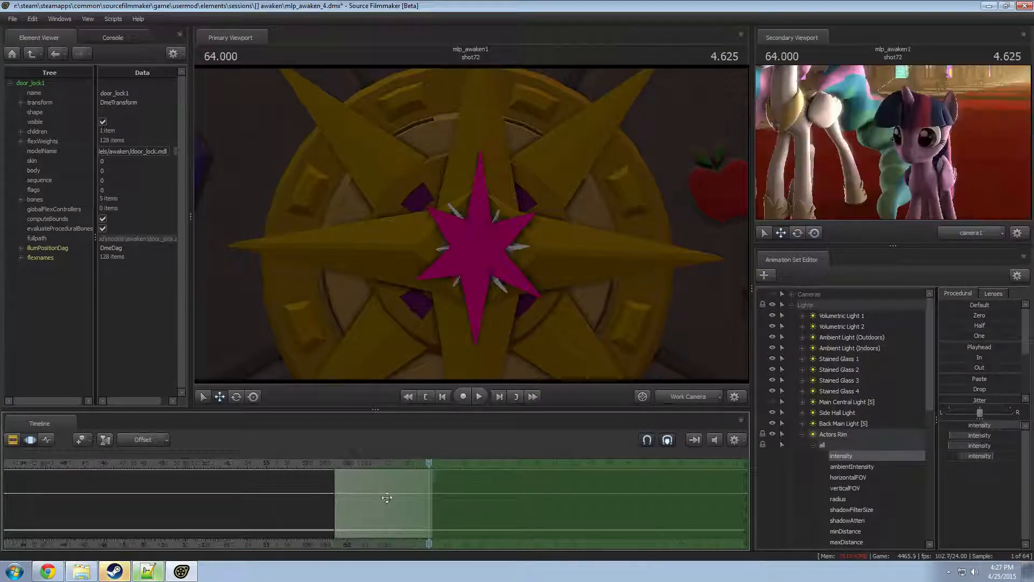
scroll(387, 497, "up", 2)
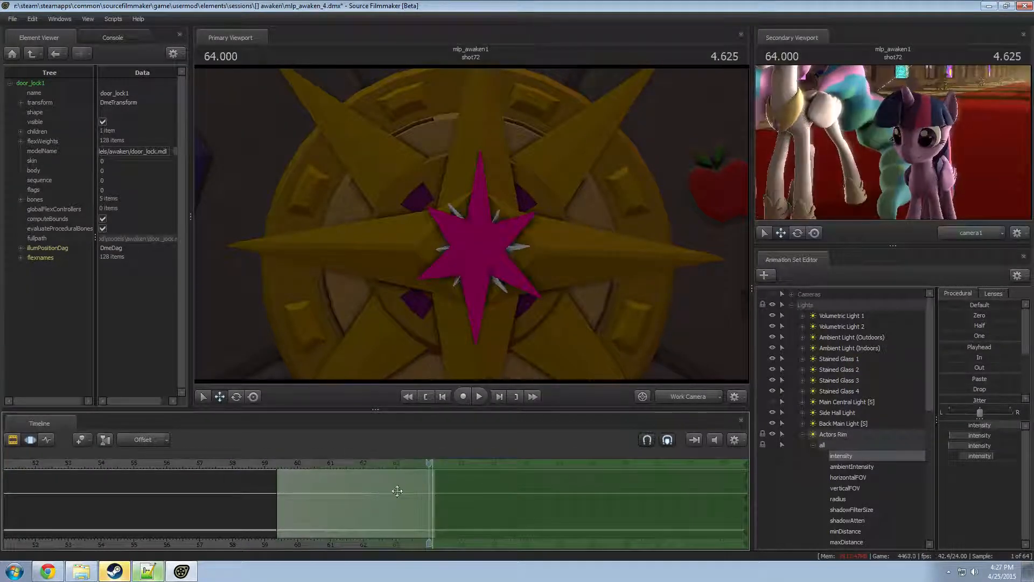
left_click_drag(430, 462, 433, 463)
left_click(985, 315)
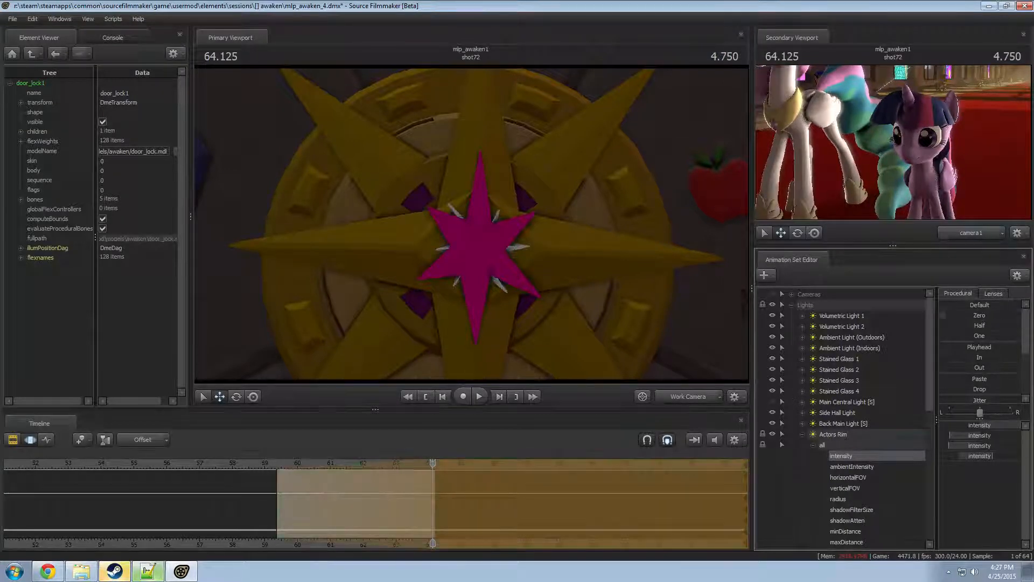
mouse_move(986, 315)
left_mouse_down()
mouse_move(1031, 315)
mouse_move(986, 315)
left_mouse_up()
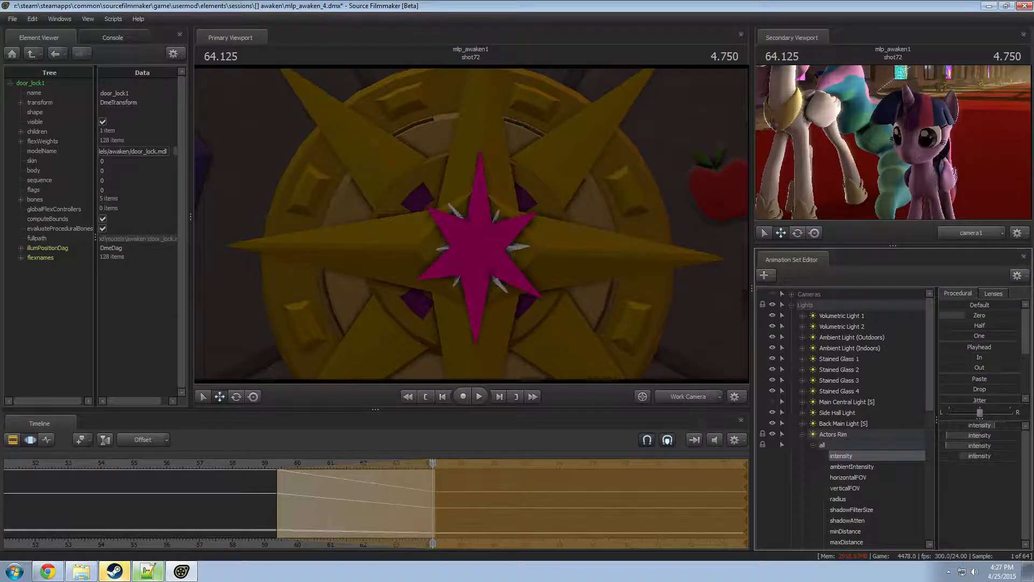
- Play back the actor light fade through the cut from shot72 into shot73, and move to about 66.166
left_click(271, 464)
key("space")
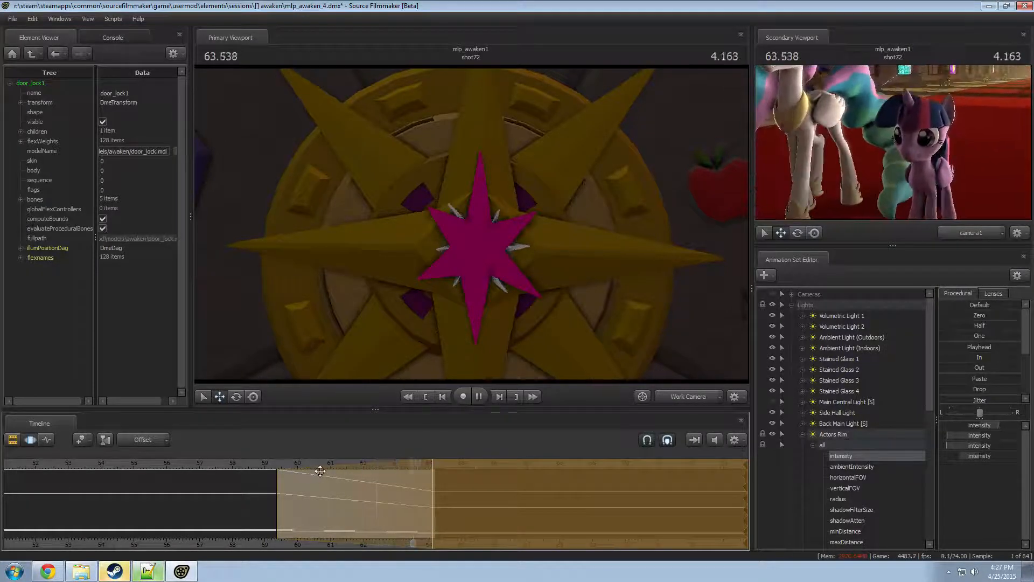
key("space")
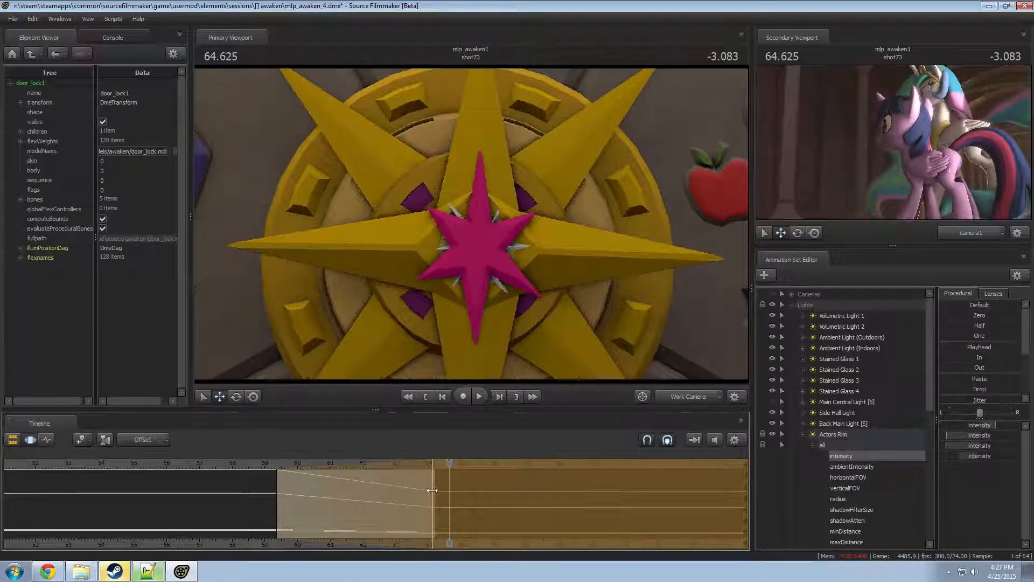
left_click_drag(433, 493, 435, 493)
left_click_drag(518, 493, 496, 497)
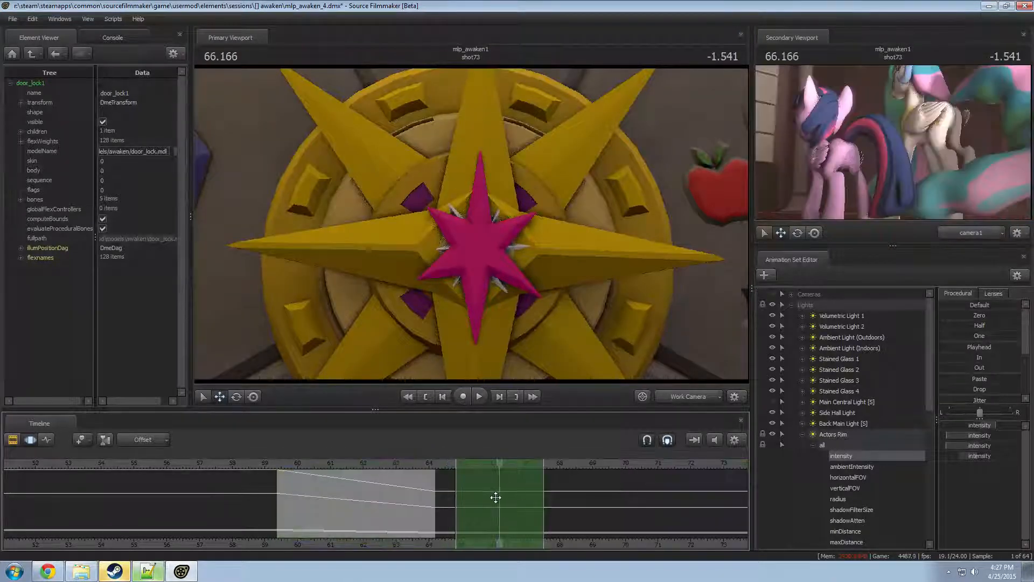
- Make shot73 the active clip and select the intensity controls of Actors Ambient and Actors Main
key("F2")
left_click(482, 501)
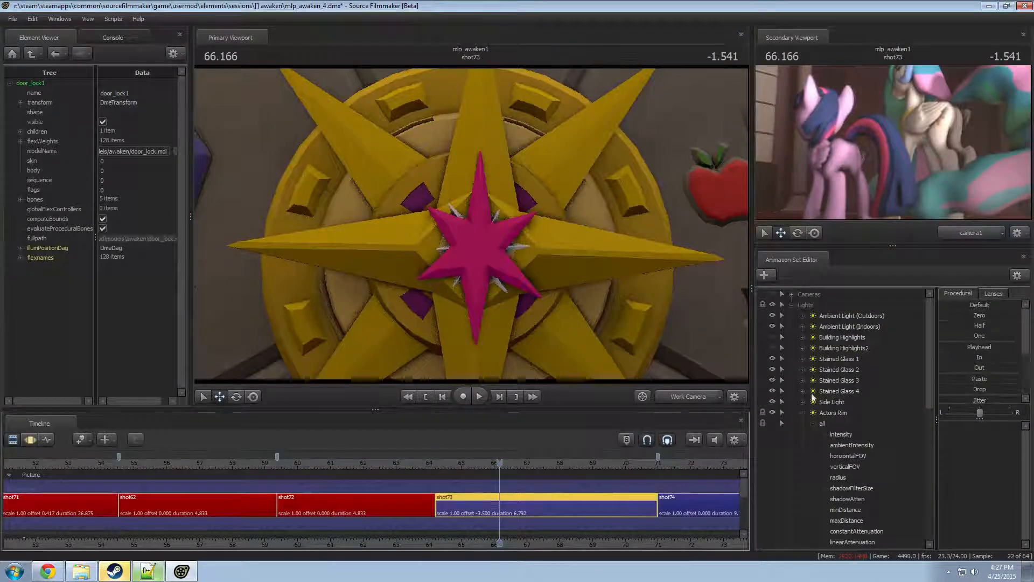
left_click(802, 413)
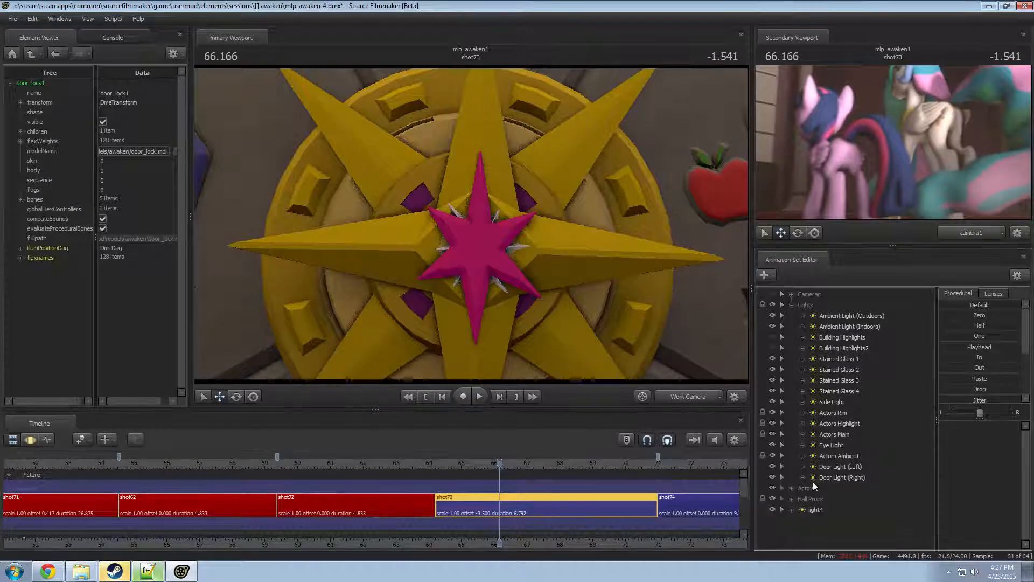
left_click(801, 456)
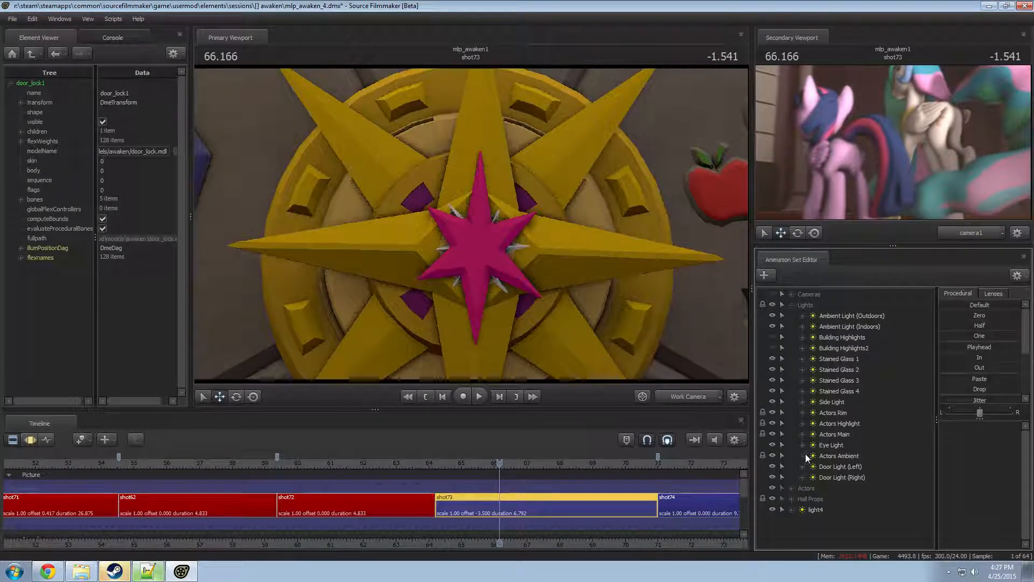
left_click(813, 467)
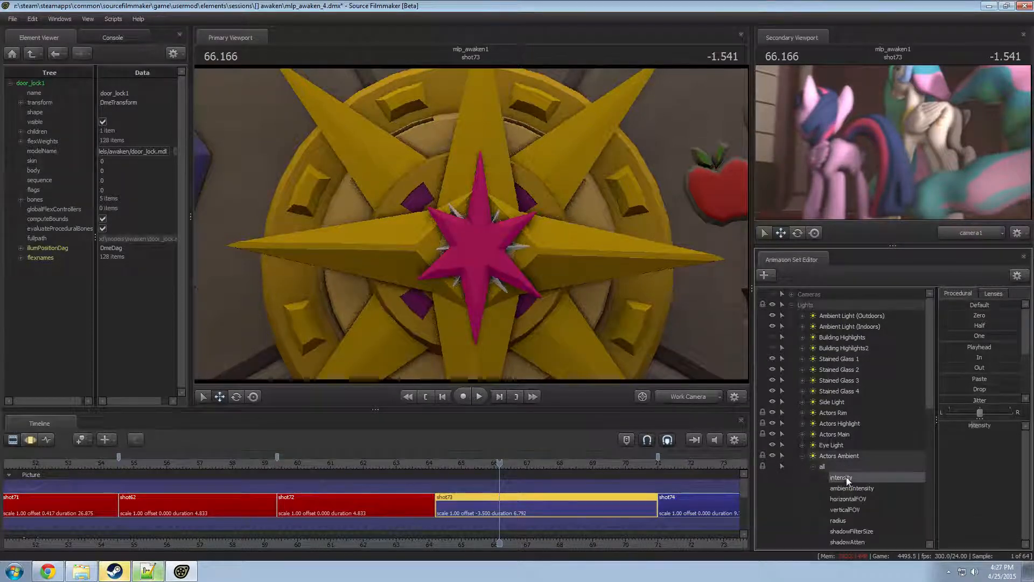
left_click(802, 456)
left_click(803, 434)
left_click(814, 445)
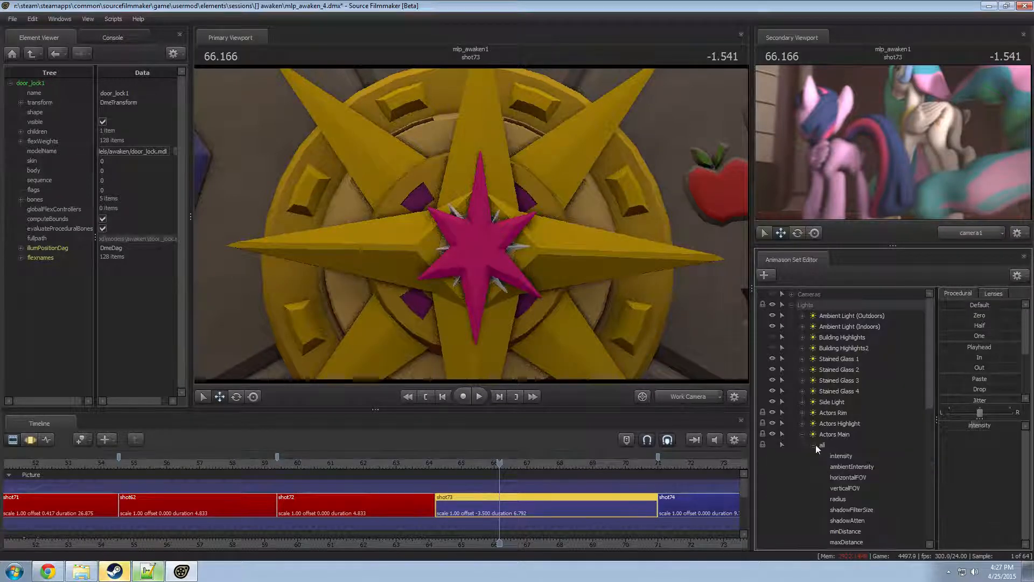
- Add the intensity controls of Actors Highlight and Actors Rim in shot73 to the selection
left_click(802, 434)
left_click(802, 423)
left_click(813, 434)
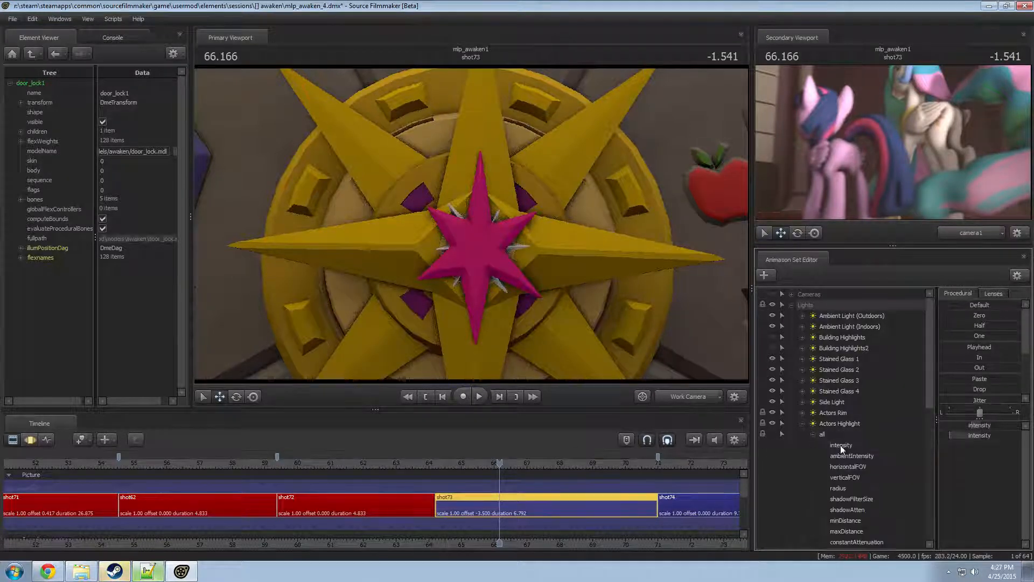
left_click(802, 423)
left_click(802, 412)
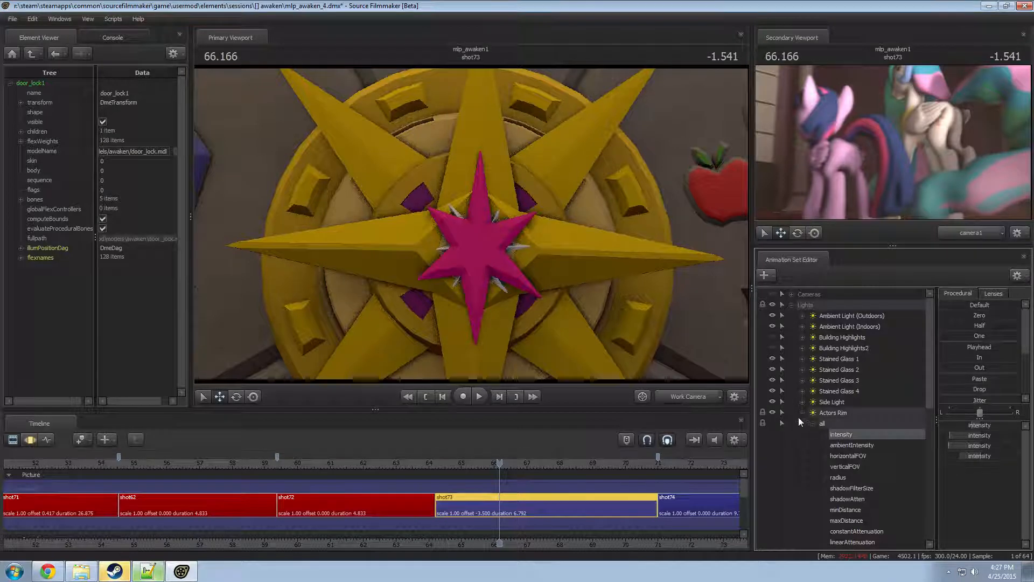
left_click(802, 413)
- Fade the four actor lights' intensities partway toward zero across shot73, holding the lowered level from about 71.0 onward
double_click(492, 494)
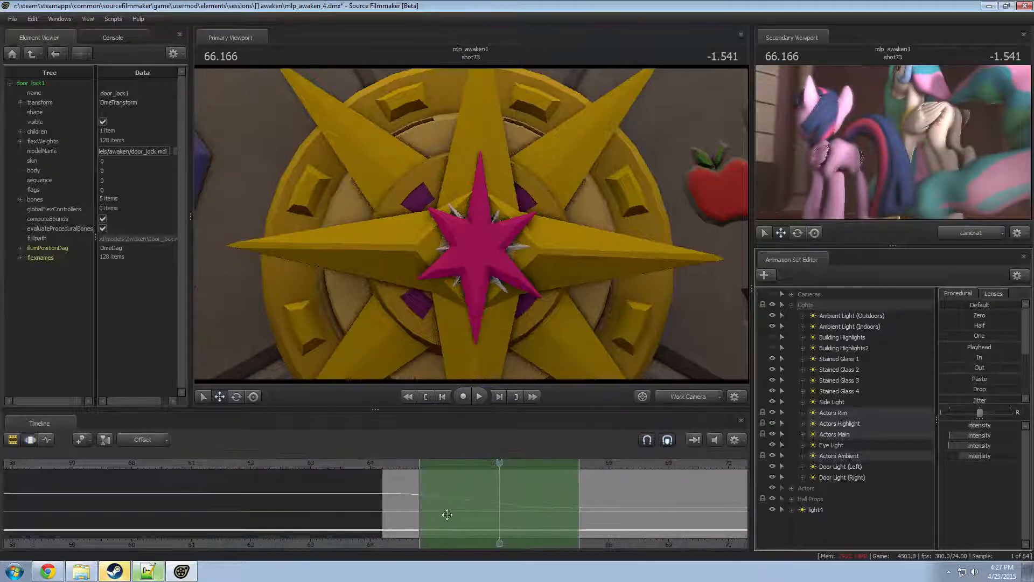
left_click_drag(454, 513, 675, 501)
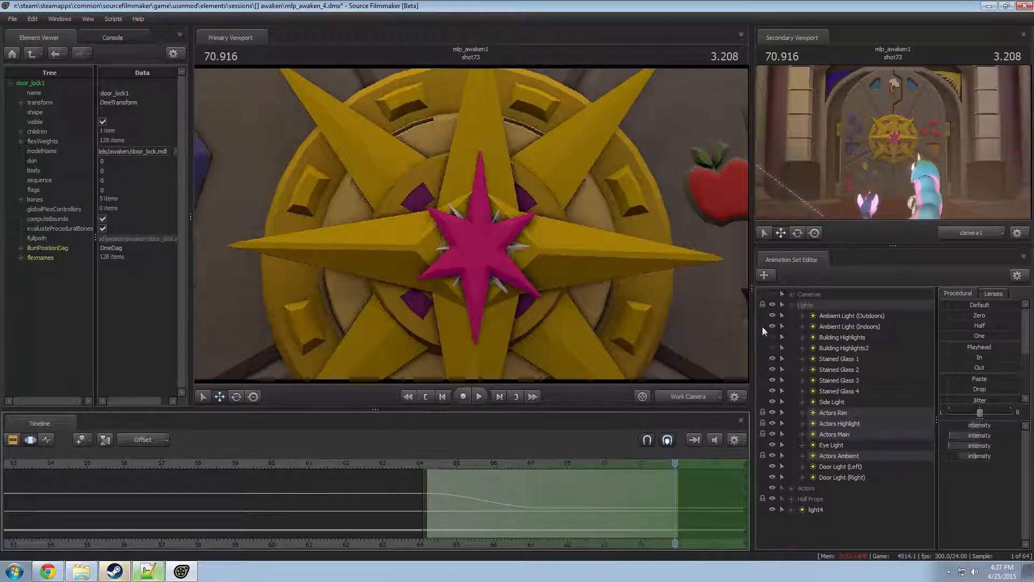
left_click_drag(946, 315, 964, 315)
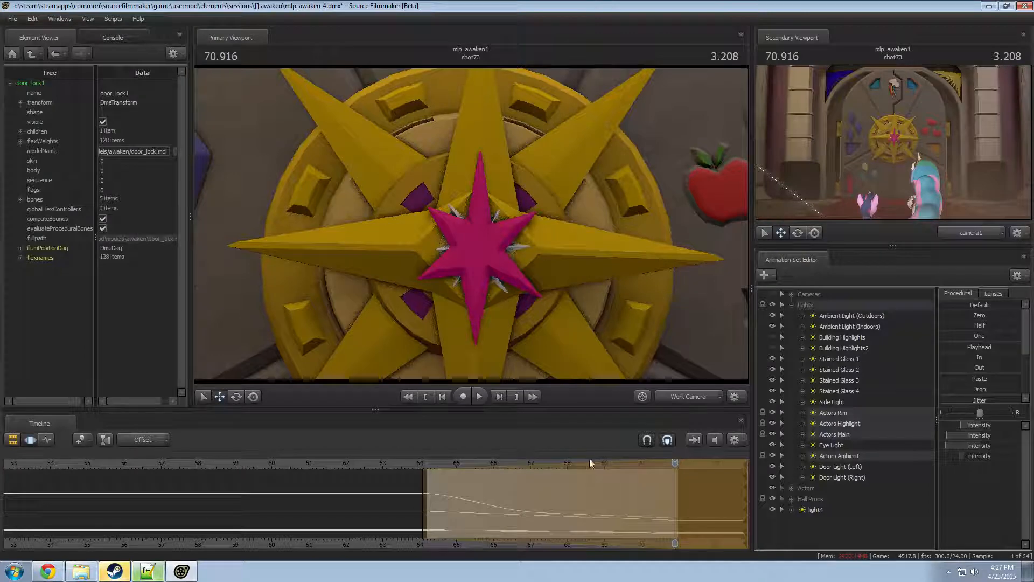
- Play back the start of shot73 and the cut from its end into shot74 to check the light fade
left_click(410, 466)
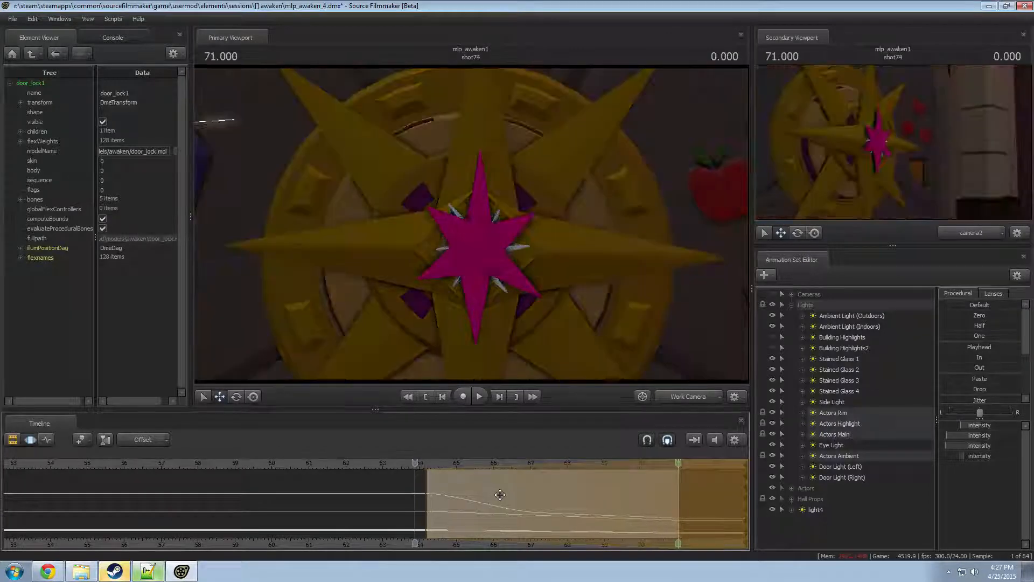
key("space")
key("space")
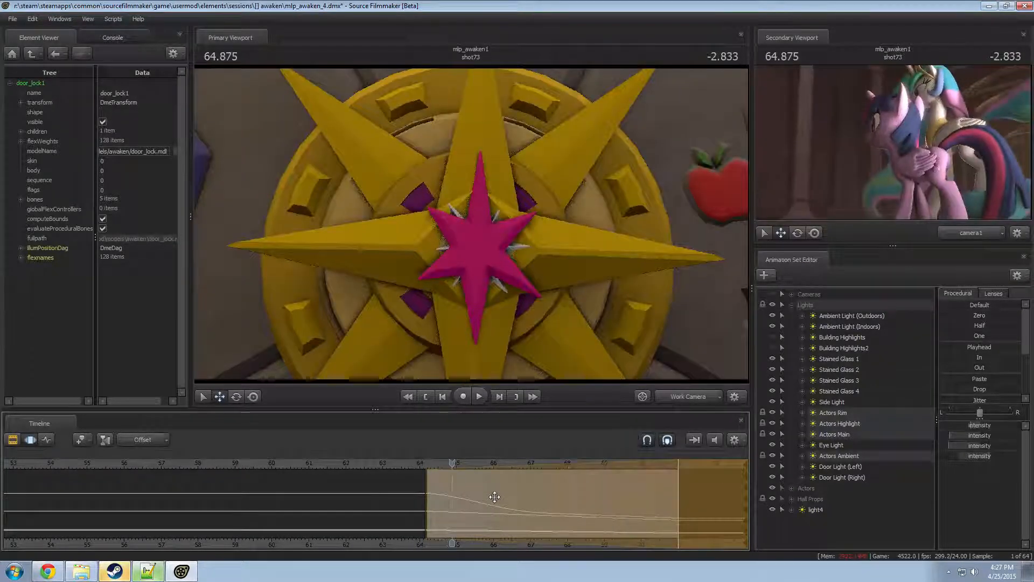
left_click(418, 509)
left_click_drag(418, 509, 688, 519)
key("F2")
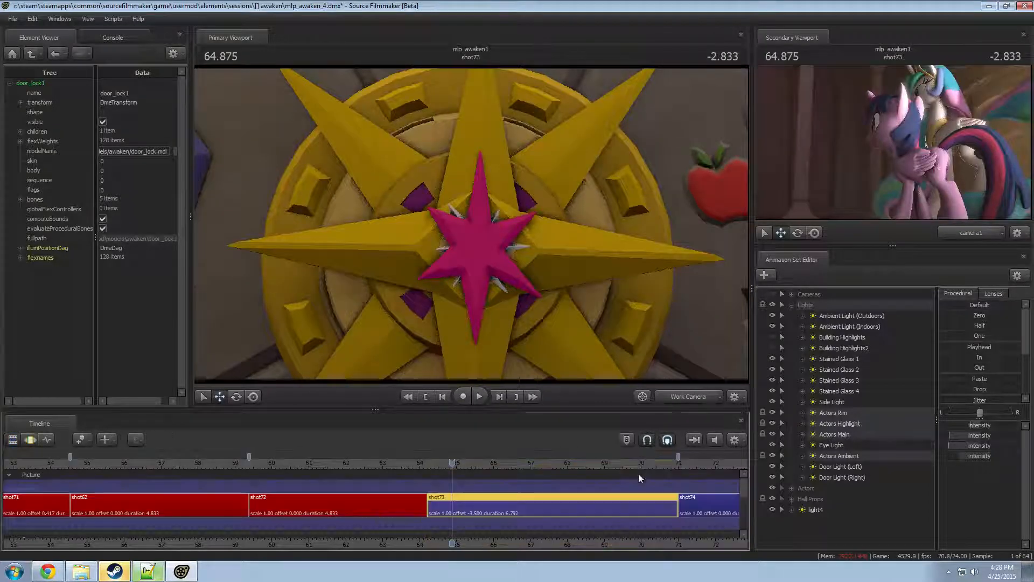
left_click(664, 462)
left_click_drag(664, 461, 673, 463)
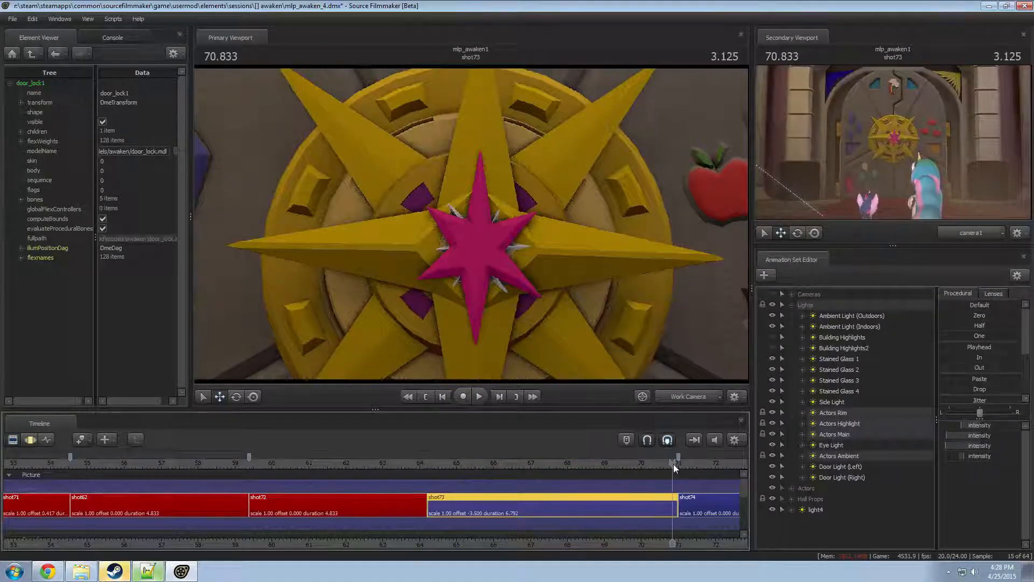
key("space")
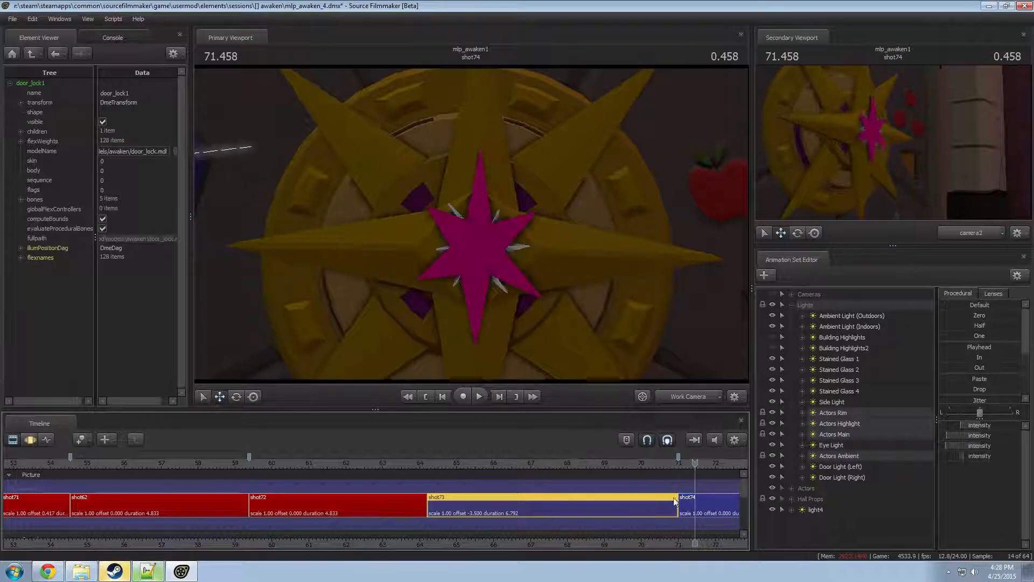
- Copy the Door Light (Left) and Door Light (Right) animation sets from shot73
key("F3")
left_click(845, 469)
left_click(848, 474, "ctrl")
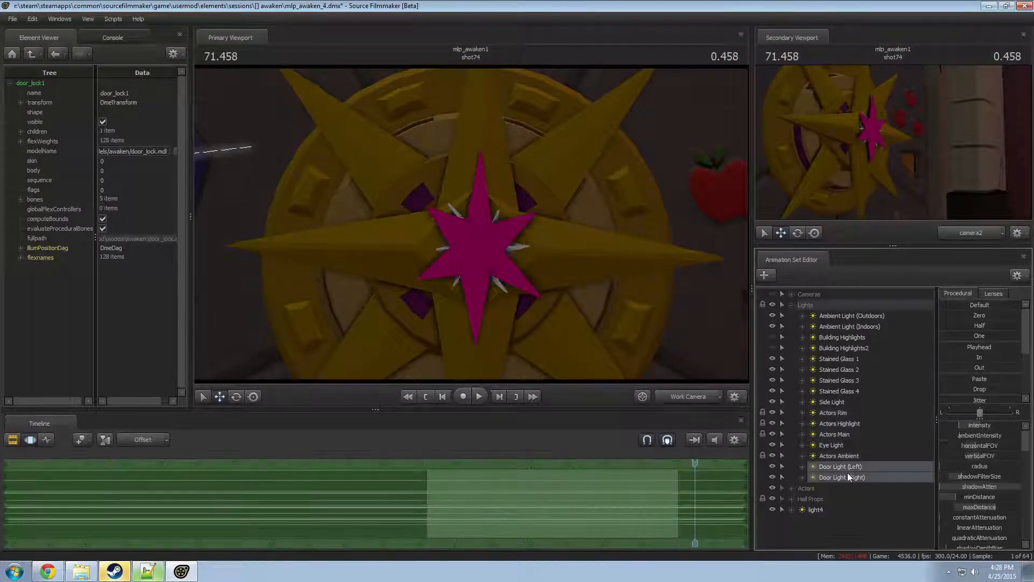
right_click(848, 474)
left_click(884, 319)
key("F2")
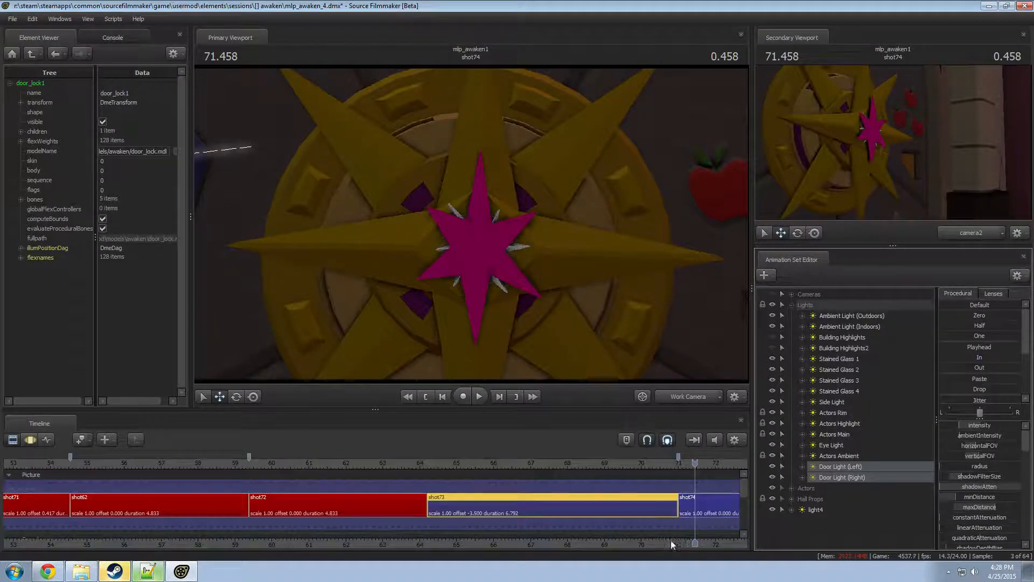
- Set shot73's clip color to dark red, RGB 150, 0, 0
right_click(326, 512)
mouse_move(358, 376)
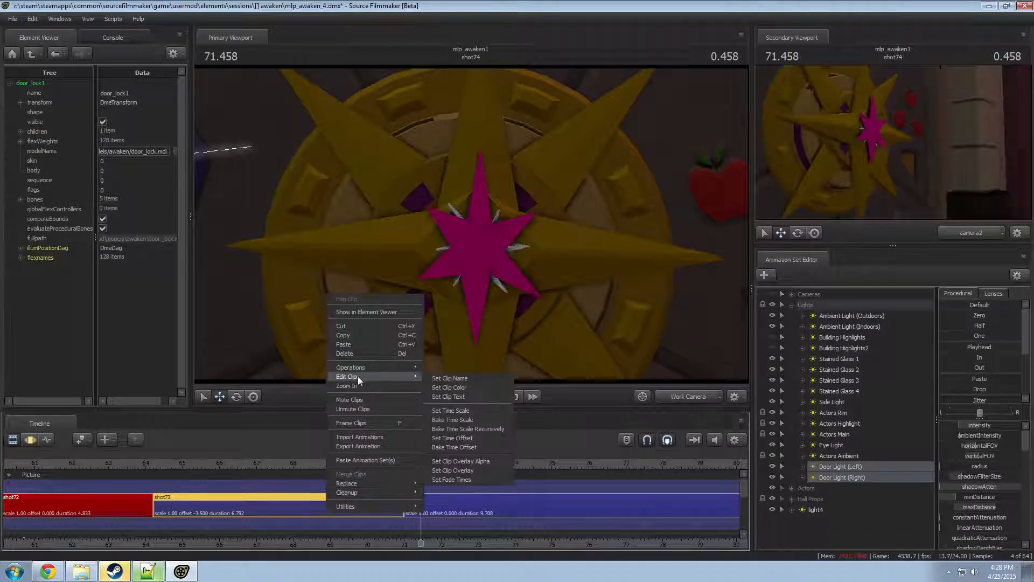
left_click(453, 387)
key("Tab")
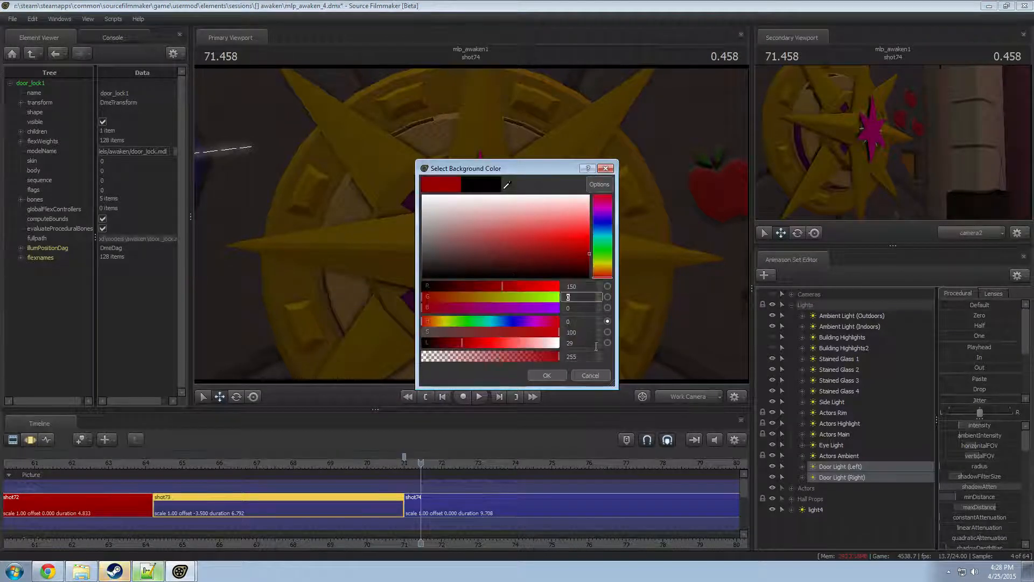
left_click(560, 377)
- In shot74, look through light7 in the primary viewport and examine the contents of the Gargoyles group
left_click(414, 498)
right_click(821, 523)
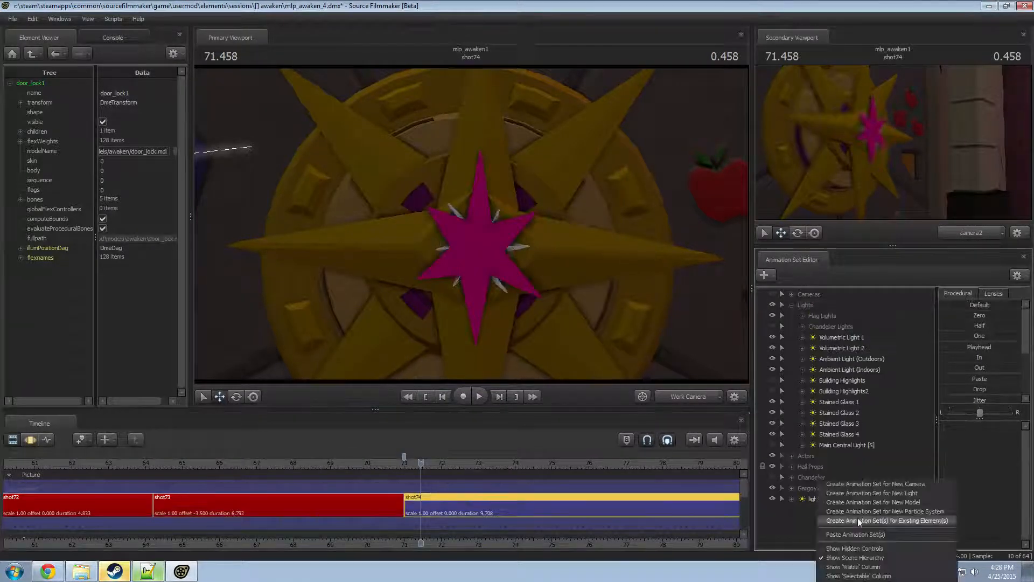
left_click(811, 499)
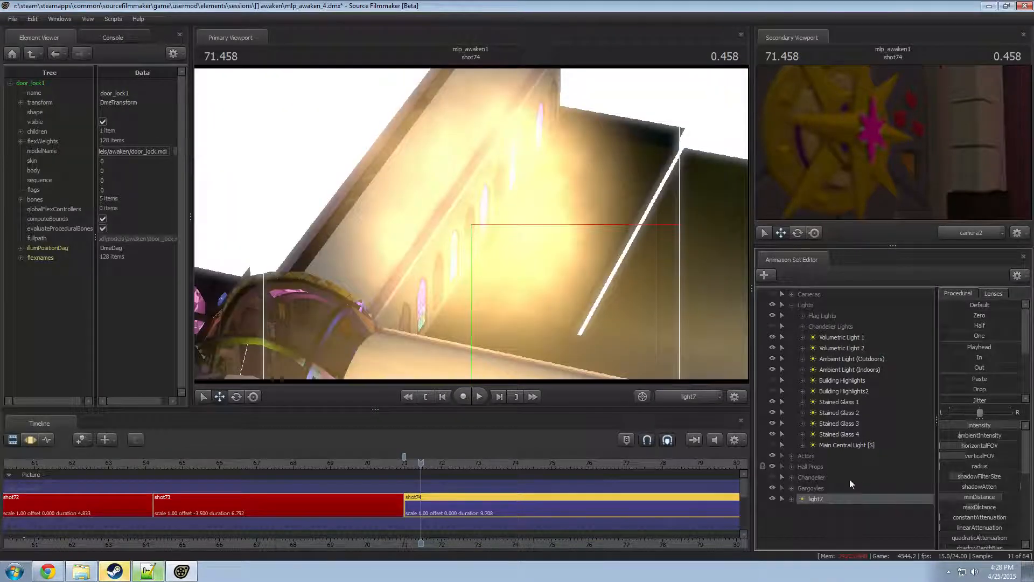
double_click(841, 488)
left_click(544, 293)
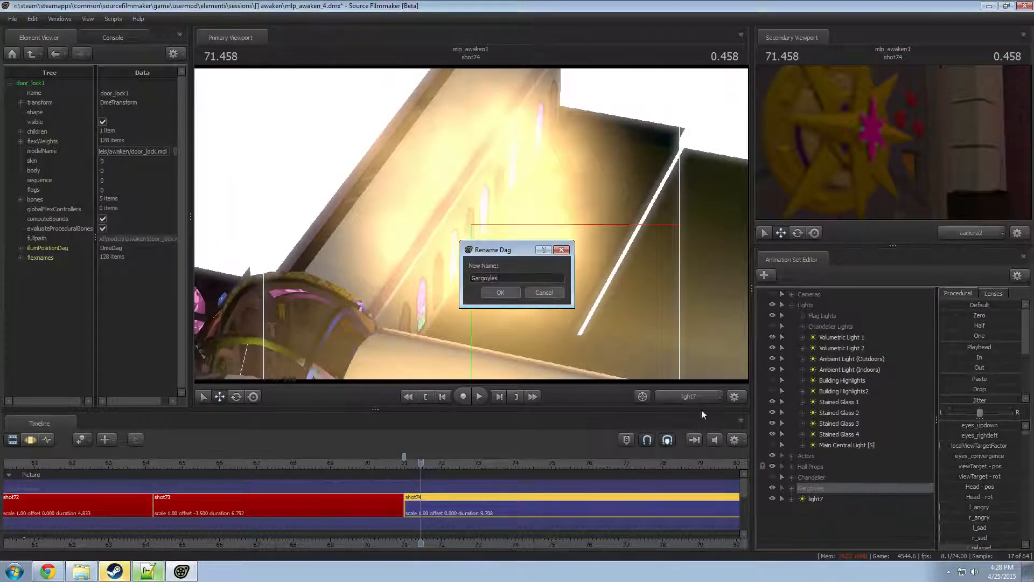
left_click(791, 488)
left_click(800, 501)
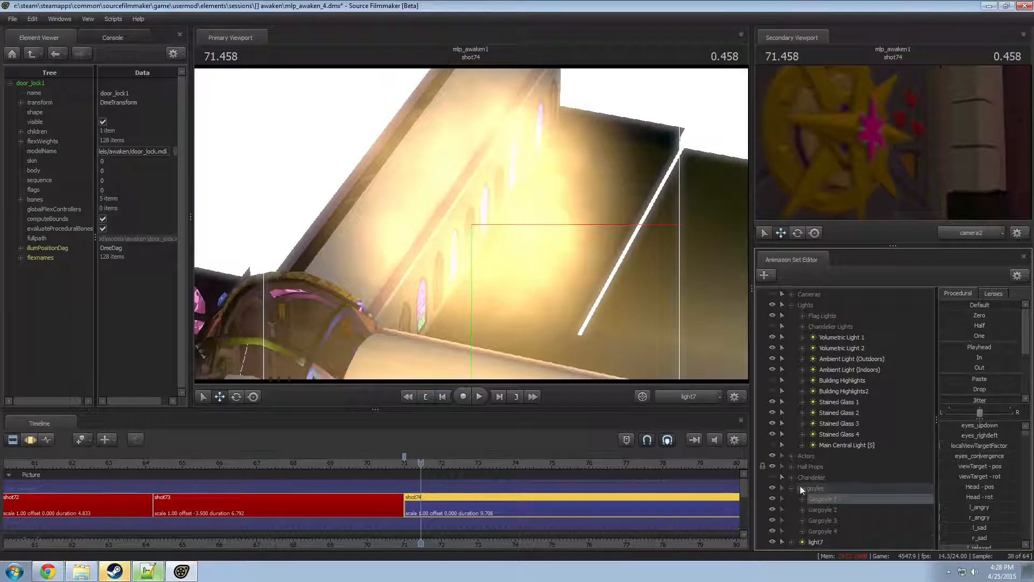
left_click(800, 487)
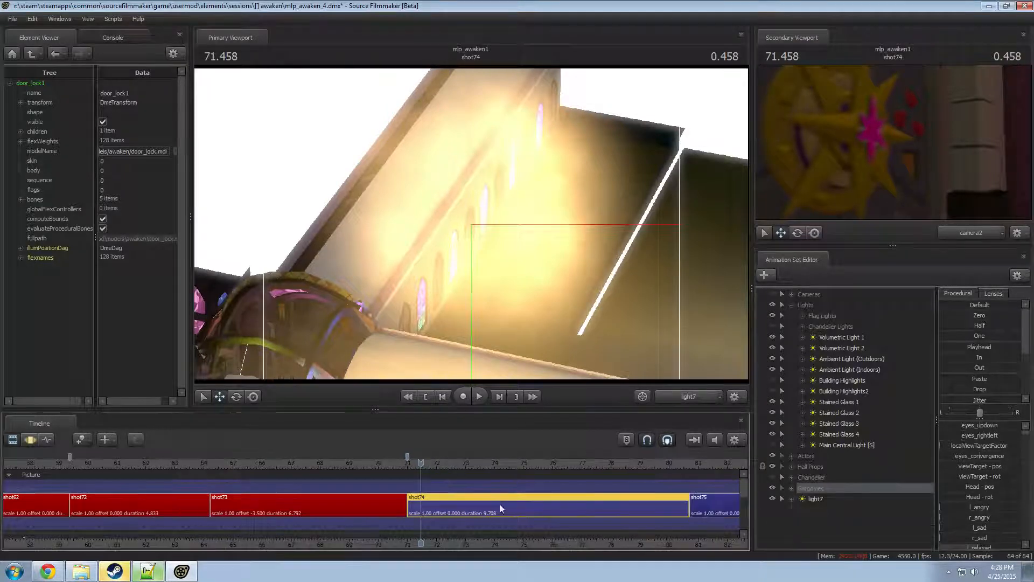
- Make shot62 the active clip and delete its Gargoyles and Chandelier groups together with their animation sets
left_click(351, 504)
scroll(291, 506, "down", 5)
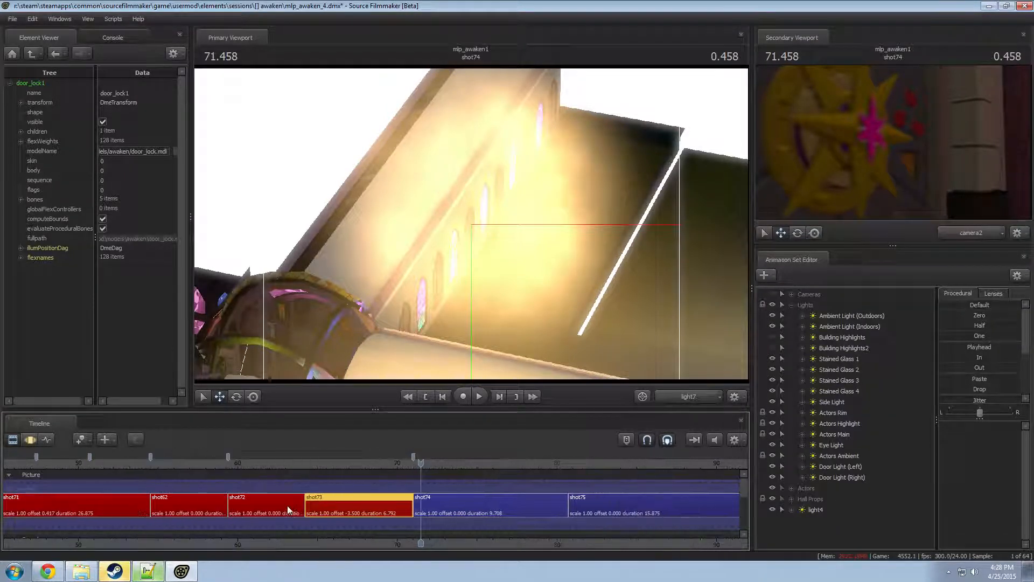
left_click(296, 506)
left_click(252, 508)
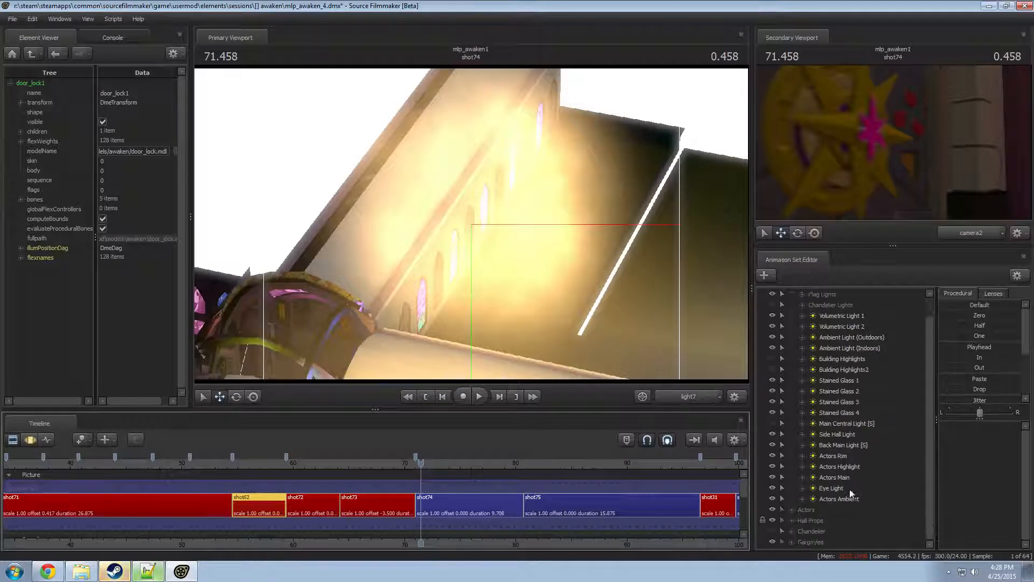
left_click(794, 542)
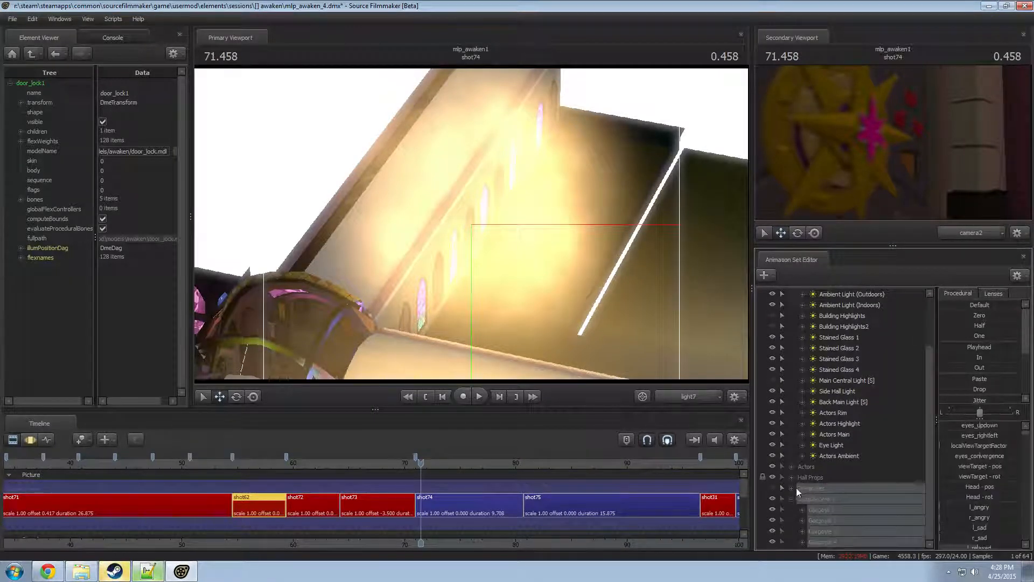
left_click(792, 488)
right_click(829, 503)
left_click(864, 367)
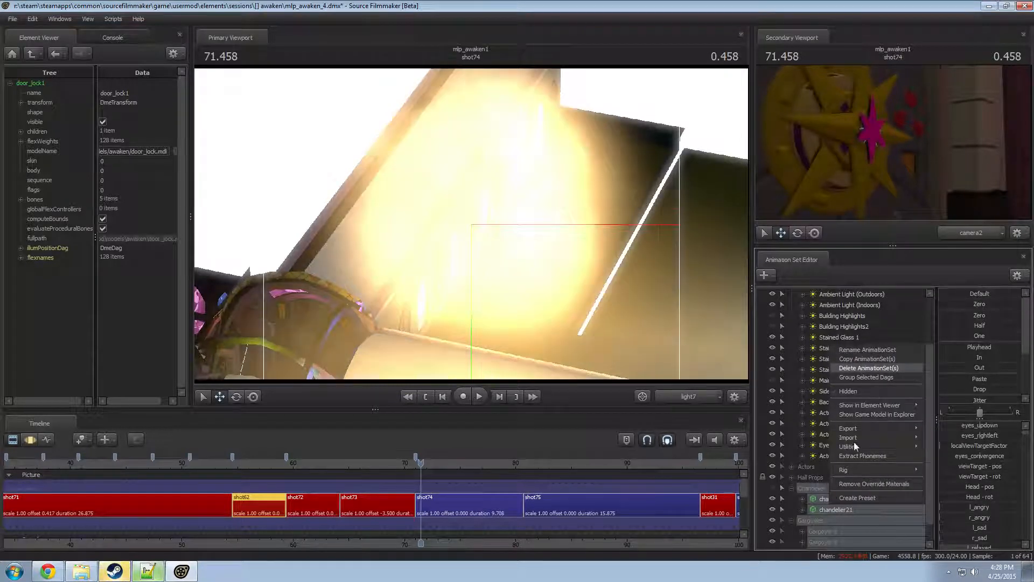
- Delete Main Central Light [S] and the Flag Lights and Chandelier Lights groups from shot62
left_click(847, 444)
right_click(847, 443)
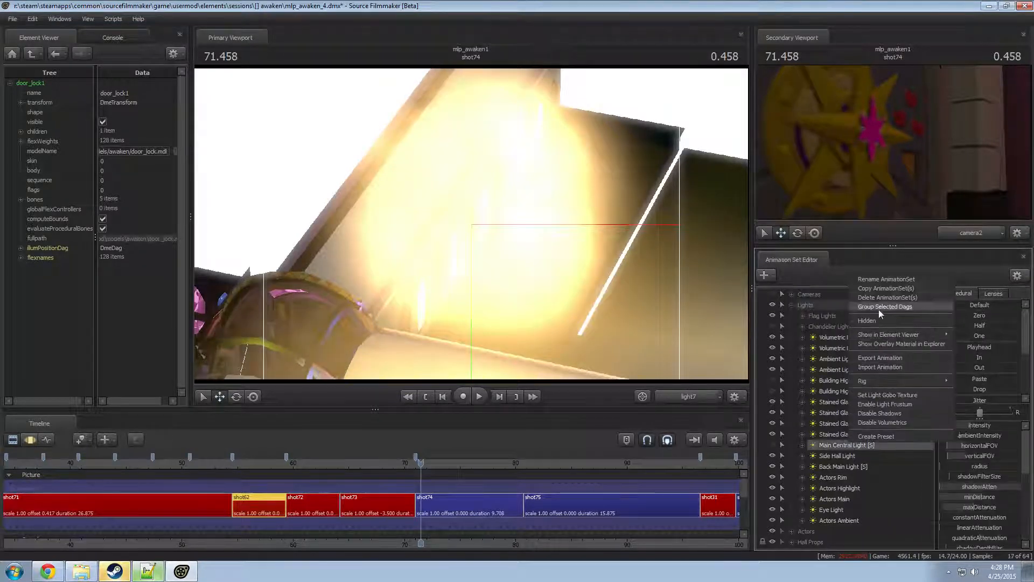
left_click(803, 327)
right_click(847, 344)
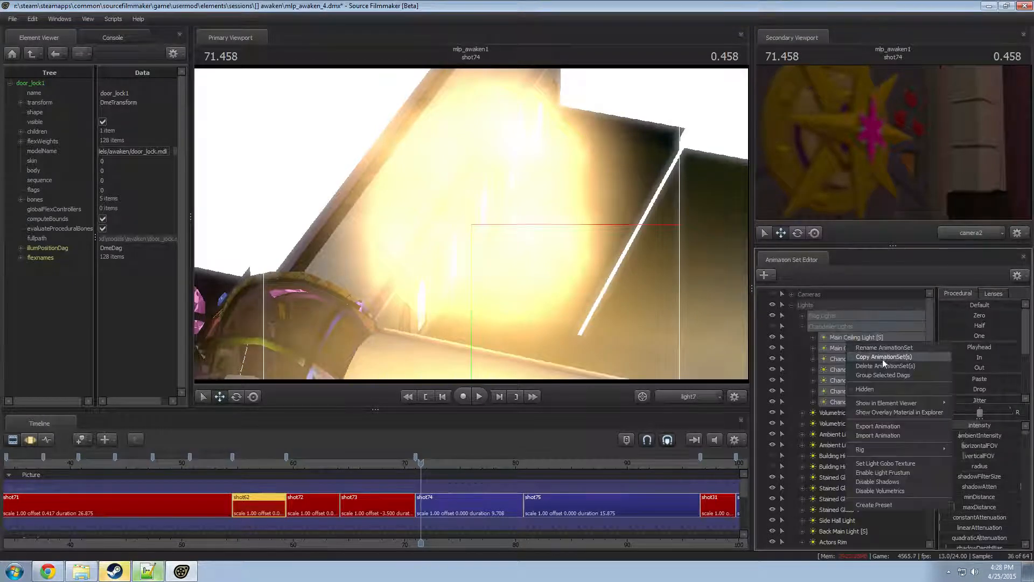
left_click(858, 381)
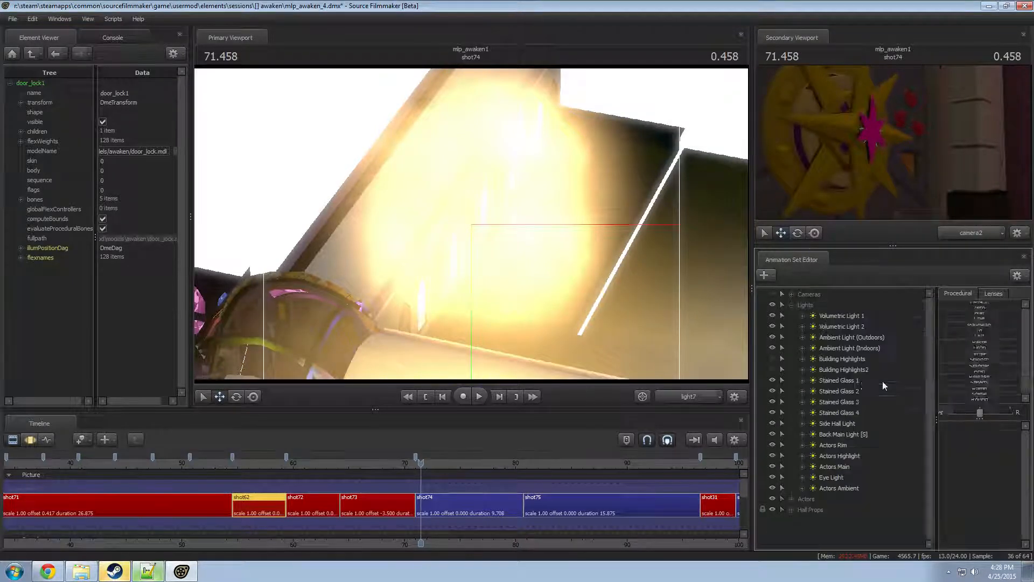
- Delete the Building Highlights and Building Highlights2 lights from shot62
left_click(844, 364)
right_click(844, 366)
left_click(856, 401)
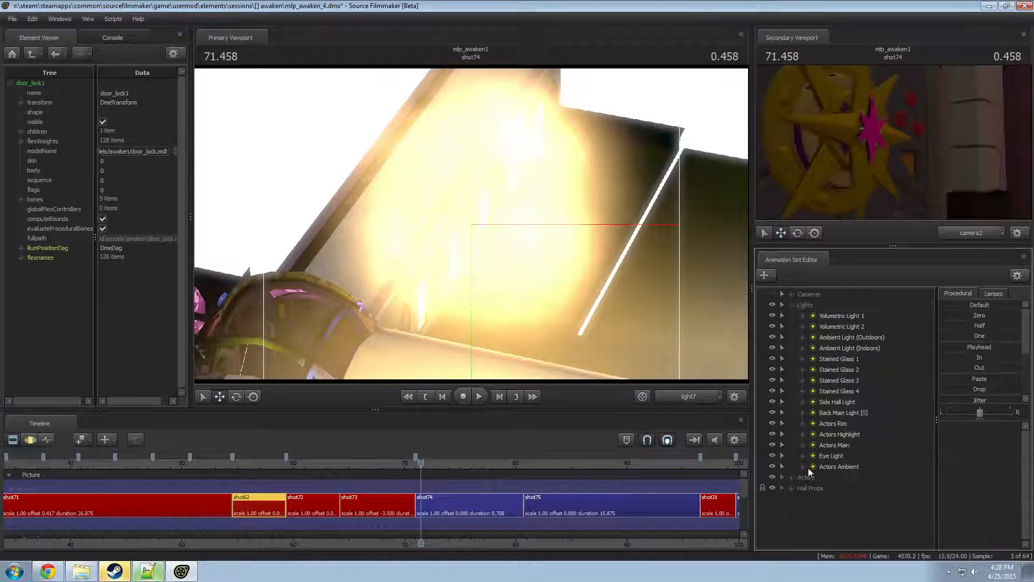
- Make shot73 the active clip and copy its Door Light (Left) and Door Light (Right) animation sets
left_click_drag(383, 470, 355, 491)
left_click(355, 494)
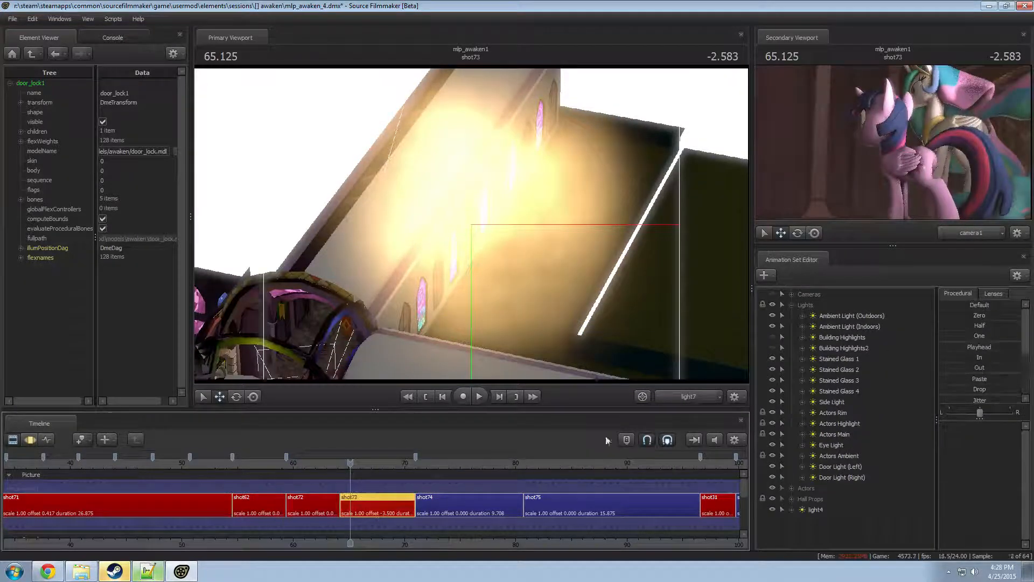
left_click(319, 510)
left_click_drag(300, 466, 457, 469)
left_click(460, 506)
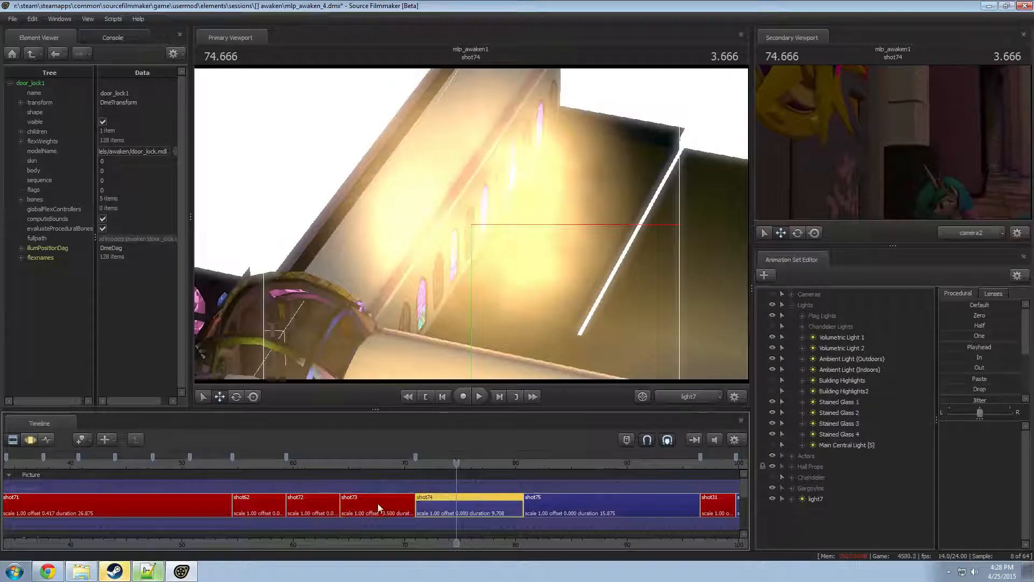
left_click(378, 507)
left_click_drag(833, 467, 838, 476)
right_click(838, 476)
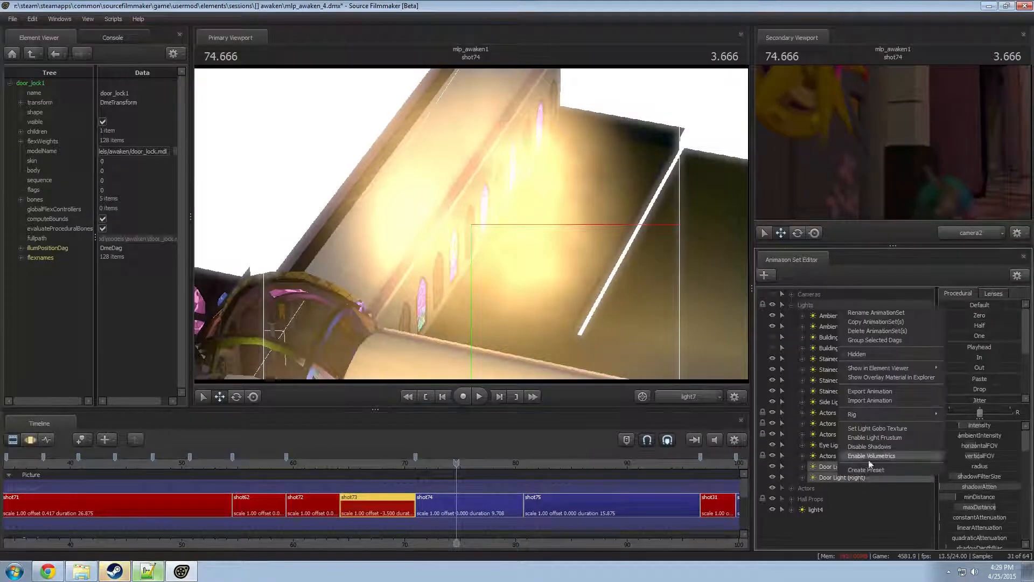
left_click(878, 322)
- Rename light4 in shot73 to "Back Volumetric [V]" and place it in the Lights group
left_click(823, 508)
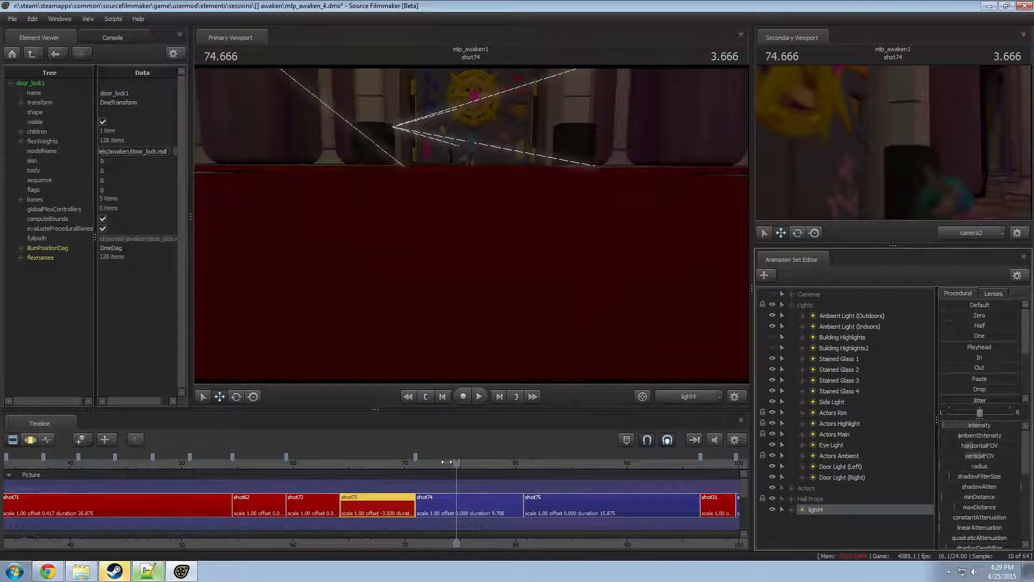
left_click_drag(446, 461, 394, 461)
right_click(814, 509)
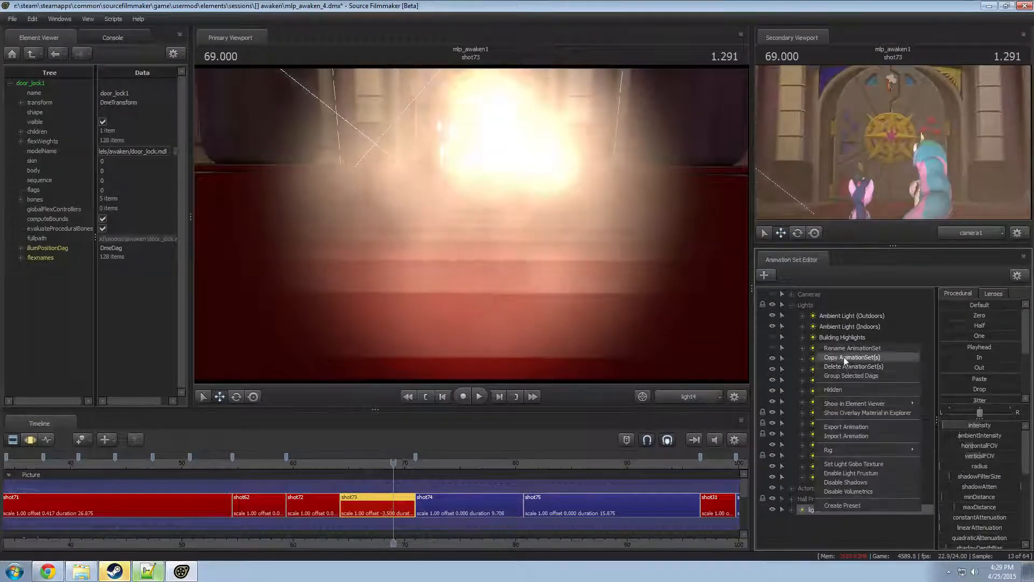
left_click(846, 348)
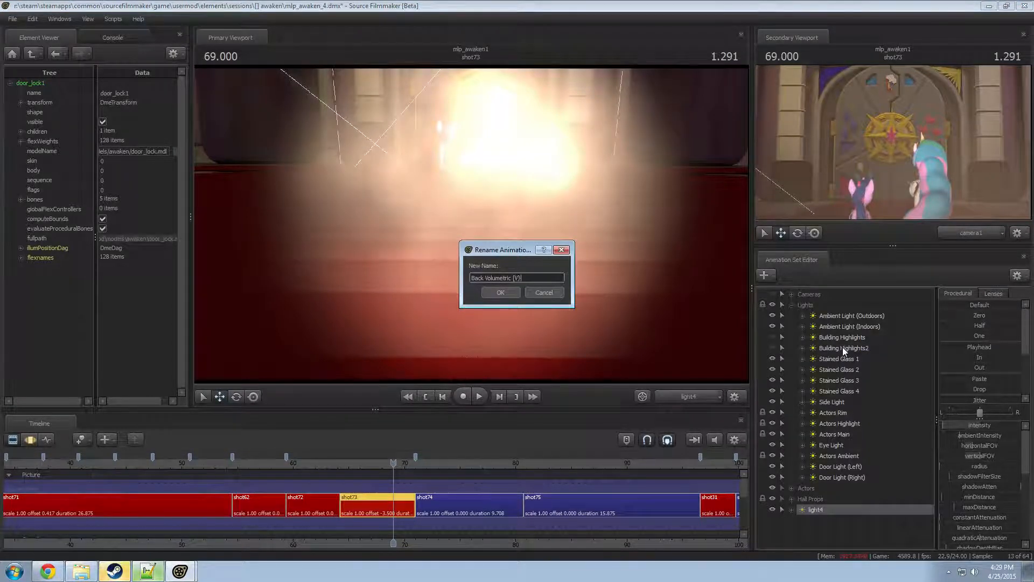
key("Return")
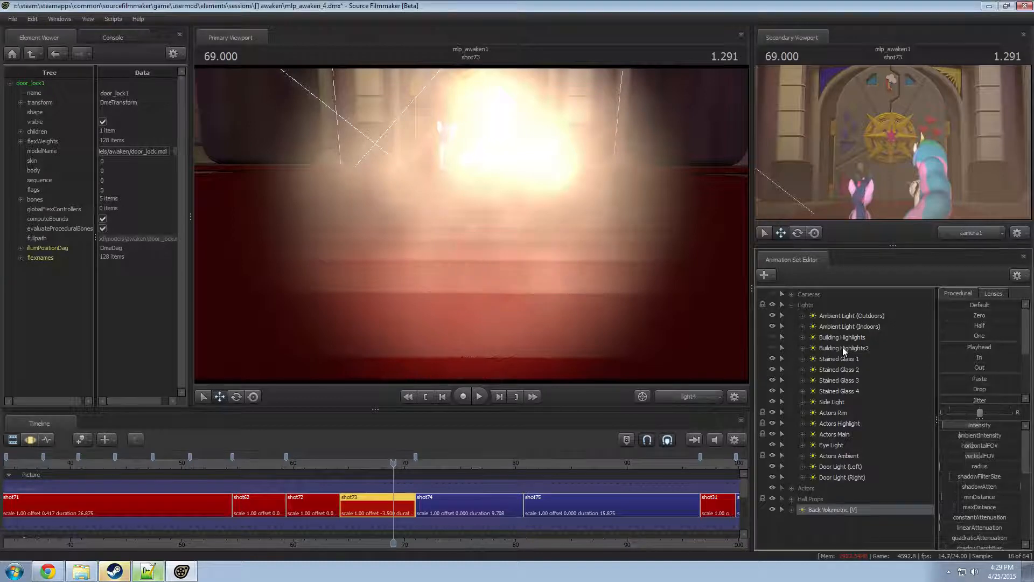
double_click(813, 305)
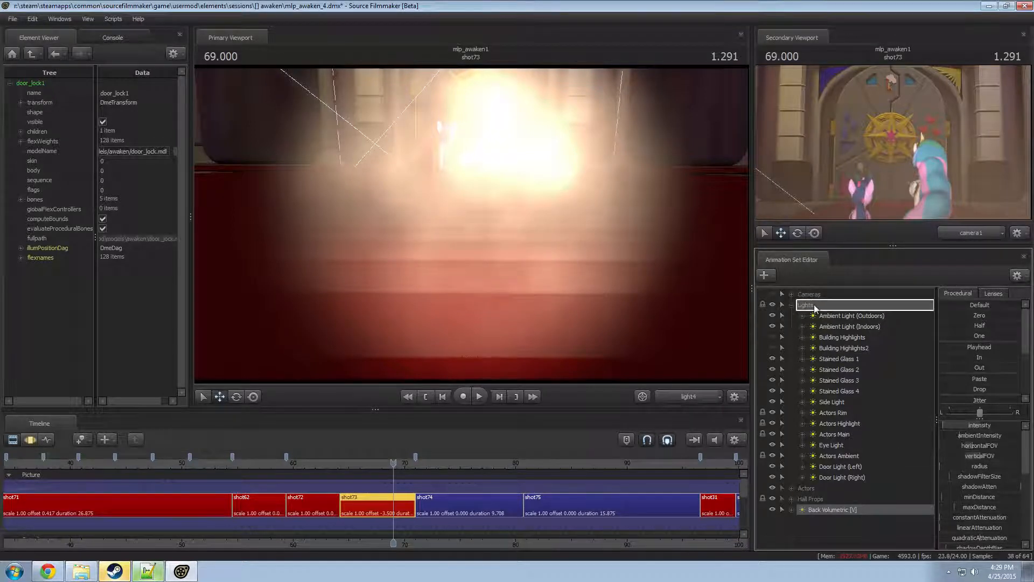
left_click_drag(814, 308, 814, 307)
- Make shot74 the active clip and paste the copied door lights into its animation sets
left_click_drag(418, 462, 429, 463)
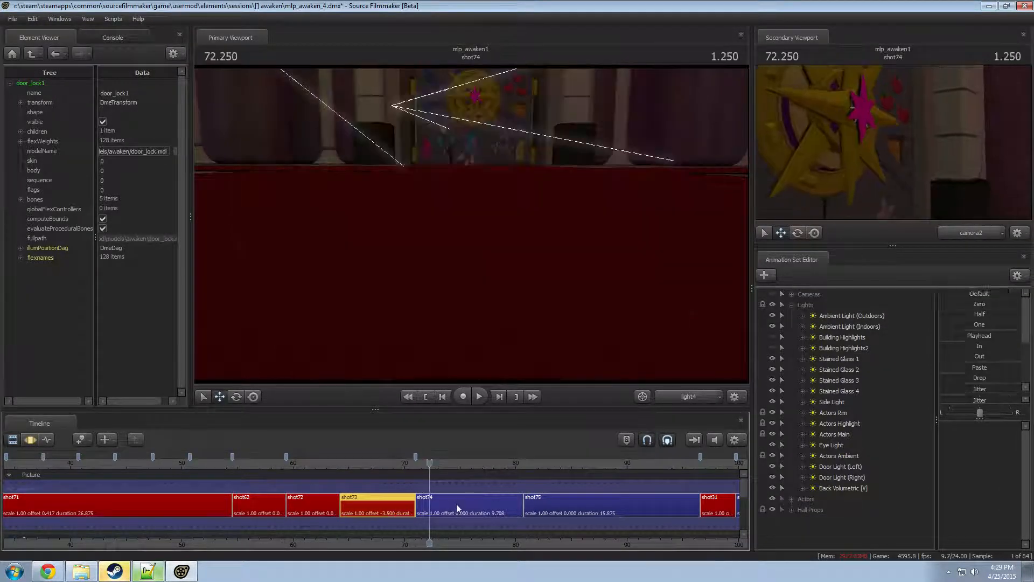
left_click(457, 505)
right_click(836, 530)
left_click(879, 533)
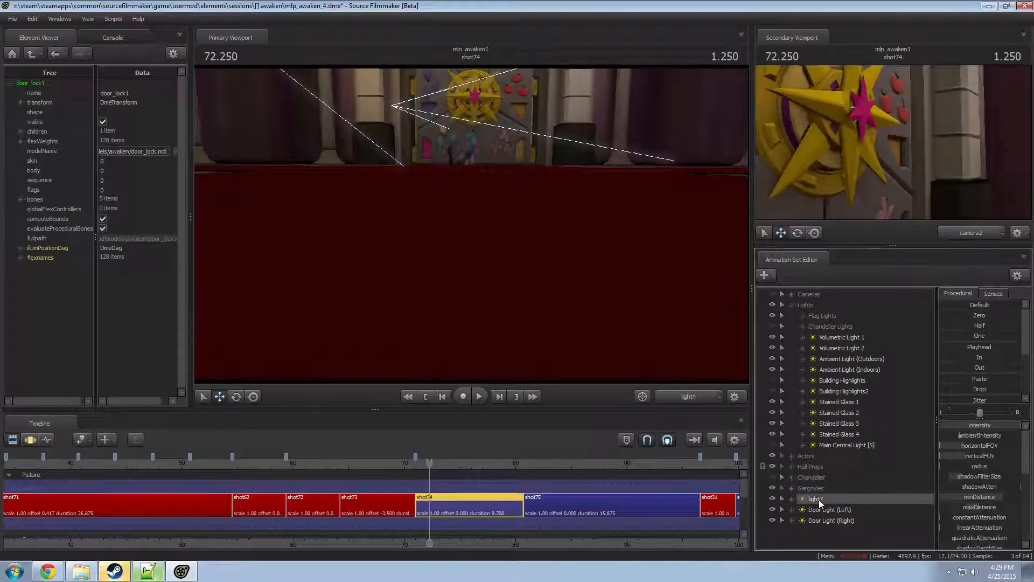
- Rename light7 in shot74 to "Side Hall Light" and place it in the Lights group
right_click(816, 499)
left_click(843, 334)
type("Sidew")
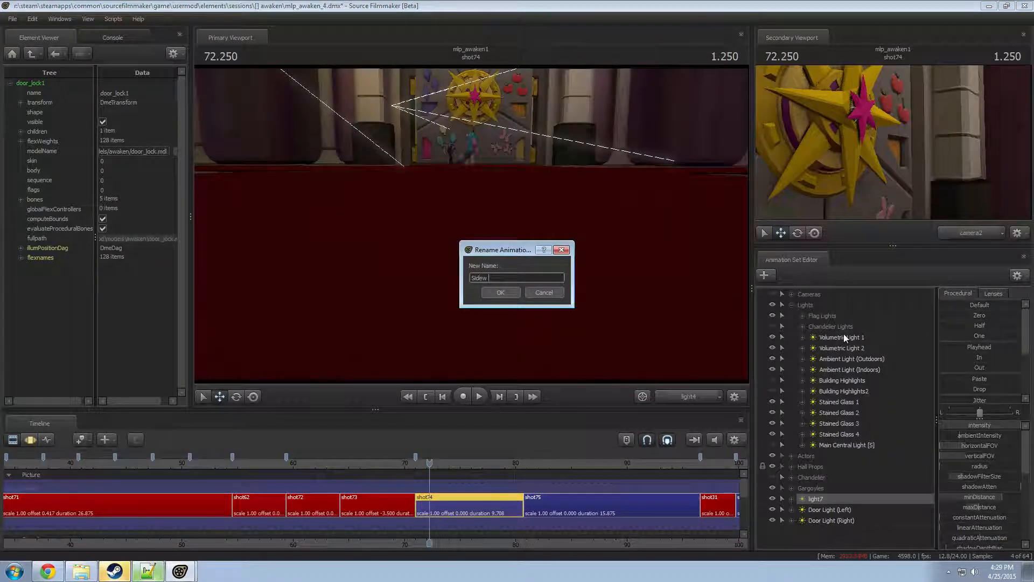
type("Hall Light")
key("Return")
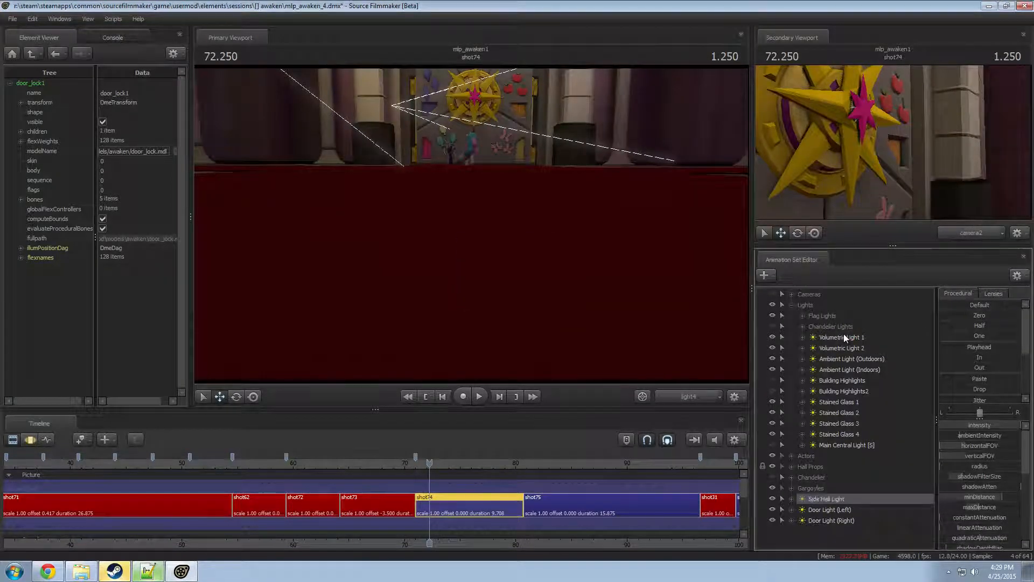
left_click_drag(831, 500, 808, 304)
- Delete Main Central Light [S] and the Chandelier group's animation sets from shot74
right_click(860, 444)
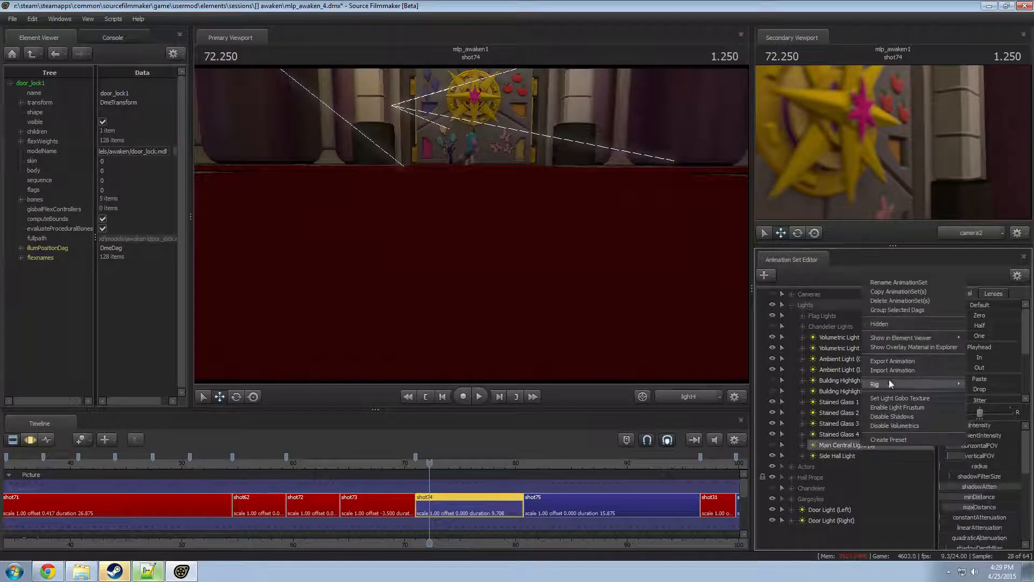
left_click(810, 488)
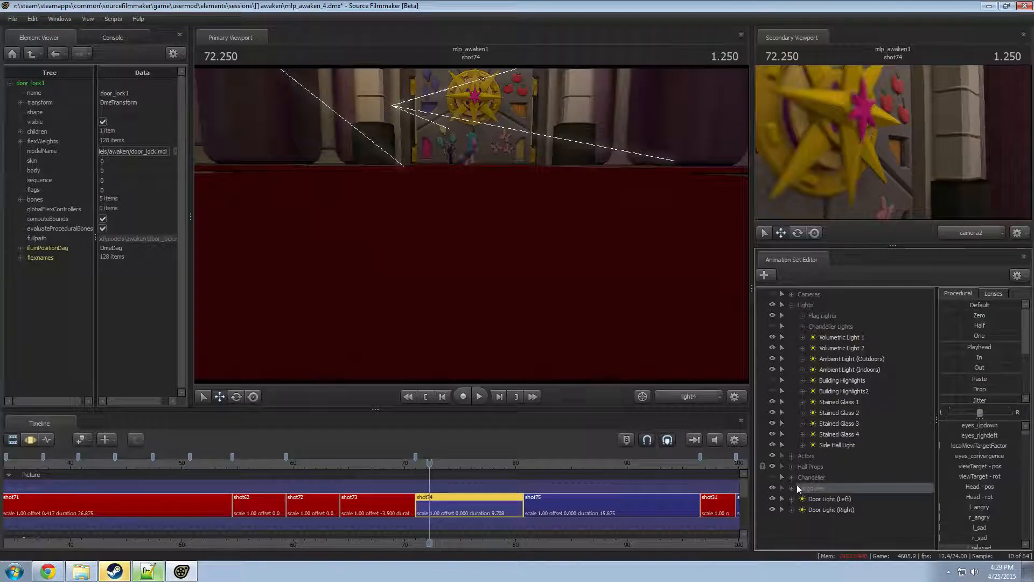
left_click(791, 477)
left_click(821, 478)
right_click(829, 490)
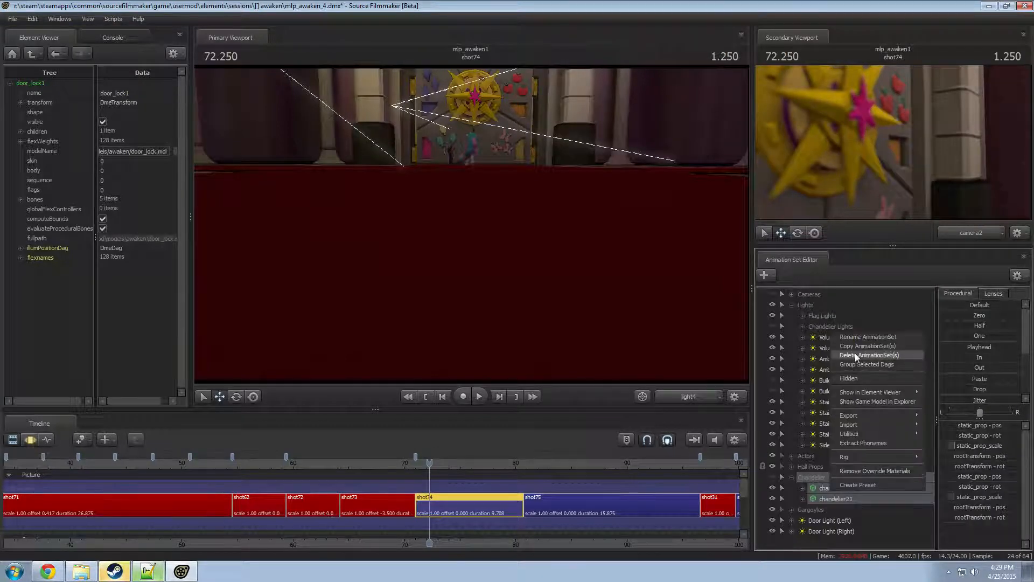
left_click(854, 353)
- Delete the Chandelier Lights group from shot74 and try to delete its Flag Lights
right_click(859, 352)
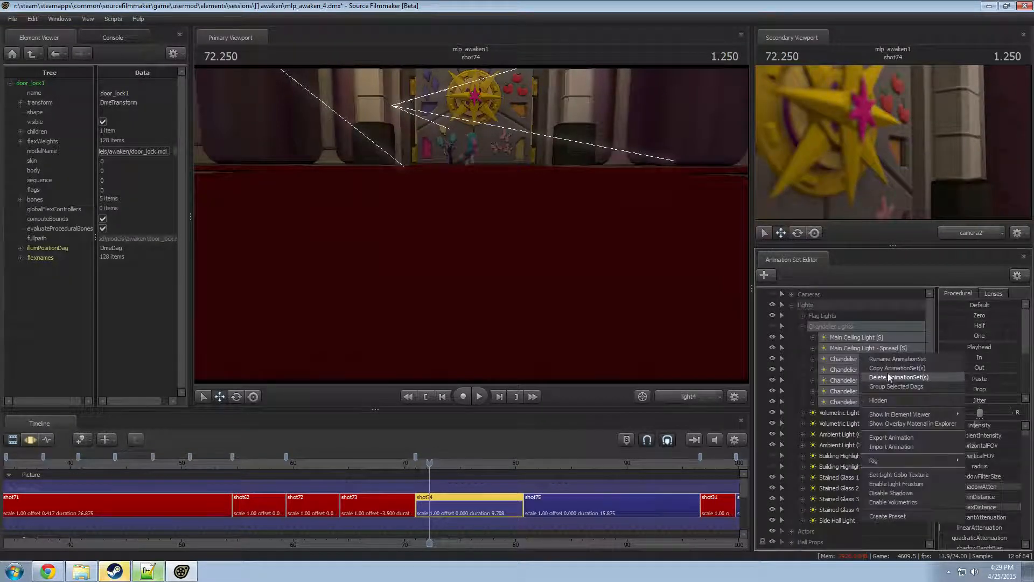
left_click(887, 381)
left_click(821, 316)
left_click(802, 316)
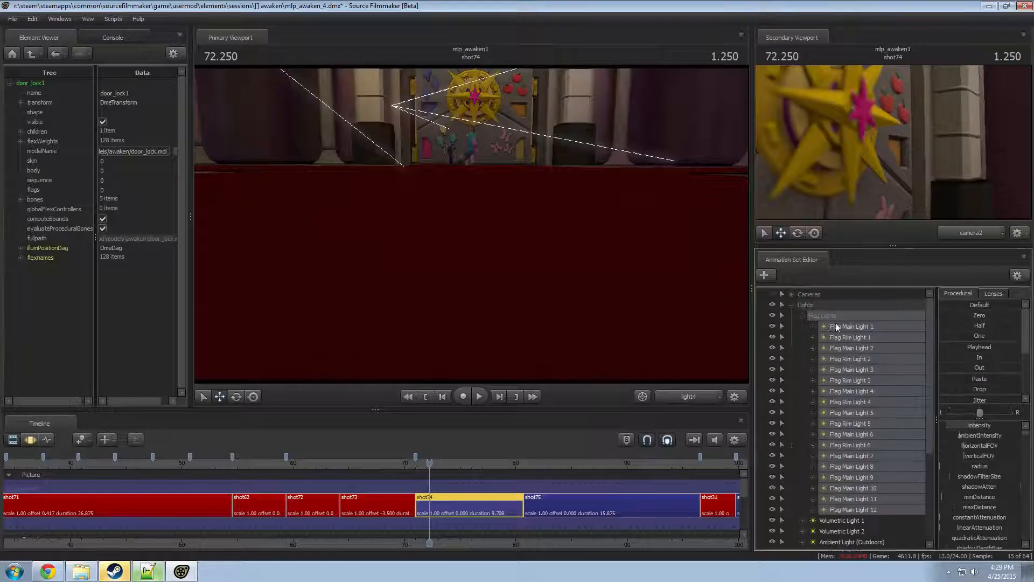
right_click(844, 325)
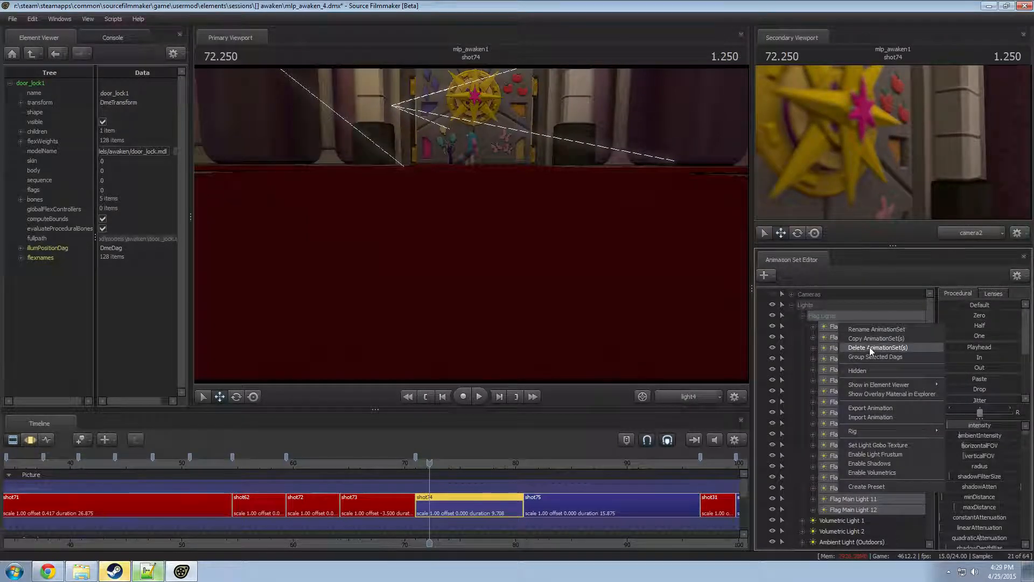
left_click(803, 316)
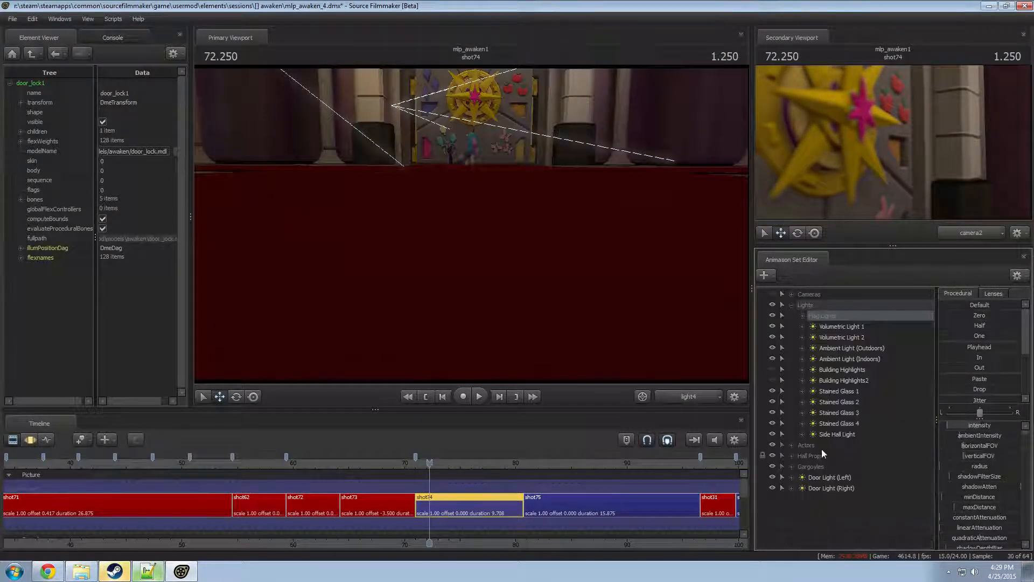
- Make shot74 the active clip again and delete its Flag Lights group with all its lights
left_click(551, 461)
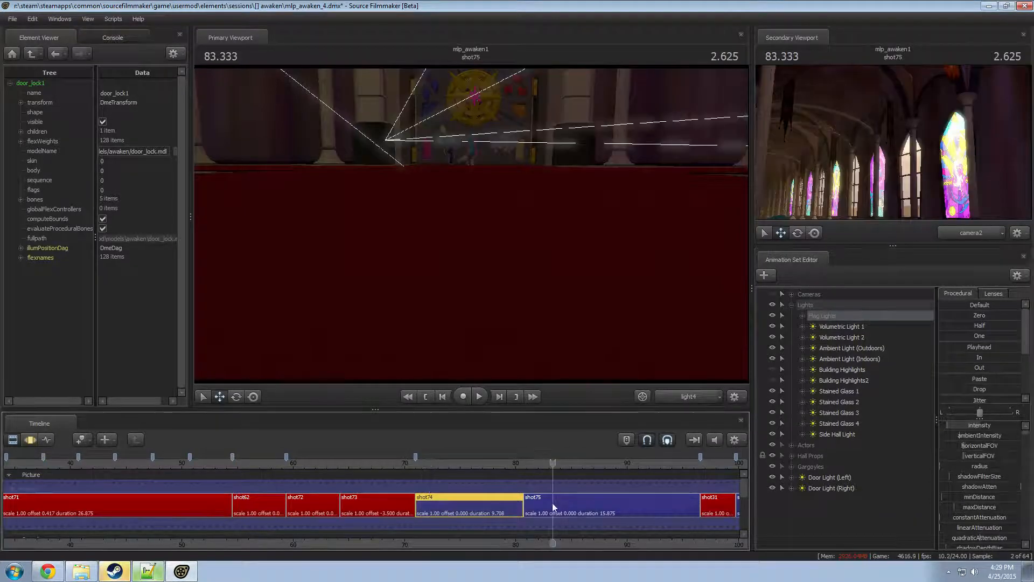
left_click(482, 462)
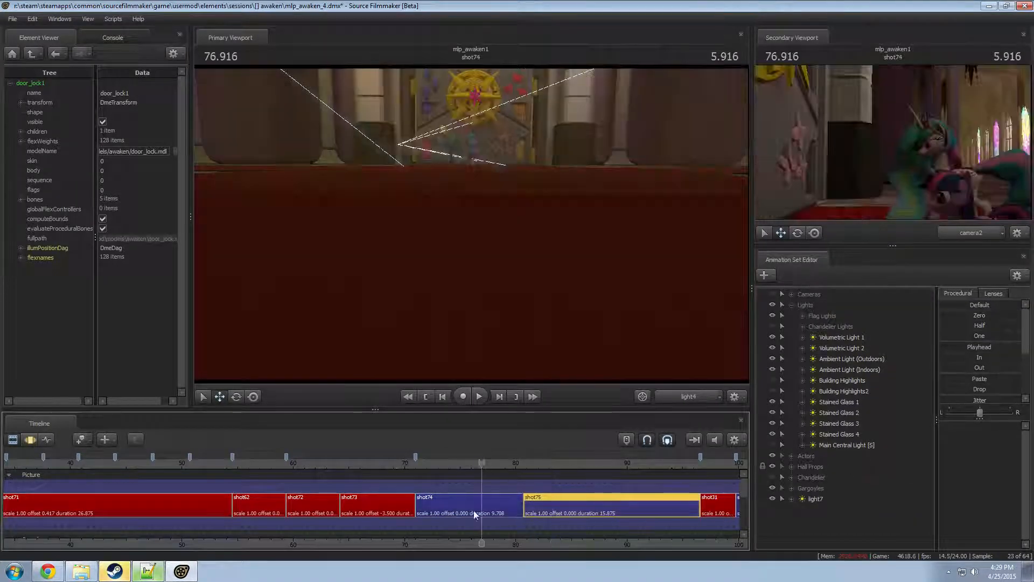
left_click(474, 511)
left_click(807, 316)
left_click(804, 316)
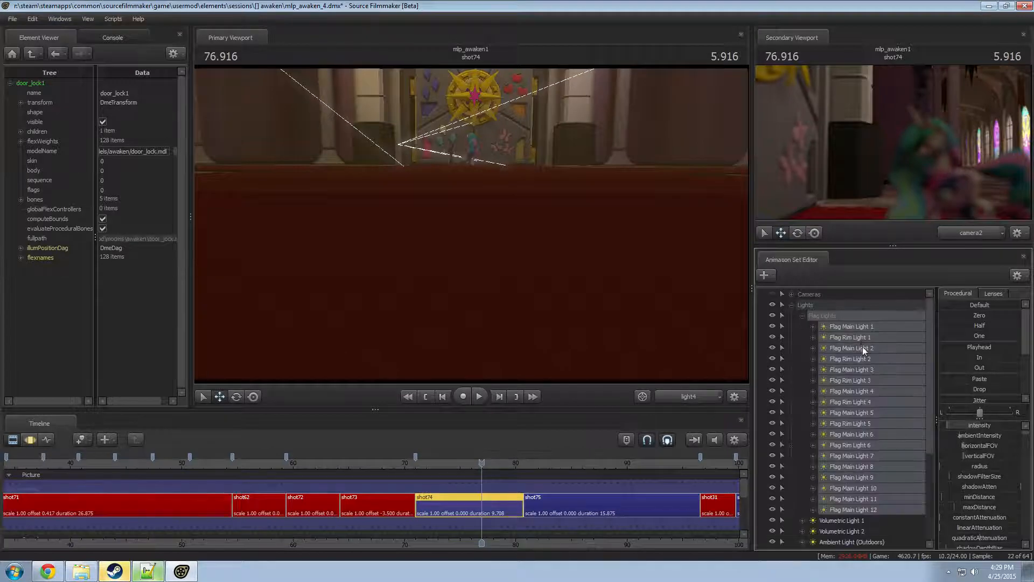
right_click(862, 346)
left_click(875, 368)
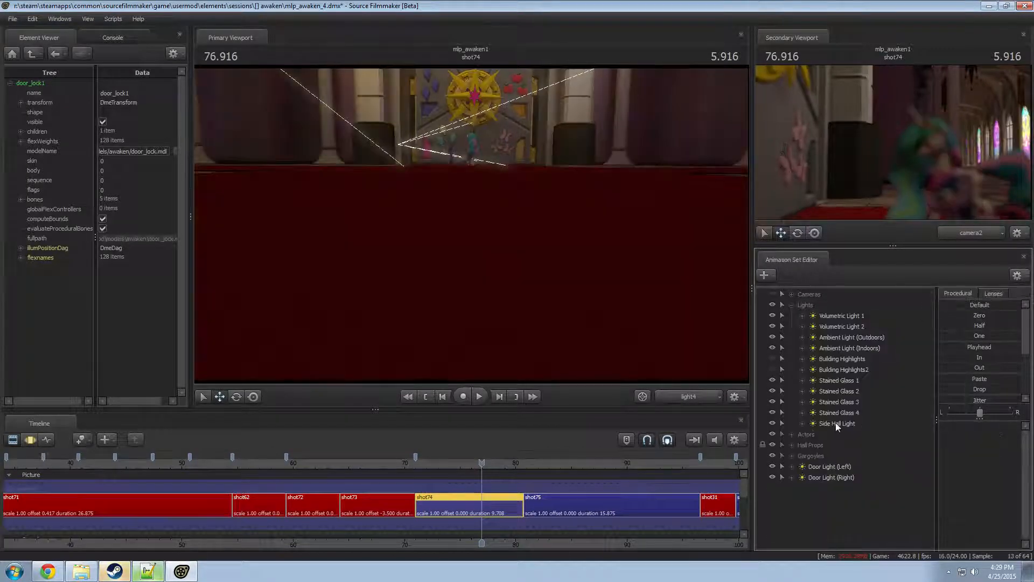
- Play through shot74 several times to examine how the camera move and lighting look on the door and actors
left_click_drag(829, 467, 832, 477)
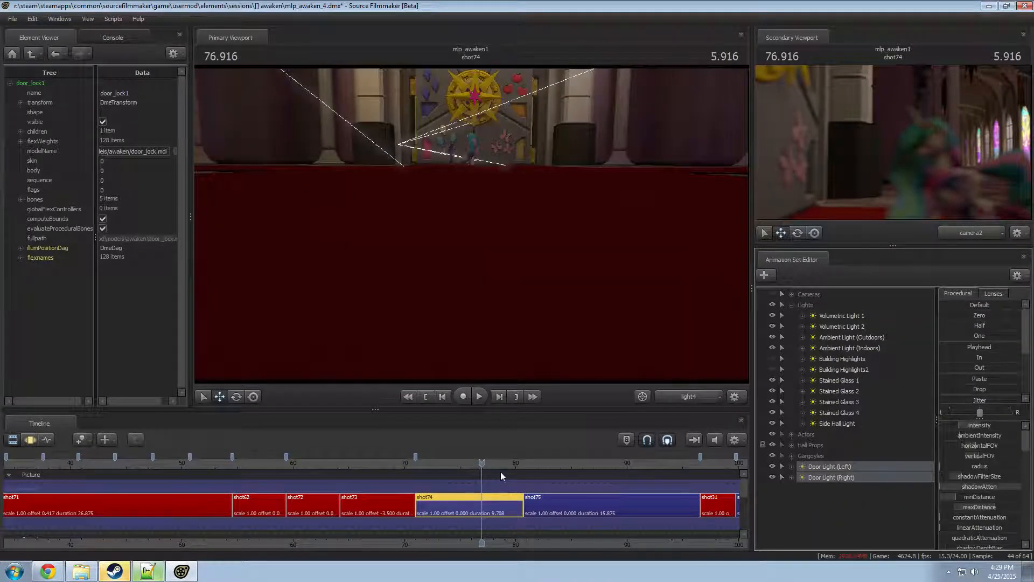
key("space")
left_click_drag(413, 464, 410, 464)
key("space")
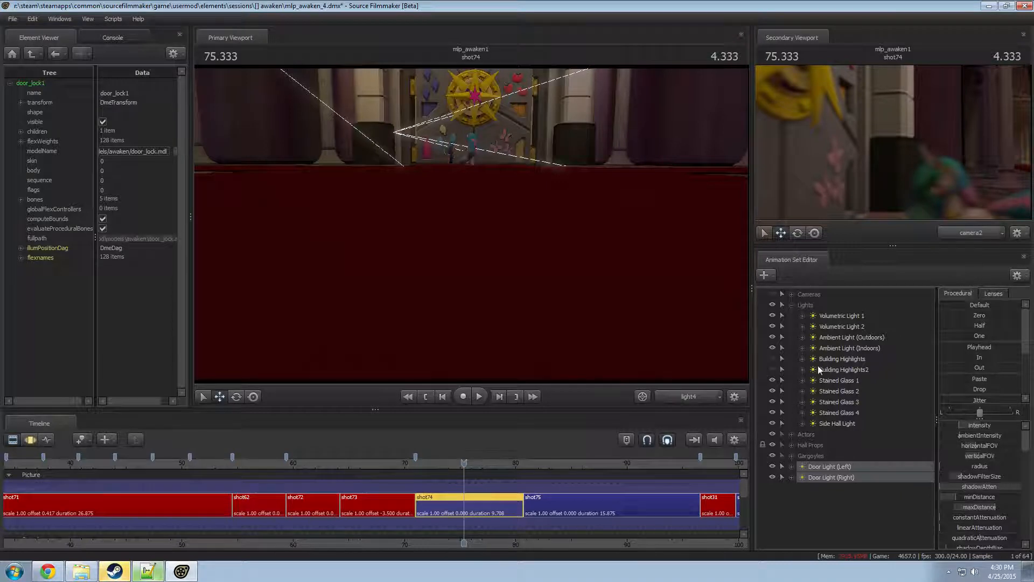
left_click(424, 462)
key("space")
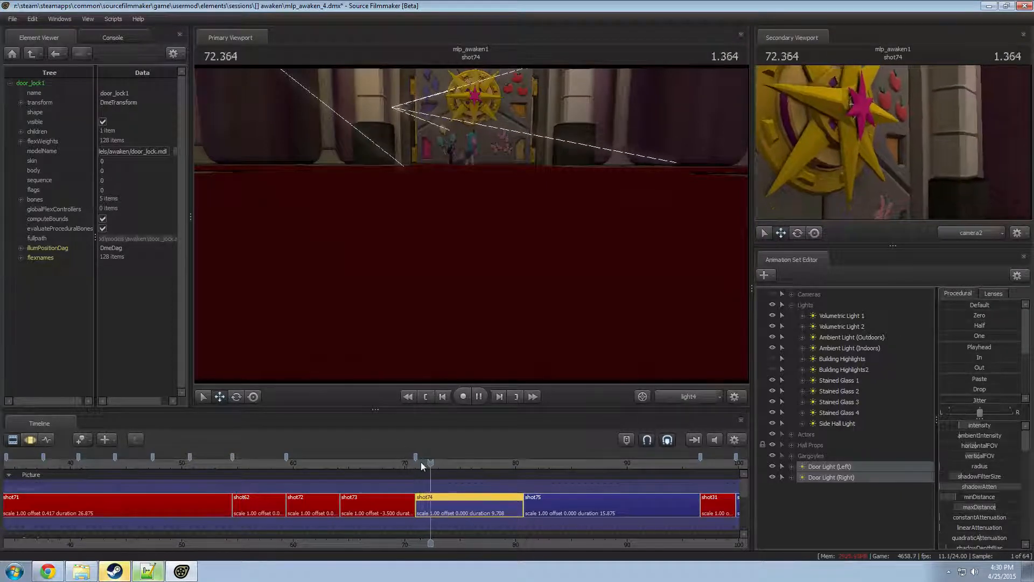
key("space")
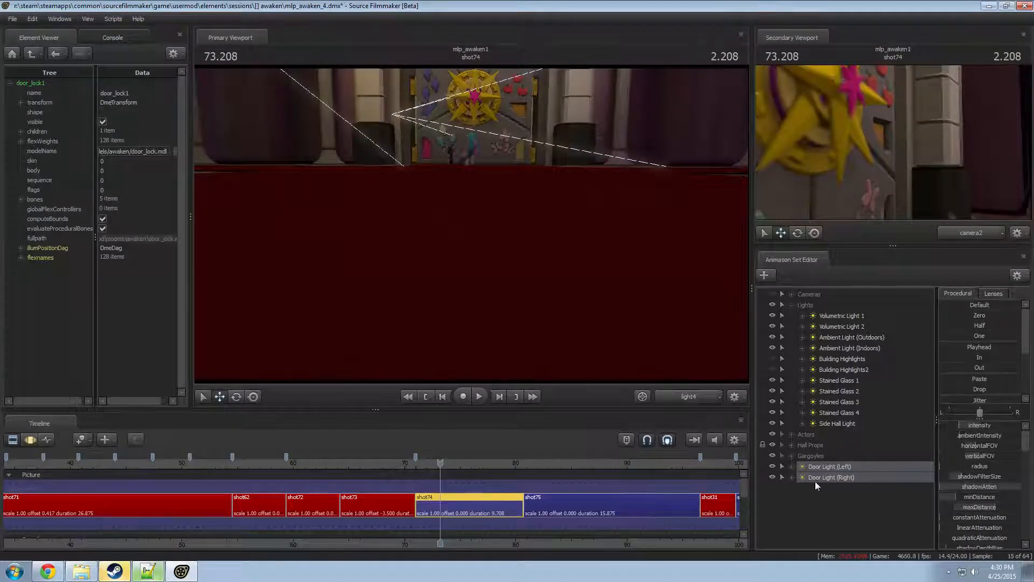
key("space")
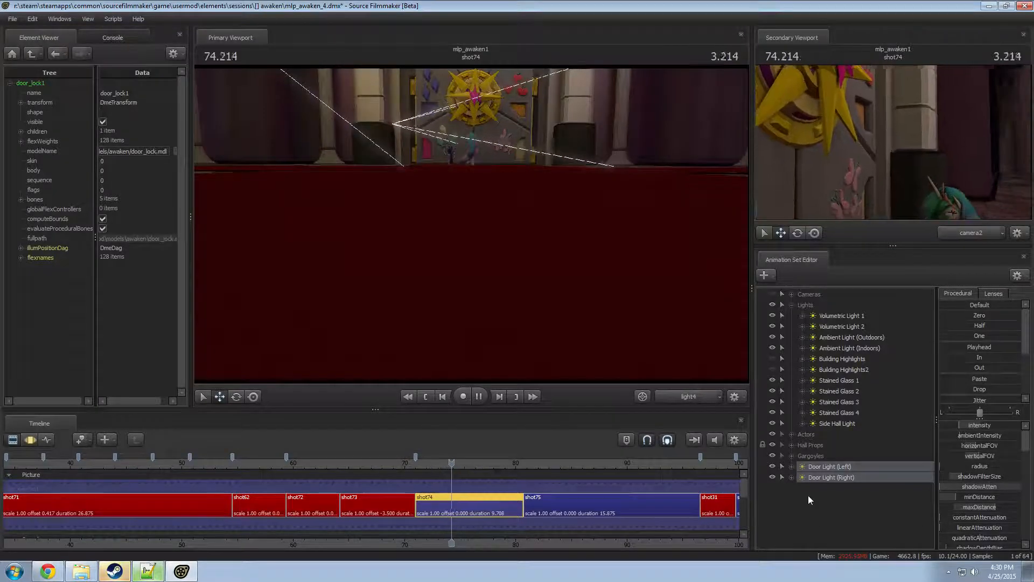
key("space")
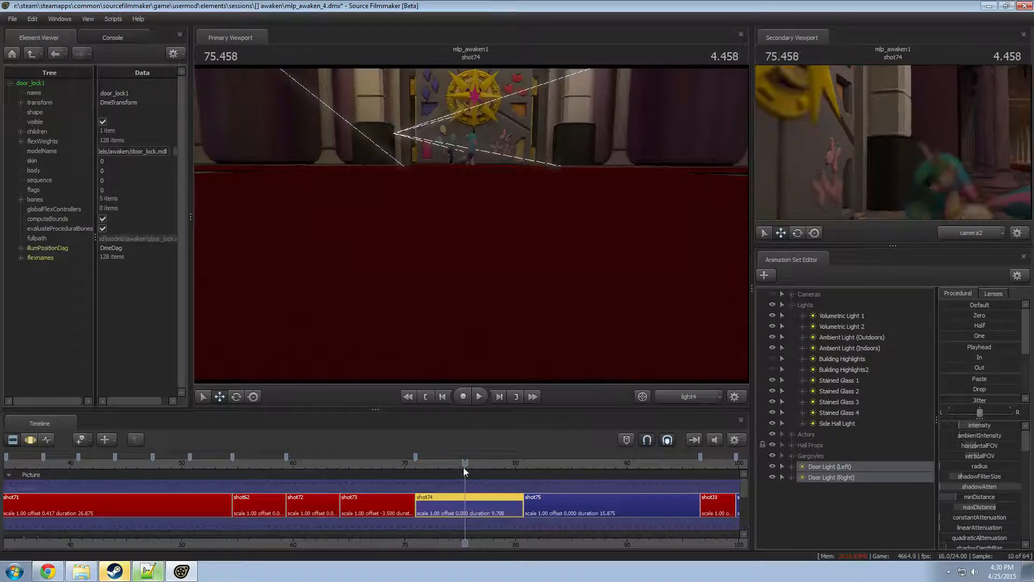
left_click_drag(463, 465, 452, 463)
key("space")
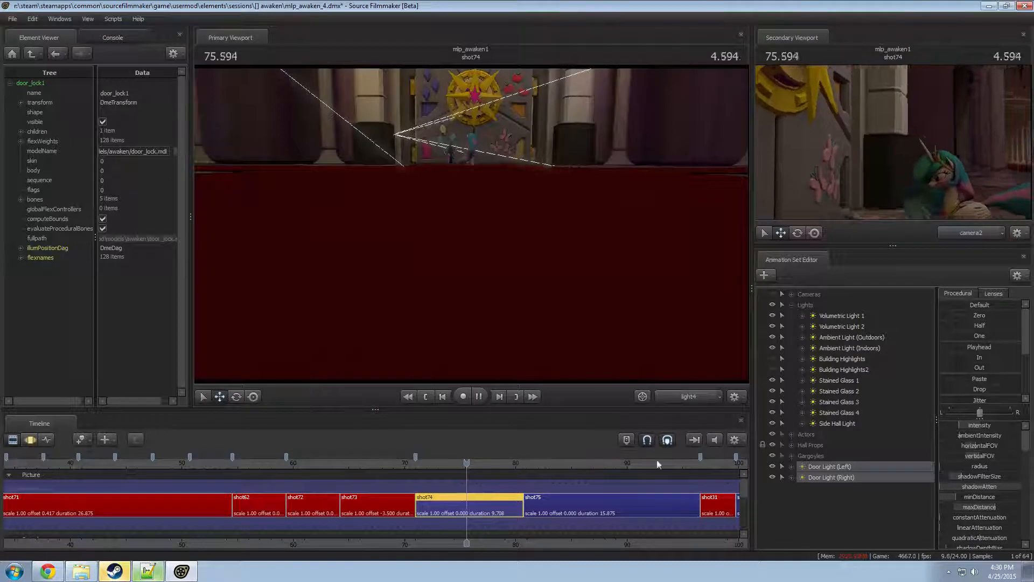
key("space")
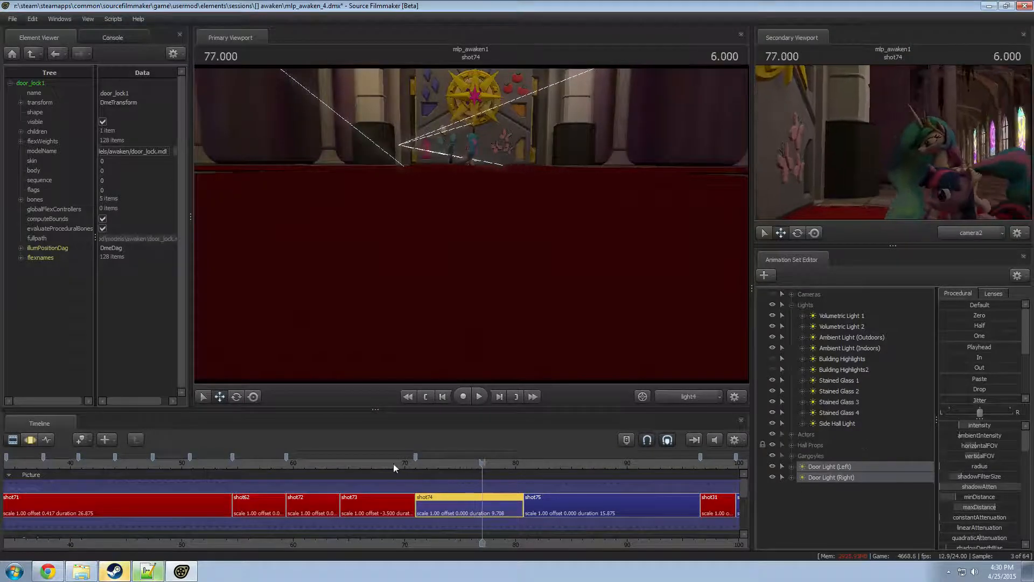
- Copy Actors Rim, Actors Highlight, Actors Main, Eye Light and Actors Ambient from shot72 and return the playhead to shot74
left_click_drag(393, 463, 305, 477)
left_click(302, 501)
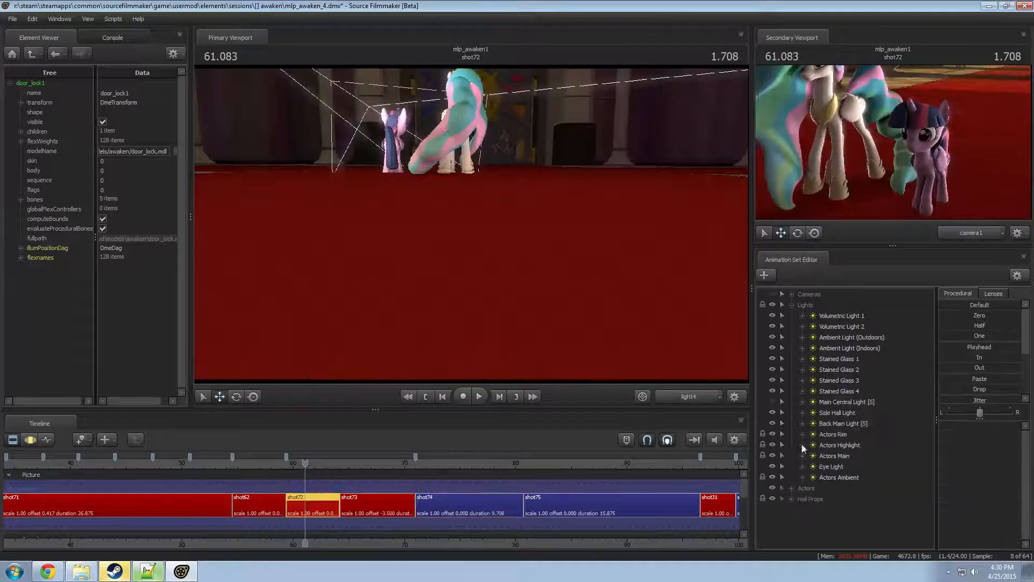
left_click_drag(840, 435, 841, 473)
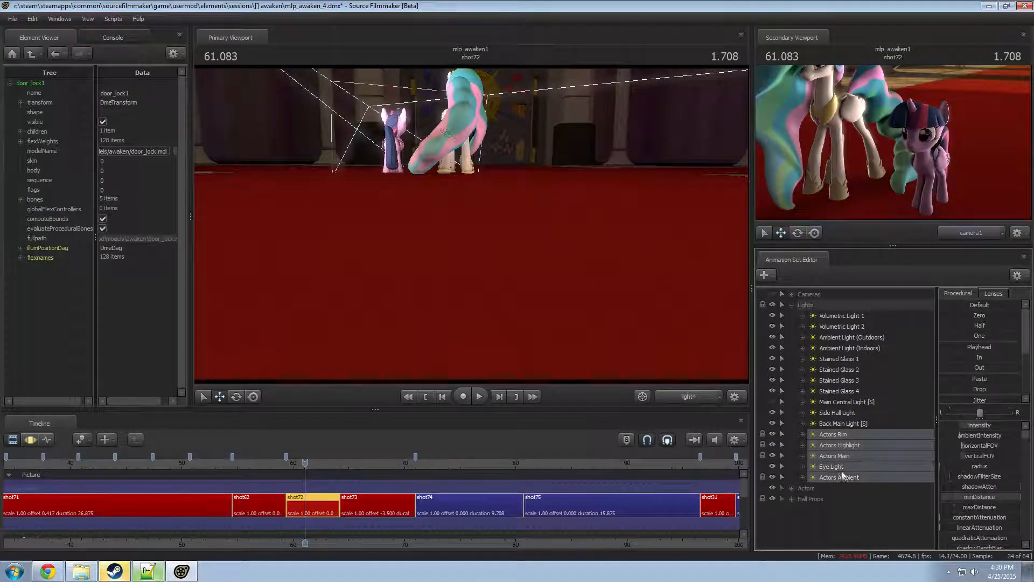
right_click(867, 448)
left_click(875, 285)
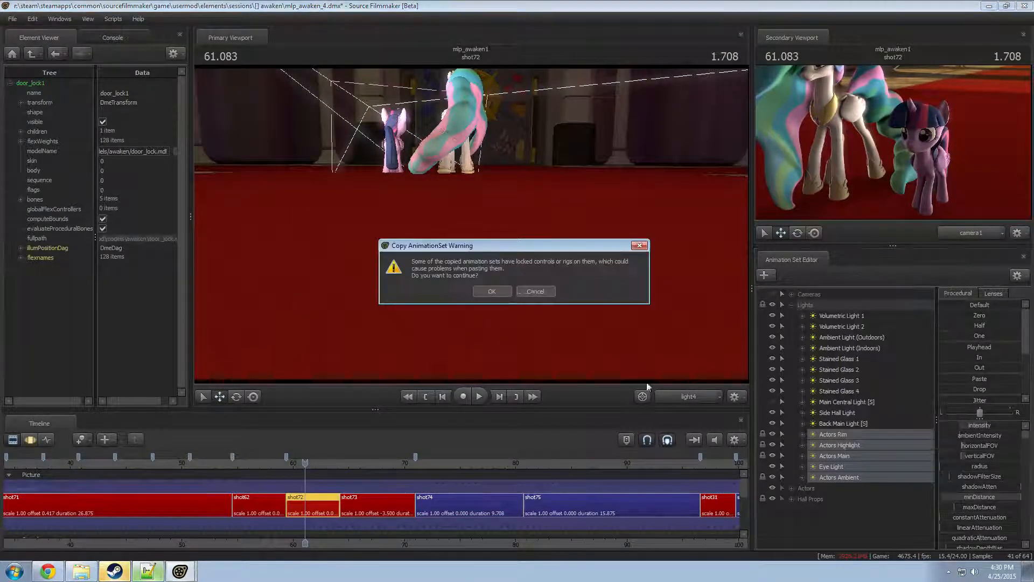
left_click(491, 291)
left_click(487, 467)
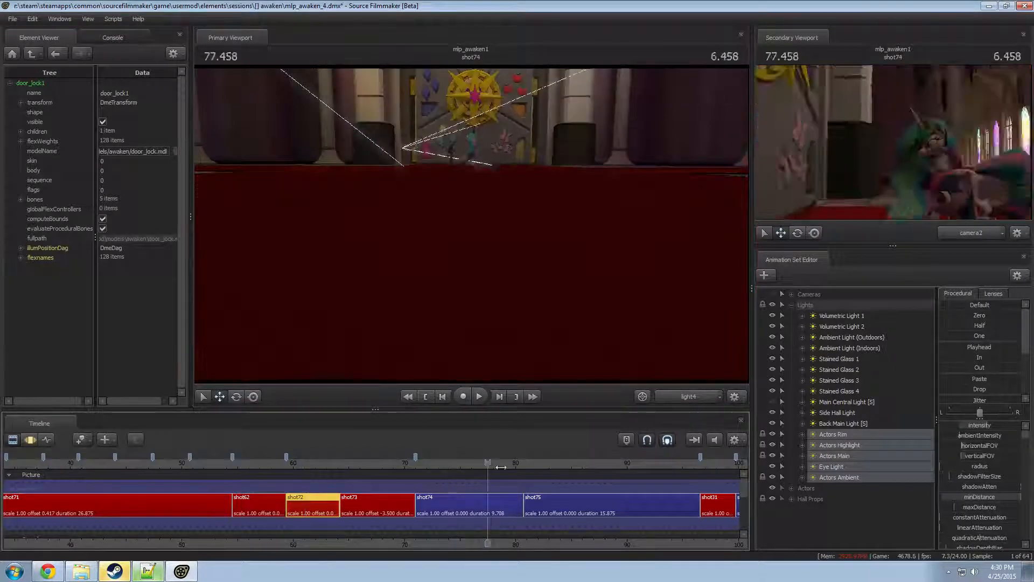
- Make shot74 the active clip and paste the copied actor lights into its animation sets
left_click_drag(487, 470, 484, 468)
left_click(474, 504)
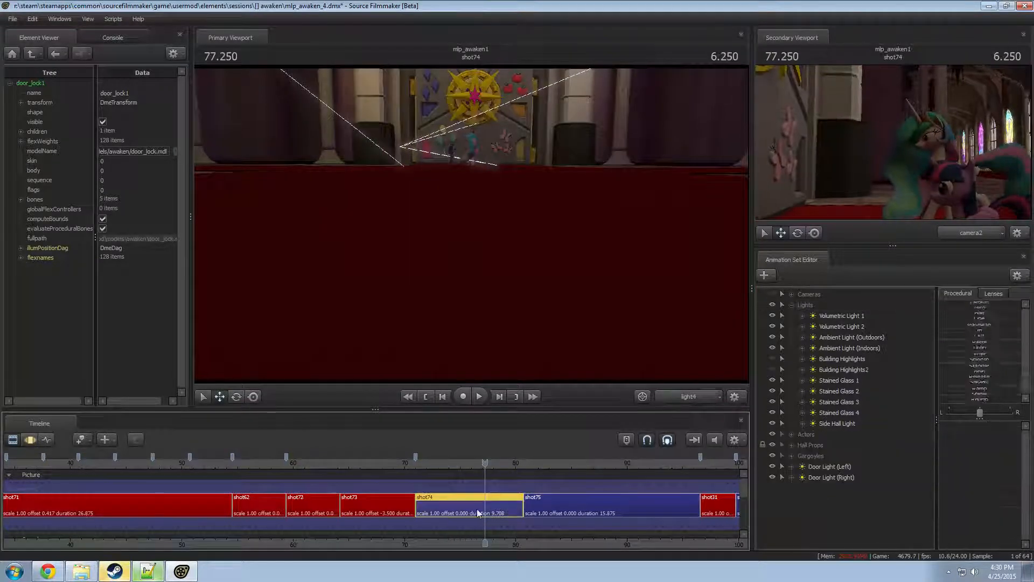
left_click(792, 305)
right_click(810, 412)
left_click(865, 455)
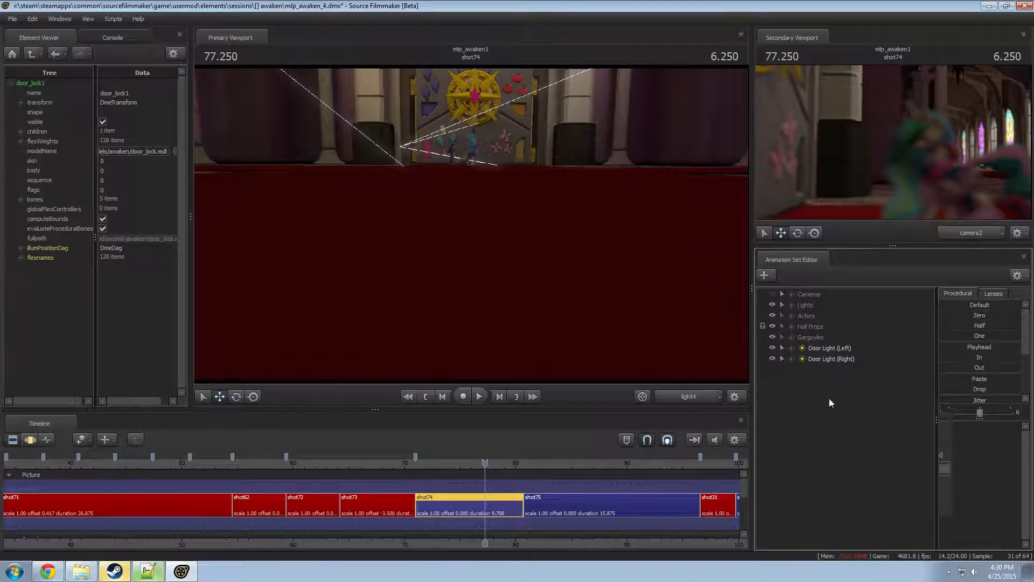
- Select all five pasted actor lights and move them together near the actors in front of the door, using the Work Camera view
left_click(824, 373)
left_click(829, 416, "shift")
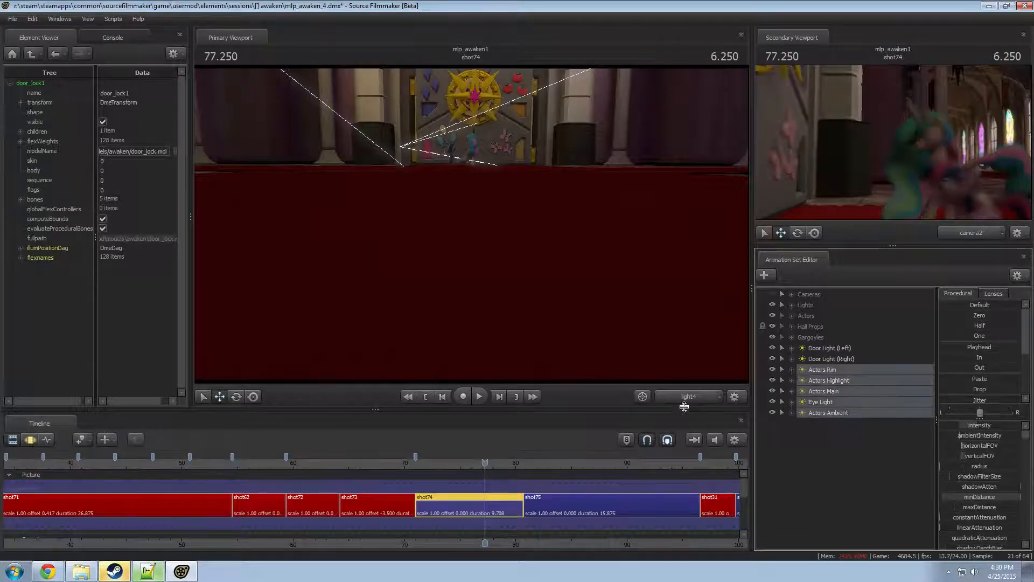
key("F3")
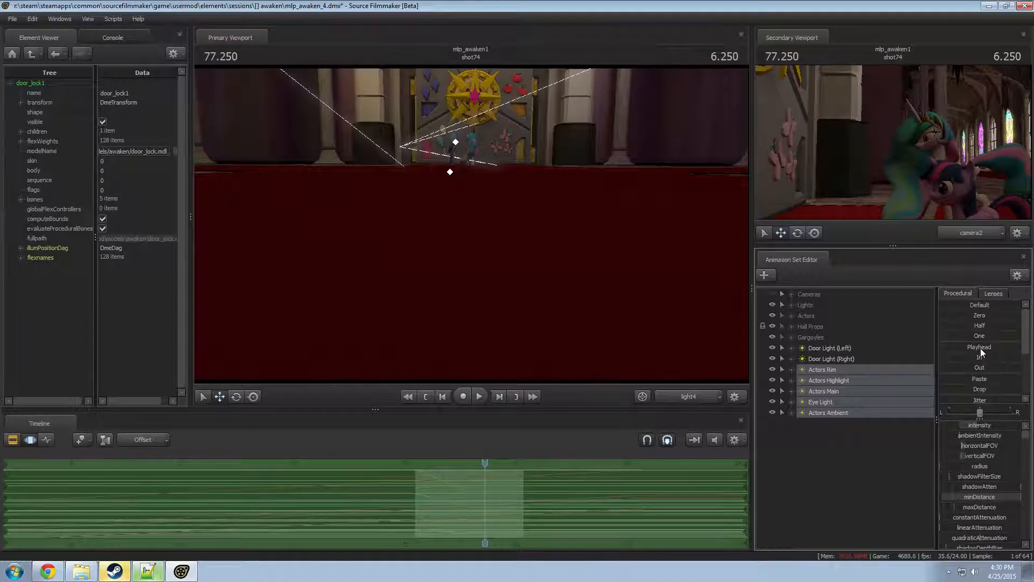
left_click(691, 390)
left_click_drag(646, 301, 380, 274)
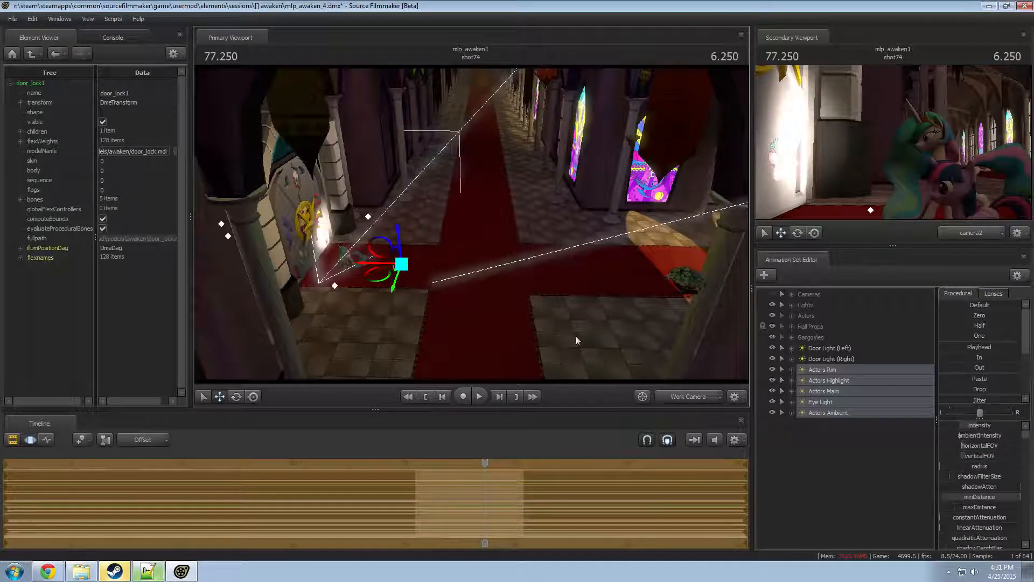
- Hide Actors Highlight, Actors Main, Eye Light and Actors Ambient, and look through the Actors Rim light in the primary viewport
left_click_drag(773, 380, 773, 413)
left_click_drag(827, 370, 544, 278)
left_click(820, 370)
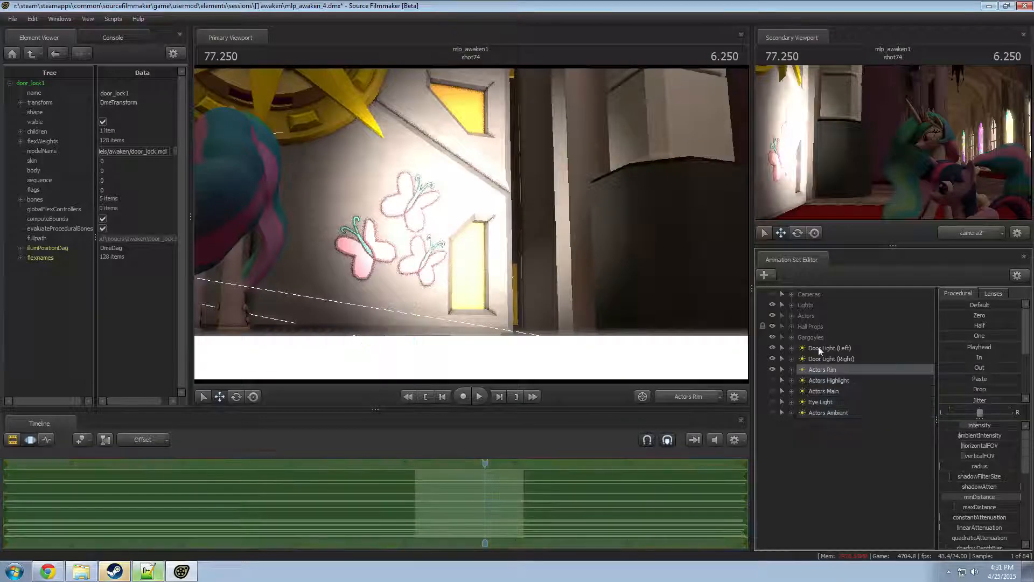
- Hide the Hall Props group and reposition Actors Rim so it shines down on both actors from above
left_click_drag(471, 224, 253, 192)
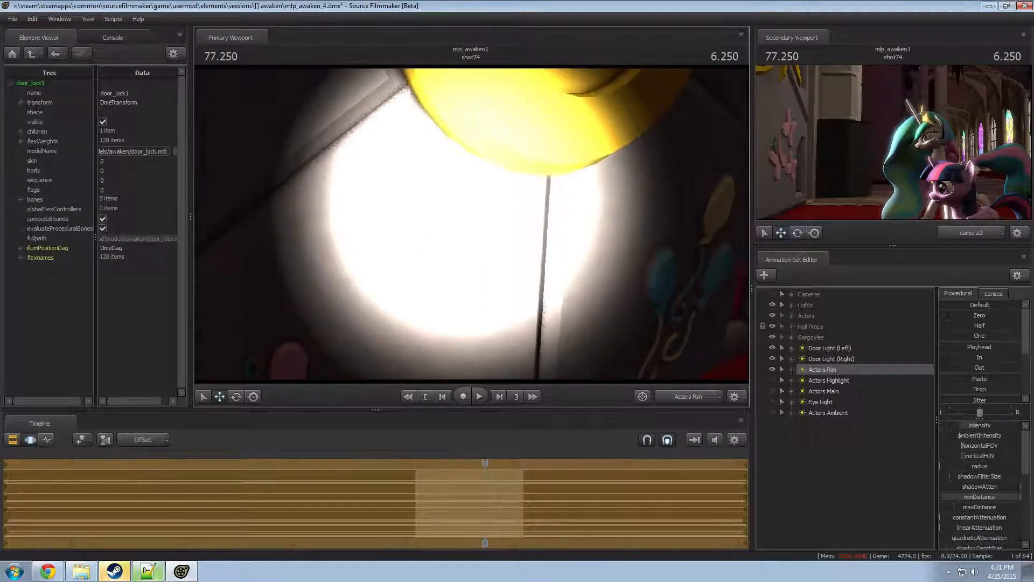
left_click_drag(471, 224, 471, 224)
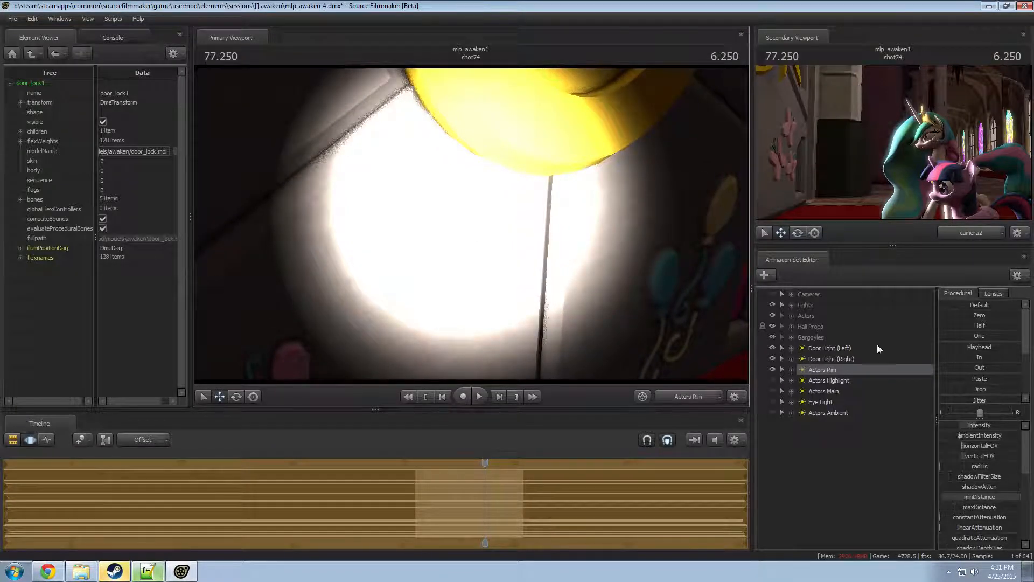
mouse_move(969, 497)
left_mouse_down()
mouse_move(953, 497)
mouse_move(969, 497)
left_mouse_up()
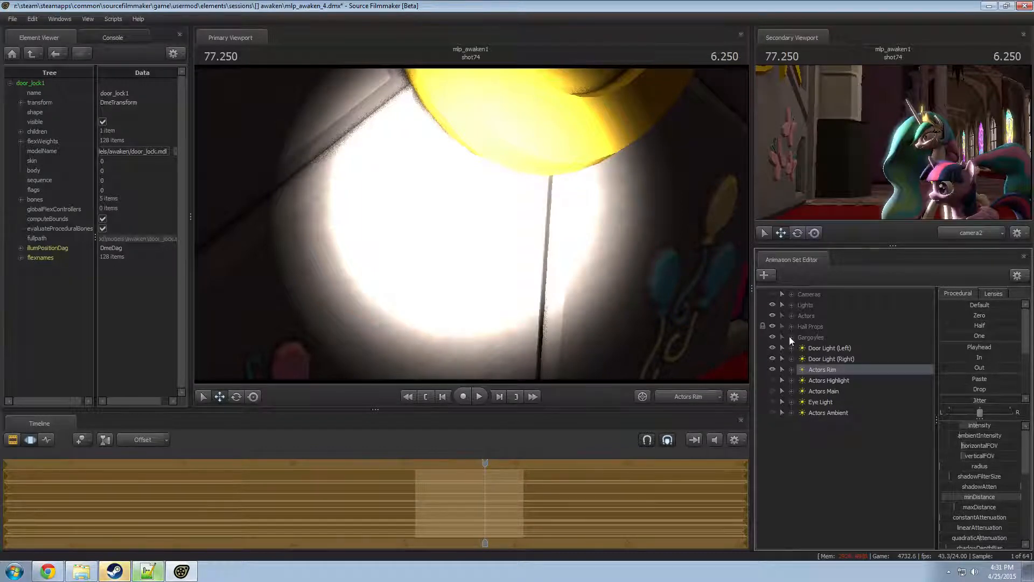
left_click(772, 325)
mouse_move(581, 231)
left_mouse_down()
mouse_move(538, 232)
mouse_move(606, 232)
mouse_move(555, 231)
mouse_move(574, 228)
left_mouse_up()
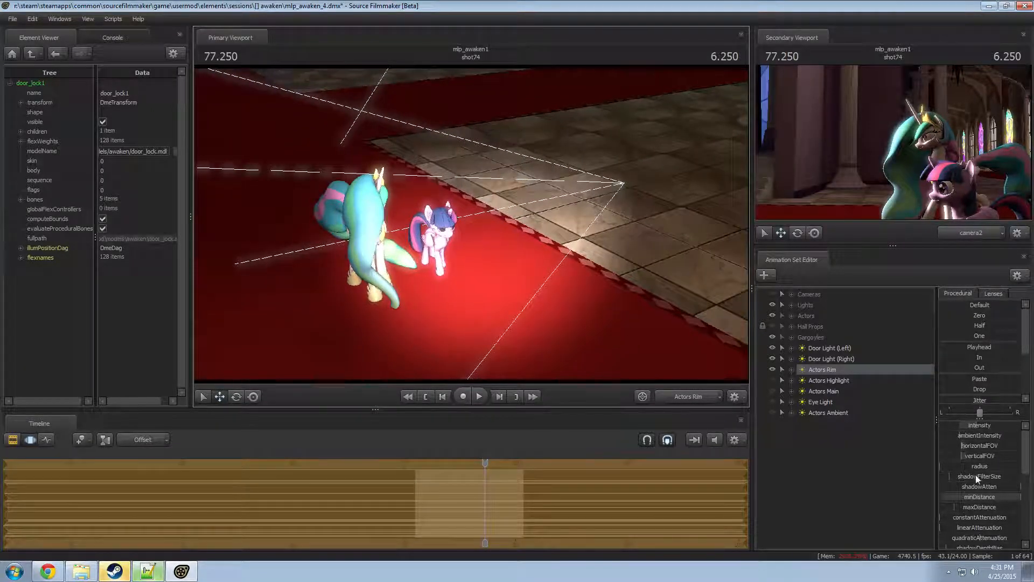
left_click_drag(977, 477, 971, 499)
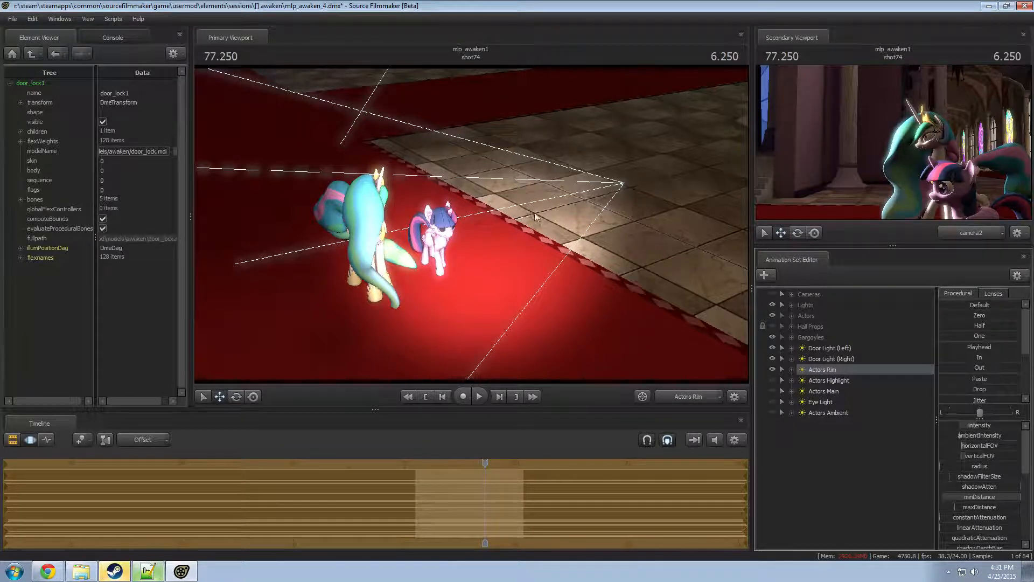
left_click_drag(535, 217, 530, 229)
- Lower the intensity of Actors Rim and fine-tune its aim on the two actors
scroll(997, 504, "down", 2)
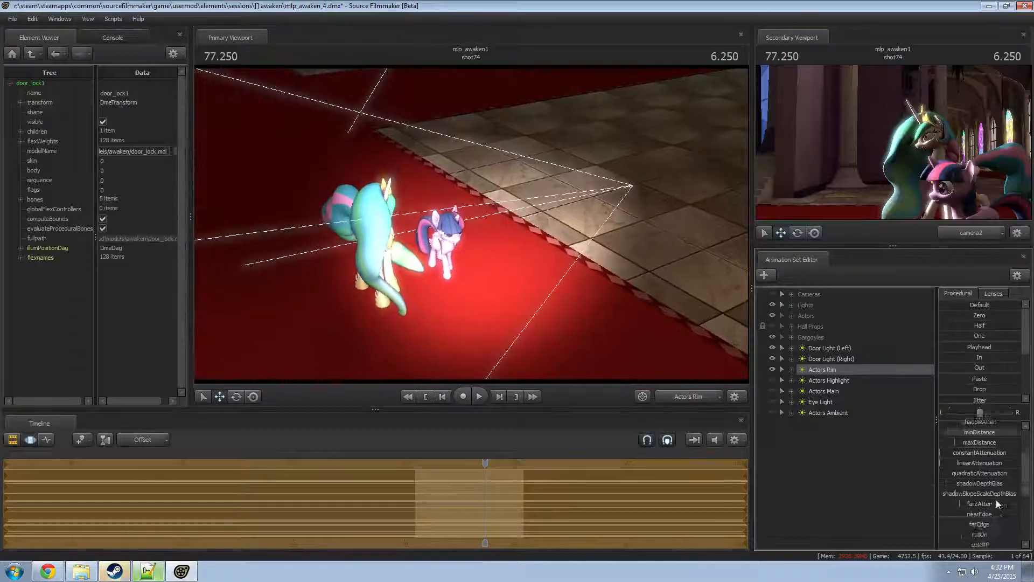
scroll(997, 504, "down", 4)
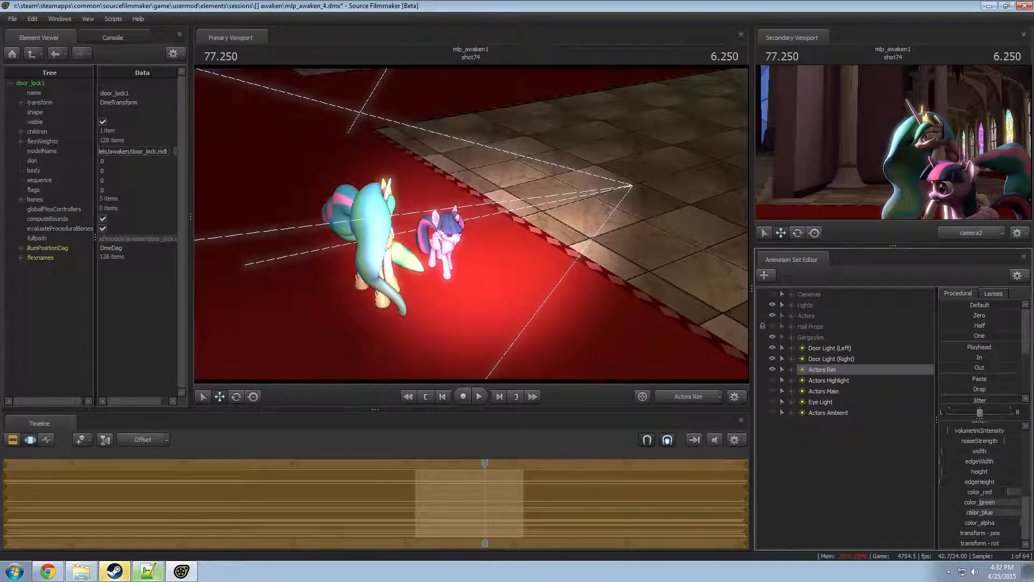
scroll(976, 510, "up", 5)
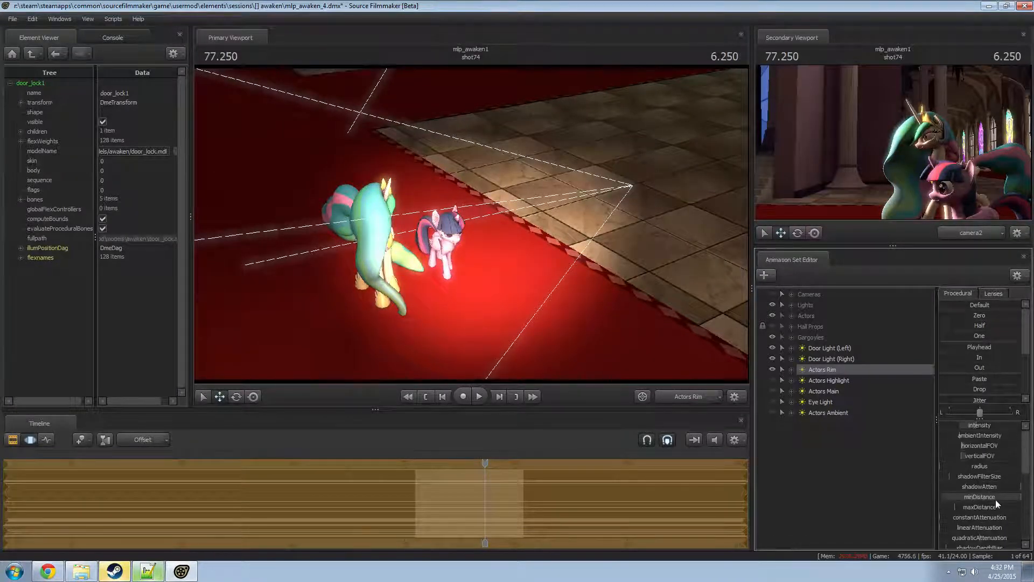
left_click_drag(979, 427, 952, 427)
mouse_move(609, 259)
left_mouse_down()
mouse_move(609, 302)
mouse_move(604, 240)
left_mouse_up()
right_click(819, 367)
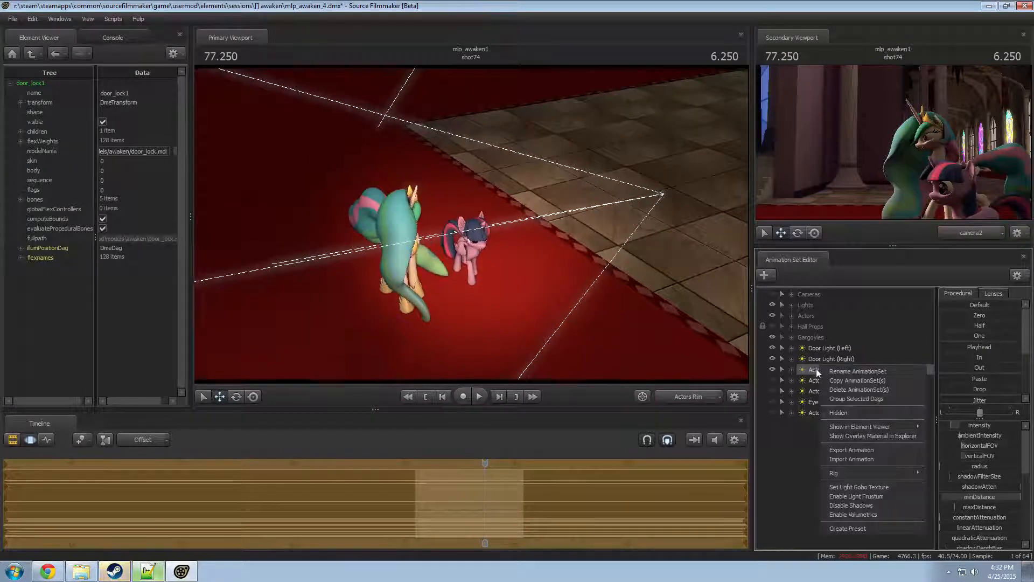
left_click(796, 434)
- Show Actors Highlight, look through it, aim it at the actors from behind and adjust its intensity
left_click_drag(830, 379, 667, 303)
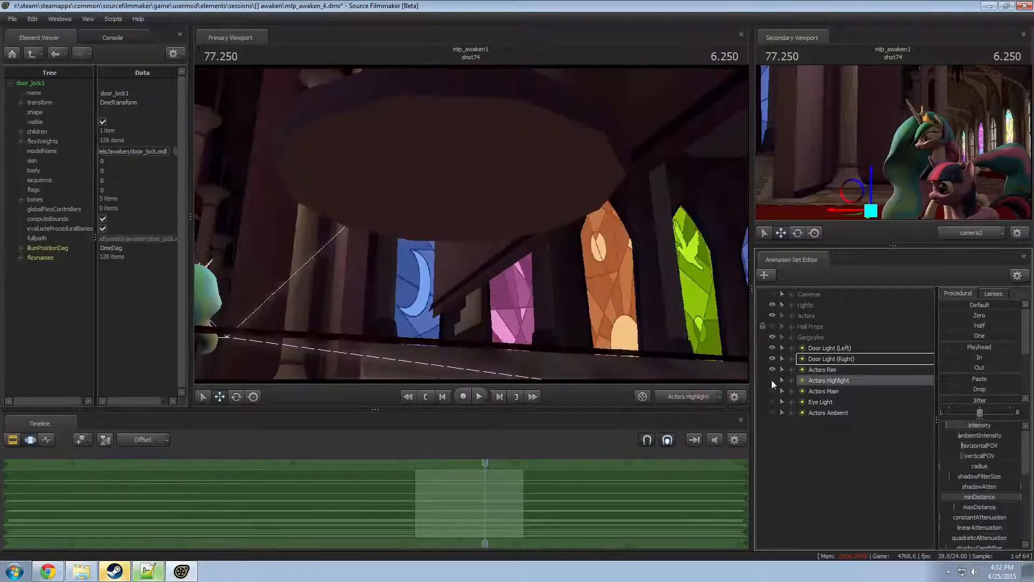
left_click(772, 380)
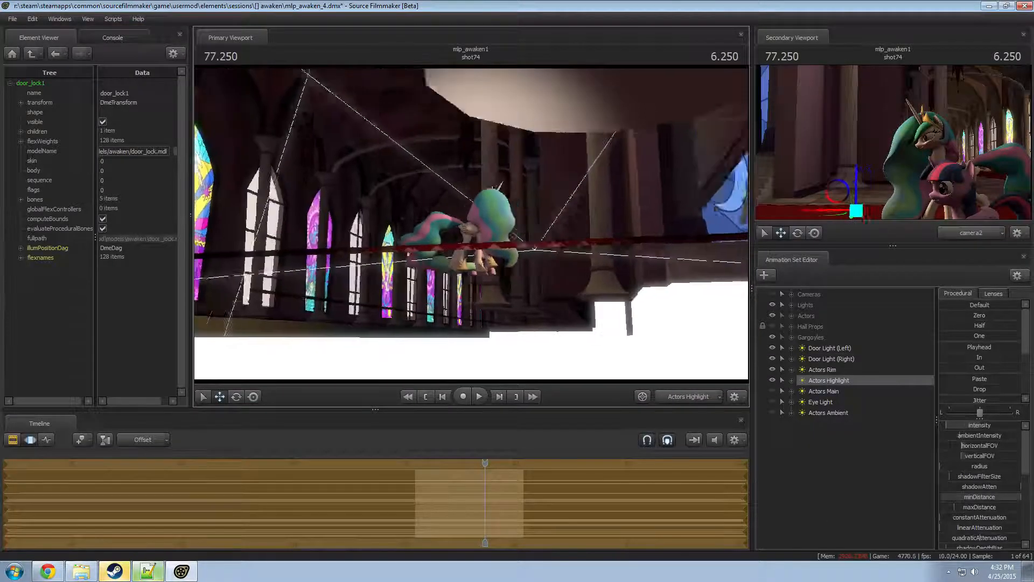
mouse_move(506, 232)
left_mouse_down()
mouse_move(452, 228)
mouse_move(517, 227)
mouse_move(516, 237)
mouse_move(517, 216)
mouse_move(496, 247)
left_mouse_up()
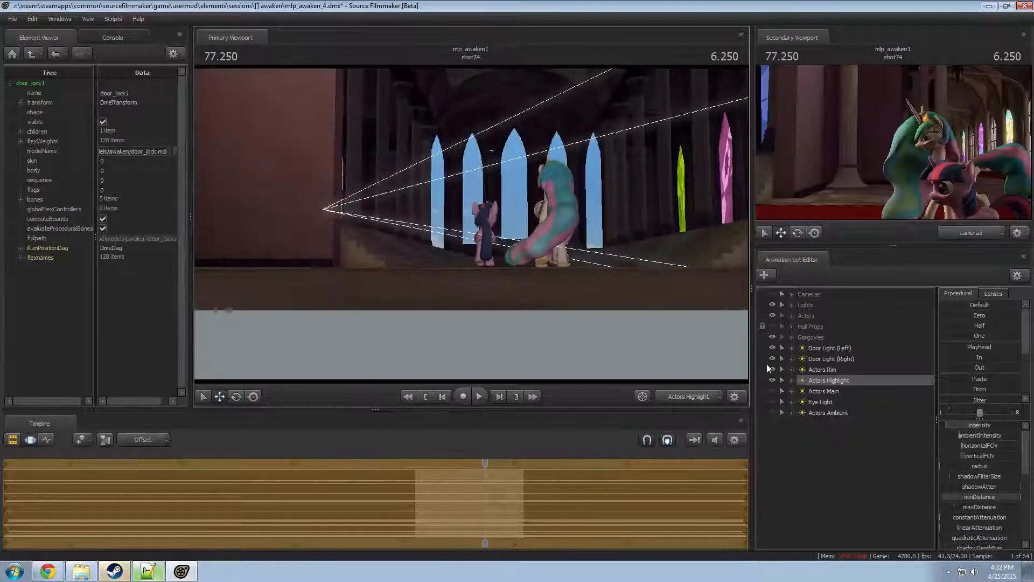
left_click_drag(593, 242, 569, 240)
left_click_drag(953, 424, 965, 425)
left_click_drag(581, 231, 500, 221)
- Tint Actors Highlight by lowering its color_green value
scroll(1008, 521, "down", 3)
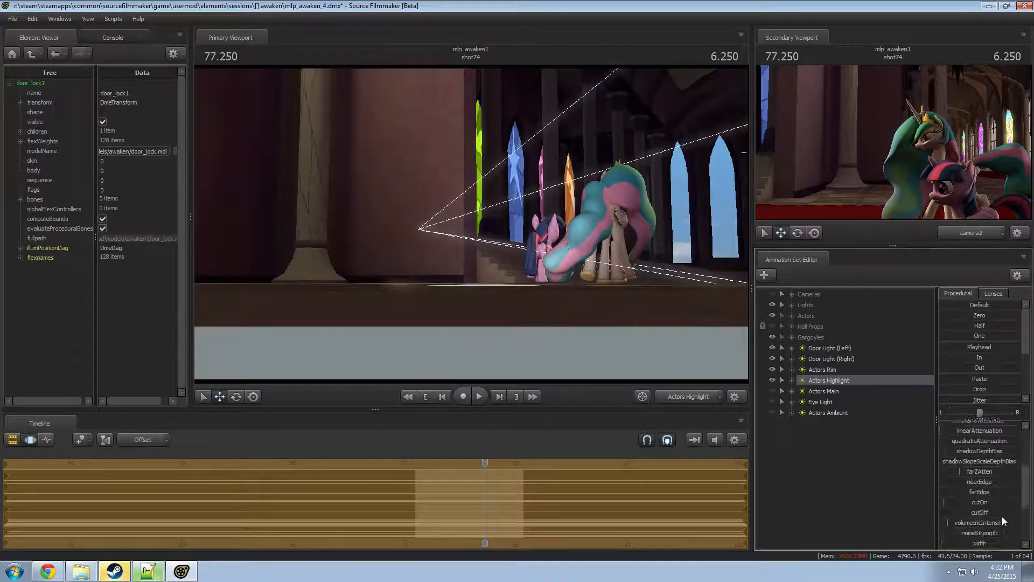
scroll(997, 506, "down", 2)
left_click_drag(1001, 501, 987, 505)
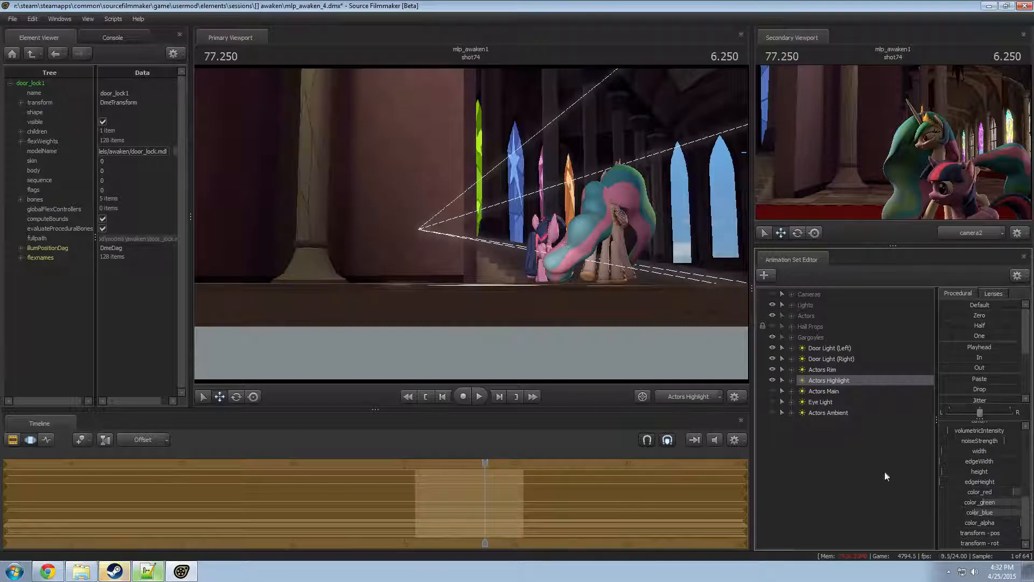
key("F2")
key("F3")
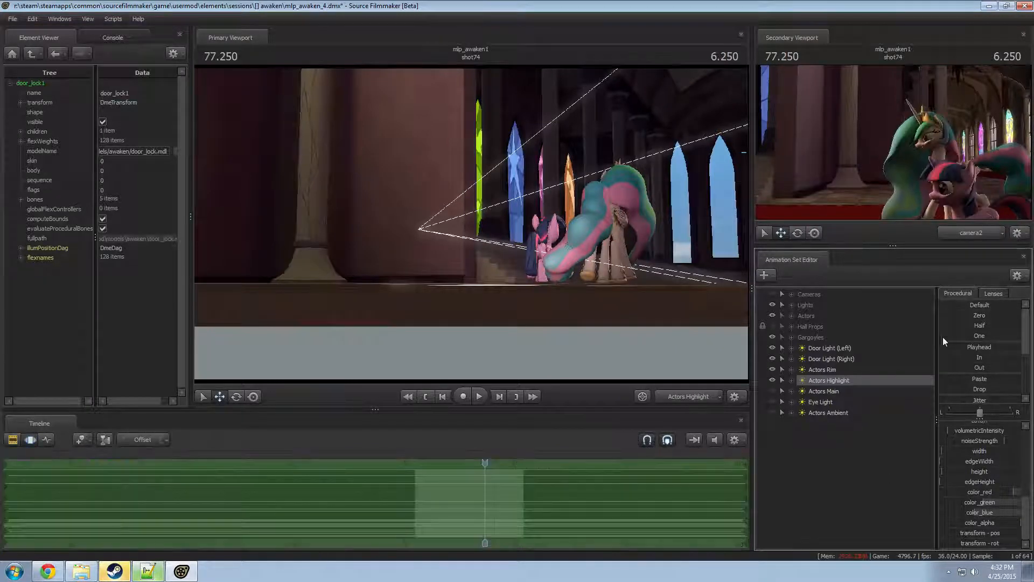
- Adjust the shot camera's focalDistance across shot74 to focus on the actors
left_click(803, 294)
key("F2")
key("F3")
key("F2")
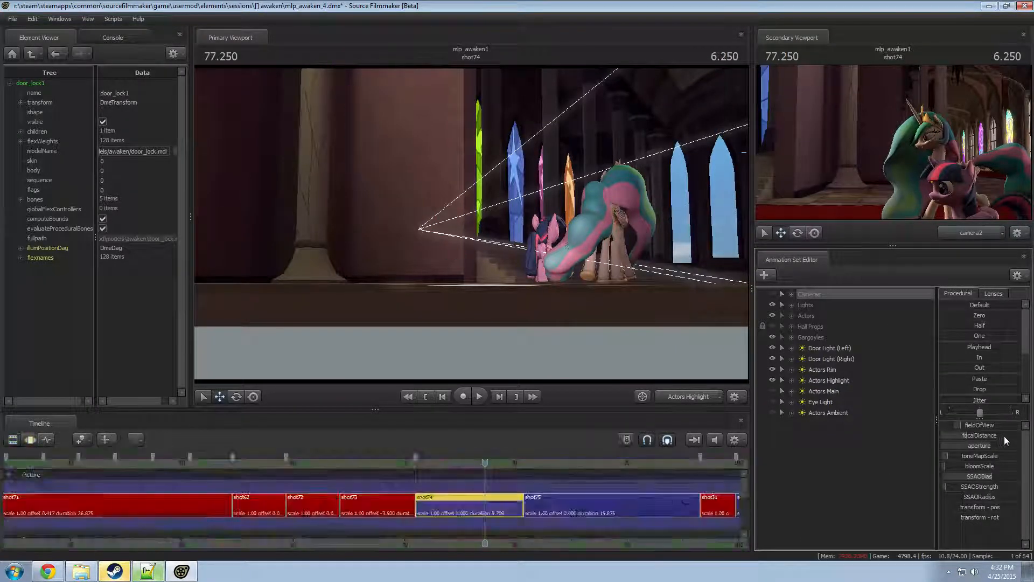
key("F3")
left_click_drag(1003, 435, 980, 435)
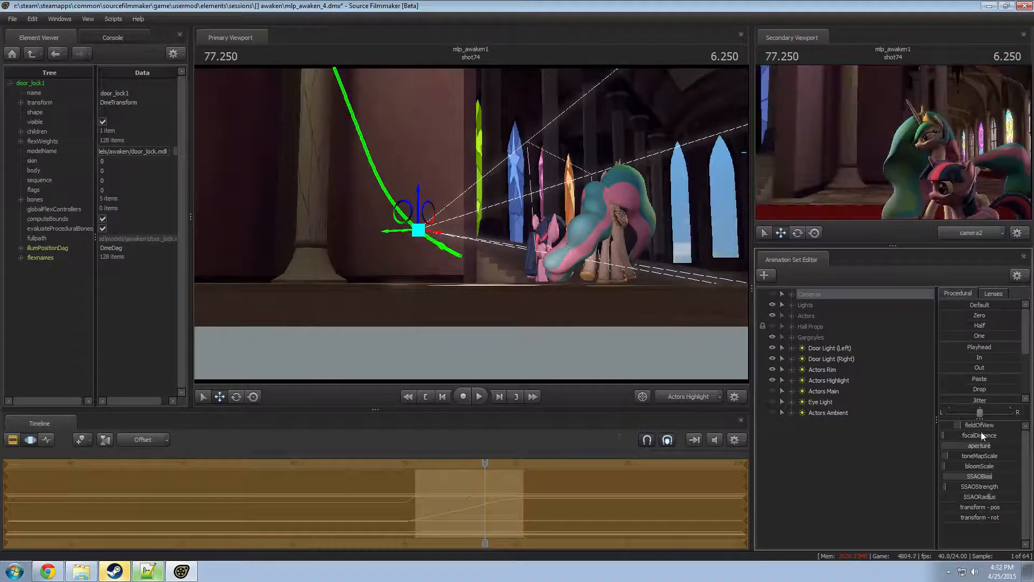
key("F3")
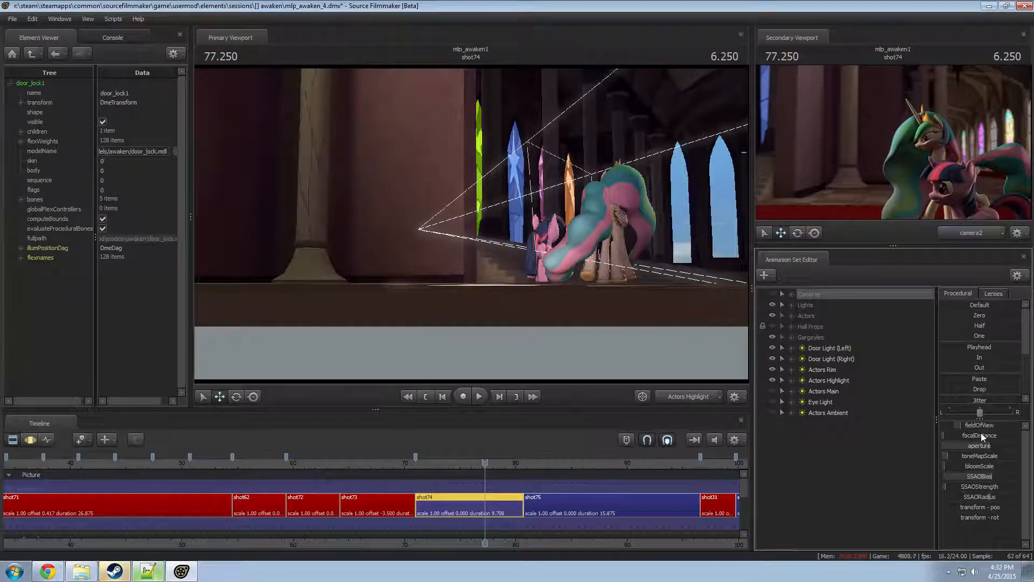
- Show Actors Main, look through it and begin repositioning it toward the actors
left_click(829, 392)
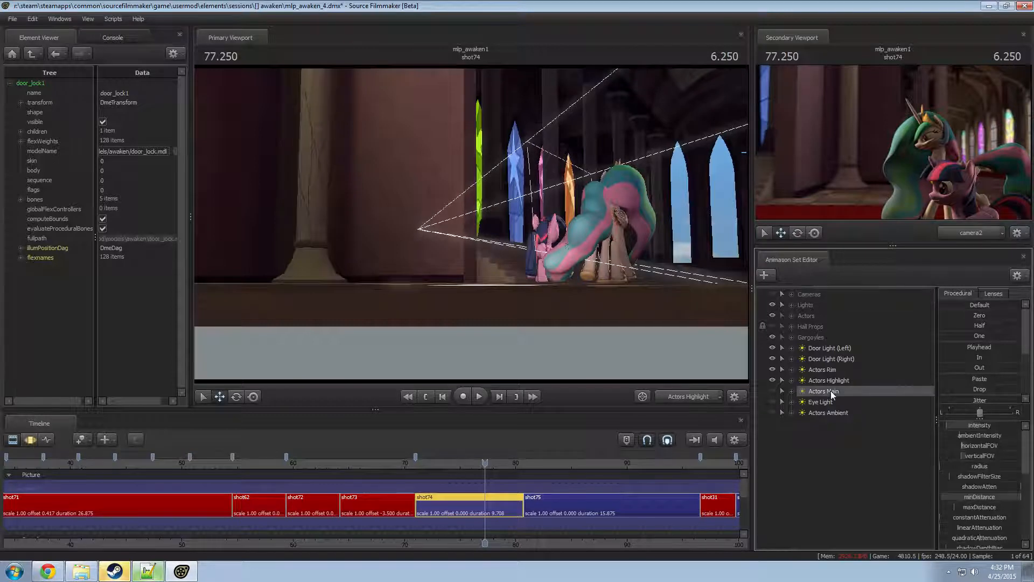
left_click(772, 392)
left_click_drag(824, 392, 616, 156)
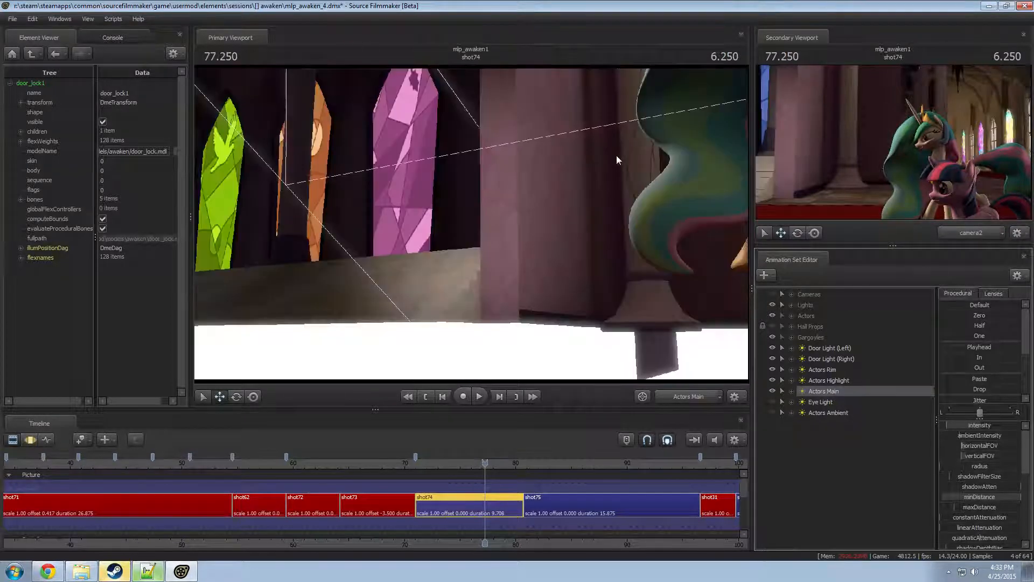
key("F3")
left_click_drag(604, 205, 706, 156)
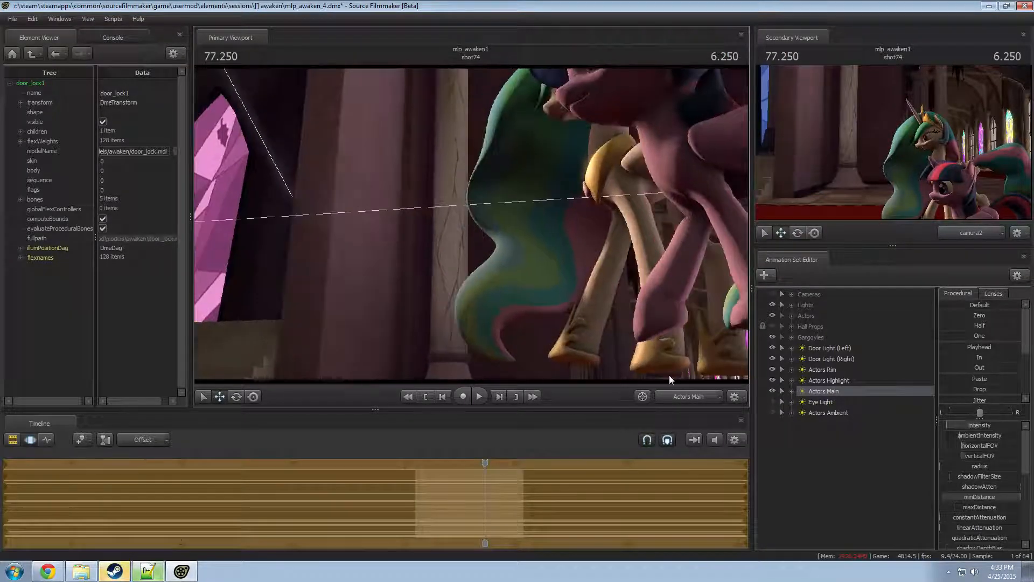
- Inspect the color_red, color_green and color_blue controls of Actors Rim, and collapse its control list
left_click(792, 369)
scroll(840, 464, "down", 6)
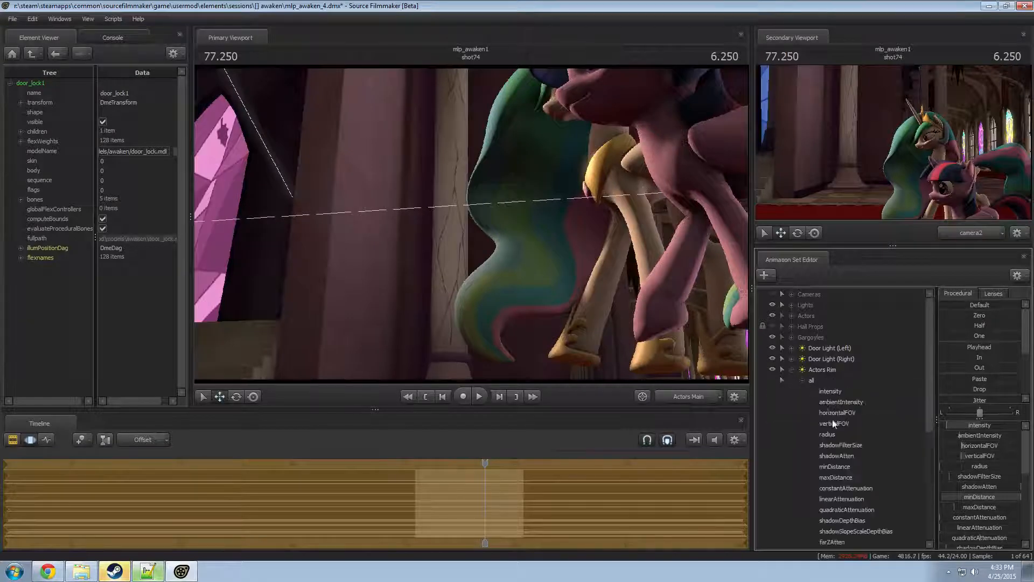
left_click(842, 467)
left_click(845, 457)
left_click(840, 478, "shift")
left_click(680, 501)
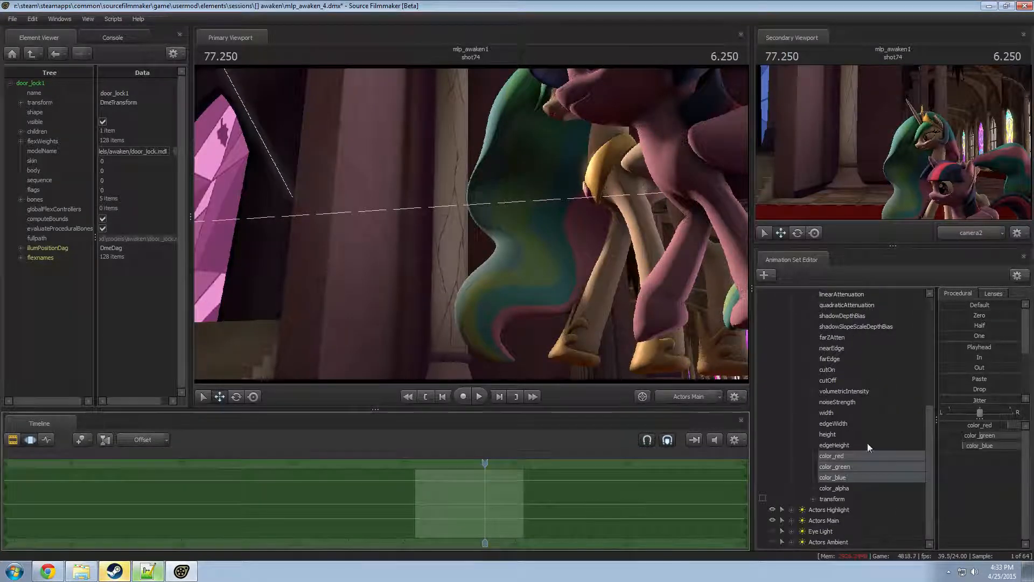
scroll(867, 445, "up", 7)
left_click(791, 370)
- Reposition Actors Main so it looks down on both actors from above and in front
left_click(829, 391)
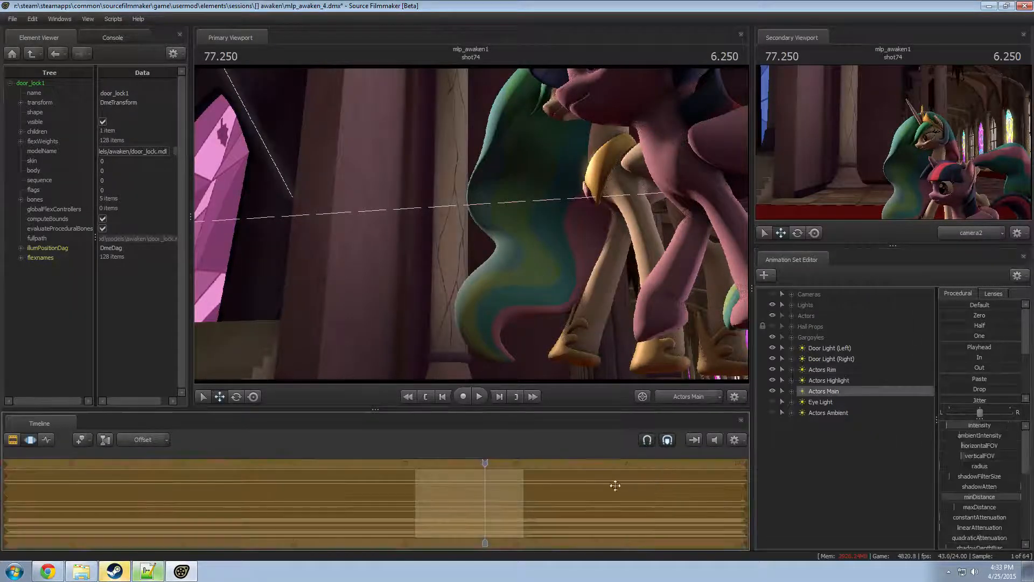
left_click_drag(843, 392, 471, 229)
key("w")
key("s")
key("d")
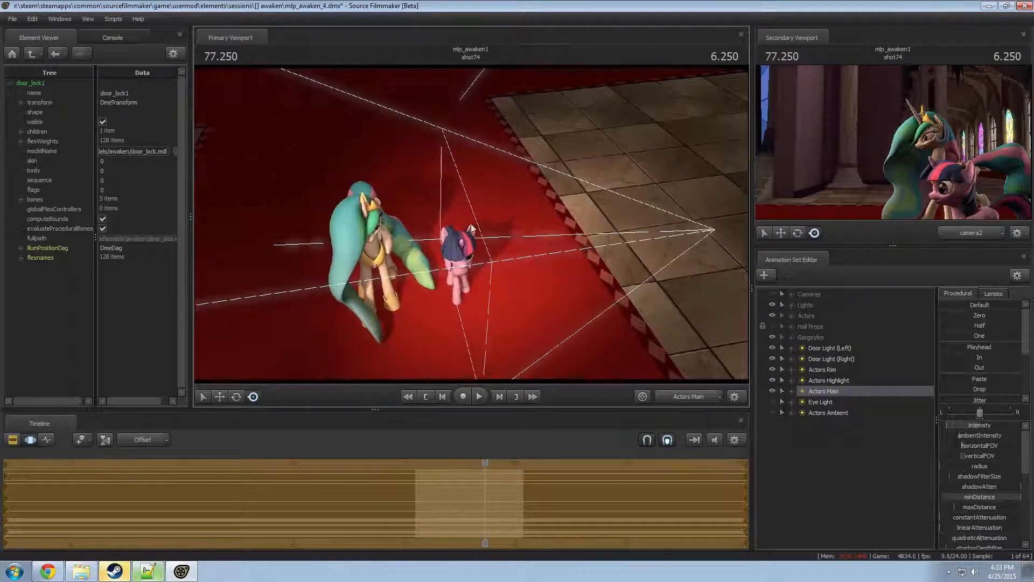
- Edit the min/max/default range of the Actors Main intensity, raise the light's brightness and refine its aim on the actors
right_click(984, 442)
left_click(836, 395)
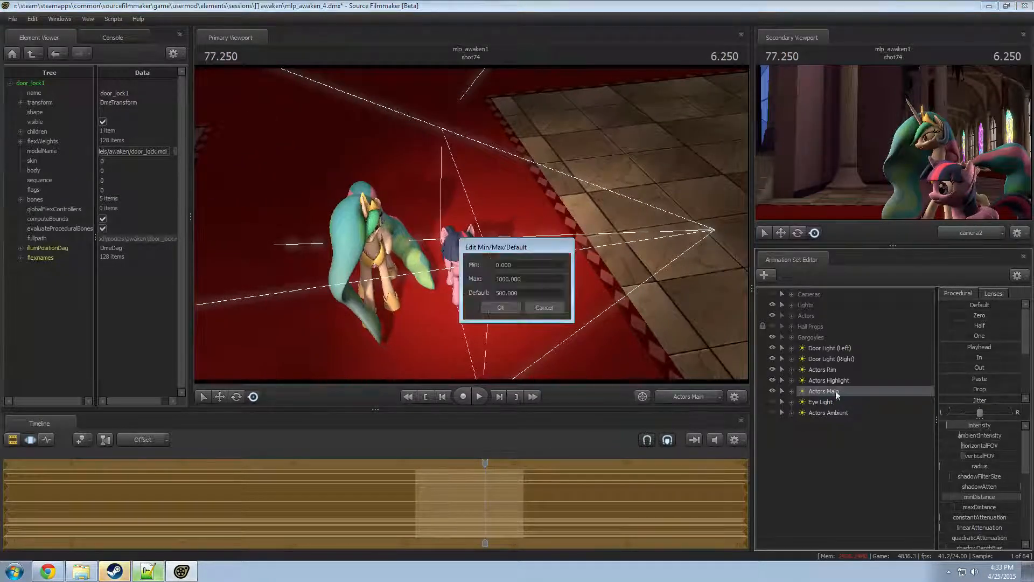
left_click(500, 307)
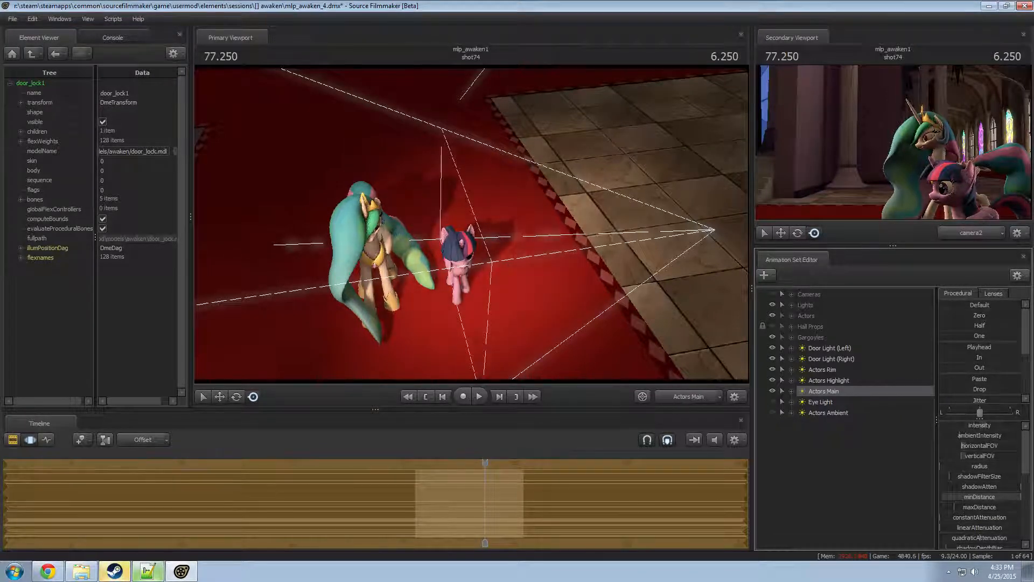
left_click_drag(539, 242, 523, 223)
- Show the Hall Props group again and select Actors Rim to adjust its intensity
key("F2")
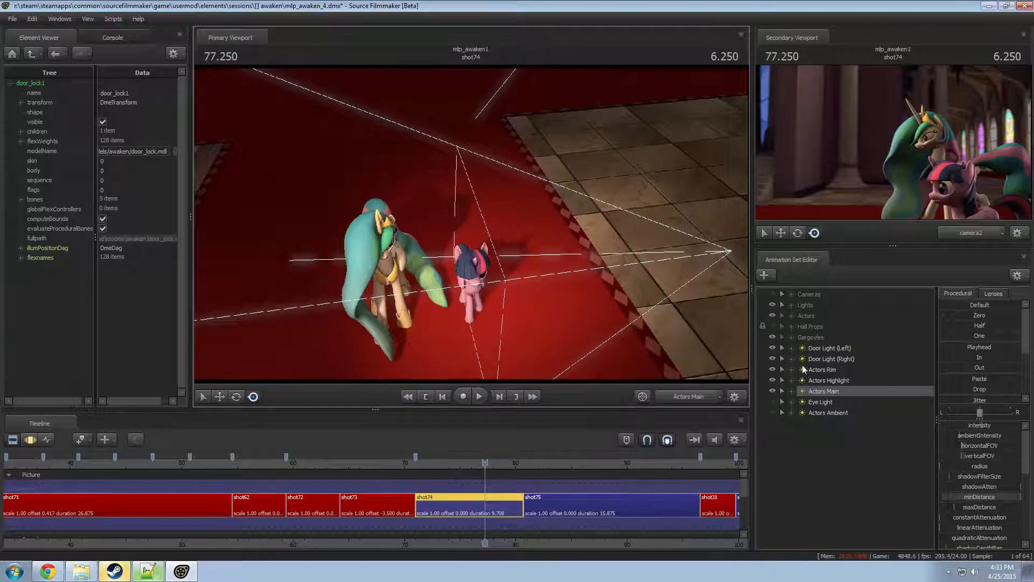
left_click(772, 326)
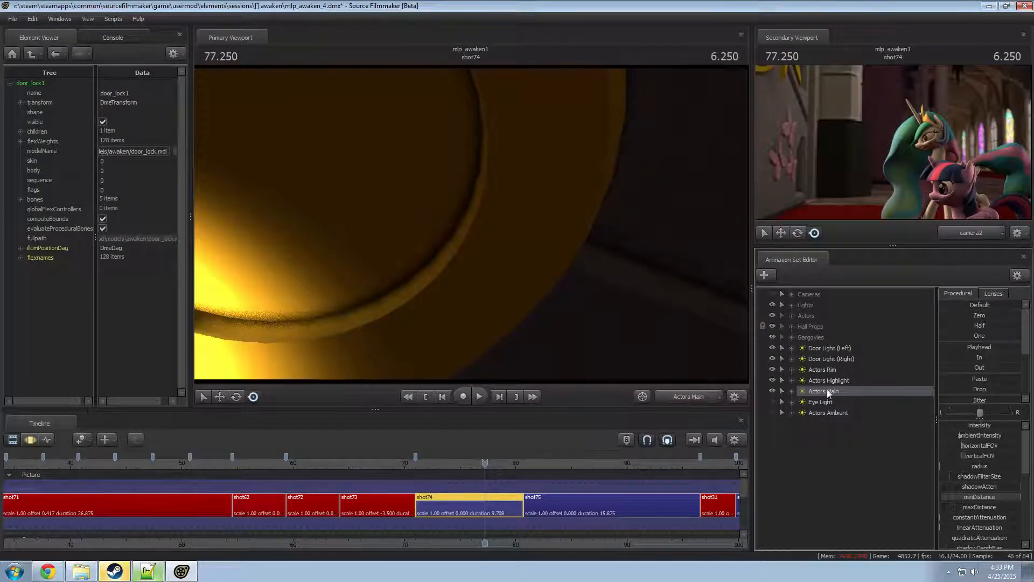
key("F3")
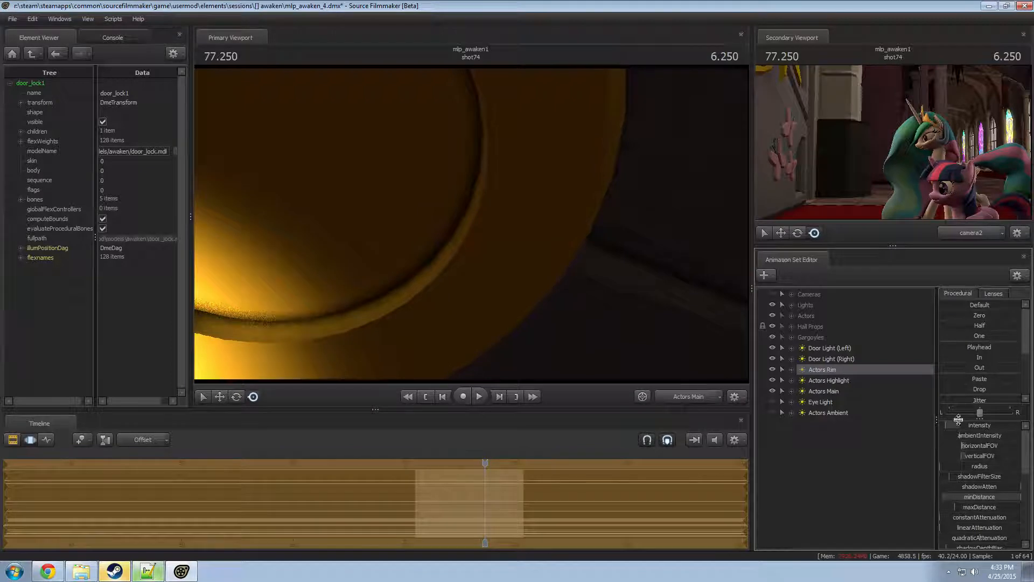
- Show Actors Ambient, look through it and aim it at both actors from a low position beside the door
left_click(818, 412)
left_click(771, 411)
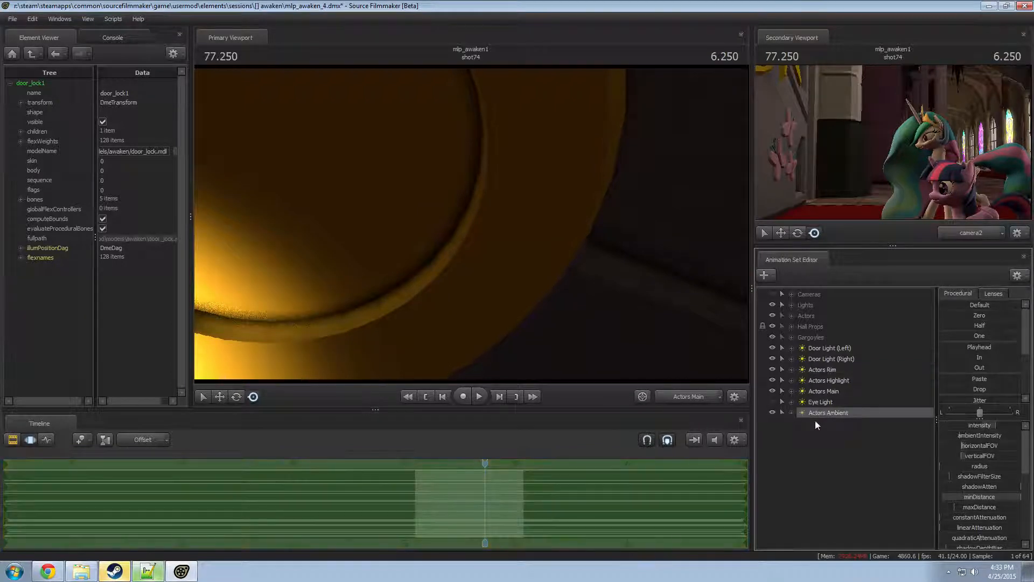
double_click(845, 413)
left_click_drag(471, 223, 379, 231)
left_click_drag(517, 269, 595, 260)
key("w")
key("d")
key("s")
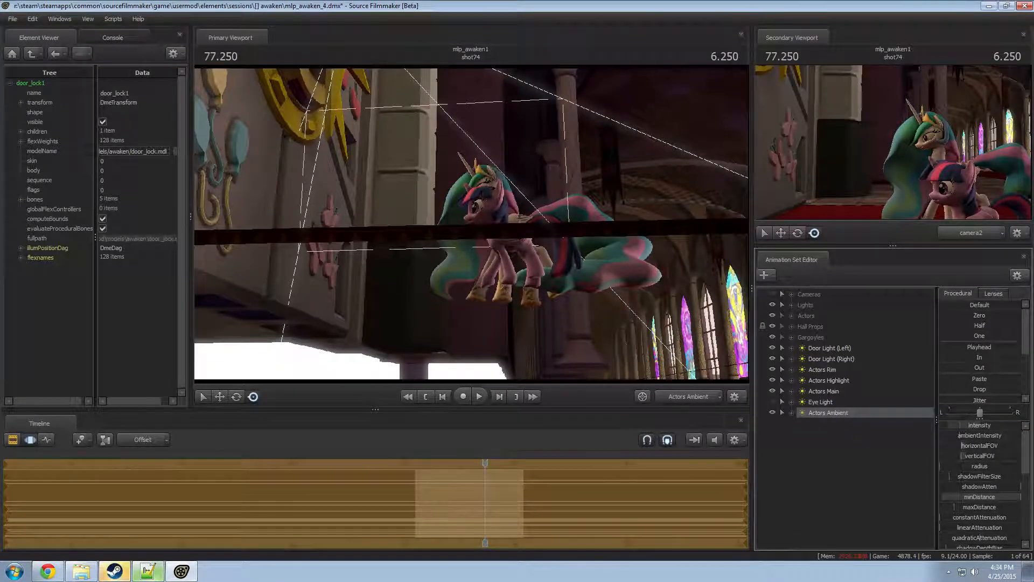
- Select the Eye Light and make it visible in shot74
key("F2")
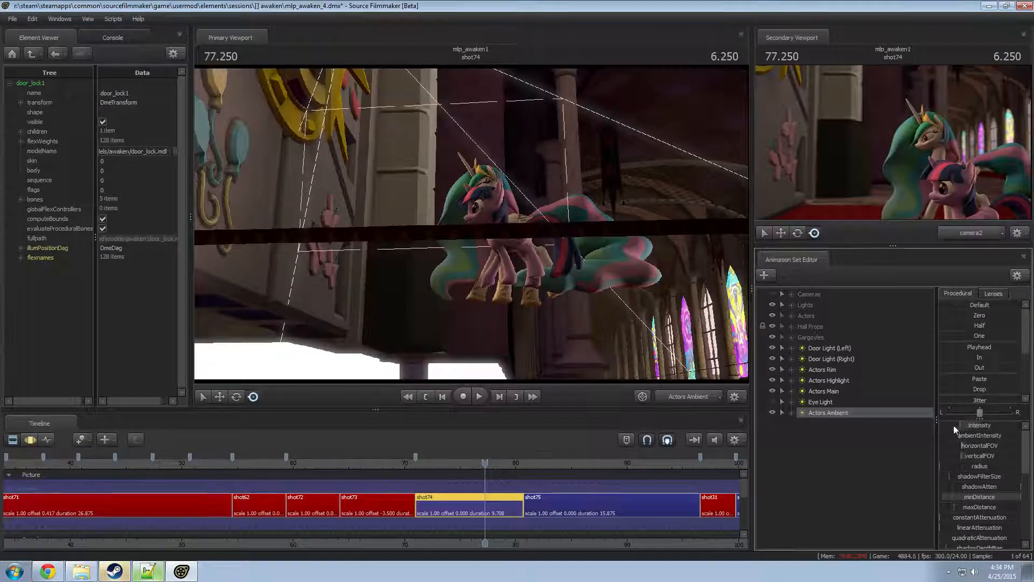
left_click(765, 405)
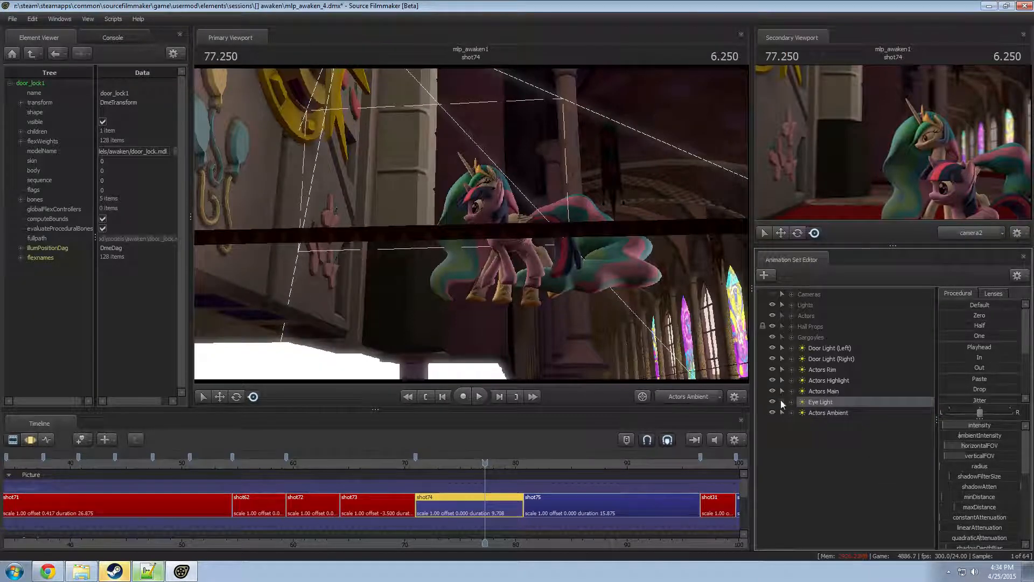
- Look through the Eye Light in the primary viewport and select that light in the Motion Editor
left_click_drag(781, 402, 544, 260)
left_click(523, 255)
left_click(520, 299)
key("F3")
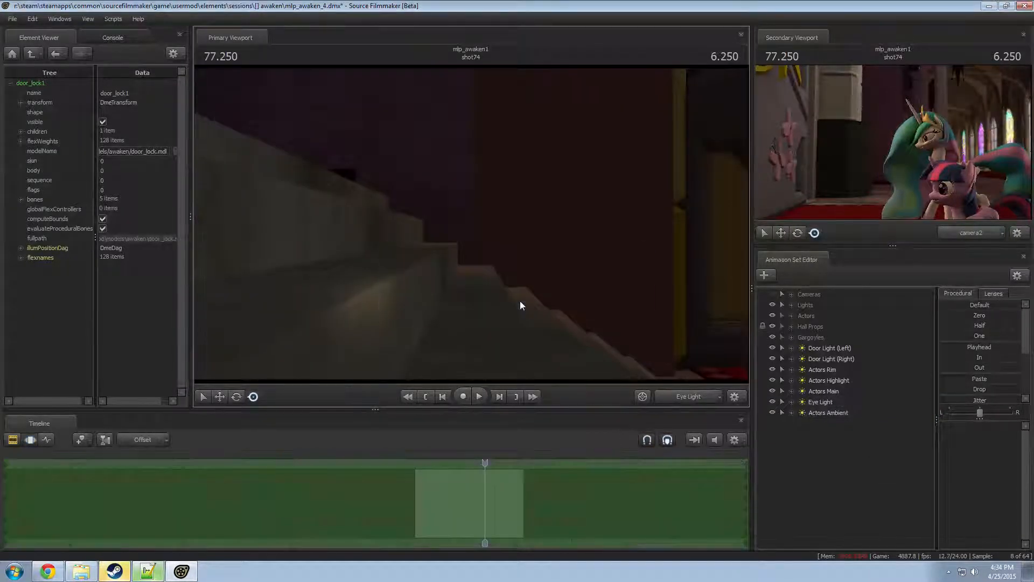
left_click(815, 404)
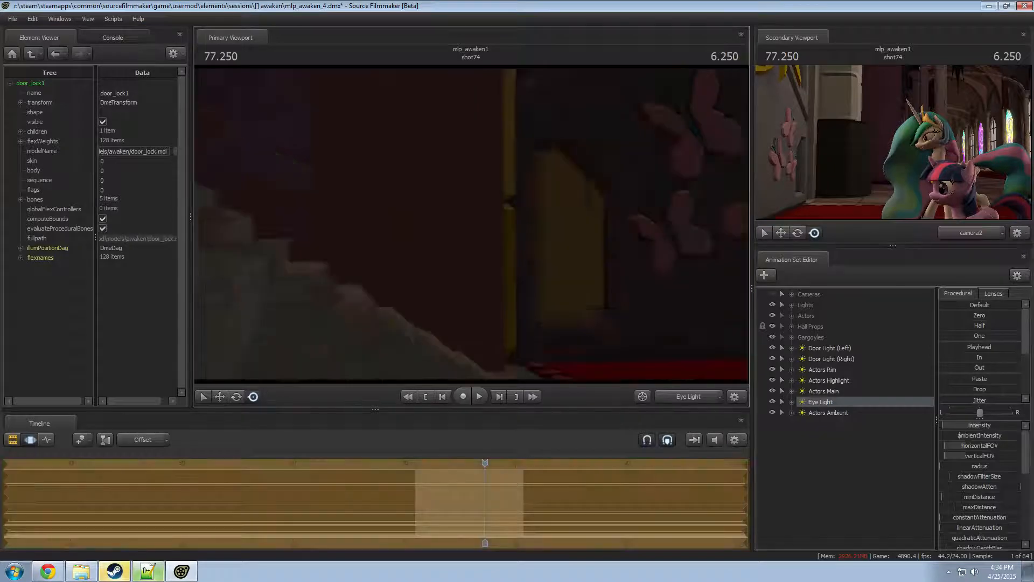
- Hide the Hall Props group and reposition the Eye Light so it faces both actors from the front
mouse_move(471, 226)
left_mouse_down()
mouse_move(649, 226)
mouse_move(586, 229)
mouse_move(616, 223)
mouse_move(539, 291)
mouse_move(538, 345)
mouse_move(487, 328)
mouse_move(495, 318)
mouse_move(484, 310)
mouse_move(485, 347)
mouse_move(502, 362)
mouse_move(472, 224)
left_mouse_up()
left_click(773, 326)
key("d")
key("z")
key("s")
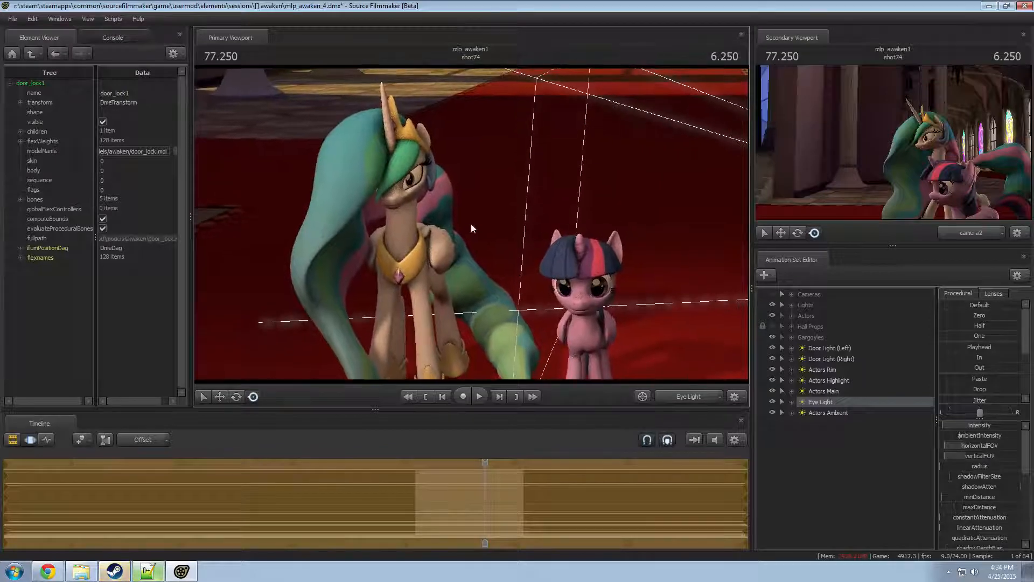
- Check the Eye Light's view of the actors at 72.666 s and unhide the Hall Props group
key("F2")
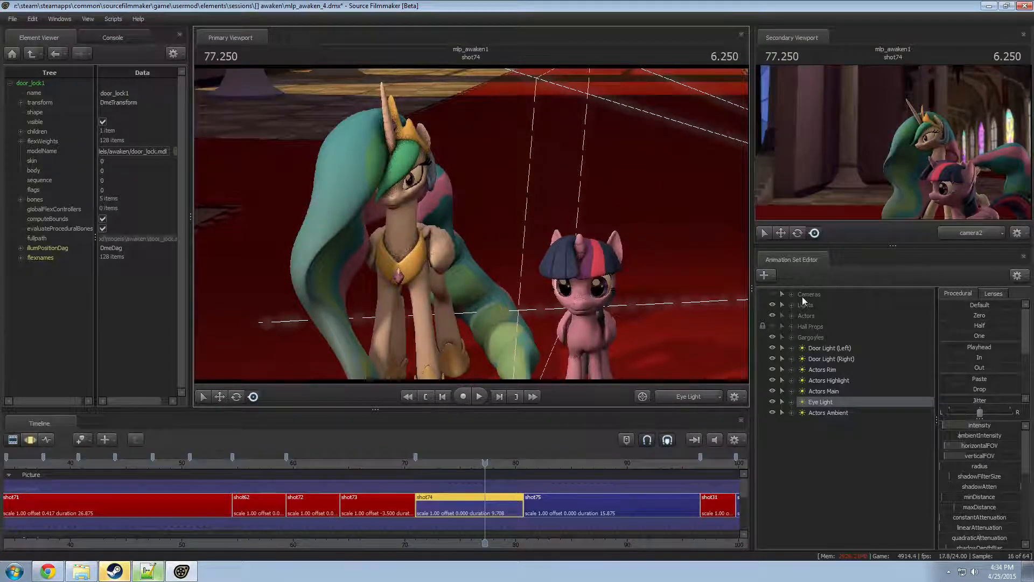
key("F3")
left_click_drag(467, 465, 424, 465)
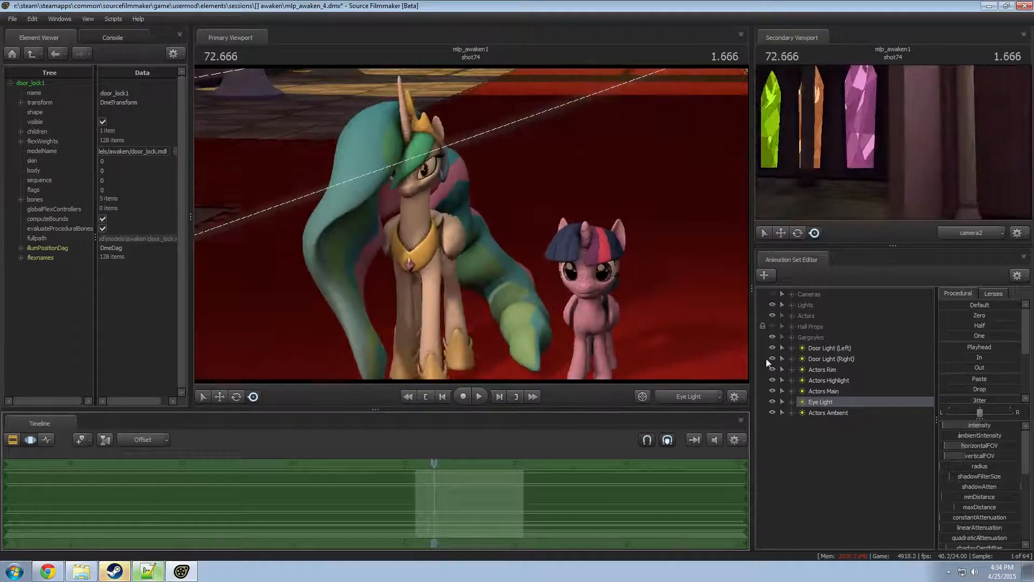
left_click(771, 325)
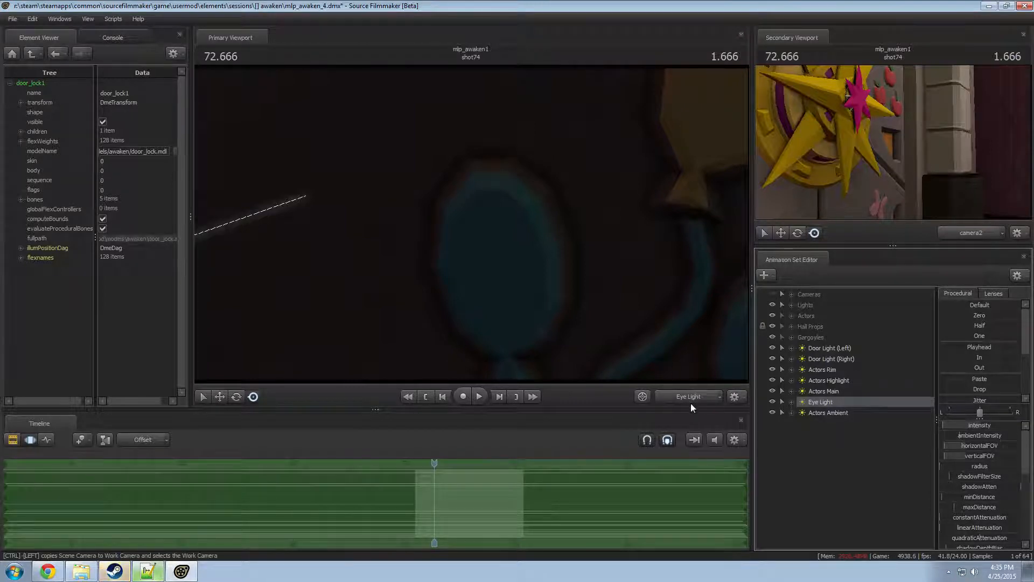
- Play back shot74 from its start at 71.000 s to review the lighting through camera2
left_click_drag(434, 463, 416, 466)
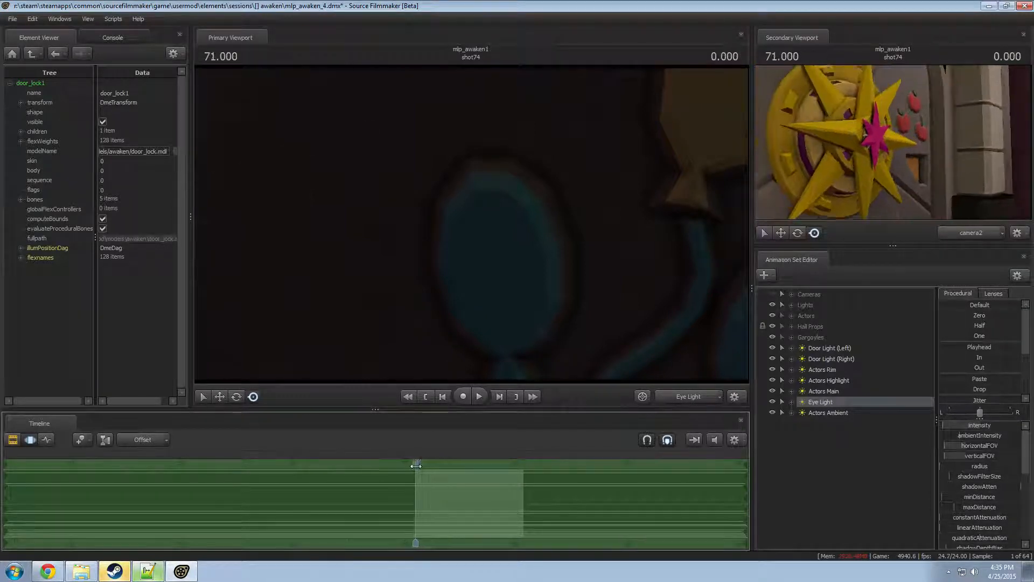
key("space")
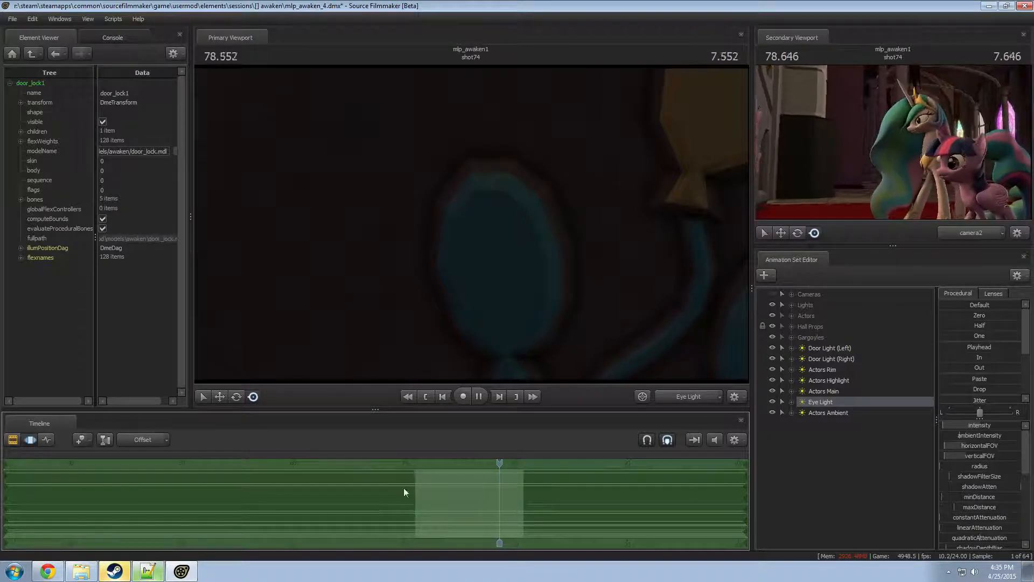
key("space")
- Move the seven loose lights, Door Light (Left) through Actors Ambient, into the Lights group
left_click(821, 349)
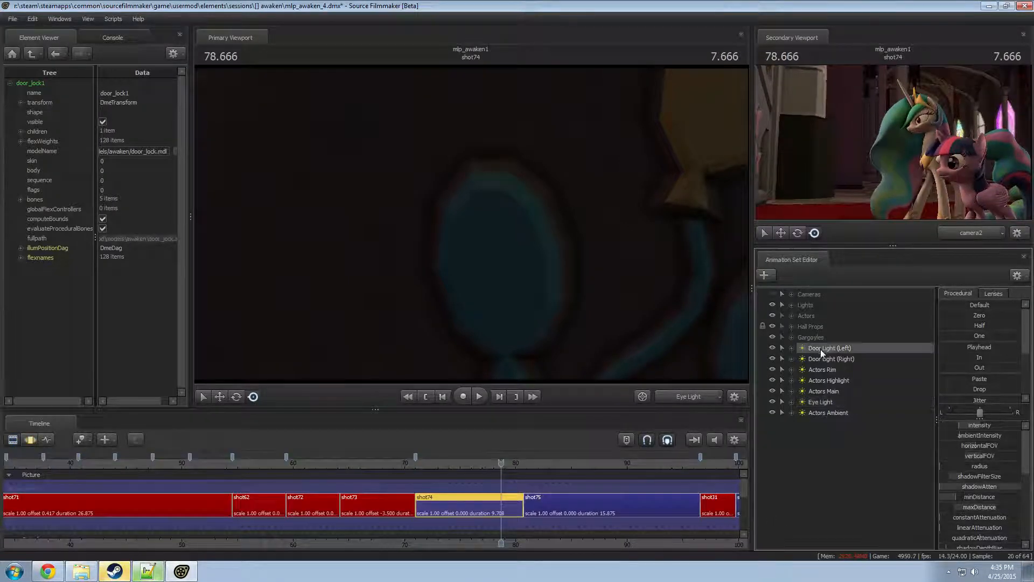
left_click(834, 414, "shift")
left_click_drag(834, 413, 824, 339)
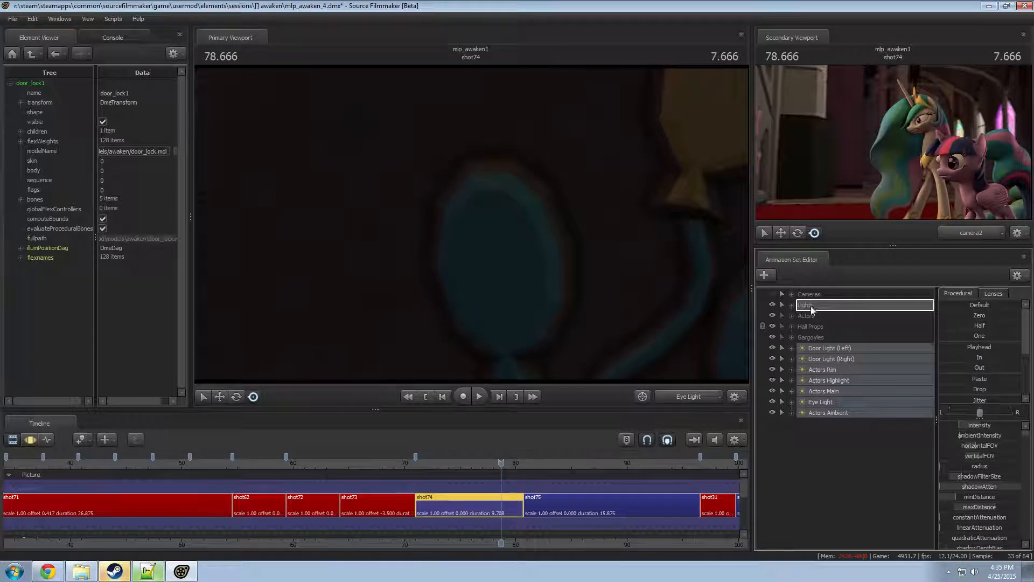
left_click_drag(811, 307, 810, 306)
- Delete the Volumetric Light 1 and Volumetric Light 2 animation sets from the Lights group
left_click(793, 304)
left_click(840, 317)
left_click(836, 325, "ctrl")
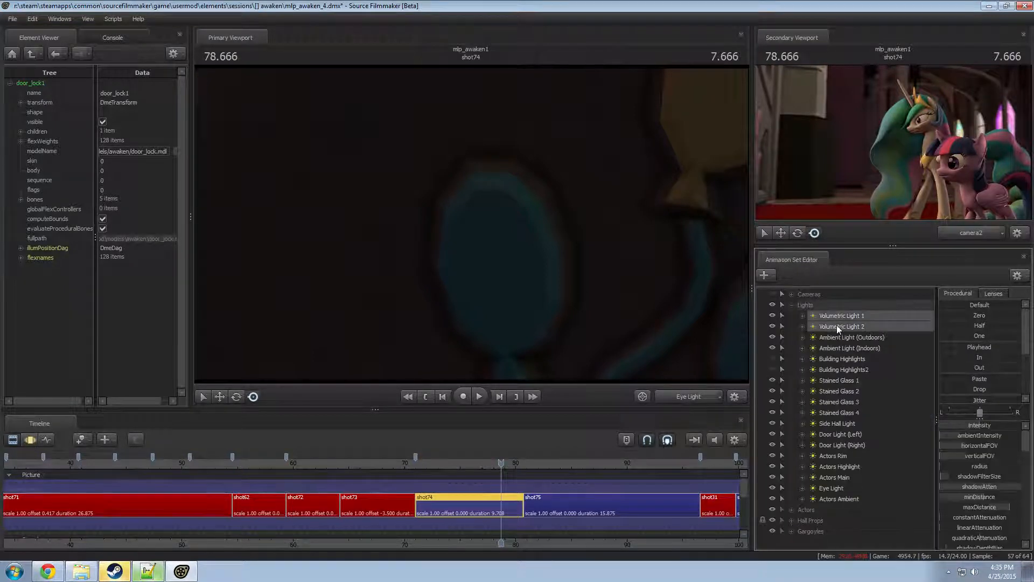
right_click(835, 325)
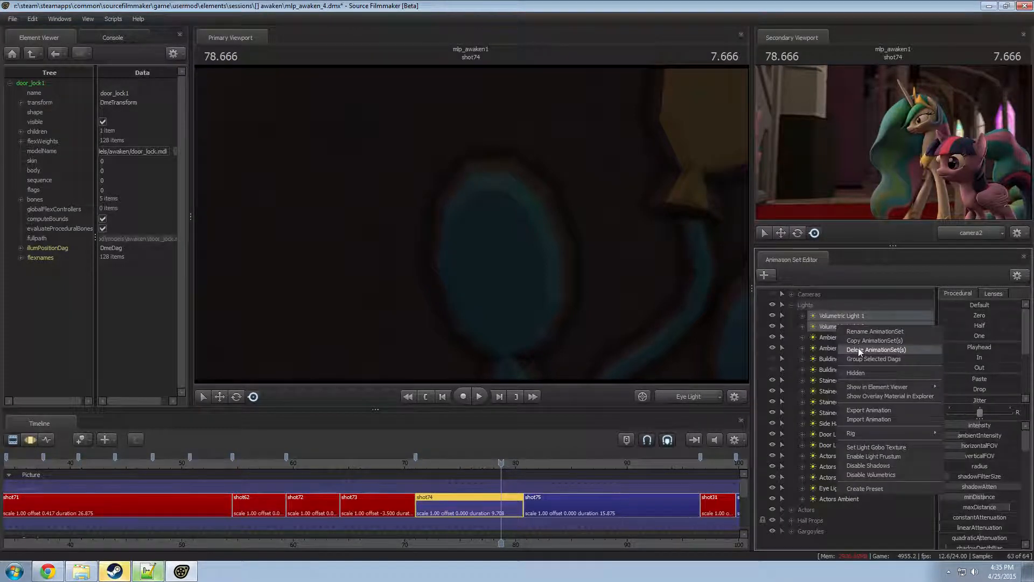
left_click(858, 349)
- Delete the Building Highlights and Building Highlights2 animation sets from the Lights group
left_click(848, 349, "ctrl")
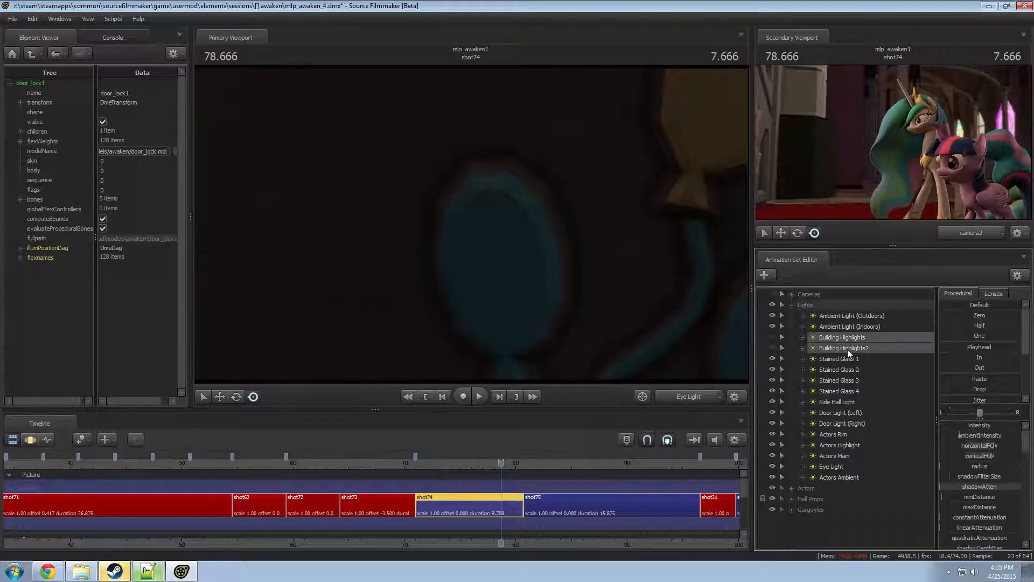
right_click(848, 349)
left_click(882, 374)
- Delete the four stained glass lights, Stained Glass 1 through Stained Glass 4
left_click(840, 341)
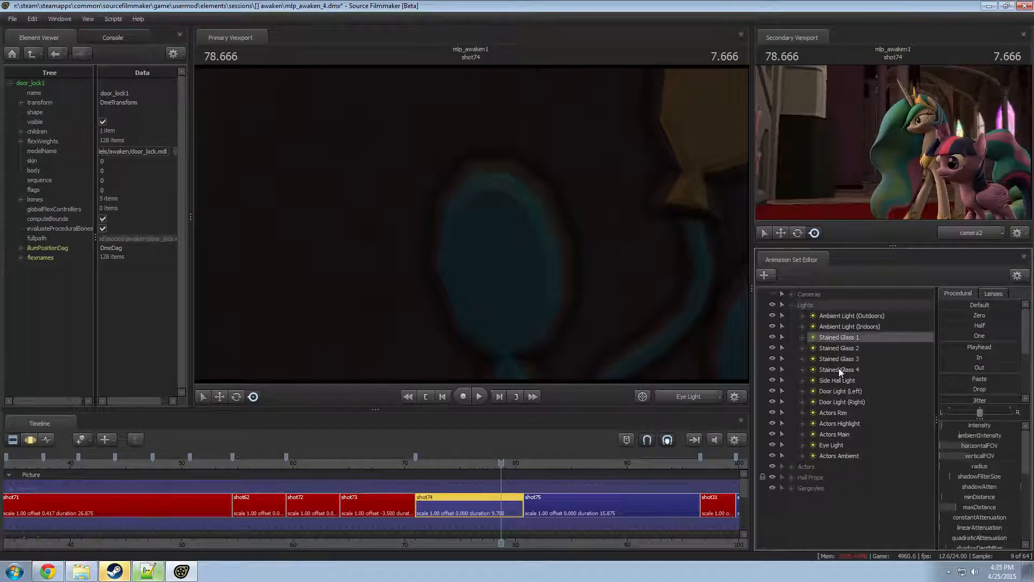
left_click(843, 369, "shift")
right_click(846, 361)
left_click(861, 382)
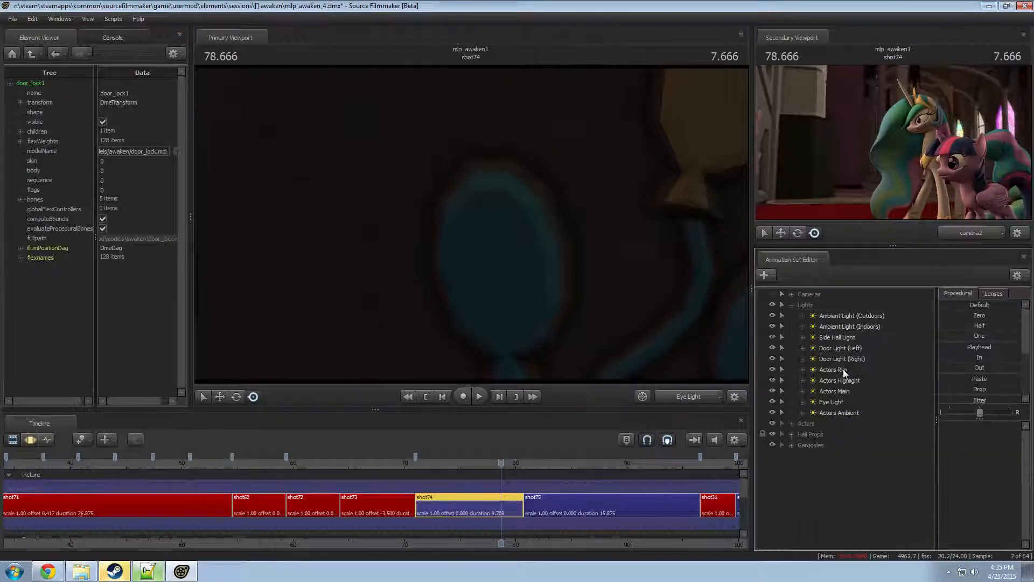
- Delete the Ambient Light (Outdoors) animation set from the Lights group
left_click(825, 347)
left_click(842, 358, "shift")
left_click(838, 366)
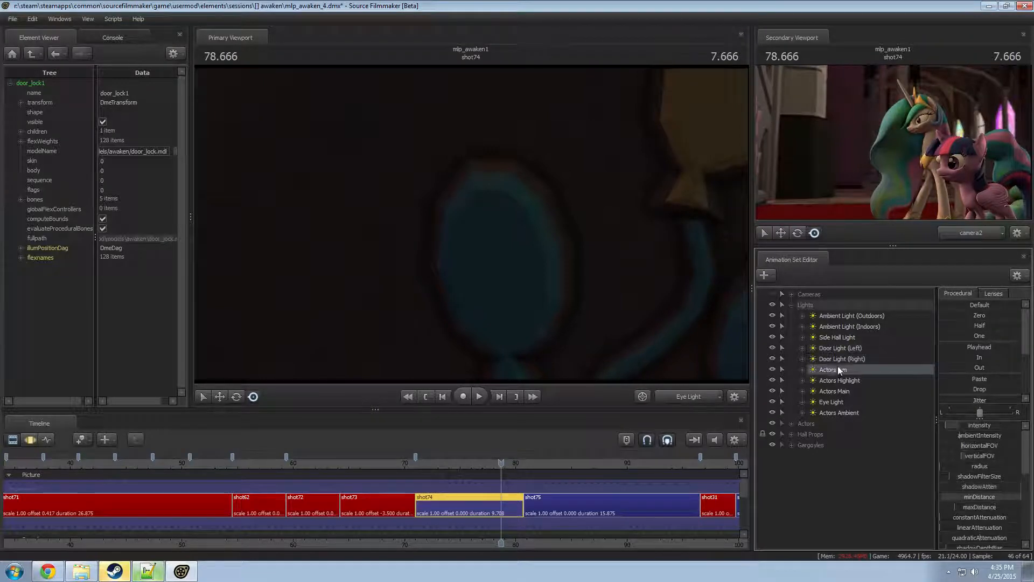
left_click(840, 338)
left_click(839, 315)
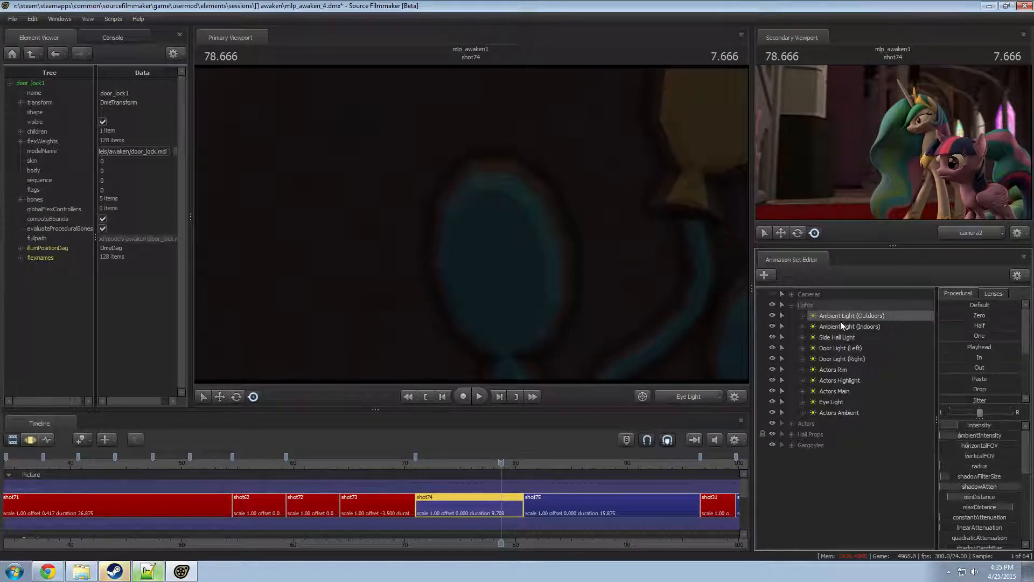
right_click(841, 318)
left_click(862, 340)
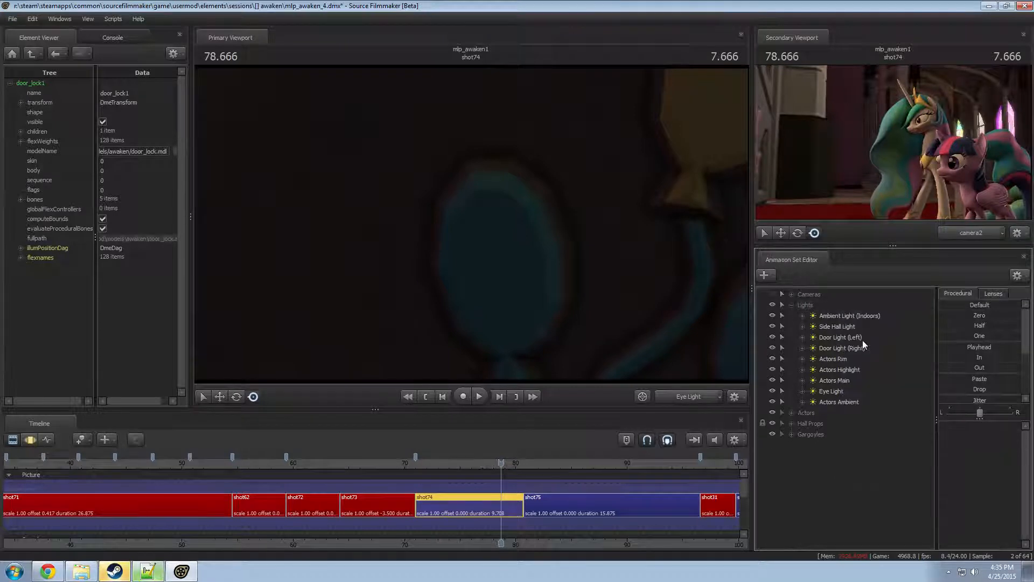
- Delete all guards in the Actors group's Guards subgroup, keeping Twilight, Celestia and the two base walk models
left_click(791, 305)
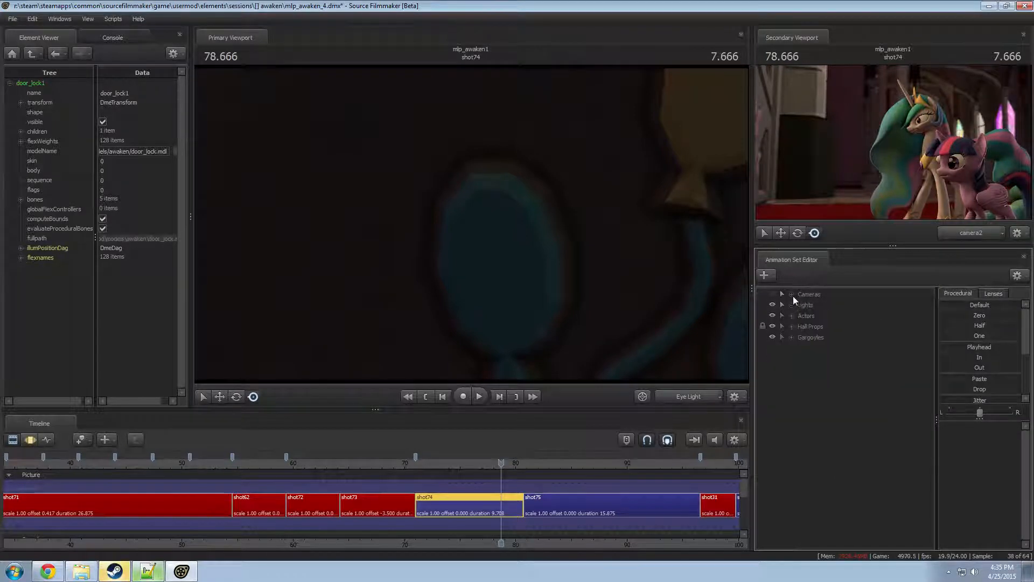
left_click(791, 315)
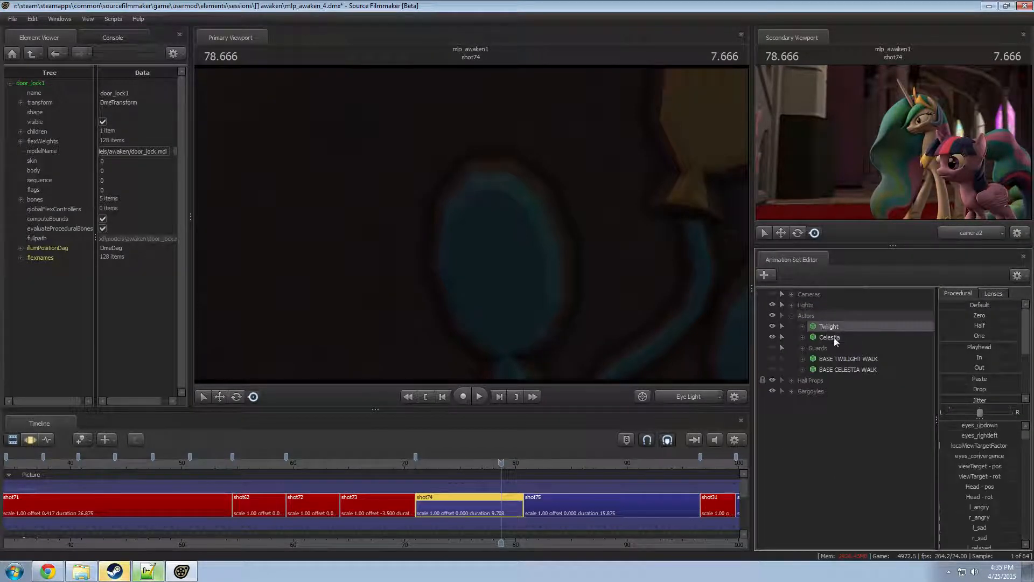
left_click(802, 348)
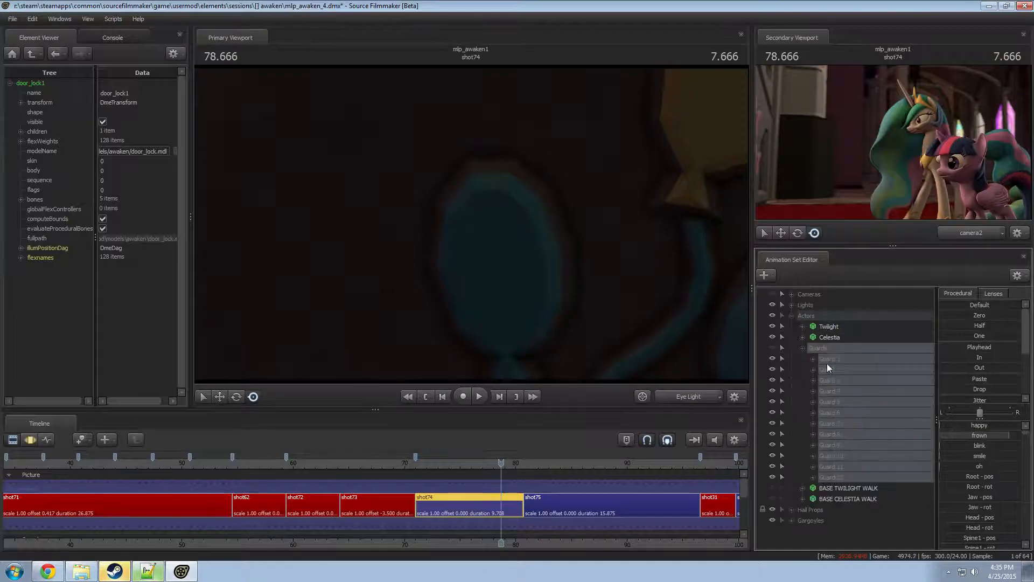
right_click(861, 375)
left_click(889, 396)
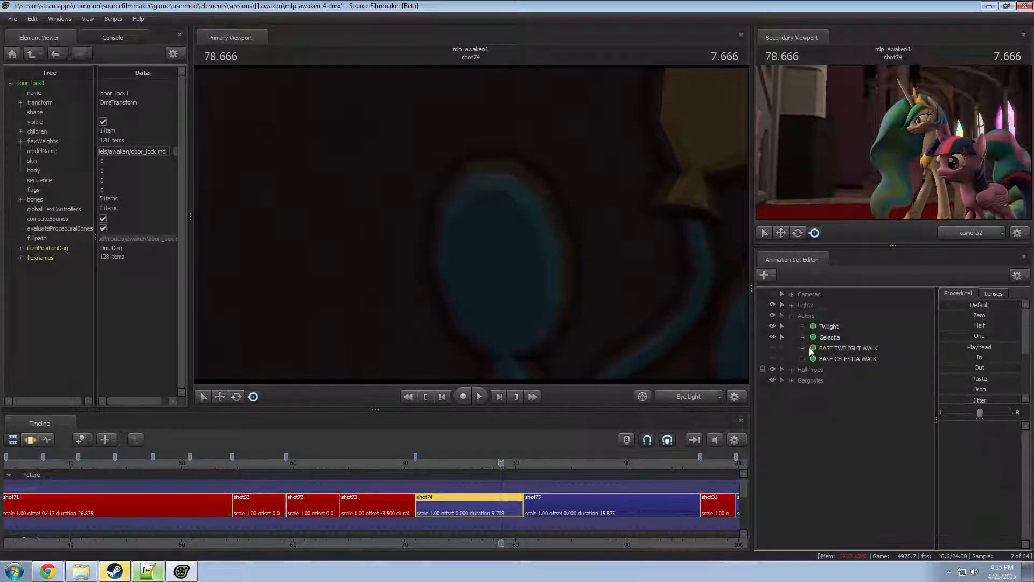
left_click(839, 358)
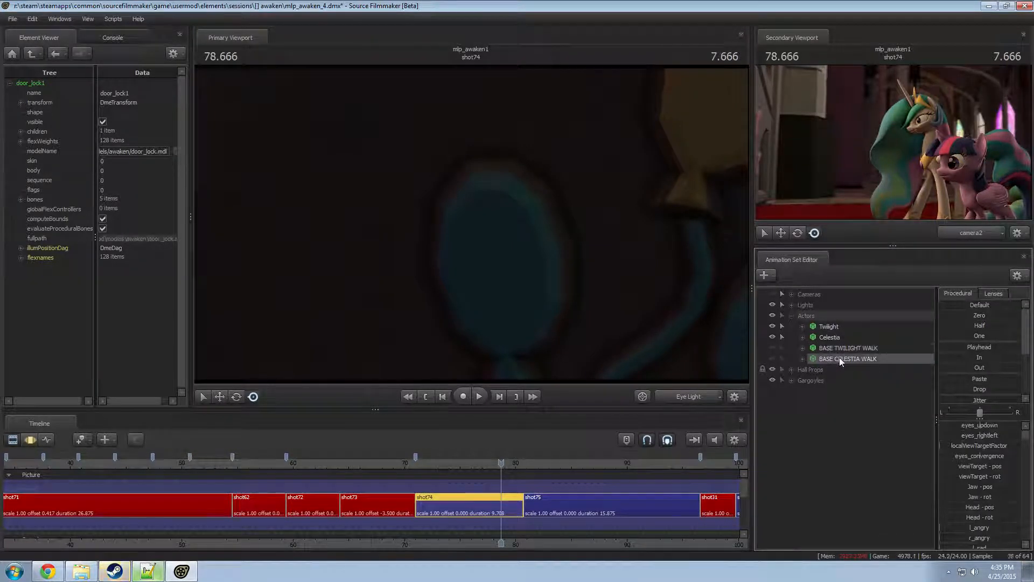
left_click(791, 316)
- Expand the Flower Pots group under Hall Props and view the hallway's full length through the Work Camera
left_click(791, 328)
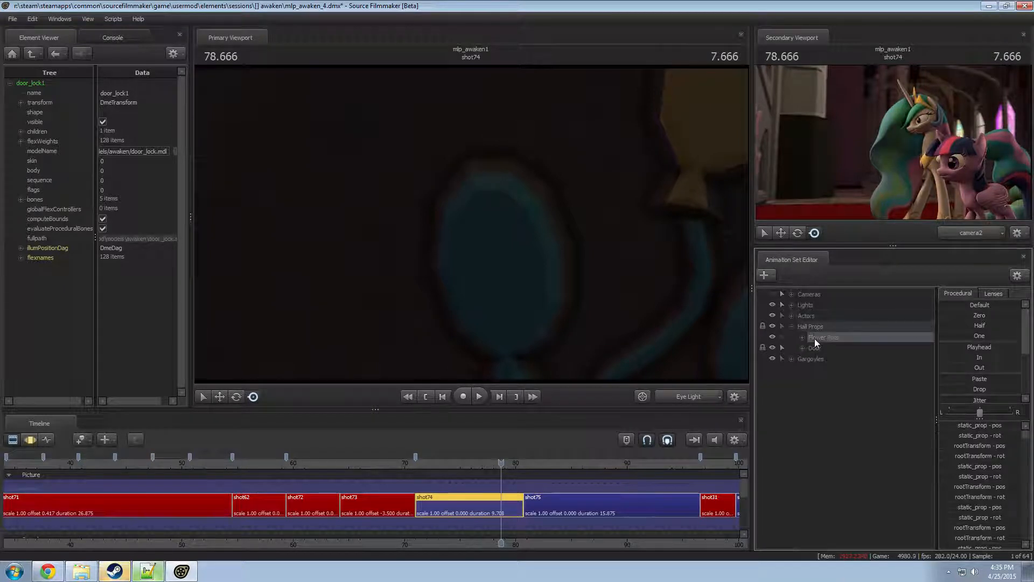
left_click(802, 337)
left_click(848, 354)
scroll(870, 376, "down", 5)
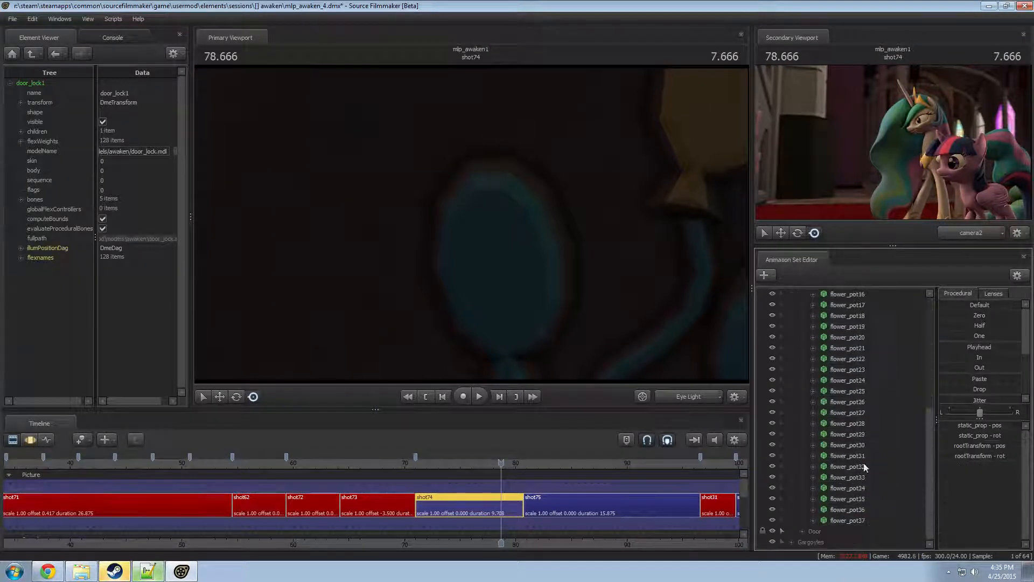
left_click(687, 395)
left_click_drag(582, 270, 721, 286)
left_click_drag(472, 224, 511, 201)
scroll(797, 399, "up", 7)
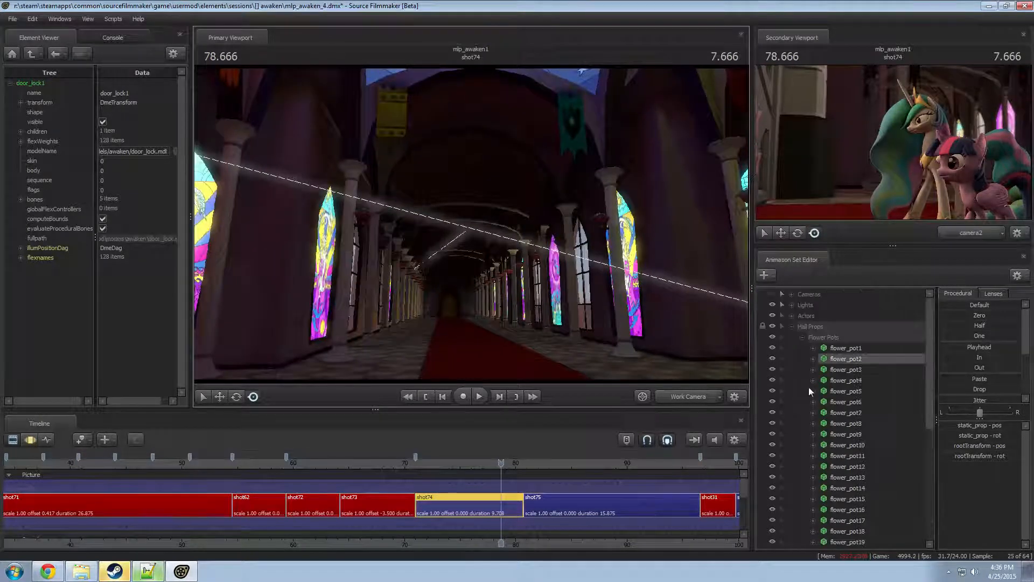
- Make the Flower Pots group selectable, select the pots along both sides of the hallway and delete their animation sets
left_click(781, 337)
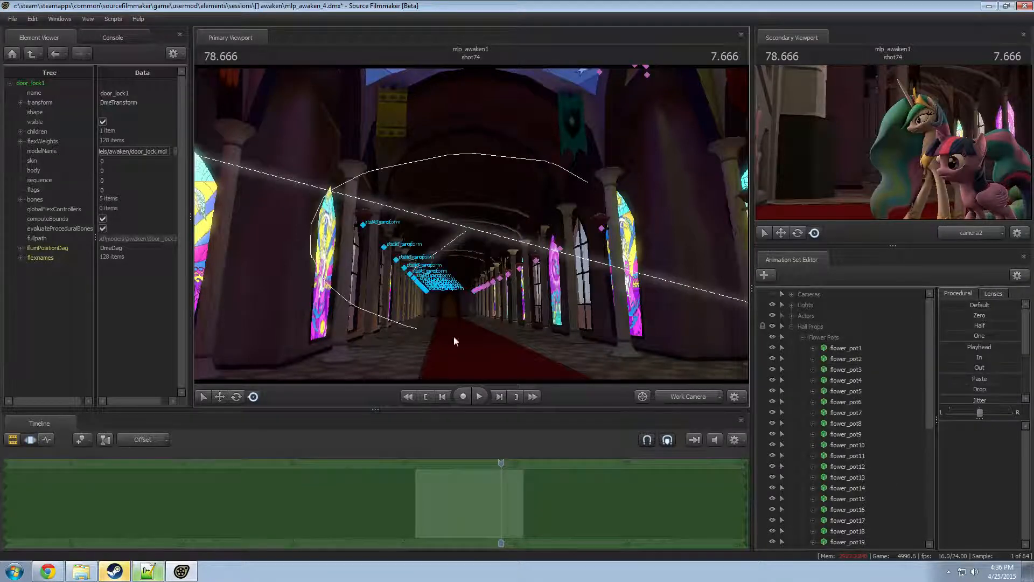
left_click_drag(679, 226, 598, 184, "ctrl")
left_click_drag(508, 277, 520, 267, "ctrl")
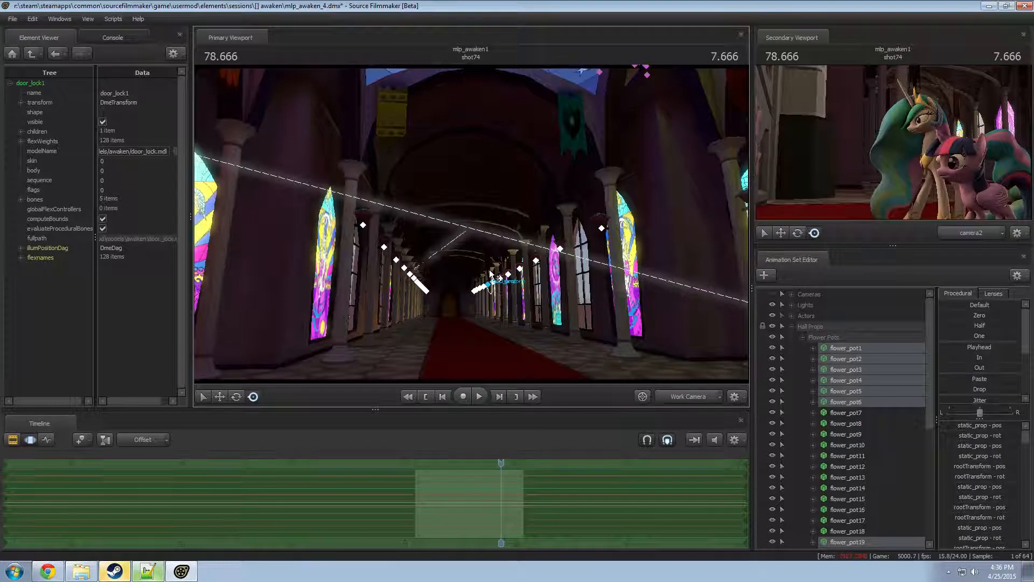
right_click(853, 379)
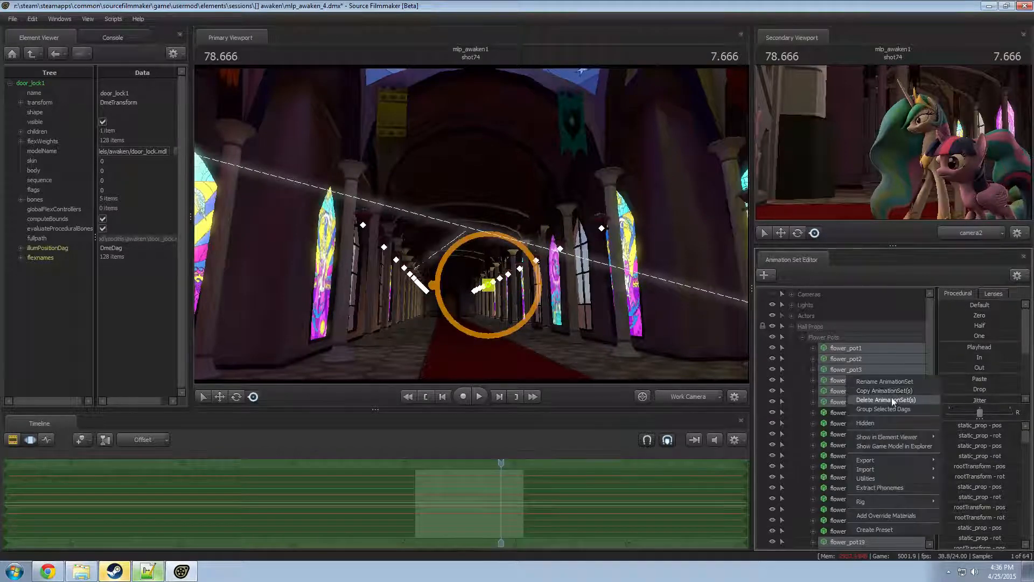
left_click(843, 399)
left_click(802, 338)
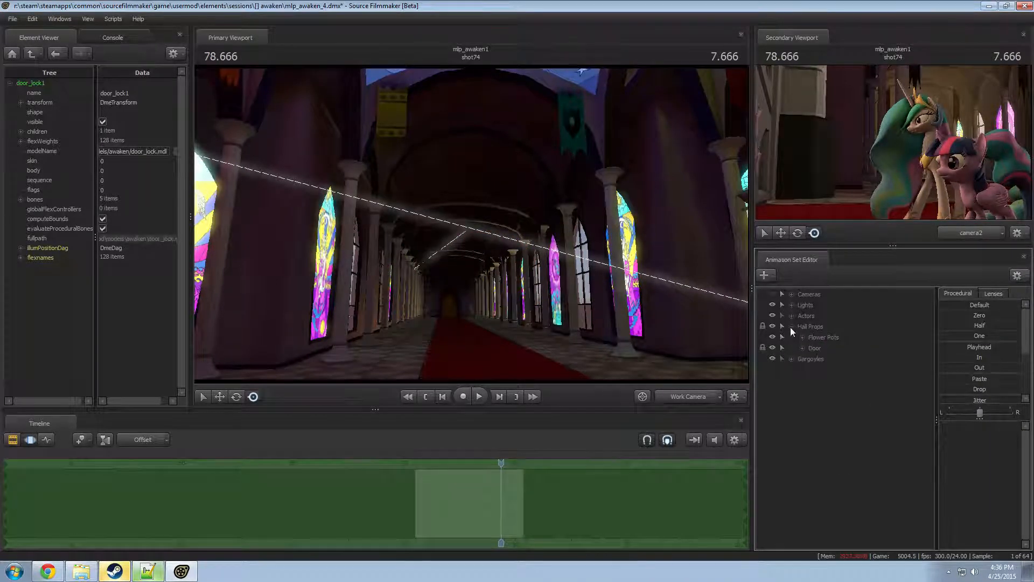
- Delete the whole Gargoyles group, including the animation sets of Gargoyle 1 through Gargoyle 4
left_click(802, 348)
left_click(802, 347)
left_click(791, 327)
left_click(792, 338)
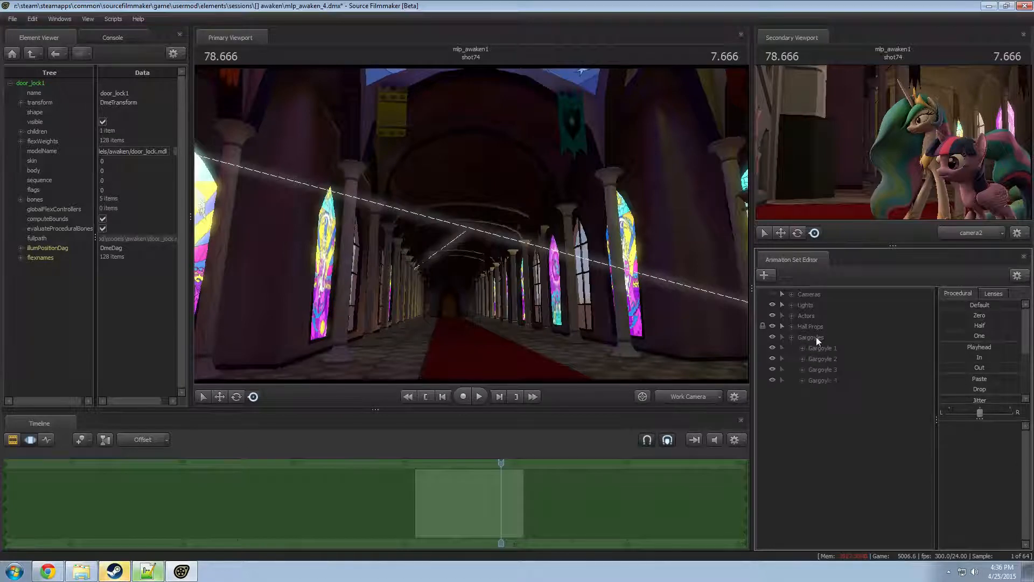
left_click(816, 338)
left_click(801, 348)
right_click(833, 357)
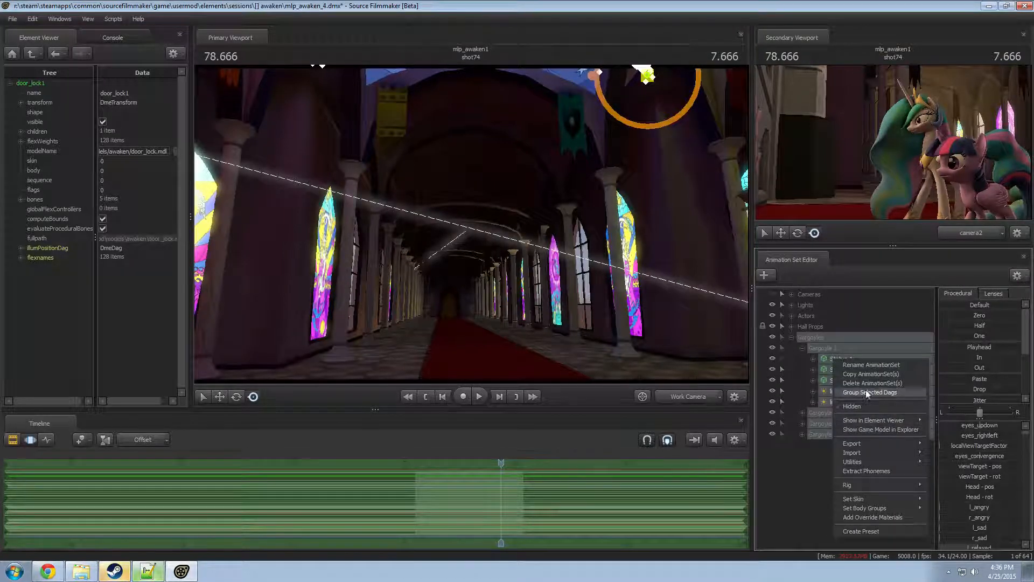
left_click(871, 383)
- Switch the primary viewport to camera2 and play back the end of shot74
left_click(688, 396)
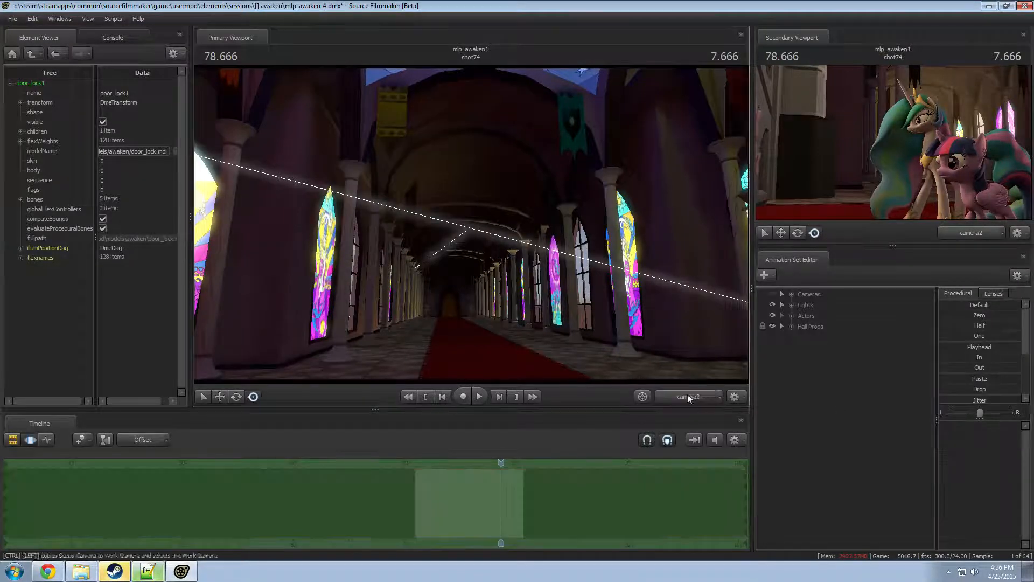
key("space")
key("space")
left_click_drag(501, 461, 502, 461)
key("space")
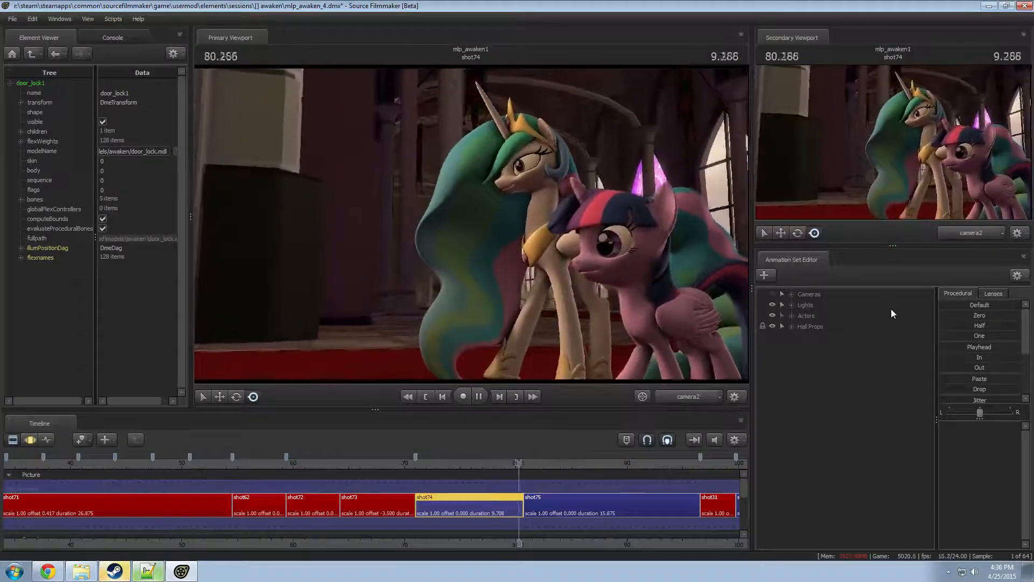
key("space")
- Move the playhead back to 65.500 s and select shot73 in the timeline
left_click(381, 463)
left_click_drag(382, 463, 354, 463)
left_click(374, 506)
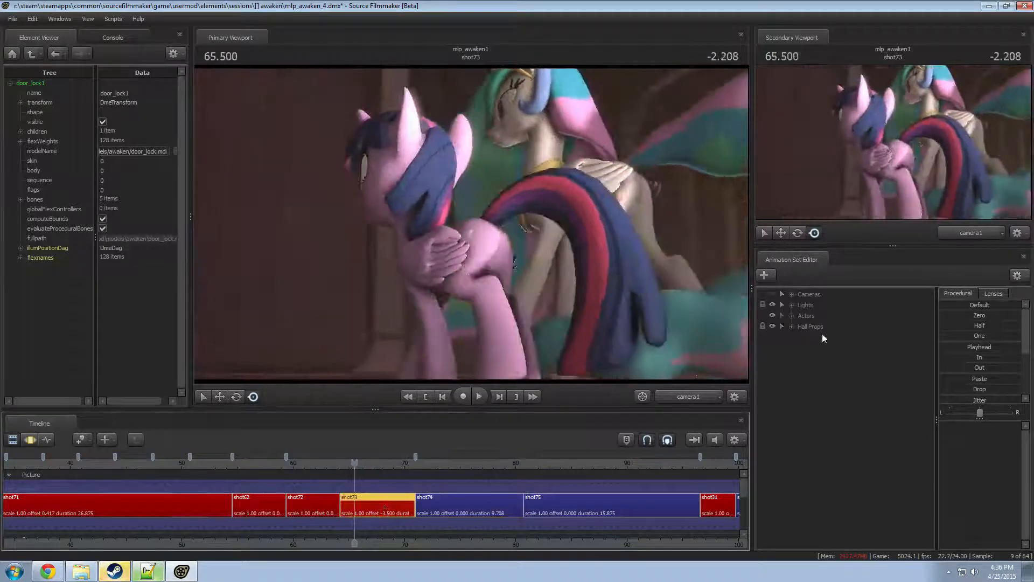
- Expand the Lights group of shot73 and rename the Side Light animation set to Side Hall Light
left_click(793, 327)
left_click(793, 323)
left_click(792, 316)
left_click(793, 316)
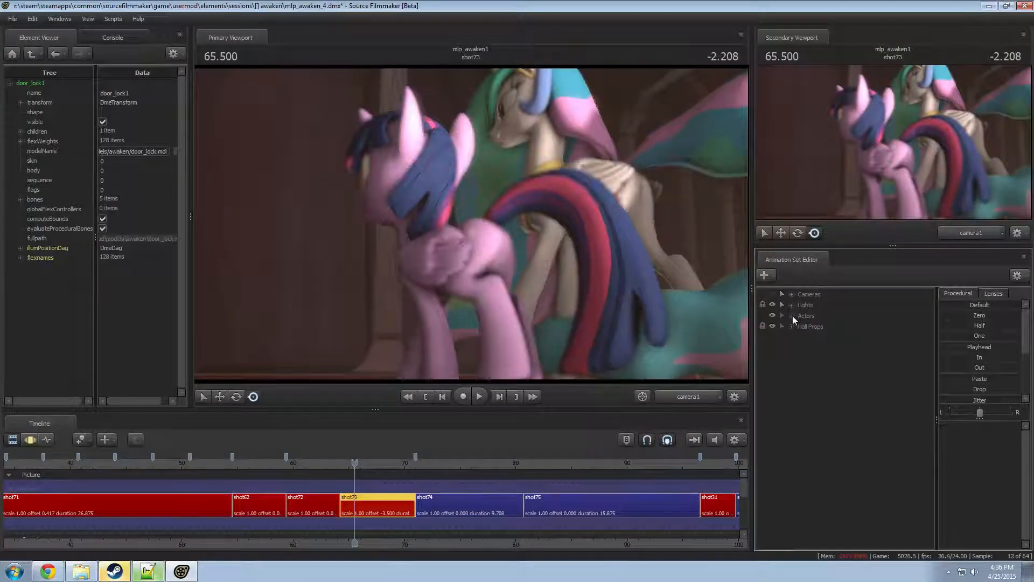
left_click(791, 304)
left_click_drag(835, 359, 832, 389)
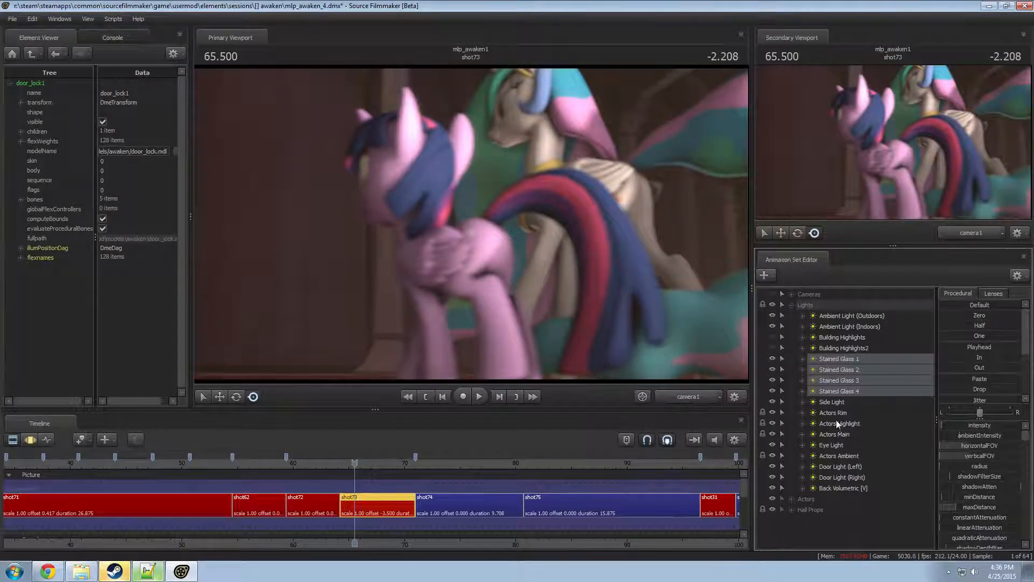
left_click(832, 402)
right_click(838, 402)
left_click(867, 452)
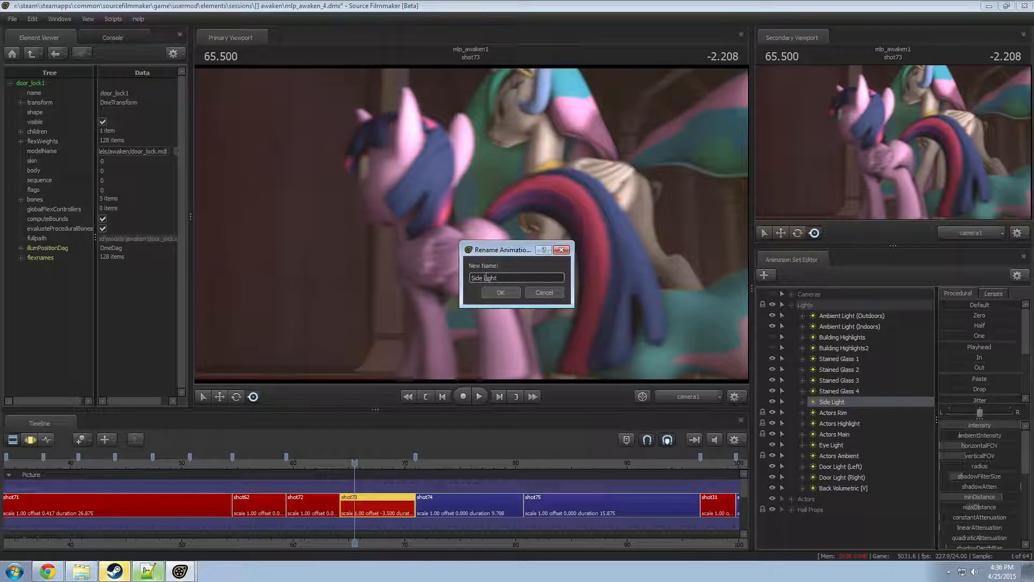
type("Hall")
key("Return")
- Select the lights Stained Glass 1 through Stained Glass 4 in shot73 and delete their animation sets
right_click(854, 400)
left_click(845, 391)
left_click(841, 361, "shift")
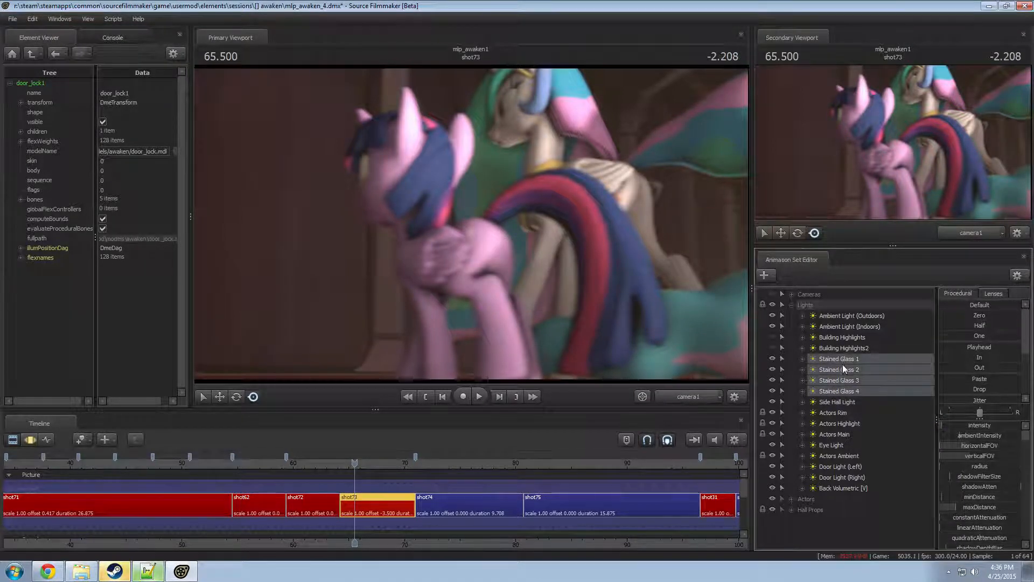
right_click(843, 368)
- Delete the Building Highlights, Building Highlights2 and Ambient Light (Outdoors) lights from shot73
left_click(834, 338)
left_click(834, 349, "shift")
right_click(838, 350)
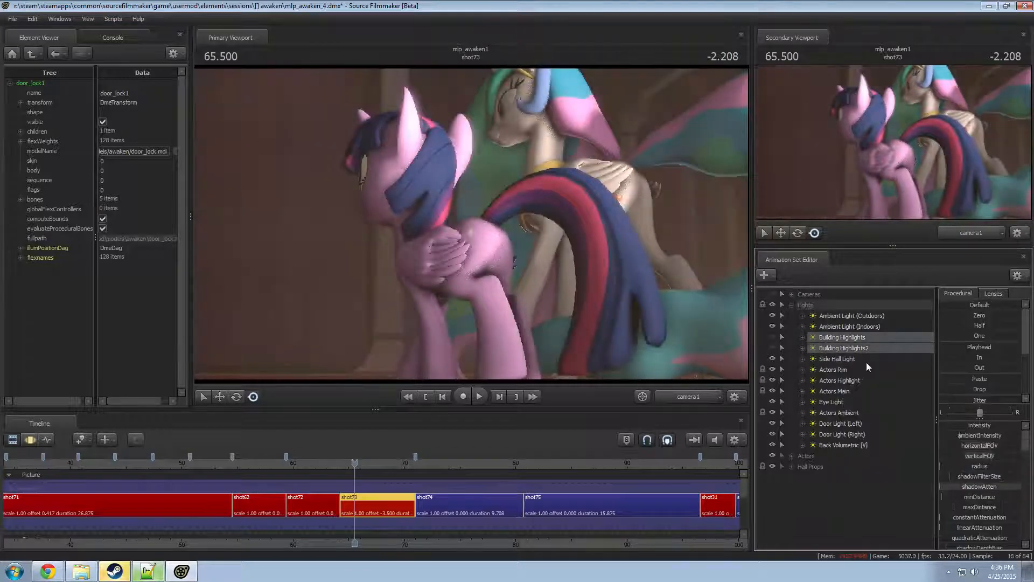
left_click(866, 372)
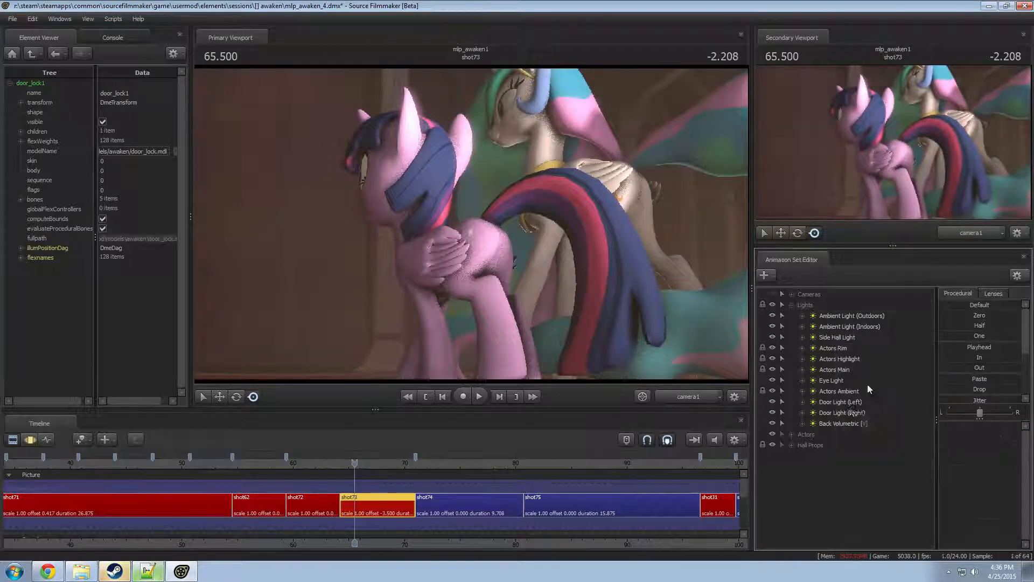
left_click(859, 318)
right_click(859, 318)
left_click(883, 339)
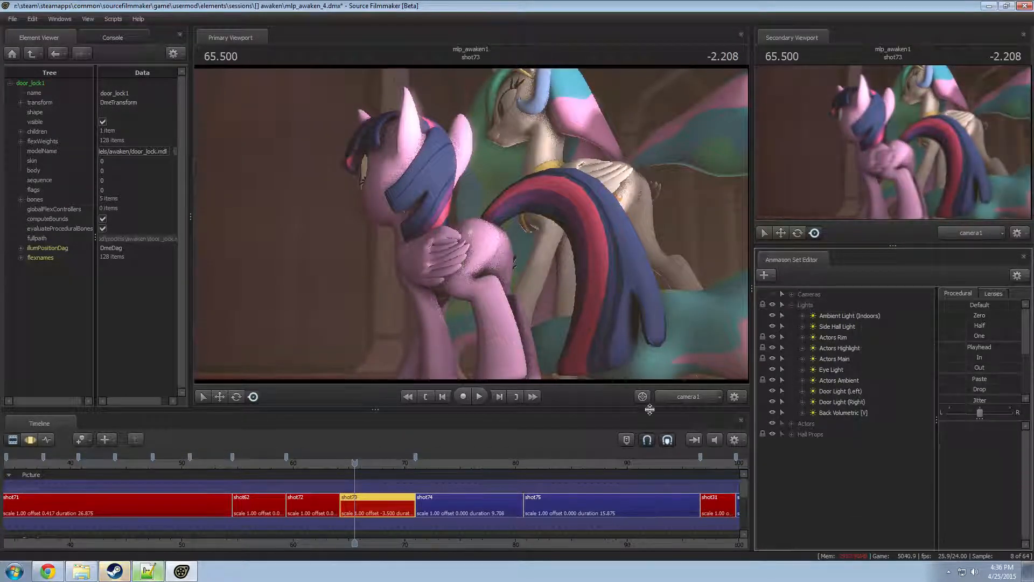
- Play back parts of shot73 and shot72 to check their lighting
mouse_move(376, 461)
left_mouse_down()
mouse_move(344, 462)
mouse_move(352, 471)
mouse_move(375, 454)
left_mouse_up()
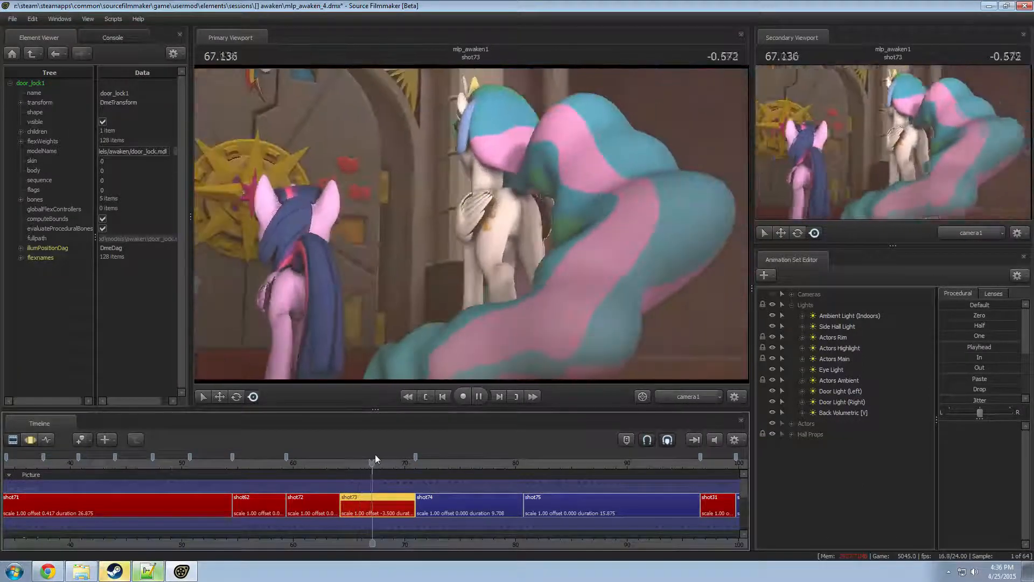
key("space")
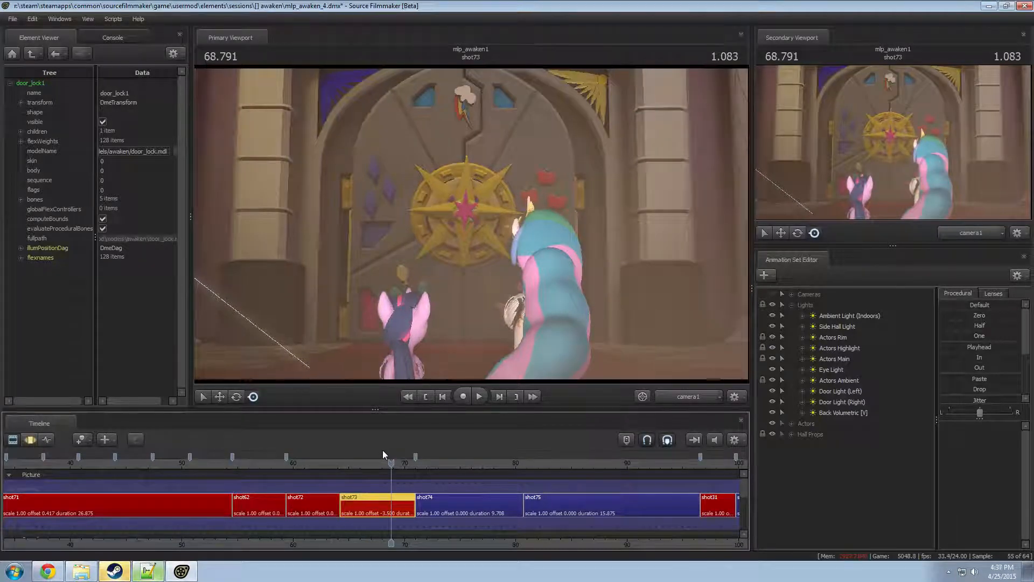
left_click_drag(392, 462, 306, 469)
key("space")
key("space")
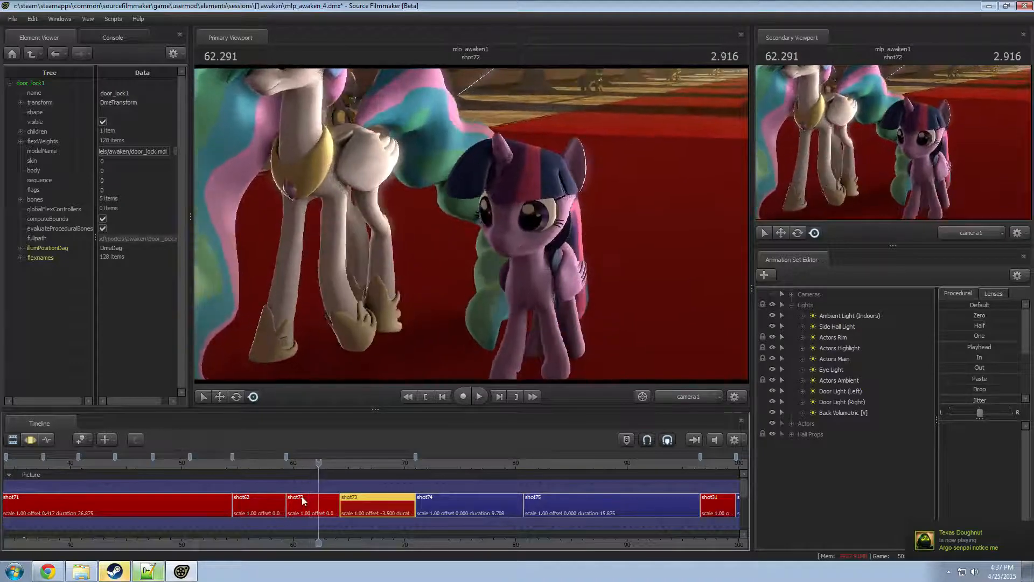
- Select shot72, move the playhead to 63.666 s and expand its Actors and Guards groups
left_click(302, 496)
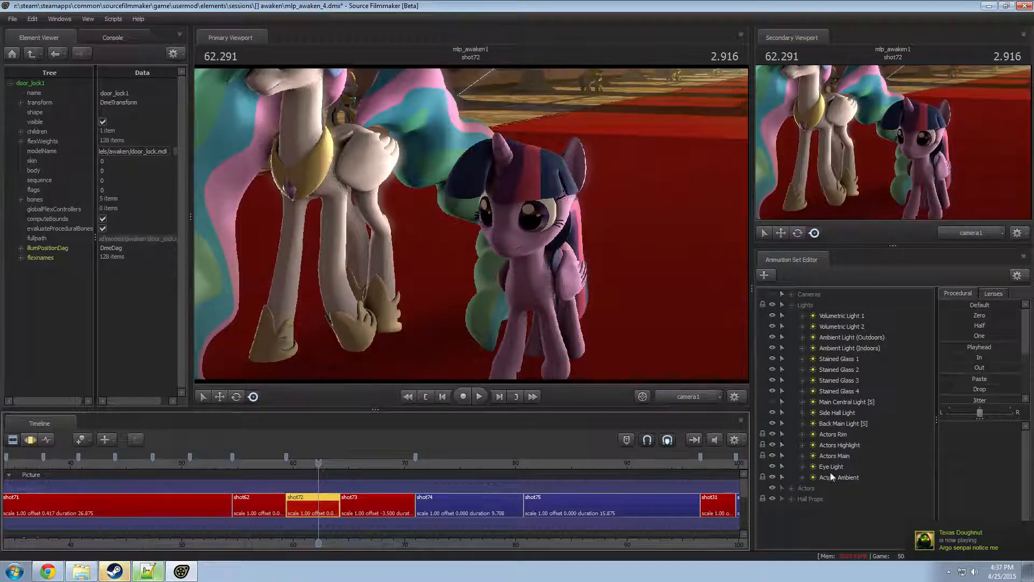
left_click(792, 488)
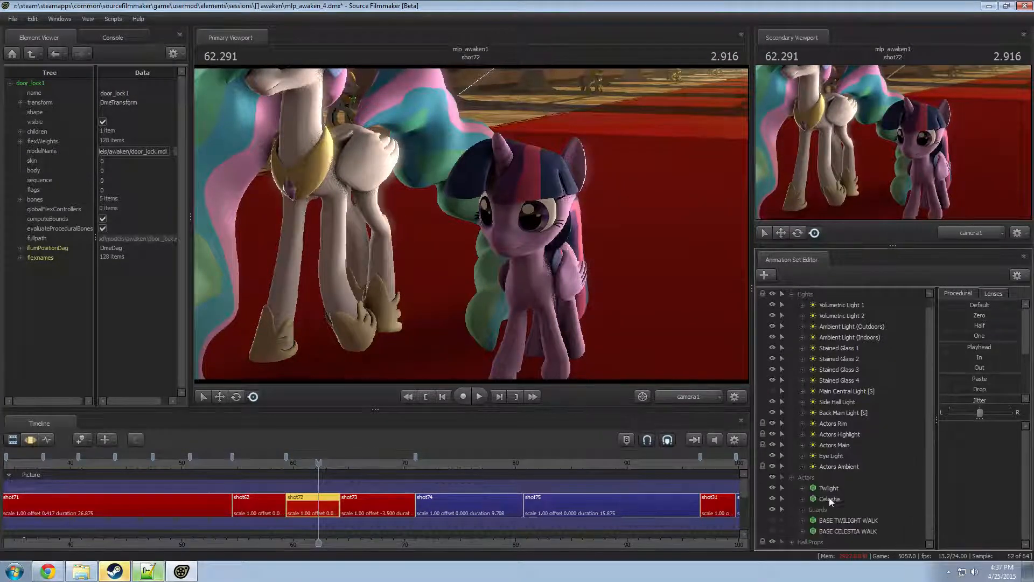
mouse_move(324, 465)
left_mouse_down()
mouse_move(302, 466)
mouse_move(335, 477)
left_mouse_up()
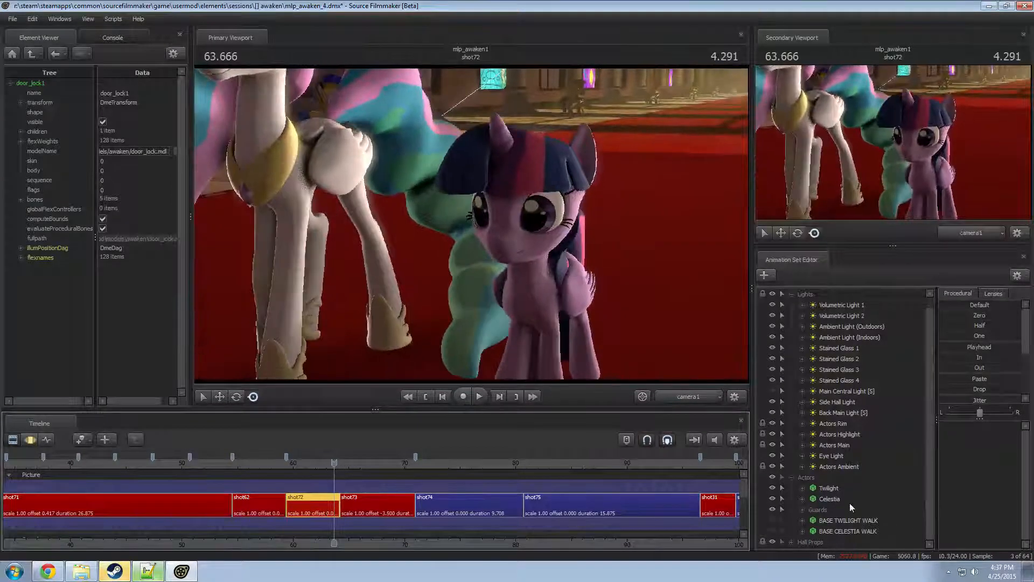
left_click(801, 511)
scroll(835, 509, "down", 4)
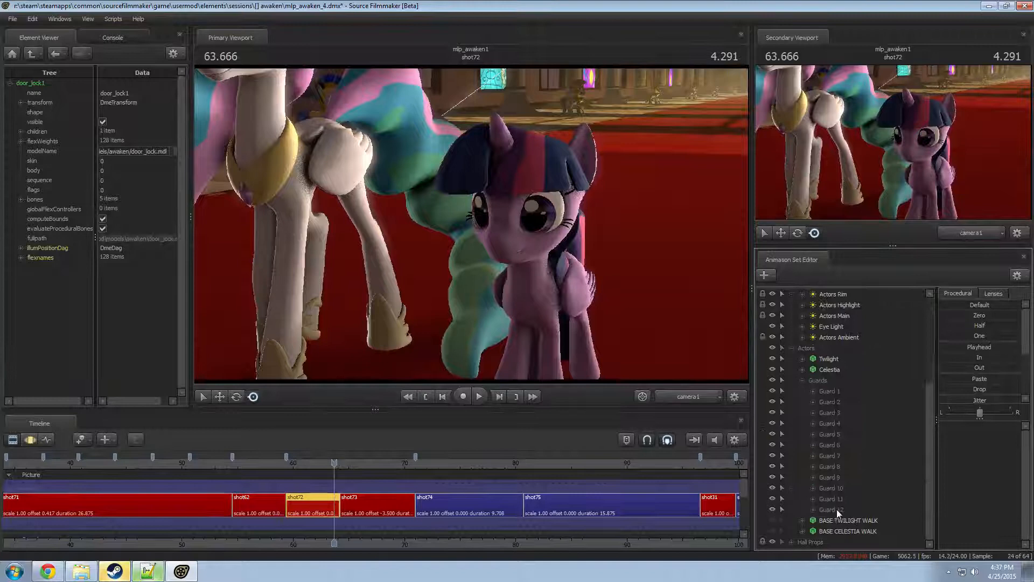
- Select Guards 1, 3, 5, 7, 9 and 11 in shot72 and delete their animation sets, including the axes
key("F3")
left_click(826, 403)
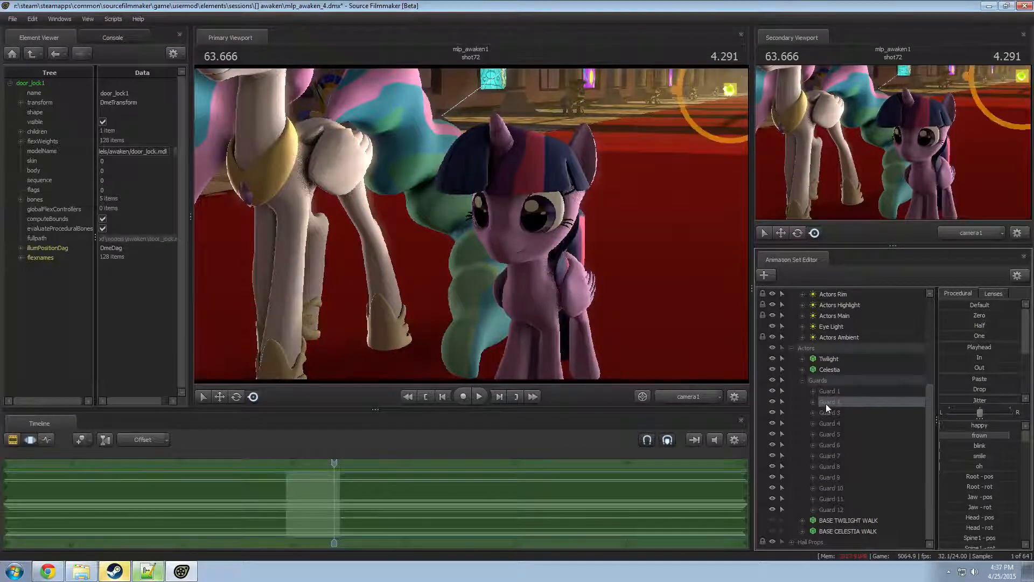
left_click(834, 412)
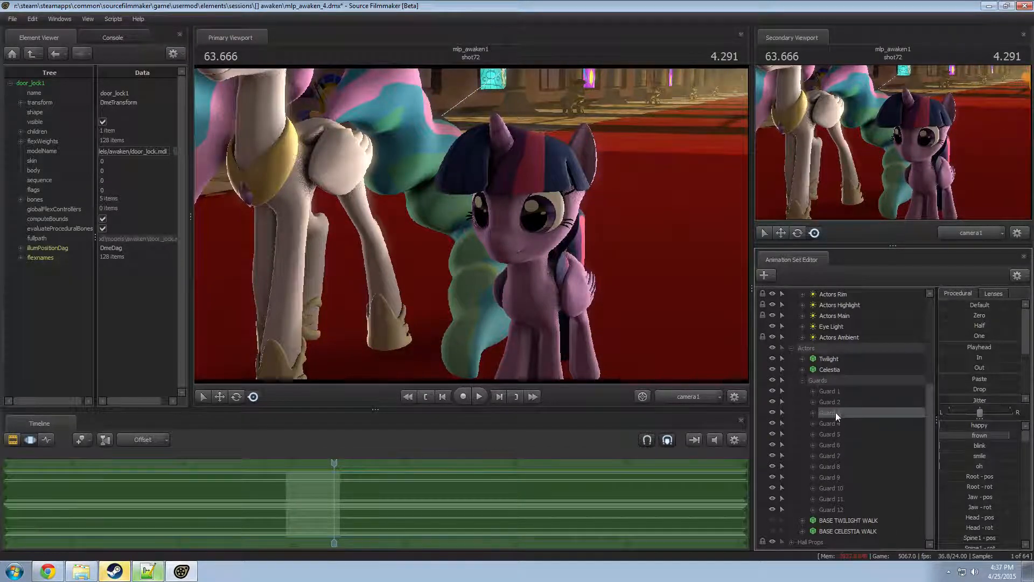
left_click(835, 434, "ctrl")
left_click(832, 392, "ctrl")
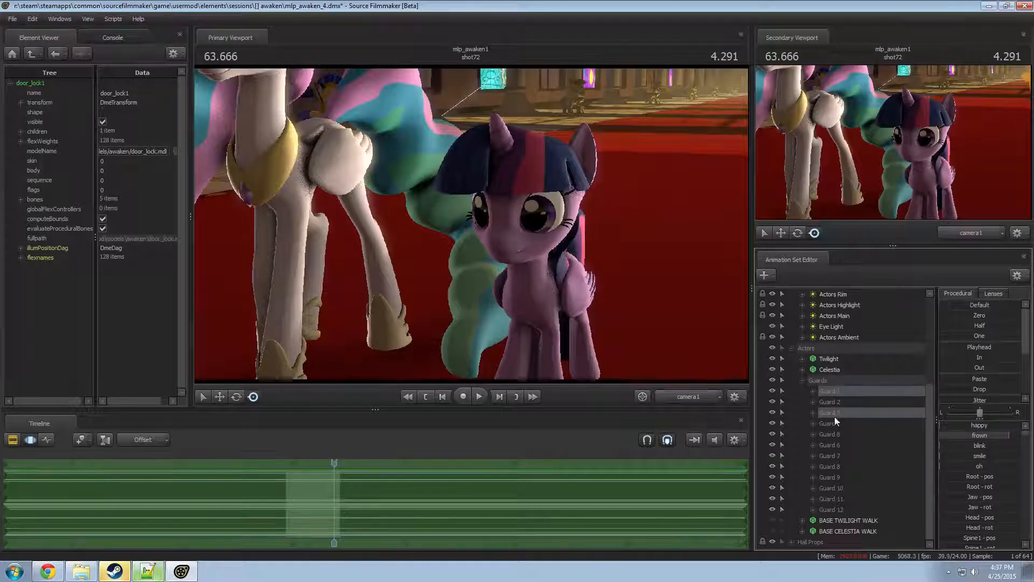
left_click(838, 455, "ctrl")
left_click(839, 477, "ctrl")
left_click(838, 498, "ctrl")
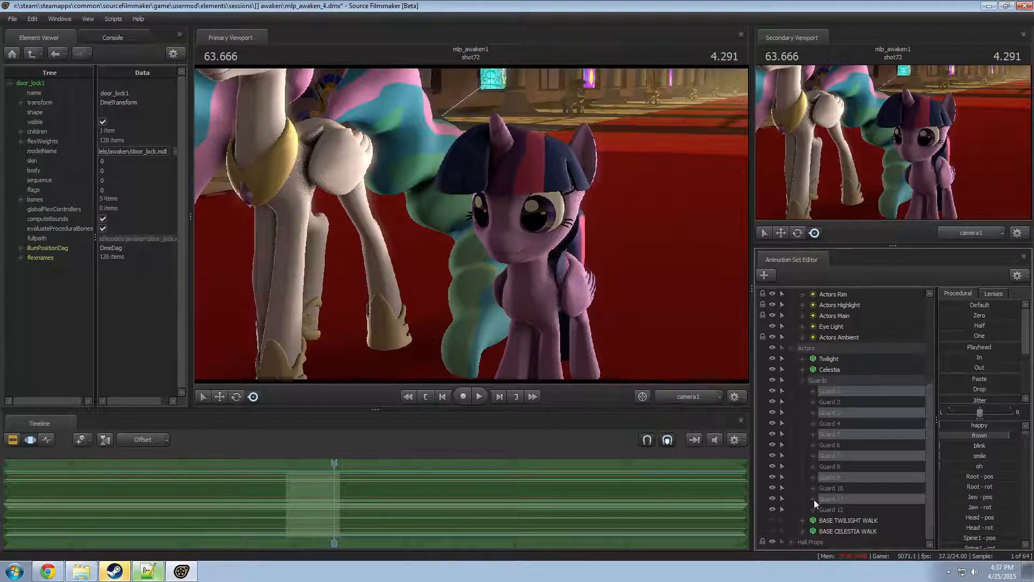
left_click(813, 499)
right_click(853, 518)
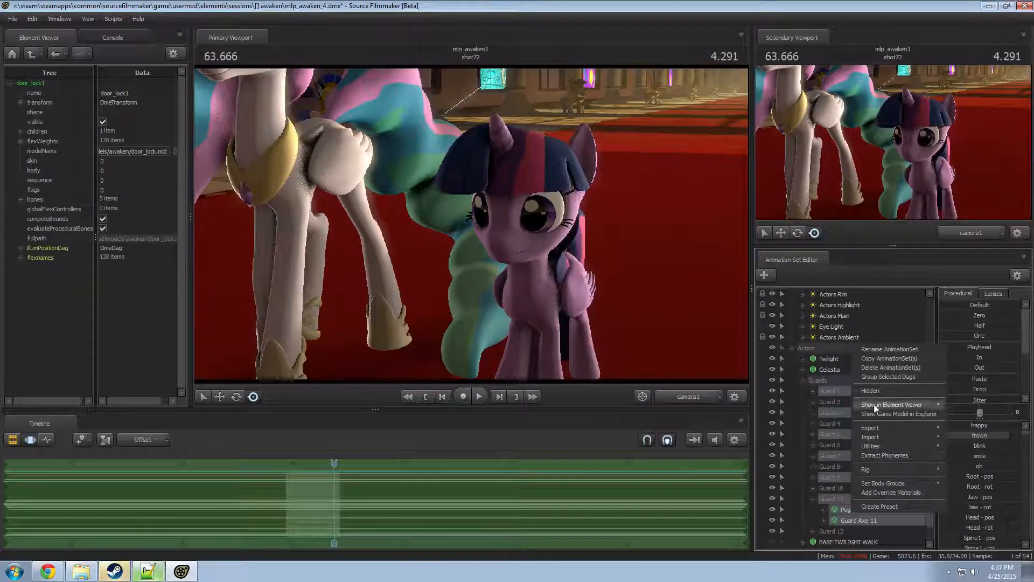
left_click(872, 368)
- Play back the beginning of shot72 to check it without those guards, and collapse the Guards and Actors groups
left_click_drag(341, 463, 291, 469)
key("space")
key("space")
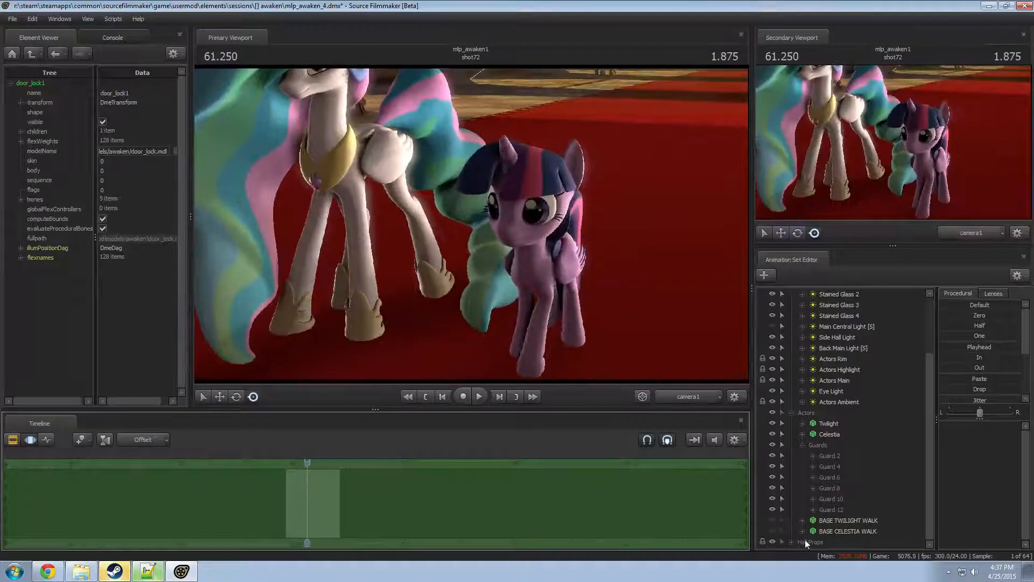
left_click(803, 444)
left_click(791, 474)
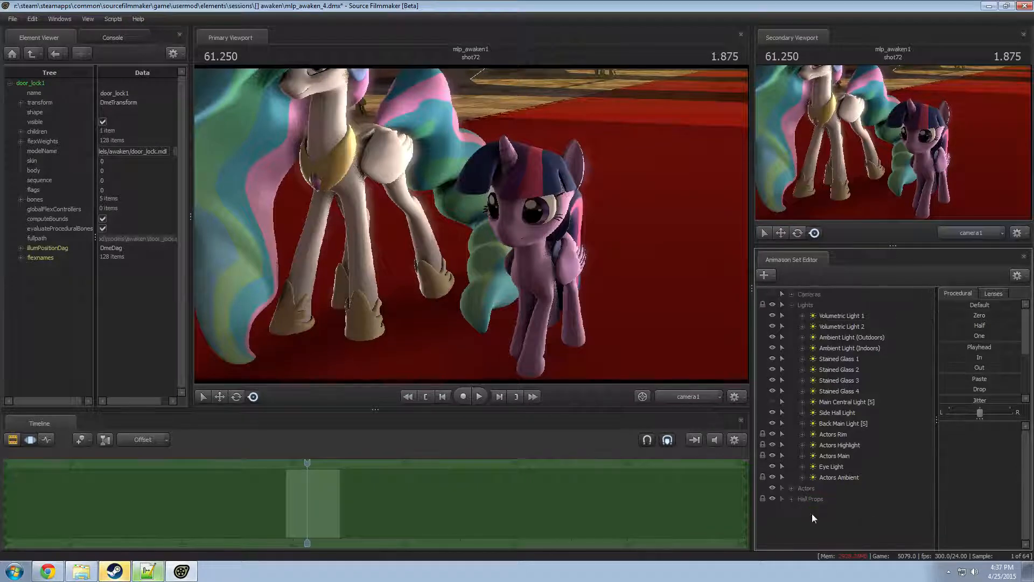
- Expand Hall Props in shot72, play back the end of the shot and delete the whole Flower Pots group
left_click(793, 498)
left_click(822, 509)
key("space")
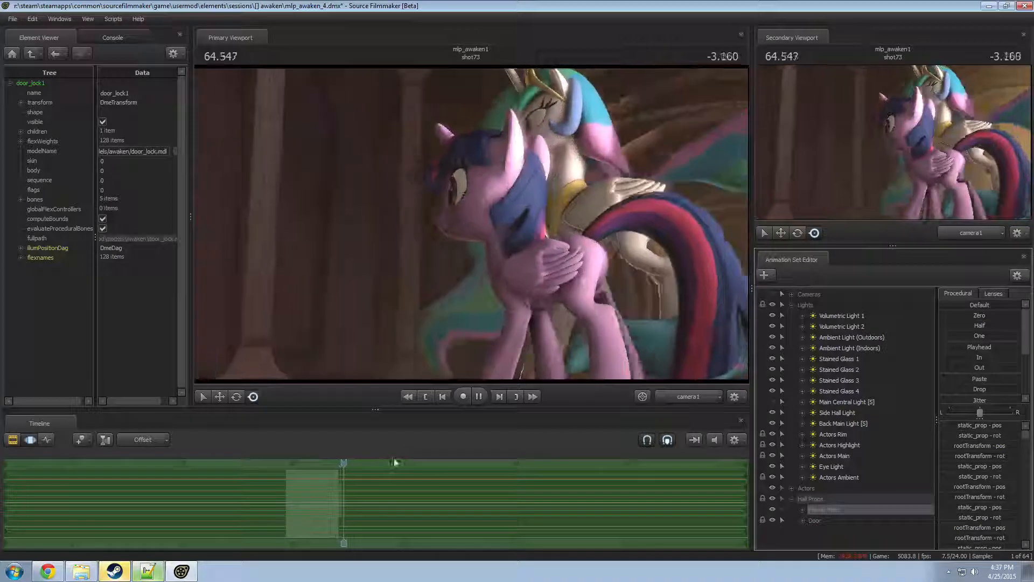
key("space")
left_click_drag(345, 464, 337, 464)
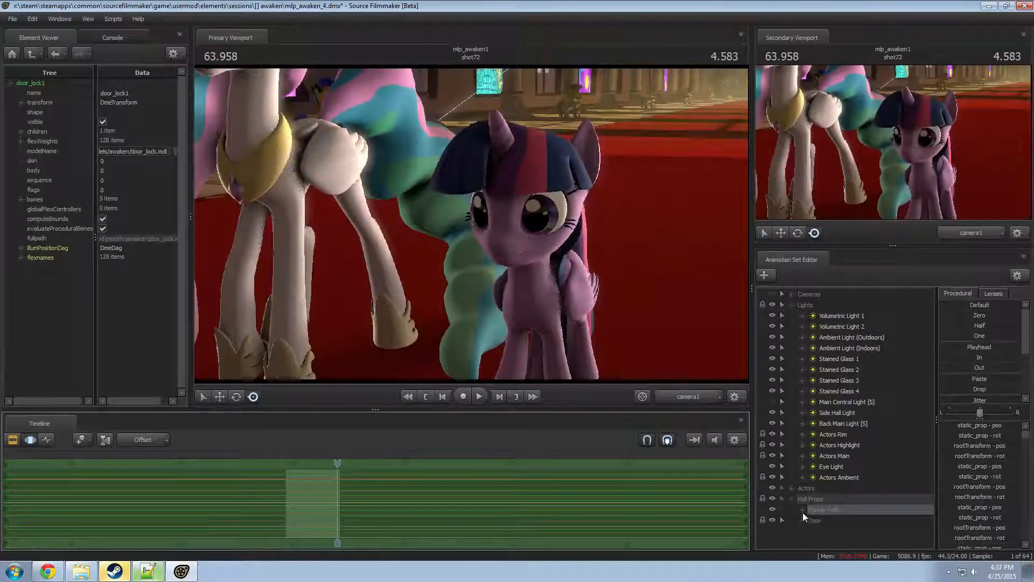
right_click(802, 515)
left_click(855, 386)
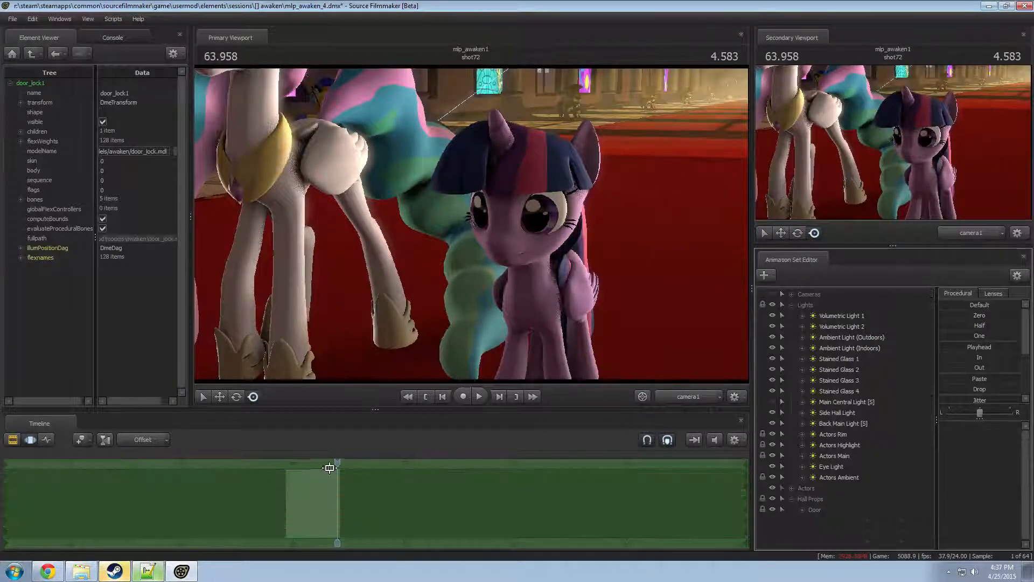
- Move the playhead back to 55.875 s, select shot62 in the timeline and play it back to 59.083 s
left_click_drag(329, 467, 247, 467)
key("space")
key("F2")
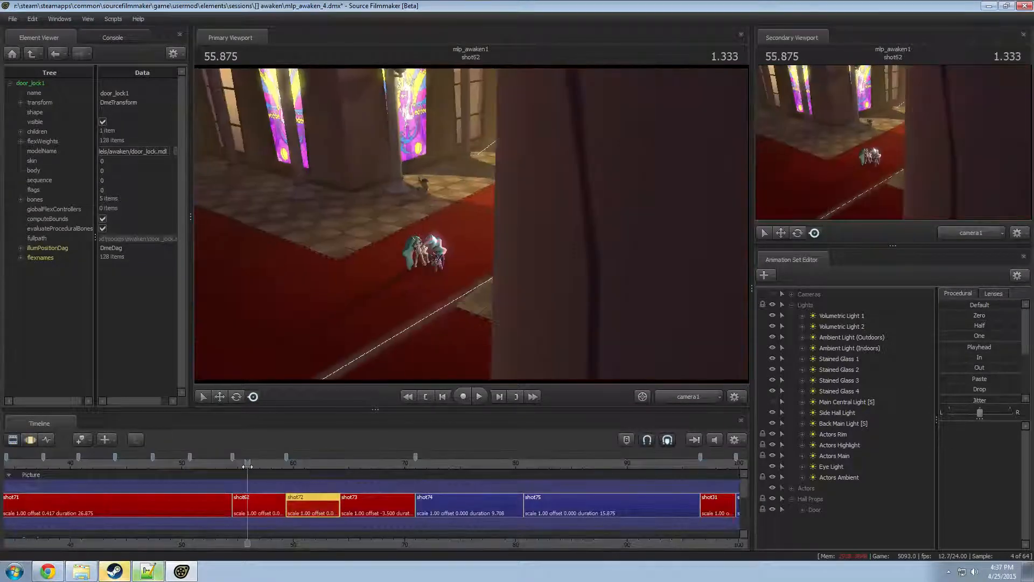
key("space")
left_click(270, 503)
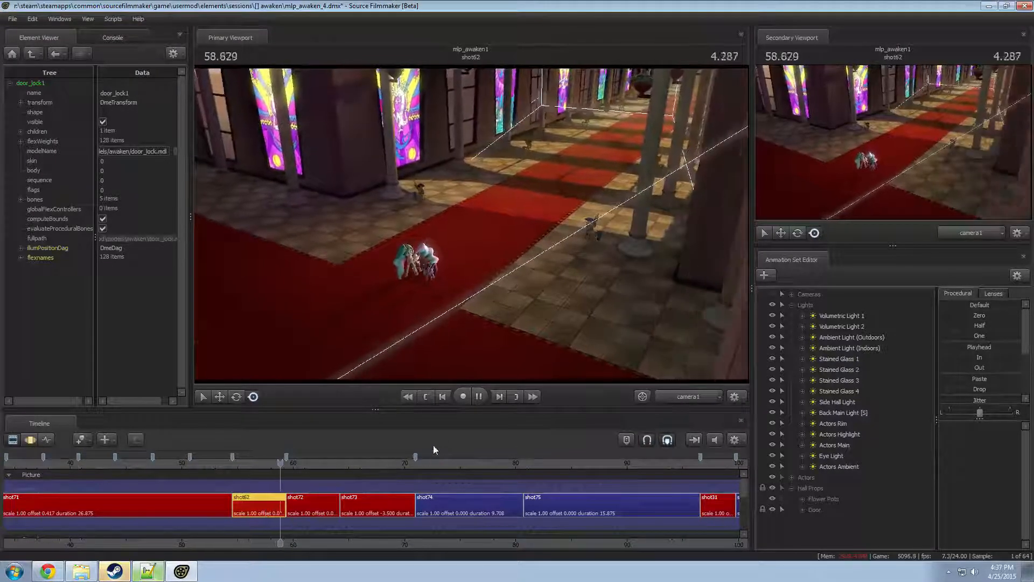
key("space")
- Expand the Flower Pots group of shot62 and switch the primary viewport to the Work Camera, matching camera1's view
left_click(803, 499)
scroll(845, 486, "down", 7)
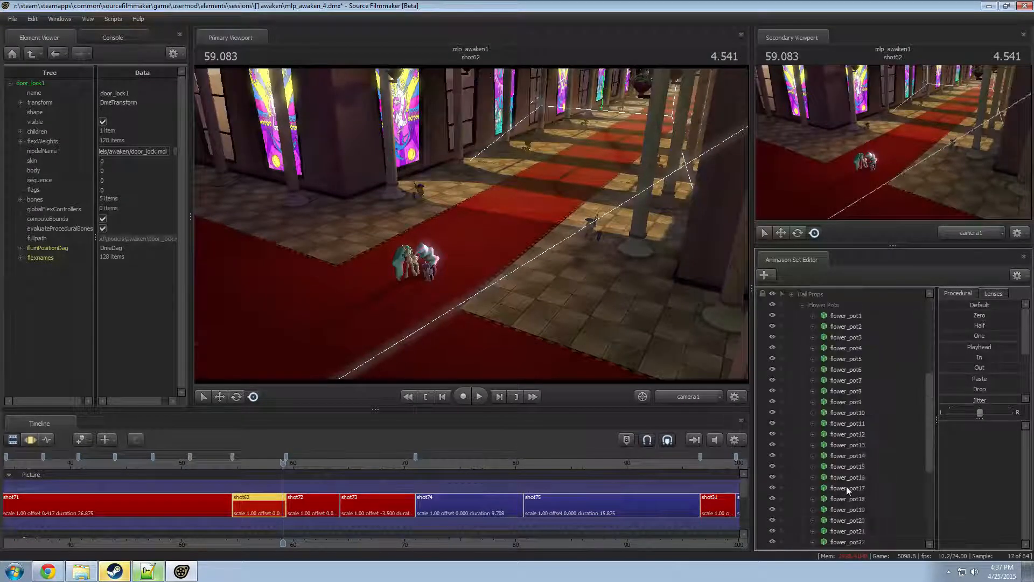
left_click(688, 396)
left_click(701, 399)
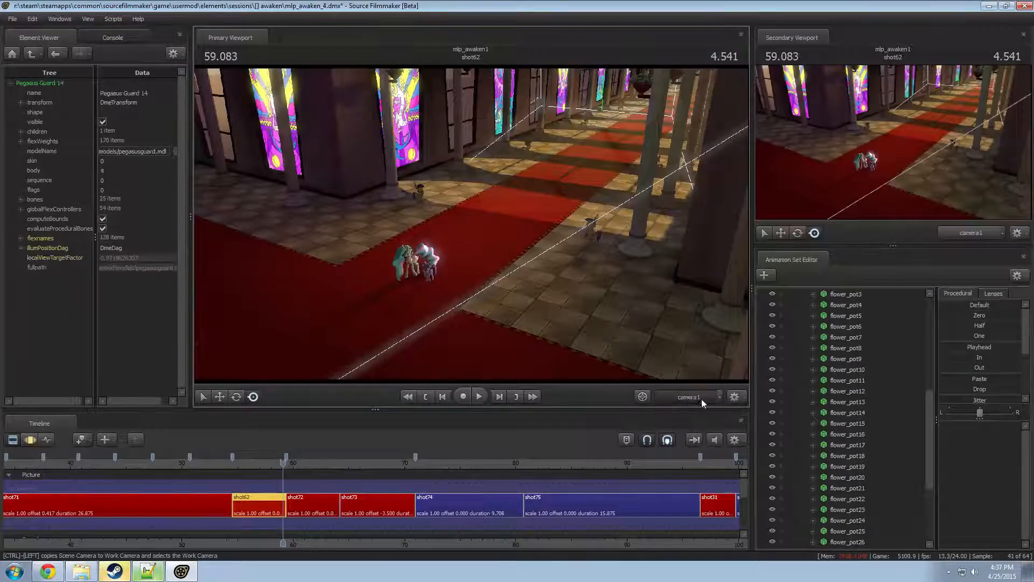
scroll(848, 425, "up", 5)
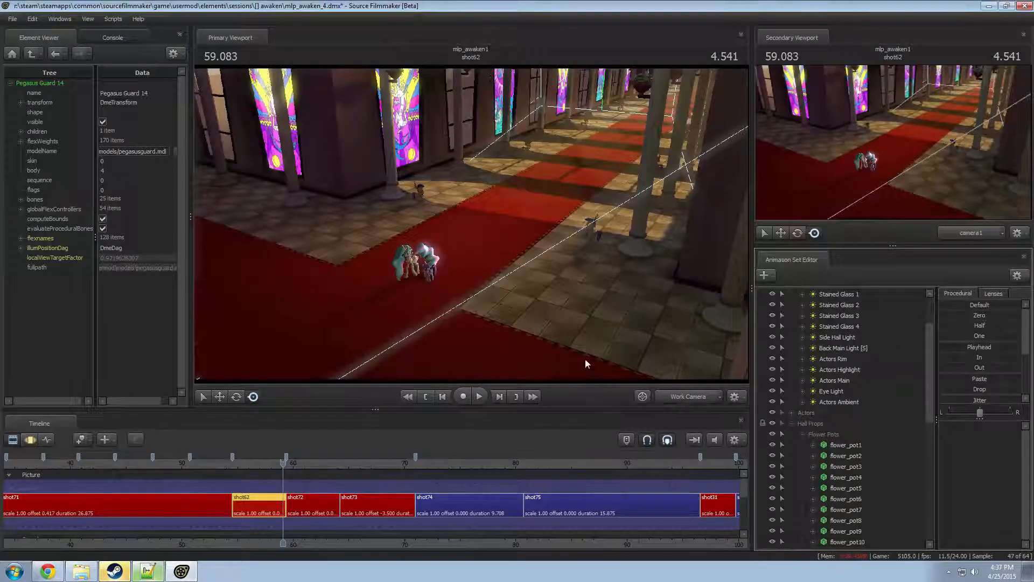
- Select flower_pot7 through flower_pot18 along the dark hallway in shot62, delete their animation sets and collapse Flower Pots
left_click_drag(587, 363, 536, 293)
left_click(635, 245)
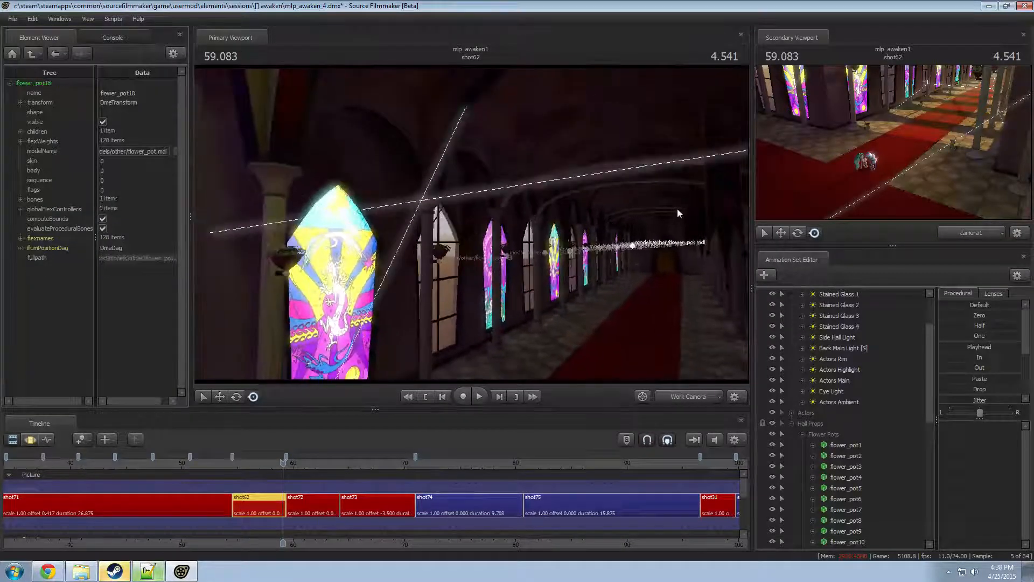
key("F3")
mouse_move(645, 197)
left_mouse_down("ctrl")
mouse_move(270, 235)
mouse_move(636, 317)
mouse_move(711, 266)
left_mouse_up("ctrl")
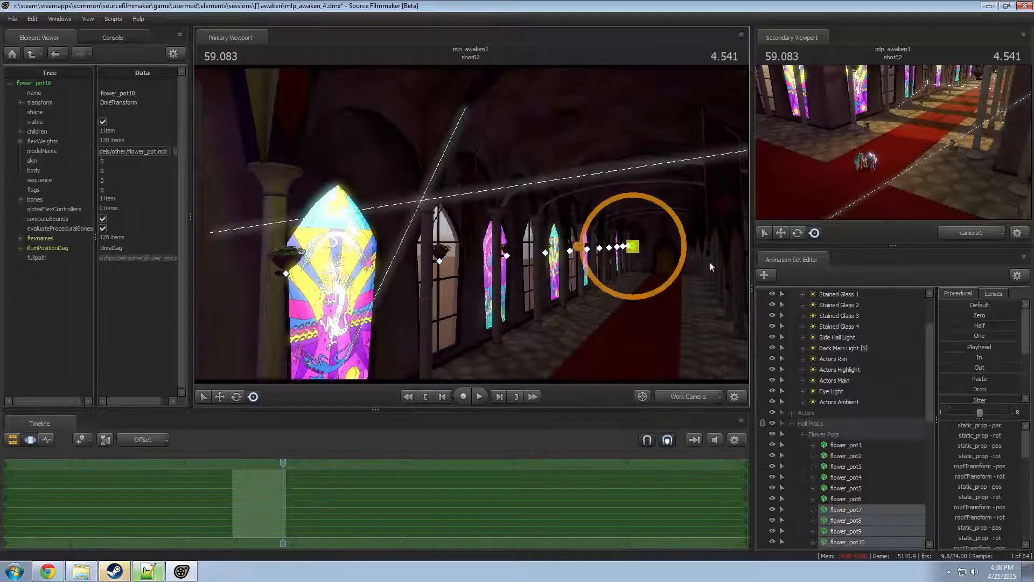
scroll(838, 454, "down", 4)
right_click(862, 434)
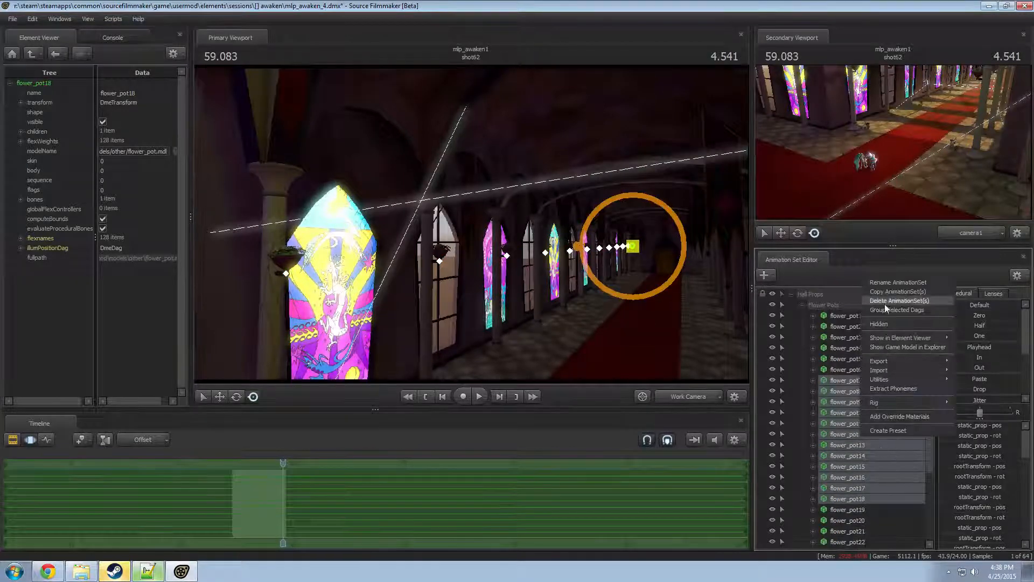
left_click(802, 305)
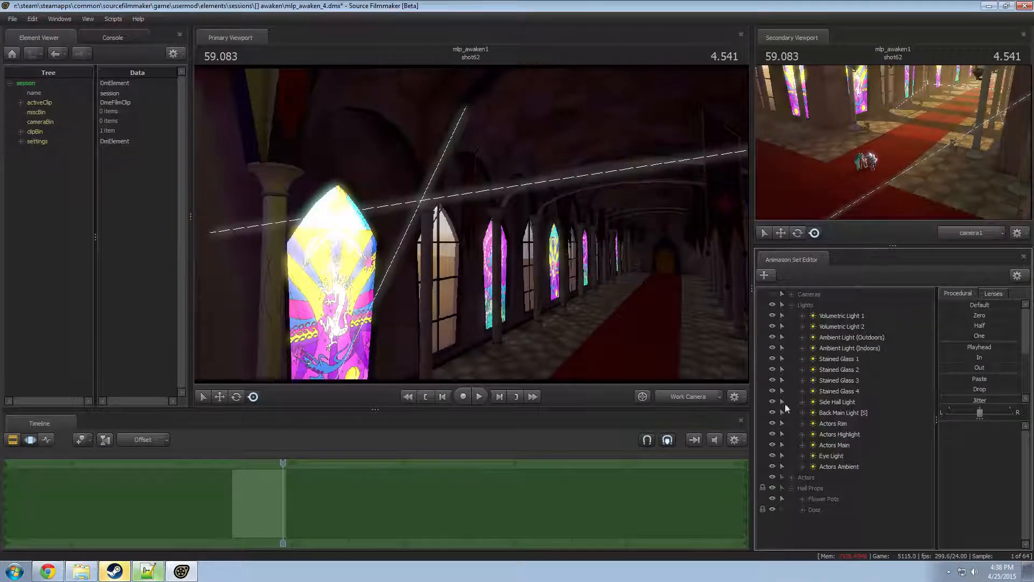
- Look over the side hallways of shot62 with the Work Camera and review the remaining pots in the Flower Pots group
left_click_drag(492, 291, 216, 269)
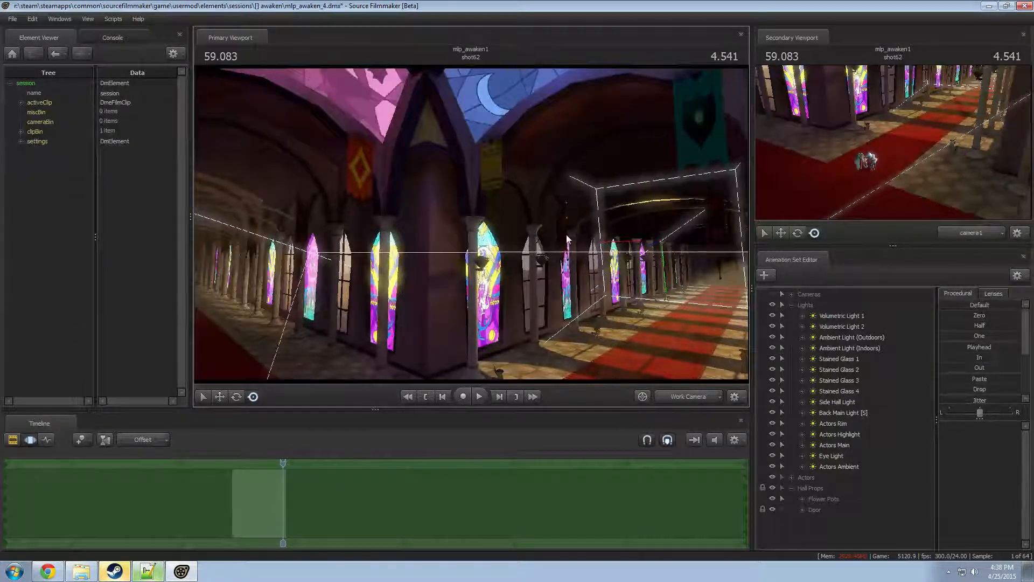
left_click_drag(567, 237, 517, 237)
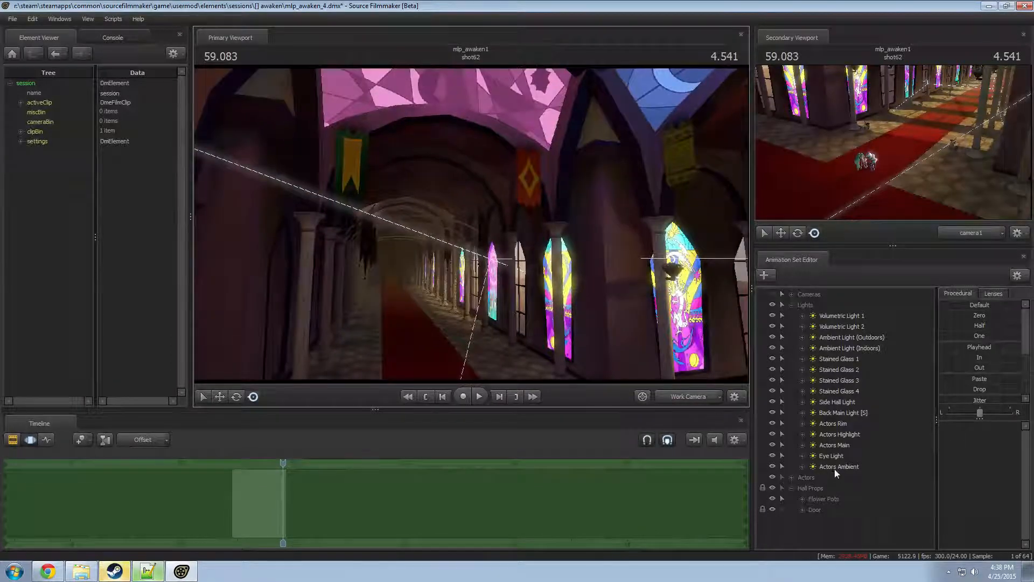
left_click(802, 498)
scroll(808, 501, "down", 5)
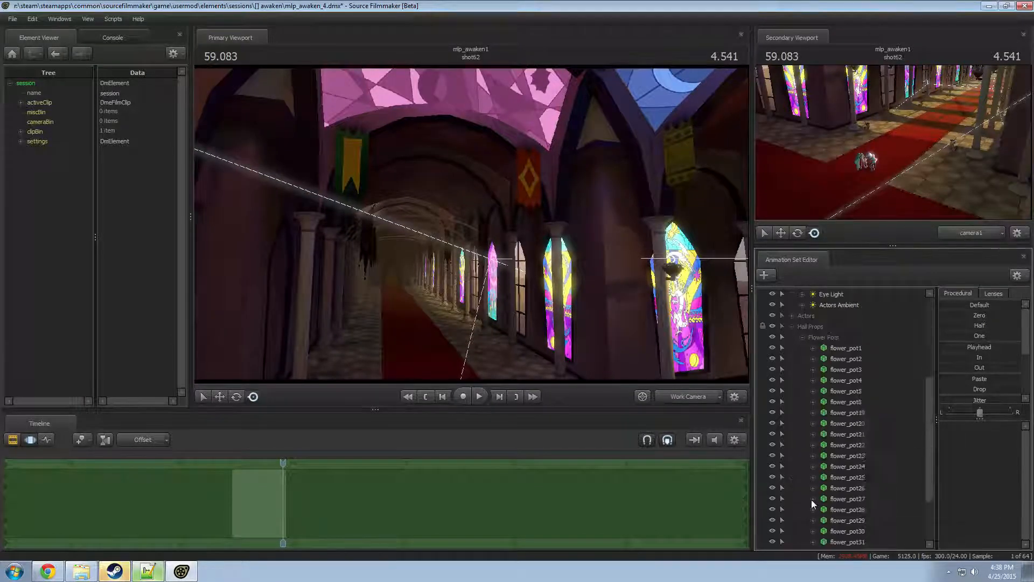
scroll(808, 496, "up", 4)
left_click(801, 467)
scroll(789, 466, "up", 3)
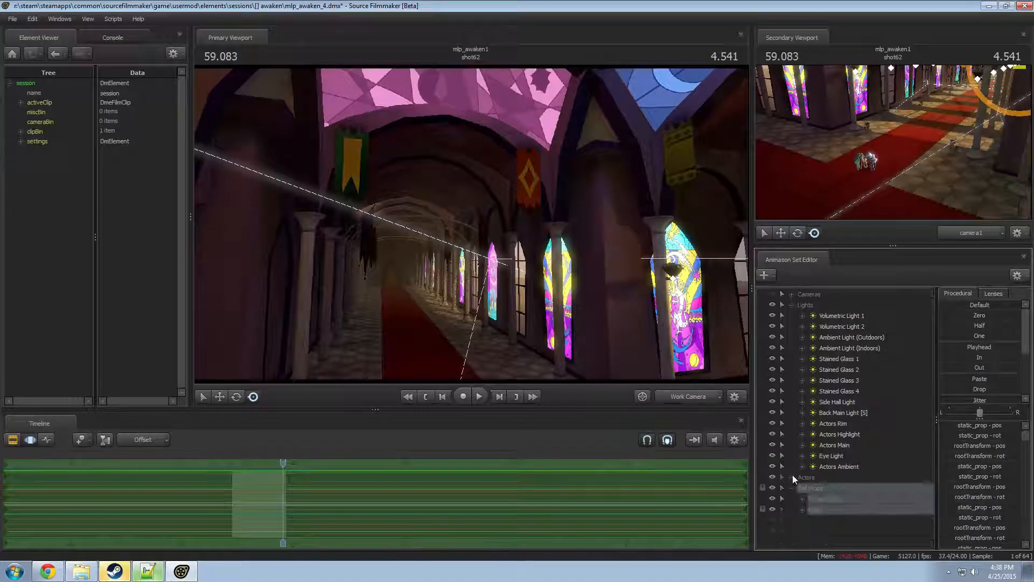
- Check the Guards group of shot62 with the playhead at 58.875 s, and collapse Guards, Actors and Lights
left_click(791, 477)
left_click(818, 508)
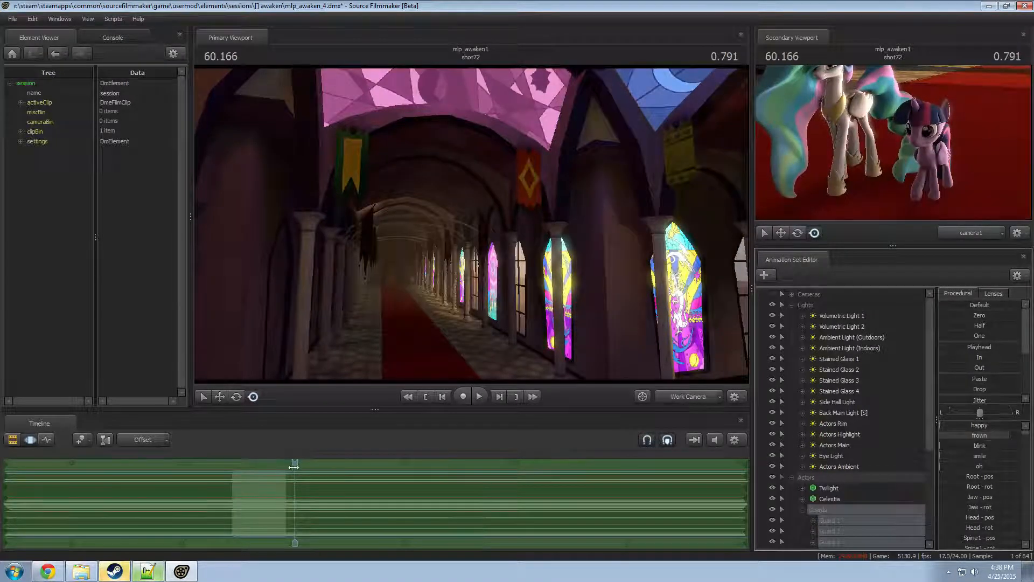
mouse_move(293, 467)
left_mouse_down()
mouse_move(252, 471)
mouse_move(281, 472)
left_mouse_up()
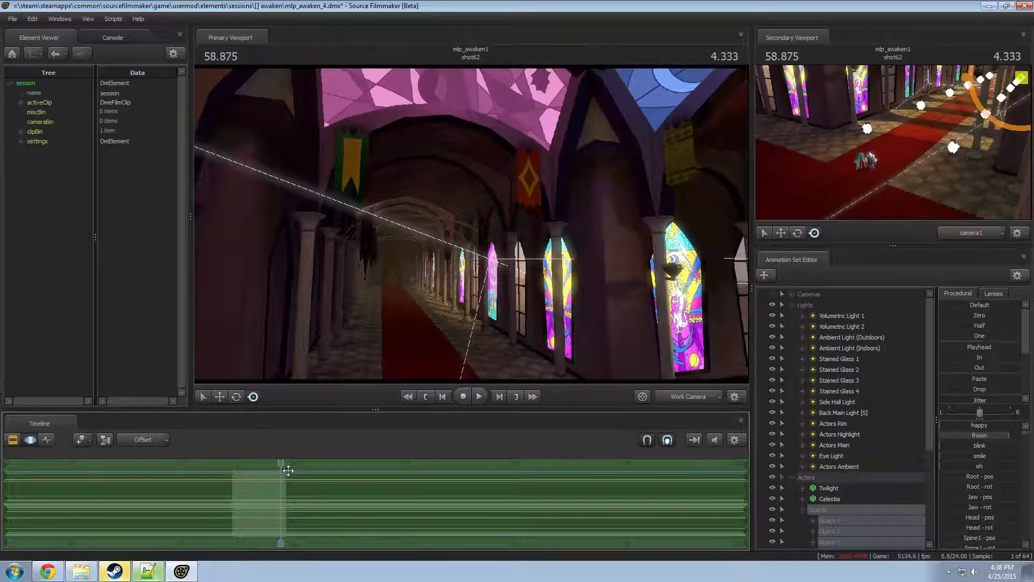
left_click(800, 509)
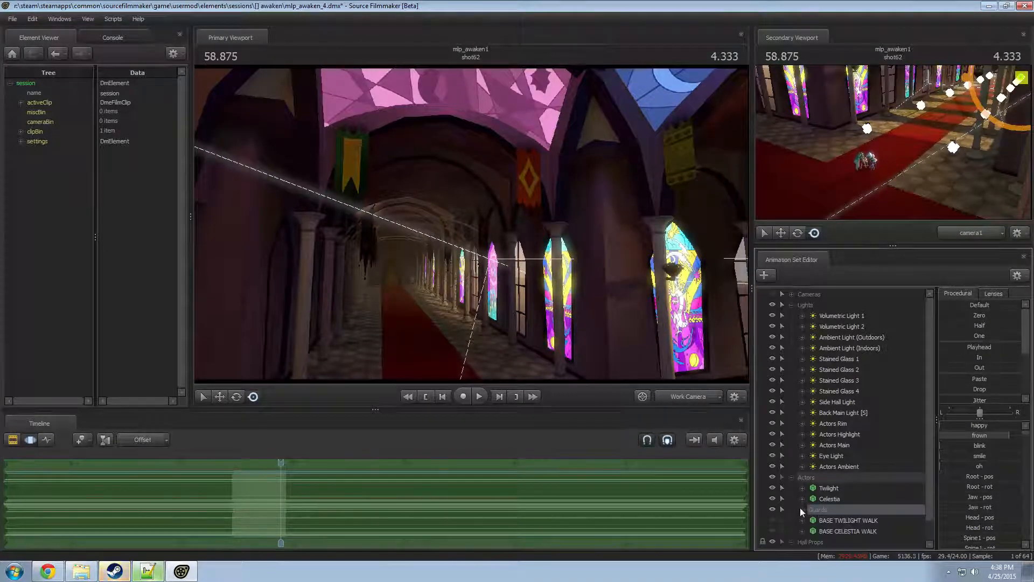
left_click(791, 477)
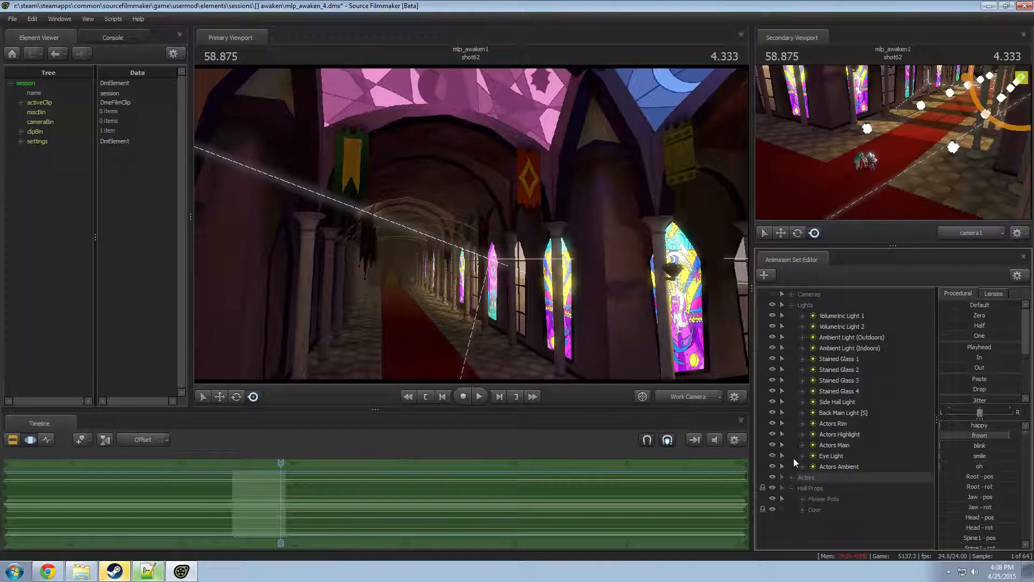
left_click(791, 305)
- Play from shot62 into shot72, switch to the Clip Editor, move the playhead to 78.791 s and select shot74
key("space")
key("F2")
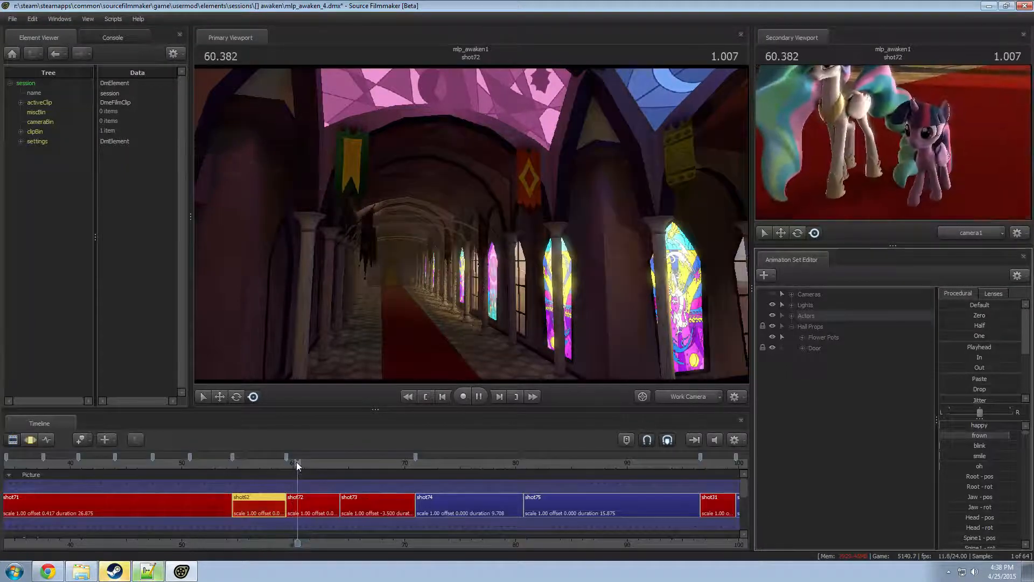
key("space")
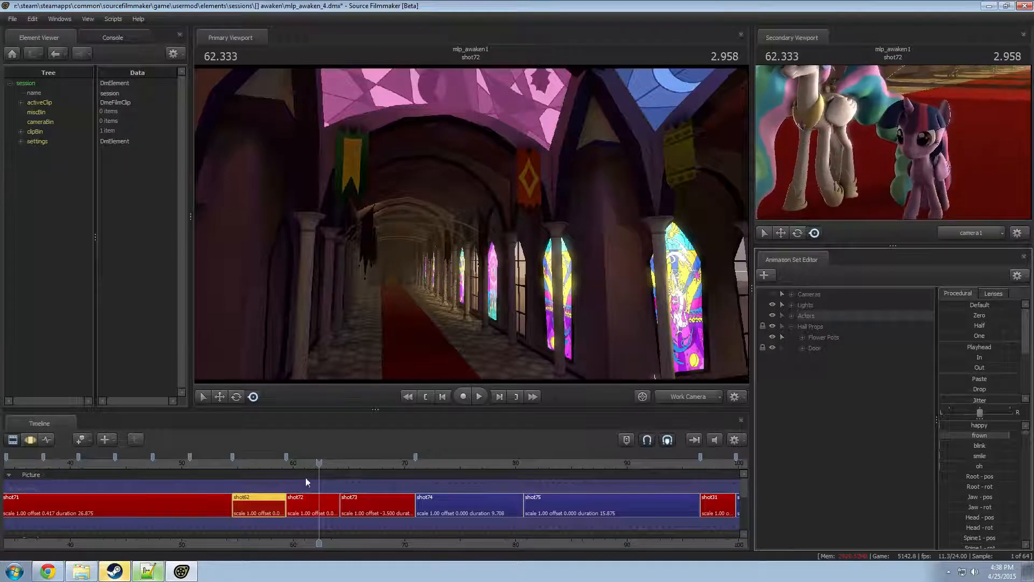
left_click_drag(182, 461, 526, 480)
left_click_drag(540, 481, 502, 485)
left_click(457, 511)
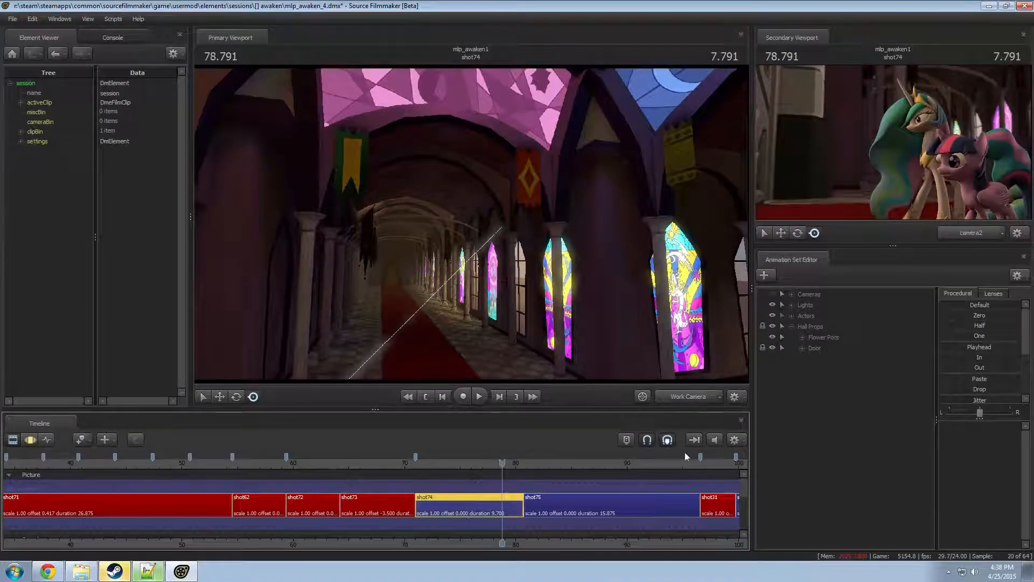
- Select Twilight in shot74 for editing in the Motion Editor and bring the Work Camera to a view of both ponies
left_click(792, 315)
left_click(841, 327)
key("F3")
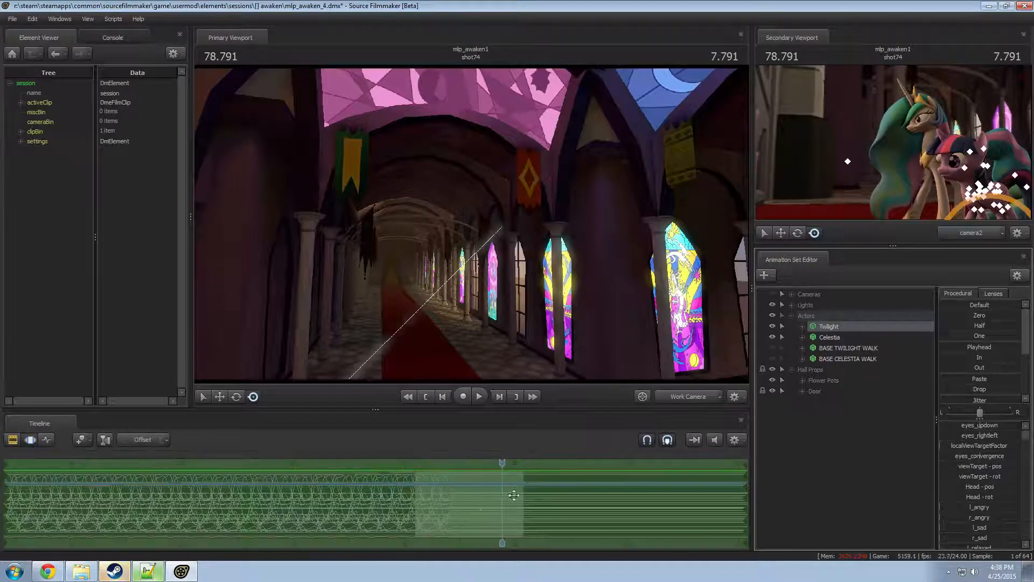
left_click_drag(514, 494, 420, 492)
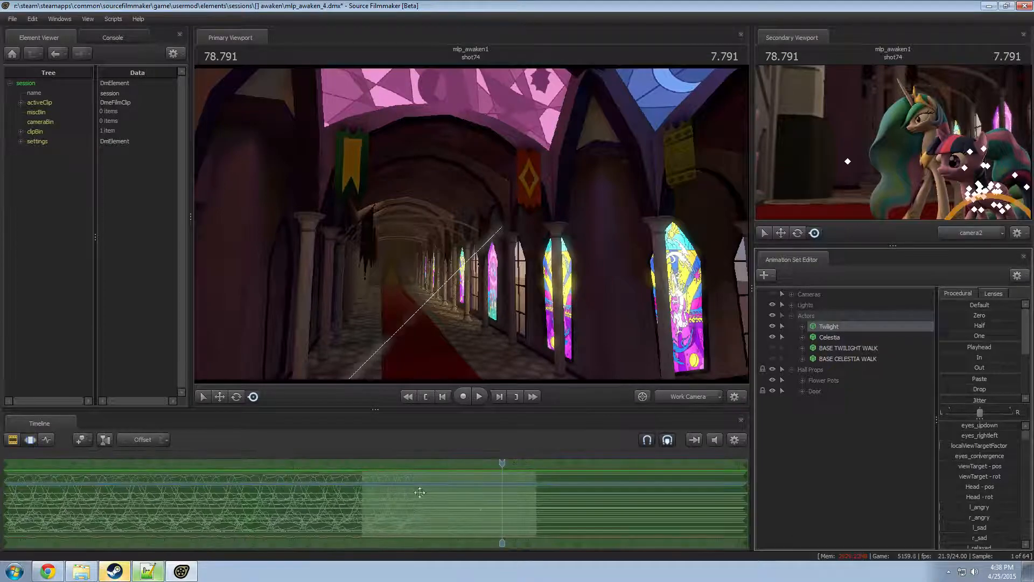
left_click(689, 396, "ctrl")
key("s")
left_click_drag(603, 334, 598, 358)
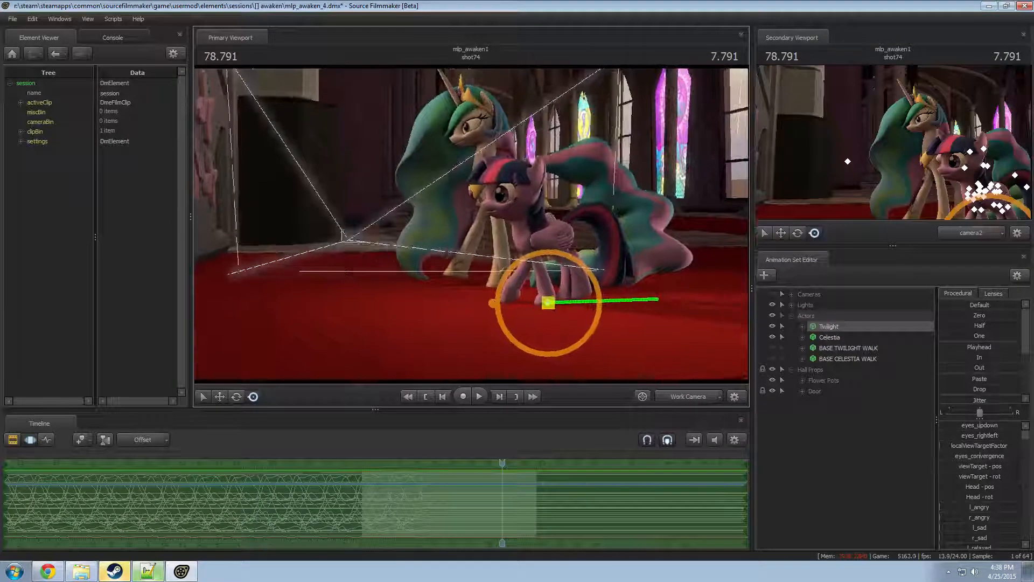
- Reframe both ponies and move the playhead back to 74.375 s to examine where Twilight's walk animation ends
left_click_drag(480, 212, 471, 220)
key("z")
left_click_drag(373, 512, 423, 505)
left_click(423, 505, "shift")
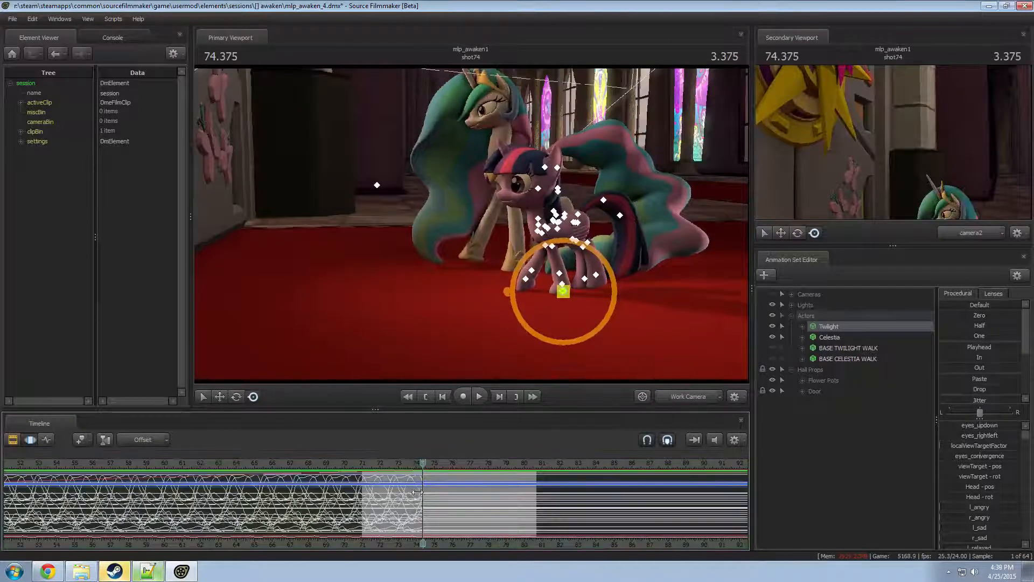
scroll(416, 513, "up", 5)
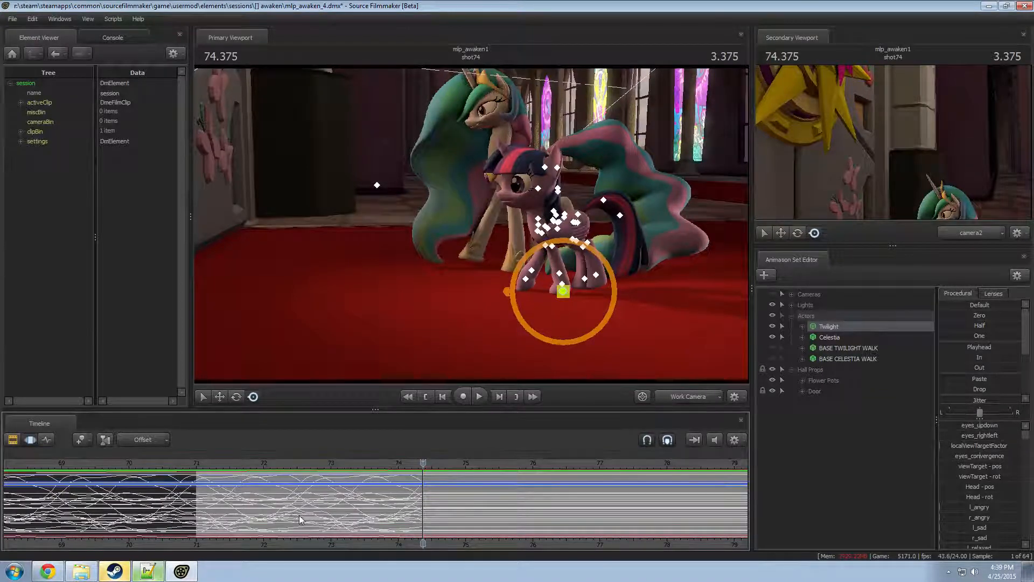
- Expand Twilight's Body group and select its rootTransform control to show only its curves in the timeline
left_click(801, 326)
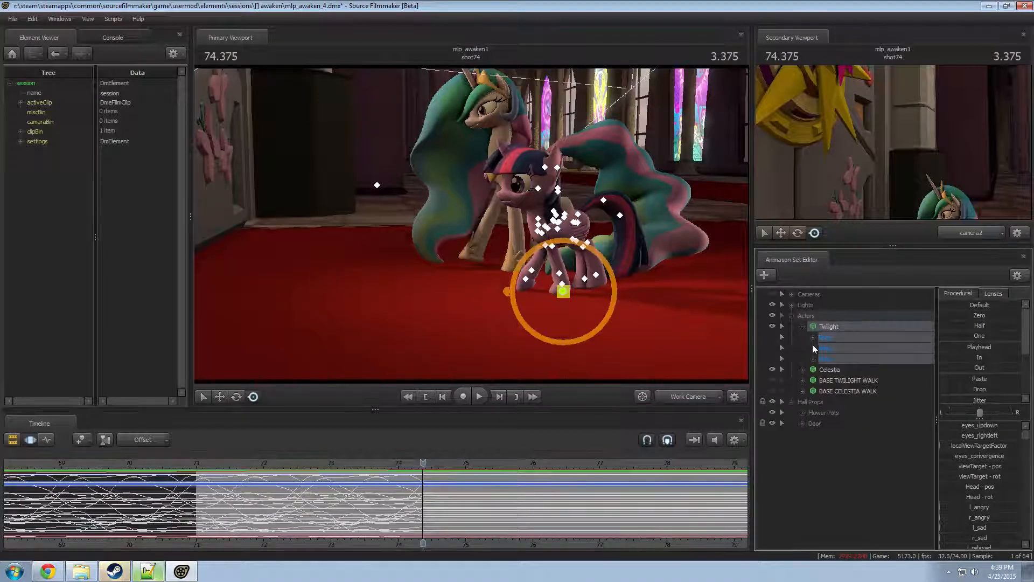
left_click(813, 348)
left_click(842, 361)
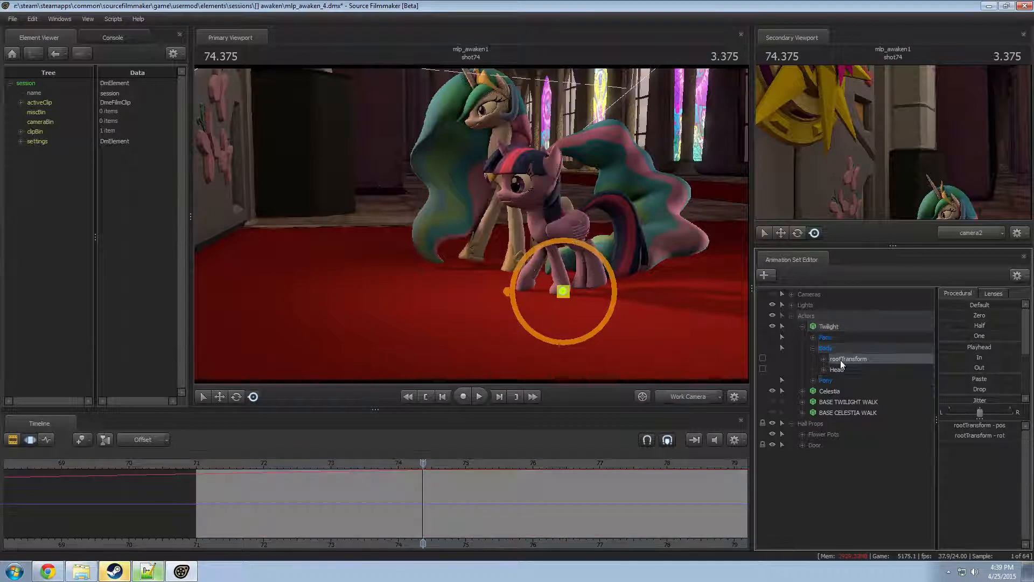
scroll(465, 502, "down", 5)
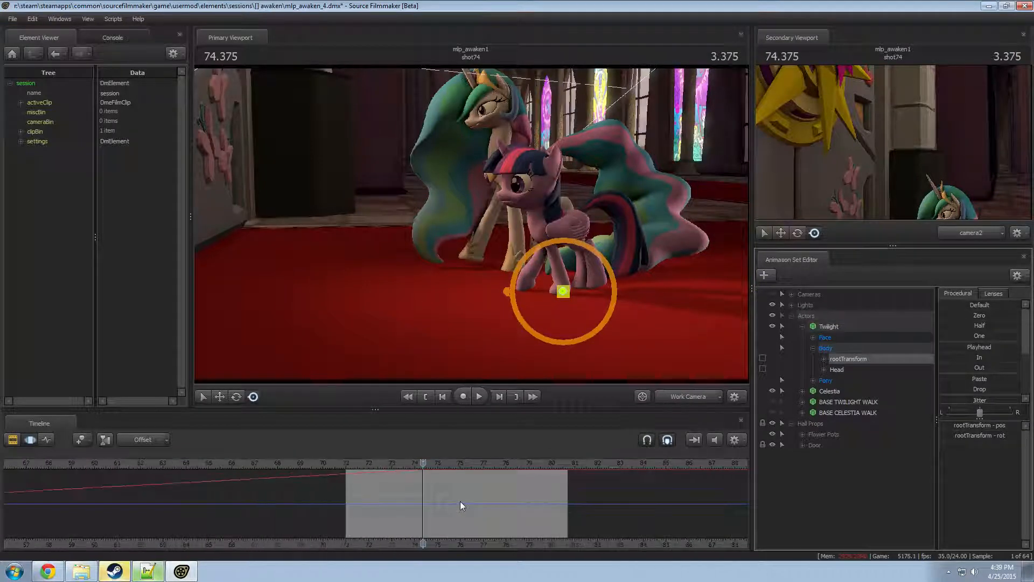
- Select the whole time range and move Twilight's rootTransform forward along the red carpet, placing her beside Celestia at 74.375 s
left_click(406, 496)
key("ctrl+a")
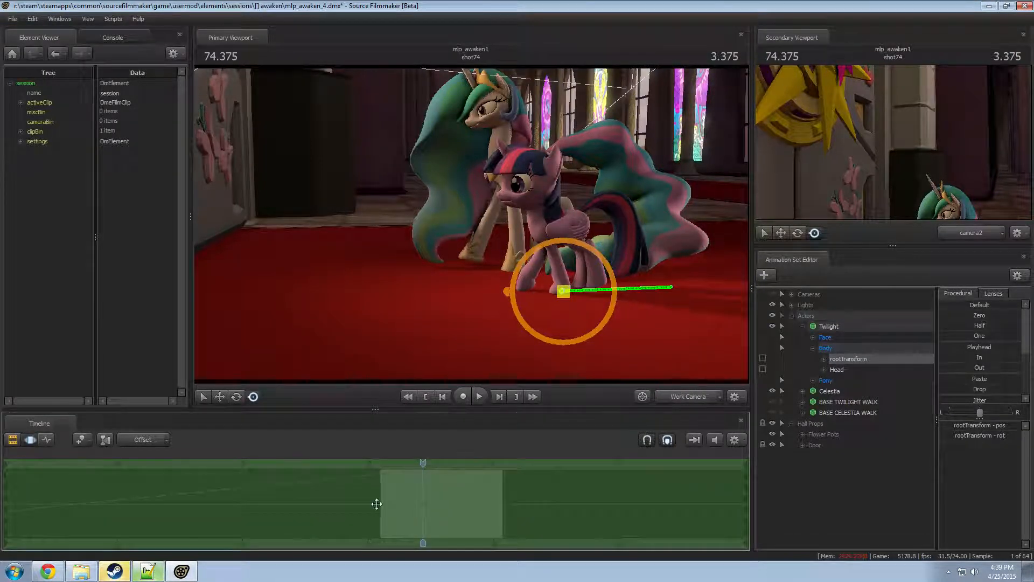
left_click_drag(376, 503, 421, 492)
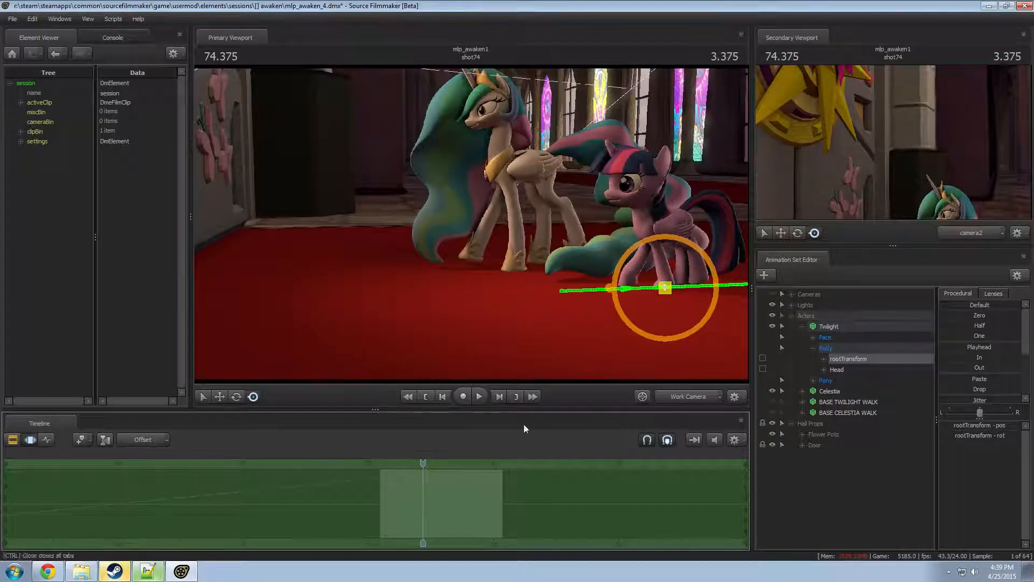
key("w")
left_click_drag(631, 289, 528, 305)
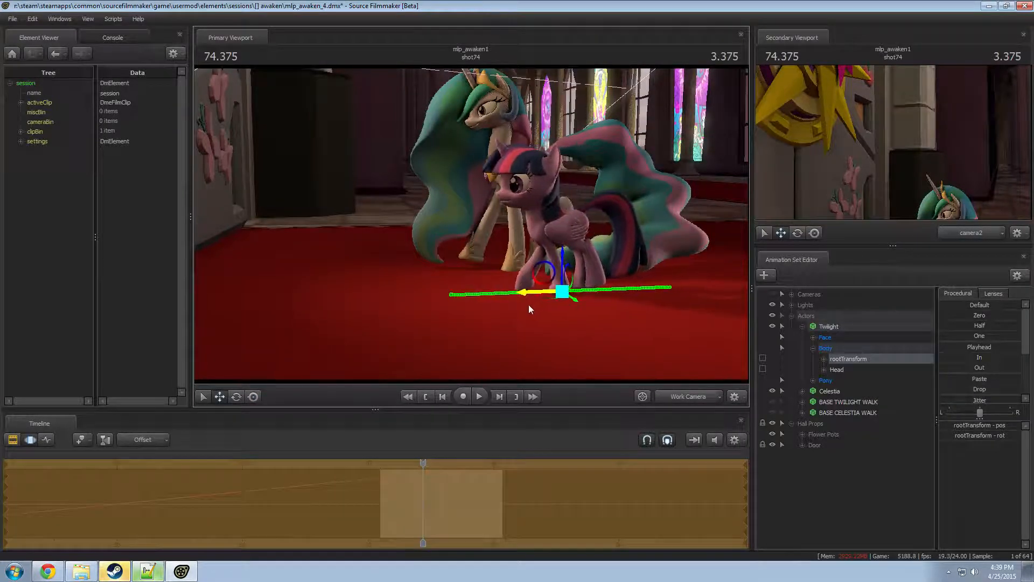
- Play back shot74 from about 73 s to 74.750 s to check Twilight's repositioned walk beside Celestia
left_click_drag(424, 464, 408, 464)
key("space")
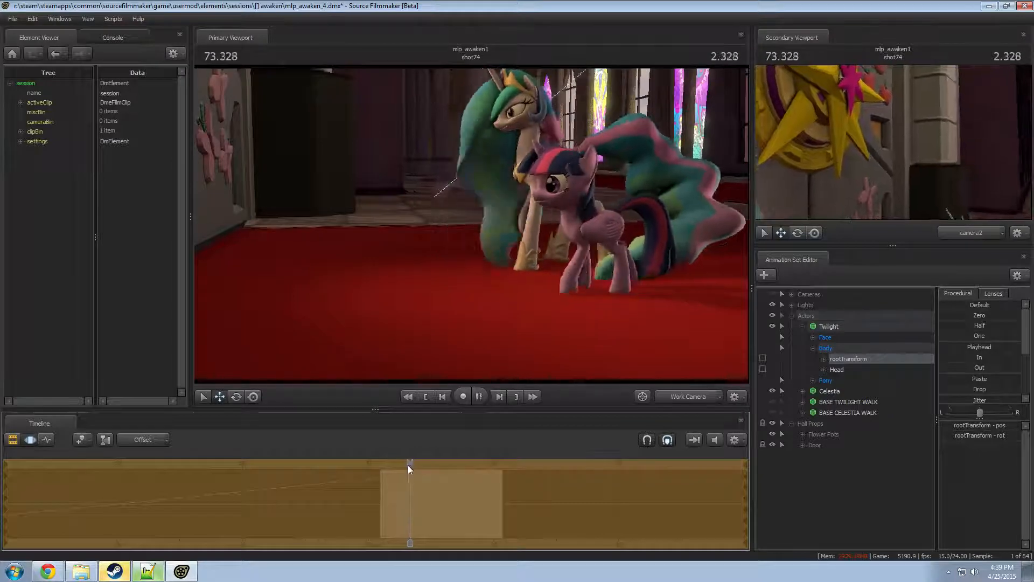
scroll(421, 493, "up", 3)
scroll(420, 494, "up", 2)
key("space")
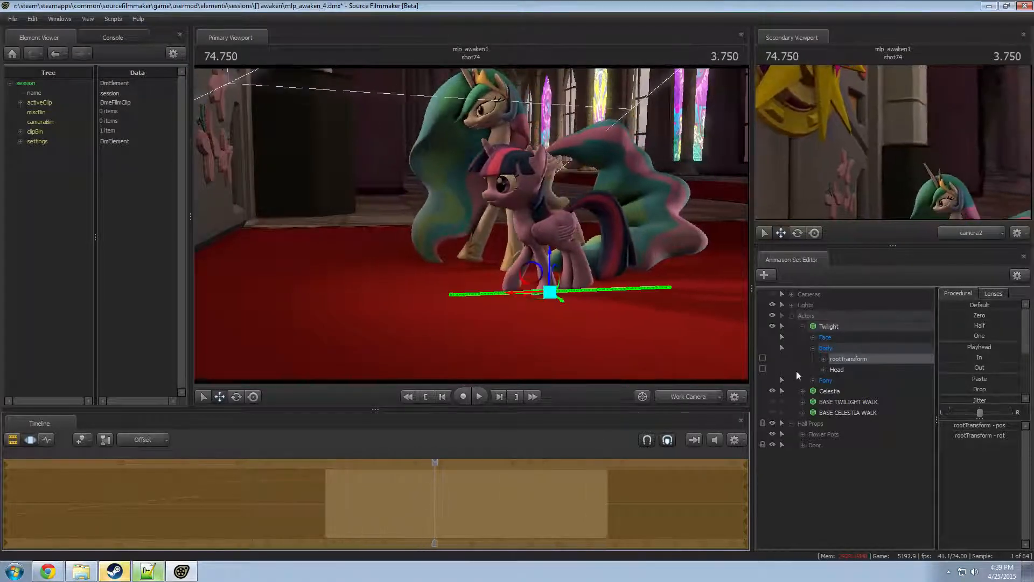
- Select Celestia, scrub through her walk, expand her Body group and select her rootTransform
left_click(828, 391)
left_click_drag(387, 508, 398, 503)
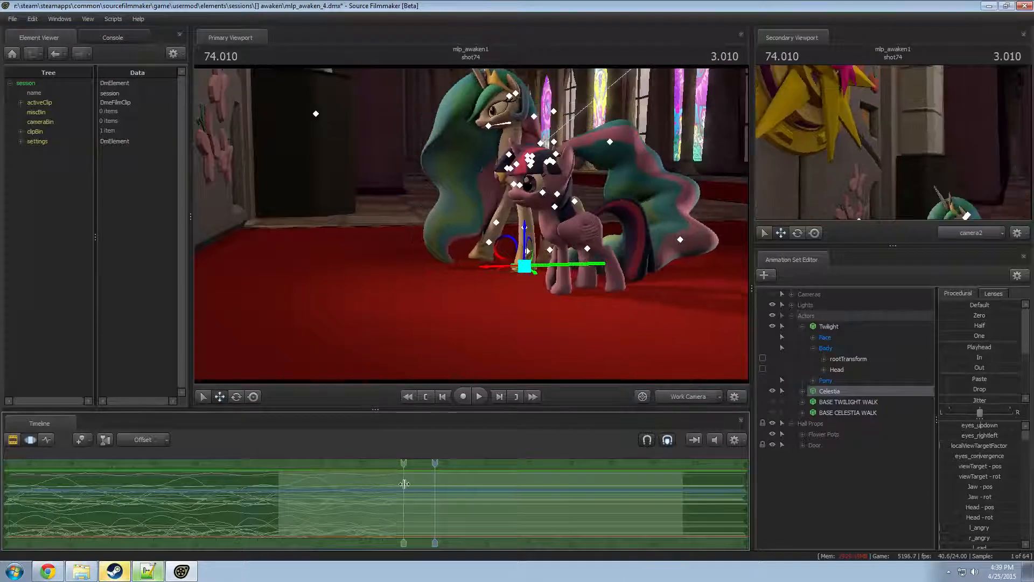
left_click(802, 391)
left_click(814, 412)
left_click(853, 425)
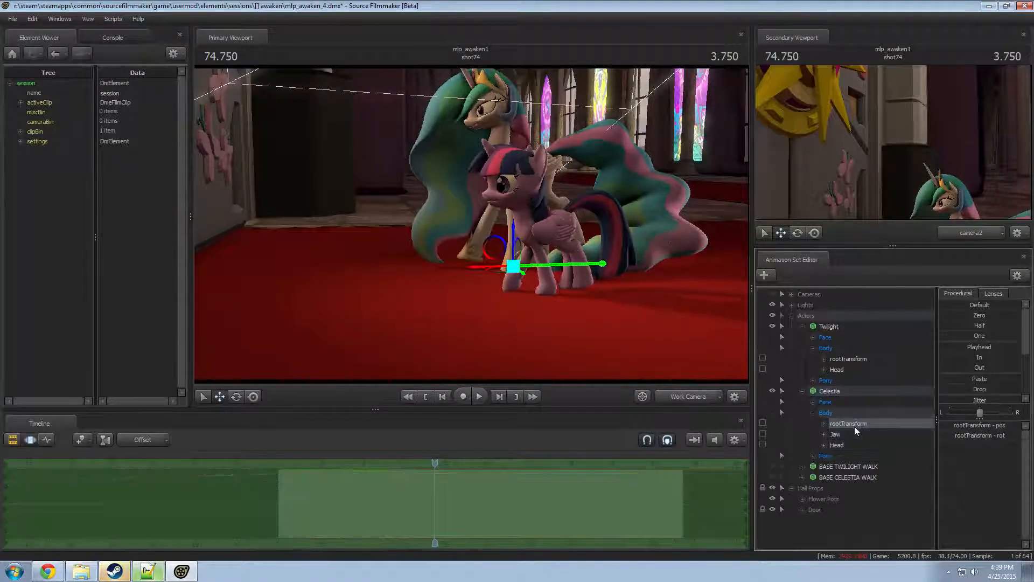
- Enlarge the timeline to examine Celestia's rootTransform curves, place the playhead at 74.541 s and shrink the timeline again
left_click_drag(449, 409, 447, 161)
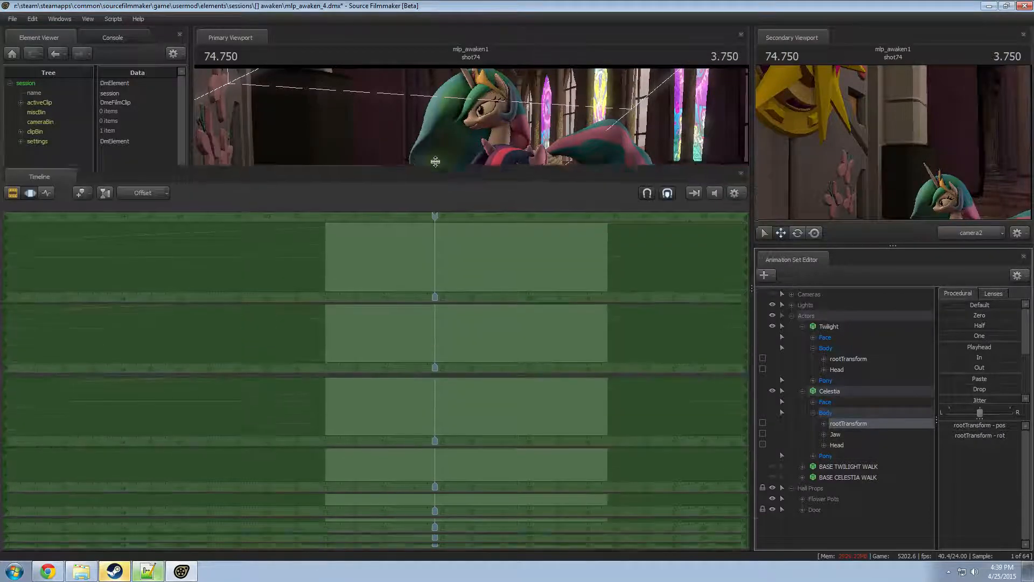
left_click(427, 214)
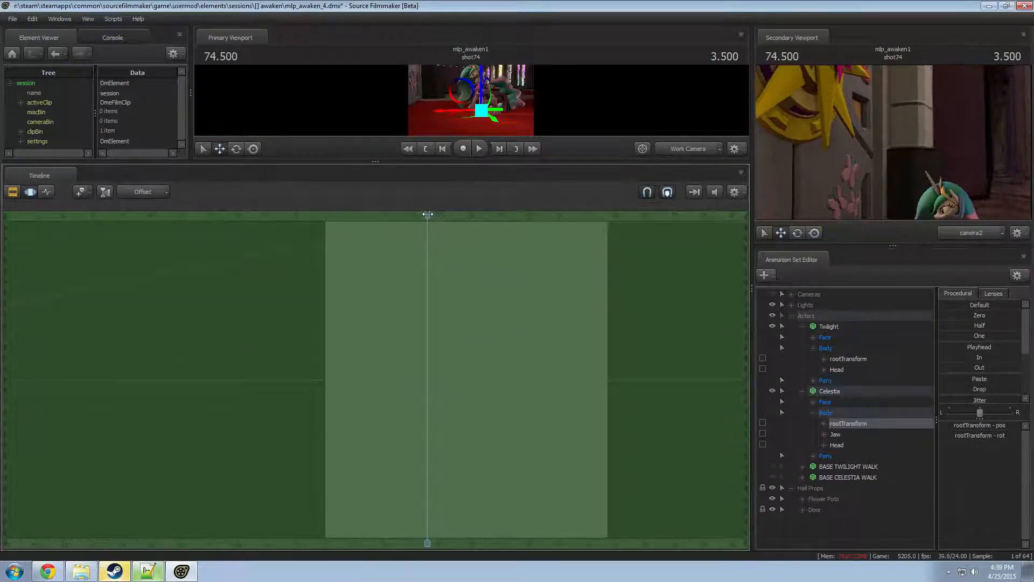
left_click_drag(427, 214, 428, 216)
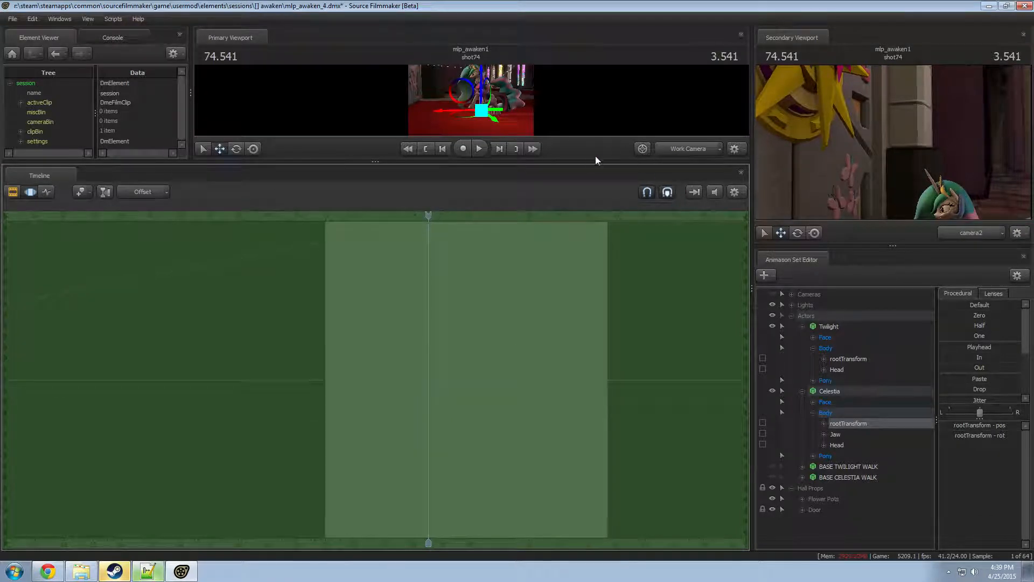
left_click_drag(590, 160, 567, 439)
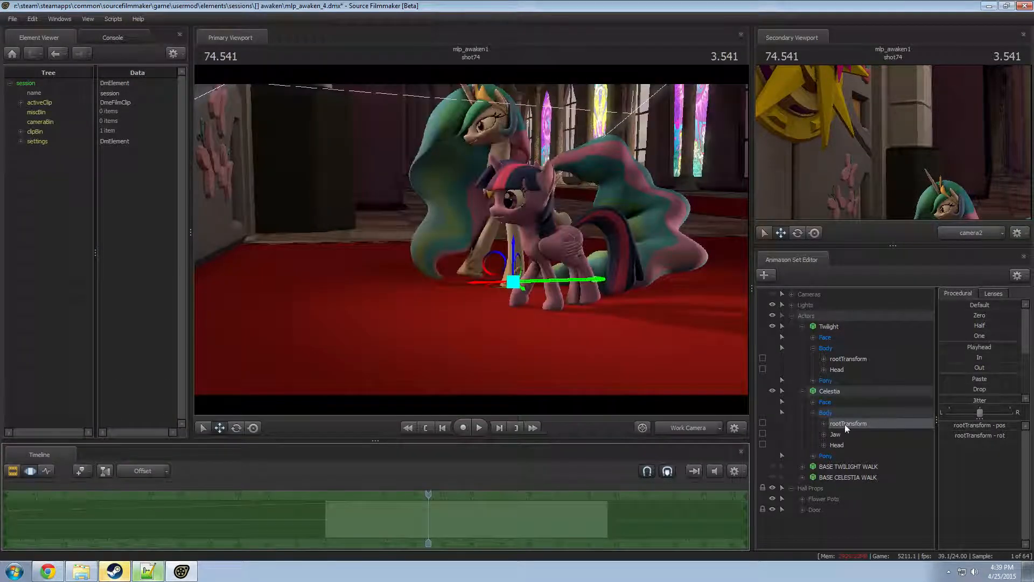
- Select Twilight's rootTransform again and pull the end of the time selection back to about 76.6 s
left_click(840, 359)
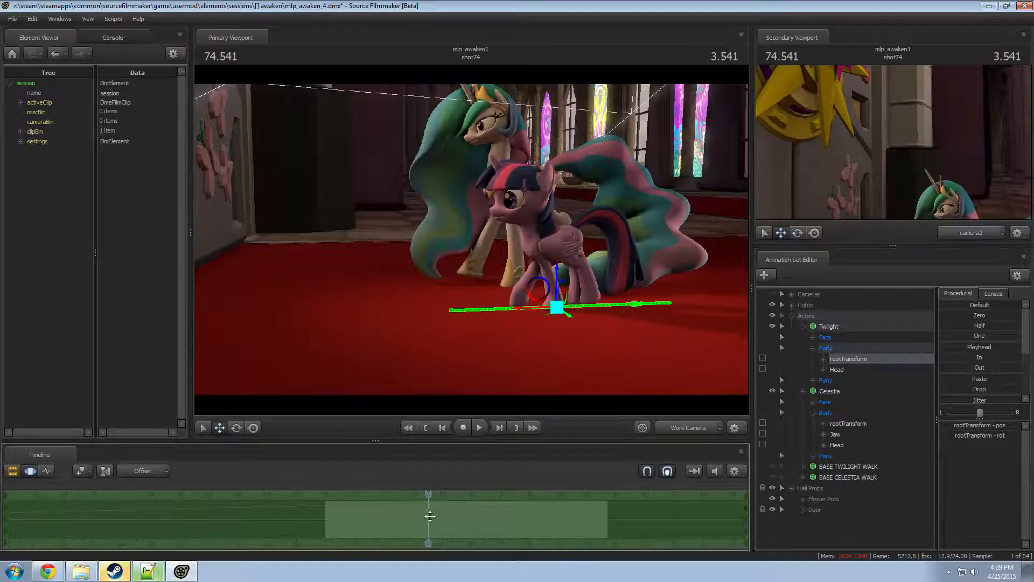
scroll(429, 517, "up", 5, "shift")
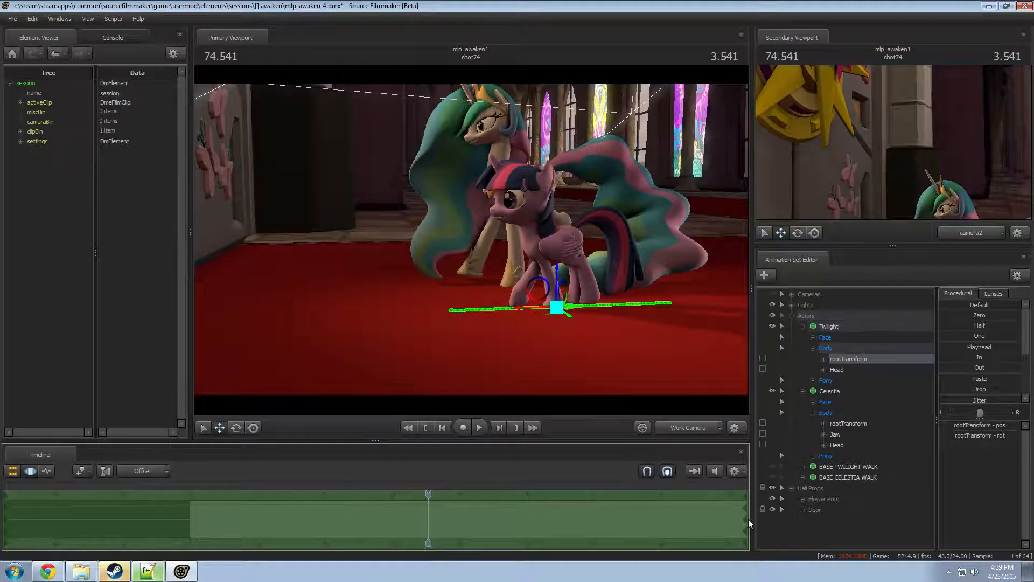
left_click_drag(745, 520, 533, 526)
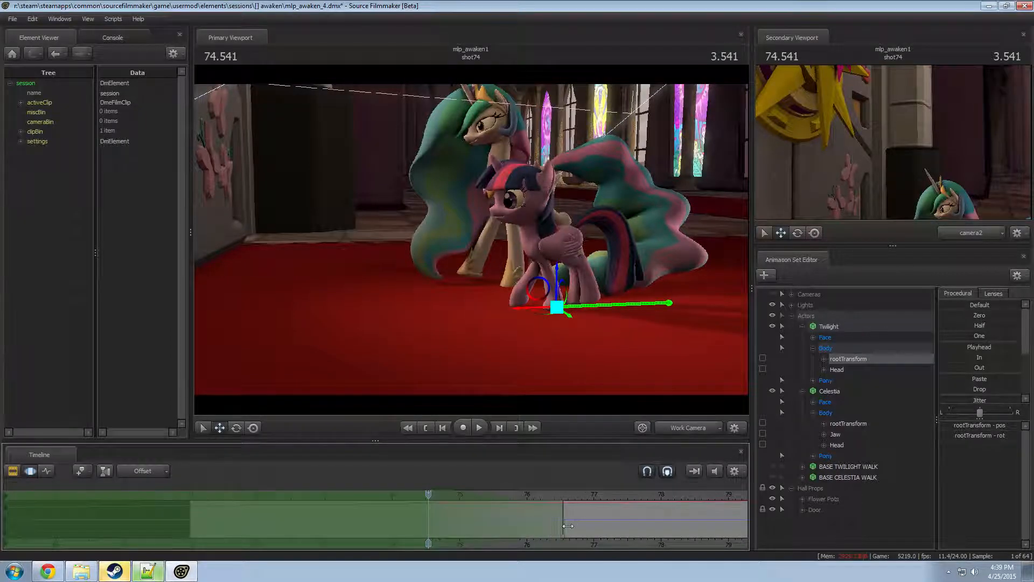
- Play shot74 past the end of Twilight's walk and set the playhead to 75.833 s
key("space")
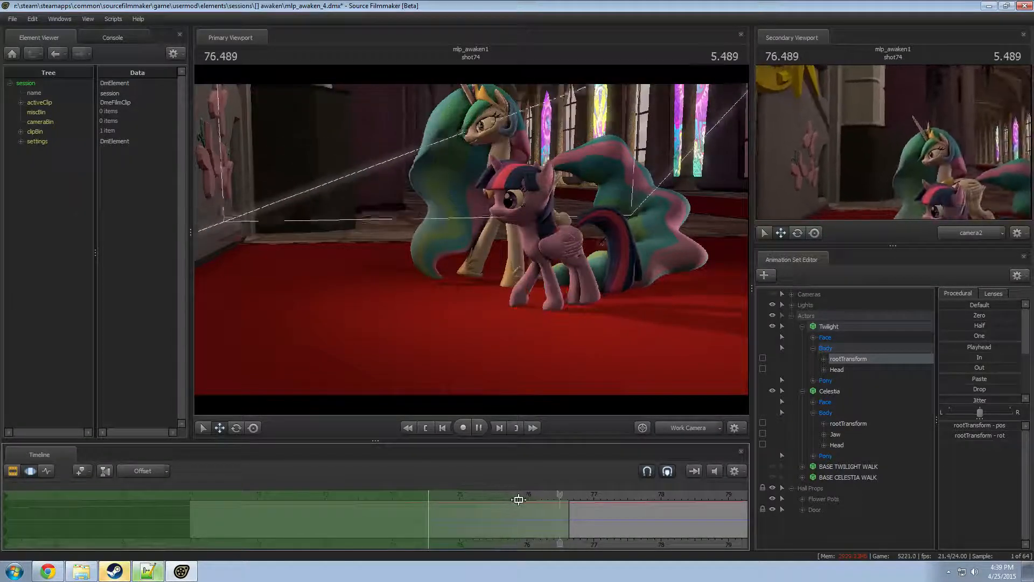
key("space")
left_click(517, 495)
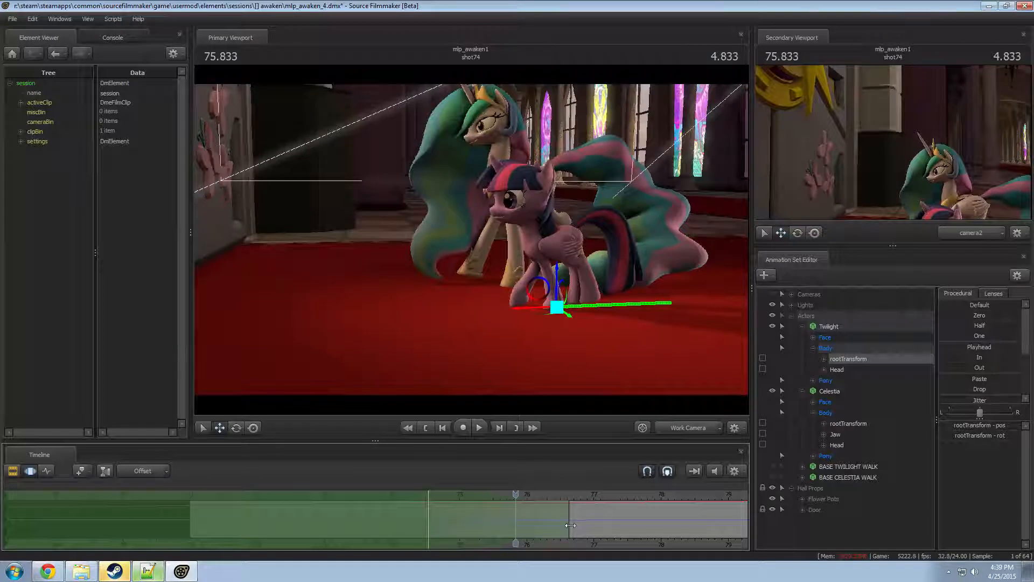
- Extend the end of the rootTransform time selection to about 78.3 s and play Twilight's walk up to 80.416 s
left_click_drag(574, 524, 686, 533)
middle_click_drag(705, 544, 550, 537)
scroll(549, 535, "down", 3)
key("space")
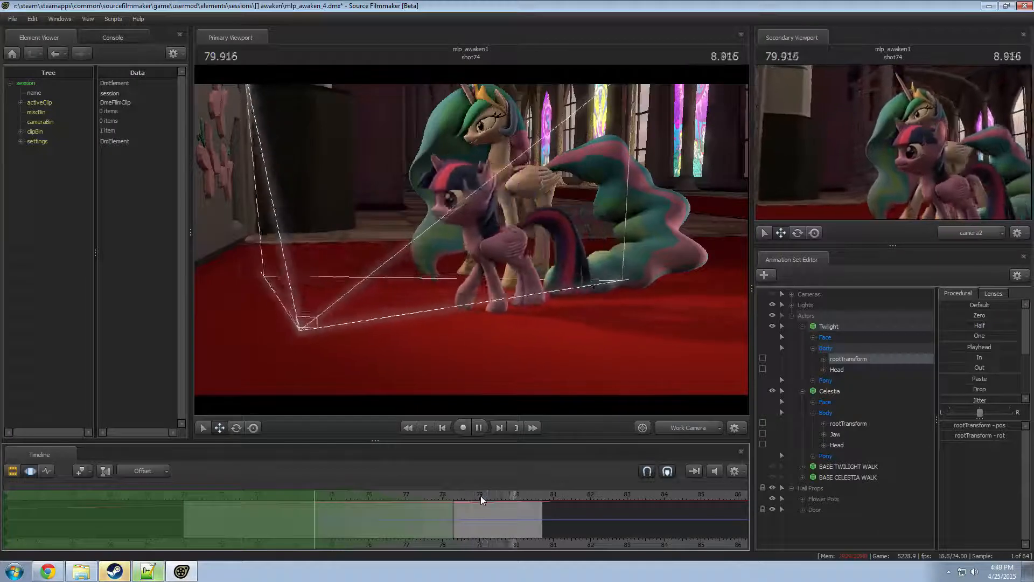
key("space")
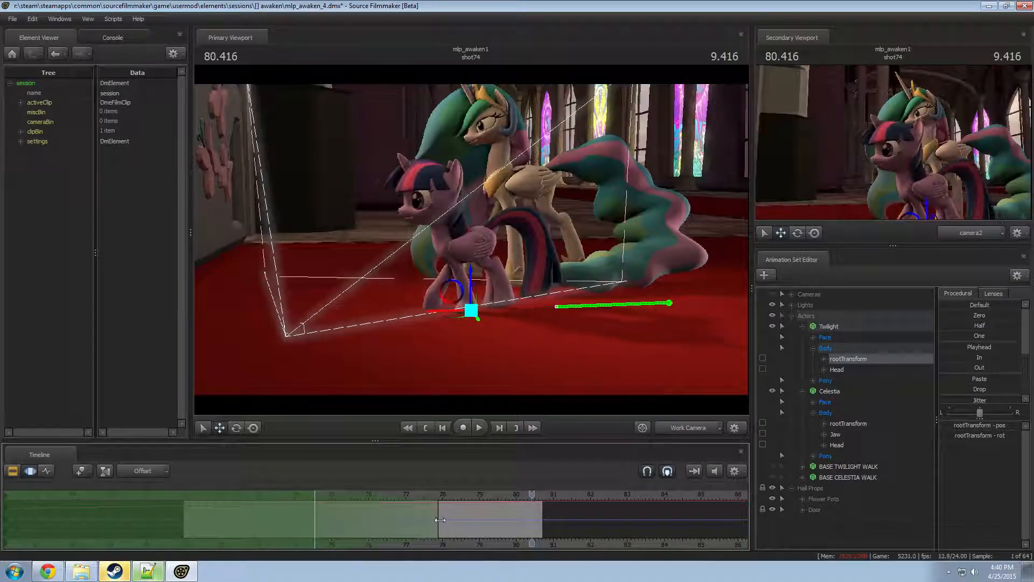
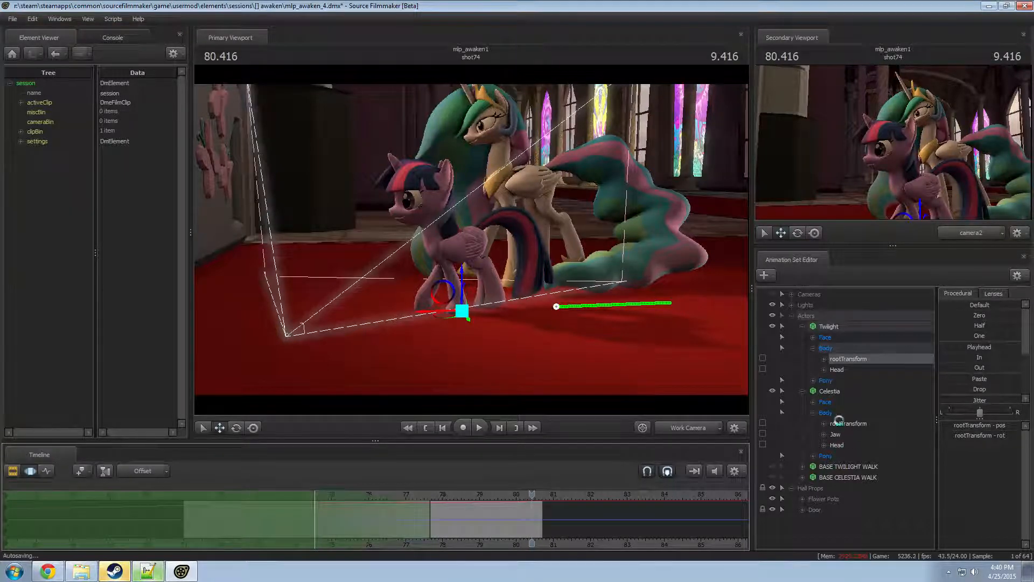
- Time-select Twilight's animation from about 77.5 s onward, exclude her rootTransform and paste the copied animation there
left_click(831, 328)
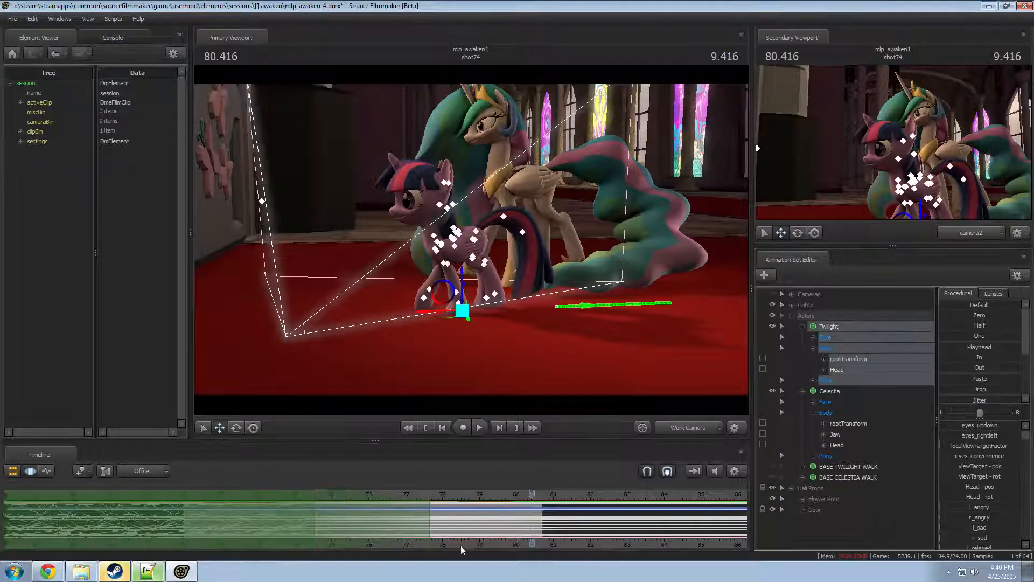
left_click(374, 519)
mouse_move(374, 519)
left_mouse_down()
mouse_move(67, 518)
mouse_move(438, 517)
mouse_move(620, 490)
mouse_move(633, 495)
mouse_move(626, 515)
left_mouse_up()
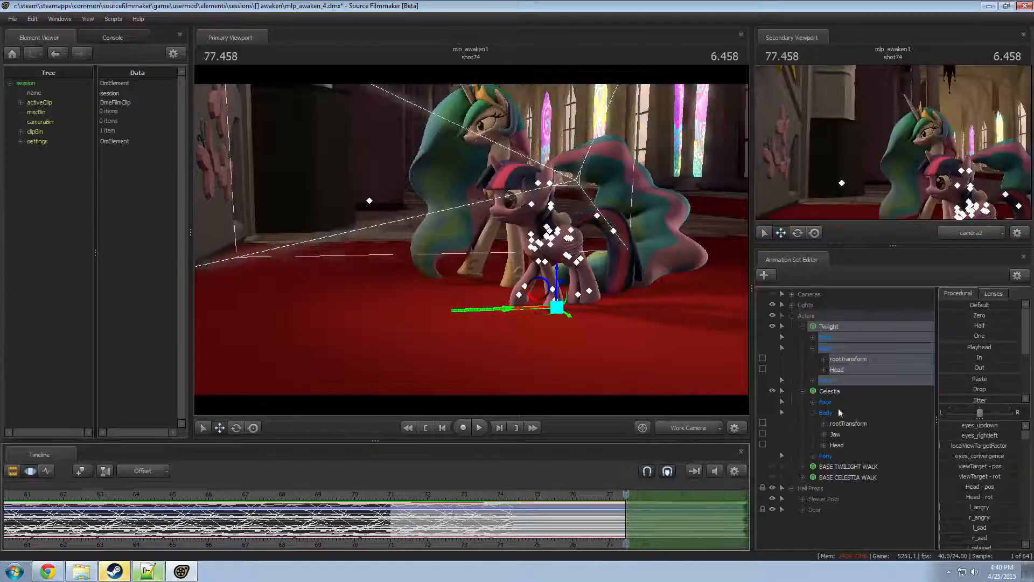
left_click(852, 360, "ctrl")
left_click(670, 505)
key("ctrl+v")
- Play Twilight's pasted animation from 77 s and set the playhead to 77.291 s for a closer look at the transition
left_click_drag(626, 498, 609, 498)
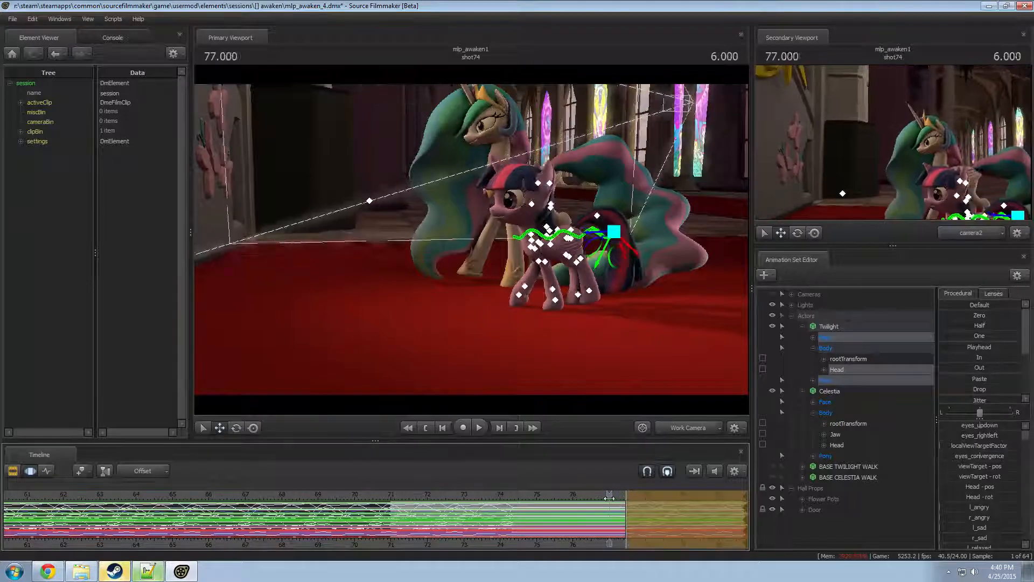
key("space")
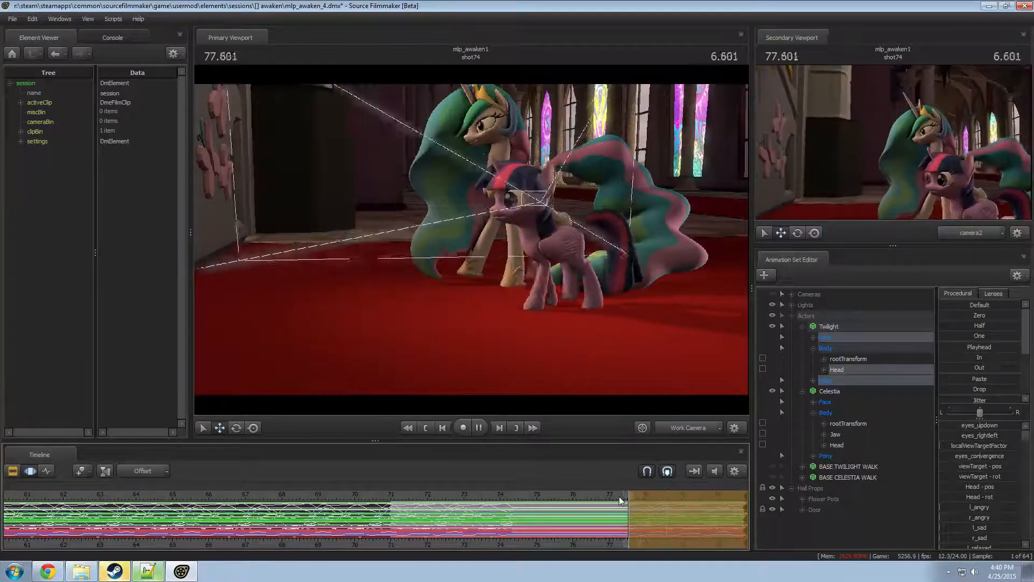
key("space")
left_click(620, 499)
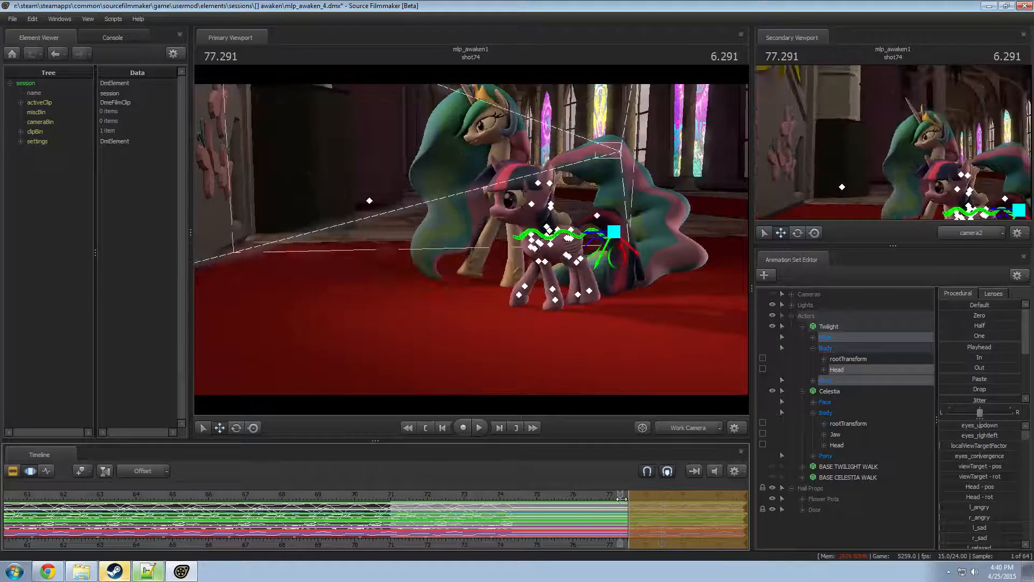
scroll(620, 497, "up", 3)
middle_click_drag(619, 501, 588, 521)
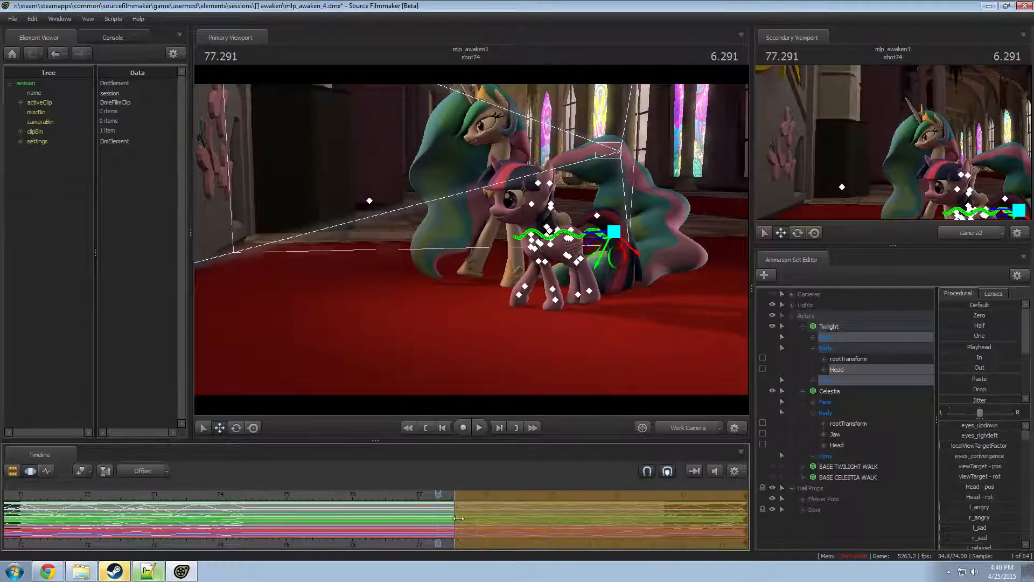
- Check Twilight's pose at 78 s, move the start of the time selection to about 77.6 s and play across the transition
left_click_drag(438, 495, 485, 505)
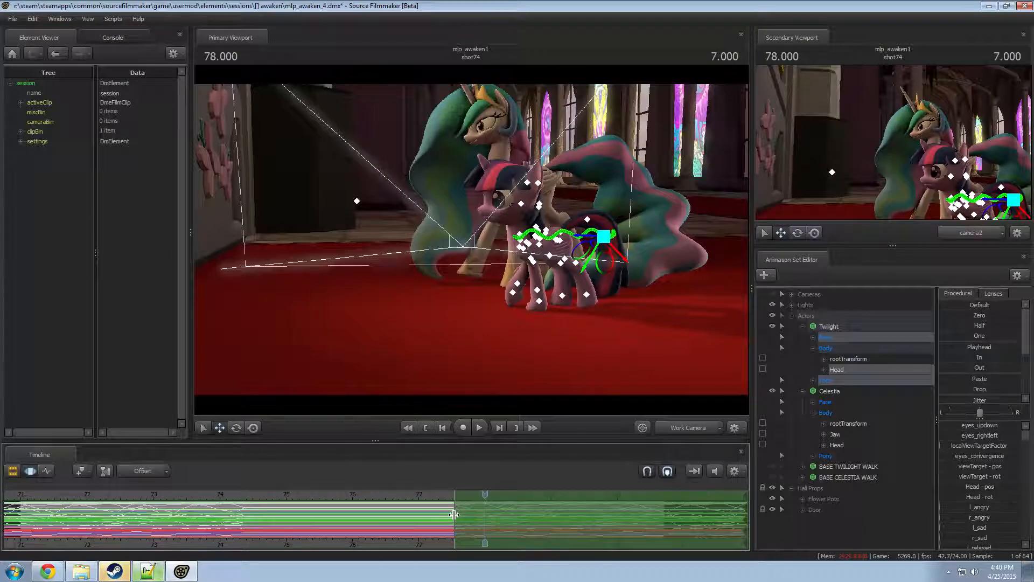
mouse_move(454, 514)
left_mouse_down()
mouse_move(485, 519)
mouse_move(457, 522)
mouse_move(461, 513)
left_mouse_up()
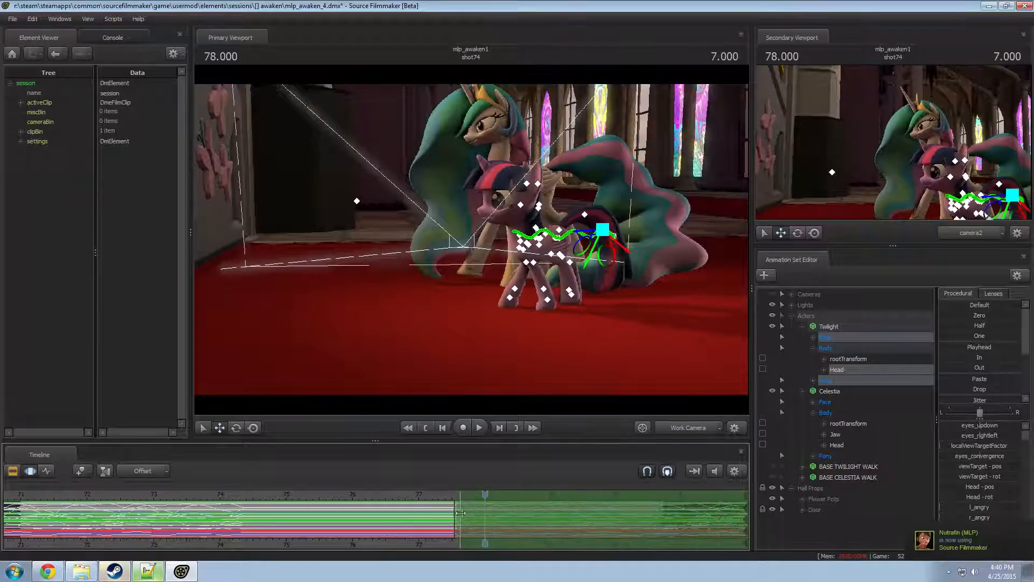
left_click(437, 493)
key("space")
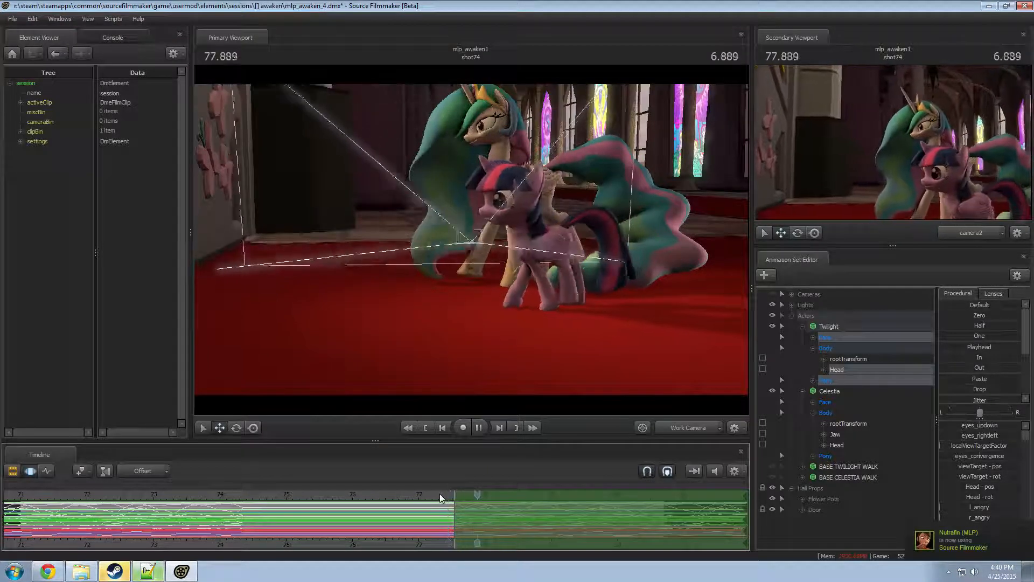
key("space")
- Narrow the time selection to around 77.5 s and replay Twilight's transition from standing into walking several times
left_click_drag(451, 516, 455, 516)
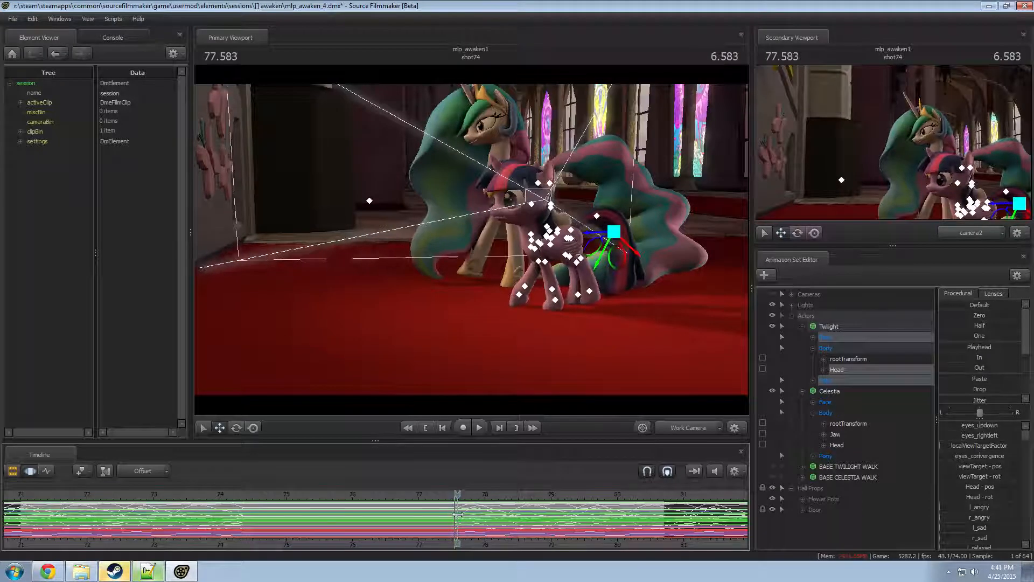
scroll(457, 514, "up", 3)
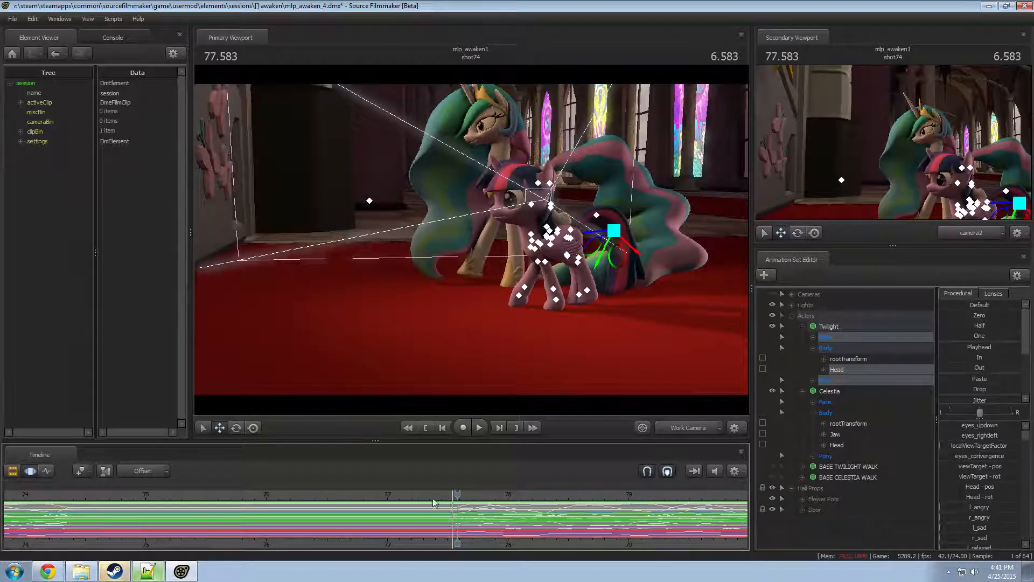
left_click(433, 502)
left_click(393, 500)
key("space")
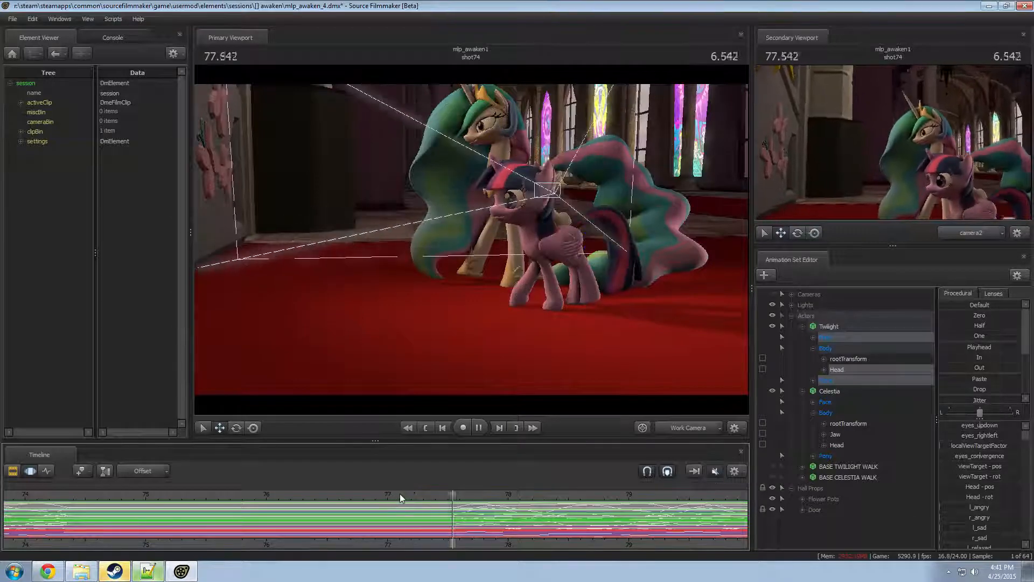
key("space")
left_click(422, 506)
left_click(457, 510)
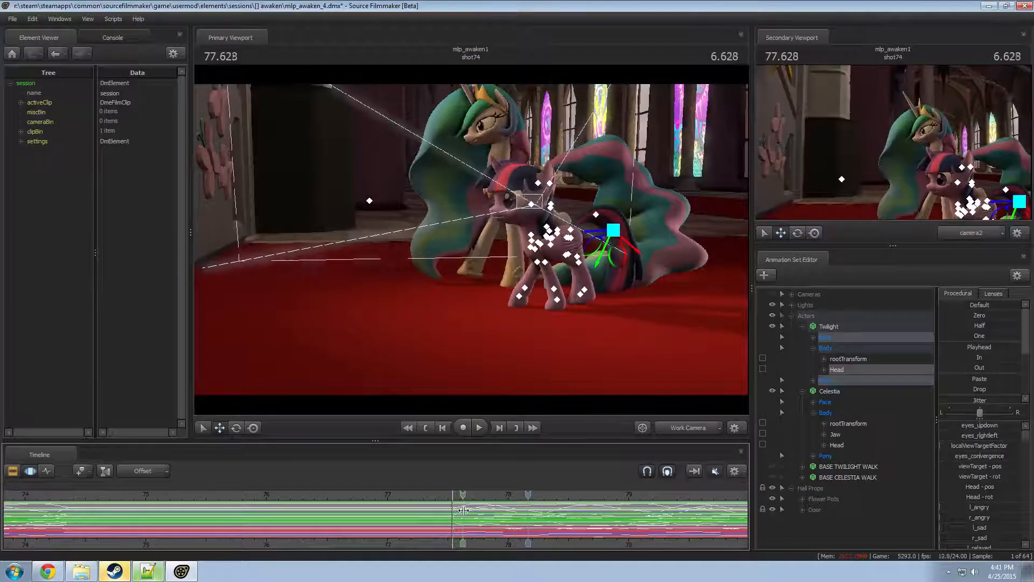
key("space")
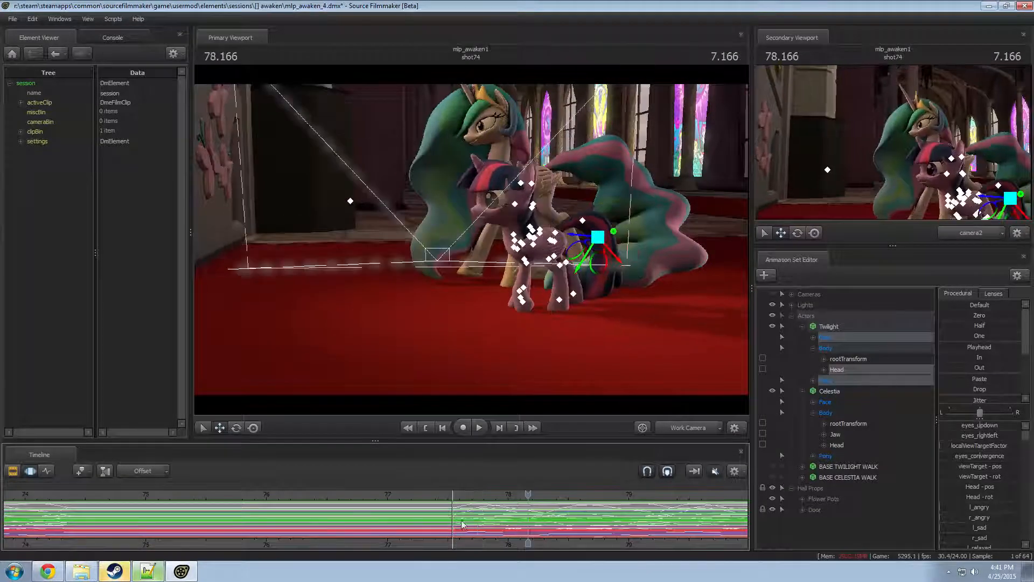
- Time-select Twilight's walk from about 77.6 s onward with a blend-in starting at about 77.3 s, and play it
left_click_drag(451, 520, 750, 520, "shift")
left_click_drag(496, 517, 475, 529, "alt")
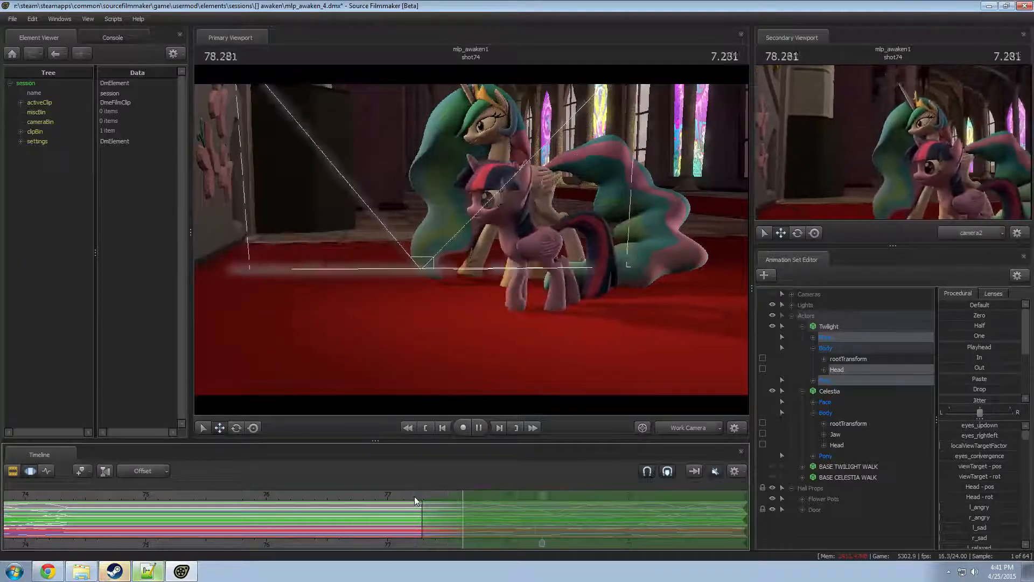
key("space")
- Switch the primary viewport to camera2 and play Twilight's walk start in shot74 from there
left_click(683, 428)
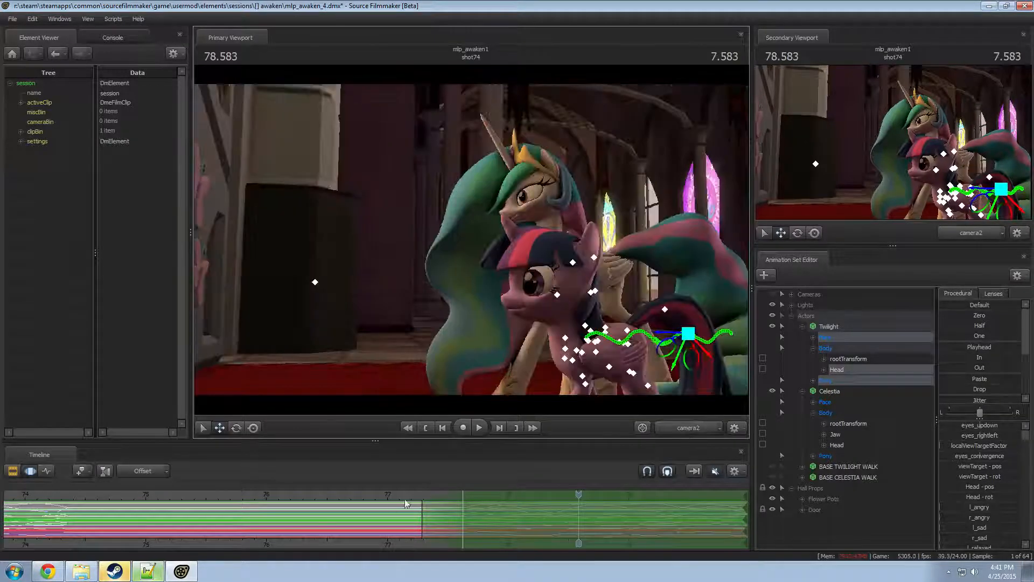
scroll(290, 500, "down", 4)
mouse_move(307, 499)
left_mouse_down()
mouse_move(356, 497)
mouse_move(315, 492)
left_mouse_up()
key("space")
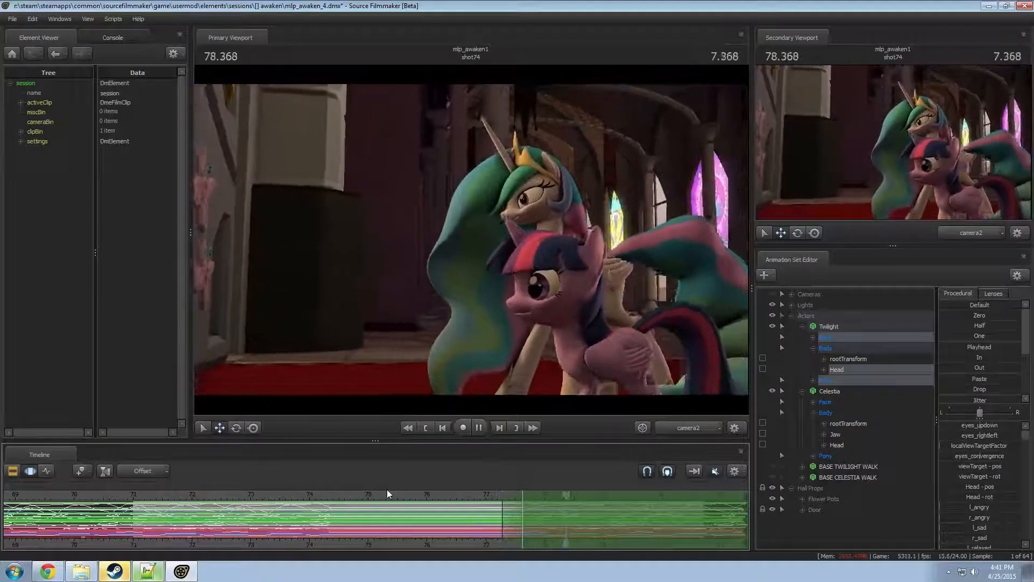
key("space")
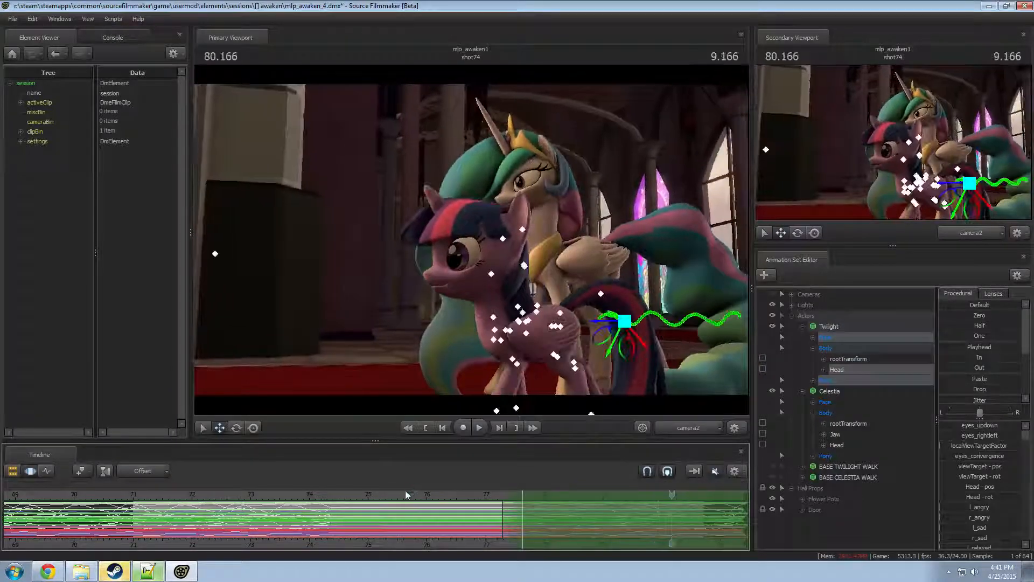
left_click(431, 495)
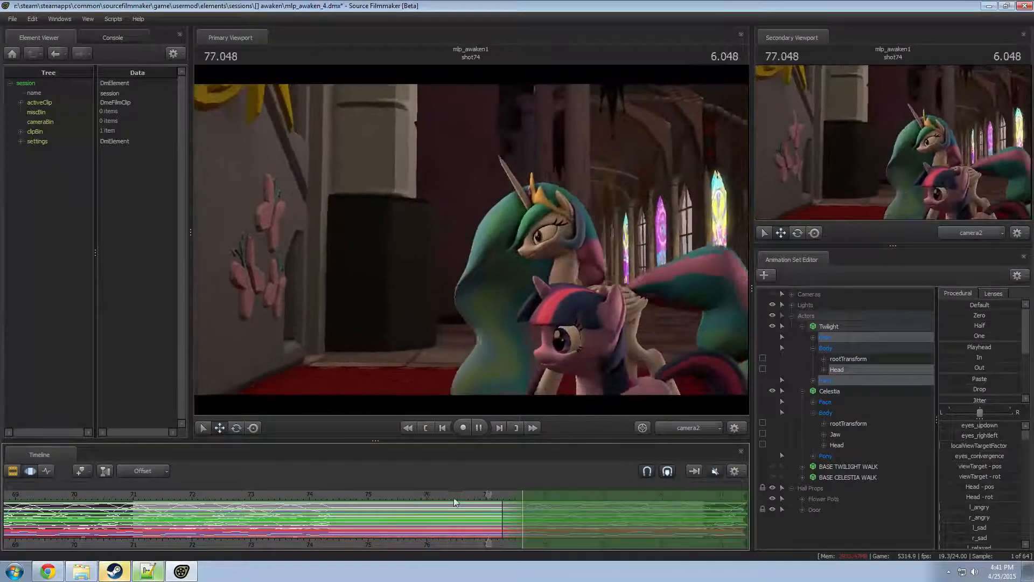
key("space")
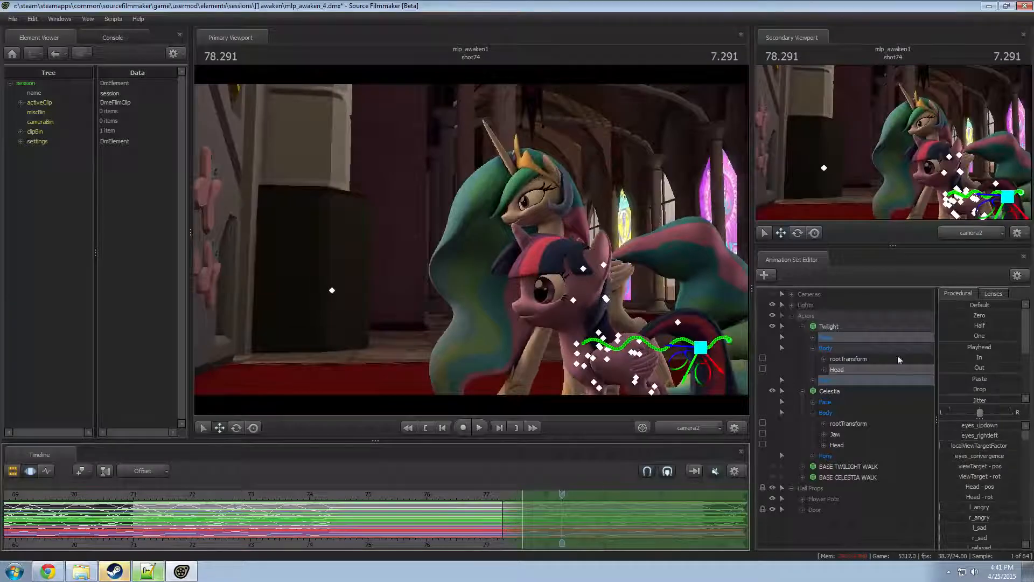
- Select all of Twilight, time-select about 75.2 s to 76.5 s, play shot74 and inspect the pose around 78.8 s
left_click(843, 327)
left_click_drag(380, 519, 456, 519, "shift")
key("space")
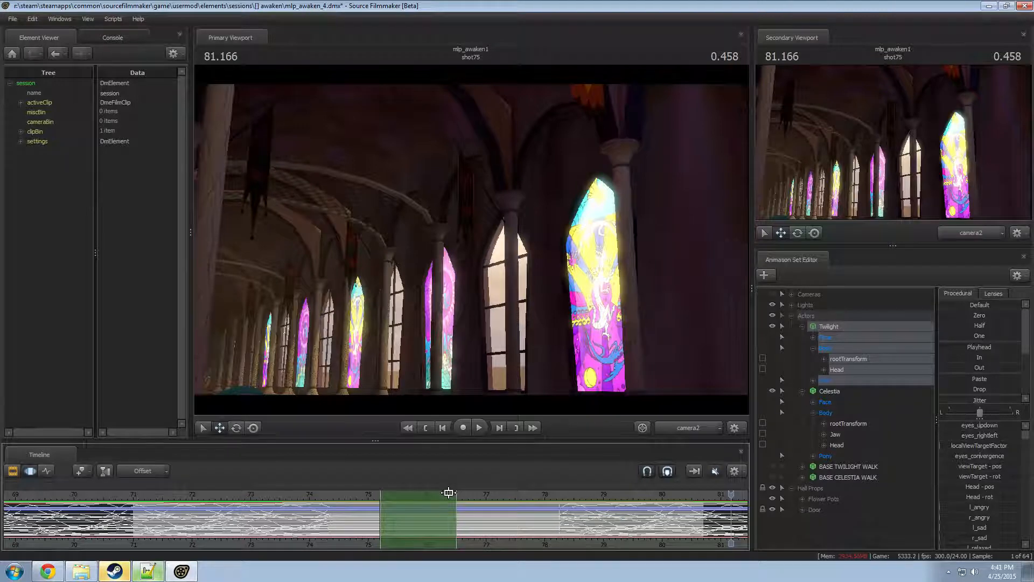
left_click(555, 495)
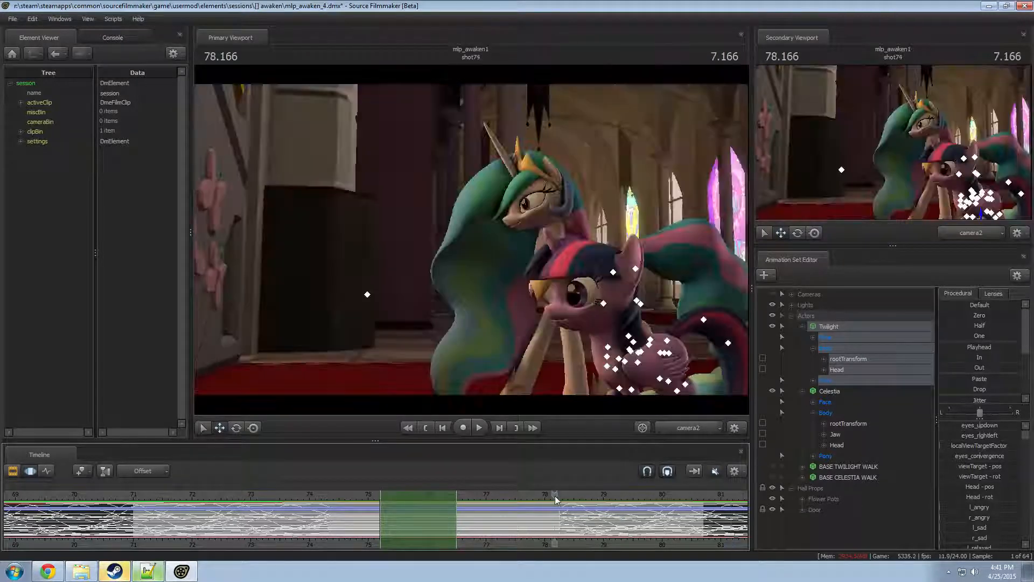
middle_click_drag(532, 542, 354, 508)
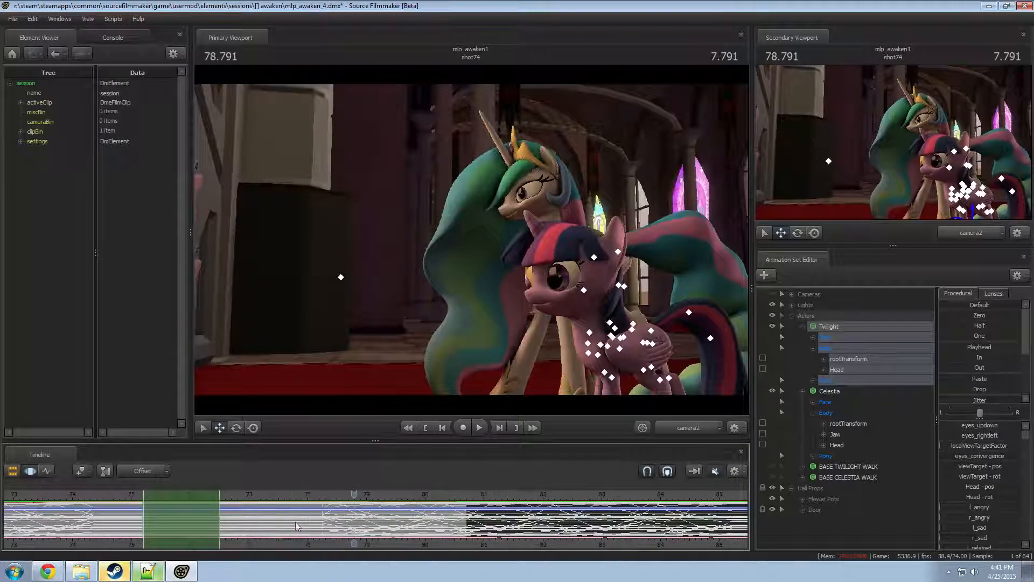
- Switch the timeline to the clip editor, turn the sound back on and play from about 67 s in shot73
scroll(354, 508, "down", 4)
key("F2")
key("space")
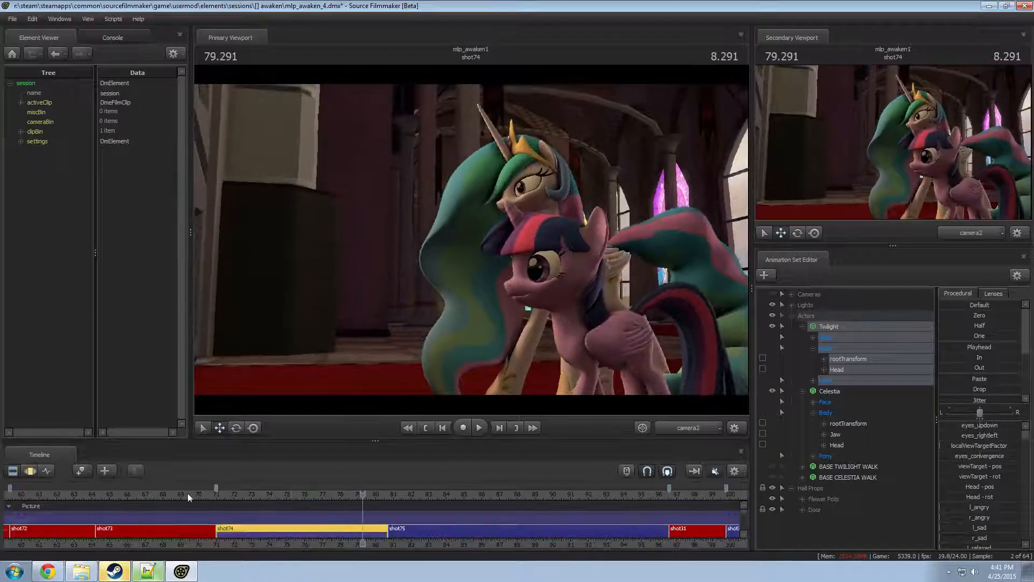
left_click(162, 496)
left_click(715, 472)
key("space")
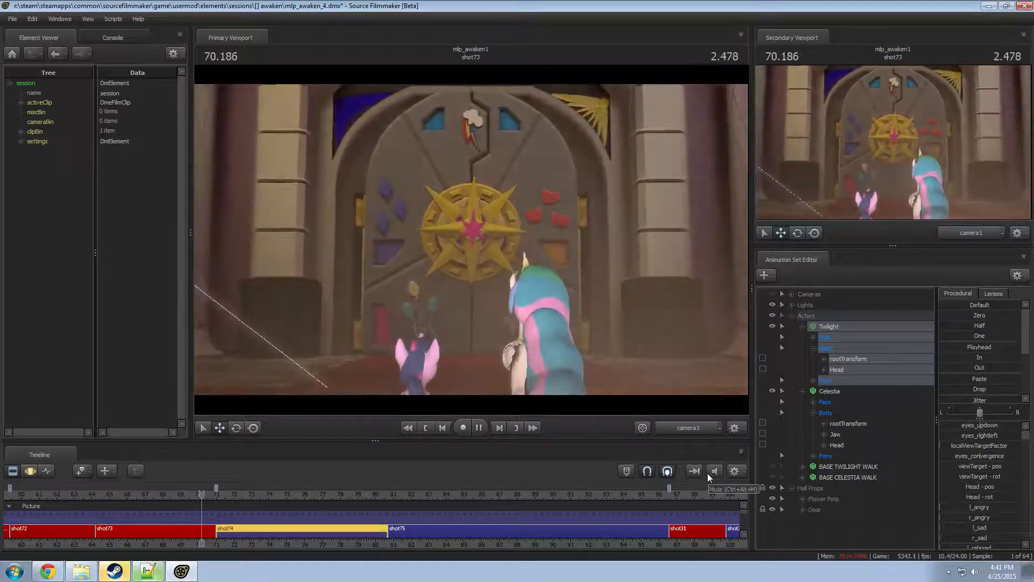
- Set the playhead to the beginning of shot73 at 64.208 s
left_click_drag(219, 491, 218, 491)
middle_click_drag(243, 549, 476, 538)
scroll(283, 496, "up", 2)
left_click(292, 493)
left_click_drag(292, 494, 298, 495)
scroll(297, 495, "up", 2)
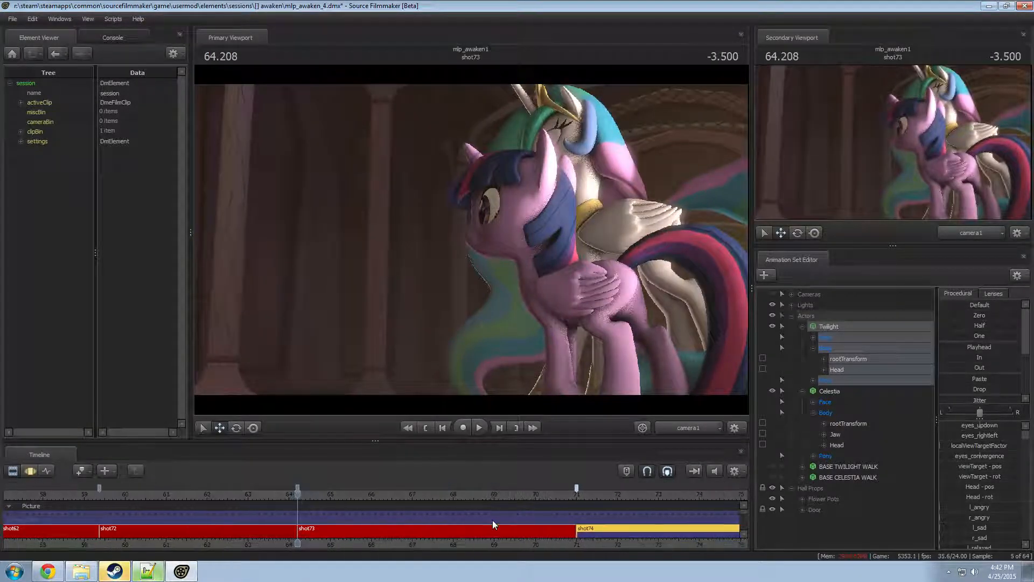
- Examine the cut from shot74 to shot75 by placing the playhead on it at 80.708 s
scroll(540, 518, "down", 5)
left_click(478, 494)
scroll(479, 494, "up", 5)
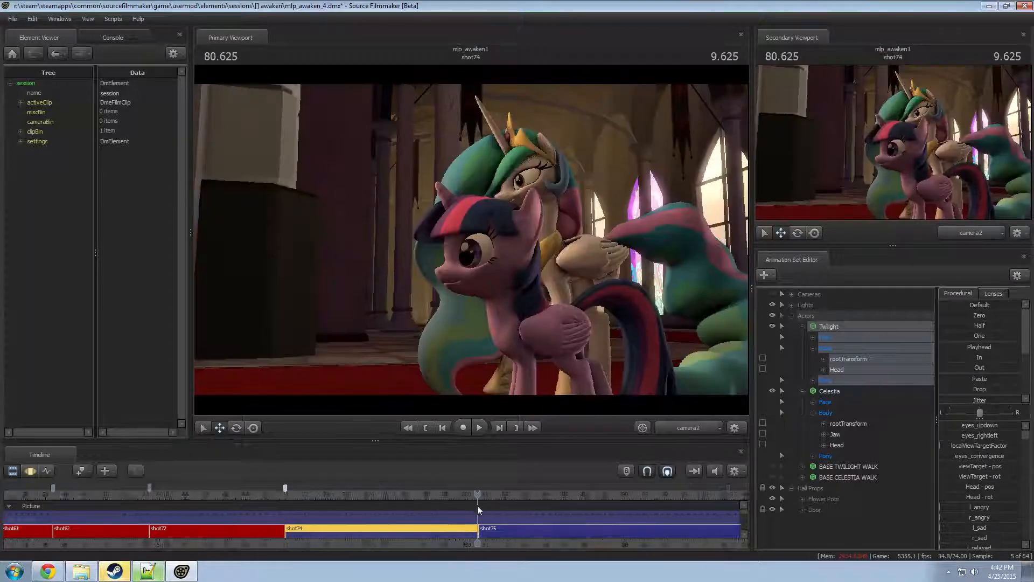
left_click(482, 496)
left_click(483, 496)
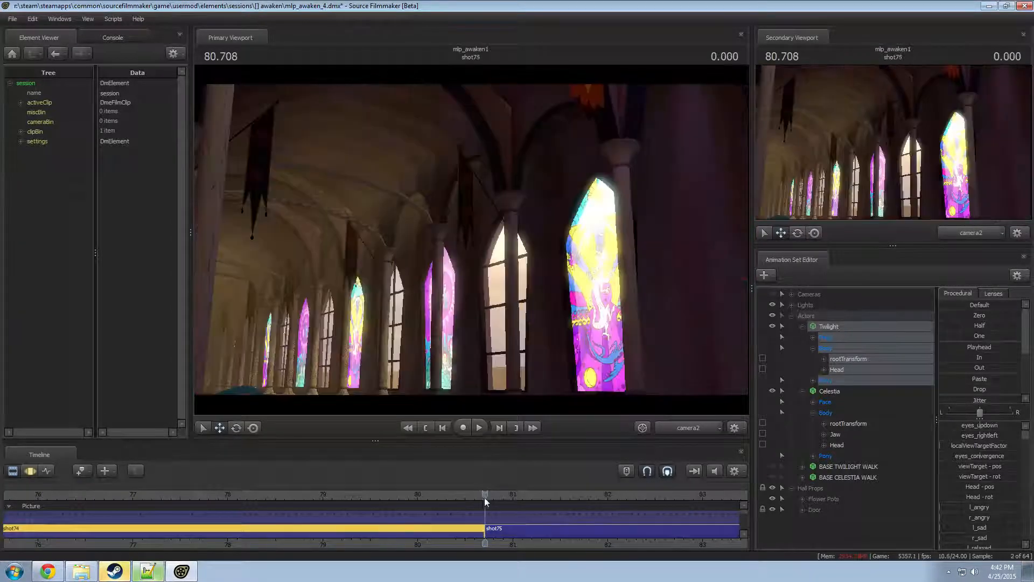
- Play the sequence from just before the shot75 cut through shot75 and on into shot30
left_click(461, 493)
key("space")
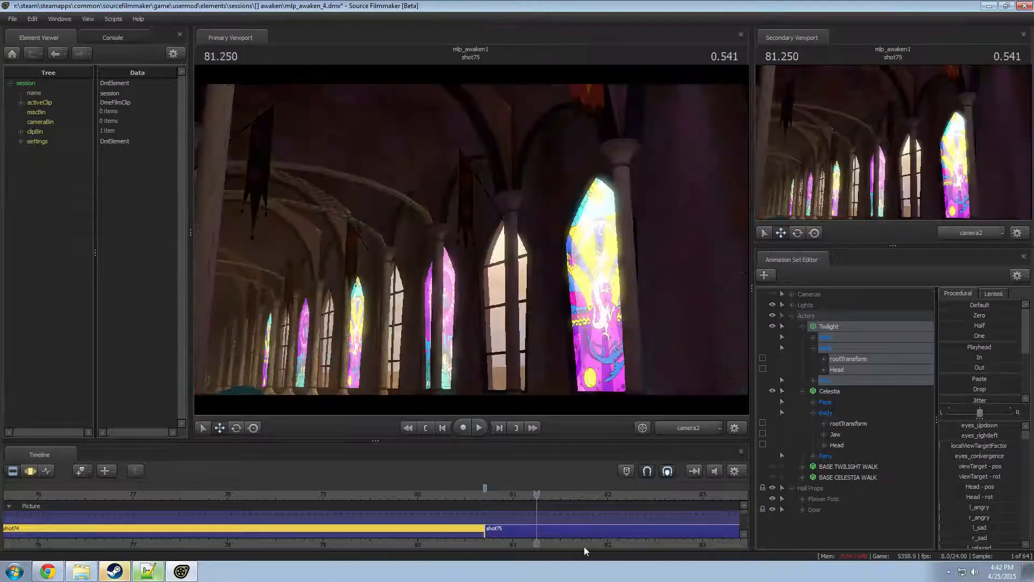
middle_click_drag(576, 544, 260, 536)
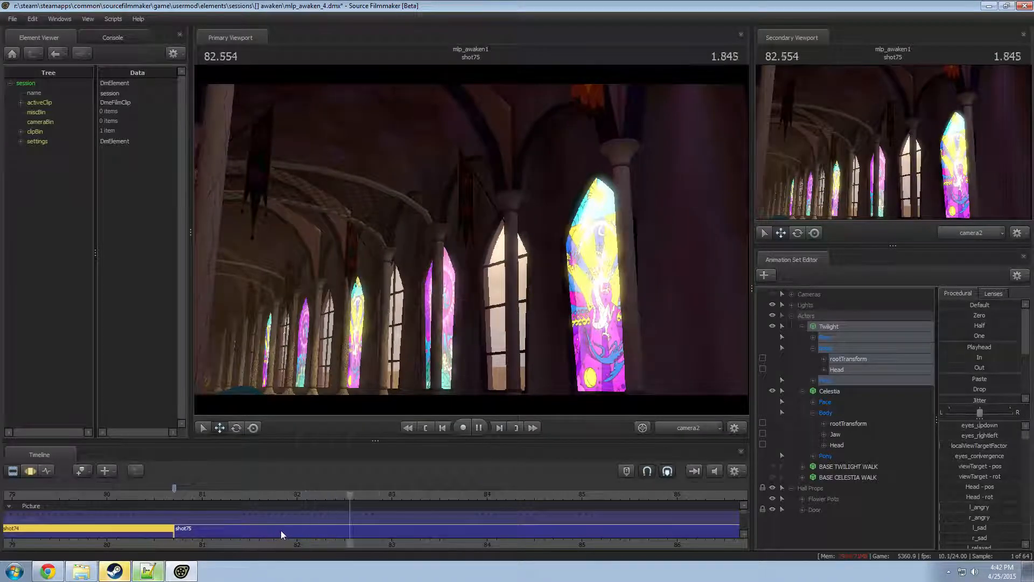
scroll(416, 541, "down", 3)
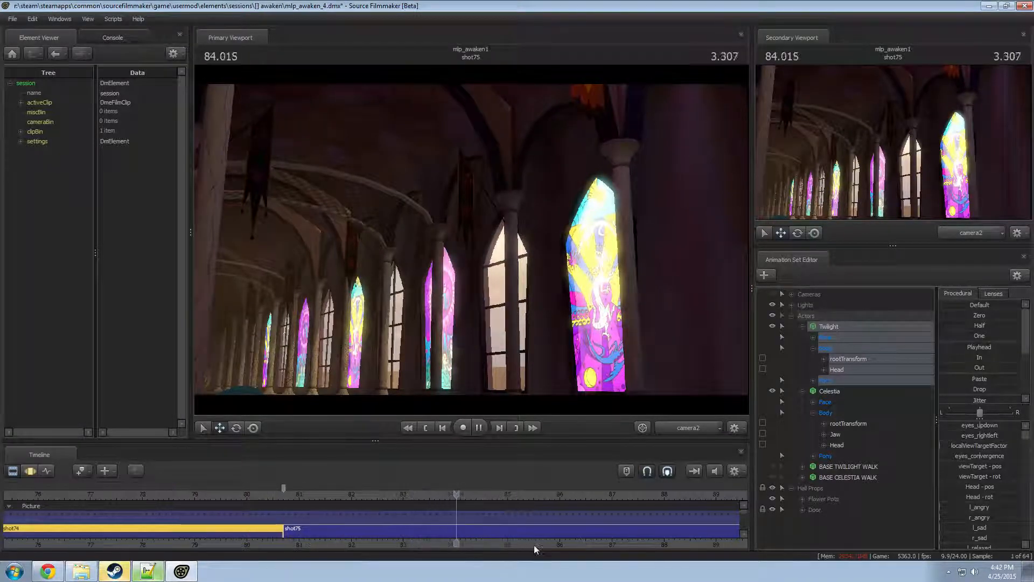
scroll(358, 544, "down", 3)
scroll(361, 542, "down", 2)
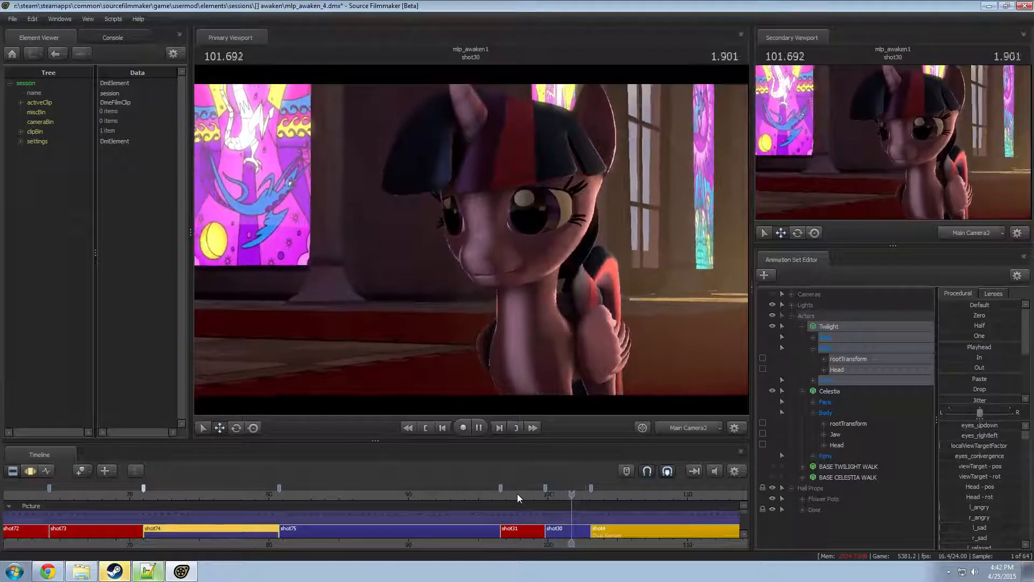
- Replay shot30 from its beginning several times to examine the close-up of Twilight
key("space")
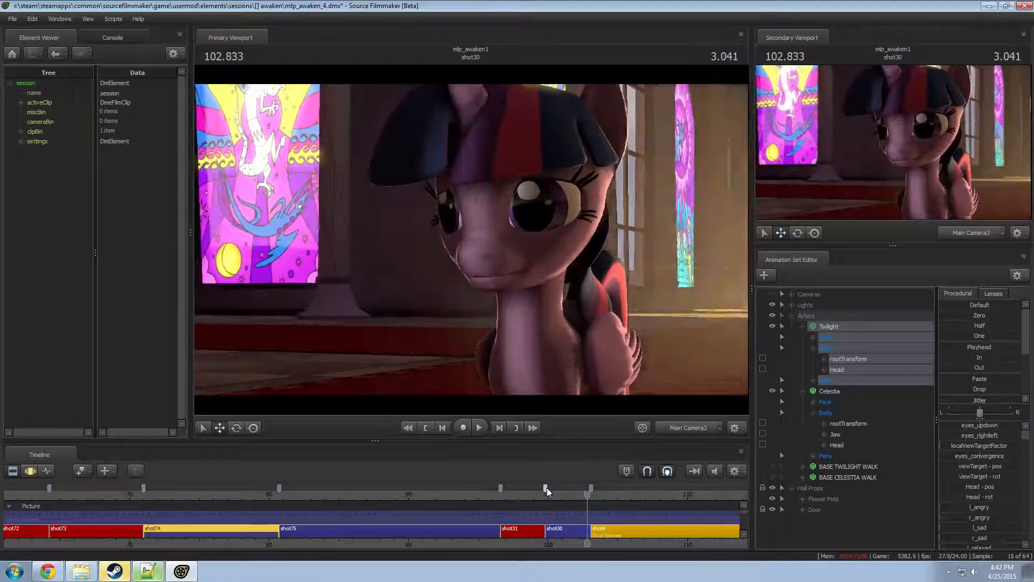
left_click(549, 493)
key("space")
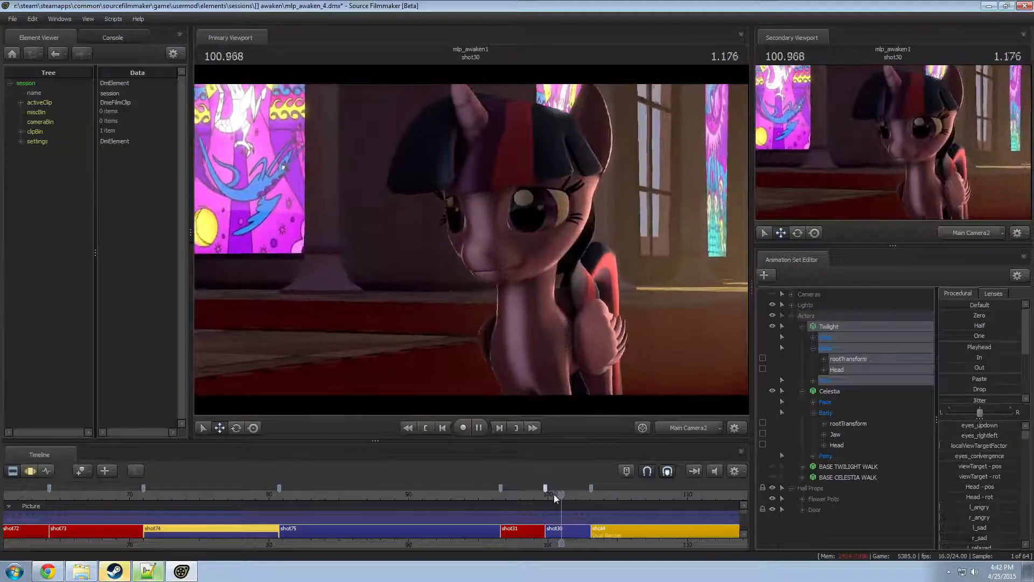
key("space")
left_click(550, 493)
key("space")
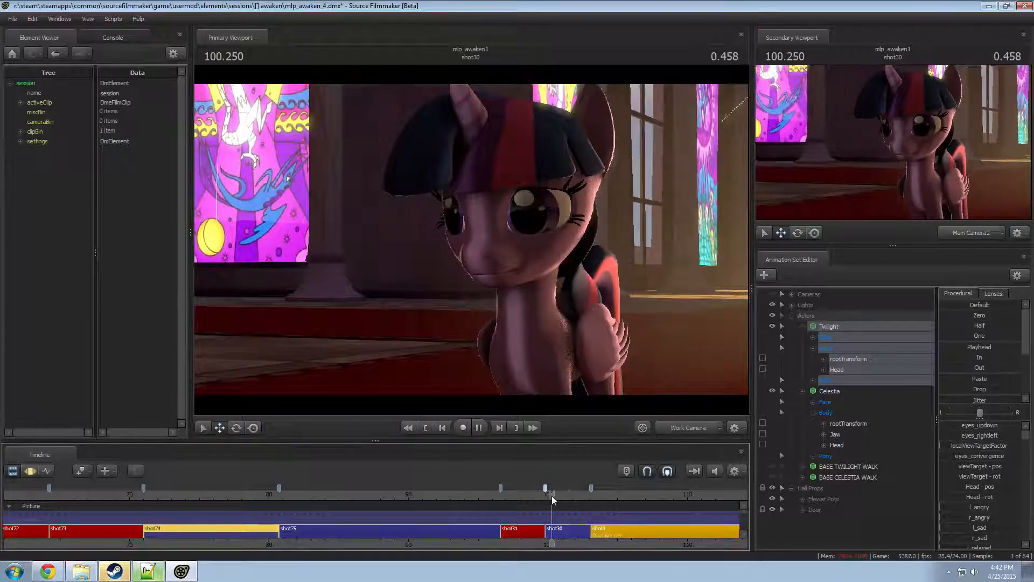
key("space")
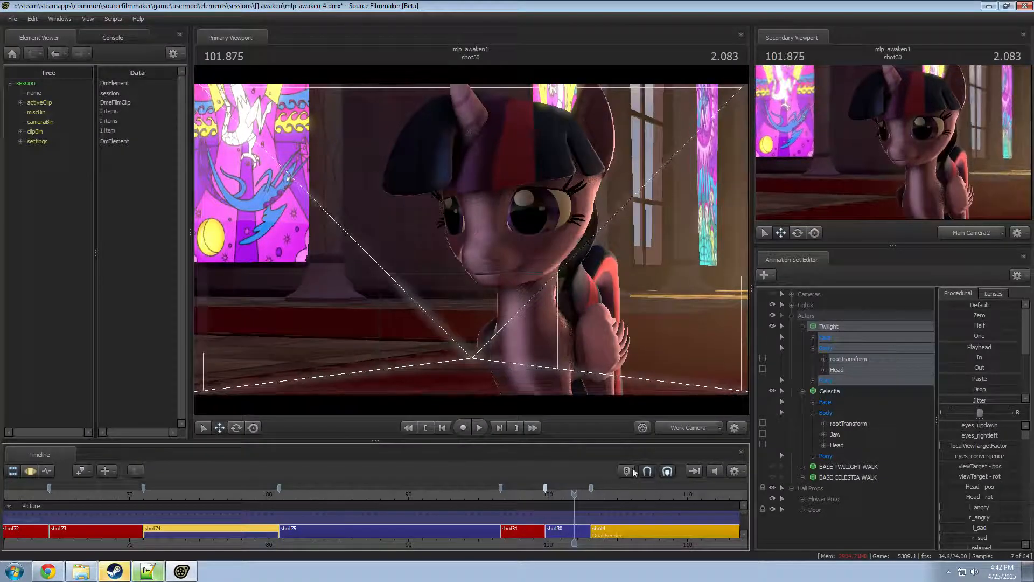
- Play from the end of shot30 into shot4, and set the playhead to 104.791 s in shot4
left_click(578, 491)
key("space")
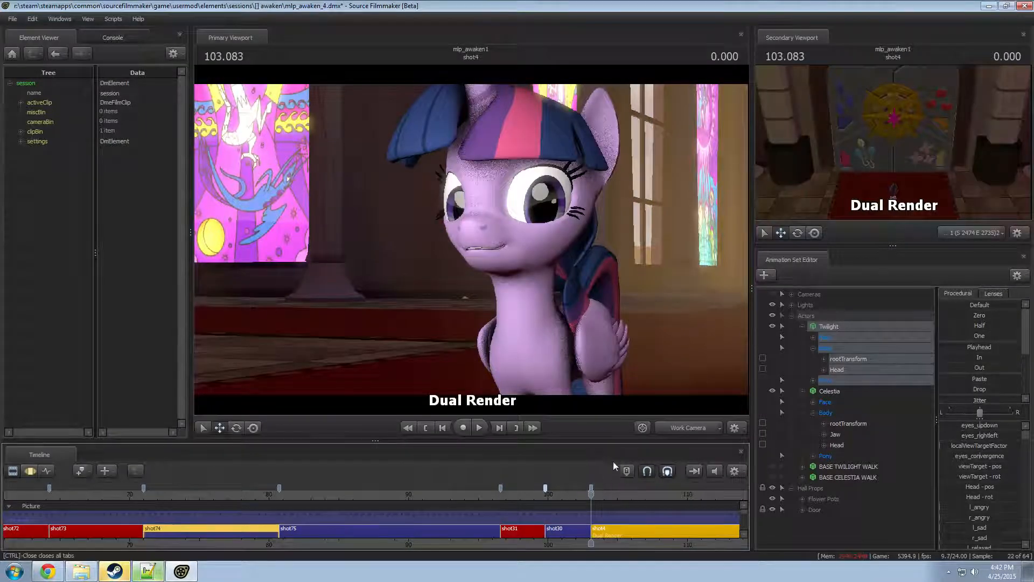
scroll(580, 483, "up", 3)
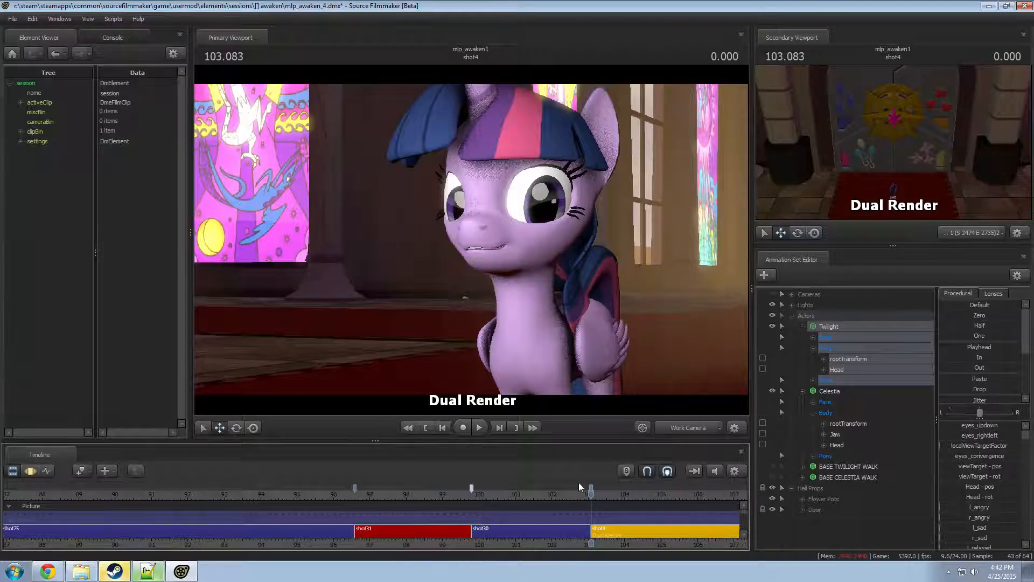
key("space")
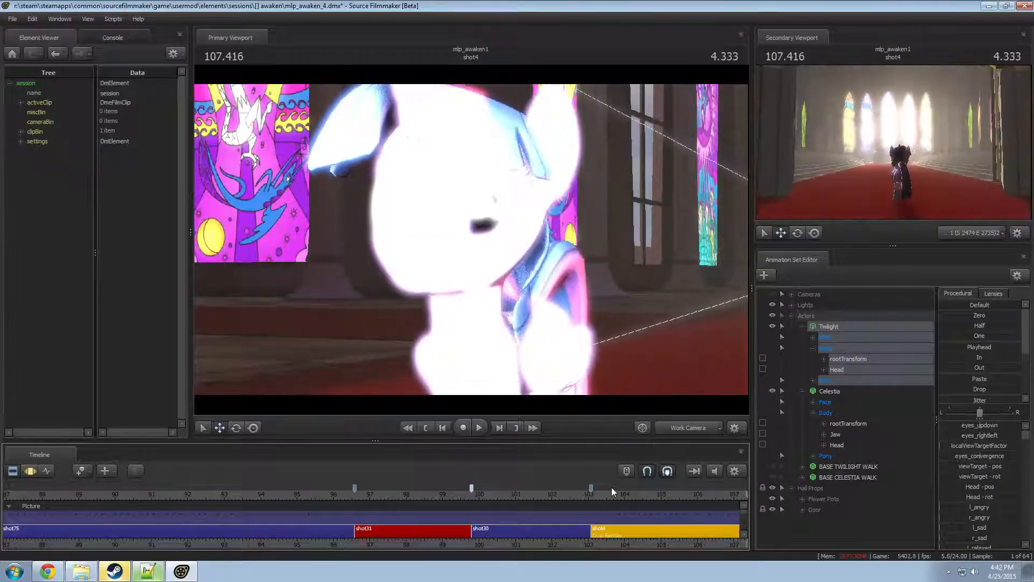
scroll(574, 517, "down", 4)
middle_click_drag(596, 546, 512, 534)
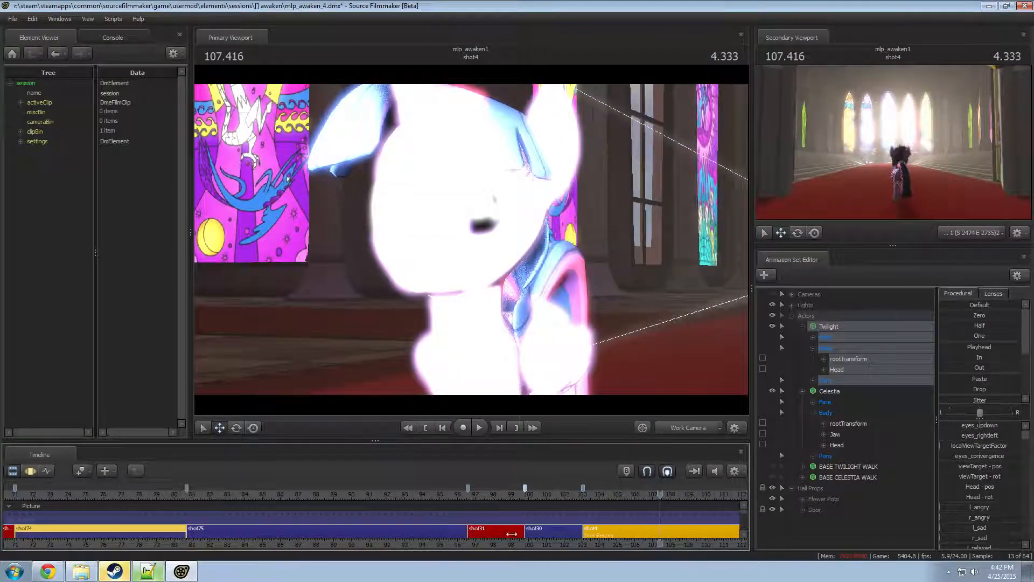
left_click_drag(580, 501, 612, 497)
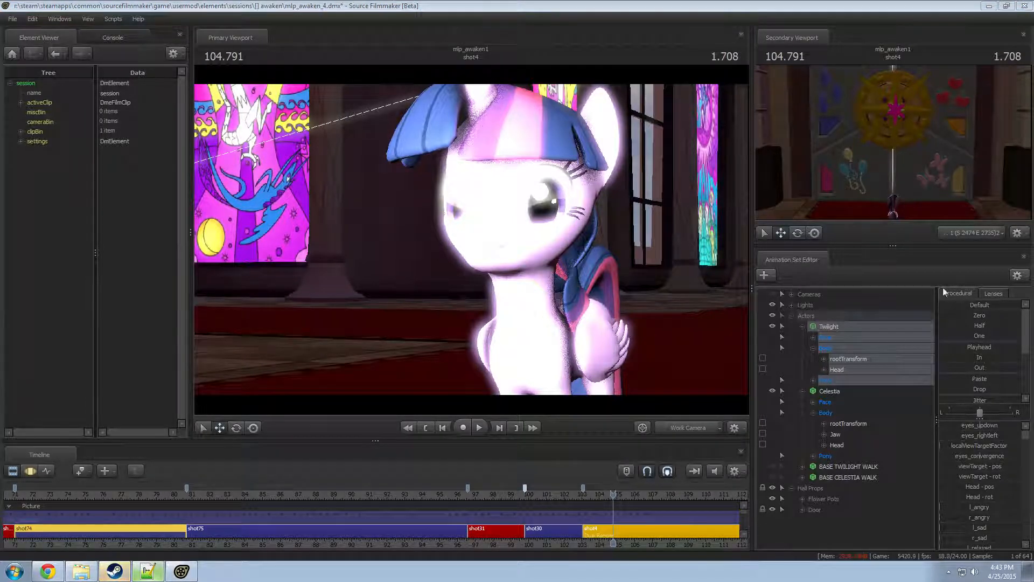
- Play the opening of shot75, go back to shot74 and play it up to 78.583 s
left_click(185, 498)
key("space")
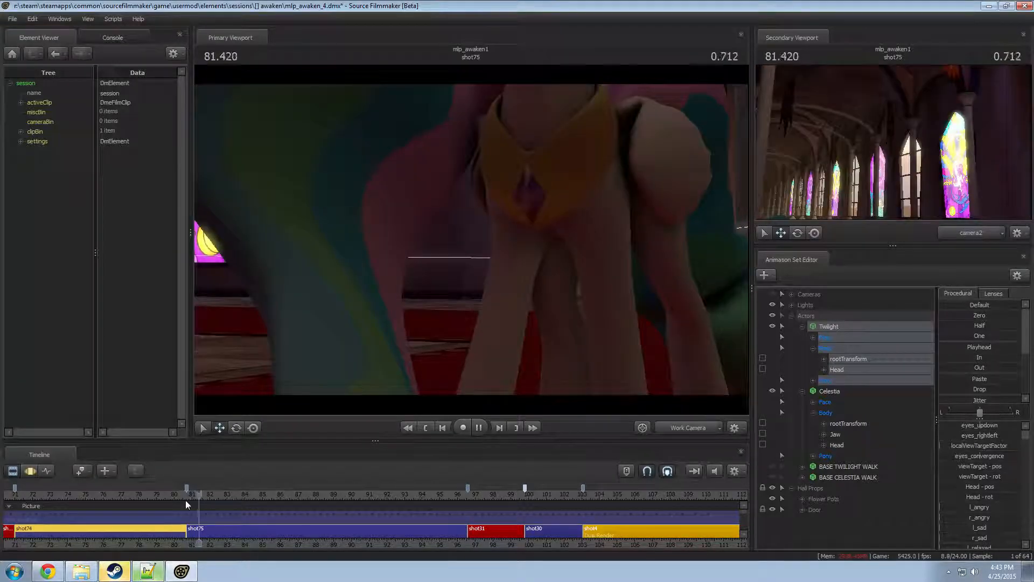
left_click(64, 493)
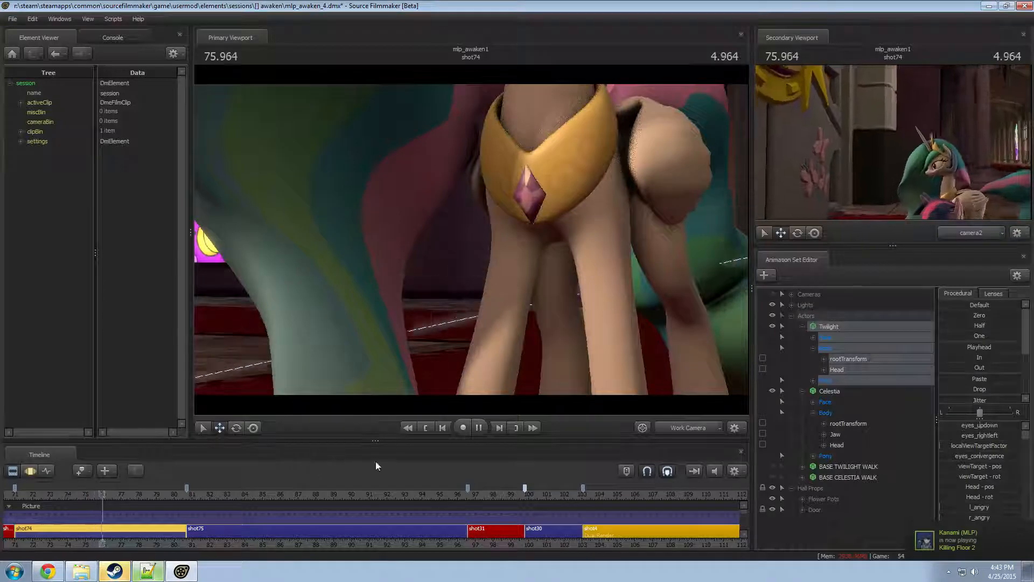
key("F3")
key("F2")
left_click_drag(272, 545, 387, 543)
key("space")
- Set the clip background color of shot74 to red
right_click(209, 527)
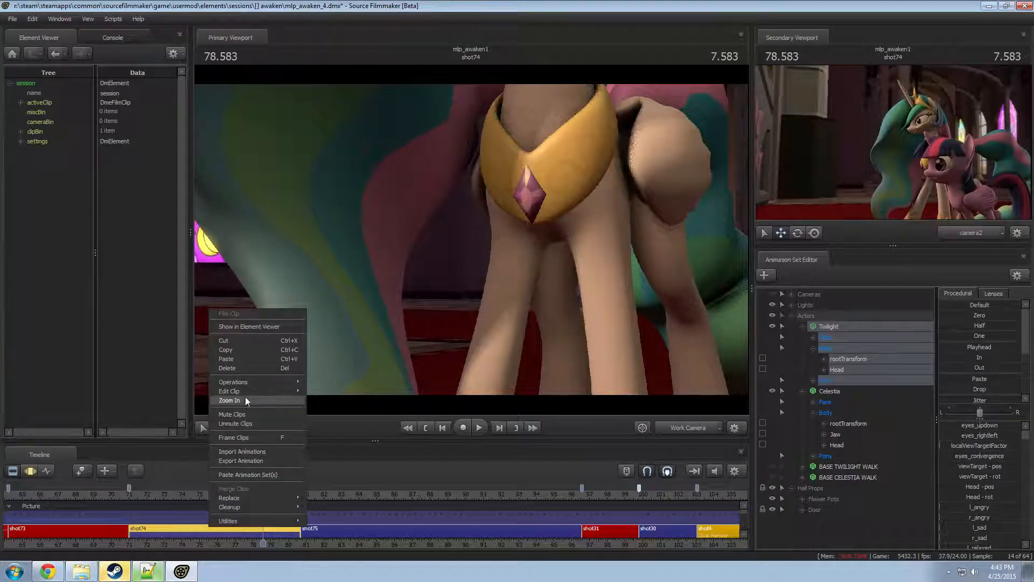
mouse_move(247, 389)
left_click(351, 399)
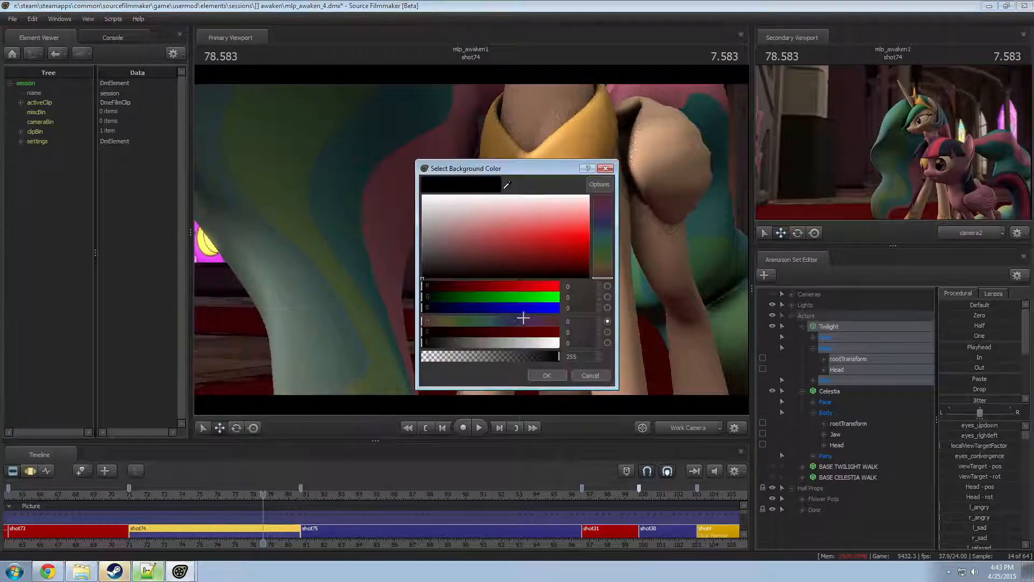
left_click(570, 286)
key("Return")
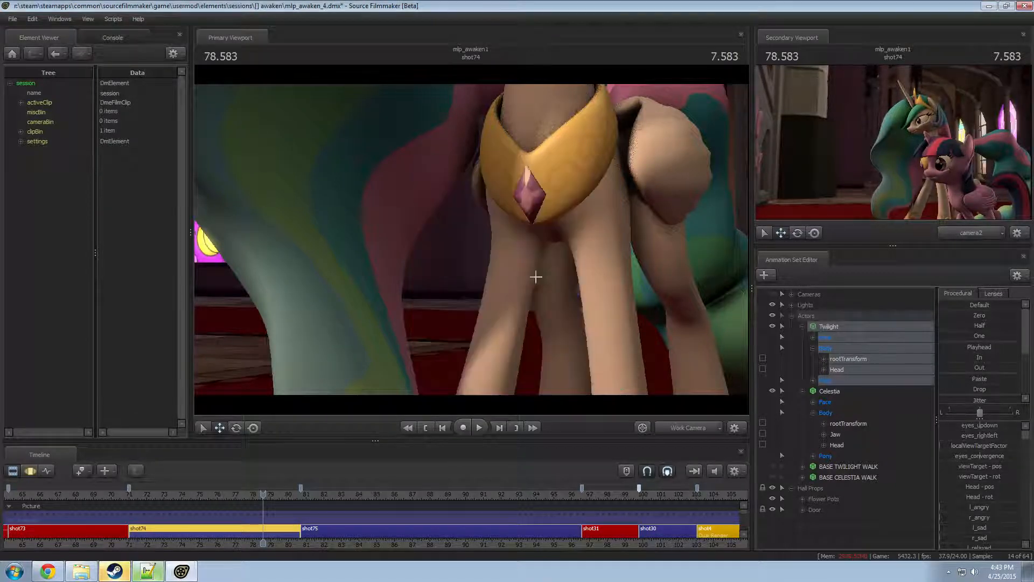
- Play the sequence across the cut from shot74 into shot75
scroll(261, 532, "down", 5)
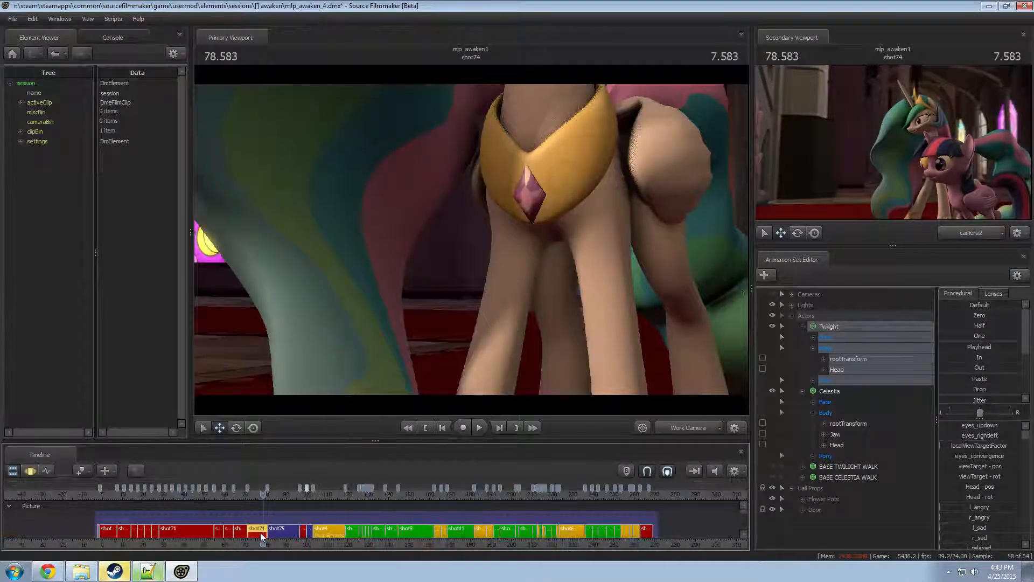
scroll(260, 532, "up", 3)
left_click(276, 494)
key("space")
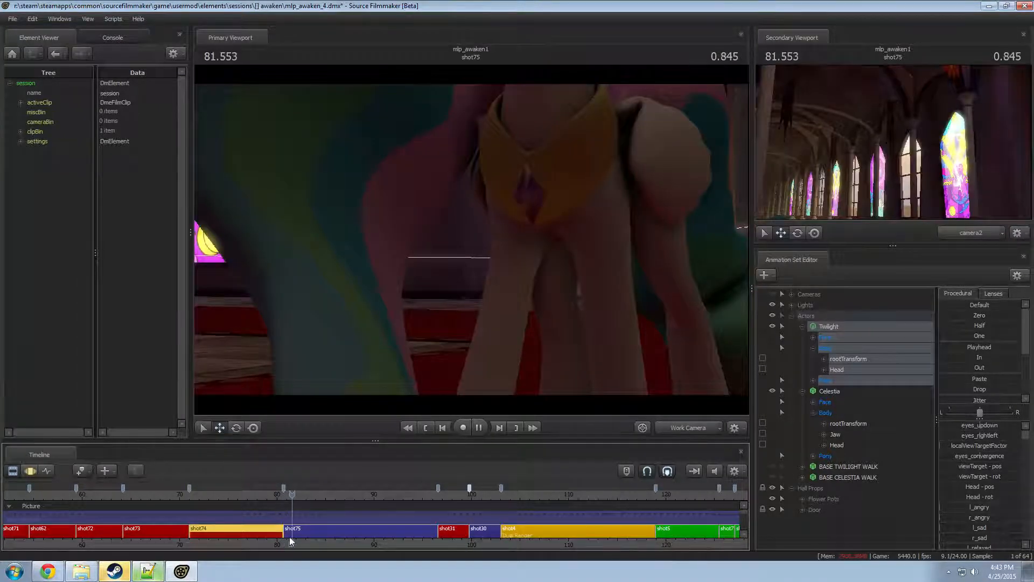
- Select shot75 with the playhead at its start, 80.708 s, and rename light7 to Side Hall Light
left_click(303, 527)
left_click_drag(292, 495, 283, 495)
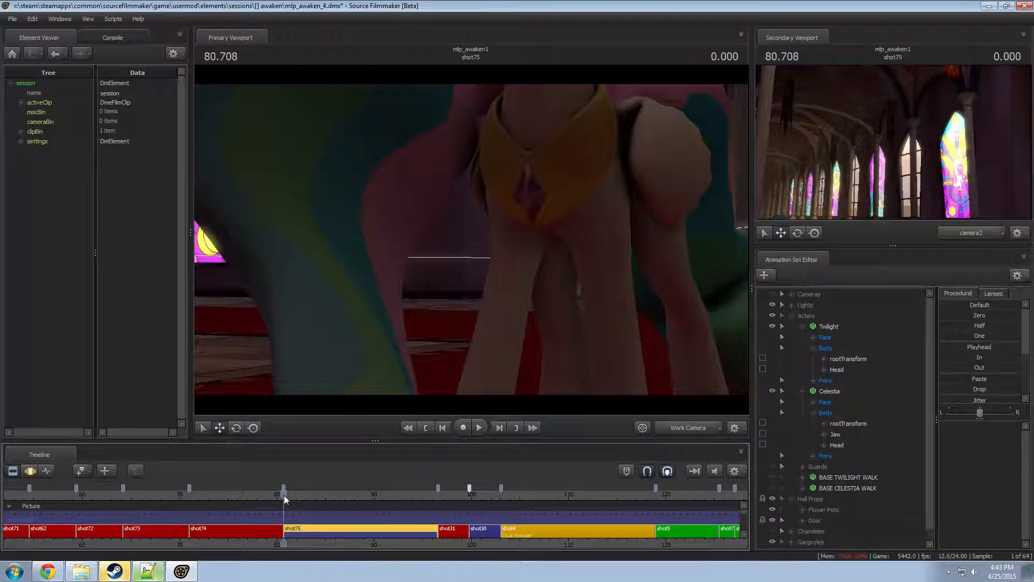
scroll(327, 525, "up", 3)
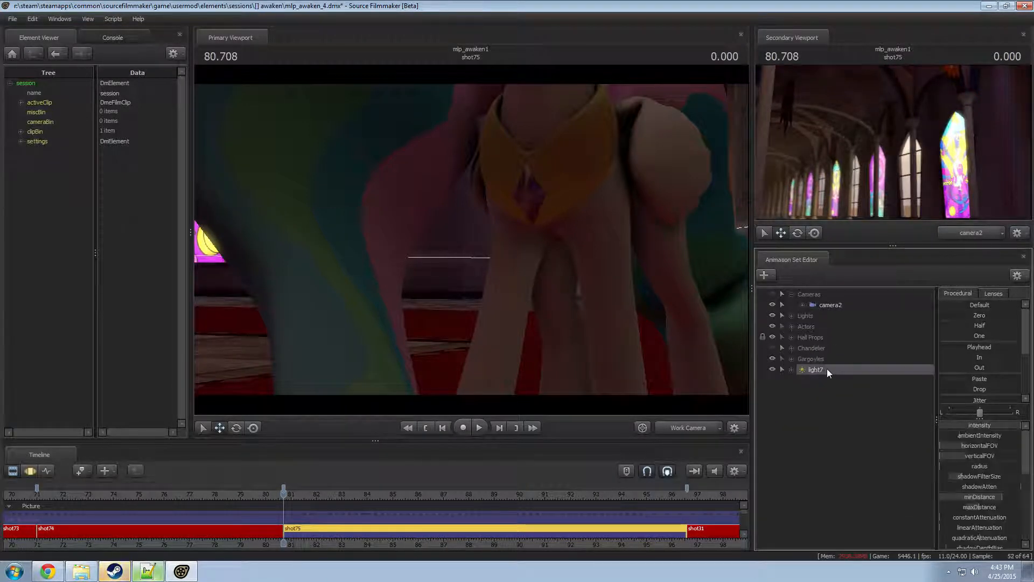
right_click(826, 370)
left_click(856, 377)
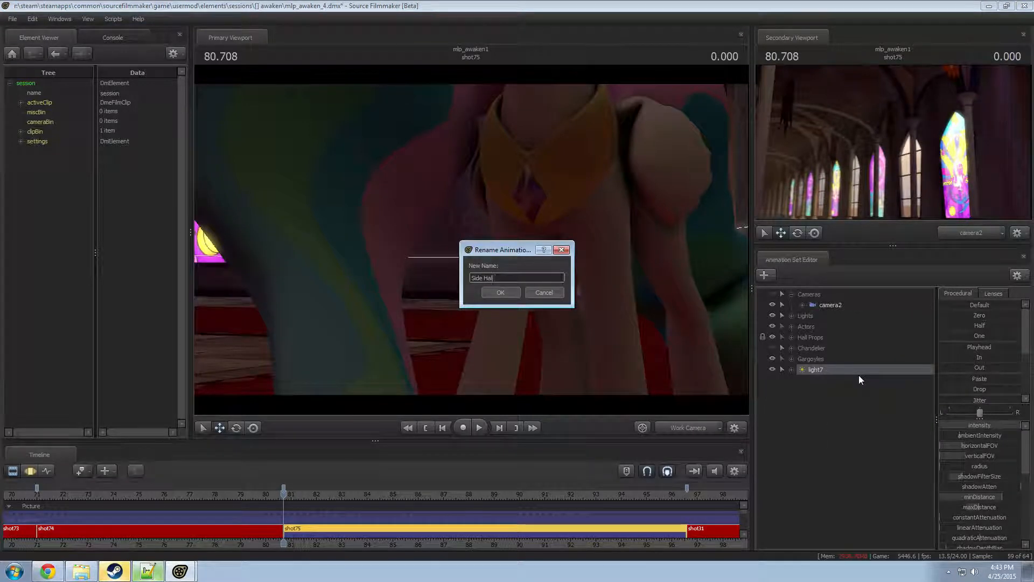
type("Side Hall Light")
key("Return")
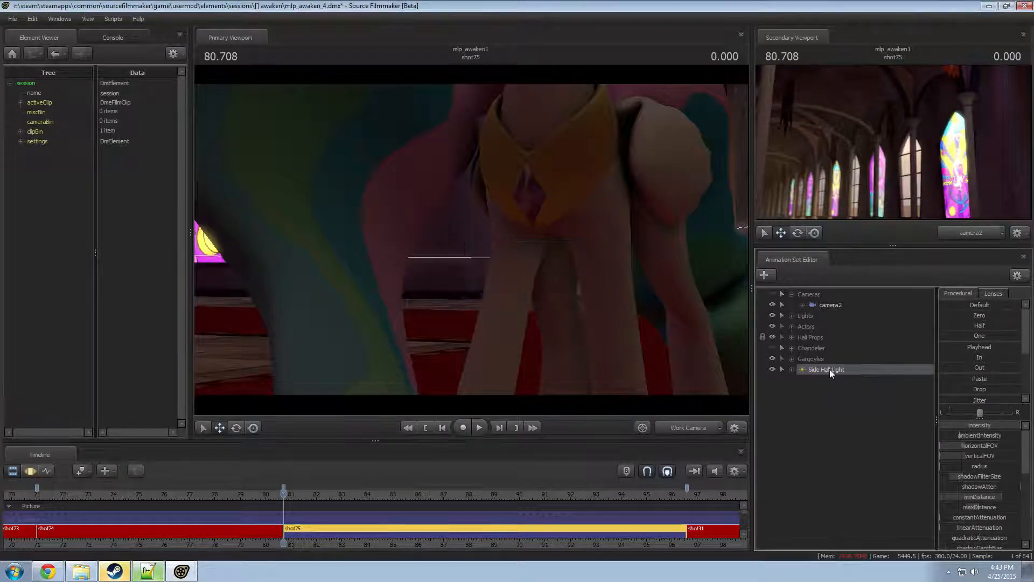
- Look at shot75 through Side Hall Light in the primary viewport, and switch that view to camera2
left_click_drag(829, 369, 496, 384)
left_click(833, 304)
left_click(517, 300)
- Insert a copy of shot74 between shot74 and shot75, and trim the copy's end to about 84.8 s
left_click(228, 532)
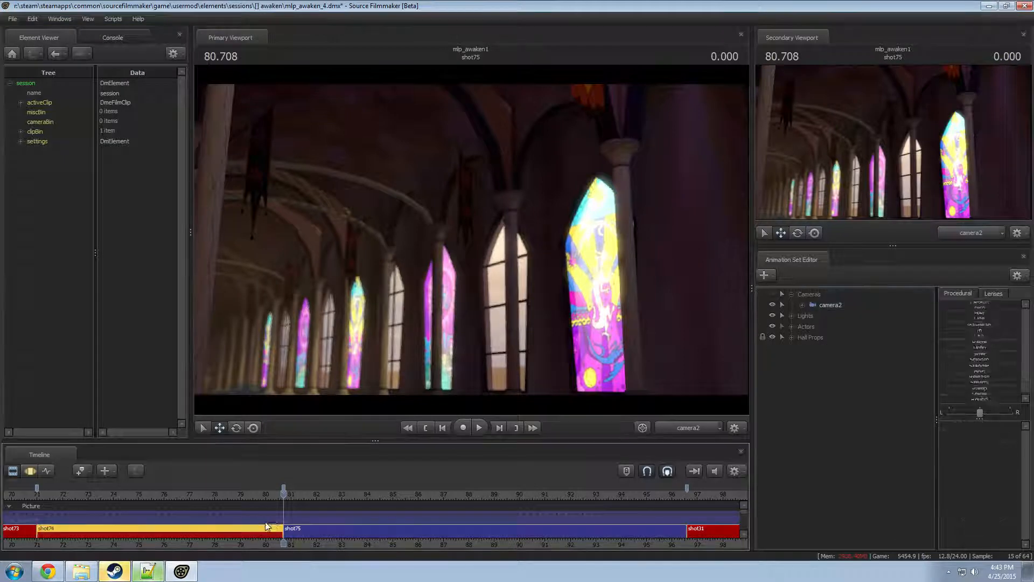
left_click(289, 533)
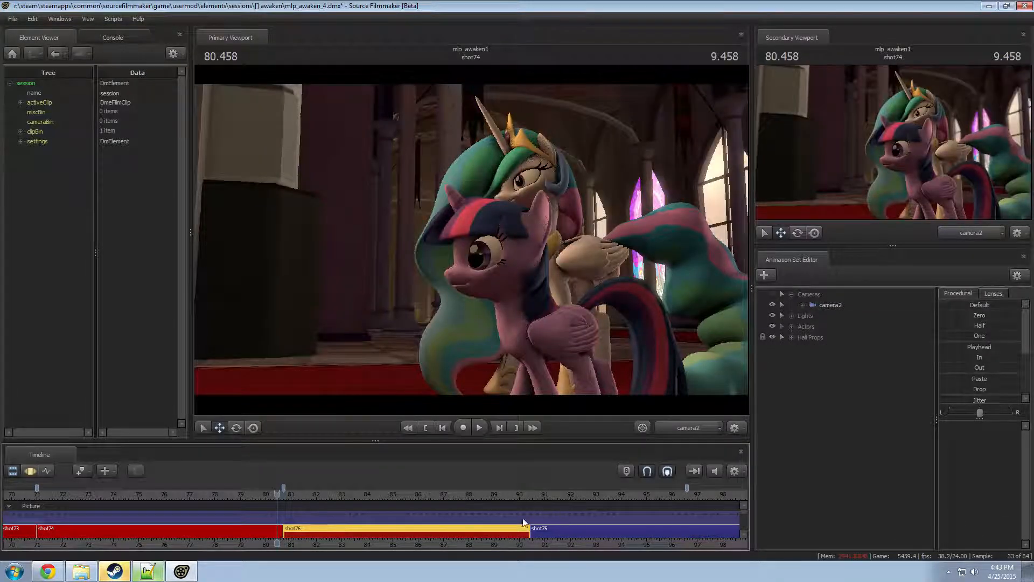
left_click_drag(527, 534, 387, 532)
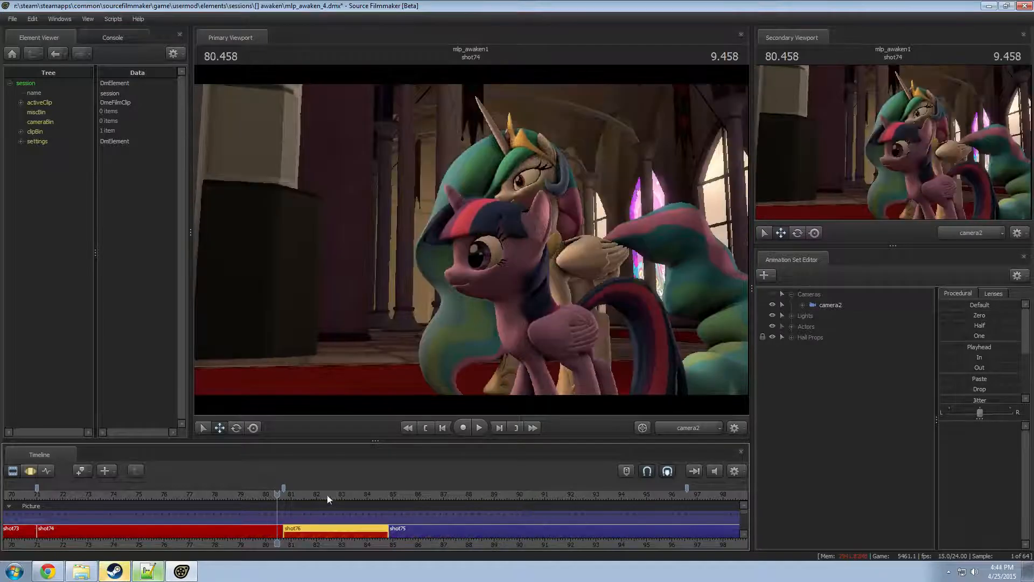
- Play from shot76 into shot75 and extend the end of shot76 to 87.041 s
left_click_drag(325, 495, 337, 495)
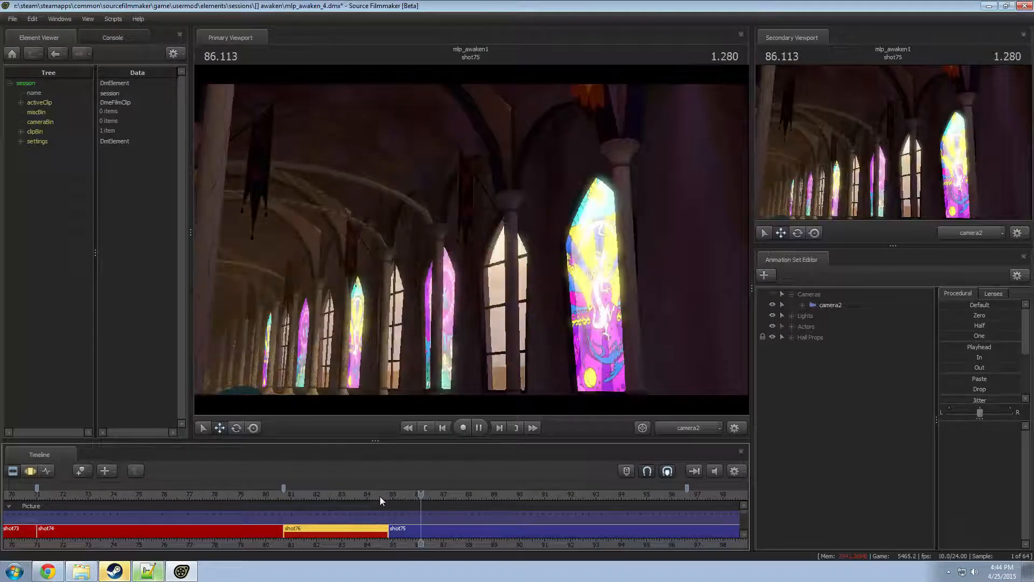
left_click(443, 495)
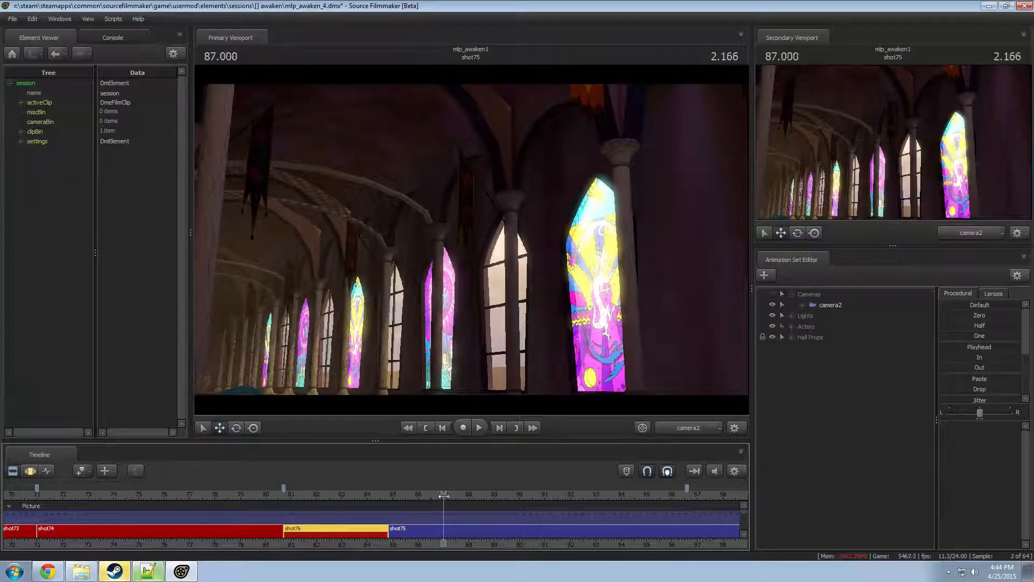
left_click_drag(388, 528, 439, 528)
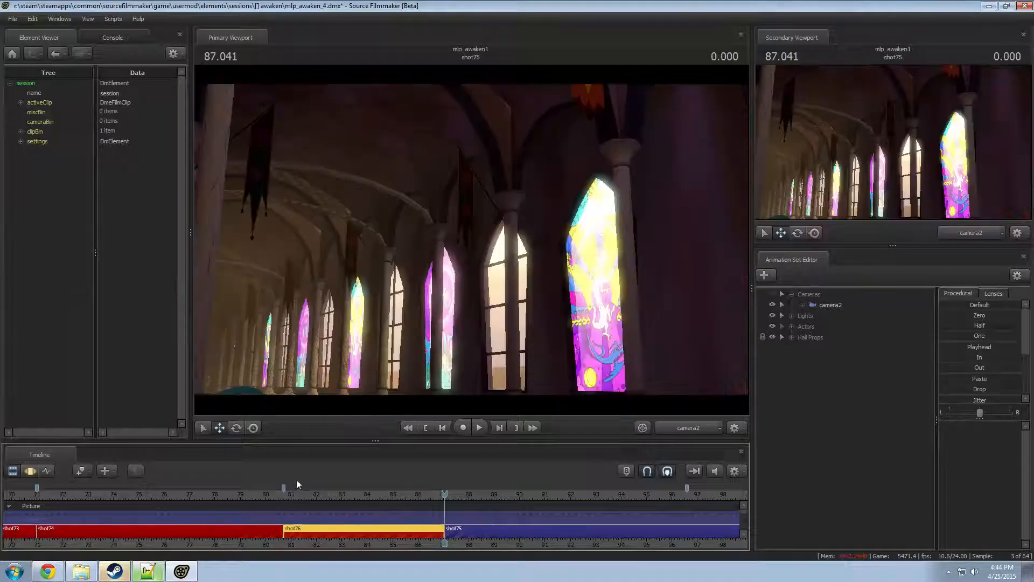
- Play shot76 from its start and trim its end to about 83.9 s
left_click(282, 493)
key("space")
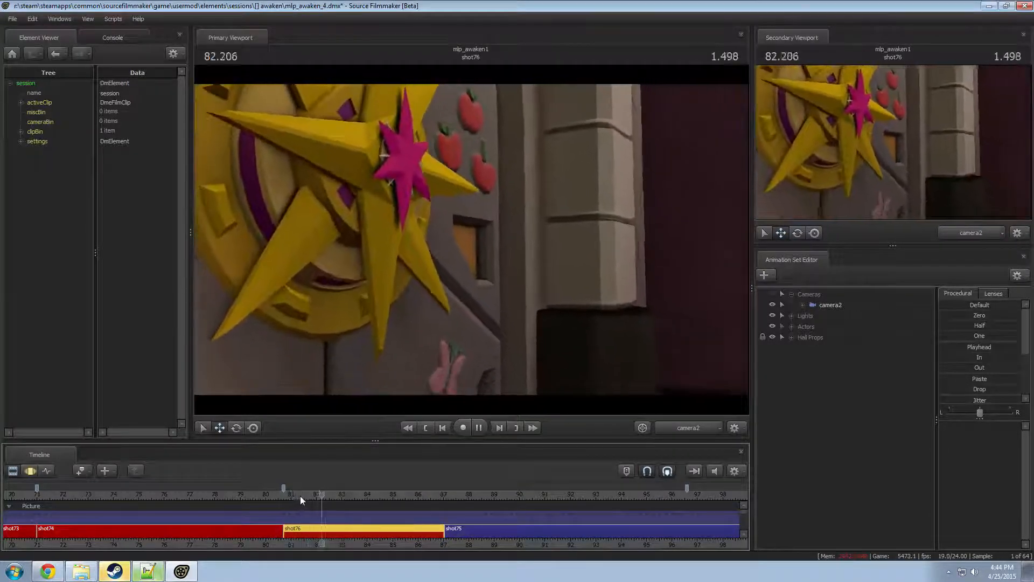
key("space")
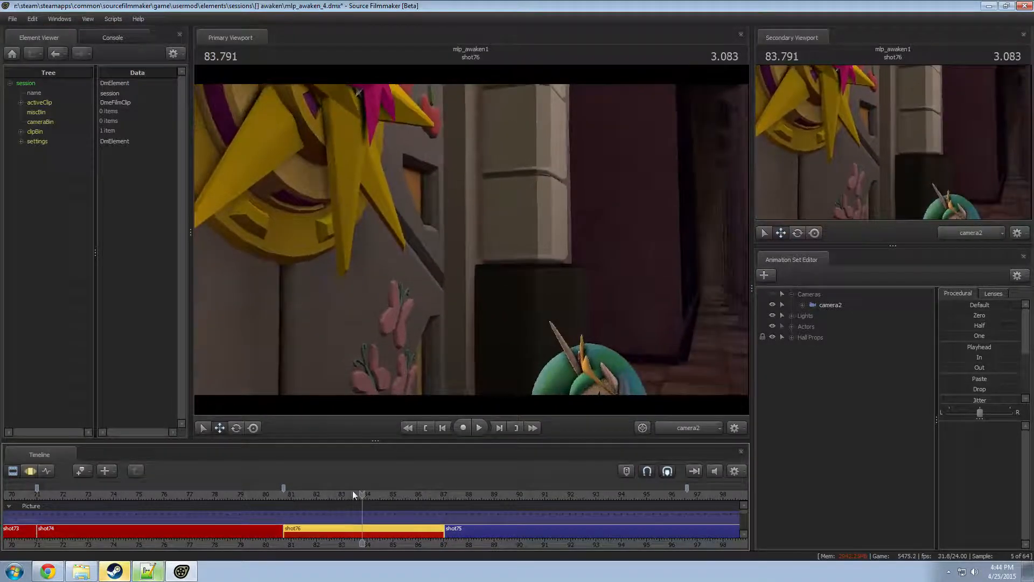
key("space")
key("space")
left_click_drag(362, 502, 364, 503)
left_click_drag(443, 531, 362, 531)
- Play through the shot76 cut, extend shot76 to about 87 s and set the playhead to 82.250 s
left_click_drag(267, 496, 305, 496)
key("space")
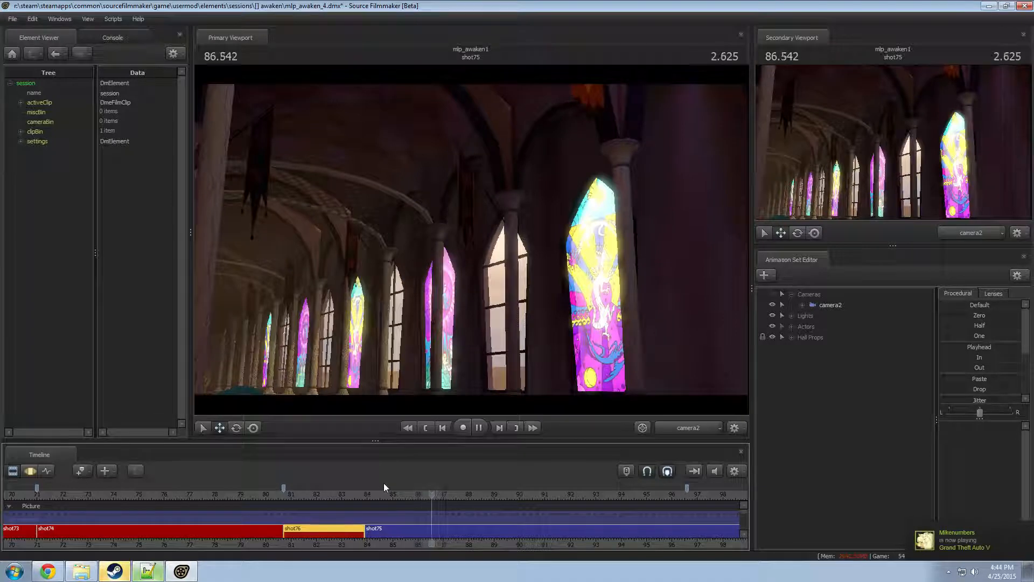
key("space")
key("space")
key("space")
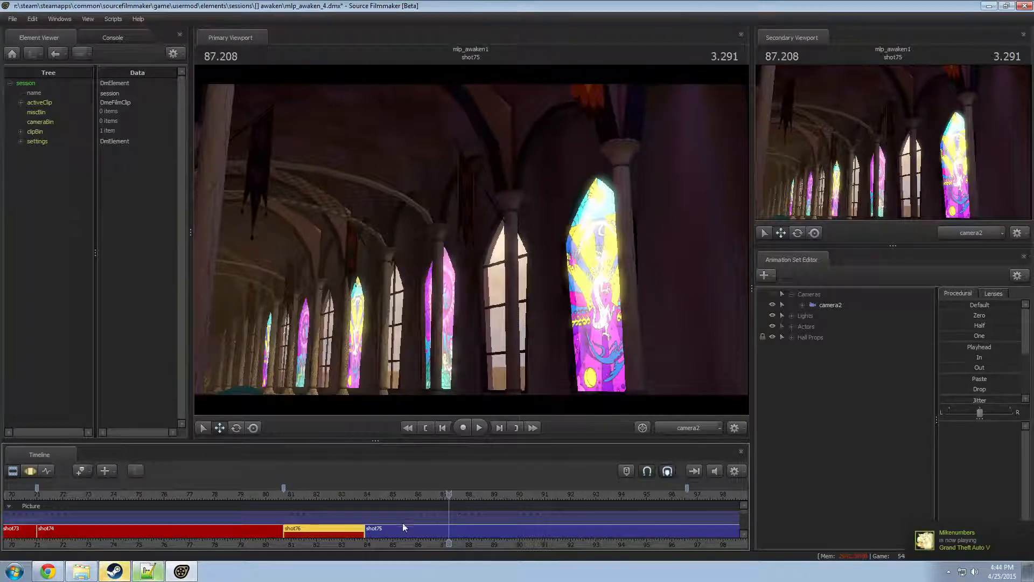
left_click_drag(365, 530, 446, 538)
left_click_drag(444, 496, 323, 496)
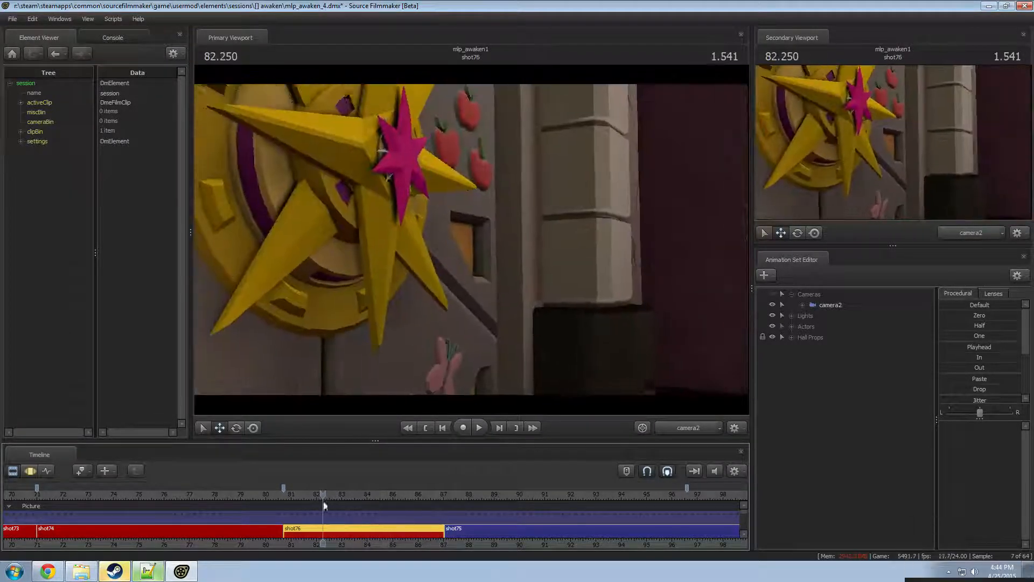
- Switch shot76's camera2 to the Motion Editor and apply the Playhead preset to its whole animation
left_click(832, 305)
left_click(441, 257)
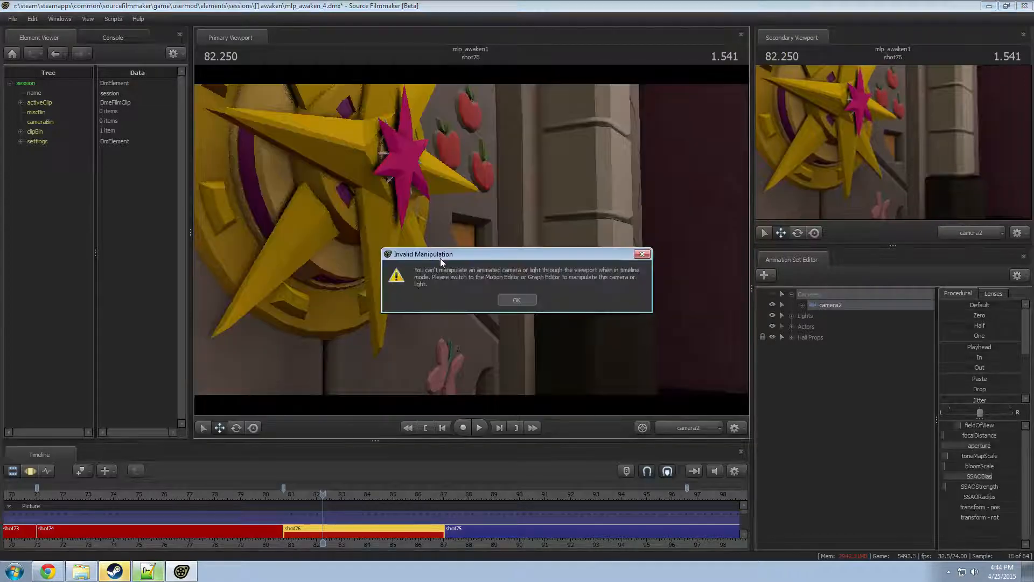
left_click(508, 303)
key("F3")
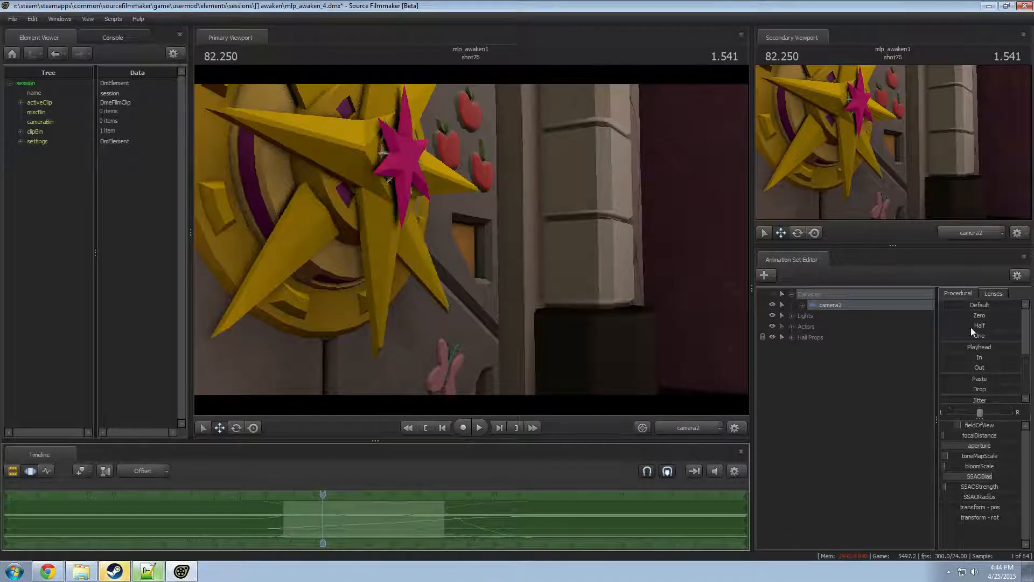
double_click(971, 349)
- Reframe shot76's camera2 to look down at Celestia and Twilight on the red carpet and apply a longer lens preset
left_click_drag(700, 358, 620, 315)
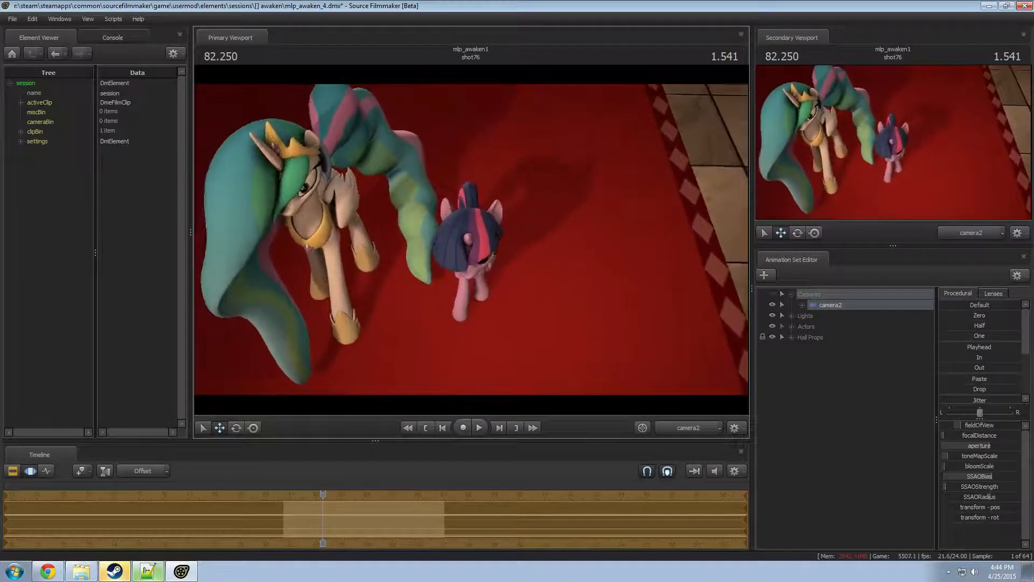
left_click(999, 294)
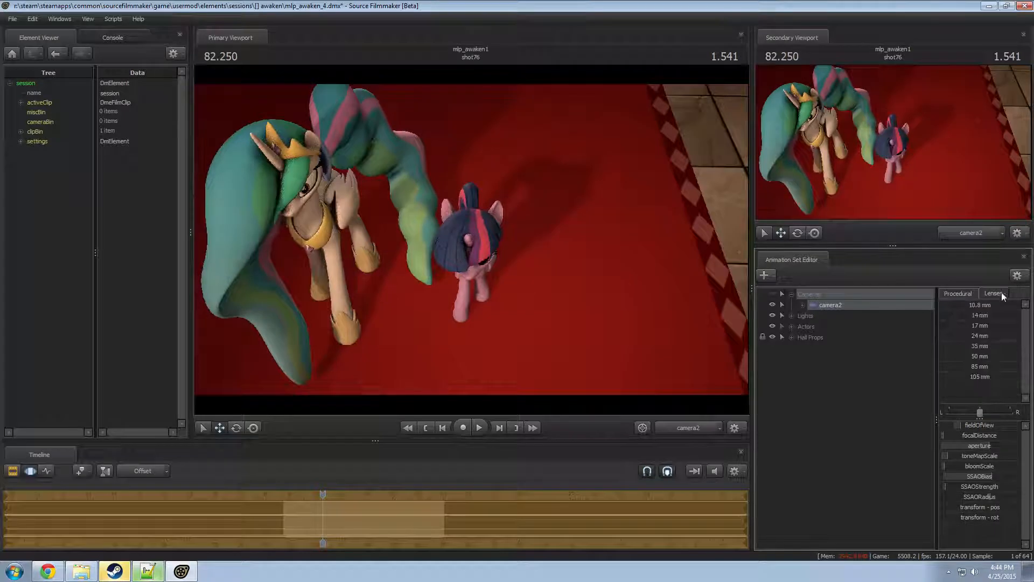
left_click(975, 360)
- Play shot76 from its start to about 86.75 s to check the new camera2 framing
key("space")
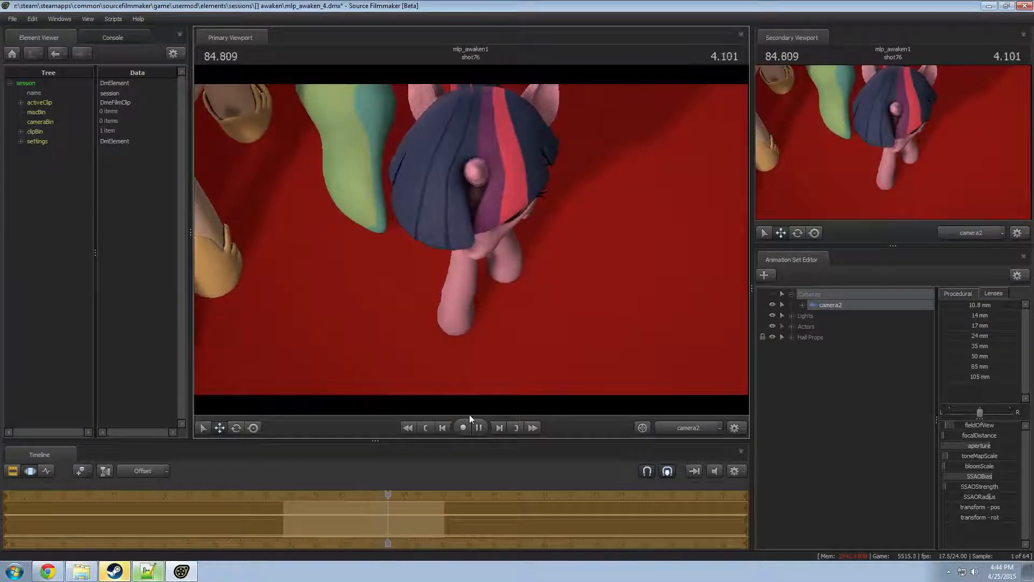
left_click(280, 505)
key("space")
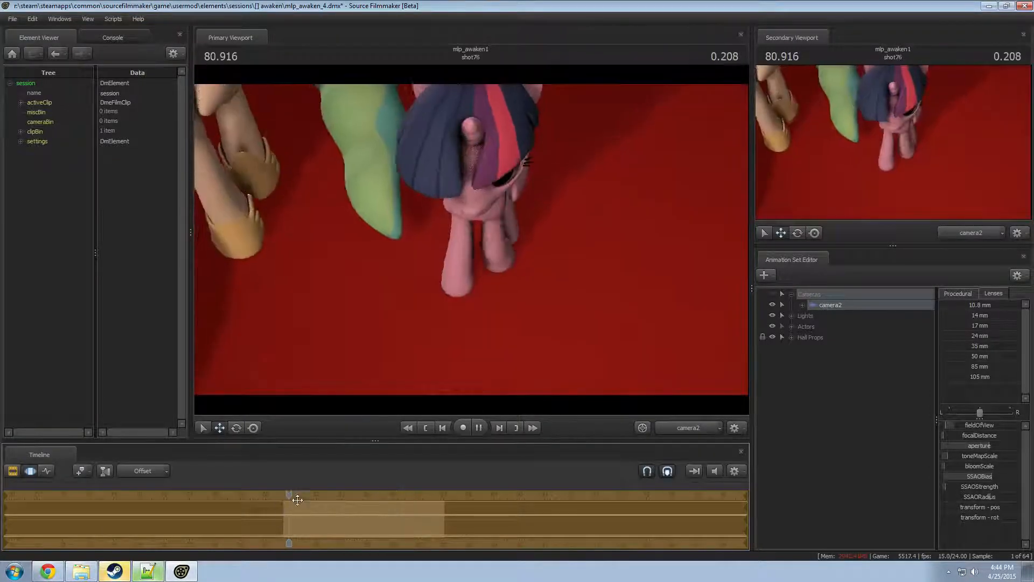
key("F2")
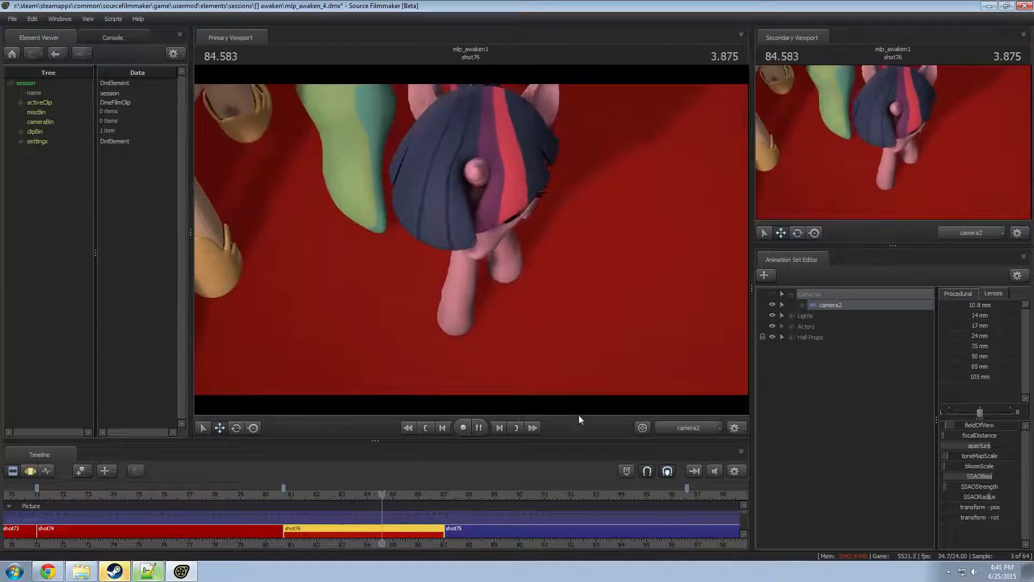
key("F3")
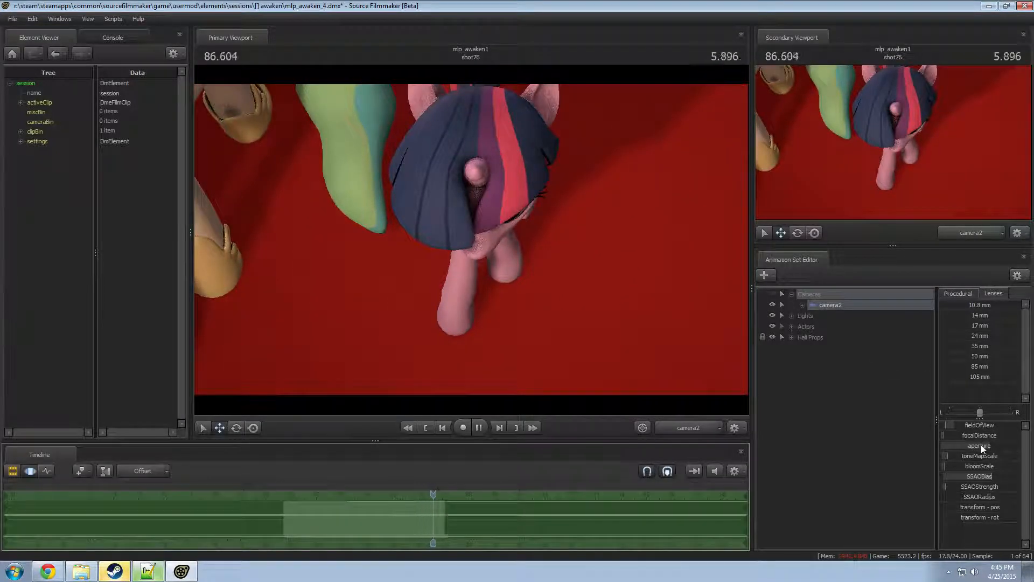
key("space")
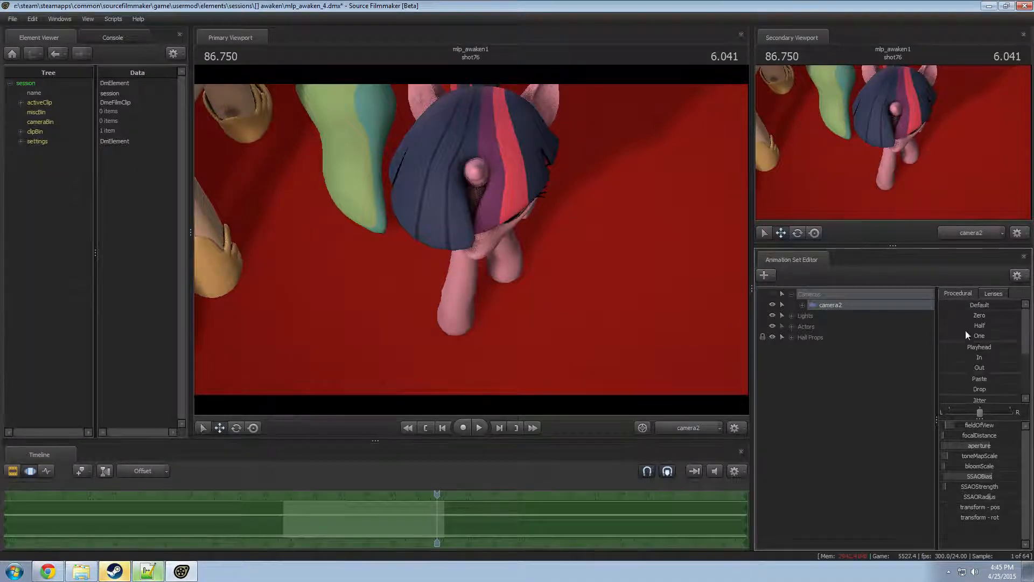
- Select Twilight among the actors, inspect her animation across shot76 and set the playhead to 82.375 s
mouse_move(390, 508)
left_mouse_down()
mouse_move(310, 511)
mouse_move(451, 513)
left_mouse_up()
left_click(791, 317)
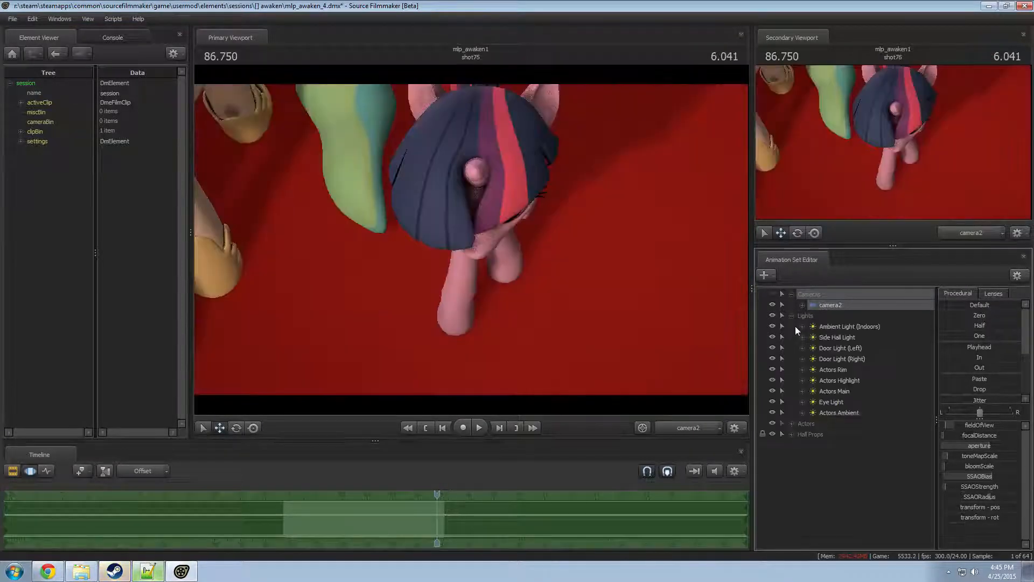
left_click(791, 316)
left_click(792, 326)
left_click(831, 346)
left_click(857, 337)
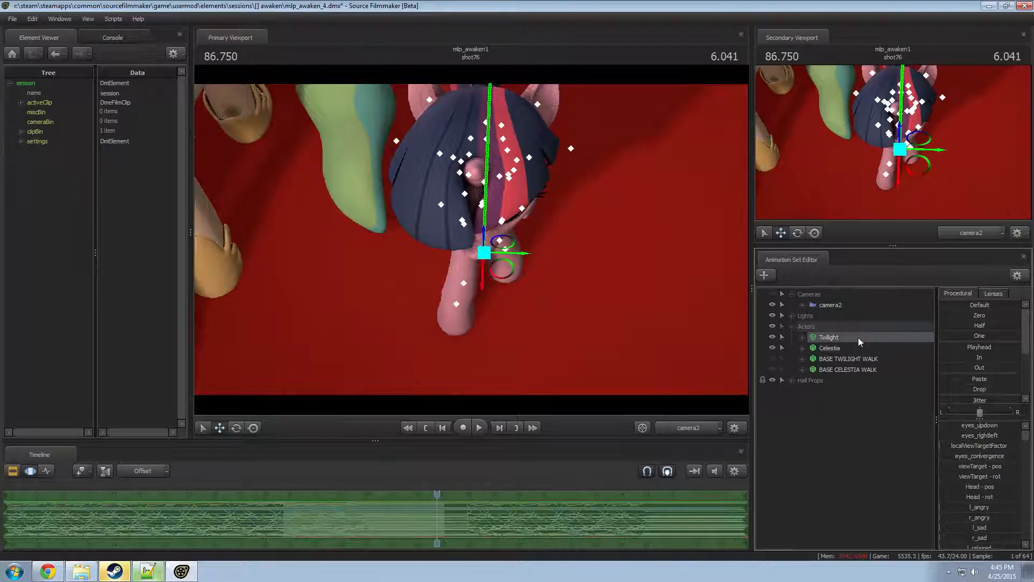
left_click_drag(350, 525, 258, 511)
mouse_move(416, 511)
left_mouse_down()
mouse_move(489, 507)
mouse_move(237, 514)
mouse_move(476, 512)
left_mouse_up()
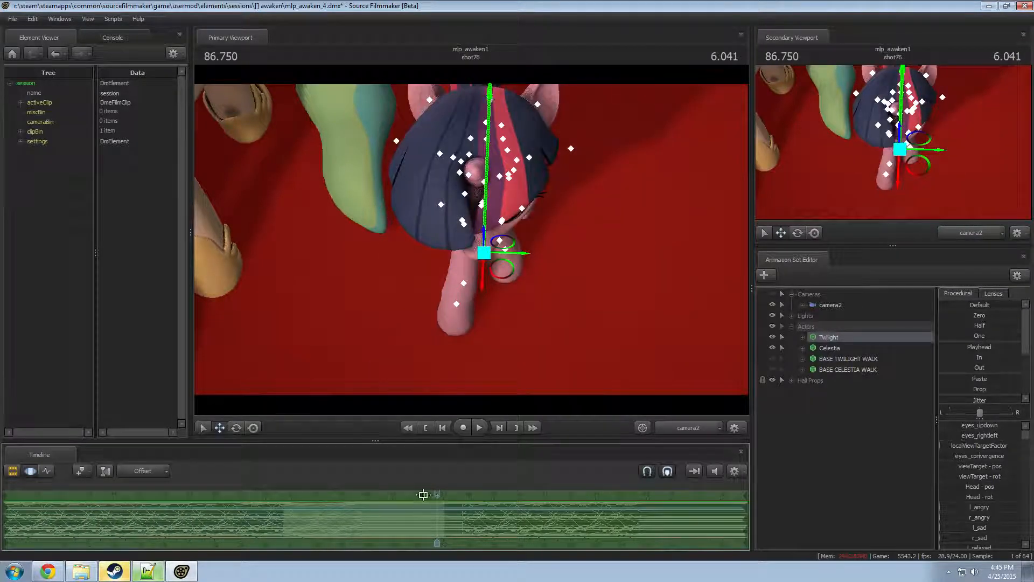
left_click_drag(423, 494, 326, 509)
- Select Celestia, view her through the Work Camera and freeze her whole animation at 82.375 s with the Playhead preset
left_click(830, 348)
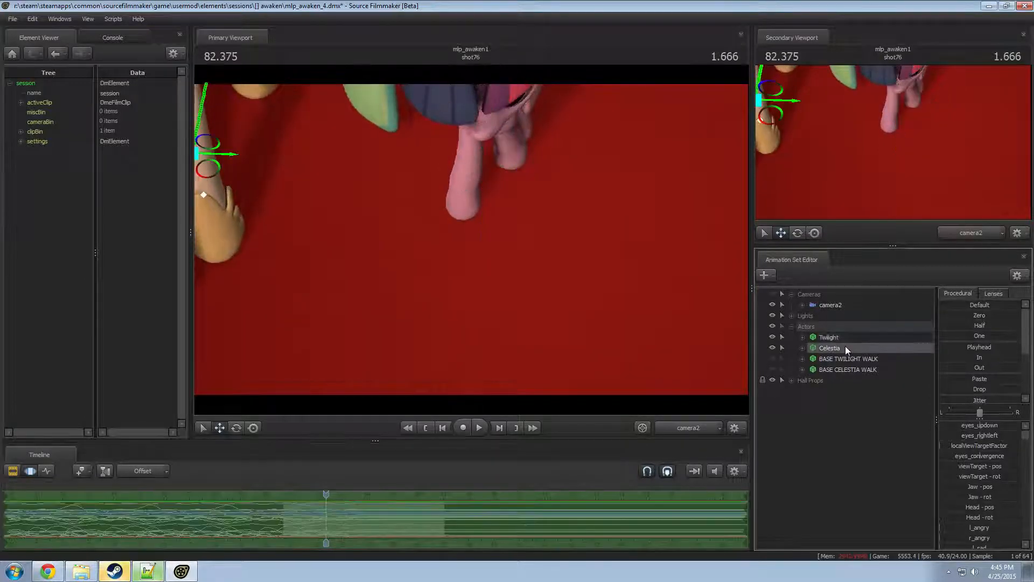
left_click(687, 427)
left_click(683, 415)
key("w")
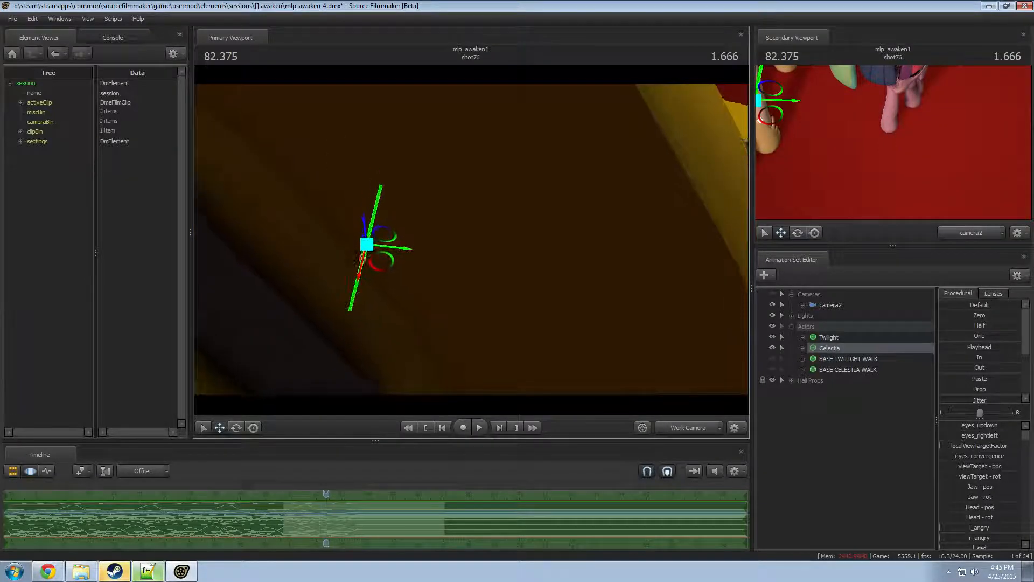
left_click_drag(421, 519, 338, 512)
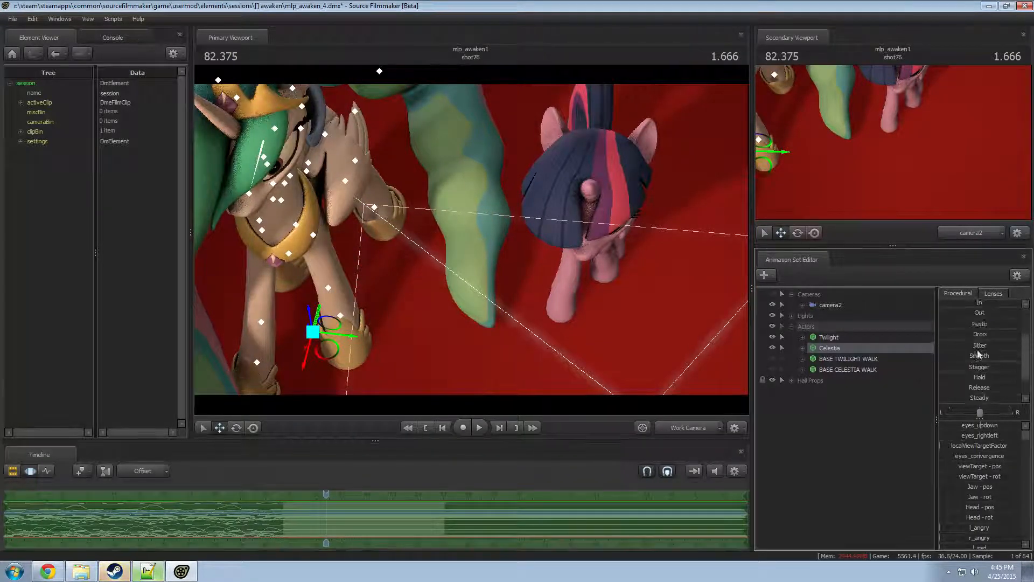
left_click(986, 353)
- Move Celestia back across the carpet until she is out of the camera2 view
middle_click_drag(326, 273, 465, 284)
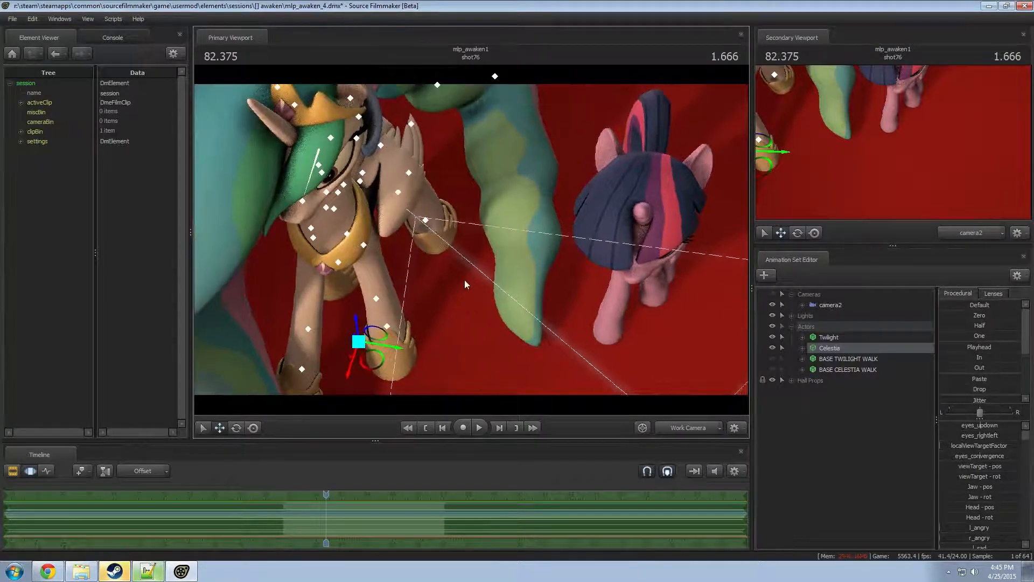
left_click_drag(368, 365, 382, 215)
left_click(689, 429)
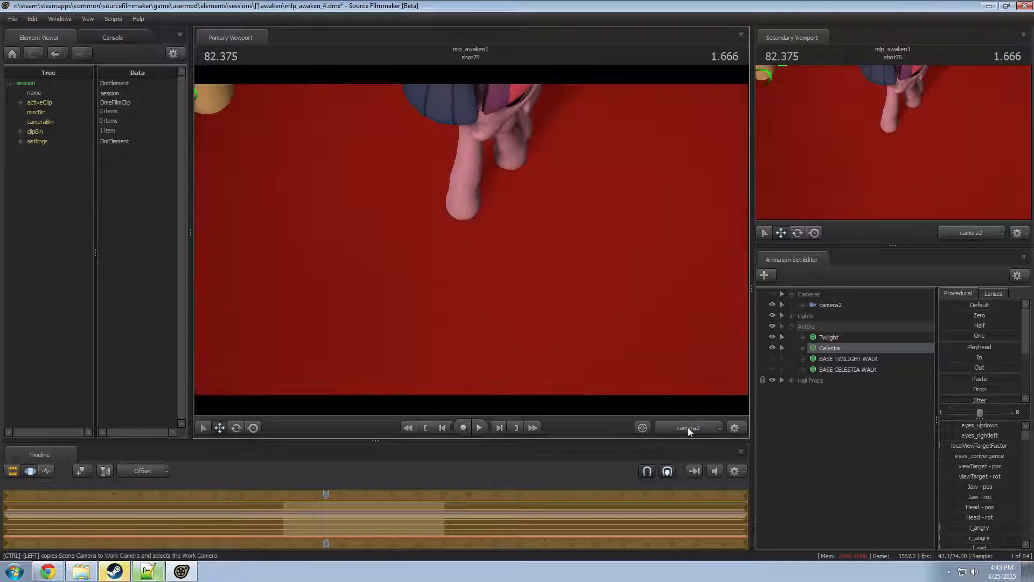
left_click(689, 428)
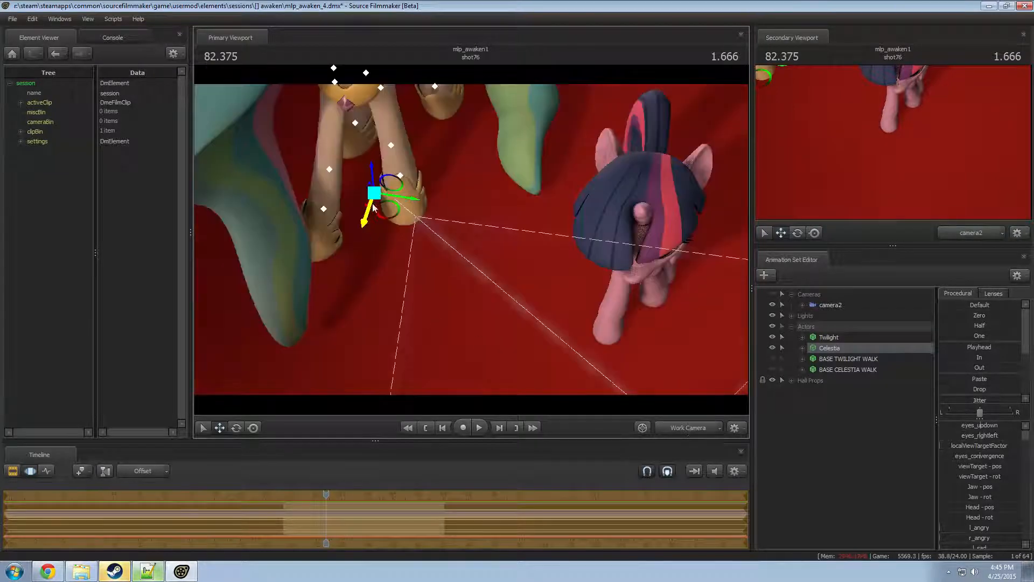
left_click_drag(382, 204, 454, 137)
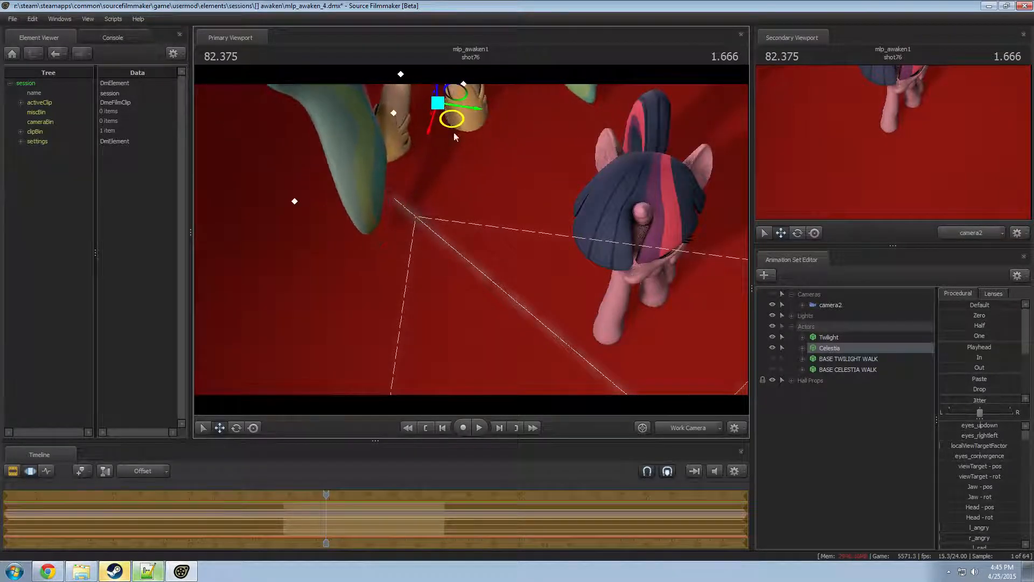
left_click(691, 429)
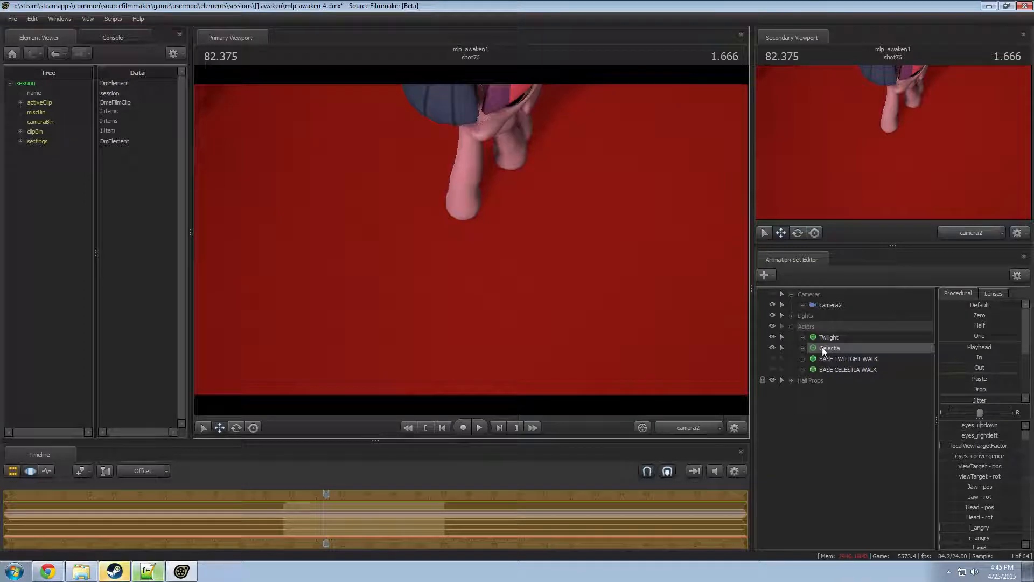
- Select camera2 and play shot76 from 82.375 s to 84.458 s to check the framing of Twilight alone
left_click(824, 305)
left_click_drag(515, 232, 539, 226)
key("space")
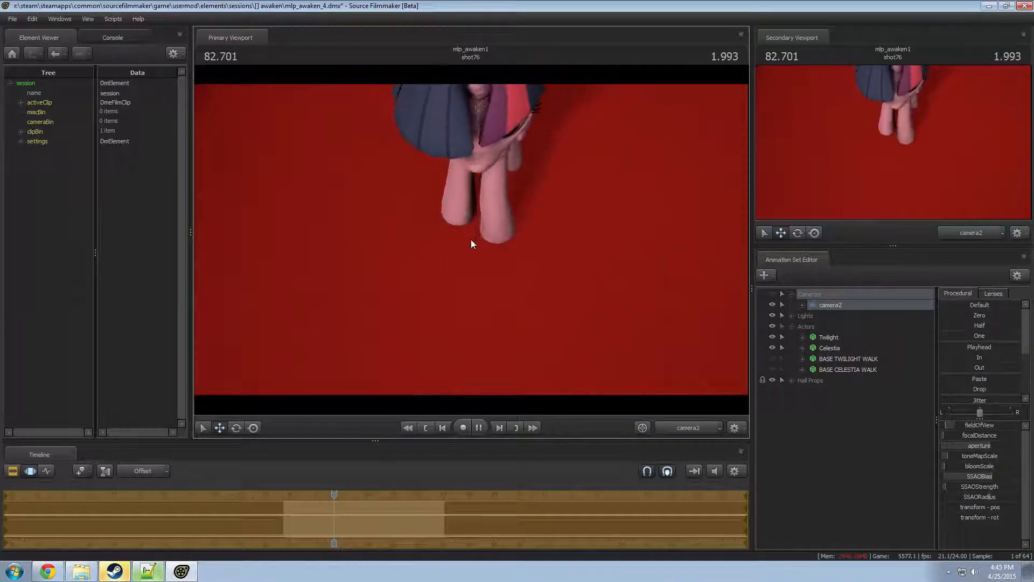
key("space")
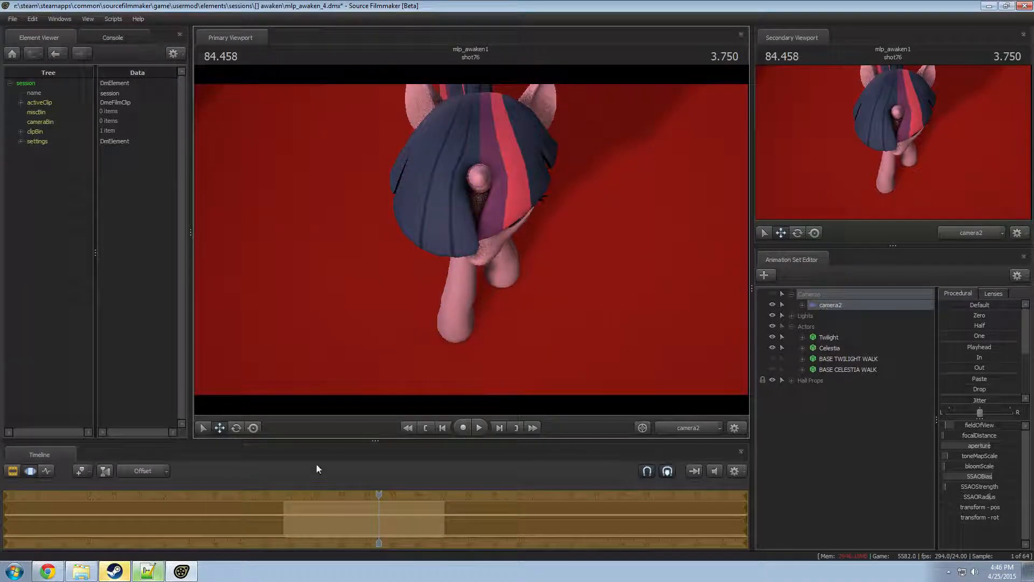
- Select Twilight and smooth her animation within a short time selection around 84.625 s, where her walk stops
left_click_drag(317, 516, 393, 526)
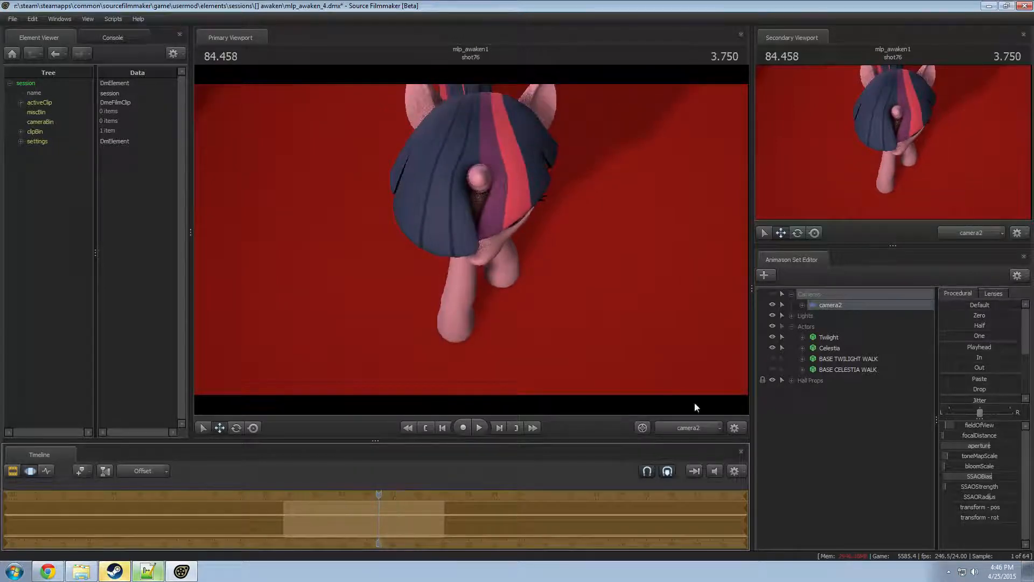
left_click(829, 339)
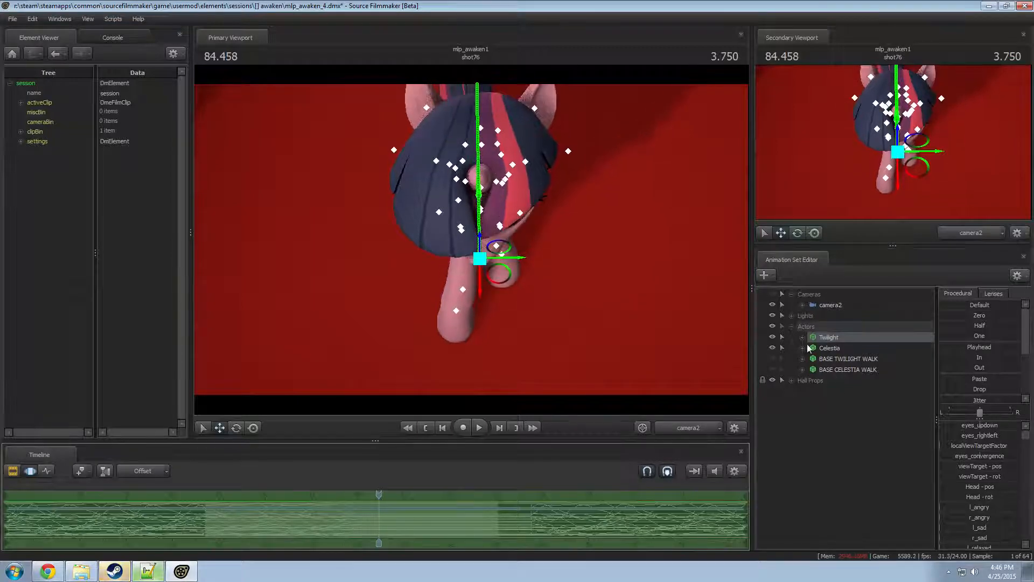
left_click_drag(339, 536, 375, 511)
left_click_drag(297, 499, 397, 519)
key("ctrl+z")
key("ctrl+z")
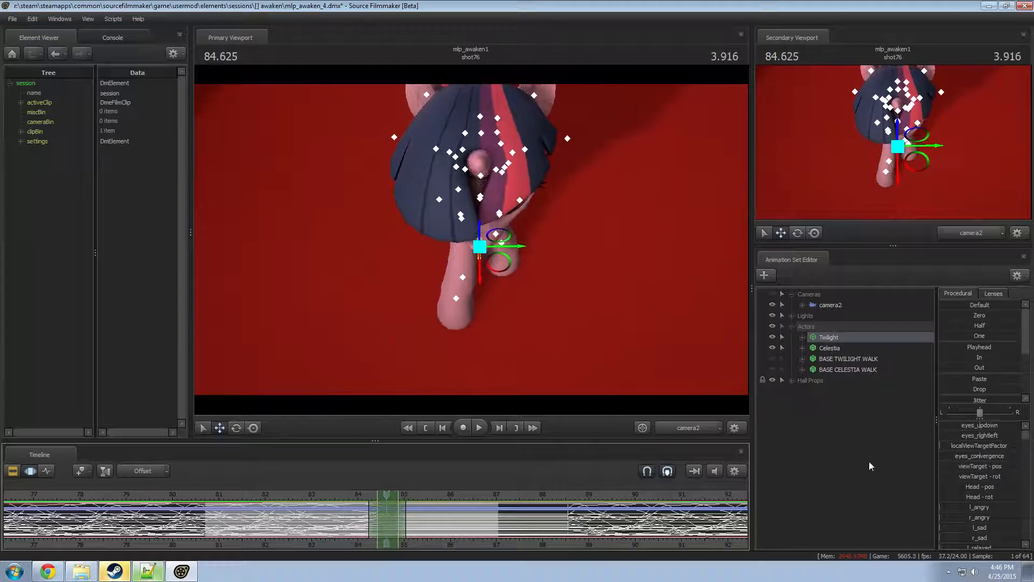
scroll(979, 377, "down", 3)
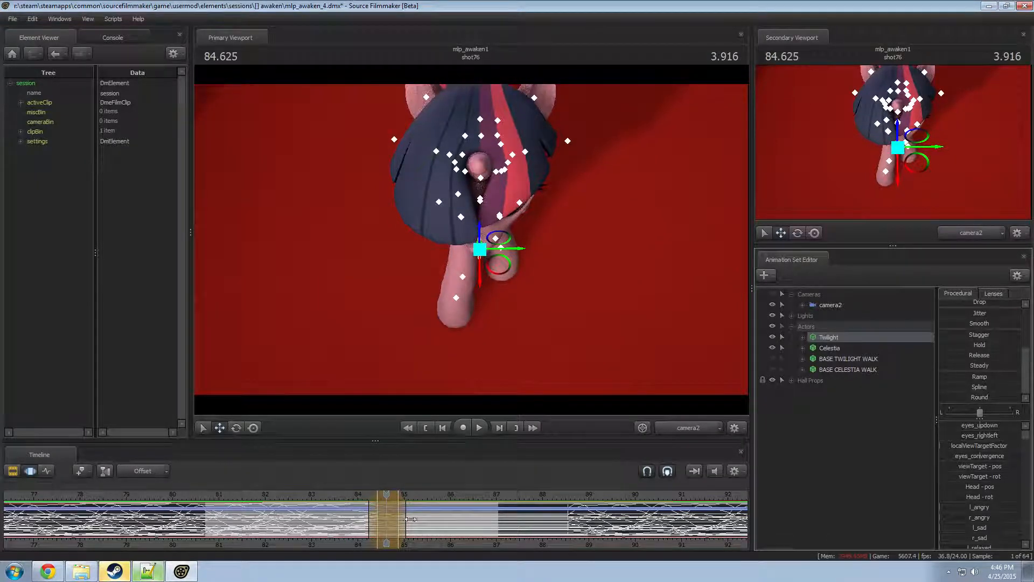
- Extend the end falloff of Twilight's smoothing to about 85.7 s and play the stop to check it
left_click_drag(411, 519, 440, 519)
left_click(332, 495)
key("space")
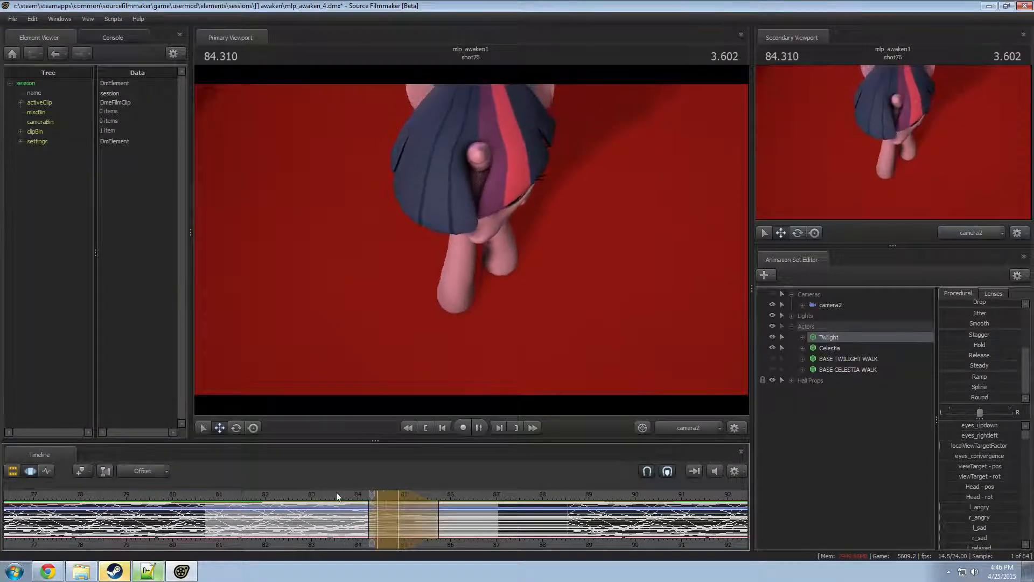
key("space")
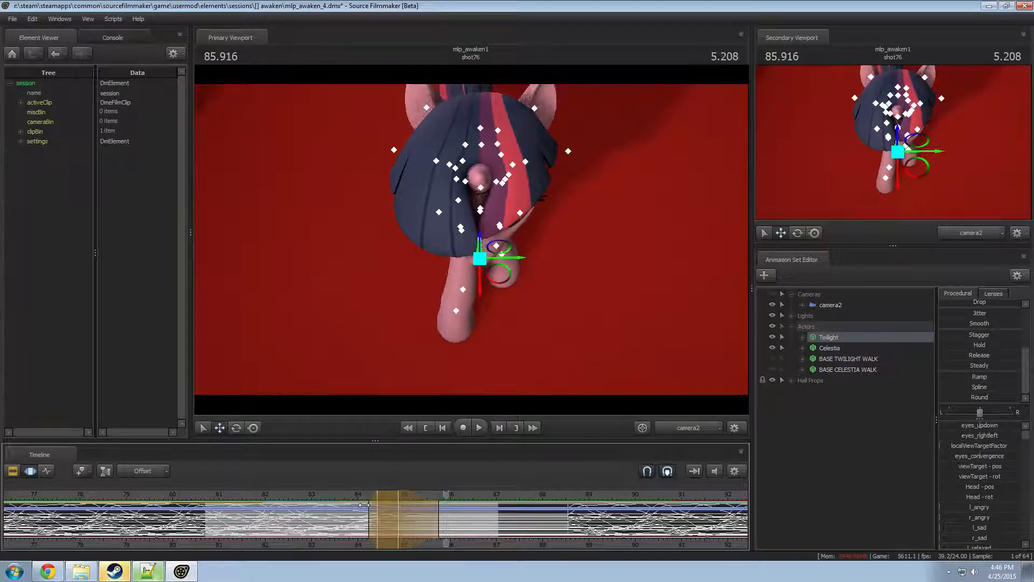
- Extend the start falloff of Twilight's smoothing back to about 83.8 s, replay the stop and commit the change
mouse_move(365, 505)
left_mouse_down()
mouse_move(350, 506)
mouse_move(372, 509)
left_mouse_up()
left_click_drag(354, 506, 348, 506)
left_click(332, 494)
key("space")
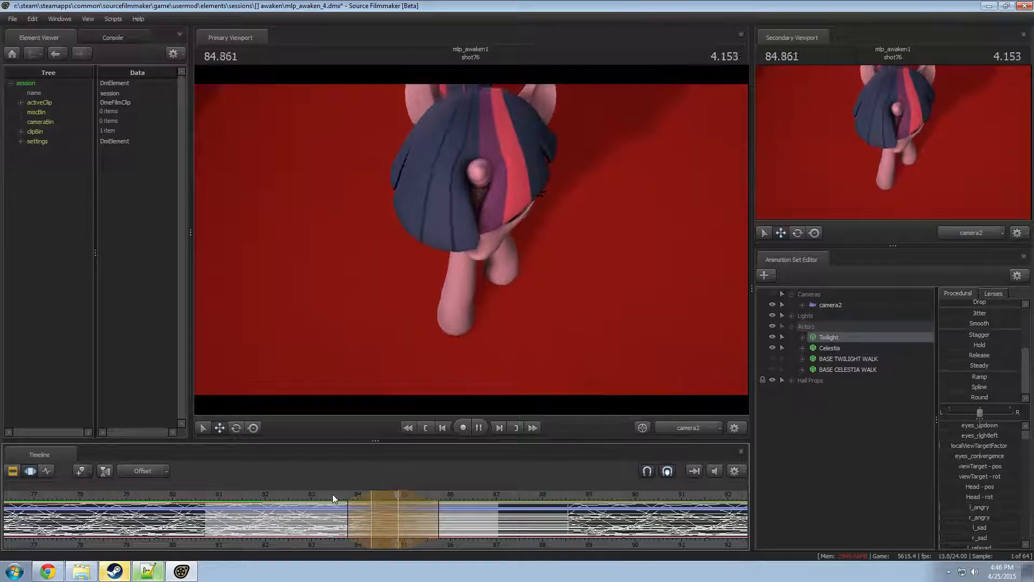
key("space")
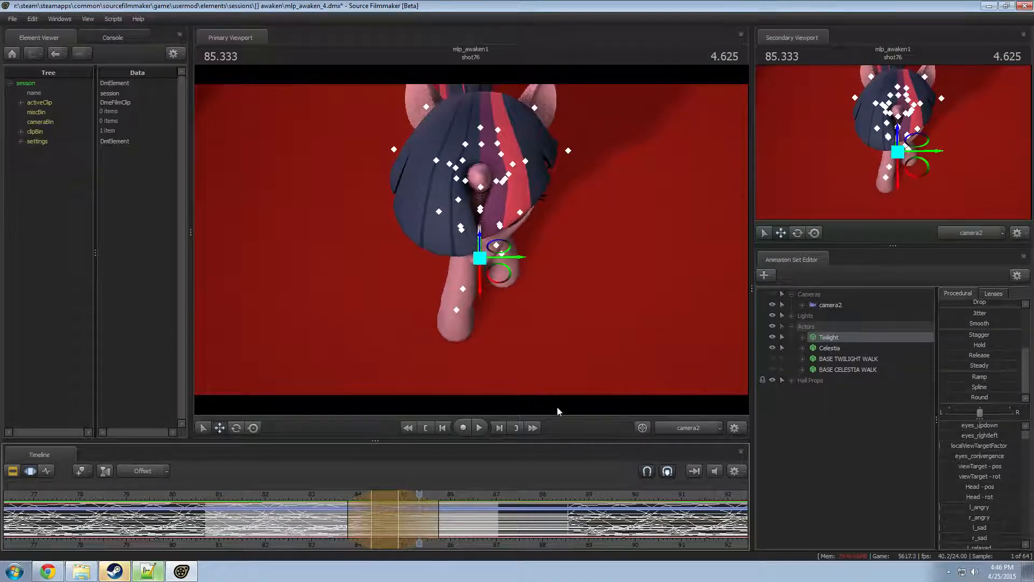
key("Return")
- Select the time from about 84.2 s onward with a longer start falloff and rotate Twilight's neck and head up toward the camera
key("shift")
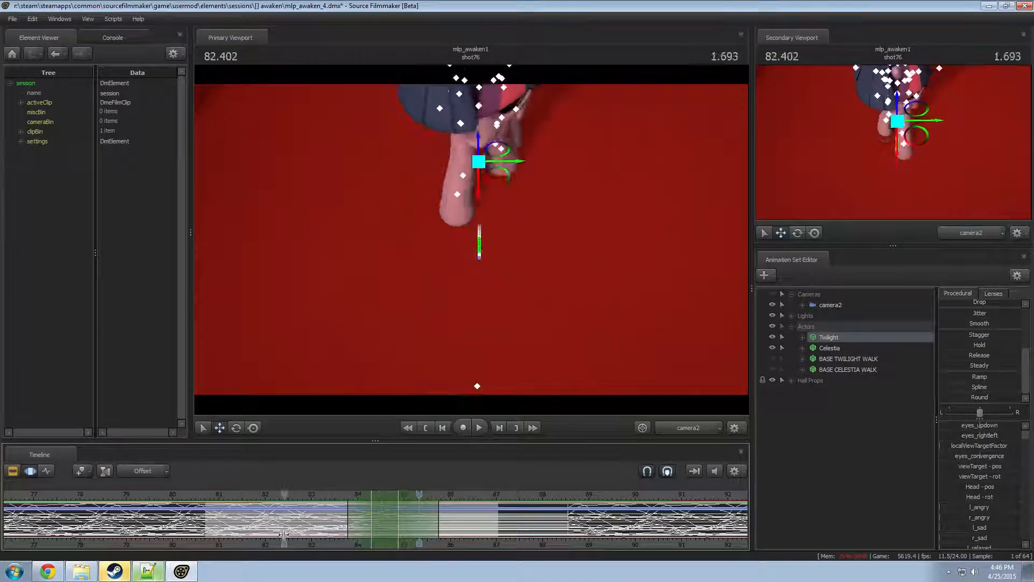
left_click_drag(367, 530, 711, 522, "shift")
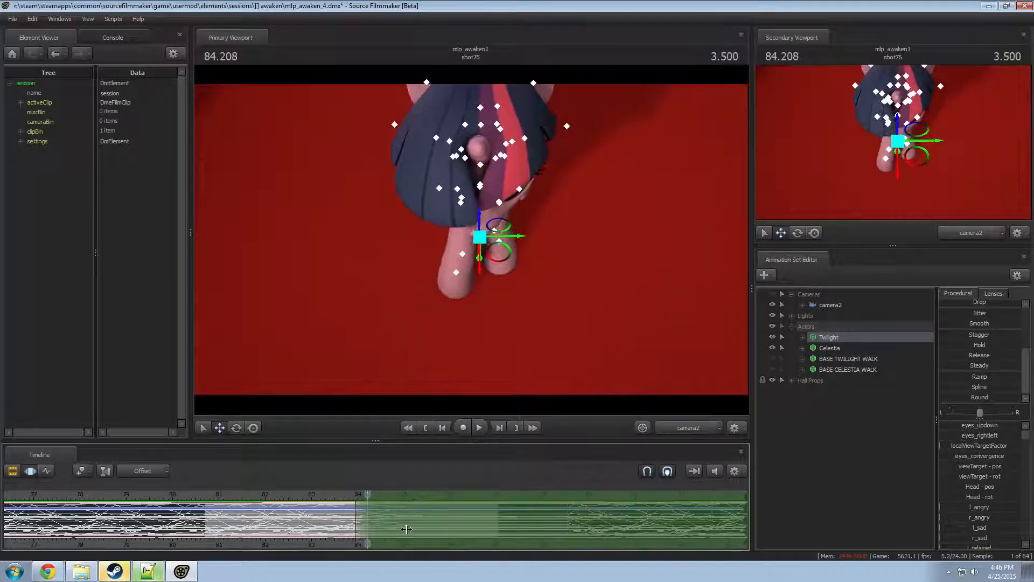
scroll(407, 529, "up", 2, "shift")
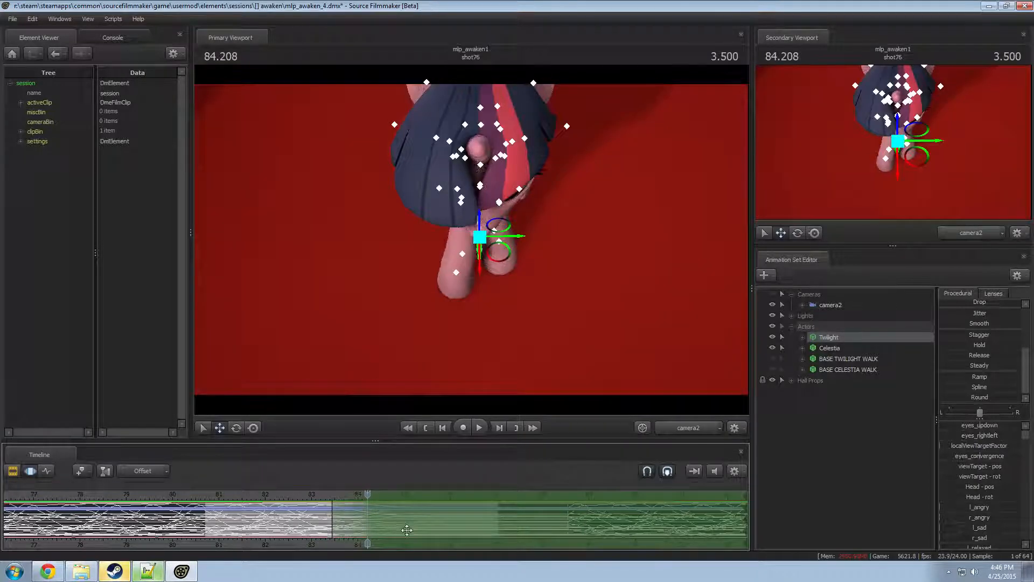
left_click(483, 163)
mouse_move(482, 161)
left_mouse_down()
mouse_move(481, 151)
mouse_move(483, 179)
left_mouse_up()
left_click(482, 184)
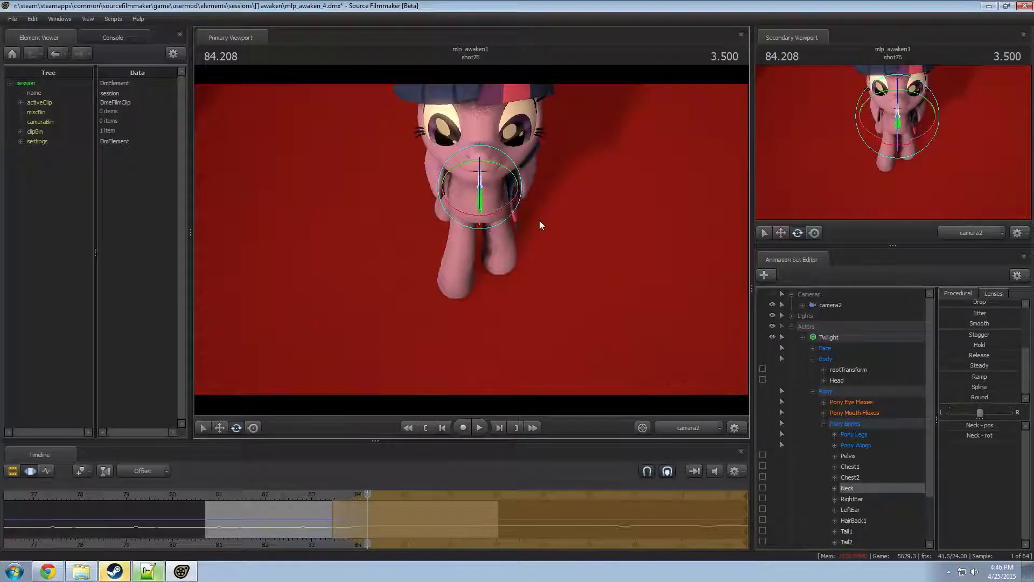
left_click_drag(477, 170, 483, 153)
left_click(482, 156, "ctrl")
- Set the time selection to 83.875 s onward with Twilight's Face and Head selected, and view the scene through the work camera
left_click(841, 349)
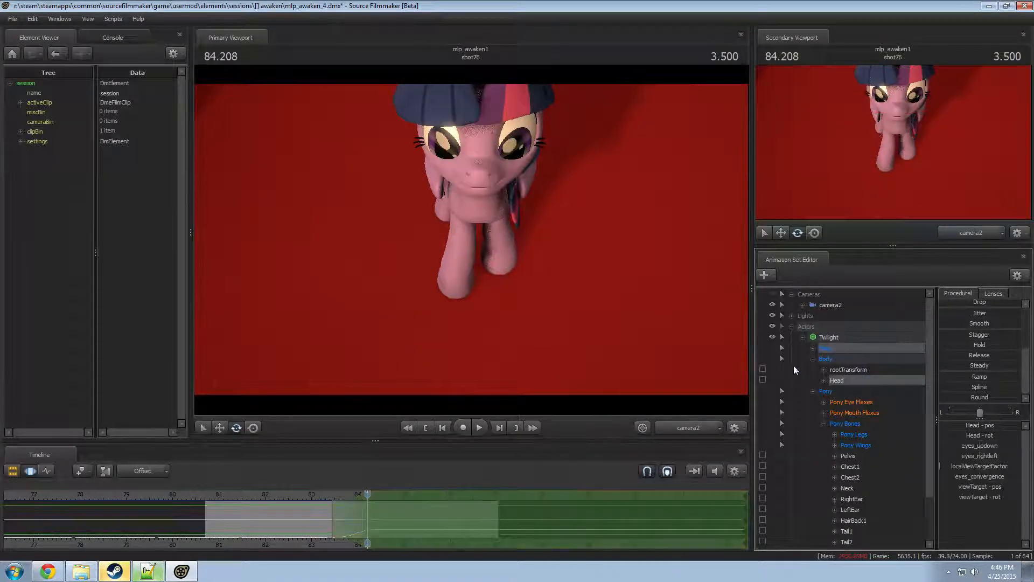
left_click_drag(305, 513, 352, 518)
left_click(688, 427)
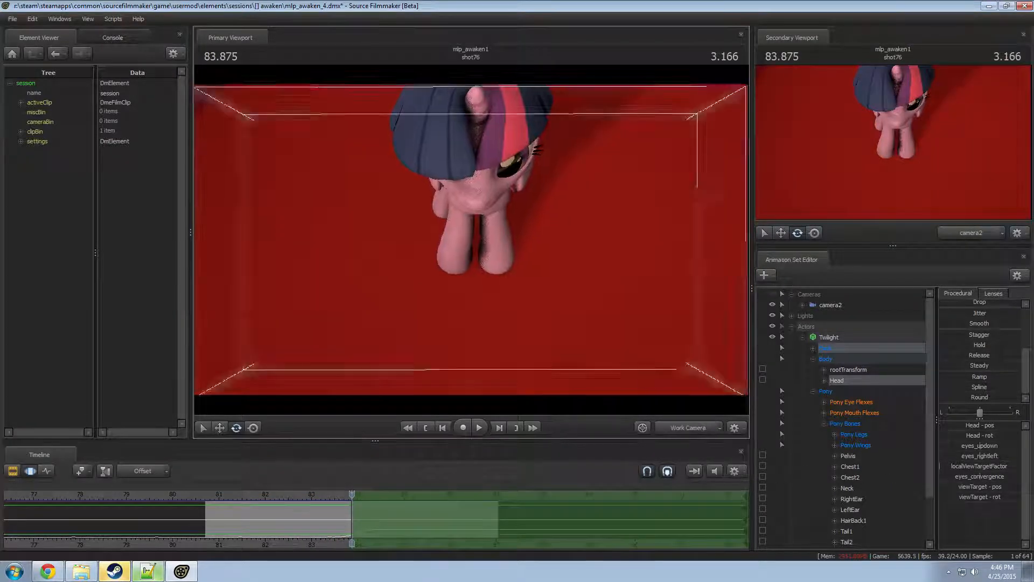
mouse_move(472, 240)
left_mouse_down()
mouse_move(500, 241)
mouse_move(463, 224)
left_mouse_up()
- Try to raise Twilight's eye target together with her head toward the door, and undo the move
left_click(838, 351)
key("w")
left_click_drag(528, 179, 529, 181)
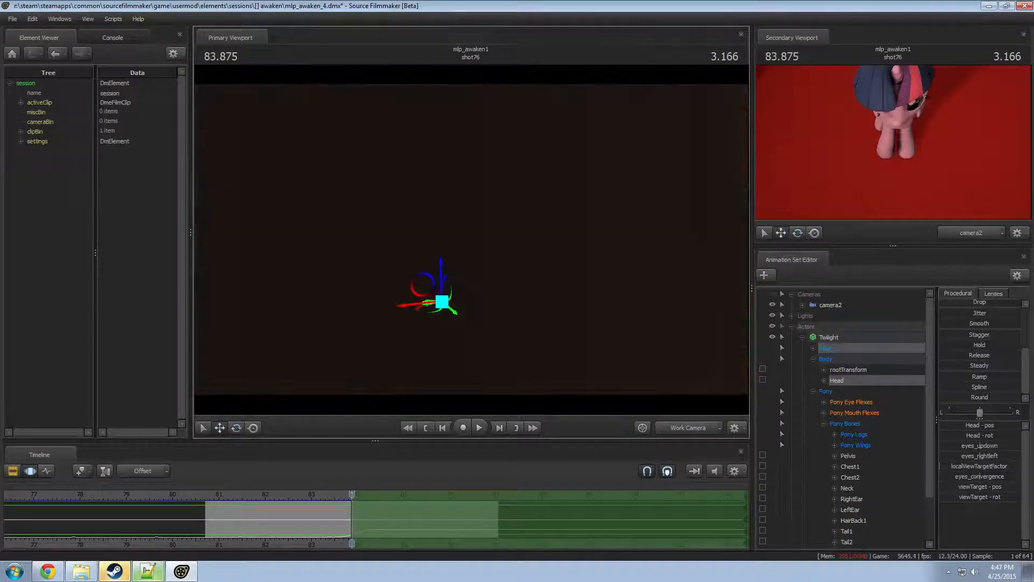
left_click_drag(471, 240, 471, 241)
left_click_drag(422, 282, 348, 139)
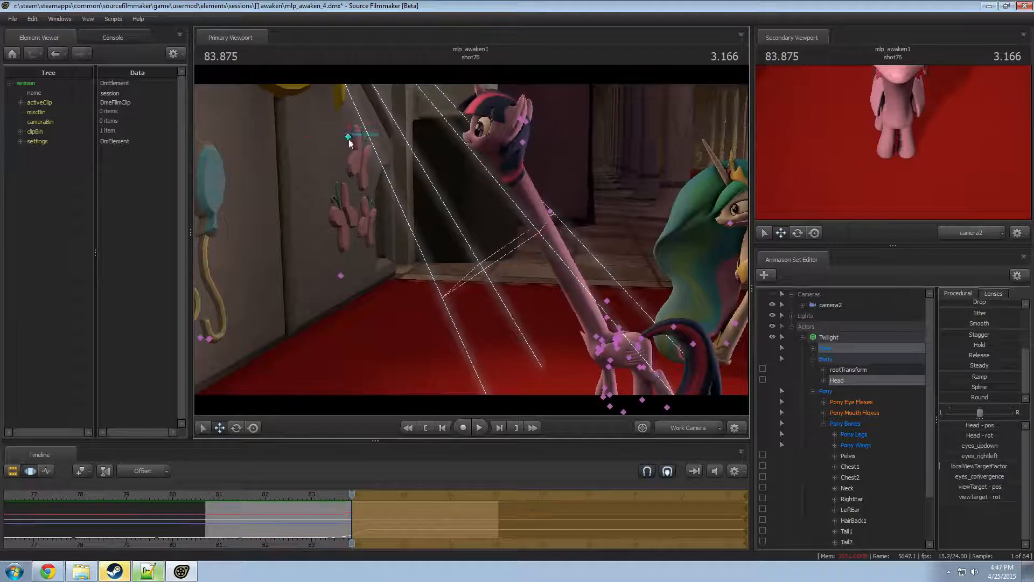
key("ctrl+z")
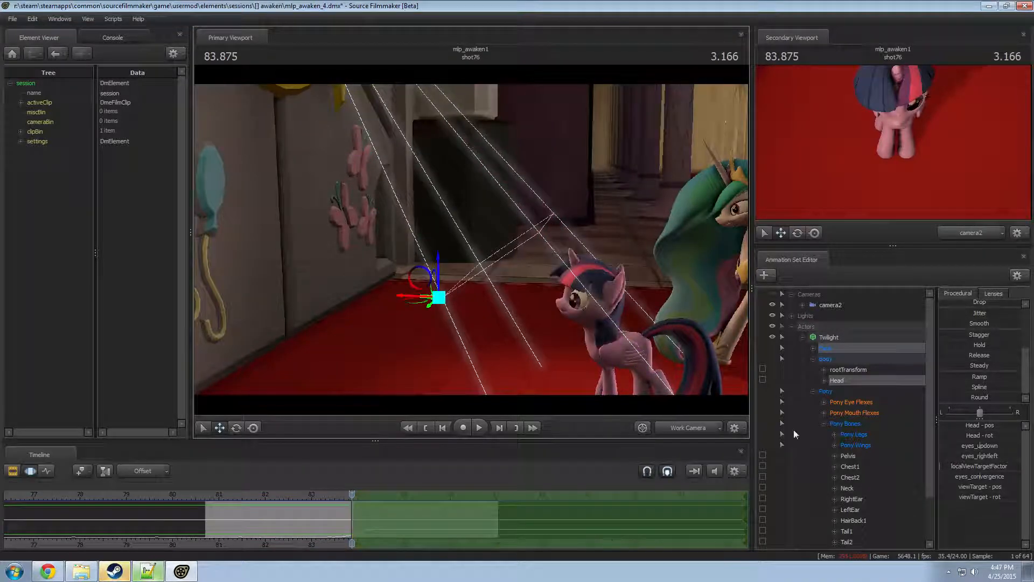
- Select only Twilight's viewTarget and move it high up the door, and play the stop to check her gaze
left_click(814, 348)
left_click(824, 359)
left_click(862, 413)
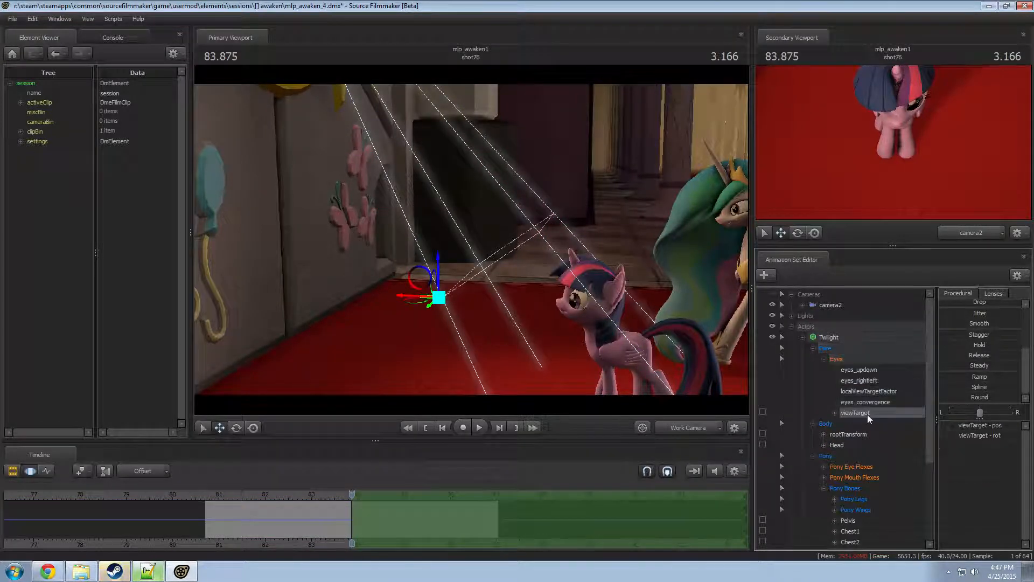
left_click_drag(472, 240, 509, 262)
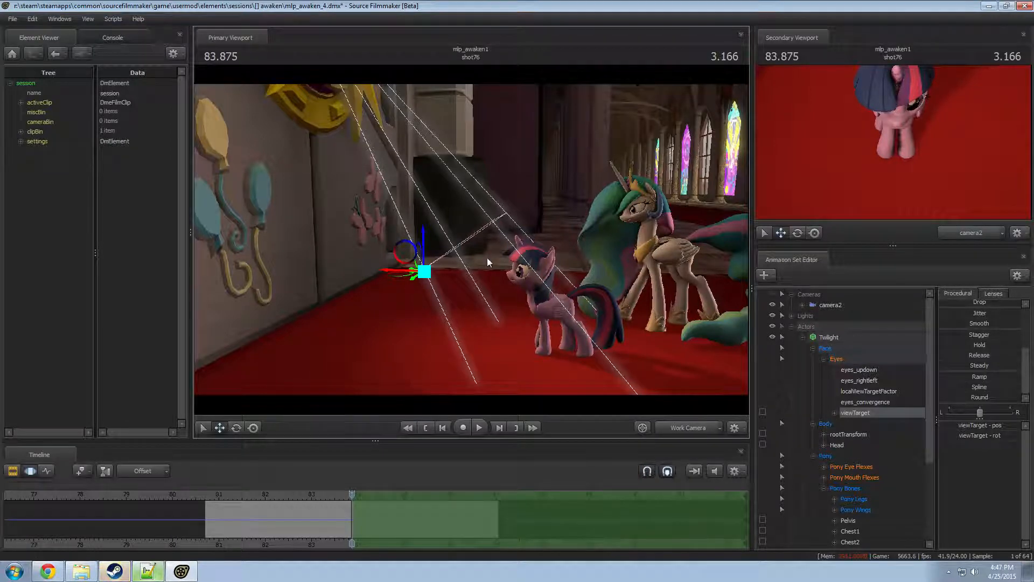
left_click_drag(405, 252, 327, 137)
key("space")
key("space")
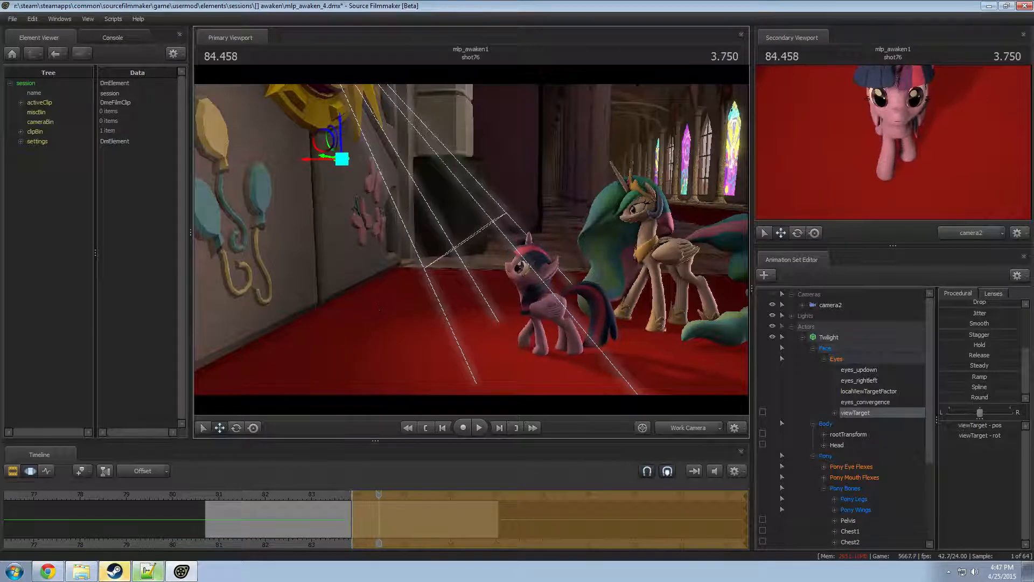
- Reposition Twilight's viewTarget in front of the door's golden sun emblem and play the shot to check her gaze
left_click_drag(379, 304, 451, 127)
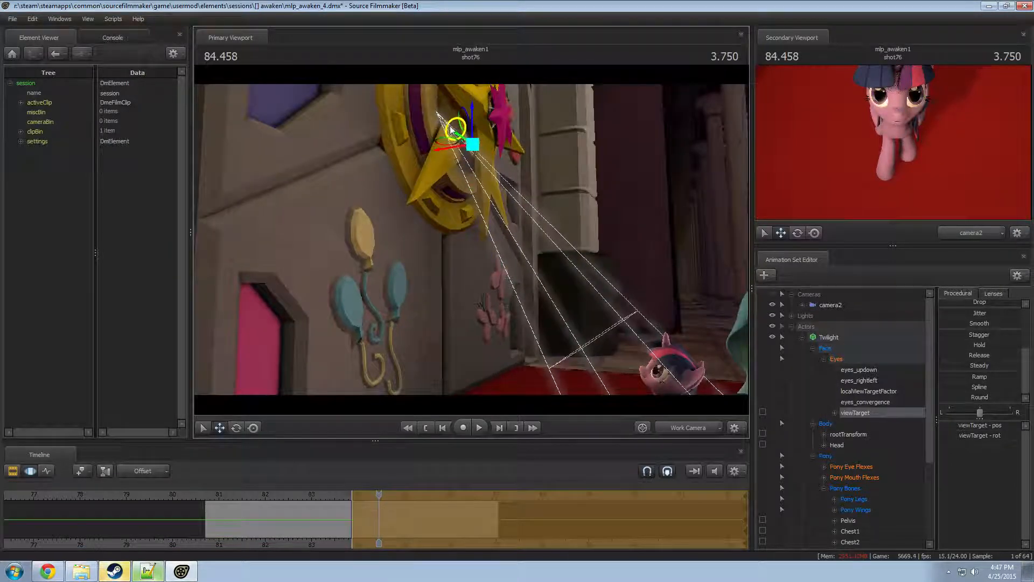
key("space")
key("space")
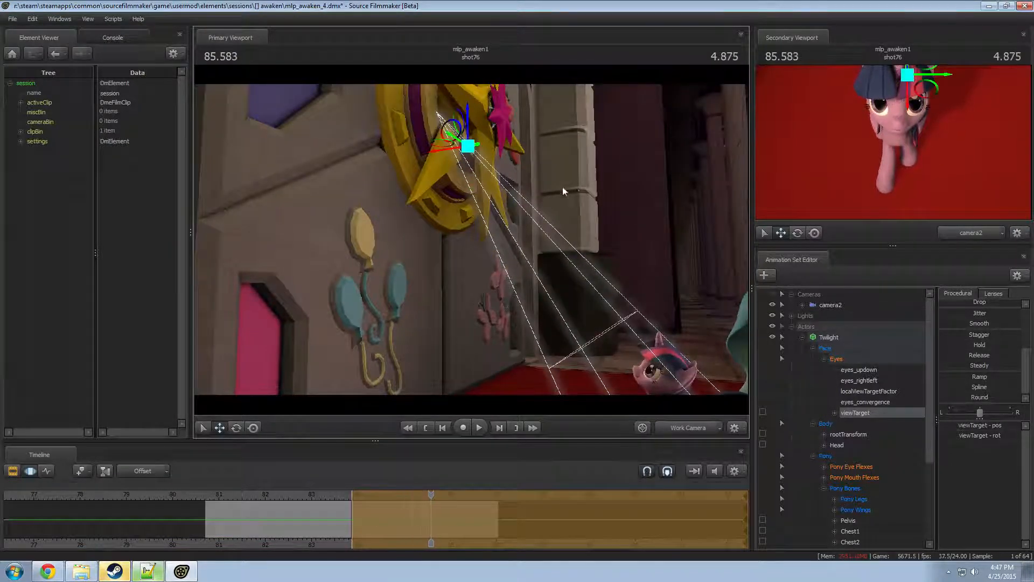
key("space")
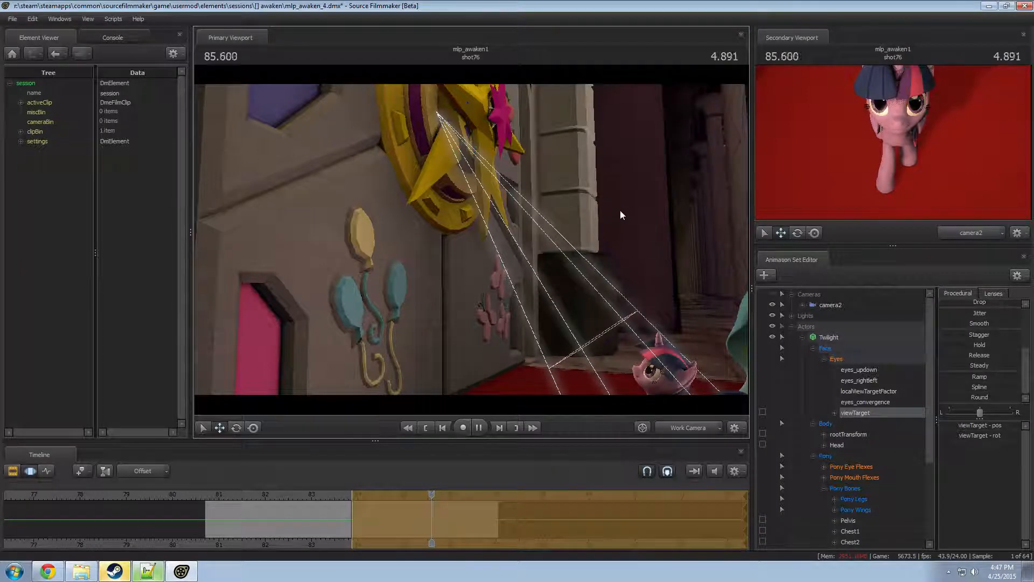
key("space")
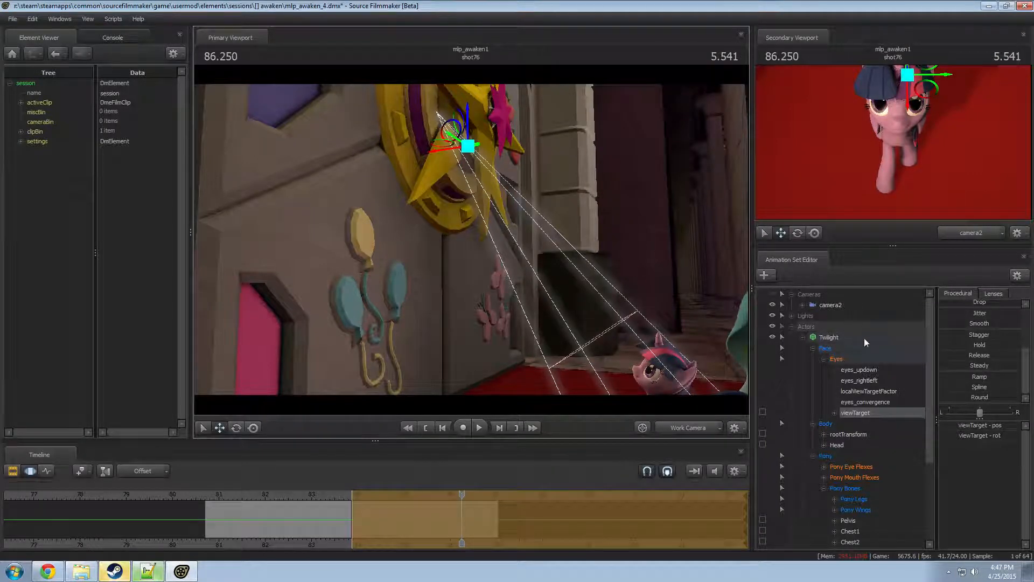
- From 83.875 s onward, raise both of Twilight's eyelids slightly and bring l_sad and r_sad close to full
left_click(860, 467)
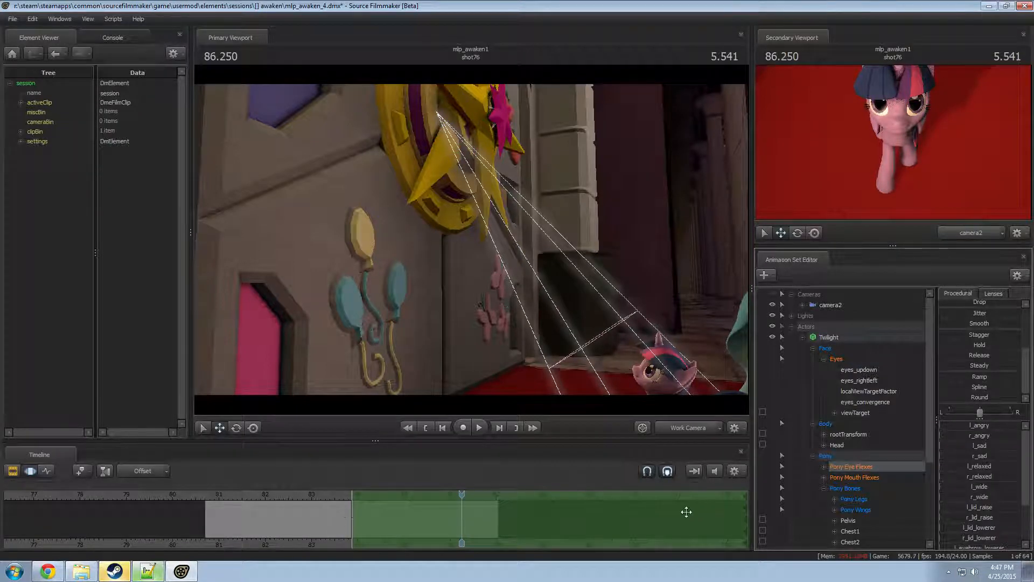
scroll(269, 545, "up", 2)
left_click_drag(292, 544, 343, 544)
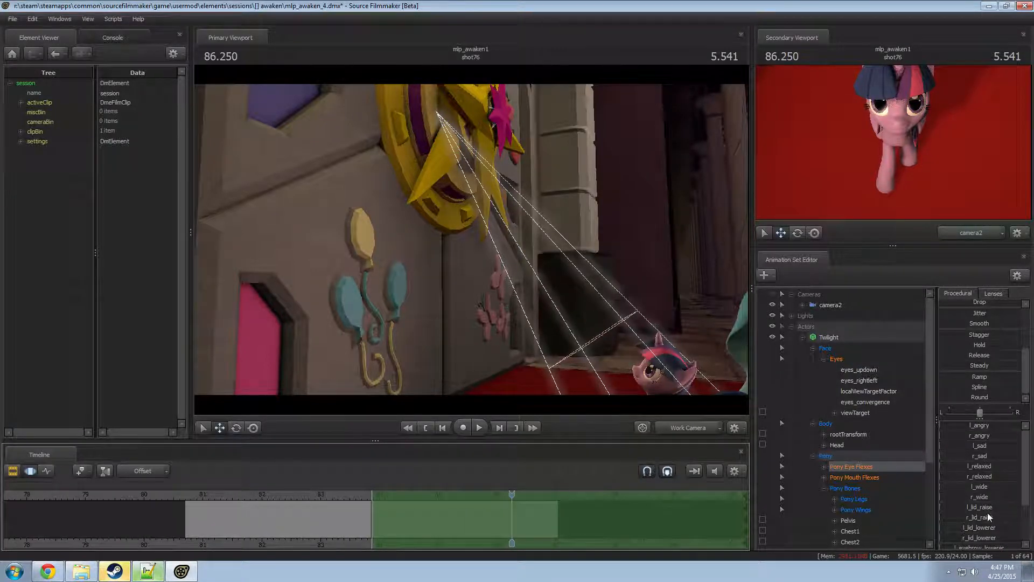
left_click_drag(980, 508, 1011, 507)
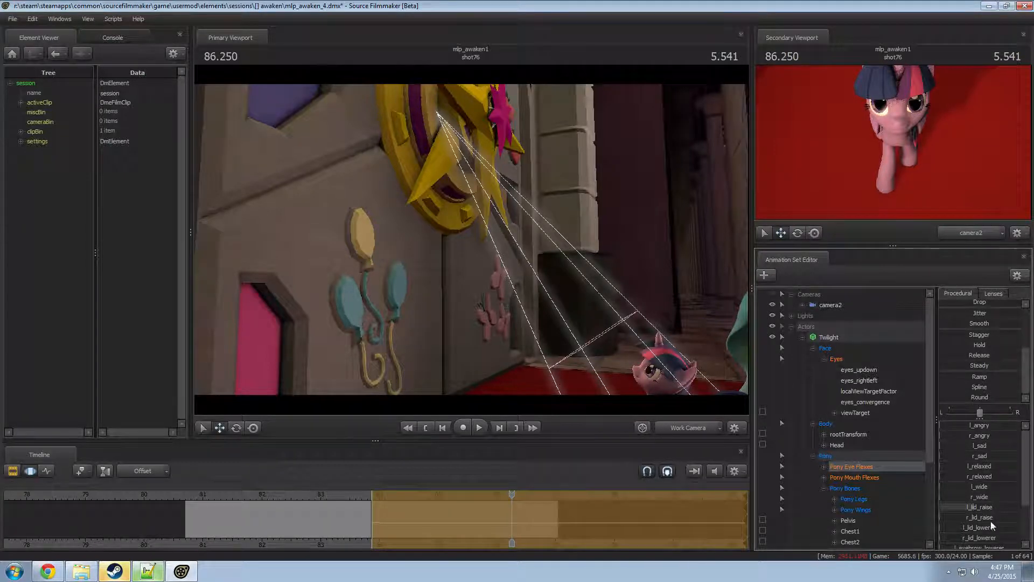
left_click_drag(976, 455, 1013, 445)
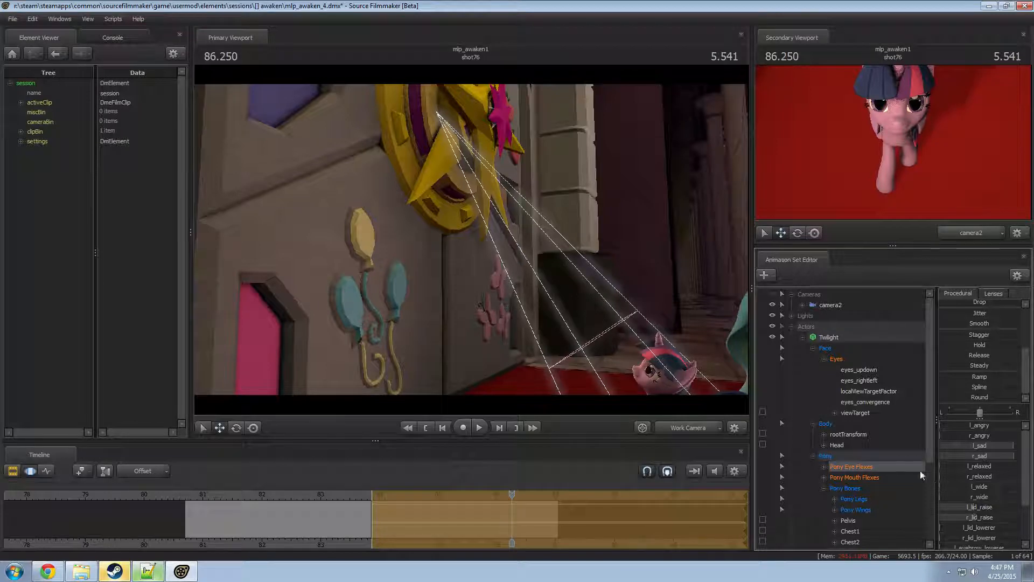
- Across the whole time range, increase Twilight's mouth_neutral, add some l_puckerer and r_puckerer, and open her jaw slightly
left_click(861, 477)
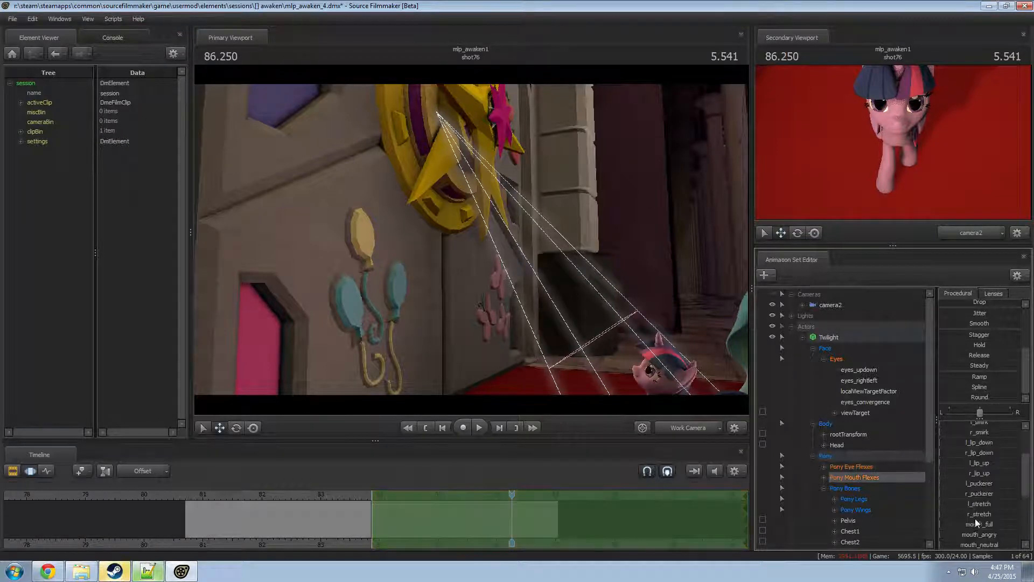
key("ctrl+a")
left_click_drag(981, 545, 983, 545)
left_click_drag(603, 329, 704, 368)
key("w")
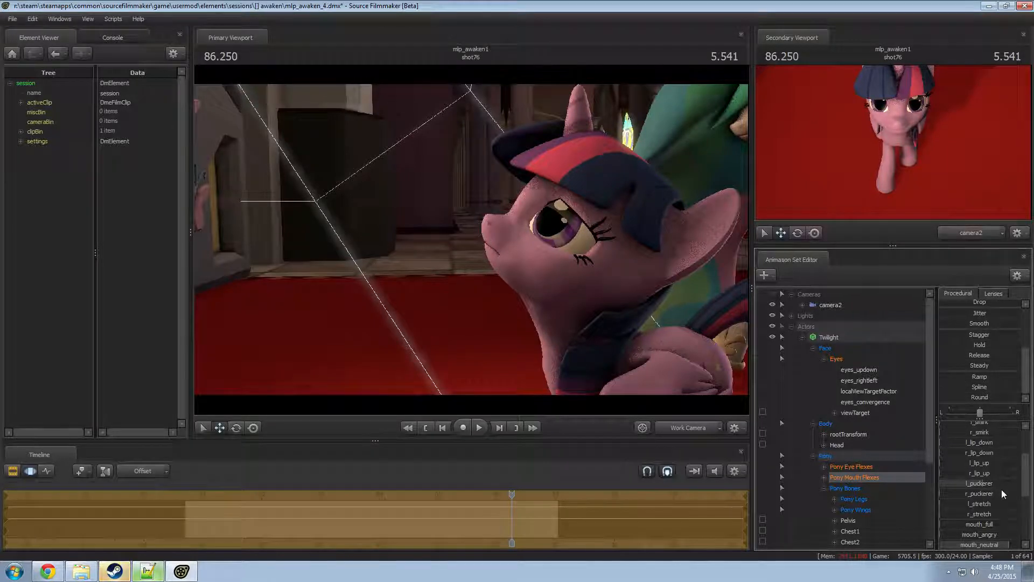
left_click_drag(990, 493, 1010, 492)
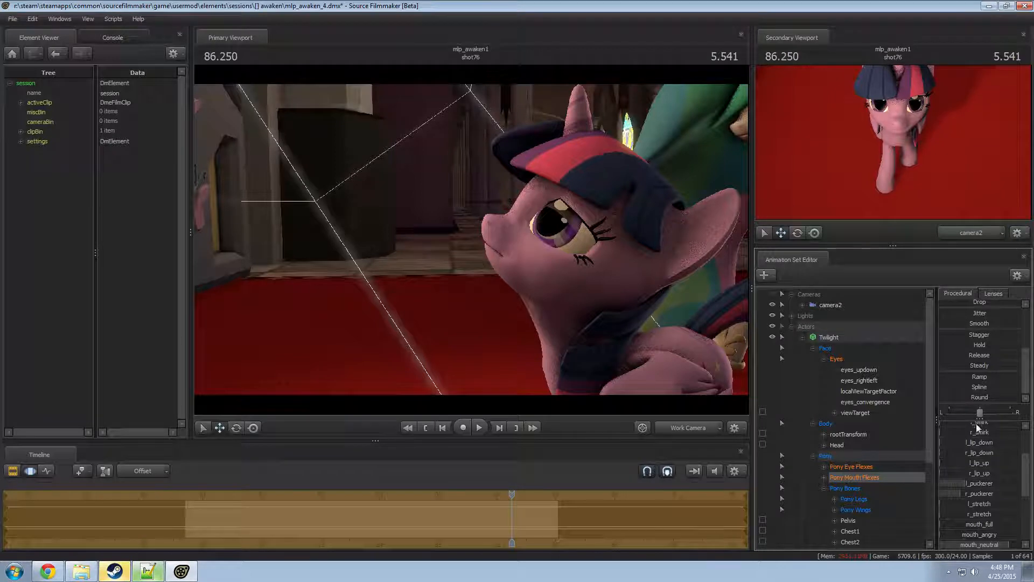
scroll(978, 434, "up", 2)
left_click_drag(977, 426, 991, 426)
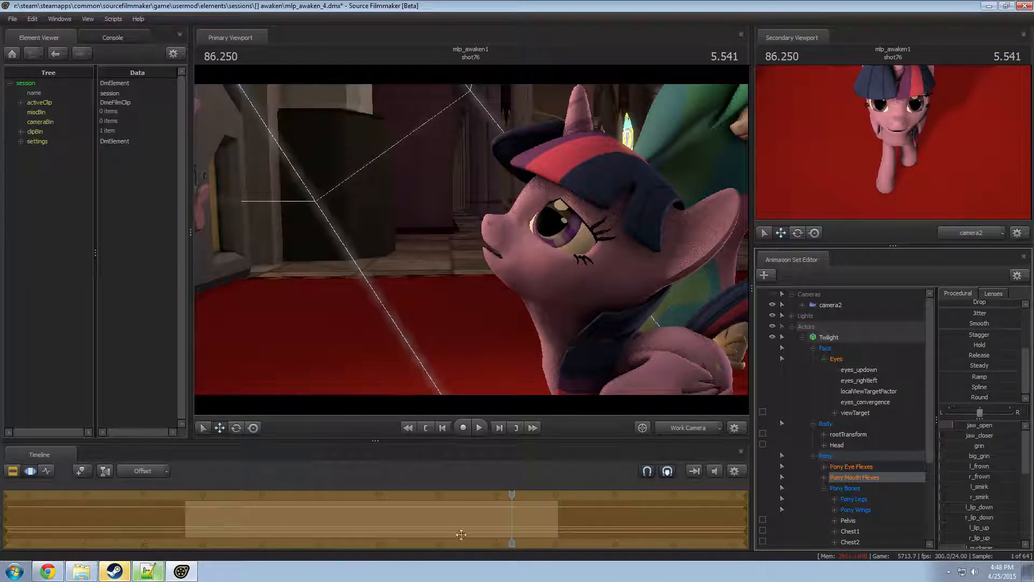
- Within a short time selection around 83.875 s, zero Twilight's eye flexes and fully close both eyes for a blink, and play it
left_click_drag(512, 505, 380, 518)
left_click(835, 359)
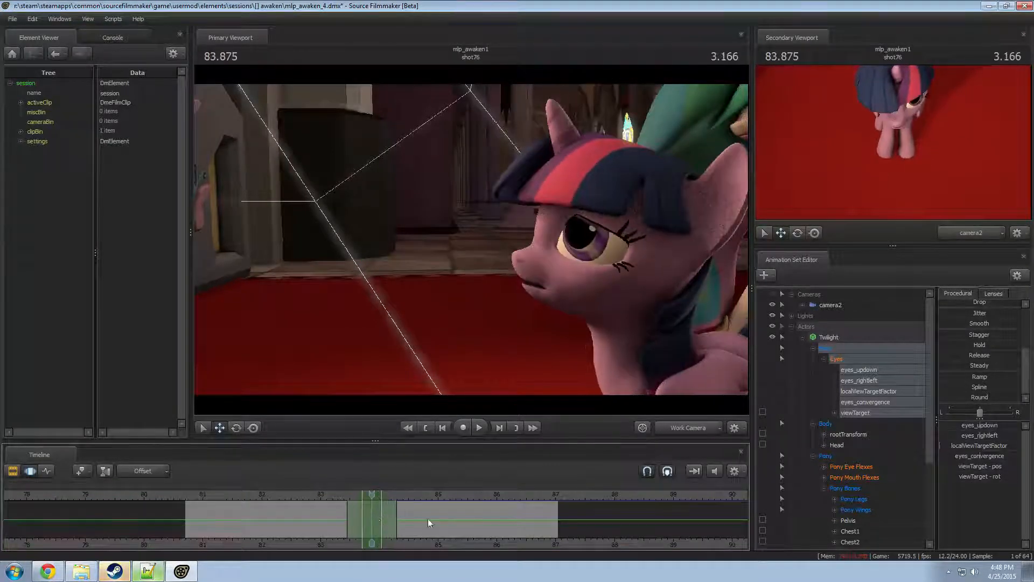
scroll(848, 425, "down", 1)
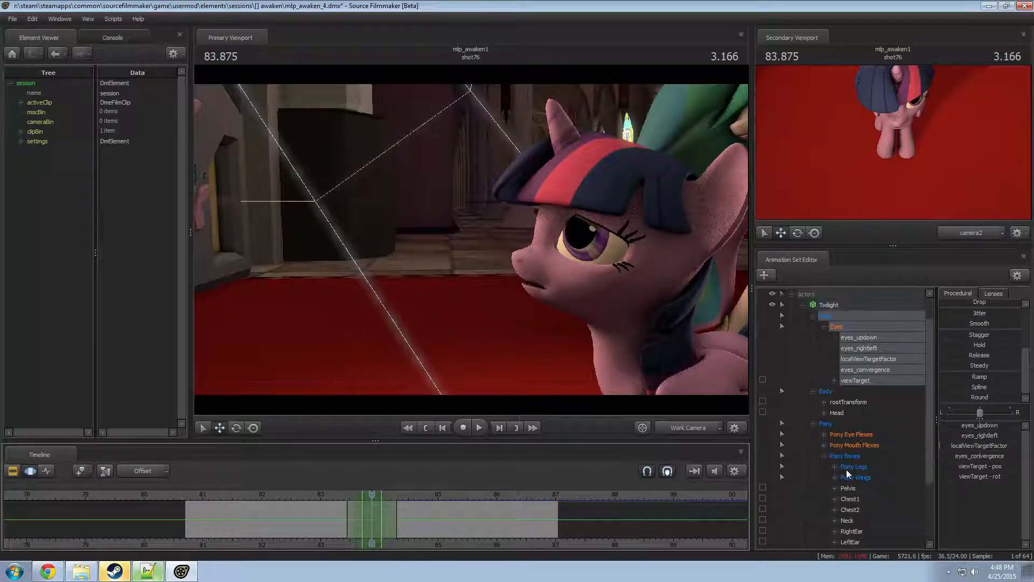
left_click(859, 436)
scroll(967, 323, "up", 3)
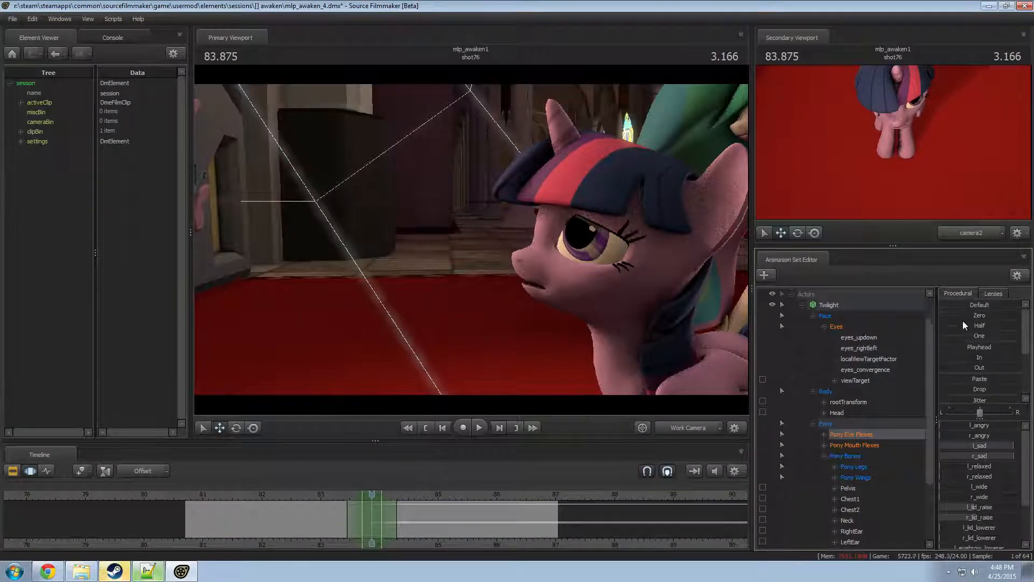
left_click_drag(962, 318, 1018, 318)
scroll(982, 487, "down", 3)
left_click_drag(966, 533, 1020, 532)
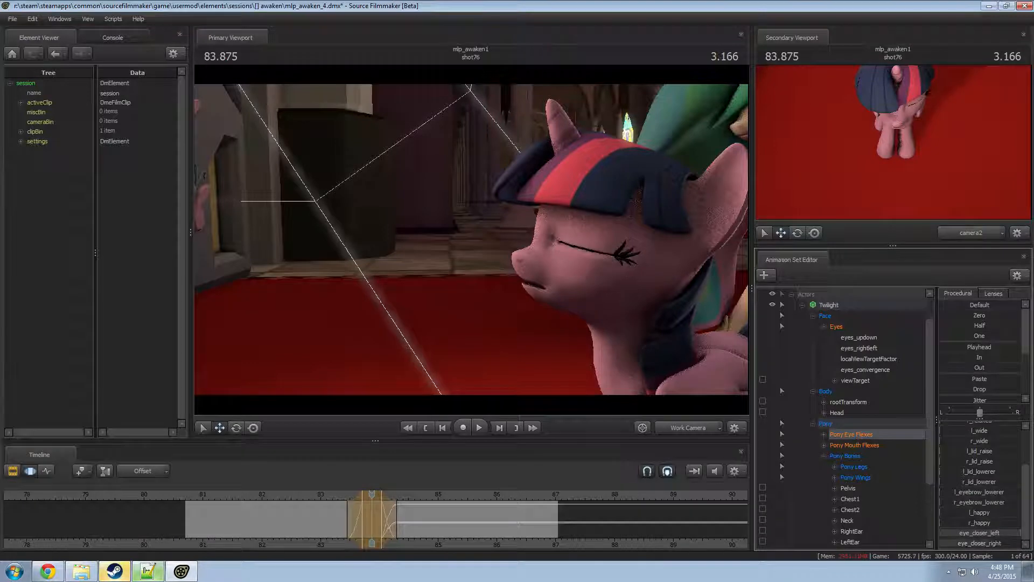
left_click(333, 497)
key("space")
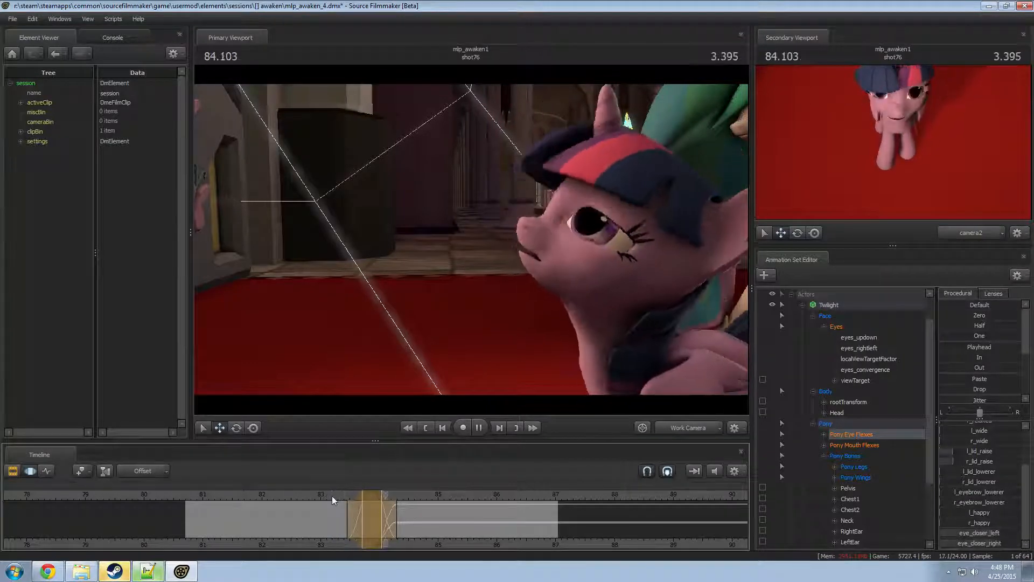
key("space")
- Smooth Twilight's Head animation within a short time selection around 84.416 s and replay the look up to check it
left_click(845, 413)
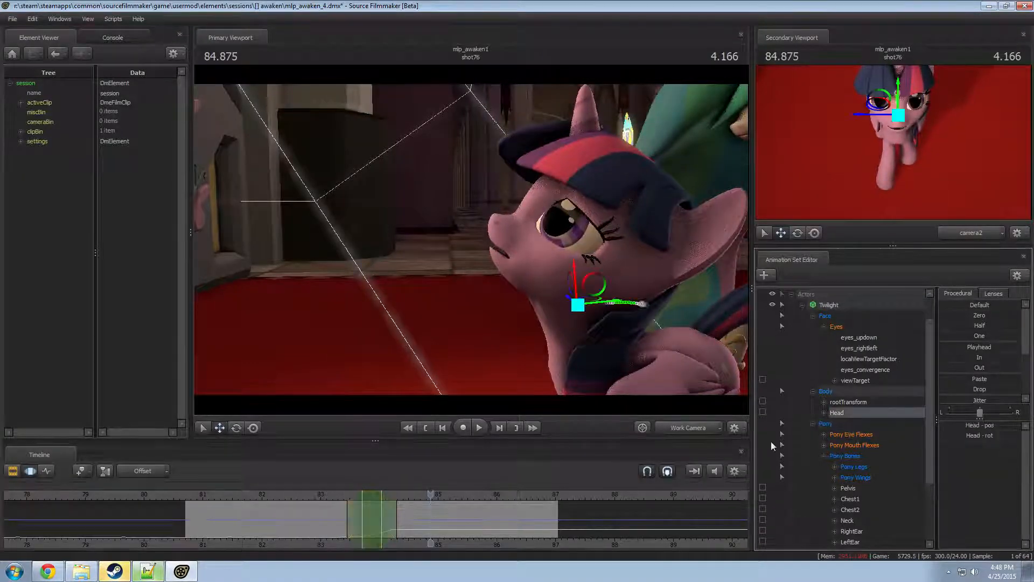
scroll(398, 513, "up", 3)
left_click_drag(359, 513, 414, 513, "shift")
scroll(414, 513, "up", 3, "shift")
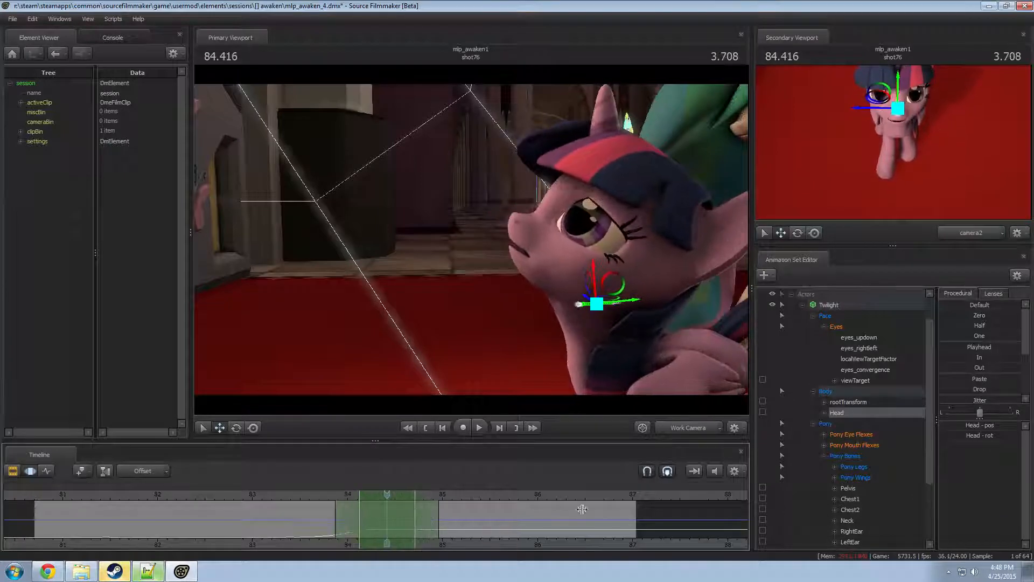
scroll(988, 396, "down", 3)
left_click(981, 323)
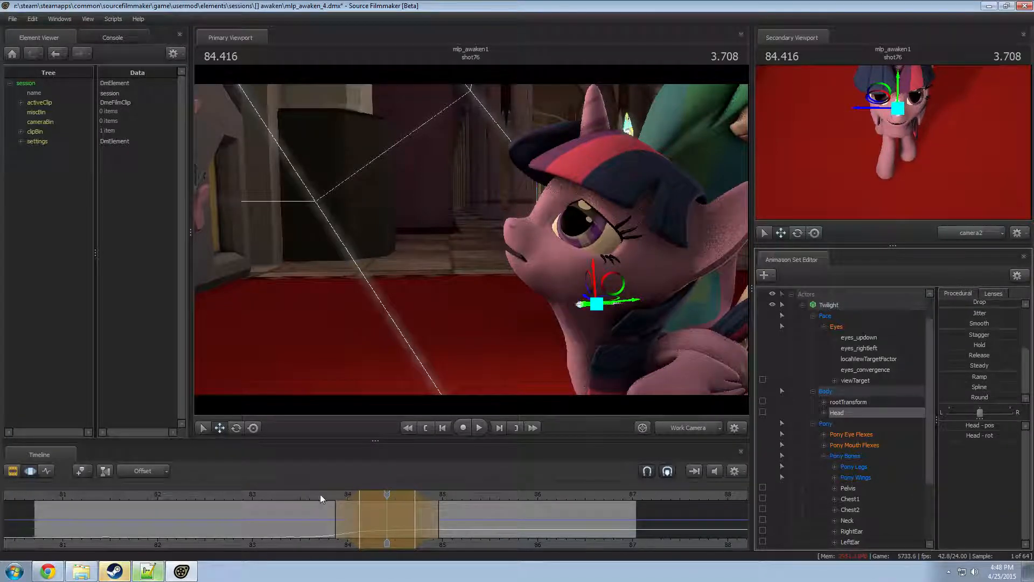
key("space")
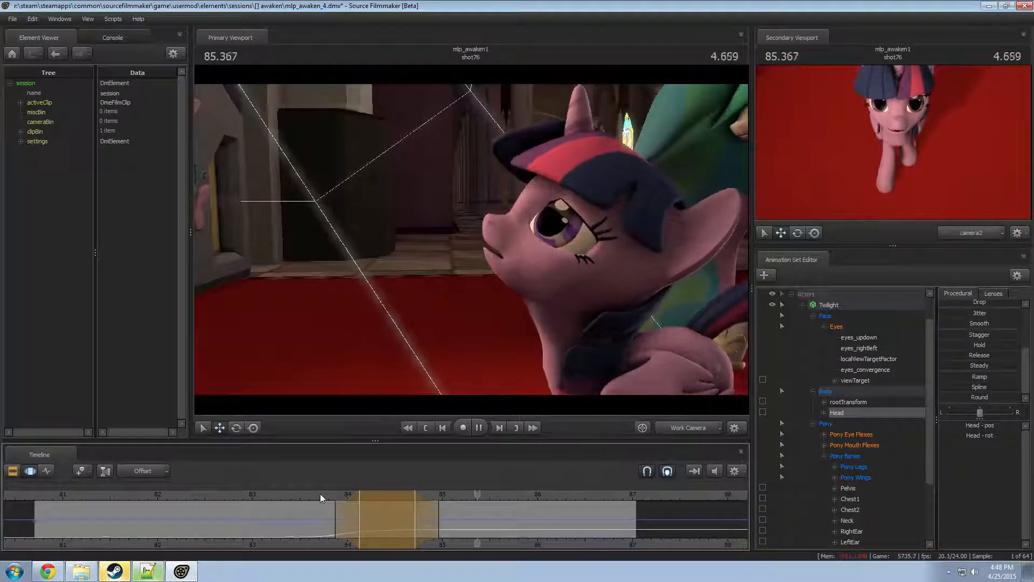
left_click(269, 492)
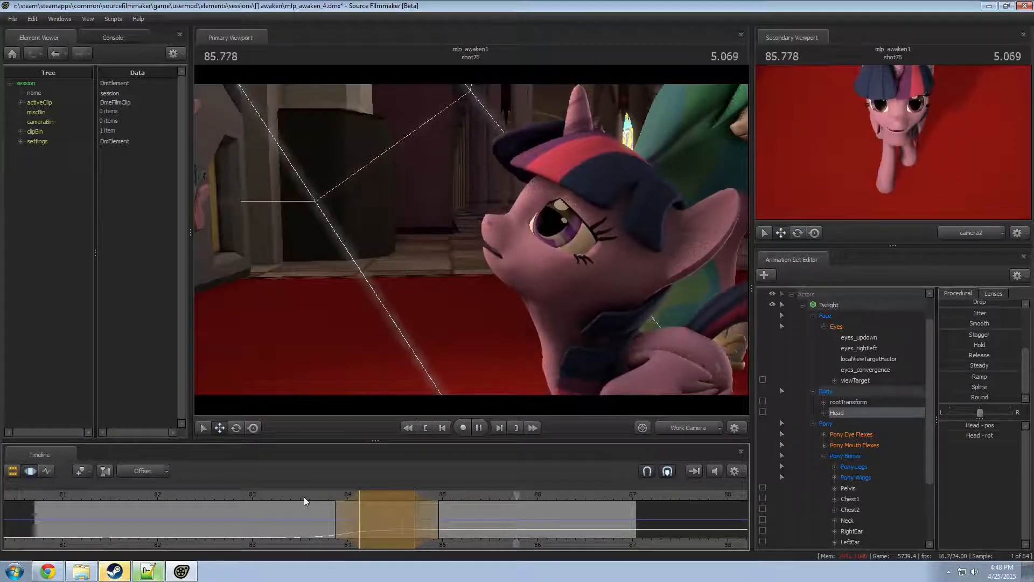
key("space")
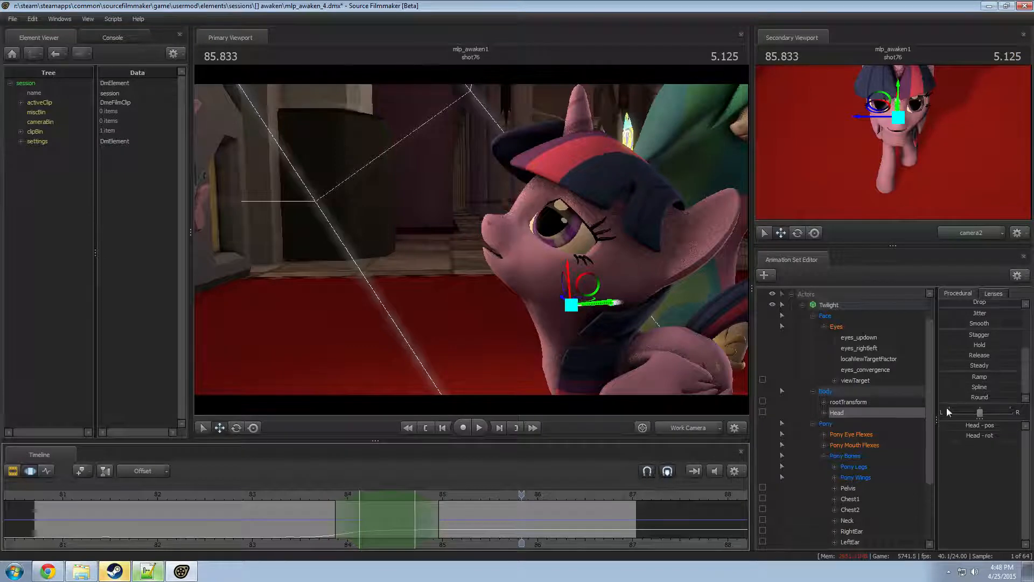
- Select camera2 and make a time selection that ramps up from the start of shot76 to full effect at 87.000 s
left_click(802, 305)
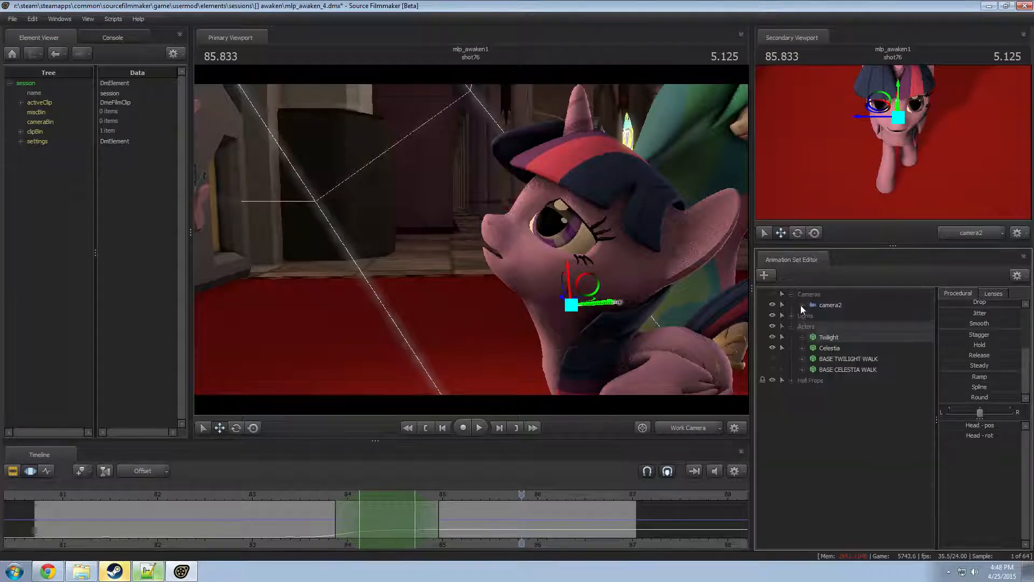
left_click(830, 305)
key("F2")
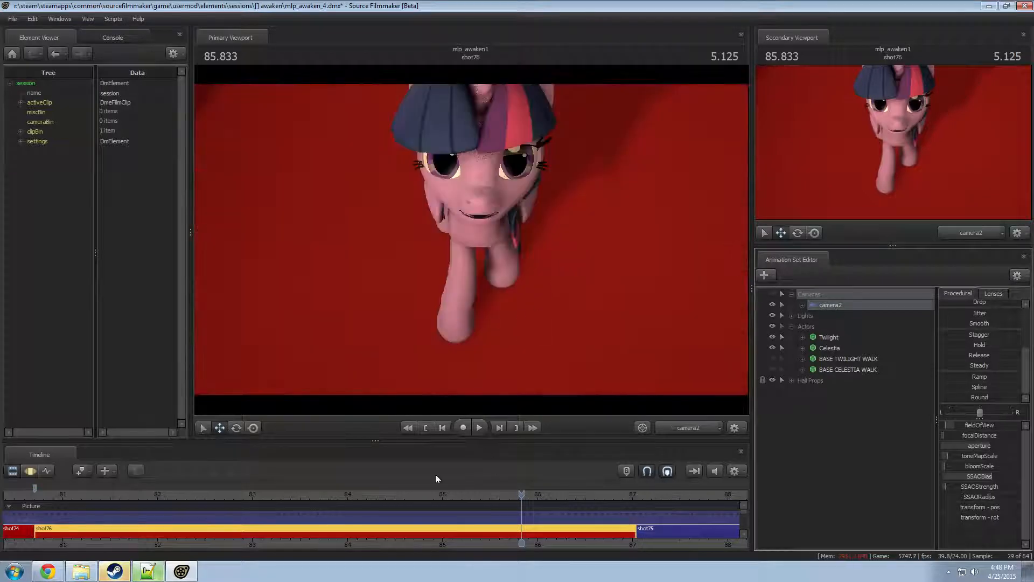
key("F3")
middle_click_drag(110, 518, 540, 528)
mouse_move(626, 522)
middle_mouse_down()
mouse_move(700, 521)
mouse_move(628, 518)
middle_mouse_up()
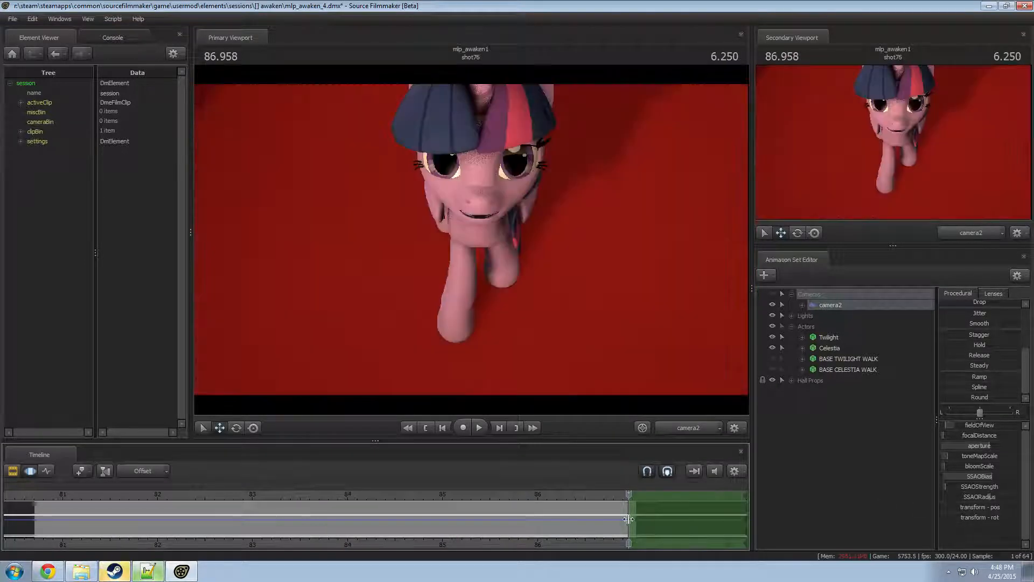
left_click_drag(583, 521, 150, 524)
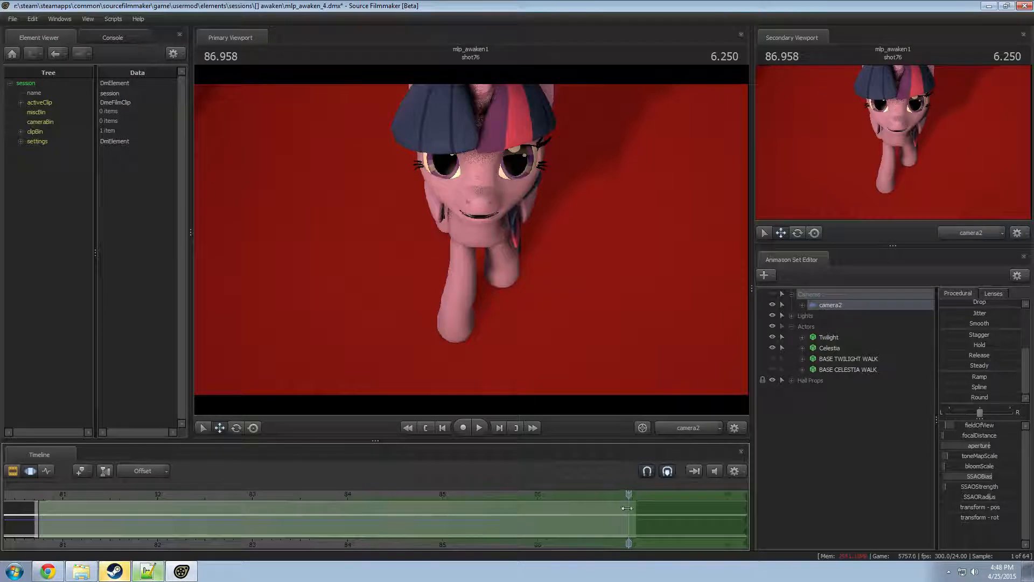
left_click_drag(32, 515, 32, 515)
key("Right")
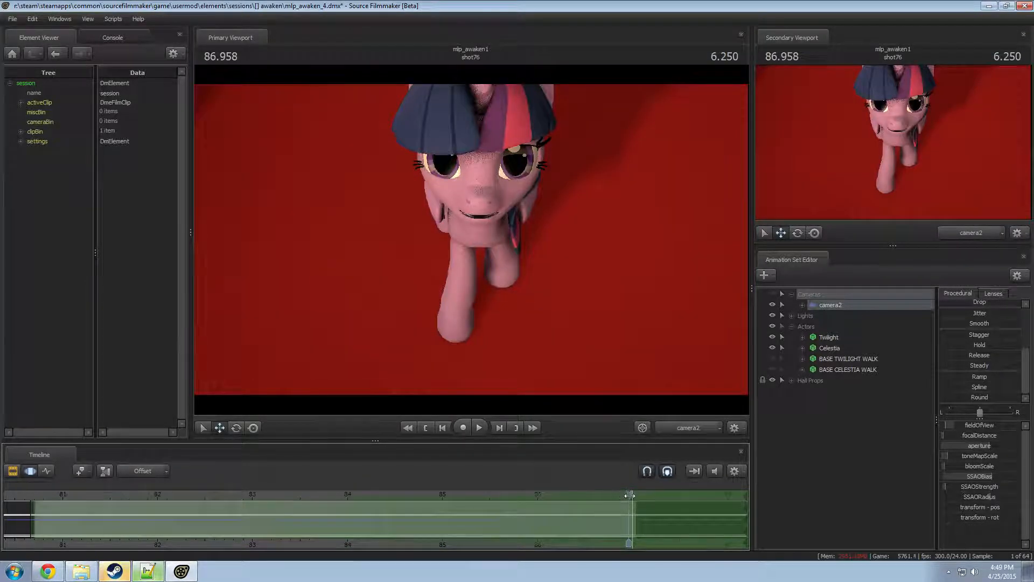
left_click_drag(629, 495, 633, 495)
key("s")
left_click_drag(536, 379, 535, 379)
key("ctrl+z")
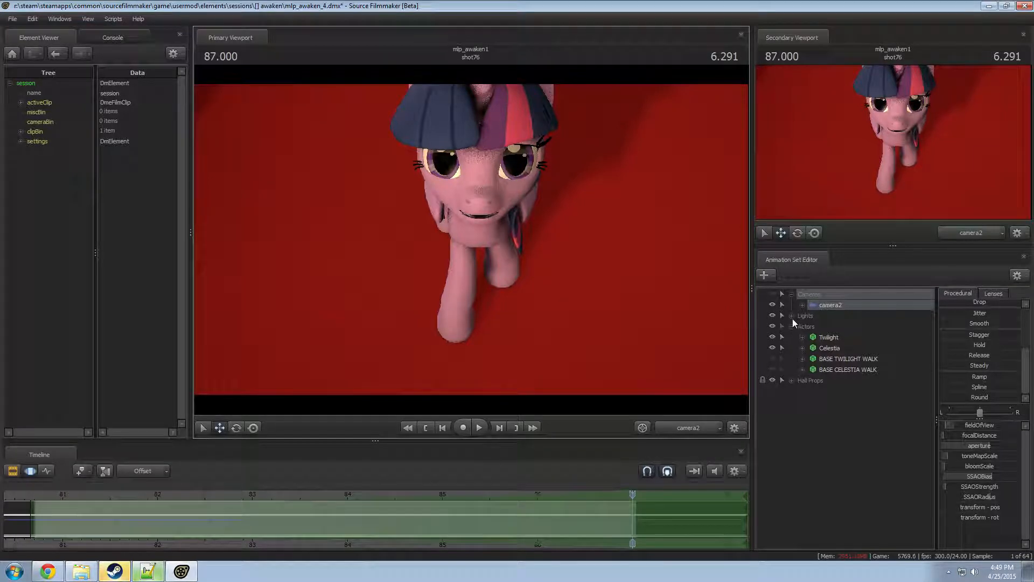
left_click(792, 381)
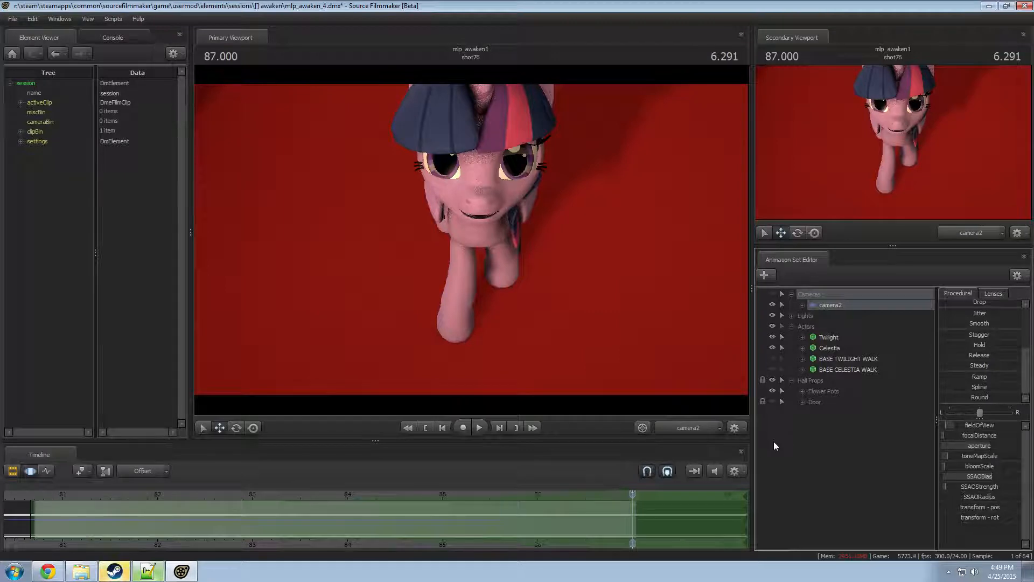
scroll(672, 503, "down", 5)
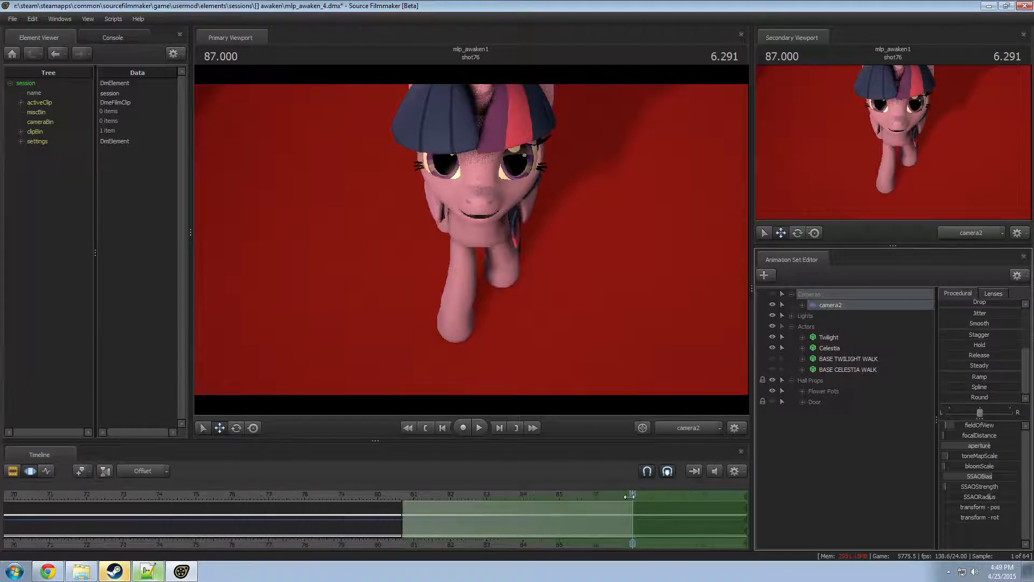
mouse_move(629, 496)
left_mouse_down()
mouse_move(409, 490)
mouse_move(616, 497)
left_mouse_up()
key("space")
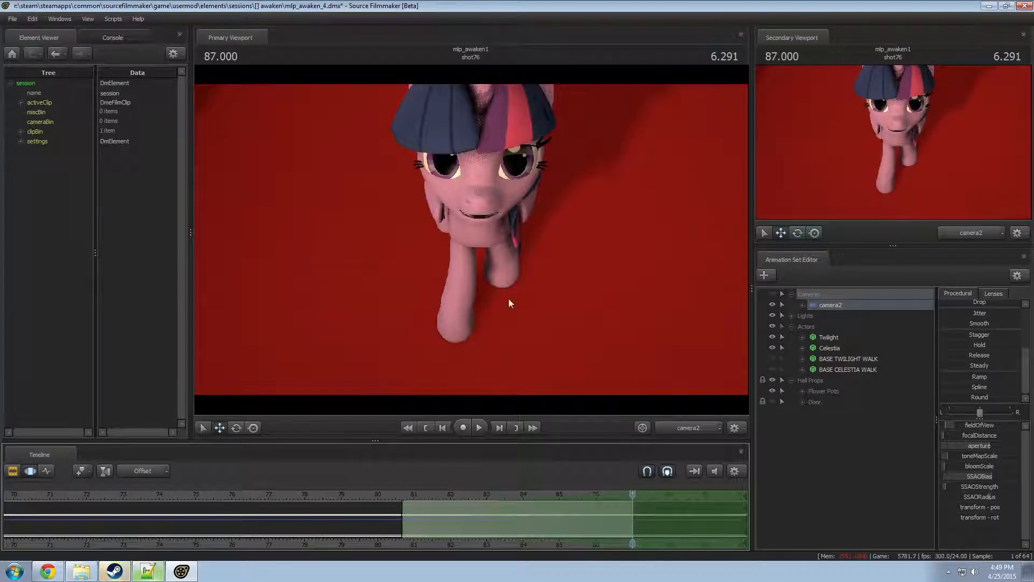
- Pull camera2 back at the end of shot76 so Twilight's whole head fits in frame, and play the cut from shot74
key("s")
left_click_drag(508, 299, 471, 239)
left_click(396, 495)
key("space")
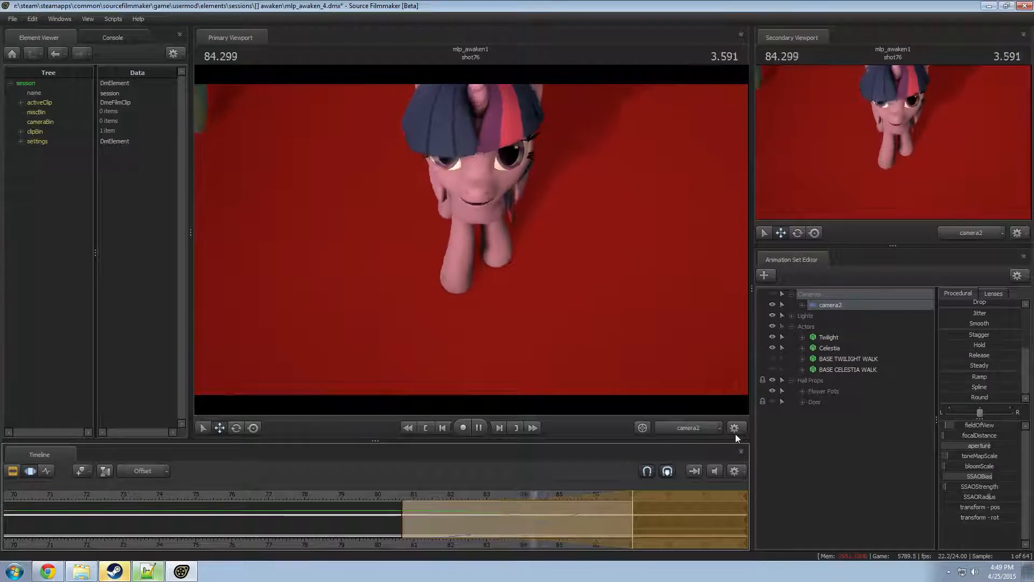
key("space")
left_click(402, 493)
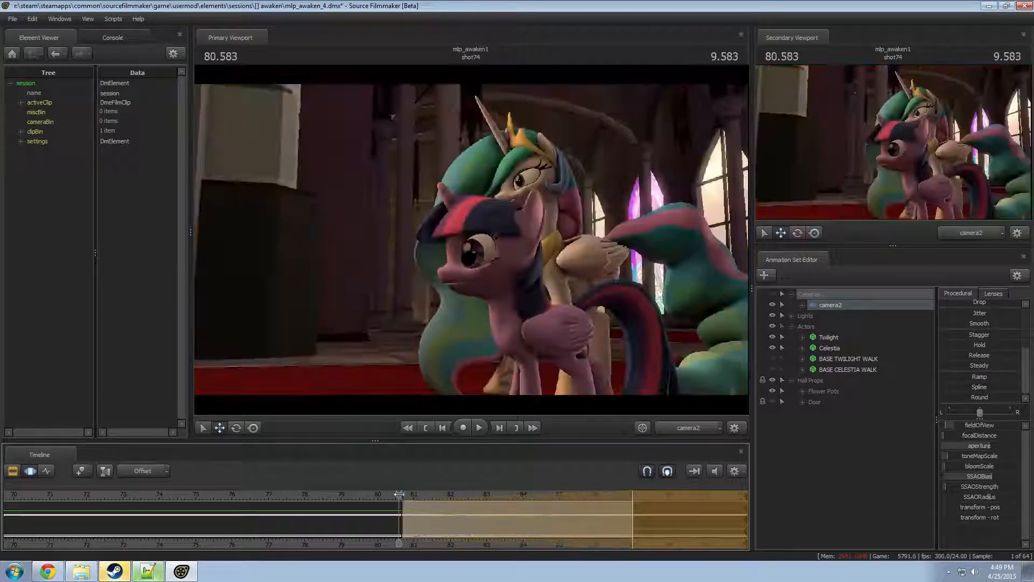
key("space")
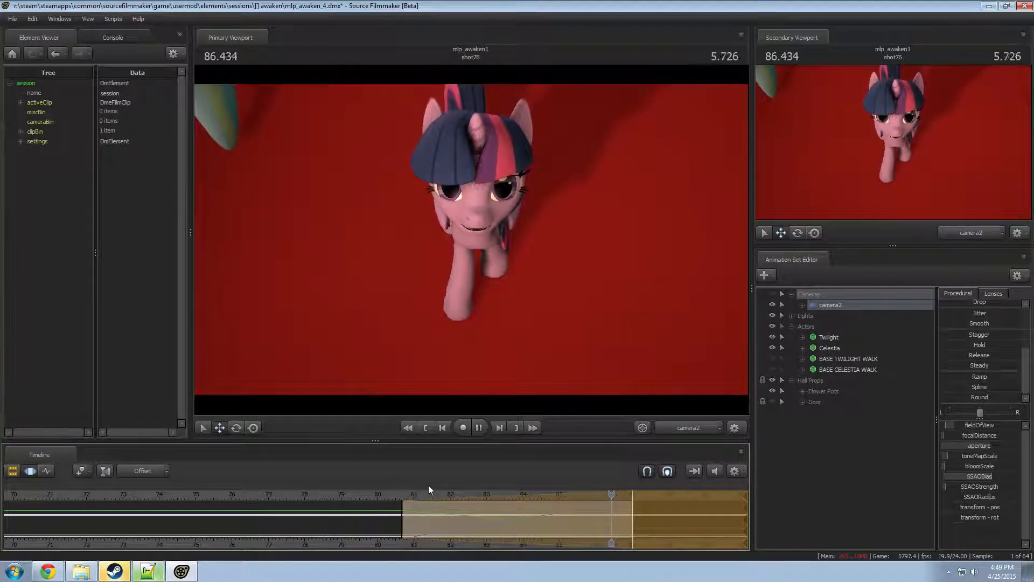
key("space")
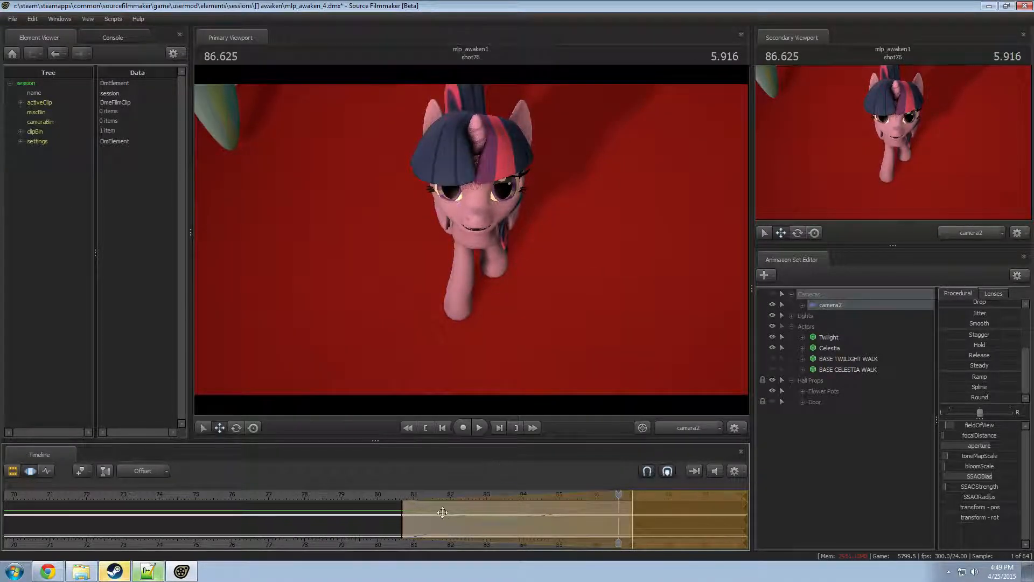
- Reframe camera2 at the start of shot76, with a falloff reaching the shot's end, and play the move
key("Return")
scroll(442, 522, "up", 4)
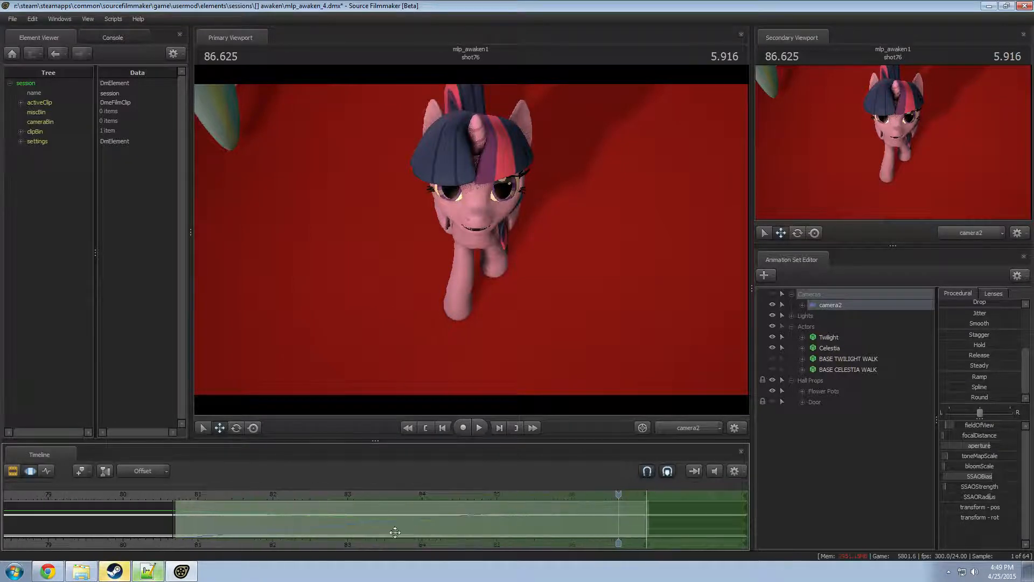
left_click_drag(179, 519, 4, 520, "shift")
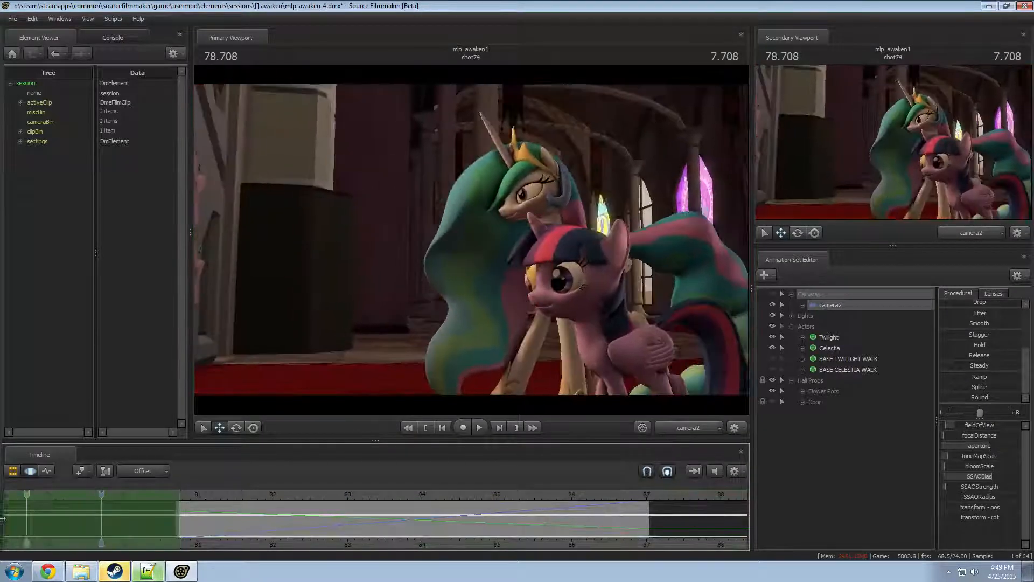
left_click_drag(182, 516, 658, 510)
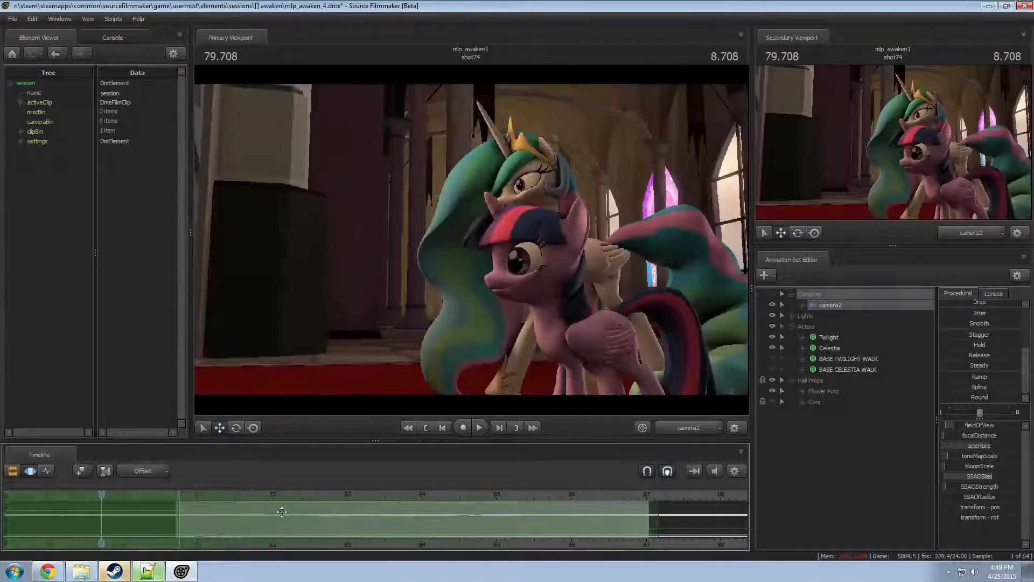
left_click_drag(96, 494, 179, 502)
left_click_drag(446, 324, 470, 242)
key("space")
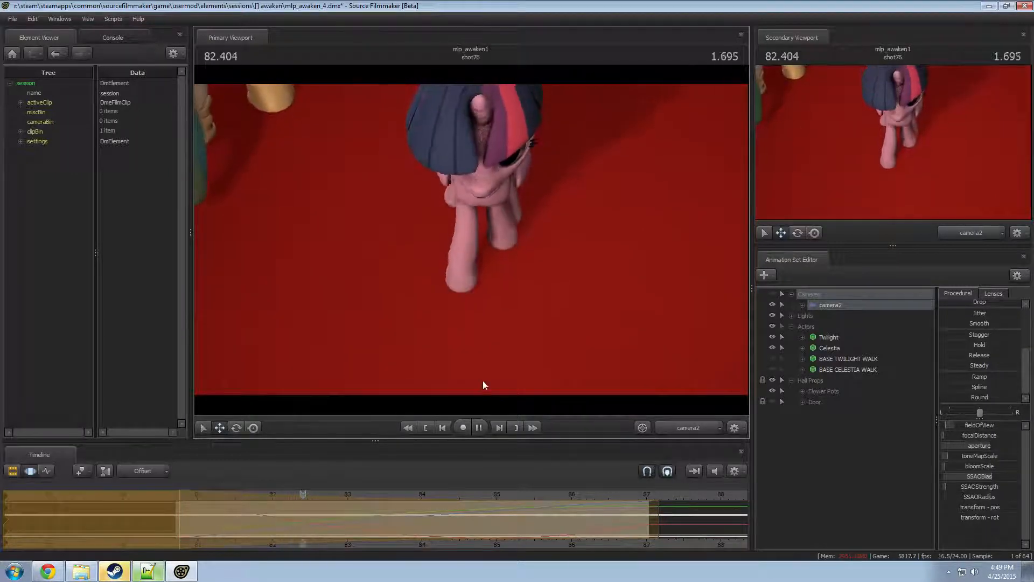
left_click(479, 425)
- Align camera2's time selection with the first frame of shot76, apply the change and play the shot
left_click_drag(462, 540, 195, 527)
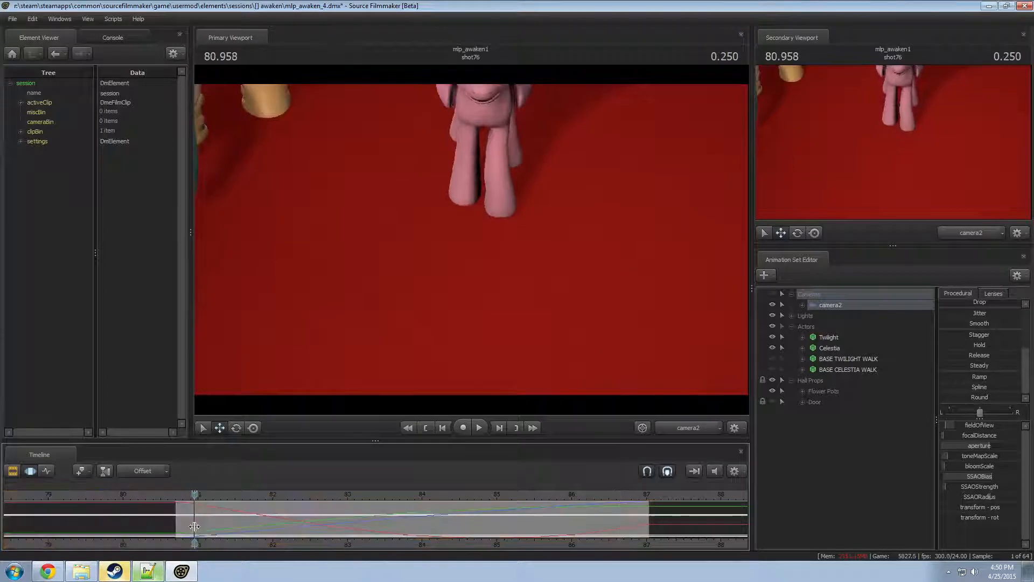
left_click_drag(400, 513, 395, 515)
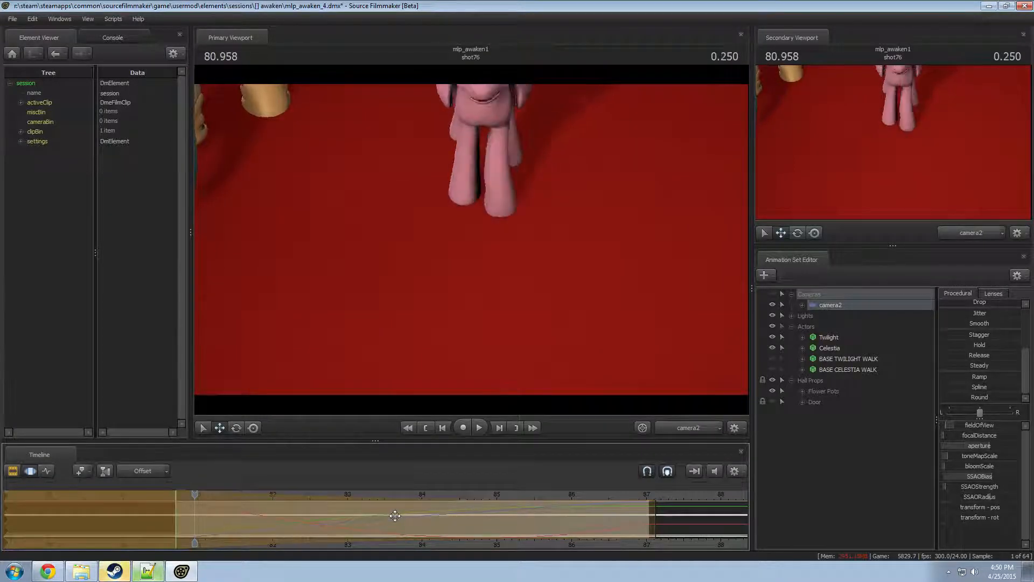
key("t")
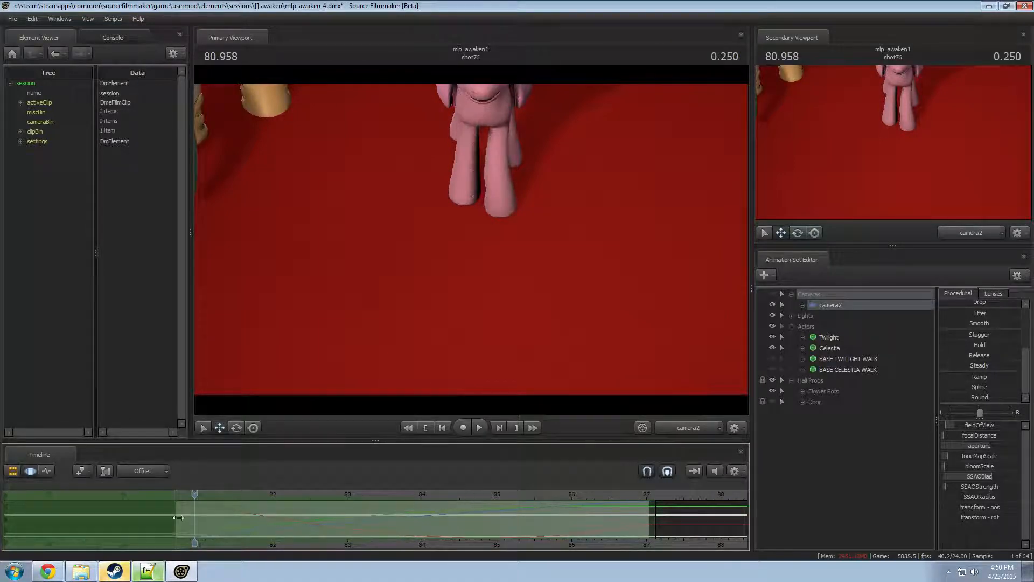
left_click_drag(178, 518, 201, 523)
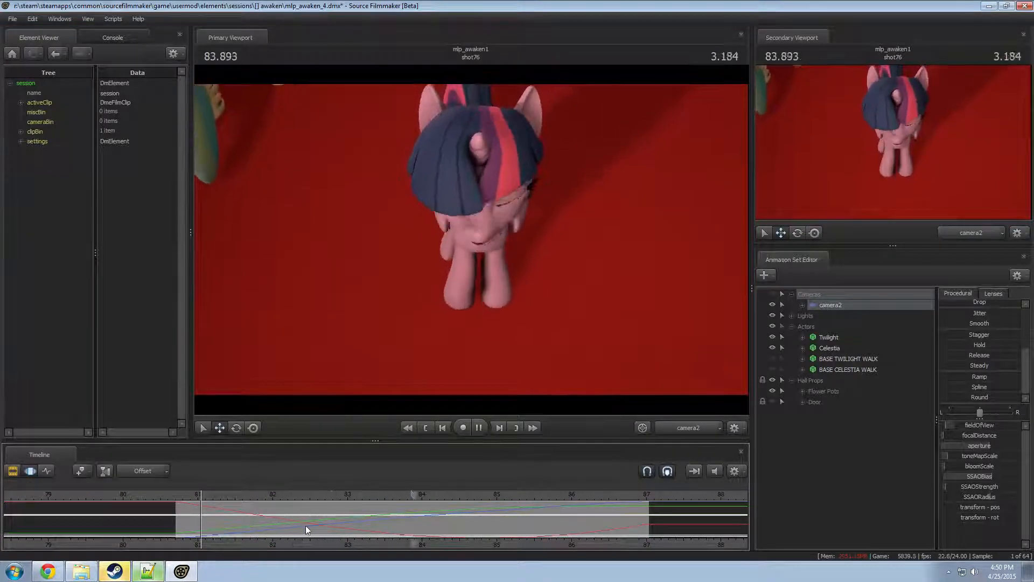
key("space")
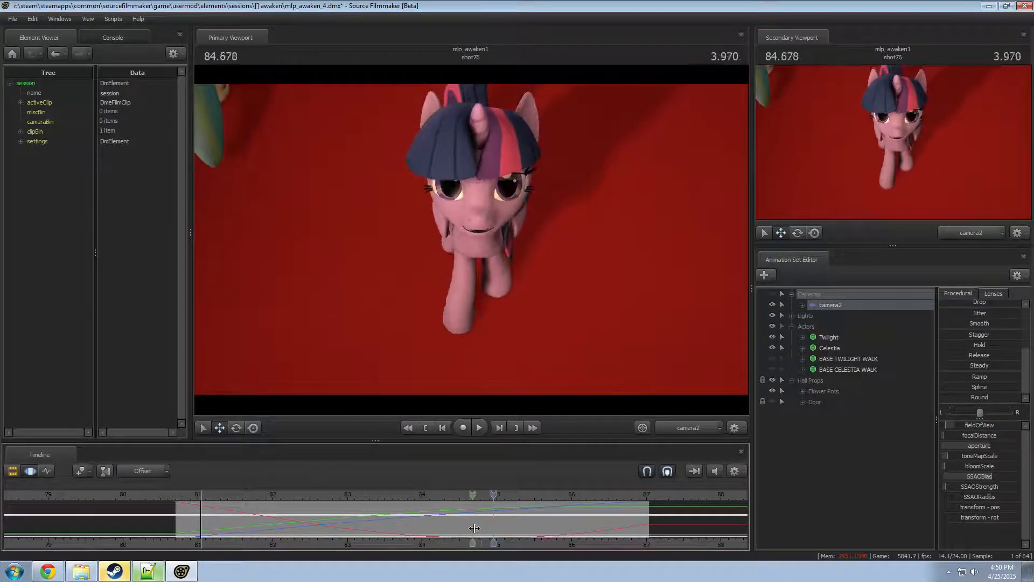
- Smooth camera2's motion within a time selection around 84.958 s with widened falloffs, and replay it
left_click_drag(454, 524, 538, 521, "shift")
scroll(539, 521, "up", 6)
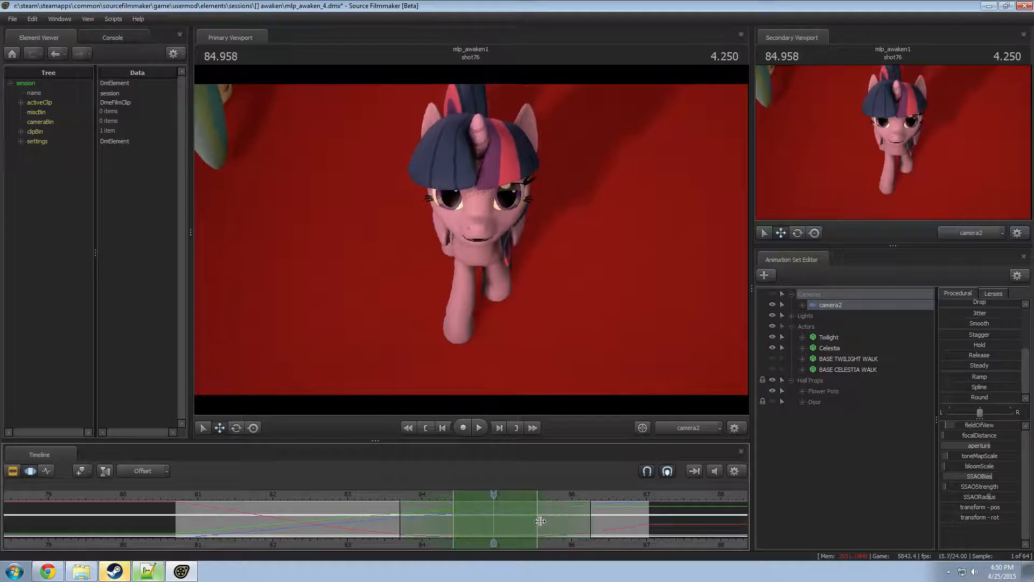
scroll(539, 521, "up", 2)
left_click(379, 493)
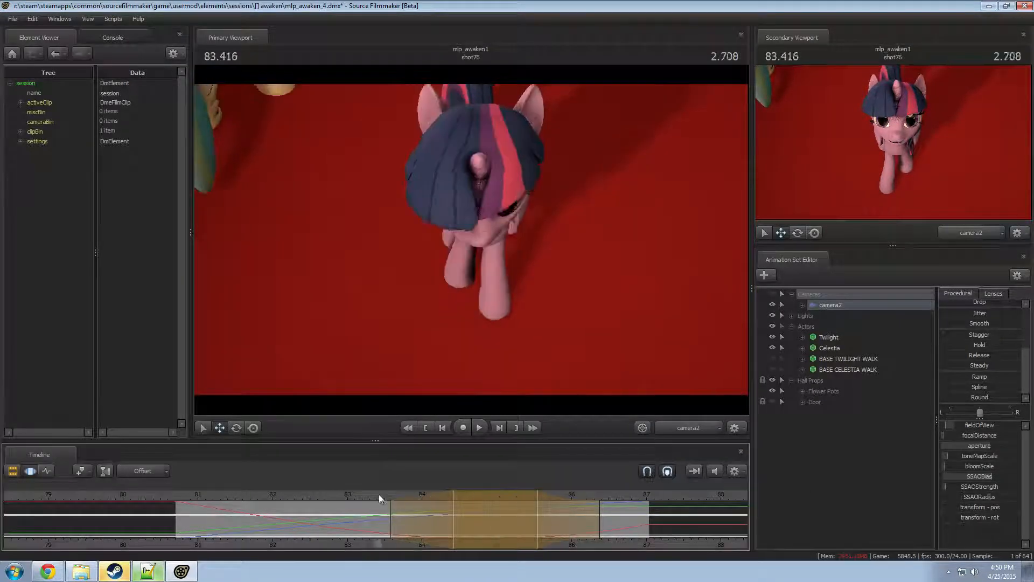
key("space")
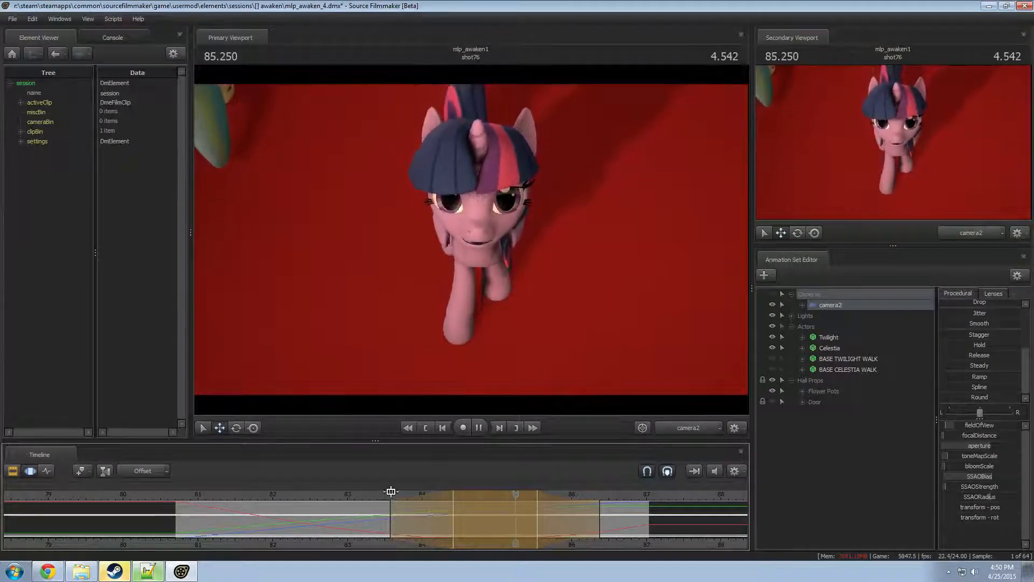
key("space")
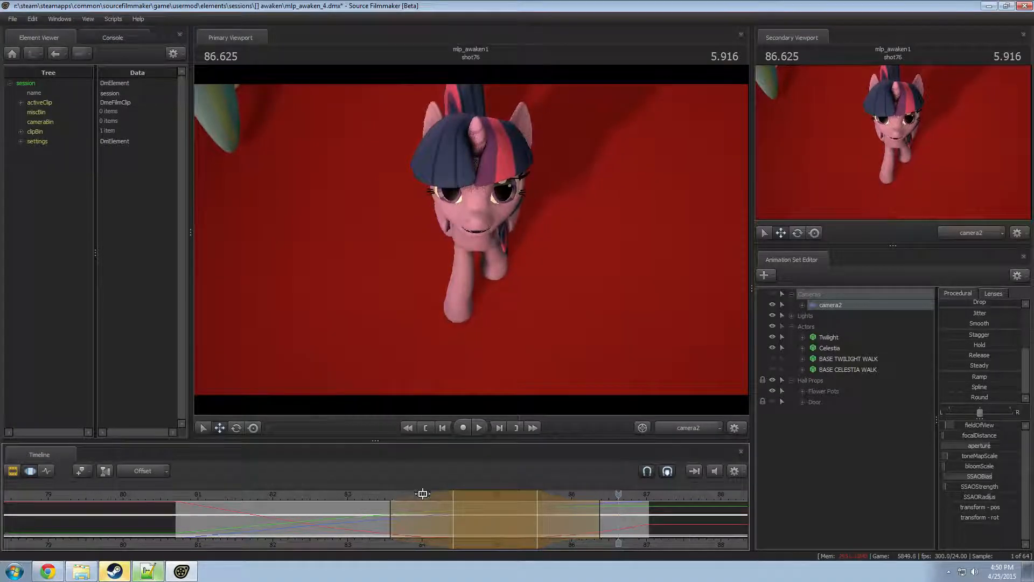
- Pull camera2 farther back from Twilight at 87.000 s, with a falloff starting at about 83 s
left_click_drag(597, 504, 344, 519)
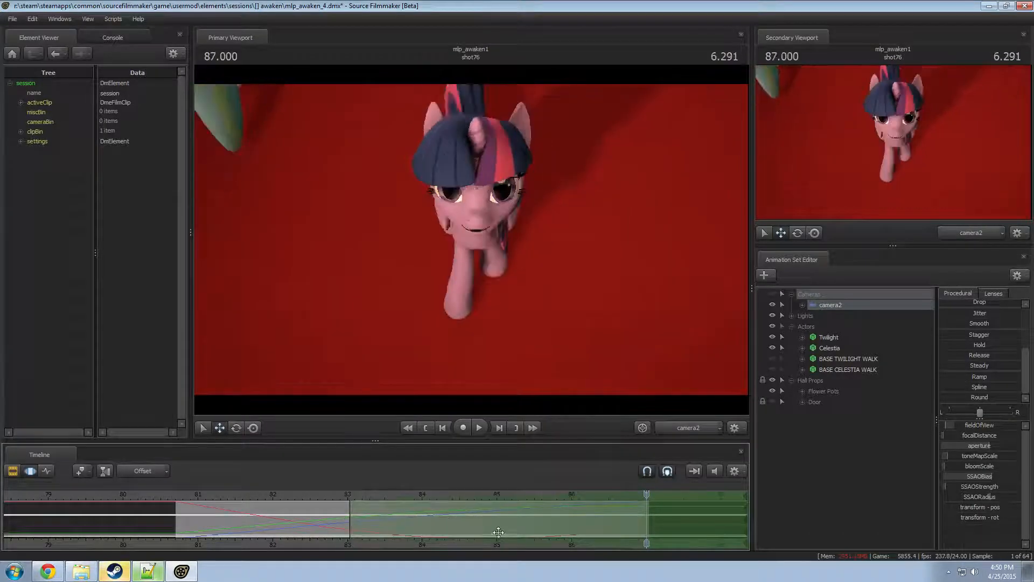
left_click_drag(476, 302, 477, 296)
key("s")
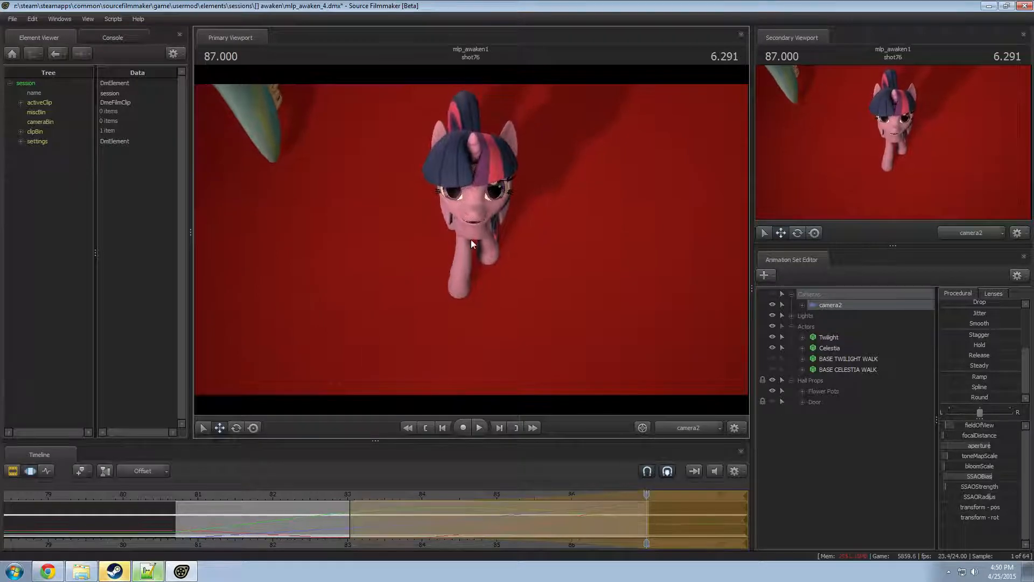
- Blend camera2's lens toward 105 mm at the shot's end, reframe Twilight slightly, and play and scrub the result
left_click(993, 294)
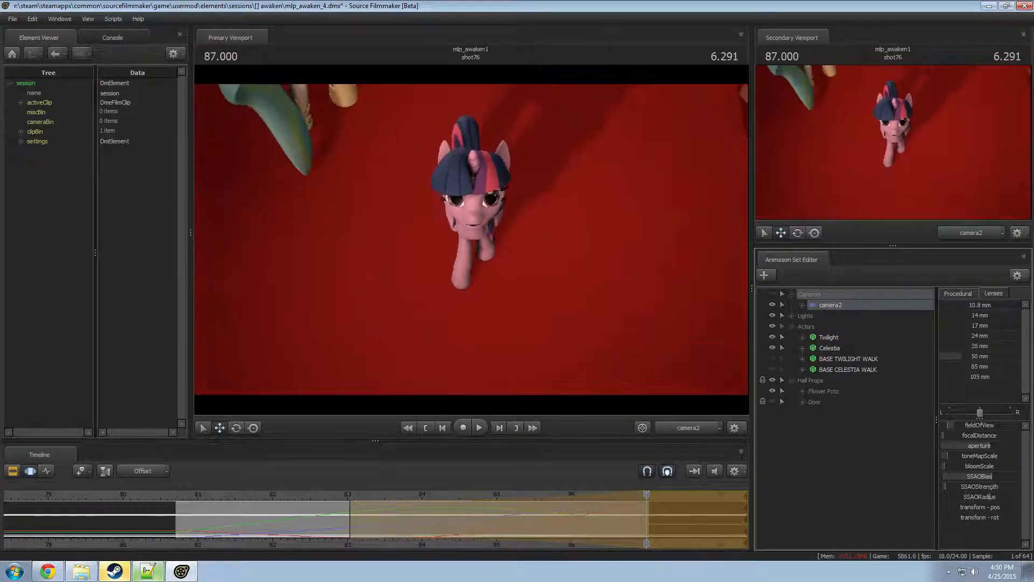
left_click_drag(968, 377, 1002, 377)
left_click(350, 495)
key("space")
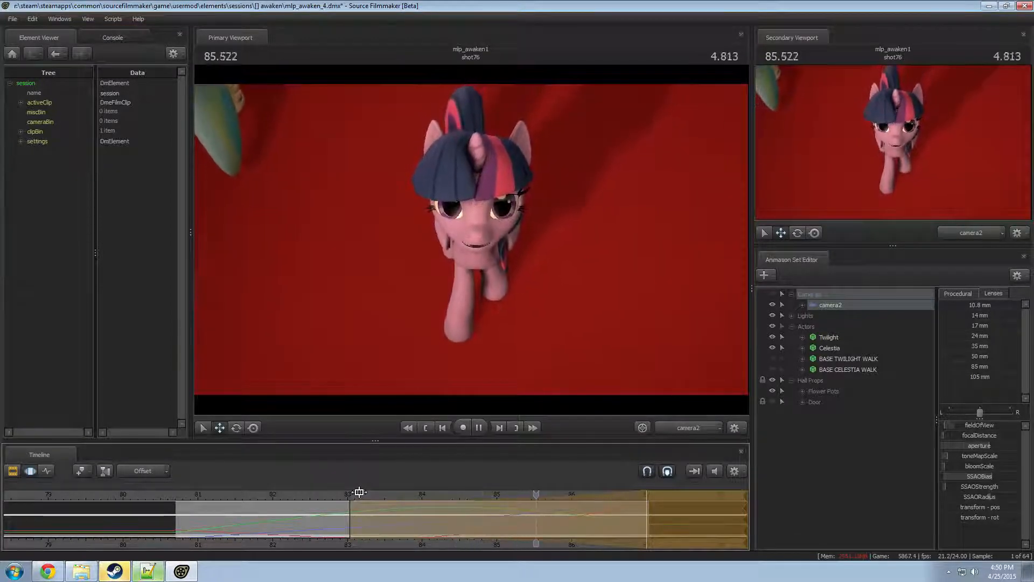
key("space")
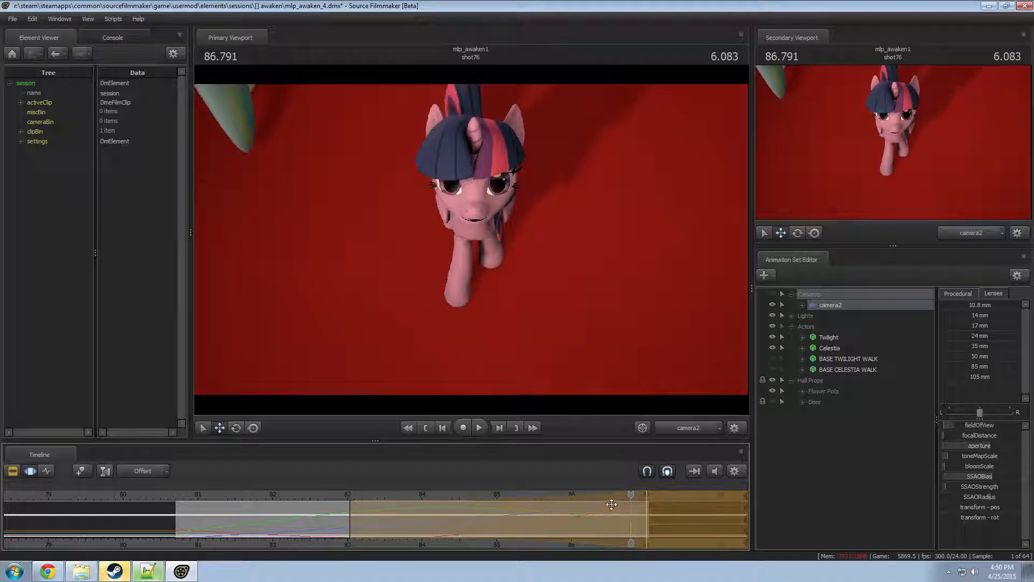
left_click_drag(502, 505, 646, 506)
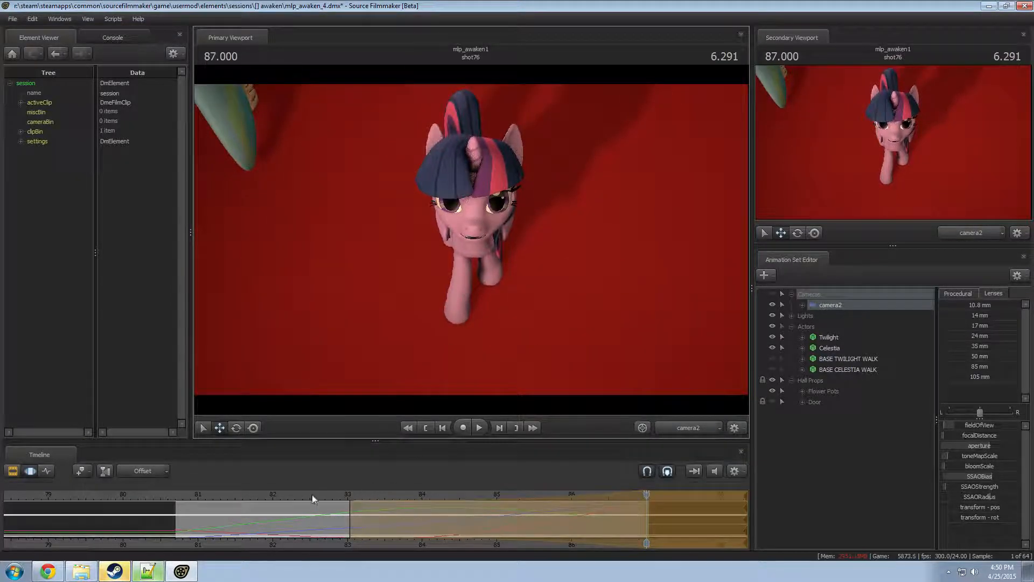
left_click_drag(312, 494, 618, 474)
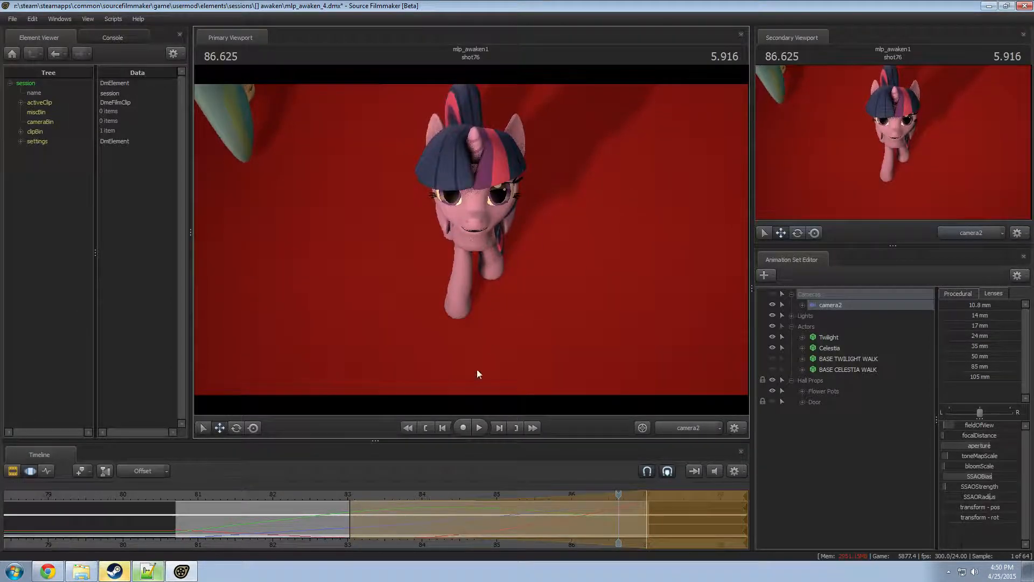
- Smooth camera2's motion within a time selection around 83.625 s with widened falloffs
left_click_drag(331, 526, 459, 526, "shift")
scroll(458, 527, "up", 3, "shift")
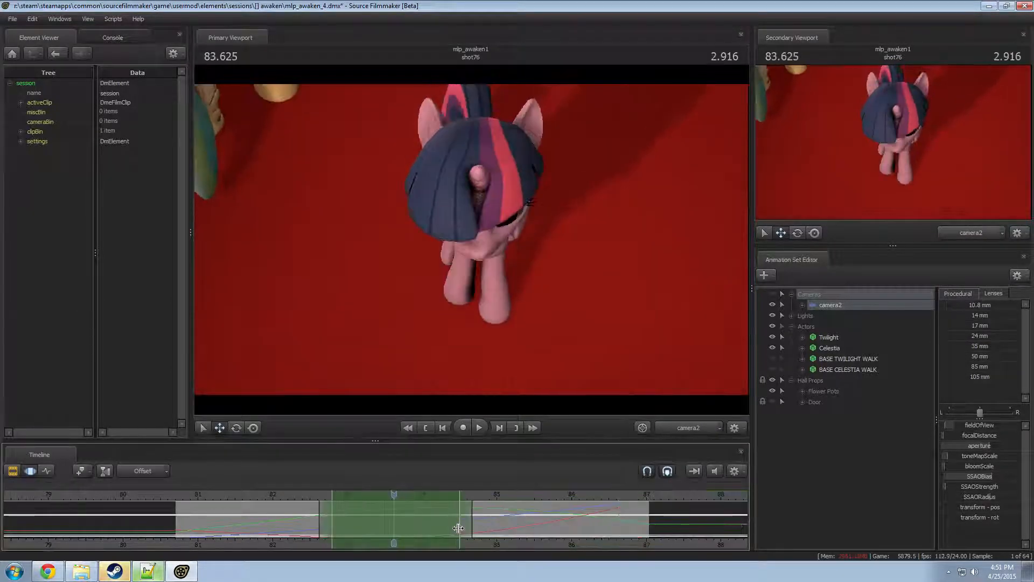
left_click(967, 293)
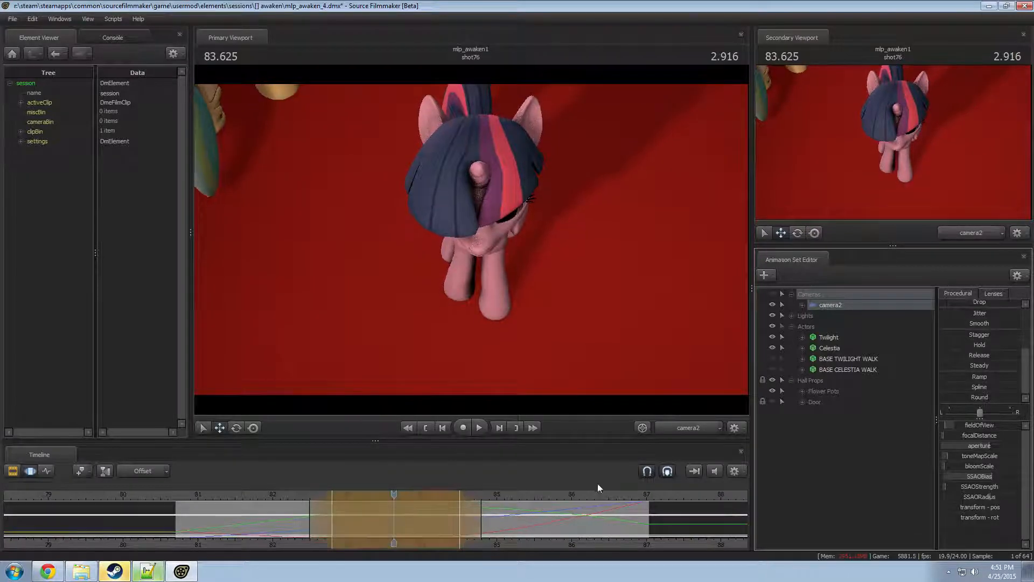
left_click_drag(450, 515, 645, 516)
scroll(567, 515, "up", 2, "shift")
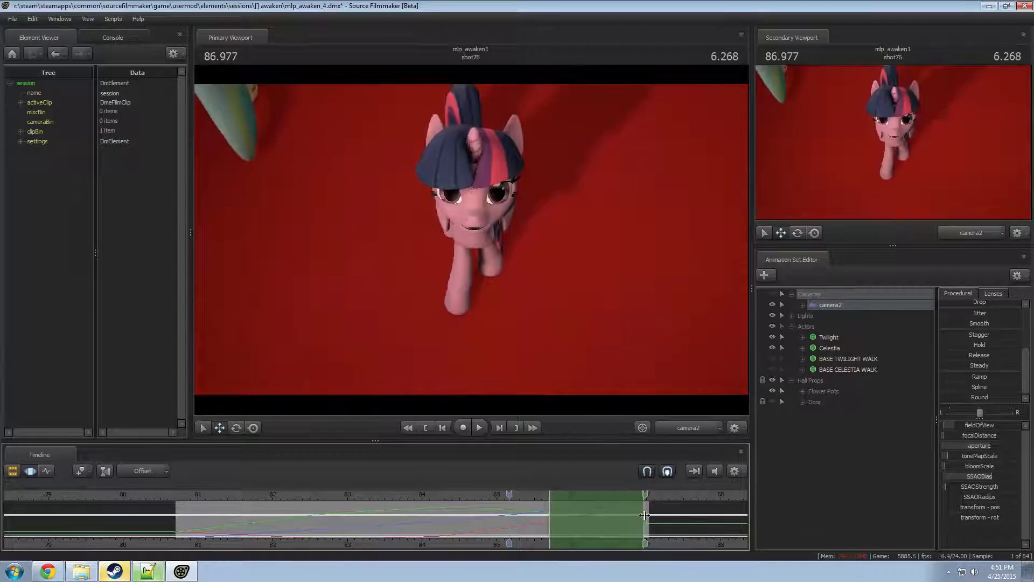
scroll(644, 515, "up", 2, "shift")
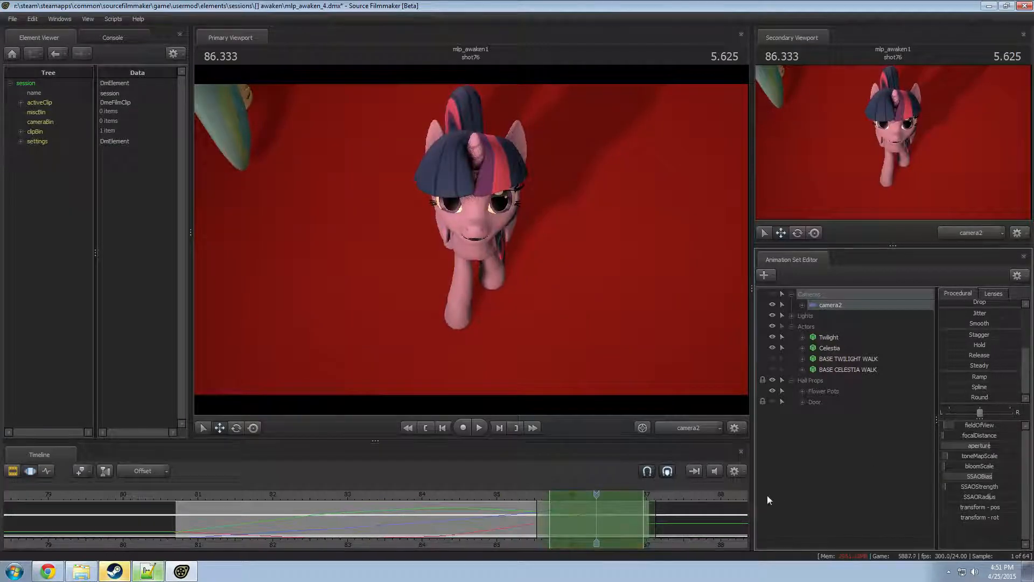
- Play shot76 from its start through the cut into shot75 and review camera2's motion and the transition
key("space")
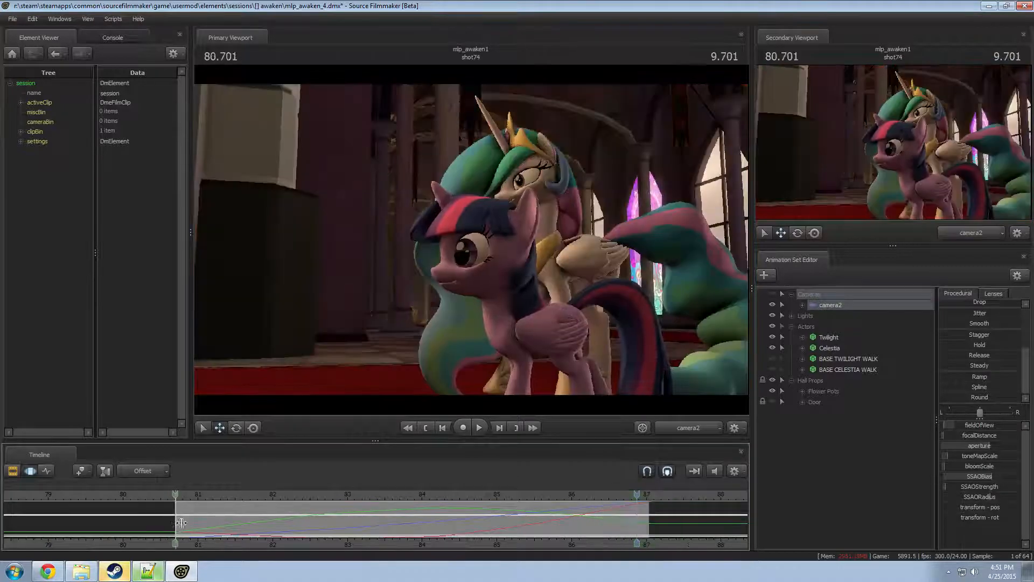
left_click_drag(177, 533, 645, 528)
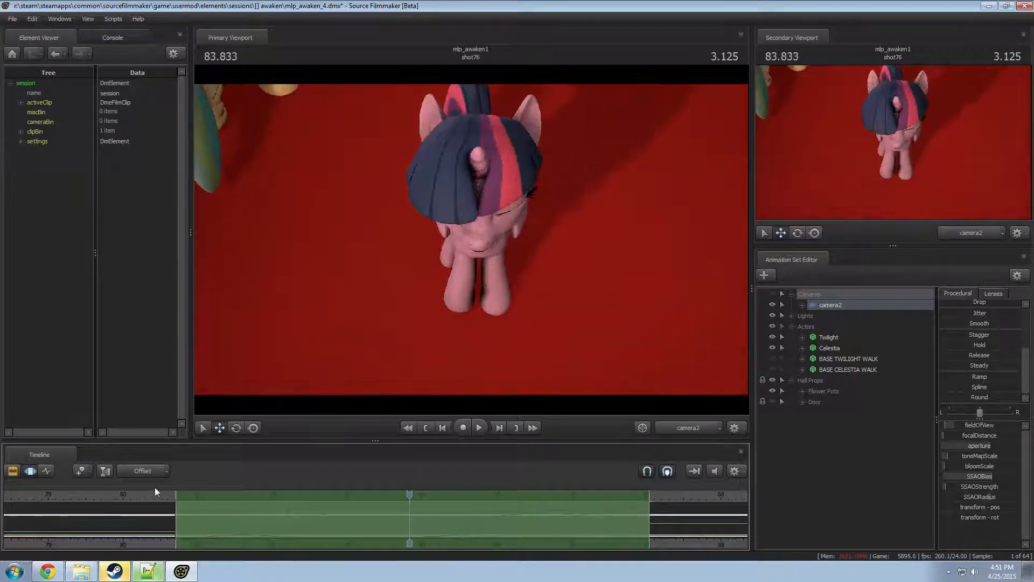
key("F2")
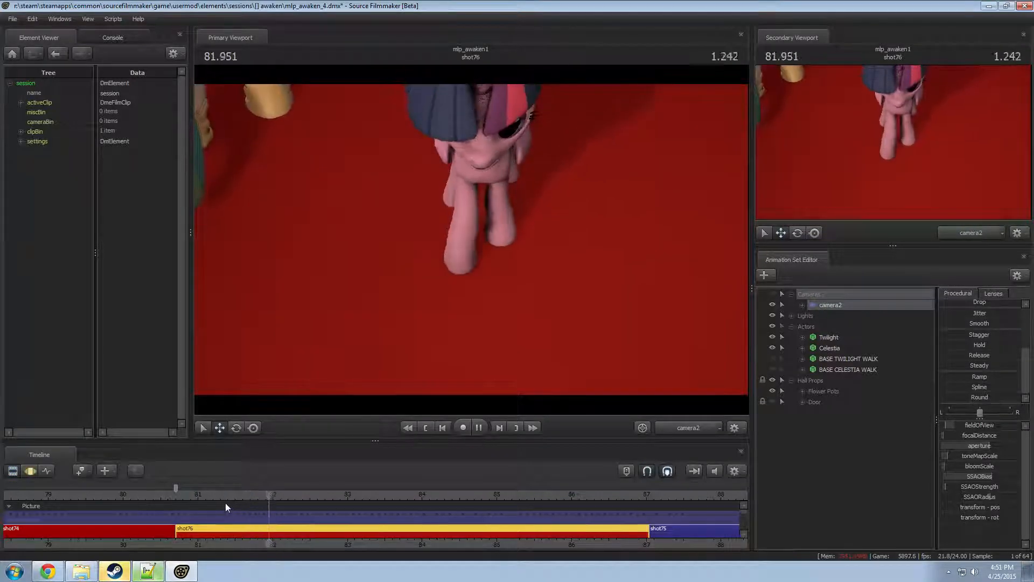
left_click(180, 496)
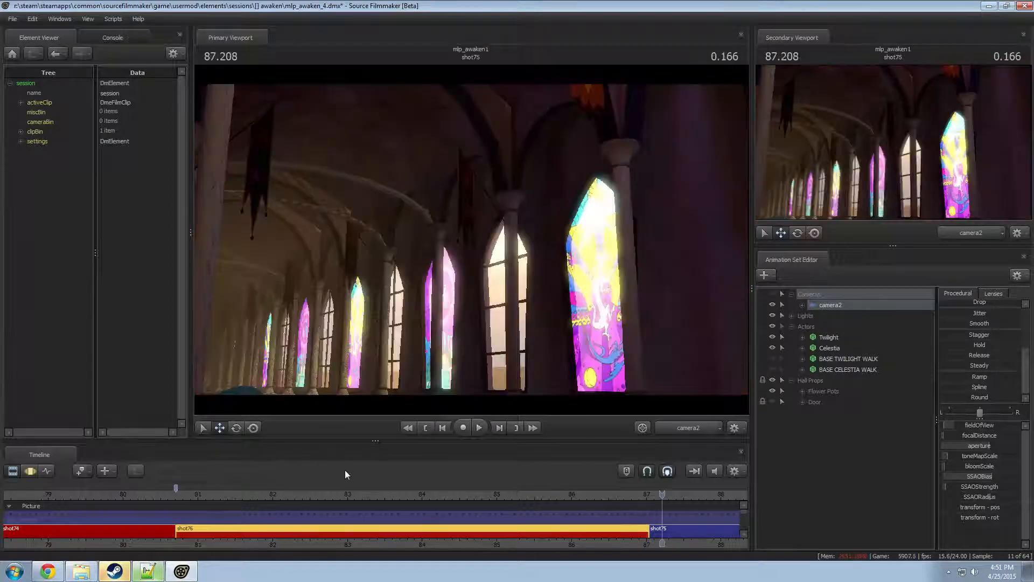
left_click(199, 494)
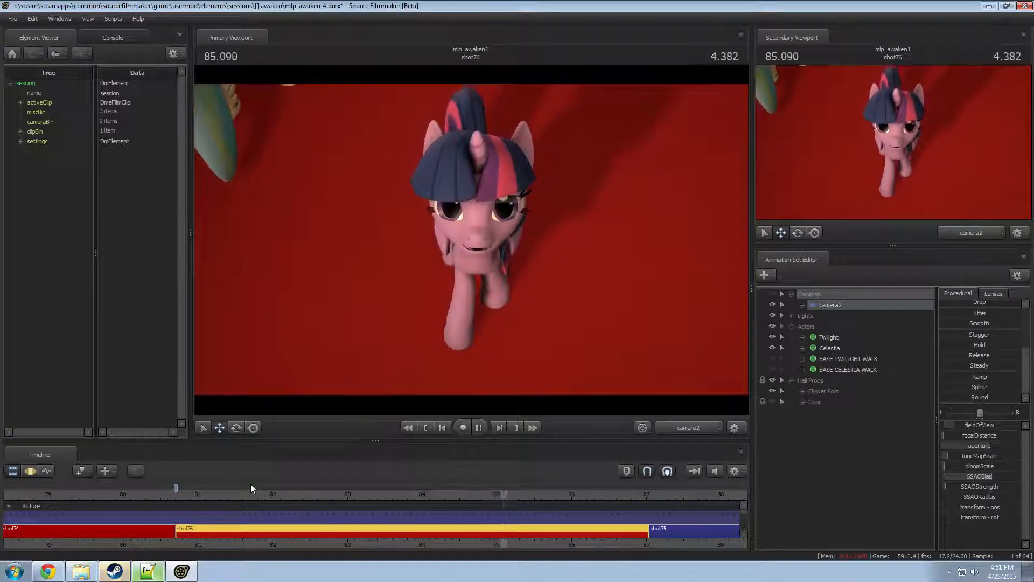
key("space")
- Try to pull camera2 back from Twilight at 84.625 s and onward, with a falloff starting at 84 s
left_click_drag(433, 494, 605, 549)
key("F3")
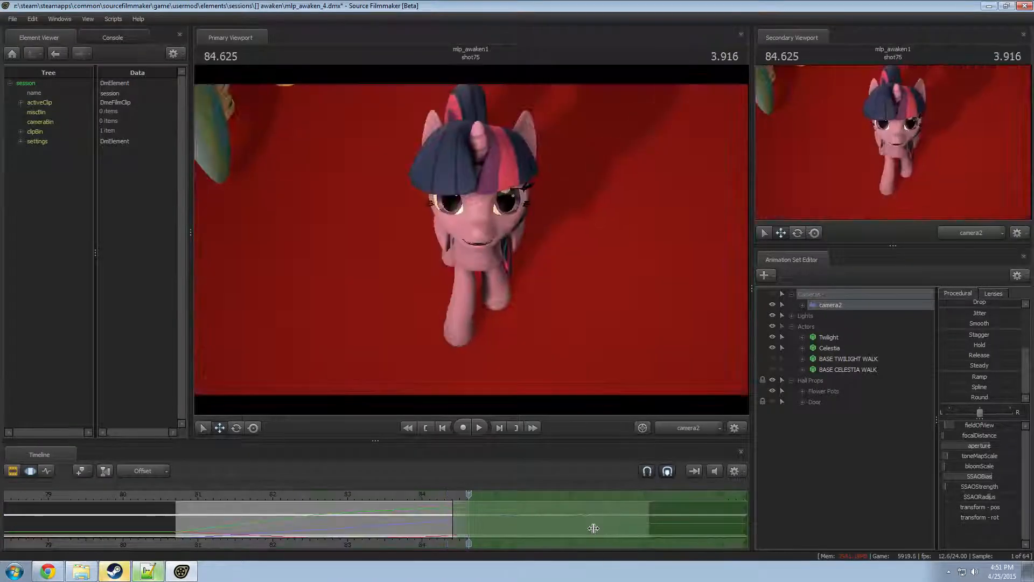
key("s")
left_click_drag(480, 319, 480, 319)
- Try to narrow camera2's field of view over the selected end of the shot and replay the change
left_click(994, 294)
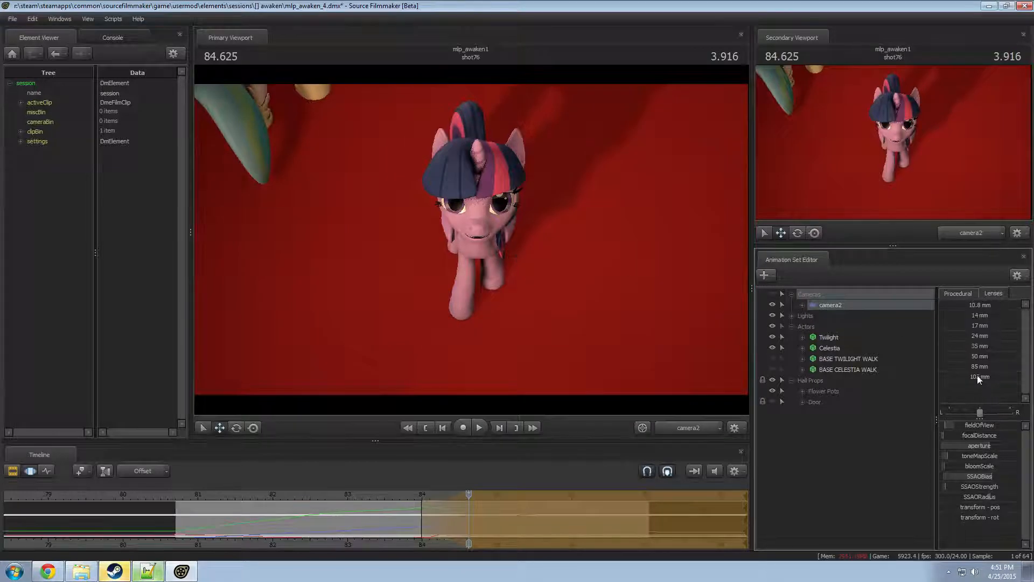
left_click_drag(979, 425, 972, 425)
left_click(408, 497)
key("space")
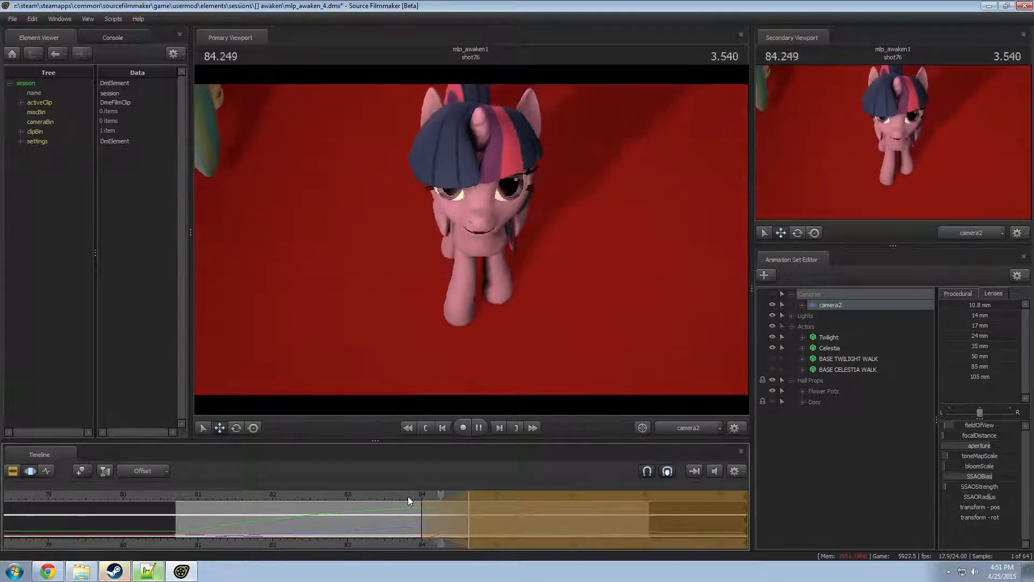
key("space")
- Try to delay the camera change's full effect to 85.208 s, replaying the blend from about 84 s
left_click_drag(469, 513, 513, 513)
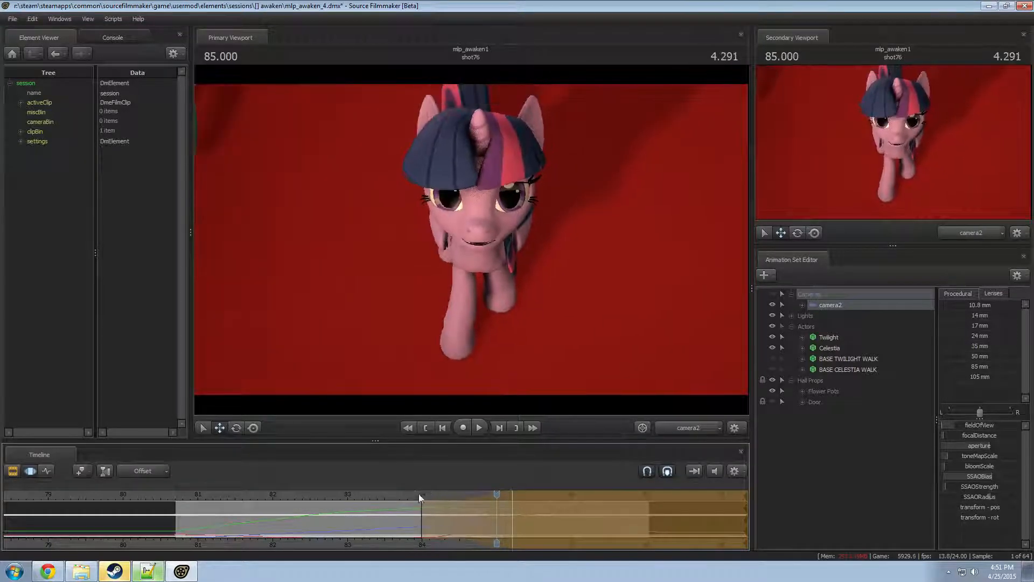
left_click(420, 496)
key("space")
left_click(409, 496)
key("space")
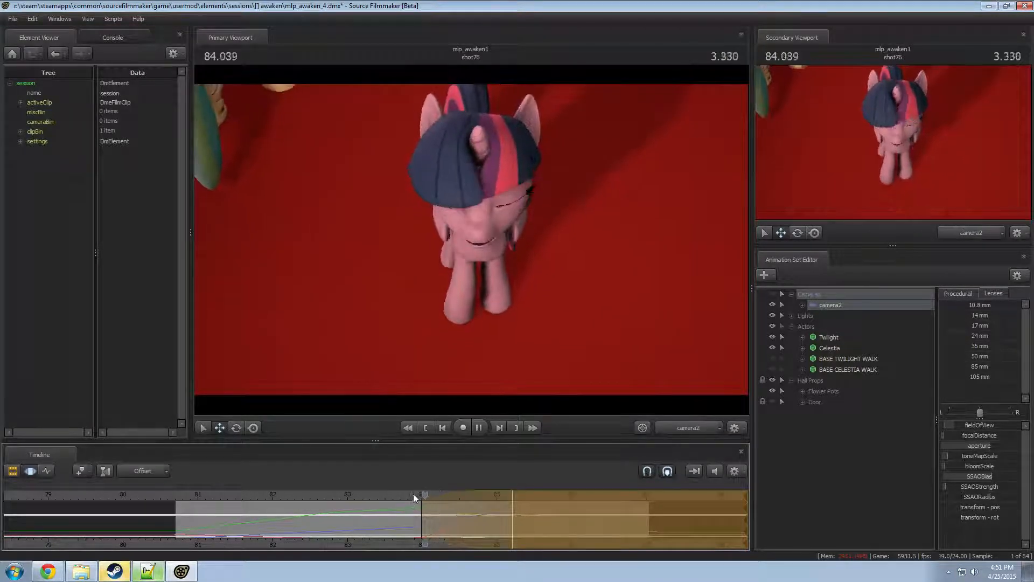
key("space")
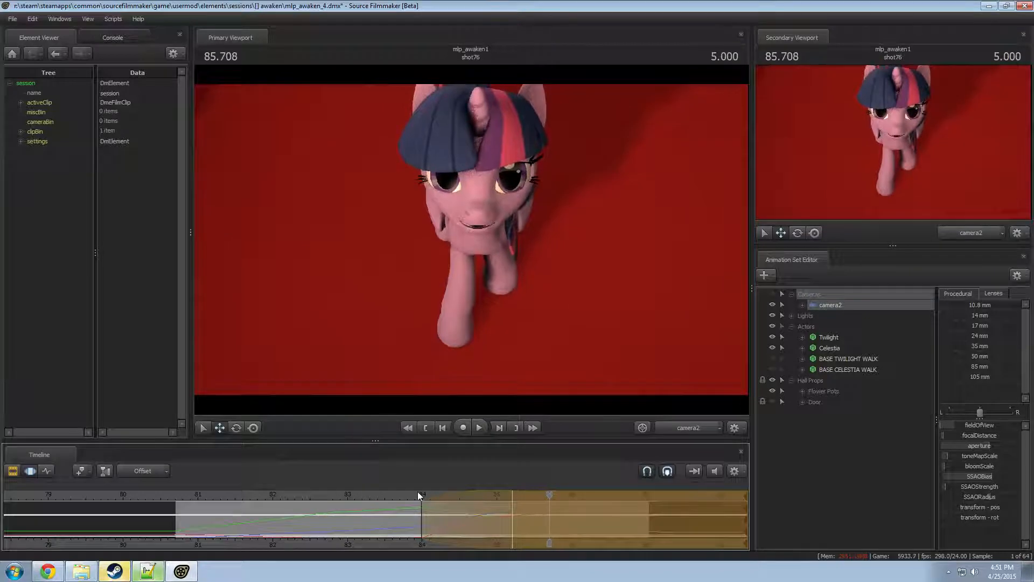
left_click_drag(416, 496, 512, 496)
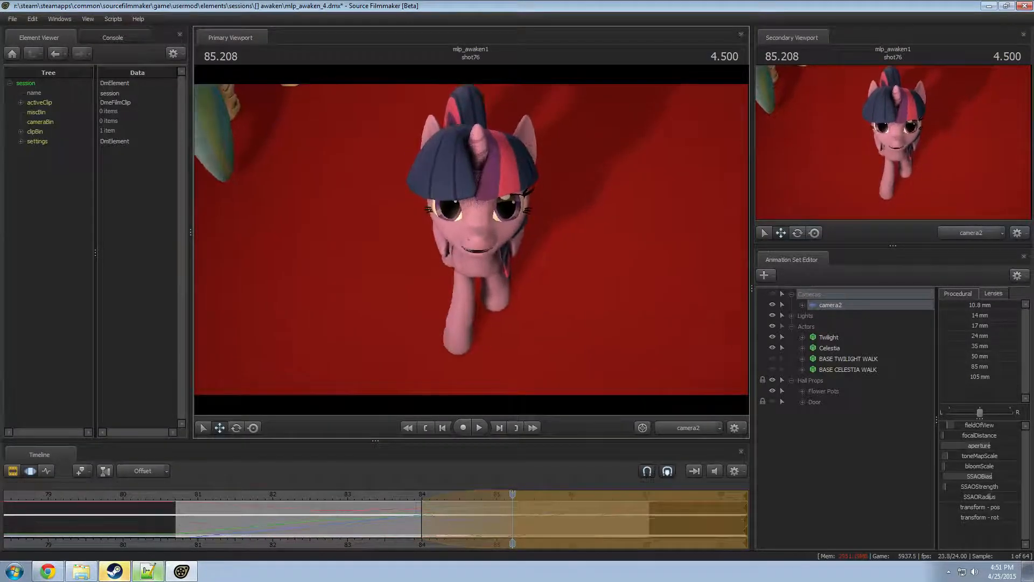
- Replay the camera blend and try to bring the start of its full effect forward to 84.666 s
left_click(409, 490)
key("space")
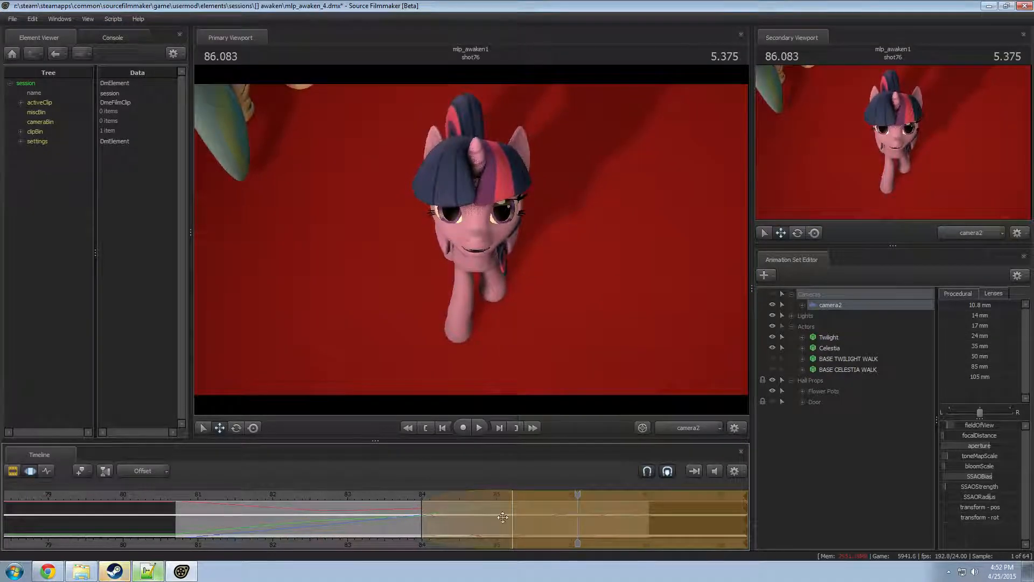
key("space")
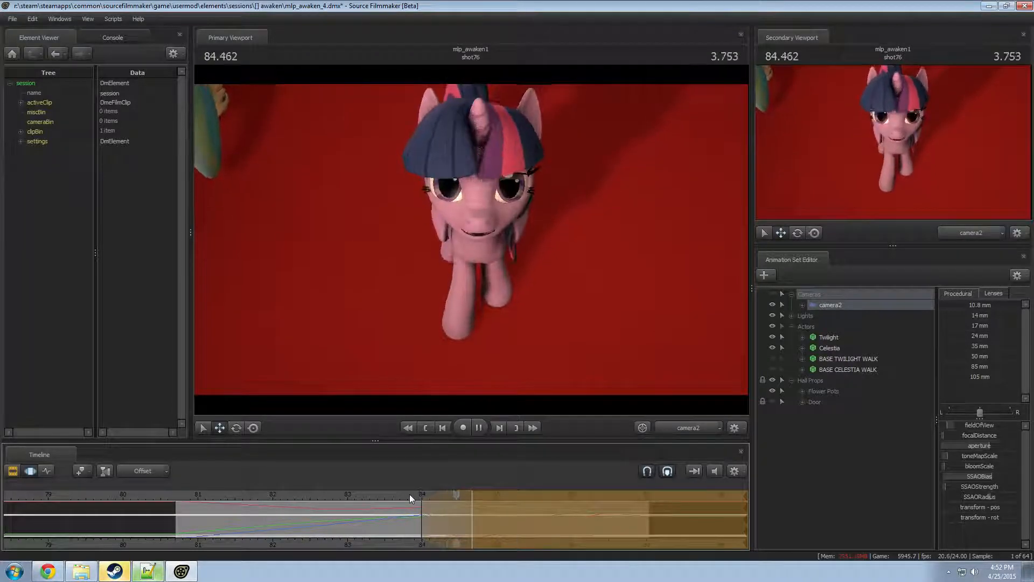
key("space")
left_click_drag(478, 498, 473, 500)
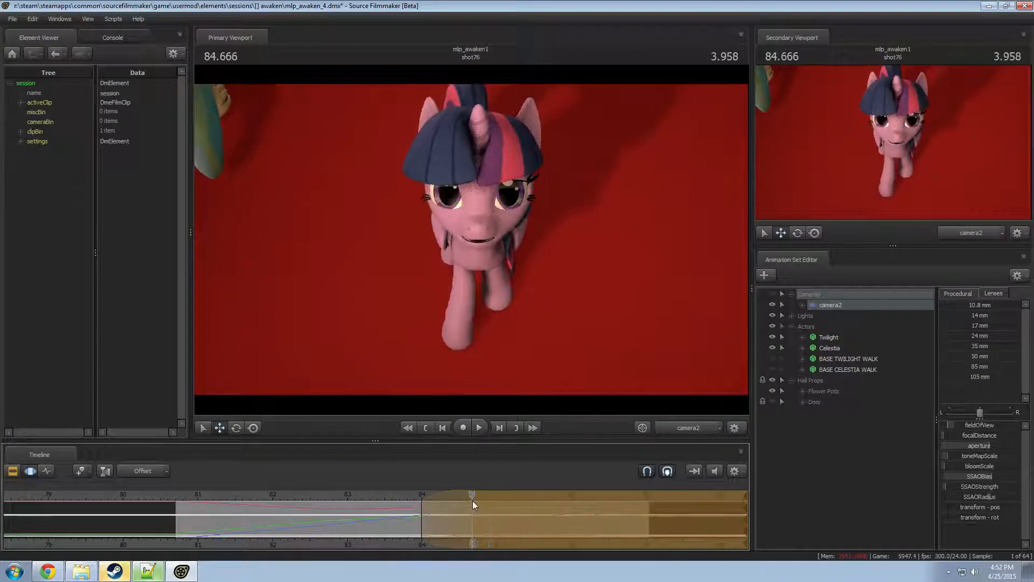
key("space")
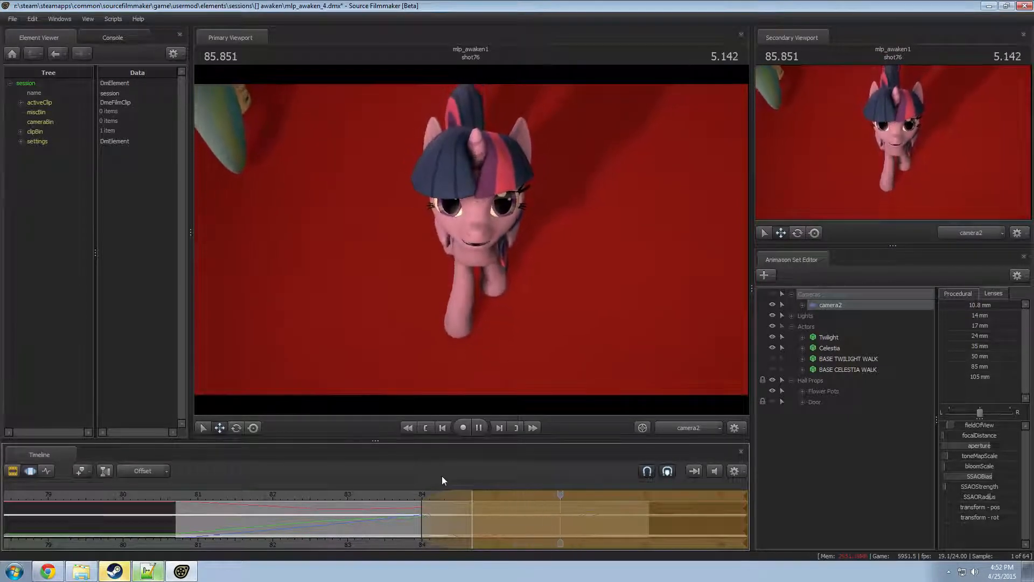
key("space")
- Replay shot76 from near its beginning and return the playhead to the shot's first frame at 80.708 s
left_click(194, 494)
key("space")
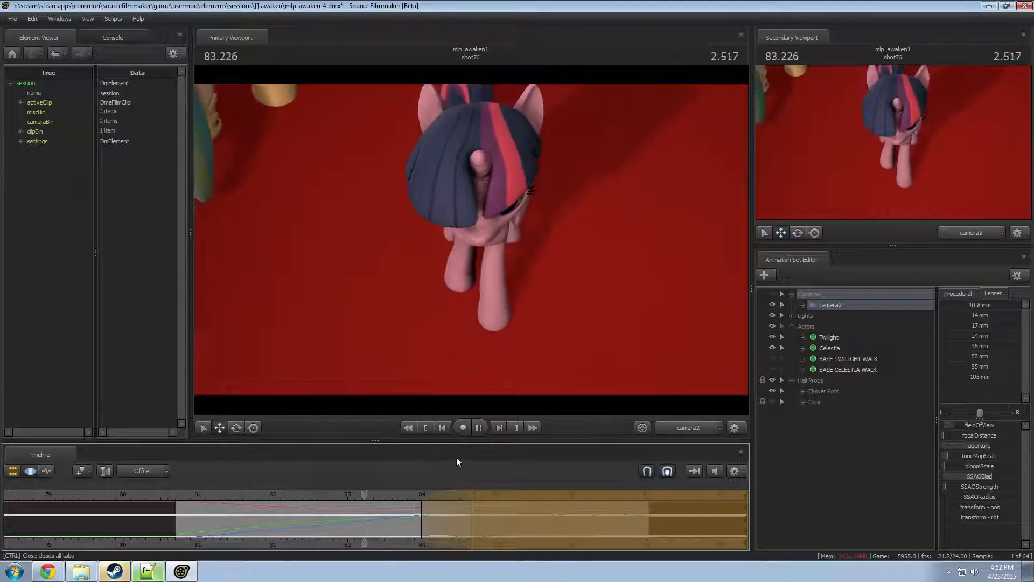
key("space")
left_click(177, 494)
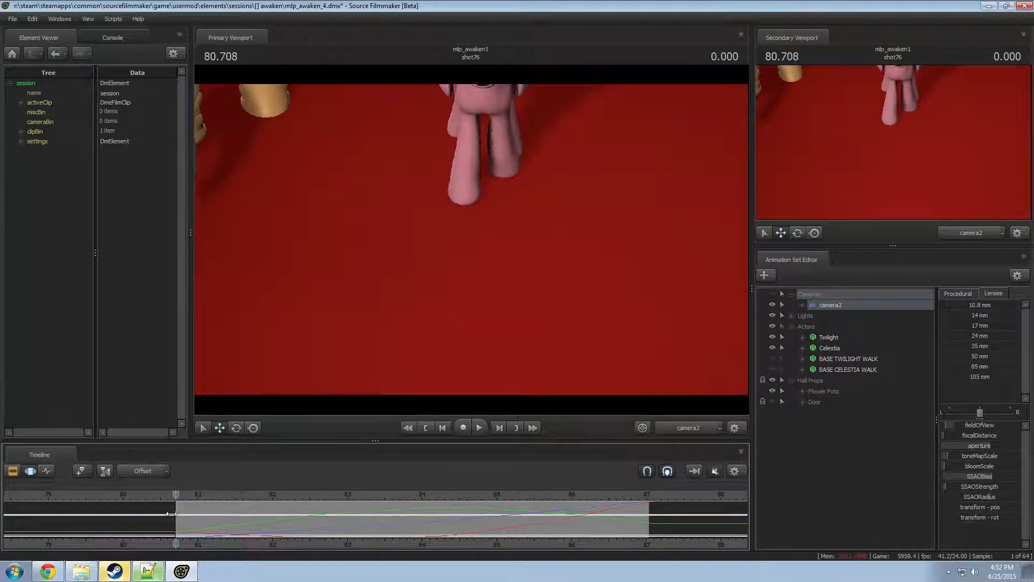
- Reposition camera2 at 80.750 s so Twilight's face enters the frame, with a falloff ending at about 83.4 s
left_click_drag(185, 514, 102, 515, "shift")
scroll(250, 524, "up", 1)
left_click_drag(210, 524, 305, 523)
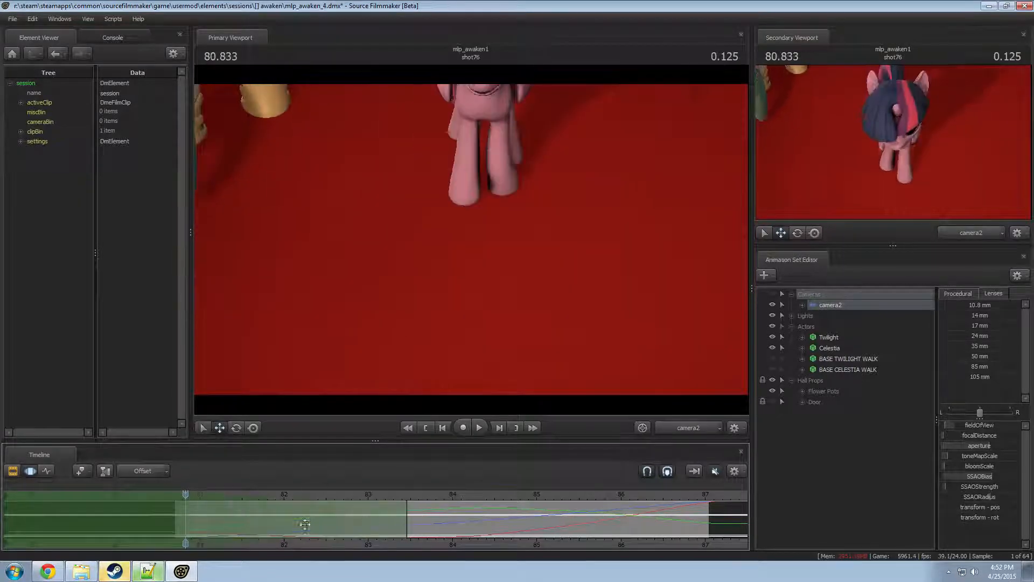
key("Left")
key("Right")
key("Right")
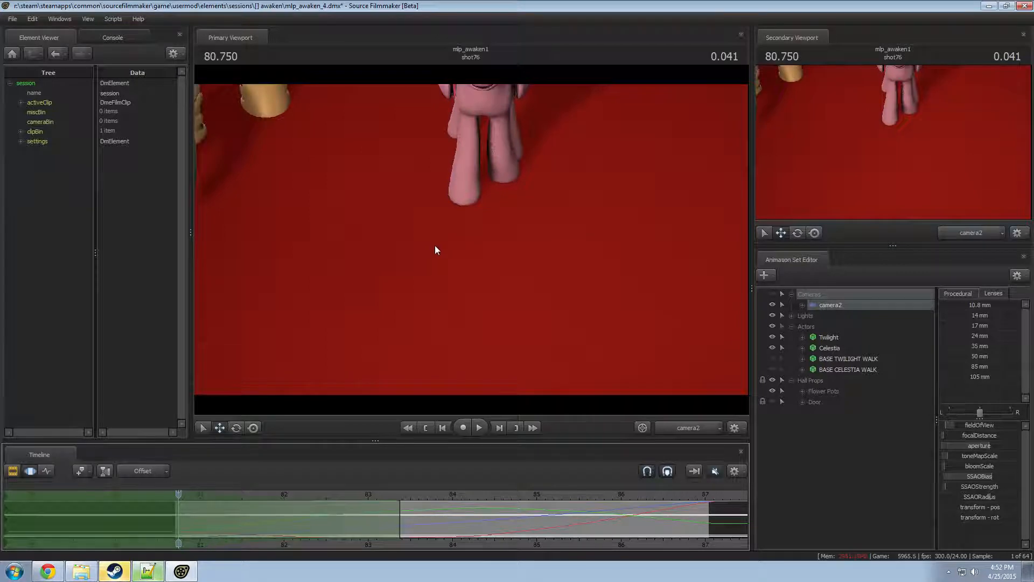
left_click_drag(435, 246, 434, 146)
- Play and scrub shot76 from its start to review the reframed opening of camera2's motion
key("space")
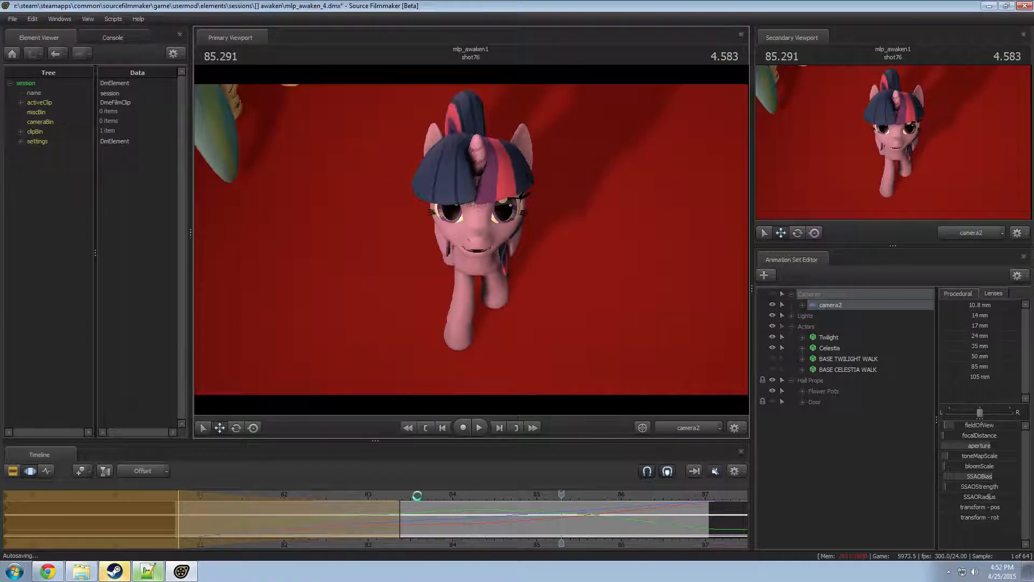
left_click(417, 495)
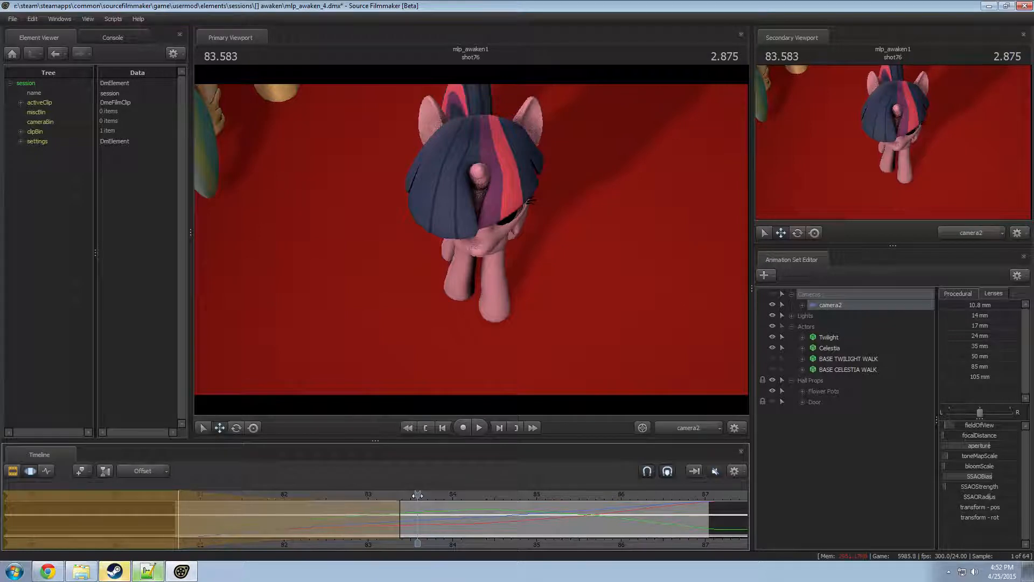
left_click_drag(419, 491, 174, 533)
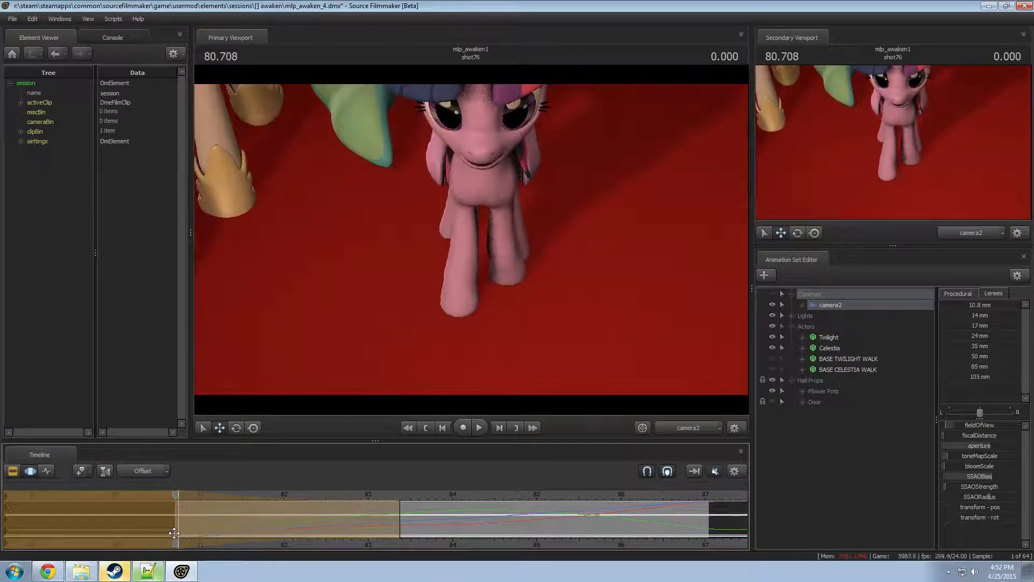
key("space")
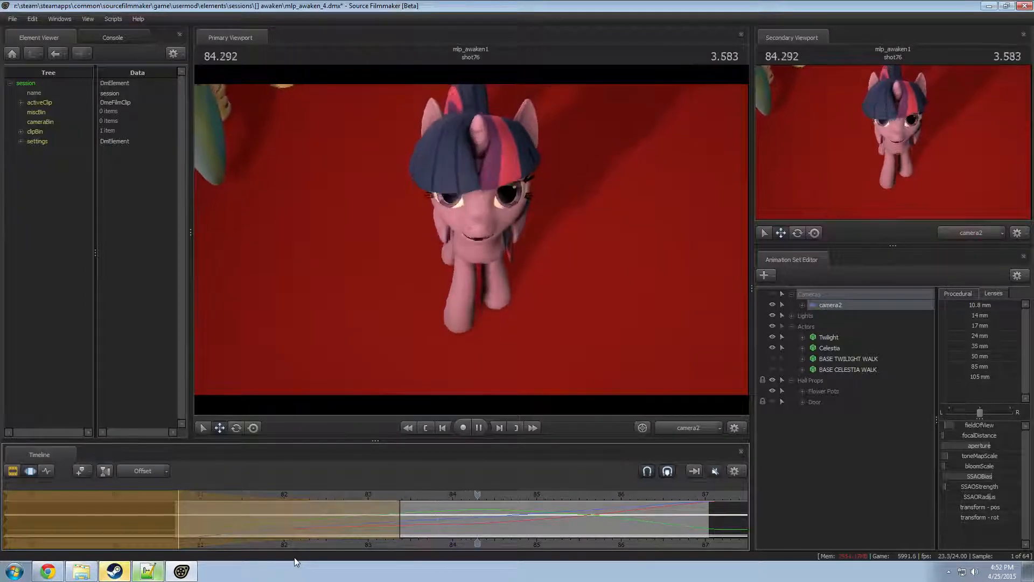
key("space")
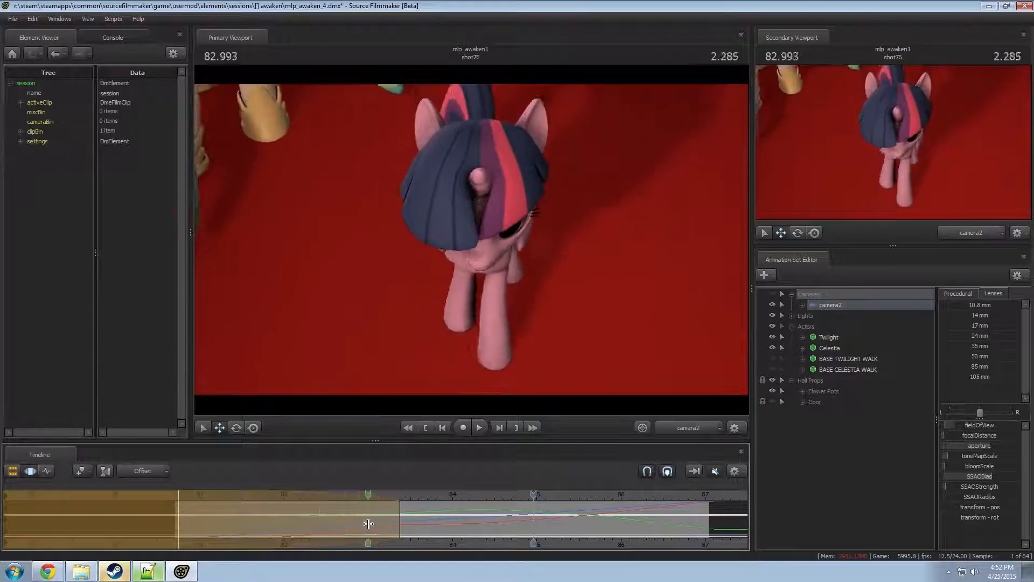
- Extend the opening reframe's full effect to about 83.1 s and its falloff to about 84.4 s, replaying between adjustments
left_click_drag(396, 526, 449, 527)
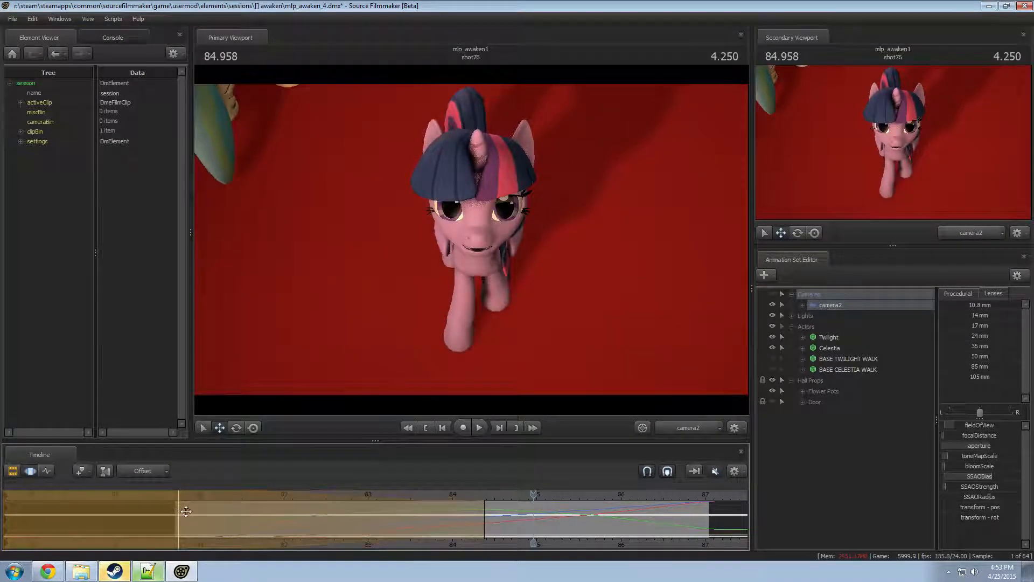
left_click_drag(175, 515, 300, 518)
left_click(205, 489)
key("space")
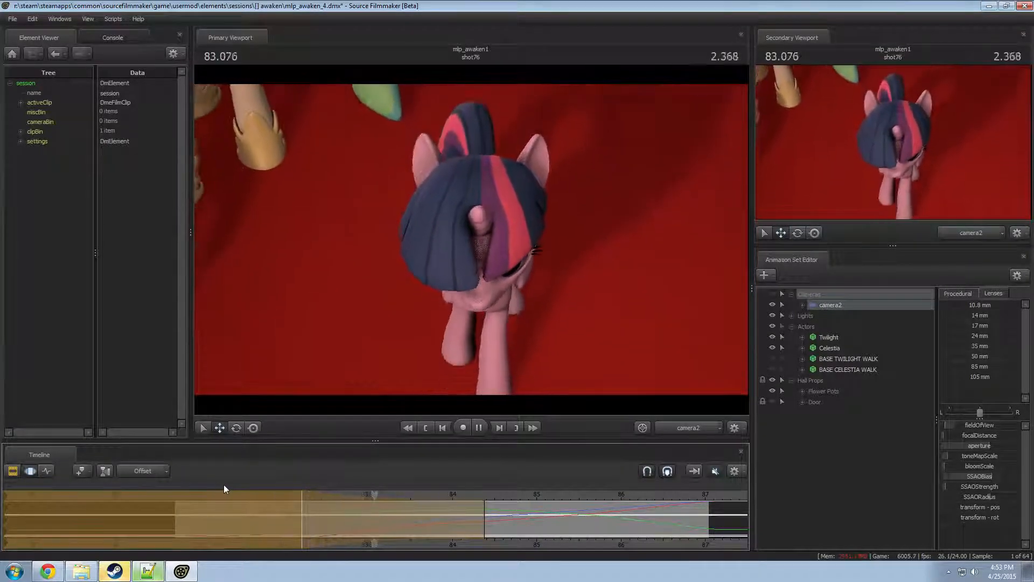
key("space")
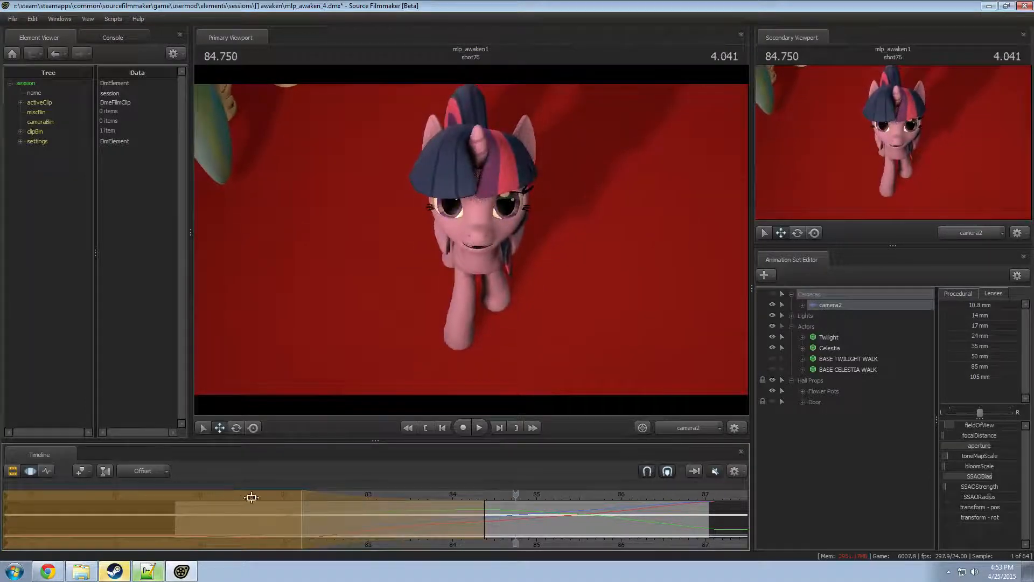
left_click_drag(302, 518, 364, 520)
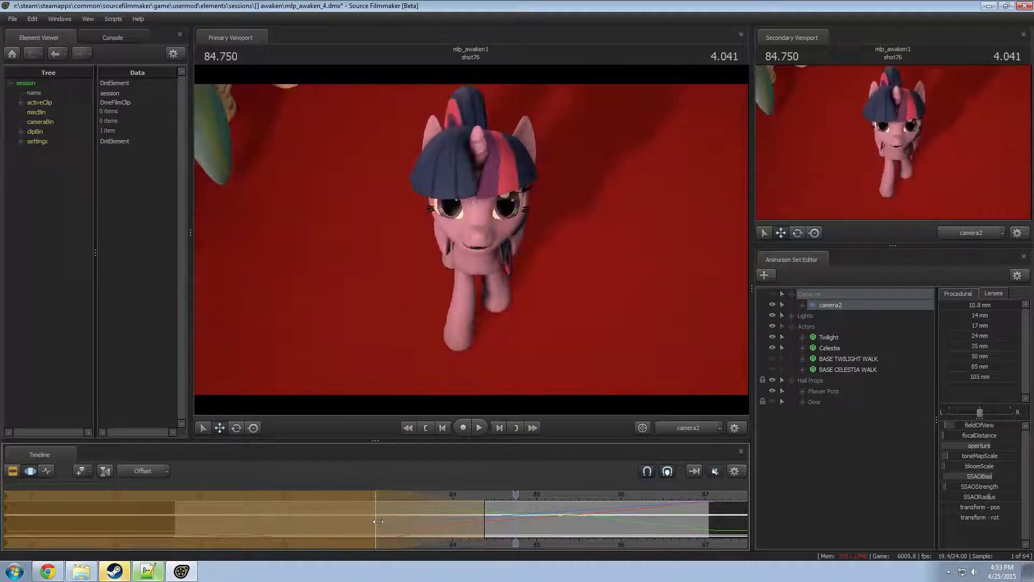
- Smooth camera2's motion within a time selection around 83.000 s with widened falloffs, and play and scrub the result
left_click_drag(439, 520, 340, 517, "shift")
scroll(296, 520, "up", 5, "shift")
left_click_drag(260, 512, 193, 514)
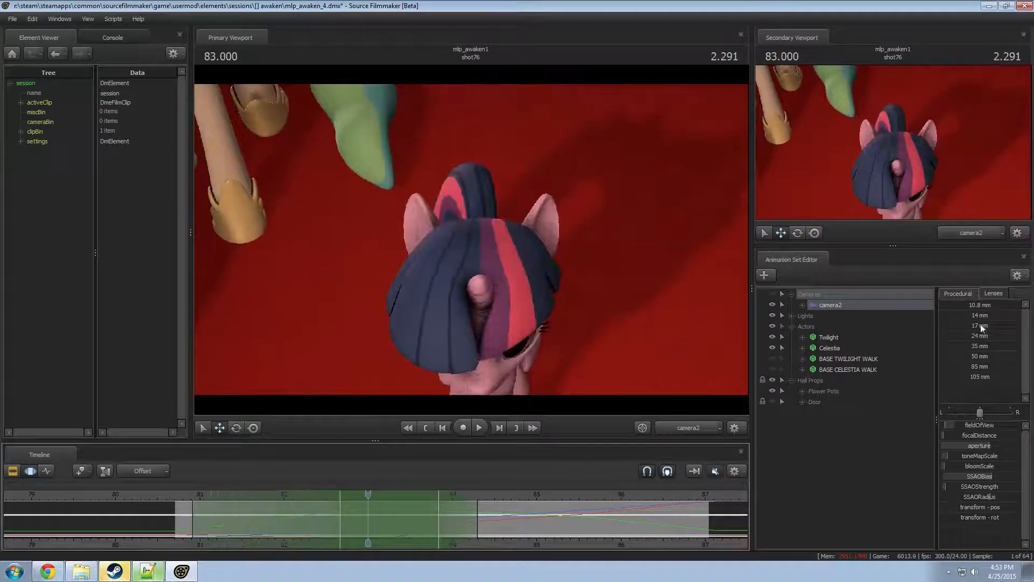
left_click(957, 293)
left_click_drag(974, 398, 1020, 398)
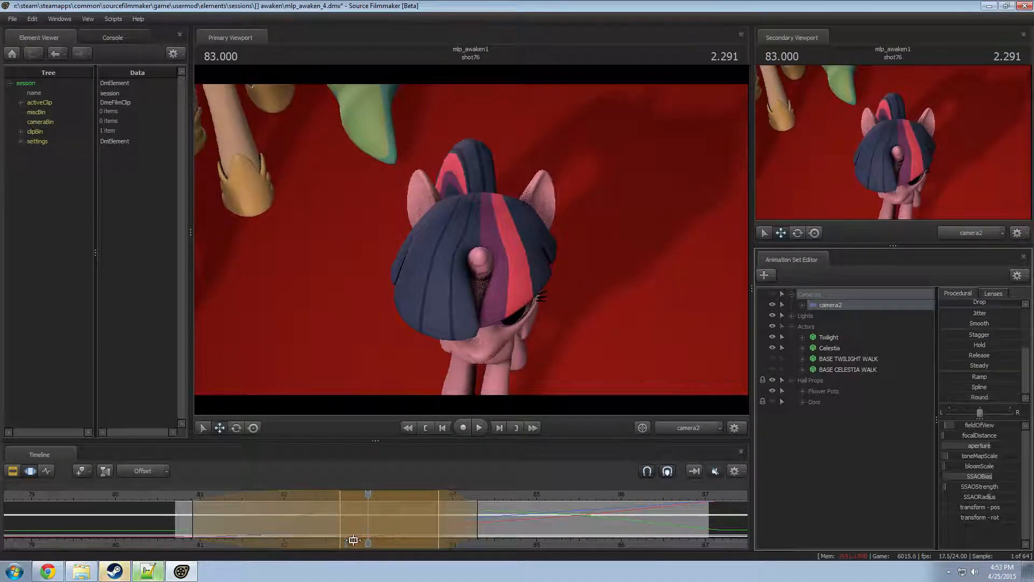
key("space")
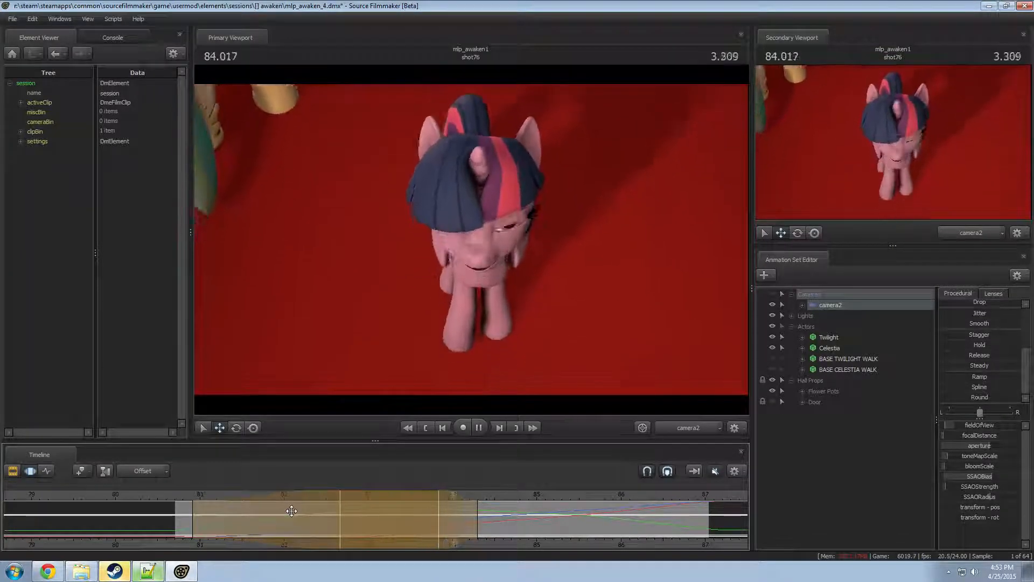
left_click_drag(468, 528, 536, 520)
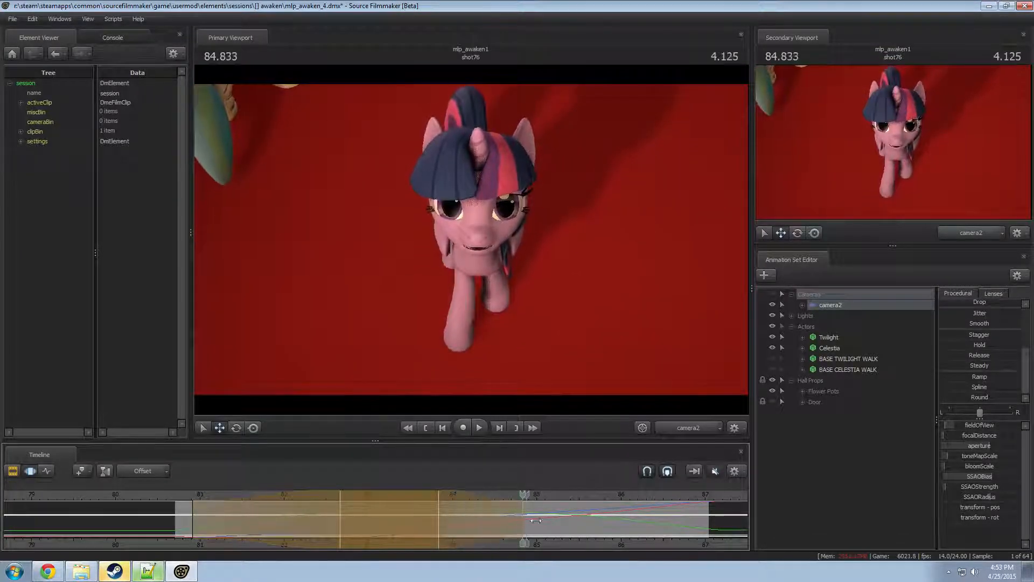
- Play and scrub shot76 from its start to check camera2's smoothed motion around 83 s
key("space")
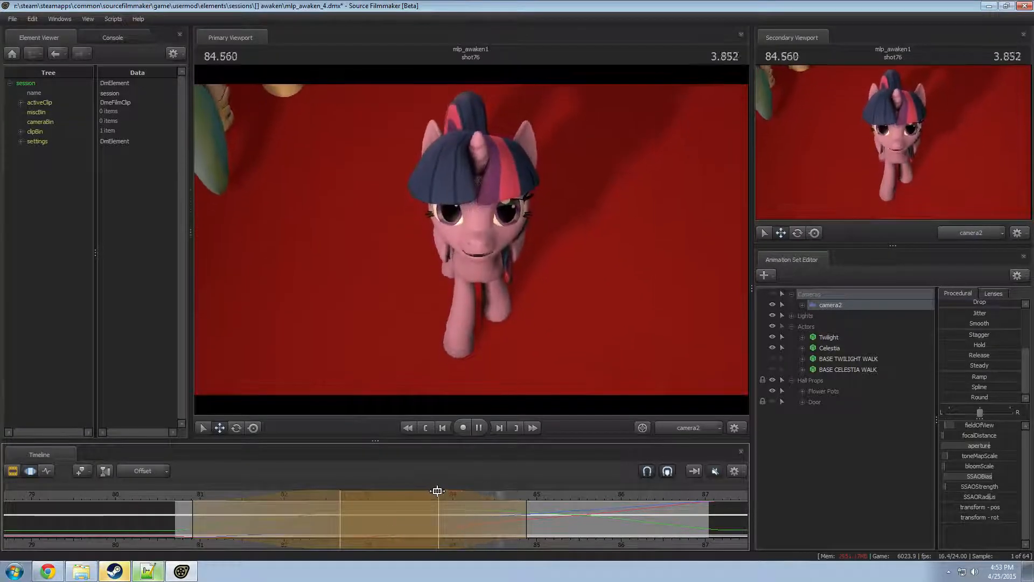
left_click_drag(550, 494, 324, 493)
key("space")
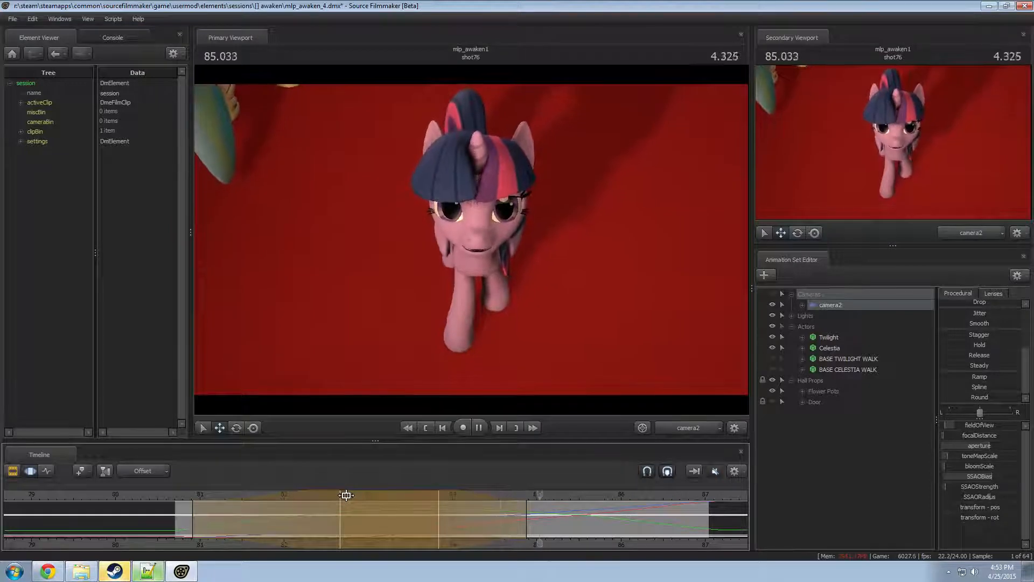
key("space")
left_click(186, 496)
key("space")
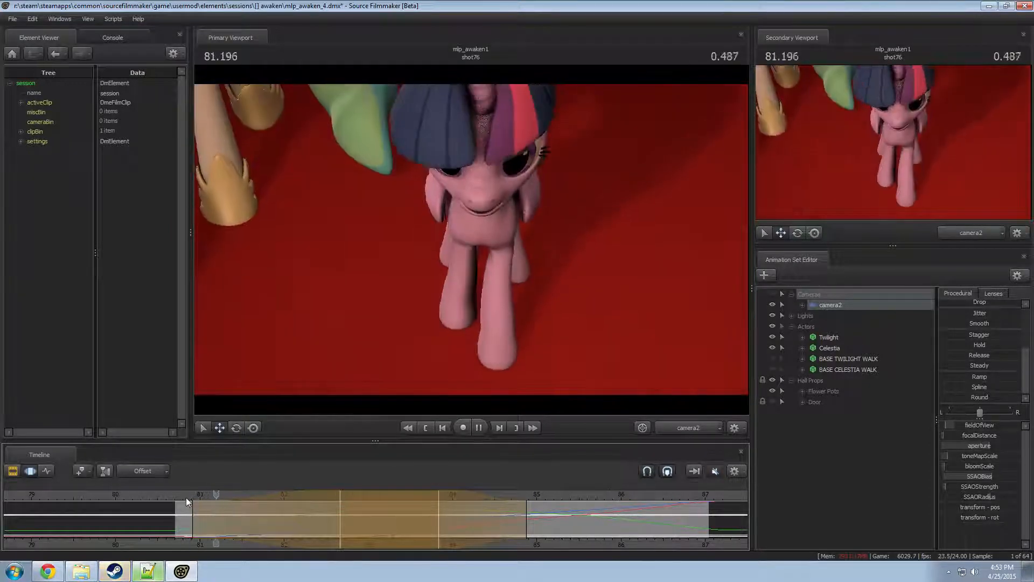
- Reframe camera2 at shot76's opening, with full effect to about 83.0 s and a falloff to about 84.0 s, and play the result
mouse_move(198, 529)
left_mouse_down()
mouse_move(351, 510)
mouse_move(208, 513)
mouse_move(367, 516)
mouse_move(164, 523)
mouse_move(173, 522)
left_mouse_up()
mouse_move(472, 242)
left_mouse_down()
mouse_move(472, 230)
mouse_move(471, 239)
left_mouse_up()
key("space")
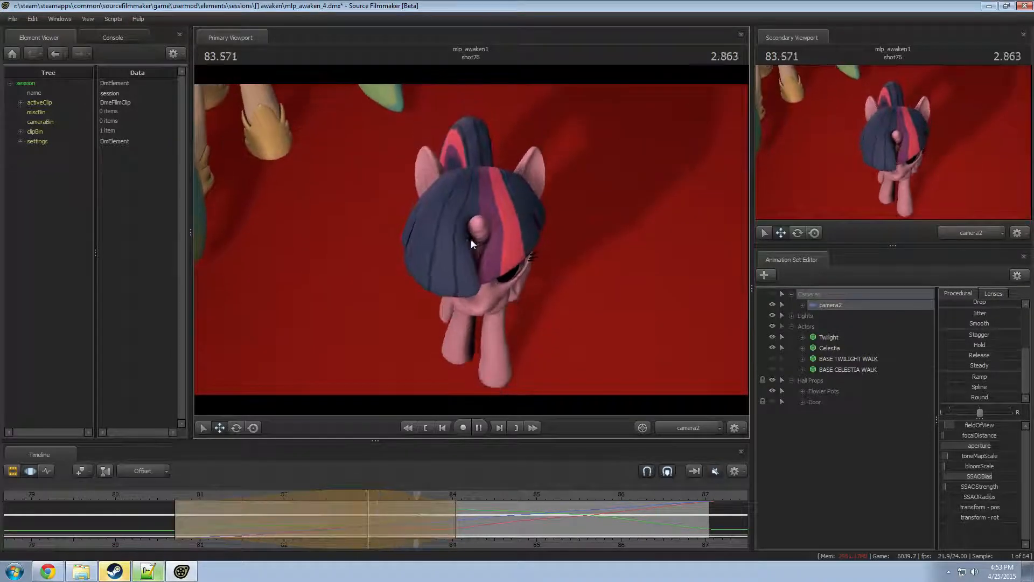
key("space")
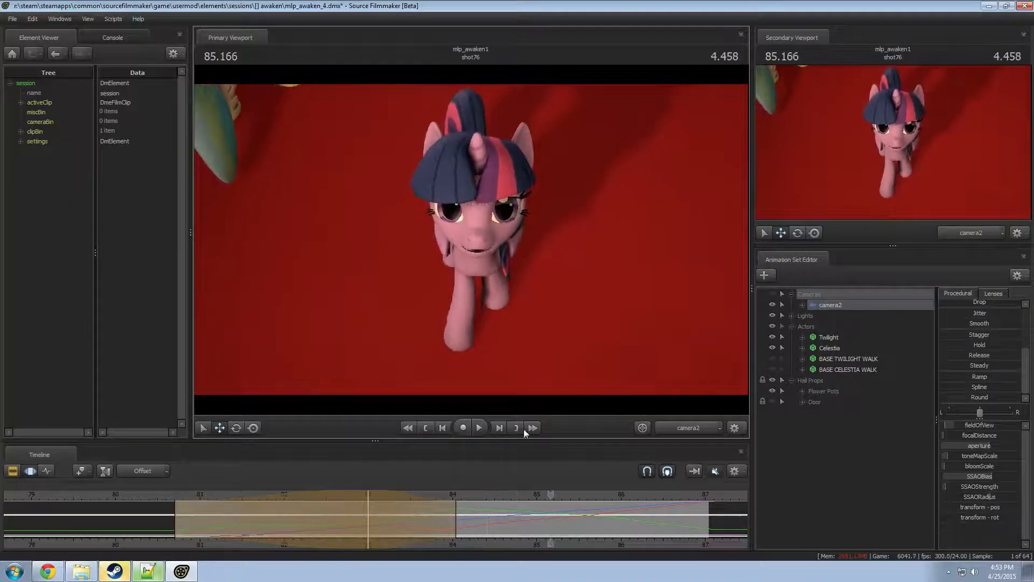
- Smooth camera2's motion within a time selection from about 83.8 to 84.3 s and replay shot76 from its start
scroll(413, 511, "up", 1)
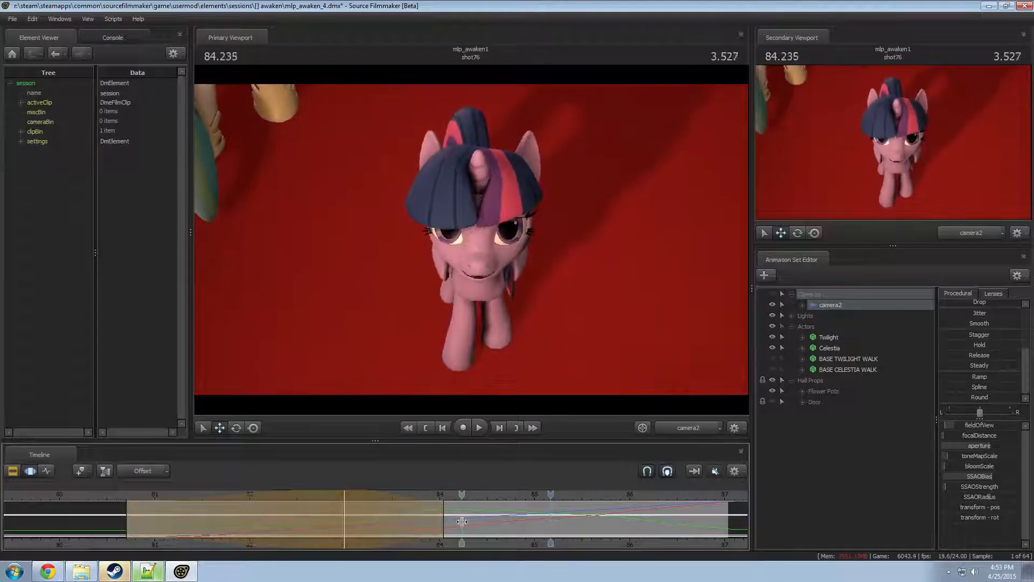
left_click_drag(463, 521, 422, 524, "shift")
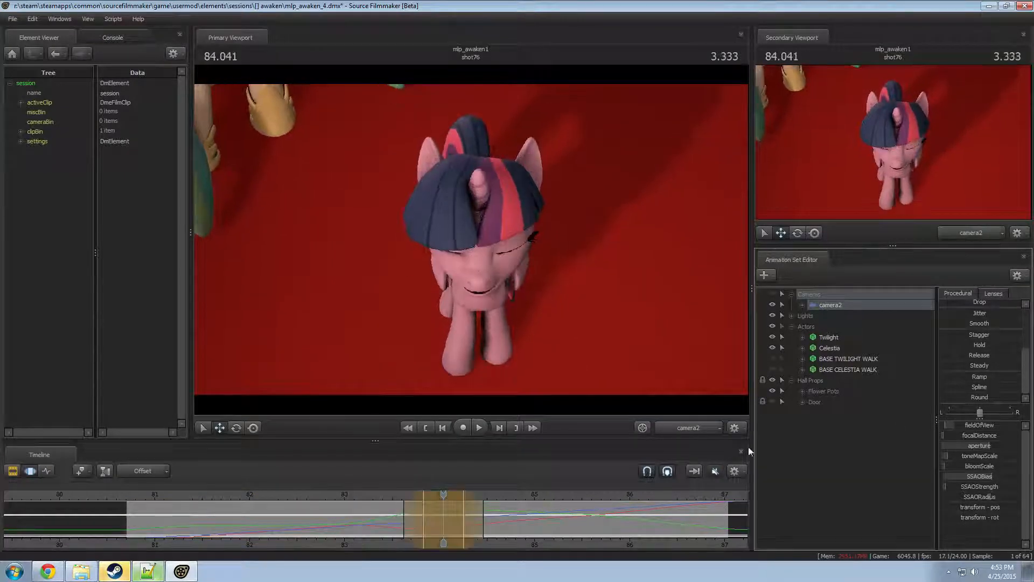
key("space")
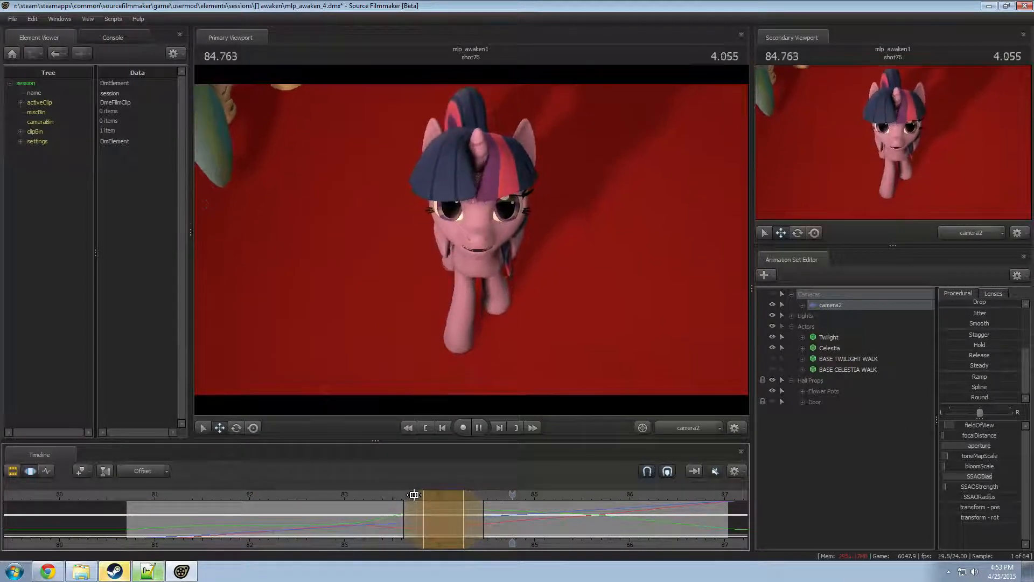
key("space")
left_click(127, 492)
key("space")
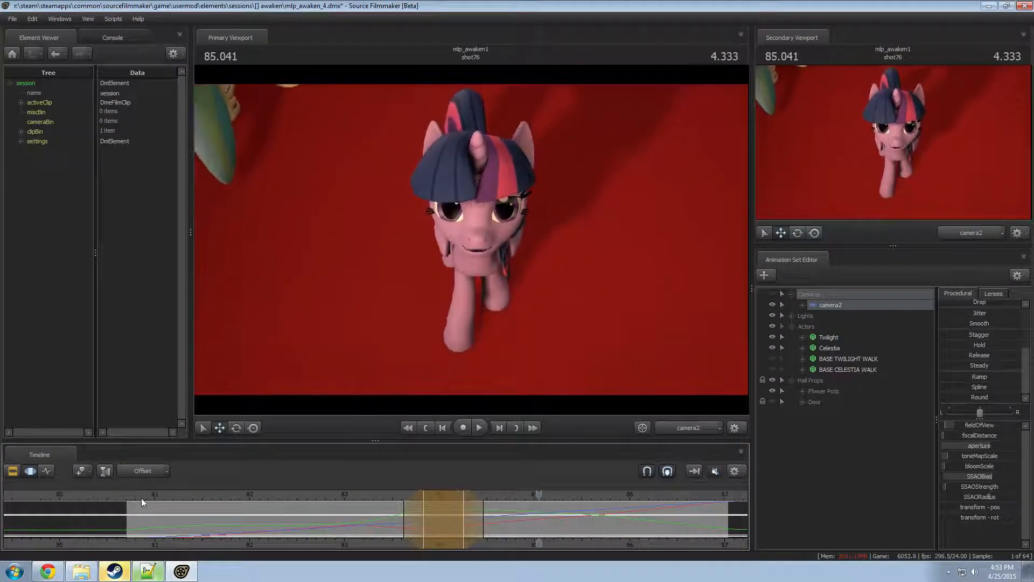
mouse_move(141, 496)
left_mouse_down()
mouse_move(159, 495)
mouse_move(132, 496)
left_mouse_up()
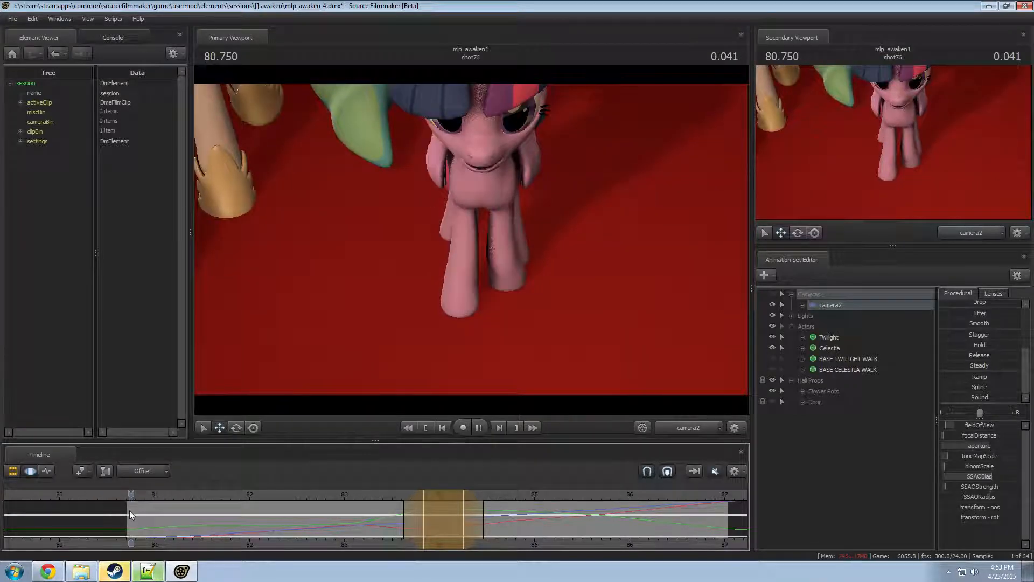
key("space")
key("space")
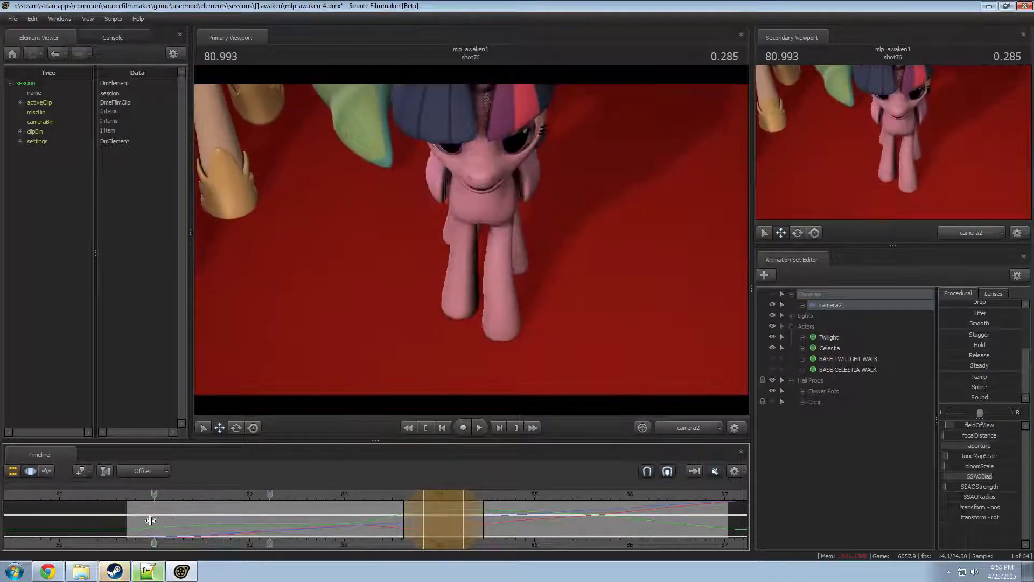
- Smooth camera2's motion in successive overlapping time selections between about 80.9 and 83.5 s, and play the result
left_click_drag(147, 517, 247, 517, "shift")
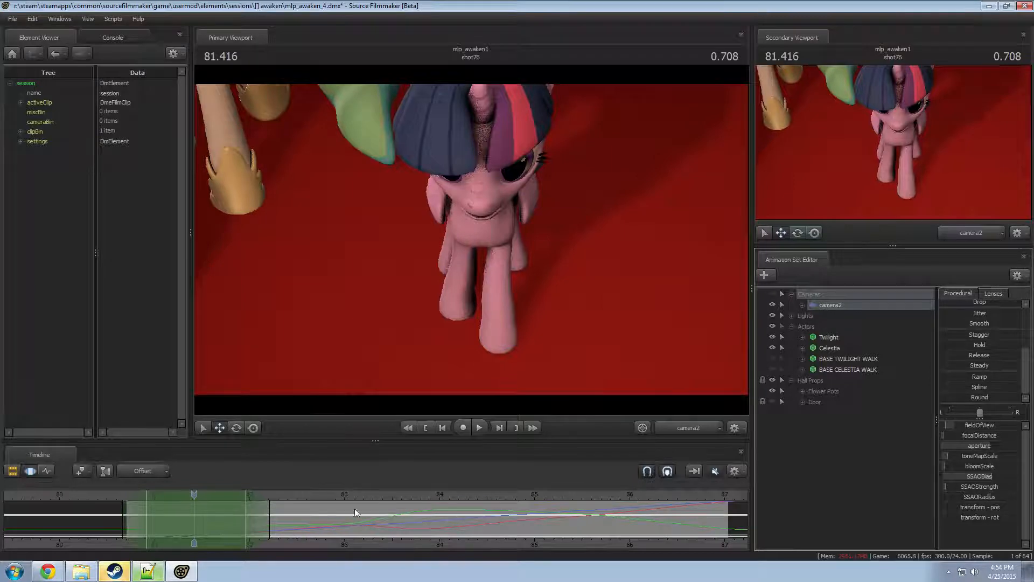
left_click_drag(235, 501, 314, 501)
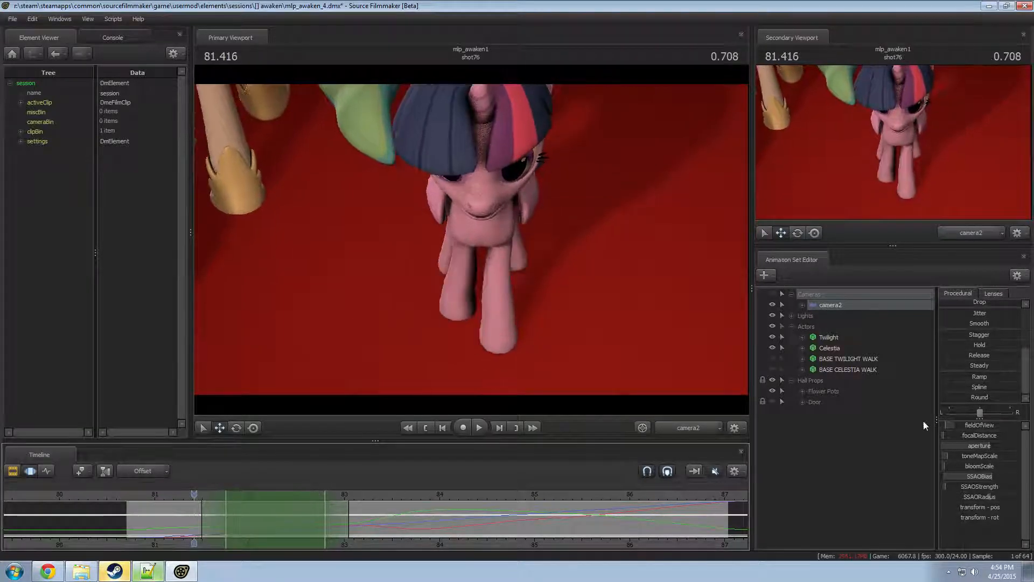
left_click_drag(976, 400, 986, 399)
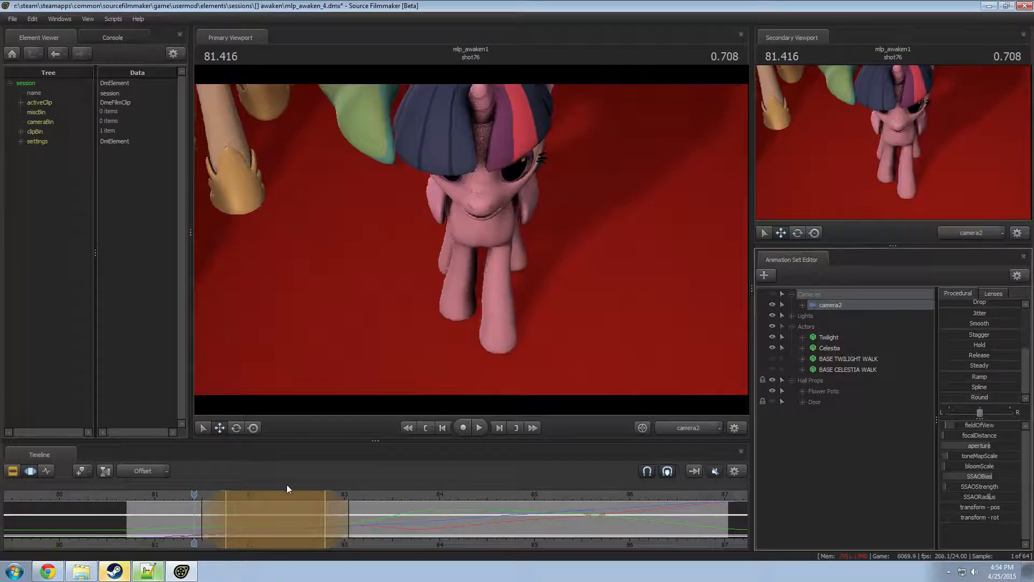
key("Return")
left_click_drag(268, 498, 335, 498)
left_click_drag(973, 399, 992, 399)
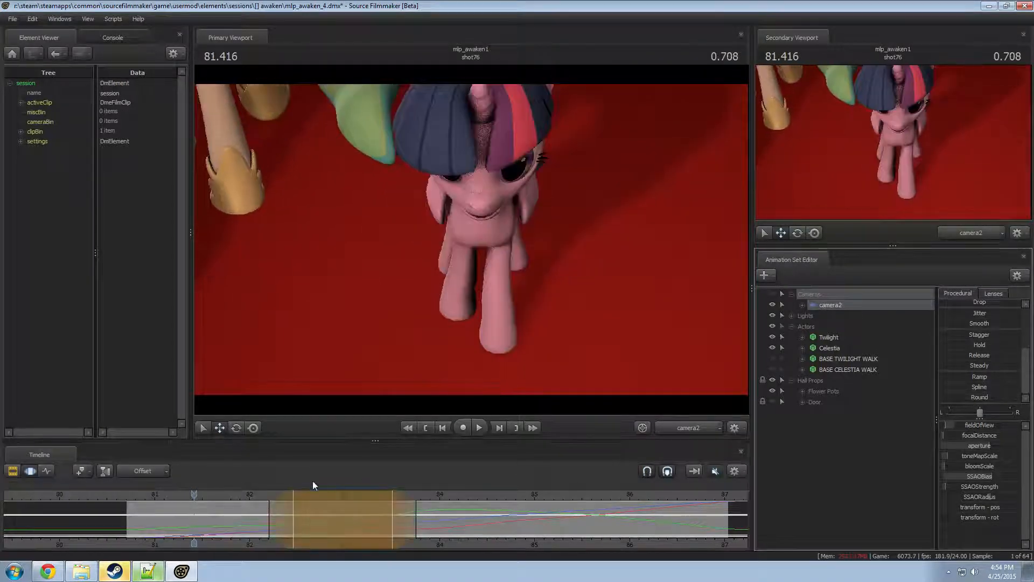
left_click(241, 495)
key("space")
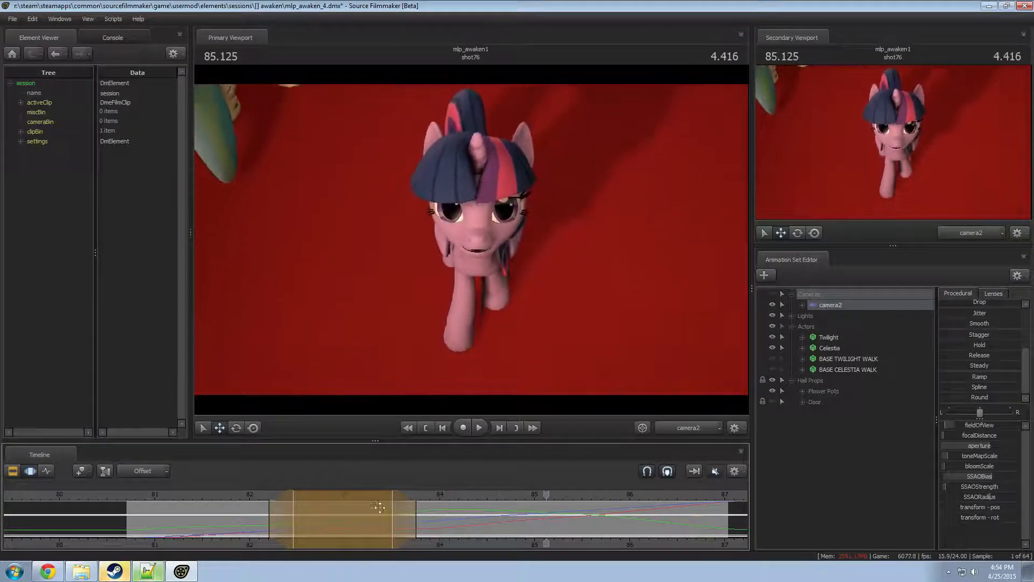
- Smooth camera2's motion within a short selection around 84.0 s, widen its falloff to about 84.7 s and replay
left_click(462, 525)
left_click_drag(479, 525, 443, 531)
left_click_drag(447, 492, 392, 495)
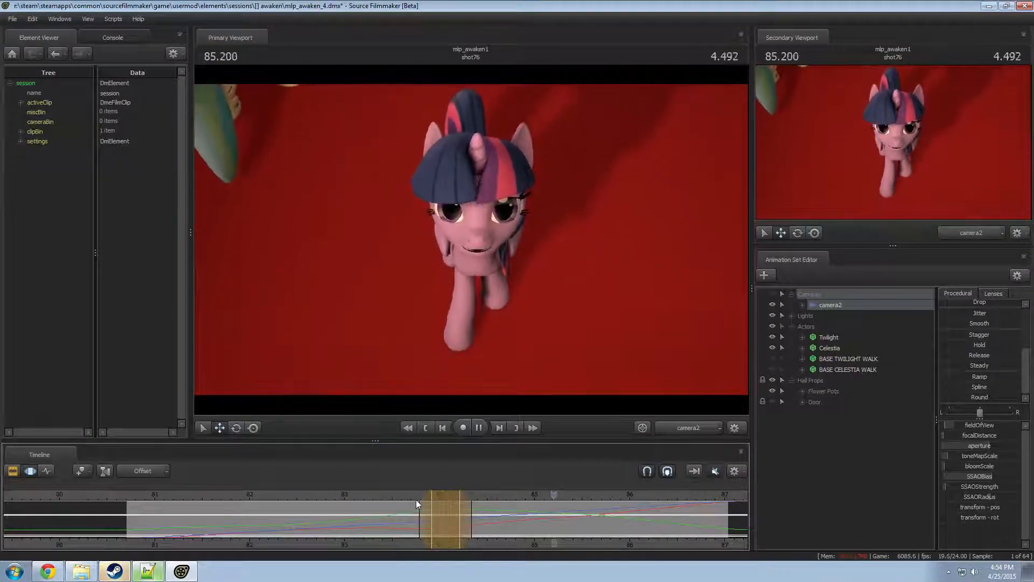
left_click(476, 515)
key("space")
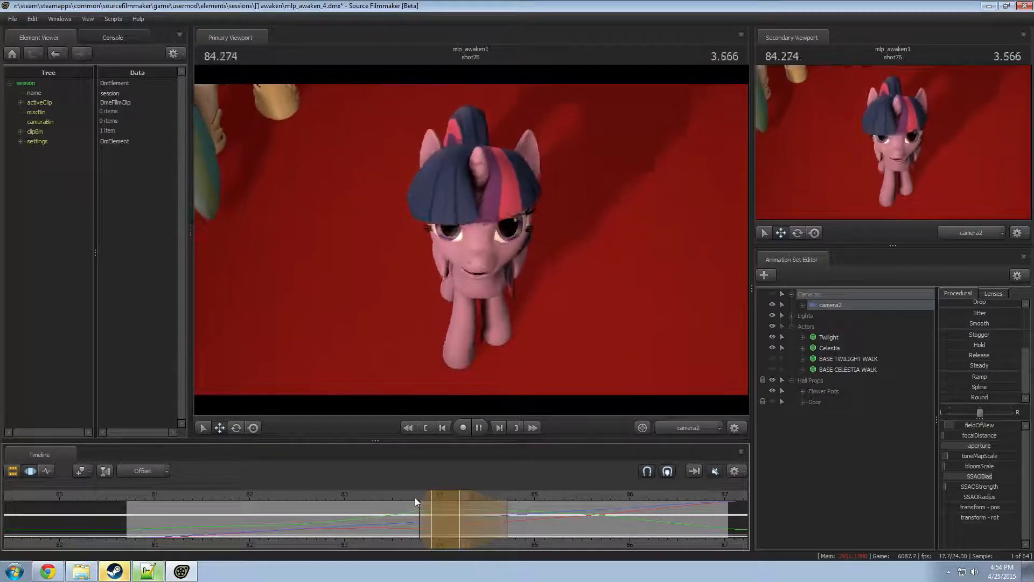
- Smooth camera2's motion from about 84.6 to 85.6 s, with falloffs reaching about 84.3 and 86.4 s, and play it
left_click_drag(586, 515, 502, 520, "shift")
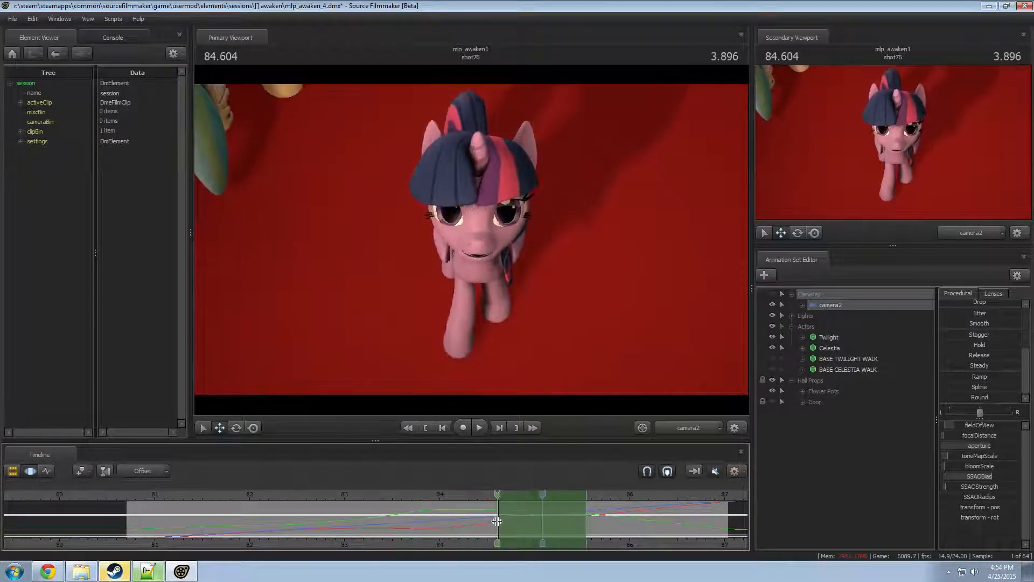
scroll(547, 523, "up", 4, "shift")
left_click_drag(975, 409, 979, 412)
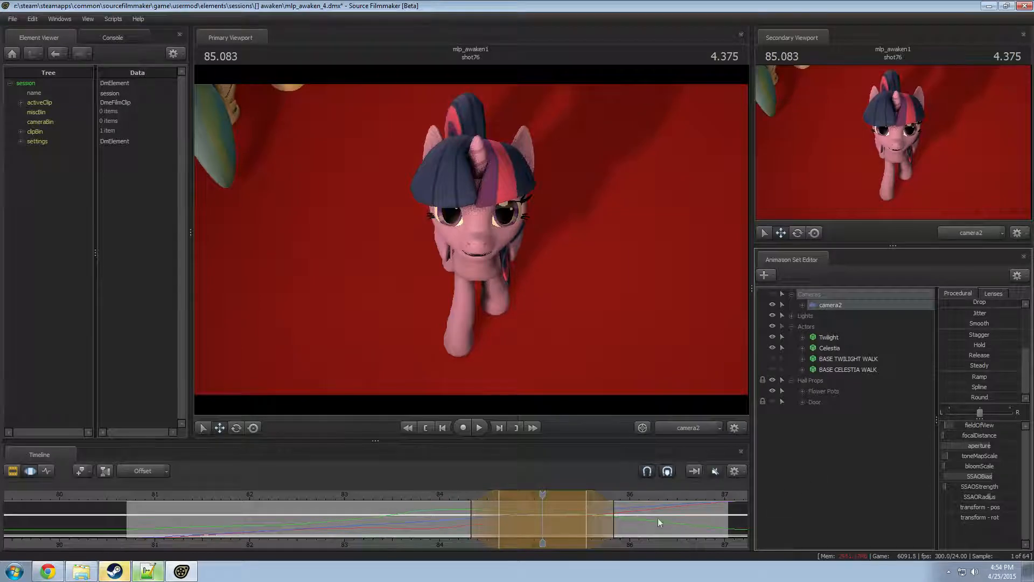
key("space")
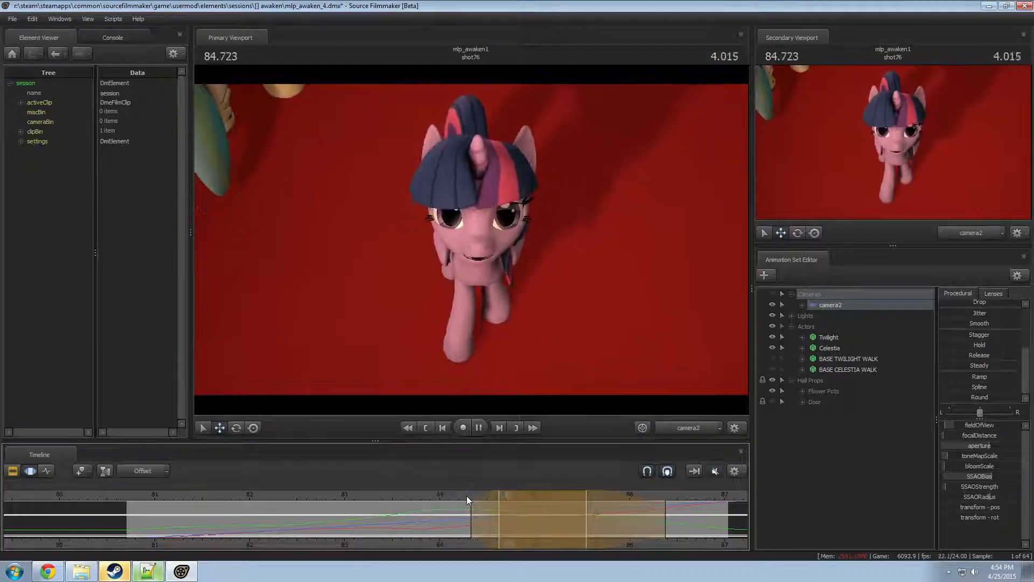
- Play shot76 repeatedly from its start to review the complete smoothed camera2 move
key("space")
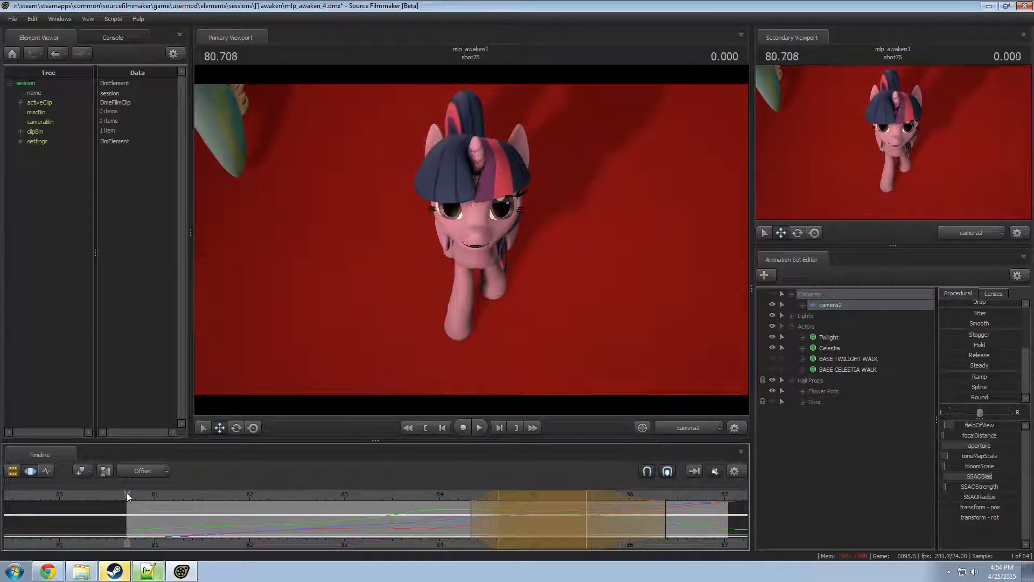
key("space")
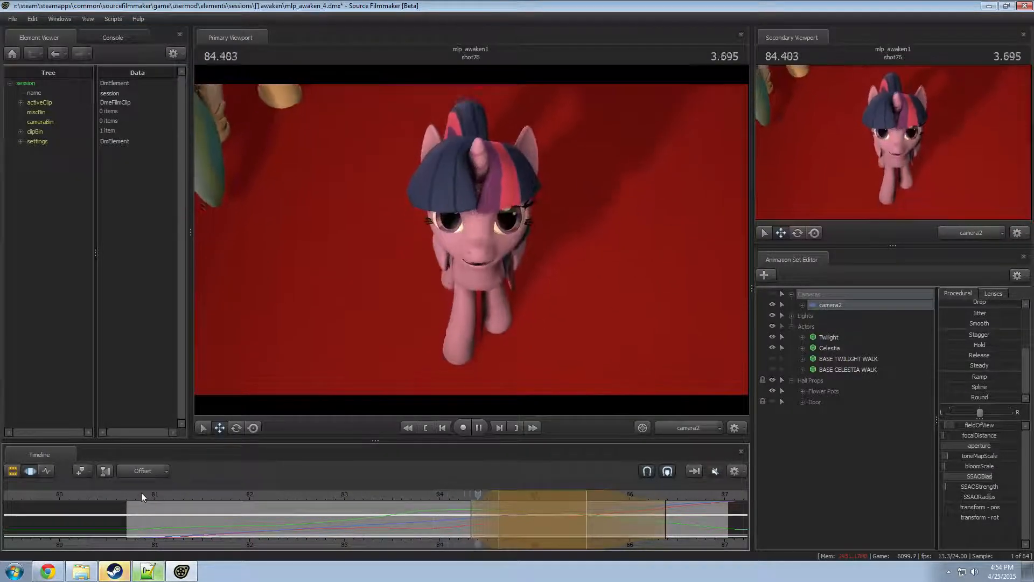
left_click(146, 492)
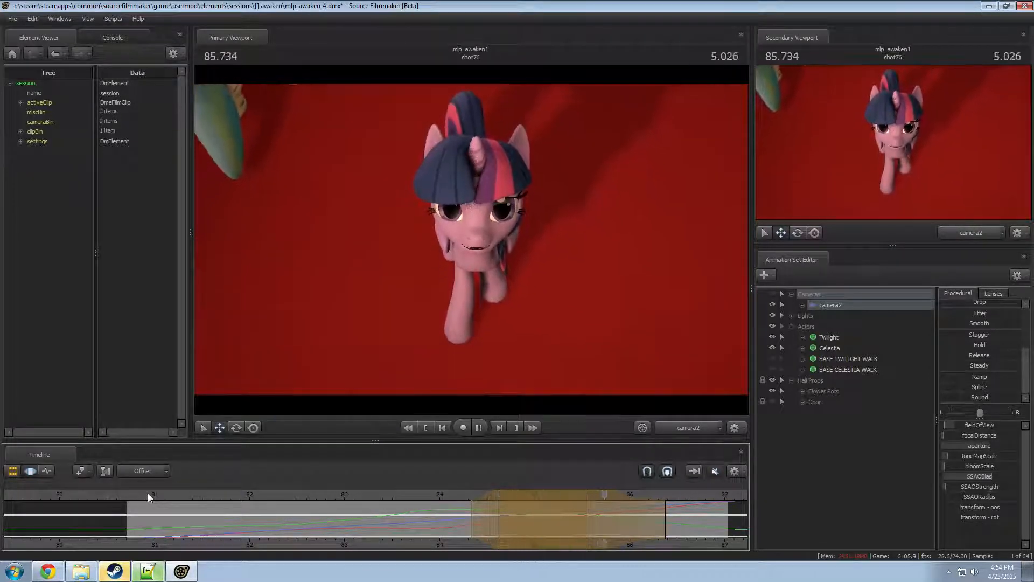
key("space")
- Enable the overlay Effects track in the clip editor, play shot76 with the letterbox to check its framing, and disable the track again
key("F2")
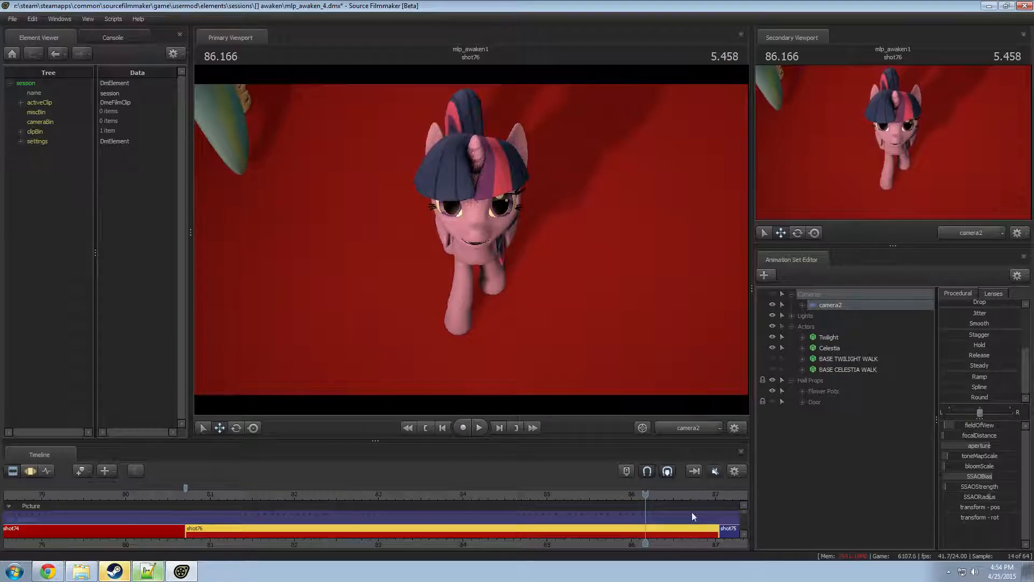
left_click_drag(743, 512, 745, 527)
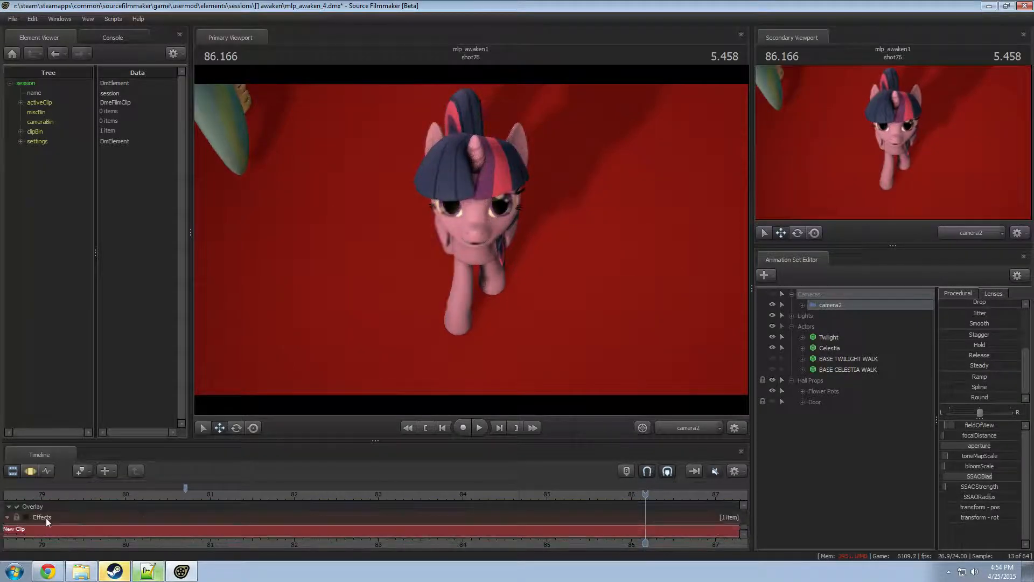
left_click(27, 517)
key("space")
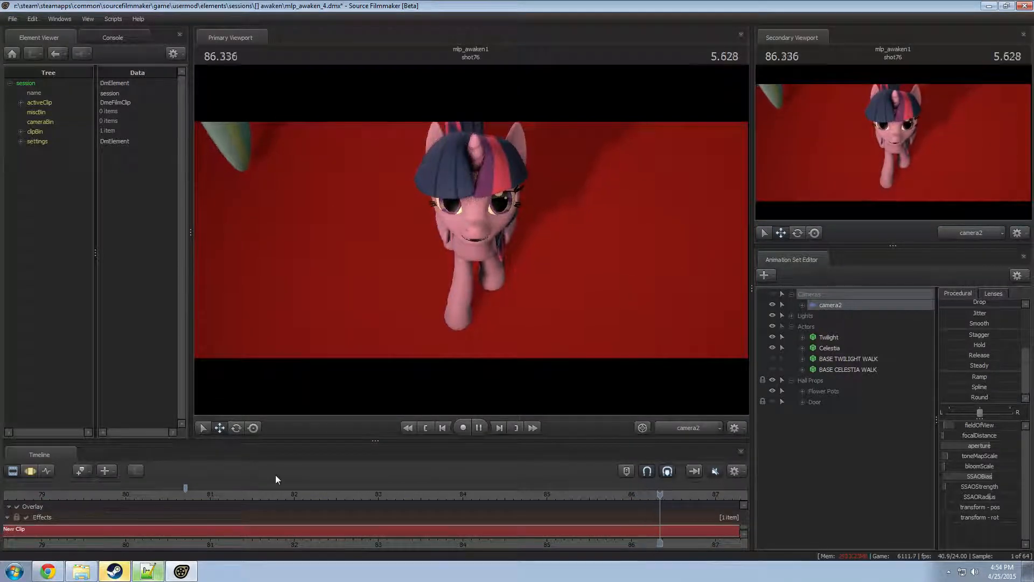
scroll(471, 493, "down", 3)
left_click_drag(519, 495, 377, 495)
key("space")
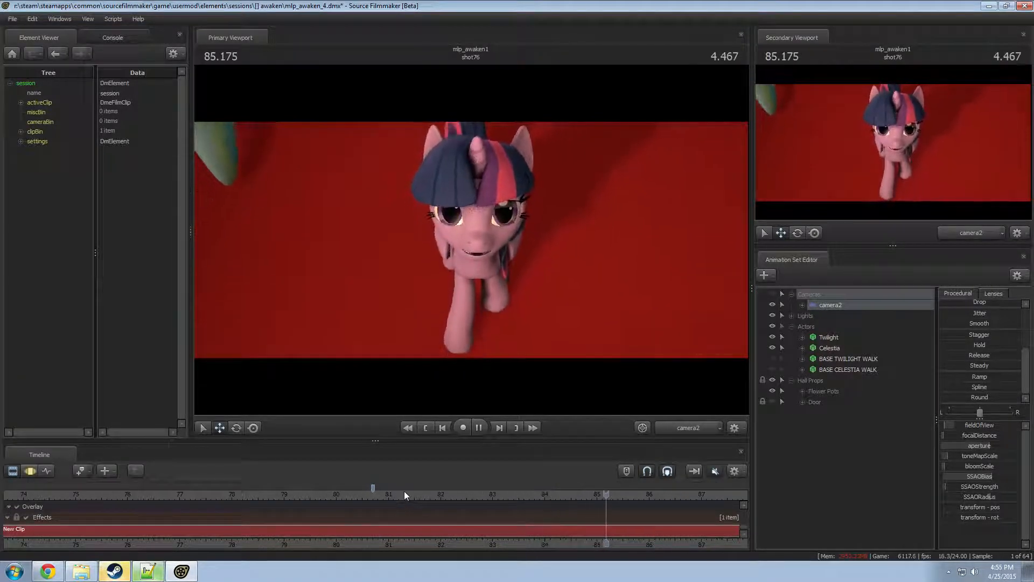
key("space")
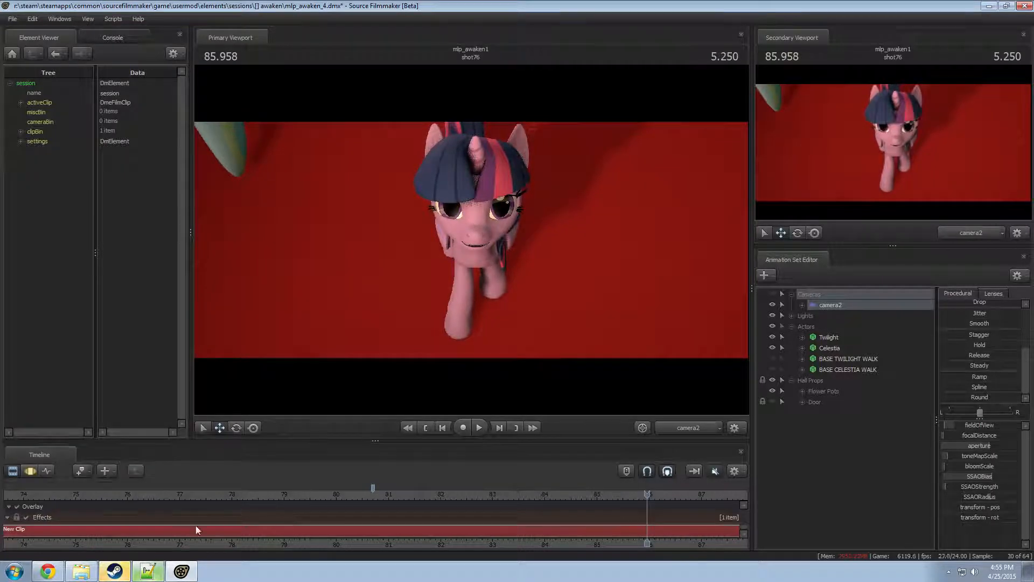
left_click(26, 517)
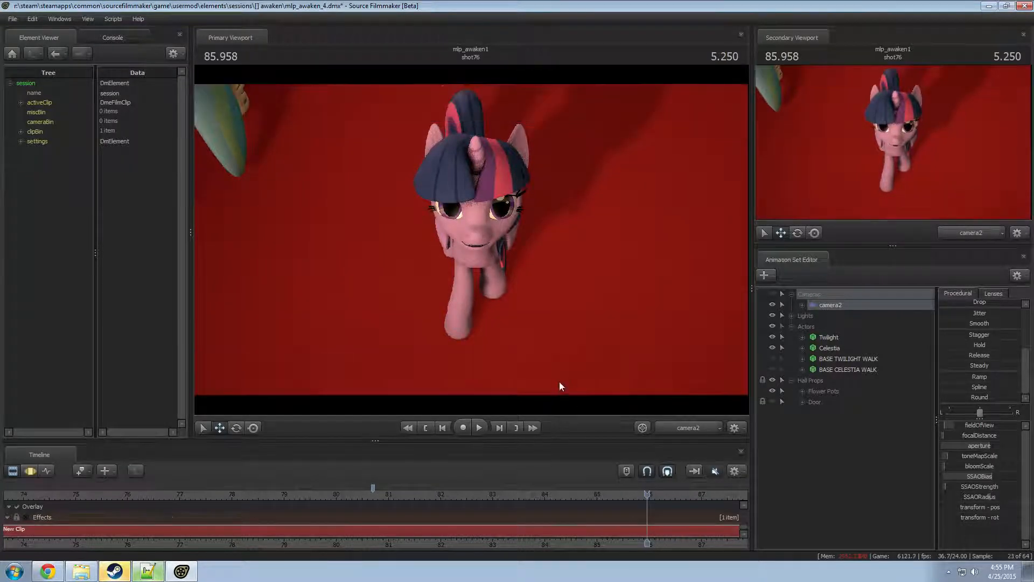
- Select all of camera2's time in the motion editor and show the focal plane in the viewport
key("F3")
left_click_drag(490, 493, 471, 493)
key("ctrl+a")
right_click(680, 332)
mouse_move(738, 369)
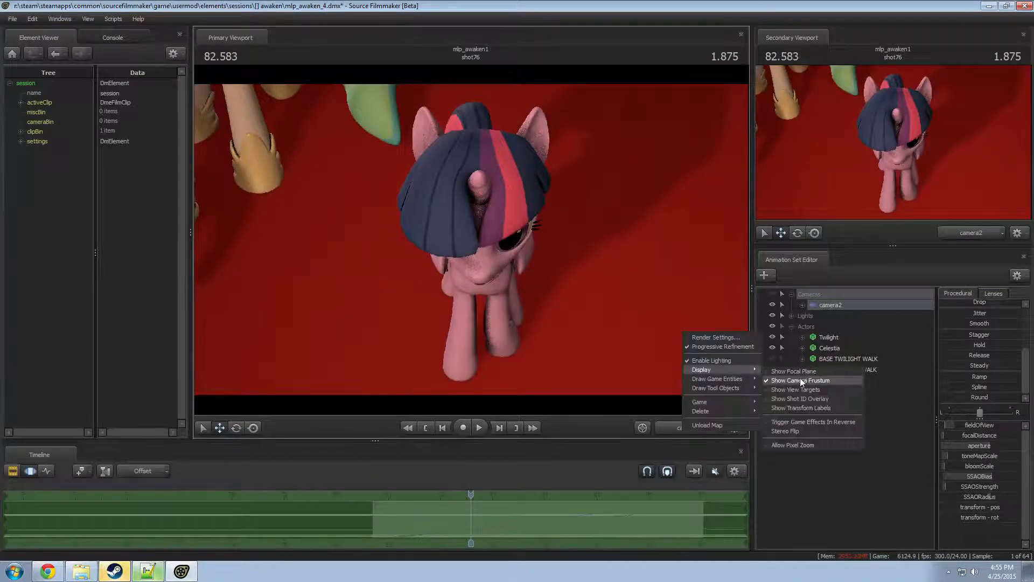
left_click(800, 370)
- At 80.750 s, remap camera2's focalDistance slider to a lower maximum and set the focal distance to 173.2
left_click_drag(464, 490, 315, 510)
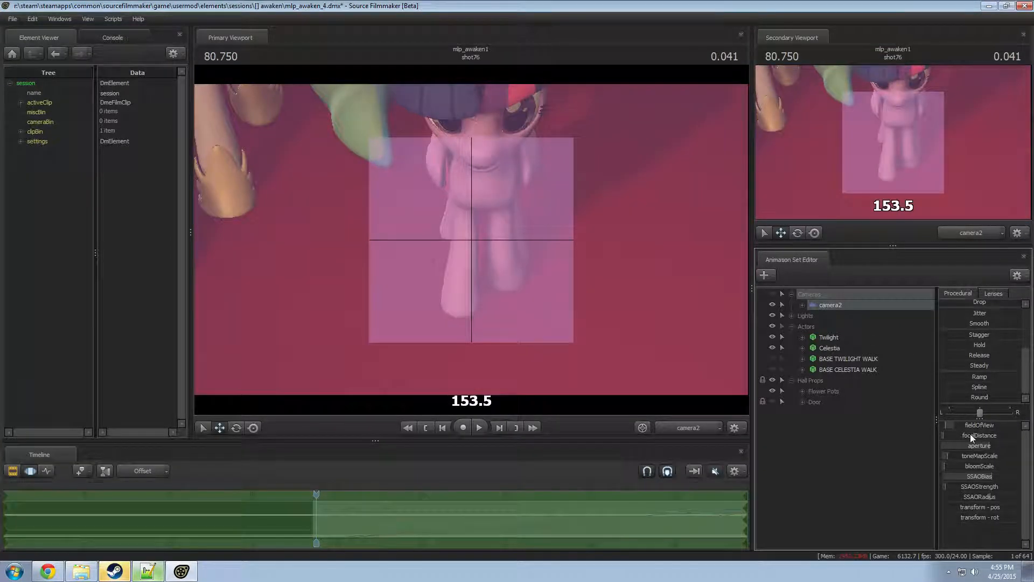
right_click(970, 434)
left_click(997, 449)
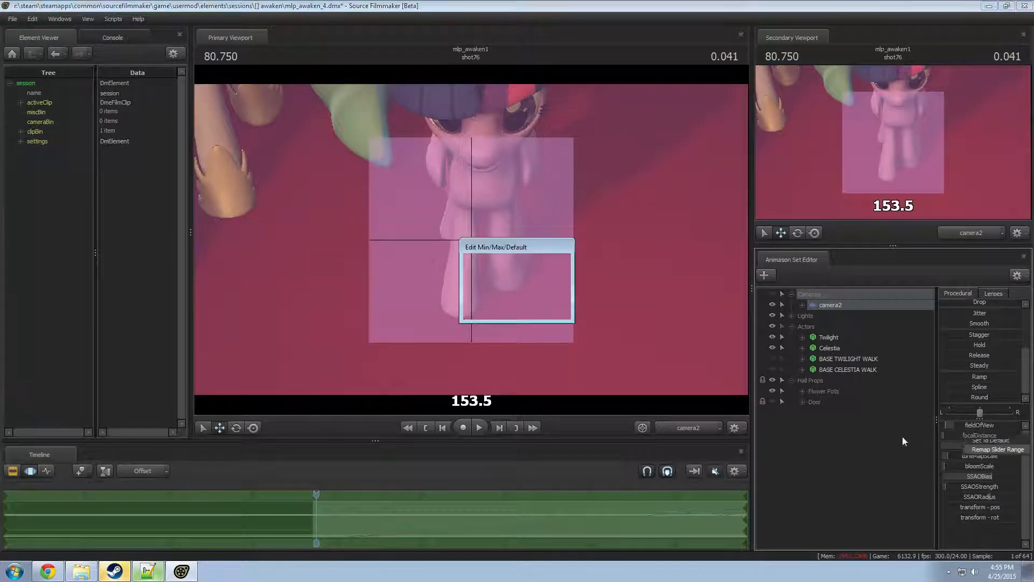
key("BackSpace")
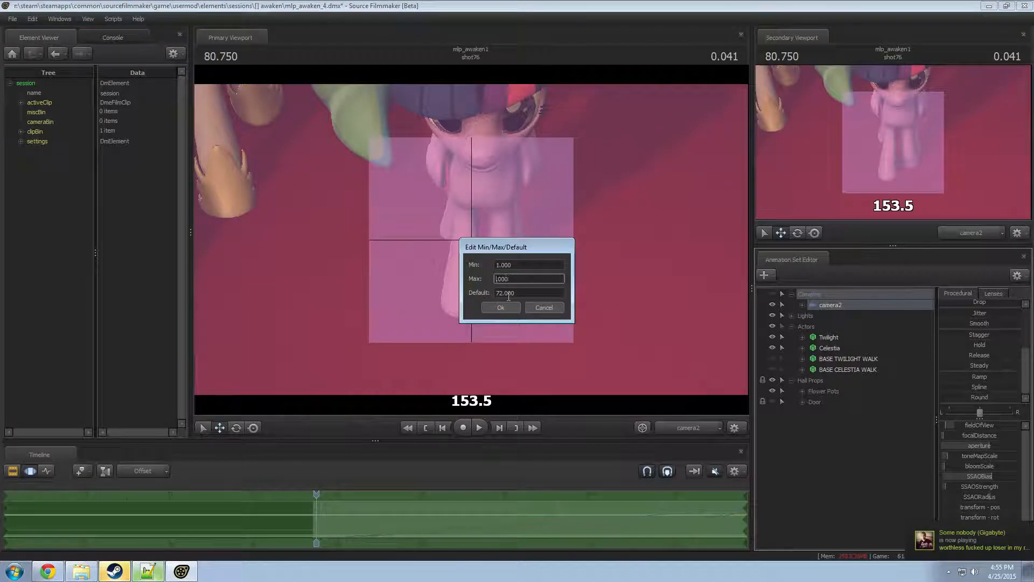
left_click(509, 307)
left_click_drag(993, 445, 996, 445)
key("Return")
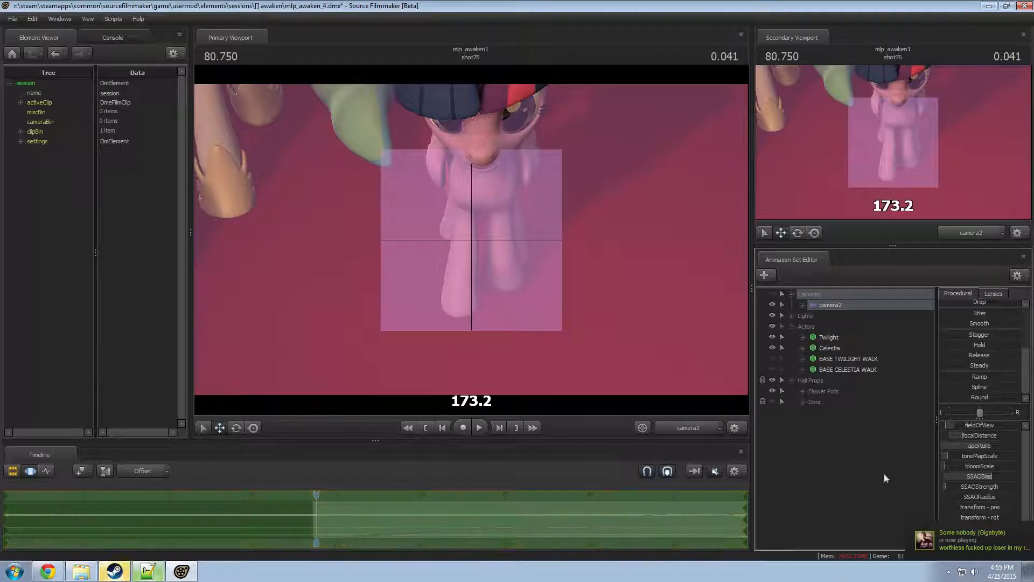
- At 83.791 s, set camera2's focal distance to 208.7 and play the move from just before the shot74 cut
mouse_move(316, 515)
left_mouse_down()
mouse_move(395, 528)
mouse_move(573, 521)
mouse_move(313, 514)
left_mouse_up()
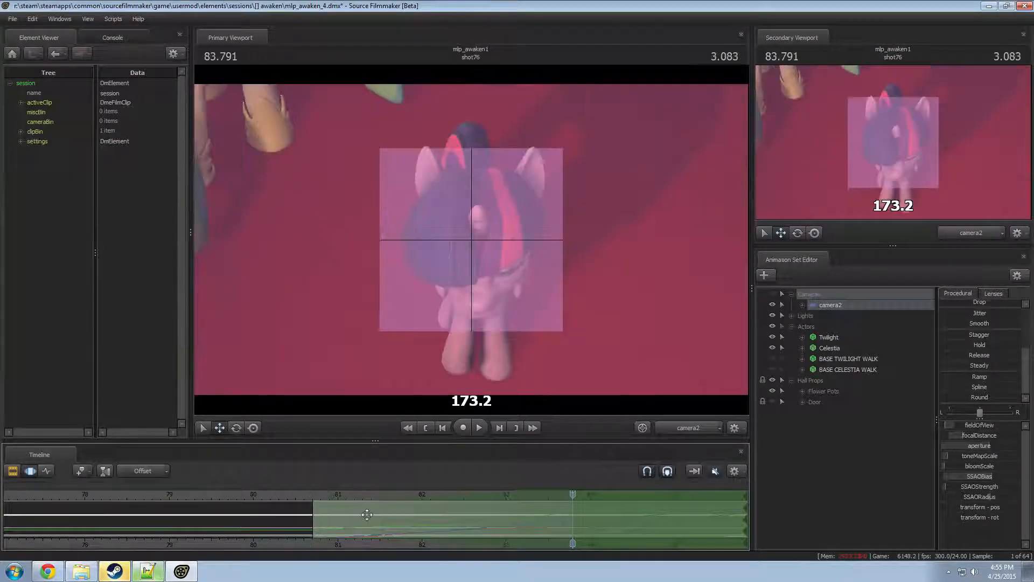
left_click_drag(991, 437, 1006, 437)
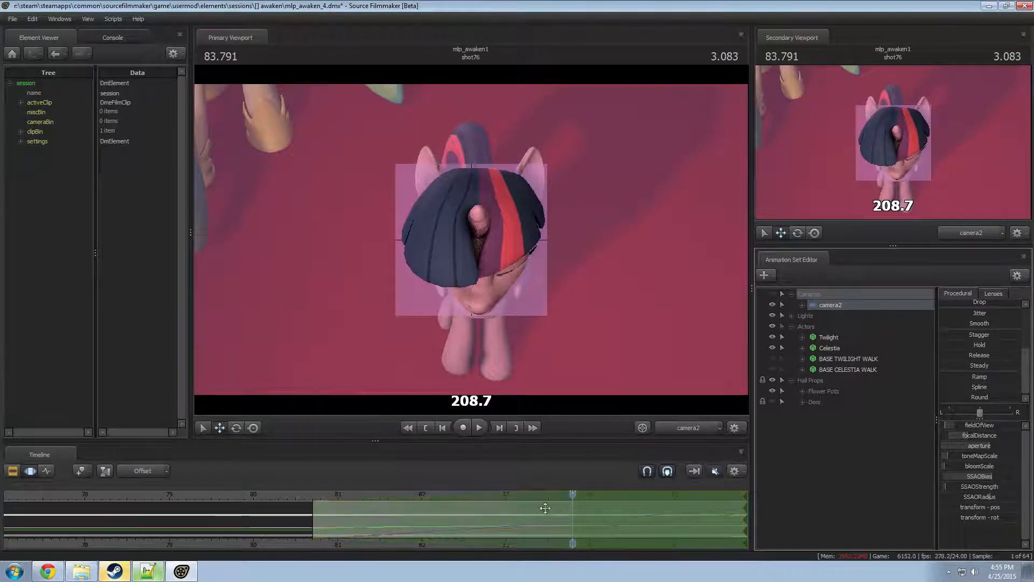
left_click_drag(575, 496, 309, 495)
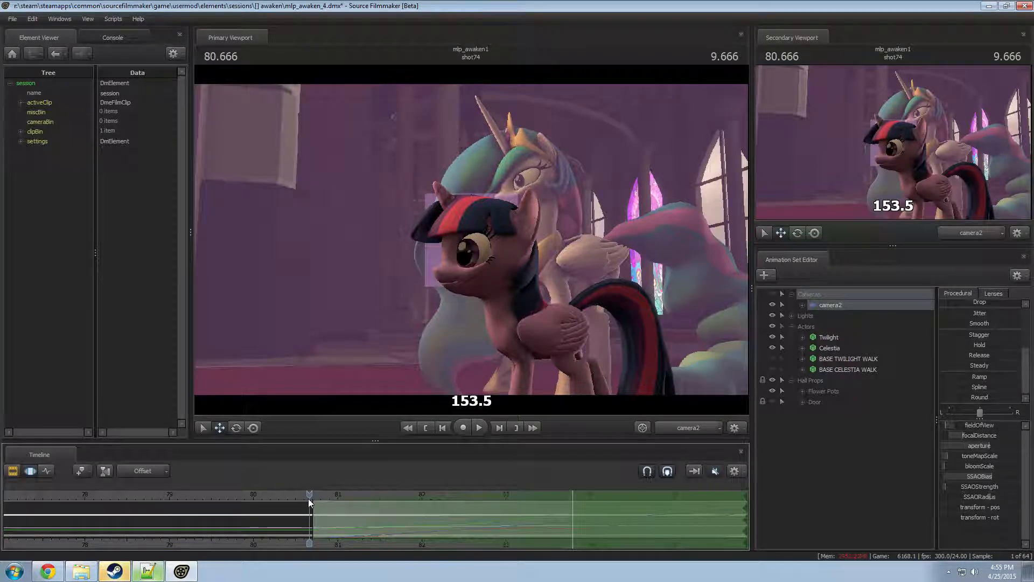
key("space")
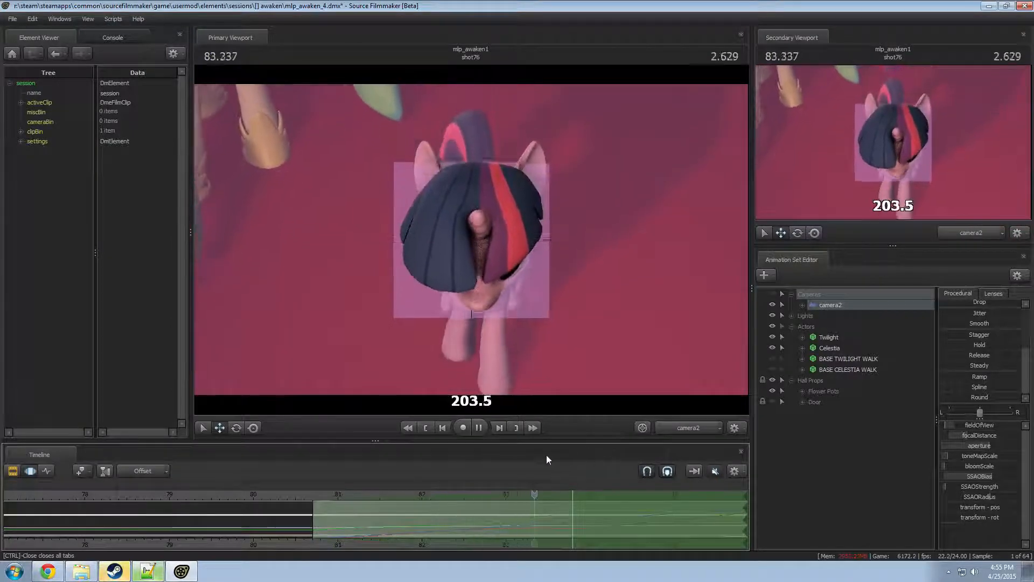
- Select the time from about 84 s onward and, at 87.000 s, set camera2's focal distance to 299.3
left_click(557, 494)
mouse_move(557, 494)
left_mouse_down()
mouse_move(358, 506)
mouse_move(604, 511)
mouse_move(548, 509)
left_mouse_up()
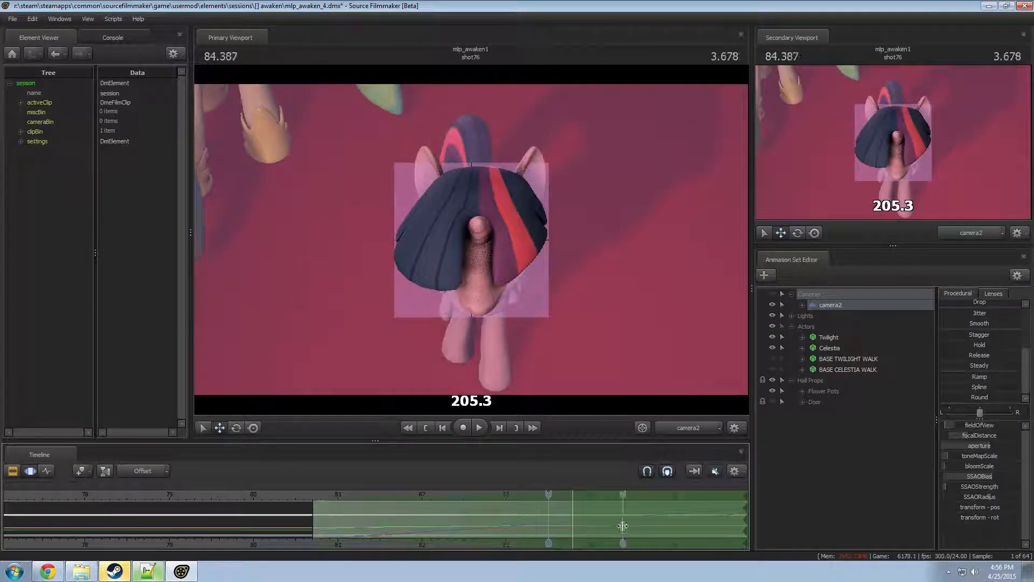
left_click(622, 526, "shift")
middle_click_drag(659, 547, 364, 539)
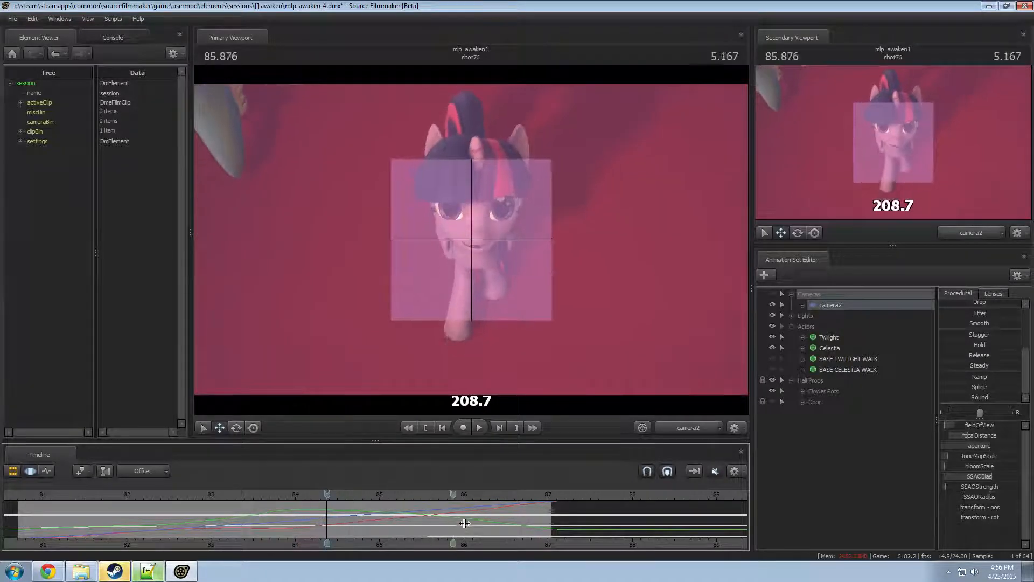
mouse_move(577, 526)
left_mouse_down("shift")
mouse_move(567, 516)
mouse_move(232, 510)
mouse_move(283, 507)
left_mouse_up("shift")
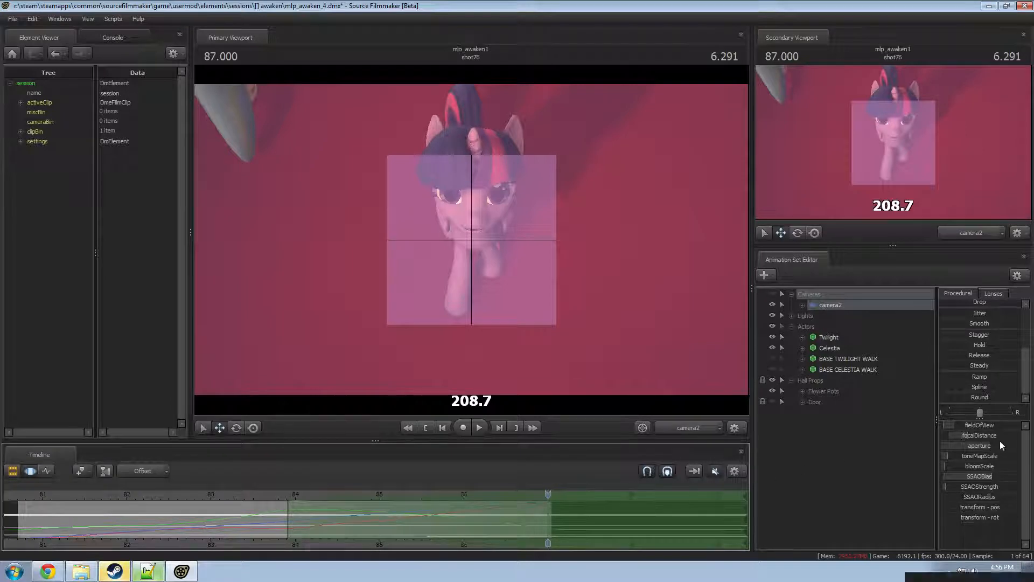
left_click_drag(994, 438, 1015, 438)
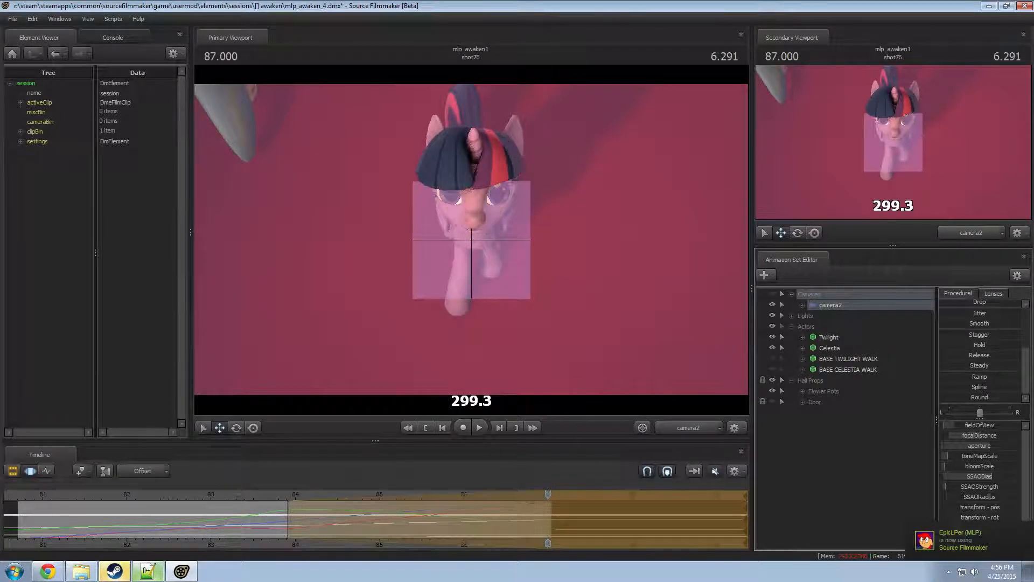
- Play the end of shot76 with the adjusted focus and check the focal plane again at 83.750 s and 81.750 s
left_click(280, 495)
key("space")
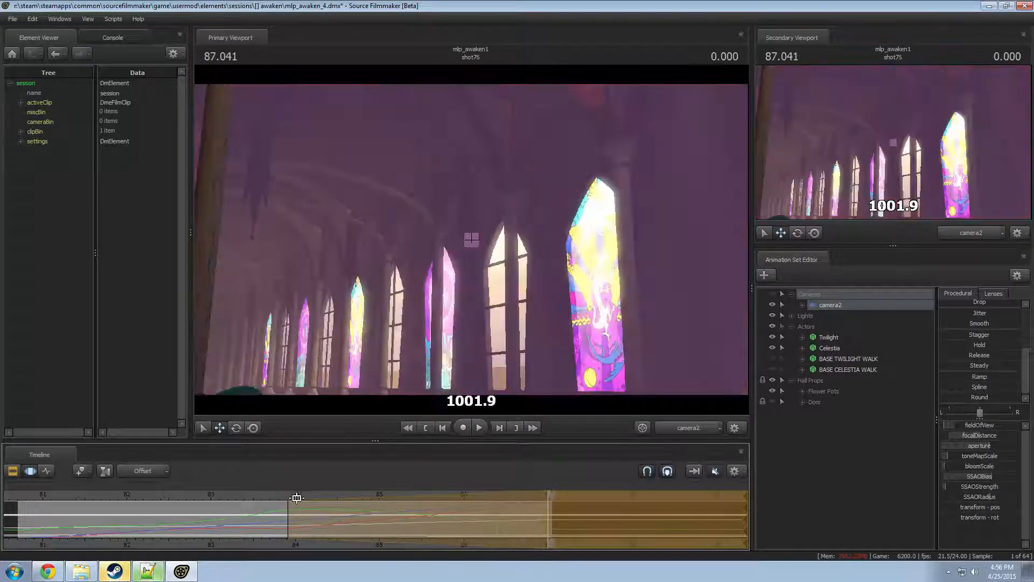
left_click_drag(548, 509, 275, 520)
key("F2")
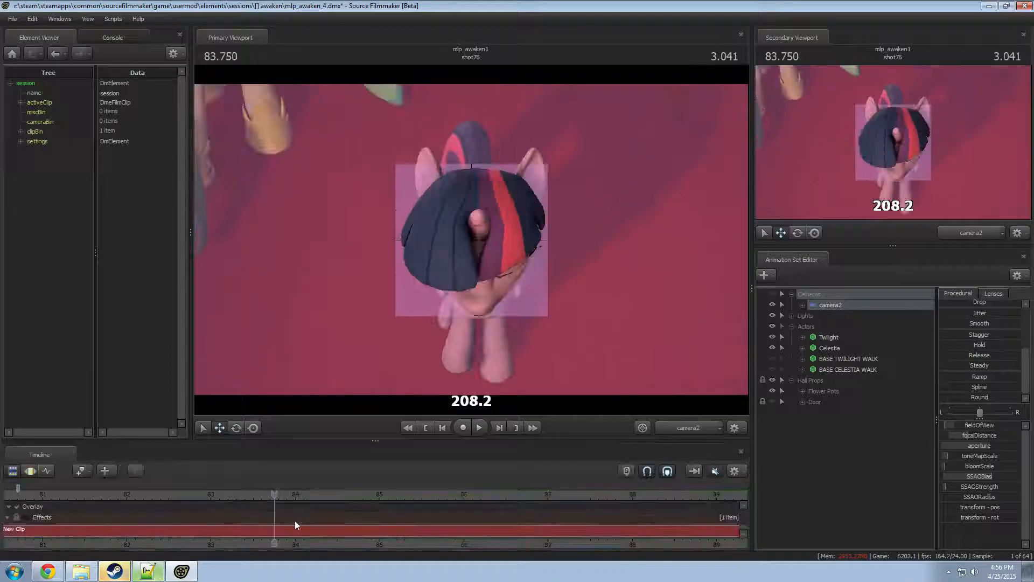
key("F3")
left_click(508, 496)
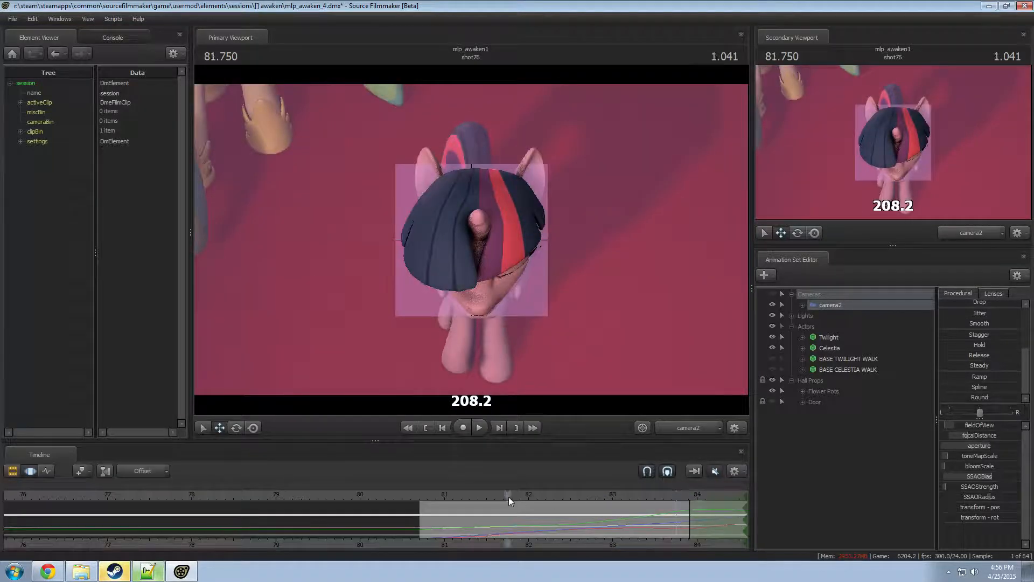
- Select all of camera2's time in the motion editor and hide the focal plane in the viewport
key("ctrl+a")
right_click(648, 335)
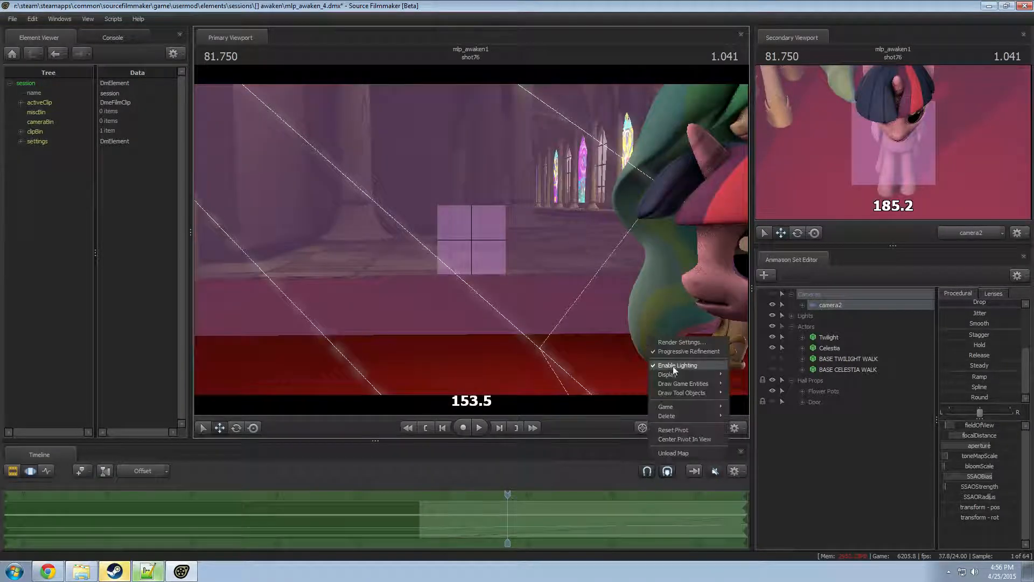
mouse_move(711, 374)
left_click(779, 377)
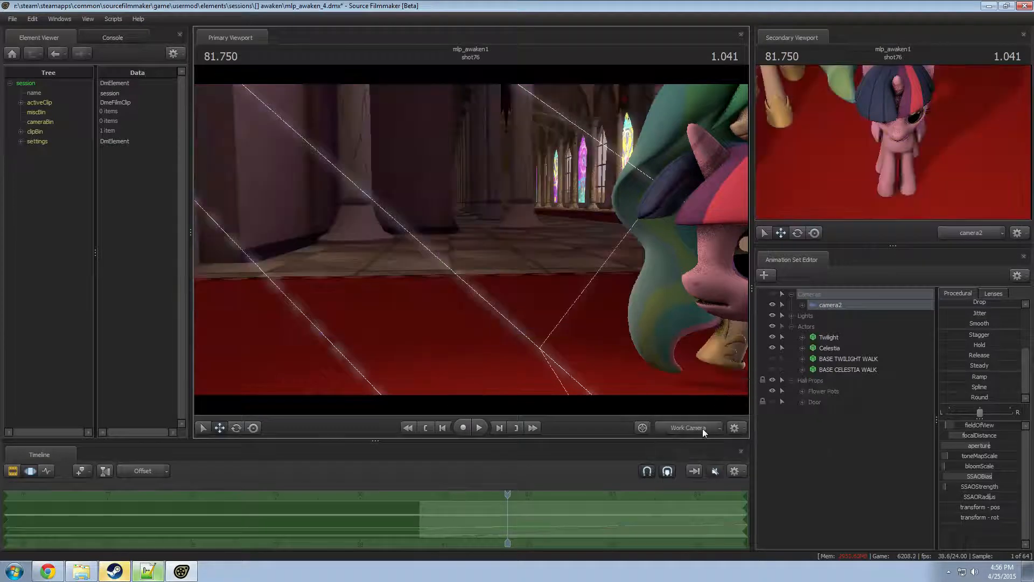
- Return the primary viewport to camera2 for a brief playback and switch the secondary viewport to the work camera
left_click(702, 428)
key("space")
key("F2")
key("space")
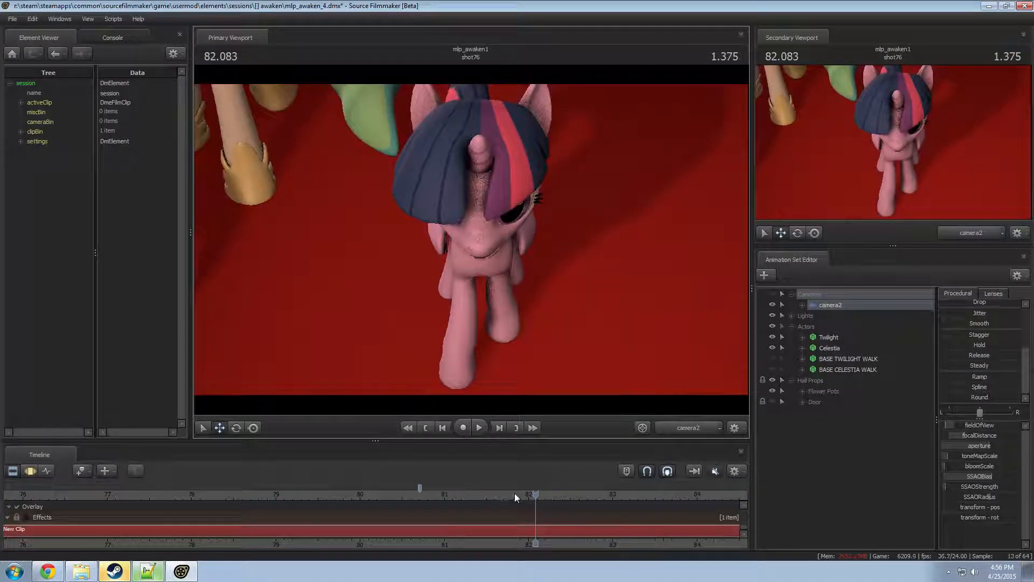
left_click(956, 234)
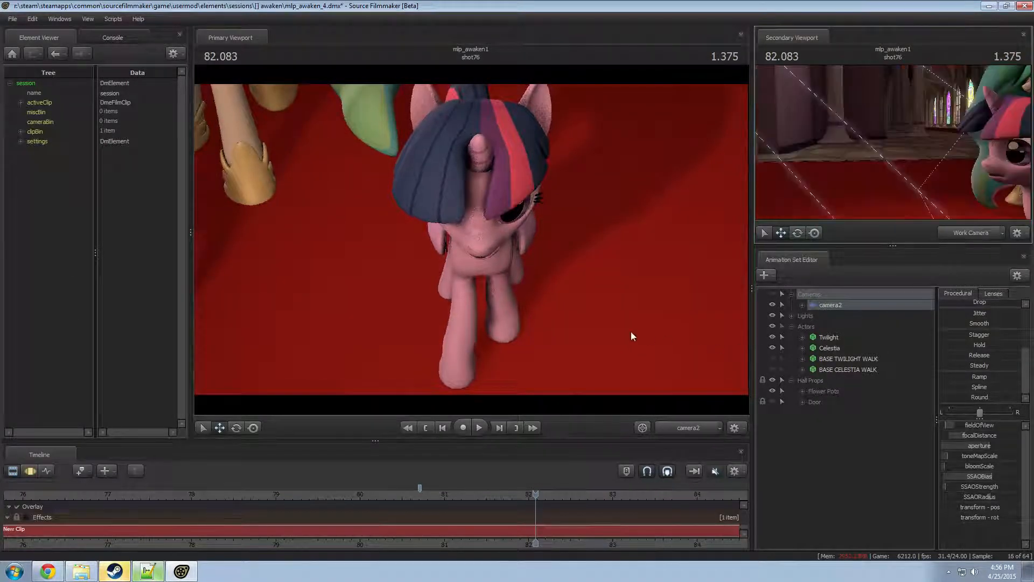
- Play shot76 through its cut to shot75 and park the playhead at 86.958 s
key("space")
scroll(497, 529, "down", 3)
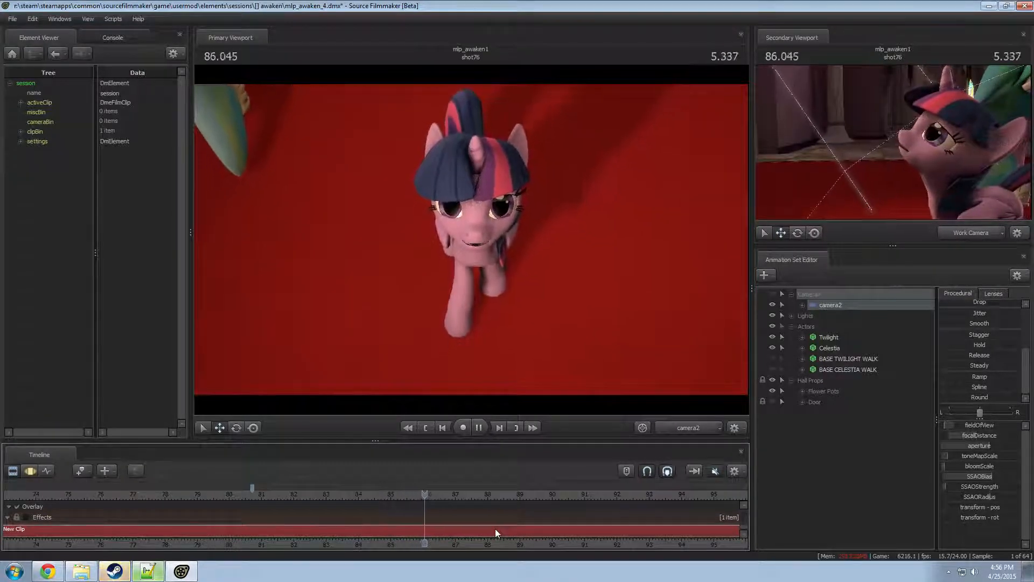
key("space")
left_click(461, 494)
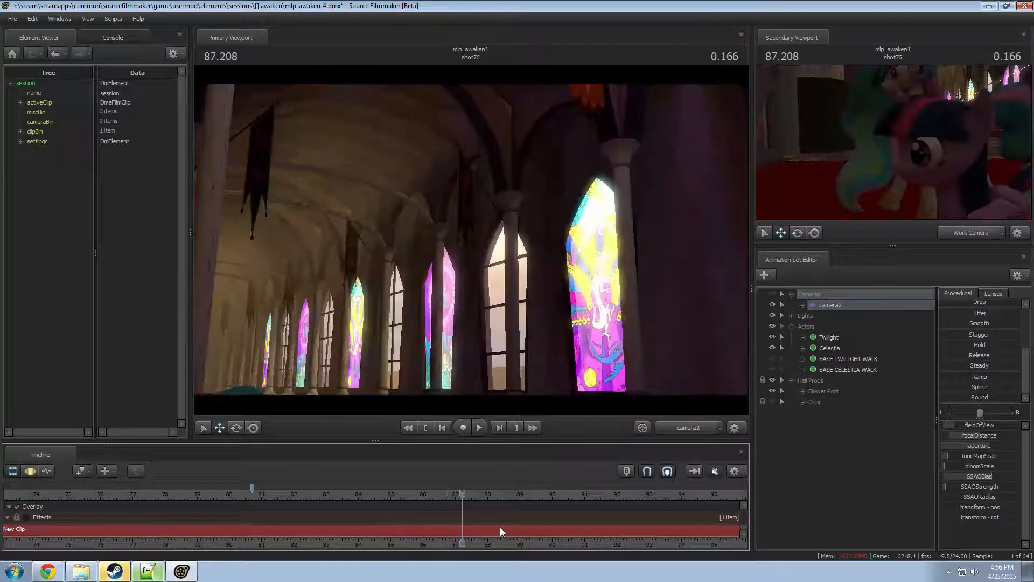
left_click_drag(462, 494, 454, 496)
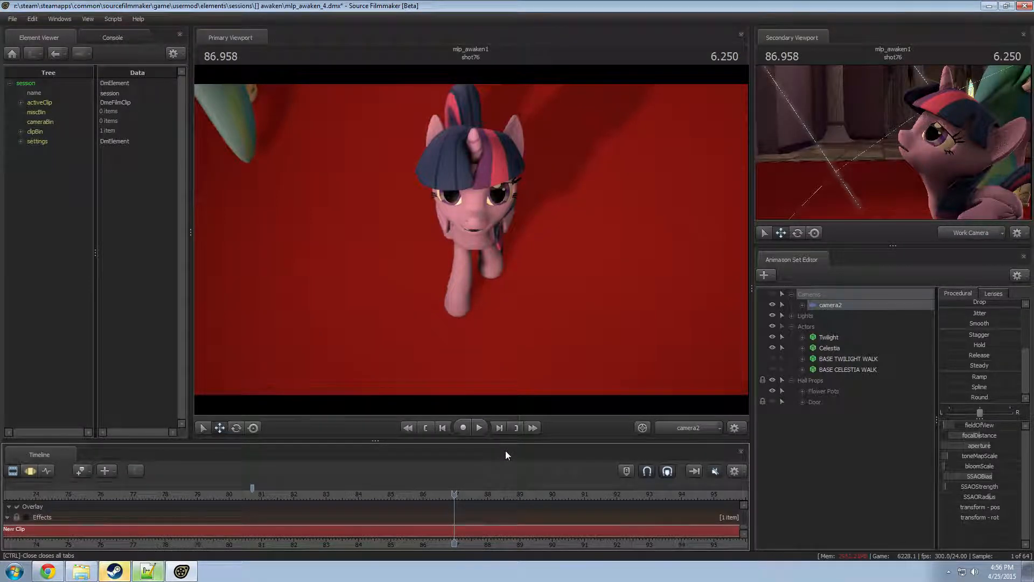
- With all of camera2's time selected in the motion editor, raise its aperture for shot76
key("F3")
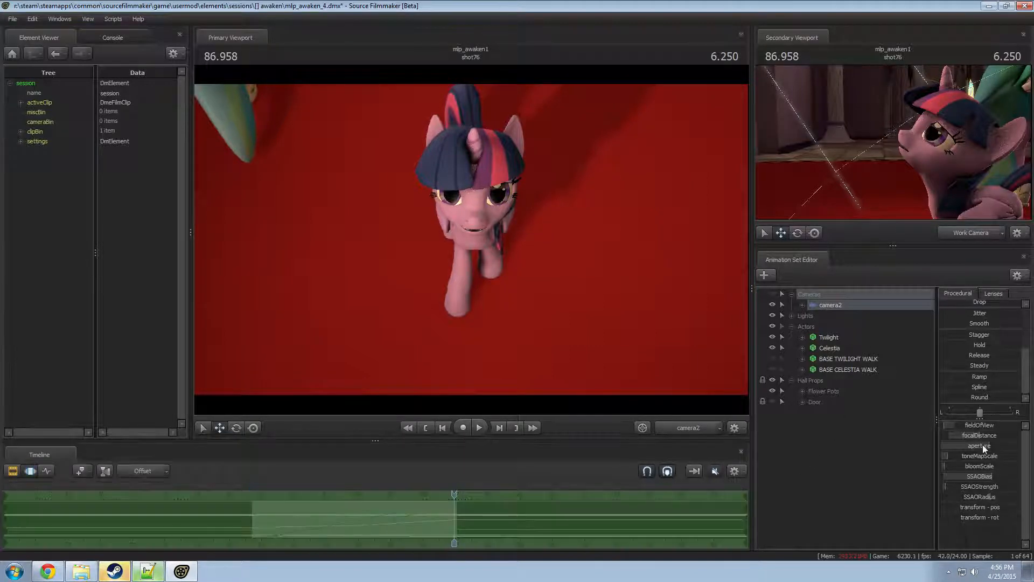
key("F2")
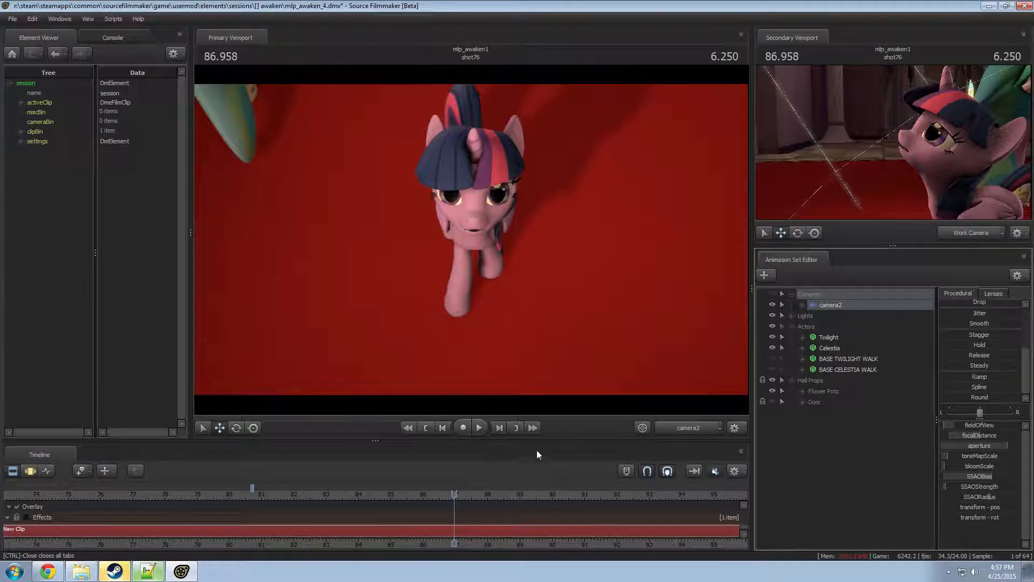
scroll(473, 494, "down", 6)
key("F3")
scroll(474, 498, "up", 7)
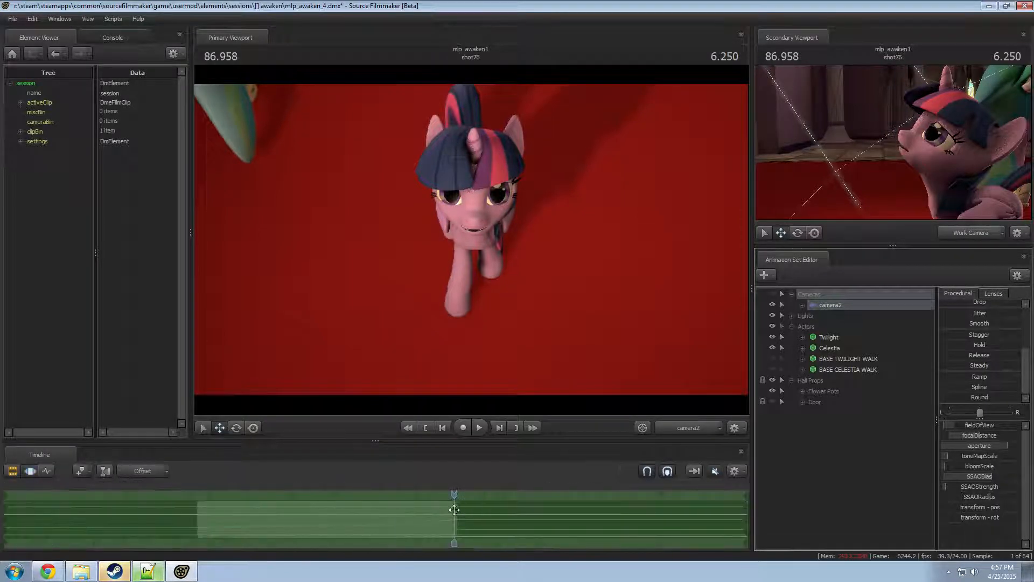
- Play the sequence from within shot74 into shot76 to review the transition and the camera focus
left_click_drag(454, 494, 172, 507)
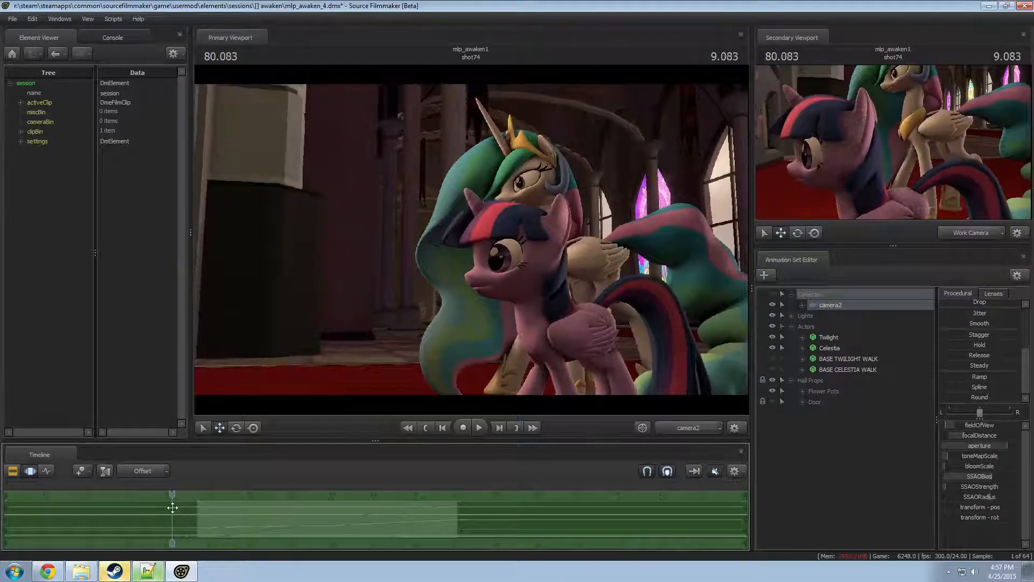
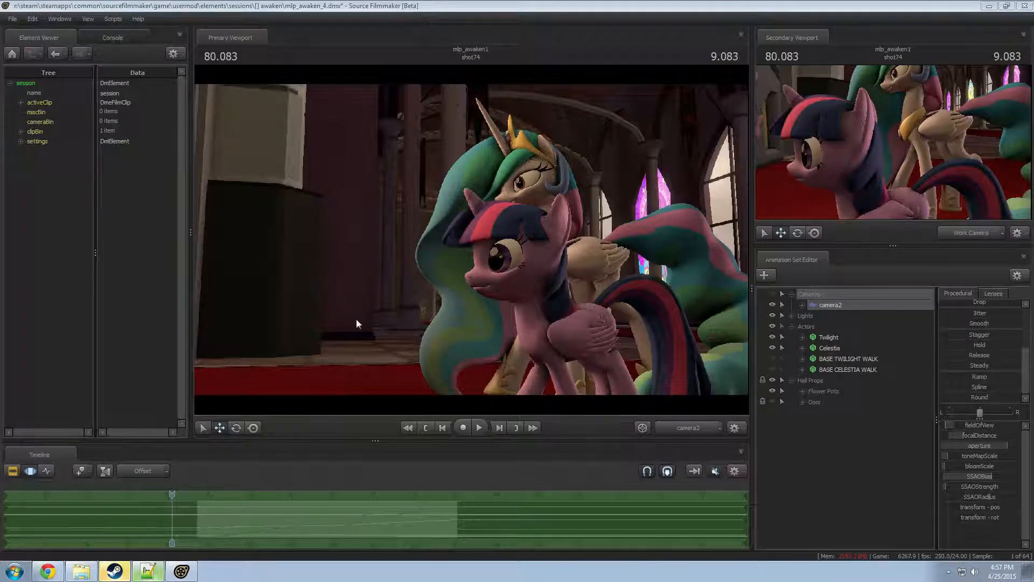
left_click(515, 5)
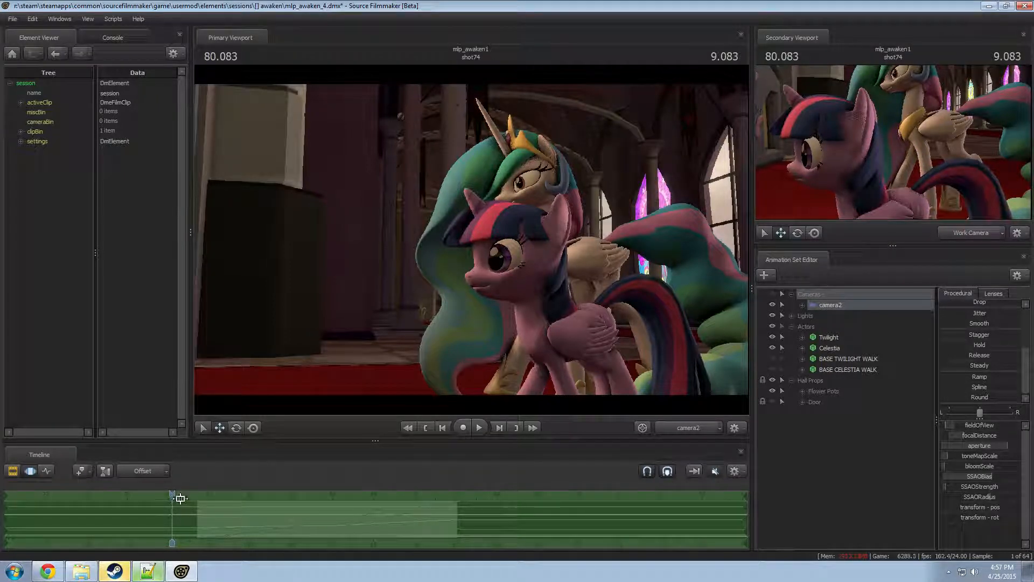
left_click_drag(172, 495, 89, 504)
key("space")
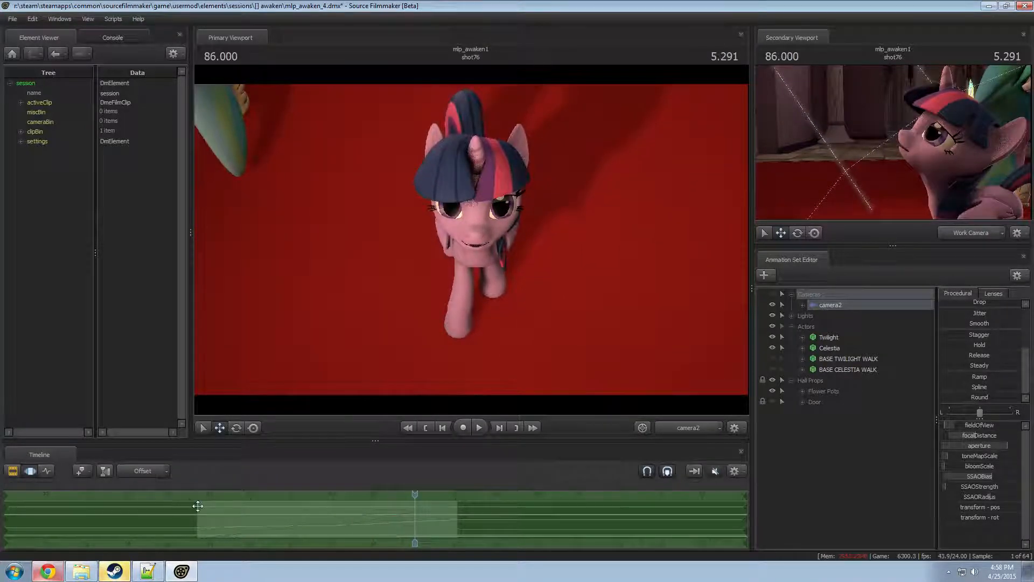
- Step forward through the last second of shot76 from 86.000 s to examine Twilight's final look upward
key("Right")
key("Right")
key("Right")
key("Right")
key("Right")
key("Right")
key("Right")
key("Right")
key("Right")
key("Right")
key("Right")
key("Right")
key("Right")
key("Right")
key("Right")
key("Right")
key("Right")
key("Right")
key("Right")
key("Right")
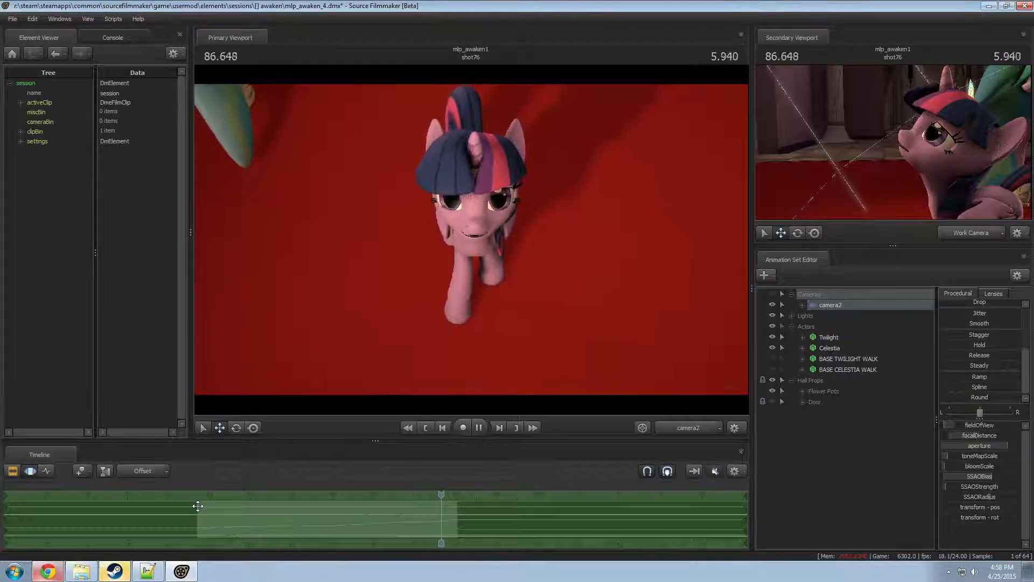
- Turn the timeline's sound back on in the clip editor and play the cut from shot76 into shot75
key("F2")
middle_click_drag(496, 540, 358, 534)
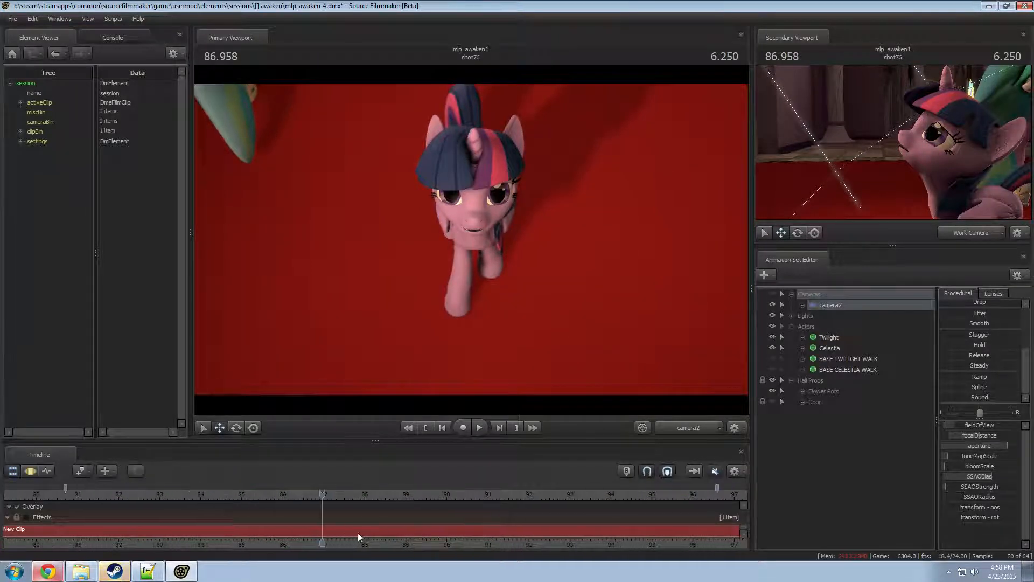
left_click(714, 474)
key("space")
key("space")
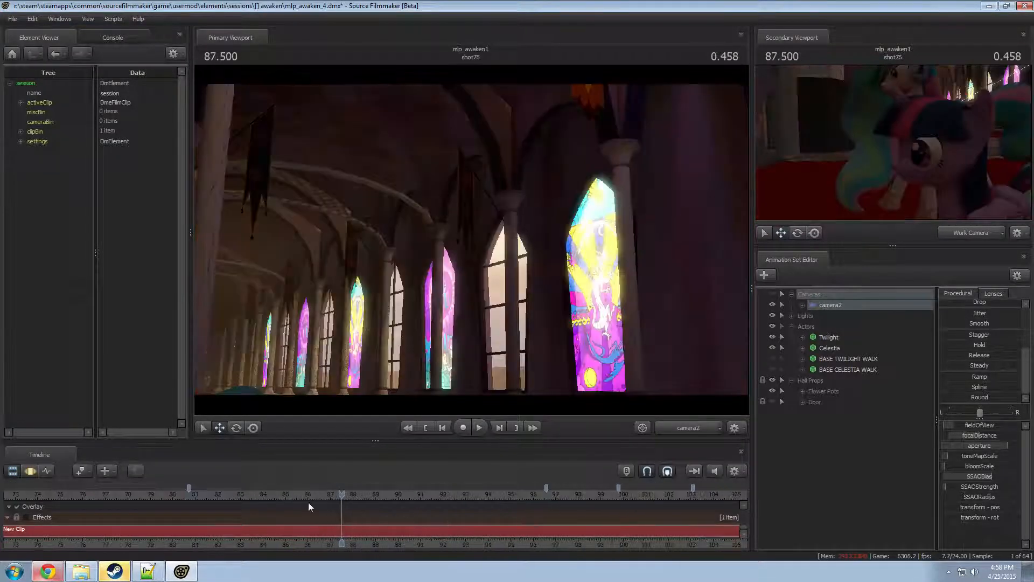
- Replay shot76 with sound from its start and from partway through into shot75 to judge the cut
key("F3")
left_click_drag(341, 501, 248, 499)
key("space")
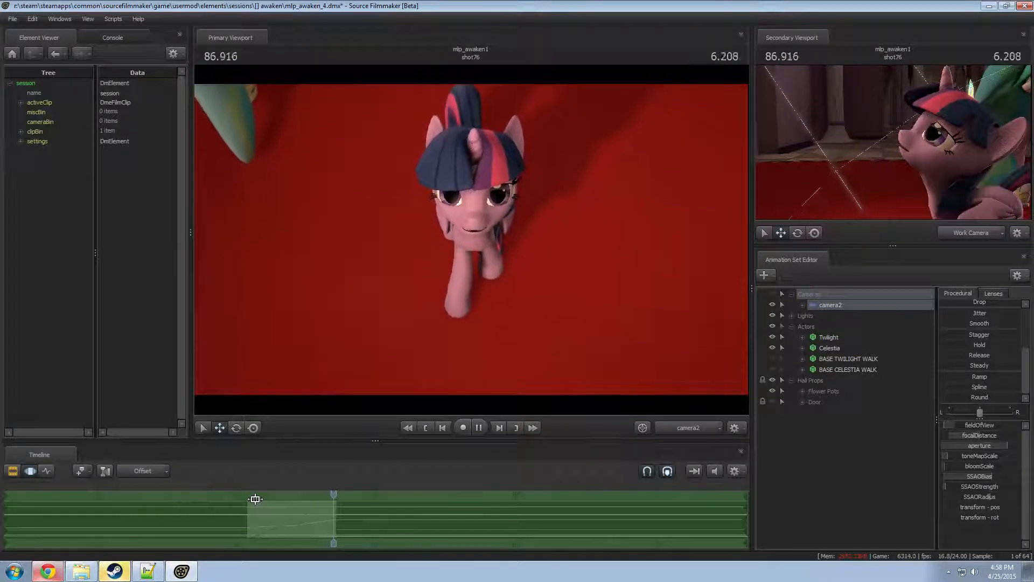
key("space")
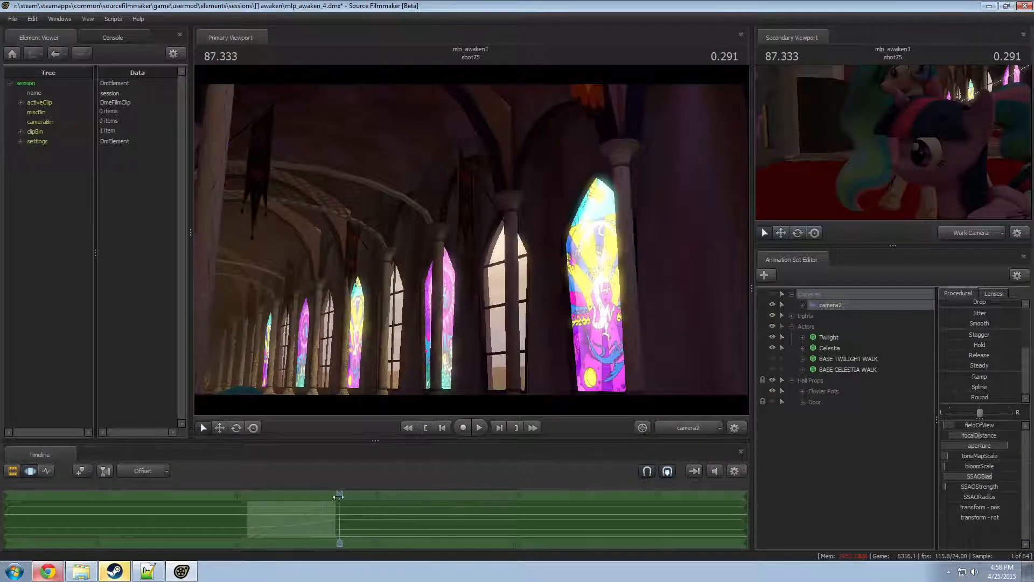
left_click_drag(339, 494, 317, 494)
key("space")
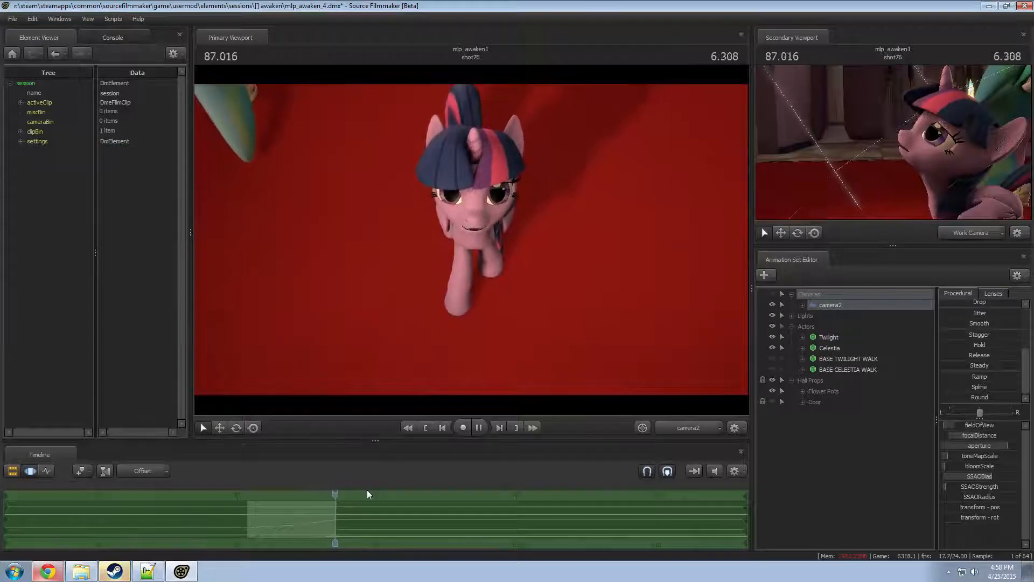
key("space")
- Deselect camera2 and bring the clip editor's tracks above Overlay into view
left_click(848, 310)
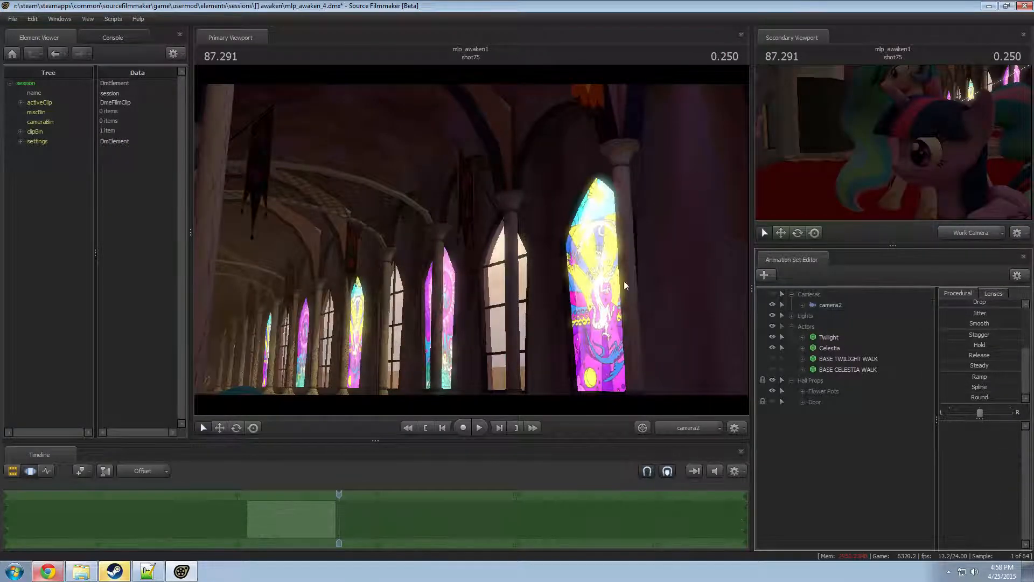
left_click(526, 382)
left_click(516, 299)
key("F2")
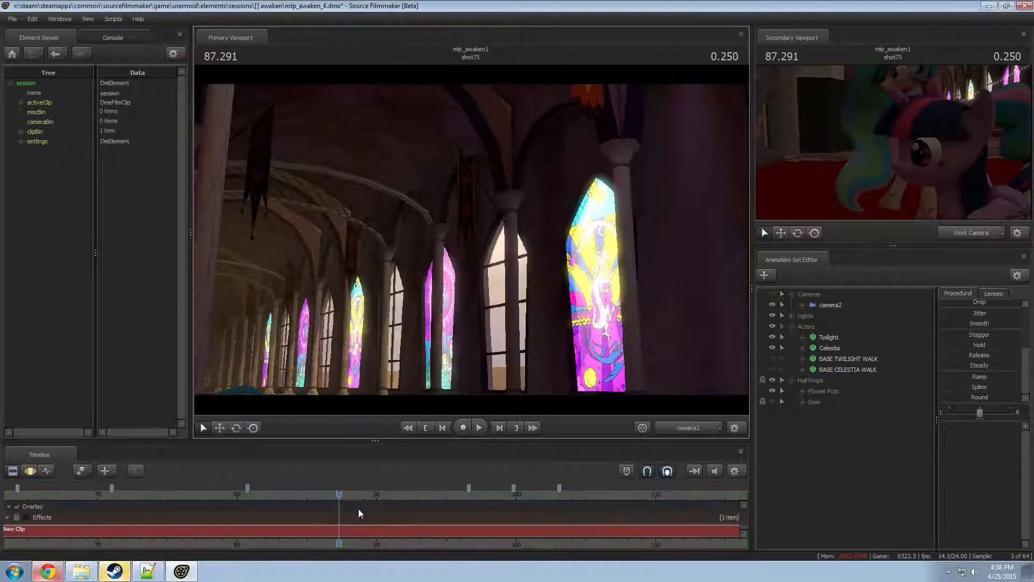
key("F3")
key("F2")
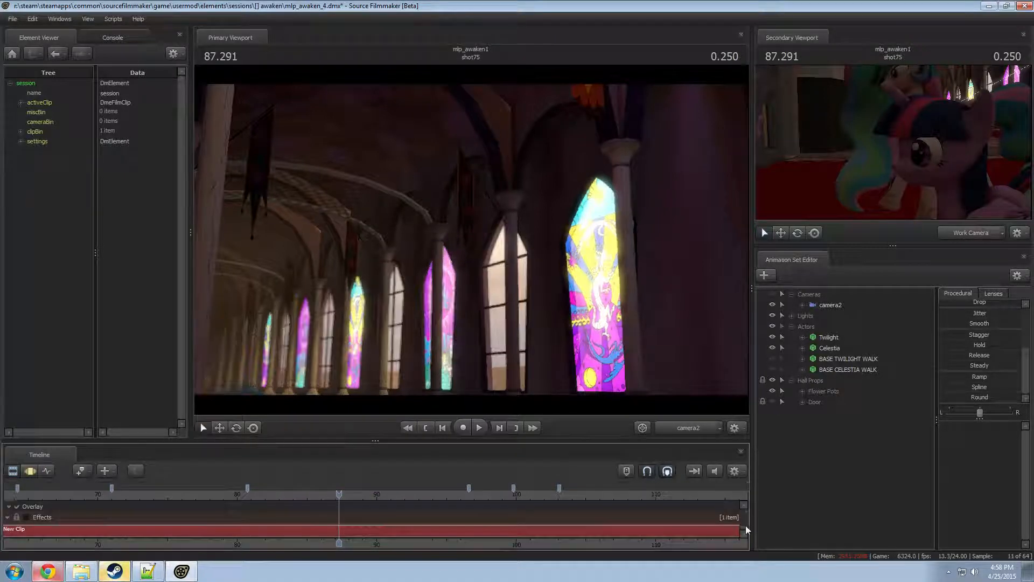
scroll(554, 509, "up", 1)
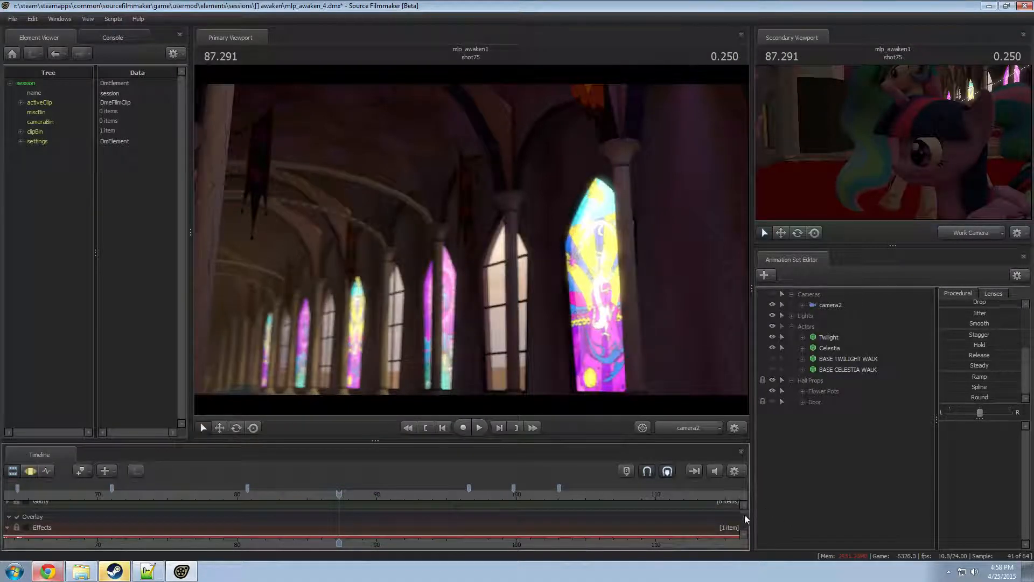
- Play briefly into shot75 from the cut and select its clip to examine the opening framing of the hall's stained-glass windows
scroll(747, 519, "up", 3)
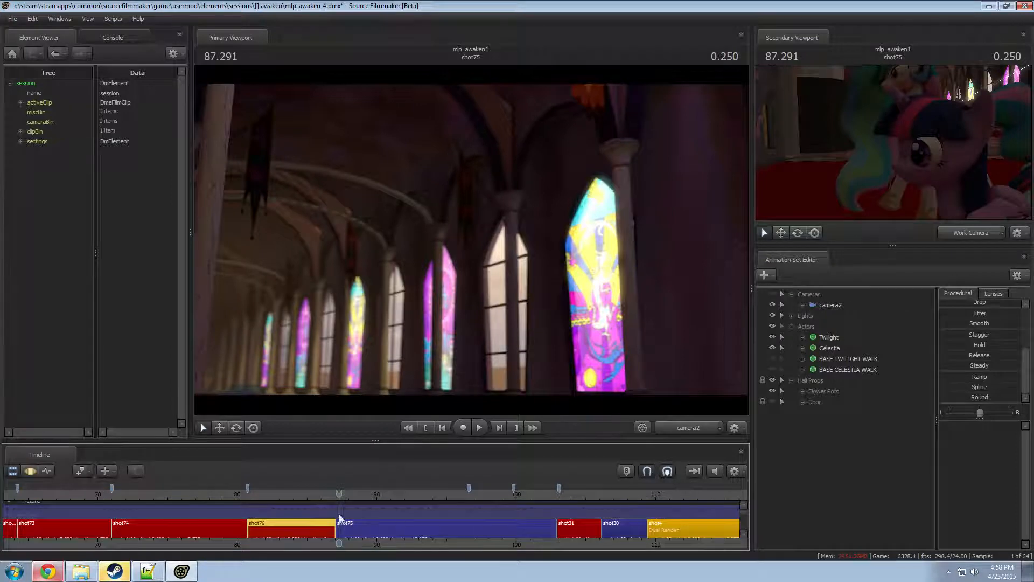
key("space")
left_click(321, 503)
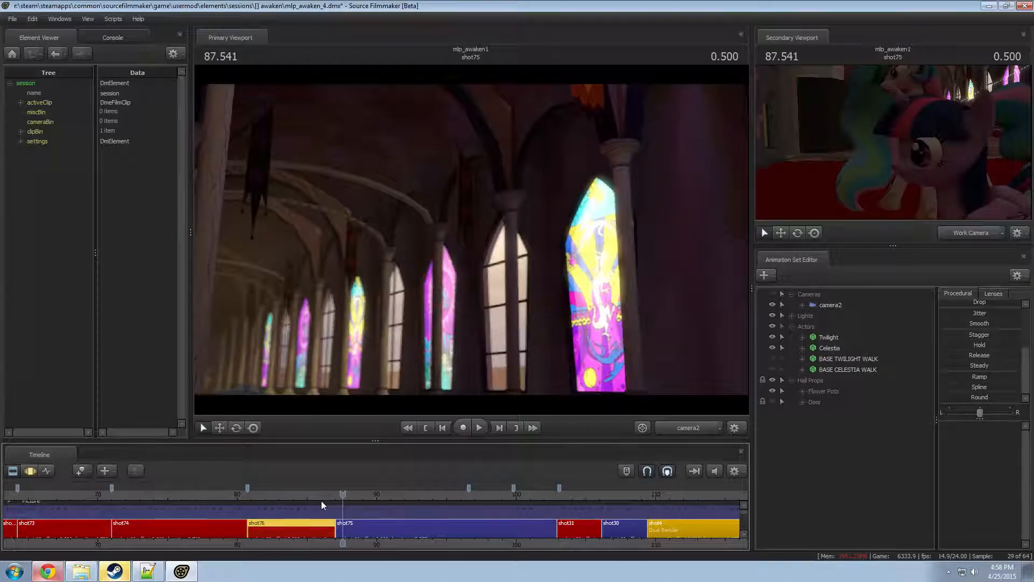
left_click(357, 534)
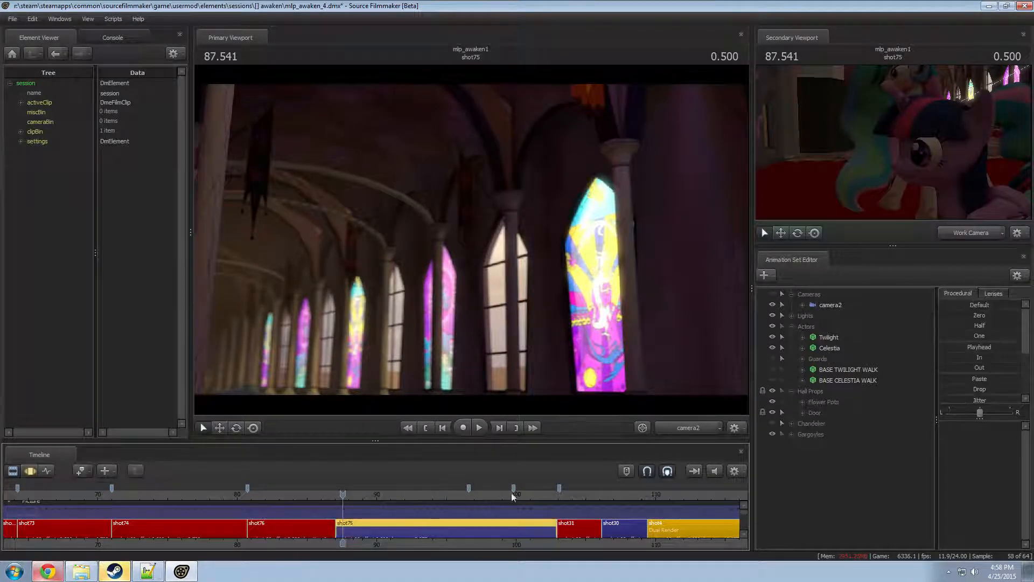
left_click_drag(602, 295, 602, 318)
left_click(518, 300)
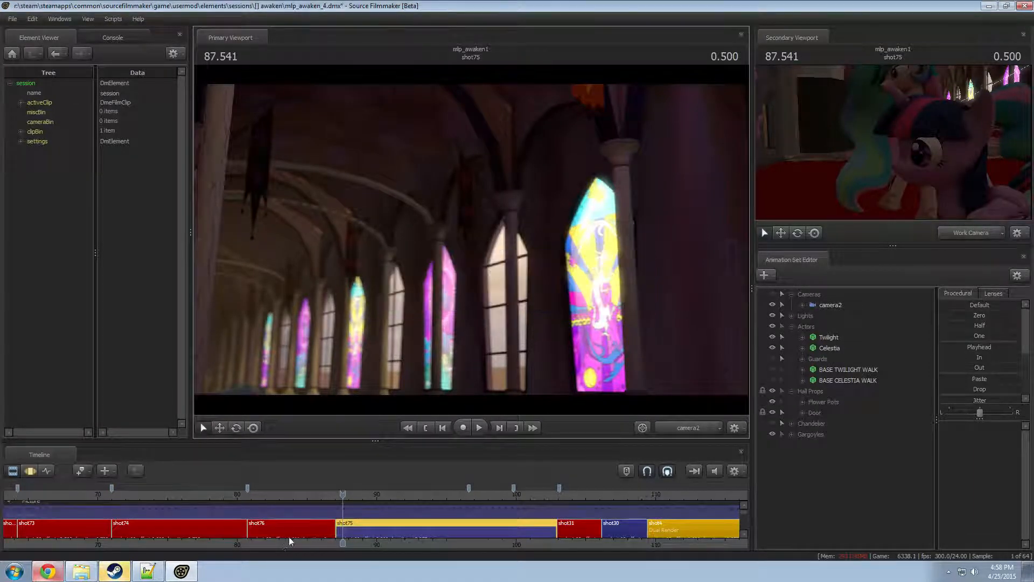
- Insert a copy of shot76 at 87.041 s, between shot76 and shot75, and place the playhead in the copy at 87.458 s
left_click(330, 529)
left_click(337, 494)
scroll(356, 500, "up", 5)
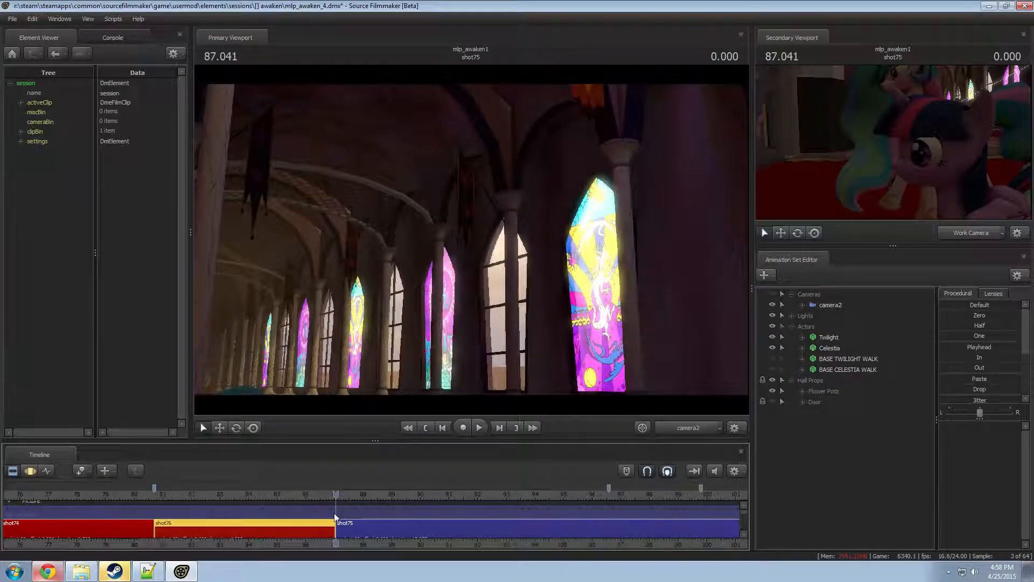
scroll(364, 513, "down", 5)
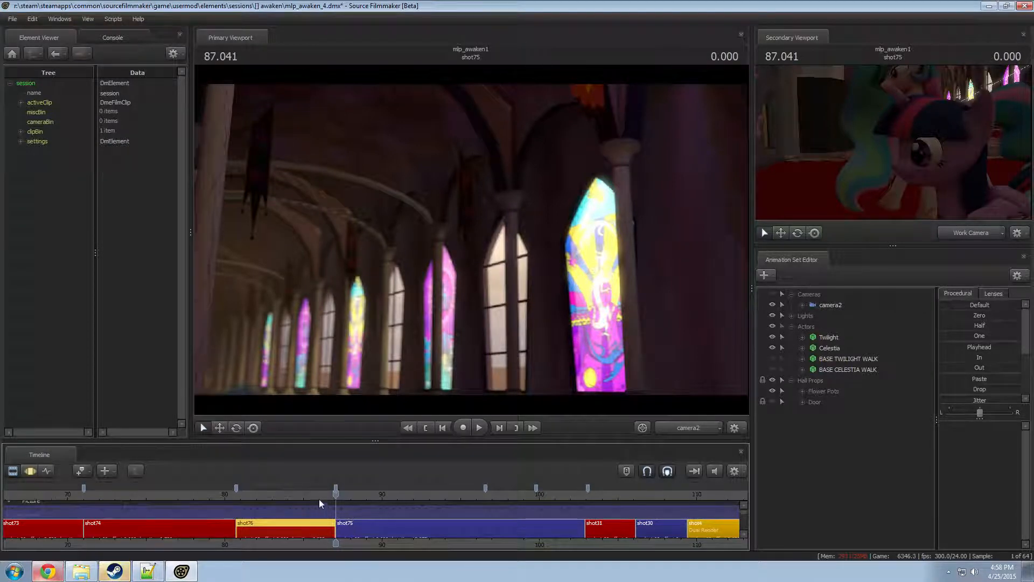
left_click(323, 495)
key("ctrl+v")
left_click(345, 496)
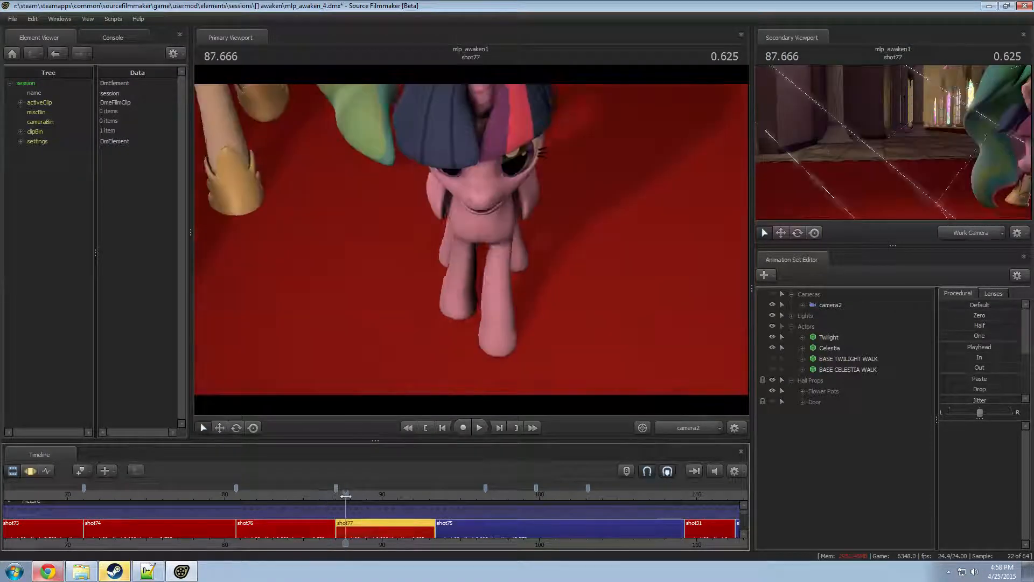
left_click_drag(345, 496, 342, 496)
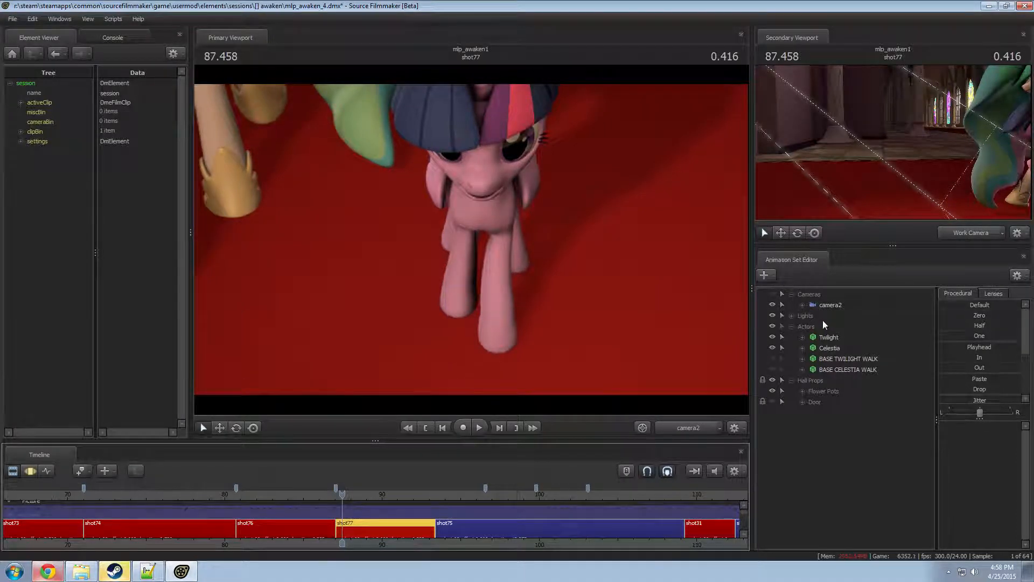
- Select Twilight in shot77 and play the shot to review her movement
left_click(829, 339)
key("space")
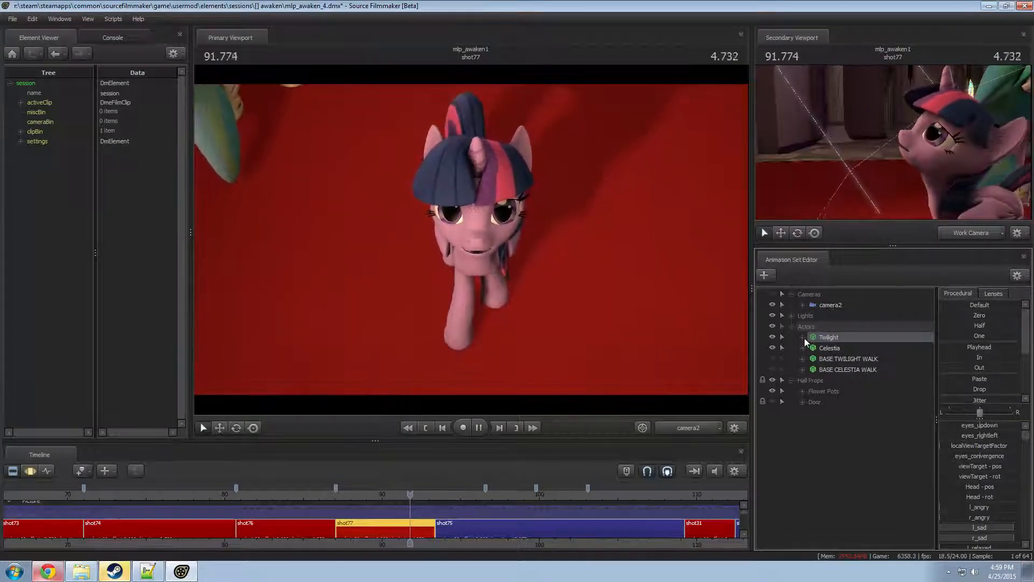
key("space")
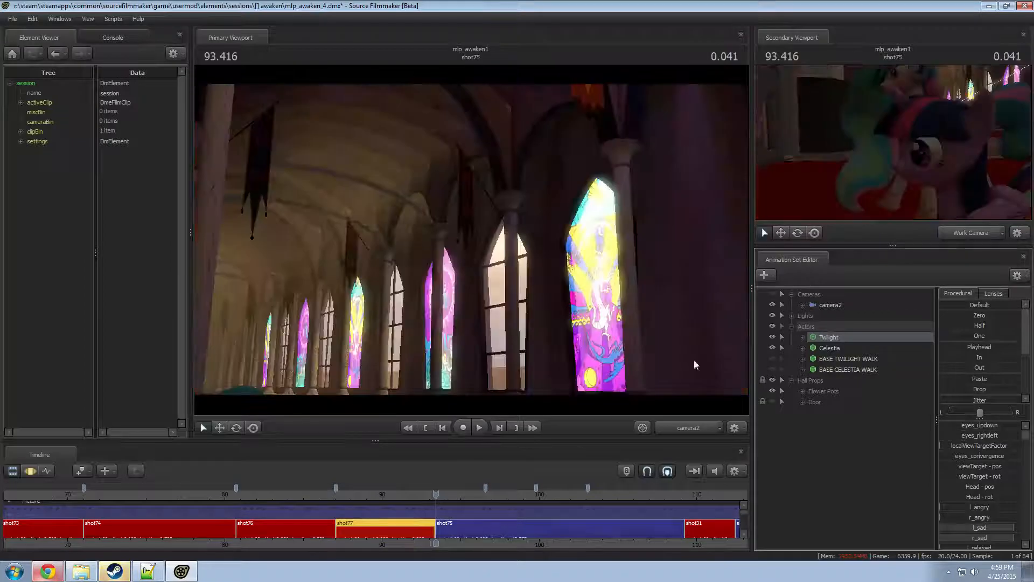
left_click_drag(244, 497, 417, 504)
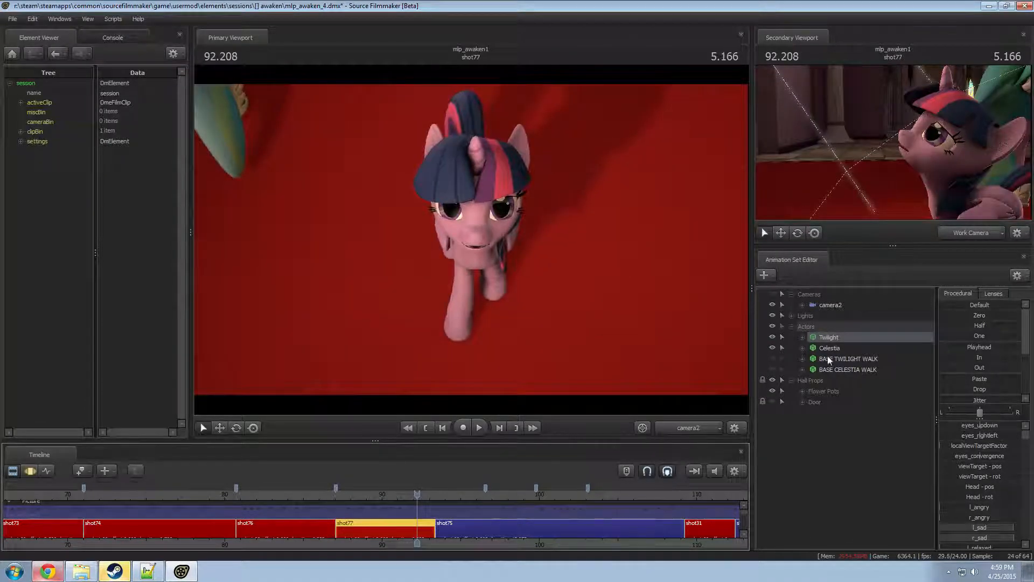
- Flatten Twilight's animation in shot77 to her pose at 93.250 using the Playhead preset, and play it back
key("F4")
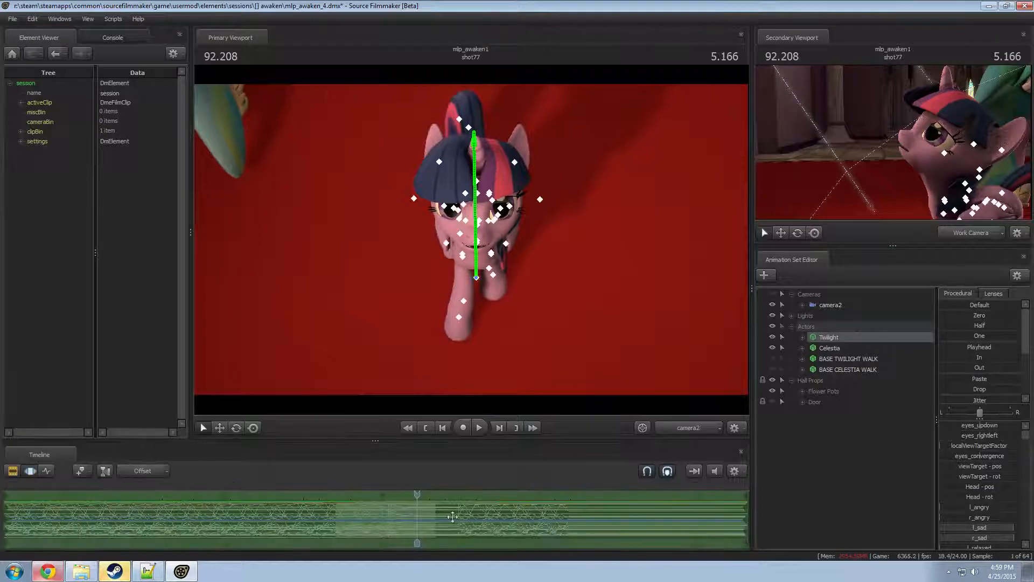
left_click_drag(417, 494, 434, 496)
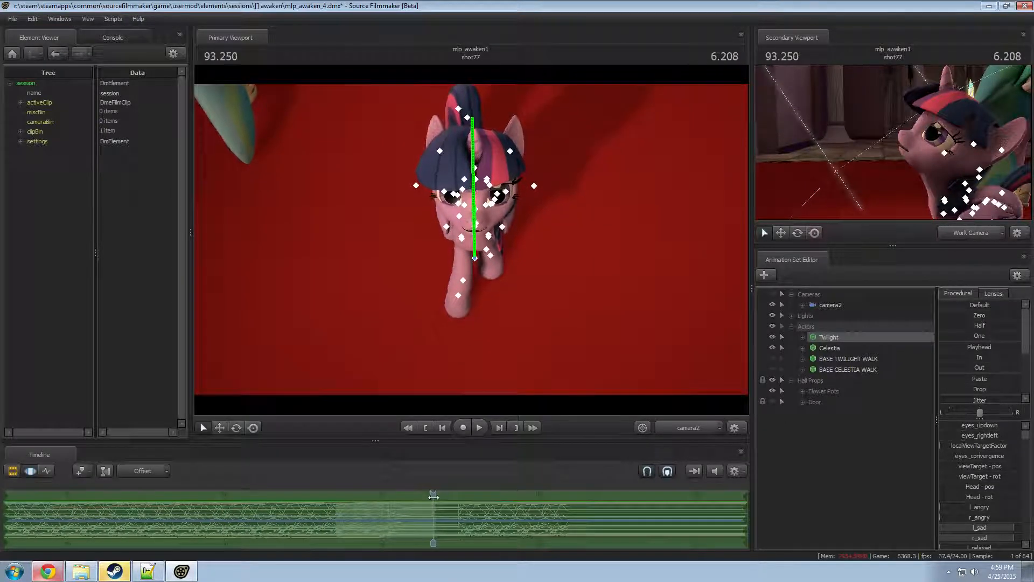
left_click(969, 348)
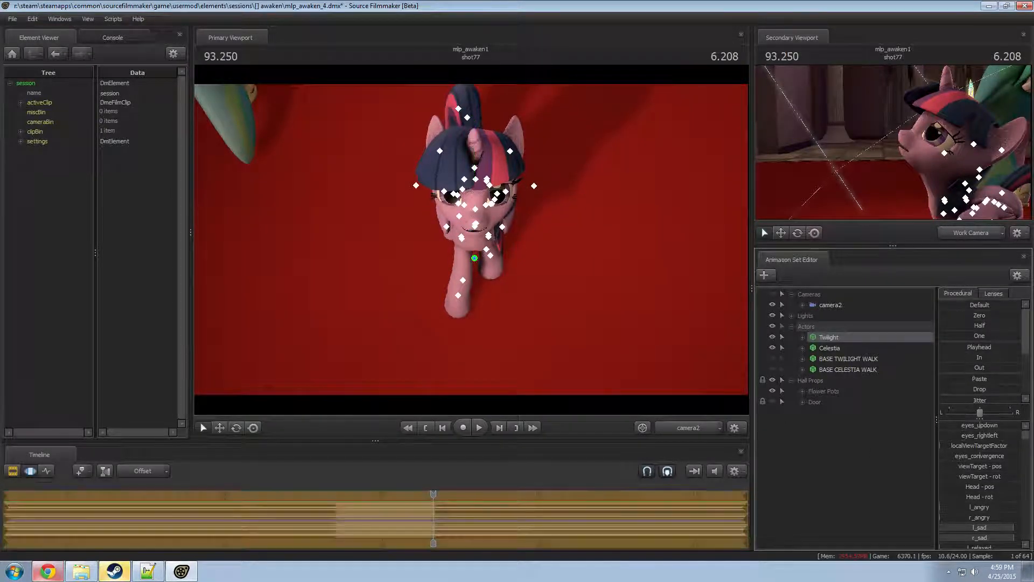
left_click_drag(434, 496, 343, 501)
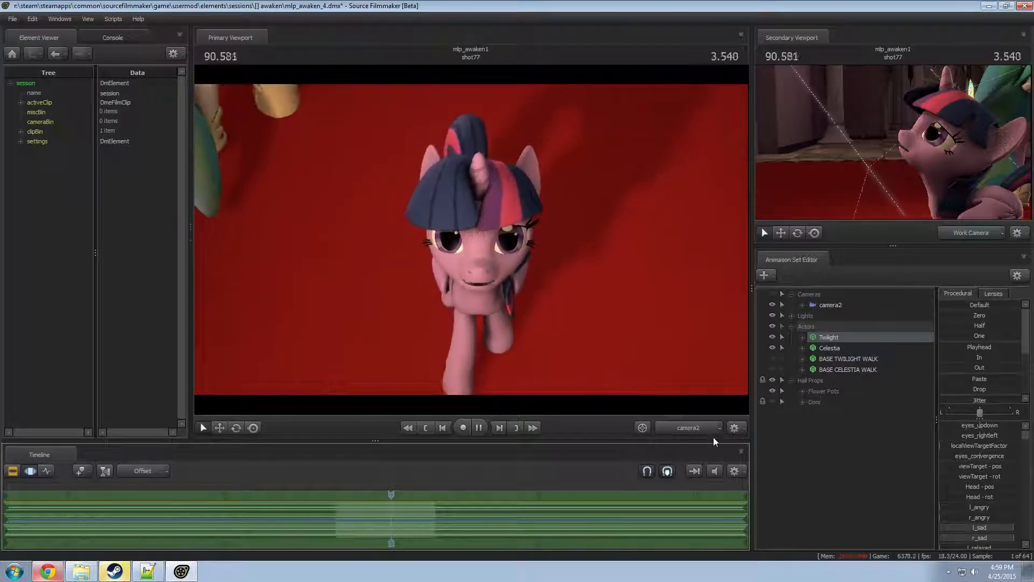
key("space")
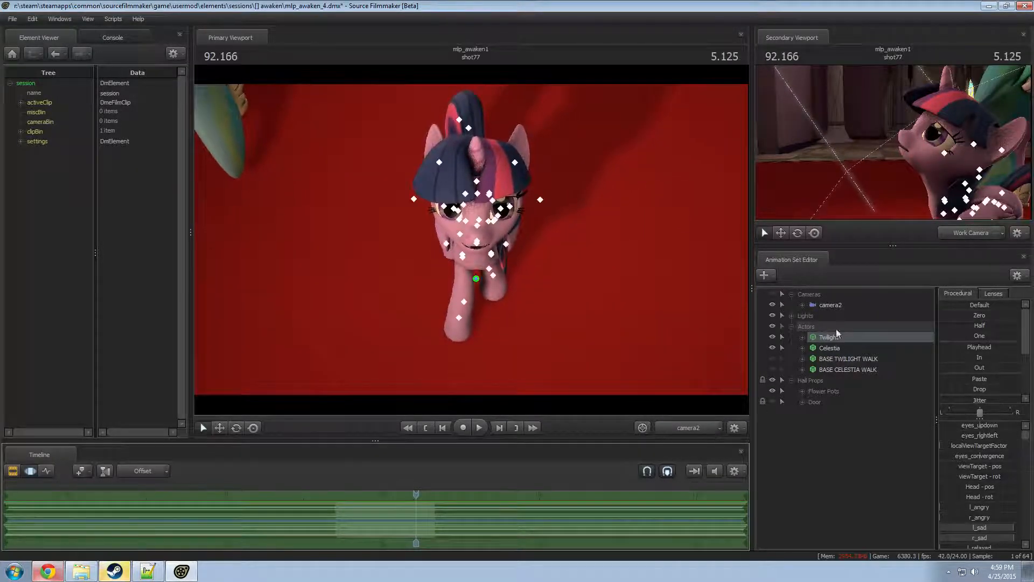
- Try to reframe camera2 in shot77 on Twilight and Celestia from the front with the hall behind them
left_click(831, 305)
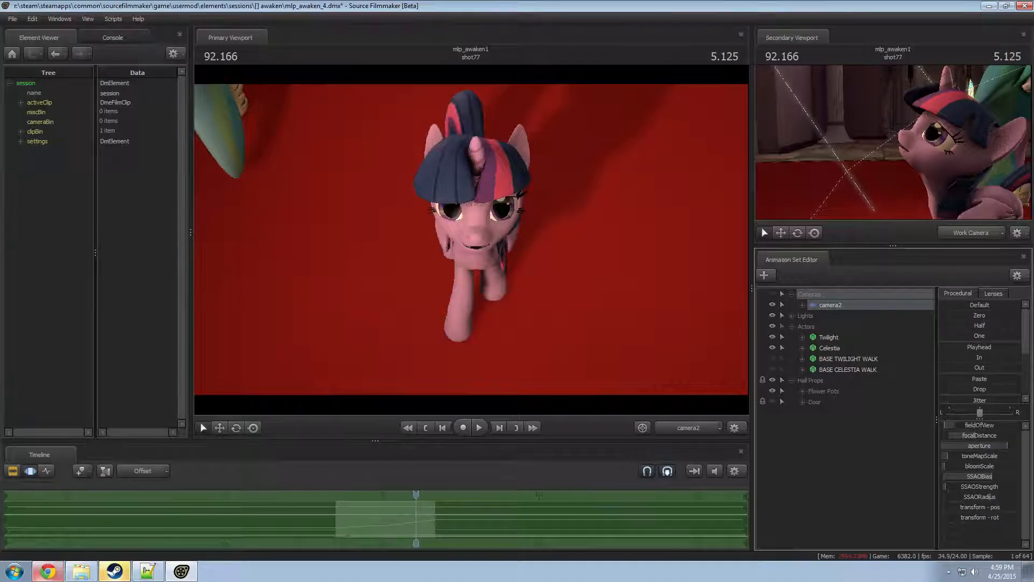
key("F2")
left_click(476, 310)
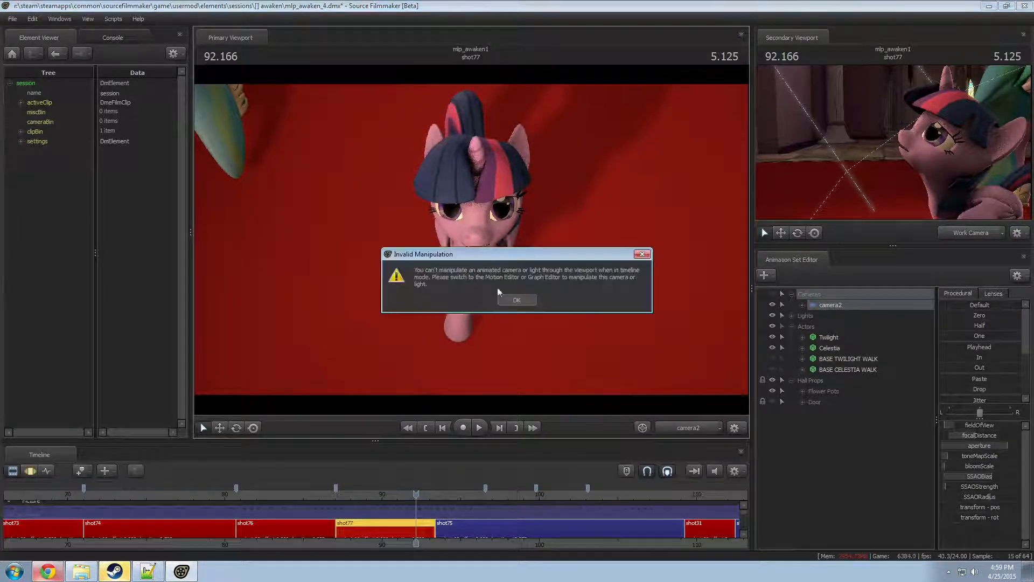
left_click(516, 300)
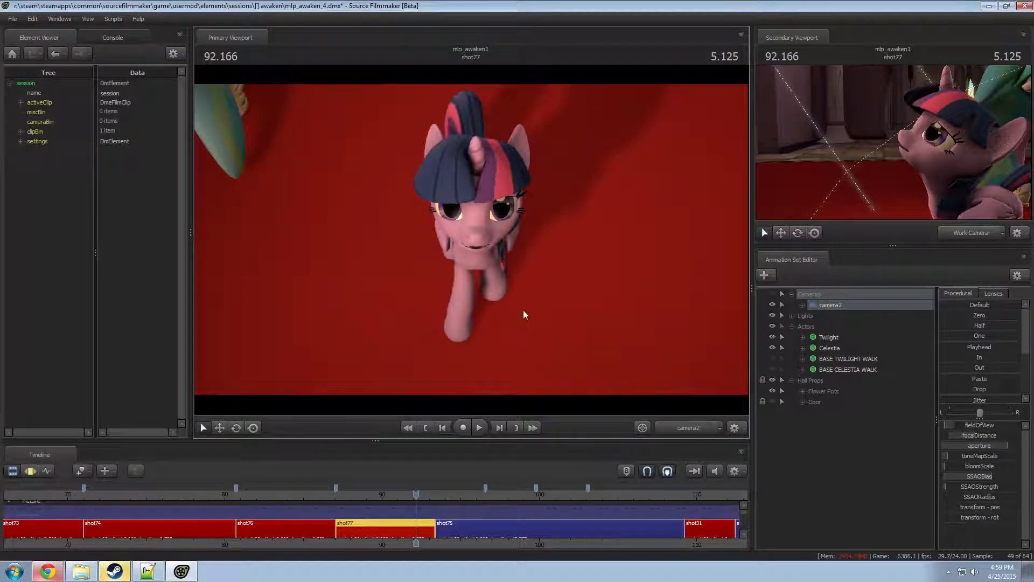
key("F3")
left_click_drag(565, 312, 665, 247)
key("s")
key("w")
key("w")
key("x")
key("s")
key("w")
key("w")
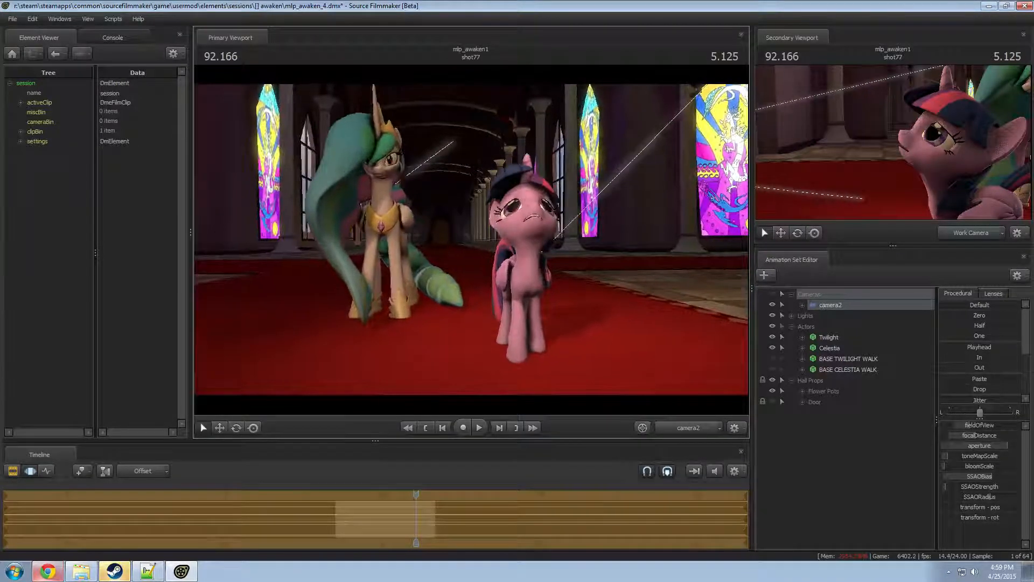
key("w")
key("z")
left_click_drag(665, 248, 674, 284)
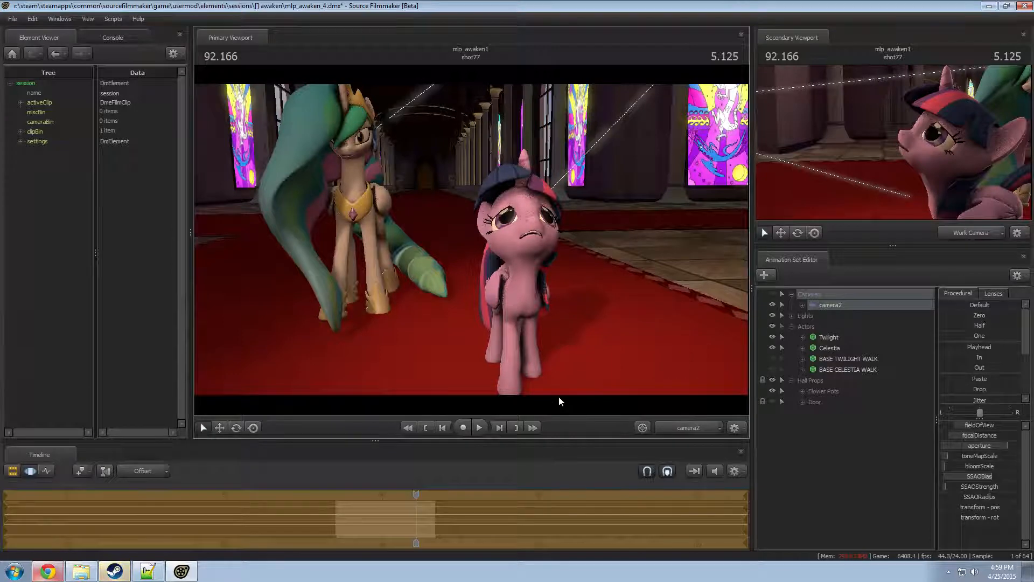
left_click_drag(558, 397, 538, 403)
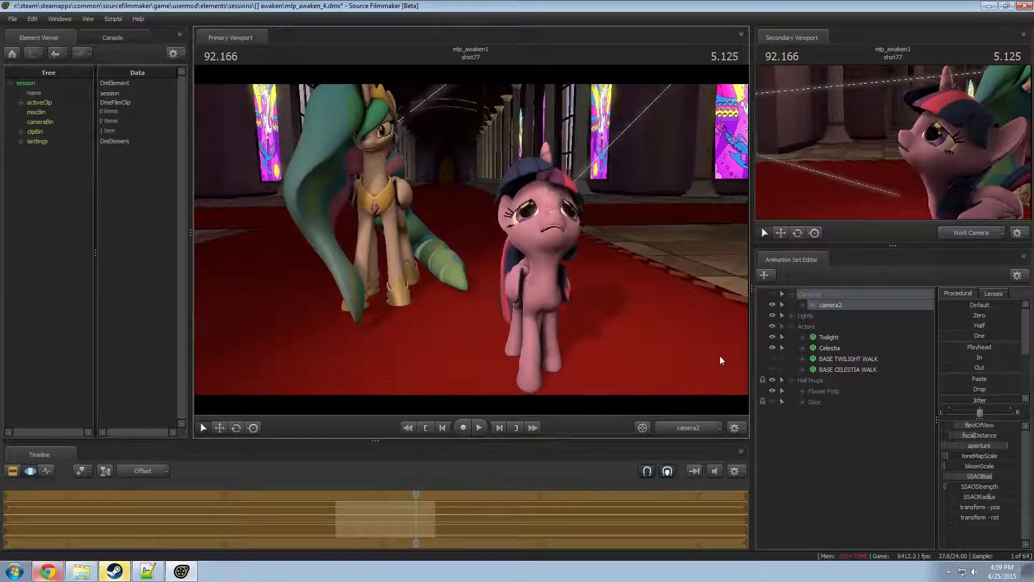
key("Escape")
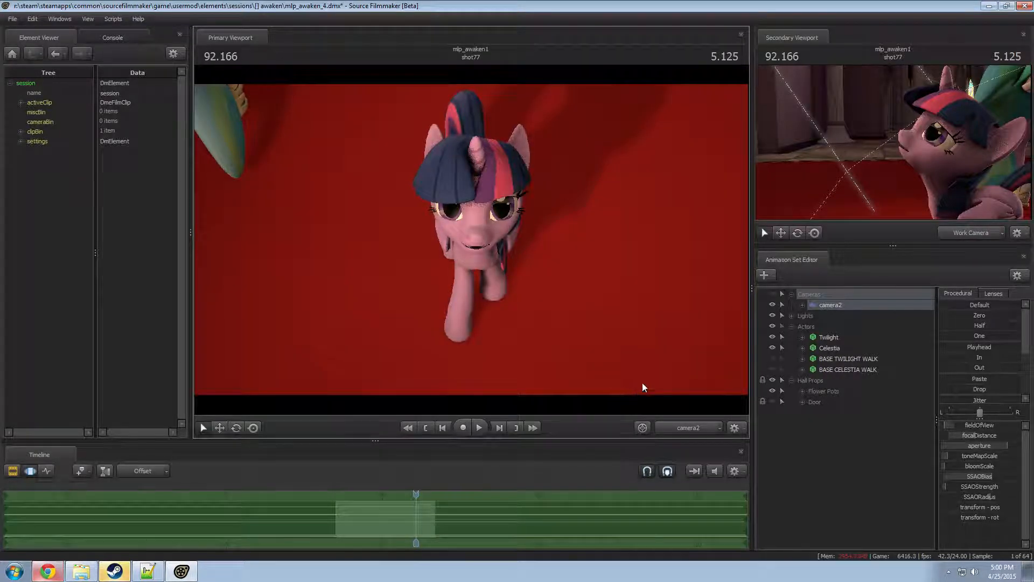
- Delete shot77 and shorten shot75 so it ends at about 96.5 seconds
key("F2")
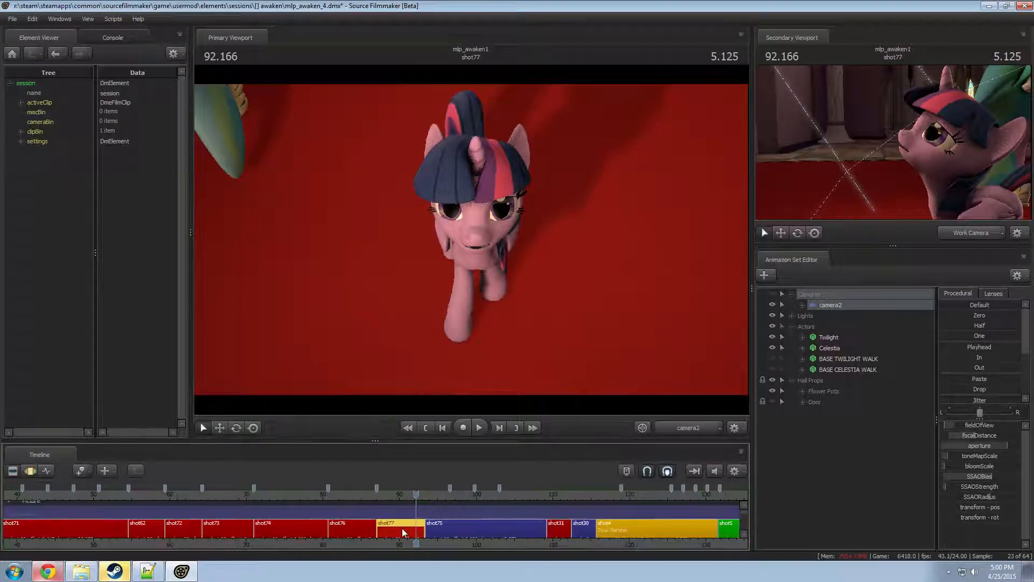
key("Delete")
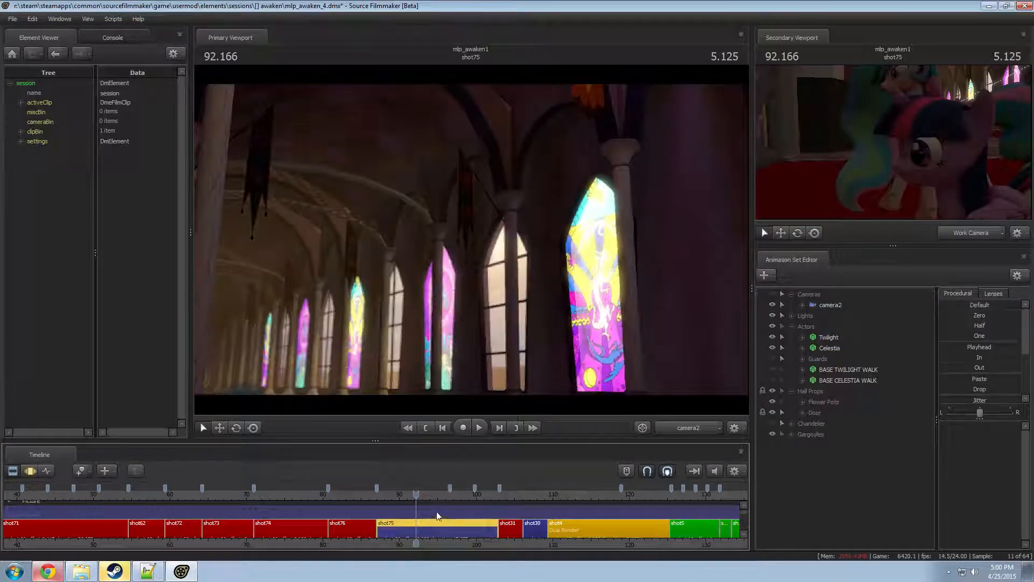
left_click_drag(496, 534, 447, 525)
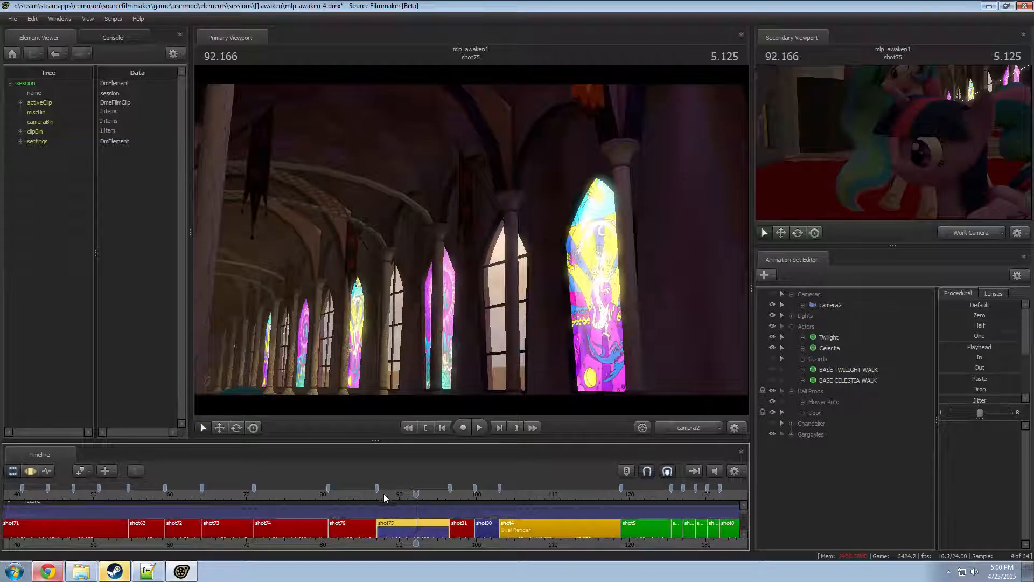
- Copy Twilight, Celestia and the lights from Door Light (Left) through Actors Ambient out of shot76
scroll(395, 530, "up", 5)
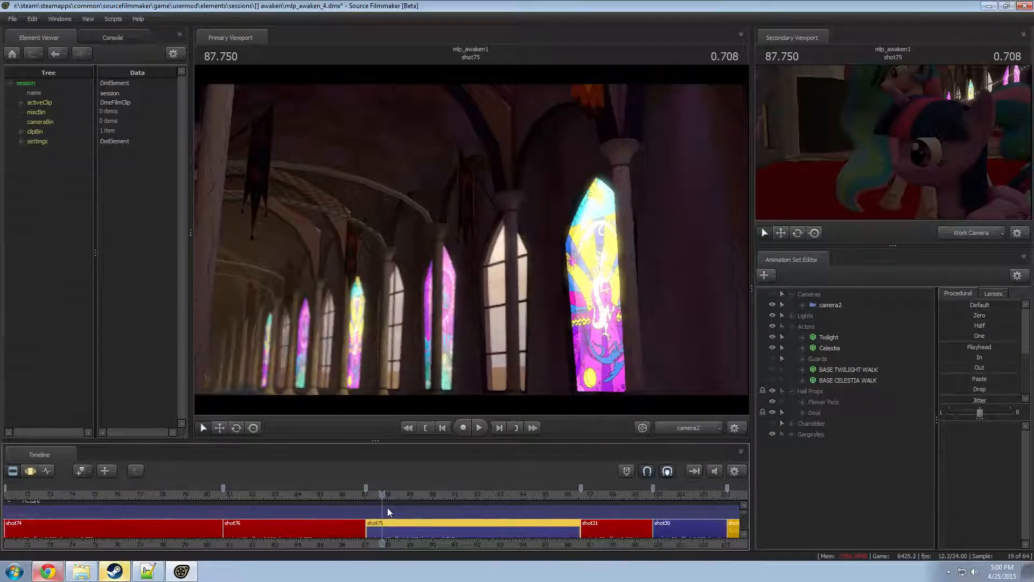
left_click(334, 527)
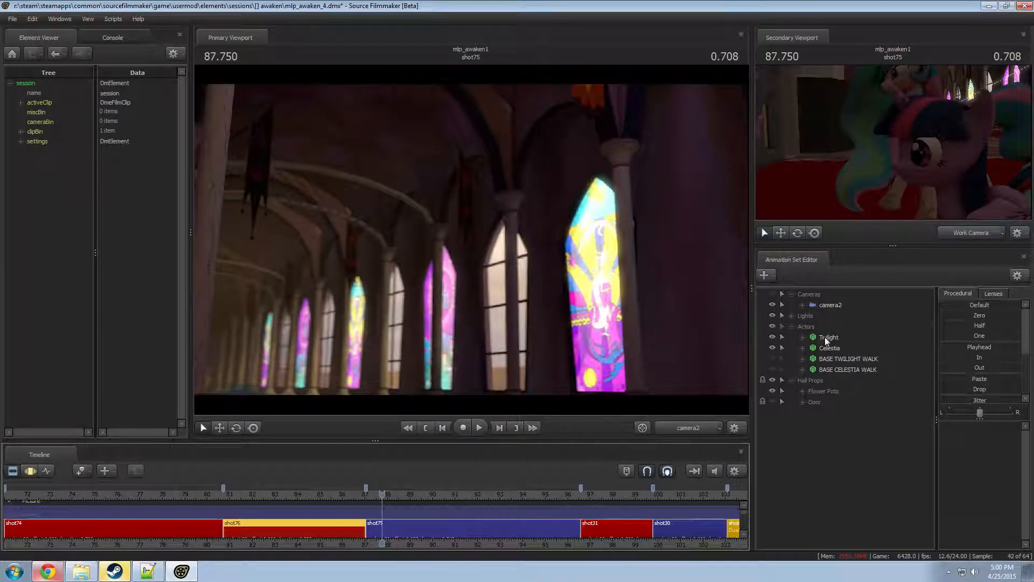
left_click_drag(825, 338, 832, 351)
left_click(791, 316)
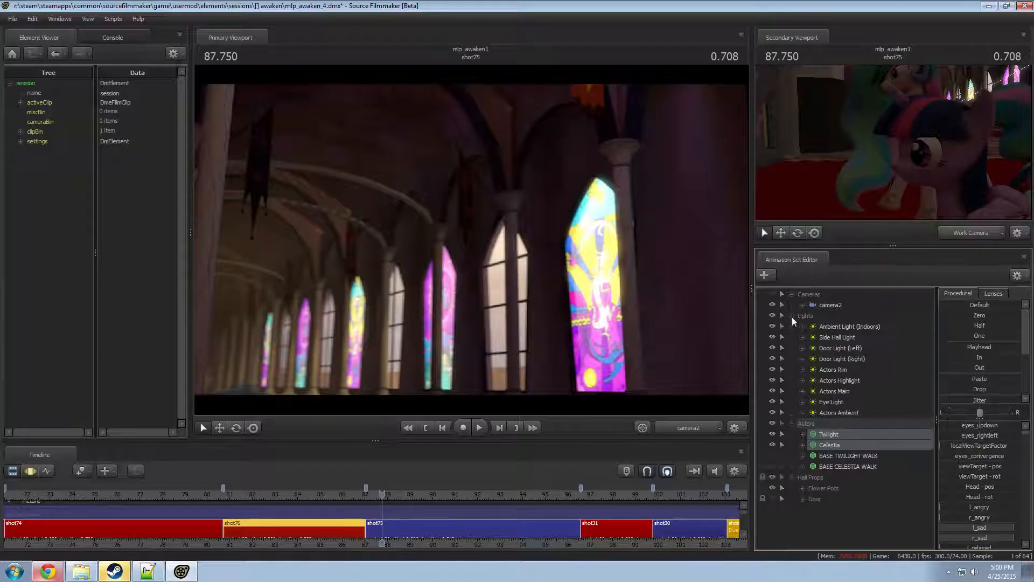
left_click_drag(833, 411, 848, 349)
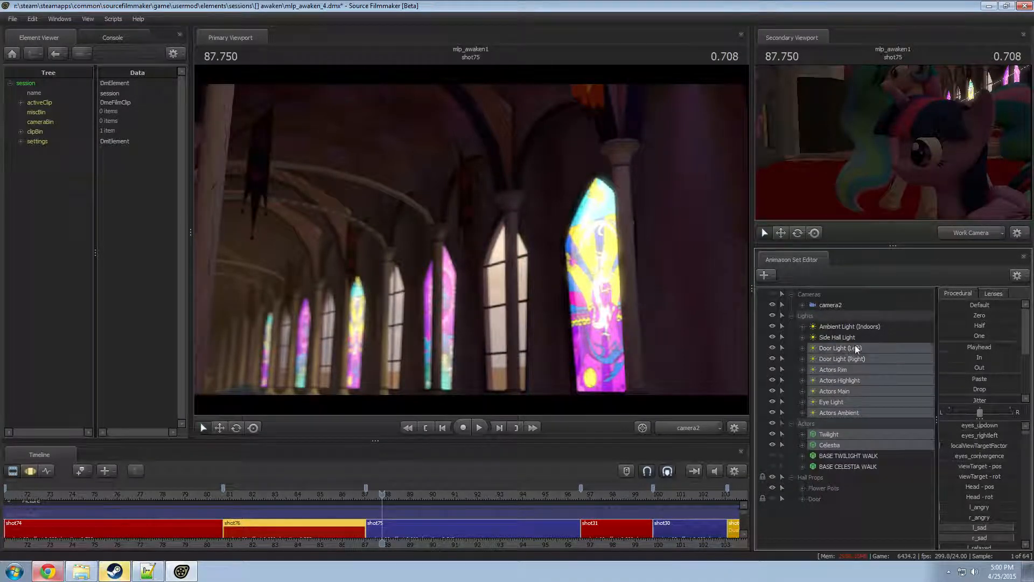
right_click(856, 347)
- Paste the copied actors and lights into shot75
left_click(372, 494)
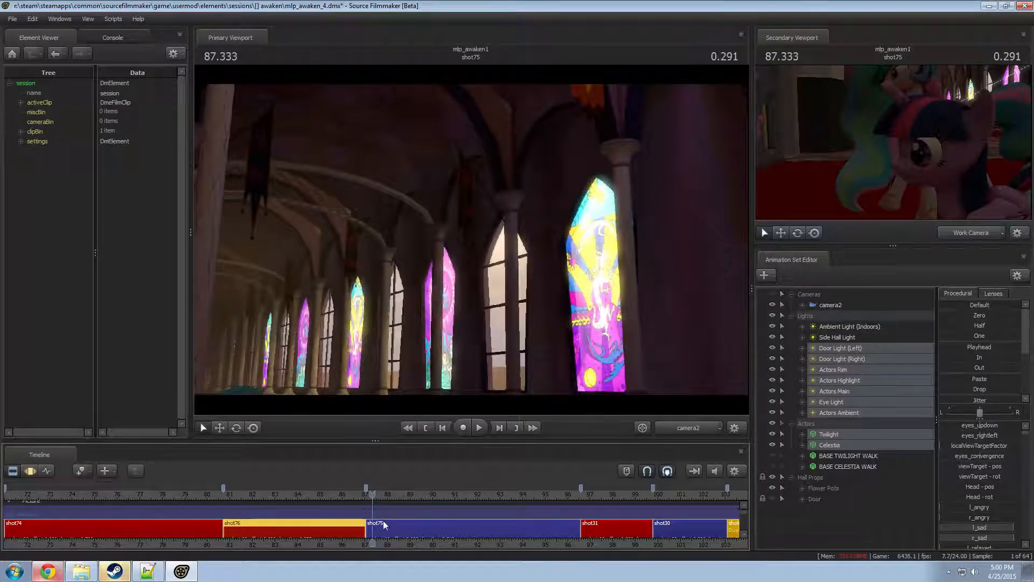
double_click(800, 317)
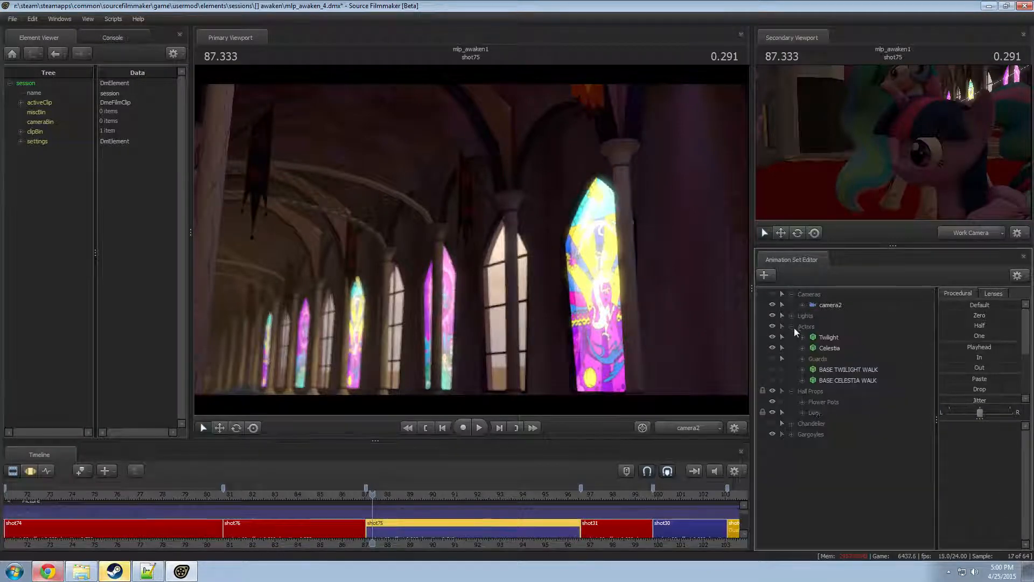
right_click(814, 470)
left_click(814, 568)
- Move the pasted lights, Door Light (Left) through Actors Ambient, into the Lights group of shot75
left_click(814, 445)
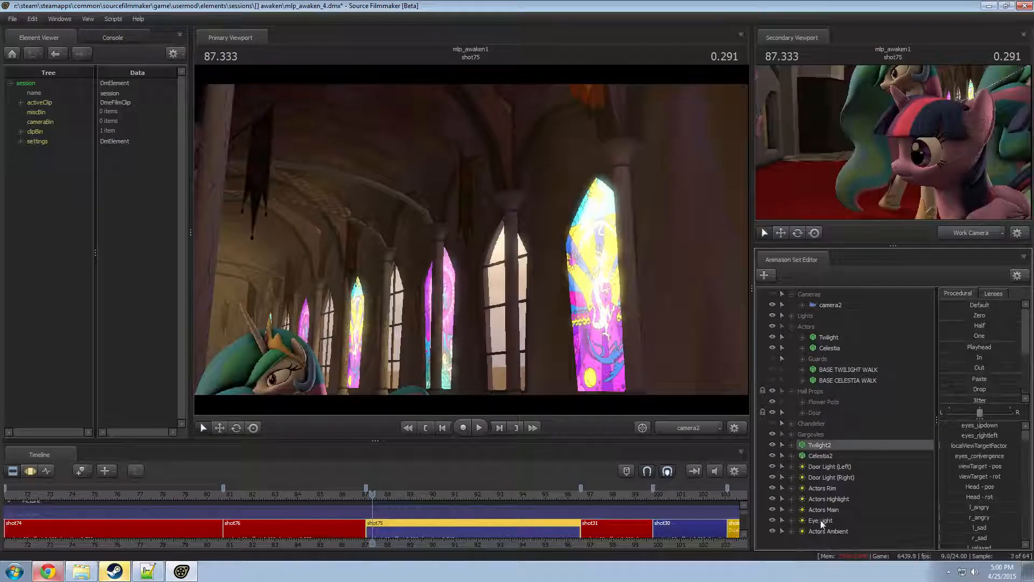
left_click(822, 529, "shift")
left_click(824, 466)
left_click(825, 532, "shift")
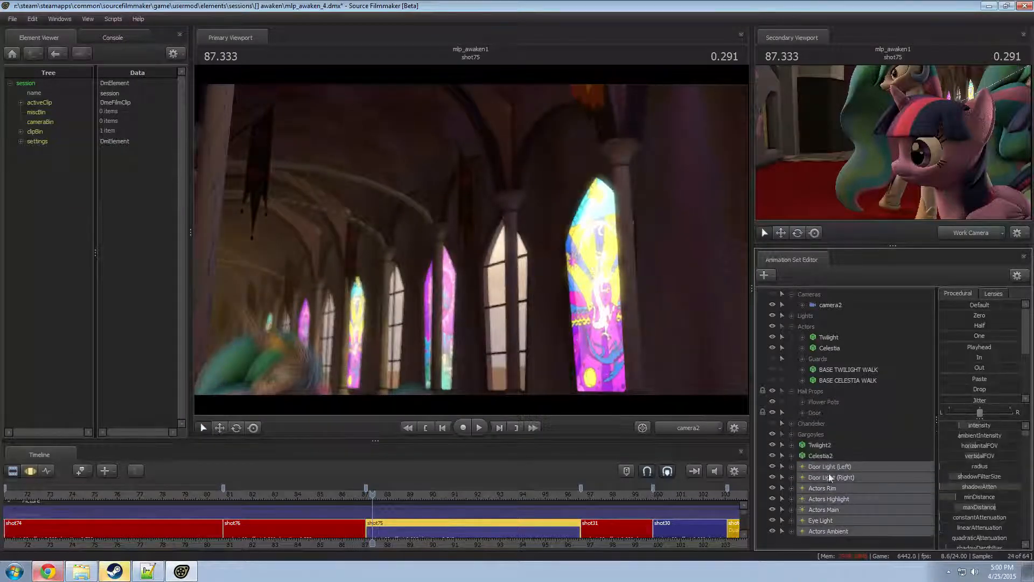
left_click_drag(828, 473, 793, 318)
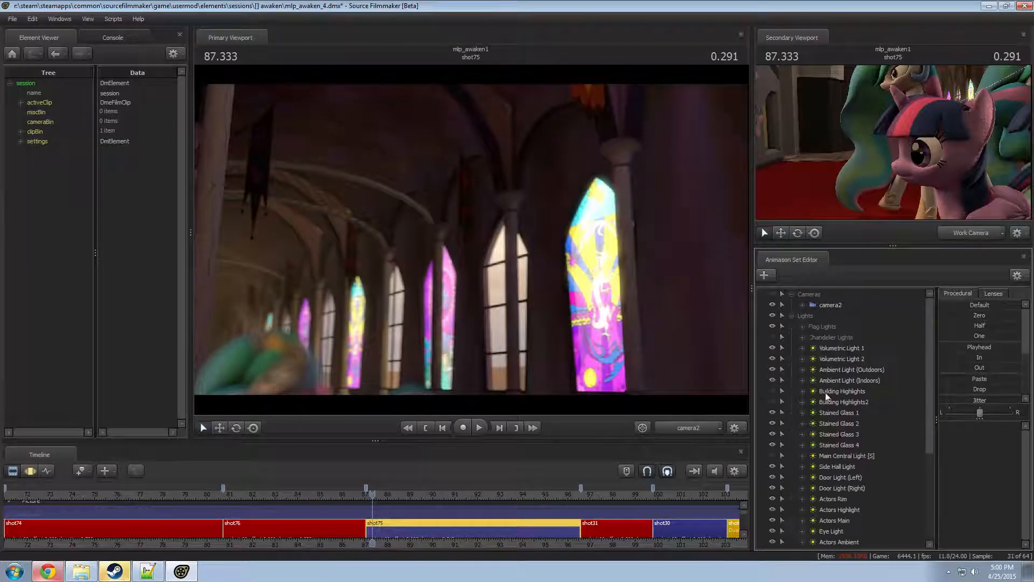
- Look through the Lights group, collapse it, and move Twilight2 and Celestia2 into the Actors group
scroll(828, 409, "down", 2)
scroll(832, 412, "up", 4)
left_click(791, 316)
left_click(816, 446)
left_click(825, 453, "shift")
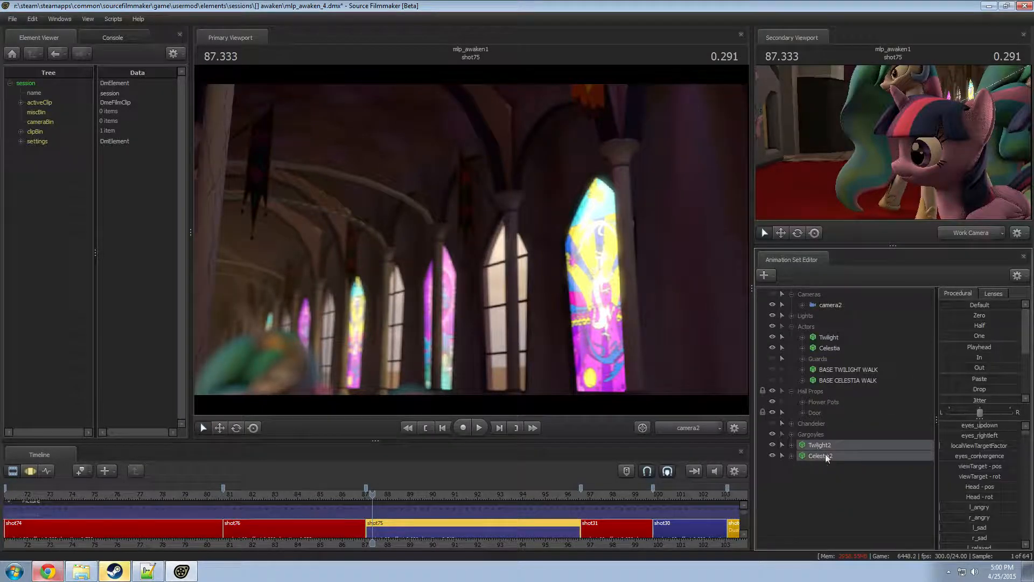
left_click_drag(825, 453, 833, 344)
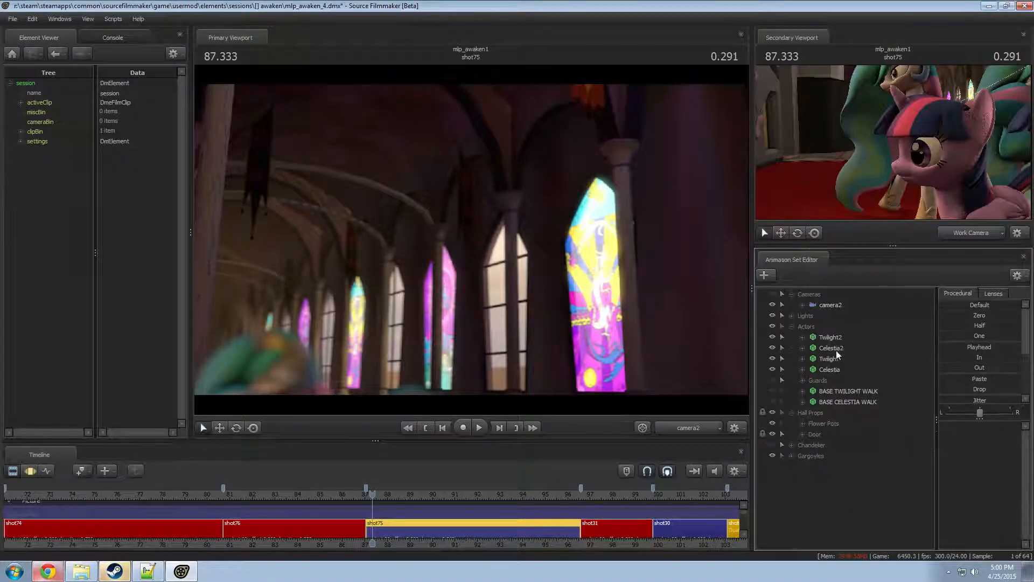
- Delete the original Twilight and Celestia animation sets from shot75
left_click(835, 350)
left_click(836, 360)
left_click(836, 372, "shift")
right_click(838, 373)
left_click(860, 396)
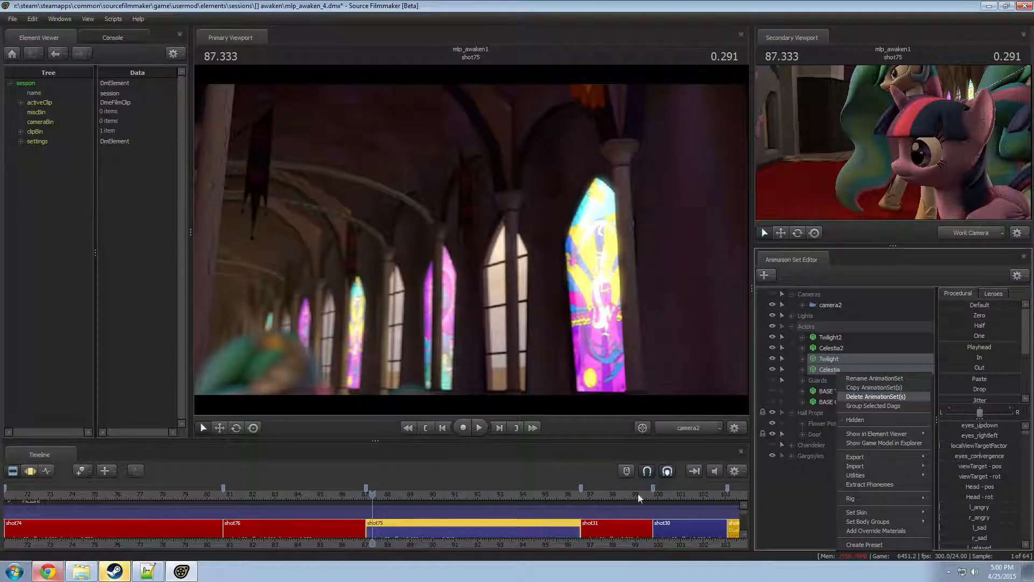
- View shot75 through the Work Camera in the primary viewport and unhide the Guards group
left_click(696, 427)
left_click_drag(513, 328, 662, 326)
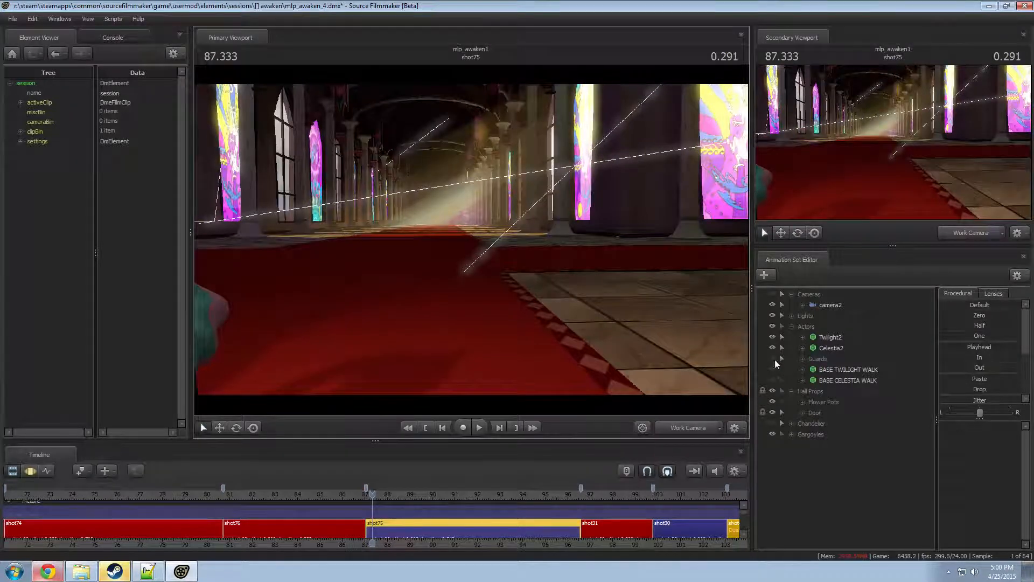
left_click(773, 358)
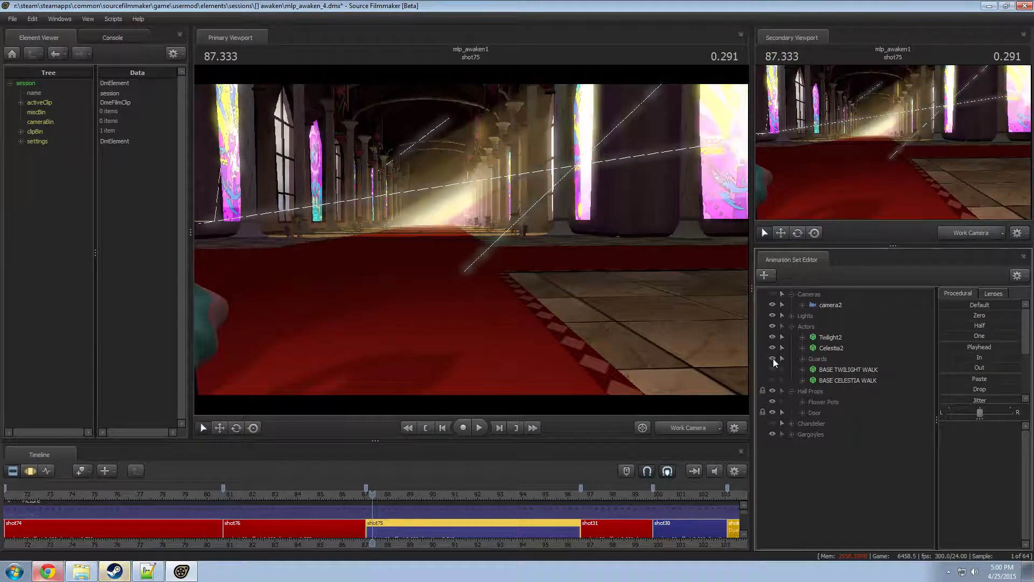
left_click(790, 326)
- Show camera2 in the primary viewport and reframe it in the Motion Editor on Twilight2 and Celestia2 from the side
left_click_drag(823, 307, 551, 279)
left_click(541, 341)
left_click(516, 301)
key("F3")
- Flatten Twilight2's animation in shot75 to her pose at 93.958 using the Playhead preset
left_click(792, 326)
left_click(827, 337)
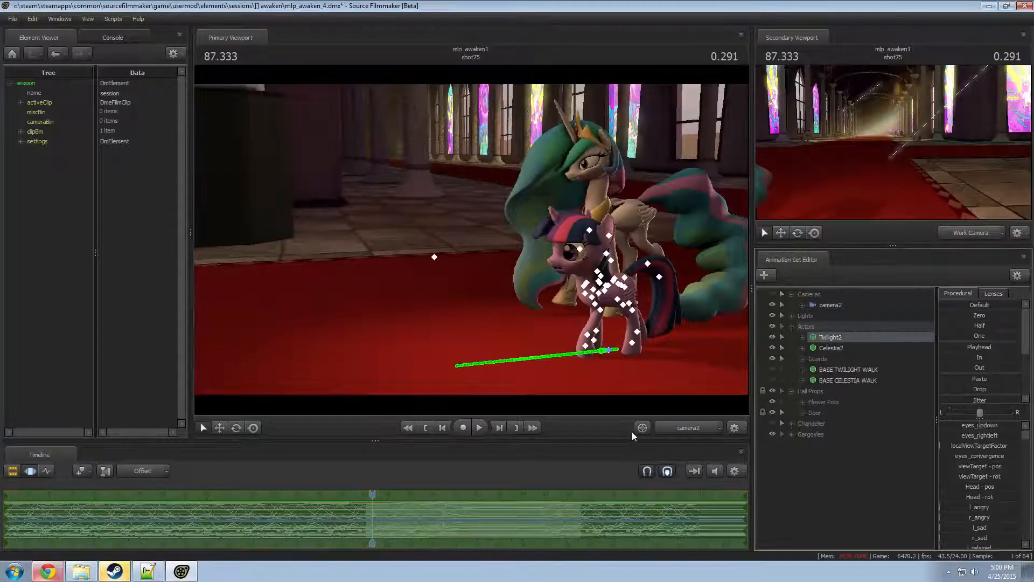
left_click_drag(414, 494, 522, 491)
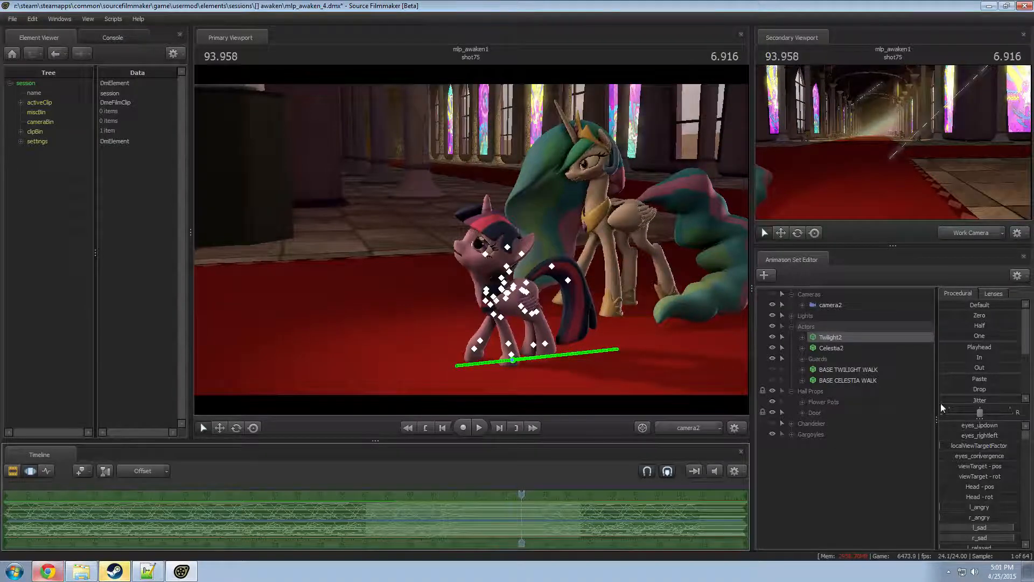
left_click(975, 346)
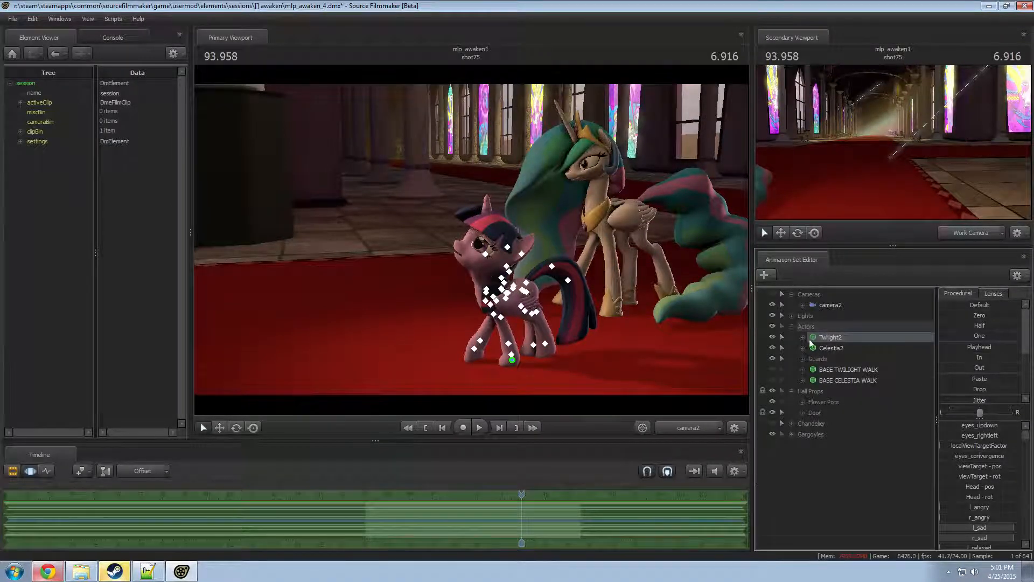
- Move camera2 in front of Twilight2 and Celestia2 to face them, and hide the hall's Door prop
left_click(791, 326)
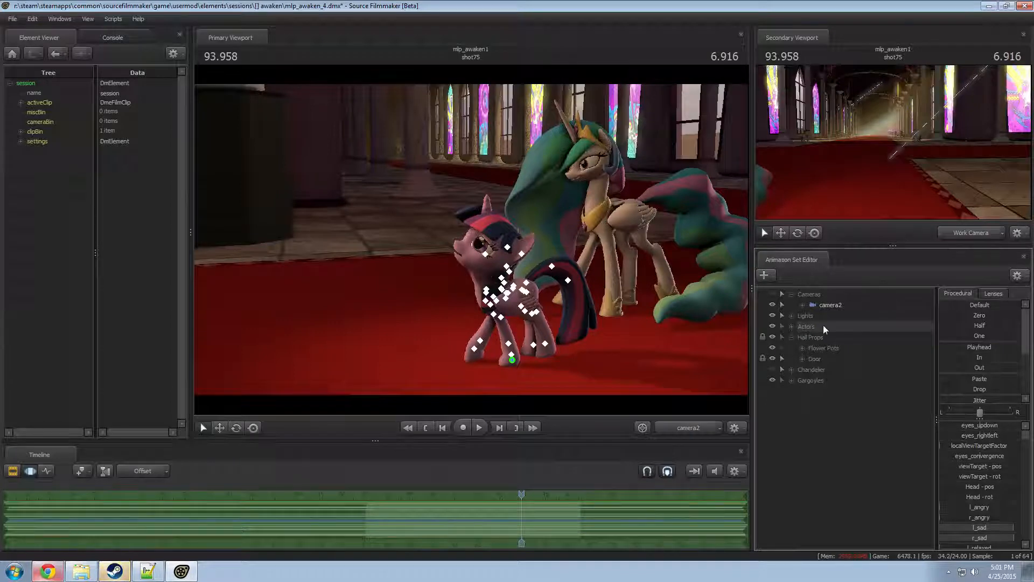
left_click(830, 305)
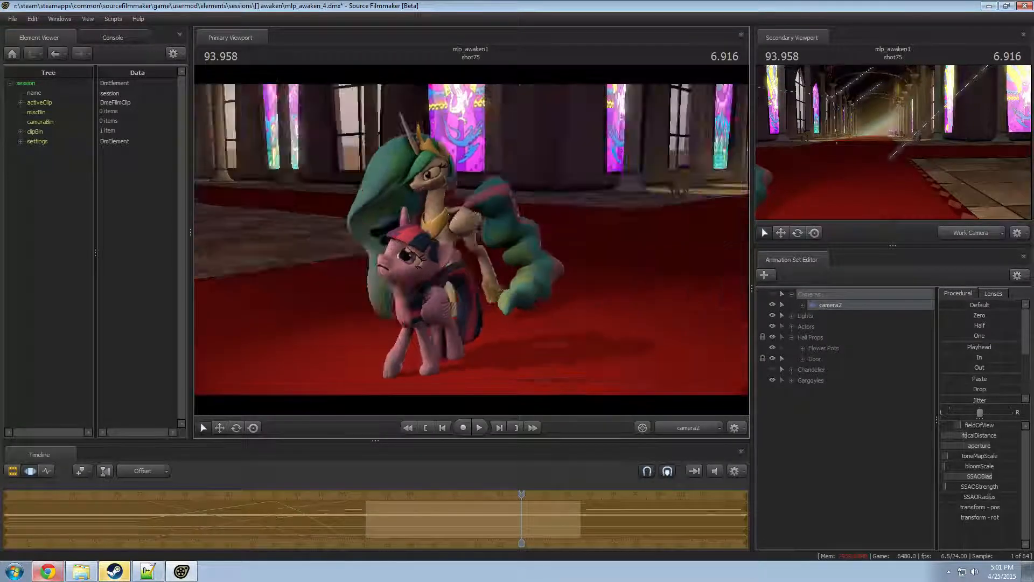
key("w")
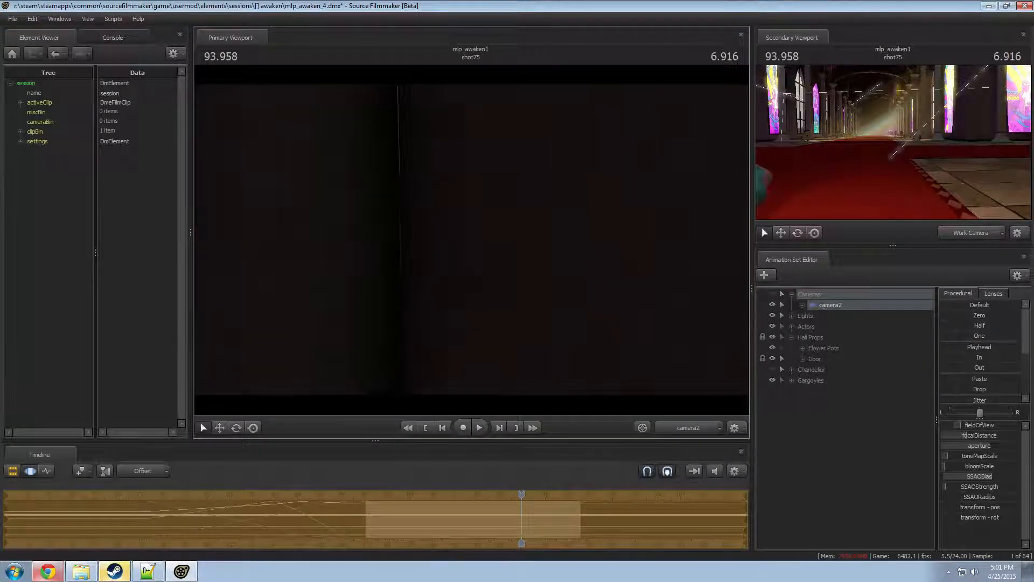
key("d")
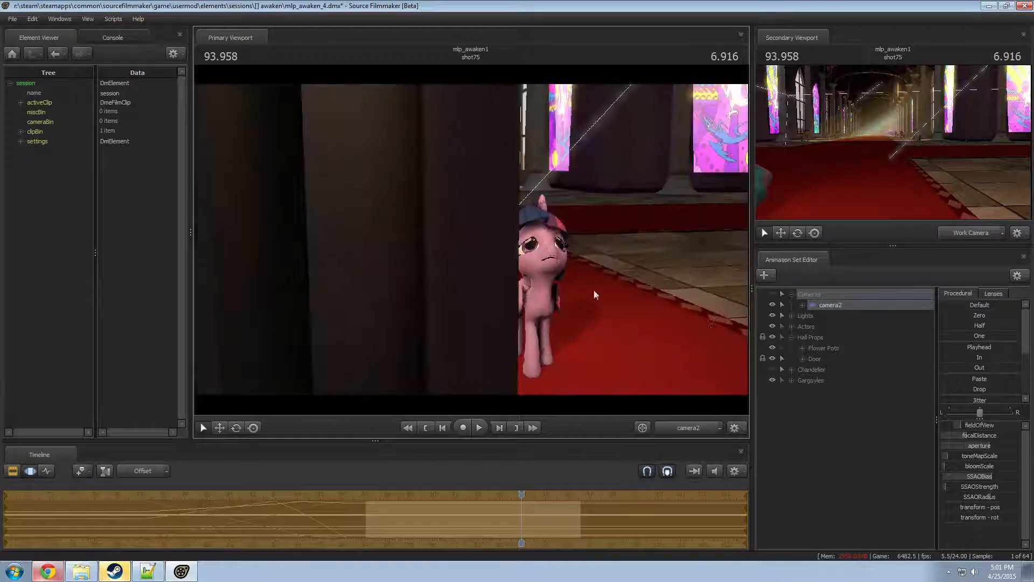
left_click(772, 359)
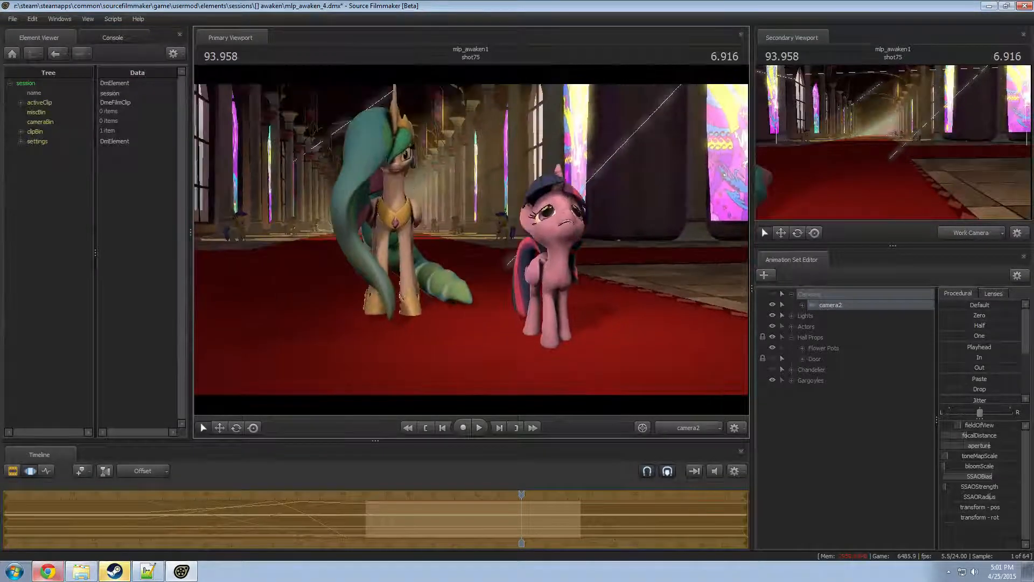
key("w")
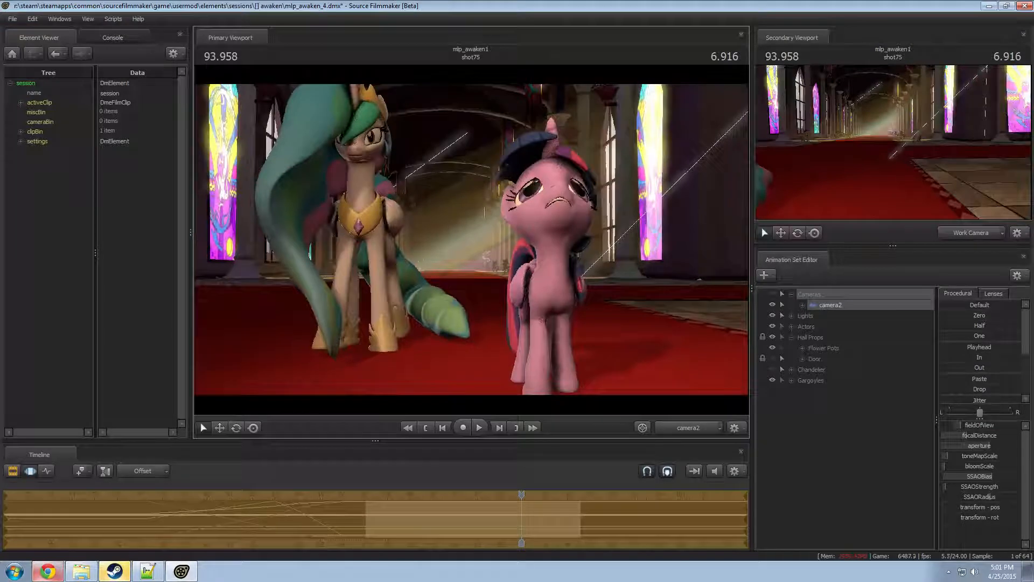
- Narrow camera2's field of view and reframe it as a close-up of Twilight2's face with the guards and hall behind her
left_click(991, 293)
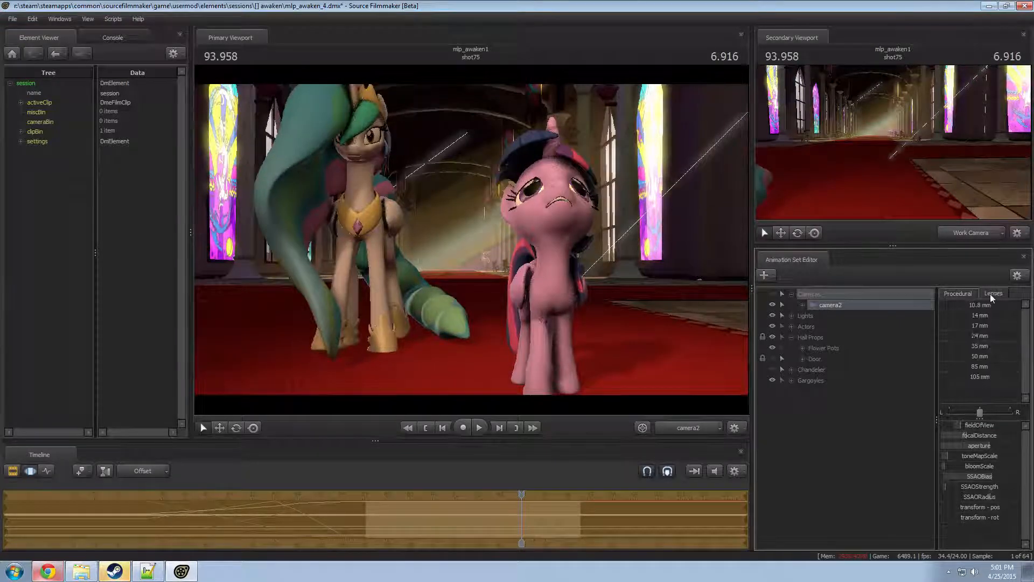
left_click(969, 356)
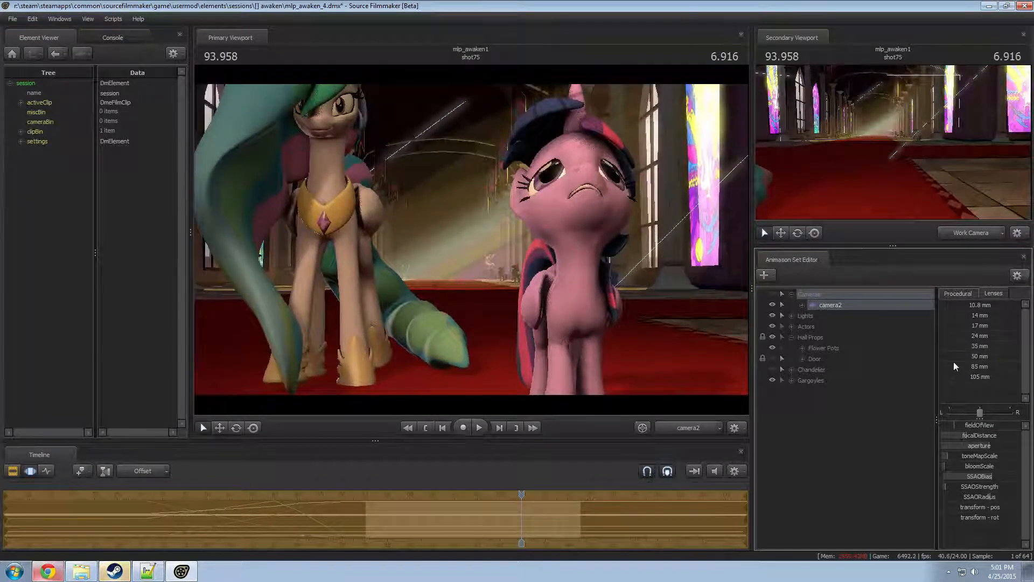
left_click_drag(954, 425, 945, 425)
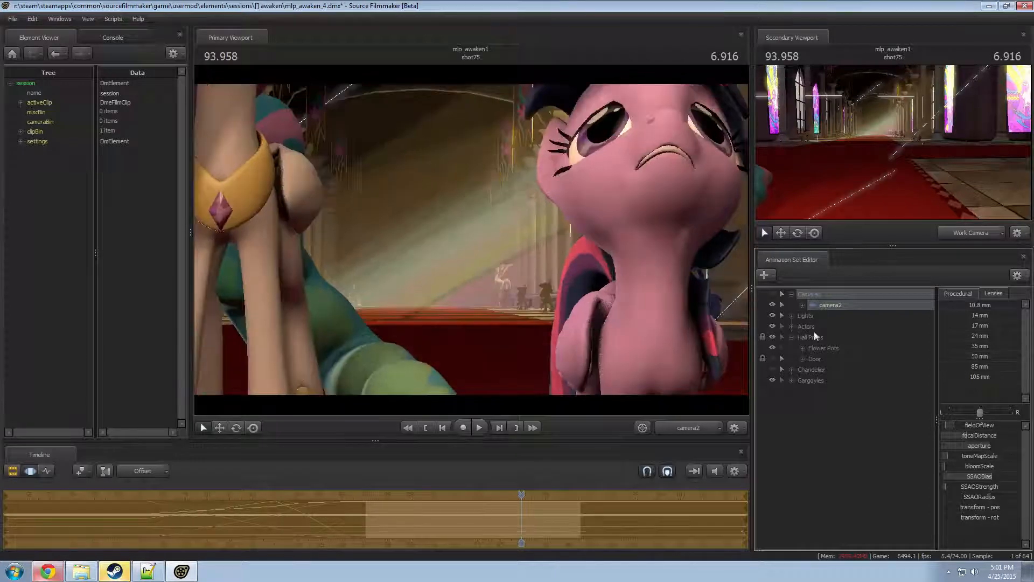
left_click_drag(704, 273, 750, 288)
key("z")
key("s")
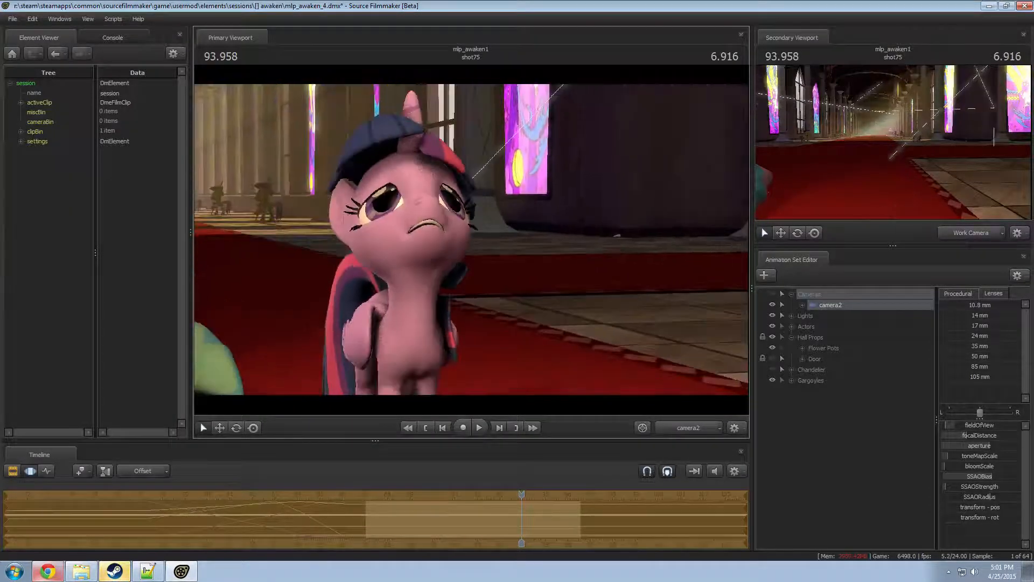
left_click_drag(471, 239, 361, 239)
key("w")
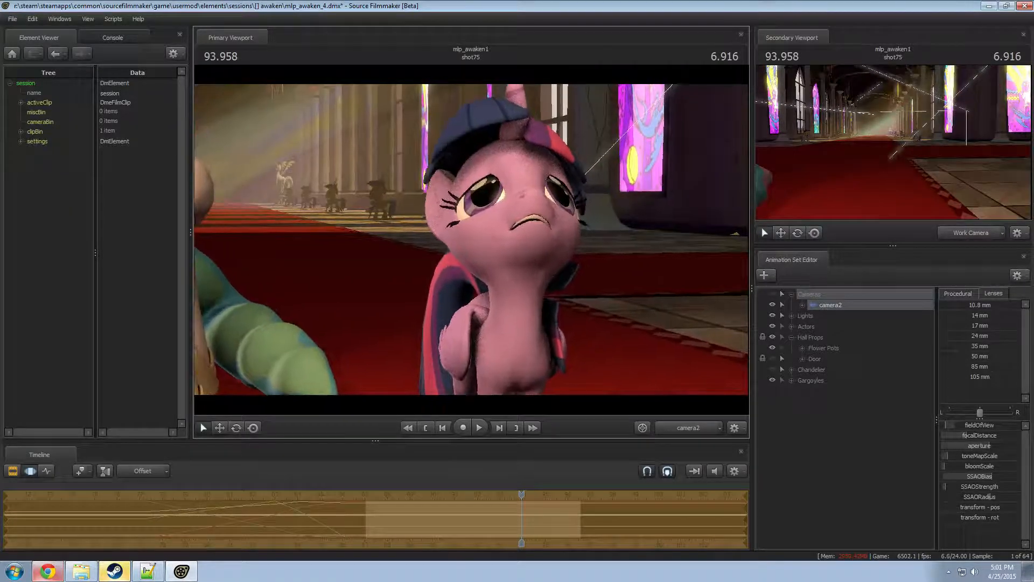
left_click_drag(471, 239, 465, 238)
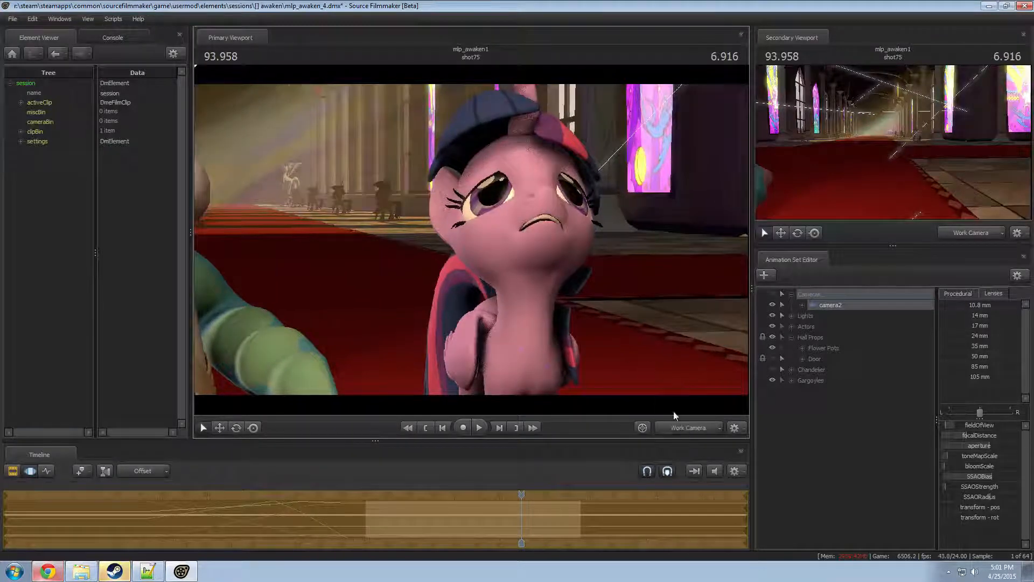
- Through the Work Camera, examine the animation curves of Celestia2 and BASE CELESTIA WALK in shot75 for walk motion
key("s")
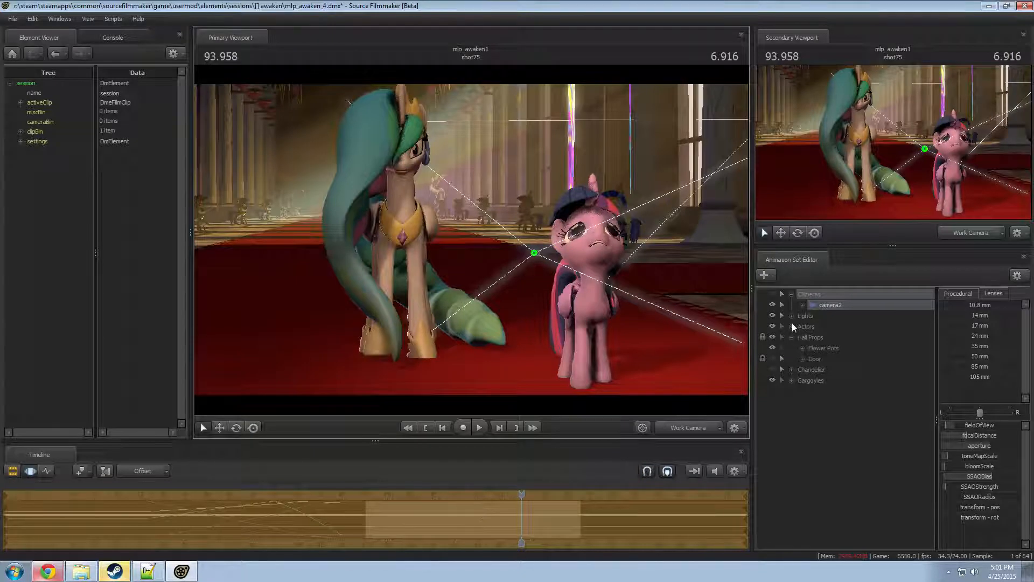
left_click(792, 326)
left_click(830, 338)
left_click(829, 348)
scroll(453, 521, "down", 2)
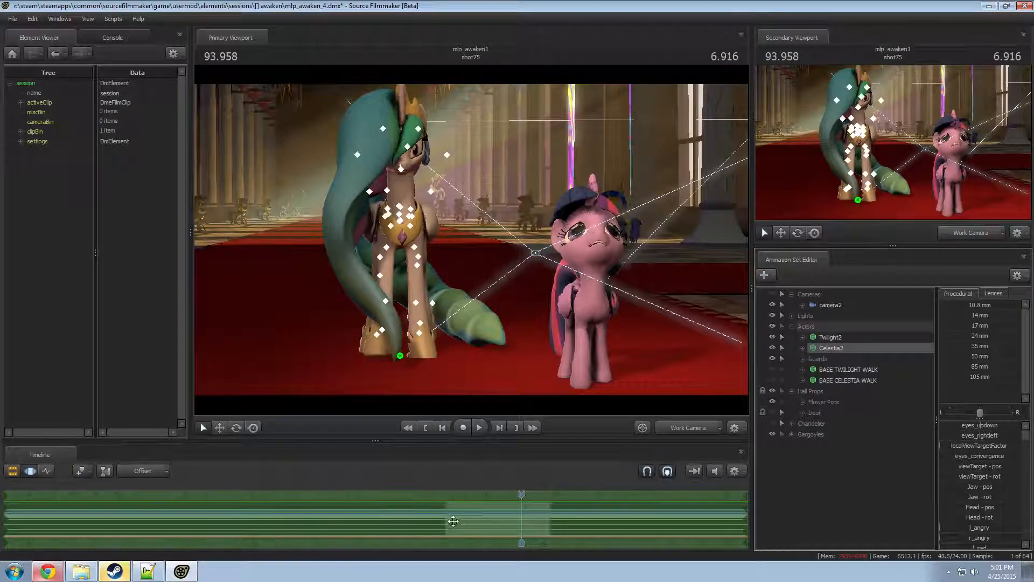
scroll(520, 513, "up", 4)
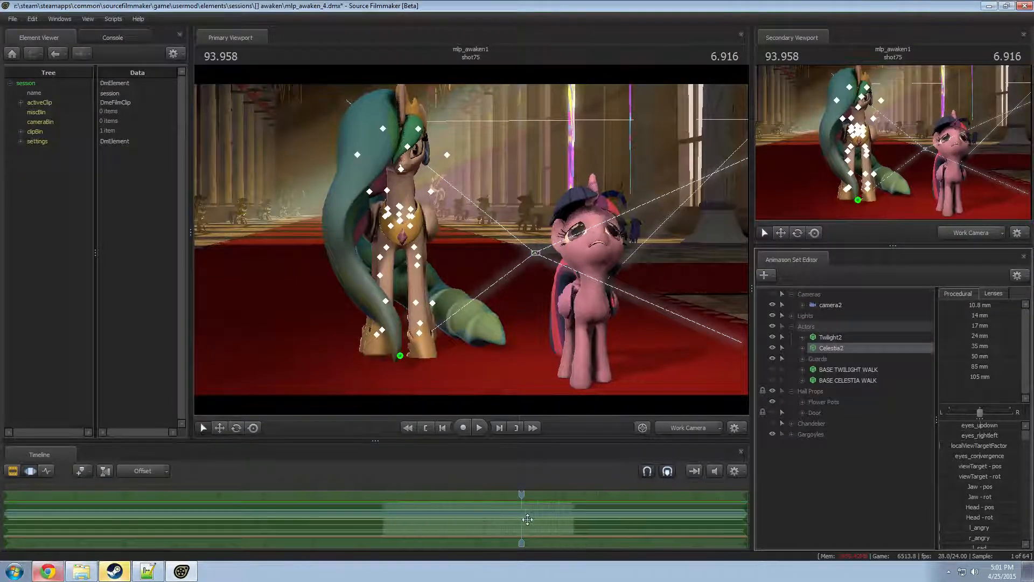
left_click(832, 381)
left_click(554, 513)
scroll(518, 493, "down", 2)
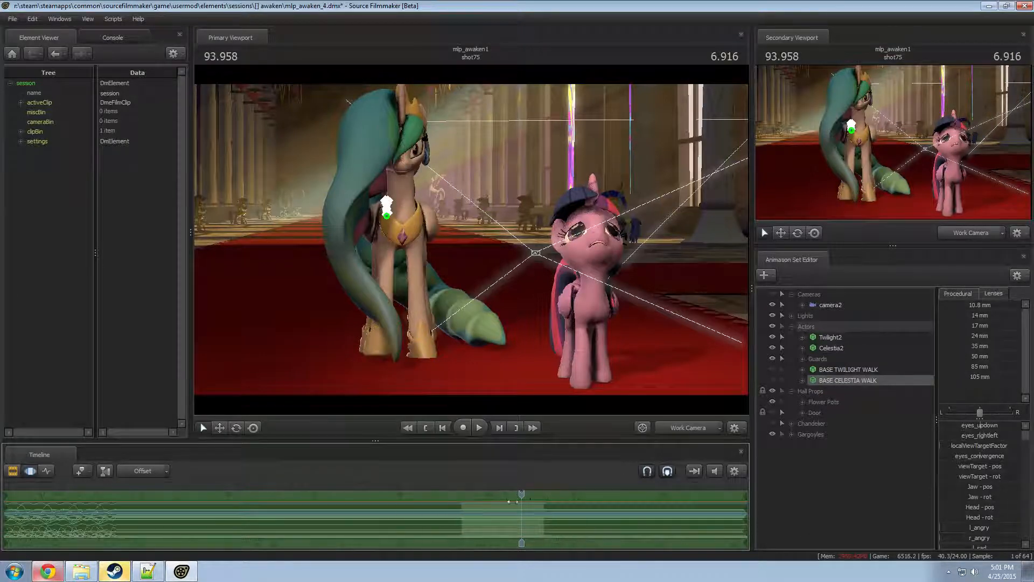
- In shot76, select the early stretch of Celestia's animation containing her walk cycle in the Motion Editor and copy it
key("F2")
left_click(431, 525)
left_click(431, 494)
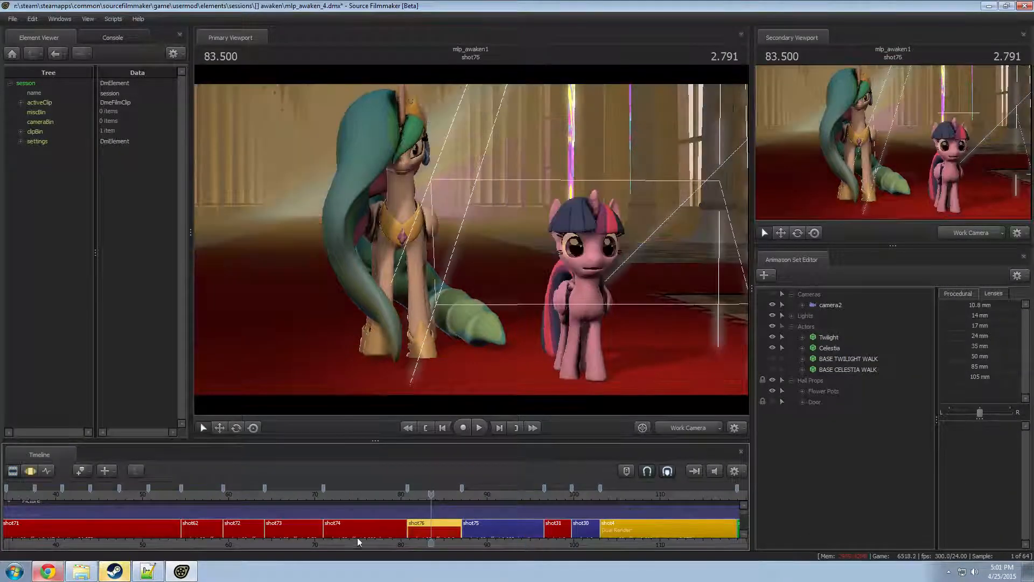
left_click(835, 349)
key("F3")
scroll(366, 514, "up", 2)
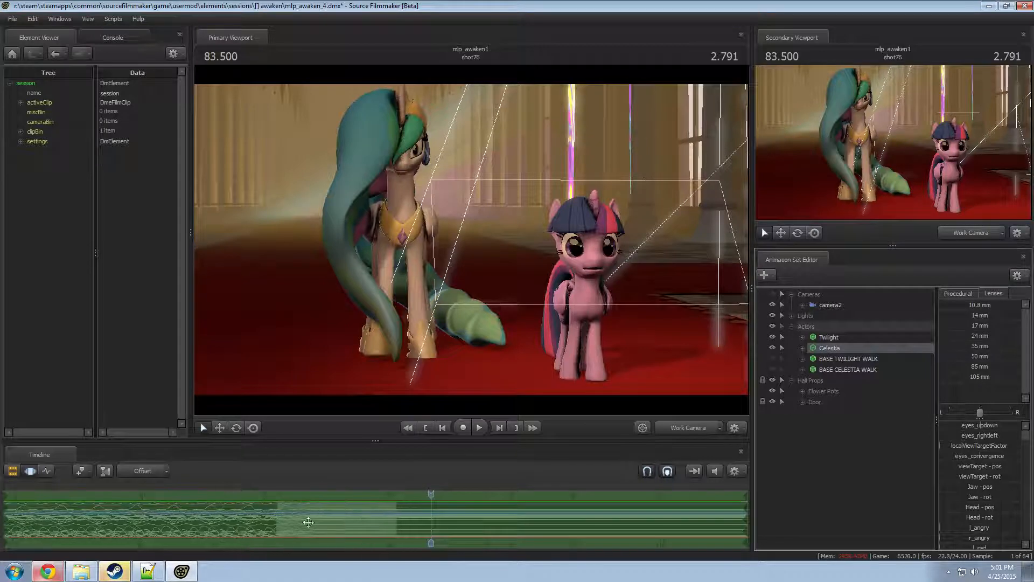
left_click_drag(291, 521, 72, 525, "shift")
- Paste the copied walk animation onto Celestia2 in shot75 and shift it in time to overlap the shot
key("F2")
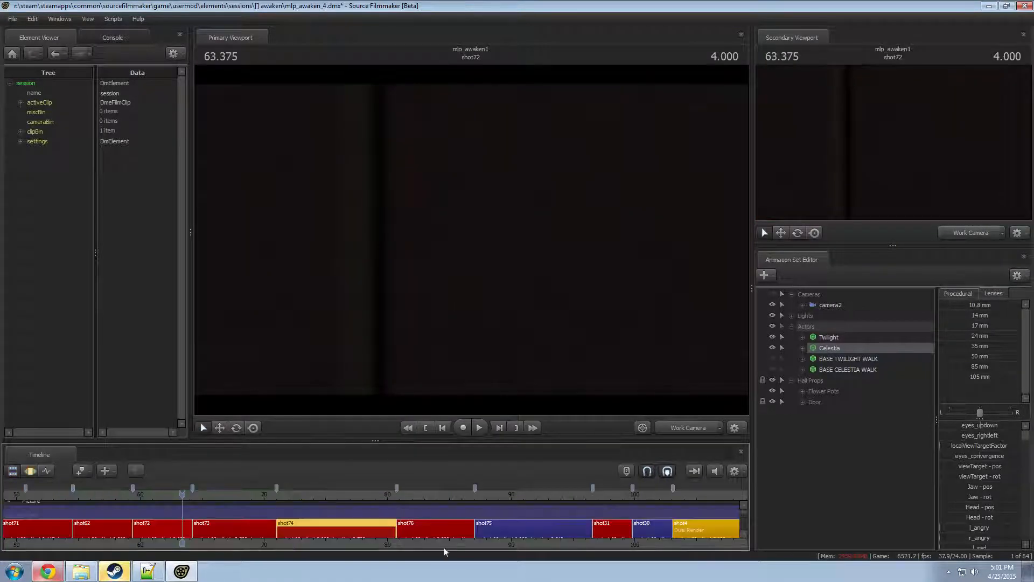
left_click(510, 512)
key("F3")
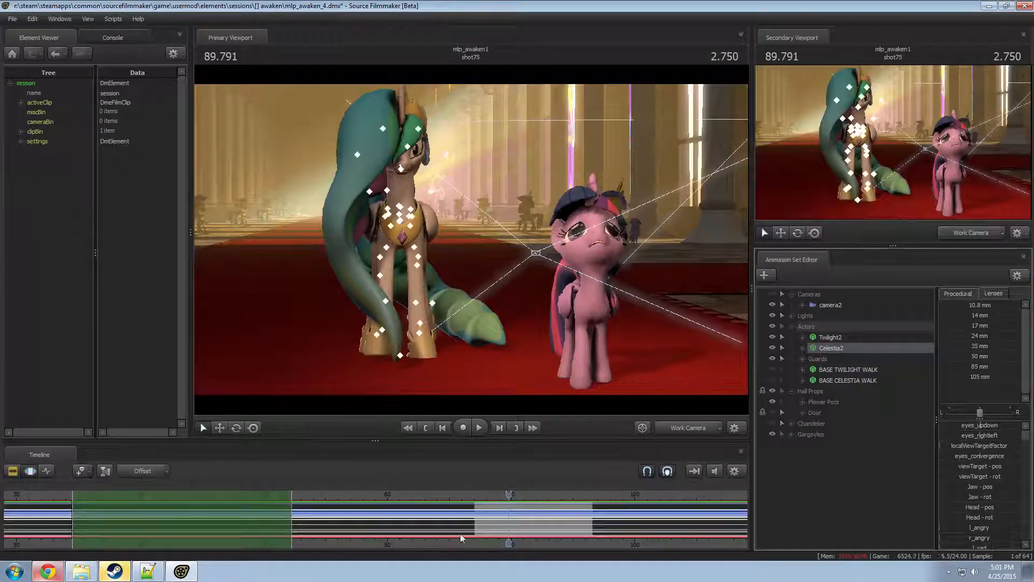
left_click(267, 518)
key("ctrl+v")
left_click_drag(180, 527, 225, 528)
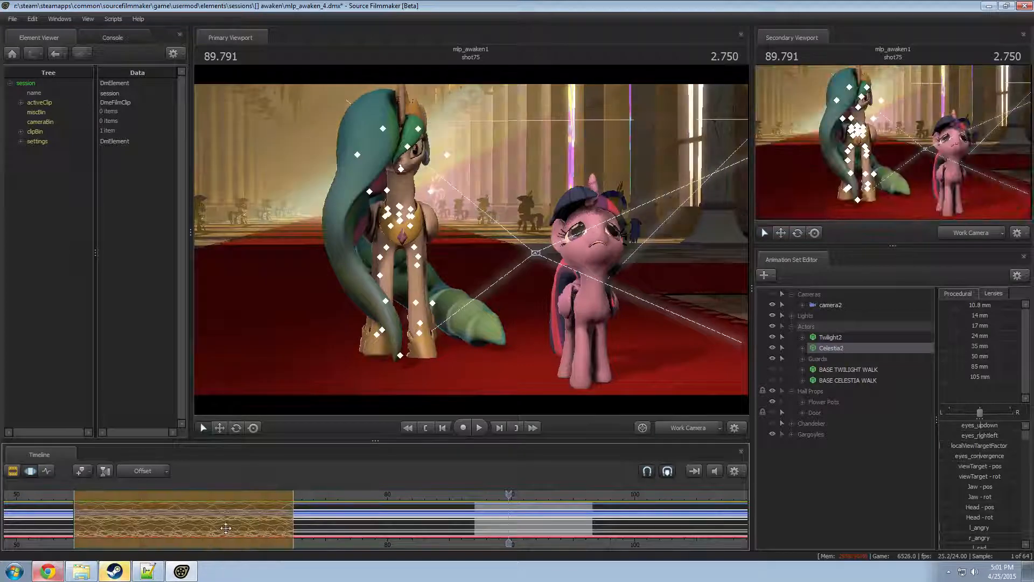
left_click_drag(394, 536, 473, 534)
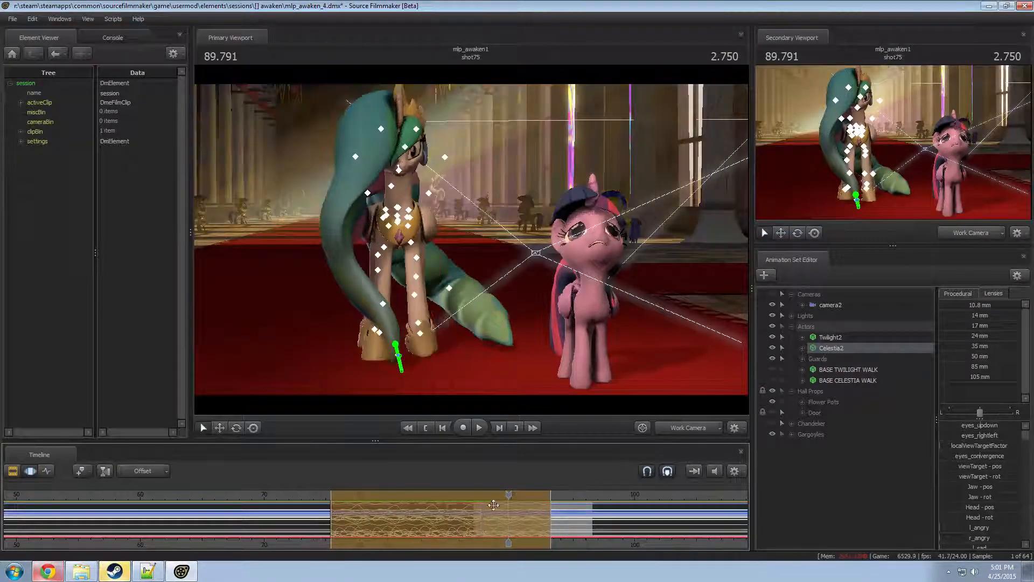
- Review Celestia2's walk across shot75 from both the Work Camera and camera2, comparing the start and end of the shot
key("space")
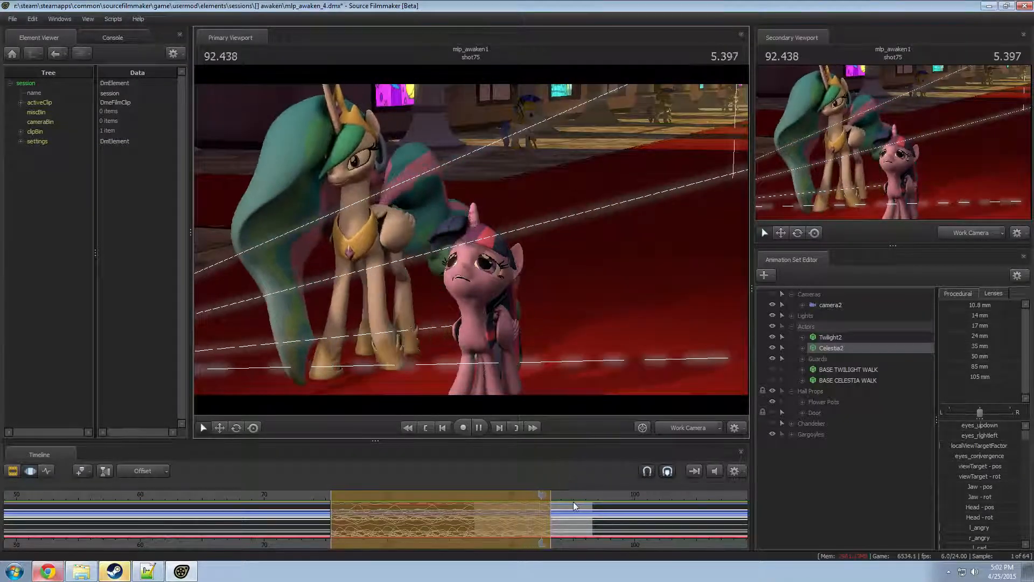
left_click_drag(552, 507, 483, 514)
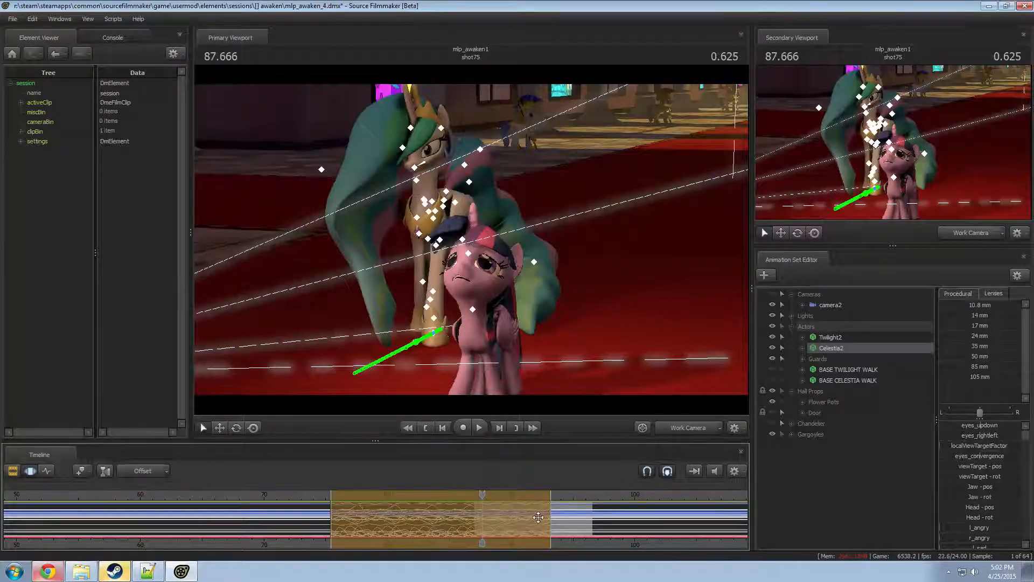
key("ctrl+a")
left_click_drag(496, 503, 556, 503)
left_click(669, 427)
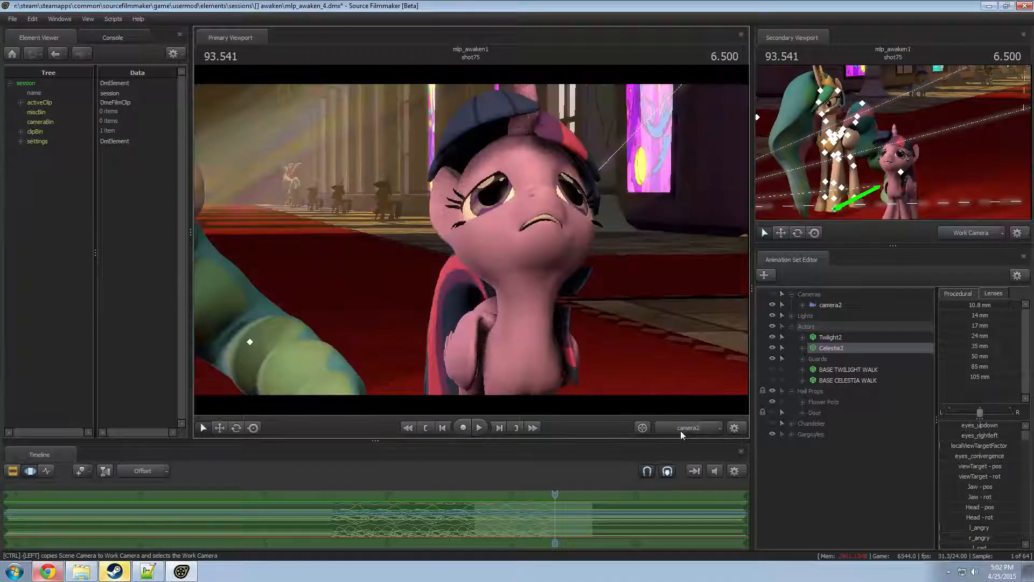
left_click(670, 428)
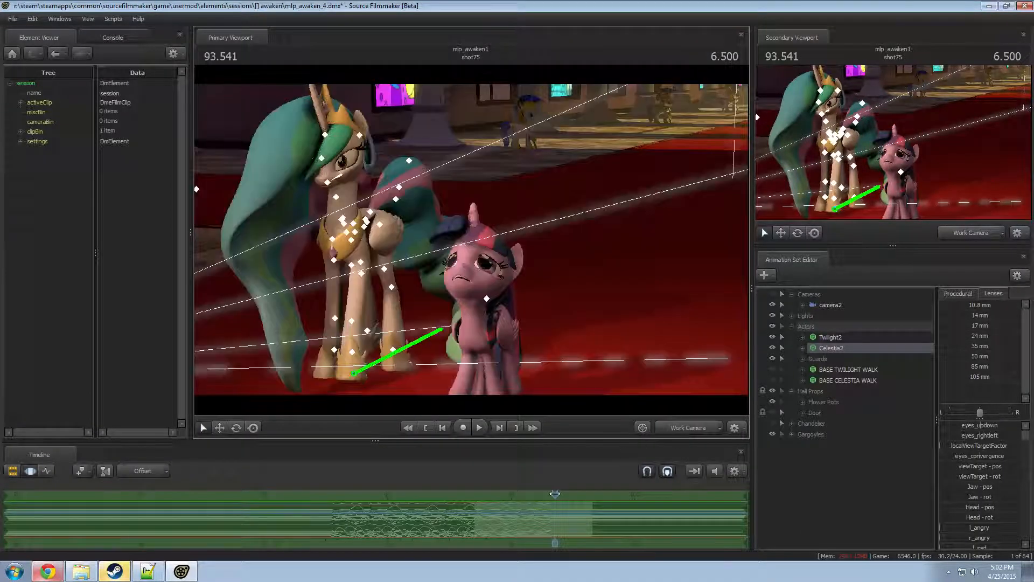
left_click_drag(555, 494, 480, 497)
left_click(669, 427)
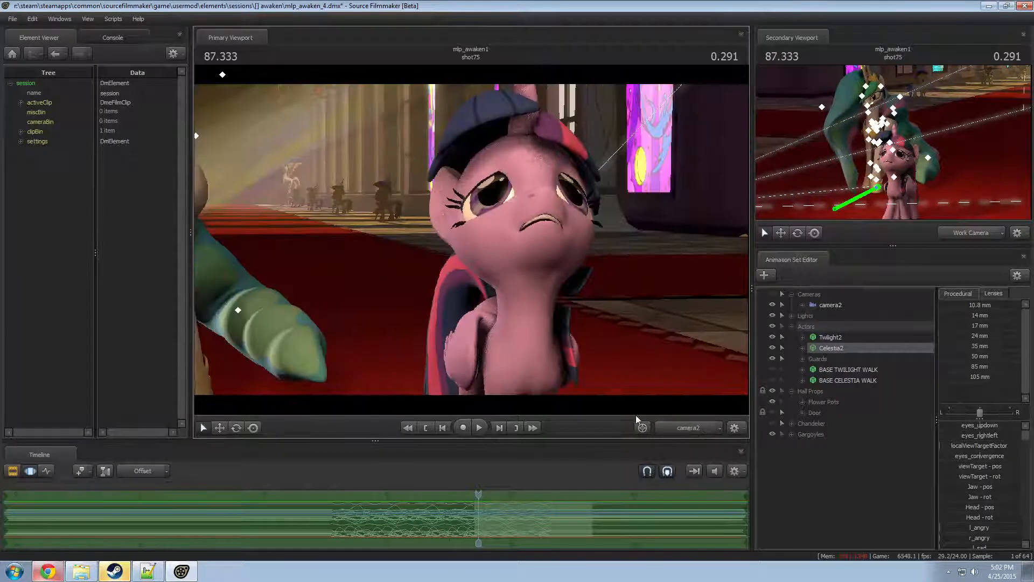
left_click(692, 431)
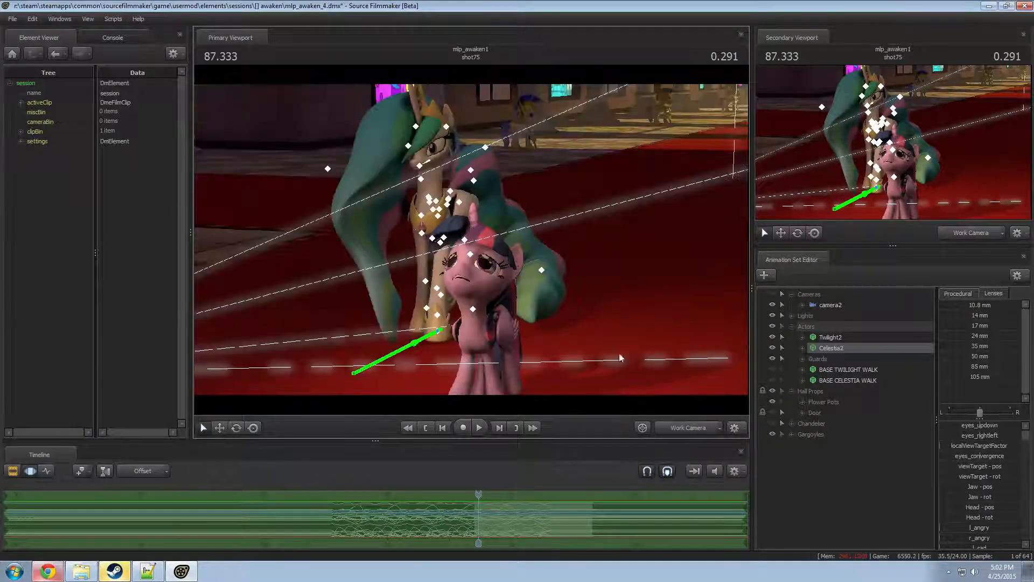
- Rotate Celestia2's root control to redirect her whole walk path, and preview the motion through camera2
left_click_drag(471, 240, 474, 245, "alt")
left_click(837, 349)
key("F2")
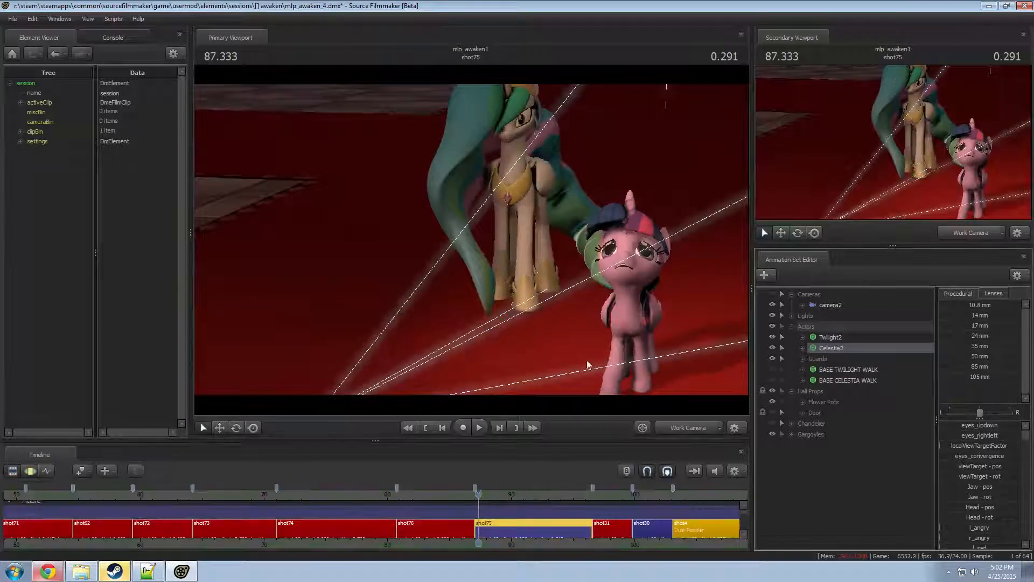
key("F3")
key("e")
left_click_drag(519, 310, 531, 312)
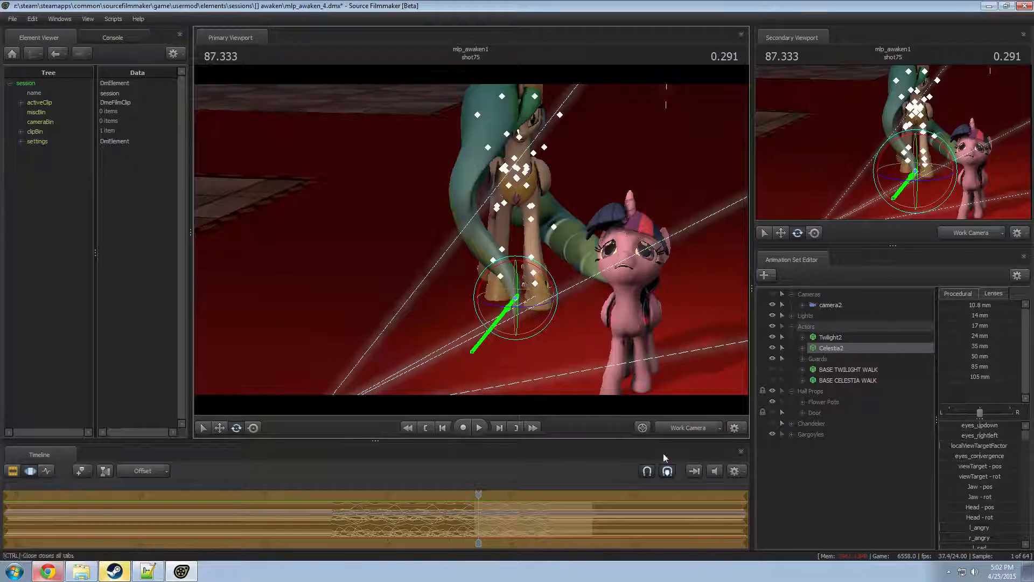
left_click(692, 428)
key("space")
key("space")
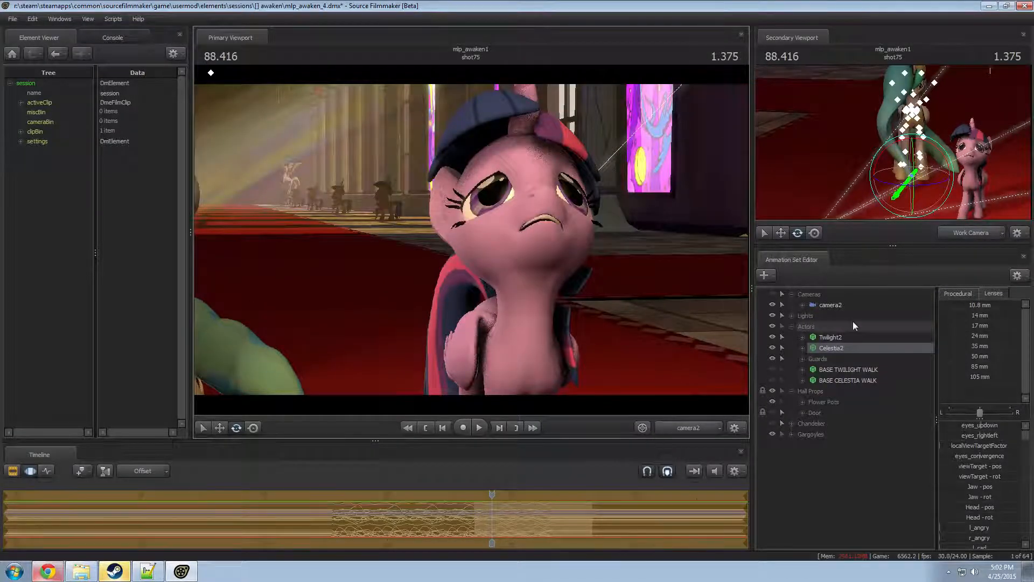
- Pan camera2 to frame Twilight2 left of centre, and play back shot75 to check the composition against Celestia2's walk
left_click(829, 305)
left_click_drag(471, 240, 563, 239)
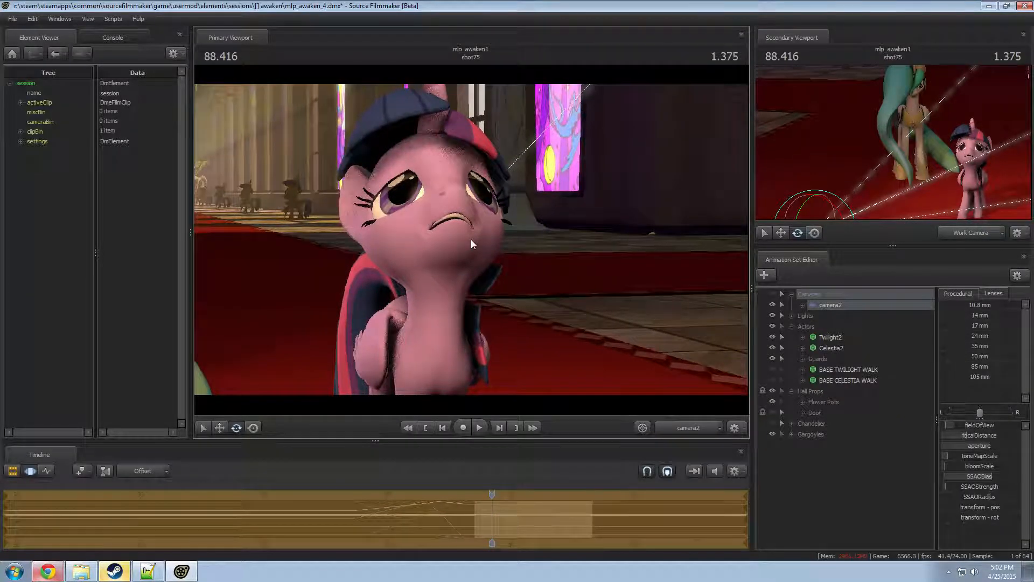
left_click_drag(492, 498, 567, 504)
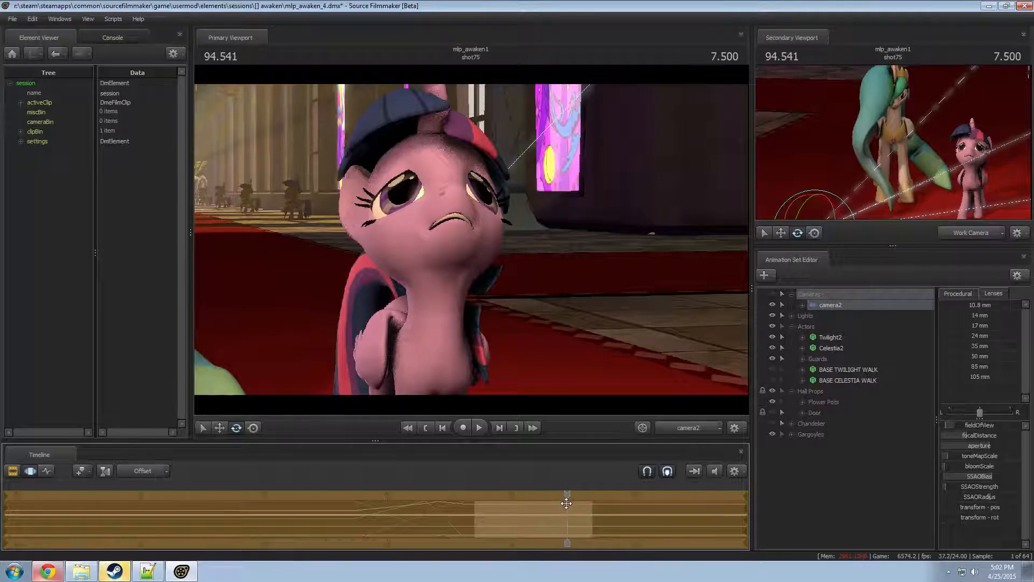
key("space")
key("space")
key("F2")
key("space")
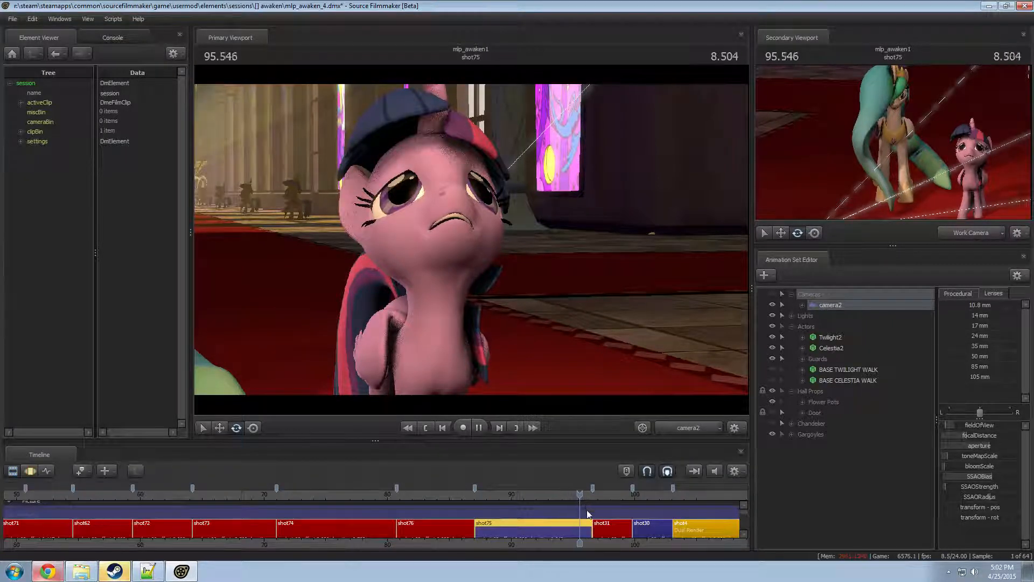
left_click(485, 494)
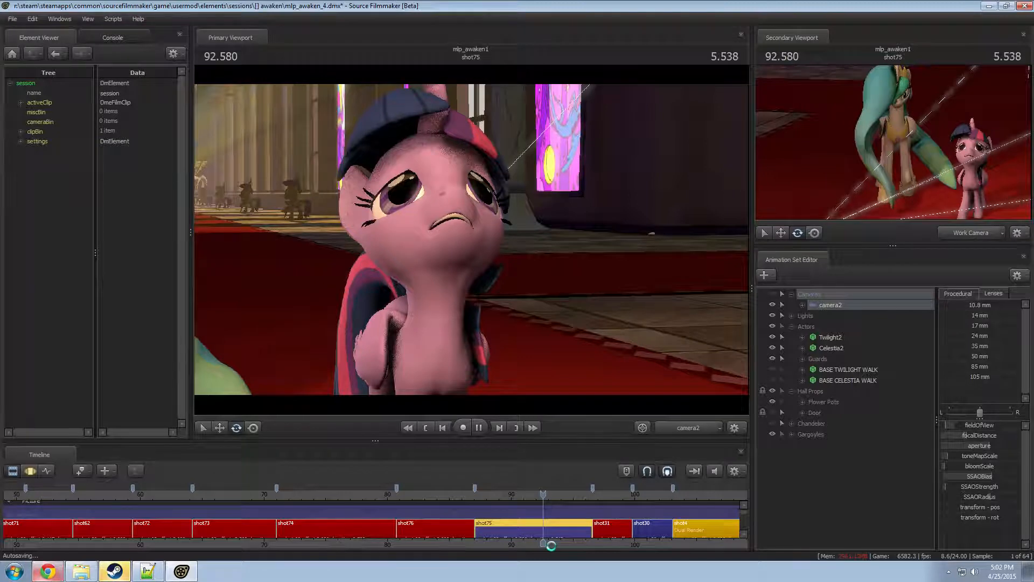
- Play back shot75 through camera2 and lower camera2's aperture across the shot
left_click(488, 496)
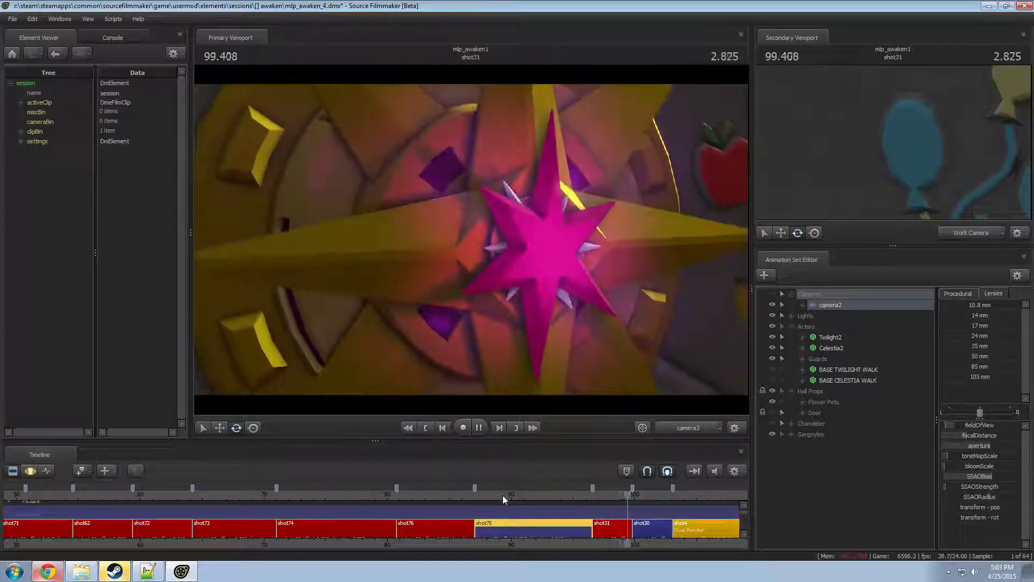
left_click(480, 495)
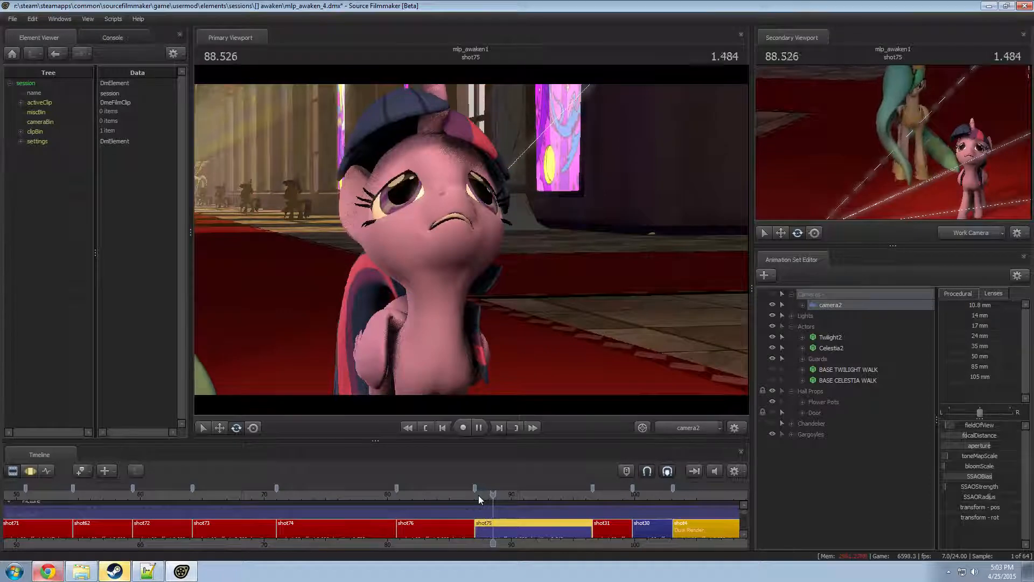
key("space")
key("space")
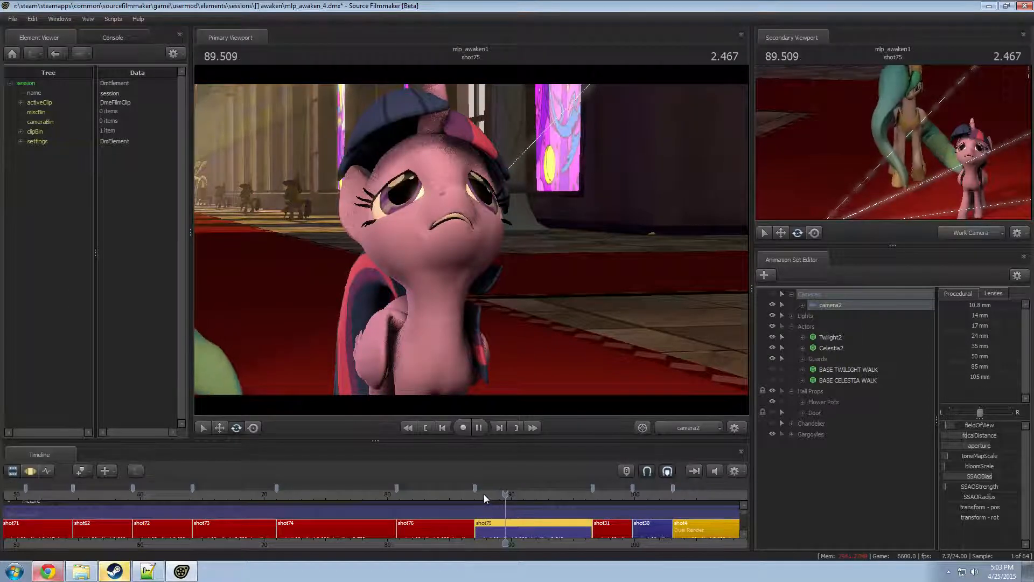
key("space")
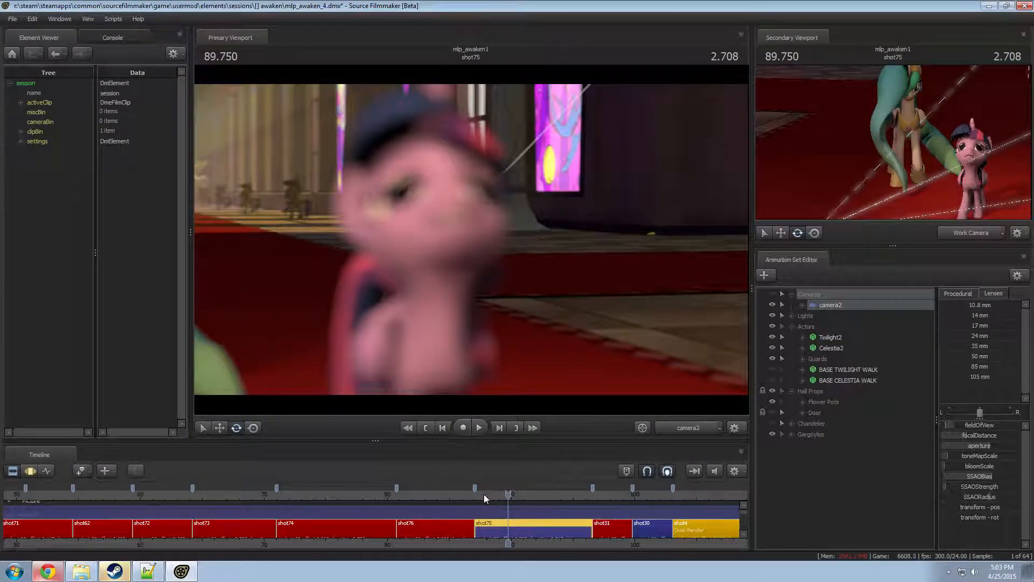
key("F3")
left_click_drag(996, 436, 951, 450)
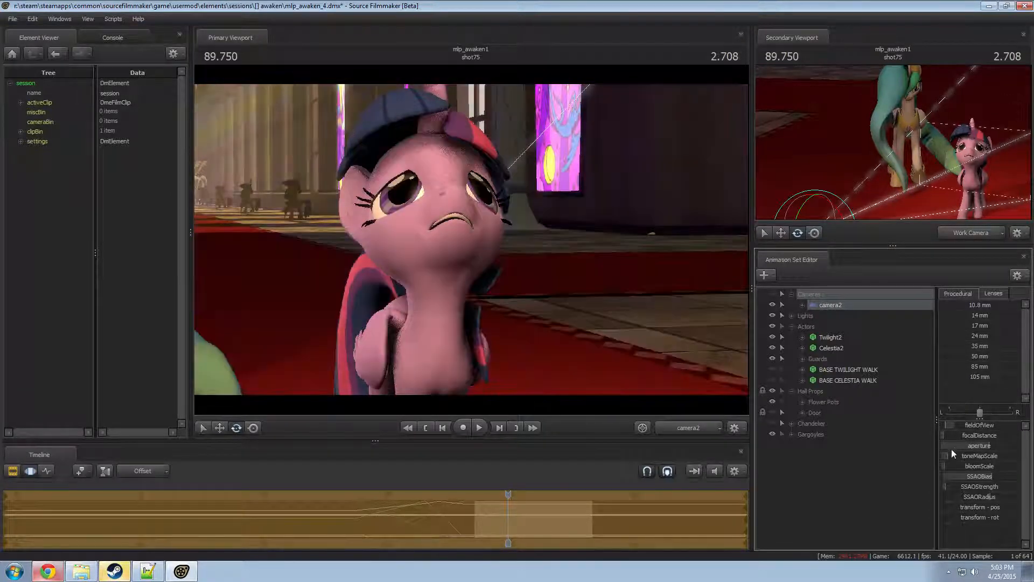
key("F2")
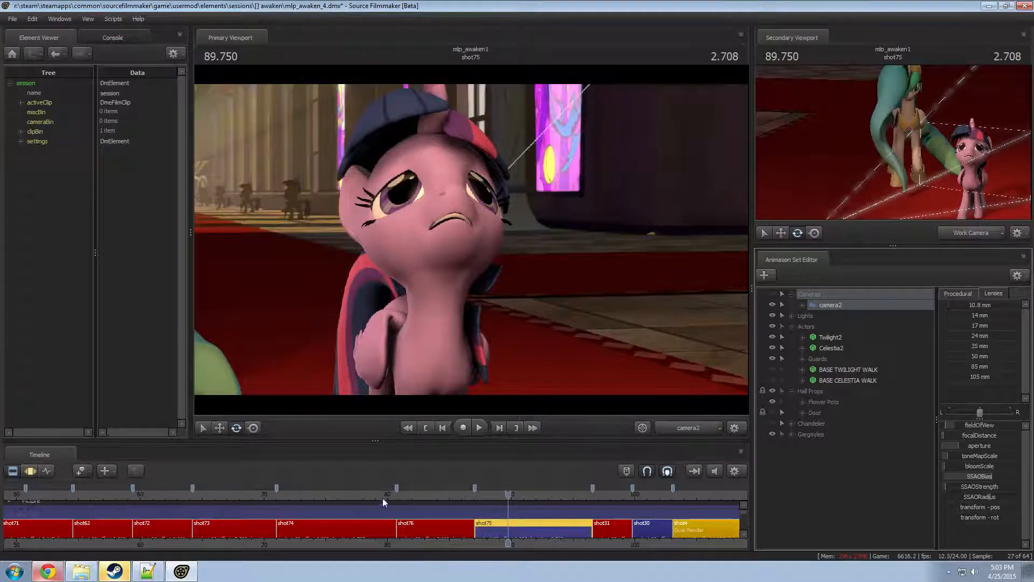
- Play back the sequence from shot73 through shot75, rechecking several points in shot75 to judge its pacing and Celestia2's walk
left_click(257, 495)
key("space")
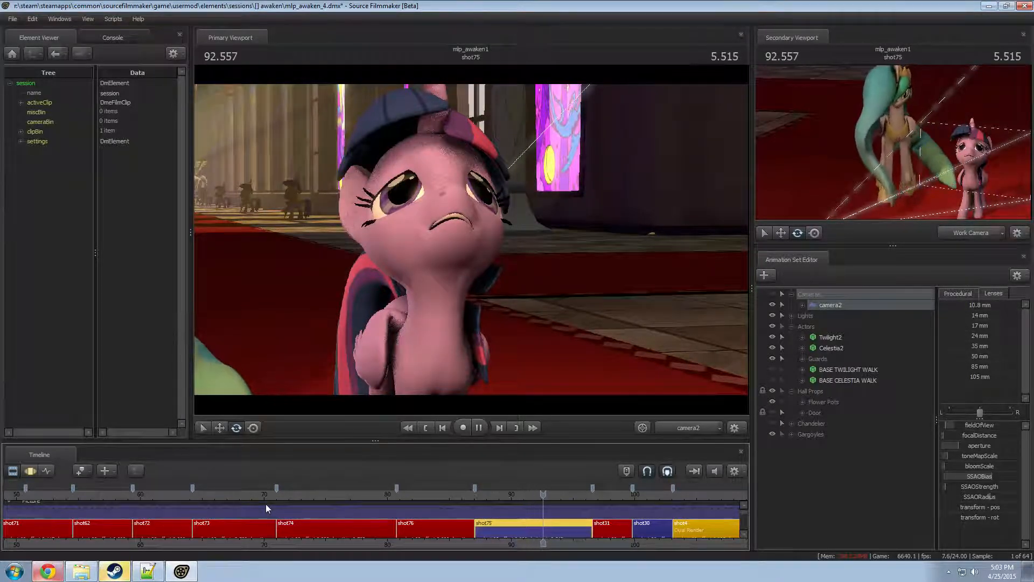
key("space")
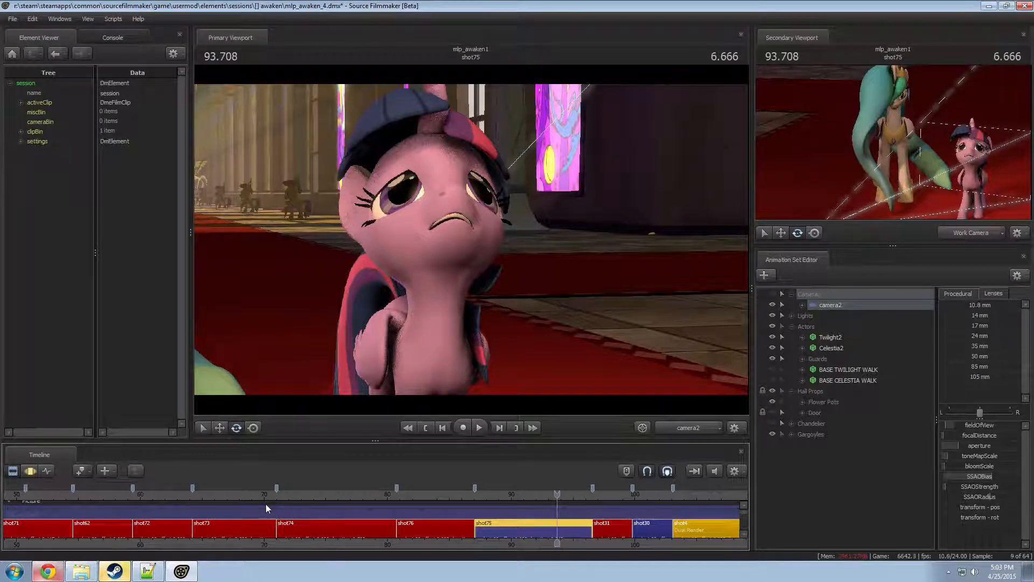
left_click(479, 495)
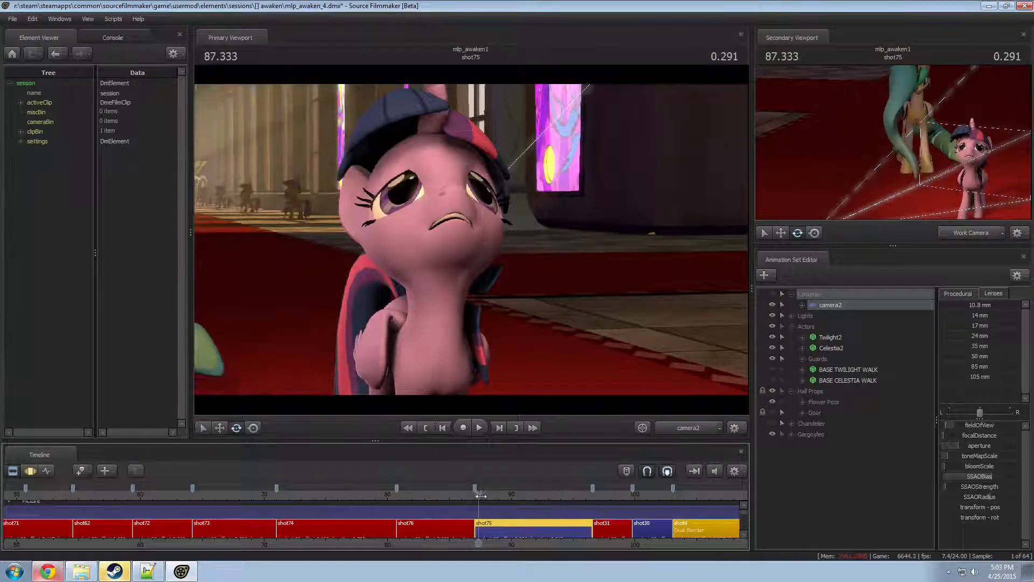
key("space")
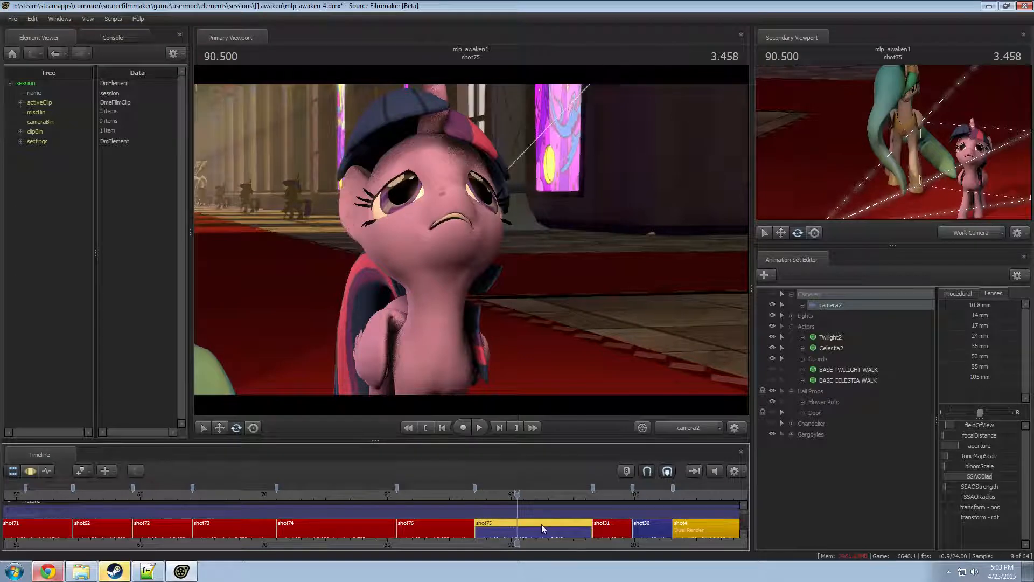
left_click_drag(459, 495, 518, 502)
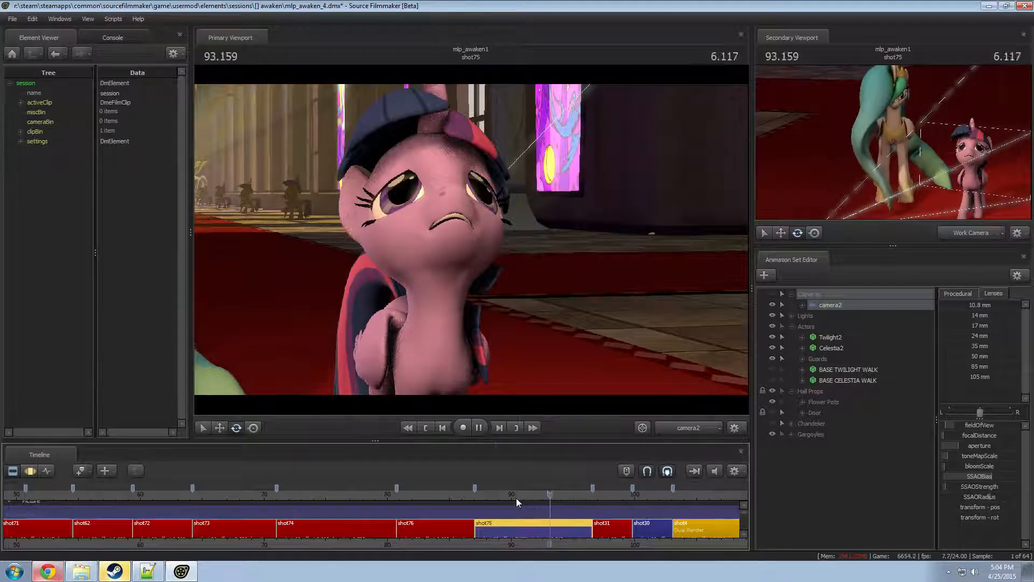
key("space")
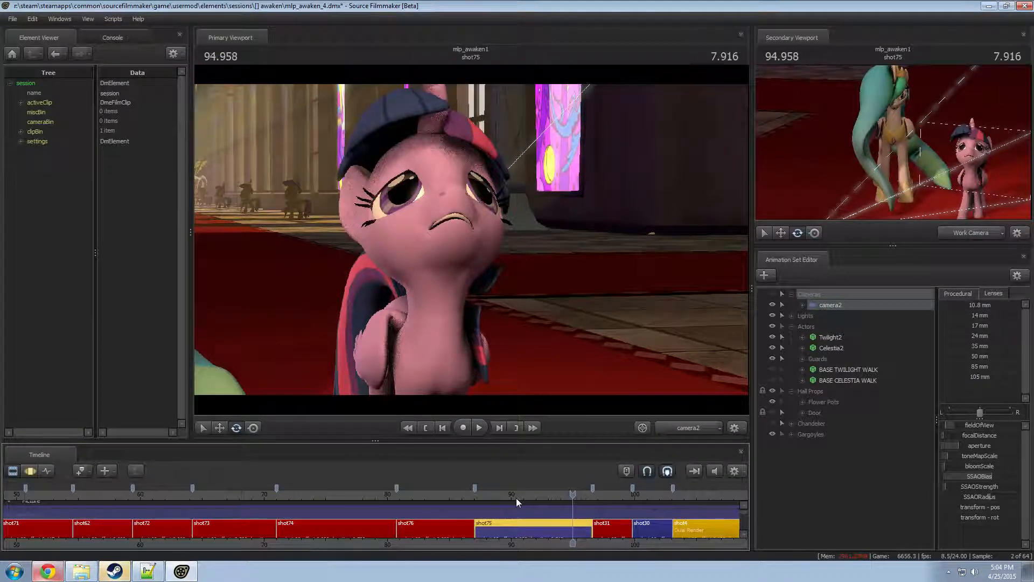
left_click(511, 497)
key("space")
key("space")
left_click(499, 499)
key("space")
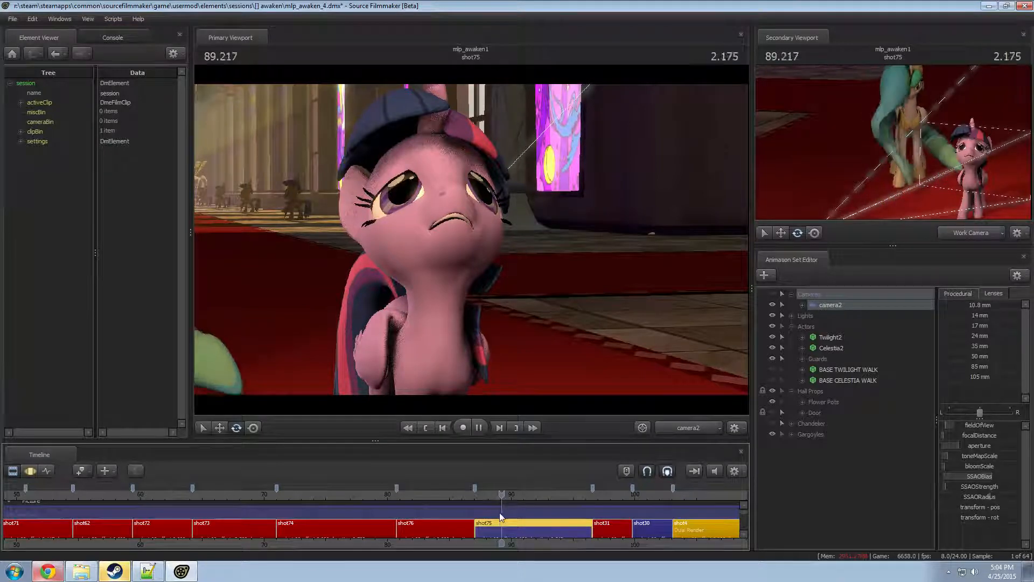
key("space")
- Split shot75 at 90.500 and delete its first part, closing the gap after shot76
left_click_drag(514, 495, 517, 494)
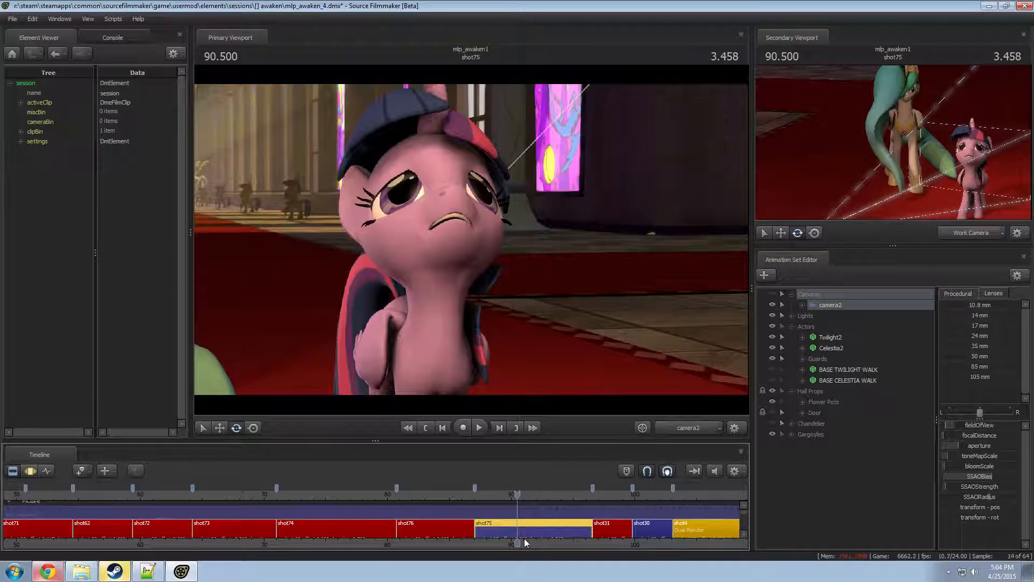
key("ctrl+x")
mouse_move(477, 499)
left_mouse_down()
mouse_move(457, 500)
mouse_move(478, 500)
left_mouse_up()
left_click(457, 529)
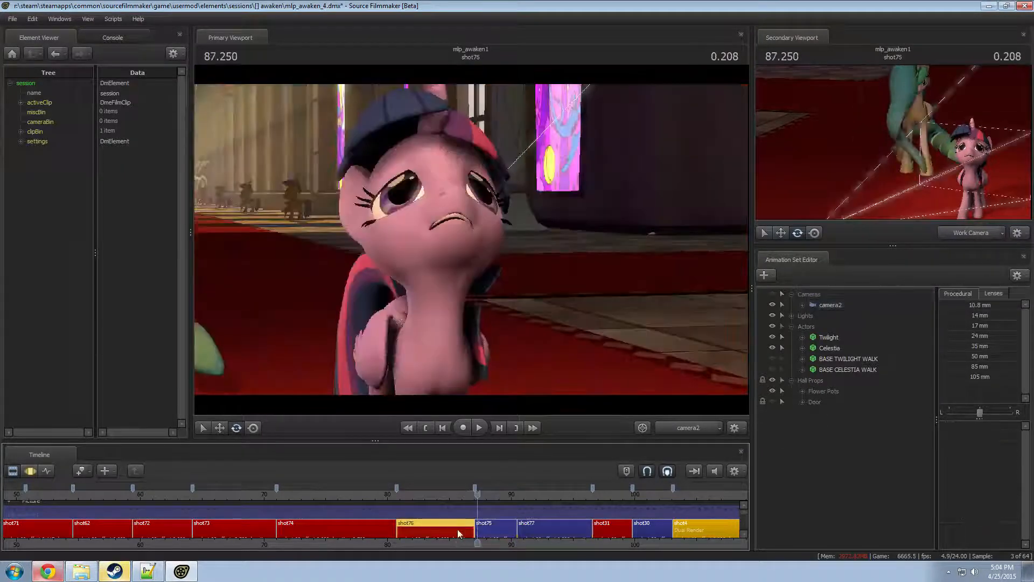
left_click(496, 533)
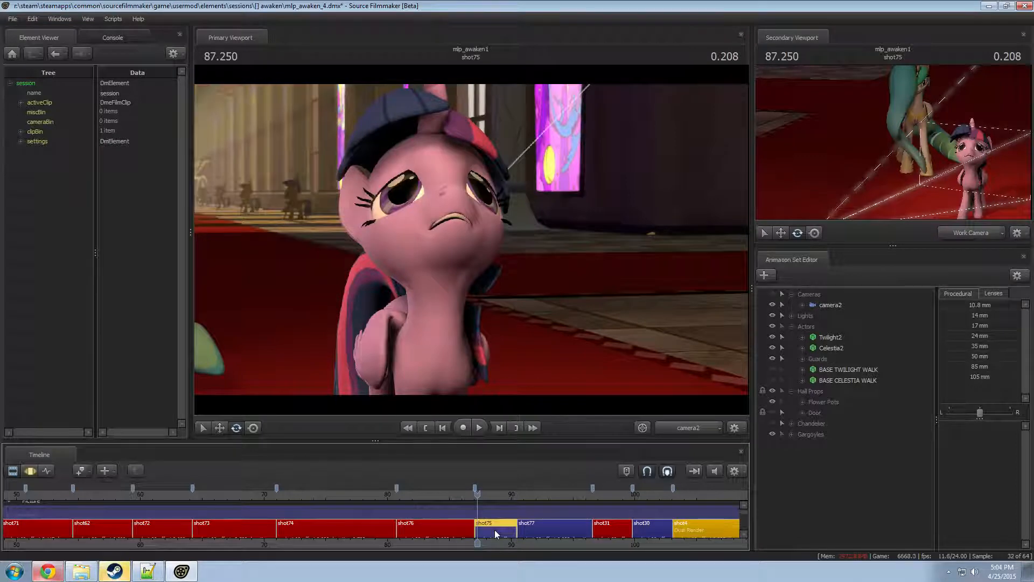
key("Delete")
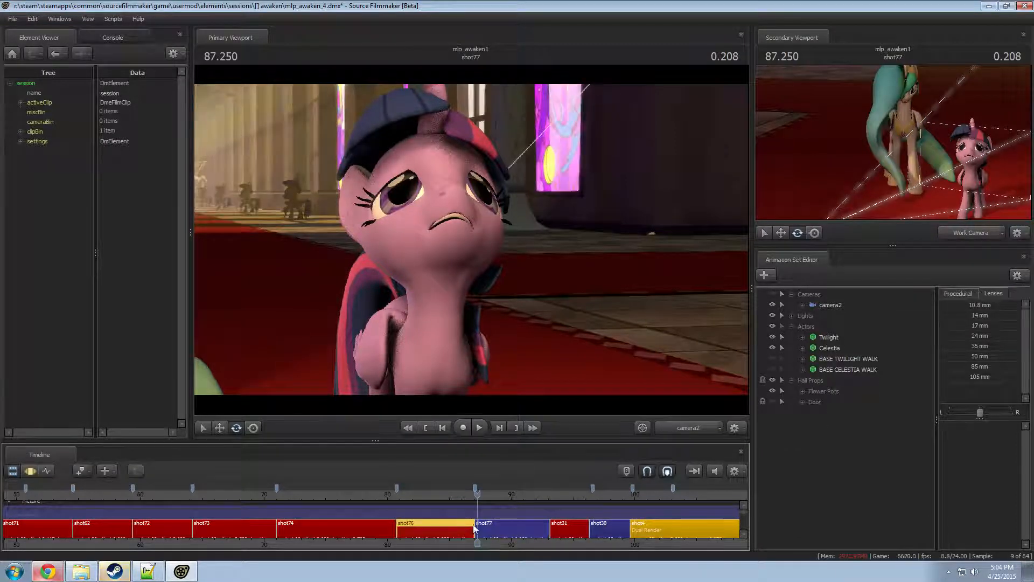
key("ctrl+z")
key("Delete")
- Insert a duplicate of shot76 directly after it, ahead of the remaining part of the Twilight2 close-up
left_click(468, 495)
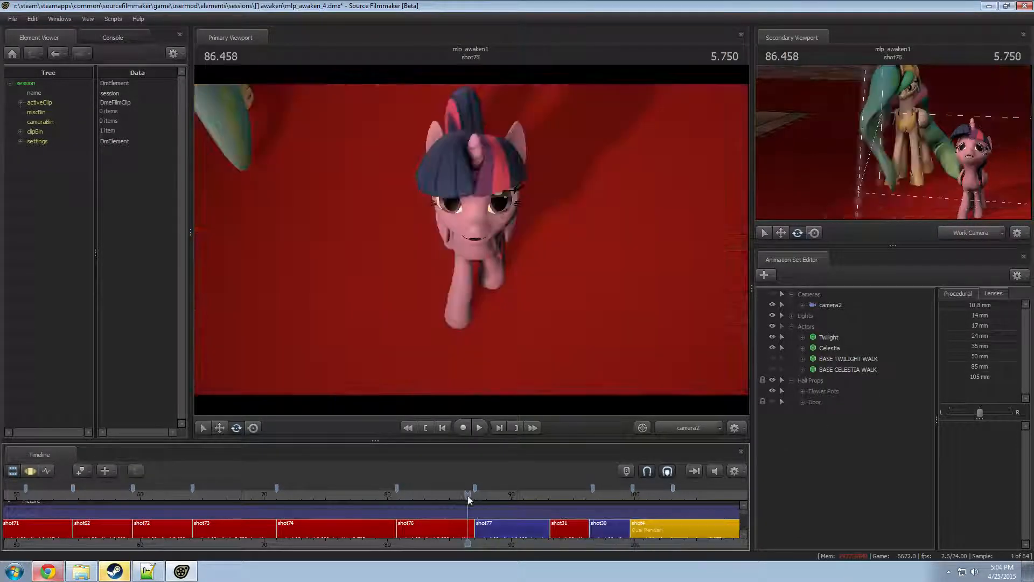
left_click(472, 535)
key("ctrl+z")
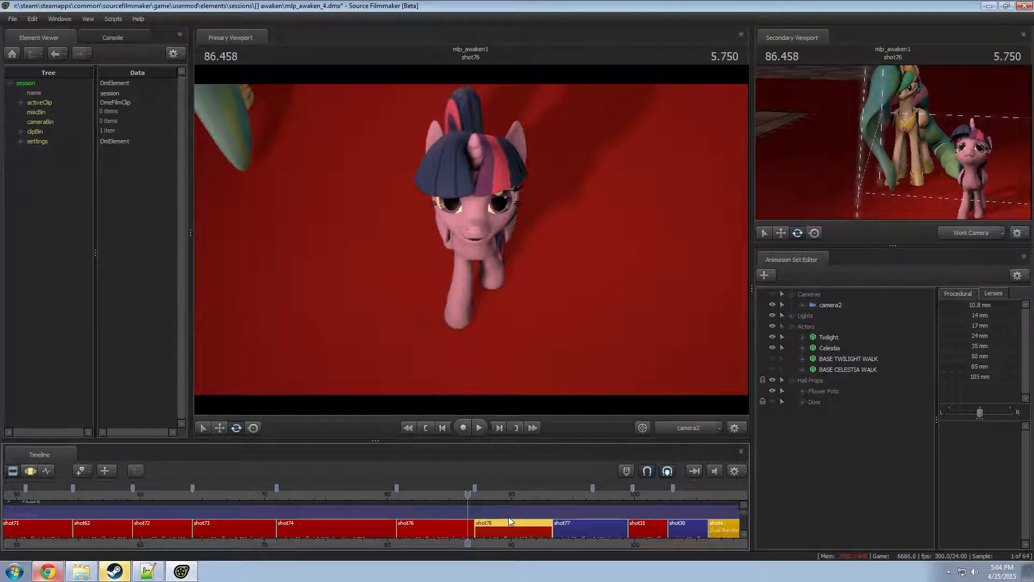
left_click_drag(671, 494, 559, 496)
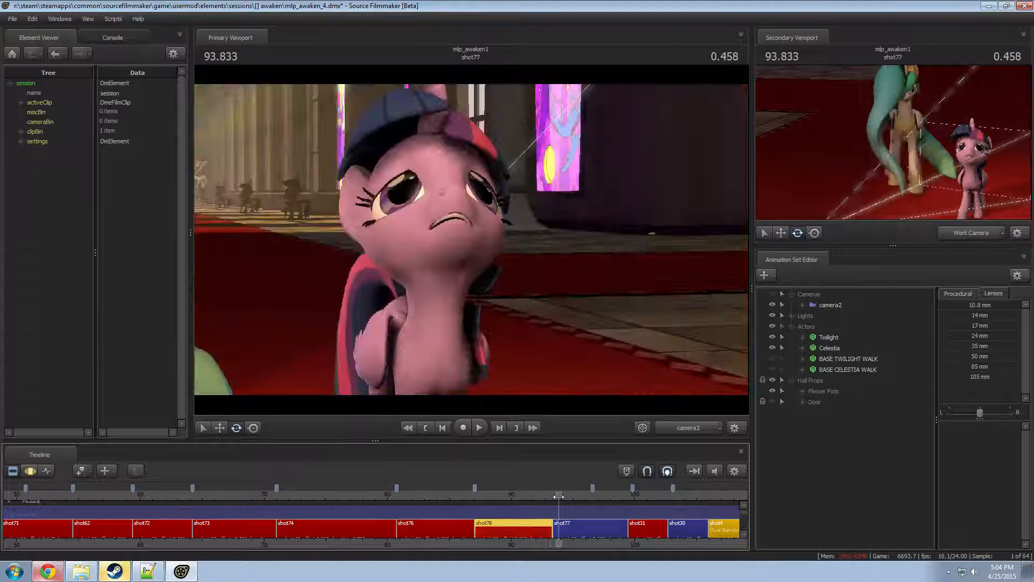
left_click(576, 531)
key("ctrl+z")
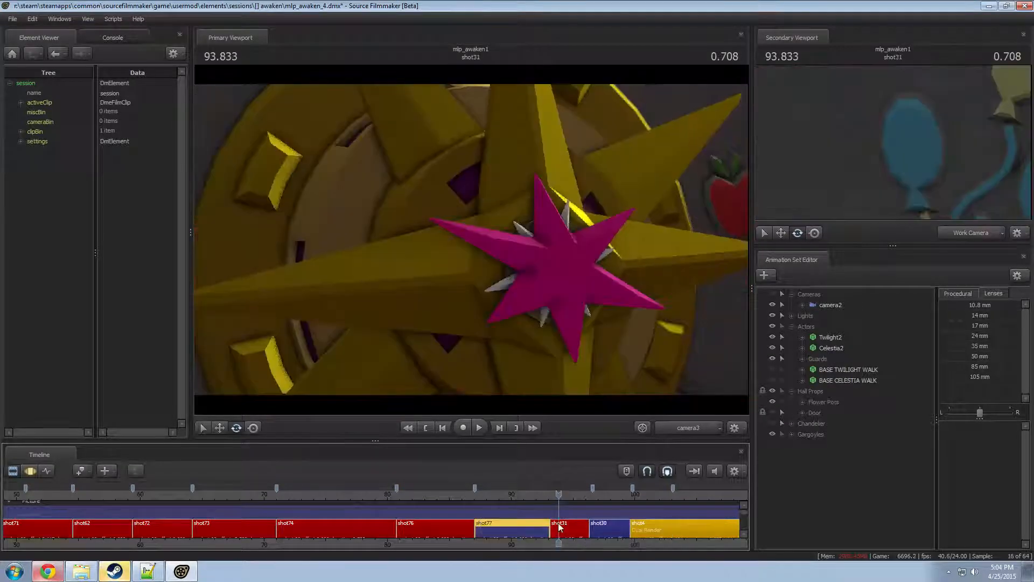
left_click_drag(462, 496, 467, 498)
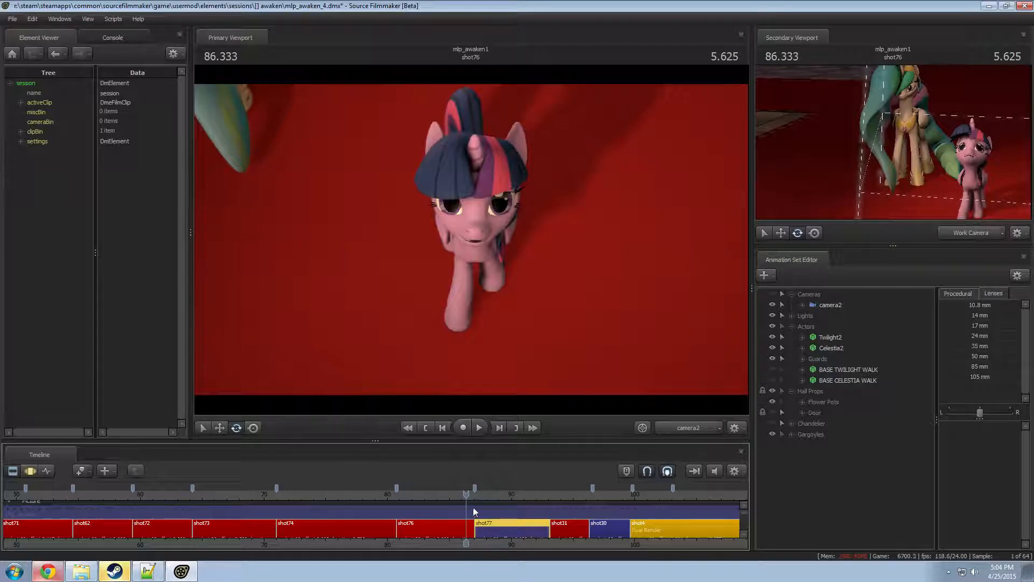
key("ctrl+y")
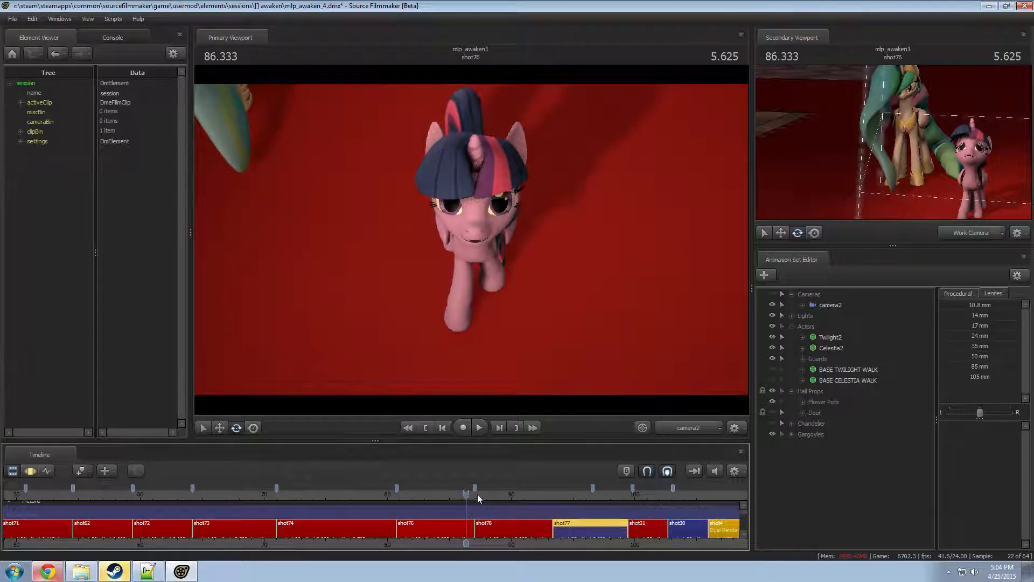
- Hold Twilight in a single pose throughout the duplicated shot using the Playhead preset
left_click_drag(477, 493, 479, 496)
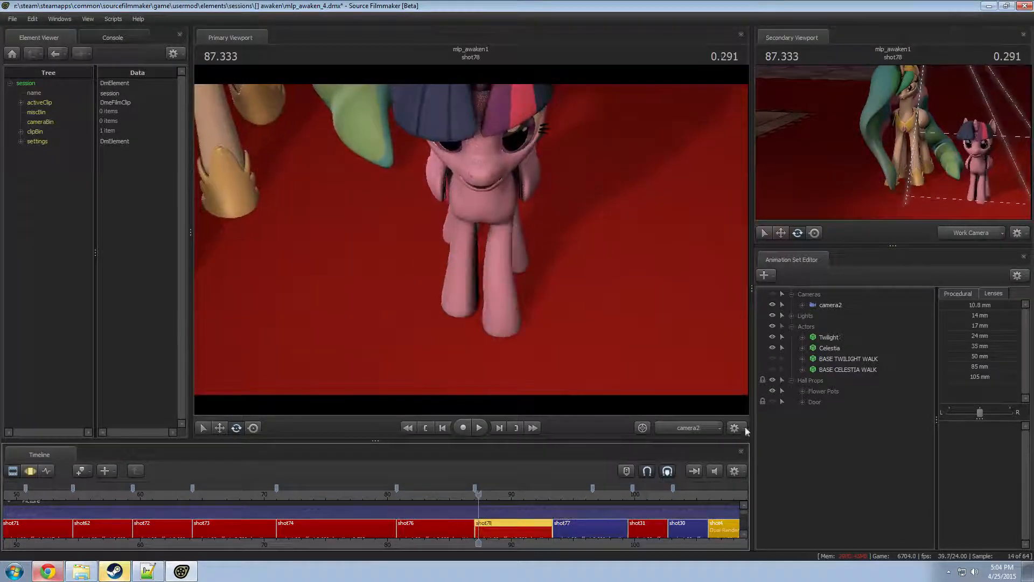
double_click(525, 531)
left_click(829, 337)
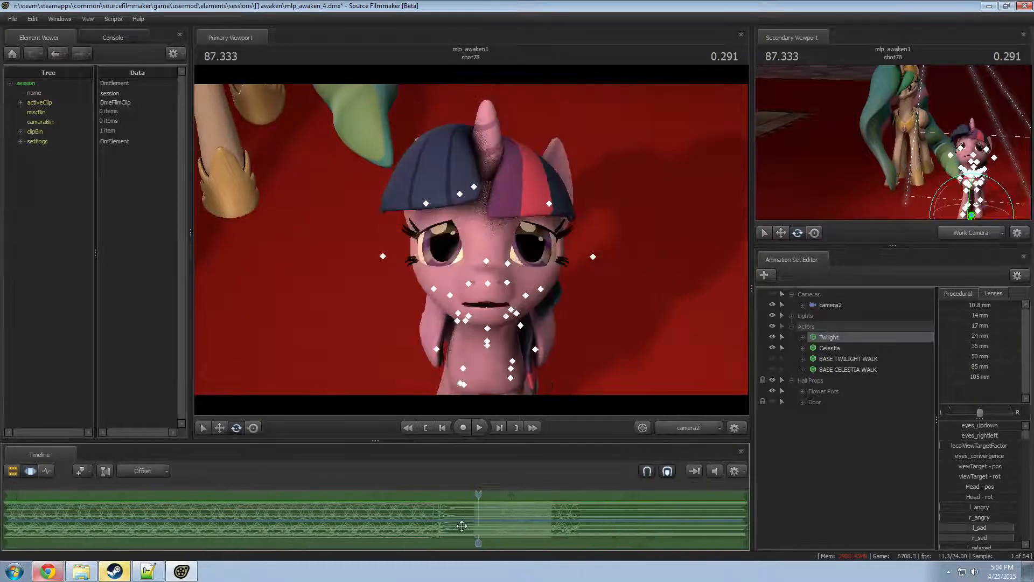
left_click(958, 293)
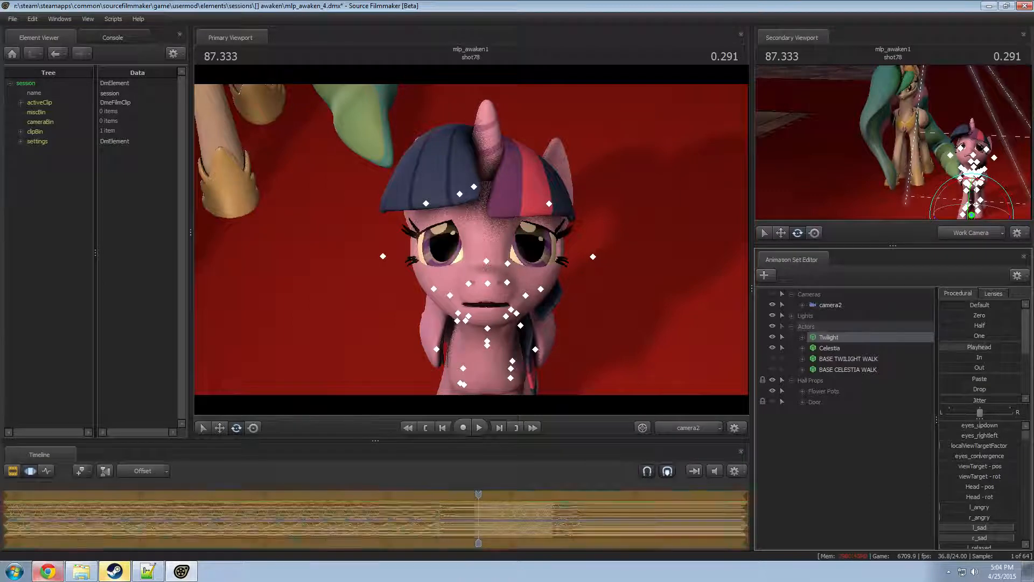
- Examine Celestia's movement around Twilight at the start of the duplicated shot from the Work Camera
left_click(834, 348)
left_click(684, 427, "ctrl")
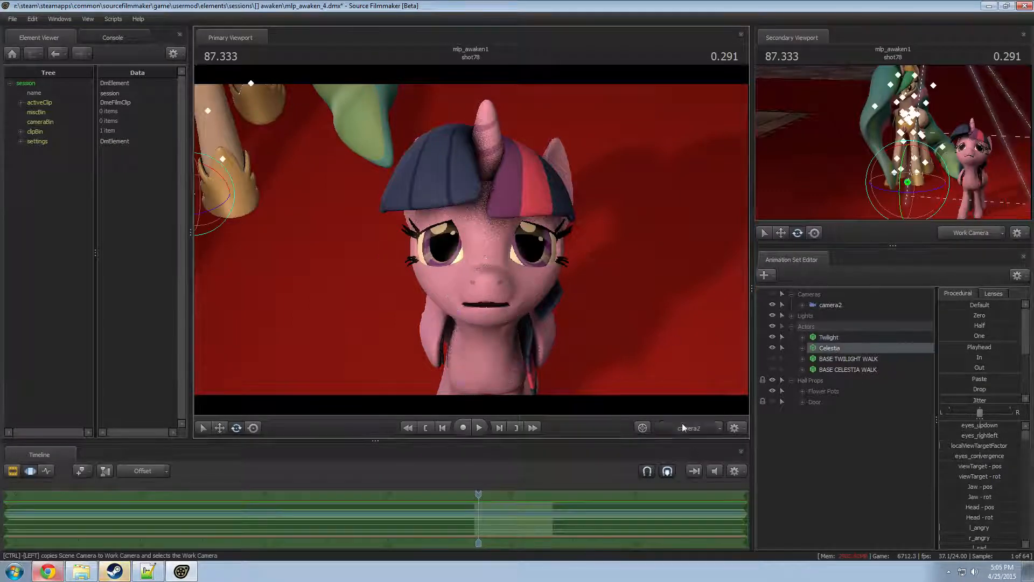
key("s")
left_click_drag(609, 323, 463, 264)
key("w")
key("space")
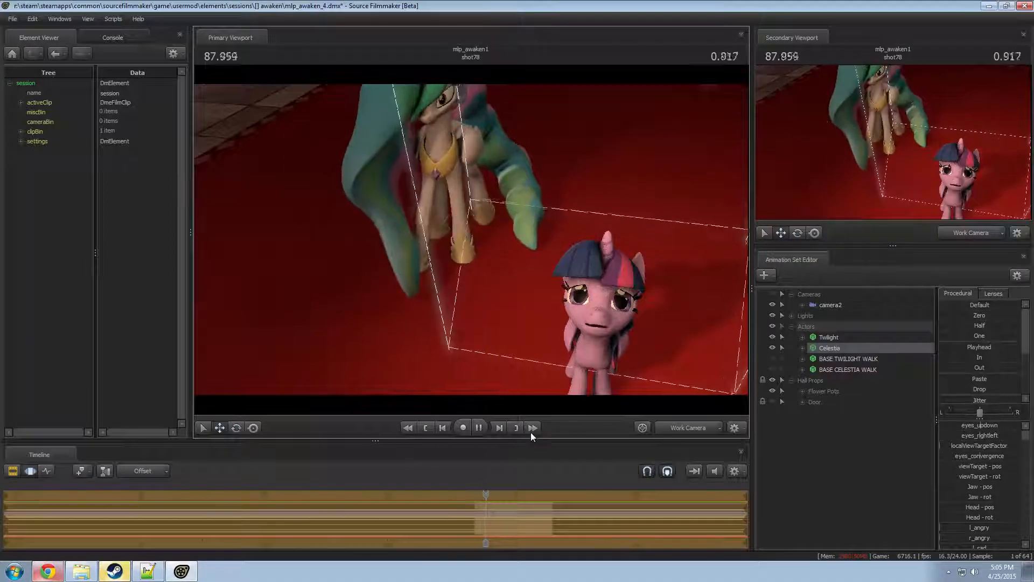
key("space")
key("e")
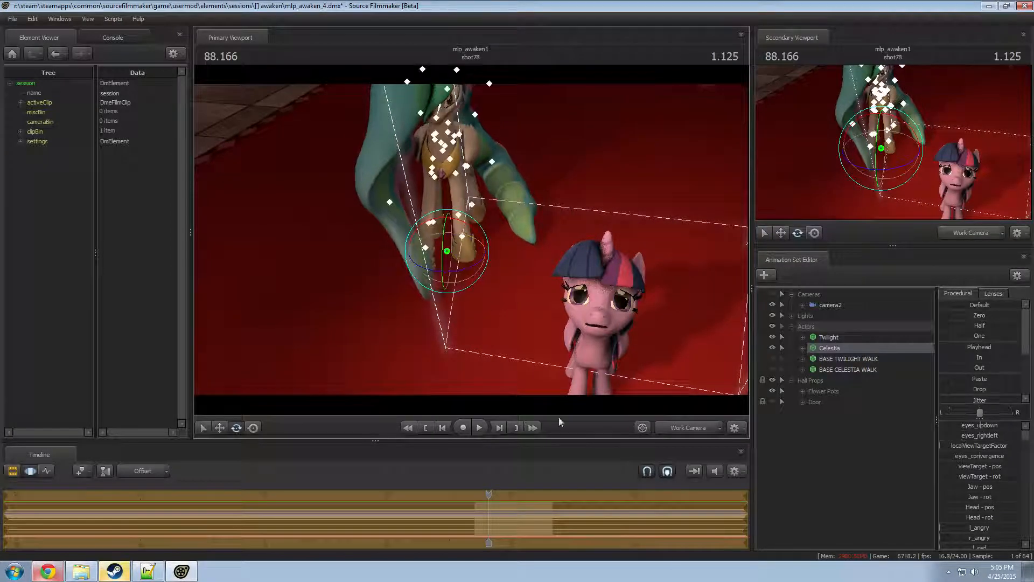
- Freeze camera2 in the duplicated shot at its 88.166 position using the Playhead preset
key("F2")
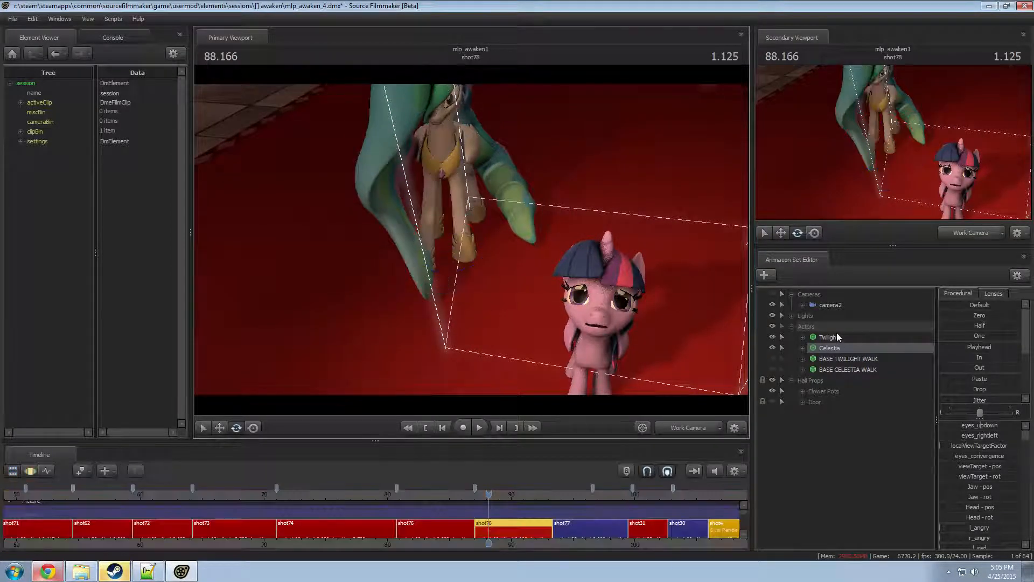
left_click(824, 305)
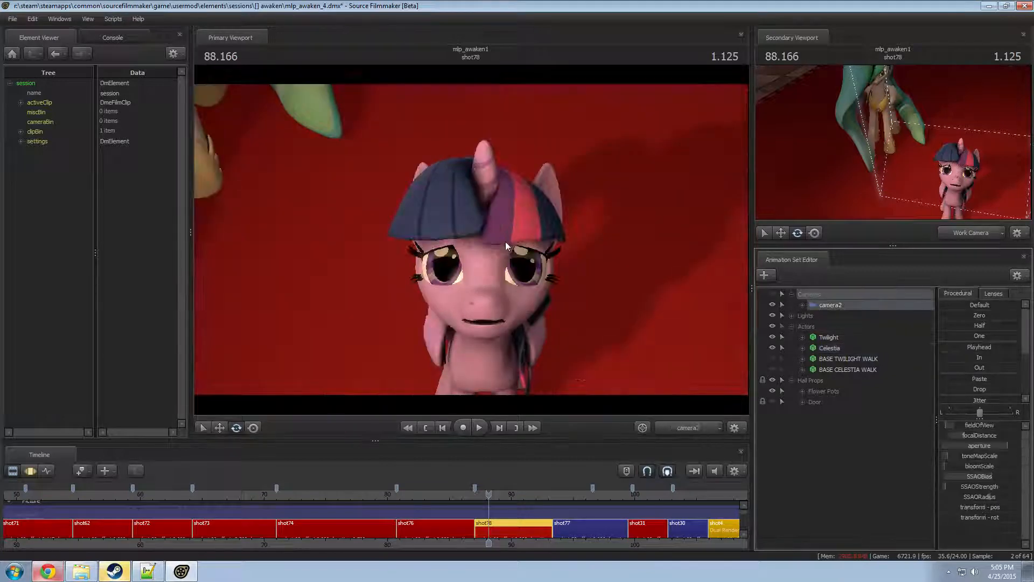
left_click(571, 277)
left_click(516, 300)
key("F3")
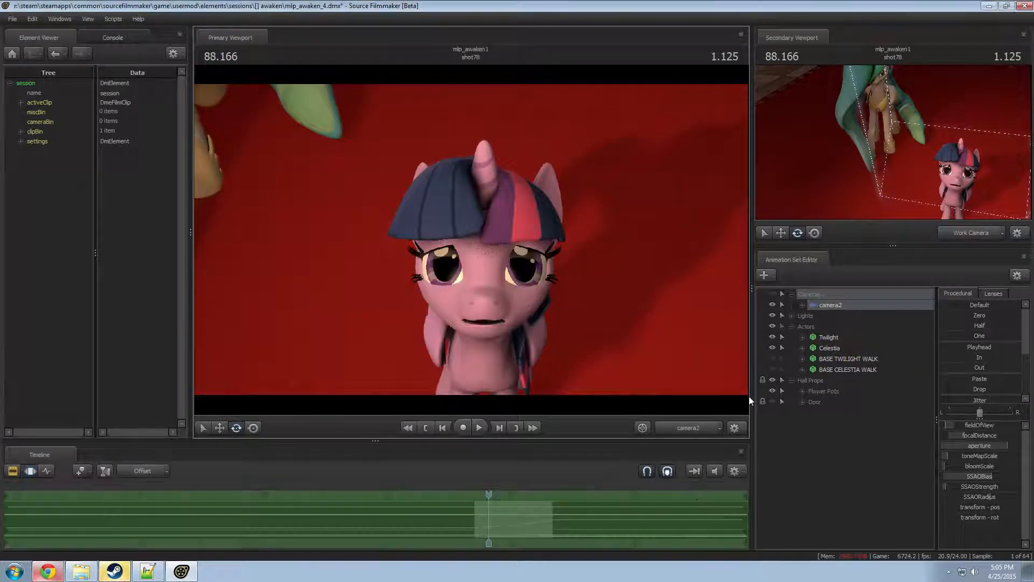
double_click(976, 345)
- Adjust camera2's lens and move it low beside Twilight, framing her in profile as she looks up
left_click_drag(719, 253, 517, 218)
left_click(1000, 294)
double_click(960, 336)
key("w")
key("d")
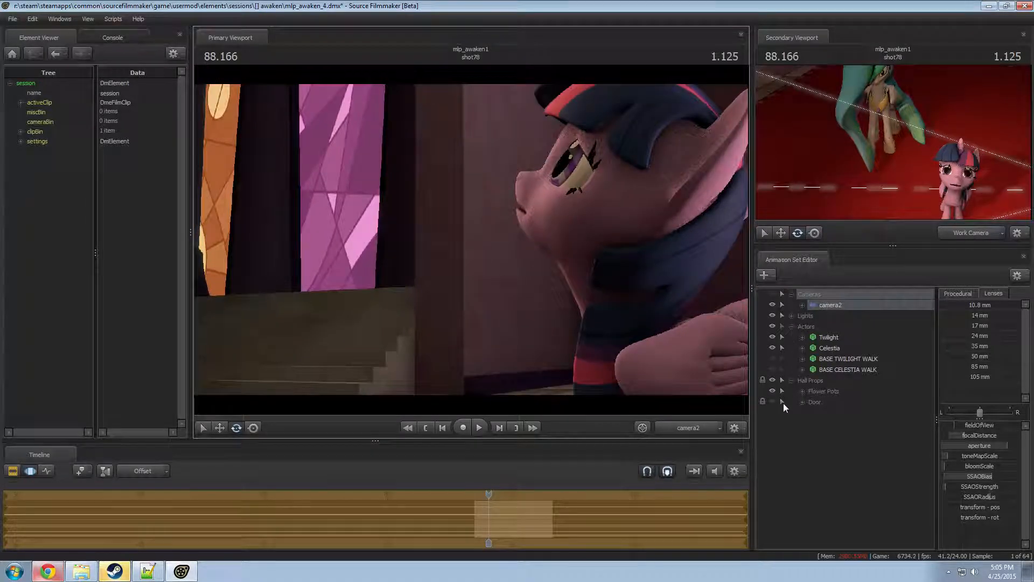
- Show the hidden Door prop and reframe camera2 with the 35 mm lens preset, tilted behind Twilight with the door's star emblem in view
left_click(772, 402)
left_click_drag(674, 364, 587, 289)
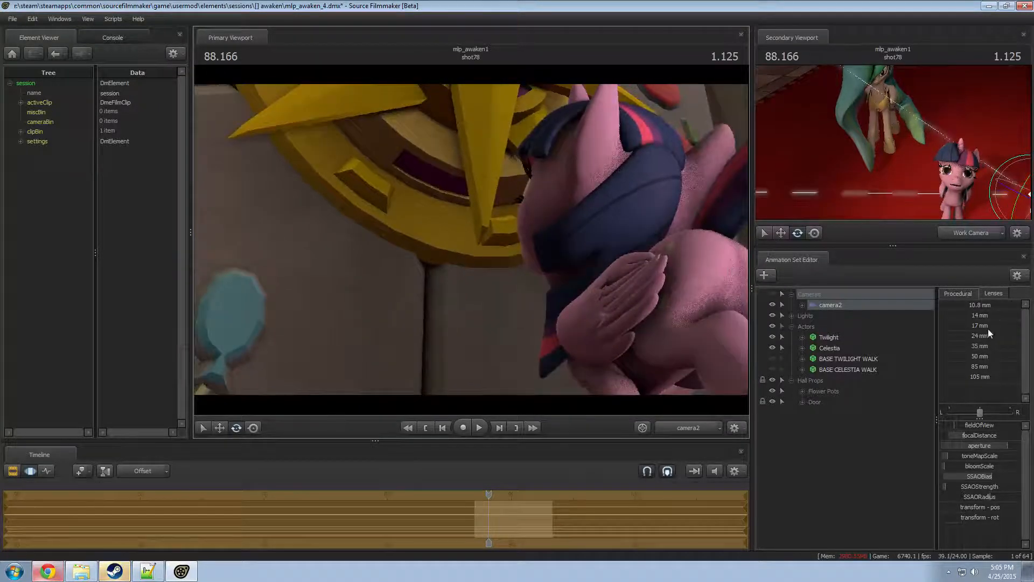
left_click(979, 345)
left_click_drag(563, 221, 580, 193)
left_click_drag(344, 383, 345, 372)
key("F2")
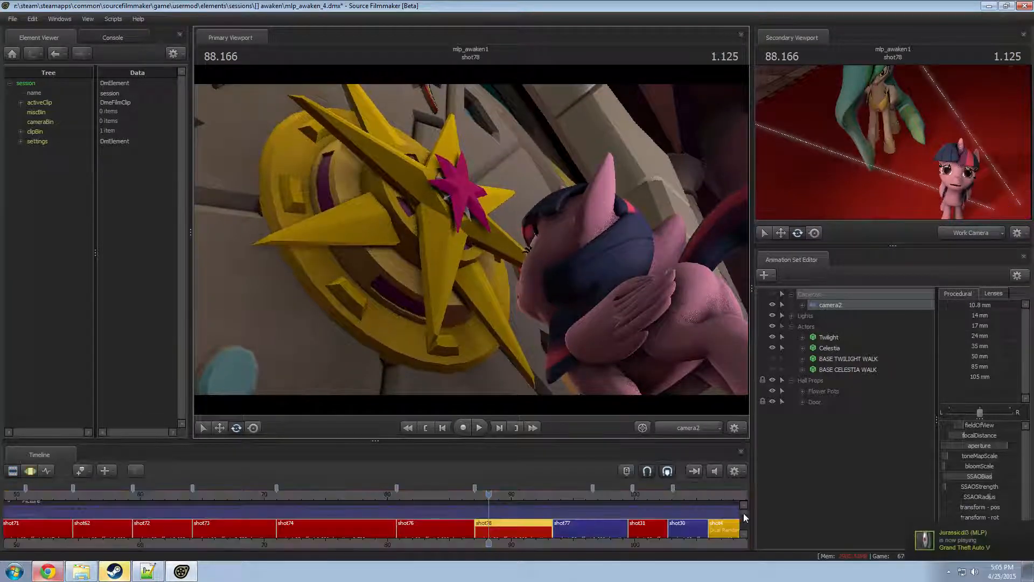
- Enable the Effects track so its letterbox clip covers the sequence, and return to the Picture track
left_click(23, 512)
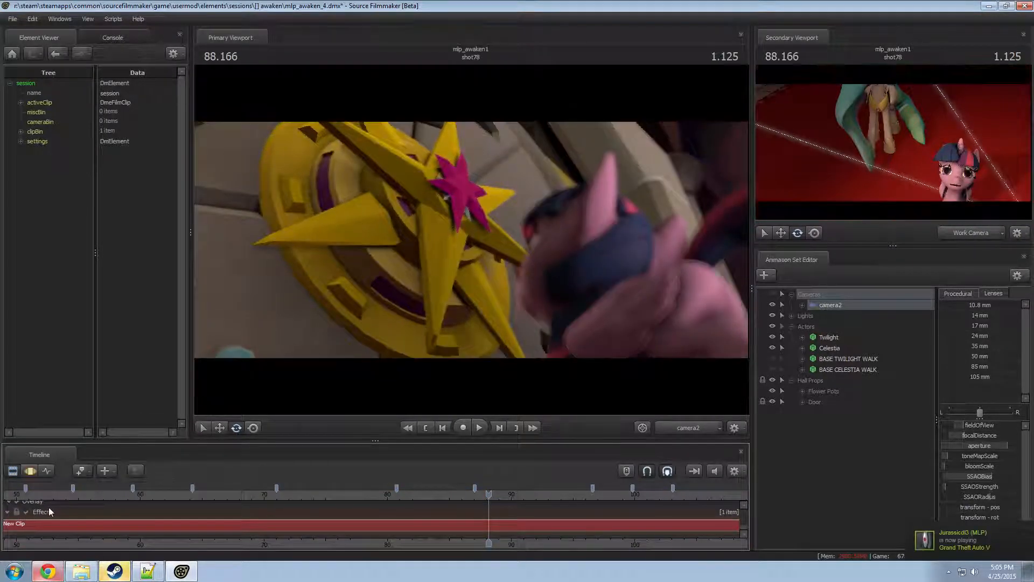
left_click_drag(353, 347, 427, 324)
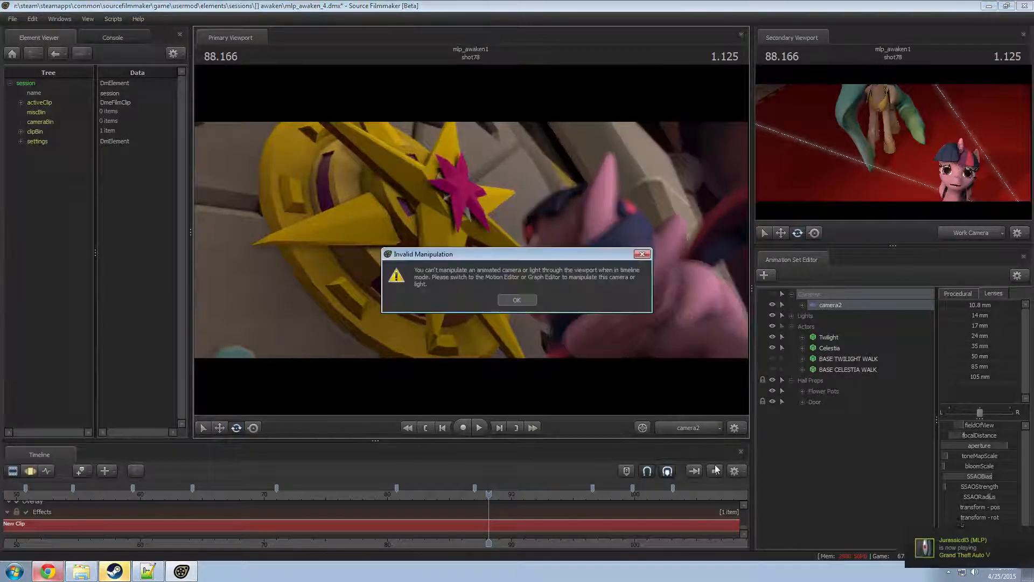
left_click(518, 301)
left_click_drag(742, 528, 724, 481)
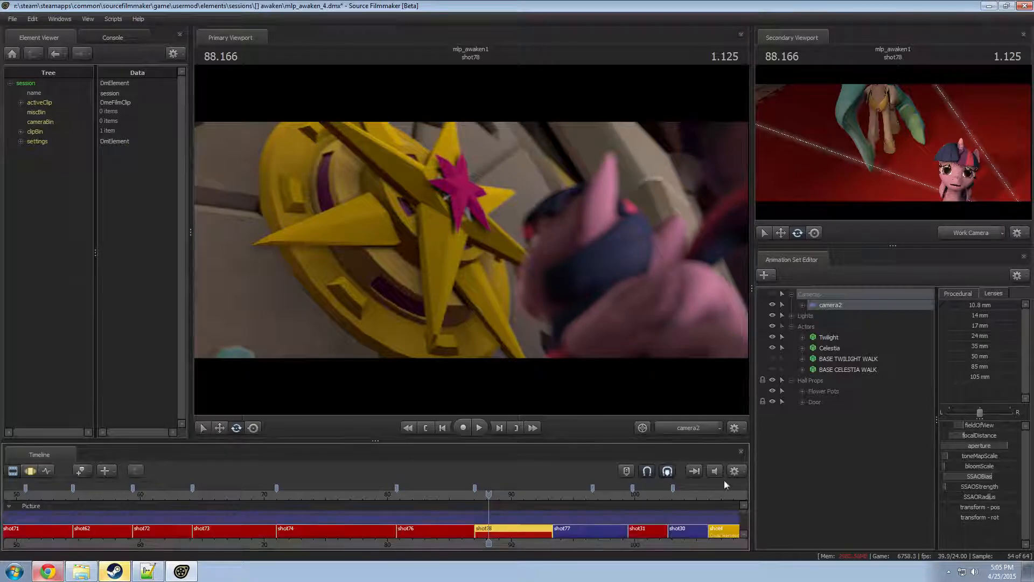
- Reframe camera2 across all of shot78, fitting the door's star emblem and Twilight inside the letterbox
double_click(520, 526)
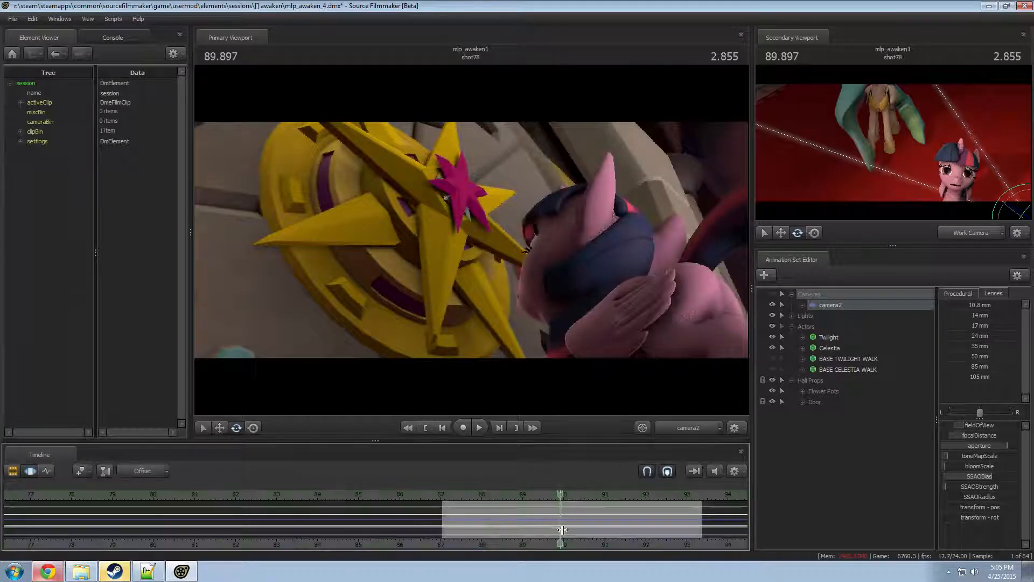
middle_click_drag(597, 547, 396, 546)
key("ctrl+a")
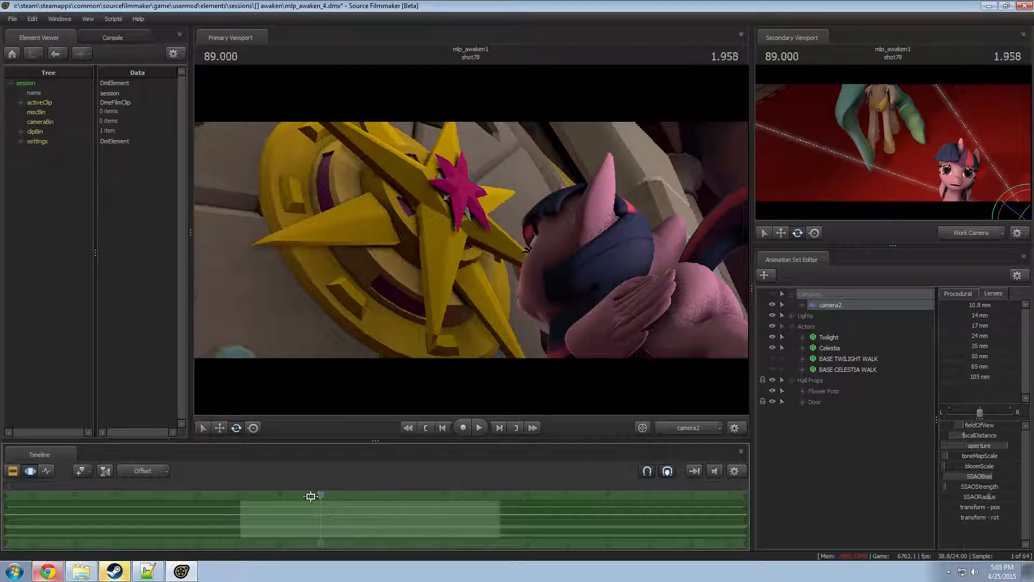
left_click_drag(310, 495, 298, 494)
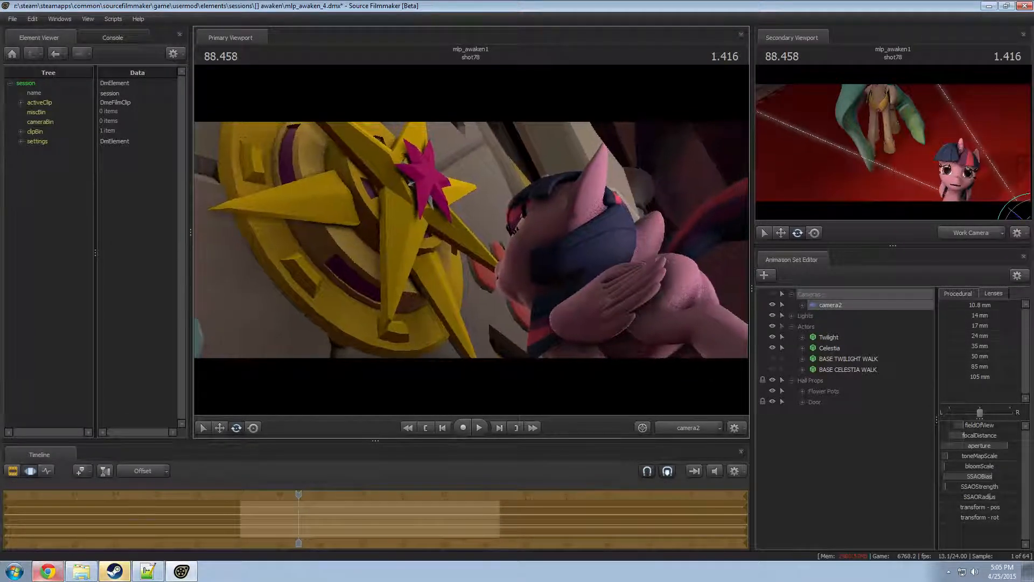
- Play back the cut from shot76 into the reframed door shot to judge its framing and timing against the music
key("F3")
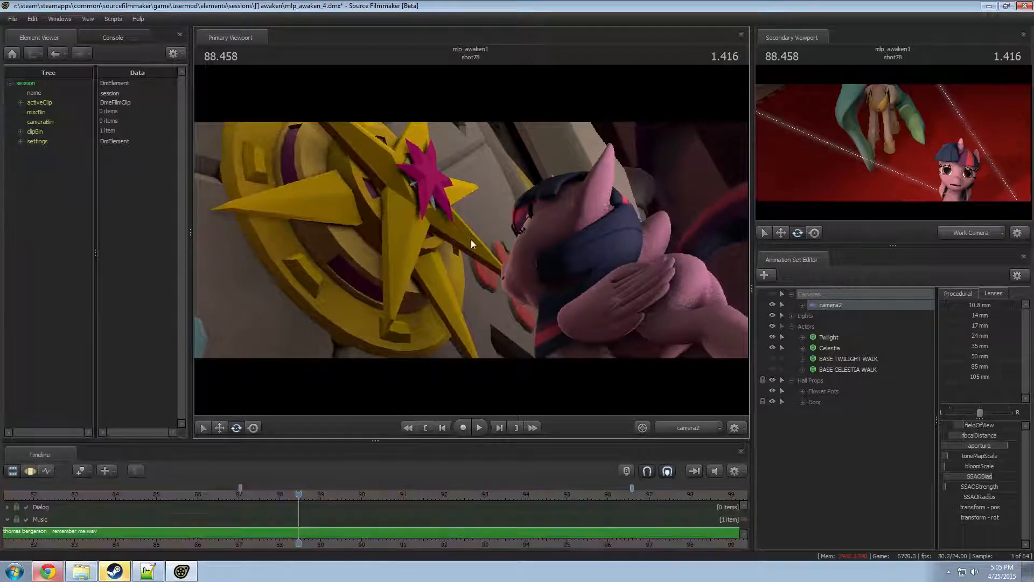
left_click(238, 494)
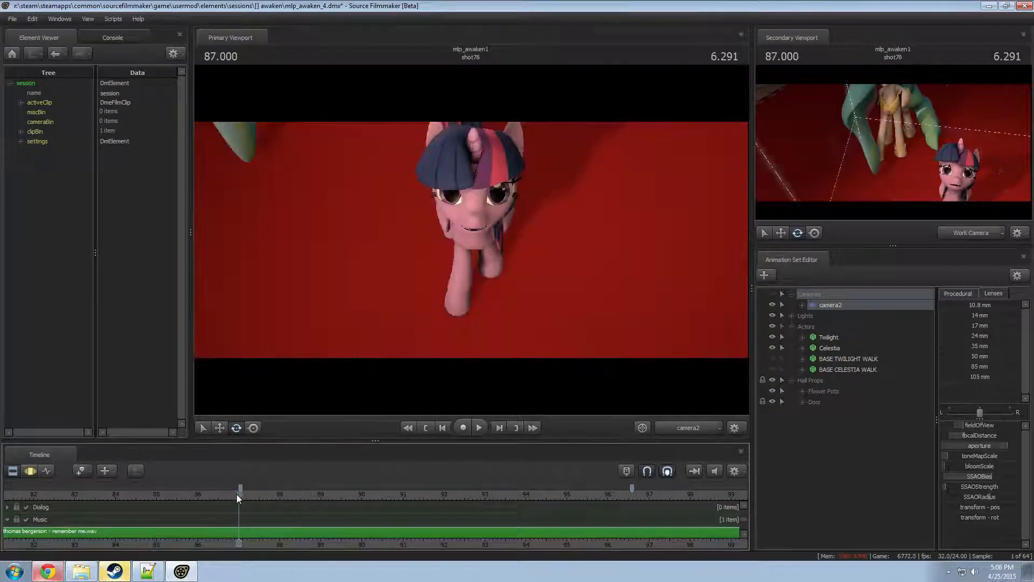
key("space")
key("space")
scroll(248, 489, "down", 6)
left_click_drag(214, 496, 210, 495)
key("space")
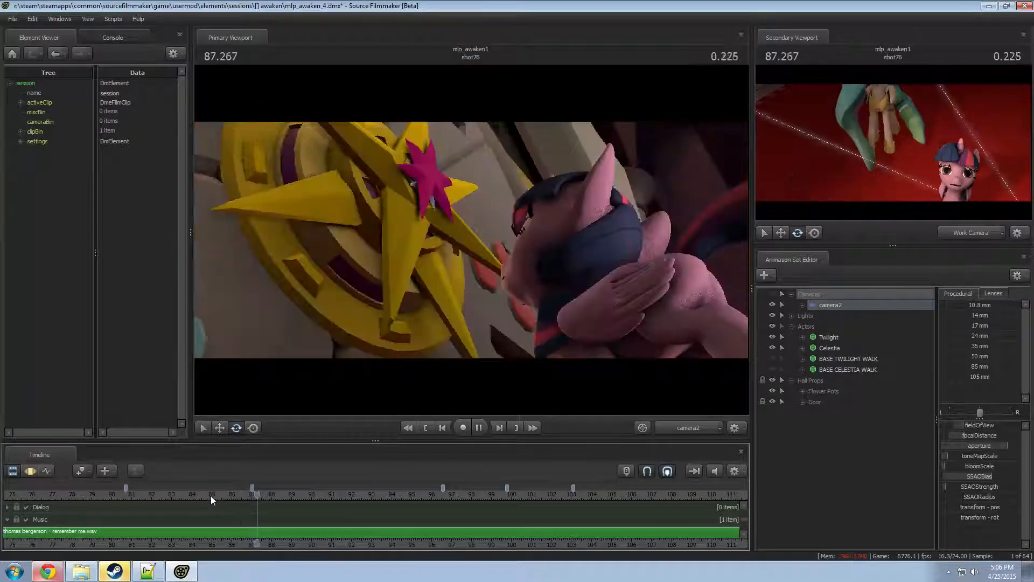
key("space")
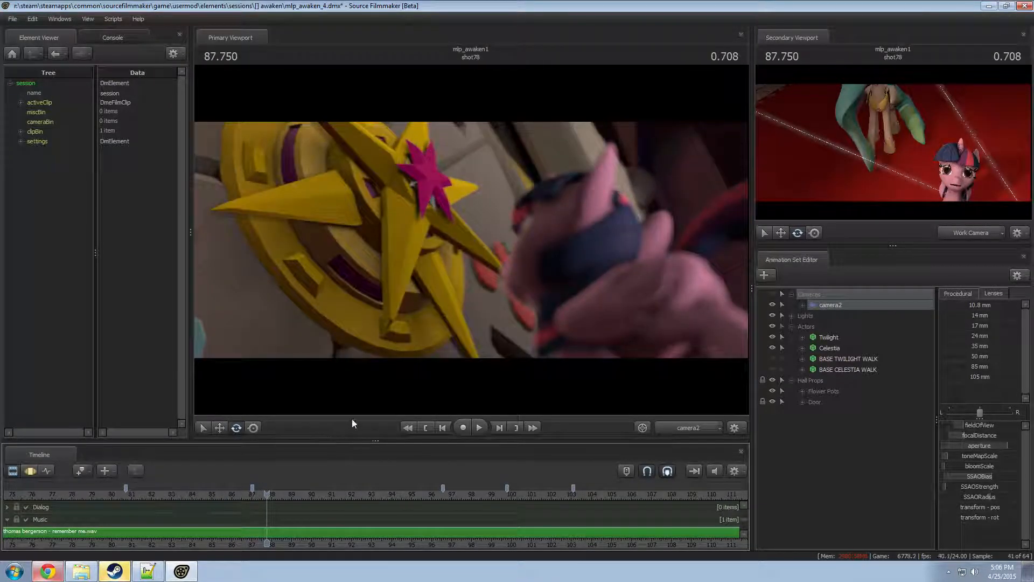
key("F4")
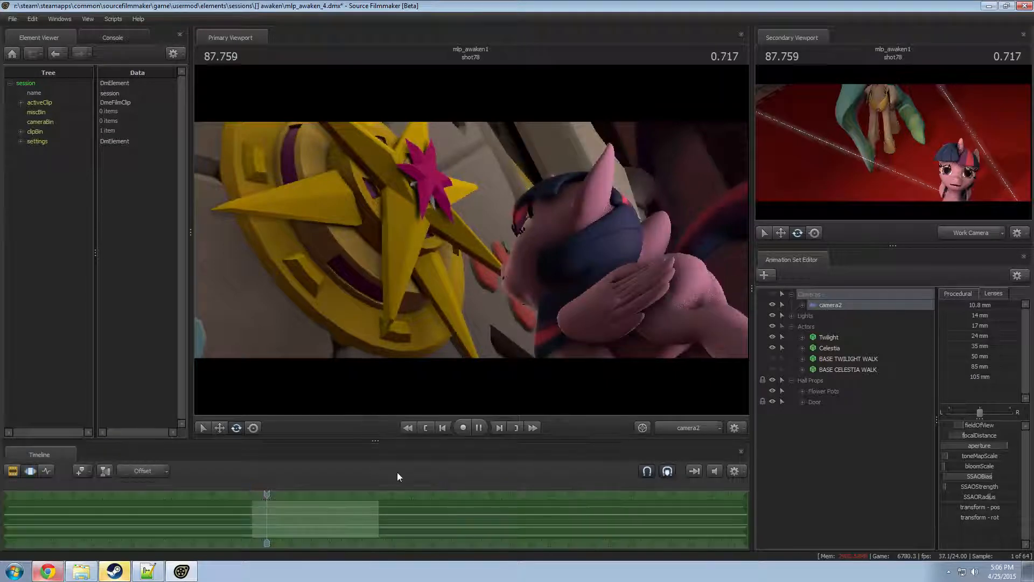
key("space")
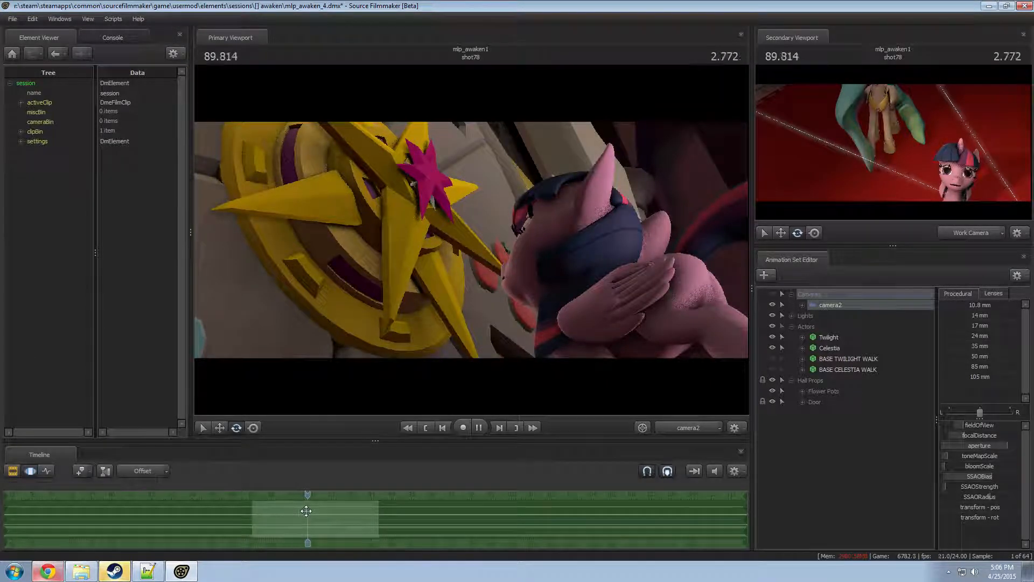
key("F2")
key("space")
key("F3")
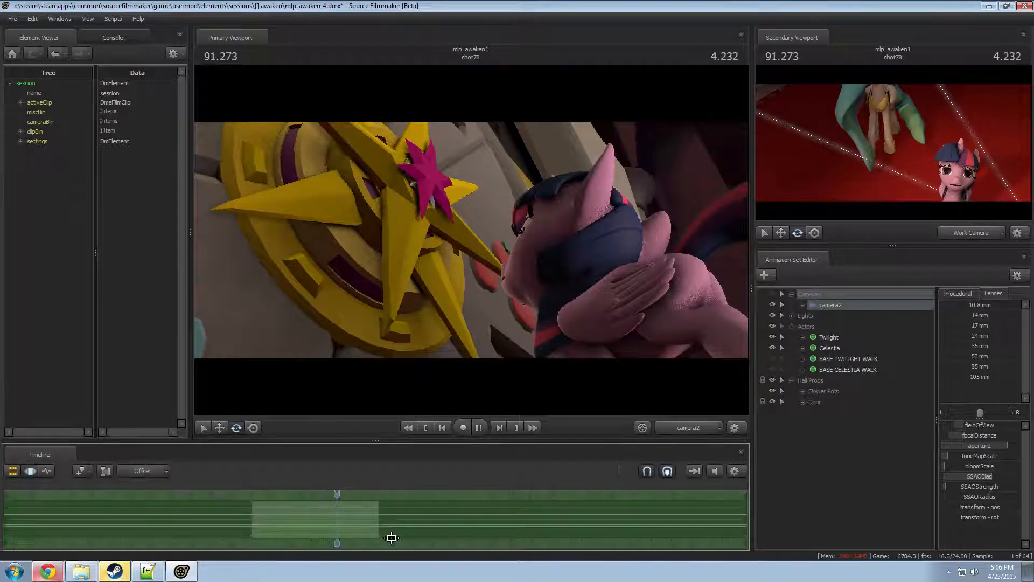
scroll(395, 537, "down", 2)
key("space")
key("F2")
left_click(312, 494)
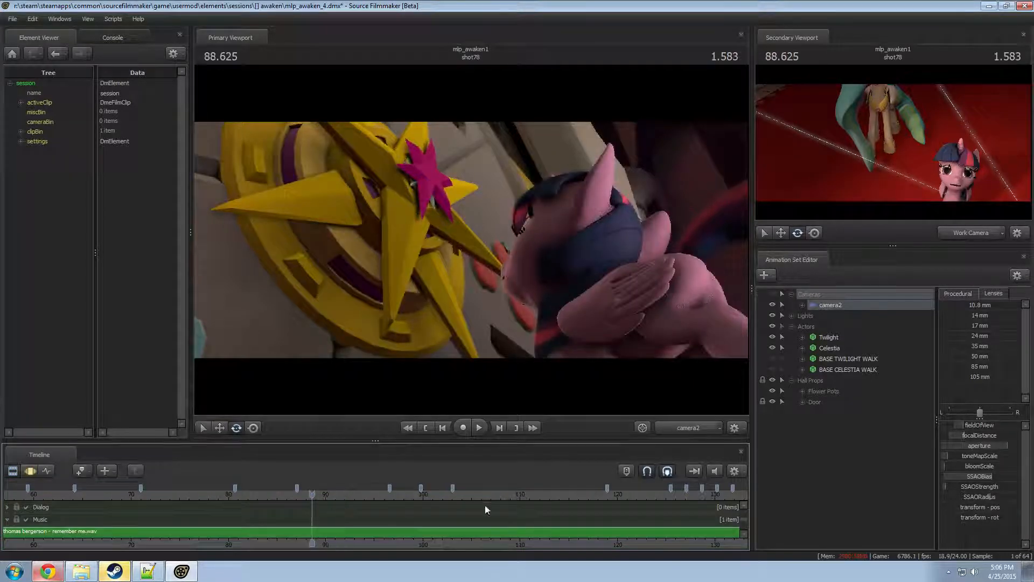
- Shorten shot78 to end at 90.291, with shot77 following directly after it
left_click_drag(743, 521, 742, 510)
key("space")
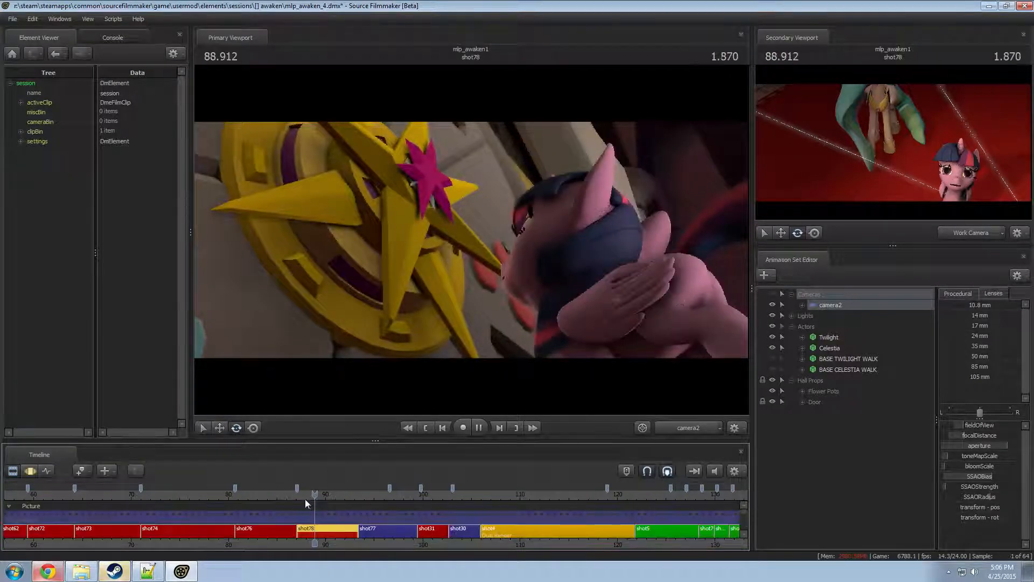
key("space")
scroll(323, 514, "up", 3)
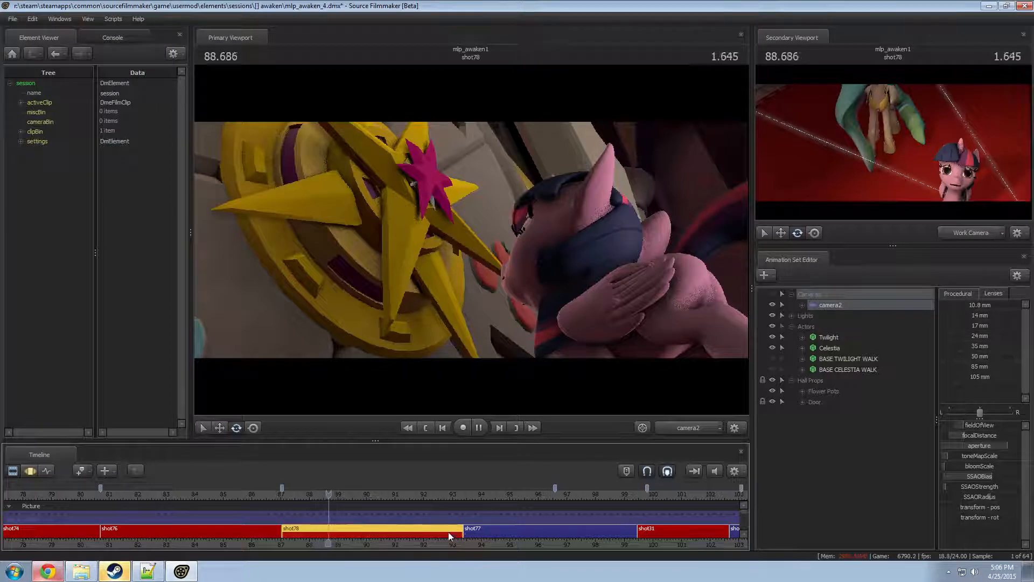
key("space")
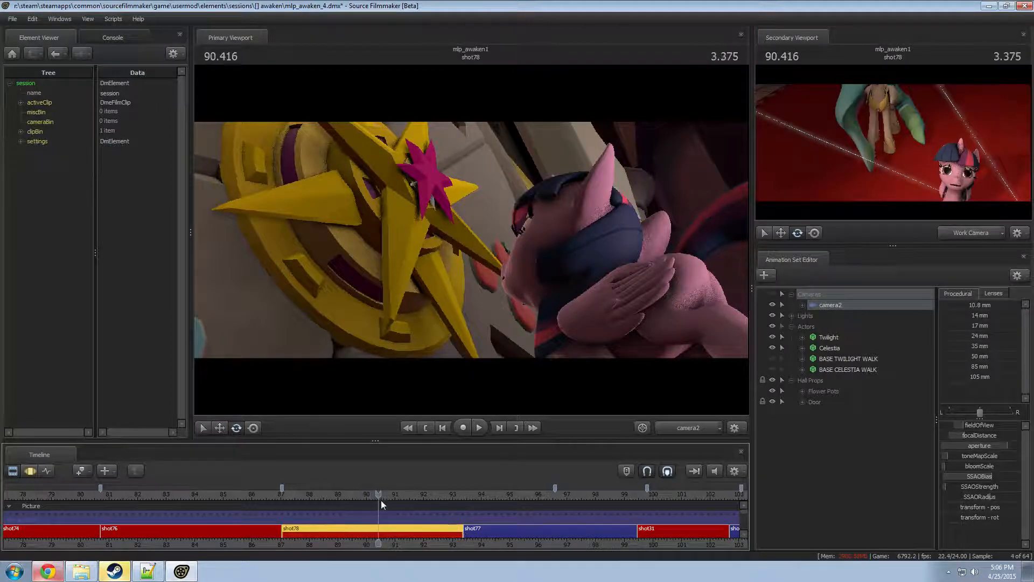
left_click_drag(379, 494, 365, 493)
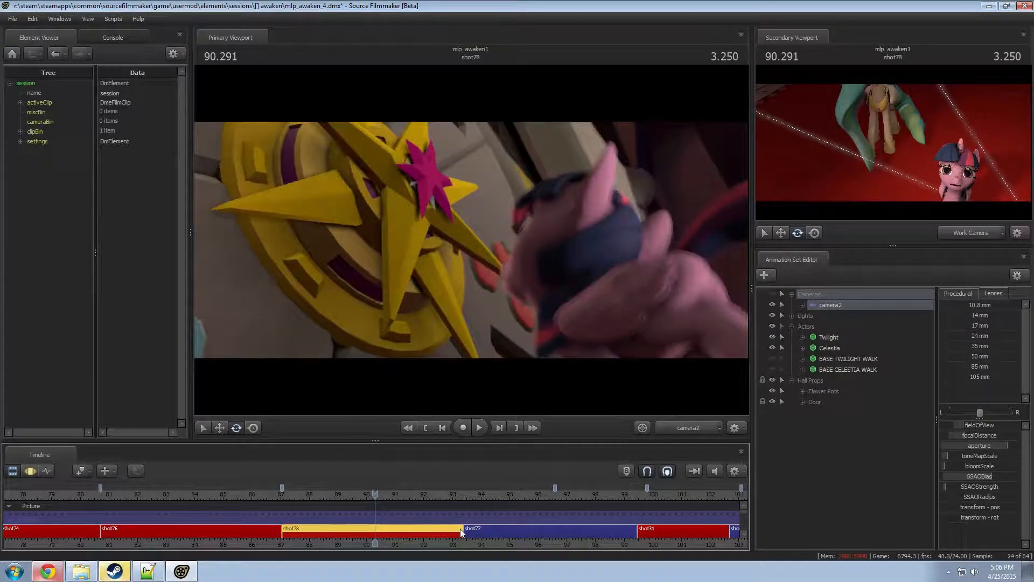
left_click_drag(459, 529, 372, 519)
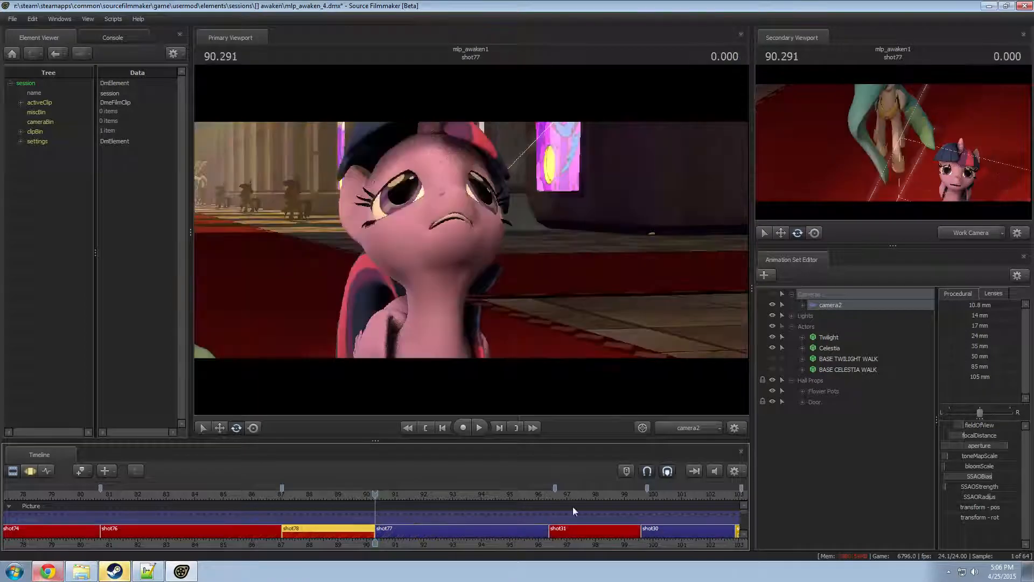
- Extend the end of shot77 to the timeline marker between 96 and 97, pushing shot31 back to start there
scroll(573, 506, "down", 3)
scroll(604, 505, "up", 2)
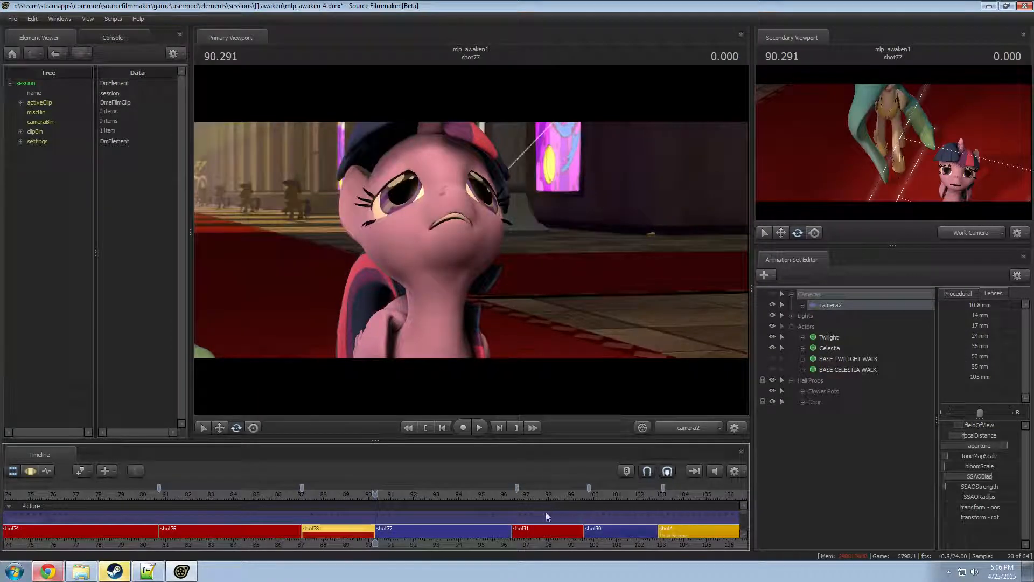
left_click(509, 532)
left_click_drag(509, 529, 514, 528)
- Replay the transition from shot76 into the shortened shot78 and examine the door shot's opening frames
left_click(313, 496)
key("space")
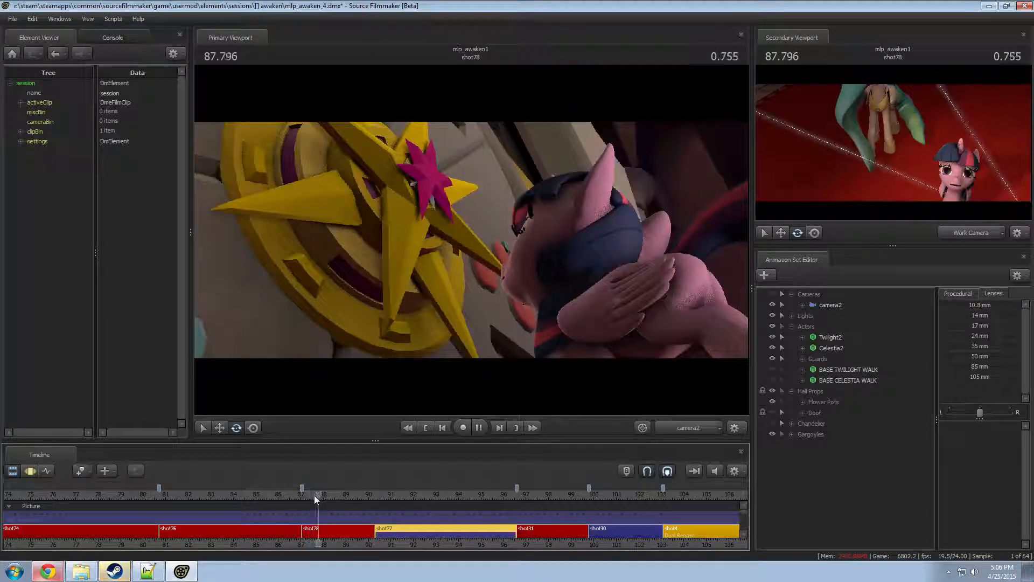
key("space")
left_click(266, 496)
key("space")
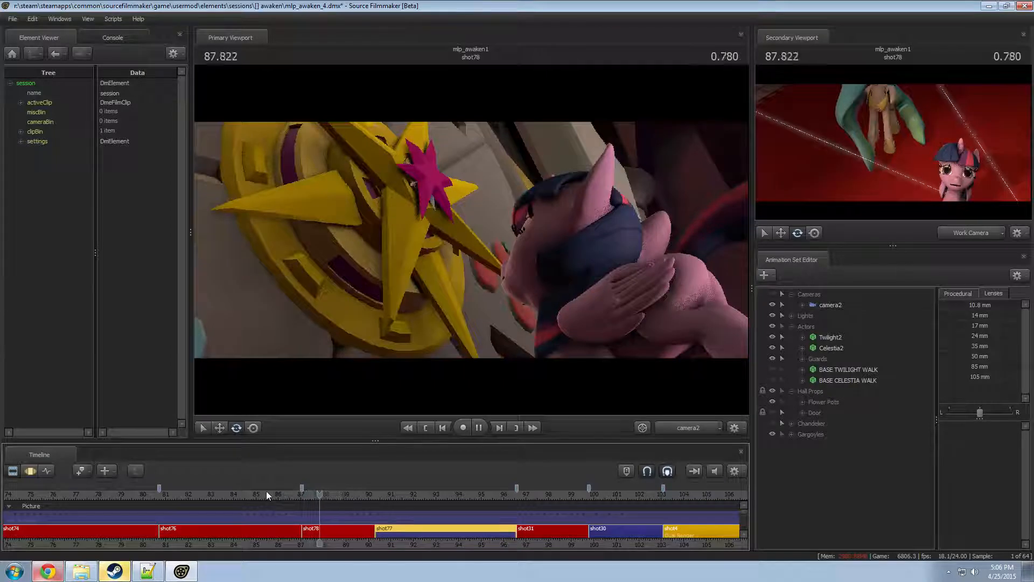
left_click(296, 494)
left_click_drag(296, 493, 302, 493)
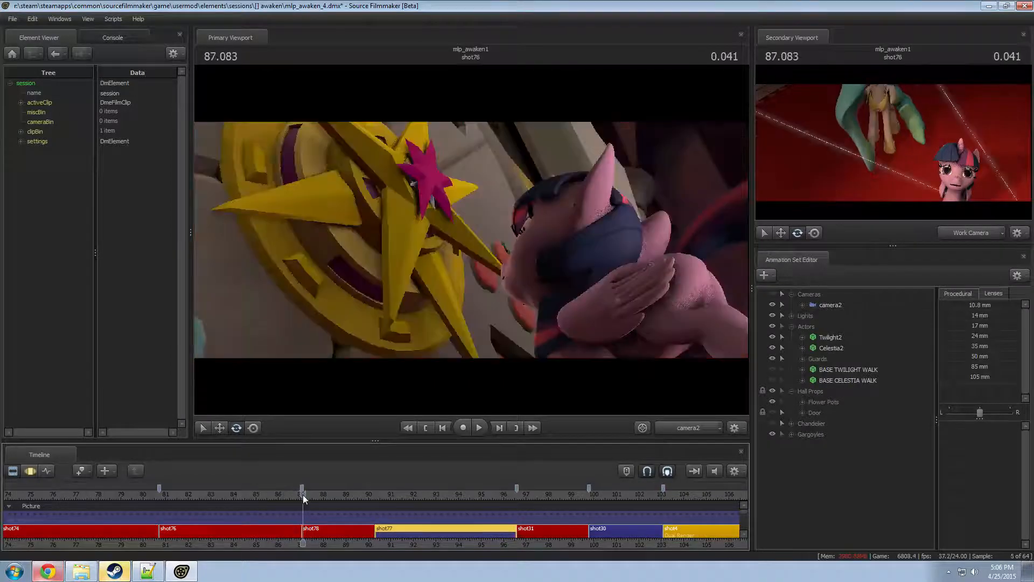
key("space")
key("space")
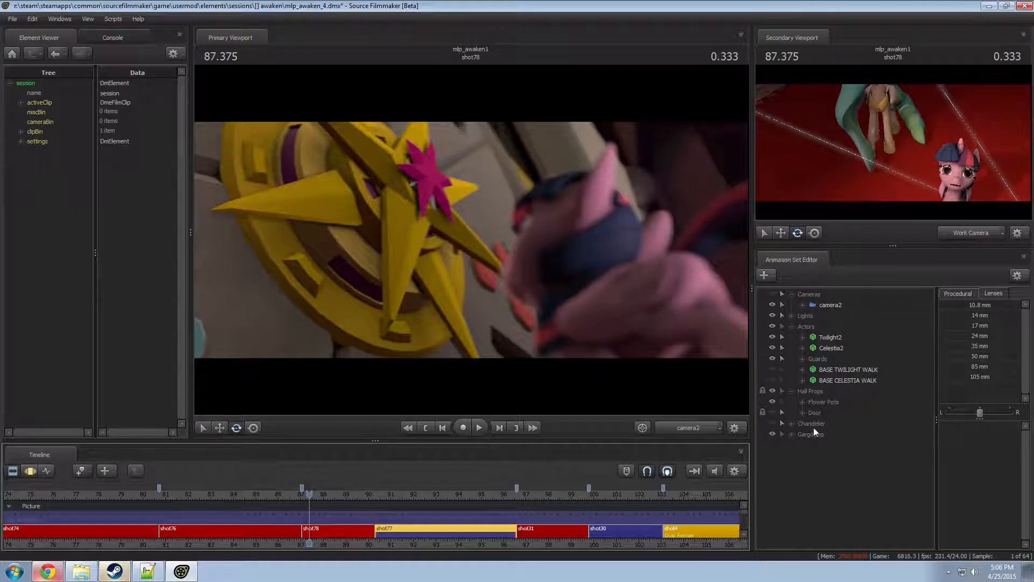
key("F4")
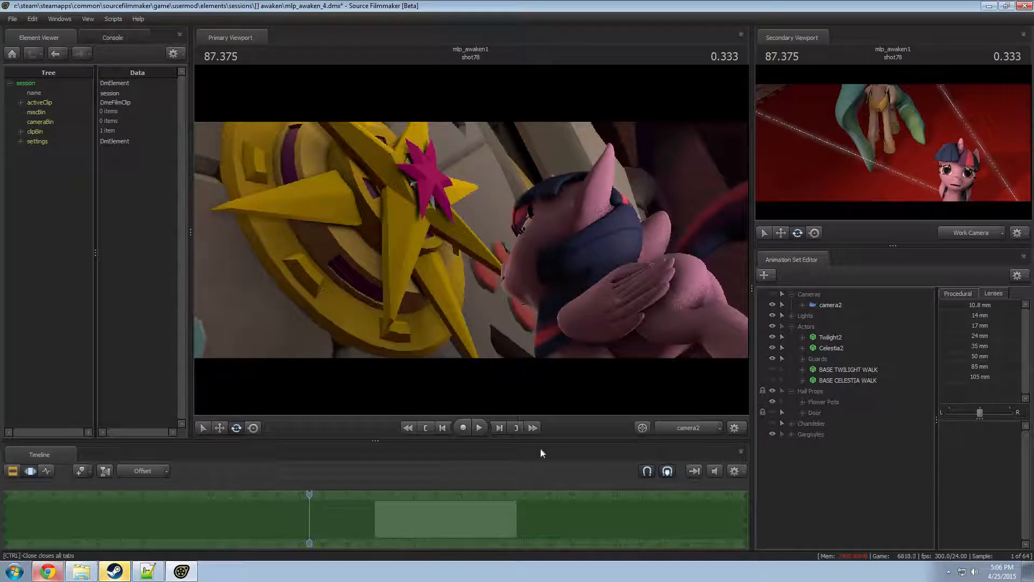
key("F2")
mouse_move(309, 494)
left_mouse_down()
mouse_move(295, 494)
mouse_move(314, 494)
left_mouse_up()
key("F4")
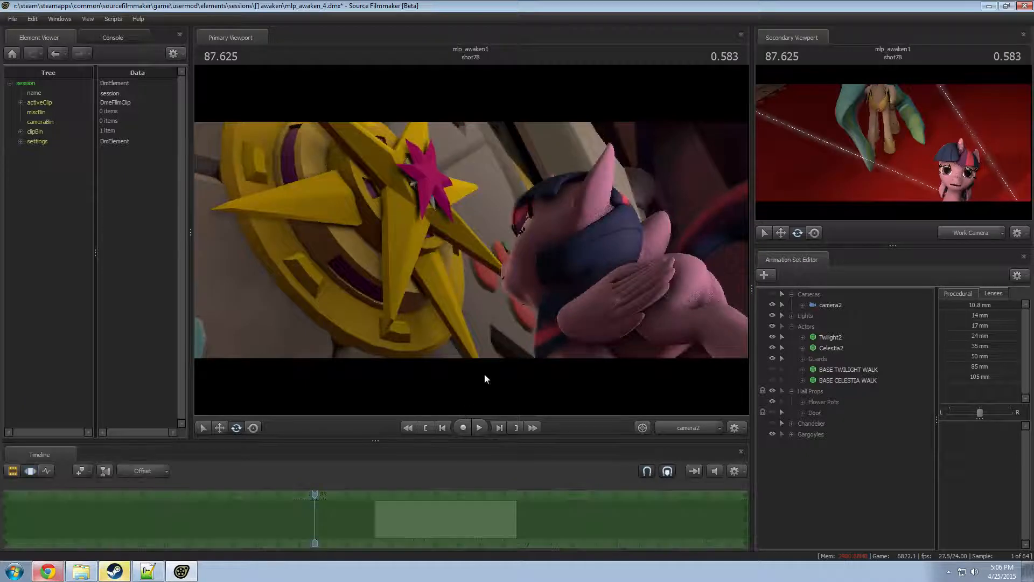
key("F2")
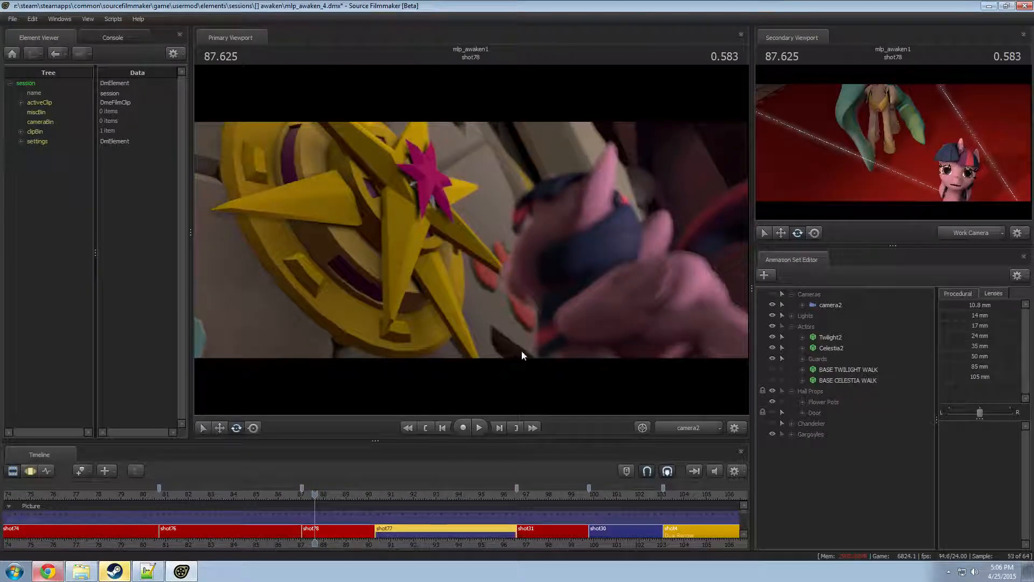
key("space")
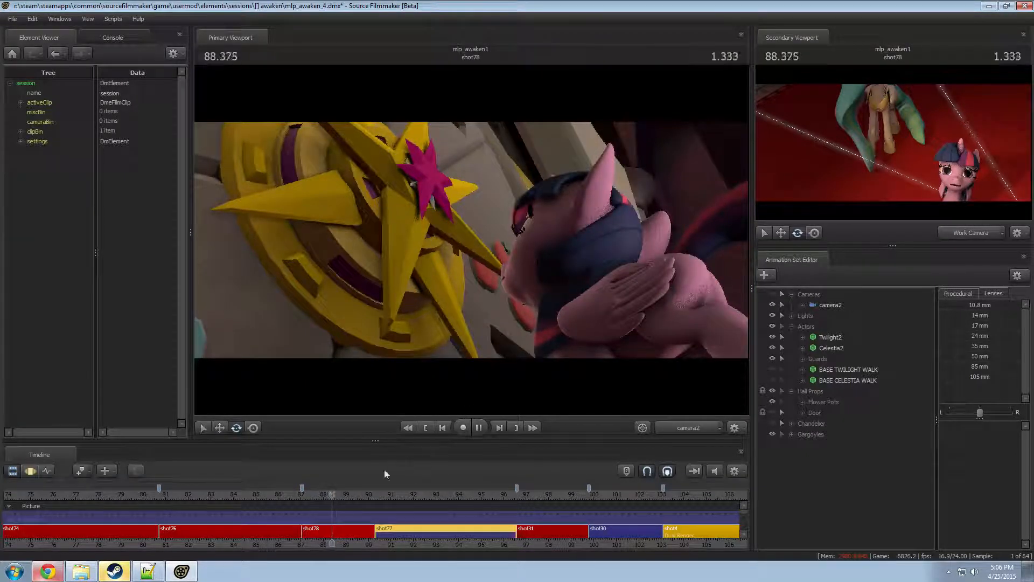
- Select shot78 and review the sequence from the beginning of shot76 into the door shot
left_click(315, 510)
left_click(198, 495)
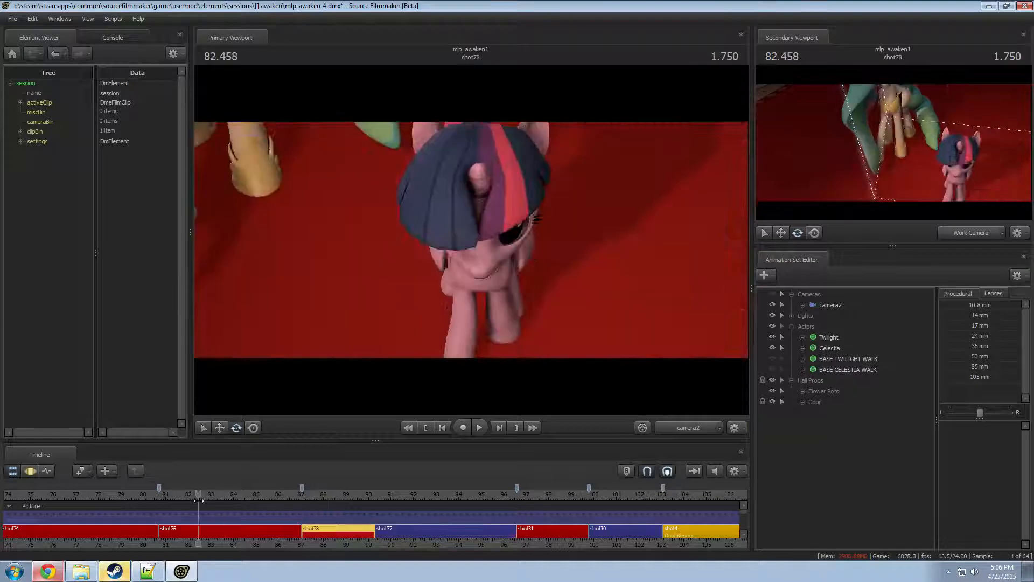
key("space")
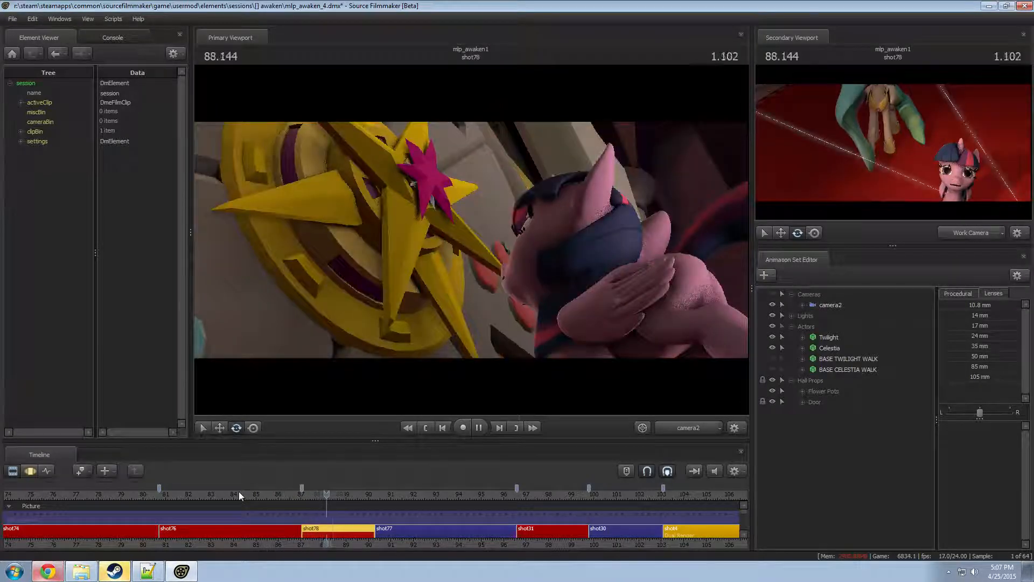
left_click(164, 495)
key("space")
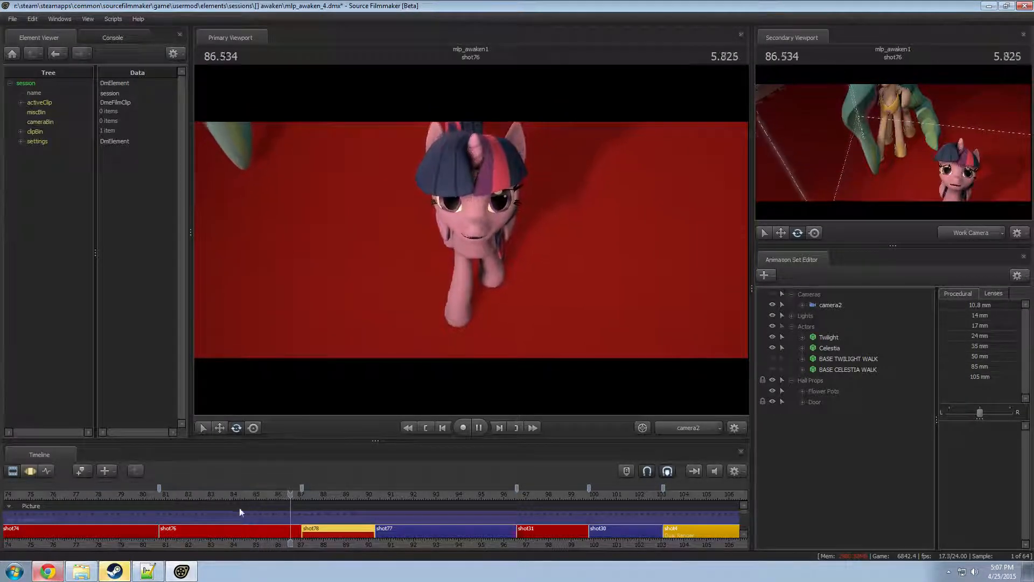
key("space")
- Animate a gradual camera2 drift through shot78, ramping from 87 to about 90.27, and play back the move
key("F3")
left_click(830, 305)
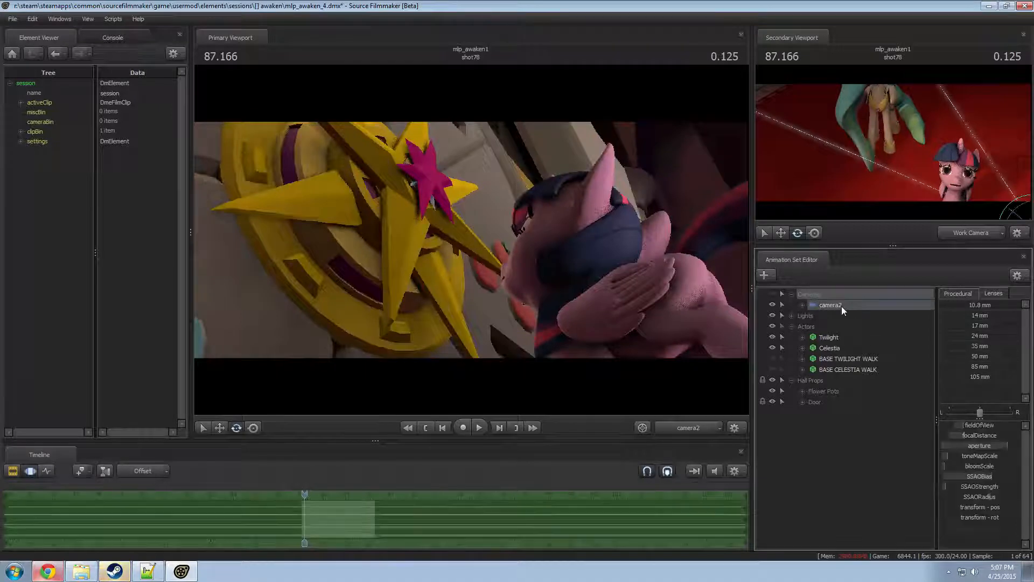
left_click(565, 510, "shift")
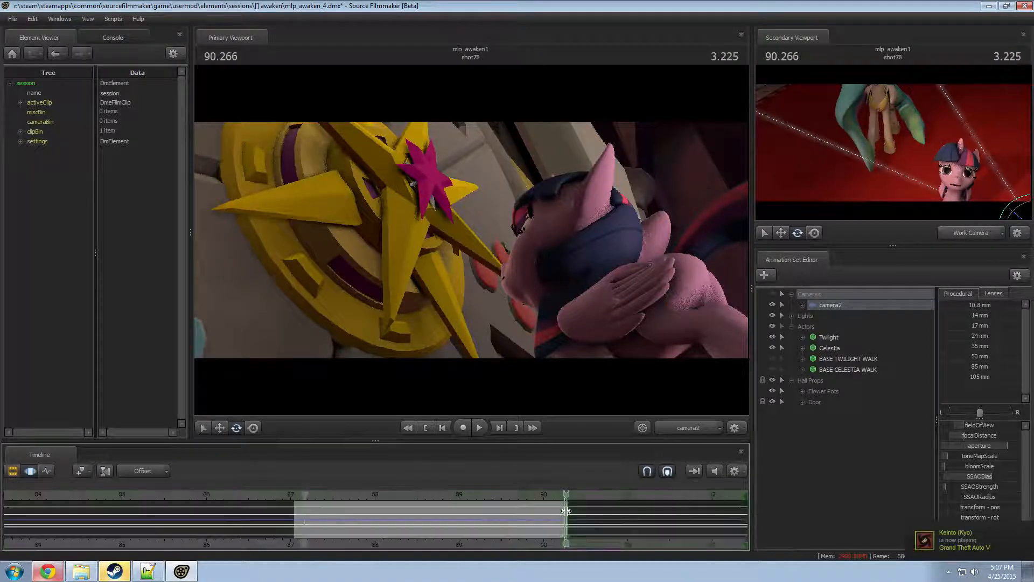
key("]")
left_click_drag(564, 523, 286, 528)
key("s")
left_click_drag(495, 308, 468, 246)
key("space")
left_click(290, 495)
key("space")
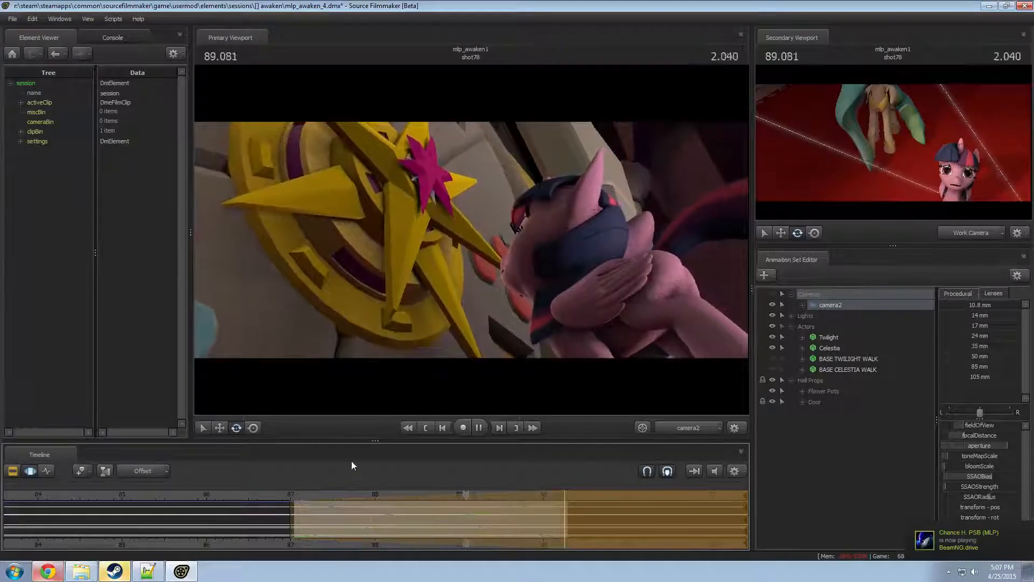
left_click(478, 428)
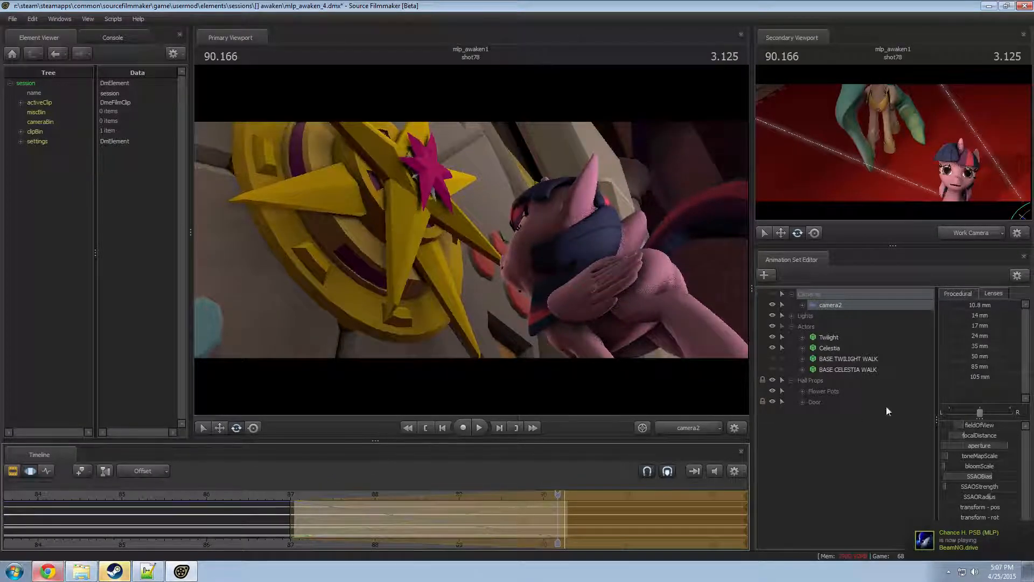
- Step through the final frames of shot78 and replay its camera drift from just before the shot starts
key("Right")
key("Right")
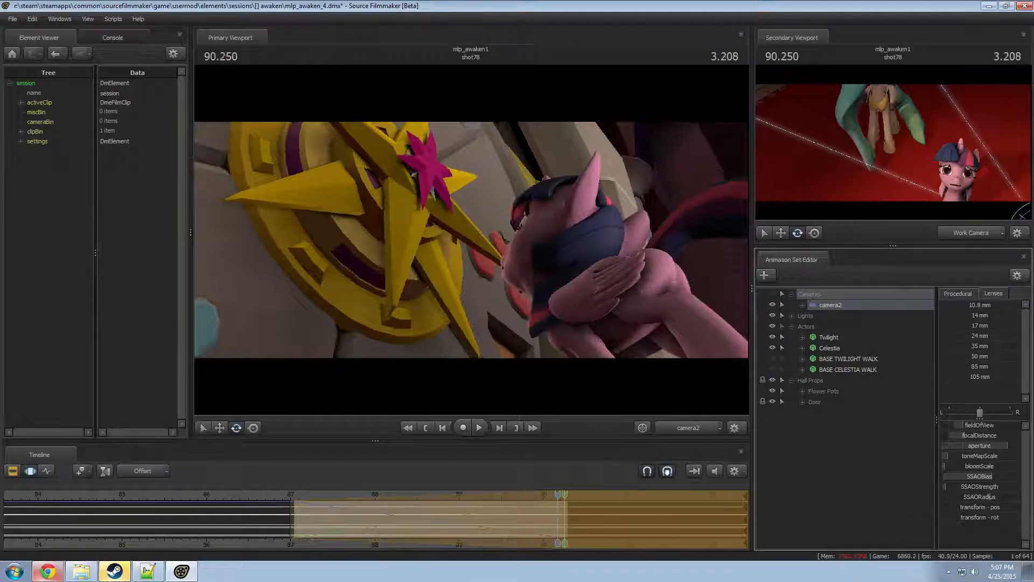
key("Left")
key("Right")
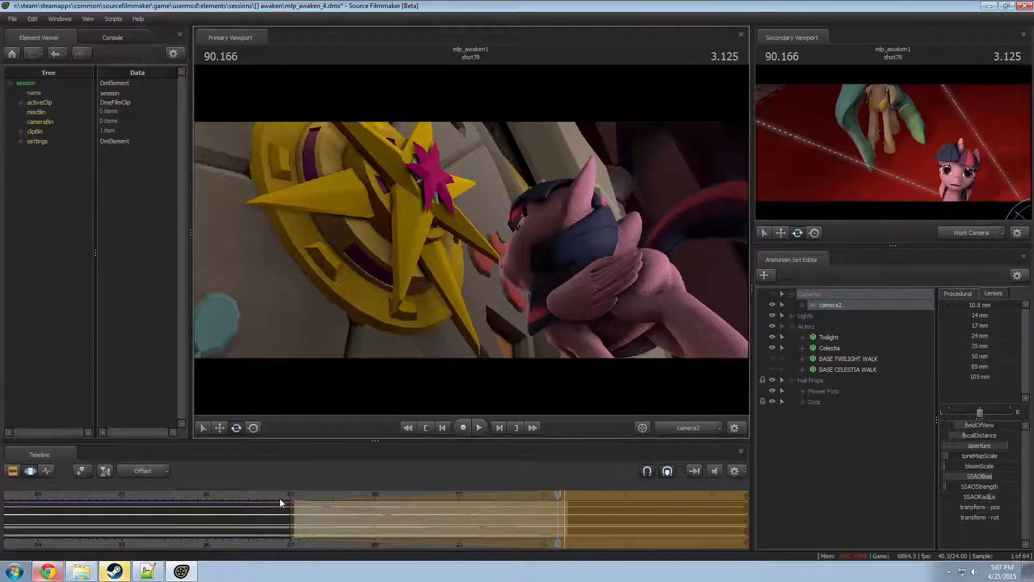
left_click(280, 498)
key("space")
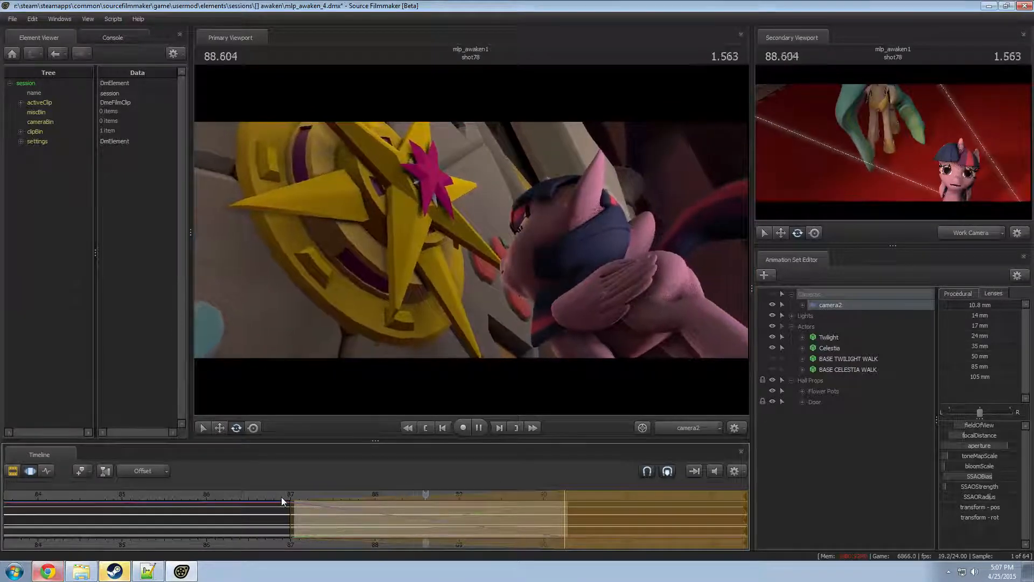
- Replay the sequence from within shot76 through the door shot, and again from the start of shot78 into shot77
scroll(576, 528, "down", 4)
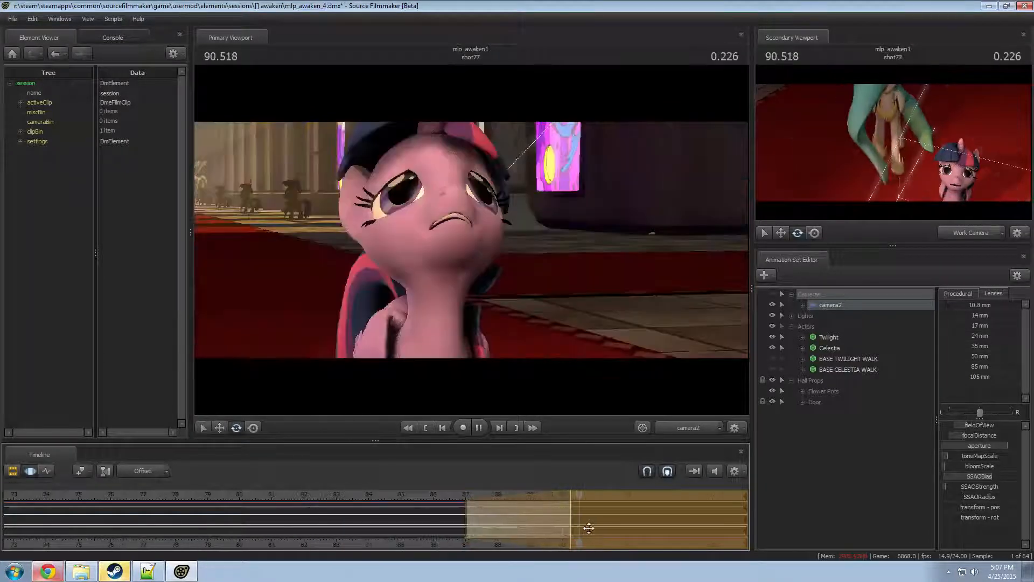
left_click(311, 494)
key("space")
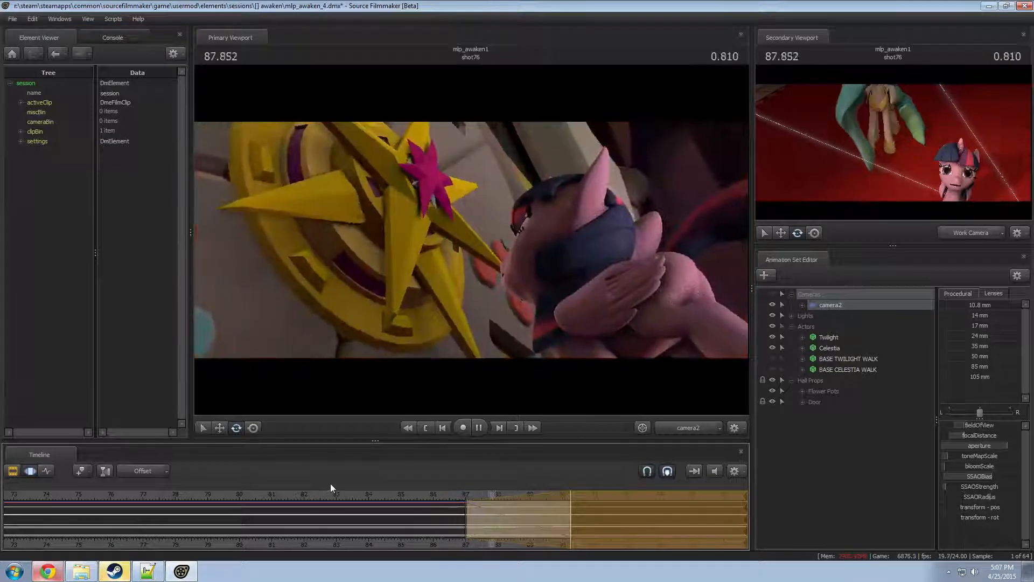
key("space")
left_click_drag(449, 309, 454, 308)
left_click(464, 494)
key("space")
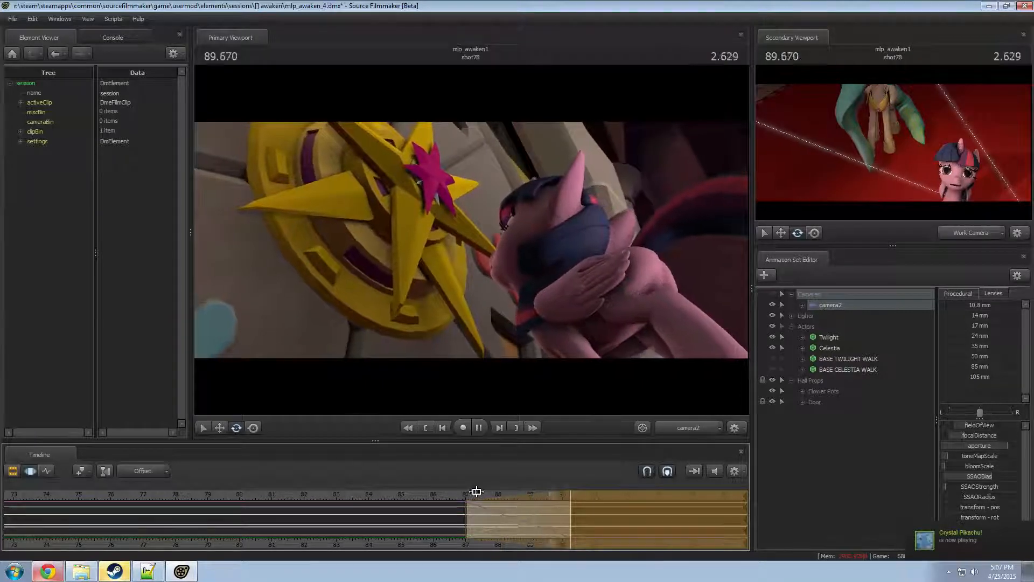
key("space")
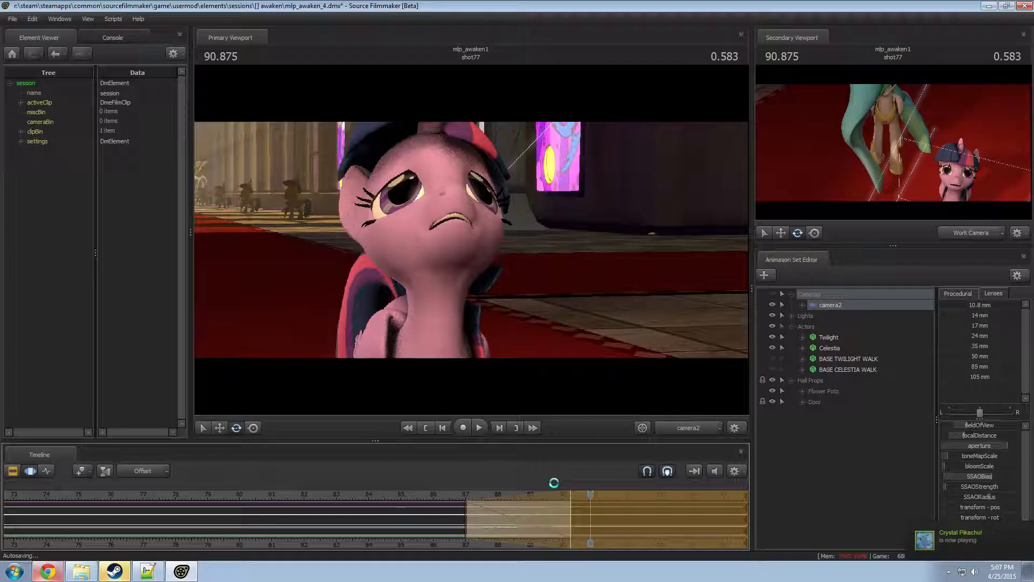
- Extend the time selection over the whole of shot78 and lower camera2's aperture
scroll(538, 523, "up", 3)
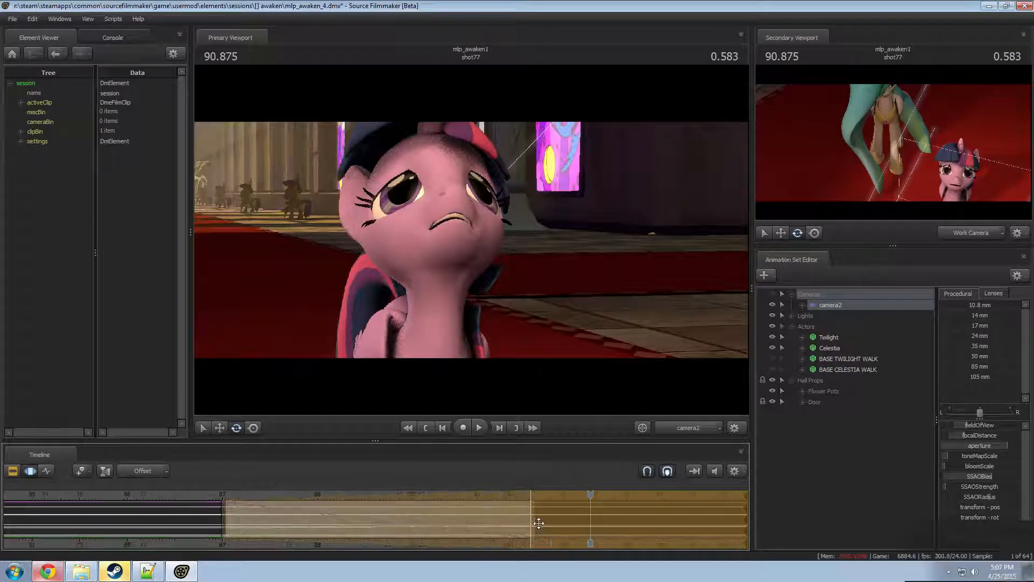
scroll(531, 525, "down", 3)
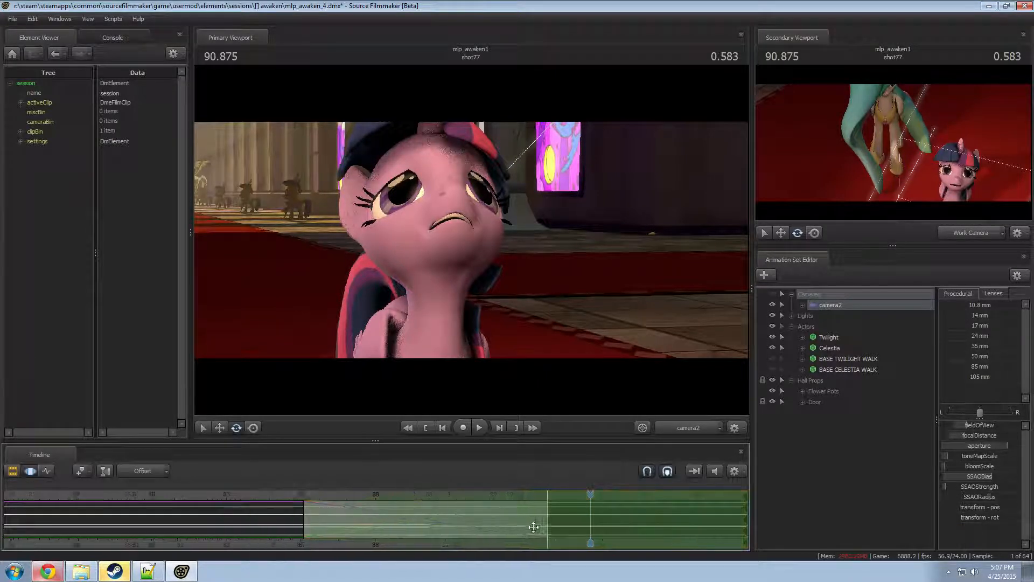
left_click(408, 495)
key("space")
key("space")
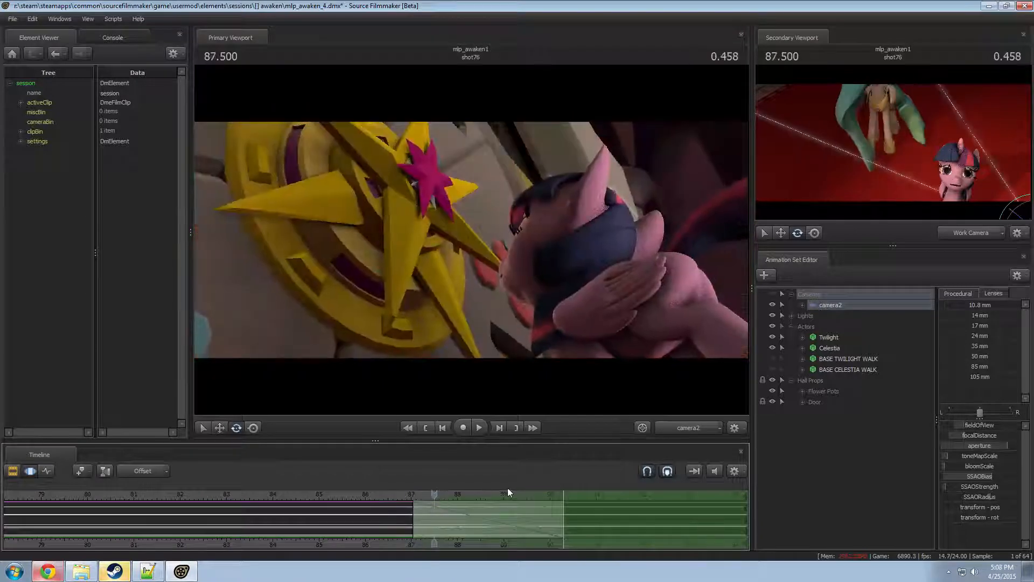
scroll(497, 514, "up", 3)
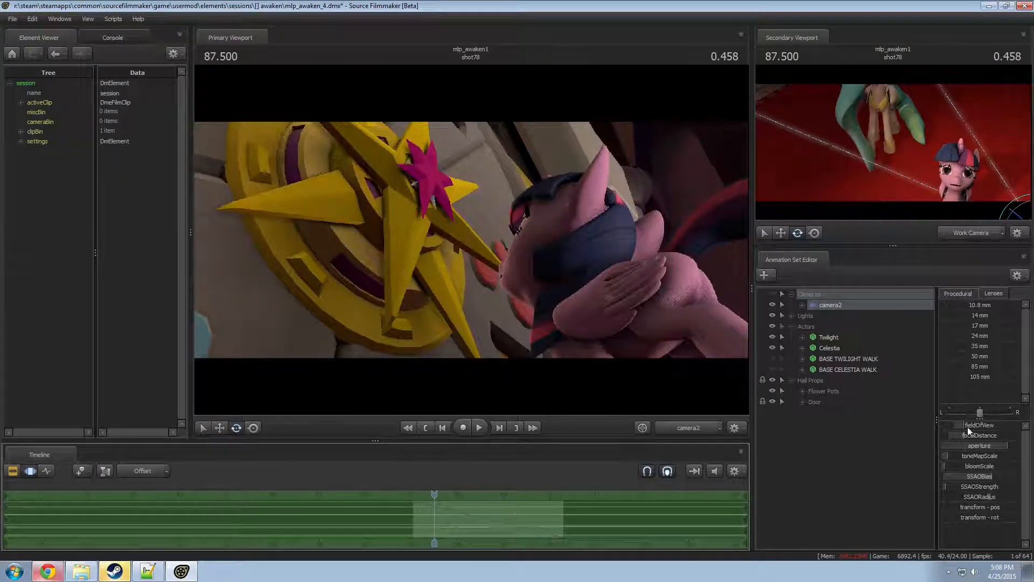
mouse_move(974, 439)
left_mouse_down()
mouse_move(997, 439)
mouse_move(966, 443)
mouse_move(981, 446)
left_mouse_up()
key("F2")
key("F3")
key("F2")
key("F3")
key("F2")
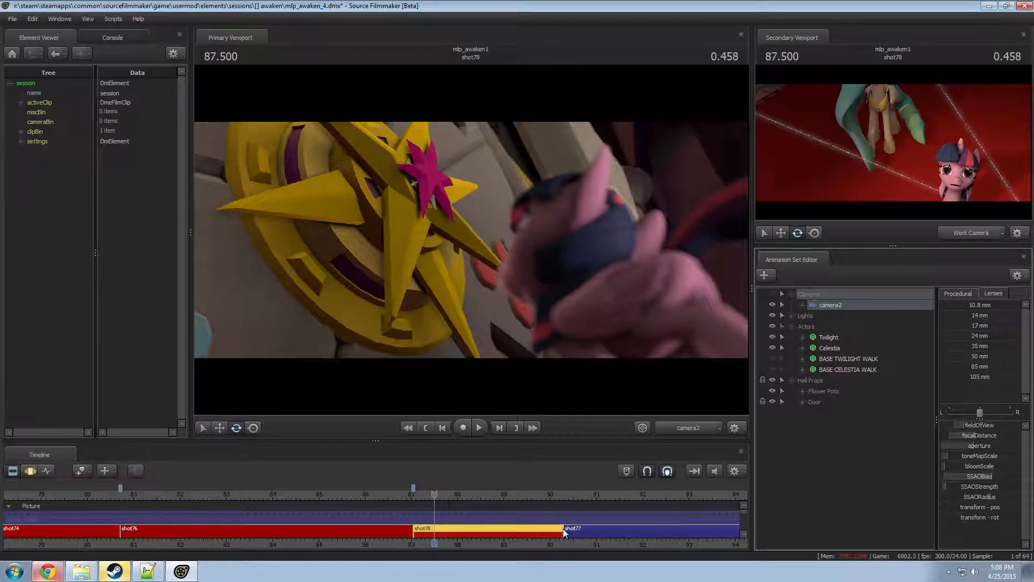
- Replay shot78 and examine the cut into shot77 around 90.29
middle_click_drag(585, 535, 560, 534)
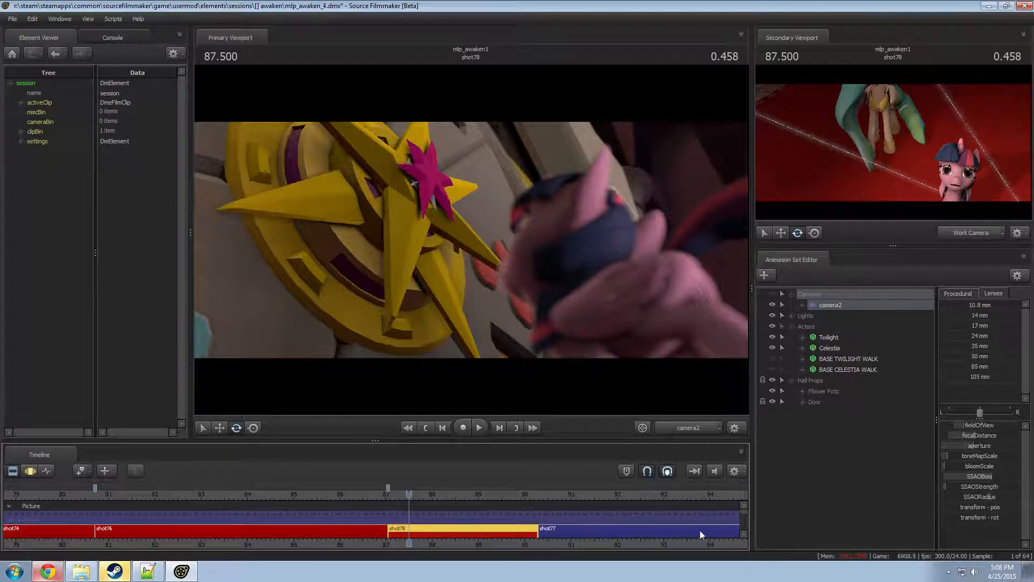
key("space")
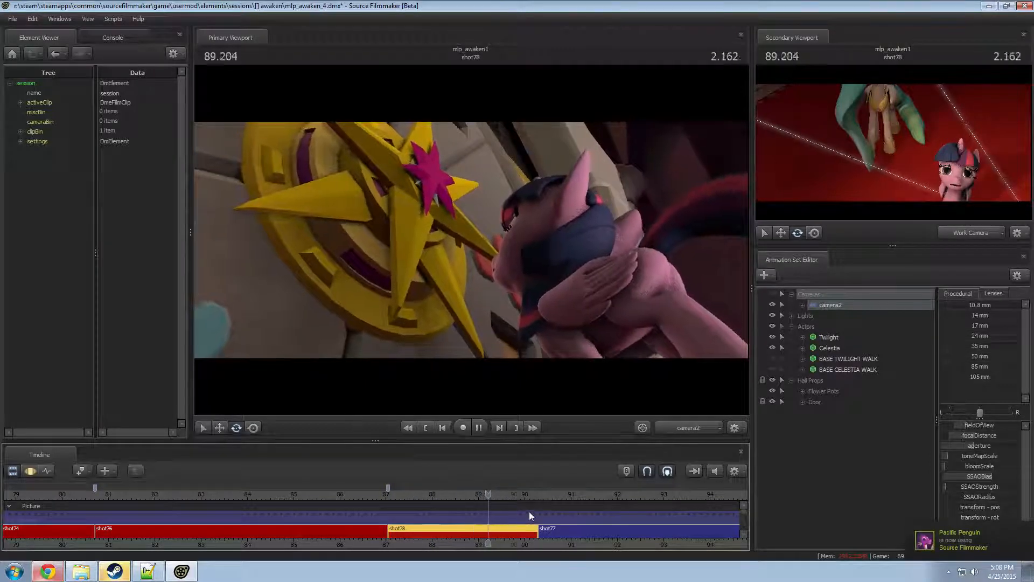
key("space")
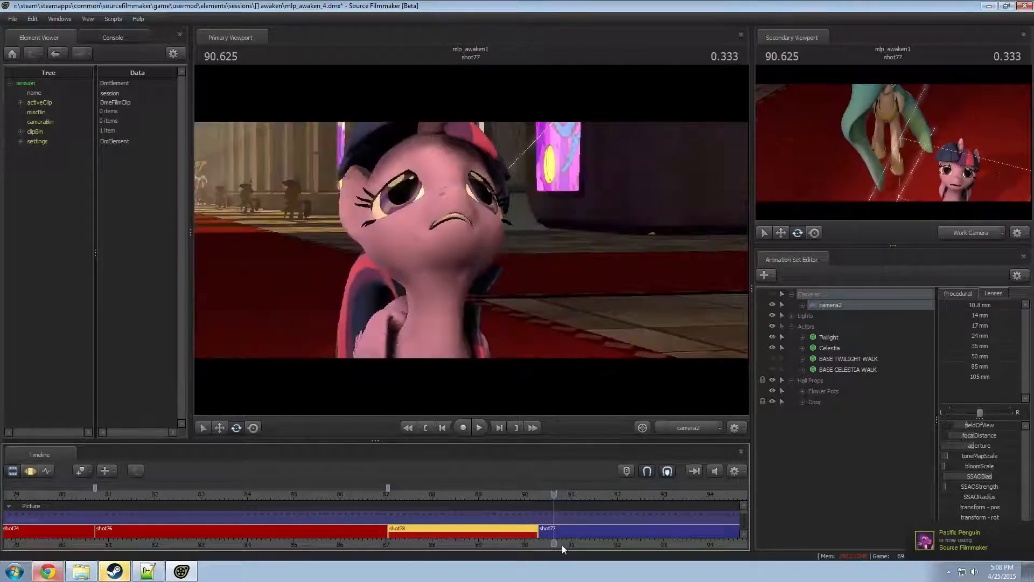
left_click(510, 495)
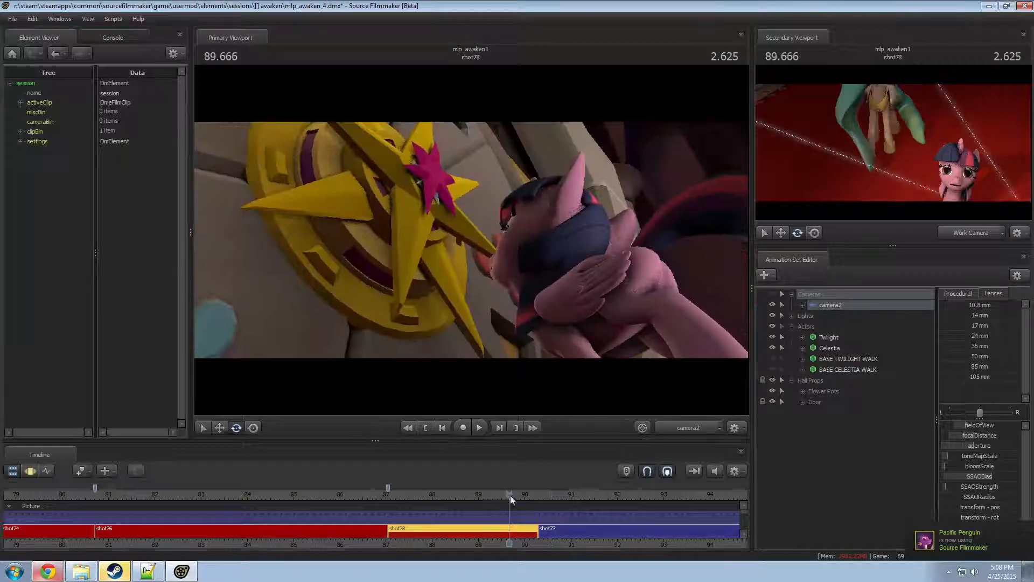
key("space")
key("space")
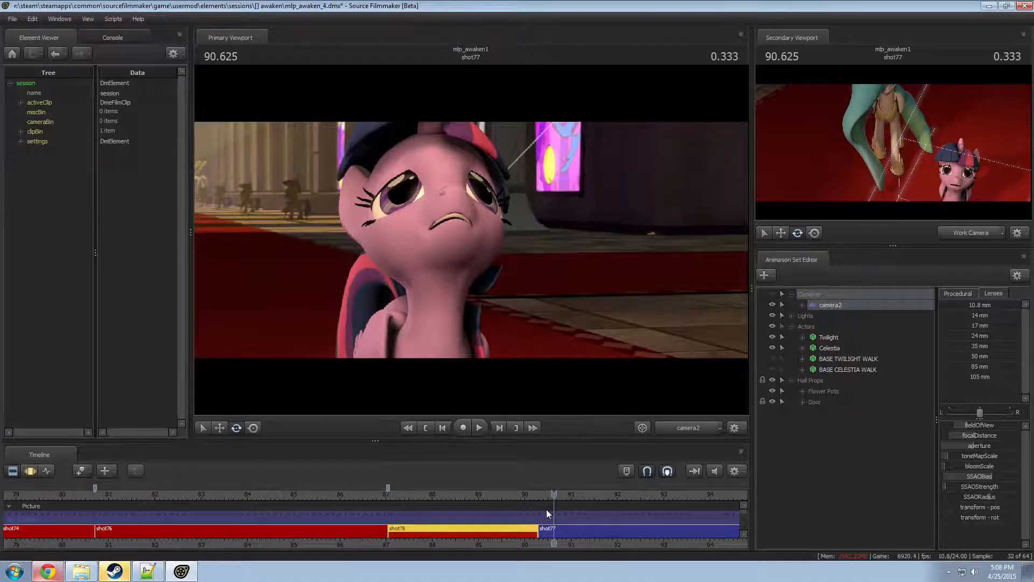
left_click(535, 494)
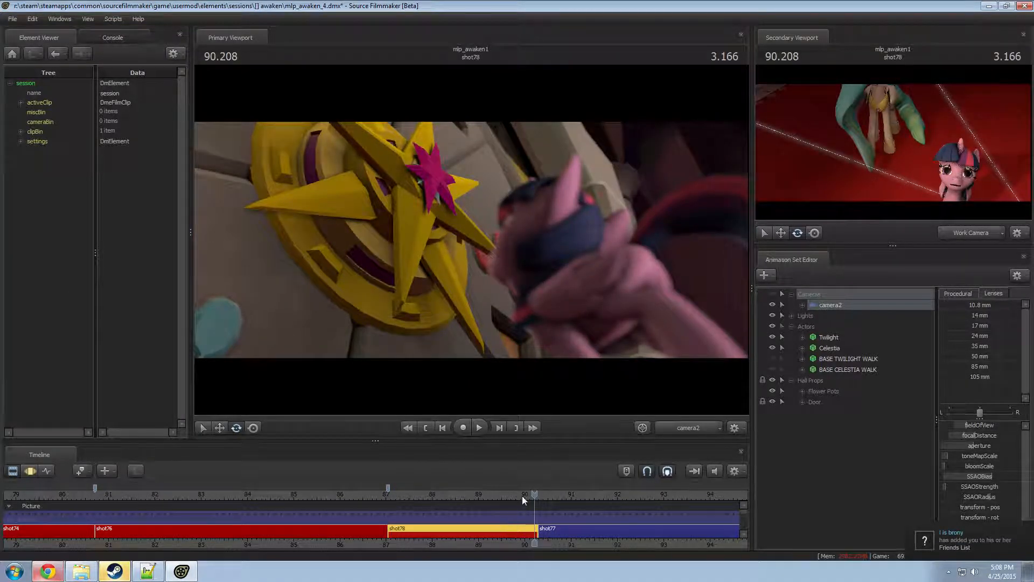
left_click(538, 495)
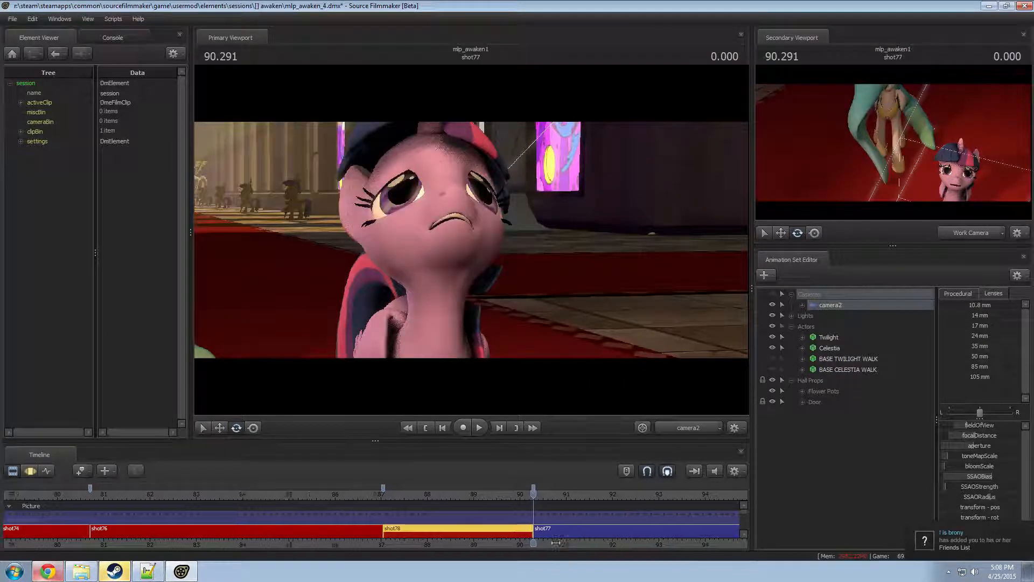
- Paste a copy of shot78 between shot78 and shot77
scroll(438, 507, "down", 5)
mouse_move(432, 496)
left_mouse_down()
mouse_move(423, 497)
mouse_move(432, 499)
left_mouse_up()
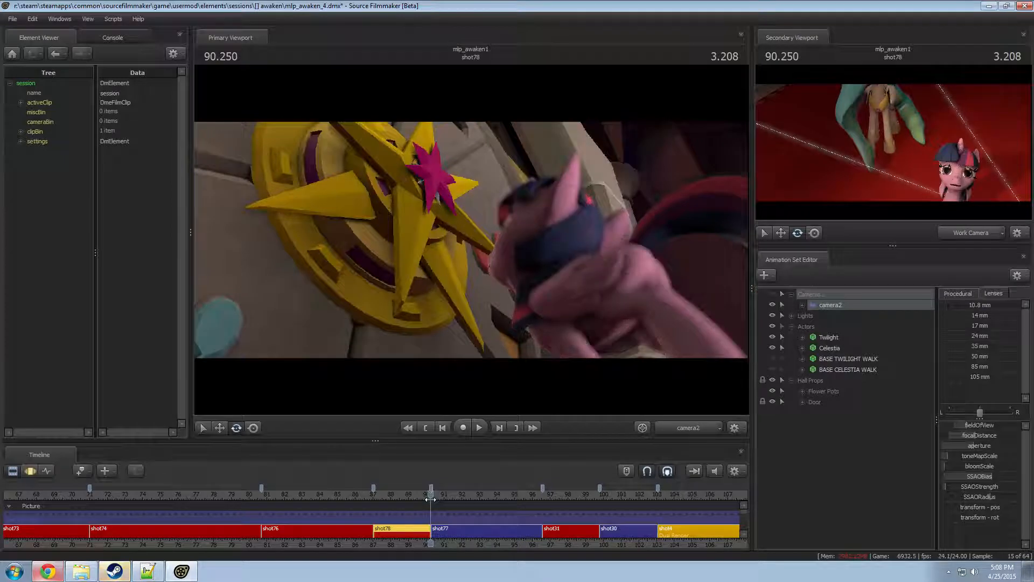
left_click(431, 498)
scroll(451, 529, "up", 3)
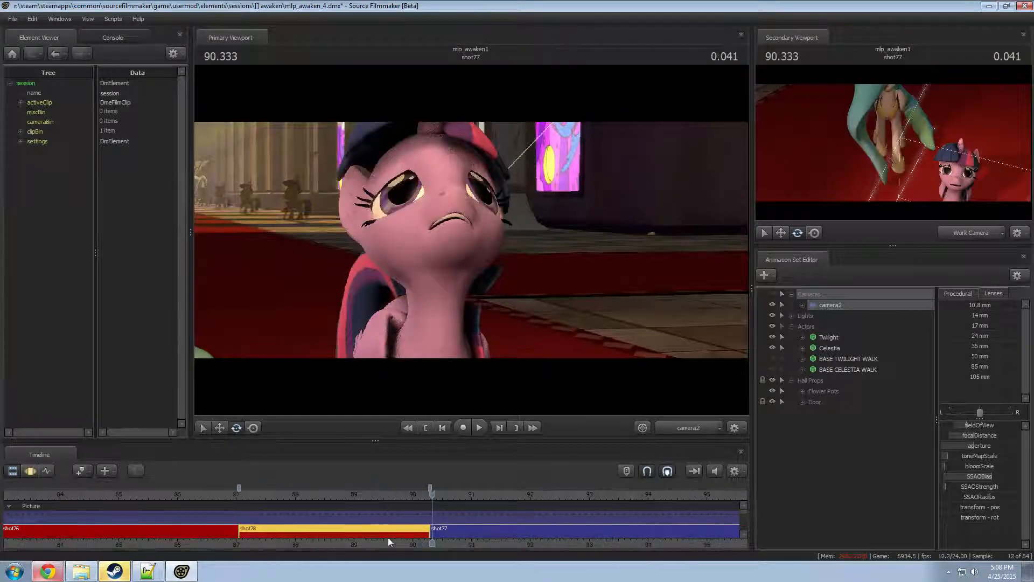
left_click(464, 533)
left_click(413, 495)
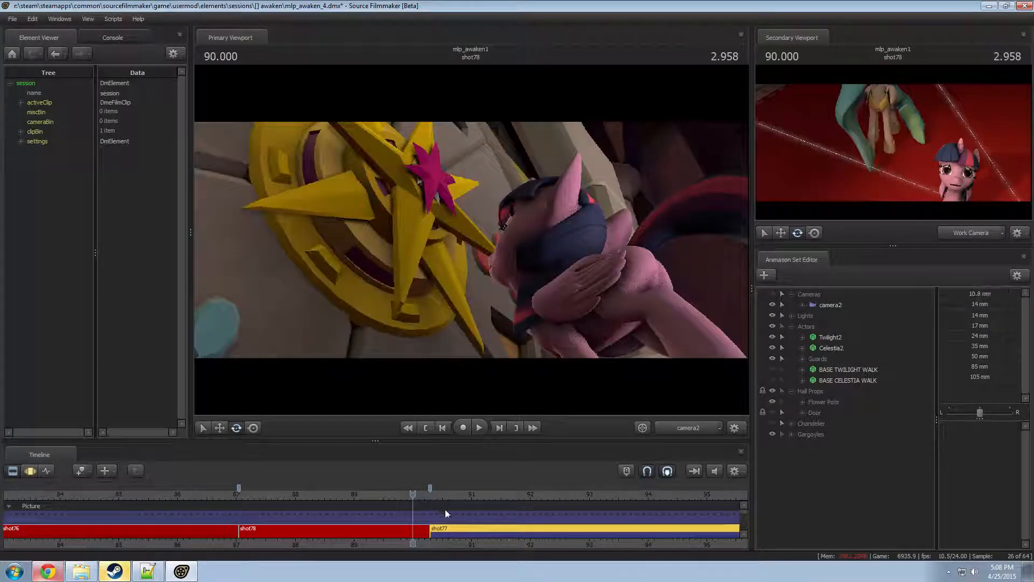
key("ctrl+v")
scroll(471, 522, "down", 3)
left_click_drag(417, 498, 431, 498)
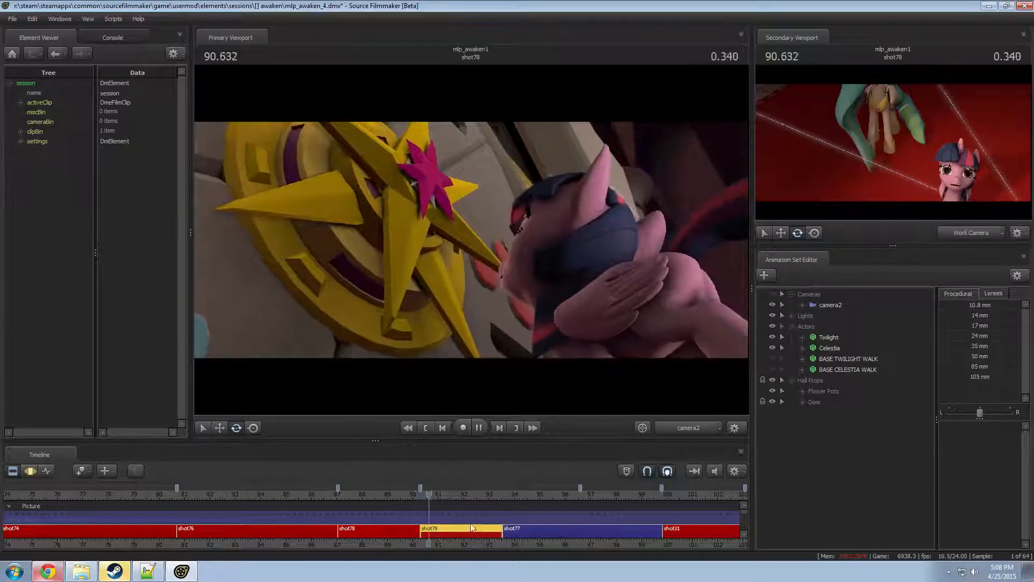
- Trim shot77's end back to the marker between 96 and 97, and select camera2 in shot79
left_click_drag(661, 531, 579, 526)
left_click(414, 496)
left_click(428, 497)
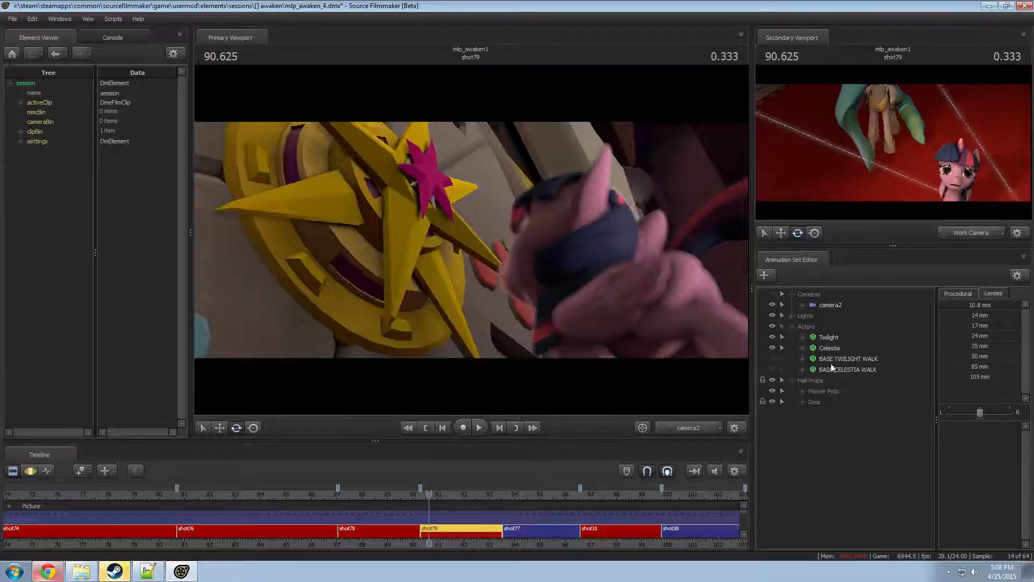
left_click(824, 305)
key("F3")
key("F2")
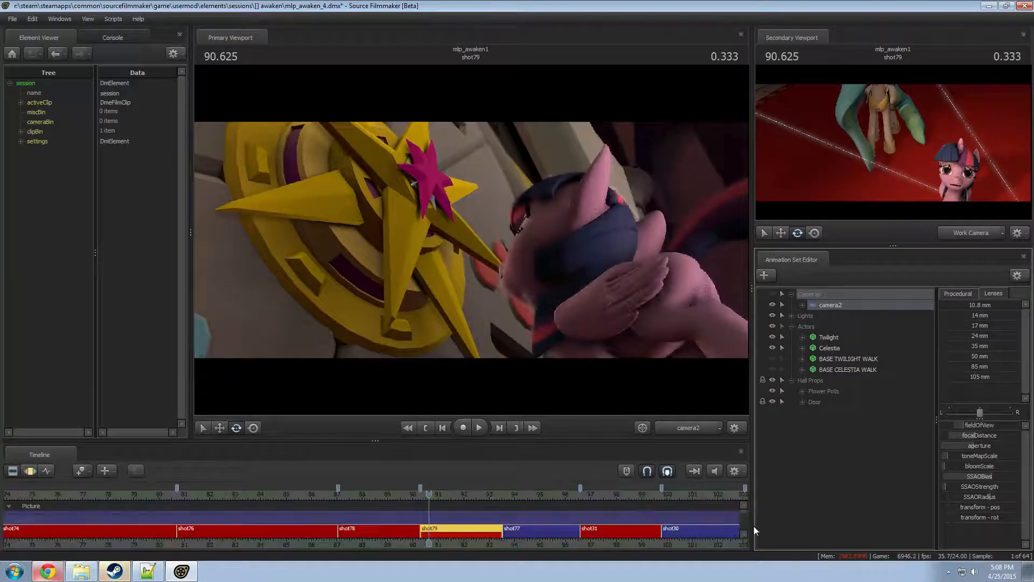
- Mute the Effects track to remove the letterbox bars, and replay shot78 towards shot79
scroll(748, 515, "up", 3)
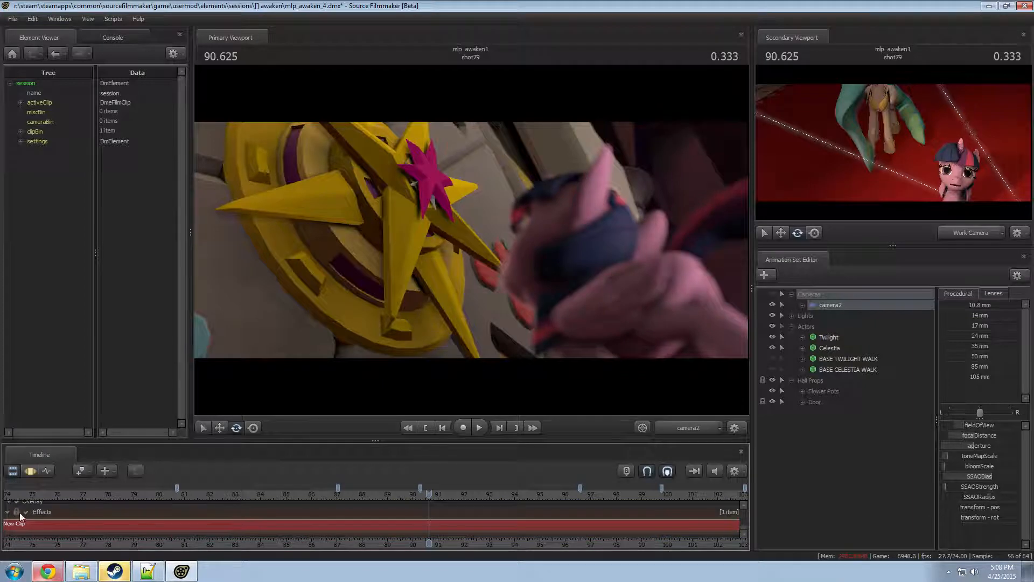
left_click(26, 512)
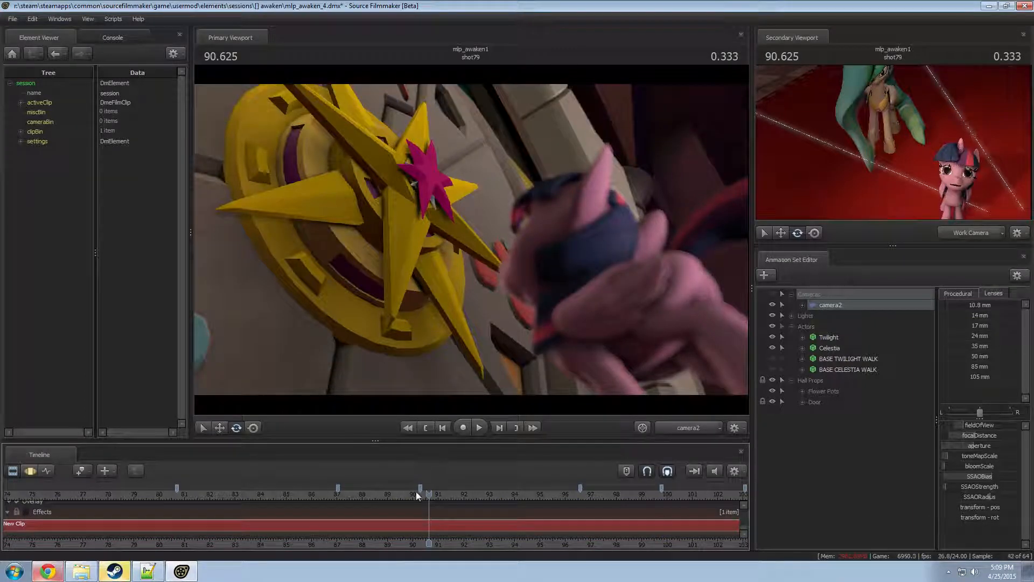
left_click_drag(418, 495, 345, 498)
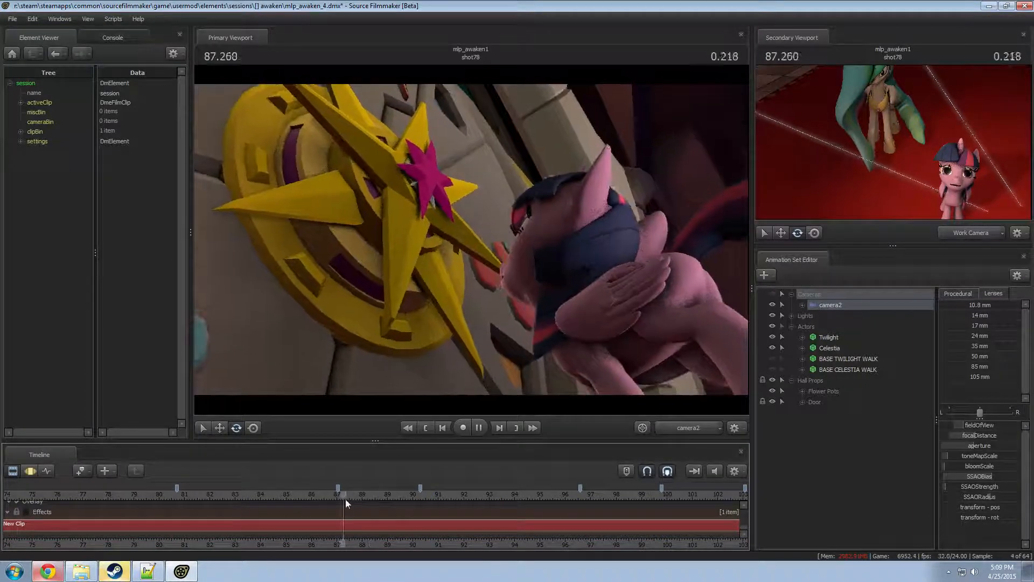
key("space")
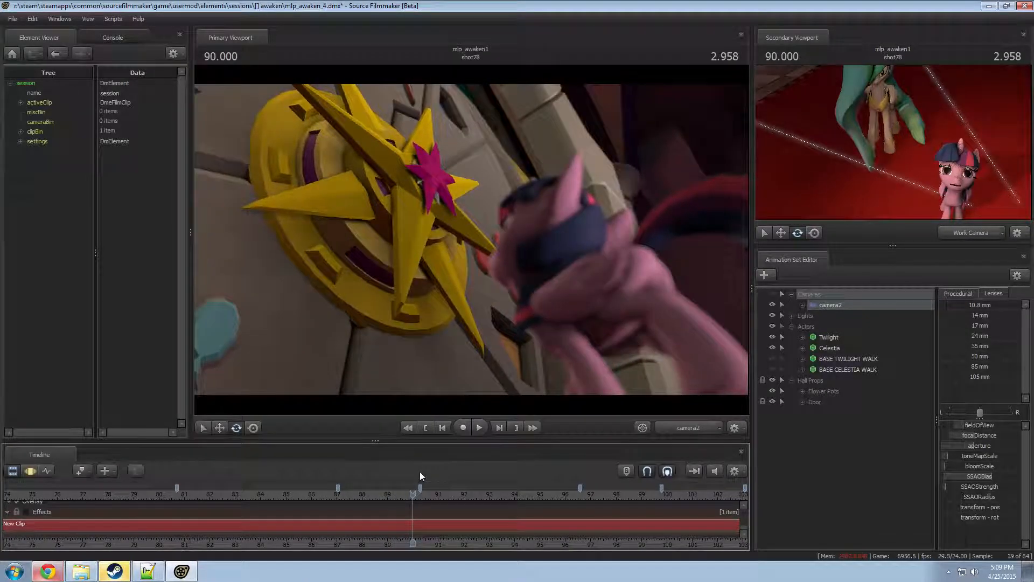
key("space")
key("space")
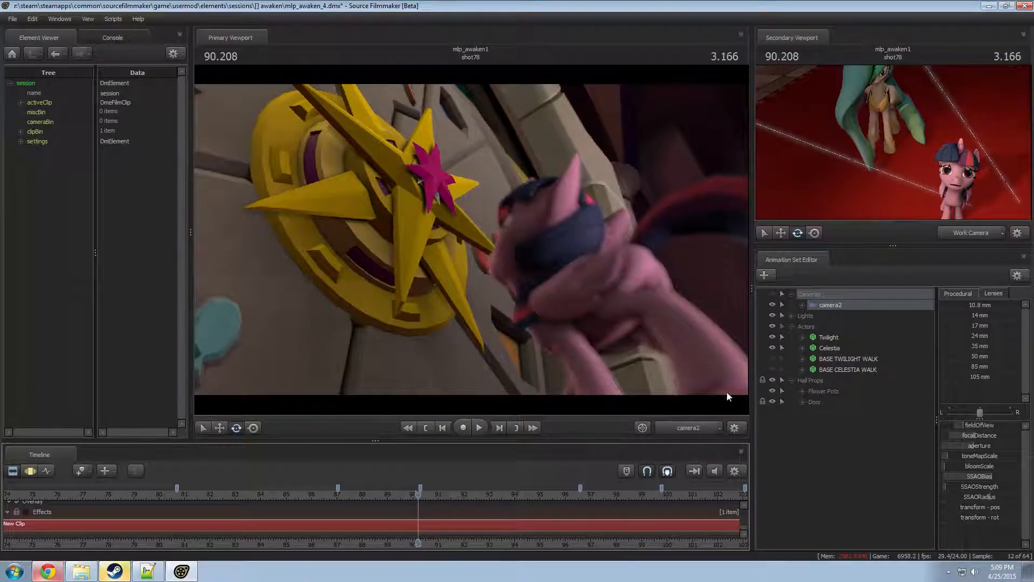
left_click_drag(411, 490, 410, 491)
- Apply the 50 mm lens to camera2 across the whole of shot79 in the Motion Editor
key("F4")
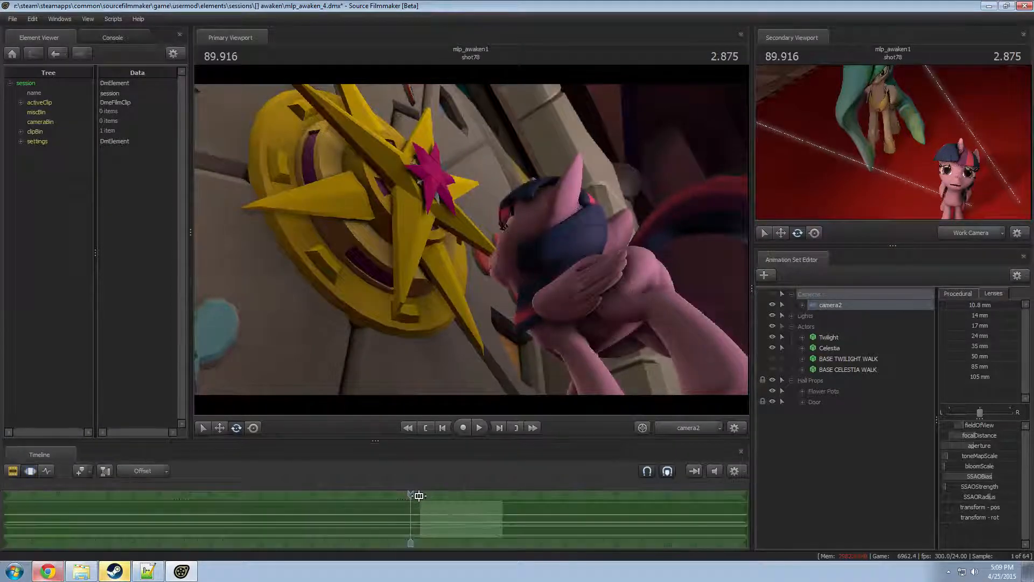
key("space")
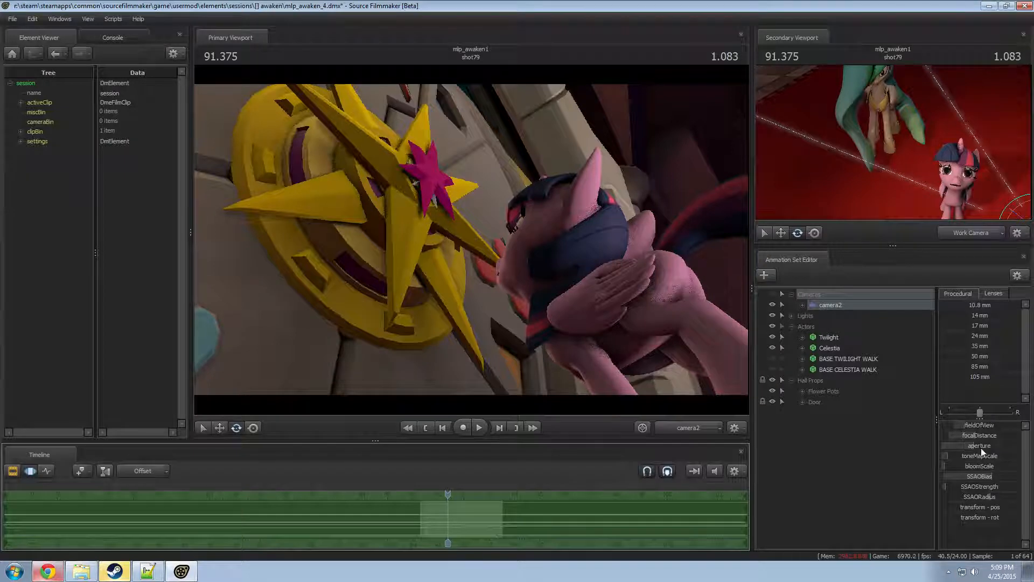
left_click(961, 293)
key("Escape")
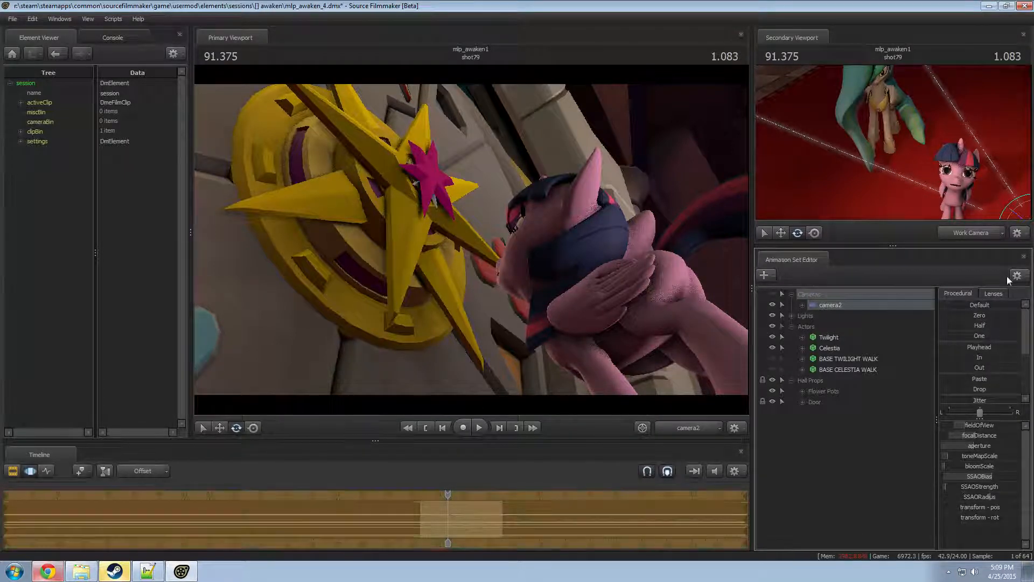
left_click(992, 293)
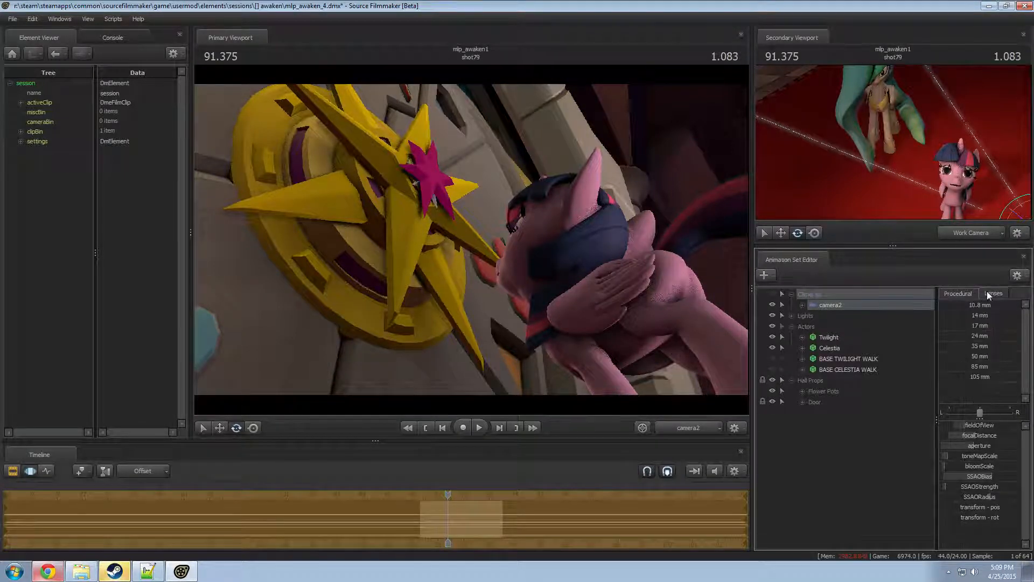
left_click(980, 356)
- Reframe camera2 in shot79 as a low close-up of Twilight's face in profile, and play back the shot
left_click_drag(593, 259, 613, 331)
key("s")
key("w")
key("a")
key("space")
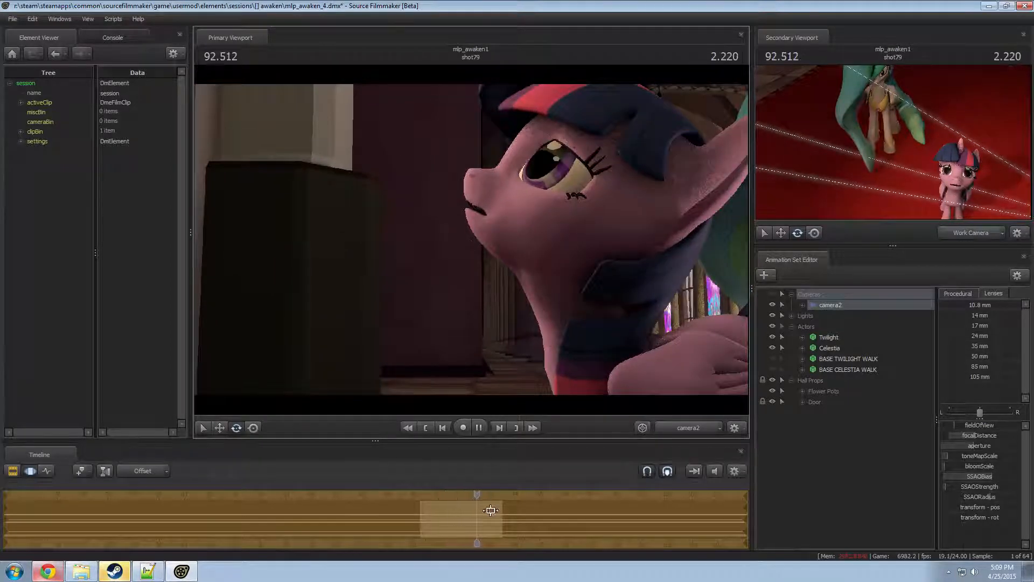
left_click_drag(482, 494, 415, 495)
key("F2")
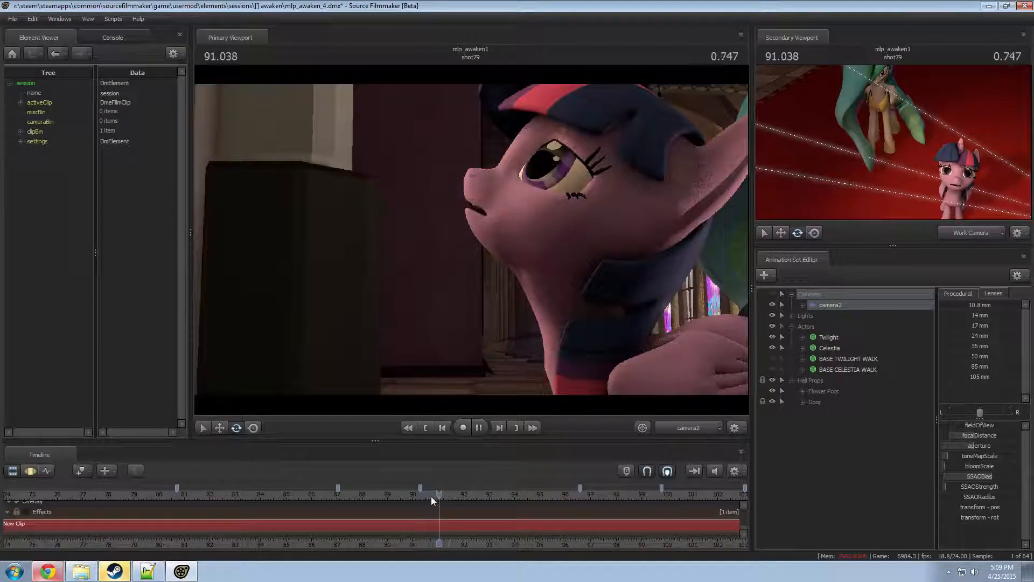
left_click(430, 494)
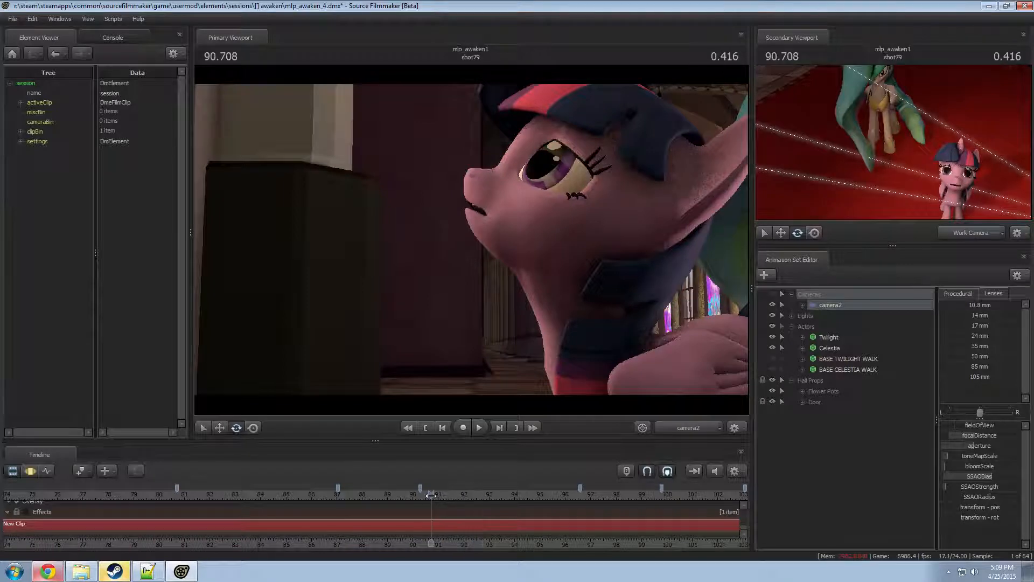
left_click_drag(431, 495, 427, 498)
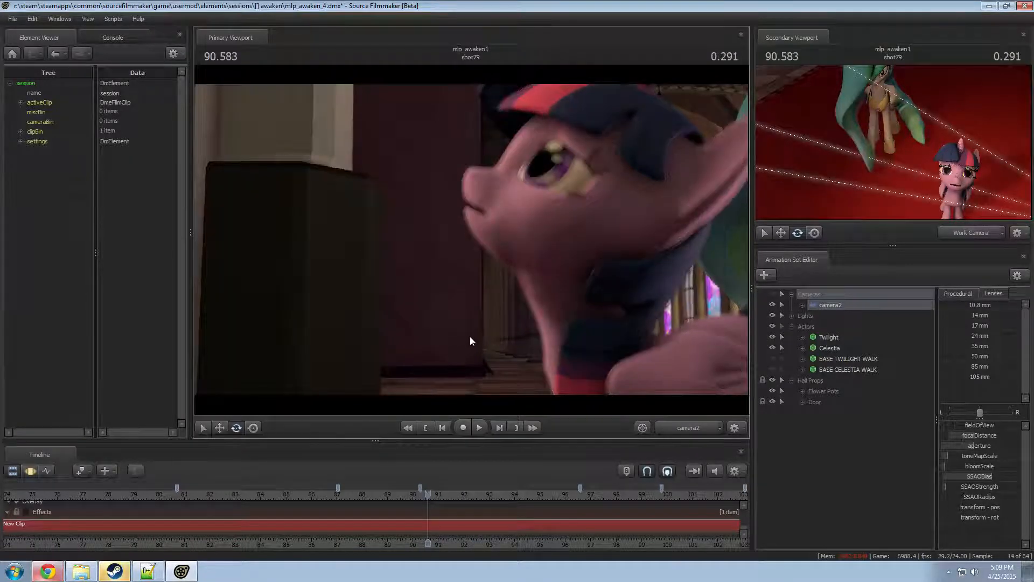
key("F3")
key("space")
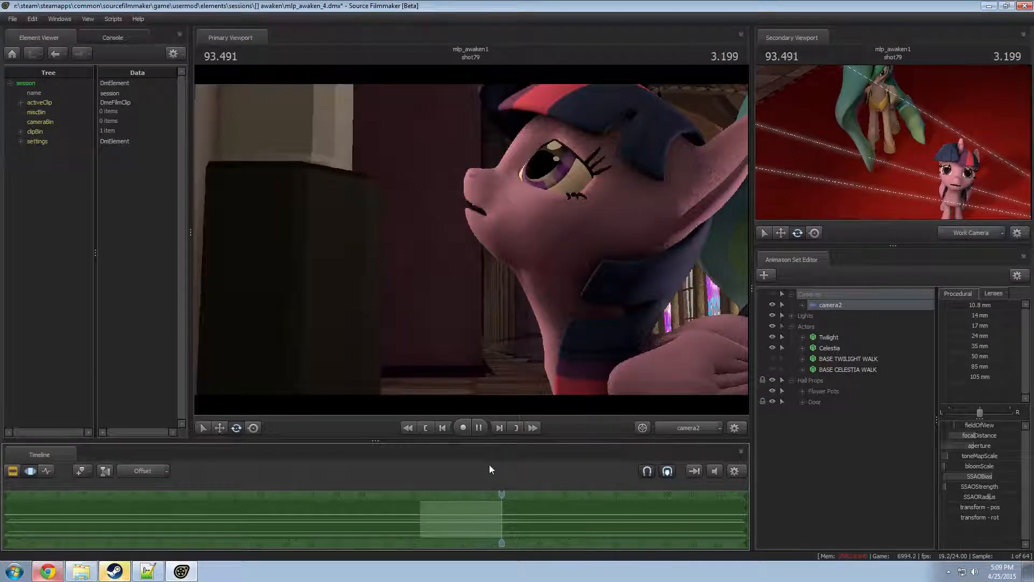
left_click(503, 494)
left_click_drag(503, 497, 502, 496)
key("F2")
key("space")
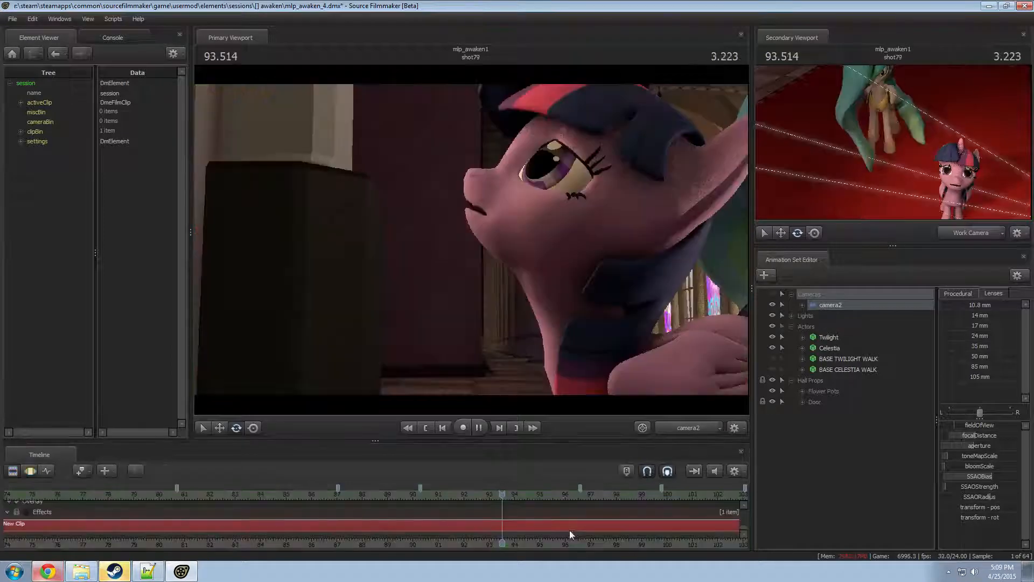
- Play the sequence onward from shot79 and replay shot30 to compare its close-up of Twilight
key("space")
middle_click_drag(599, 541, 516, 529)
key("space")
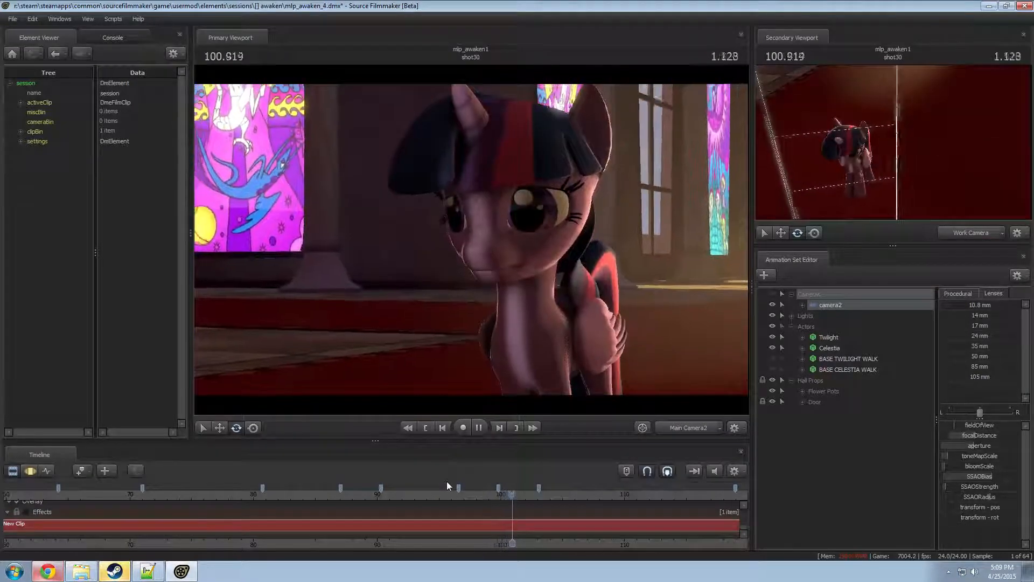
key("space")
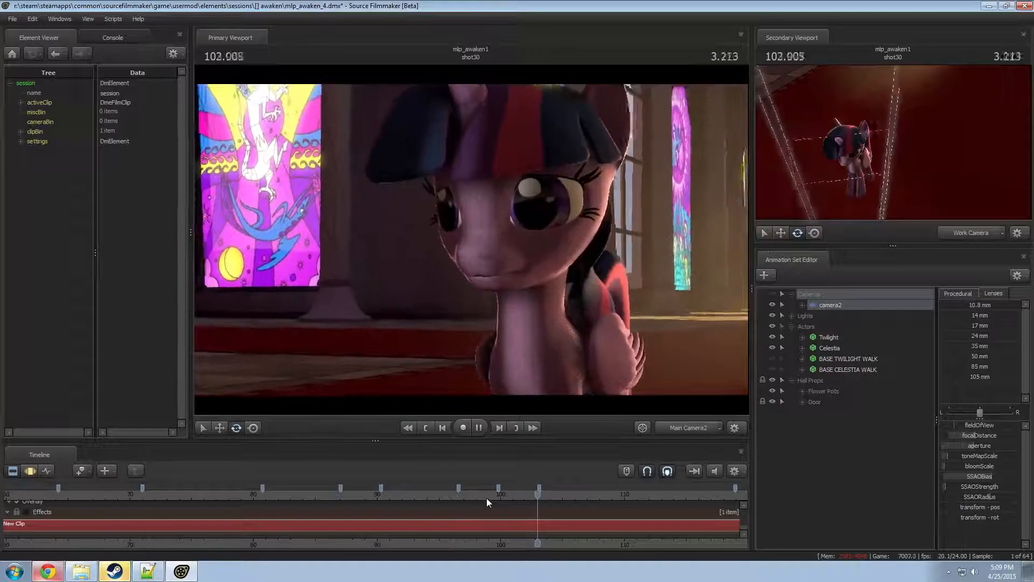
key("space")
left_click(486, 498)
key("space")
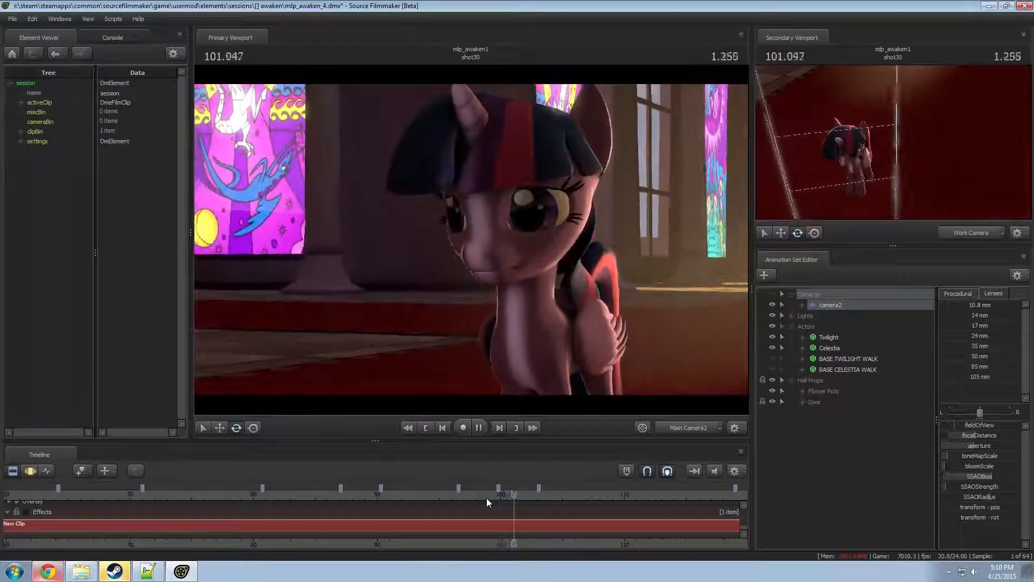
key("space")
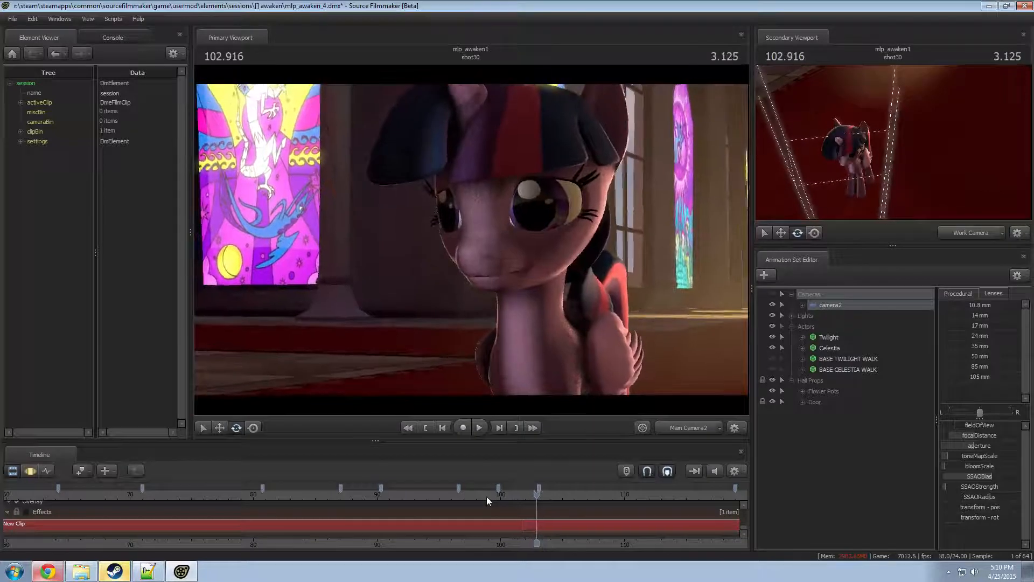
- Reframe camera2 in shot79 to a low three-quarter view of Twilight with Celestia behind her, and replay the shot
left_click_drag(487, 496, 383, 499)
key("space")
key("F3")
key("space")
left_click_drag(401, 345, 453, 321)
left_click(384, 496)
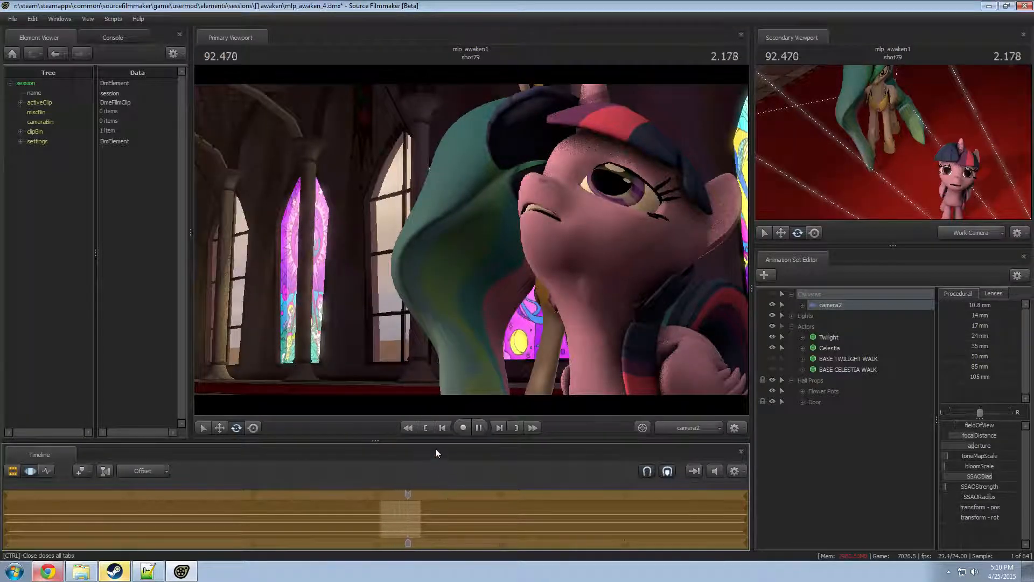
left_click(399, 495)
key("space")
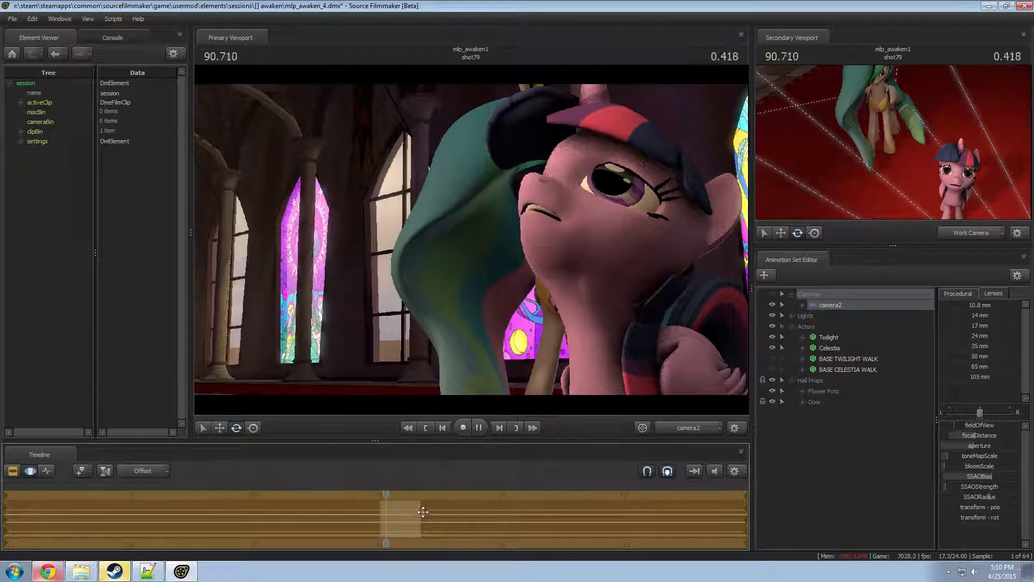
- Move Celestia sideways out from behind Twilight, viewing through the Work Camera with camera2 in the secondary viewport
left_click(829, 348)
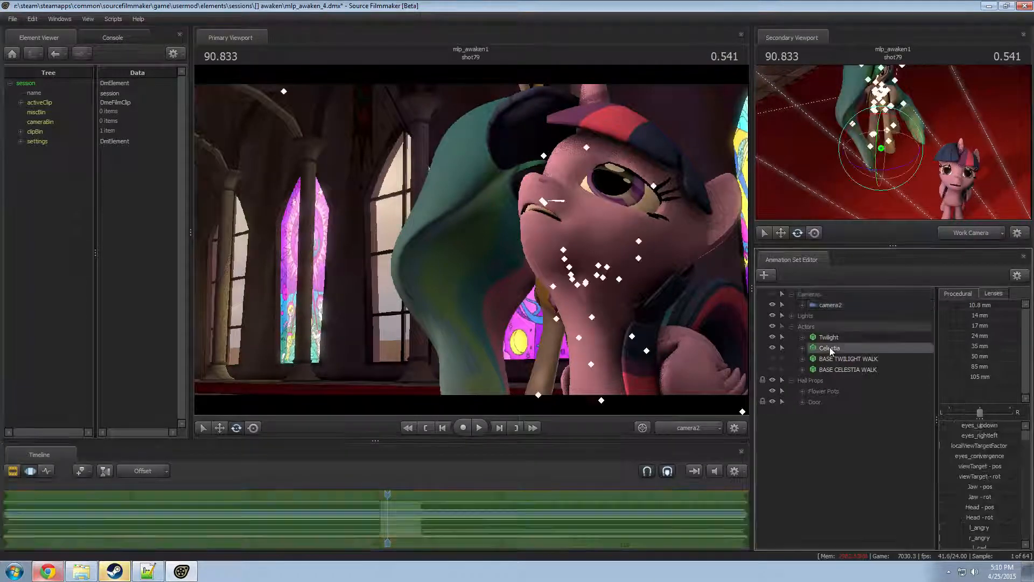
left_click(687, 428, "ctrl")
left_click_drag(485, 237, 492, 233)
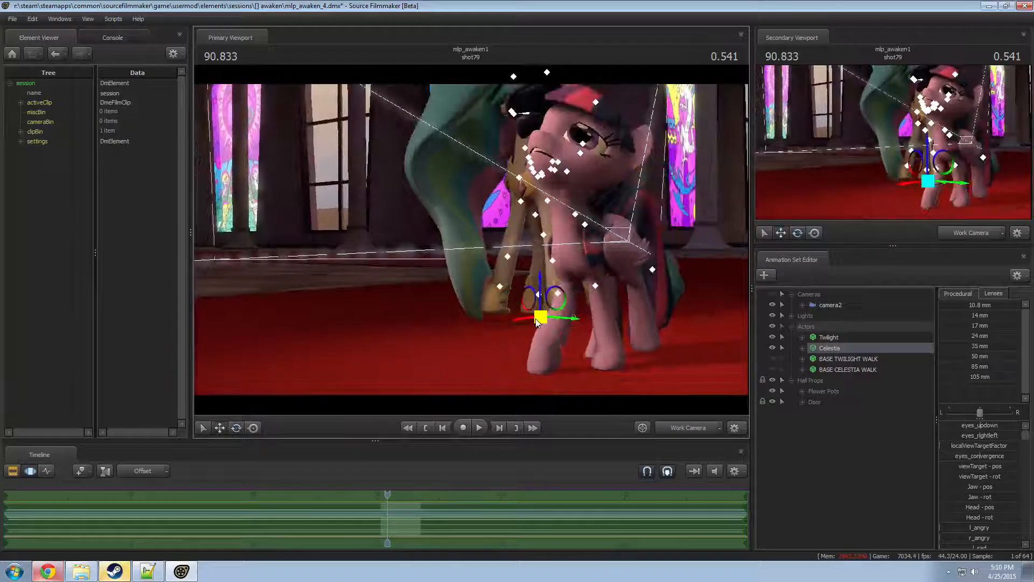
left_click(967, 235)
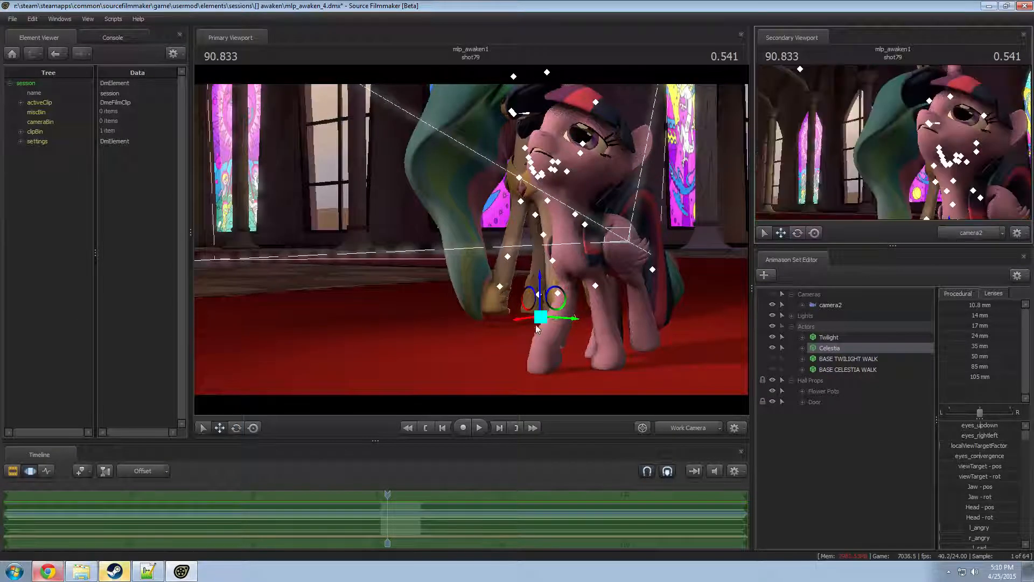
left_click_drag(535, 322, 480, 322)
key("e")
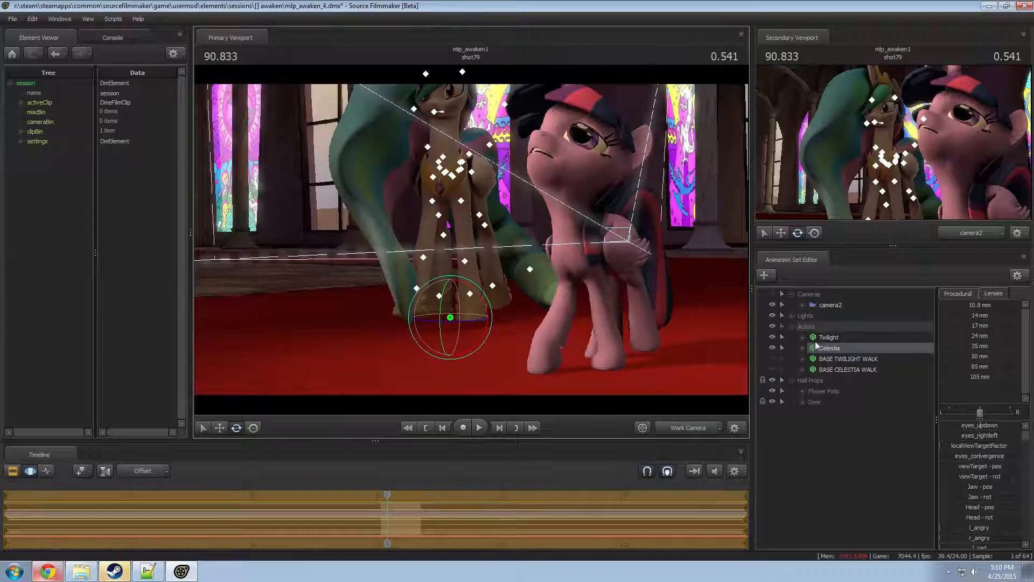
- Move Celestia's eye view target onto Twilight's face
left_click(802, 348)
left_click(834, 358)
key("r")
left_click_drag(377, 269, 360, 223)
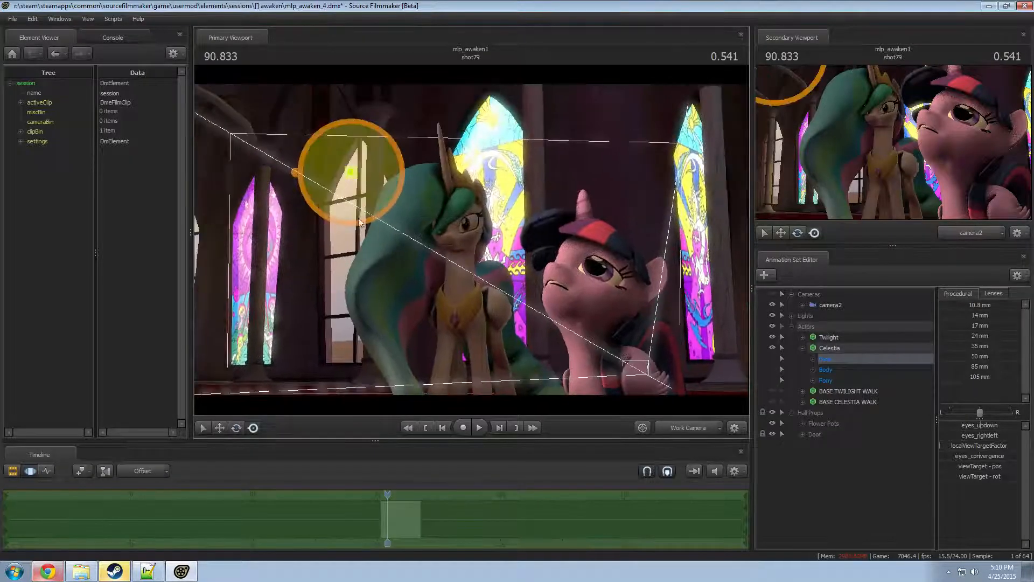
left_click_drag(350, 172, 588, 285)
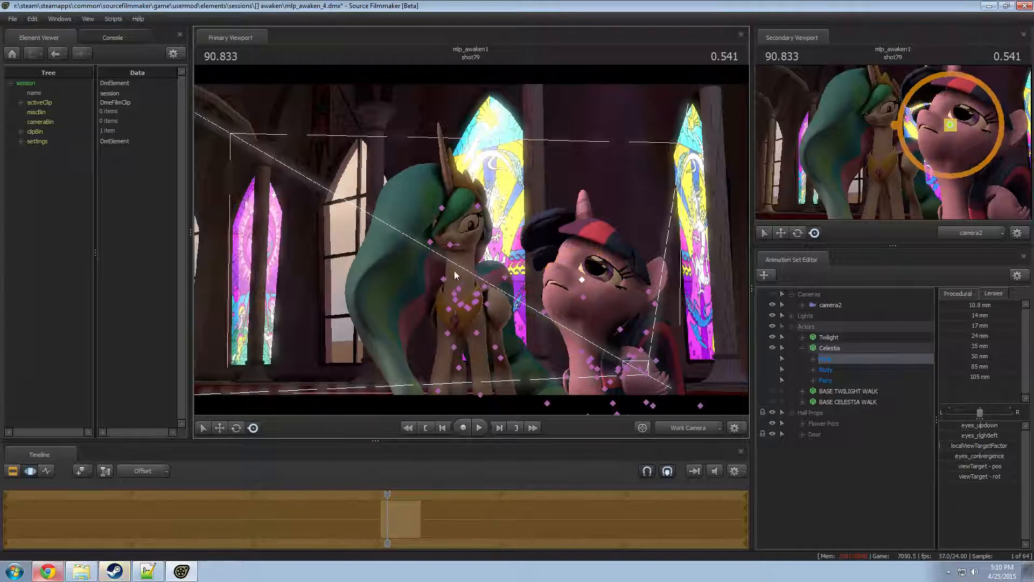
- Rotate Celestia's head and neck so that she looks down at Twilight, undoing an unwanted adjustment
left_click(459, 246, "ctrl")
key("e")
left_click_drag(470, 226, 474, 215)
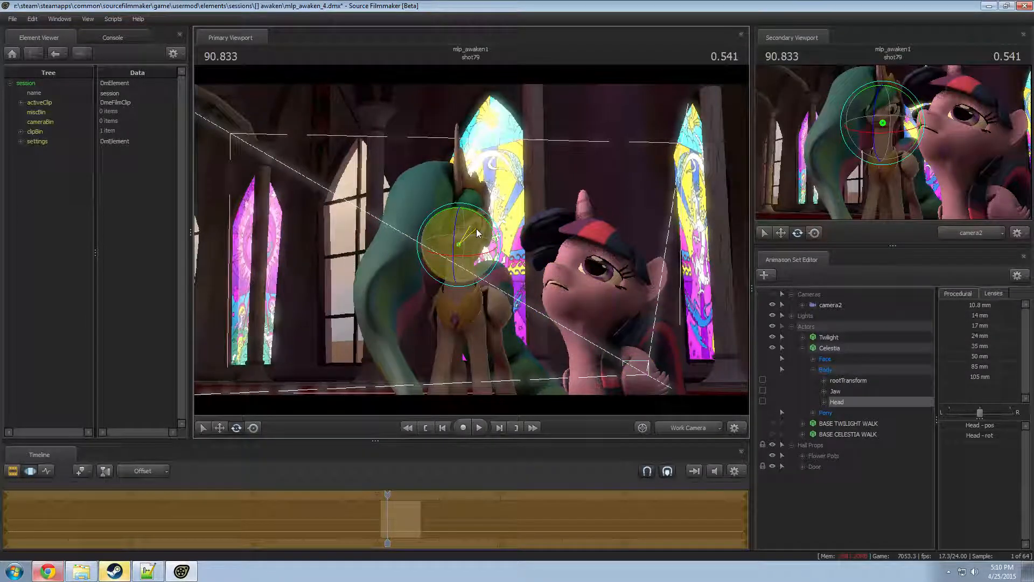
left_click(462, 291, "ctrl")
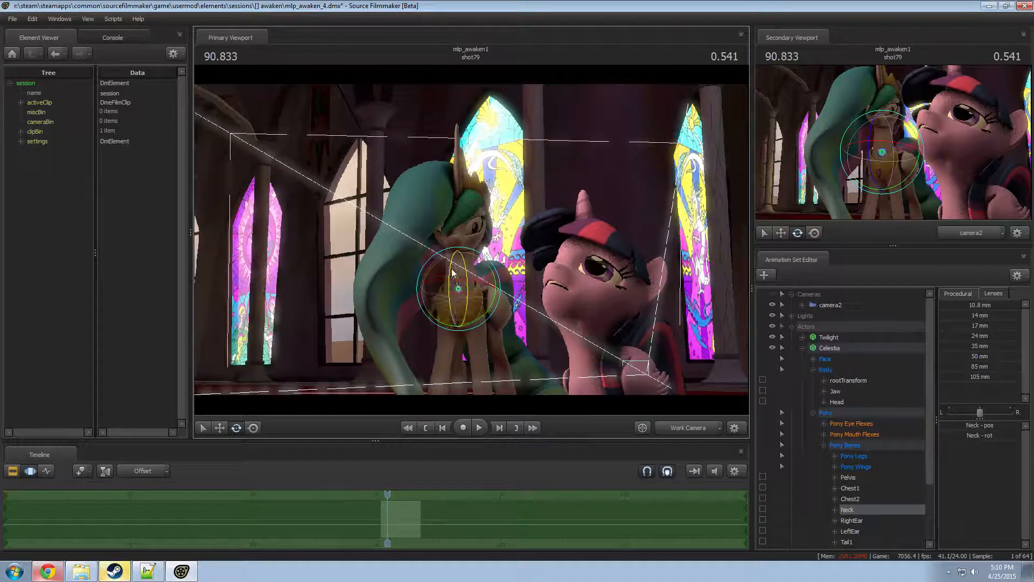
left_click_drag(451, 264, 477, 247)
left_click(462, 248, "ctrl")
key("ctrl+z")
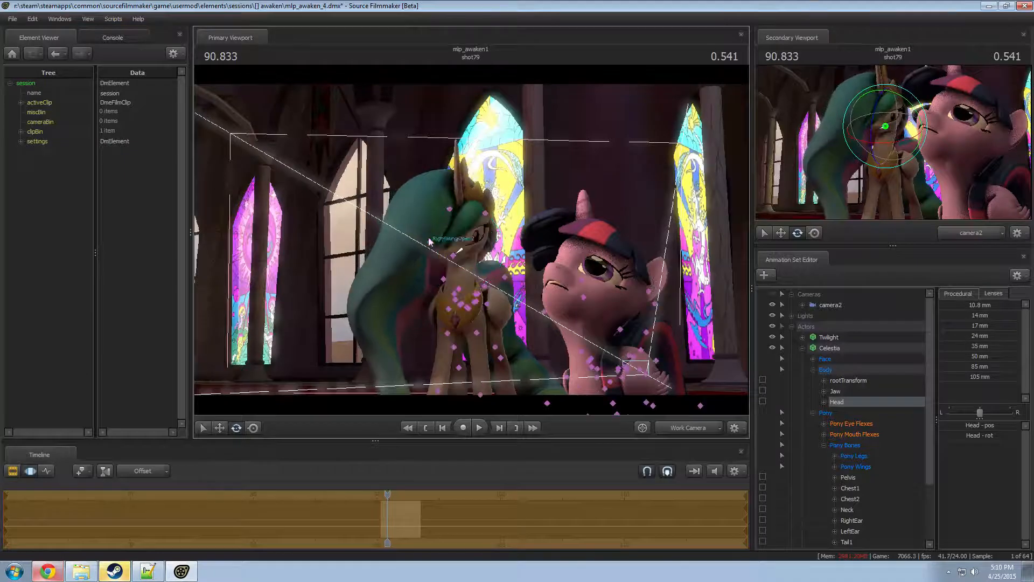
- Raise the l_sad and r_sad eye flexes on Celestia to give her a sad expression
key("F2")
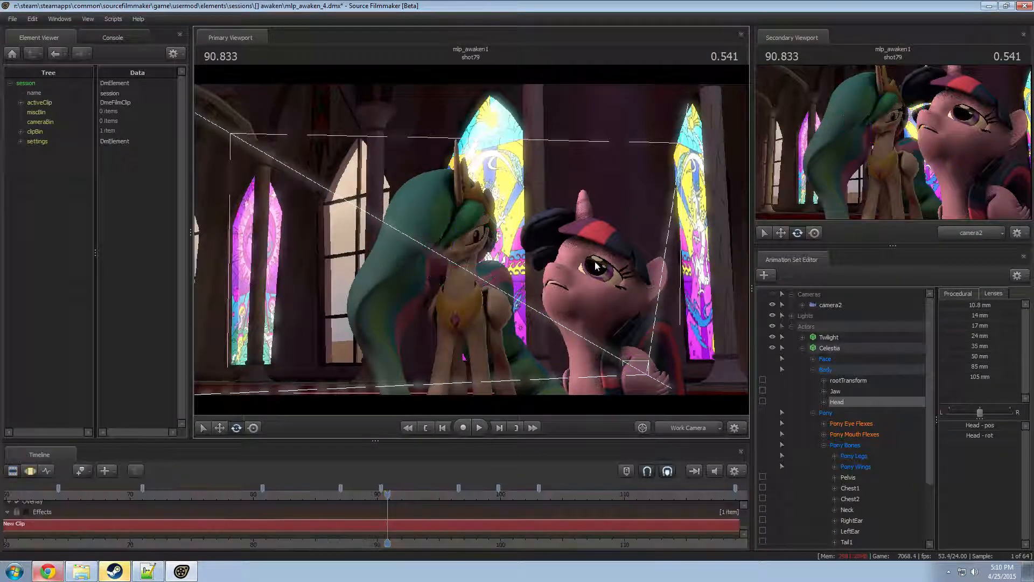
left_click(846, 423)
key("F3")
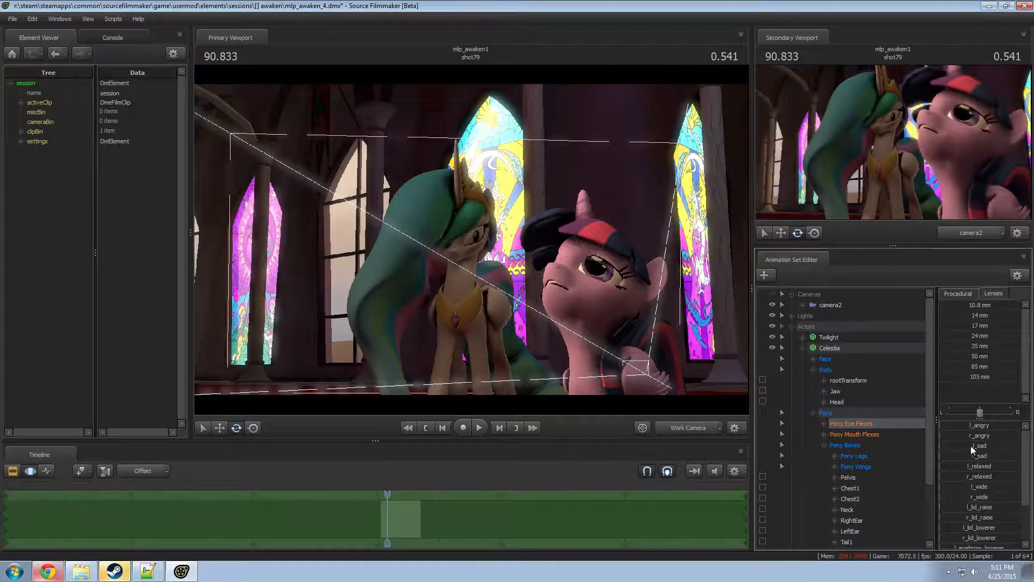
left_click_drag(970, 445, 974, 445)
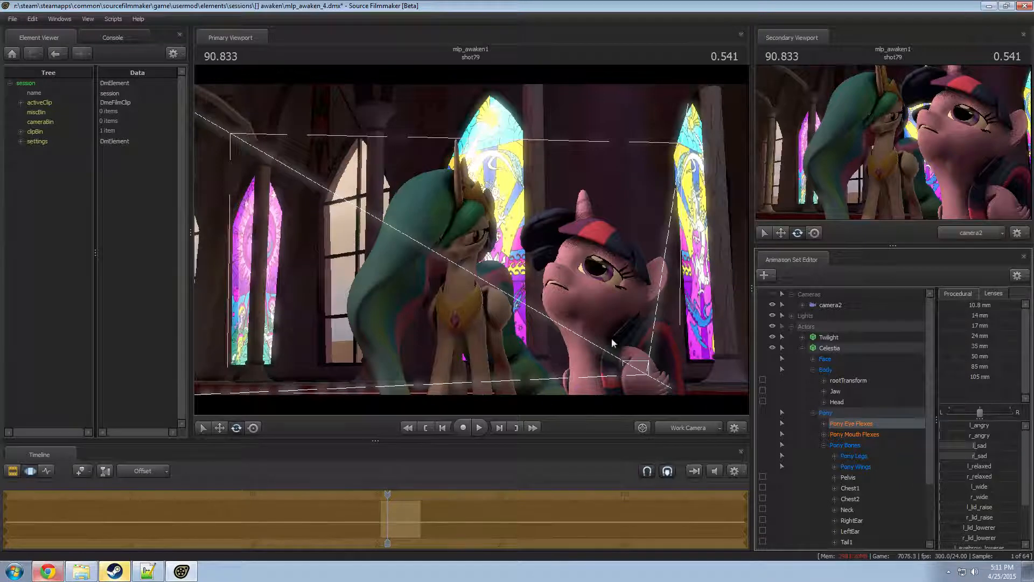
- Adjust the rotation of Celestia's neck in shot79, and view her full pose from the side
left_click(483, 284)
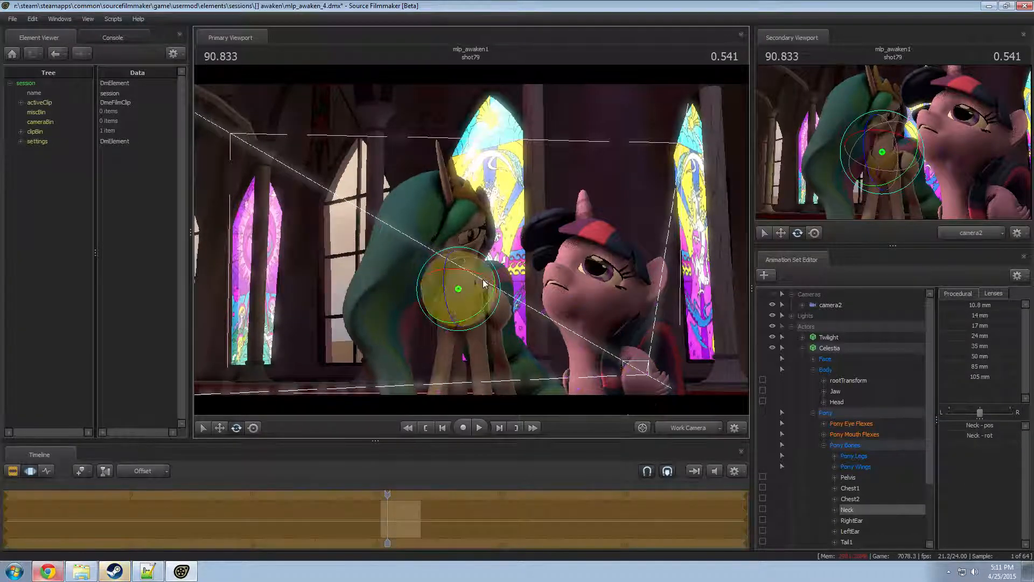
key("F2")
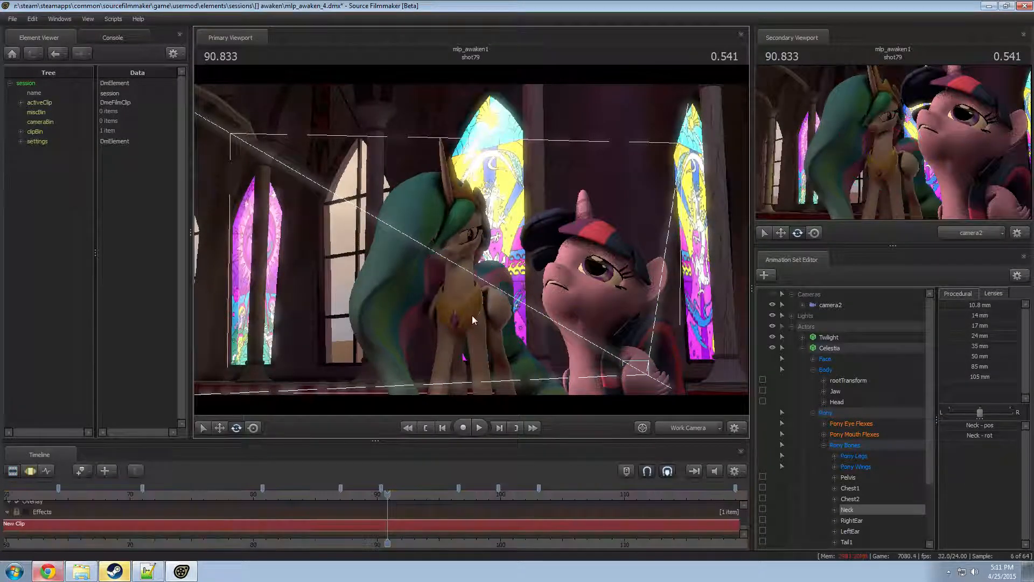
middle_click_drag(524, 346, 546, 268)
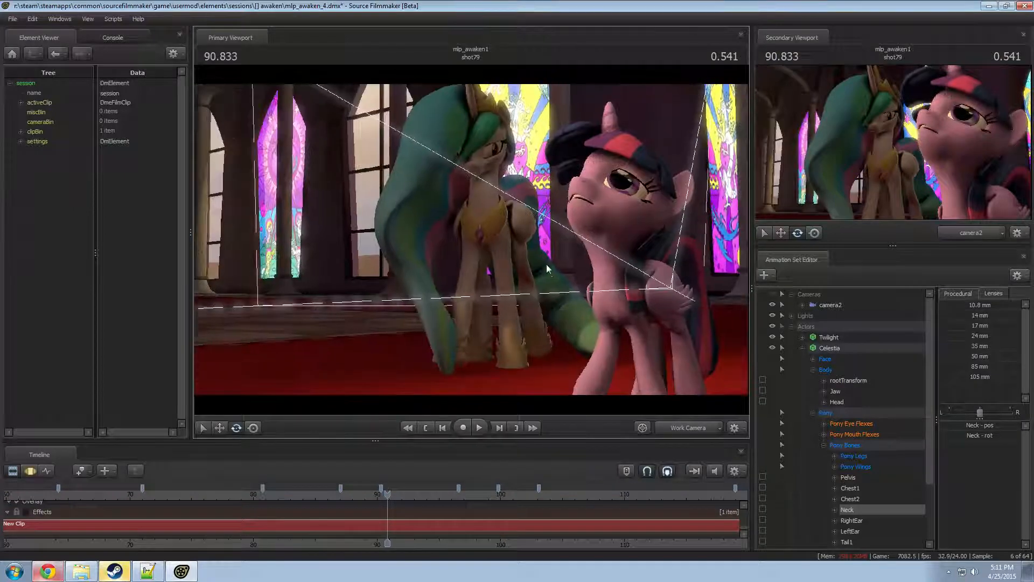
left_click_drag(557, 278, 606, 325)
- Add a new animation set using the model celestia_overhaul\vn_celestia.mdl, found by filtering for celestia
left_click(810, 412)
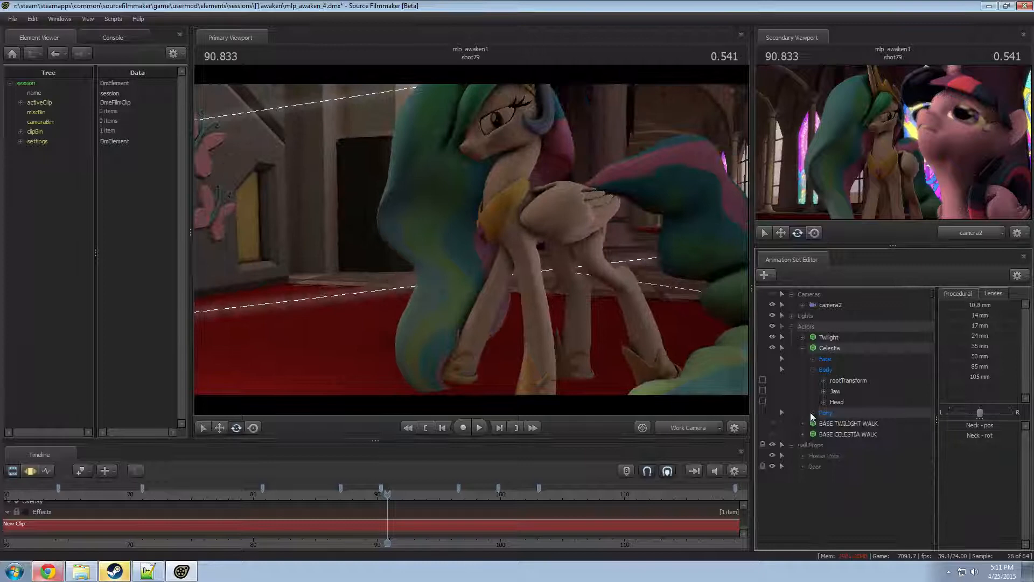
left_click(803, 348)
right_click(835, 435)
left_click(806, 451)
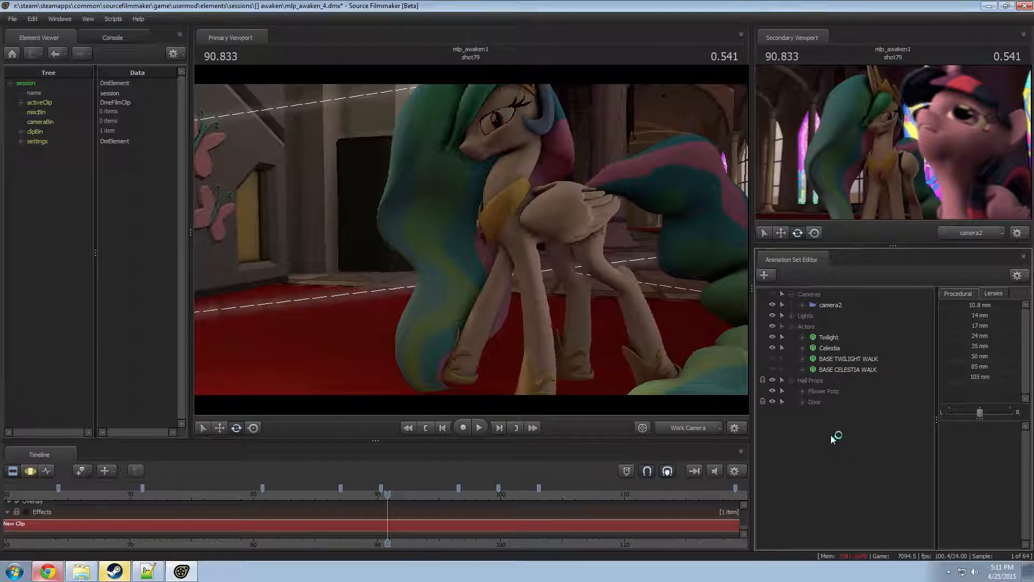
right_click(831, 447)
left_click(886, 470)
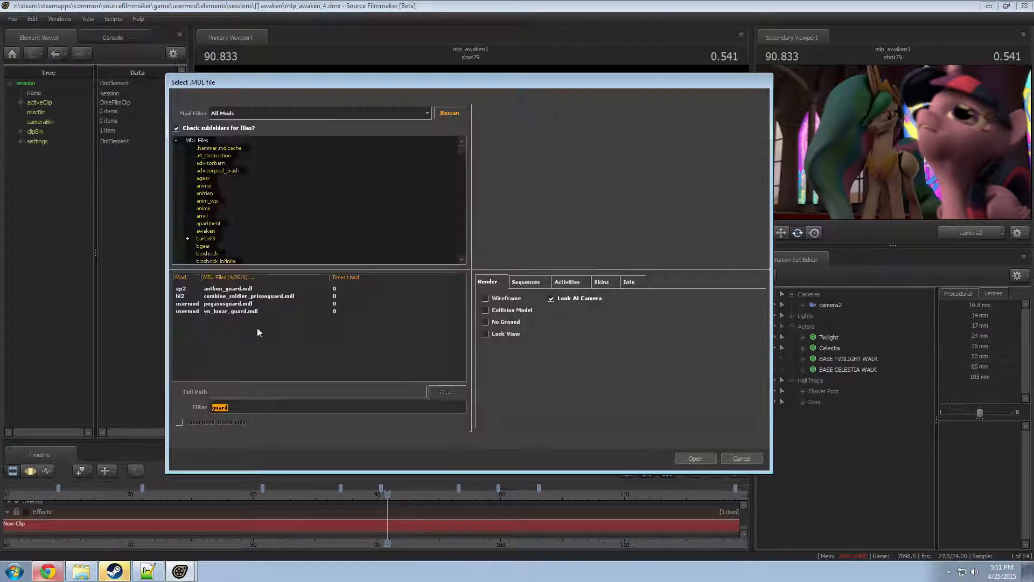
type("celestia")
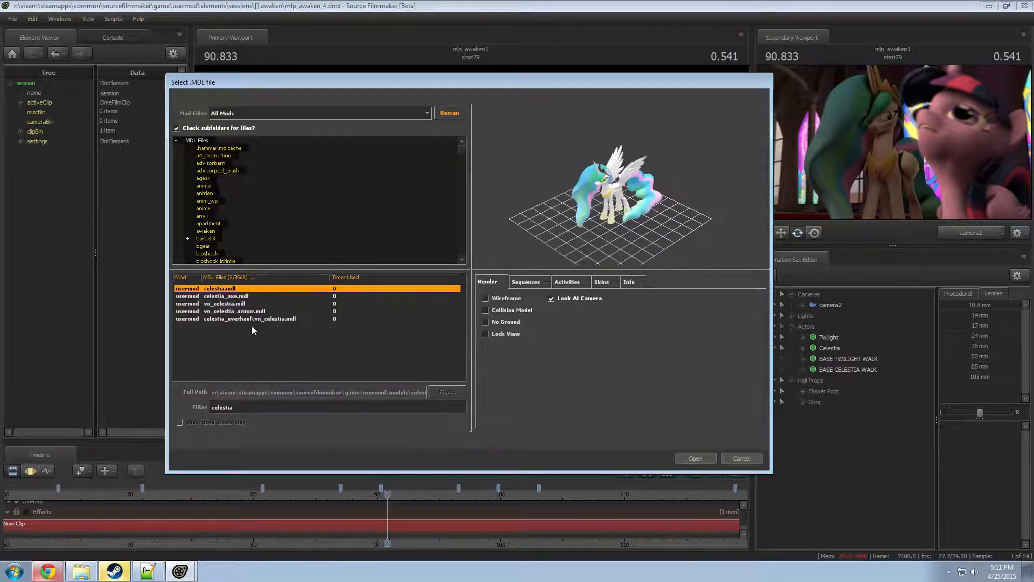
double_click(238, 318)
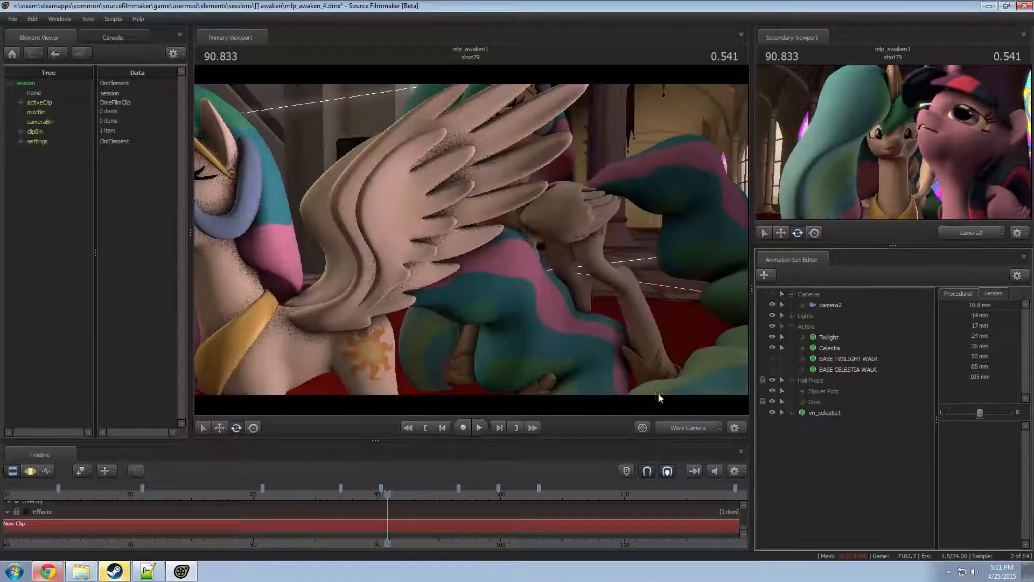
- Rename the new Celestia animation set to BASE CELESTIA
left_click(809, 413)
right_click(807, 414)
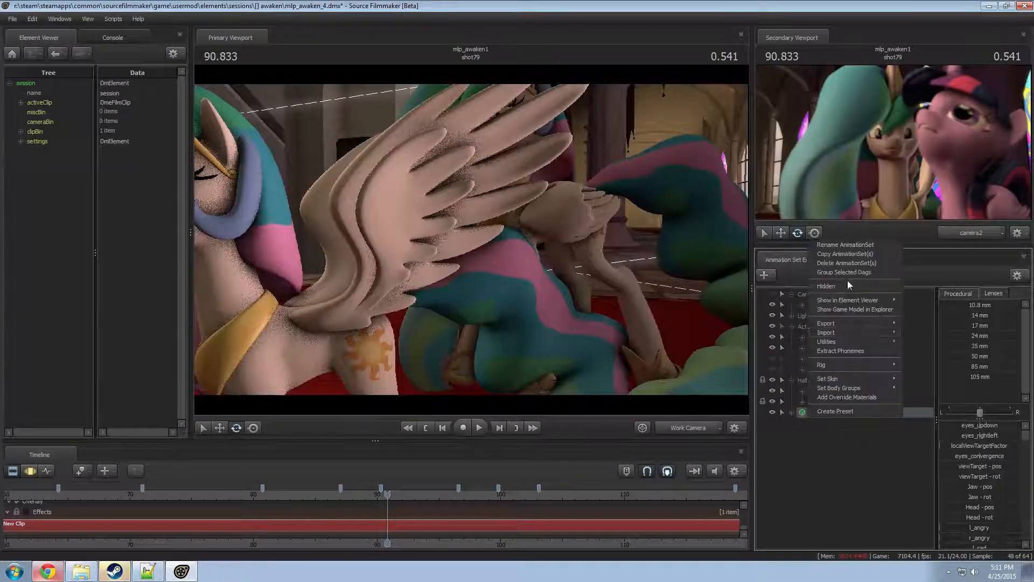
left_click(842, 244)
type("BASE CELESTIA")
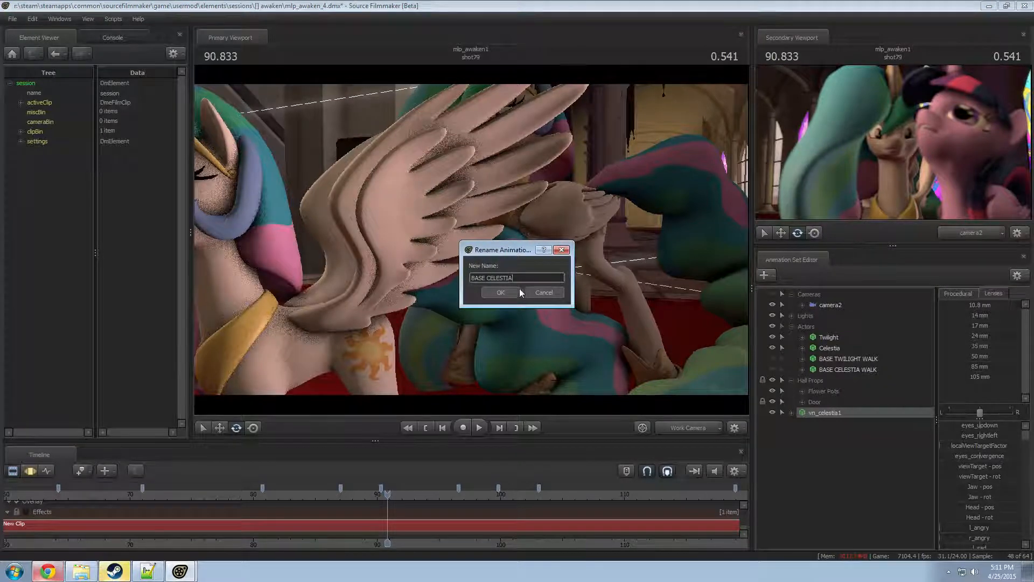
left_click(516, 291)
- Hide BASE CELESTIA and move it into the Actors group
left_click(790, 412)
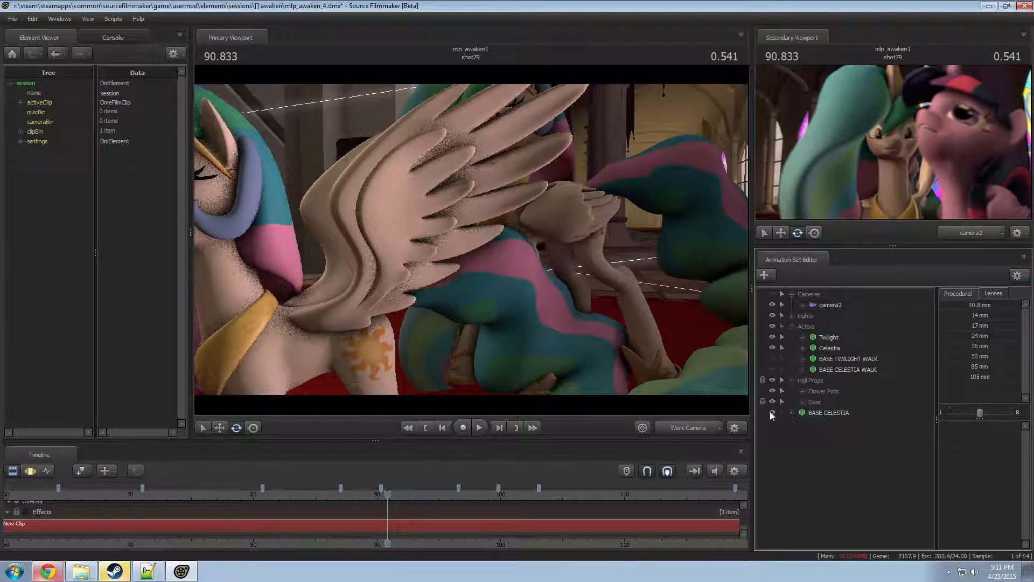
left_click(771, 412)
left_click_drag(829, 413, 819, 327)
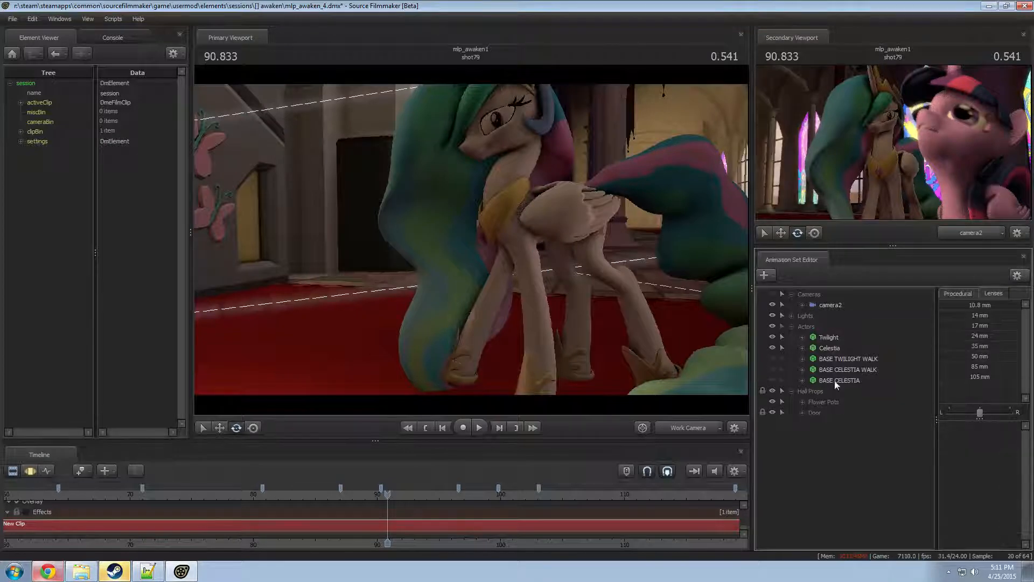
- Paste the pose of BASE CELESTIA onto Celestia in shot79, leaving out her rootTransform
left_click(835, 380)
key("F3")
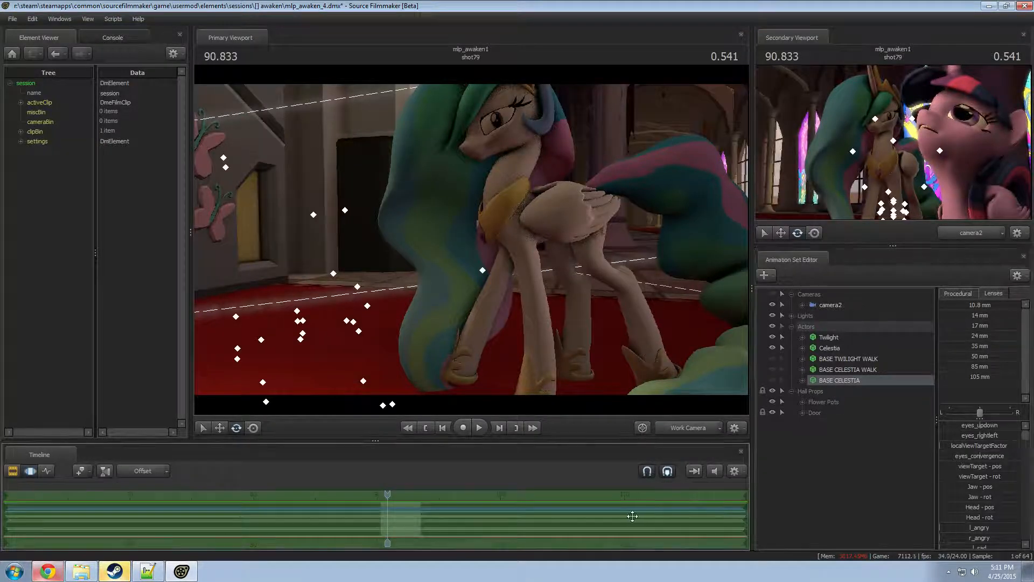
left_click(829, 370)
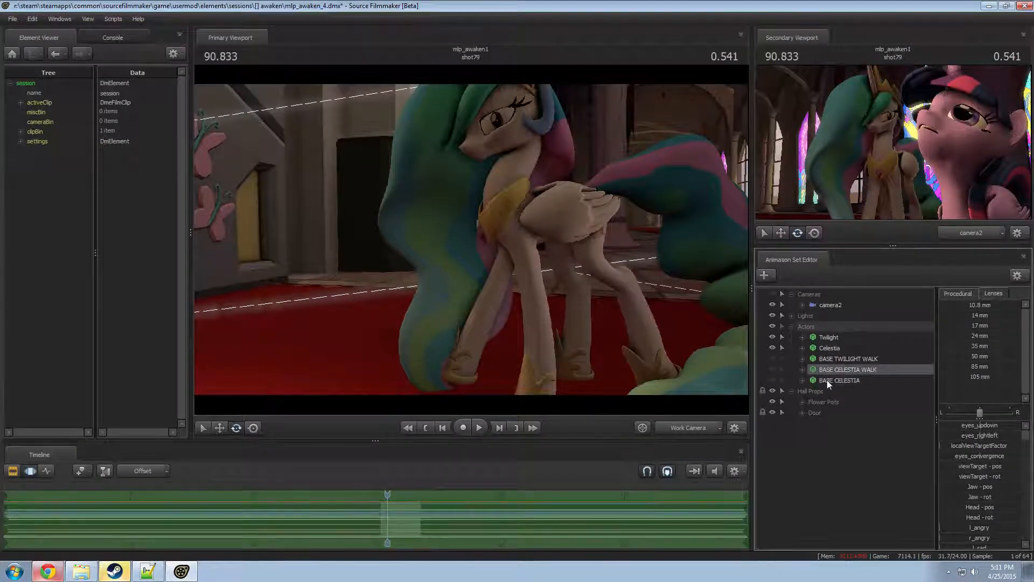
left_click(824, 348)
left_click(802, 348)
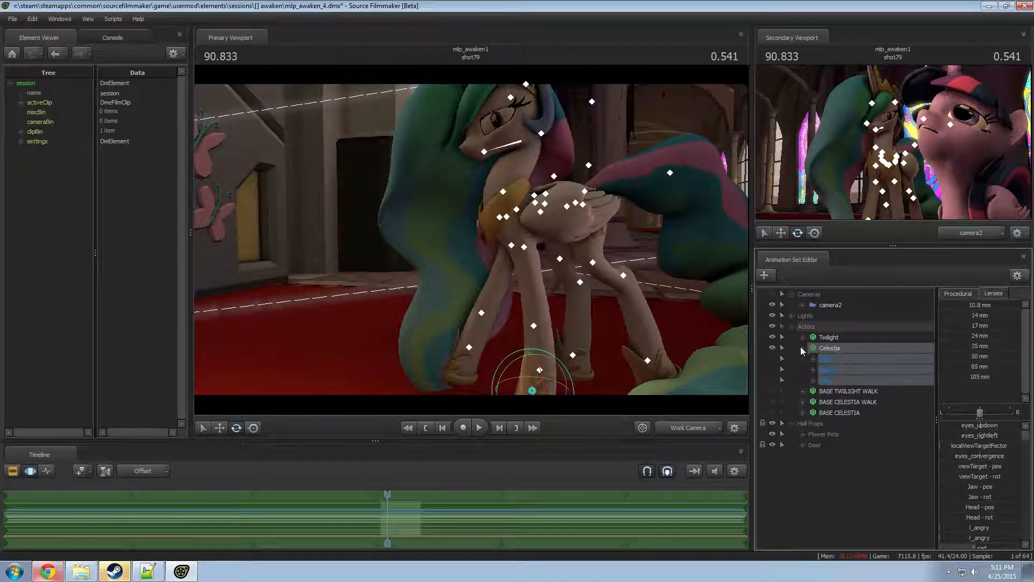
left_click(813, 370)
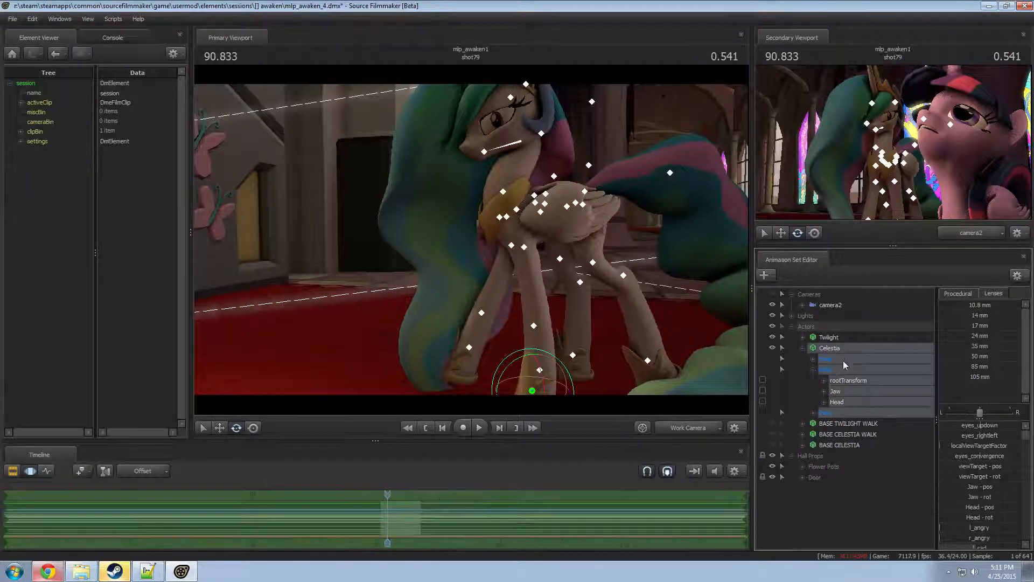
key("ctrl+v")
scroll(423, 515, "up", 5)
key("Return")
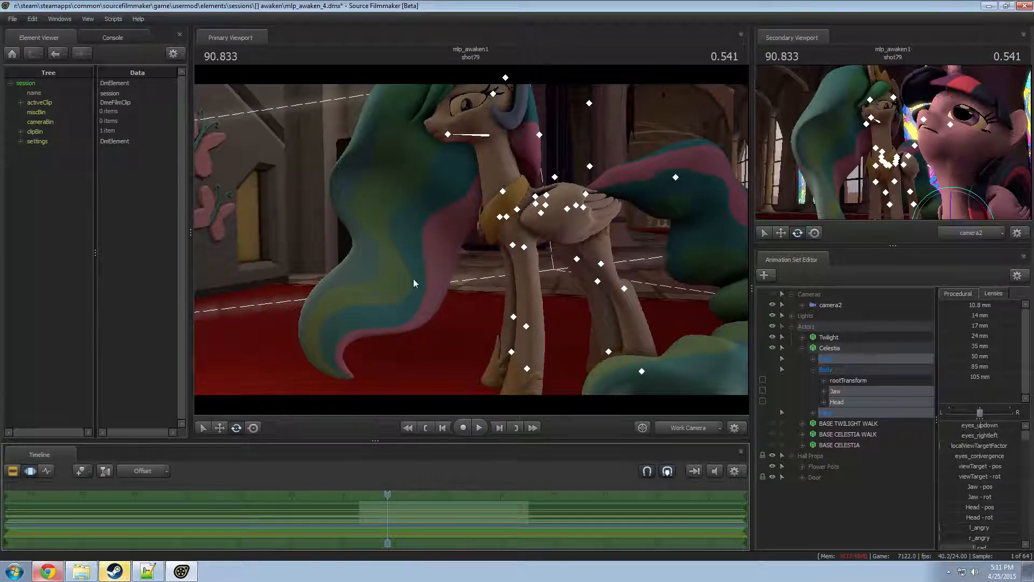
- Rotate Celestia's neck, and turn her head toward Twilight
left_click_drag(414, 283, 483, 234)
key("a")
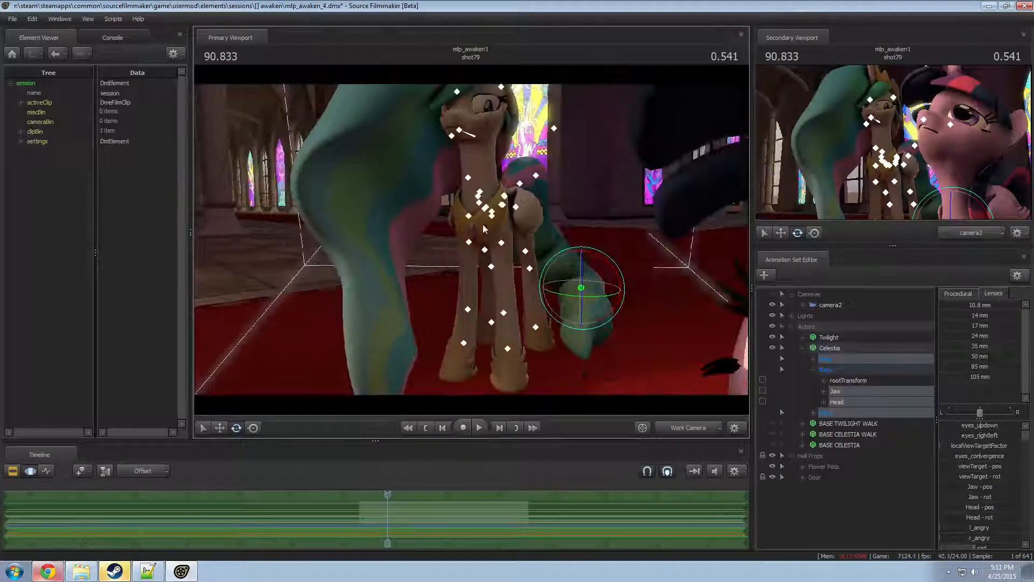
left_click(480, 193)
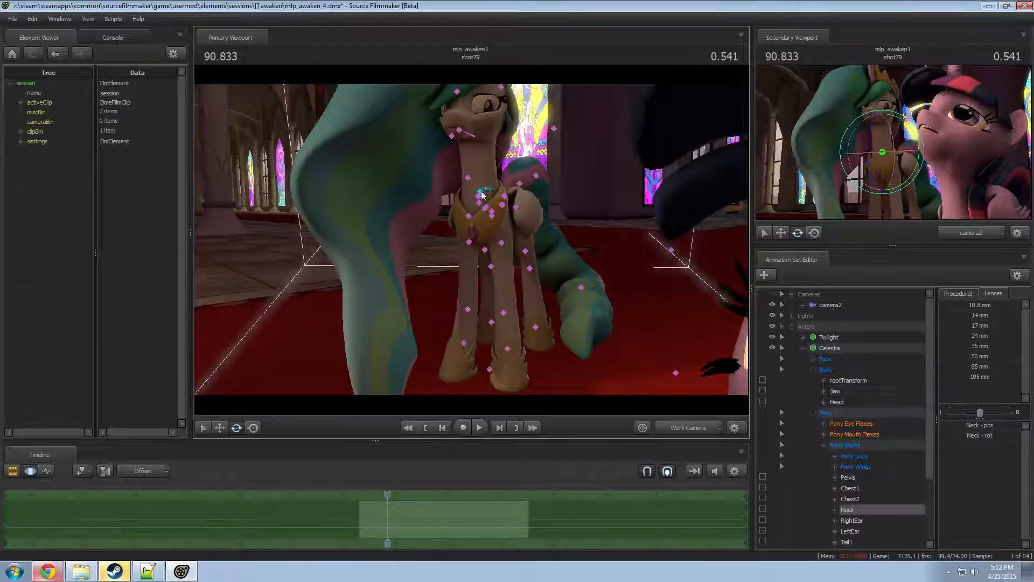
left_click_drag(467, 169, 469, 166)
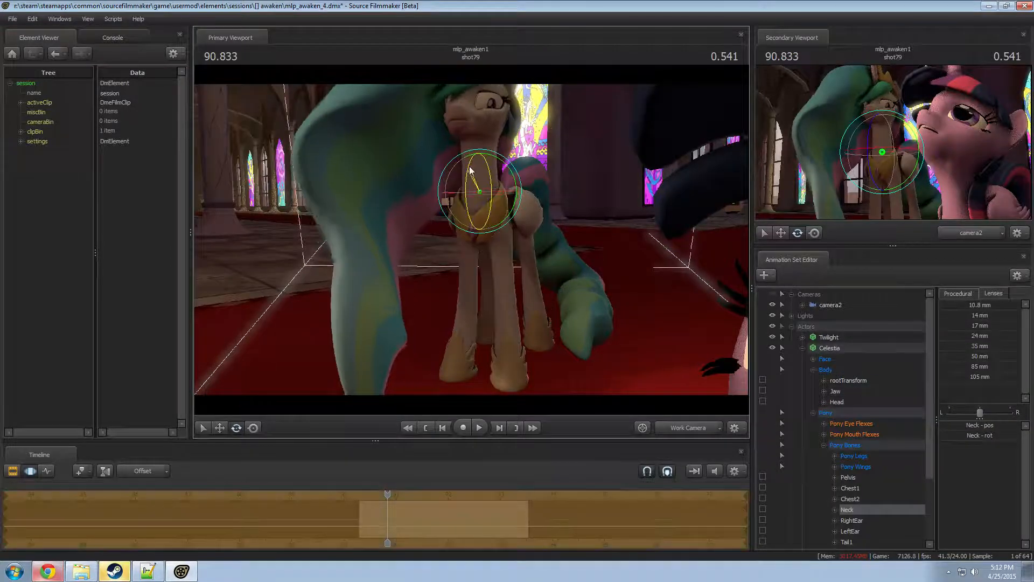
left_click(466, 132)
left_click_drag(466, 131, 505, 204)
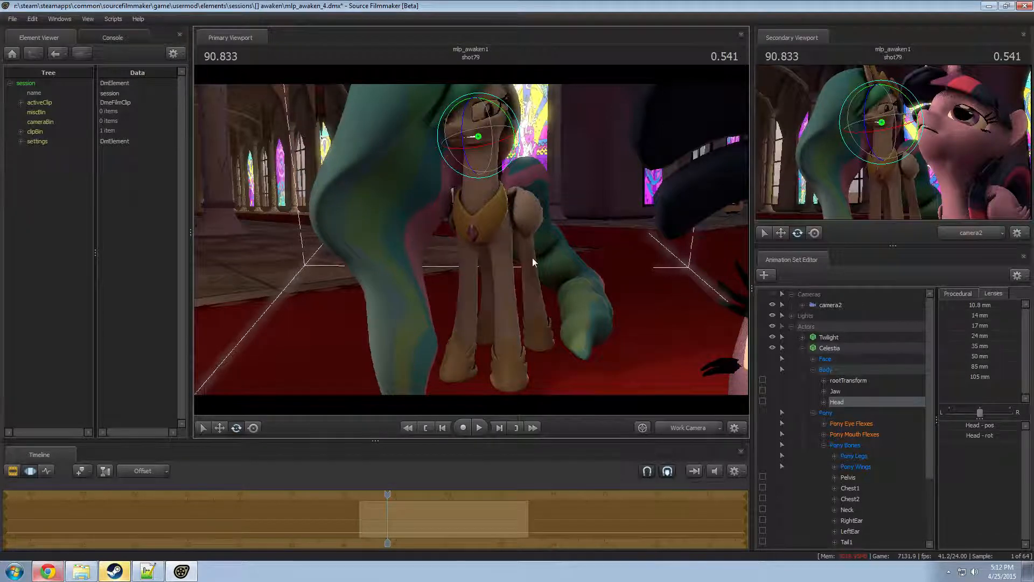
right_click_drag(619, 248, 643, 258)
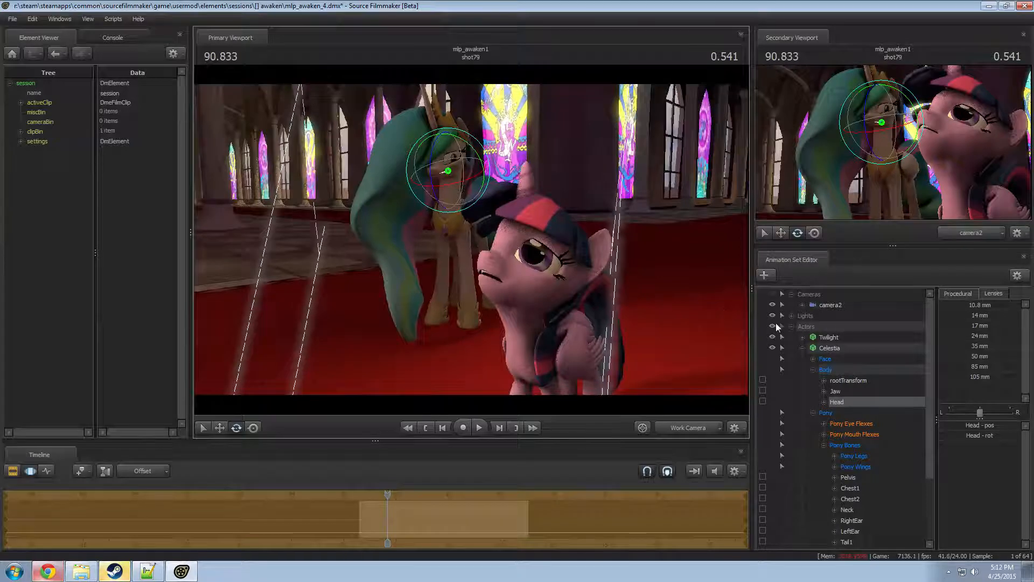
- Move Celestia's eye view target up on Twilight's face
left_click(838, 357)
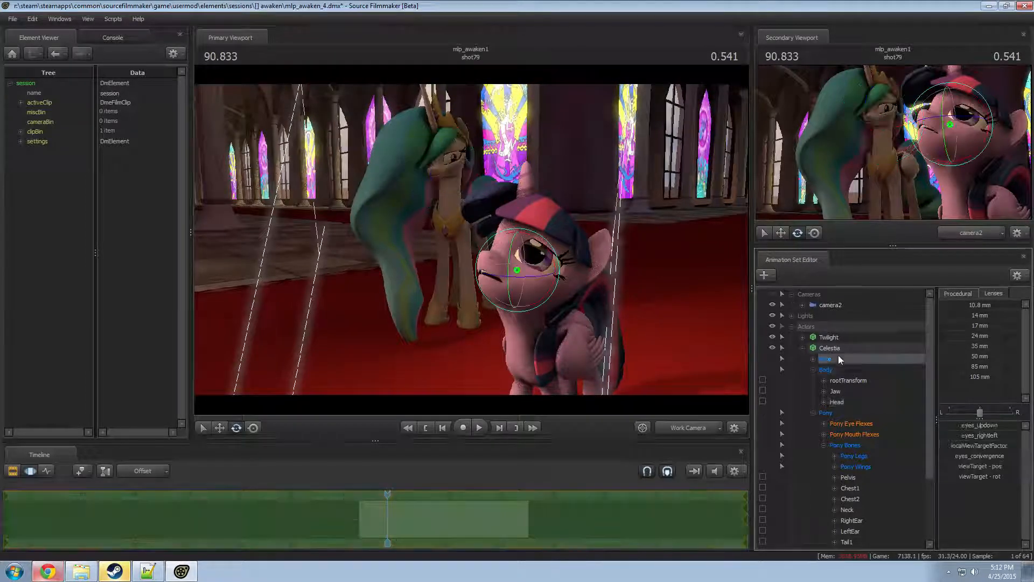
right_click_drag(678, 216, 695, 226)
left_click_drag(442, 293, 454, 293)
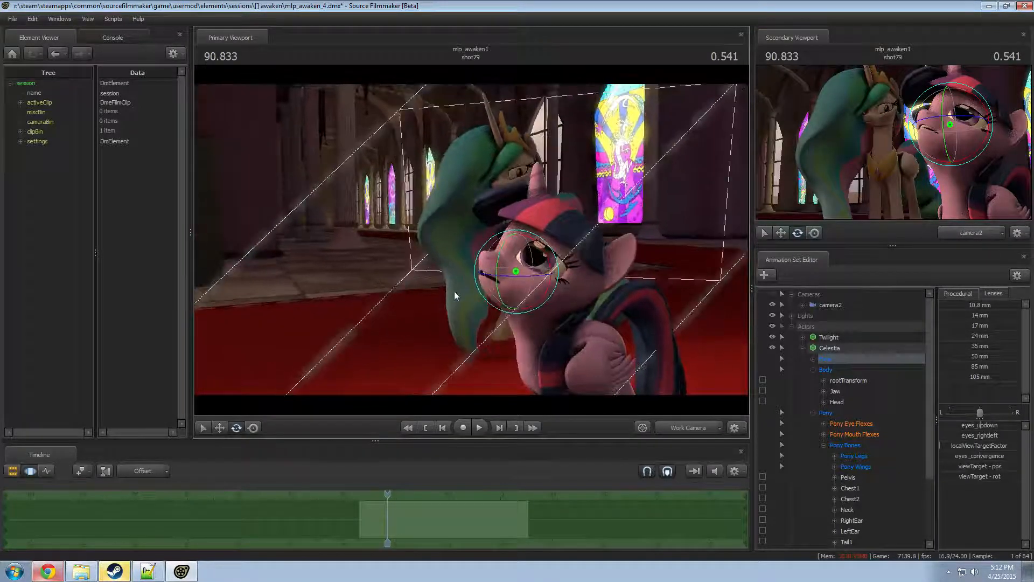
key("w")
left_click_drag(515, 272, 520, 250)
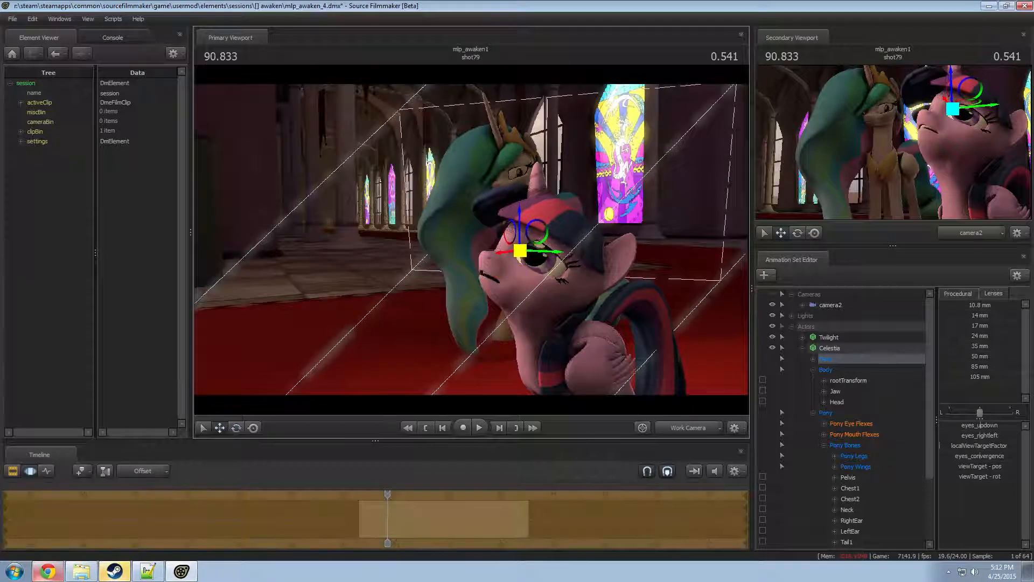
key("F2")
key("F3")
left_click_drag(431, 263, 463, 259, "alt")
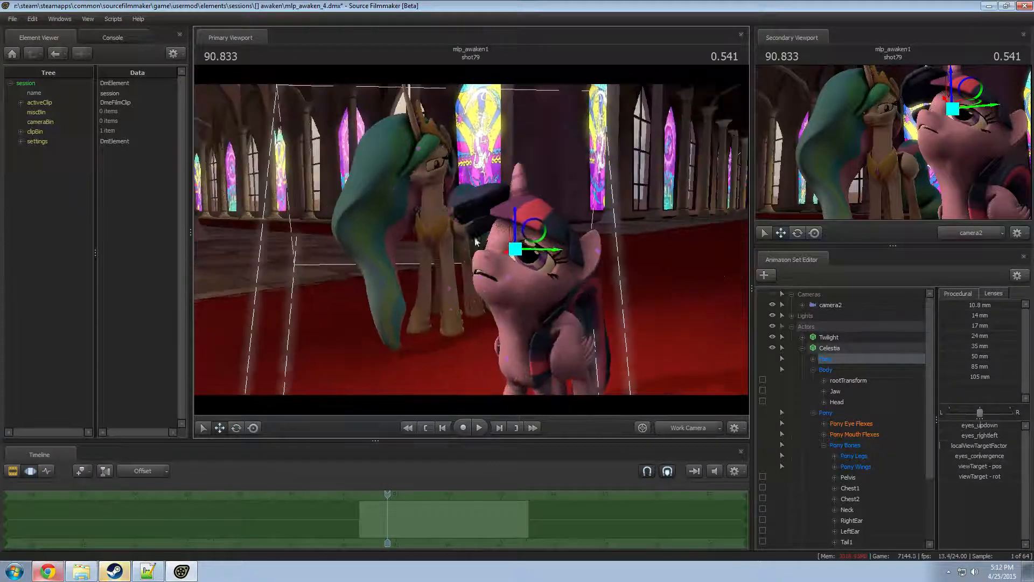
- Rotate Celestia's head slightly, and turn her whole body about the vertical axis
left_click(435, 179, "ctrl")
key("e")
mouse_move(432, 177)
left_mouse_down()
mouse_move(441, 169)
mouse_move(435, 180)
left_mouse_up()
key("ctrl")
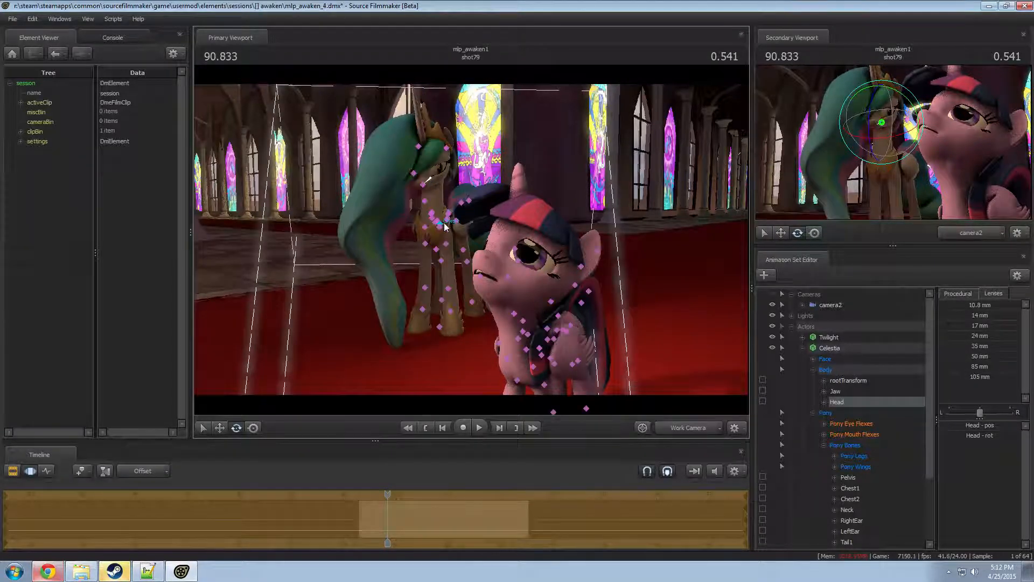
left_click(455, 222, "ctrl")
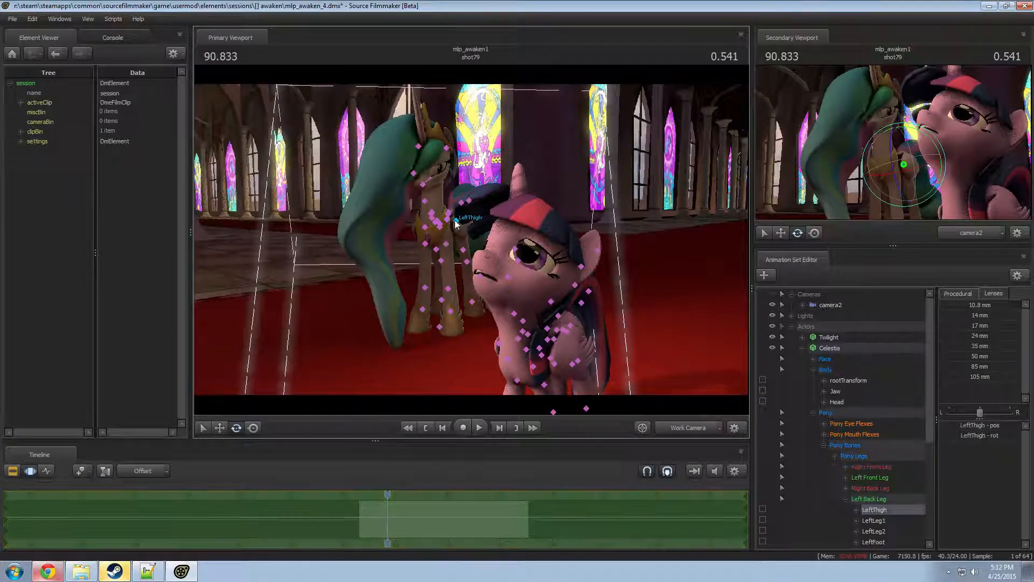
left_click(832, 348)
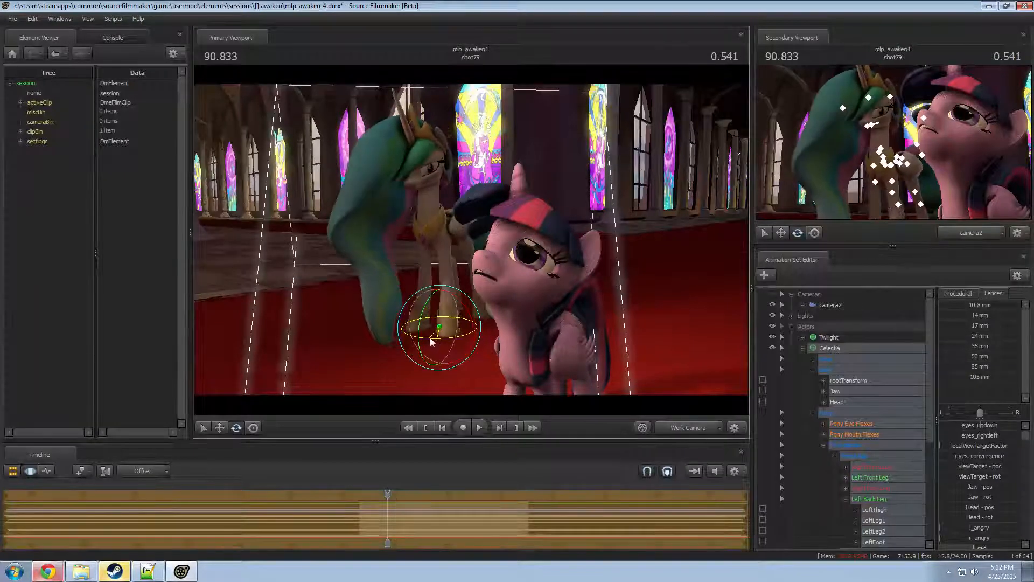
key("ctrl")
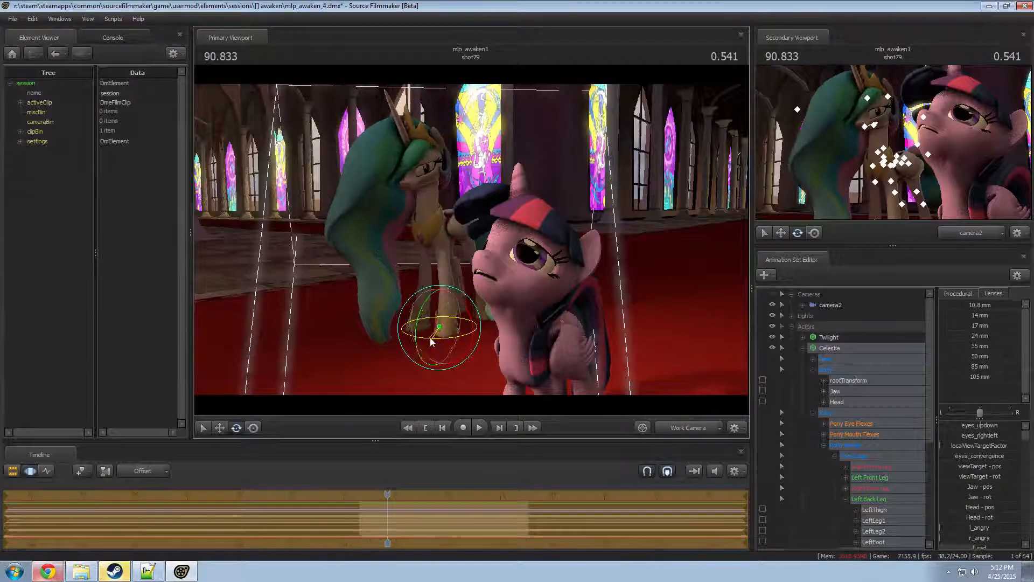
- Refine the rotation of Celestia's upper body and tilt her head down toward Twilight
left_click(448, 225, "ctrl")
left_click(448, 224, "ctrl")
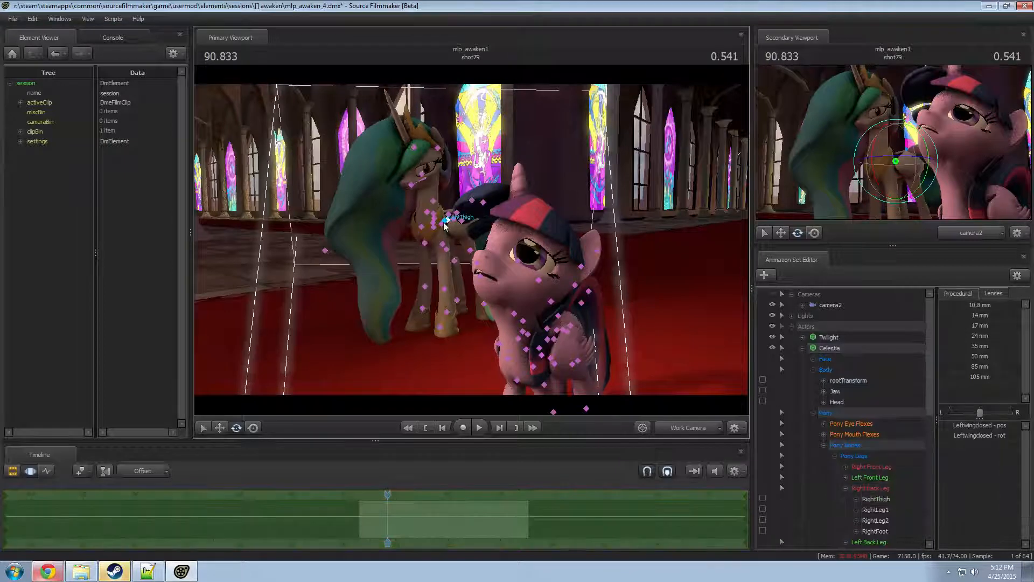
left_click(444, 226, "ctrl")
left_click_drag(444, 231, 433, 203)
left_click(431, 205, "ctrl")
left_click(427, 180, "ctrl")
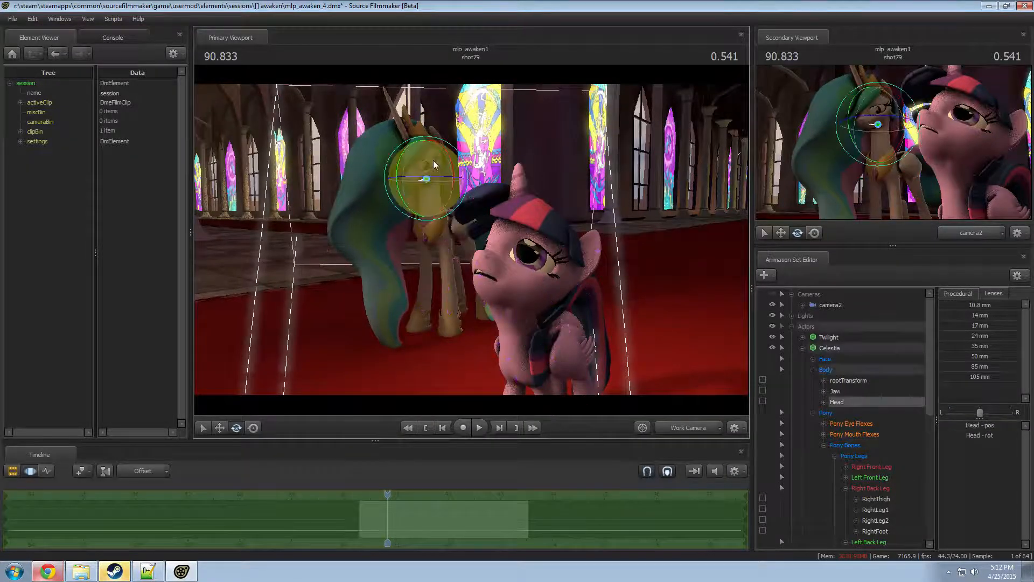
left_click_drag(434, 164, 450, 180)
left_click_drag(474, 252, 471, 248)
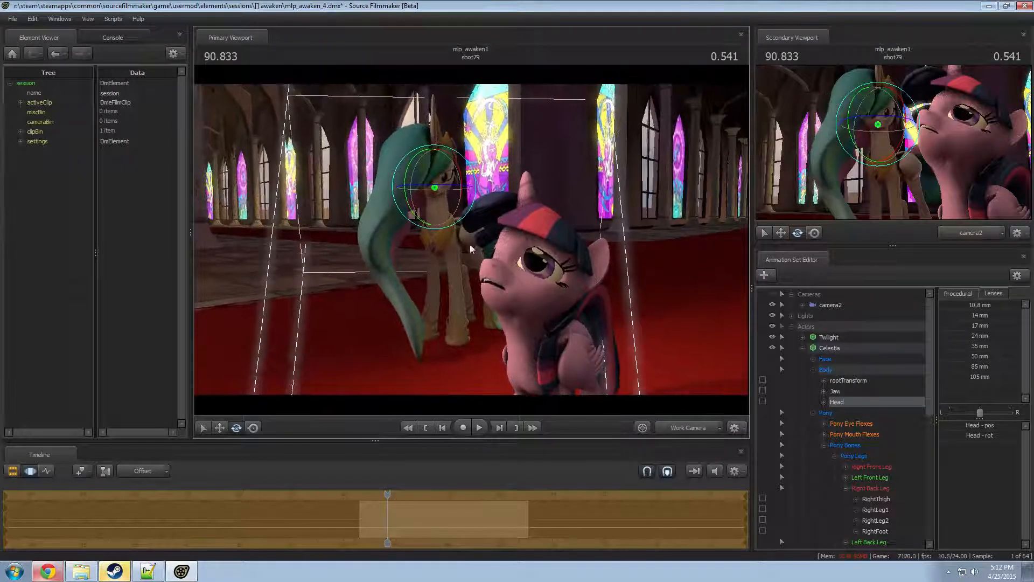
left_click_drag(453, 176, 458, 186)
left_click_drag(445, 188, 448, 195)
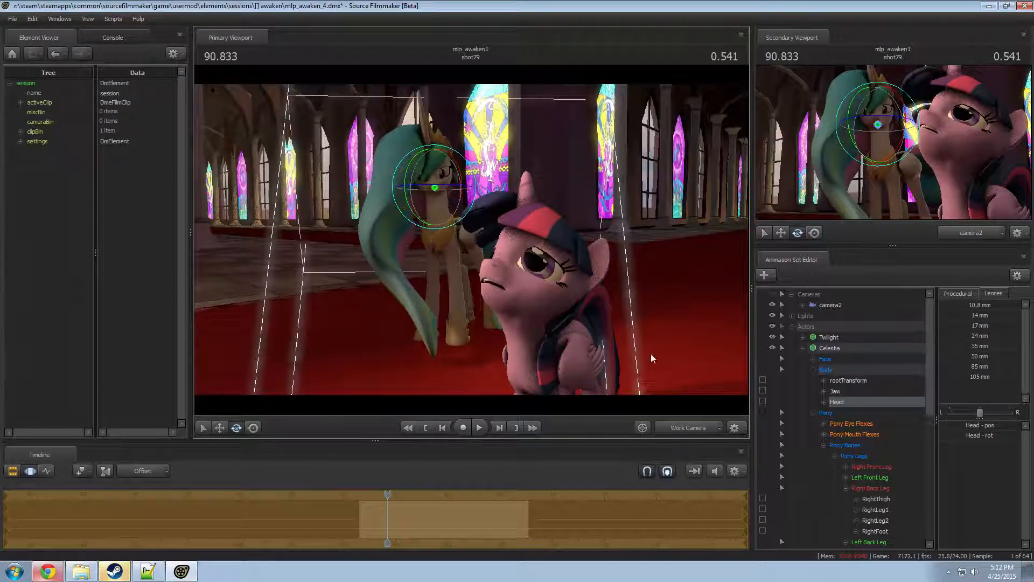
- Blend Celestia's eyes_updown and eyes_rightleft controls to the Half preset
left_click(802, 337)
left_click(802, 337)
left_click(812, 359)
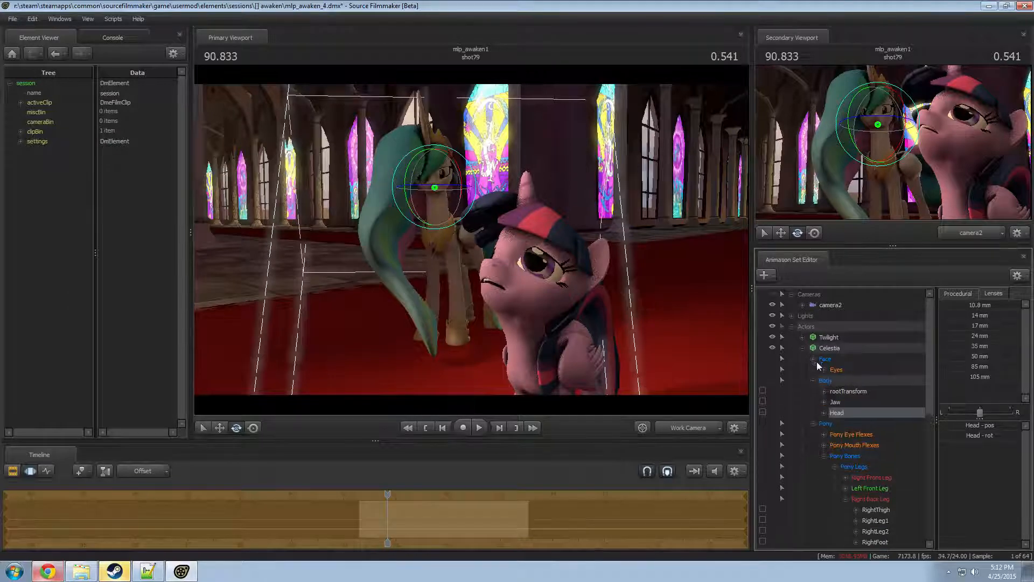
left_click(837, 370)
left_click(824, 370)
left_click_drag(859, 381, 865, 392)
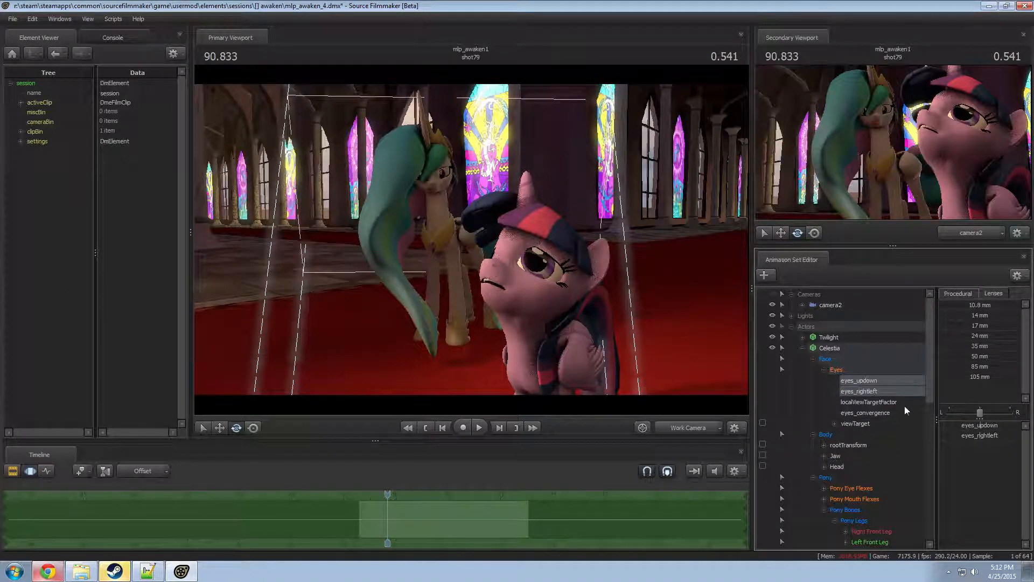
left_click(958, 293)
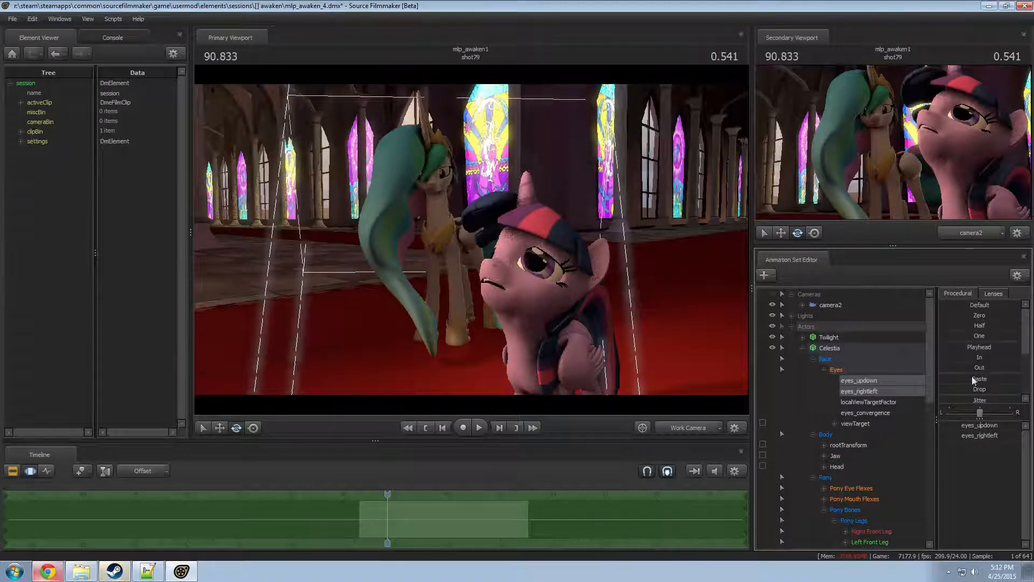
left_click_drag(982, 325, 1020, 326)
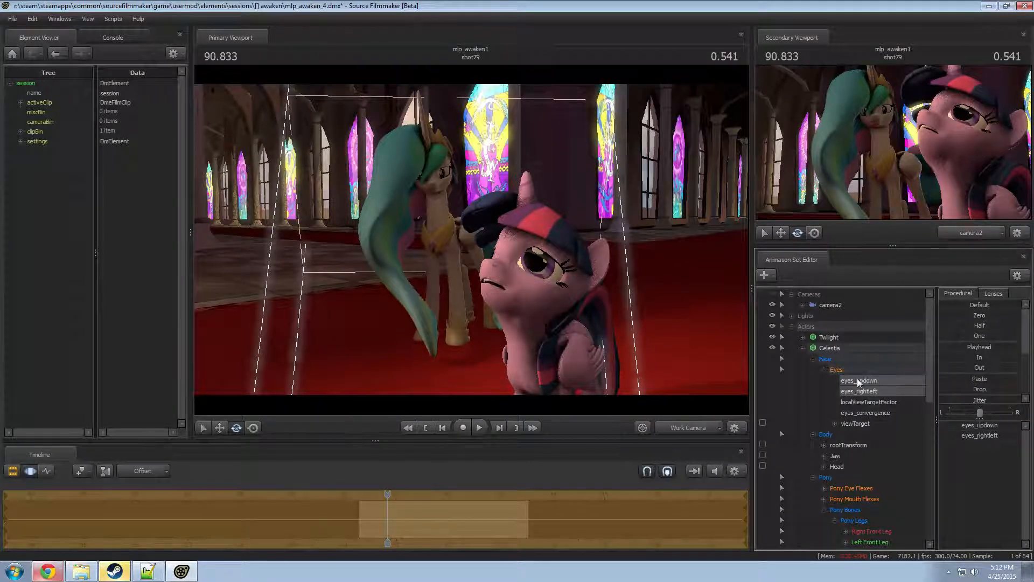
- Move Celestia's viewTarget onto Twilight's face so that her eyes look at Twilight
left_click(860, 423)
key("f")
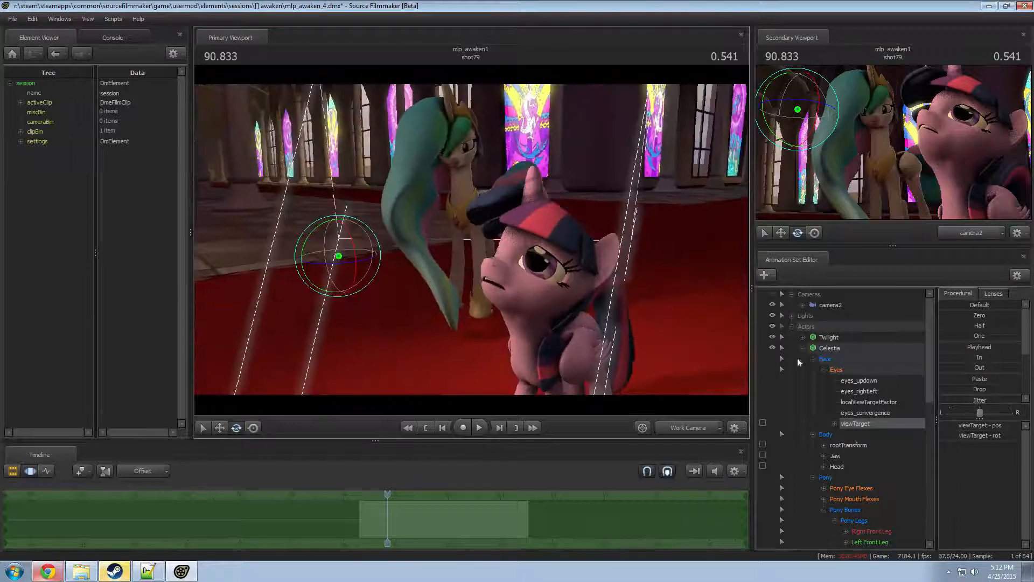
key("r")
left_click_drag(797, 110, 954, 123)
key("F2")
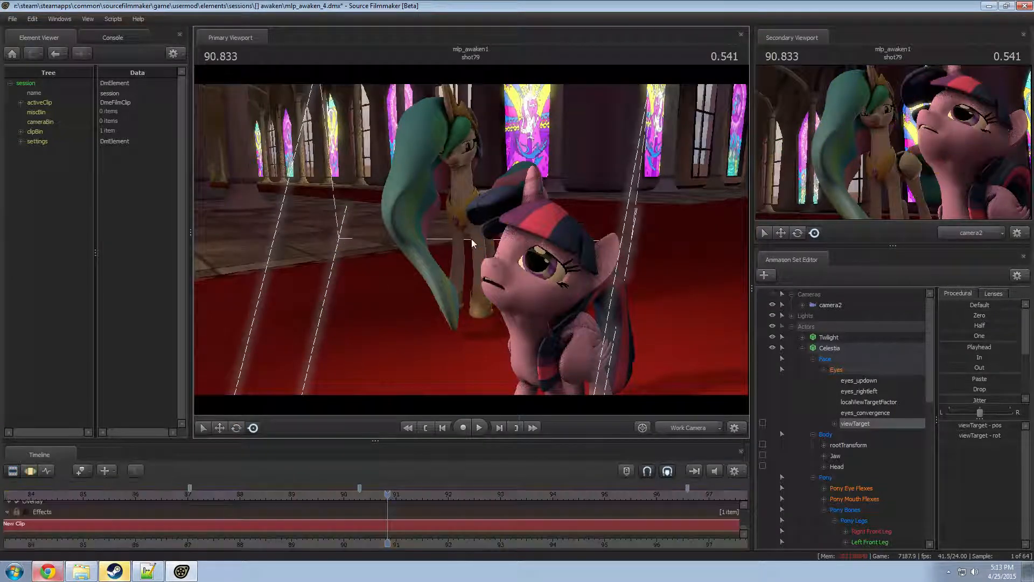
- Adjust the mouth_neutral, l_puckerer and r_puckerer flexes of Celestia's mouth
key("w")
left_click_drag(462, 206, 503, 284)
key("w")
key("w")
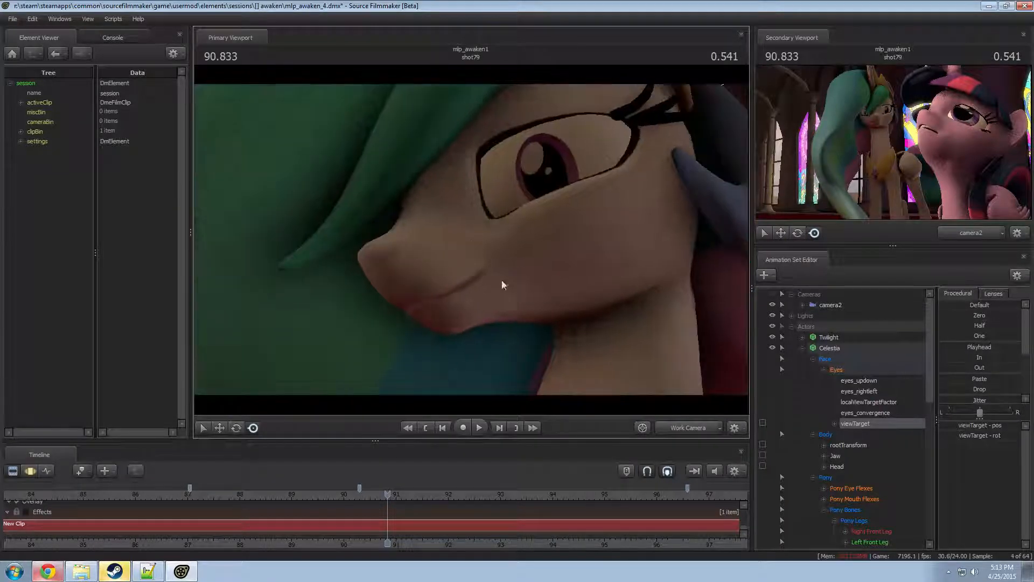
left_click(854, 499)
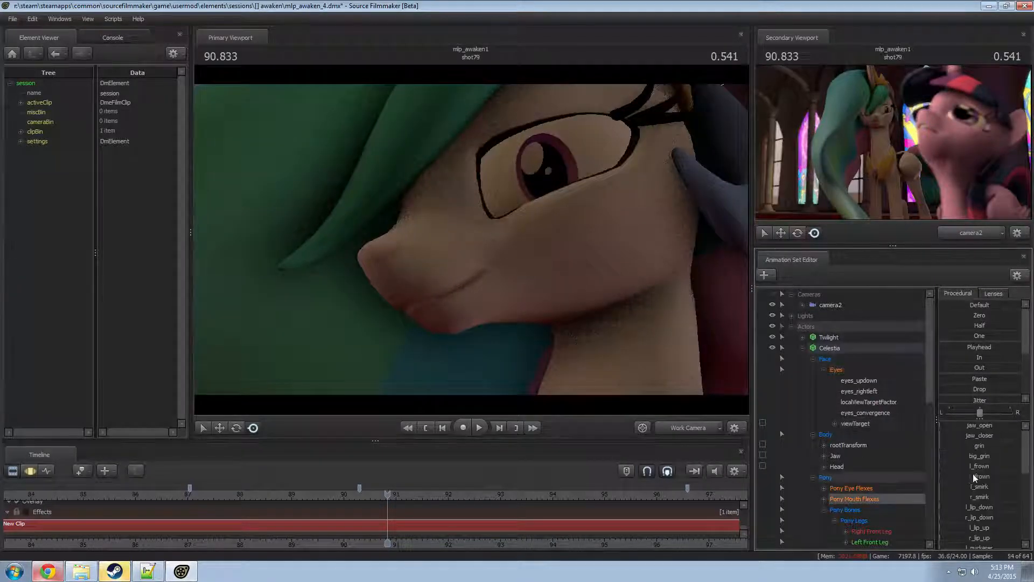
scroll(984, 501, "down", 1)
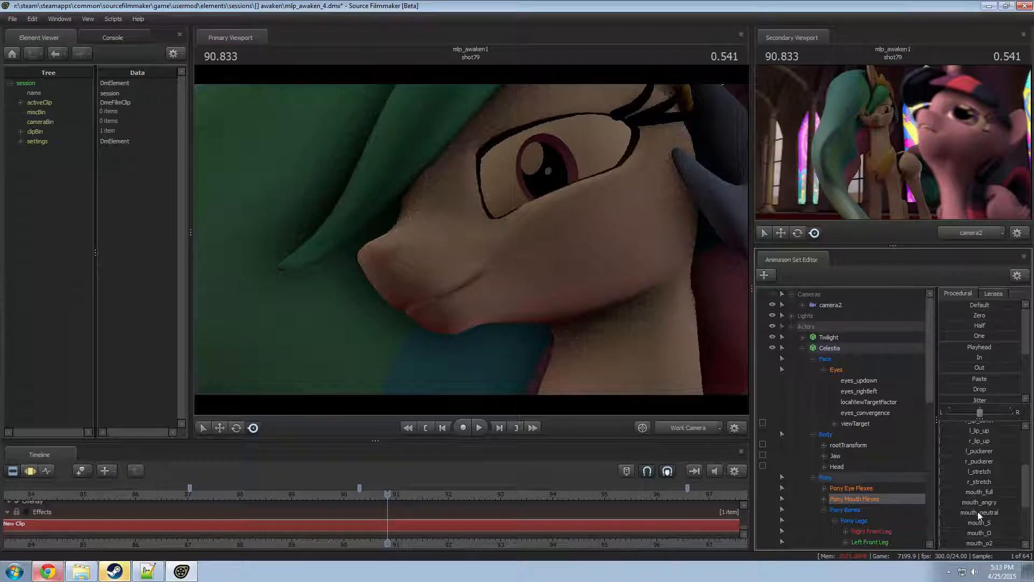
key("F3")
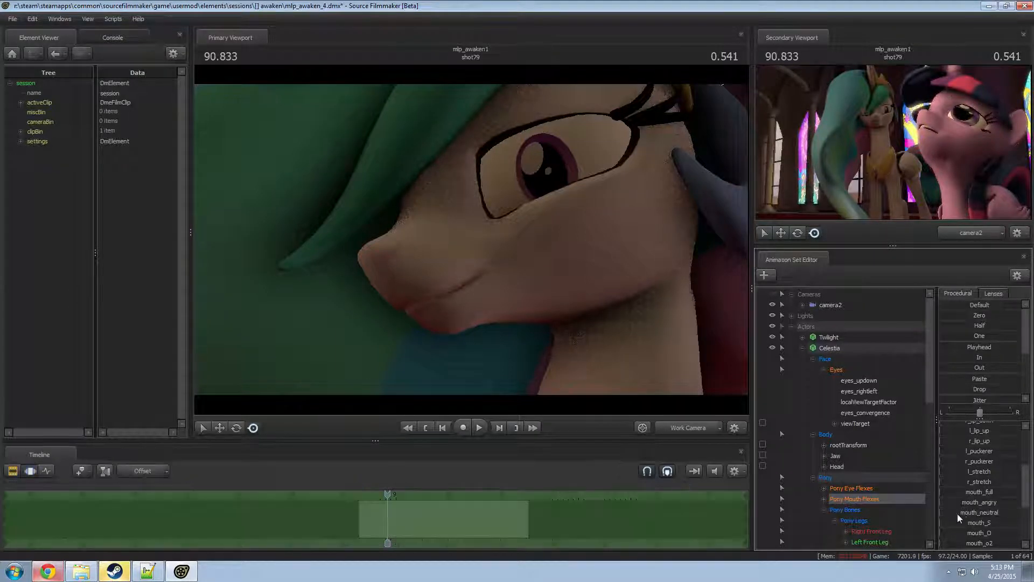
left_click(965, 510)
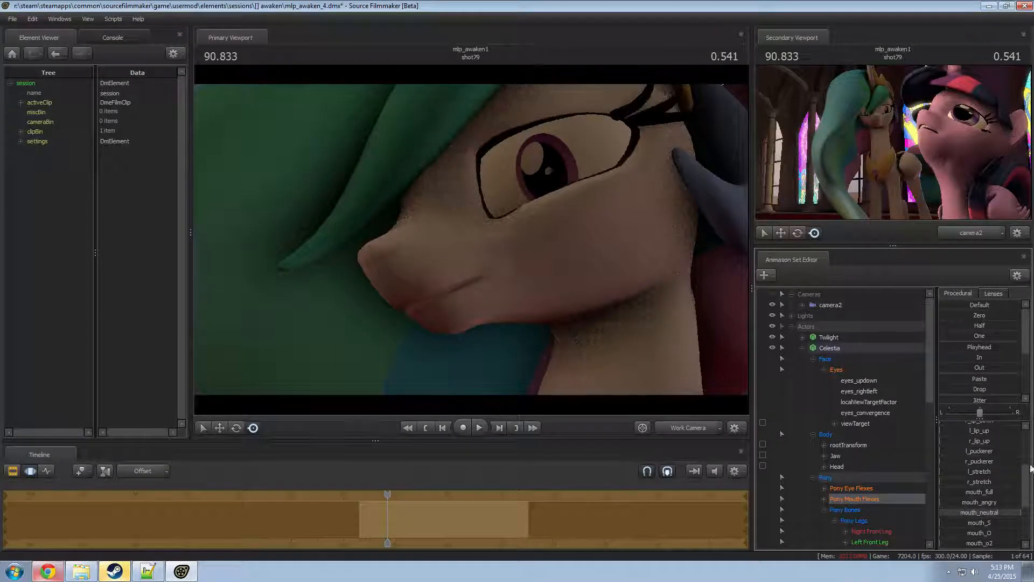
scroll(987, 461, "up", 1)
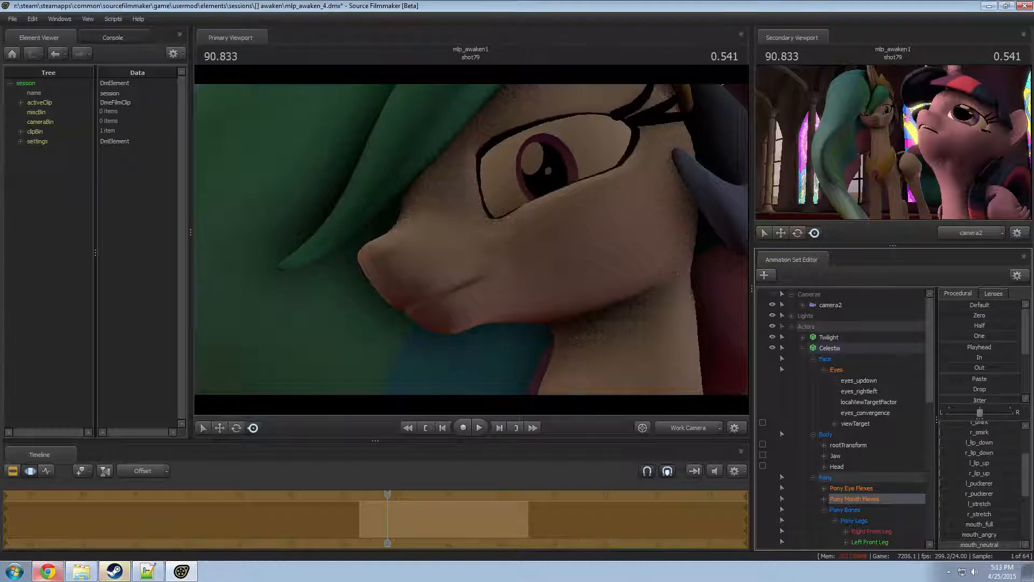
left_click_drag(944, 483, 962, 484)
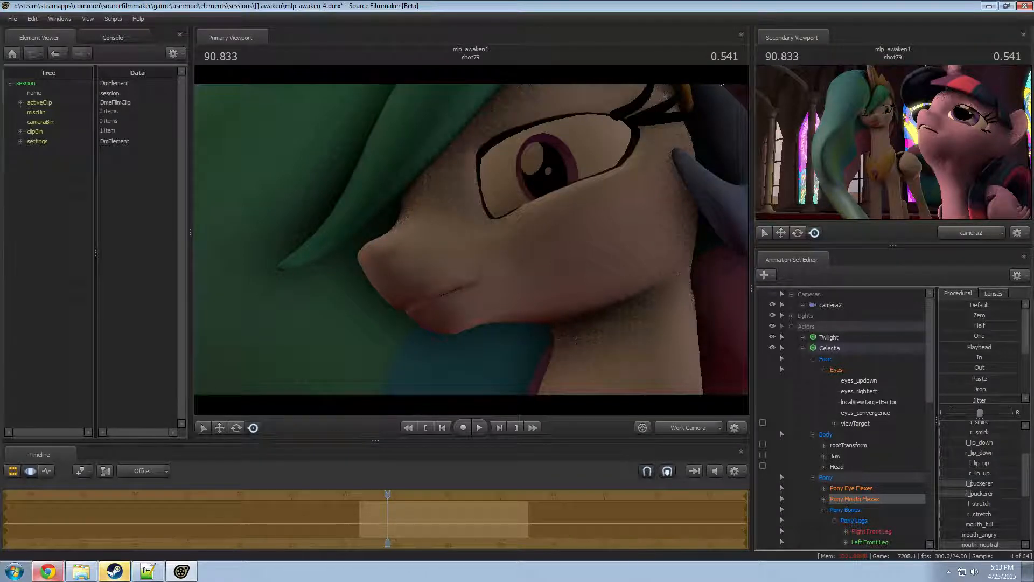
- Adjust the l_frown and r_frown flexes of Celestia's mouth and refine the rotation of her head
scroll(993, 498, "up", 2)
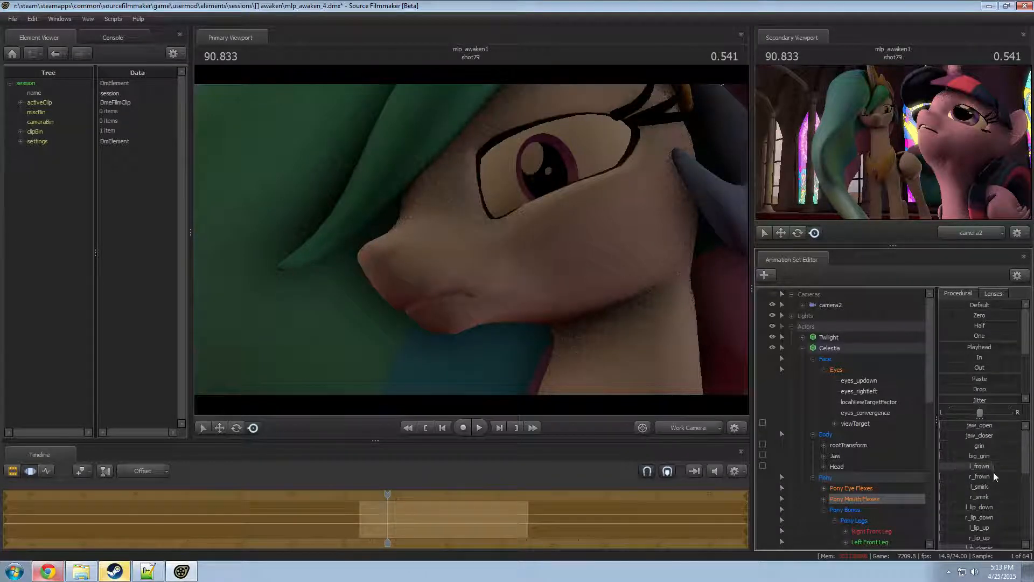
left_click_drag(953, 476, 965, 468)
left_click_drag(471, 239, 587, 354)
left_click_drag(657, 334, 512, 247)
left_click(500, 282)
left_click(500, 277)
left_click(497, 218)
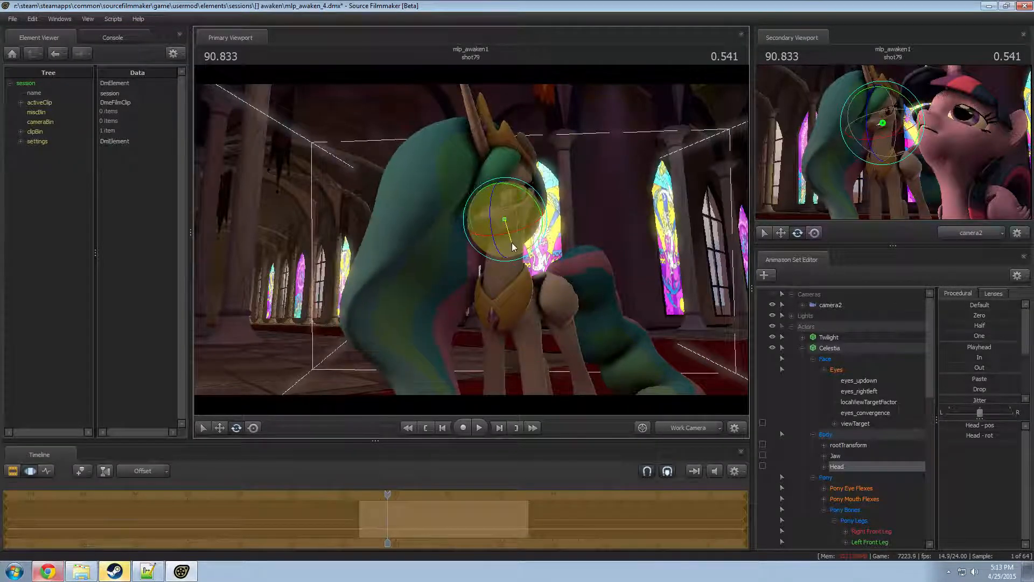
key("F2")
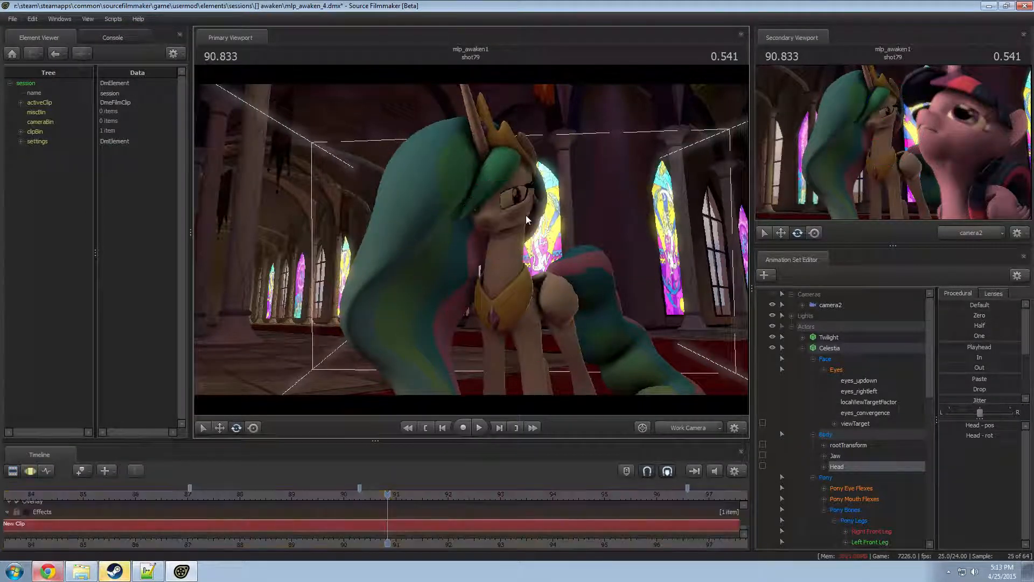
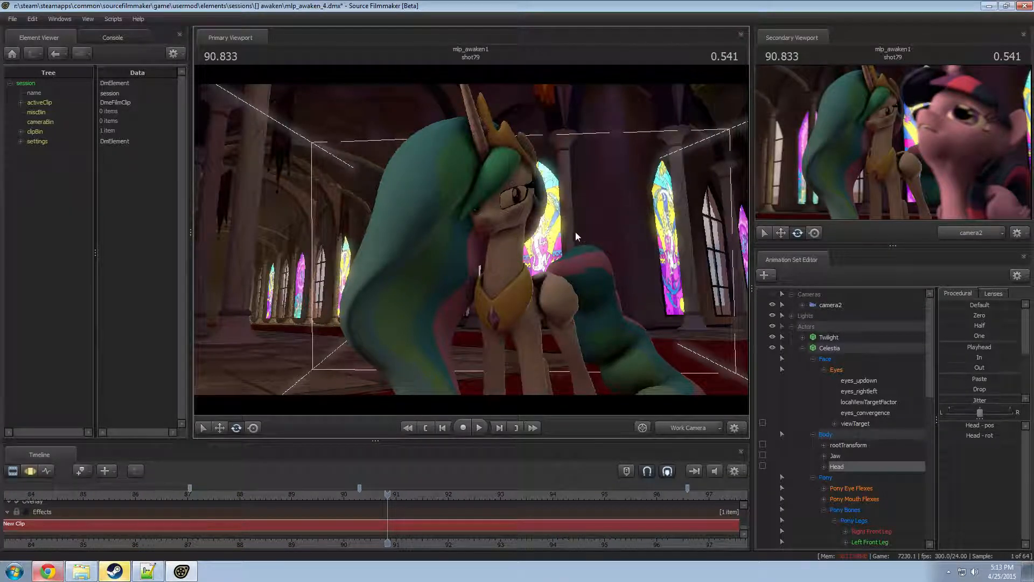
- Narrow camera2's field of view in shot79 using the 85 mm lens preset and reframe Twilight and Celestia
left_click(827, 305)
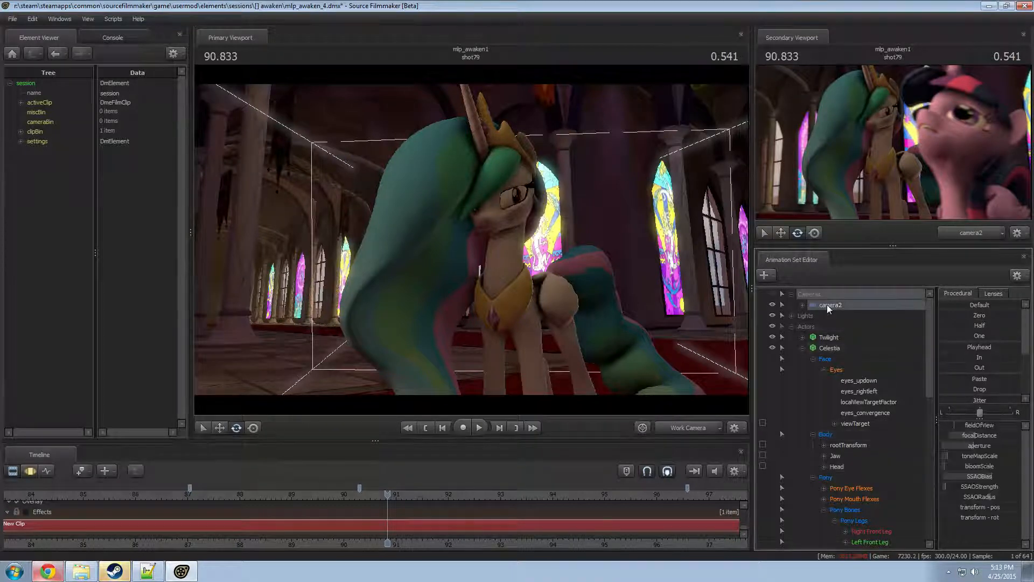
key("F3")
key("F2")
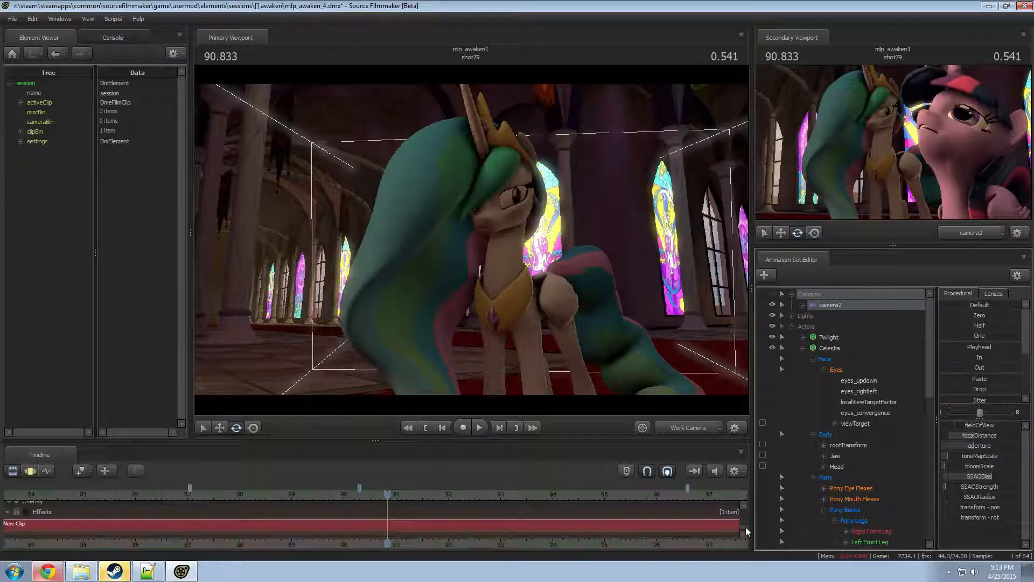
left_click_drag(744, 528, 737, 502)
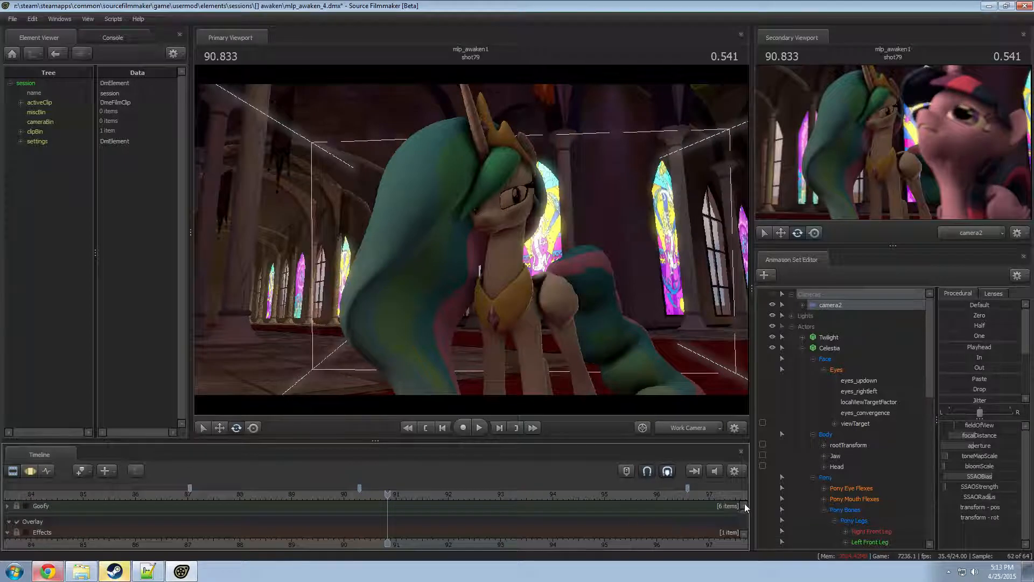
left_click_drag(748, 541, 747, 535)
key("F3")
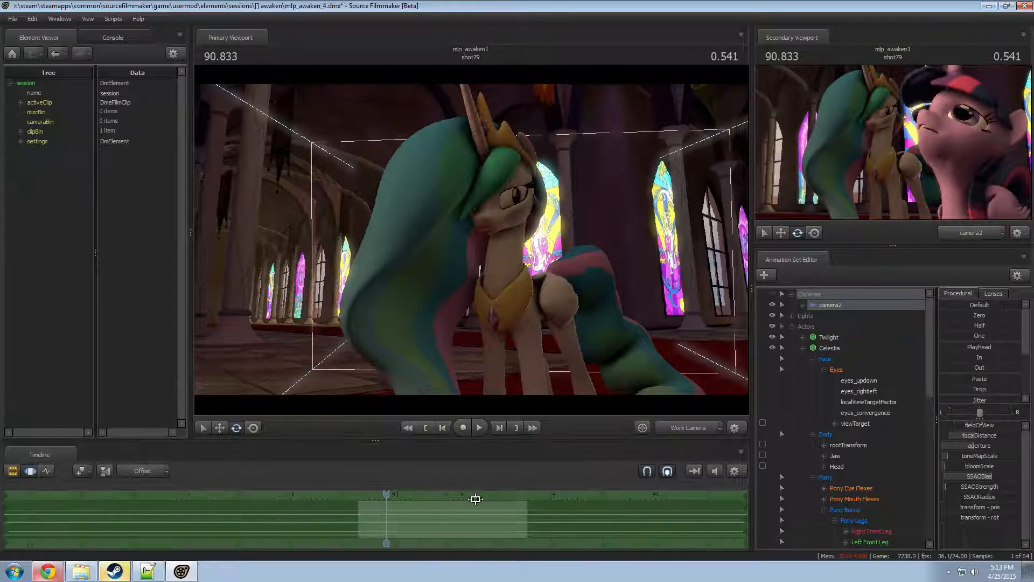
left_click(993, 293)
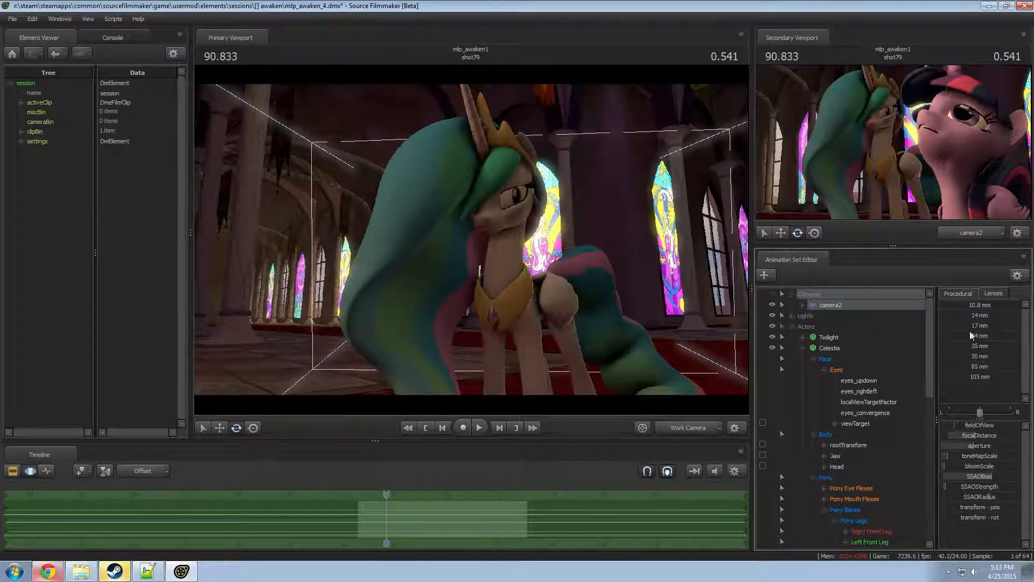
left_click(971, 366)
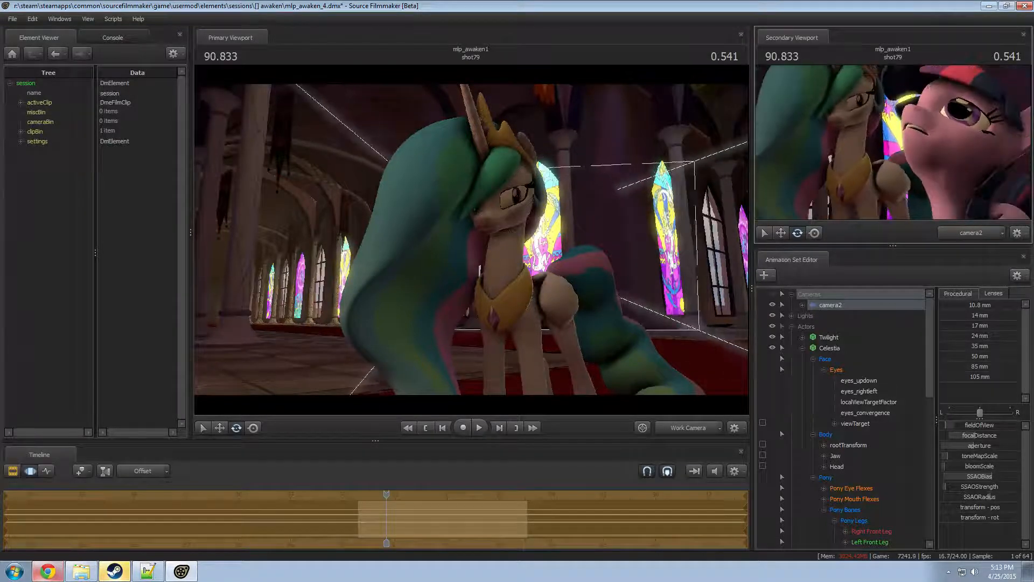
left_click_drag(893, 142, 893, 150)
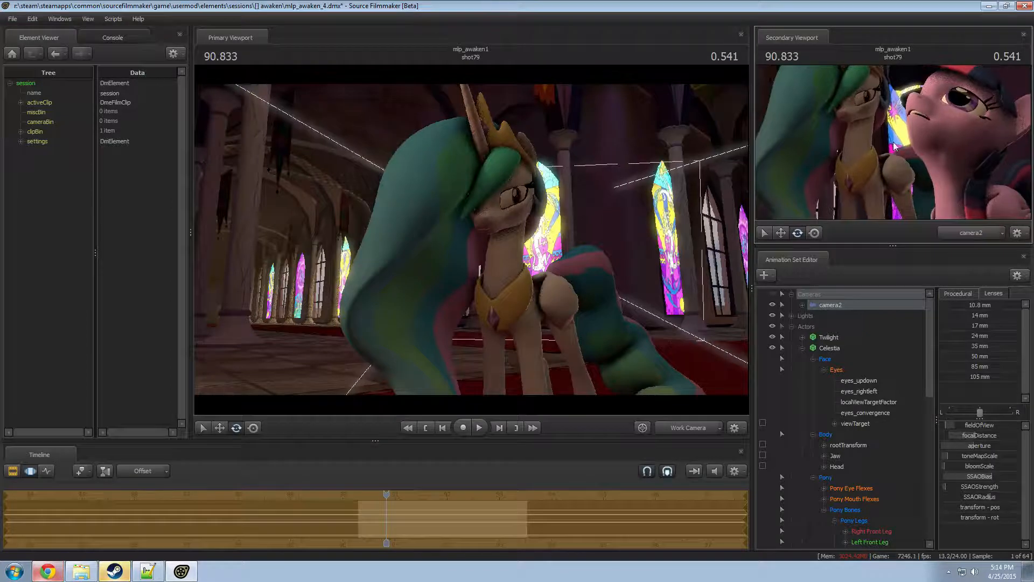
- Play back the timeline across shot78, shot79 and shot77 to check Celestia's pose between the cuts
key("F2")
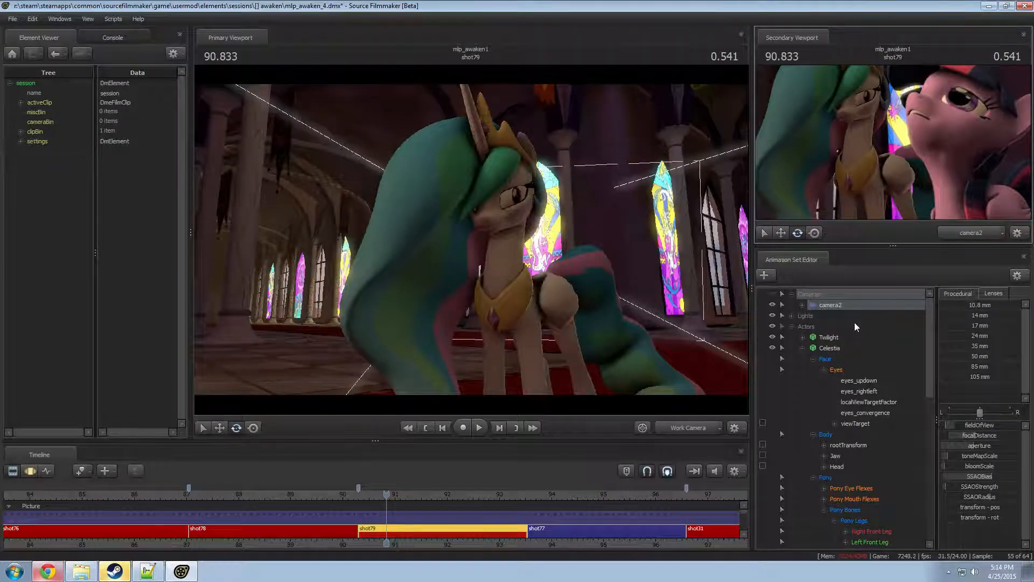
left_click(195, 495)
key("space")
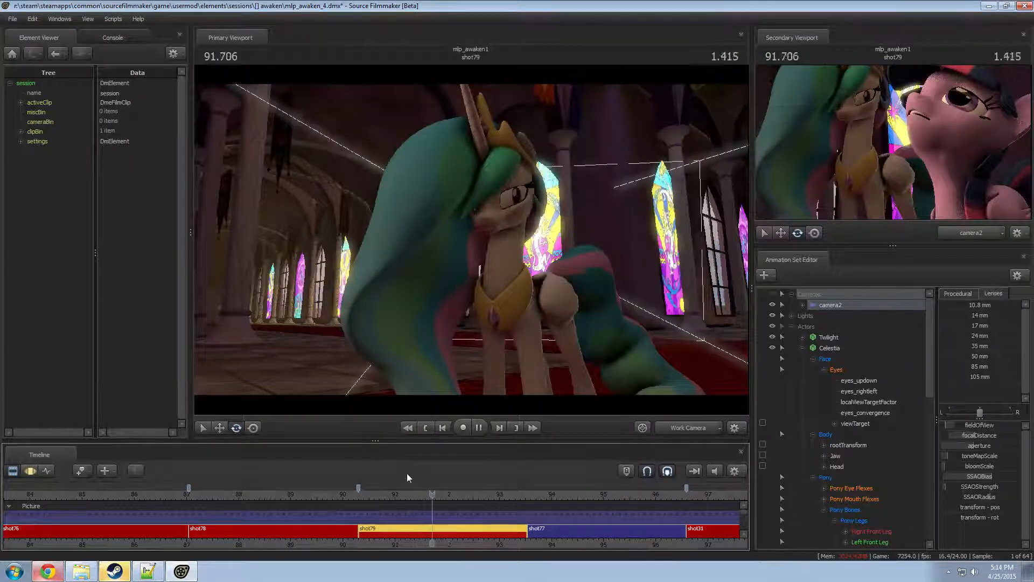
left_click(388, 494)
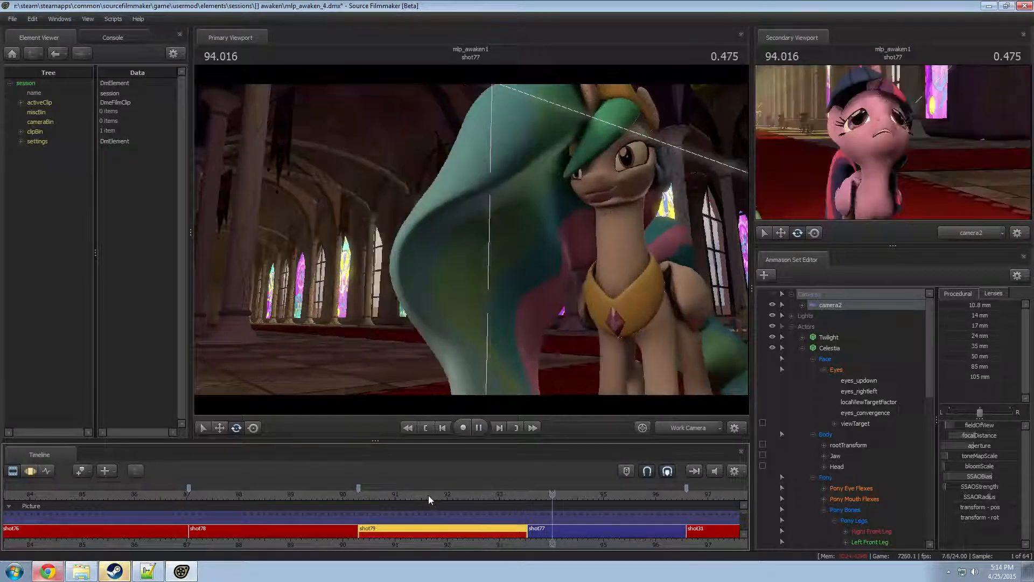
key("space")
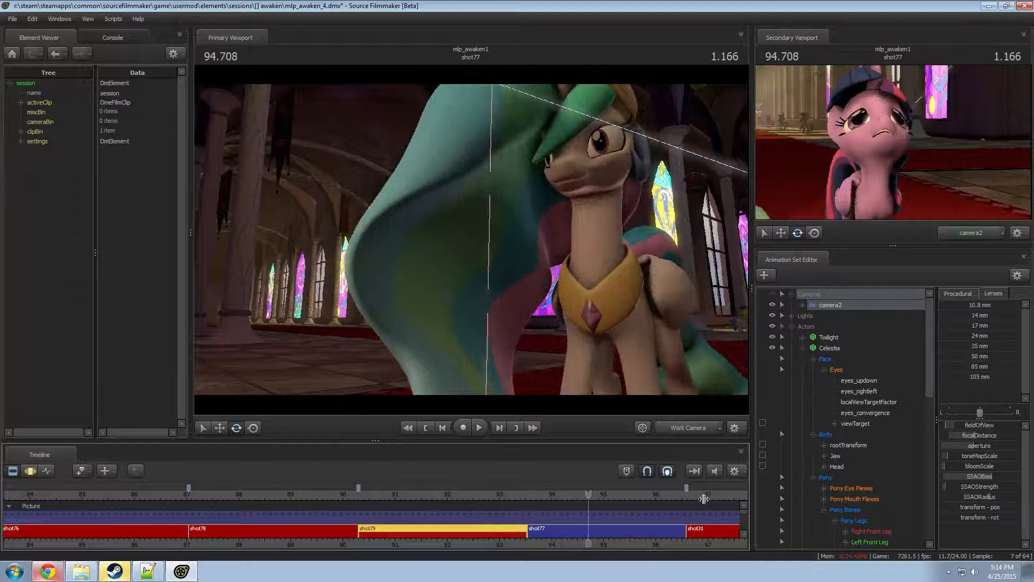
- Copy Celestia's pose from shot79 and paste it onto Celestia2 in shot77
left_click(560, 532)
left_click(831, 349)
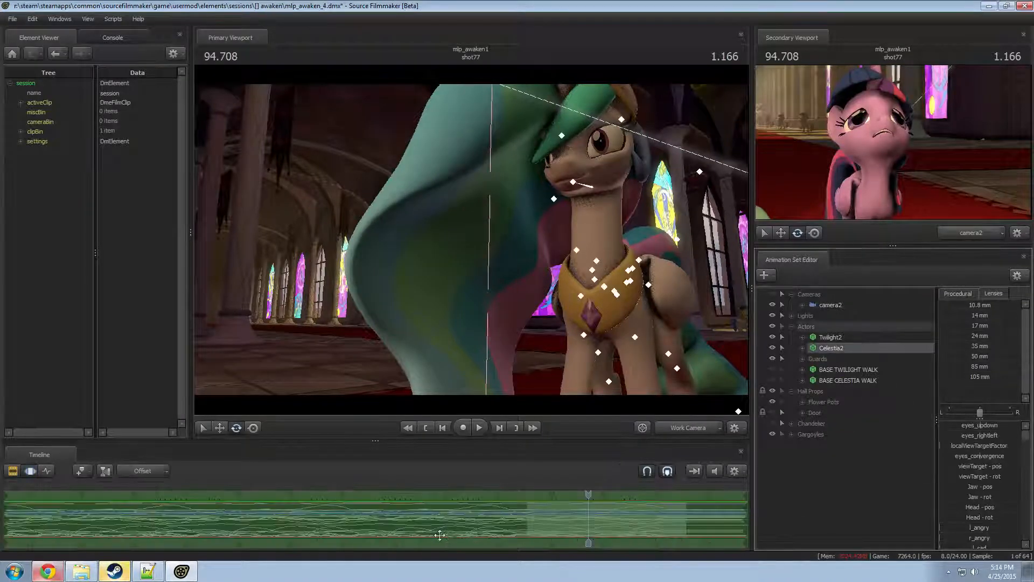
left_click(474, 529)
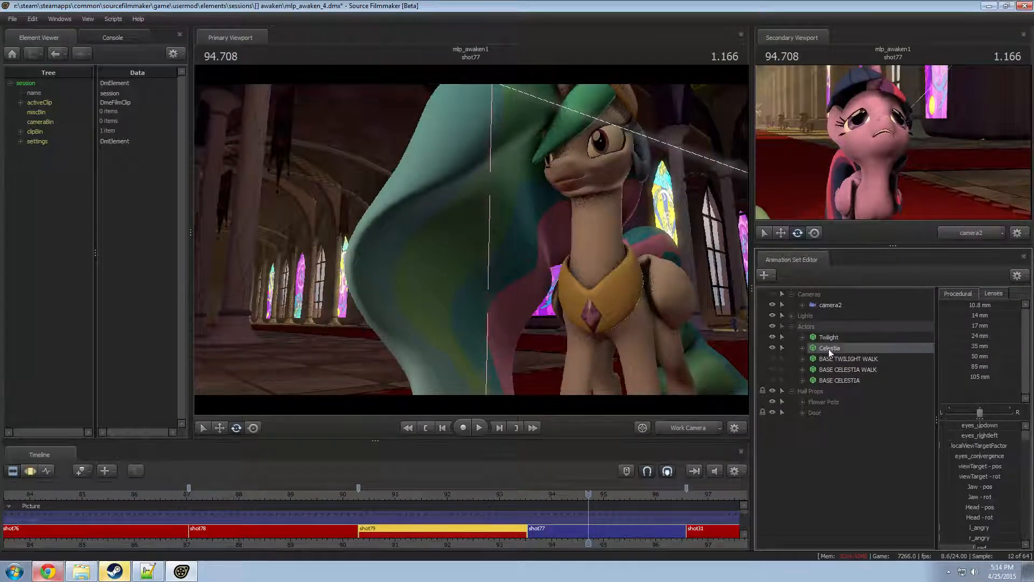
key("F3")
key("F2")
left_click(583, 532)
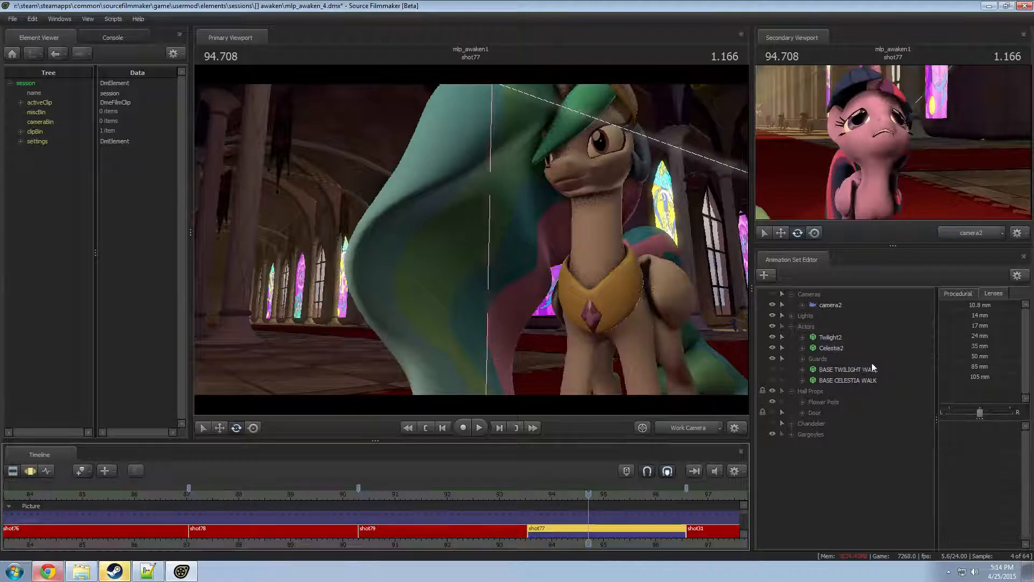
left_click(842, 346)
key("F3")
key("ctrl+v")
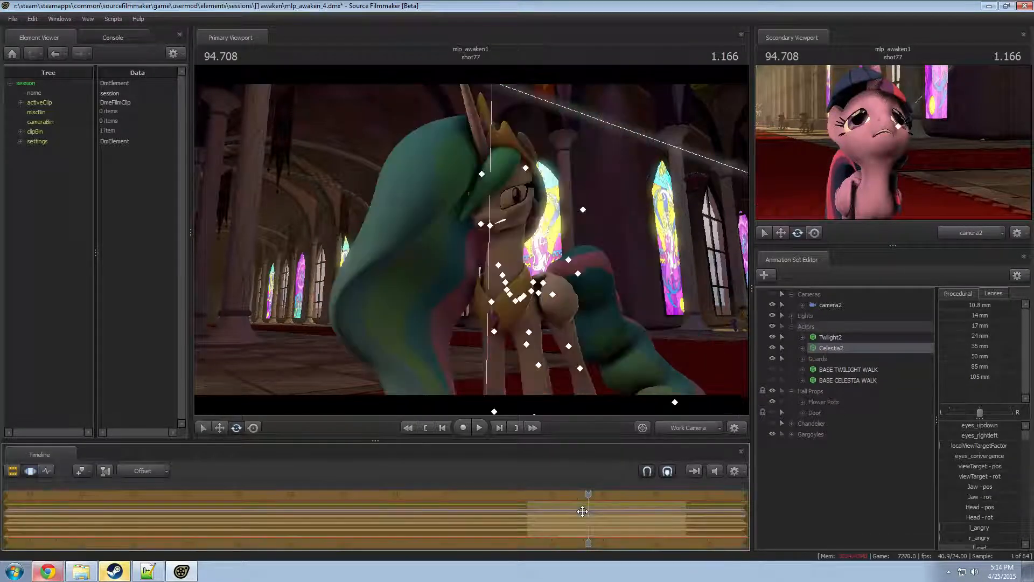
key("Return")
left_click_drag(548, 494, 517, 501)
- Play back the cut from shot79 into shot77 to check that Celestia's poses match
key("F2")
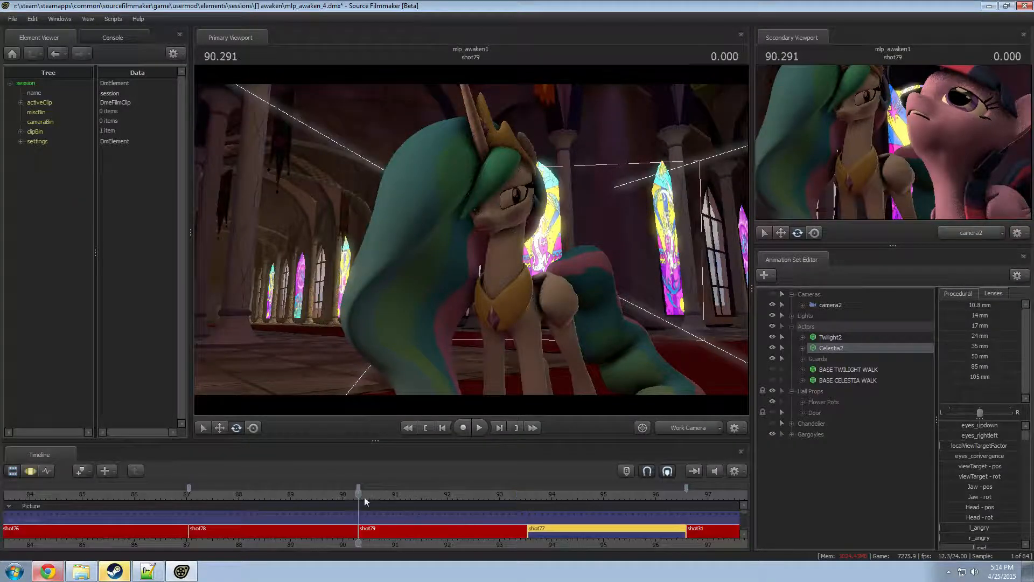
key("space")
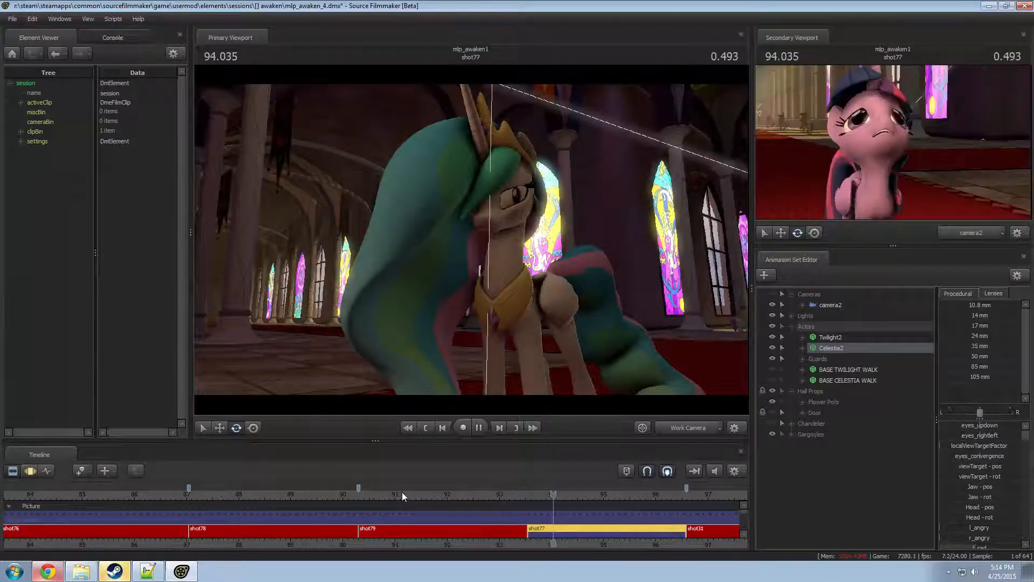
key("space")
middle_click_drag(683, 544, 598, 545)
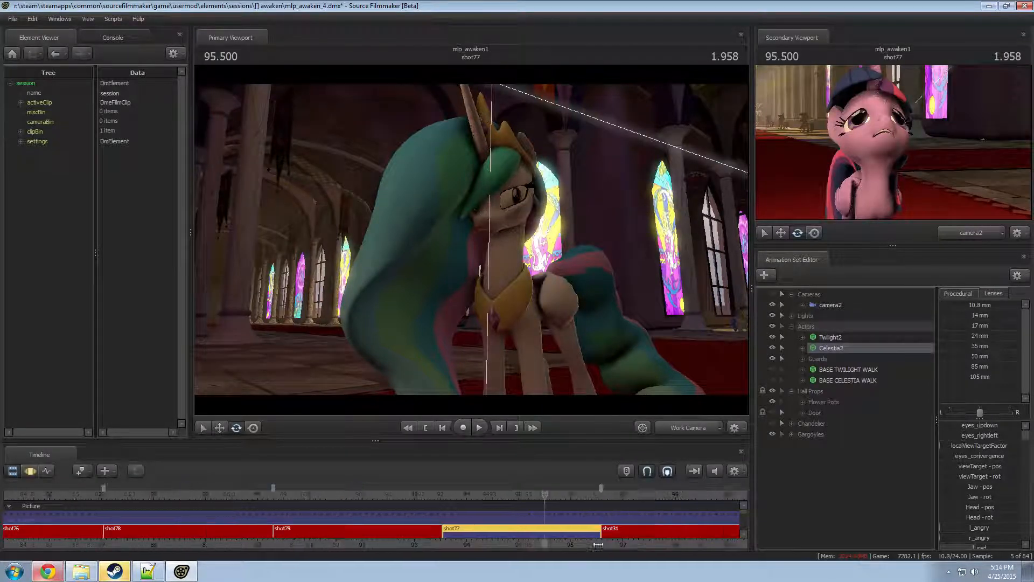
scroll(596, 545, "down", 4)
key("space")
left_click(442, 498)
key("space")
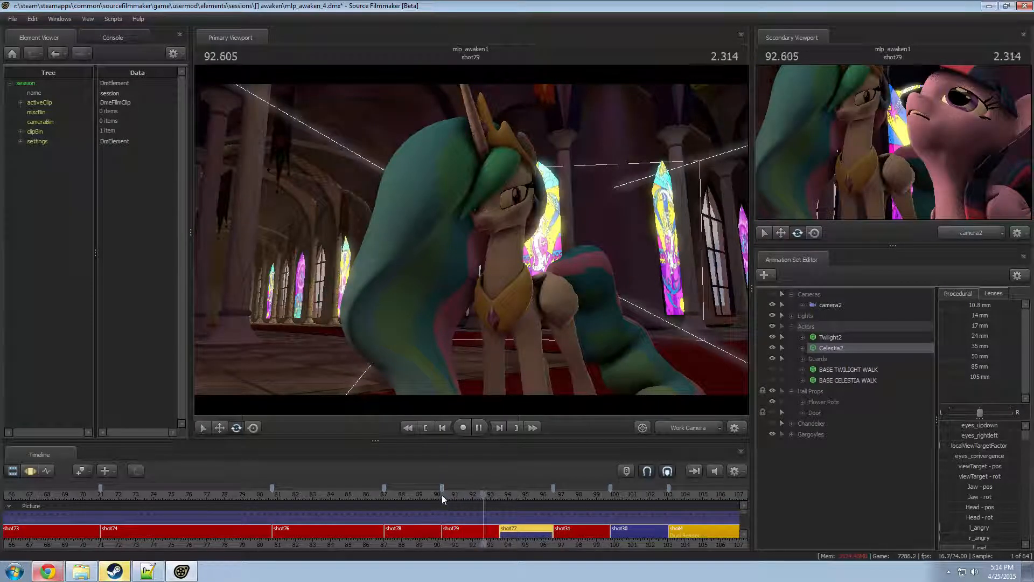
key("space")
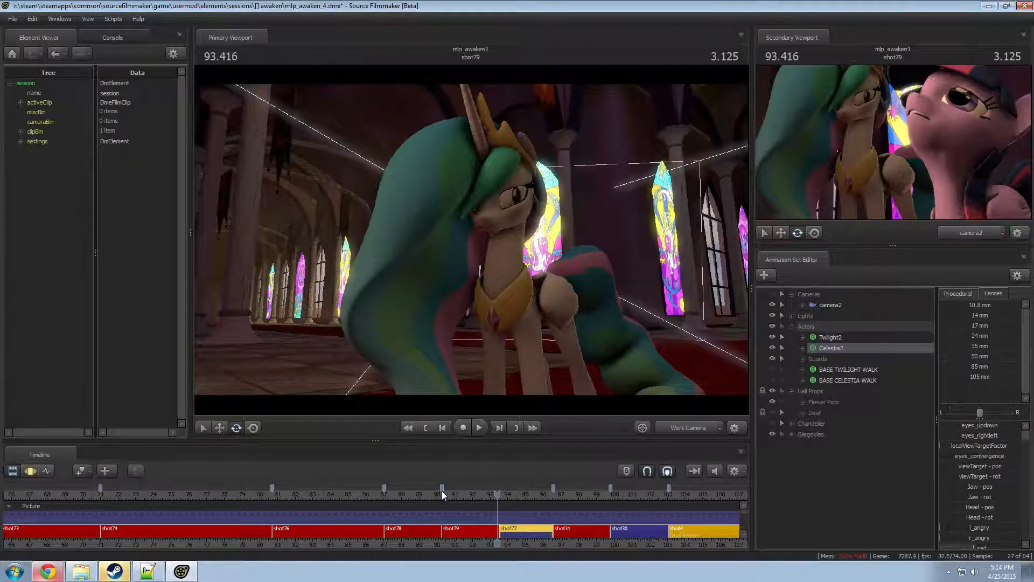
- Play back the sequence from shot76 through shot78 and into shot79 to review its timing
key("F3")
left_click(450, 497)
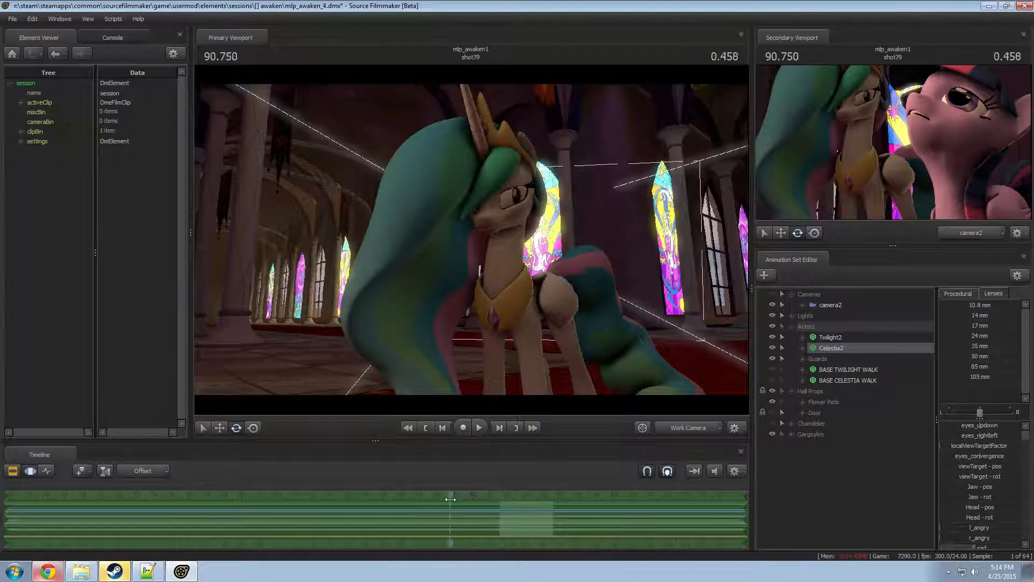
key("F2")
left_click(396, 497)
key("space")
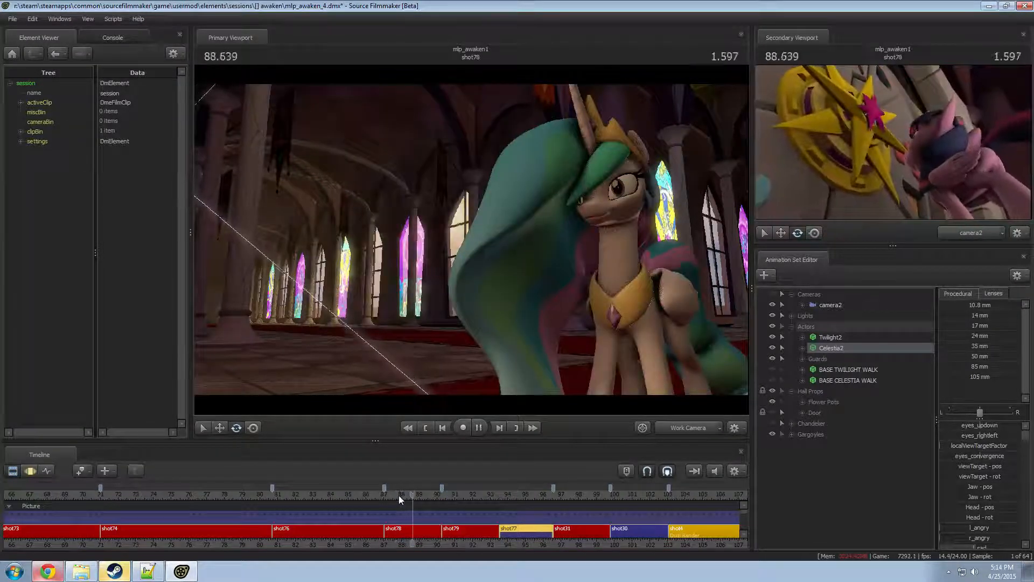
key("space")
key("space")
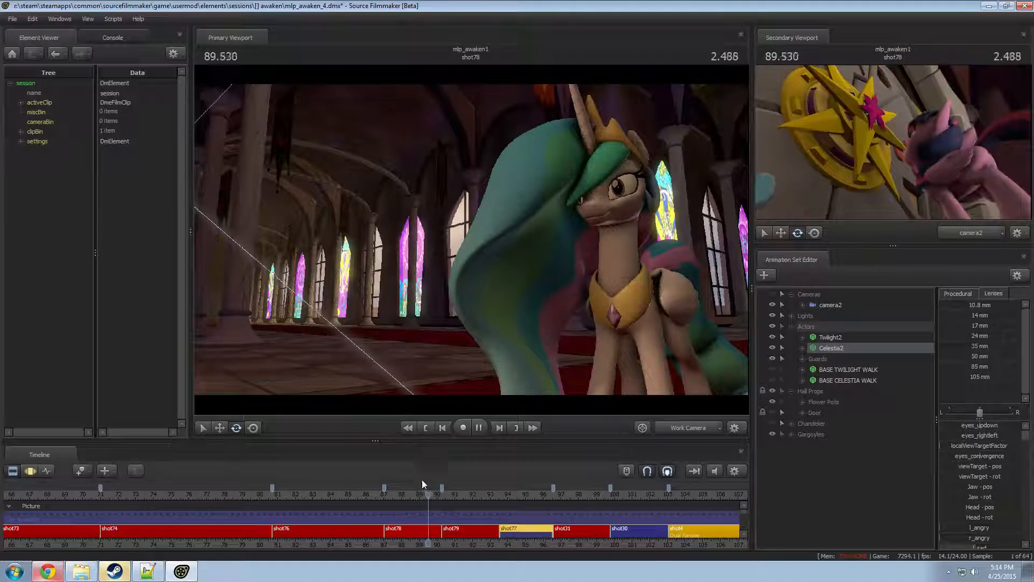
left_click(390, 496)
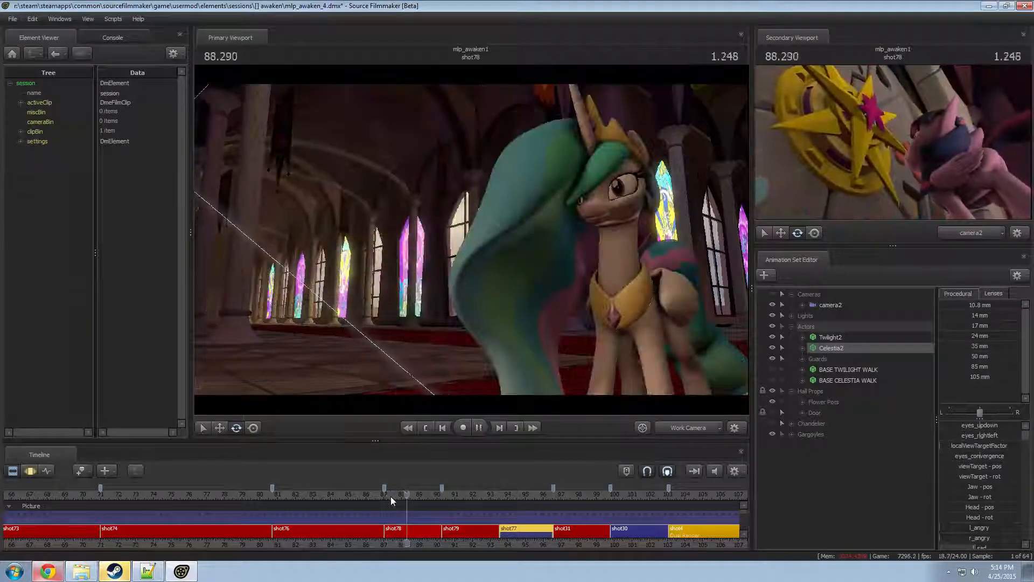
left_click(299, 495)
key("space")
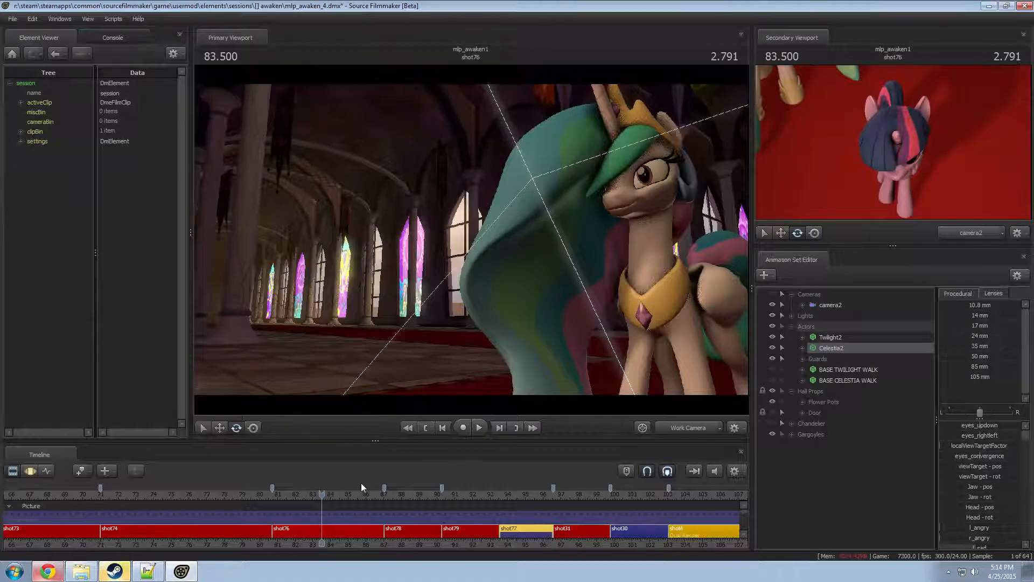
key("space")
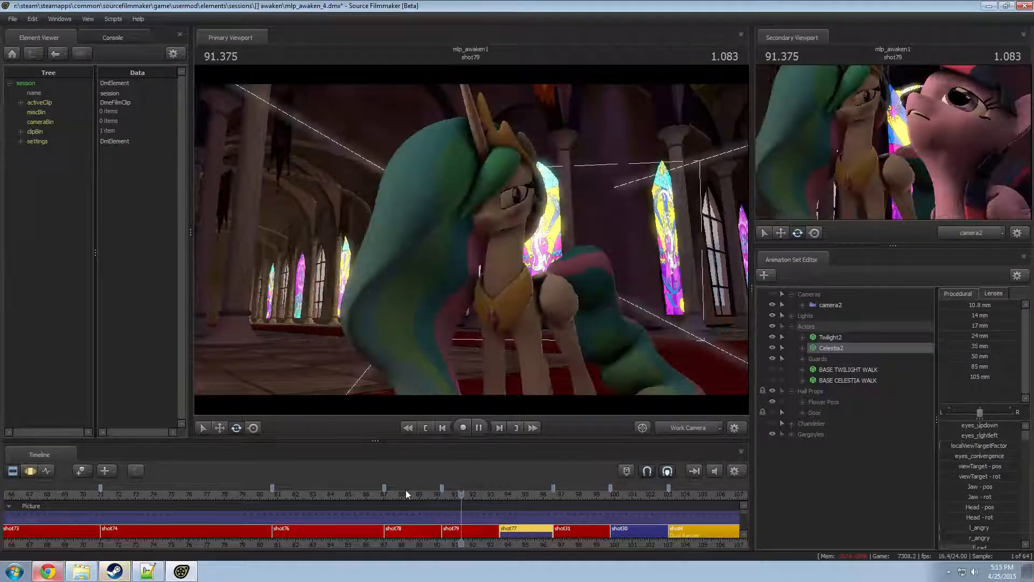
key("space")
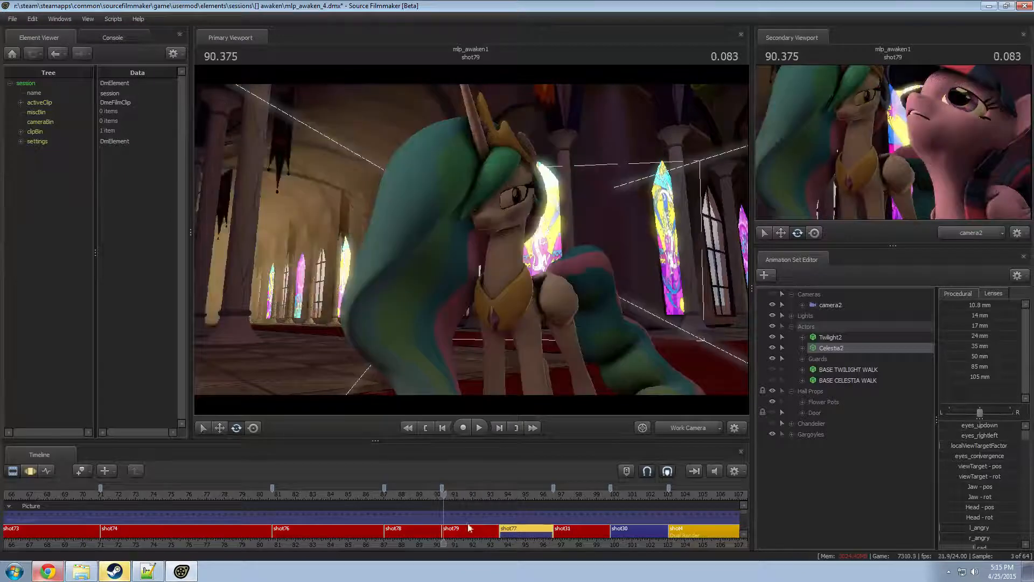
- Set a time selection in shot79 that ramps in over the whole shot and extends indefinitely past its end
double_click(473, 528)
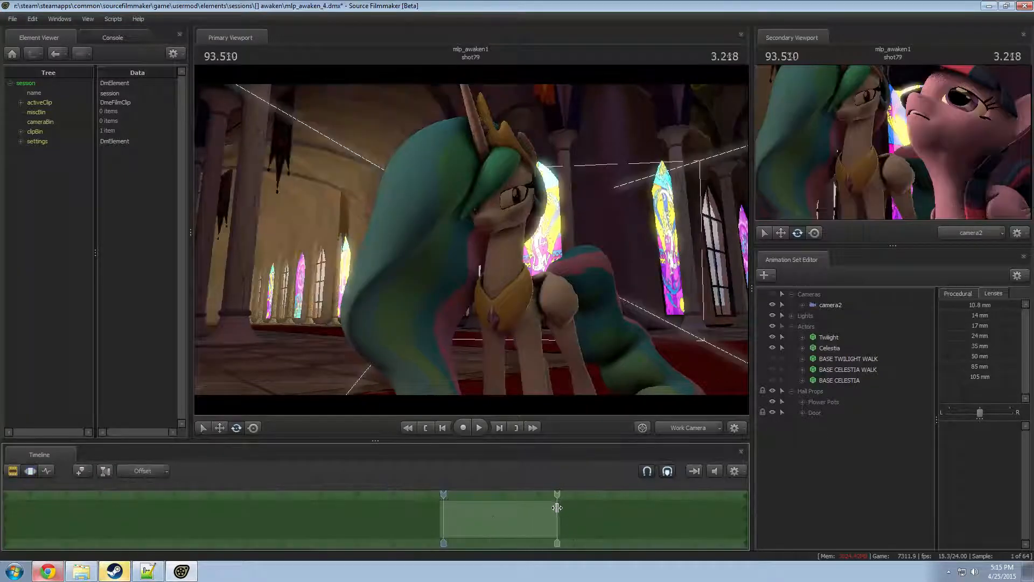
left_click_drag(556, 506, 927, 477, "shift")
left_click_drag(553, 518, 429, 527)
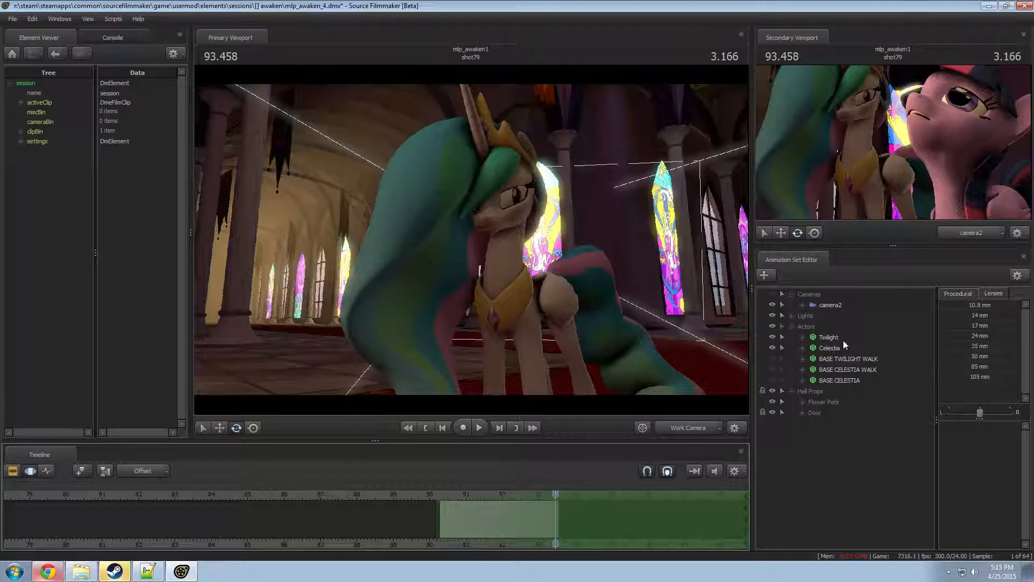
- Look through camera2 in the main viewport and shift it slightly so that its framing drifts over shot79
left_click(830, 305)
left_click_drag(817, 307, 498, 301)
double_click(508, 518)
left_click_drag(480, 238, 471, 238)
key("Escape")
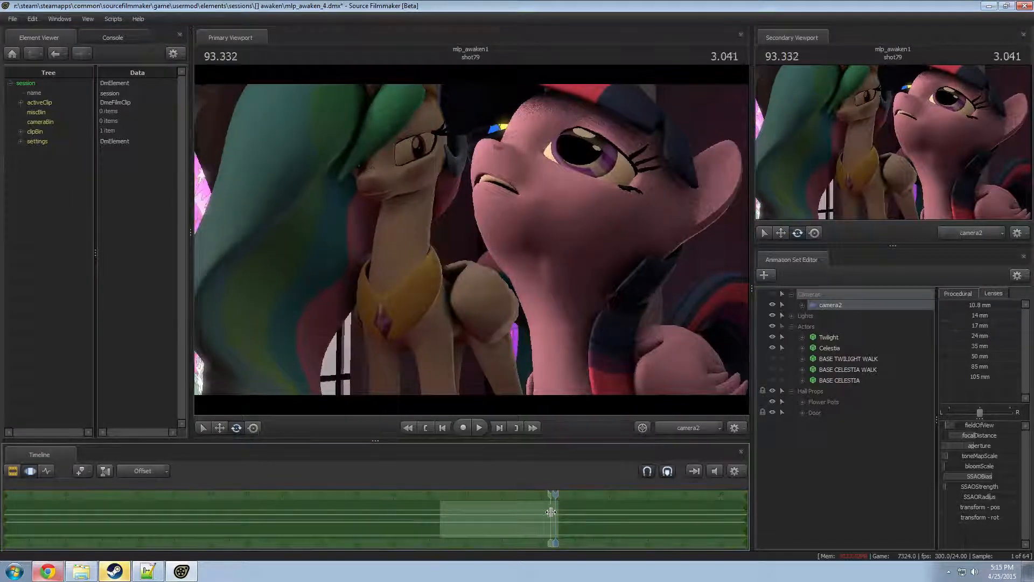
- Reframe camera2 to reveal the stained-glass window between Celestia and Twilight, ramping the change in over the whole of shot79
key("[")
left_click_drag(531, 514, 433, 513)
scroll(573, 518, "up", 3)
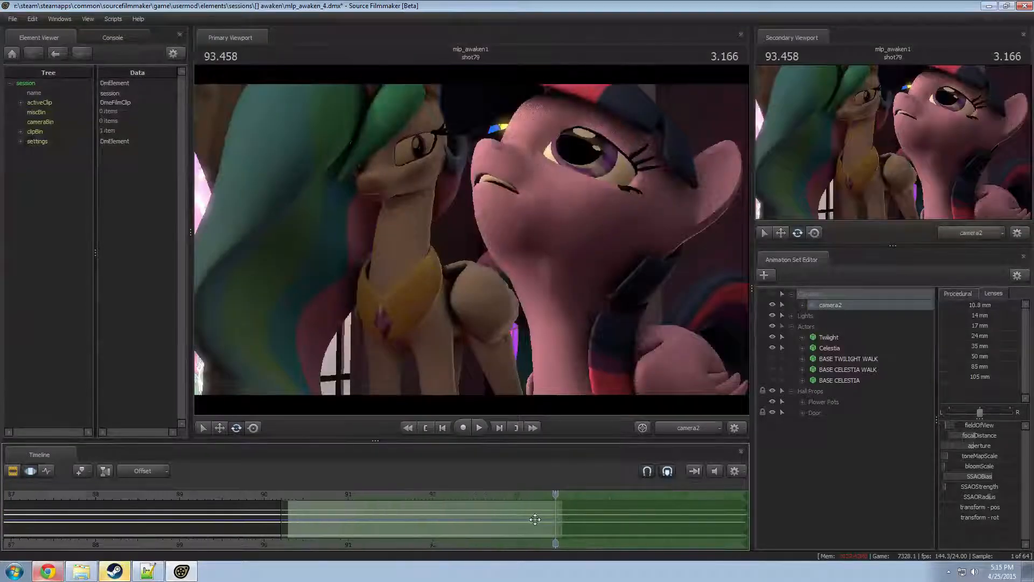
left_click_drag(541, 521, 539, 522)
key("Right")
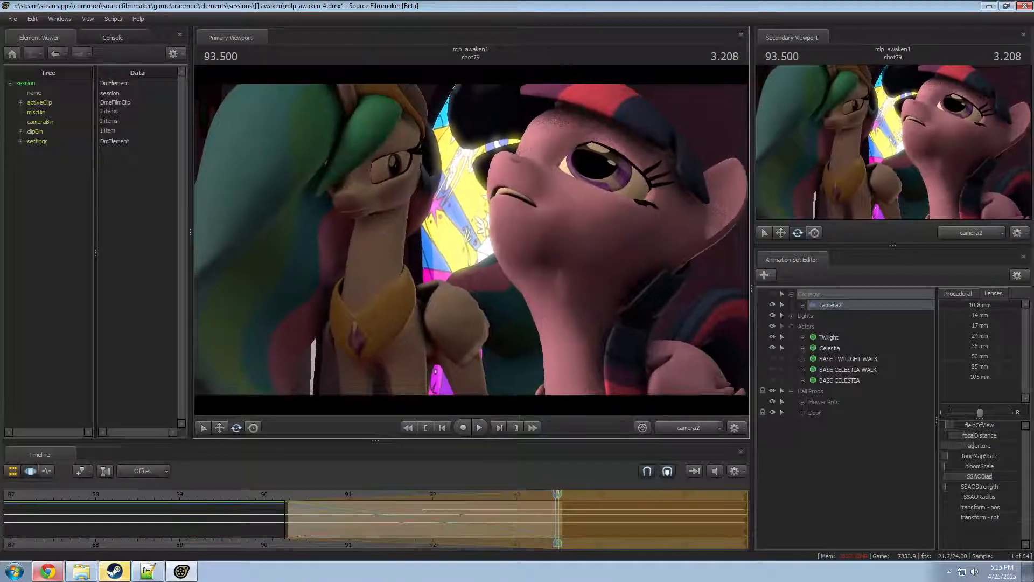
- Play back shot79 from its start to review the camera drift
left_click(274, 494)
key("space")
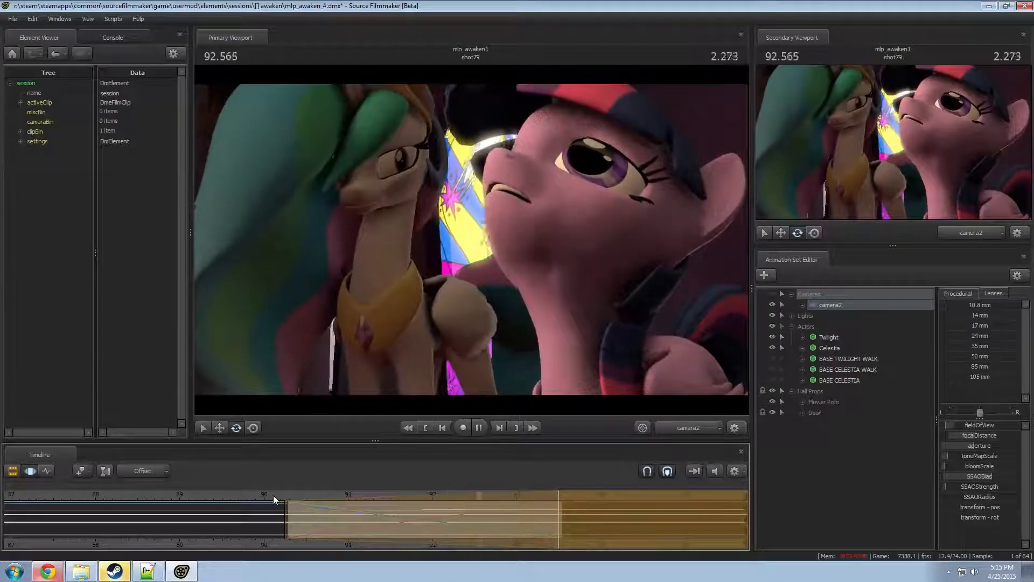
key("space")
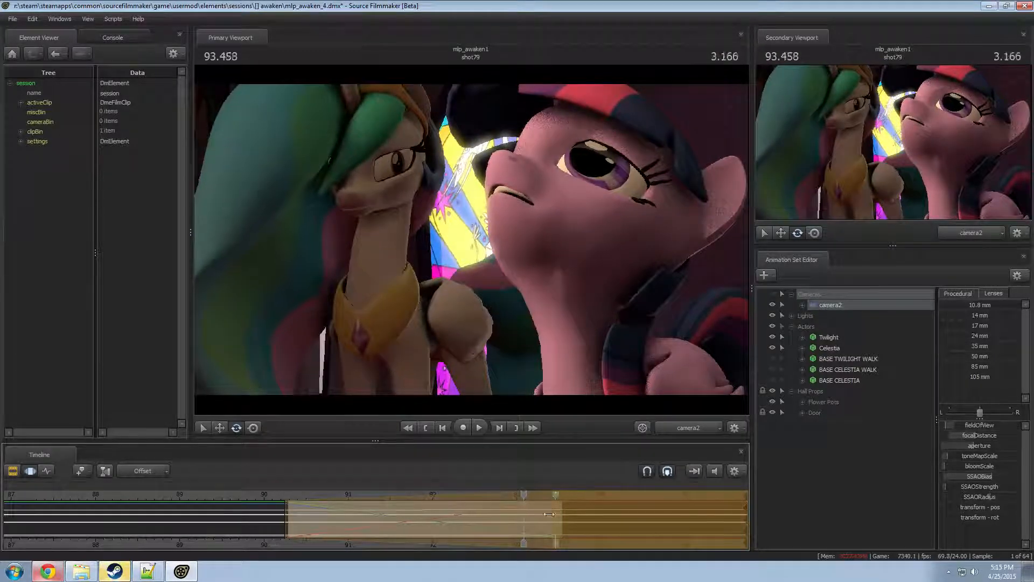
- Set a finite time selection around the end of shot79 and apply the Round preset to camera2 there
mouse_move(549, 514)
left_mouse_down()
mouse_move(520, 516)
mouse_move(566, 522)
left_mouse_up()
key("Escape")
left_click(958, 294)
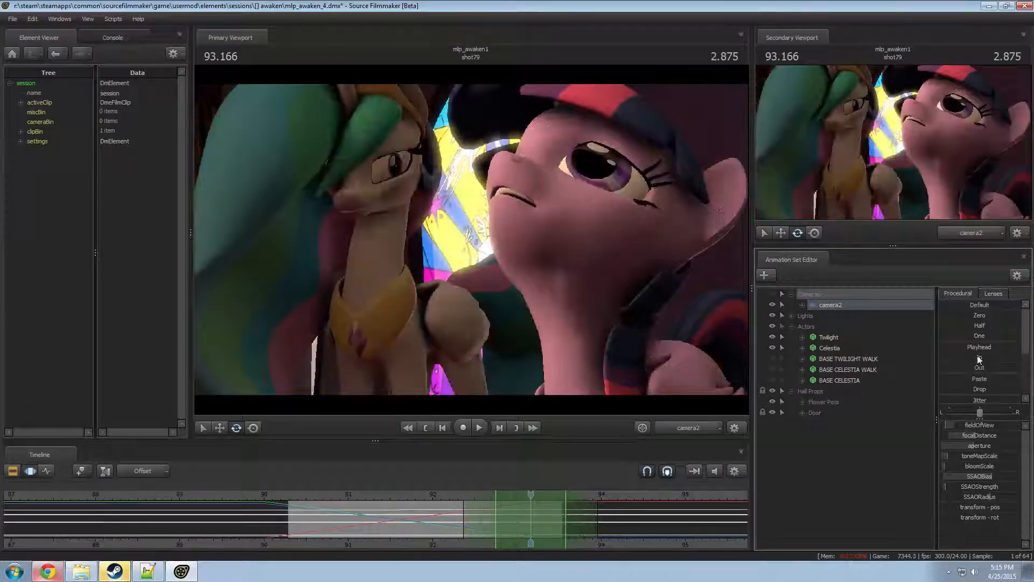
scroll(966, 388, "down", 3)
left_click_drag(965, 397, 1015, 398)
- Play back the cut from shot79 into shot77, plus shot79 from its start, to check the camera motion
left_click(441, 493)
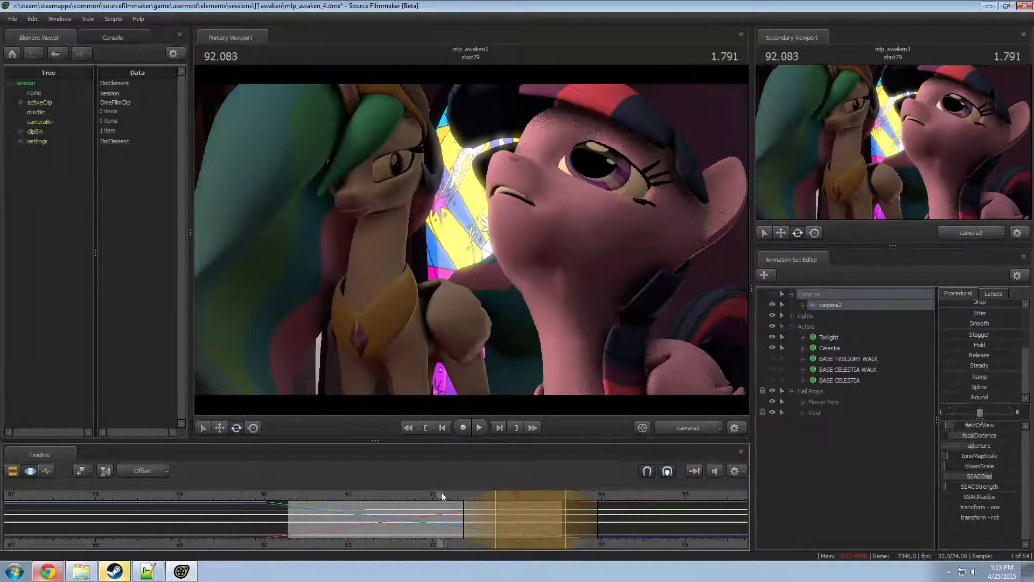
key("space")
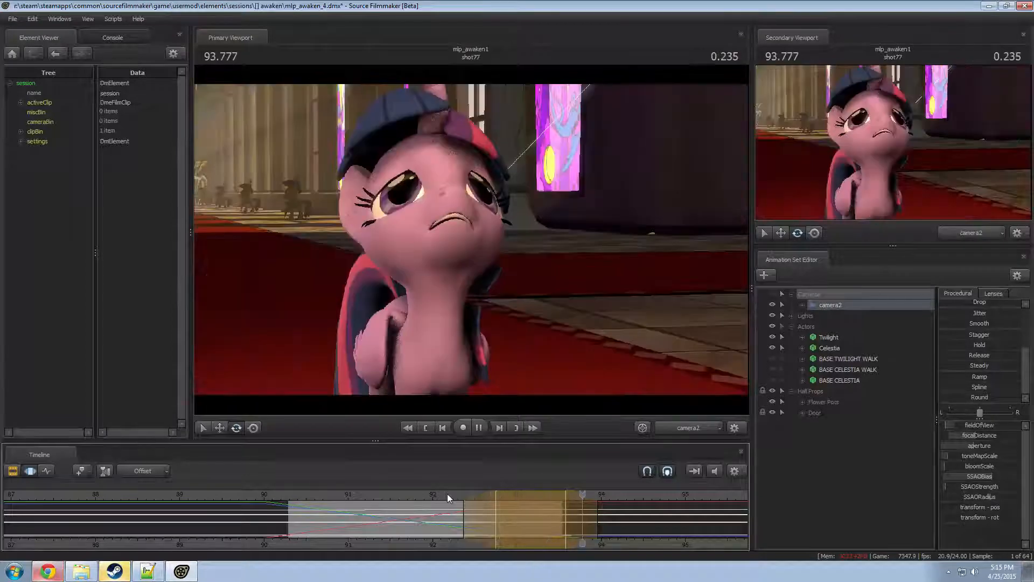
key("space")
left_click(283, 494)
key("space")
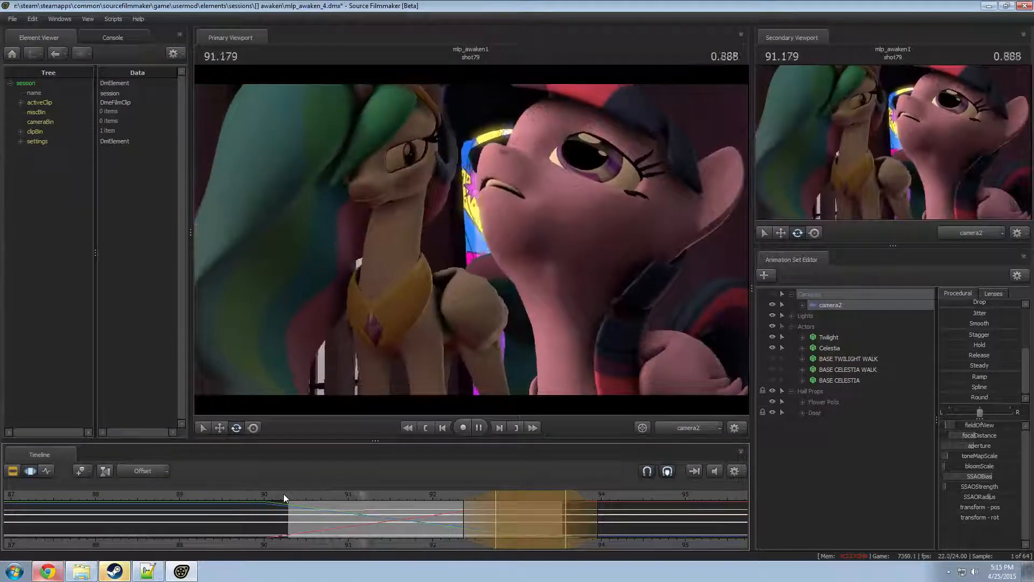
key("space")
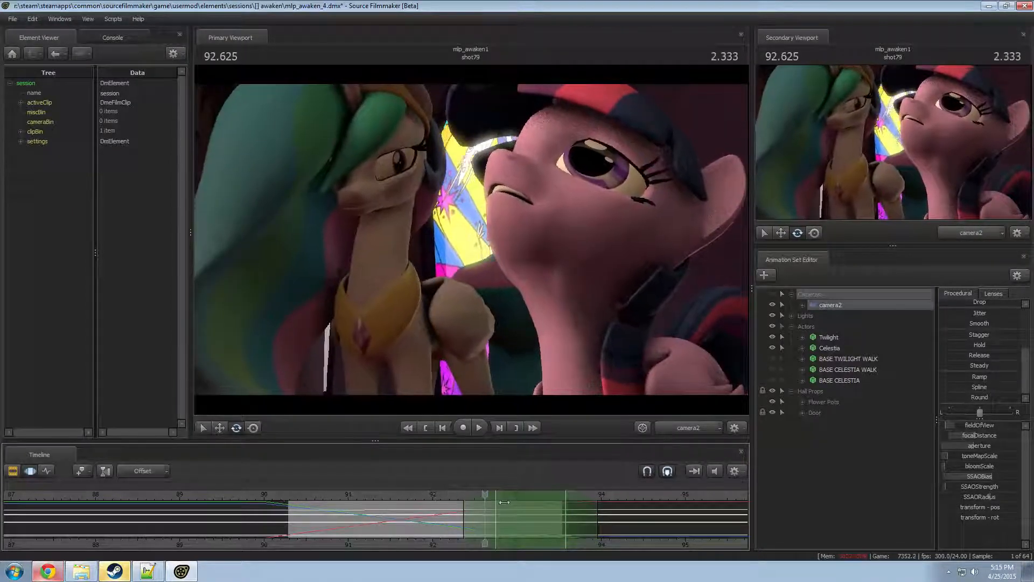
- Lower Twilight's head by rotating her neck and head bones, with a time selection running from 92.500 onward in shot79
left_click(823, 339)
key("shift")
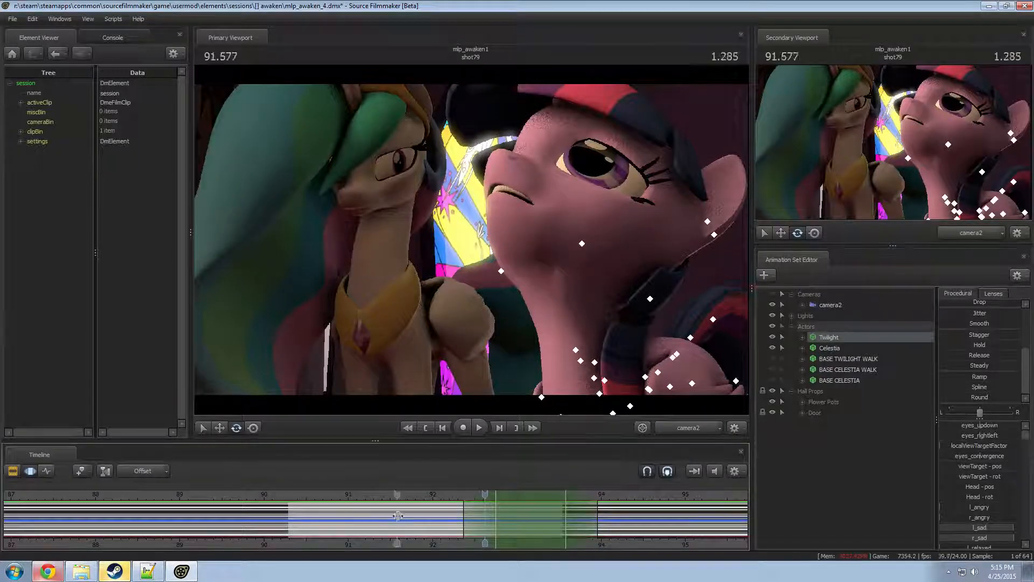
left_click_drag(485, 515, 1031, 506, "shift")
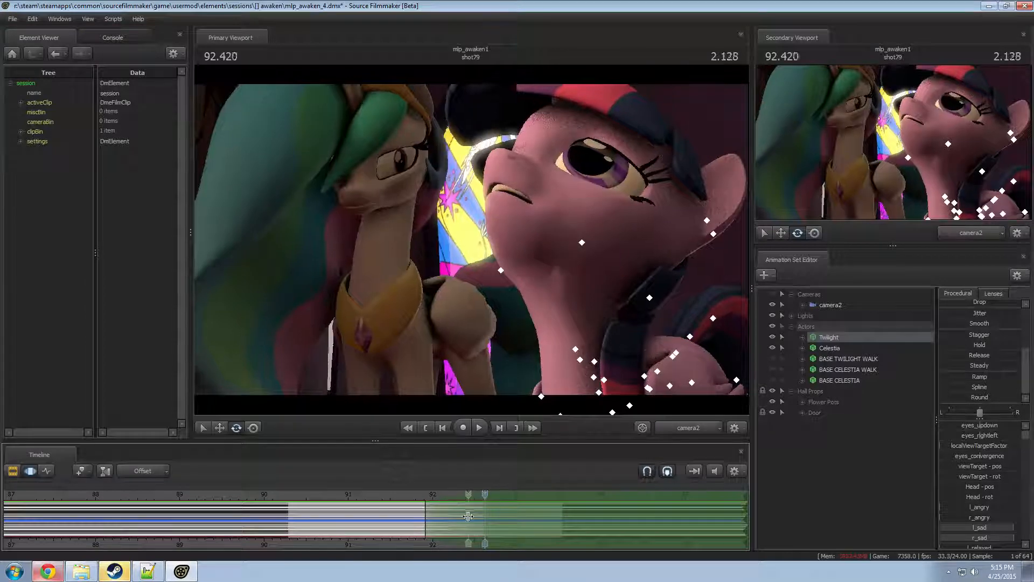
left_click_drag(475, 521, 1031, 431, "shift")
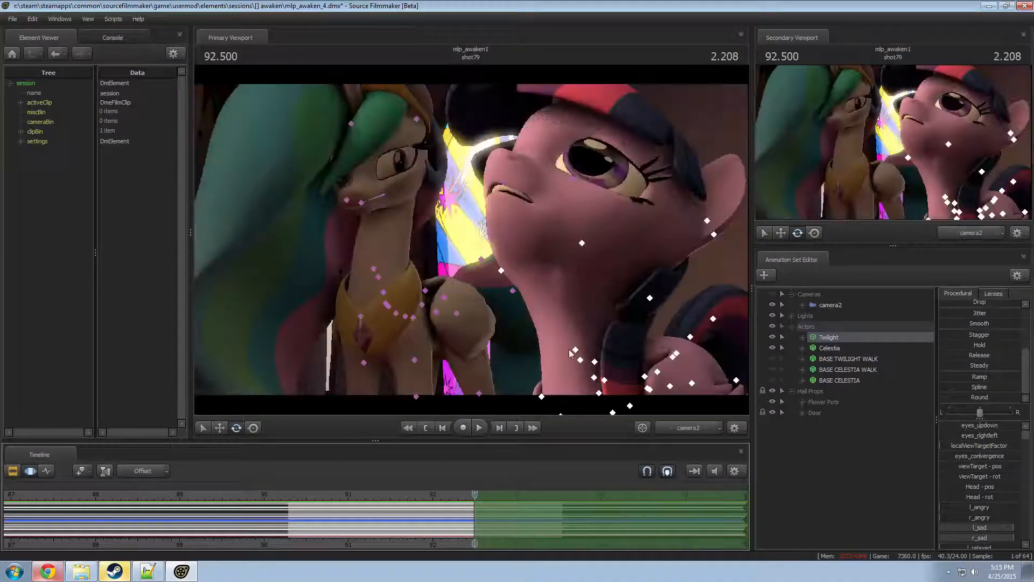
left_click(572, 352)
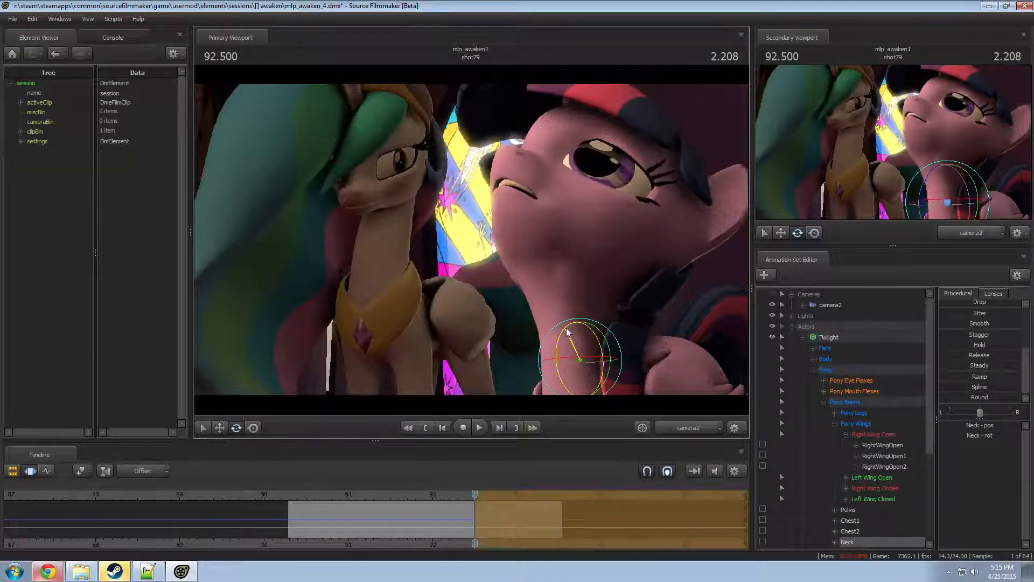
left_click_drag(566, 329, 568, 327)
left_click(579, 291, "ctrl")
left_click_drag(555, 282, 558, 317)
- Move the view target of Twilight's eyes through the Work Camera to redirect her gaze
left_click(826, 347)
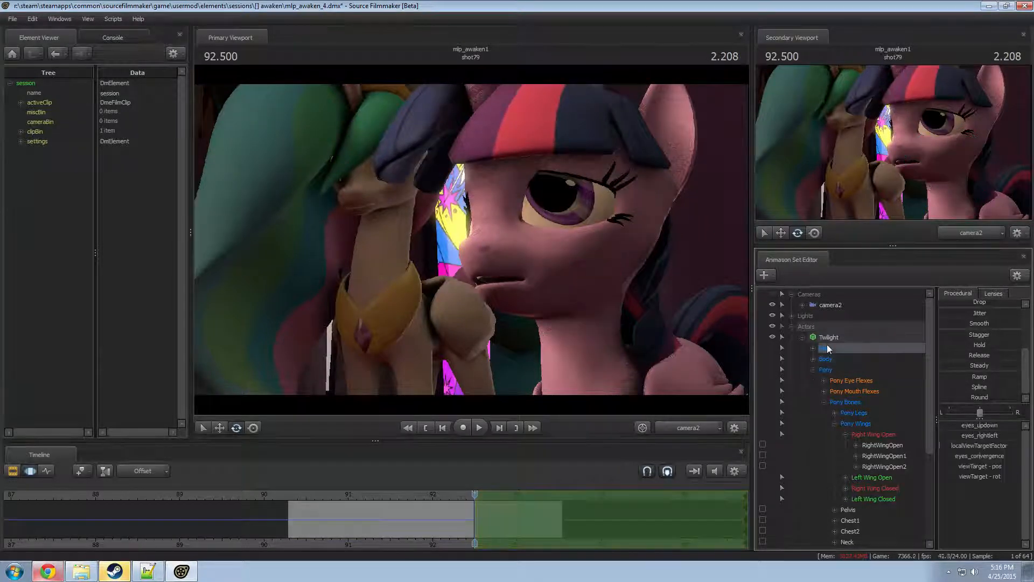
left_click(680, 425)
key("s")
left_click_drag(634, 327, 526, 190)
key("s")
key("w")
left_click_drag(532, 97, 428, 221)
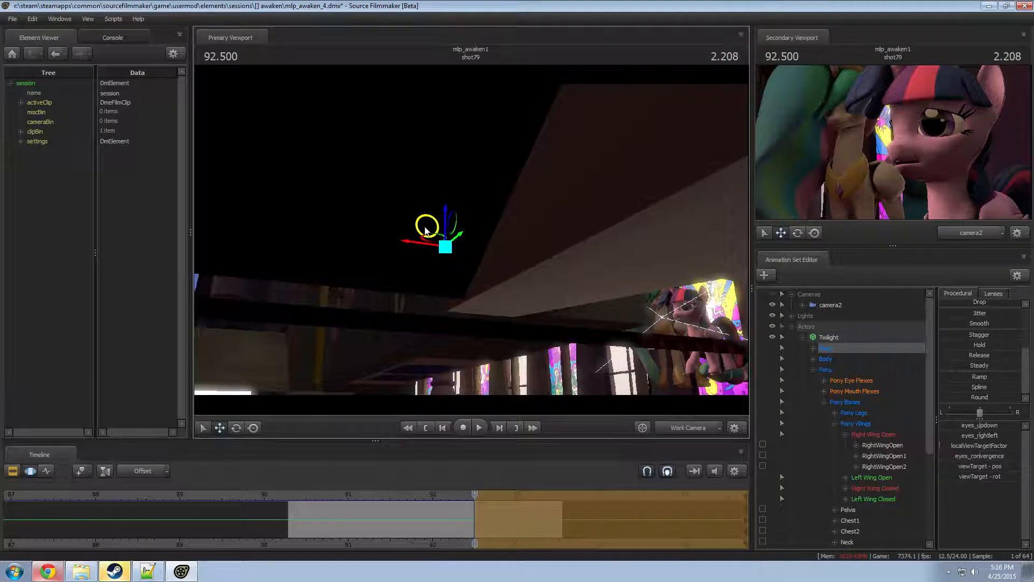
- Zero Twilight's mouth flexes and shape a calmer mouth with small l_puckerer, r_puckerer and mouth_neutral amounts
left_click(864, 391)
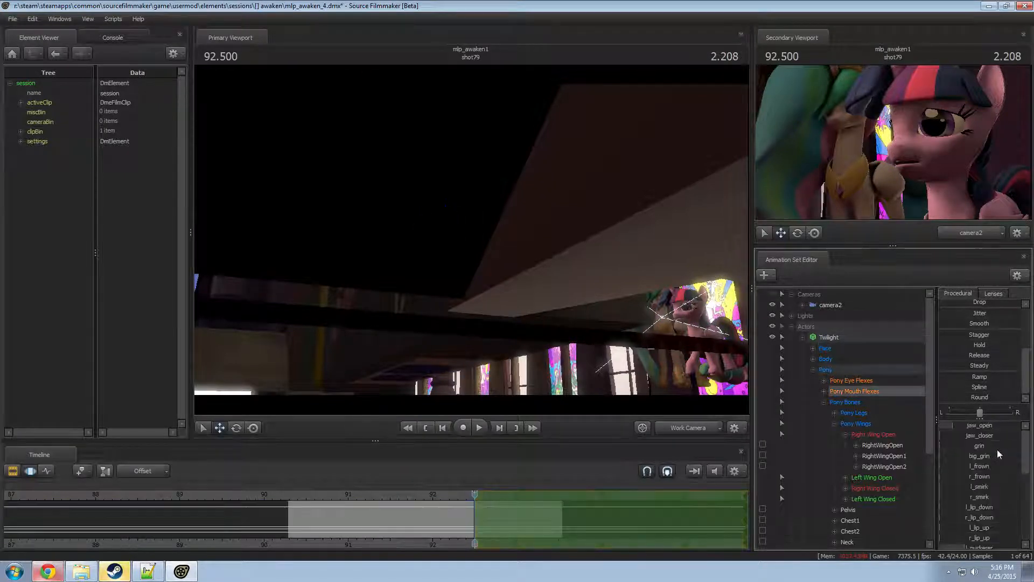
scroll(958, 363, "up", 3)
left_click(974, 315)
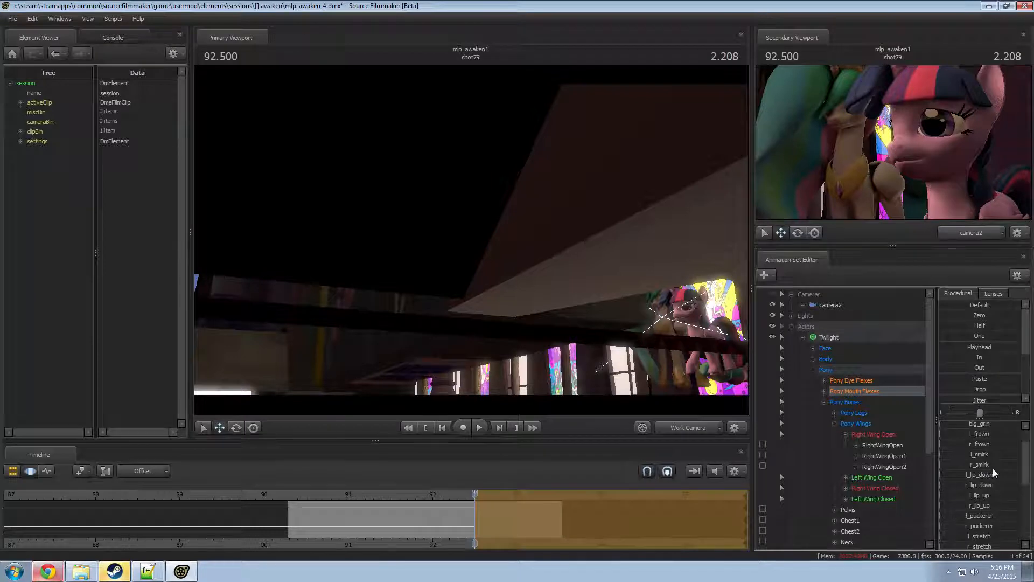
scroll(995, 495, "down", 3)
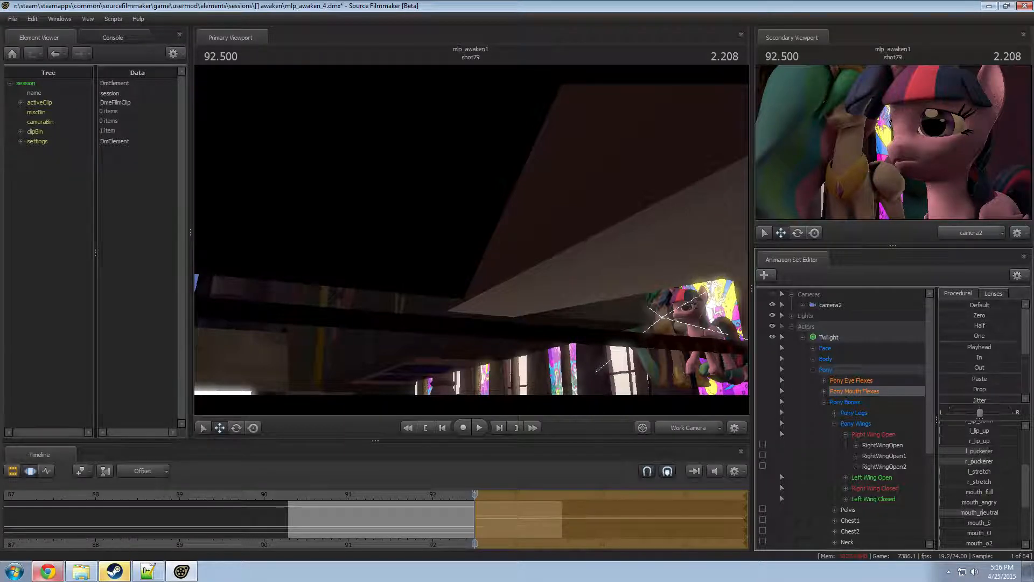
left_click_drag(988, 461, 972, 461)
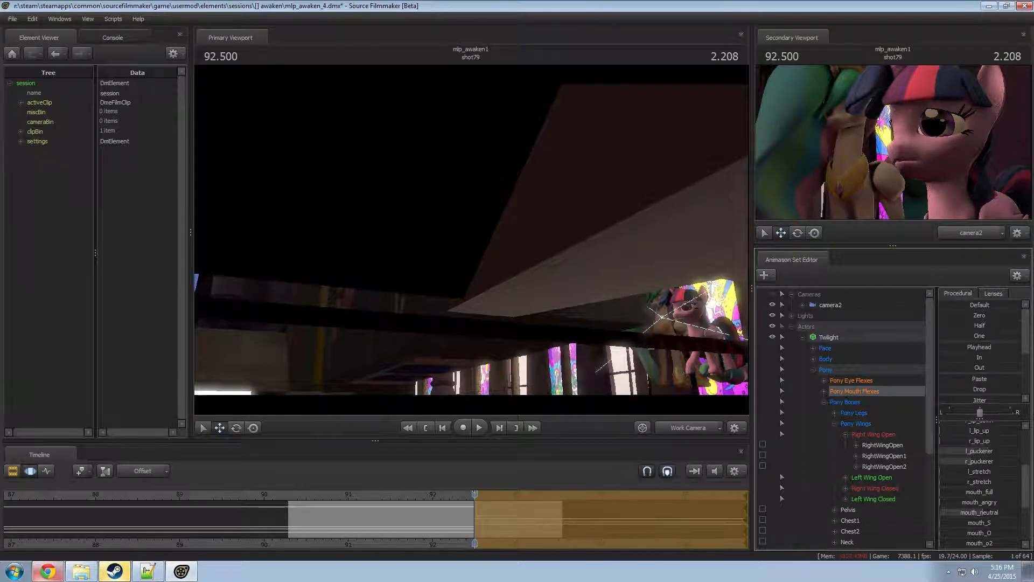
- Reduce Twilight's l_sad and r_sad eye flexes and add slight l_angry and r_angry amounts
scroll(976, 489, "up", 3)
left_click(865, 382)
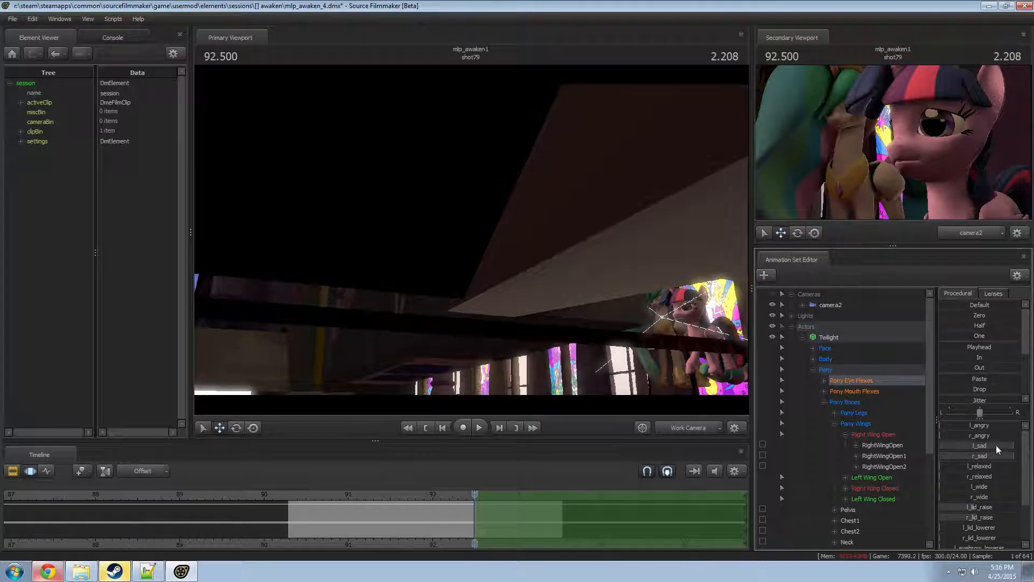
left_click_drag(996, 446, 966, 454)
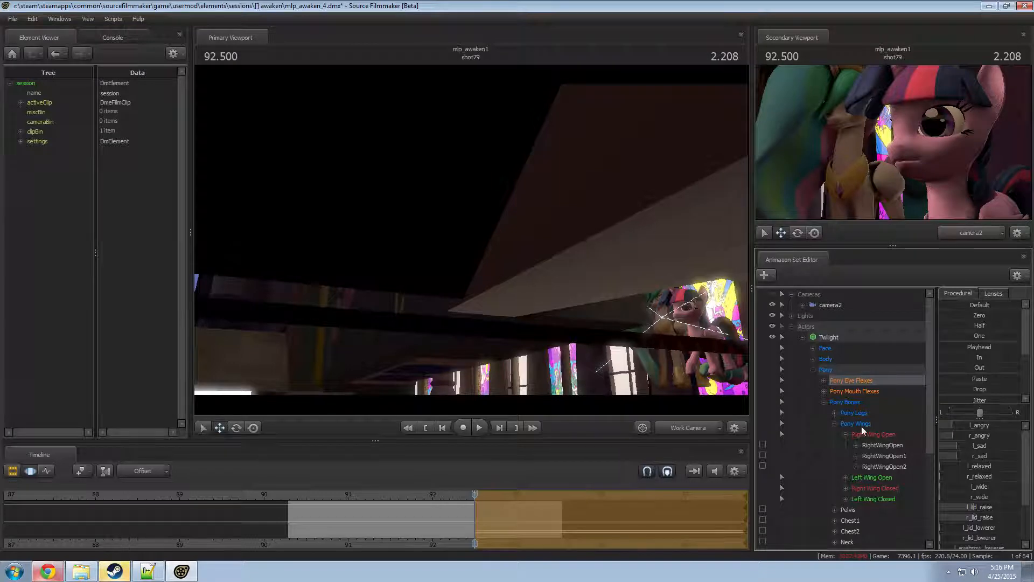
- Check Twilight's face through camera2, return to the Work Camera and reposition her eyes' view target
left_click(688, 428)
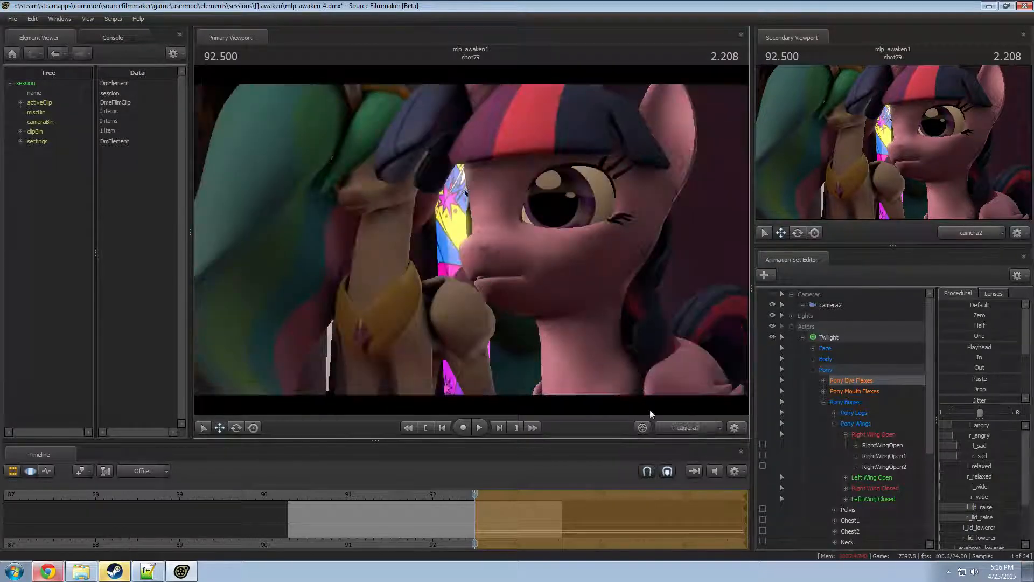
left_click(686, 426, "ctrl")
left_click_drag(609, 372, 636, 337)
left_click_drag(752, 289, 755, 292)
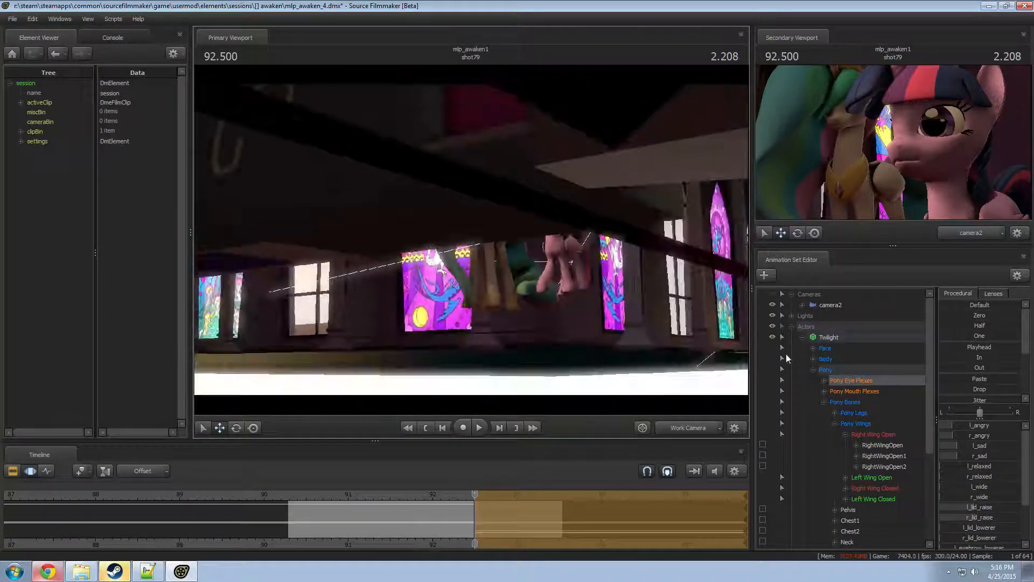
left_click(785, 349)
left_click_drag(667, 323, 646, 323)
left_click_drag(539, 237, 466, 221)
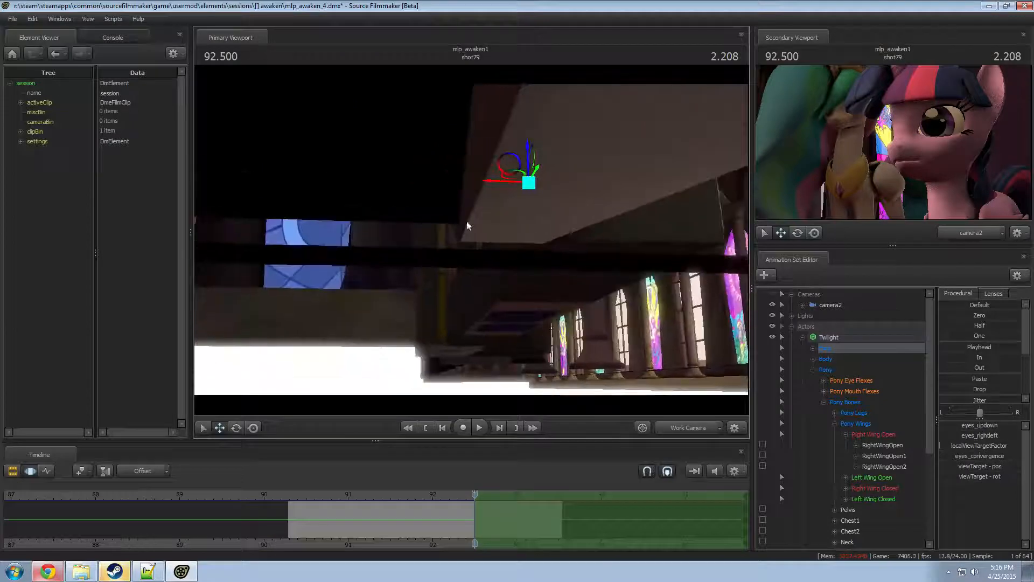
left_click_drag(503, 162, 672, 202)
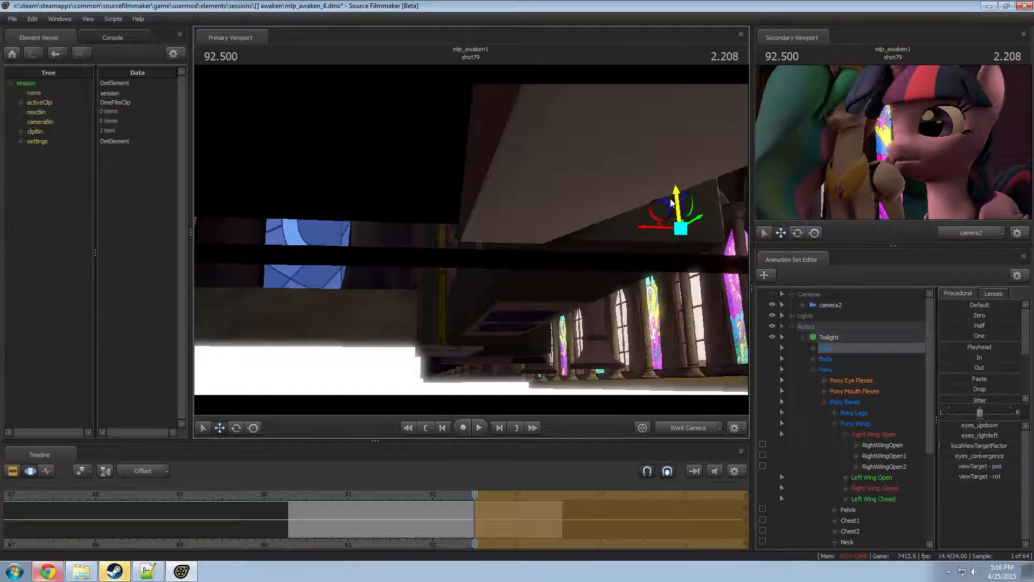
- View Twilight from the side with the Work Camera and refine the rotation of her neck and head downward
left_click_drag(635, 323, 727, 328)
key("w")
mouse_move(471, 239)
left_mouse_down()
mouse_move(501, 237)
mouse_move(473, 227)
left_mouse_up()
key("w")
key("space")
key("space")
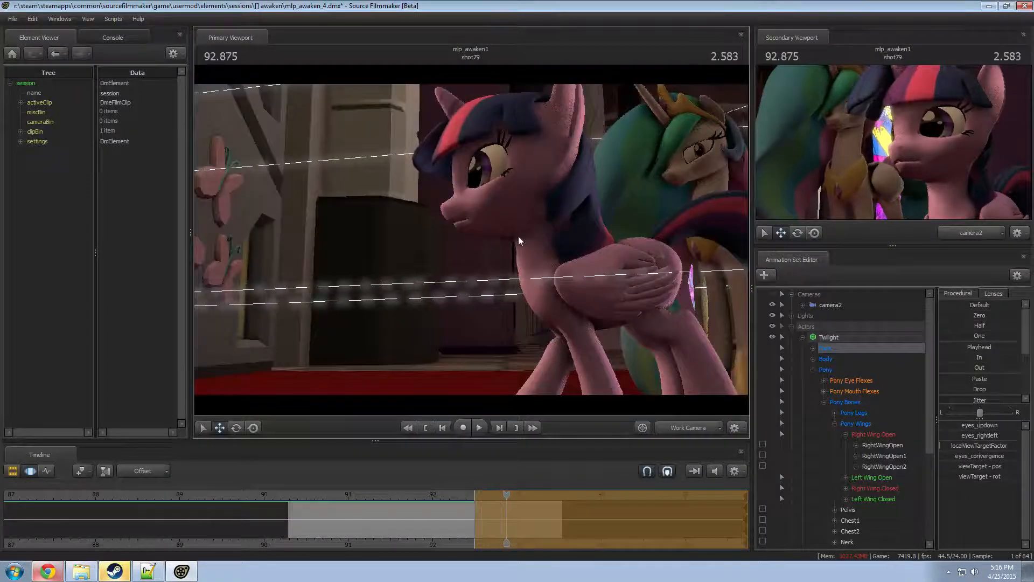
left_click(548, 252, "ctrl")
left_click_drag(582, 264, 576, 279)
left_click(543, 261, "ctrl")
mouse_move(528, 239)
left_mouse_down("ctrl")
mouse_move(538, 242)
mouse_move(535, 256)
left_mouse_up("ctrl")
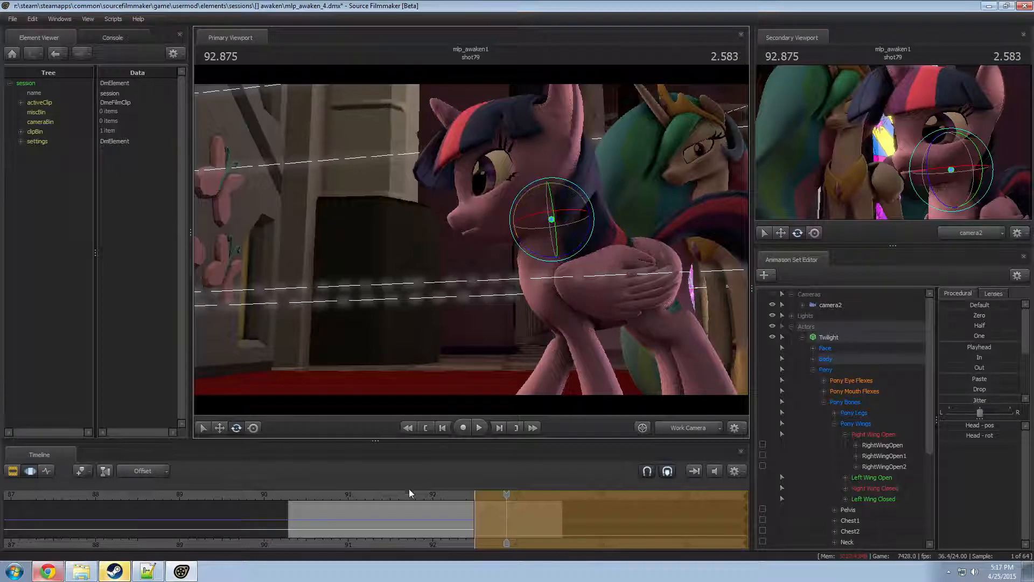
- Play back shot79 to review Twilight's head-lowering motion
key("space")
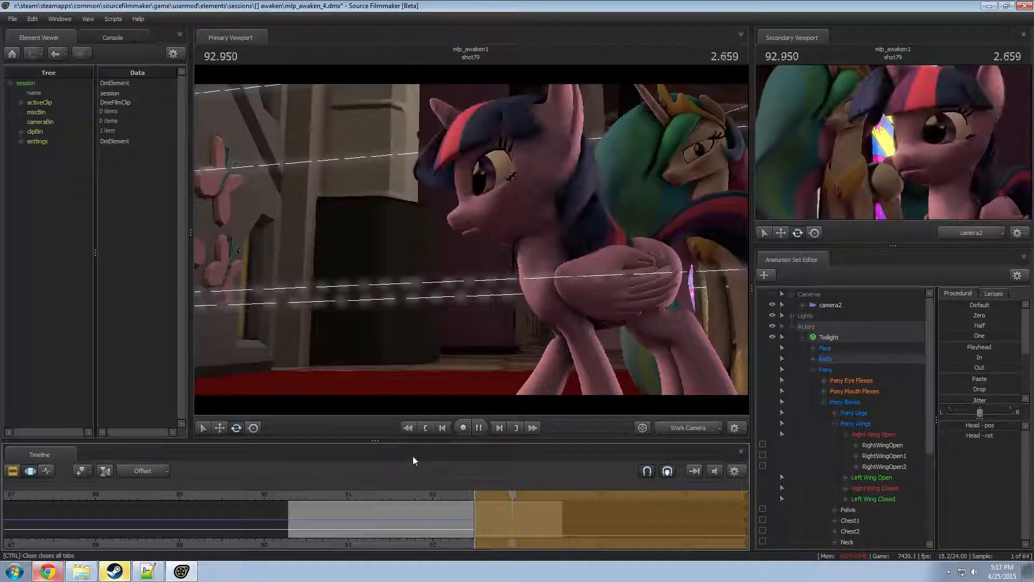
key("space")
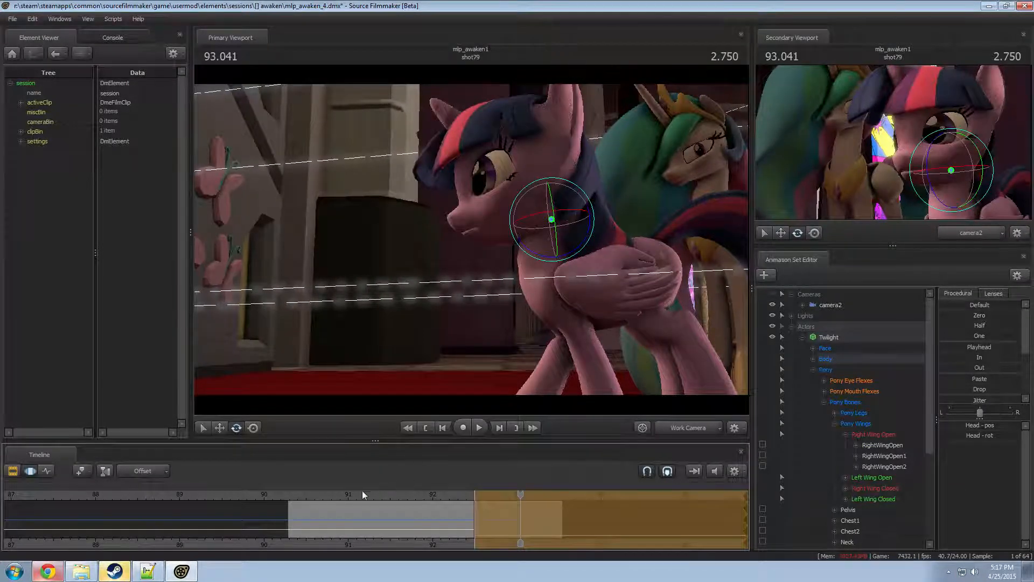
left_click(306, 494)
key("space")
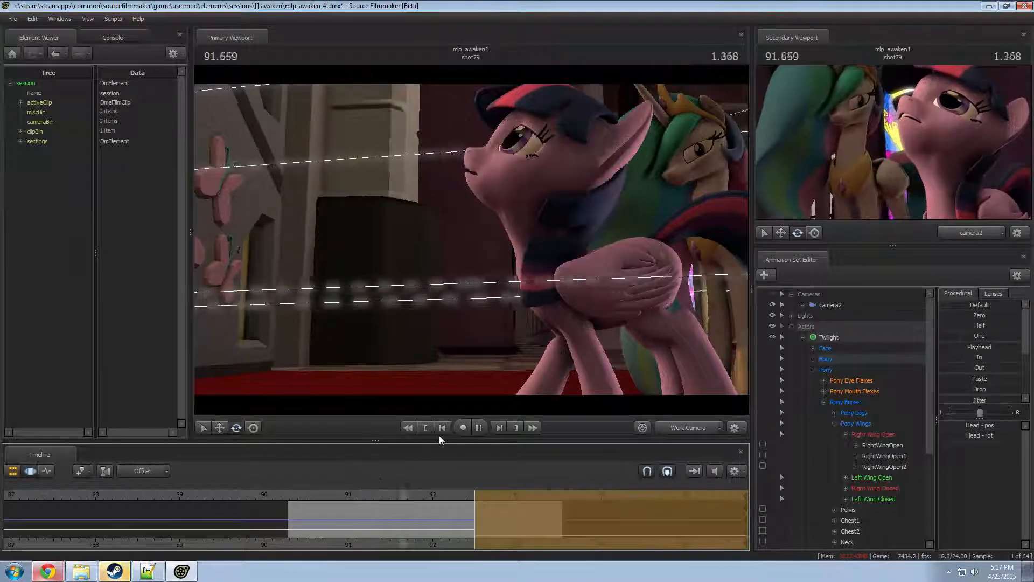
key("space")
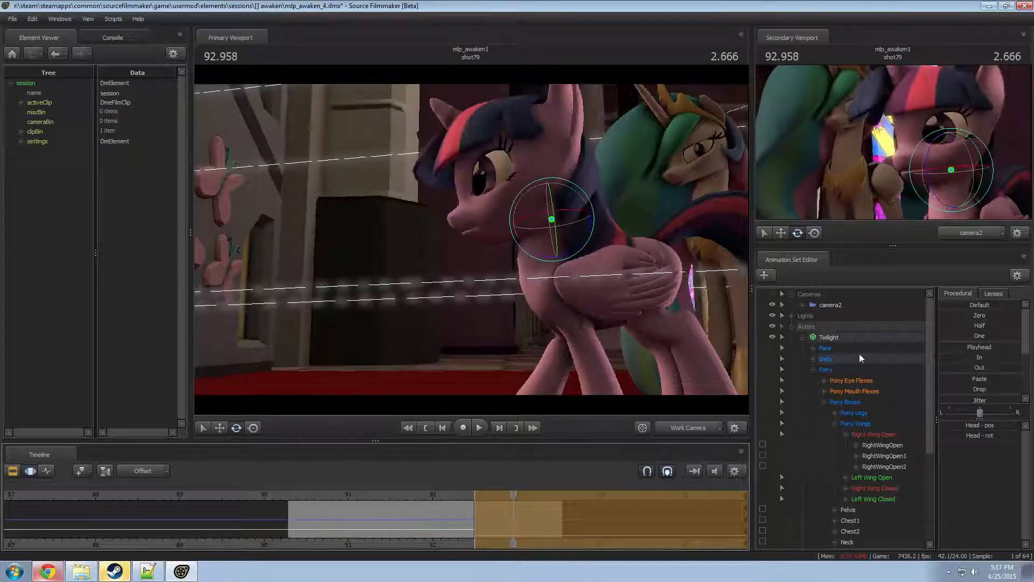
- Apply the Round preset to Twilight's Body and Neck controls over a short time selection around 92.500
left_click(825, 357)
scroll(851, 381, "down", 2)
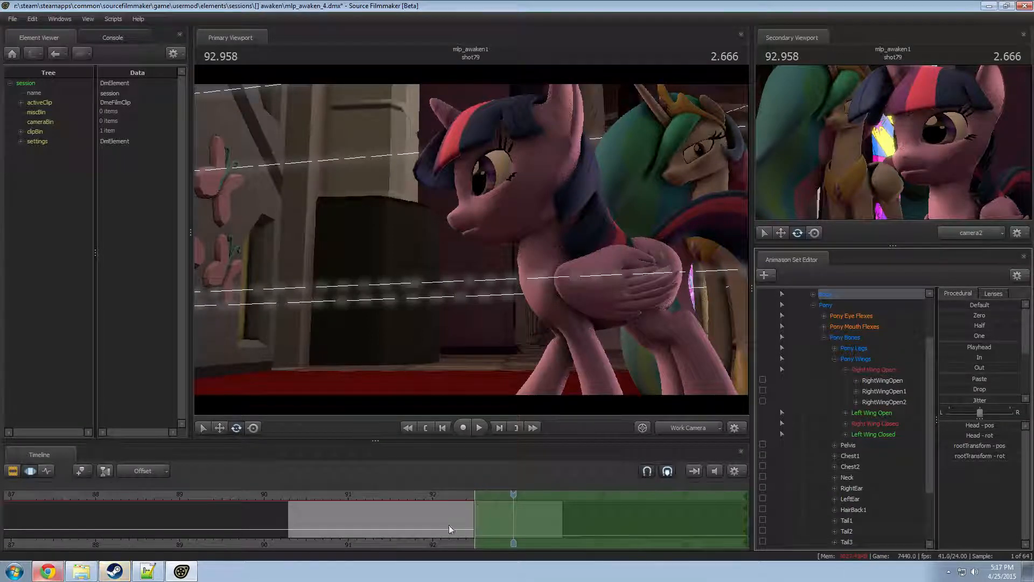
left_click(847, 478)
left_click_drag(460, 512, 489, 512, "shift")
scroll(489, 512, "up", 2)
scroll(489, 512, "up", 1)
scroll(969, 401, "down", 3)
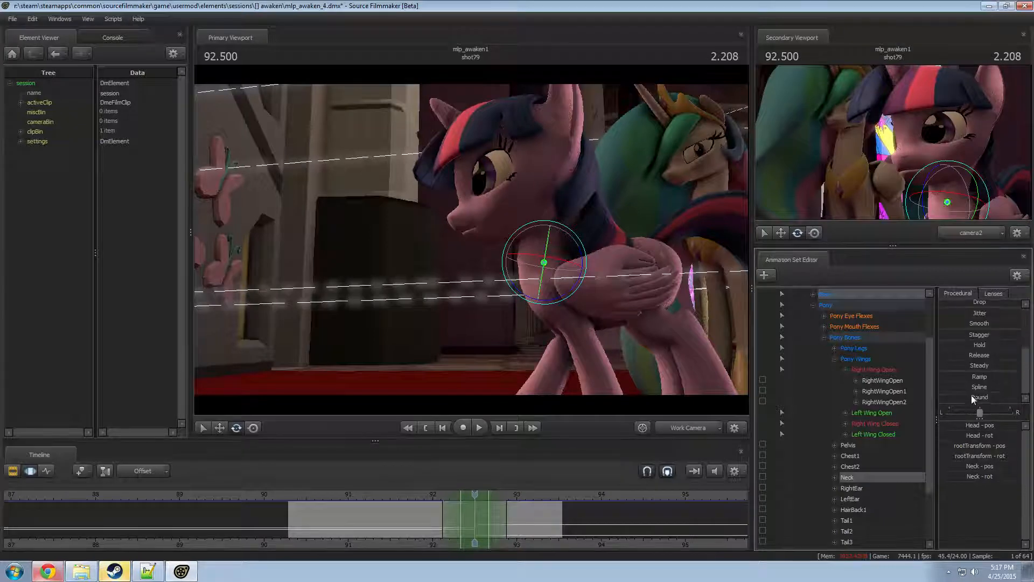
double_click(972, 396)
- Play back shot79 from near its start to check the eased head movement
left_click(300, 496)
key("space")
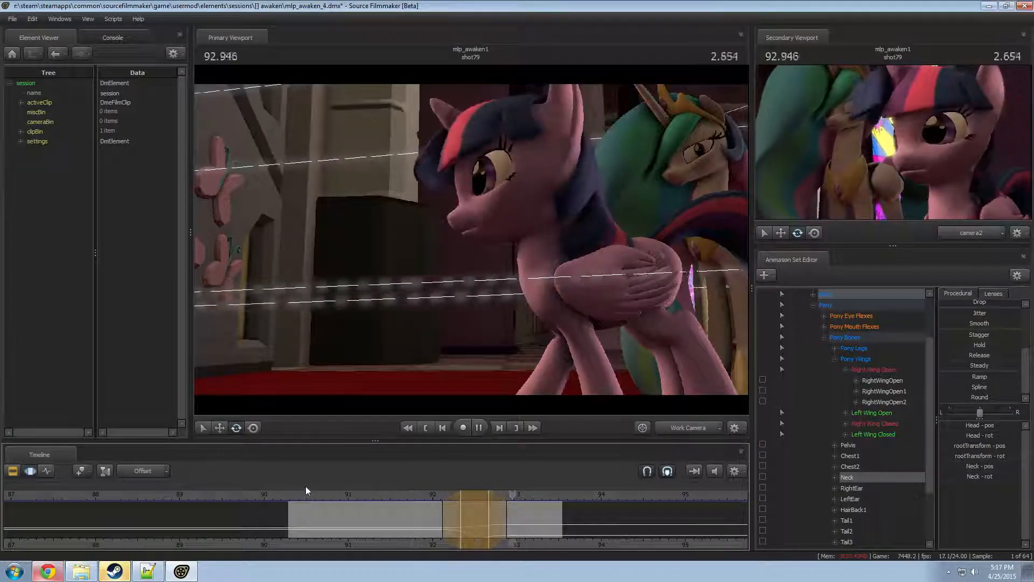
key("space")
scroll(458, 521, "up", 2)
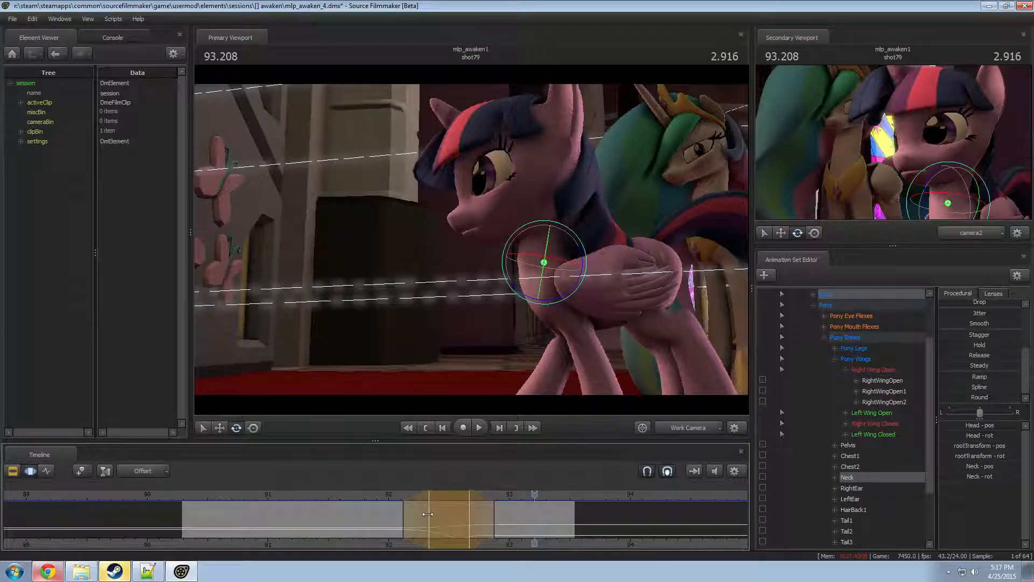
- Play back shot79 from about 92.0 to check Twilight's head-lowering motion
left_click_drag(452, 494, 385, 491)
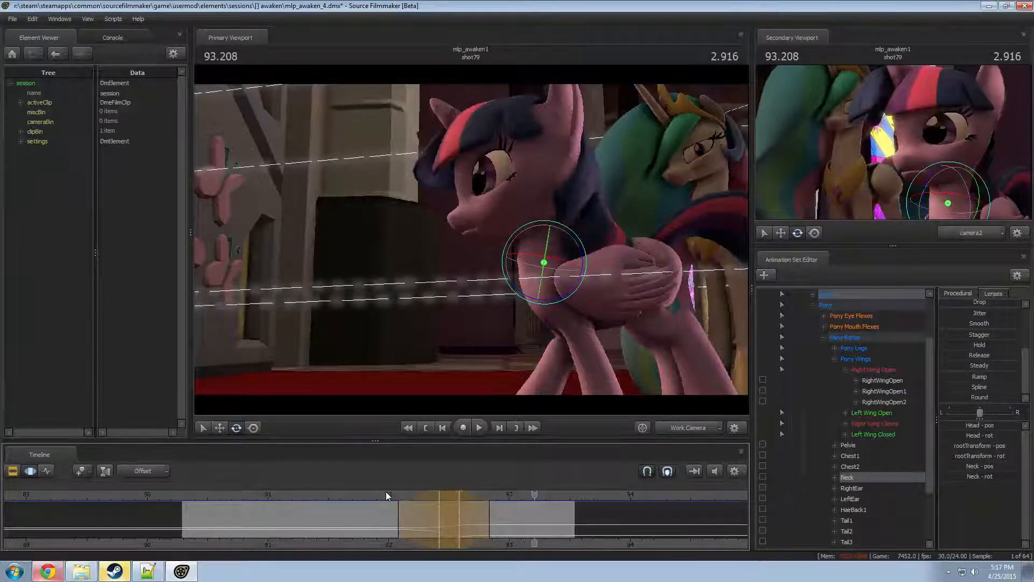
key("space")
key("space")
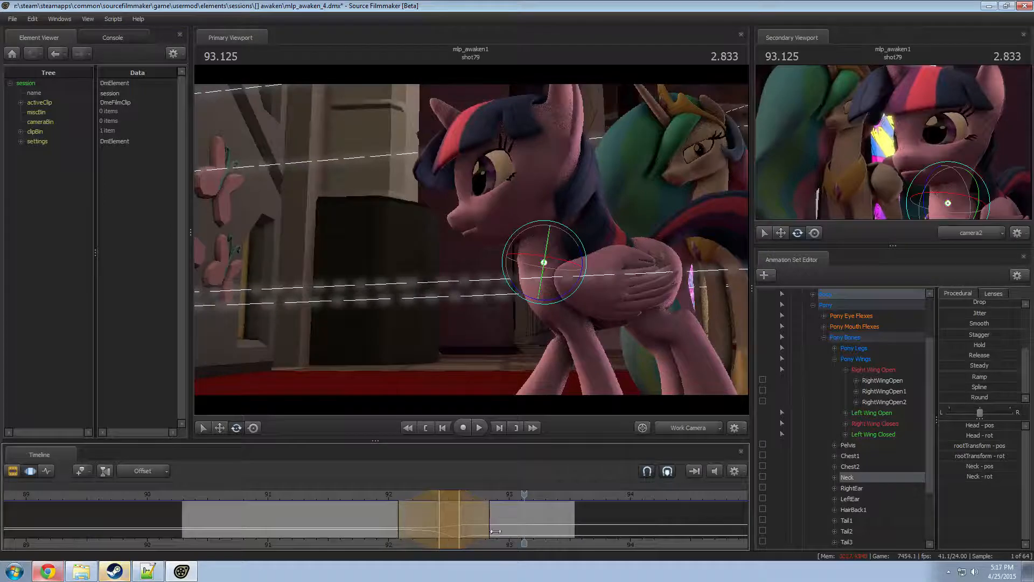
- Extend the time selection's ending falloff to about 93.0 and play back Twilight's head movement twice
left_click_drag(489, 517, 514, 516)
left_click(394, 493)
key("space")
key("space")
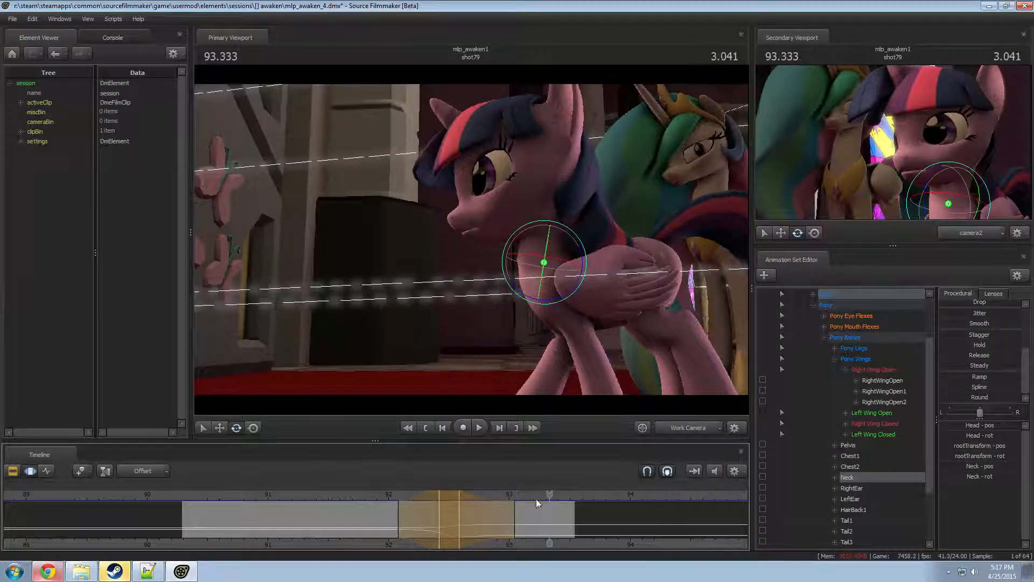
left_click(396, 493)
key("space")
key("space")
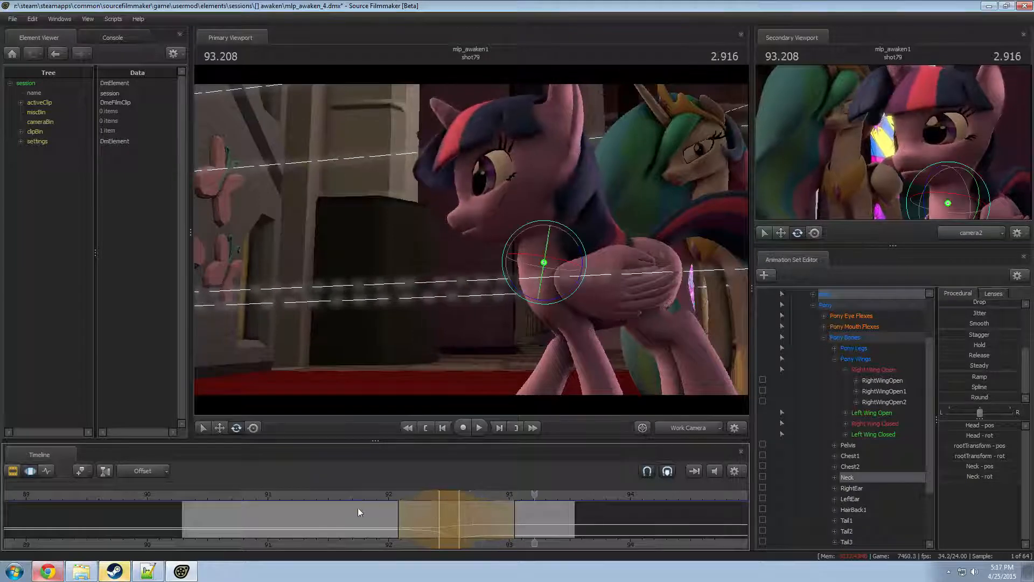
- Select camera2 and display the focal plane near the start of shot79, at 90.375
scroll(837, 343, "up", 2)
left_click(840, 303)
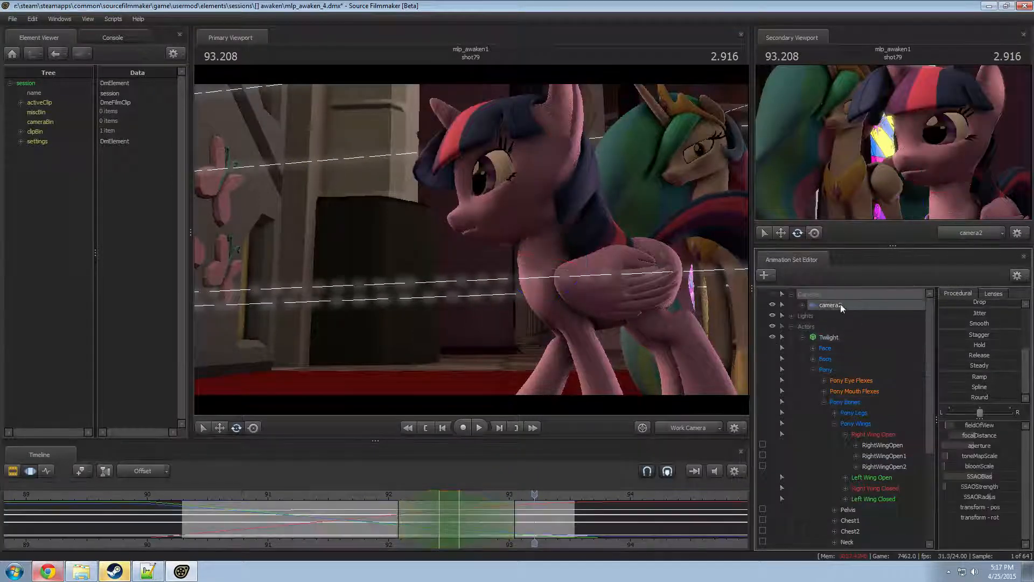
left_click(192, 497)
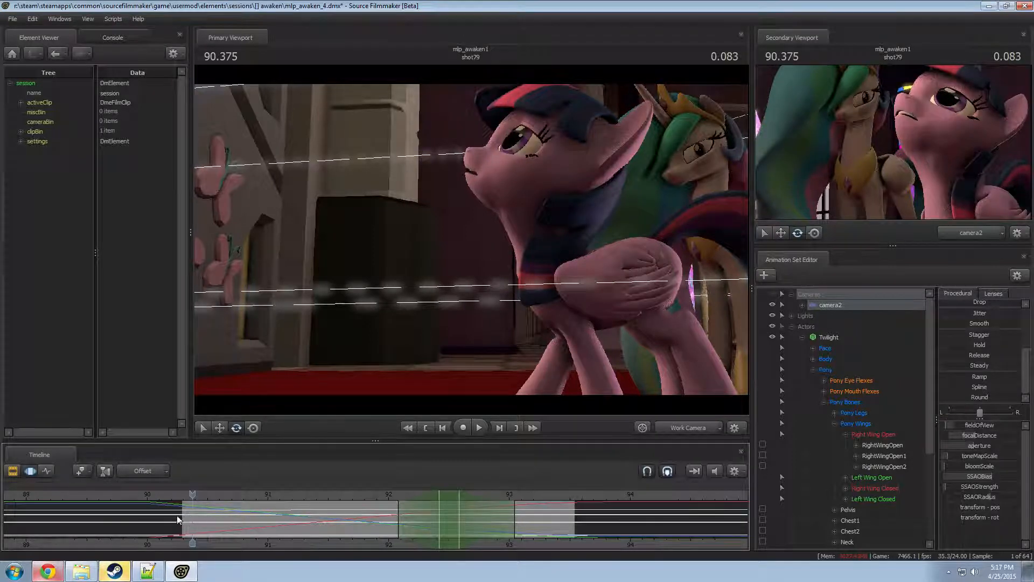
right_click(432, 364)
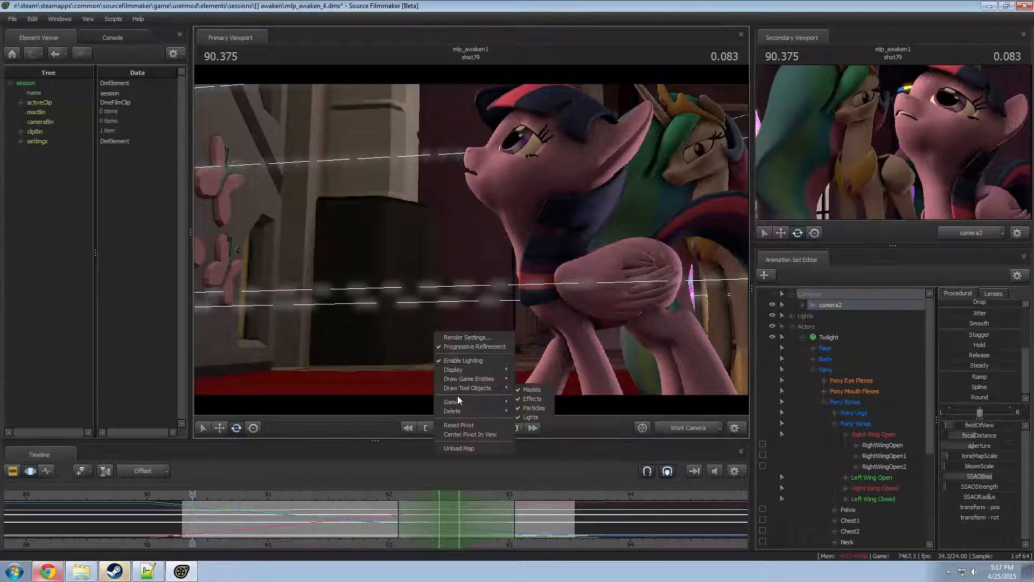
left_click(525, 375)
- Reduce camera2's focalDistance over all of shot79, and from about 92.4 onward bring it down to about 111 on Twilight's face
left_click(226, 523)
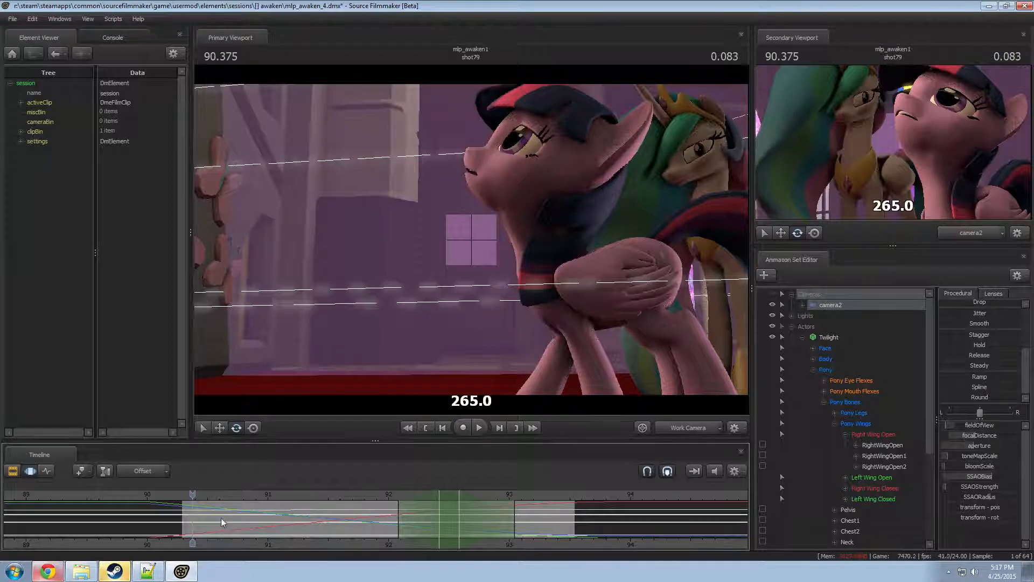
left_click(207, 504)
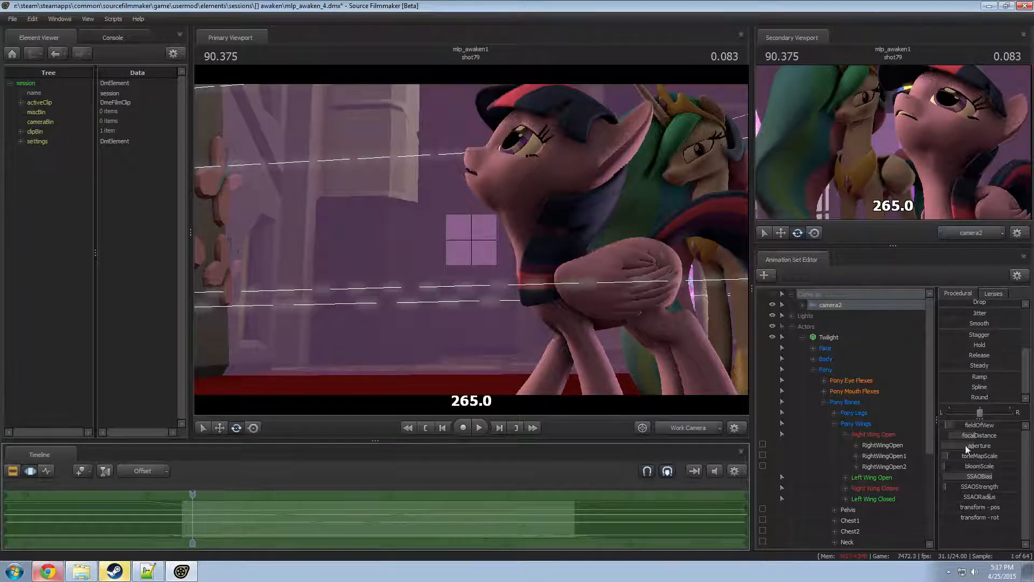
left_click_drag(978, 435, 972, 435)
left_click_drag(194, 530, 478, 521)
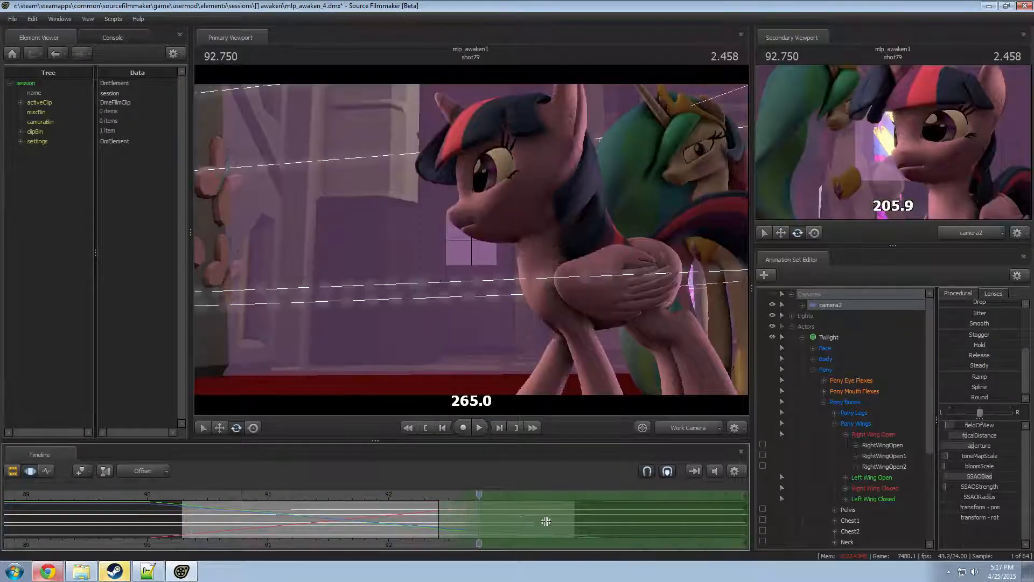
mouse_move(978, 439)
left_mouse_down()
mouse_move(928, 439)
mouse_move(974, 436)
left_mouse_up()
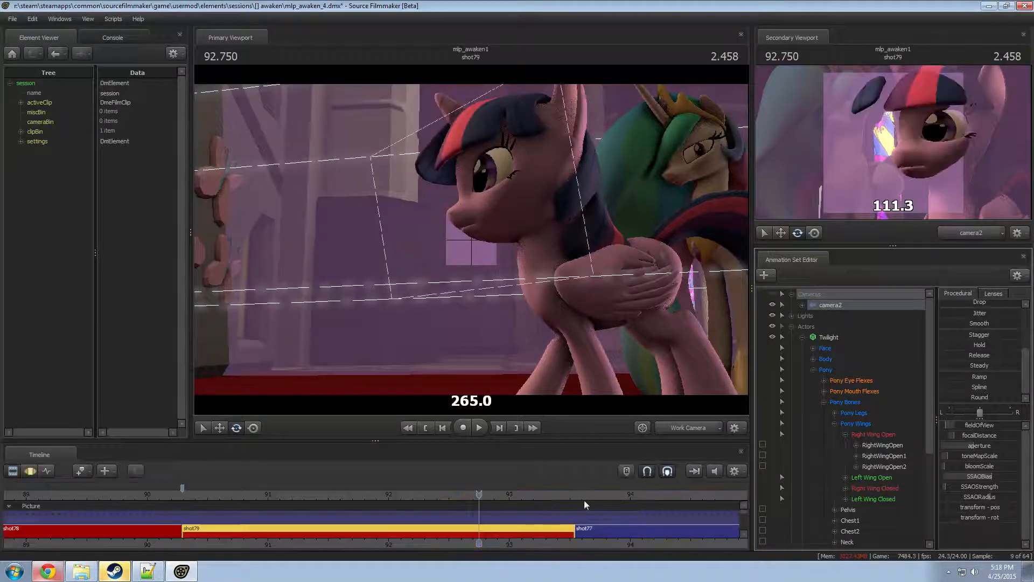
- Hide the focal plane display in the viewports
right_click(487, 356)
mouse_move(518, 398)
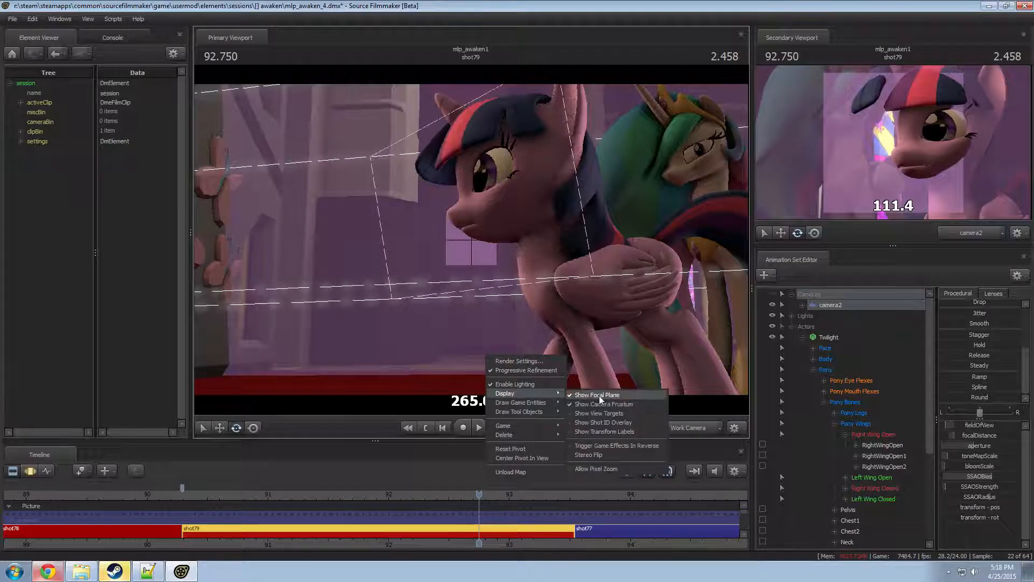
left_click(593, 413)
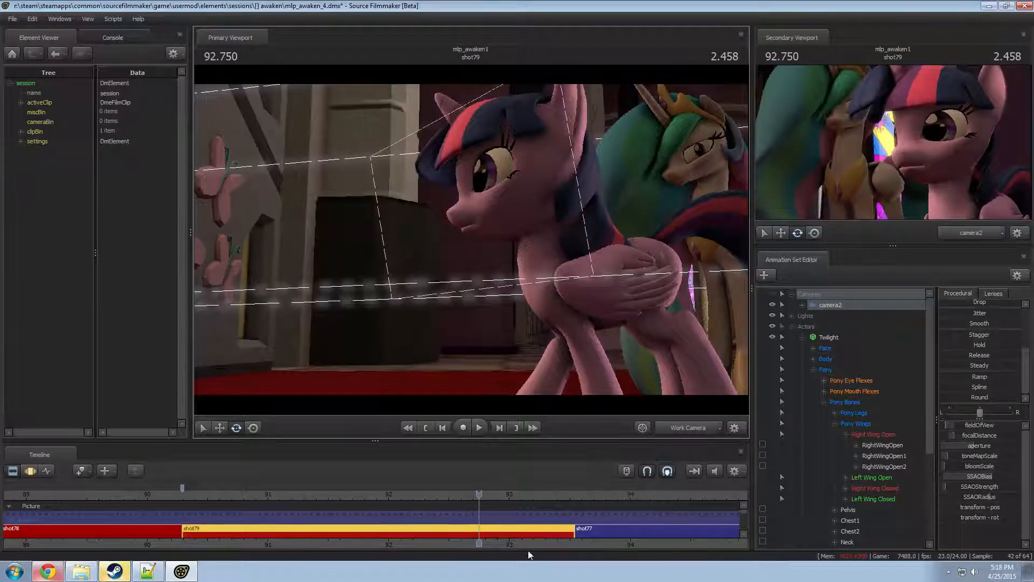
- Increase camera2's aperture across the whole of shot79 to strengthen the depth-of-field blur, checking frames near the shot's start
left_click_drag(979, 446, 978, 449)
left_click_drag(485, 493, 273, 495)
key("F2")
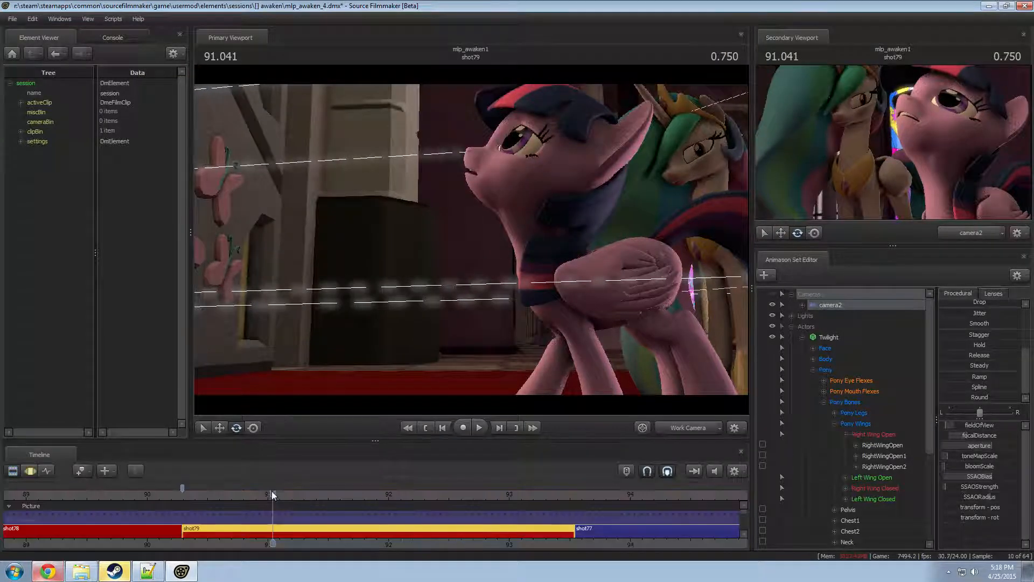
left_click(227, 494)
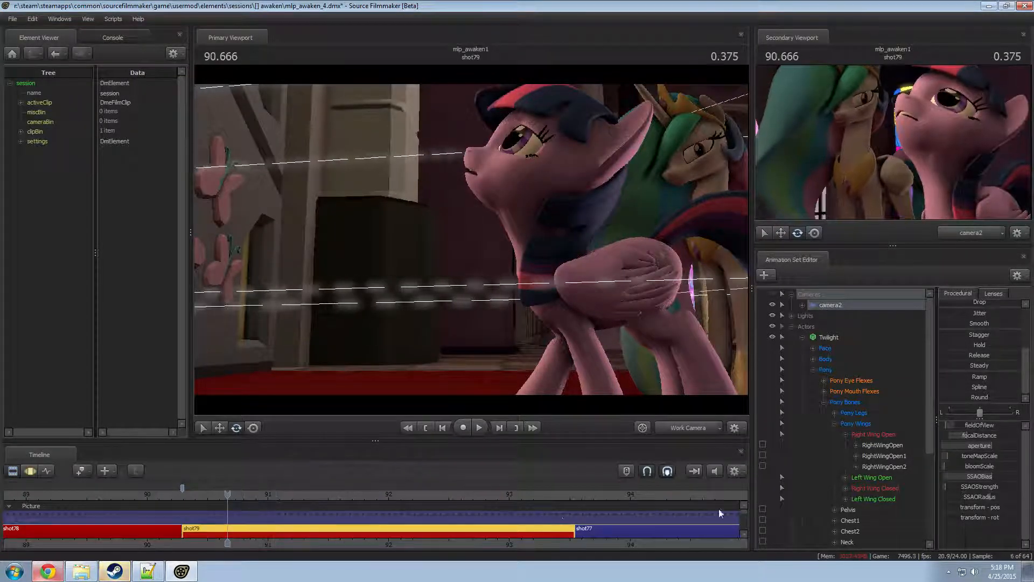
key("F3")
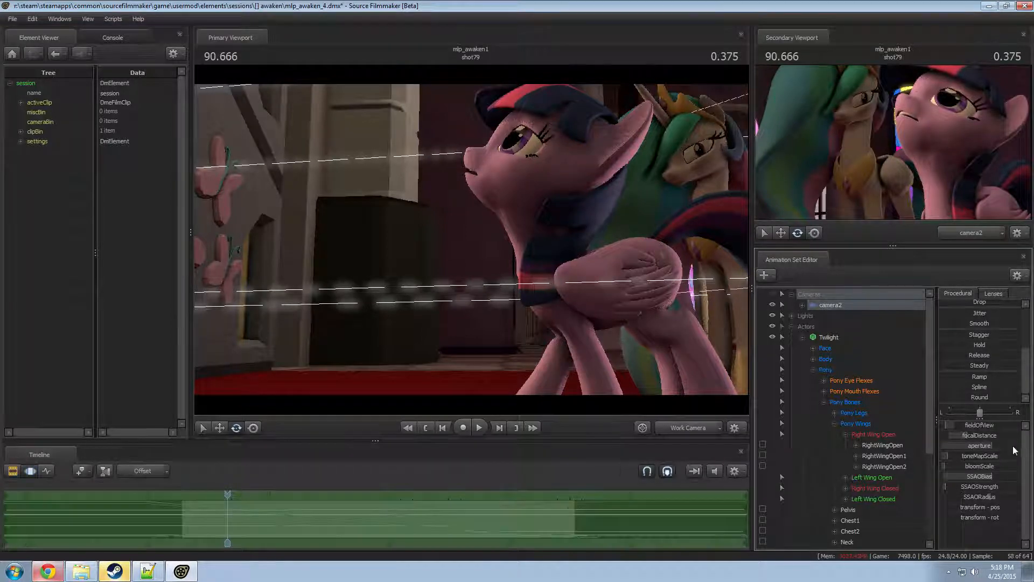
key("F2")
key("F3")
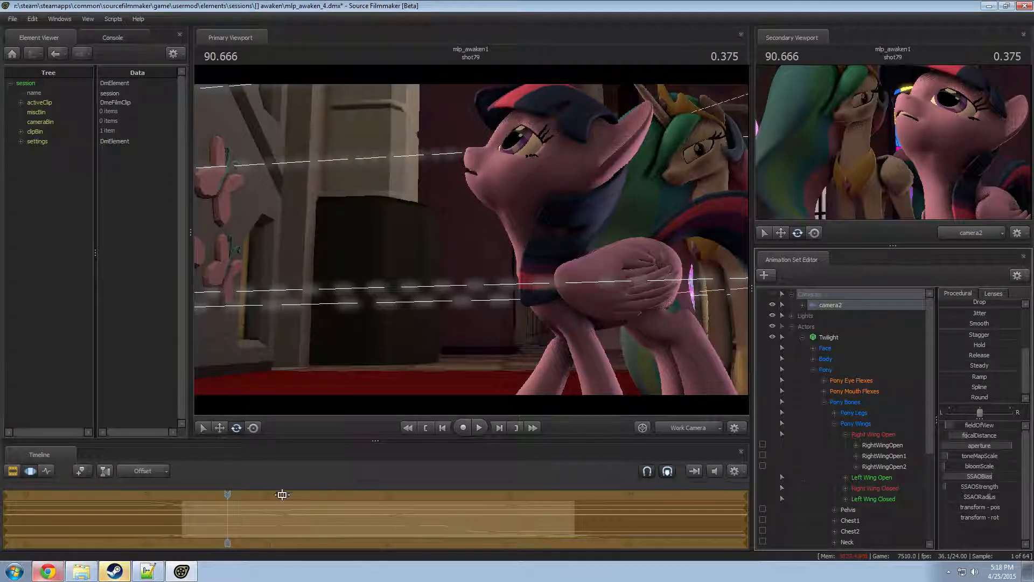
left_click_drag(215, 495, 202, 495)
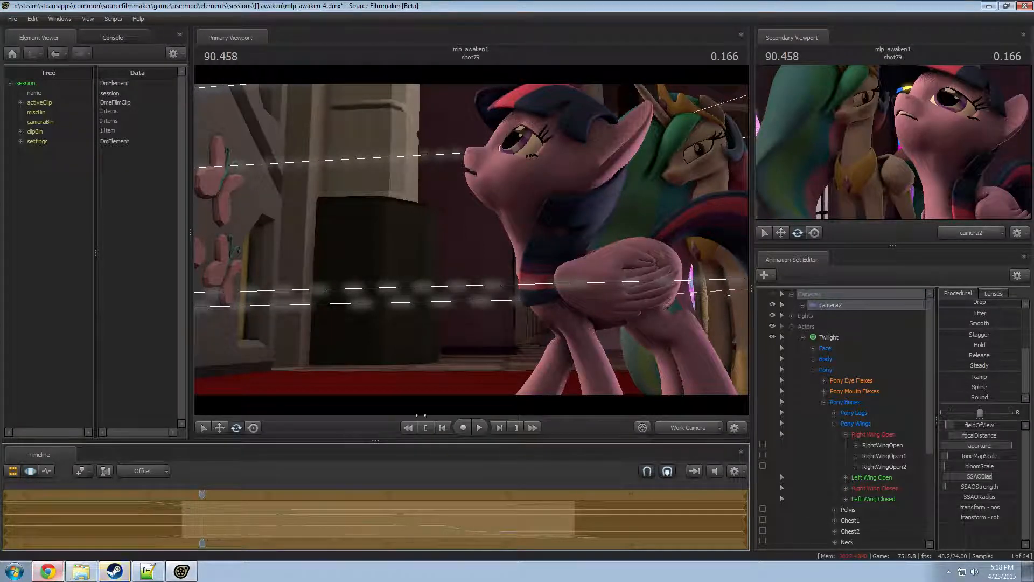
- Switch to the YouTube browser window and open the livestream channel's About page from the dashboard
left_click(62, 574)
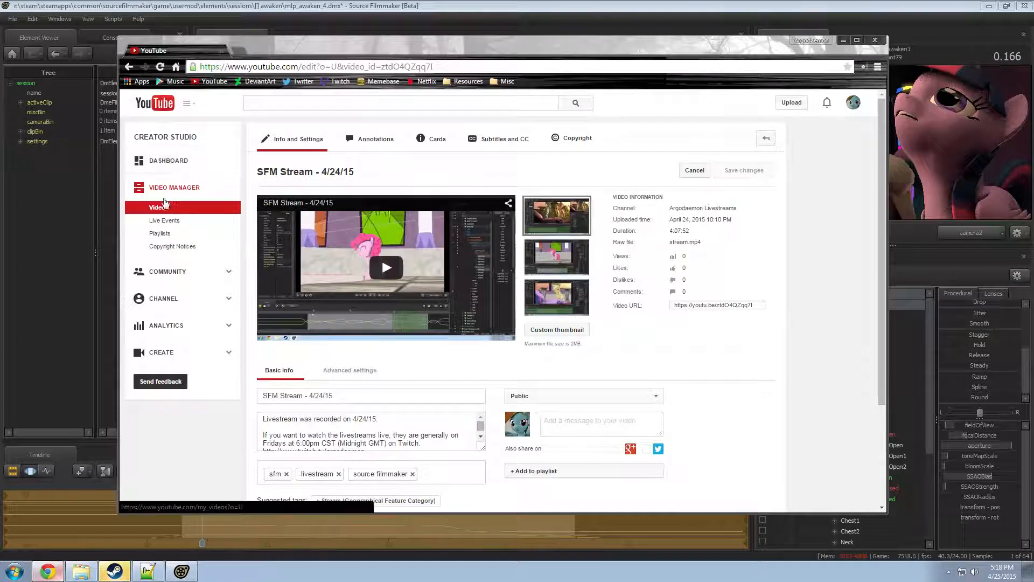
left_click(852, 104)
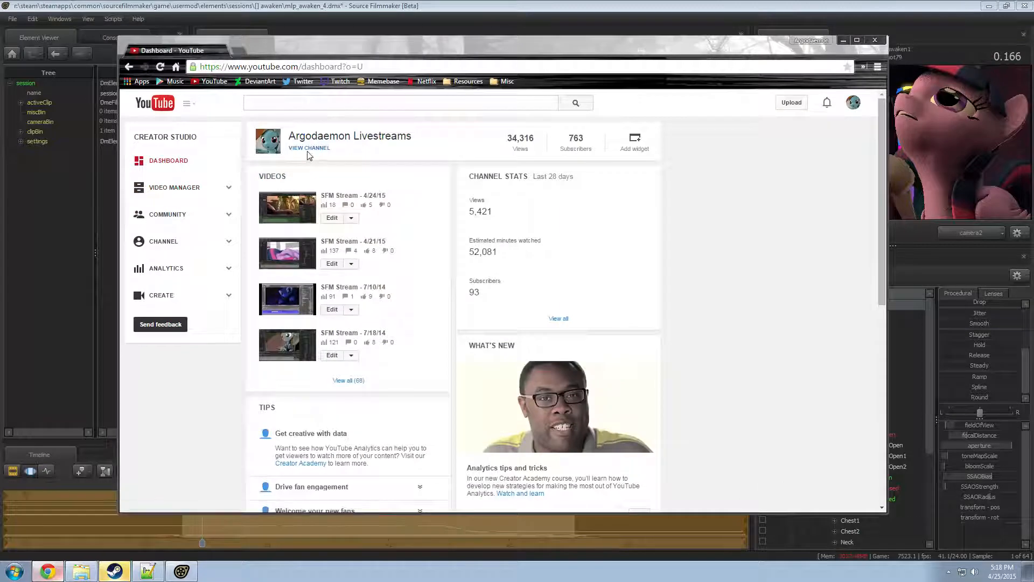
left_click(310, 149)
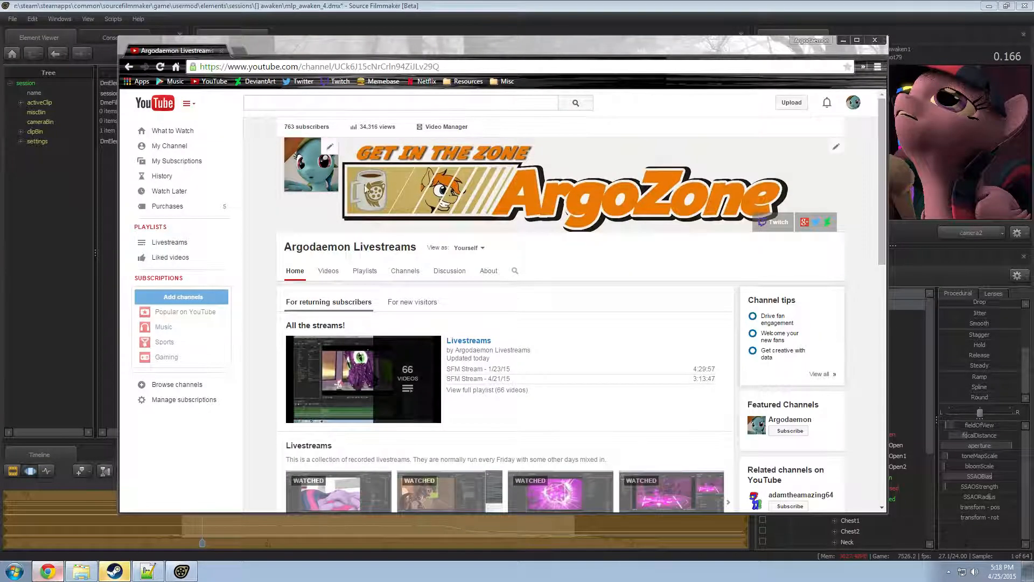
left_click(488, 270)
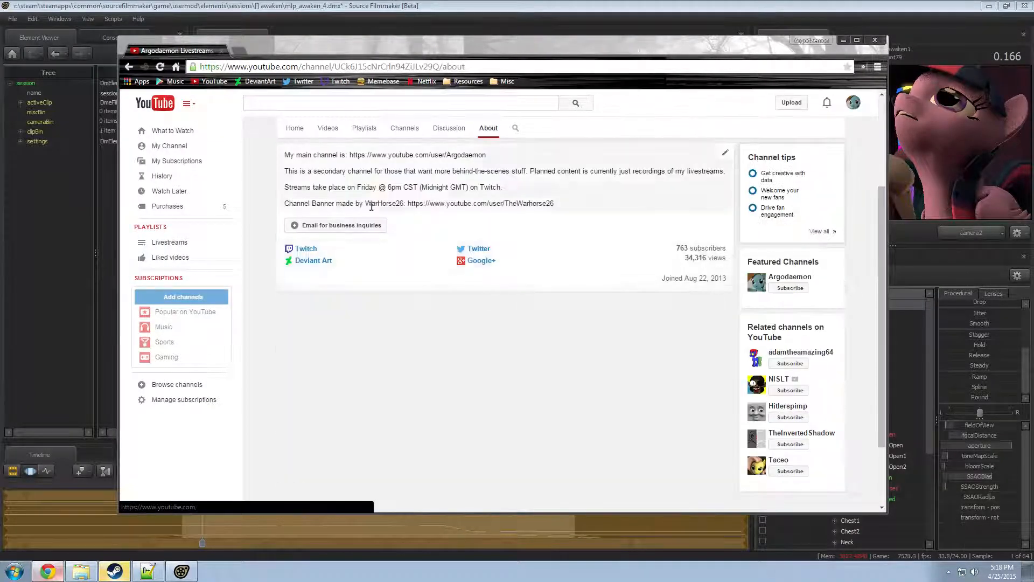
- Edit the banner maker's name in the channel description to use a lowercase h and a capital E, and save the description
left_click(403, 201)
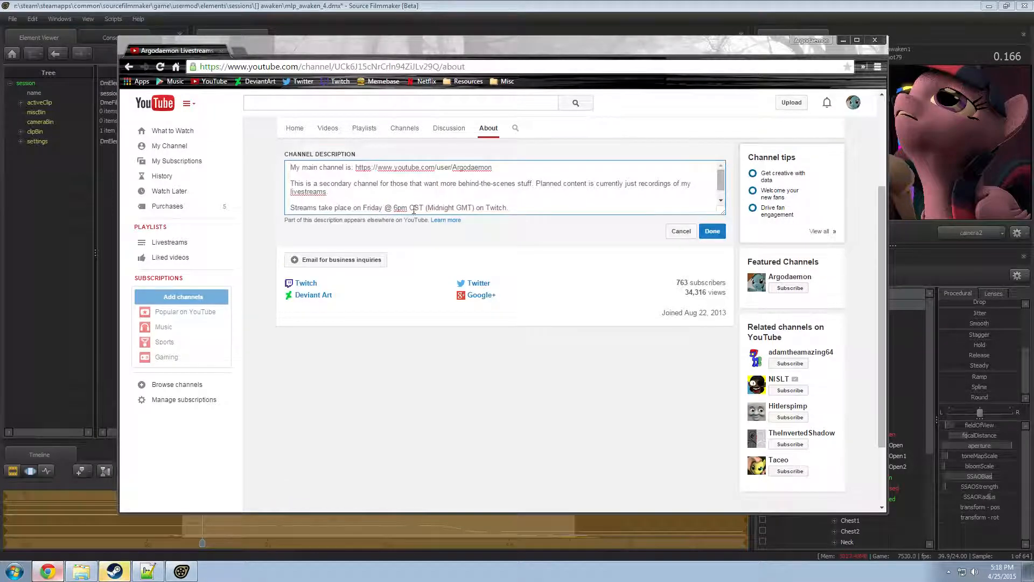
scroll(442, 197, "down", 1)
left_click(391, 205)
key("BackSpace")
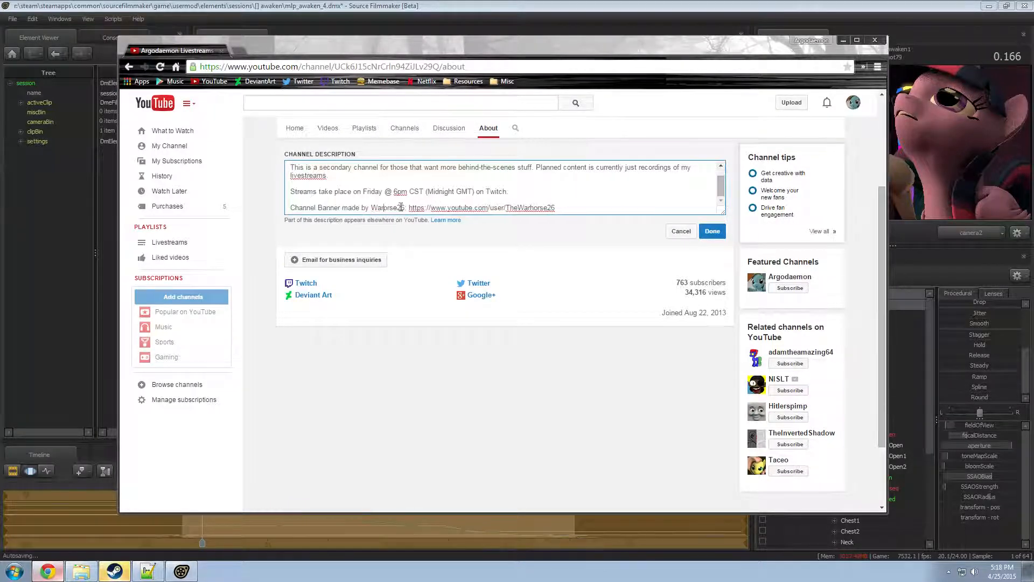
type("h")
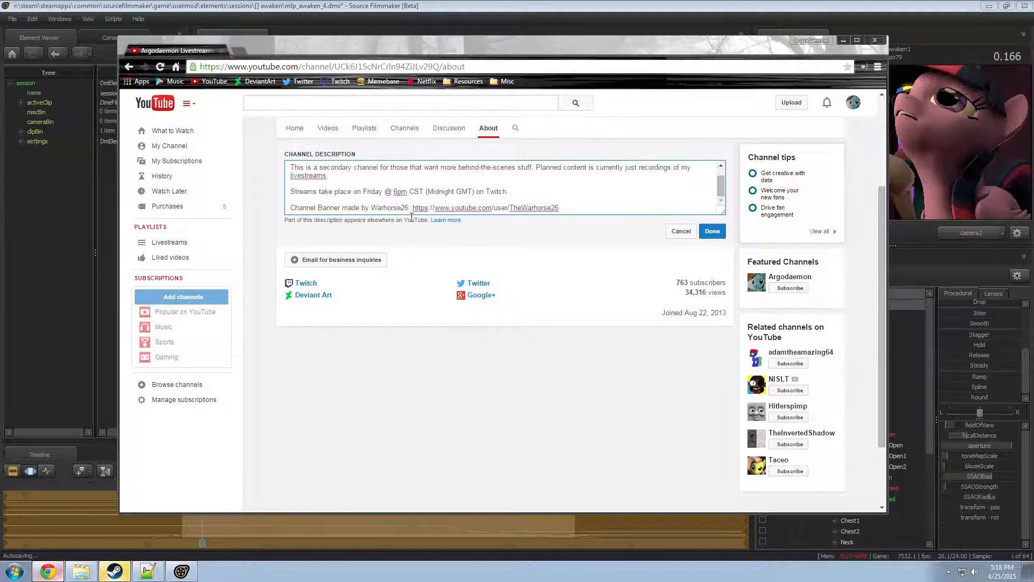
key("BackSpace")
type("E")
left_click(712, 231)
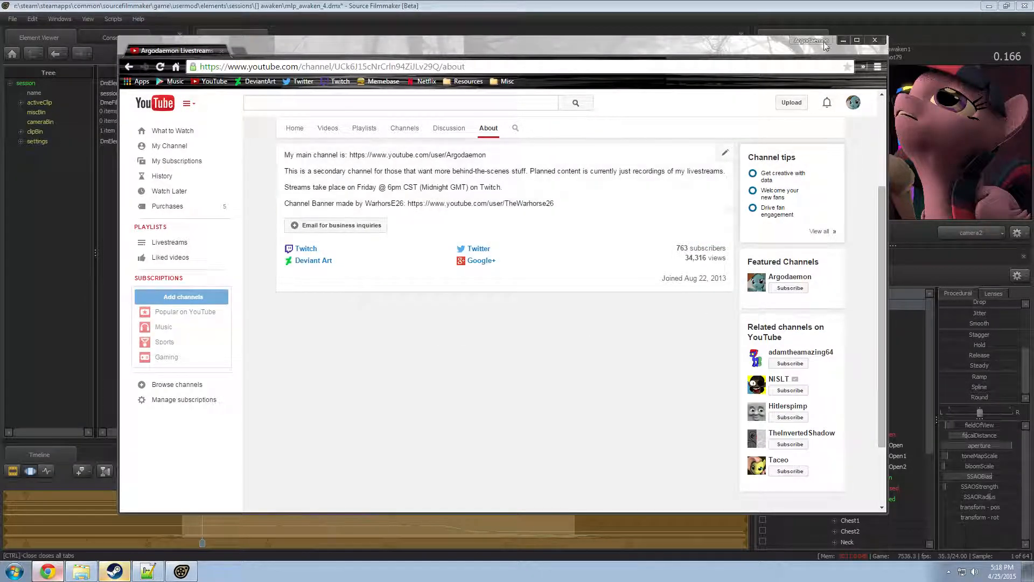
- Switch back to Source Filmmaker and play shot79 from its start into shot77 to review the camera focus
left_click(844, 41)
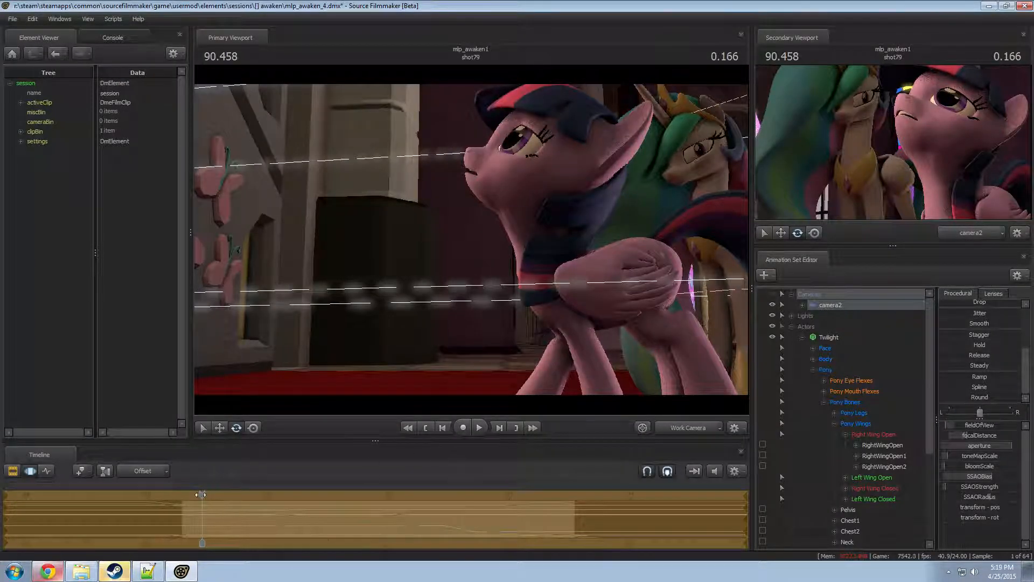
left_click_drag(200, 493, 190, 495)
key("space")
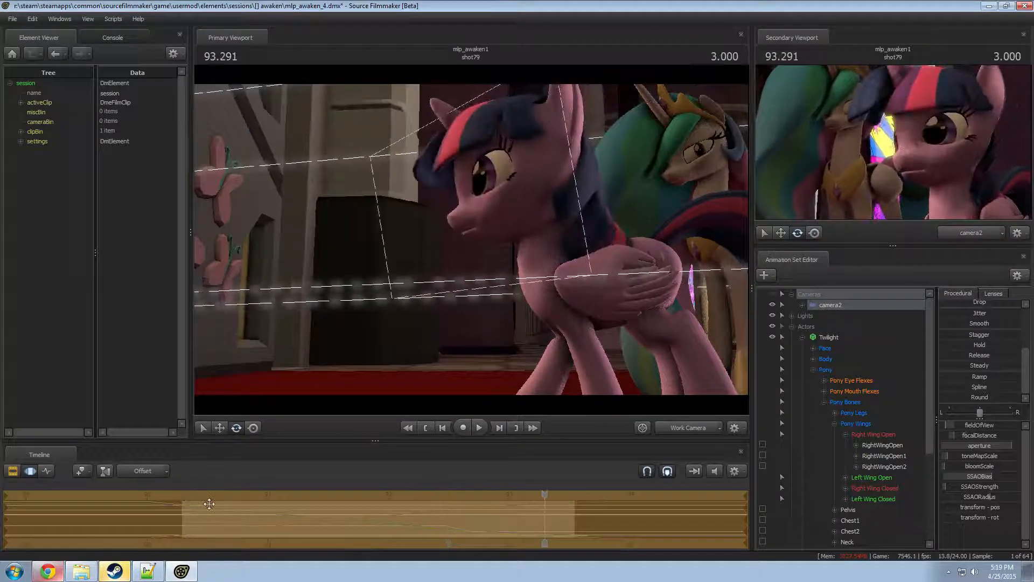
key("space")
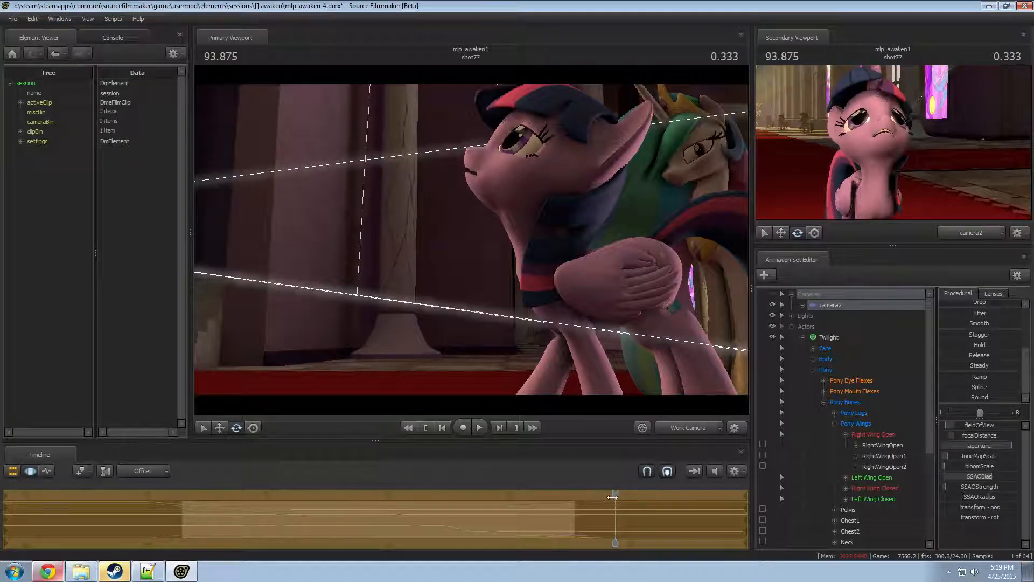
- Replay Twilight's head drop in shot79 and inspect frames near the start of the shot
left_click_drag(613, 497, 293, 505)
key("space")
key("F2")
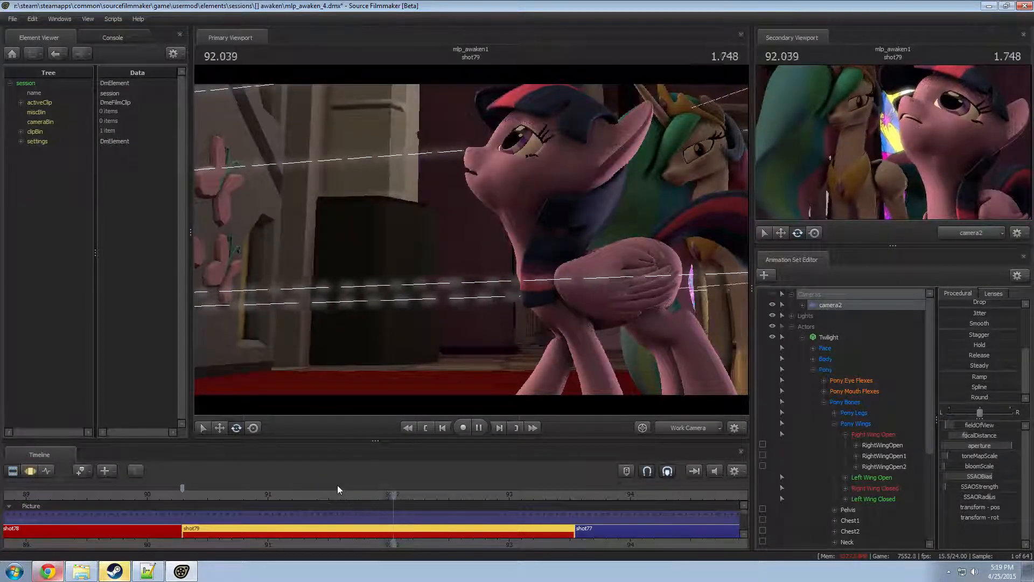
key("space")
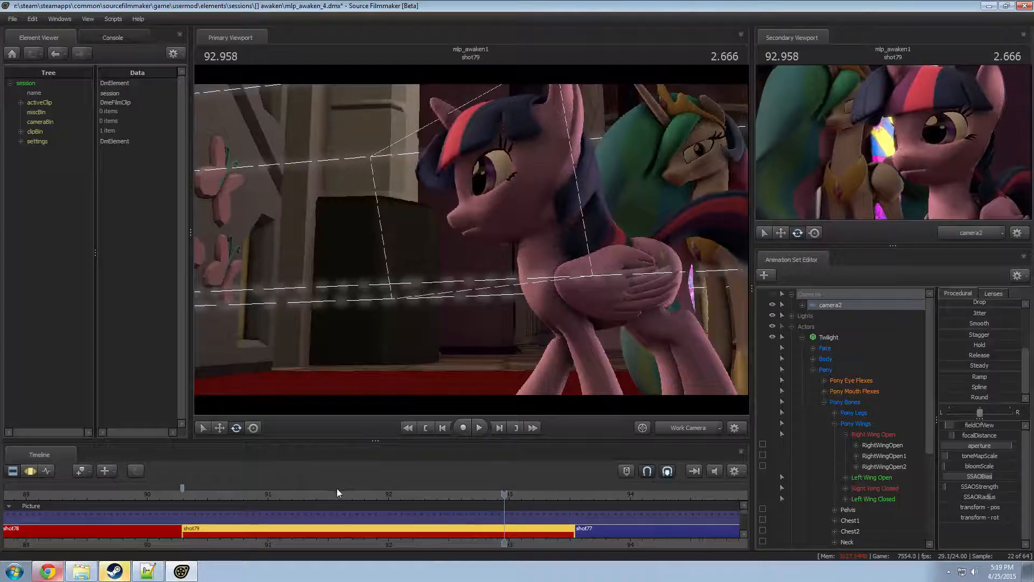
left_click_drag(504, 494, 208, 500)
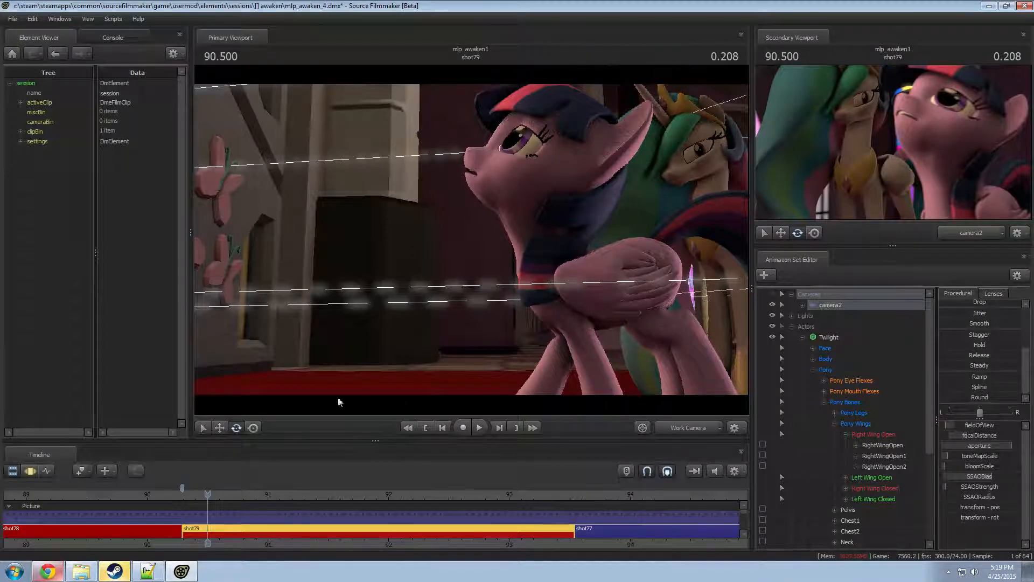
left_click(189, 495)
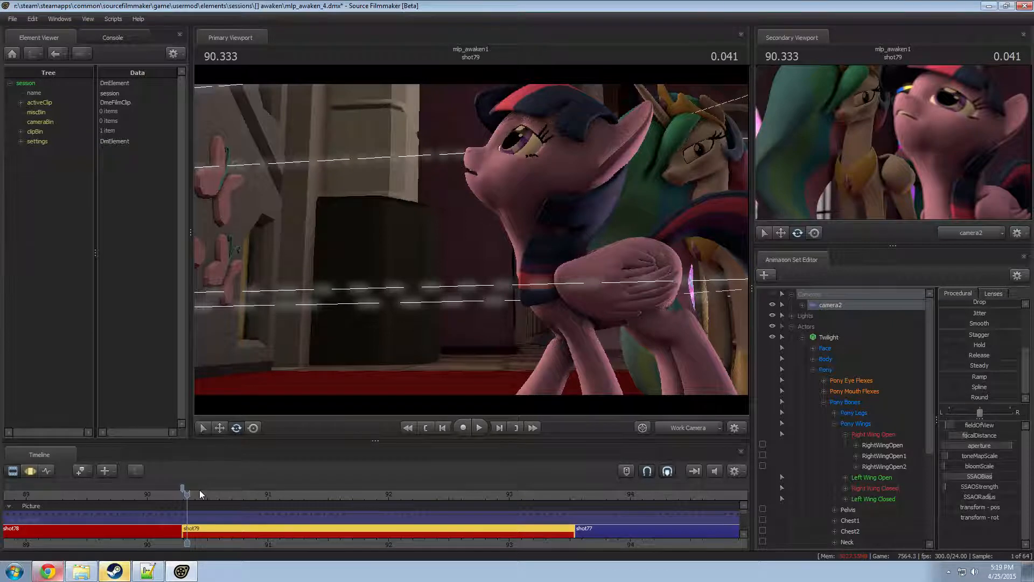
left_click(237, 494)
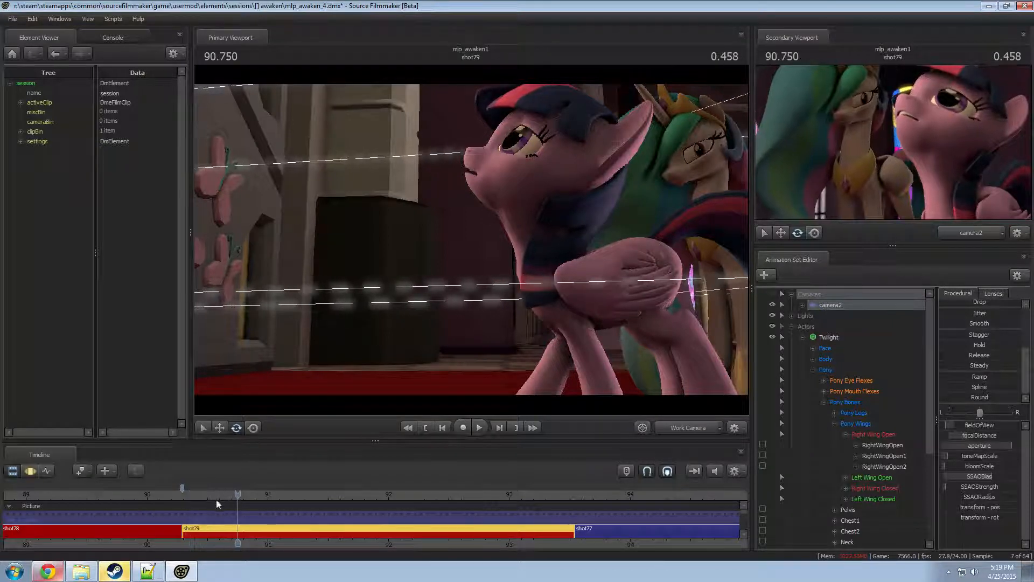
- Switch to the browser window showing the YouTube channel's About page
key("alt+Tab")
key("alt+Tab")
key("alt+Tab")
key("alt+Tab")
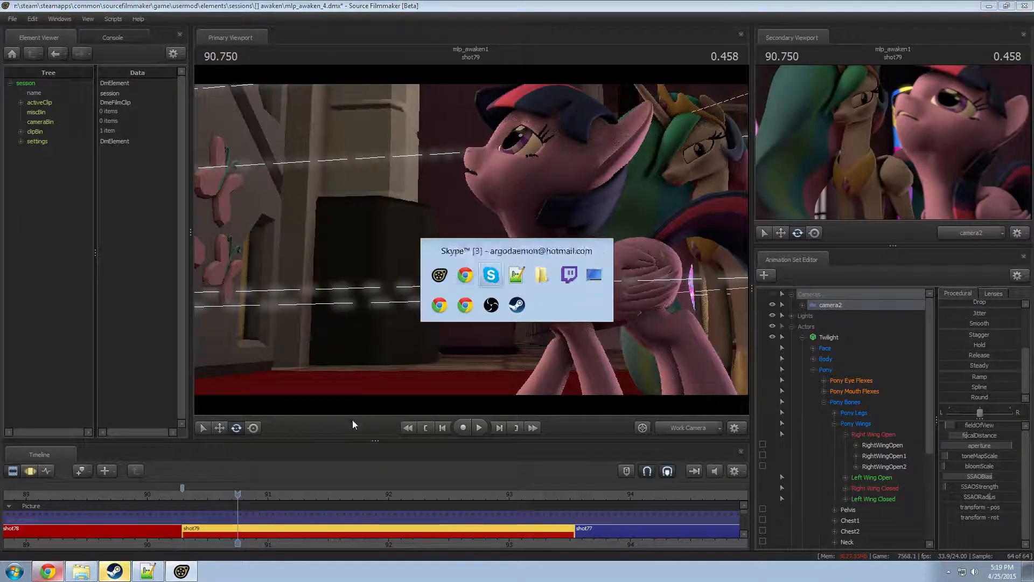
left_click(56, 573)
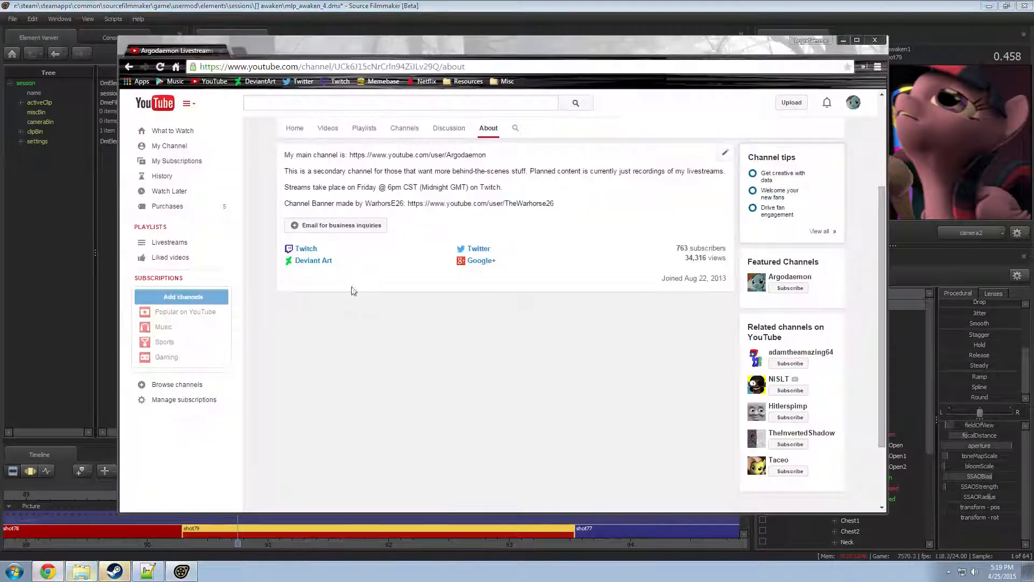
- Replace the wording before the number in the banner maker's alias with a battle-horse synonym, and save the channel description
left_click(380, 202)
scroll(396, 206, "down", 1)
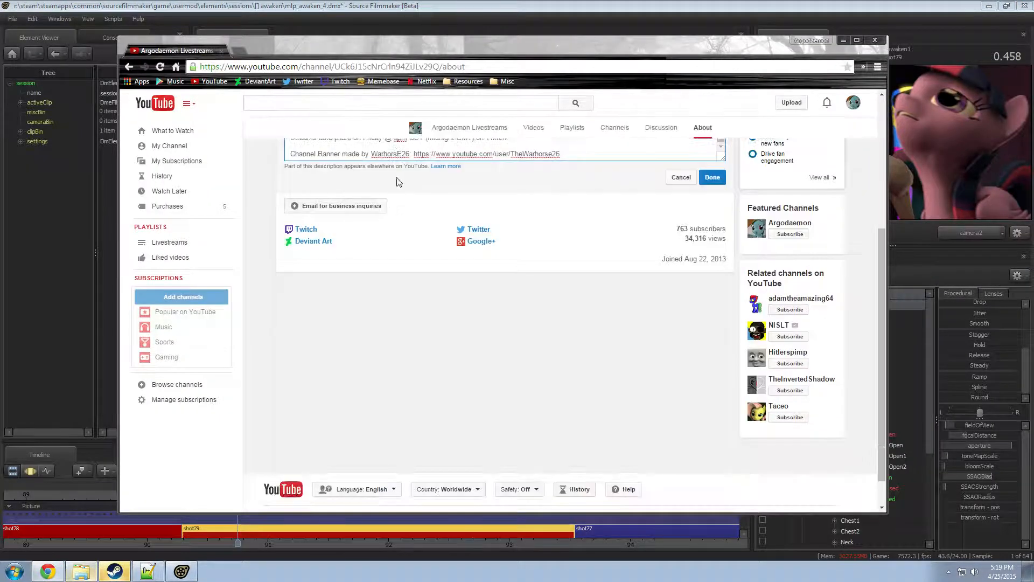
scroll(385, 245, "up", 2)
scroll(388, 236, "down", 1)
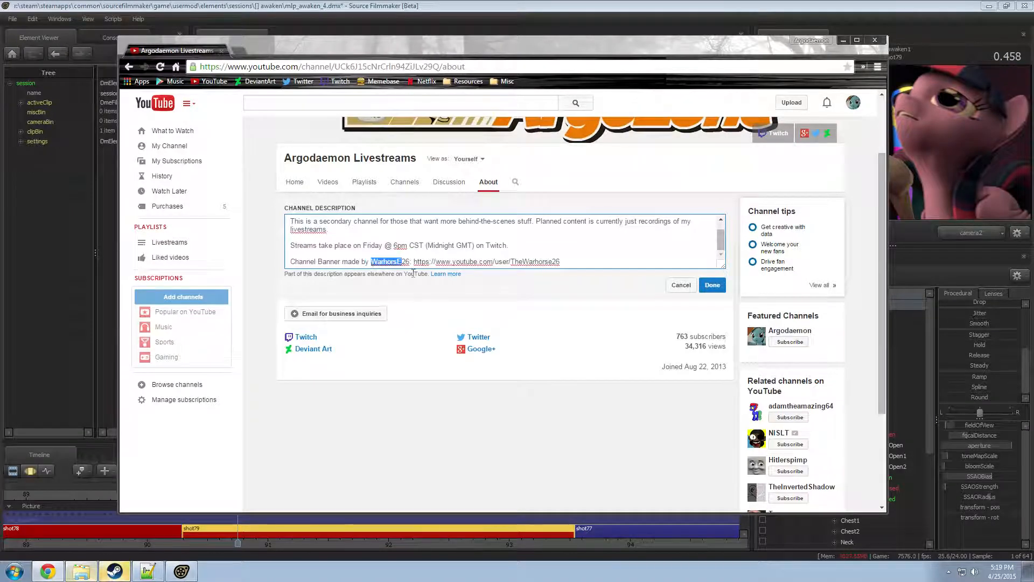
type("BattleEqurin")
key("BackSpace")
key("BackSpace")
key("BackSpace")
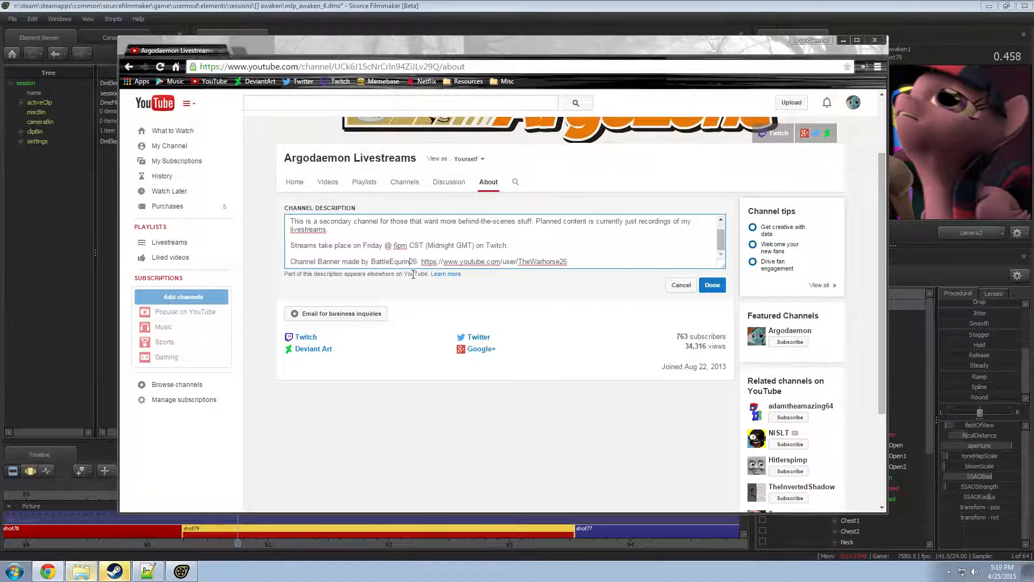
type("ine")
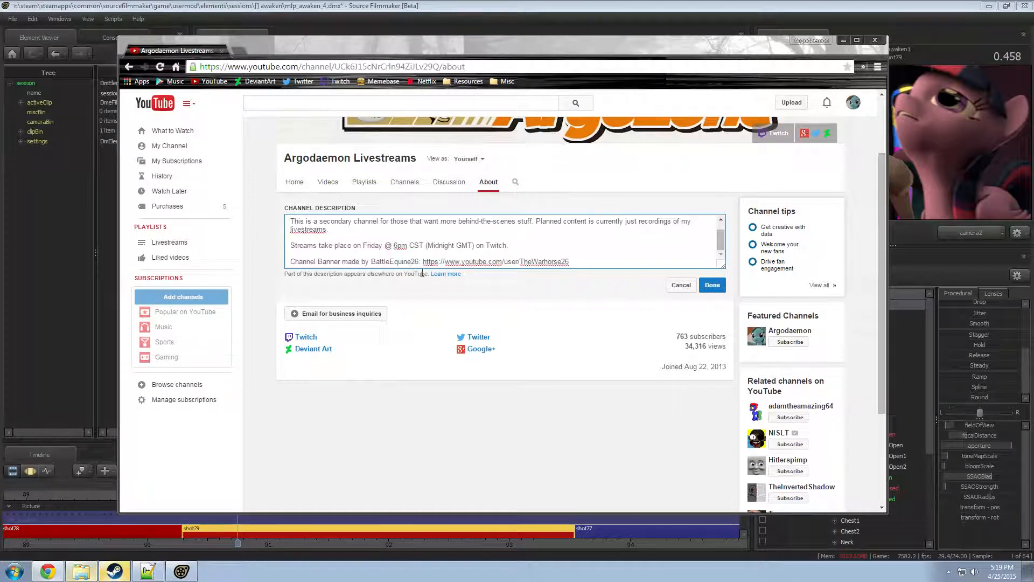
left_click(711, 285)
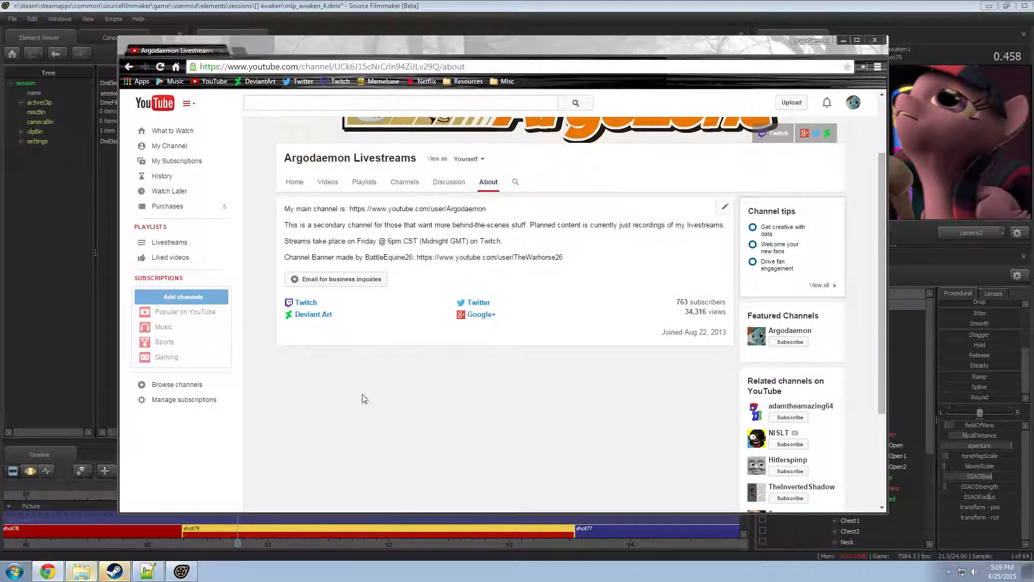
- Return to Source Filmmaker and replay shot79 from 90.375 through Twilight's head drop
key("alt+Tab")
left_click(193, 494)
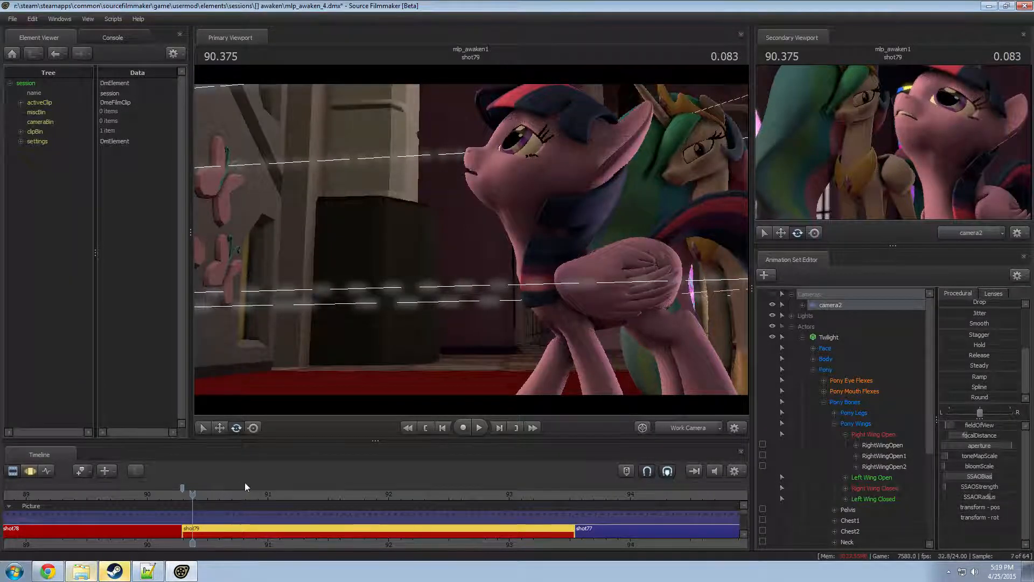
key("space")
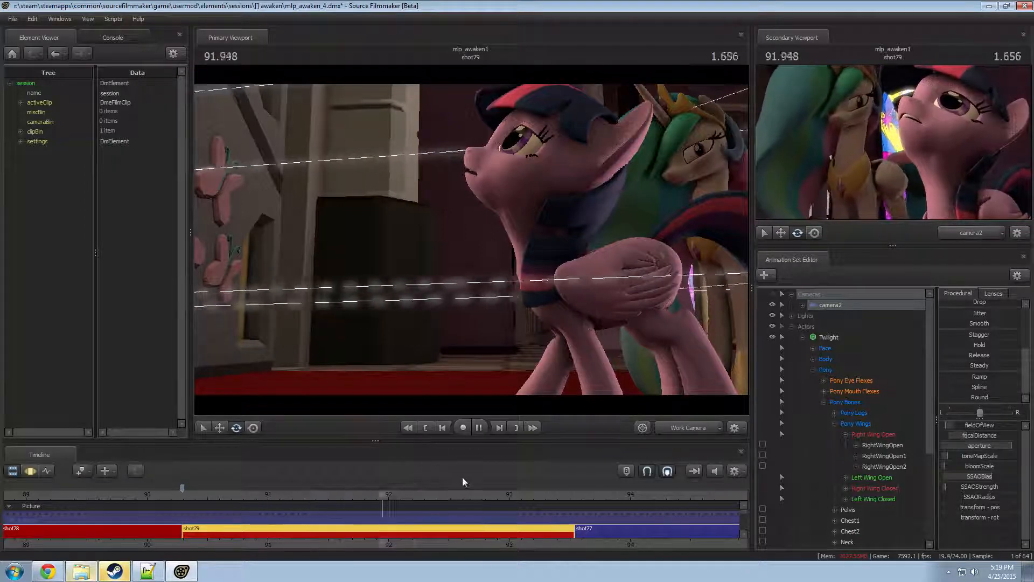
key("space")
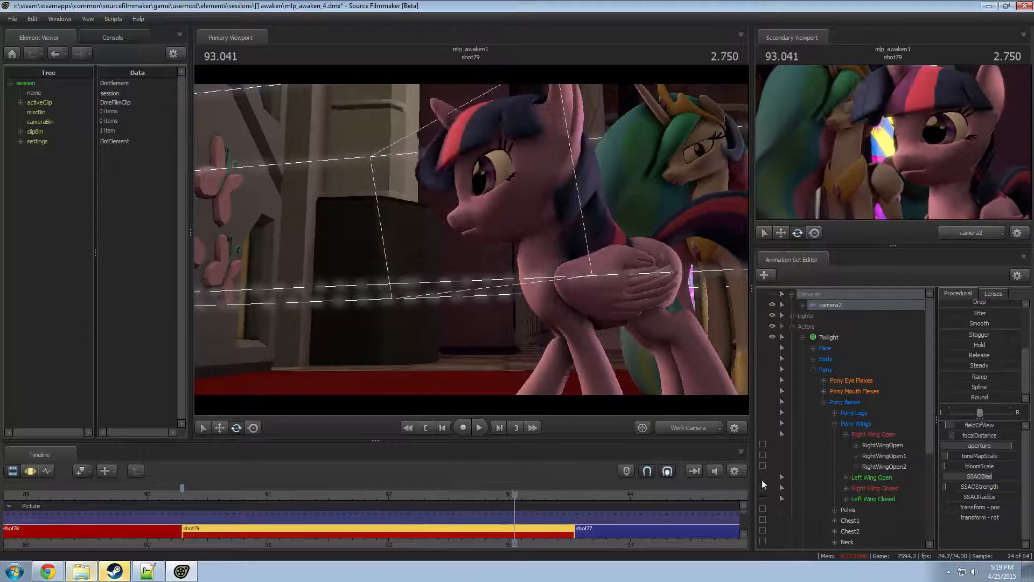
- Go to 91.916 in the Motion Editor and view the scene through the Actors Rim light in the primary viewport
key("F3")
left_click_drag(514, 493, 378, 494)
left_click(801, 336)
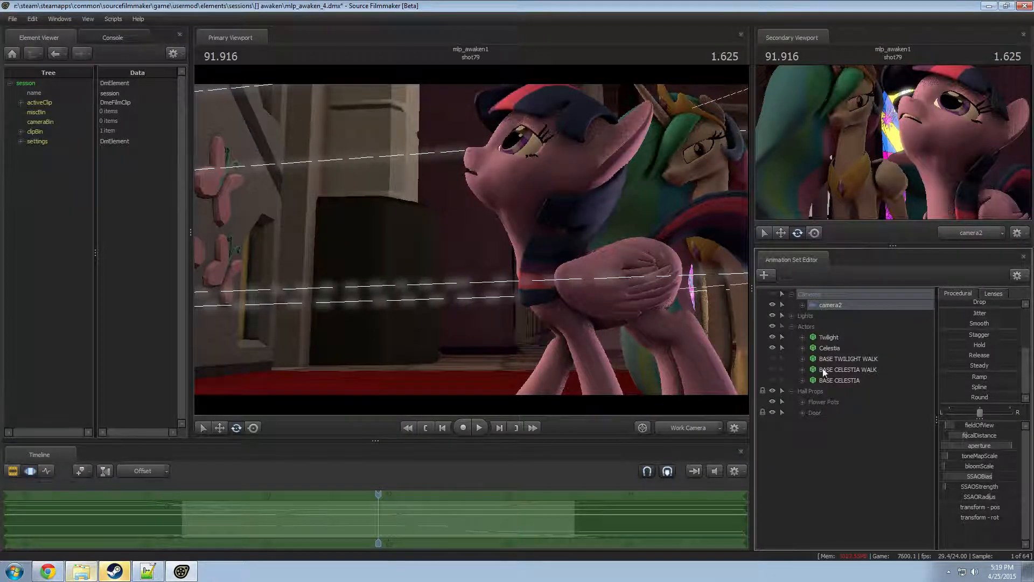
left_click(792, 327)
left_click(790, 316)
left_click_drag(834, 369, 445, 228)
left_click(445, 229)
key("F2")
key("F3")
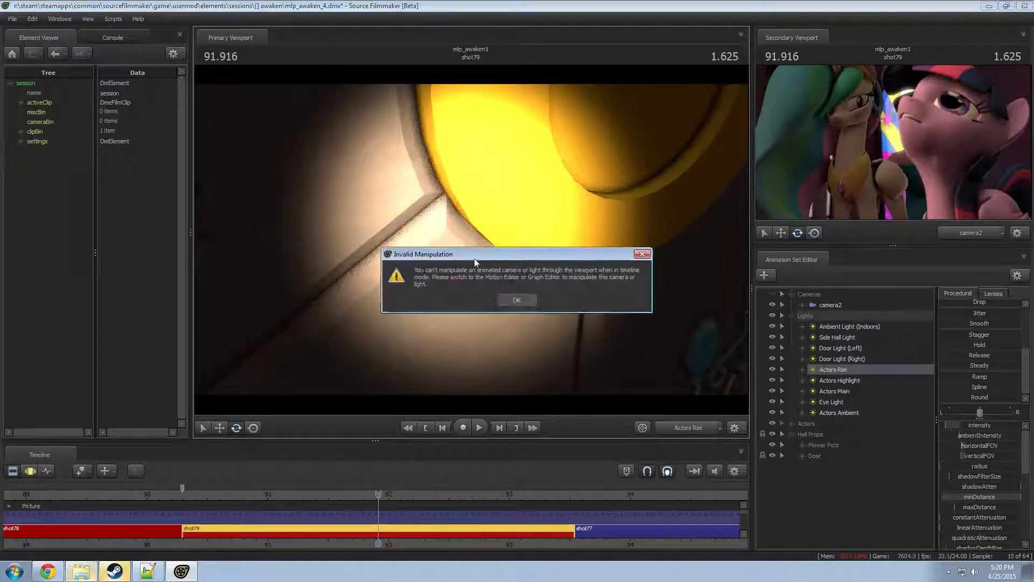
left_click(525, 295)
left_click_drag(597, 375, 469, 245)
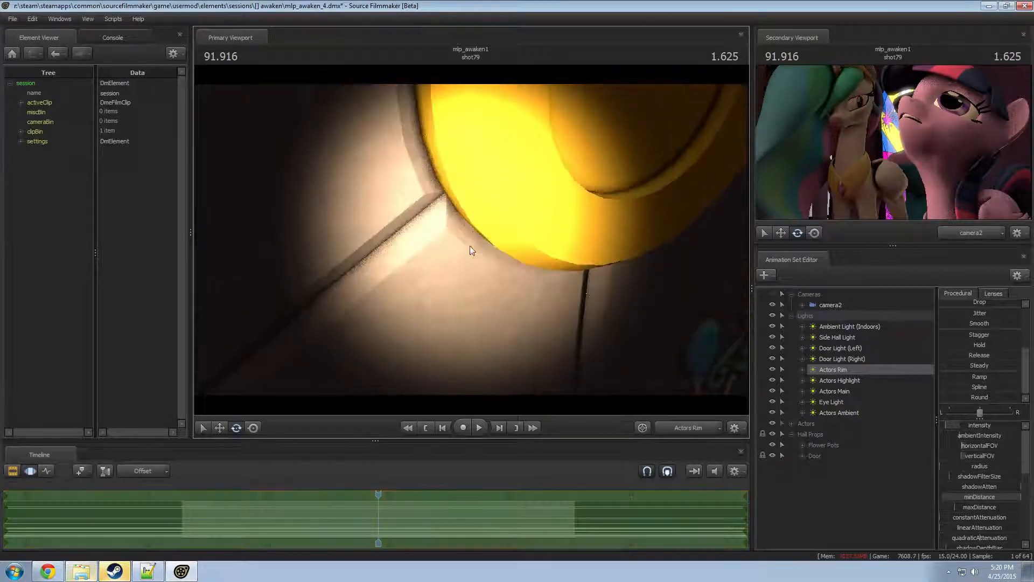
- Compare the camera2 view with the Actors Rim light's view, and hide the Door prop to clear the light's view
left_click(688, 430)
left_click(687, 430)
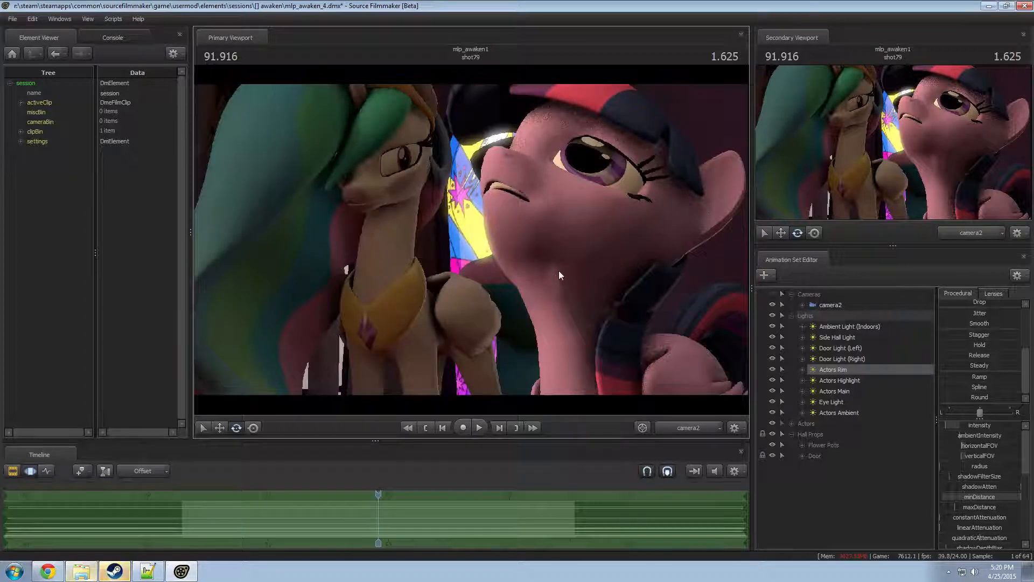
key("F2")
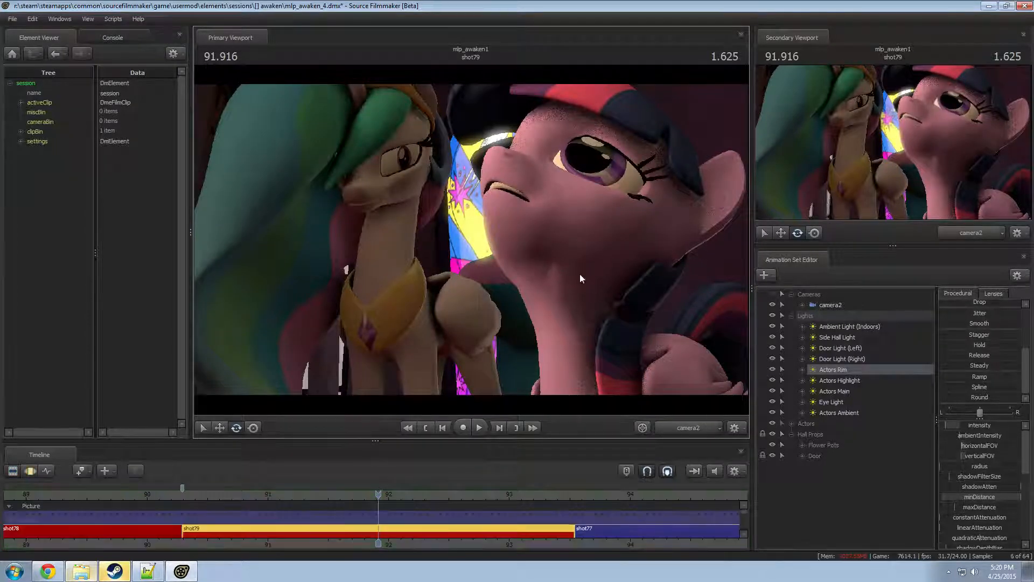
left_click(688, 427)
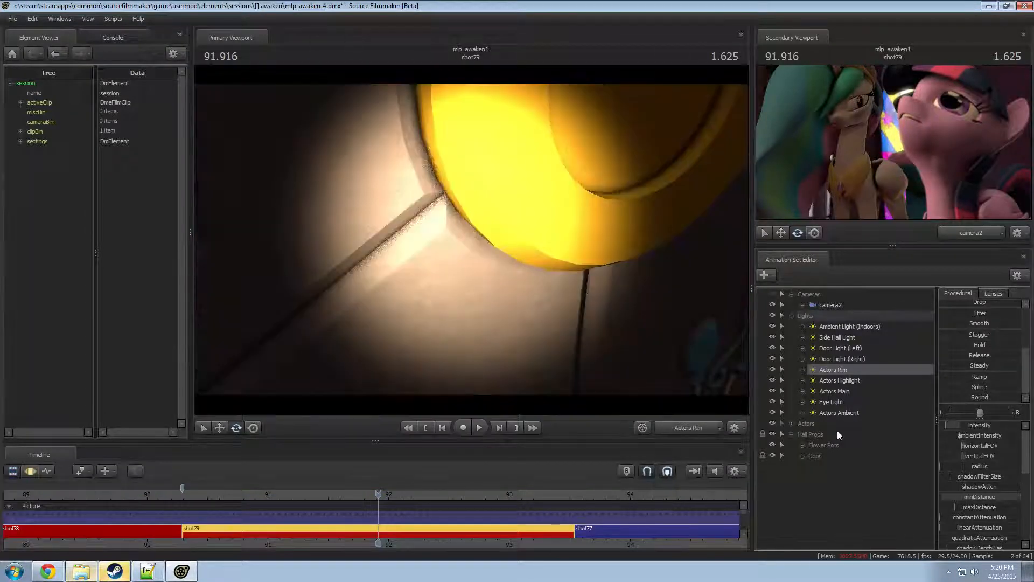
left_click(772, 455)
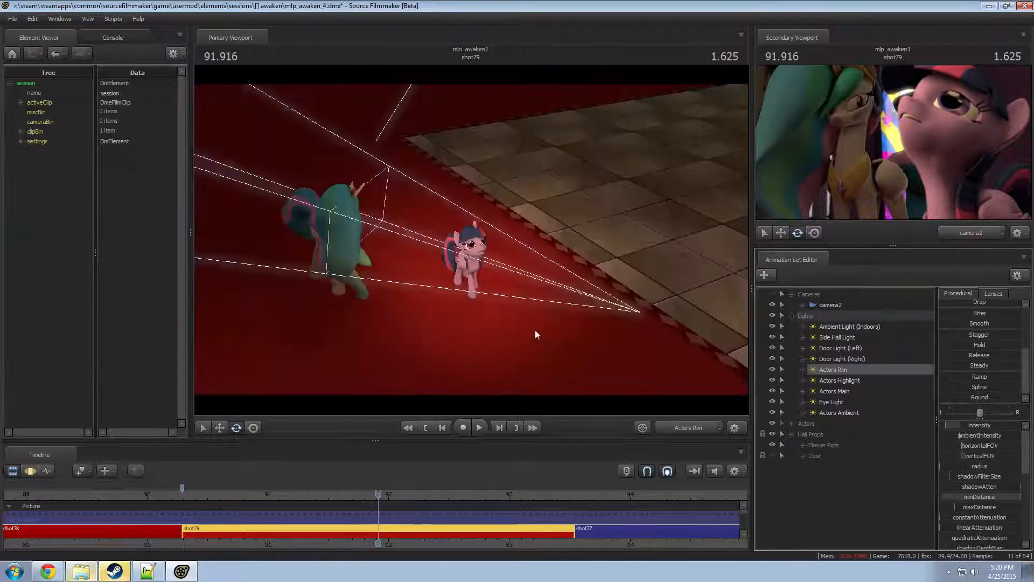
key("F3")
key("F2")
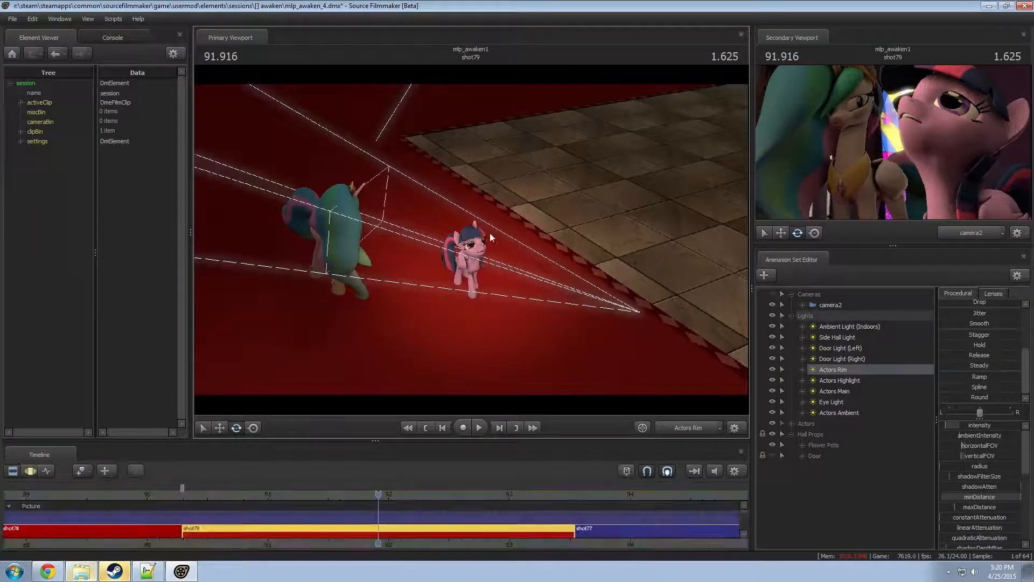
left_click(489, 233)
left_click(516, 299)
left_click(445, 241)
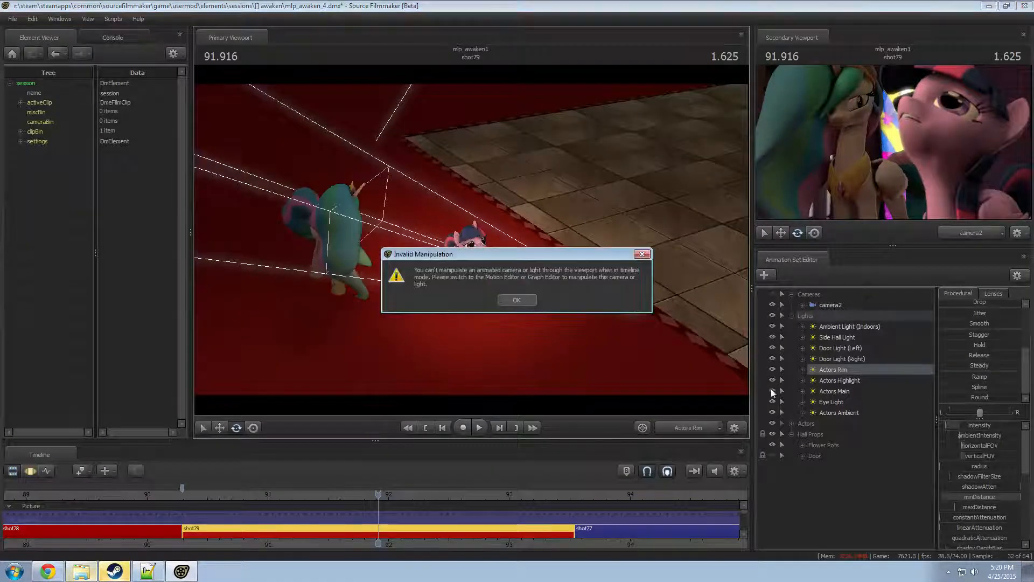
left_click(515, 302)
- Re-aim the Actors Rim light at Twilight and Celestia in the Motion Editor, toggling its shadows to judge the lighting
key("F3")
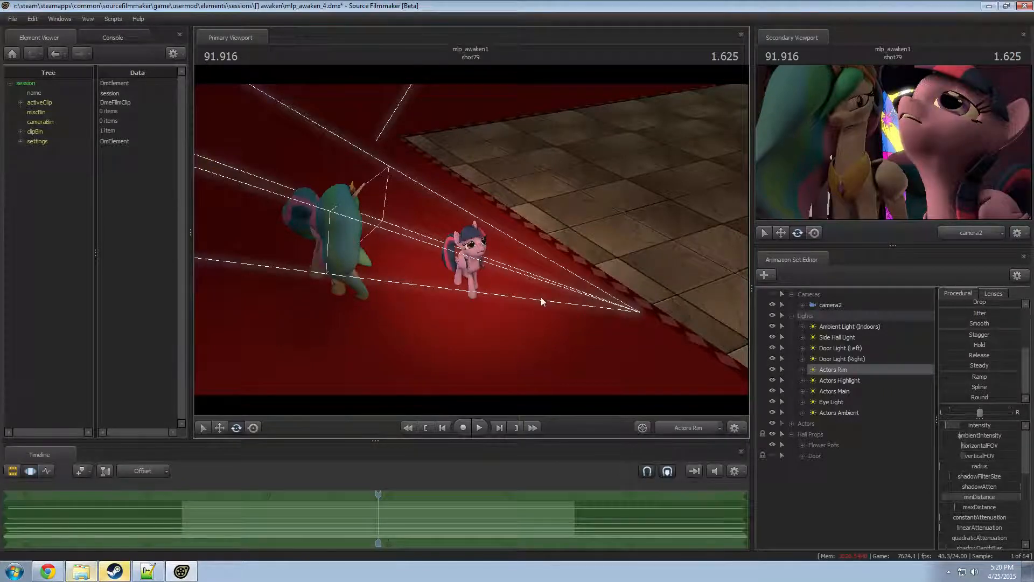
left_click_drag(558, 285, 485, 270)
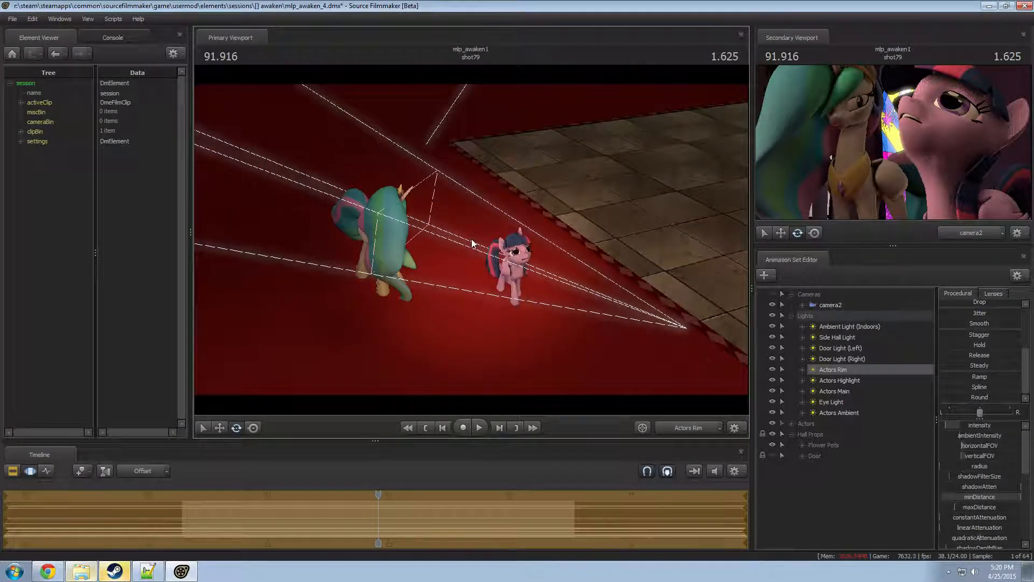
mouse_move(564, 306)
left_mouse_down()
mouse_move(544, 301)
mouse_move(564, 299)
left_mouse_up()
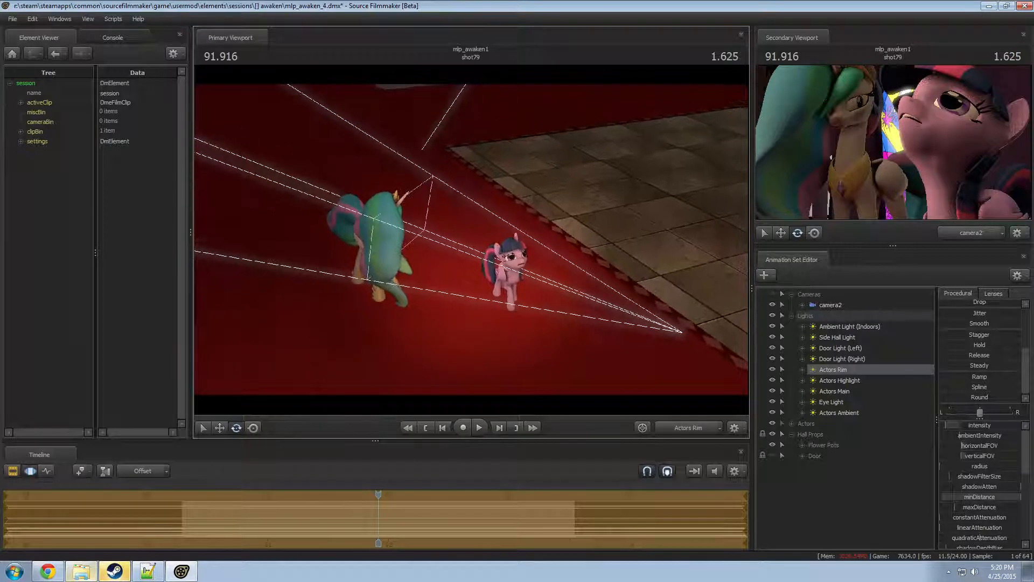
right_click(842, 368)
left_click(878, 507)
left_click_drag(484, 289, 471, 241)
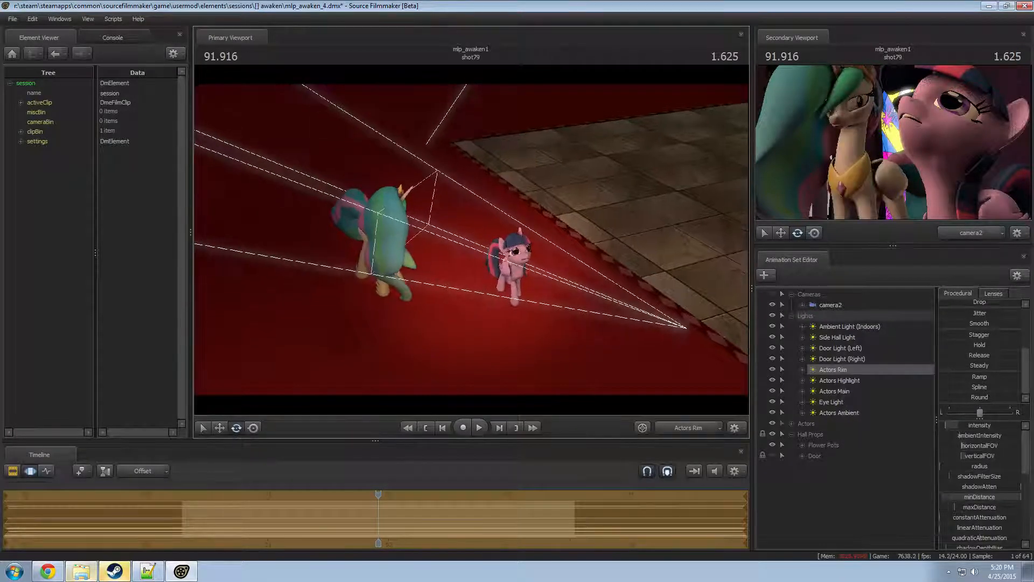
key("F2")
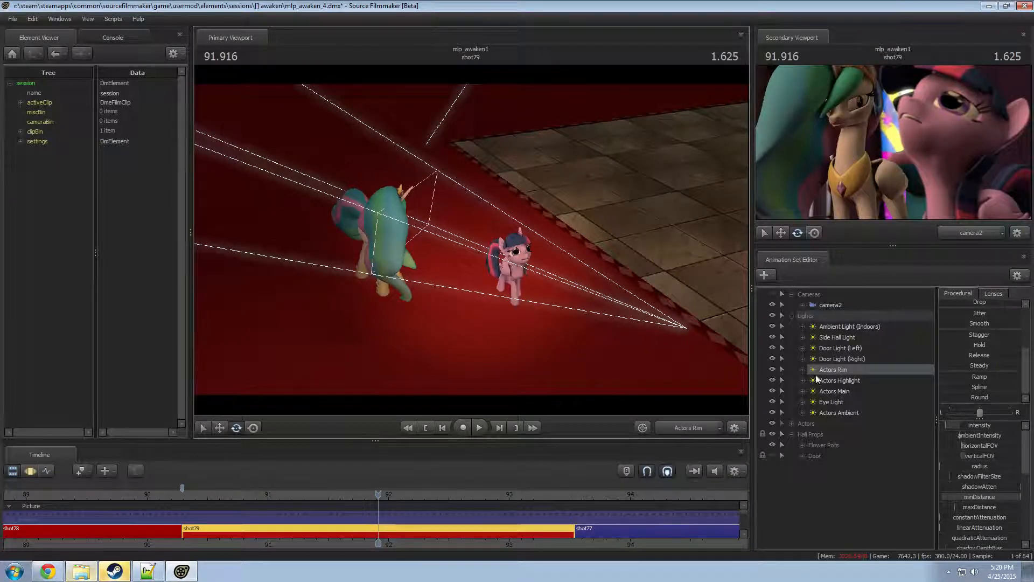
- Fine-tune the Actors Rim light's aim while testing its shadow and light frustum options
right_click(842, 370)
left_click(881, 518)
key("F3")
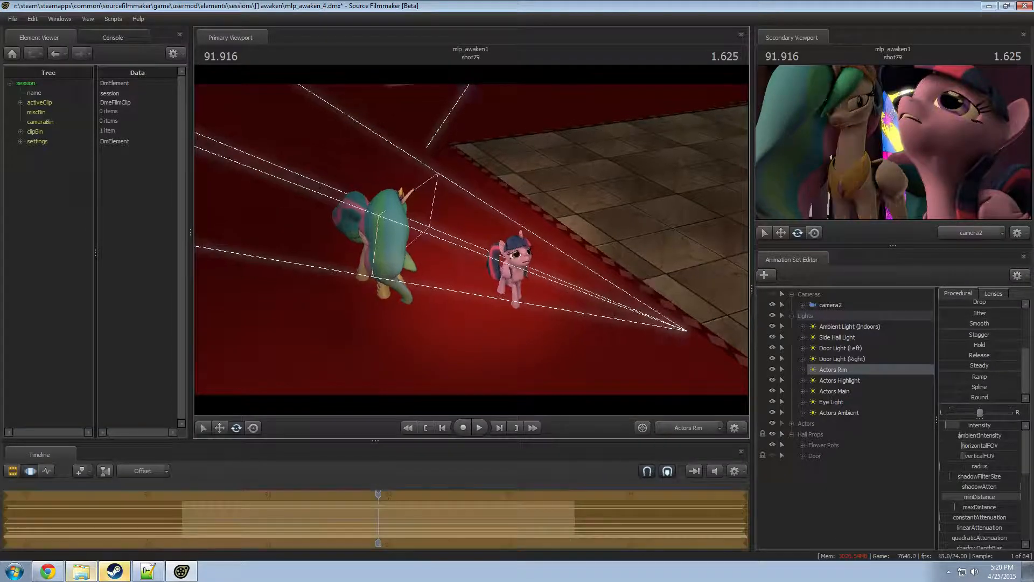
right_click(853, 371)
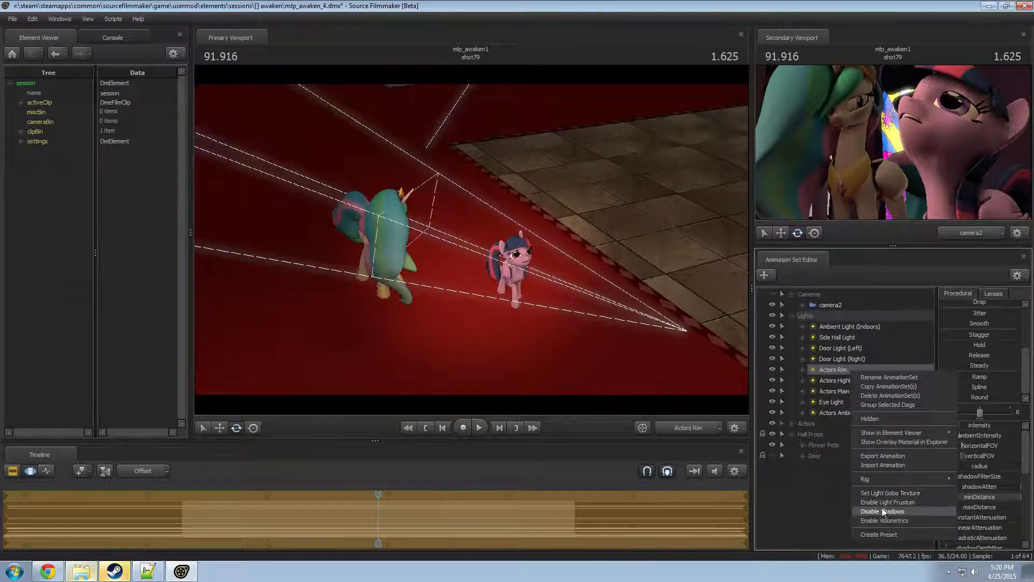
left_click(881, 506)
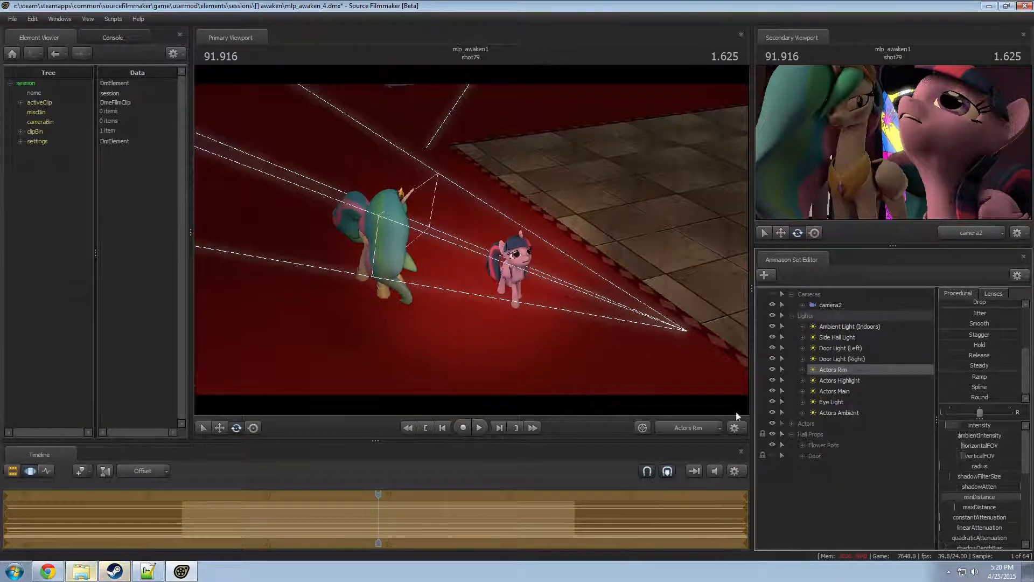
right_click(854, 368)
left_click(890, 500)
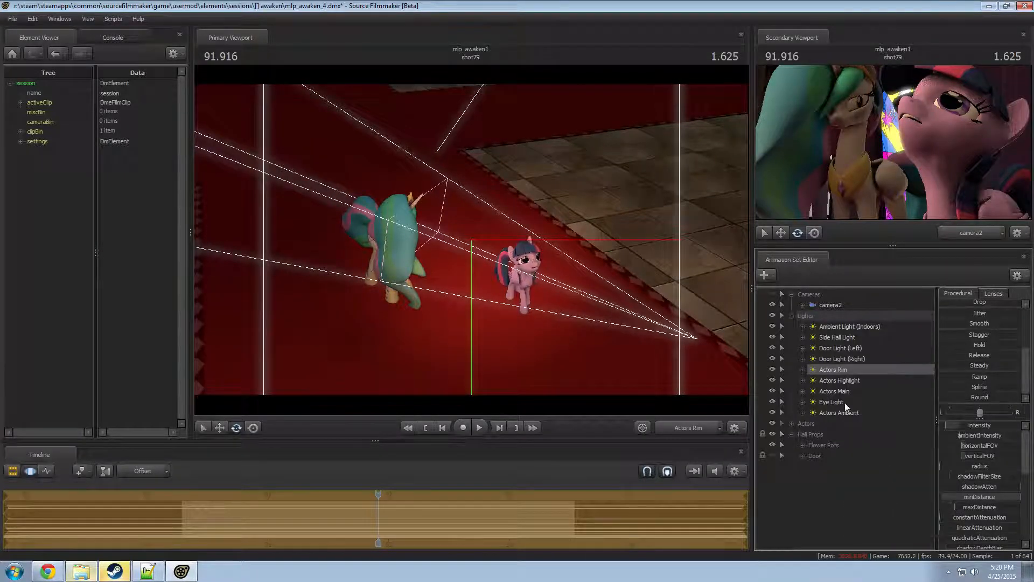
right_click(854, 370)
left_click(878, 508)
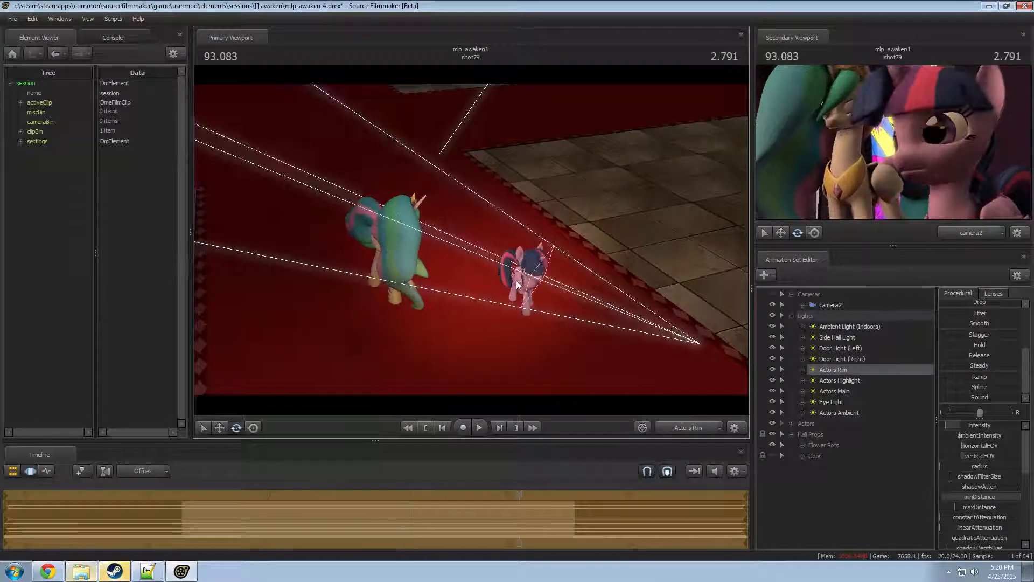
- Reposition the Actors Rim light around the two ponies at 93.083, after Twilight's head drop, and apply the change
key("F2")
key("F3")
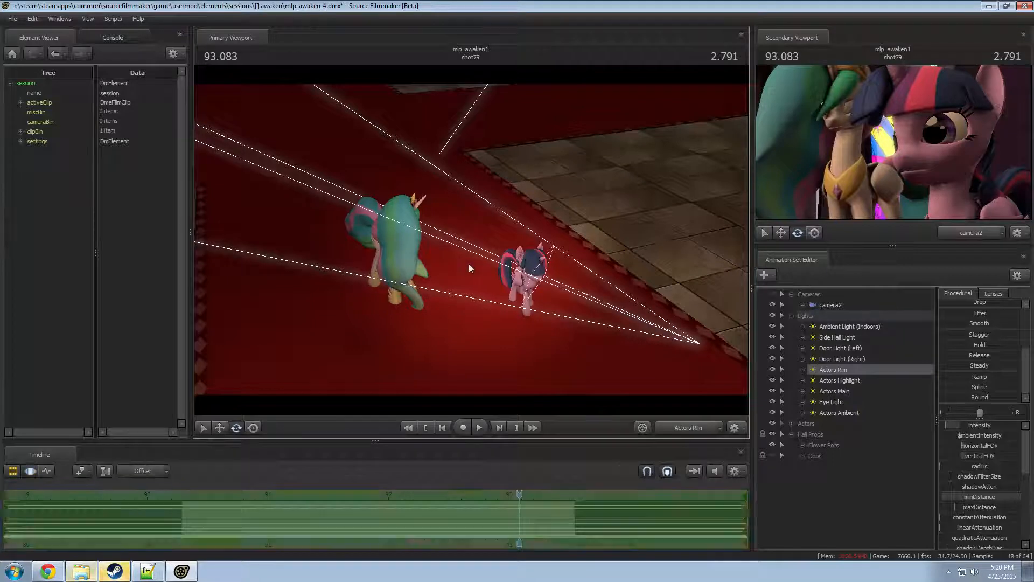
left_click_drag(468, 264, 568, 265)
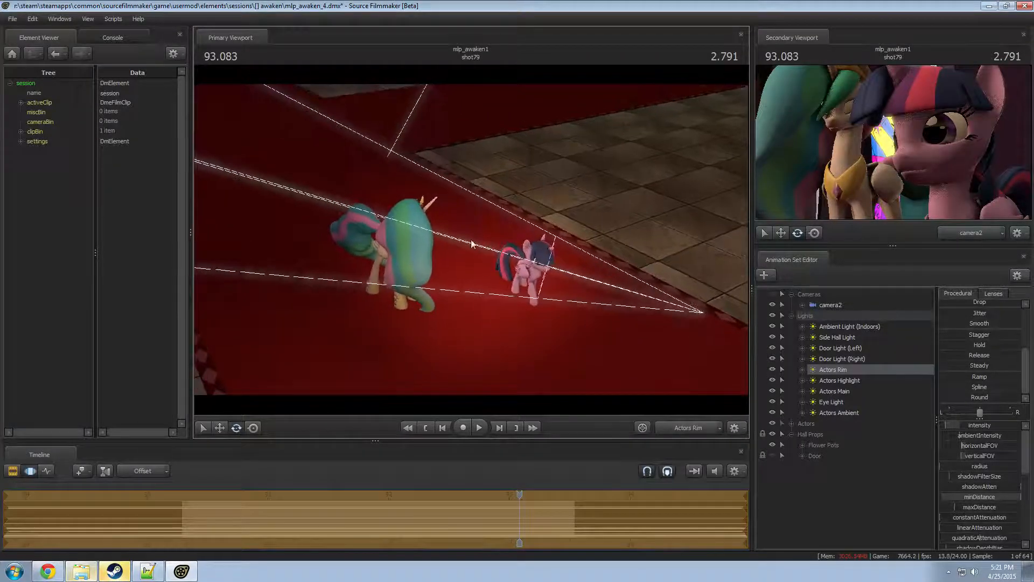
key("F2")
key("F3")
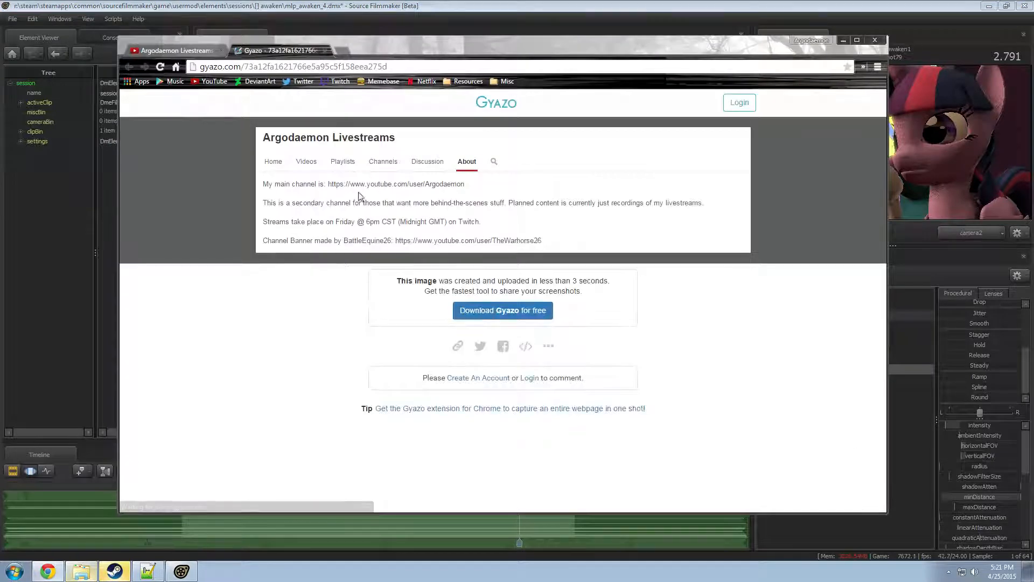
- Close the Gyazo page showing the channel description and minimize the browser to return to Source Filmmaker
left_click(324, 51)
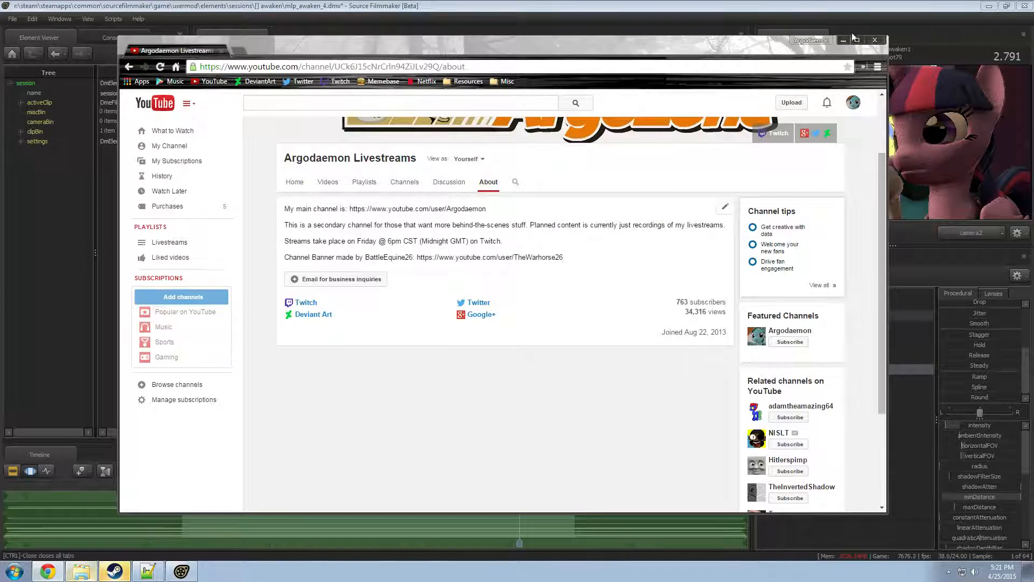
left_click(843, 41)
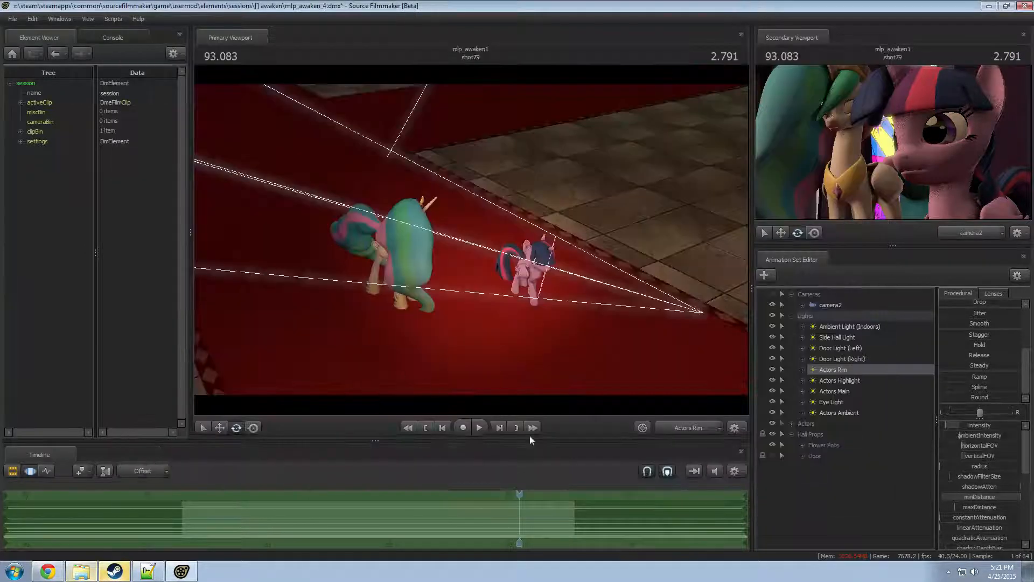
- Select Twilight's Pony Eye Flexes and create a short time selection with falloff around 92.5 s in shot79
left_click_drag(518, 496, 409, 519)
key("space")
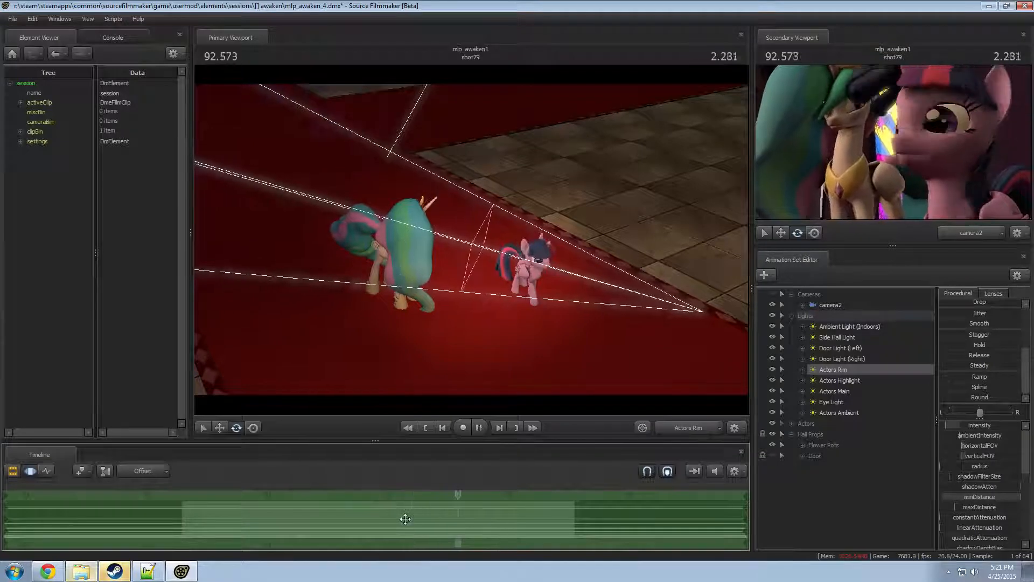
key("space")
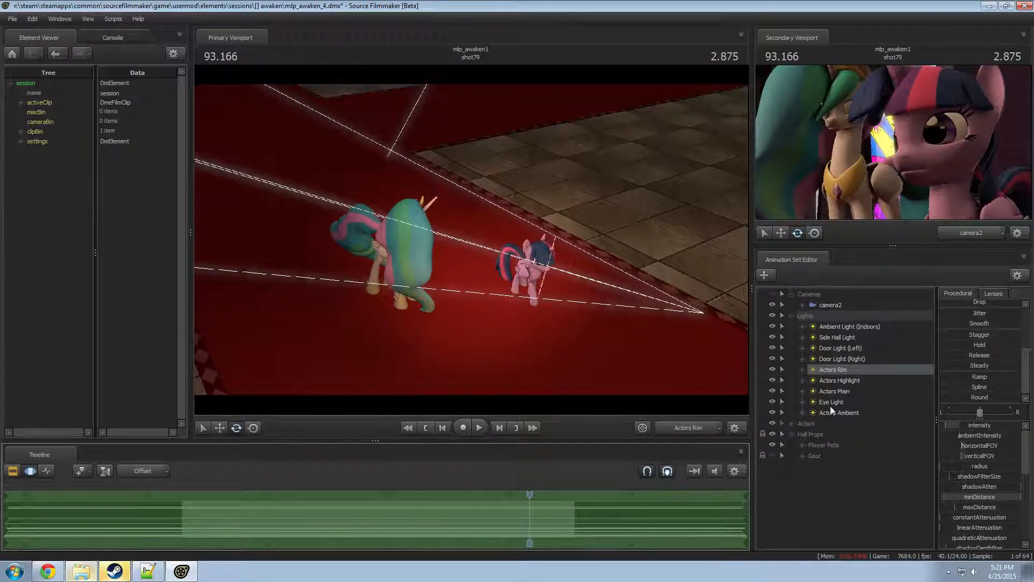
left_click(792, 423)
left_click(829, 434)
left_click(802, 434)
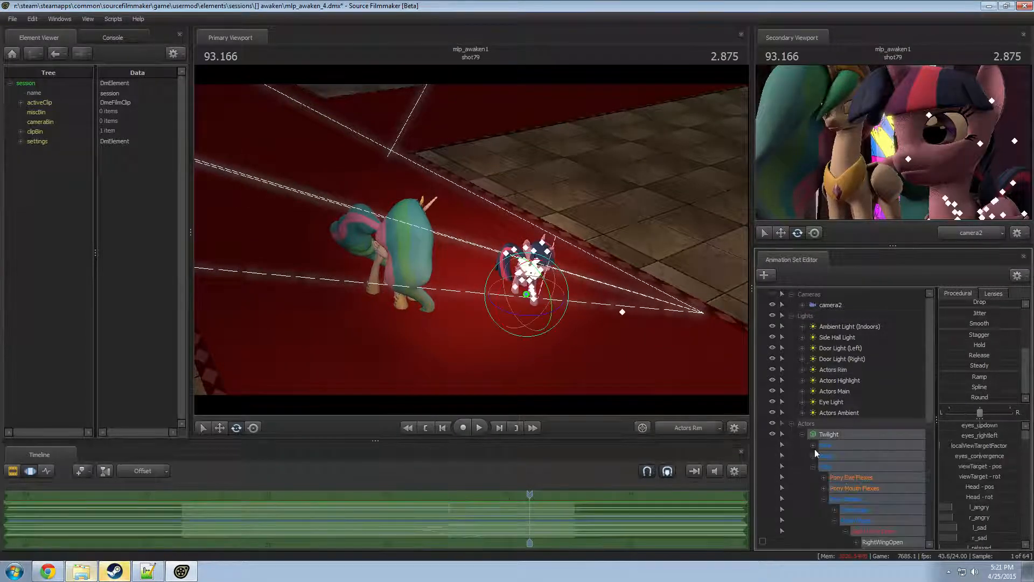
left_click(852, 477)
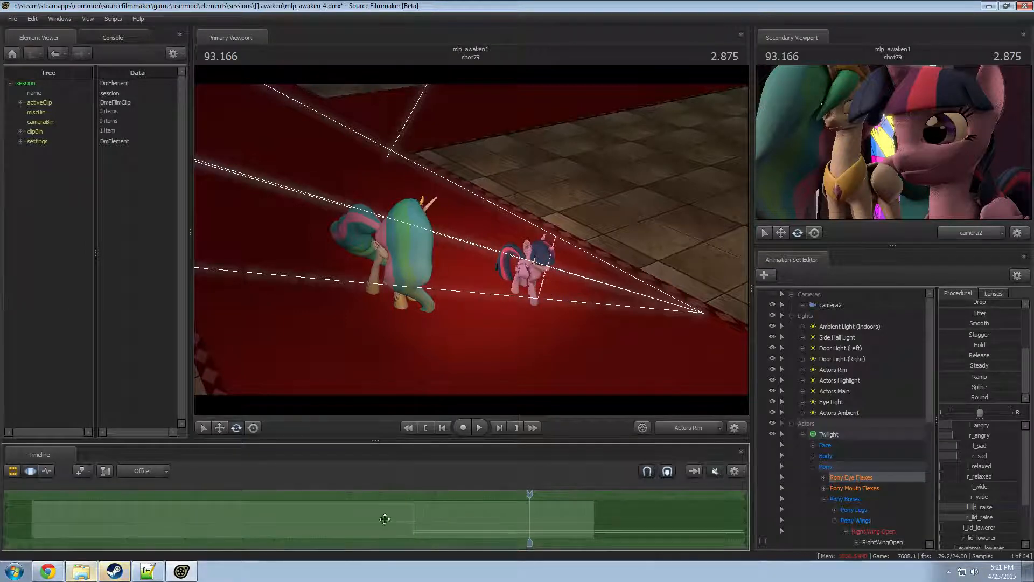
left_click(405, 516)
left_click_drag(405, 516, 460, 518, "shift")
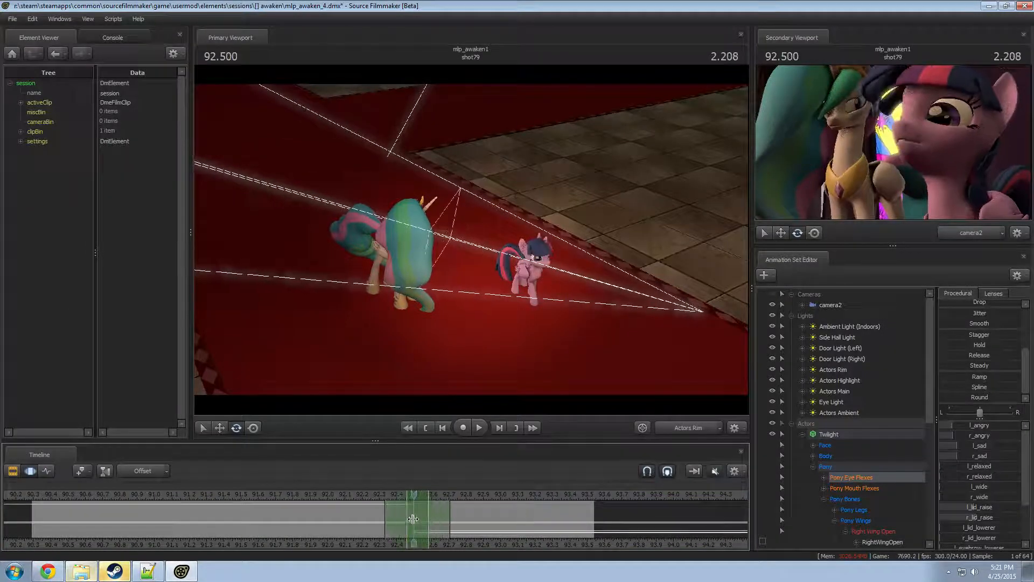
- Zero Twilight's eye flexes within the time selection and fully close both eyes with eye_closer_left and eye_closer_right
scroll(972, 314, "up", 3)
left_click(965, 313)
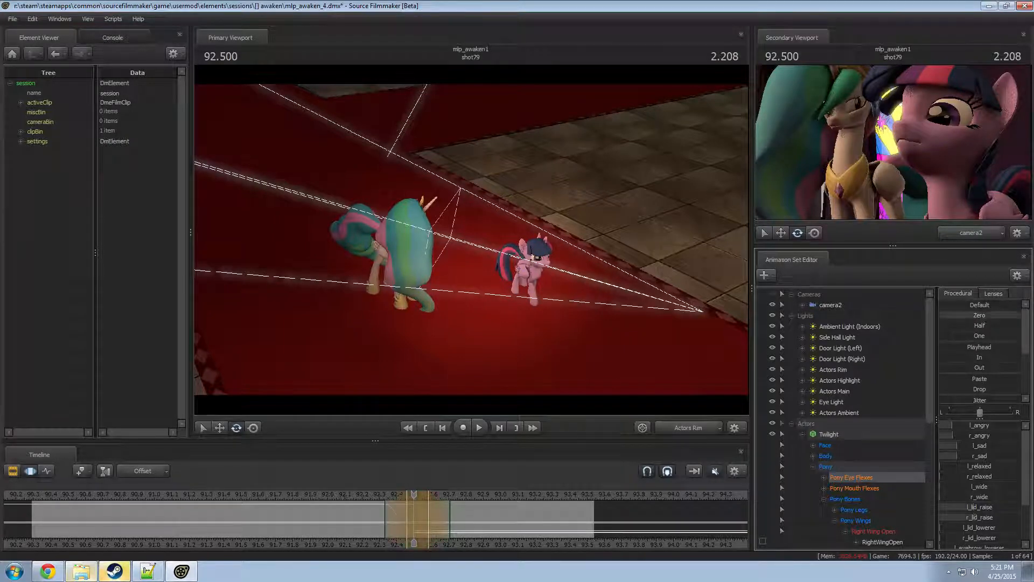
scroll(1009, 436, "down", 2)
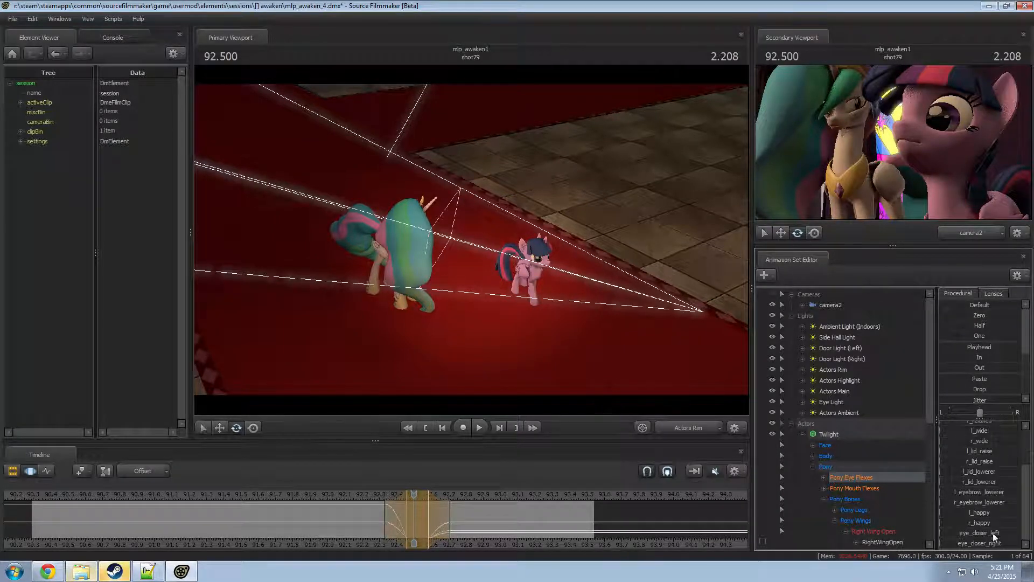
left_click_drag(968, 533, 1019, 542)
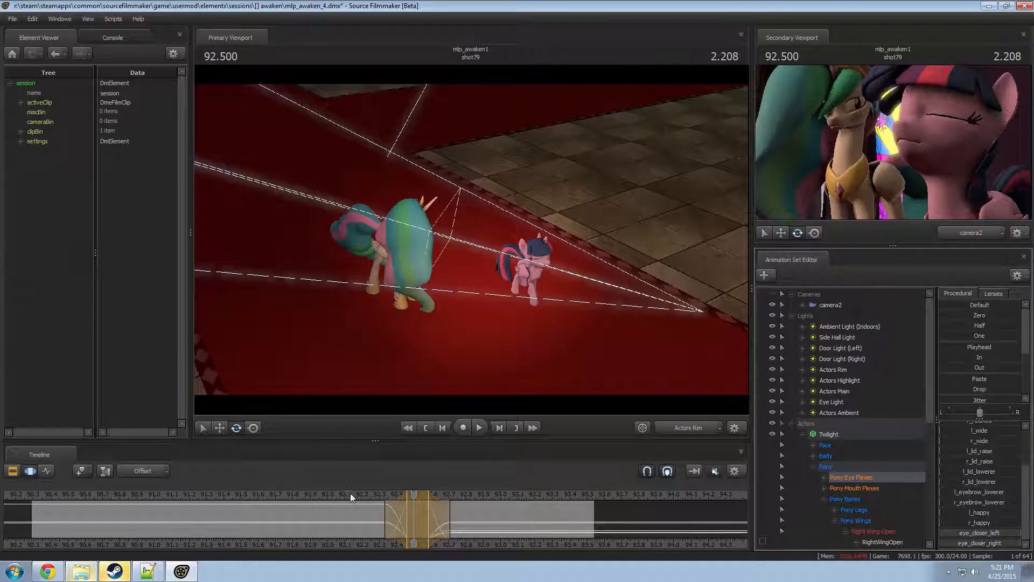
- Extend the start of the blink's time selection earlier, to about 92.3 s
left_click_drag(350, 493, 307, 490)
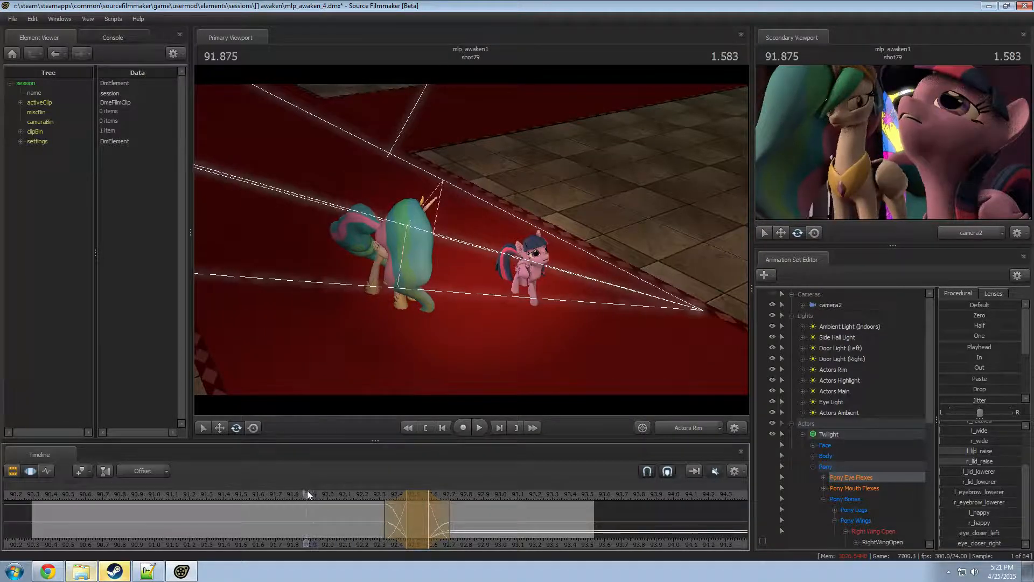
key("space")
key("space")
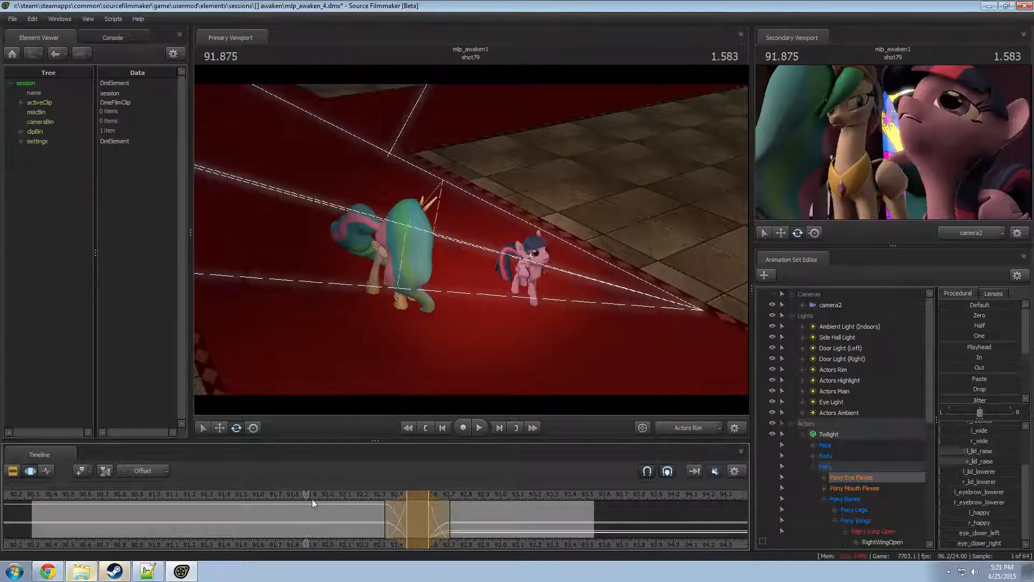
left_click_drag(398, 515, 377, 514)
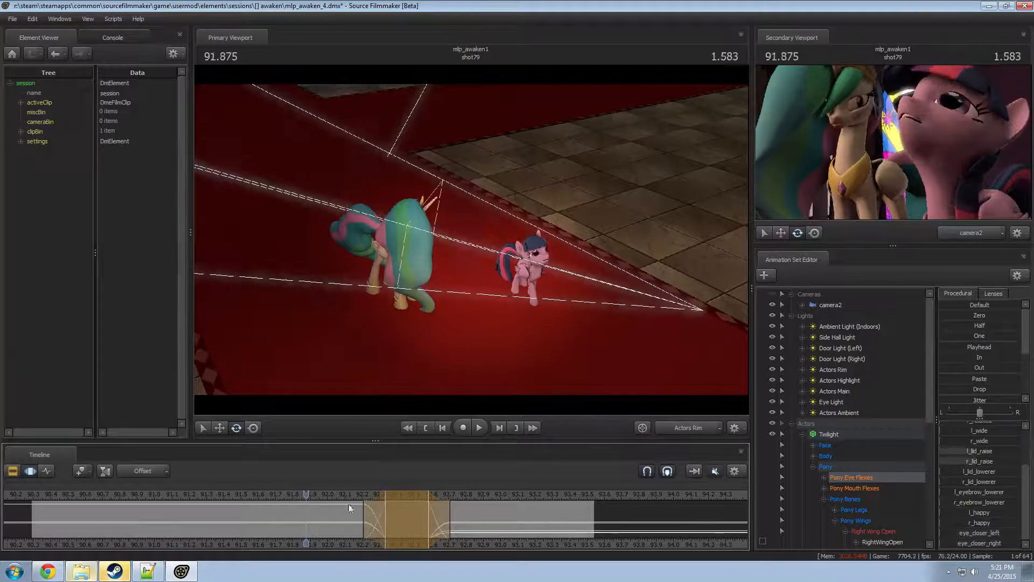
- Preview Twilight's blink and widen the falloff on both sides of its time selection
key("space")
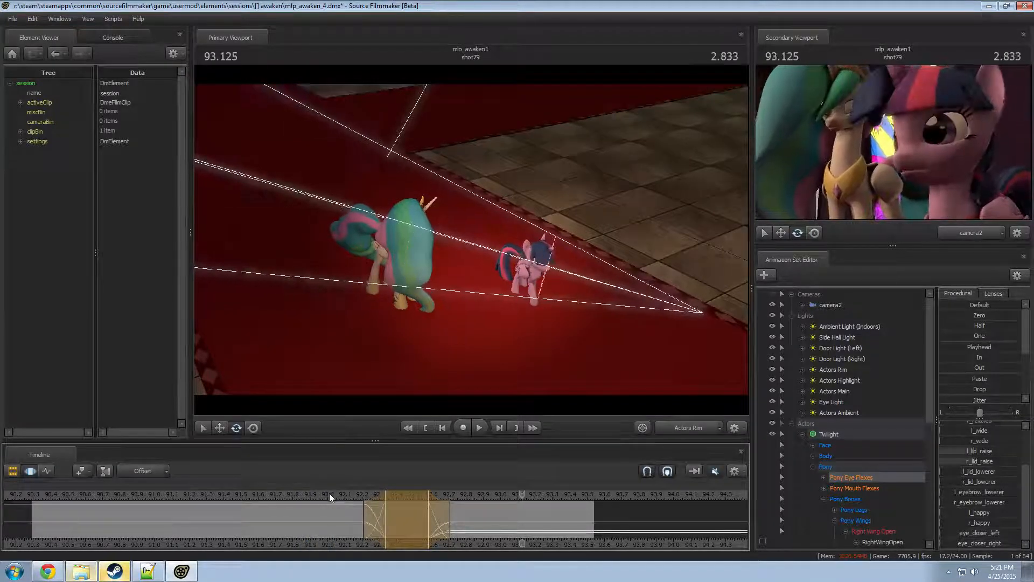
left_click(328, 493)
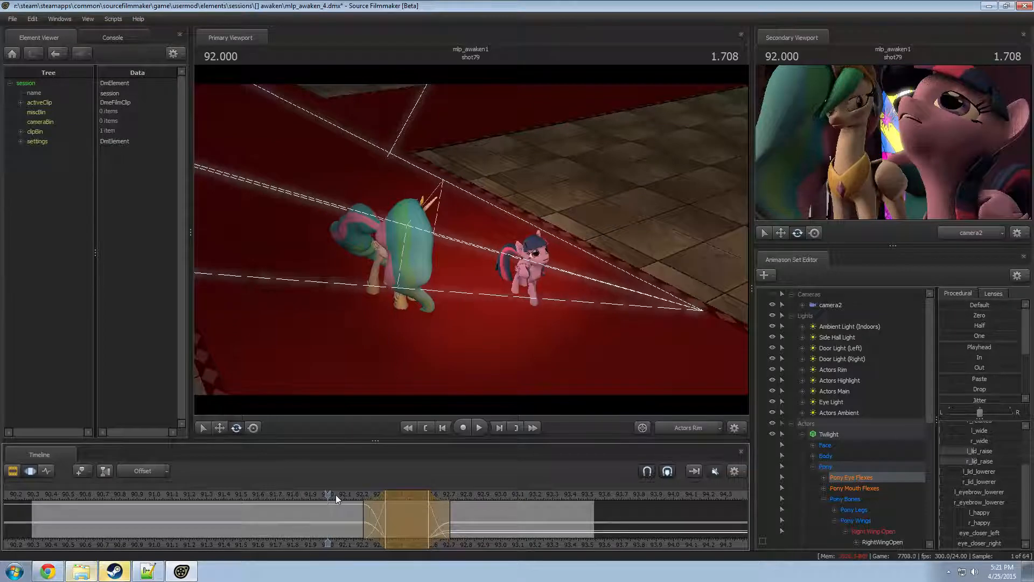
left_click_drag(335, 494, 282, 493)
key("Right")
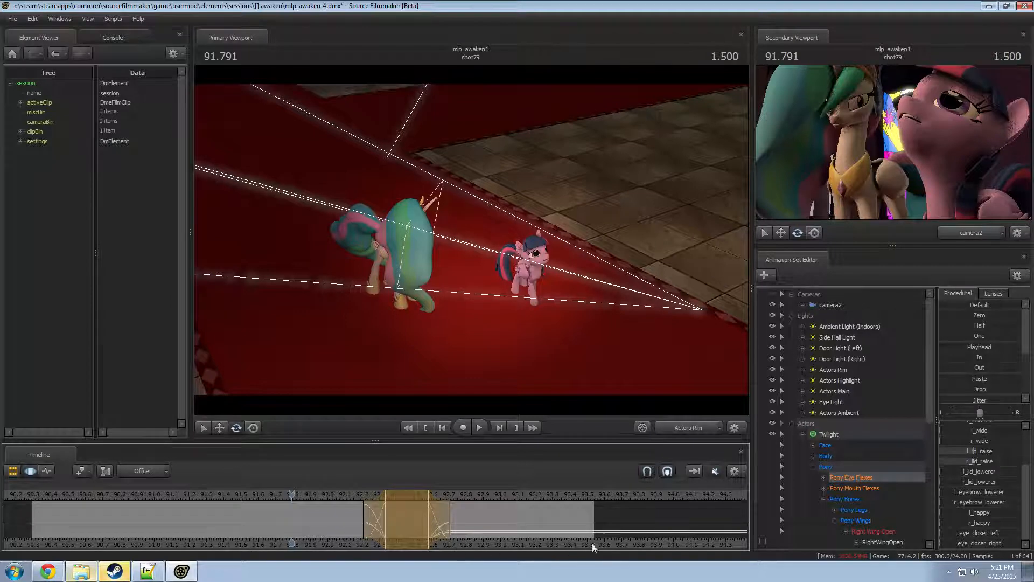
key("space")
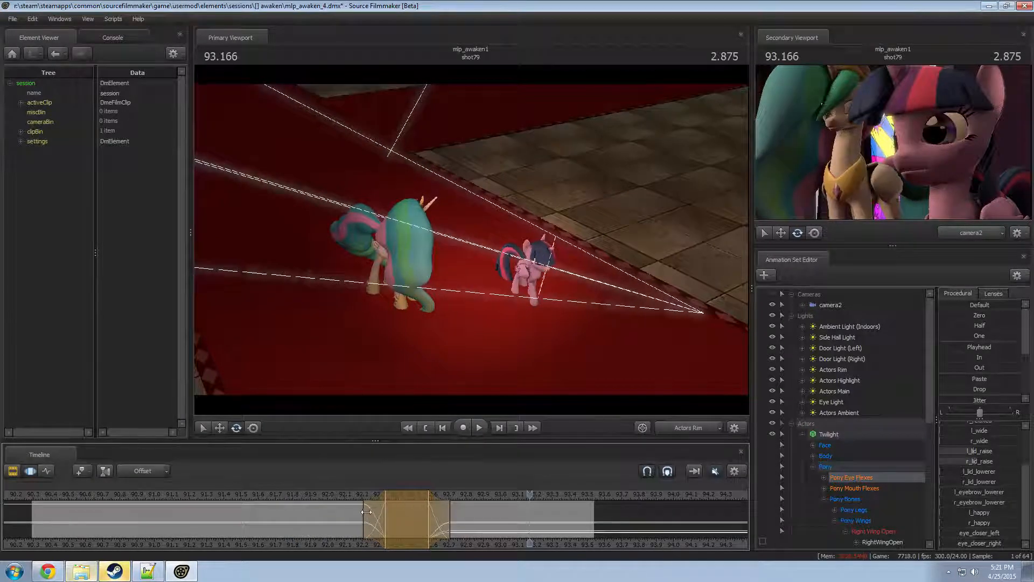
scroll(367, 513, "up", 2)
- Play back the shot repeatedly from about 92 s to check the timing of Twilight's softened blink
left_click(324, 494)
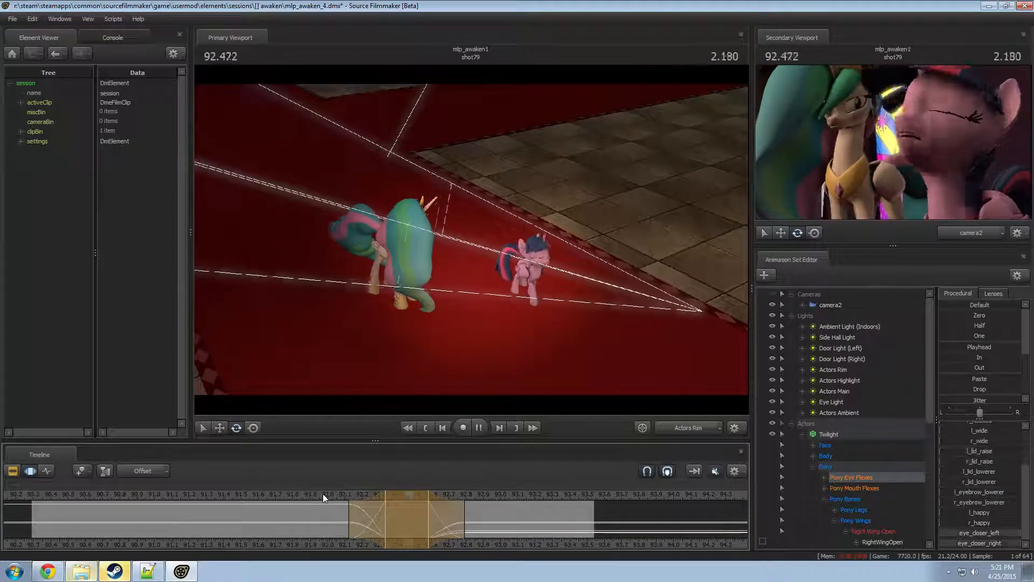
left_click(322, 492)
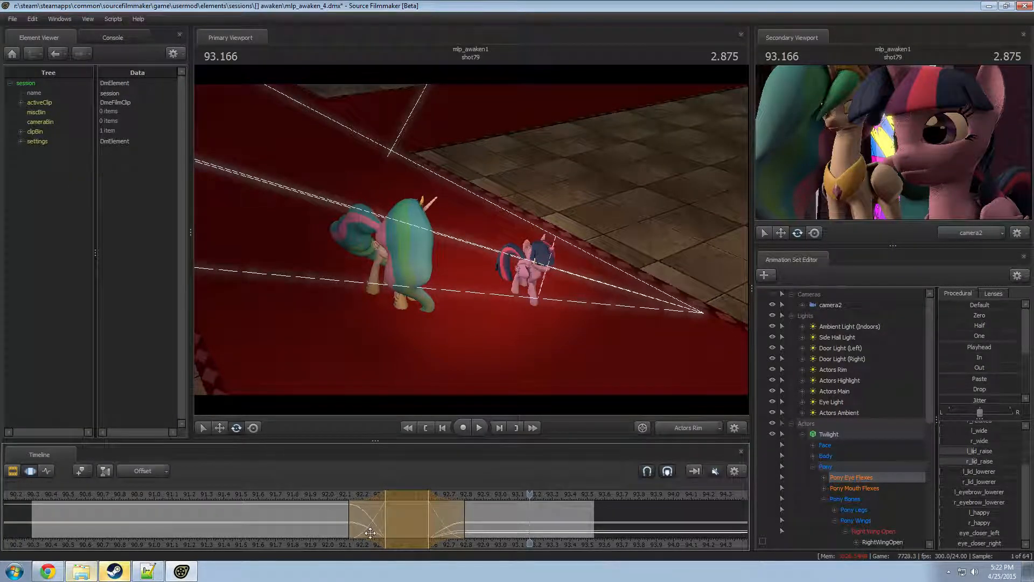
left_click(292, 492)
key("space")
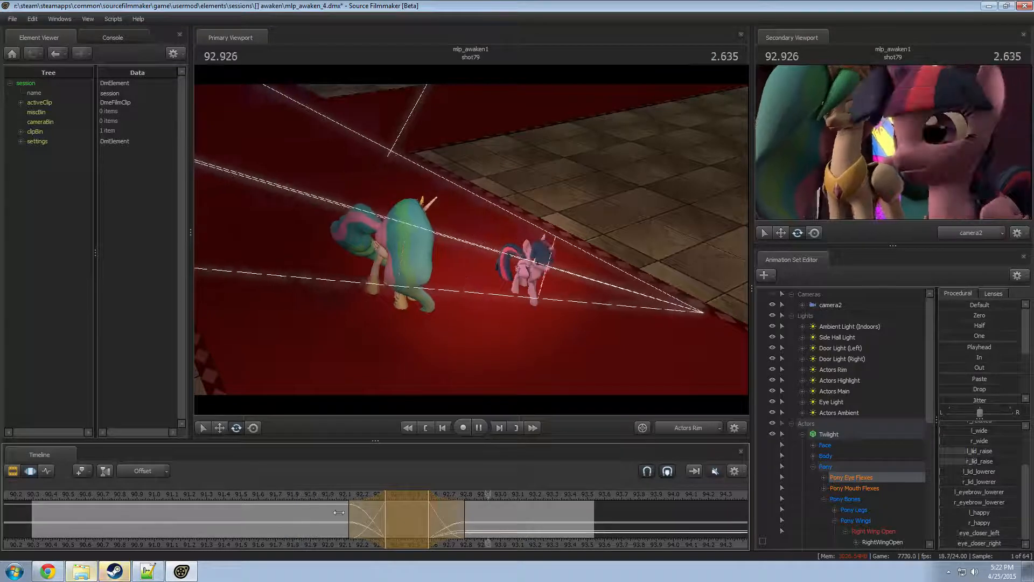
key("space")
left_click(282, 502)
key("space")
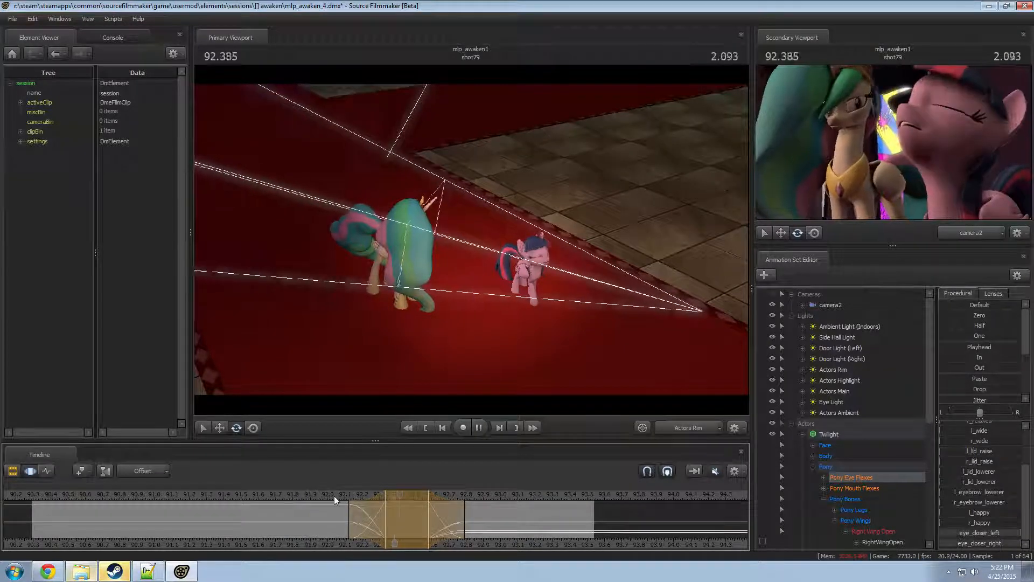
- Collapse Twilight's control groups, select Celestia's Pony Eye Flexes at about 92.2 s and return to the Motion Editor
key("F2")
left_click(829, 445)
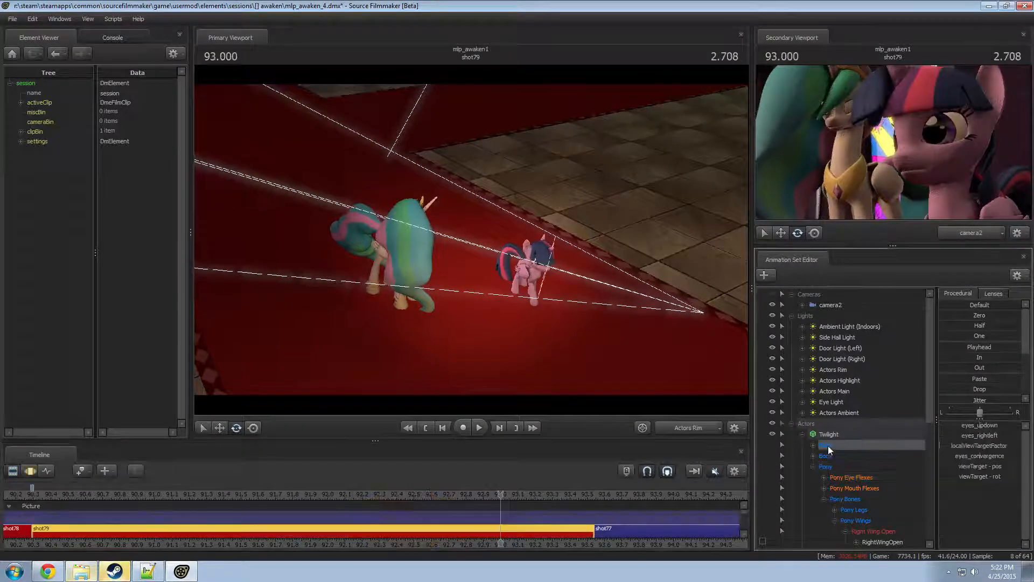
left_click(812, 465)
left_click(839, 479)
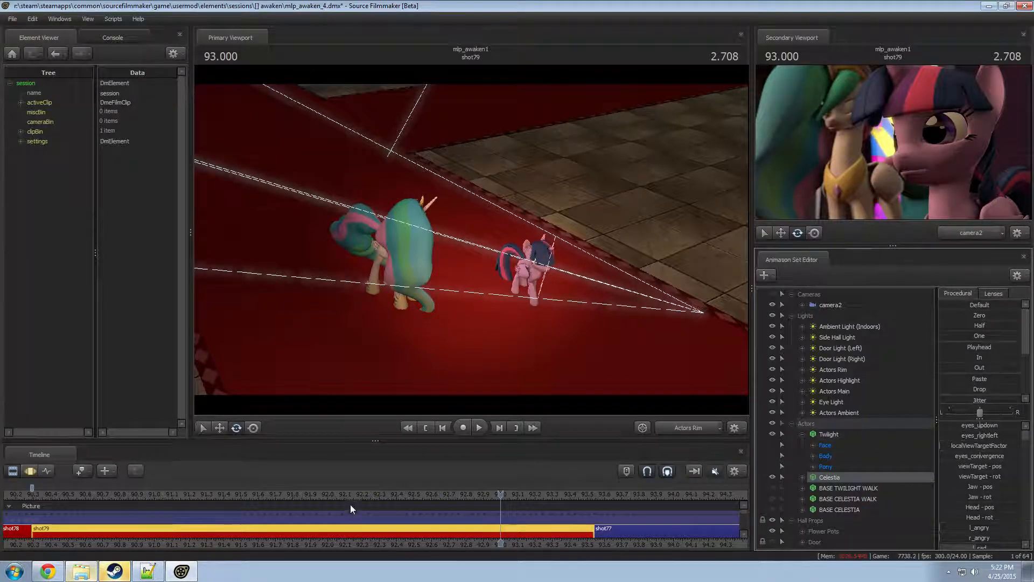
scroll(350, 504, "down", 1)
left_click_drag(350, 495, 379, 489)
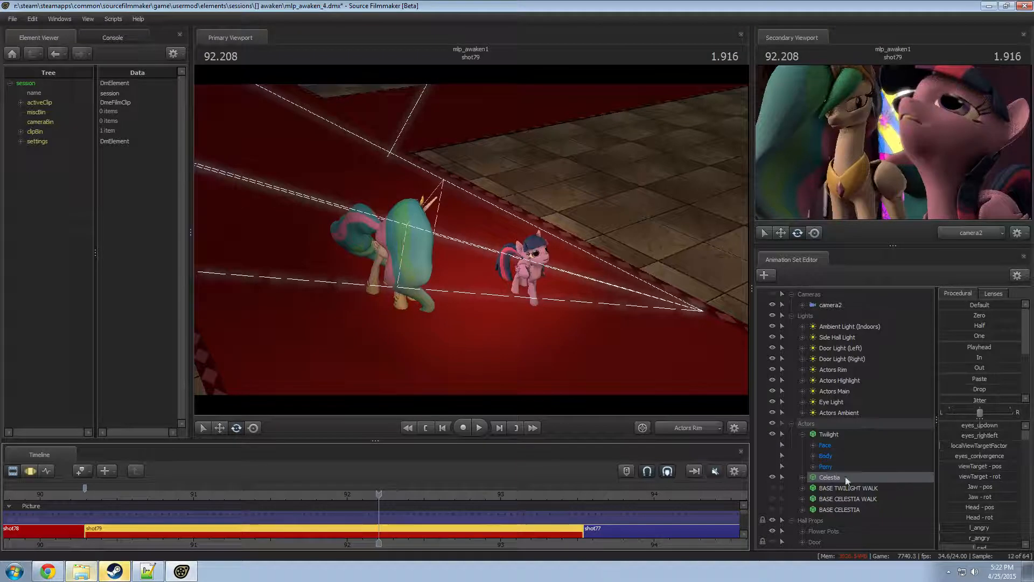
left_click(803, 478)
left_click(814, 509)
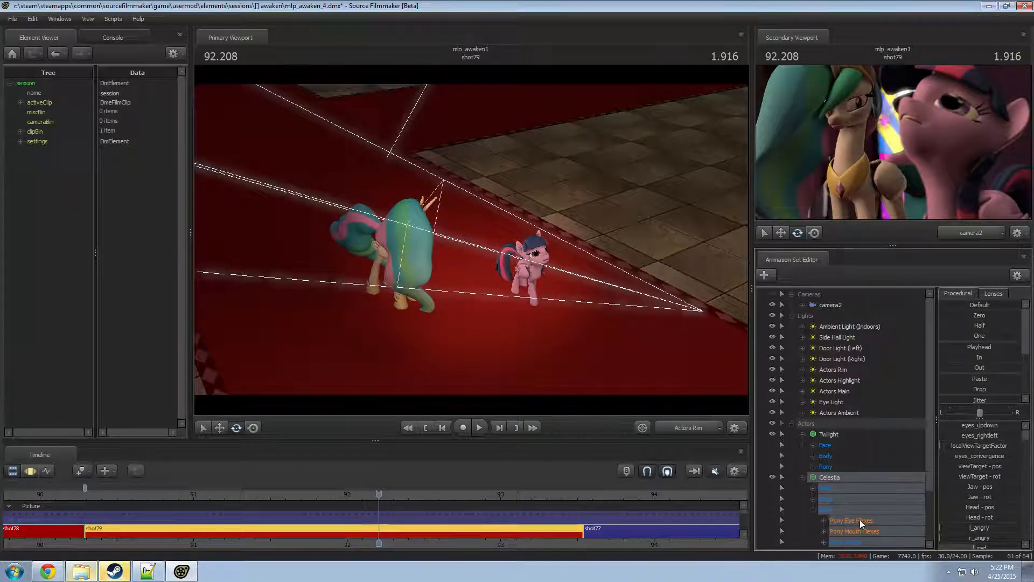
left_click(896, 521)
key("F3")
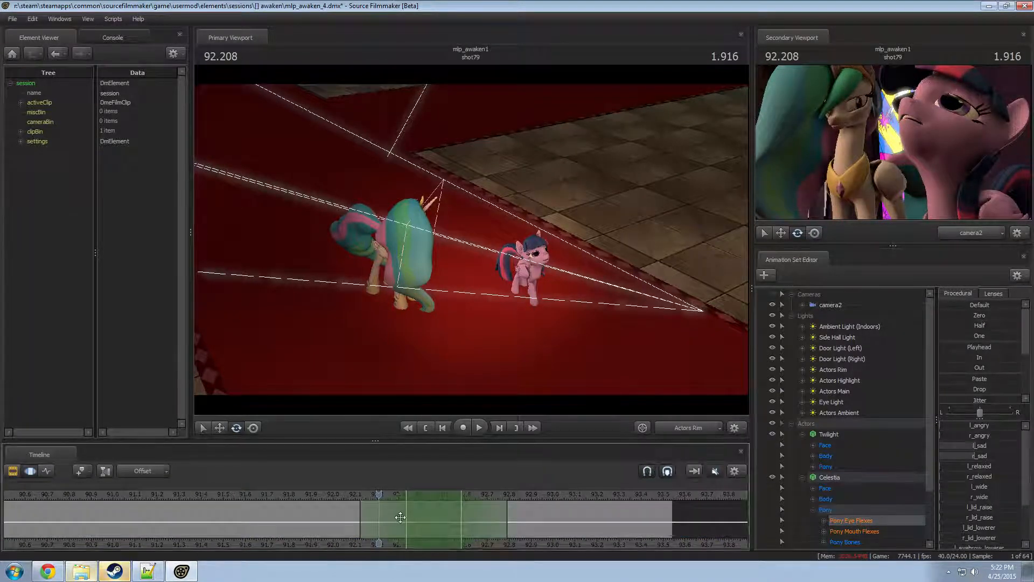
- Raise Celestia's l_sad and r_sad flexes over the entire time range of the shot
left_click_drag(380, 492, 389, 522)
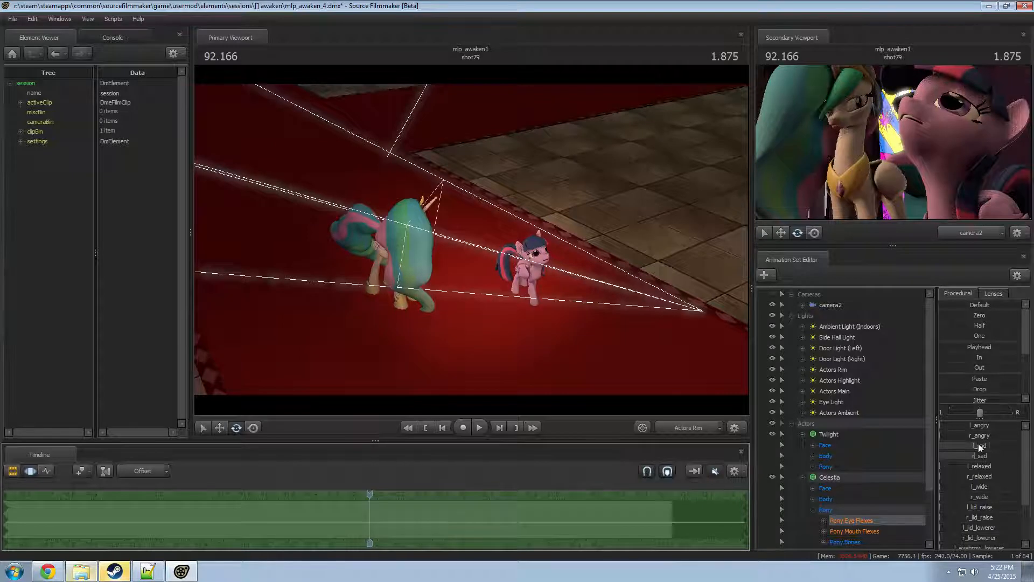
left_click_drag(978, 445, 1008, 456)
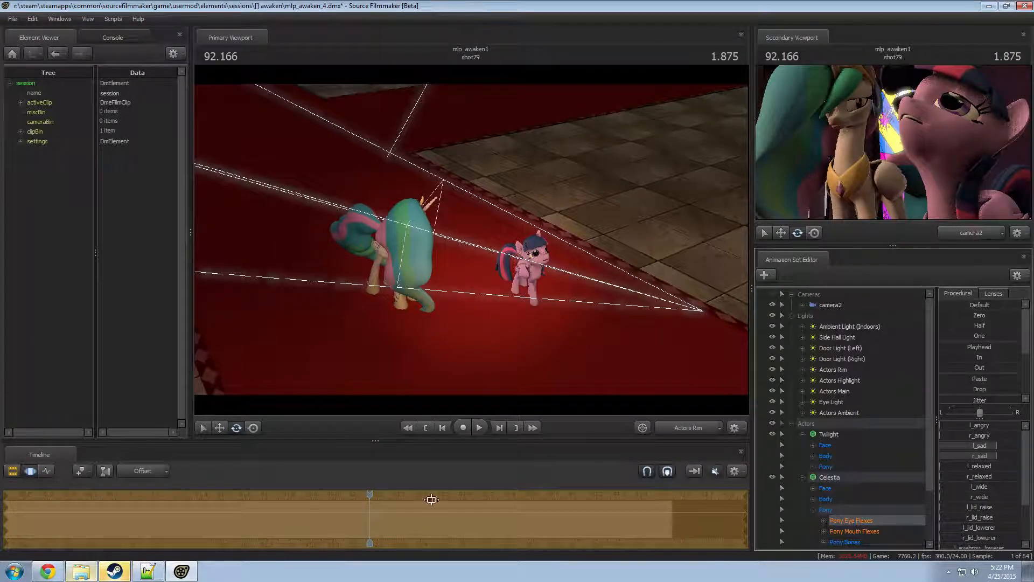
left_click_drag(355, 515, 197, 535)
left_click_drag(197, 535, 197, 535, "shift")
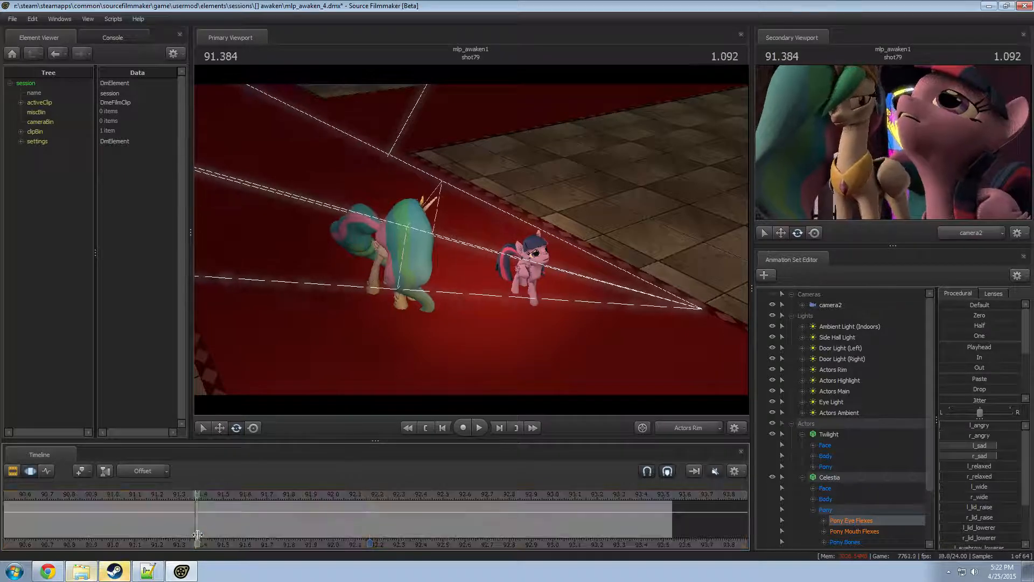
- Create an open-ended time selection starting at about 92.5 s, with its falloff beginning near 92.2 s
scroll(315, 524, "down", 3)
key("space")
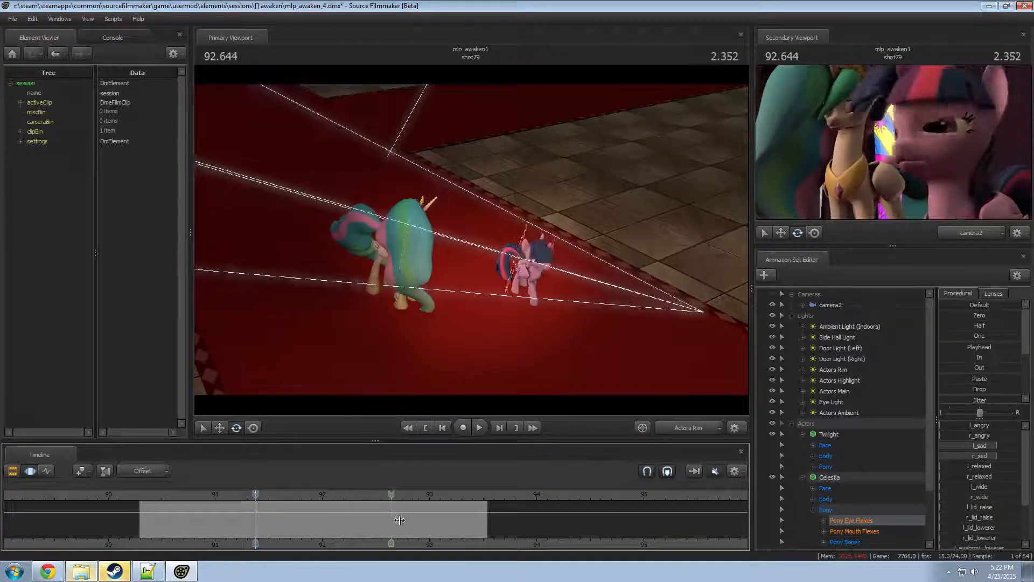
left_click_drag(385, 520, 473, 503, "shift")
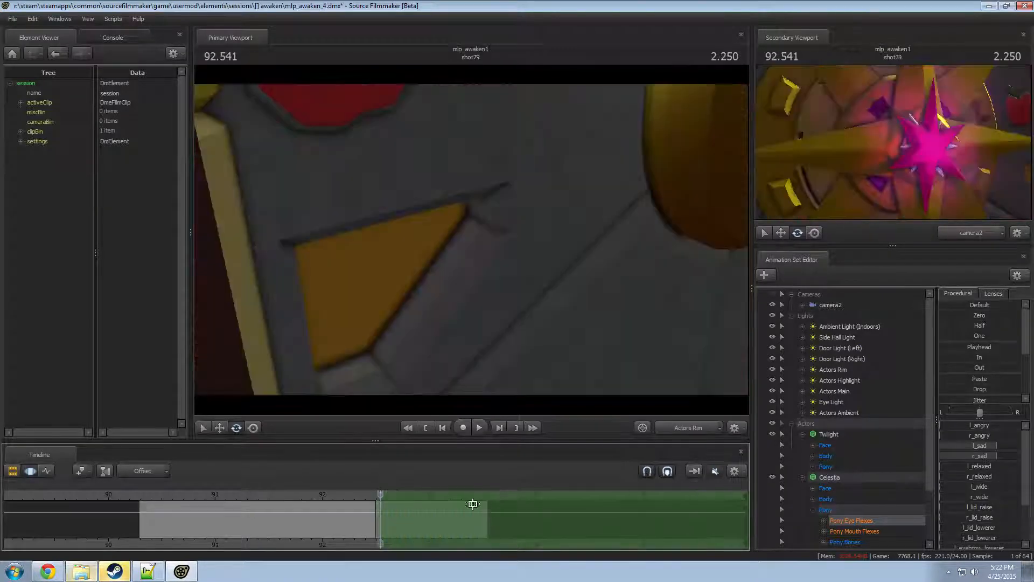
right_click_drag(472, 503, 440, 526, "shift")
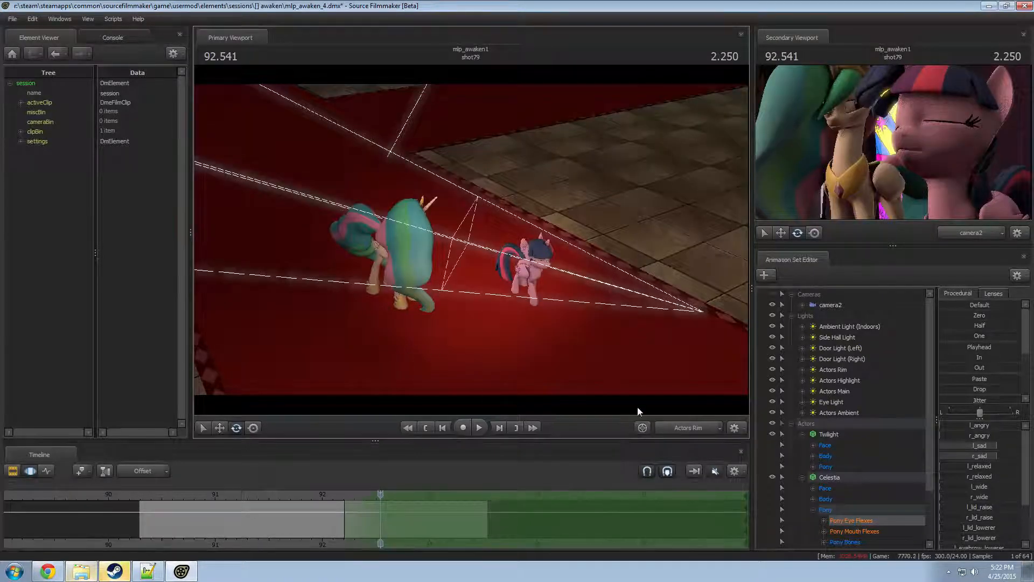
- Switch the primary viewport to the Work Camera and select Celestia's Head control
left_click(677, 427)
left_click_drag(619, 334, 482, 344)
left_click_drag(420, 237, 528, 236)
left_click(554, 229)
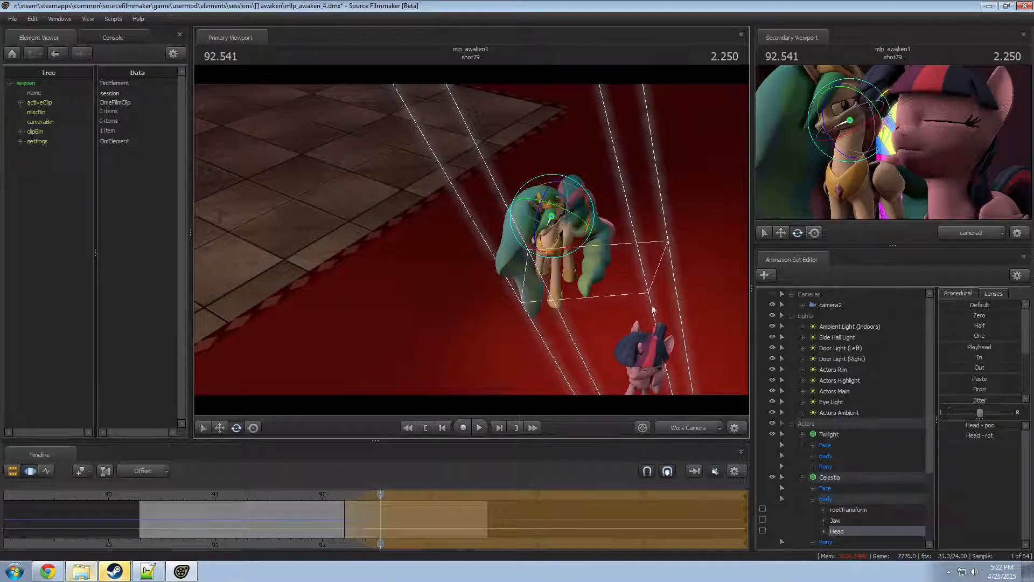
- Clear Celestia's sad eye flexes within the selection, close both her eyes with the eye_closer flexes and preview the motion
scroll(854, 499, "down", 3)
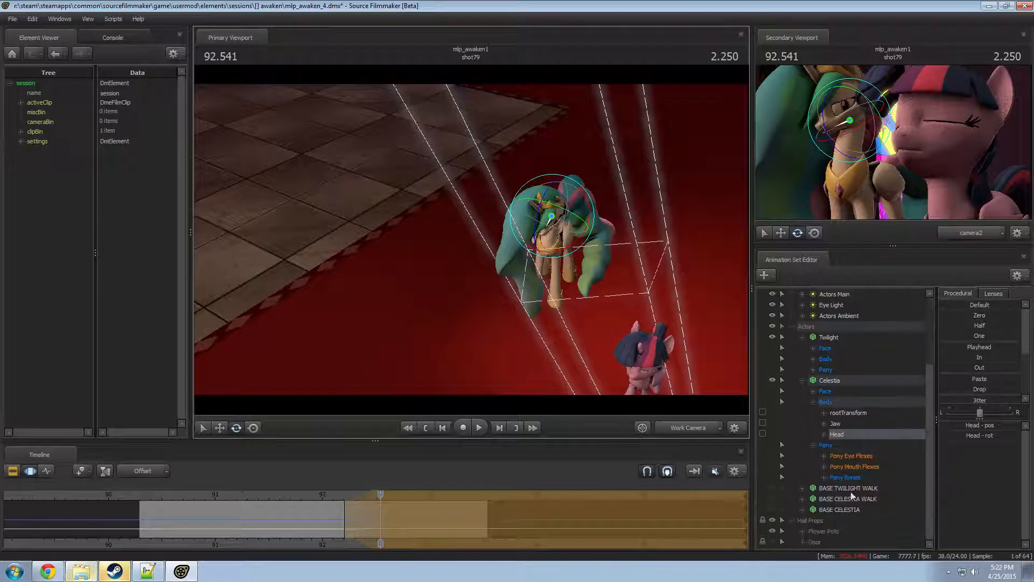
left_click(852, 456)
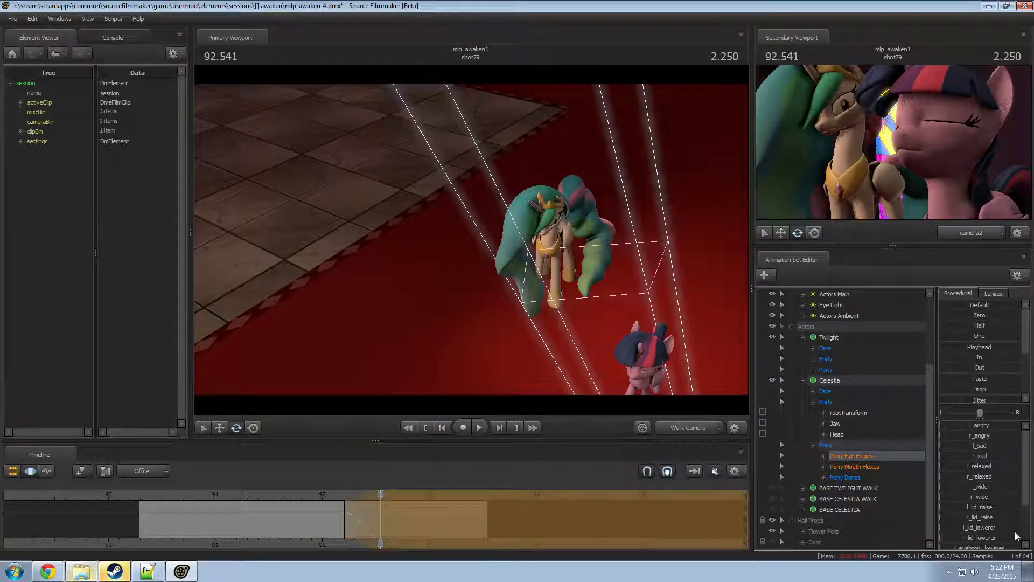
scroll(1000, 539, "down", 2)
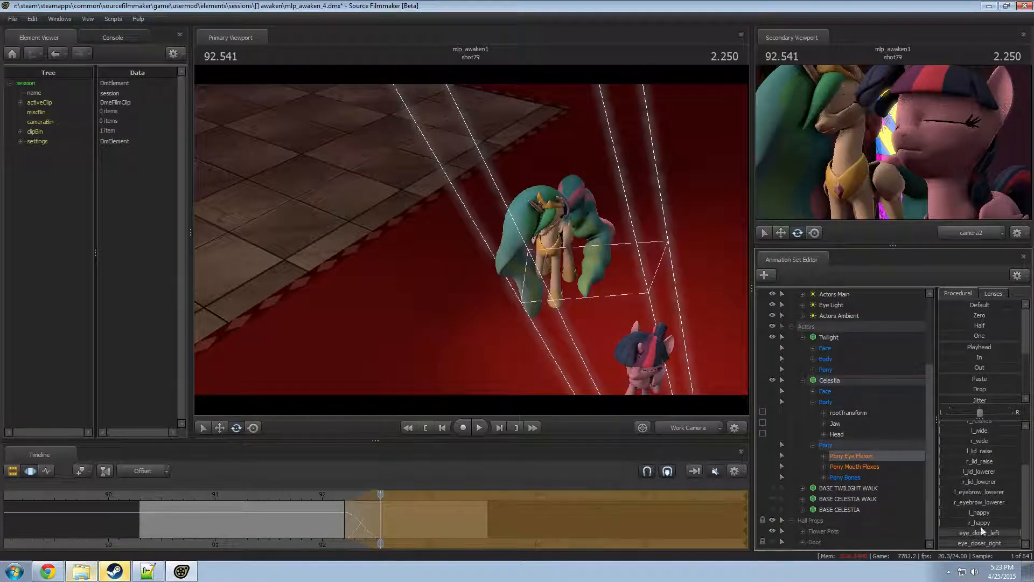
left_click(313, 493)
key("space")
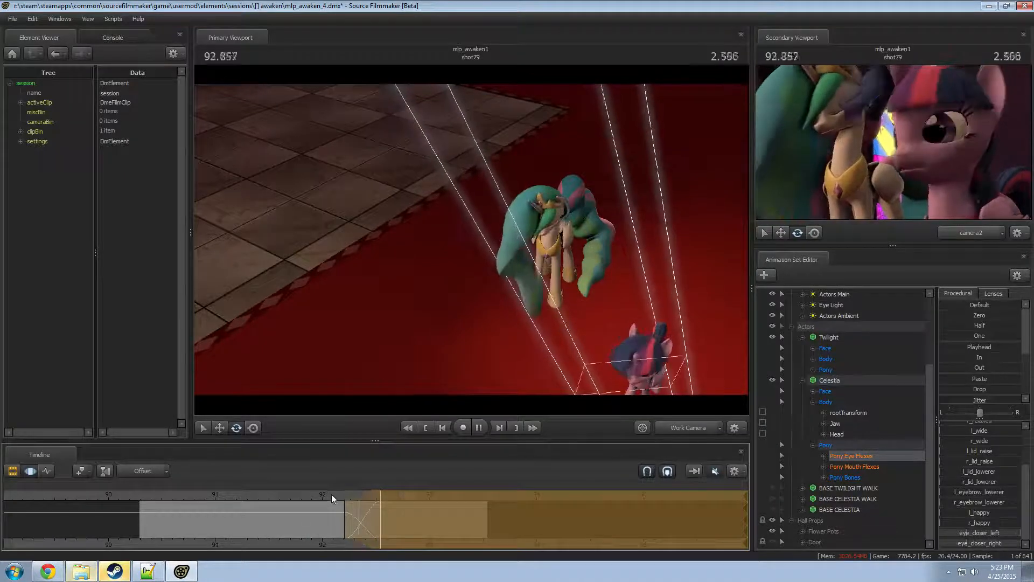
- Select Celestia's whole animation set and extend the time selection's falloff back to 92.0 s
key("space")
left_click(319, 494)
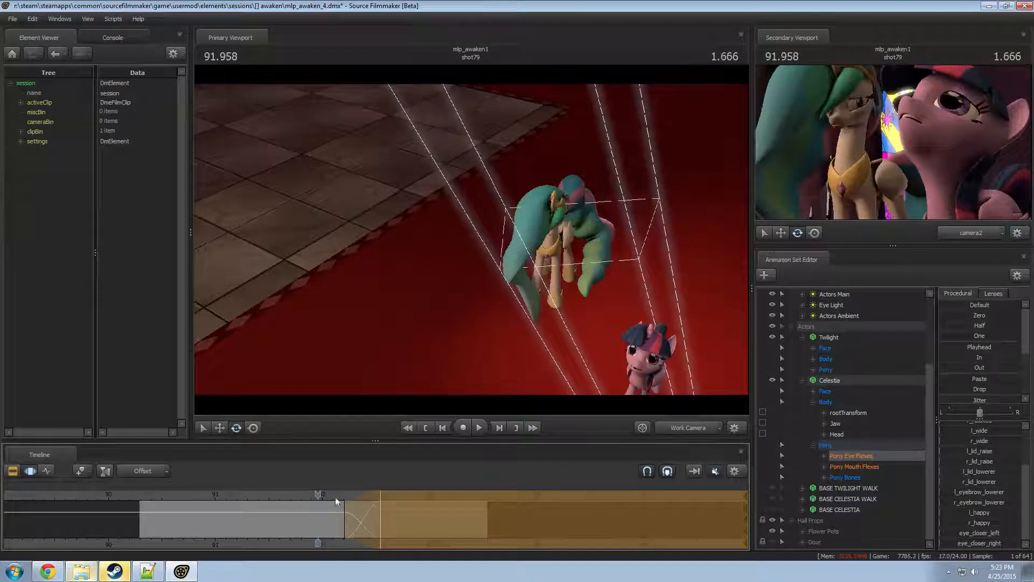
left_click(831, 380)
left_click(289, 493)
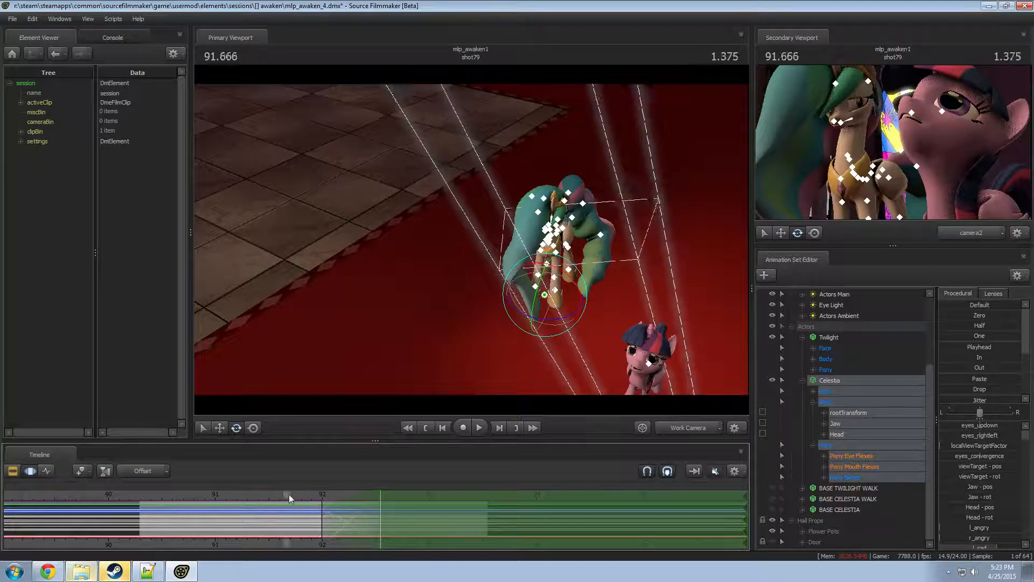
- Move the time selection's start to about 92.3 s with its falloff beginning near 91.5 s, and preview the motion
key("space")
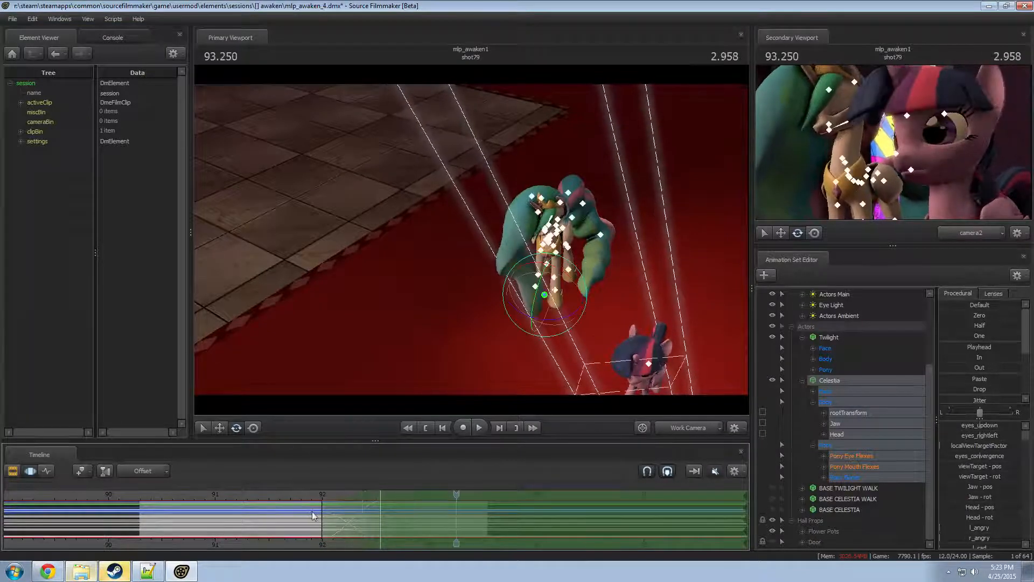
left_click(287, 494)
key("space")
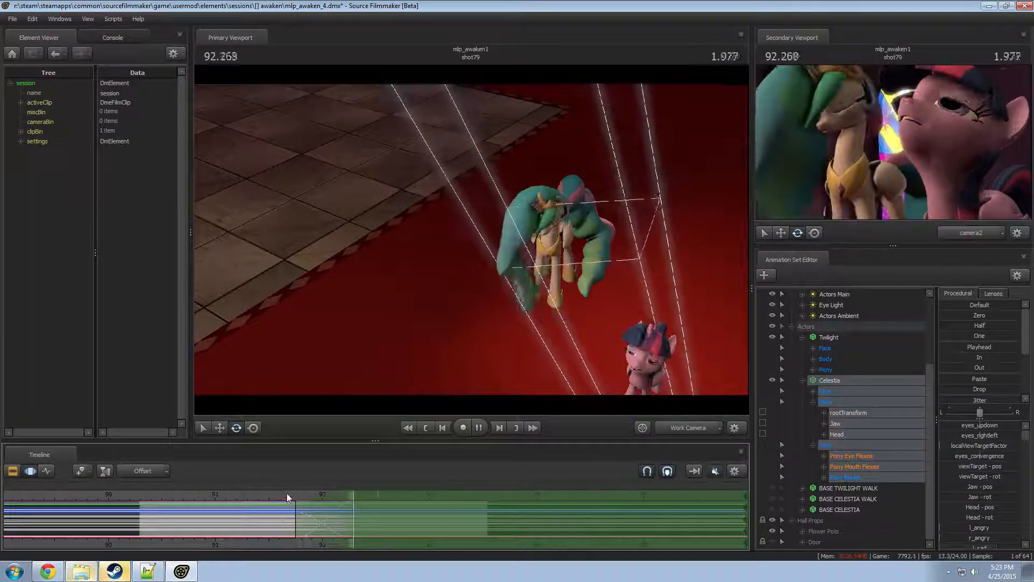
key("space")
left_click(240, 493)
key("space")
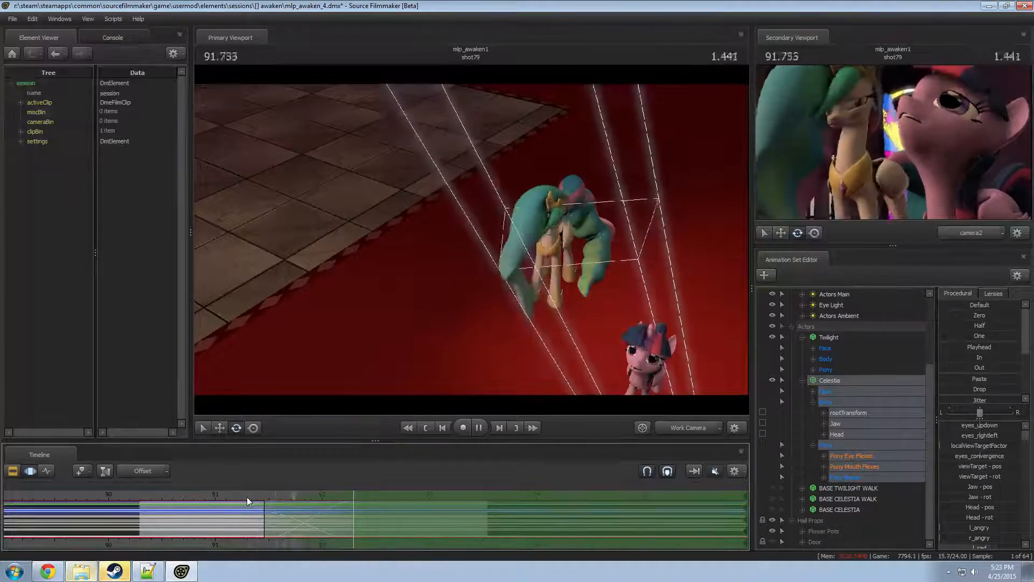
key("space")
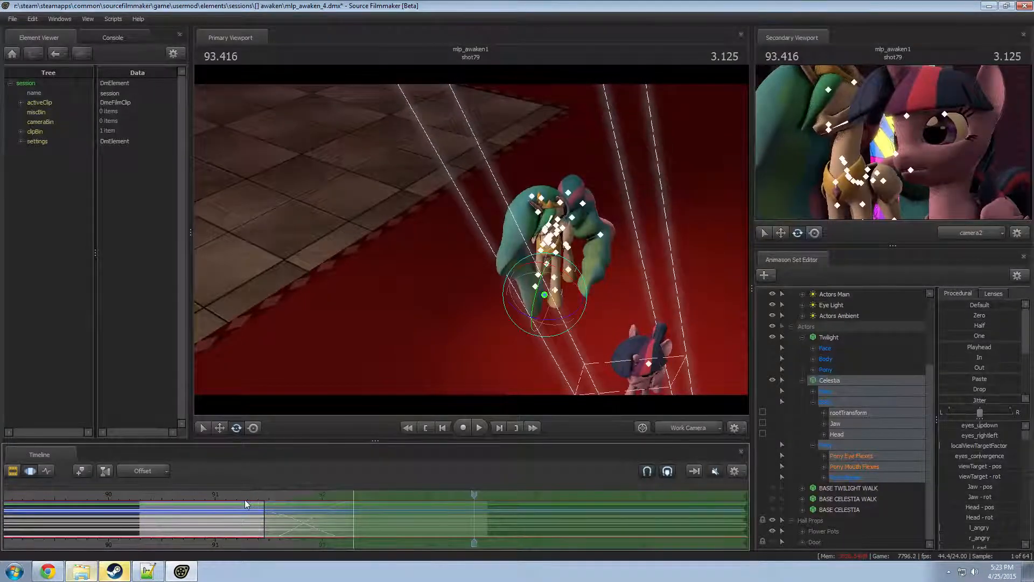
- Rotate Celestia's Head at 92.291 s within the time selection, preview the turn and commit the change
left_click_drag(252, 496, 354, 507)
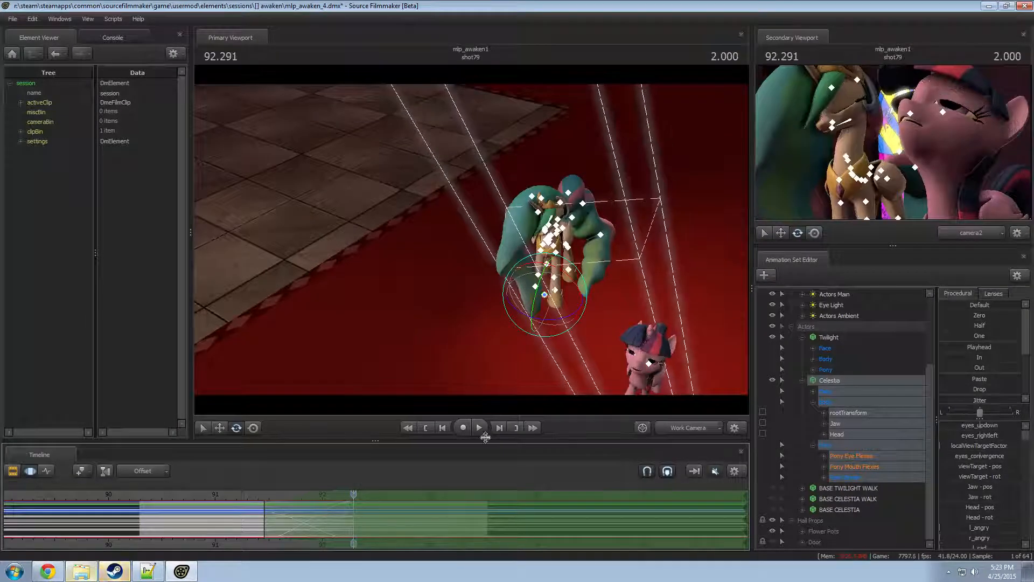
left_click(849, 159)
left_click_drag(843, 151, 834, 142)
left_click(861, 102)
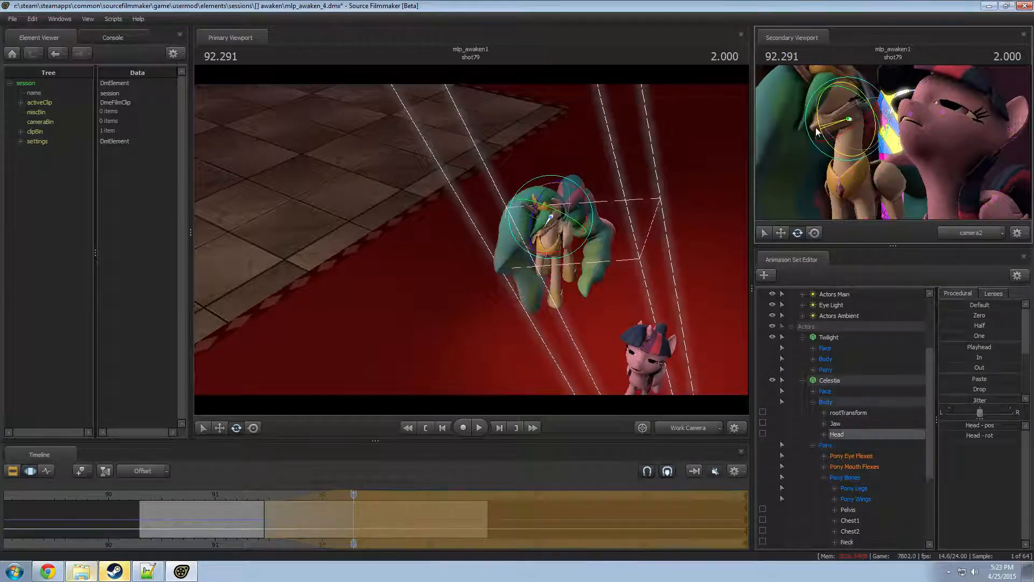
left_click_drag(861, 102, 832, 110)
left_click(235, 496)
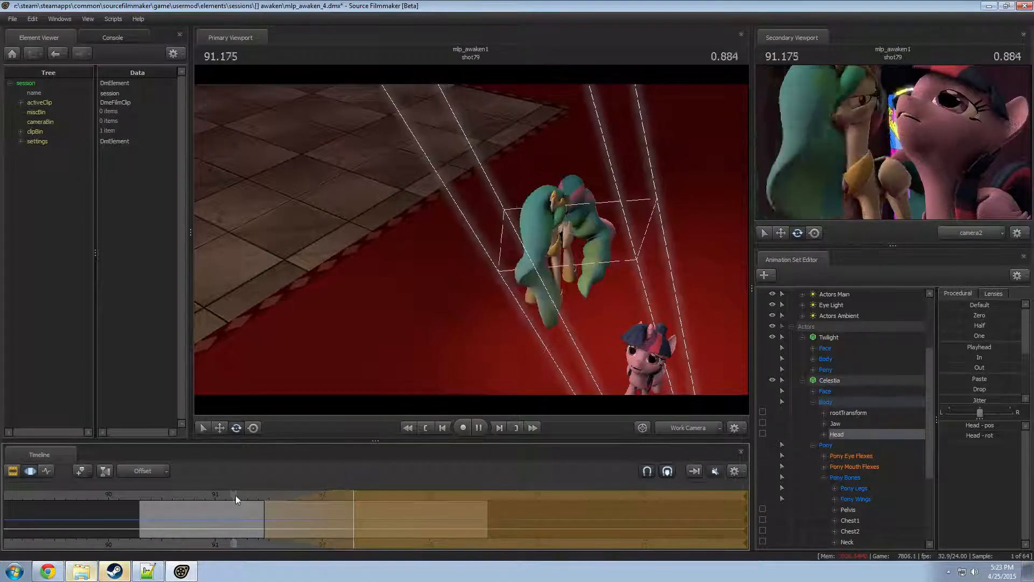
key("space")
key("space")
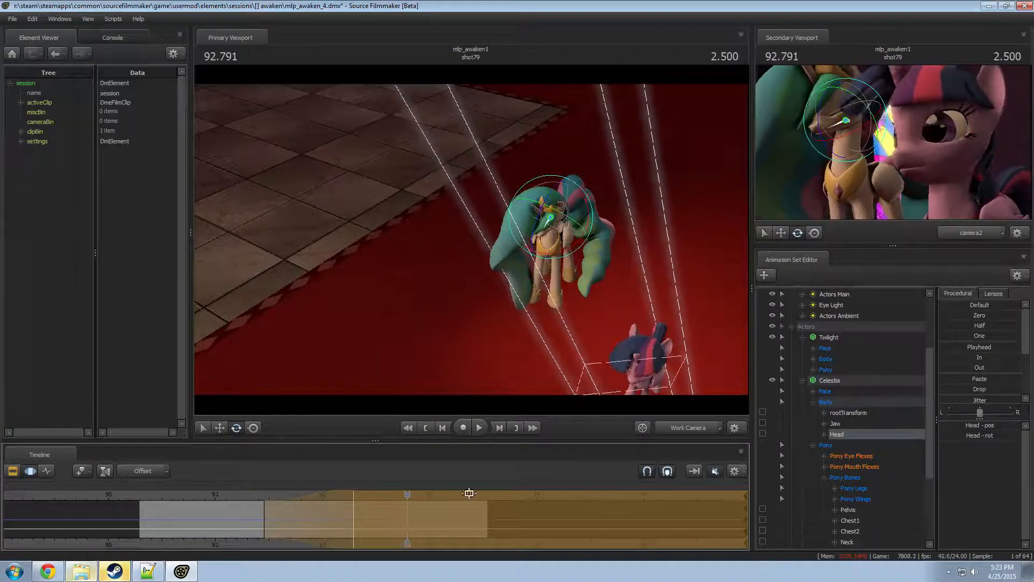
key("Return")
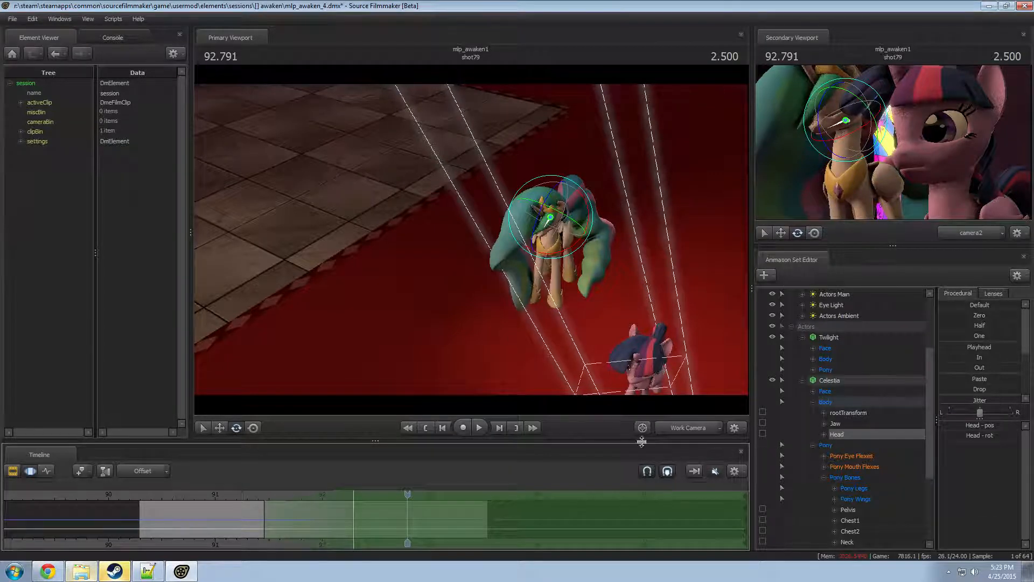
- Play back shot79 in the Clip Editor and collapse the control trees of Celestia and Twilight
left_click_drag(176, 500, 273, 510)
key("F2")
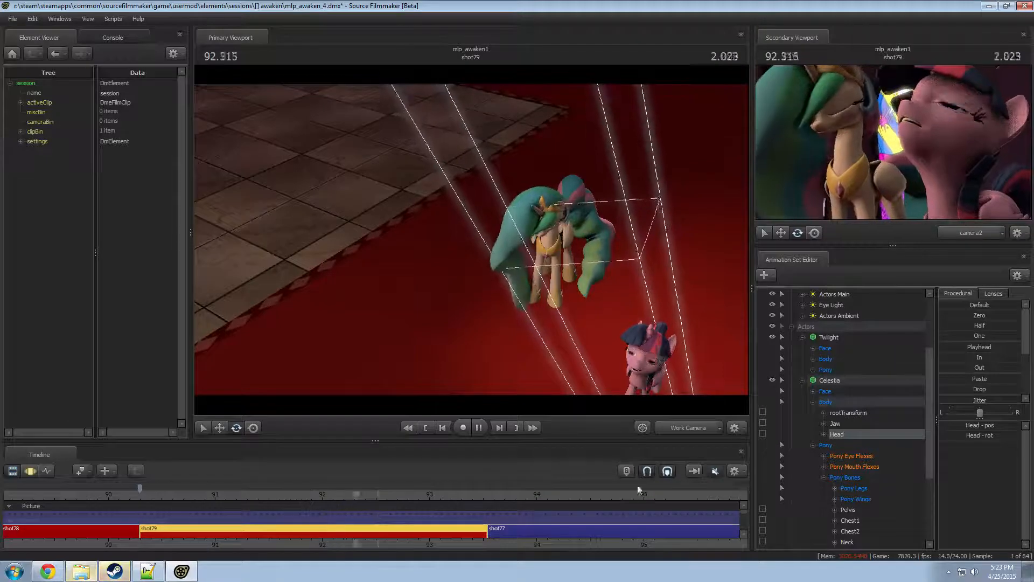
key("space")
left_click(801, 380)
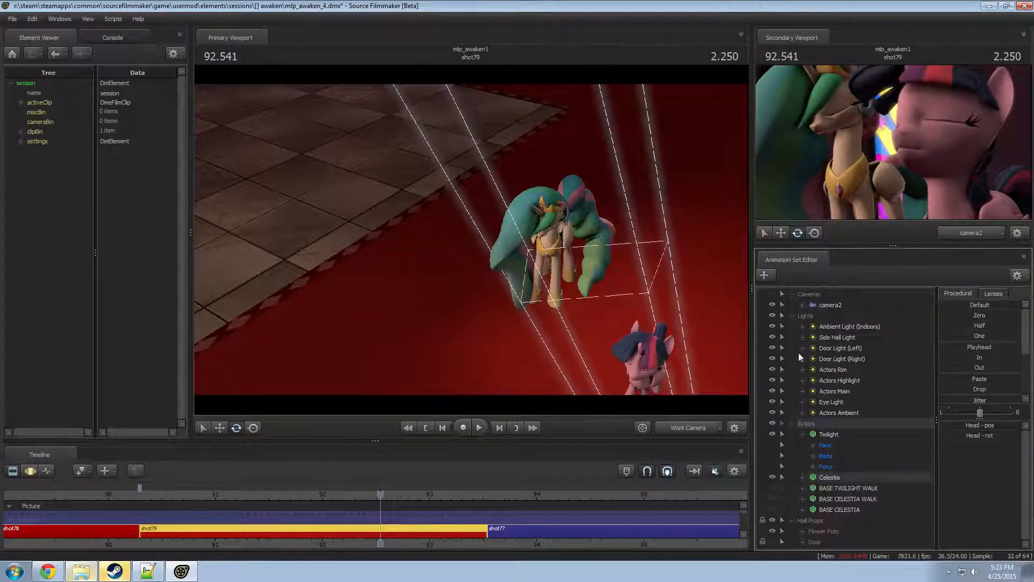
left_click(802, 434)
scroll(451, 496, "down", 4)
- Move the playhead to 93.291 s, select the entire time range in the Motion Editor and select camera2
left_click(466, 495)
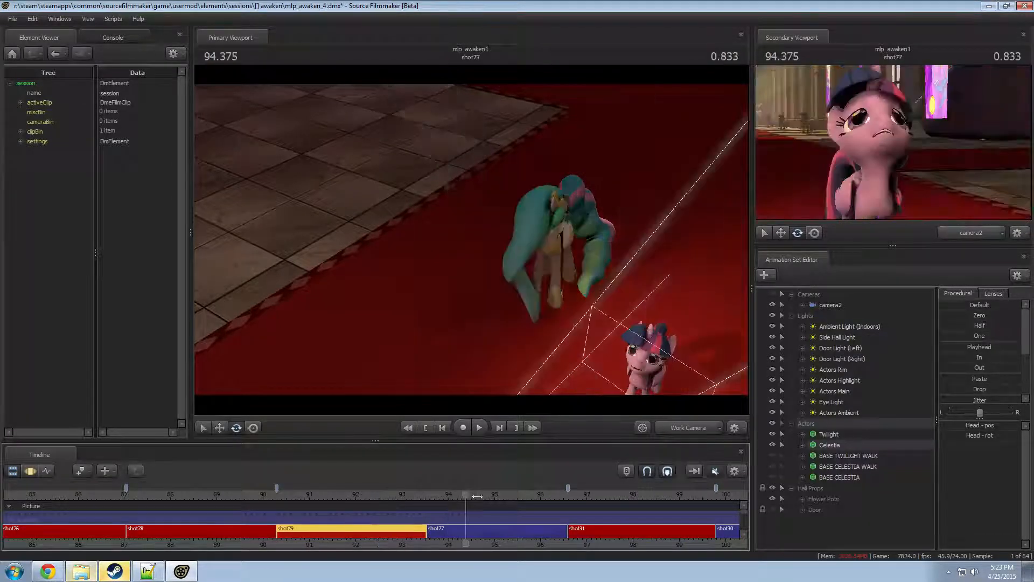
mouse_move(430, 505)
left_mouse_down()
mouse_move(381, 505)
mouse_move(616, 505)
mouse_move(277, 506)
mouse_move(416, 515)
left_mouse_up()
key("F3")
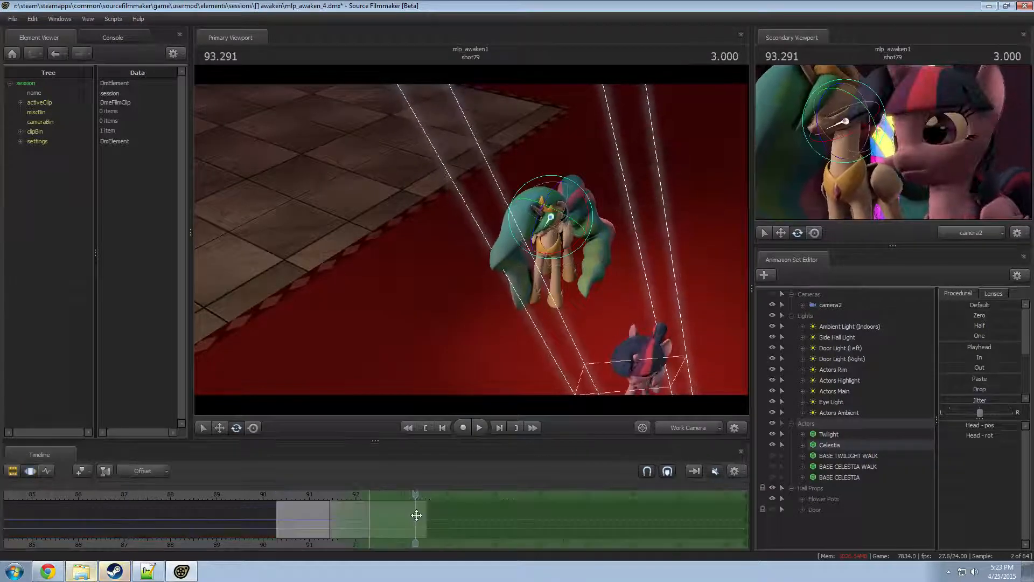
key("F2")
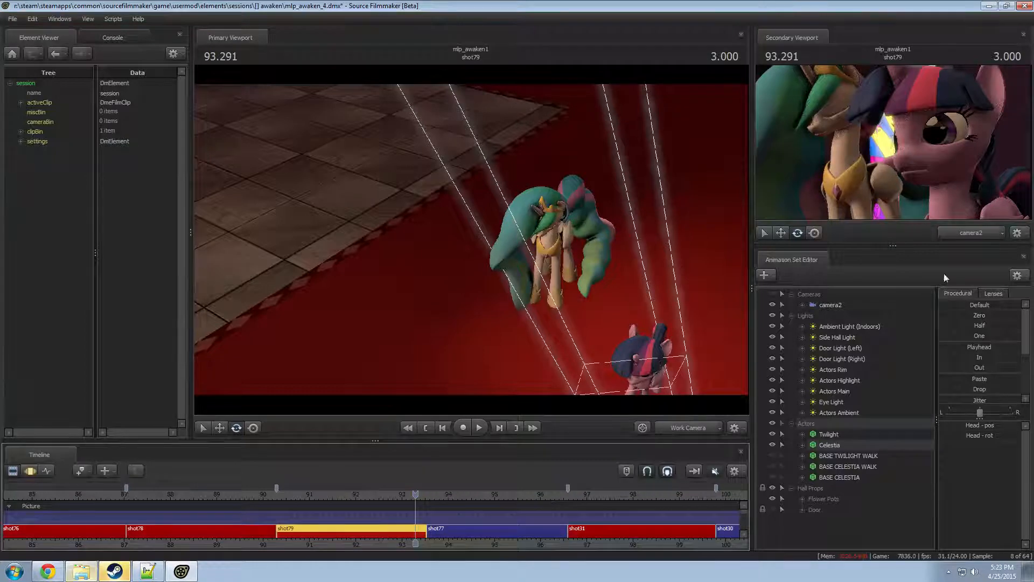
key("F3")
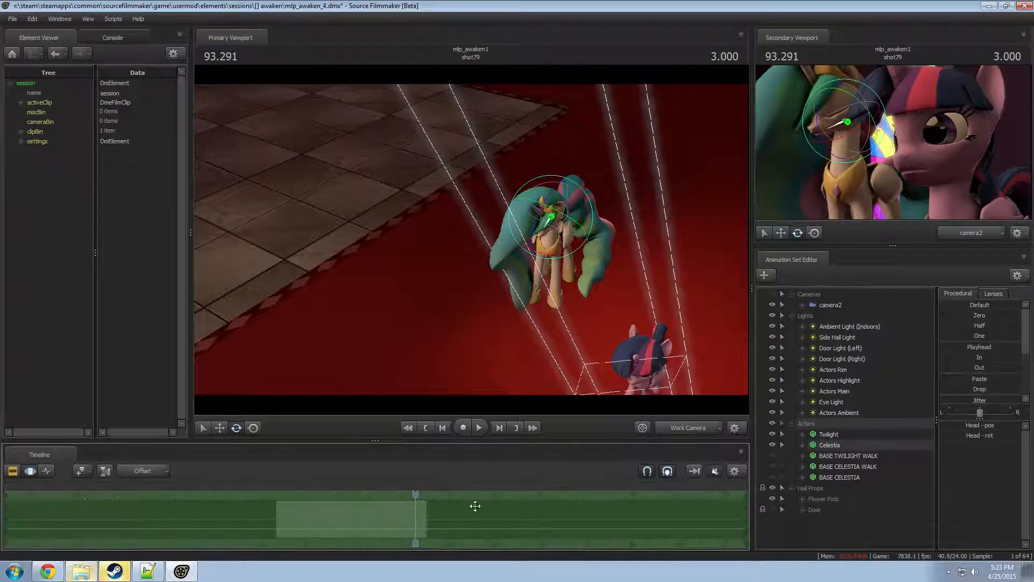
left_click(845, 443)
left_click(830, 305)
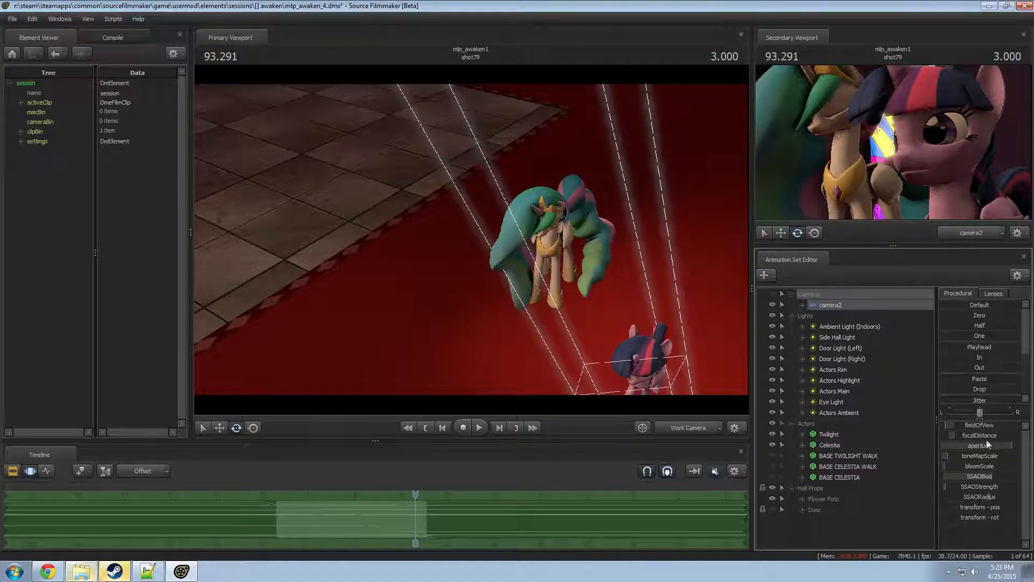
- Show camera2's lens presets, then return to the shot's beginning at 90.333 s to examine the camera's depth of field
key("F2")
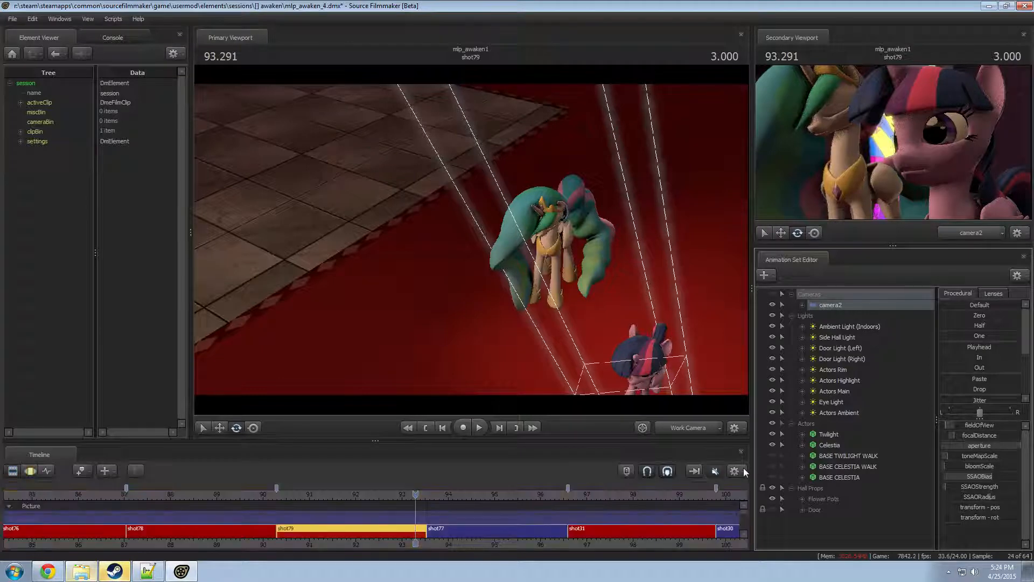
left_click(993, 294)
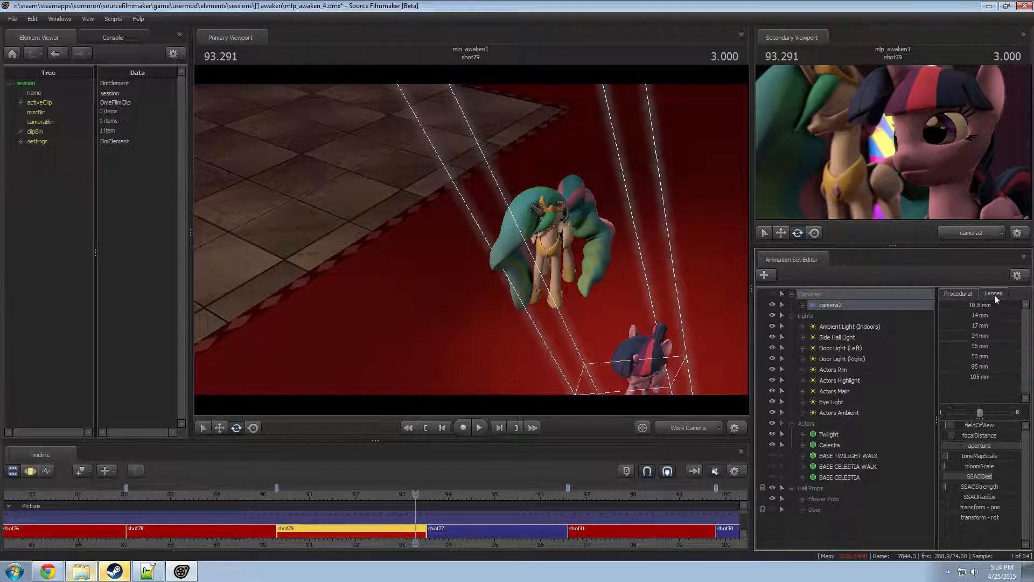
key("F3")
left_click(979, 376)
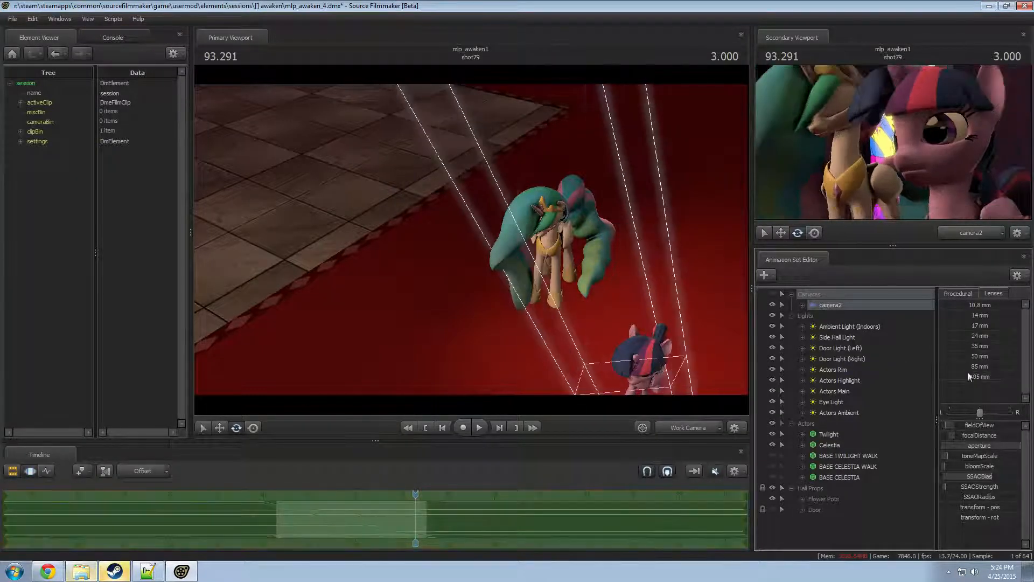
left_click_drag(414, 497, 285, 512)
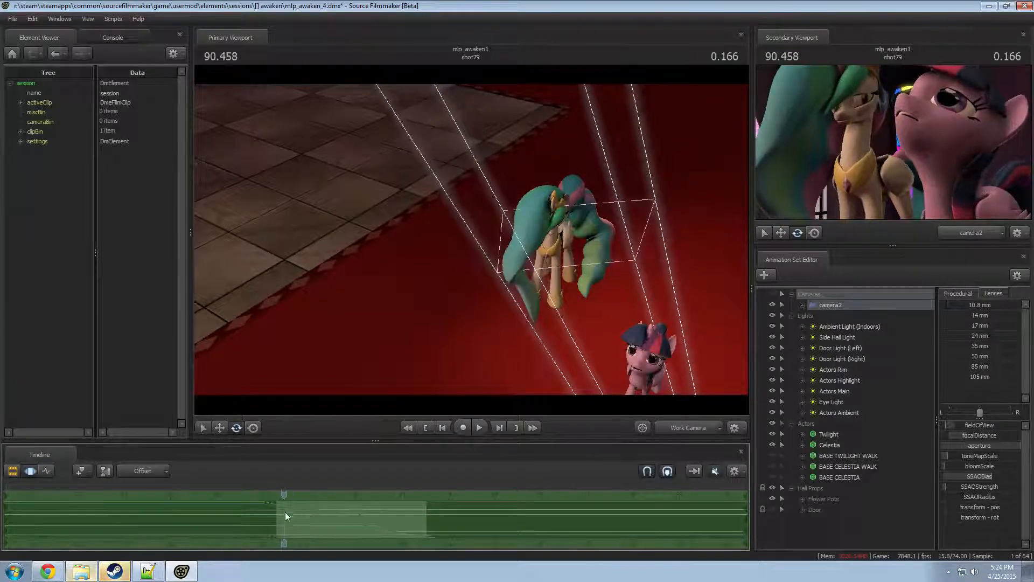
key("F2")
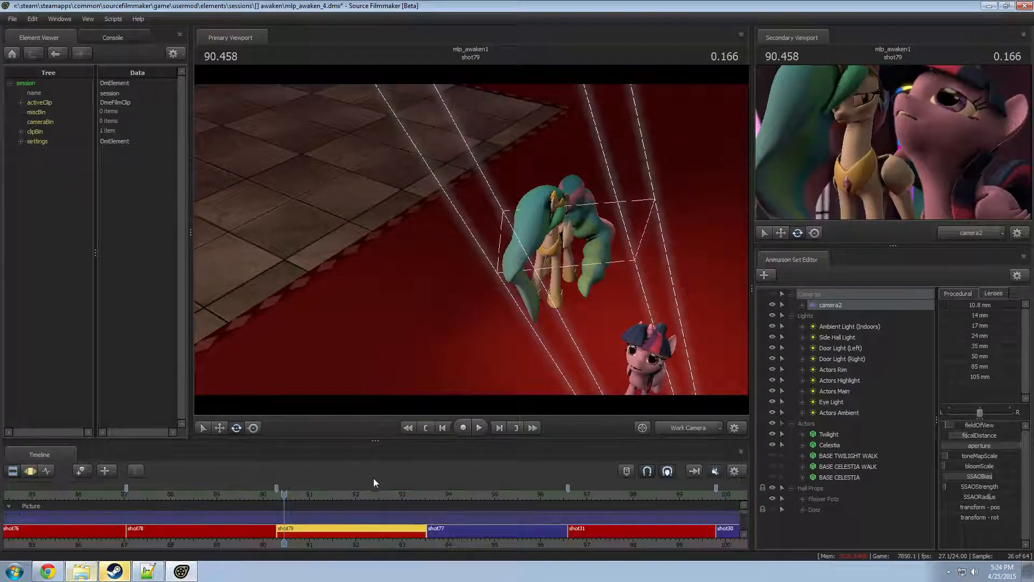
key("Left")
key("Left")
key("Left")
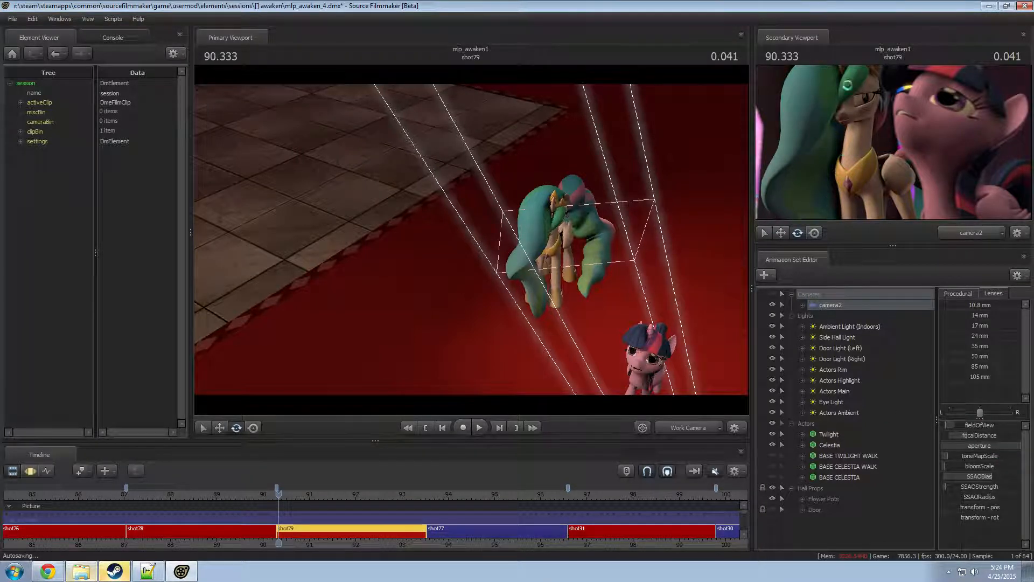
- Set the maximum of camera2's aperture range to 15 and scrub through shot79 to check the focus blur
key("F4")
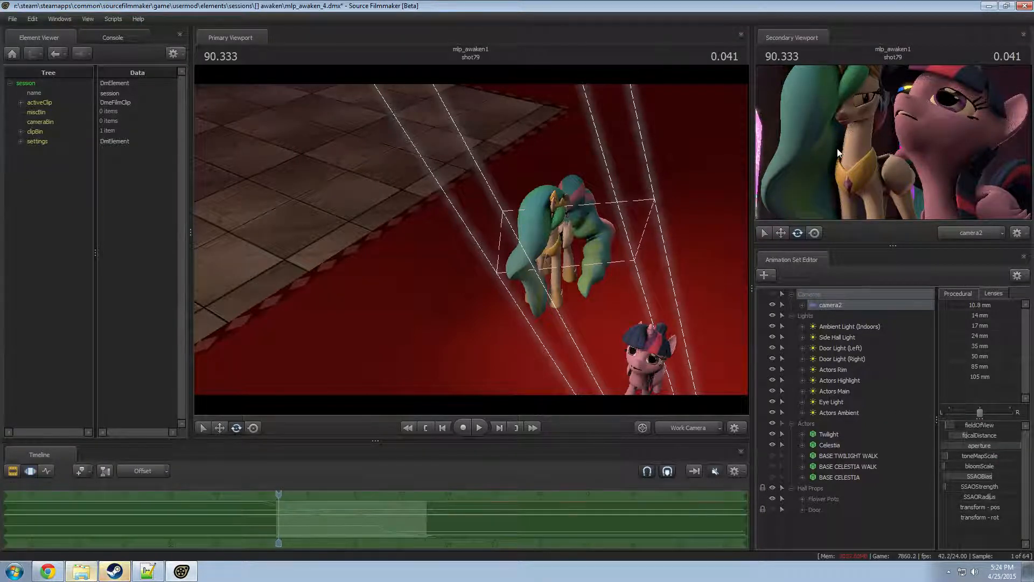
key("F3")
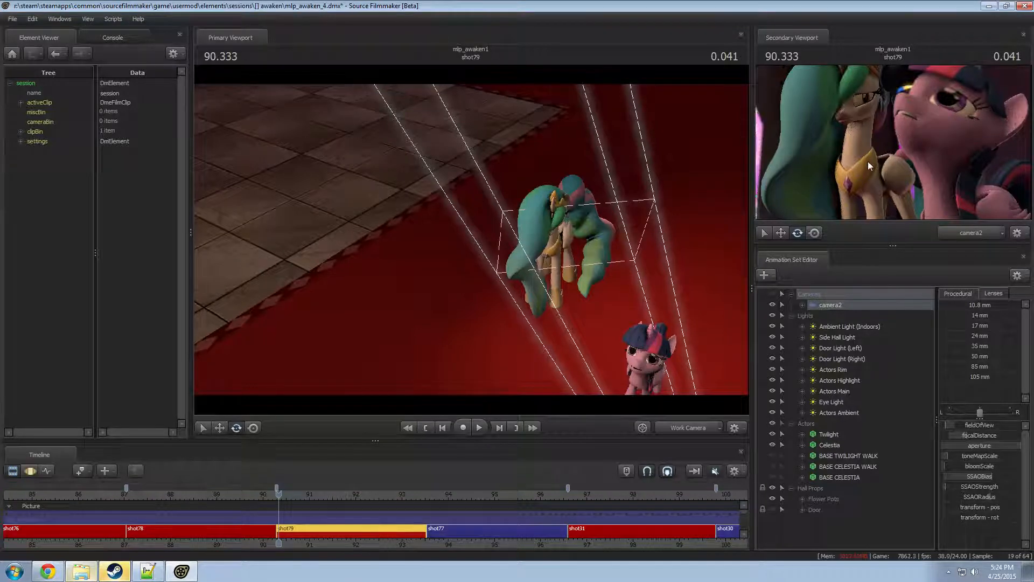
key("F4")
right_click(968, 444)
left_click(987, 460)
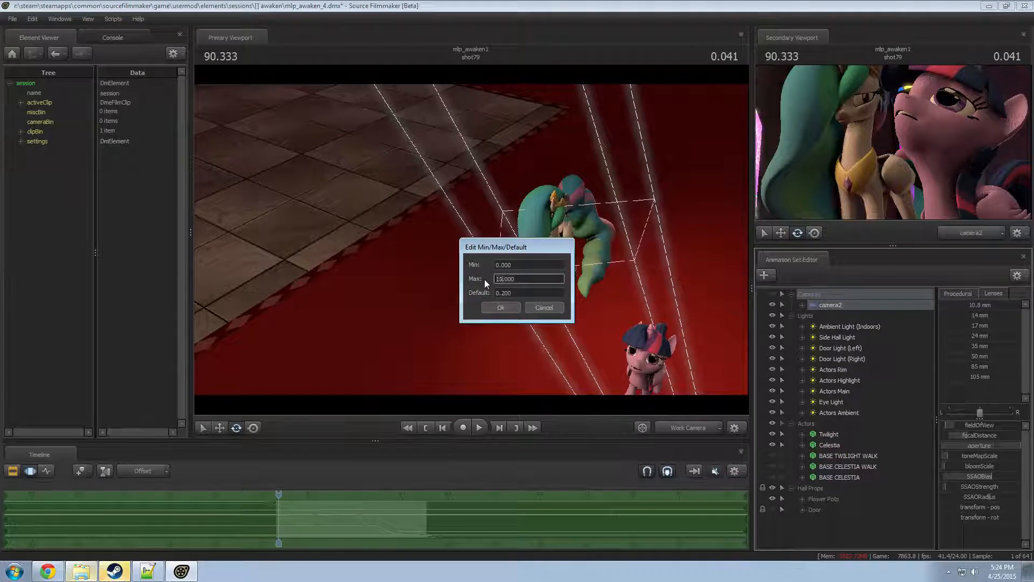
key("Return")
key("F3")
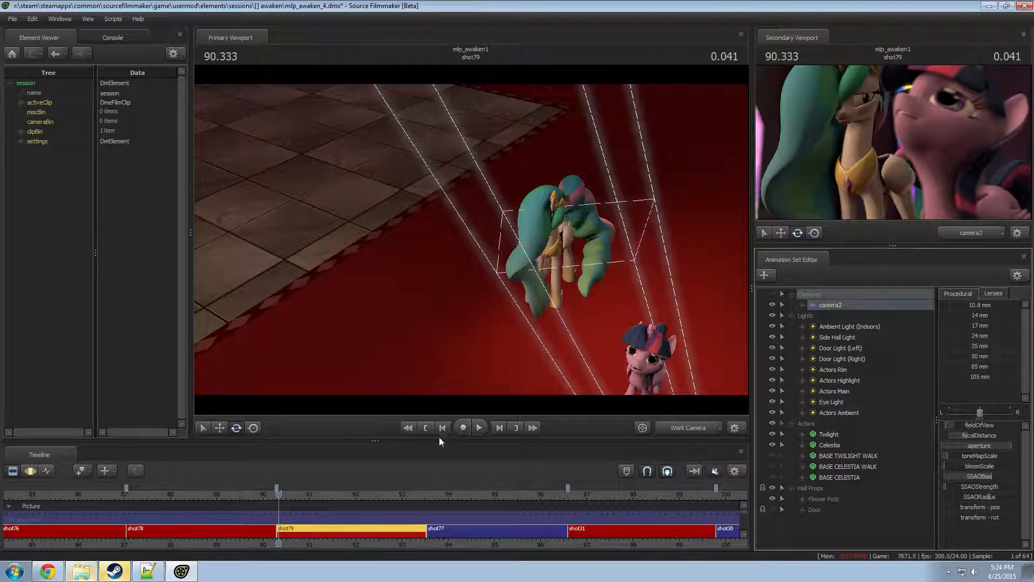
left_click_drag(303, 494, 406, 496)
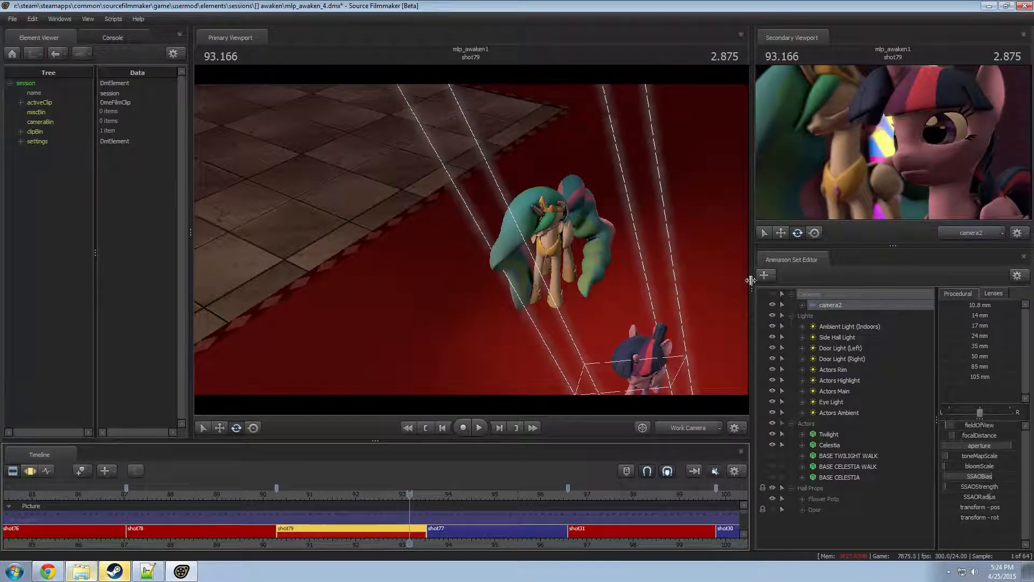
left_click_drag(384, 501, 319, 495)
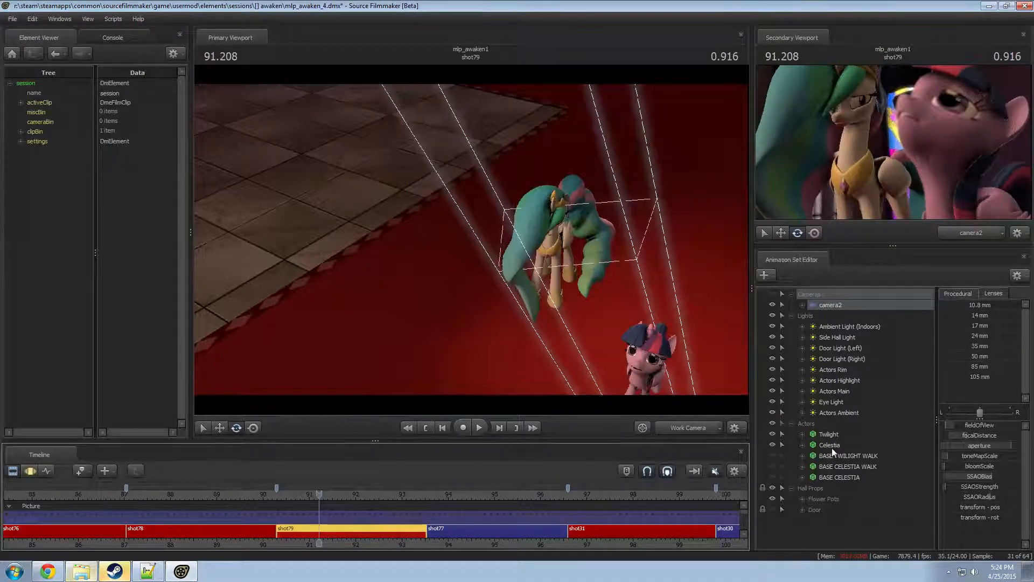
- Look through the Actors Highlight light in the primary viewport and reposition it behind Celestia in the Motion Editor
double_click(837, 380)
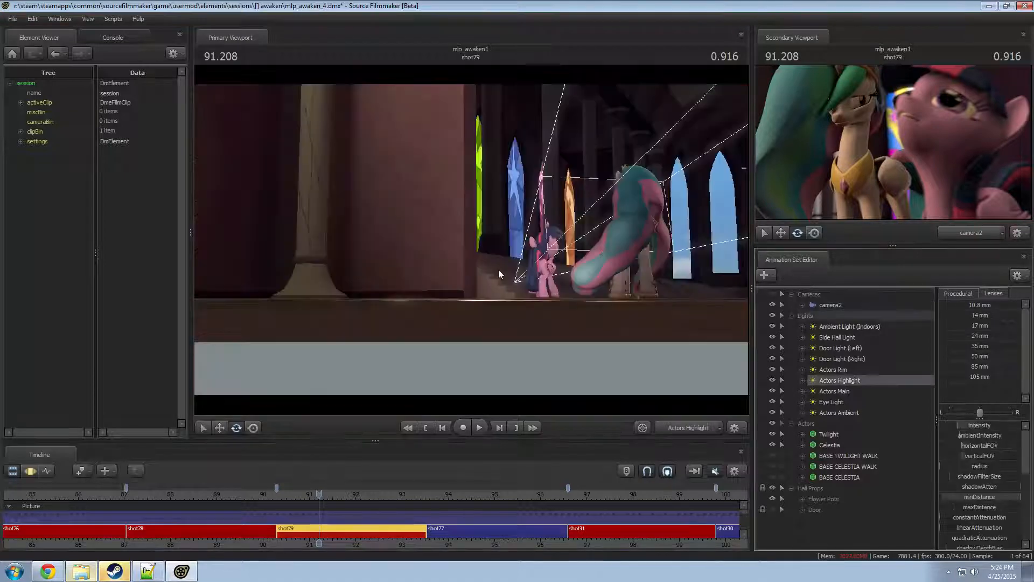
left_click(498, 269)
key("F3")
left_click_drag(577, 283, 133, 255)
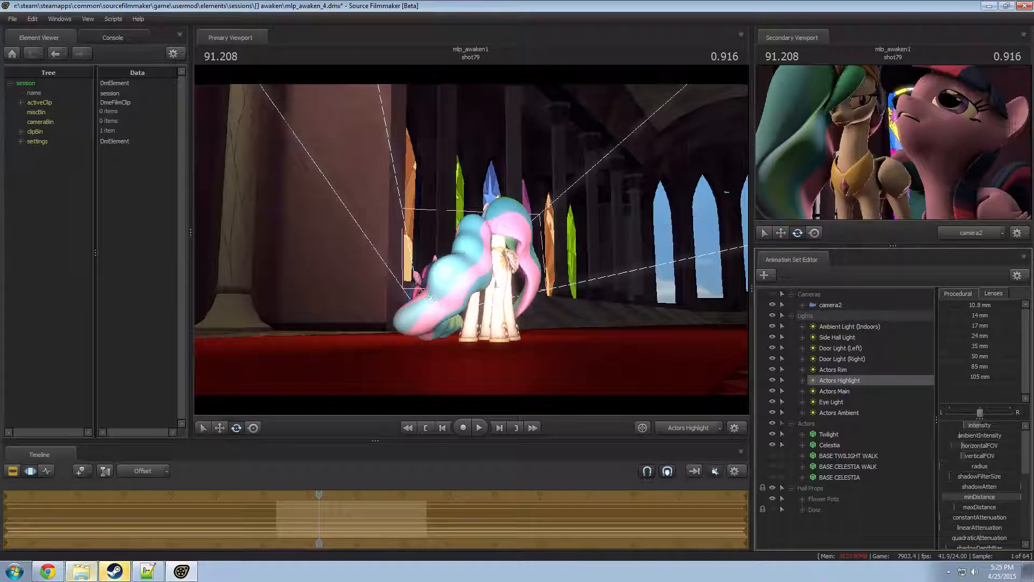
- Reposition the Actors Highlight light so it shines down from behind Celestia, with Twilight inside its beam
scroll(472, 242, "up", 5)
left_click_drag(472, 243, 471, 243)
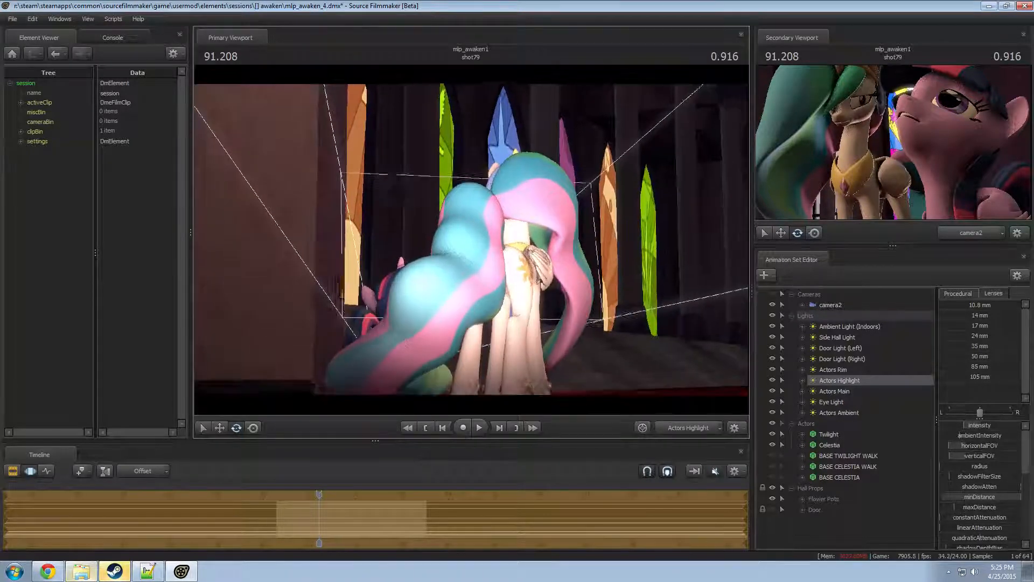
key("F2")
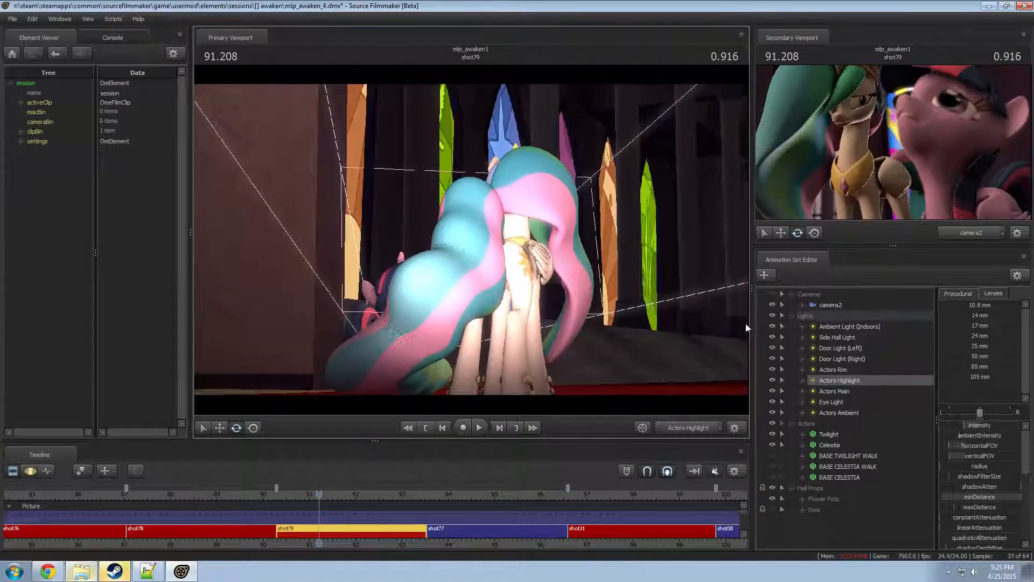
key("F3")
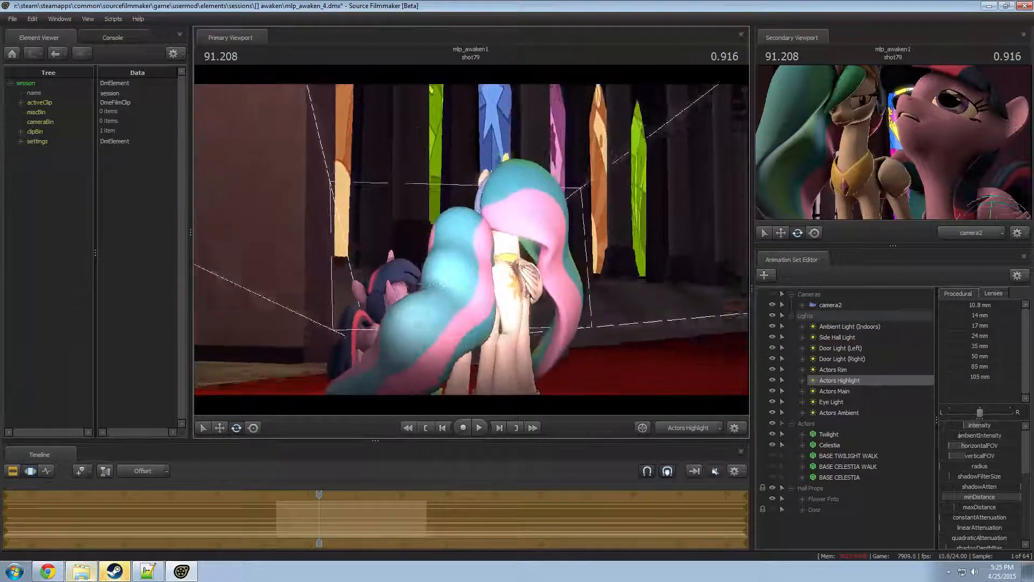
left_click_drag(471, 242, 459, 289)
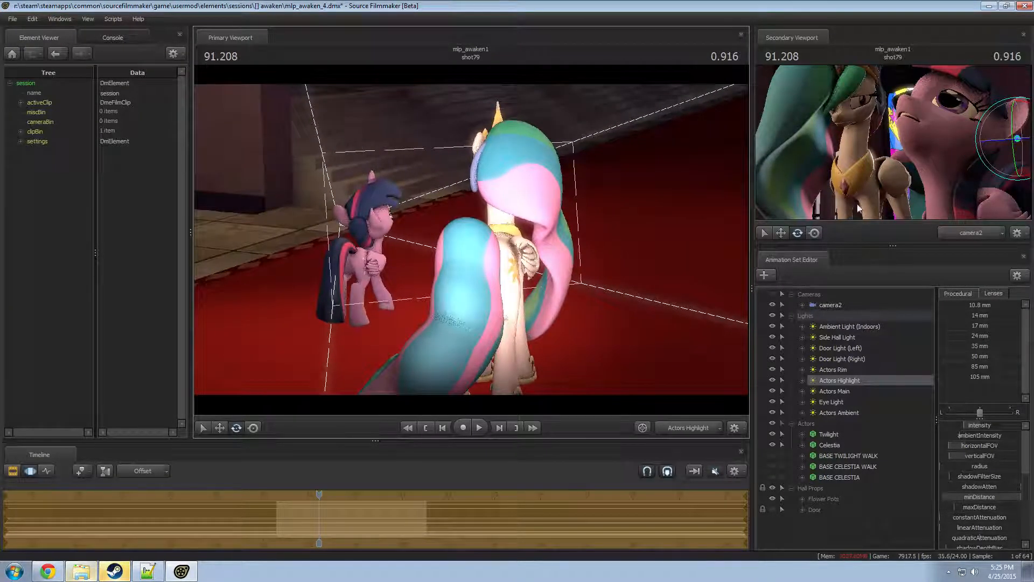
- Enable shadows on the Actors Highlight light
right_click(853, 379)
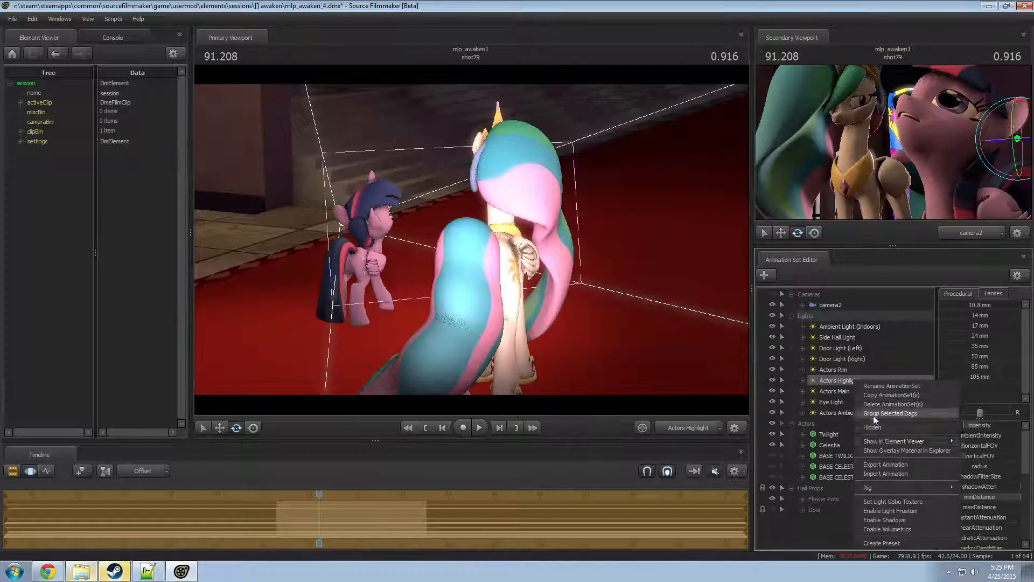
left_click(894, 527)
left_click(884, 525)
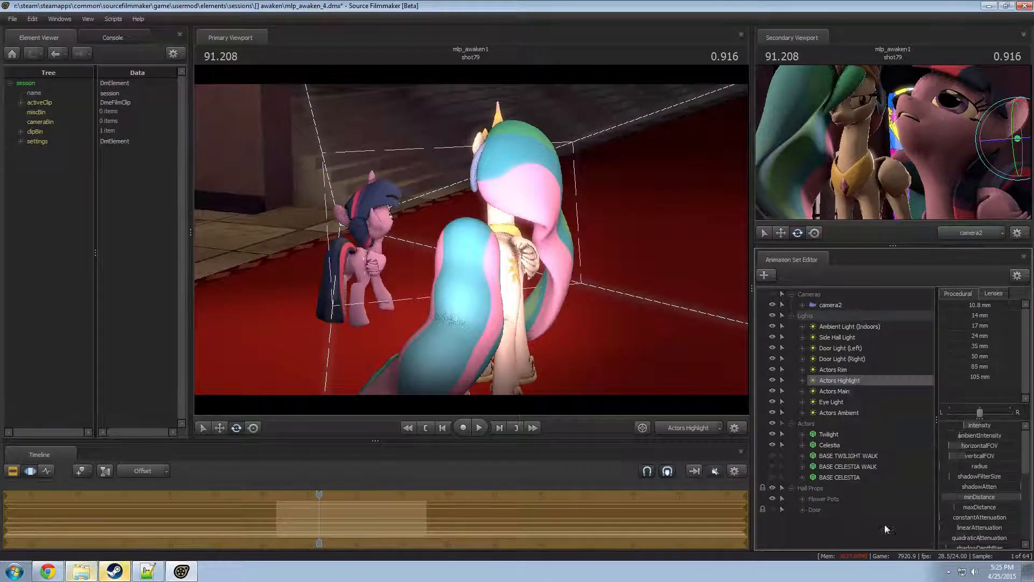
right_click(858, 384)
left_click(883, 532)
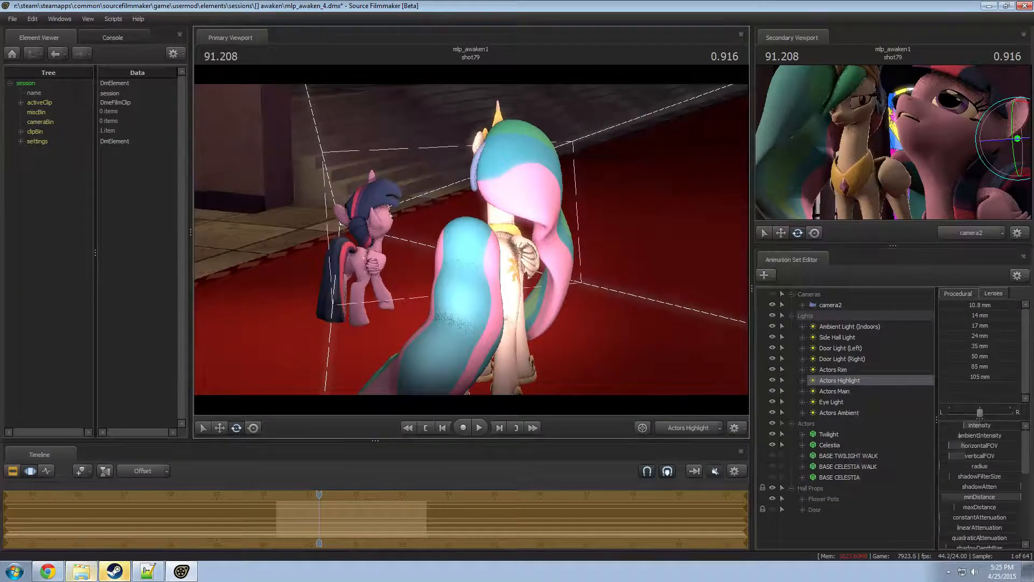
- Refine the Actors Highlight light's position and angle behind Celestia, comparing the shot in the Clip Editor and Motion Editor
key("F2")
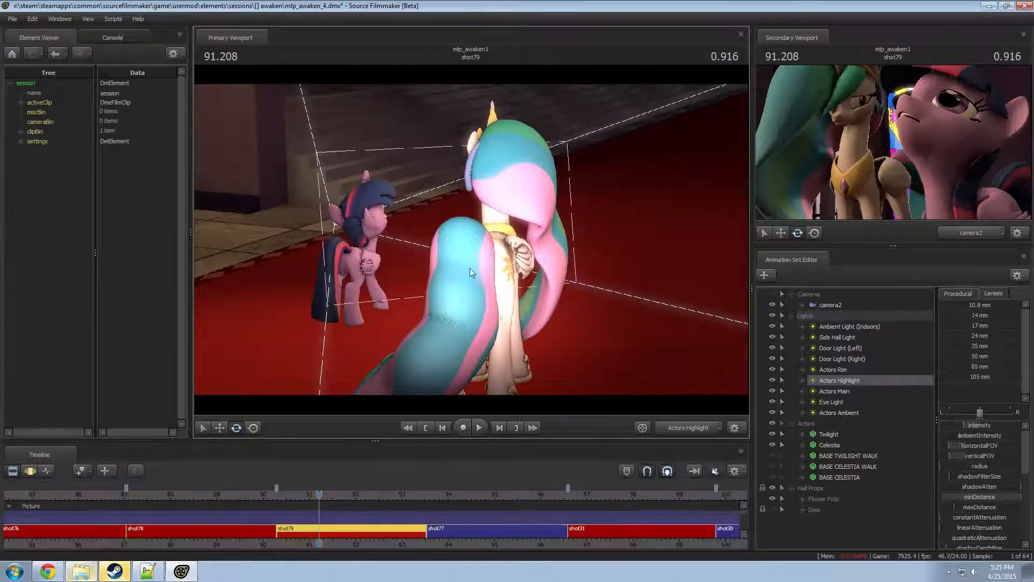
key("F3")
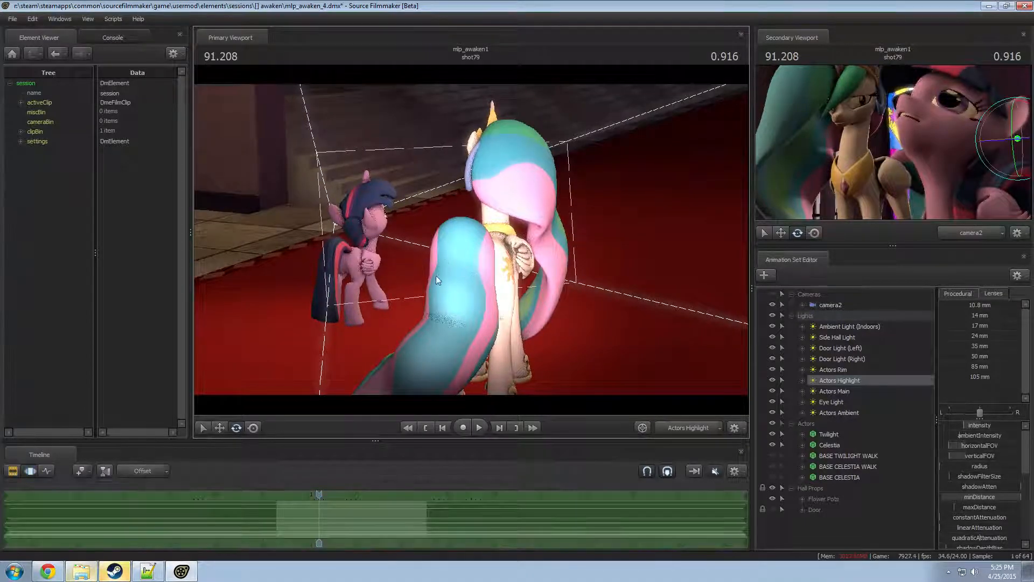
left_click_drag(436, 276, 470, 239)
key("F2")
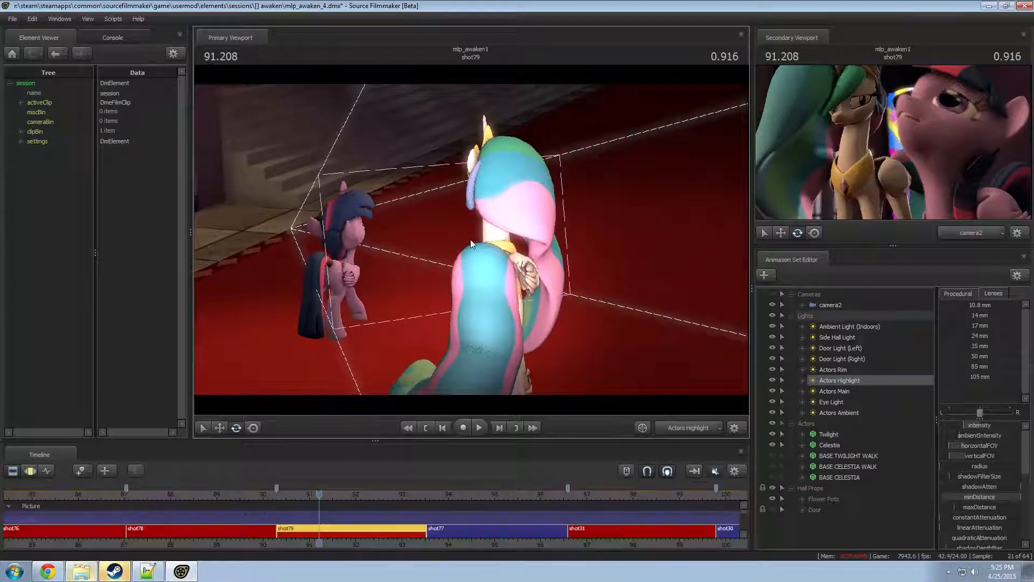
key("F3")
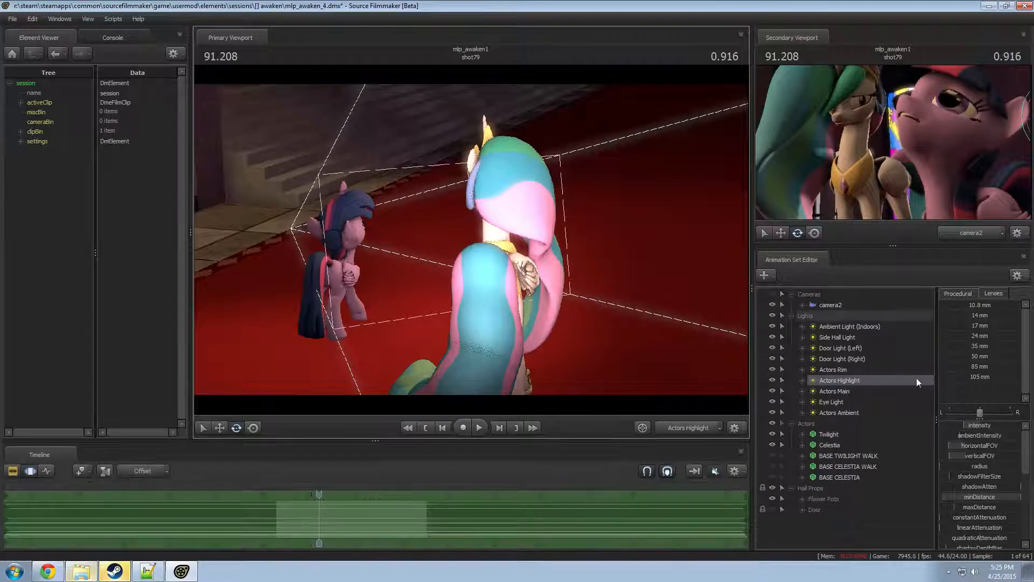
- Lower the Actors Highlight light's farZAtten and check its effect on the camera2 view
scroll(981, 526, "down", 2)
left_click_drag(990, 512, 949, 503)
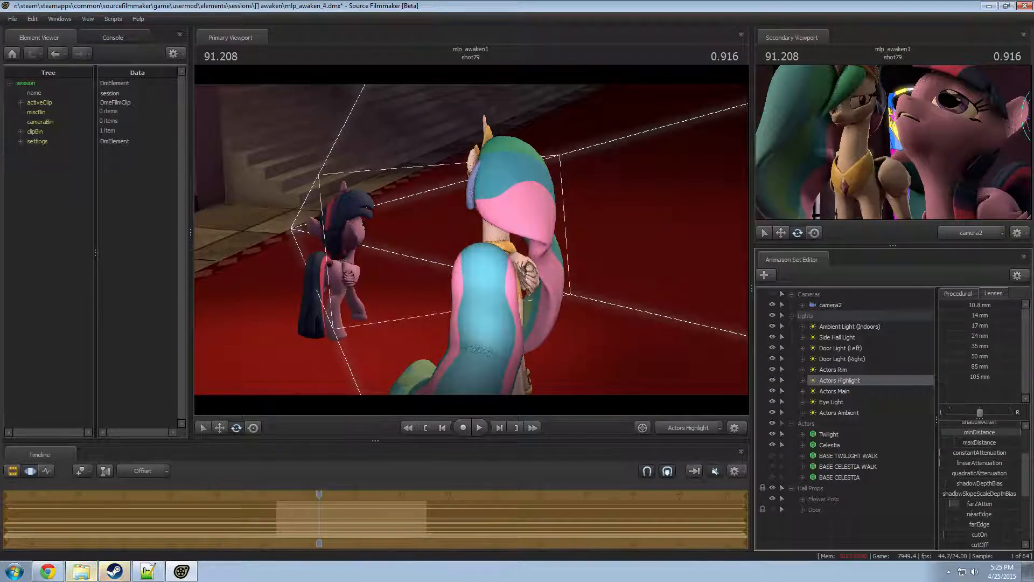
scroll(991, 425, "up", 3)
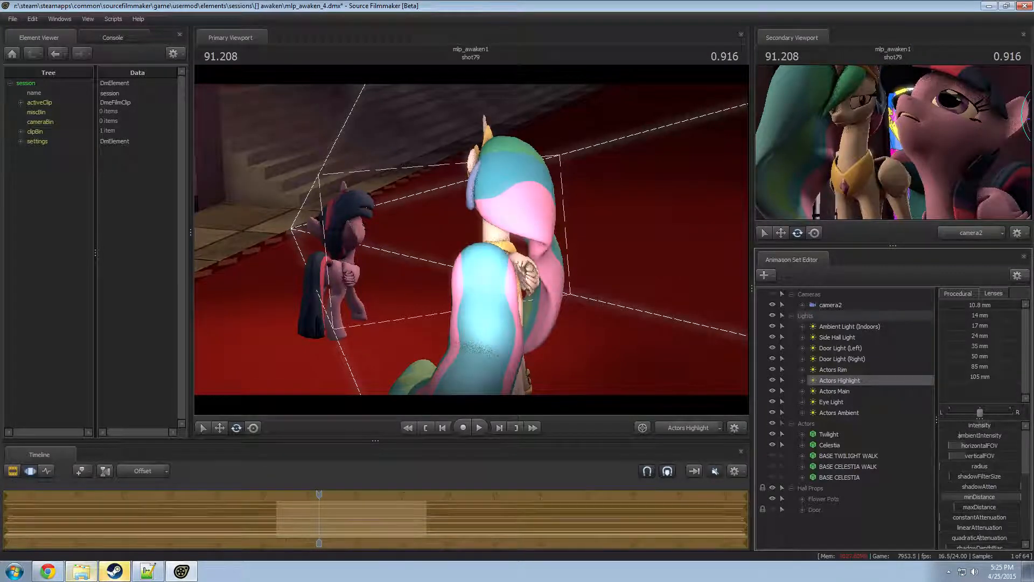
key("F2")
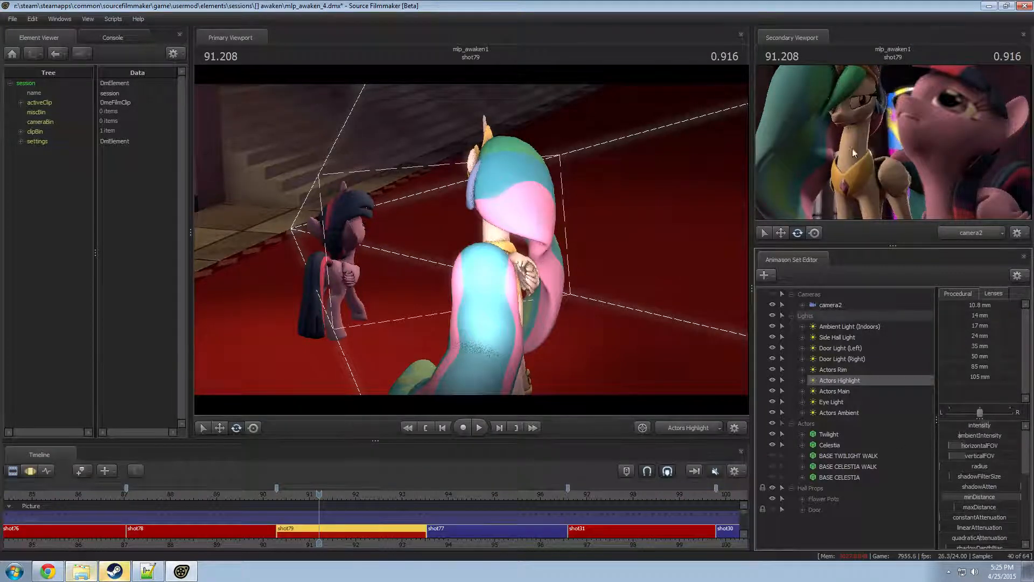
- Rename the Actors Highlight animation set as Celestia Highlight
right_click(828, 379)
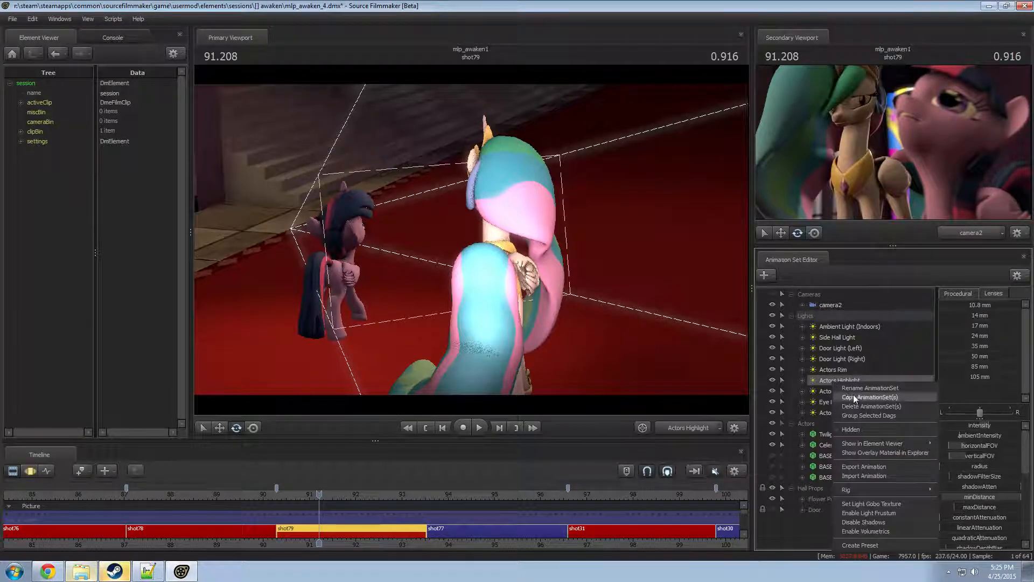
left_click(853, 386)
left_click(490, 277)
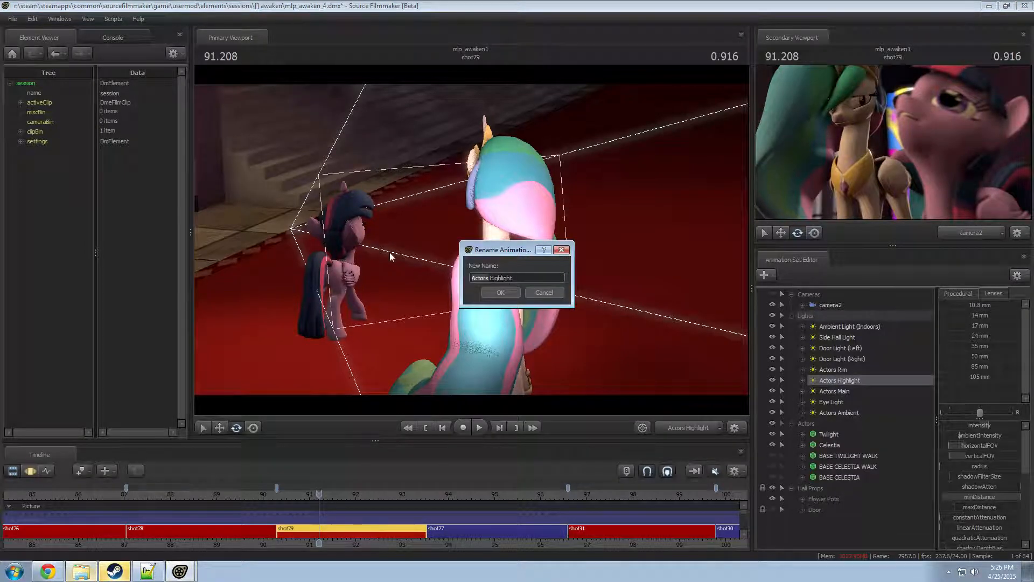
type("Celestia")
key("Return")
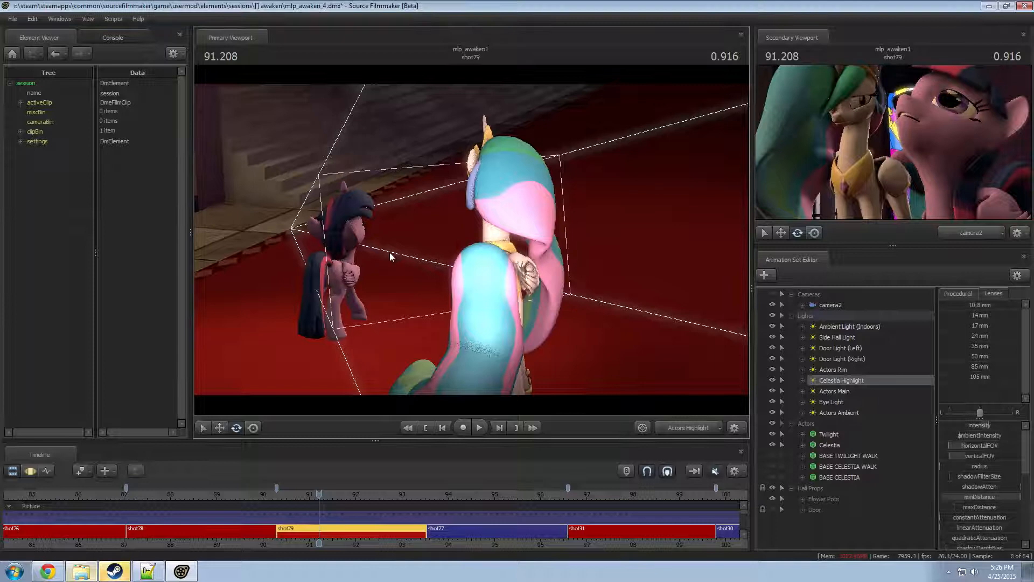
- Duplicate the Celestia Highlight light in the animation set list, with the Actors group collapsed
right_click(851, 381)
left_click(826, 540)
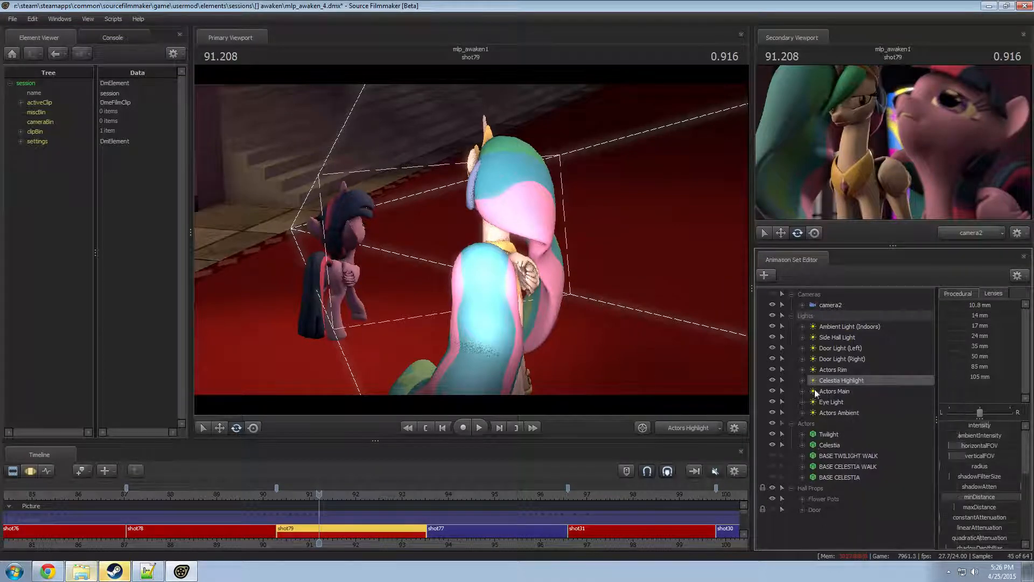
left_click(792, 423)
right_click(818, 491)
left_click(851, 444)
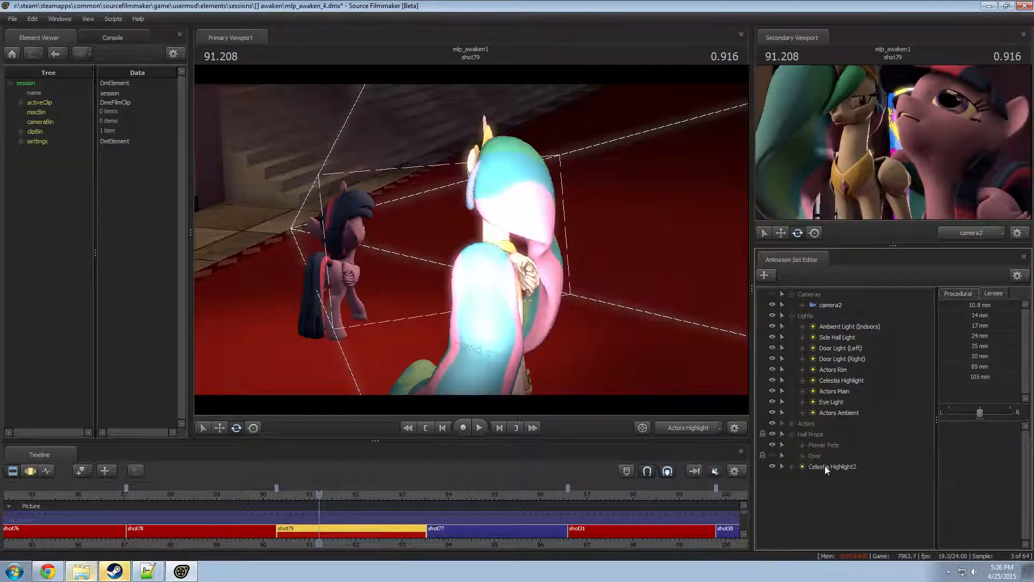
- Look through the duplicated Celestia Highlight2 light and disable its shadows
left_click(825, 465)
right_click(836, 466)
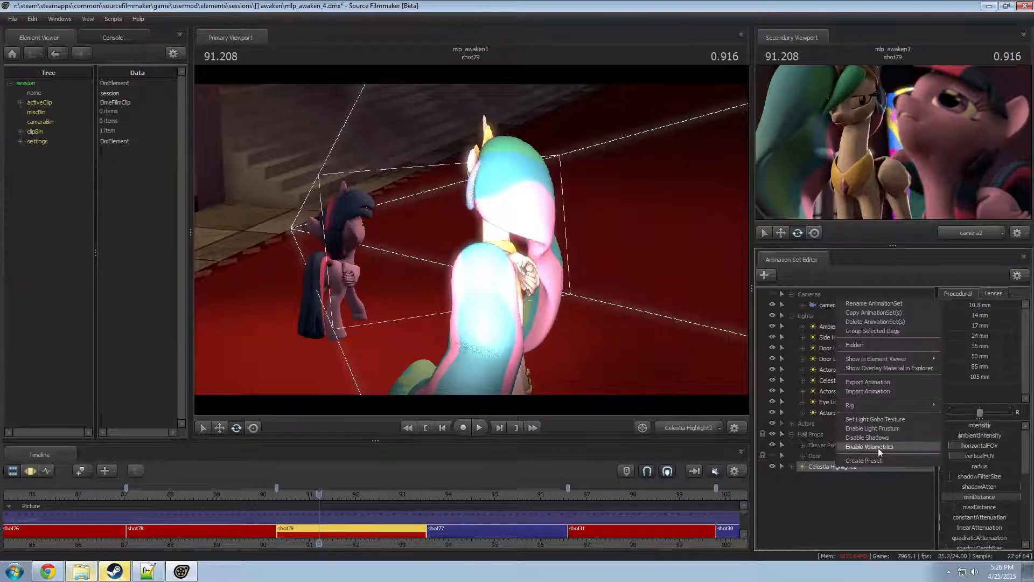
left_click(868, 437)
- Narrow Celestia Highlight2's horizontal and vertical FOV and move it closer to light Celestia's mane from behind, checking the camera2 view
key("F4")
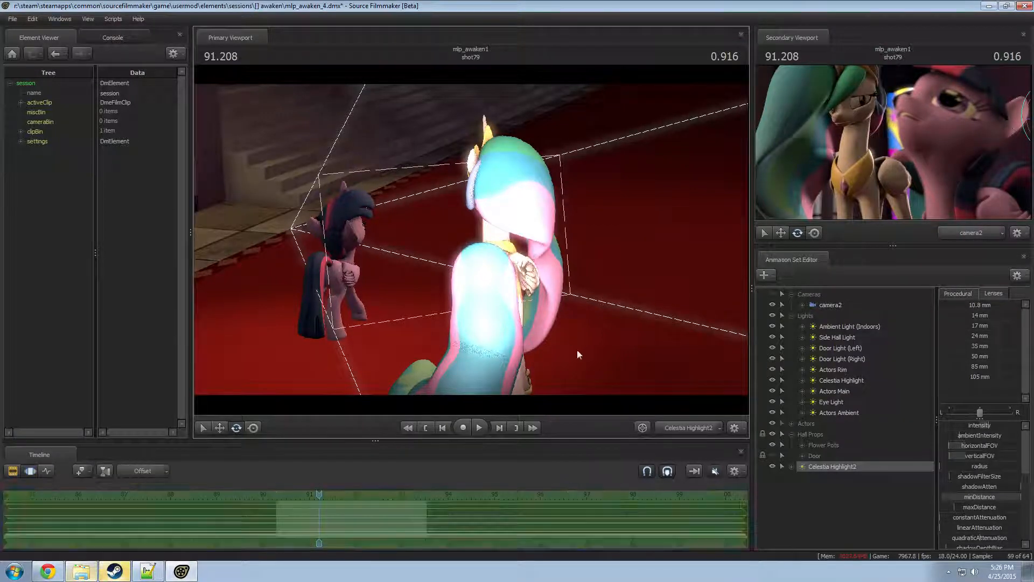
left_click_drag(577, 350, 530, 277)
left_click_drag(971, 445, 961, 455)
mouse_move(580, 292)
left_mouse_down()
mouse_move(591, 267)
mouse_move(593, 278)
mouse_move(568, 294)
mouse_move(584, 313)
mouse_move(565, 303)
left_mouse_up()
key("w")
key("F2")
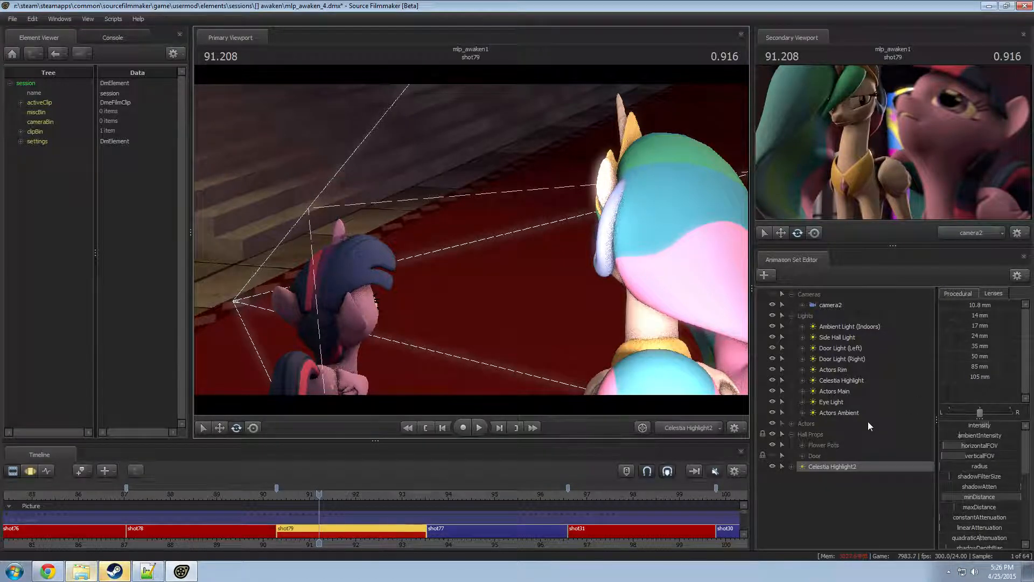
key("F3")
key("F2")
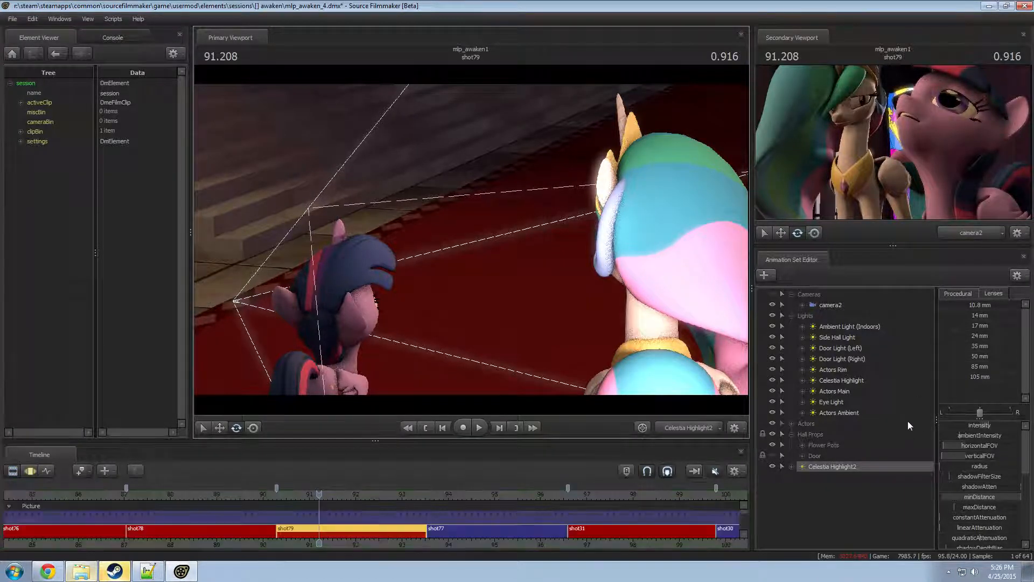
key("F3")
- Look through the Eye Light and move it to a lower position facing Celestia and Twilight
left_click(831, 401)
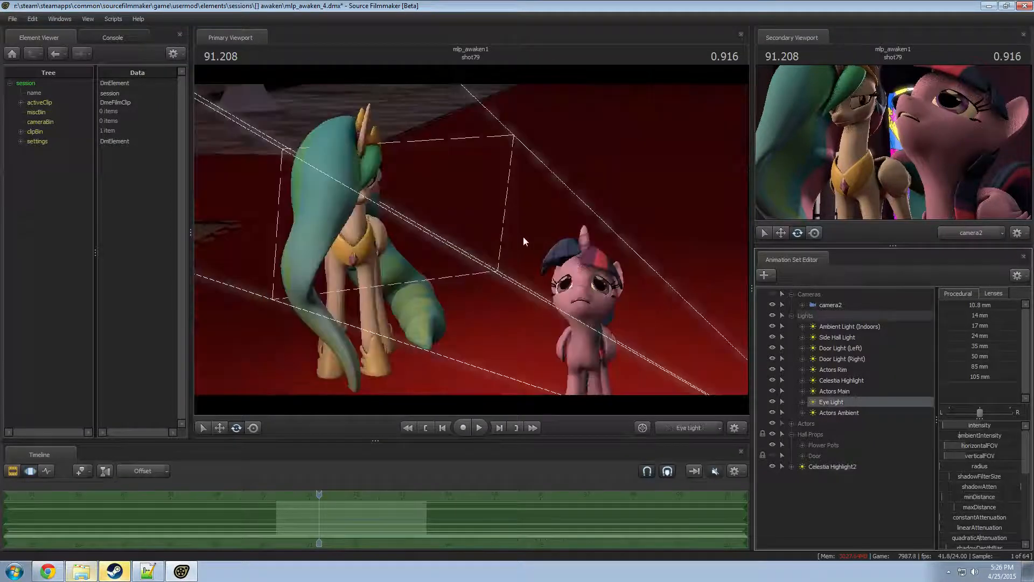
key("F2")
key("F3")
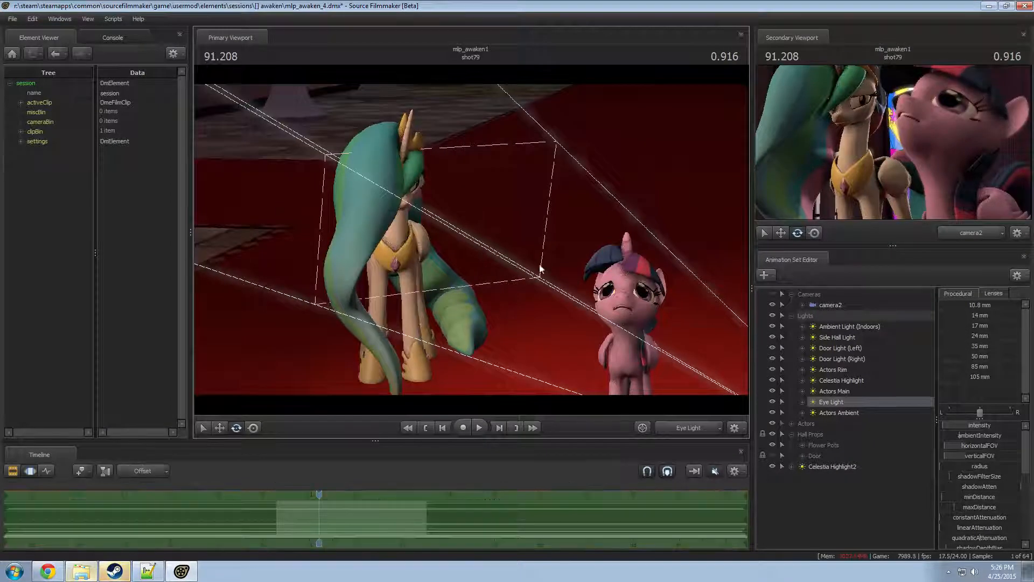
left_click_drag(511, 258, 471, 243)
key("F2")
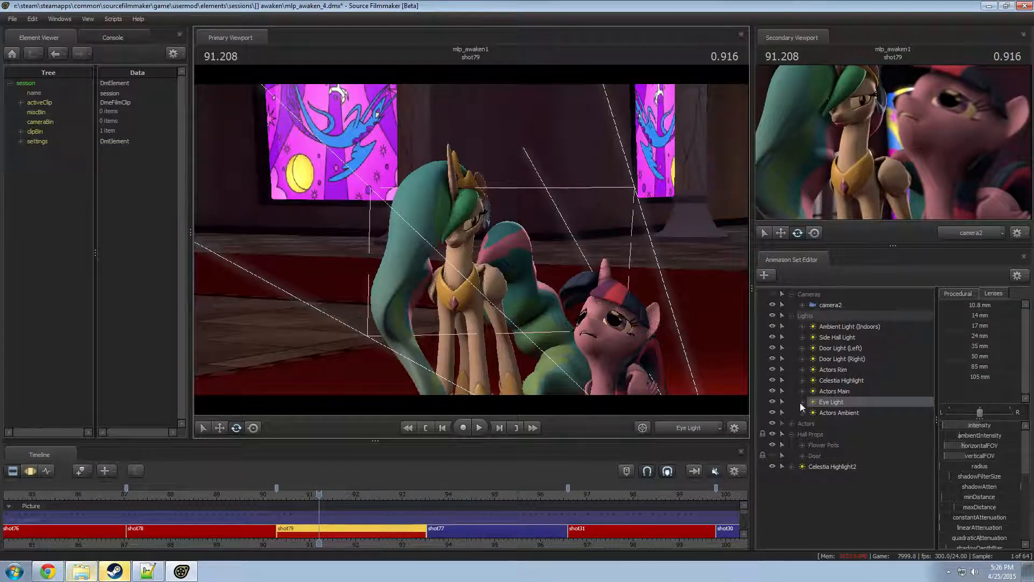
- Rename Celestia Highlight2 as Celestia Highlight (Mane) and place it in the Lights group below Celestia Highlight
right_click(842, 469)
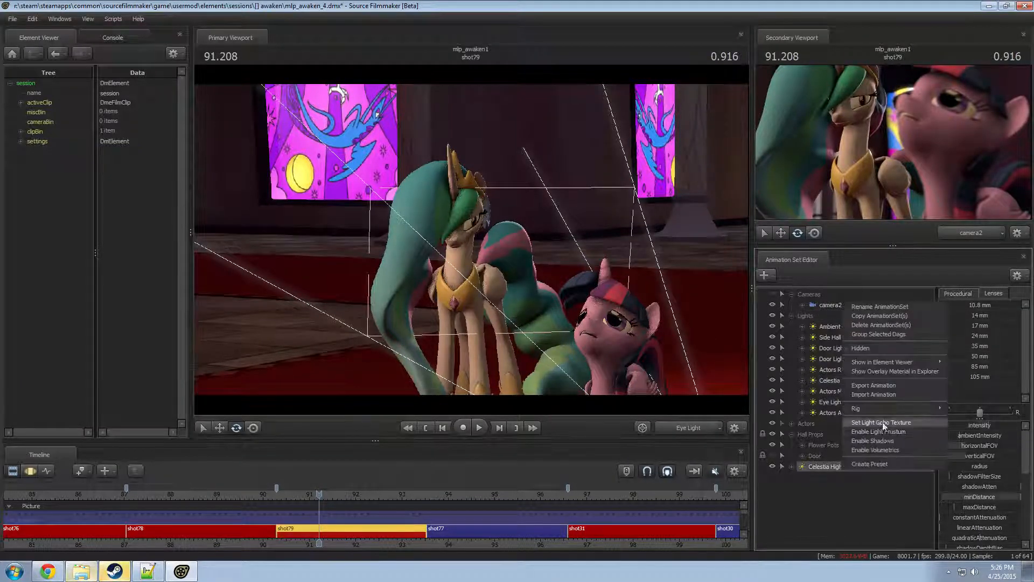
left_click(870, 306)
left_click(546, 277)
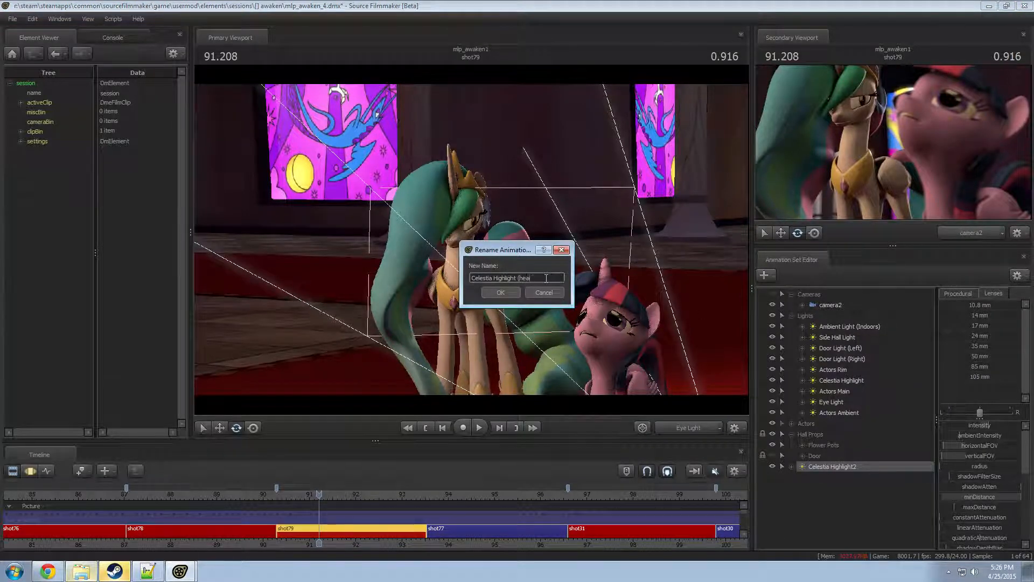
key("BackSpace")
key("BackSpace")
key("BackSpace")
type("Mane)")
key("Return")
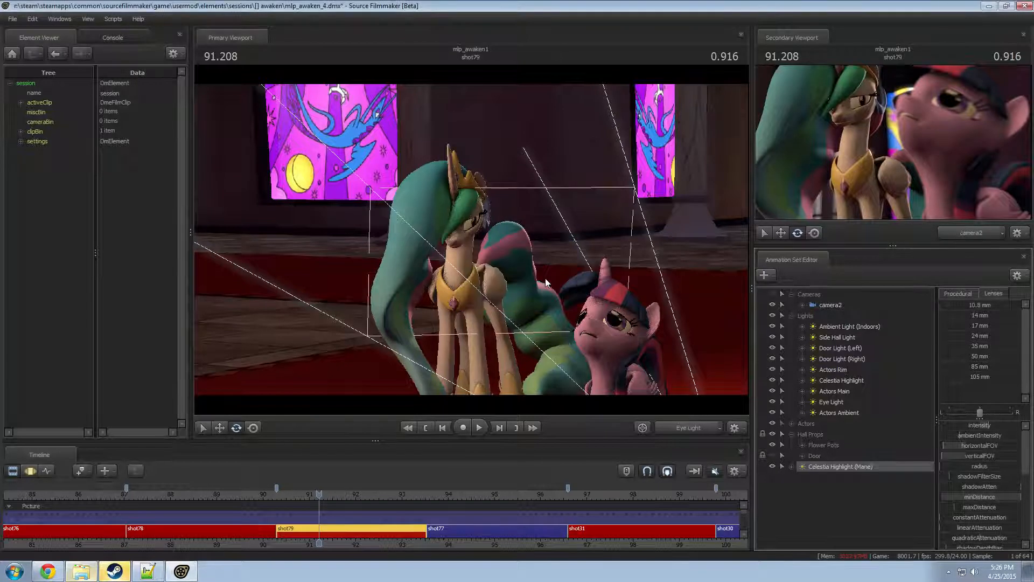
left_click_drag(831, 467, 839, 390)
- Paste another copy of the Celestia Highlight light into the animation set list
right_click(843, 390)
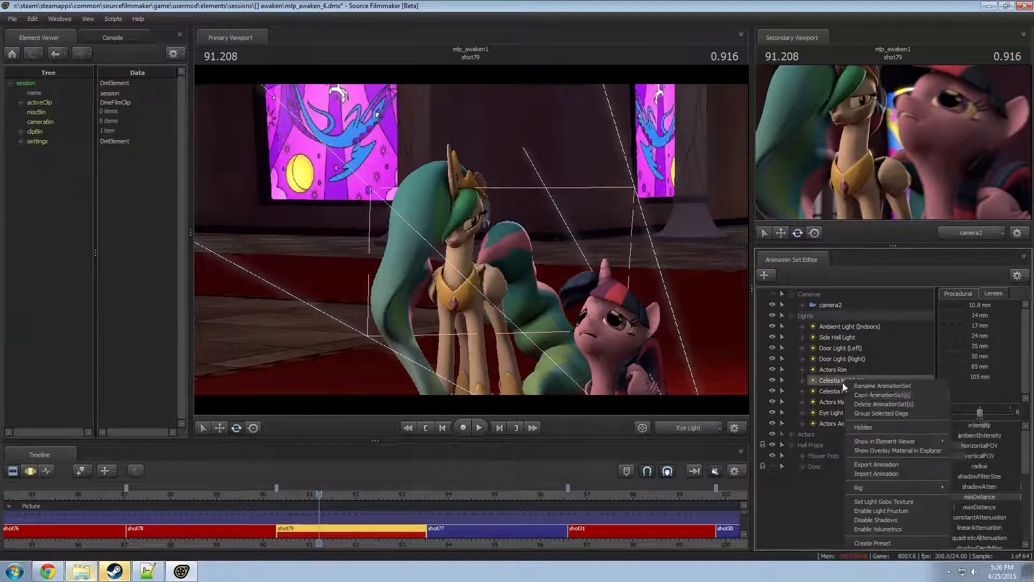
right_click(823, 424)
left_click(867, 477)
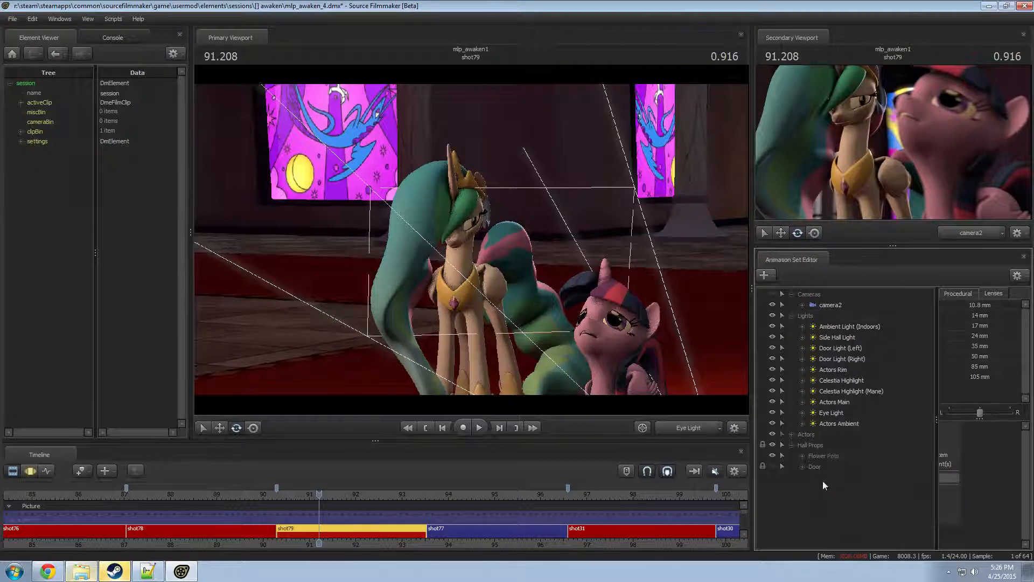
- Move the new Celestia Highlight2 light behind Celestia and aim it at Twilight's head, checking camera2's view at 93.291 s
left_click_drag(531, 263, 471, 239)
key("w")
key("d")
key("space")
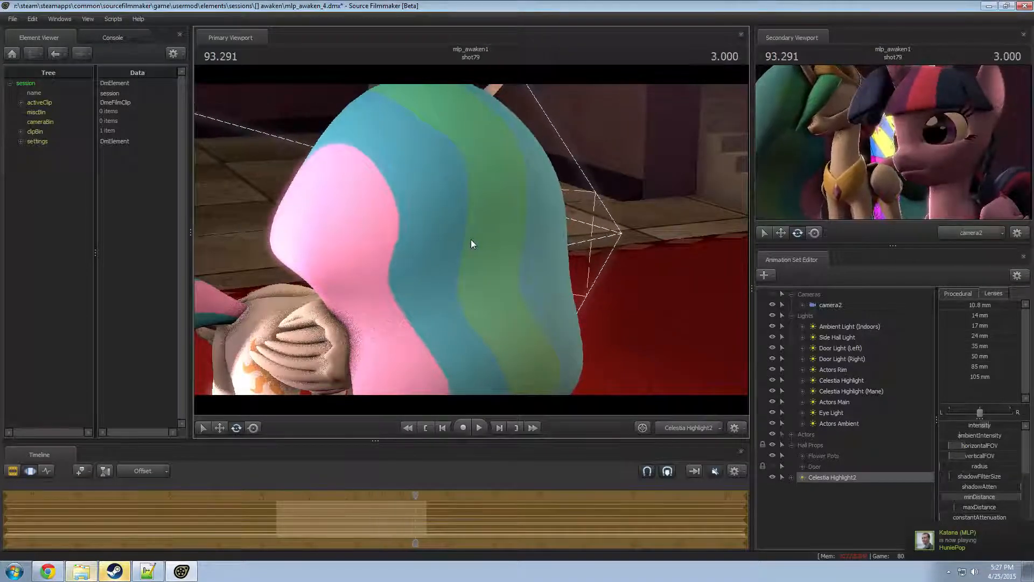
left_click_drag(516, 236, 540, 277)
key("F2")
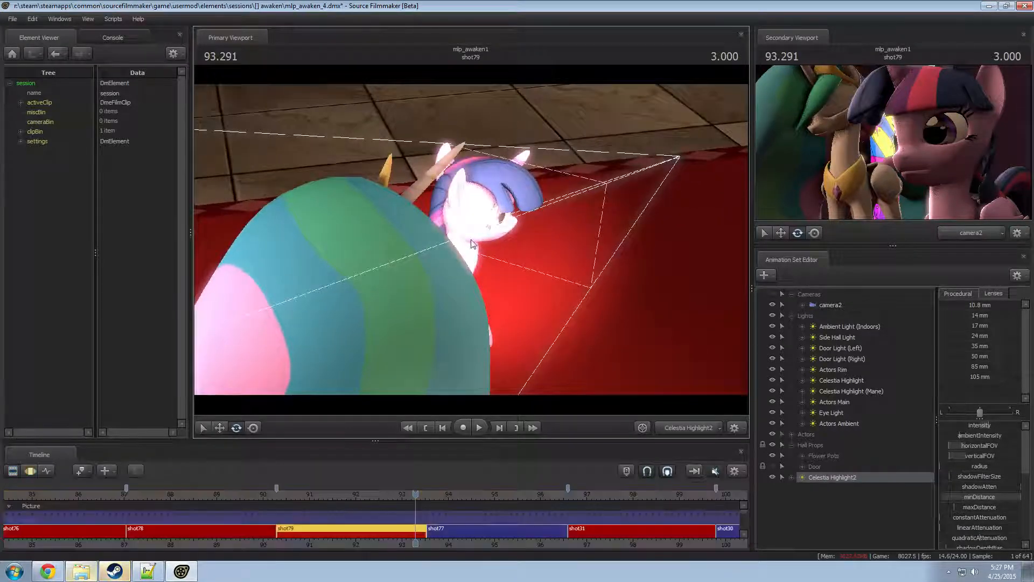
key("F3")
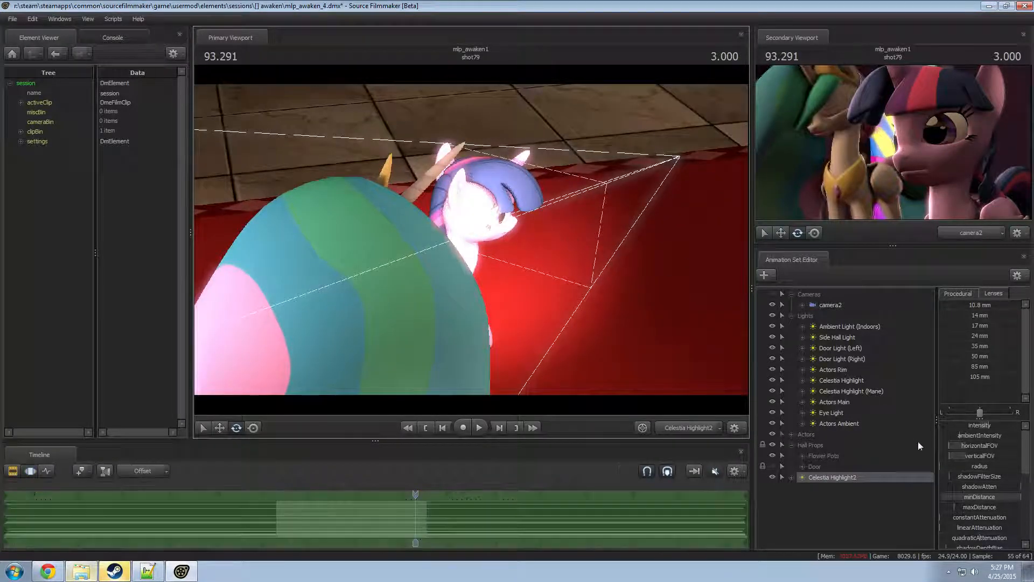
key("F2")
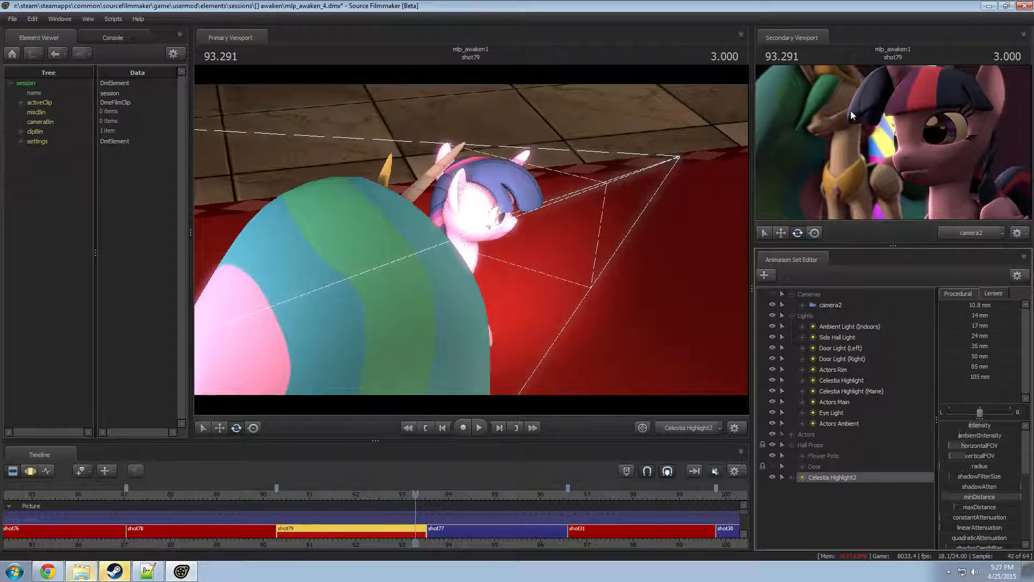
- Rename the Celestia Highlight2 light as Twilight Highlight
right_click(824, 479)
left_click(856, 316)
type("Twil")
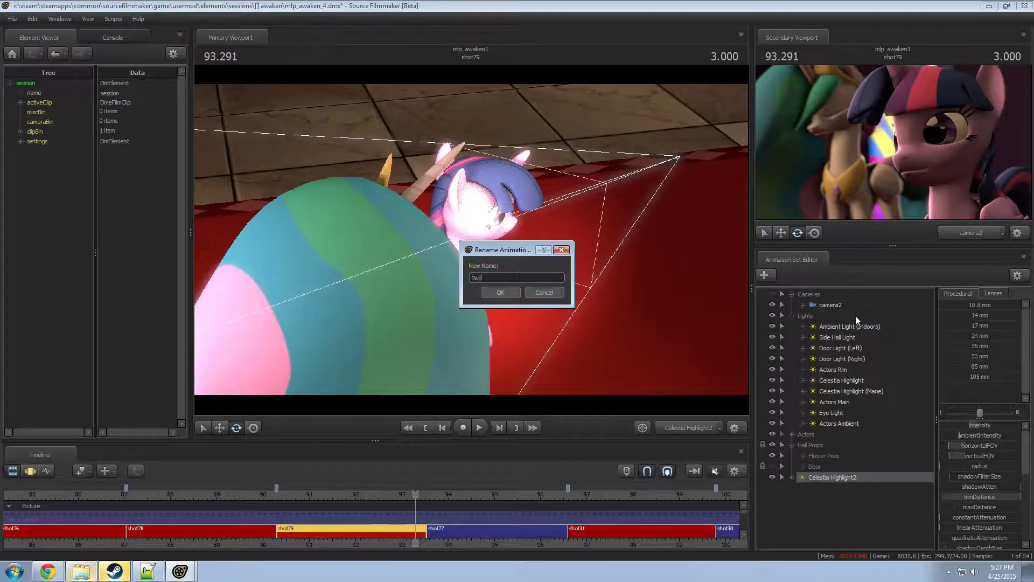
type("ight Highlight")
key("Return")
- Compare camera2's view with the Twilight Highlight light hidden and shown, at about 92.958 s in shot79
left_click(771, 476)
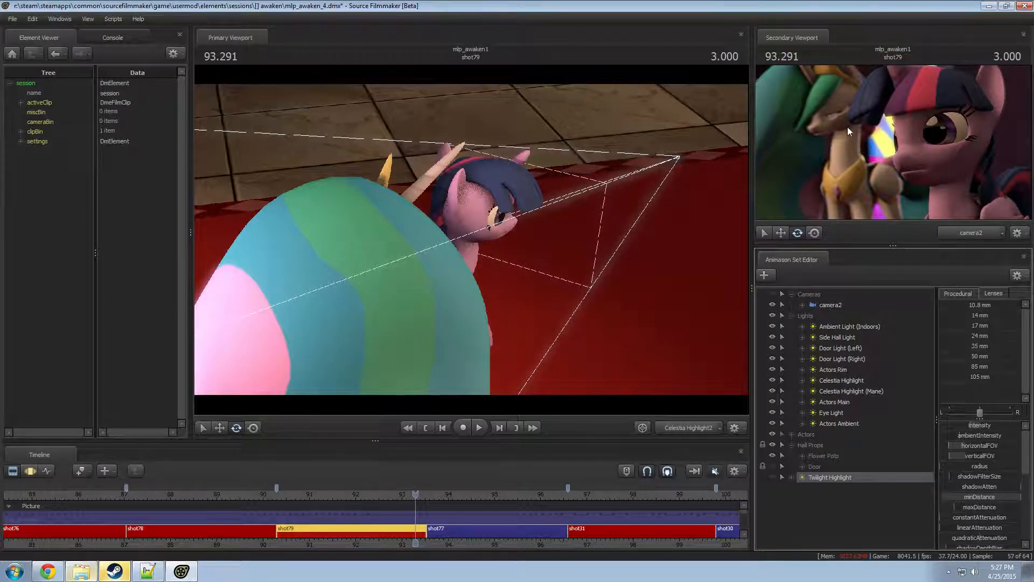
left_click(688, 427)
left_click(611, 335)
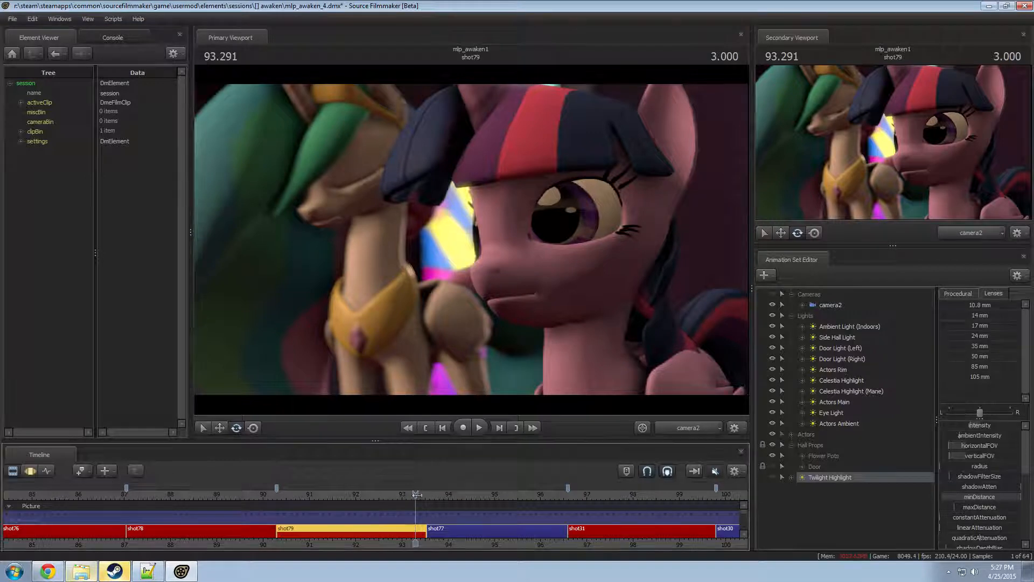
left_click_drag(372, 509, 400, 509)
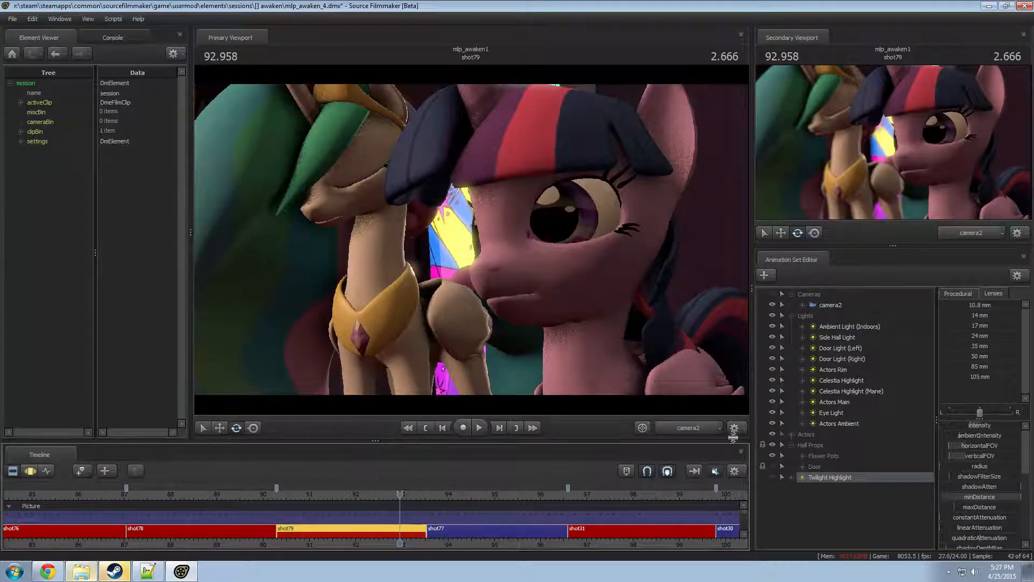
left_click(772, 475)
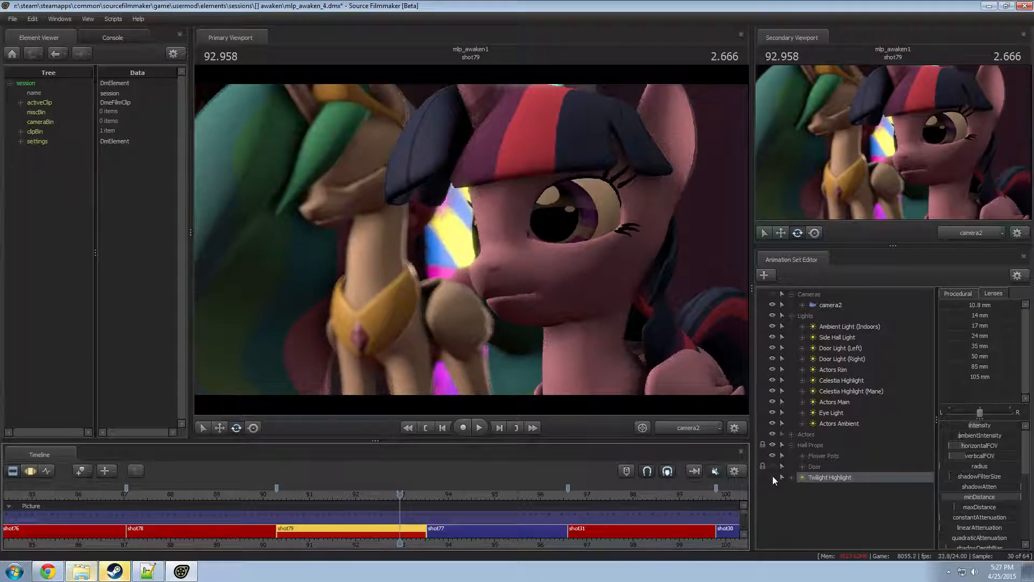
left_click(772, 476)
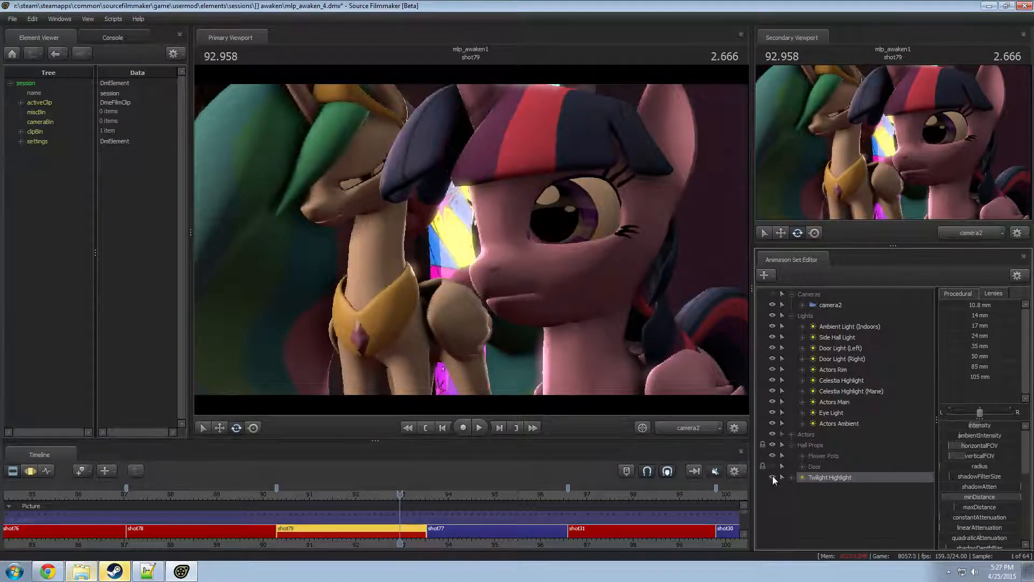
- Rename Twilight Highlight as Twilight Rim and place it in the Lights group below Celestia Highlight (Mane)
middle_click(891, 211)
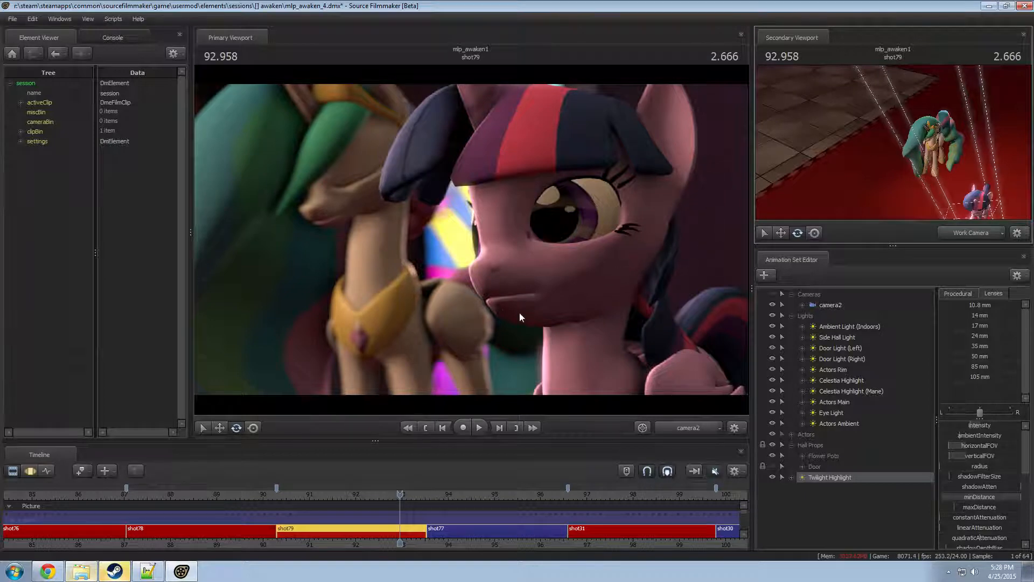
right_click(822, 472)
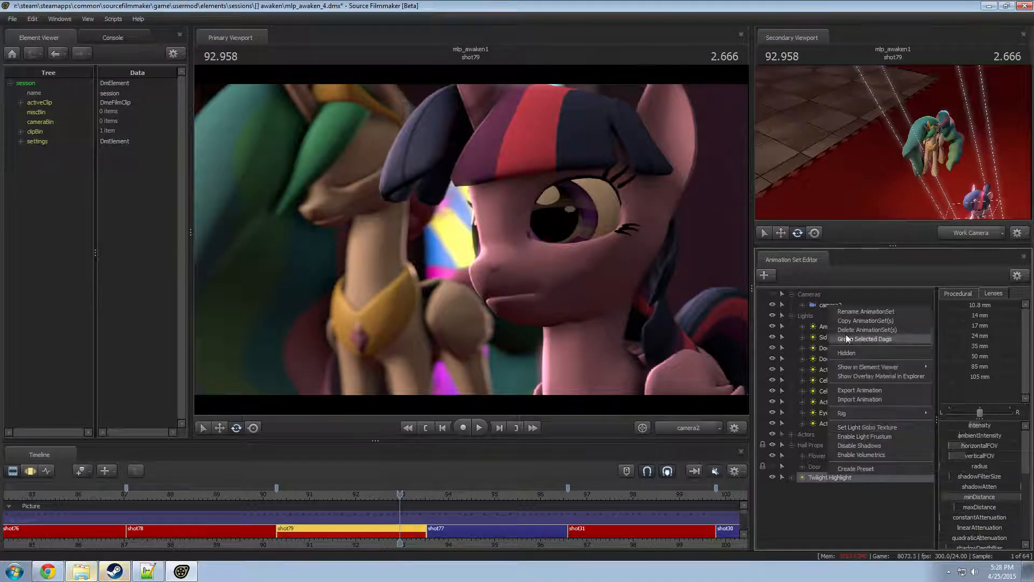
left_click(851, 311)
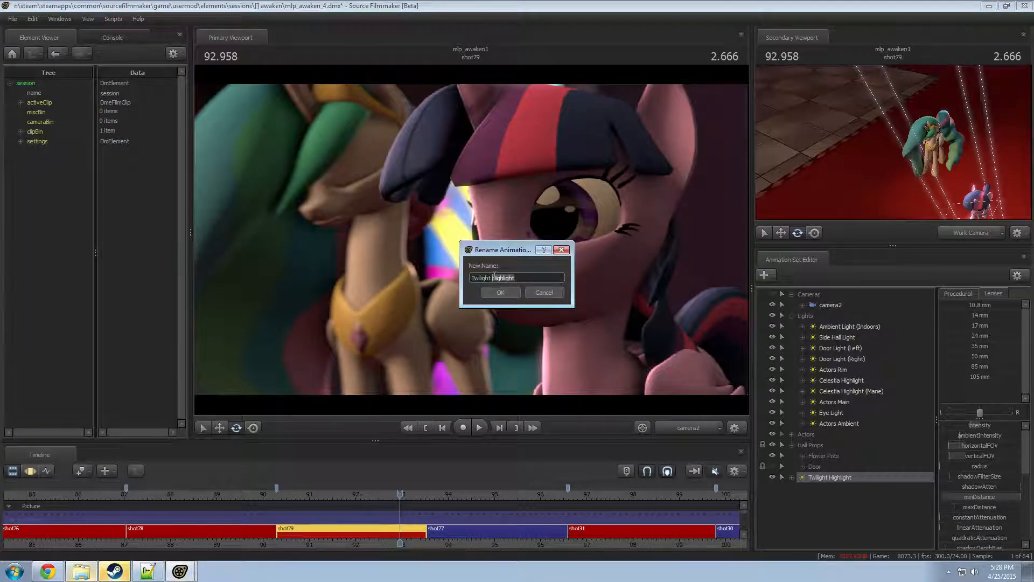
type("Rim")
key("Return")
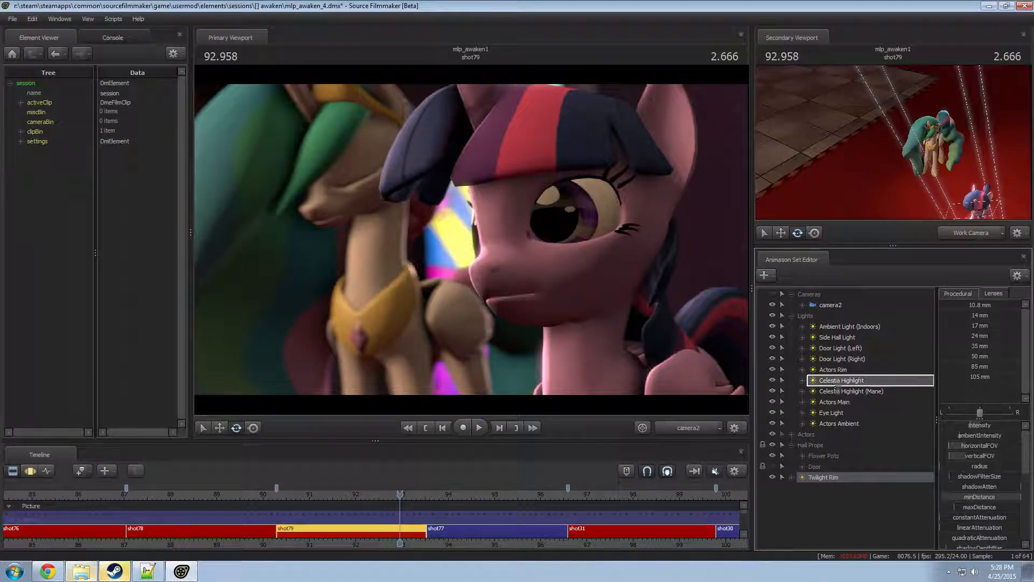
left_click_drag(834, 388, 848, 423)
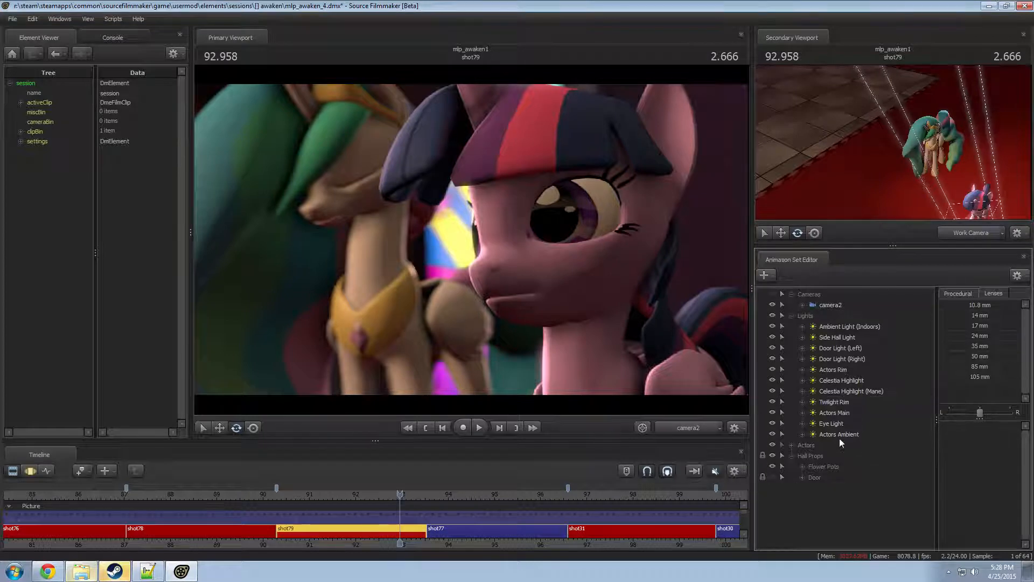
- Duplicate the Twilight Rim light by copying and pasting it in the animation set list
right_click(848, 401)
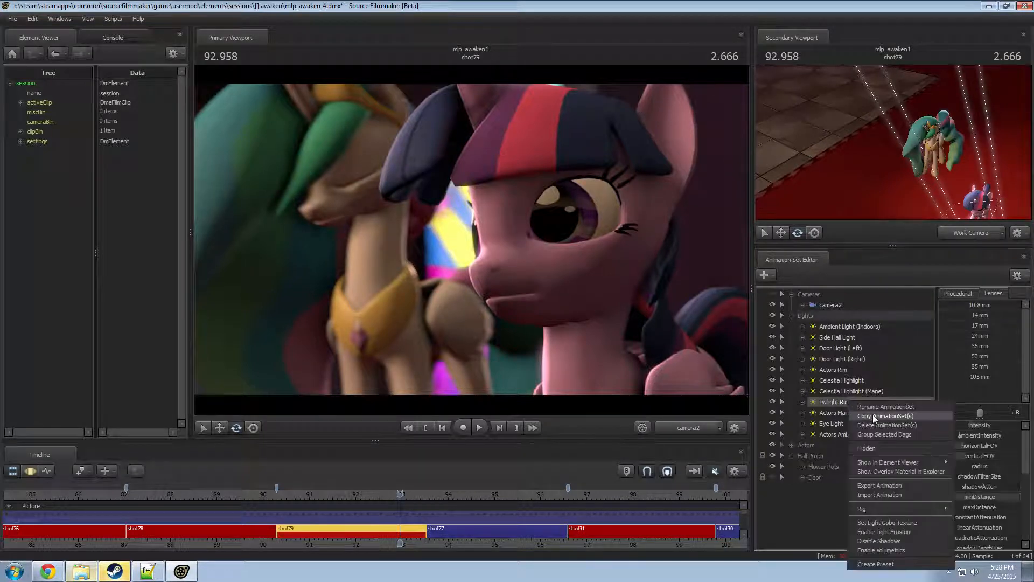
left_click(872, 415)
left_click(841, 536)
right_click(822, 536)
left_click(857, 537)
- Look through Twilight Rim2 and move it to light Twilight's head from the side, with camera2 shown in the secondary viewport
left_click_drag(824, 489, 901, 272)
left_click(521, 301)
key("F3")
left_click(981, 234)
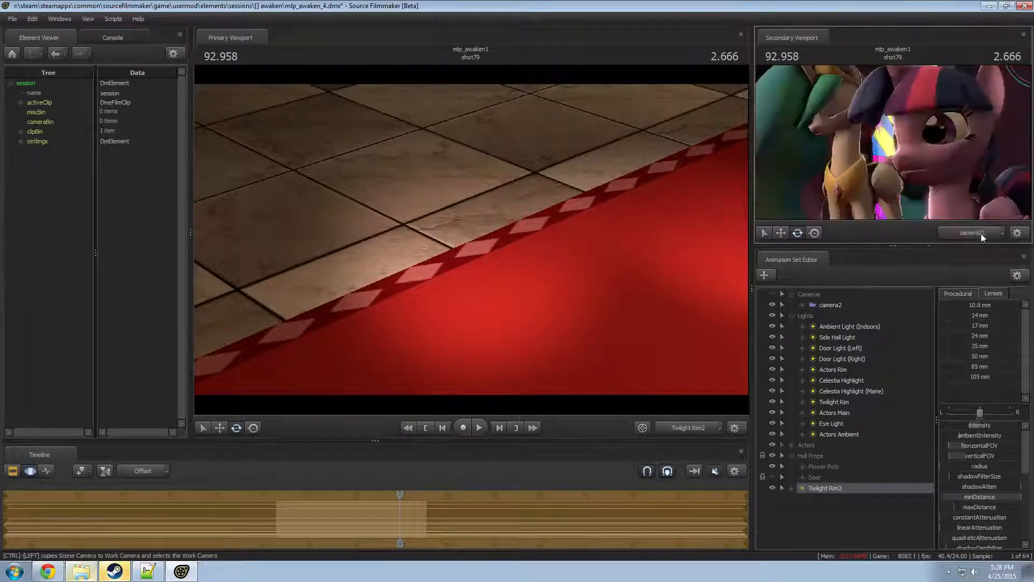
left_click_drag(619, 258, 466, 240)
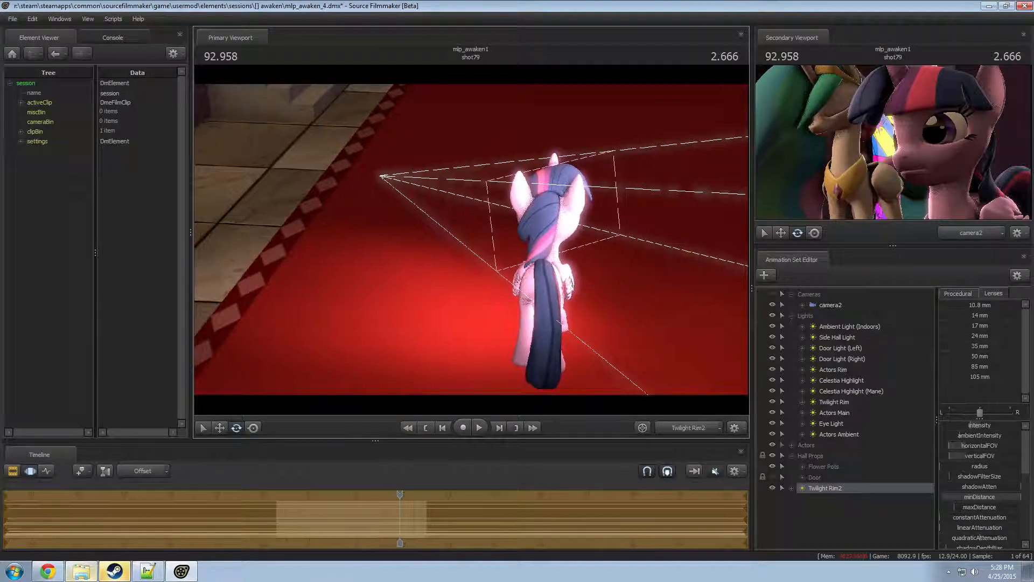
- Look through the Eye Light and re-aim it so that both Celestia and Twilight fit in its view
key("F1")
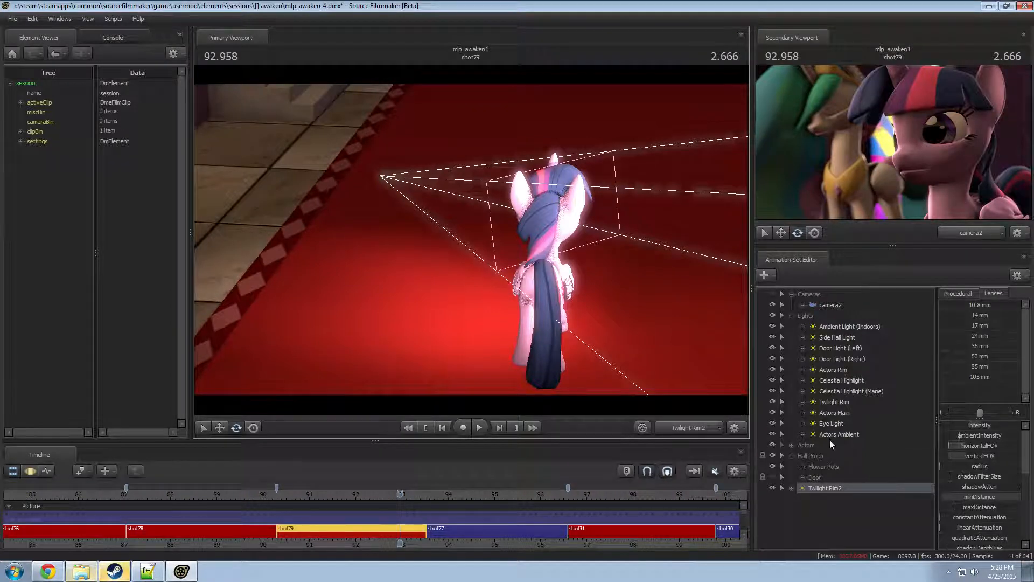
left_click(832, 423)
key("F2")
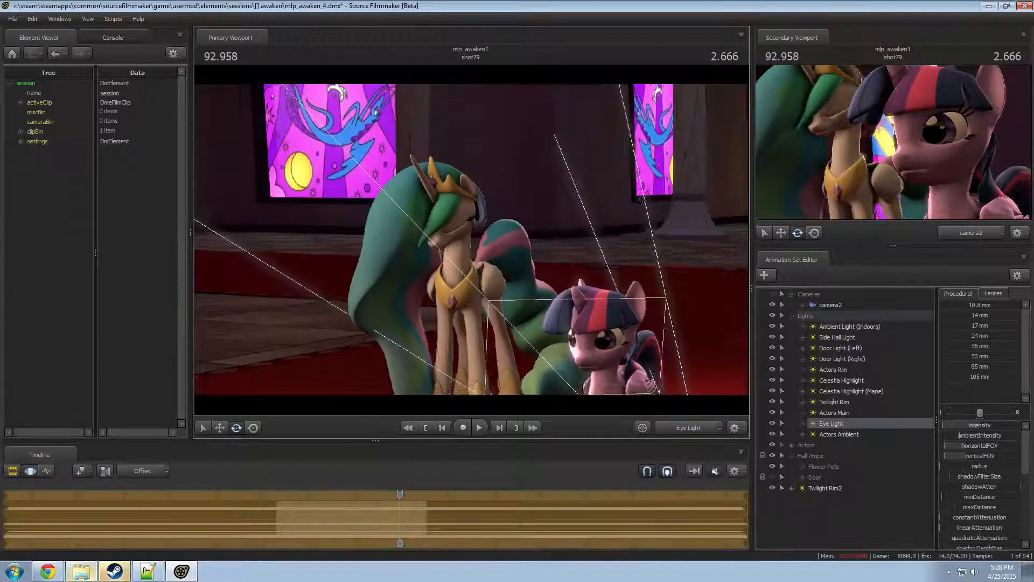
key("space")
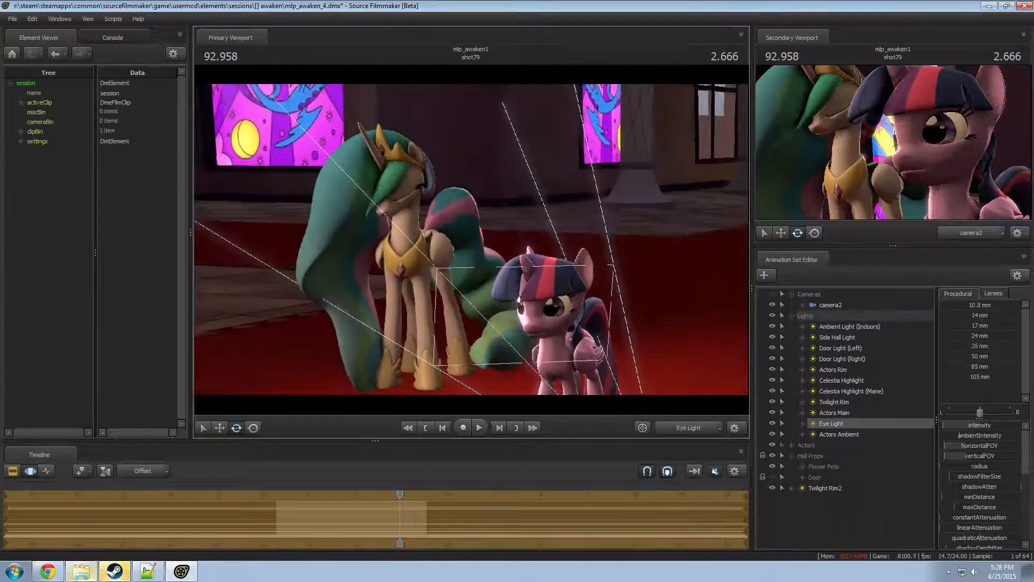
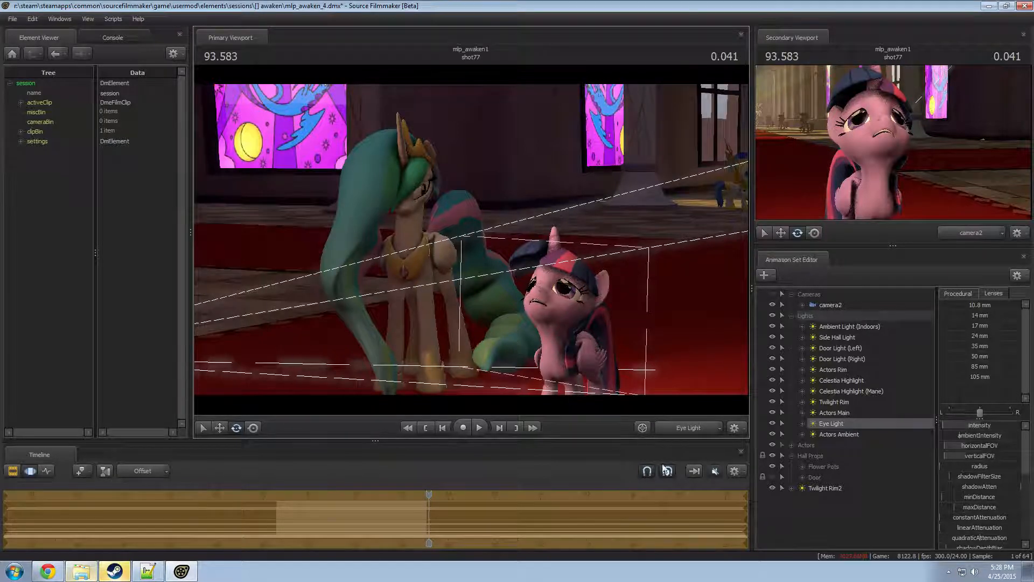
- Review shot79 through camera2 in the primary viewport, scrubbing and playing the shot to its end
left_click_drag(440, 511, 284, 503)
left_click(690, 433)
left_click(688, 430)
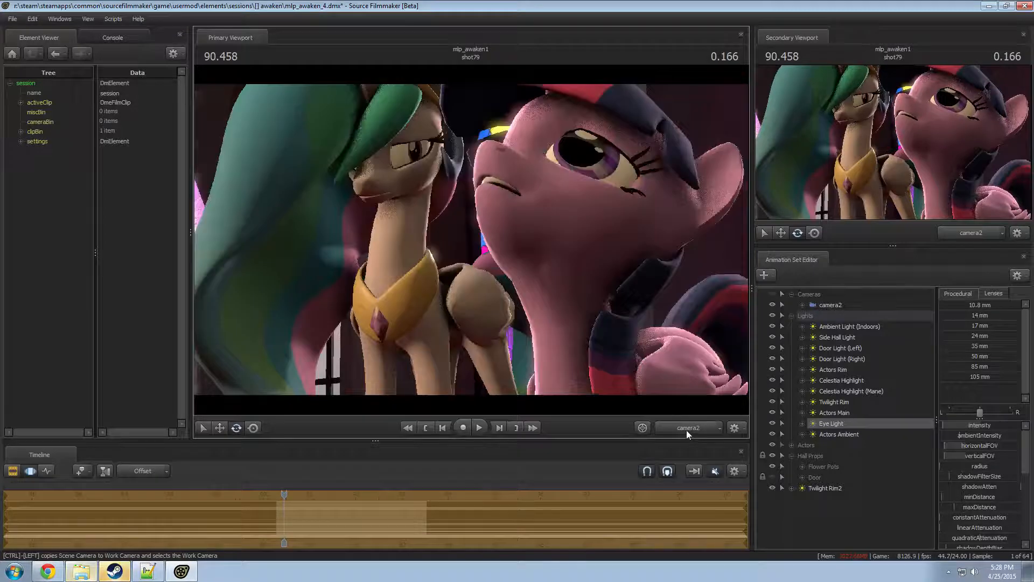
key("space")
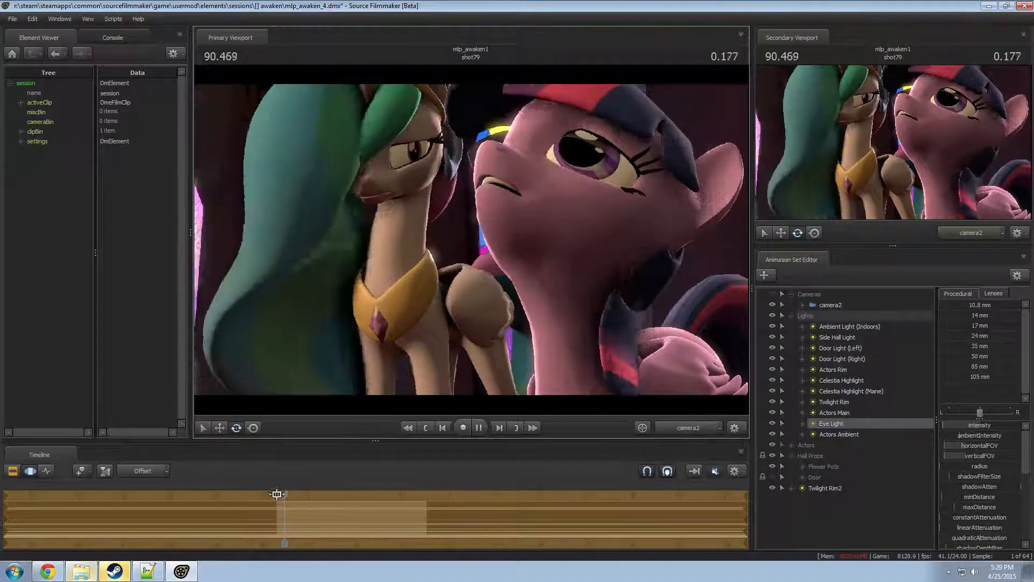
key("space")
left_click_drag(324, 493, 323, 519)
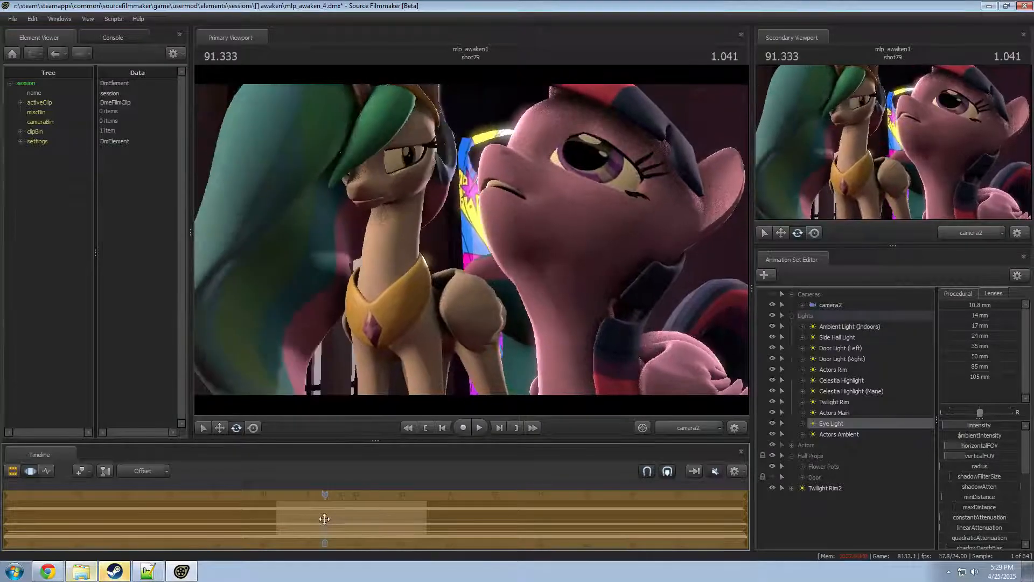
key("space")
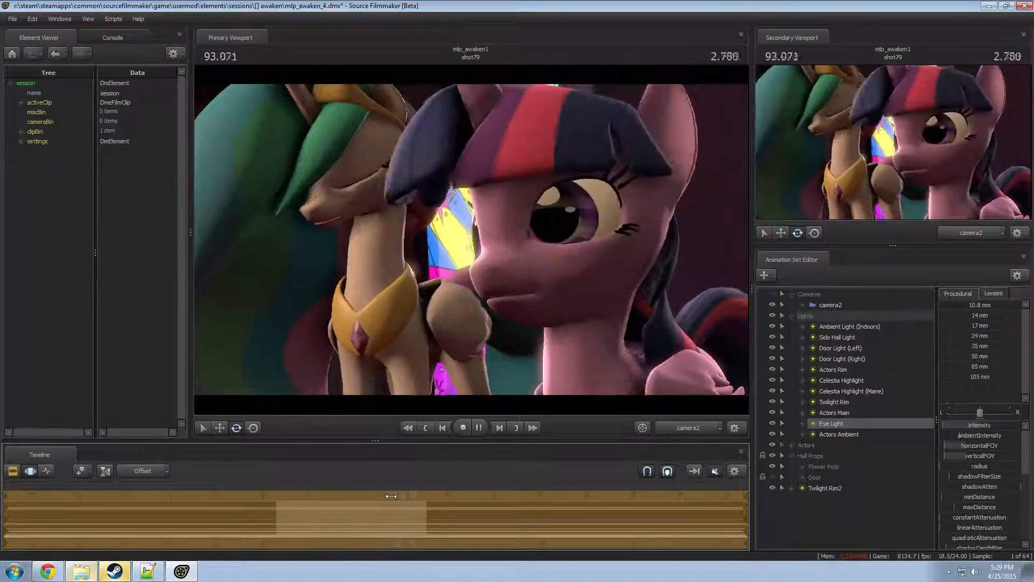
key("space")
key("space")
key("space")
key("F2")
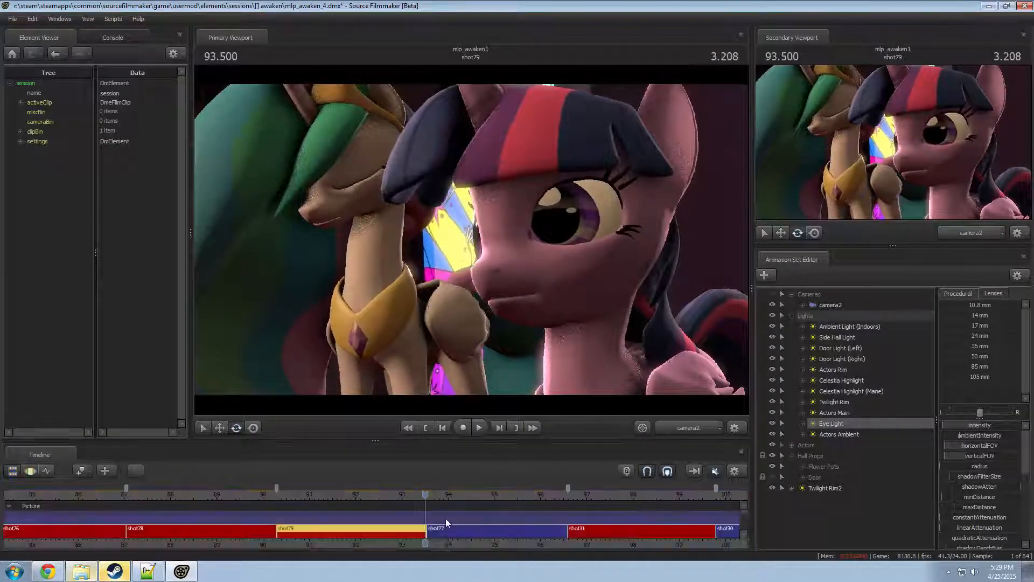
- Lower the intensity of the Twilight Rim light, checking camera2 around 92.666 s, and set the secondary viewport to the Work Camera
left_click_drag(363, 505, 386, 500)
key("F3")
key("F2")
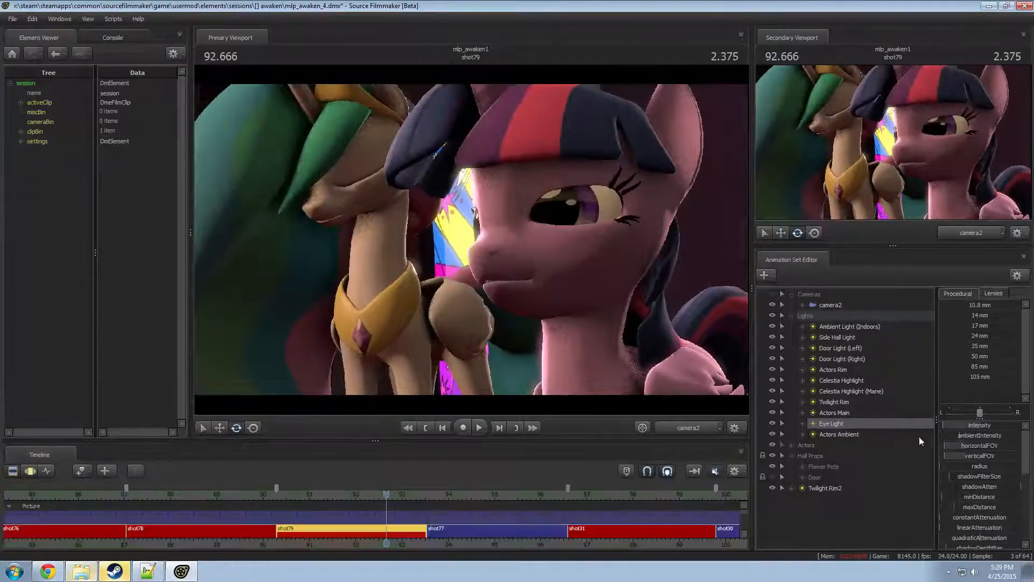
key("F3")
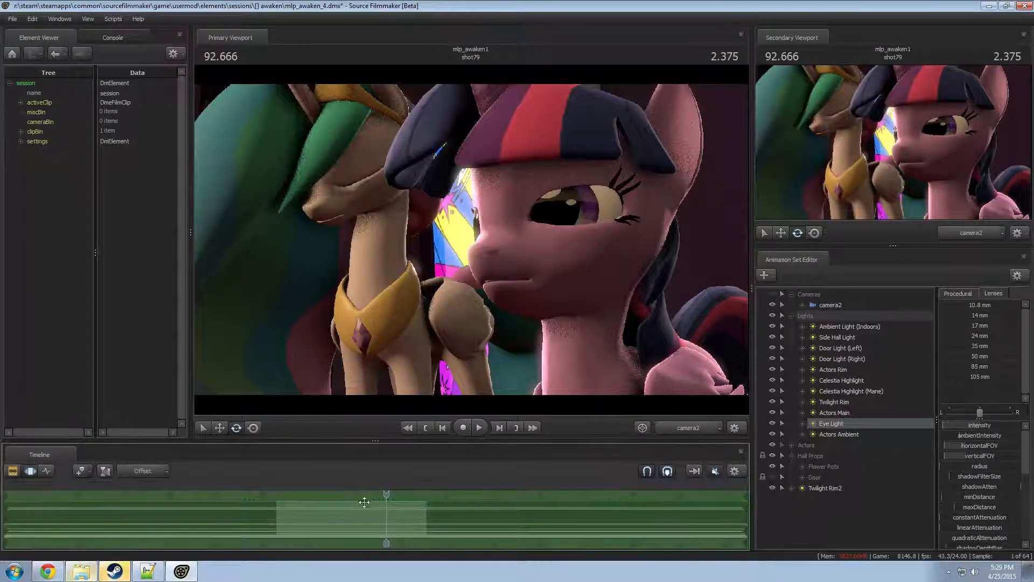
left_click(844, 402)
key("F2")
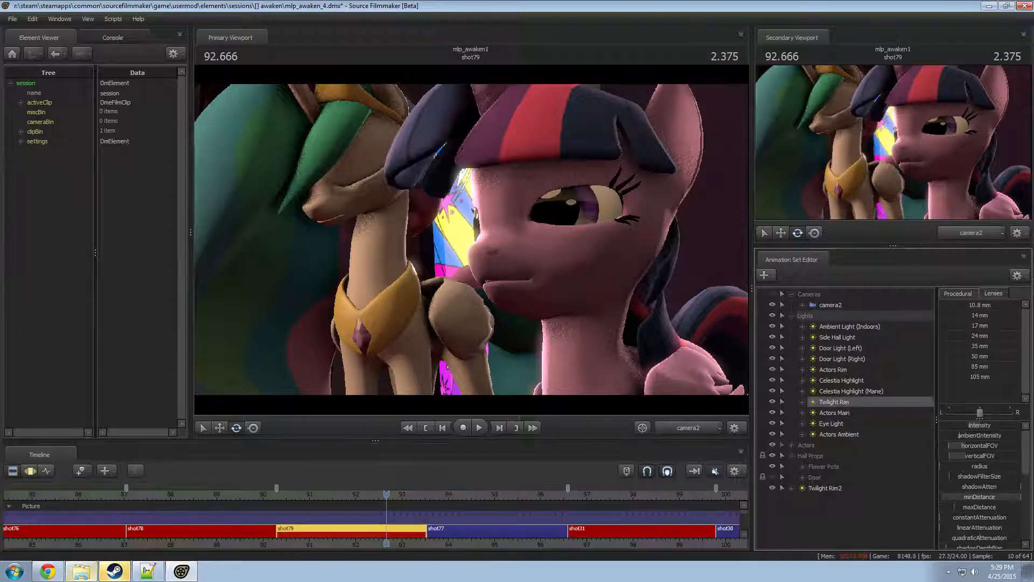
key("F3")
left_click_drag(1006, 426, 994, 425)
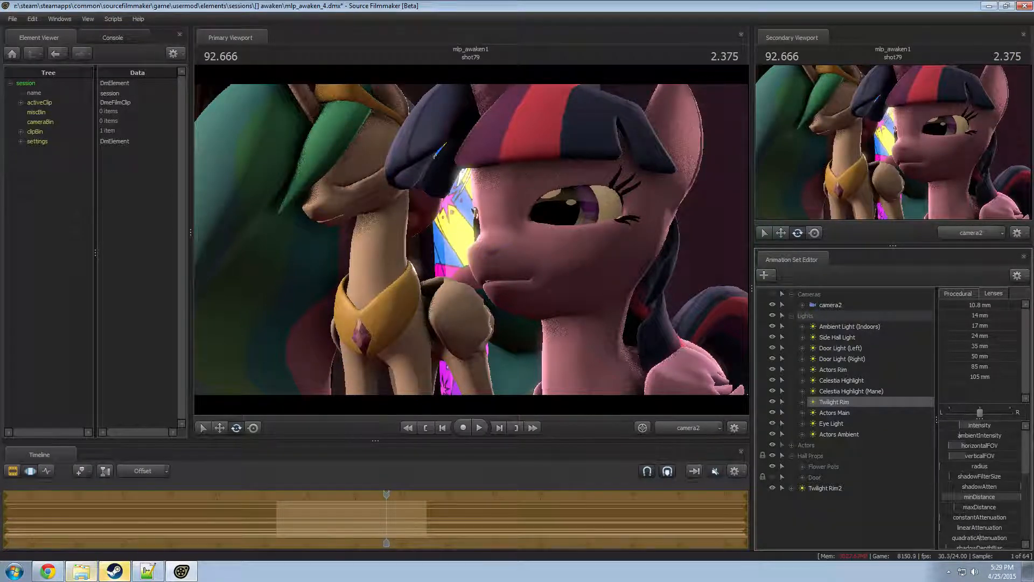
key("space")
key("F2")
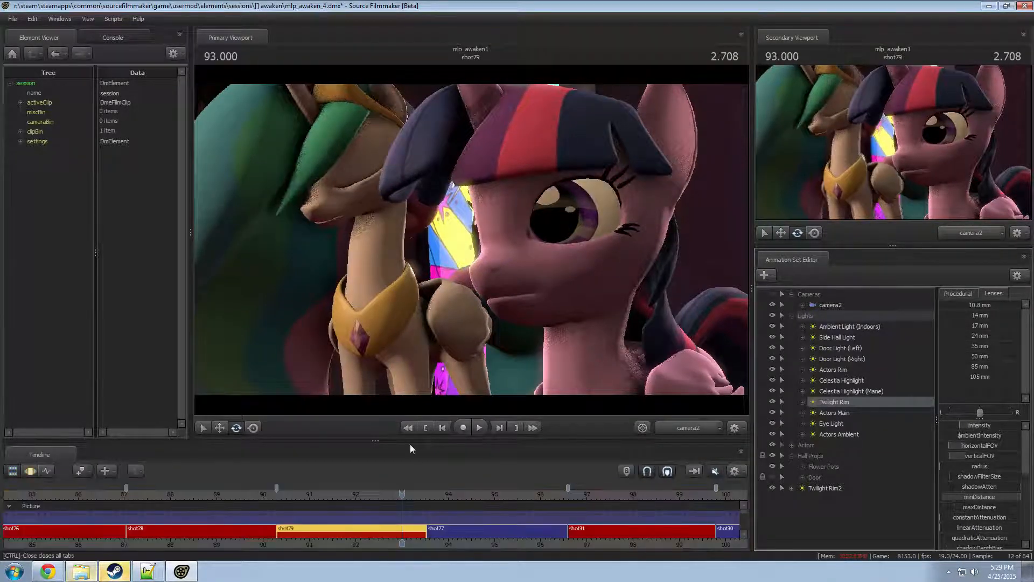
left_click(975, 234)
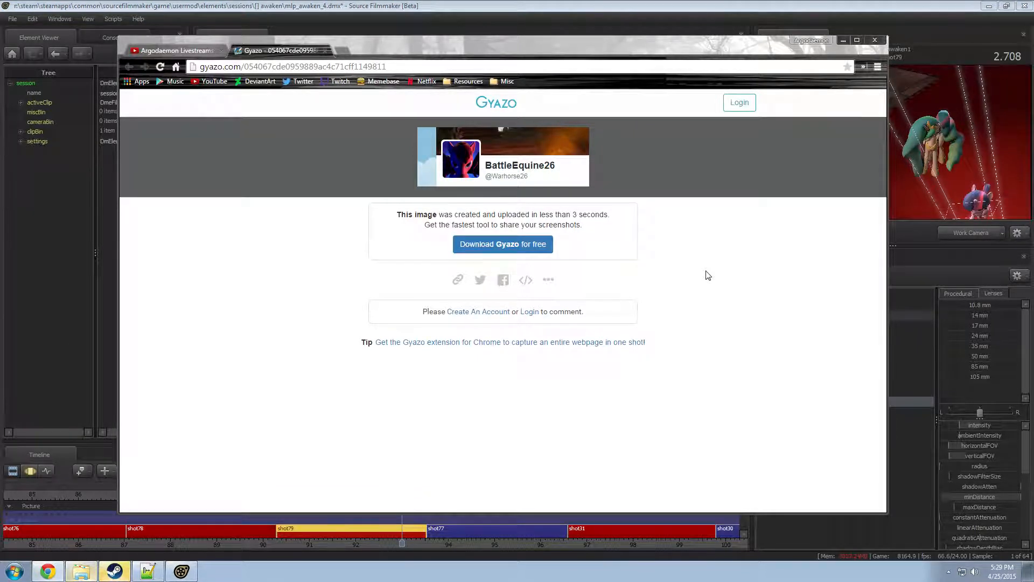
- Close the Gyazo page in Chrome and minimize the browser to return to Source Filmmaker
left_click(326, 50)
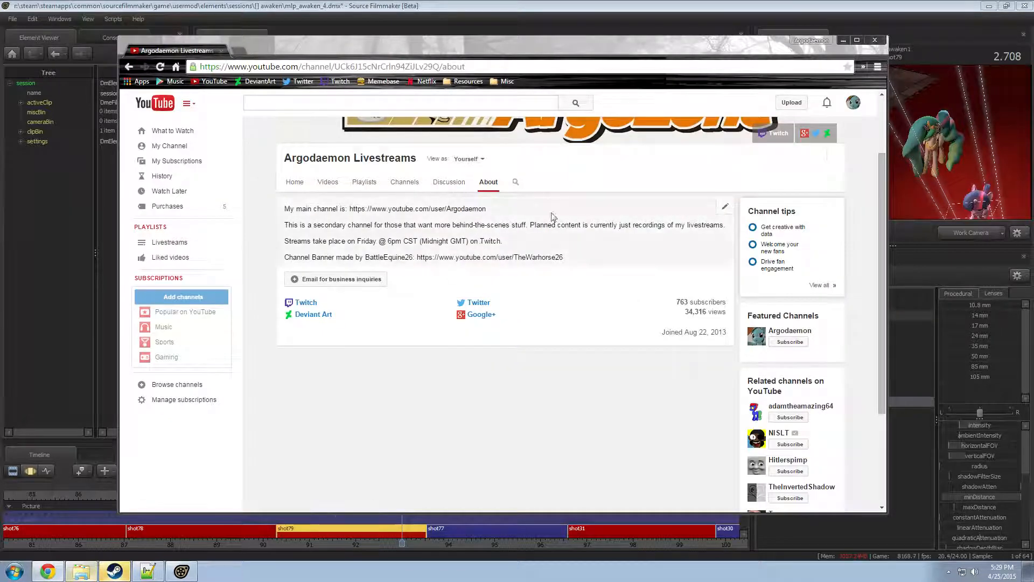
left_click(845, 42)
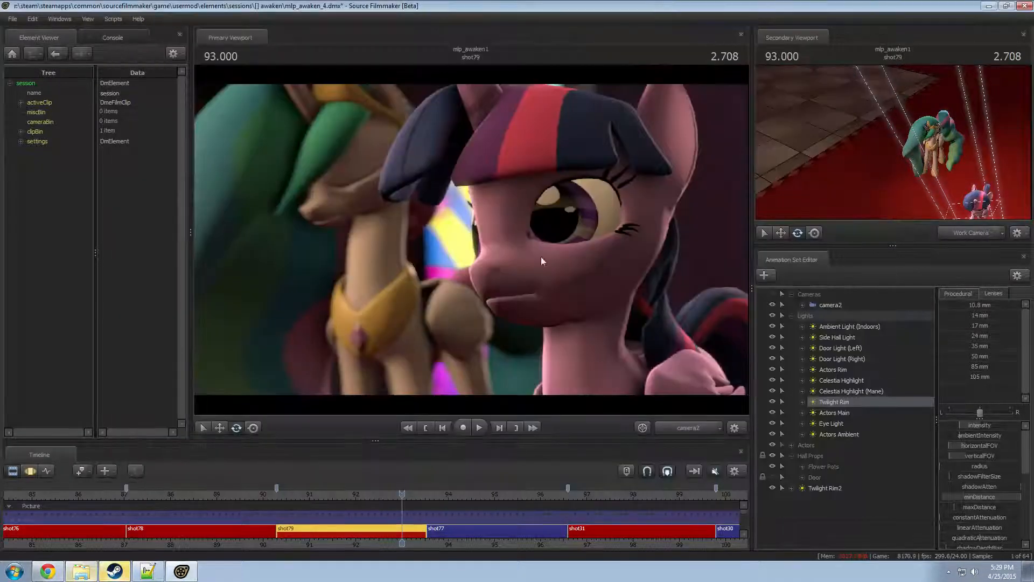
- Play shot79 through camera2 and inspect the lighting and focus at about 90.875 s and 91.125 s
left_click_drag(386, 496, 296, 526)
key("space")
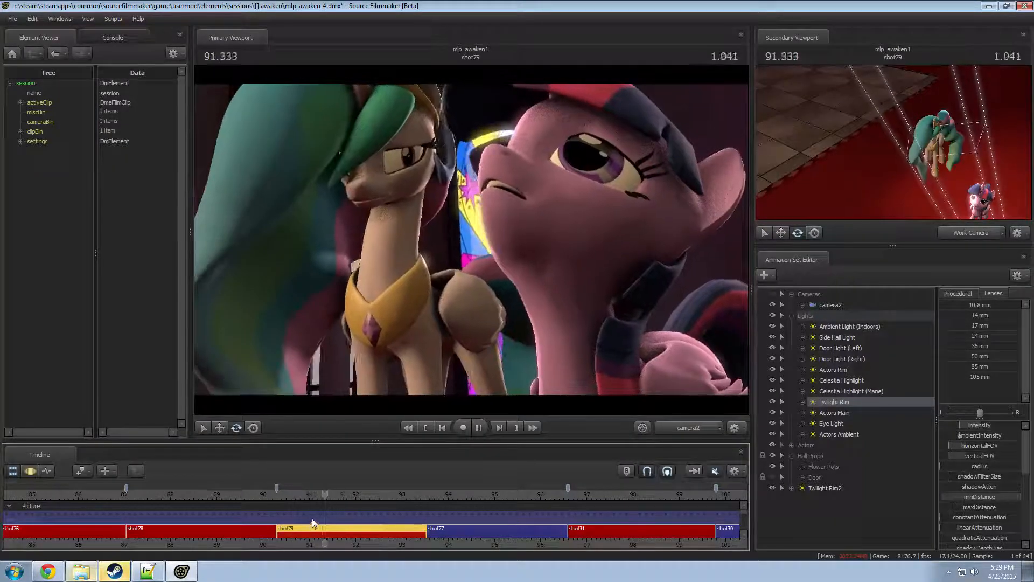
key("space")
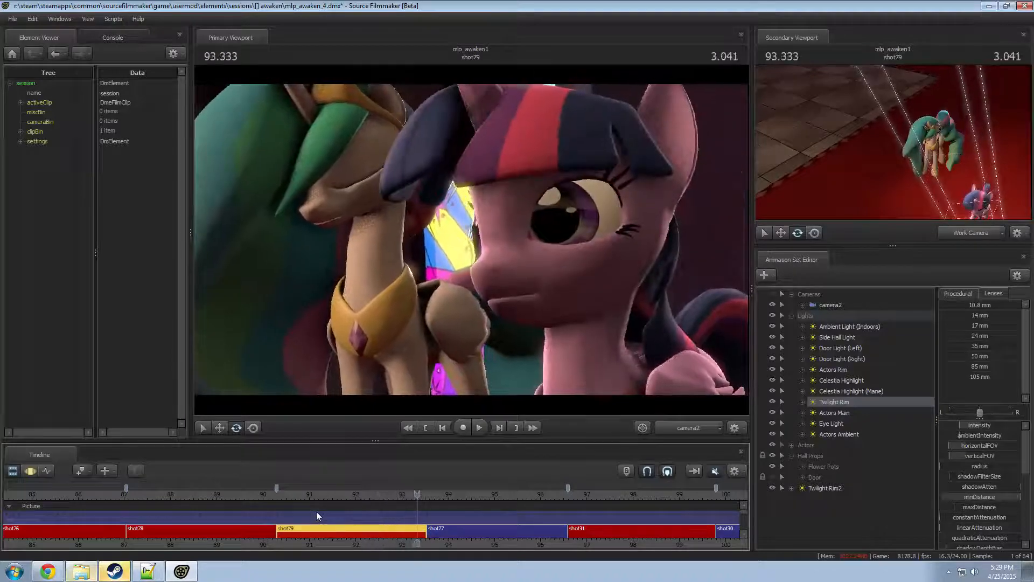
left_click(330, 495)
left_click_drag(331, 496, 302, 500)
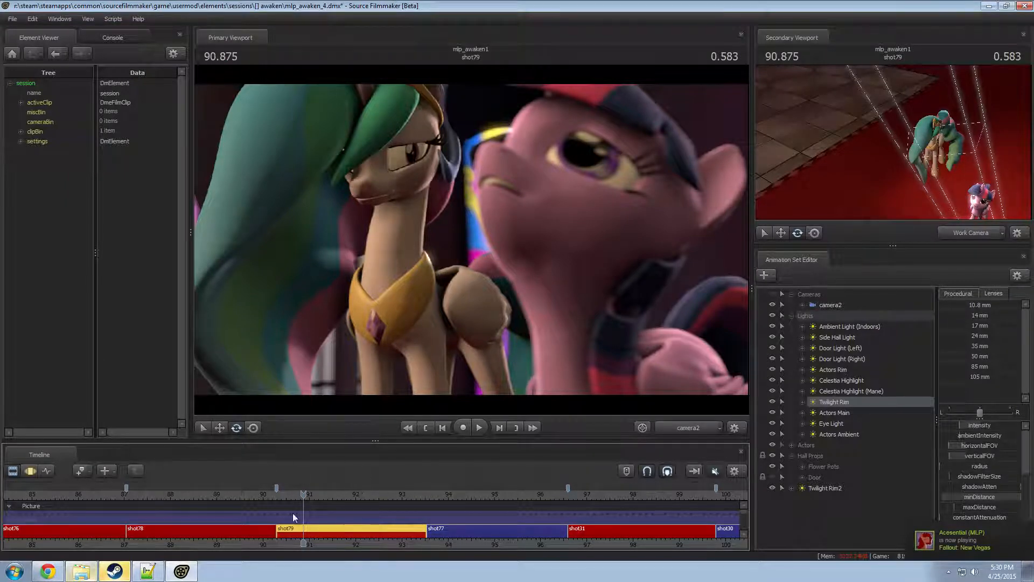
left_click(318, 498)
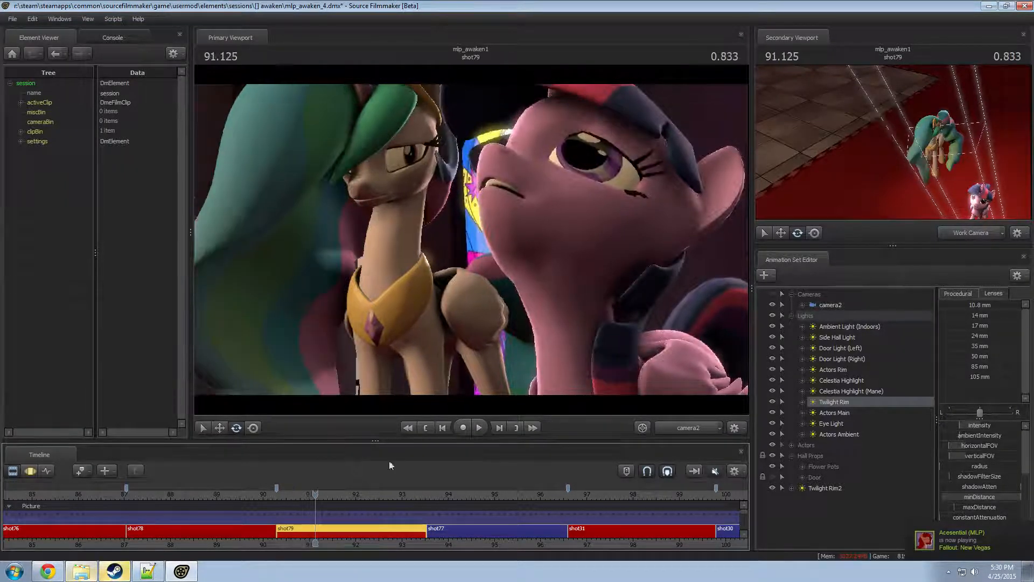
- At 91.041 s in shot79, select Celestia's jaw in the Motion Editor and rotate it open
left_click(311, 492)
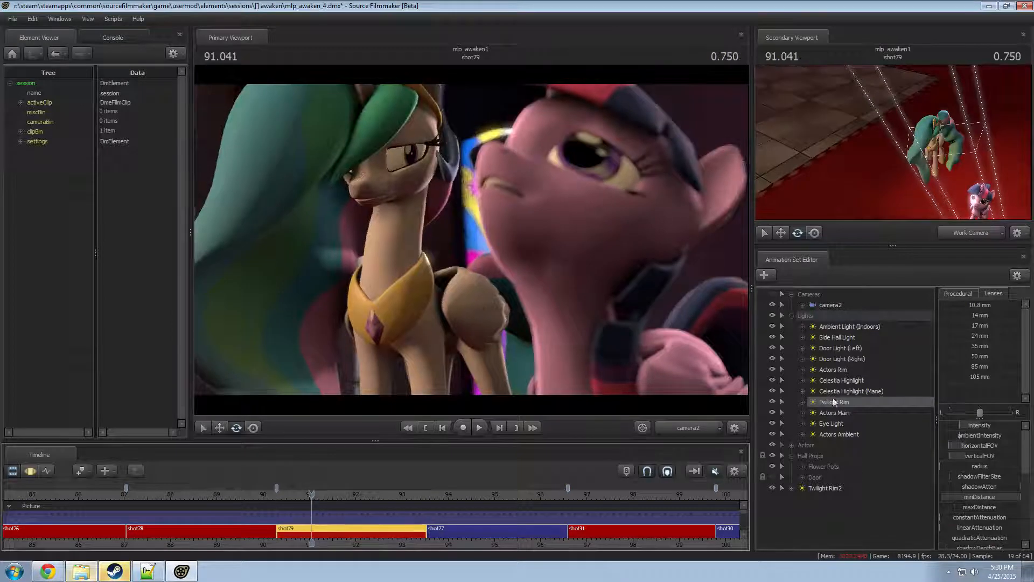
left_click(791, 445)
left_click(830, 466)
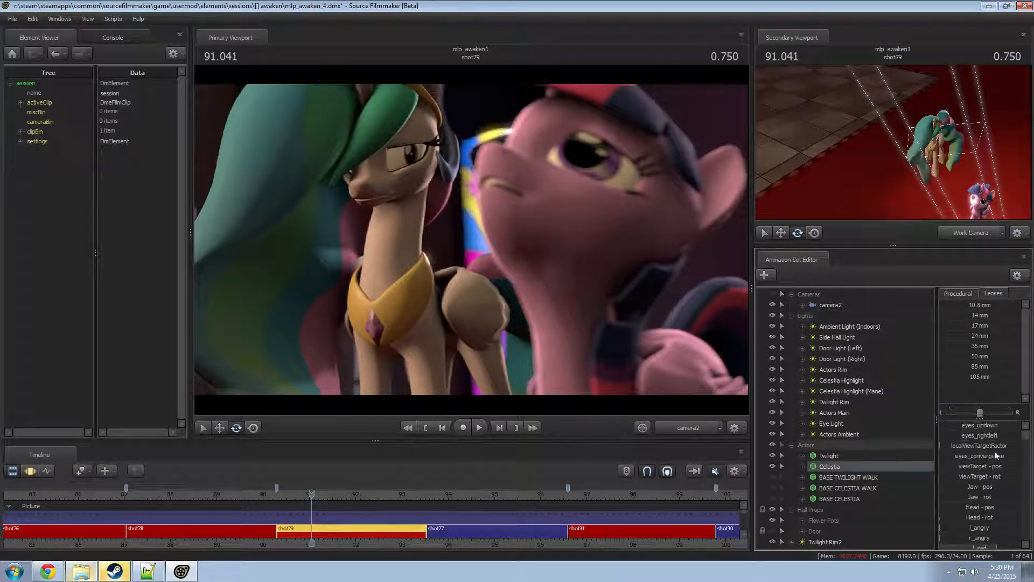
key("F3")
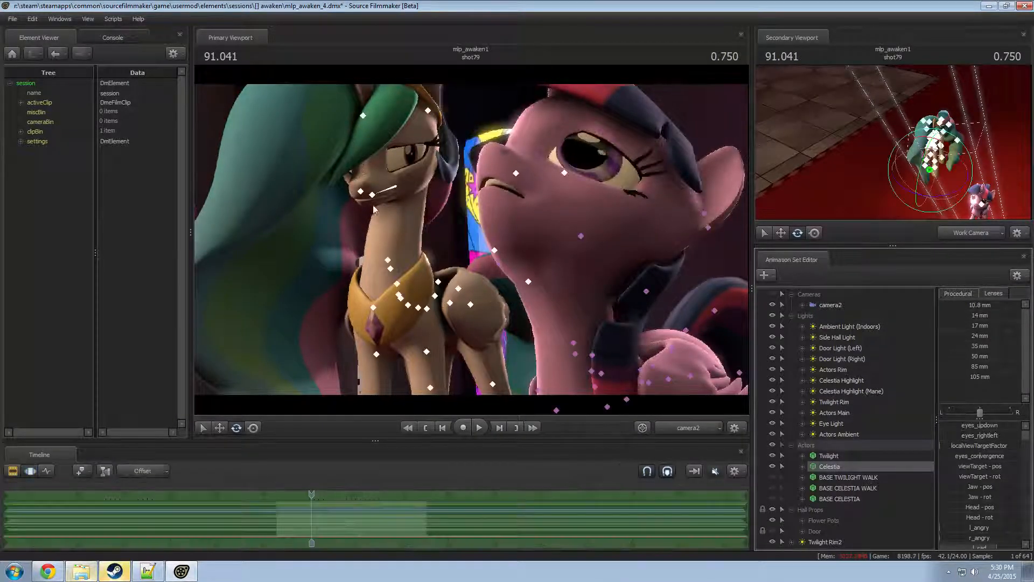
left_click(371, 202, "ctrl")
left_click_drag(383, 179, 393, 229)
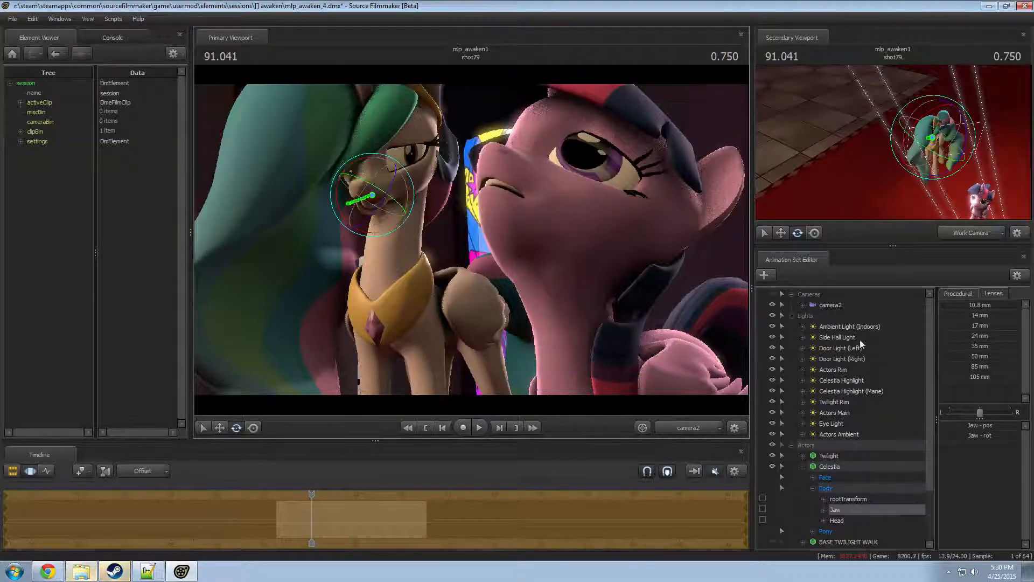
- Zero Celestia's Pony Mouth Flexes, raise big_grin, and rotate her jaw downward to open the mouth
scroll(842, 510, "down", 2)
left_click(813, 466)
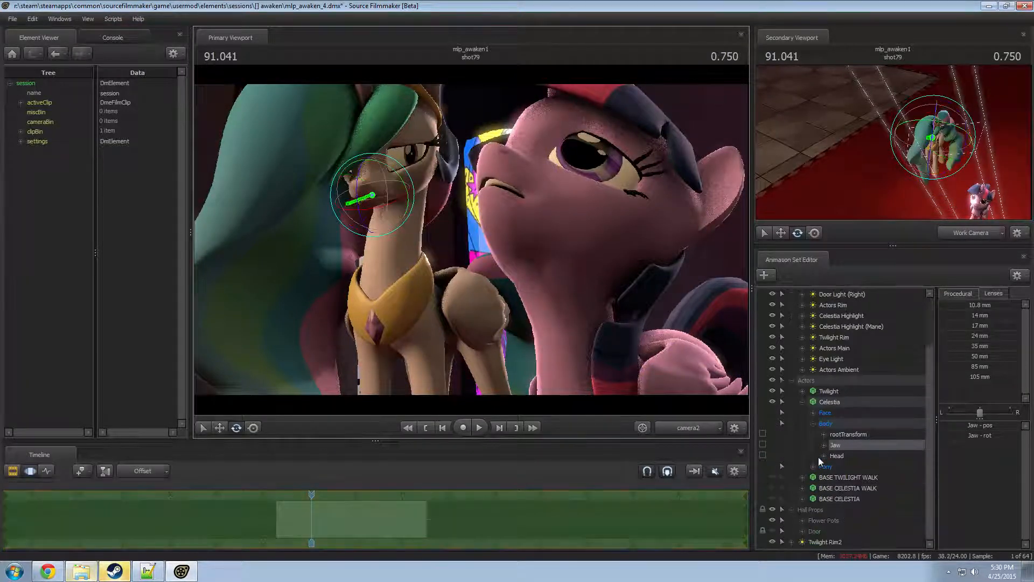
left_click(910, 487)
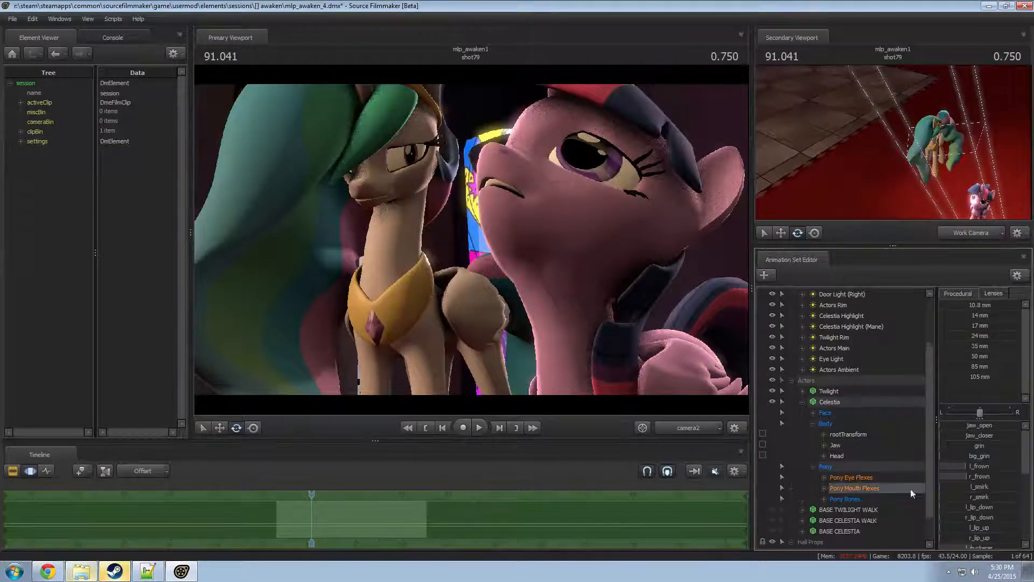
left_click(967, 299)
left_click(976, 477)
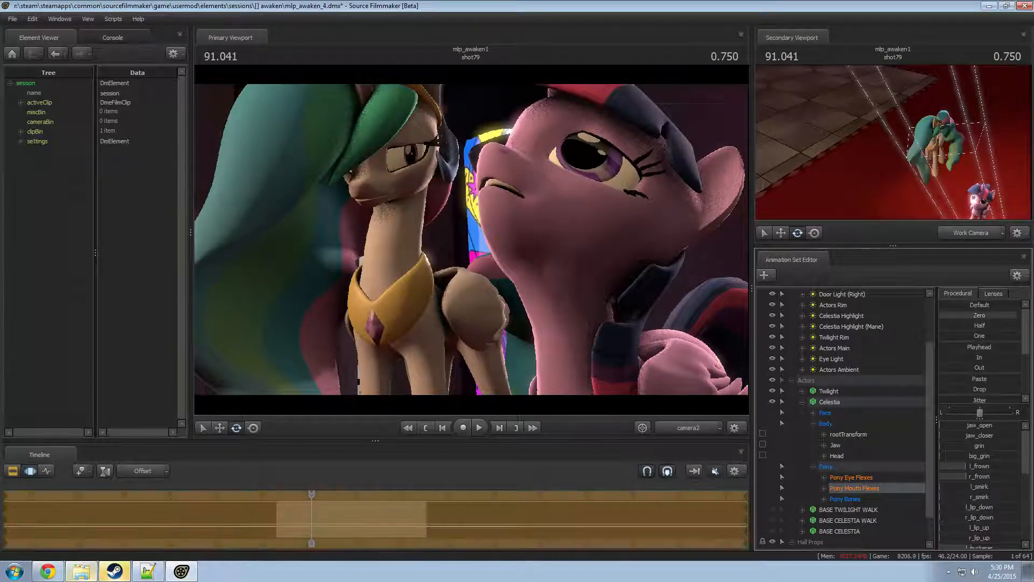
left_click_drag(976, 455, 991, 456)
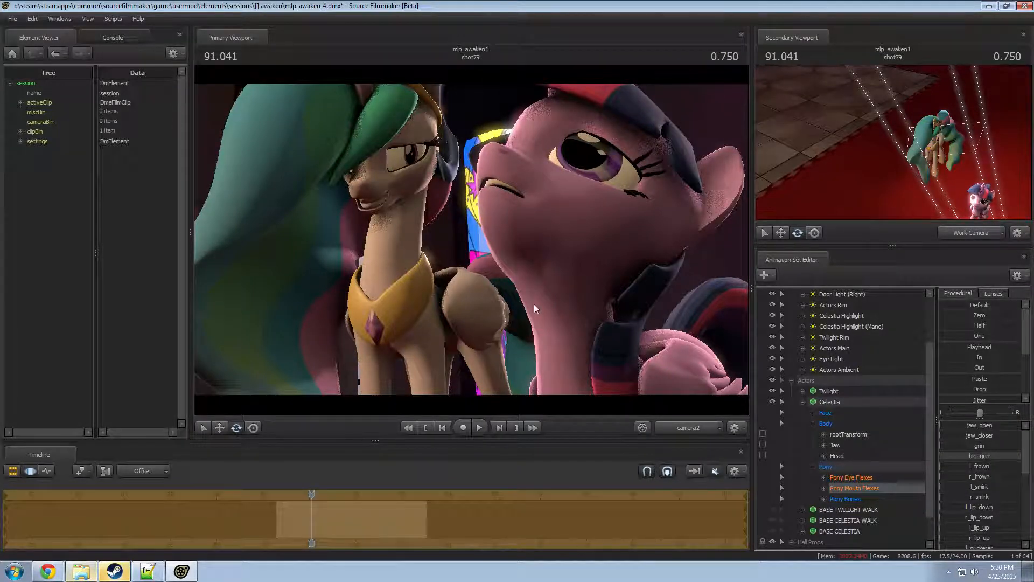
left_click(377, 189)
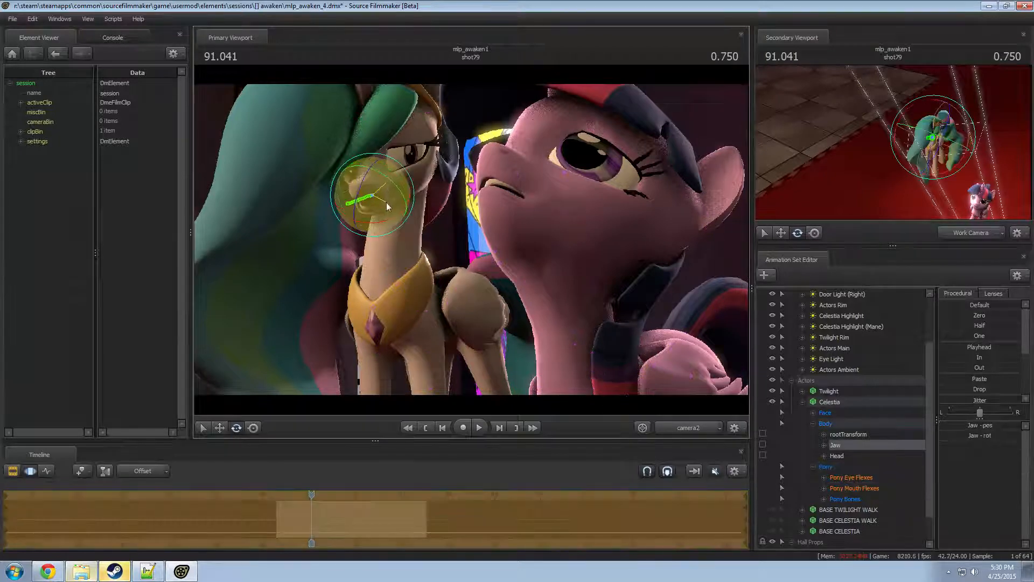
left_click_drag(386, 203, 388, 221)
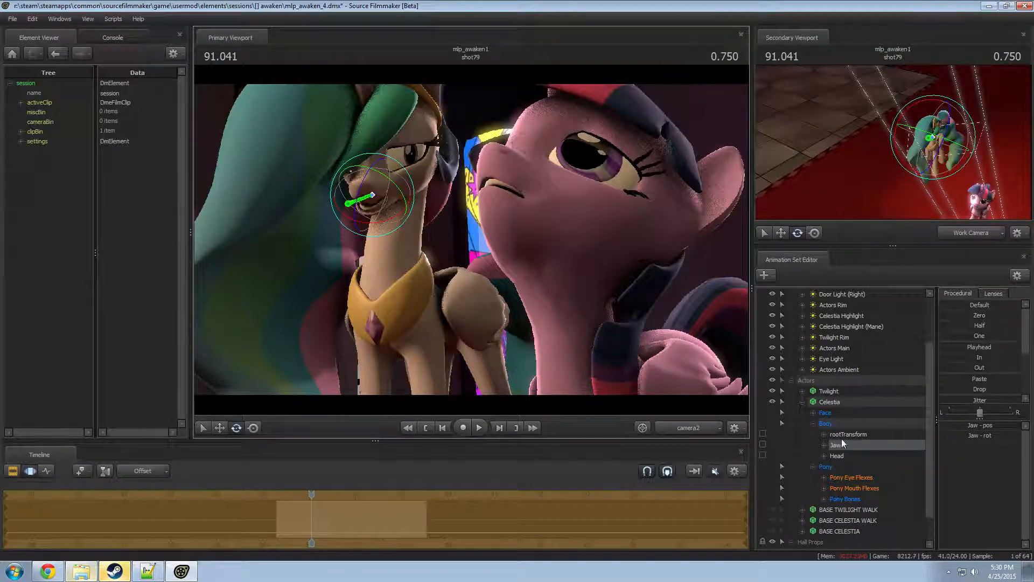
- Zero Celestia's Pony Eye Flexes and raise l_happy and r_happy
left_click(852, 478)
double_click(961, 318)
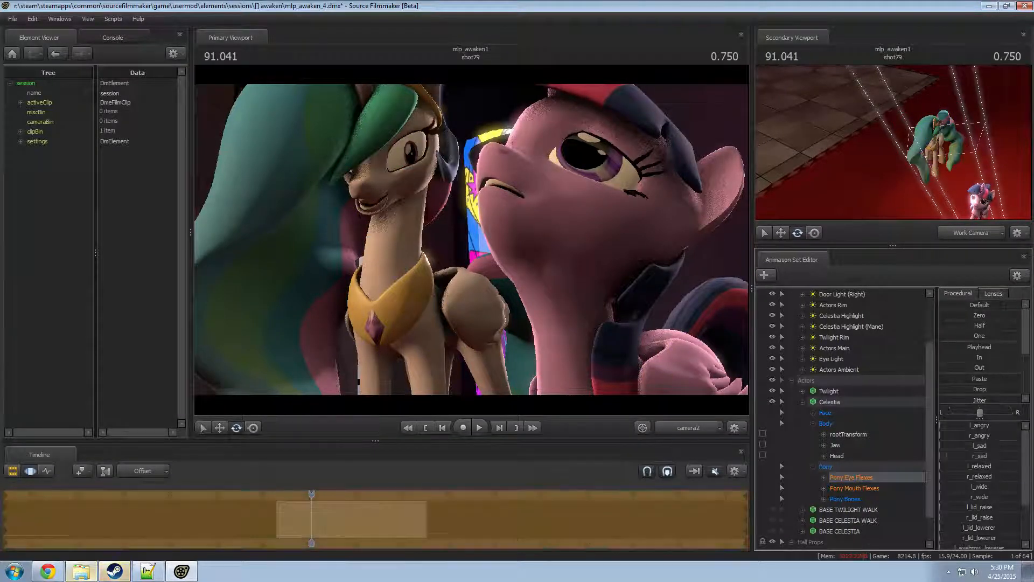
scroll(985, 517, "down", 3)
left_click_drag(984, 516, 1004, 515)
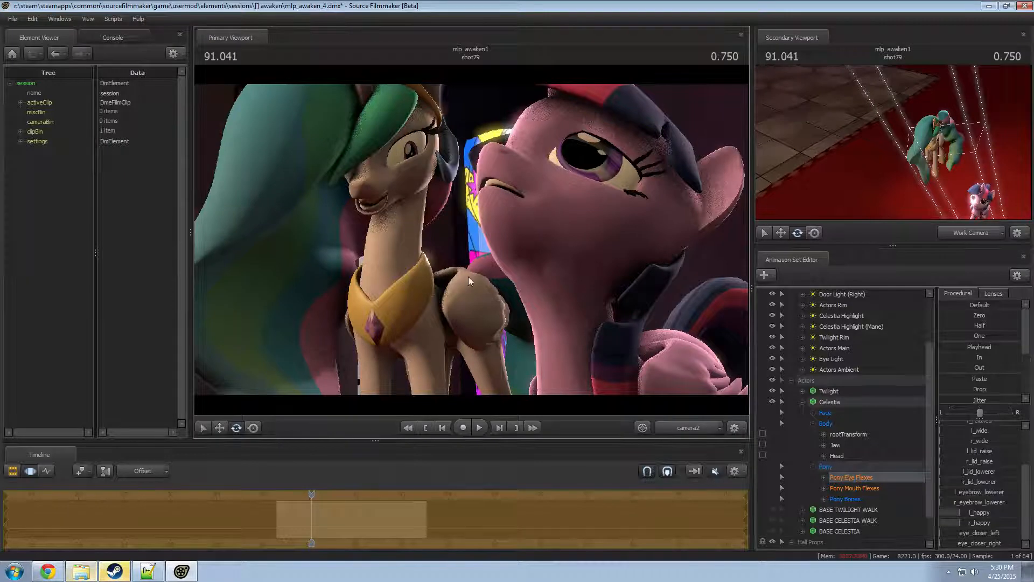
- Close in on Celestia's face with the Work Camera and adjust her jaw to open the mouth wider
left_click(688, 428)
key("w")
left_click_drag(472, 240, 519, 318)
key("d")
left_click(493, 299)
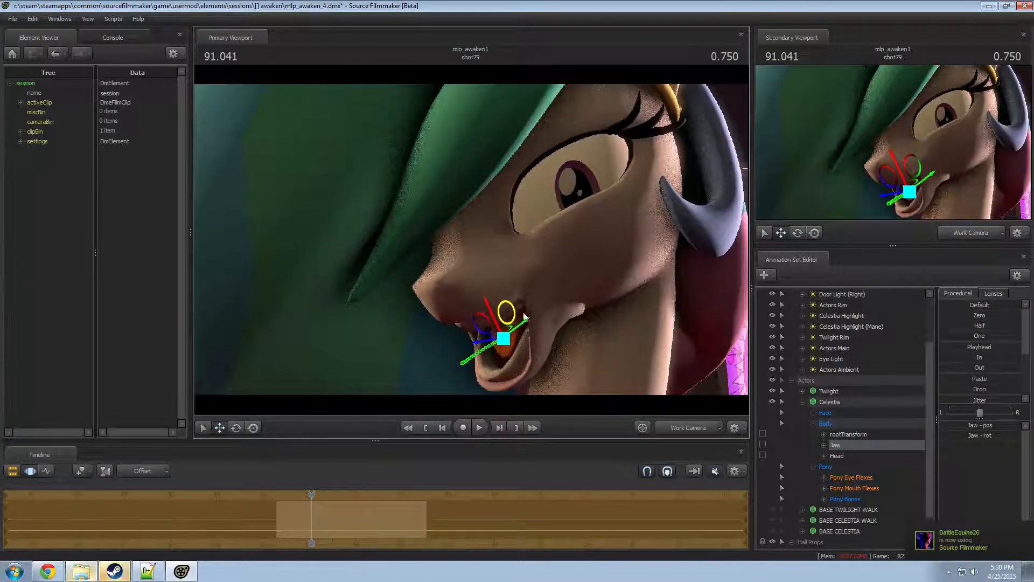
key("a")
mouse_move(489, 286)
left_mouse_down()
mouse_move(501, 286)
mouse_move(489, 286)
left_mouse_up()
key("e")
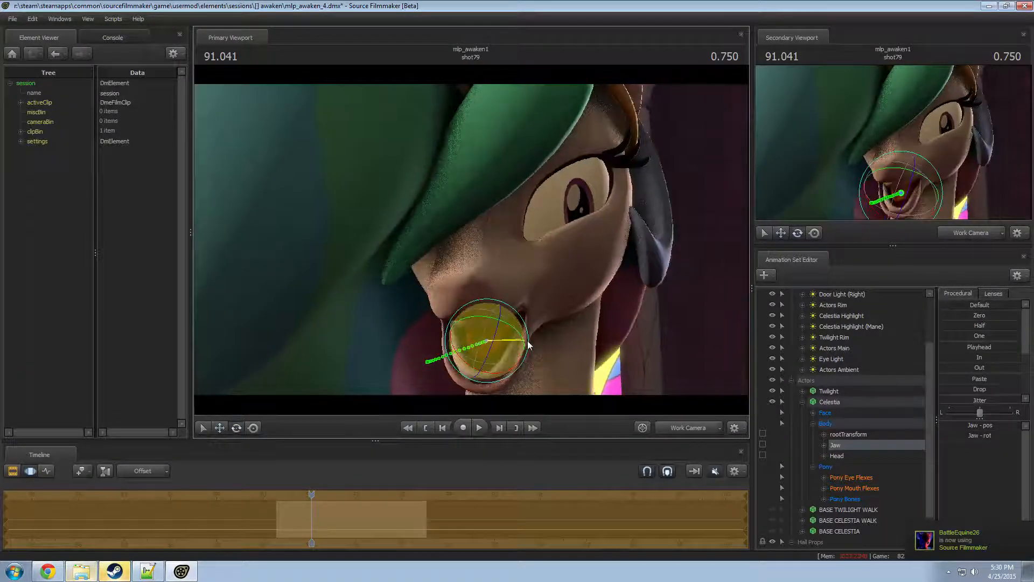
key("w")
left_click_drag(695, 441, 695, 434)
- Through camera2, rotate Celestia's head and neck at 91.041 s and play the shot to check the pose
key("ctrl+1")
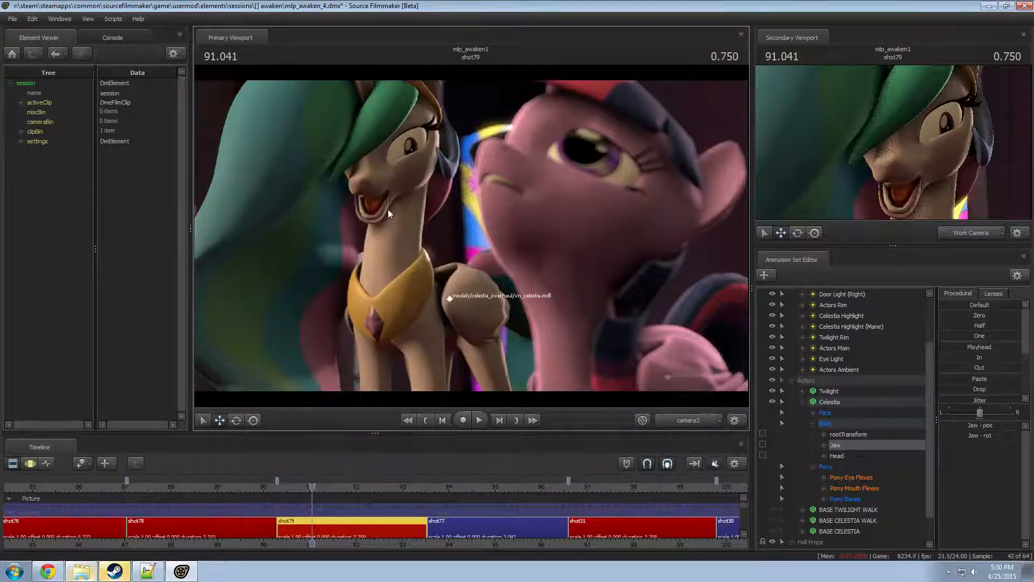
key("ctrl+2")
left_click(398, 181)
key("e")
left_click_drag(407, 175, 432, 206)
left_click(392, 235)
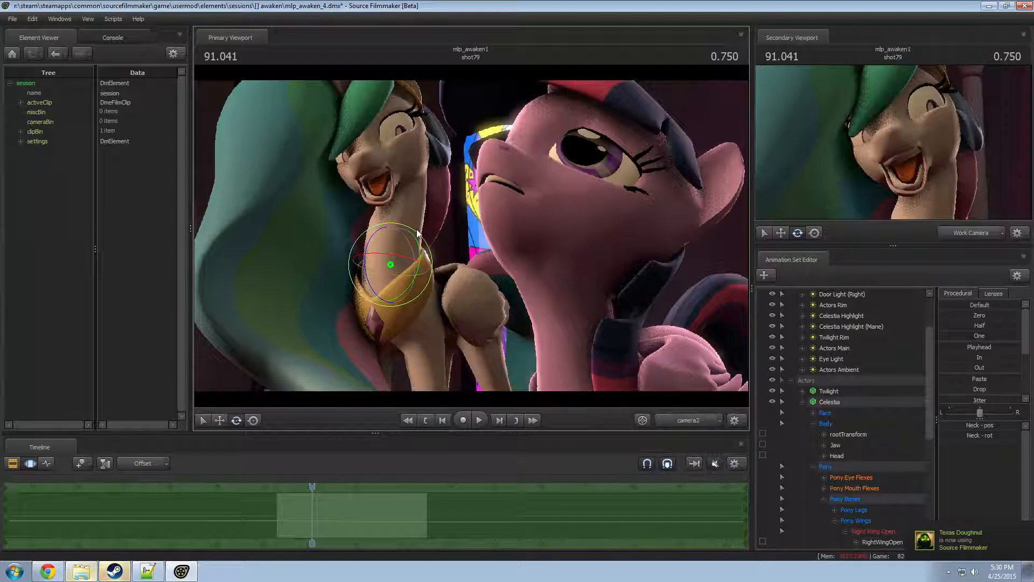
key("F2")
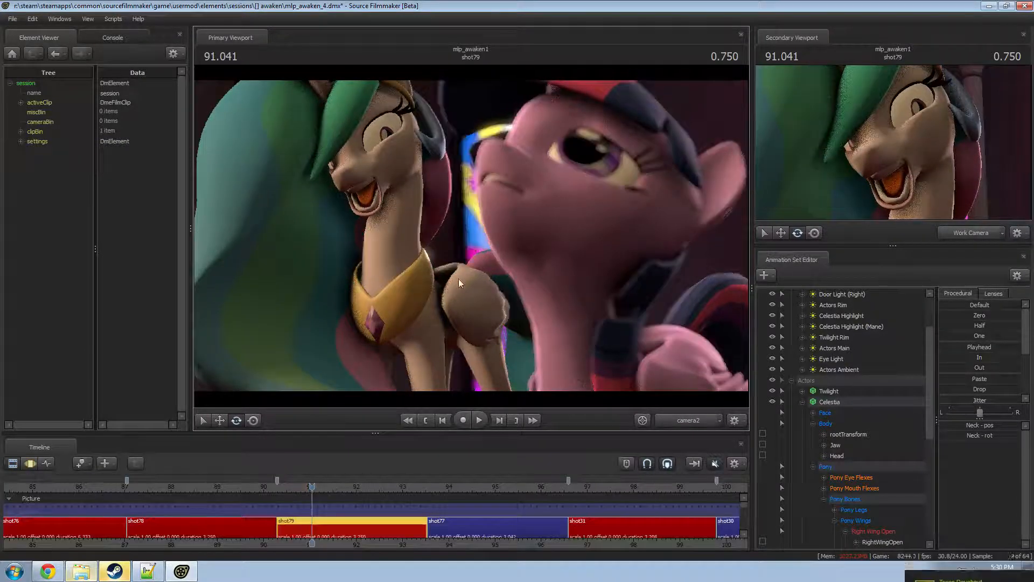
key("space")
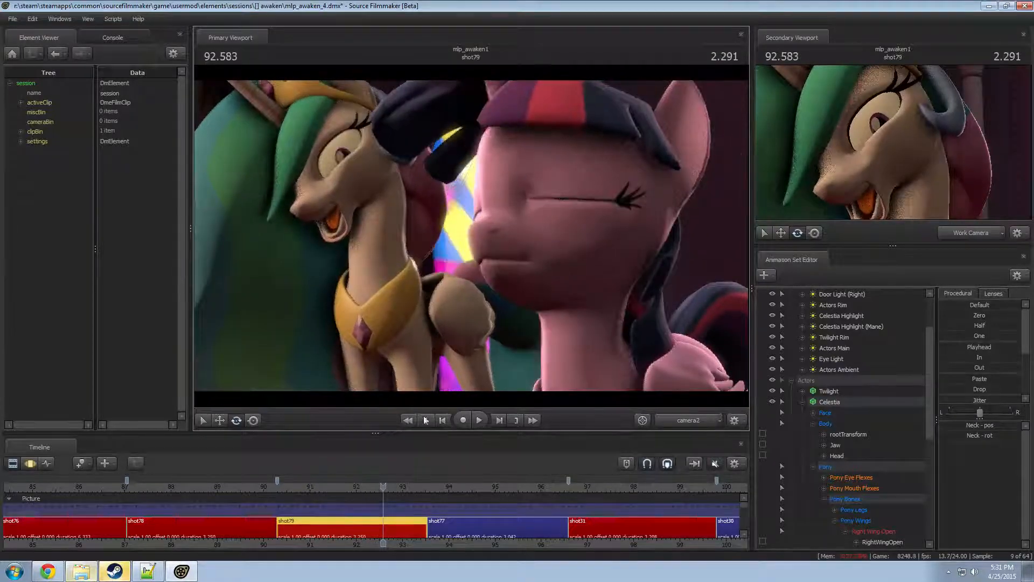
- Set a time selection falling off from about 91 s to shot79's end, and rotate Celestia's head and neck at 93.166 s
key("F3")
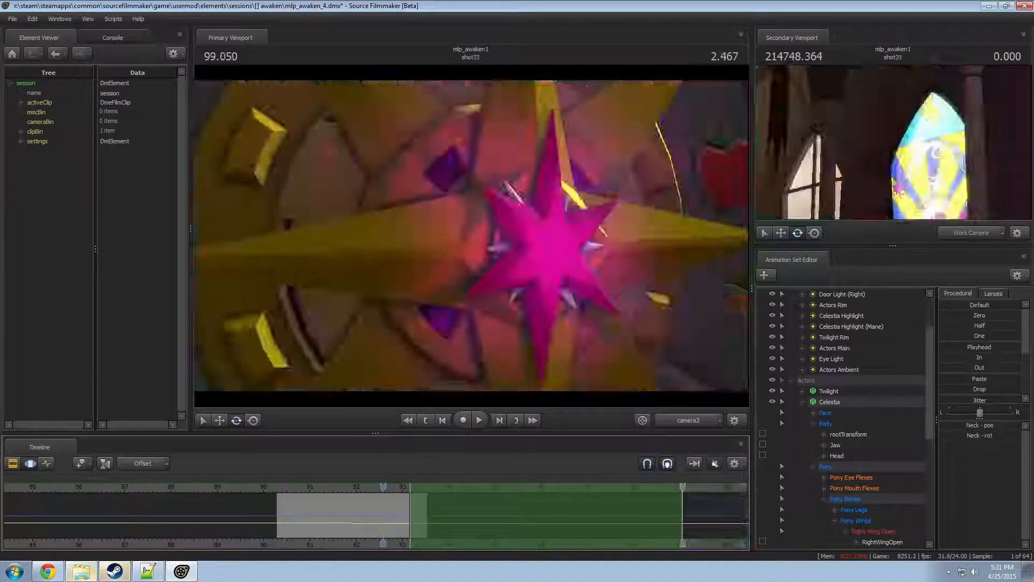
mouse_move(409, 510)
left_mouse_down()
mouse_move(306, 516)
mouse_move(426, 510)
left_mouse_up()
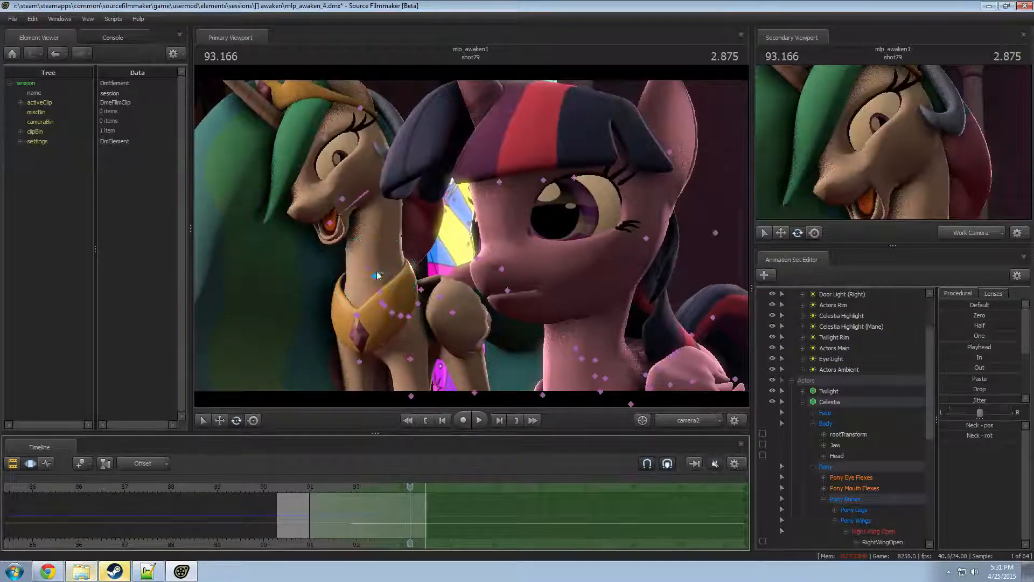
left_click(364, 196)
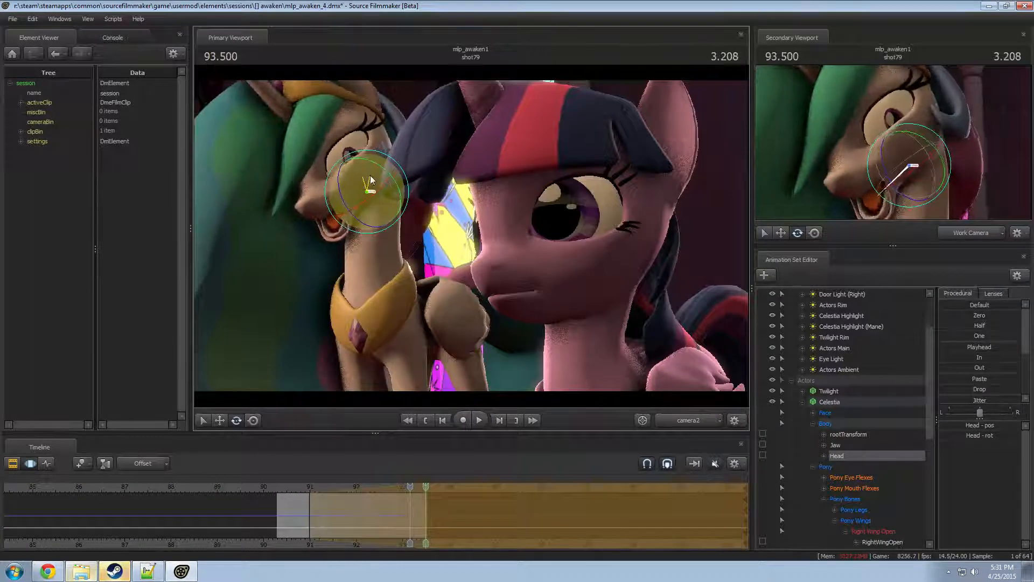
key("w")
left_click_drag(370, 176, 375, 274)
left_click(373, 275, "ctrl")
key("e")
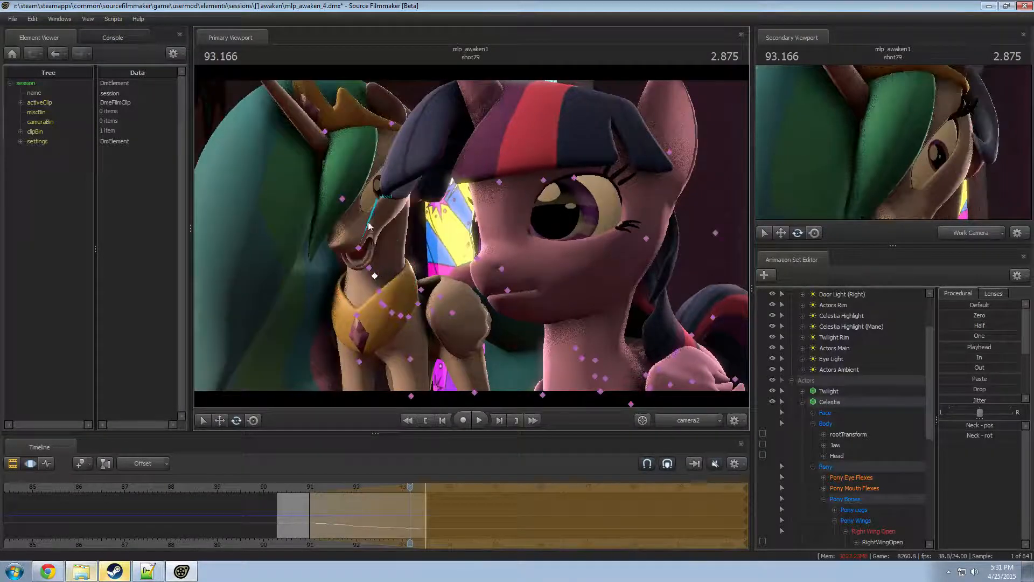
left_click(373, 197, "ctrl")
mouse_move(374, 195)
left_mouse_down()
mouse_move(386, 213)
mouse_move(384, 189)
left_mouse_up()
- Play shot79 from near its start to review Celestia's head and neck movement
left_click(300, 485)
key("space")
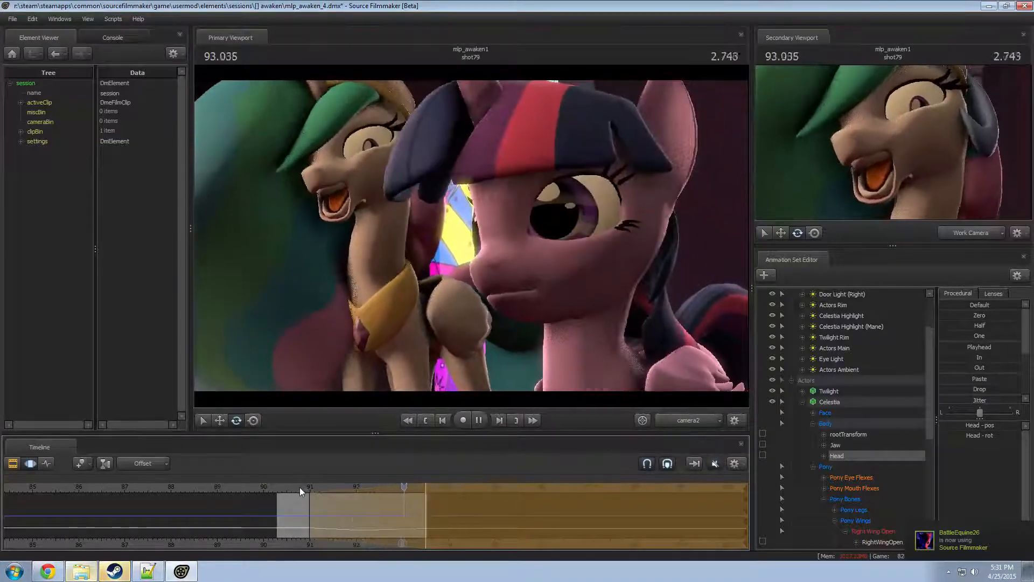
key("space")
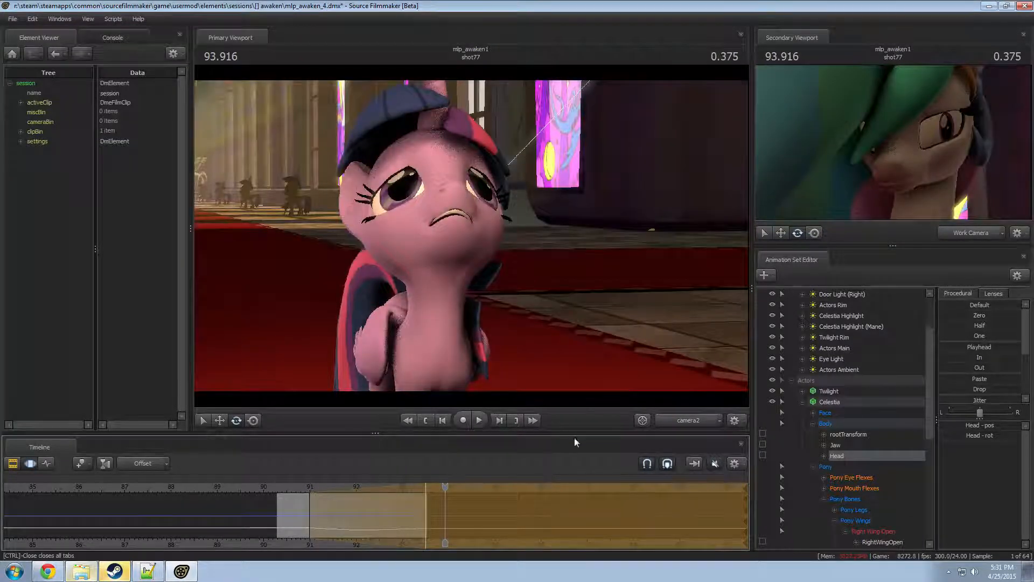
left_click(283, 489)
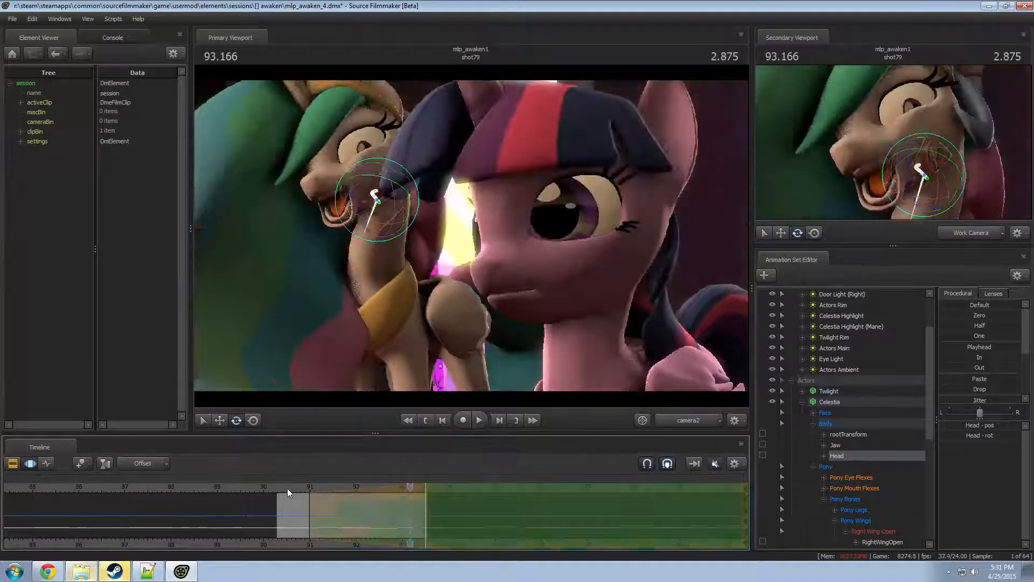
- Undo all the jaw, facial flex, head and neck changes made to Celestia in shot79
key("ctrl+z")
key("ctrl+z")
key("ctrl+z")
key("ctrl+z")
key("ctrl+z")
key("ctrl+z")
key("ctrl+z")
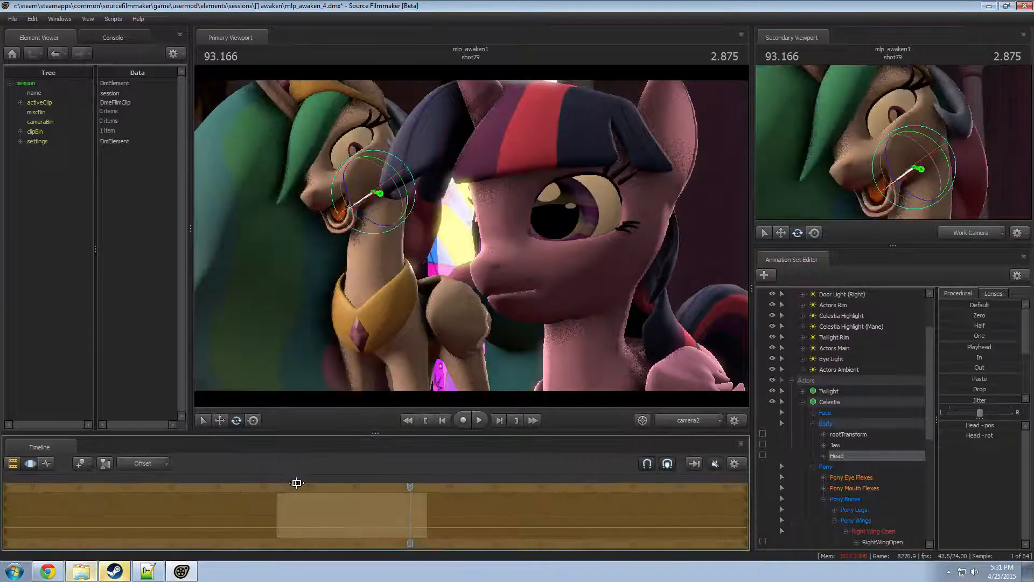
key("ctrl+z")
key("ctrl+z")
key("ctrl+z")
key("ctrl+z")
key("ctrl+z")
key("ctrl+z")
key("ctrl+z")
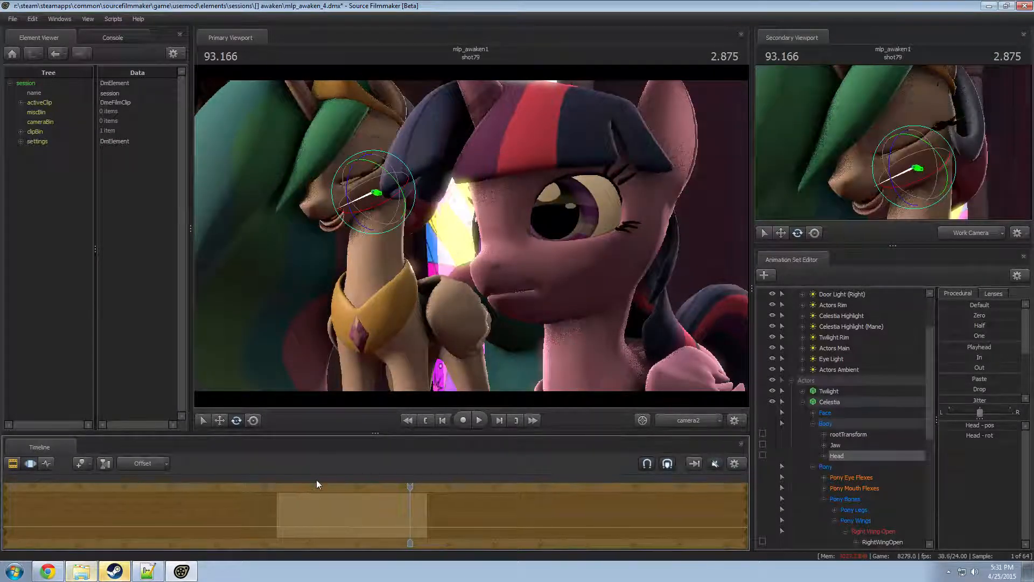
key("ctrl+z")
key("ctrl+z")
key("ctrl+z")
key("ctrl+z")
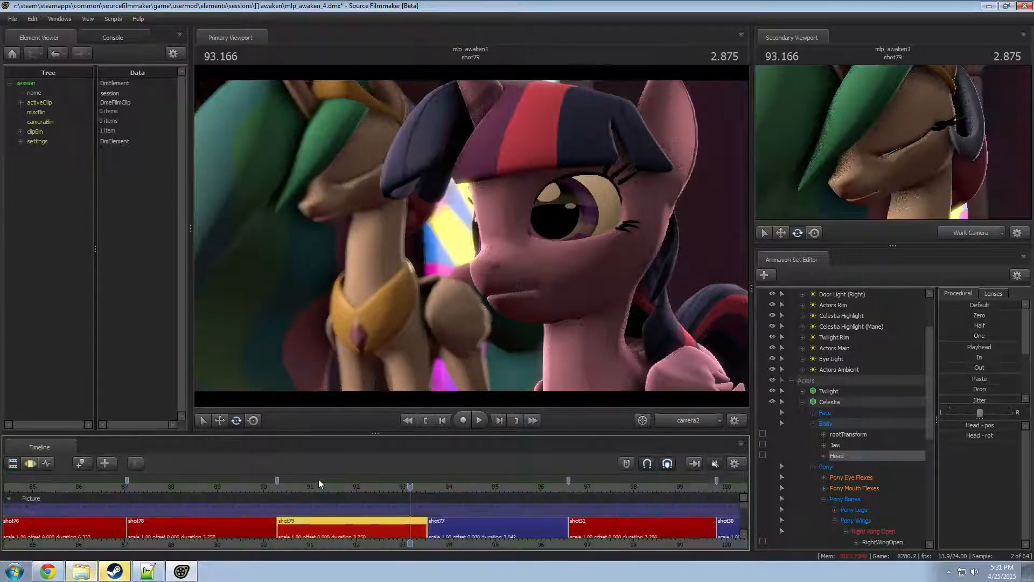
- Play shot79 through camera2 to check Celestia's restored pose and the cut into shot77
left_click_drag(384, 499, 325, 483)
key("space")
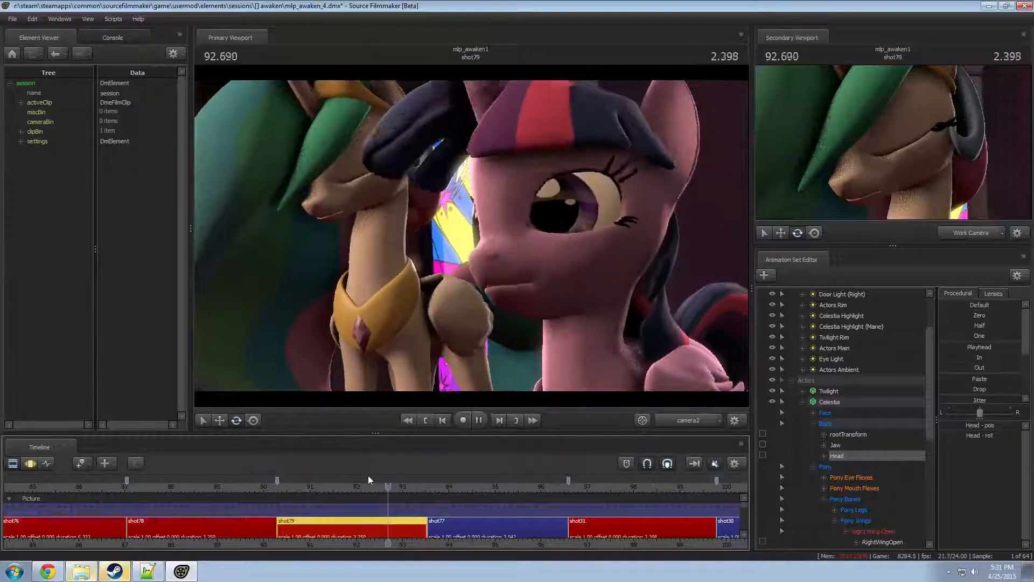
key("F3")
left_click_drag(408, 489, 195, 489)
key("space")
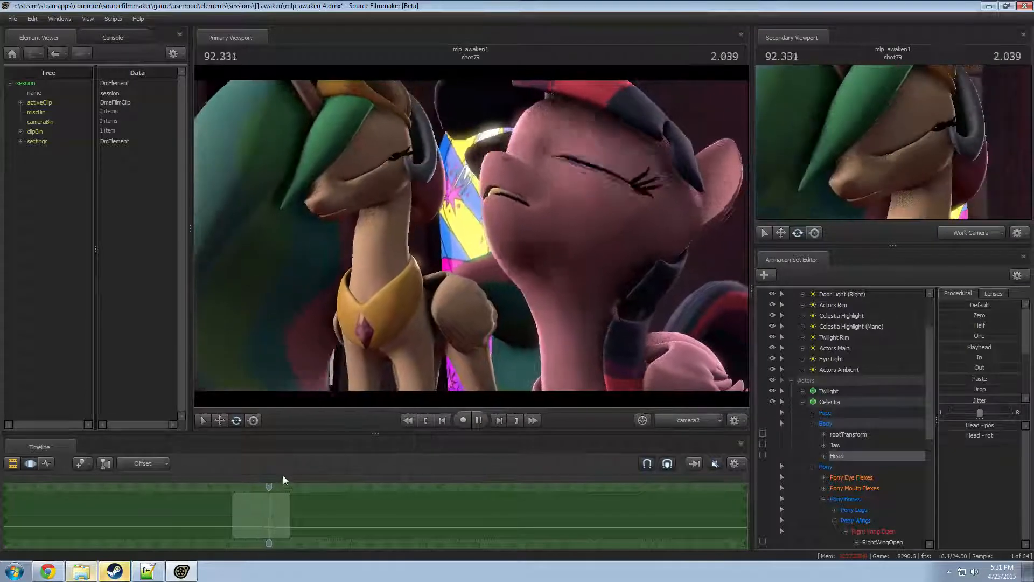
key("space")
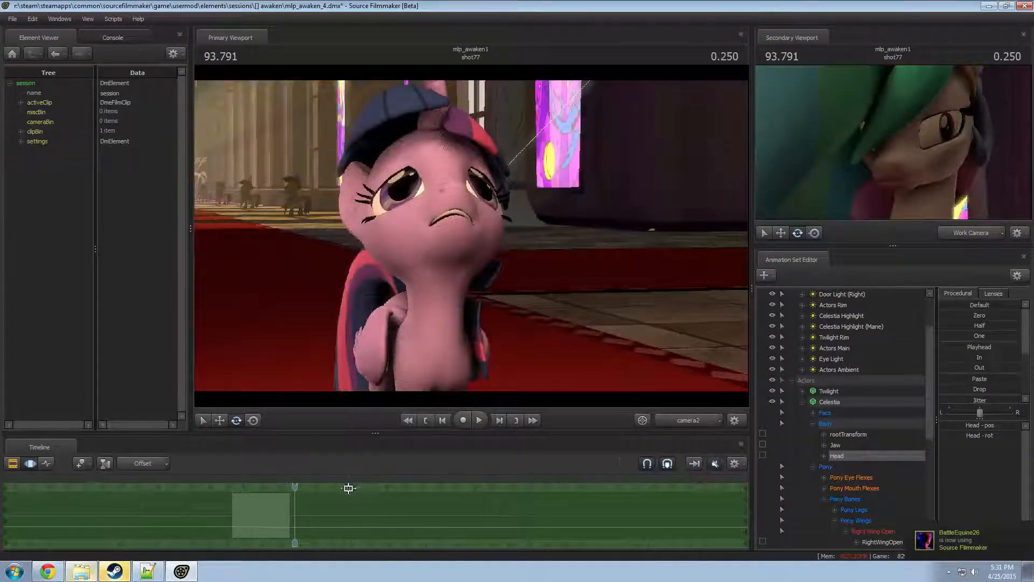
- Inspect the start of shot77, reselect shot79, and scrub back to shot76 at 85.583 s to review the preceding shots
key("F2")
left_click(310, 522)
left_click_drag(295, 488, 296, 490)
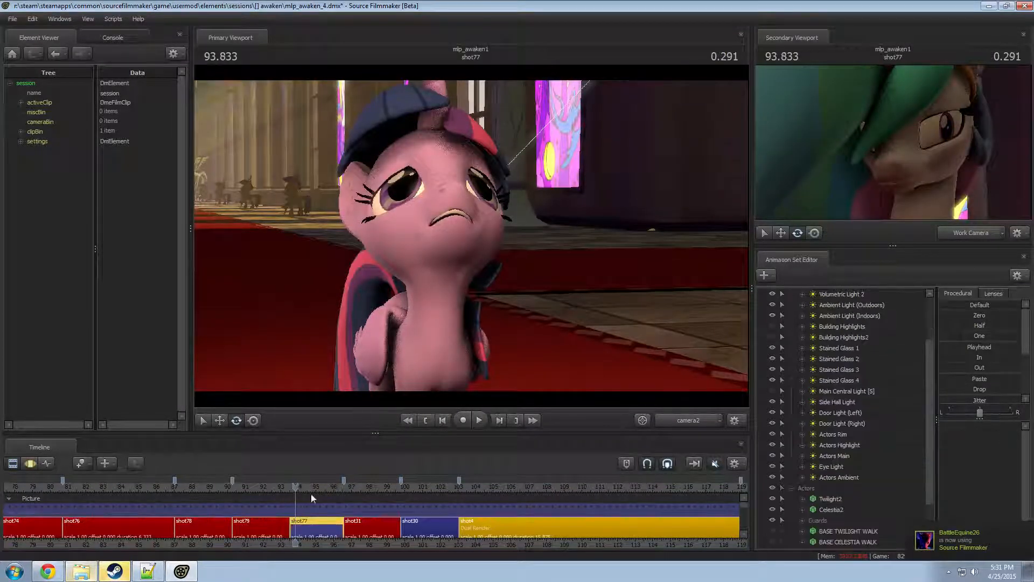
left_click(270, 520)
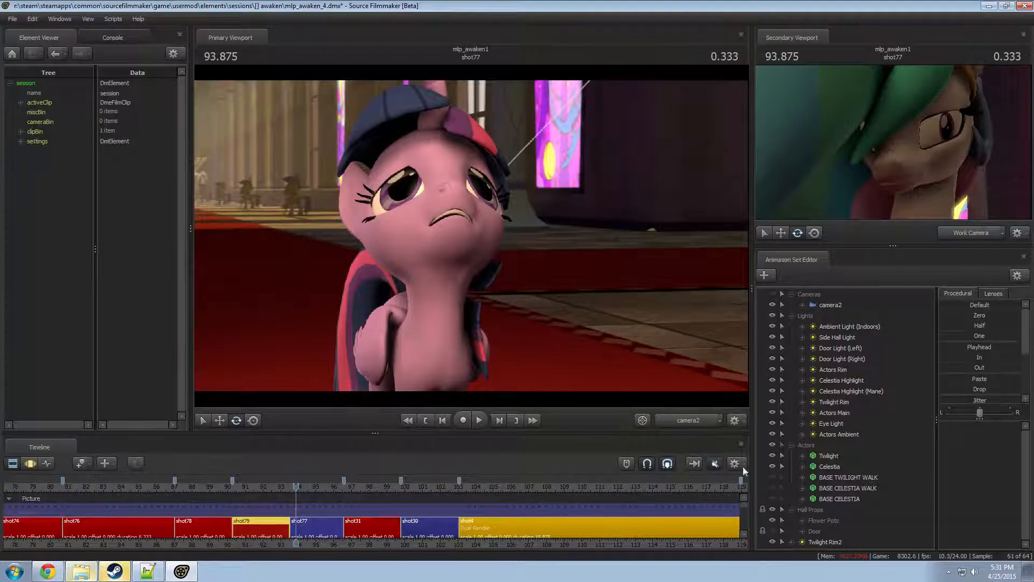
left_click_drag(267, 473, 150, 490)
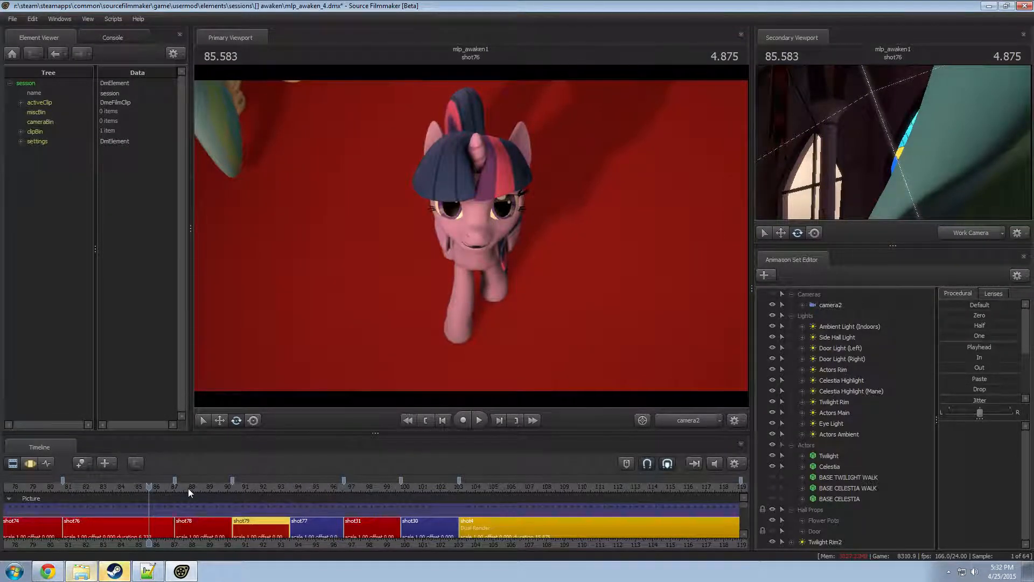
left_click(83, 489)
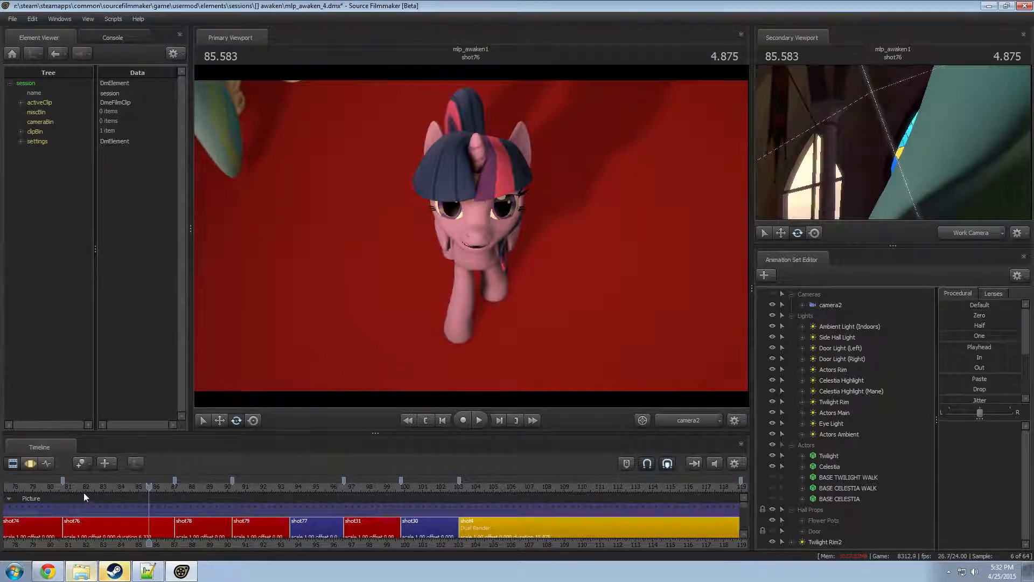
- Play from shot76 at 85.583 s through shot78 into shot79, and return to 89.708 s
key("space")
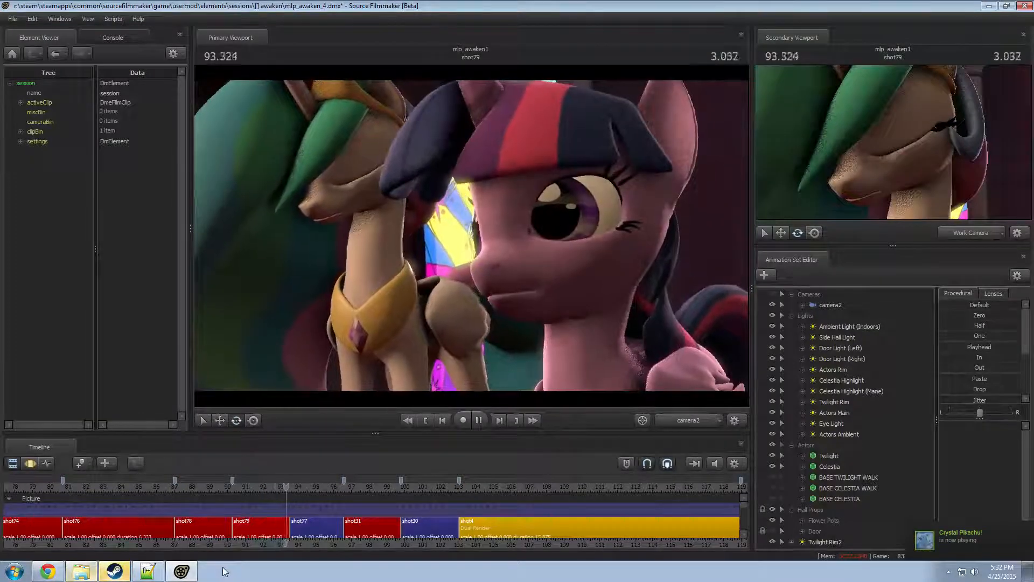
key("space")
left_click(222, 490)
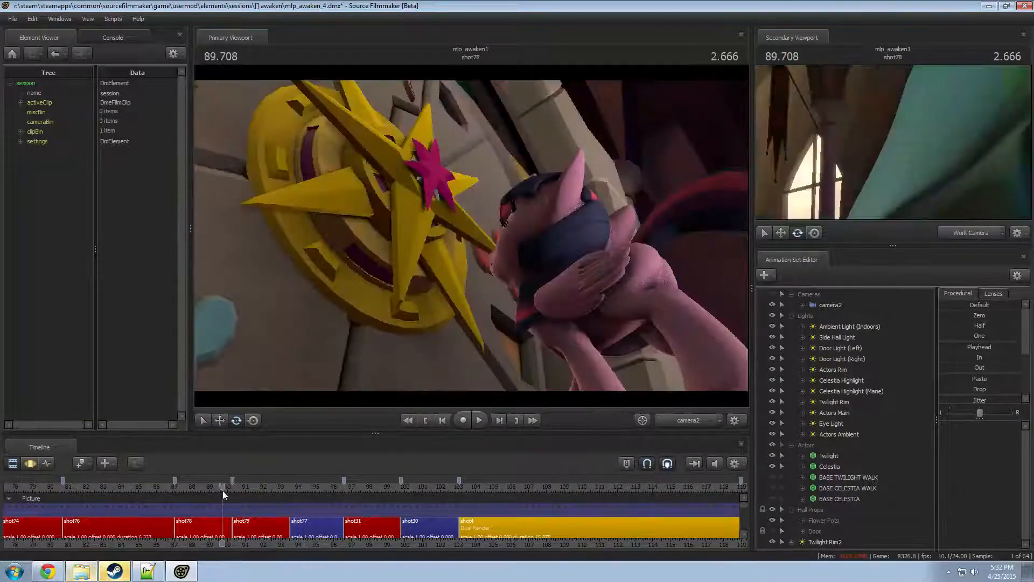
- Replay the cut from shot78 into shot79 several times to review the characters' movement and focus change
key("space")
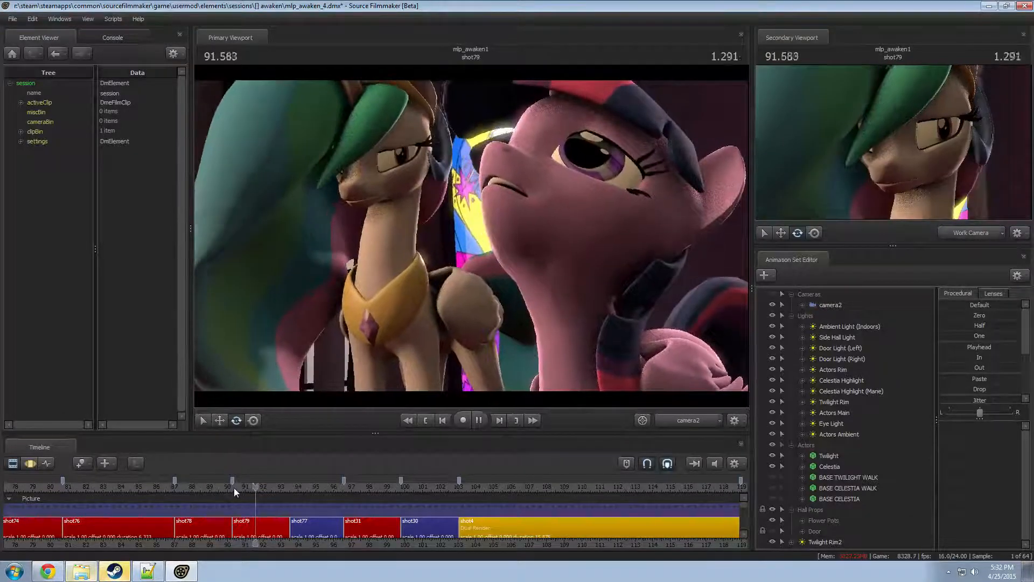
key("space")
left_click(233, 487)
left_click_drag(234, 487, 193, 486)
key("space")
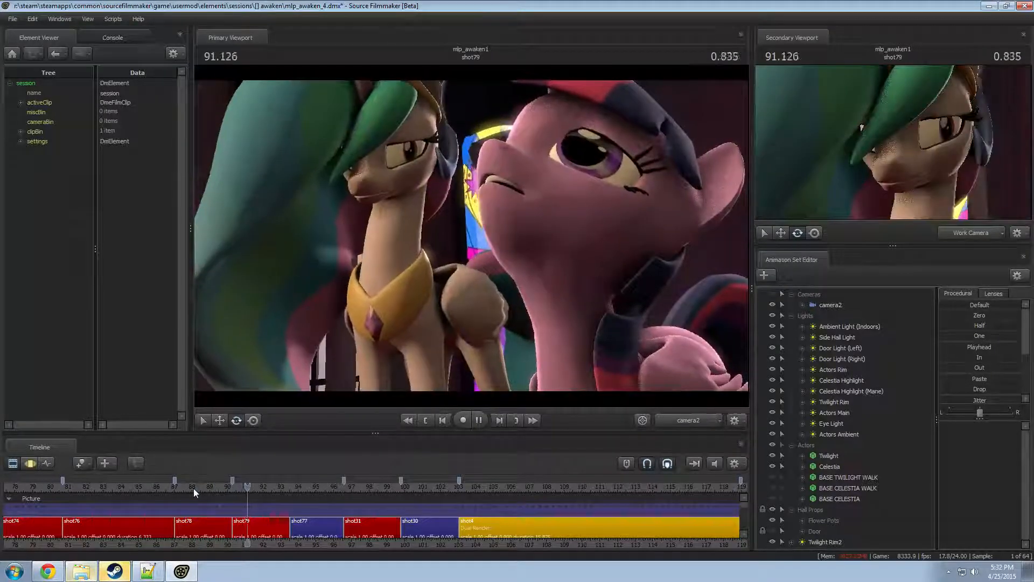
key("space")
left_click(194, 488)
key("space")
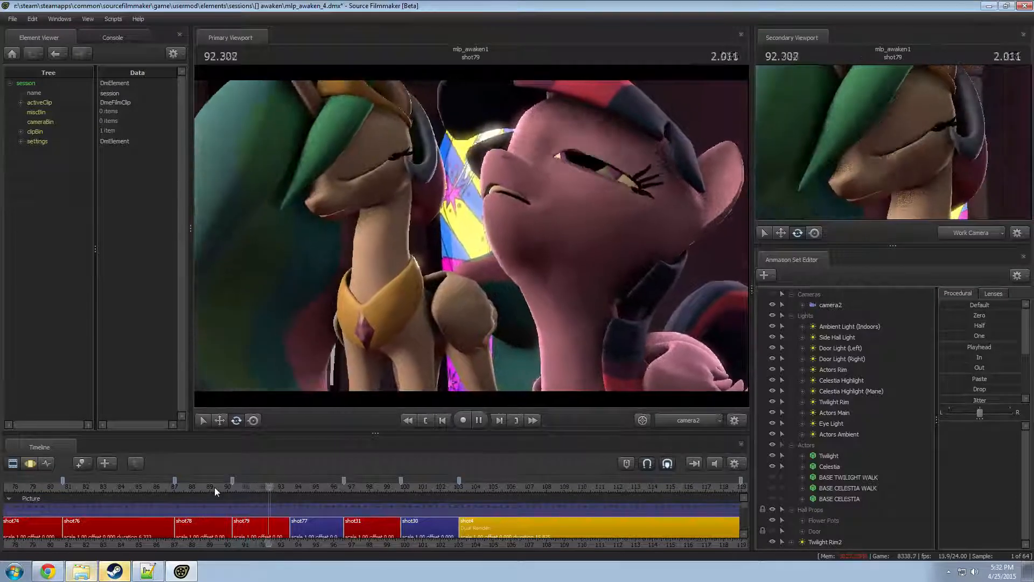
key("space")
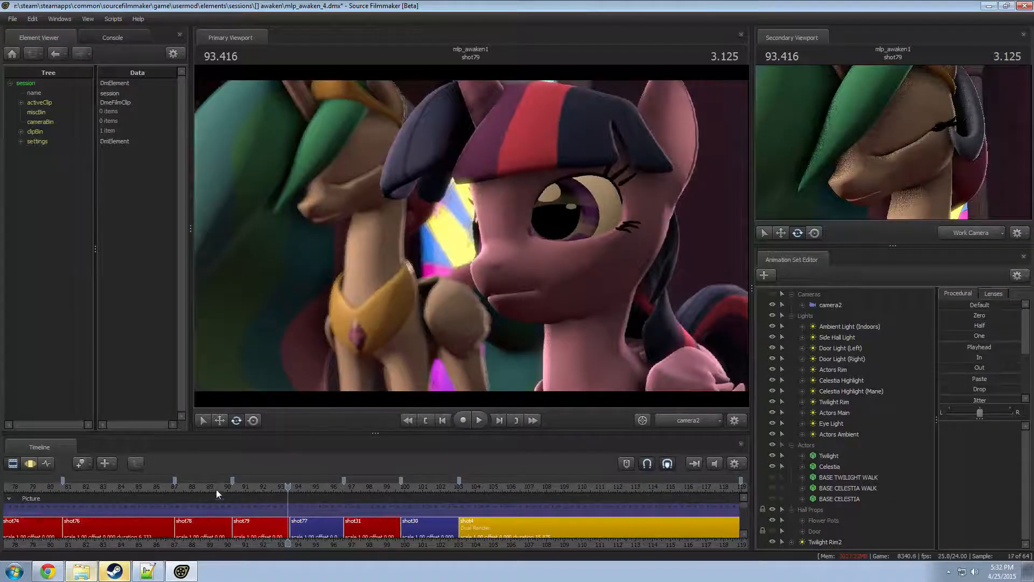
- Inspect shot79 at 90.583 s, and play from shot78 through shot79 into shot77
left_click_drag(215, 489, 240, 498)
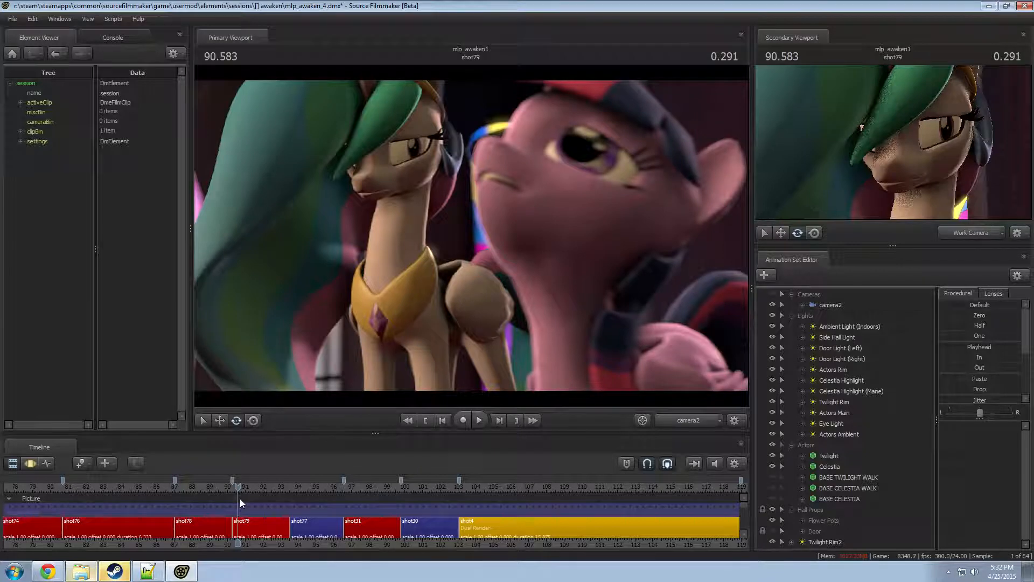
left_click_drag(241, 497, 208, 492)
key("space")
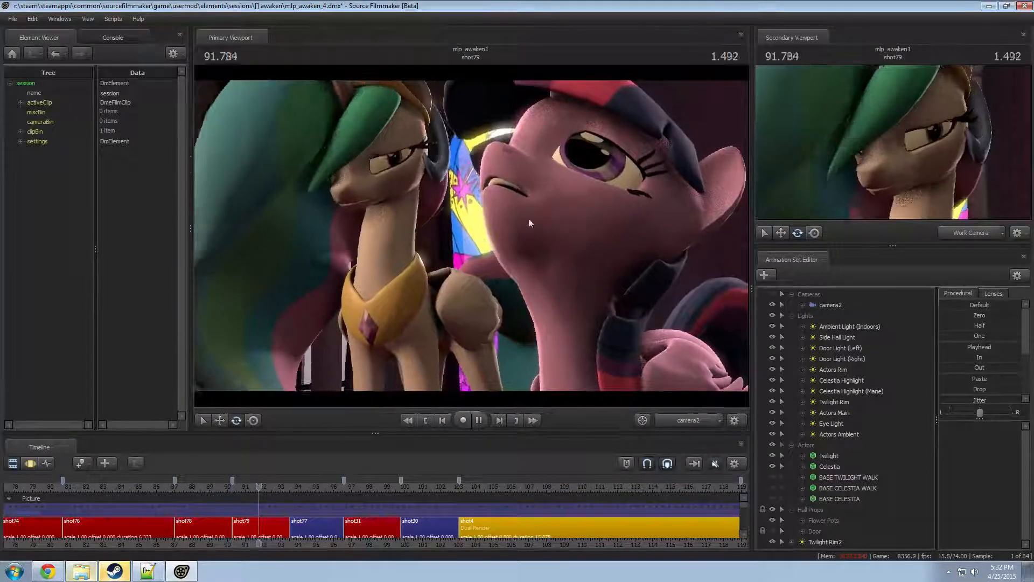
key("space")
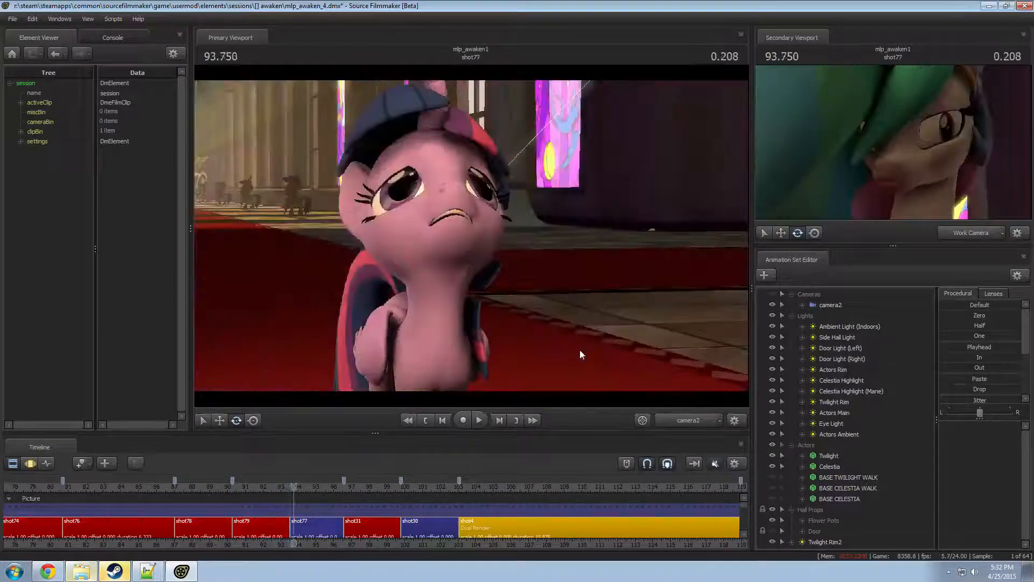
- Check the cut from the end of shot79 into shot77, and select shot77
left_click(278, 487)
key("space")
key("space")
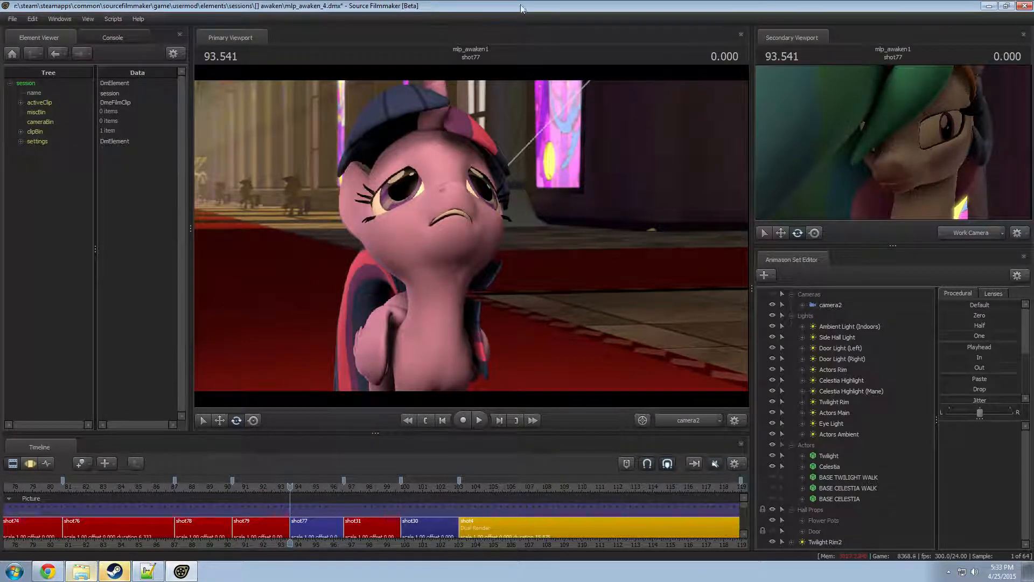
key("space")
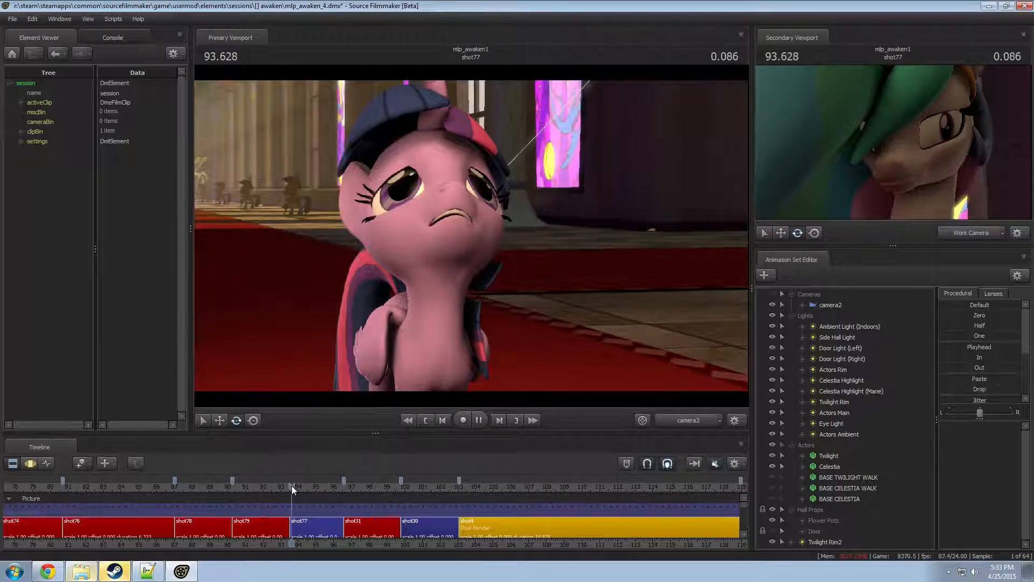
left_click(297, 487)
left_click(316, 523)
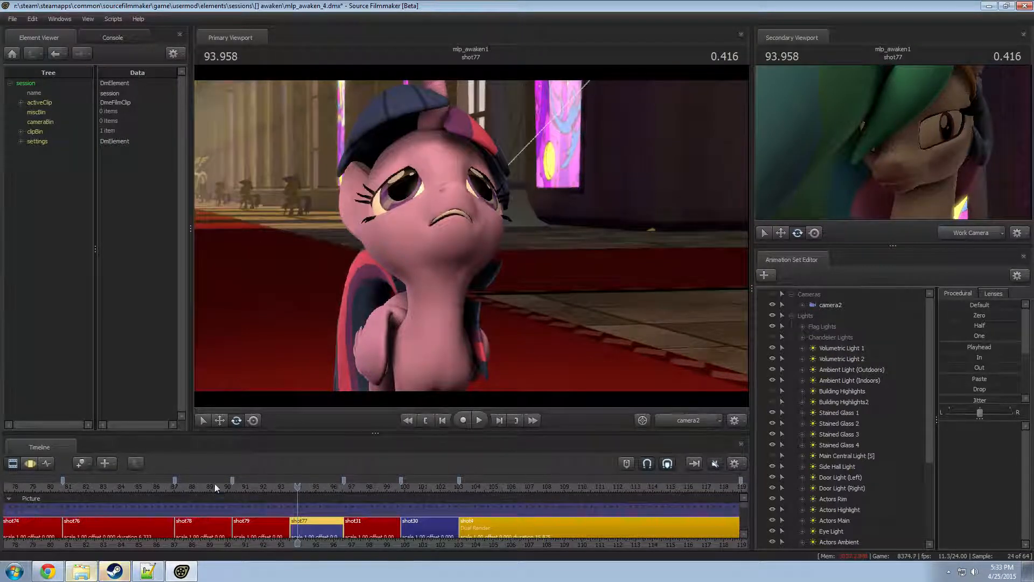
- Scrub back to shot62 at 54.791 s and play the sequence through to shot77
left_click_drag(213, 483, 99, 483)
scroll(158, 511, "down", 3)
middle_click_drag(171, 542, 446, 510)
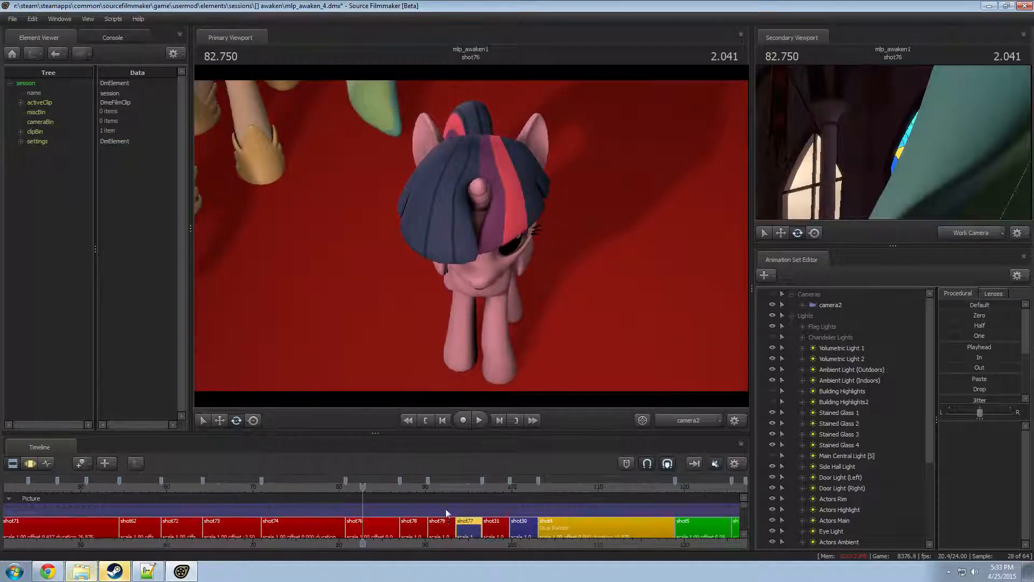
scroll(446, 512, "down", 2)
left_click_drag(256, 496, 234, 497)
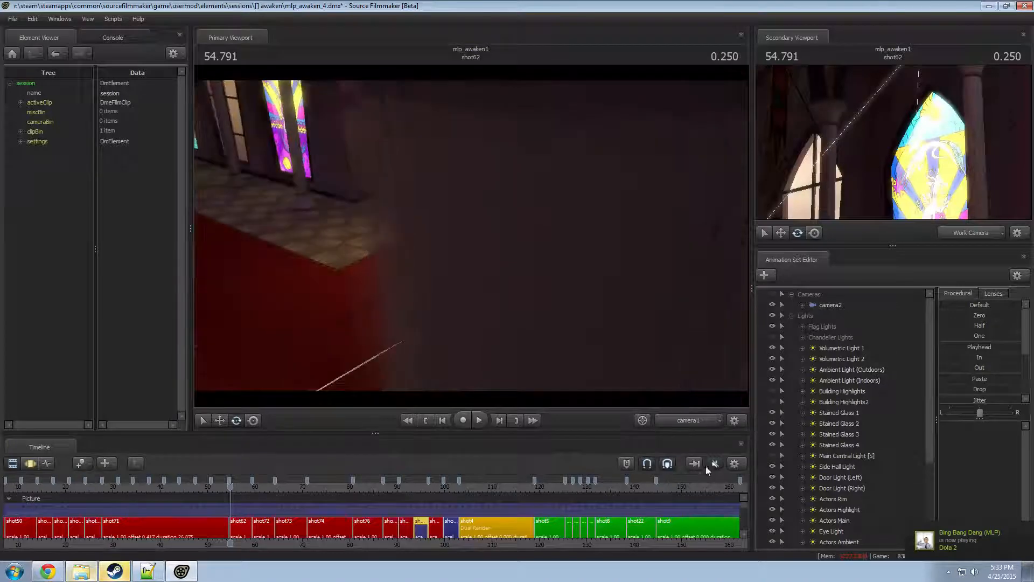
key("space")
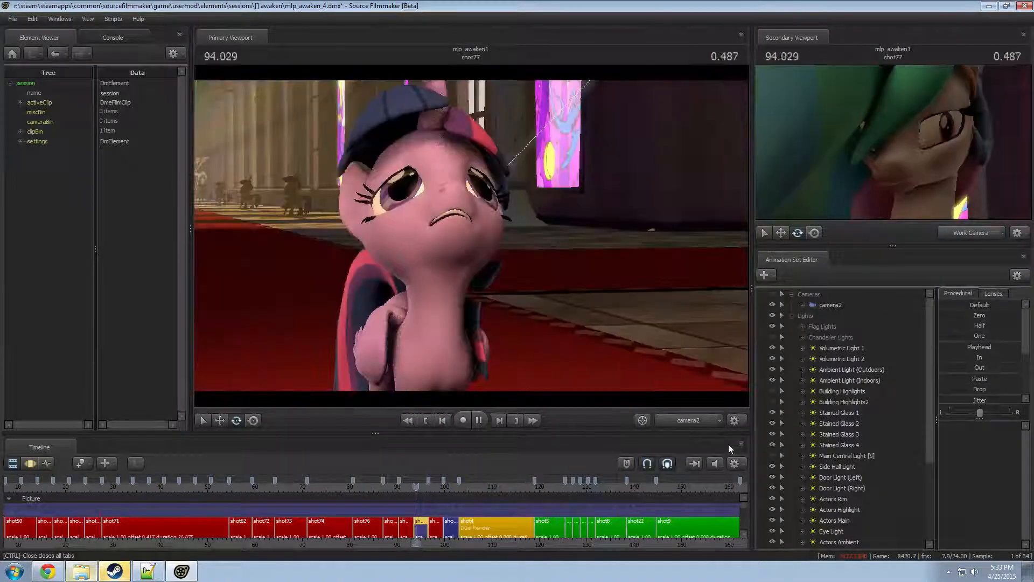
- Return to shot78 at 88.208 s and play the transition into shot79
left_click(394, 489)
scroll(385, 494, "up", 5)
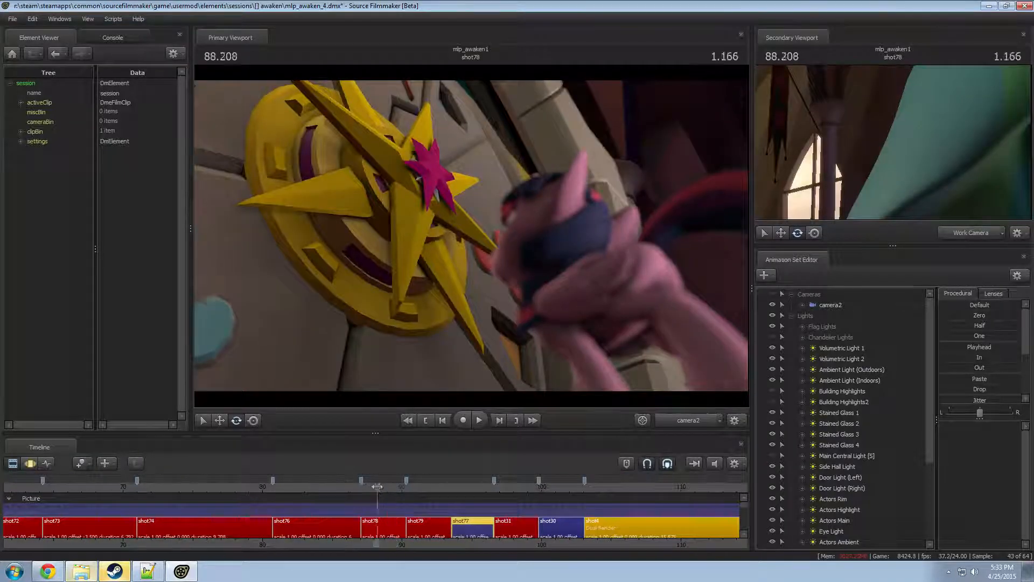
left_click_drag(377, 486, 376, 486)
key("space")
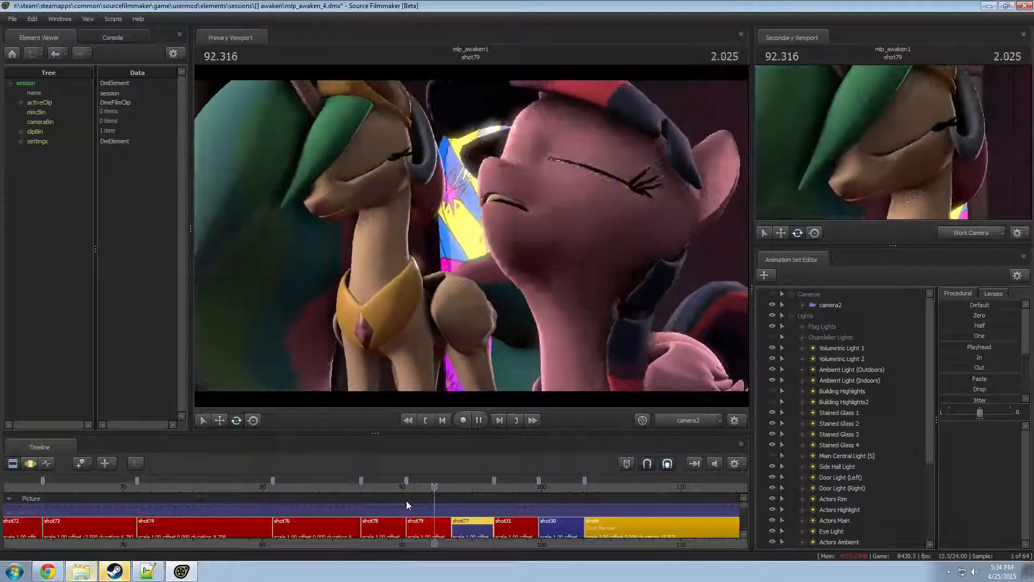
key("space")
- Play the second half of shot79 into shot77, and replay that cut once more
key("space")
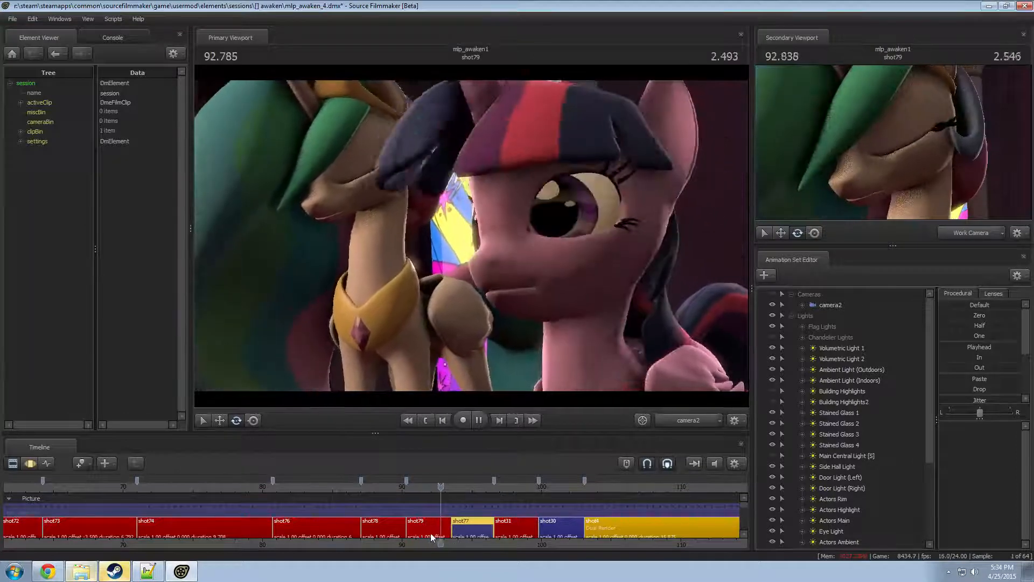
key("space")
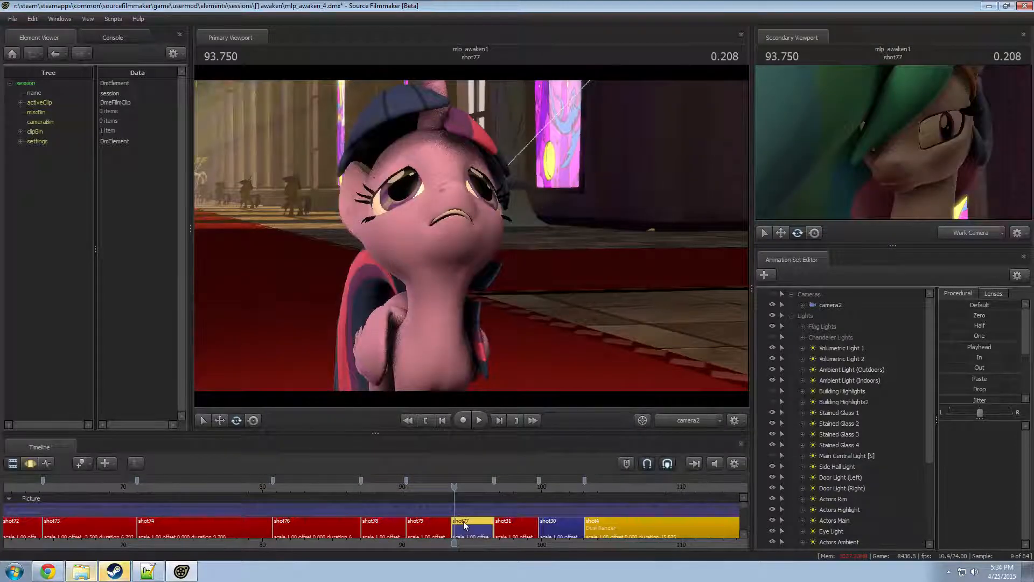
key("space")
key("space")
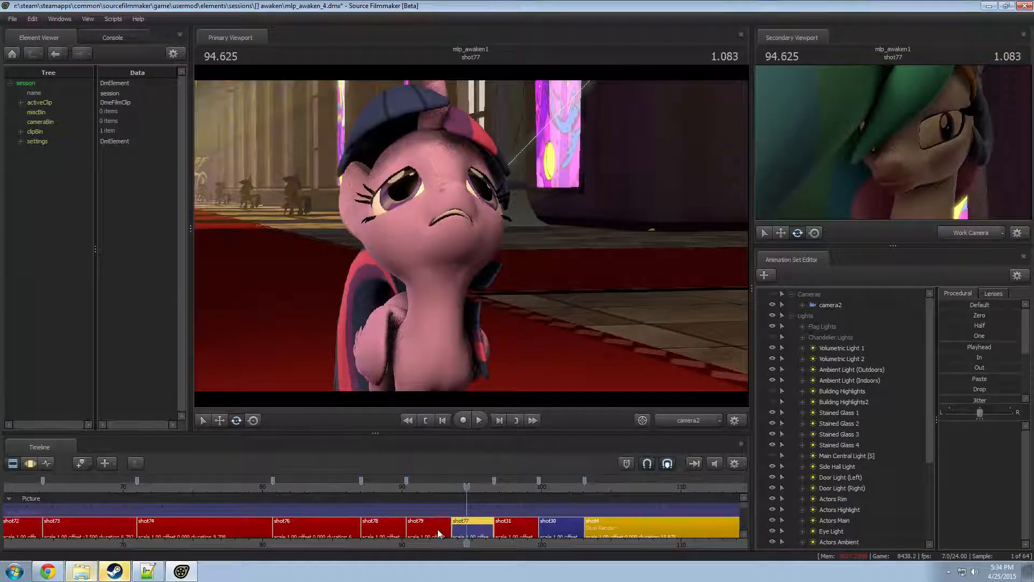
left_click(425, 489)
key("space")
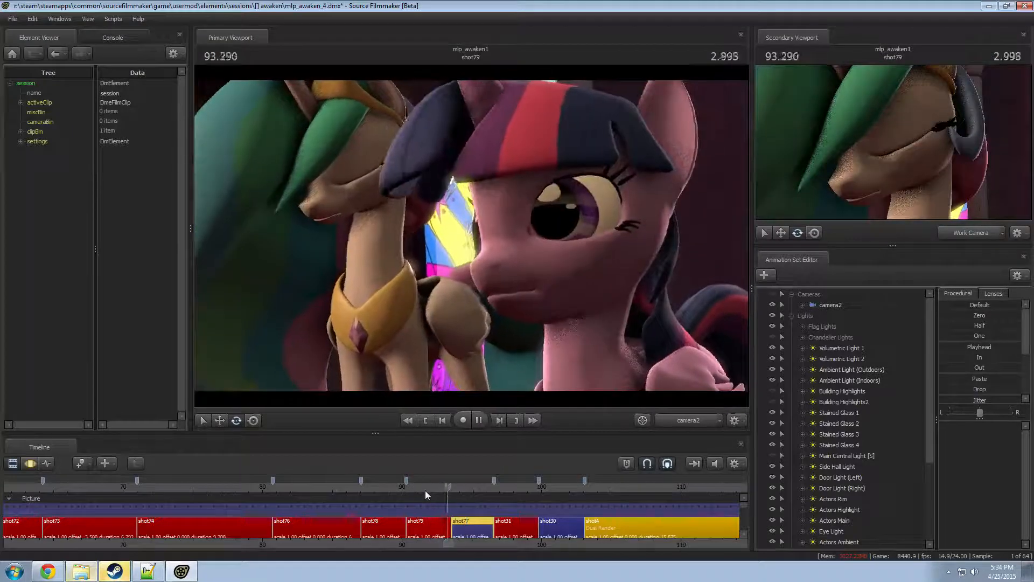
key("space")
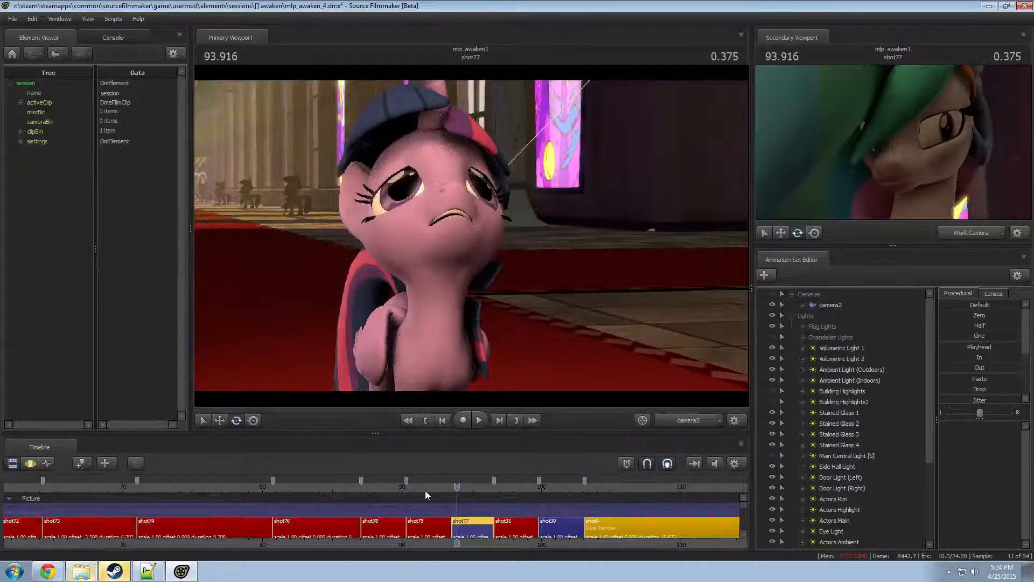
- Scrub back to shot62 at 55.333 s, and move on to shot79 at 91.208 s
scroll(254, 490, "down", 3)
left_click_drag(155, 487, 161, 487)
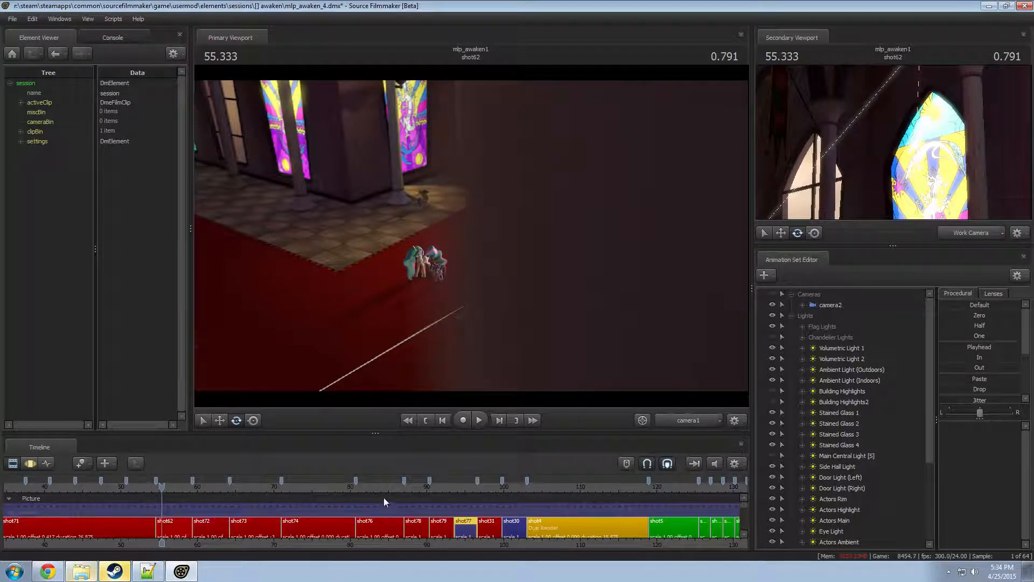
left_click_drag(384, 501, 436, 498)
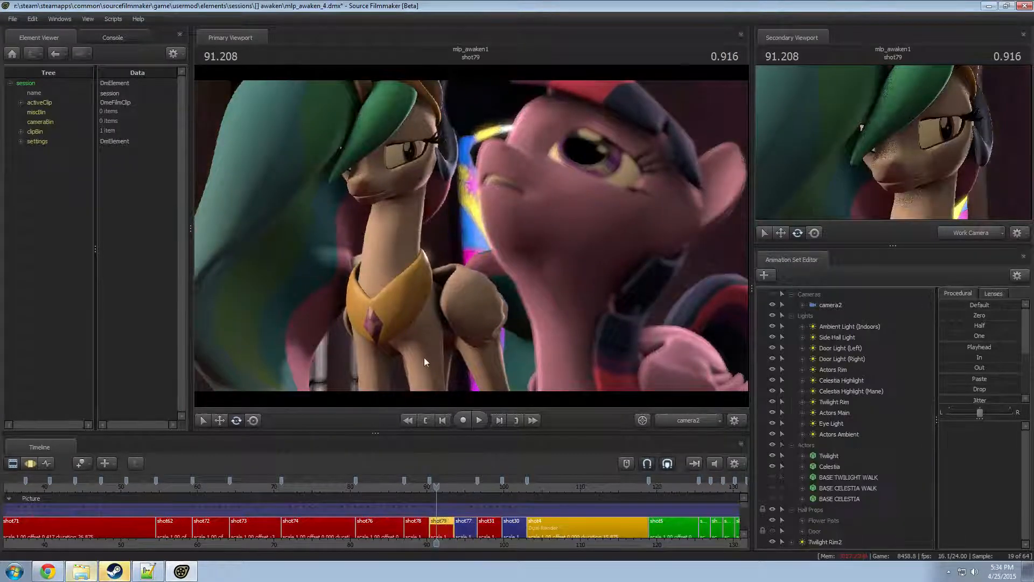
- Switch shot79 to the Motion Editor and open Celestia's Pony control group
key("F3")
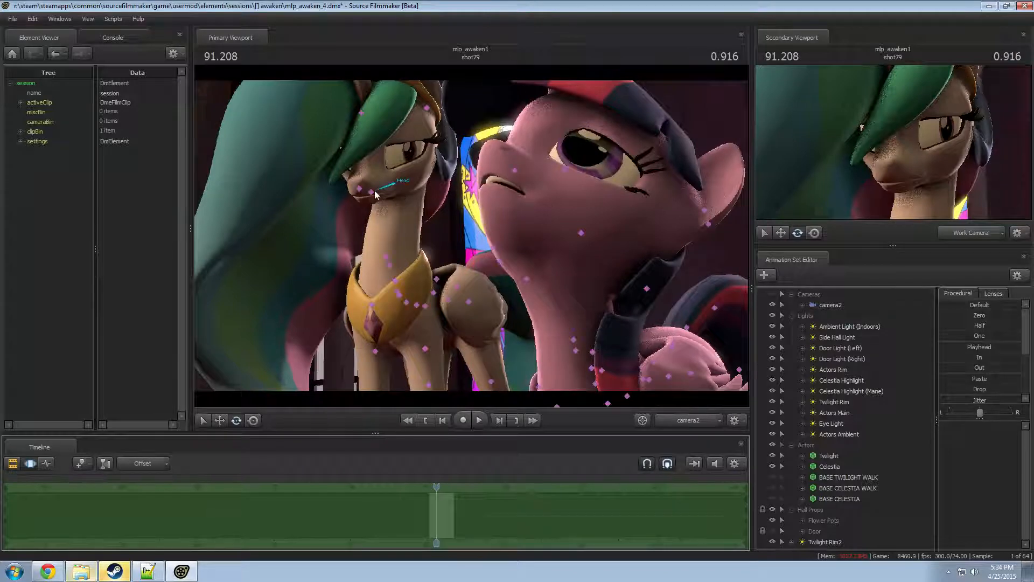
left_click(377, 193)
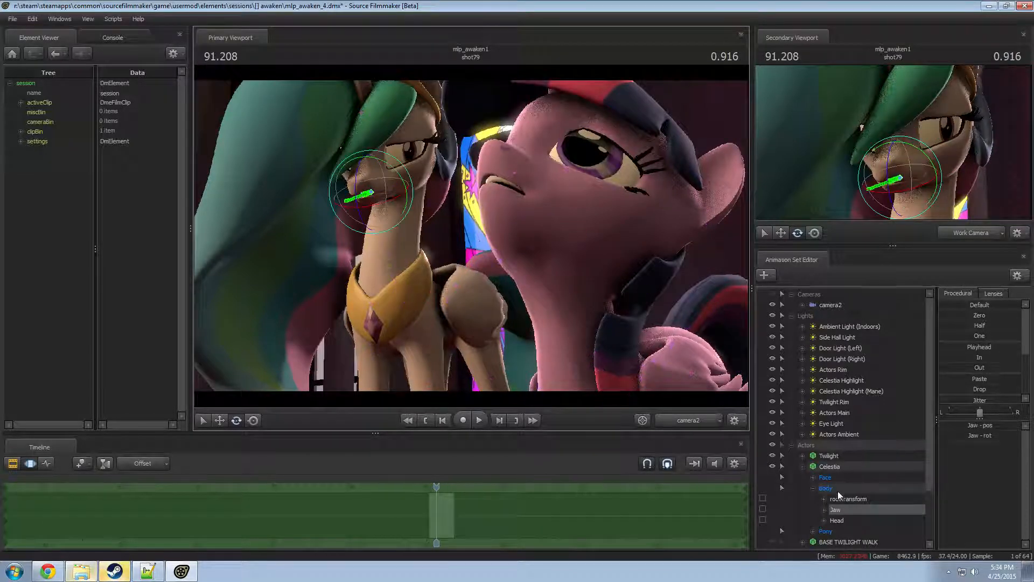
scroll(904, 500, "down", 2)
left_click(812, 466)
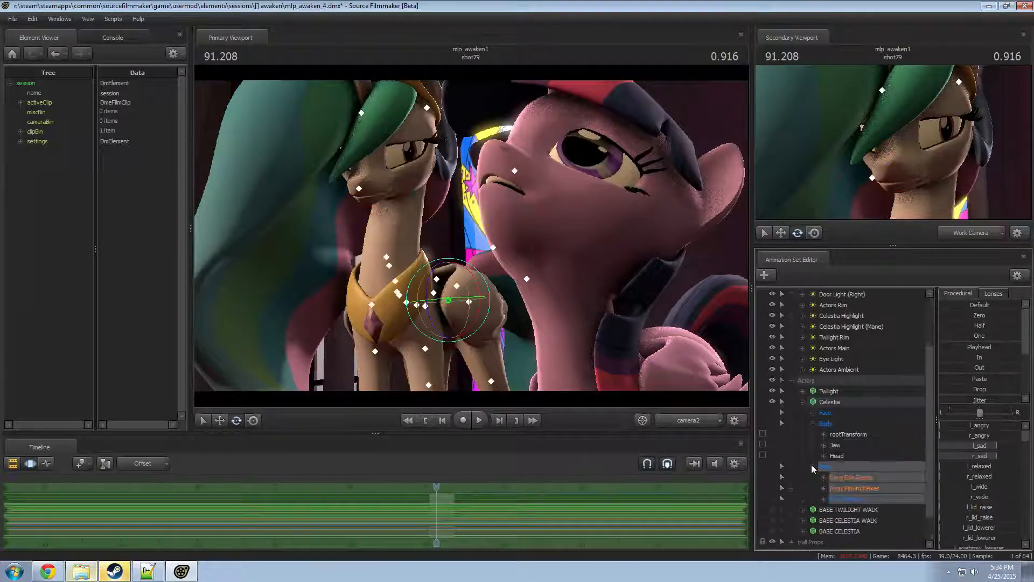
- Try opening Celestia's mouth with the jaw_open flex in shot79 at 91.208 s
left_click(854, 489)
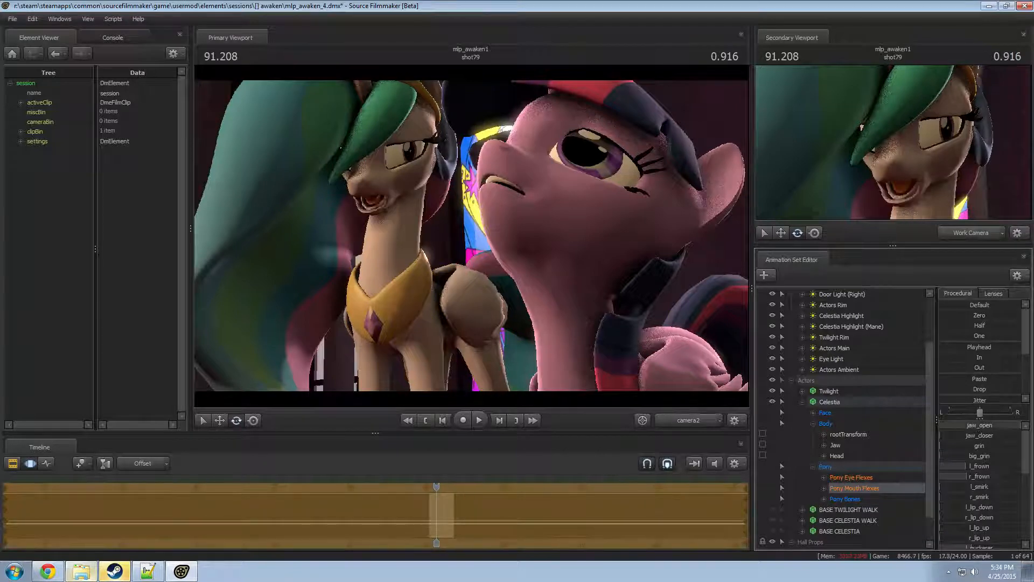
mouse_move(943, 425)
left_mouse_down()
mouse_move(1001, 426)
mouse_move(941, 425)
left_mouse_up()
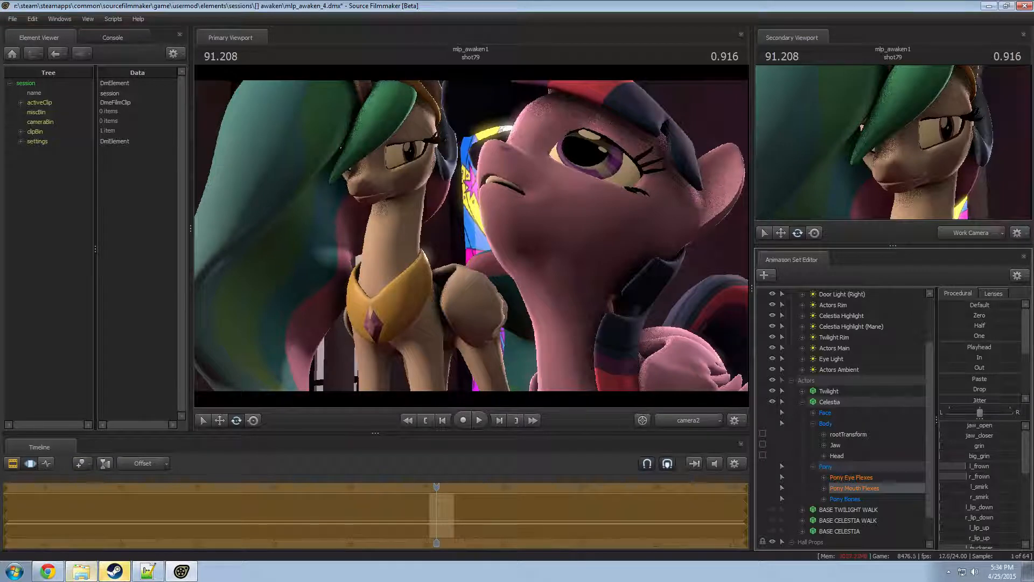
mouse_move(941, 425)
left_mouse_down()
mouse_move(1001, 425)
mouse_move(941, 425)
left_mouse_up()
left_click(706, 495)
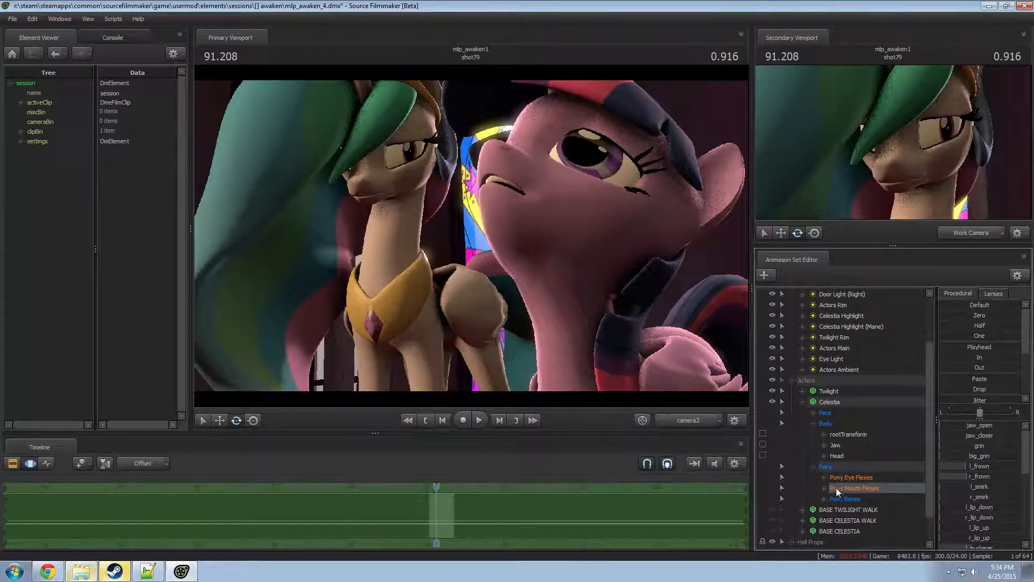
- Expand Celestia's Pony Mouth Flexes, isolate the jaw_open control, and expand the Pony Eye Flexes
scroll(837, 495, "down", 1)
left_click(823, 456)
scroll(859, 476, "down", 1)
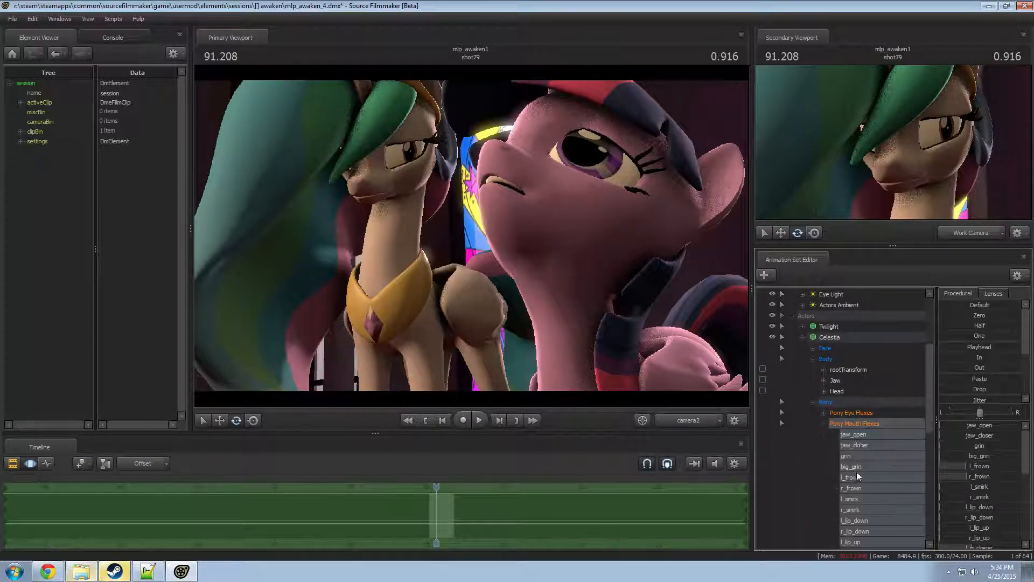
left_click(860, 437)
left_click(824, 413)
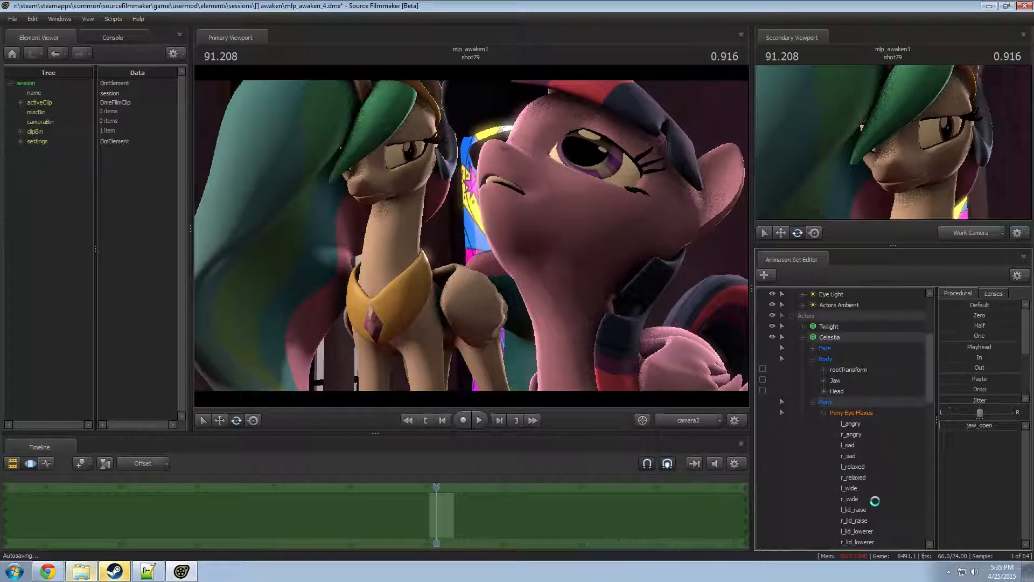
- Try reducing Celestia's l_wide flex and her eye_closer_left and eye_closer_right flexes in shot79 at 91.208 s
scroll(875, 501, "down", 3)
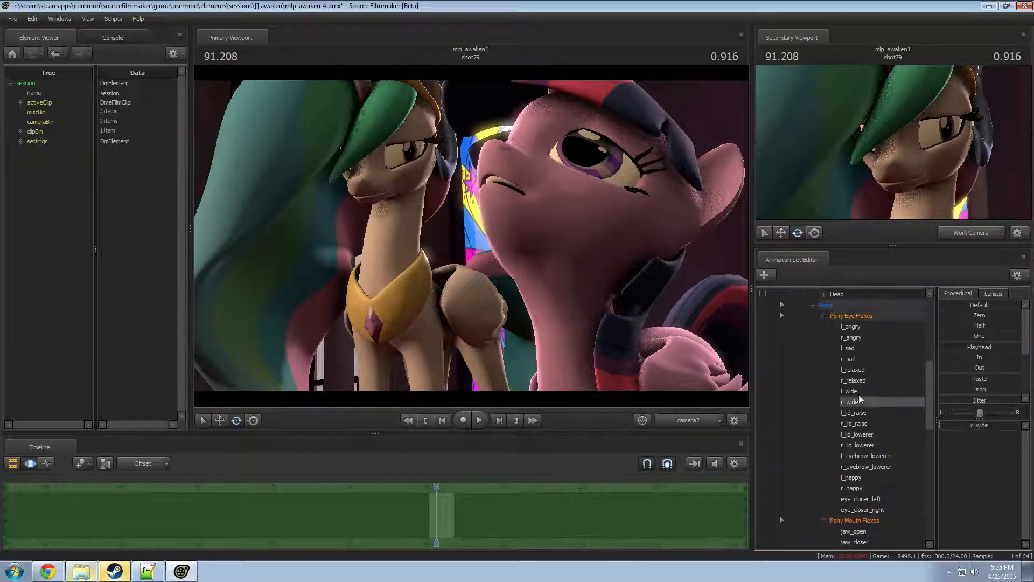
left_click(857, 392)
left_click_drag(964, 428, 780, 443)
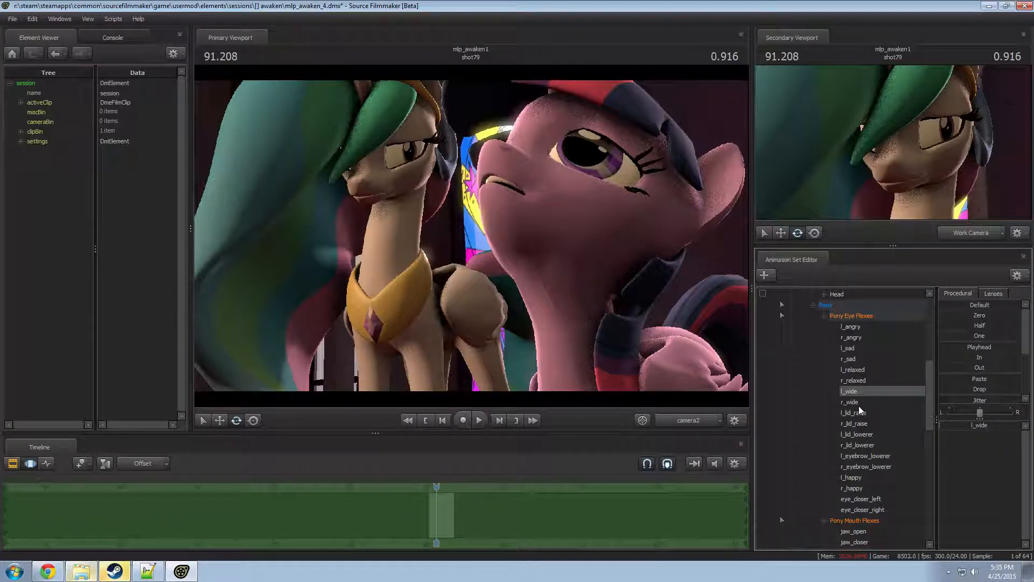
scroll(856, 433, "down", 2)
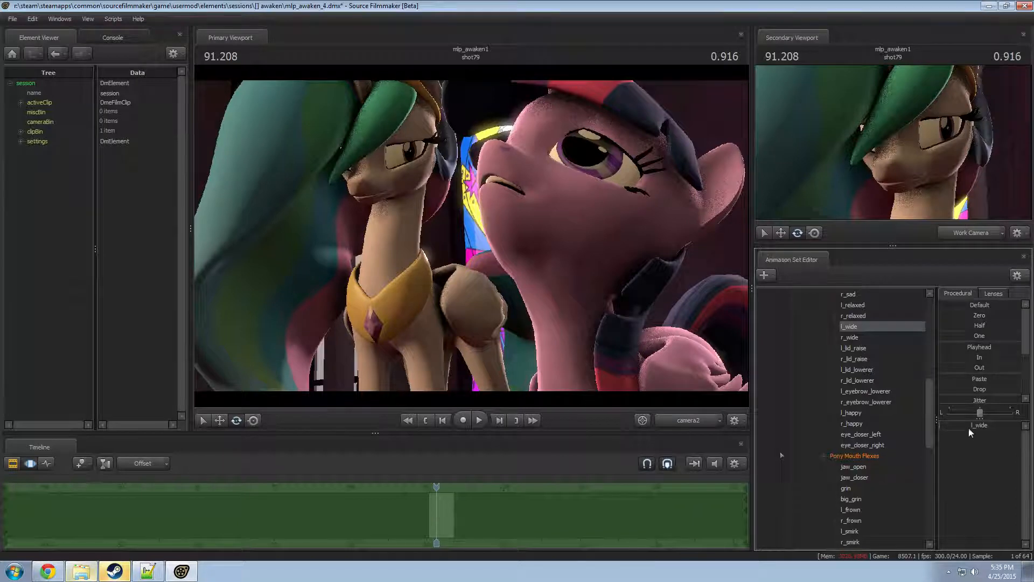
left_click(860, 434)
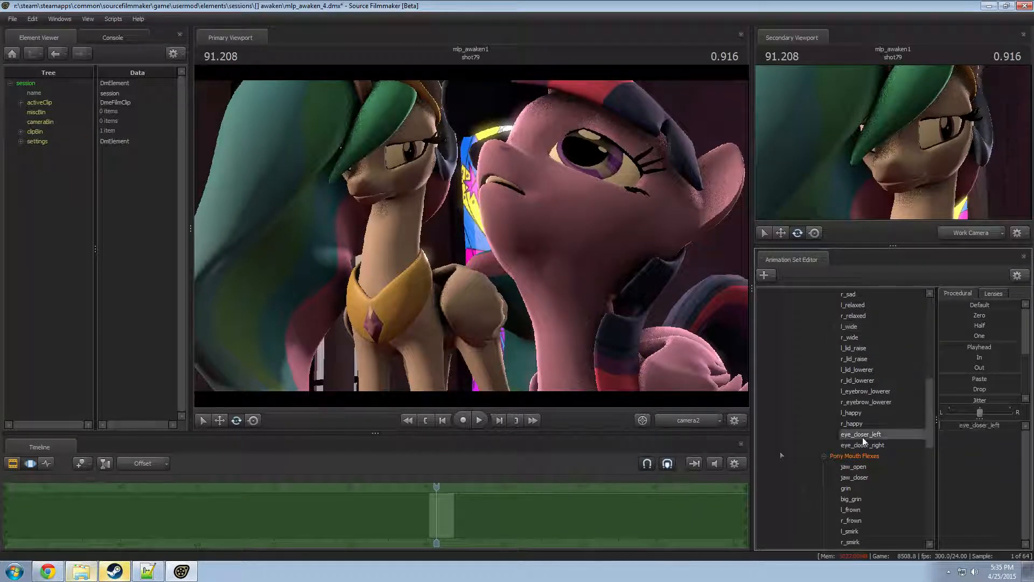
left_click_drag(970, 425, 886, 432)
key("Return")
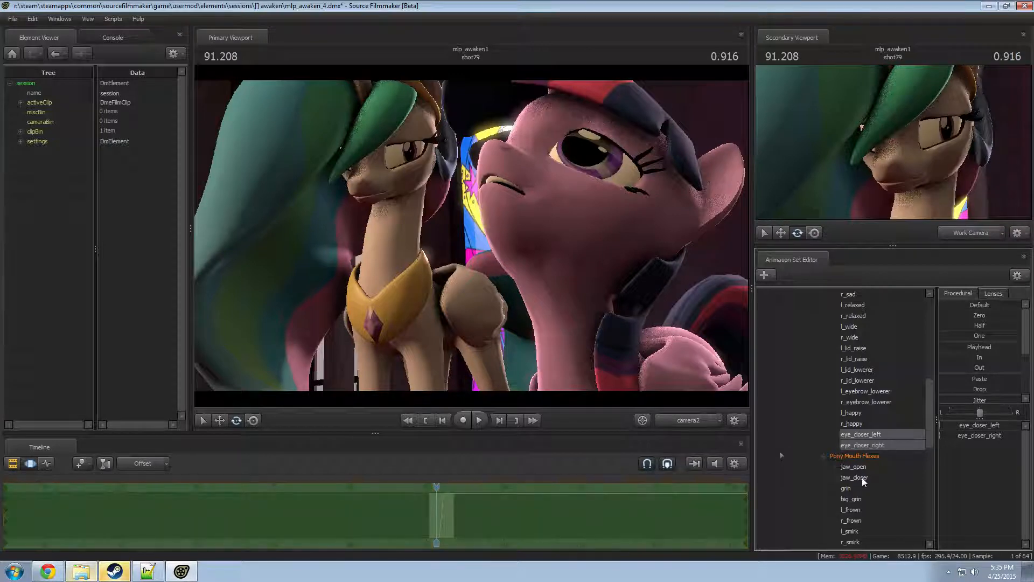
- Select Celestia's jaw_open flex and test it on a work camera close-up of her face
left_click(865, 466)
scroll(877, 457, "down", 2)
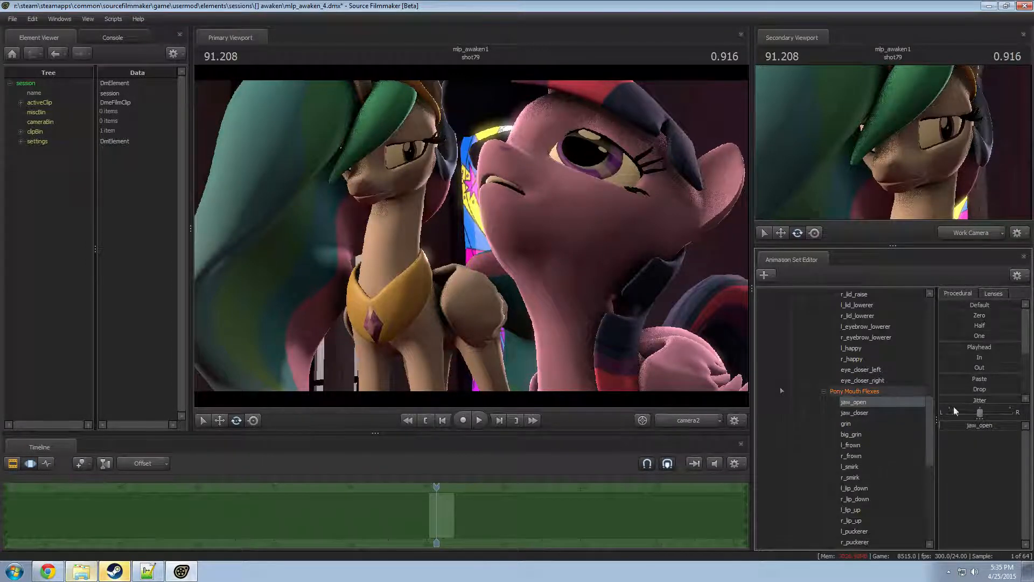
mouse_move(957, 425)
left_mouse_down()
mouse_move(979, 426)
mouse_move(958, 425)
left_mouse_up()
left_click(679, 422)
left_click_drag(619, 323, 614, 320)
key("s")
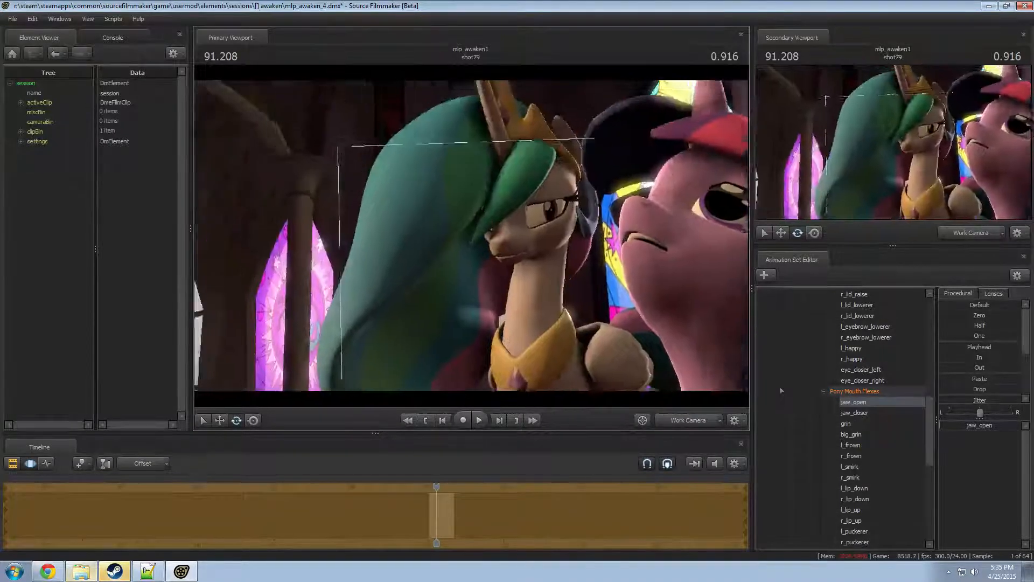
key("w")
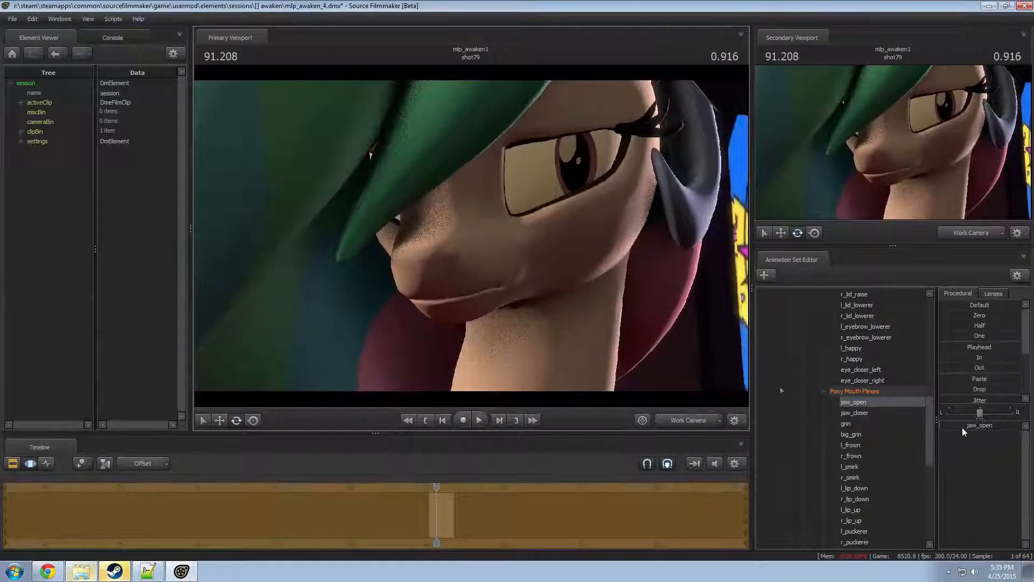
mouse_move(961, 426)
left_mouse_down()
mouse_move(990, 426)
mouse_move(958, 426)
left_mouse_up()
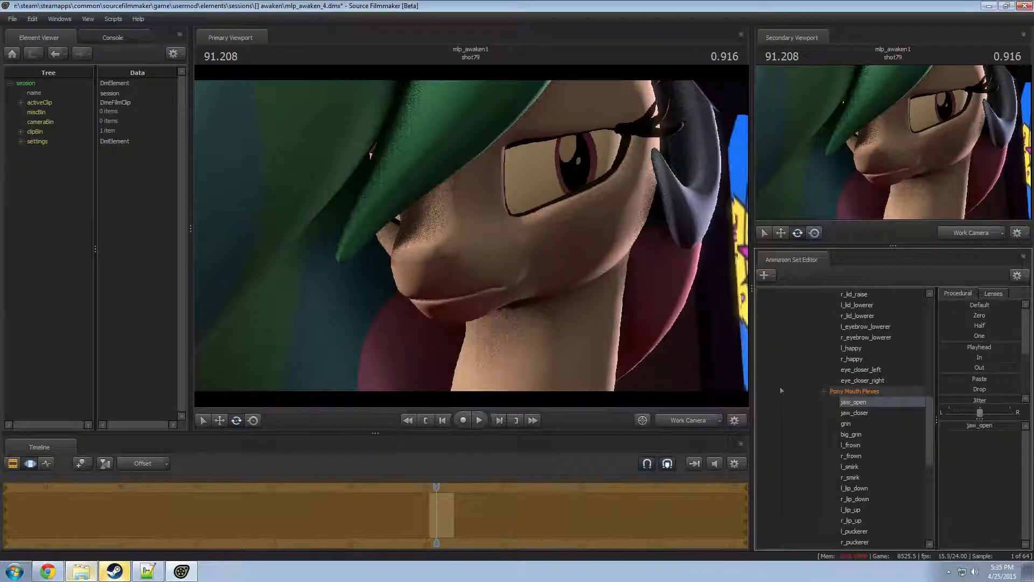
- Frame Twilight's face, select her Pony Mouth Flexes, and try lowering her jaw_open flex at 91.208 s
left_click(438, 485)
key("s")
left_click_drag(555, 334, 652, 320)
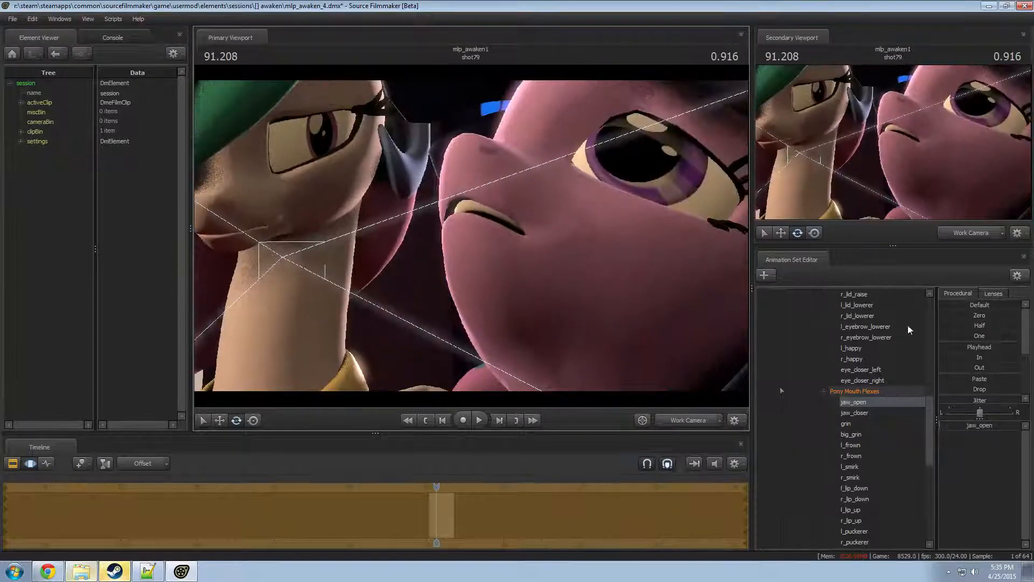
scroll(853, 413, "up", 10)
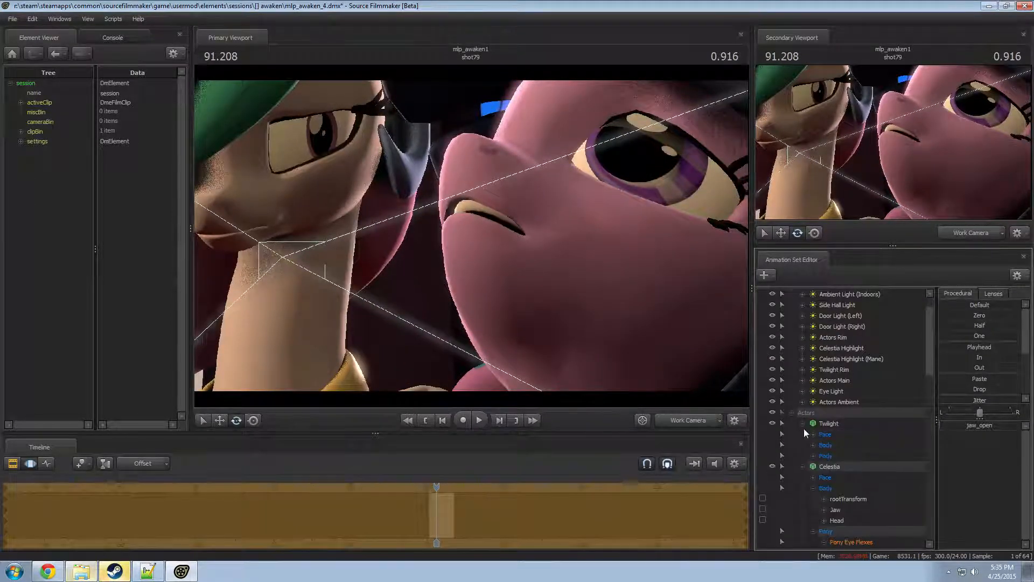
left_click(813, 455)
left_click(854, 477)
left_click_drag(972, 428, 945, 425)
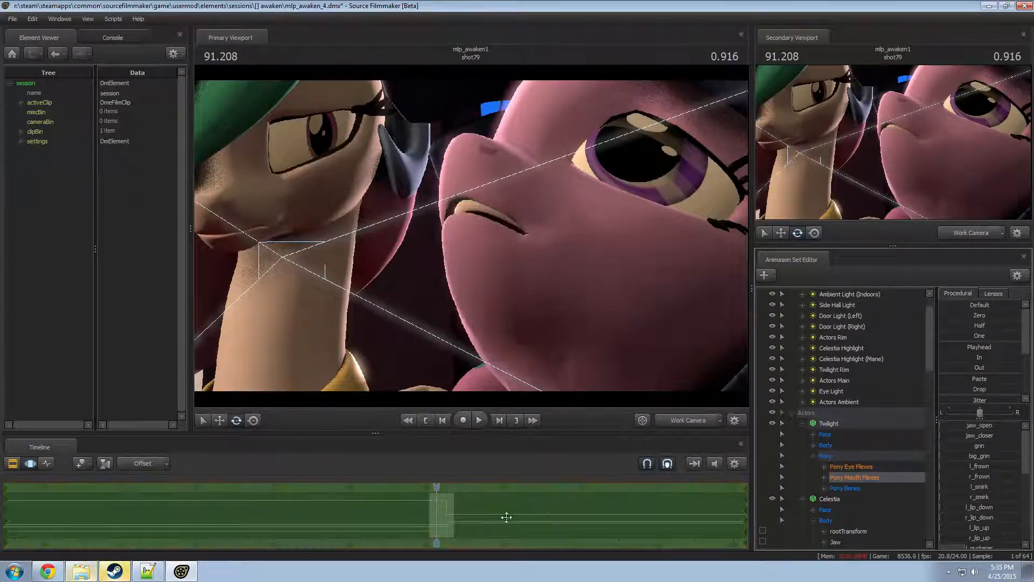
- Return to the camera2 view and play back shot79's ending, followed by shot78 from 88.166 s
left_click_drag(434, 486, 447, 492)
left_click(677, 422)
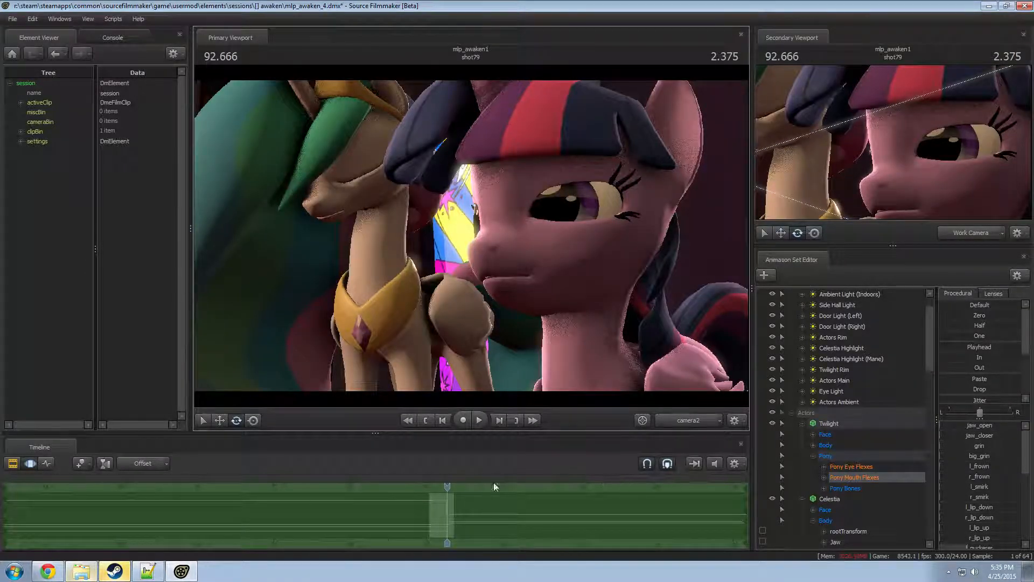
key("space")
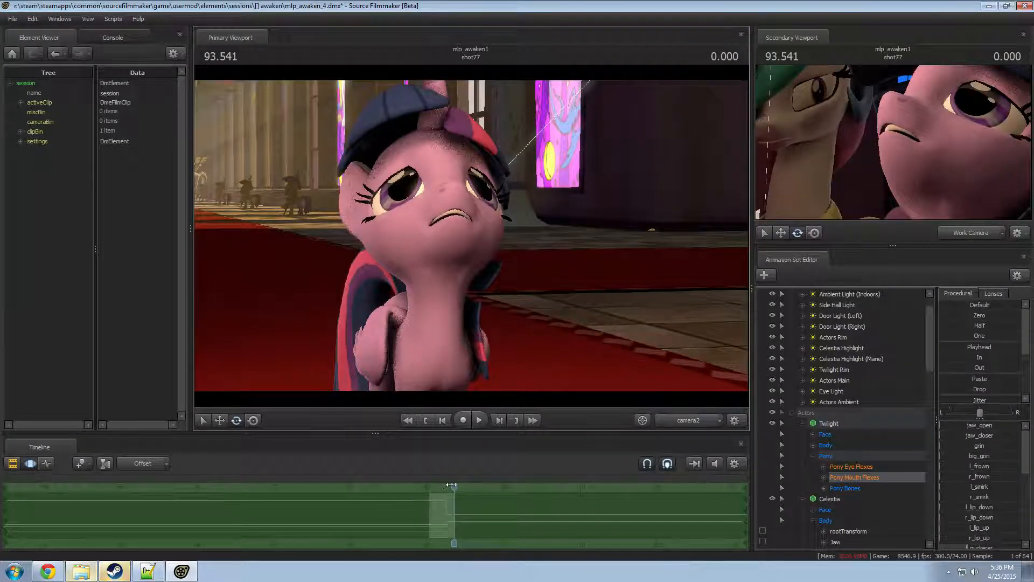
left_click_drag(453, 486, 427, 486)
key("space")
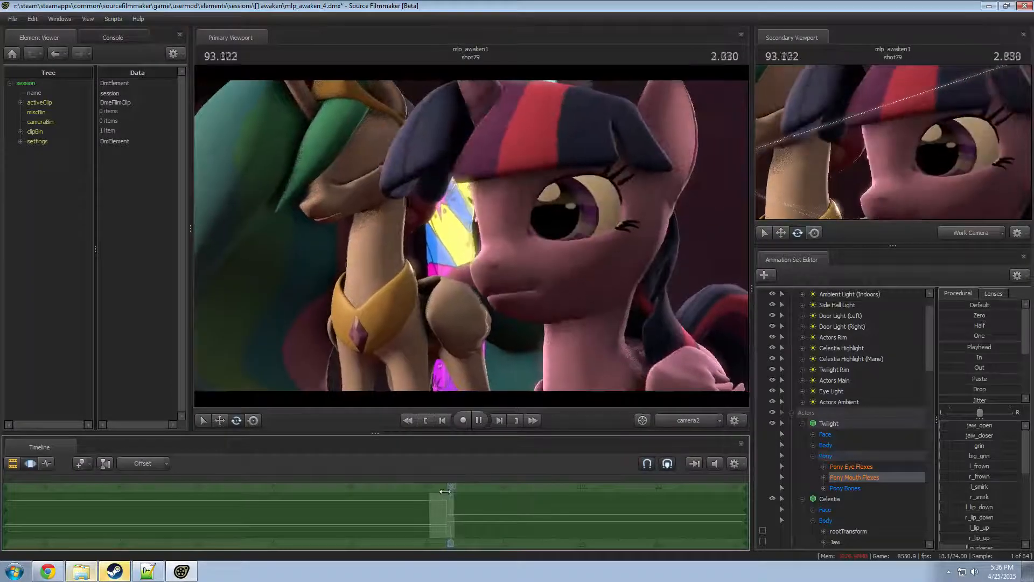
key("space")
left_click_drag(449, 491, 413, 491)
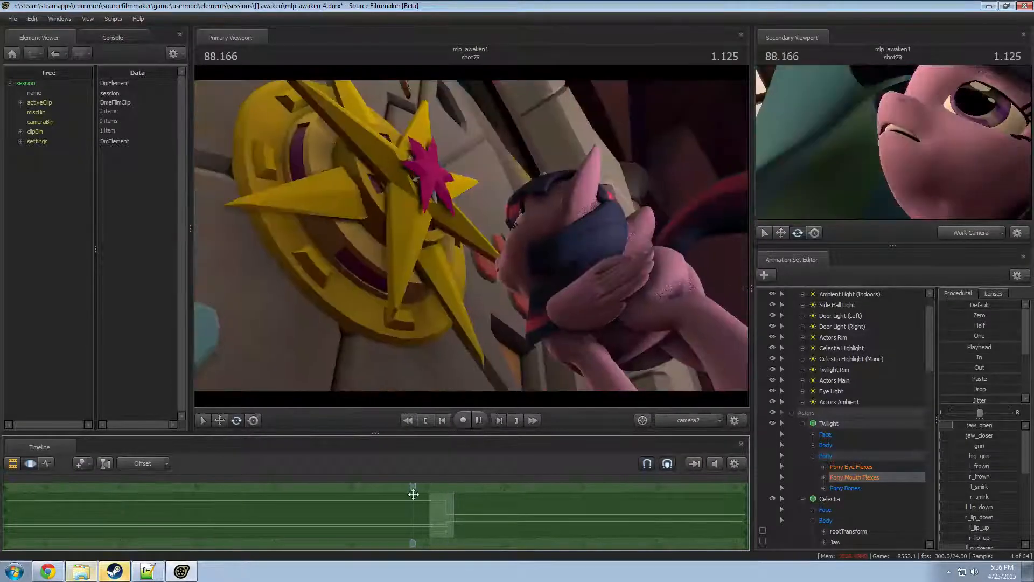
key("space")
- Switch to the Clip Editor and play the sequence from shot62 through to the start of shot73
key("F2")
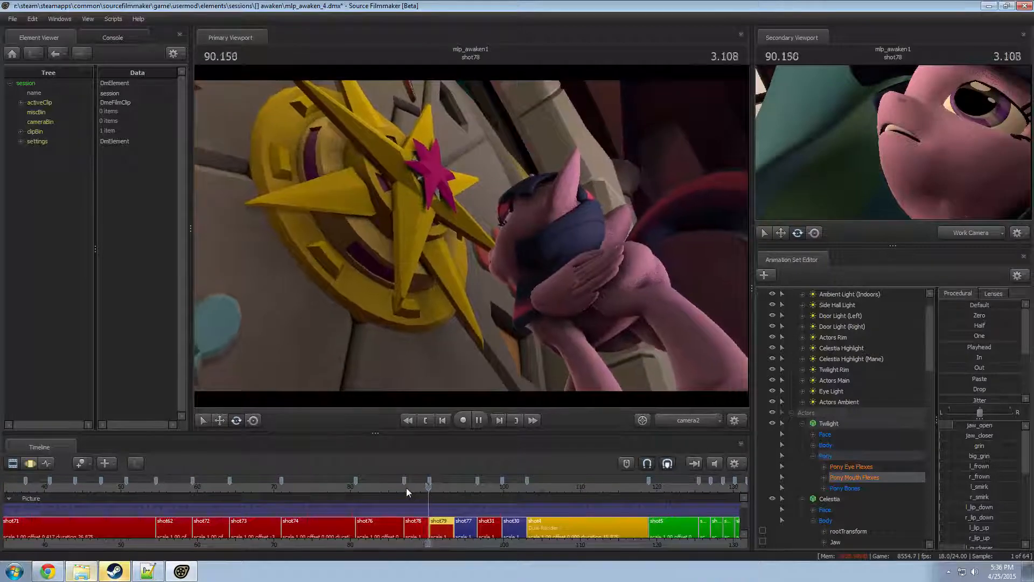
left_click_drag(405, 487, 154, 502)
key("space")
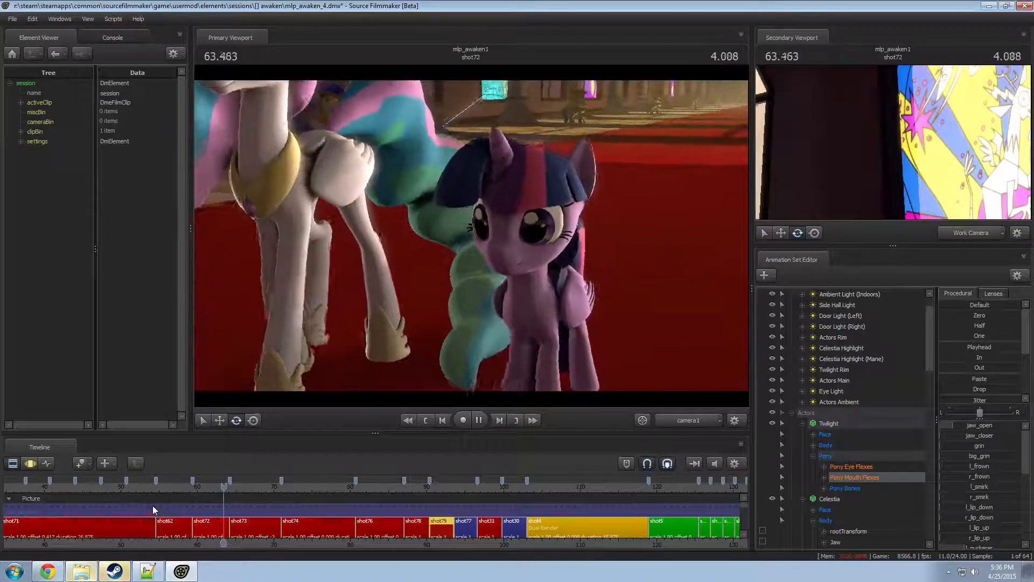
key("space")
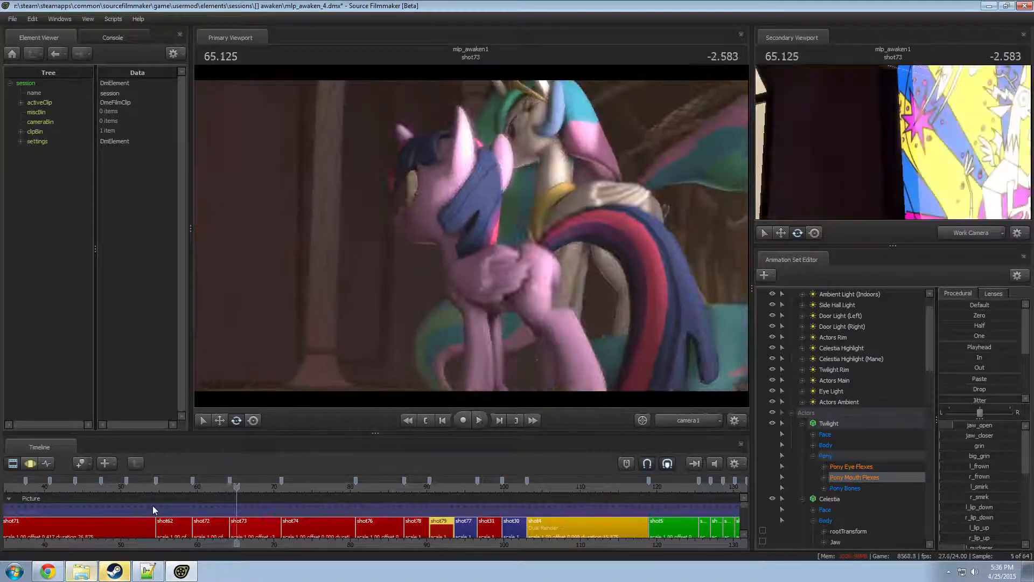
- Select shot73 and play the cut from shot72 starting at 64.041 s
left_click_drag(232, 490, 240, 488)
left_click(269, 531)
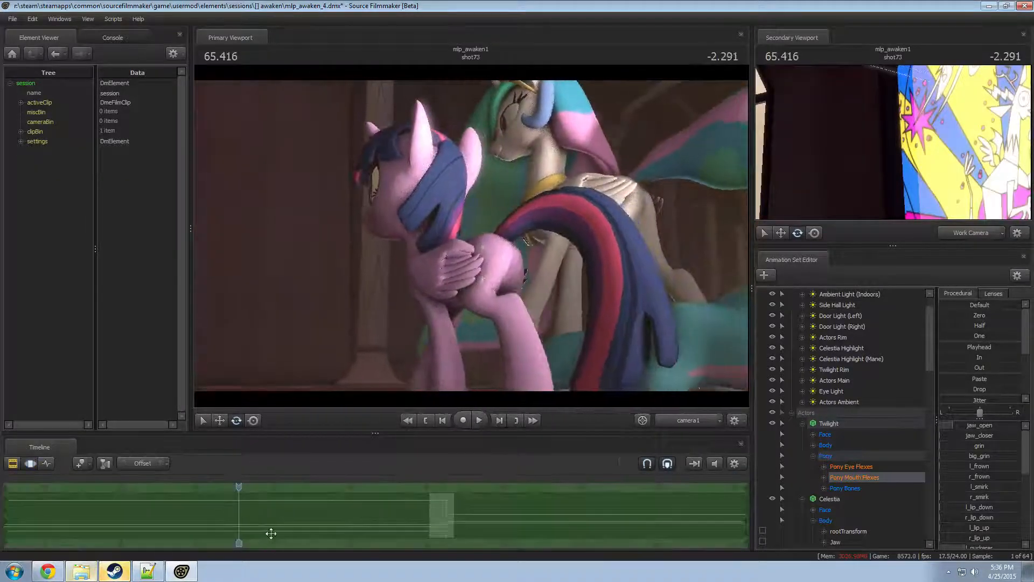
left_click(229, 485)
scroll(228, 486, "up", 8)
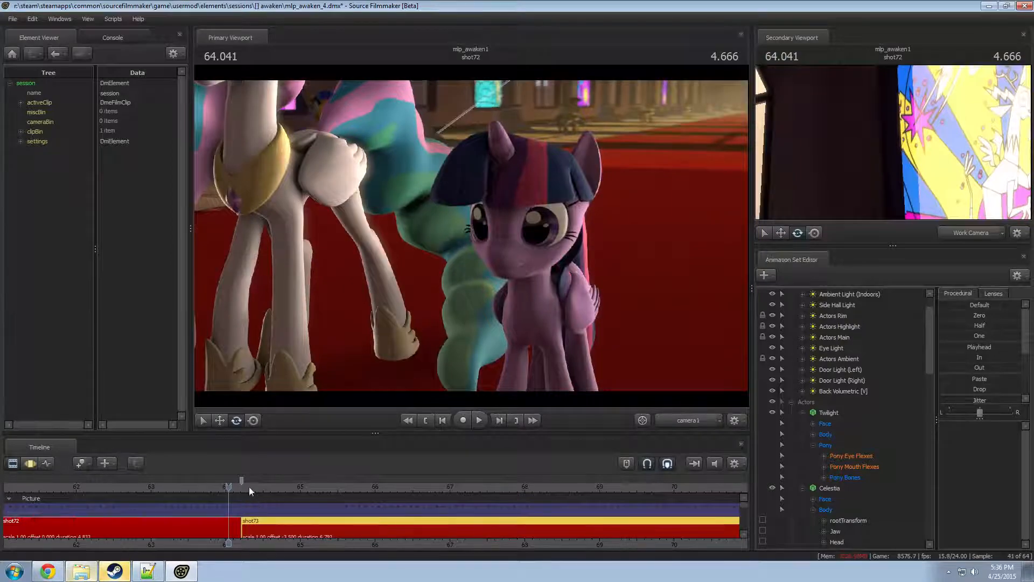
key("space")
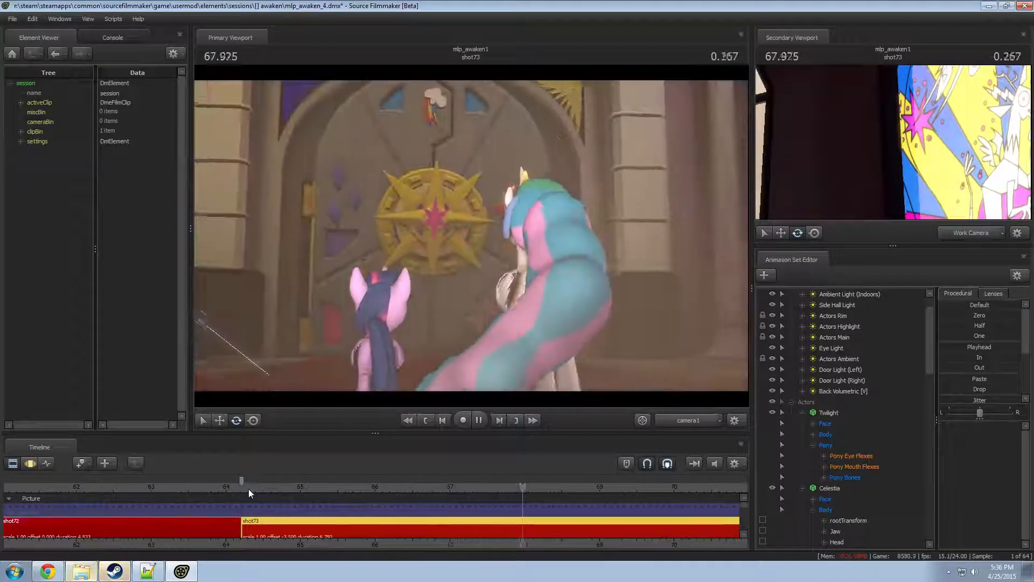
key("space")
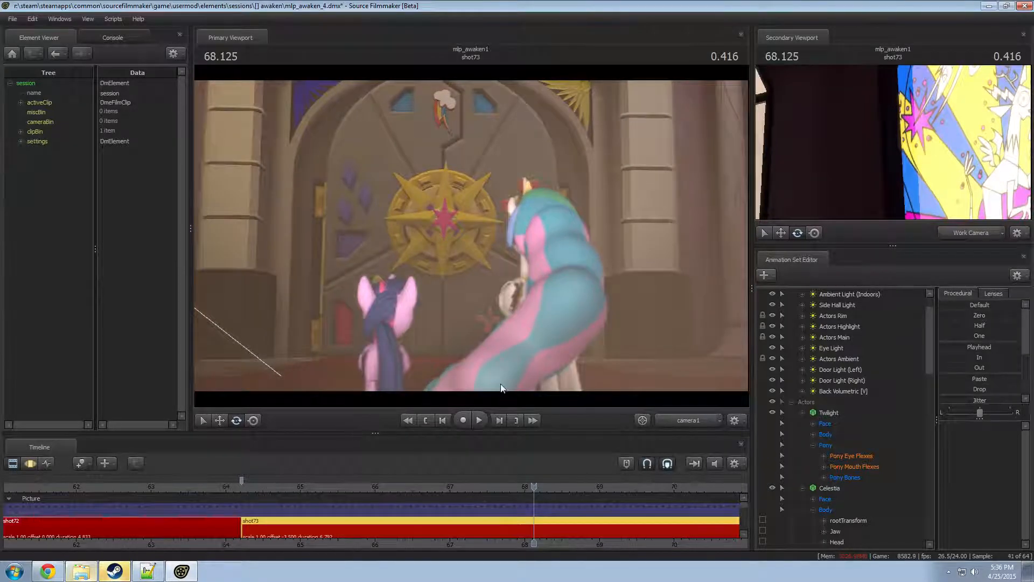
- Play on through shot73, replay its opening cut from 63.833 s, and return the playhead to 64.750 s
key("space")
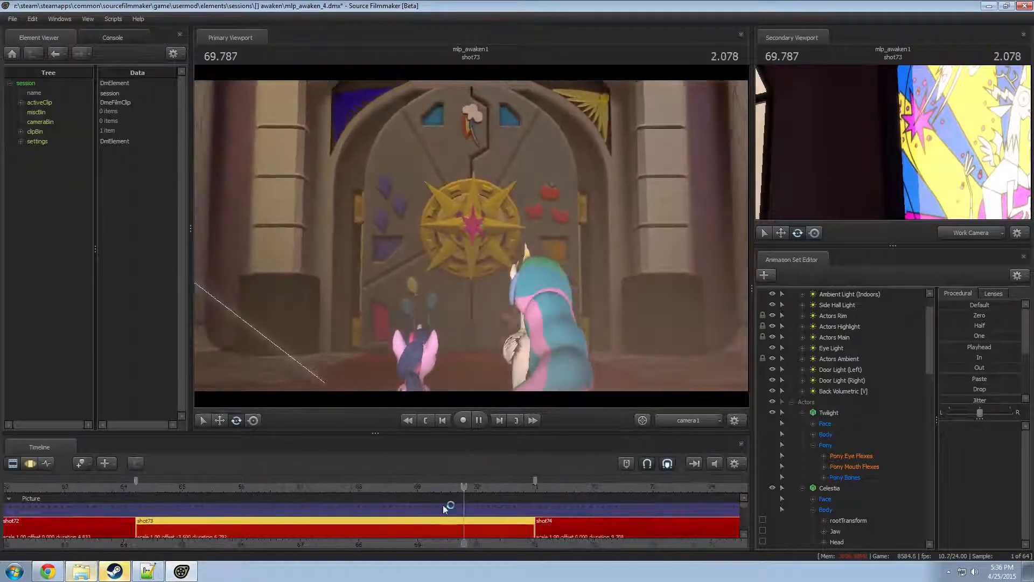
scroll(444, 505, "down", 2)
key("space")
left_click(275, 485)
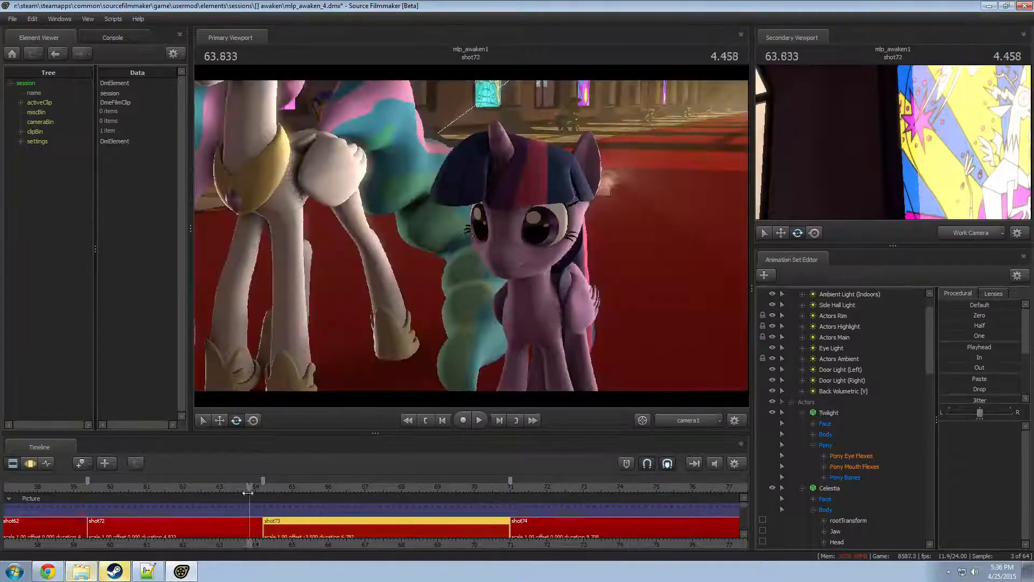
key("space")
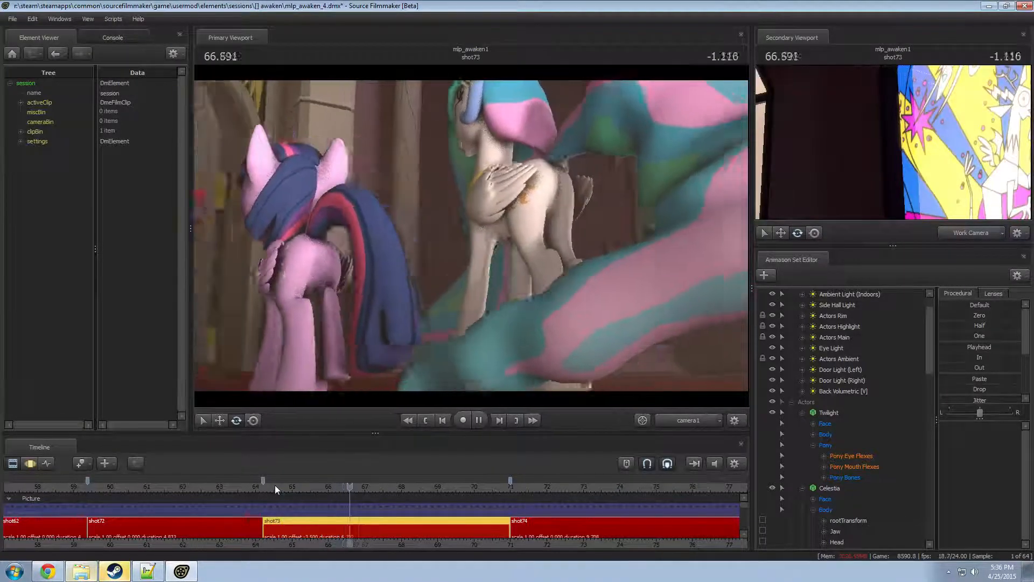
key("space")
key("space")
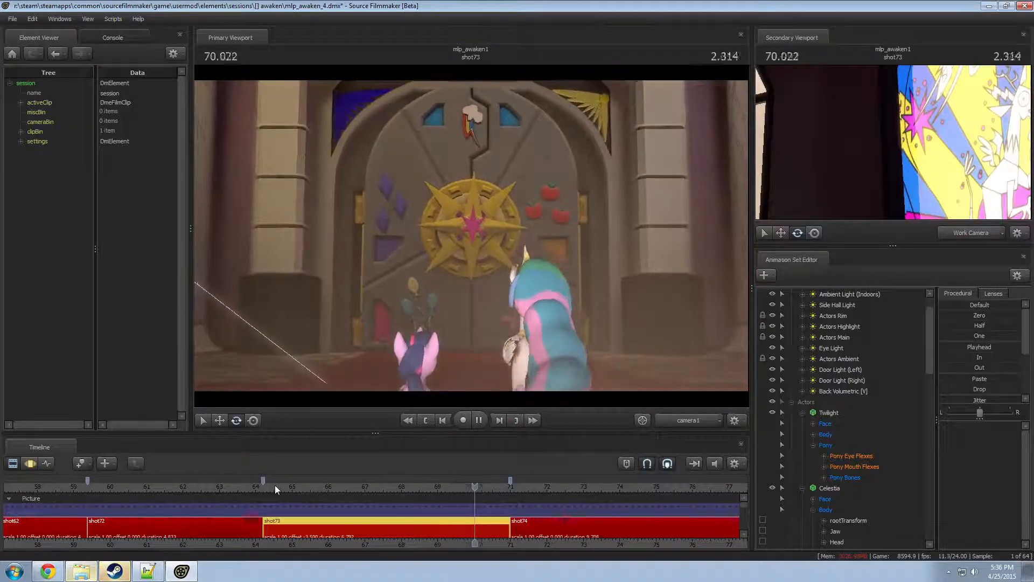
key("space")
mouse_move(276, 486)
left_mouse_down()
mouse_move(344, 495)
mouse_move(283, 497)
left_mouse_up()
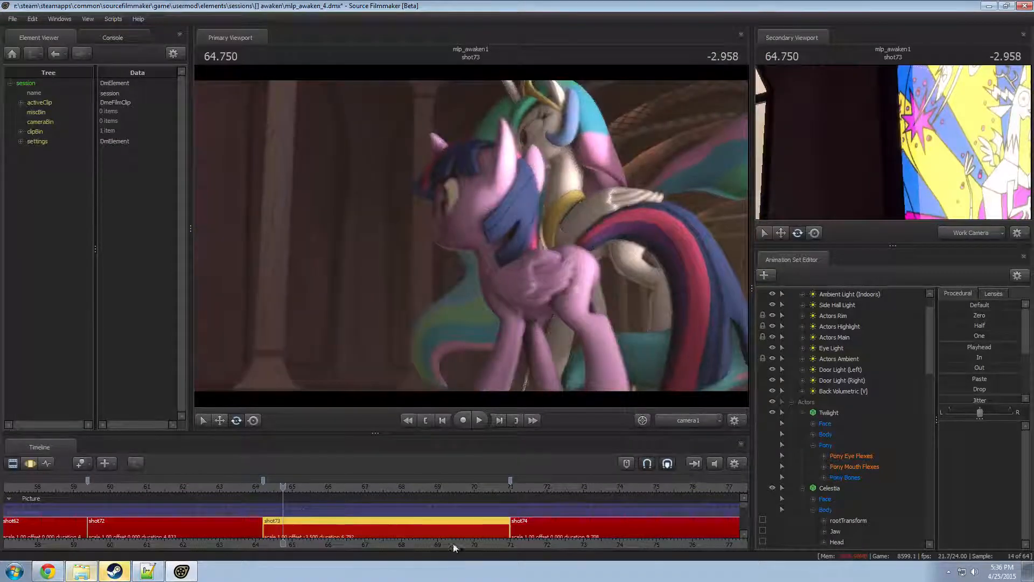
- Set shot73's clip color to black by changing the red value to 0
scroll(276, 532, "down", 4)
right_click(276, 532)
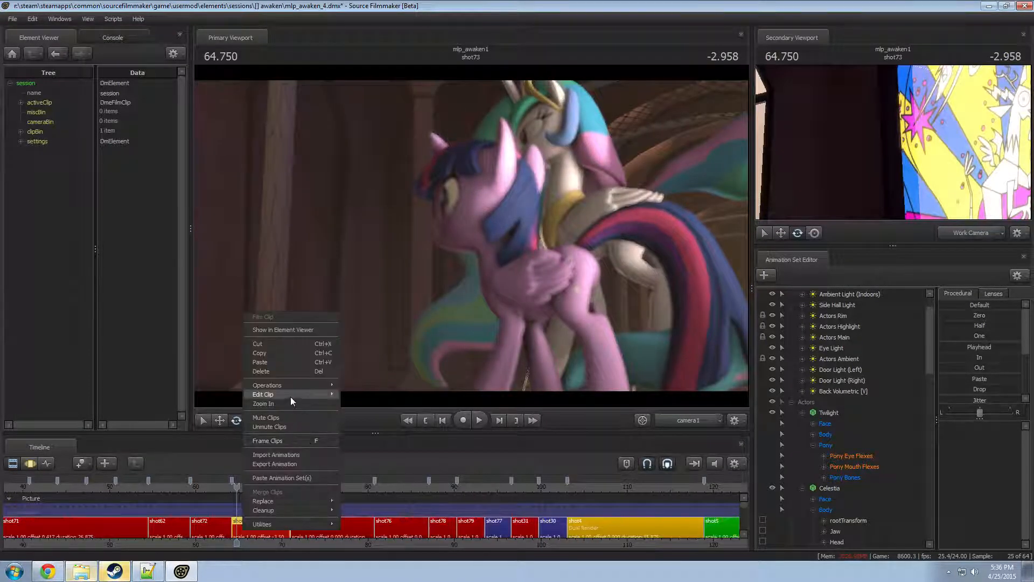
mouse_move(290, 396)
left_click(382, 405)
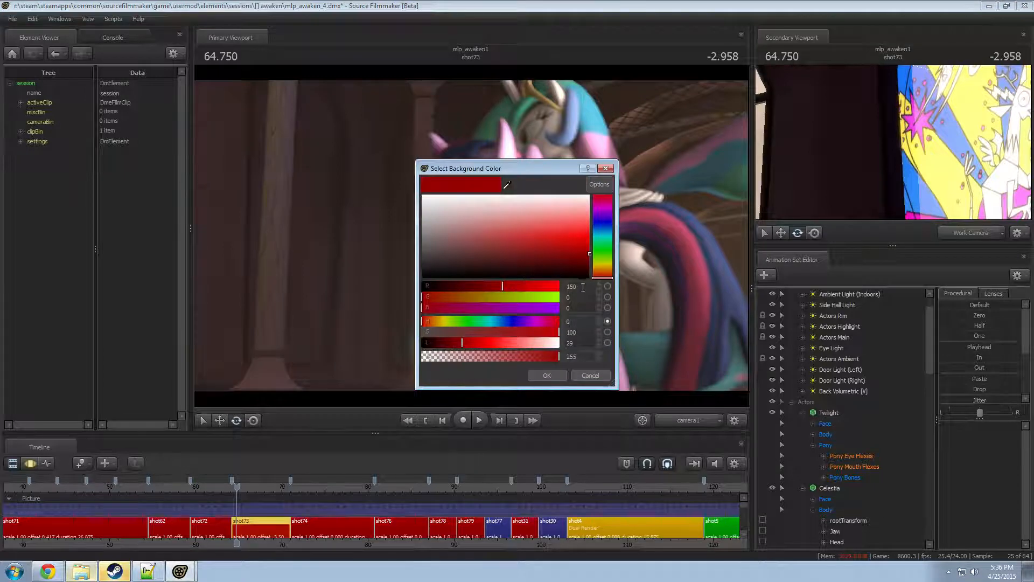
key("Tab")
left_click(557, 375)
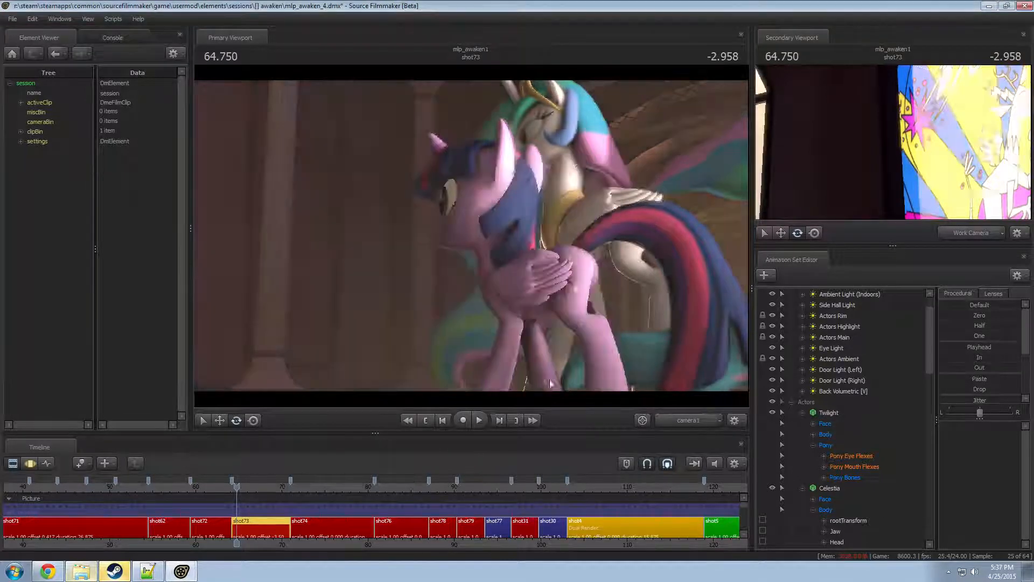
- Move the playhead to 66.541 s and set shot73's clip color to red 0, green 0 and blue 150
left_click(253, 499)
right_click(259, 522)
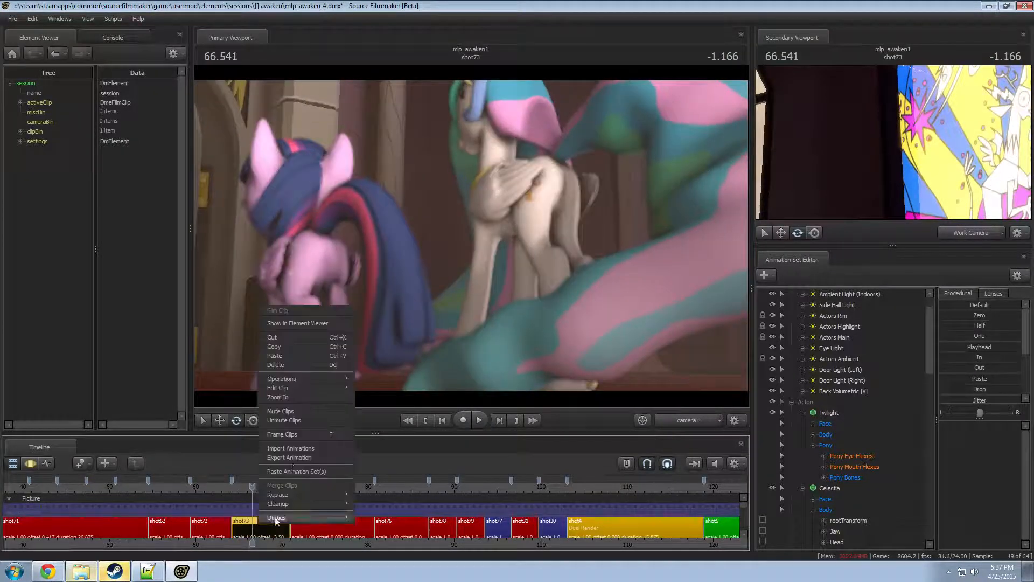
mouse_move(296, 389)
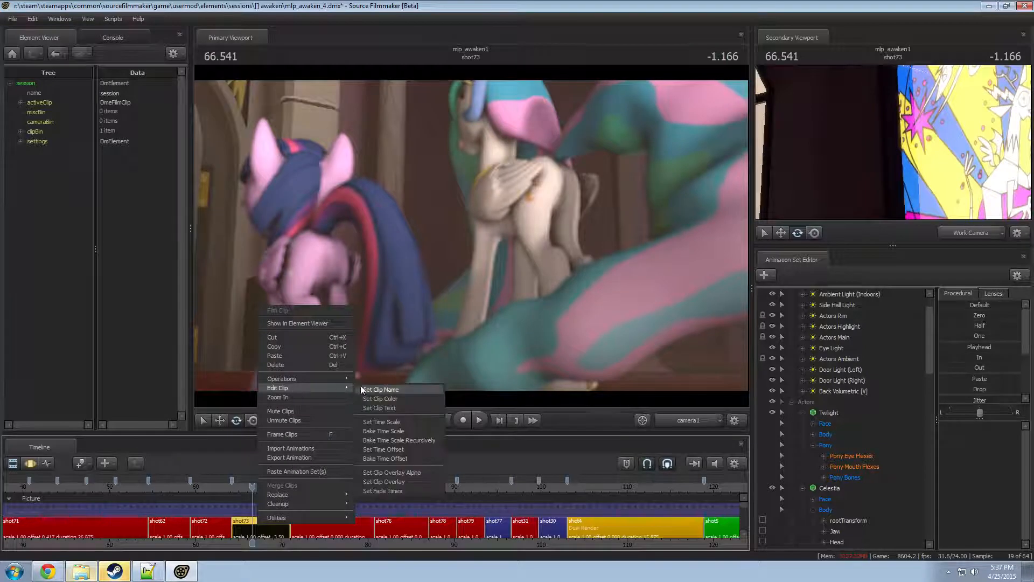
left_click(383, 405)
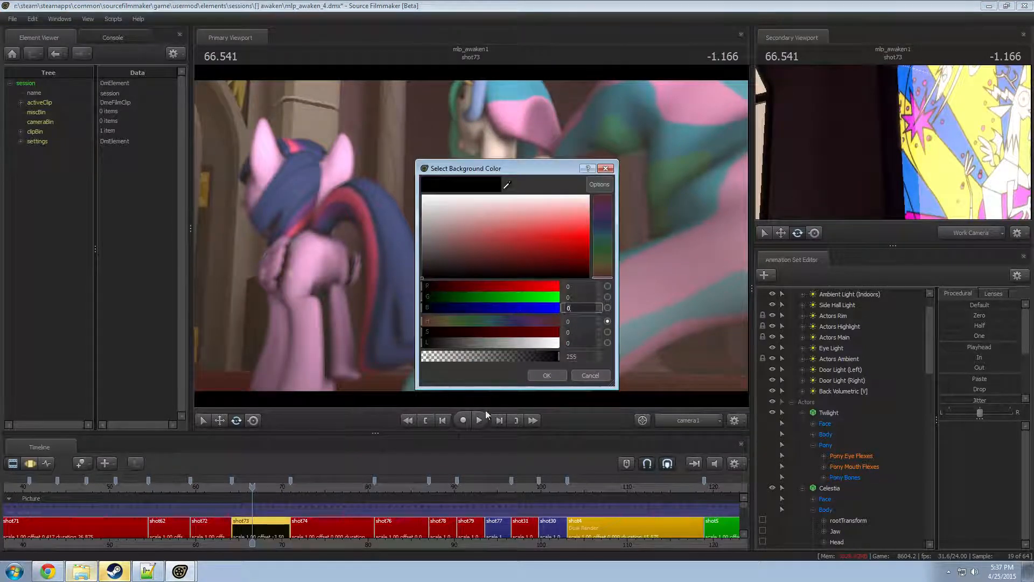
type("12")
type("50")
left_click(569, 298)
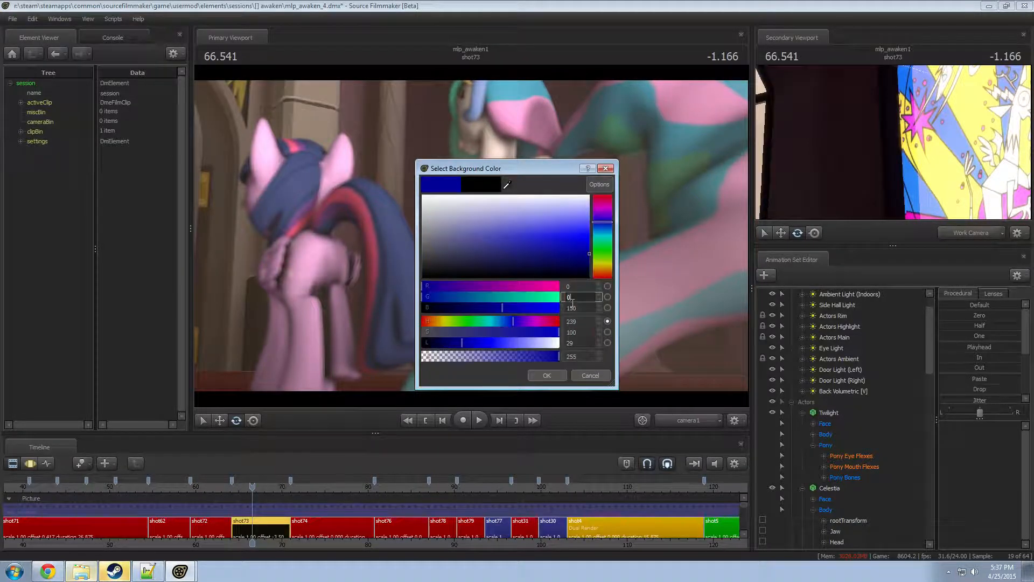
key("Return")
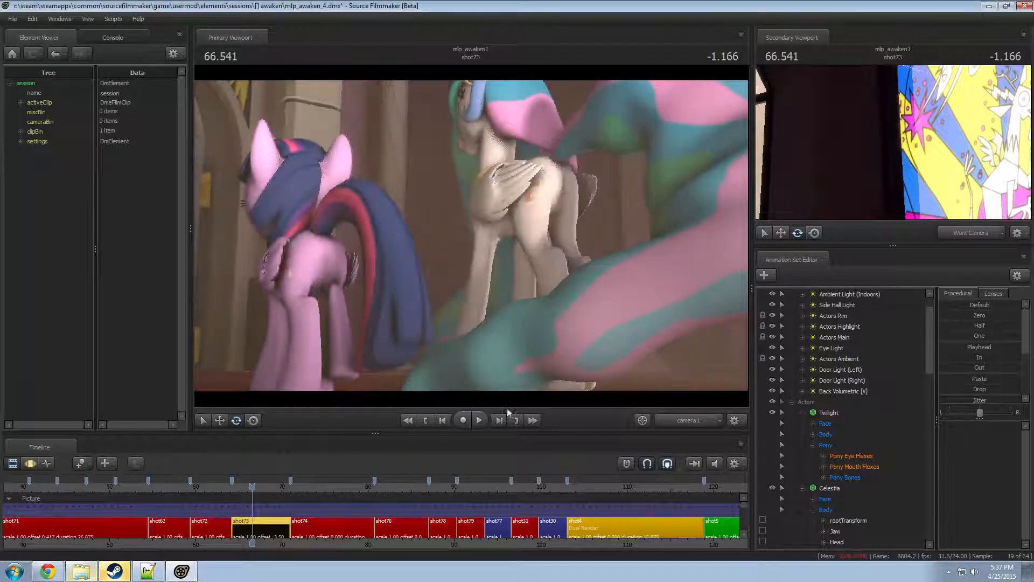
- Set the red and green values of shot73's clip color to 50
right_click(273, 528)
mouse_move(314, 393)
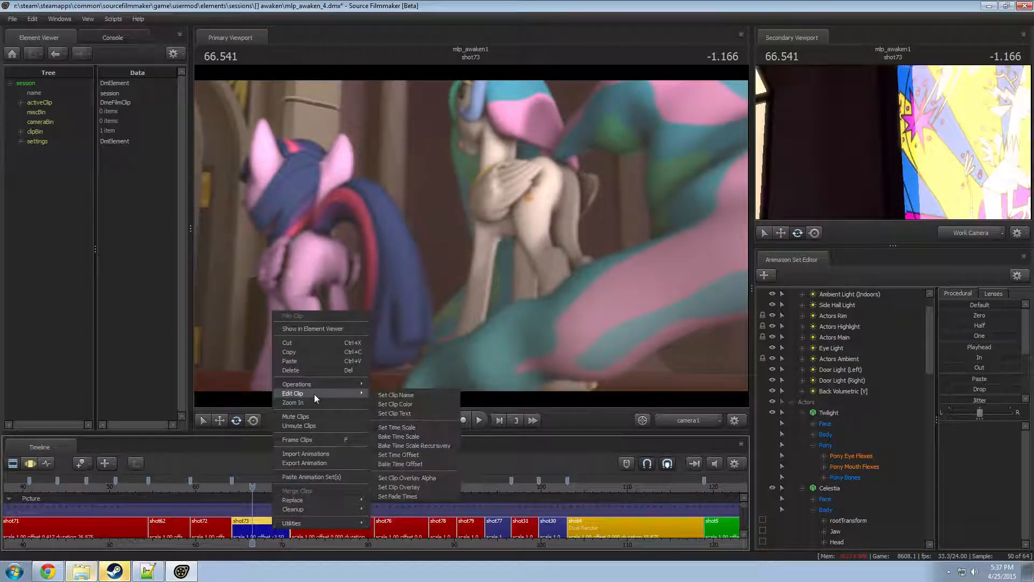
left_click(414, 403)
left_click(594, 285)
type("5")
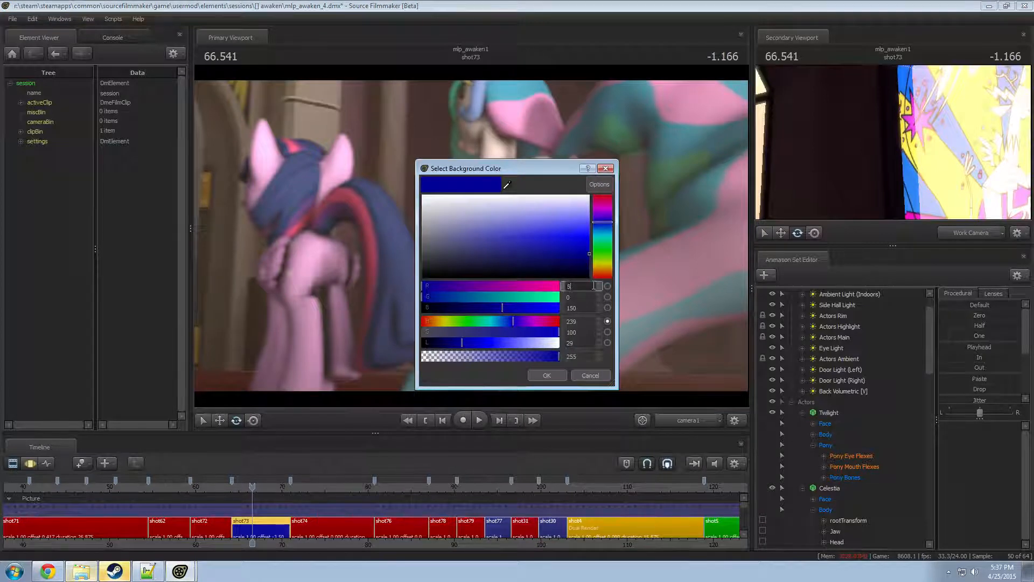
type("0")
key("Tab")
type("50")
key("Tab")
left_click(553, 377)
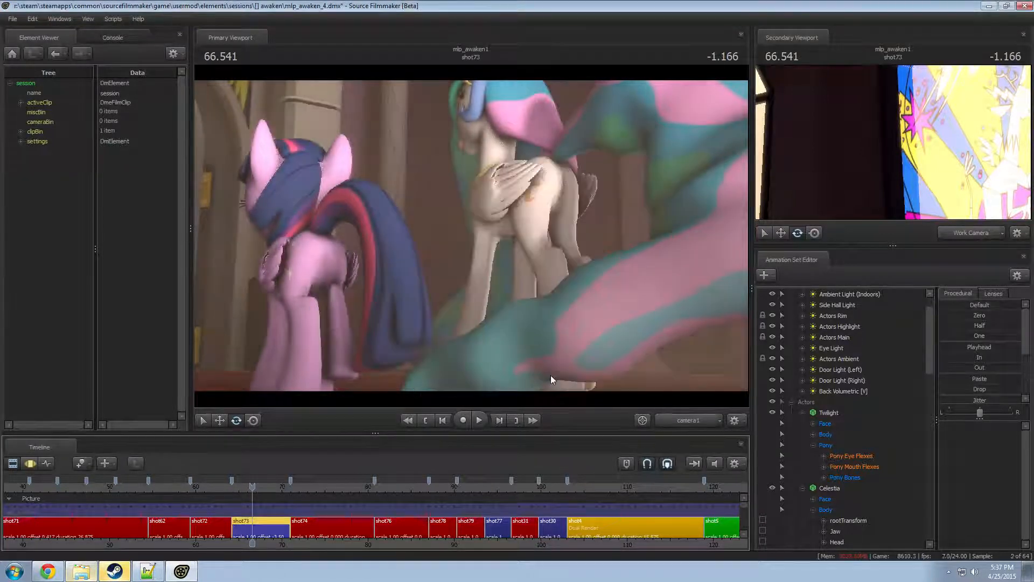
- Move the playhead to 65.666 s and set the red and green values of shot73's clip color to 25
left_click(245, 487)
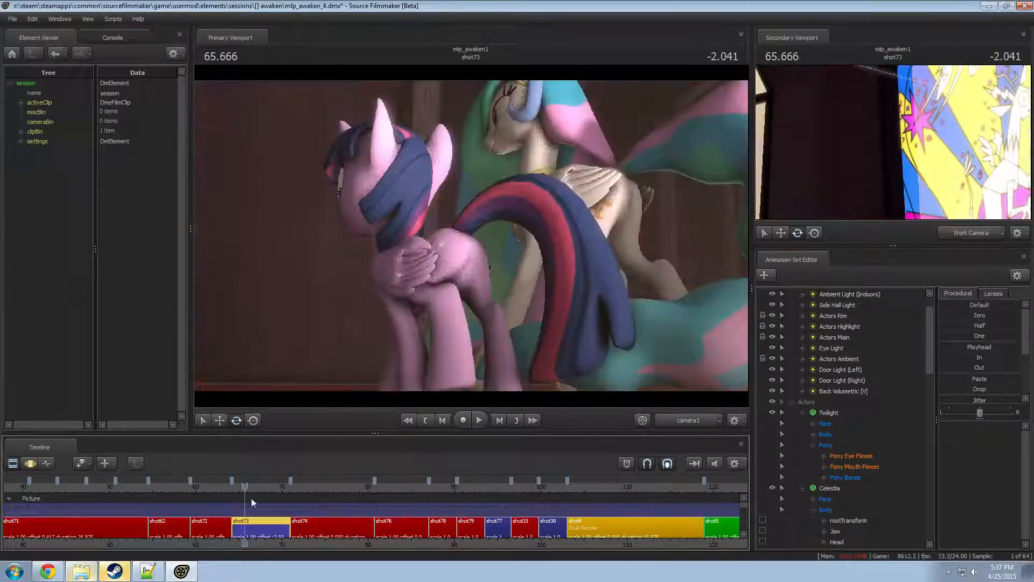
right_click(272, 525)
mouse_move(308, 391)
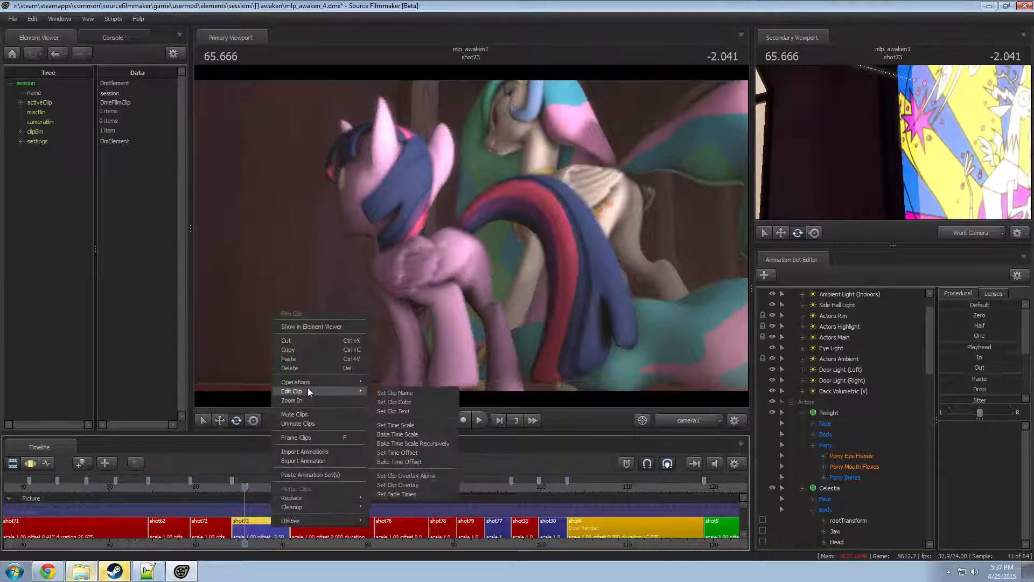
left_click(408, 402)
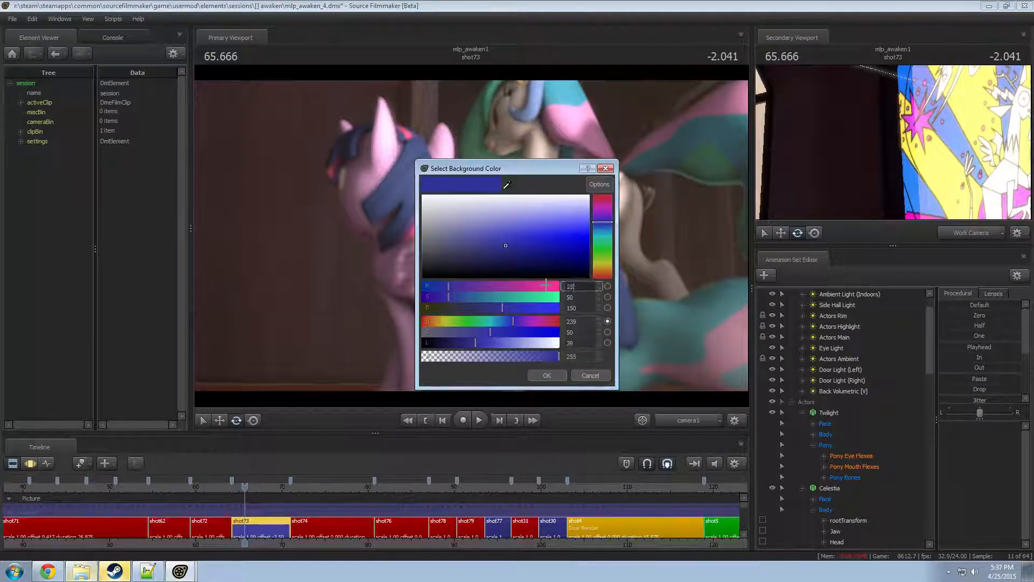
type("25")
key("Tab")
type("25")
key("Tab")
key("Return")
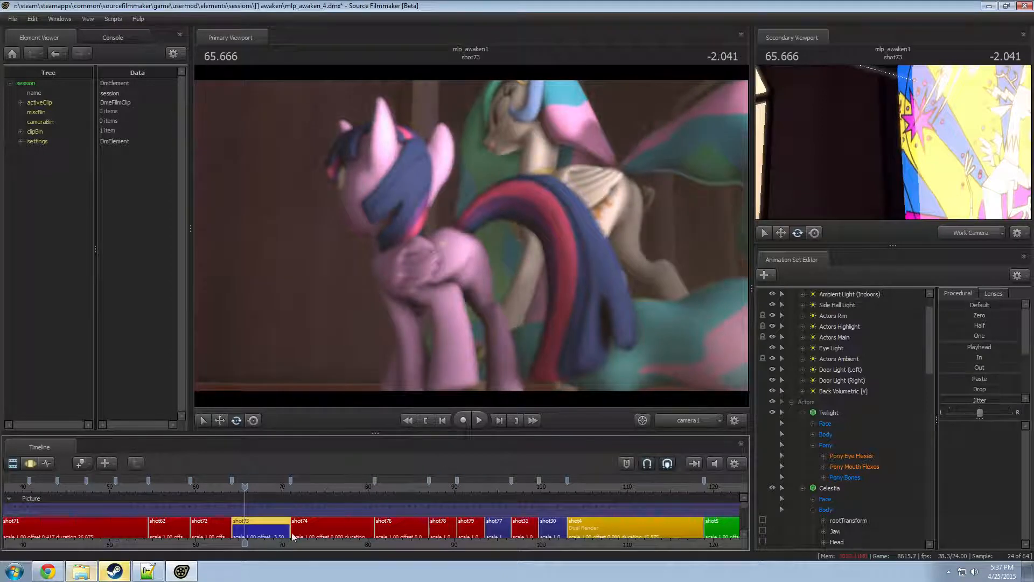
- Scrub the playhead back to 64.041 s and on to 66.041 s, and set the red value of shot73's clip color to 50
left_click_drag(244, 487, 230, 487)
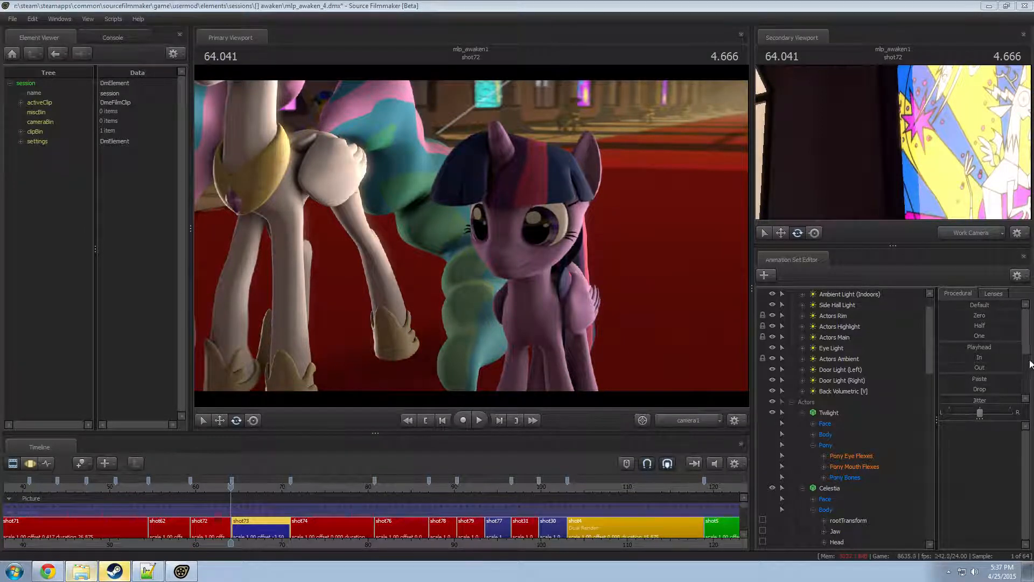
left_click(564, 5)
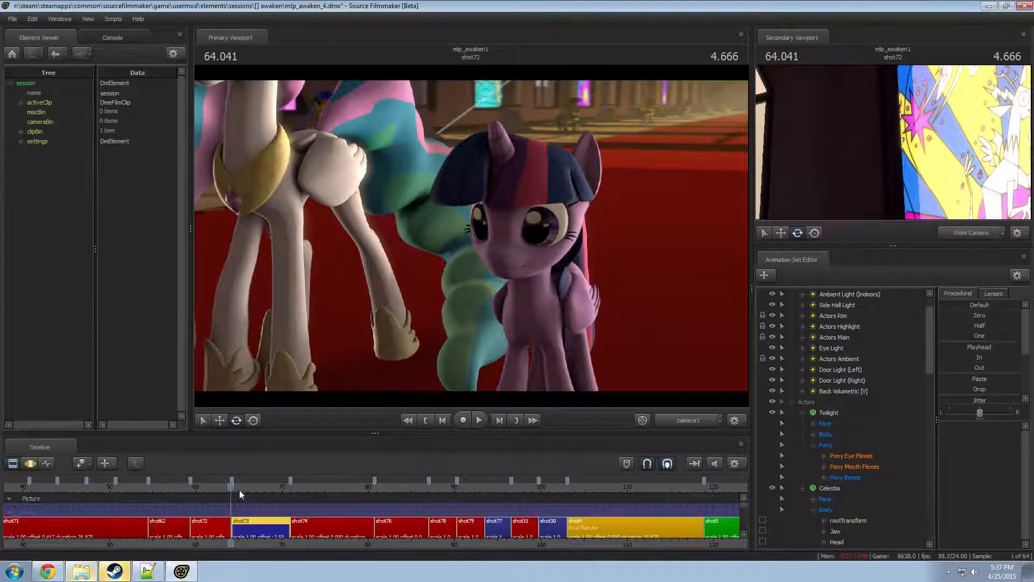
left_click_drag(240, 491, 248, 488)
right_click(278, 524)
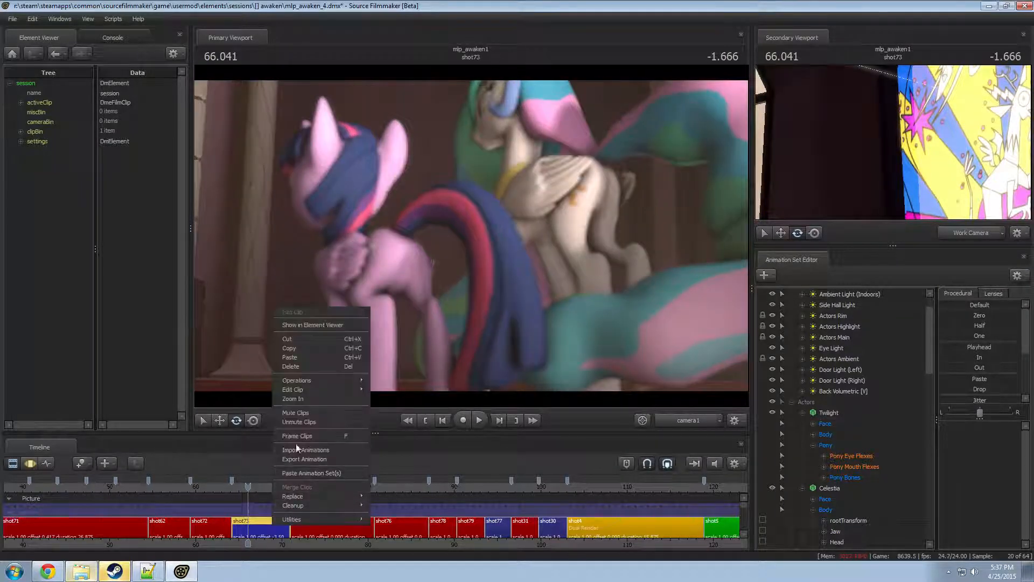
mouse_move(314, 389)
left_click(398, 403)
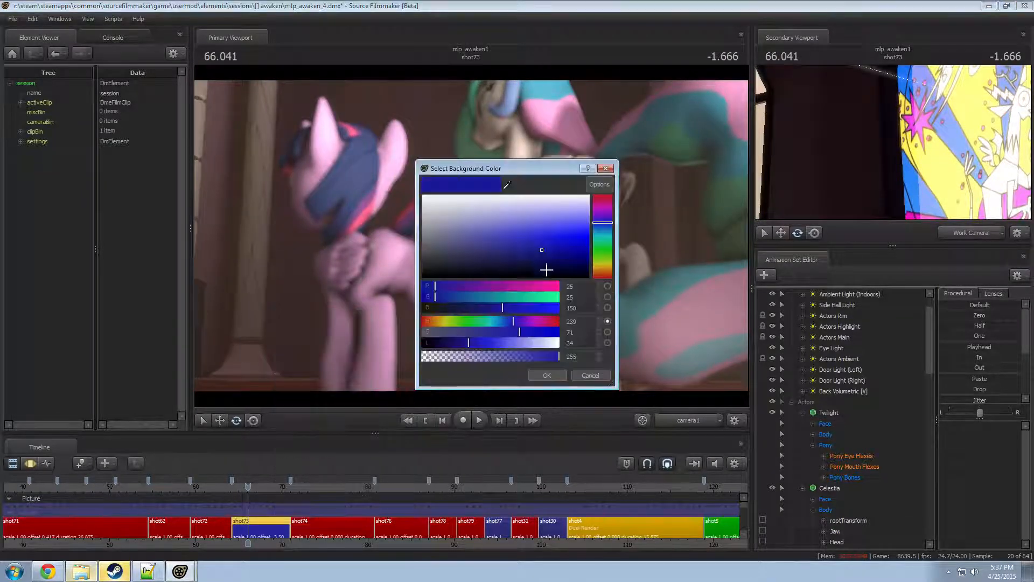
key("Return")
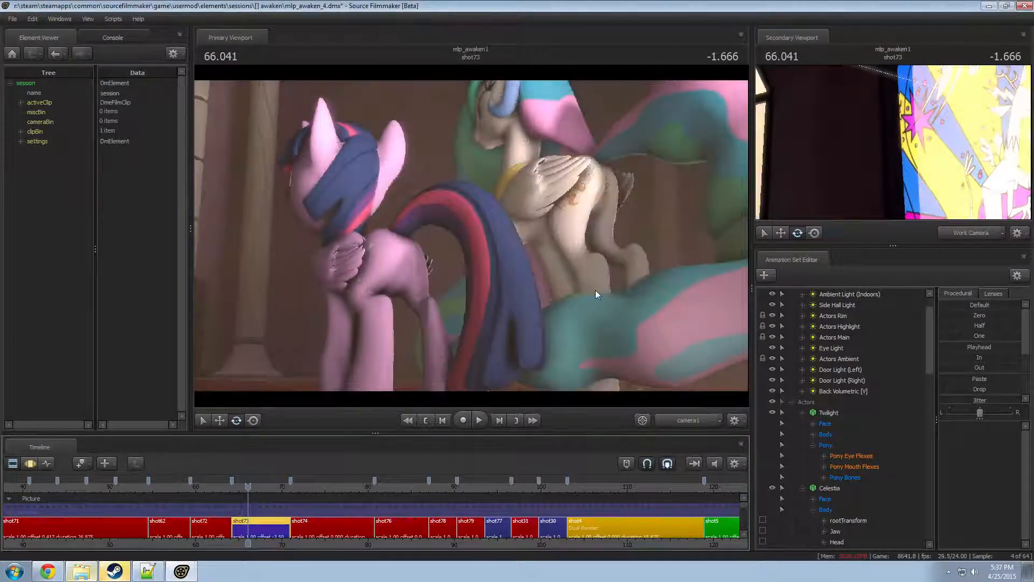
- Set the red value of shot73's clip color back to 25
right_click(237, 524)
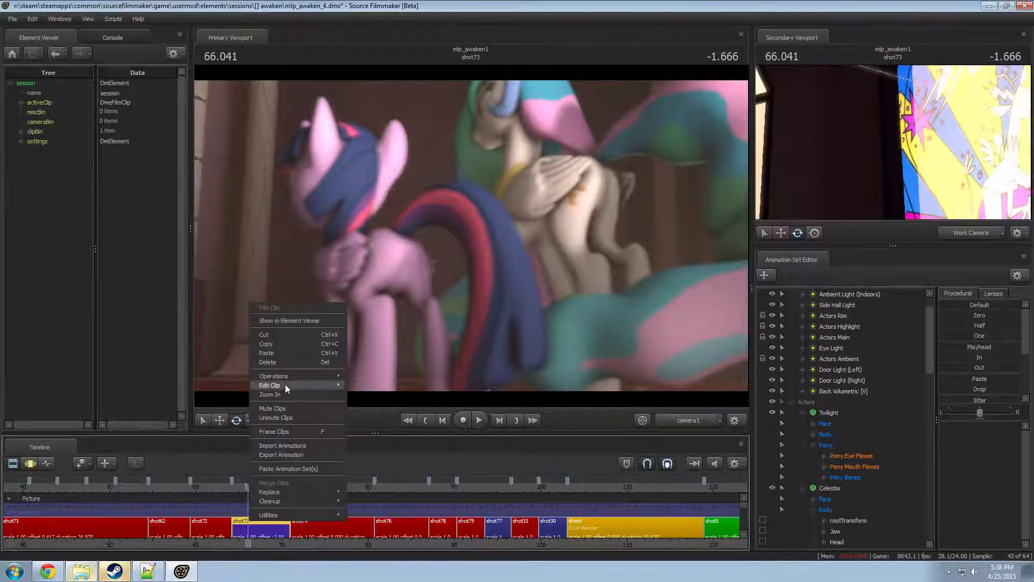
mouse_move(286, 385)
left_click(379, 396)
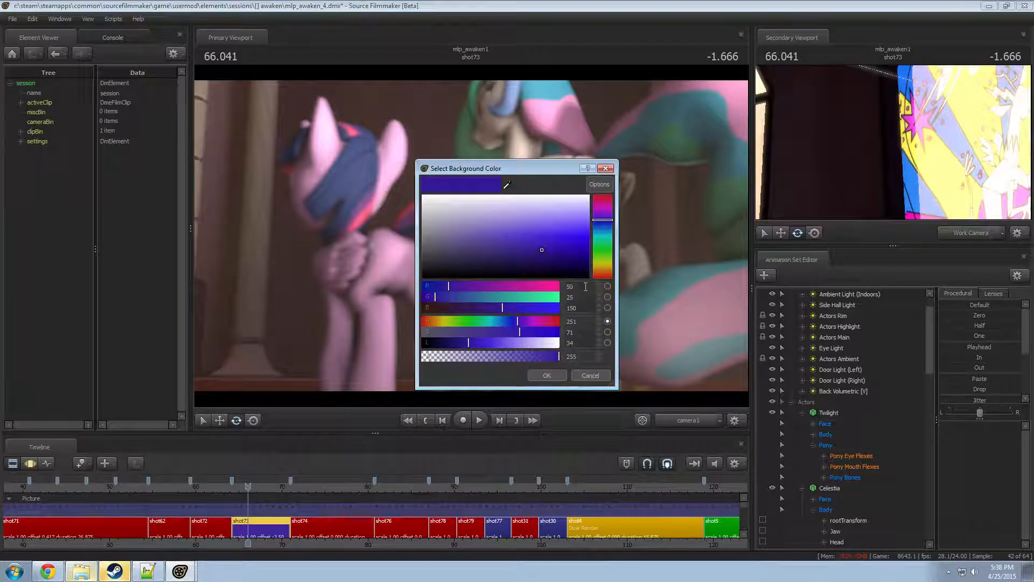
key("BackSpace")
key("BackSpace")
type("25")
key("Tab")
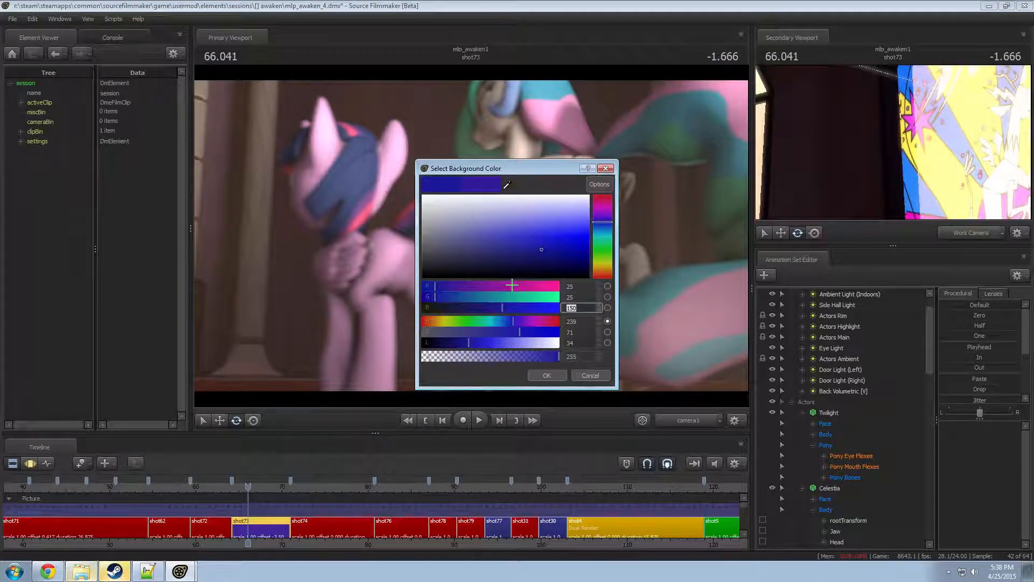
key("Return")
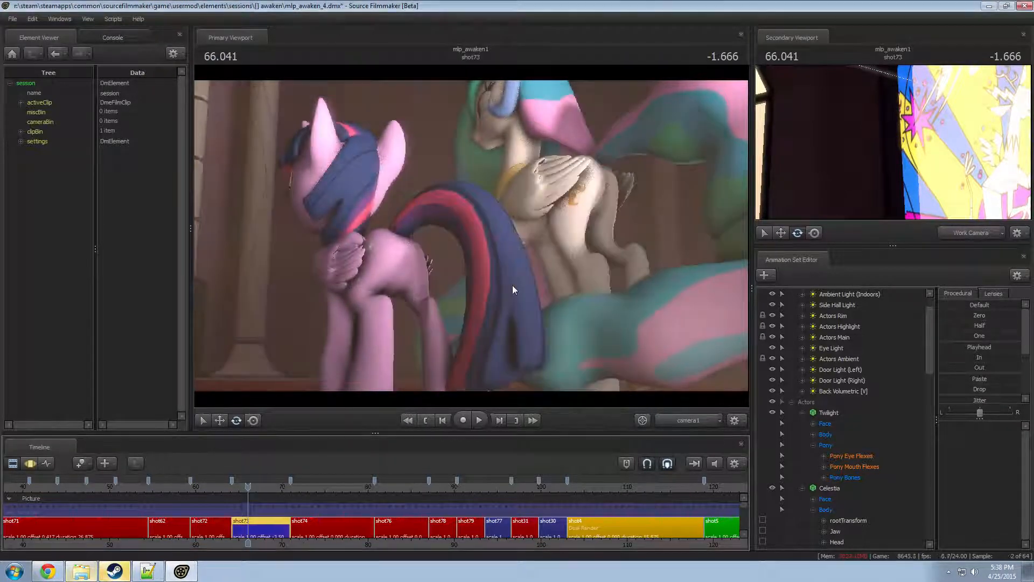
- Play shot73 from 64.458 s and stop at 67.666 s
left_click_drag(253, 489, 234, 487)
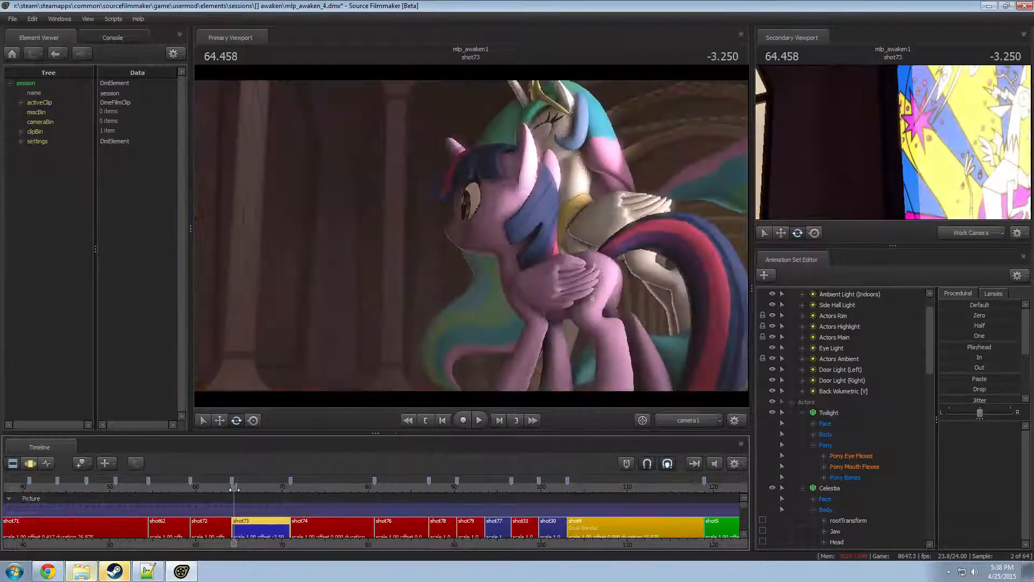
key("space")
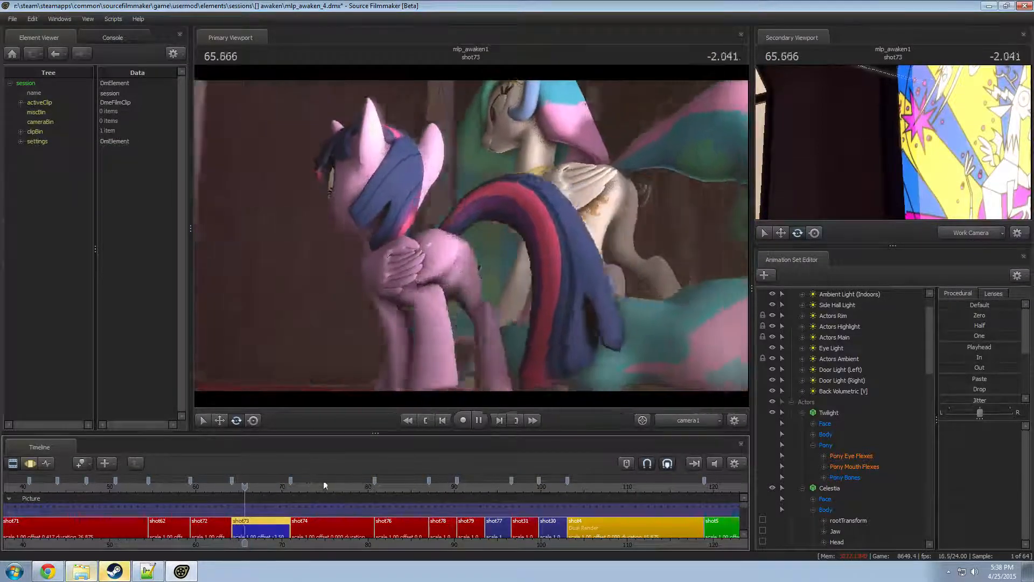
key("space")
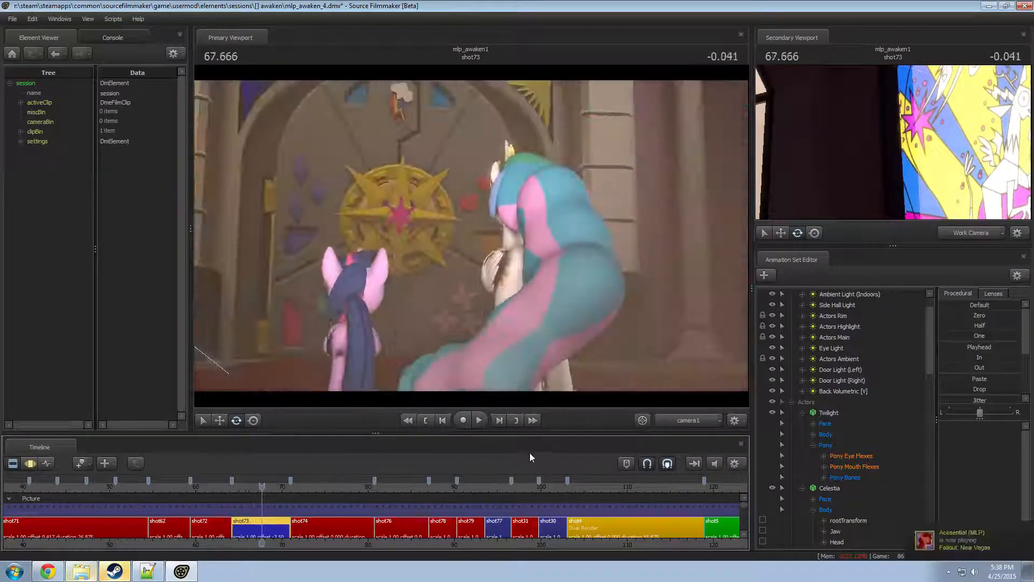
- Play the sequence on from the end of shot73 through shot74, shot76 and shot78 into shot79
scroll(309, 511, "down", 5)
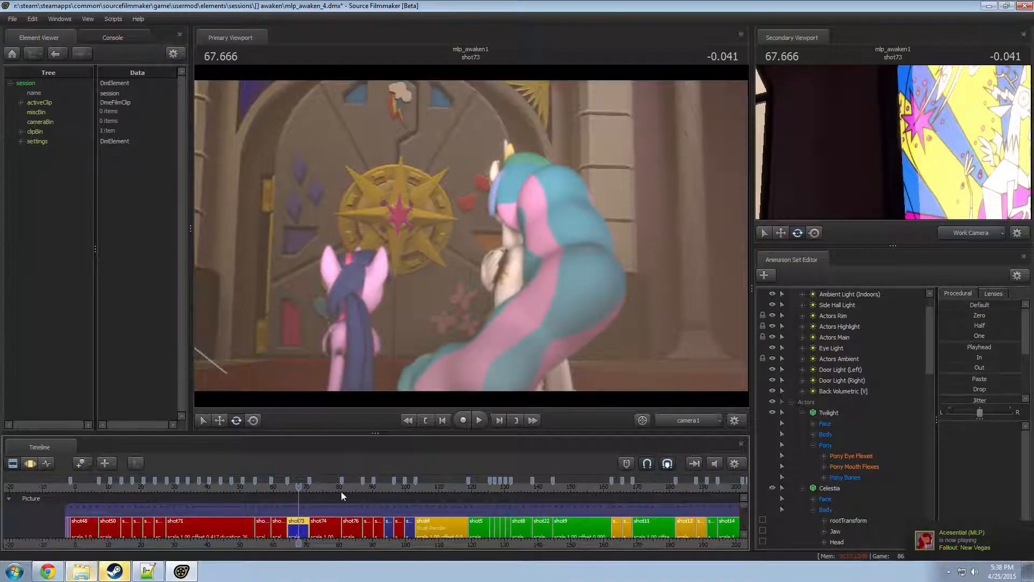
key("space")
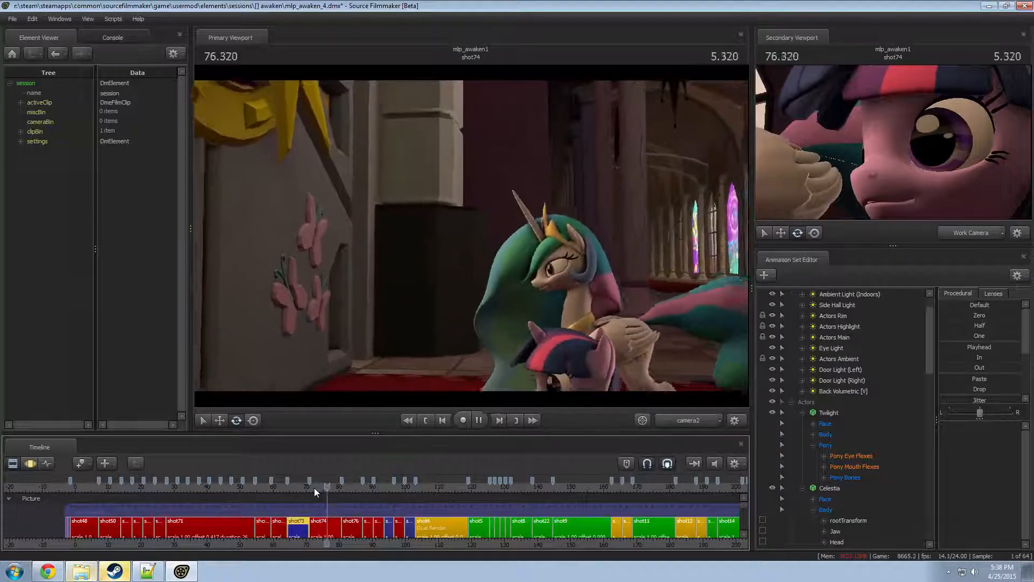
scroll(331, 531, "up", 5)
middle_click_drag(399, 540, 356, 541)
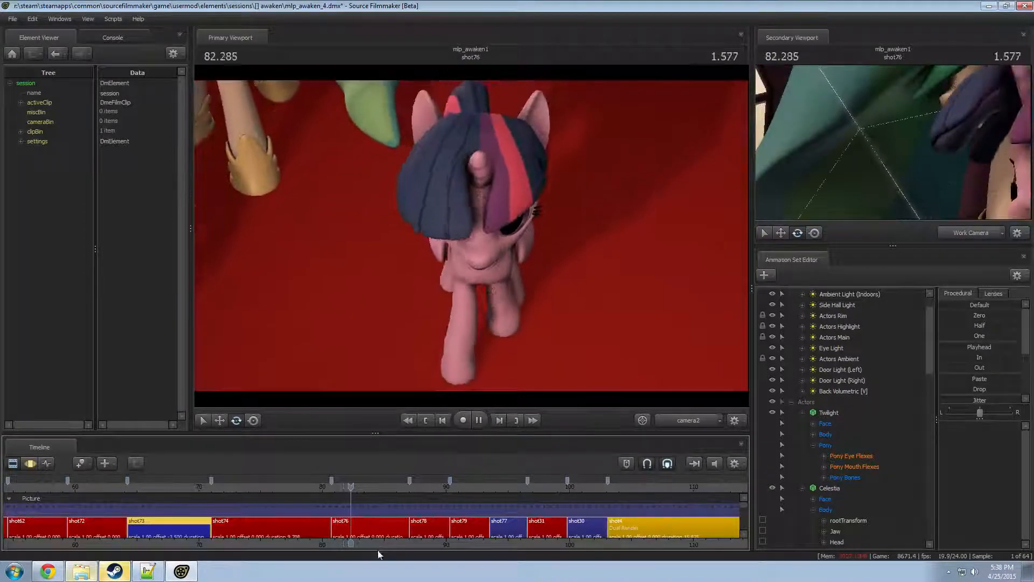
middle_click_drag(403, 540, 336, 537)
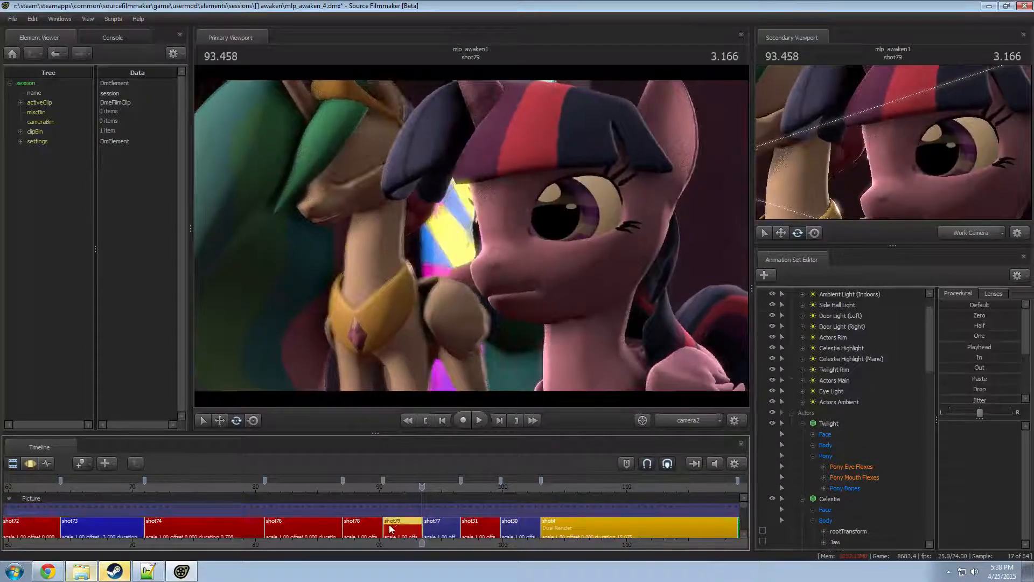
- Select shot78 and play the sequence from it through shot79 to the start of shot77
left_click(362, 525)
left_click_drag(362, 487, 367, 489)
key("space")
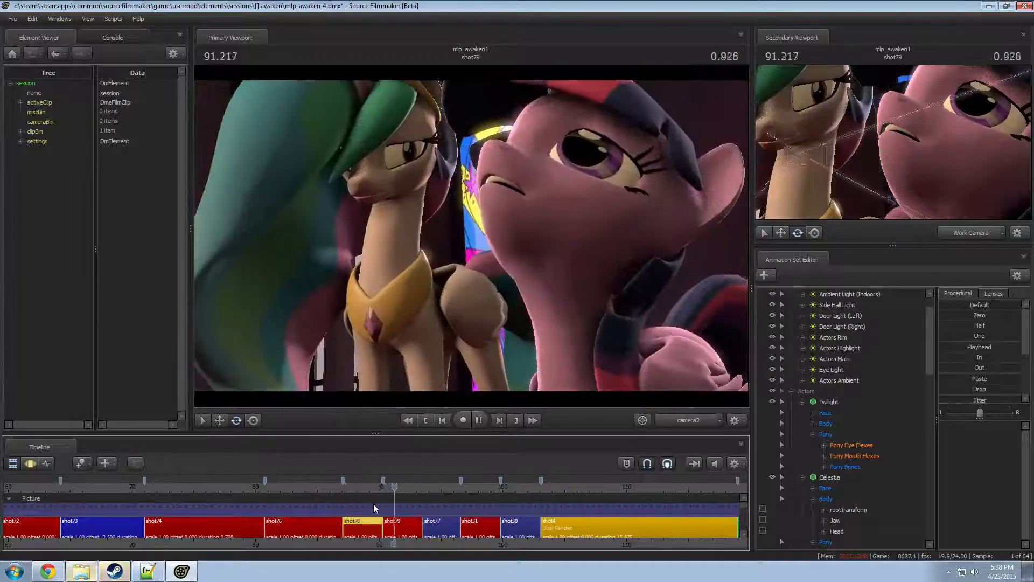
scroll(441, 525, "up", 4)
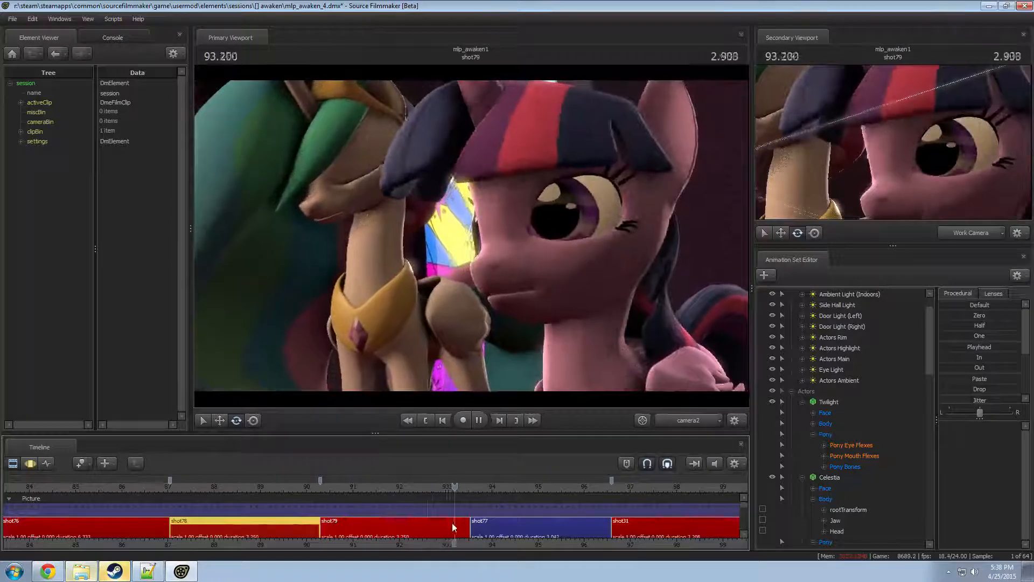
key("space")
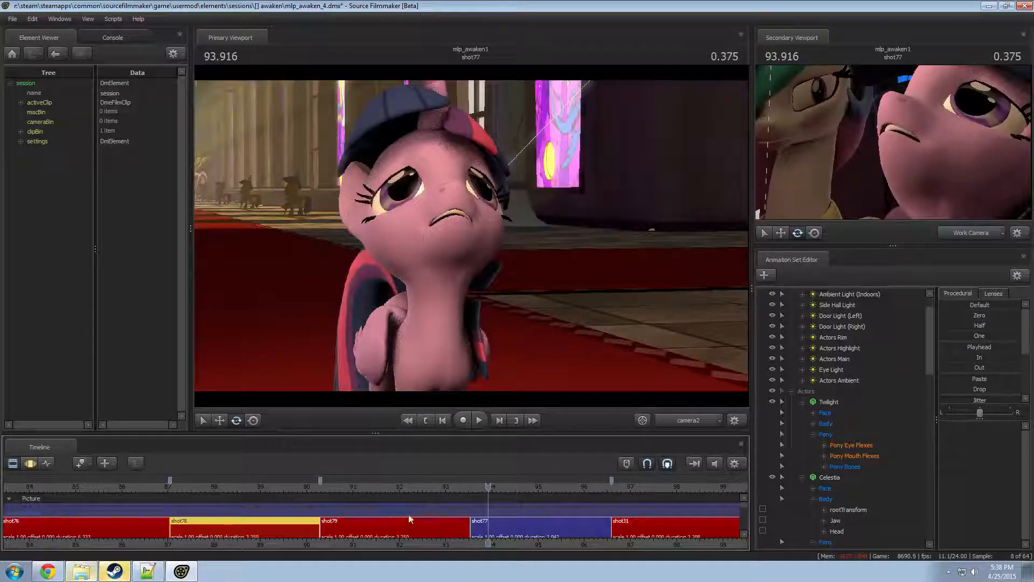
- Replay shot79 from its start, and move the playhead back to 87.208 s at the start of shot78
left_click(322, 487)
key("space")
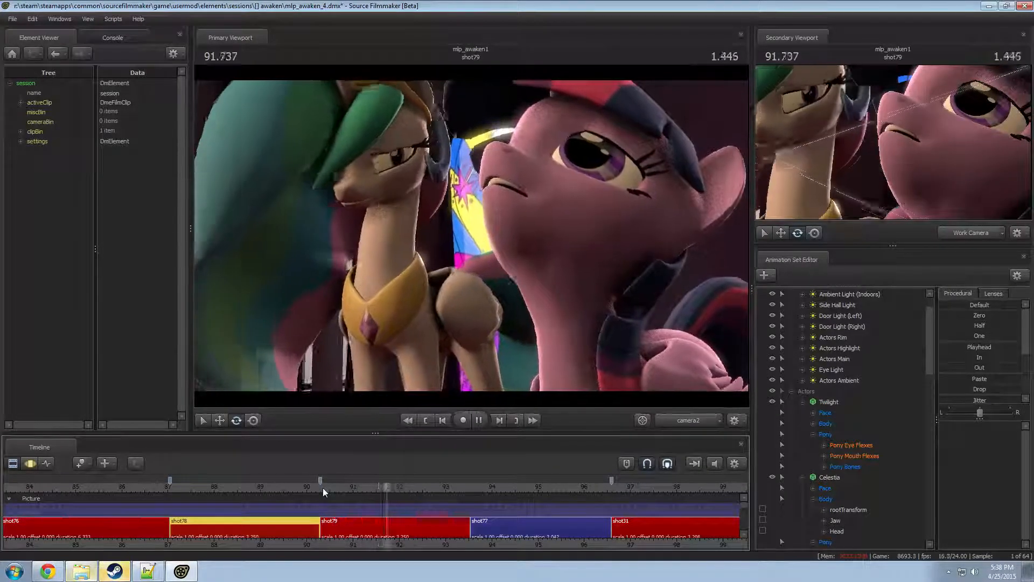
key("space")
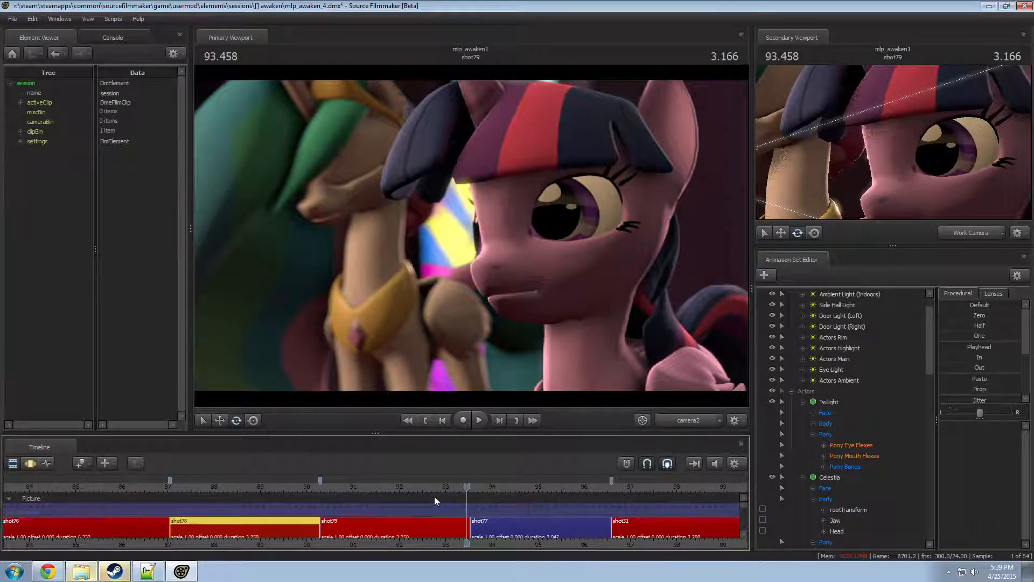
left_click_drag(467, 543, 488, 531)
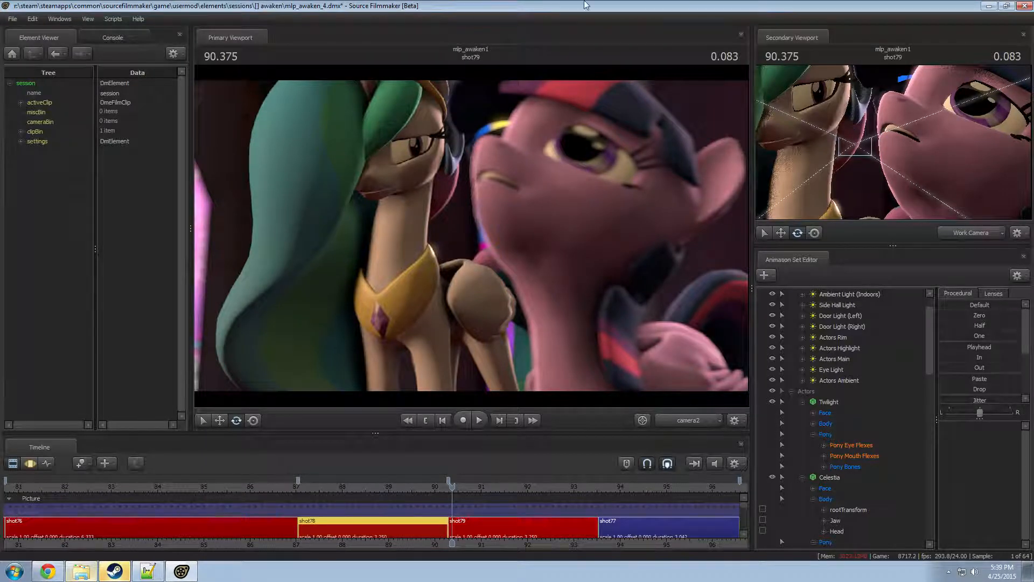
left_click(307, 486)
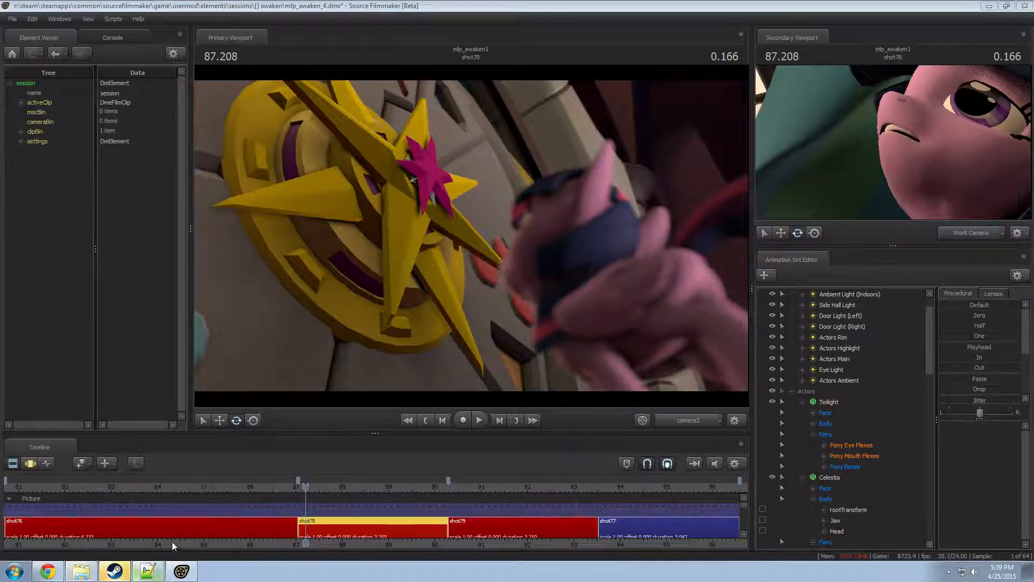
- Play the whole sequence from just before shot48 at -1.625 s and stop at 65.875 s in shot73
scroll(340, 528, "down", 10)
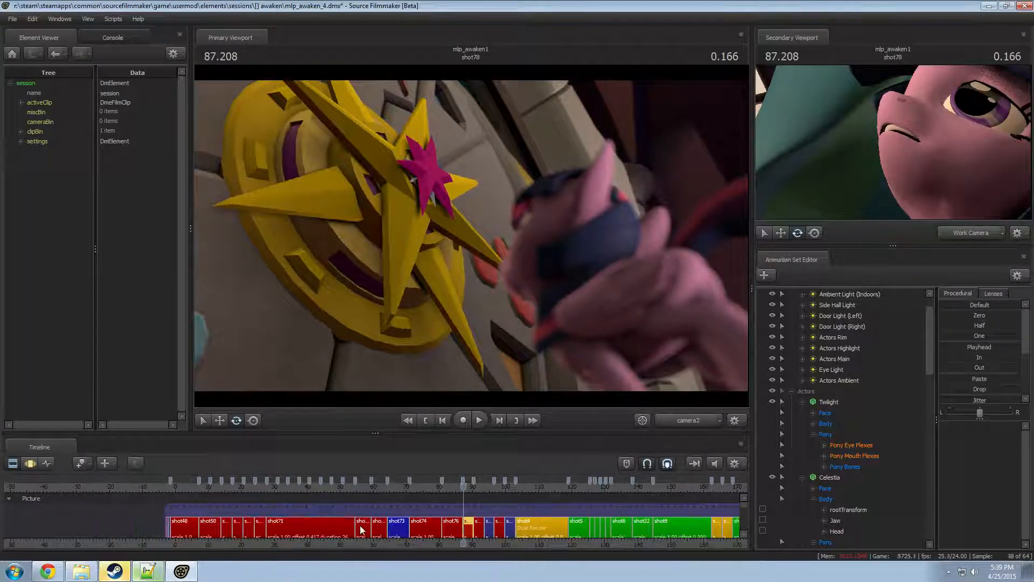
left_click_drag(164, 489, 170, 487)
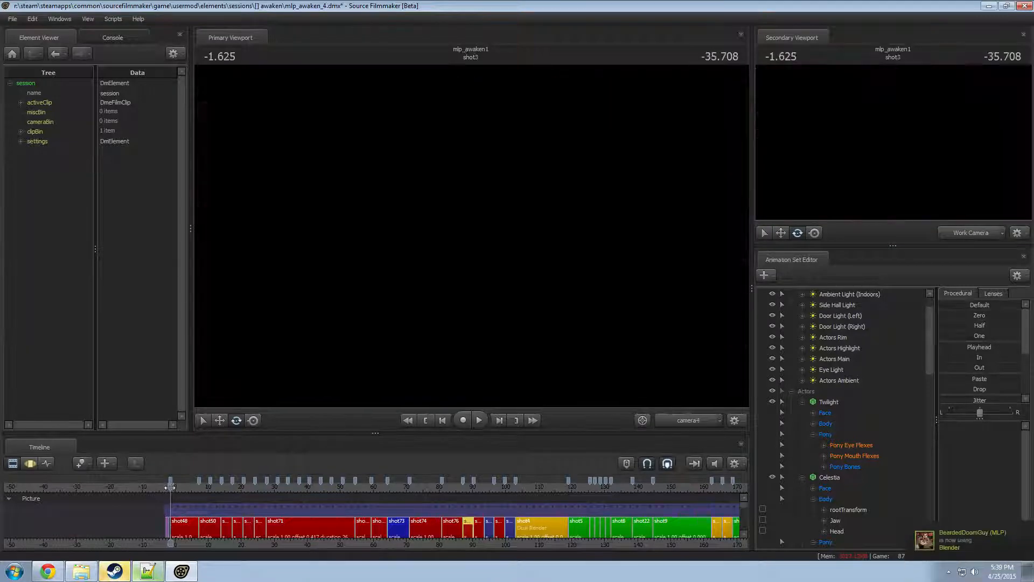
scroll(470, 518, "down", 2)
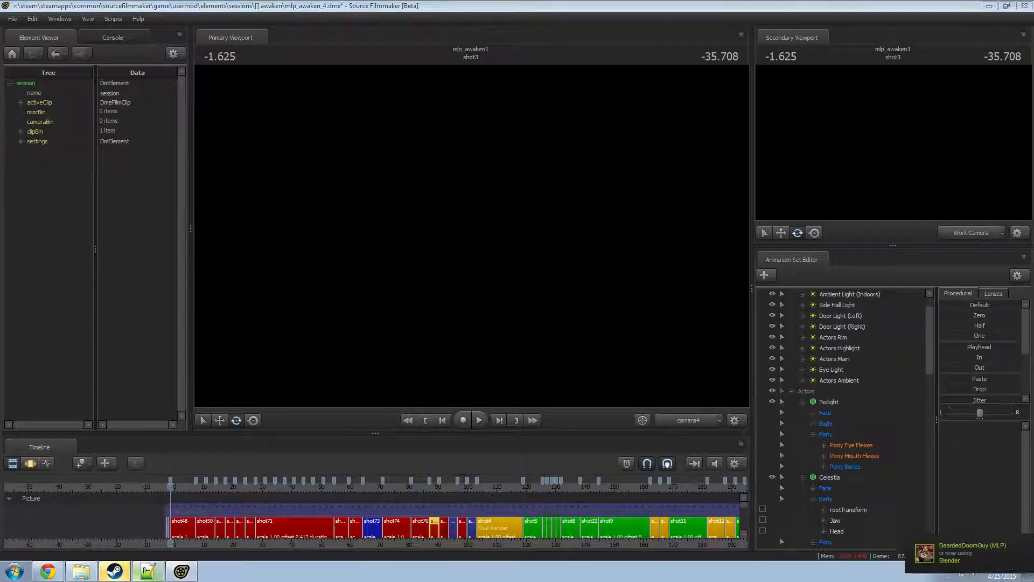
key("space")
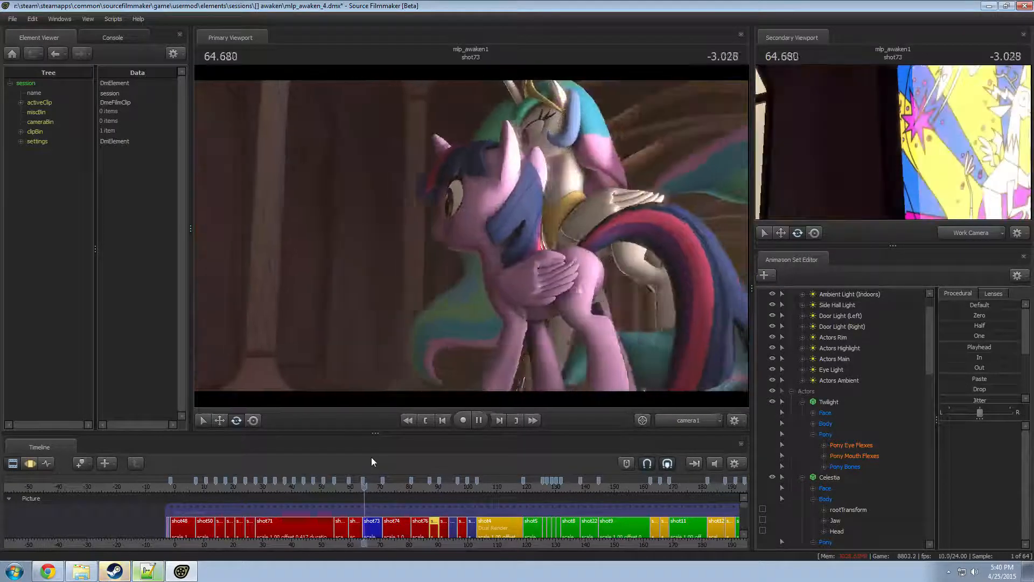
key("space")
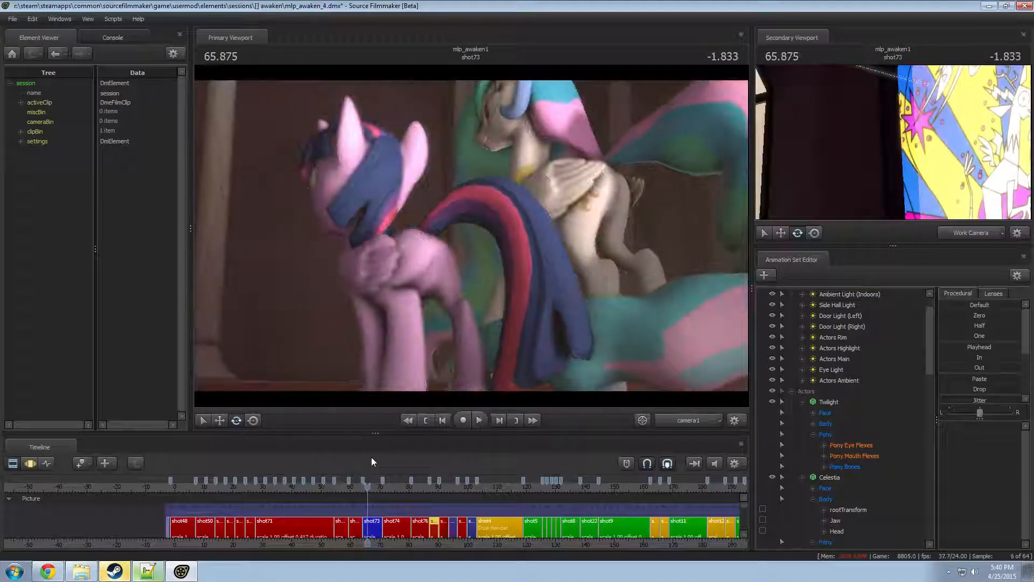
- Play the sequence from shot72 through shot73, shot74, shot76, shot78 and the following shots into shot30
left_click(357, 488)
key("space")
scroll(396, 525, "up", 5)
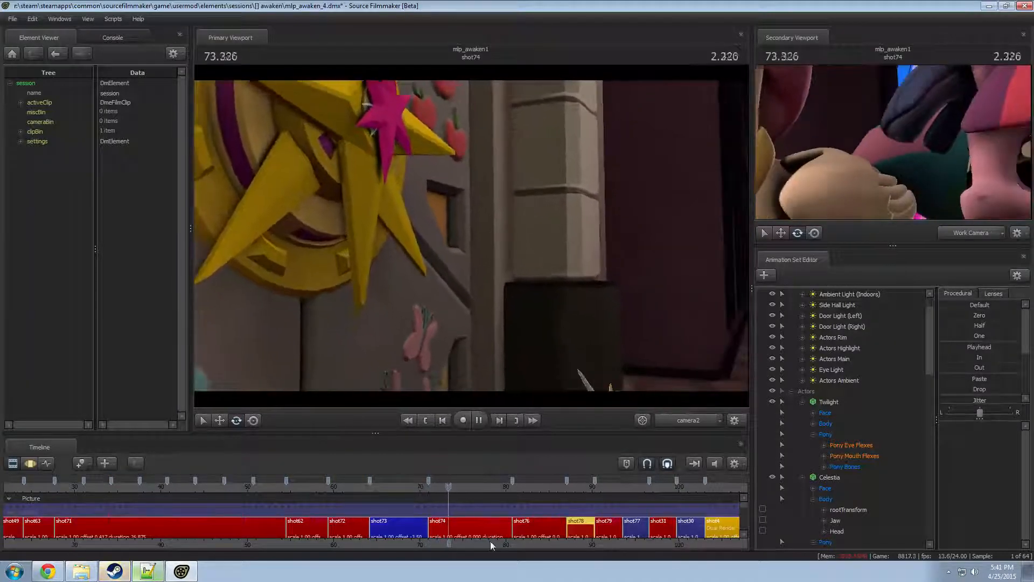
middle_click_drag(400, 519, 362, 514)
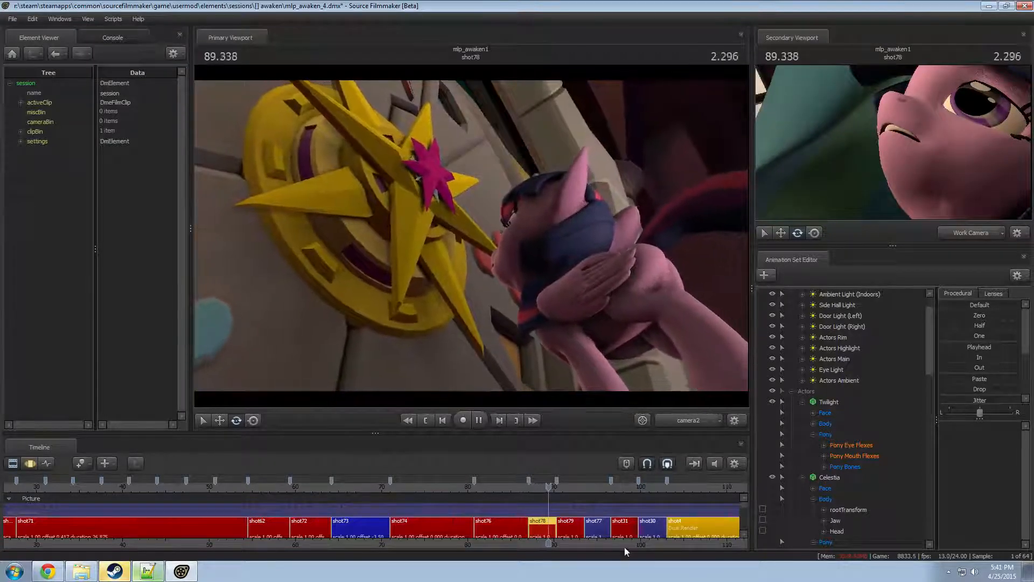
middle_click_drag(624, 545, 345, 522)
scroll(345, 523, "down", 2)
scroll(344, 522, "down", 1)
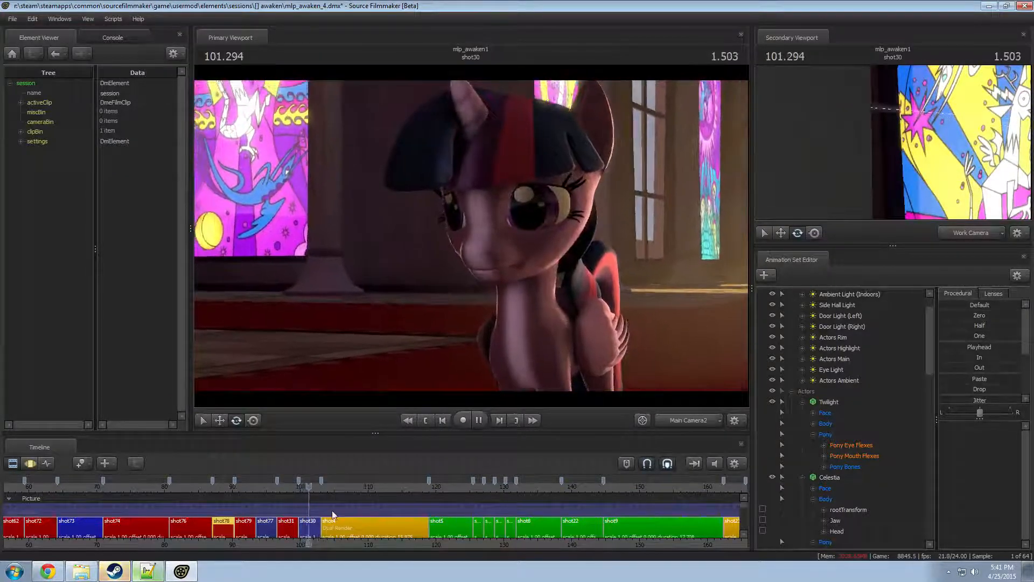
- Stop in shot30, select its clip, and set the Motion Editor time selection to ramp from the shot's start to its end at 103.041 s
left_click(292, 490)
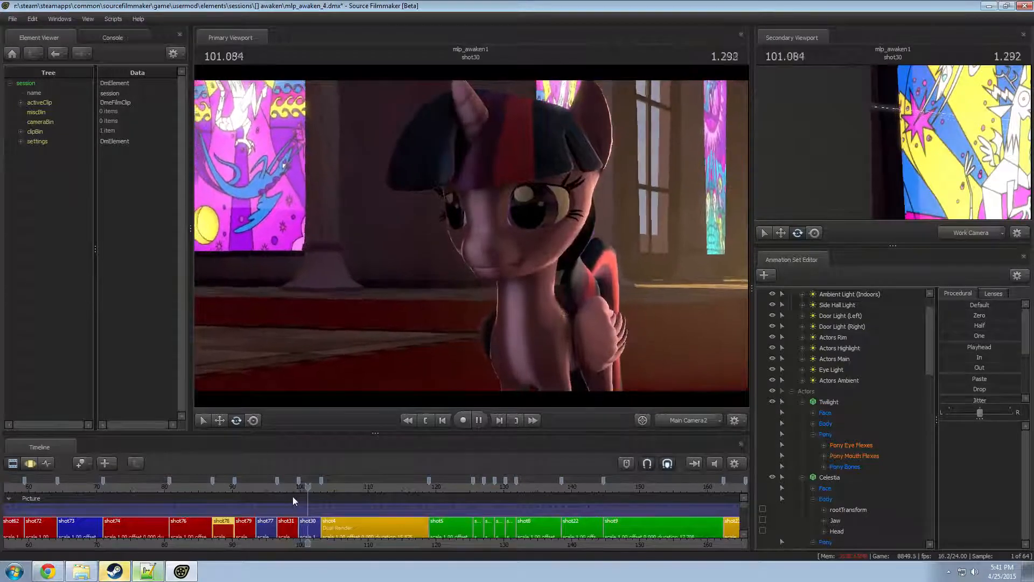
left_click(309, 526)
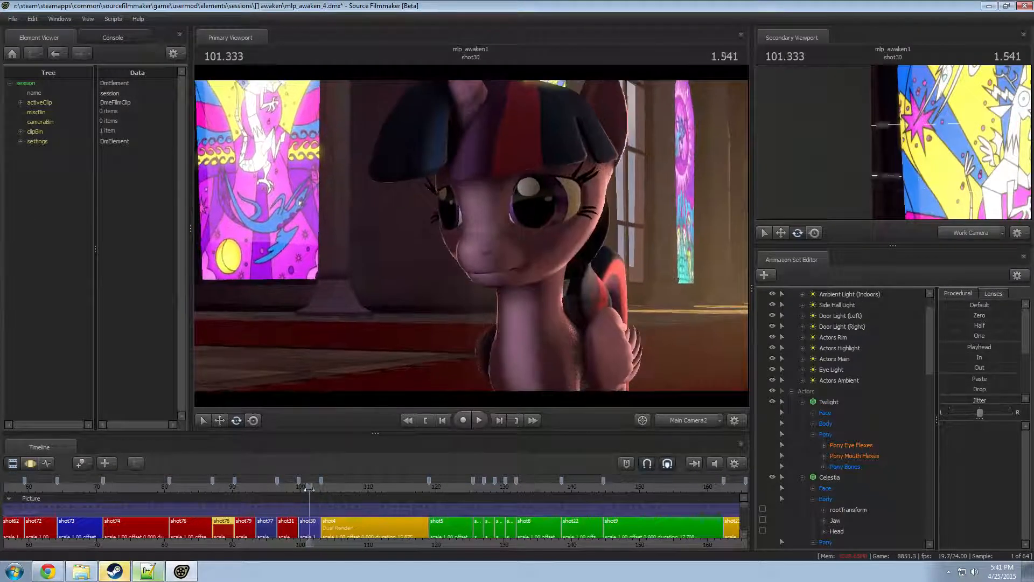
scroll(311, 525, "up", 8)
key("F3")
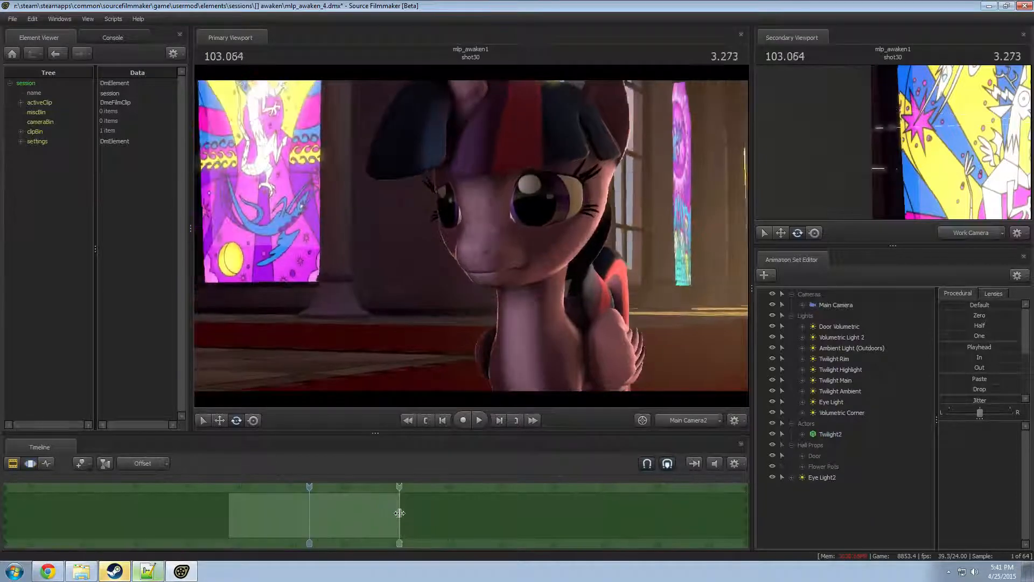
left_click_drag(398, 512, 500, 503, "shift")
left_click(397, 503)
left_click_drag(397, 503, 229, 503)
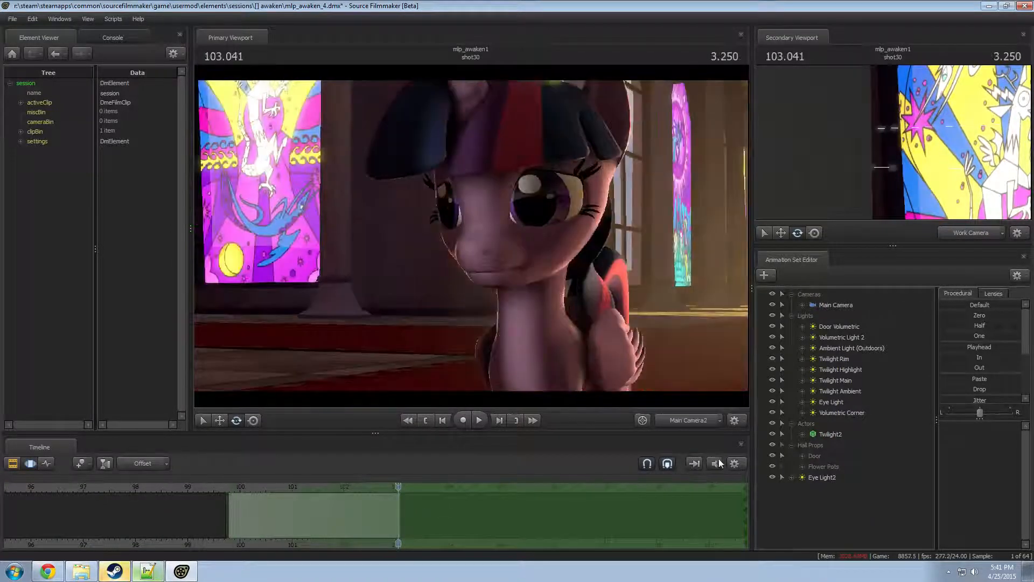
- Adjust shot30's Main Camera framing over the time selection and replay the shot from its start to check the move
left_click(833, 304)
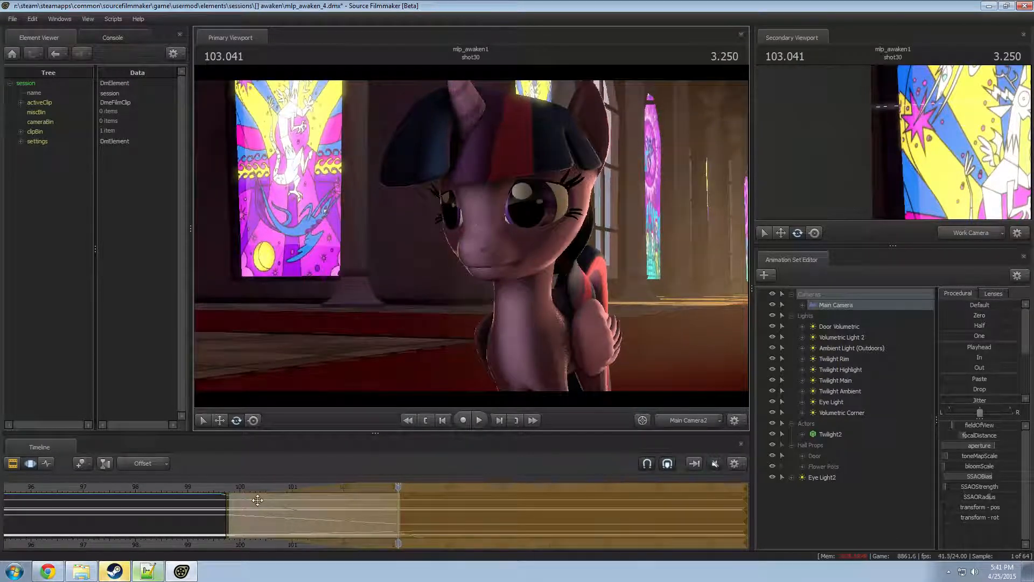
key("space")
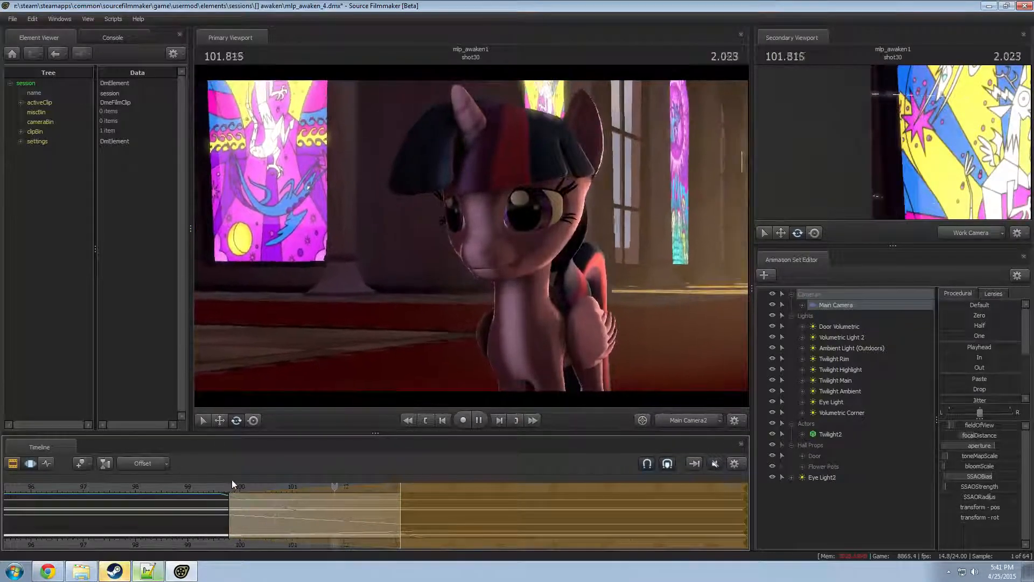
left_click(229, 492)
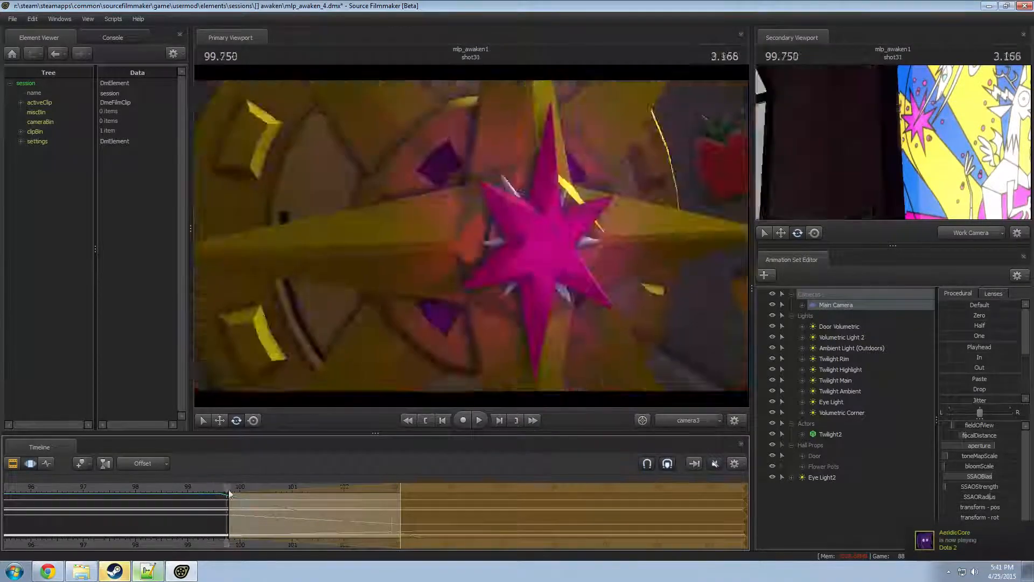
key("space")
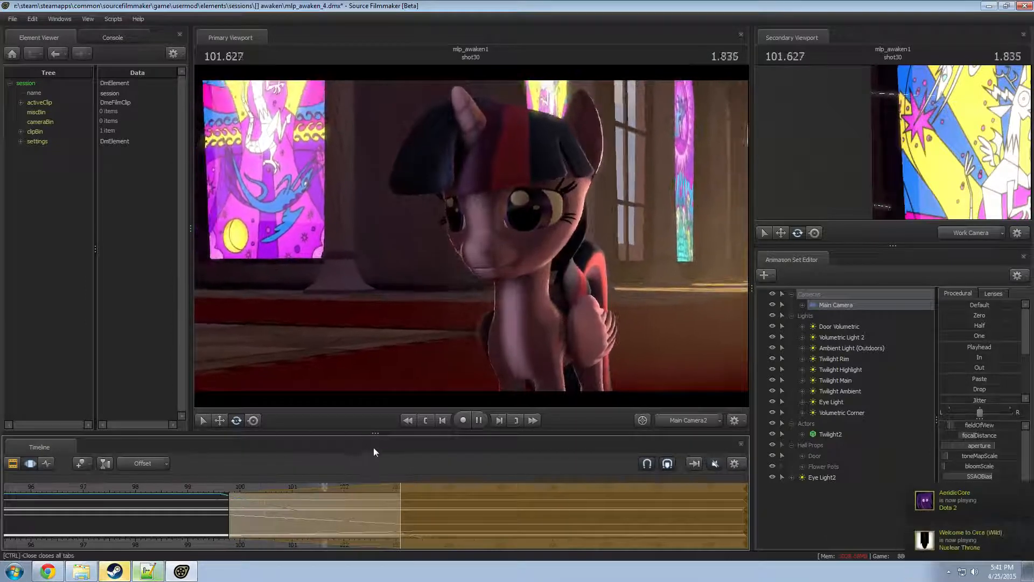
key("space")
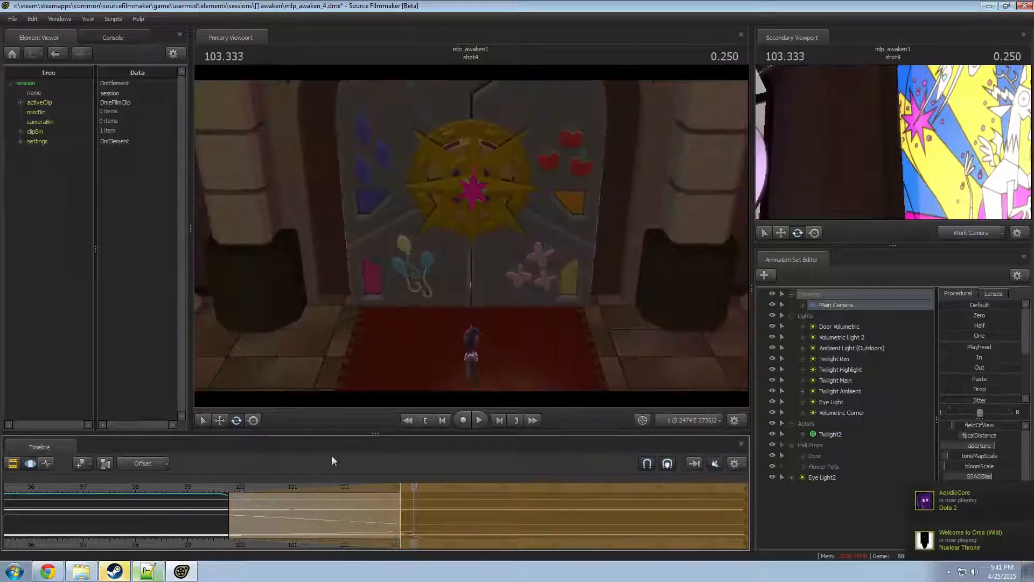
left_click(224, 486)
key("space")
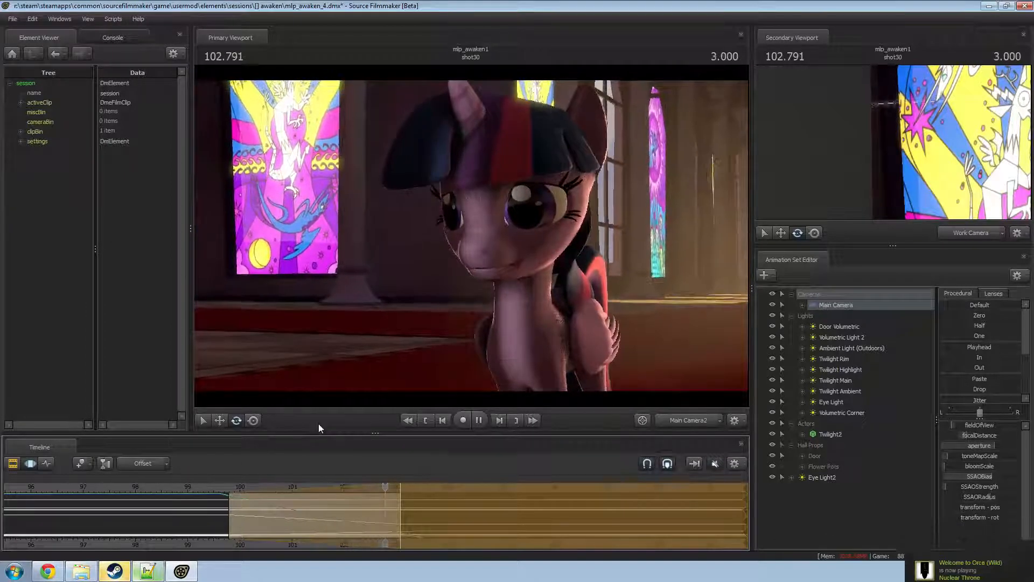
key("space")
- Return to the Clip Editor and play the sequence from shot4 through shot5, shot8 and shot22 into shot9
key("F2")
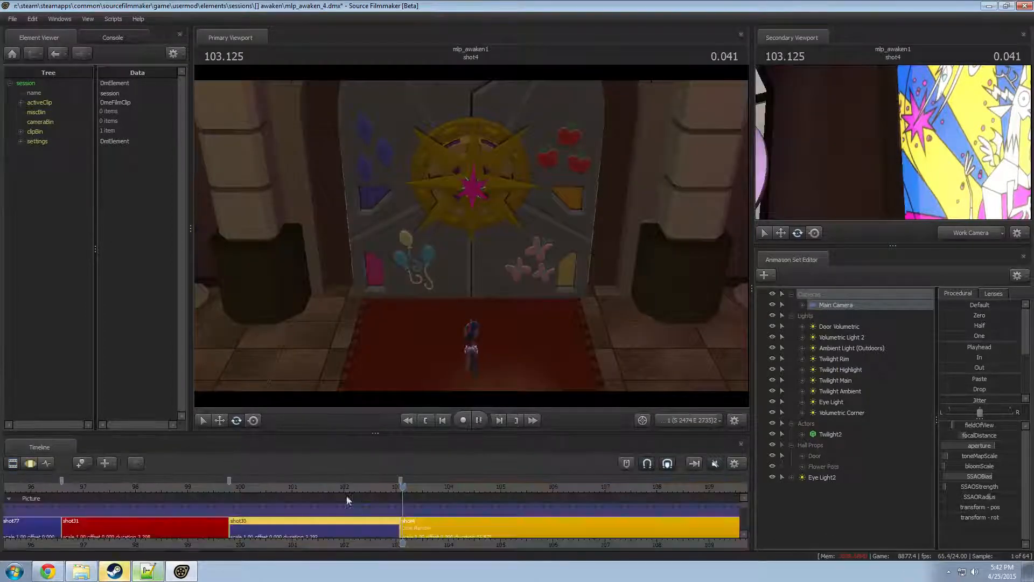
key("space")
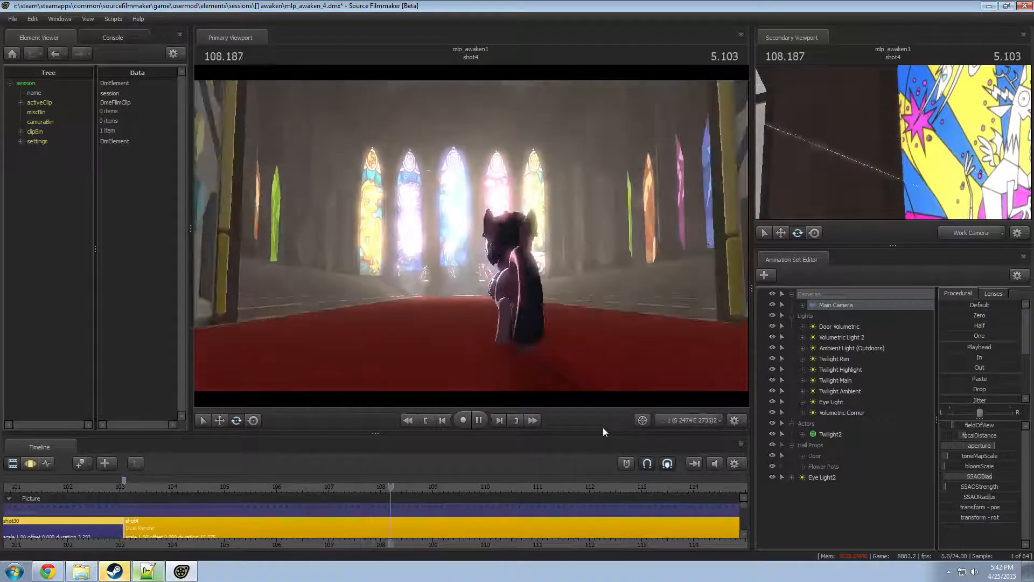
scroll(531, 547, "down", 5)
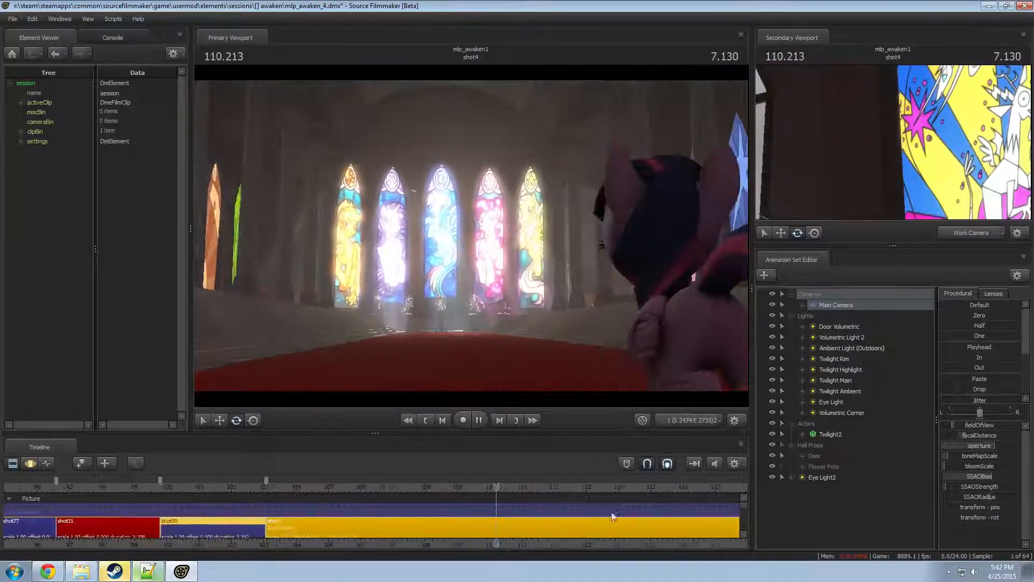
left_click_drag(532, 547, 429, 544)
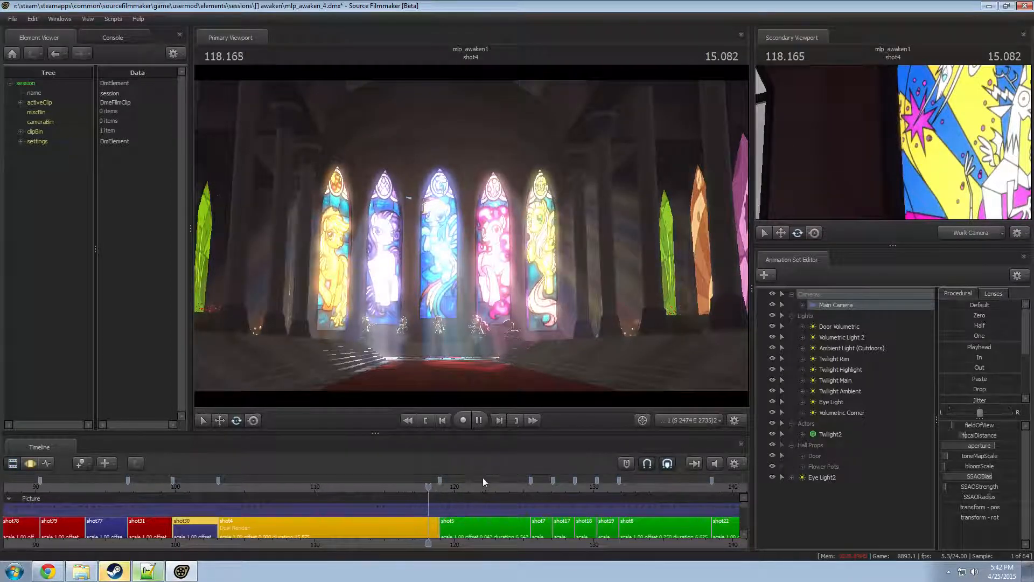
scroll(520, 543, "down", 5)
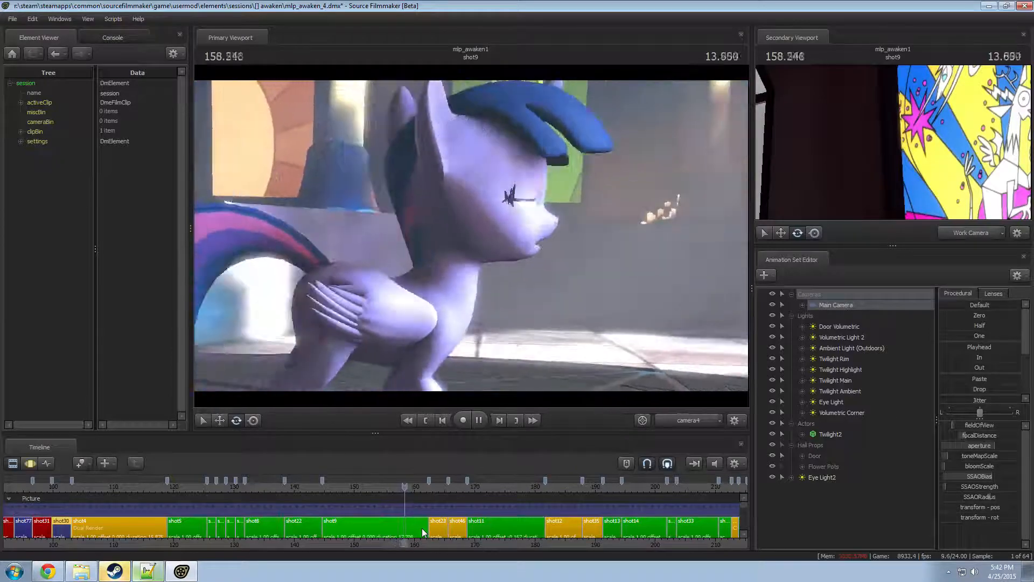
- Close the Secondary Viewport and play the sequence from 159.958 s in shot9 through shot11 and shot14 into shot34
left_click(1023, 34)
left_click(415, 485)
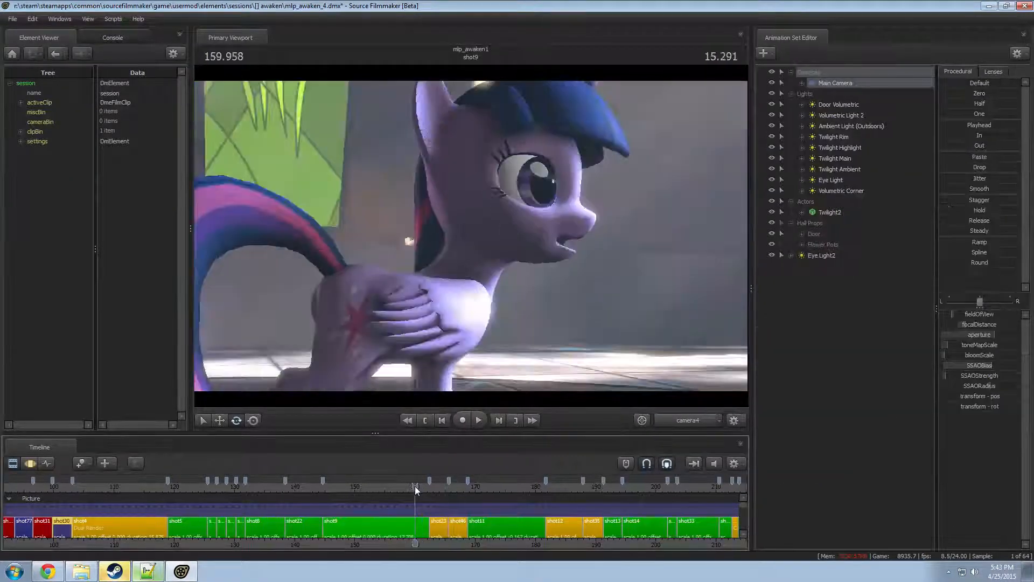
key("space")
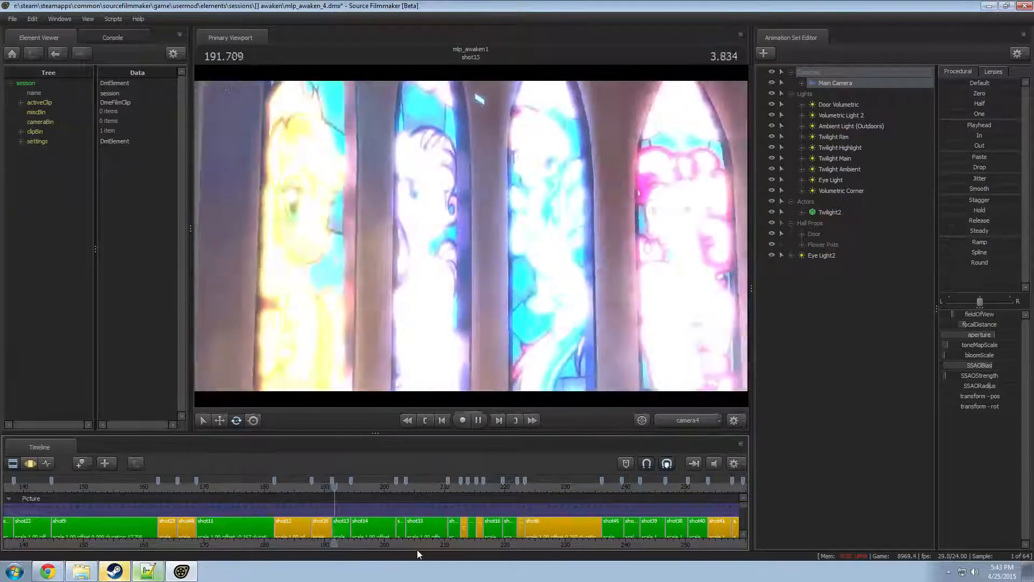
key("space")
key("space")
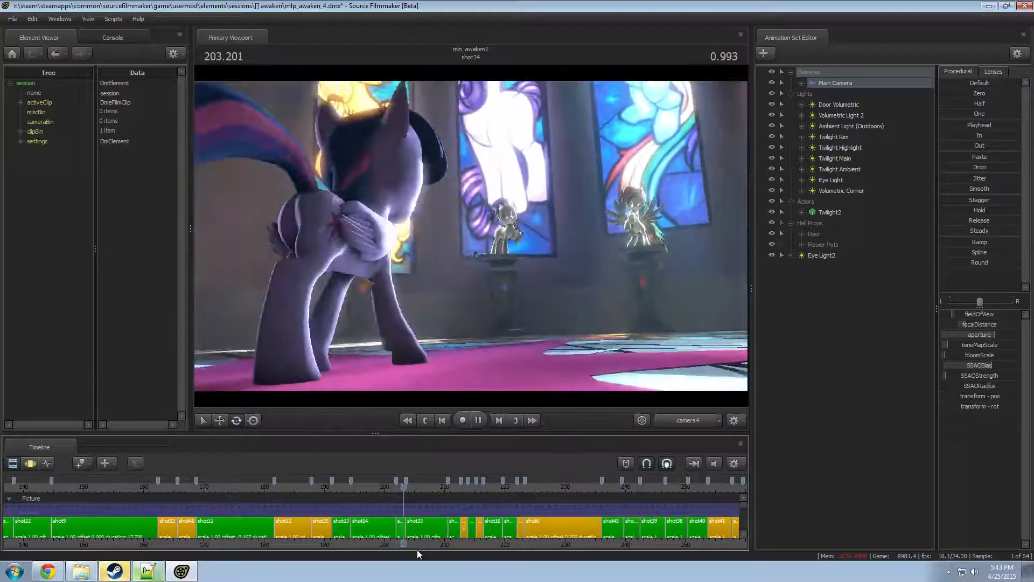
- Play on through shot33 and shot15, and replay from shot27 through shot16 and shot25 into shot6
scroll(377, 503, "up", 5)
scroll(381, 503, "down", 2)
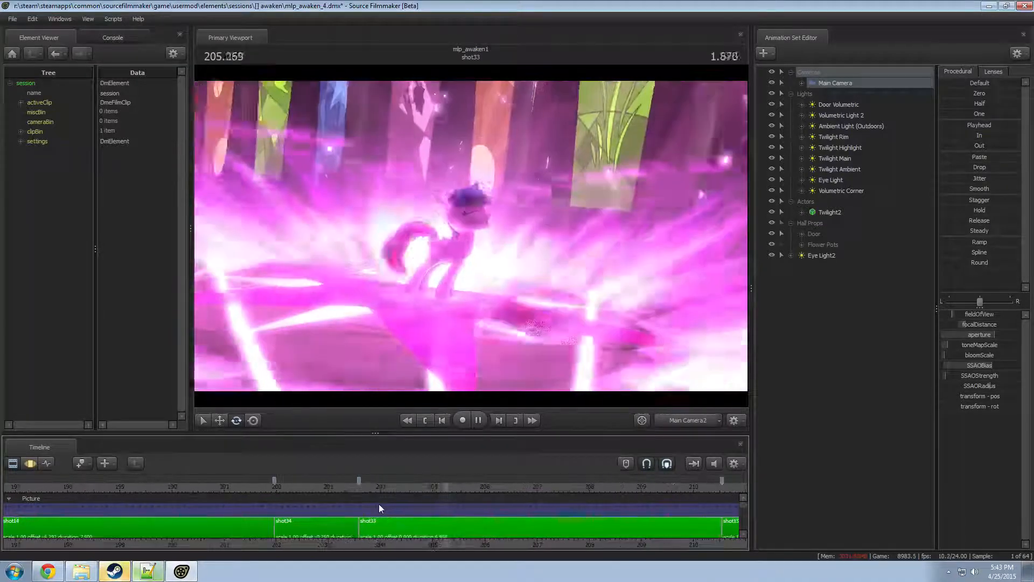
scroll(601, 519, "down", 2)
scroll(603, 519, "down", 3)
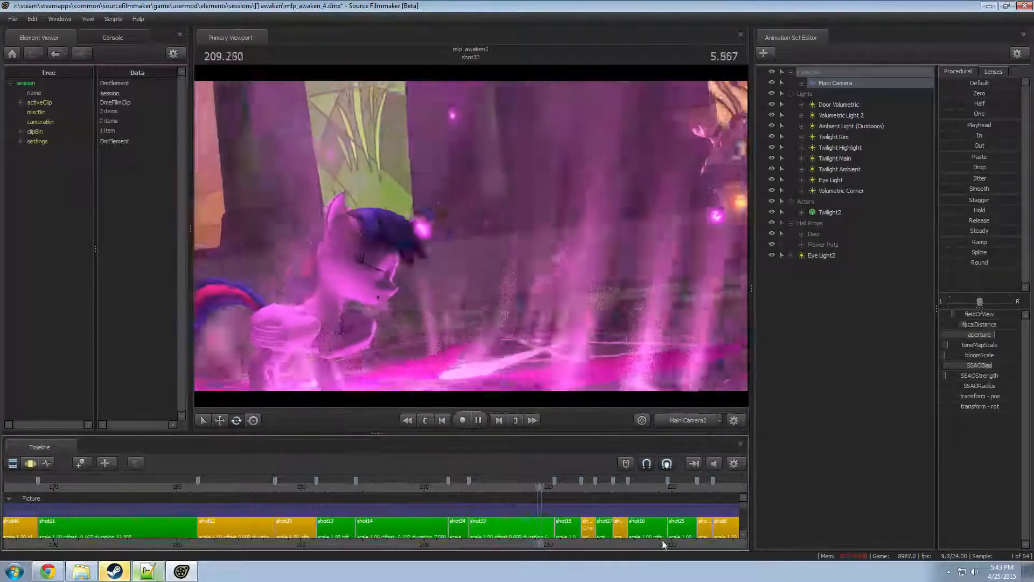
middle_click_drag(663, 544, 408, 530)
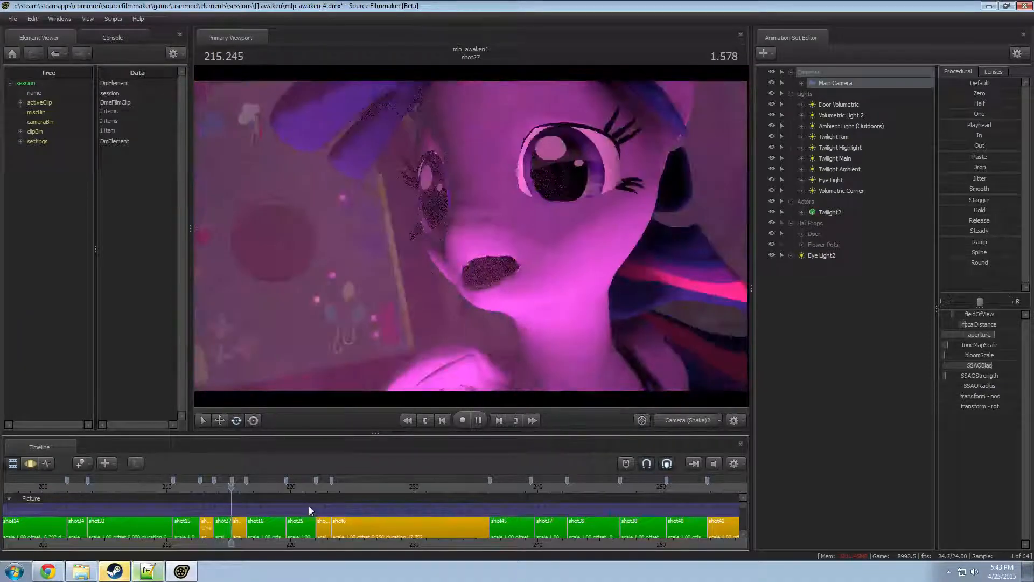
left_click(222, 488)
key("space")
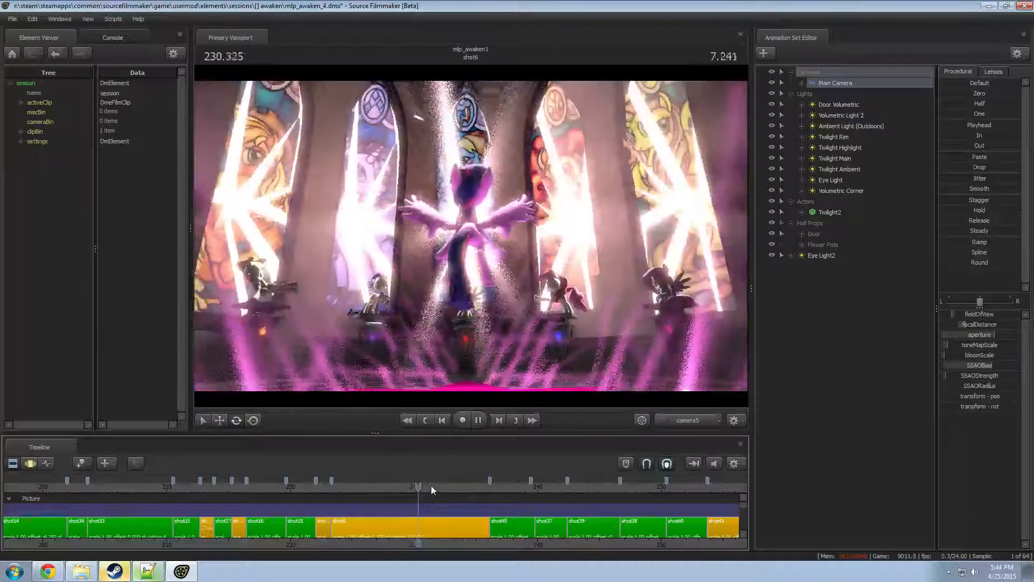
- Play the remaining shots from shot6 into the final shot44 and stop at 264.625 s
middle_click_drag(476, 543, 315, 547)
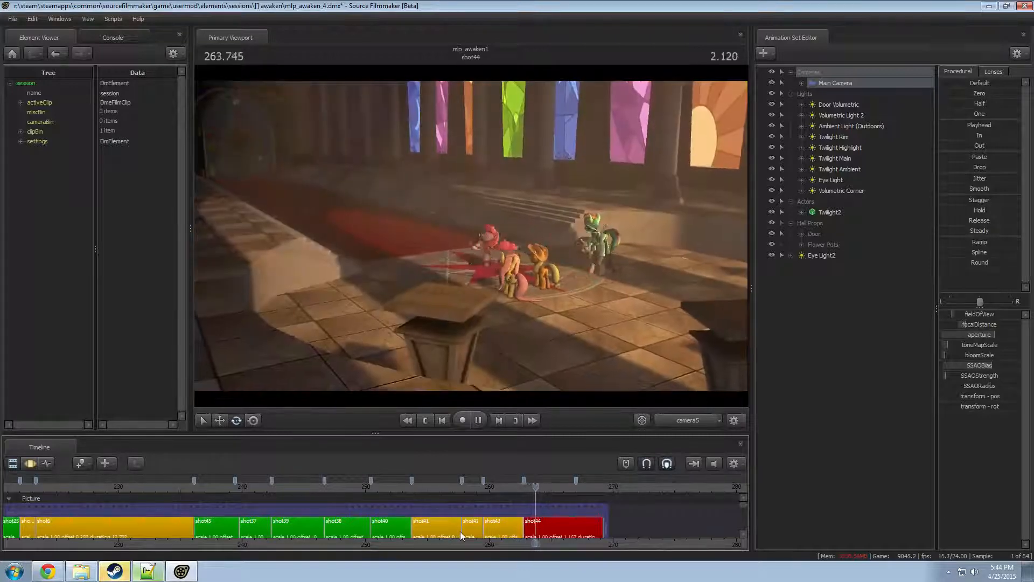
key("space")
left_click_drag(553, 543, 653, 541)
middle_click_drag(652, 541, 682, 541)
scroll(583, 546, "down", 3)
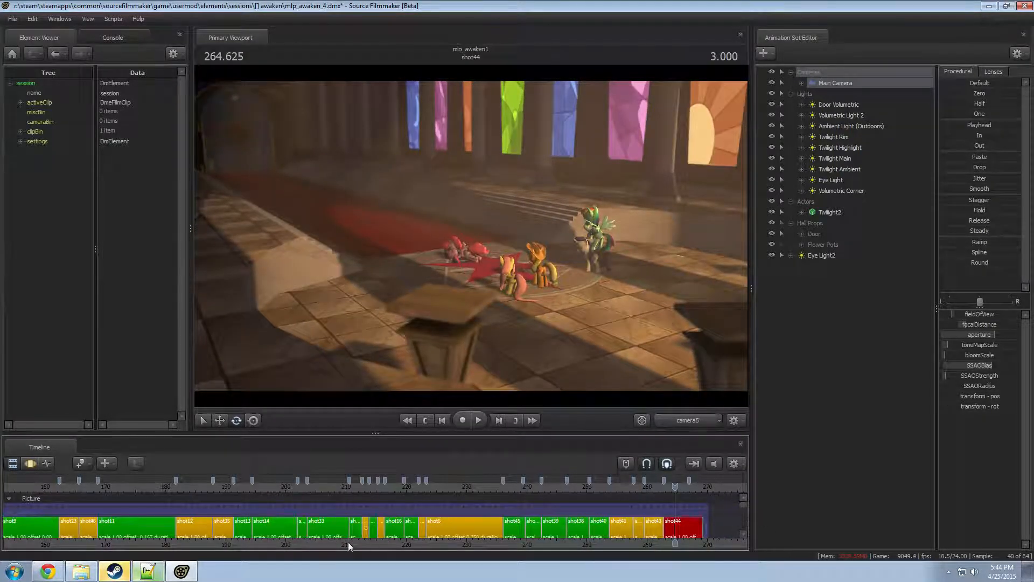
- Move the playhead back through shot6 and shot14 to 155.916 s in shot9
left_click(449, 491)
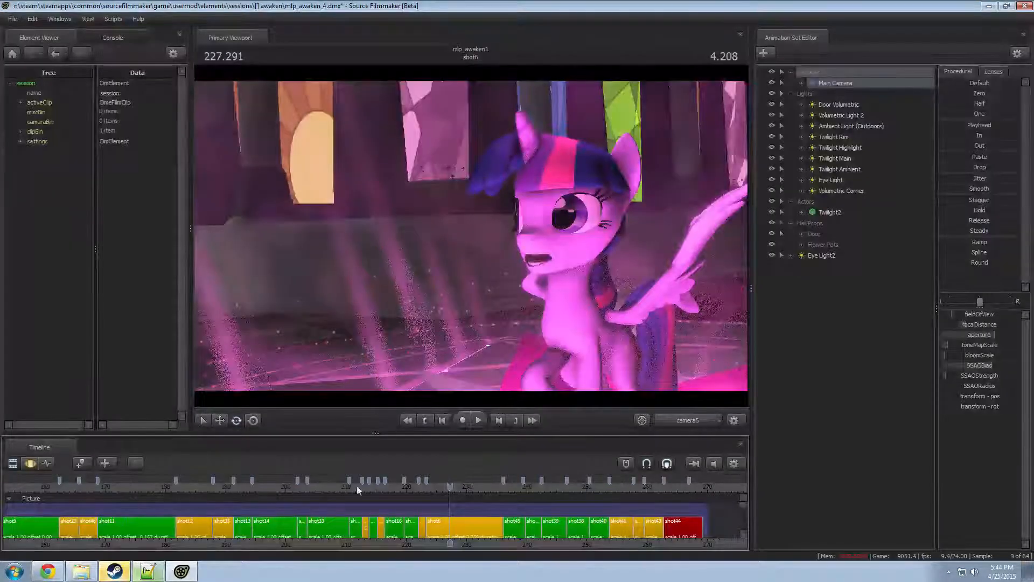
left_click(274, 488)
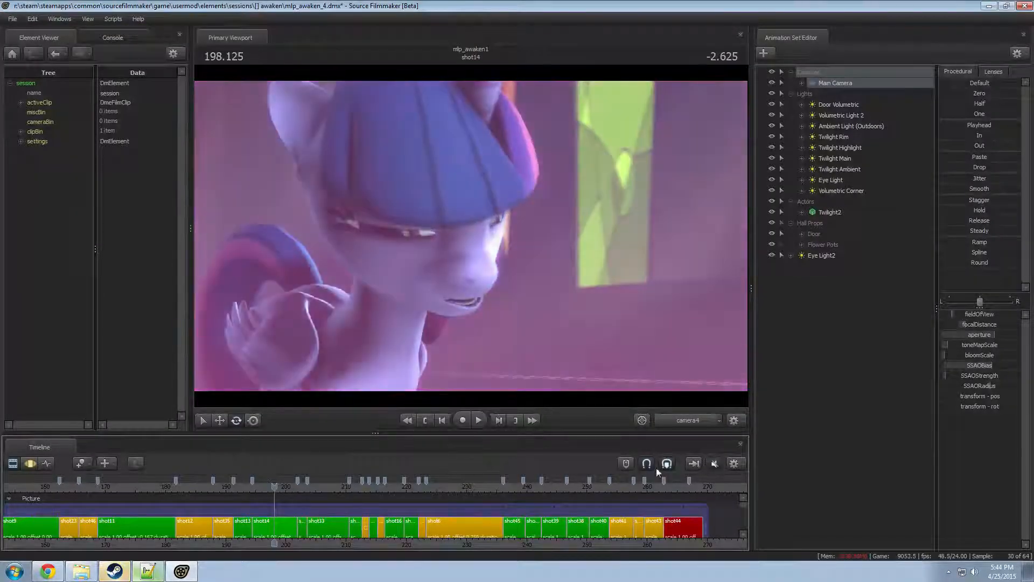
left_click_drag(153, 493, 20, 493)
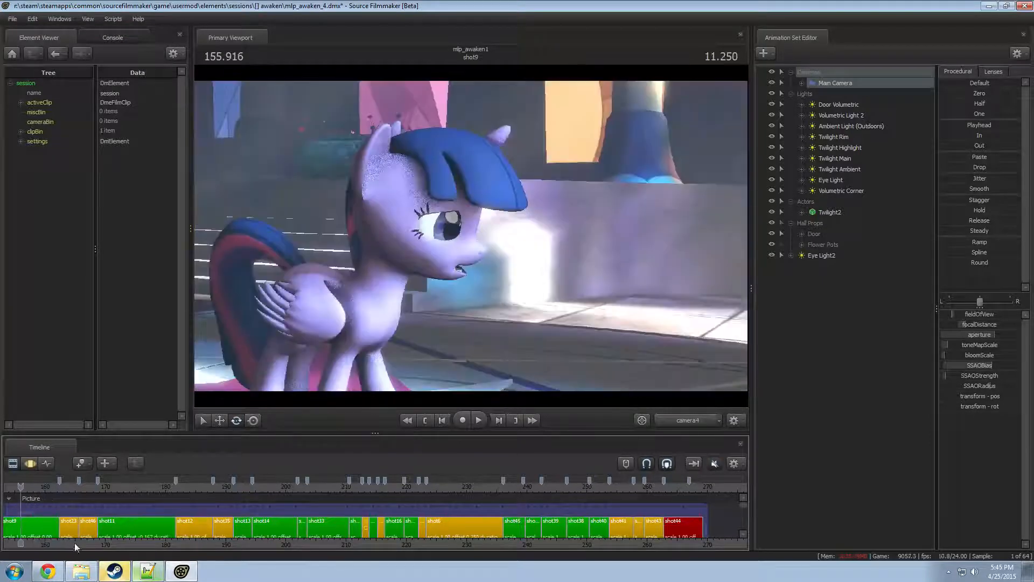
- Move the playhead to 140.958 s in shot22 and frame the stained-glass windows through the Work Camera
middle_click_drag(75, 543, 335, 529)
left_click_drag(192, 487, 190, 488)
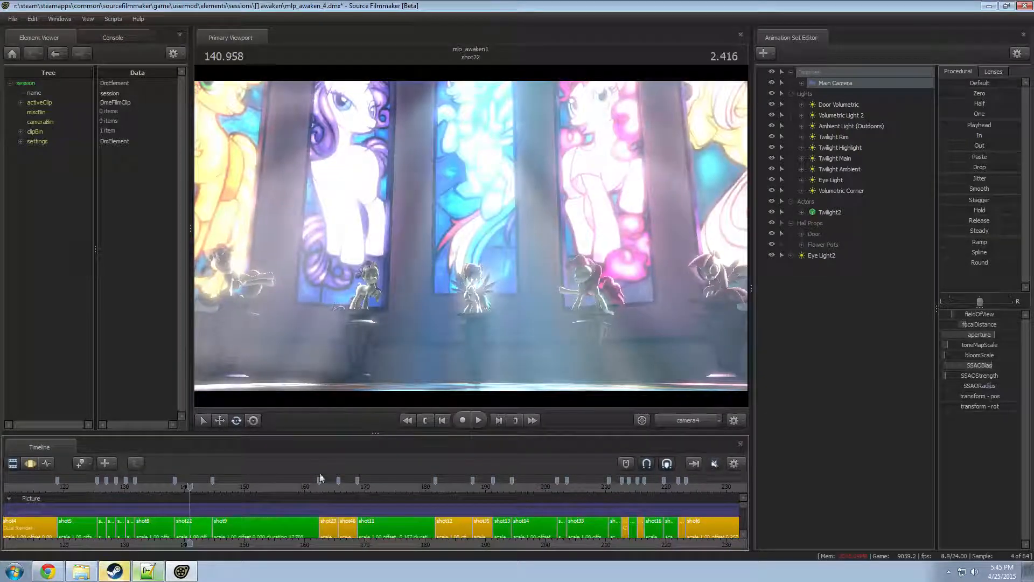
left_click(661, 422)
key("s")
left_click_drag(598, 318, 599, 293)
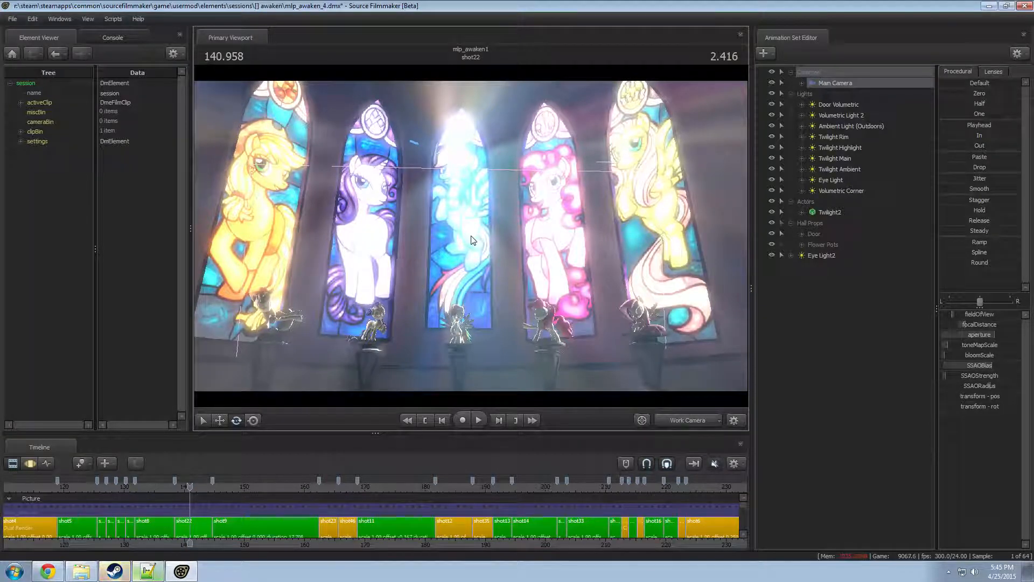
- Fly the work camera around the hall to examine the ceiling, coloured windows and statues, and start playback from shot22
left_click_drag(459, 228, 467, 260)
key("w")
key("s")
key("w")
key("w")
key("w")
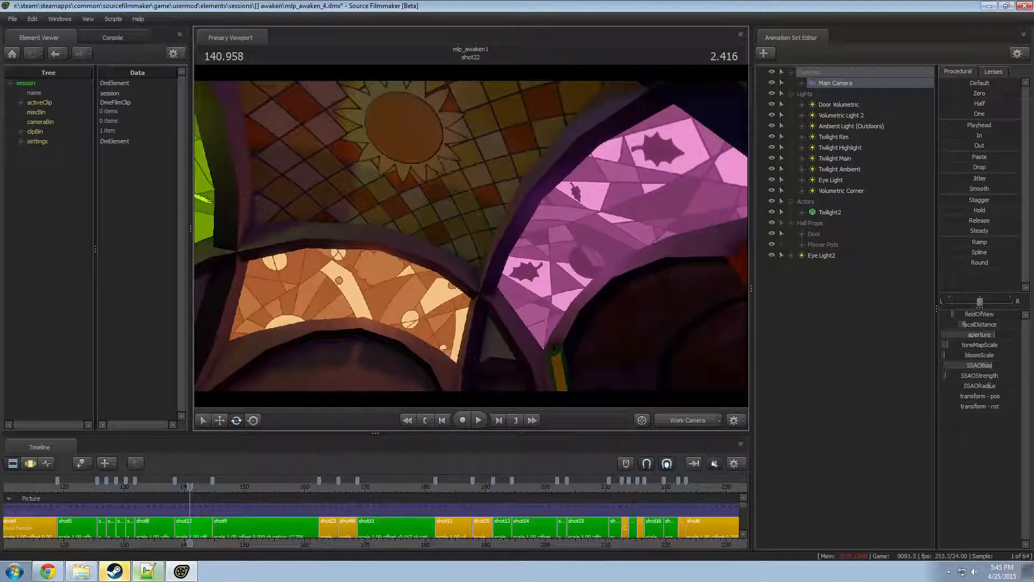
mouse_move(471, 237)
left_mouse_down()
mouse_move(398, 229)
mouse_move(452, 233)
left_mouse_up()
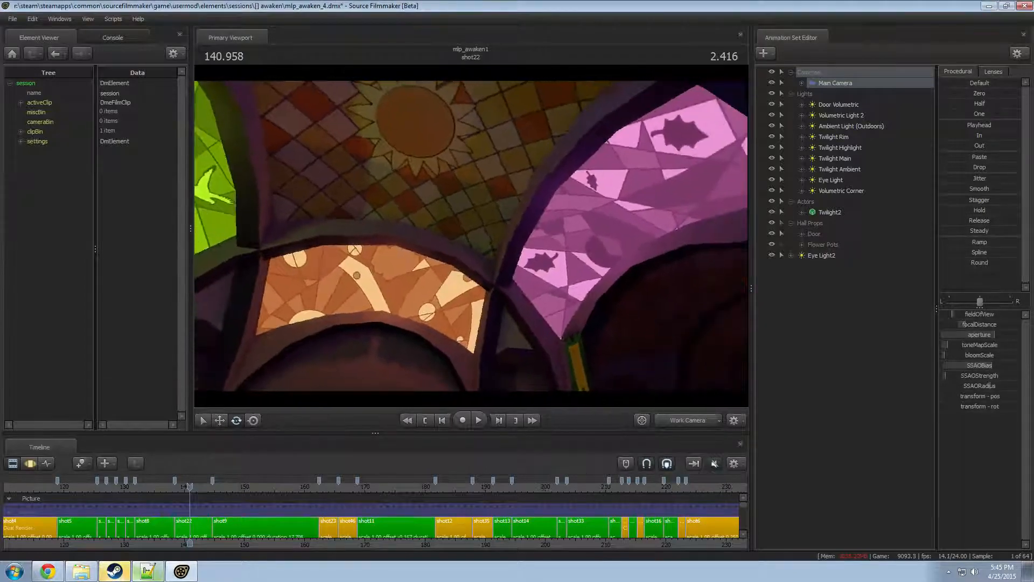
key("space")
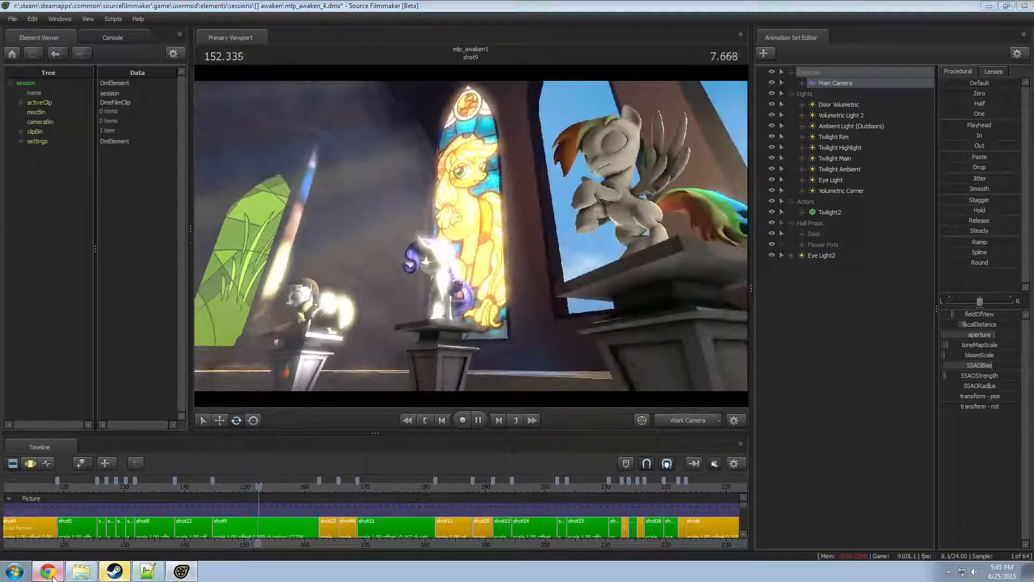
- Switch to Chrome, open the gallery at argodaemon.deviantart.com and open "Hall of Elements - Window Lighting Test [SFM]"
left_click(49, 573)
left_click(245, 49)
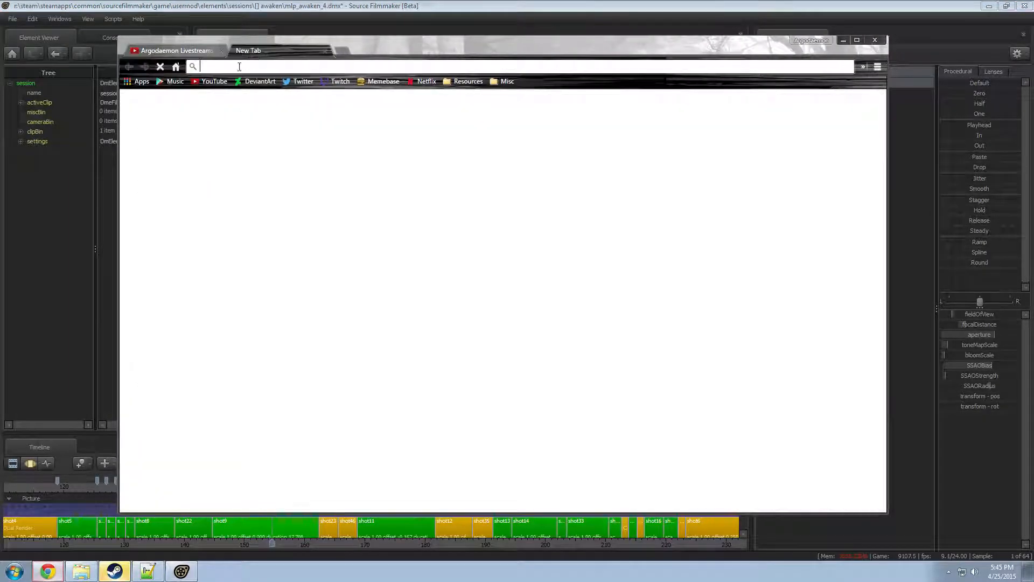
type("argodaemon.deviantart.com")
key("Return")
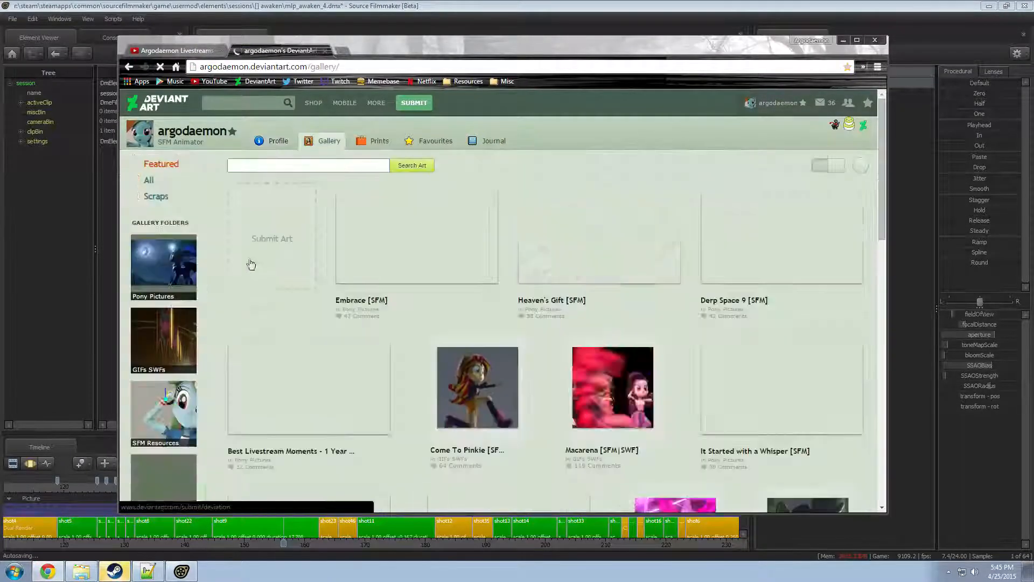
scroll(511, 333, "down", 5)
scroll(514, 332, "down", 5)
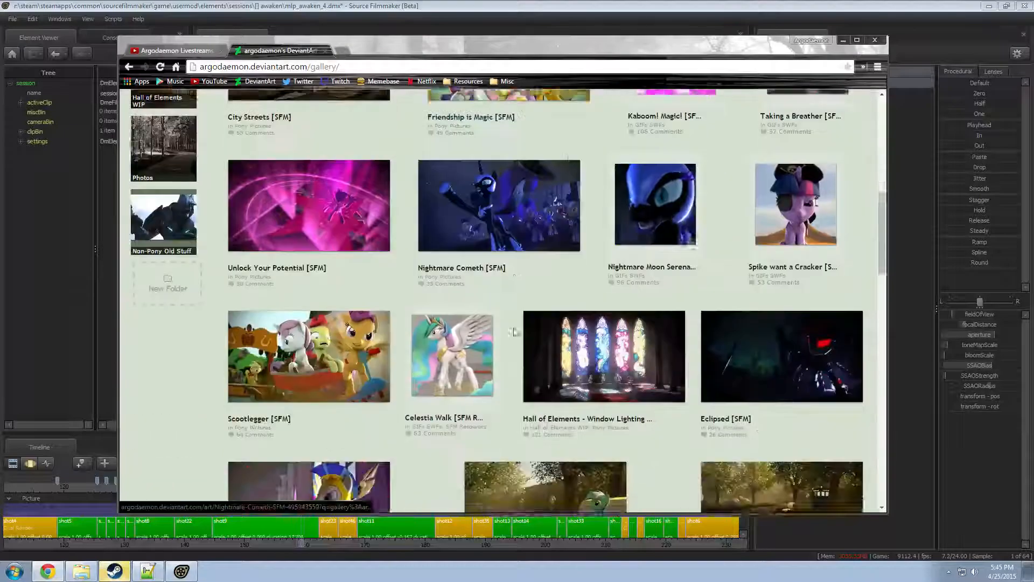
left_click(604, 295)
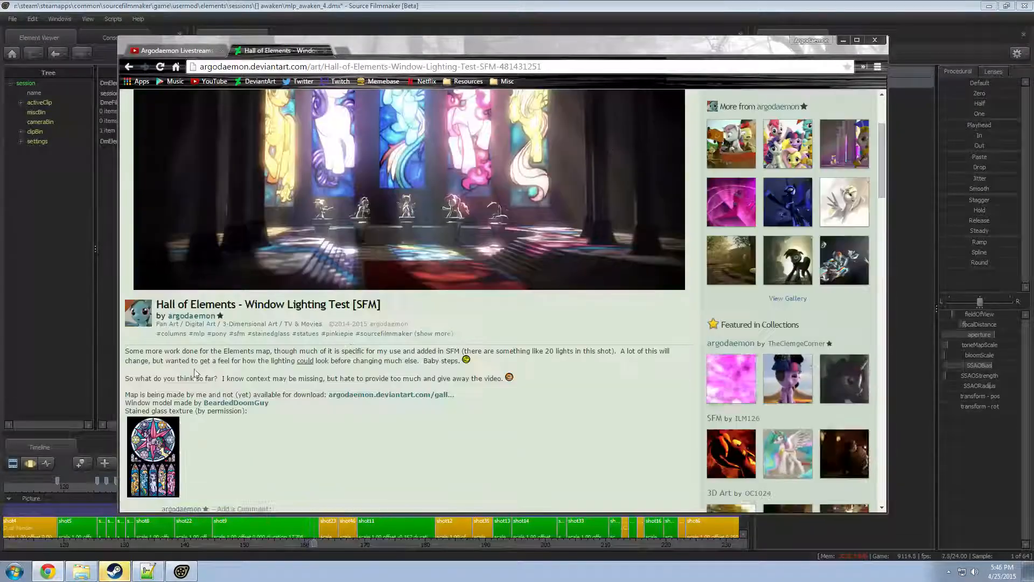
- Open the credited texture source "My Little Pony Stained Glass Window" and enlarge its artwork
scroll(352, 349, "down", 3)
left_click(153, 309)
scroll(618, 286, "down", 2)
scroll(617, 286, "down", 3)
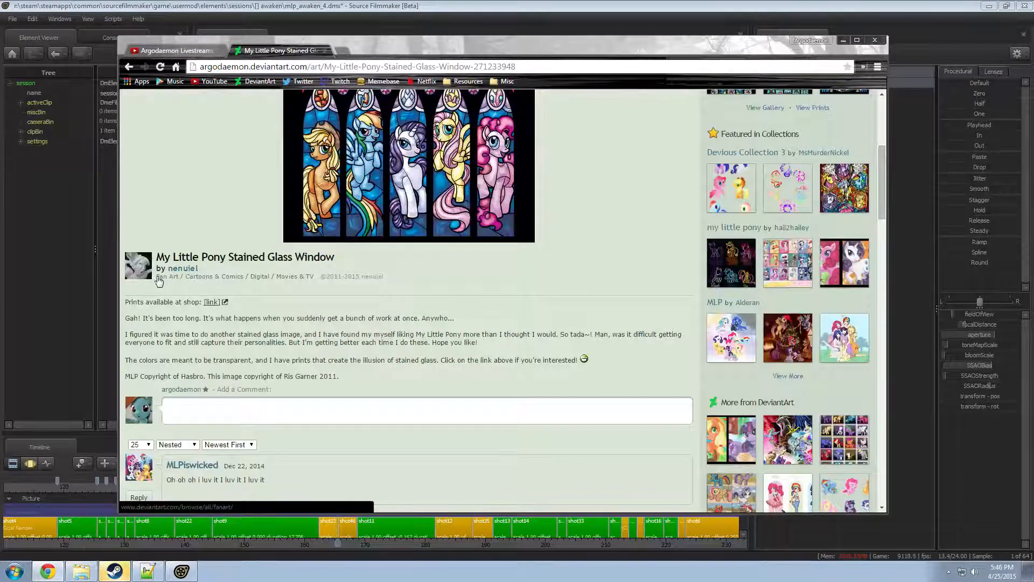
scroll(173, 282, "up", 2)
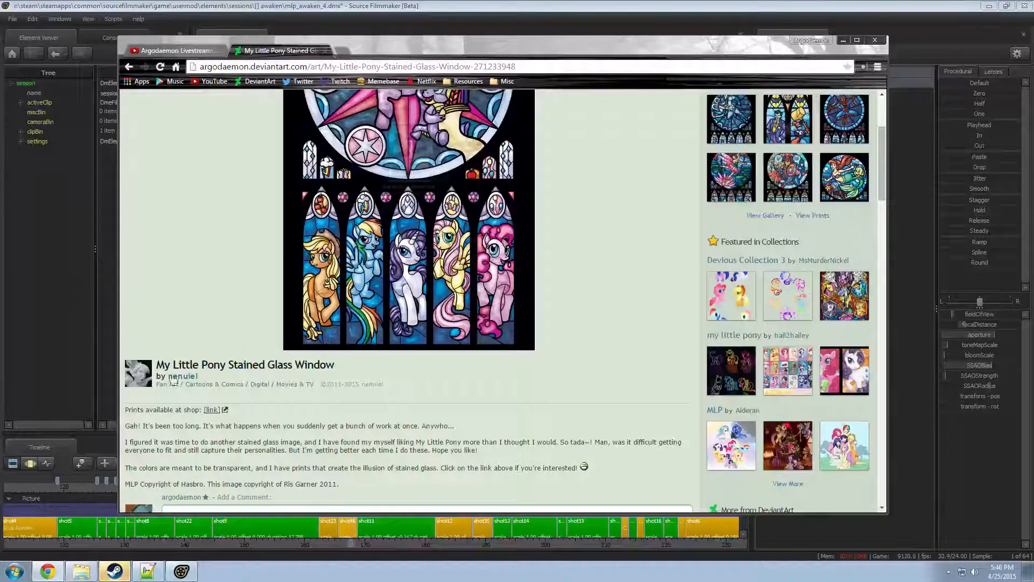
scroll(354, 381, "up", 3)
left_click(402, 350)
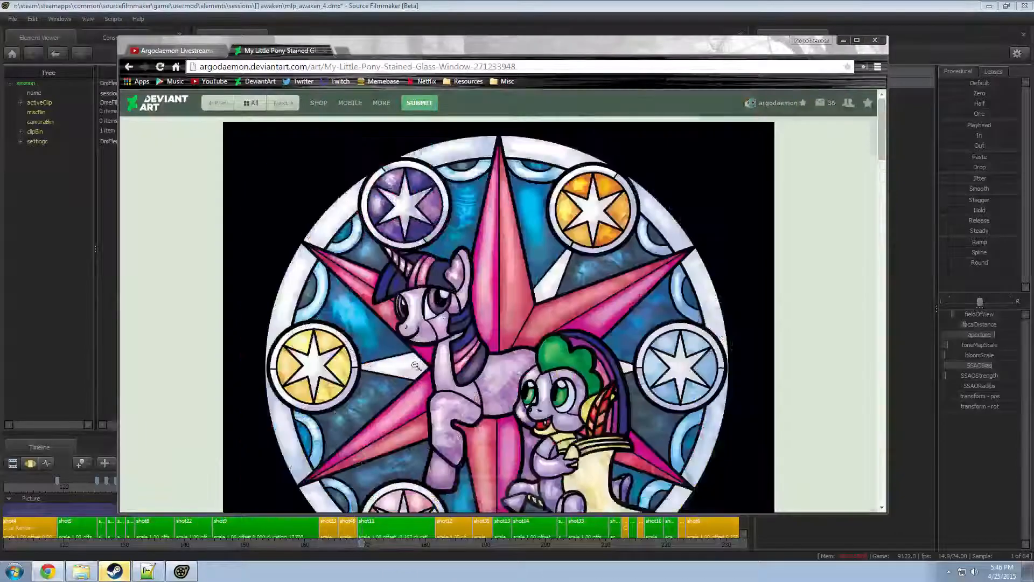
- Examine the enlarged artwork's five pony panels and the round Twilight window above them
scroll(426, 371, "down", 5)
scroll(454, 372, "down", 1)
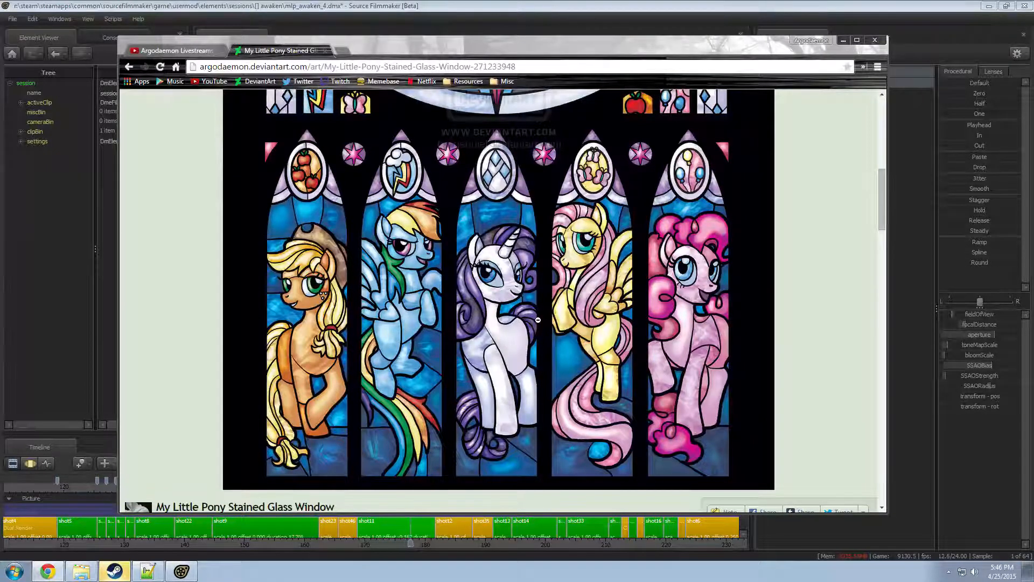
scroll(726, 306, "up", 7)
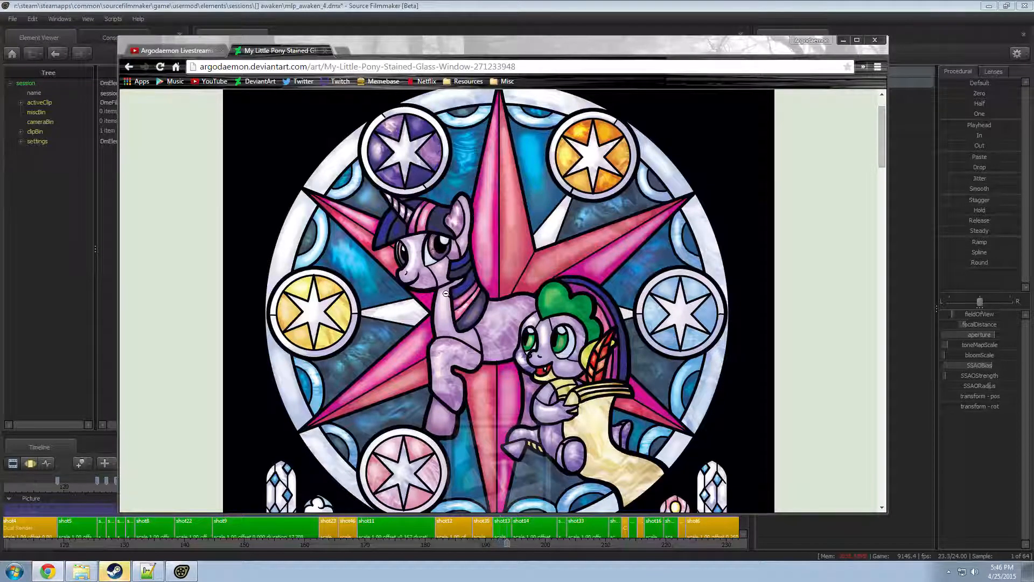
scroll(450, 303, "down", 7)
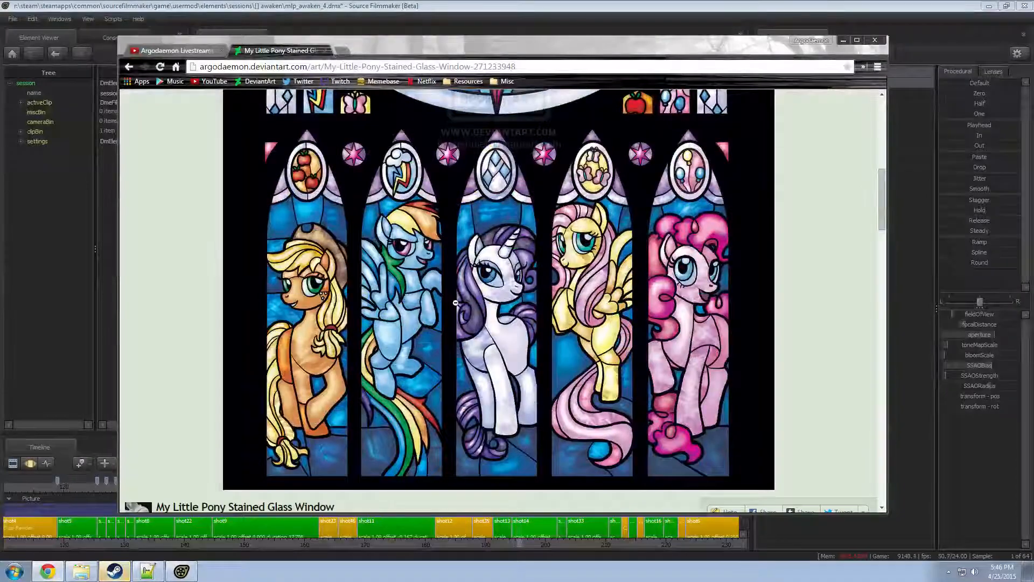
scroll(307, 187, "up", 7)
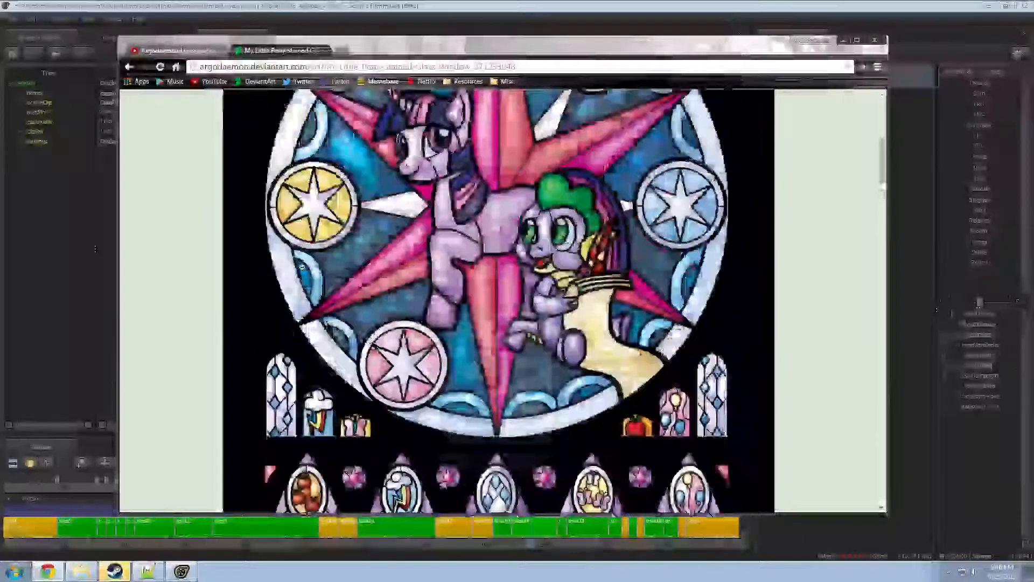
- Open the same artist's "Little Mermaid Stained Glass Window Illustration" and look over its artwork and description
scroll(673, 254, "down", 10)
scroll(675, 253, "down", 4)
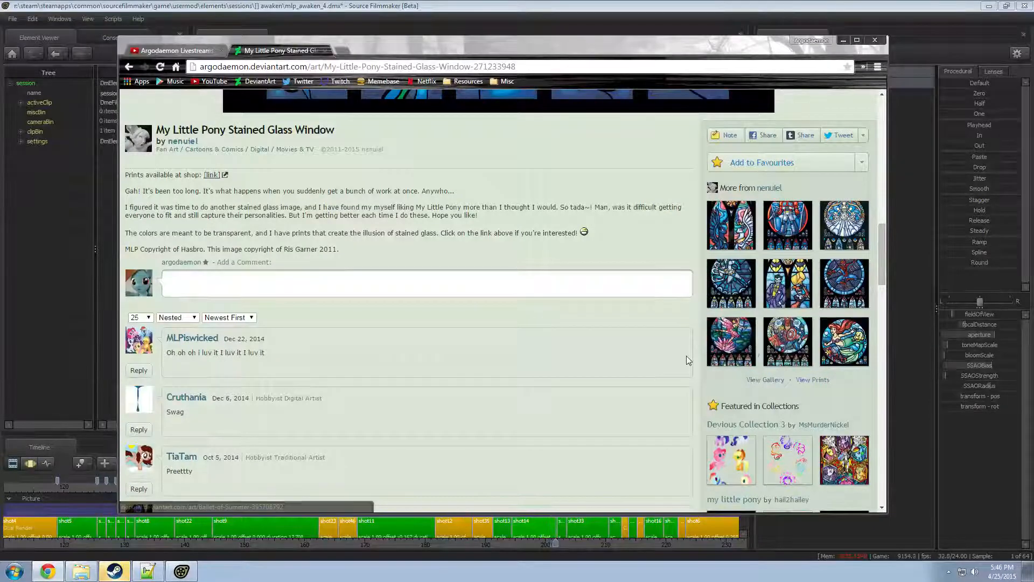
left_click(845, 350)
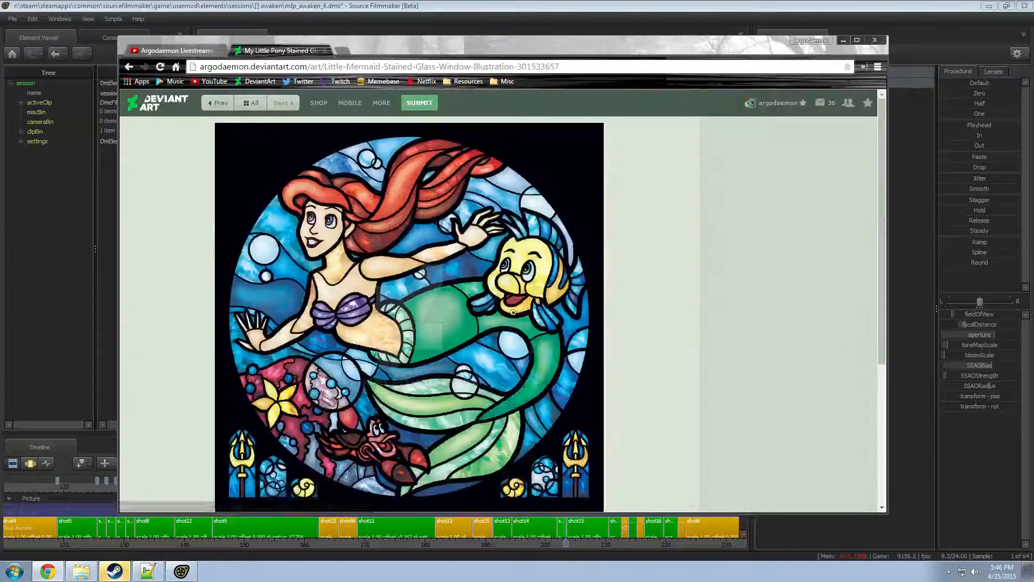
scroll(358, 294, "down", 1)
scroll(358, 295, "up", 1)
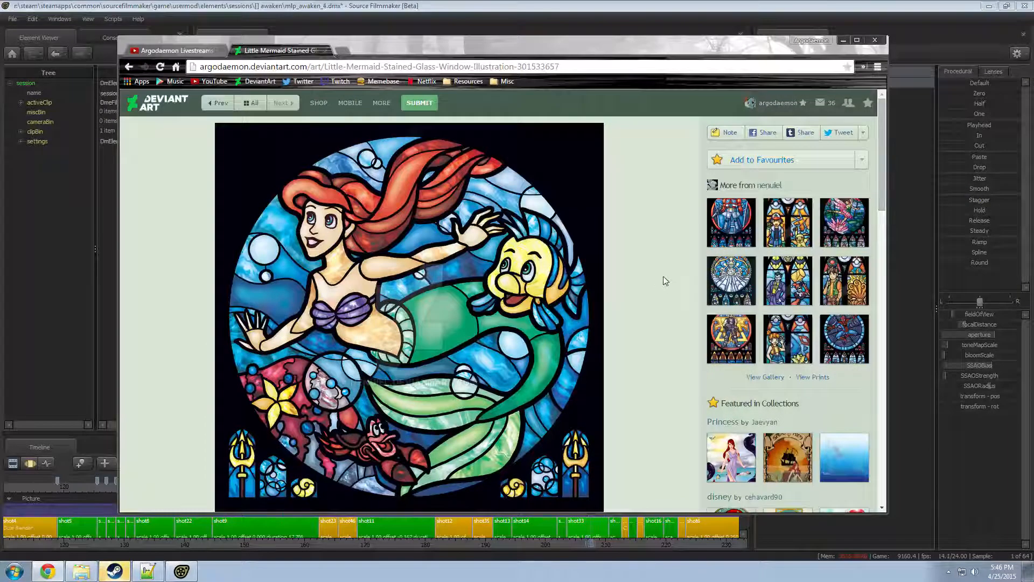
scroll(652, 300, "down", 6)
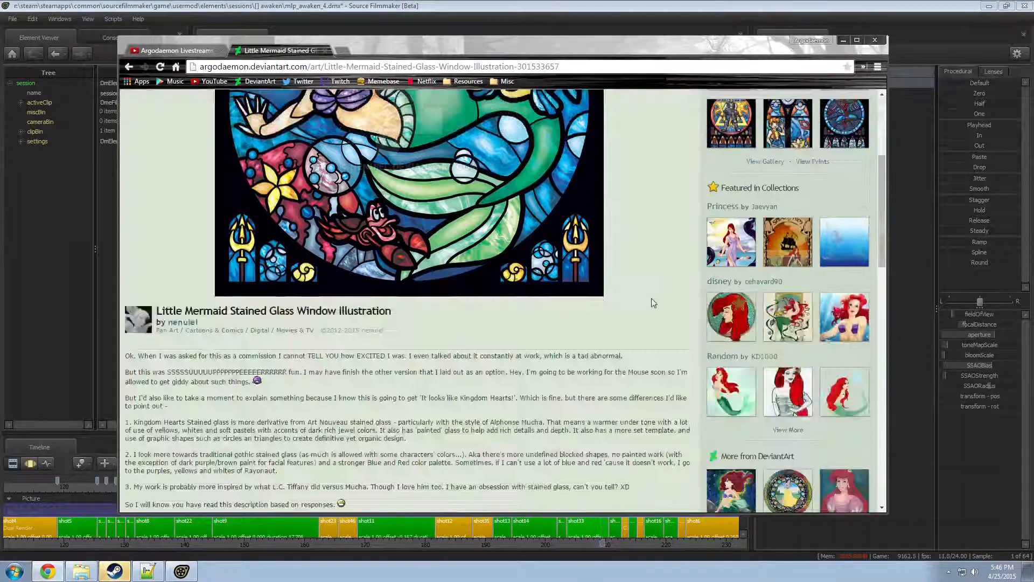
scroll(672, 277, "up", 6)
- Browse the artist's Autobots, Ballet of Summer, Misty and Togepi, and Brock and Onix stained-glass pieces
left_click(731, 222)
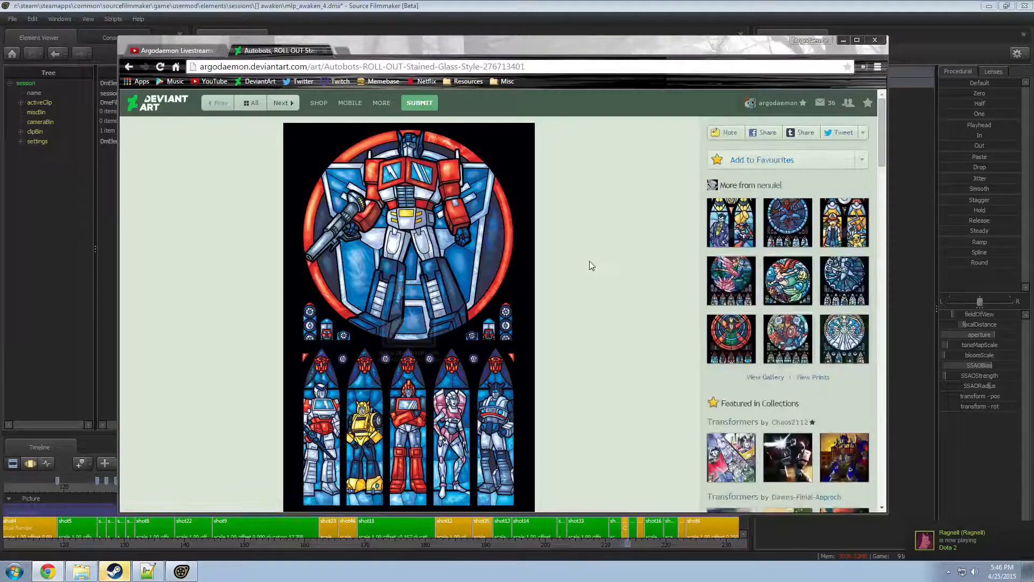
left_click(725, 273)
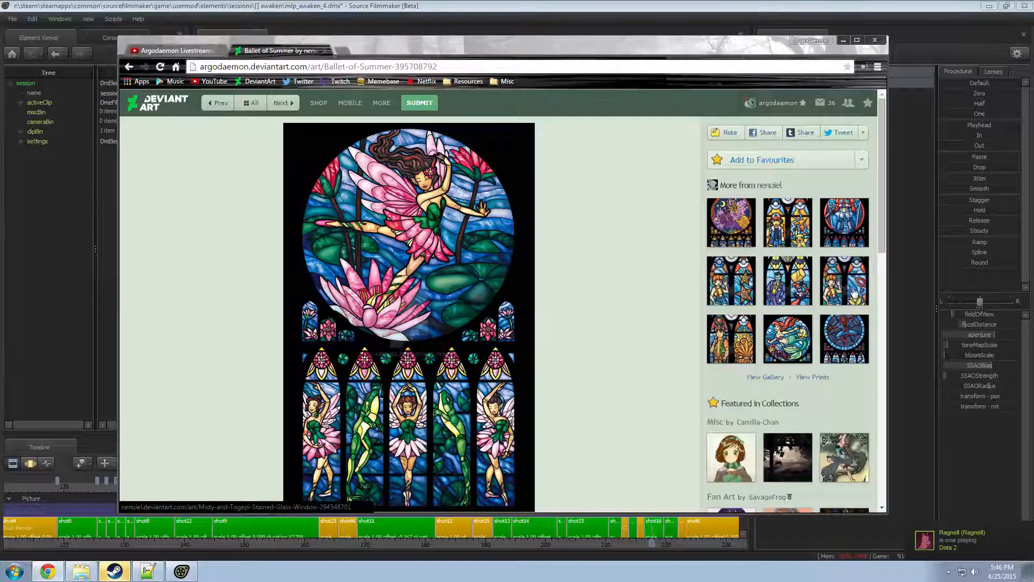
left_click(853, 291)
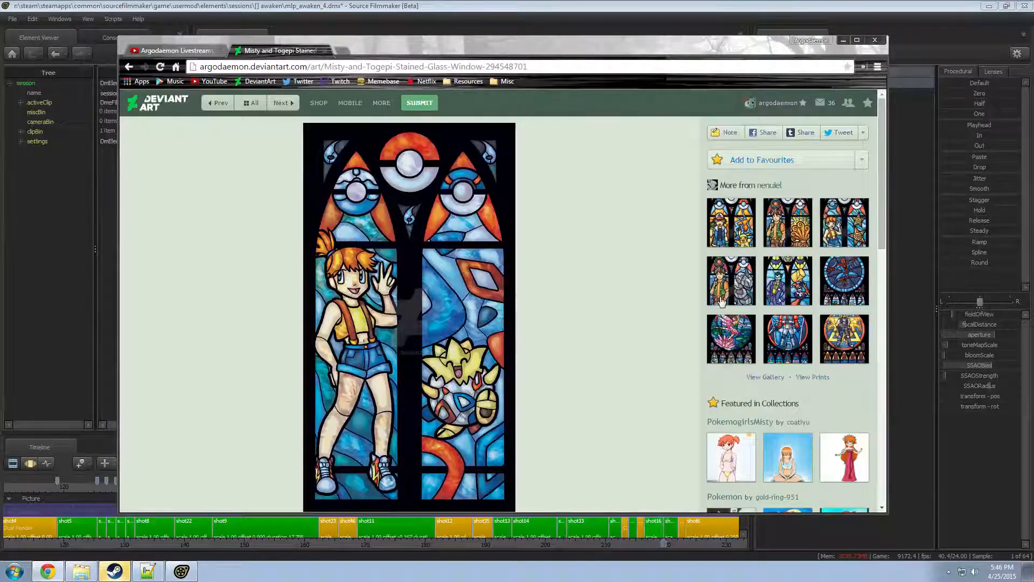
left_click(729, 283)
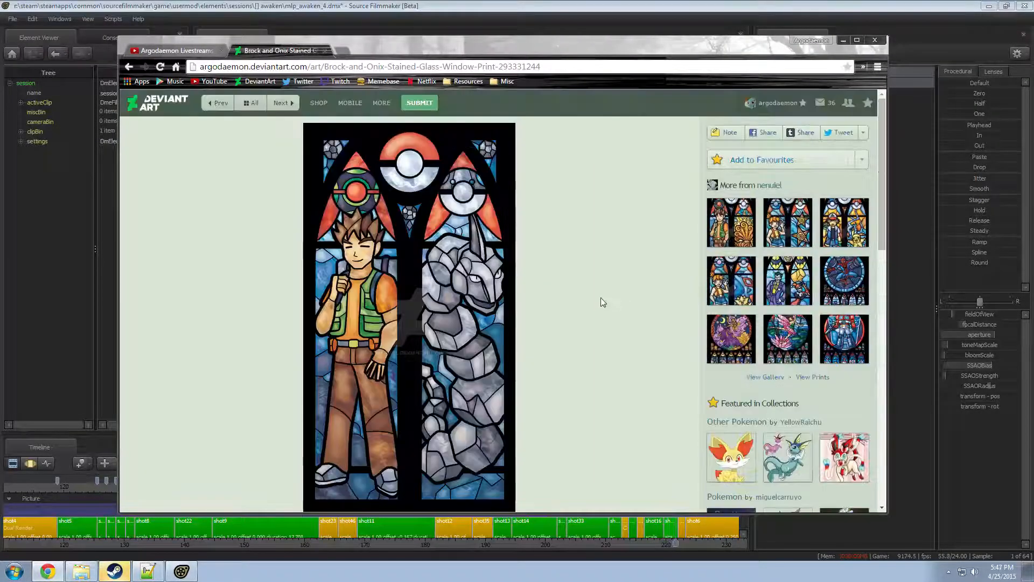
- Close the DeviantArt tab and minimise the browser to return to Source Filmmaker
mouse_move(767, 110)
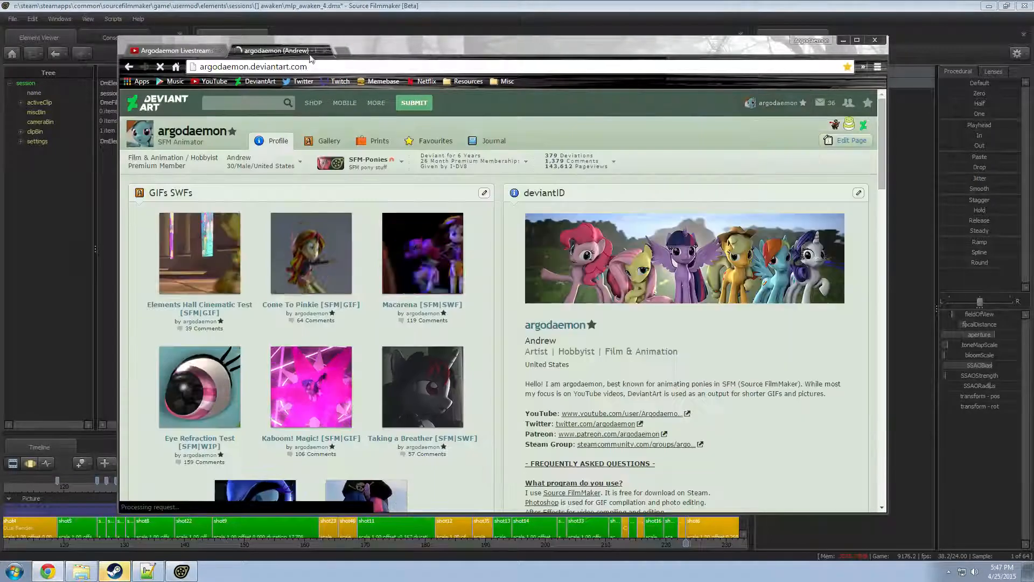
key("ctrl+w")
scroll(667, 227, "up", 2)
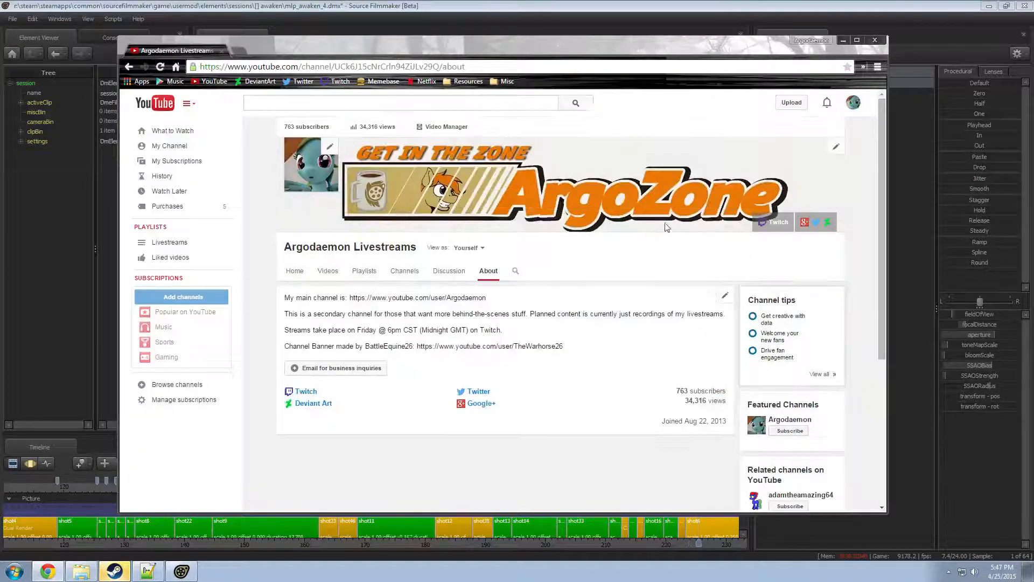
left_click(844, 41)
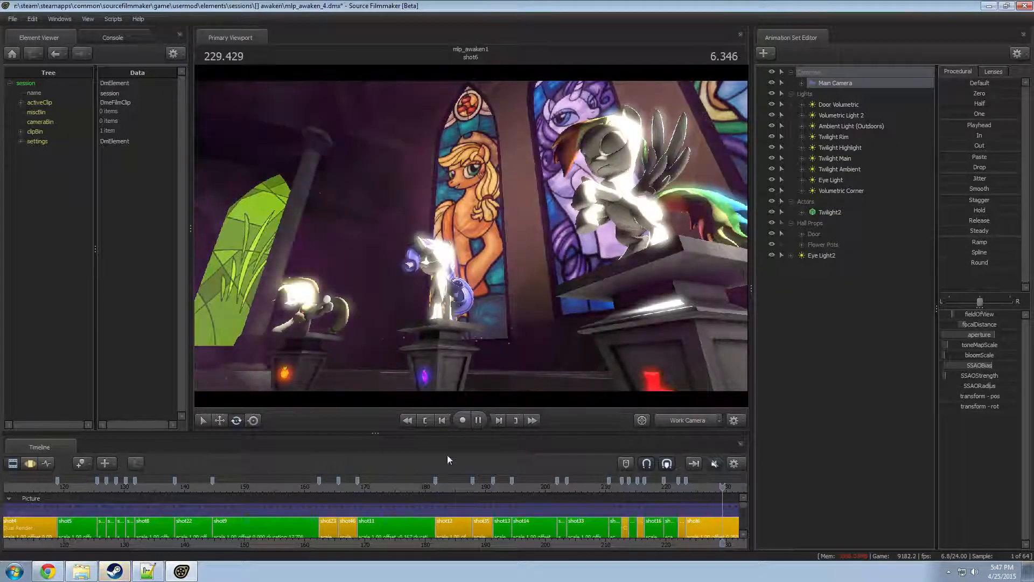
- Stop playback in shot6, move the playhead back to 204.000 s in shot33 and play its magic burst
scroll(651, 523, "down", 3)
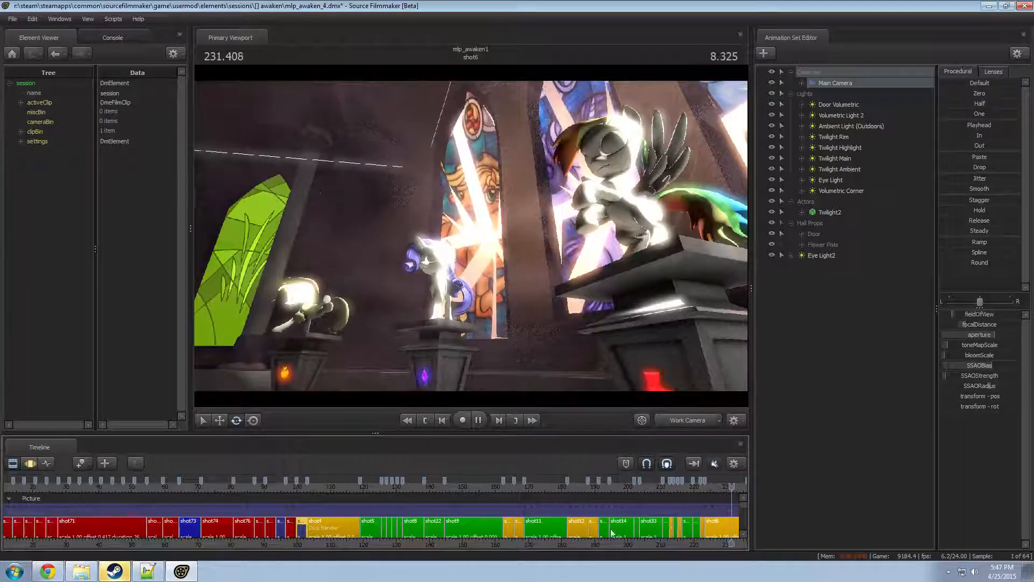
middle_click_drag(682, 547, 484, 537)
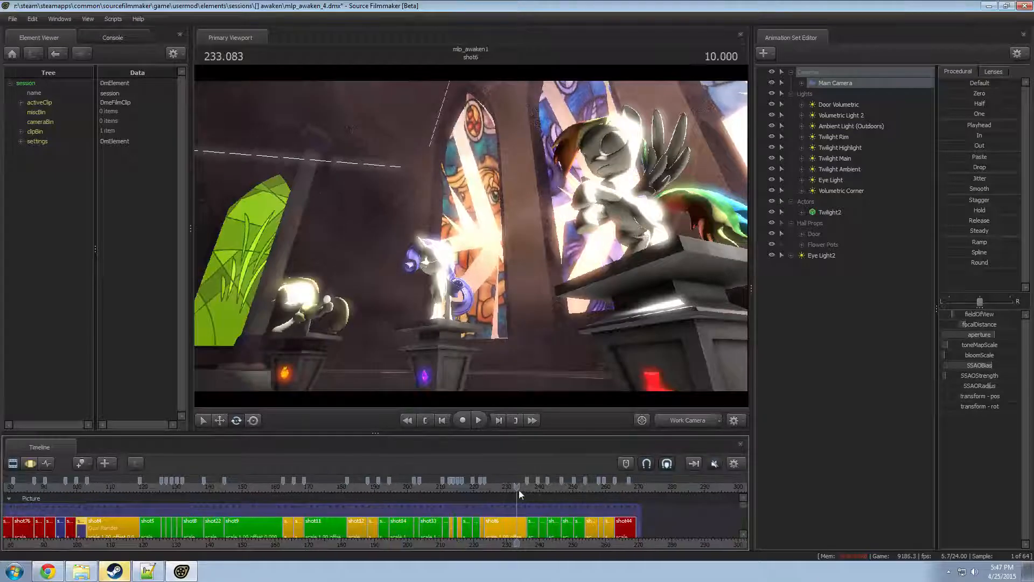
left_click_drag(508, 486, 421, 486)
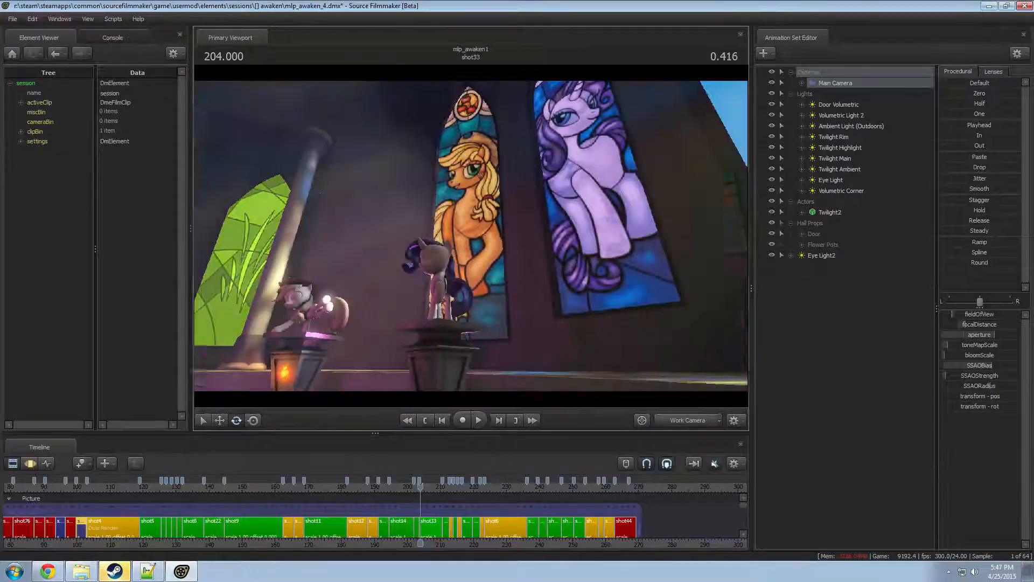
key("space")
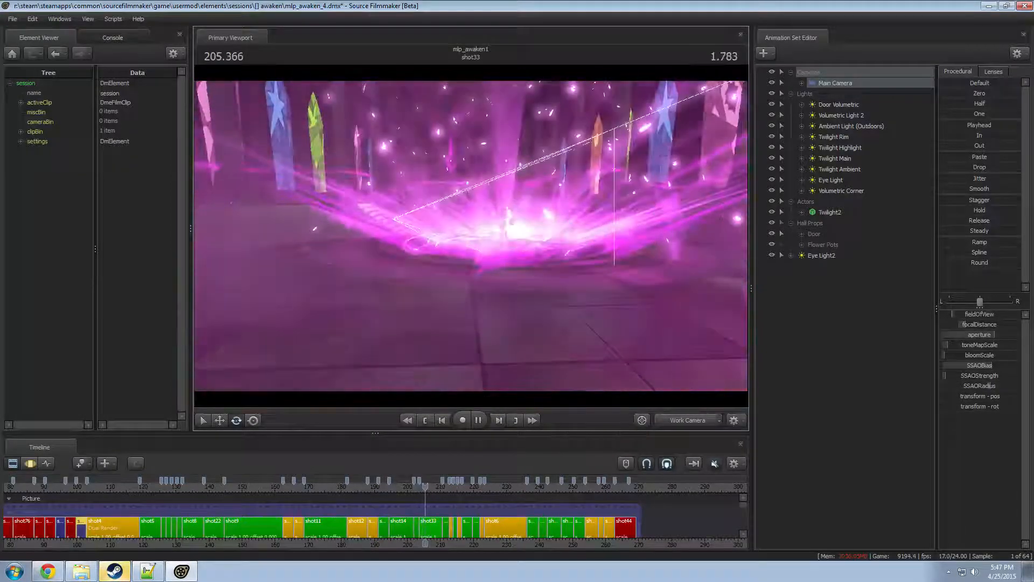
key("space")
- Replay shot33's magic burst from a changed work camera angle and stop at 205.208 s
scroll(425, 484, "up", 1)
left_click_drag(424, 486, 415, 487)
mouse_move(521, 262)
left_mouse_down()
mouse_move(521, 283)
mouse_move(509, 262)
left_mouse_up()
key("space")
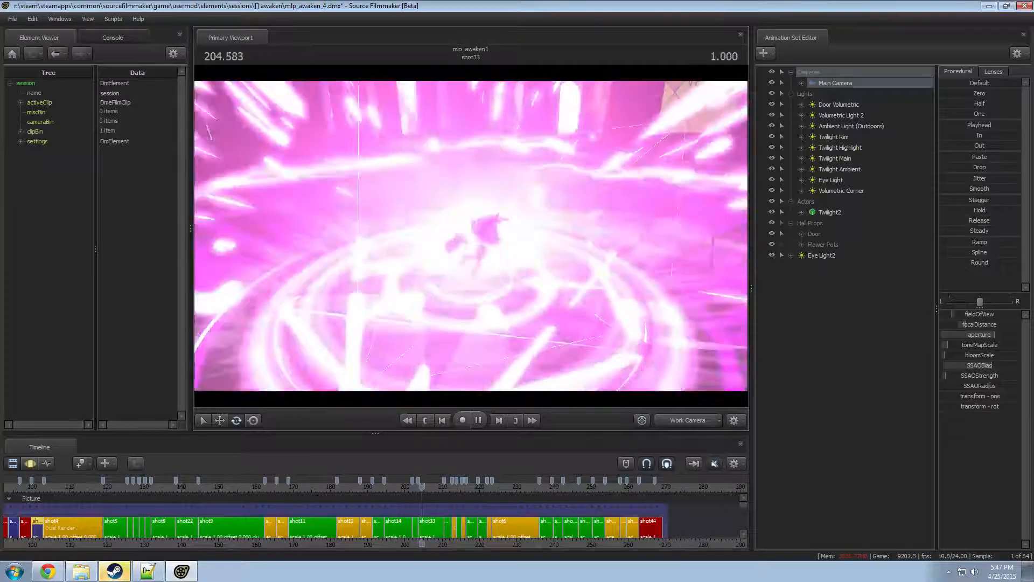
key("space")
left_click_drag(470, 236, 471, 237)
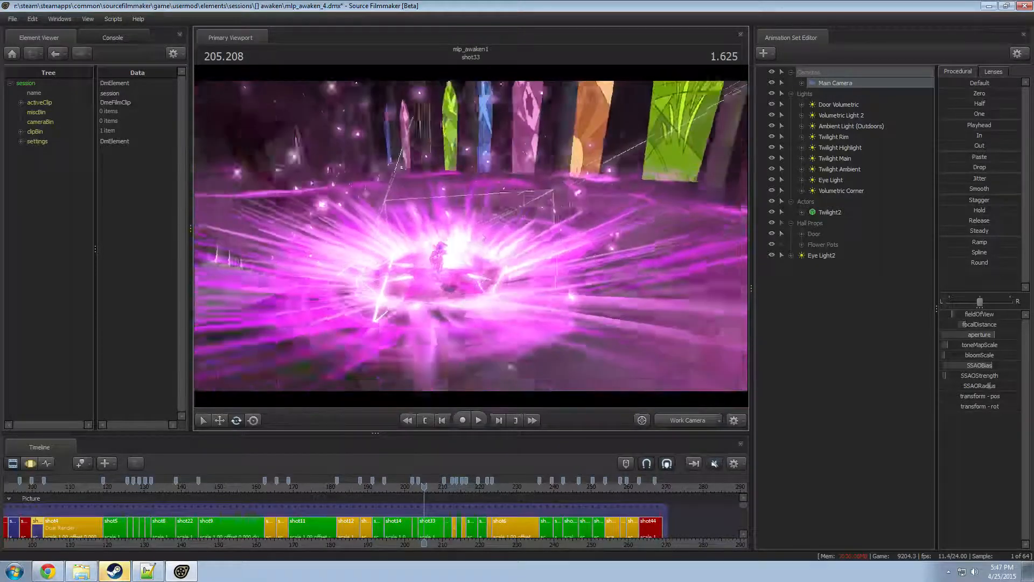
- Rewind to the start of shot33 and replay the burst through the work camera, stopping at 205.666 s
left_click_drag(422, 491, 418, 491)
key("space")
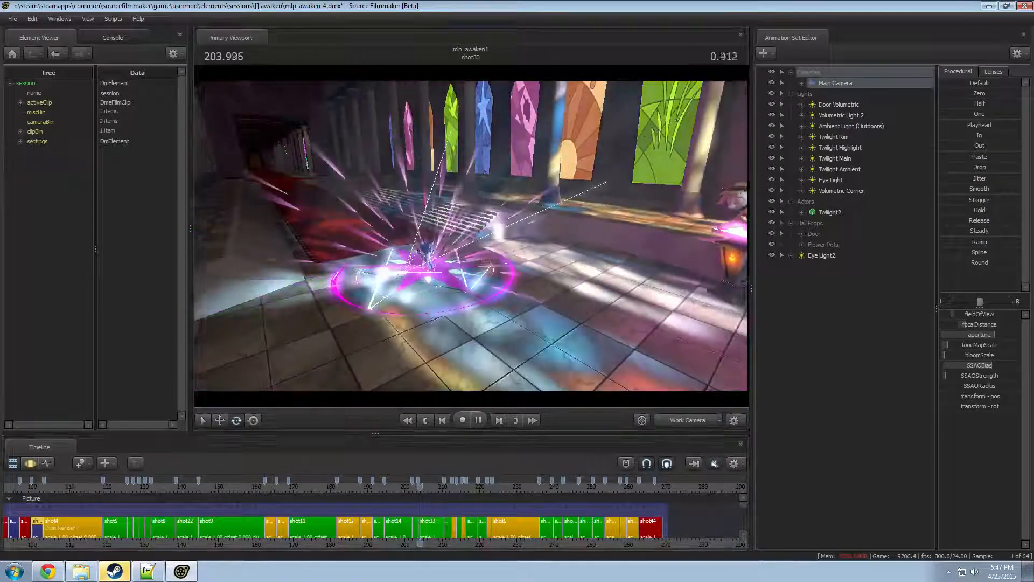
left_click_drag(470, 236, 471, 237)
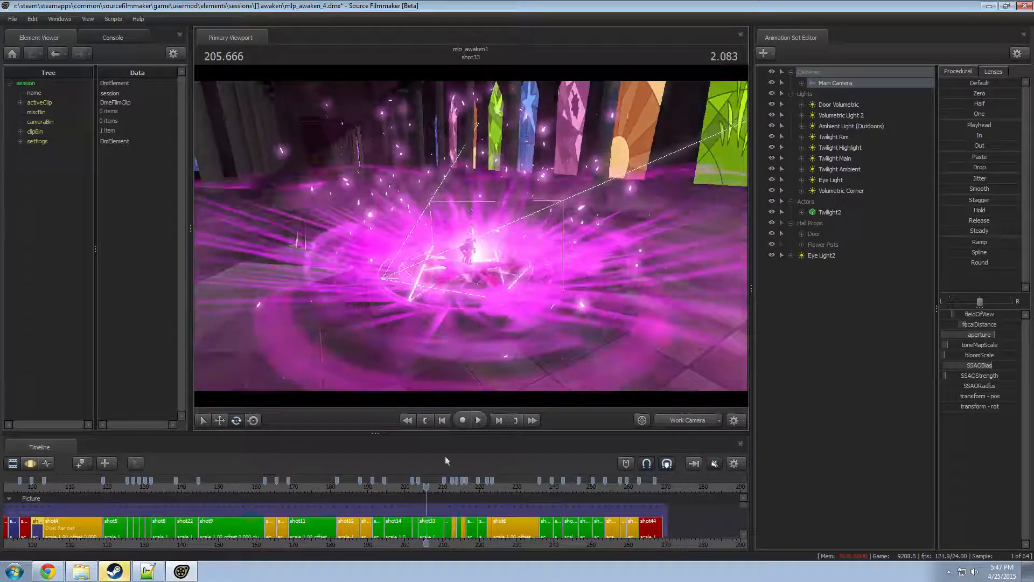
- Replay shot33's opening magic burst several times from its start through the work camera, stopping at 206.791 s
scroll(423, 497, "up", 3)
left_click_drag(422, 487, 399, 484)
key("space")
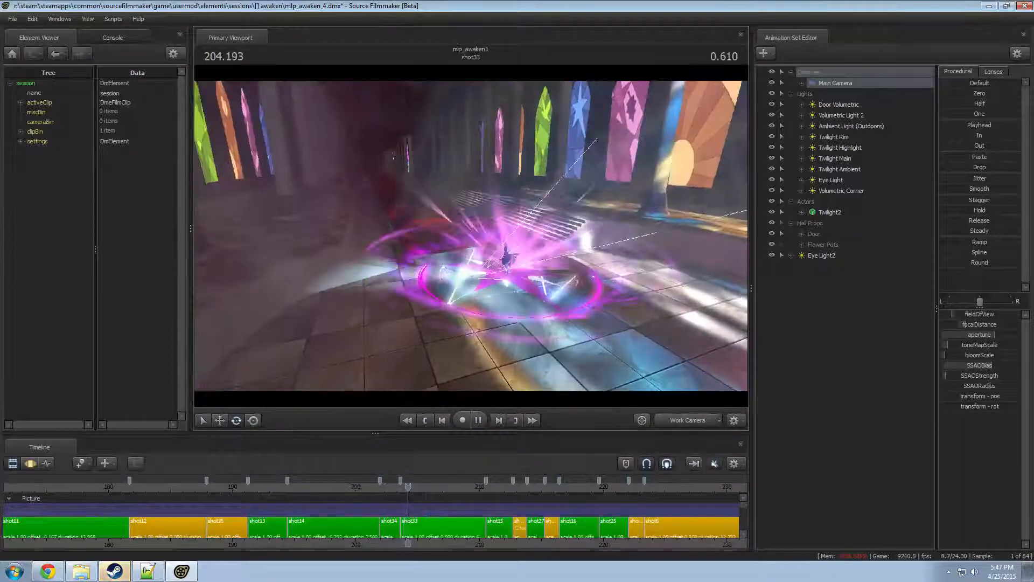
left_click(403, 487)
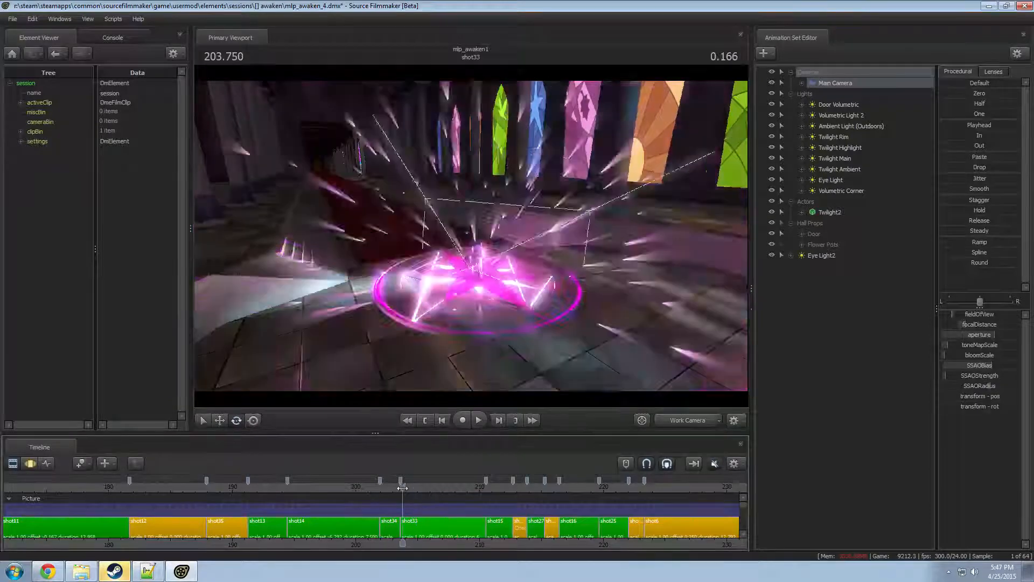
key("space")
left_click(403, 487)
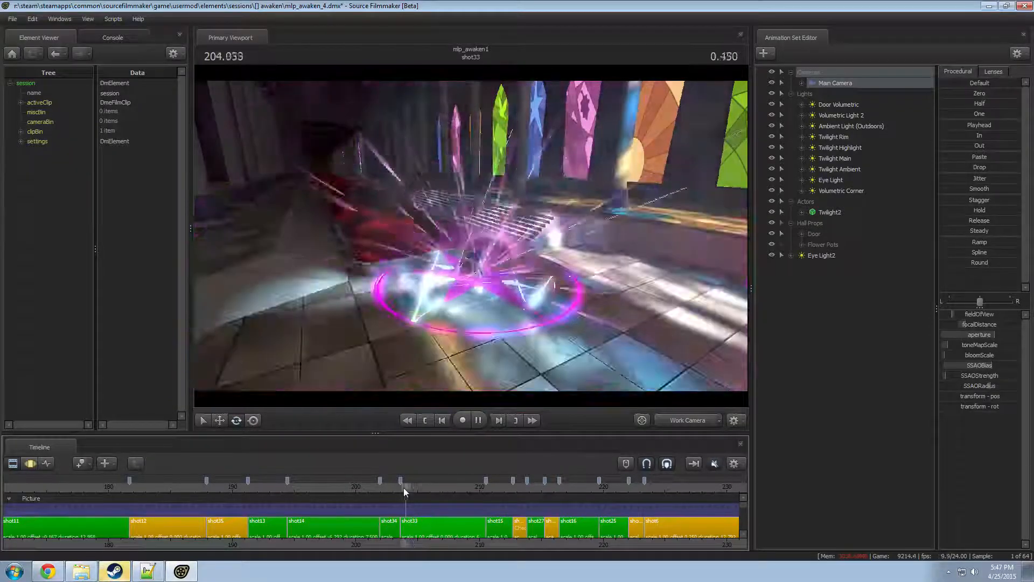
key("space")
left_click(402, 487)
key("space")
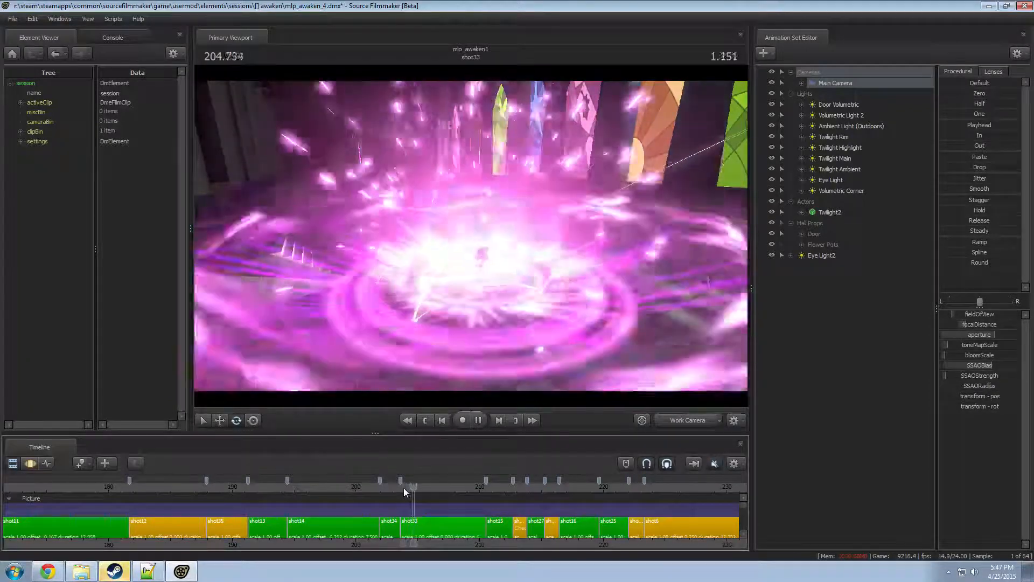
left_click(403, 486)
key("space")
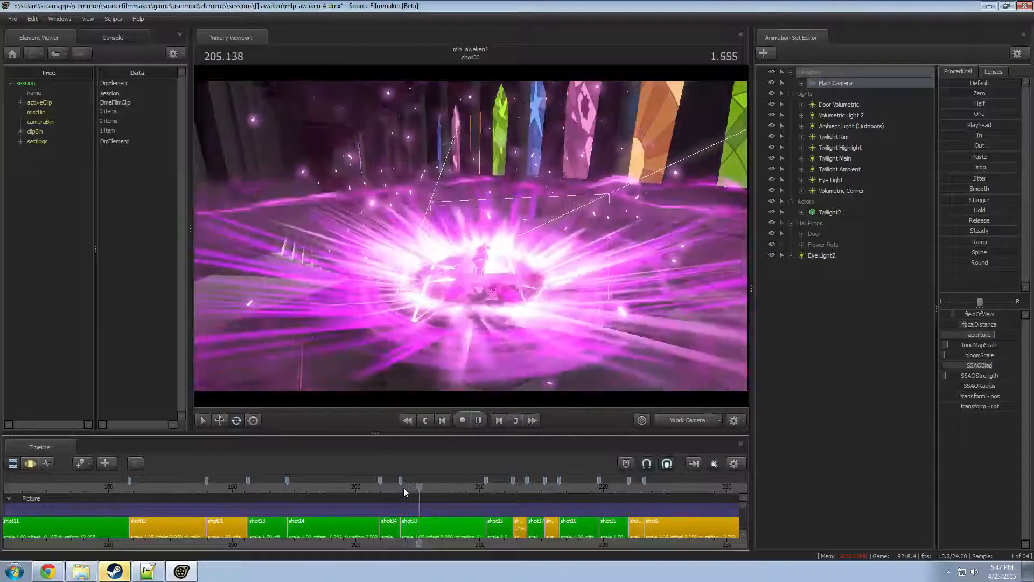
left_click(403, 487)
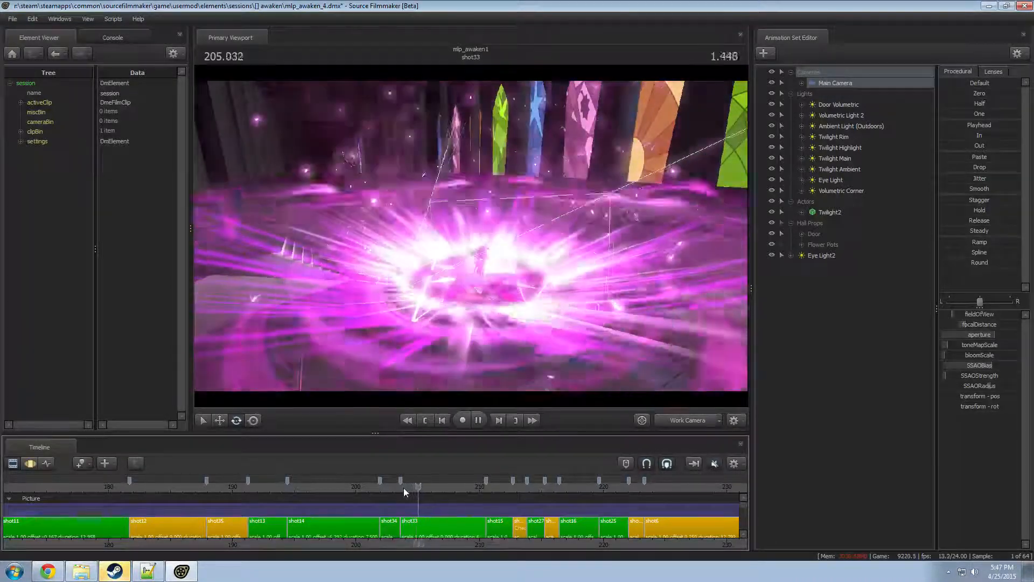
key("space")
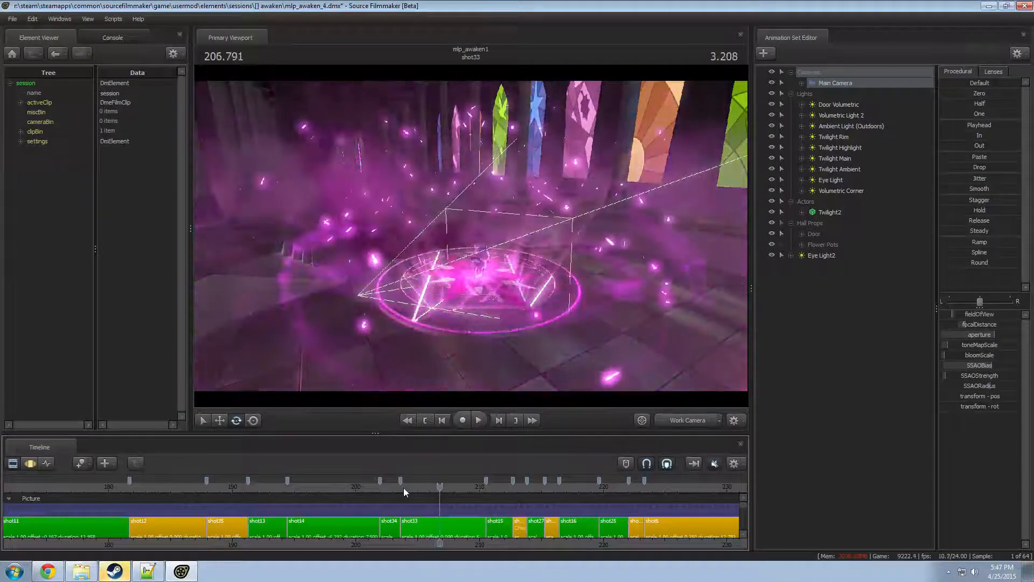
- Play shot16's magic burst from its start through the work camera, stop at 218.083 s and switch to the scene camera
left_click_drag(608, 487, 557, 492)
key("space")
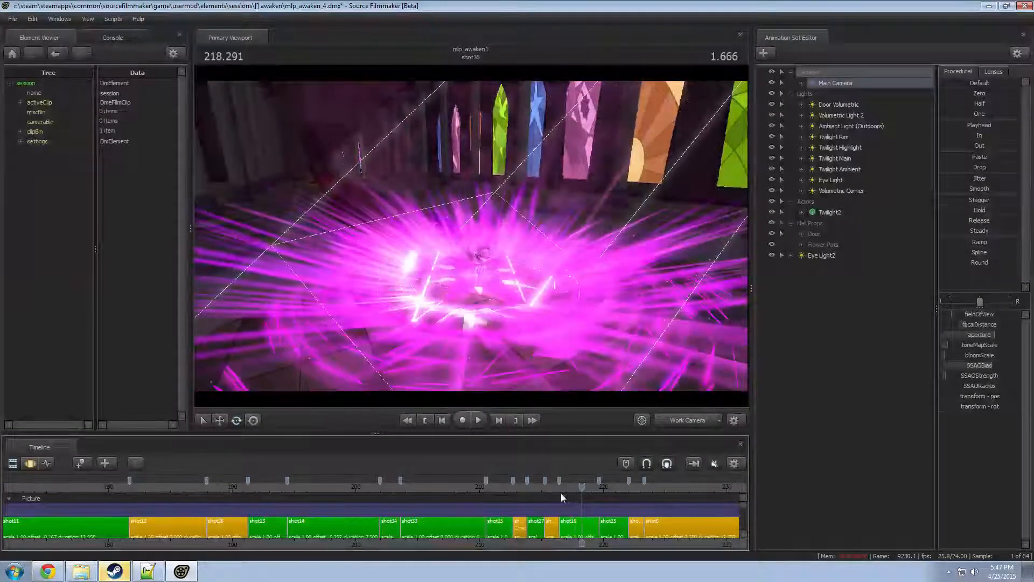
left_click(557, 488)
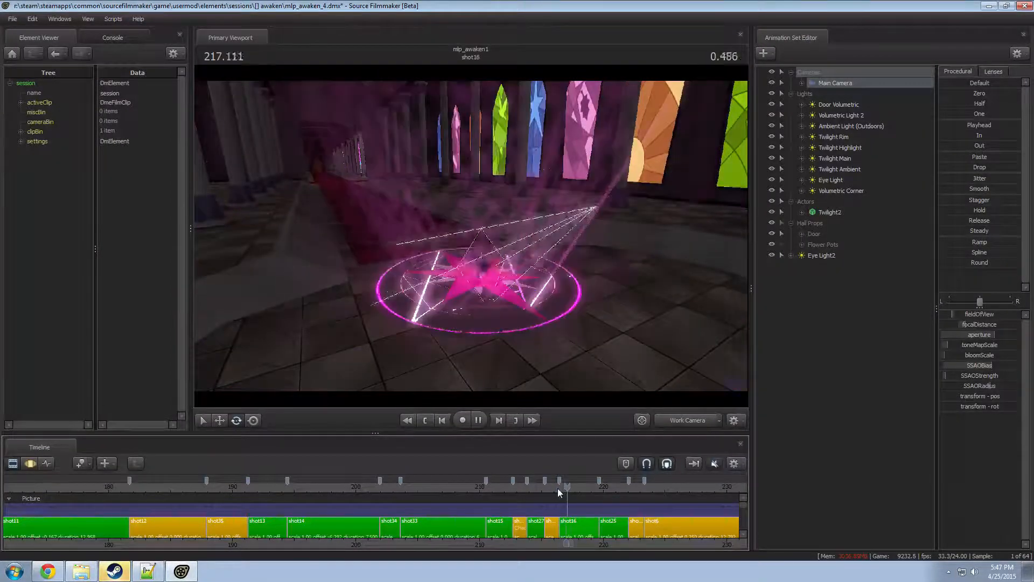
left_click(559, 488)
key("space")
key("space")
left_click(689, 420)
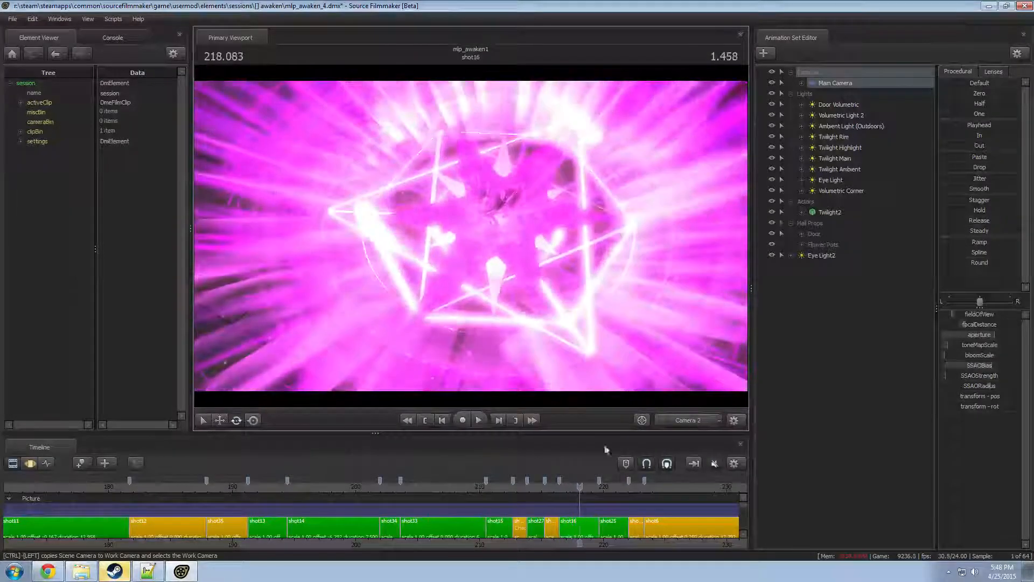
- Play shot33's burst through its scene camera, stop at 205.416 s and switch back to the work camera
left_click(409, 486)
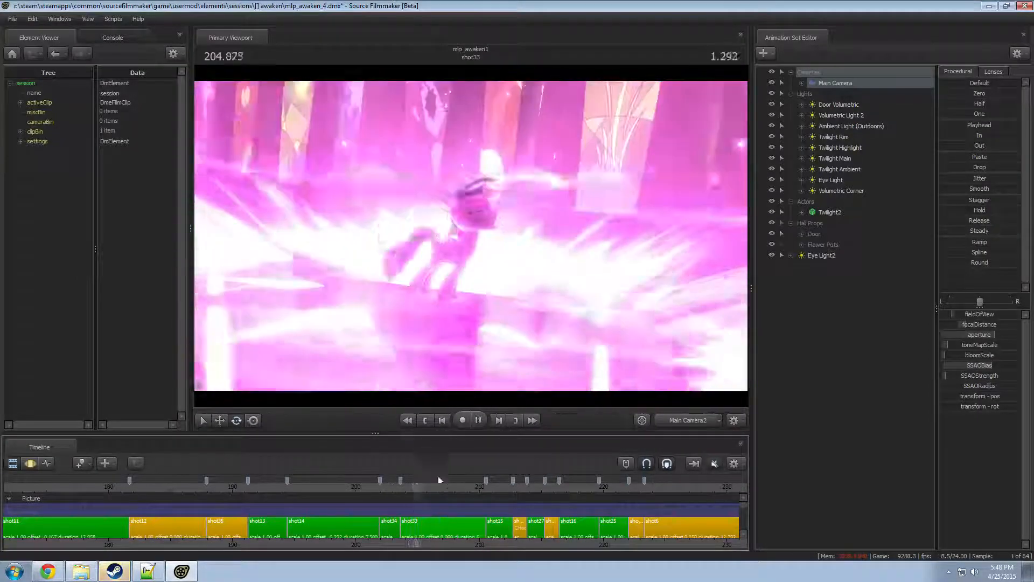
key("space")
left_click(693, 420)
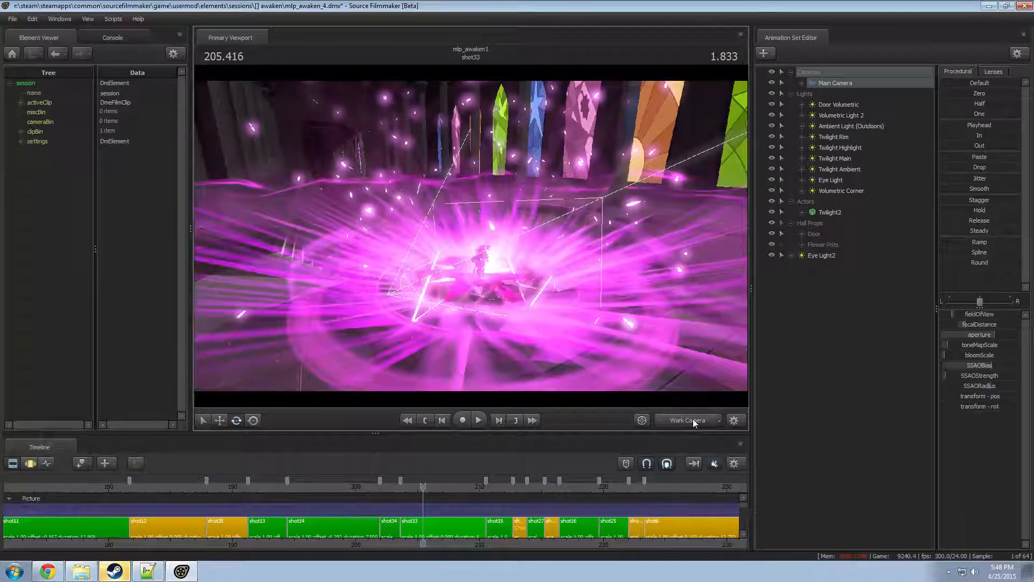
- Continue playing shot33 while flying the work camera above the magic circle and down to floor level, stopping at 209.291 s
left_click_drag(517, 269, 504, 315)
key("space")
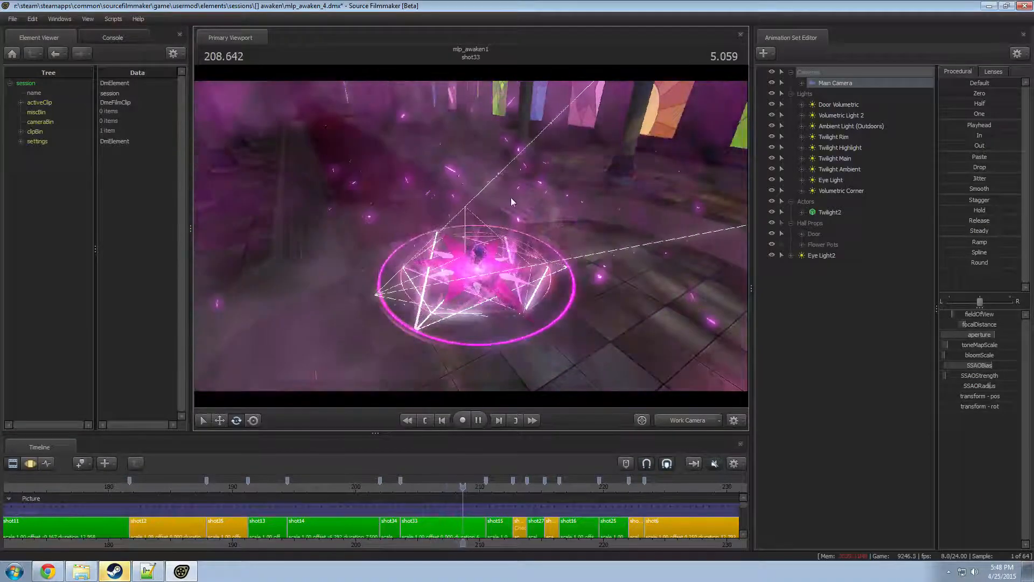
key("space")
left_click_drag(510, 197, 574, 164)
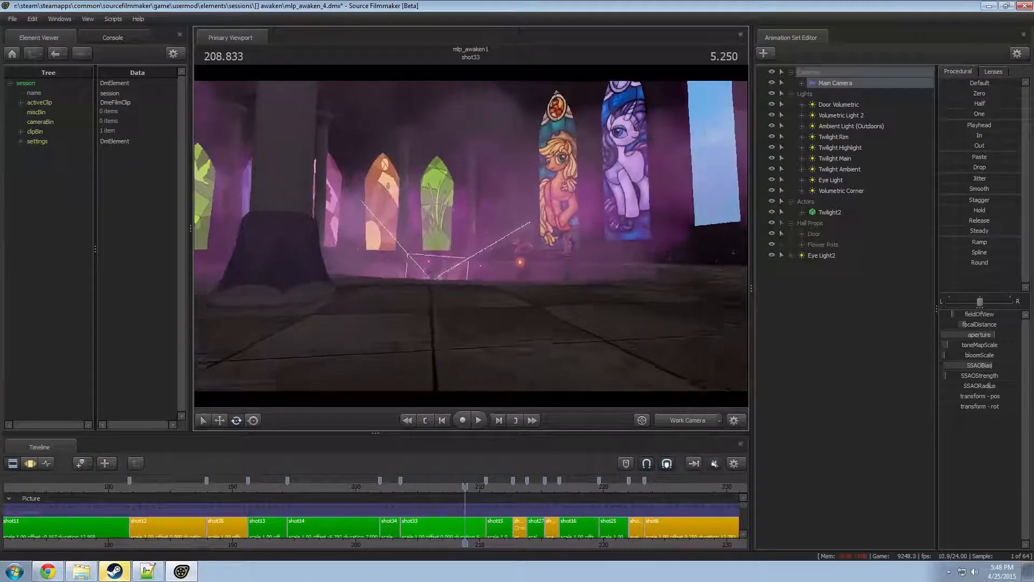
mouse_move(471, 235)
left_mouse_down()
mouse_move(476, 258)
mouse_move(470, 235)
left_mouse_up()
key("space")
key("space")
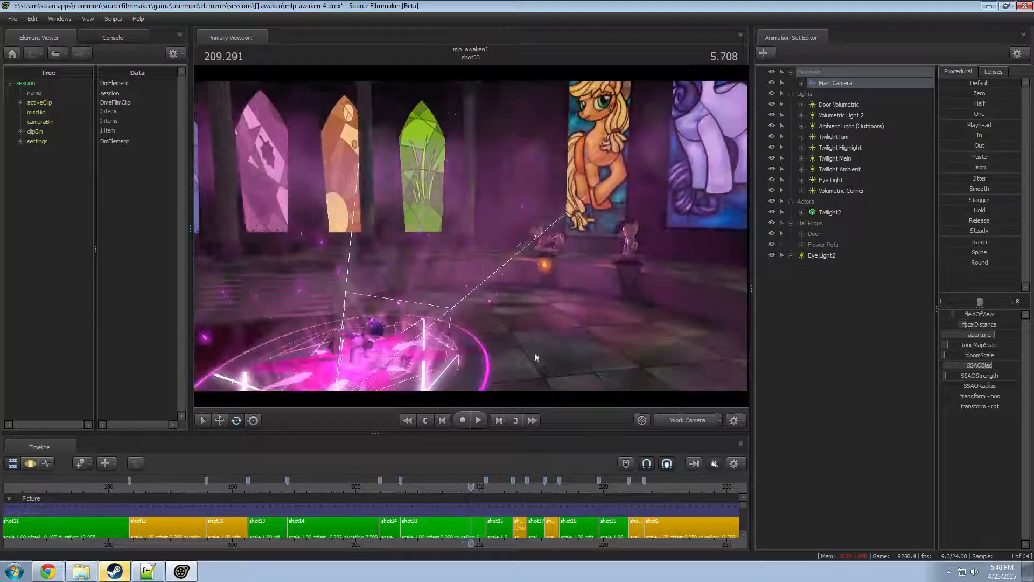
- View shot33 through its scene camera and scrub to the end of the shot at 210.458 s
left_click(667, 419)
key("space")
key("space")
left_click(480, 487)
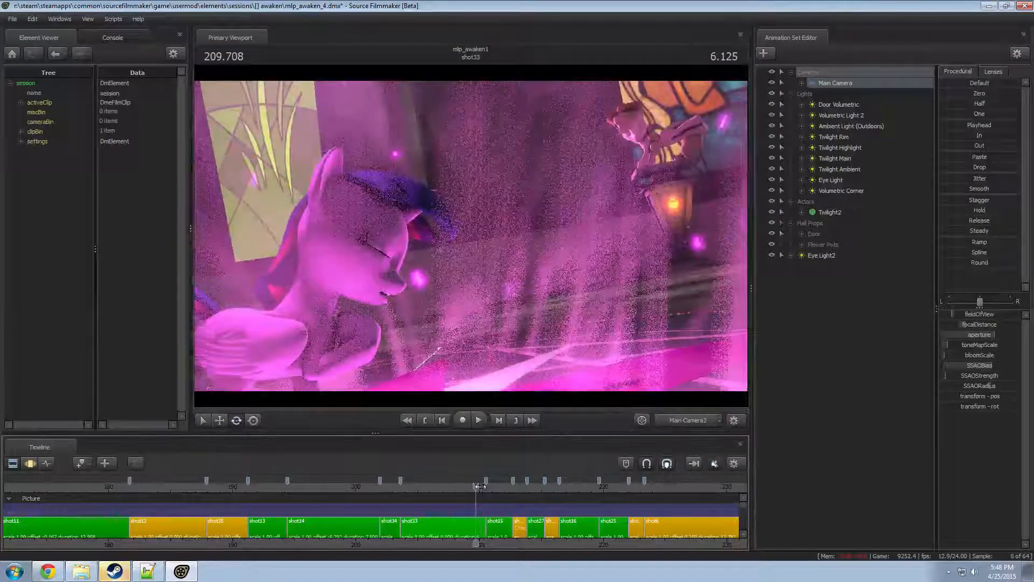
left_click_drag(480, 487, 482, 518)
scroll(486, 500, "up", 10)
key("F3")
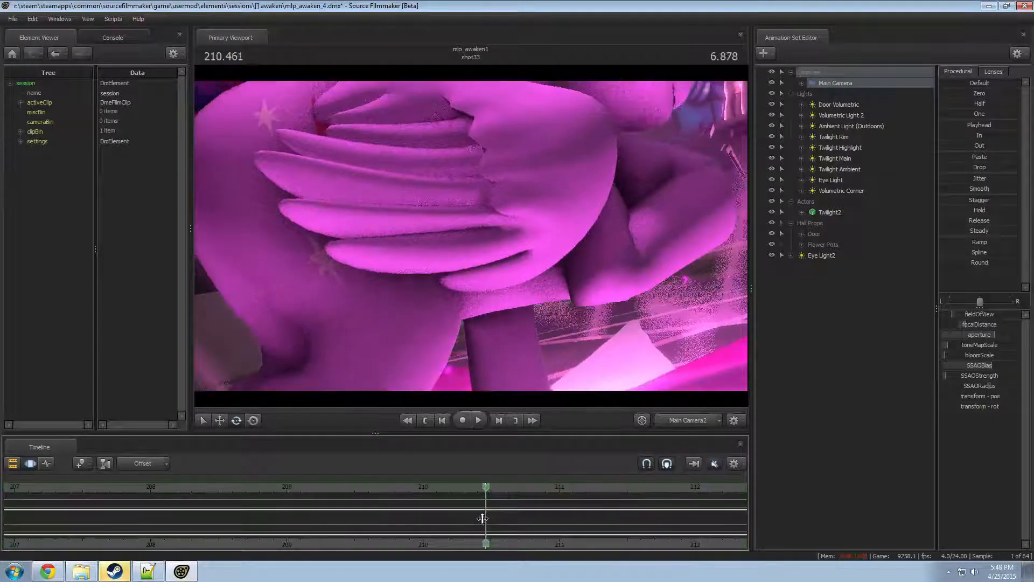
key("F2")
scroll(486, 516, "down", 10)
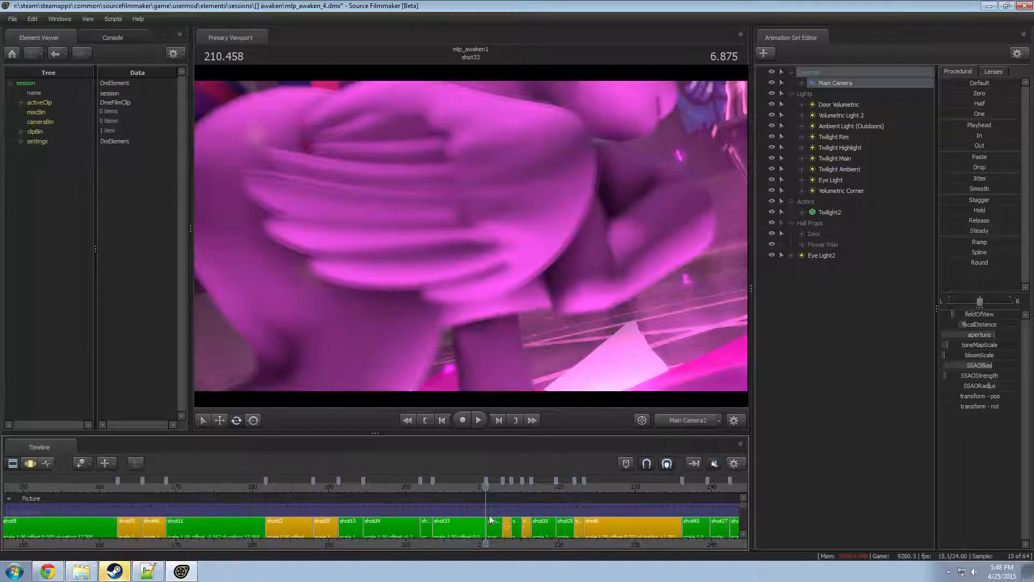
scroll(490, 519, "down", 3)
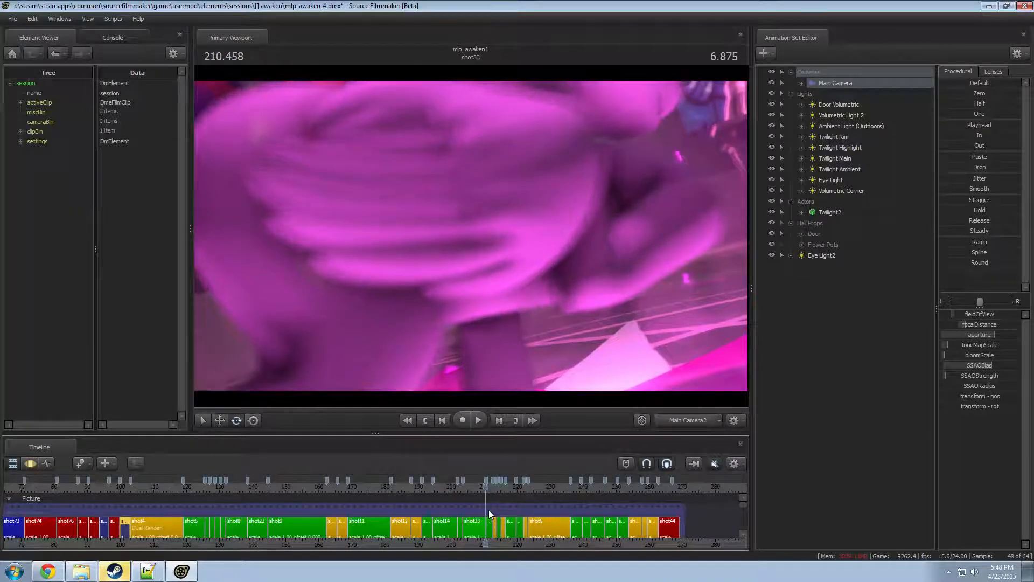
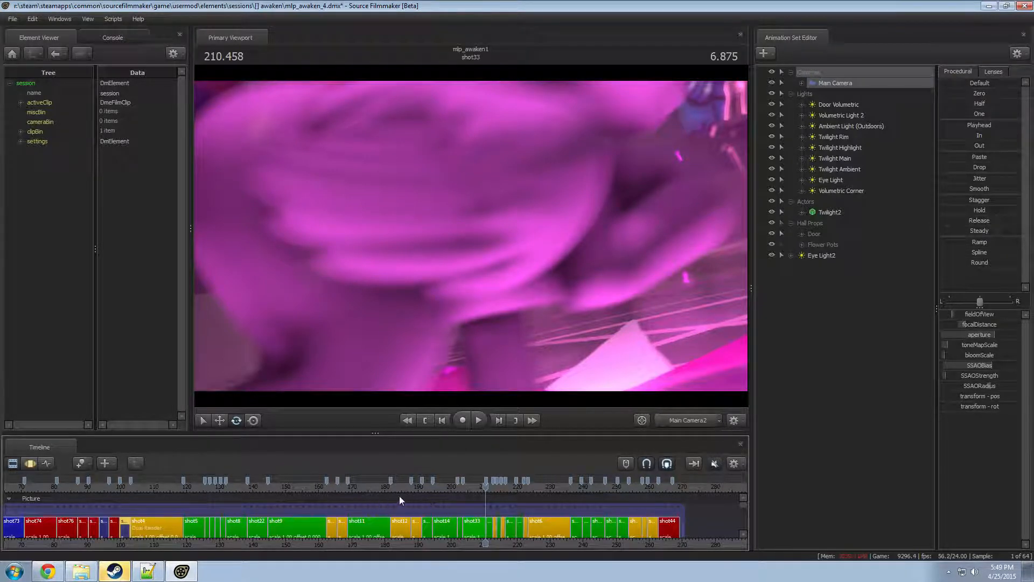
- Scrub back through the sequence to shot4 at 110.000 s and on to shot77 at 93.666 s
left_click_drag(446, 488, 178, 546)
middle_click_drag(200, 548, 386, 537)
scroll(300, 503, "down", 4)
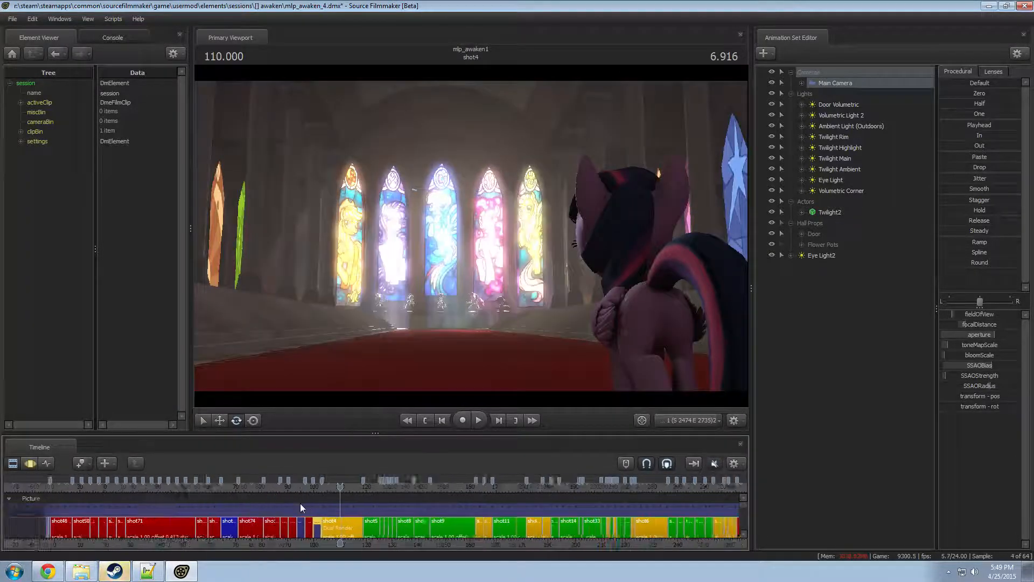
scroll(313, 502, "up", 1)
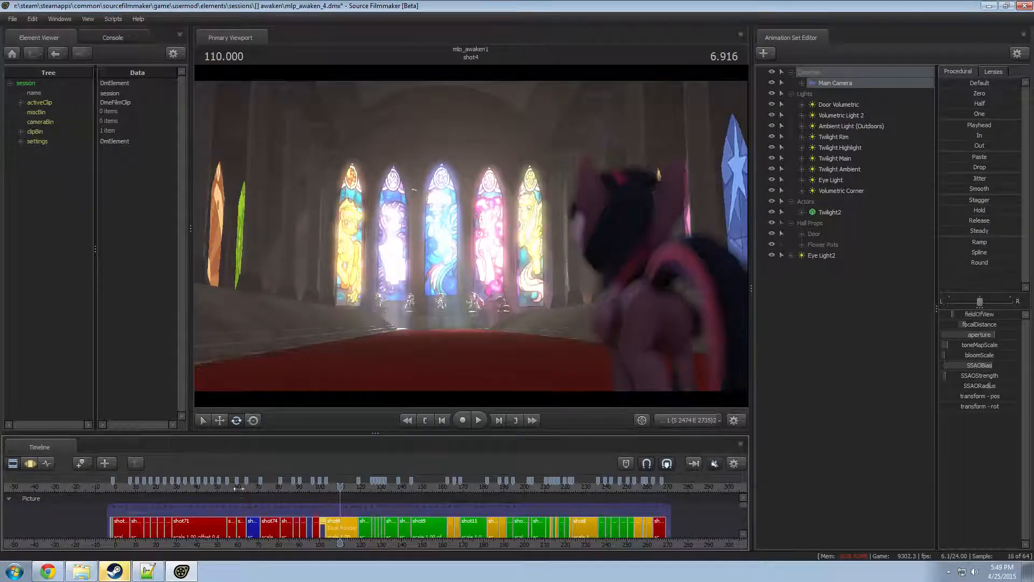
left_click_drag(239, 488, 316, 488)
scroll(300, 522, "up", 4)
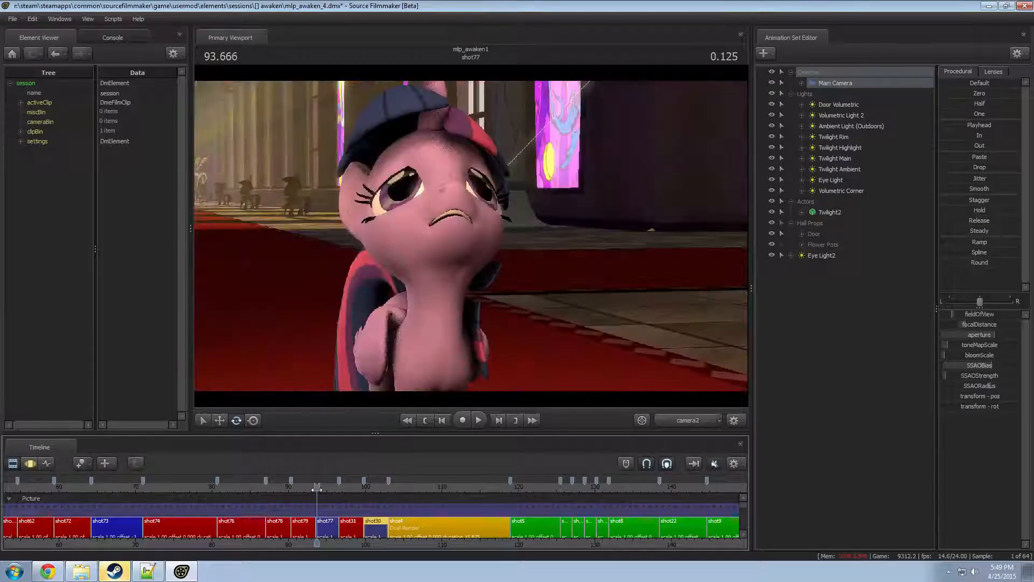
- Place the playhead at 94.041 s and select shot77 for editing
left_click(326, 533)
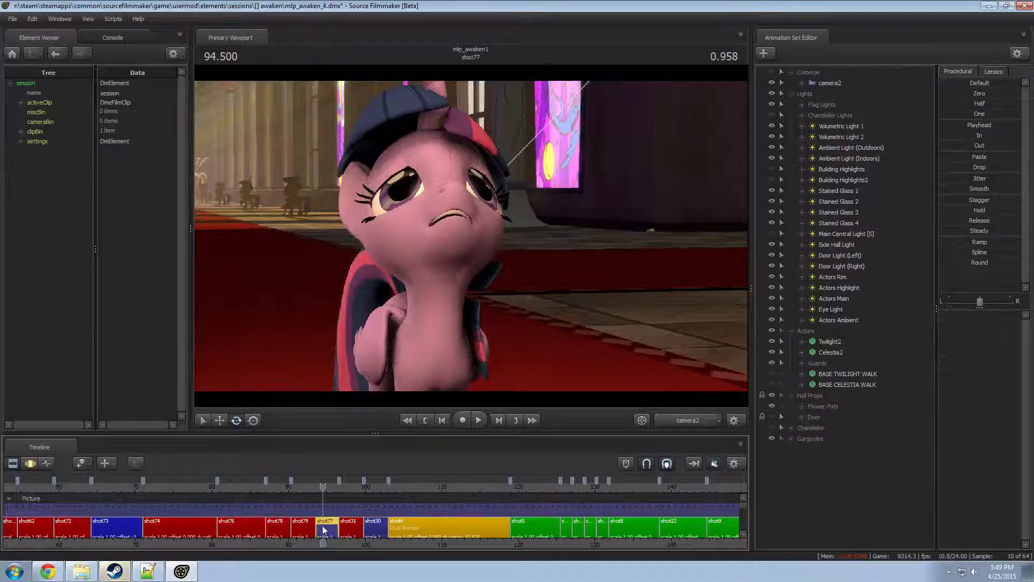
left_click(302, 530)
scroll(307, 531, "up", 4)
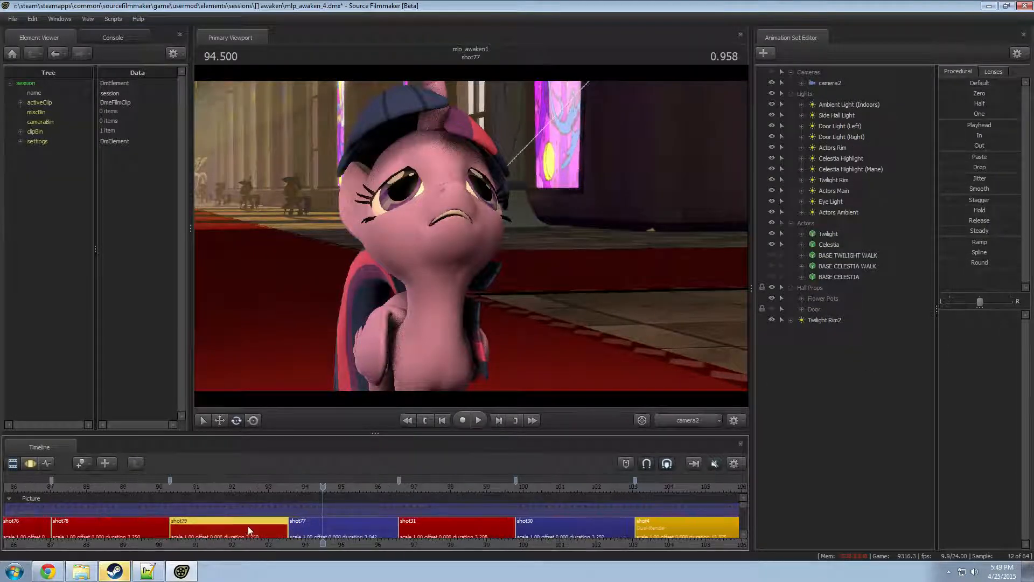
left_click_drag(284, 486, 306, 486)
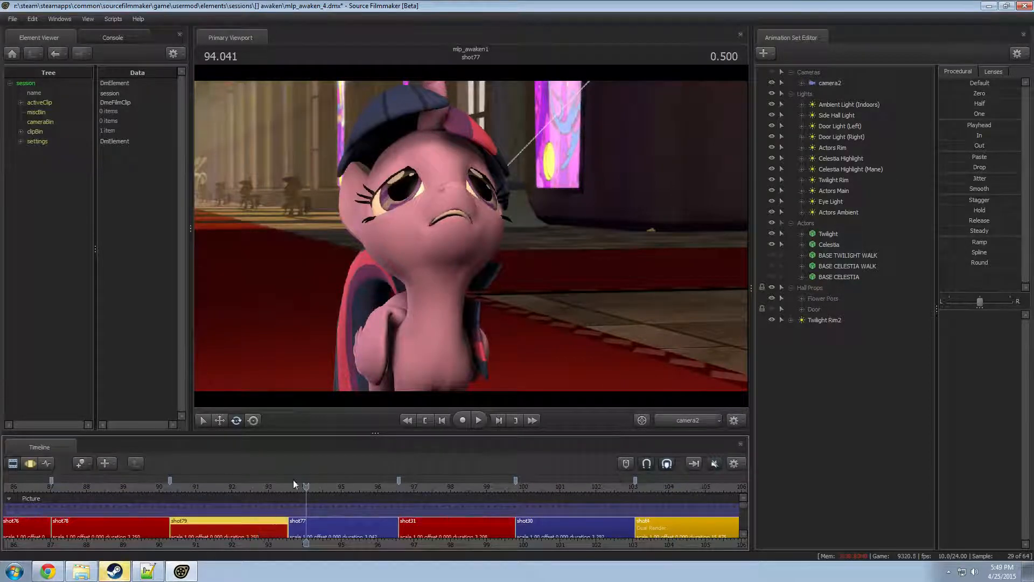
left_click(342, 526)
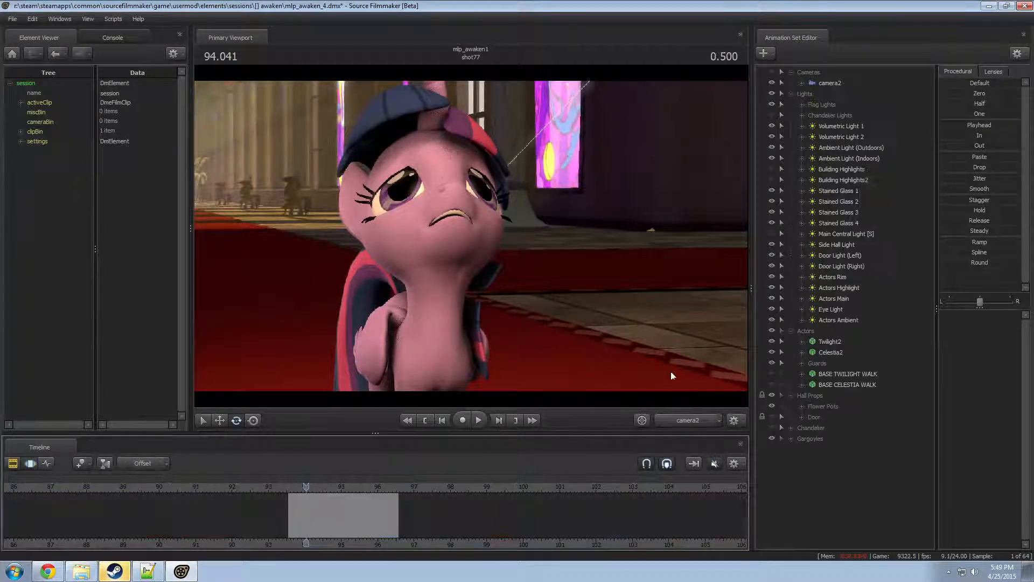
- Reframe shot77's camera2 in the Motion Editor to a high angle on Twilight with Celestia's legs behind her
left_click(829, 82)
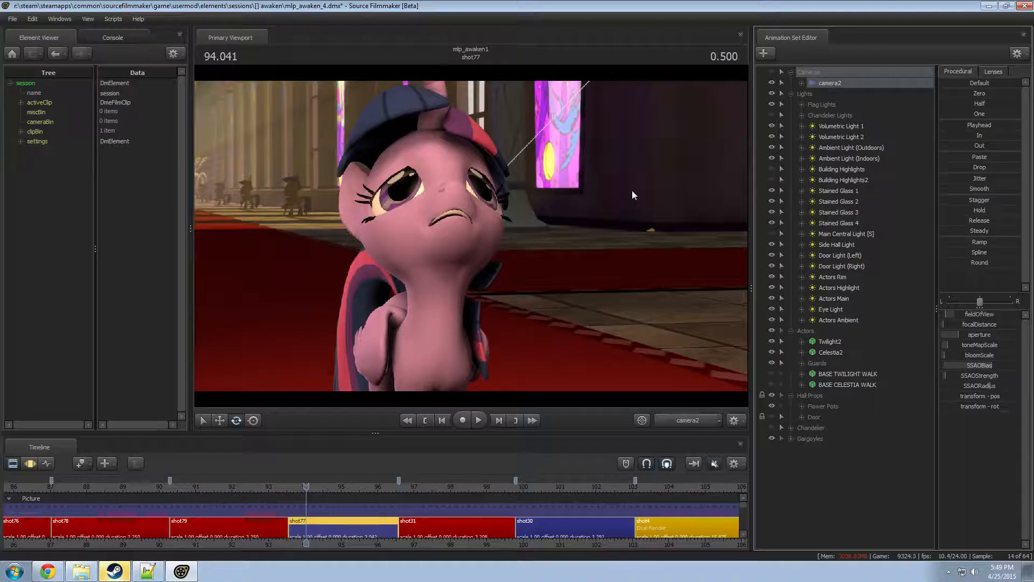
left_click(526, 295)
key("F3")
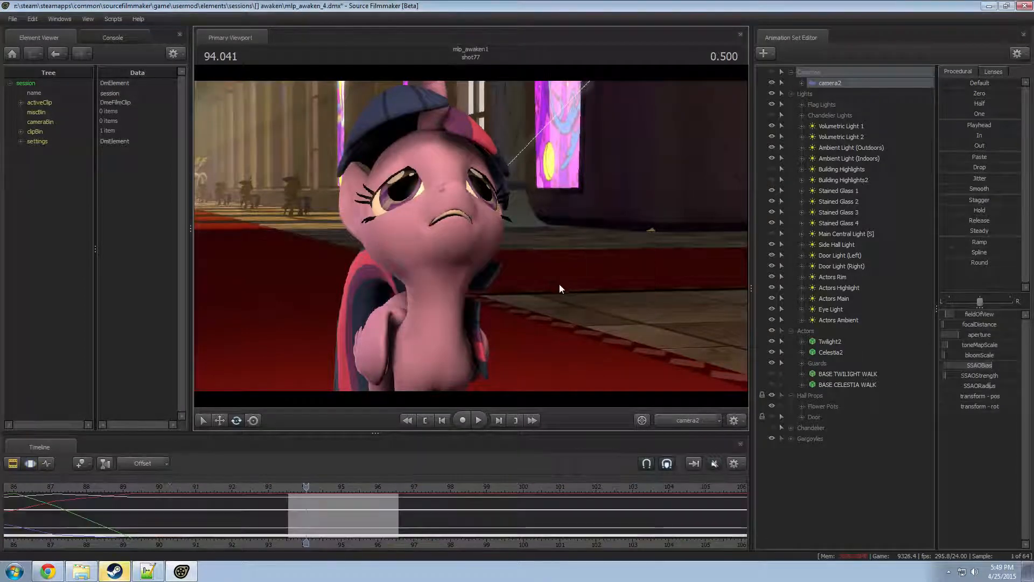
left_click_drag(473, 236, 462, 217)
key("s")
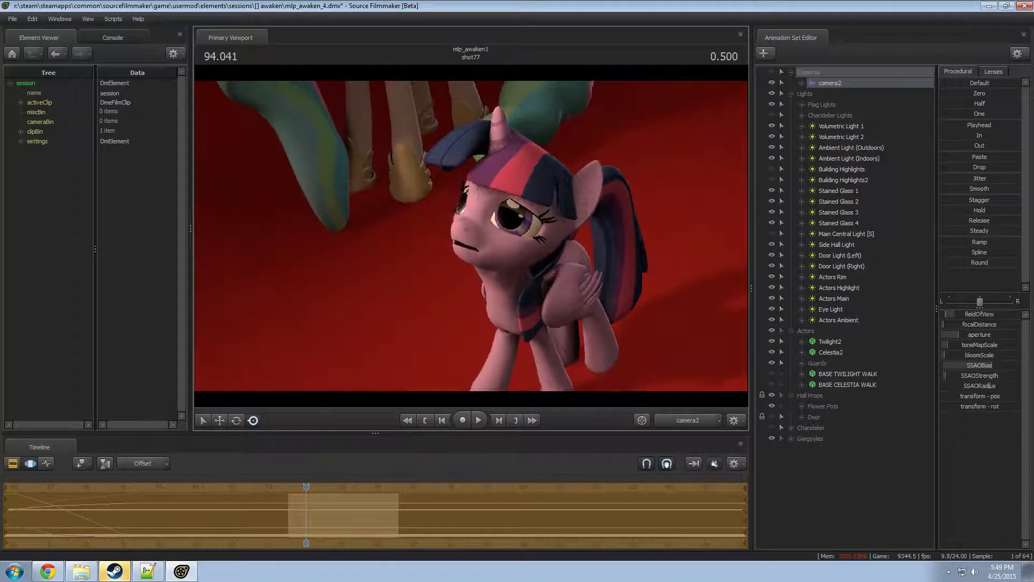
key("F2")
left_click(254, 522)
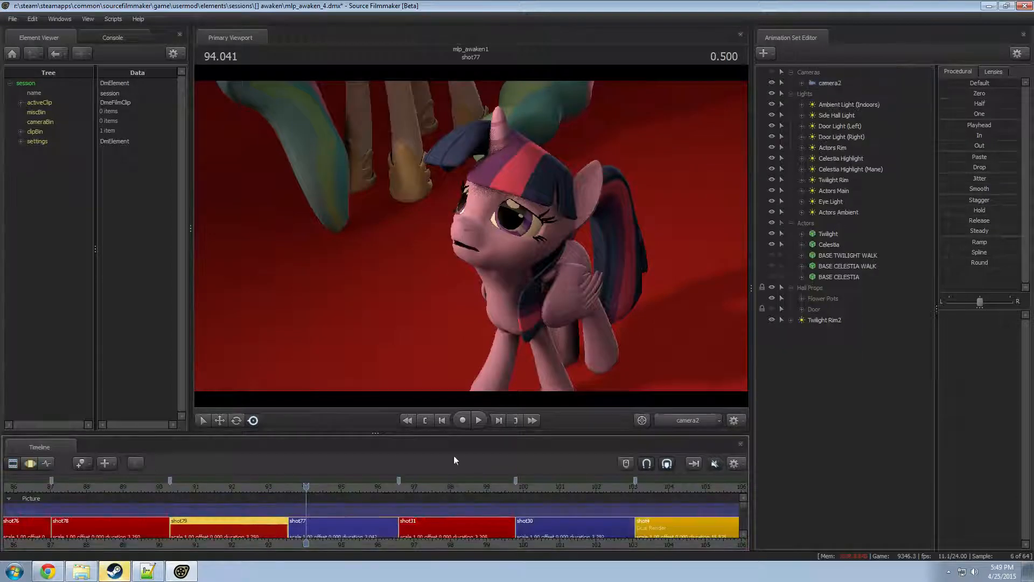
key("F3")
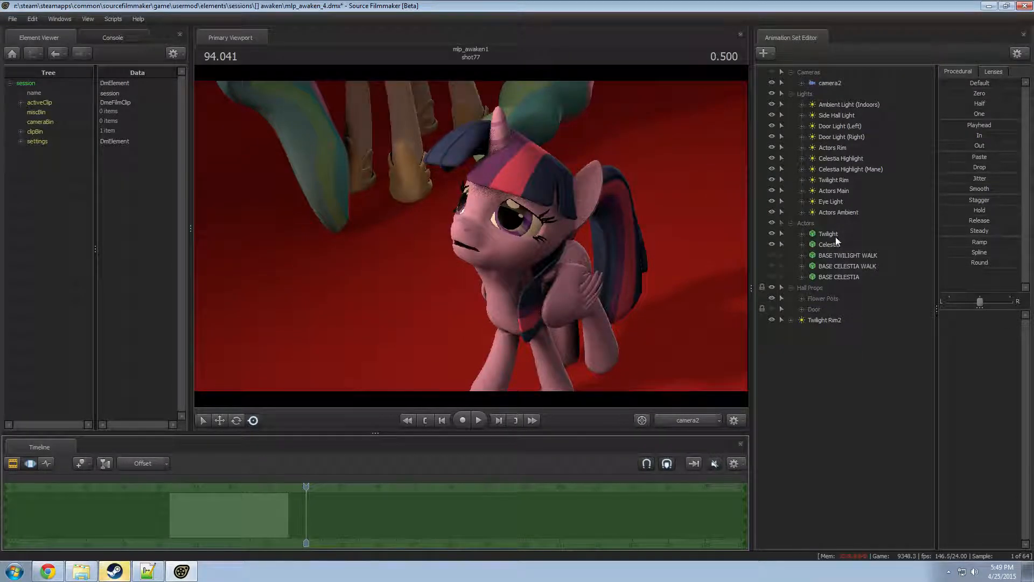
key("F2")
- Open shot77's animation sets in the Motion Editor and reframe camera2 to a frontal close-up of Twilight's face
left_click(327, 521)
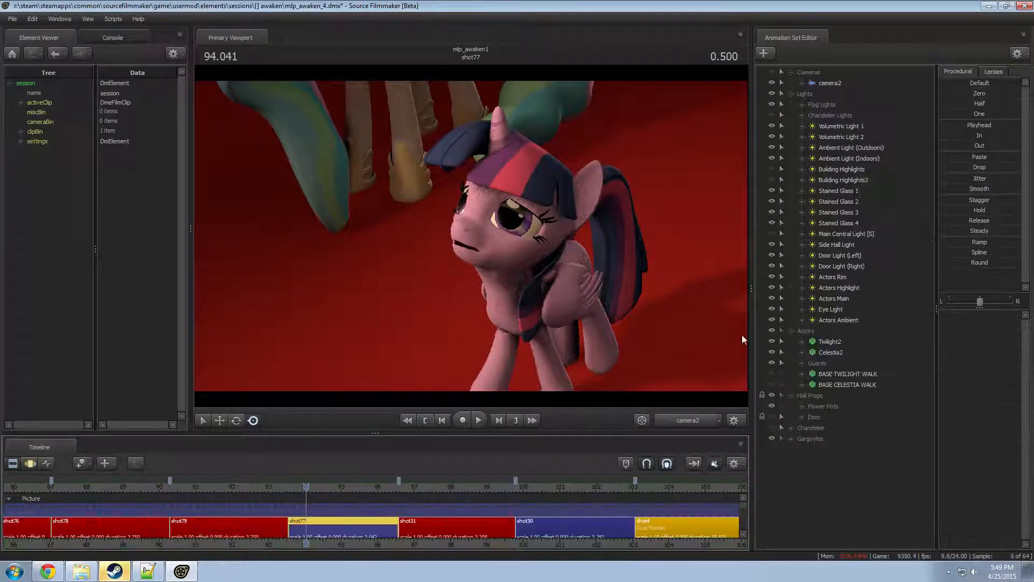
left_click(829, 342)
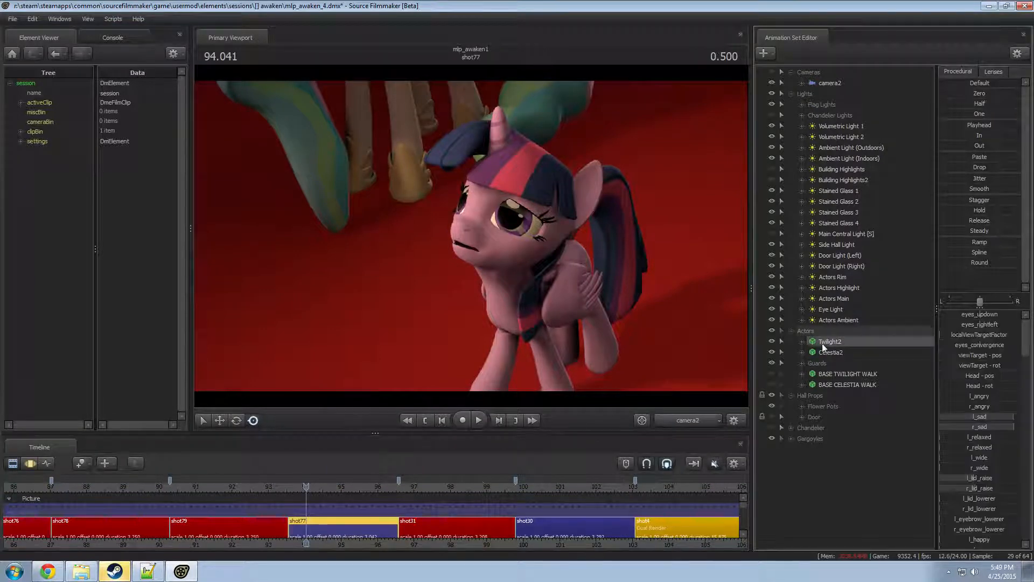
key("F3")
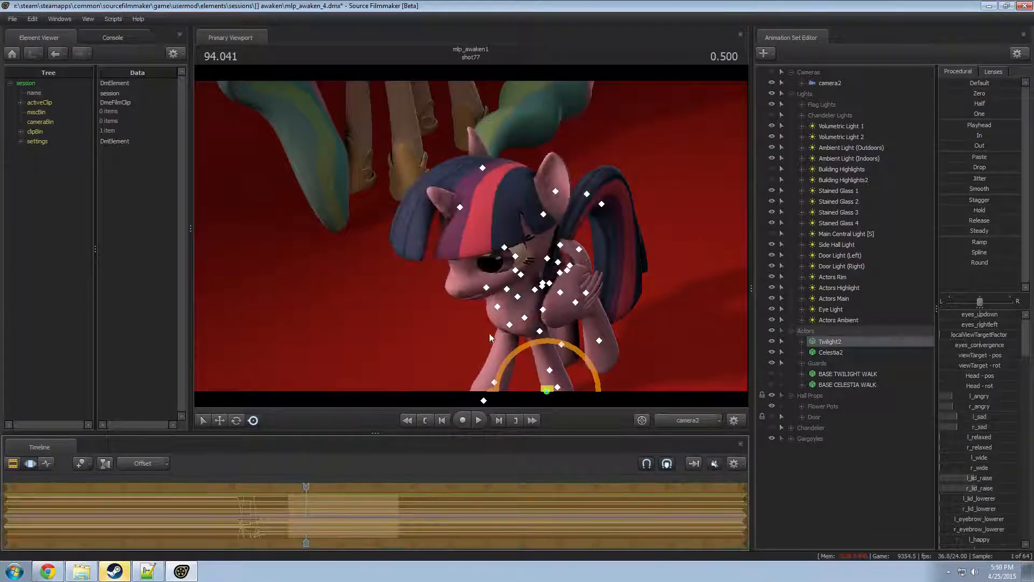
left_click(840, 87)
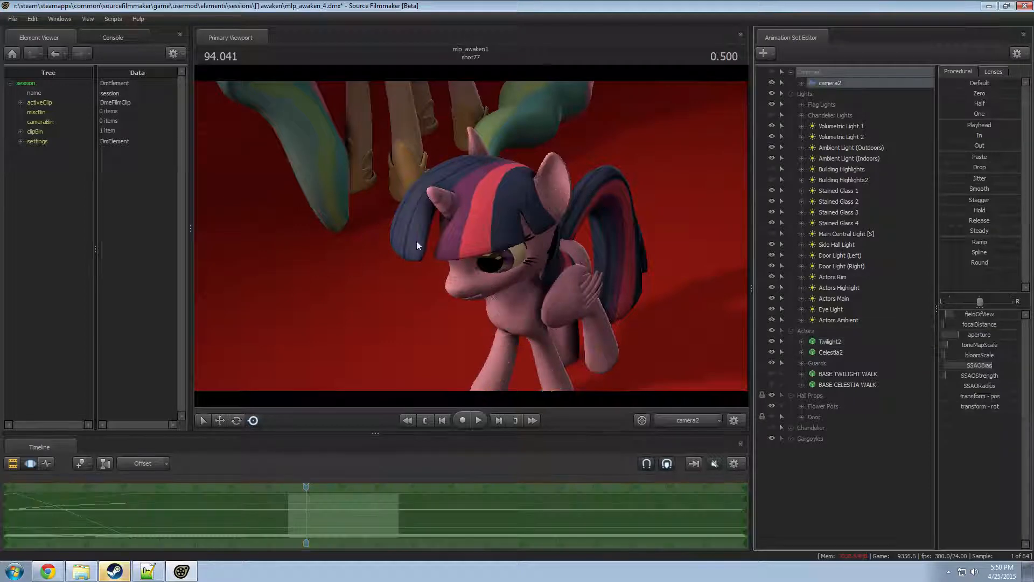
left_click_drag(470, 236, 507, 264)
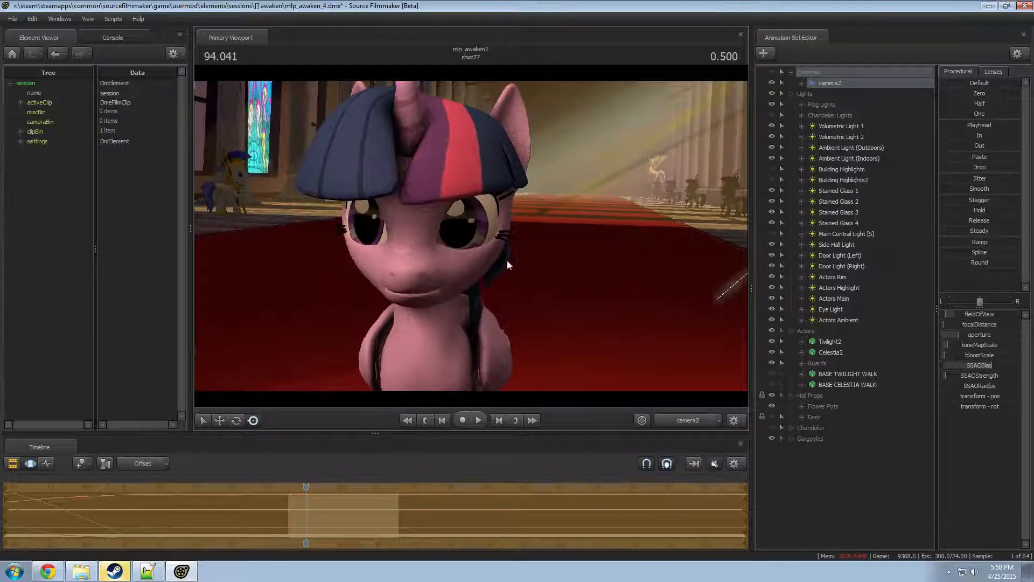
- Isolate the rot control of camera2's transform and reset it fully to zero
left_click(802, 83)
left_click(812, 93)
left_click(823, 190)
left_click(855, 211)
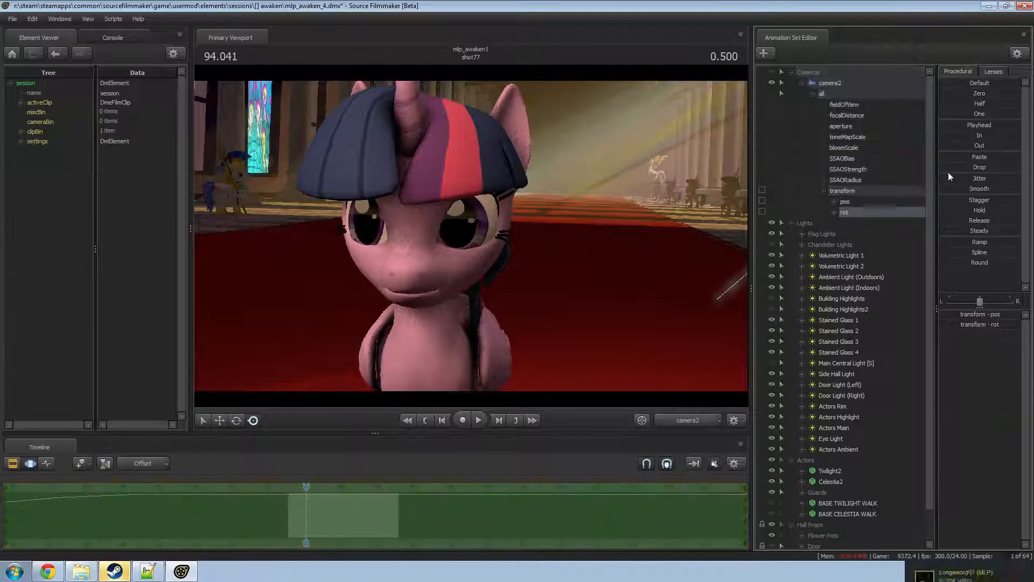
left_click_drag(969, 93, 1018, 94)
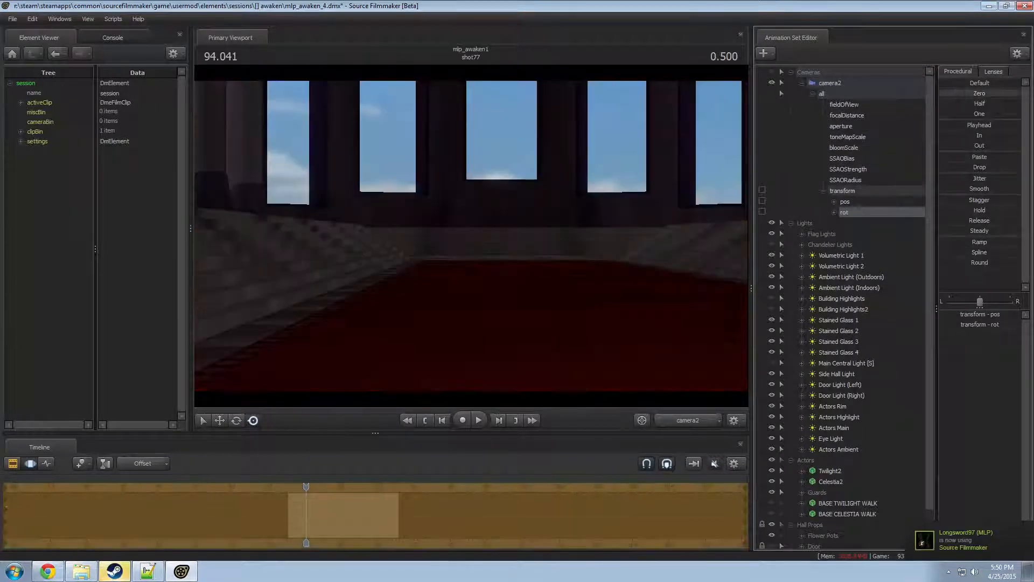
- Turn the whole camera2 back toward Twilight and frame her face and chest in a level frontal close-up
left_click_drag(471, 236, 722, 235)
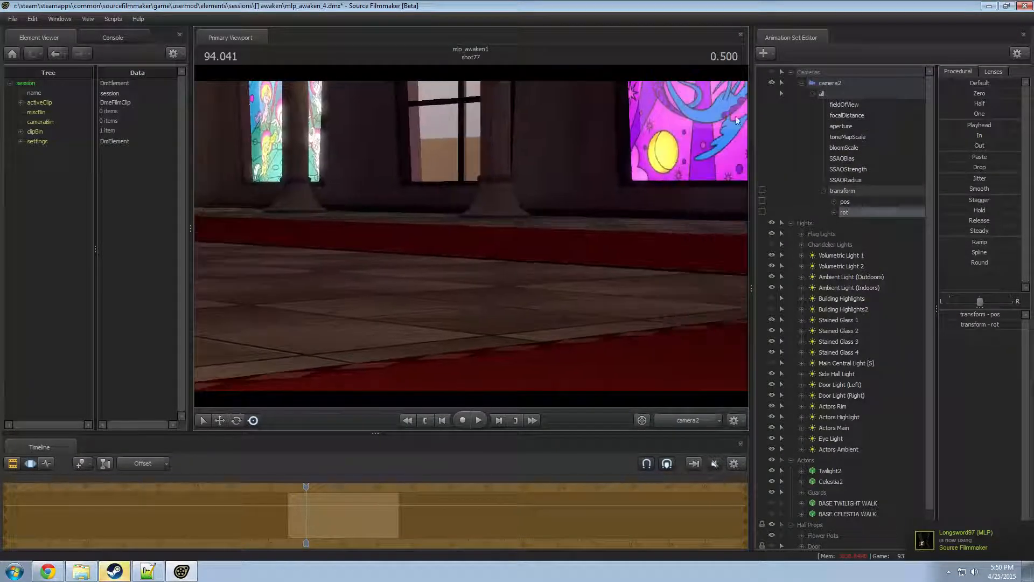
left_click(836, 84)
mouse_move(472, 236)
left_mouse_down()
mouse_move(673, 226)
mouse_move(720, 234)
mouse_move(723, 134)
mouse_move(471, 240)
left_mouse_up()
key("x")
key("z")
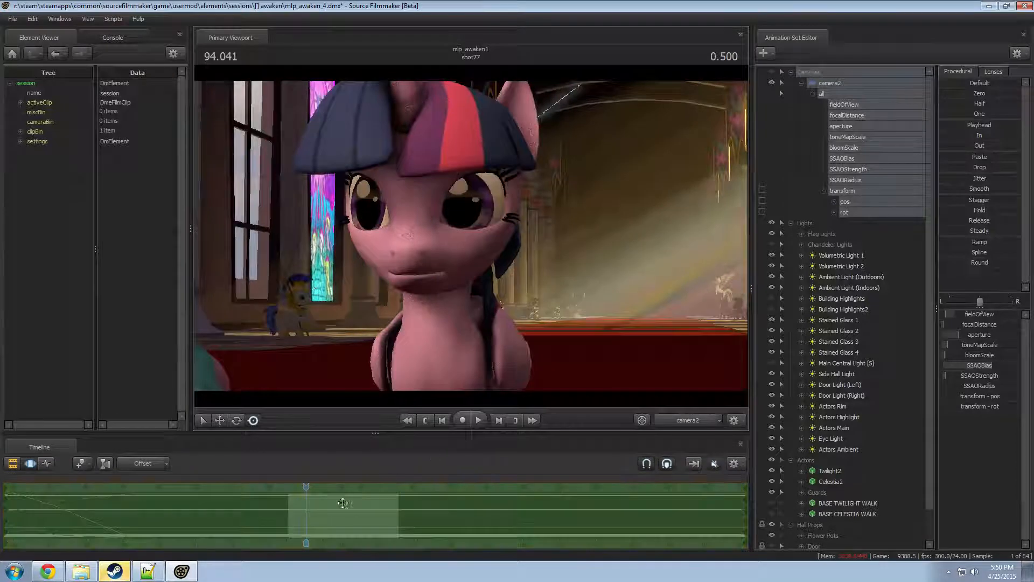
- Restrict camera2's time selection to start at the beginning of shot77
left_click(370, 506)
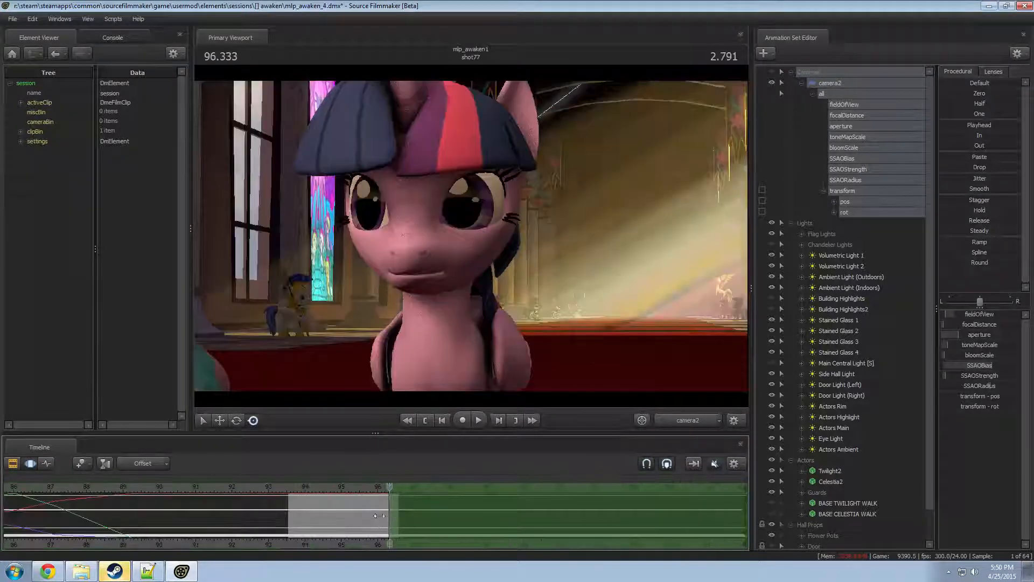
left_click_drag(380, 520, 282, 525)
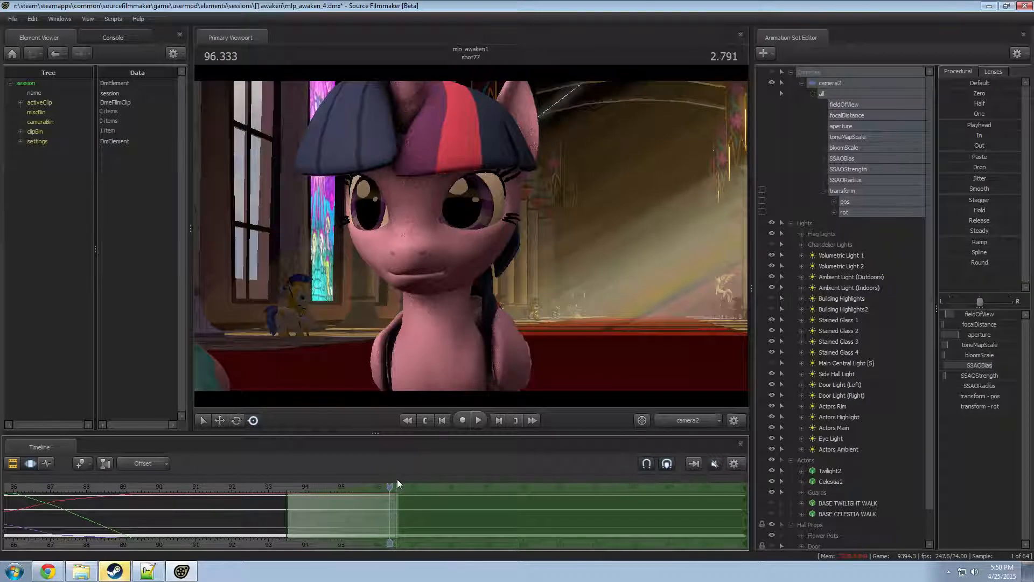
- Adjust camera2's framing over the end of shot77 and play the shot back
mouse_move(384, 504)
left_mouse_down()
mouse_move(276, 514)
mouse_move(392, 498)
left_mouse_up()
left_click_drag(426, 323, 420, 387)
left_click(276, 483)
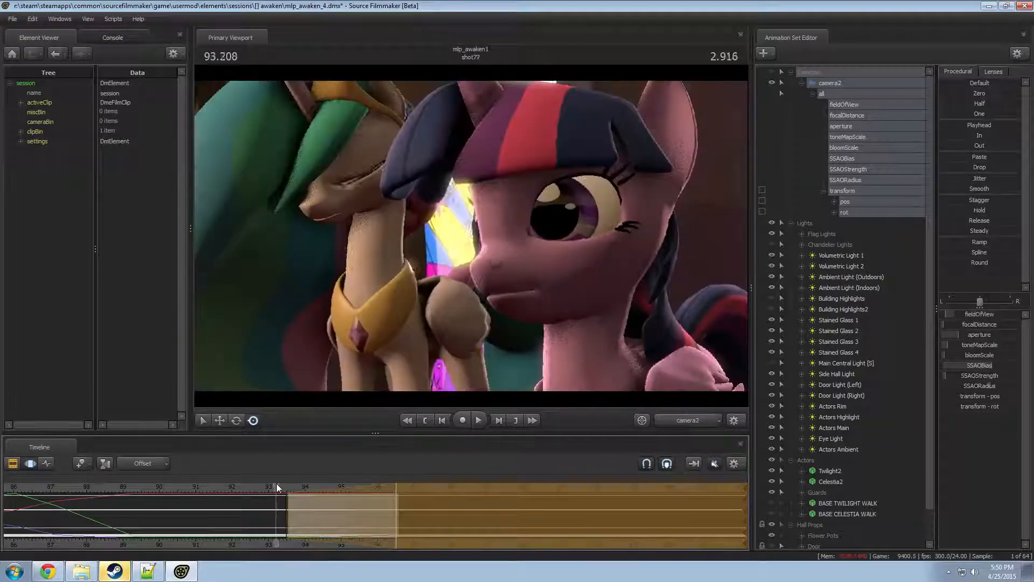
key("space")
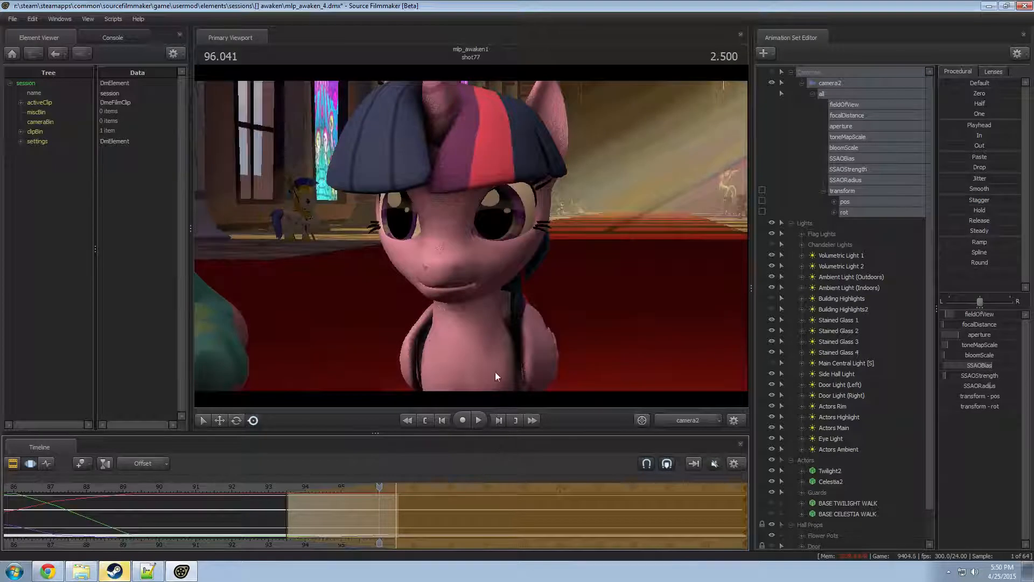
- Try a head rotation on Twilight2 around 95.6 seconds and play back the motion
left_click(362, 508)
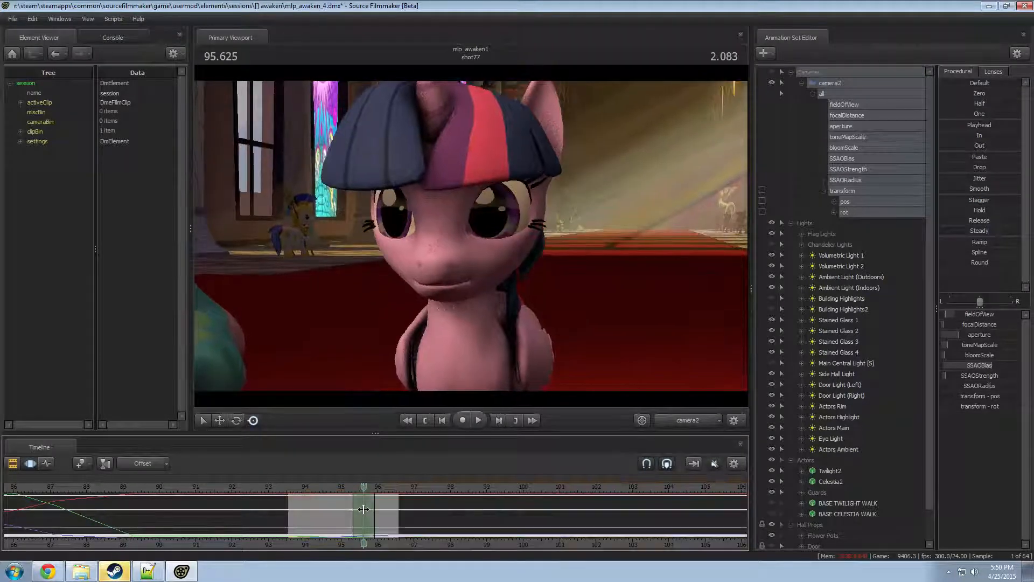
left_click(468, 270)
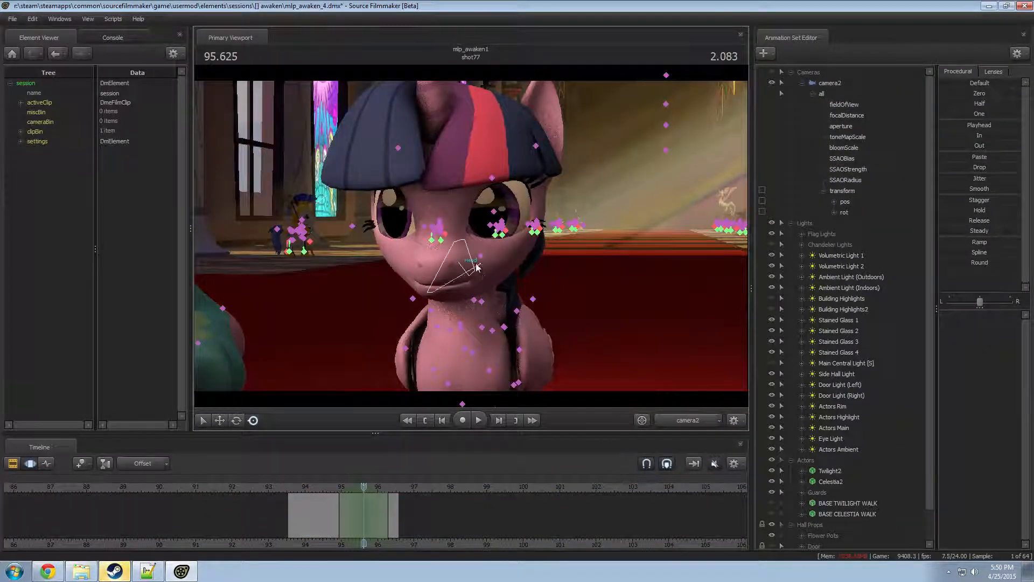
left_click(476, 267)
left_click_drag(476, 267, 369, 382)
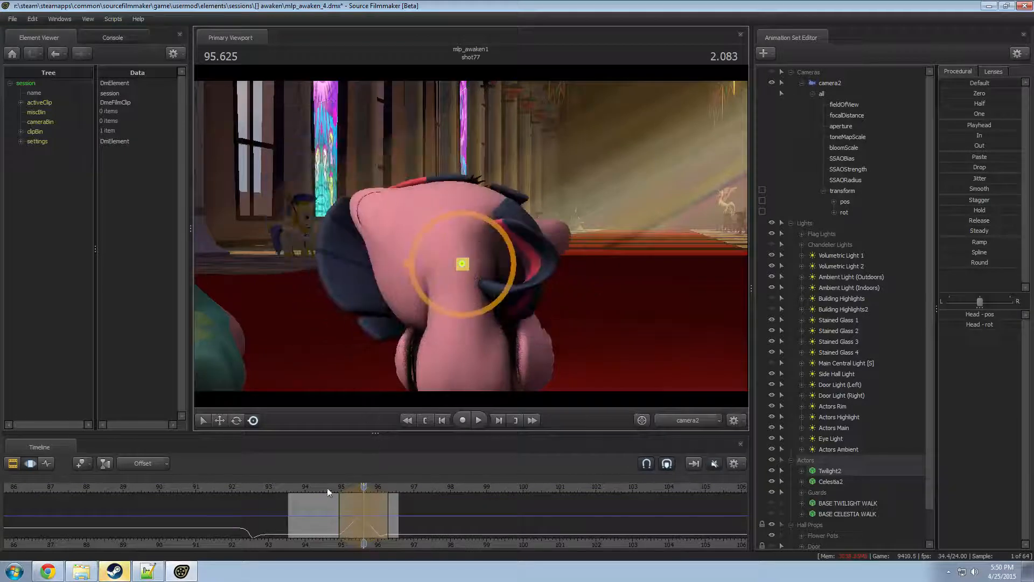
left_click_drag(323, 489, 330, 490)
key("space")
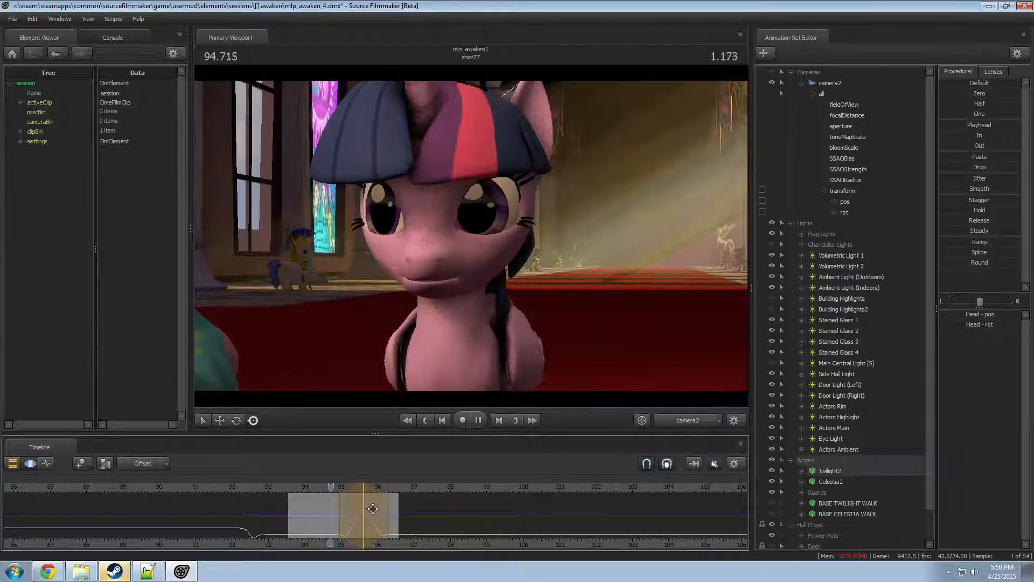
key("space")
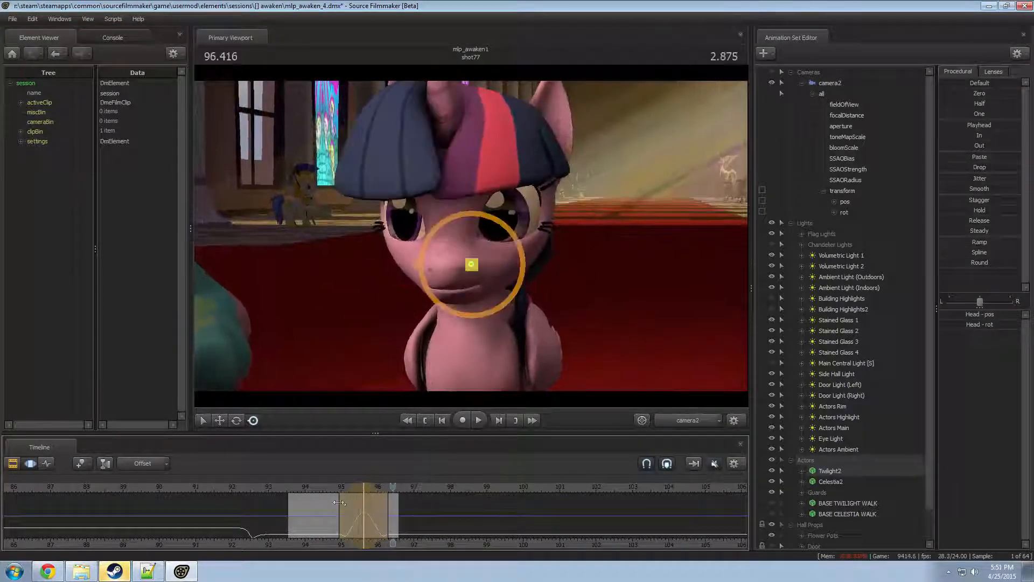
- Try further head rotations on Twilight2 around 95.2 and 95.9 seconds, and offset the head's position
left_click(348, 489)
scroll(348, 491, "up", 4, "shift")
left_click_drag(450, 238, 438, 281)
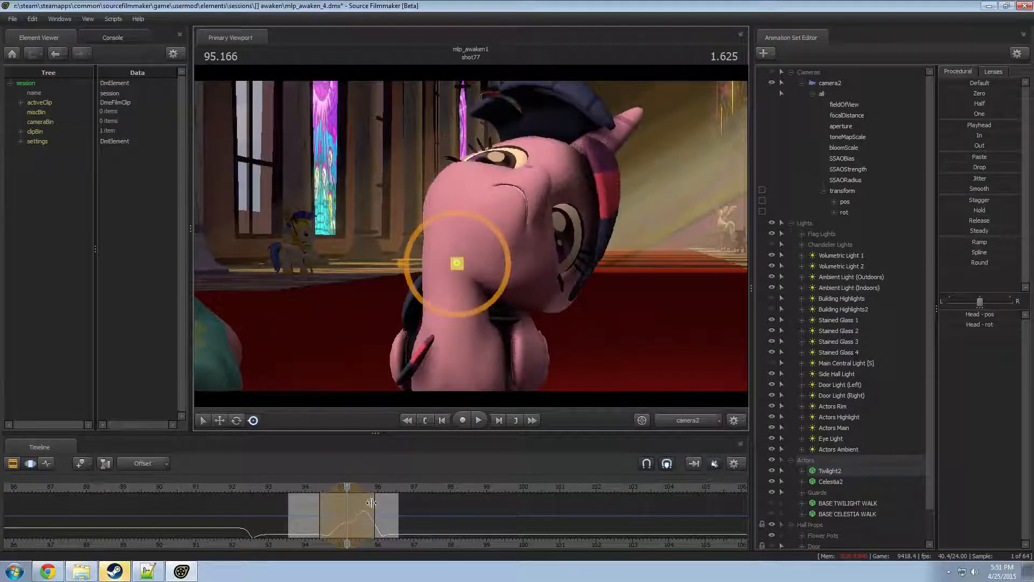
left_click(374, 511)
scroll(375, 518, "up", 4, "shift")
left_click_drag(458, 239, 496, 278)
key("w")
left_click_drag(447, 247, 401, 260)
- Play back Twilight2's head motion through the end of shot77
left_click(322, 529)
key("space")
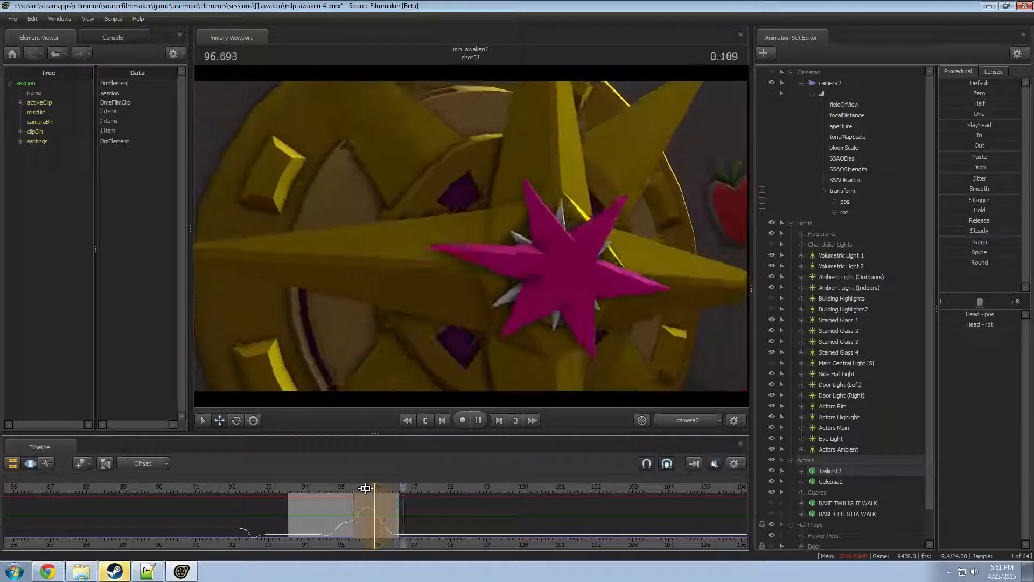
left_click_drag(322, 487, 311, 490)
key("space")
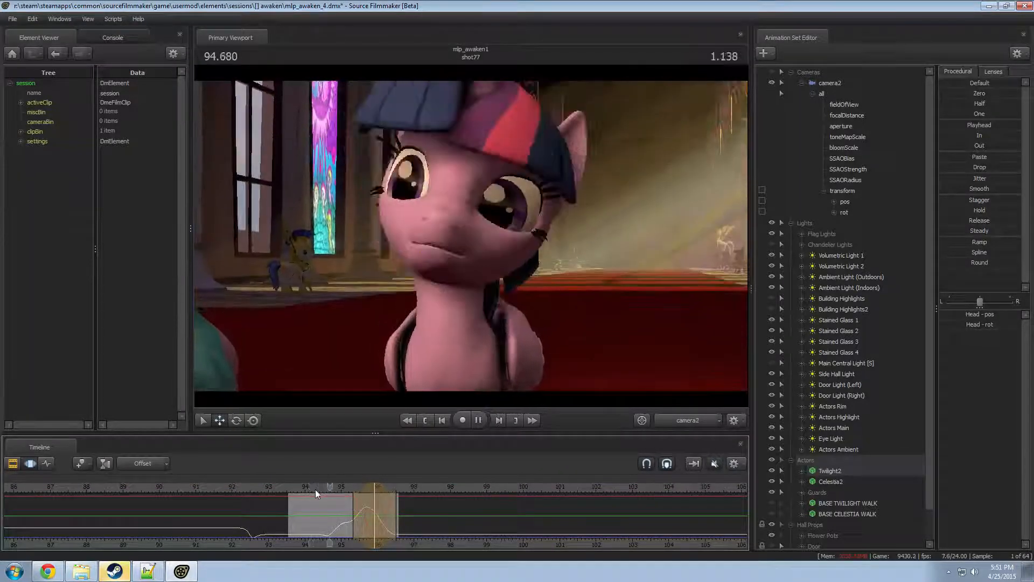
key("F2")
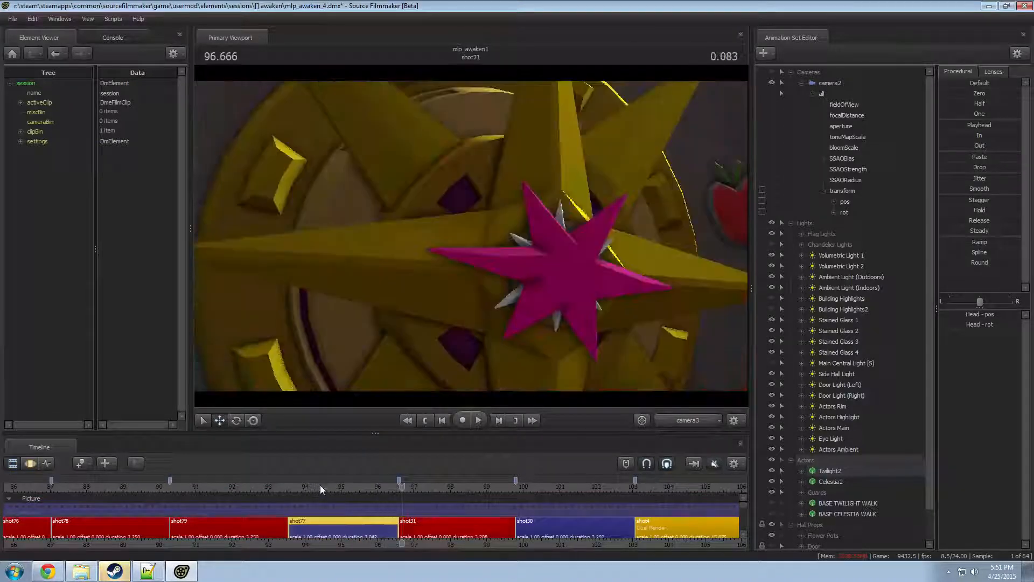
key("space")
- Undo all the trial head rotations and the head offset on Twilight2
key("F3")
key("Up")
key("ctrl+z")
key("ctrl+z")
key("ctrl+z")
key("ctrl+z")
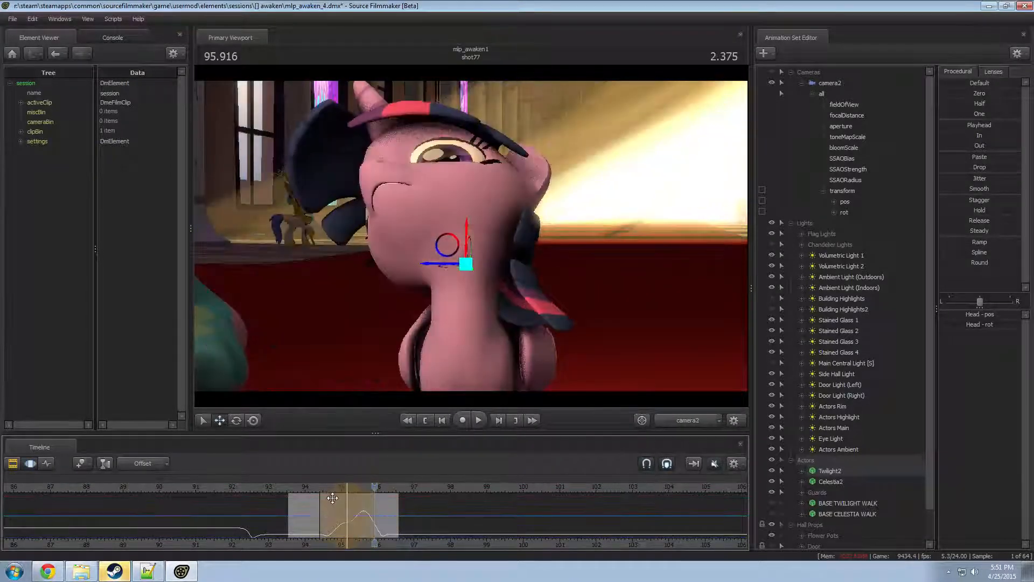
key("ctrl+z")
key("ctrl+z")
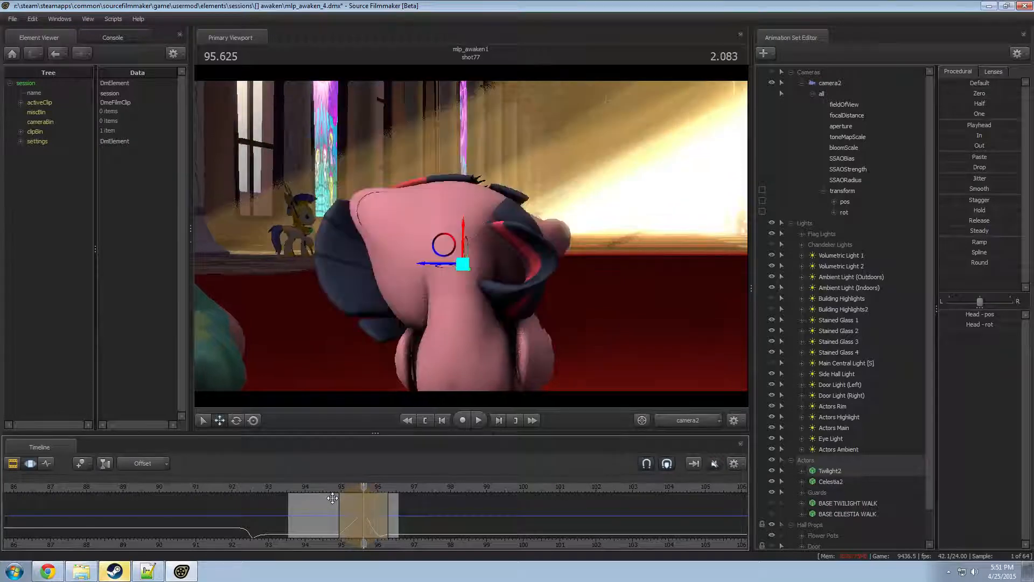
key("ctrl+z")
- Replay shot77 to review Twilight2's original head motion and the camera move
key("space")
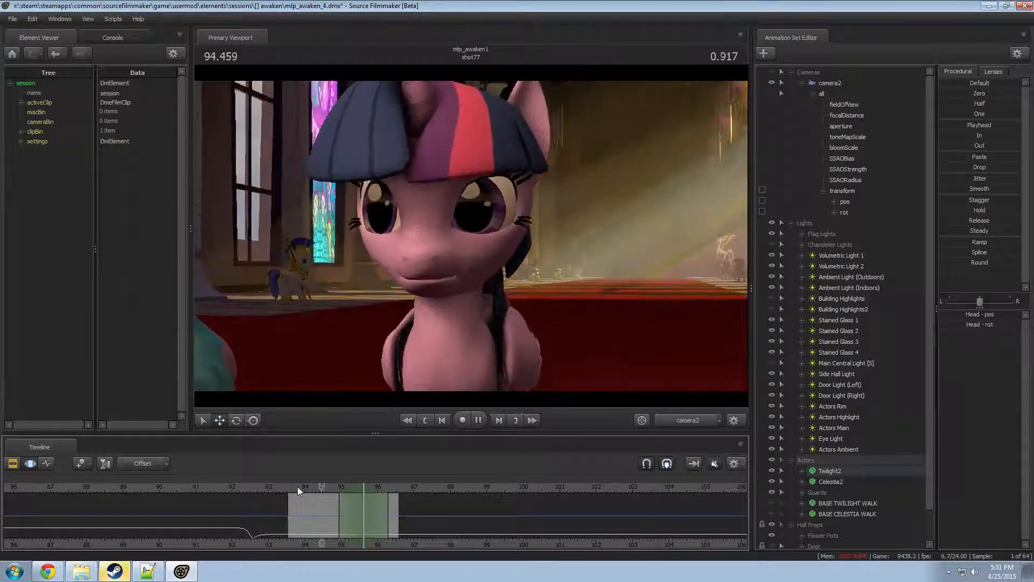
key("space")
key("F3")
key("space")
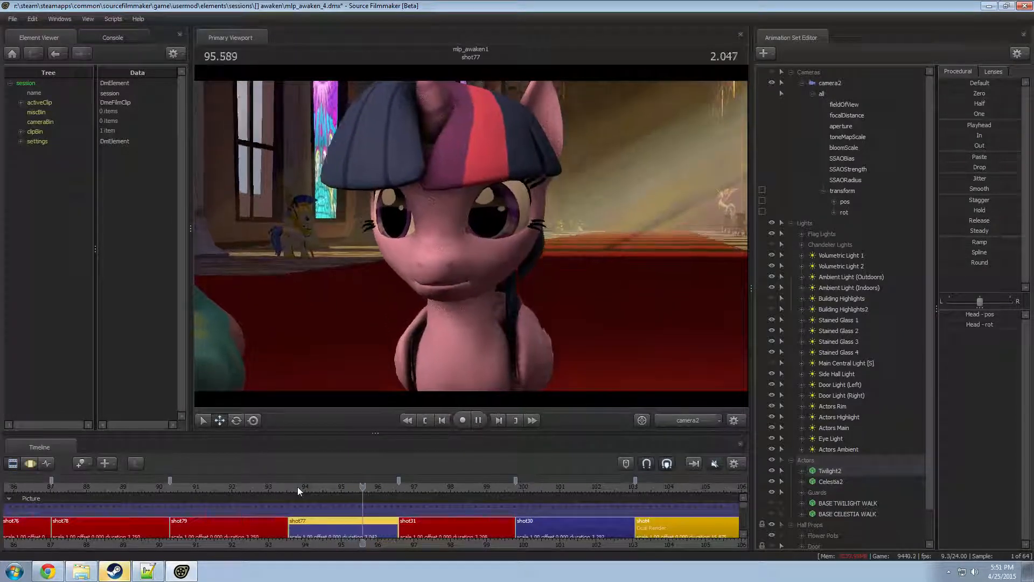
- Rotate Twilight2's head upward at the end of shot77, holding the pose onward with a falloff leading in
key("F3")
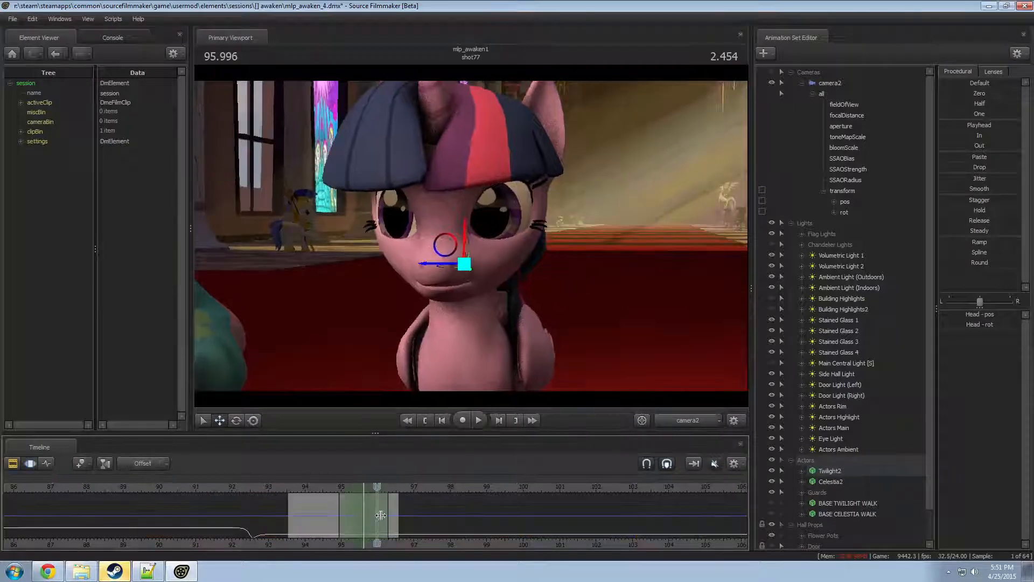
left_click_drag(382, 511, 867, 513, "shift")
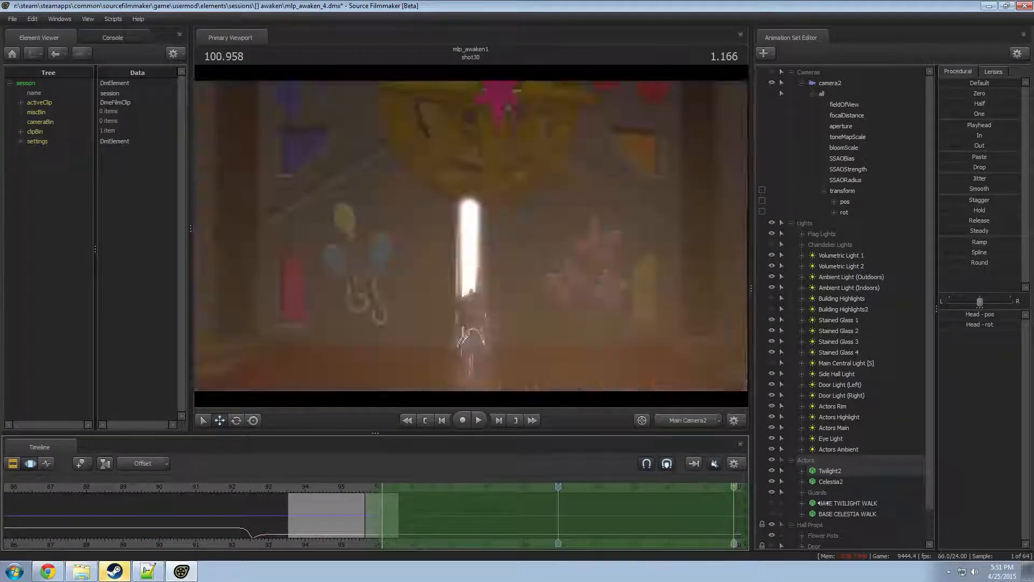
scroll(726, 514, "down", 3)
left_click_drag(446, 530, 416, 528)
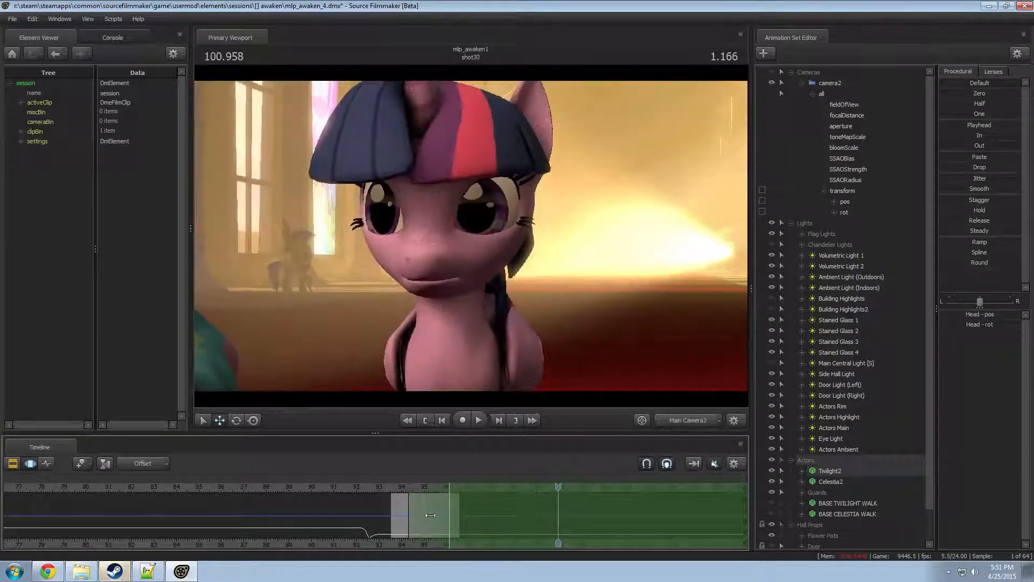
left_click(457, 488)
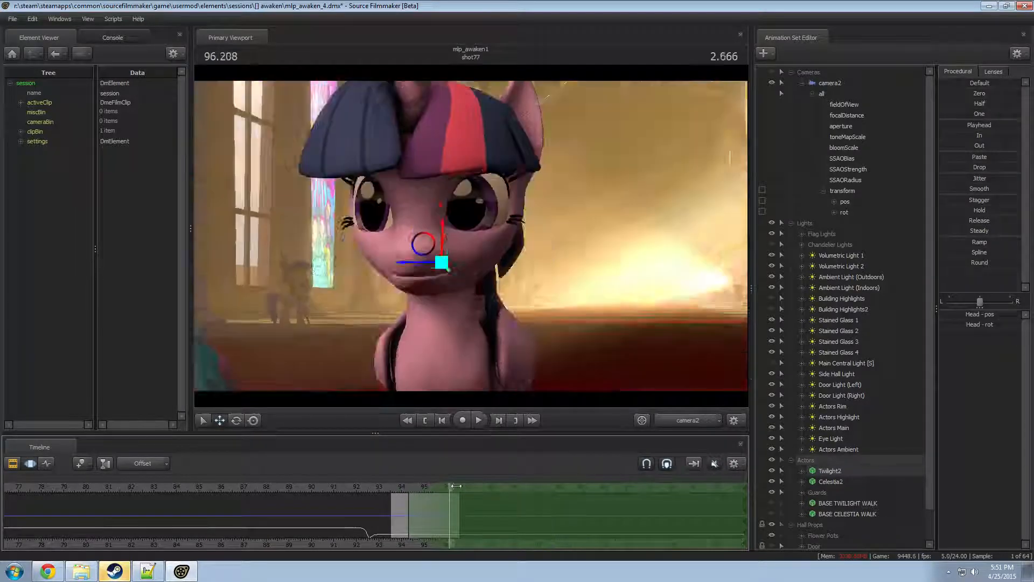
left_click_drag(472, 247, 484, 285)
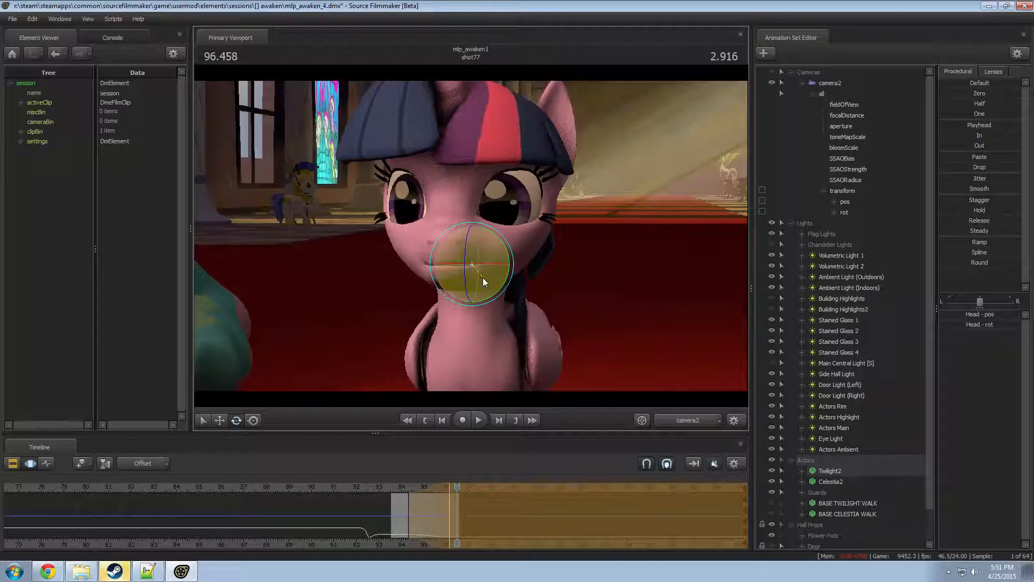
- Raise Twilight2's eye view target over the same end-of-shot time selection so her gaze follows the head
left_click(801, 470)
left_click(812, 480)
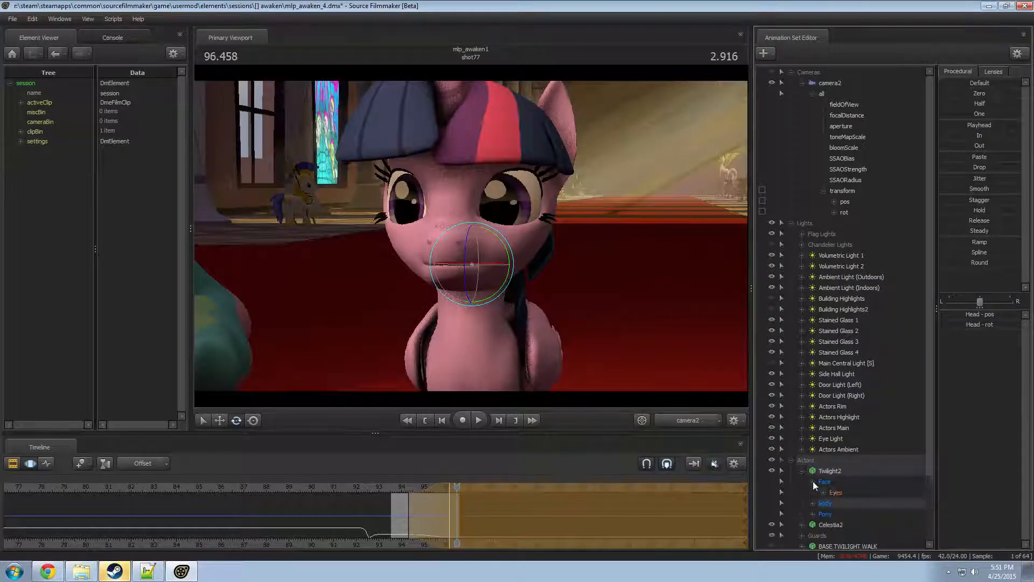
left_click(835, 492)
key("s")
left_click_drag(641, 355, 441, 151)
key("w")
key("w")
key("ctrl+z")
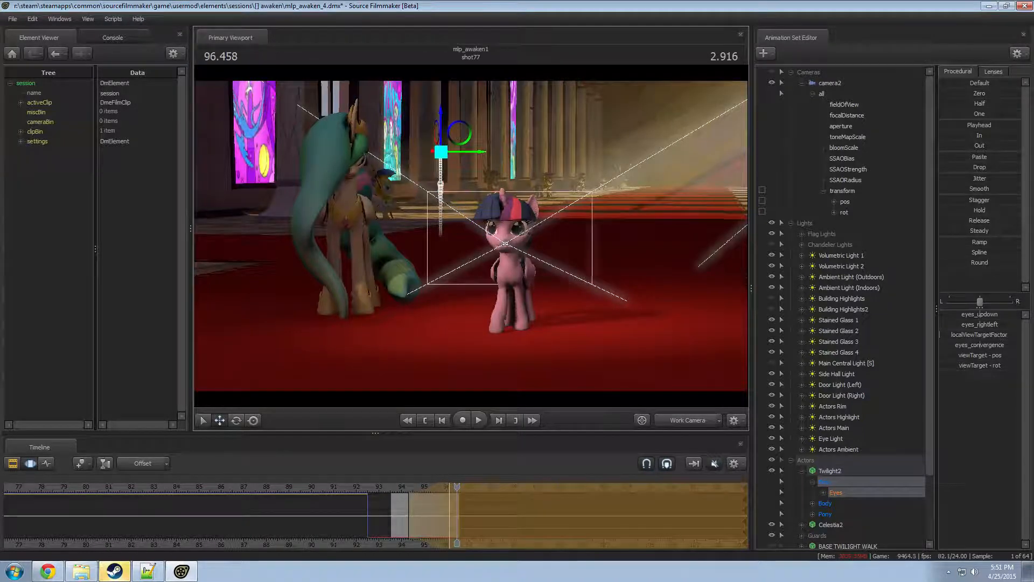
key("w")
left_click_drag(513, 331, 513, 332)
scroll(453, 518, "up", 3)
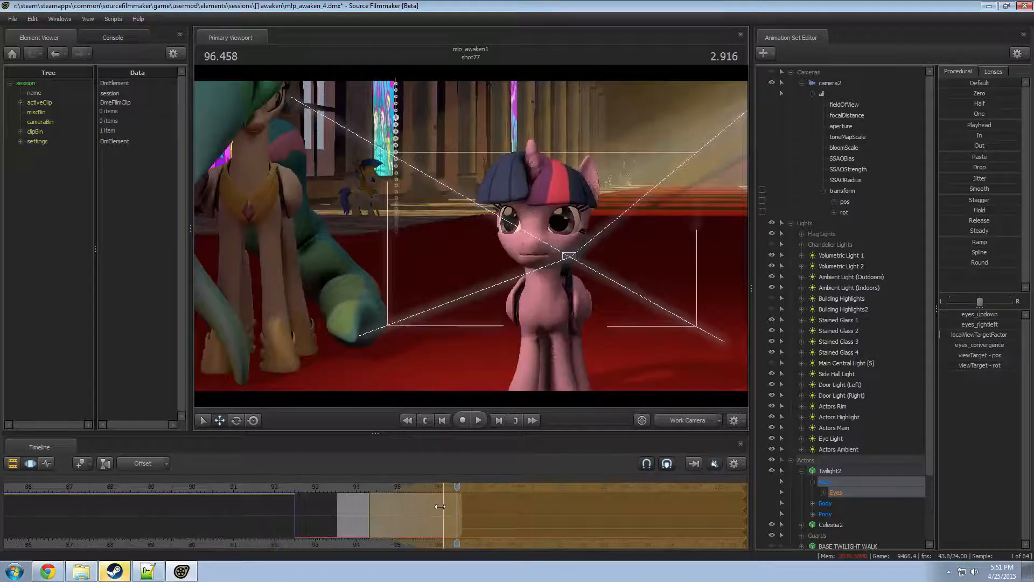
- Add a blink to Twilight2 around 95.4 seconds using eye_closer_left and eye_closer_right, and play it back
key("shift")
key("shift")
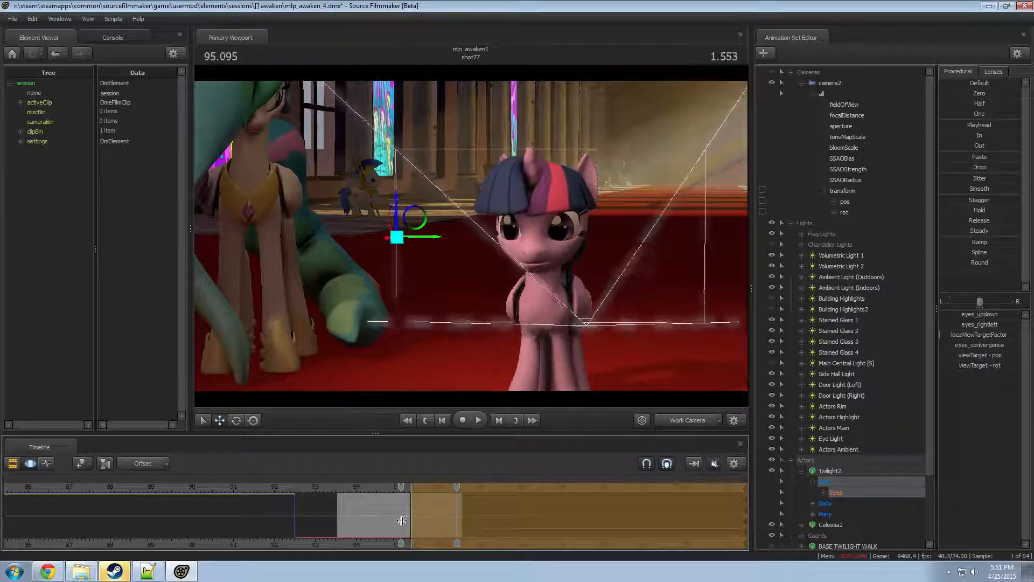
left_click_drag(404, 523, 413, 527)
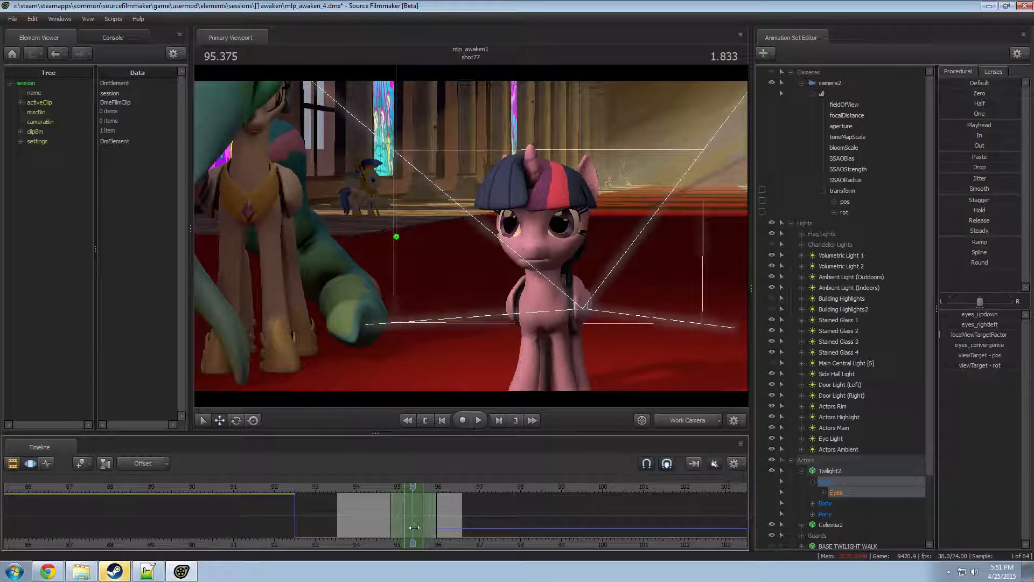
double_click(827, 514)
scroll(851, 474, "down", 3)
left_click(858, 429)
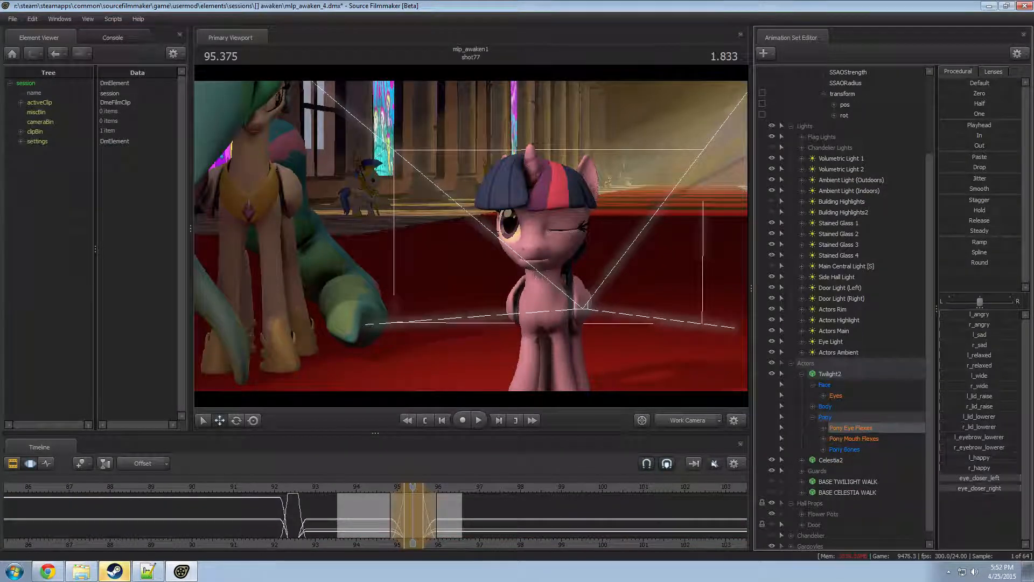
left_click(382, 492)
key("space")
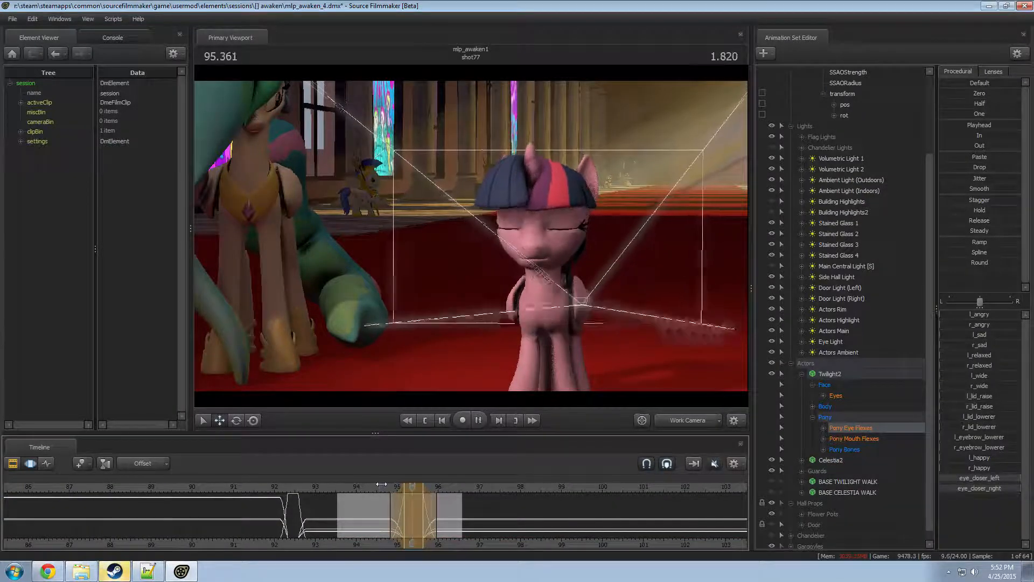
key("space")
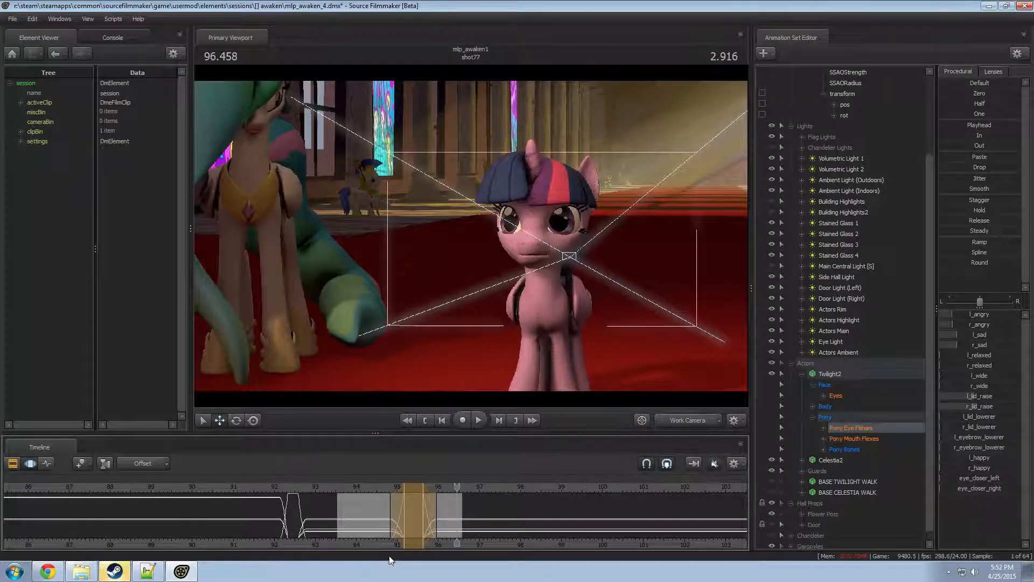
- Widen the blink's falloff slightly on both sides and review the motion through camera2
left_click(370, 492)
key("space")
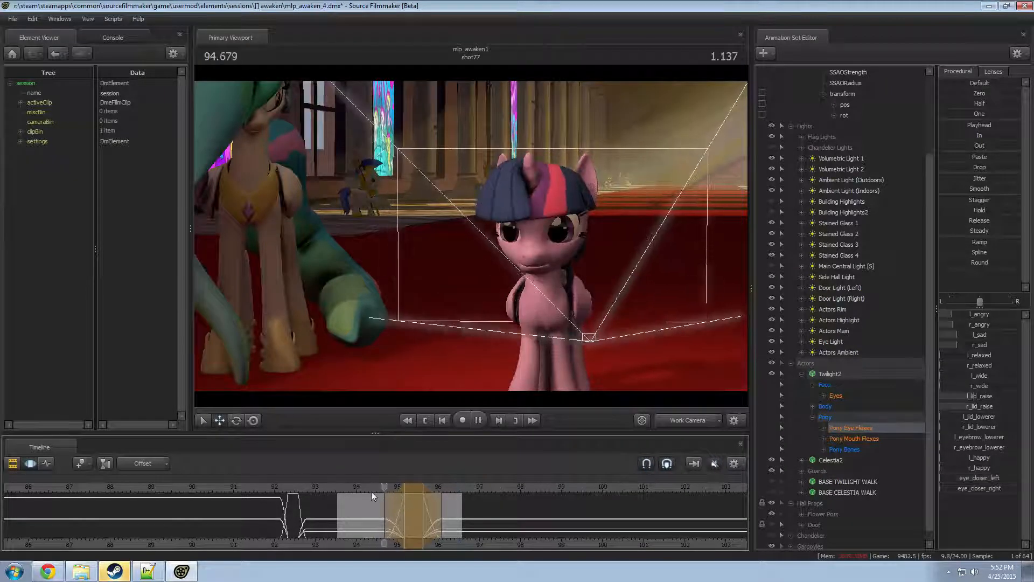
key("space")
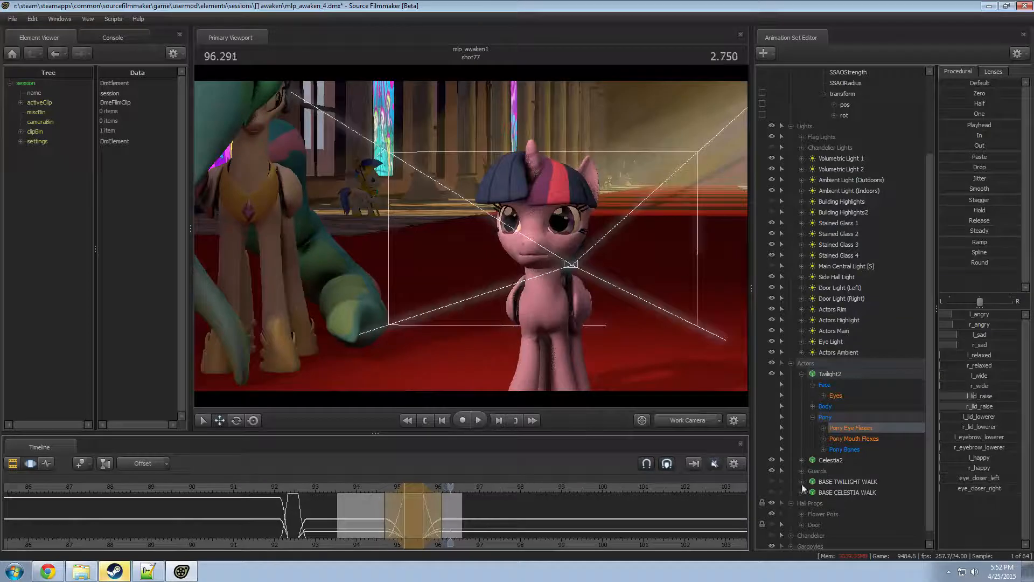
left_click(687, 420)
left_click(373, 486)
key("space")
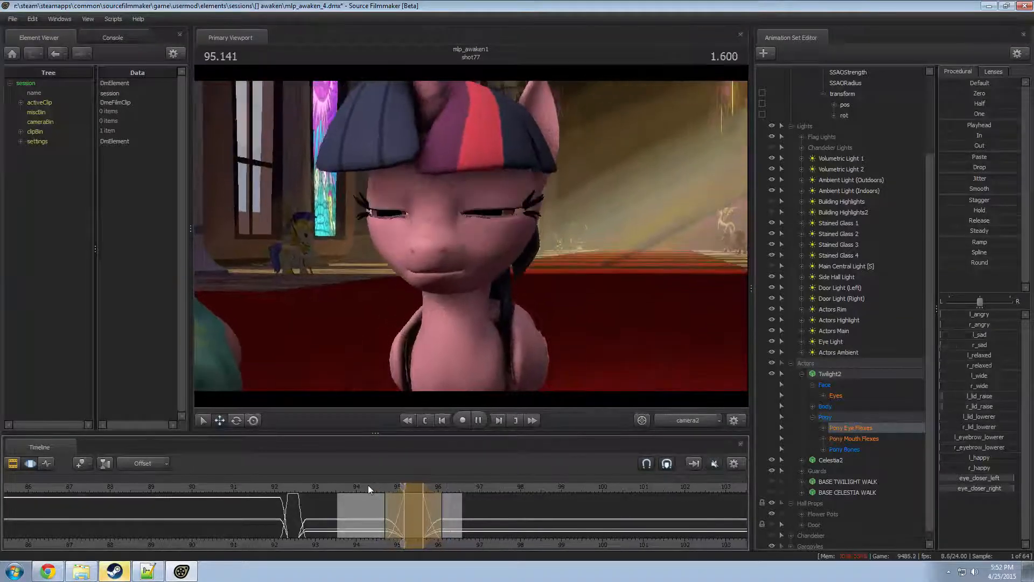
key("space")
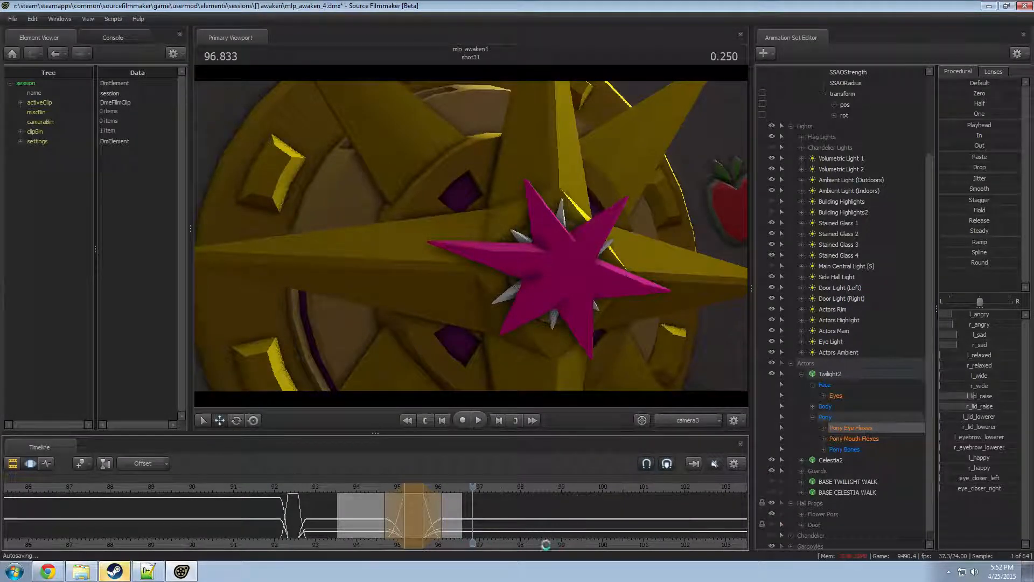
- Switch the timeline to the clip editor to show shot77 and the neighbouring shots
key("F3")
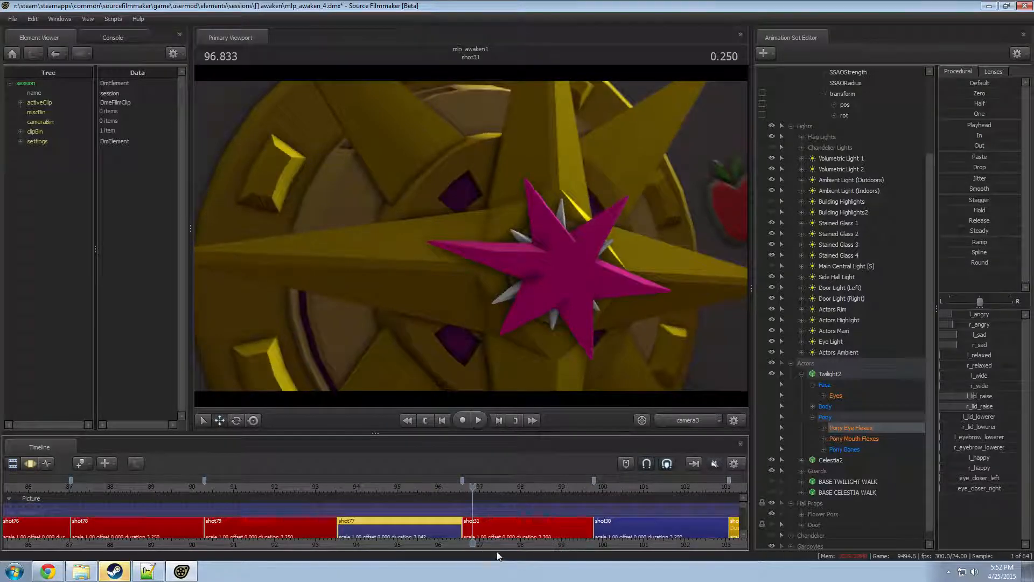
key("F4")
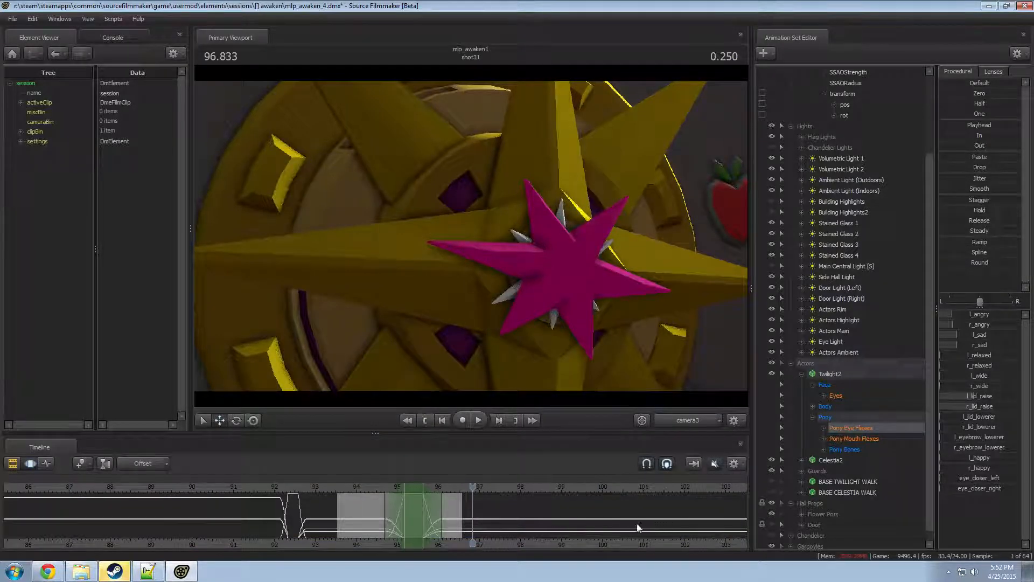
key("F3")
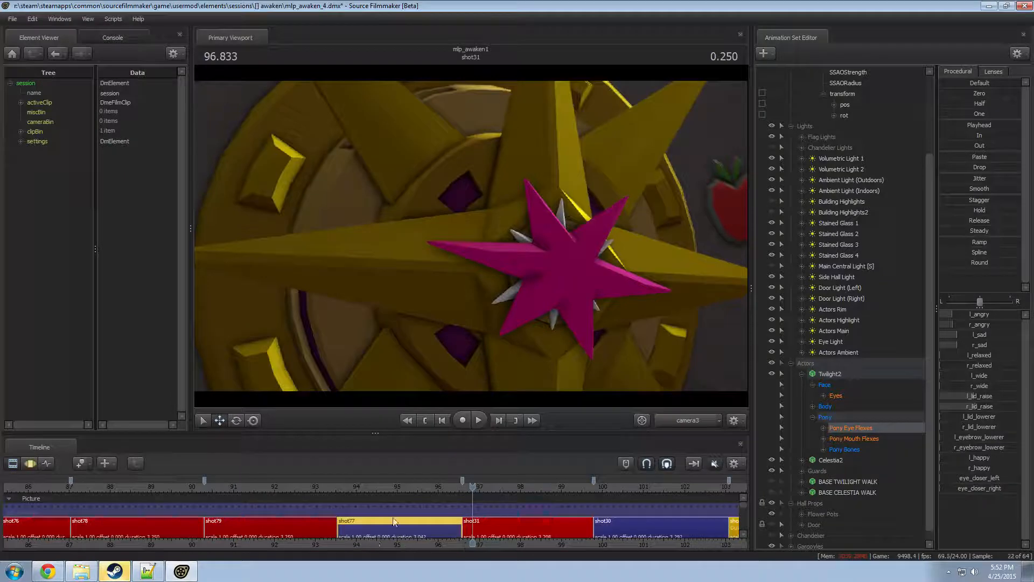
- Review the lead-in to Twilight2's blink in shot77 and play back the latter part of shot79 for comparison
key("F4")
left_click_drag(393, 487, 382, 507)
key("F3")
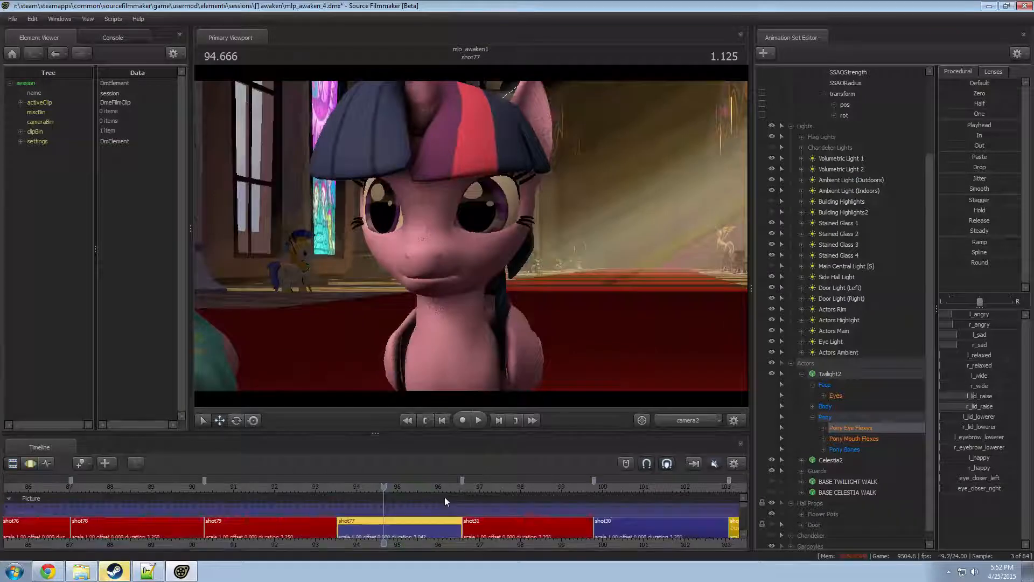
key("F4")
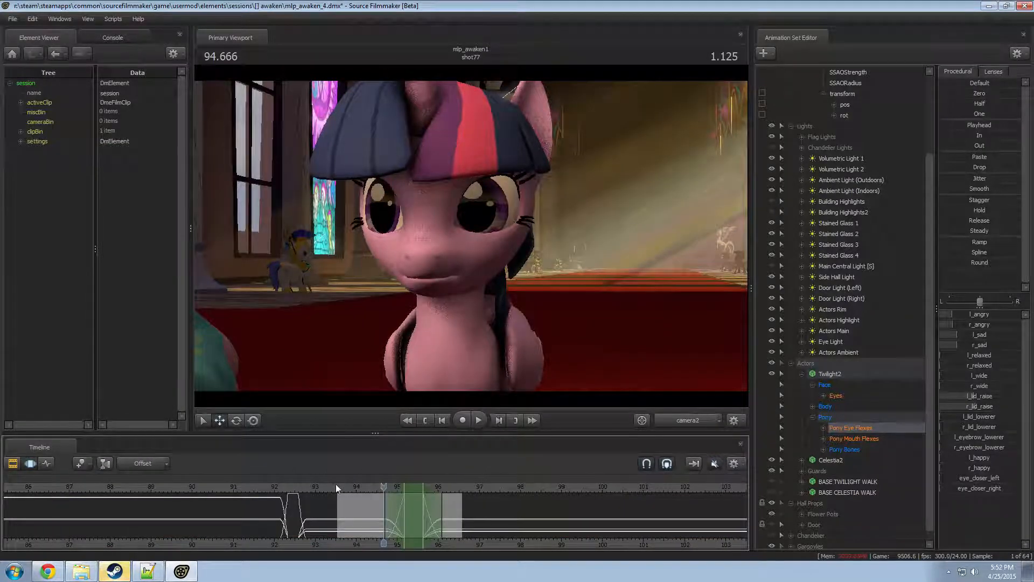
left_click_drag(334, 484, 252, 509)
key("F3")
key("space")
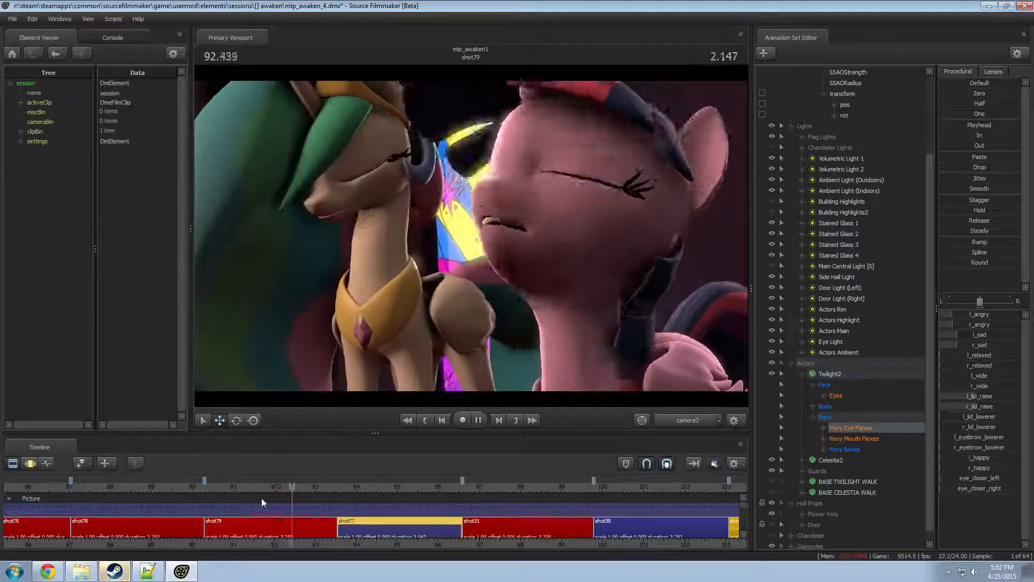
key("space")
key("F3")
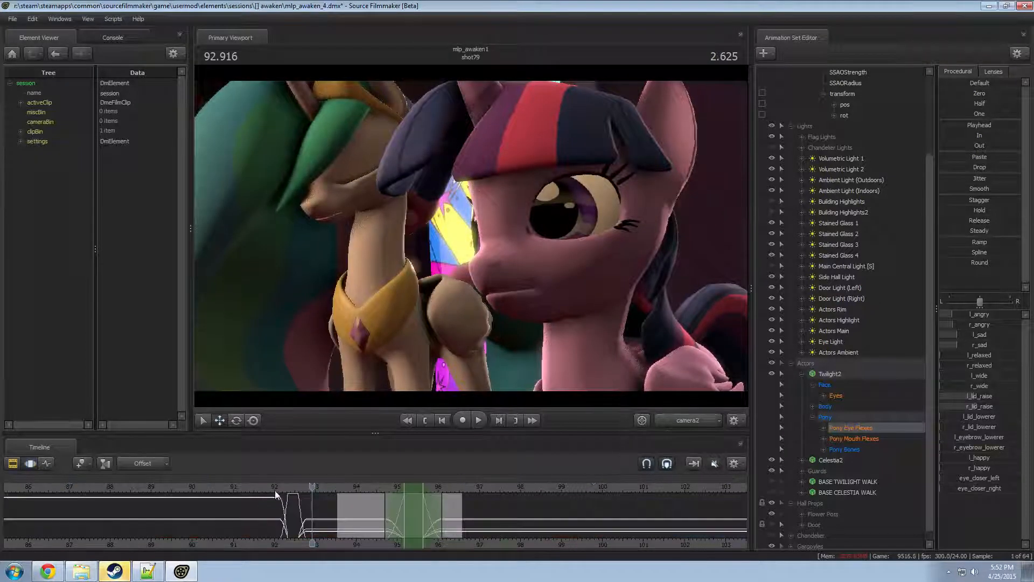
- Make shot79 the active shot in the motion editor and briefly play it back
left_click(277, 491)
key("F2")
left_click(291, 525)
key("F3")
key("space")
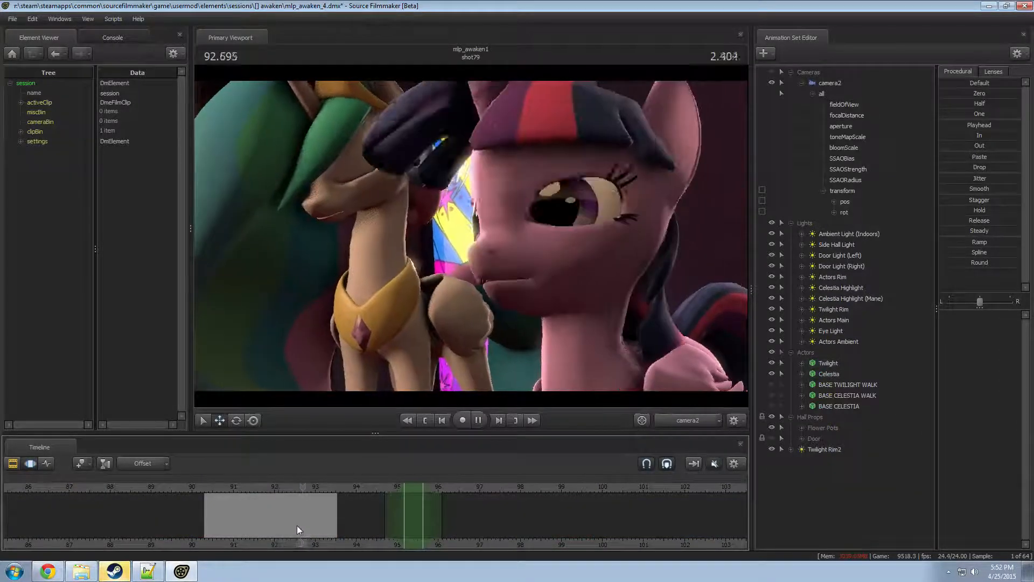
key("space")
- Replay shot79 repeatedly through camera2 to examine the head movement and blink of Twilight and Celestia
scroll(258, 526, "up", 5)
scroll(249, 526, "up", 1)
left_click(210, 489)
key("space")
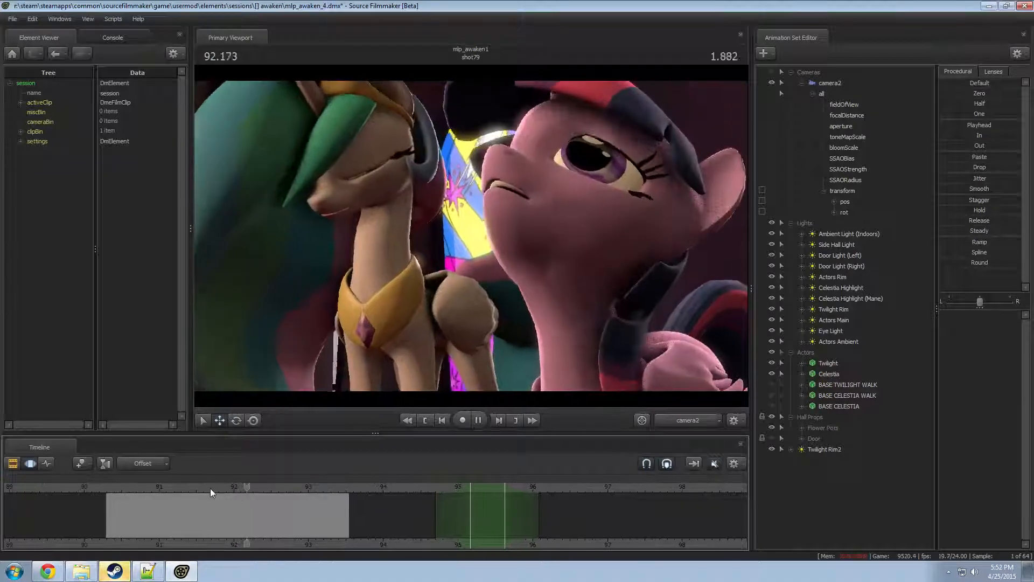
scroll(217, 491, "down", 2)
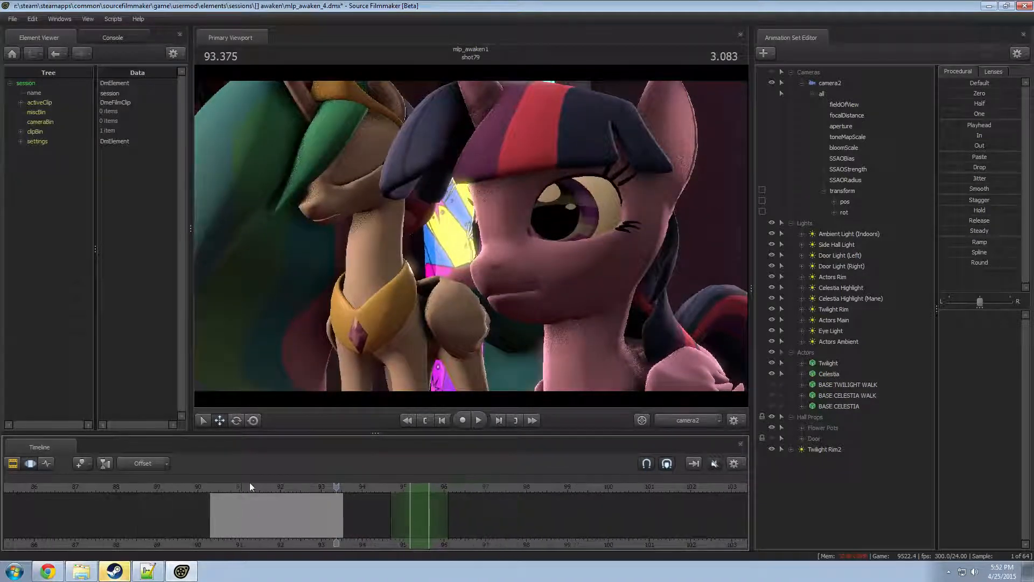
left_click(231, 488)
key("space")
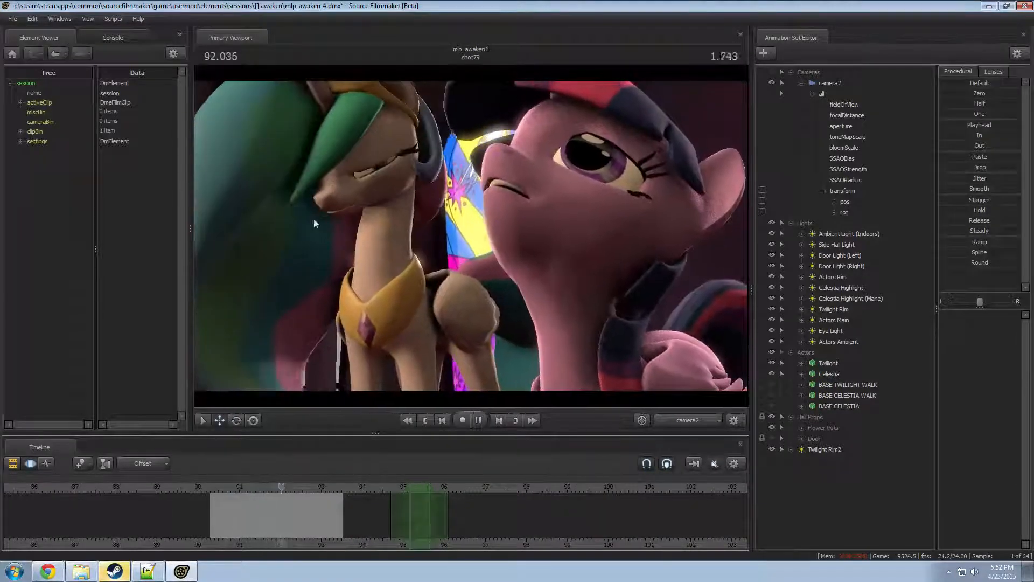
key("space")
left_click(237, 488)
key("space")
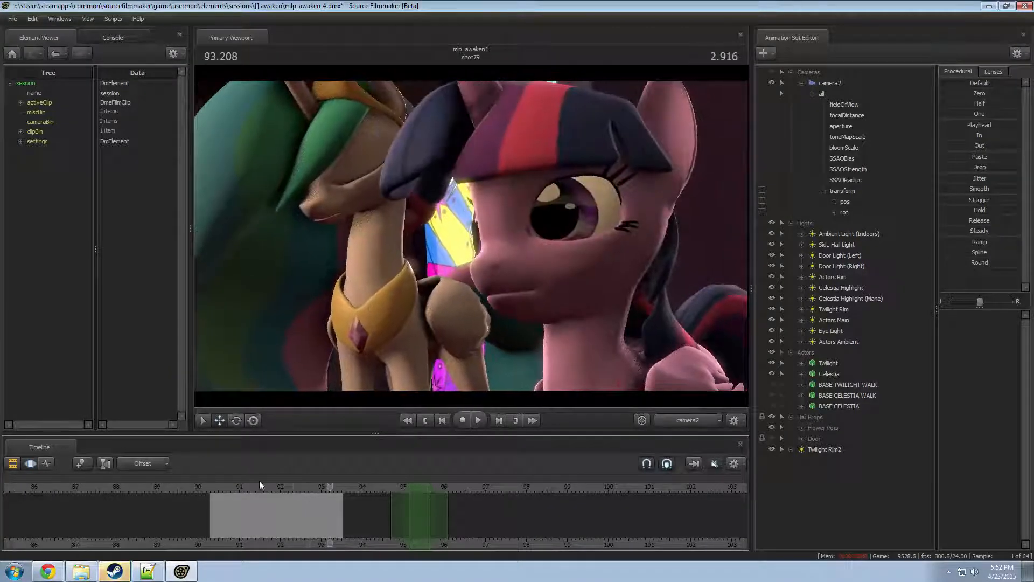
left_click(254, 486)
key("space")
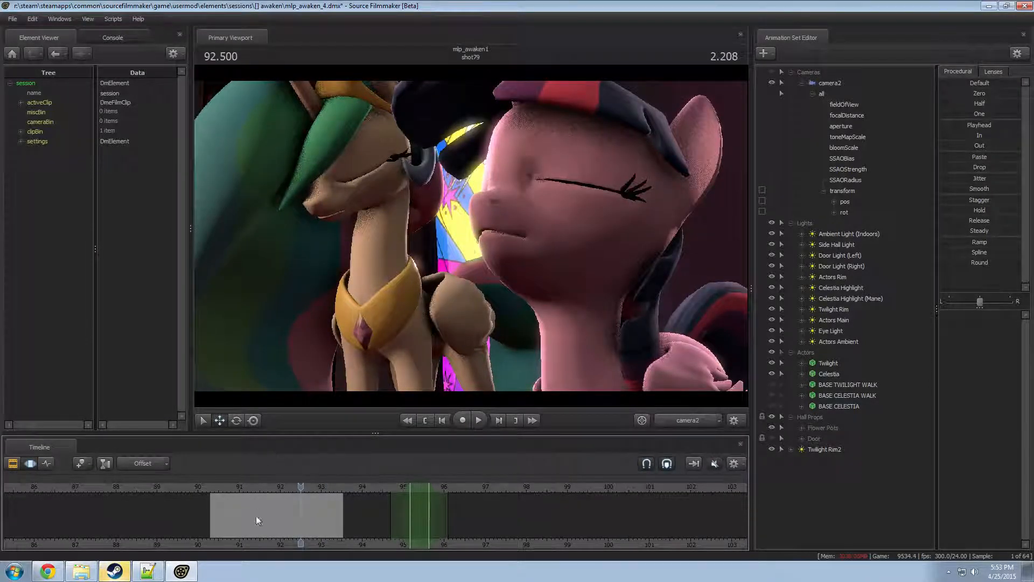
left_click(260, 488)
key("space")
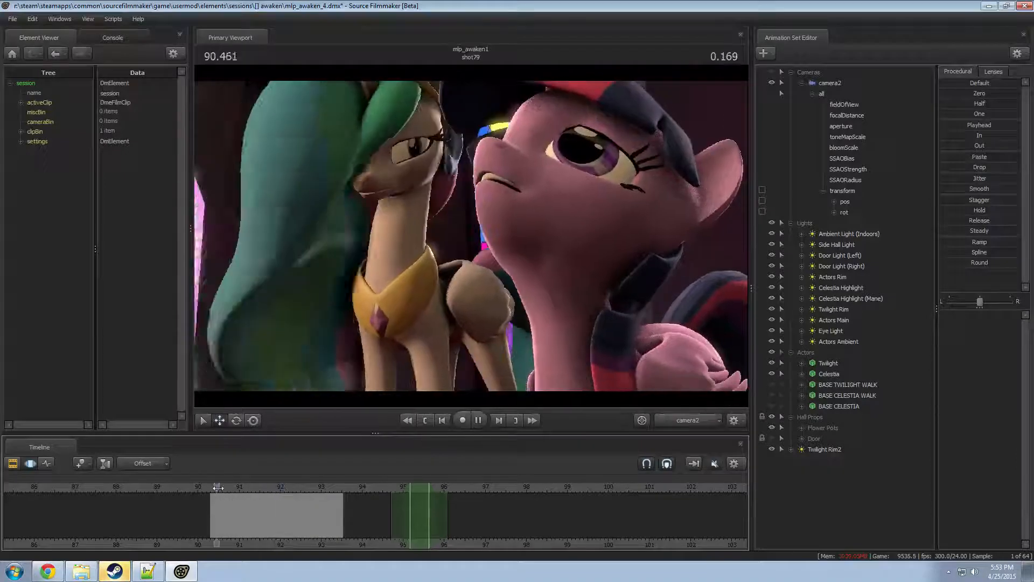
left_click(223, 484)
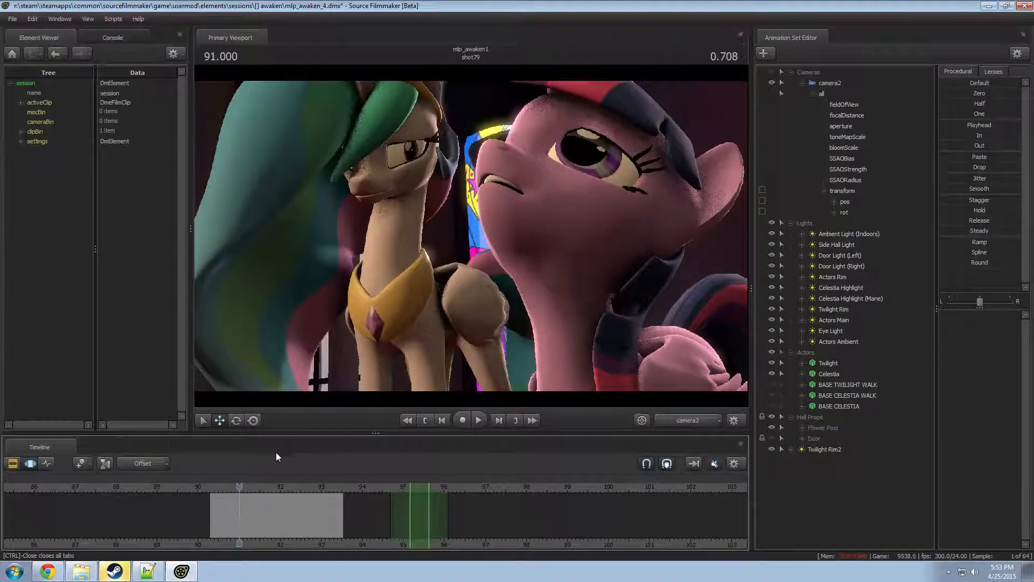
- Select all time in shot79, look around with the work camera, and select Celestia's Pelvis bone through camera2
key("ctrl+a")
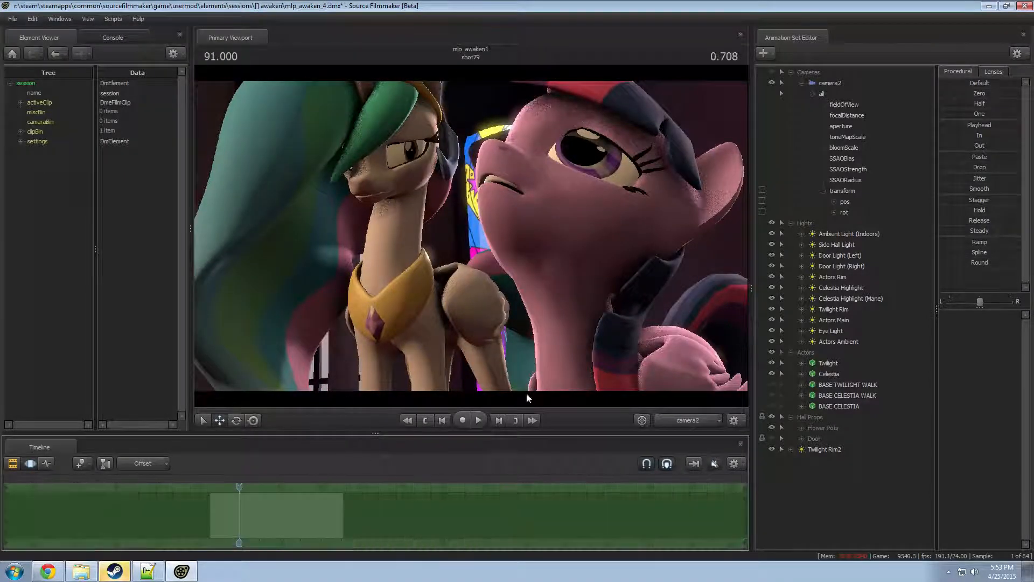
left_click(672, 424, "ctrl")
left_click_drag(477, 238, 477, 178)
key("F2")
left_click_drag(501, 294, 511, 240)
key("F3")
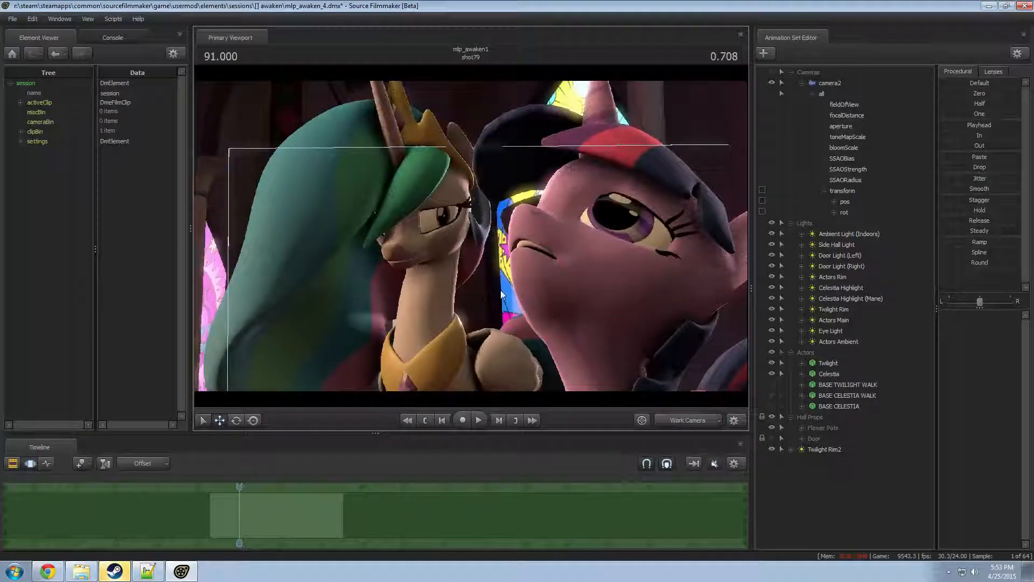
left_click(693, 418)
left_click(449, 300)
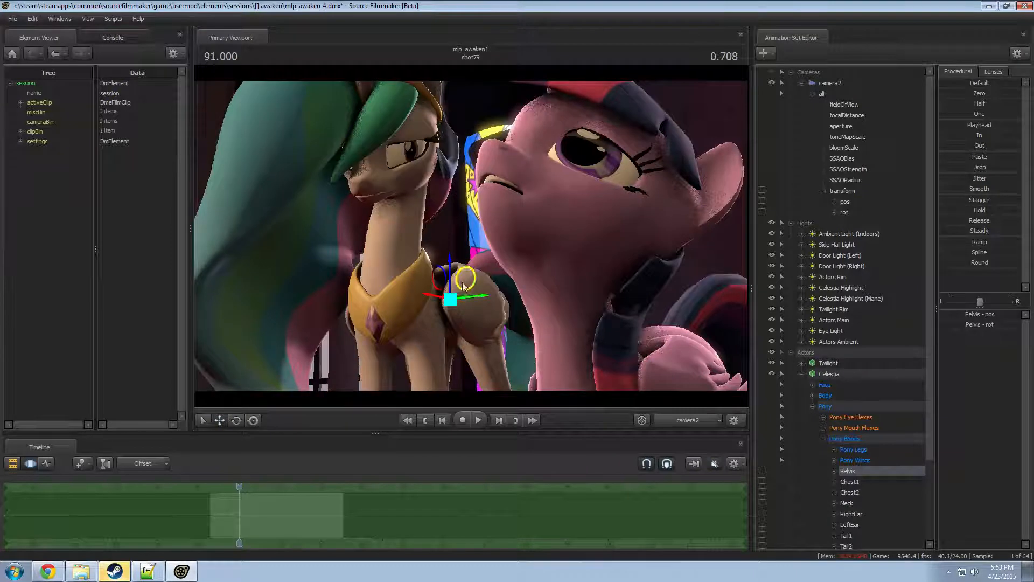
left_click_drag(463, 286, 213, 385)
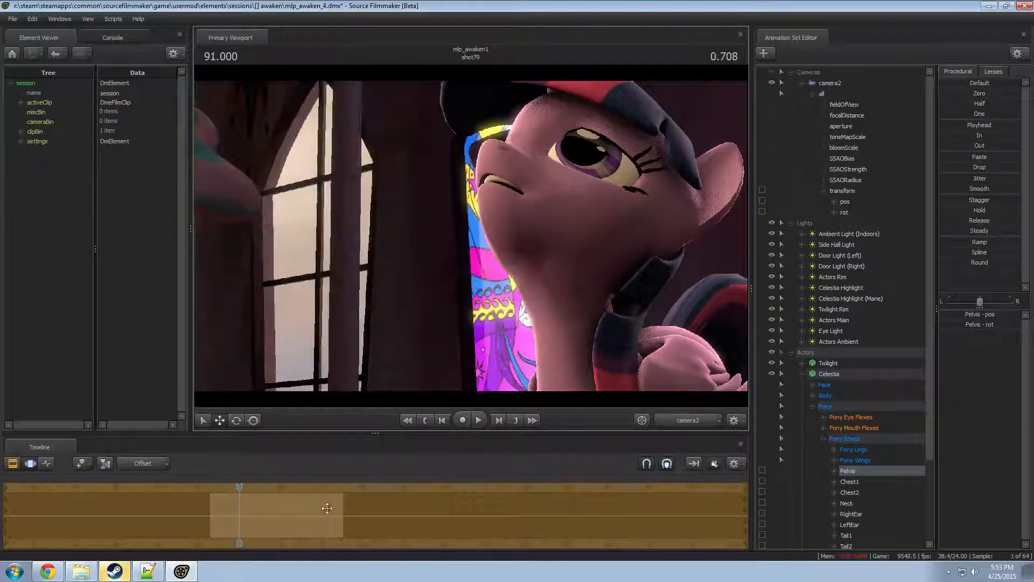
key("ctrl+z")
key("e")
left_click_drag(461, 308, 422, 254)
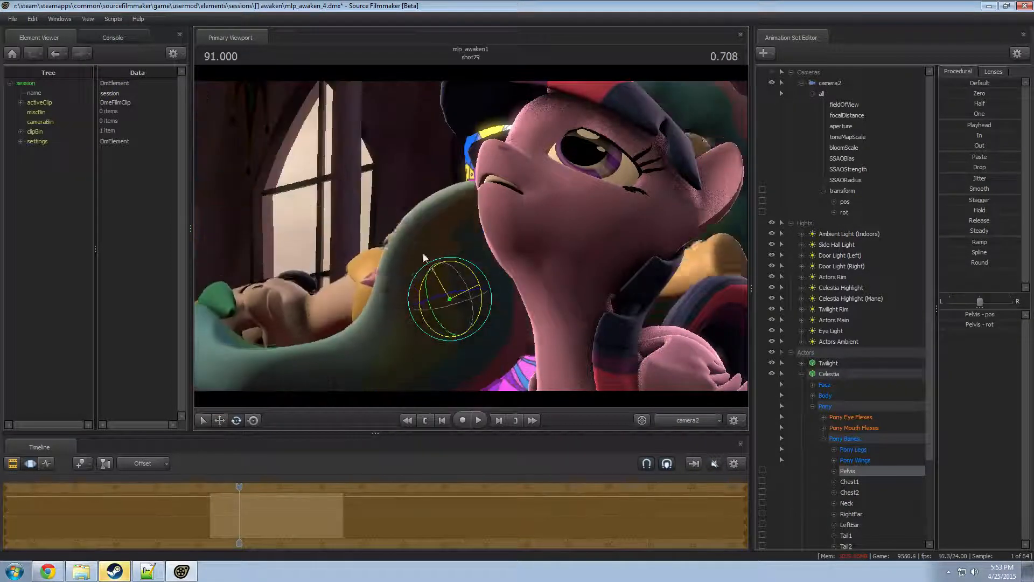
key("ctrl+z")
- Set a time selection with falloff around 92.5 seconds and rotate Celestia's Pelvis there
left_click_drag(216, 534, 923, 478)
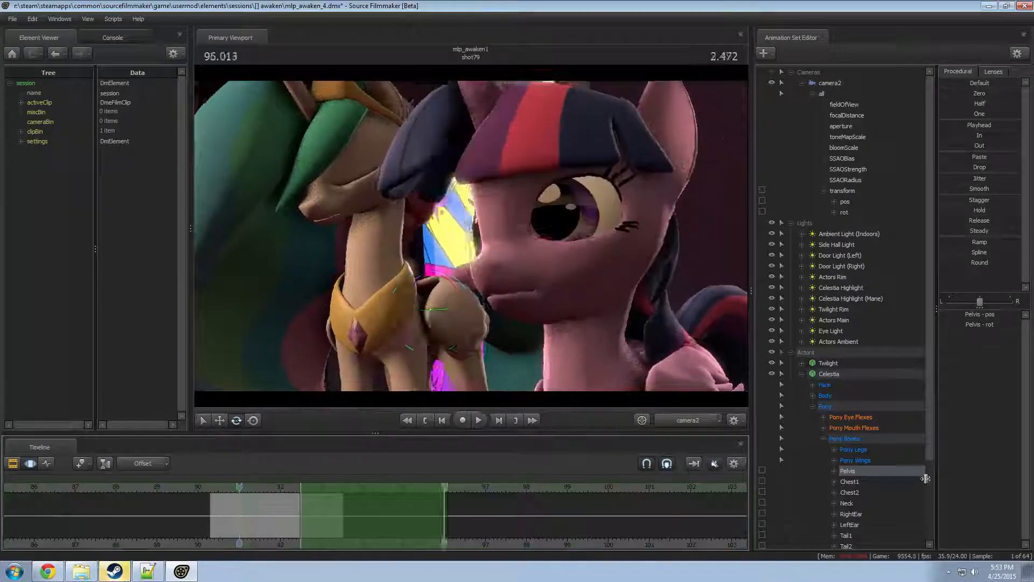
scroll(329, 509, "up", 3, "shift")
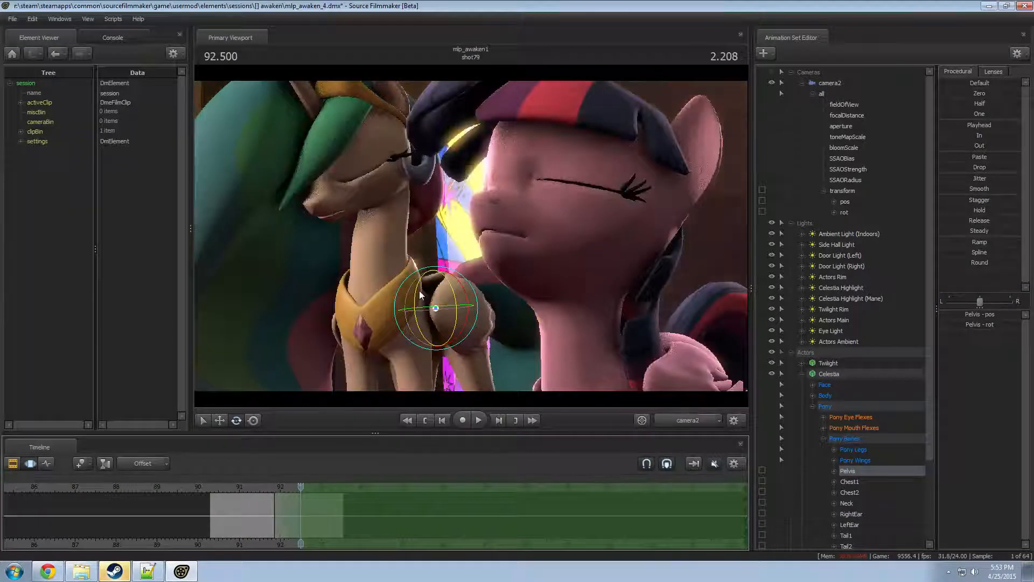
left_click_drag(420, 295, 397, 266)
left_click(302, 506)
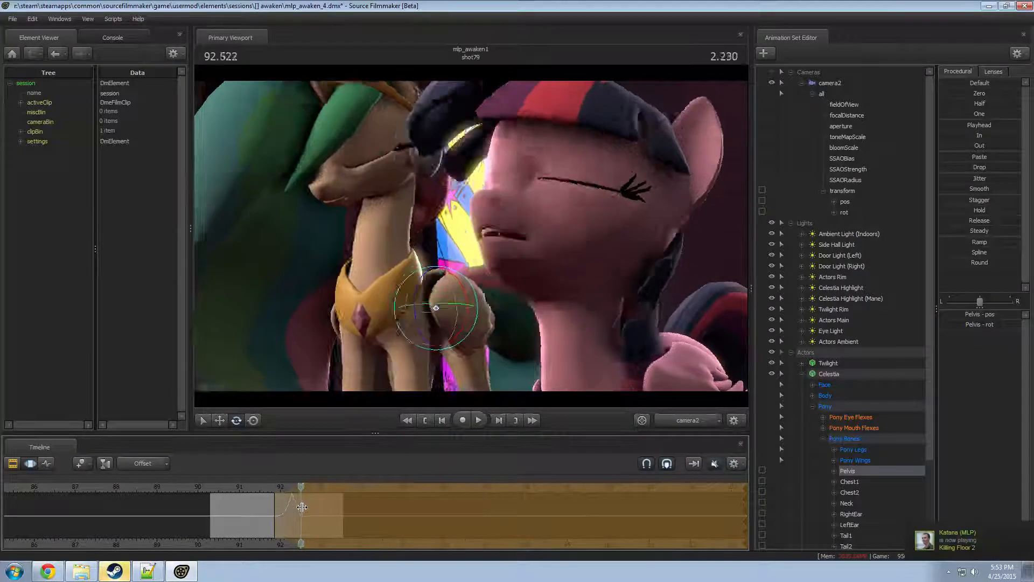
left_click_drag(302, 506, 303, 505)
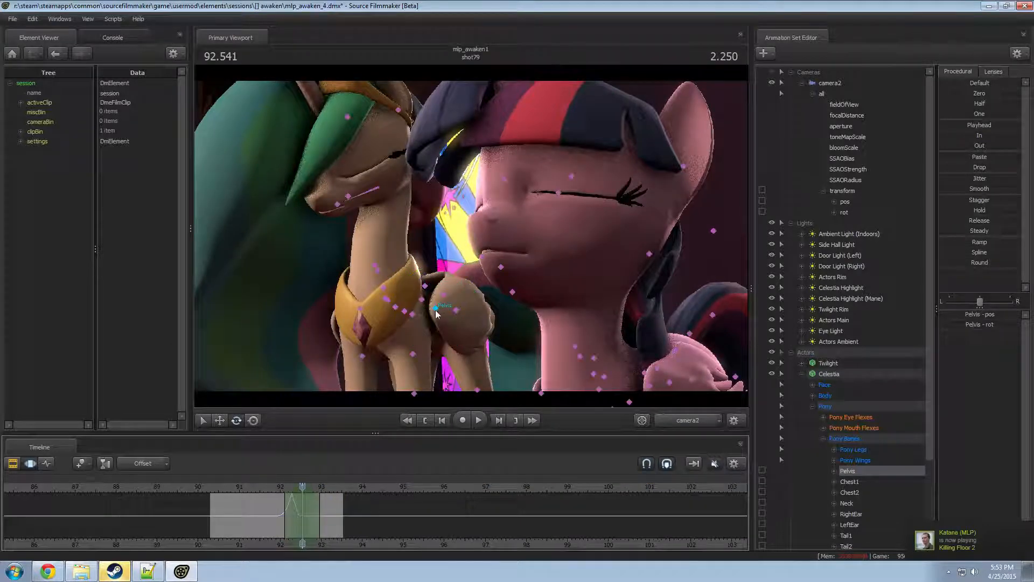
- Extend the time selection onward from about 93.5 seconds with falloff and raise Celestia's Pelvis into the air, viewed from the work camera
left_click(320, 516)
left_click_drag(320, 516, 835, 480)
left_click_drag(396, 518, 343, 507)
key("e")
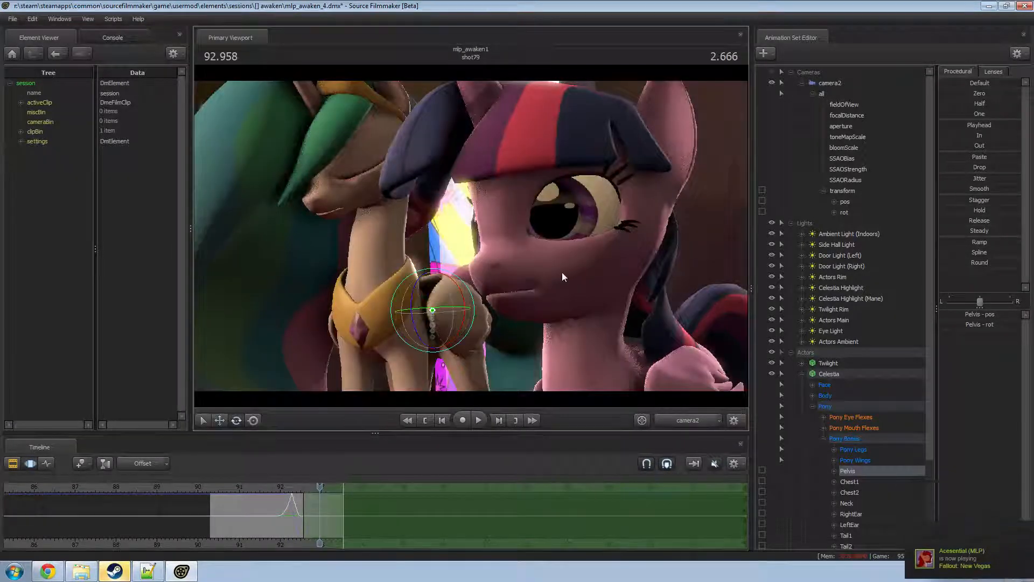
left_click(686, 421, "ctrl")
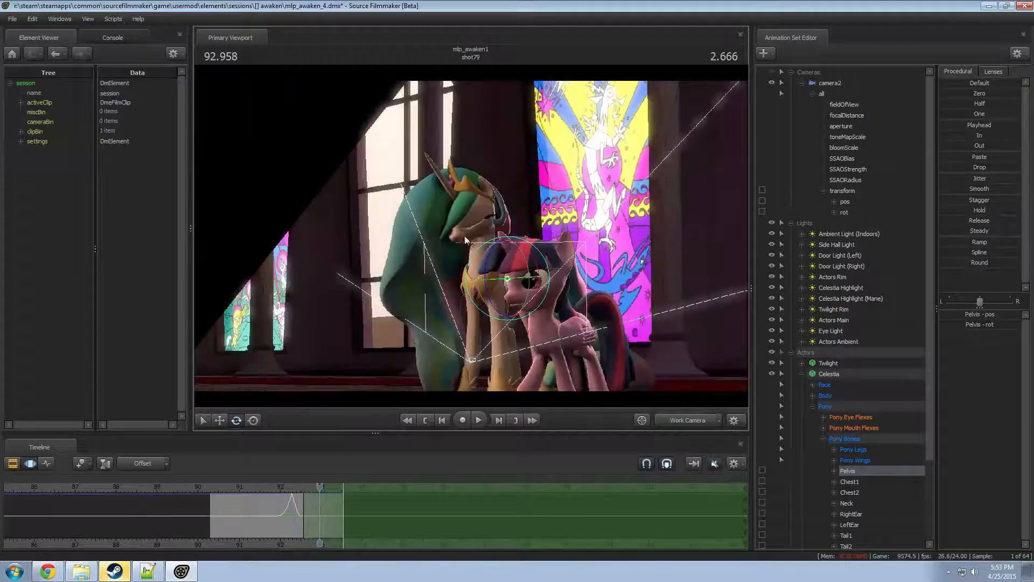
left_click_drag(550, 340, 560, 343)
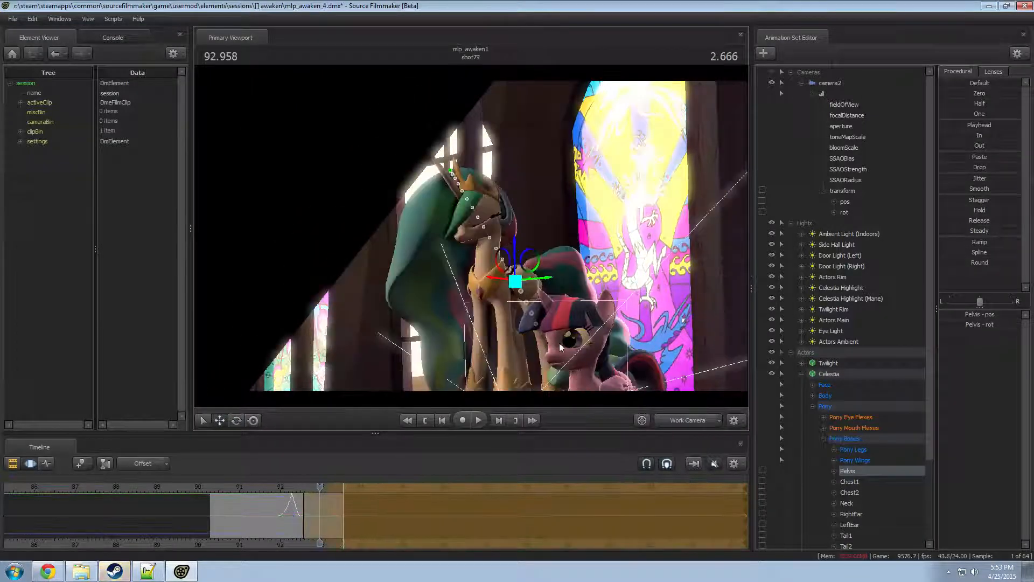
left_click(347, 504)
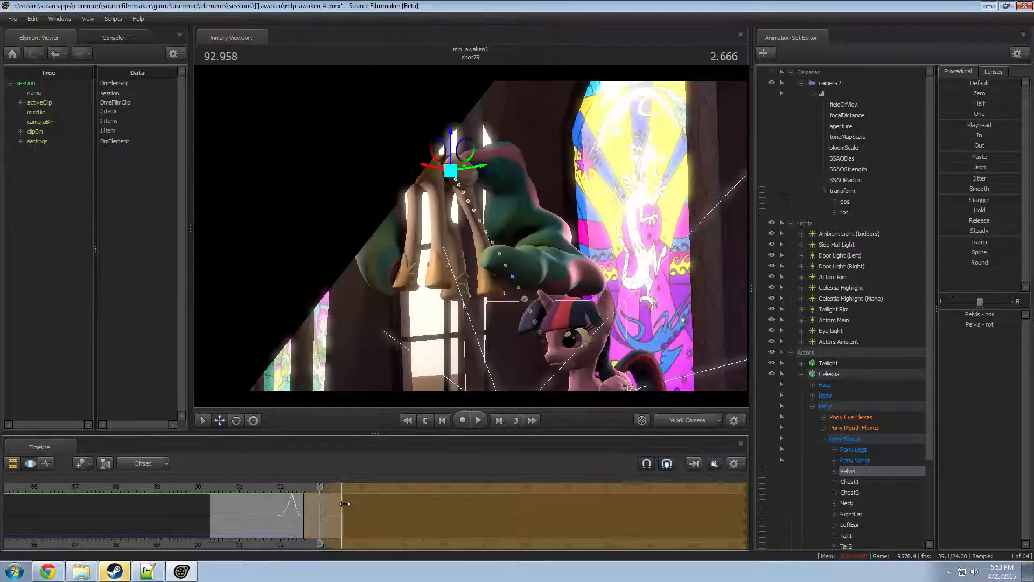
- Move Celestia's Pelvis further up and away at 93.5 seconds, and return the playhead and selection hold to 92.958 seconds
left_click_drag(323, 486, 347, 482)
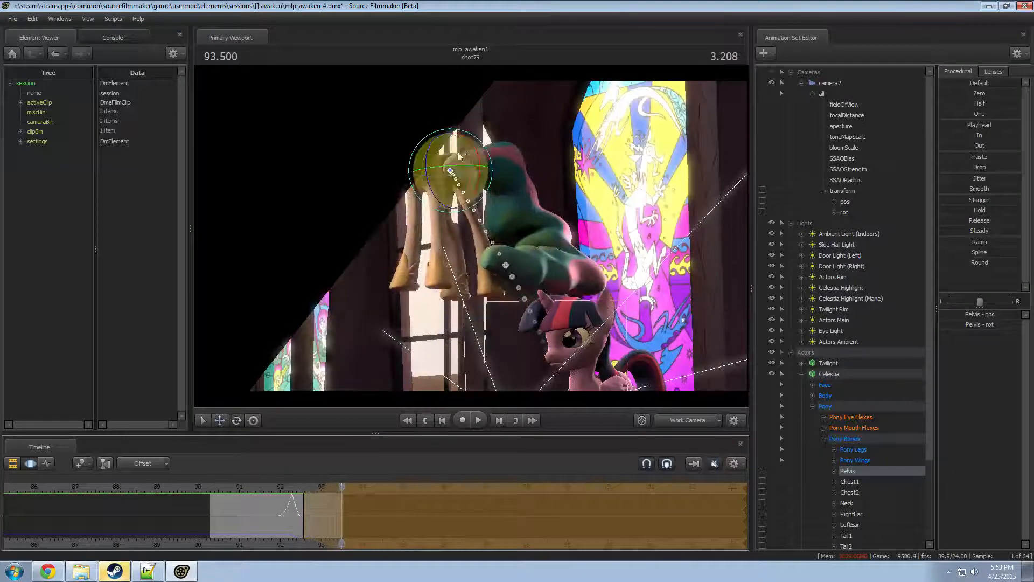
left_click_drag(469, 197, 328, 82)
key("w")
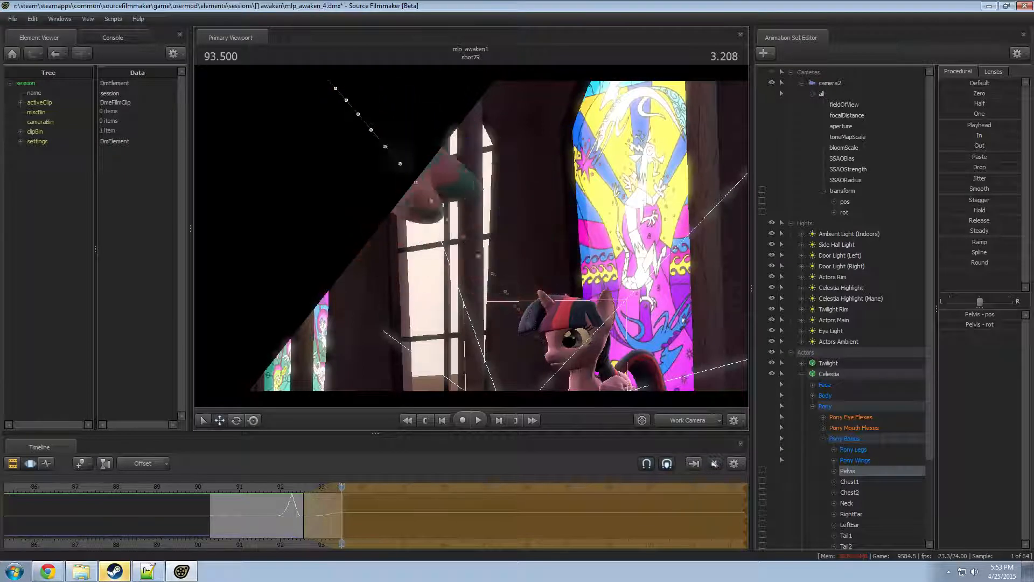
left_click_drag(287, 488, 311, 505)
key("w")
left_click_drag(485, 237, 485, 236)
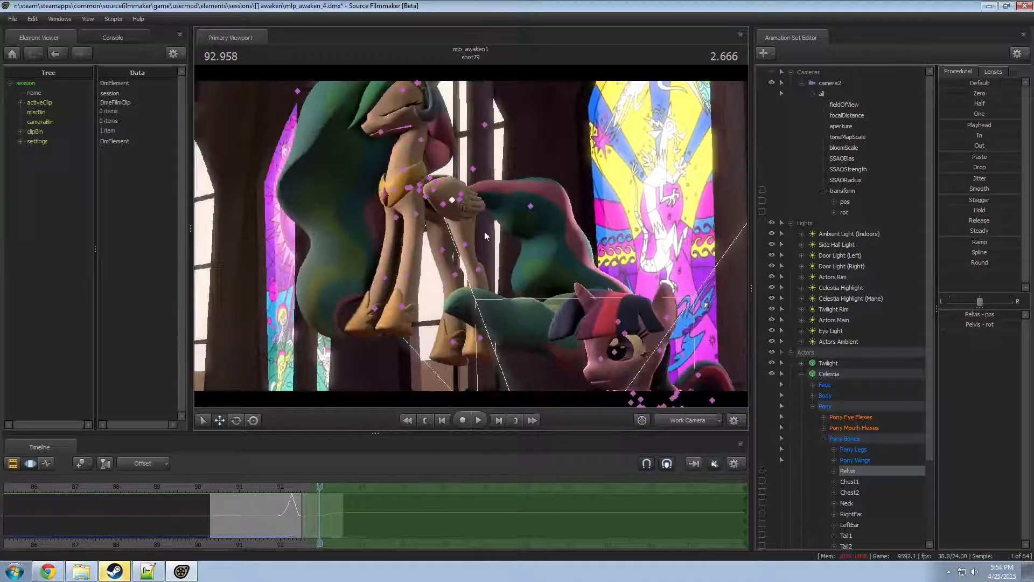
- Rotate Celestia's RightShoulder and LeftShoulder so her front legs reach forward and up, and swing her back legs out behind her
left_click(395, 190)
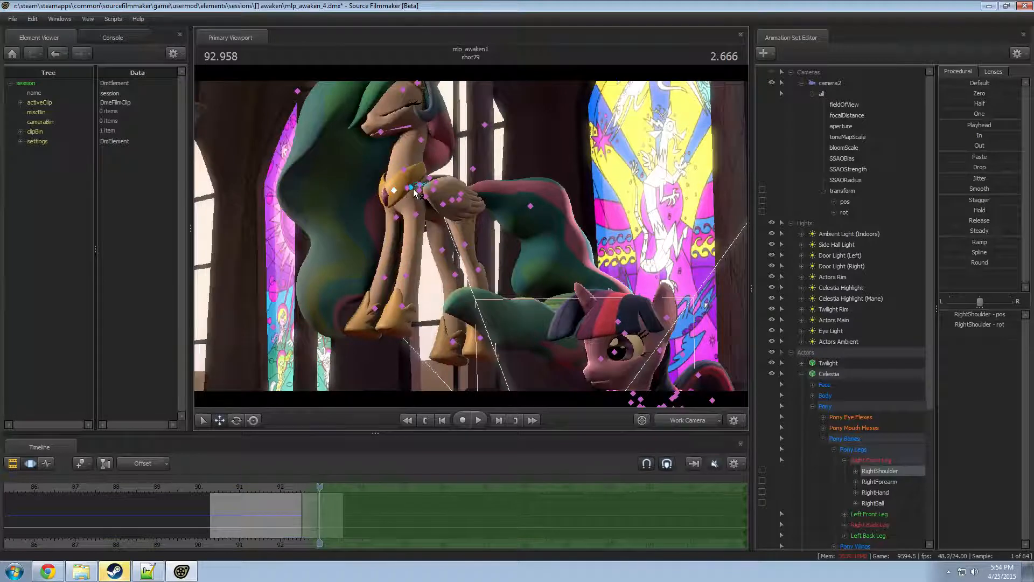
left_click(418, 186, "ctrl")
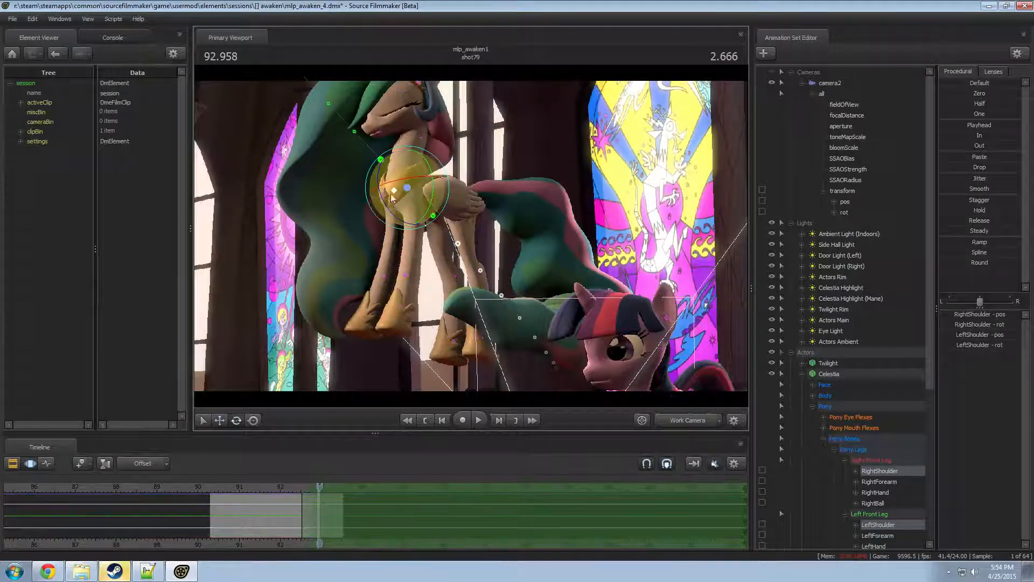
key("e")
left_click_drag(414, 189, 468, 99)
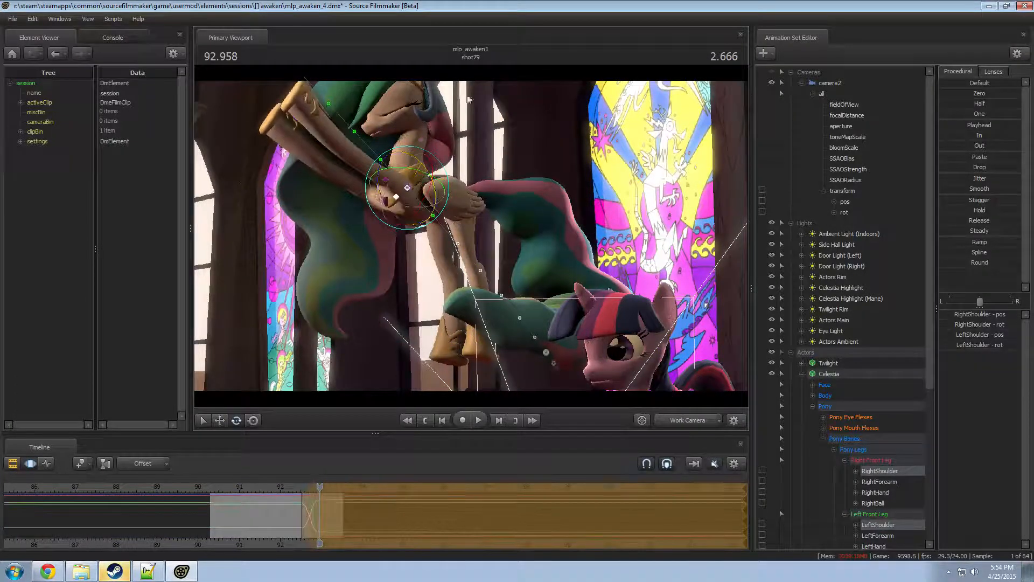
left_click(459, 201)
left_click_drag(433, 215, 446, 232)
- Rotate Celestia's Head upward in the same time selection and play back the take-off
left_click(401, 126)
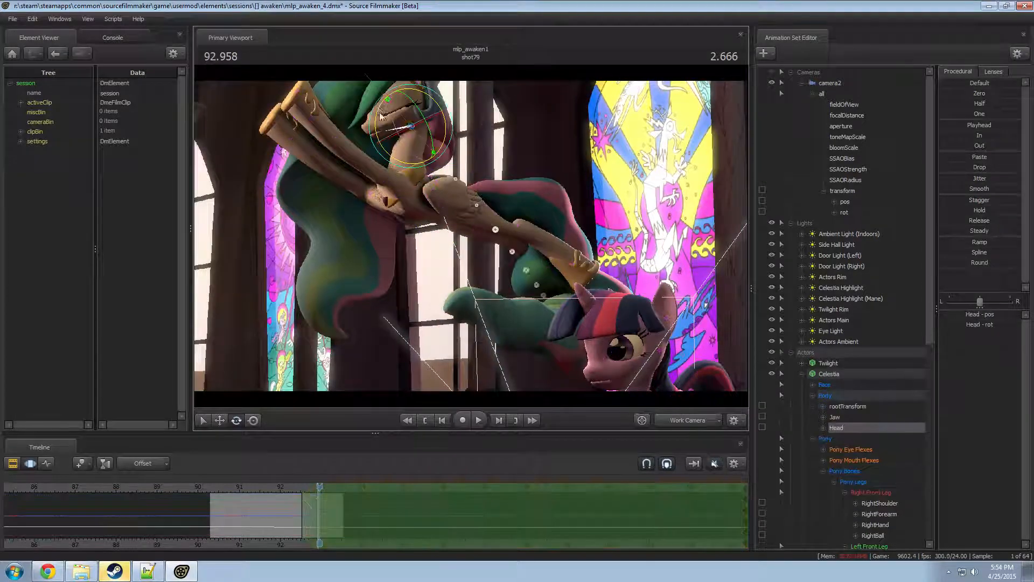
left_click_drag(401, 114, 401, 85)
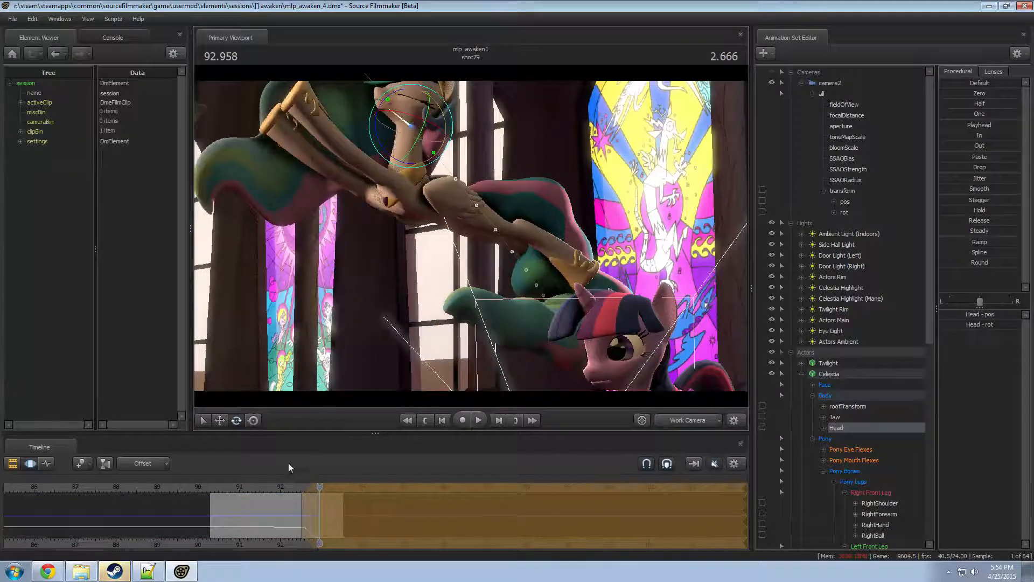
key("space")
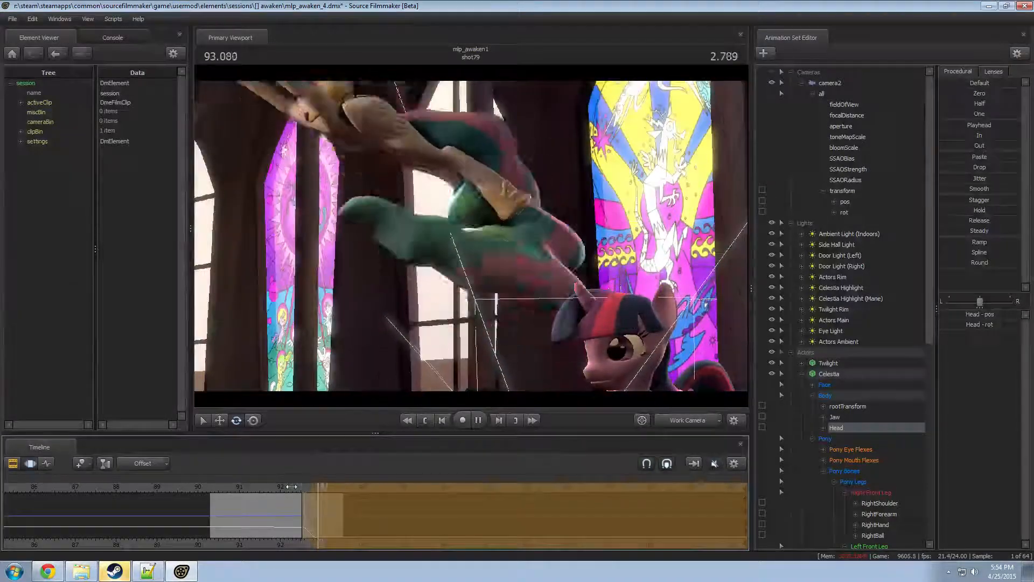
key("space")
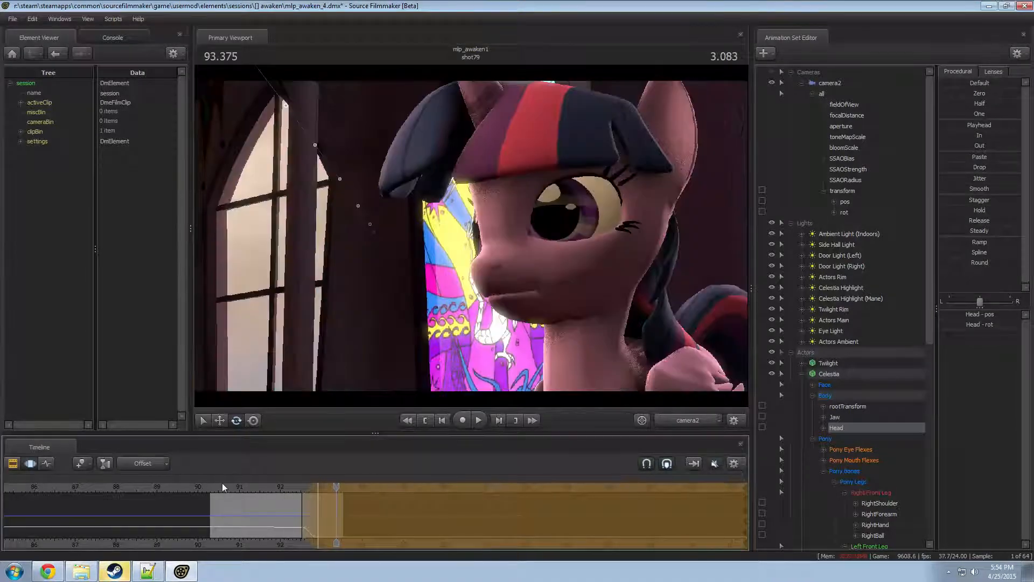
- Play back the end of shot79 through camera2 to review Celestia's take-off
left_click(215, 490)
key("space")
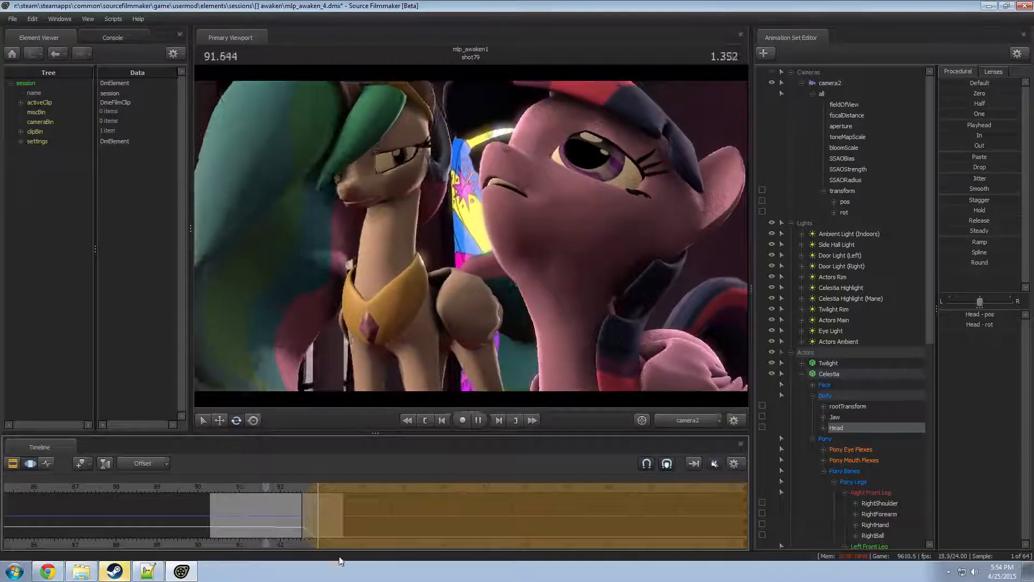
key("space")
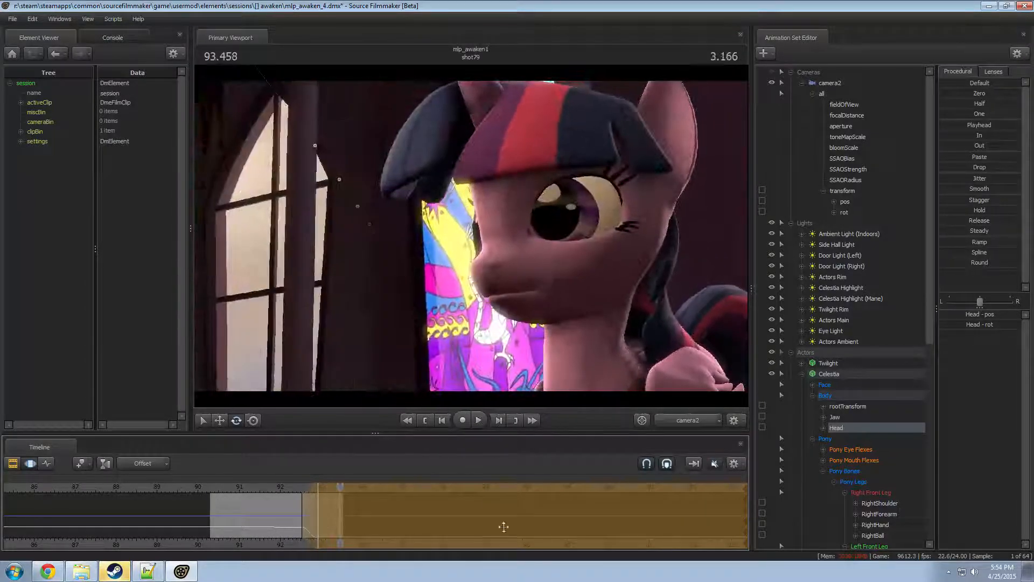
left_click(266, 488)
- Play back Celestia's take-off from the work camera and examine her flight path from several angles
left_click(675, 421)
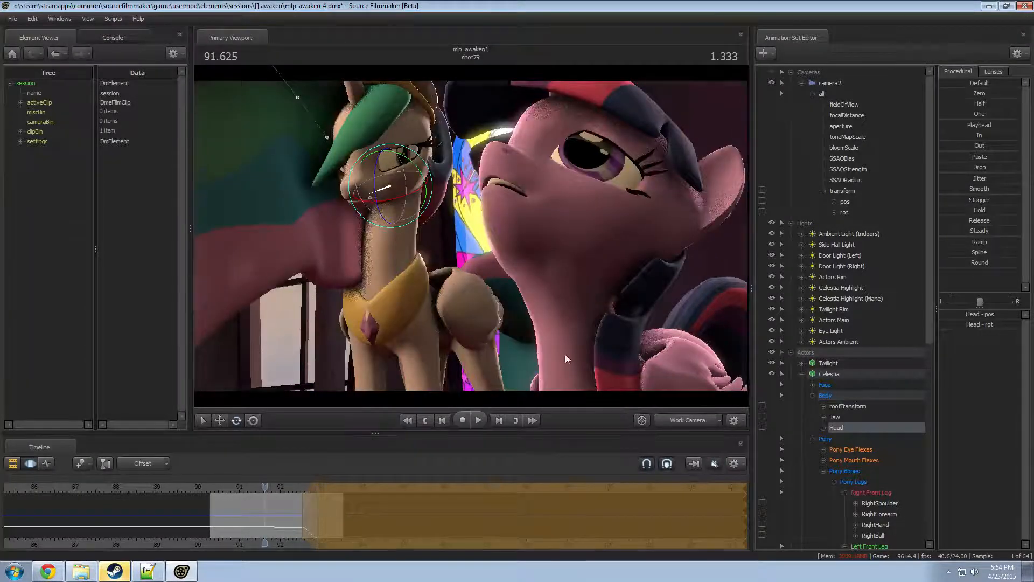
key("s")
left_click_drag(566, 357, 546, 372)
key("space")
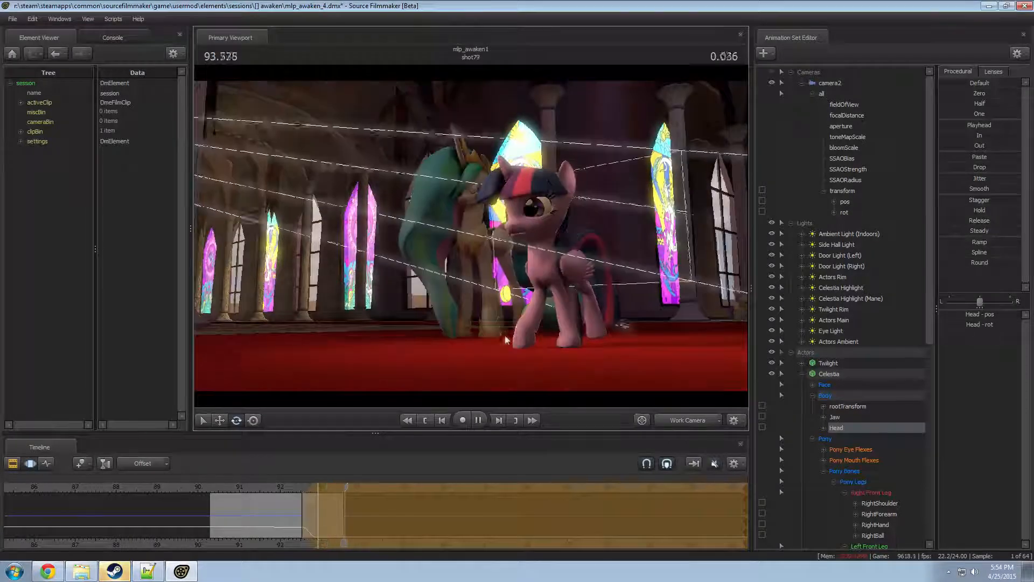
left_click(274, 488)
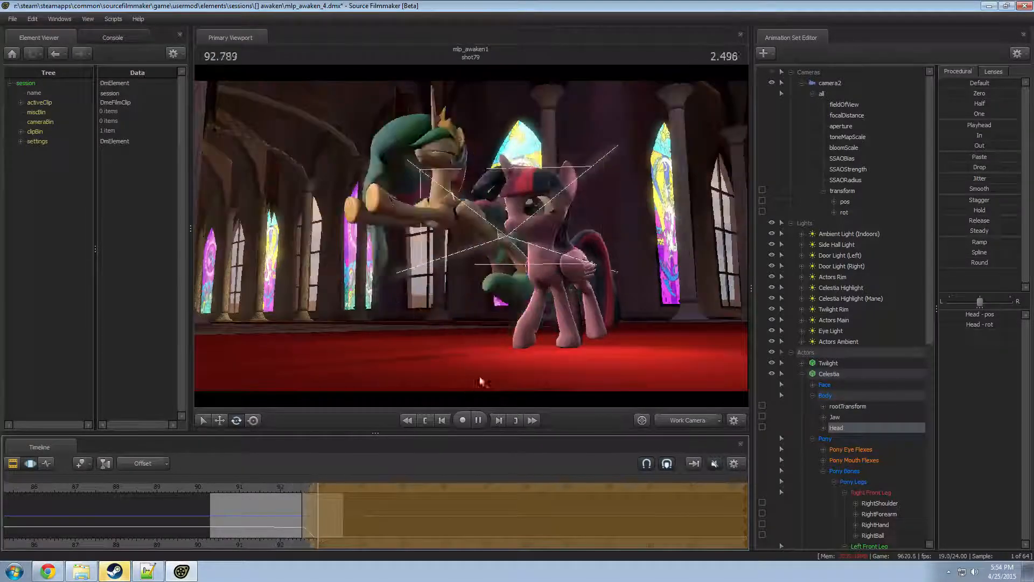
key("space")
key("w")
left_click_drag(479, 372, 493, 439)
key("w")
key("a")
key("s")
key("space")
key("space")
left_click_drag(471, 237, 458, 210)
left_click_drag(528, 372, 522, 360)
key("ctrl+z")
key("ctrl+y")
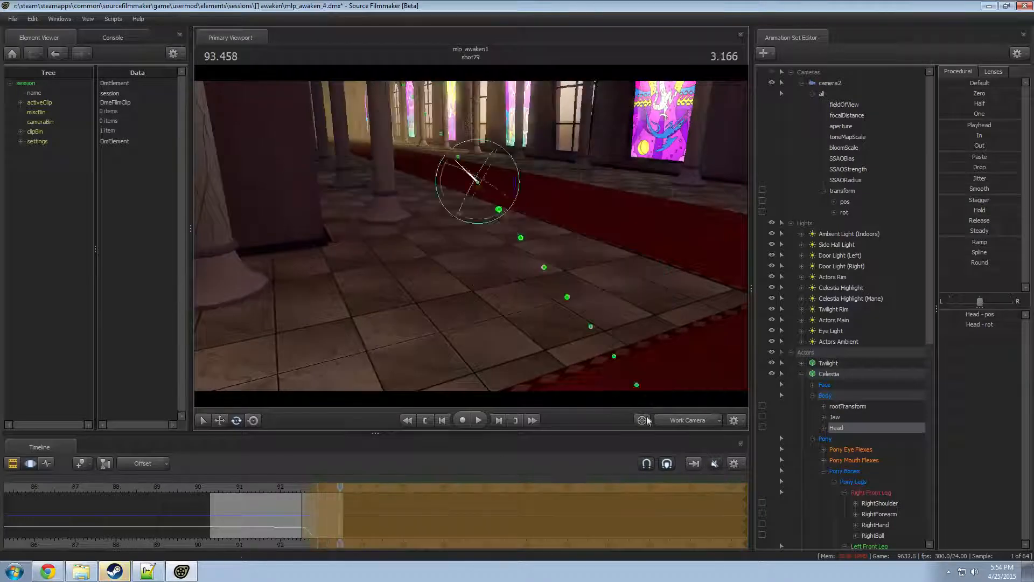
- Undo the latest edits to Celestia's take-off and play back the result through camera2
left_click(689, 420)
key("ctrl+z")
key("ctrl+z")
key("ctrl+z")
key("ctrl+z")
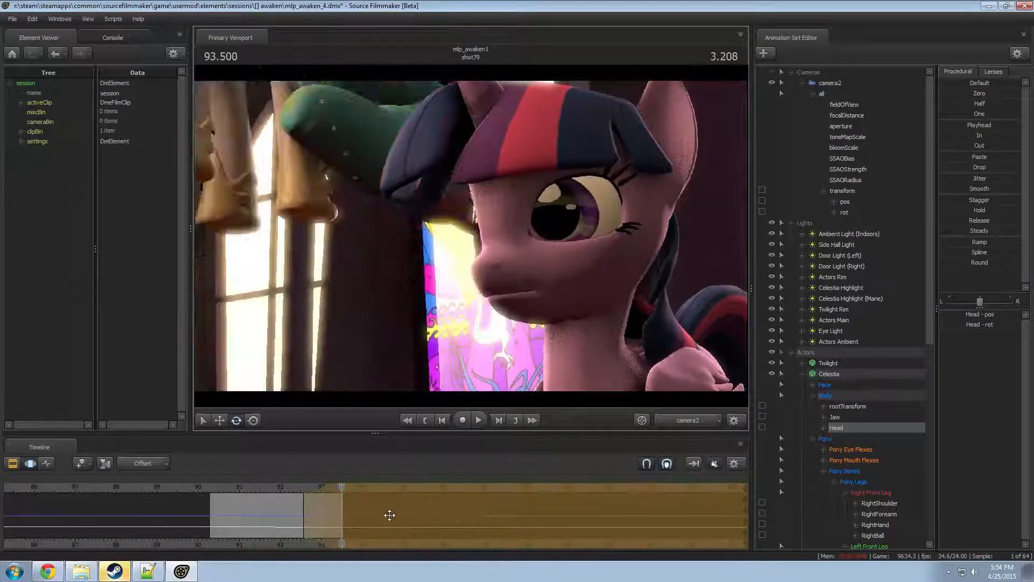
left_click(269, 487)
key("space")
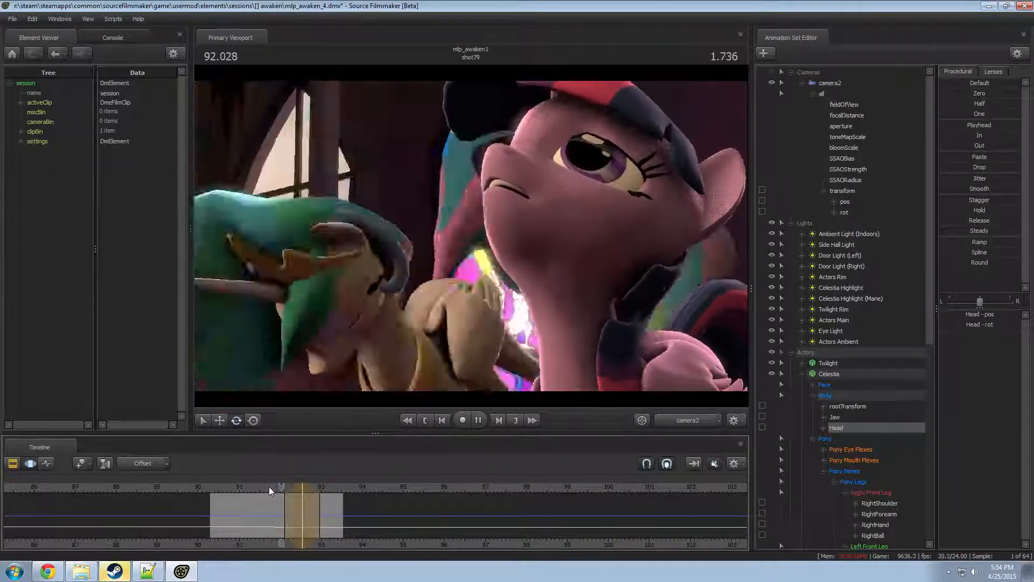
key("space")
- Undo the earlier take-off edits until Celestia stands on the ground, and replay the shot
key("ctrl+z")
key("ctrl+z")
key("ctrl+z")
key("ctrl+z")
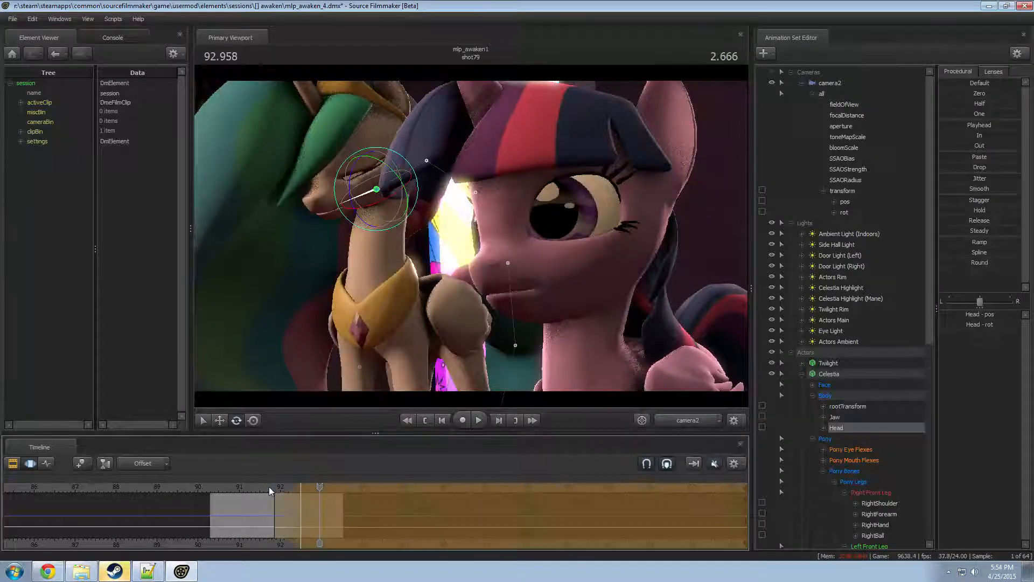
left_click(263, 489)
key("space")
key("space")
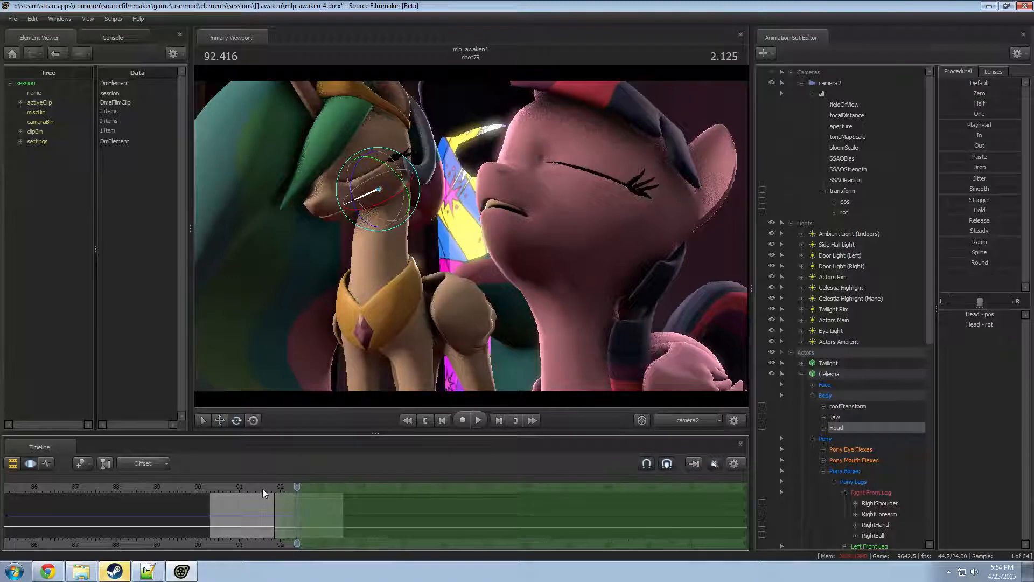
- Play shot79 from its start through camera2 and from the work camera to review both ponies
left_click(212, 495)
key("space")
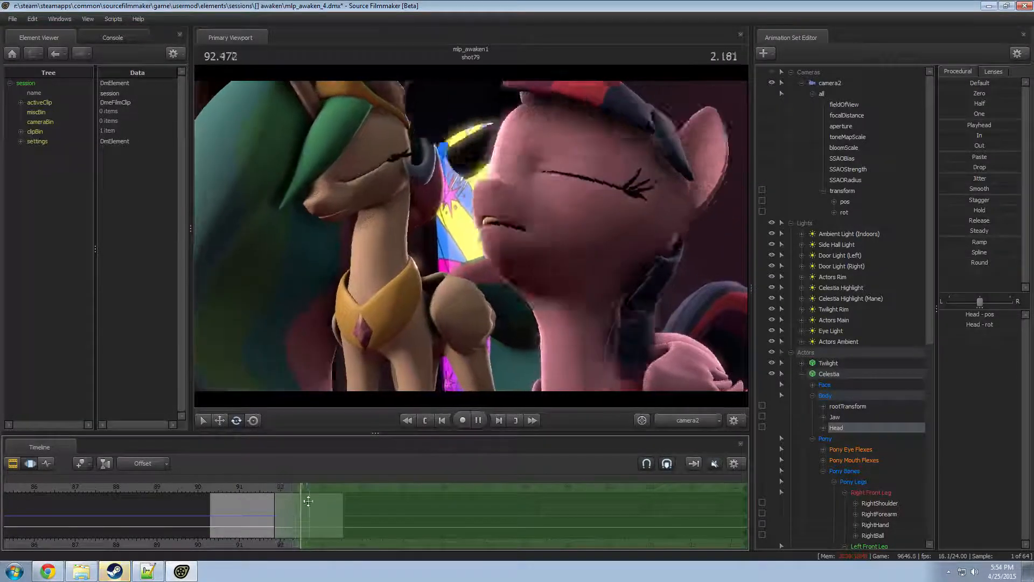
key("space")
left_click(691, 421, "ctrl")
key("s")
left_click_drag(662, 344, 700, 387)
key("z")
left_click_drag(609, 273, 484, 238)
left_click(212, 503)
key("space")
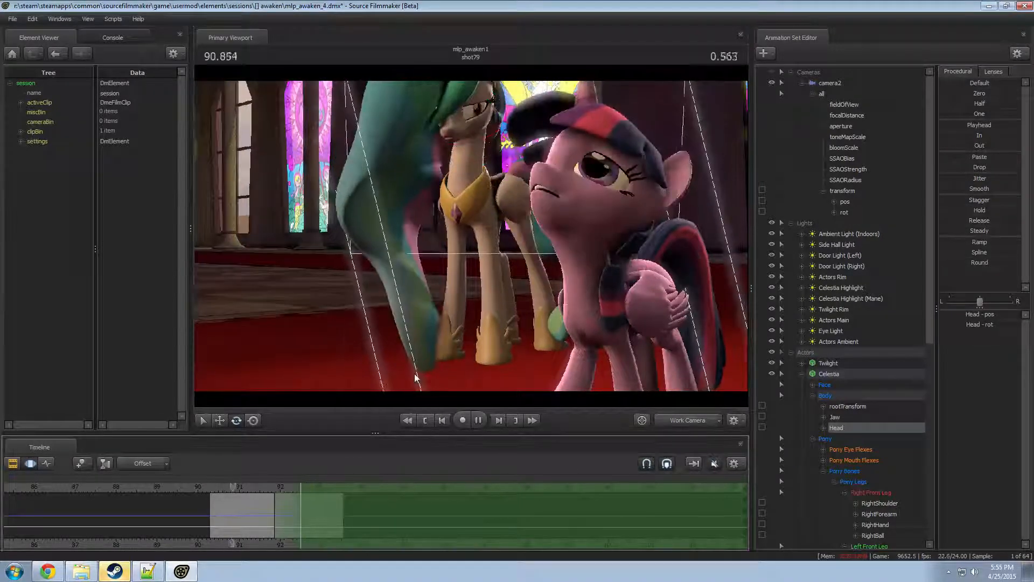
key("space")
- Show the whole shot sequence and play shot77 into shot31 through the shot cameras
key("F2")
scroll(303, 503, "down", 6)
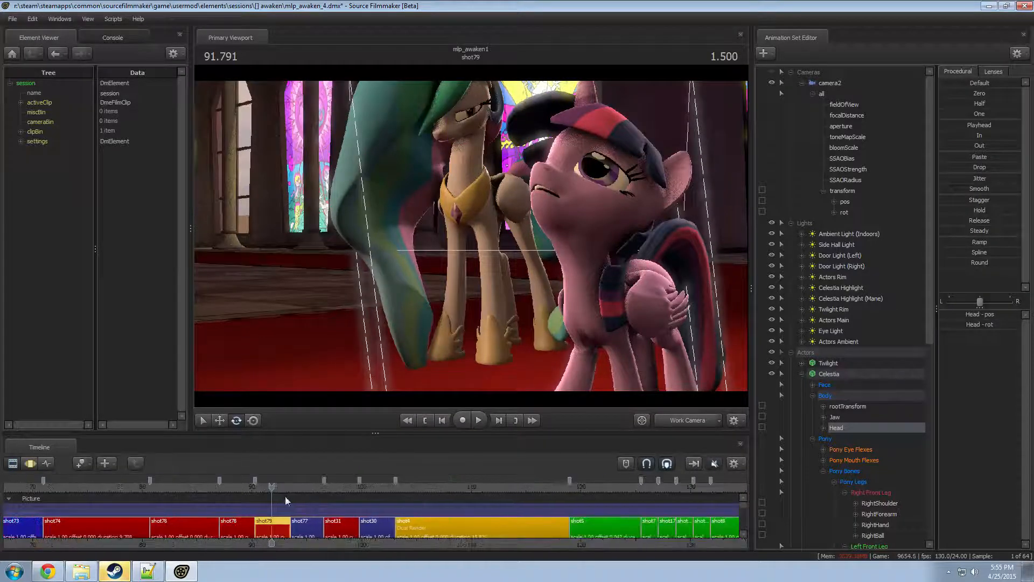
left_click_drag(288, 489, 295, 488)
left_click(667, 416)
key("space")
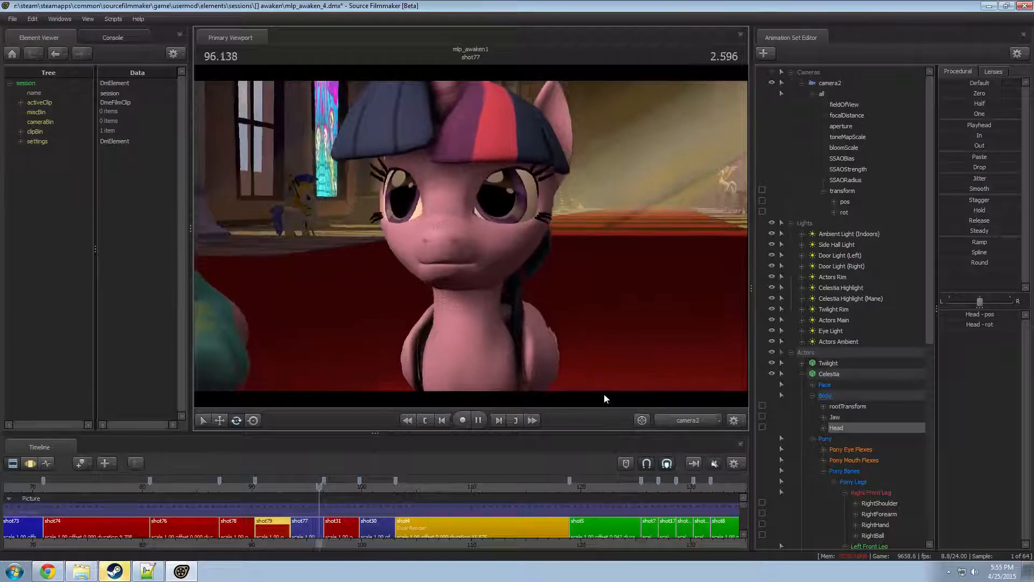
key("space")
key("space")
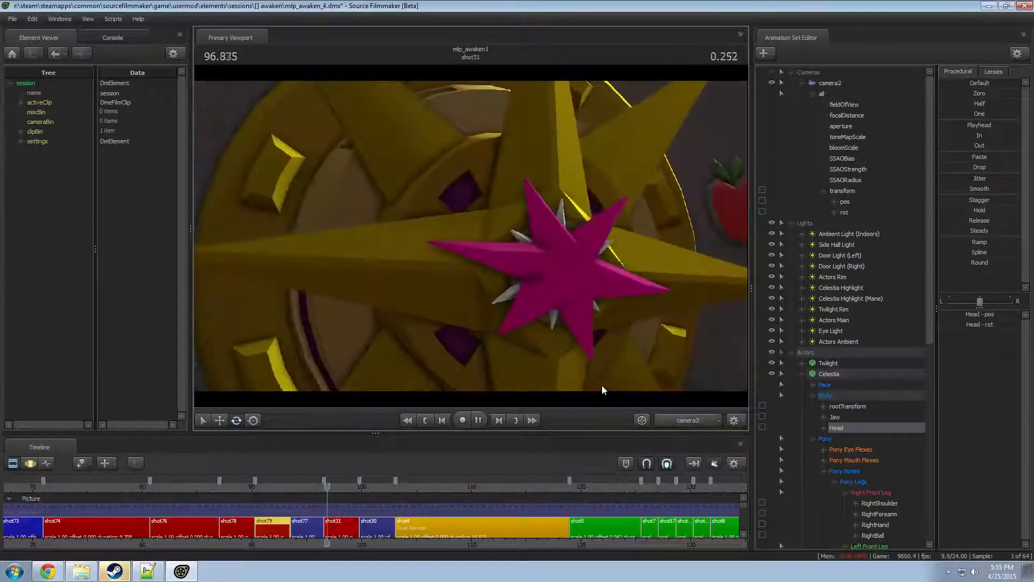
- Go to 88.666 seconds, make shot78 the active shot, and collapse its camera2 and Actors entries
left_click_drag(298, 489, 237, 493)
scroll(238, 522, "down", 5)
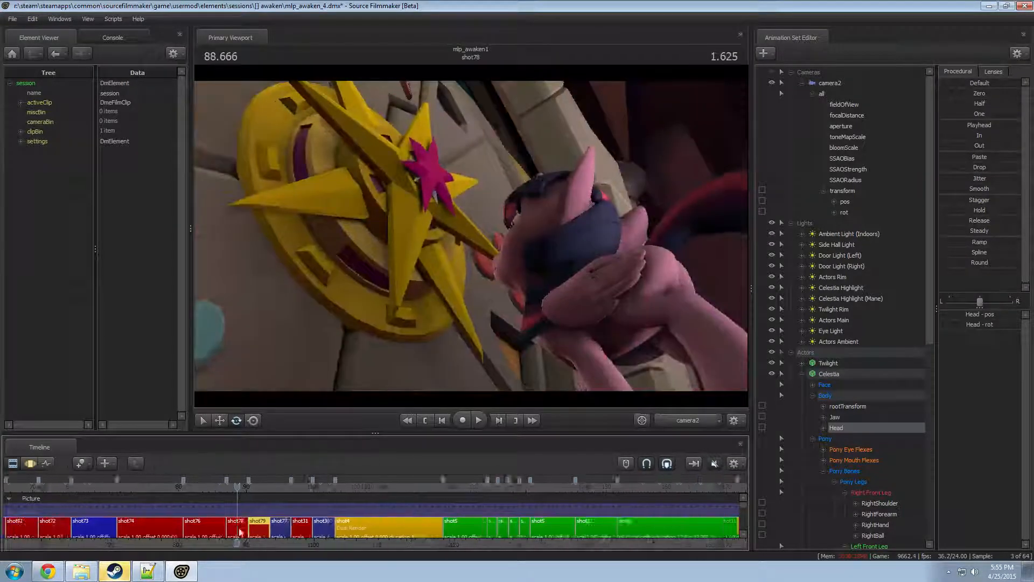
middle_click_drag(261, 533, 469, 534)
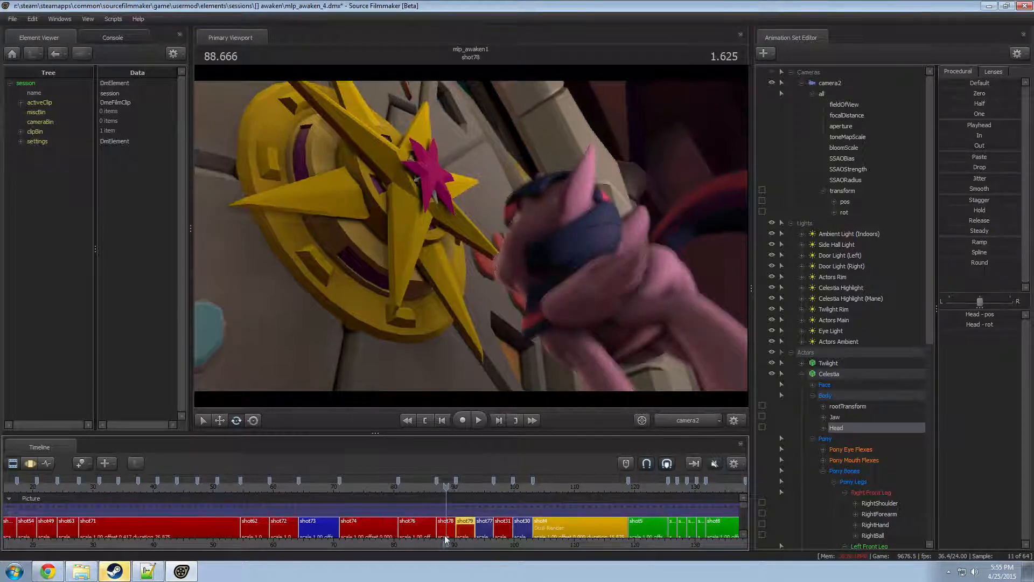
left_click(446, 533)
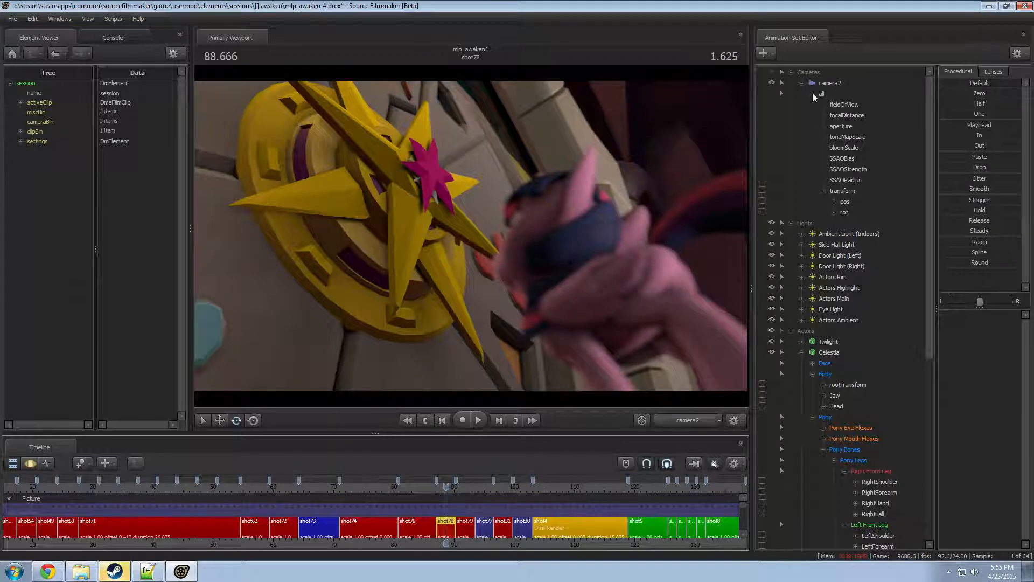
left_click(800, 83)
left_click(791, 202)
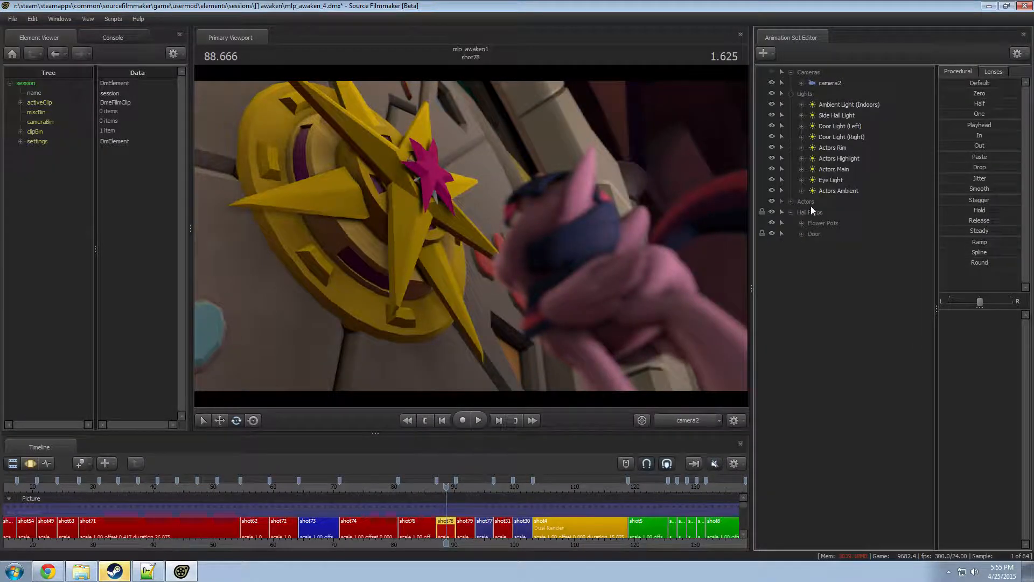
- Dock an enlarged Secondary Viewport showing camera2 above the Animation Set Editor, with the Actors Rim light viewed in the primary viewport
double_click(837, 150)
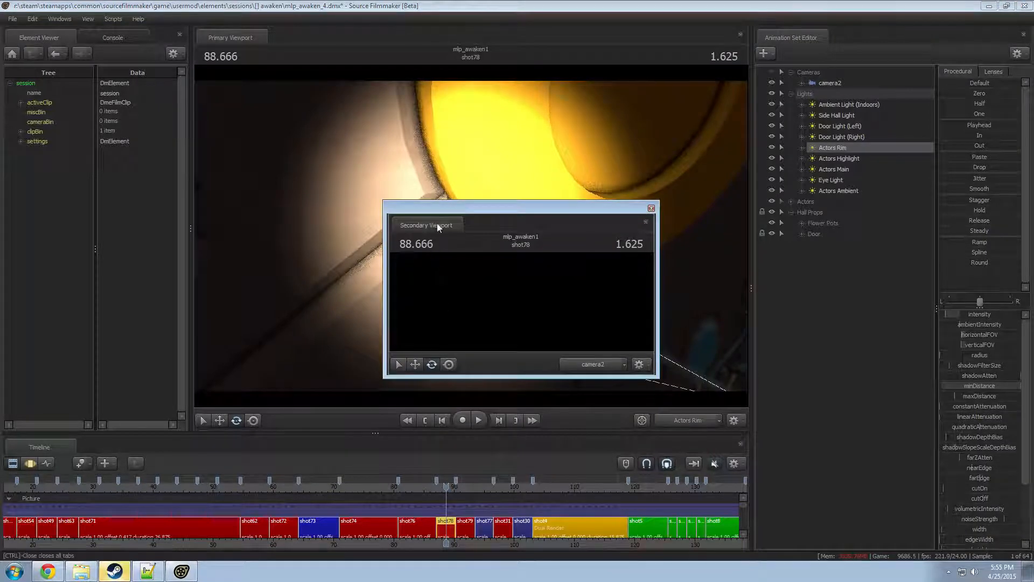
left_click_drag(438, 223, 853, 292)
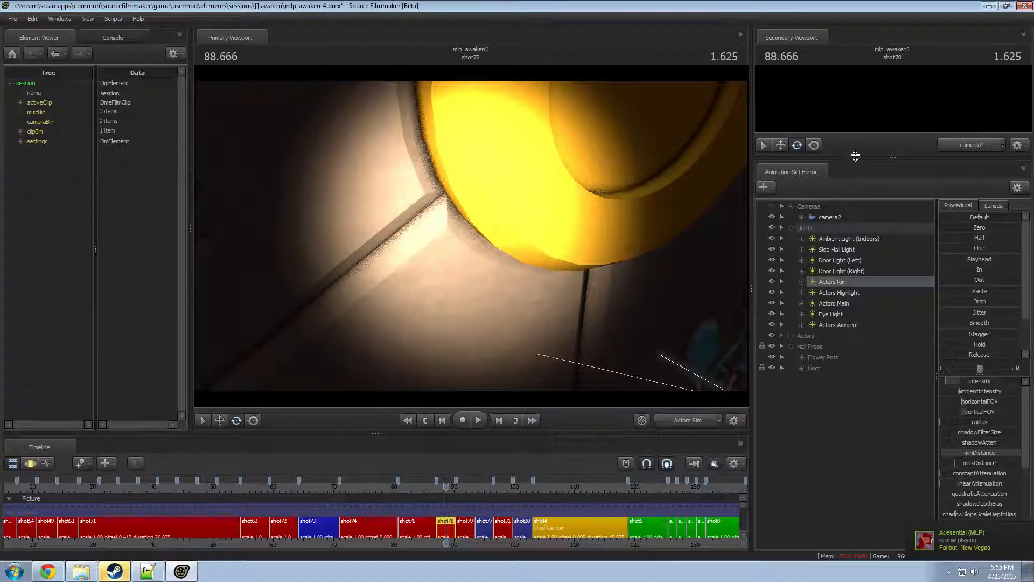
left_click_drag(855, 155, 902, 284)
left_click(963, 235)
left_click(974, 238)
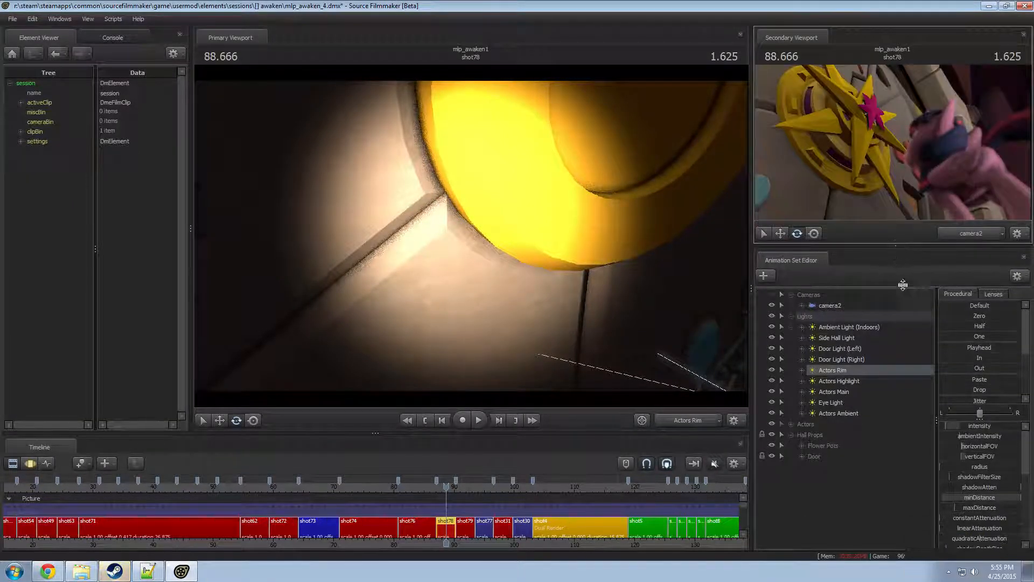
- Re-aim the Actors Rim light onto the golden sun emblem and make motion edits available for shot78
left_click_drag(844, 380, 631, 231)
left_click(519, 299)
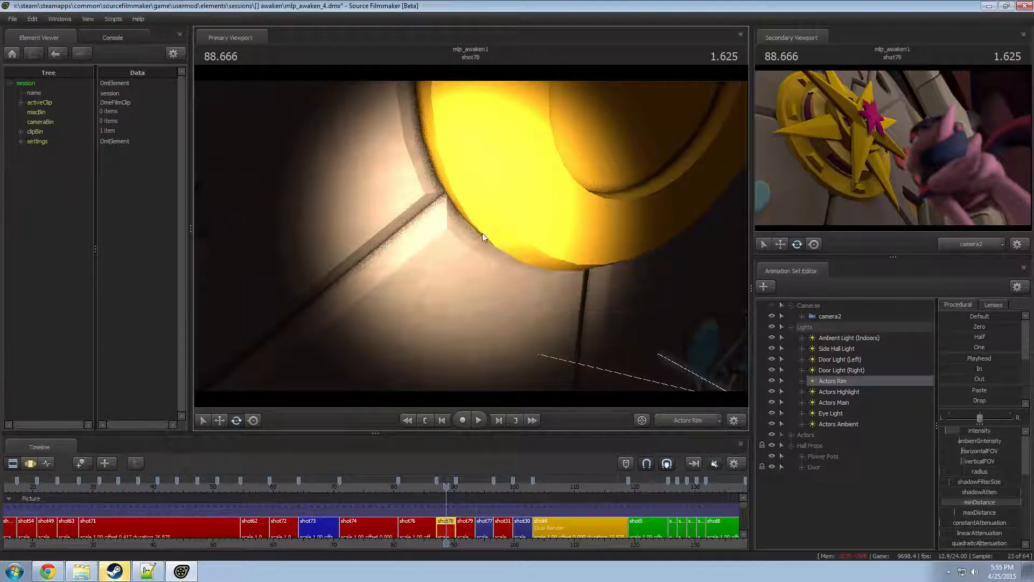
key("ctrl+2")
left_click_drag(541, 271, 541, 270)
key("F2")
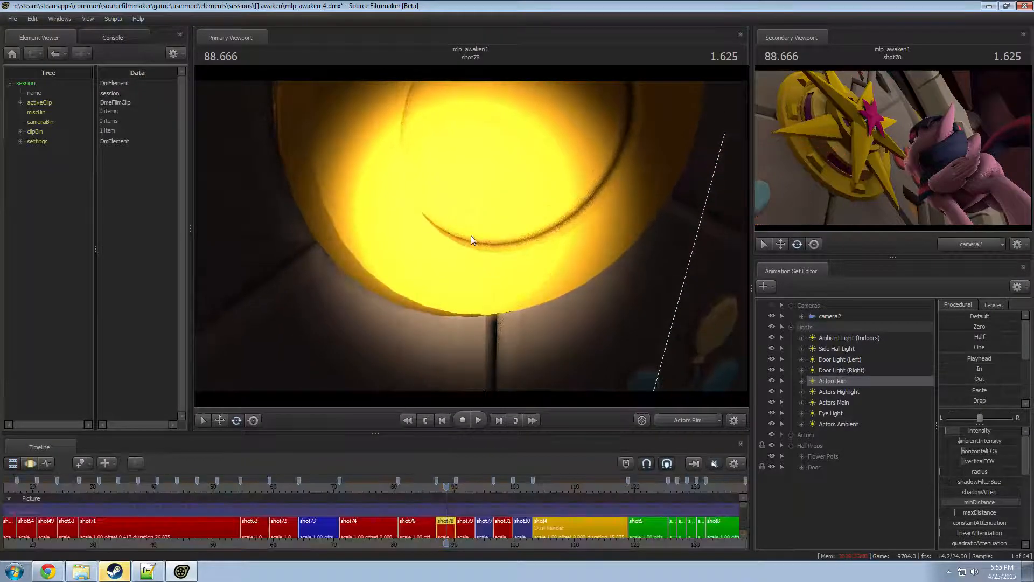
key("F3")
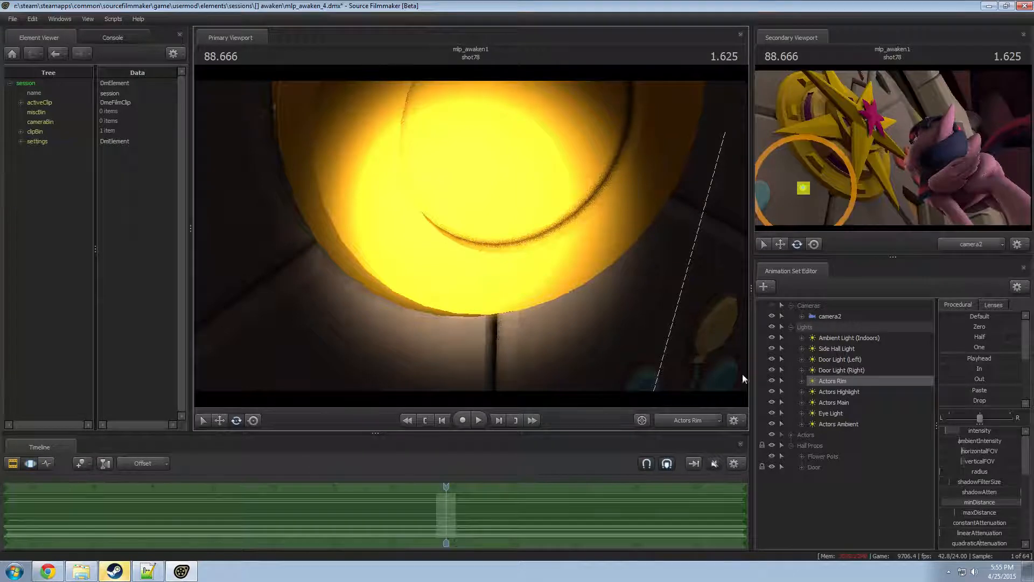
- Reposition the Actors Highlight light while looking through it, and set the playhead to 88.916 seconds
left_click(836, 392)
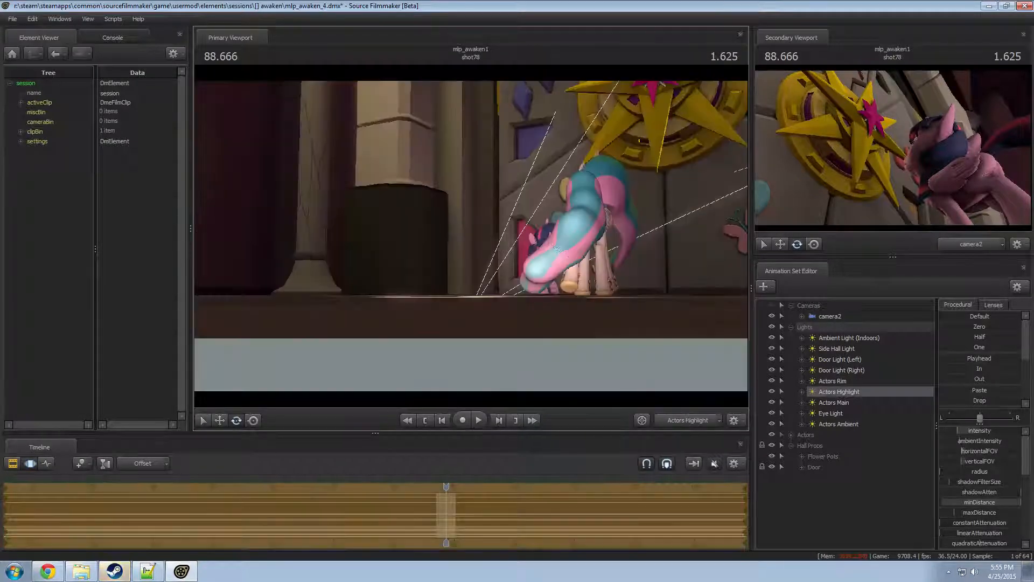
key("F2")
key("F3")
left_click_drag(421, 251, 471, 230)
left_click_drag(441, 483, 448, 503)
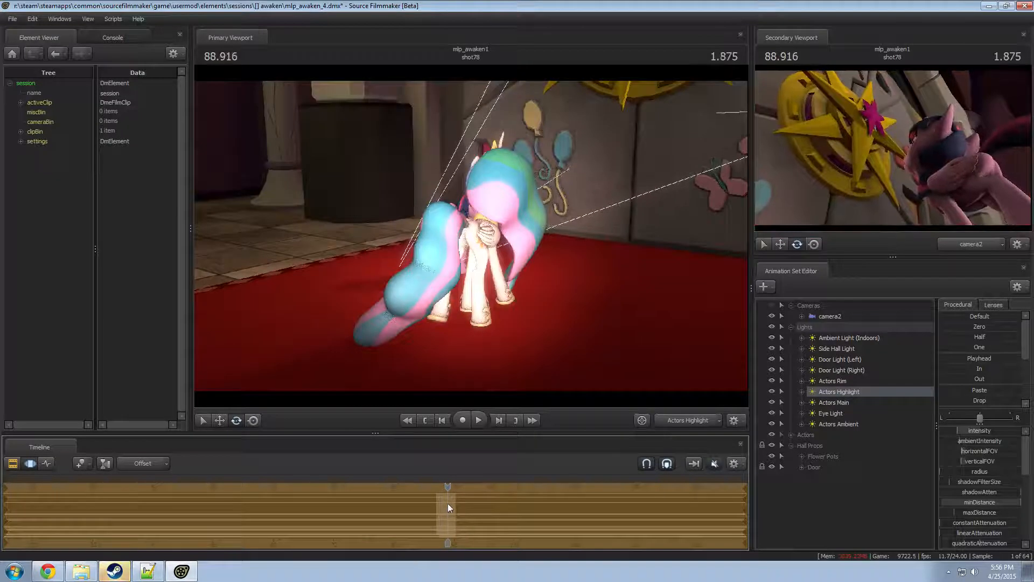
- Look through the Actors Main light and re-aim it at the wall beside the golden sun emblem
left_click(832, 402)
left_click_drag(587, 289, 587, 291)
key("d")
left_click_drag(471, 237, 471, 240)
key("ctrl+z")
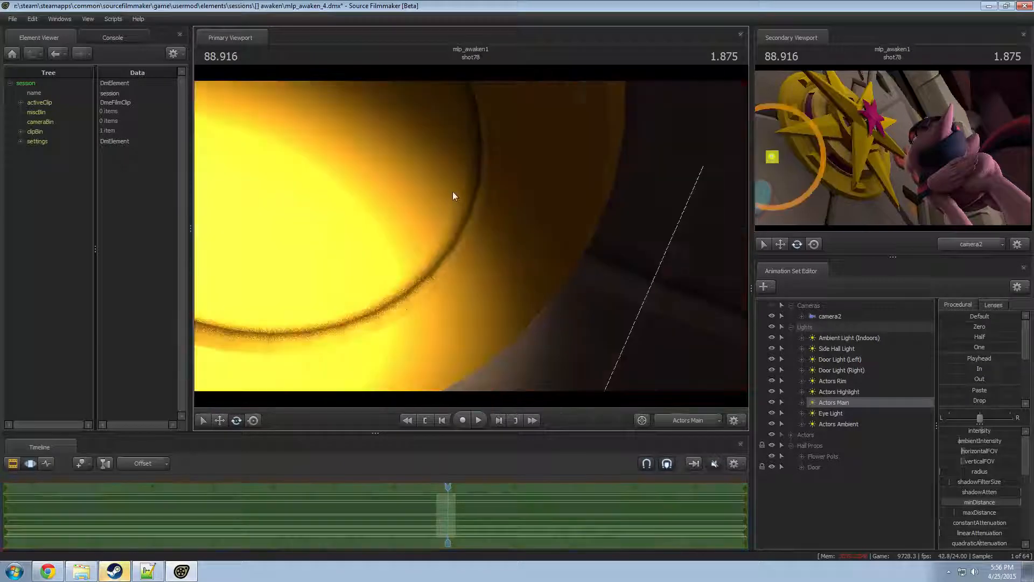
left_click_drag(453, 191, 463, 236)
key("F2")
key("F3")
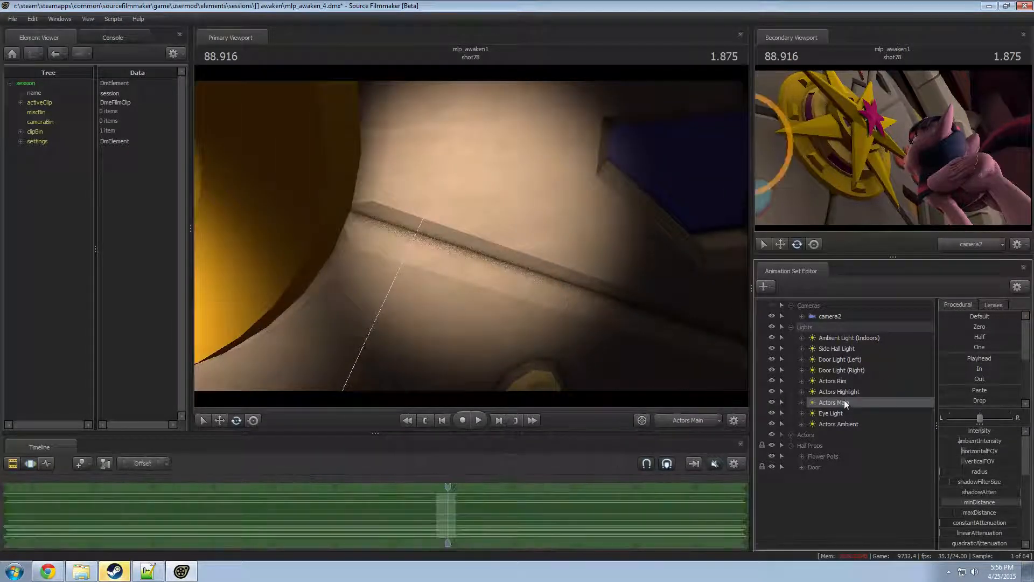
- Copy the Actors Main light and paste it as a second light in shot78
right_click(845, 400)
right_click(834, 402)
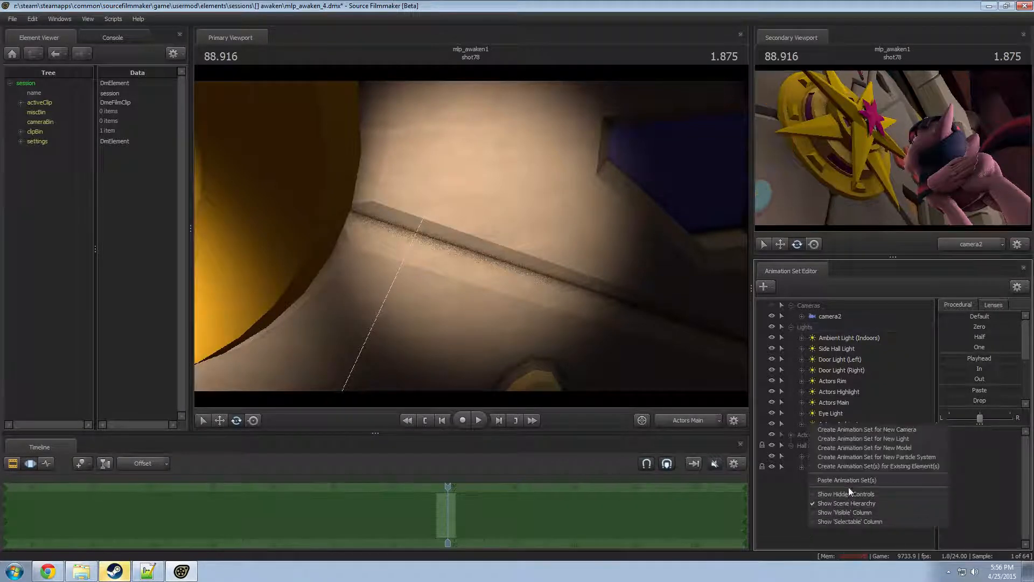
left_click(872, 418)
- Delete the Celestia and BASE CELESTIA WALK animation sets from shot78's Actors group
left_click(790, 435)
left_click(829, 456)
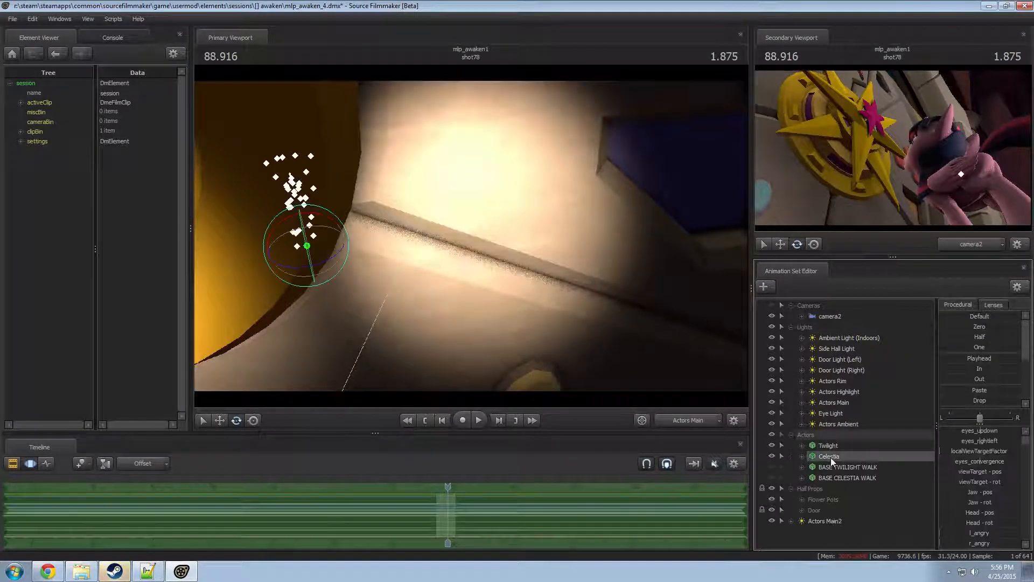
right_click(830, 457)
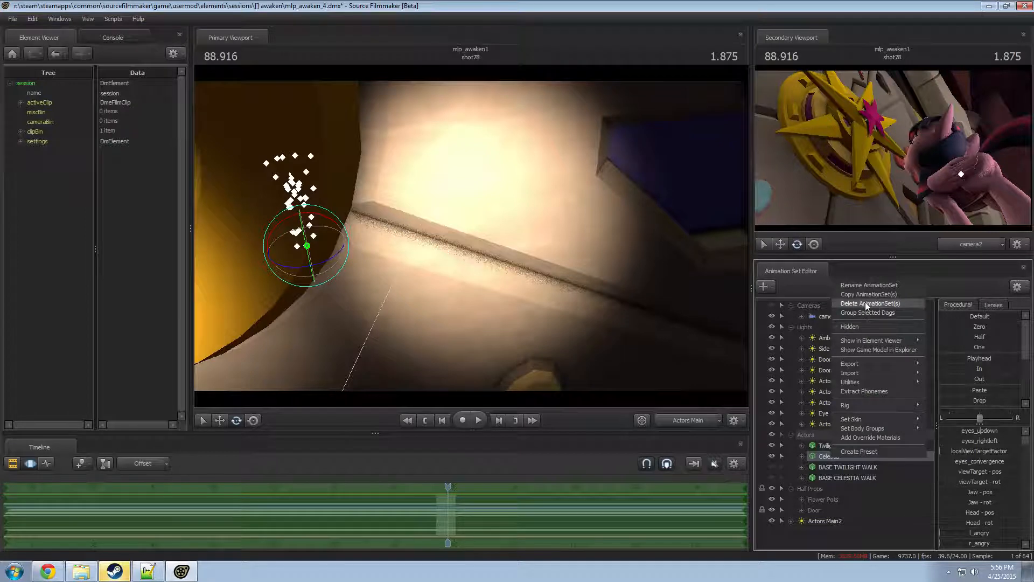
left_click(865, 303)
right_click(850, 468)
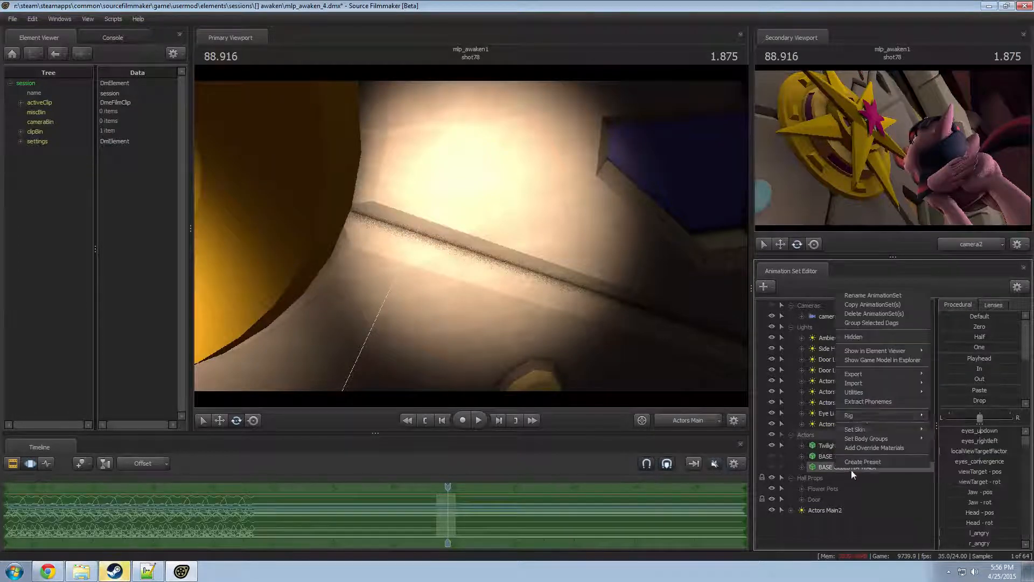
left_click(864, 314)
- Delete all the flower pot animation sets from the Hall Props group
left_click(803, 478)
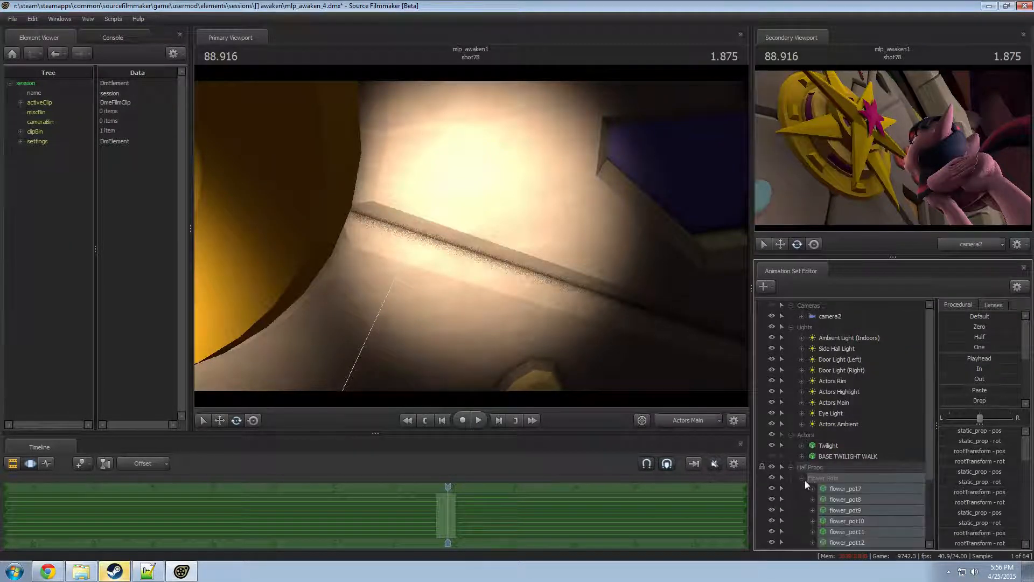
right_click(851, 495)
left_click(877, 360)
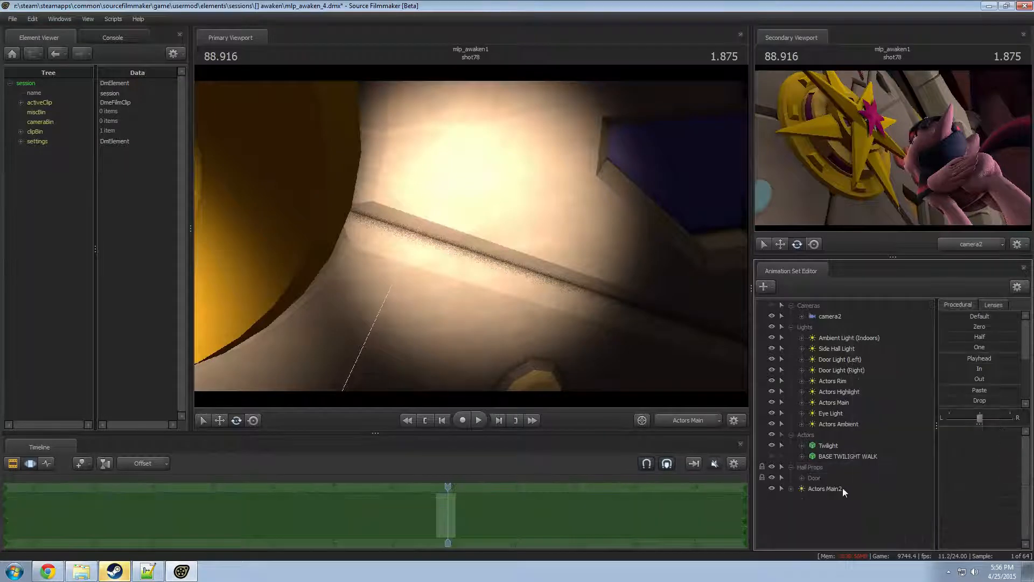
- Look through the Actors Main2 light, place it behind Twilight above the red carpet and narrow its horizontal field of view
left_click_drag(823, 478, 472, 240)
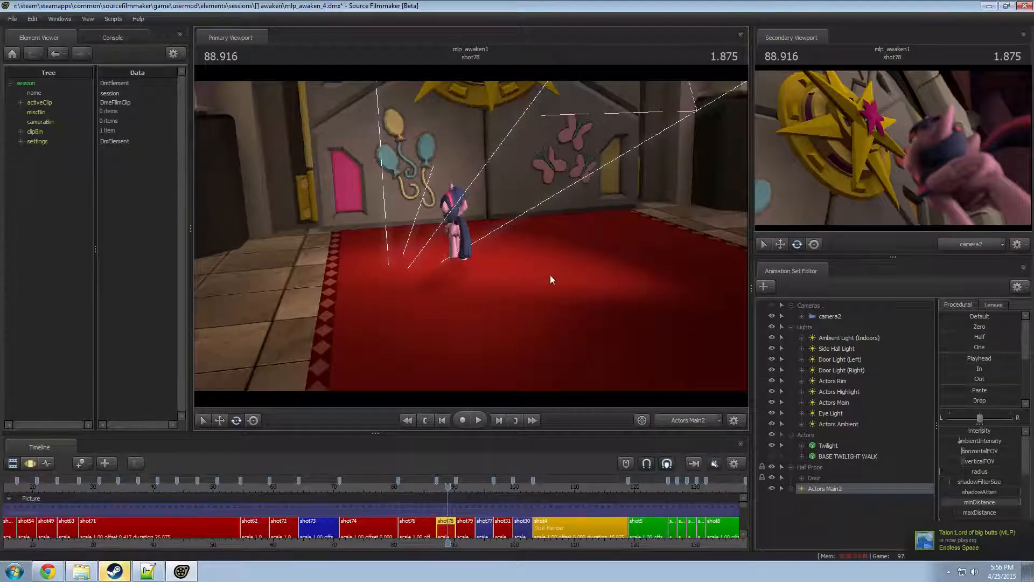
key("F3")
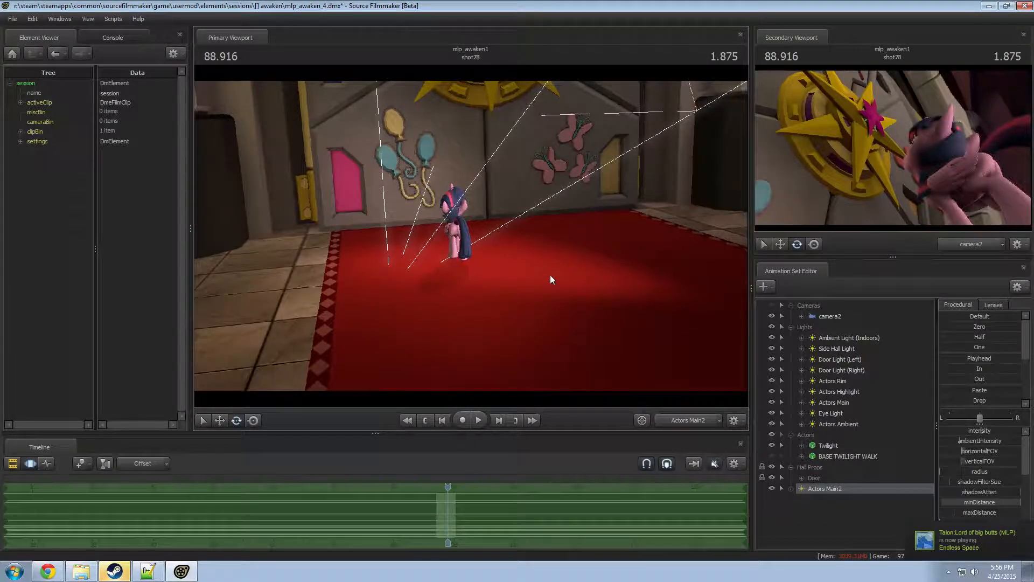
left_click_drag(496, 227, 487, 283)
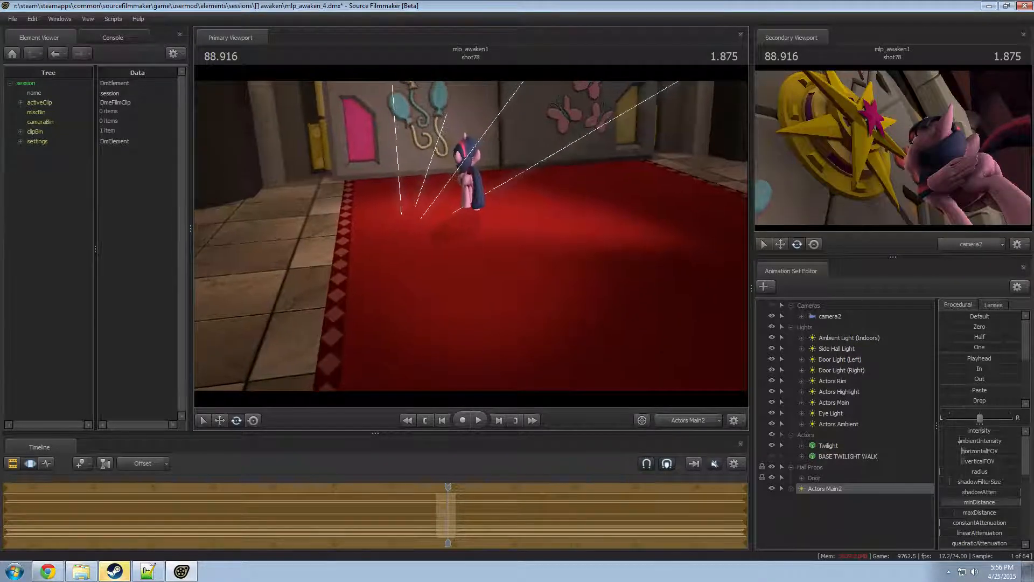
left_click_drag(976, 453, 952, 453)
left_click_drag(625, 318, 641, 333)
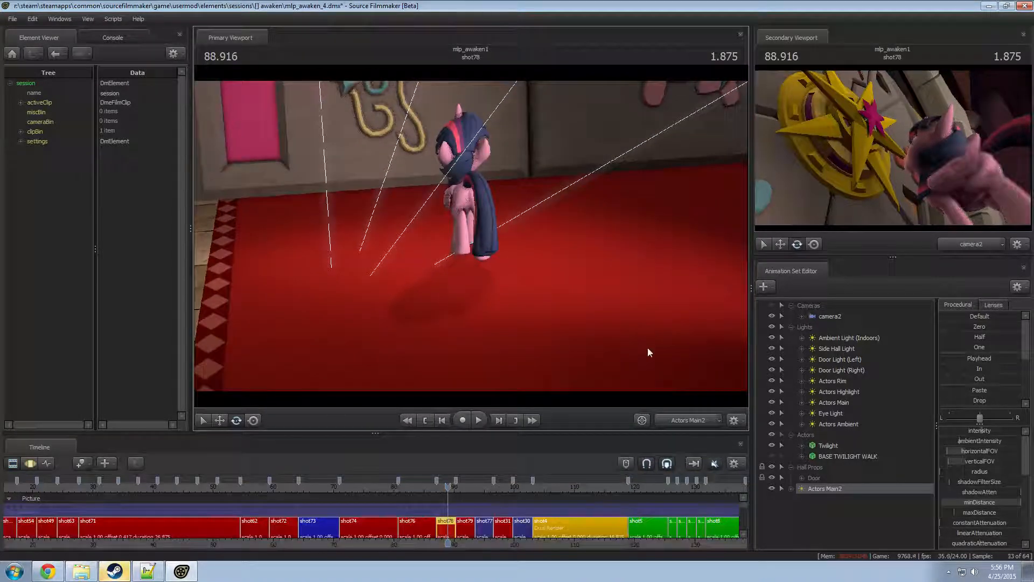
- Check the back light on Twilight from the side with the work camera and play through shot78
left_click(667, 422)
left_click(668, 433)
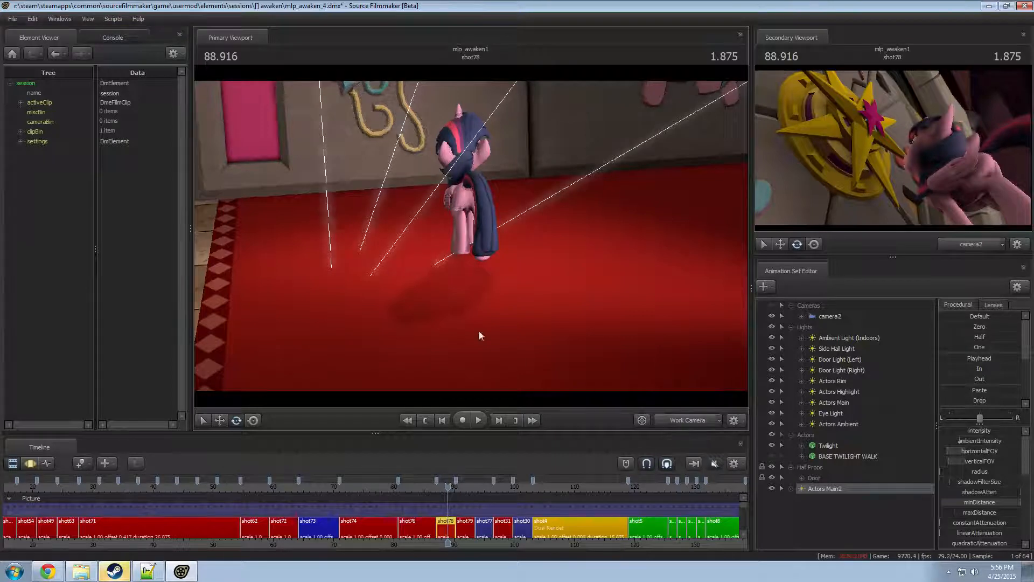
left_click_drag(592, 280, 471, 235)
key("w")
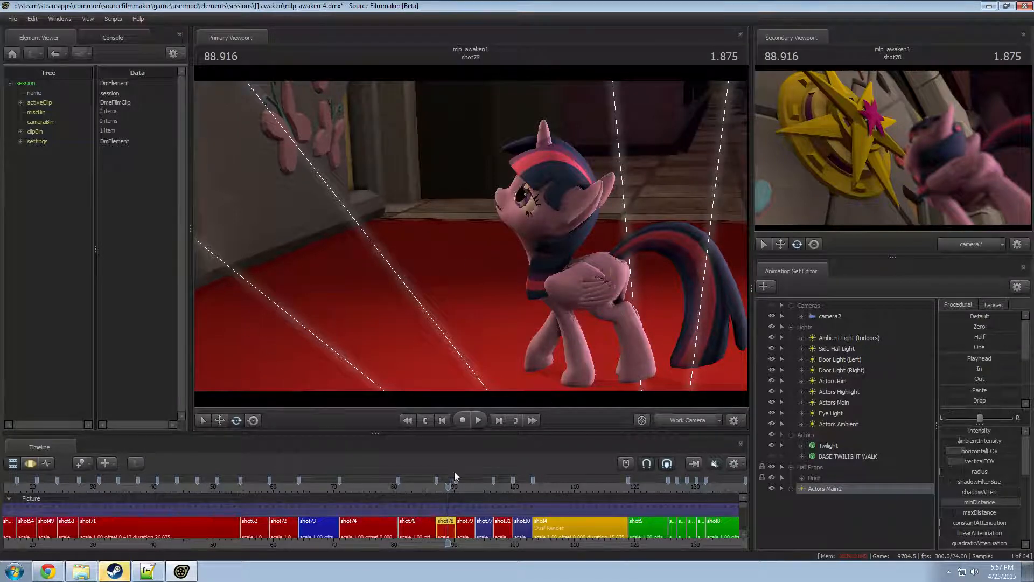
left_click_drag(450, 487, 443, 486)
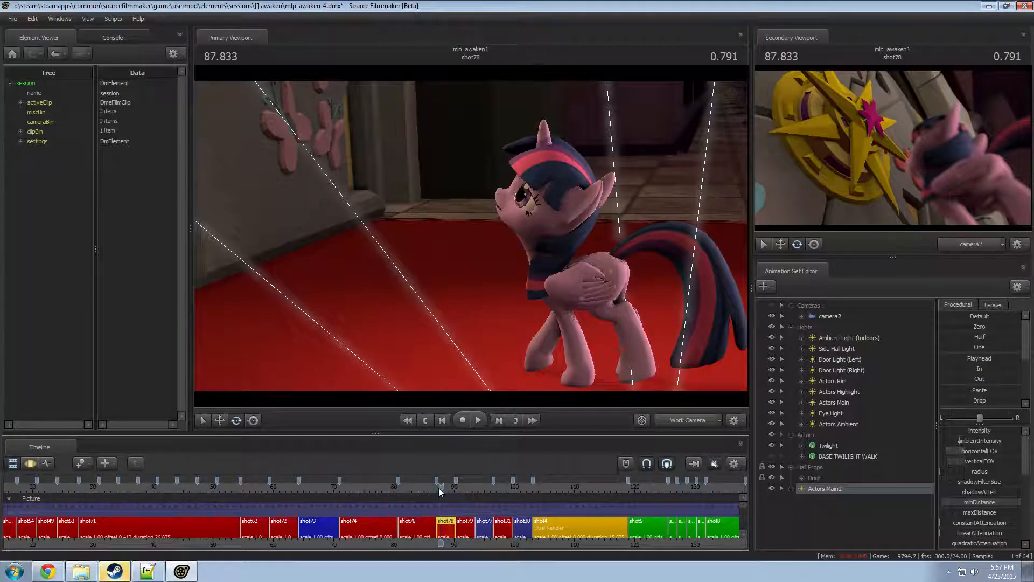
key("space")
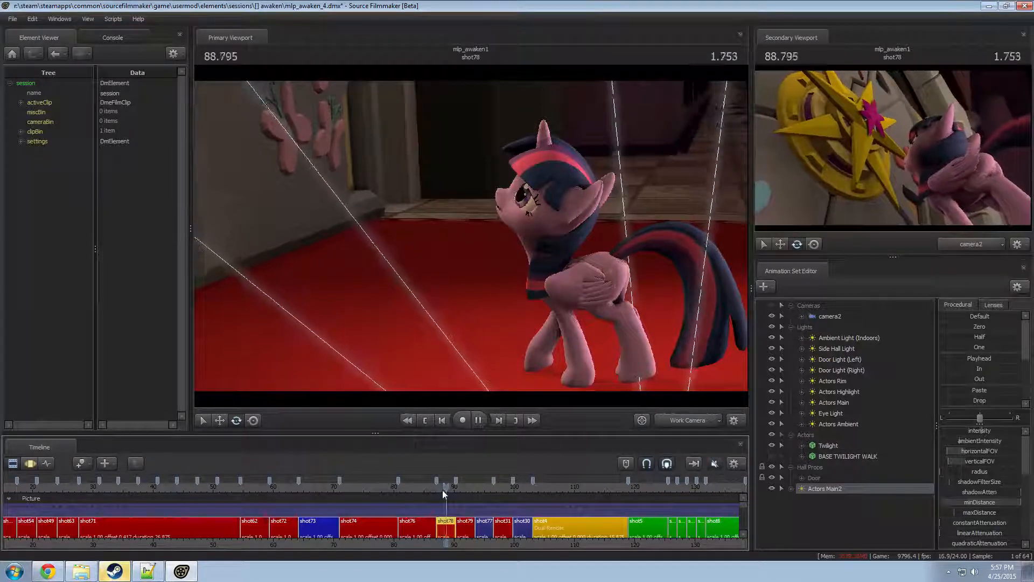
left_click(450, 489)
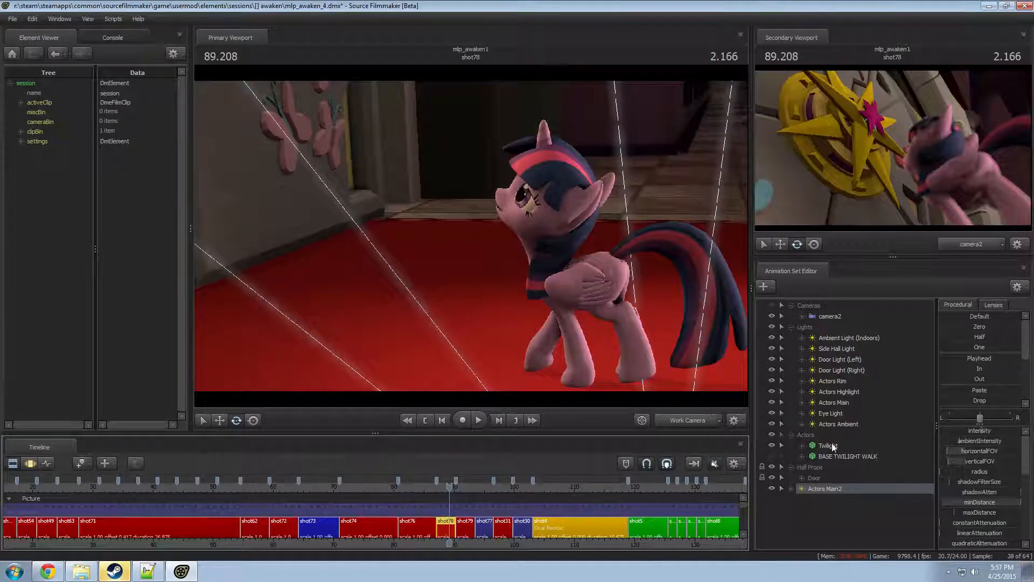
- Rename the Actors Main2 light as Actors Main (Back) and move it into the Lights group below Actors Main
right_click(829, 487)
left_click(862, 324)
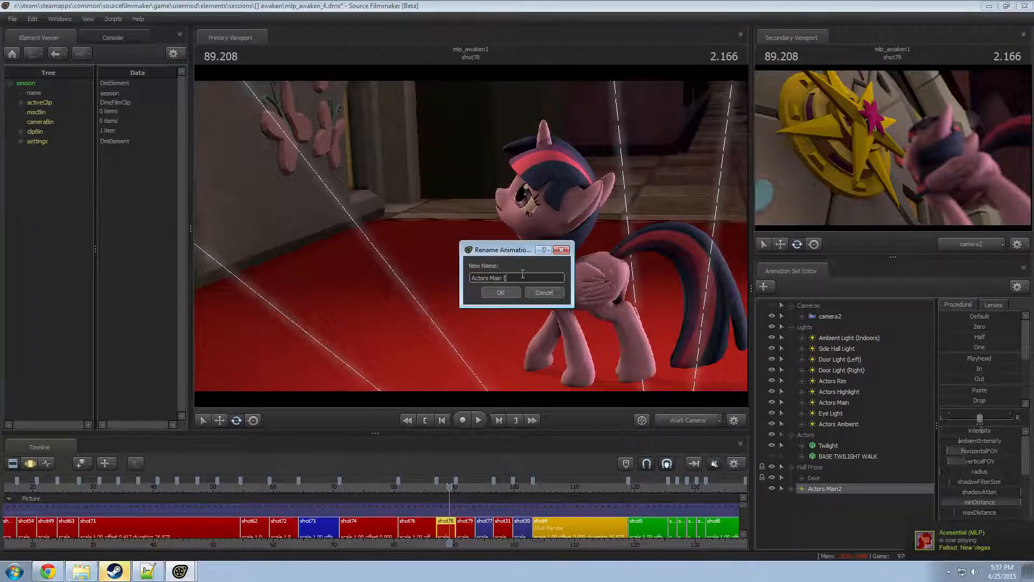
type("(Back)")
key("Return")
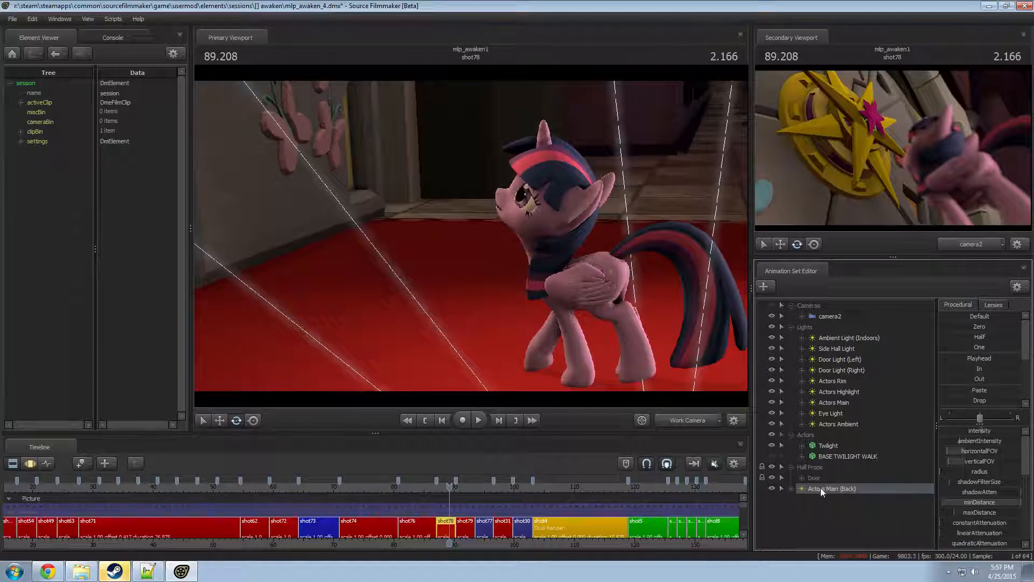
left_click_drag(820, 489, 853, 407)
- Delete the Side Hall Light and Ambient Light (Indoors) animation sets from shot78's Lights group
left_click(842, 378)
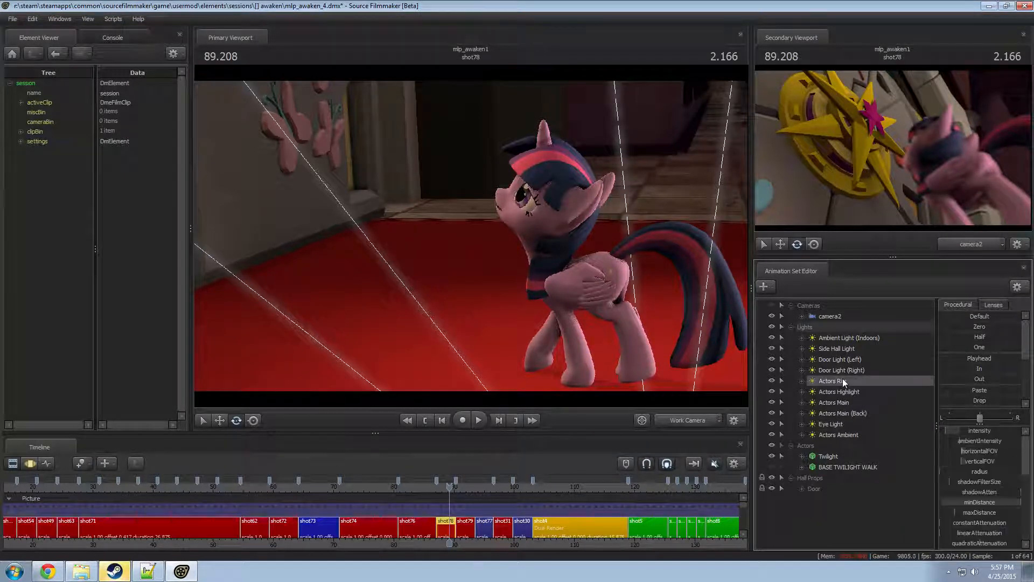
left_click(842, 350)
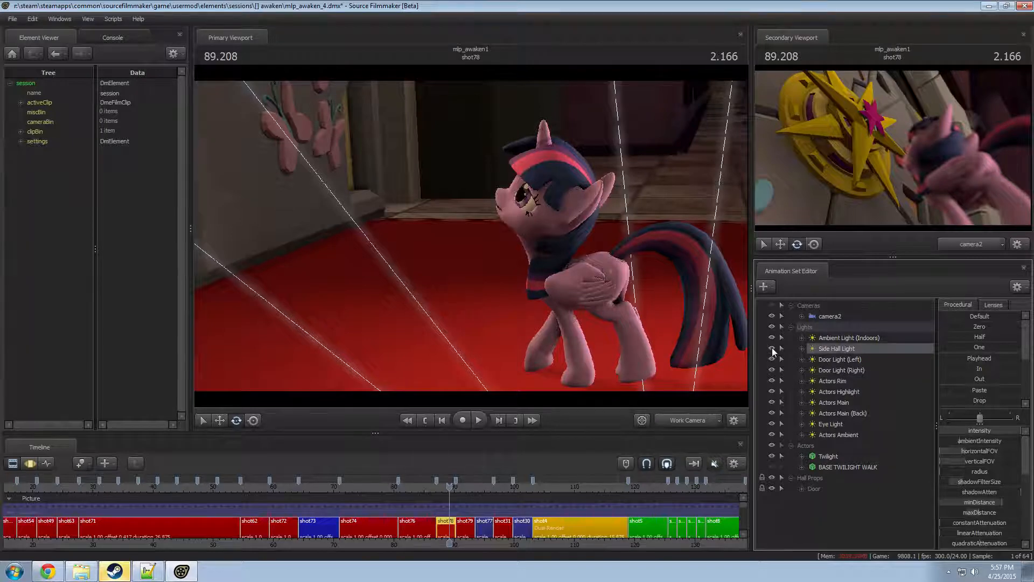
right_click(860, 349)
left_click(884, 371)
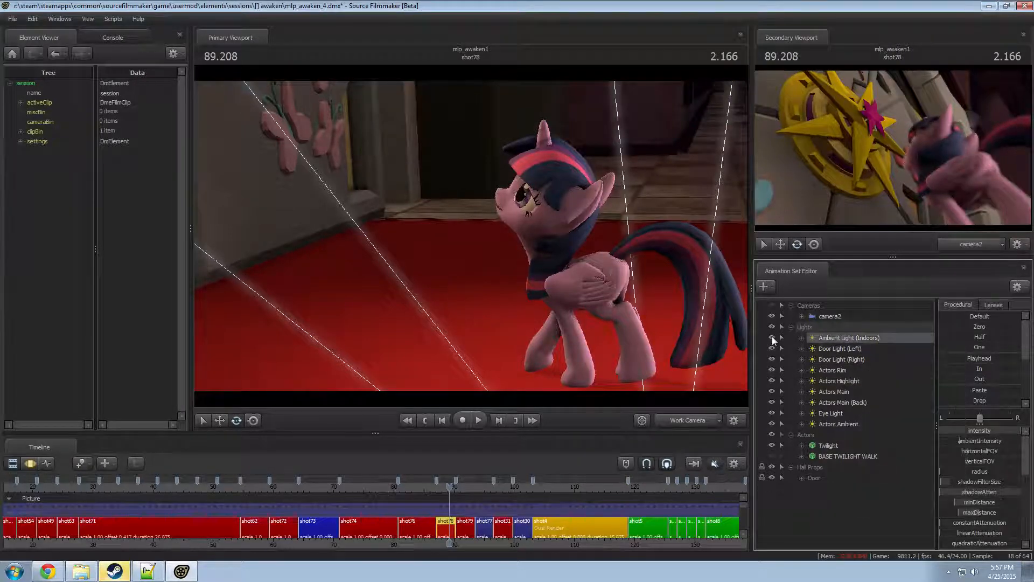
right_click(854, 339)
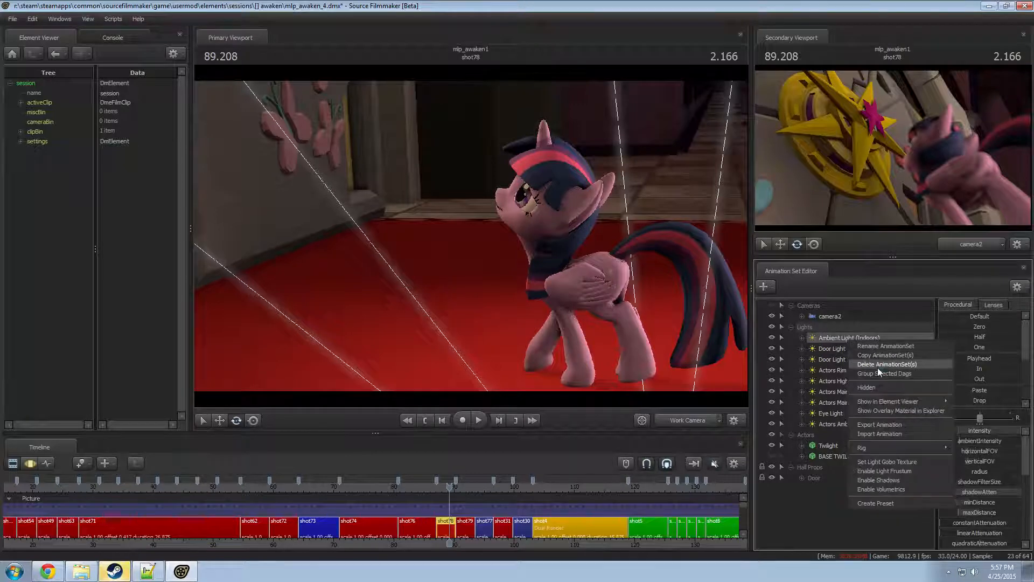
left_click(880, 365)
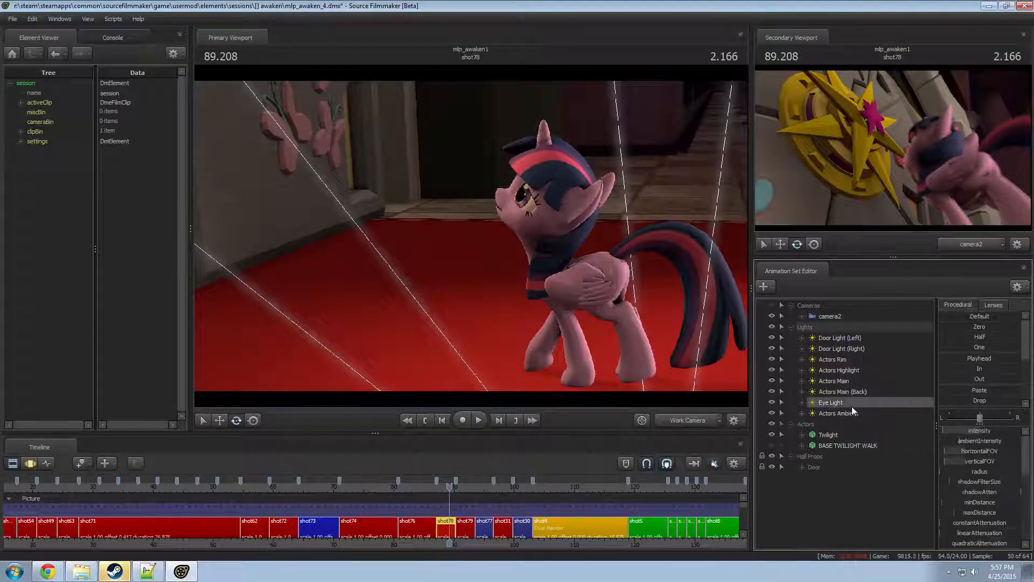
- Look through the Eye Light and delete its animation set from the Lights group
left_click_drag(837, 404, 564, 233)
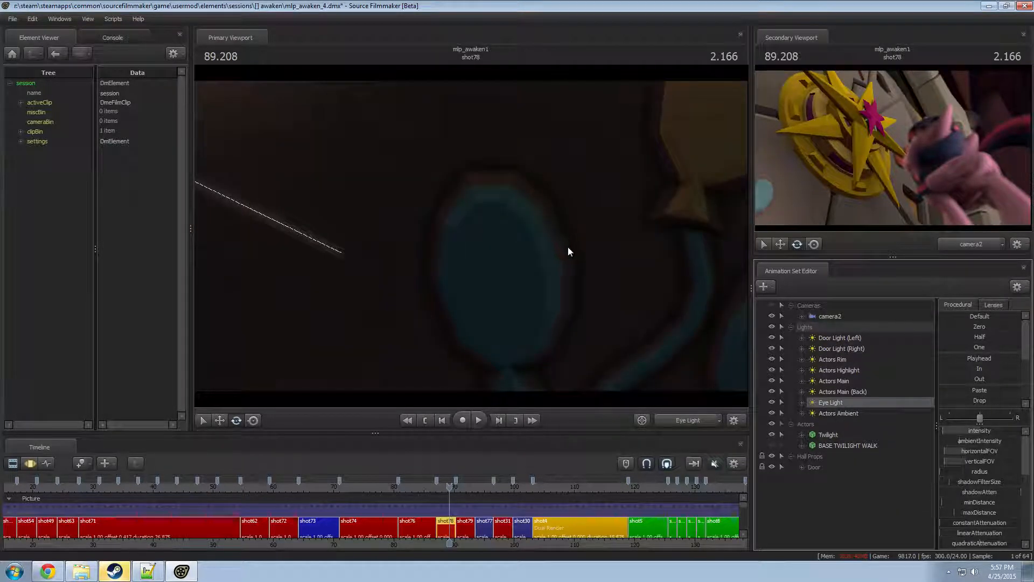
left_click(772, 403)
right_click(828, 407)
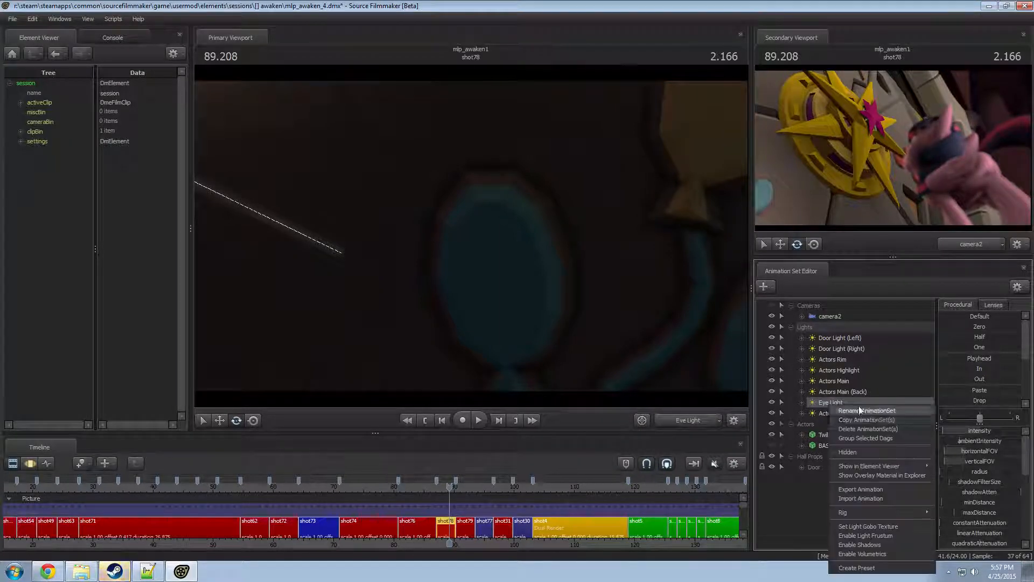
left_click(853, 429)
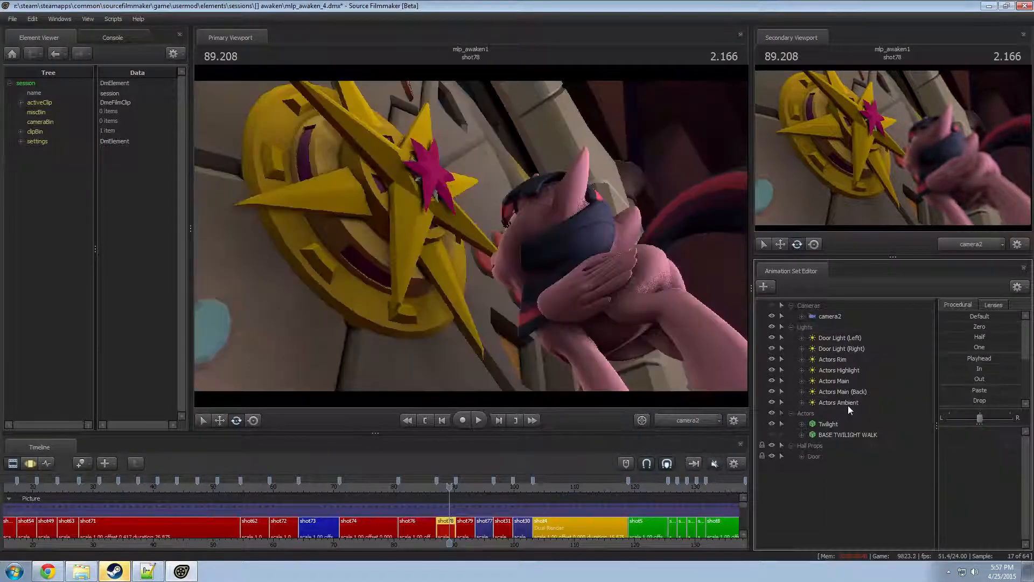
- Look through the Actors Ambient light to examine how it covers Twilight in shot78
left_click_drag(855, 403, 534, 273)
key("F3")
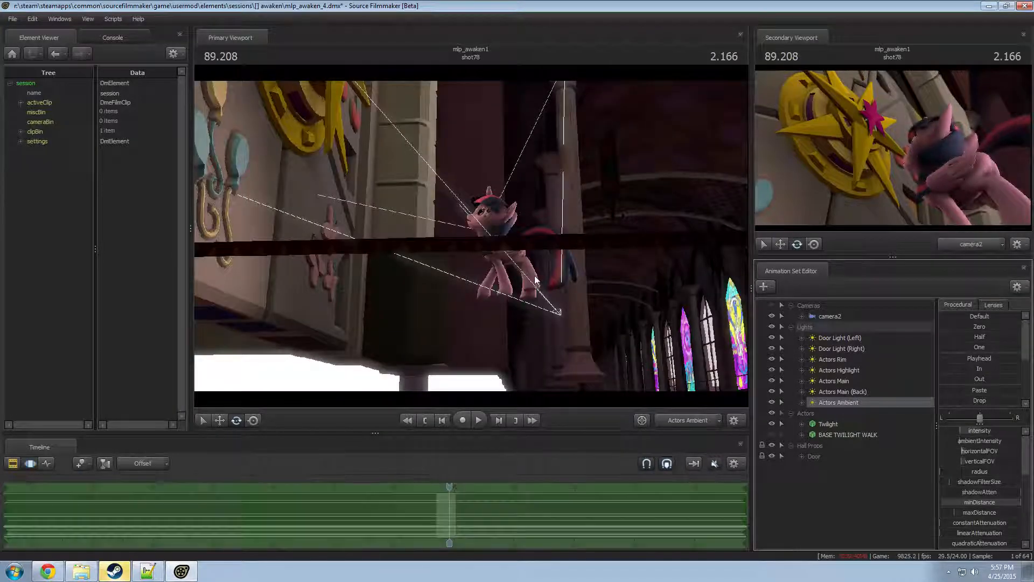
key("F2")
key("F3")
left_click_drag(520, 284, 471, 235)
key("w")
key("s")
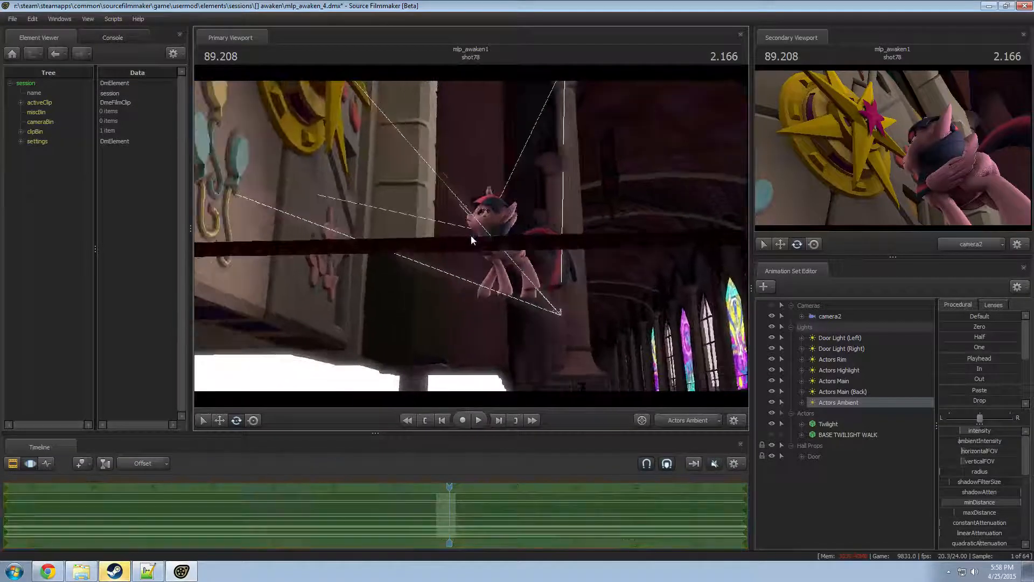
key("F2")
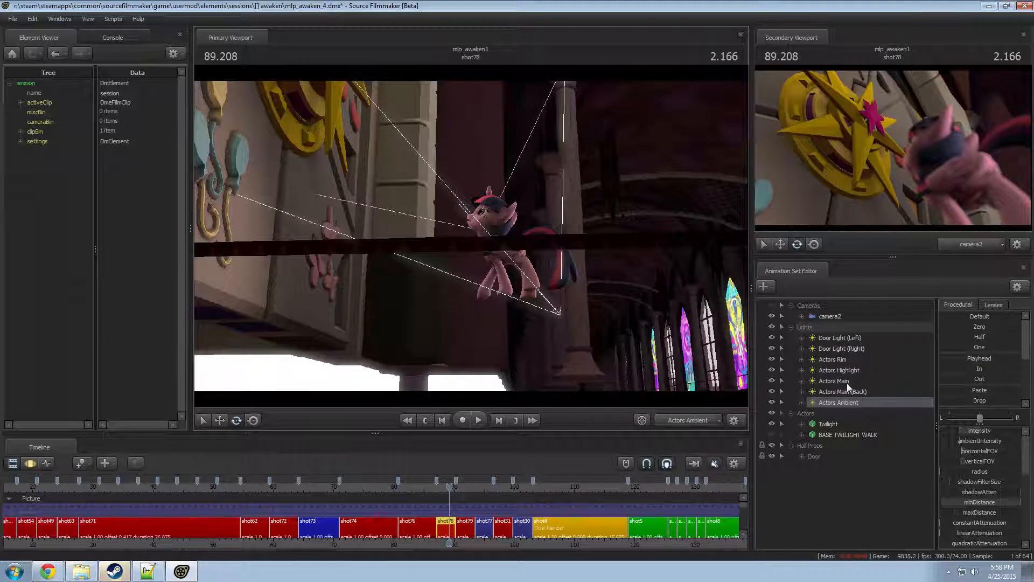
- Look through the Actors Rim light and raise it in front of the golden sun emblem in shot78
left_click(839, 357)
key("F3")
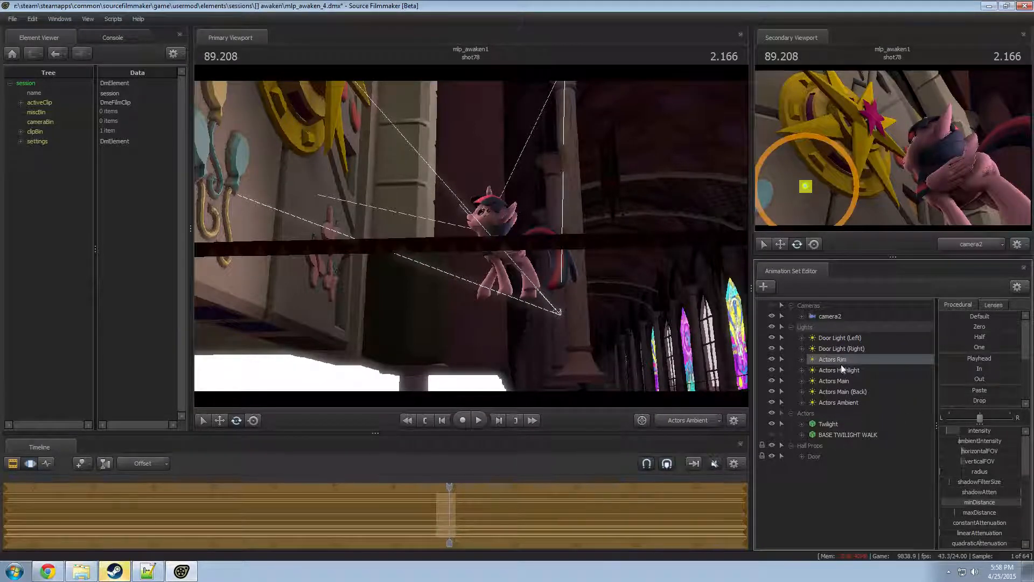
left_click_drag(841, 364, 568, 244)
left_click(556, 238)
key("F2")
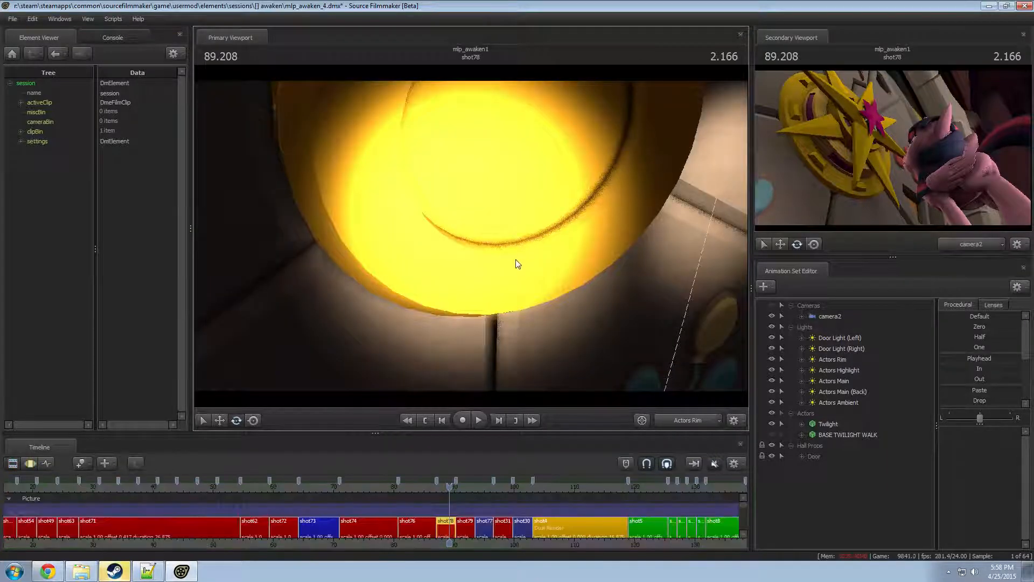
key("F3")
left_click(840, 360)
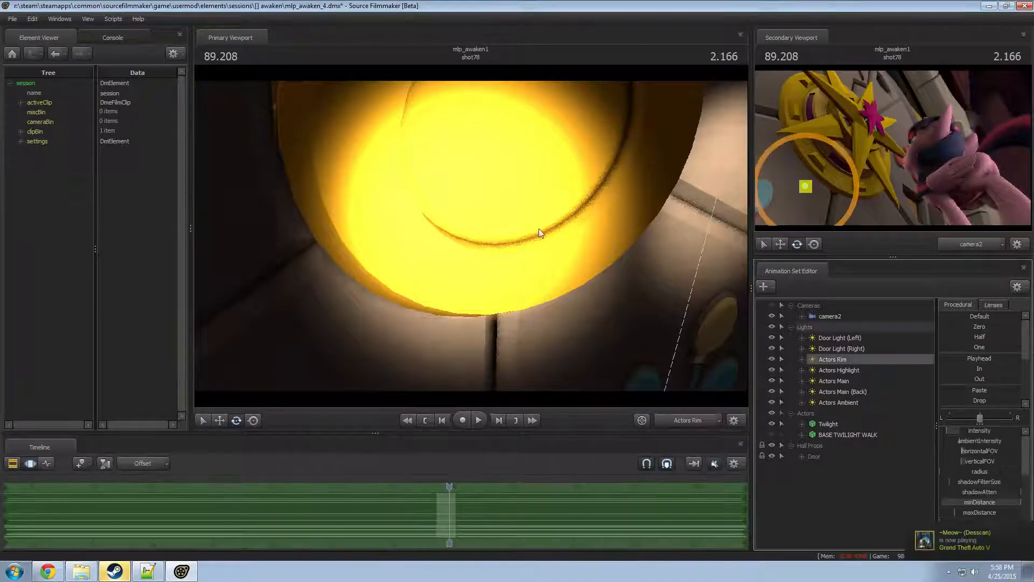
mouse_move(540, 231)
left_mouse_down()
mouse_move(540, 222)
mouse_move(588, 222)
mouse_move(544, 218)
left_mouse_up()
key("z")
key("z")
key("F2")
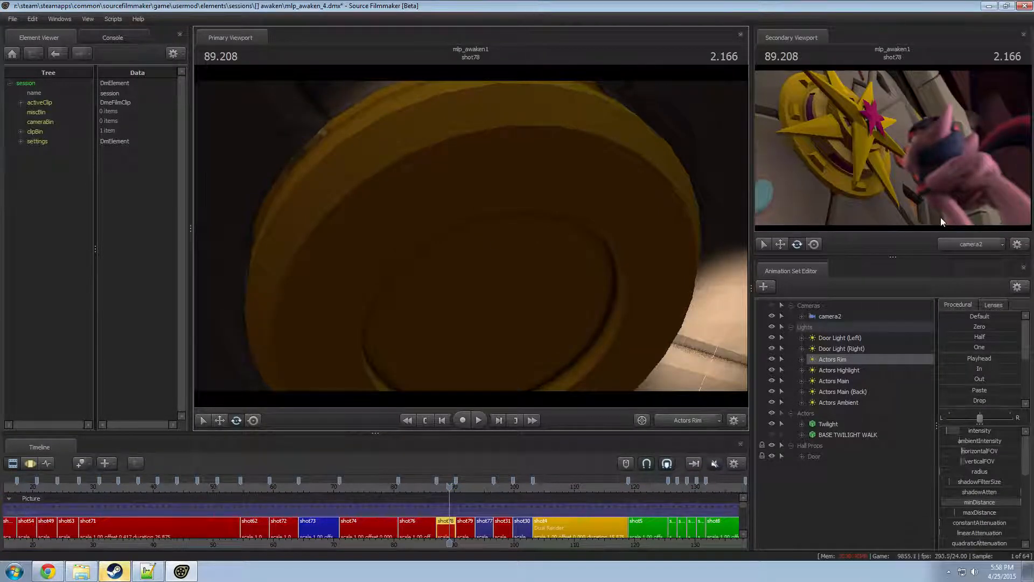
- Play and scrub through shot76, shot78 and shot79 to examine the characters and the lighting between shots
key("F3")
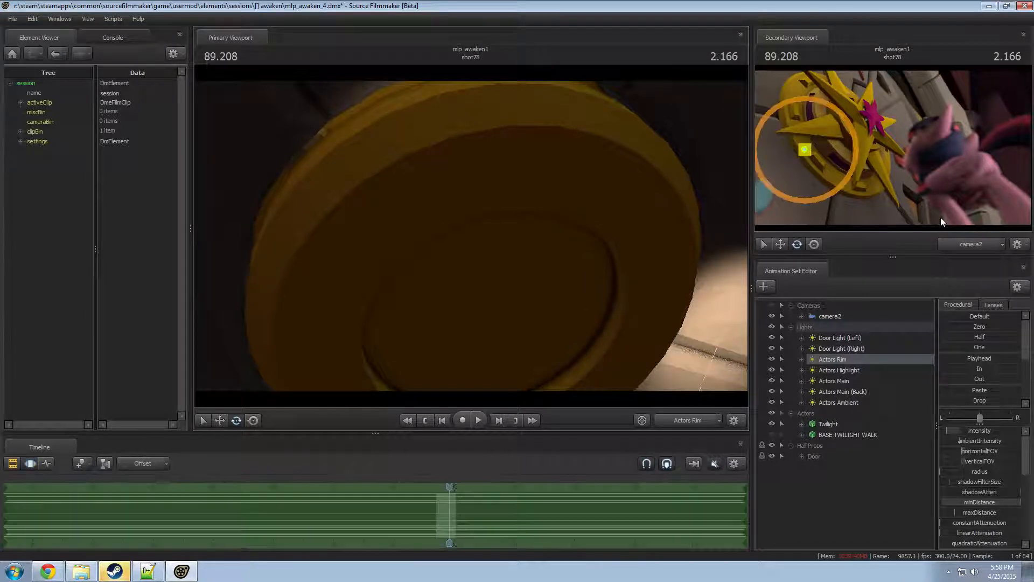
key("space")
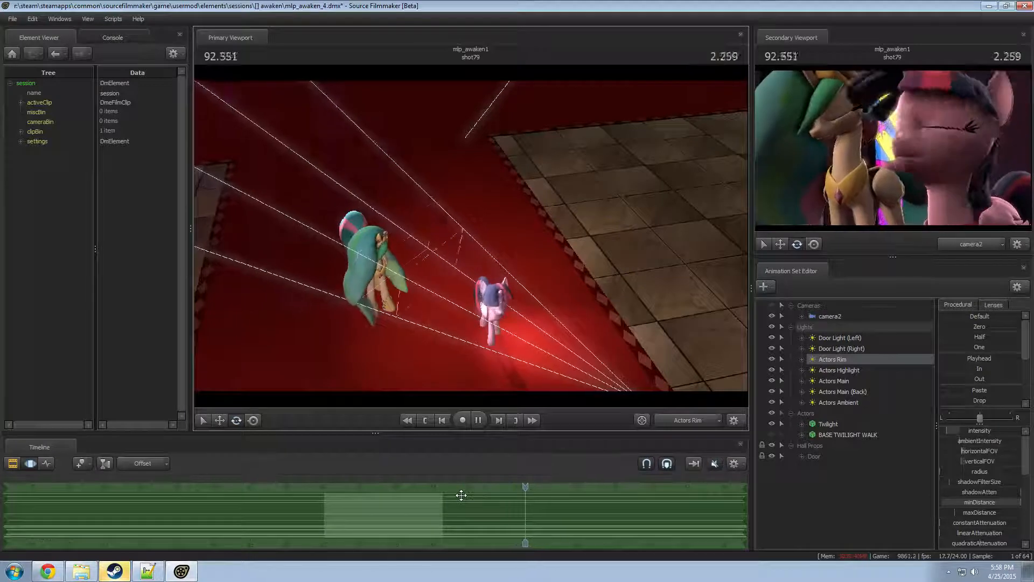
key("space")
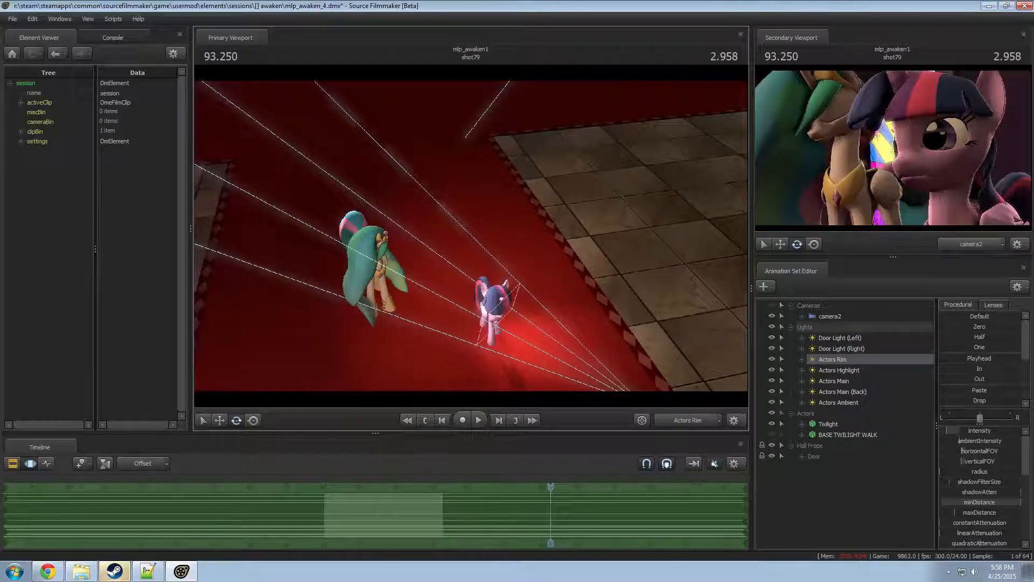
key("F2")
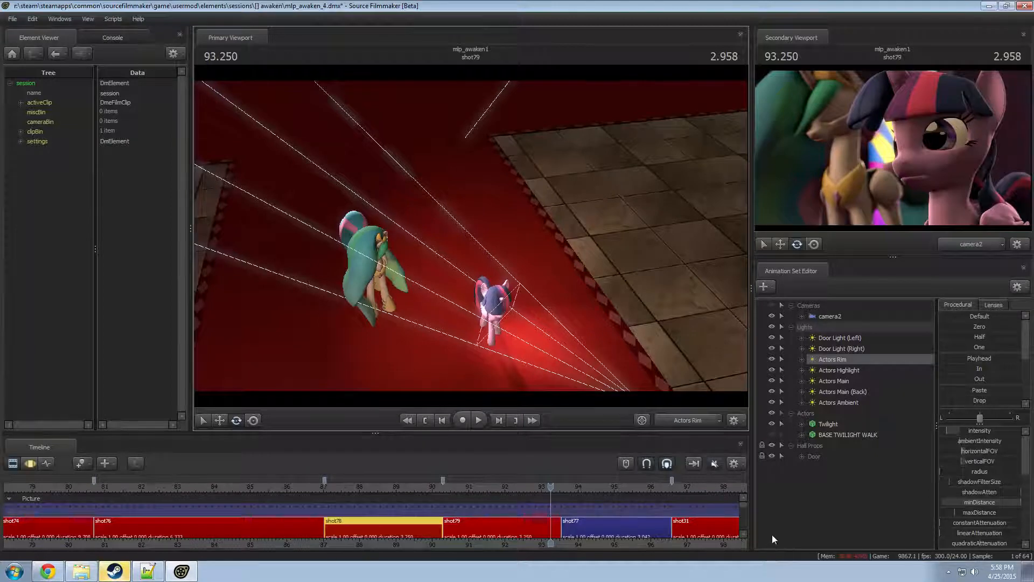
key("F4")
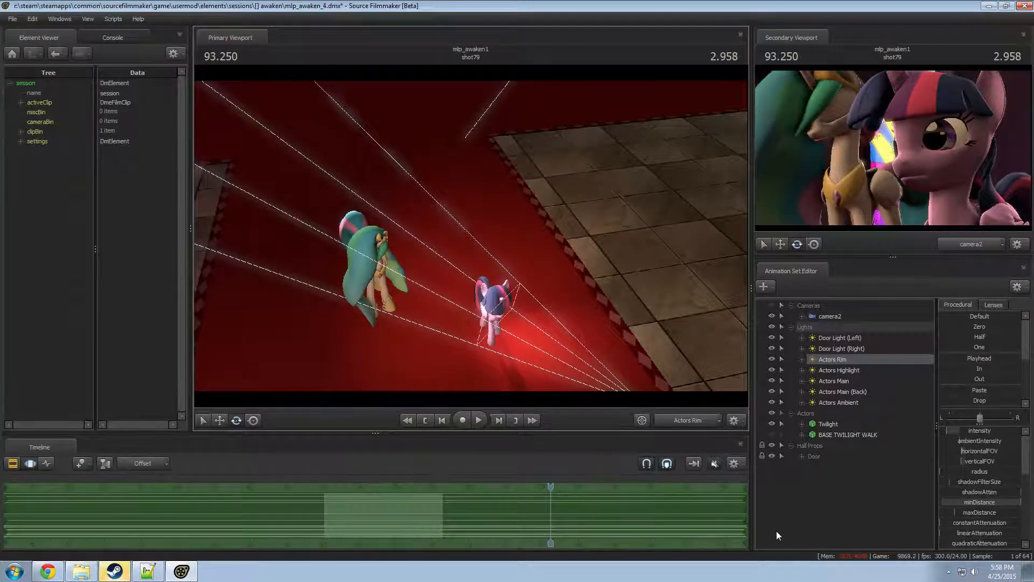
left_click(388, 517)
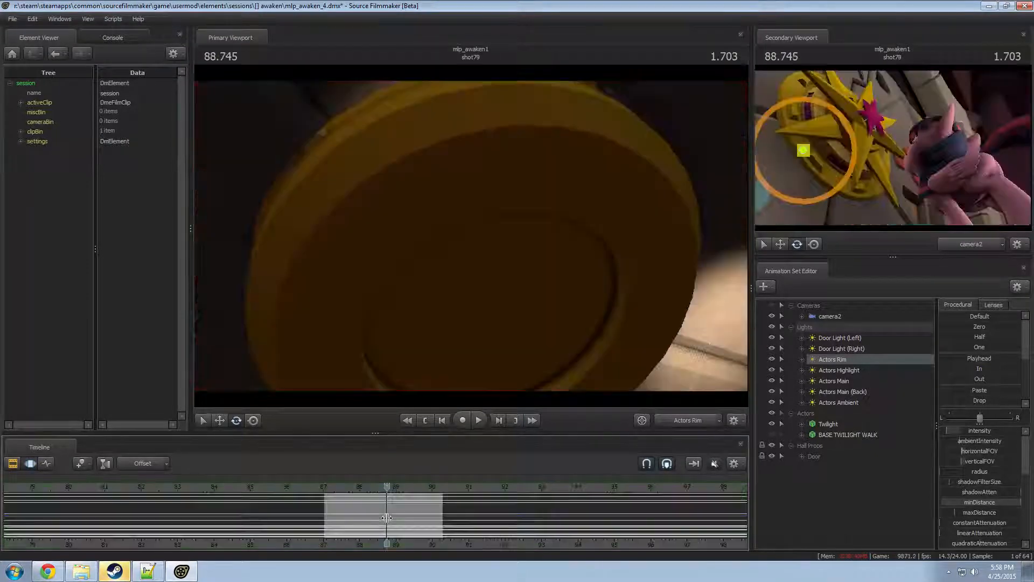
middle_click_drag(448, 541, 337, 542)
left_click(318, 488)
left_click_drag(318, 489, 297, 516)
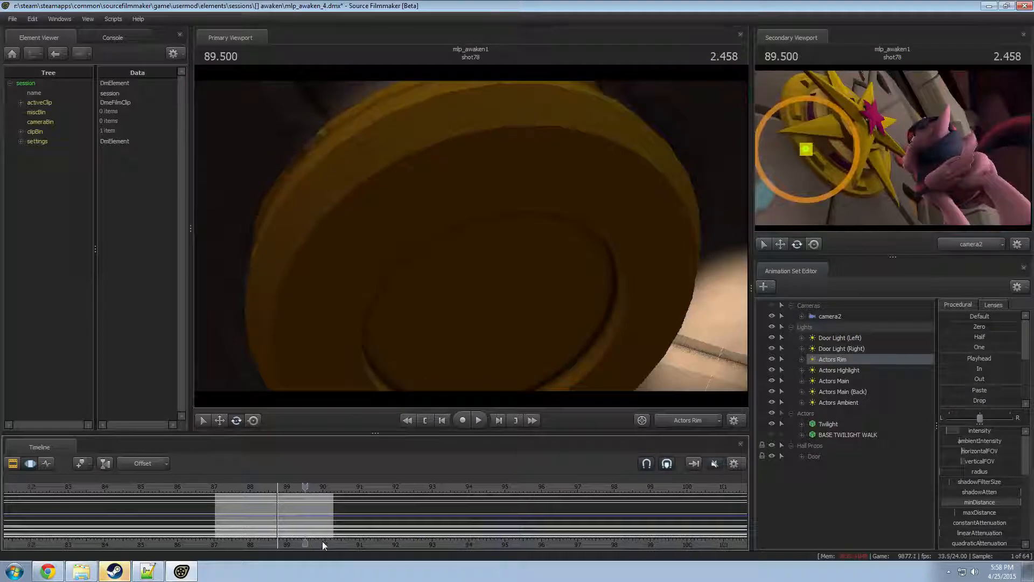
middle_click_drag(296, 515, 727, 514)
left_click_drag(610, 487, 569, 505)
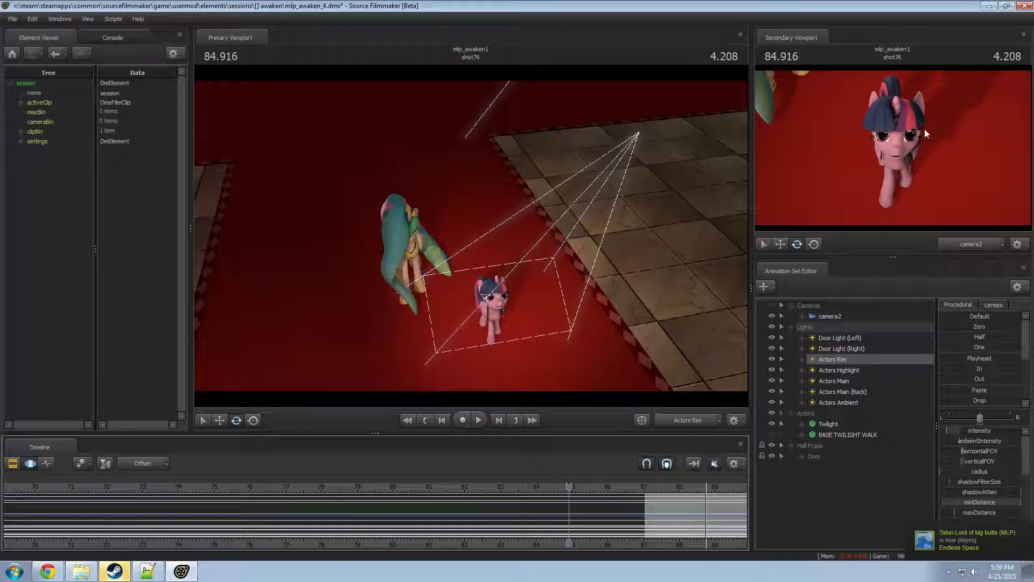
- Return to the earlier shots and play back the sequence leading up to shot78
key("F2")
left_click_drag(567, 485, 183, 479)
middle_click_drag(276, 543, 605, 531)
left_click_drag(604, 477, 709, 477)
scroll(711, 523, "down", 5)
key("space")
middle_click_drag(723, 547, 344, 542)
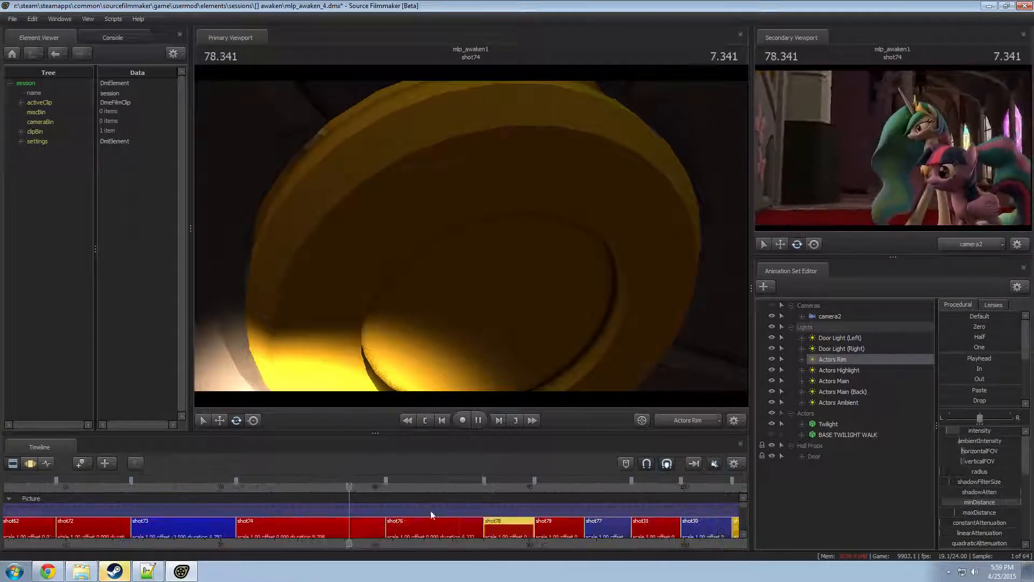
- Scrub from shot74 ahead into shot30 to review the remaining shots of the sequence
left_click_drag(398, 485, 696, 485)
middle_click_drag(715, 548, 525, 538)
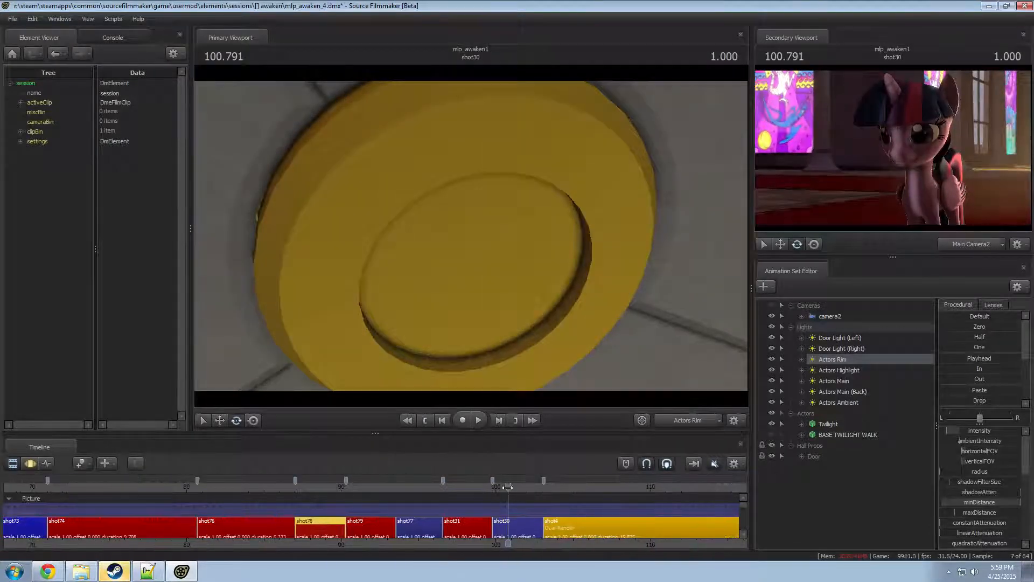
left_click_drag(507, 486, 529, 487)
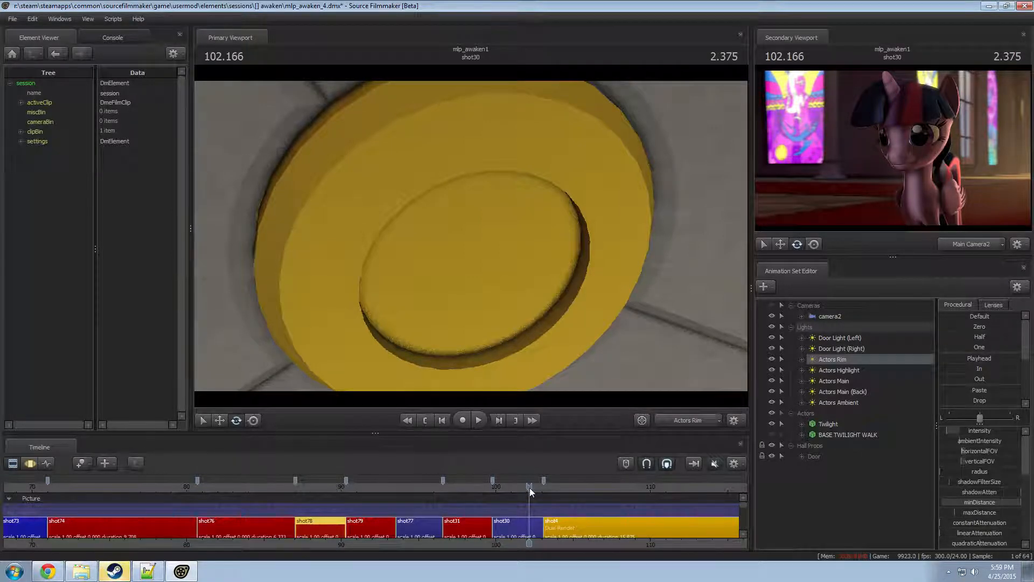
- Look over the full session timeline and the arrangement of its shots from the opening through shot30
scroll(478, 536, "down", 6)
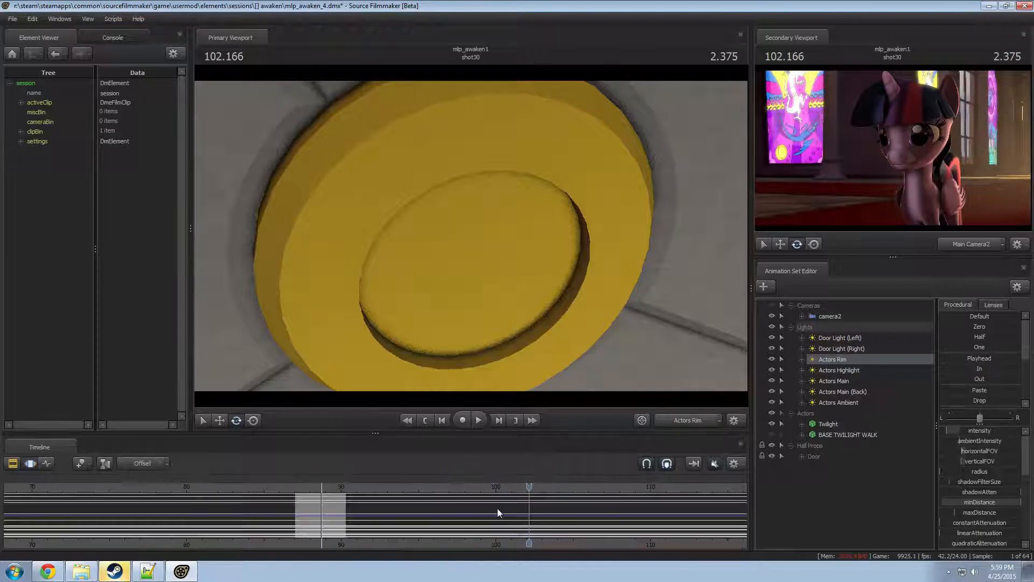
scroll(448, 528, "down", 4)
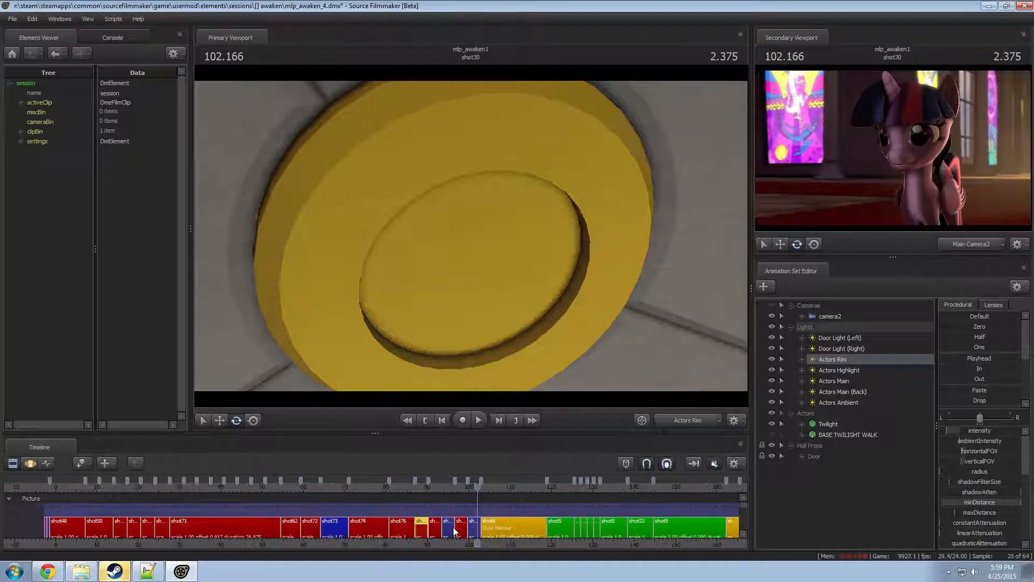
scroll(462, 547, "down", 3)
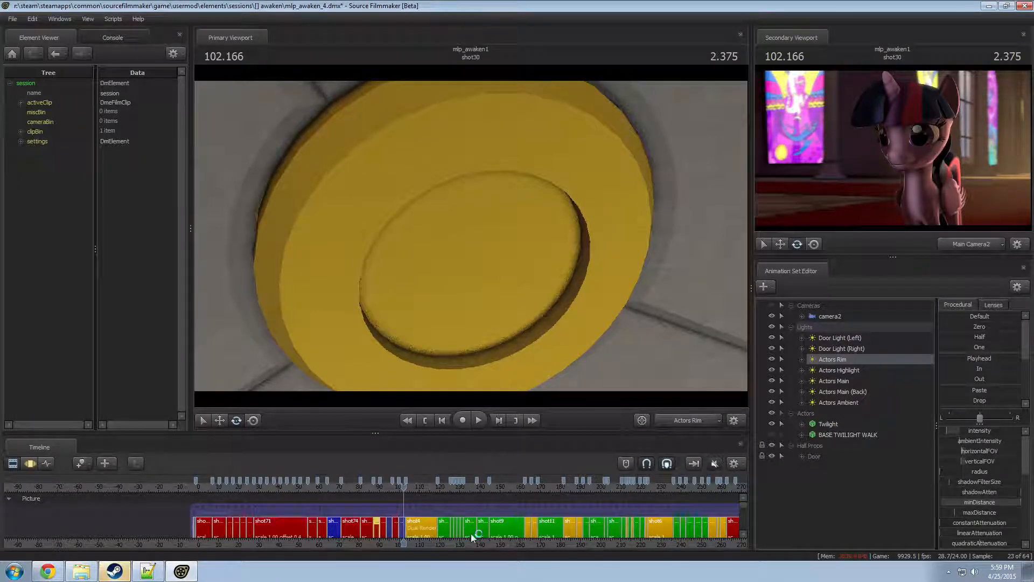
scroll(471, 533, "down", 2)
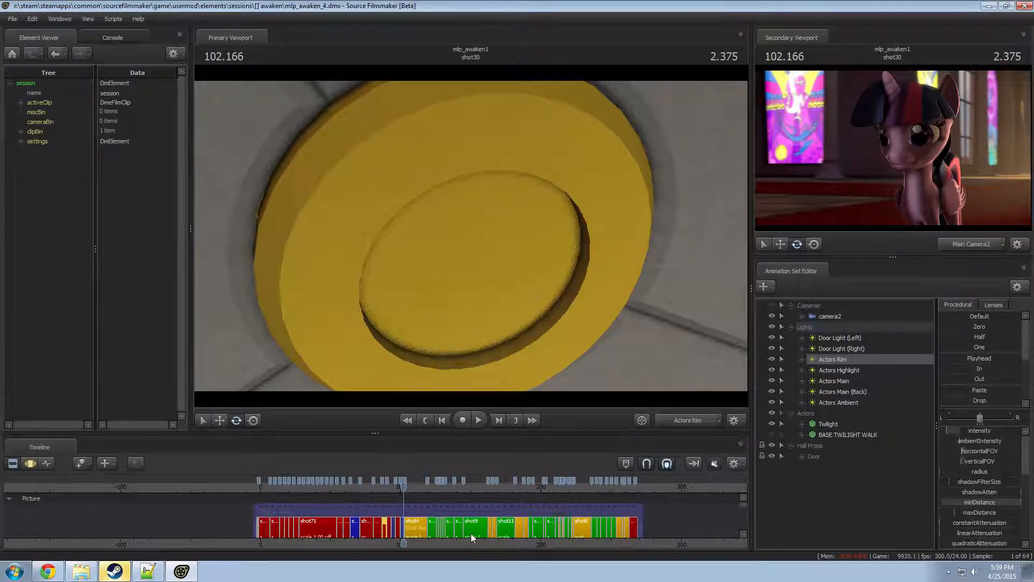
scroll(373, 536, "up", 4)
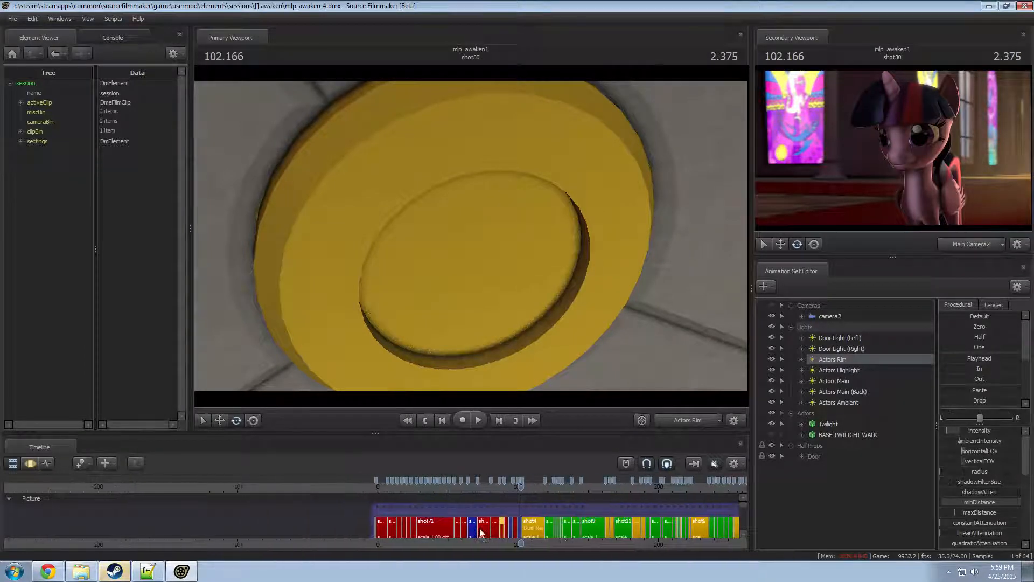
scroll(493, 533, "up", 2)
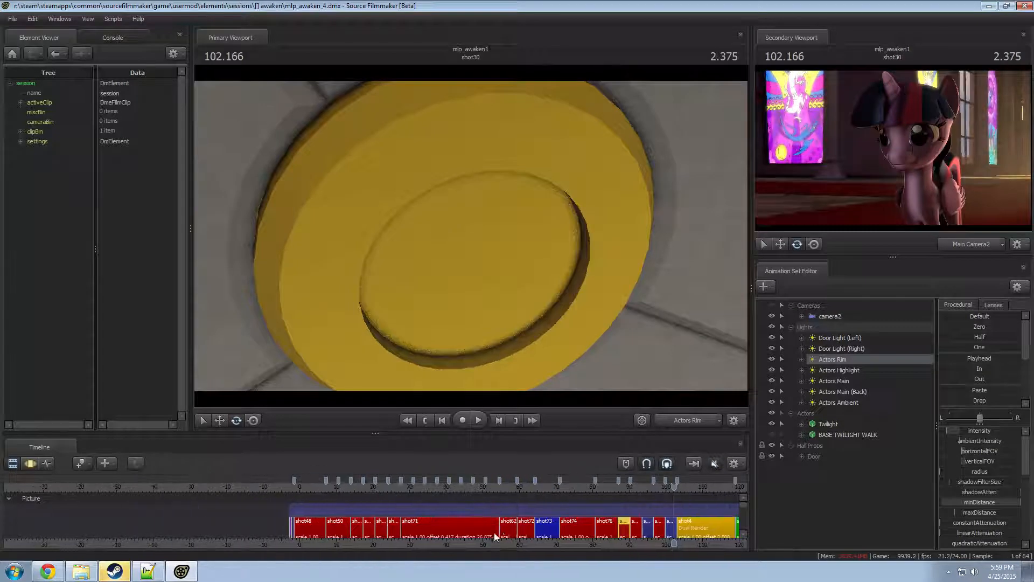
left_click_drag(470, 543, 438, 549)
scroll(552, 543, "down", 1)
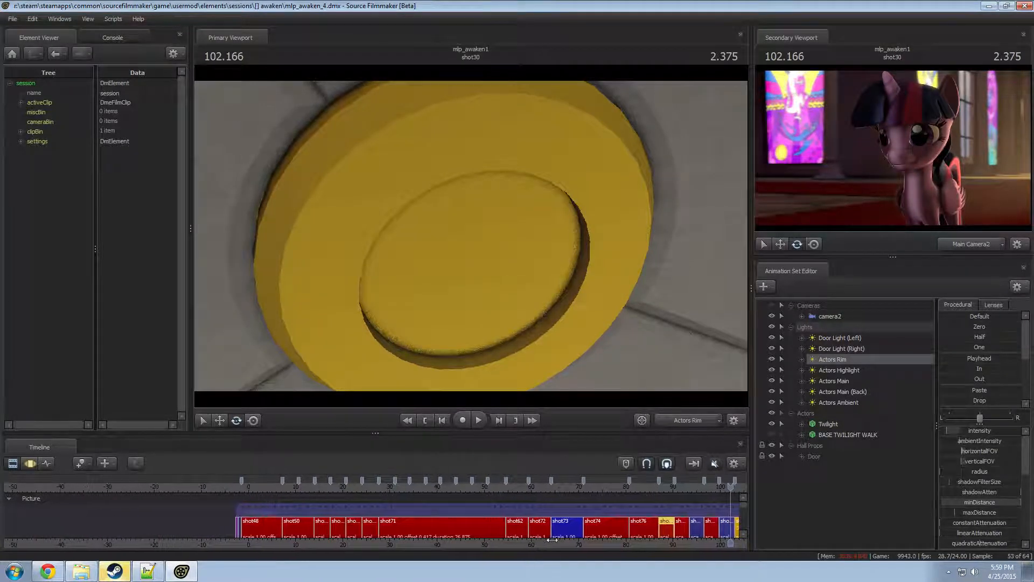
scroll(432, 539, "up", 3)
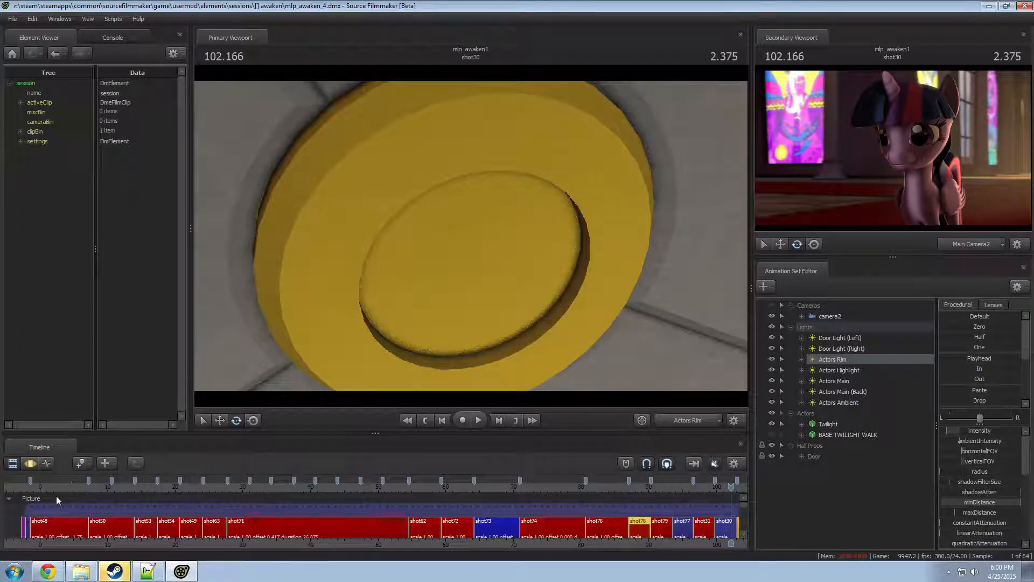
- Scrub through shot71 and shot62, and jump ahead to the later shots up to shot14
left_click_drag(61, 484, 320, 526)
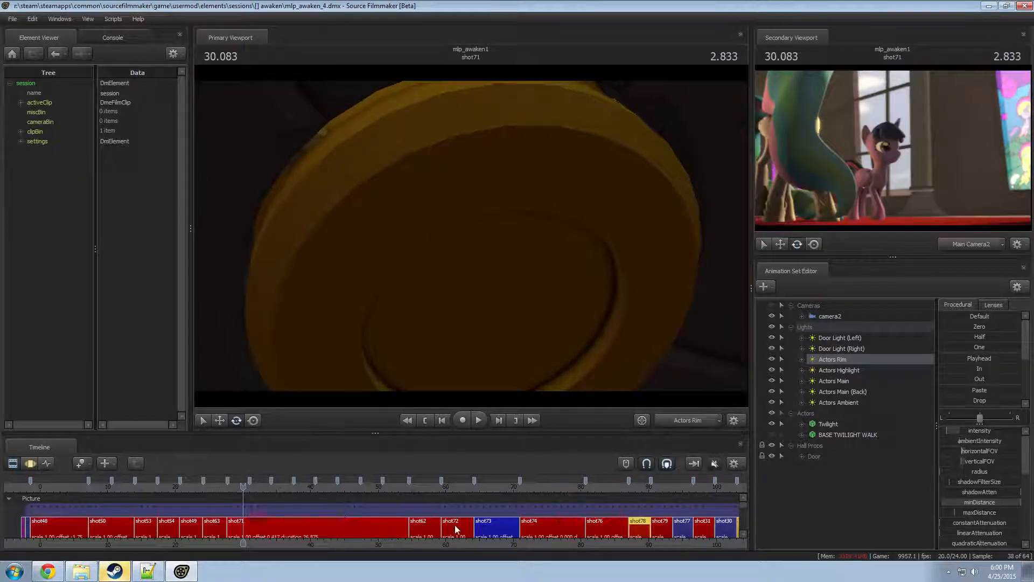
left_click_drag(461, 545, 369, 541)
scroll(401, 532, "down", 5)
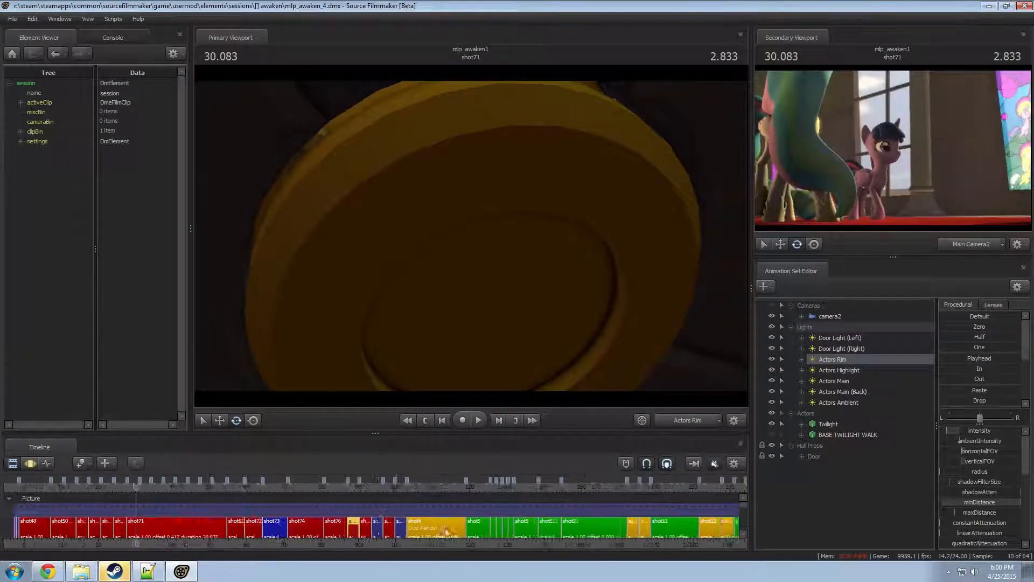
left_click_drag(72, 492, 205, 486)
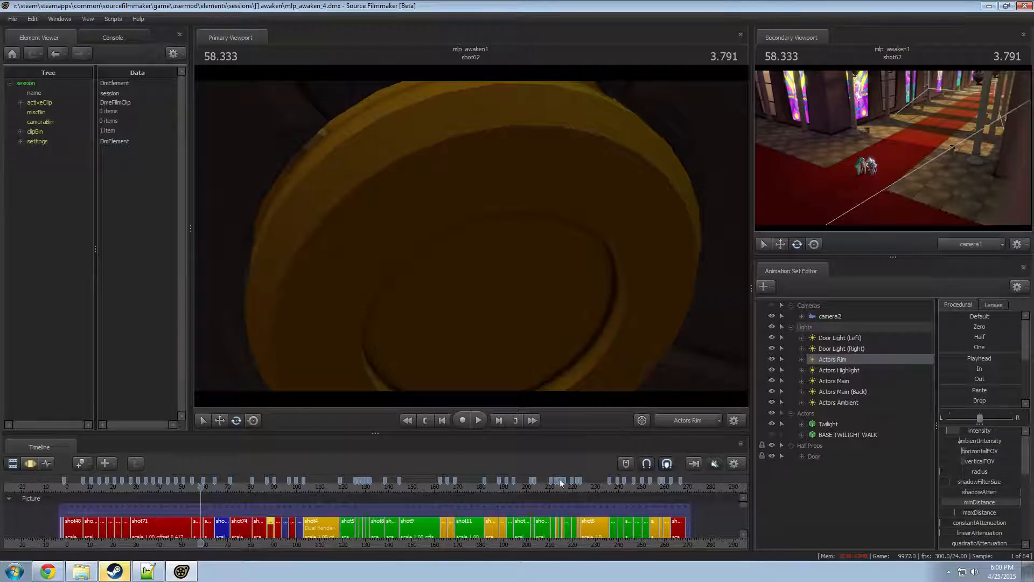
left_click_drag(461, 486, 526, 493)
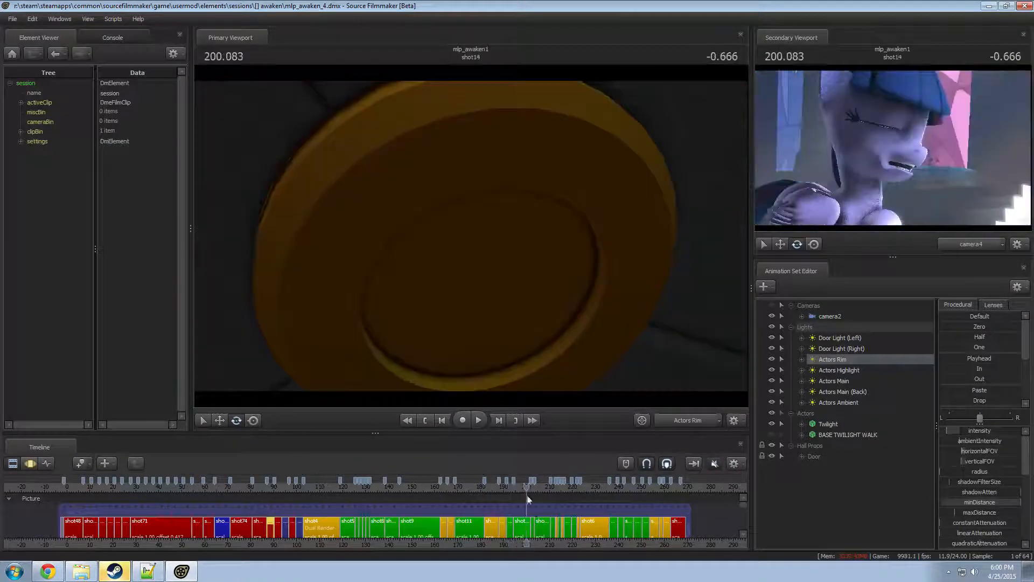
- Select shot14 and examine the Overlay effects track beneath the picture track
scroll(536, 540, "up", 5)
left_click(519, 532)
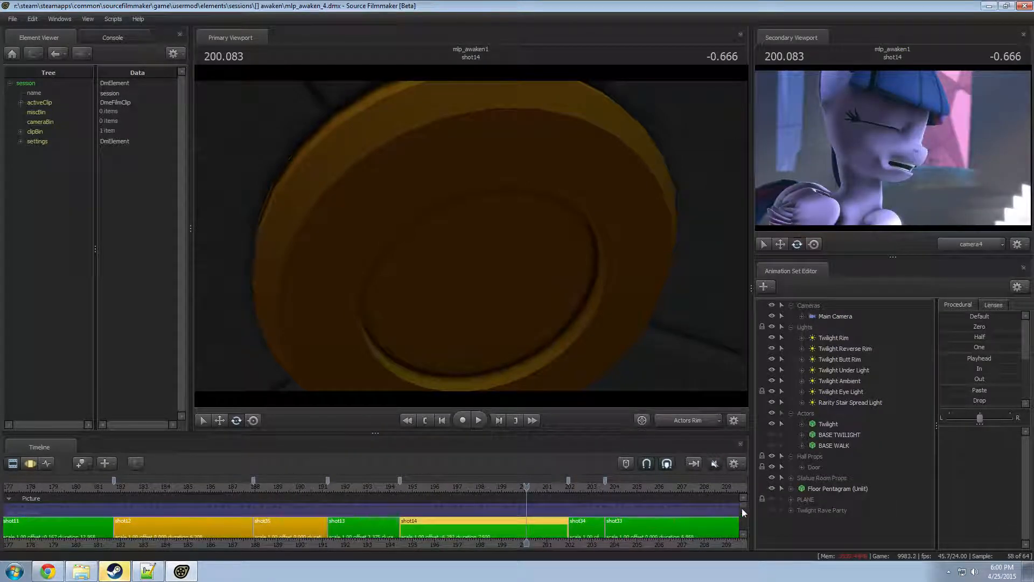
left_click_drag(744, 510, 746, 525)
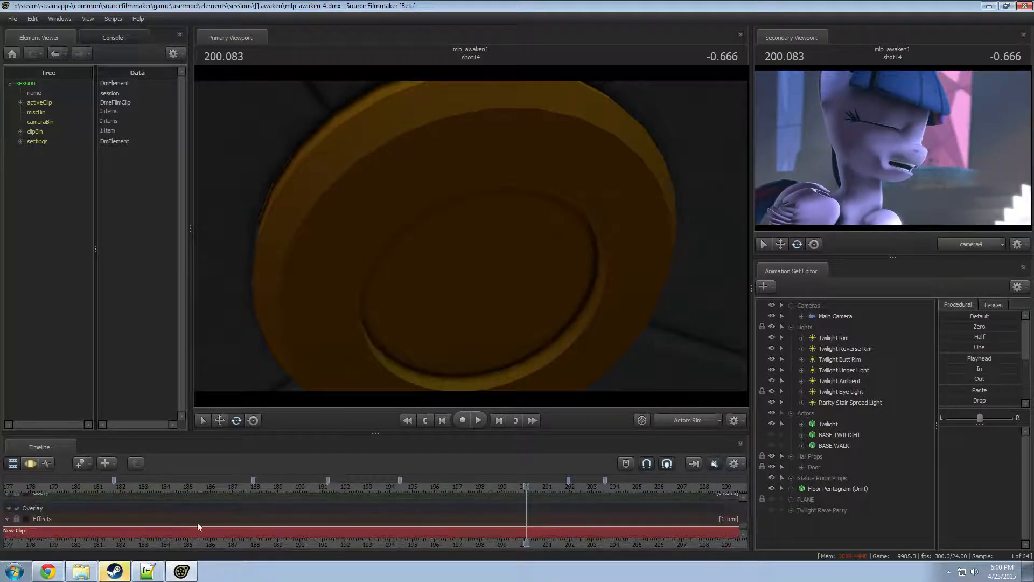
scroll(46, 518, "up", 1)
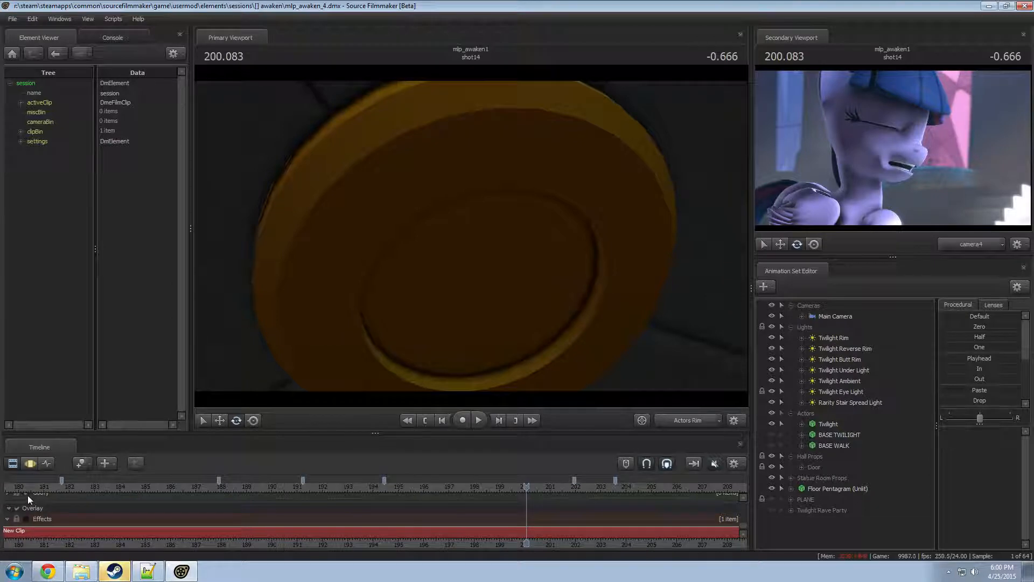
left_click_drag(744, 525, 744, 498)
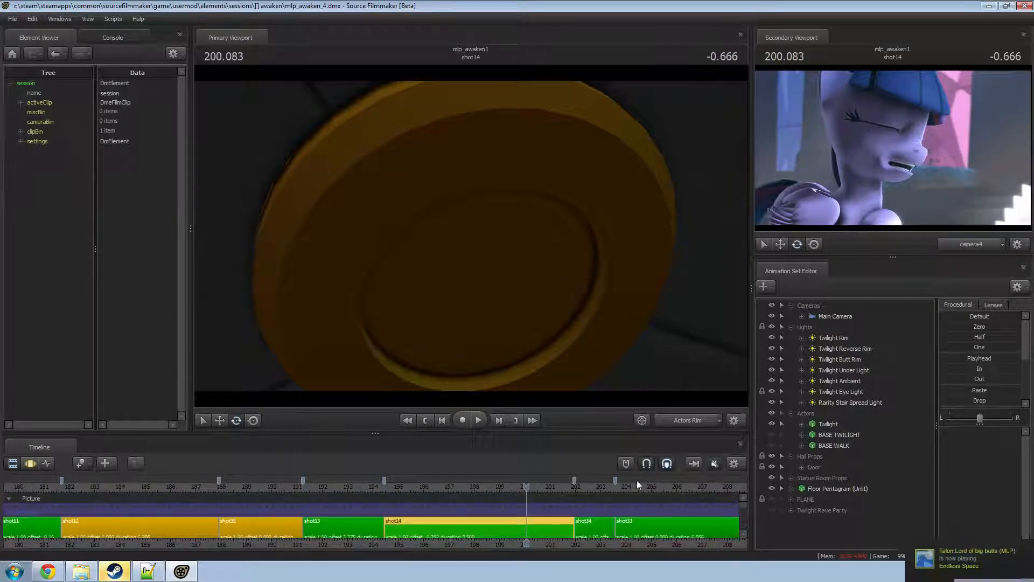
- View shot14 through camera4 and turn on the visibility of the PLANE group
left_click(689, 414)
left_click(682, 420)
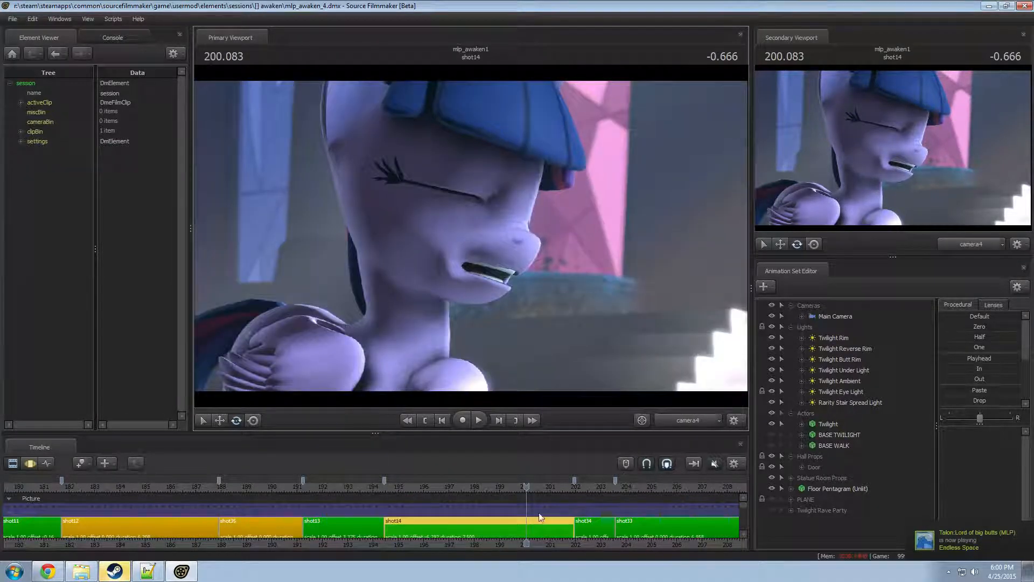
left_click(774, 498)
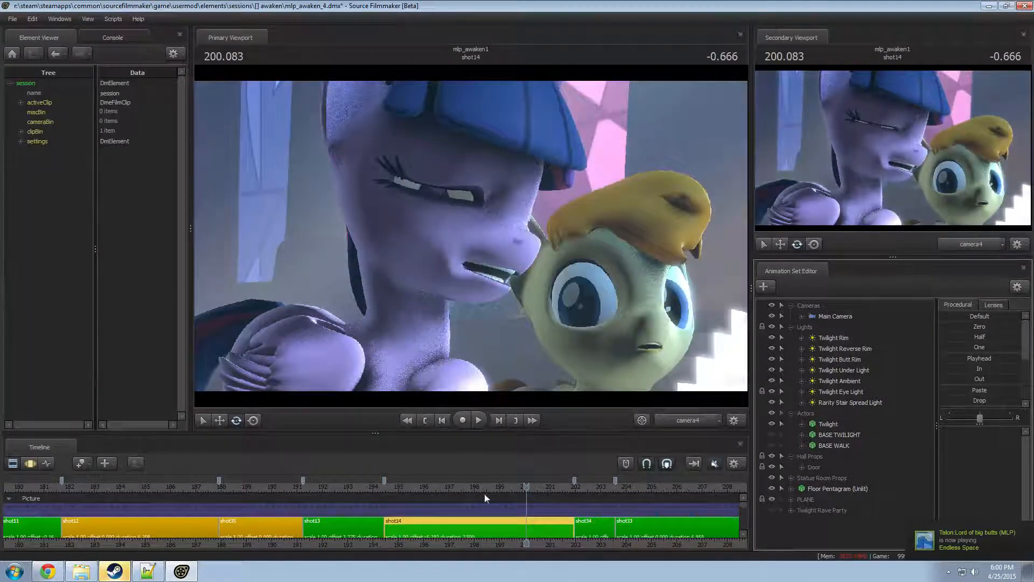
- Disable the Music track and play back the cut from shot13 into the start of shot14
left_click(403, 486)
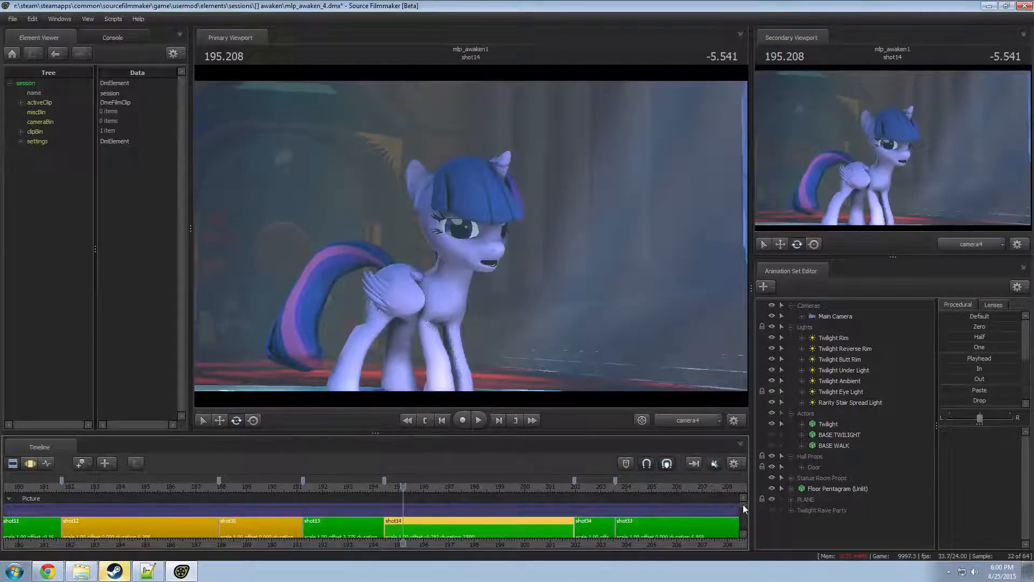
left_click_drag(743, 504, 744, 516)
left_click(27, 512)
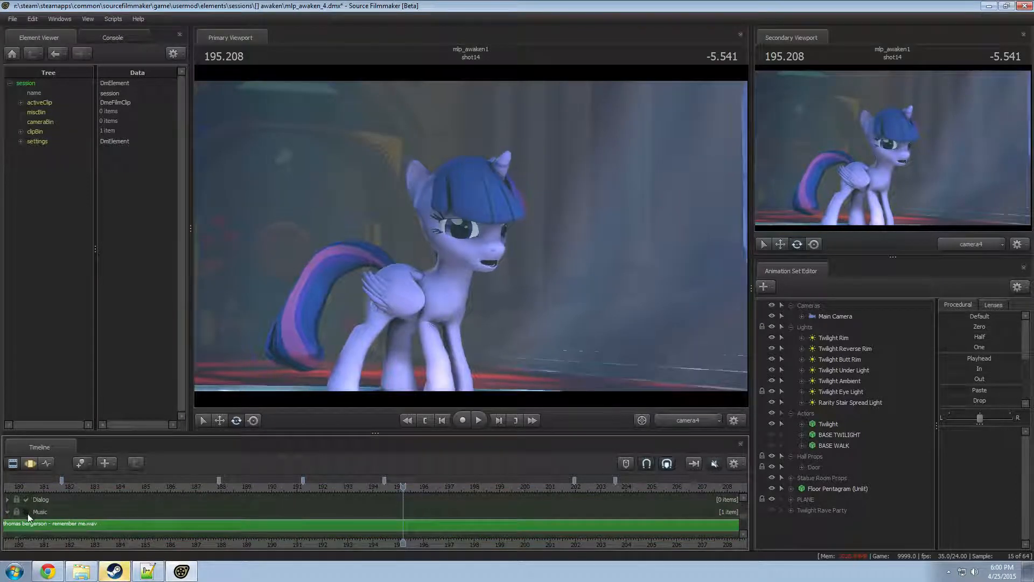
left_click(364, 486)
key("space")
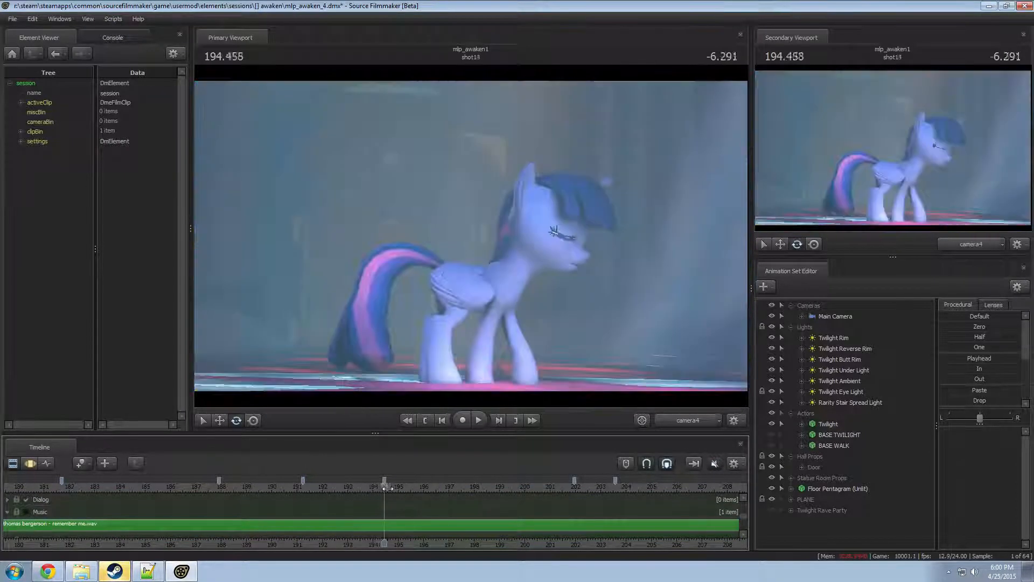
key("space")
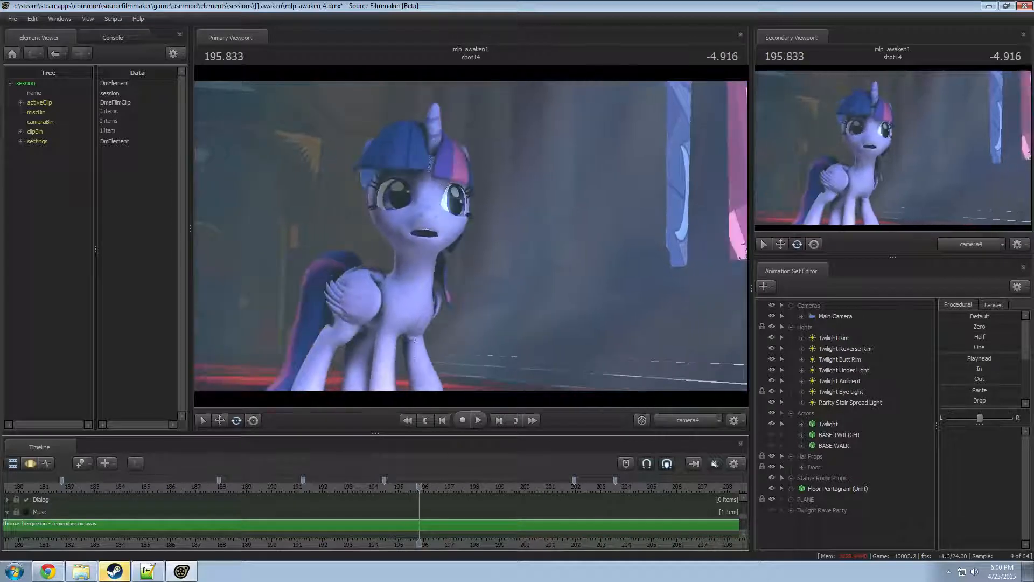
- Close the secondary viewport and play shot14 up to the close-up of both ponies
left_click(1023, 35)
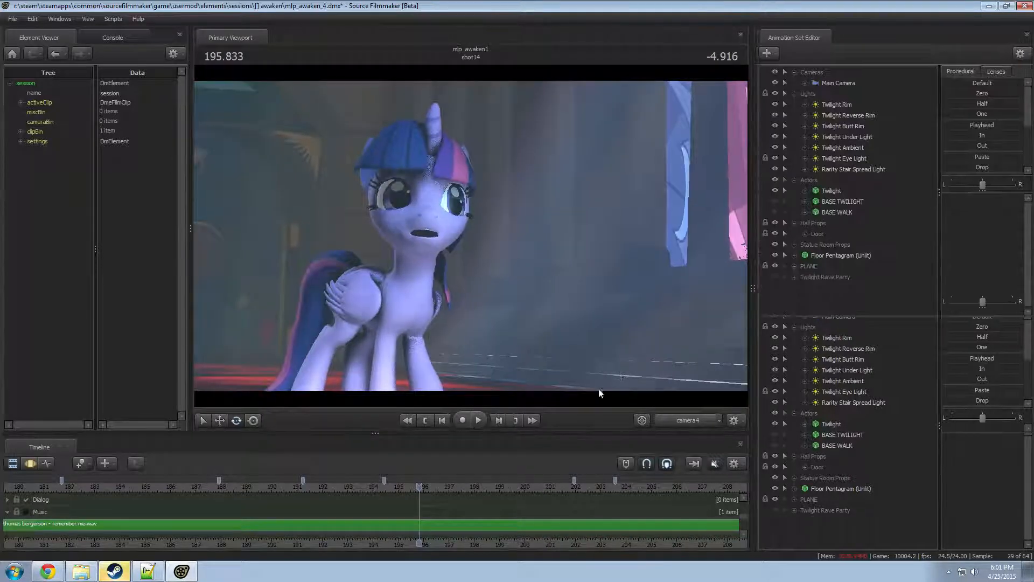
left_click(418, 482)
key("space")
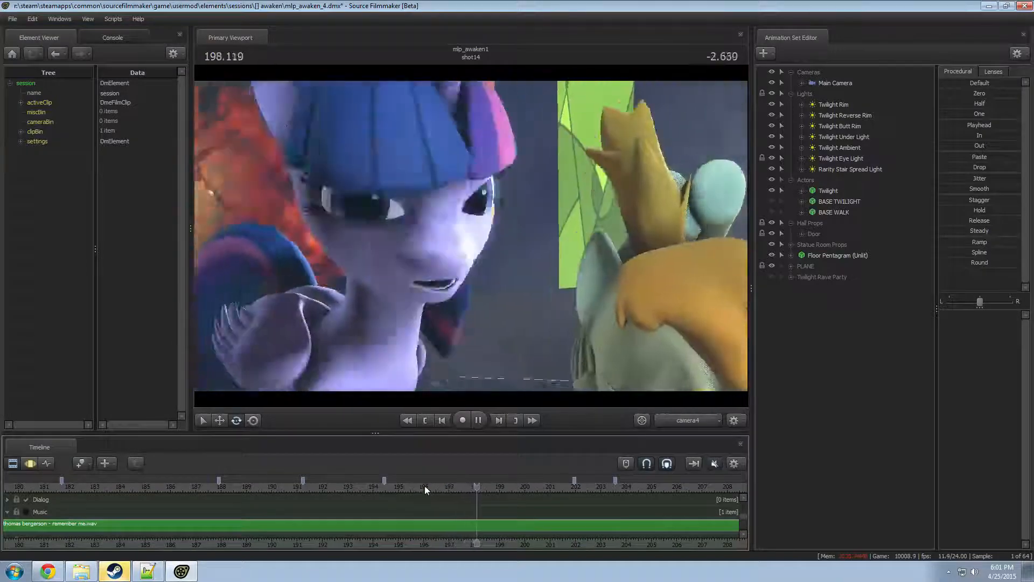
key("space")
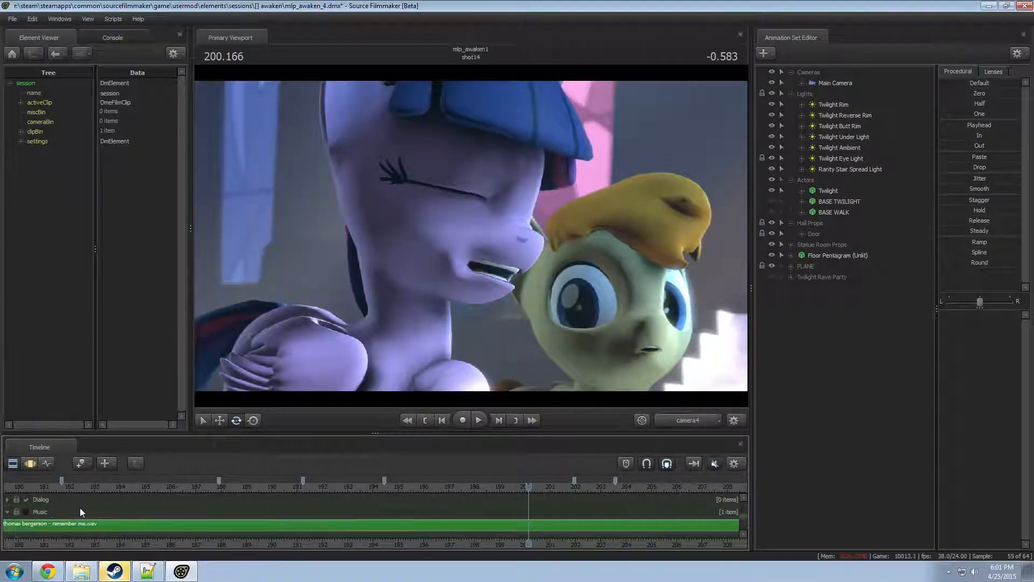
- Replay shot14 from two different points to review the close-up of Twilight and the green pony
left_click(409, 487)
key("space")
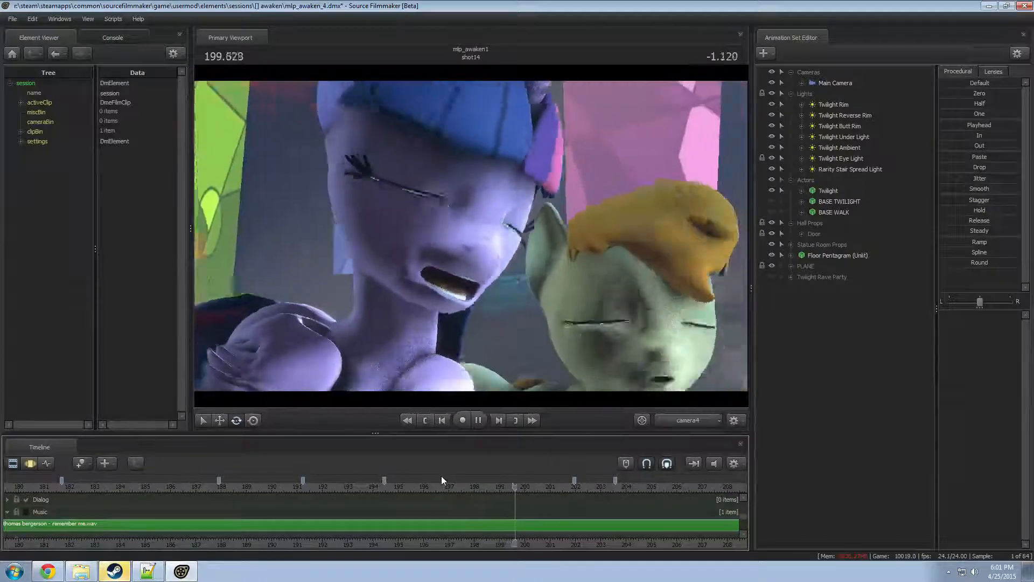
key("space")
left_click(495, 488)
key("space")
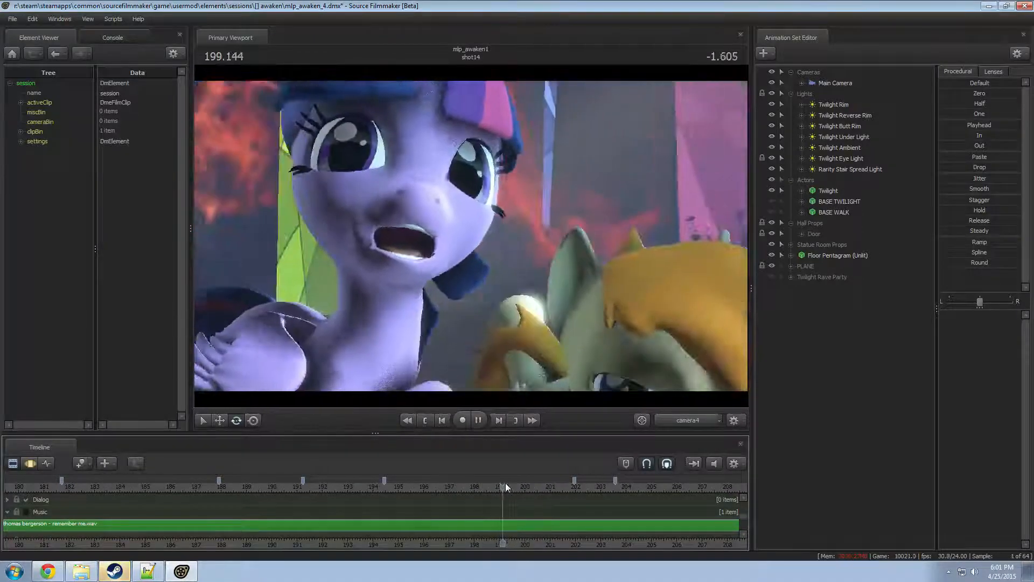
key("space")
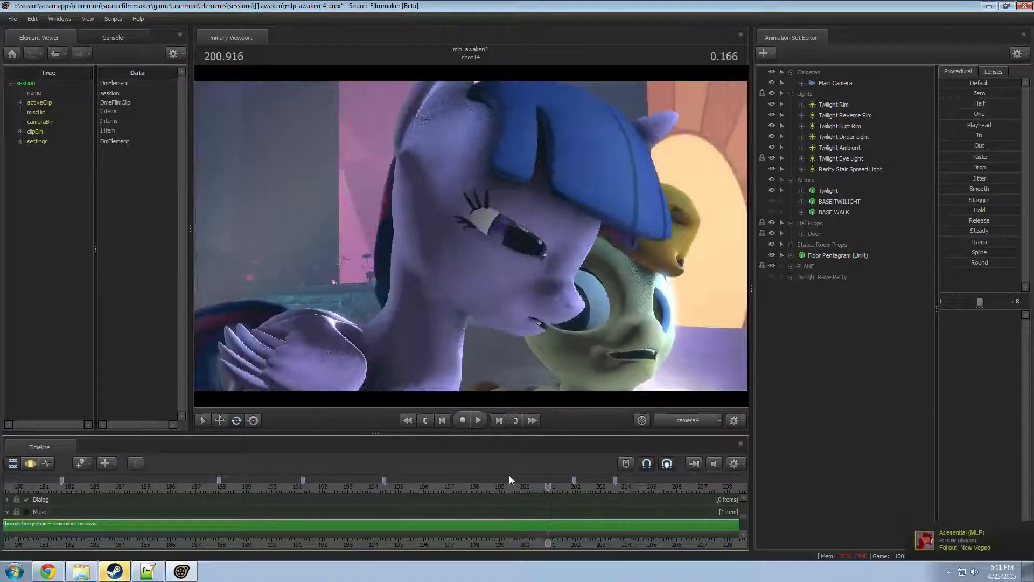
- Switch to the Work Camera and move in on the green pony's face near the end of shot14
left_click(678, 419, "ctrl")
left_click_drag(592, 301, 490, 368)
key("w")
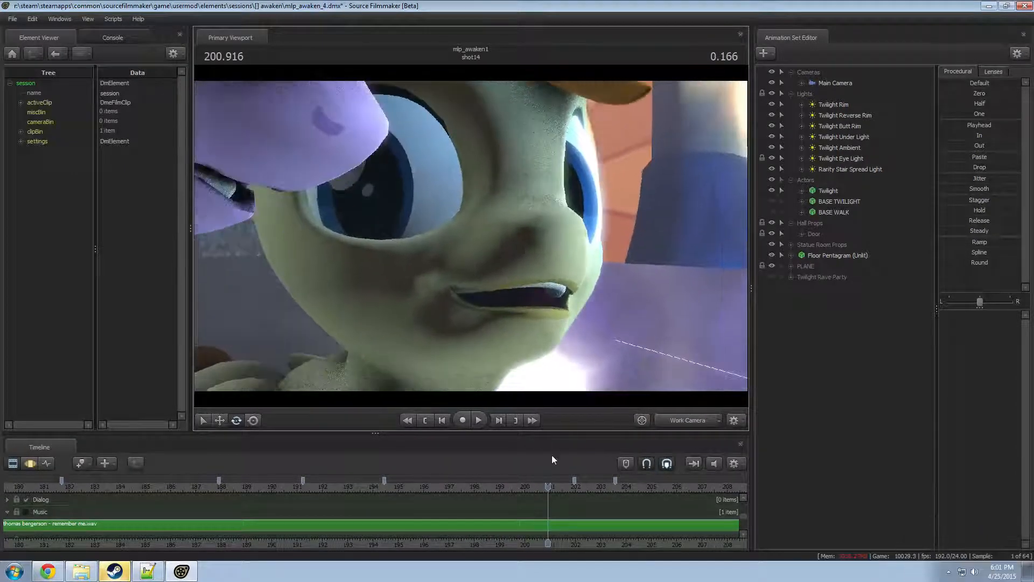
left_click_drag(551, 491, 652, 518)
scroll(525, 502, "up", 3)
scroll(527, 499, "up", 5)
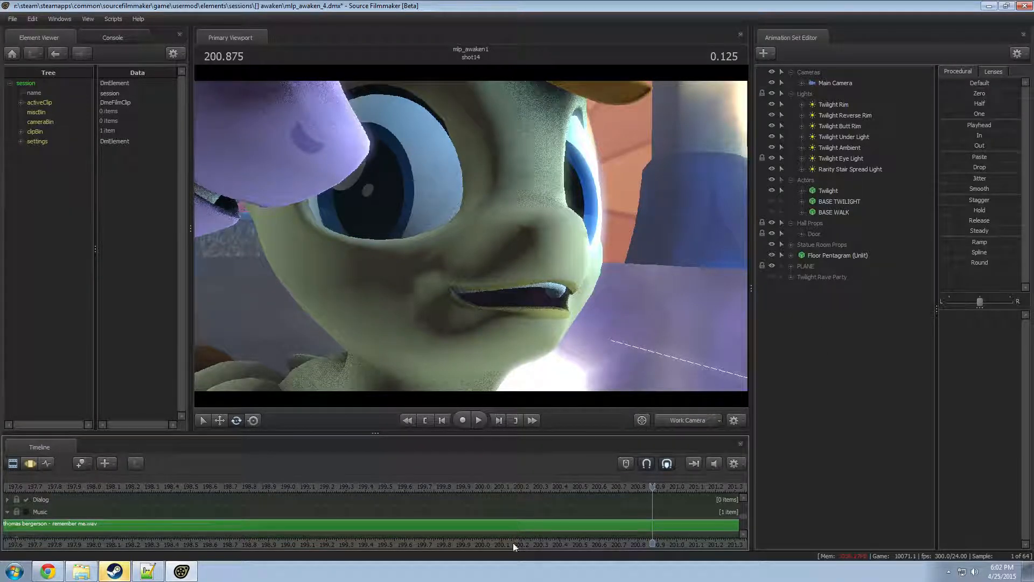
mouse_move(512, 542)
left_mouse_down()
mouse_move(559, 538)
mouse_move(511, 540)
left_mouse_up()
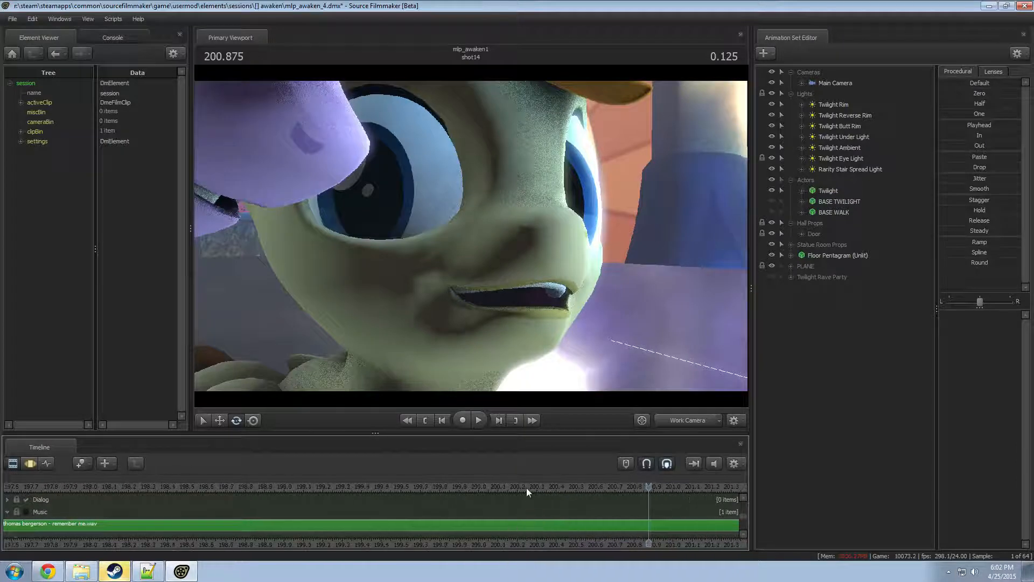
scroll(521, 487, "down", 8)
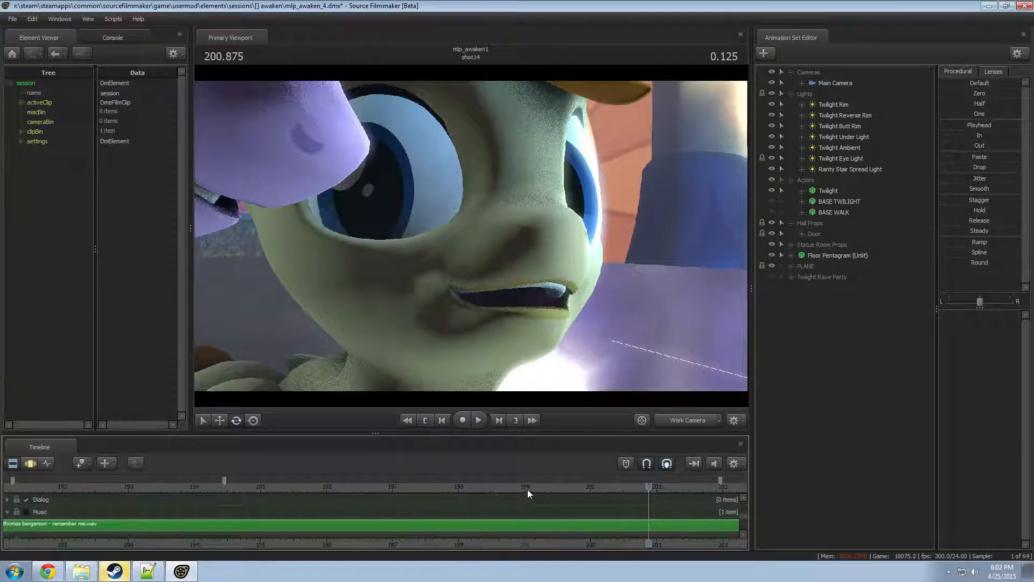
scroll(599, 487, "down", 3)
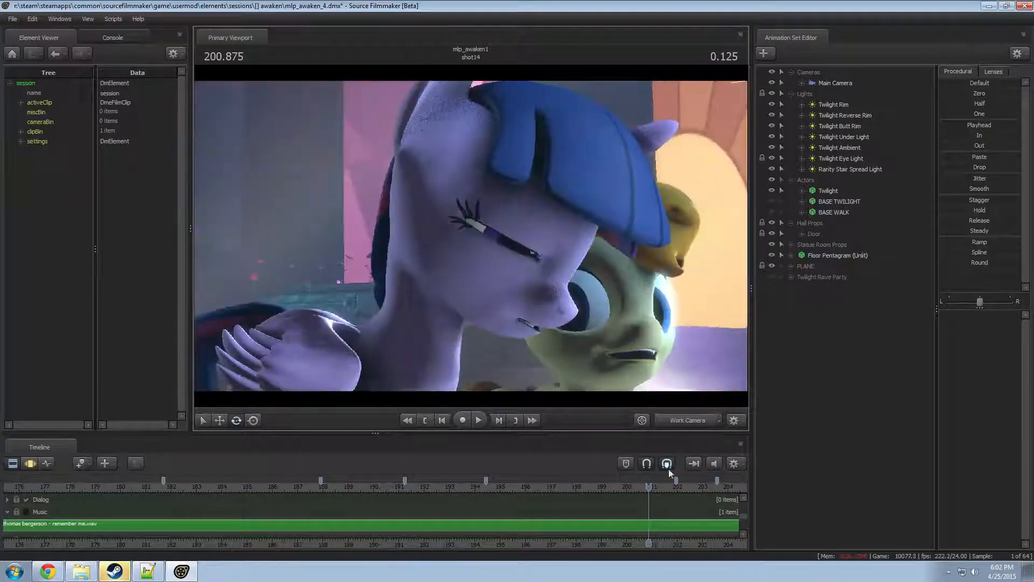
- Look over the Music, Effects and Goofy sound tracks beneath the shots in the timeline
scroll(726, 514, "down", 1)
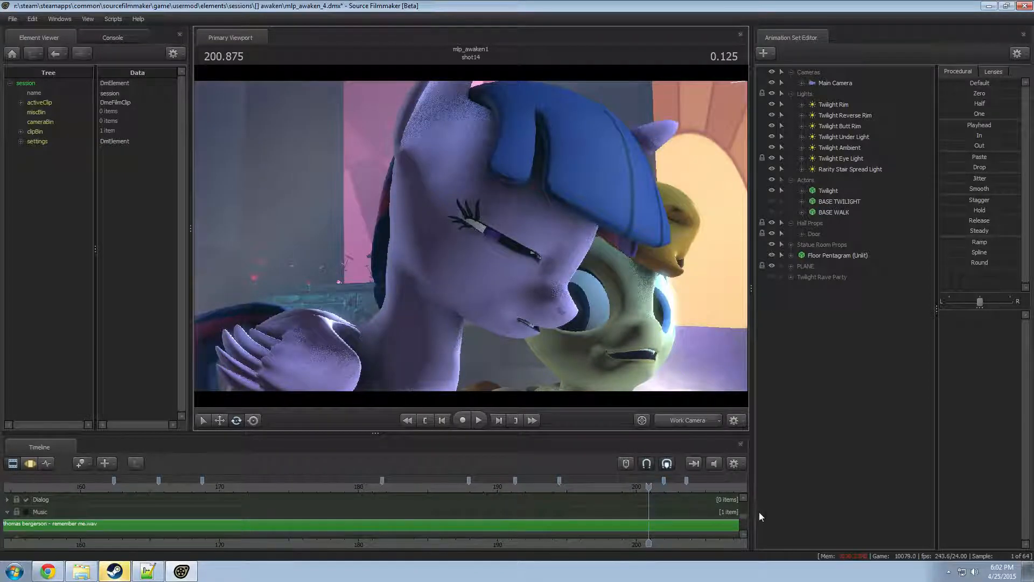
left_click(744, 534)
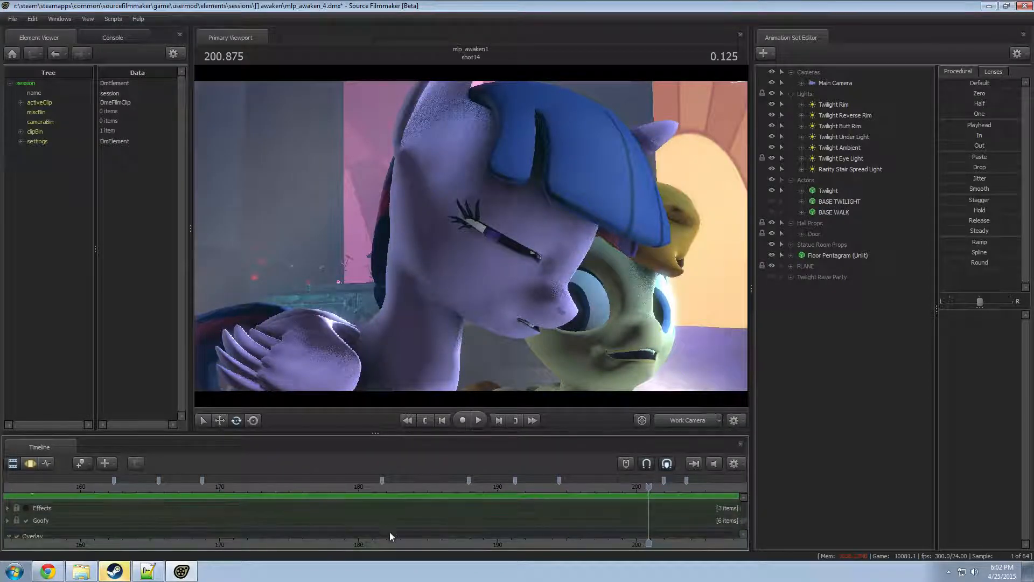
left_click(745, 497)
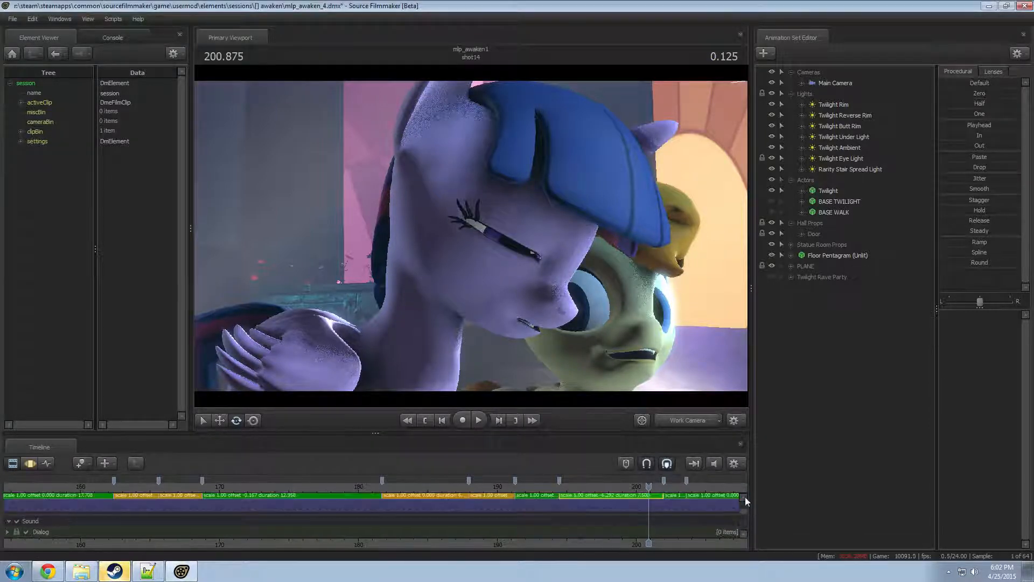
scroll(743, 534, "down", 3)
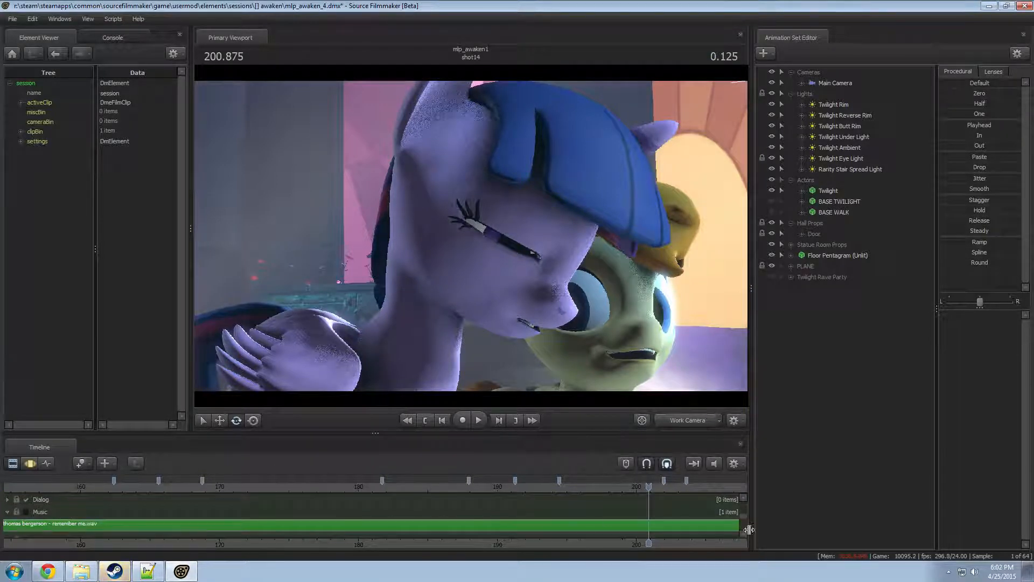
scroll(748, 533, "down", 1)
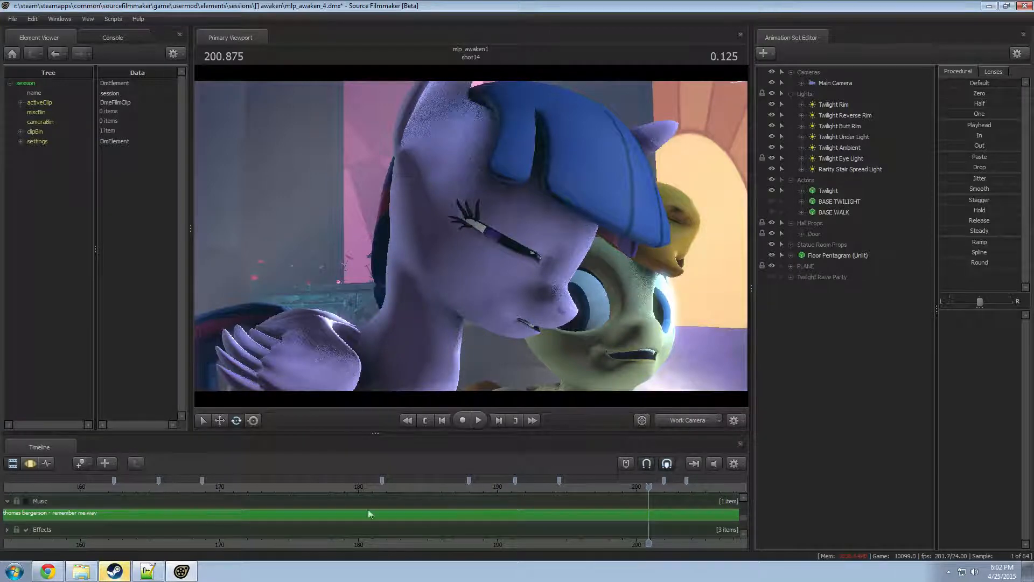
left_click(7, 501)
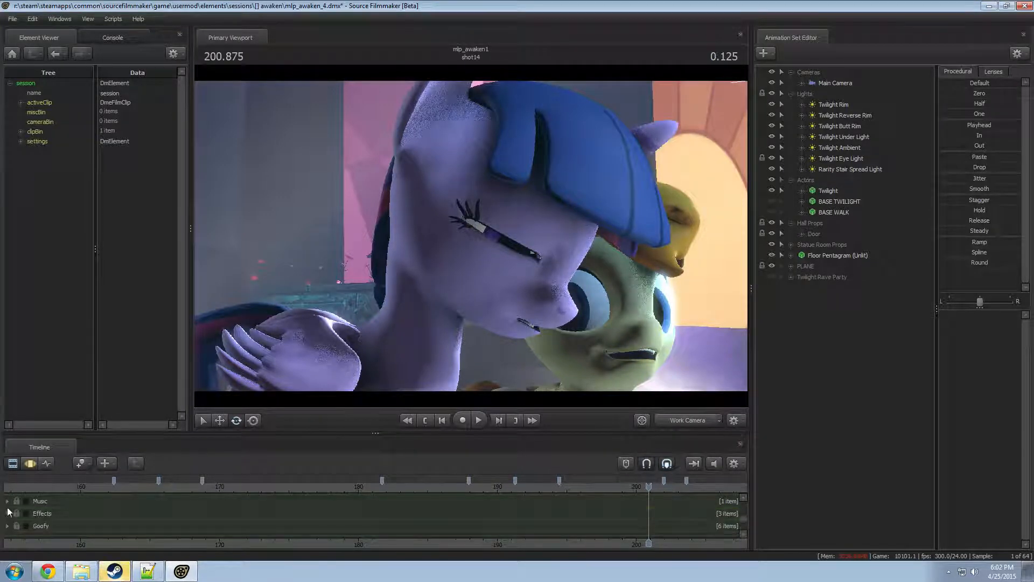
left_click(8, 501)
scroll(21, 523, "down", 2)
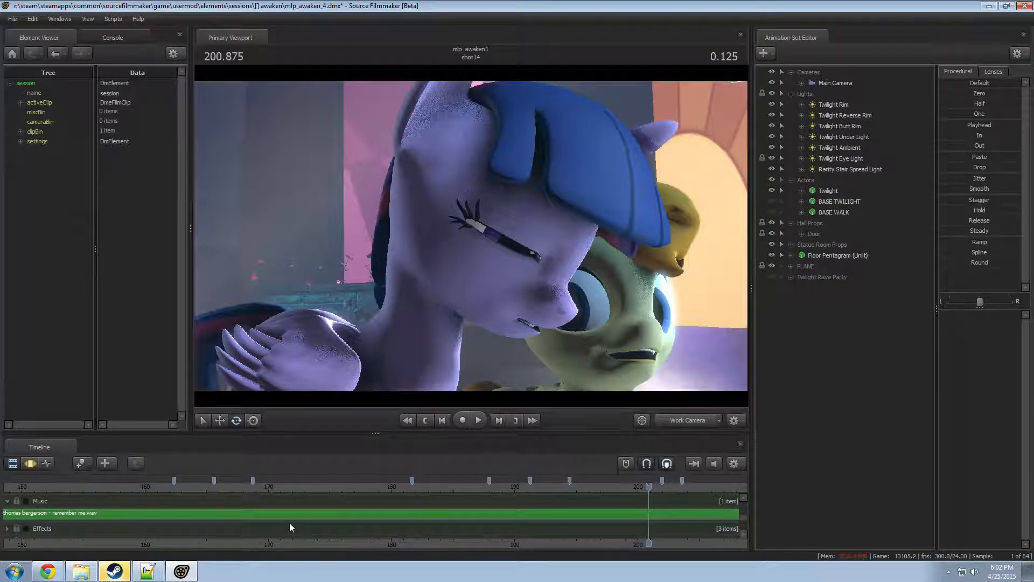
scroll(292, 516, "up", 7, "ctrl")
scroll(292, 513, "down", 8, "ctrl")
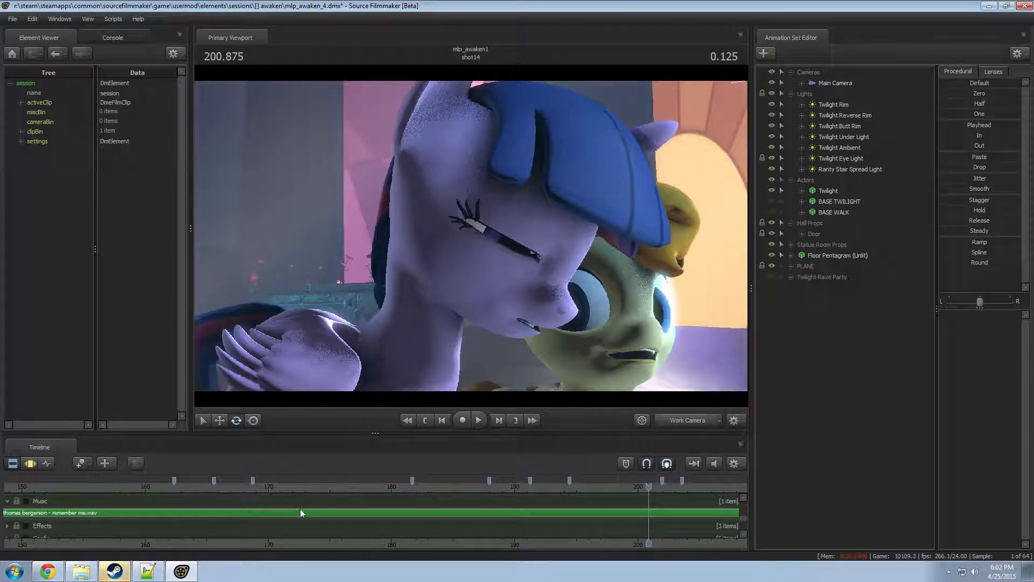
scroll(300, 509, "up", 3, "ctrl")
scroll(297, 515, "down", 2, "ctrl")
right_click_drag(404, 513, 293, 517, "alt")
scroll(292, 517, "up", 2)
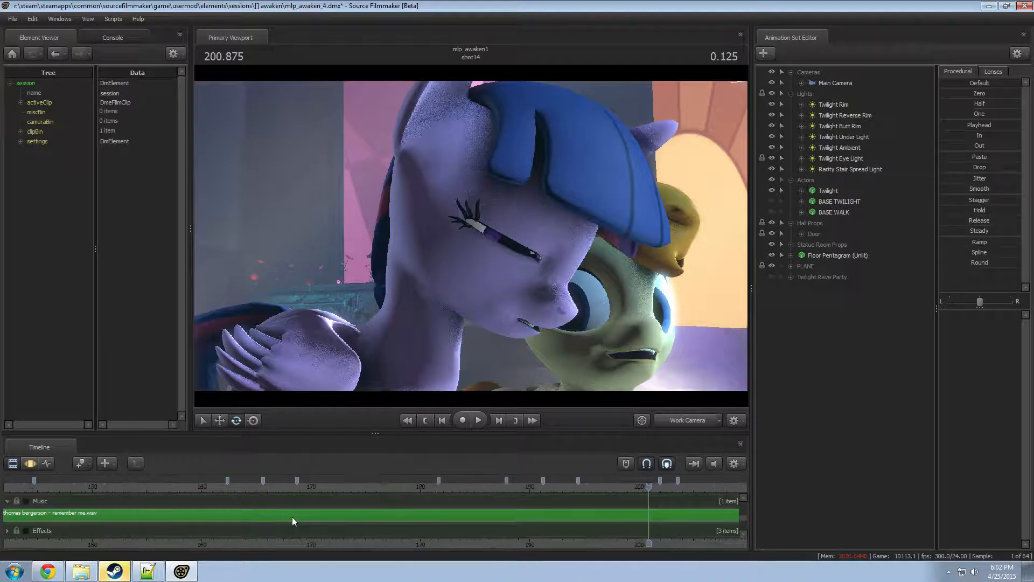
scroll(291, 517, "up", 1)
scroll(291, 517, "down", 2)
scroll(287, 527, "up", 2)
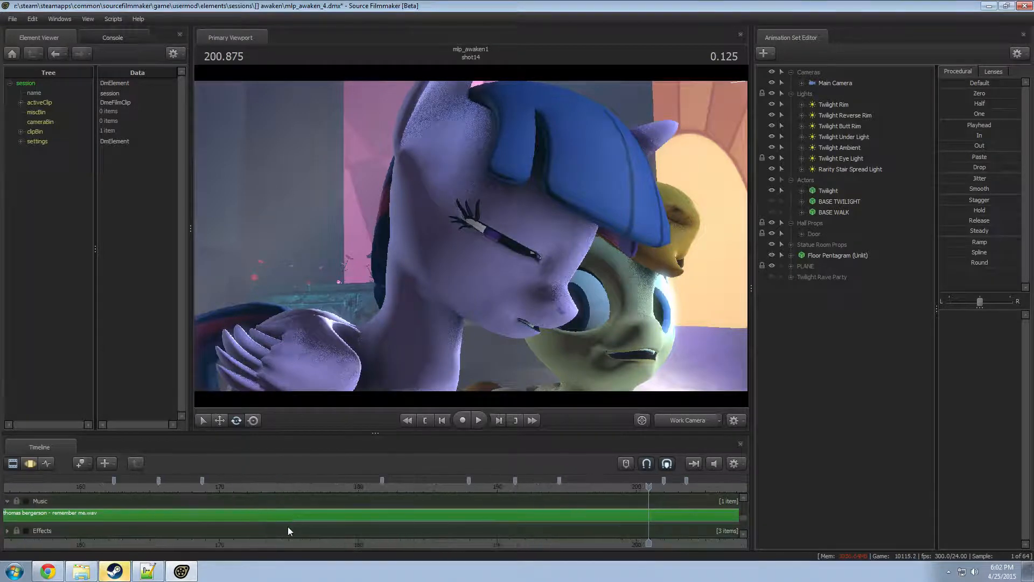
scroll(287, 526, "down", 2)
right_click_drag(287, 527, 443, 535, "alt")
scroll(443, 536, "up", 1)
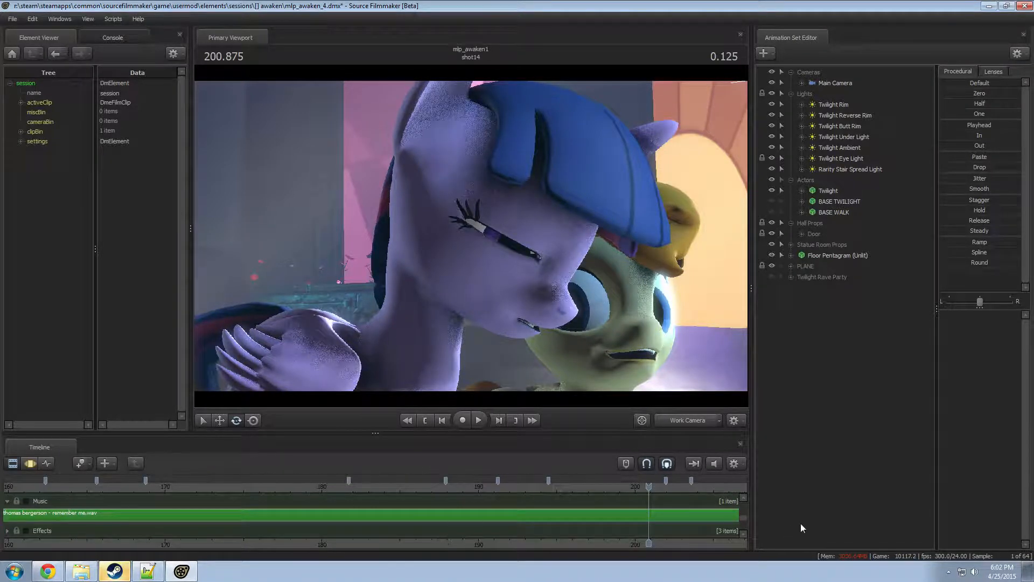
- Move the Work Camera in on the green pony's face and hide Twilight in shot14
left_click(743, 533)
left_click(744, 533)
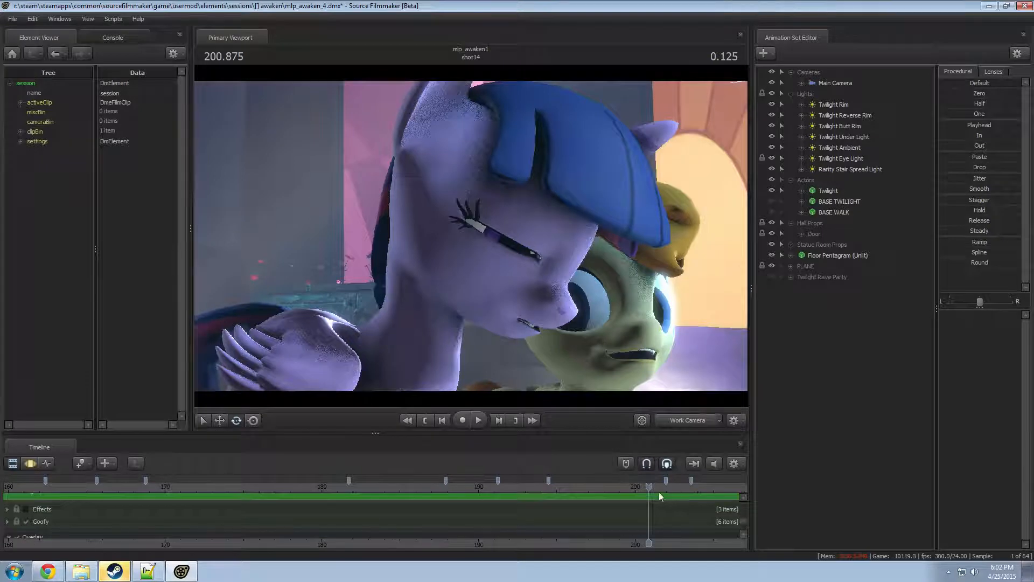
left_click(743, 497)
left_click(743, 497)
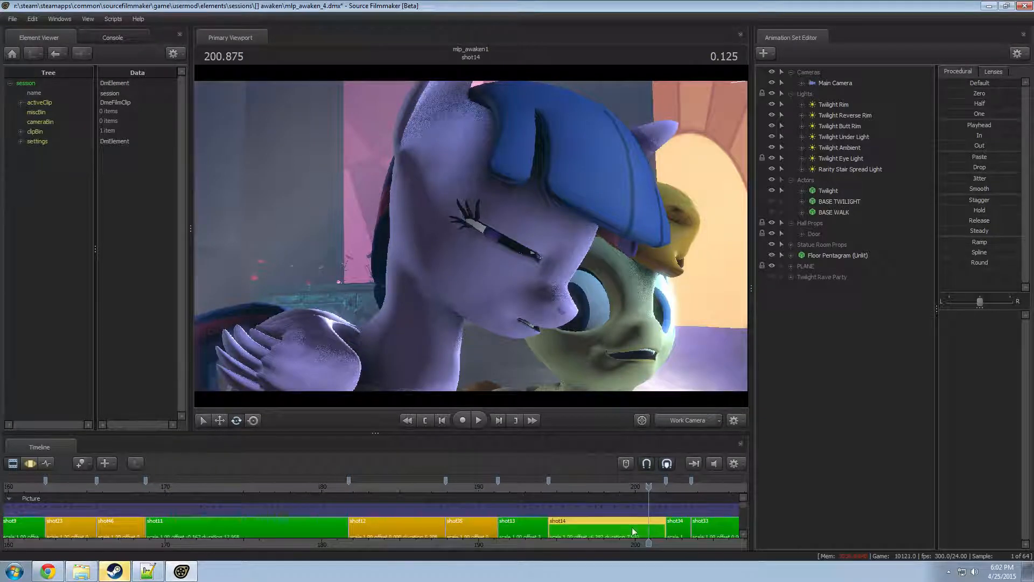
scroll(662, 511, "up", 5)
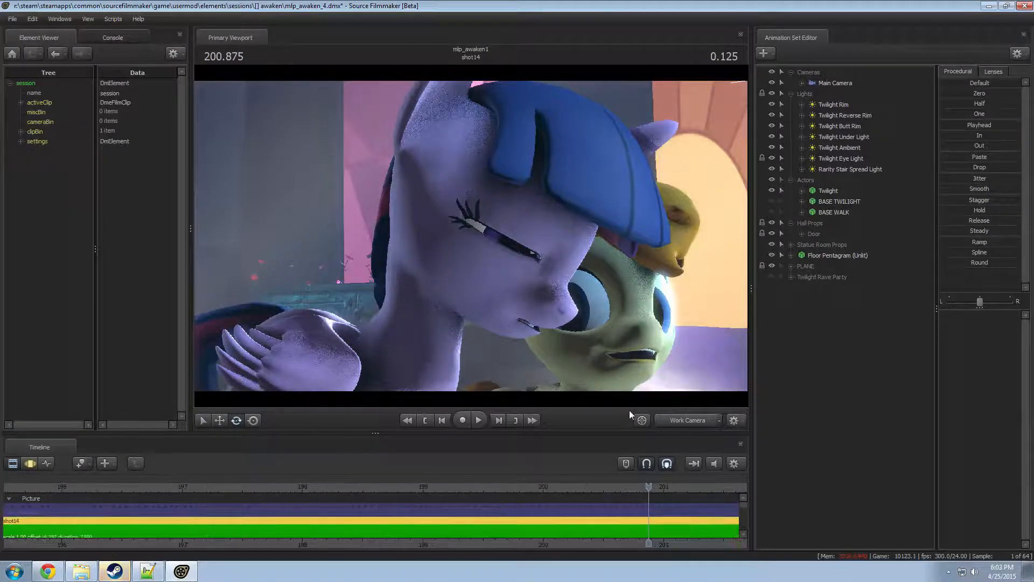
left_click_drag(609, 323, 646, 258)
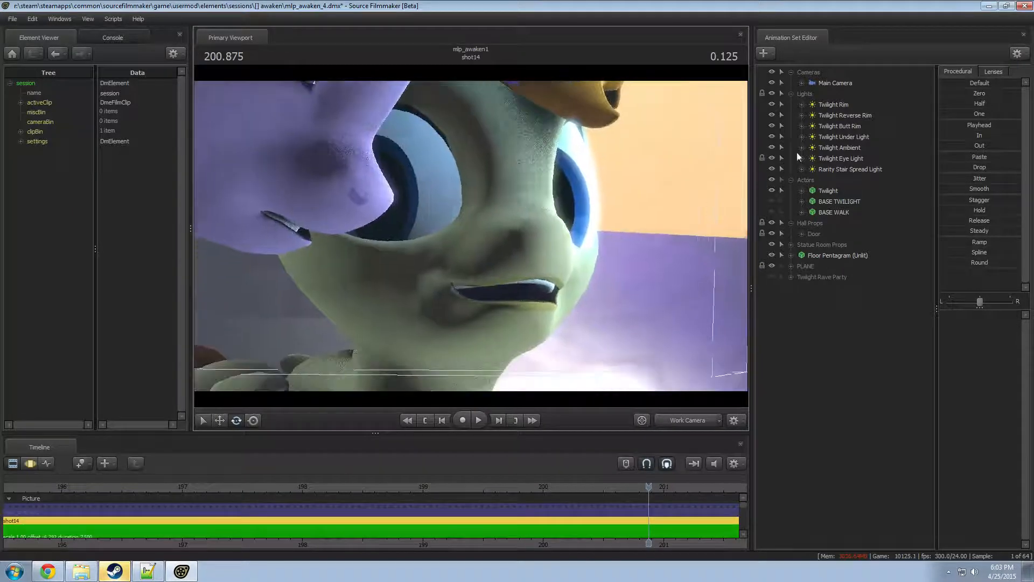
left_click(770, 190)
- Scrub shot14 between about 200.2 and 200.9 in the Motion Editor to examine the green pony's face animation
key("F3")
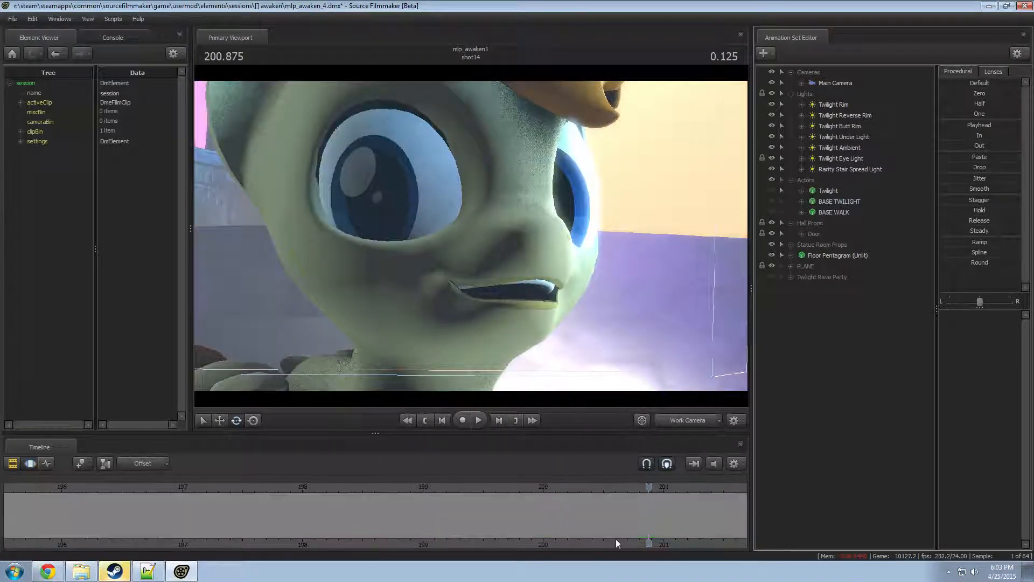
middle_click_drag(617, 544, 381, 520)
left_click_drag(381, 517, 333, 517)
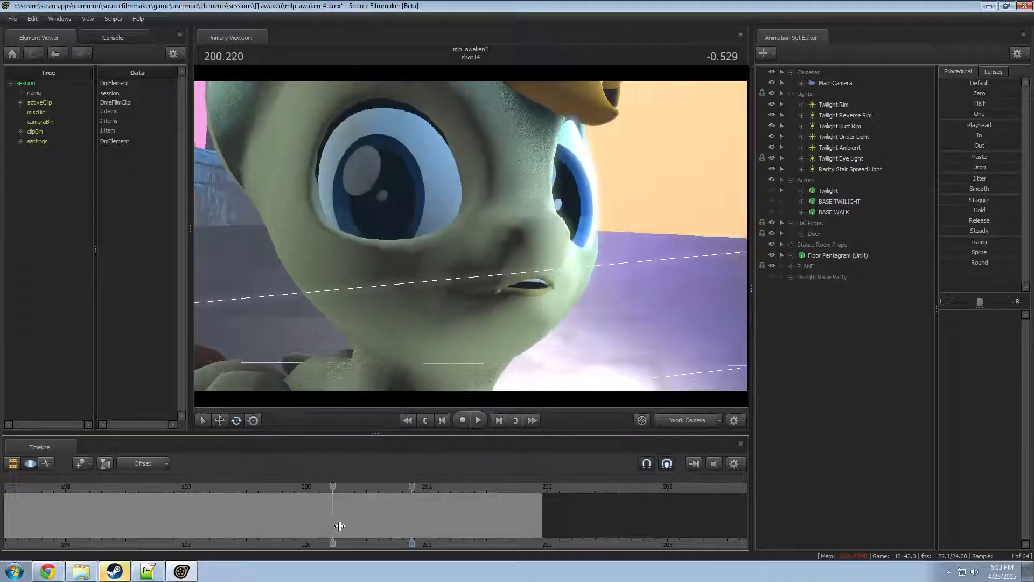
left_click_drag(337, 532, 411, 507)
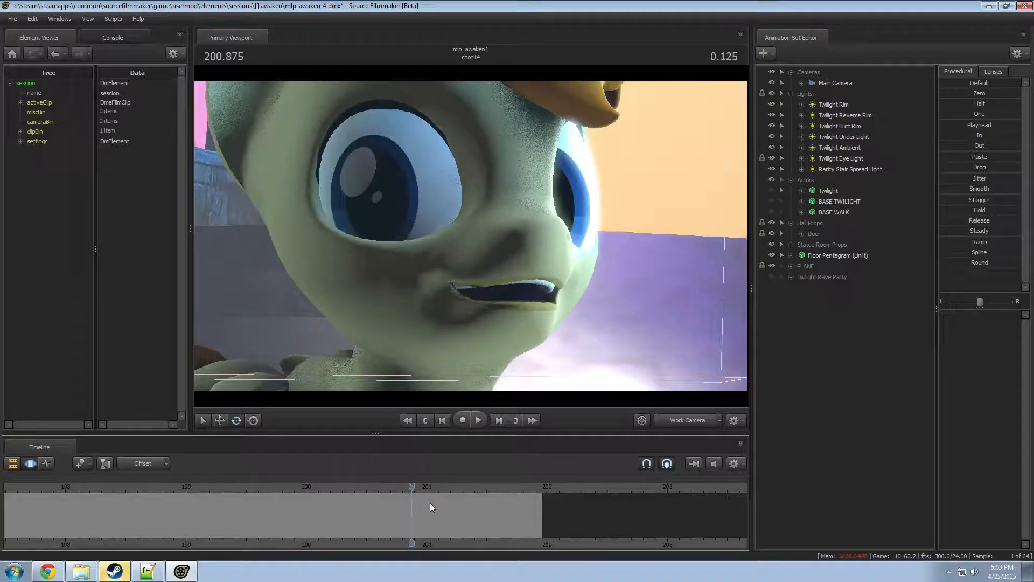
- Hide the PLANE group in shot14 and switch the viewport back to camera4
key("F2")
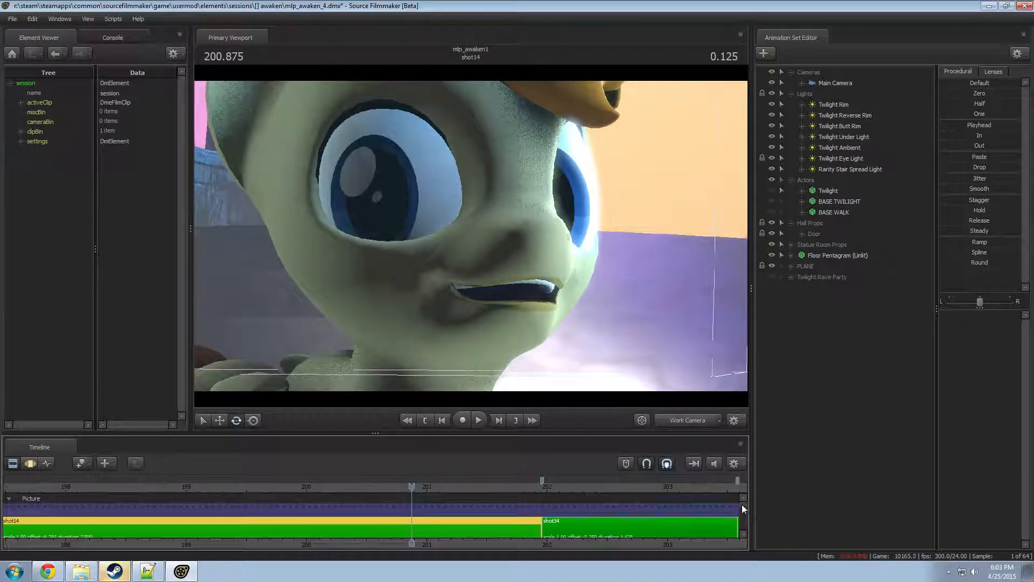
mouse_move(742, 504)
left_mouse_down()
mouse_move(748, 520)
mouse_move(745, 504)
left_mouse_up()
key("F3")
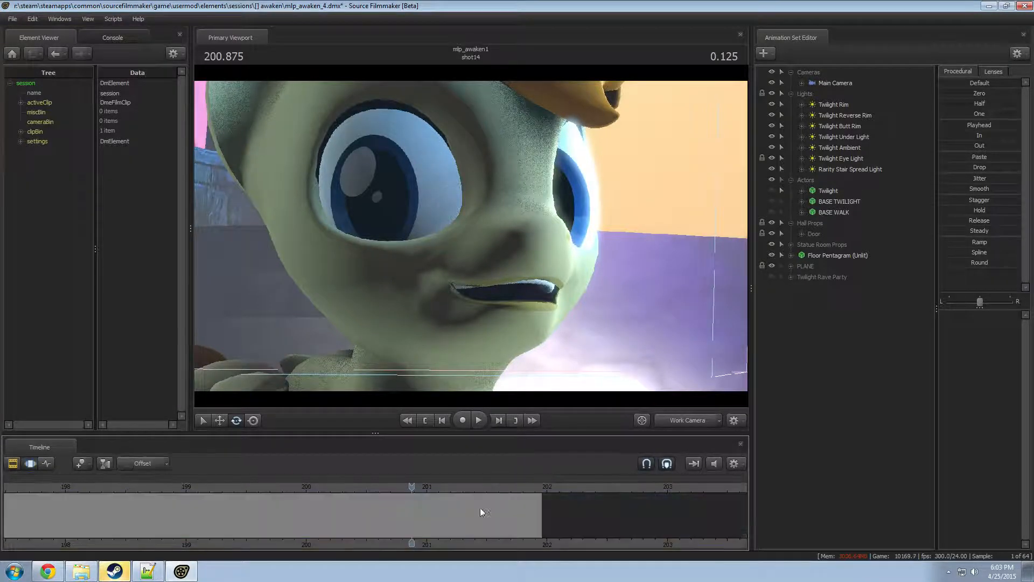
left_click(771, 265)
left_click(680, 424)
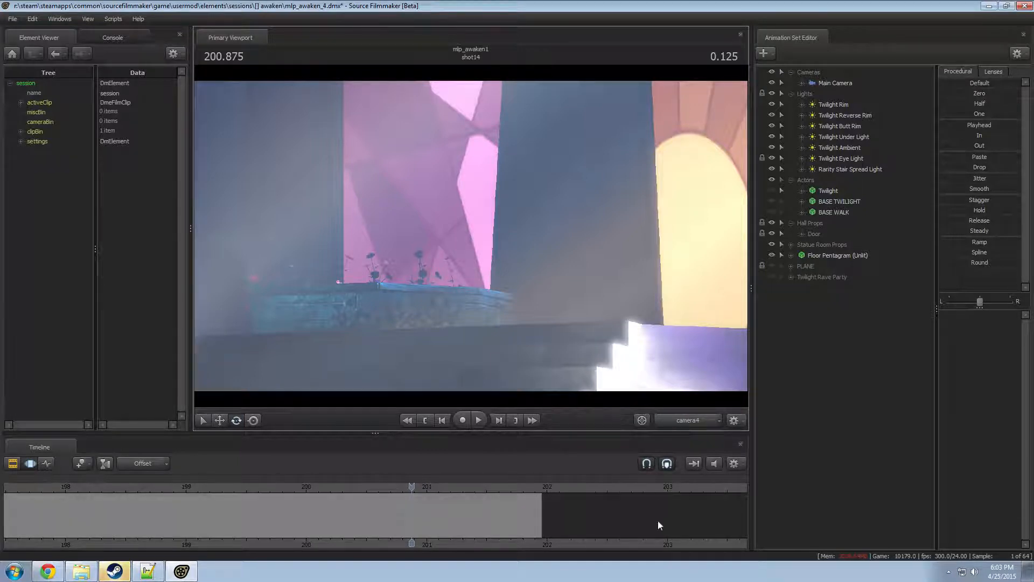
- Return to the Clip Editor, go to 196.083 in shot14 and make Twilight visible again
key("F2")
scroll(427, 543, "down", 10)
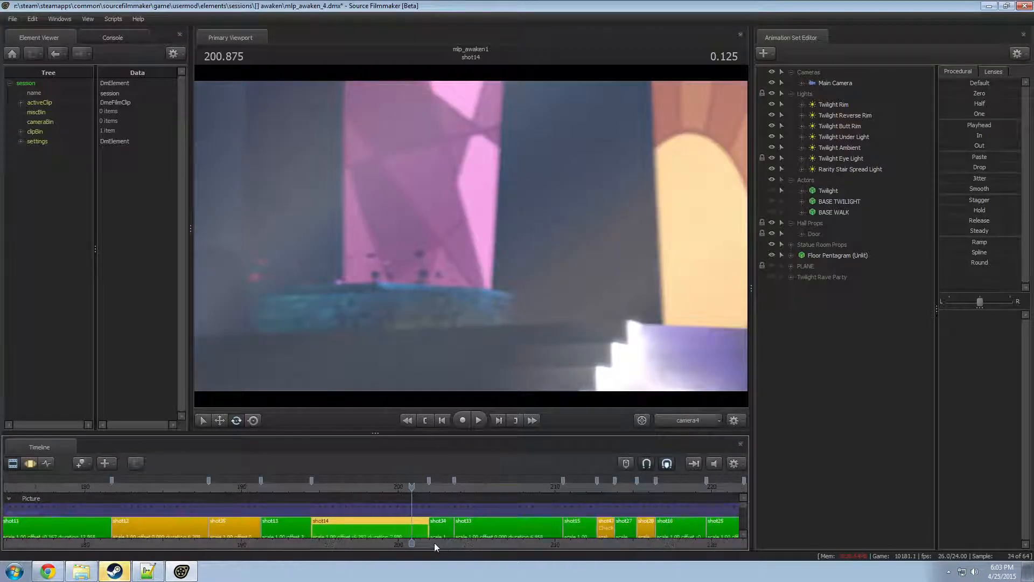
left_click_drag(460, 541, 465, 541)
scroll(466, 542, "down", 10)
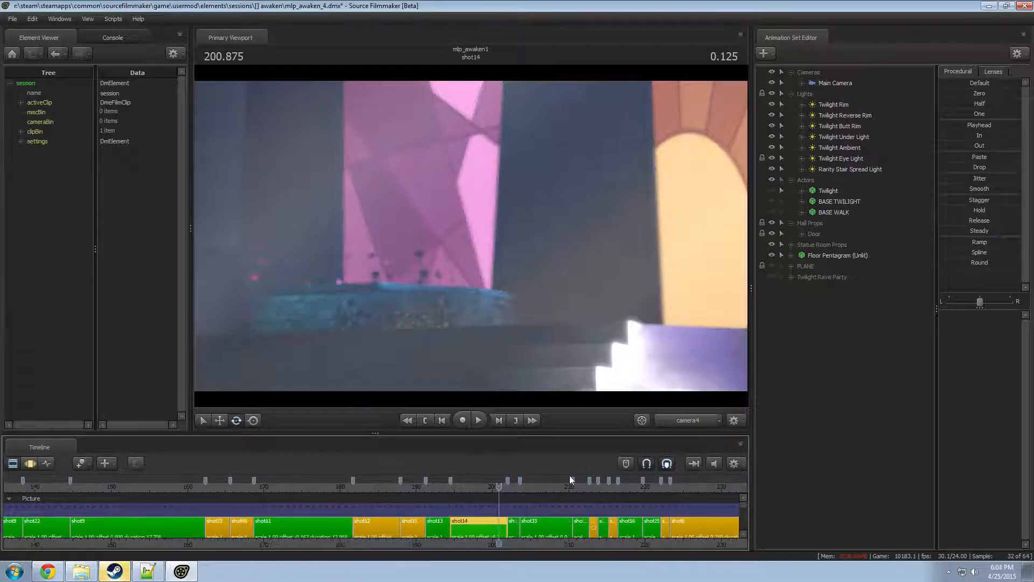
scroll(558, 504, "down", 8)
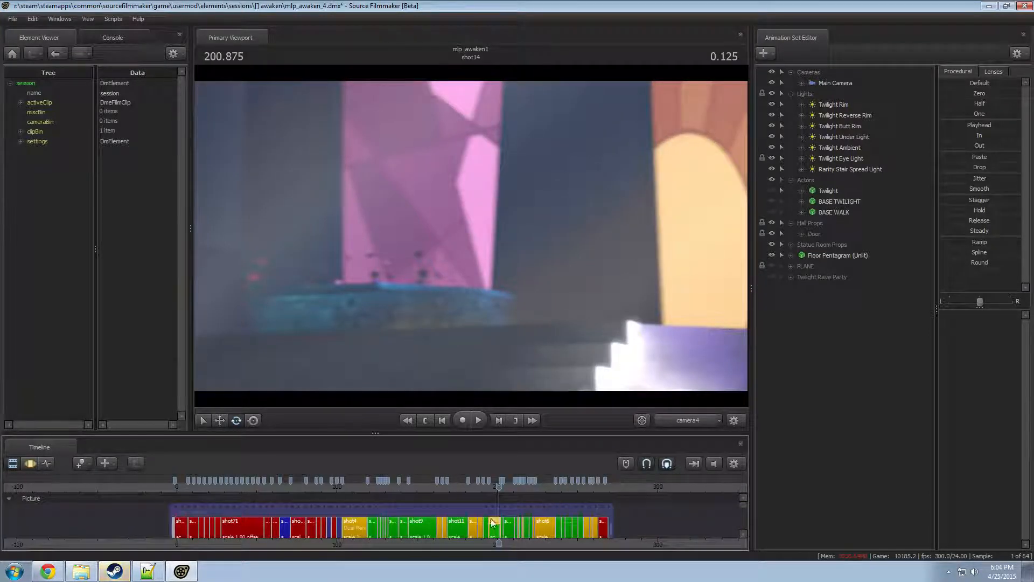
left_click_drag(495, 493, 488, 493)
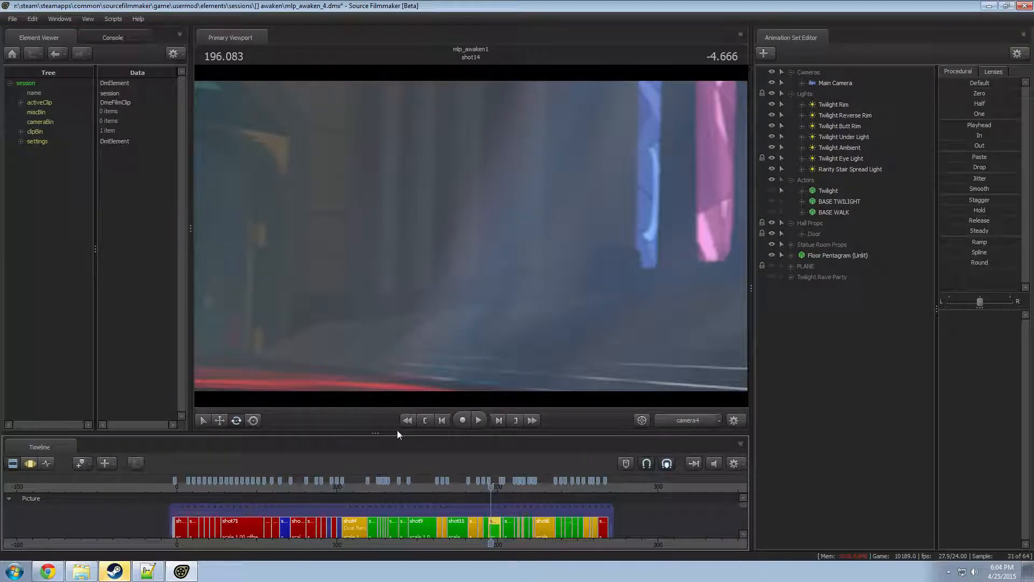
scroll(488, 500, "up", 8)
scroll(490, 502, "up", 2)
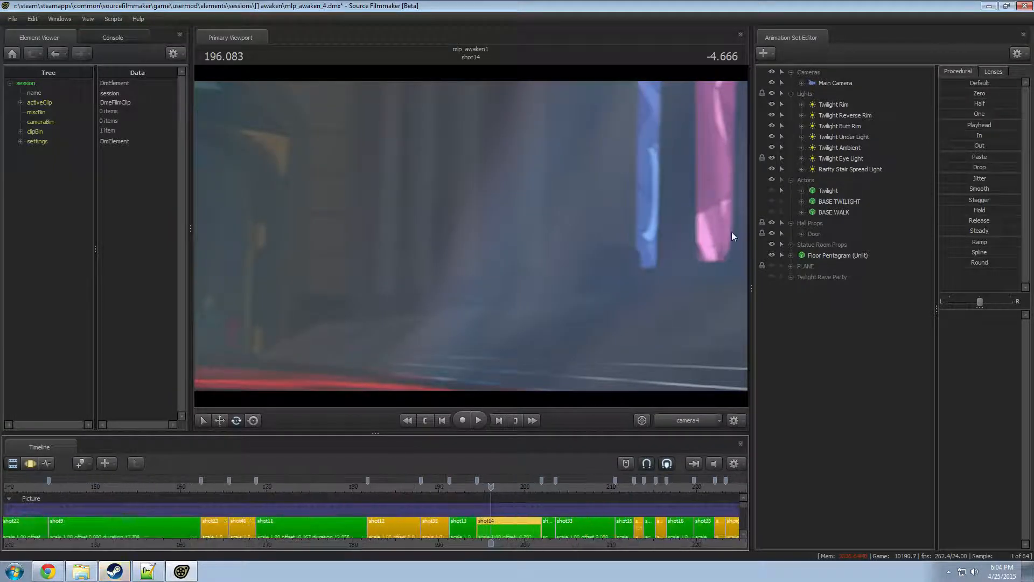
left_click(771, 190)
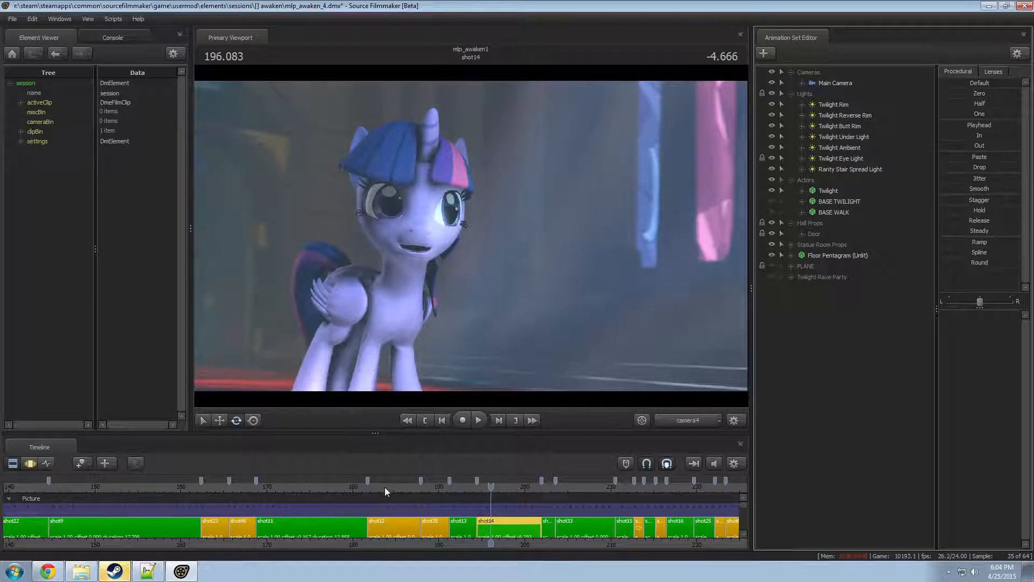
- Go to 178.250 in shot11 and hide Twilight
left_click_drag(385, 486, 337, 487)
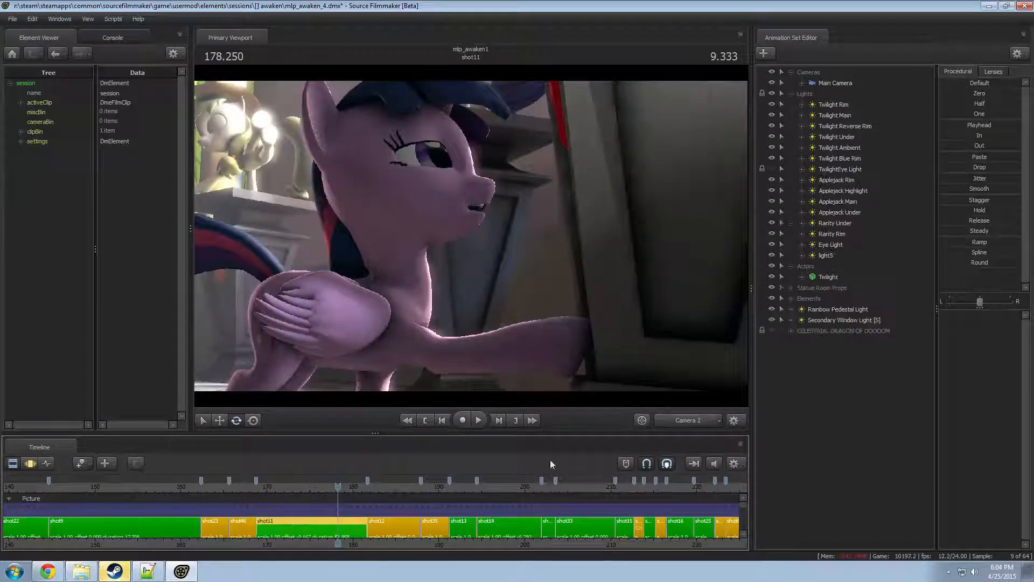
left_click(774, 276)
- Collapse shot12's Cameras and Lights groups and move Rainbow Pedestal Light and Secondary Window Light into Lights
left_click(401, 525)
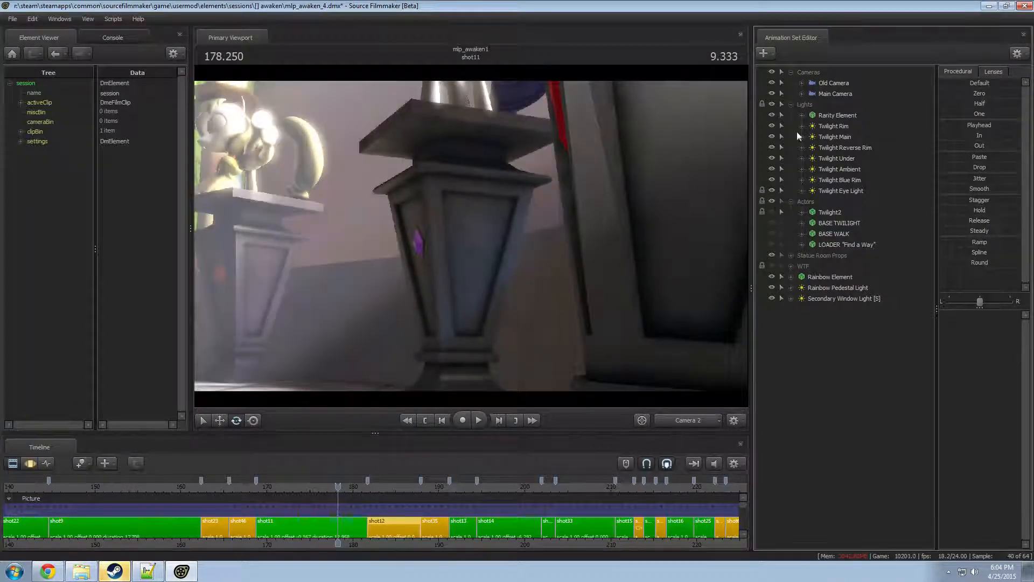
left_click(790, 104)
left_click(791, 72)
left_click(841, 190)
left_click(840, 181, "ctrl")
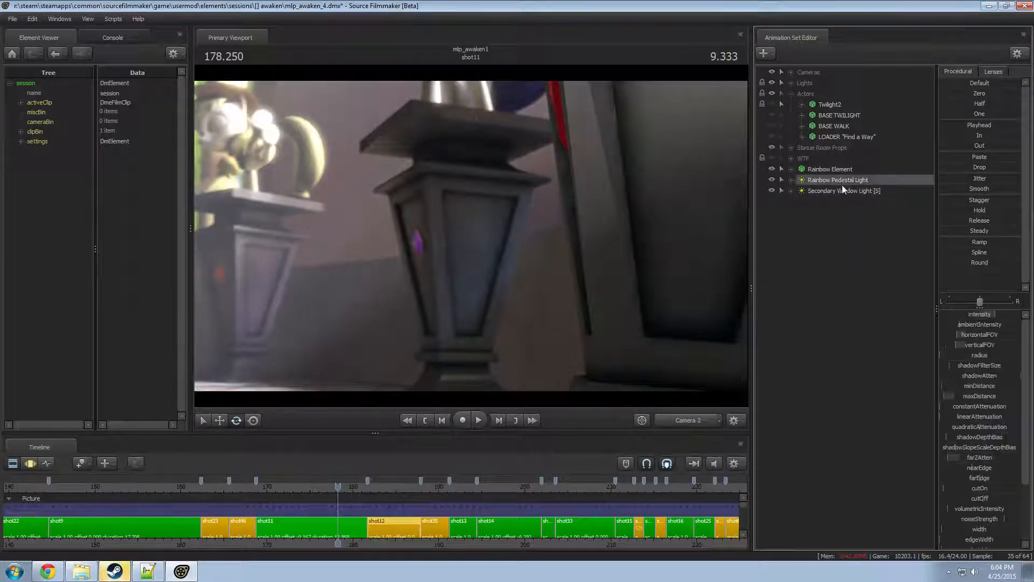
left_click_drag(832, 189, 810, 87)
- Go to 189.500 in shot35 and hide Twilight3
left_click(434, 490)
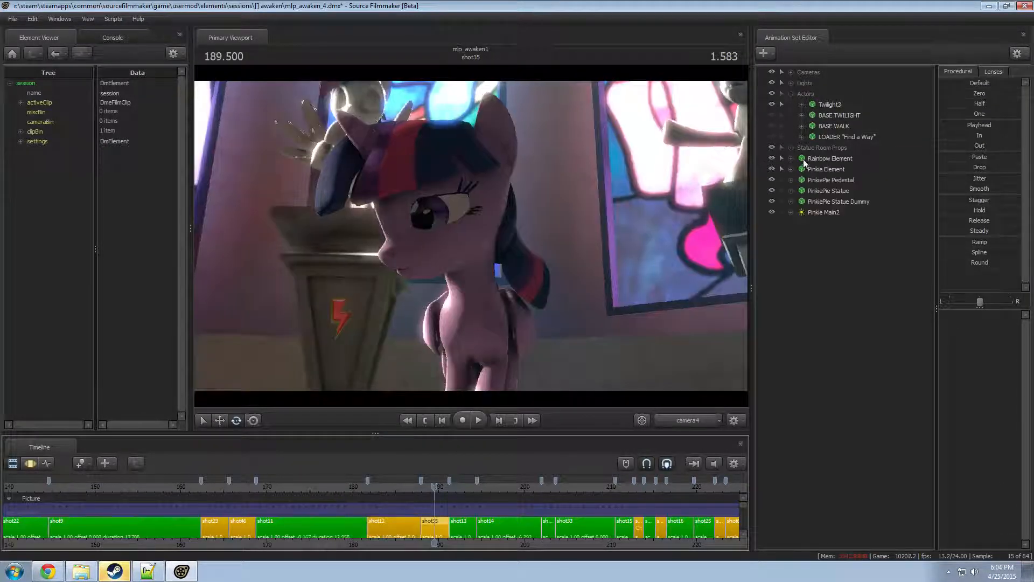
left_click(771, 103)
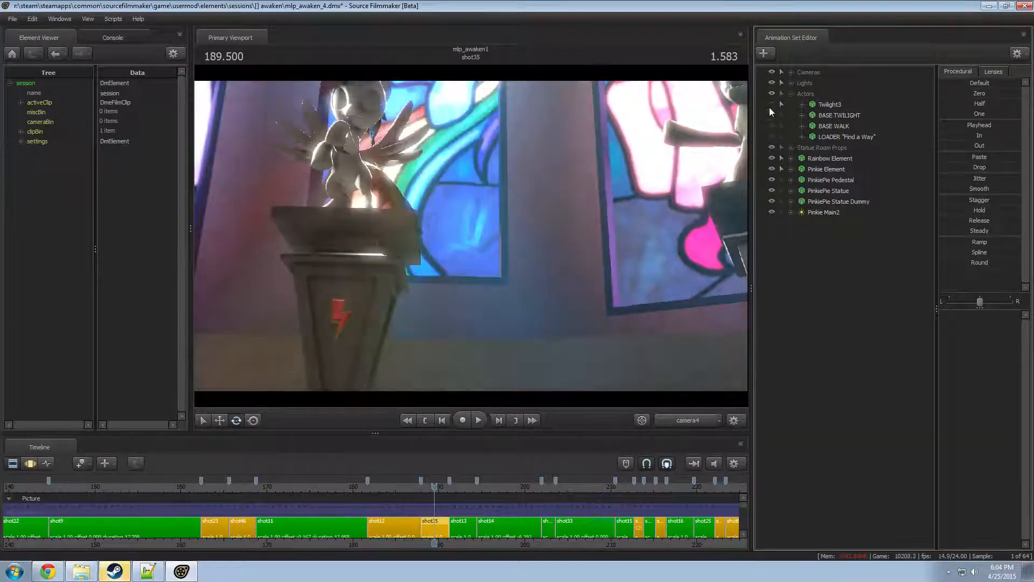
- Expand the Actors group of shot14 and select Twilight
left_click(458, 531)
left_click(499, 526)
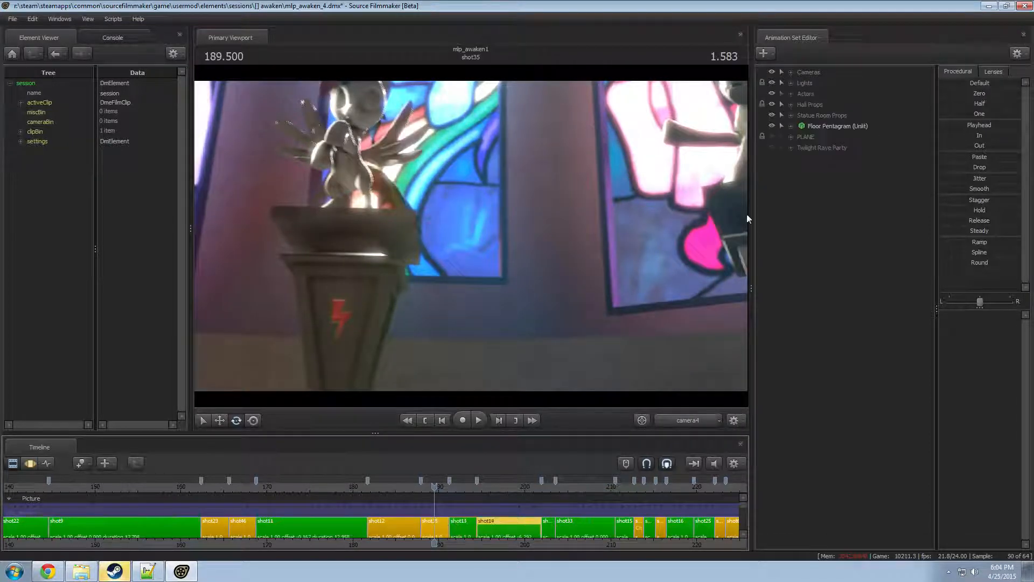
left_click(791, 93)
left_click(822, 102)
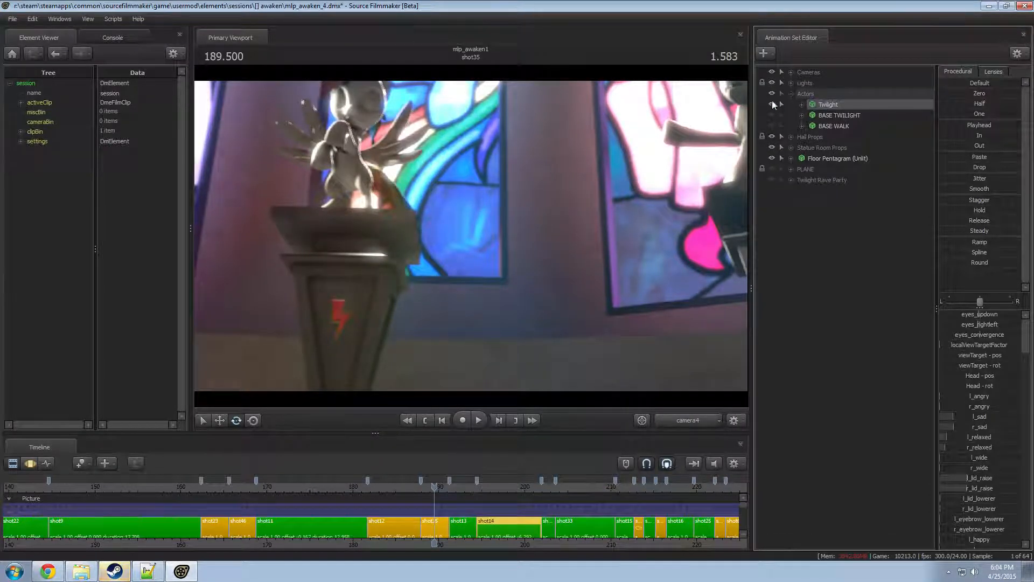
- Go to 149.750 in shot9 and hide the Twilight2 actor there
left_click_drag(201, 490, 99, 526)
left_click(142, 530)
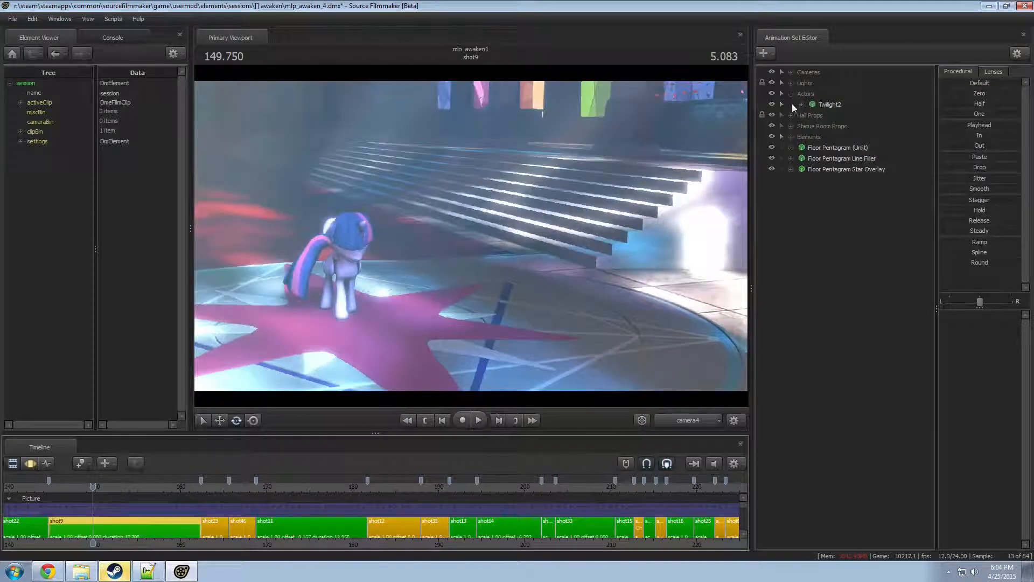
left_click(771, 103)
- Enable the Music sound track and play the sequence from the end of shot22 into shot9
left_click(30, 487)
key("space")
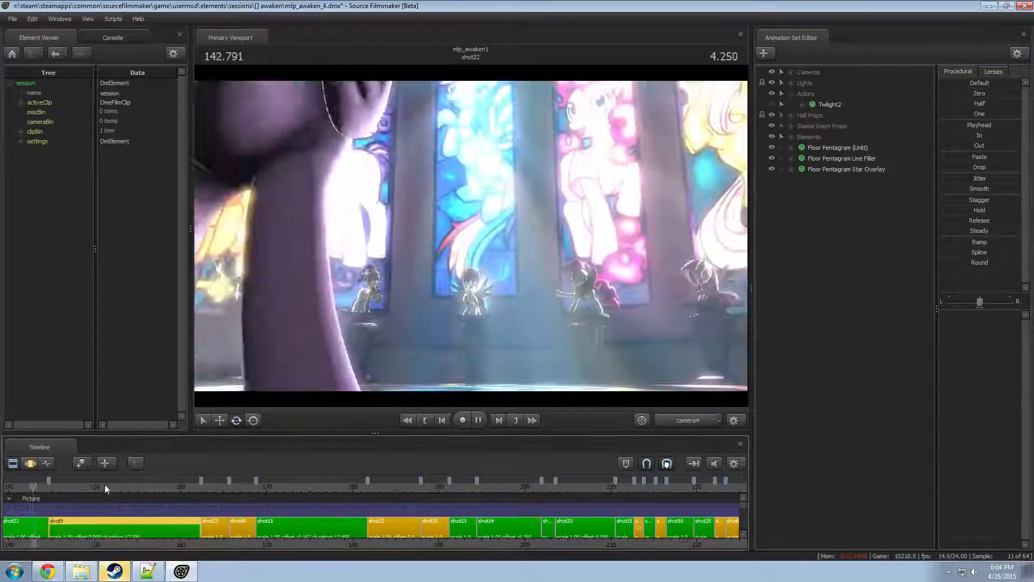
left_click(715, 467)
key("space")
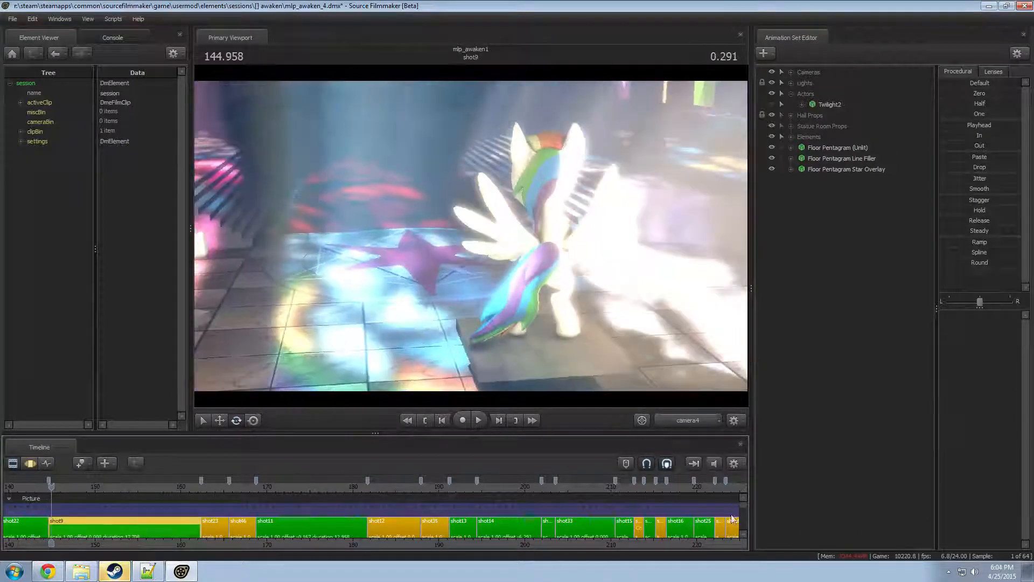
left_click_drag(743, 528, 742, 534)
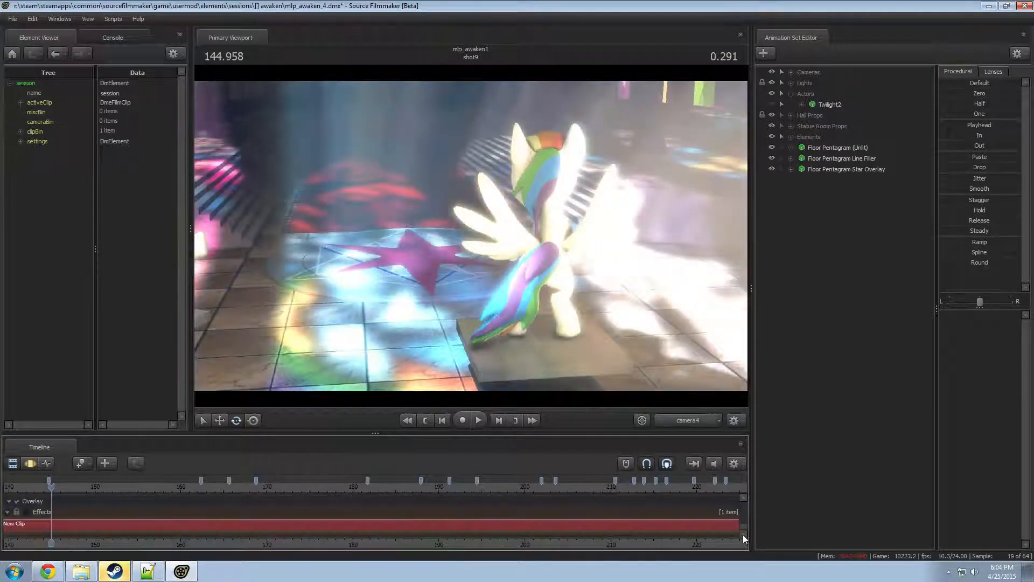
left_click(743, 496)
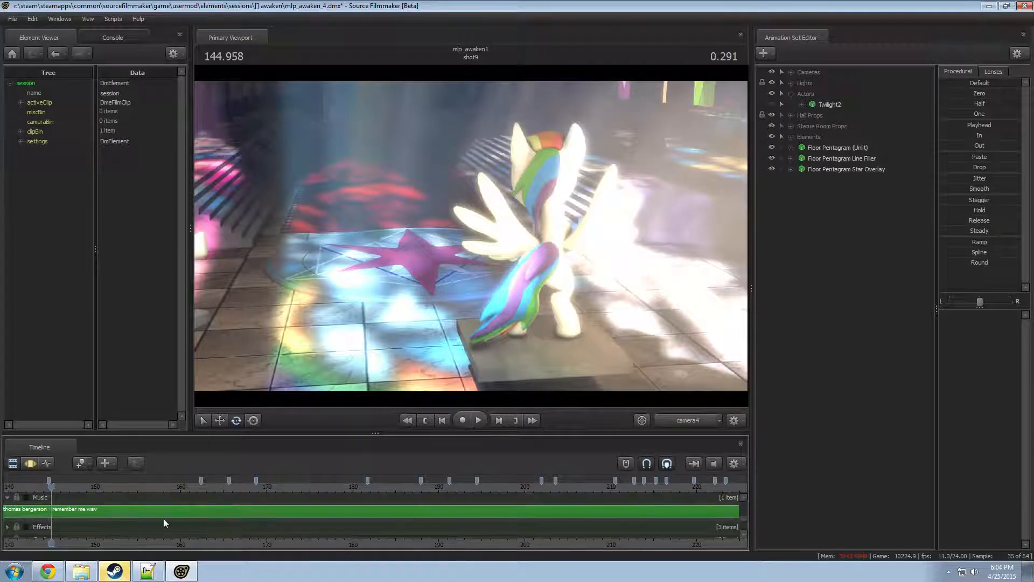
left_click(25, 492)
key("space")
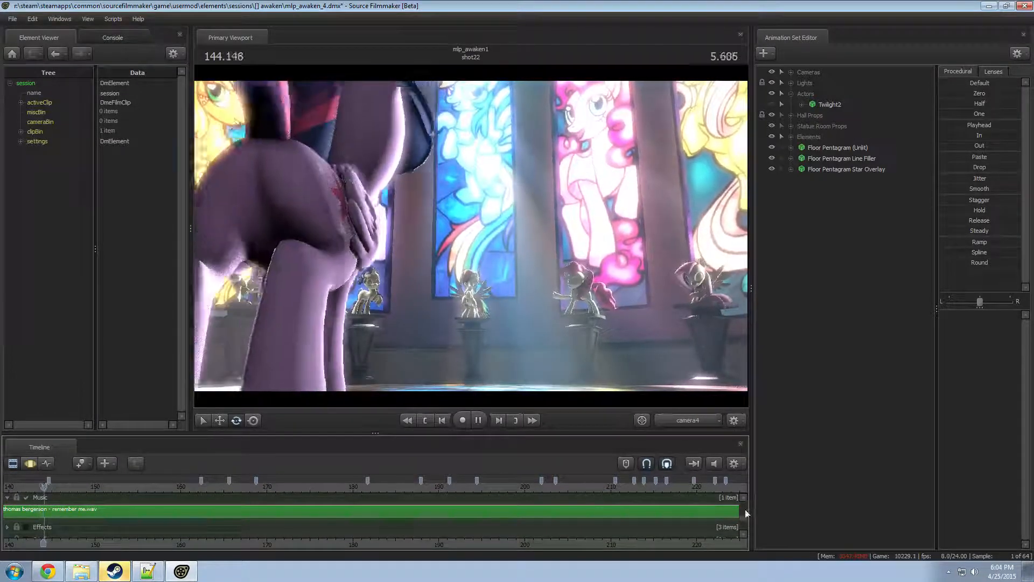
left_click_drag(743, 513, 748, 498)
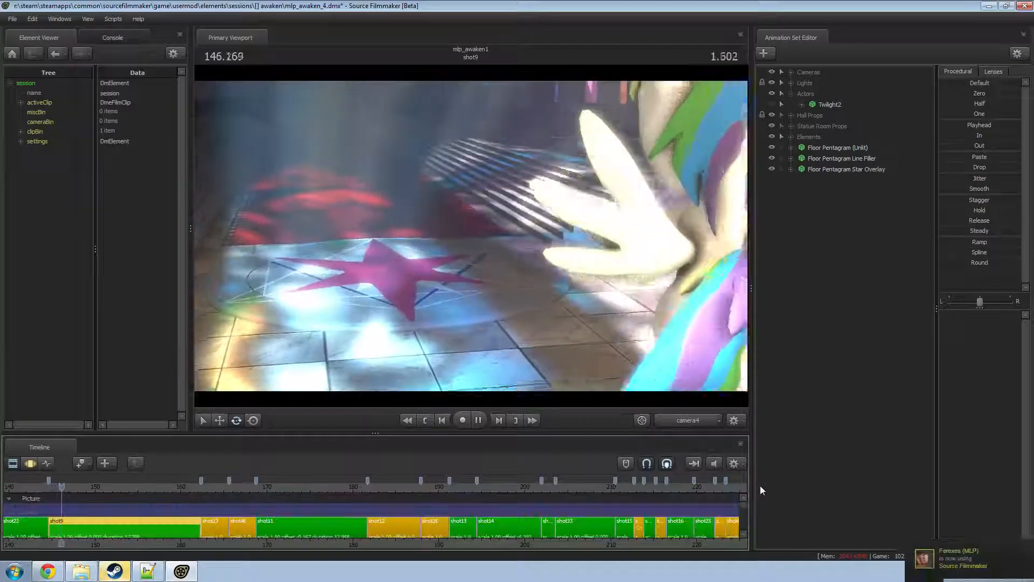
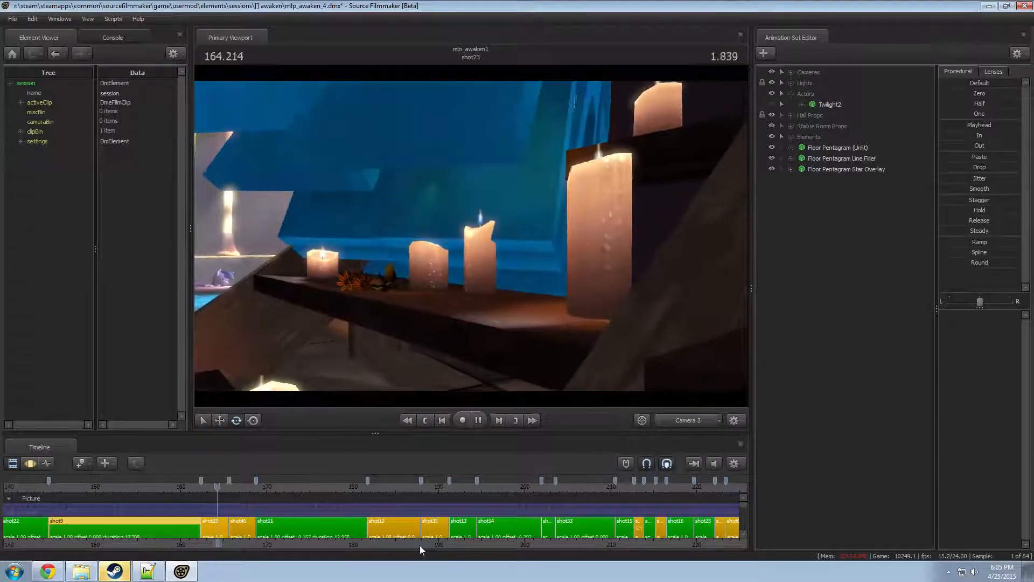
- Play on from the start of shot11 and check the actors in shot23, shot11, shot12, shot35 and shot14
left_click(257, 487)
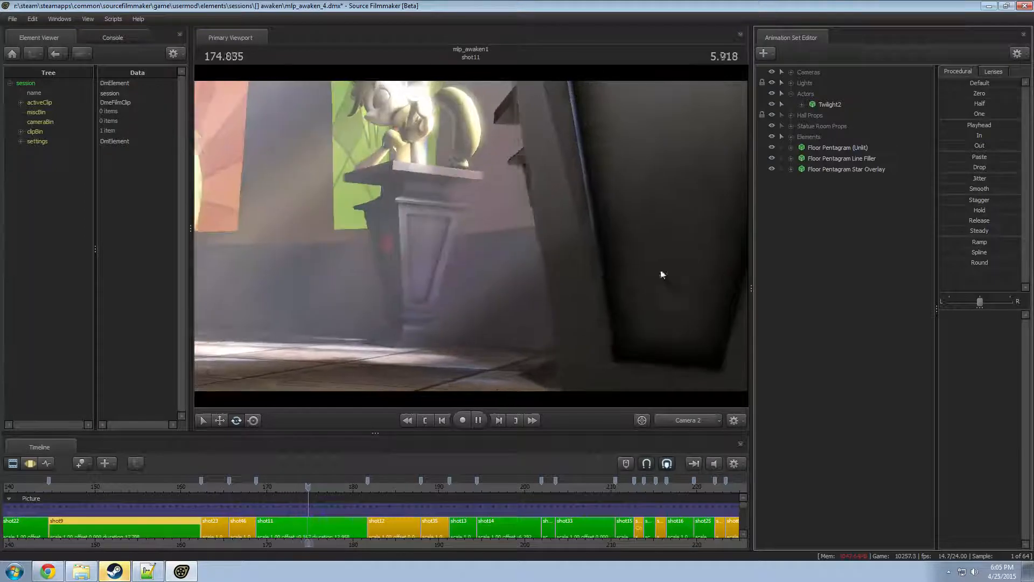
left_click(219, 527)
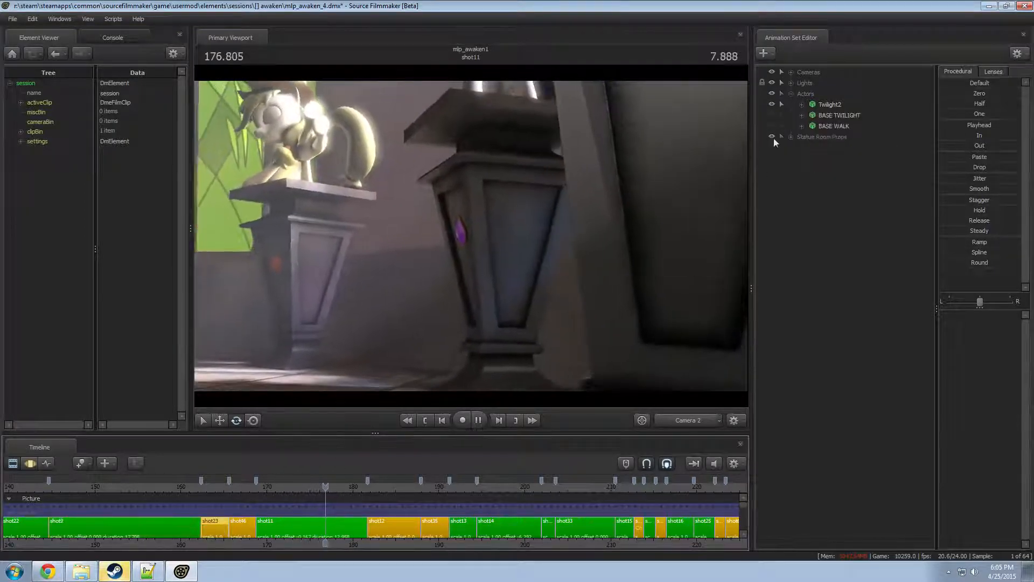
left_click(286, 527)
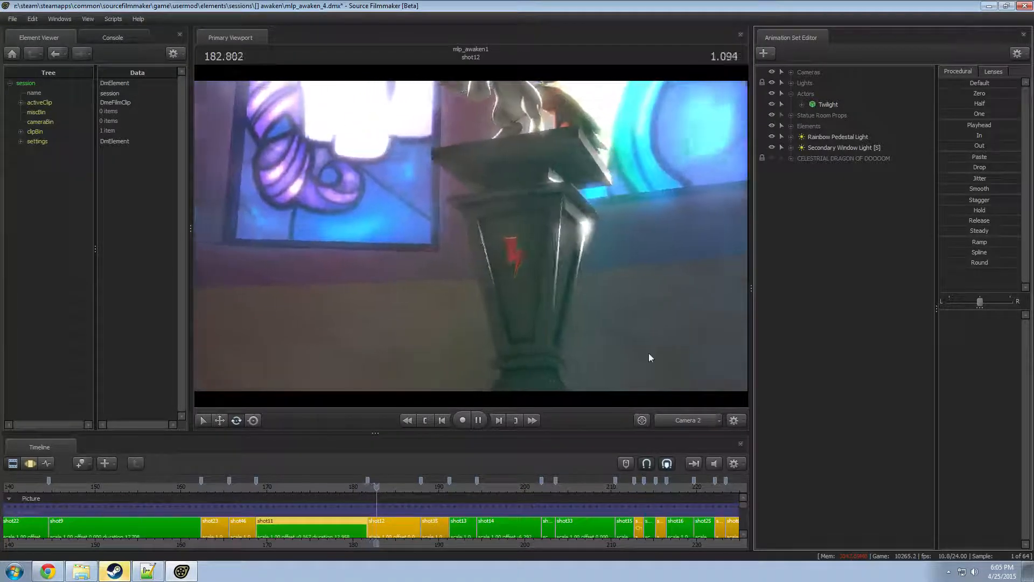
left_click(391, 526)
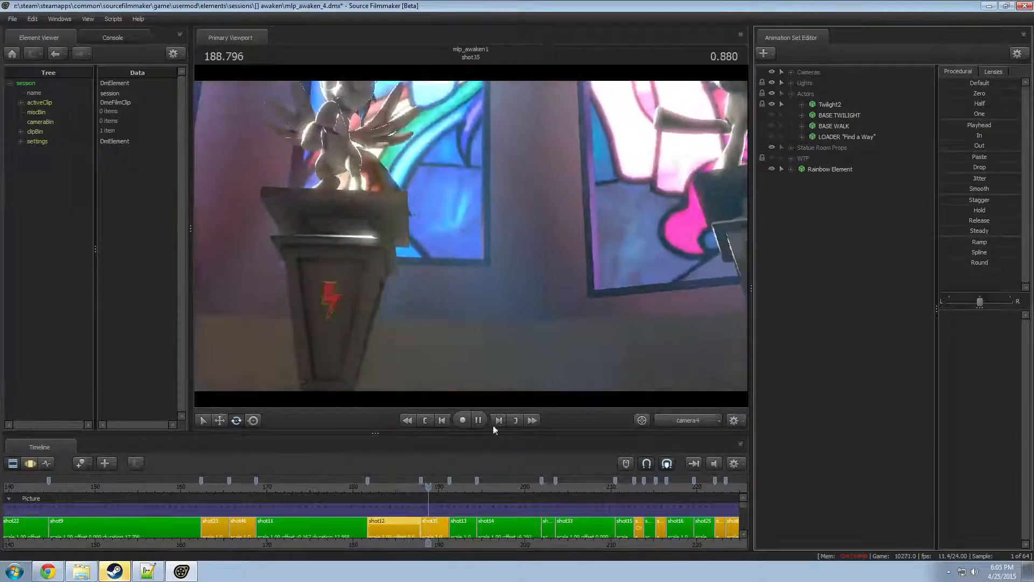
left_click(438, 523)
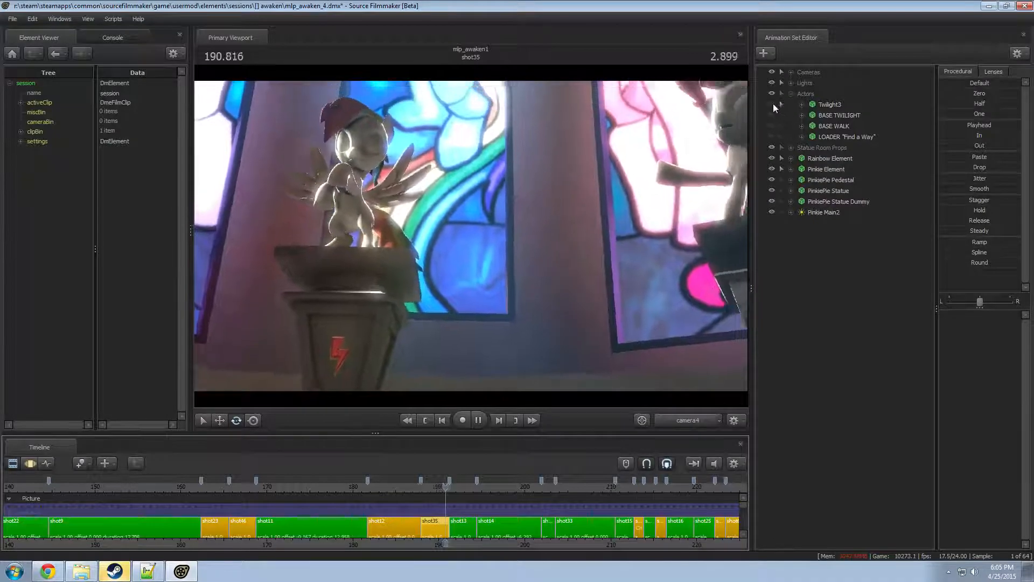
left_click(771, 104)
left_click(493, 529)
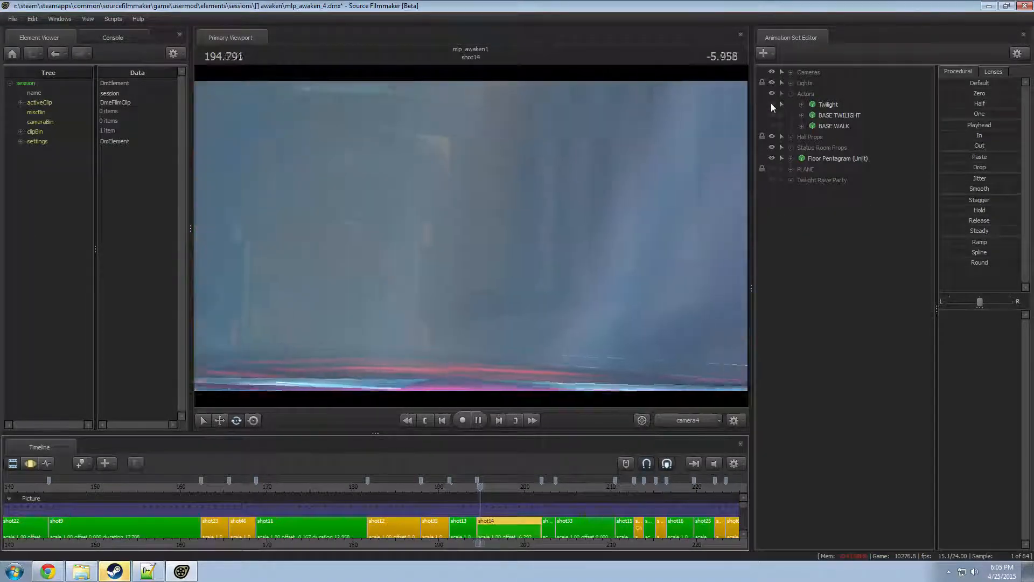
- Show the PLANE group of shot14 and play on to 204.708 in shot33
left_click(771, 169)
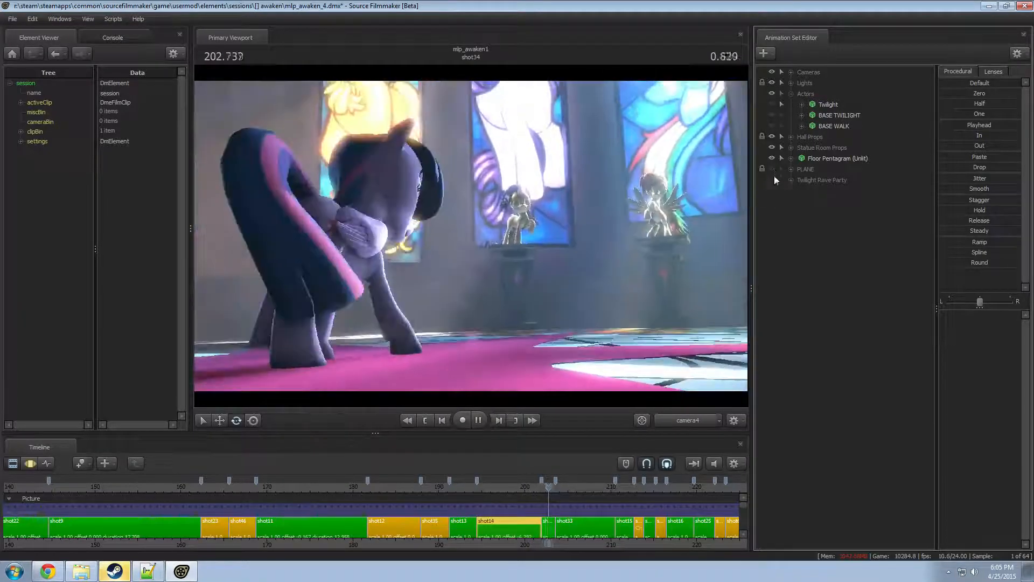
key("space")
left_click(771, 169)
left_click(772, 169)
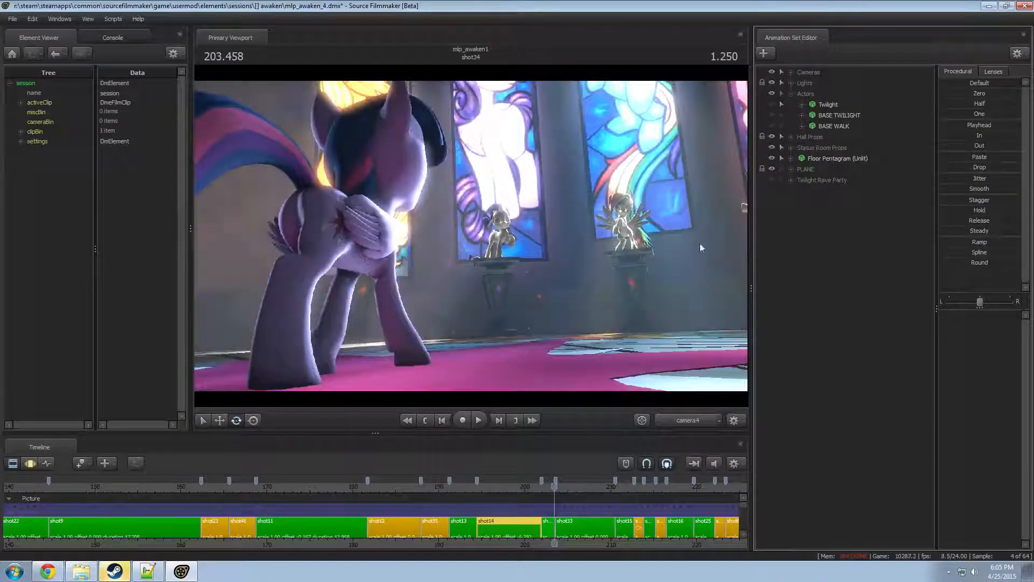
key("space")
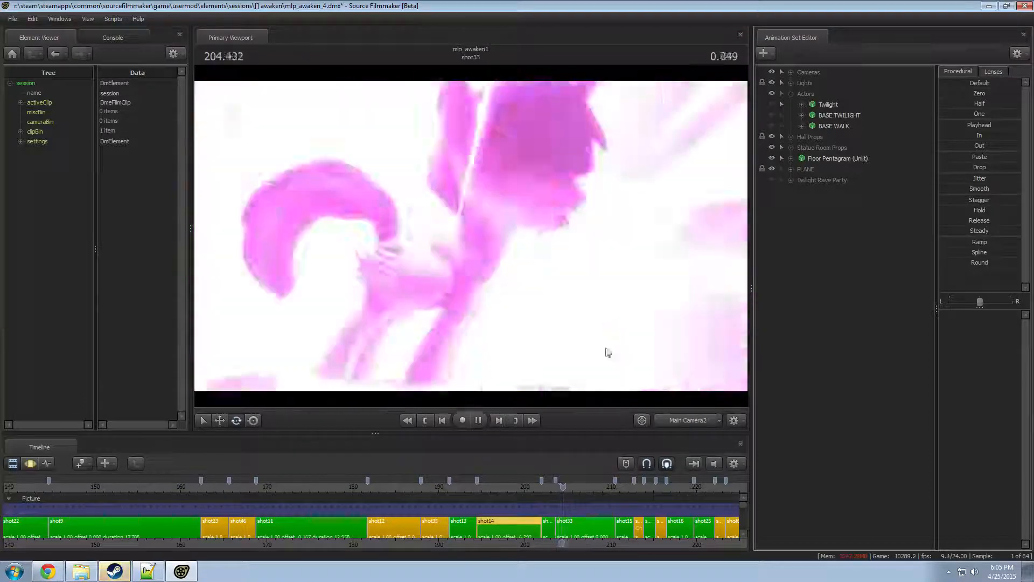
key("space")
right_click(815, 283)
left_click(862, 309)
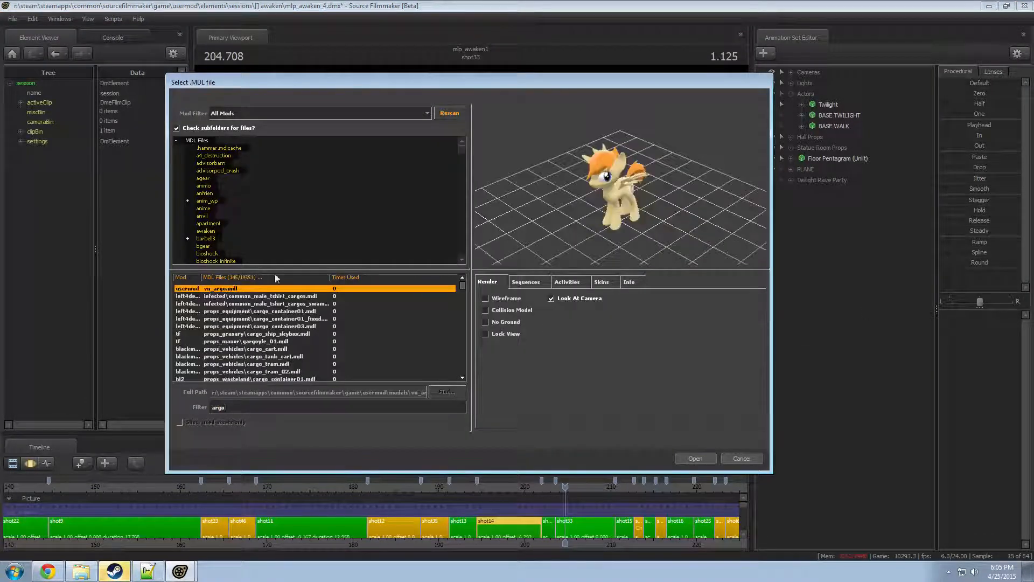
left_click(741, 458)
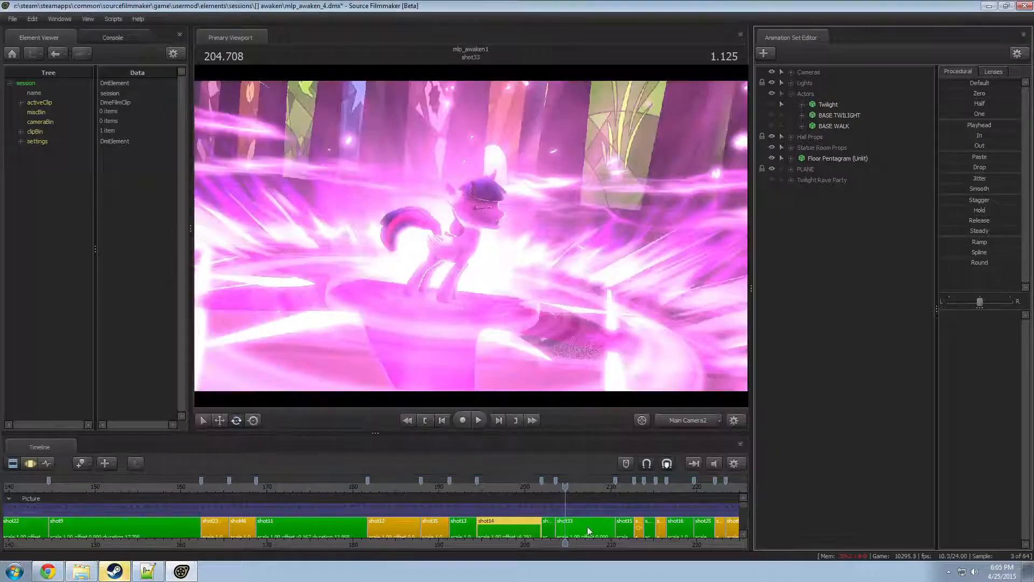
- Create an animation set in shot33 for the new model vn_argo.mdl, filtering the model list by "argo"
right_click(812, 268)
left_click(874, 291)
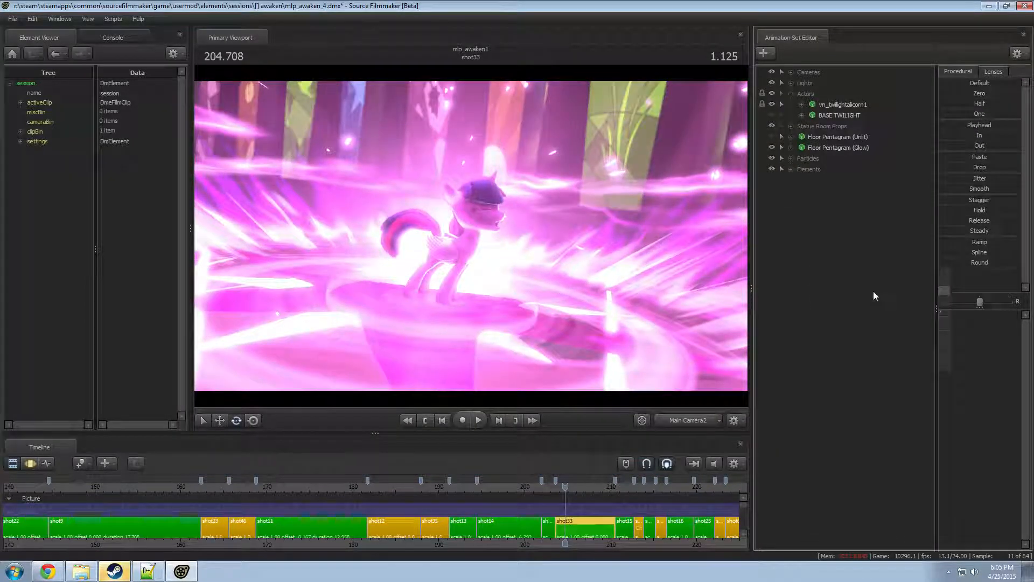
key("BackSpace")
key("BackSpace")
type("go")
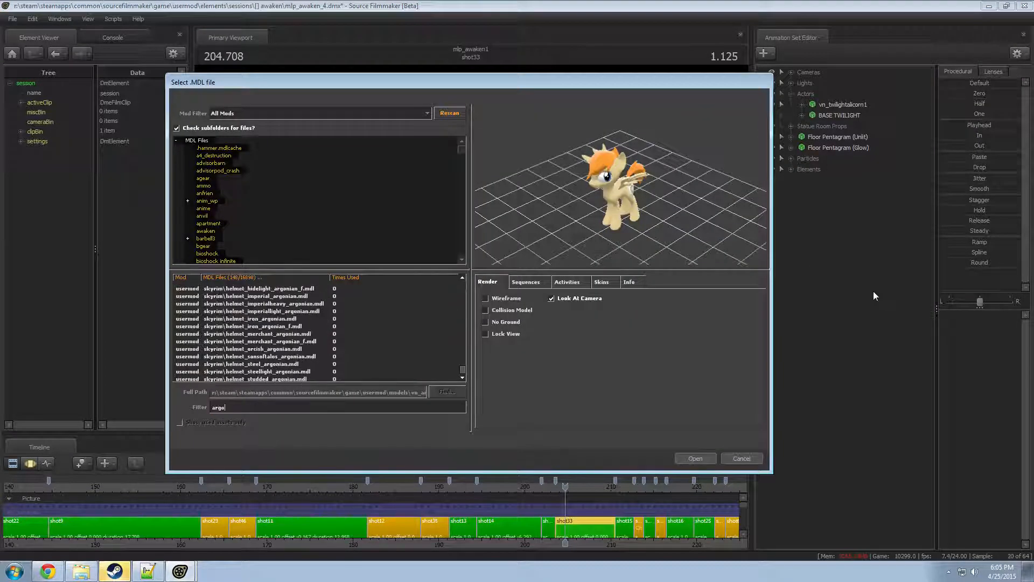
scroll(419, 347, "up", 10)
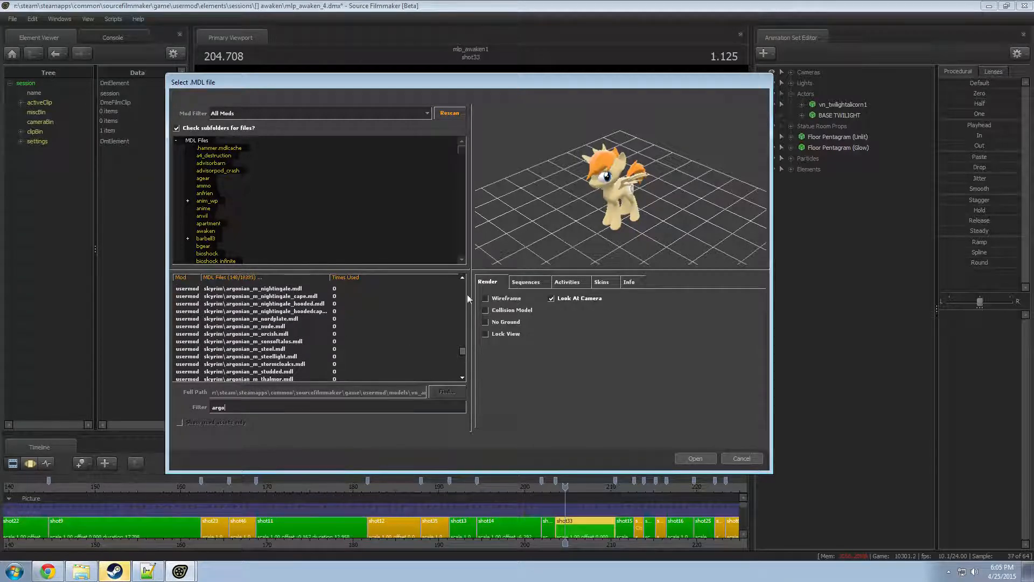
left_click_drag(463, 352, 464, 286)
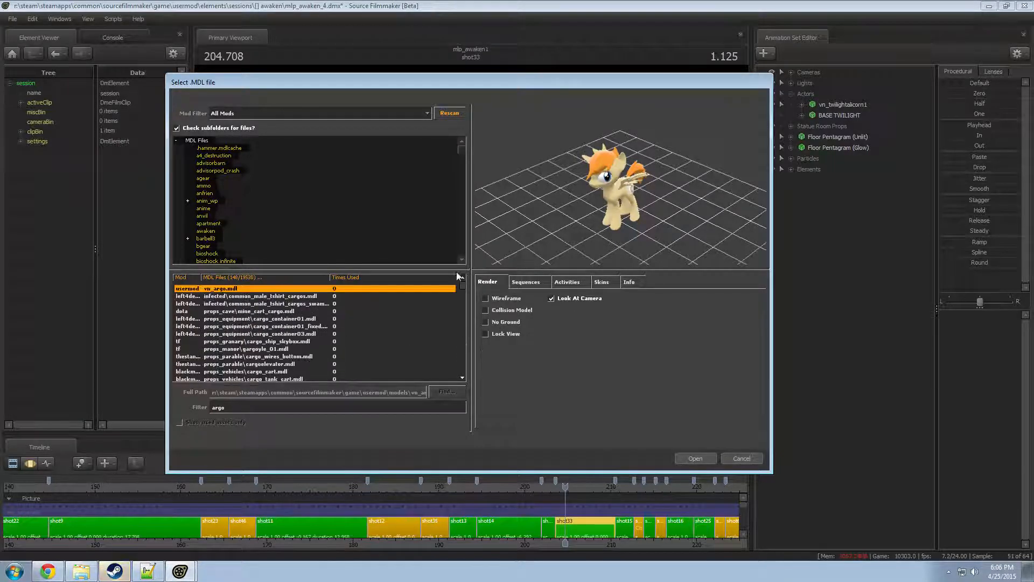
left_click(695, 459)
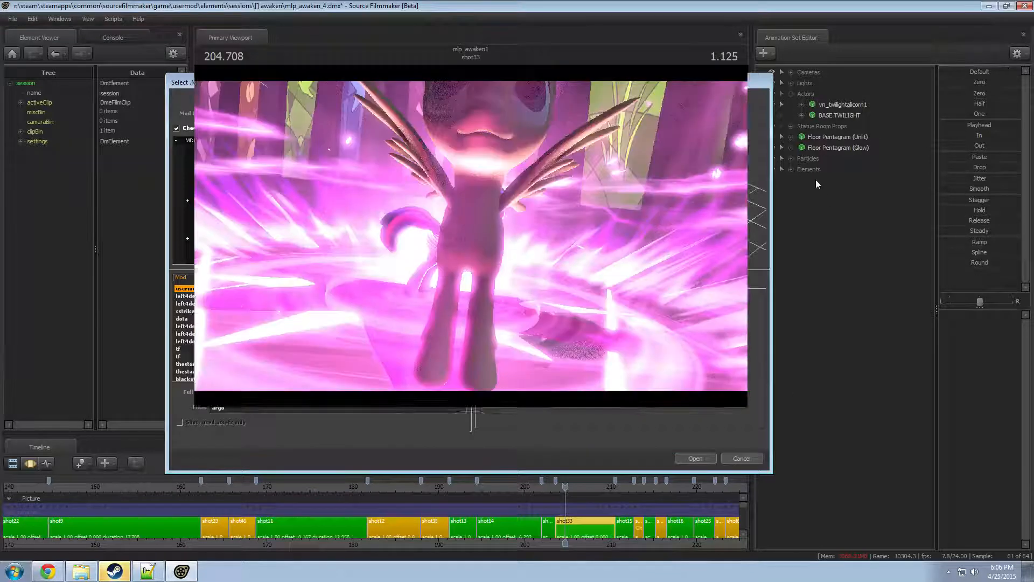
- Expand vn_argo1, select its Head control, the Pony group and the group above Body, and open the animation import for them
left_click(791, 180)
left_click(802, 202)
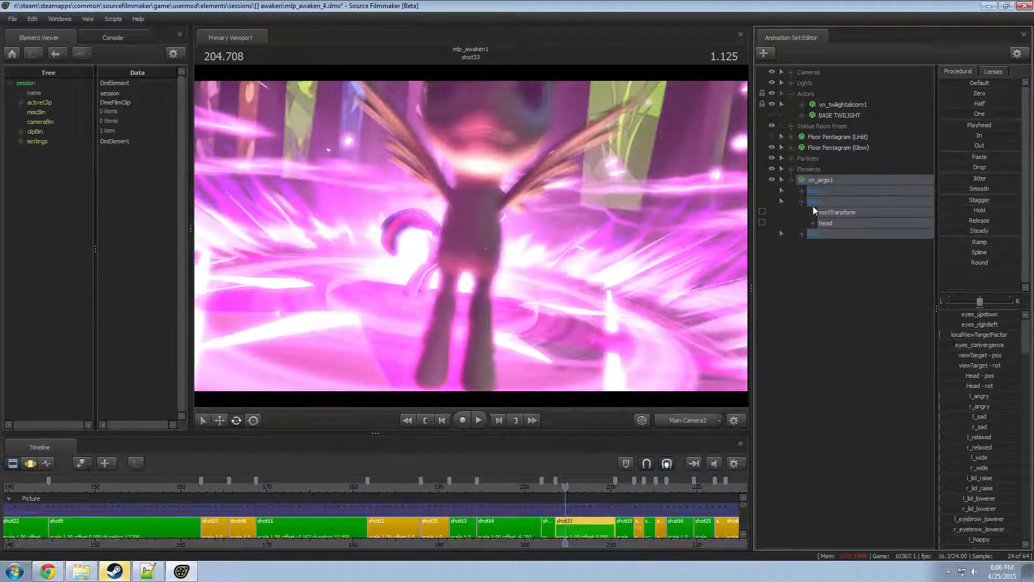
right_click(832, 237)
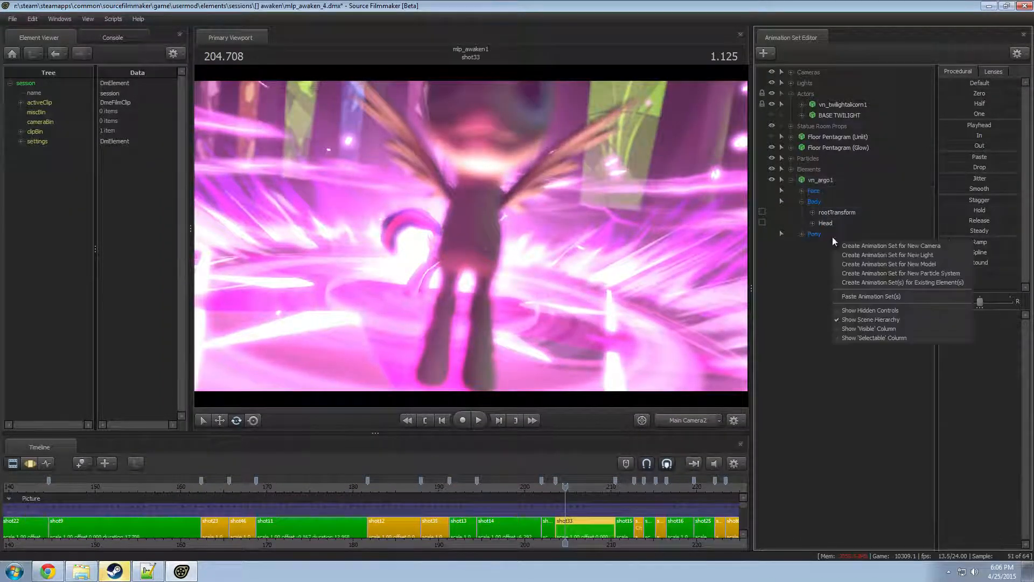
left_click(828, 228)
left_click(823, 191, "ctrl")
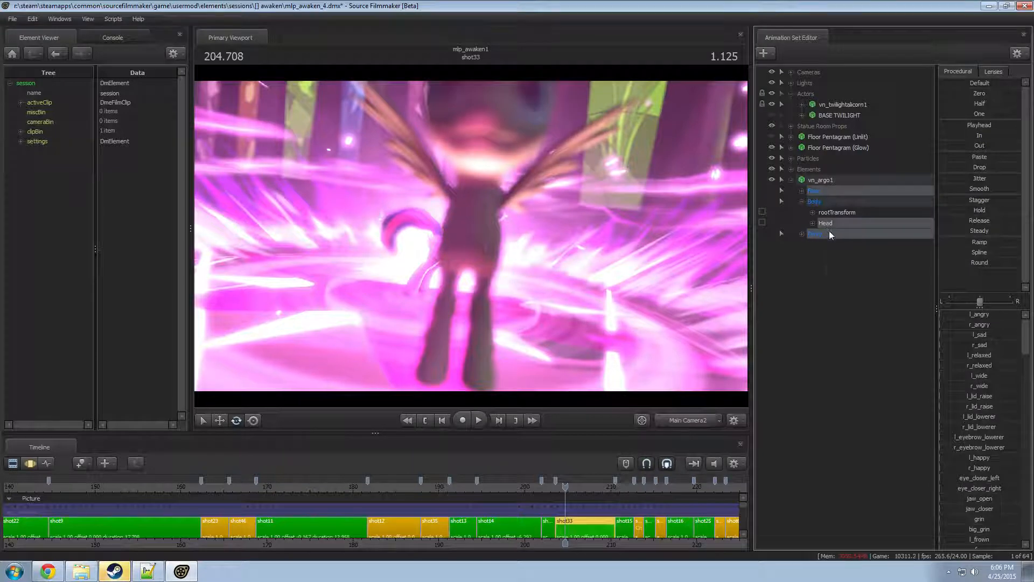
right_click(828, 230)
left_click(862, 298)
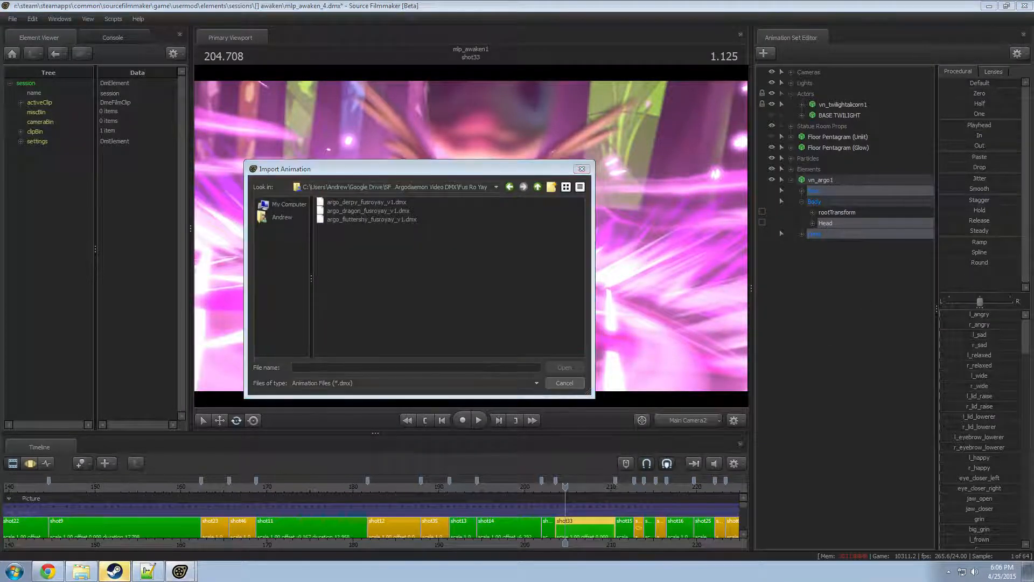
- Browse the animation import from My Computer to the folder R:\Steam\steamapps\common\SourceFilmmaker\game\usermod
left_click(355, 247)
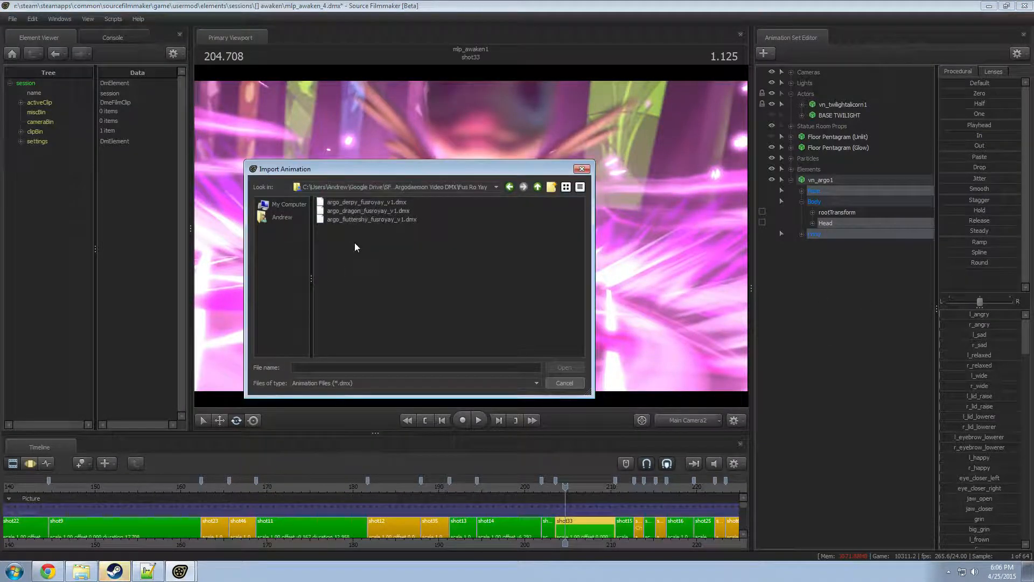
left_click(537, 187)
left_click(538, 188)
left_click(538, 187)
left_click(537, 187)
left_click(538, 188)
left_click(284, 205)
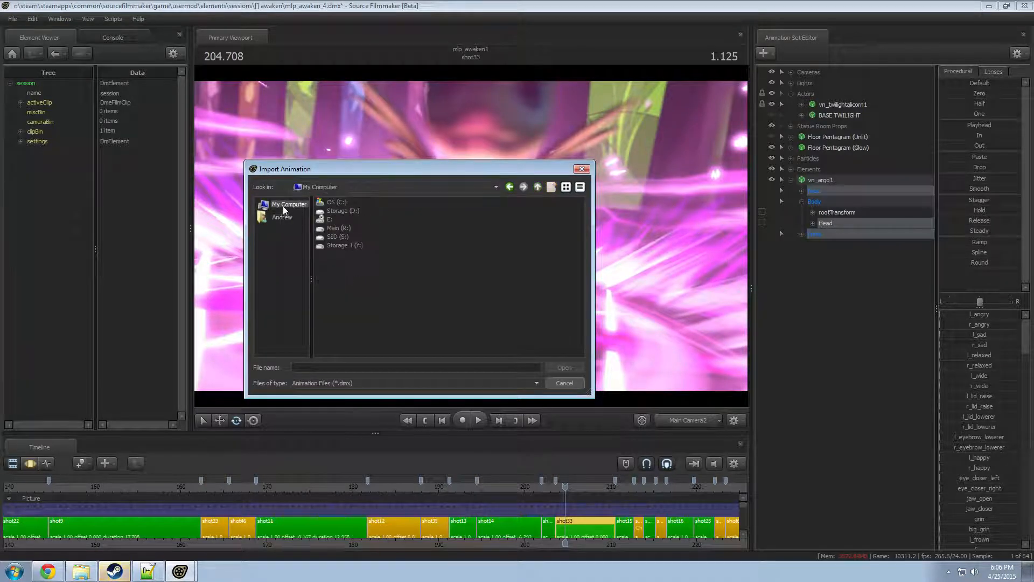
double_click(337, 229)
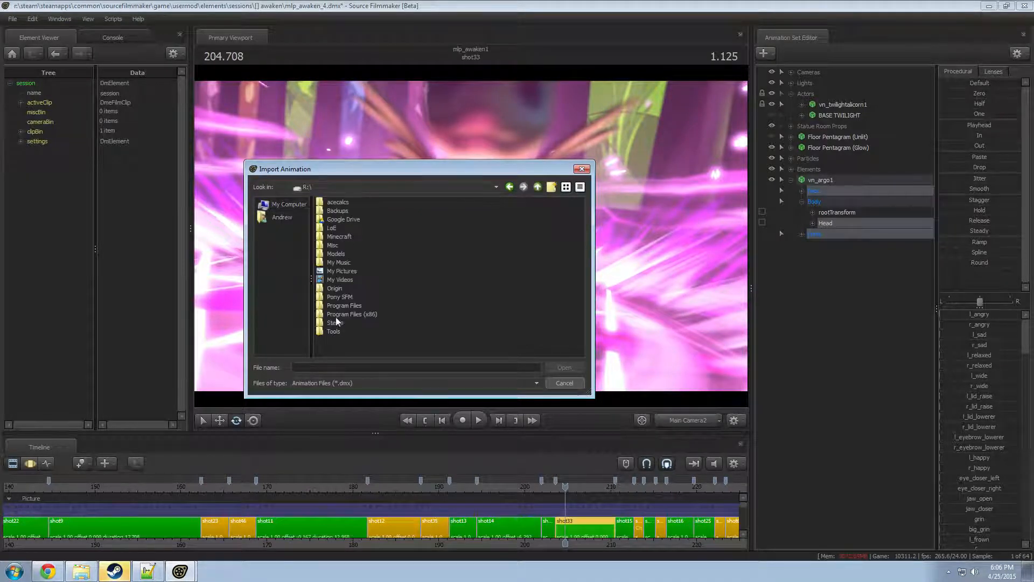
double_click(335, 322)
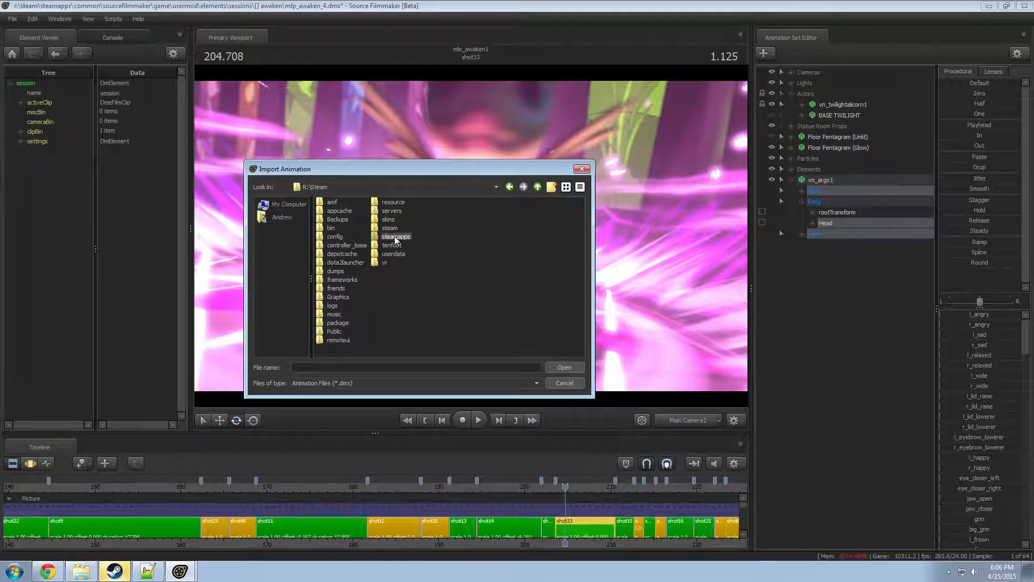
double_click(395, 237)
double_click(336, 211)
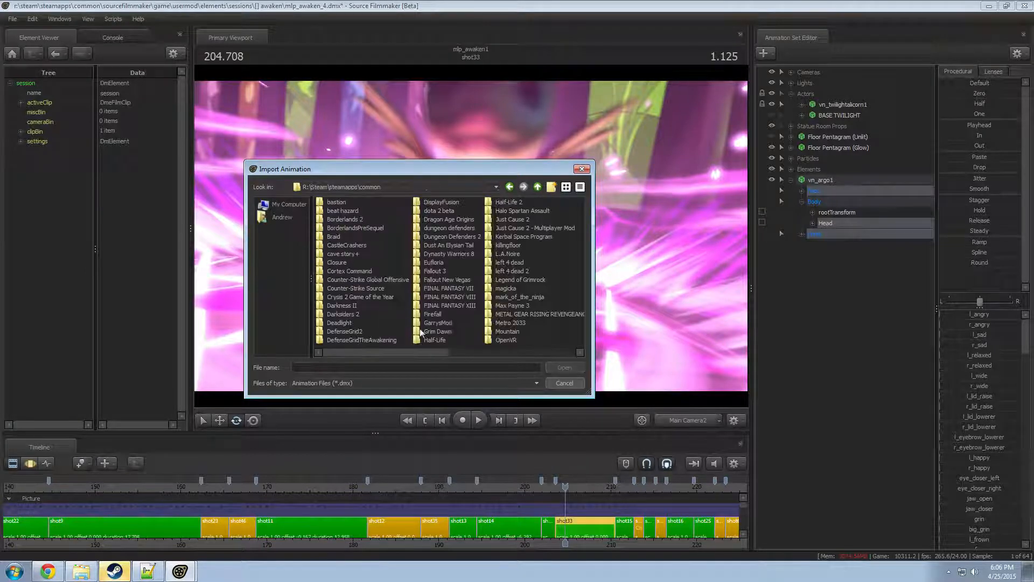
left_click_drag(418, 353, 503, 353)
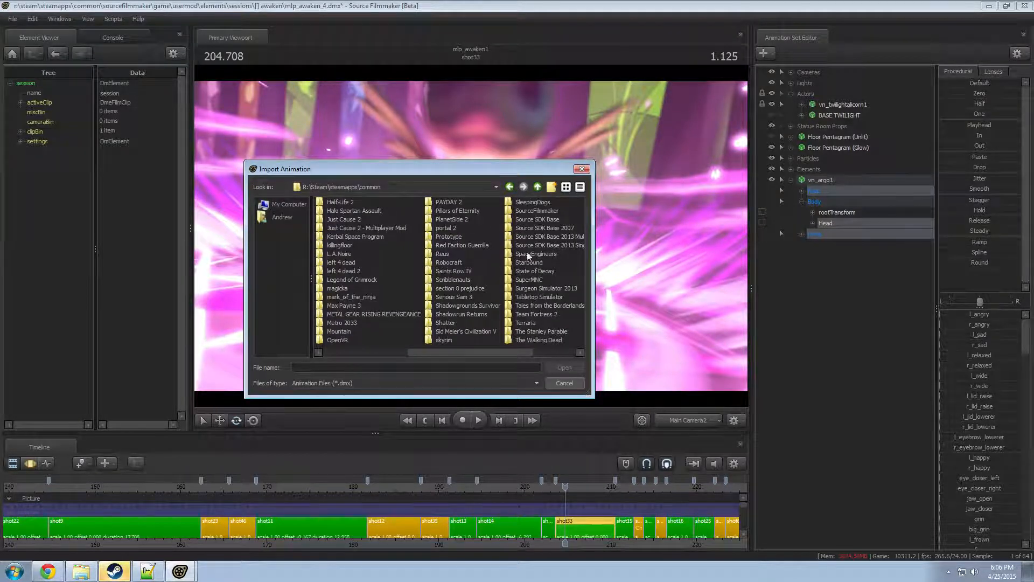
double_click(535, 210)
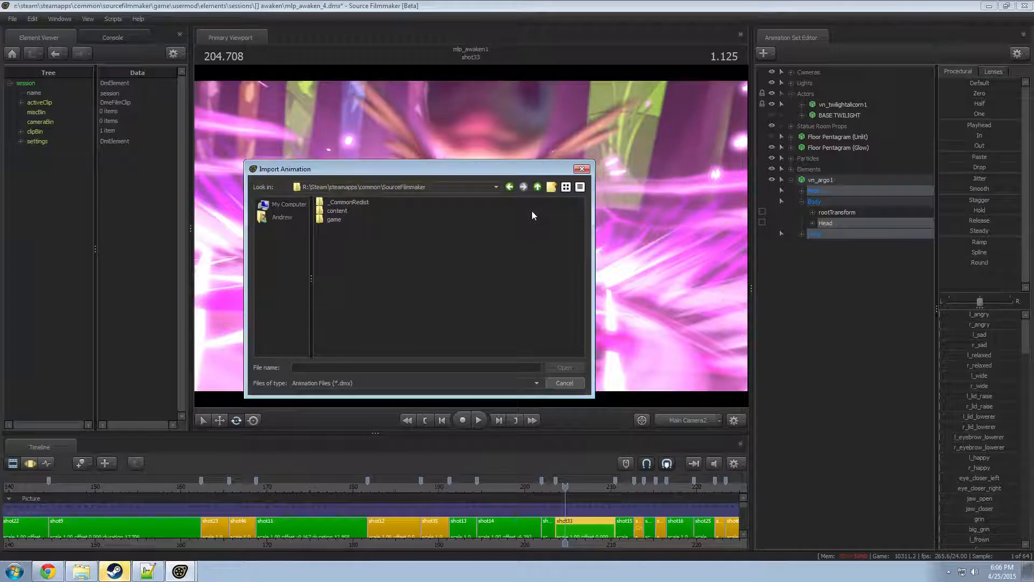
double_click(332, 218)
double_click(399, 305)
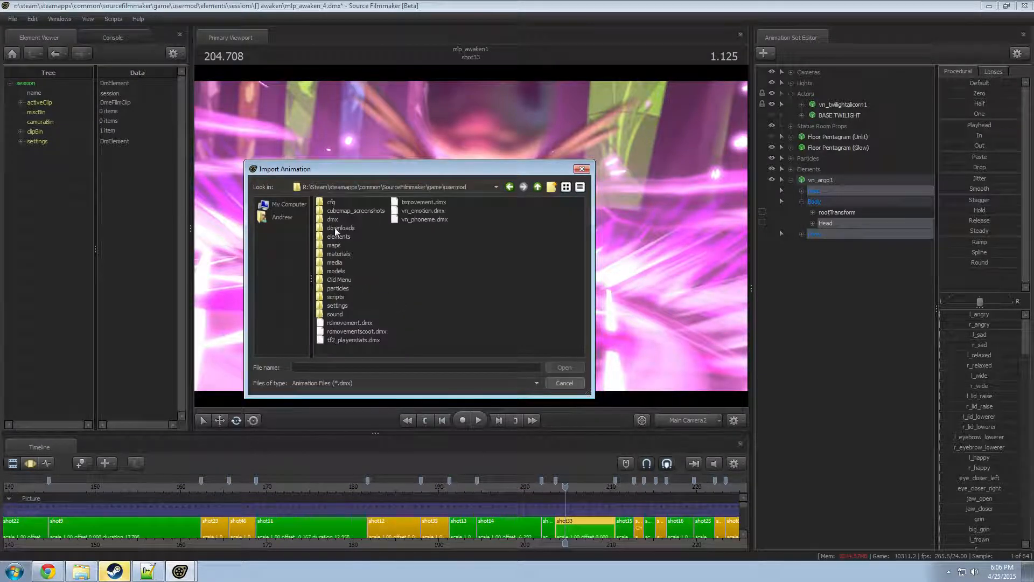
- Load a pony animation DMX from the usermod subfolder and import all matching channels onto vn_argo1
double_click(336, 228)
left_click_drag(385, 352, 573, 353)
left_click(350, 254)
double_click(353, 255)
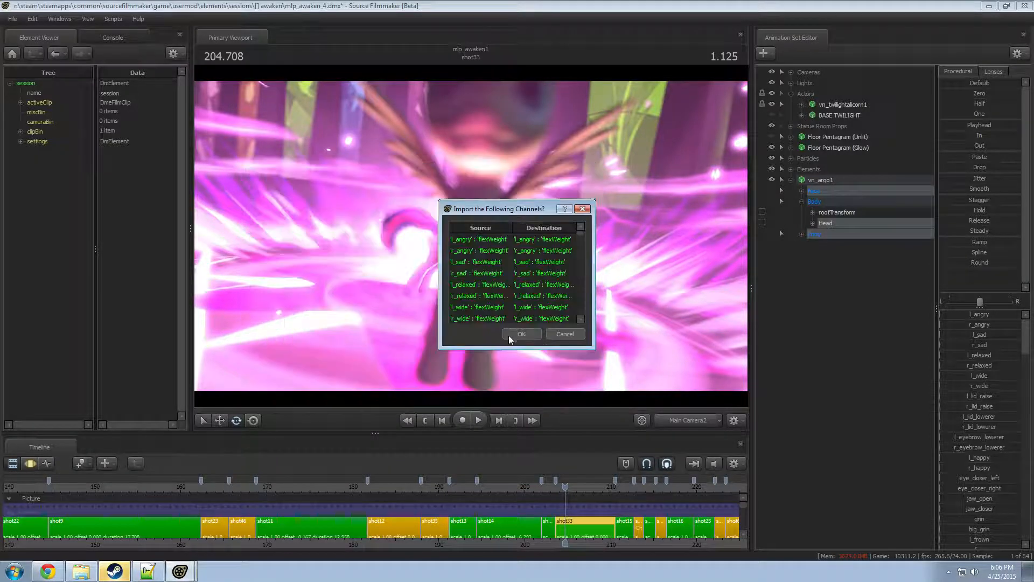
key("Return")
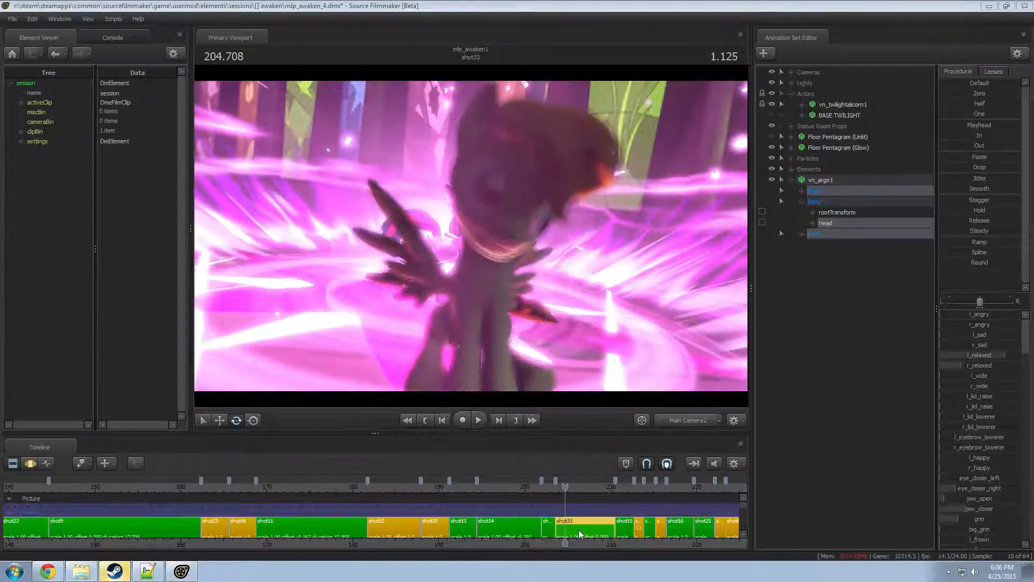
- Switch to motion editing with the Work Camera and rotate vn_argo1's Head so the face is raised towards the viewer
key("F3")
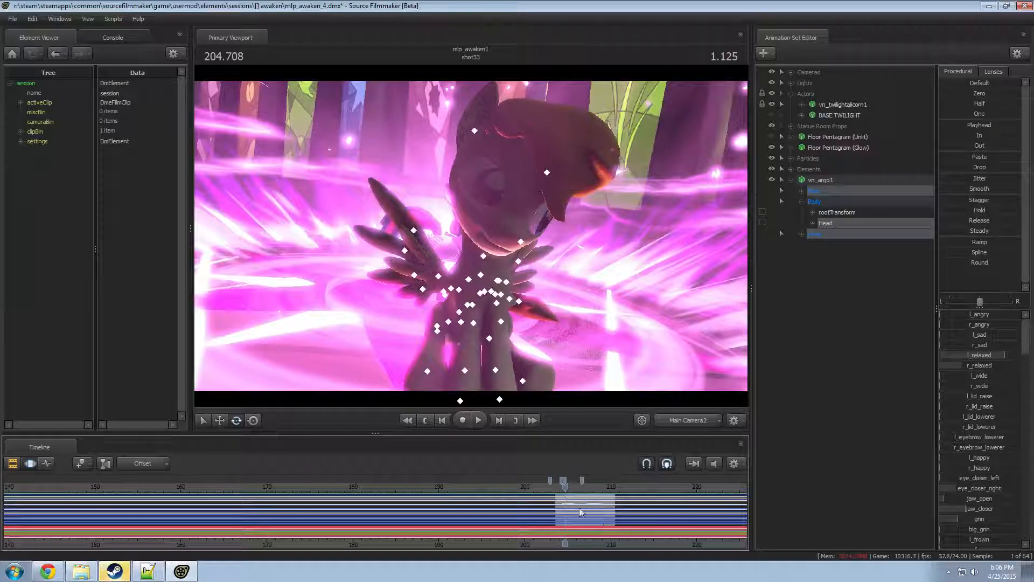
mouse_move(668, 404)
left_mouse_down()
mouse_move(668, 393)
mouse_move(721, 387)
mouse_move(673, 385)
left_mouse_up()
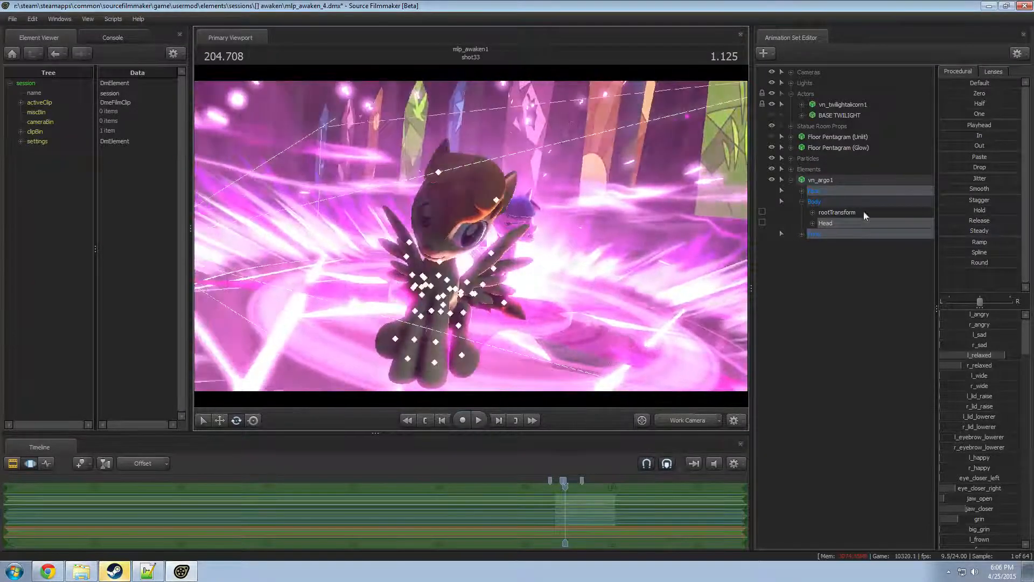
left_click(836, 182)
left_click(968, 126)
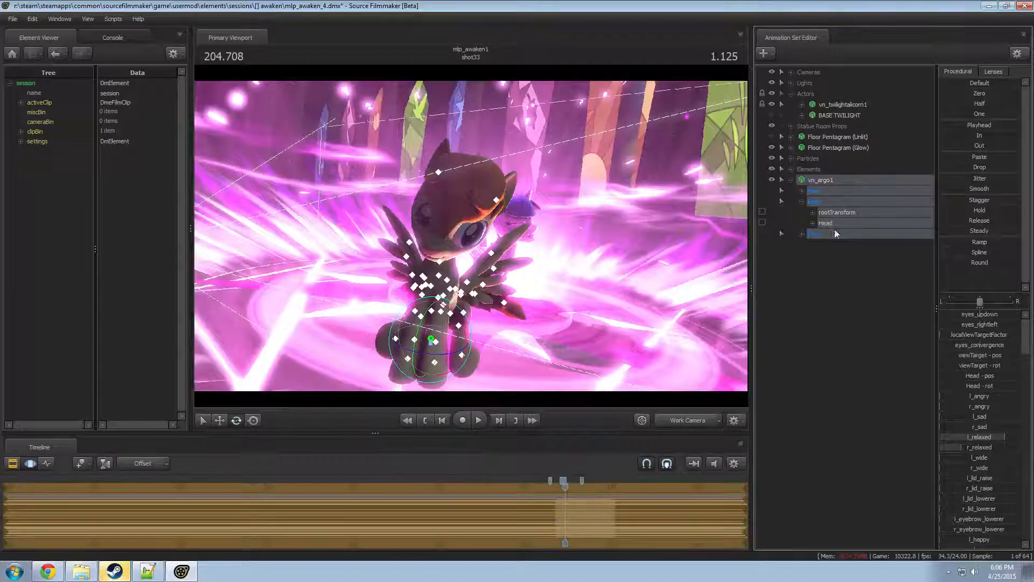
left_click(440, 242)
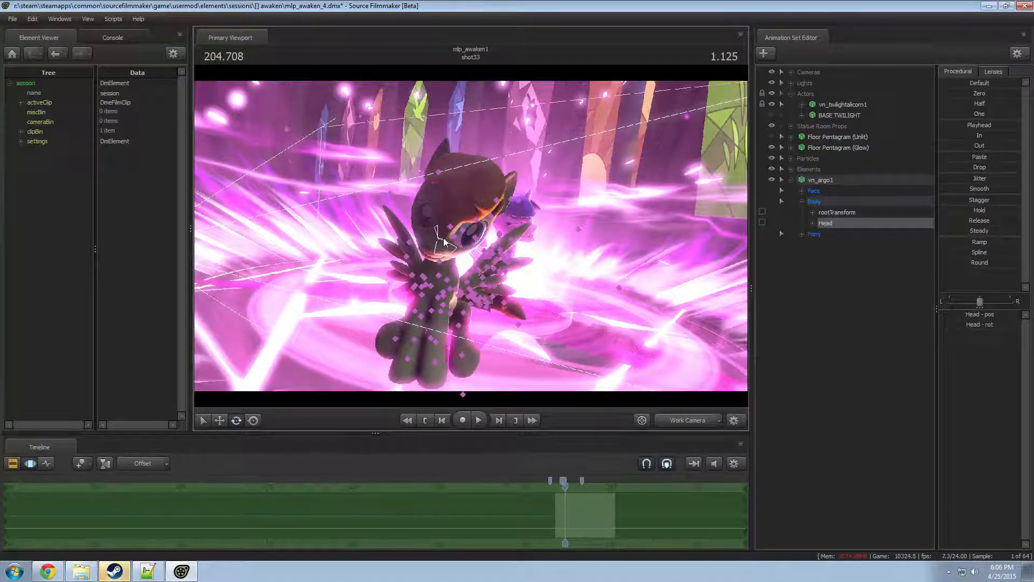
left_click_drag(468, 231, 546, 207)
- Select vn_argo1's Face group and move the eyes' view target out in front of the pony
left_click(849, 191)
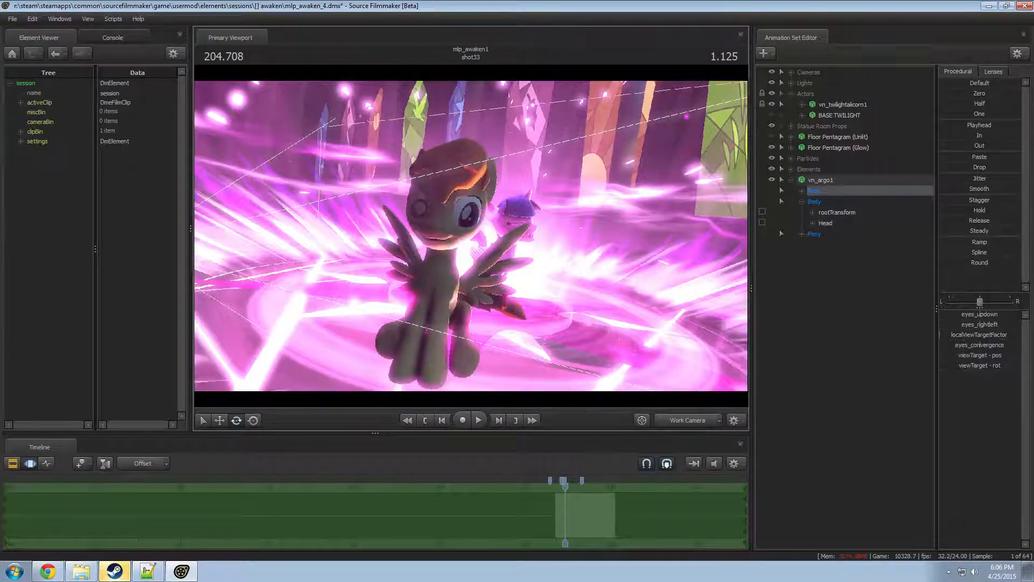
key("s")
left_click_drag(519, 302, 518, 318)
key("w")
left_click_drag(511, 366, 560, 215)
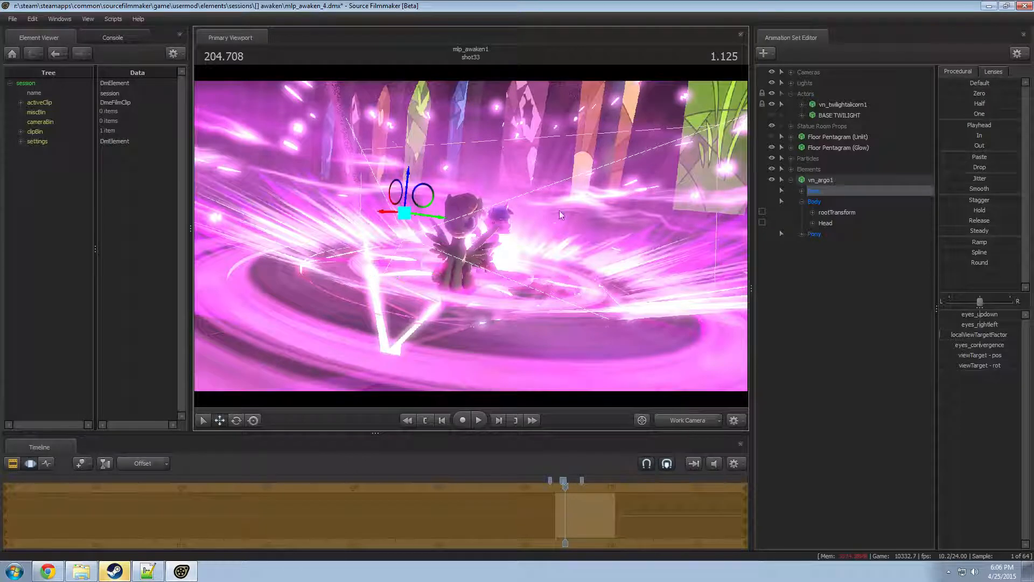
- Set vn_argo1's body groups to right_wing_normal_closed.smd and left_wing_normal_closed.smd
right_click(842, 180)
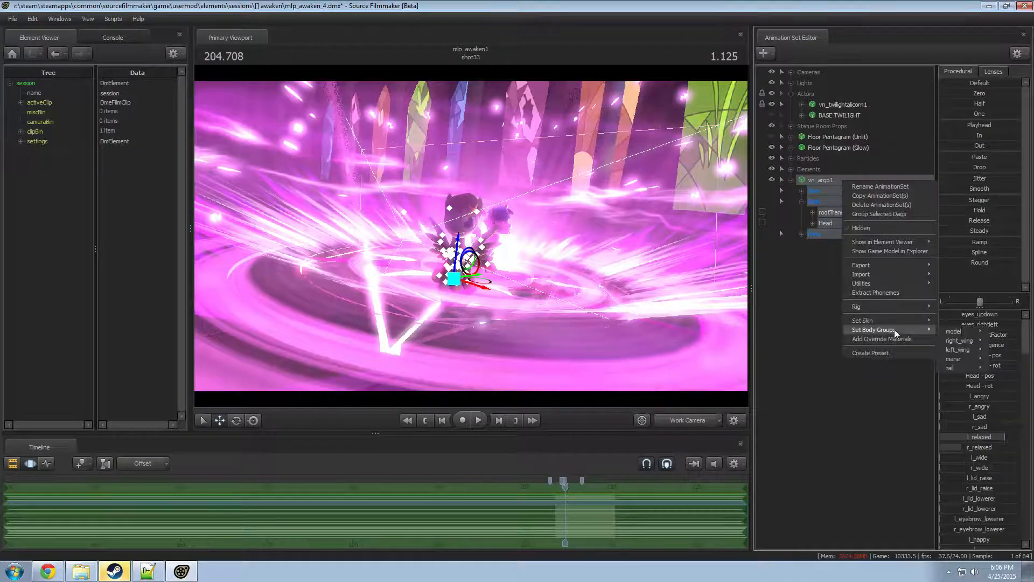
left_click(919, 338)
right_click(838, 179)
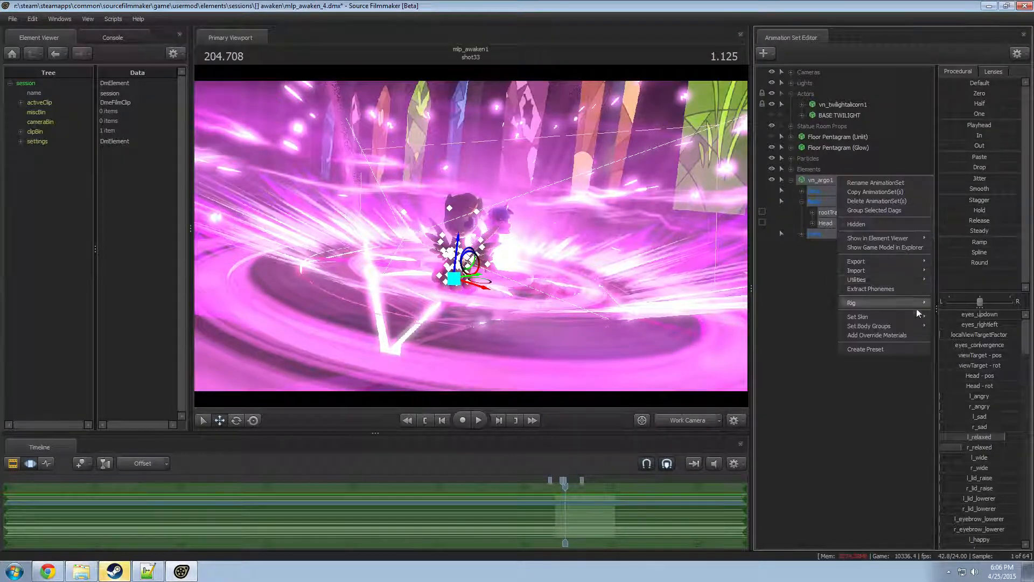
mouse_move(897, 326)
mouse_move(955, 336)
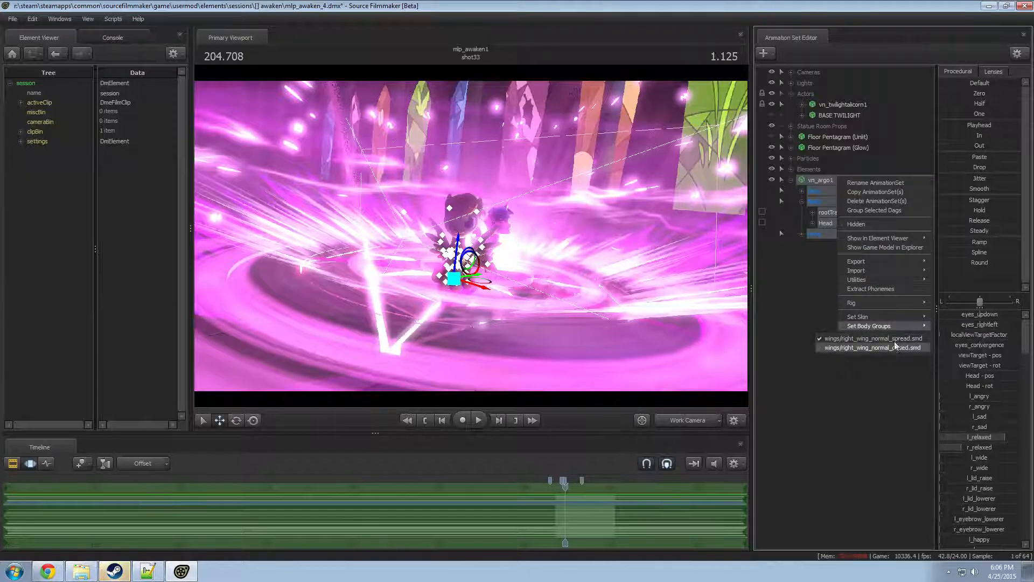
left_click(894, 347)
right_click(832, 179)
mouse_move(904, 329)
mouse_move(946, 350)
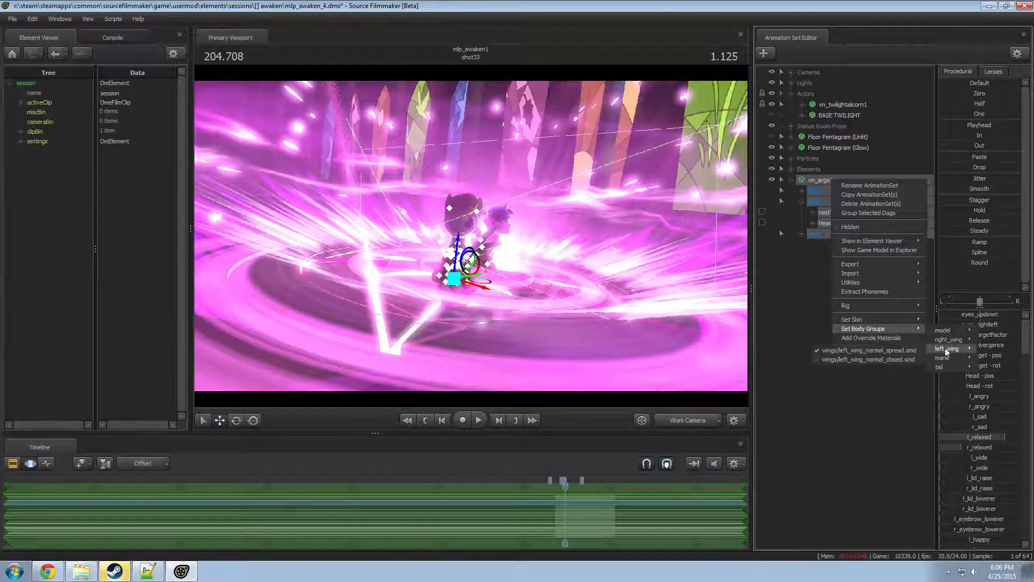
left_click(877, 359)
- Disable viewport lighting and move the whole vn_argo1 model close to Twilight's body
right_click(589, 263)
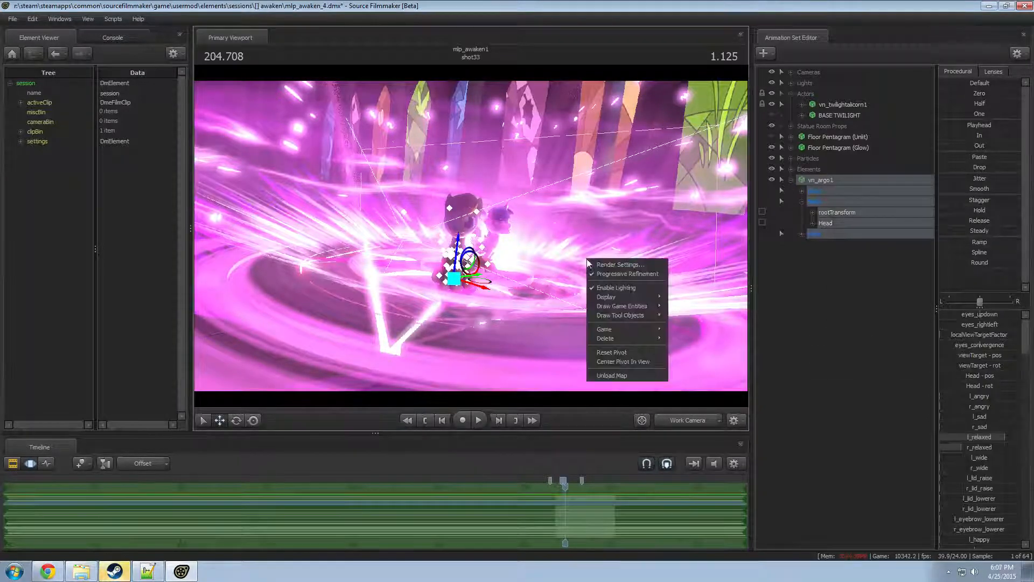
left_click(627, 288)
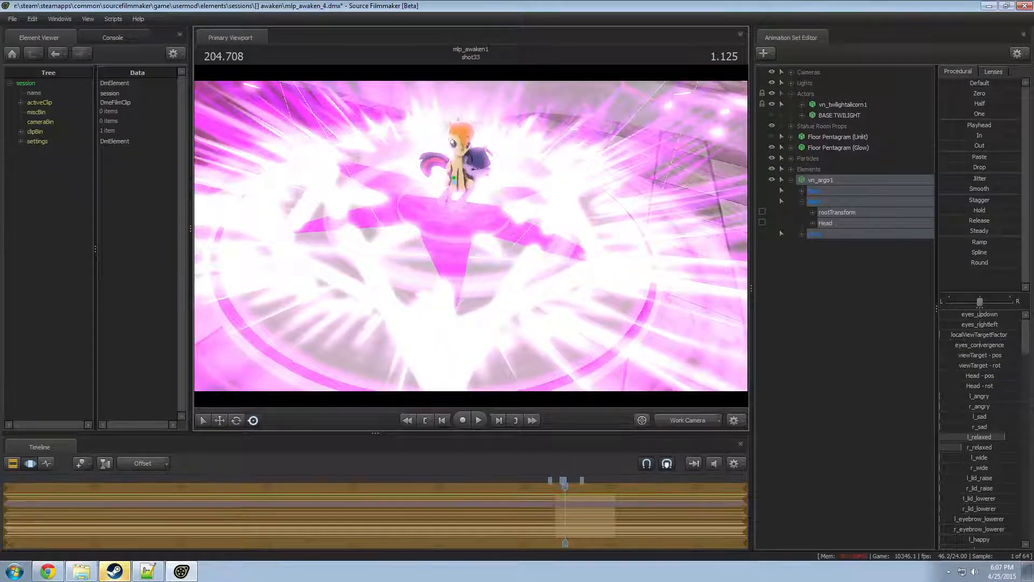
key("w")
left_click_drag(478, 256, 478, 257)
key("e")
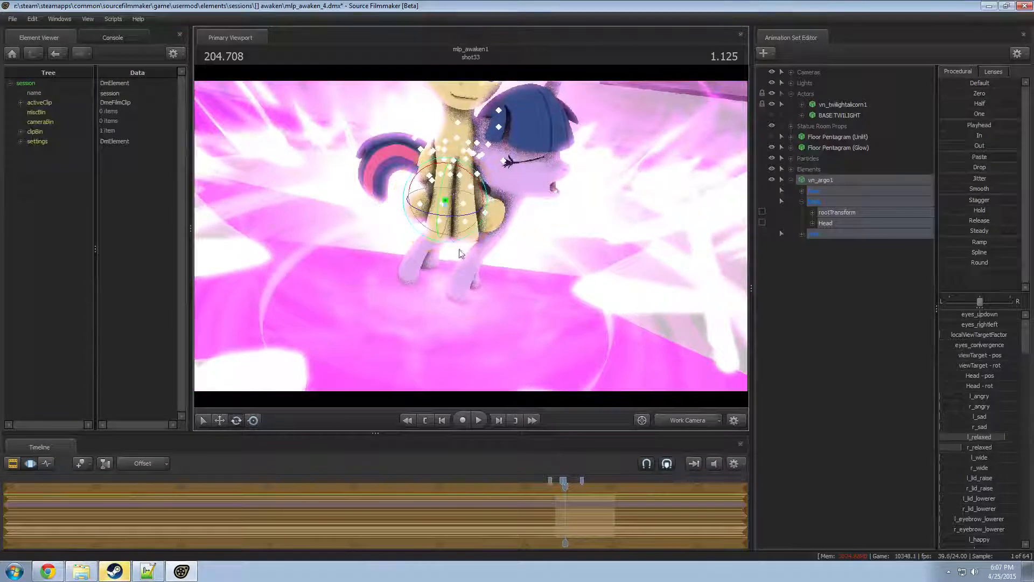
- Rotate and move vn_argo1 until it sits upright on Twilight's back, facing the camera
left_click_drag(451, 216, 489, 188)
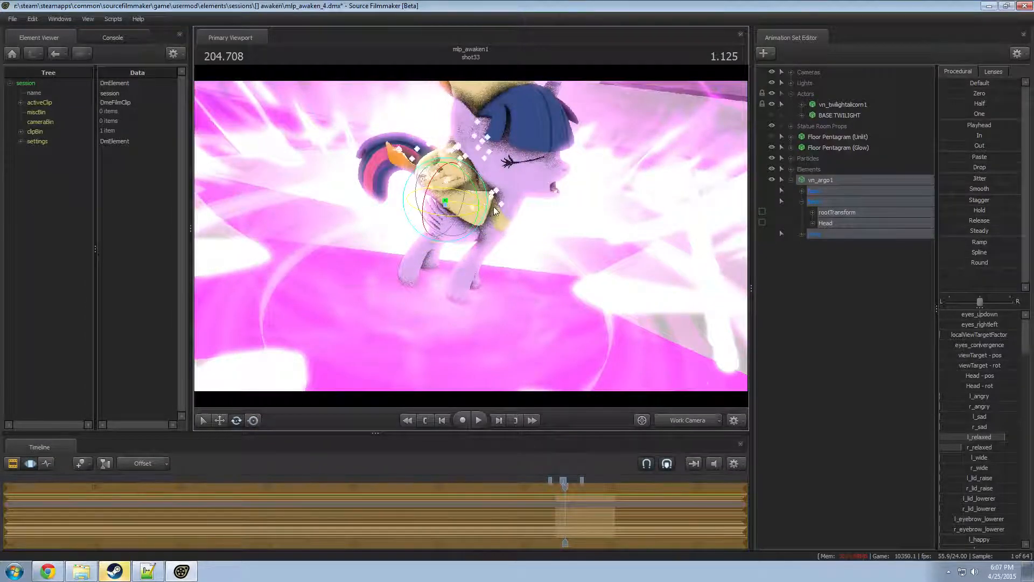
mouse_move(473, 244)
left_mouse_down()
mouse_move(469, 269)
mouse_move(450, 284)
mouse_move(431, 280)
mouse_move(427, 259)
mouse_move(467, 280)
mouse_move(447, 286)
mouse_move(474, 238)
left_mouse_up()
key("w")
key("e")
key("w")
key("e")
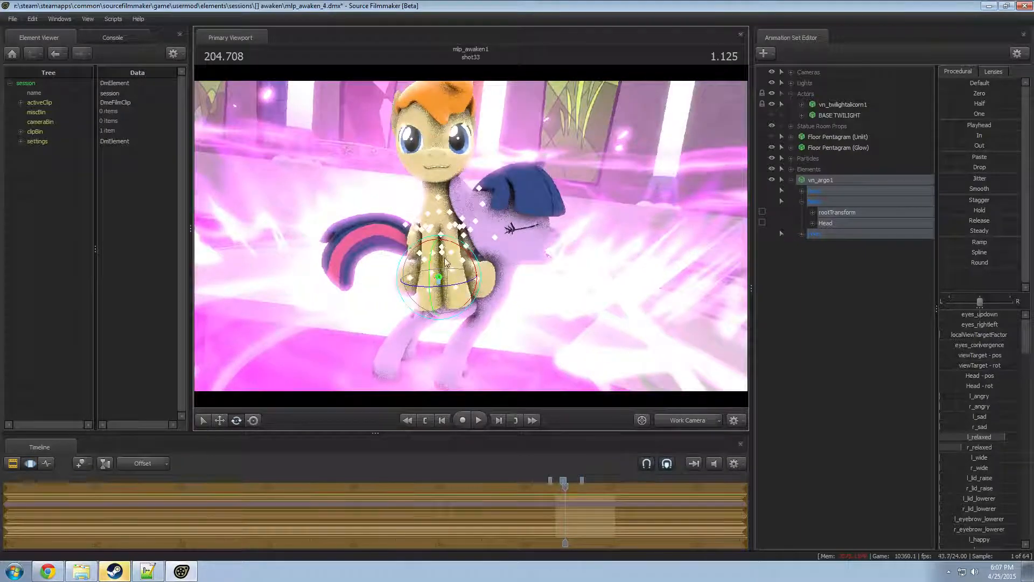
key("w")
left_click_drag(461, 278, 470, 280)
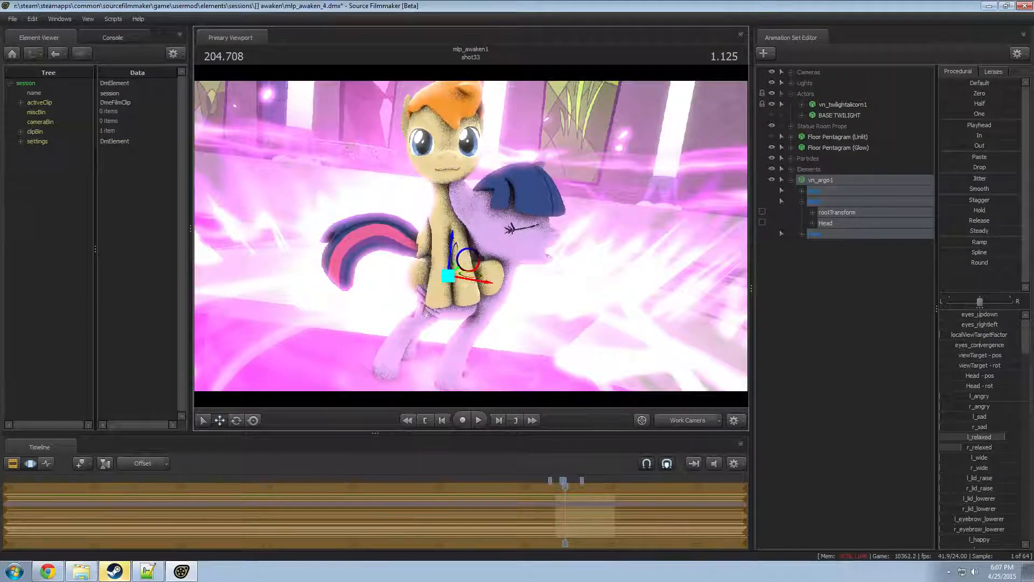
- Pose Argo's right back leg over Twilight's flank, rotating its RightFoot bone downwards
left_click_drag(468, 226, 474, 250, "alt")
key("w")
left_click_drag(388, 218, 433, 237, "alt")
left_click_drag(553, 235, 602, 119, "alt")
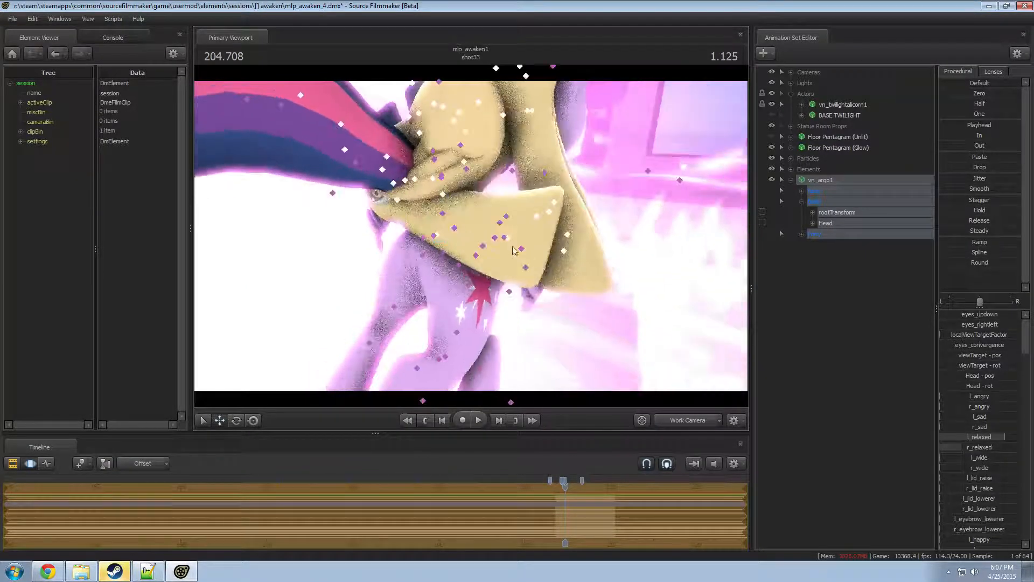
left_click(504, 237)
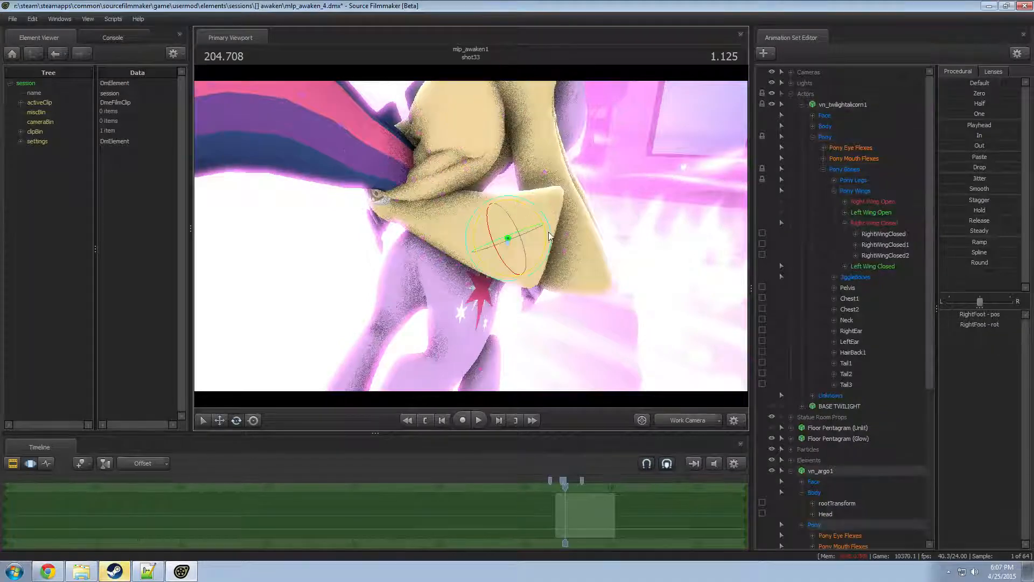
left_click_drag(550, 236, 568, 211)
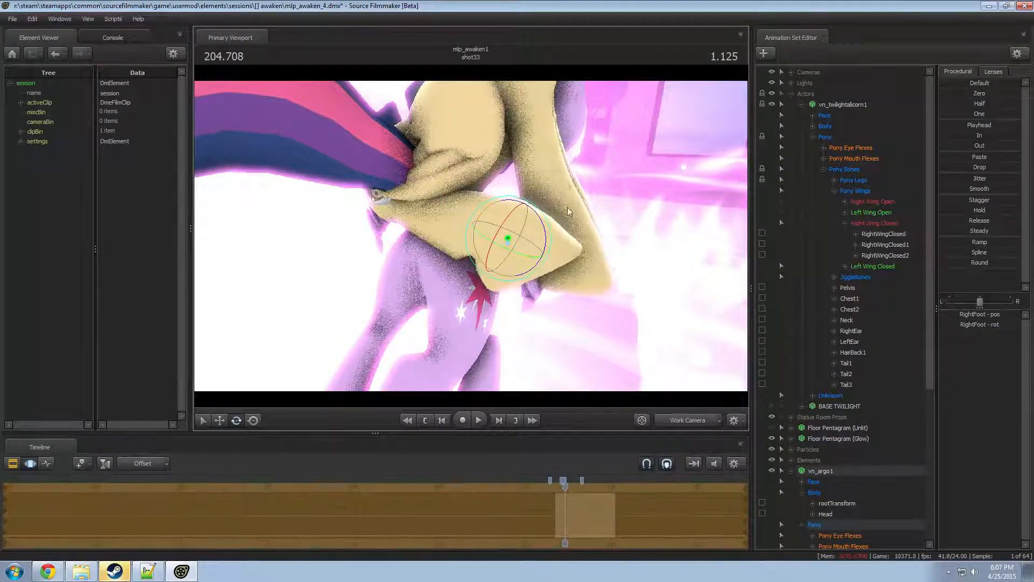
mouse_move(525, 245)
left_mouse_down("alt")
mouse_move(505, 245)
mouse_move(533, 277)
mouse_move(485, 161)
left_mouse_up("alt")
left_click(521, 237, "ctrl")
key("e")
key("w")
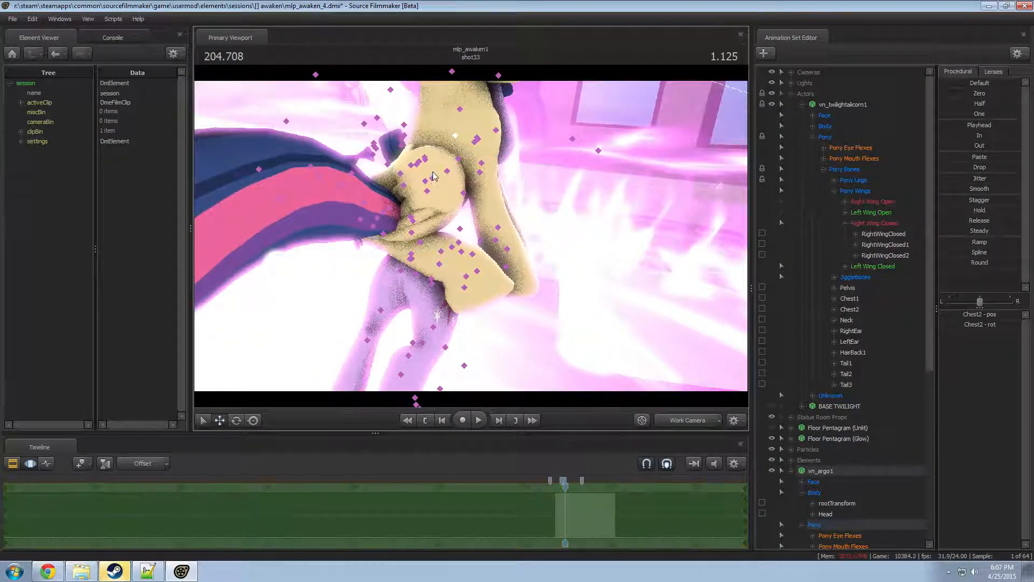
- Adjust Argo's Chest1 bone and pose the RightShoulder and LeftShoulder bones together
left_click(423, 157)
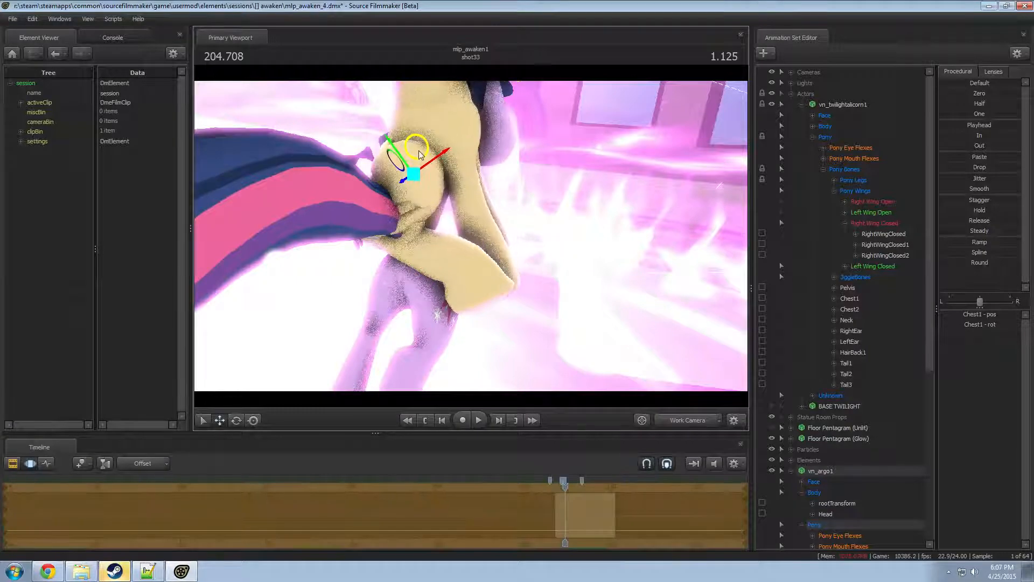
left_click_drag(423, 157, 483, 256, "alt")
left_click(463, 168, "ctrl")
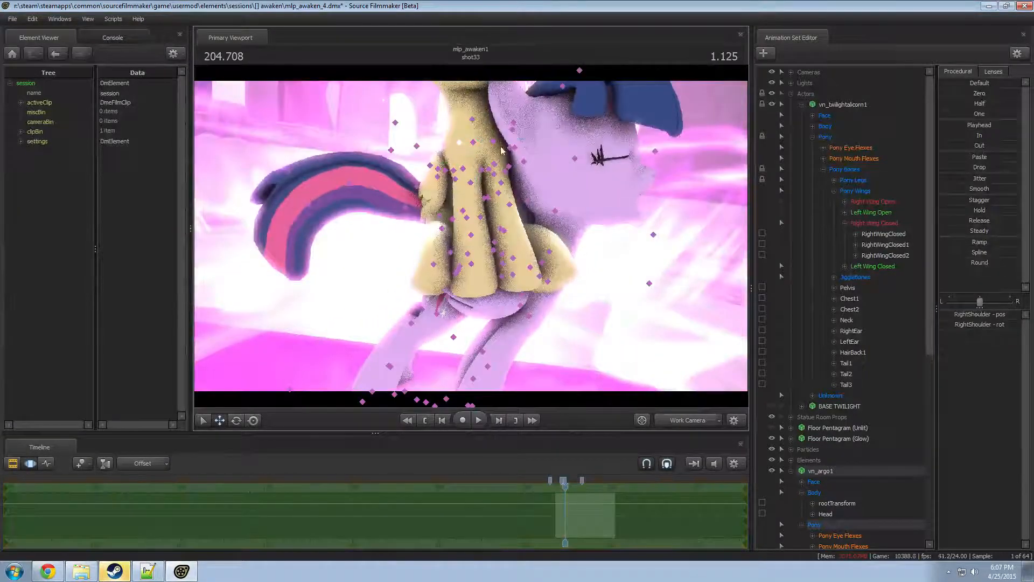
left_click(509, 167, "ctrl+shift")
left_click_drag(509, 166, 503, 132, "alt")
key("e")
left_click_drag(581, 153, 471, 240, "alt")
left_click_drag(428, 197, 738, 257, "alt")
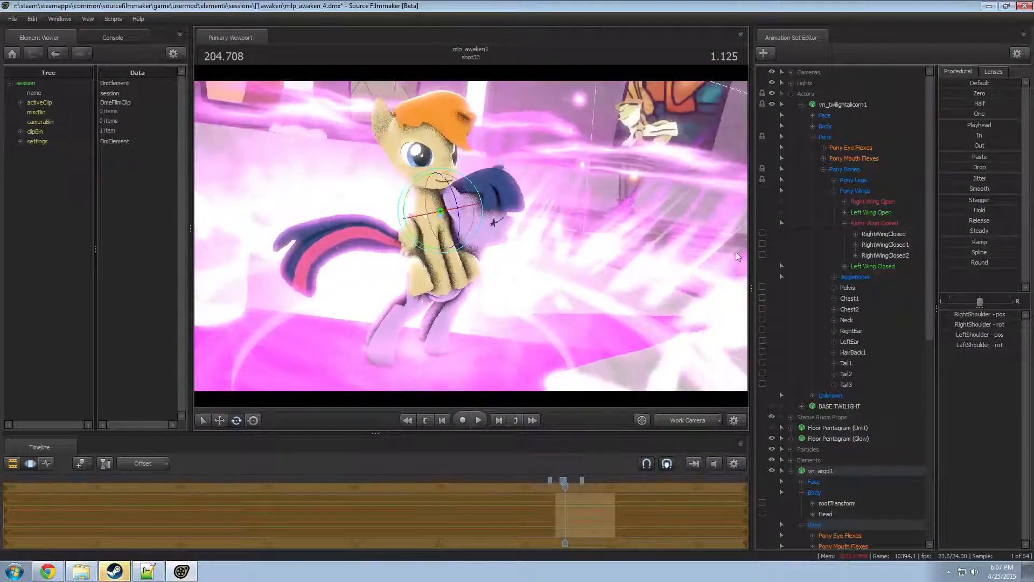
- Reset all of vn_argo1's Pony Mouth Flexes to zero
left_click(856, 159)
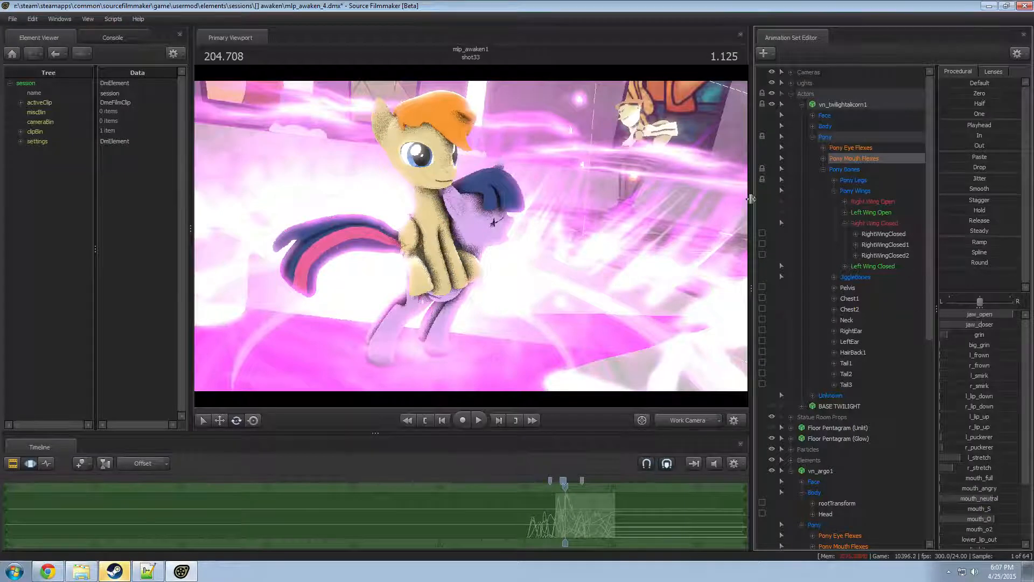
left_click(812, 137)
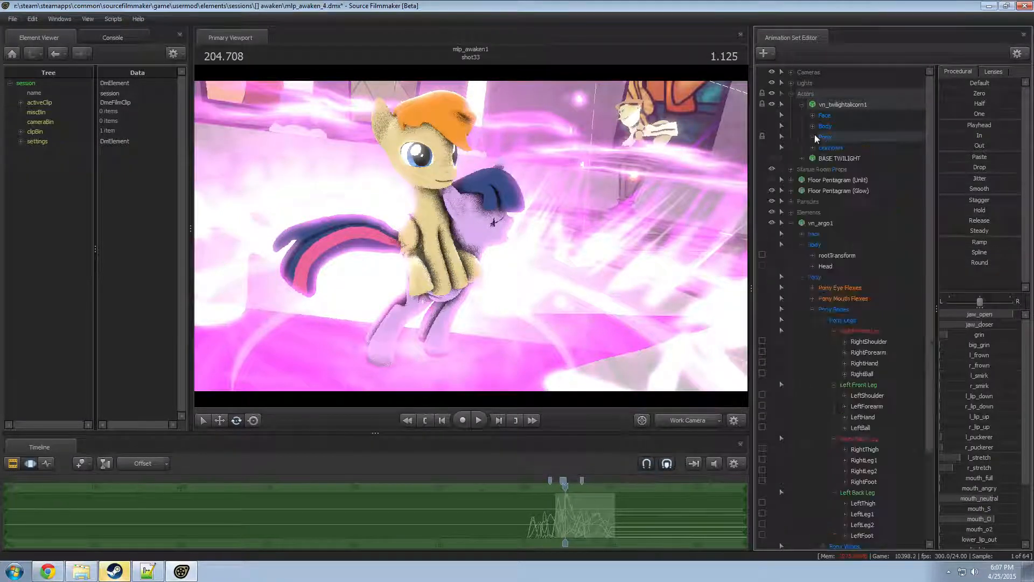
scroll(856, 323, "down", 2)
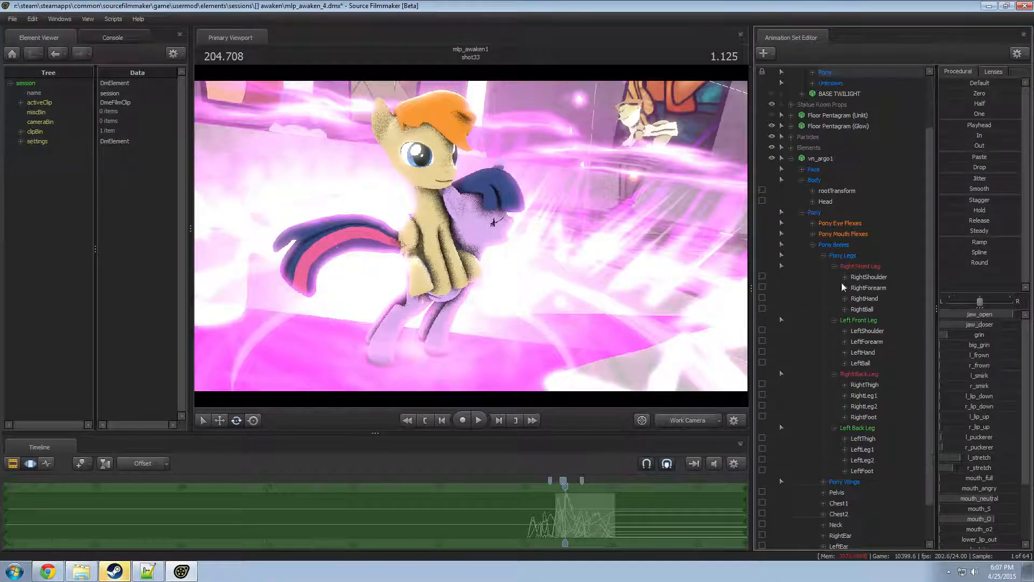
left_click(850, 235)
double_click(981, 95)
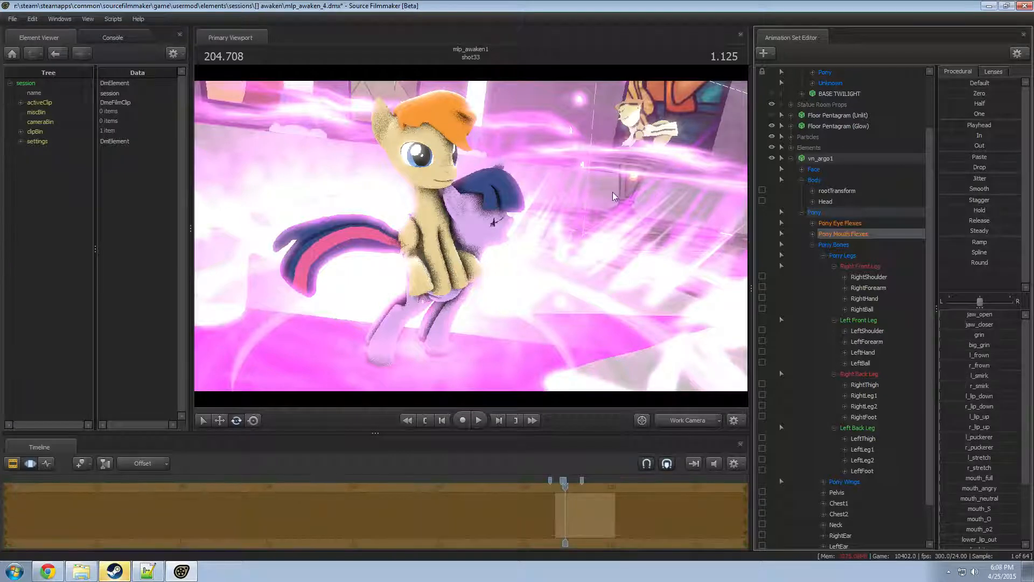
- Give Argo a slightly open smile by partly raising the jaw_open, l_smirk and r_smirk mouth flexes
key("w")
left_click_drag(614, 195, 582, 162)
left_click_drag(582, 313, 607, 323)
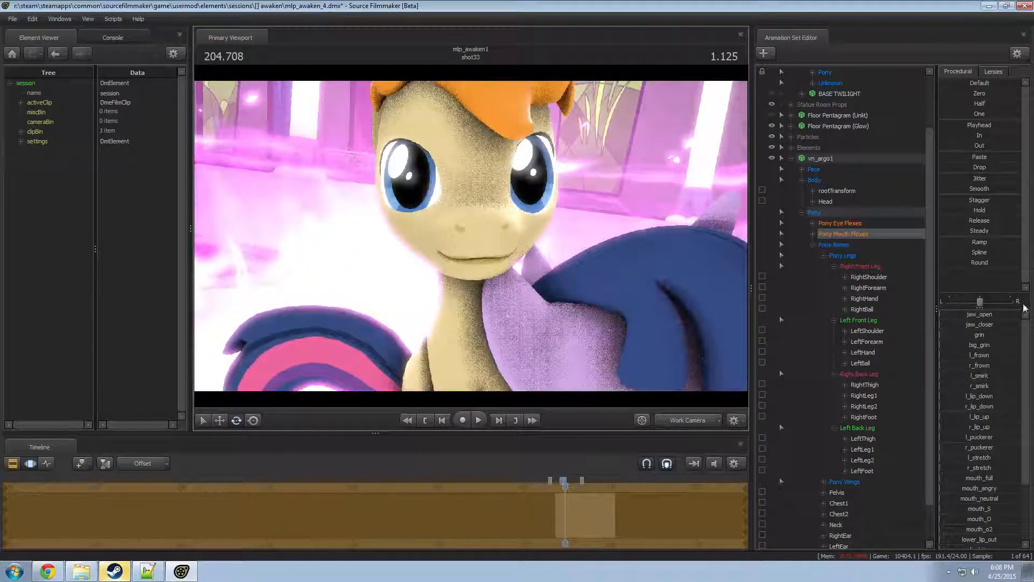
left_click_drag(974, 317, 983, 317)
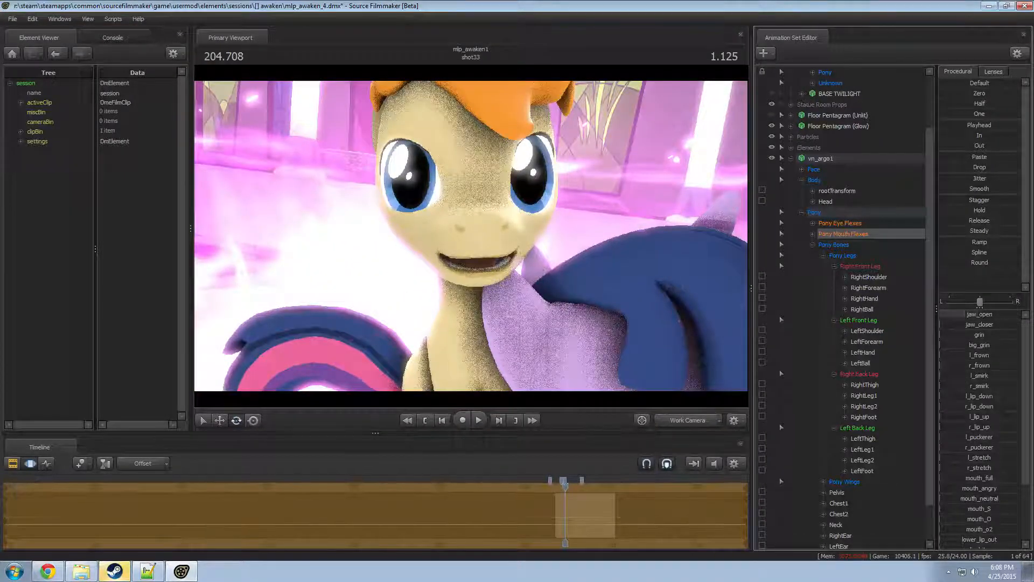
left_click_drag(977, 377, 1005, 377)
left_click_drag(989, 388, 1022, 388)
mouse_move(673, 323)
left_mouse_down()
mouse_move(646, 312)
mouse_move(658, 318)
left_mouse_up()
key("s")
key("a")
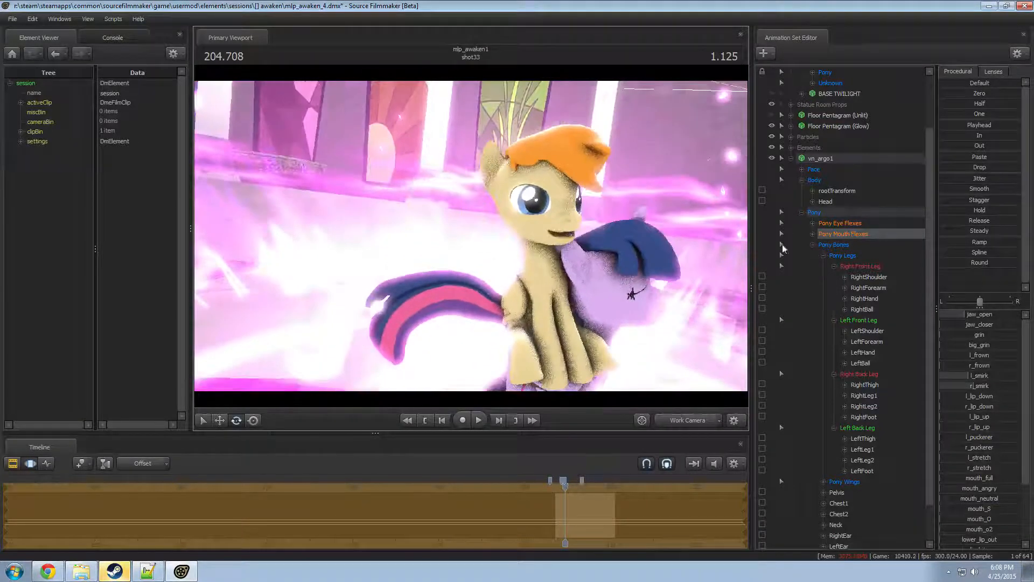
- Clear Argo's relaxed and eye_closer_right eye flexes, raise l_wide and r_wide fully, and partly raise l_happy and r_happy
left_click(815, 169)
left_click(840, 223)
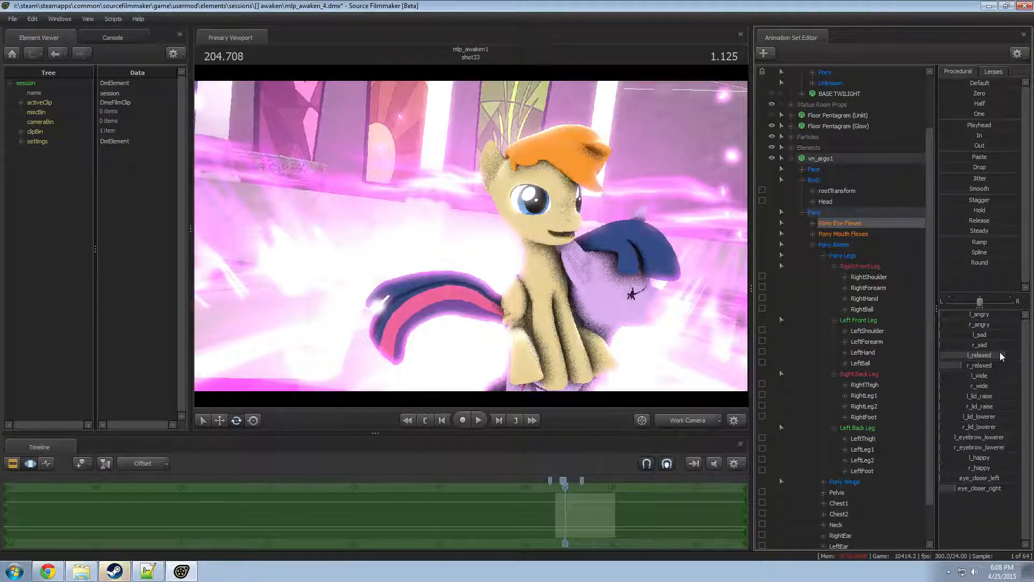
left_click_drag(990, 359, 937, 359)
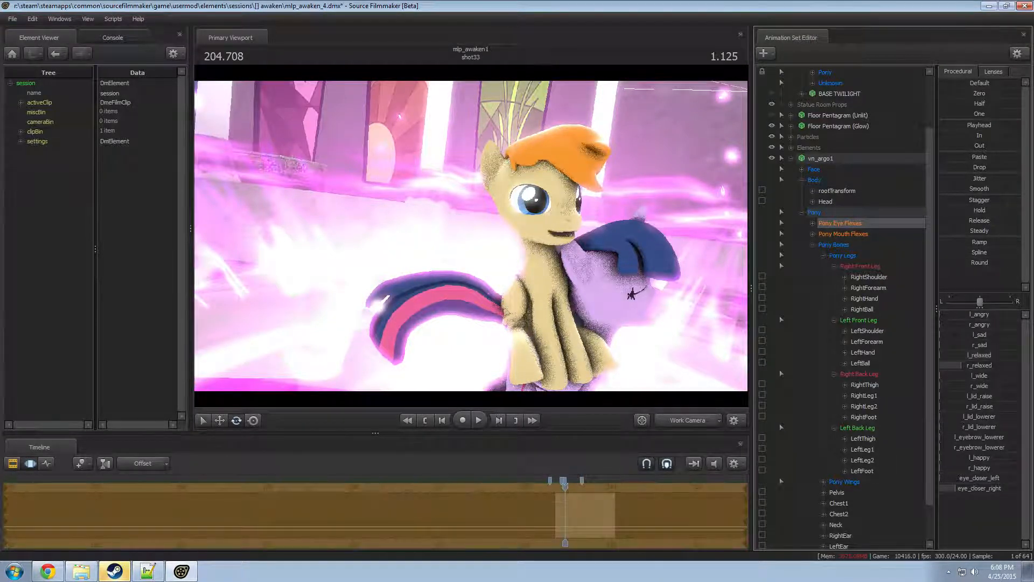
left_click_drag(971, 490, 940, 490)
left_click_drag(991, 365, 1021, 386)
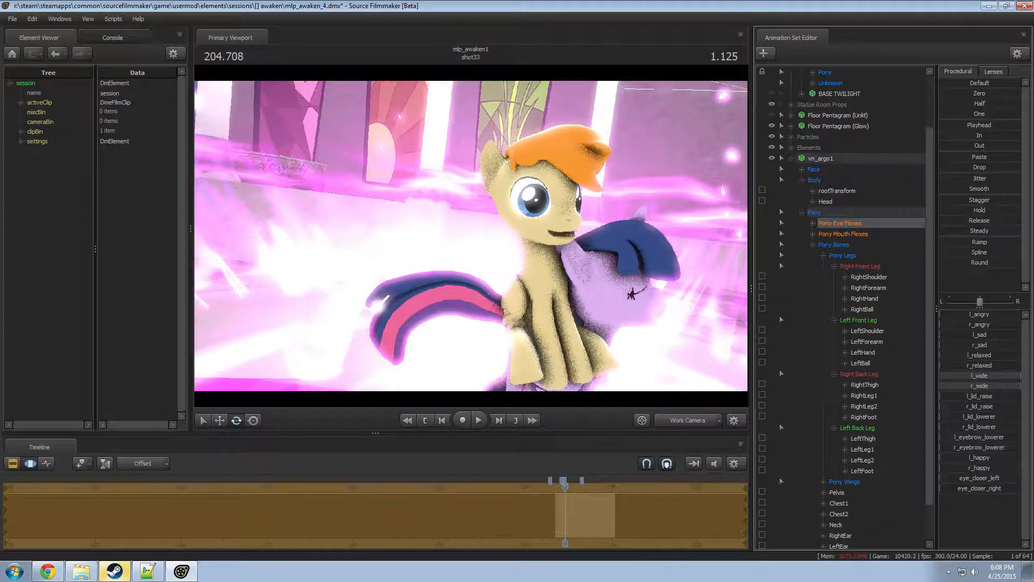
left_click_drag(975, 459, 1004, 472)
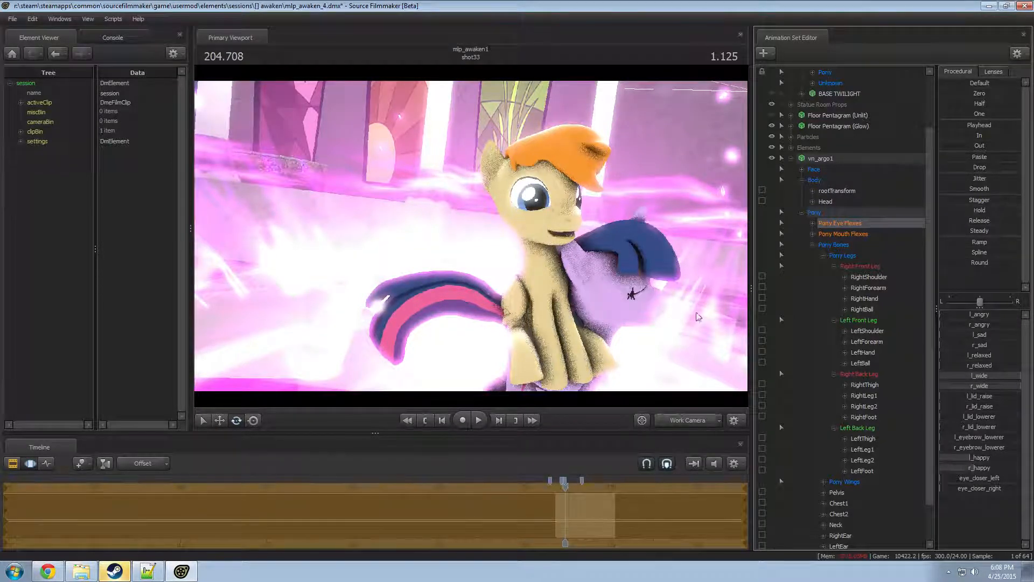
left_click_drag(694, 316, 470, 236)
key("d")
key("s")
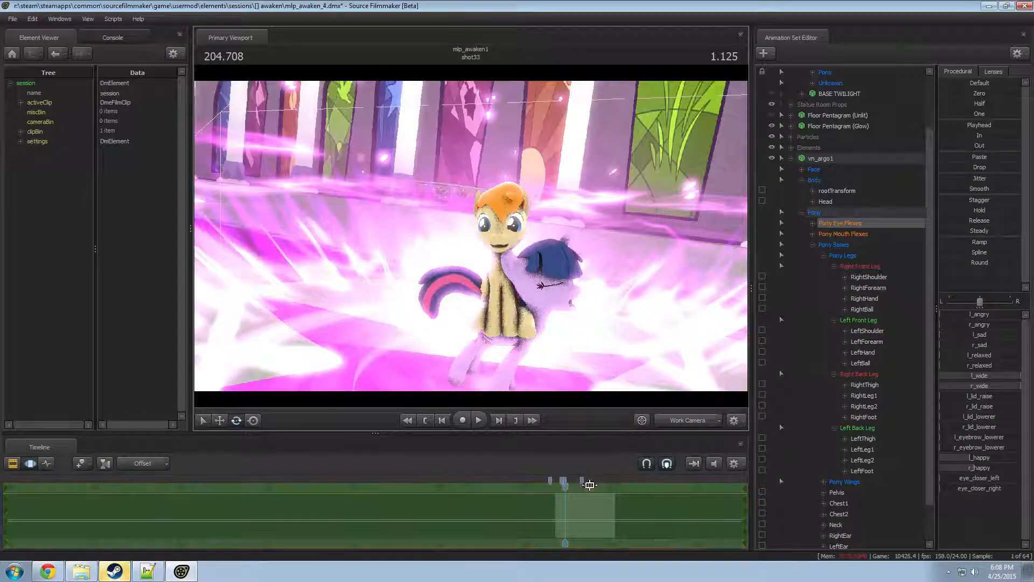
- Lock vn_argo1's Pelvis bone to the Chest1 bone of vn_twilightalicorn1
left_click(824, 159)
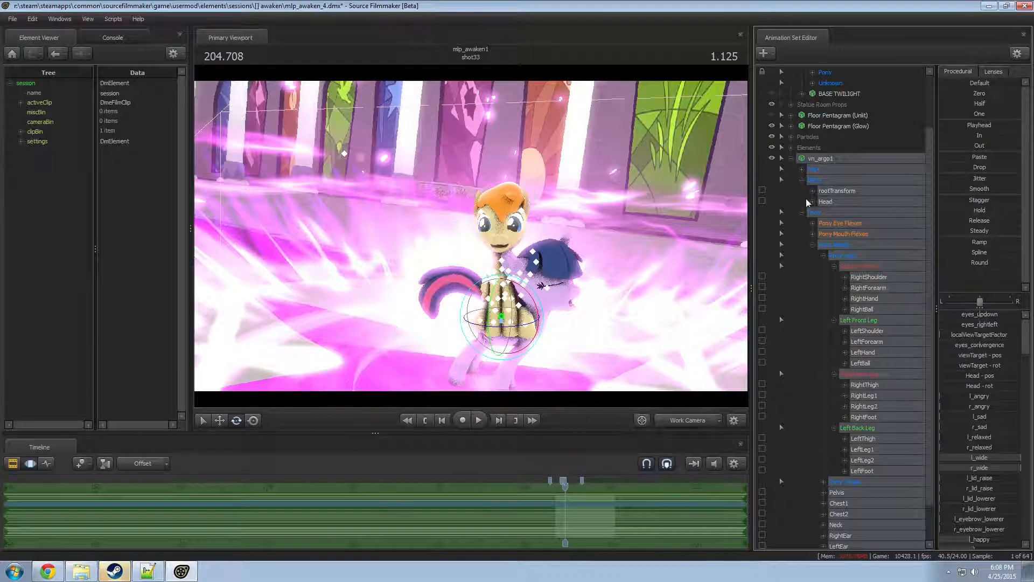
left_click(802, 213)
left_click(802, 277)
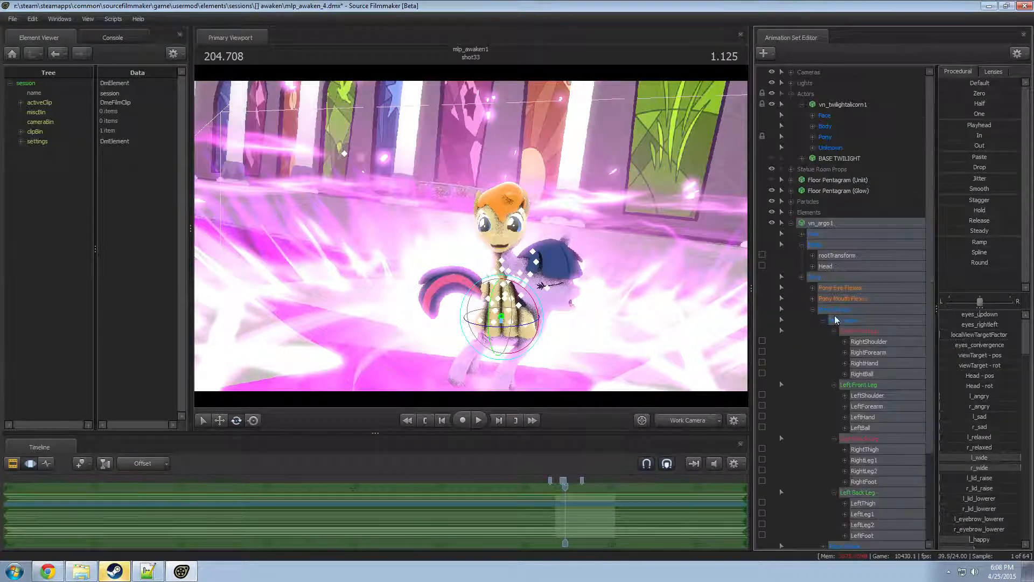
scroll(844, 409, "down", 3)
left_click(844, 452)
scroll(845, 416, "up", 2)
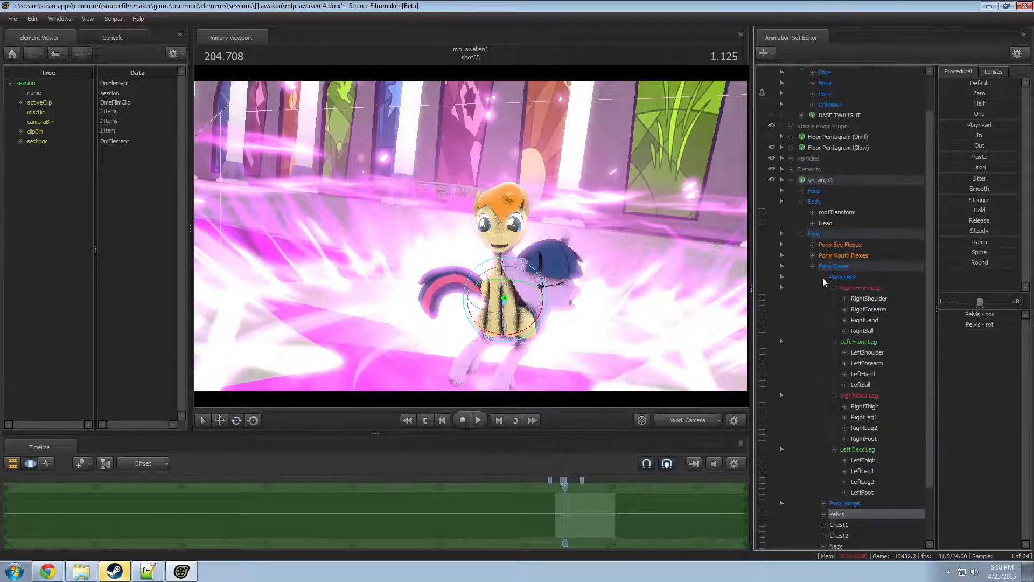
left_click(813, 266)
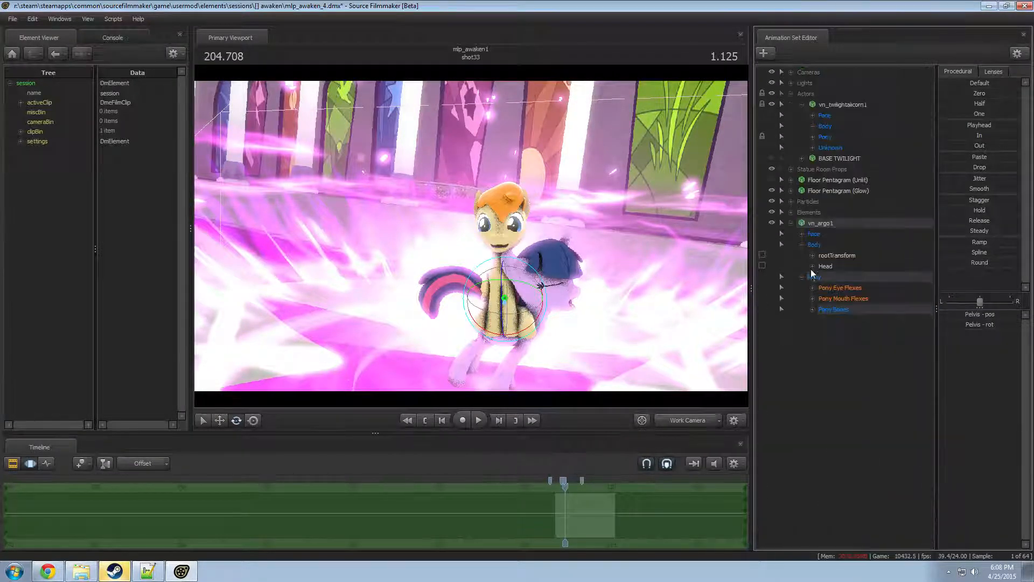
left_click(812, 137)
scroll(872, 340, "down", 1)
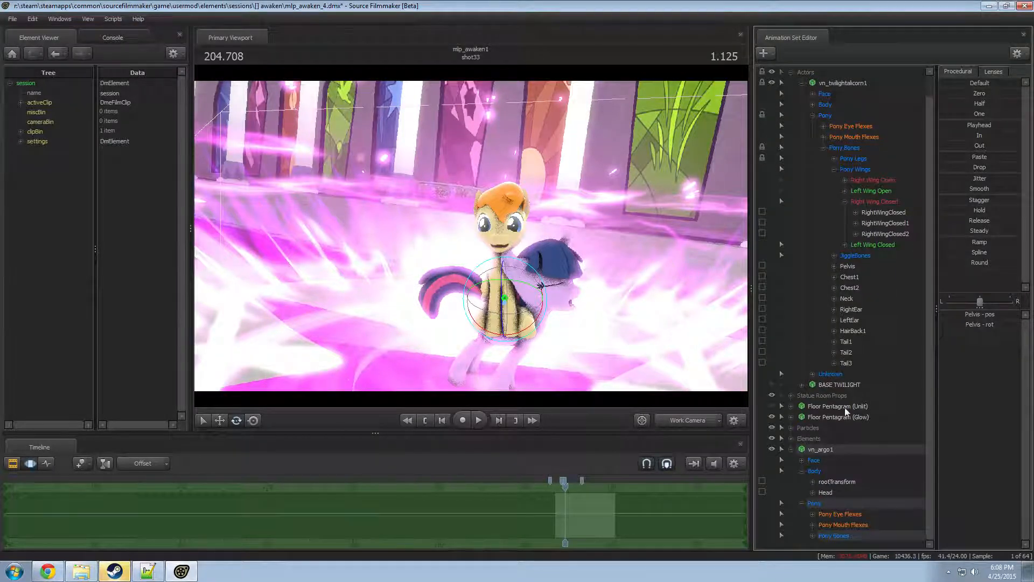
left_click(844, 278)
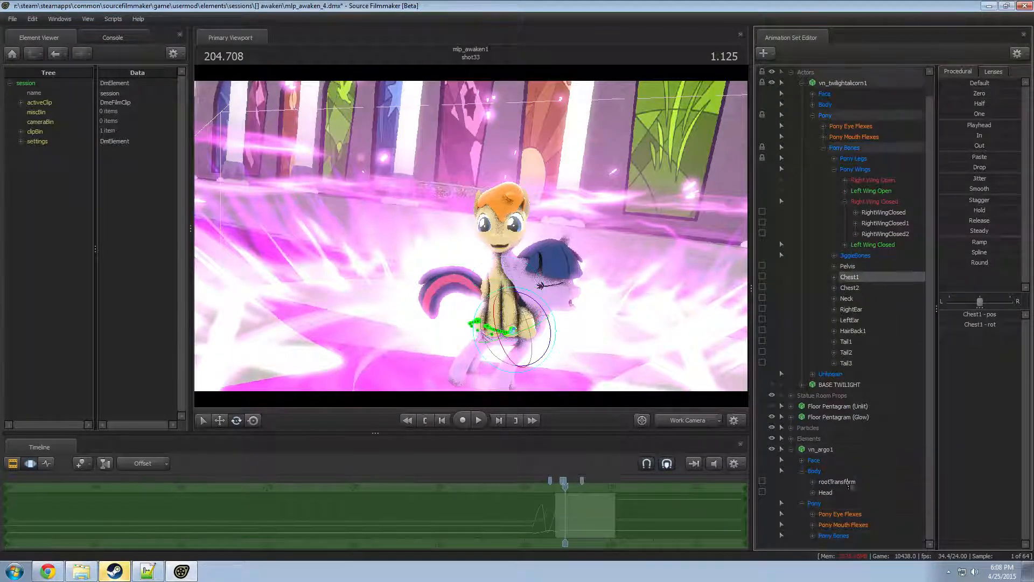
left_click(813, 535)
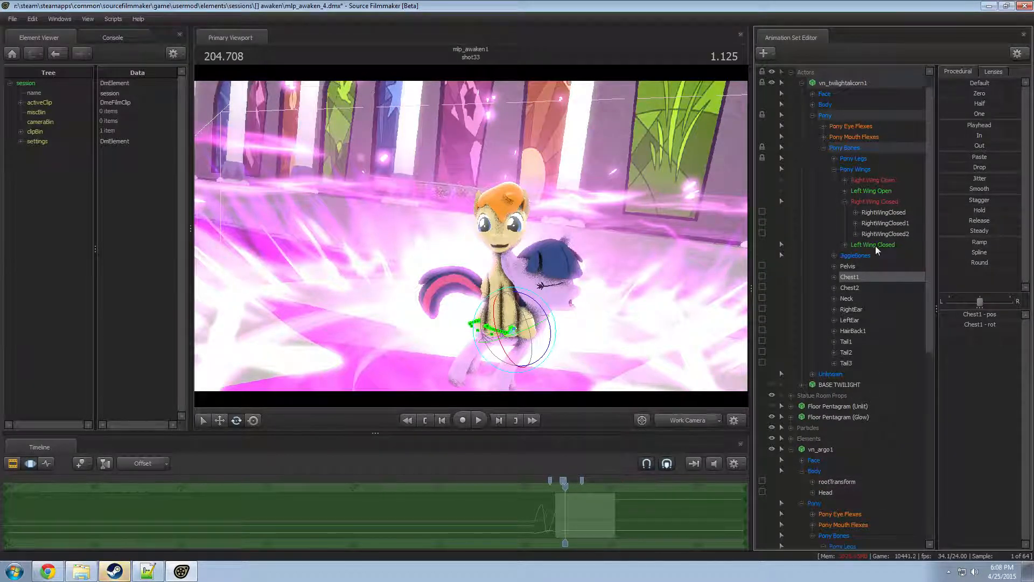
left_click_drag(858, 284, 838, 557)
scroll(840, 307, "down", 7)
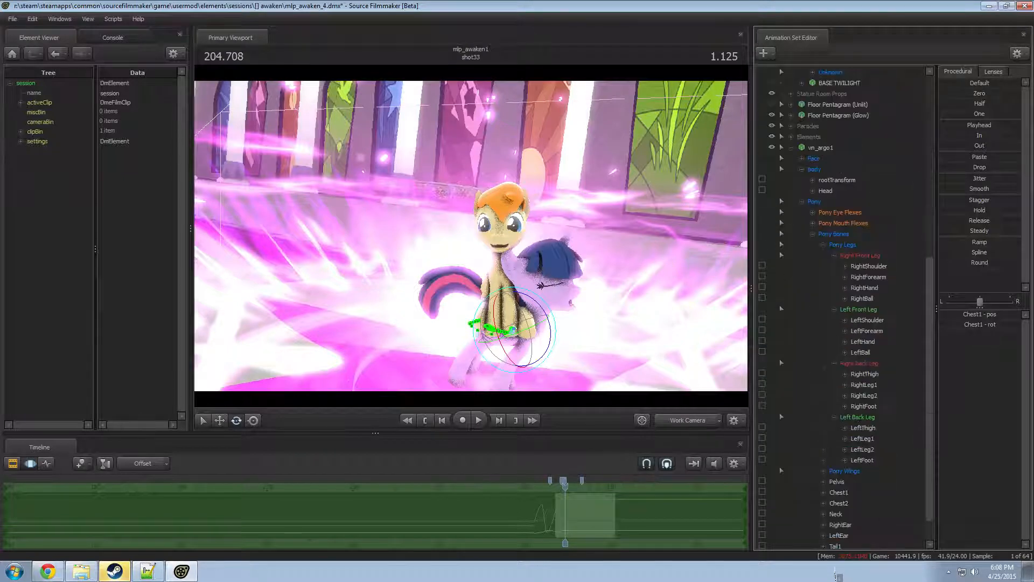
left_click(843, 450)
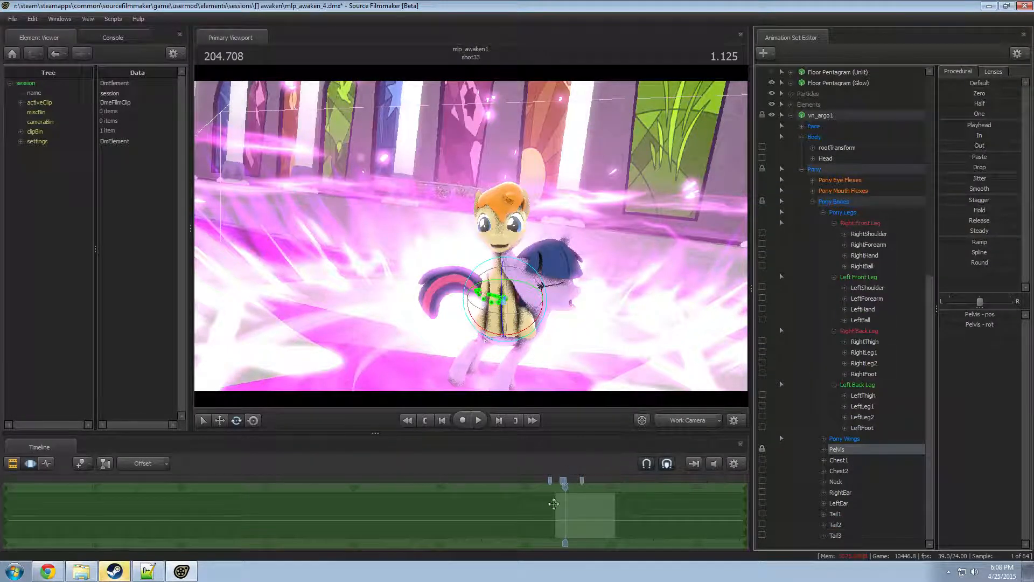
- Play shot33 through Main Camera2 from its start and replay its last part to check Argo's riding motion
left_click(677, 421)
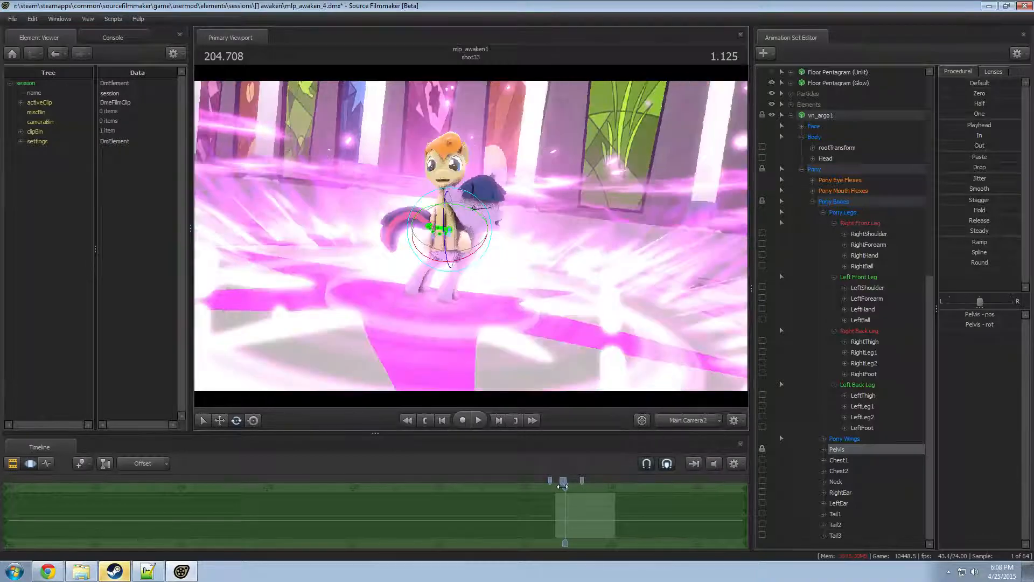
left_click_drag(562, 486, 549, 488)
key("space")
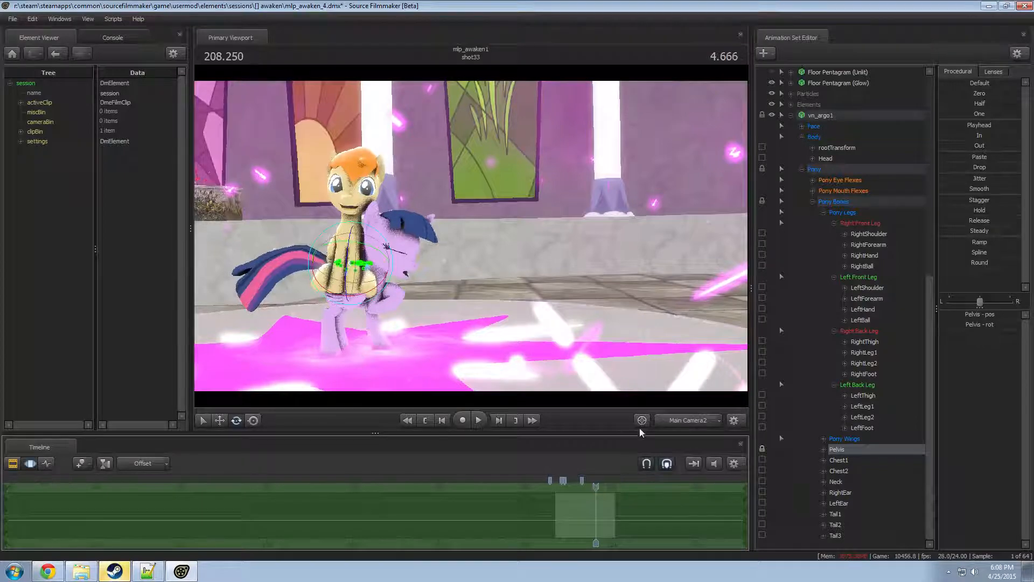
left_click_drag(595, 486, 581, 489)
key("space")
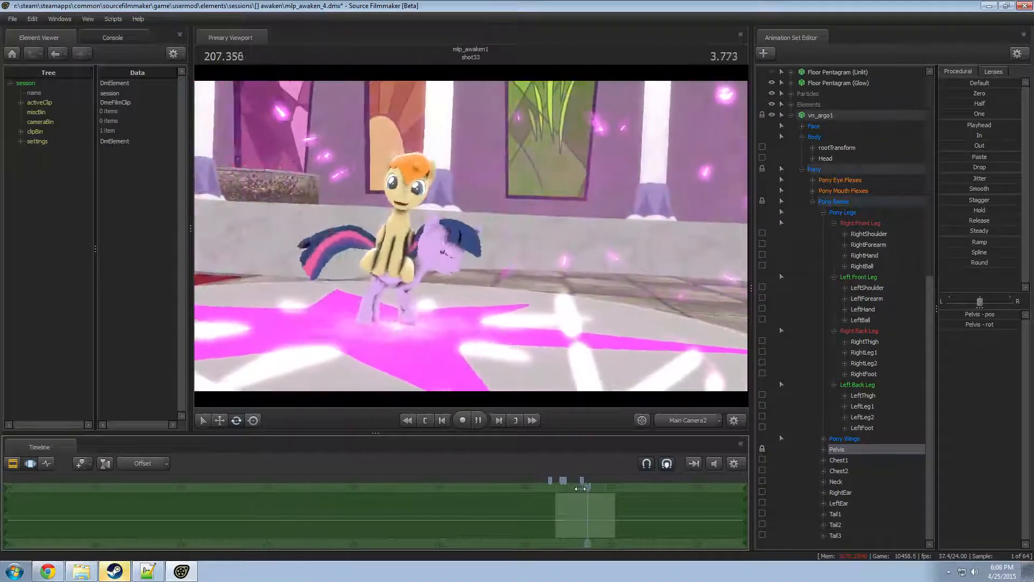
key("space")
- Tilt Argo's Neck bone sideways within a short time selection around 207.6 seconds and play the result
scroll(579, 488, "up", 3)
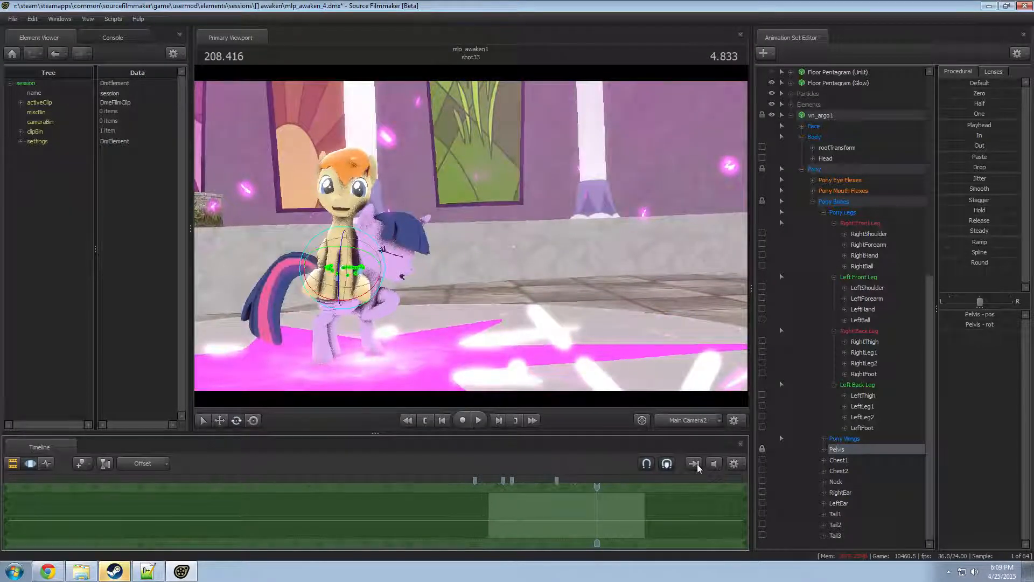
left_click_drag(540, 528, 568, 521, "shift")
scroll(567, 522, "up", 3)
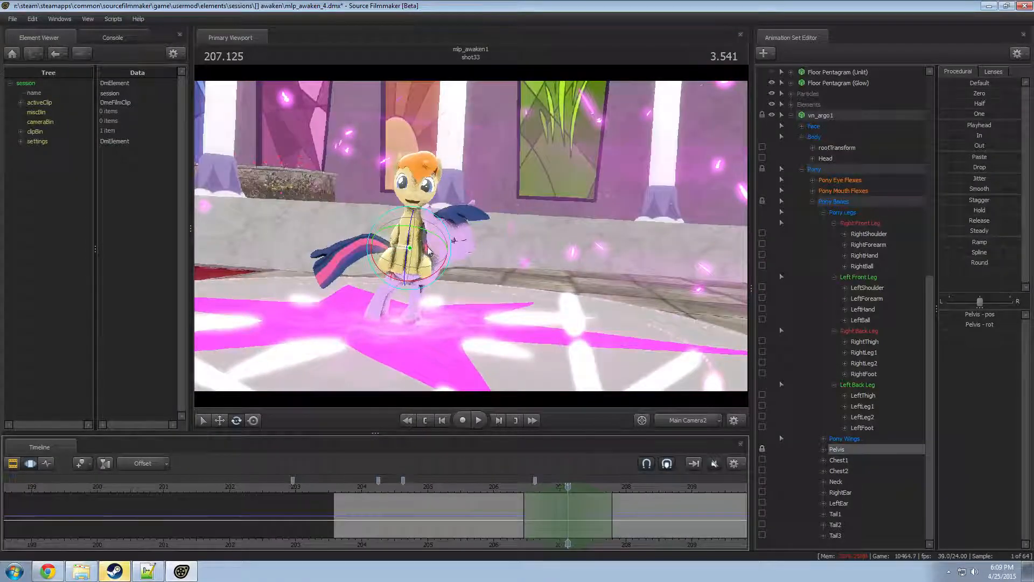
left_click(430, 206)
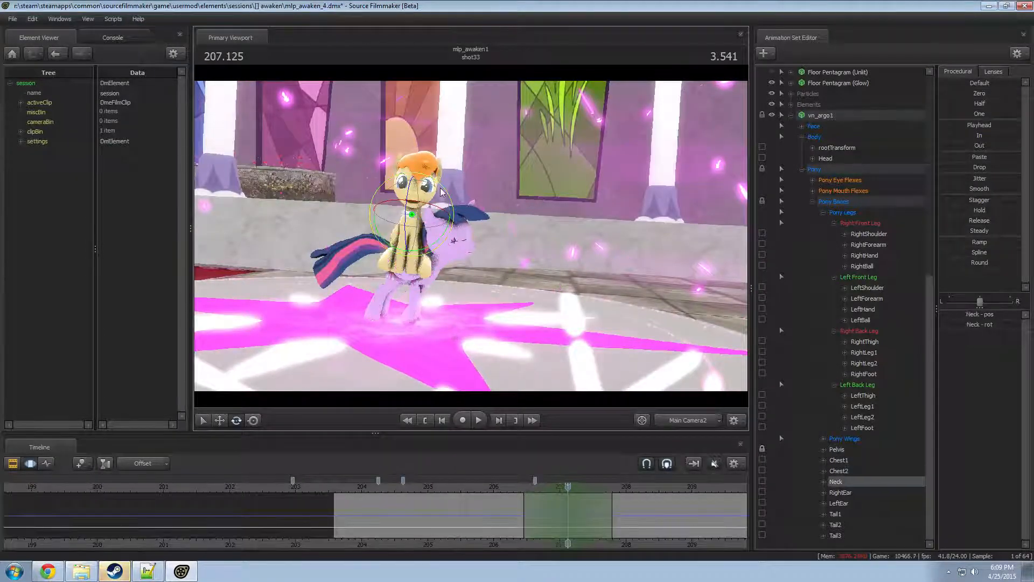
key("space")
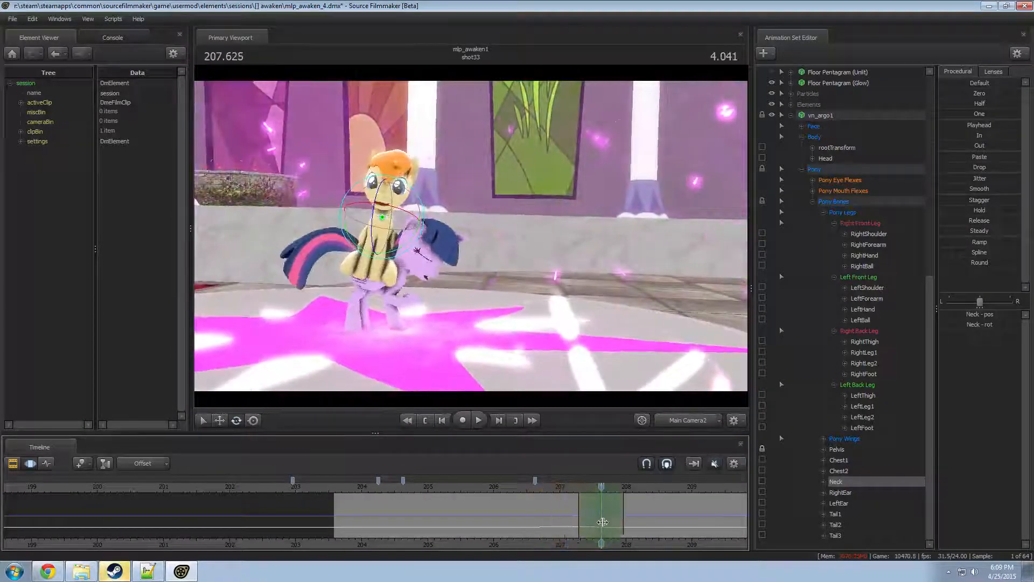
left_click_drag(410, 194, 418, 196)
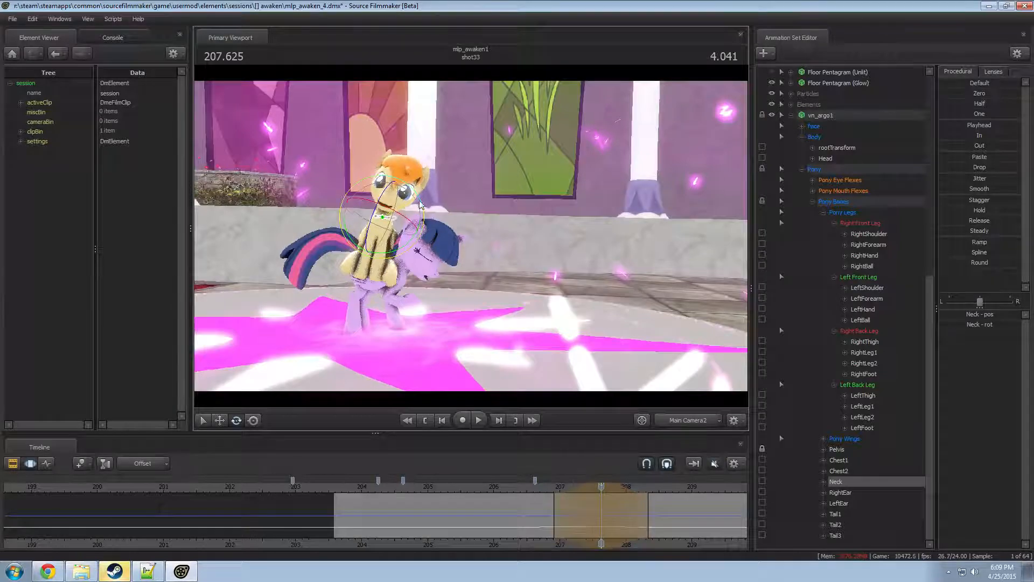
key("space")
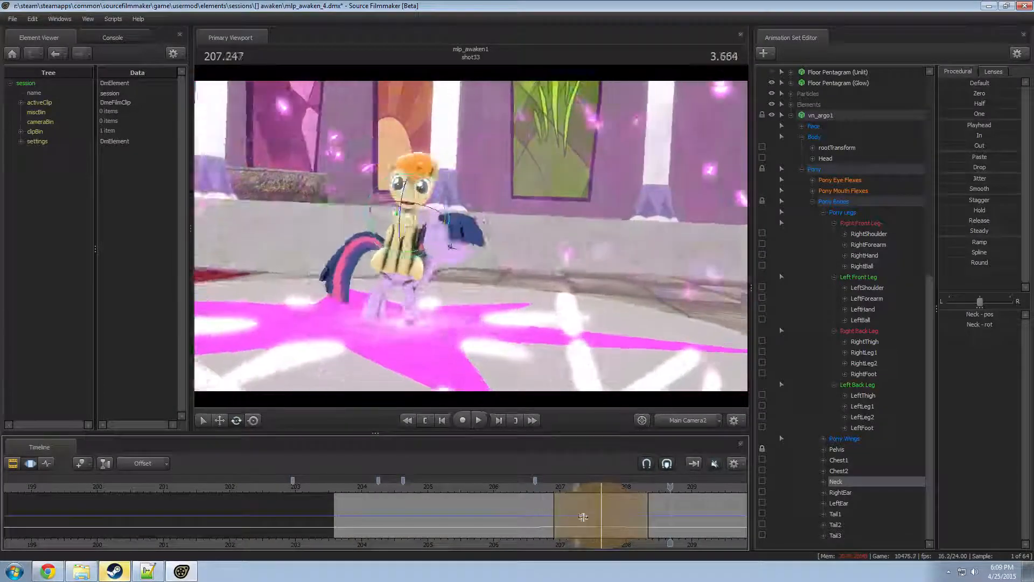
key("space")
- Within a time selection around 205.7 seconds, turn Argo's Head away from Twilight's face and move the eyes' viewTarget in that direction
left_click_drag(649, 518, 671, 518)
left_click_drag(425, 531, 534, 519)
left_click(445, 200)
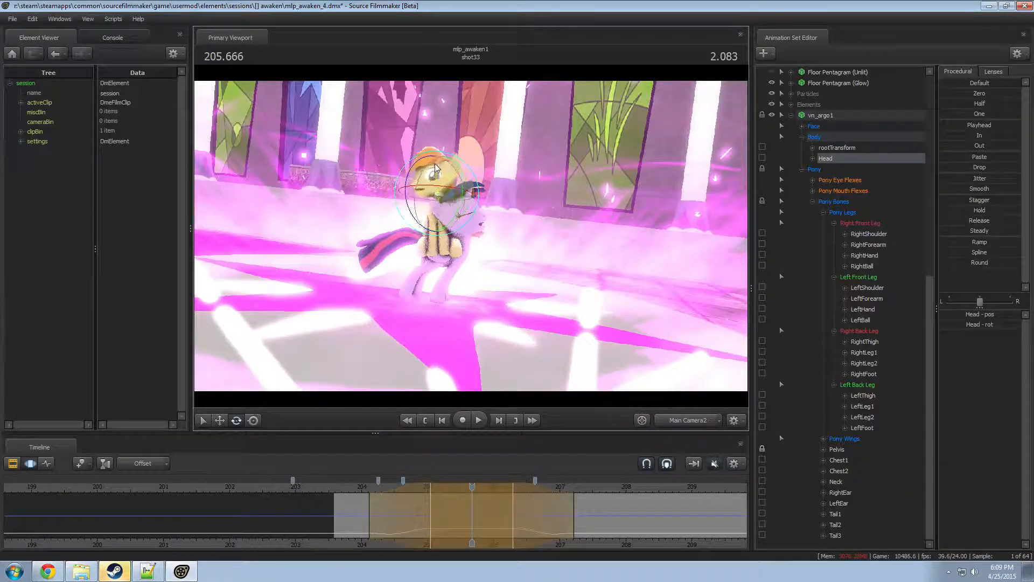
left_click(824, 125)
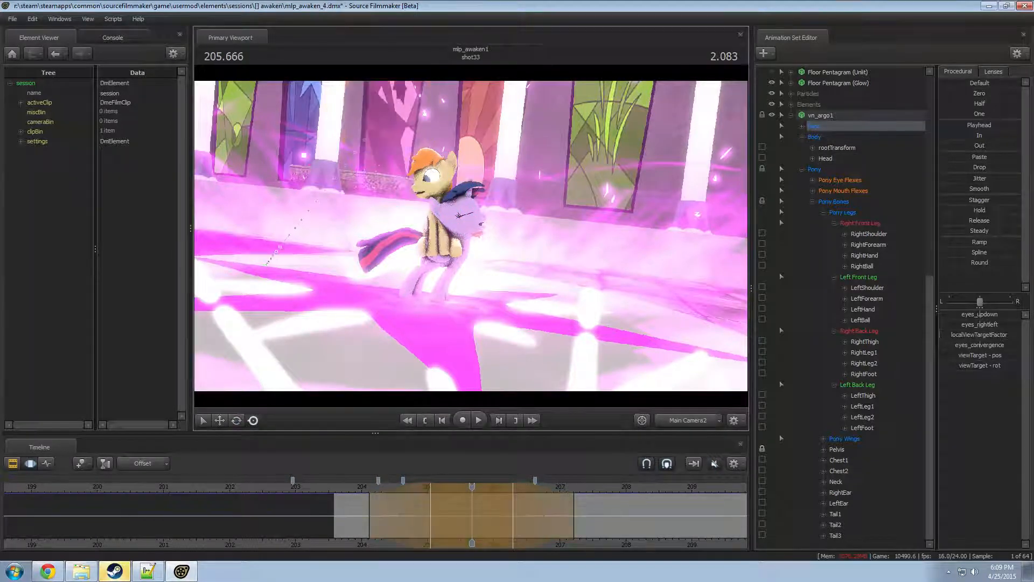
left_click(302, 311)
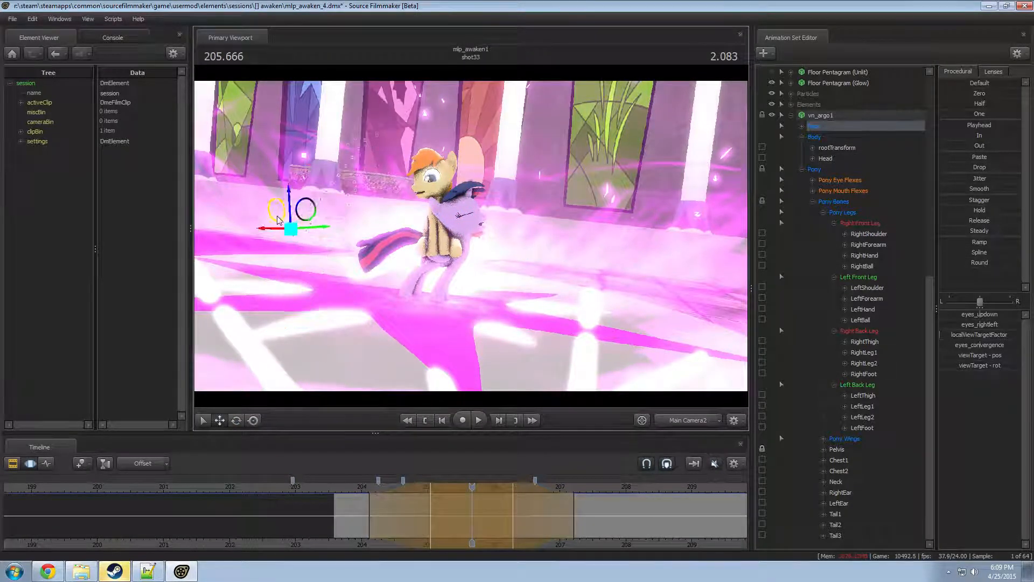
left_click_drag(259, 160, 223, 218)
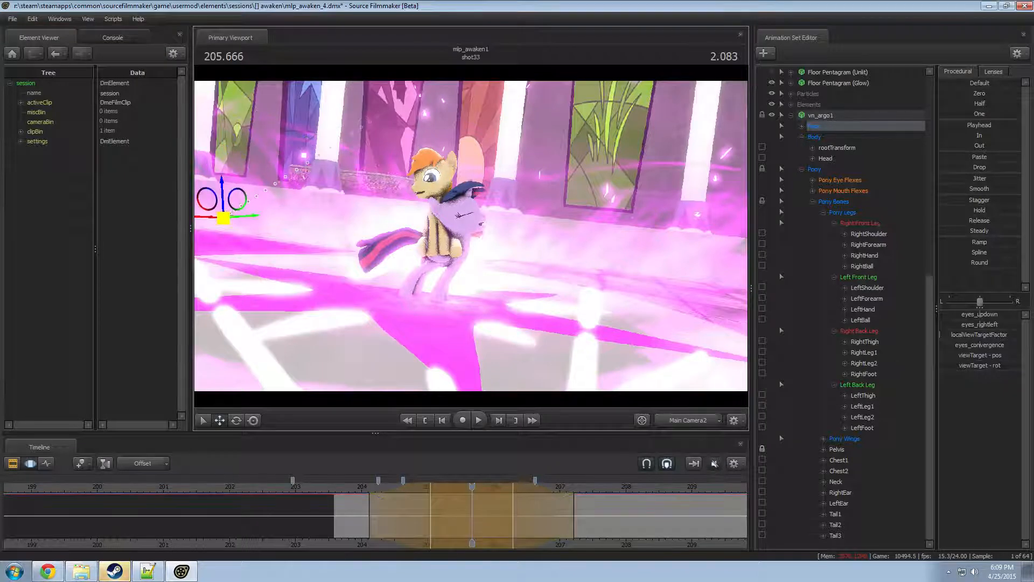
- Raise the mouth_o2 flex of Argo's mouth within the time selection around 205.7 seconds
left_click(853, 192)
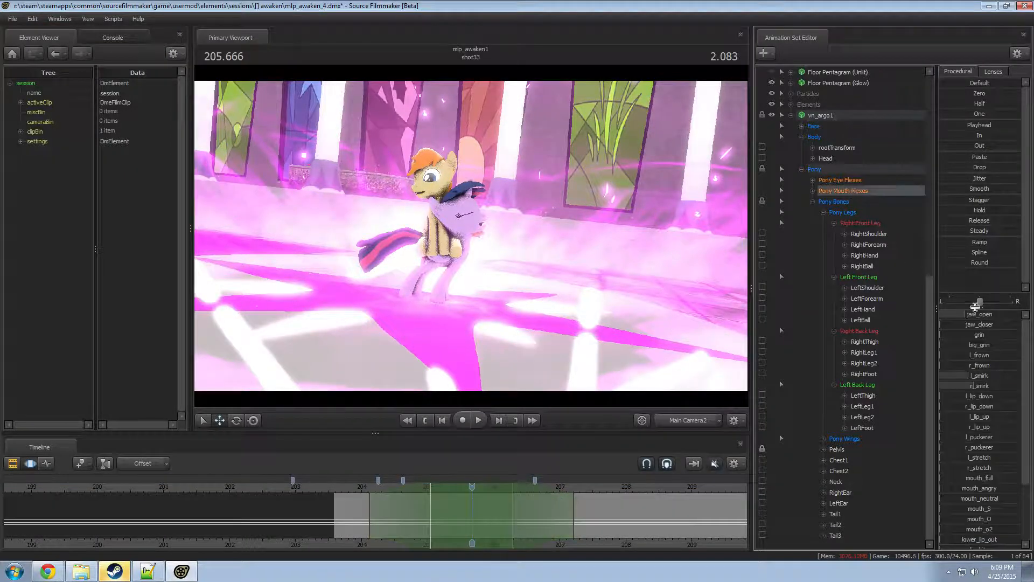
left_click_drag(975, 531, 999, 531)
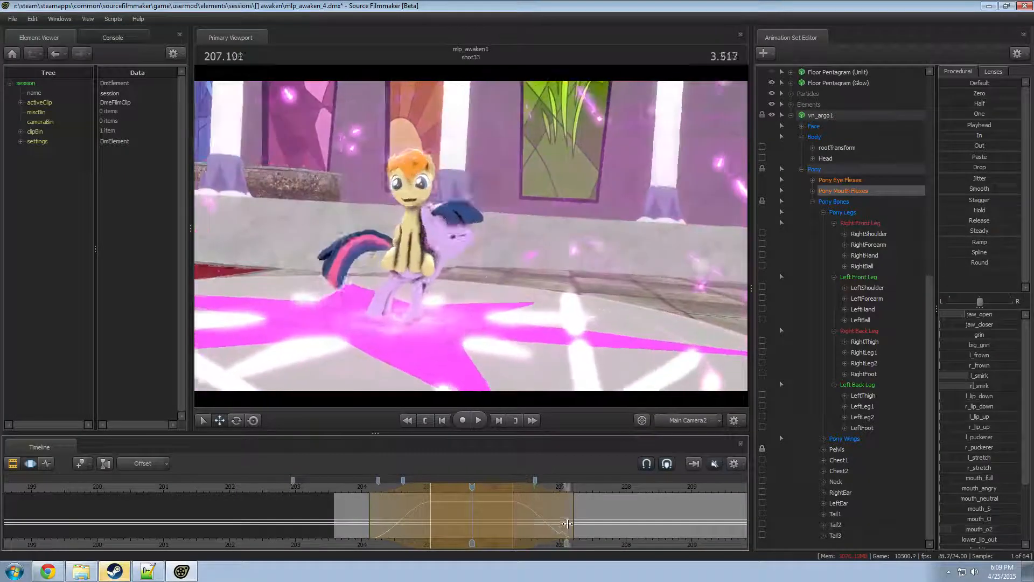
- Within a time selection around 207.9 seconds, rotate Argo's Neck and Head to face forward over Twilight's head
left_click_drag(574, 523, 670, 521, "shift")
right_click_drag(669, 521, 684, 524, "shift")
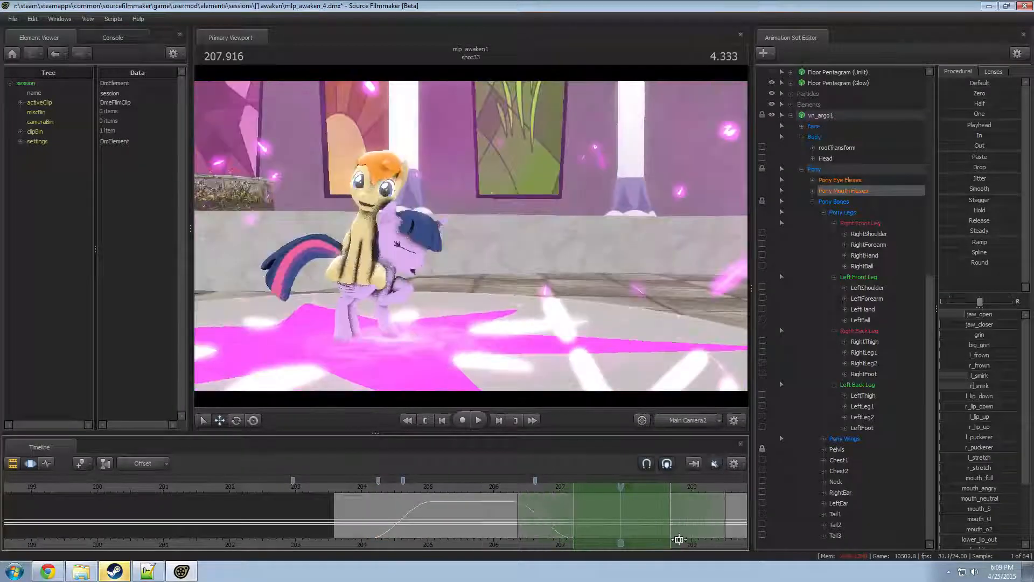
left_click(365, 218, "ctrl")
key("e")
left_click_drag(378, 225, 374, 211)
left_click(369, 201, "ctrl")
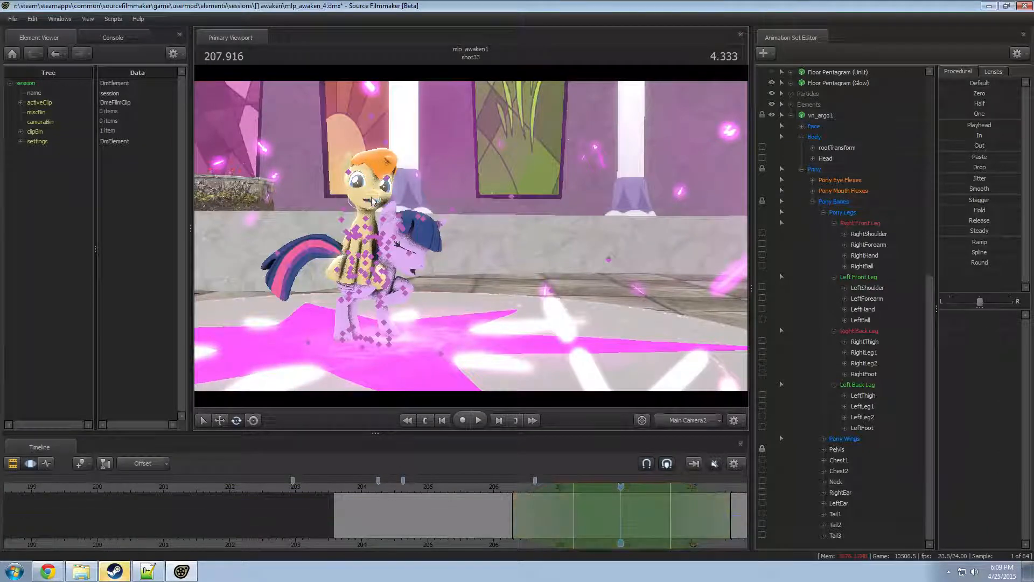
left_click(372, 201, "ctrl")
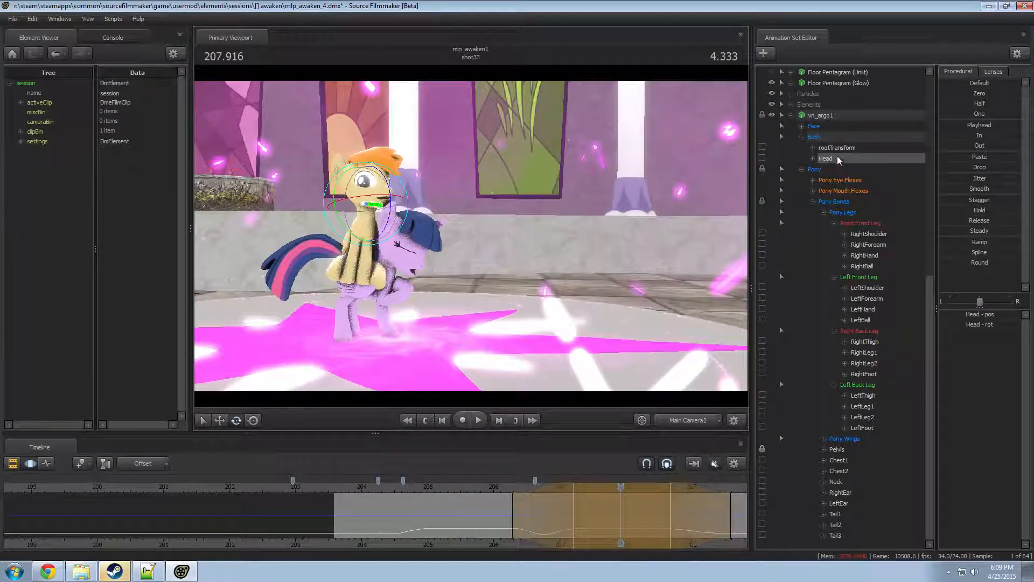
- Move the viewTarget of Argo's eyes ahead of the ponies, matching the head's direction at 207.9 seconds
left_click(830, 125)
left_click_drag(379, 118, 729, 138)
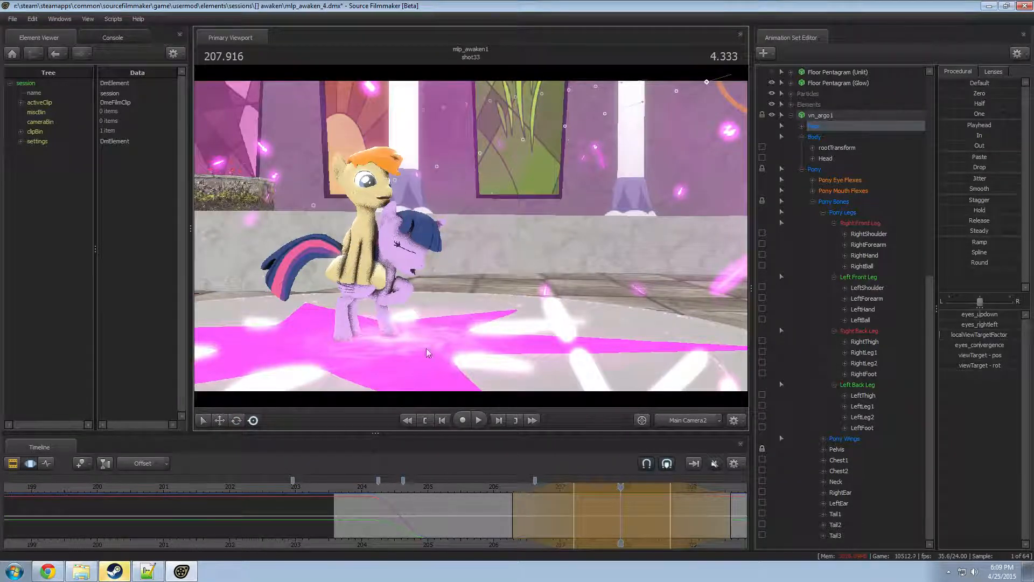
left_click_drag(513, 214, 571, 248)
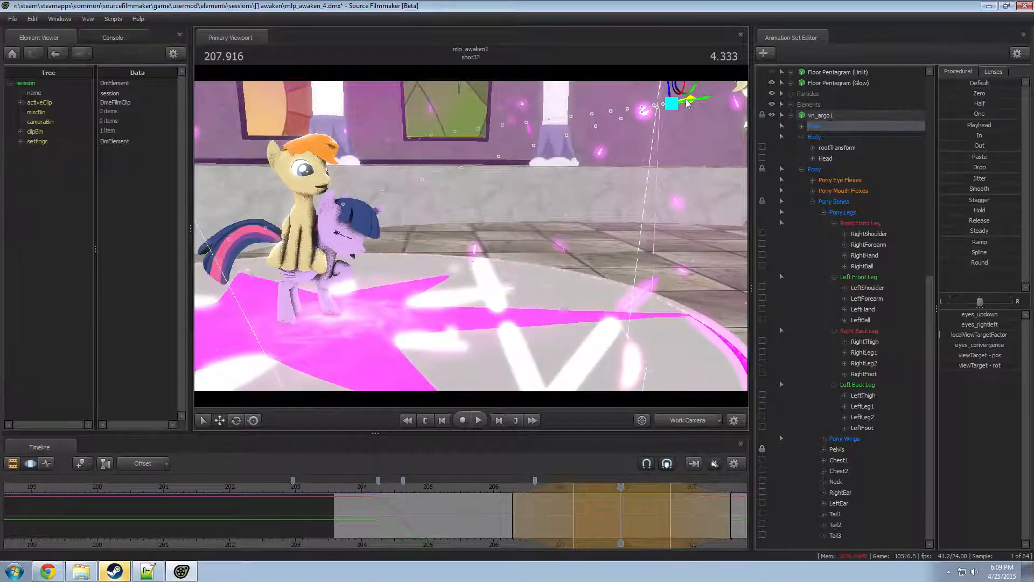
left_click_drag(686, 99, 636, 78)
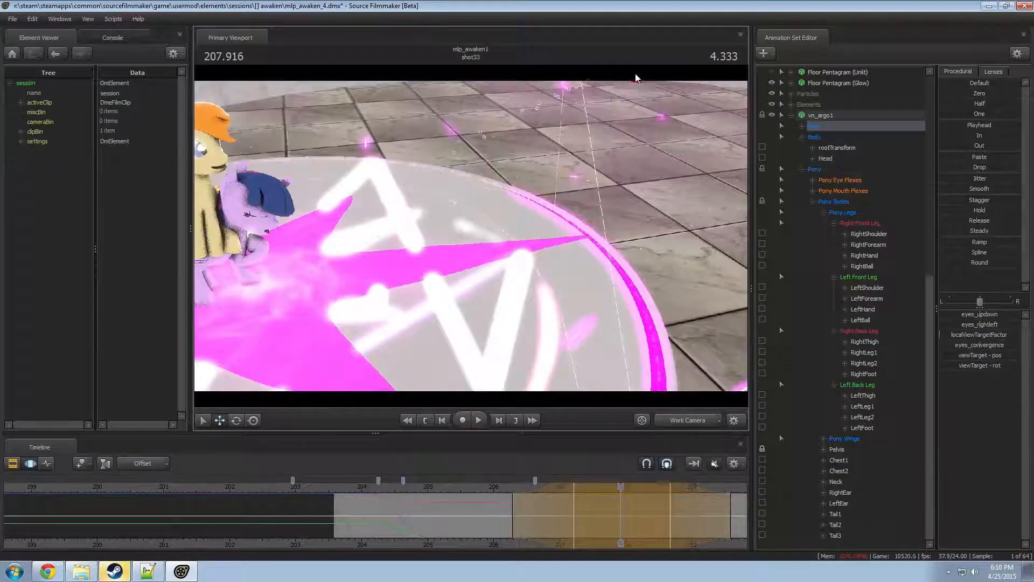
left_click_drag(494, 237, 423, 186)
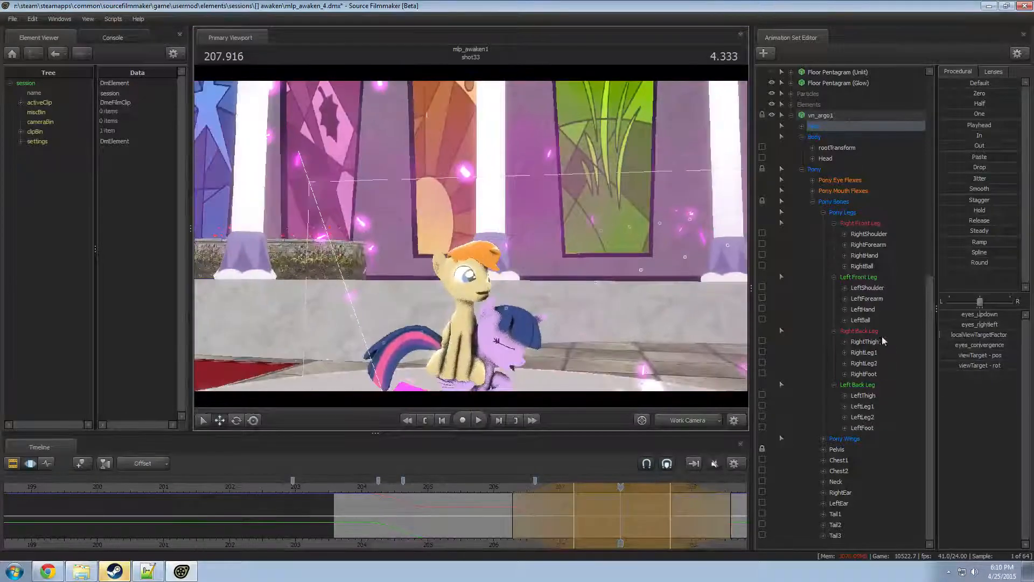
- Raise Argo's jaw_open and l_stretch/r_stretch mouth flexes around 207.9 seconds, shorten the selection's hold to lengthen the fade-out and play through Main Camera2
left_click(843, 190)
left_click_drag(969, 315, 975, 316)
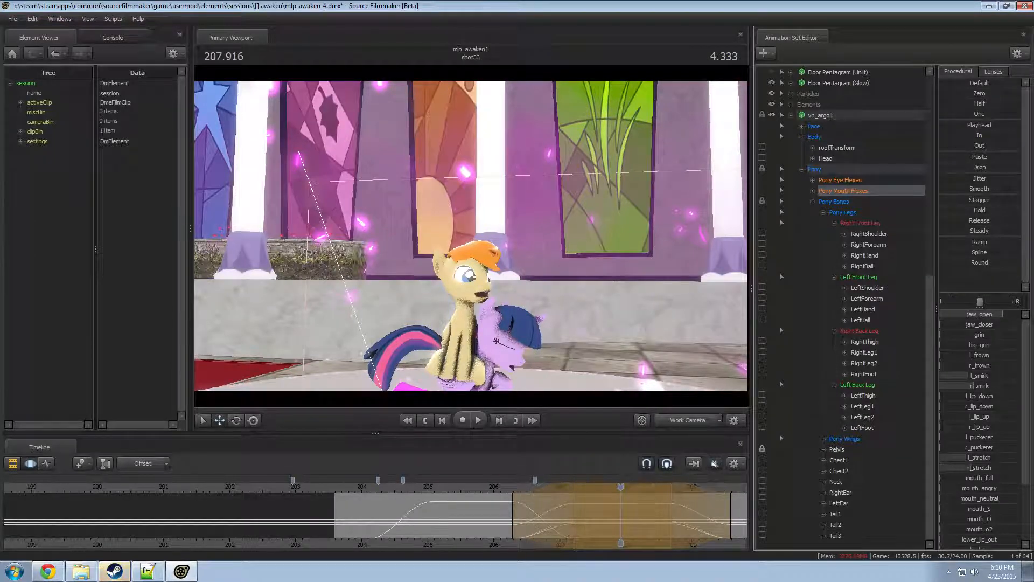
left_click_drag(669, 519, 563, 520)
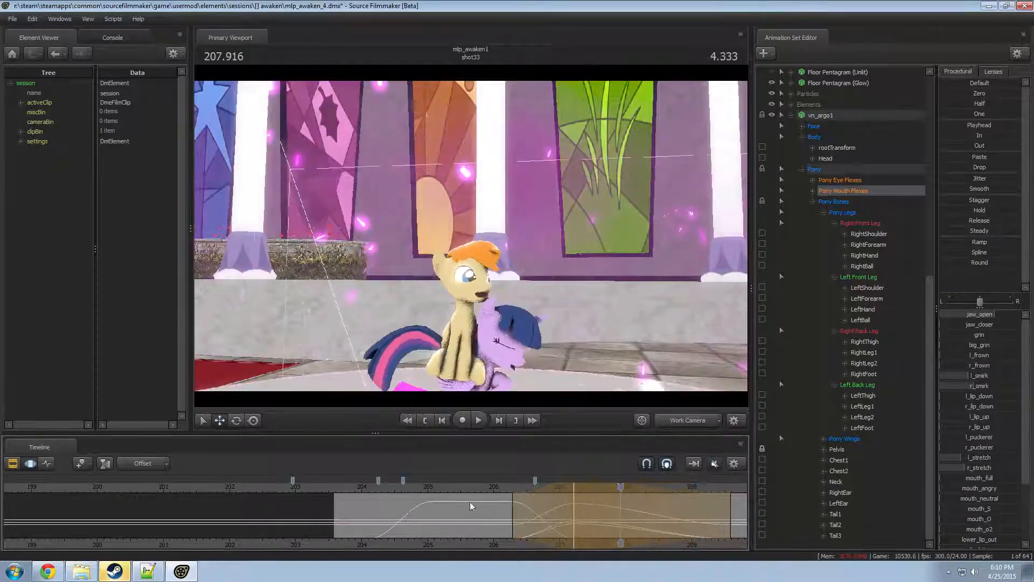
left_click(344, 486)
left_click(681, 421)
key("space")
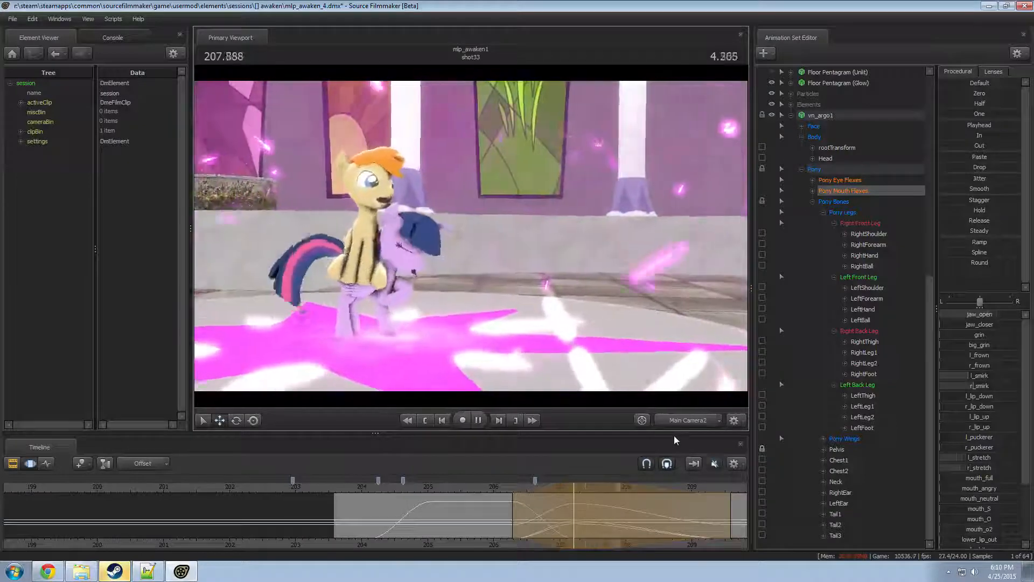
key("space")
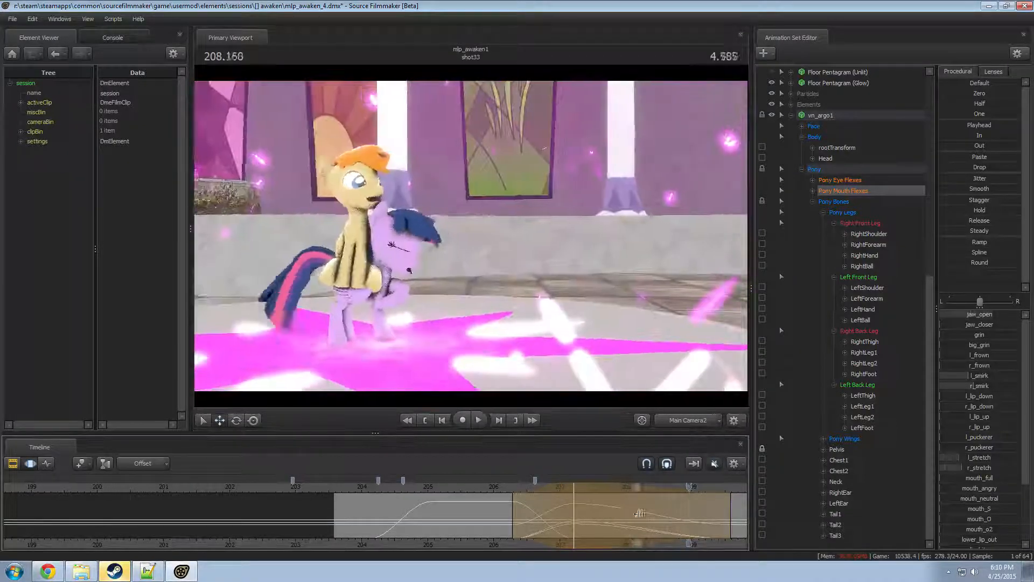
- Within a time selection from about 209 seconds onward, rotate Argo's Neck and Head down toward Main Camera2 at 209.8 seconds
left_click_drag(704, 515, 689, 518)
middle_click_drag(701, 539, 430, 526)
left_click_drag(418, 517, 476, 513)
key("space")
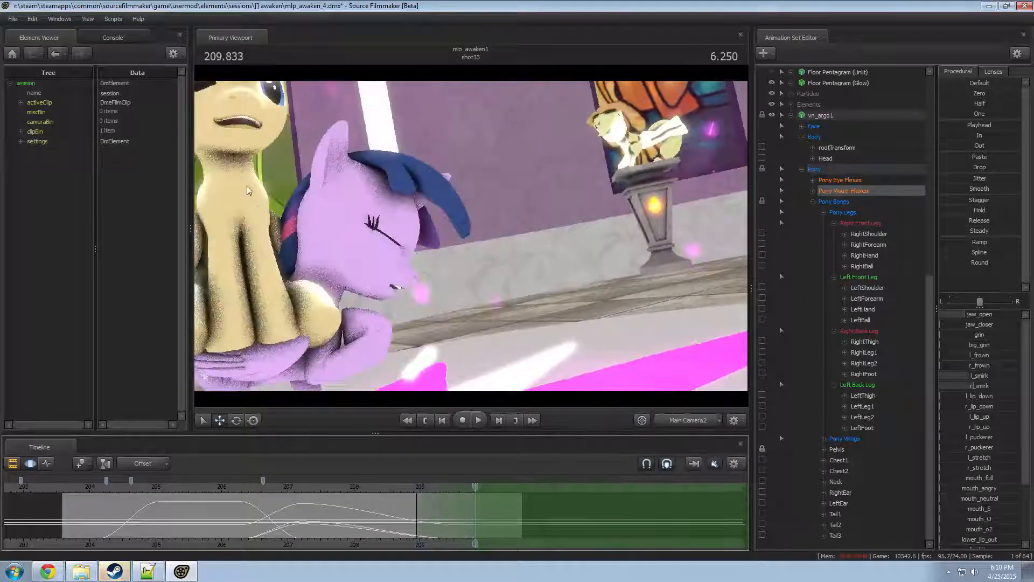
left_click(232, 199)
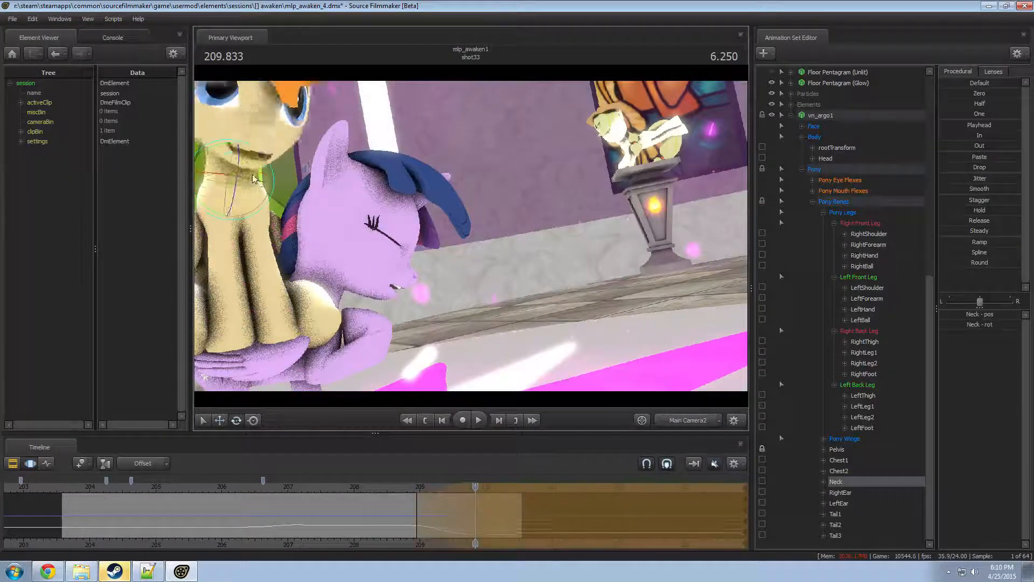
left_click_drag(254, 180, 263, 132)
left_click(245, 138)
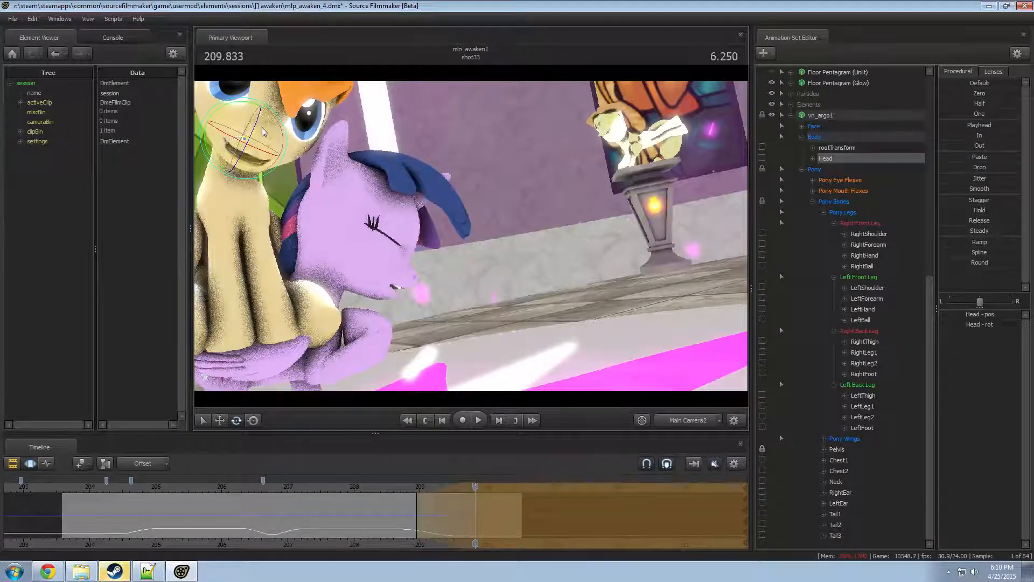
- Move the viewTarget of Argo's eyes toward Main Camera2 at 209.8 seconds
left_click(813, 126)
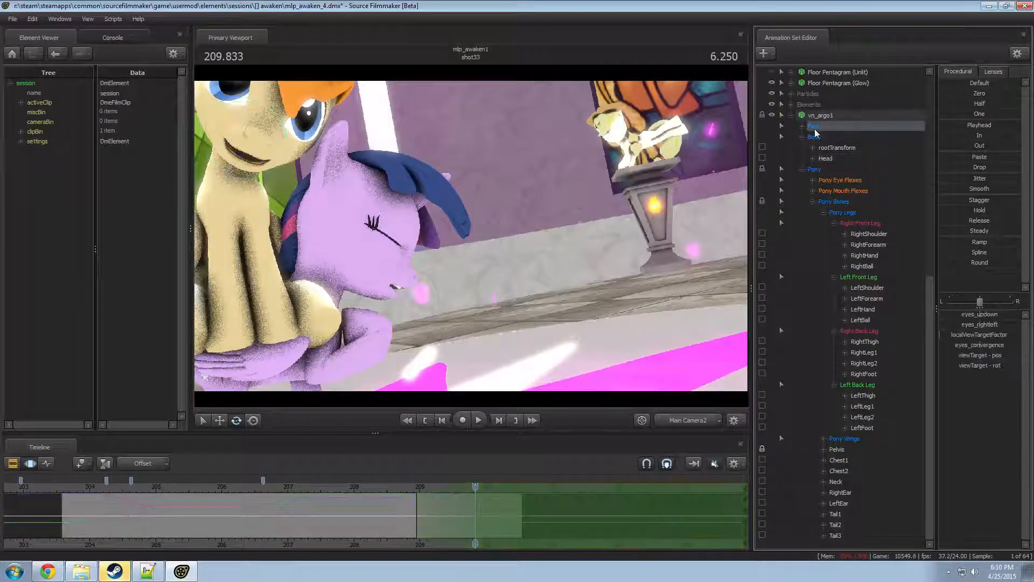
left_click(680, 419, "ctrl")
left_click_drag(617, 339, 506, 252)
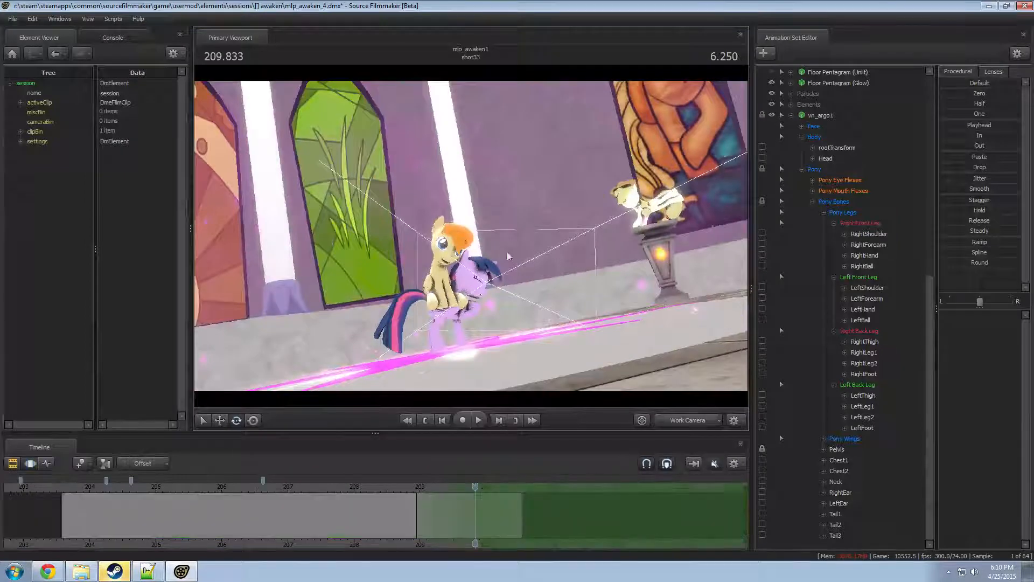
left_click(829, 126)
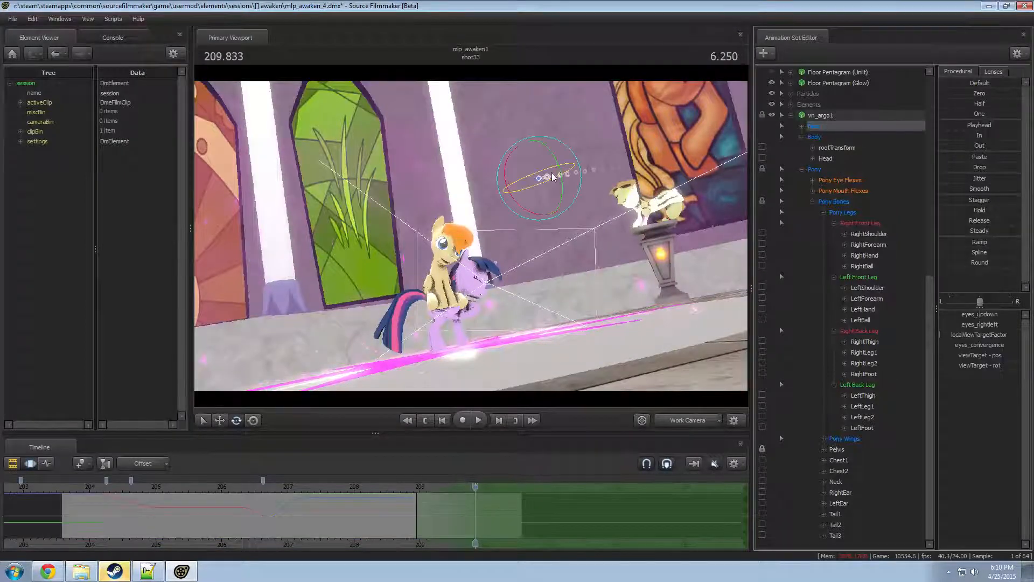
left_click_drag(539, 179, 466, 294)
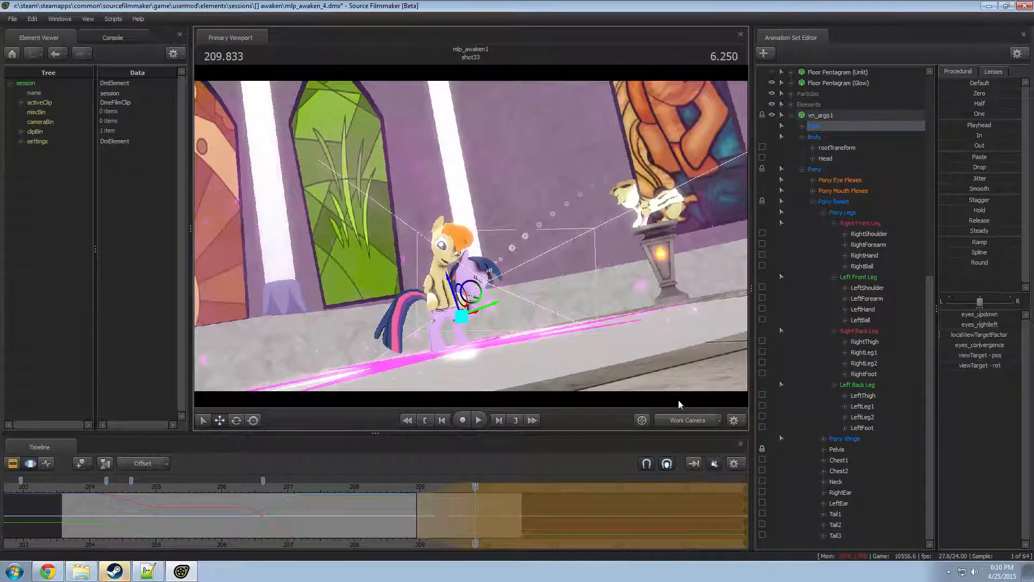
left_click(681, 420, "ctrl")
left_click(680, 421, "ctrl")
left_click_drag(465, 294, 463, 221)
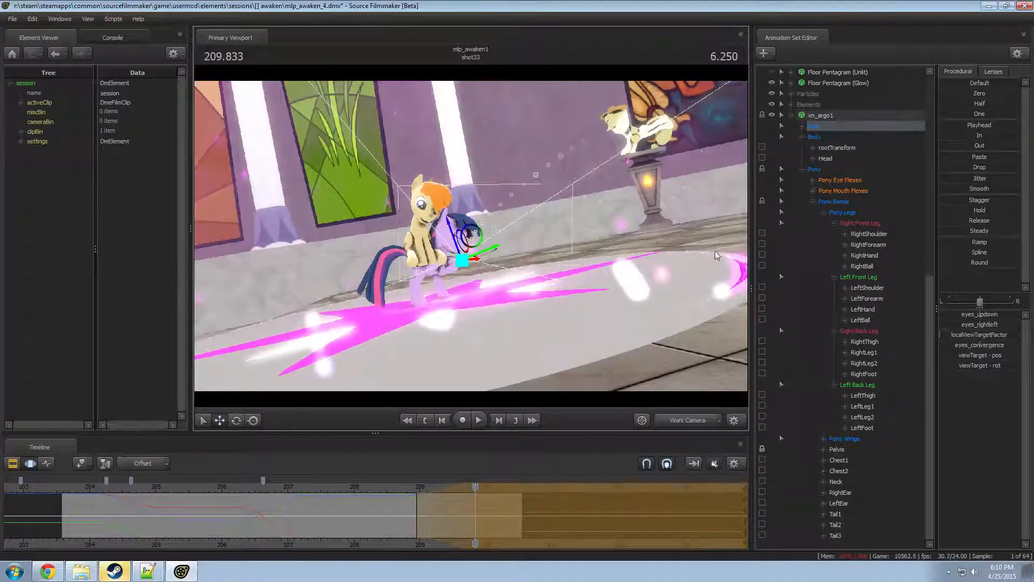
- Raise Argo's tongue_out and tongue_up flexes in the time selection after 209 seconds and play the shot's end through Main Camera2
left_click(844, 192)
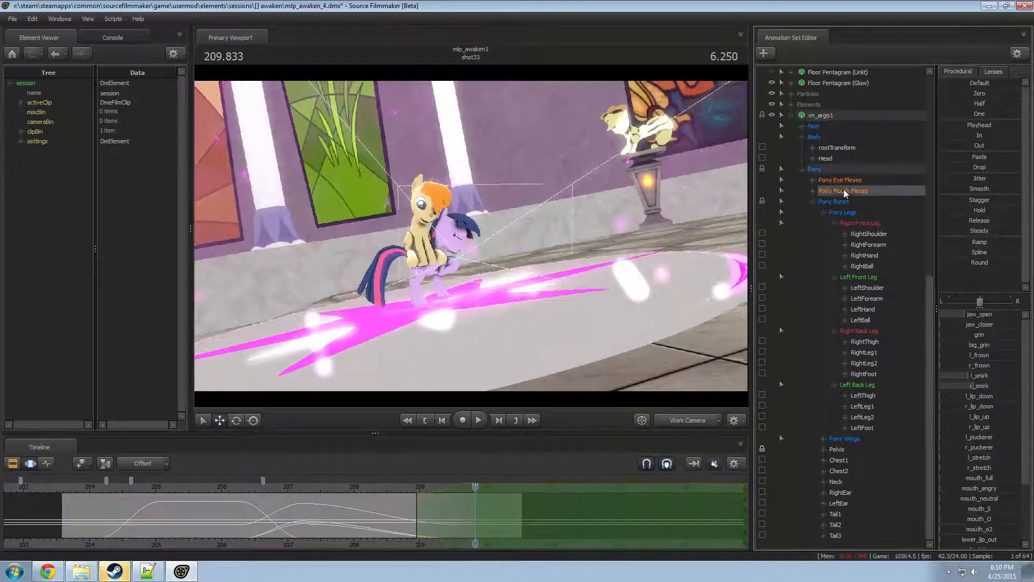
scroll(984, 452, "down", 2)
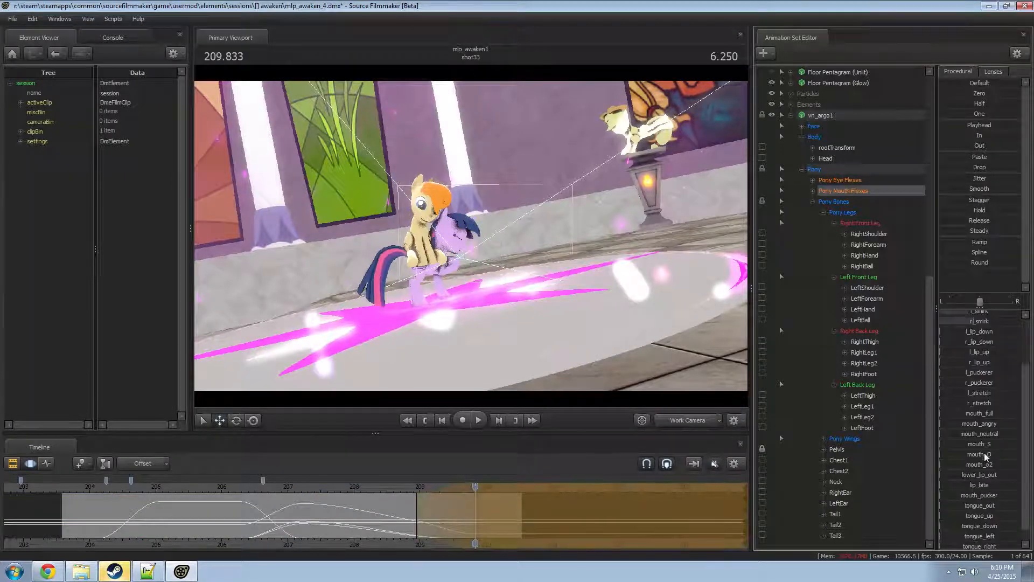
scroll(970, 511, "down", 1)
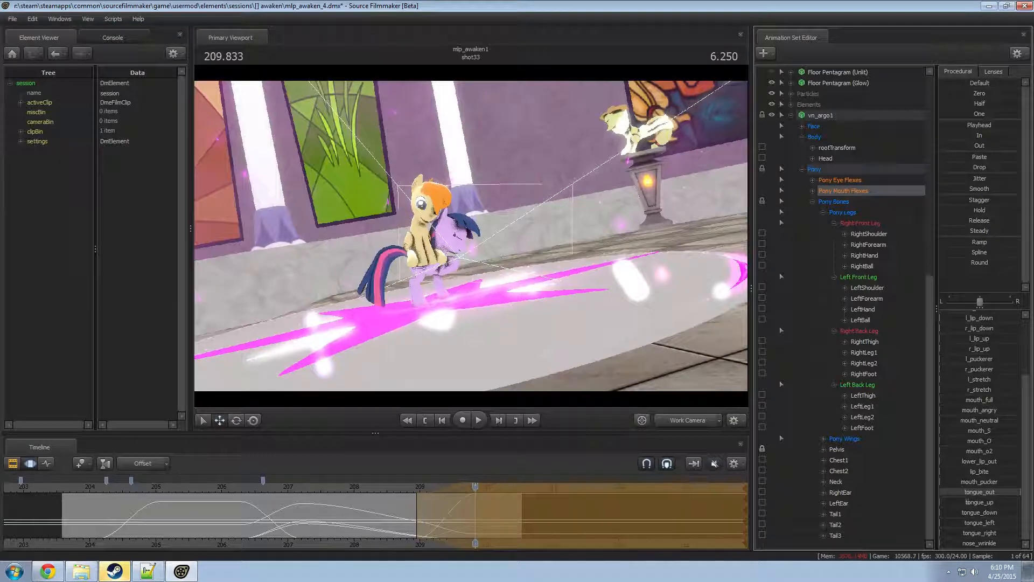
key("space")
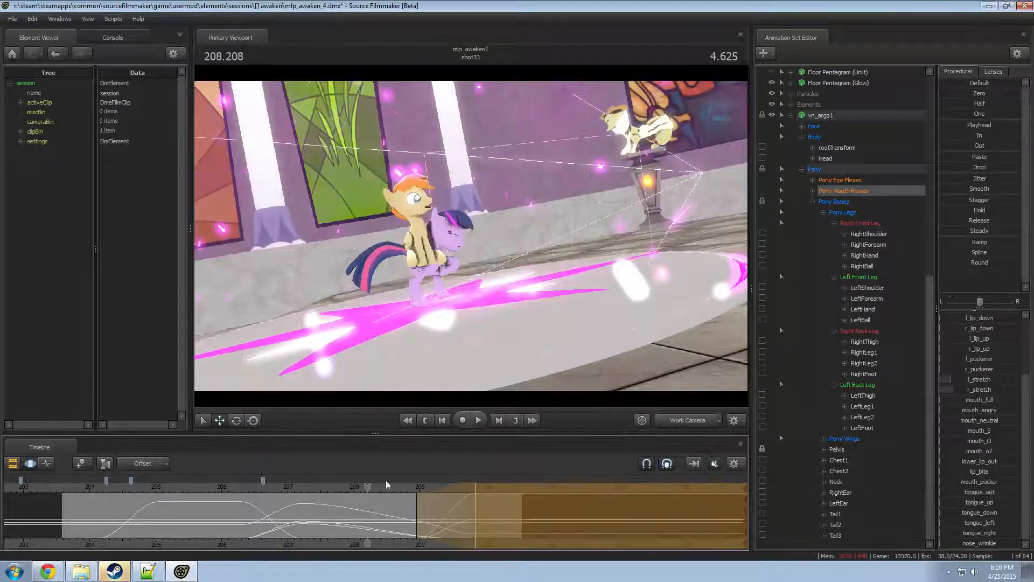
left_click(670, 417)
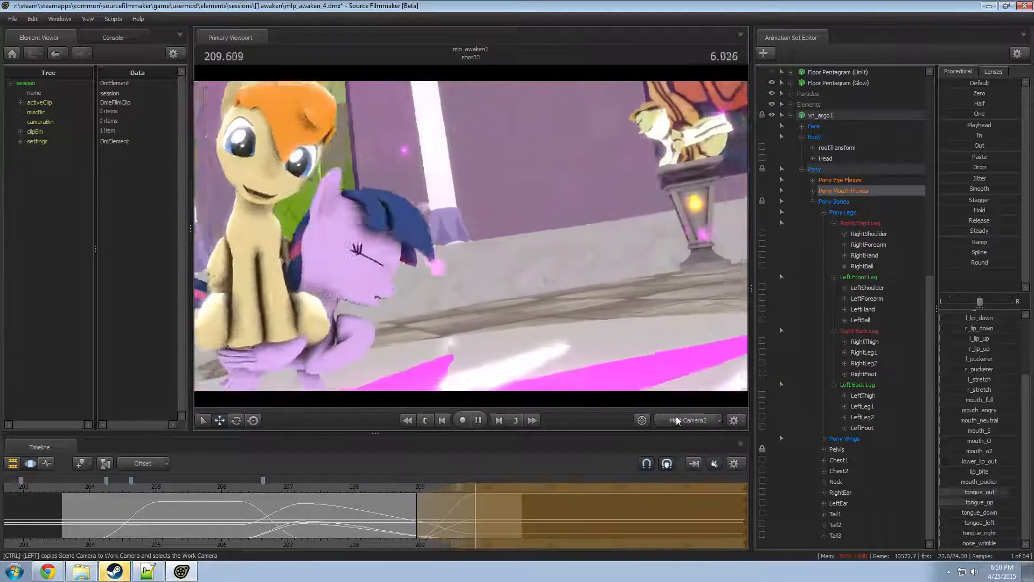
key("space")
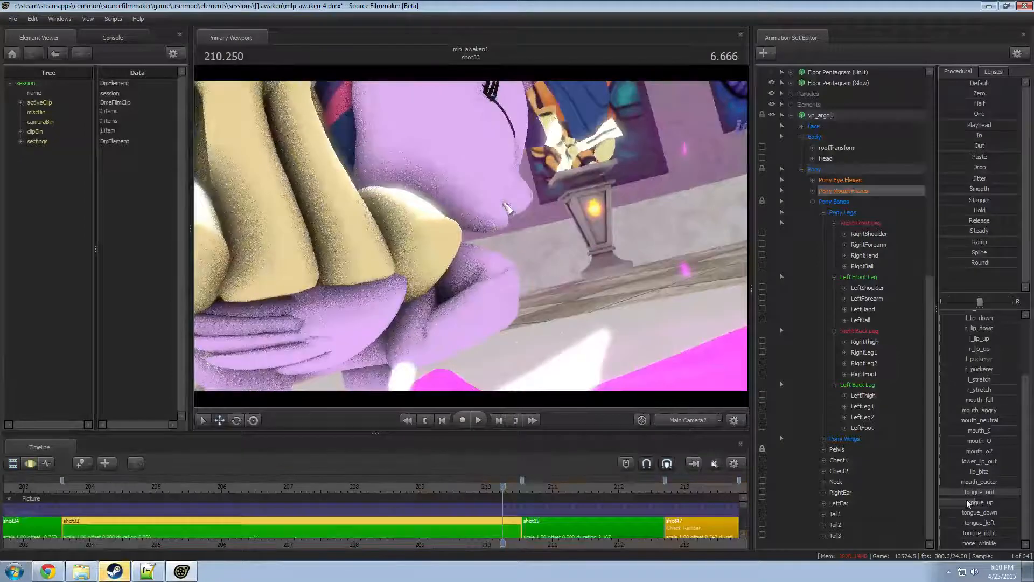
key("space")
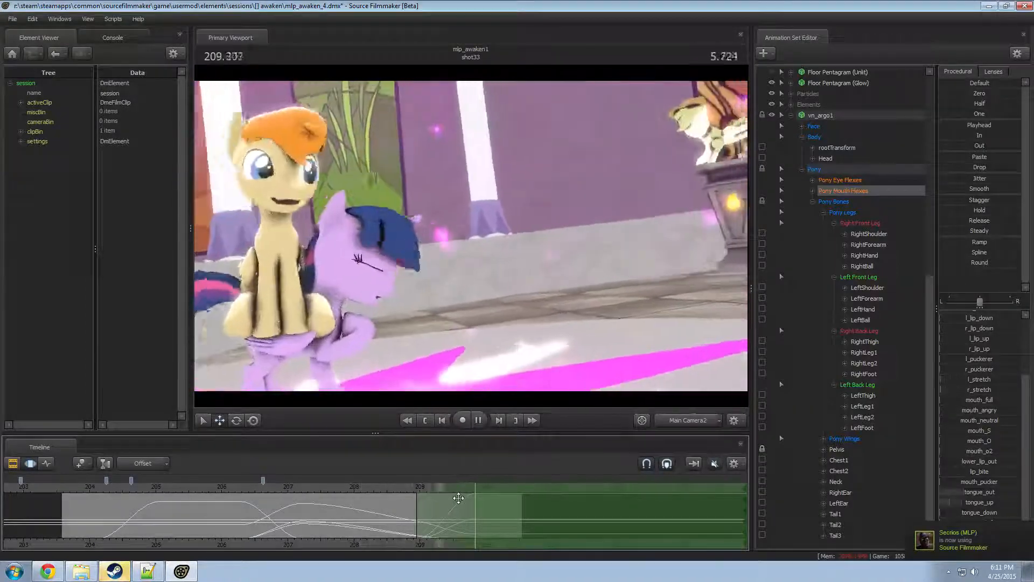
- Turn on lighting in the viewport and play shot33 from its start to near its end
scroll(485, 500, "up", 1)
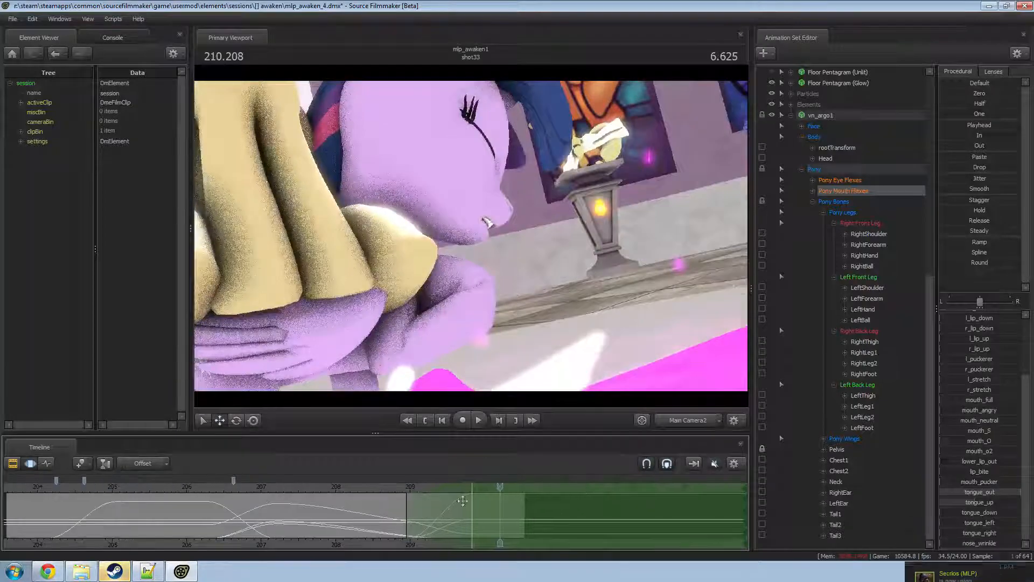
right_click(536, 348)
left_click(570, 374)
scroll(237, 509, "down", 4)
left_click(235, 486)
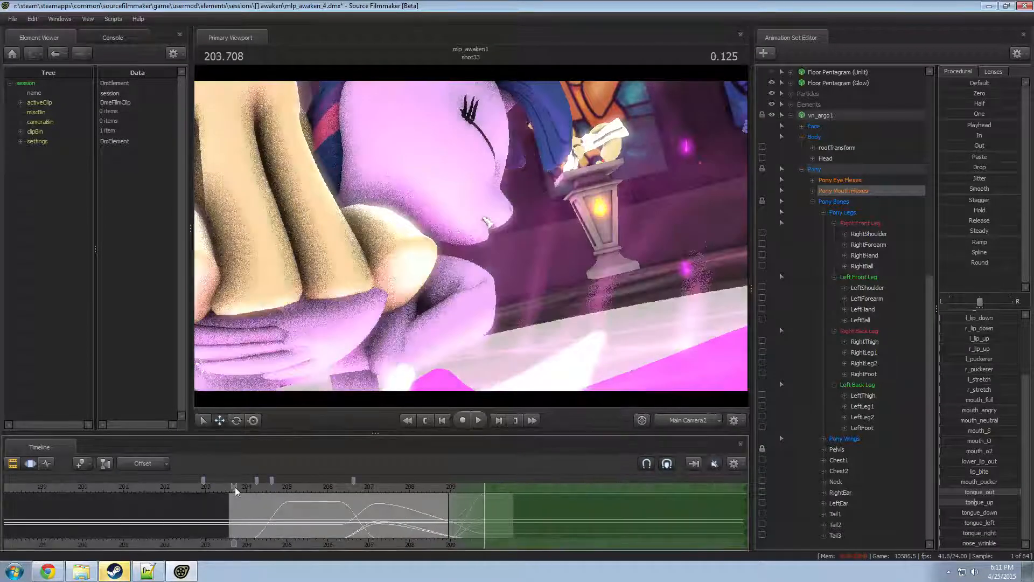
key("space")
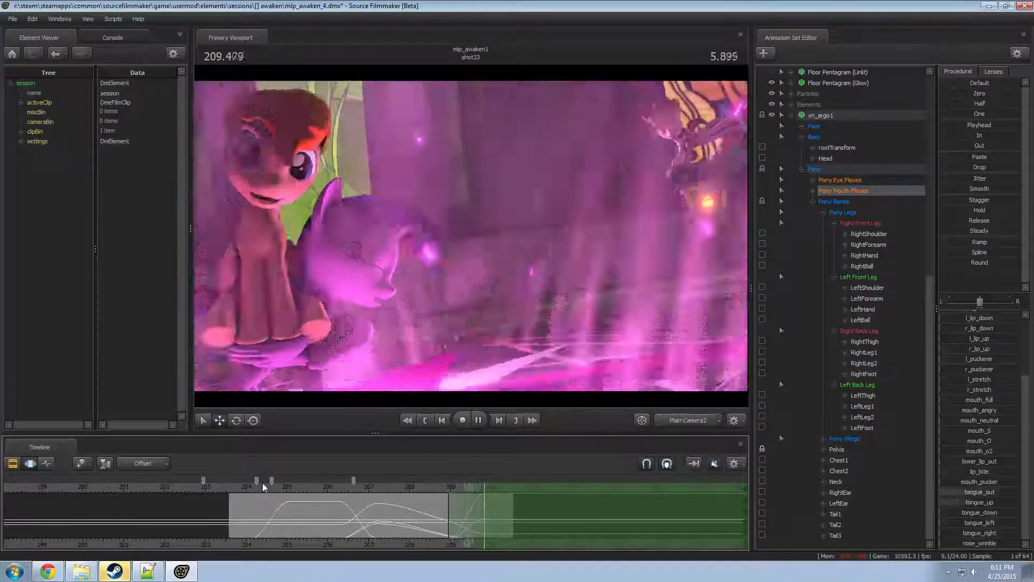
key("space")
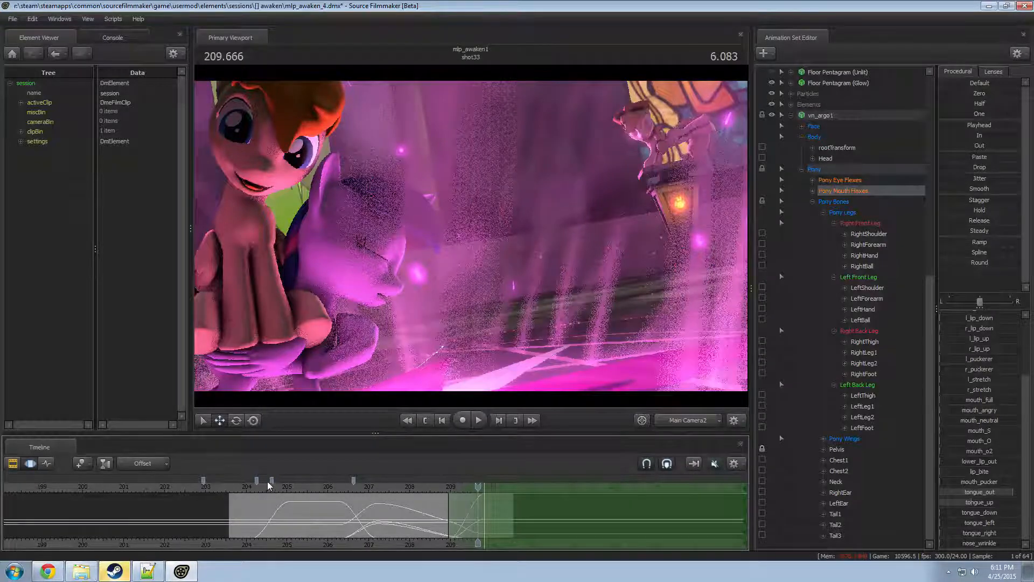
- Replay shot33 from about 204 seconds to check Argo's early head turn in the lit view
left_click(265, 490)
key("space")
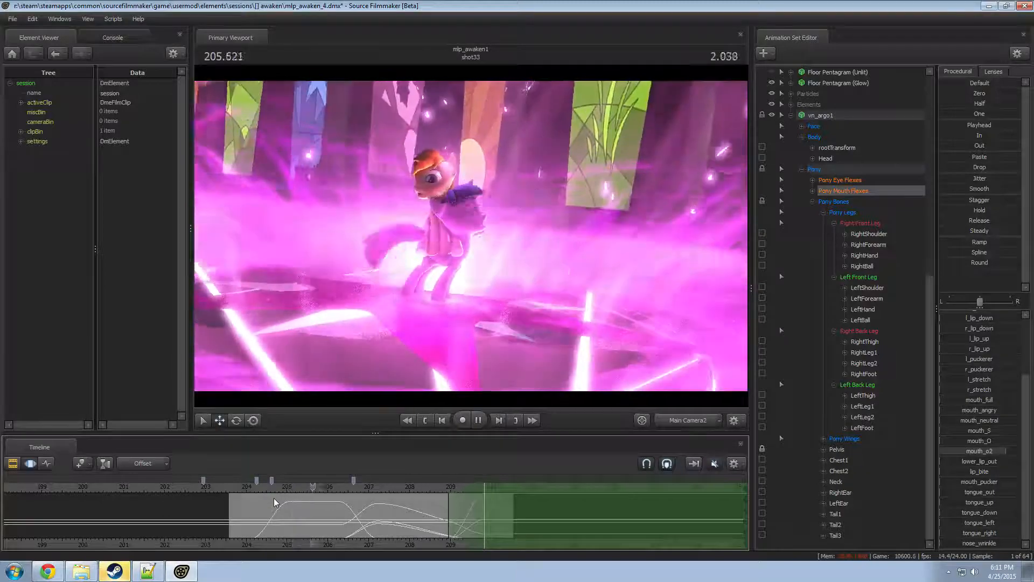
left_click(249, 488)
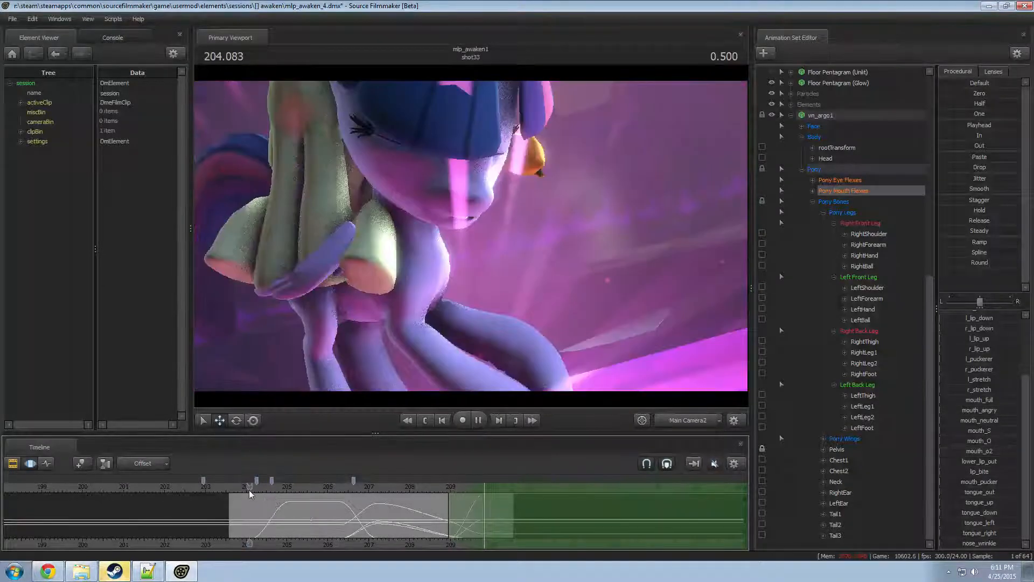
key("space")
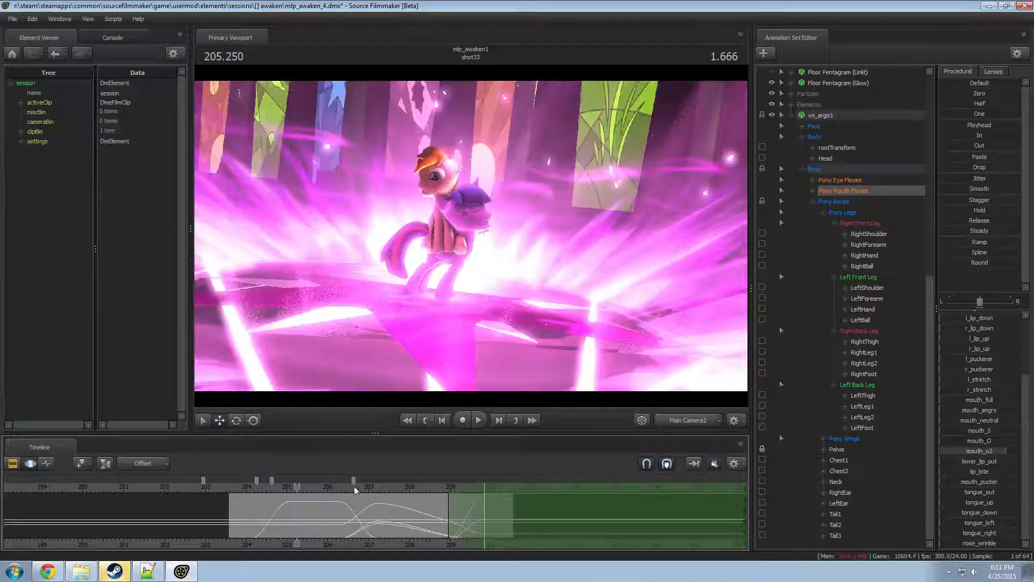
- Rotate Argo's Neck within a short time selection around 206.8 seconds and play the shot on from there
key("space")
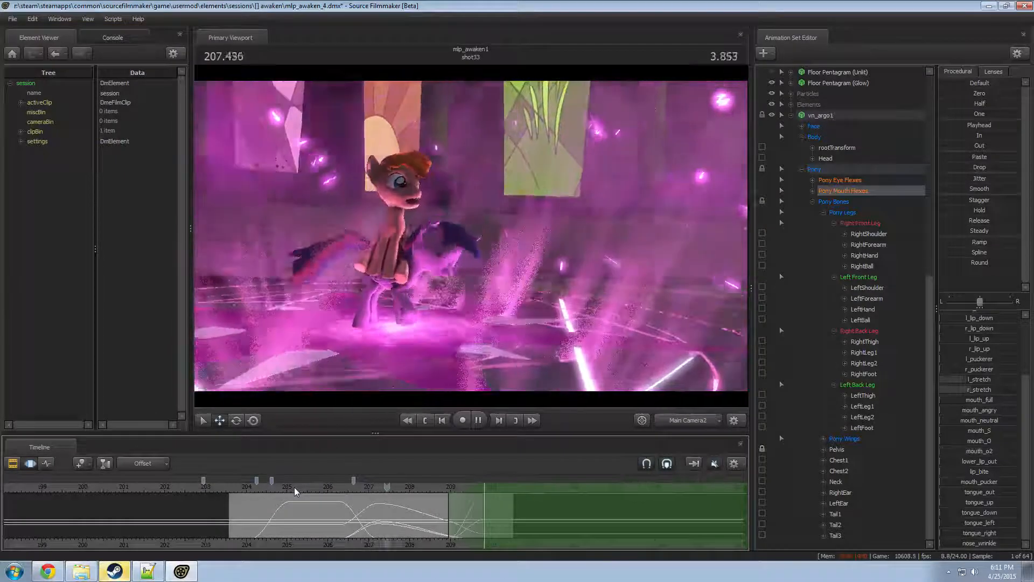
key("space")
middle_click_drag(285, 529, 362, 526)
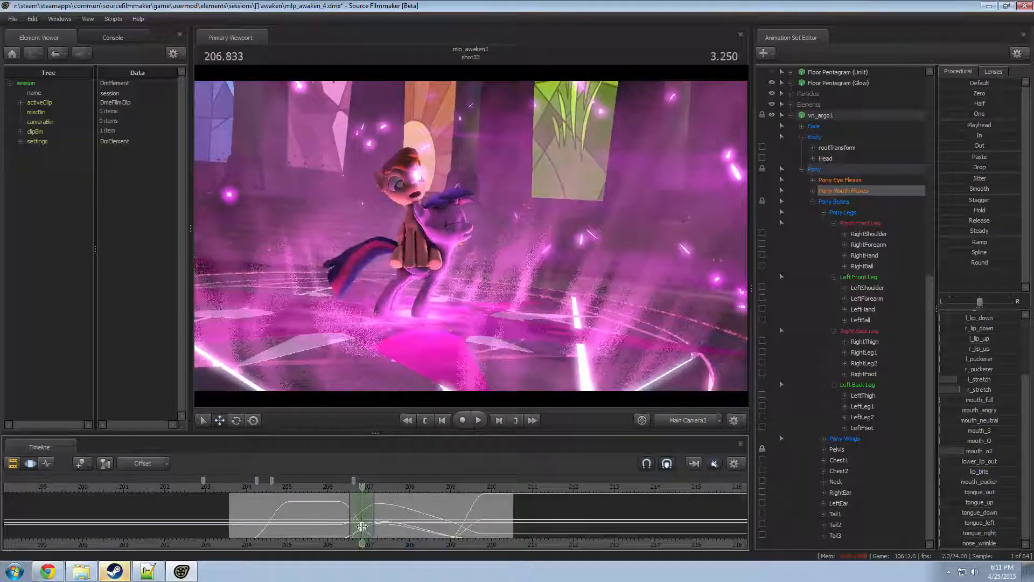
left_click(414, 212)
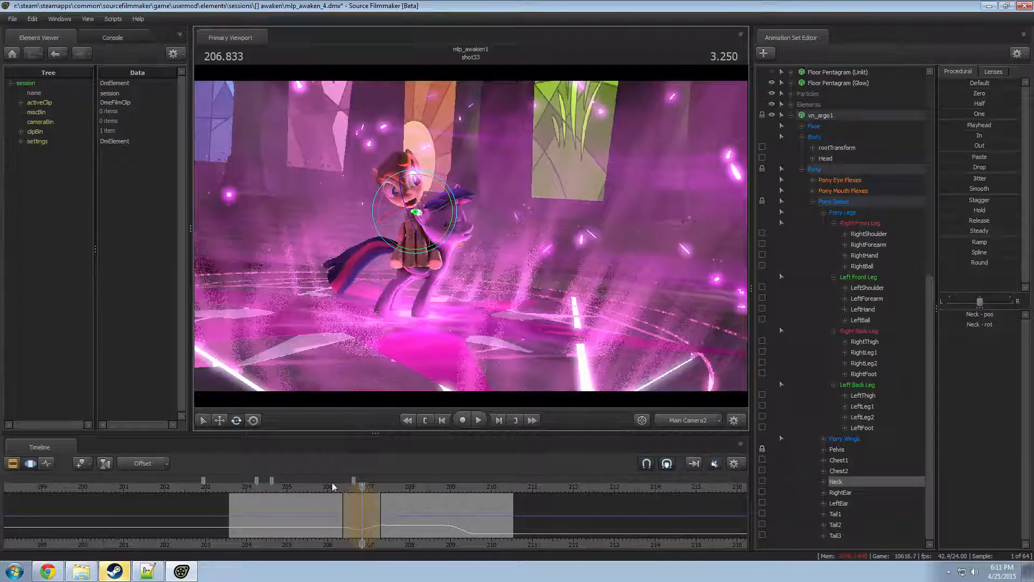
key("space")
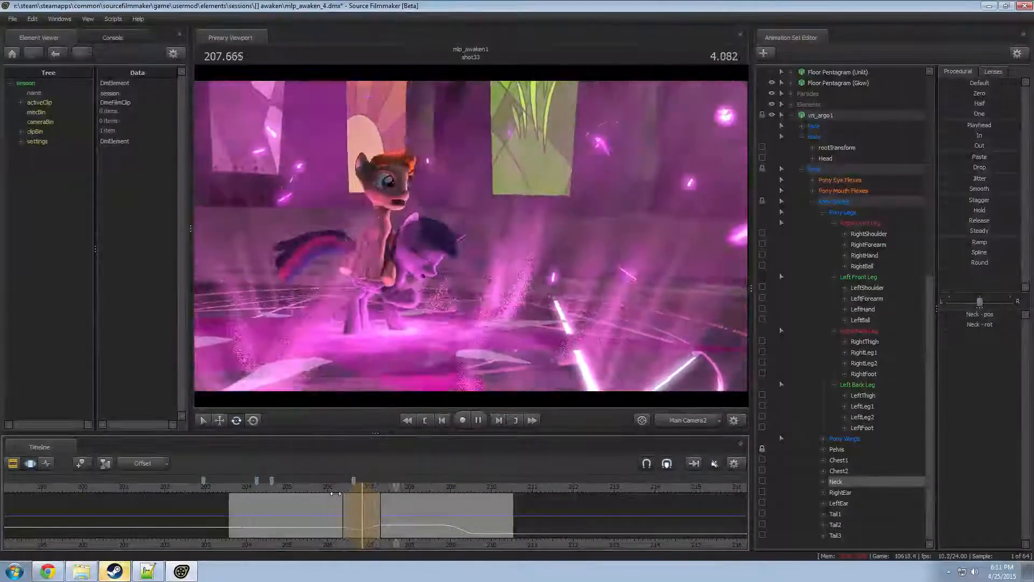
key("space")
- Tilt Argo's Neck within a short time selection around 208.1 seconds
middle_click_drag(367, 508, 413, 513)
left_click(414, 514, "shift")
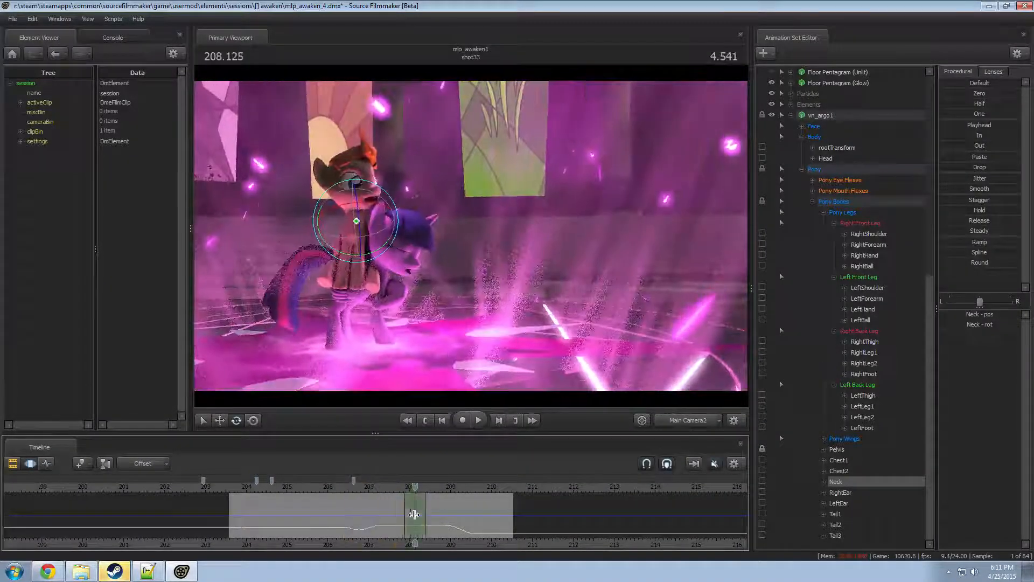
left_click_drag(393, 198, 398, 207)
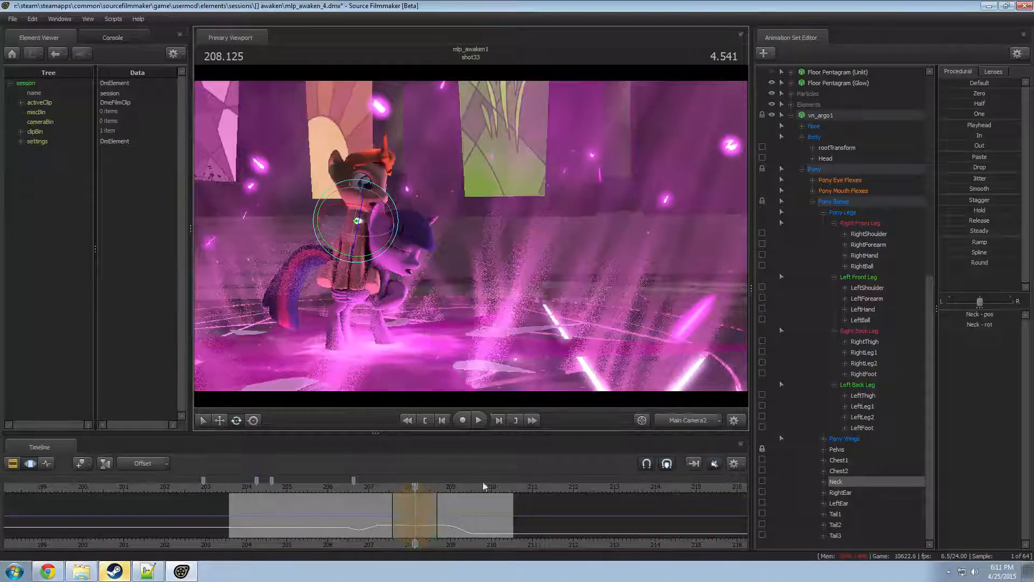
- Replay shot33 from about 206.9 to 208.8 seconds in the Clip Editor to review the neck motion
left_click(372, 501)
key("space")
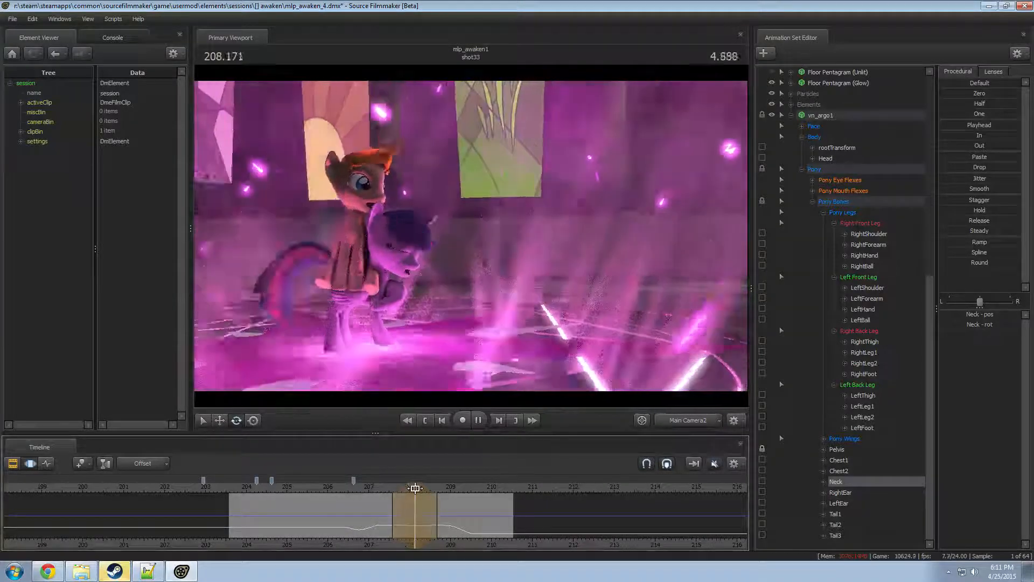
left_click(364, 487)
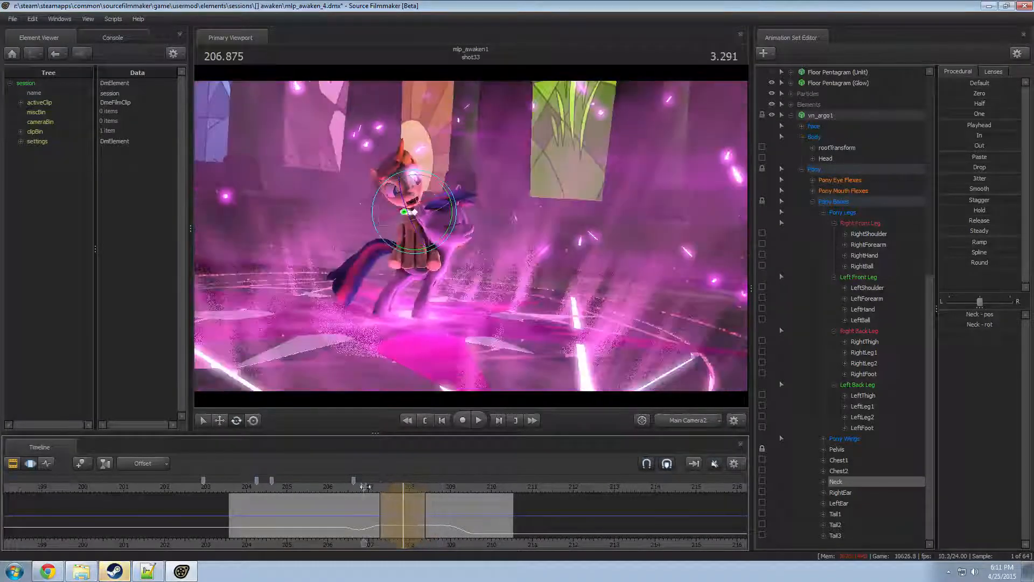
key("F2")
key("space")
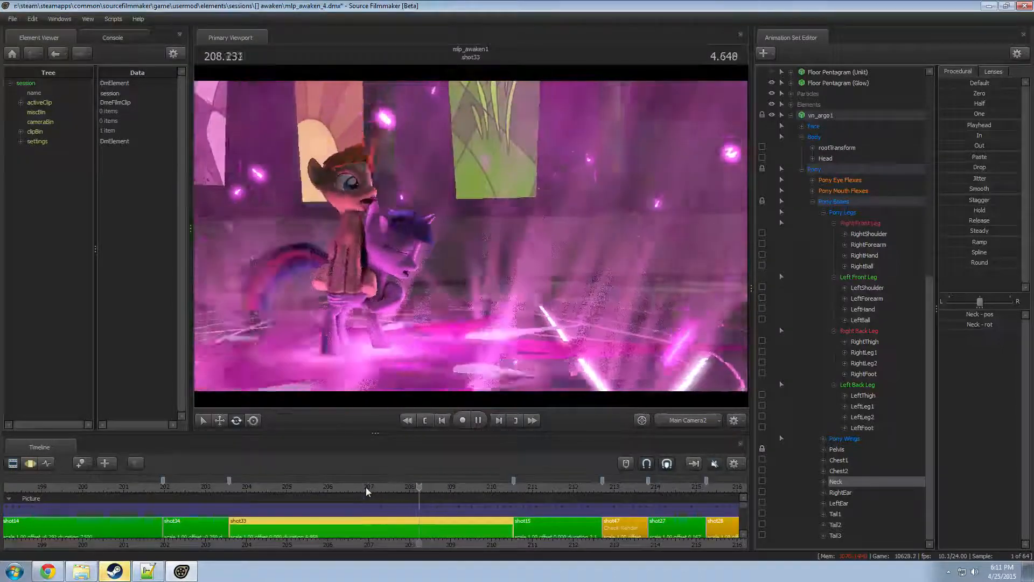
key("space")
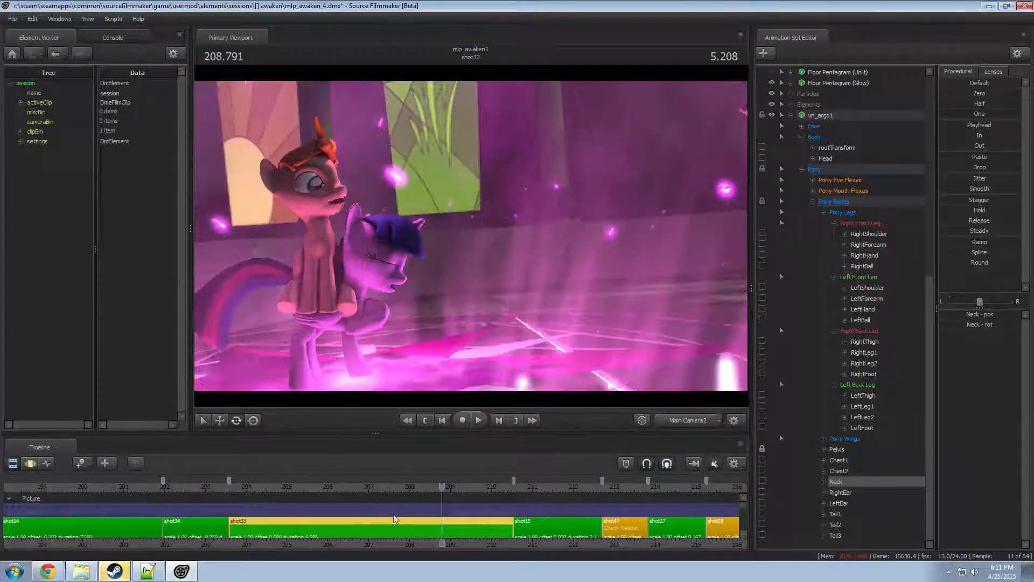
- Turn off lighting in the viewport and play shot33 from near its start to about 210 seconds
right_click(547, 346)
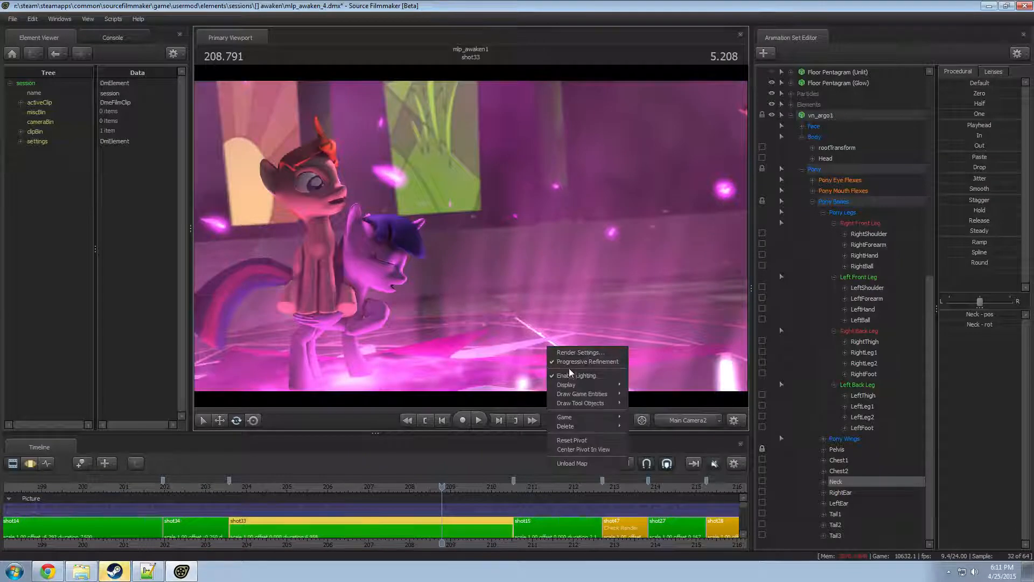
left_click(569, 372)
left_click(237, 489)
key("space")
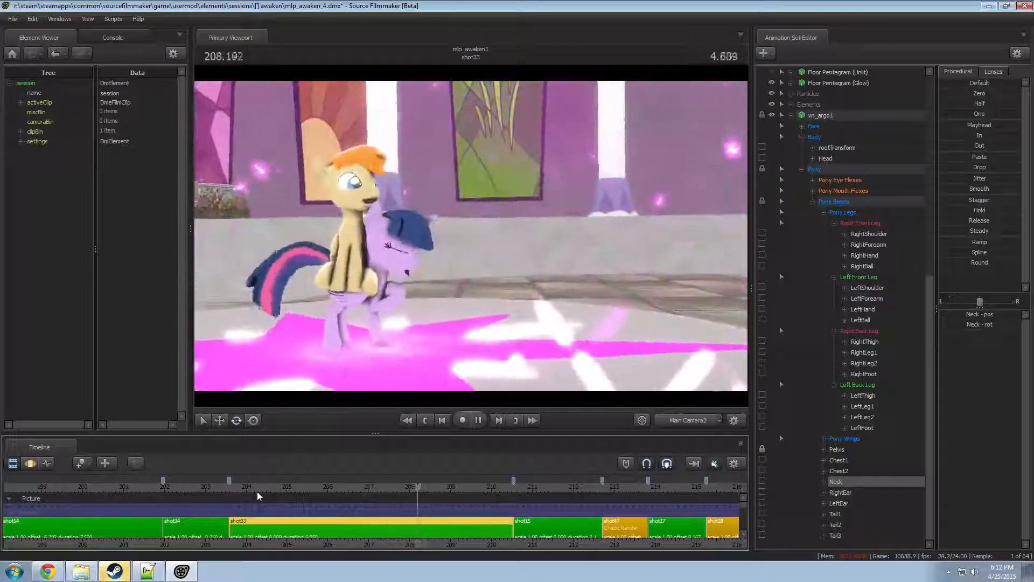
key("space")
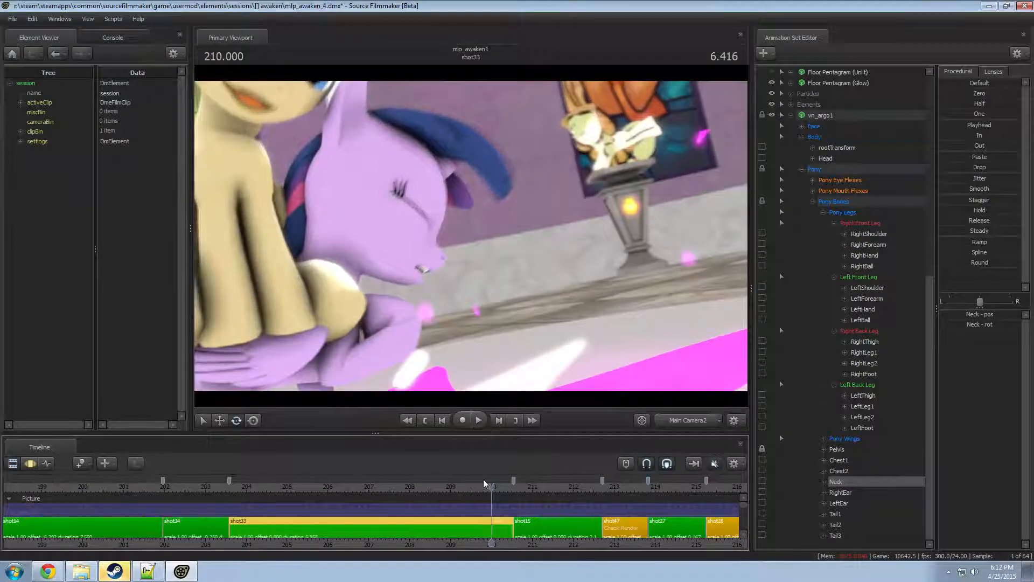
key("space")
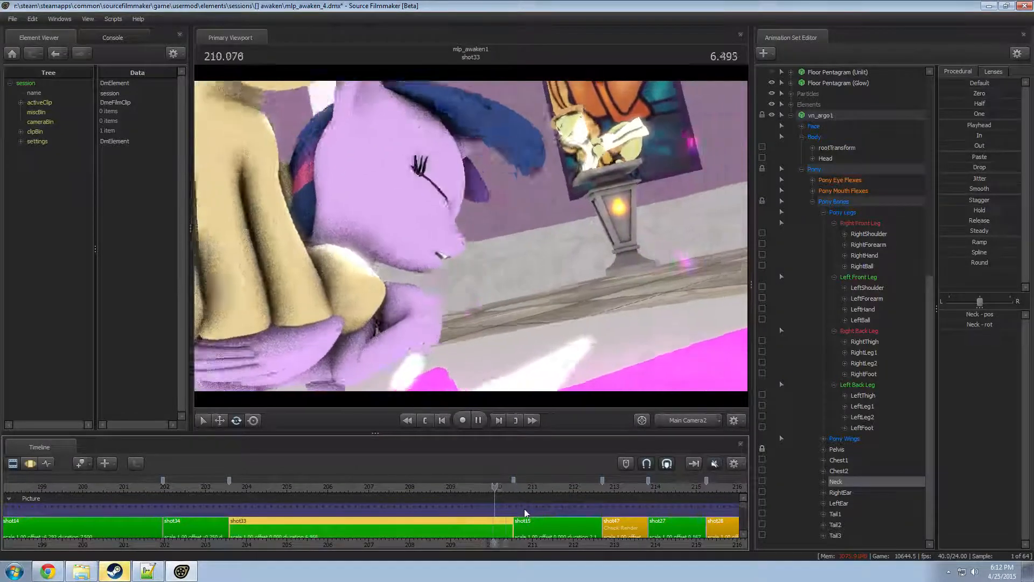
- Select shot15 and add the vn_argo.mdl model to it as a new animation set
left_click(536, 537)
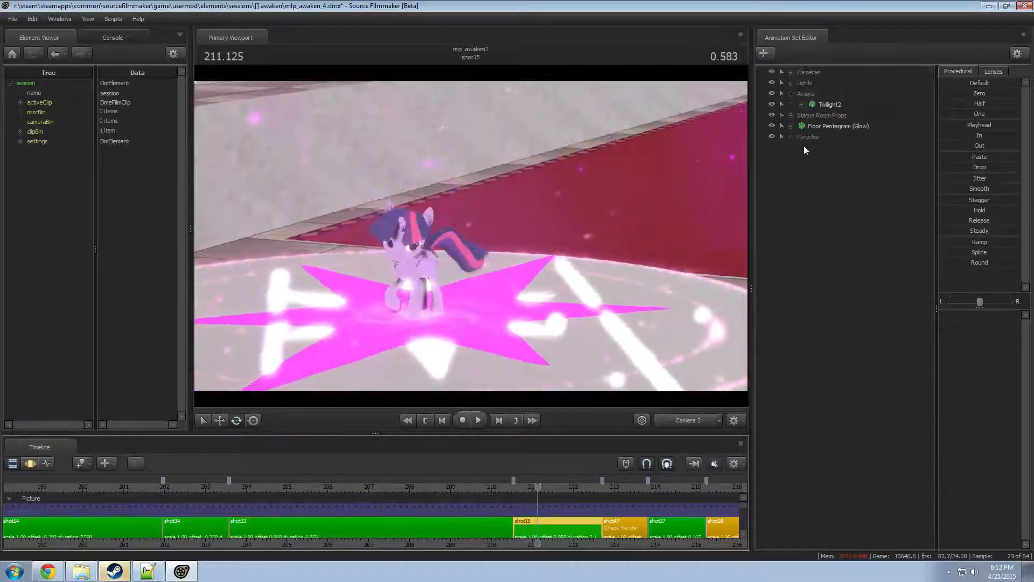
right_click(828, 212)
left_click(890, 221)
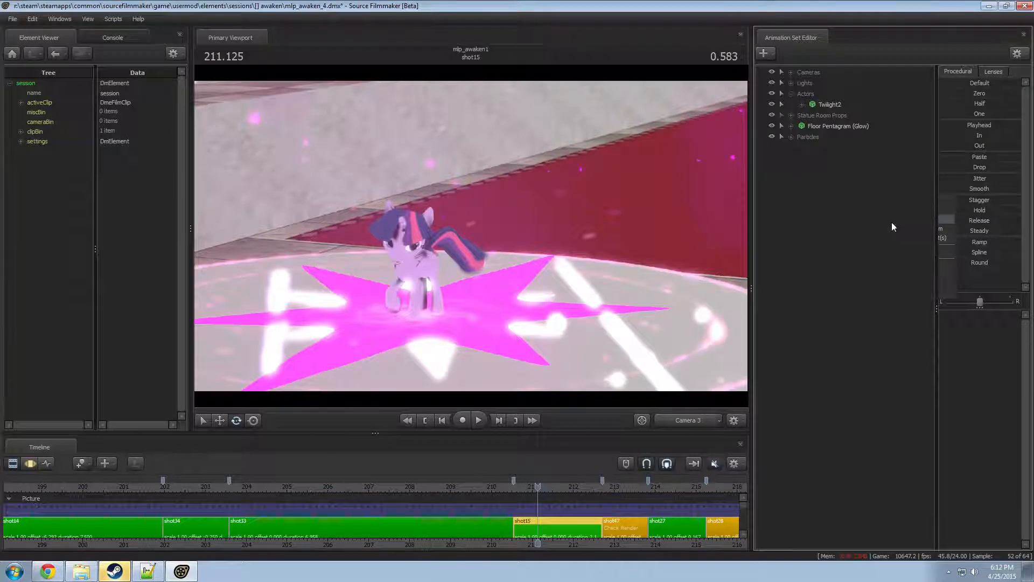
type("arg")
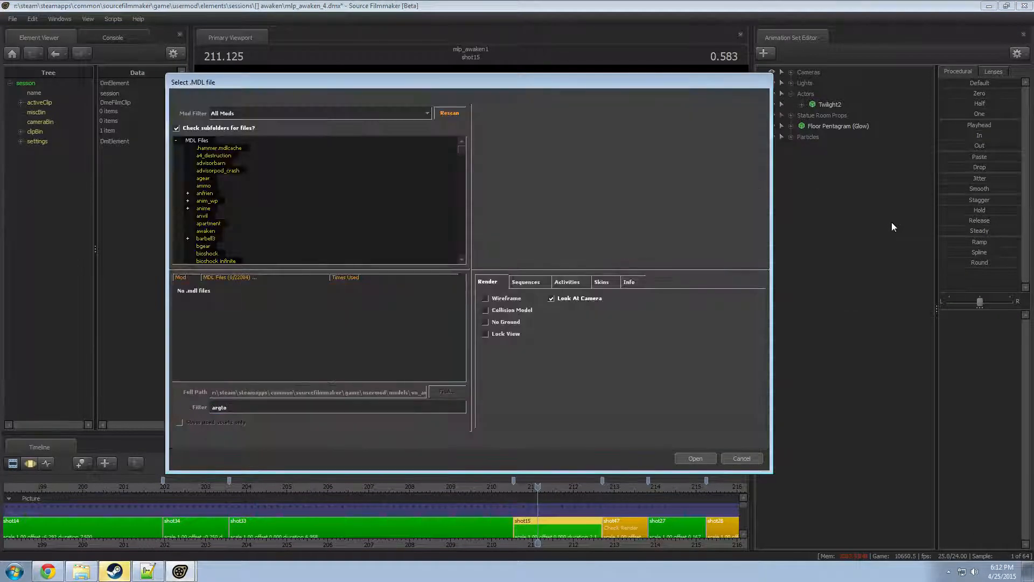
type("o")
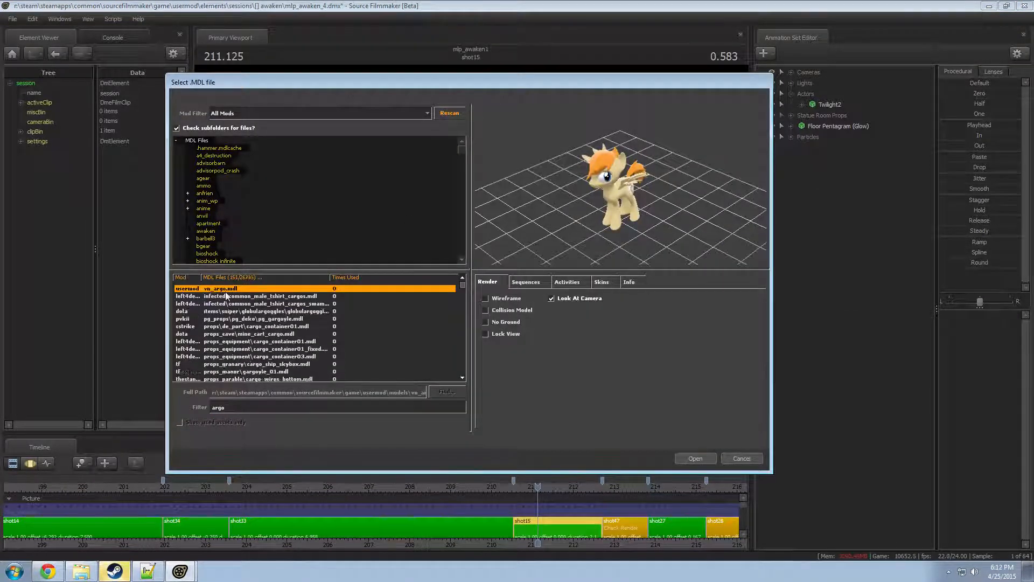
left_click(698, 456)
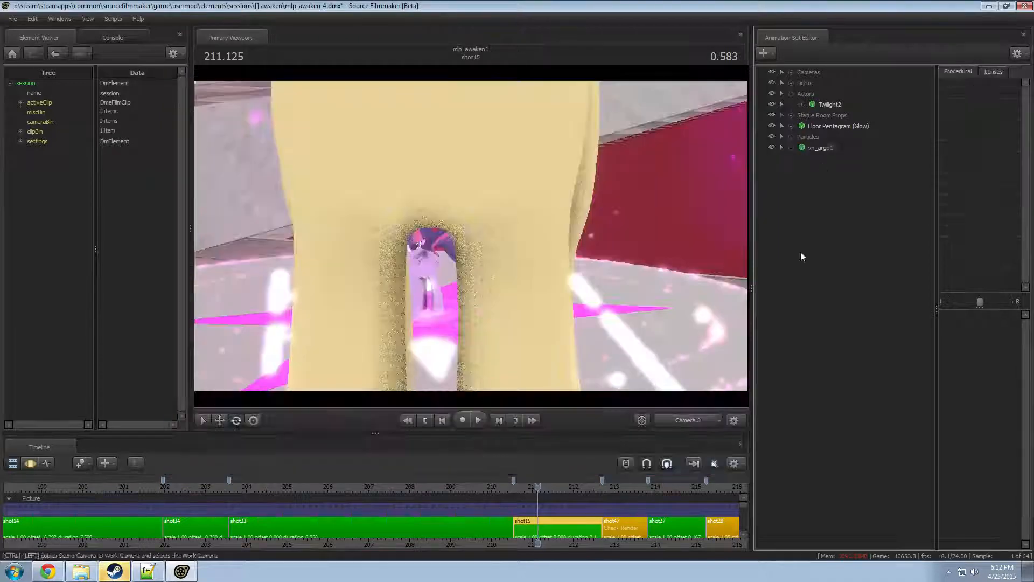
- Set the right_wing and left_wing body groups of shot15's Argo to the closed wing meshes
right_click(823, 152)
mouse_move(857, 297)
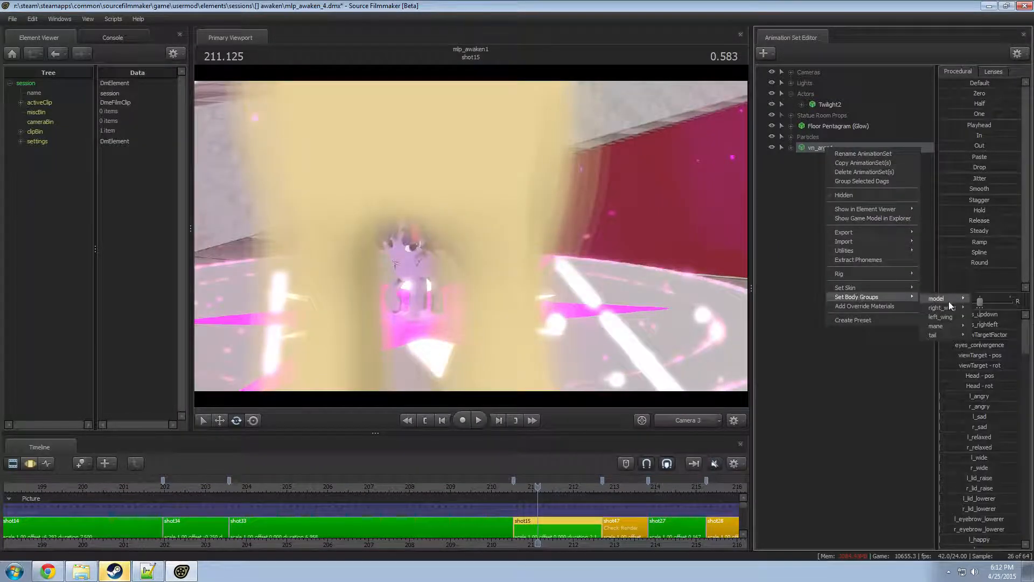
left_click(861, 319)
right_click(835, 150)
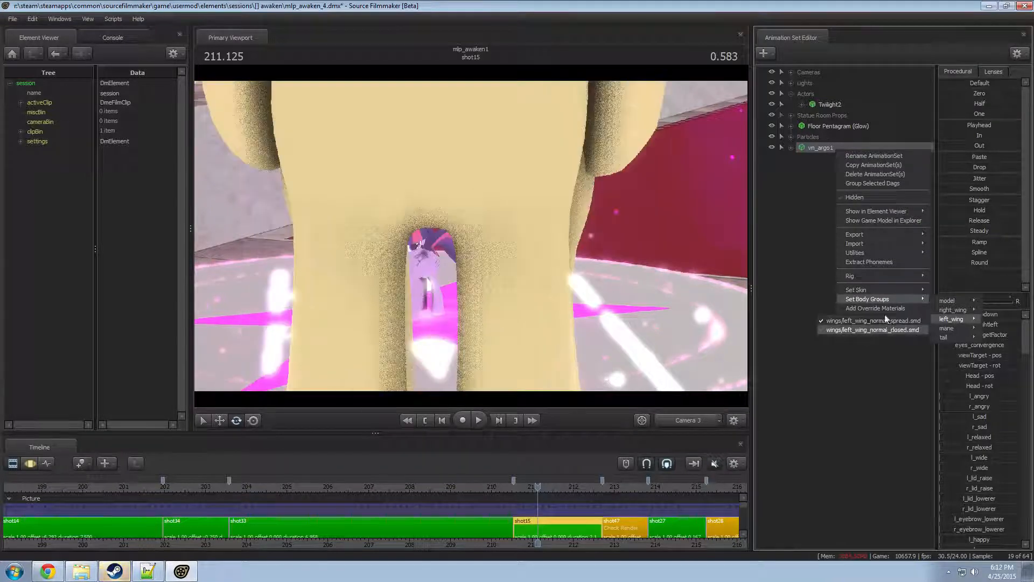
left_click(883, 329)
- Import the happy_dance_dickjustice.dmx animation onto all controls of vn_argo1
right_click(816, 147)
left_click(789, 148)
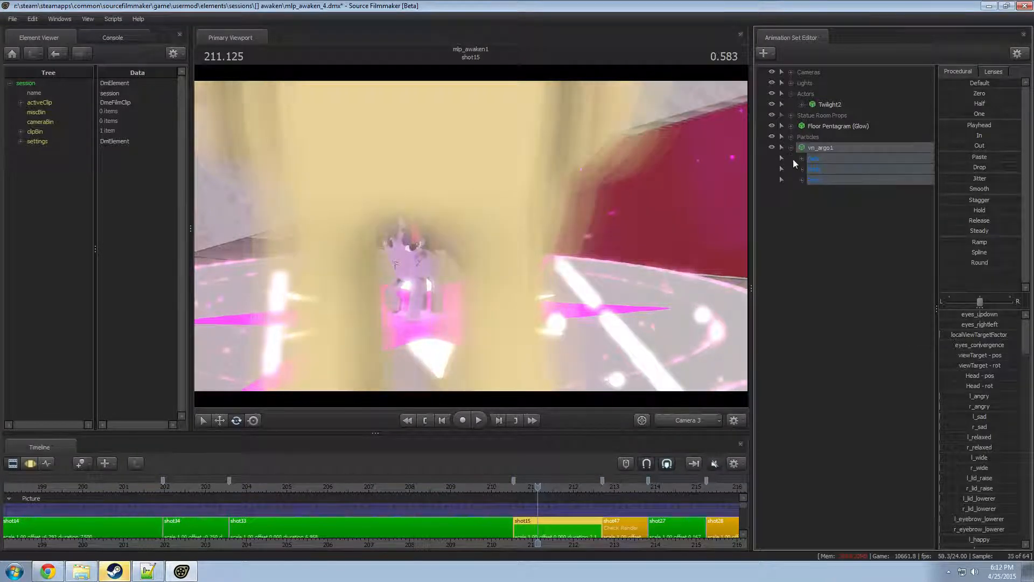
left_click(802, 169)
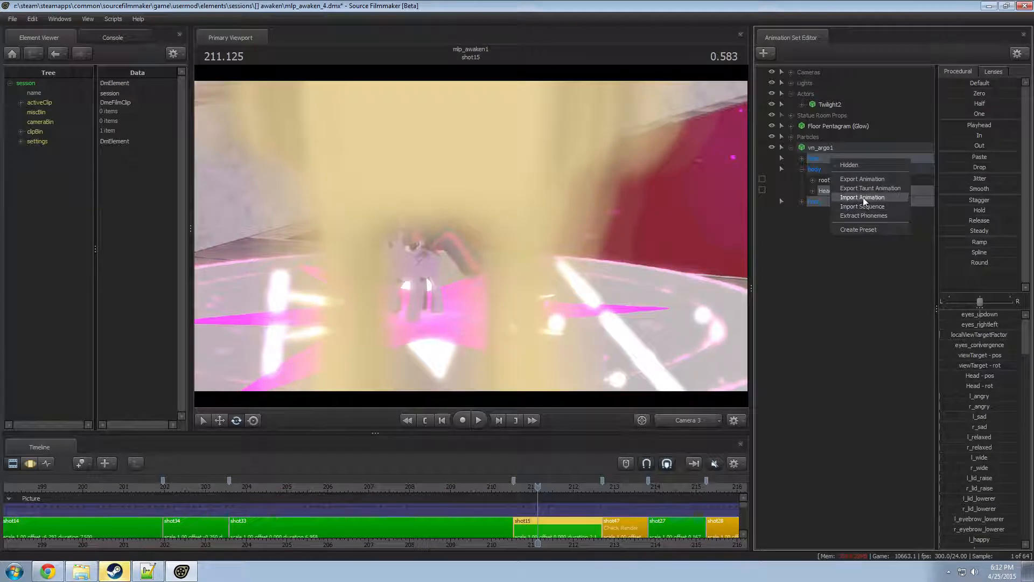
left_click(863, 197)
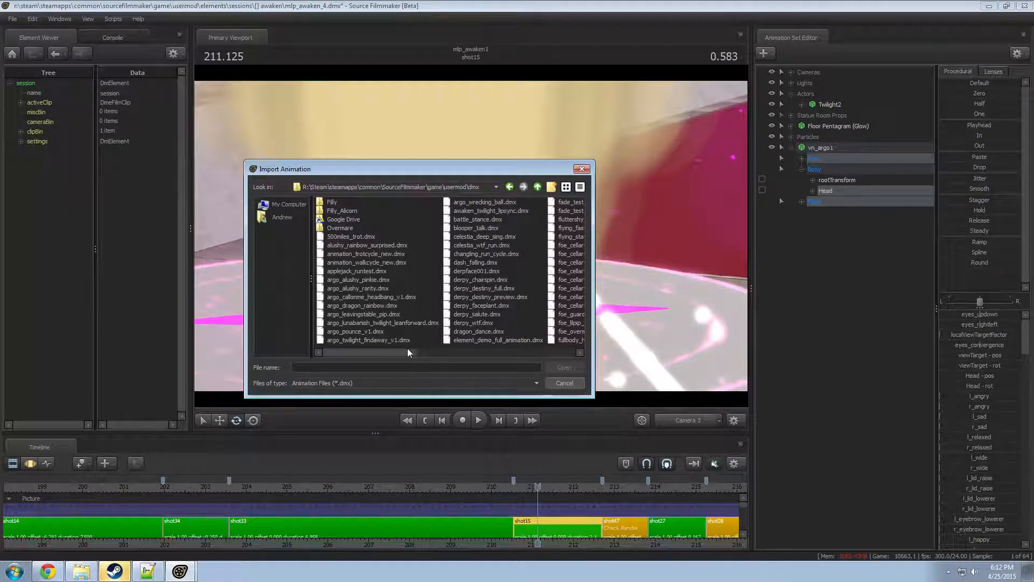
left_click_drag(407, 352, 439, 354)
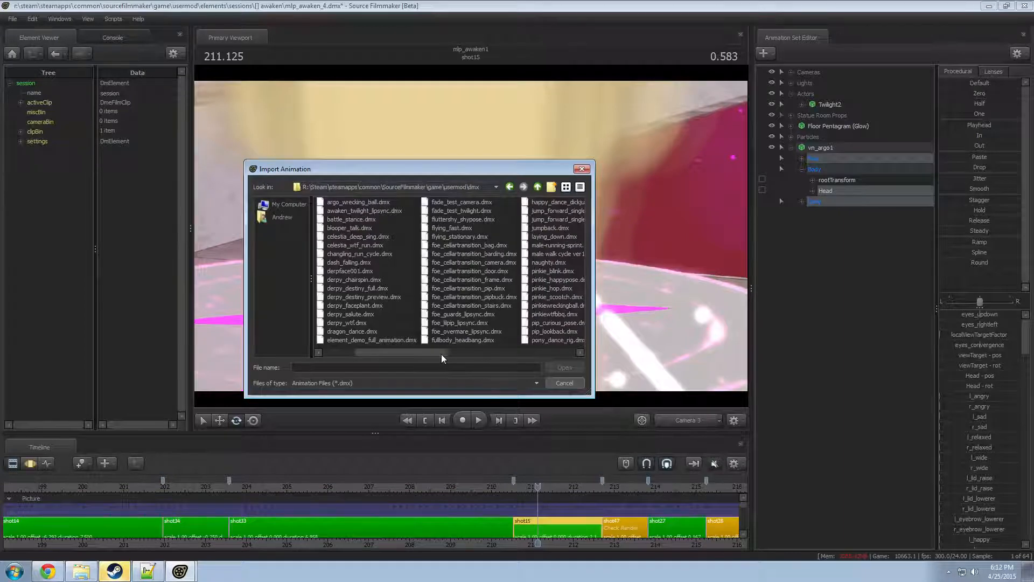
mouse_move(441, 354)
left_mouse_down()
mouse_move(454, 354)
mouse_move(432, 357)
left_mouse_up()
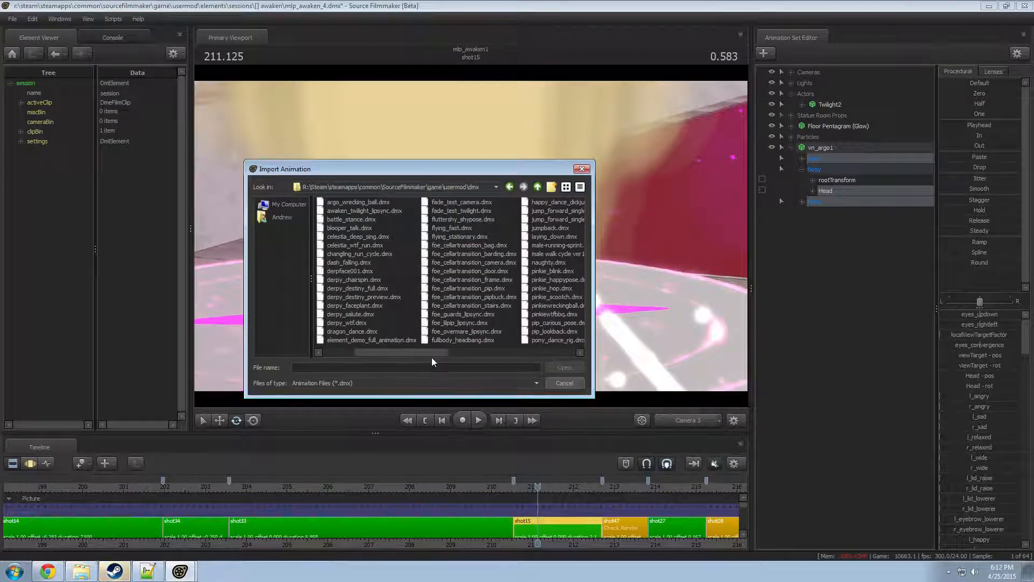
mouse_move(431, 357)
left_mouse_down()
mouse_move(462, 357)
mouse_move(451, 360)
left_mouse_up()
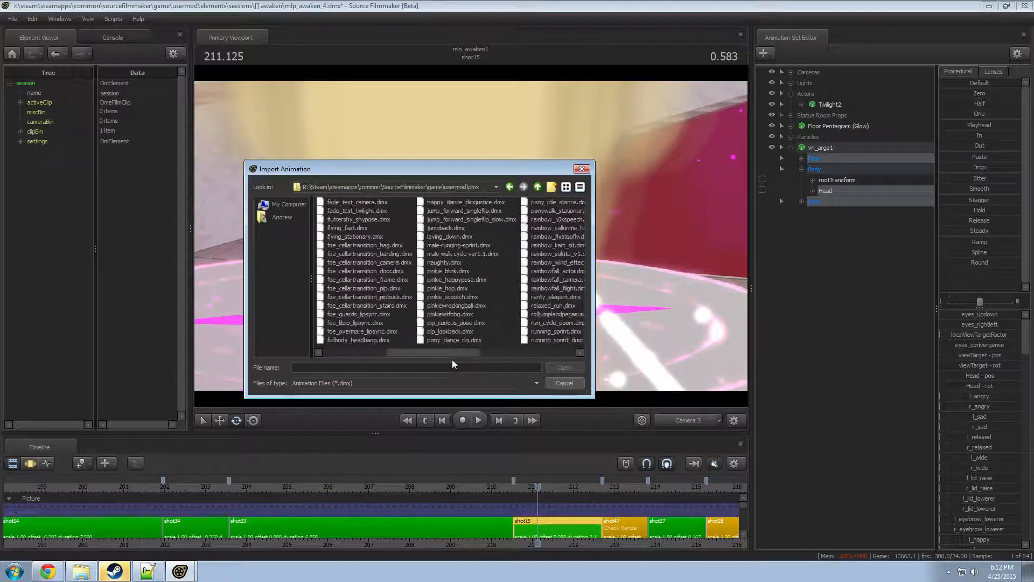
left_click(479, 202)
double_click(480, 202)
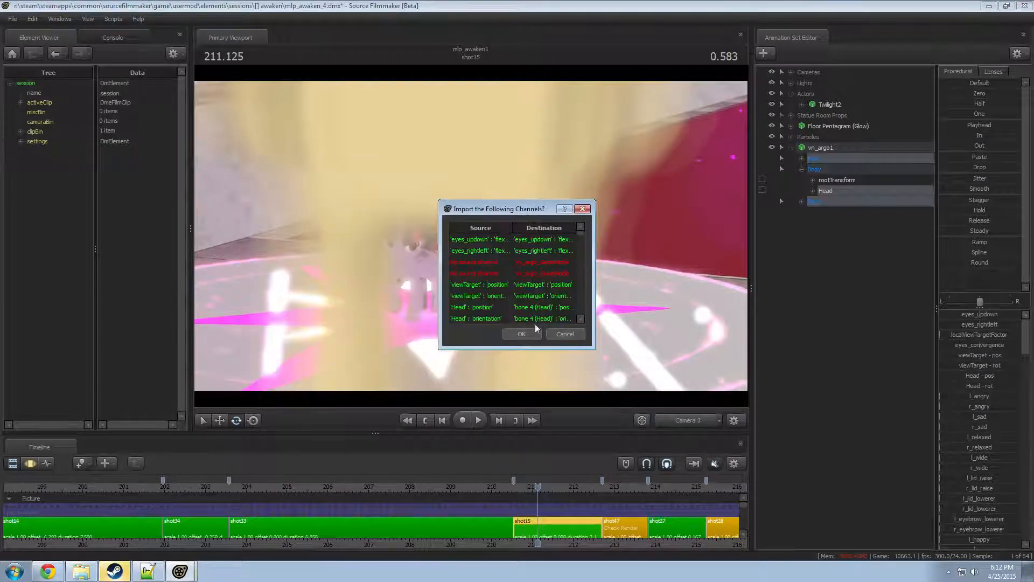
- Switch to the Work Camera, add Argo's rootTransform to the control selection and extend the time selection over the whole timeline
left_click(689, 422)
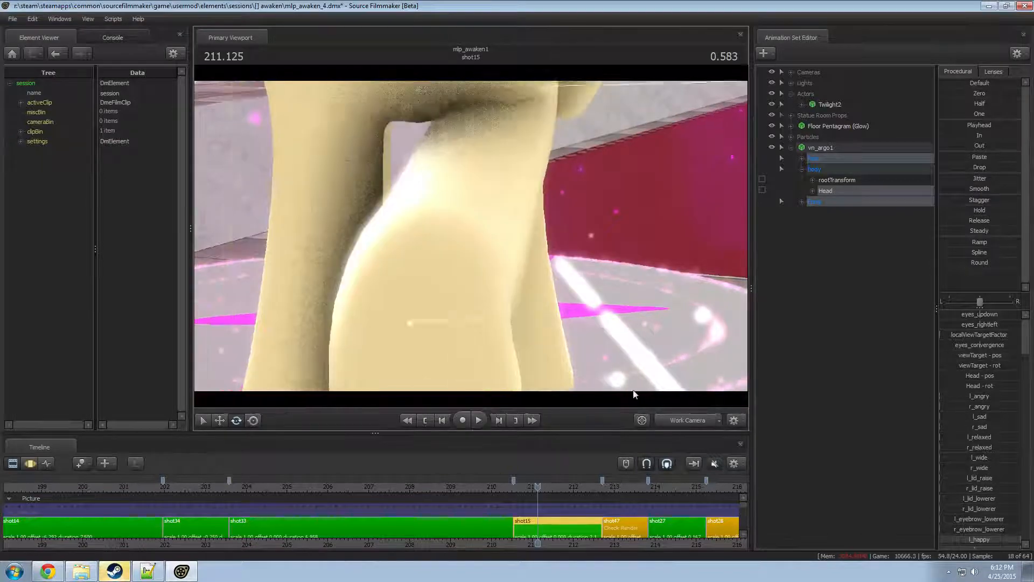
key("s")
left_click_drag(496, 254, 501, 256)
key("s")
key("w")
key("F3")
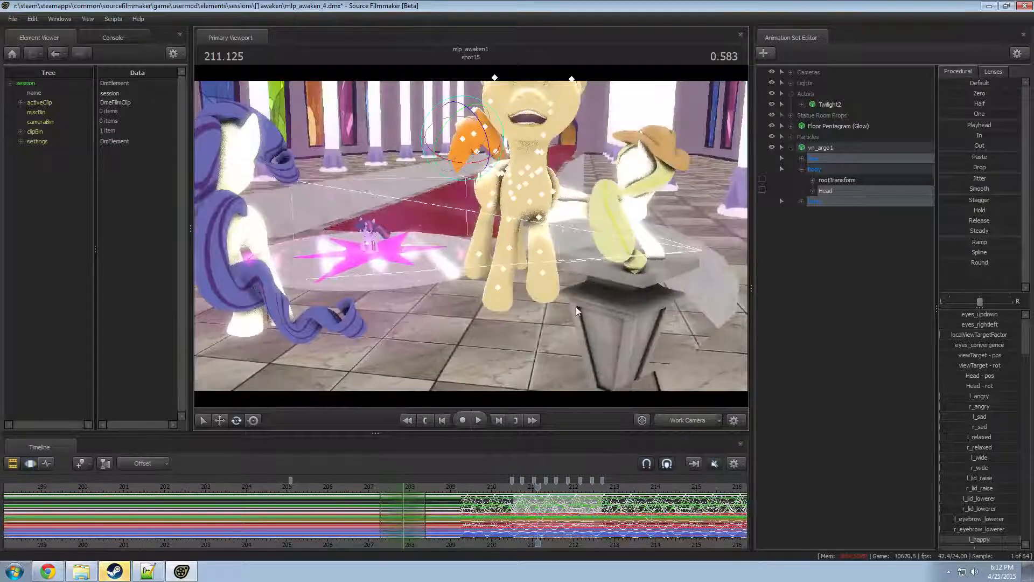
left_click(838, 179, "ctrl")
left_click(500, 525)
key("ctrl+a")
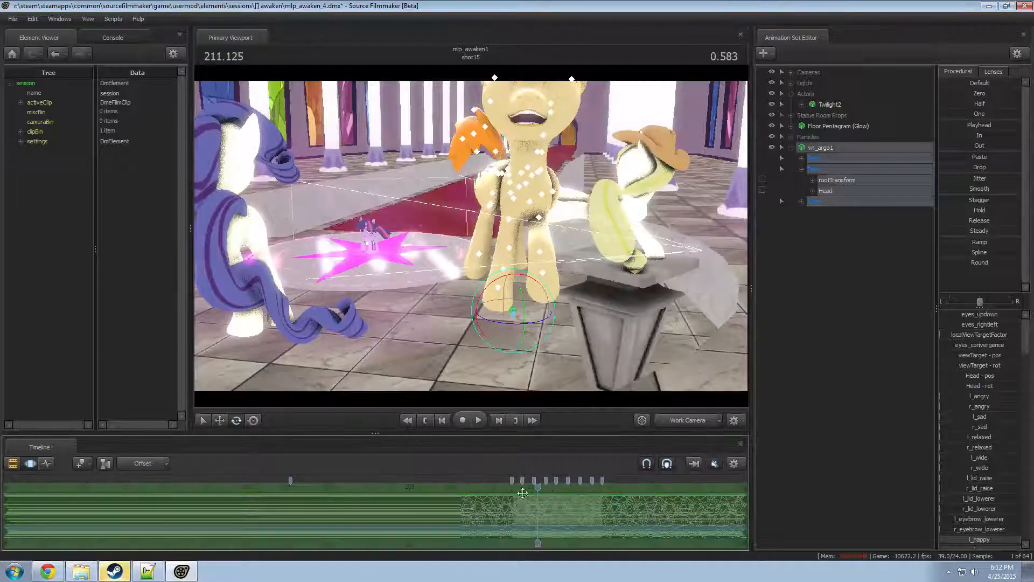
- Move Argo through the hall onto the floor beside the red carpet behind Twilight and turn it sideways toward the carpet
key("w")
left_click_drag(513, 312, 507, 221)
key("w")
left_click_drag(543, 318, 305, 249)
key("w")
left_click_drag(573, 320, 536, 264)
left_click_drag(431, 219, 430, 164)
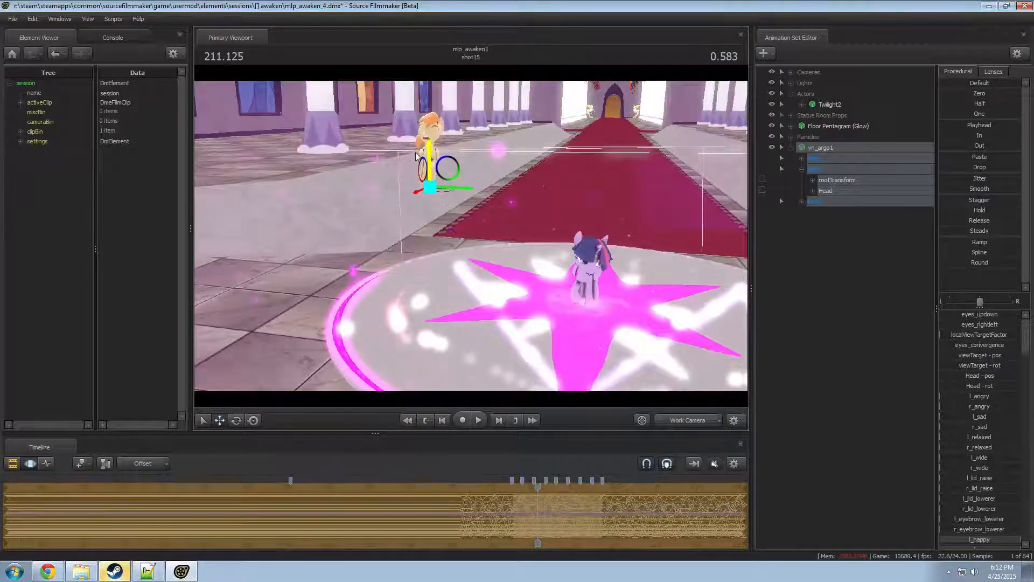
key("e")
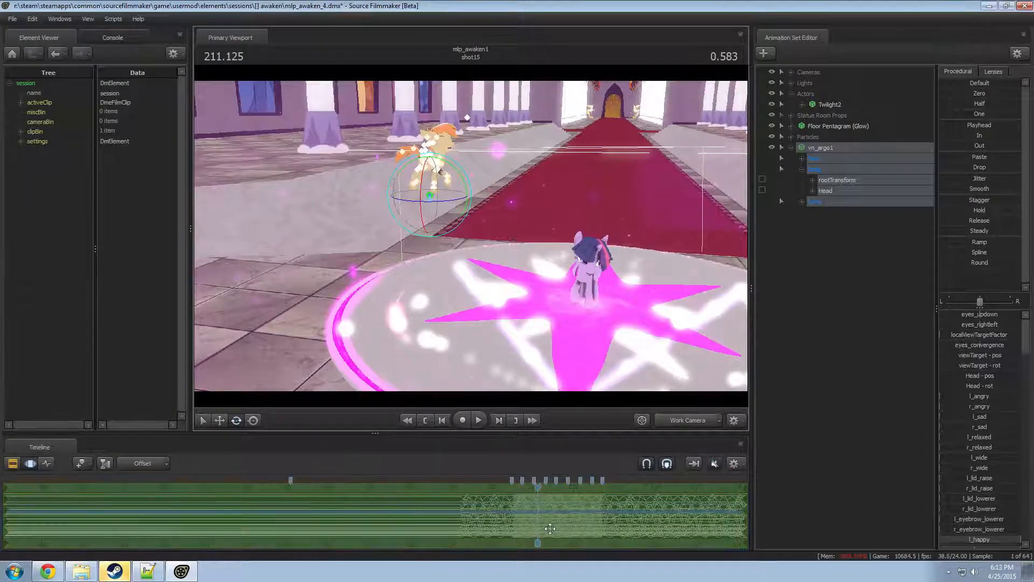
- Start the time selection's hold at the end of shot15 and stretch its falloff back to the shot's beginning
left_click(600, 513)
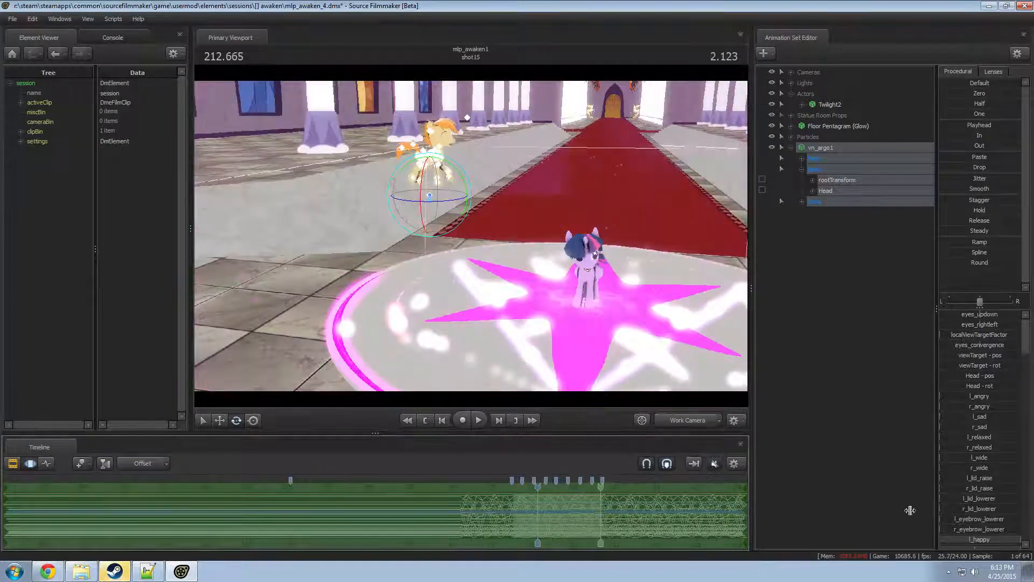
left_click_drag(910, 510, 911, 510, "shift")
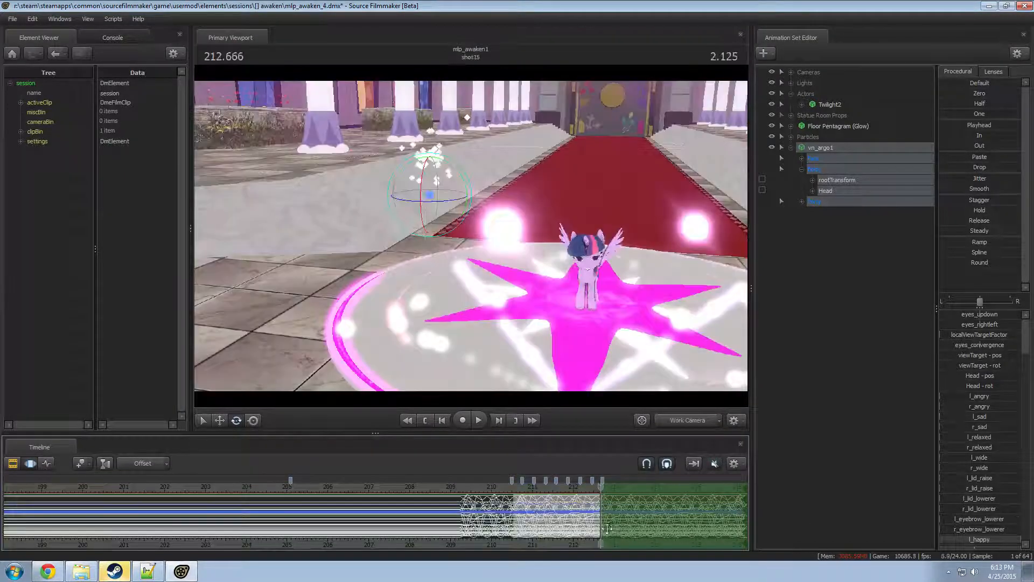
scroll(594, 534, "up", 6)
middle_click_drag(595, 534, 577, 534)
left_click_drag(272, 515, 154, 515)
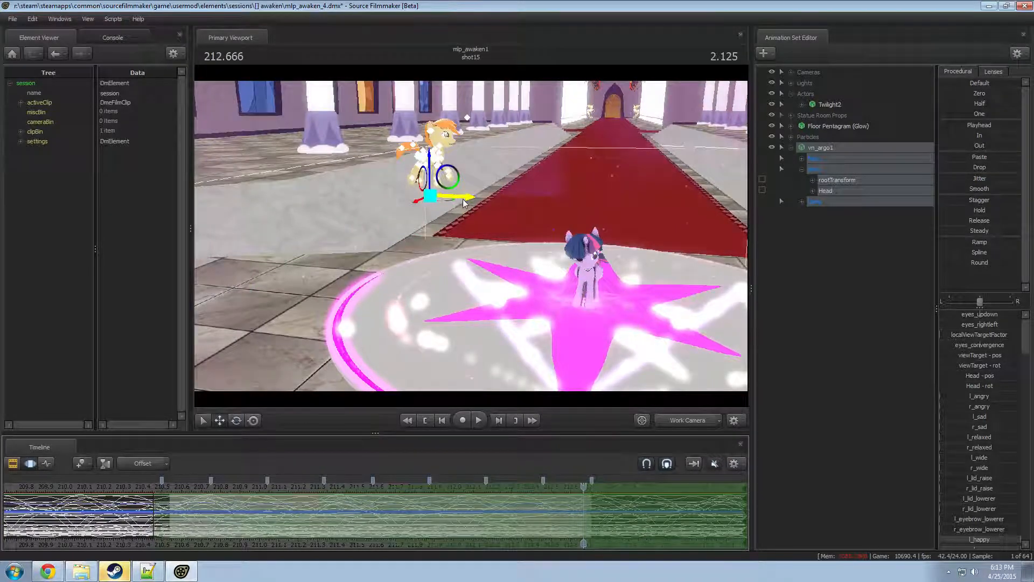
- Move Argo across the red carpet to the floor on its opposite side at shot15's last frame, so it glides over during the shot
left_click_drag(408, 290, 408, 291)
key("s")
left_click_drag(374, 254, 654, 254)
left_click(542, 510)
key("Right")
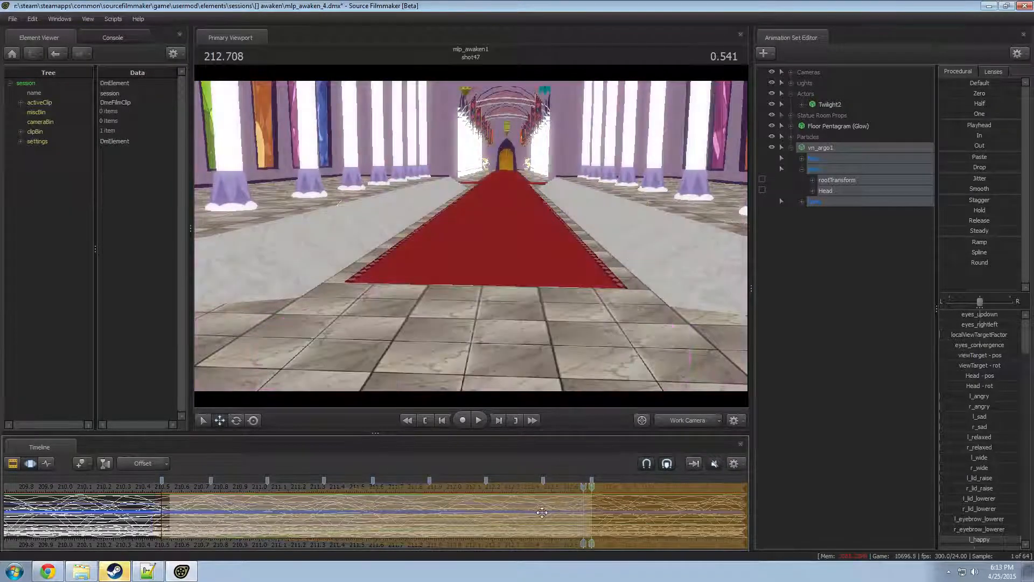
key("Left")
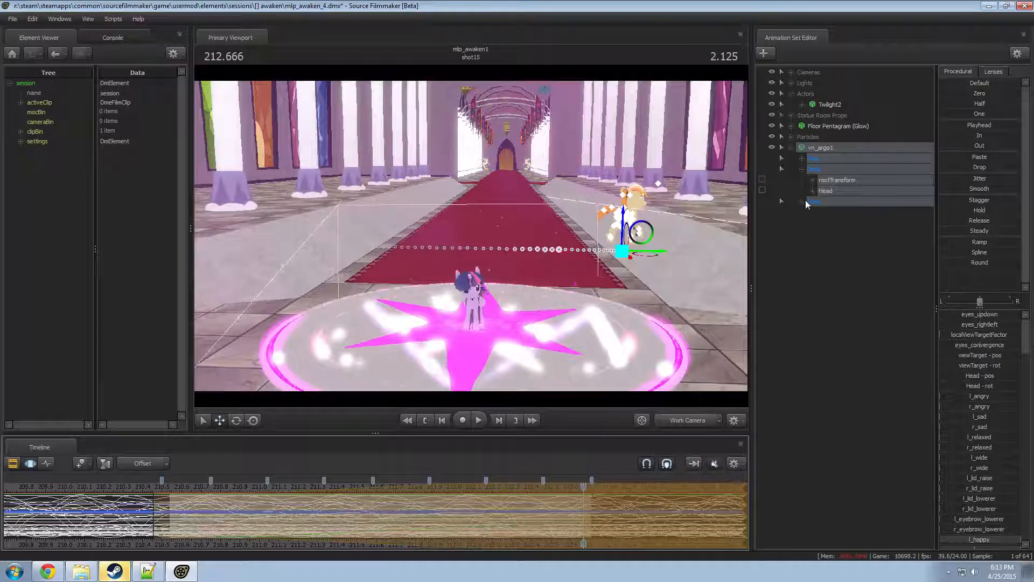
- Select Argo's Pelvis bone and rotate it at the last frame of shot15, with the rotation blending in over the shot
left_click(804, 201)
left_click(812, 234)
left_click(838, 266)
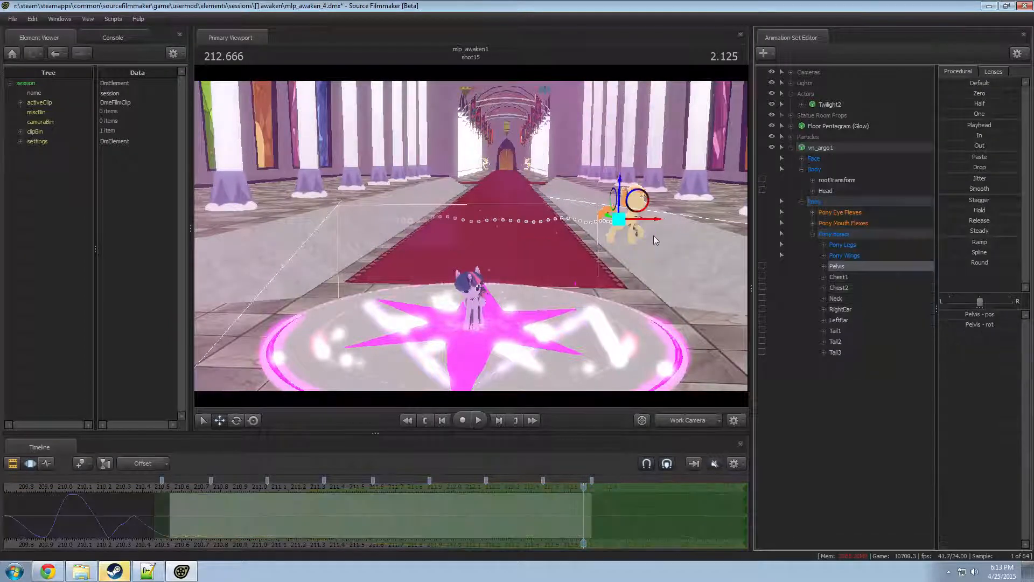
key("ctrl+v")
left_click(538, 506)
key("Right")
key("Left")
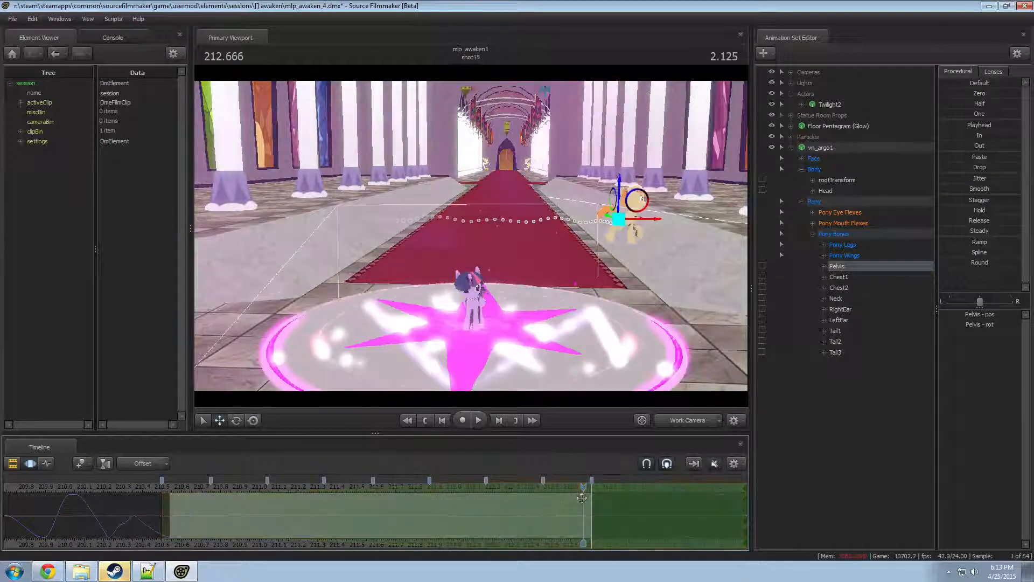
key("Right")
key("Left")
key("e")
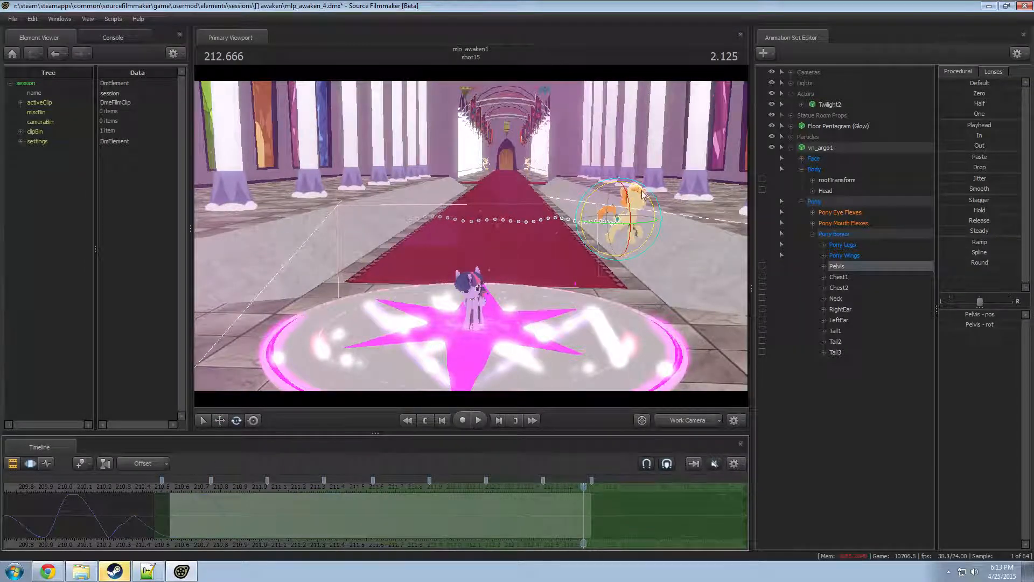
left_click_drag(644, 195, 689, 140)
- Show shot33 at 210.375 through Main Camera2 and open the viewport's display options
left_click(138, 493)
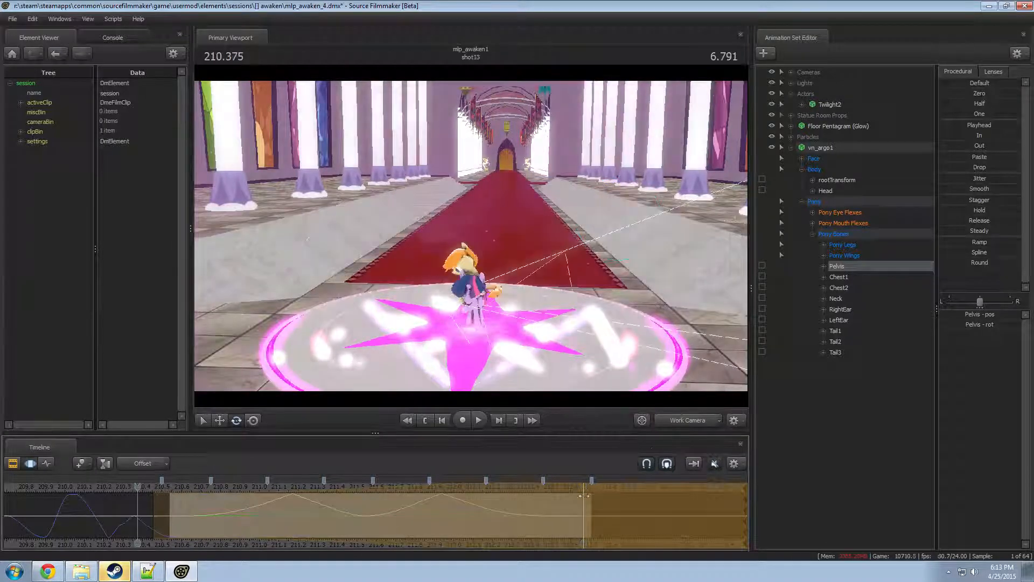
right_click(590, 276)
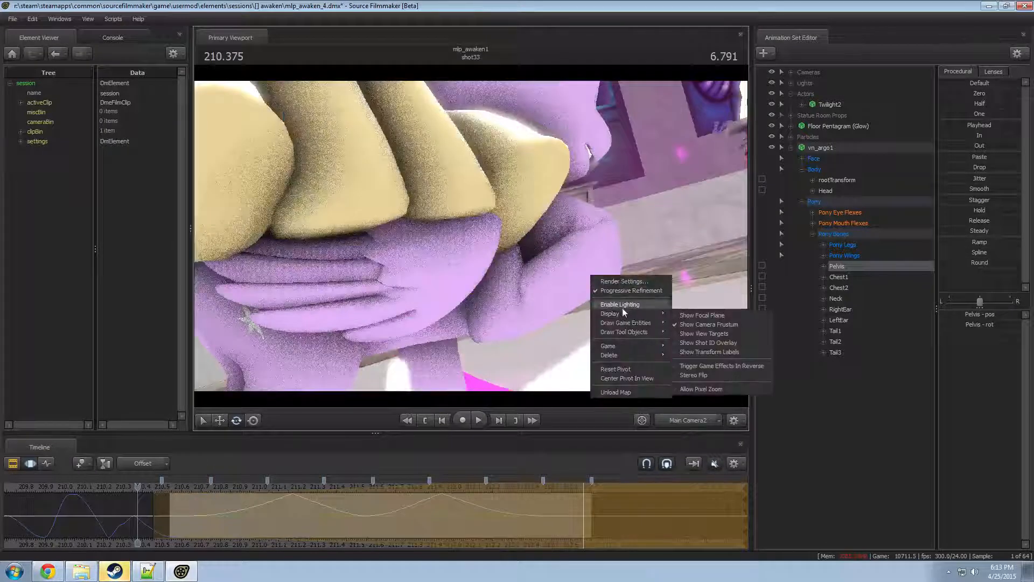
- Enable lighting in the viewport and play back the cut from shot33 into shot15
left_click(623, 304)
key("space")
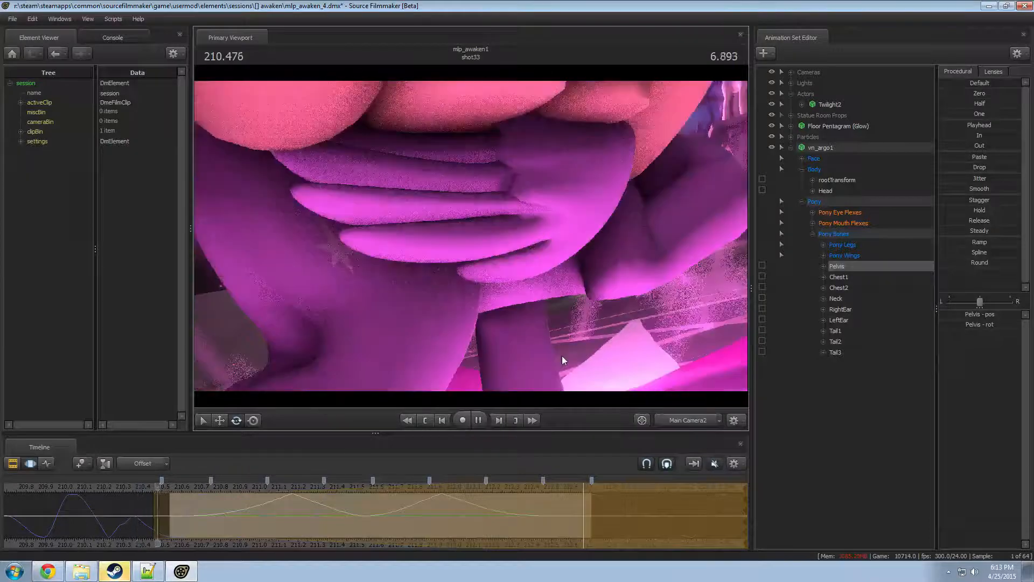
key("F2")
key("space")
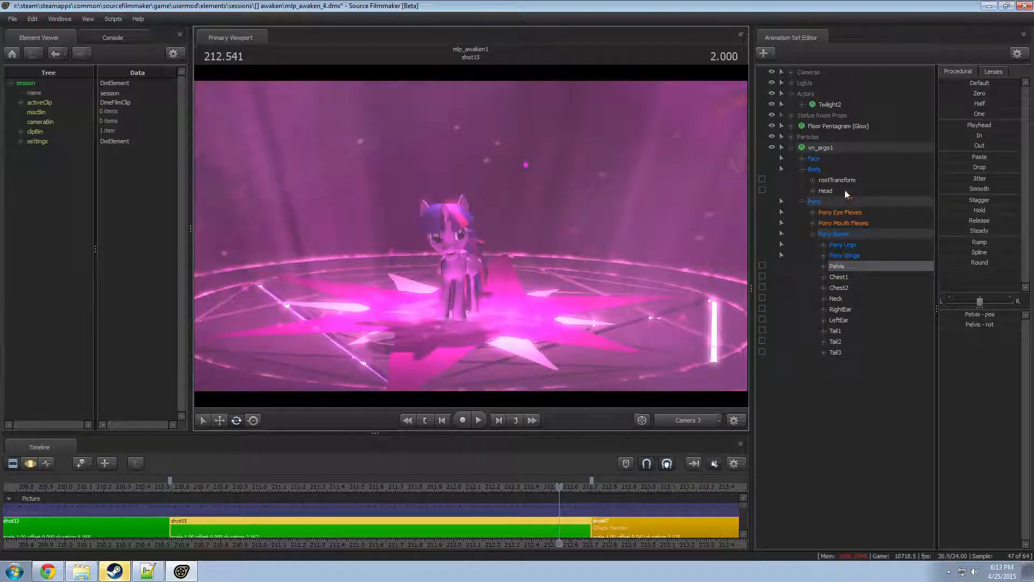
- Review the motion of vn_argo1's Pelvis in shot15 with the Motion Editor and play the shot back
key("F3")
key("Right")
key("Right")
key("Right")
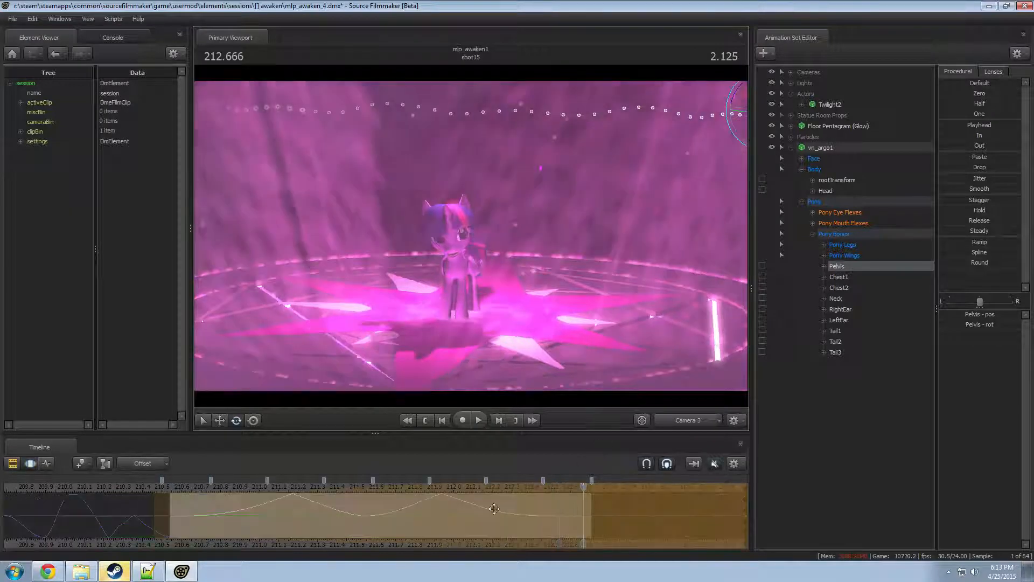
key("space")
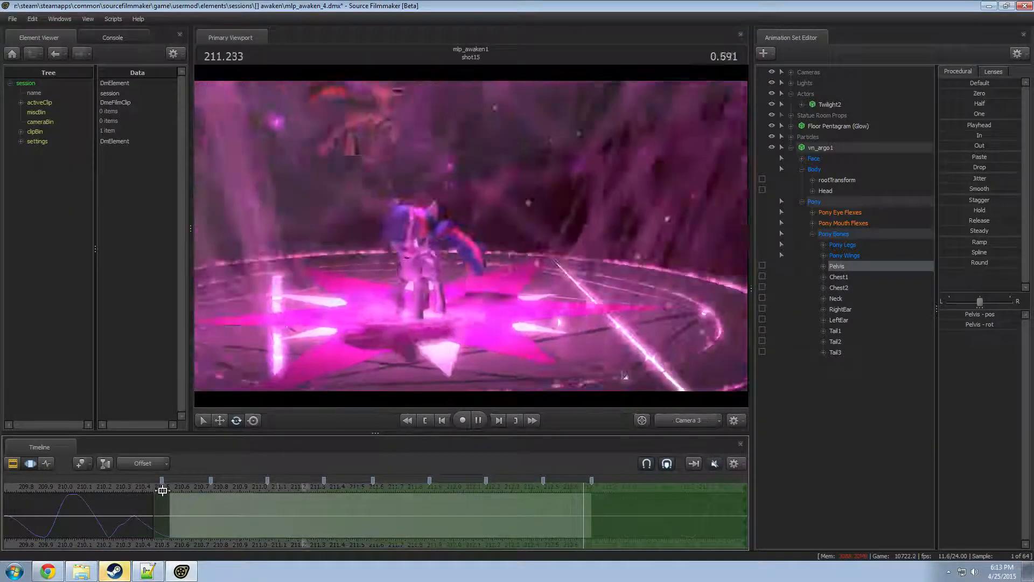
key("space")
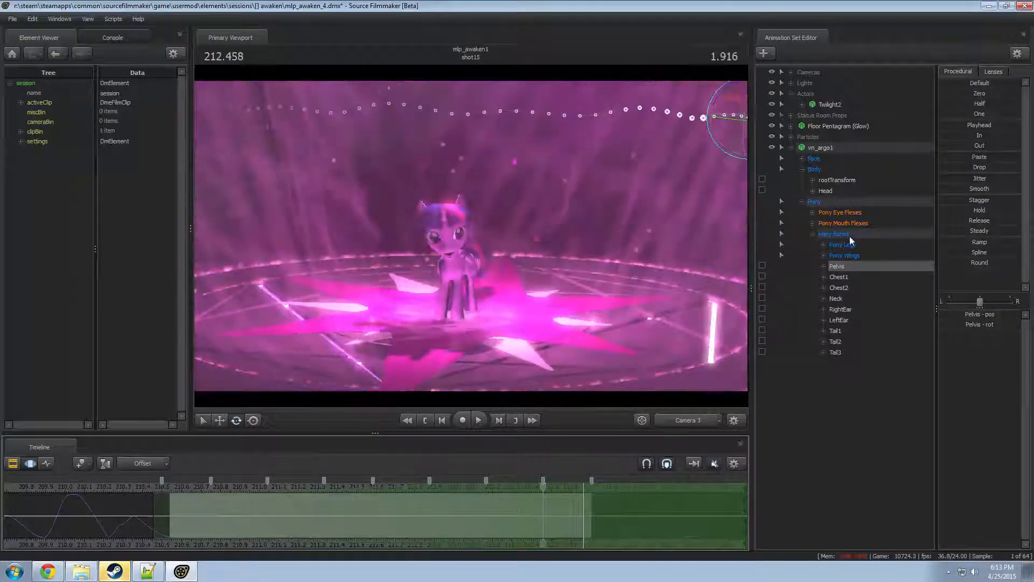
- Blend vn_argo1's rootTransform partway toward its playhead pose over the whole of shot15 and preview the reduced travel
left_click(837, 180)
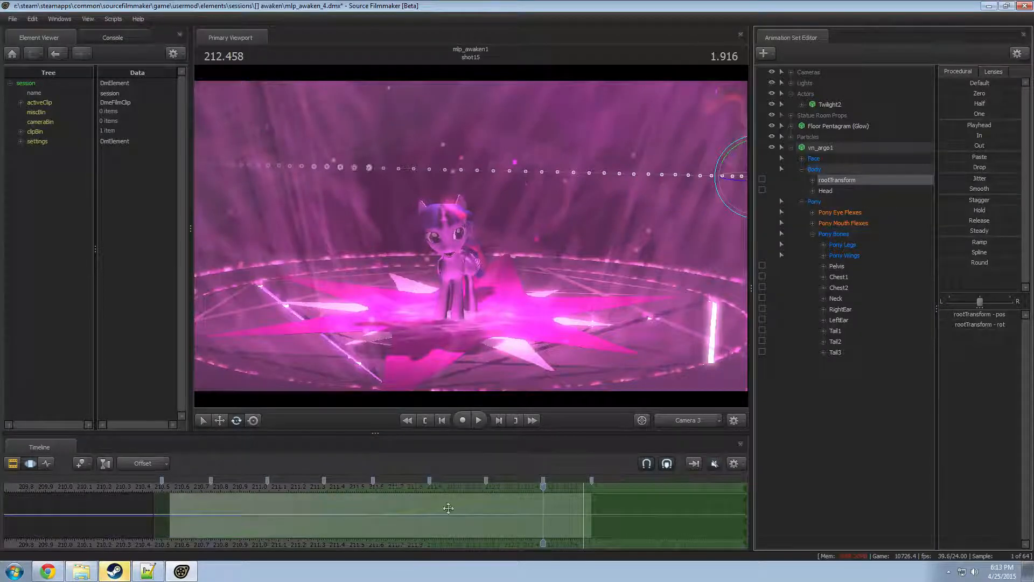
left_click_drag(529, 489, 398, 478)
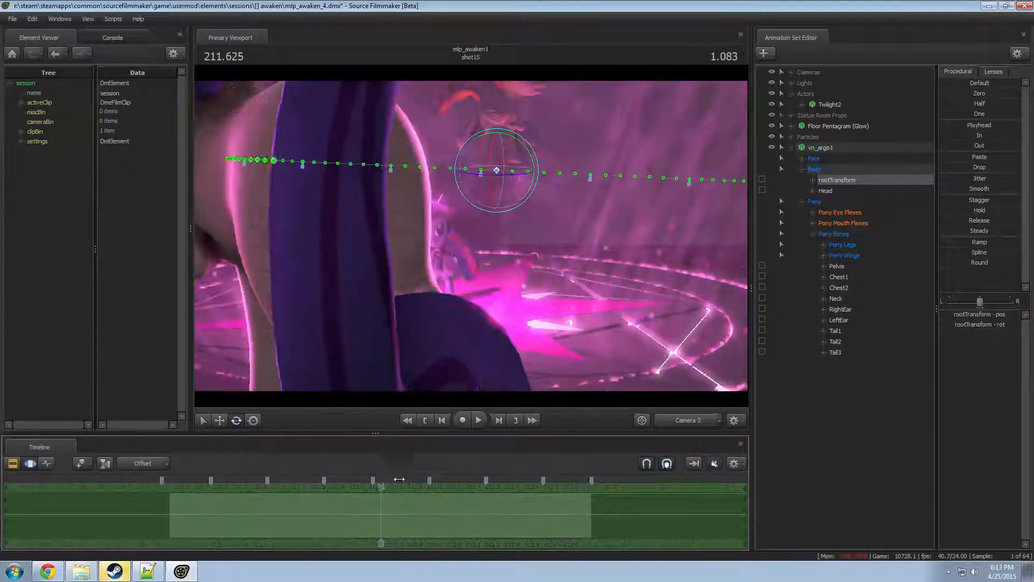
left_click_drag(943, 125, 1002, 125)
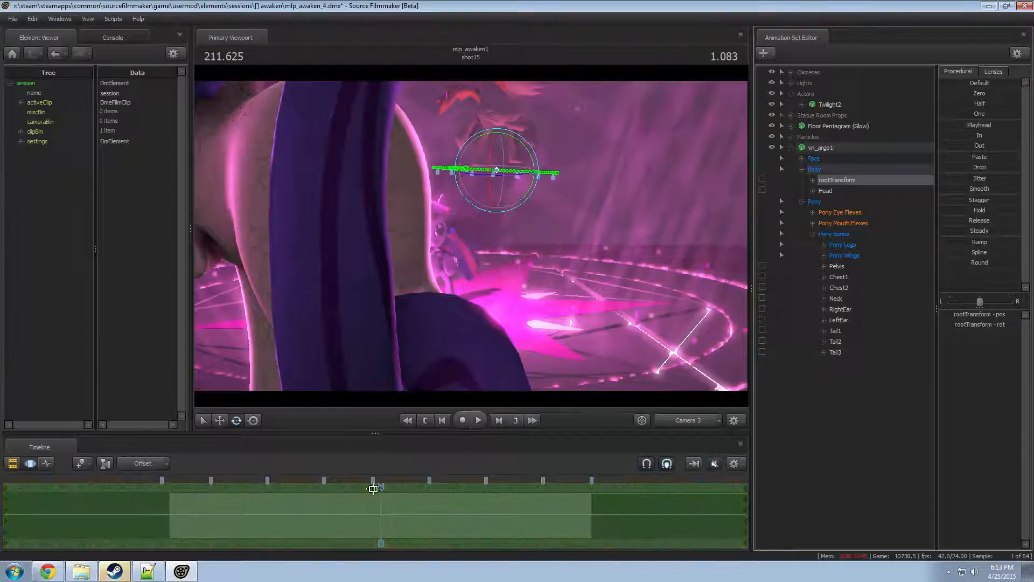
left_click_drag(374, 488, 268, 487)
key("space")
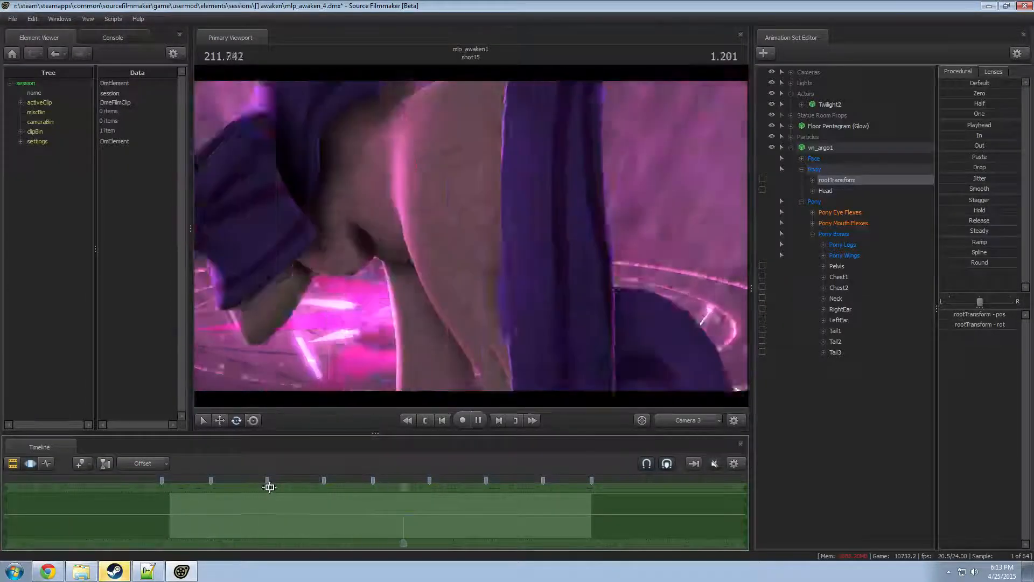
key("space")
key("Home")
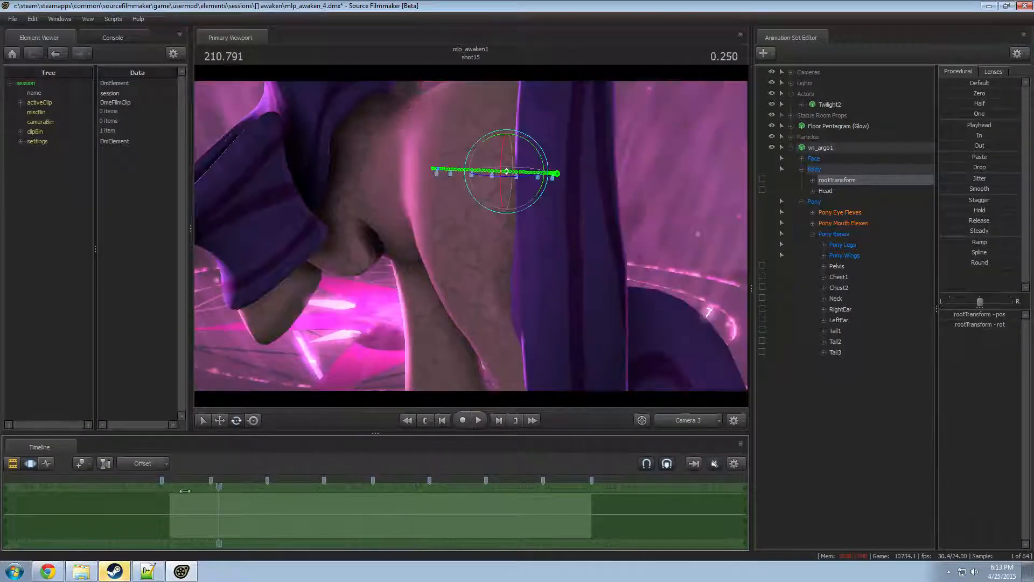
- Try to lower vn_argo1 by its rootTransform from the start of shot15, preview it, and undo the move
left_click_drag(445, 141, 472, 243)
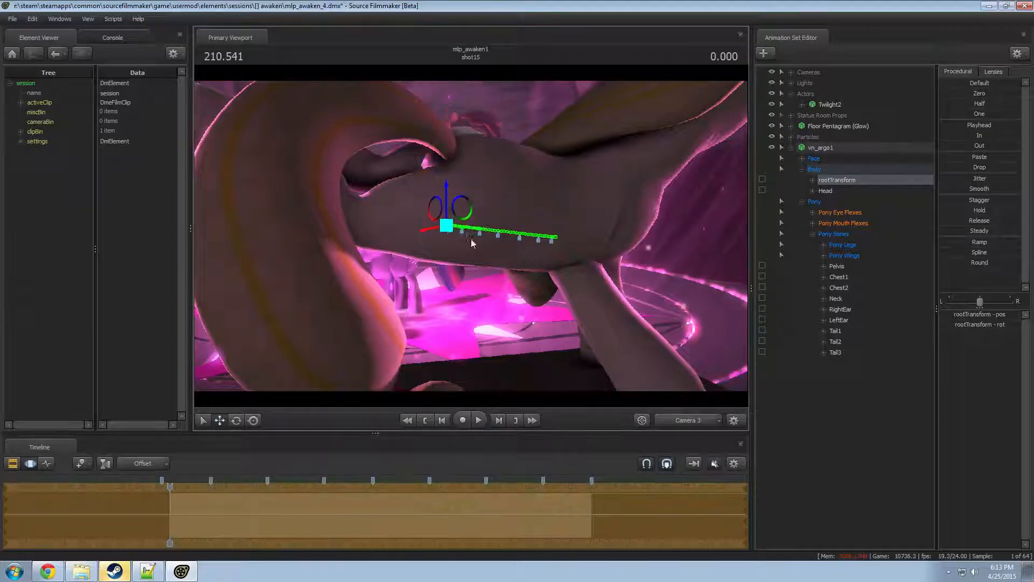
key("space")
key("space")
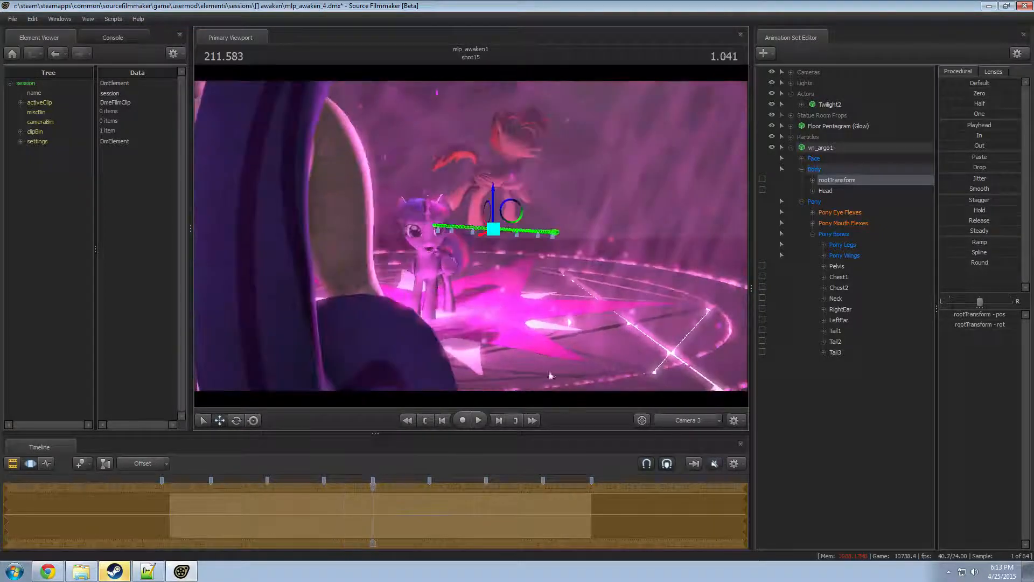
key("ctrl+z")
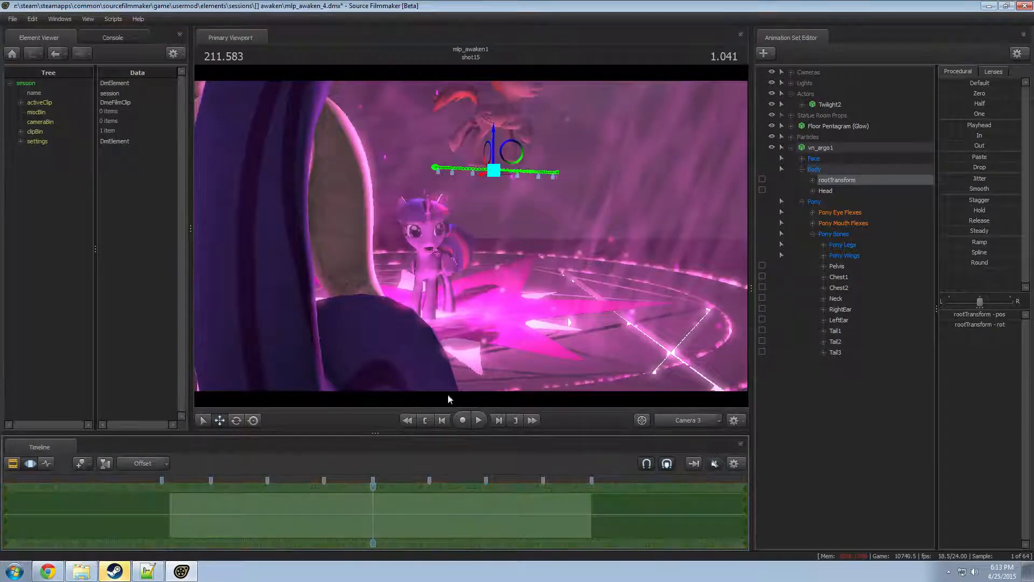
- Move the entire vn_argo1 animation set so the figure floats directly above Twilight2, checking it through the work camera
left_click(830, 148)
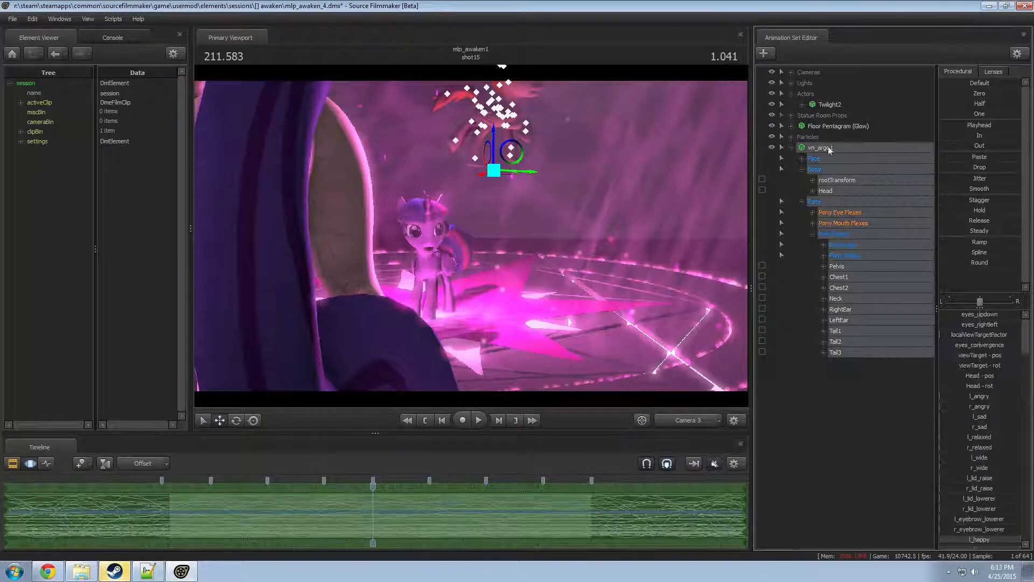
left_click_drag(500, 171, 421, 203)
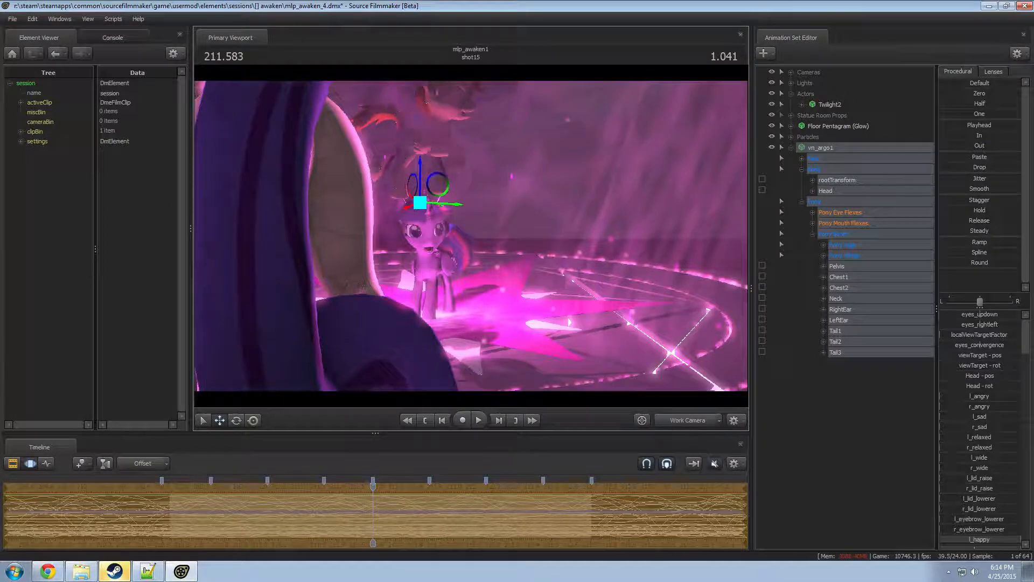
mouse_move(464, 241)
left_mouse_down()
mouse_move(480, 210)
mouse_move(471, 236)
left_mouse_up()
left_click_drag(479, 192, 479, 191)
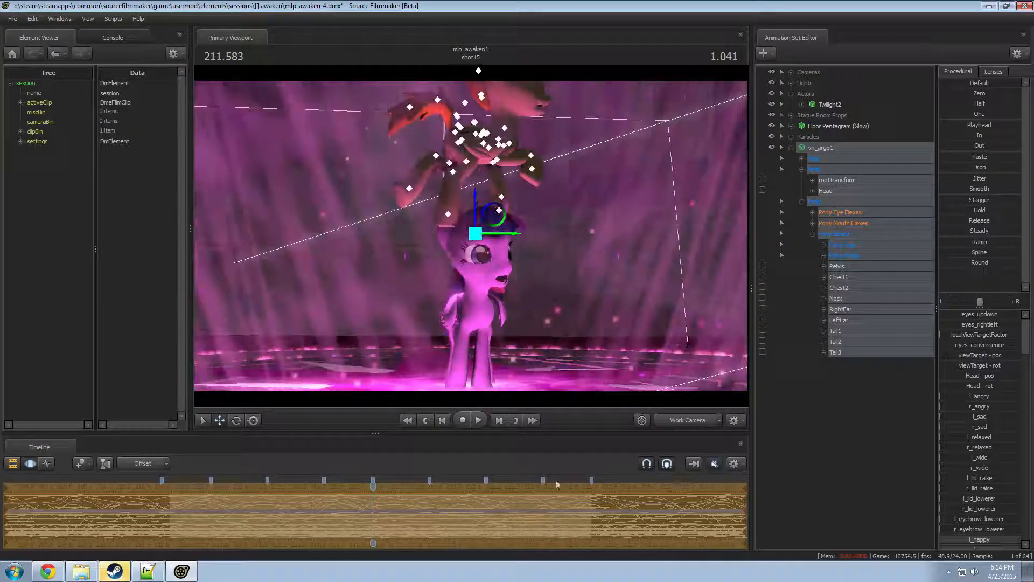
- Return to the Clip Editor and shot camera, and play back from the end of shot33 through shot15
key("F2")
left_click_drag(368, 487, 170, 491)
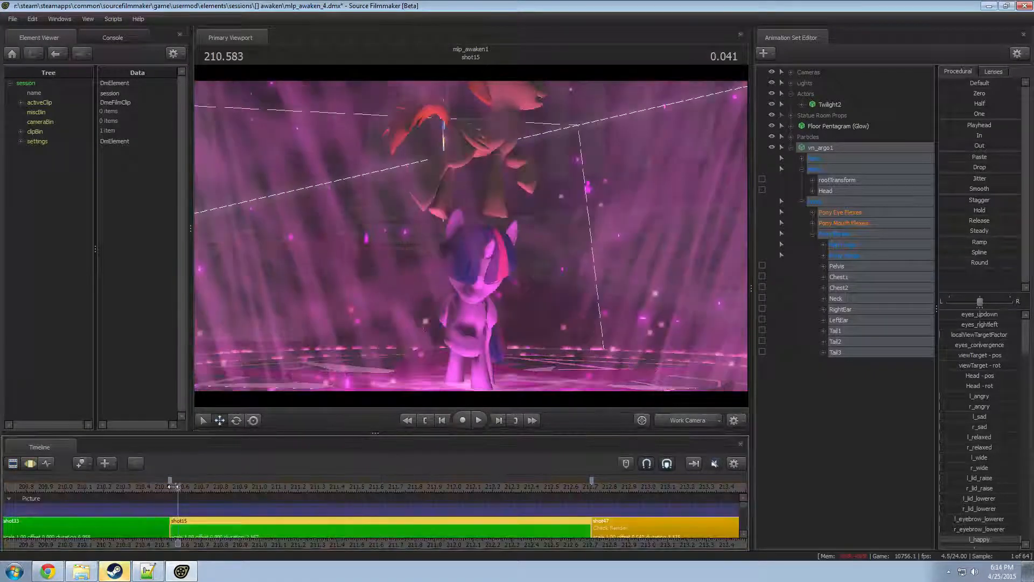
left_click(675, 416)
key("space")
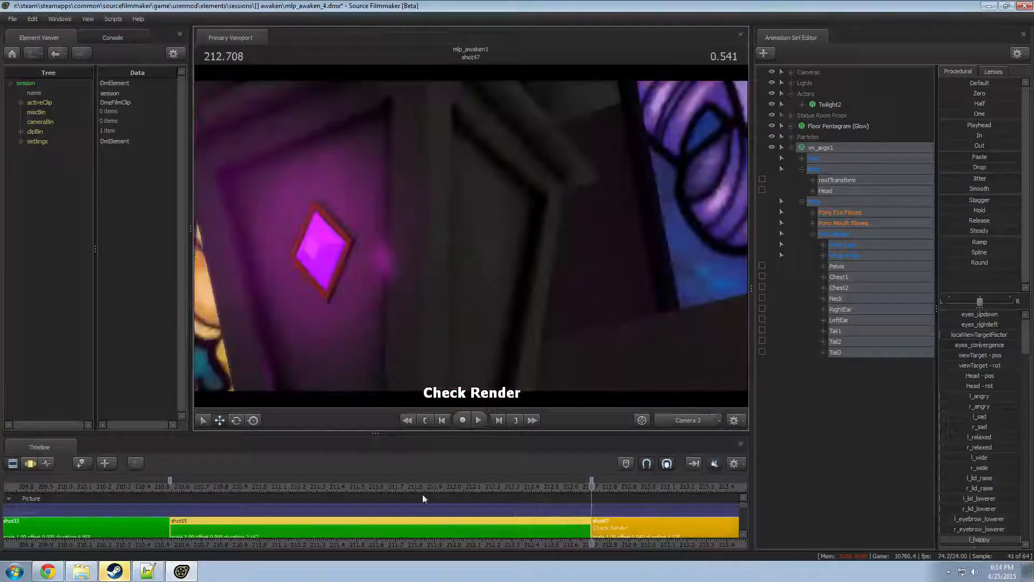
left_click(163, 487)
key("space")
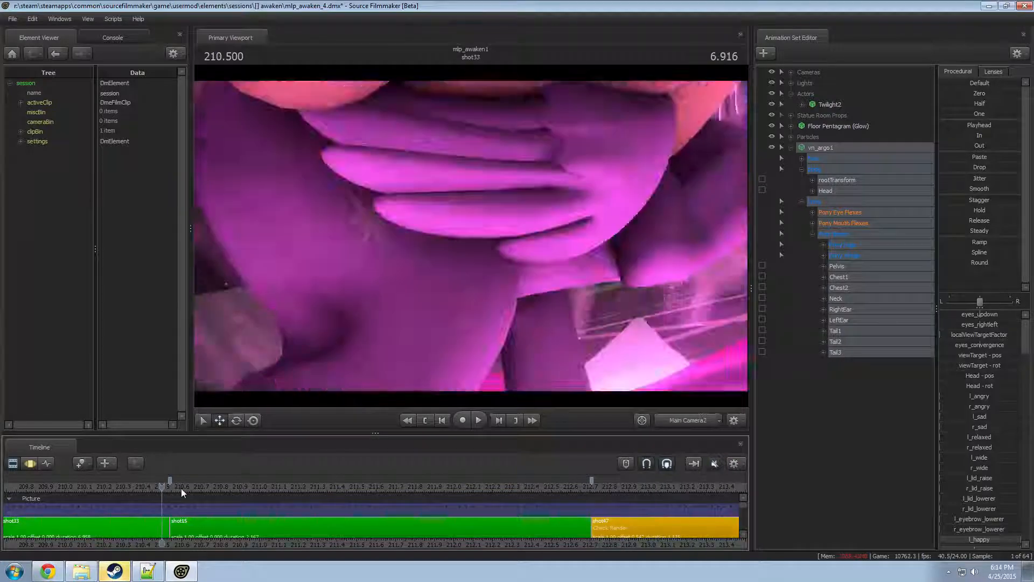
key("space")
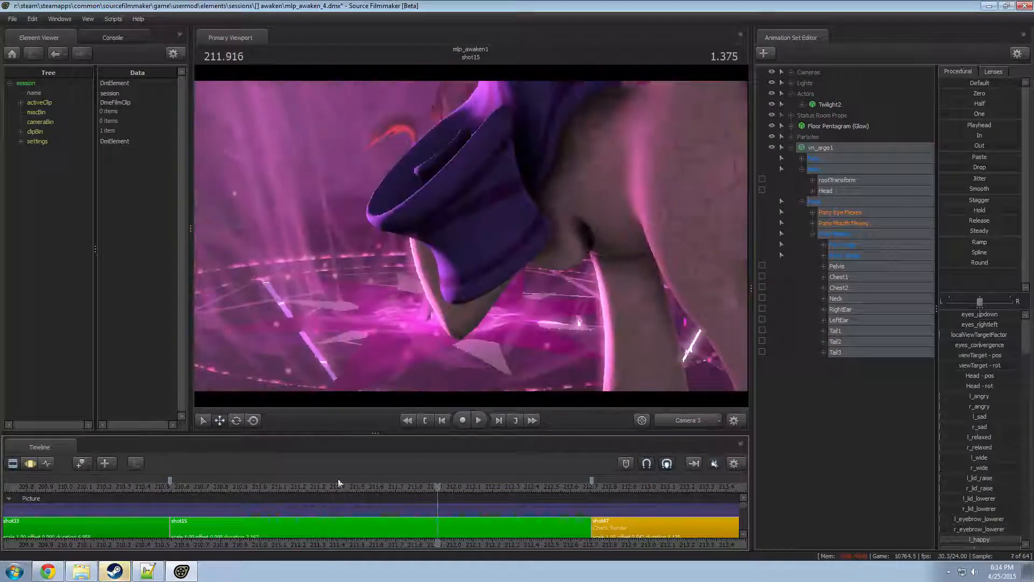
- Rotate the entire vn_argo1 set about its vertical axis in shot15 so the figure faces the opposite way
left_click(227, 484)
key("F3")
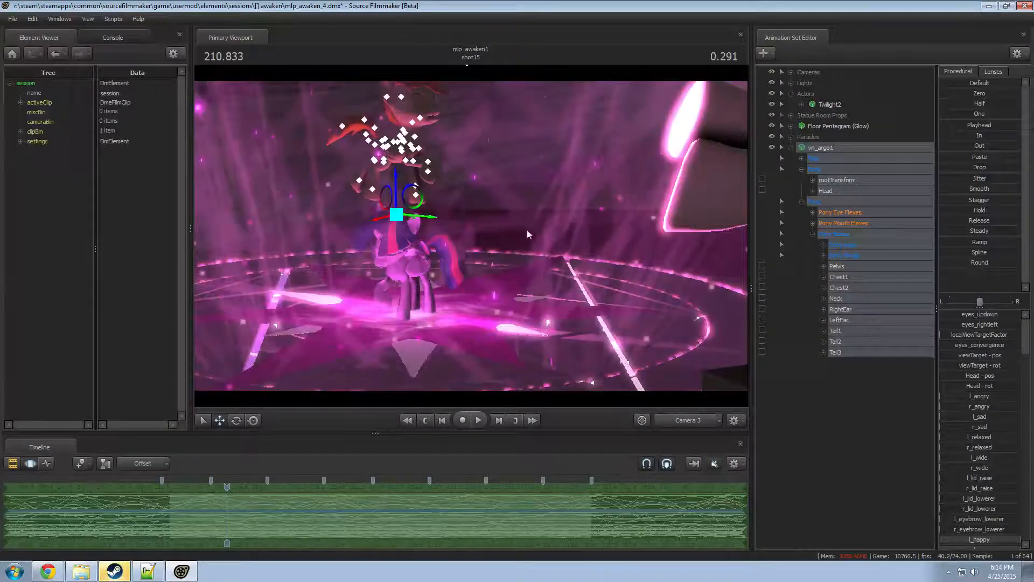
key("e")
left_click_drag(402, 222, 335, 210)
key("F2")
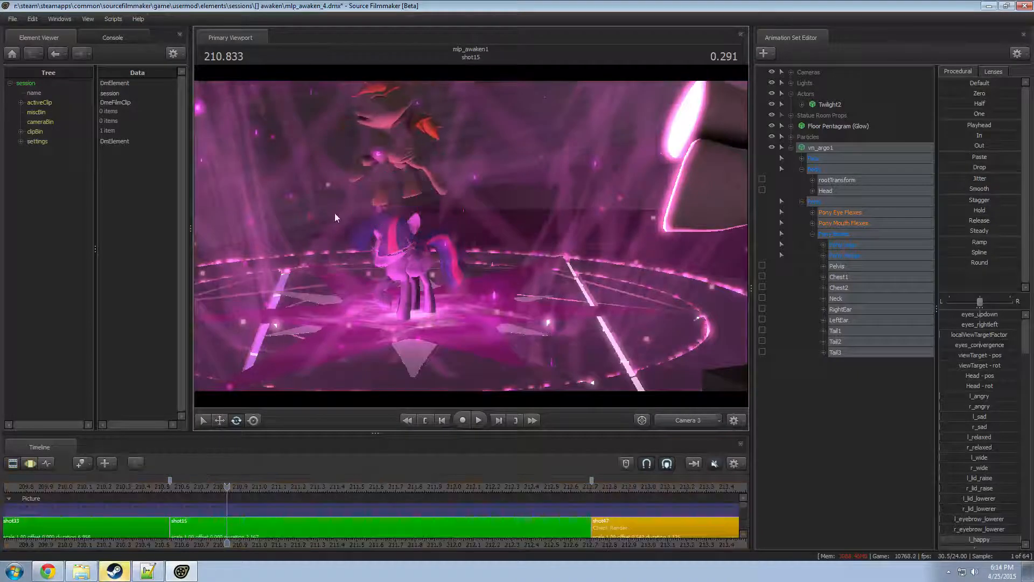
- Play back shot15 to check vn_argo1's new orientation
key("space")
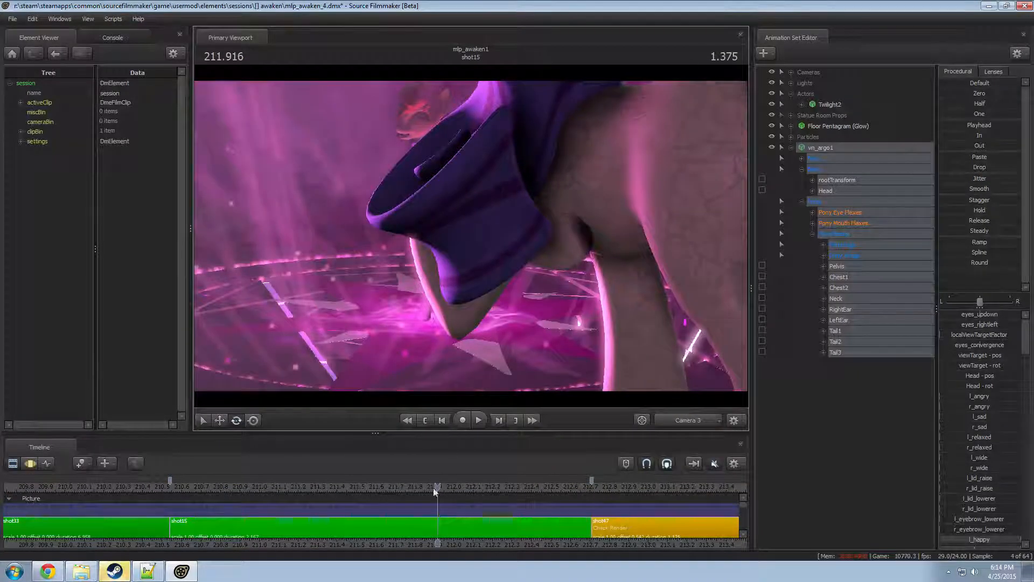
key("space")
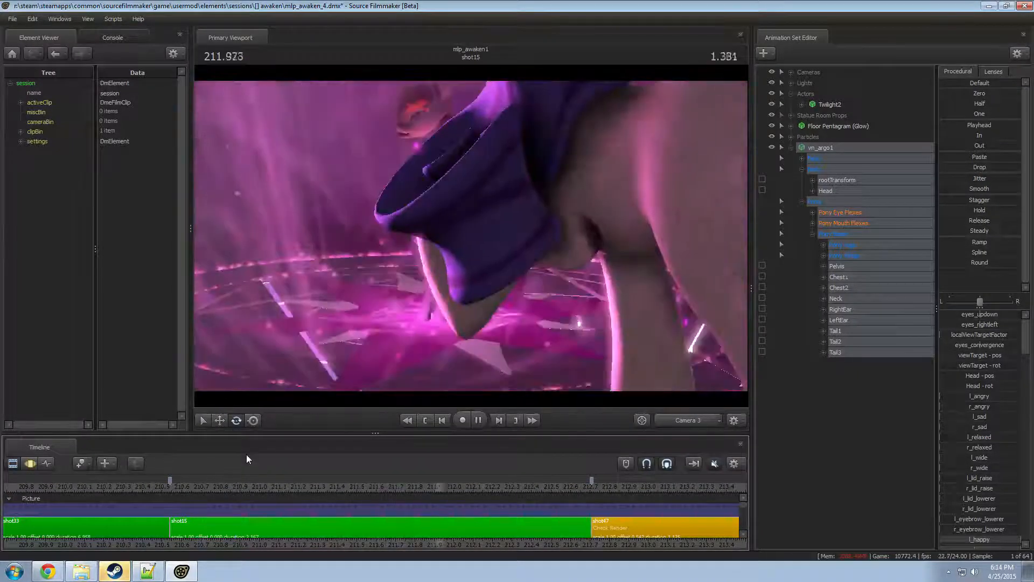
key("space")
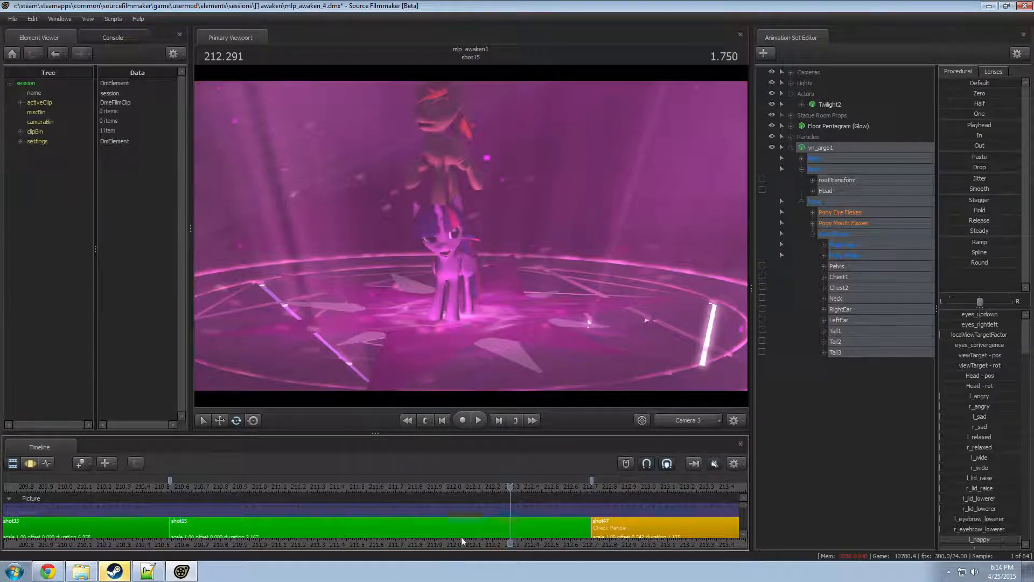
- Remove the vn_argo1 animation set from shot15
middle_click_drag(460, 536, 542, 511)
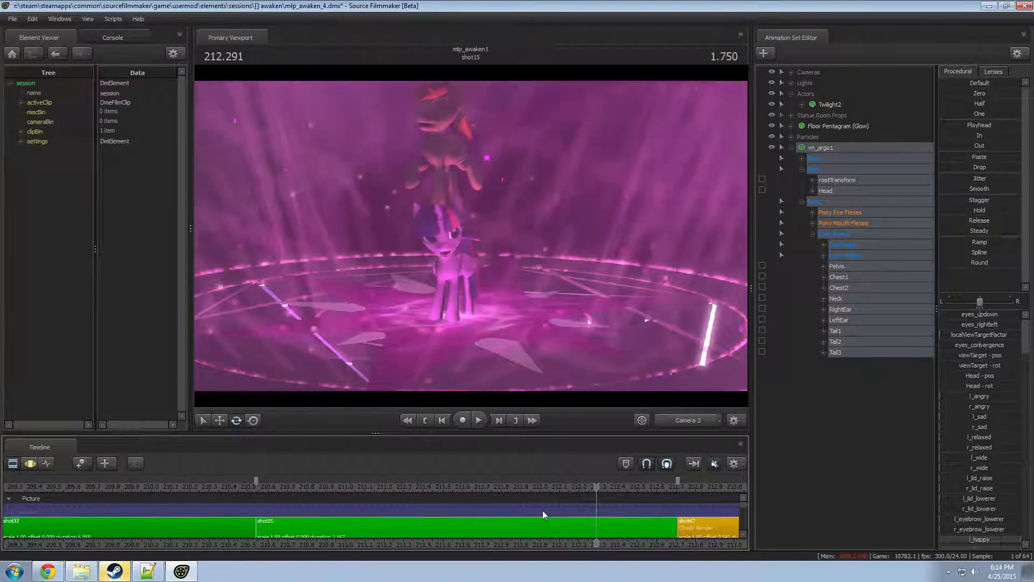
scroll(551, 507, "down", 3)
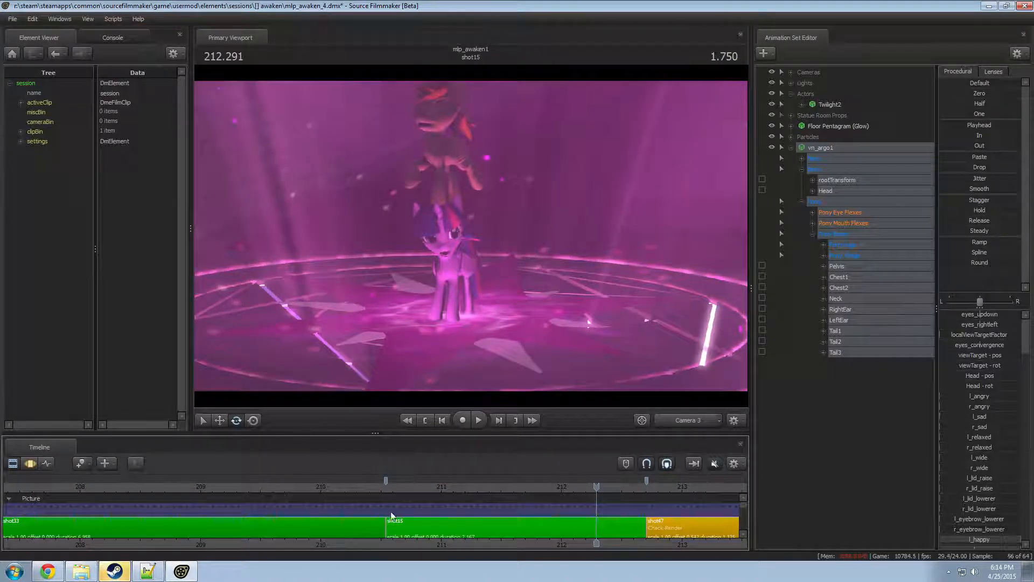
left_click_drag(393, 486, 492, 487)
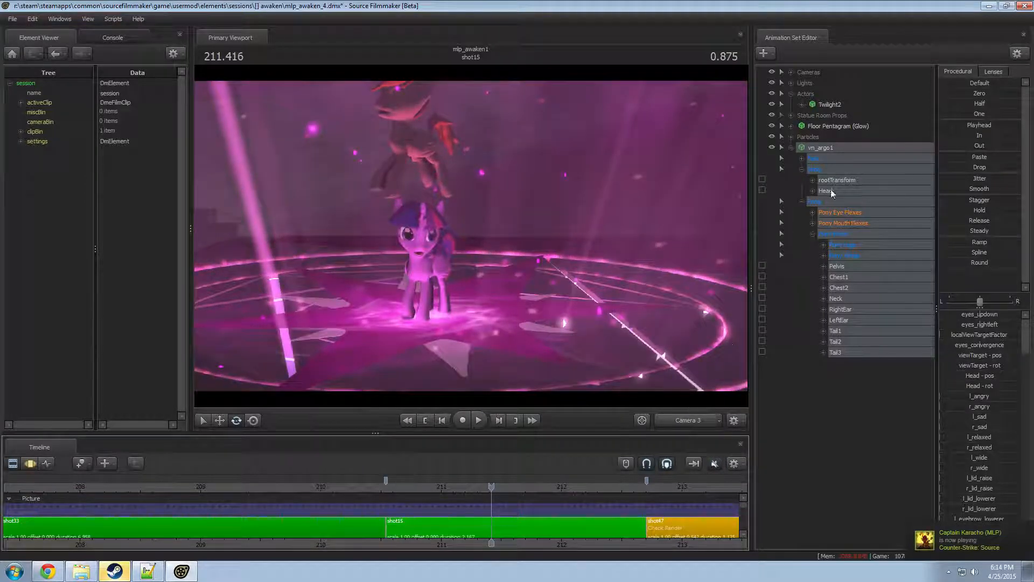
right_click(821, 147)
left_click(864, 171)
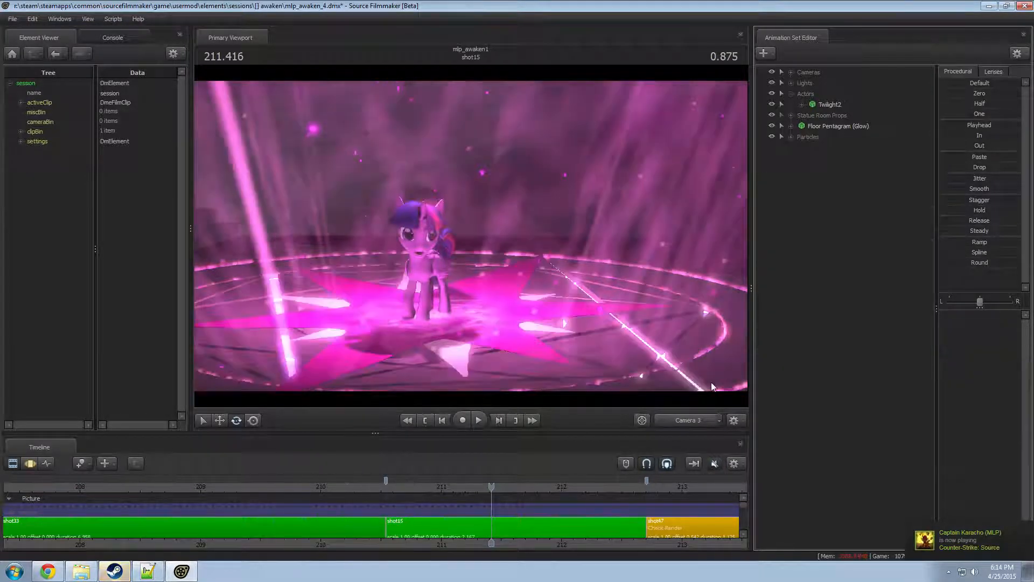
- Select shot14 and, in its animation sets, hide PLANE and show the Twilight actor
scroll(400, 506, "down", 5)
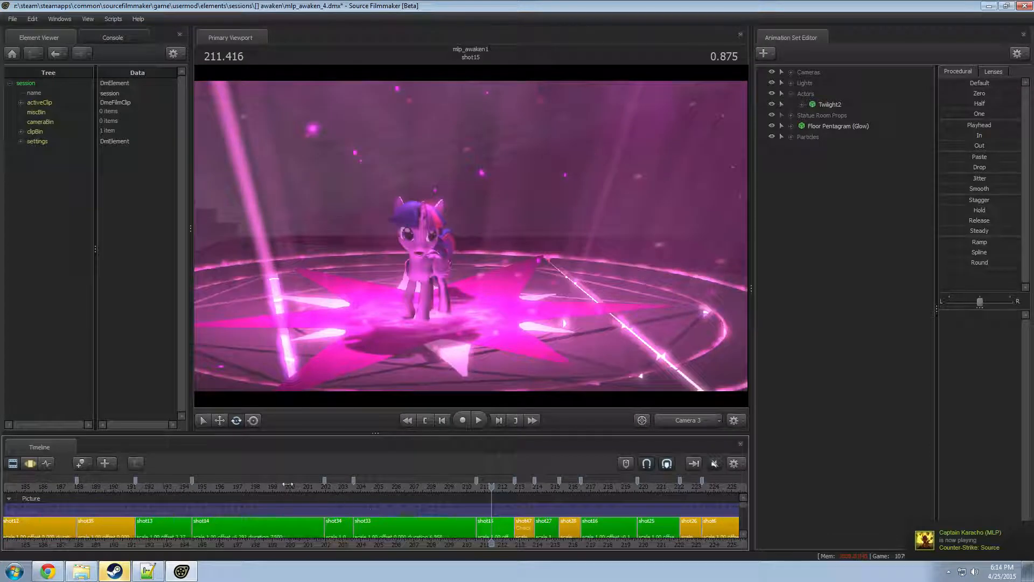
left_click(247, 486)
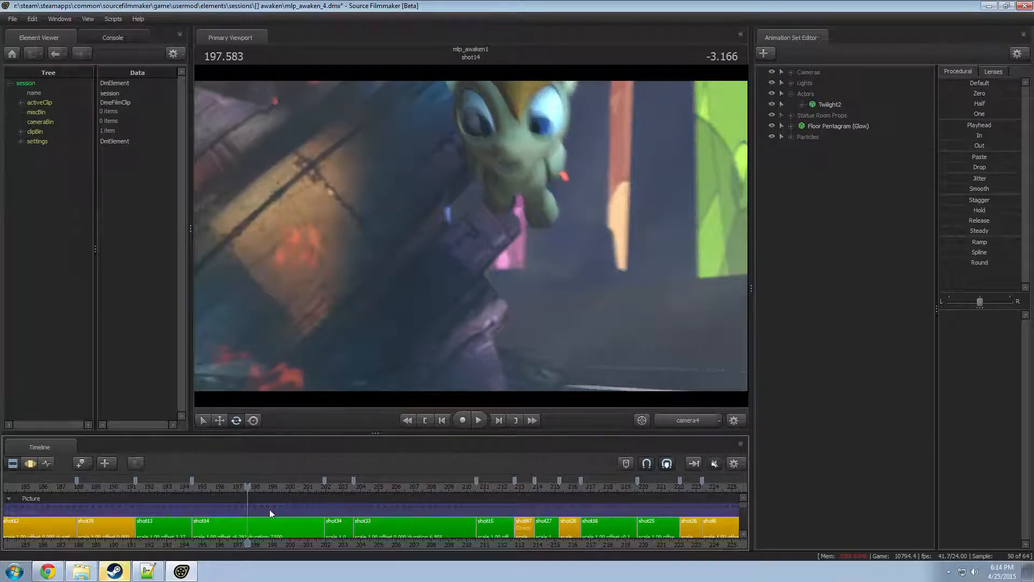
left_click(250, 530)
key("space")
key("space")
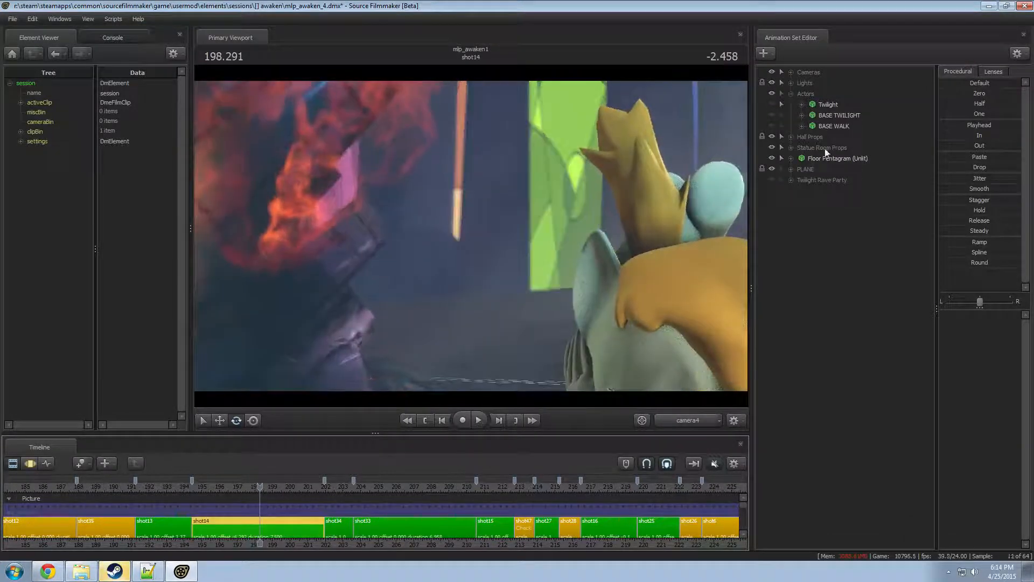
left_click(771, 168)
left_click(771, 104)
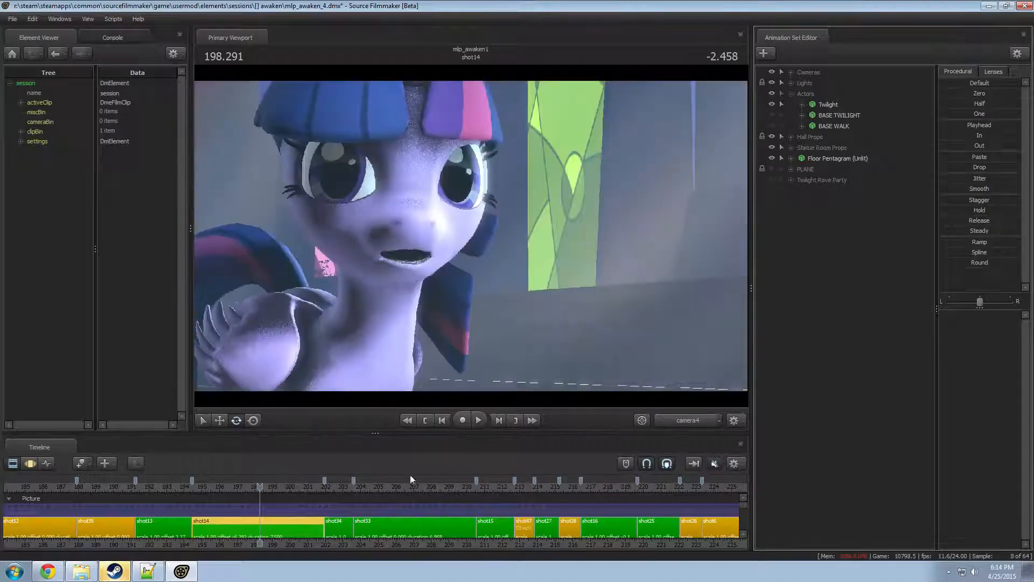
- Scrub back through the earlier shots on the timeline to shot9
left_click_drag(308, 490, 76, 506)
middle_click_drag(143, 549, 556, 542)
left_click_drag(431, 490, 81, 506)
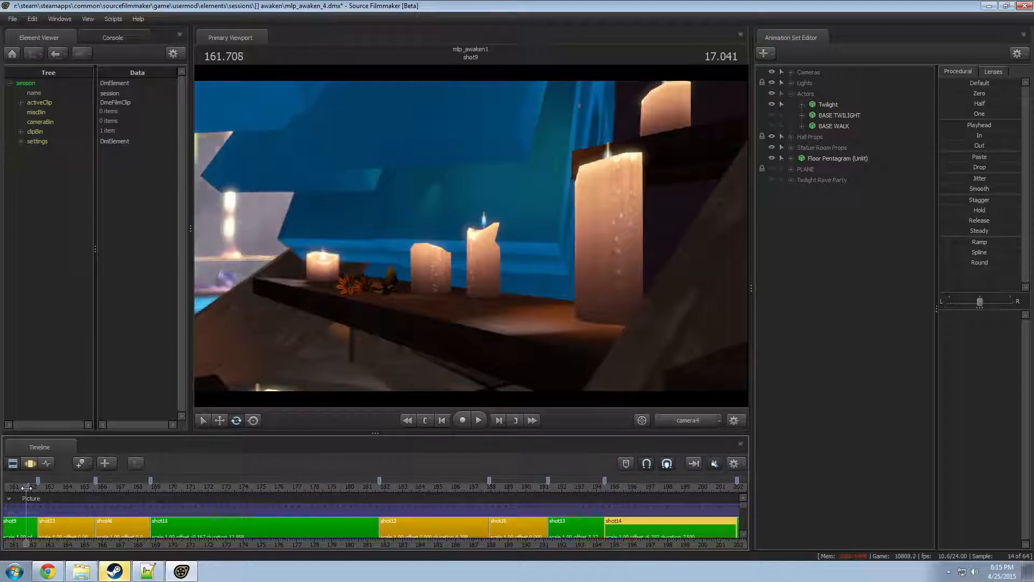
mouse_move(26, 488)
left_mouse_down()
mouse_move(55, 488)
mouse_move(34, 489)
left_mouse_up()
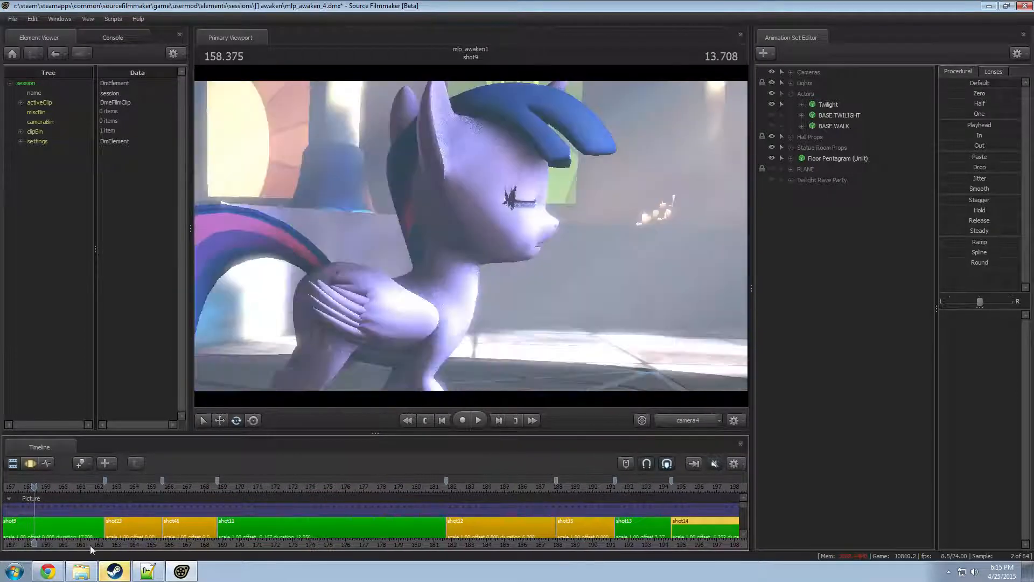
- Move the playhead to 148.500 in shot9 and look down the hall through the Work Camera
middle_click_drag(72, 522, 521, 515)
scroll(506, 508, "down", 3)
left_click(389, 489)
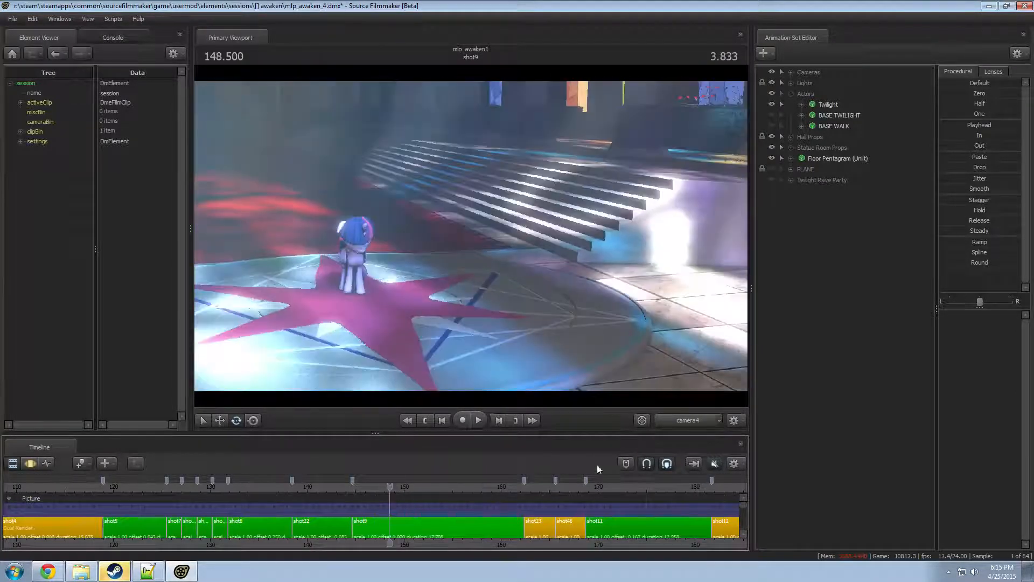
left_click(689, 416)
key("s")
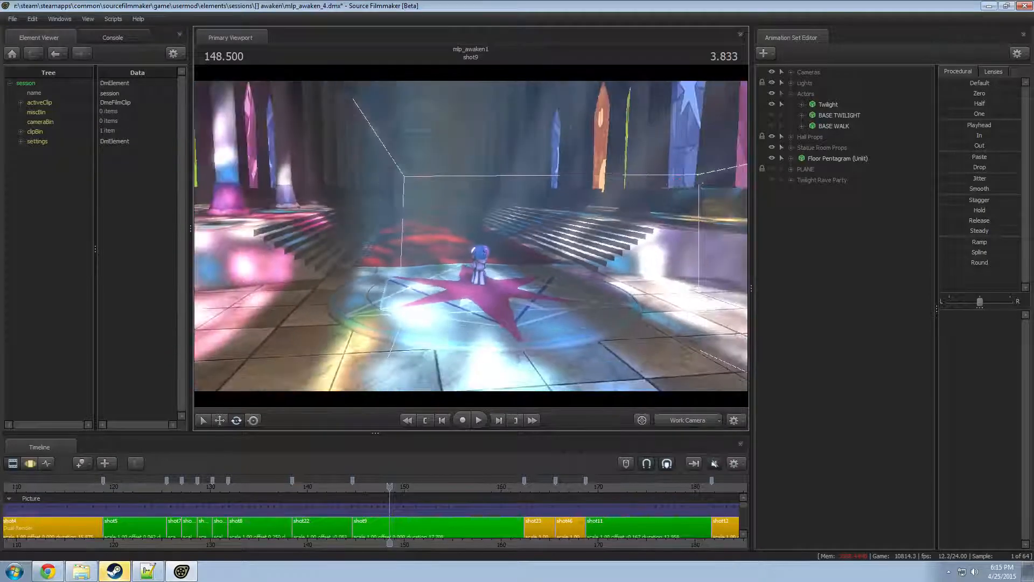
key("w")
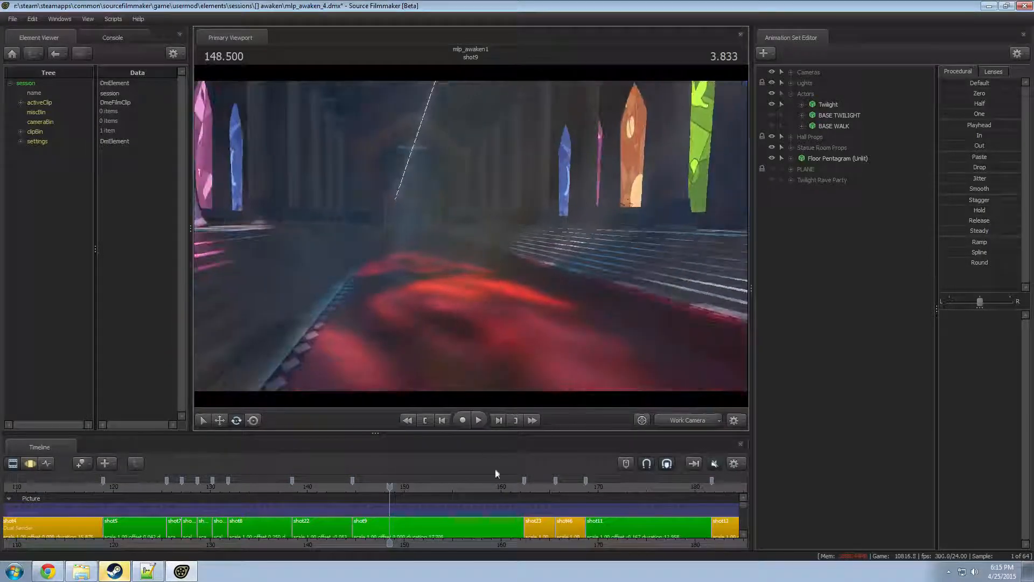
- Create an animation set for the vn_argo1 model in shot9
left_click(485, 525)
right_click(840, 244)
left_click(867, 270)
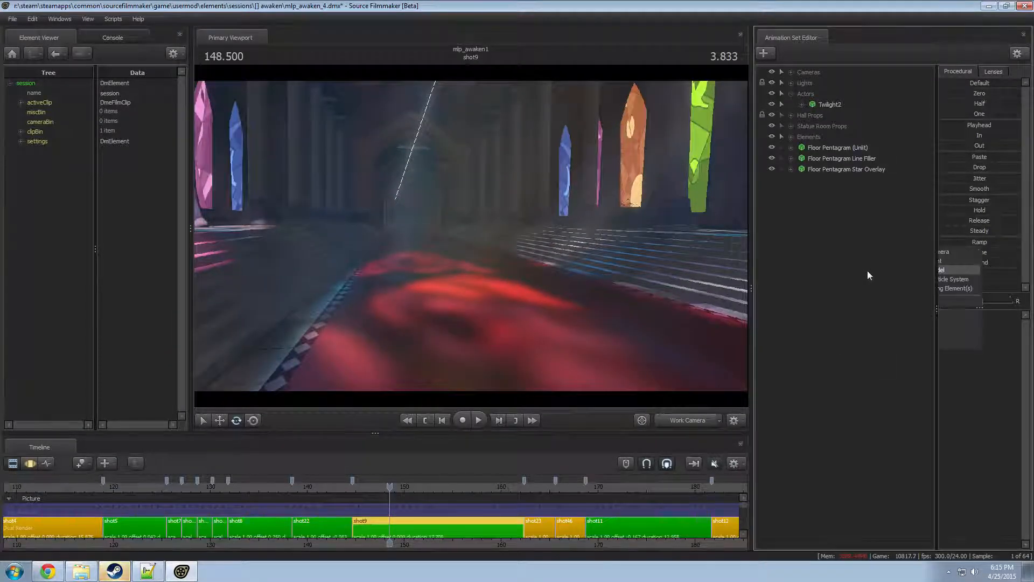
type("argodaem")
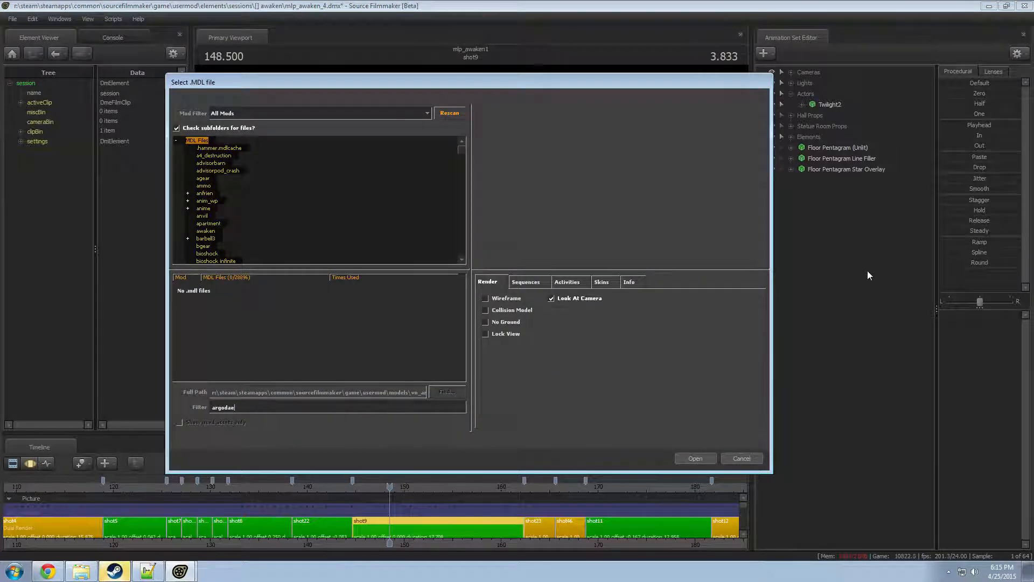
key("BackSpace")
key("BackSpace")
key("BackSpace")
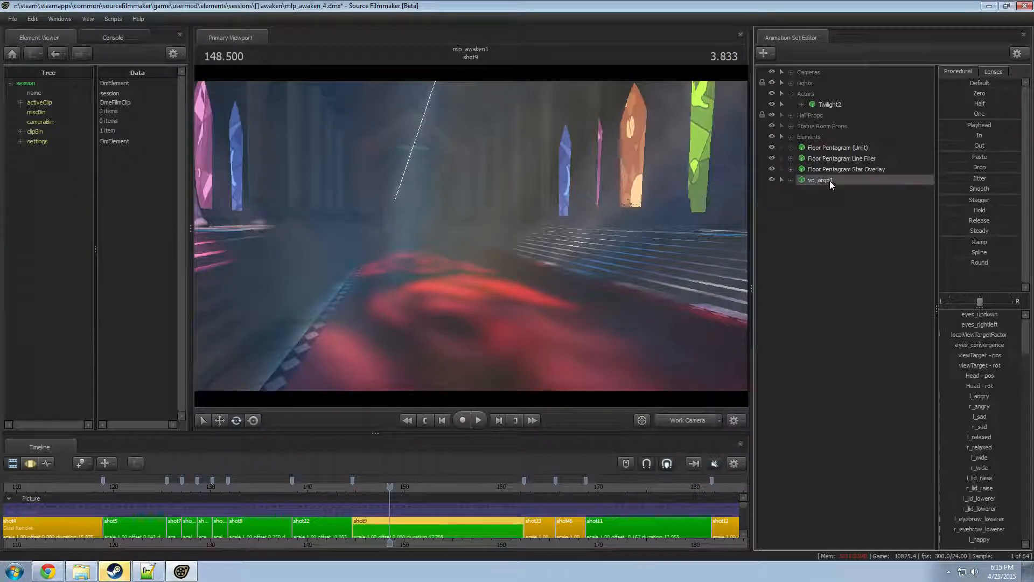
- Import the flying_fast.dmx animation onto vn_argo1
left_click(791, 180)
left_click(801, 201)
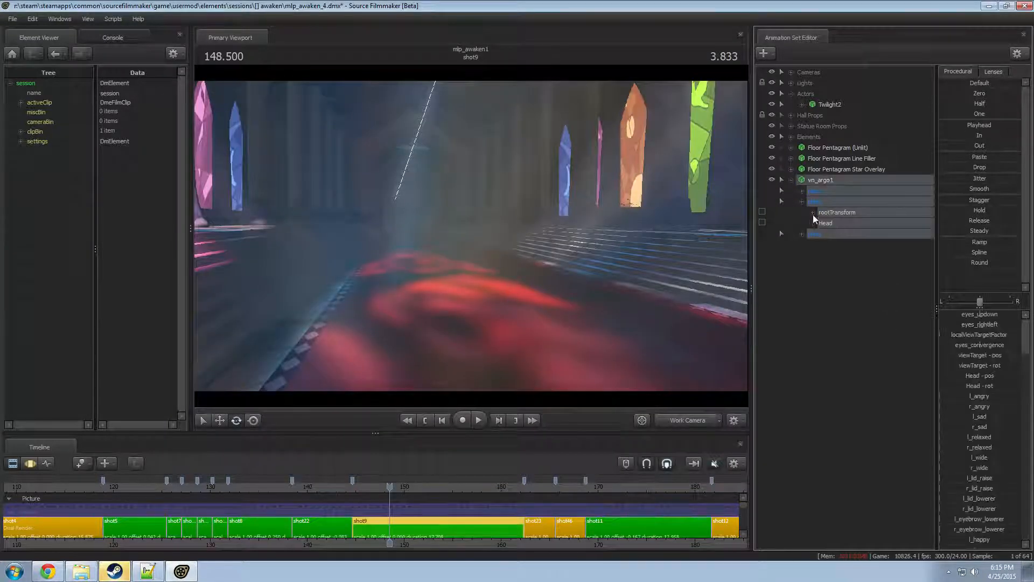
right_click(828, 190)
left_click(861, 228)
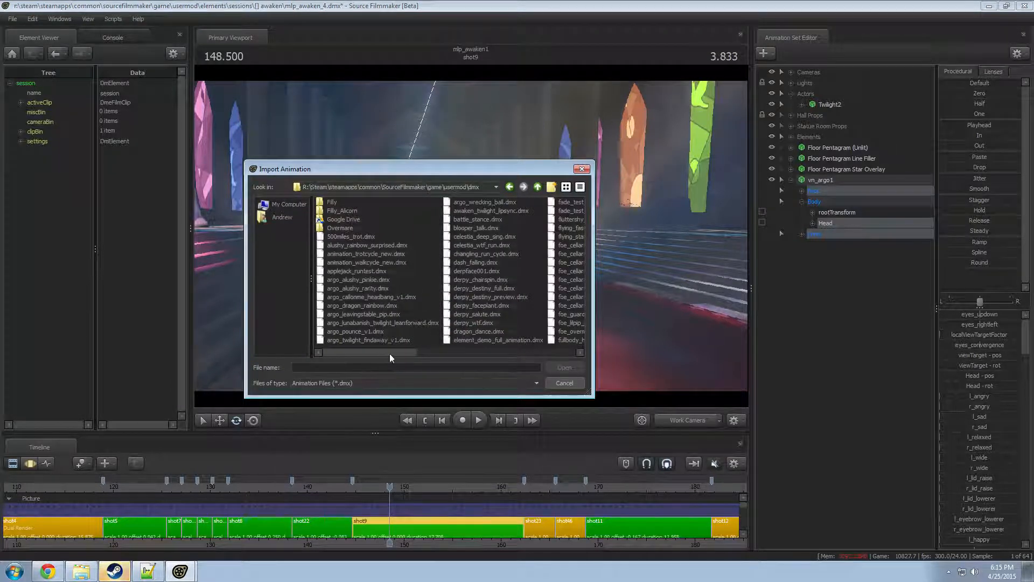
left_click_drag(389, 353, 449, 357)
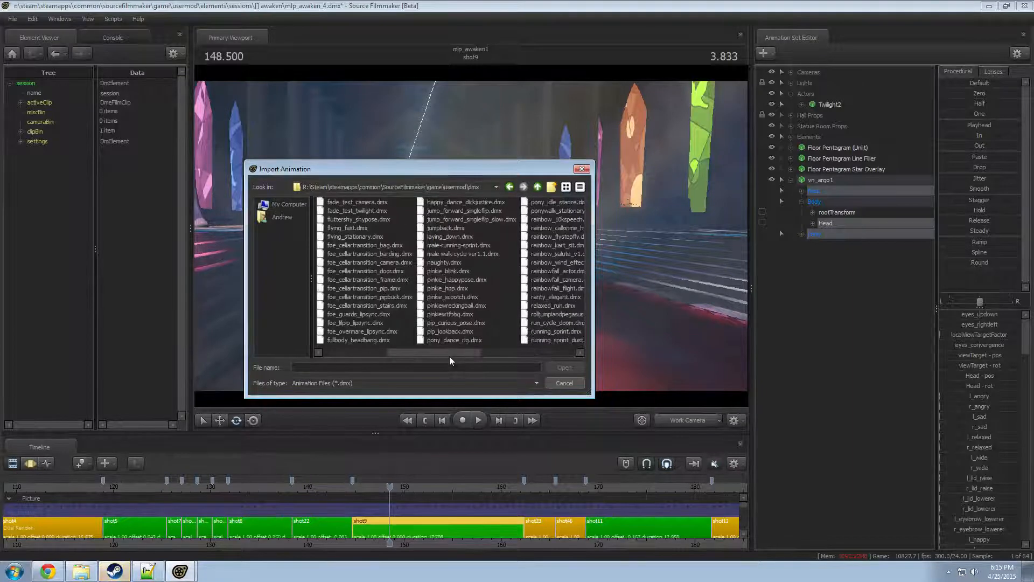
double_click(360, 230)
left_click(522, 330)
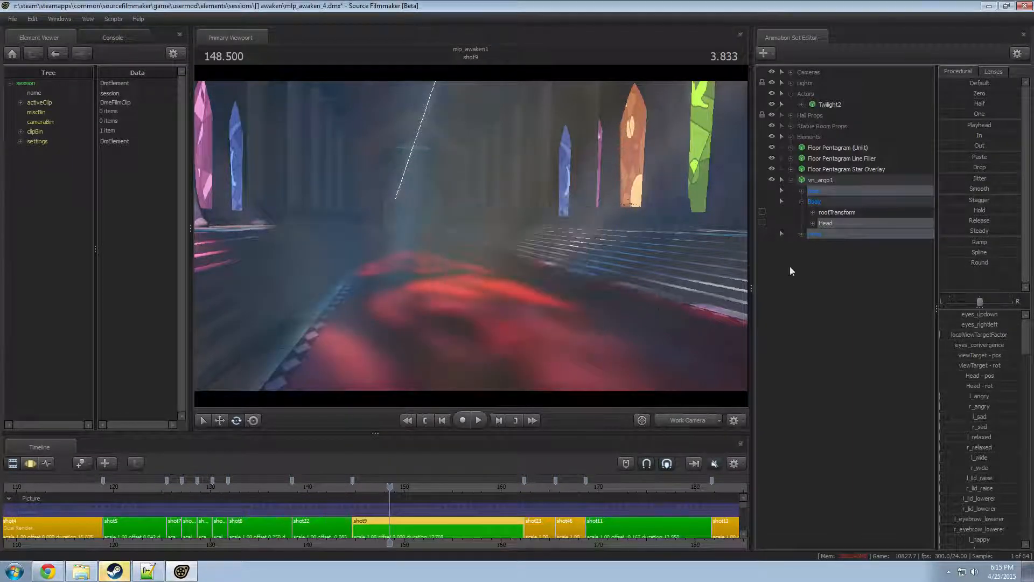
- In the motion editor, move vn_argo1 so it floats in the air above the red carpet in front of Twilight
left_click(853, 177)
left_click_drag(541, 169, 530, 229)
key("w")
key("F3")
key("w")
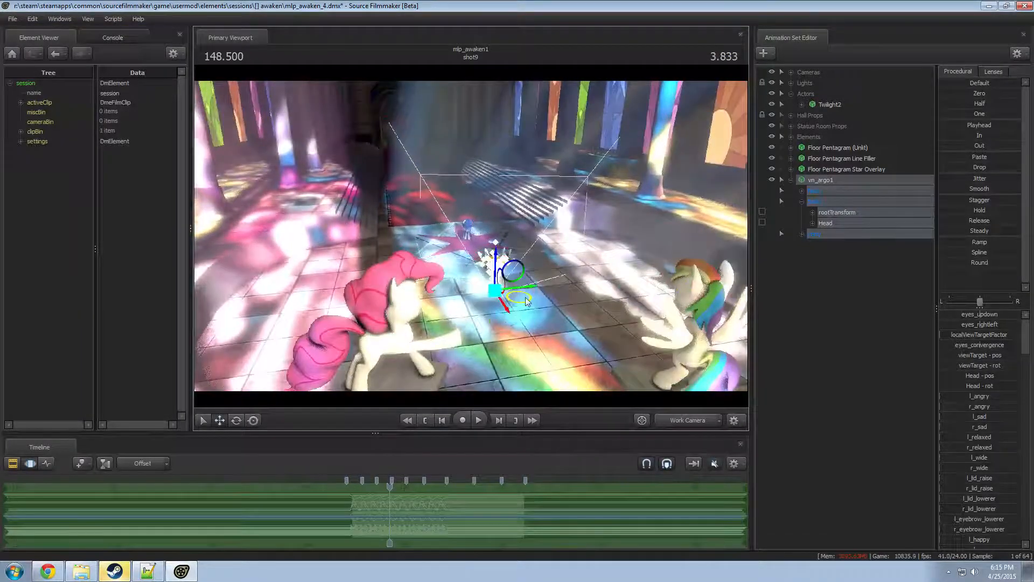
left_click_drag(526, 299, 476, 166)
key("w")
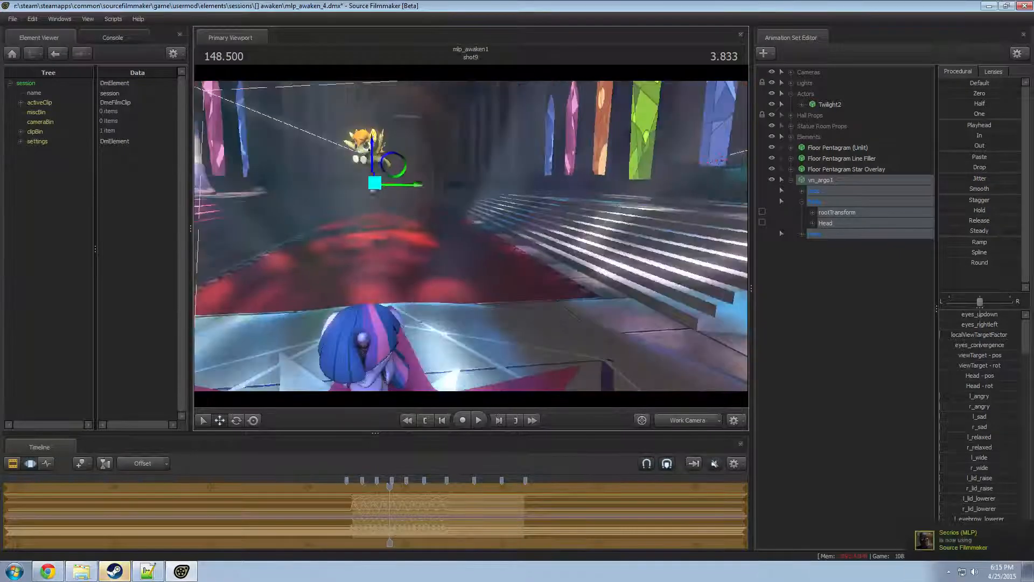
left_click_drag(477, 235, 442, 222)
key("w")
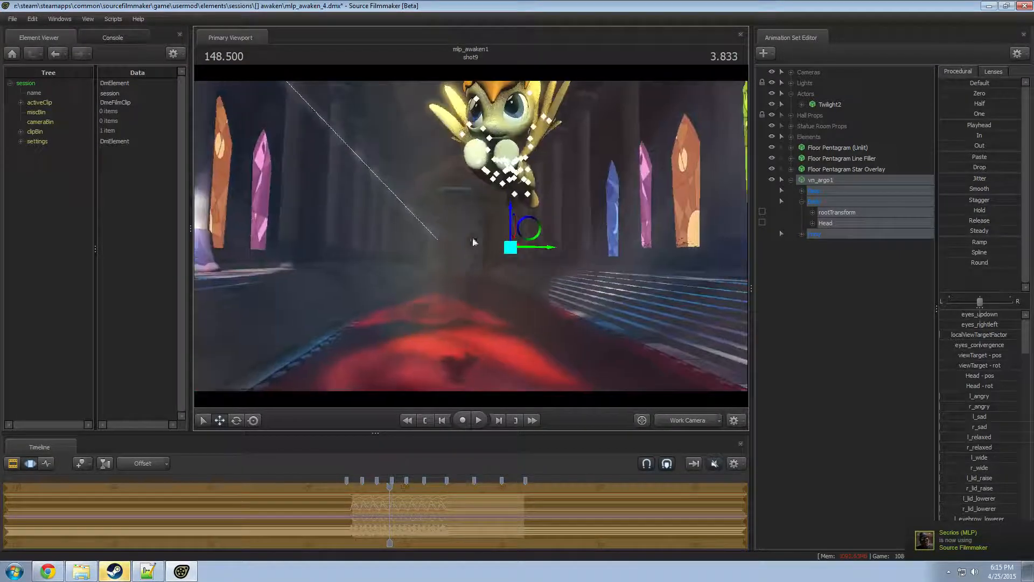
- Expand vn_argo1's Pony Bones down to the individual Right Wing Open and Left Wing Open bones
left_click(801, 234)
left_click(812, 266)
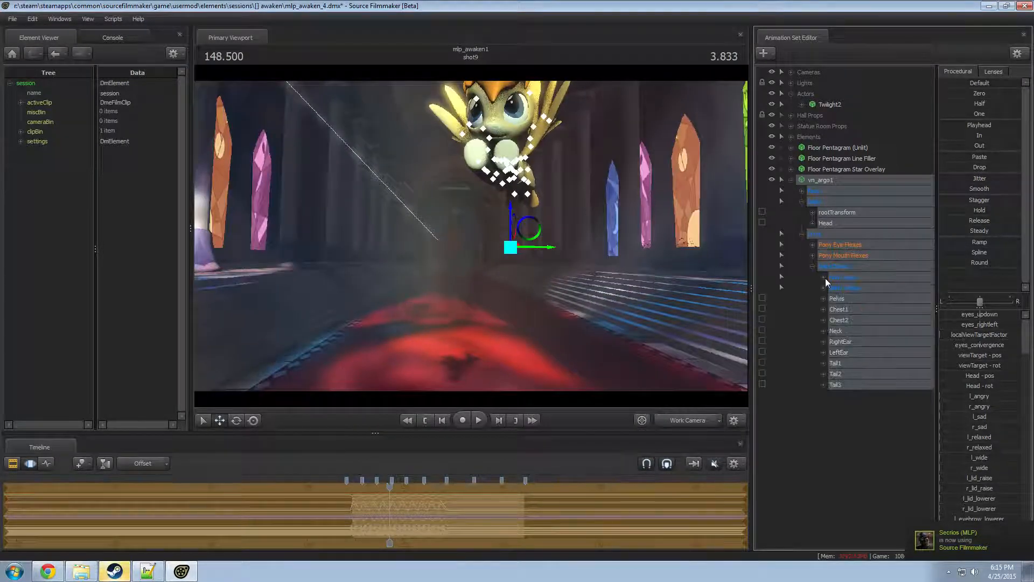
left_click(823, 288)
left_click(835, 309)
left_click(833, 298)
right_click(894, 309)
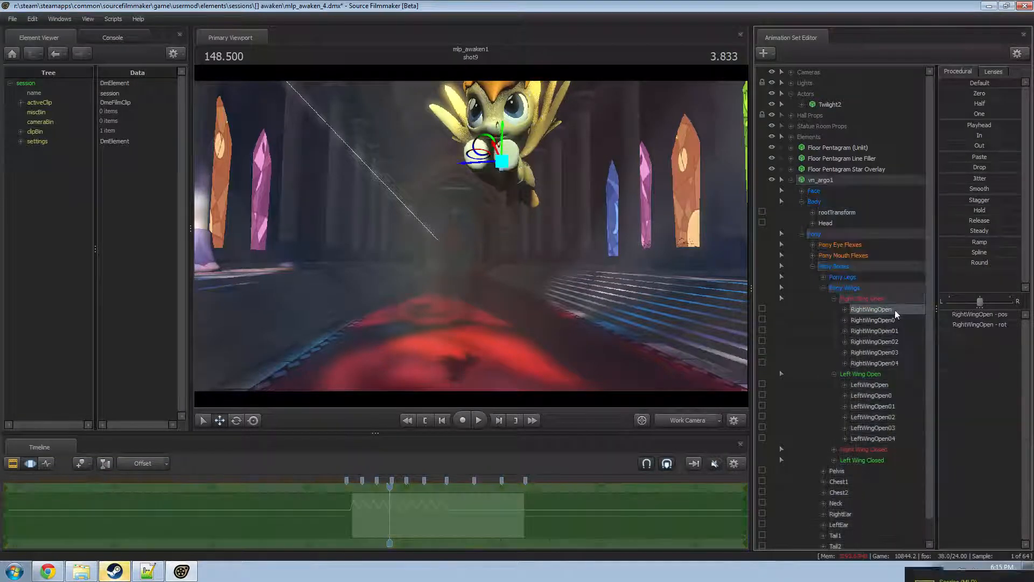
left_click(946, 335)
right_click(874, 396)
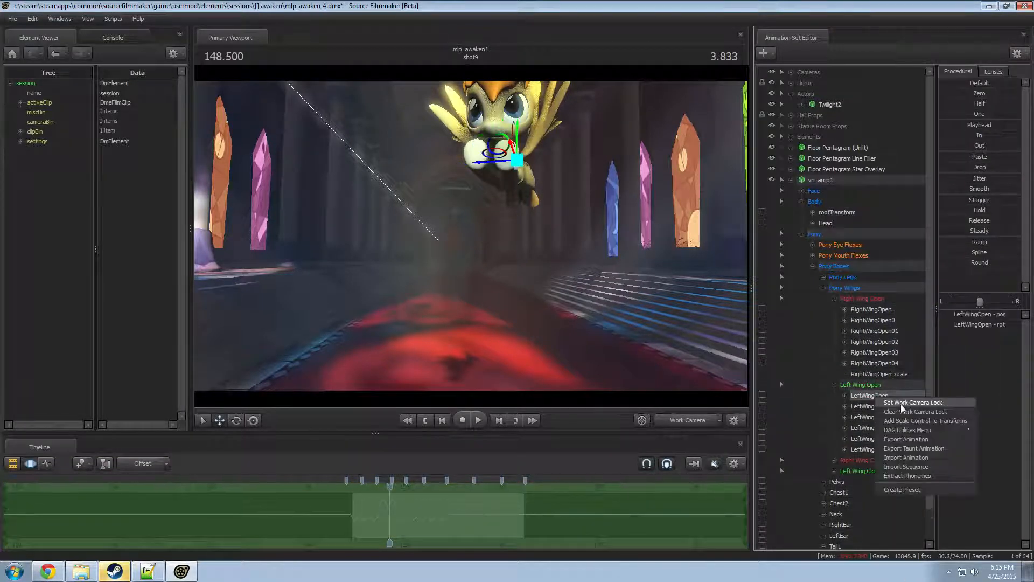
left_click(902, 405)
key("ctrl+z")
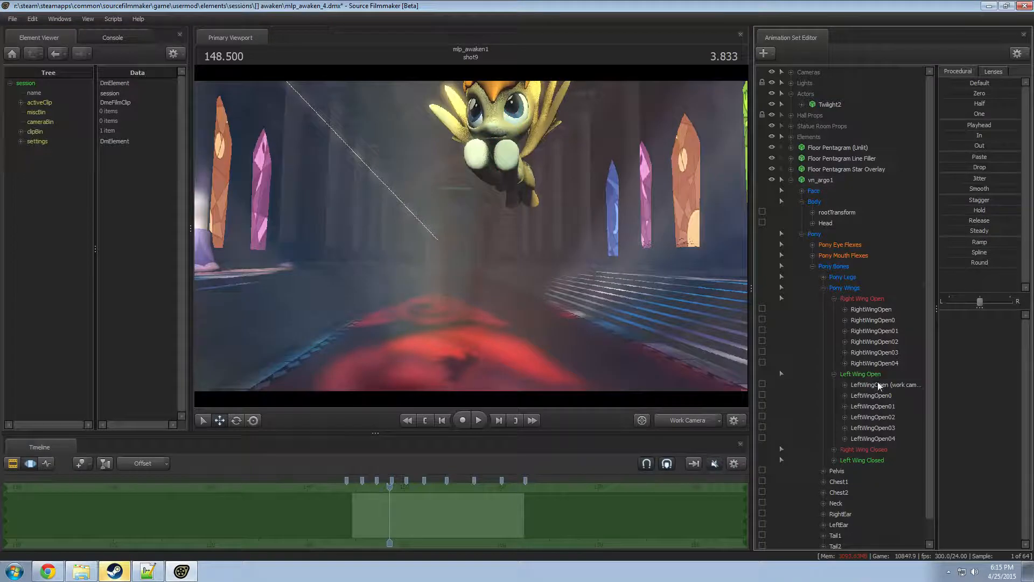
key("ctrl+z")
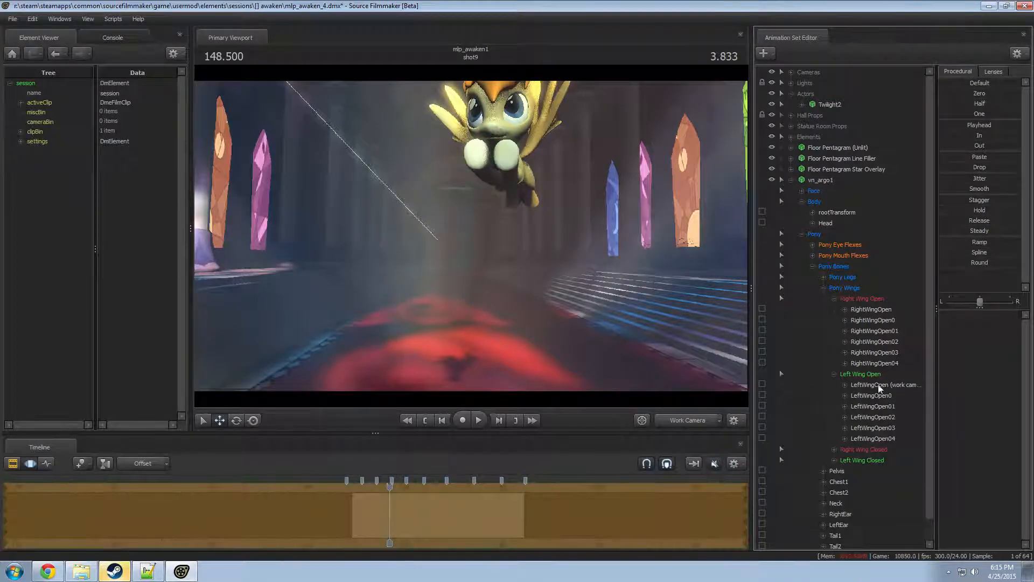
left_click(879, 388)
right_click(878, 387)
left_click(912, 401)
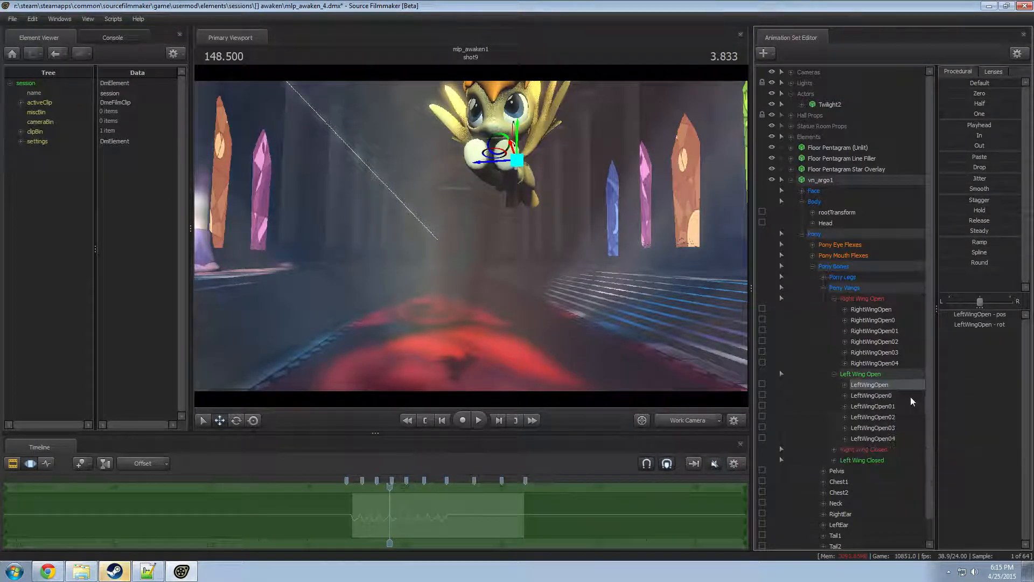
- Add scale controls to the RightWingOpen and LeftWingOpen transforms
left_click(870, 310)
right_click(872, 311)
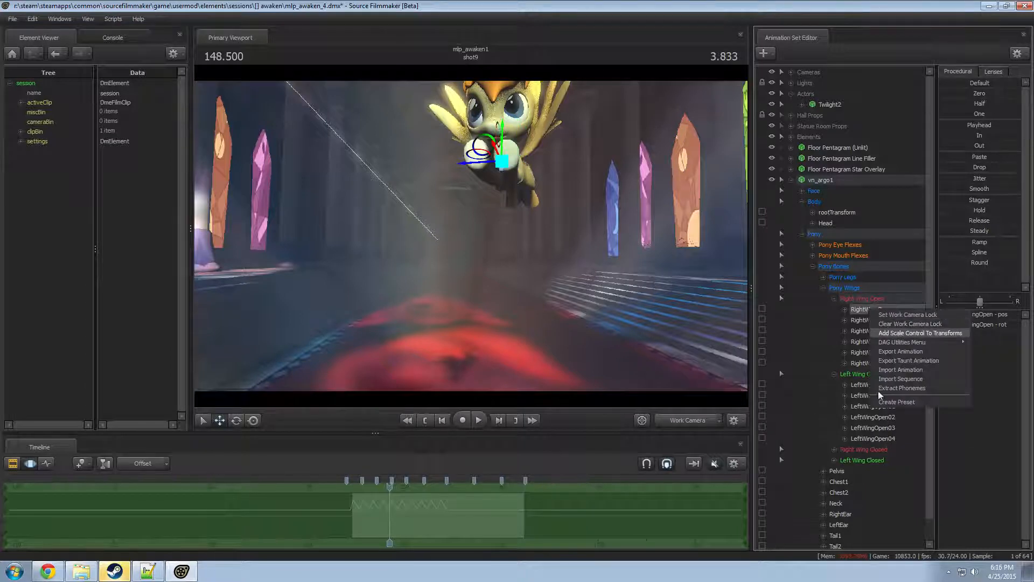
right_click(870, 394)
left_click(894, 417)
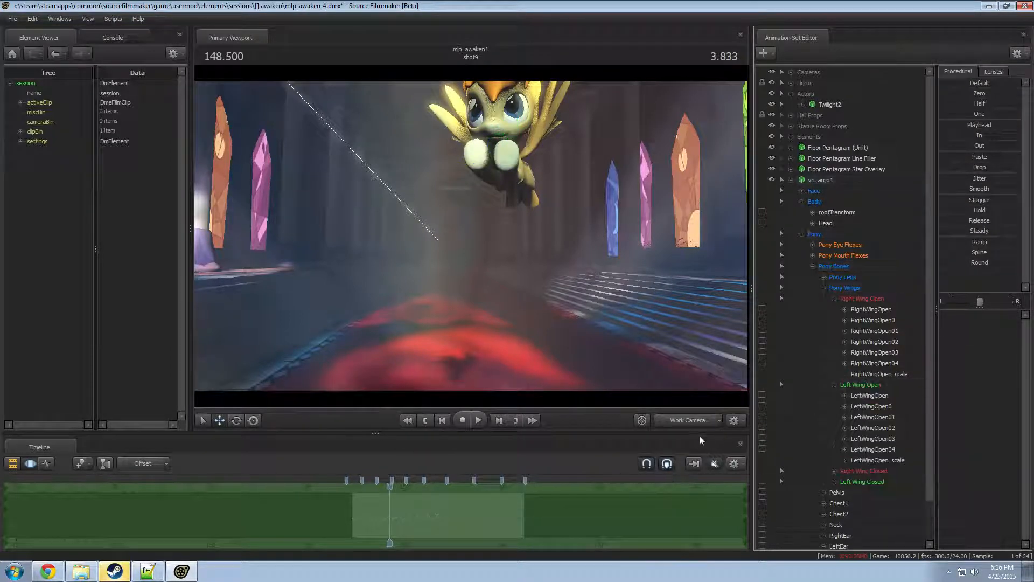
- Try enlarging both wings by applying the One preset to LeftWingOpen_scale and RightWingOpen_scale
left_click(682, 423)
left_click(684, 420)
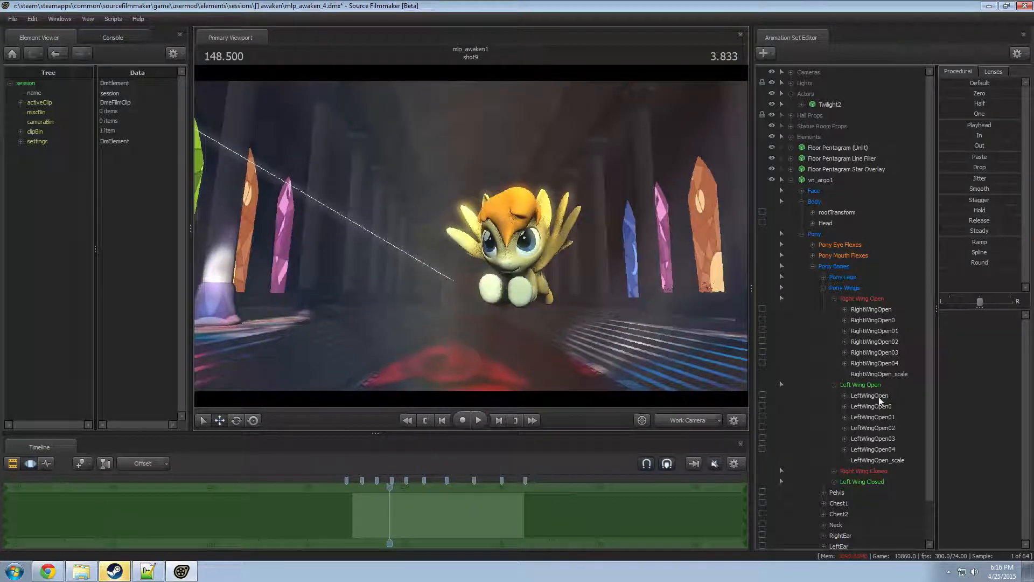
left_click(875, 460)
left_click(890, 373, "ctrl")
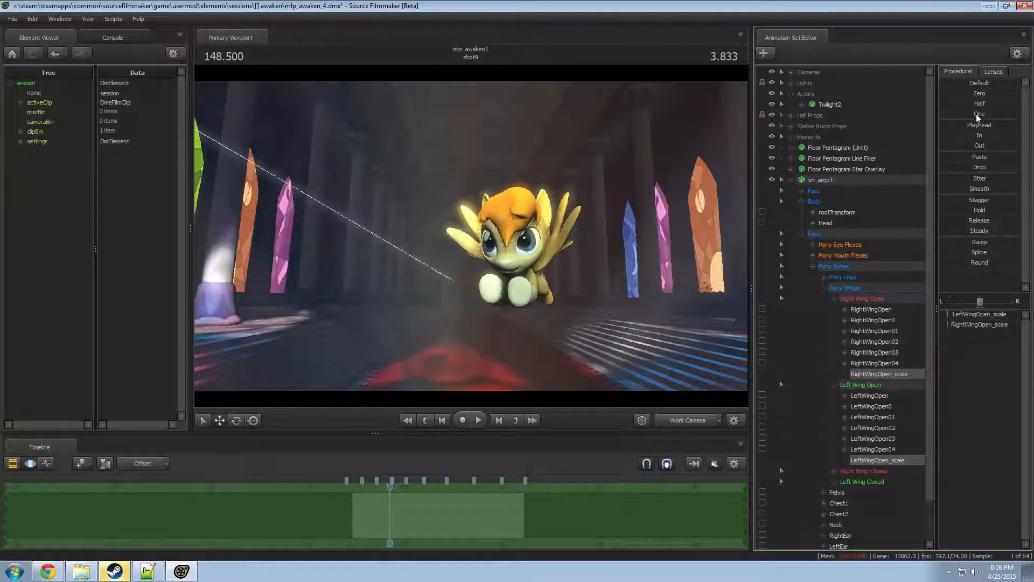
left_click_drag(976, 113, 1004, 114)
key("s")
mouse_move(481, 384)
left_mouse_down()
mouse_move(492, 372)
mouse_move(474, 369)
mouse_move(481, 383)
left_mouse_up()
- Play back shot9 from 148.500 and again from 145.750 to check the enlarged wings in flight
key("space")
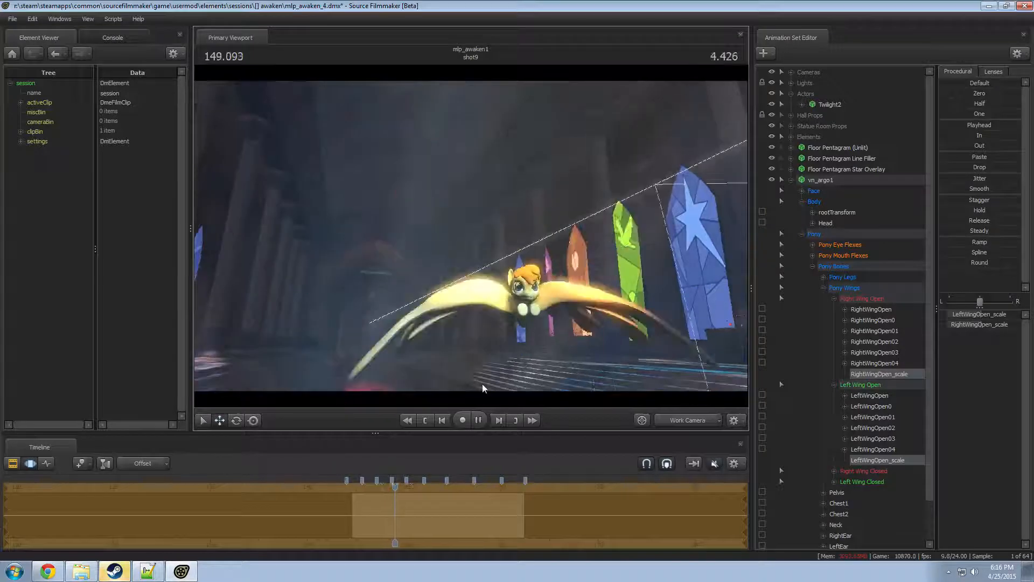
key("space")
left_click_drag(404, 493, 363, 492)
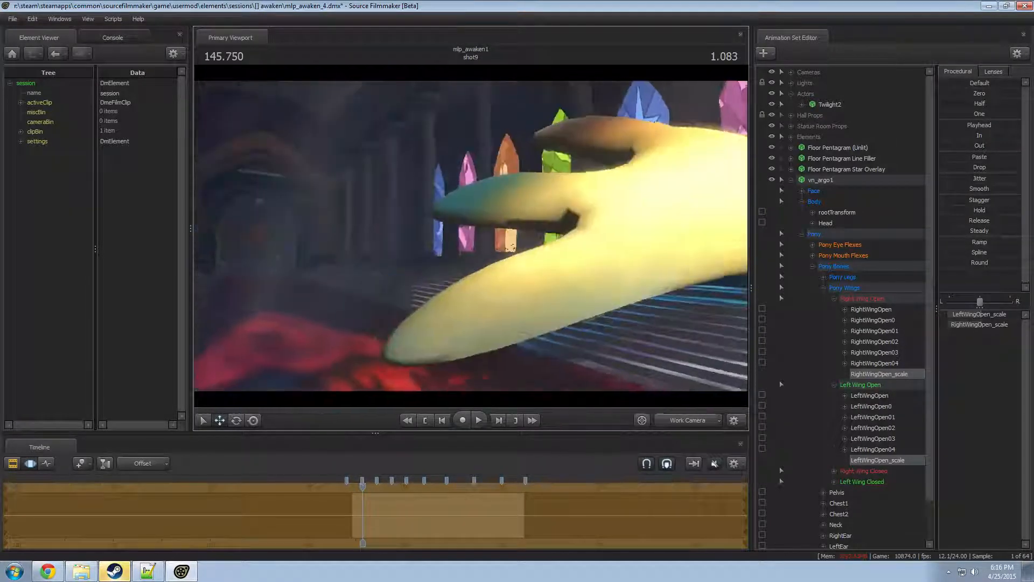
key("space")
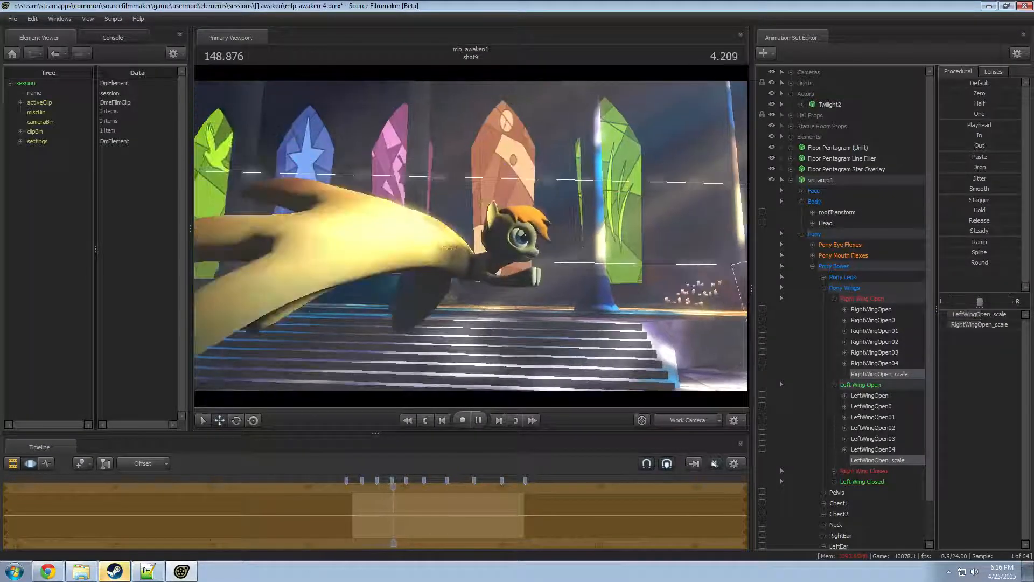
key("space")
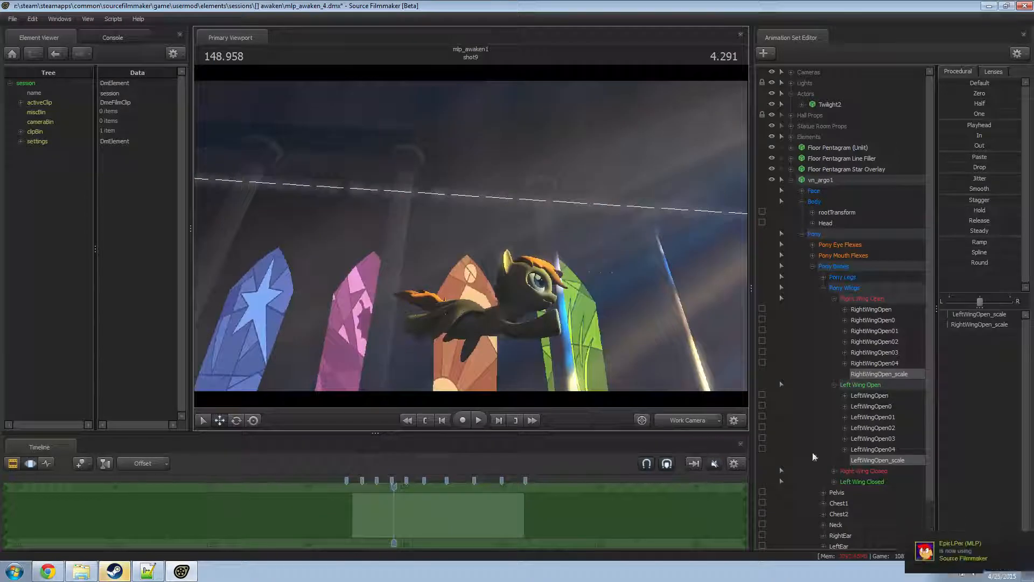
- Add scale controls to the RightWingOpen0 and LeftWingOpen0 transforms together
right_click(867, 319)
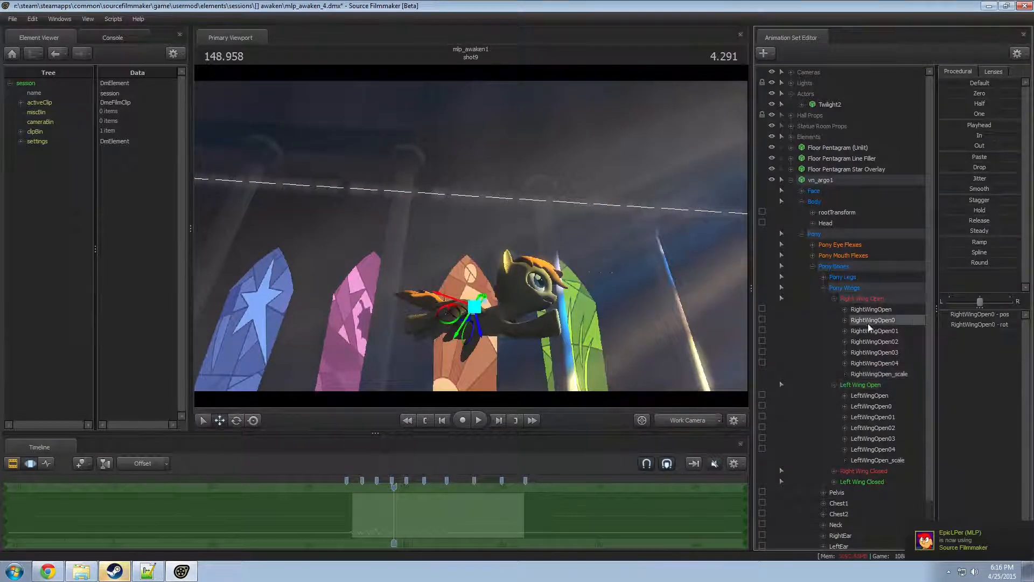
left_click(858, 407, "ctrl")
right_click(857, 406)
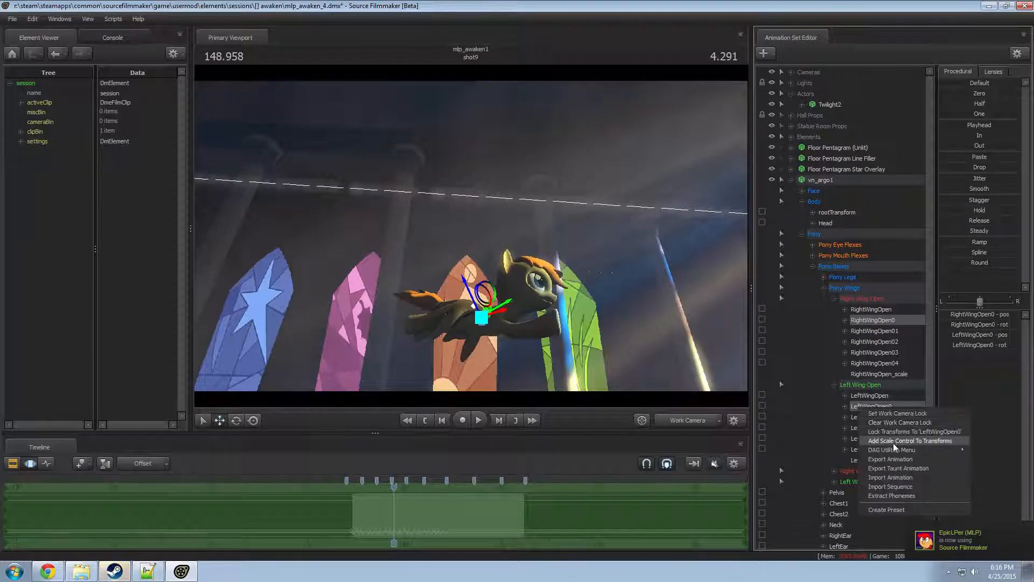
left_click(897, 442)
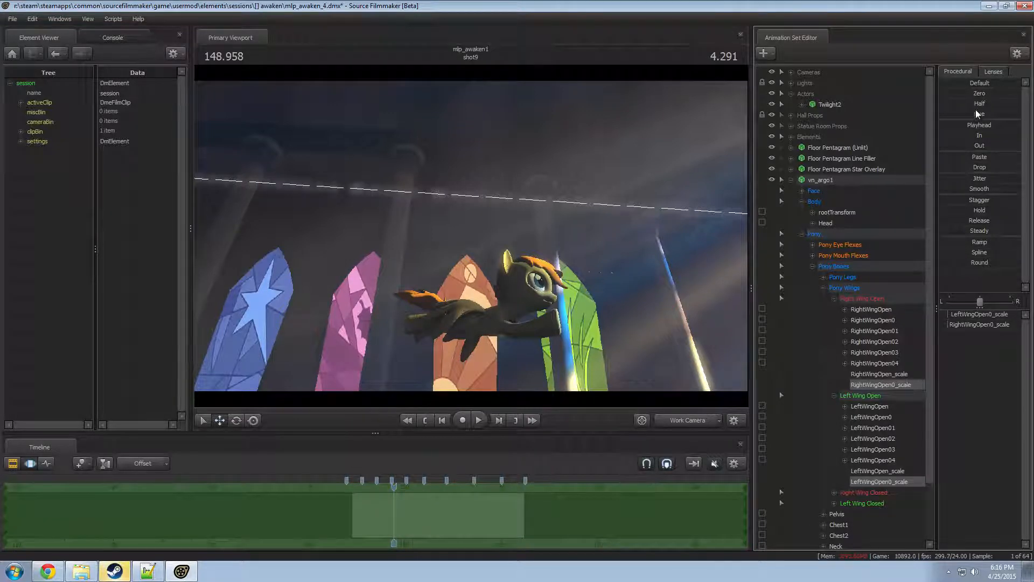
- Try enlarging the wings with the One preset on LeftWingOpen0_scale and RightWingOpen0_scale, checking the flight in playback before undoing it
left_click_drag(978, 114, 1006, 114)
left_click_drag(619, 243, 582, 280, "alt")
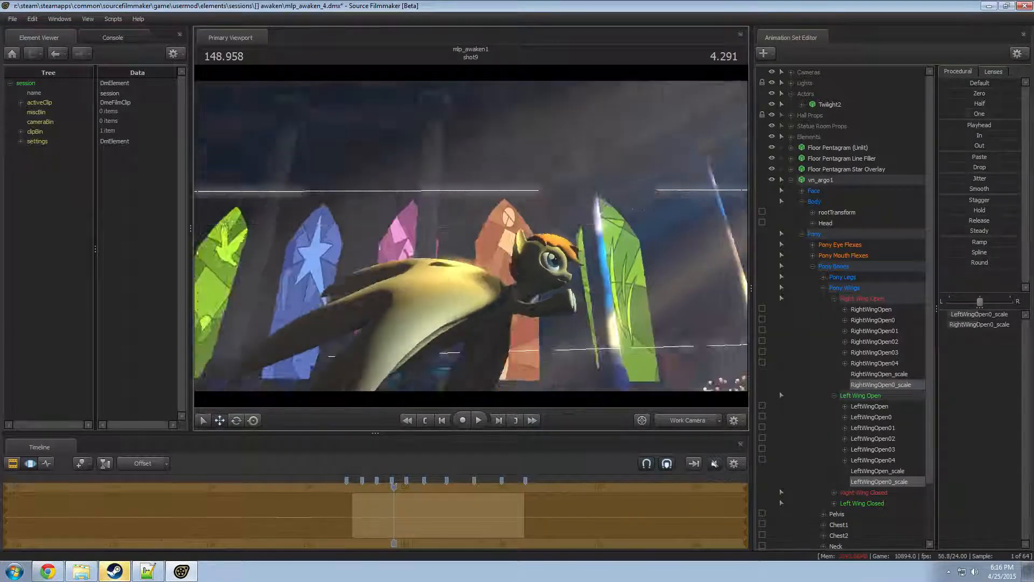
mouse_move(482, 244)
left_mouse_down()
mouse_move(442, 270)
mouse_move(482, 244)
left_mouse_up()
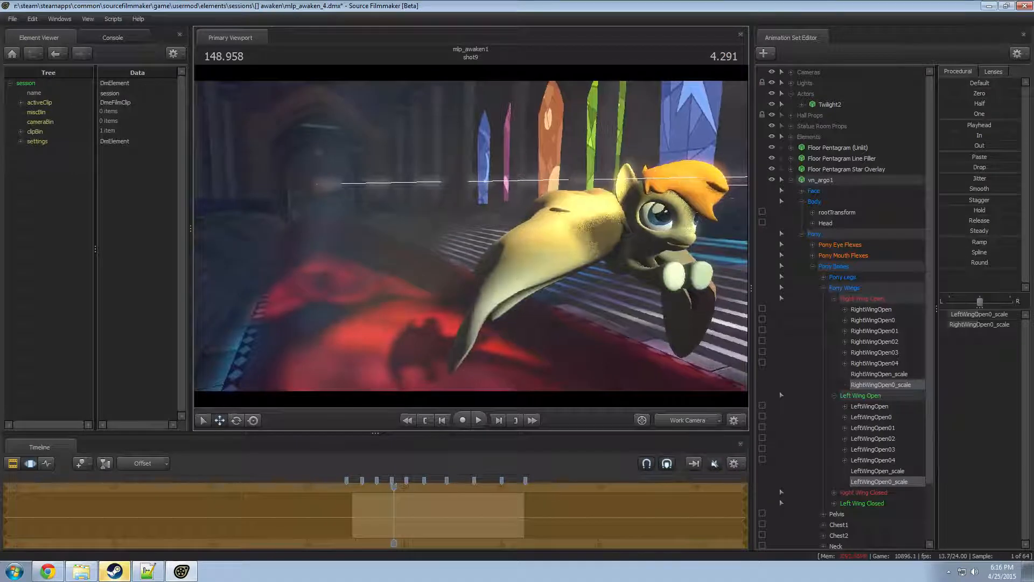
key("space")
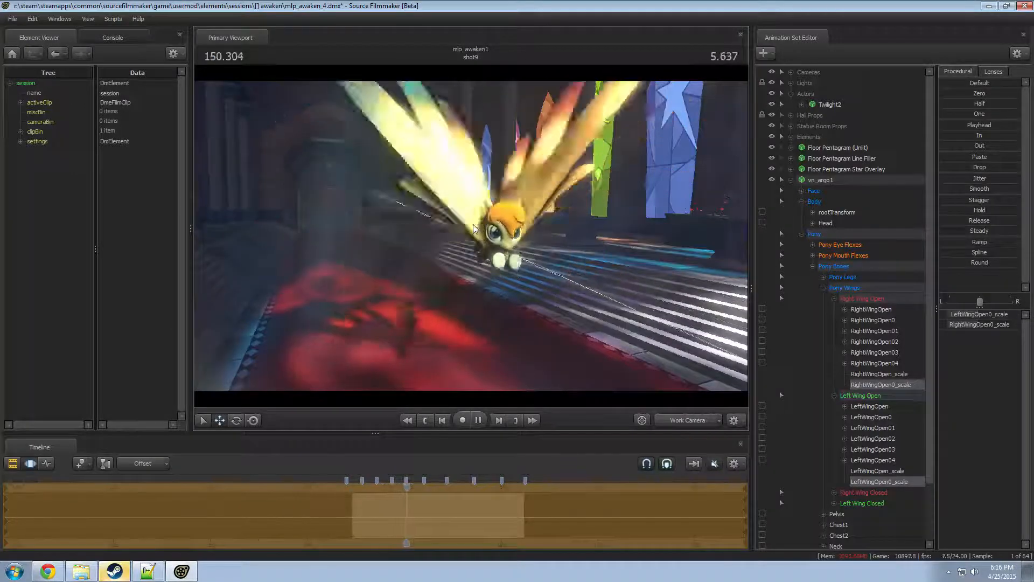
key("space")
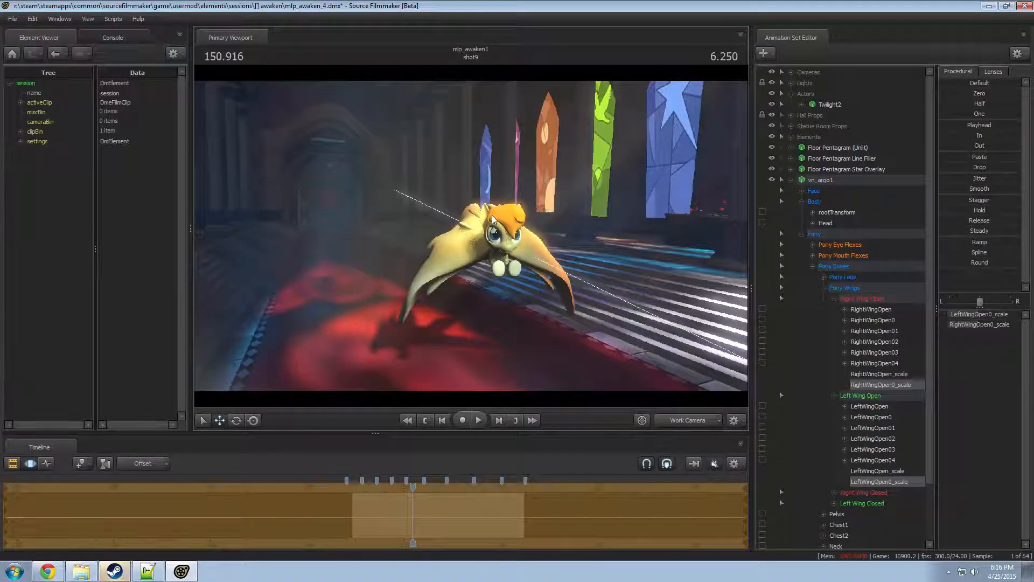
key("ctrl+z")
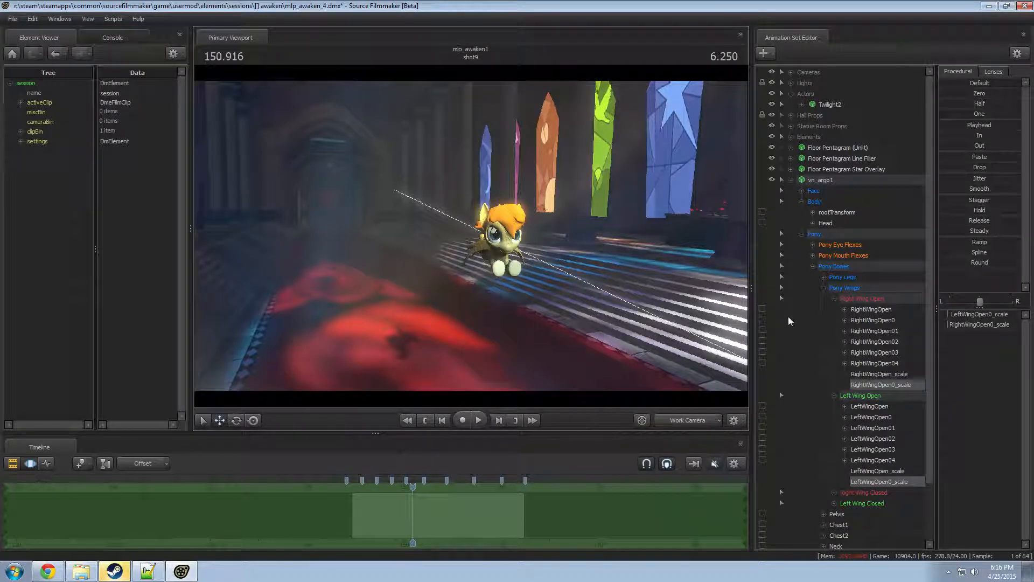
- Try enlarging both wings with the One preset on all four wing scale controls, checking the flight in playback and at 147.333
left_click(875, 374)
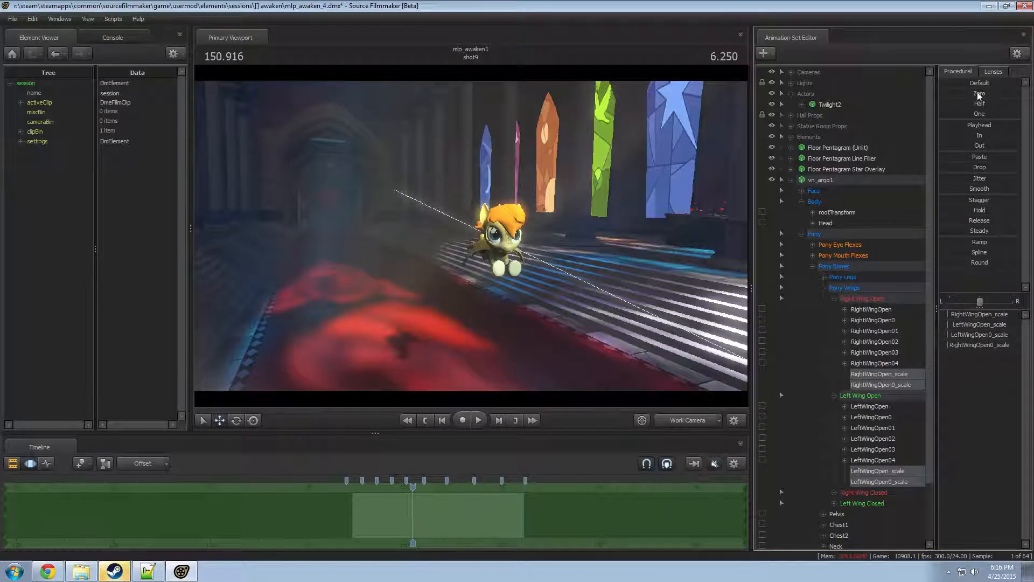
left_click_drag(969, 115, 1026, 115)
left_click_drag(619, 186, 621, 207)
key("space")
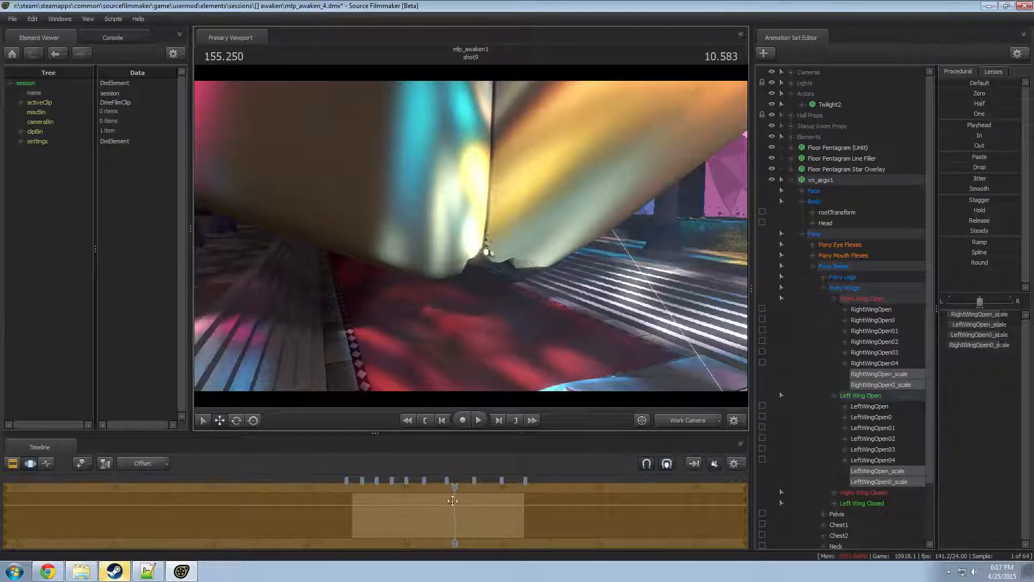
left_click_drag(453, 500, 378, 485)
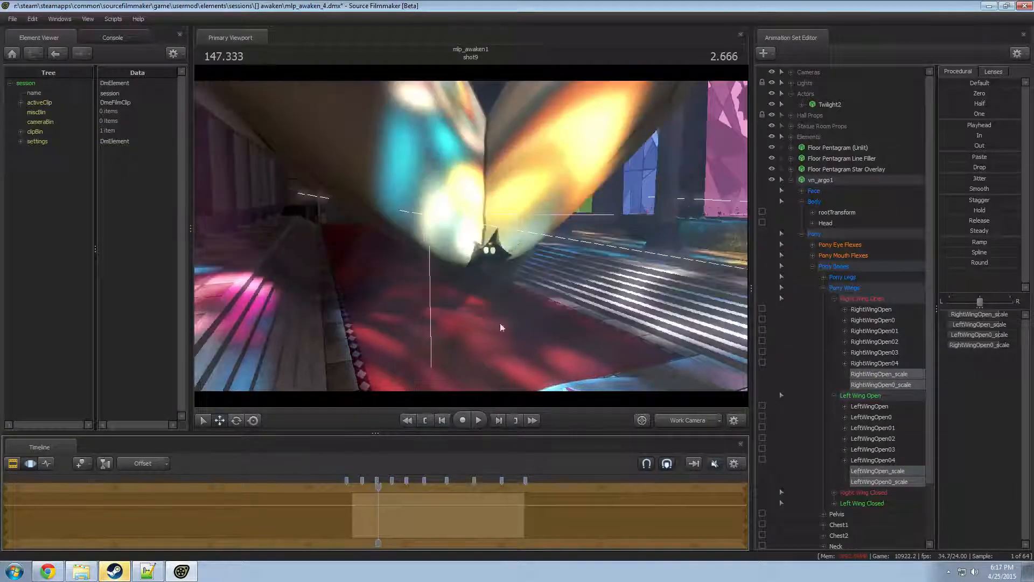
key("w")
left_click_drag(502, 327, 499, 327)
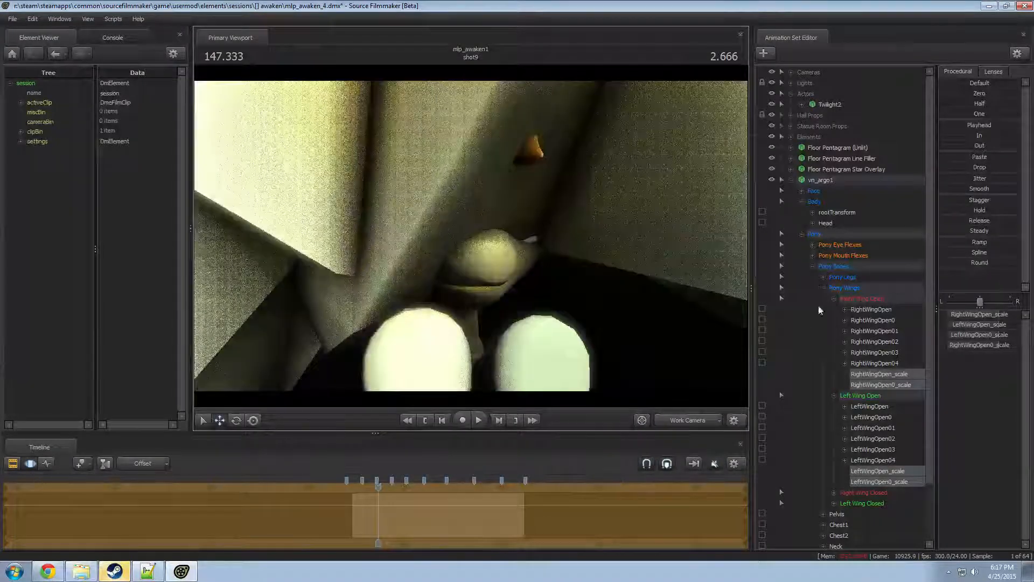
- Select the Pony Mouth Flexes group to inspect the face up close, and undo the wing enlargement
left_click(843, 256)
mouse_move(964, 317)
left_mouse_down()
mouse_move(981, 317)
mouse_move(969, 316)
left_mouse_up()
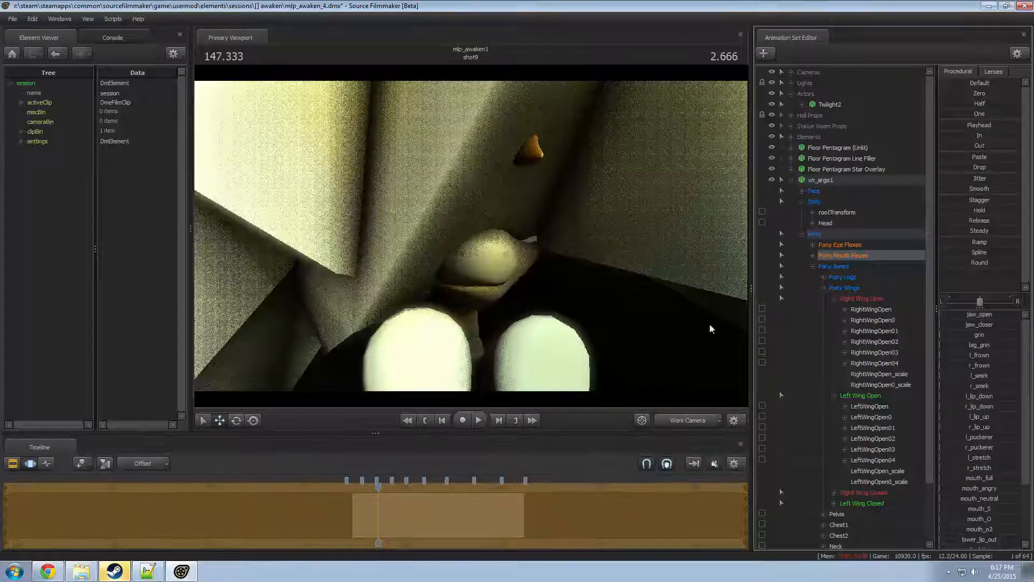
left_click_drag(570, 315, 501, 205)
key("ctrl+z")
key("ctrl+z")
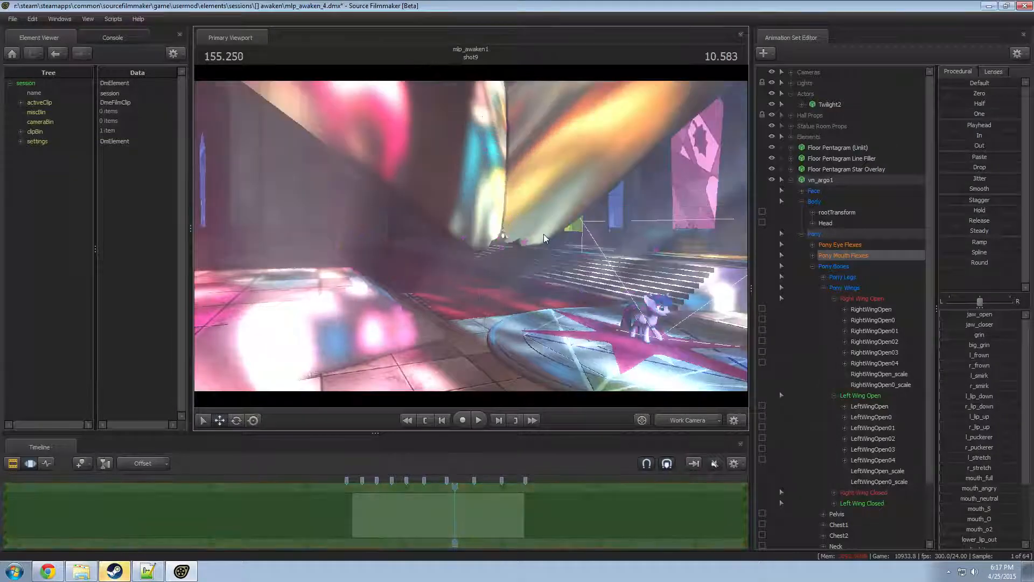
mouse_move(545, 238)
left_mouse_down()
mouse_move(598, 235)
mouse_move(554, 251)
left_mouse_up()
key("w")
key("s")
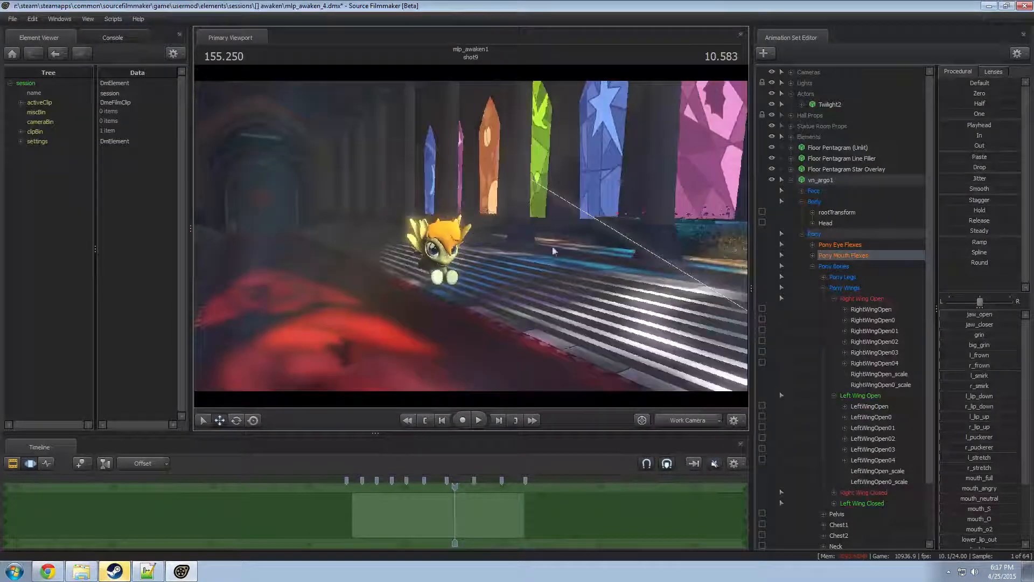
- Undo the addition of the scale controls on vn_argo1's left and right open wings
left_click(824, 181)
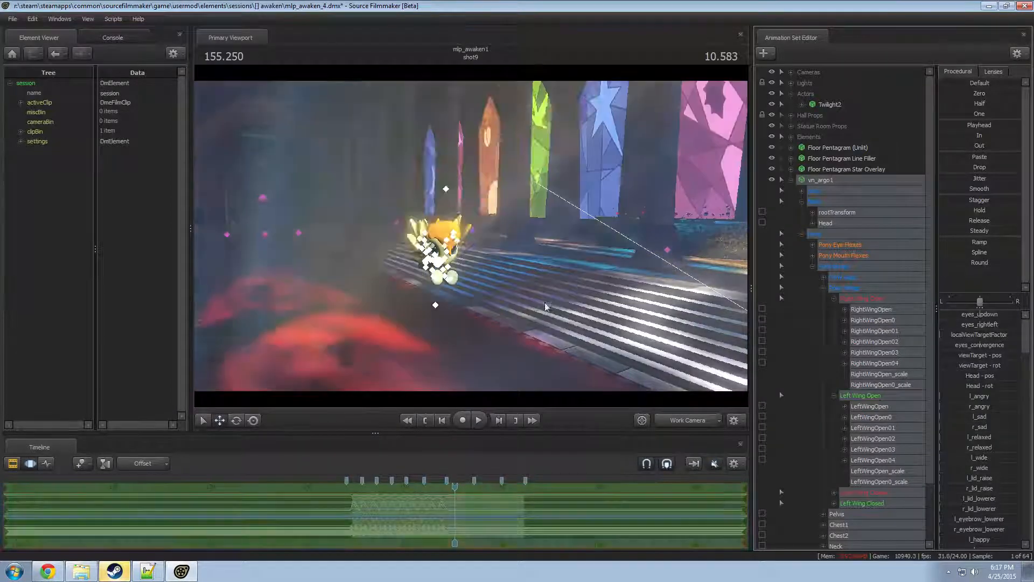
left_click(560, 347)
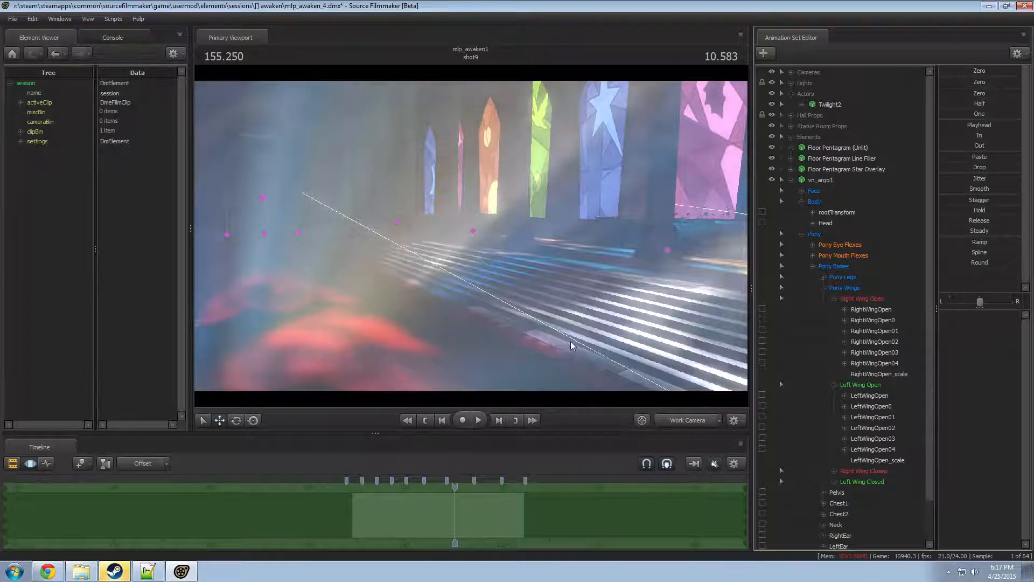
key("F2")
left_click_drag(481, 242, 481, 242)
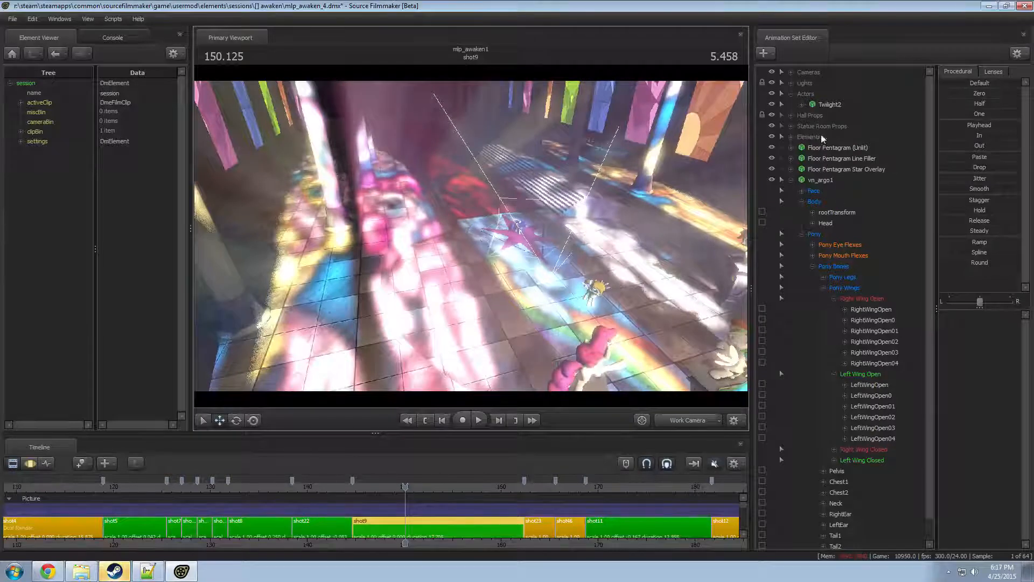
- Delete the vn_argo1 animation set from shot9
left_click(824, 179)
key("F3")
left_click(591, 306)
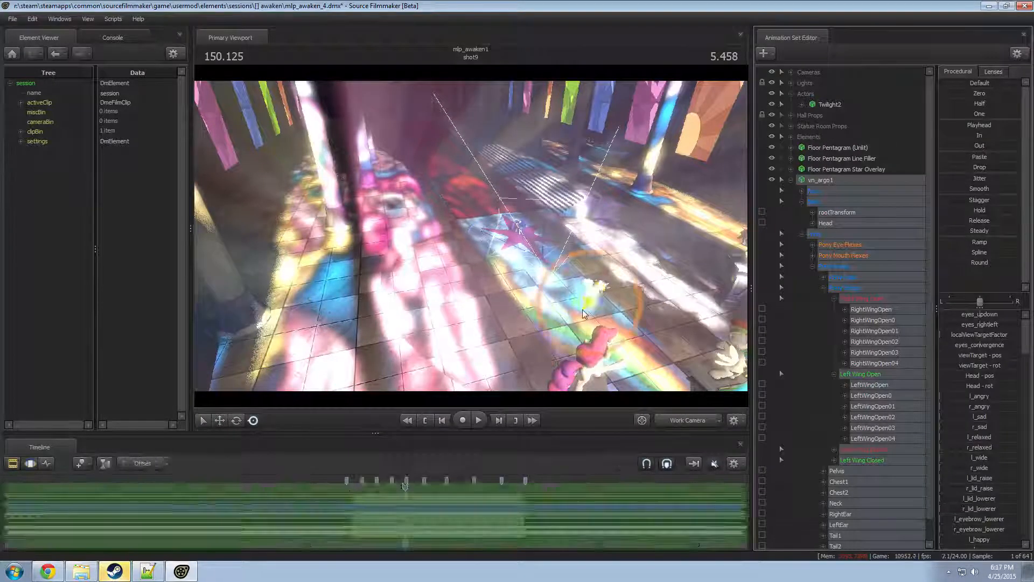
right_click(848, 190)
right_click(829, 181)
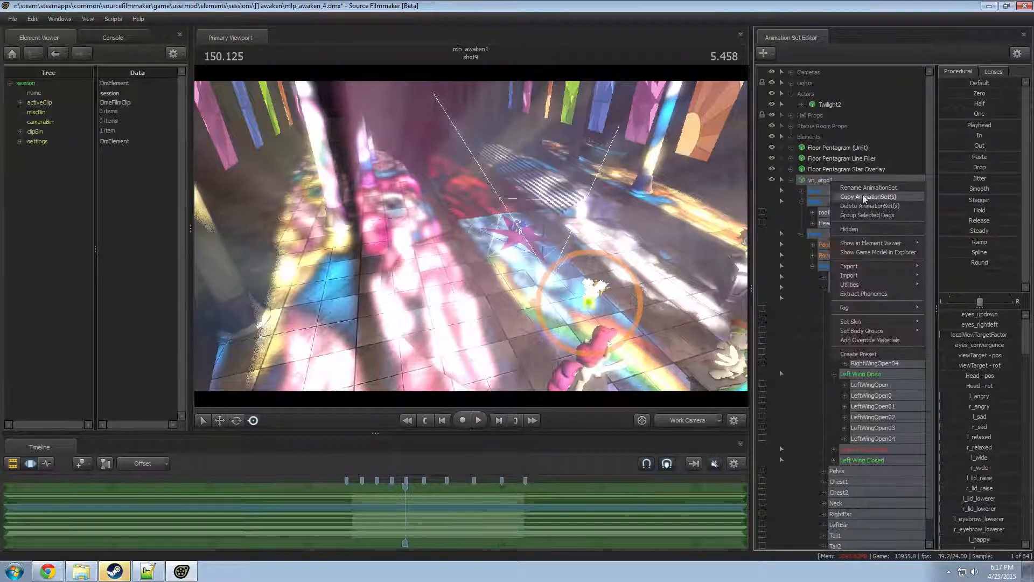
- Make shot71 the active shot with the playhead at 43.333 and add the vn_argo.mdl model to it
key("F2")
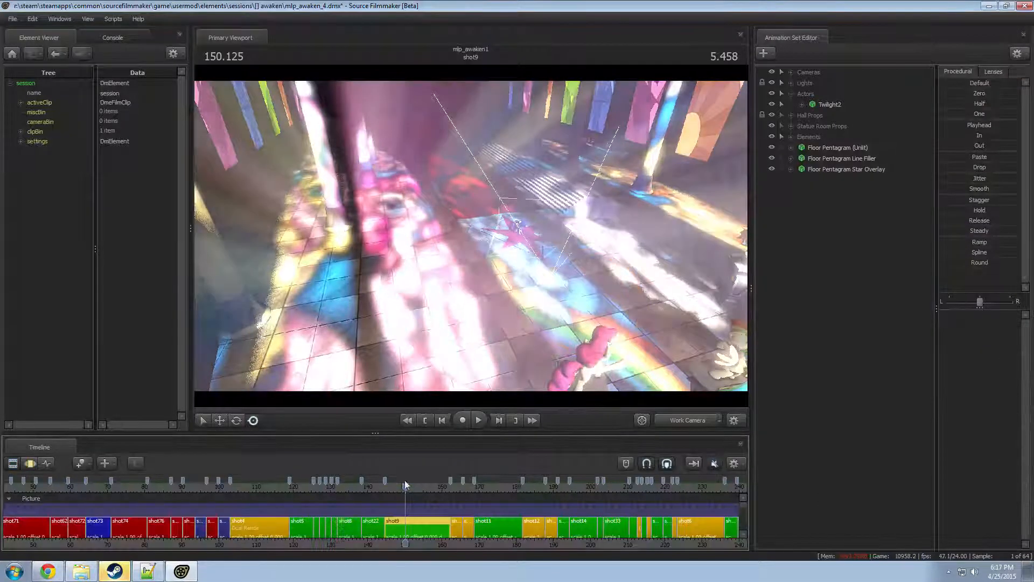
left_click_drag(335, 486, 252, 501)
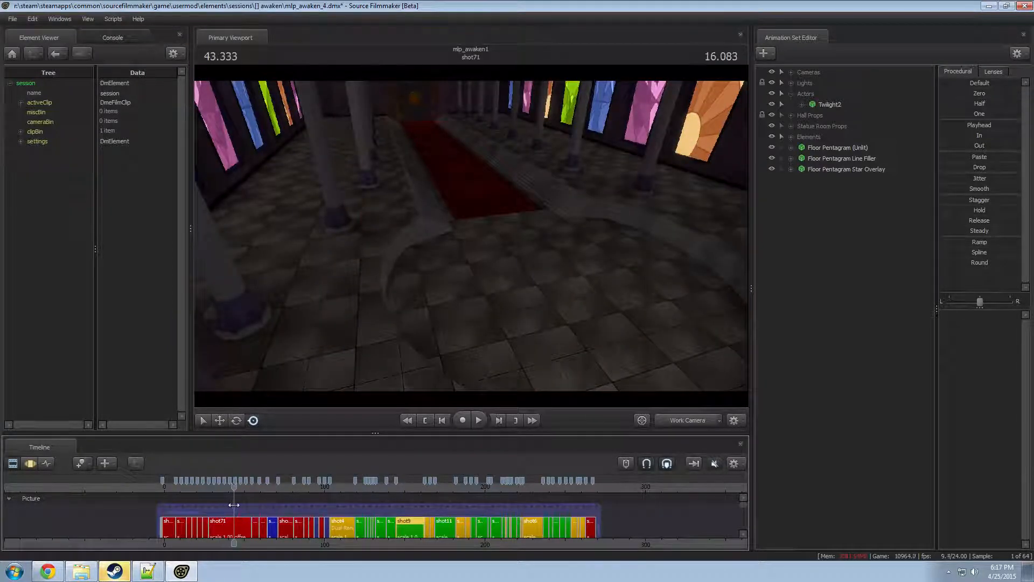
left_click(234, 525)
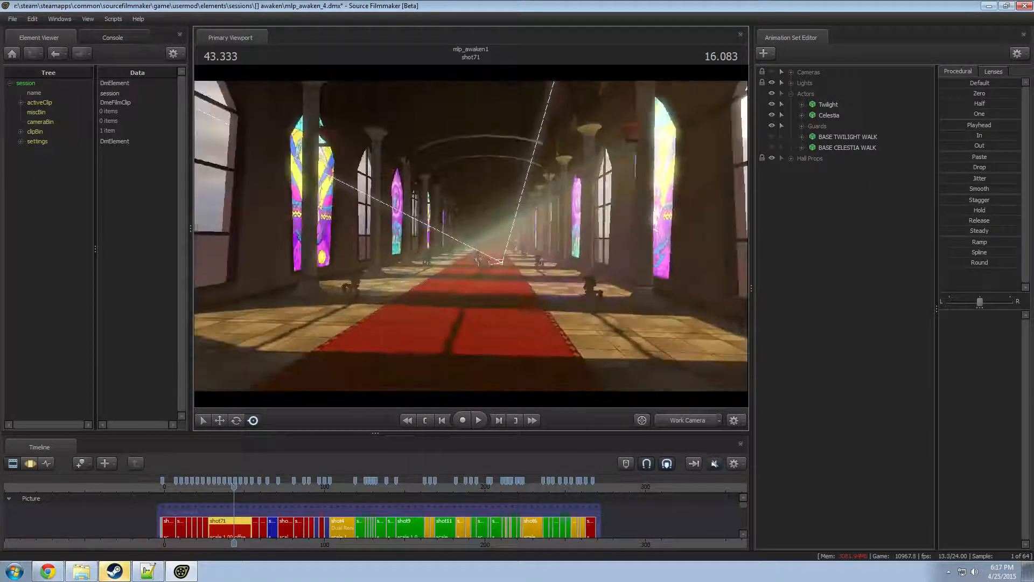
left_click_drag(470, 235, 528, 235)
right_click(861, 251)
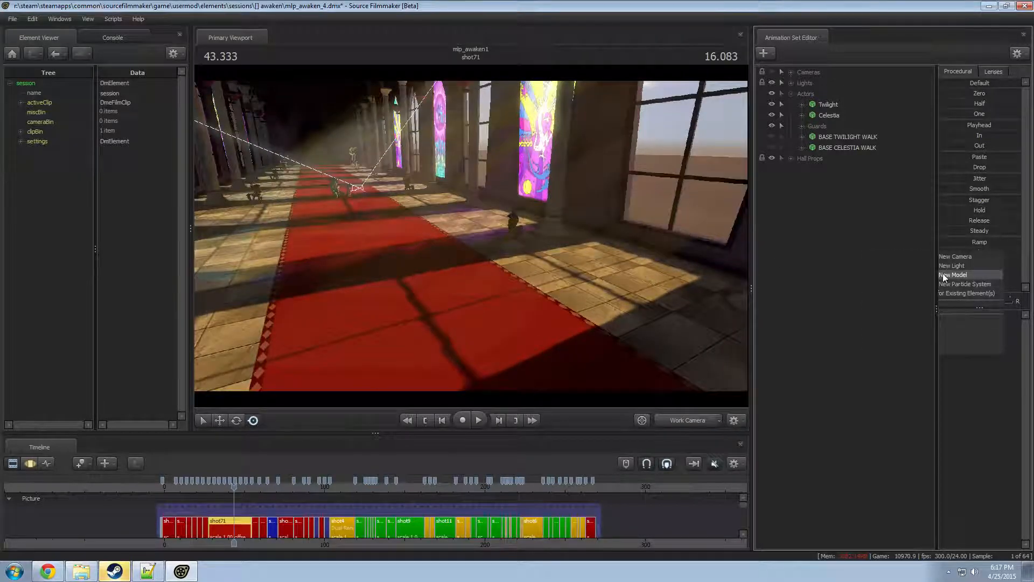
left_click(943, 275)
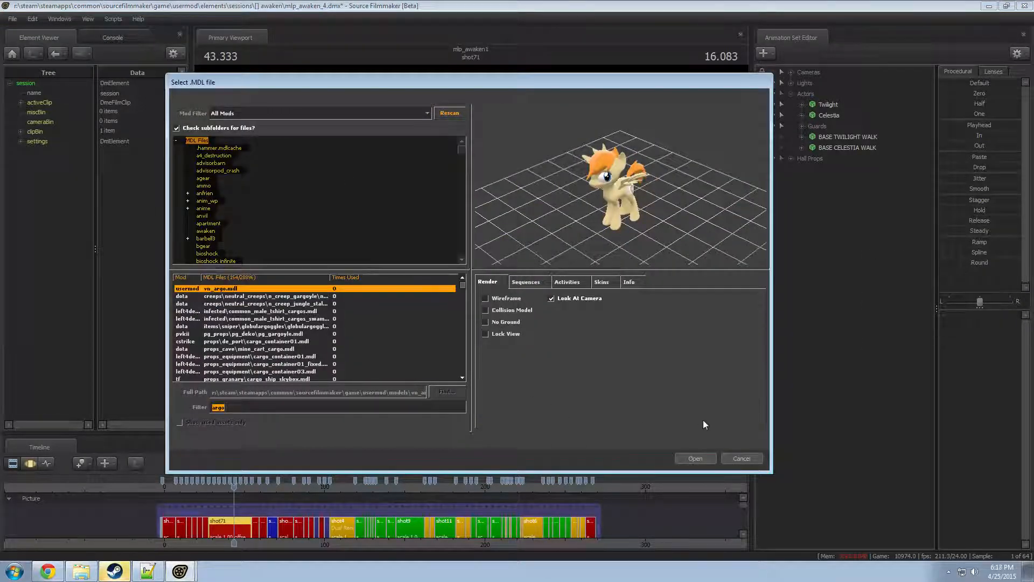
left_click(696, 459)
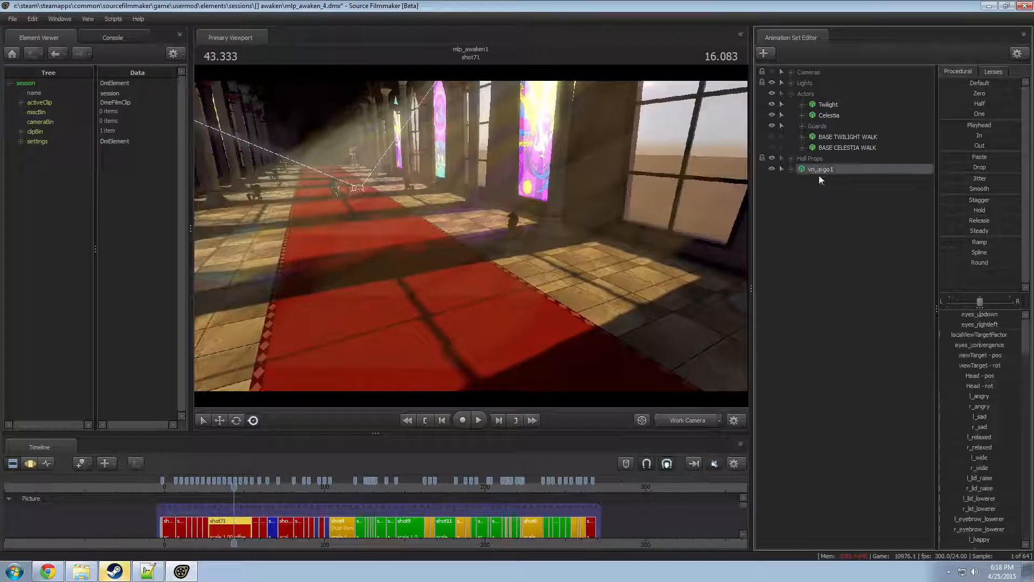
- Add override materials to vn_argo1 and expand its game model's materials in the Element Viewer
right_click(818, 168)
left_click(845, 323)
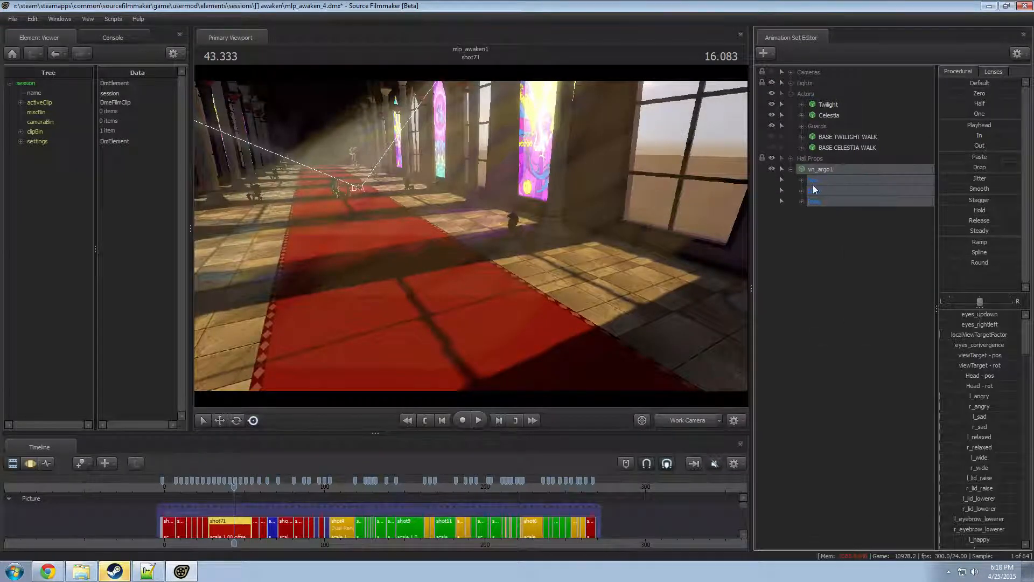
right_click(818, 173)
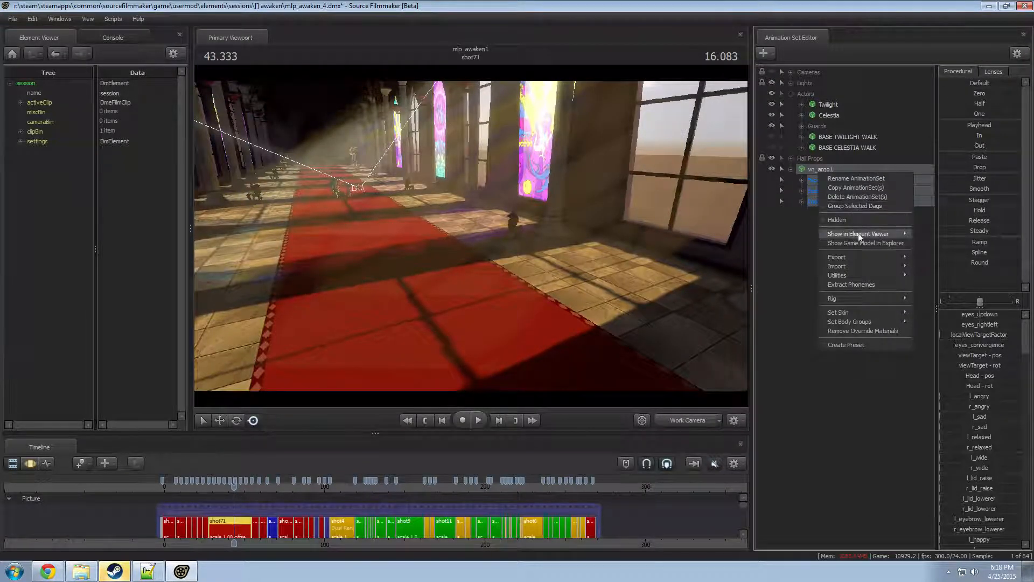
left_click(930, 245)
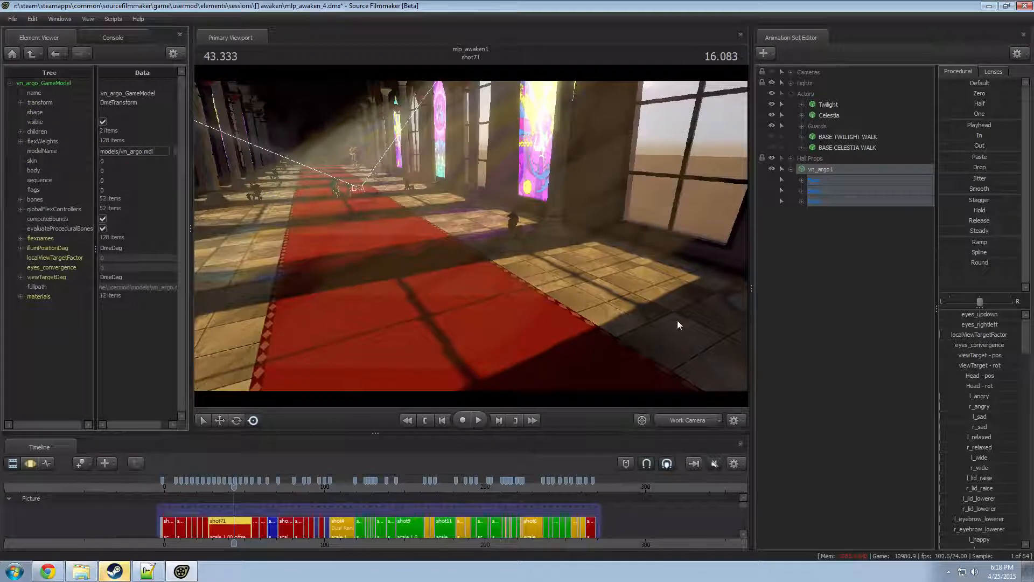
left_click(20, 296)
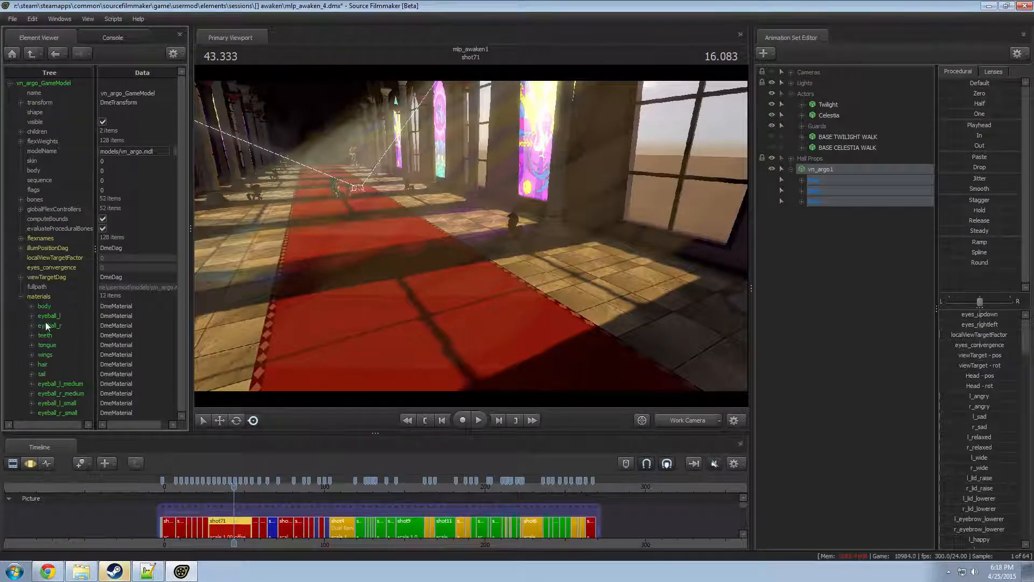
- Add a float attribute named $alpha to the wings material of vn_argo1
right_click(47, 354)
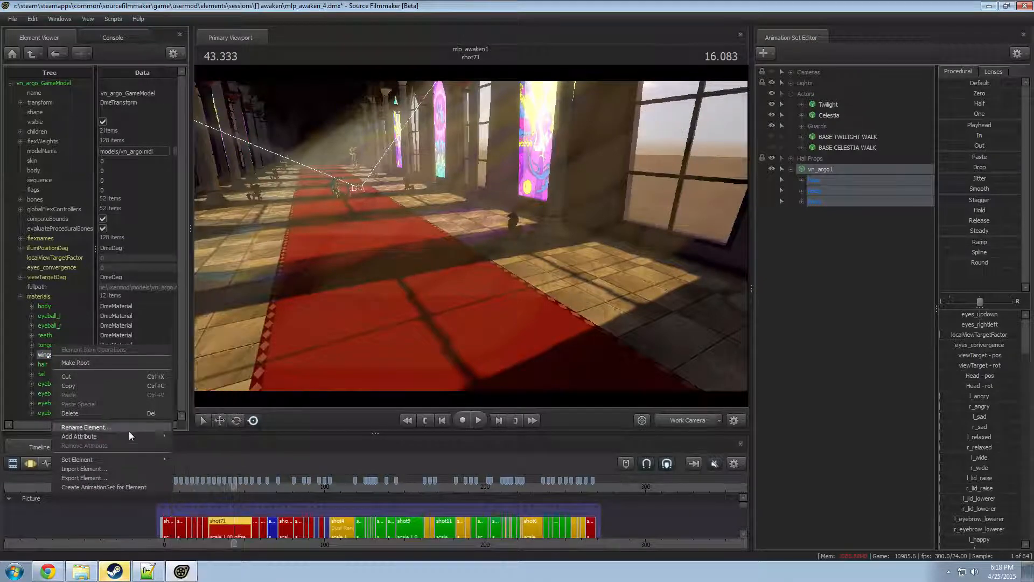
mouse_move(111, 436)
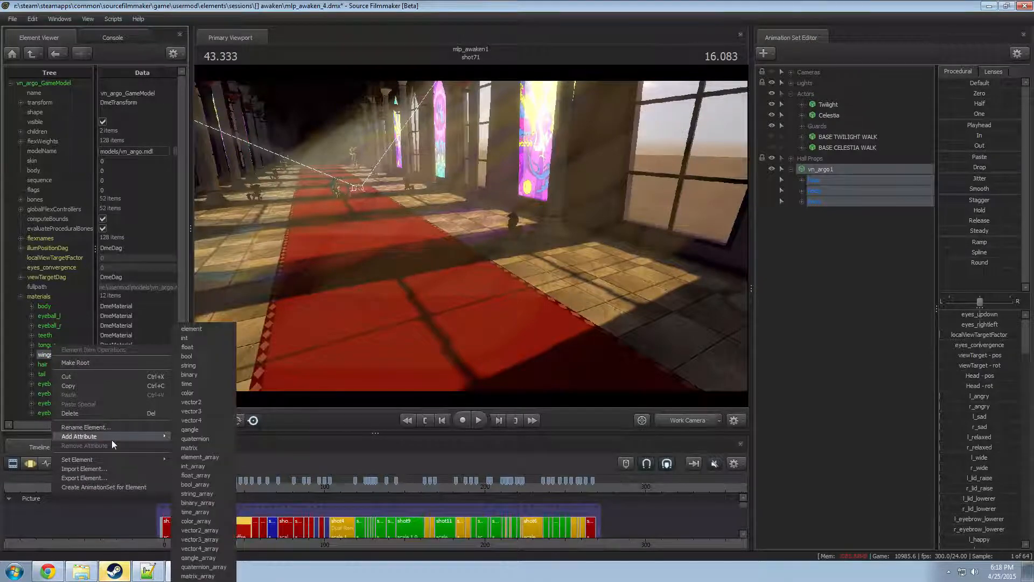
left_click(193, 348)
type("$a")
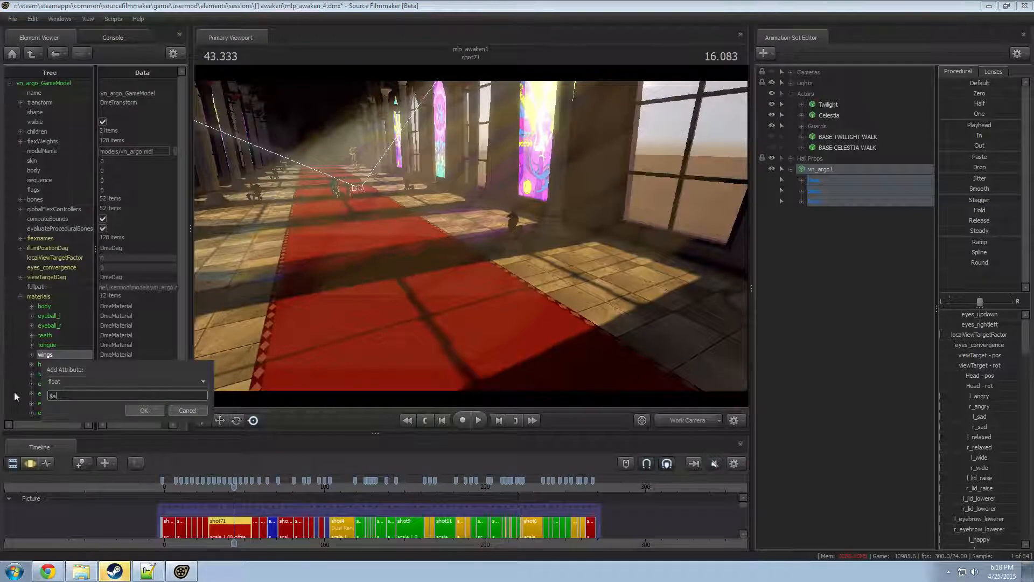
type("lpha")
left_click(150, 412)
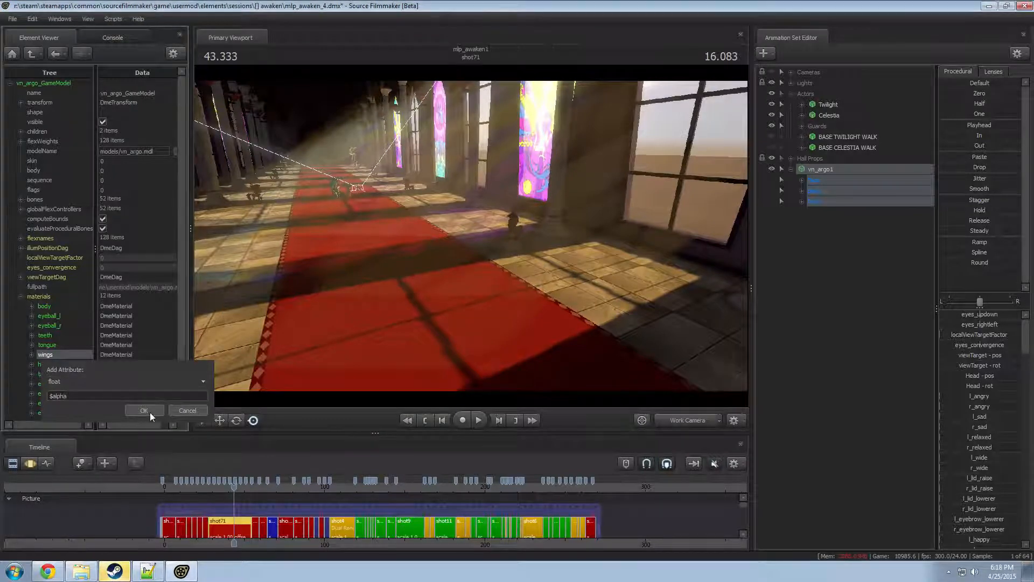
- Position vn_argo1 on the red carpet in the Motion Editor and rotate it slightly towards the work camera
left_click_drag(375, 325, 323, 309)
left_click(877, 196)
key("F3")
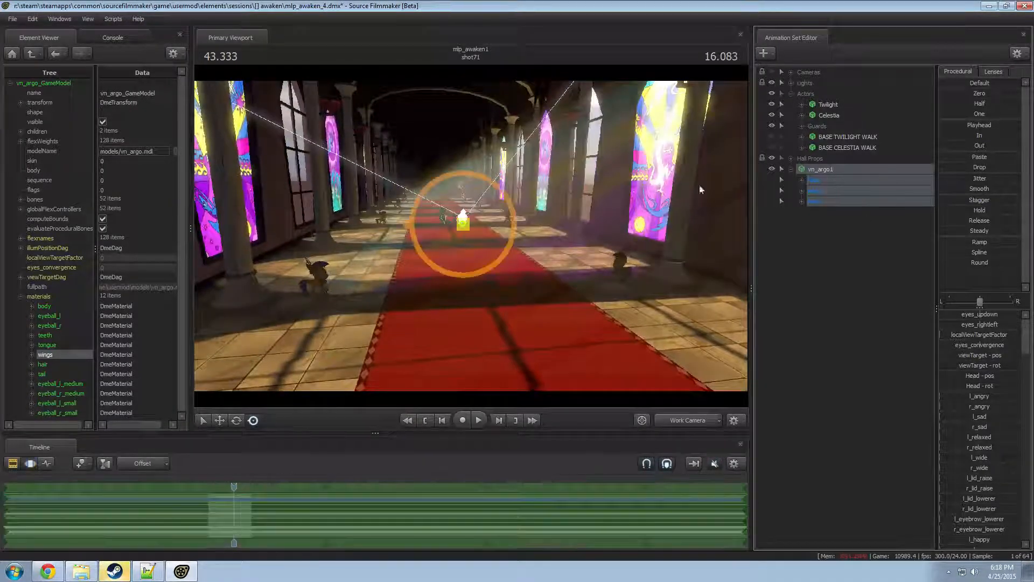
left_click_drag(463, 223, 425, 232)
key("w")
key("w")
key("d")
key("a")
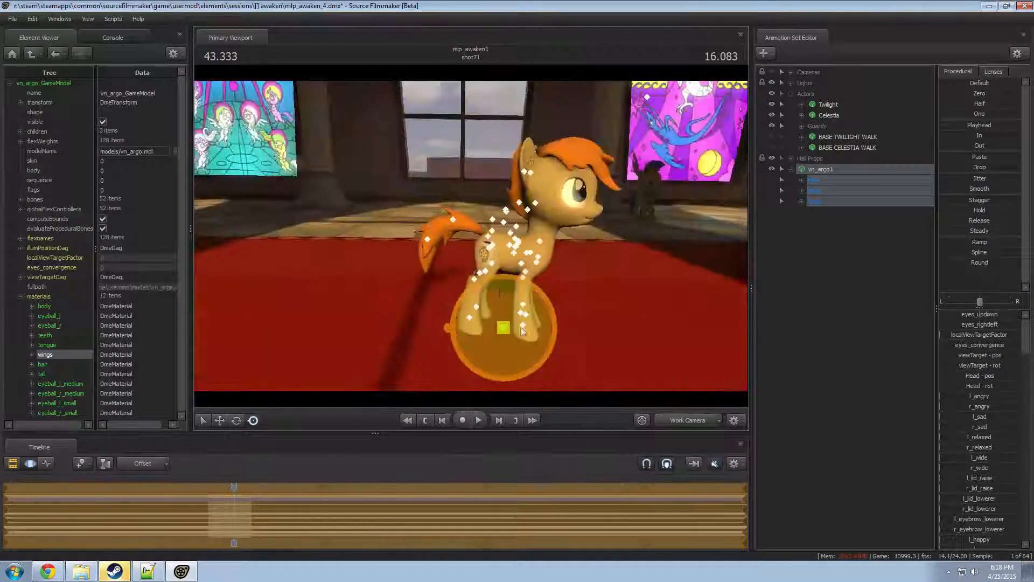
key("e")
left_click_drag(513, 348, 474, 350)
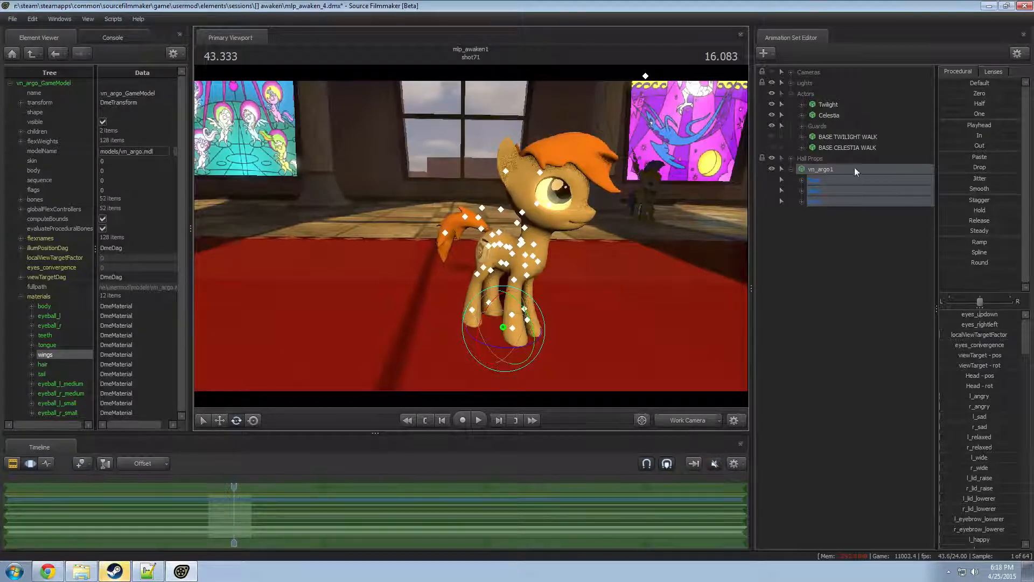
- Find the dragon models with the filter "dragon", add skyrim\dragon1.mdl to shot71 and select its animation set
left_click(821, 247)
right_click(821, 247)
left_click(889, 272)
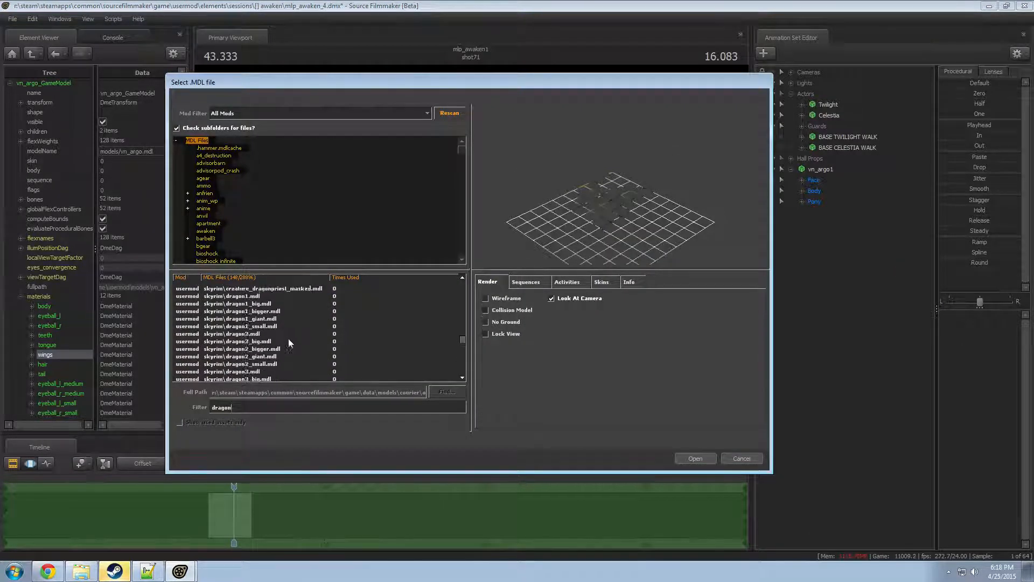
left_click(259, 303)
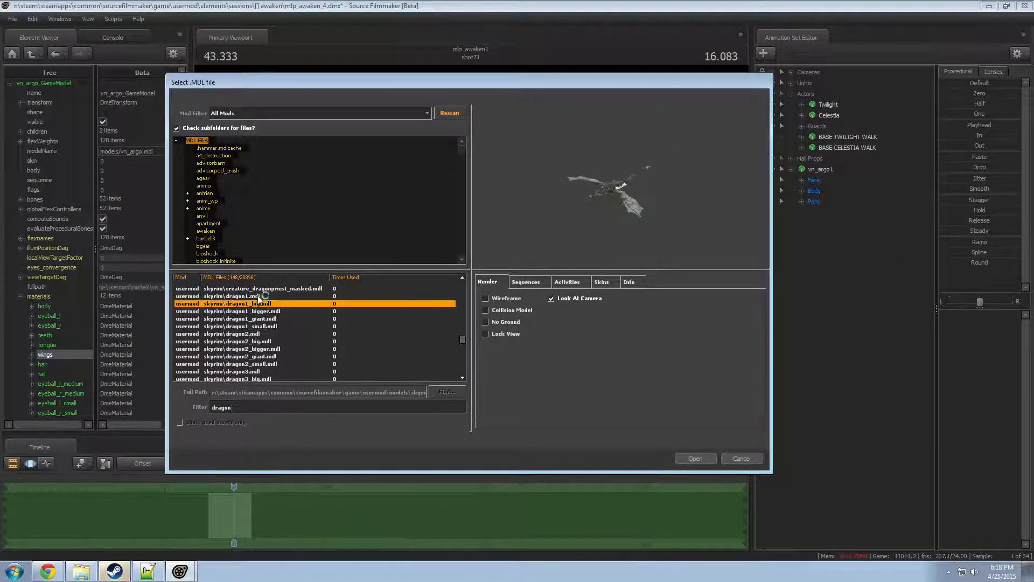
left_click(258, 296)
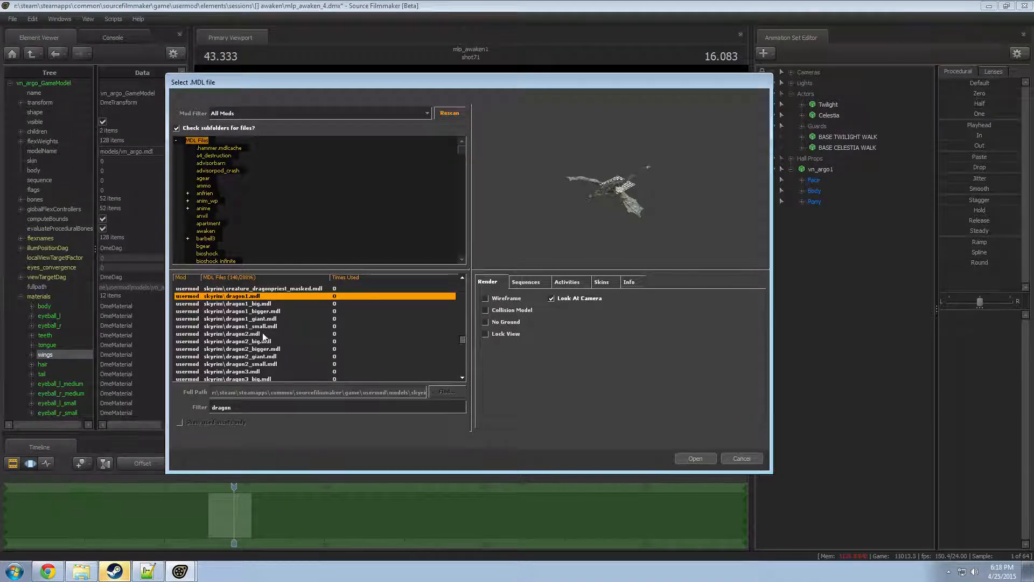
left_click(259, 334)
left_click(258, 296)
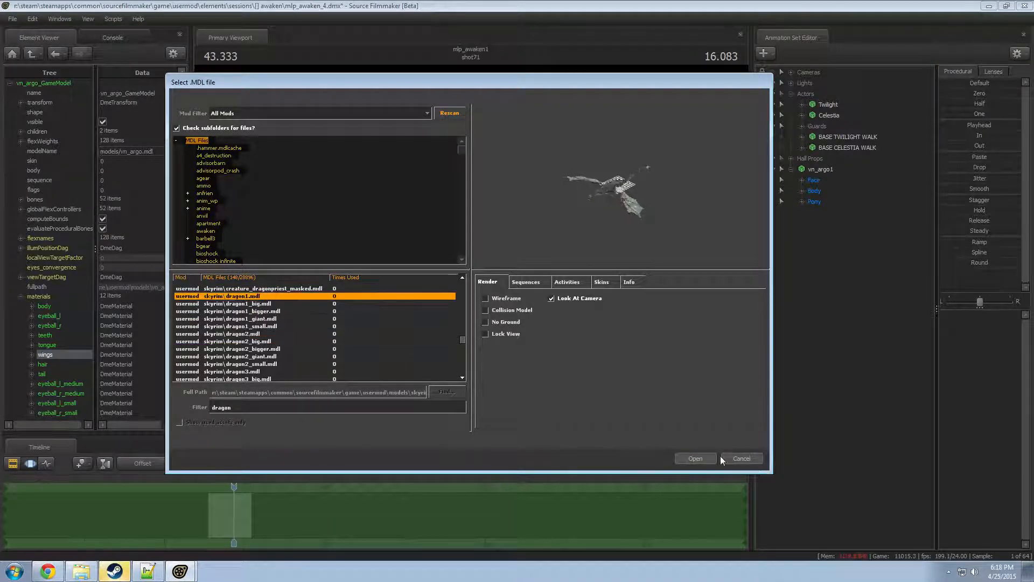
left_click(700, 458)
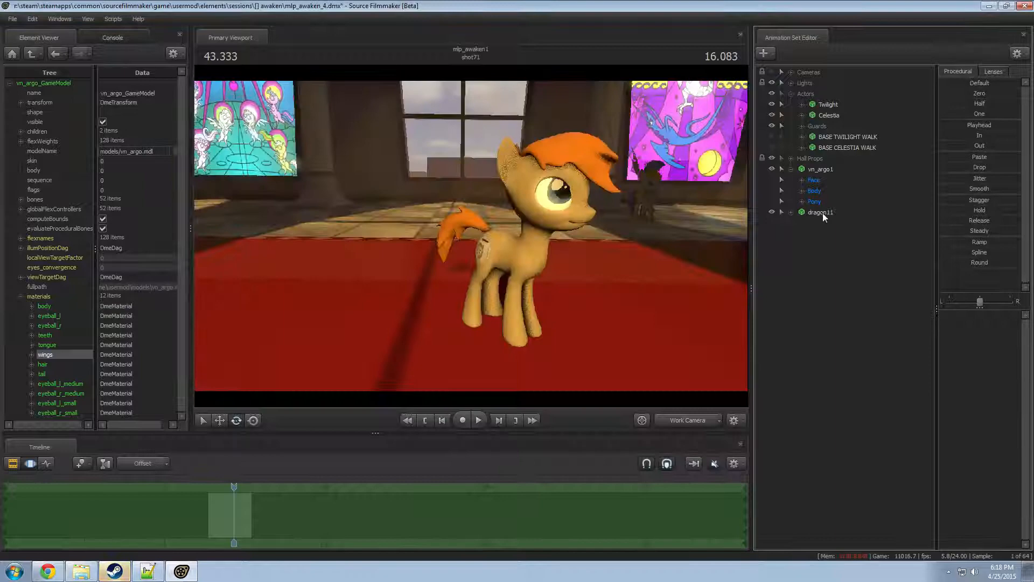
left_click(823, 212)
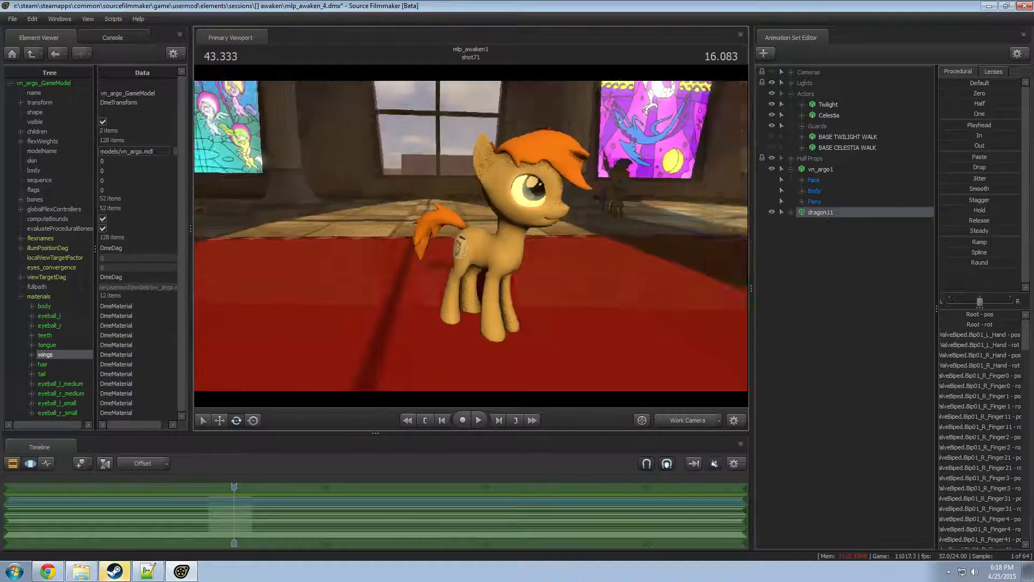
- Focus on dragon11 and raise it above the floor over the red carpet near vn_argo1
key("f")
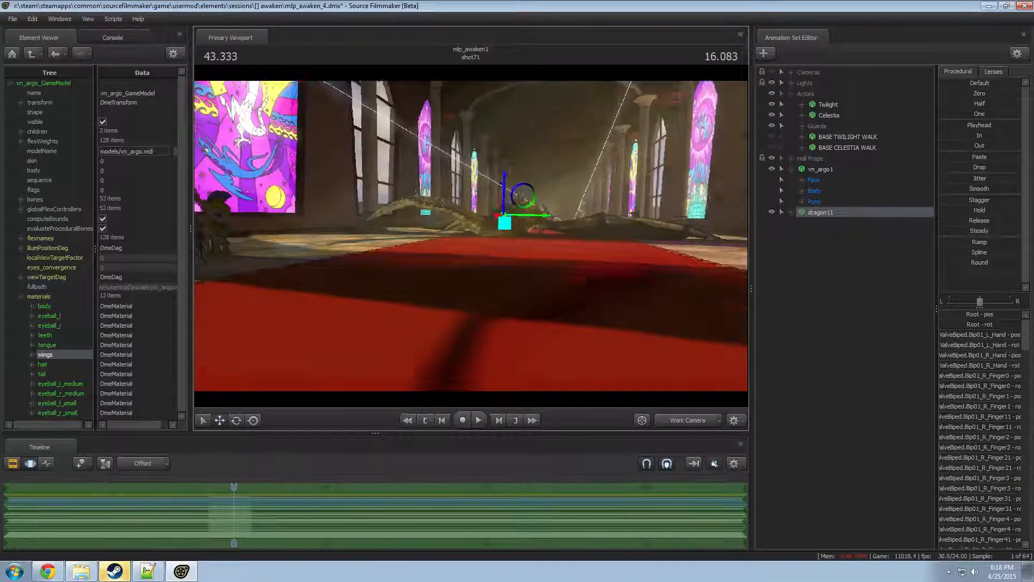
left_click_drag(502, 287, 469, 370, "alt")
left_click_drag(472, 241, 463, 161)
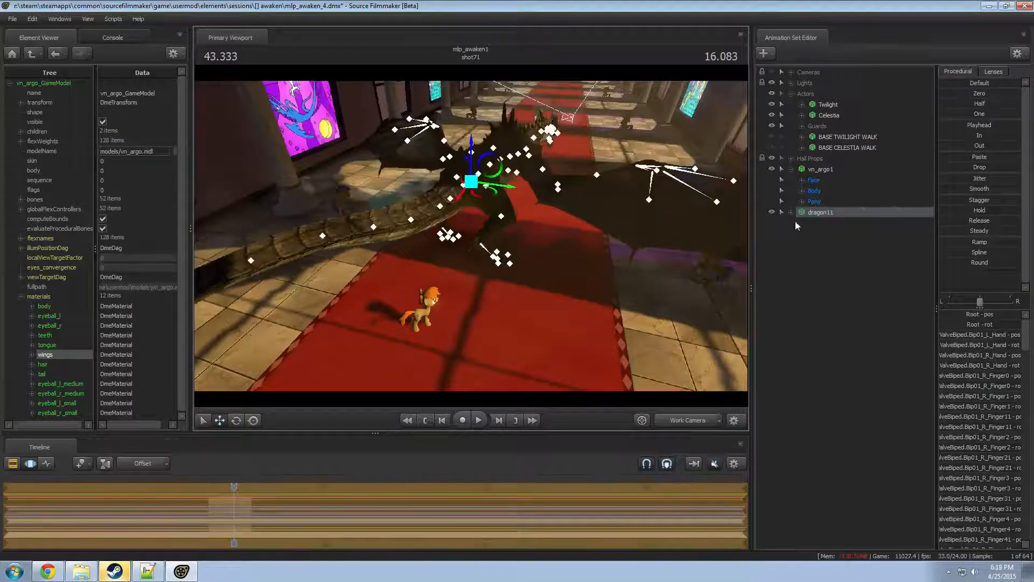
- Select the dragon's NPC LUpArm1 wing bone and add a scale control to its transform
left_click(795, 225)
left_click_drag(584, 222, 476, 244)
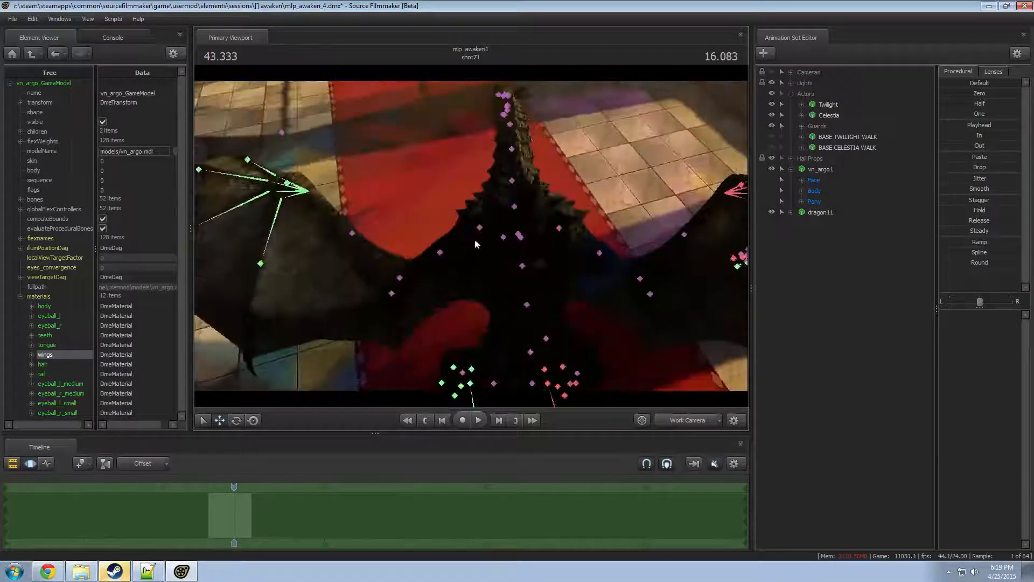
left_click(479, 227)
left_click_drag(736, 348, 736, 347)
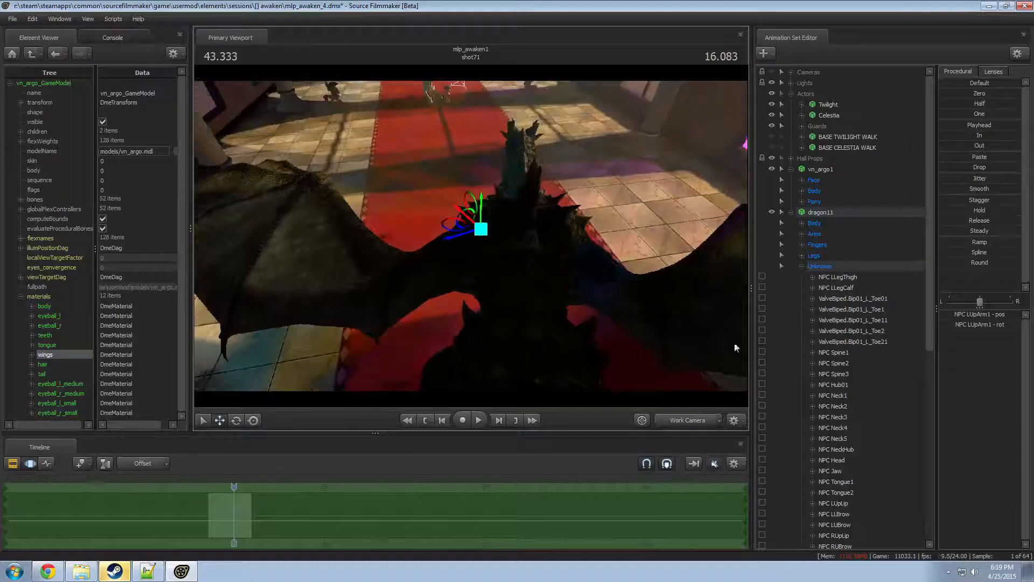
scroll(820, 420, "down", 5)
scroll(867, 425, "down", 3)
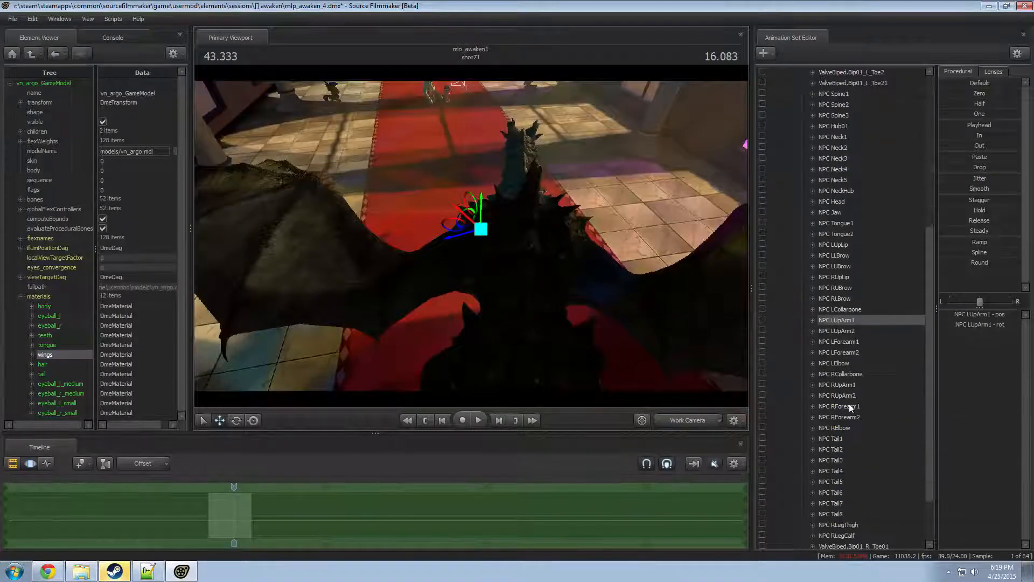
right_click(837, 319)
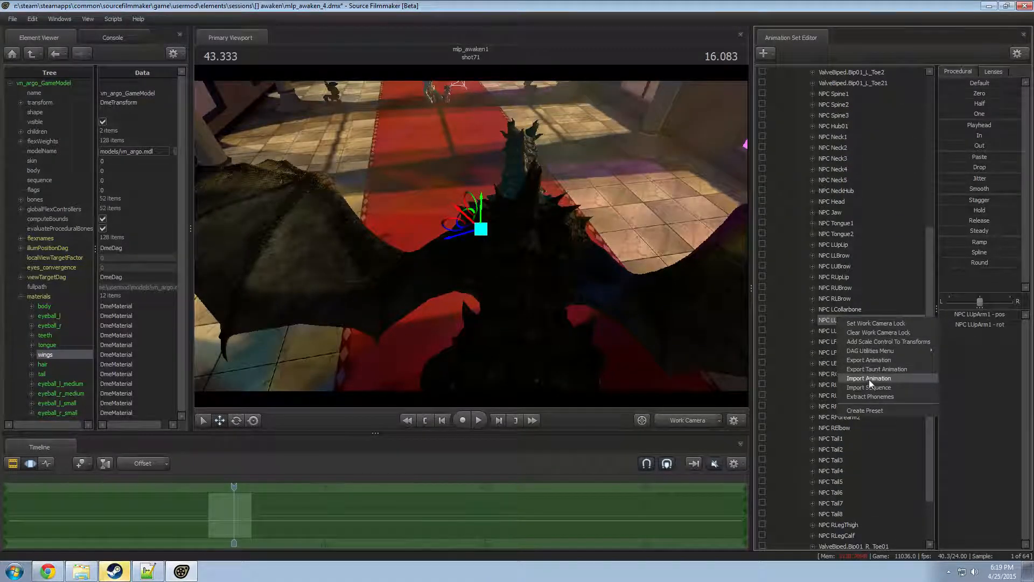
left_click(874, 340)
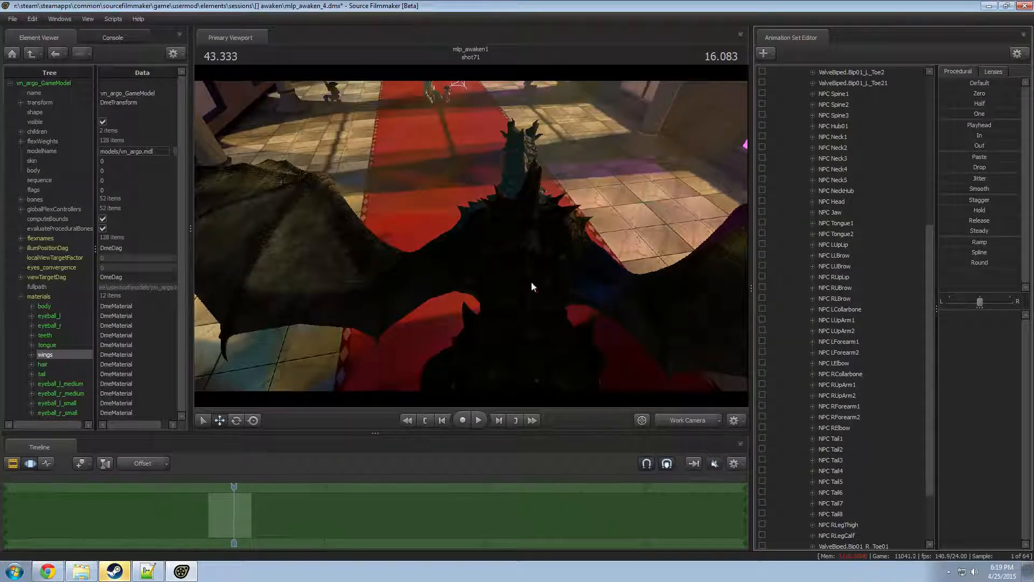
left_click(886, 319)
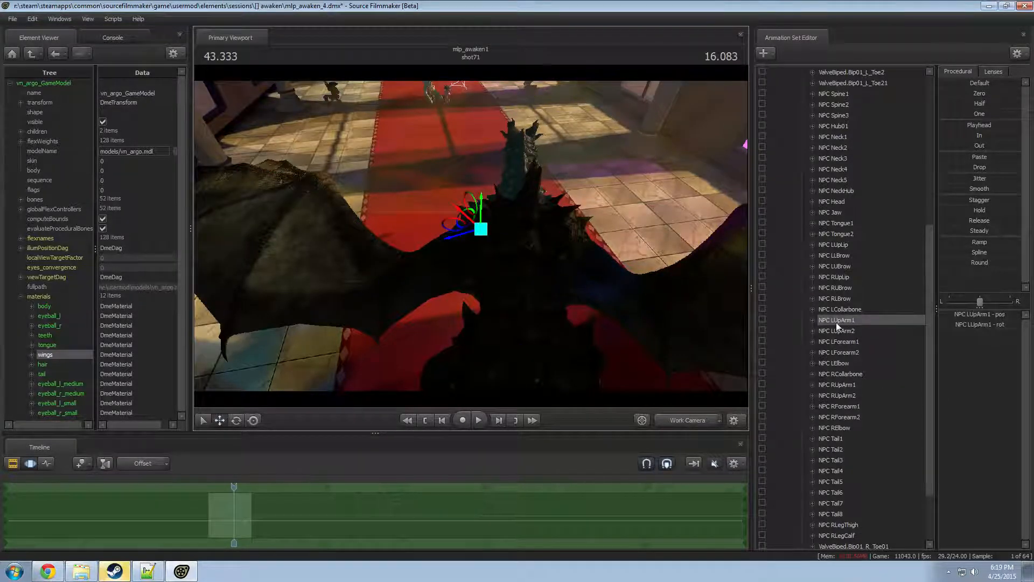
left_click(762, 319)
scroll(848, 397, "down", 2)
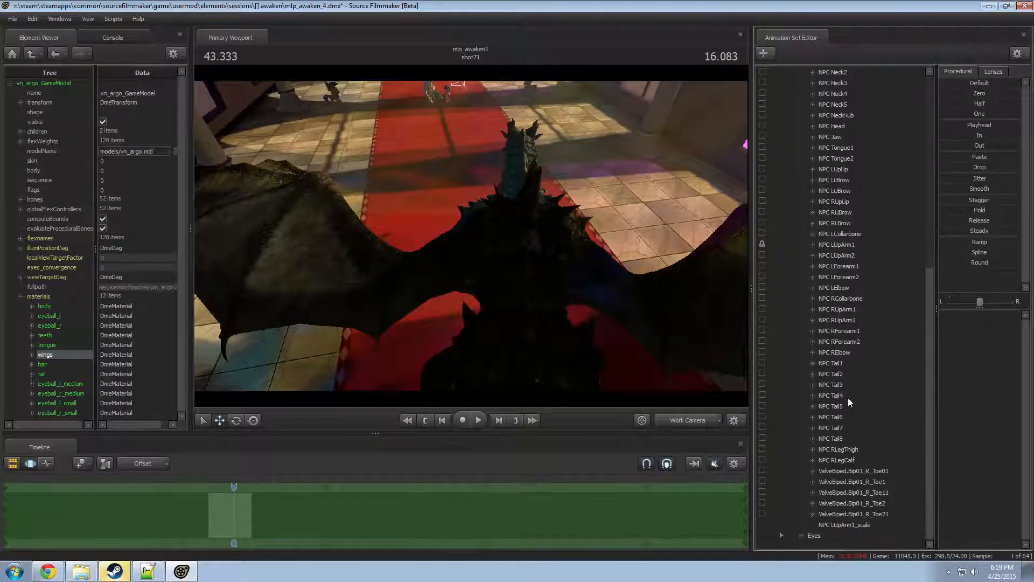
scroll(847, 398, "up", 2)
left_click(763, 309)
- Select the dragon's NPC LUpArm1 bone and expand vn_argo1's Pony Wings group down to the Right Wing Open bones
left_click(824, 312)
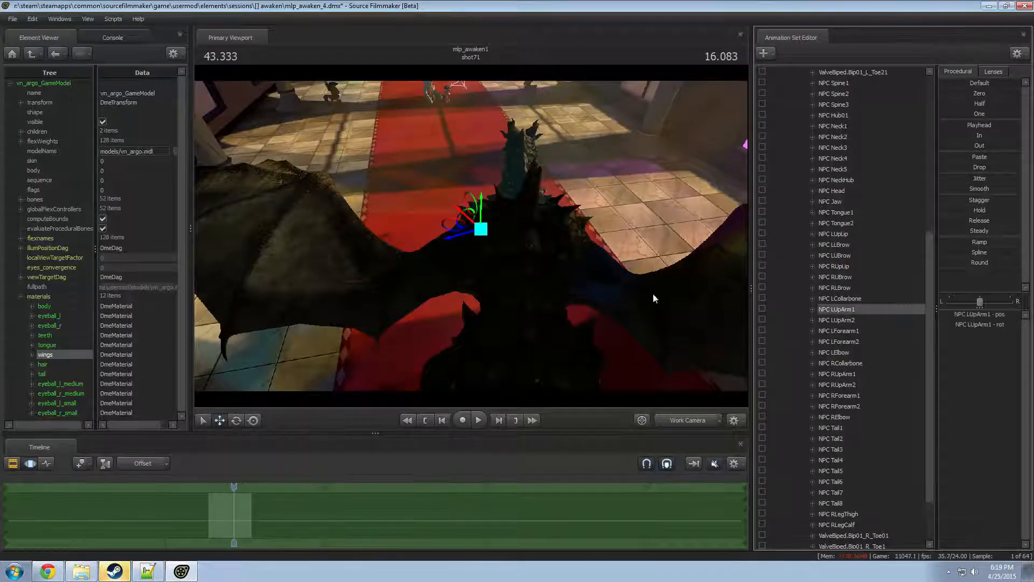
key("s")
left_click_drag(653, 294, 572, 285)
key("w")
key("x")
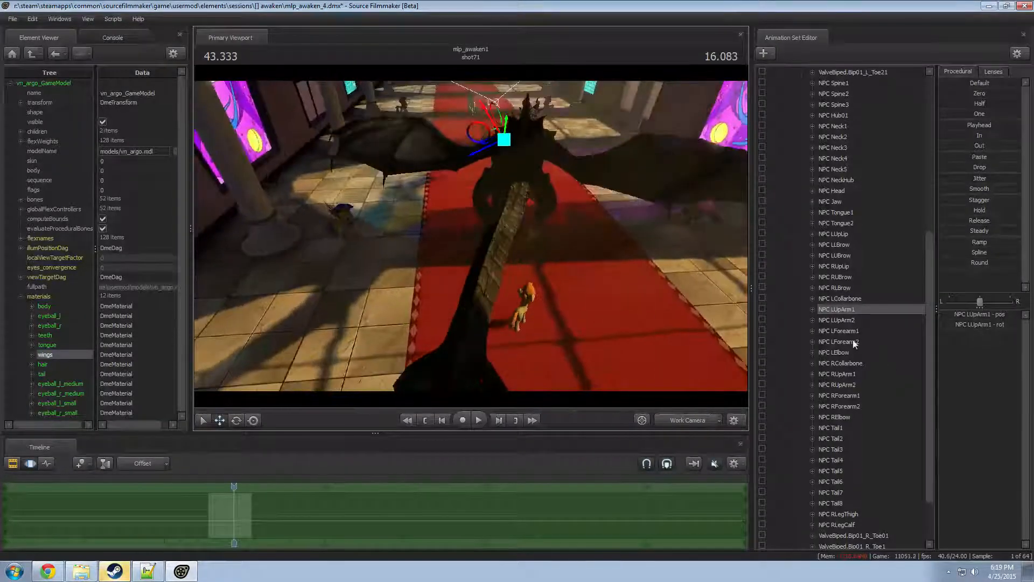
scroll(855, 345, "down", 2)
scroll(828, 522, "up", 10)
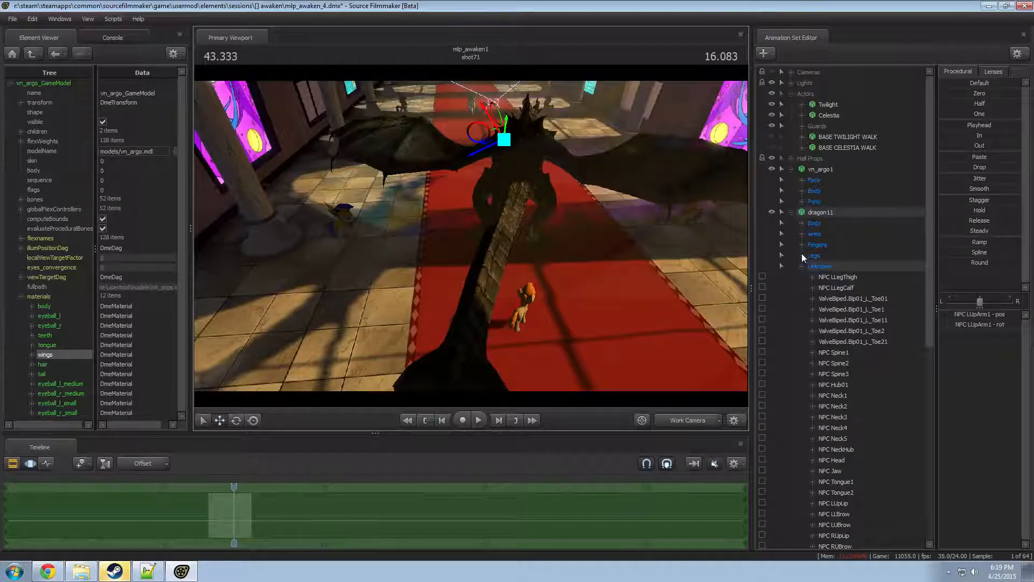
left_click(802, 201)
left_click(812, 234)
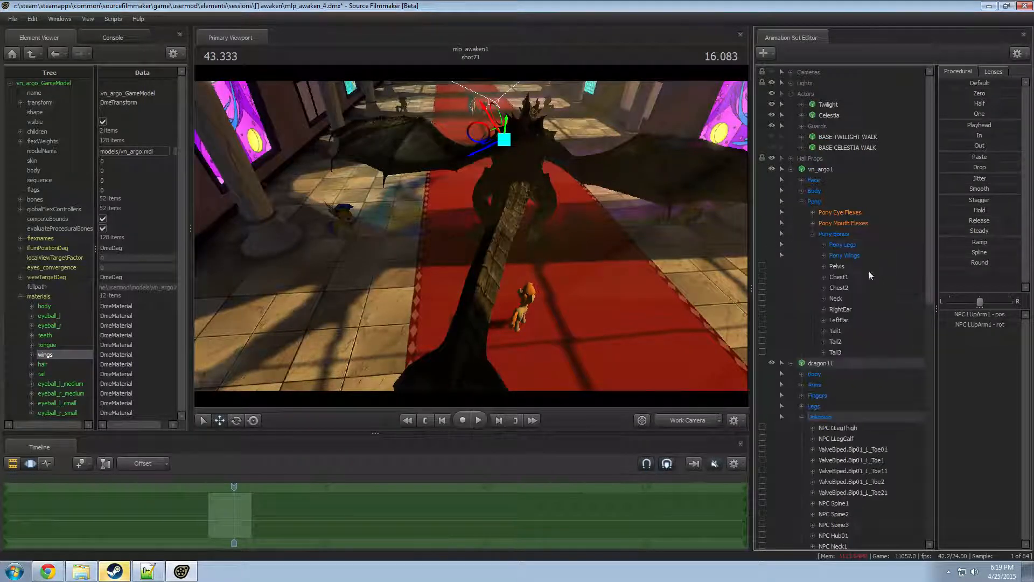
left_click(824, 256)
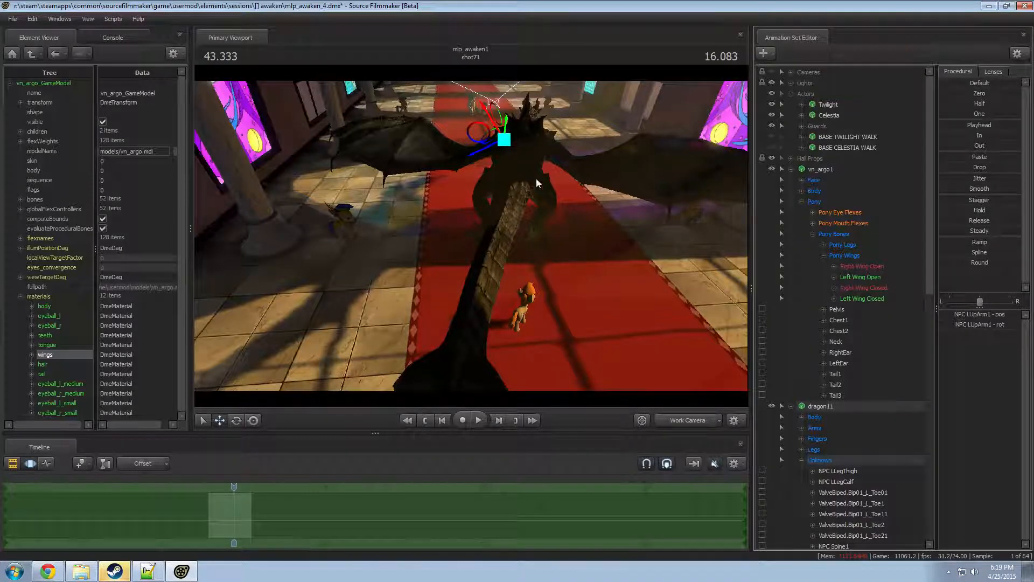
left_click(834, 266)
left_click(870, 277)
- Lock the dragon's NPC LUpArm1 bone to vn_argo1's RightWingOpen bone
scroll(879, 306, "down", 4)
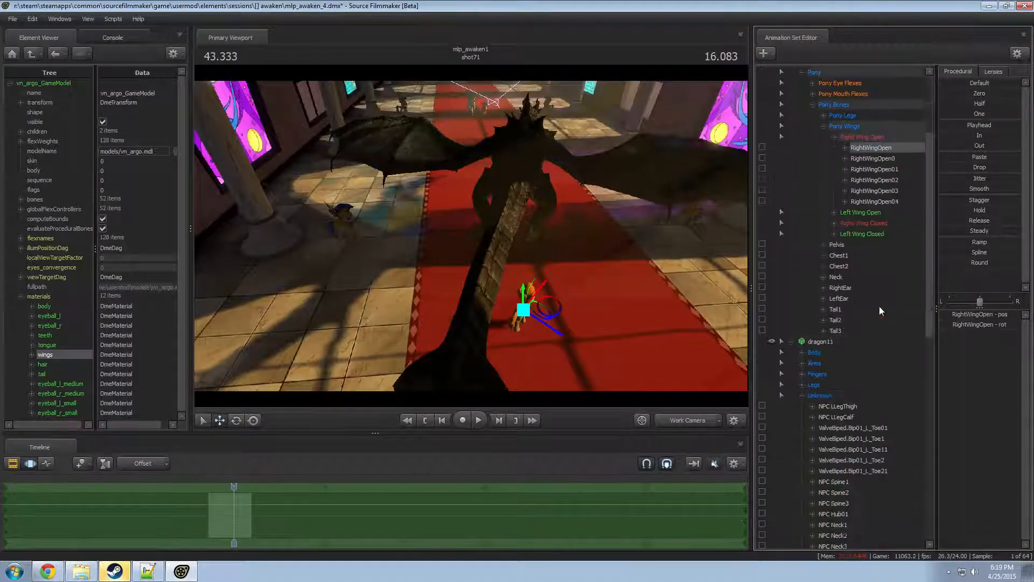
scroll(843, 423, "down", 10)
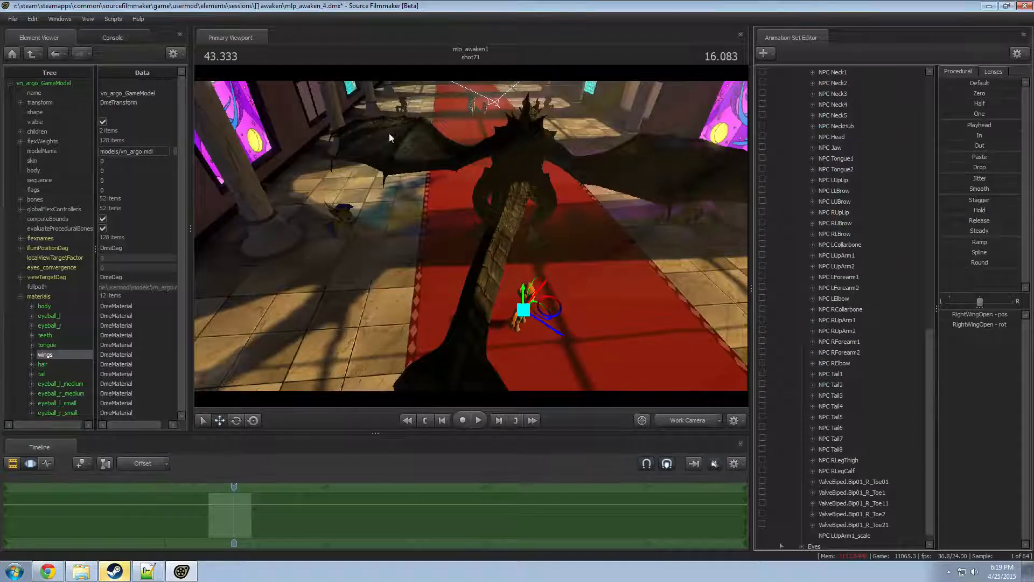
key("ctrl")
left_click(505, 141, "ctrl")
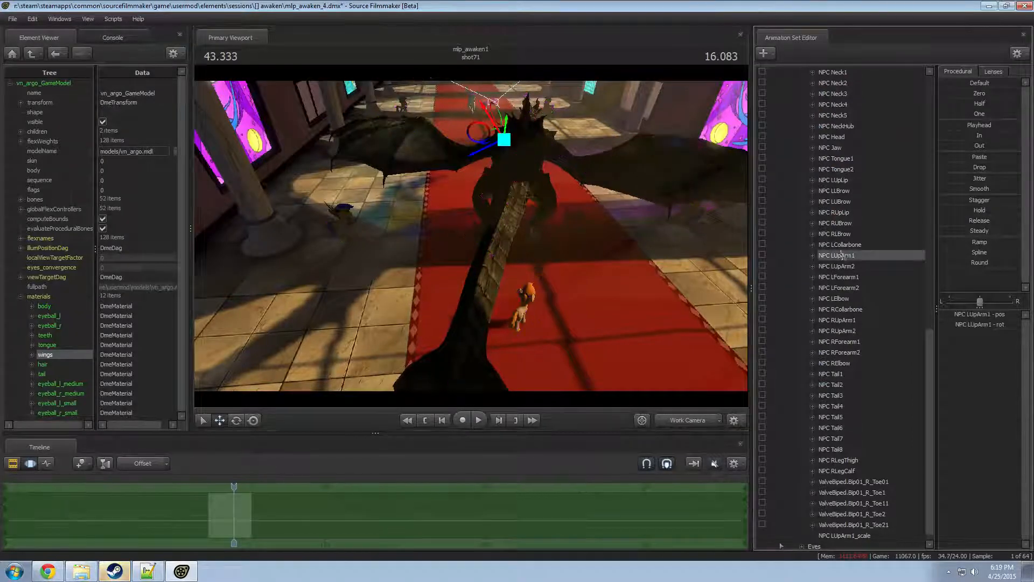
scroll(851, 108, "up", 10)
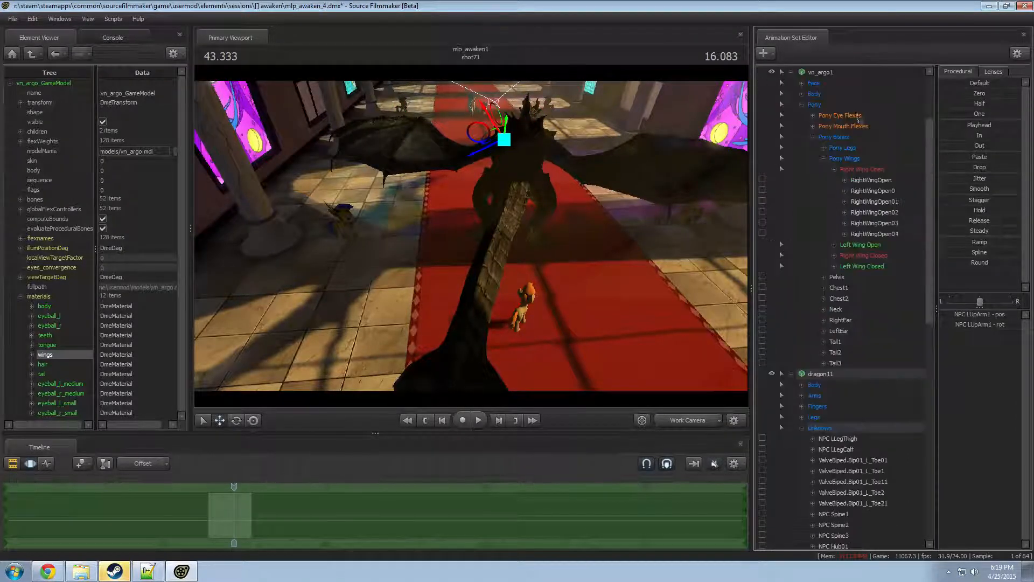
left_click(870, 180)
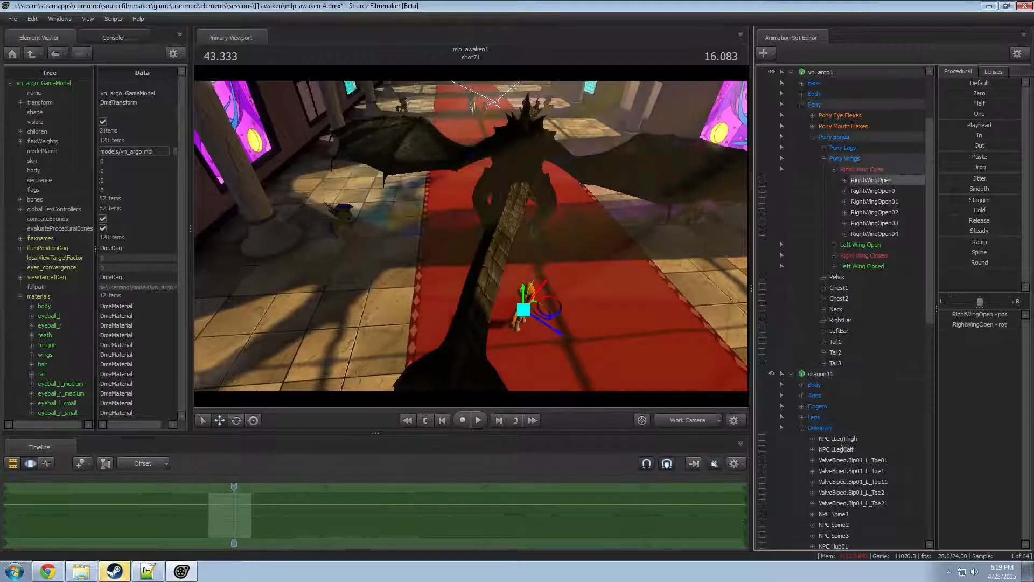
scroll(861, 544, "down", 1)
scroll(862, 545, "down", 11)
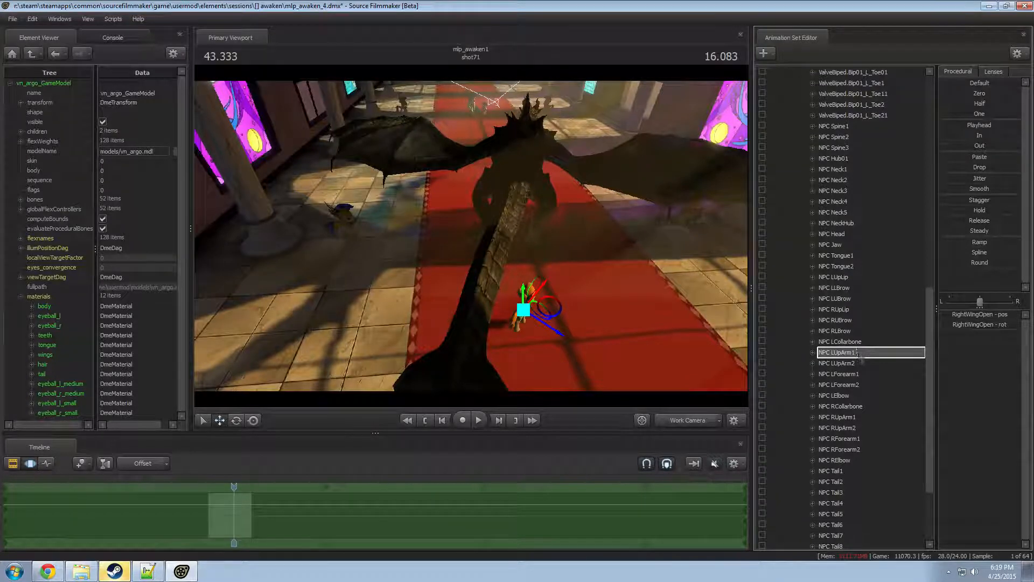
key("ctrl")
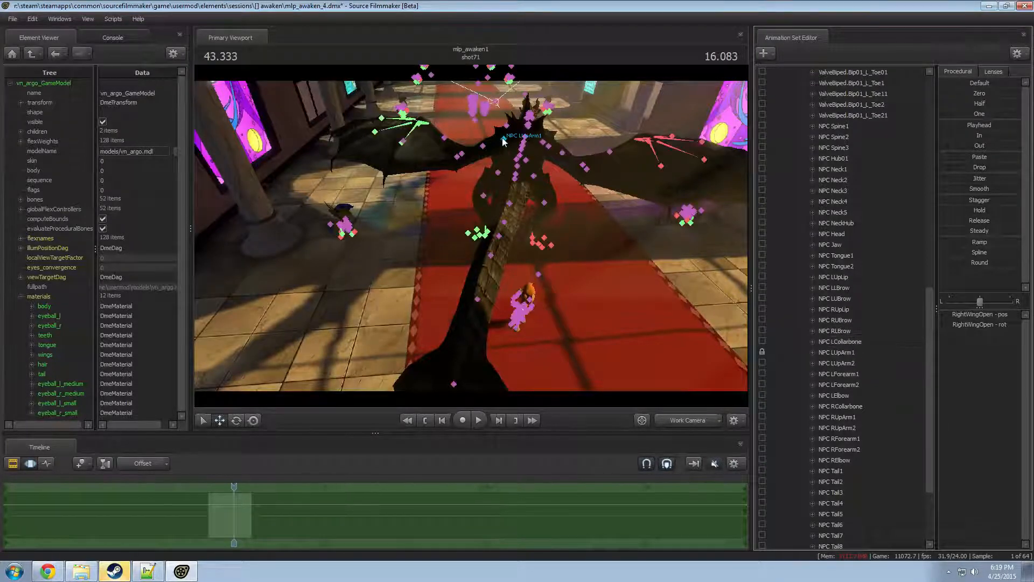
- Check which sides the dragon's NPC LUpArm1 and NPC RUpArm1 bones are on and undo the lock to RightWingOpen
left_click(504, 140)
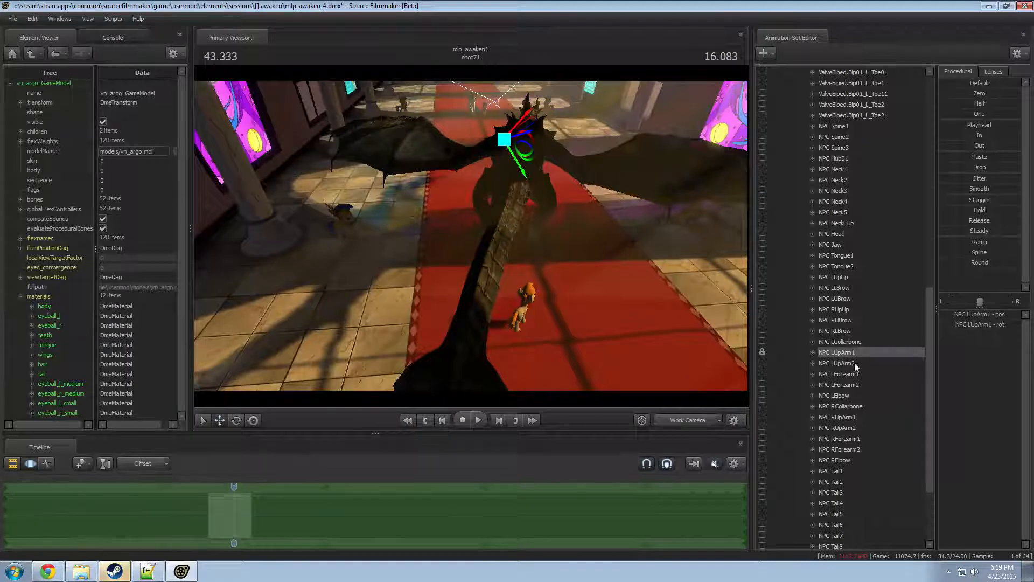
left_click(845, 417)
scroll(869, 336, "up", 10)
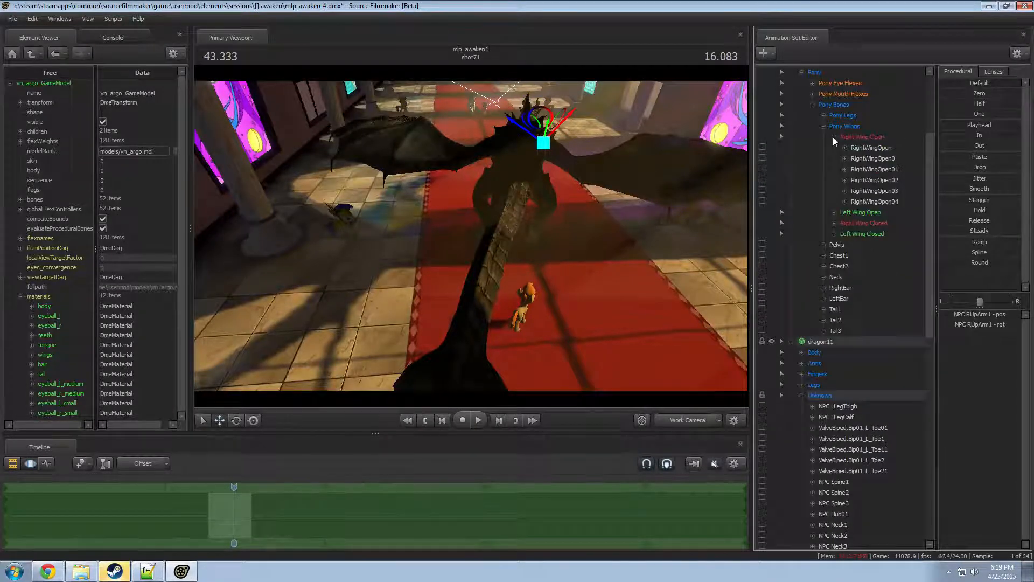
key("ctrl")
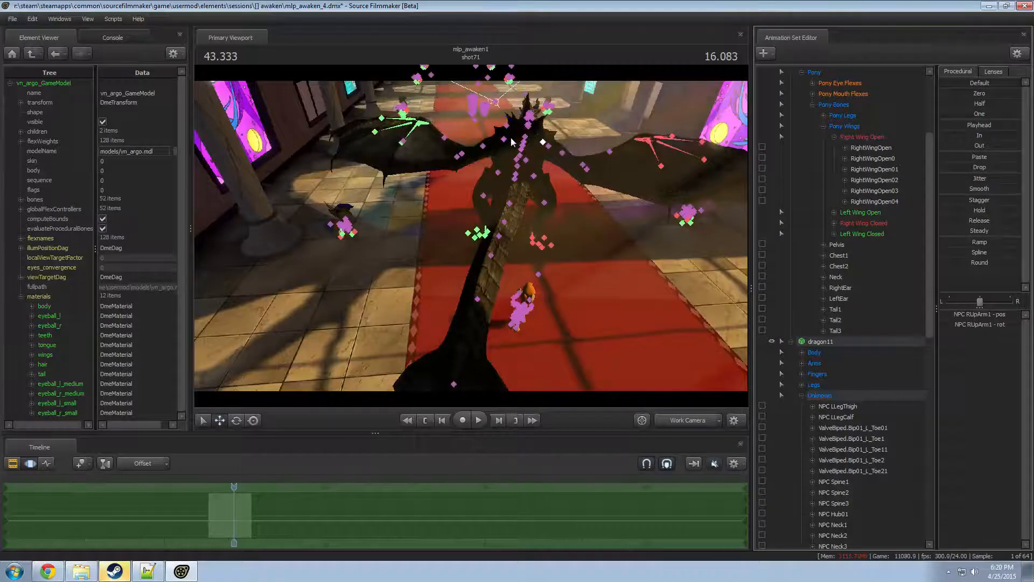
- Lock the dragon's NPC RUpArm1 bone to vn_argo1's RightWingOpen bone
left_click(870, 147)
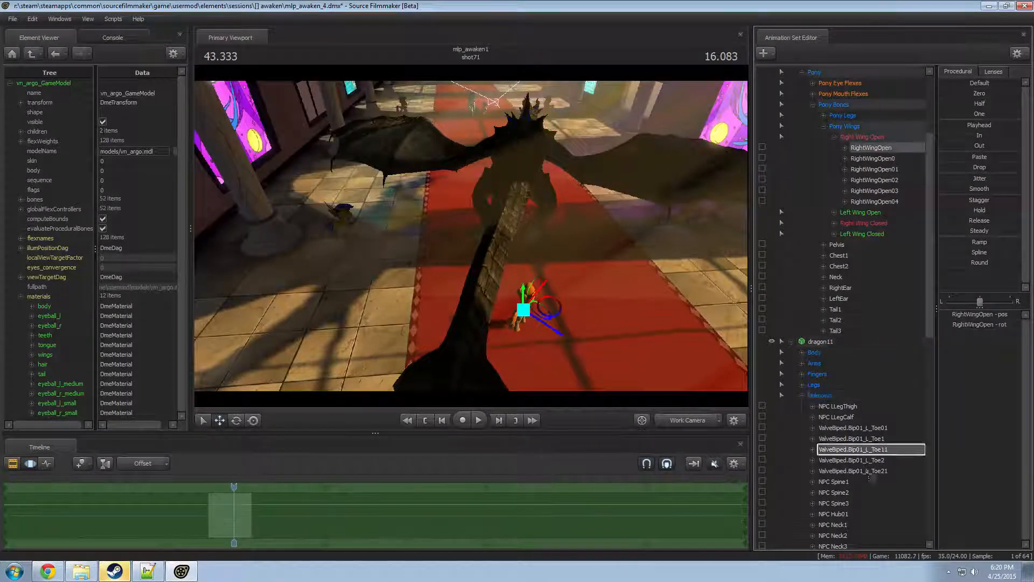
scroll(871, 269, "down", 9)
scroll(862, 430, "down", 5)
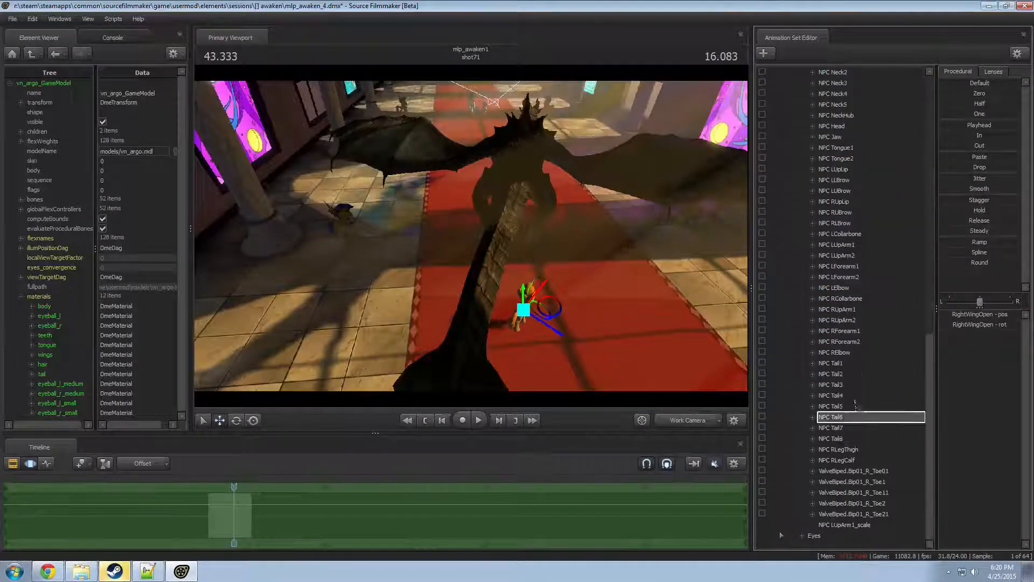
scroll(856, 323, "up", 15)
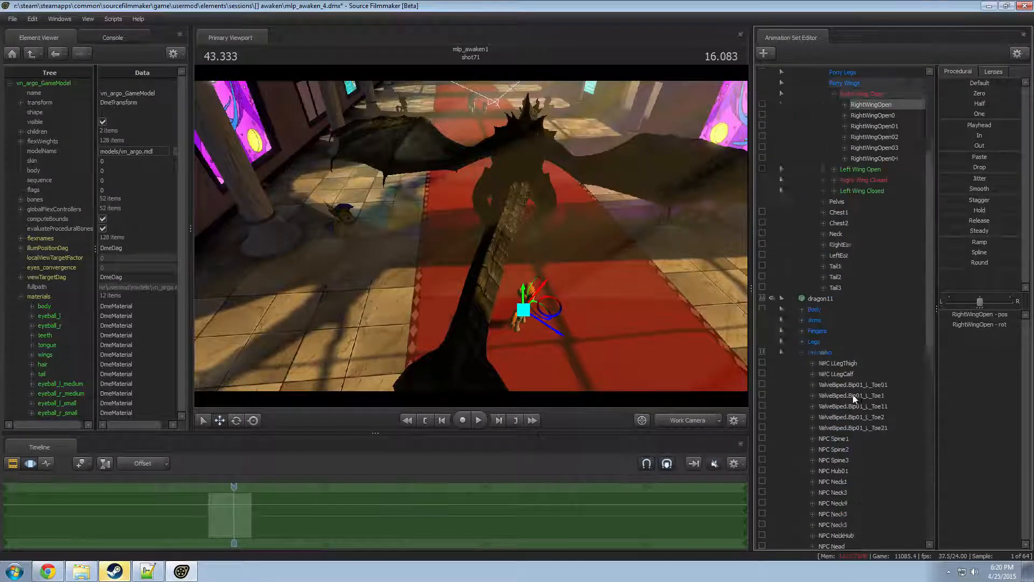
- Expand vn_argo1's Left Wing Open group and lock the dragon's NPC LUpArm1 bone to the LeftWingOpen bone
left_click(835, 234)
left_click(870, 245)
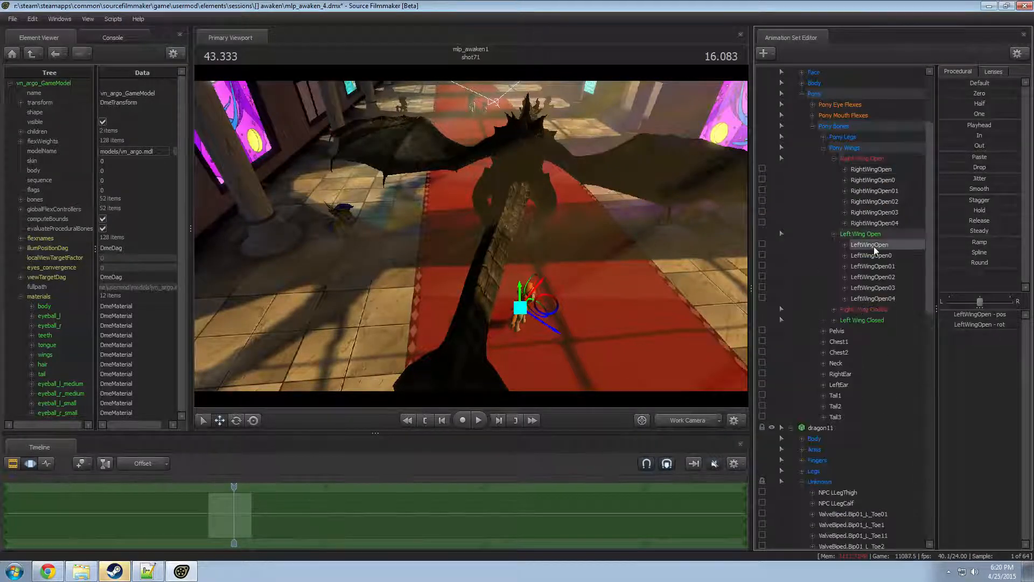
scroll(862, 430, "down", 12)
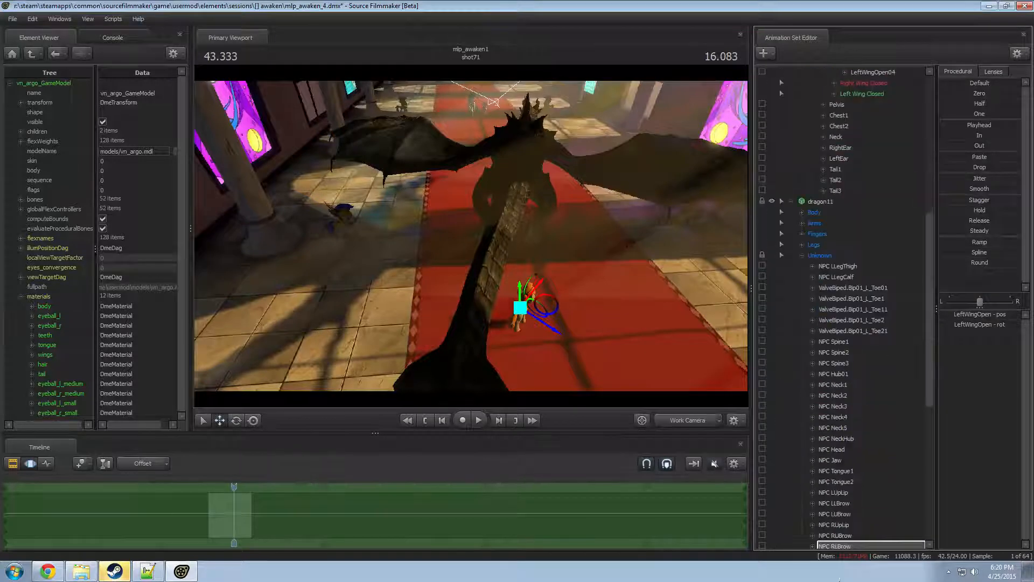
scroll(845, 527, "down", 3)
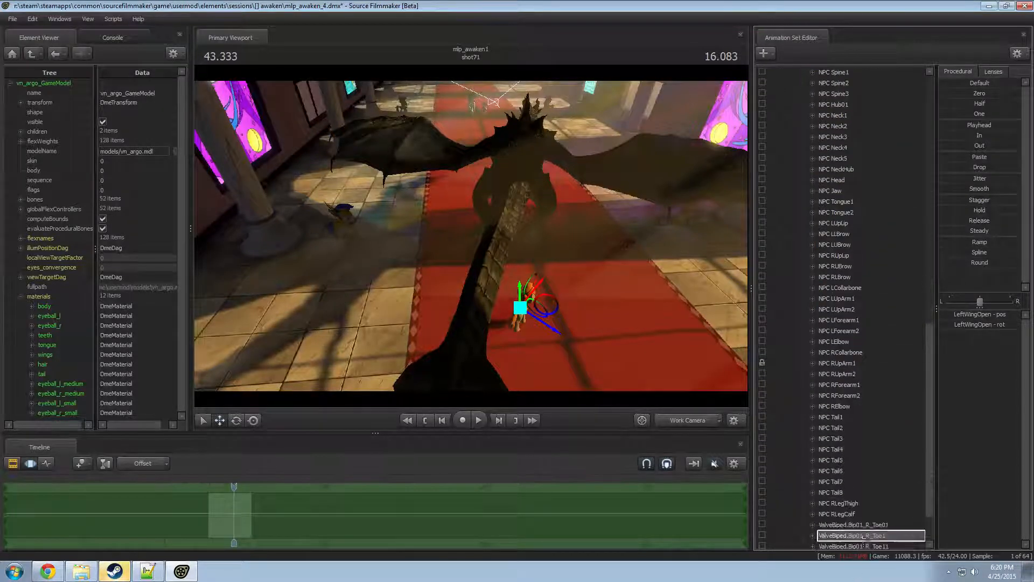
left_click(853, 299)
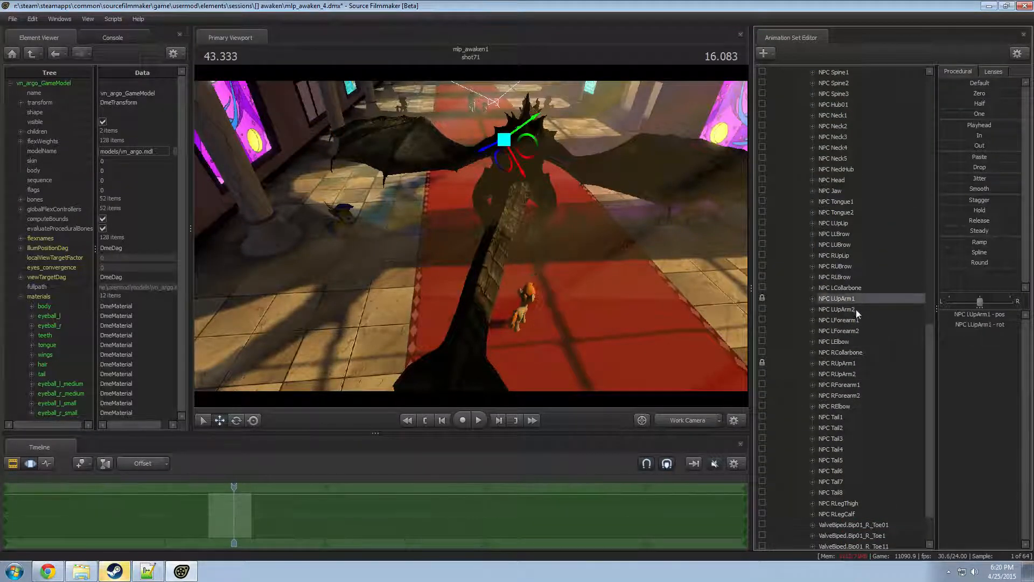
- Select both NPC LUpArm1 and NPC RUpArm1 and zero their position and rotation relative to the pony's wing bones
left_click(854, 363, "ctrl")
scroll(856, 366, "up", 14)
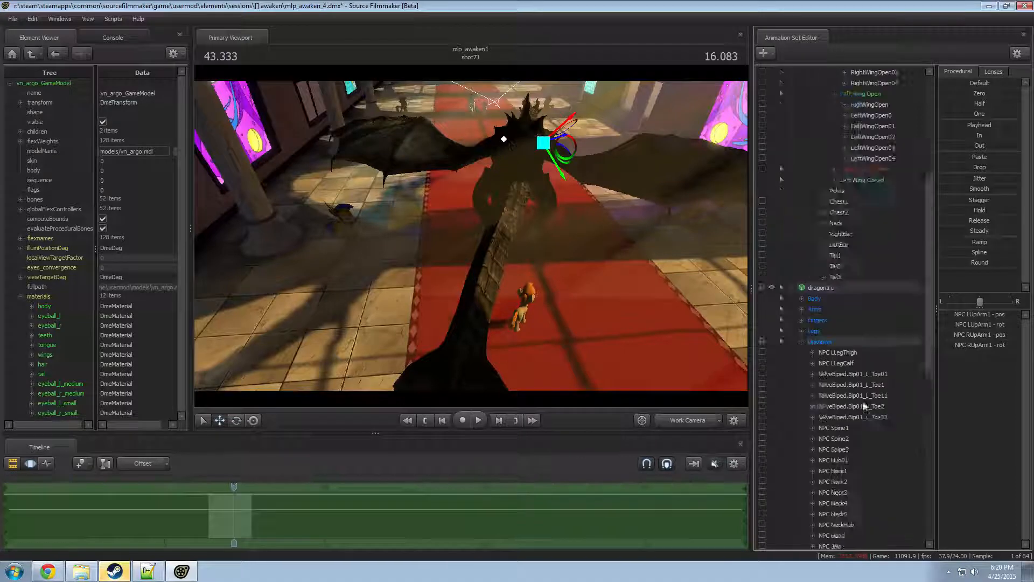
left_click(976, 94)
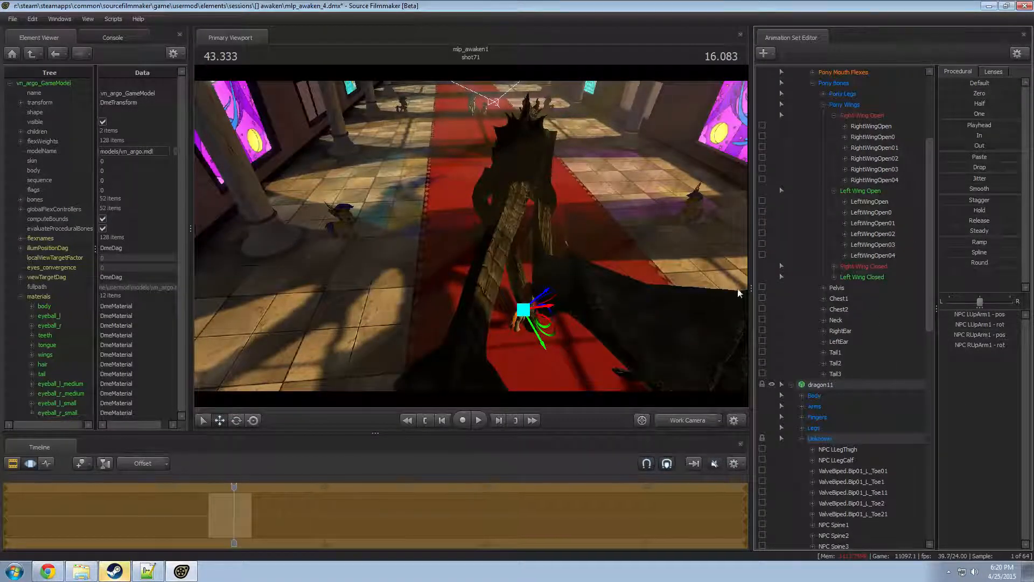
- Add a scale control to the dragon's NPC RUpArm1 bone
scroll(855, 370, "down", 7)
scroll(859, 377, "down", 8)
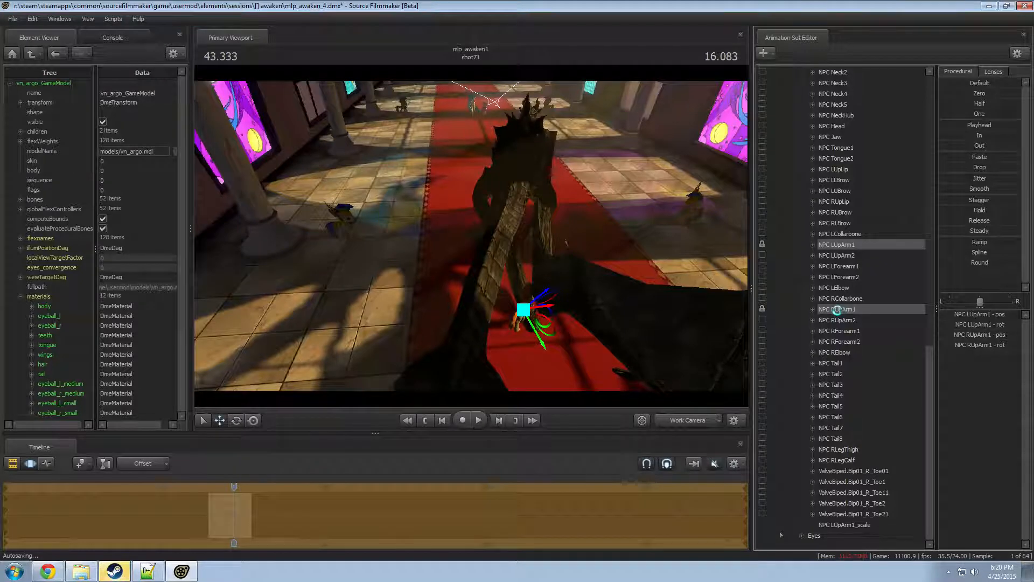
right_click(838, 309)
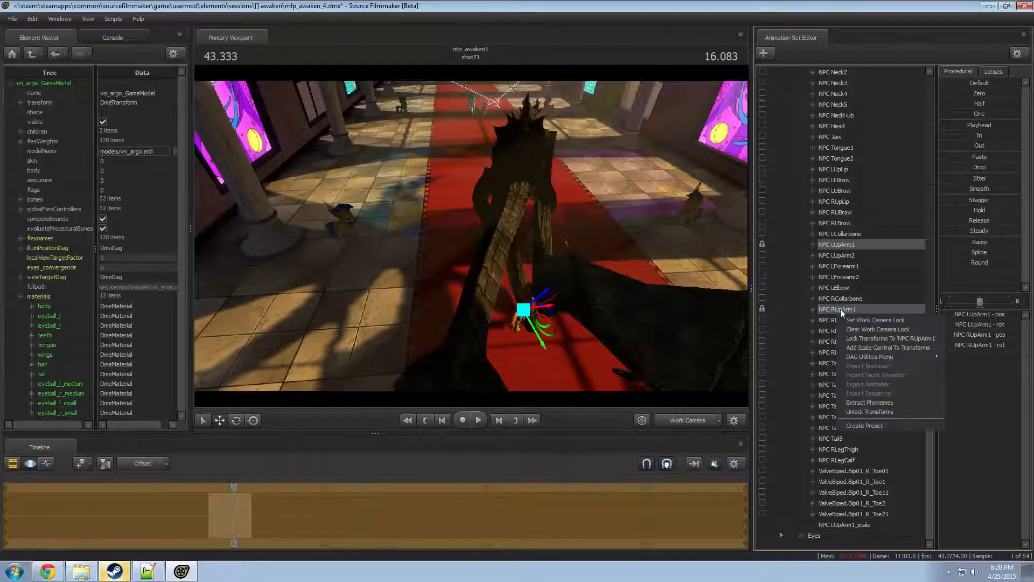
left_click(877, 348)
scroll(856, 410, "down", 1)
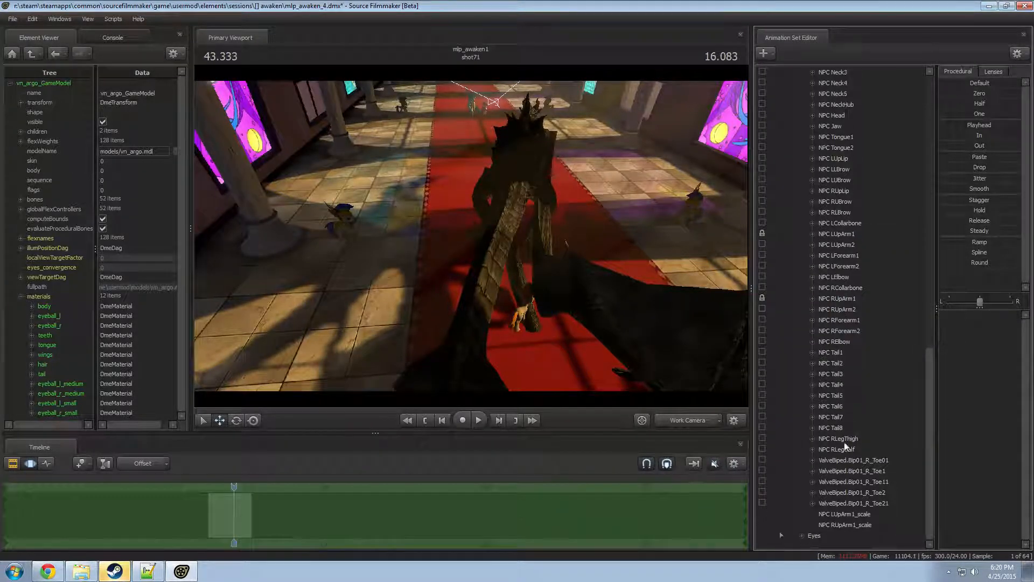
- Add a scale control to dragon11's Root bone and move Root down to where the pony stands
left_click(518, 178)
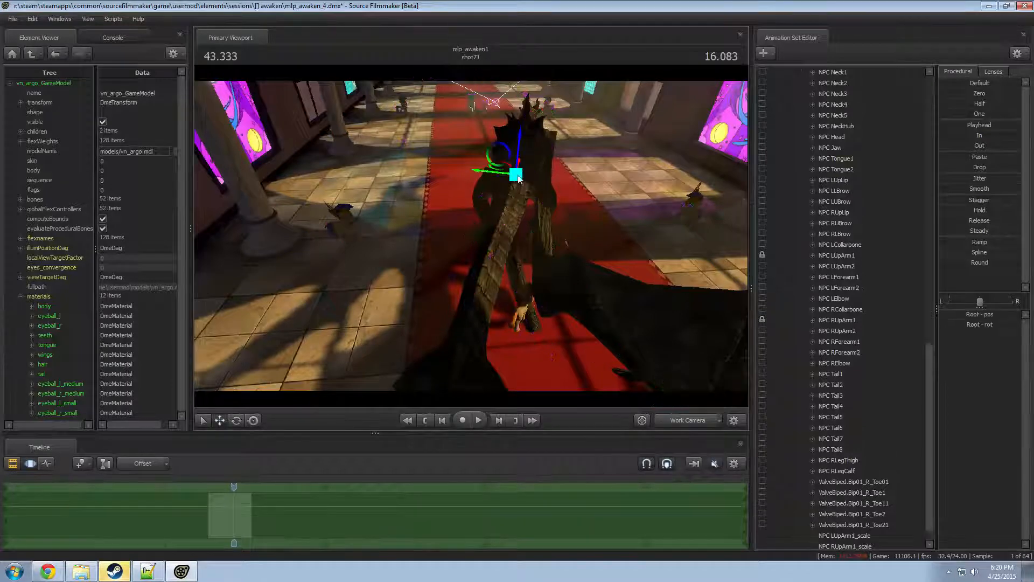
scroll(886, 413, "up", 12)
right_click(833, 256)
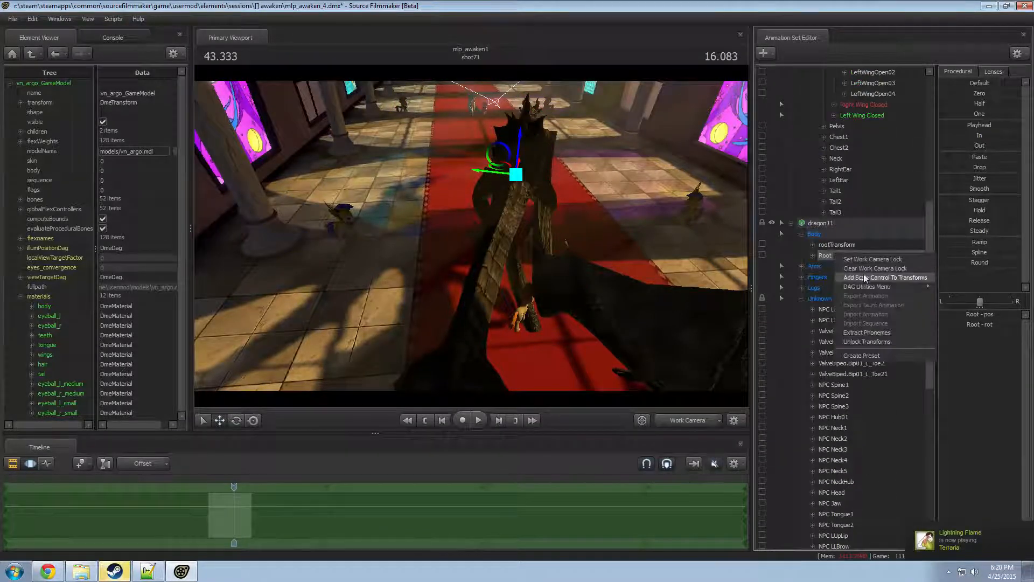
left_click(872, 277)
left_click(825, 256)
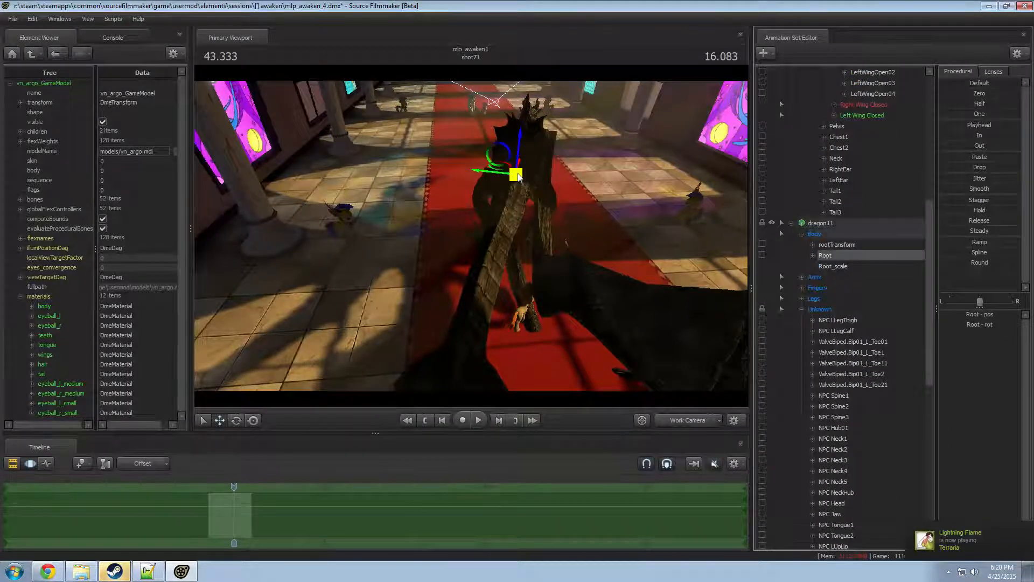
left_click_drag(516, 175, 519, 335)
key("e")
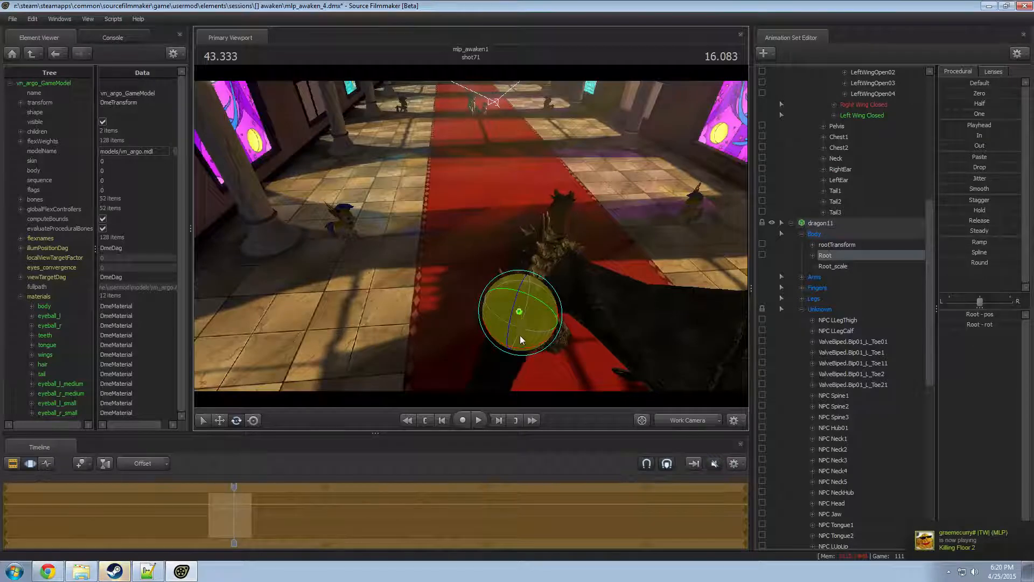
- Set the dragon's Root_scale to 0.00 to shrink its body
left_click(845, 266)
right_click(960, 315)
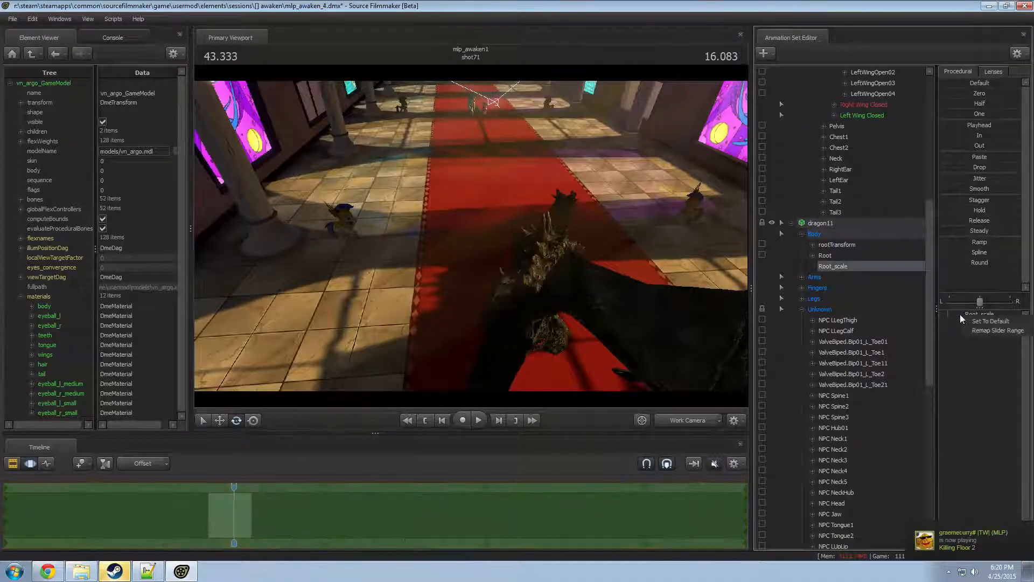
left_click(991, 315)
double_click(990, 315)
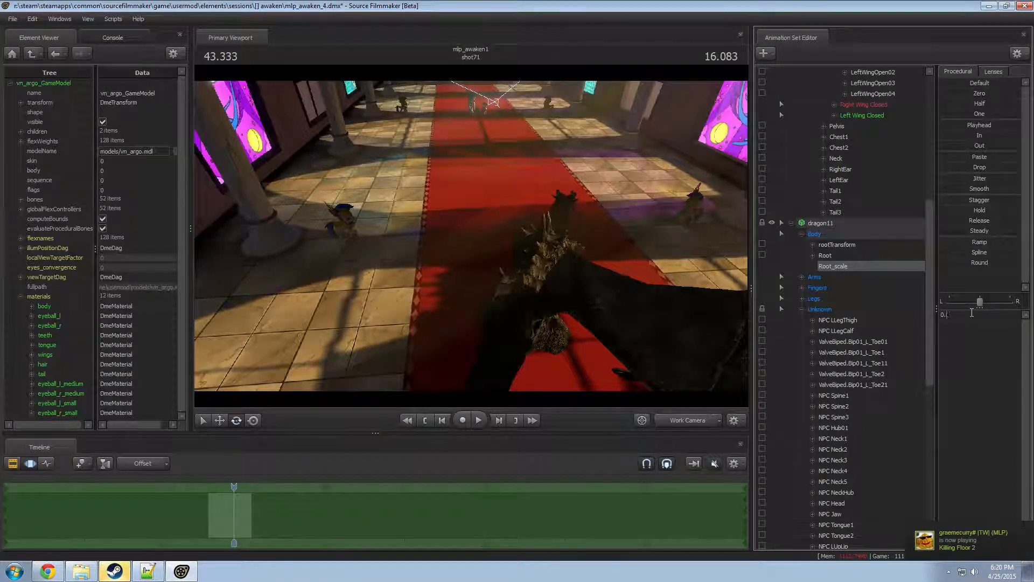
type("0.00")
key("Return")
- Rotate the dragon's NPC LUpArm1 and NPC RUpArm1 bones so the oversized wings extend sideways from the pony
left_click_drag(511, 239, 457, 225)
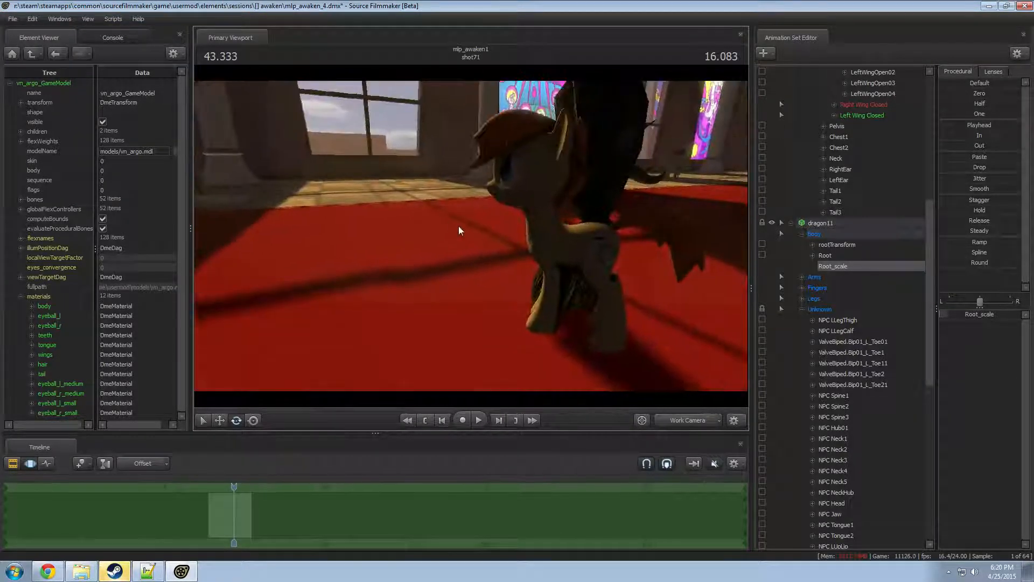
left_click_drag(547, 108, 458, 239)
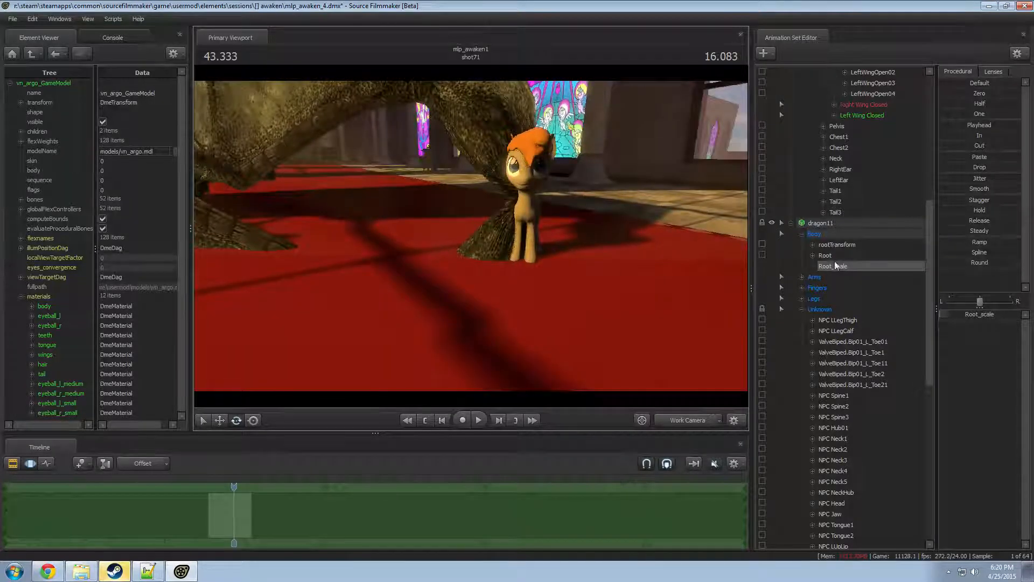
scroll(845, 322, "down", 7)
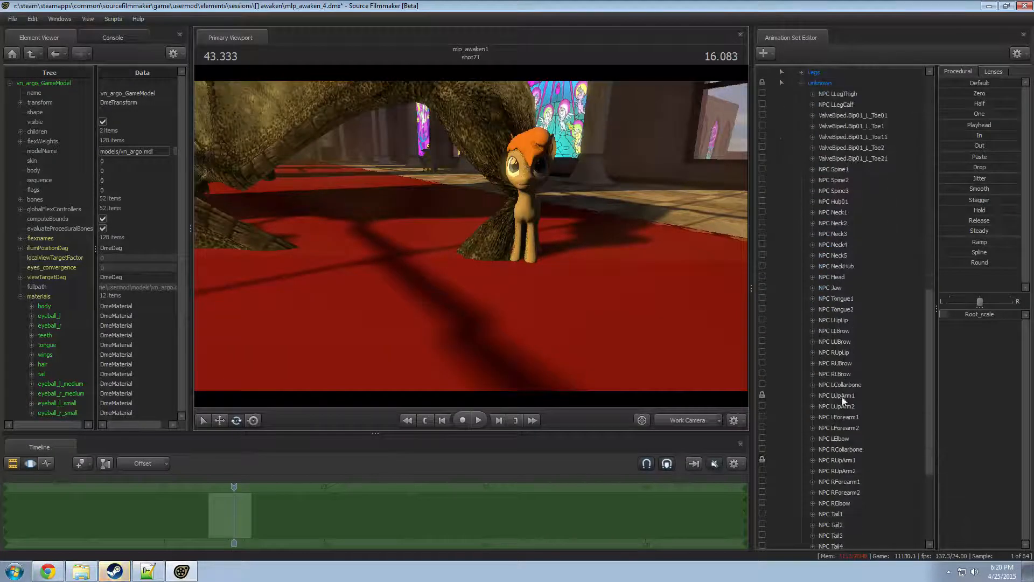
left_click(836, 396)
left_click_drag(547, 168, 515, 240)
left_click_drag(515, 291, 803, 309)
left_click(845, 461)
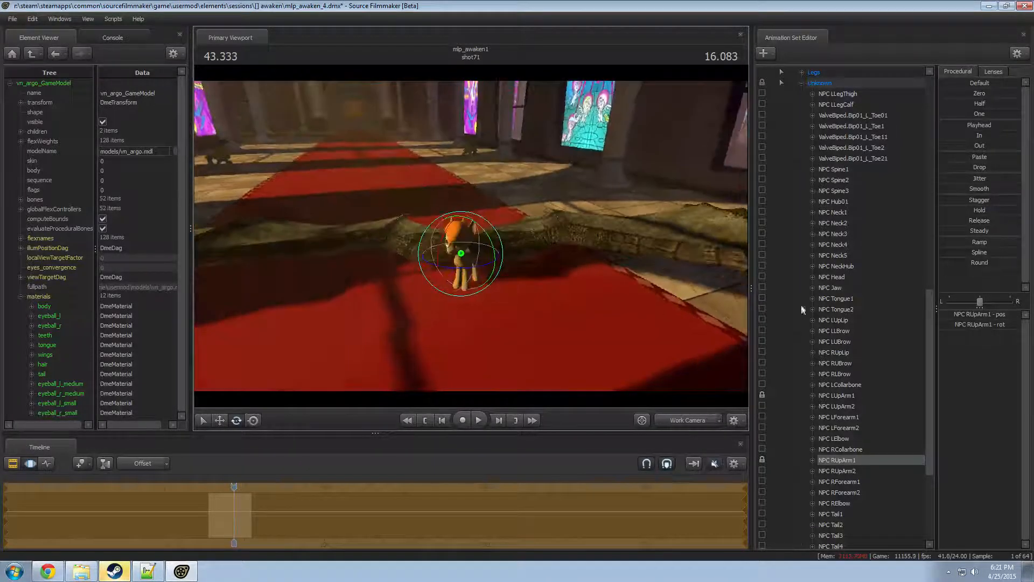
- Scale both wings down to pony size by blending NPC LUpArm1_scale and NPC RUpArm1_scale toward Zero
scroll(866, 472, "down", 5)
left_click(851, 514)
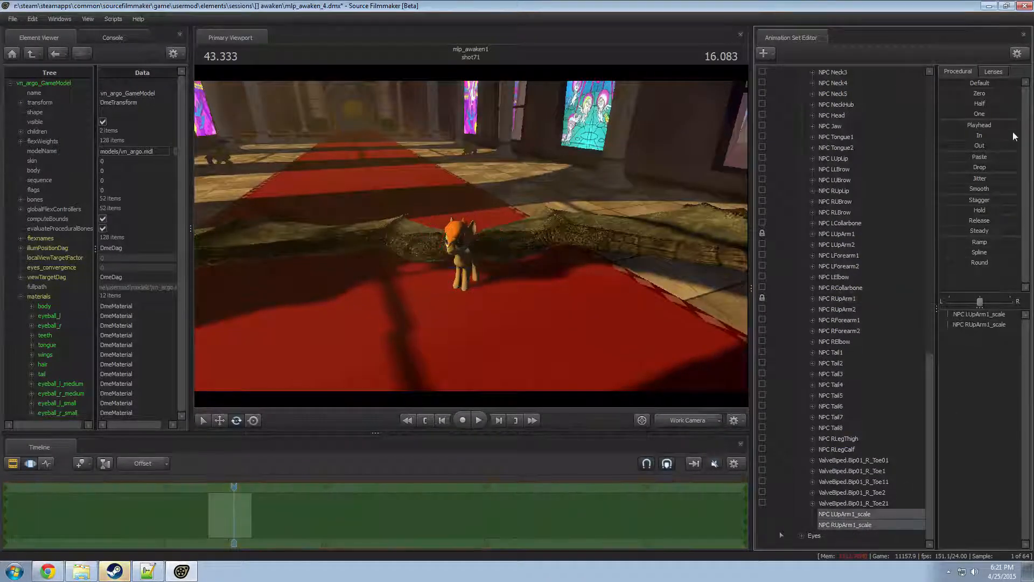
left_click_drag(978, 96, 1028, 96)
- Move and rotate the dragon's Root bone so the shrunken body remnant sits inside the pony's torso
left_click_drag(577, 191, 626, 277)
key("w")
scroll(856, 447, "up", 10)
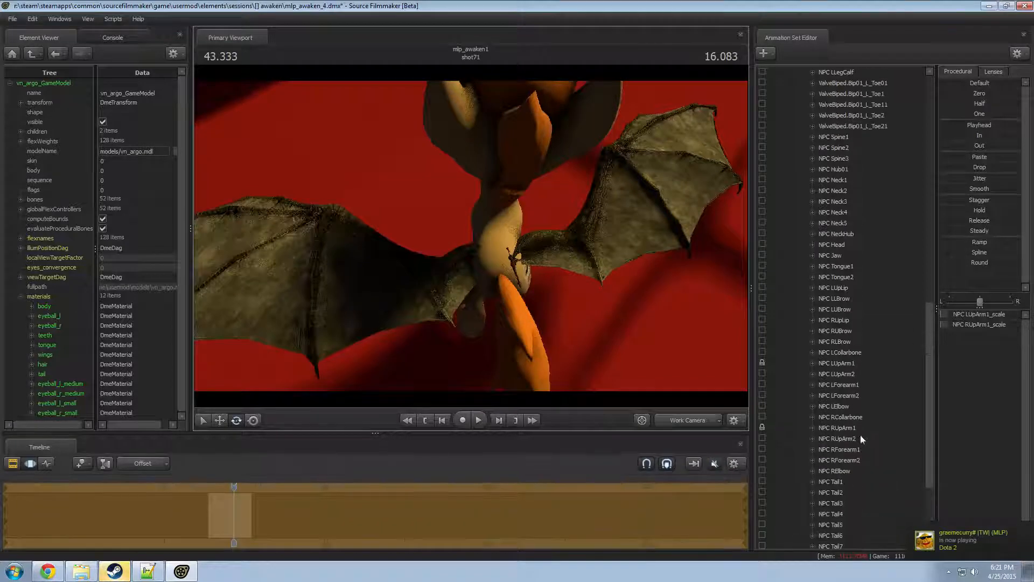
left_click(827, 193)
left_click_drag(488, 307, 479, 268)
key("e")
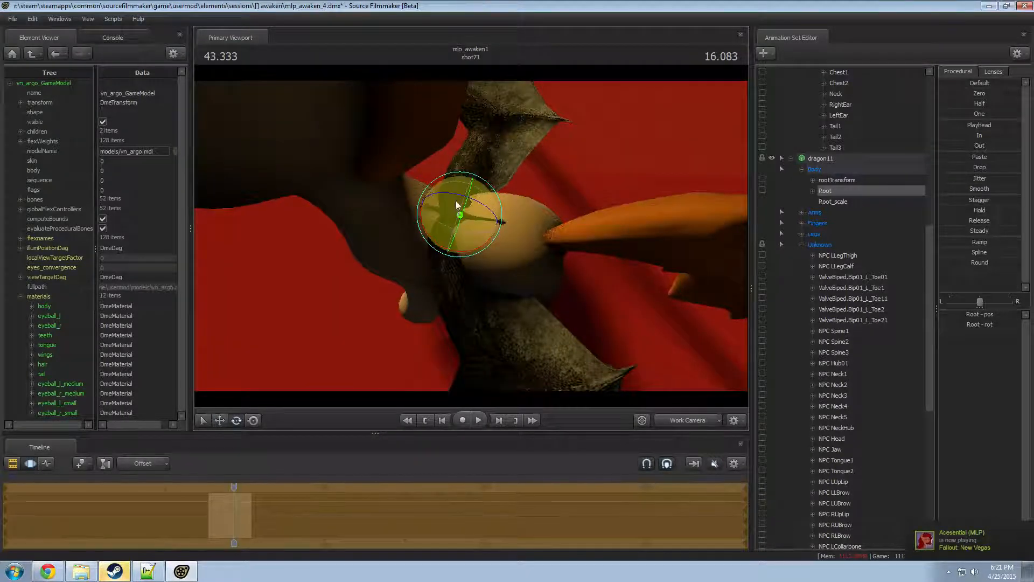
key("w")
left_click_drag(460, 204, 514, 307)
- Lock the dragon's Root bone to vn_argo1's Chest1 bone
scroll(830, 316, "down", 3)
scroll(830, 316, "down", 5)
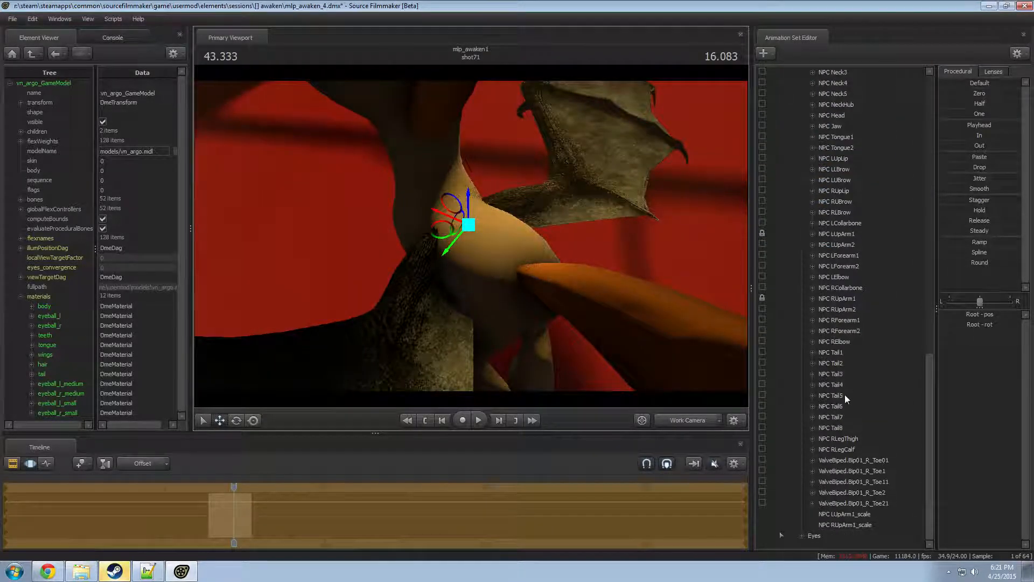
scroll(855, 432, "up", 10)
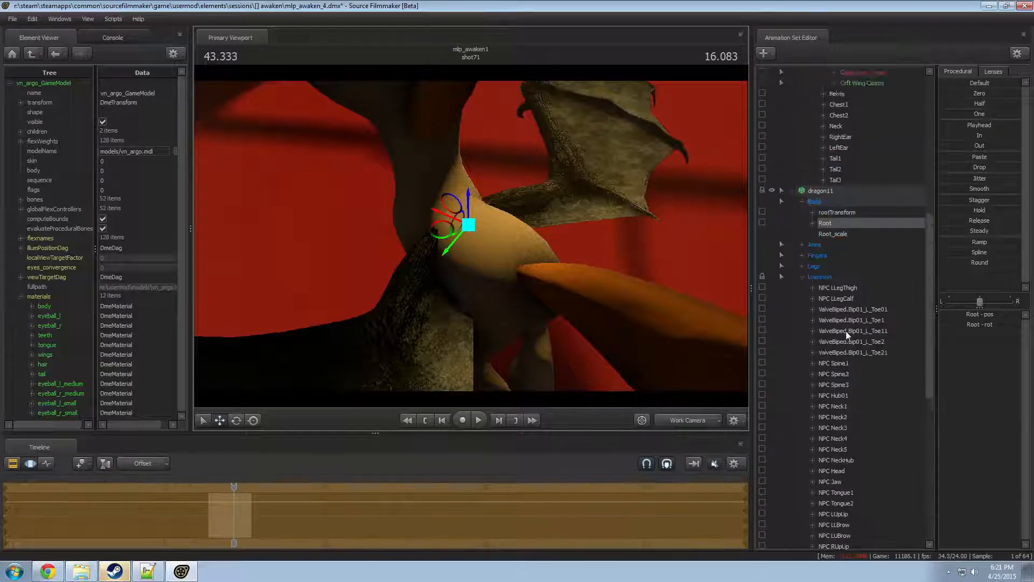
left_click(843, 364)
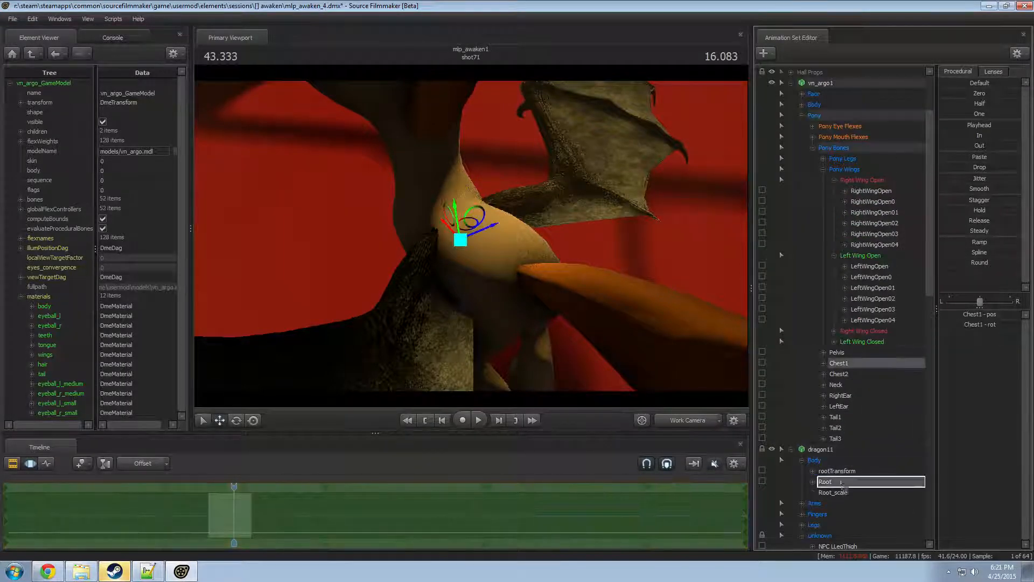
left_click(859, 483)
- Select the dragon's NPC LUpArm1 bone and adjust its rotation to angle the left wing from the pony's back
left_click_drag(508, 260, 455, 227, "alt")
left_click(453, 207)
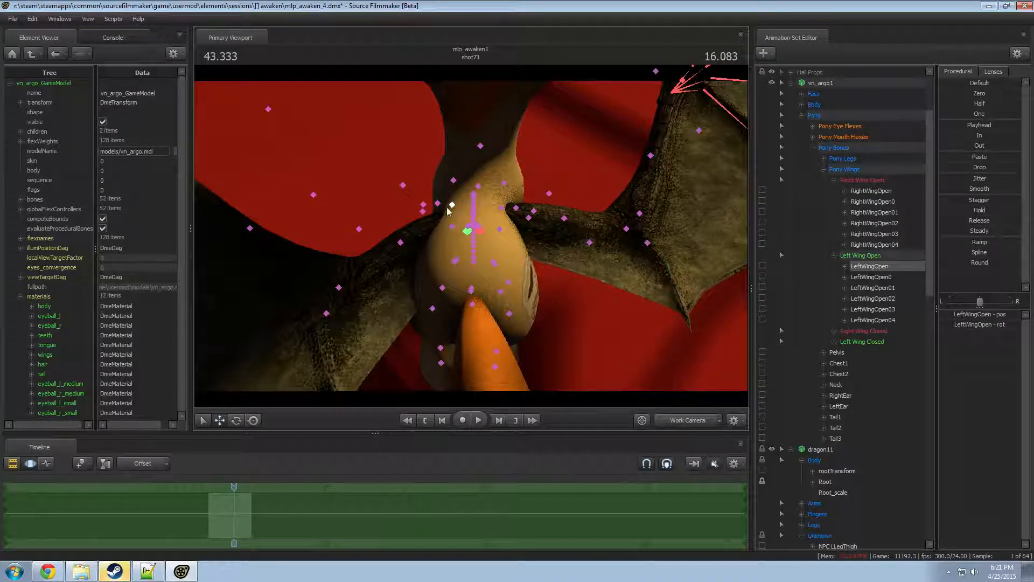
scroll(866, 349, "down", 7)
scroll(865, 324, "up", 6)
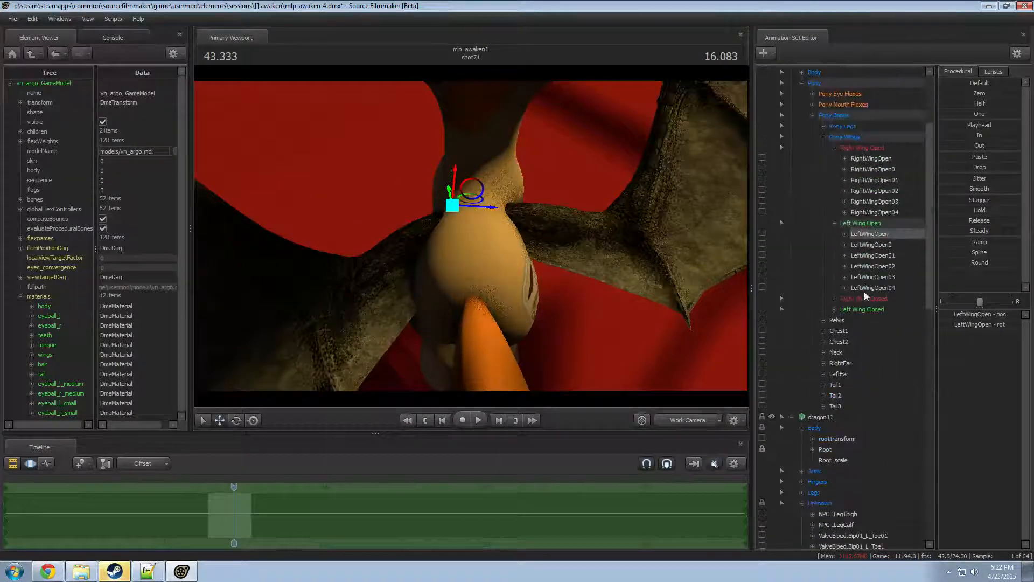
scroll(864, 295, "down", 6)
scroll(843, 331, "down", 9)
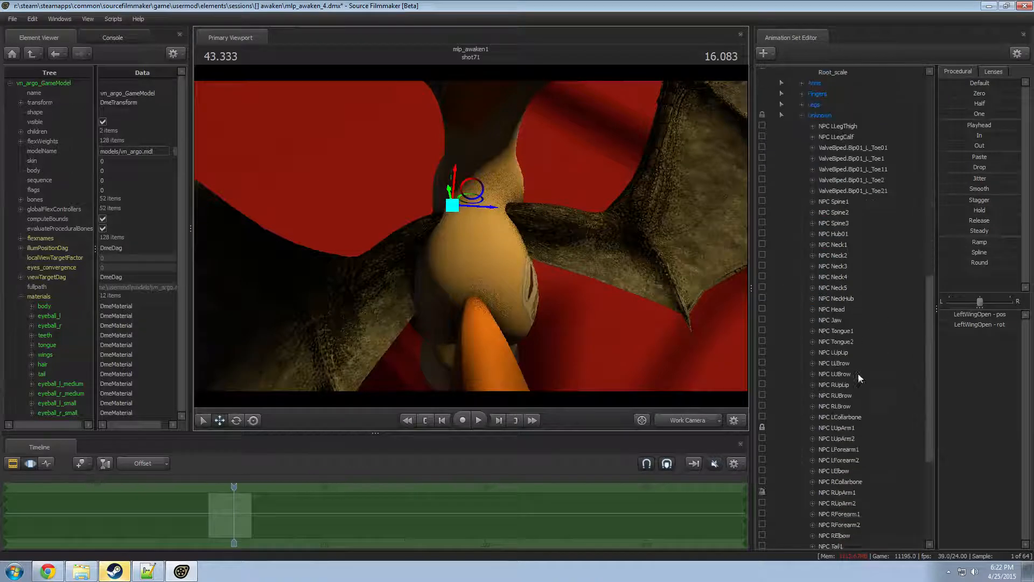
left_click(837, 330)
left_click_drag(436, 242, 411, 214)
left_click_drag(617, 201, 596, 145)
key("s")
left_click_drag(459, 258, 474, 237)
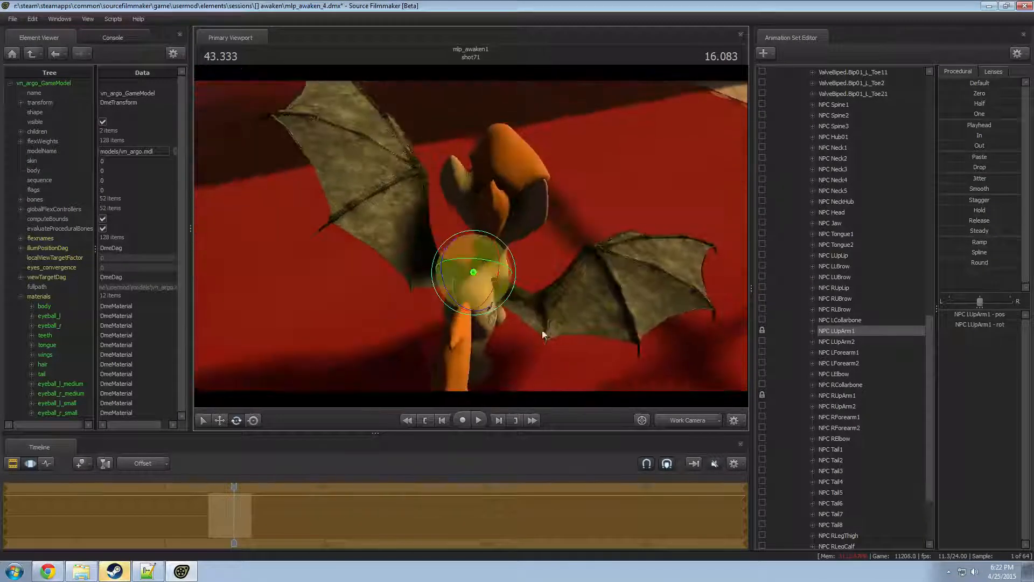
- Collapse vn_argo1's Right Wing Open and Pony Wings groups
scroll(848, 405, "up", 10)
scroll(852, 329, "up", 4)
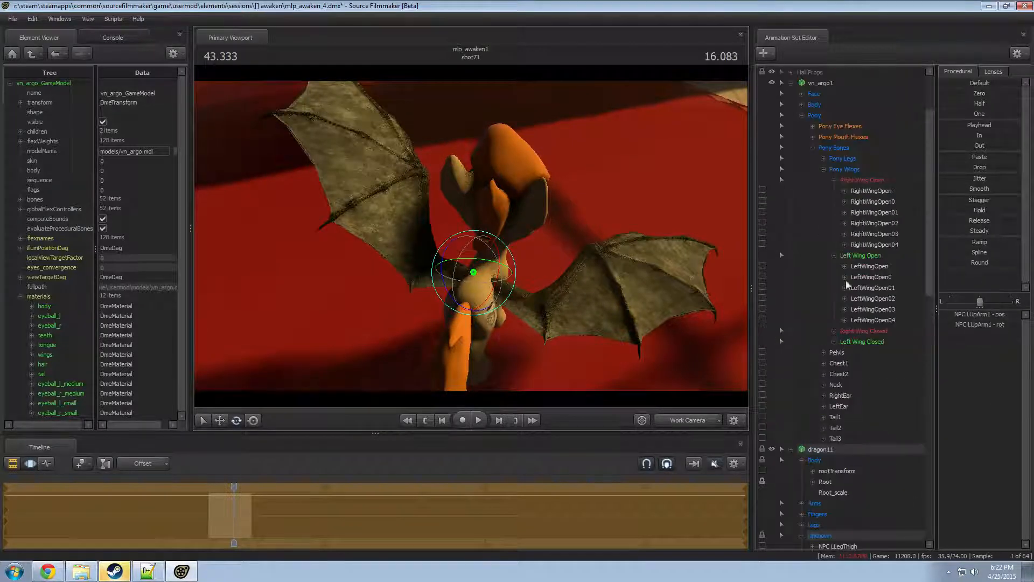
left_click(834, 179)
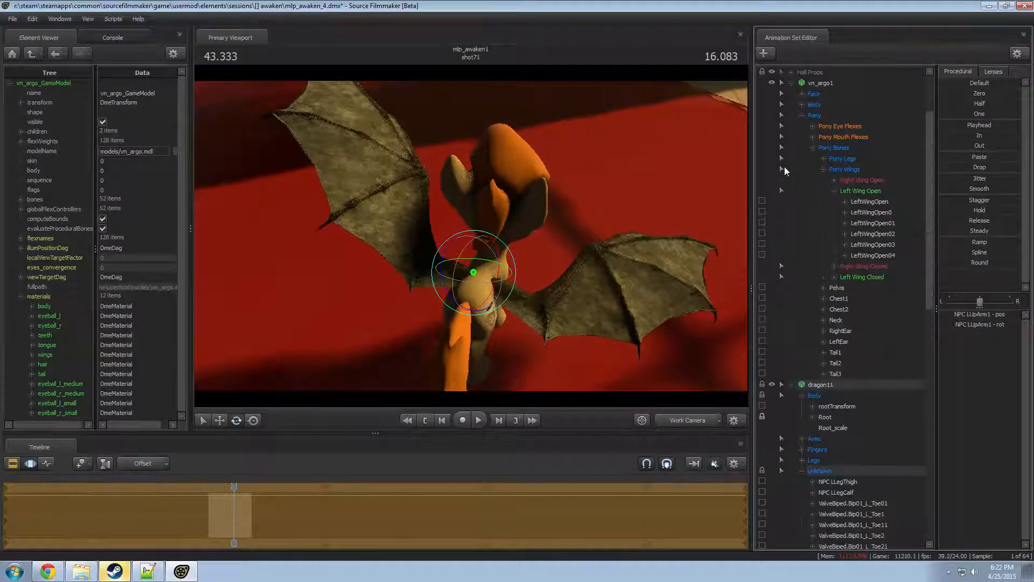
left_click(822, 169)
- Pose the outer left wing by rotating the NPC LForearm1 and ValveBiped.Bip01_L_Hand bones
left_click(428, 260)
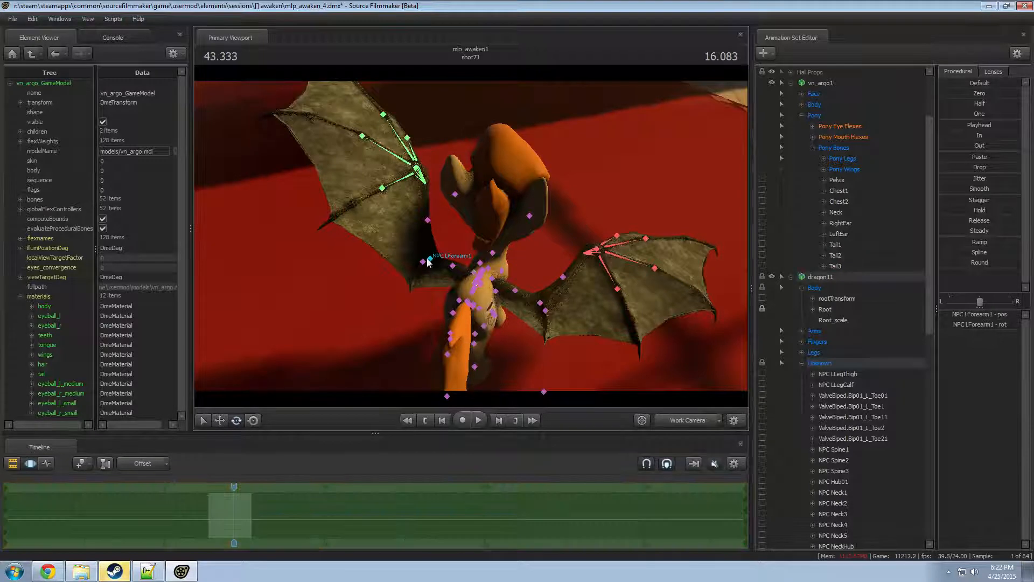
left_click_drag(460, 253, 414, 246)
left_click(395, 197)
left_click_drag(394, 197, 387, 197)
mouse_move(471, 250)
left_mouse_down()
mouse_move(470, 237)
mouse_move(482, 258)
mouse_move(468, 248)
left_mouse_up()
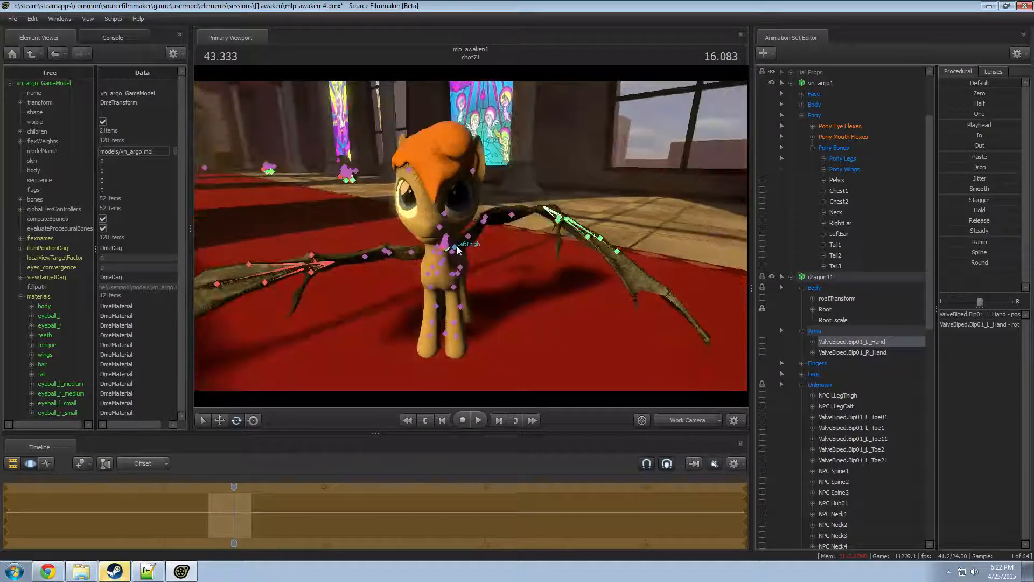
- Rotate the dragon's NPC LUpArm1 bone and the opposite upper-arm bone to raise the wings beside the pony
left_click(457, 249)
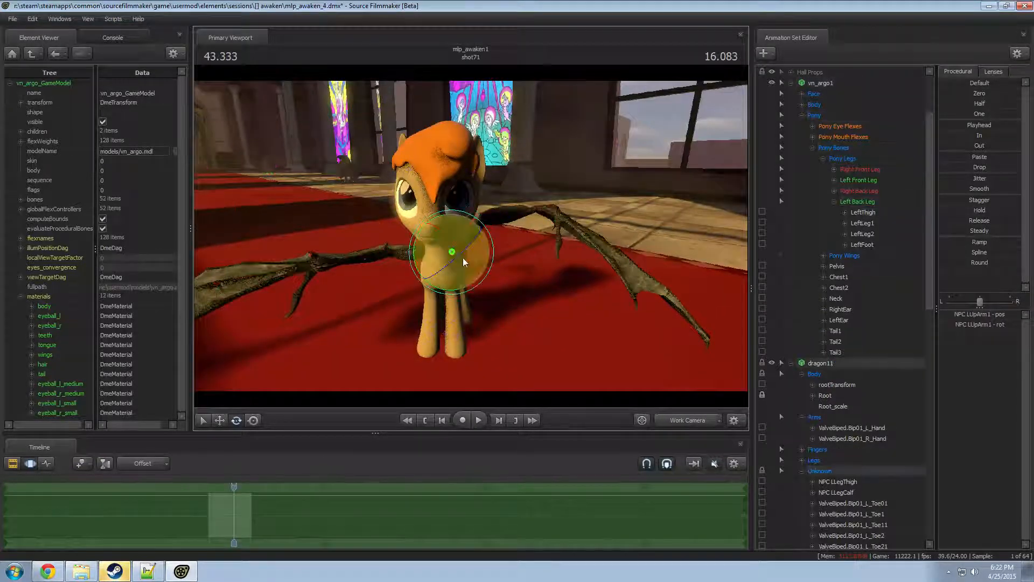
left_click(460, 260)
left_click_drag(459, 260, 402, 264)
left_click(434, 254)
left_click_drag(402, 264, 414, 223, "alt")
- Pose the right wing to match the left by rotating the NPC RForearm1 and ValveBiped.Bip01_R_Hand bones
left_click(388, 240)
key("ctrl")
left_click(432, 253)
left_click(390, 228, "ctrl")
left_click(392, 228, "ctrl")
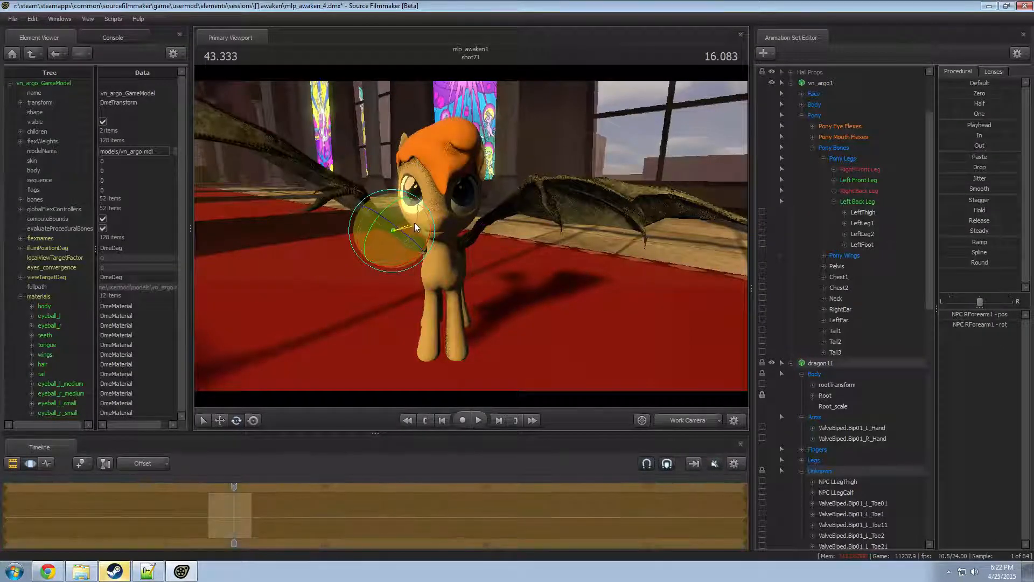
left_click(364, 198, "ctrl")
left_click_drag(387, 169, 360, 206)
left_click_drag(372, 242, 479, 246)
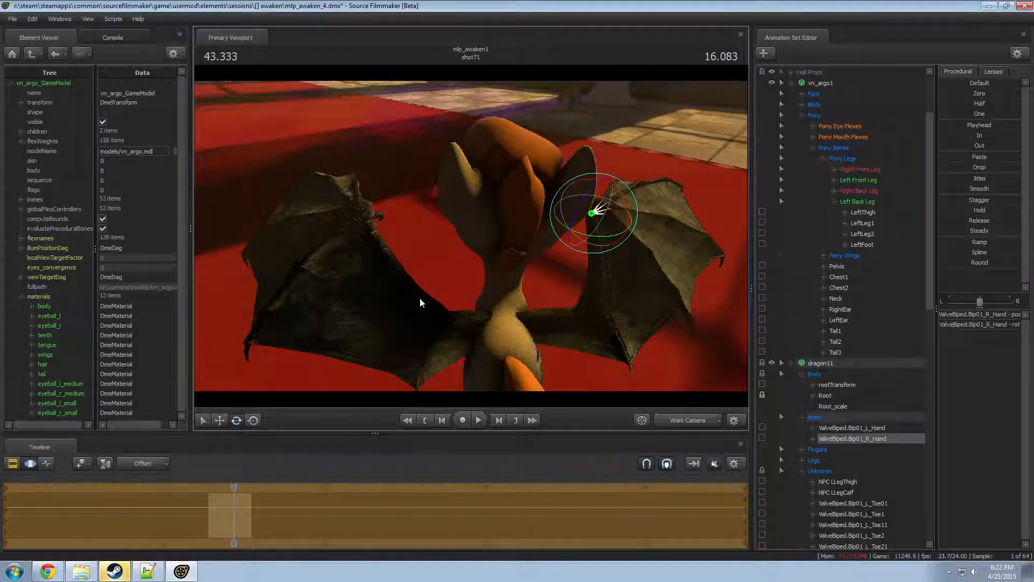
left_click_drag(419, 299, 484, 263)
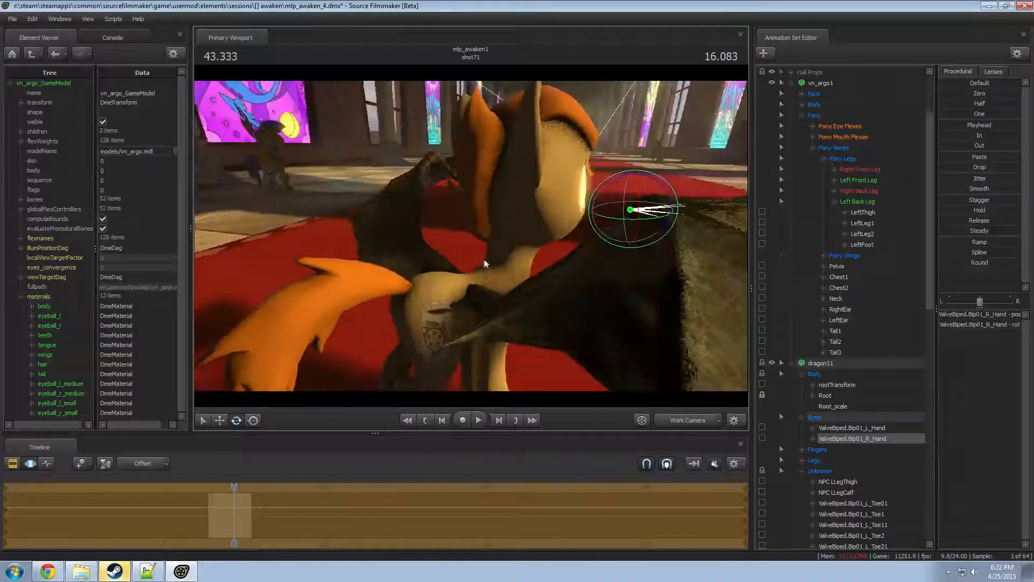
- Collapse the dragon11 animation set and add override materials to it
left_click(791, 363)
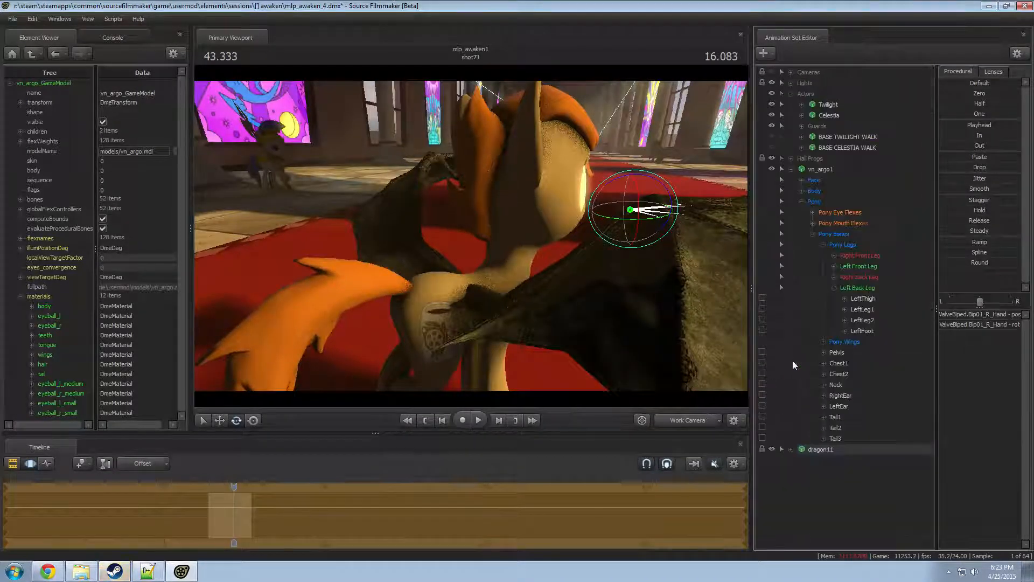
right_click(844, 448)
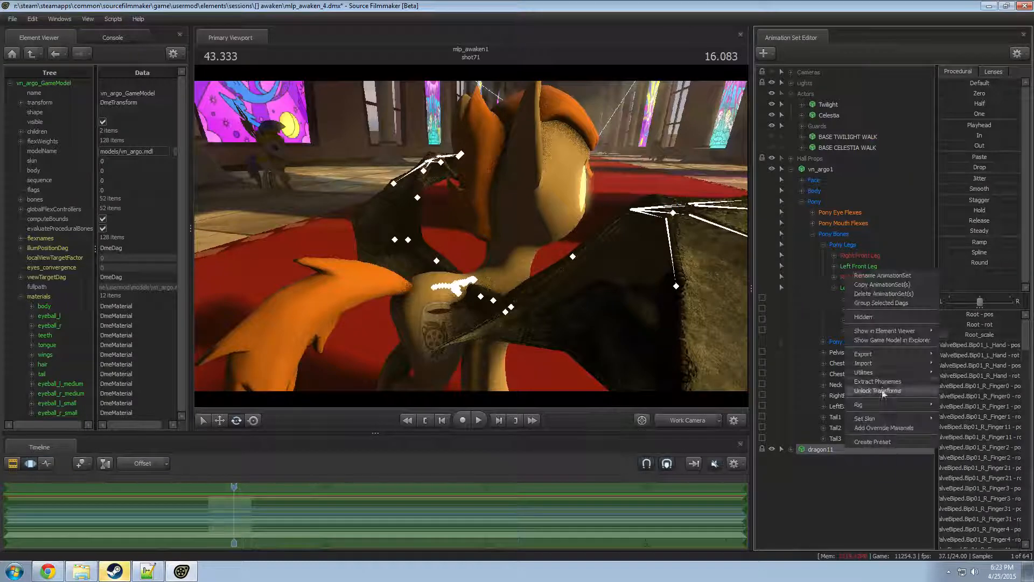
left_click(890, 429)
- Show dragon11's model in the Element Viewer and expand its materials list
right_click(828, 451)
mouse_move(881, 337)
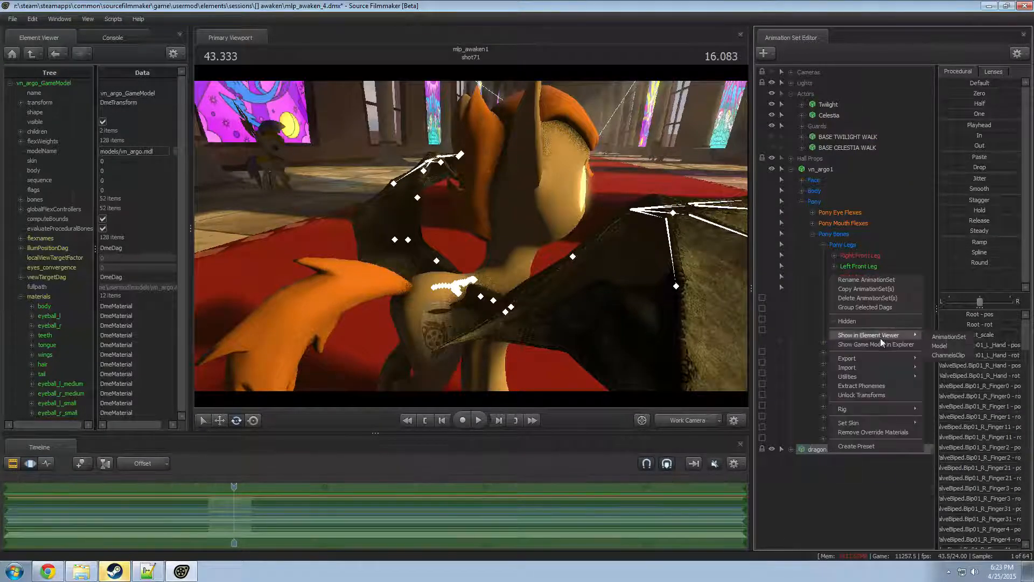
left_click(950, 346)
left_click(21, 276)
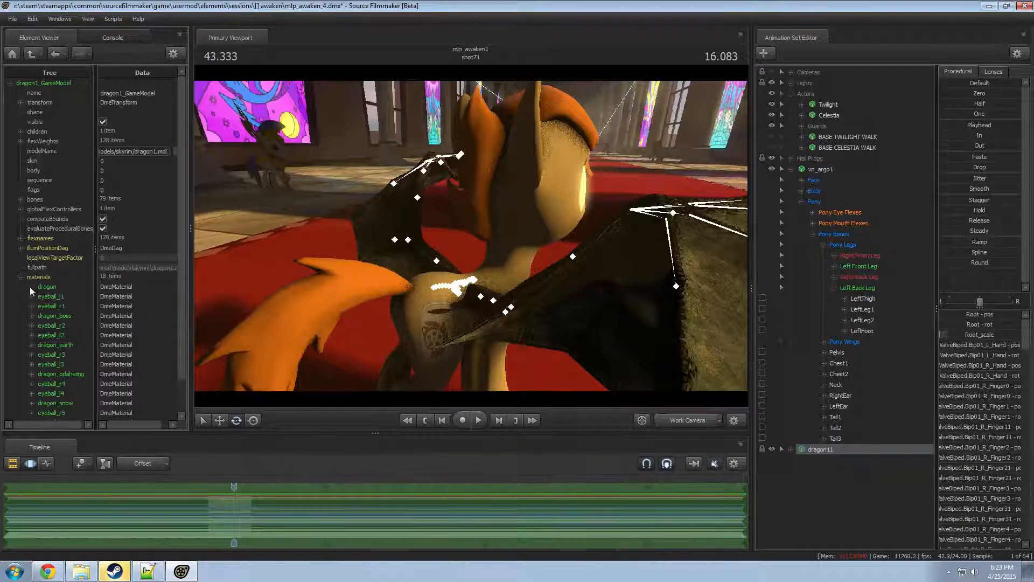
- Add a vector3 attribute named $color to dragon11's dragon material and expand that material
right_click(44, 286)
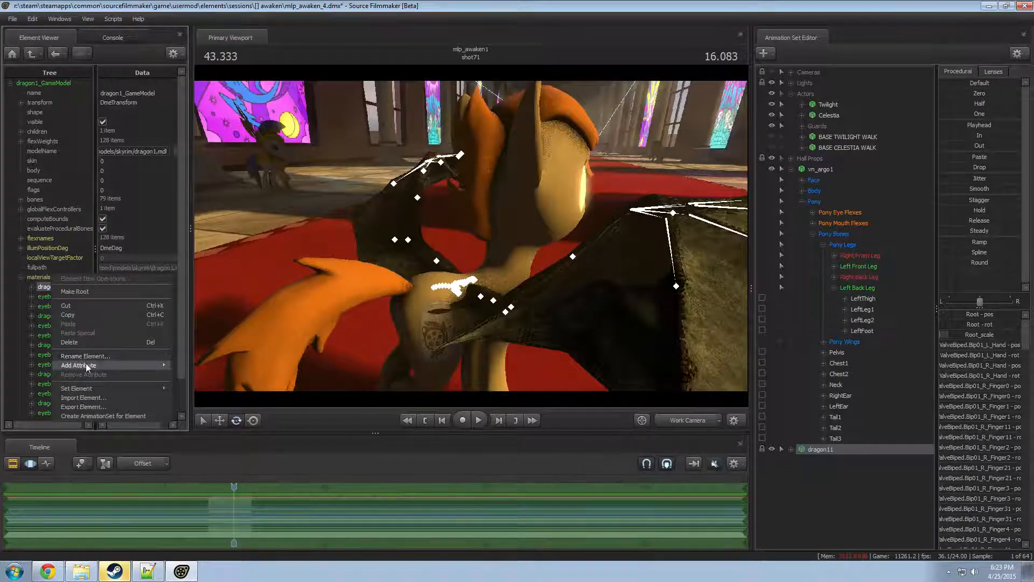
mouse_move(85, 364)
left_click(196, 410)
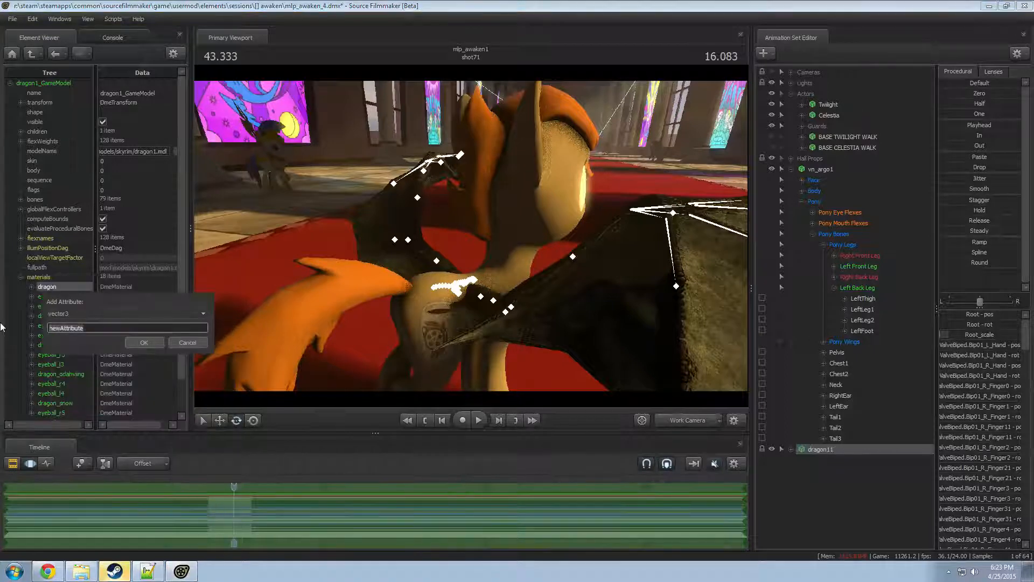
key("Return")
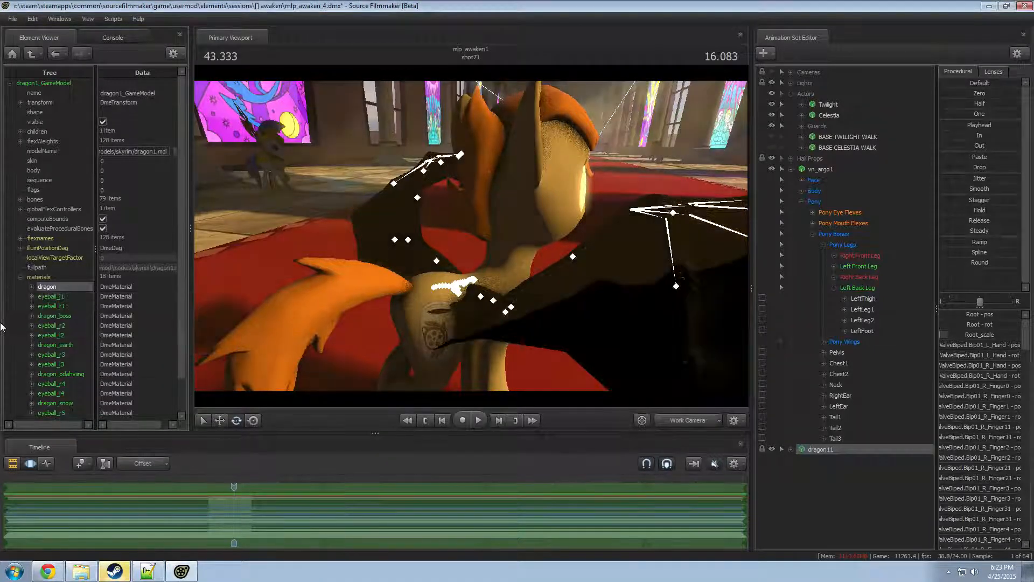
left_click(31, 286)
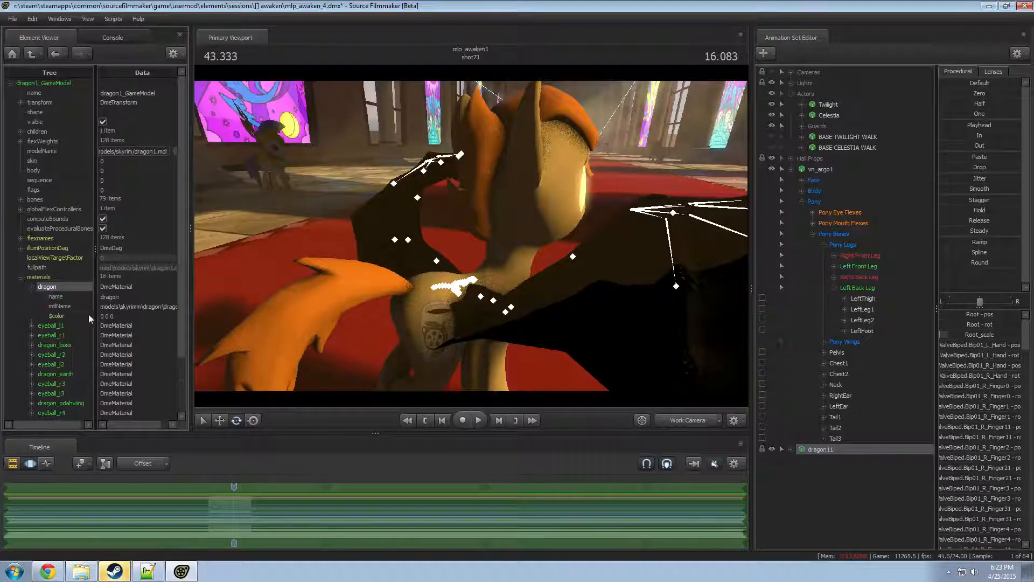
- Set the dragon material's $color to 1.2 1.2 0.9 and check the wings from behind the pony
double_click(103, 316)
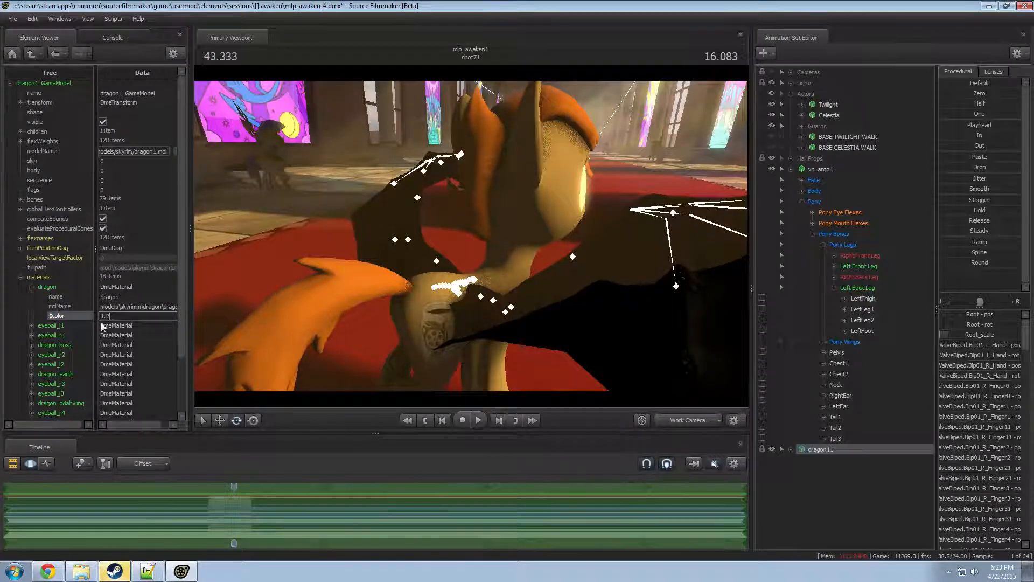
type("1.2 1.2 0.8")
key("Return")
left_click_drag(426, 201, 380, 343)
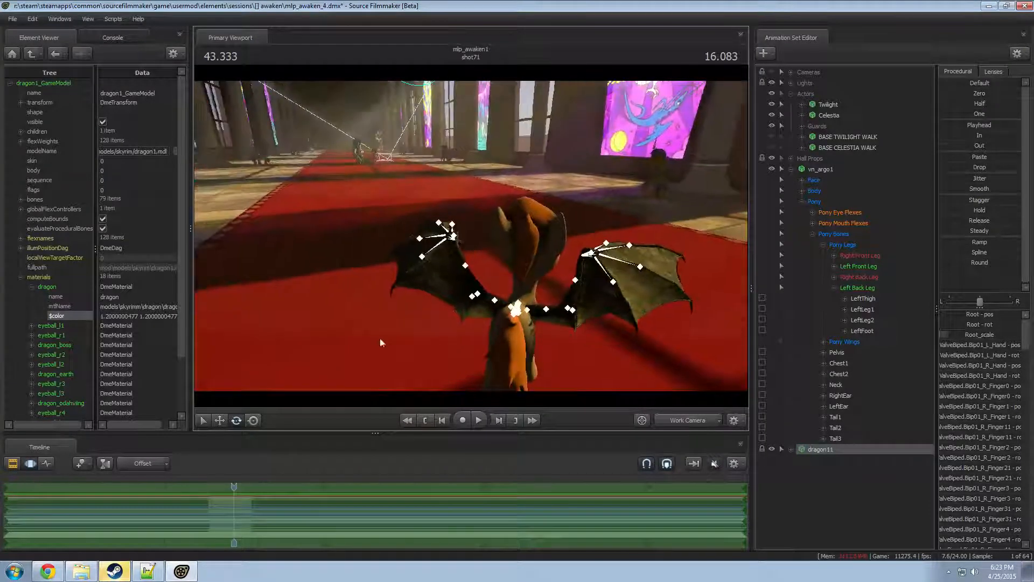
- Set the dragon material's $color to 1.5 1.5 1 and check the wings from the front
left_click(142, 316)
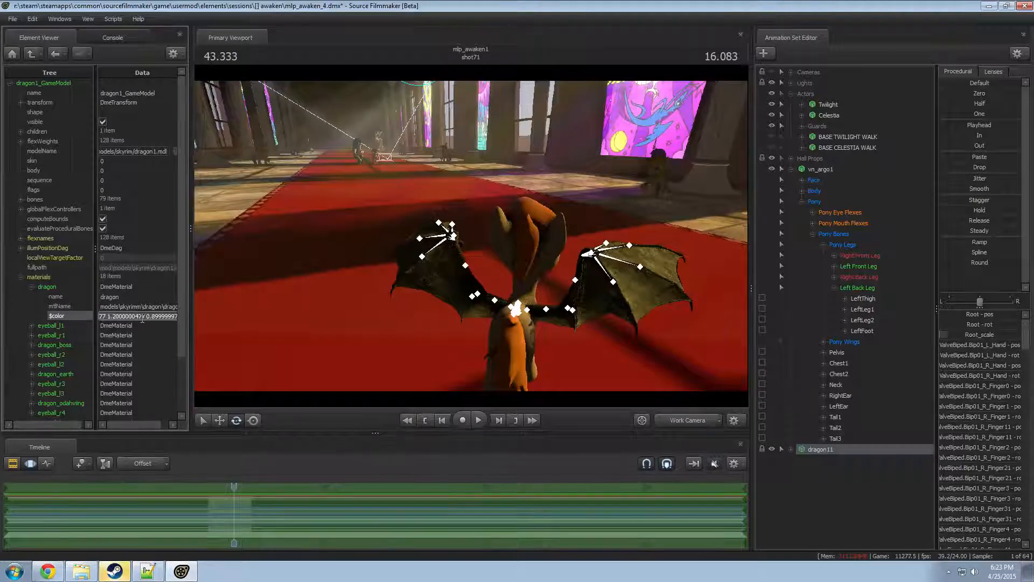
type("1.5 1.5. 1")
key("Return")
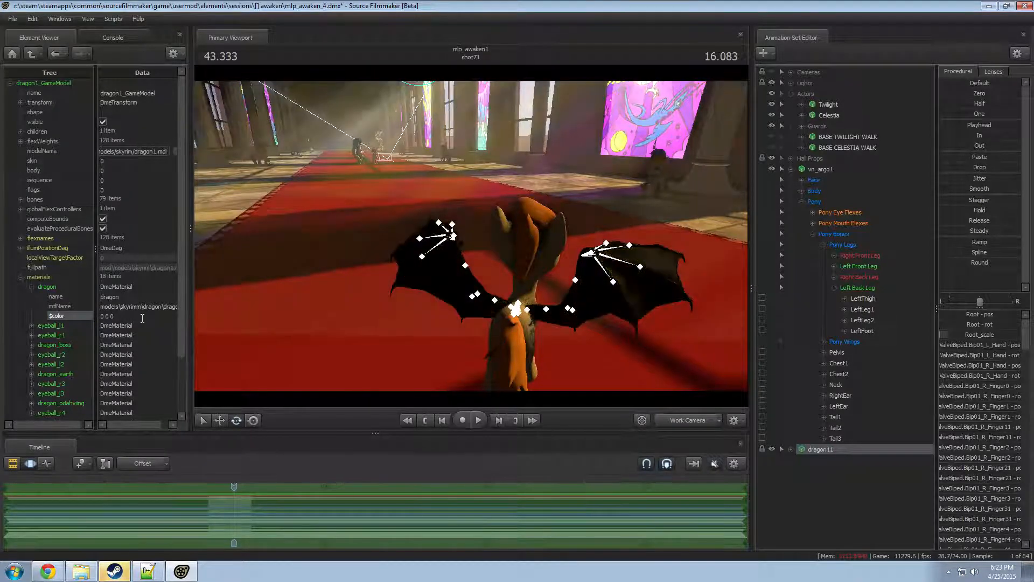
type("1.5 1.5 1")
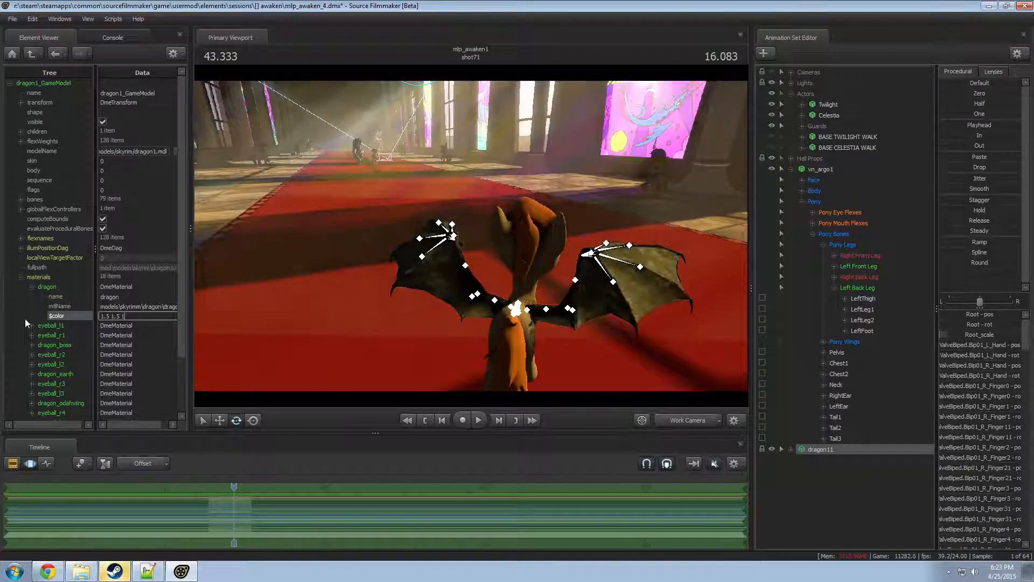
key("Return")
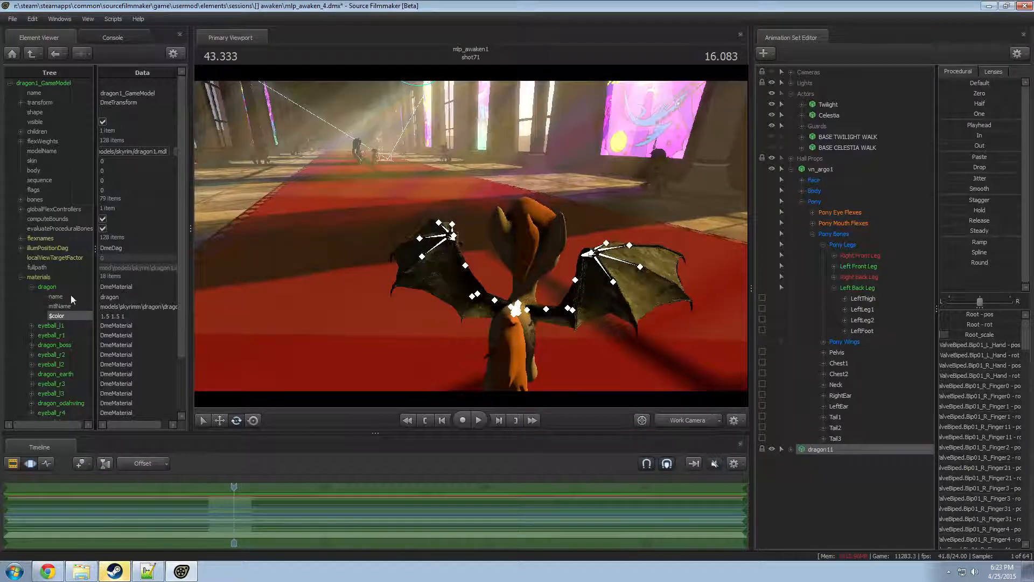
left_click_drag(423, 200, 231, 202)
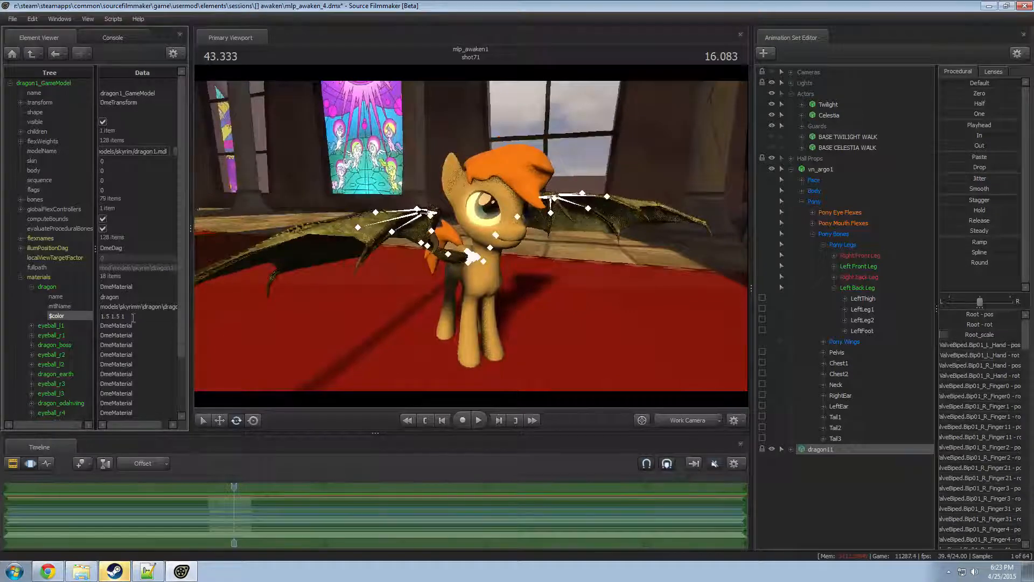
- Brighten the wings by setting the dragon material's $color to 2.5 2.5 1.5 and review them around the pony
type("2.5 2.5 ")
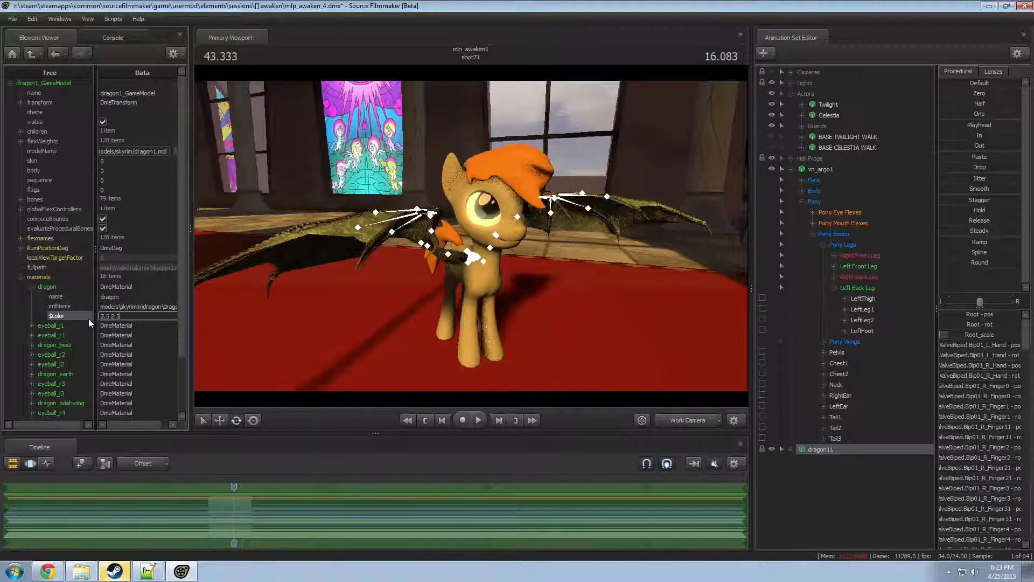
type("1.5")
key("Return")
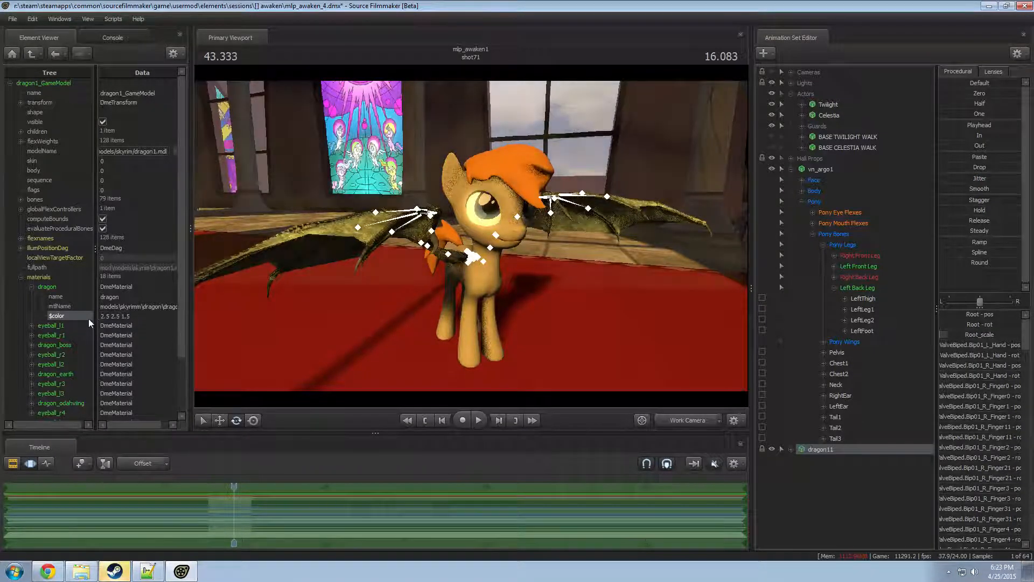
left_click_drag(316, 304, 472, 241)
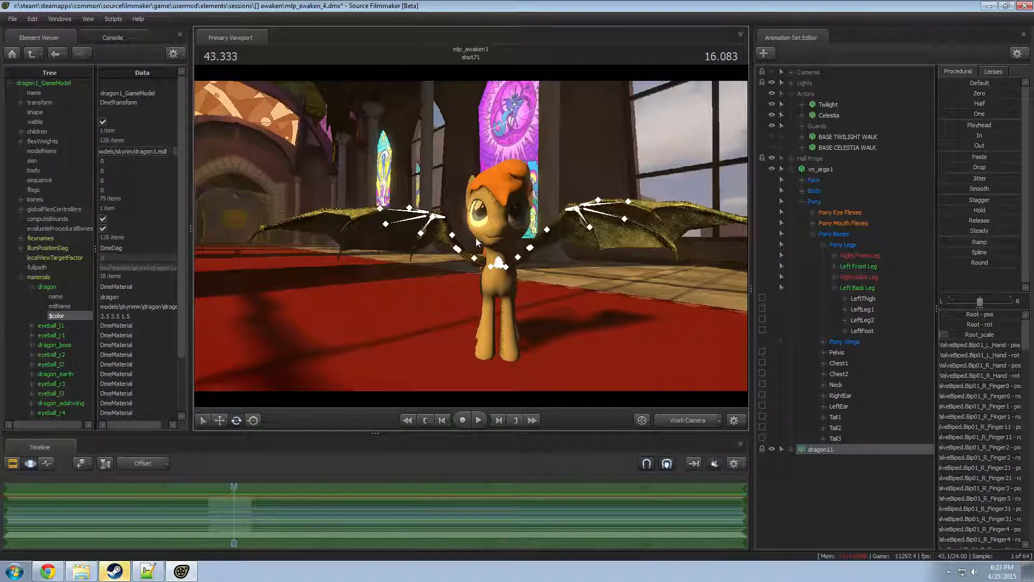
left_click_drag(602, 295, 629, 283)
key("w")
key("s")
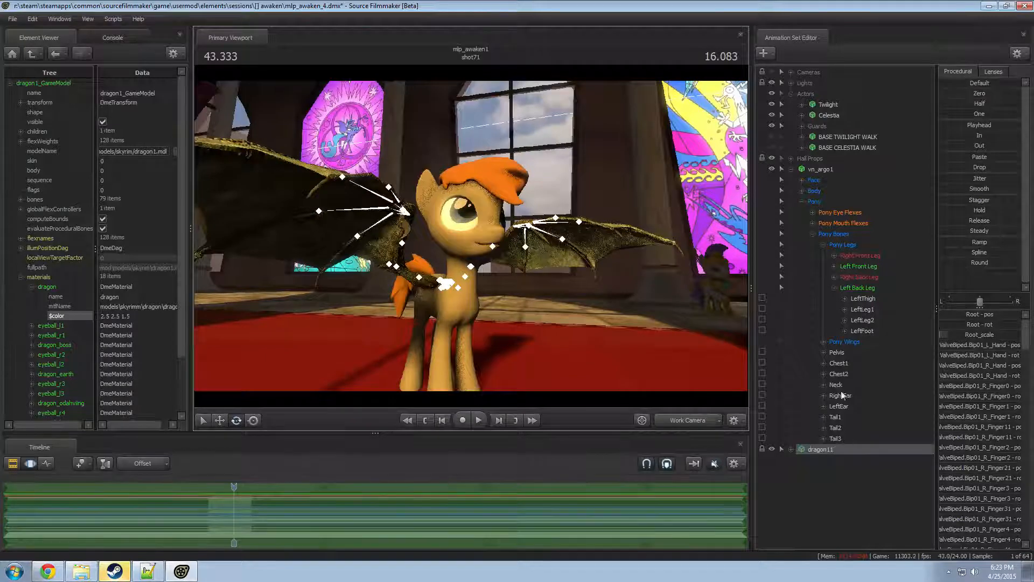
- Expand dragon11's bones and try locking its NPC Head bone to the pony like the wing bones
left_click(790, 449)
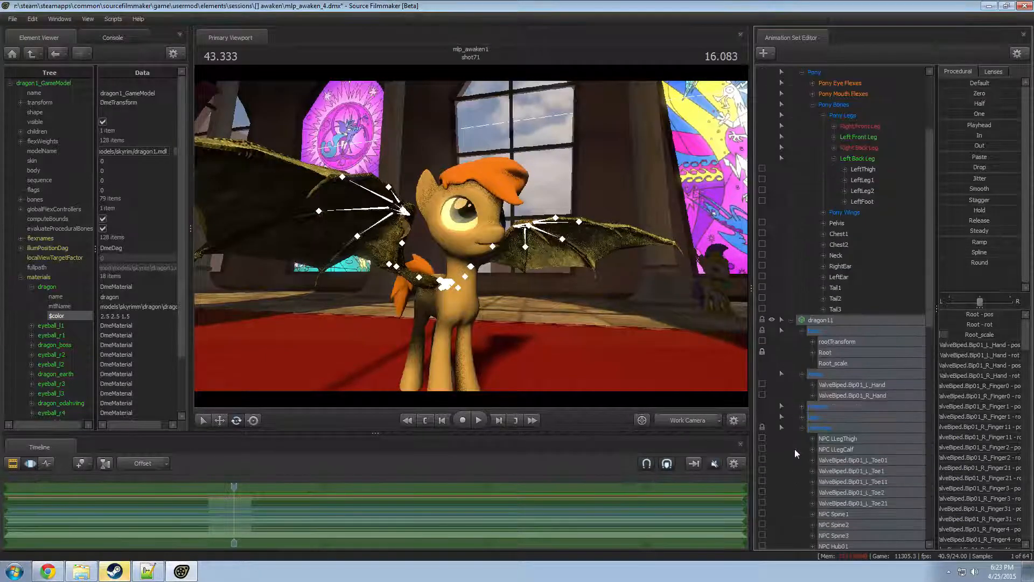
scroll(794, 448, "down", 10)
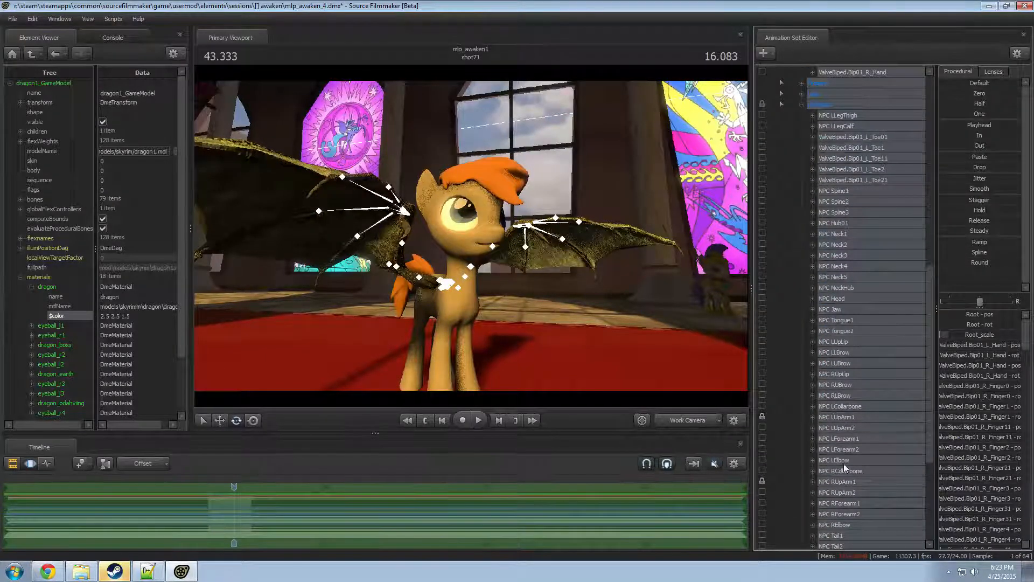
scroll(844, 460, "down", 2)
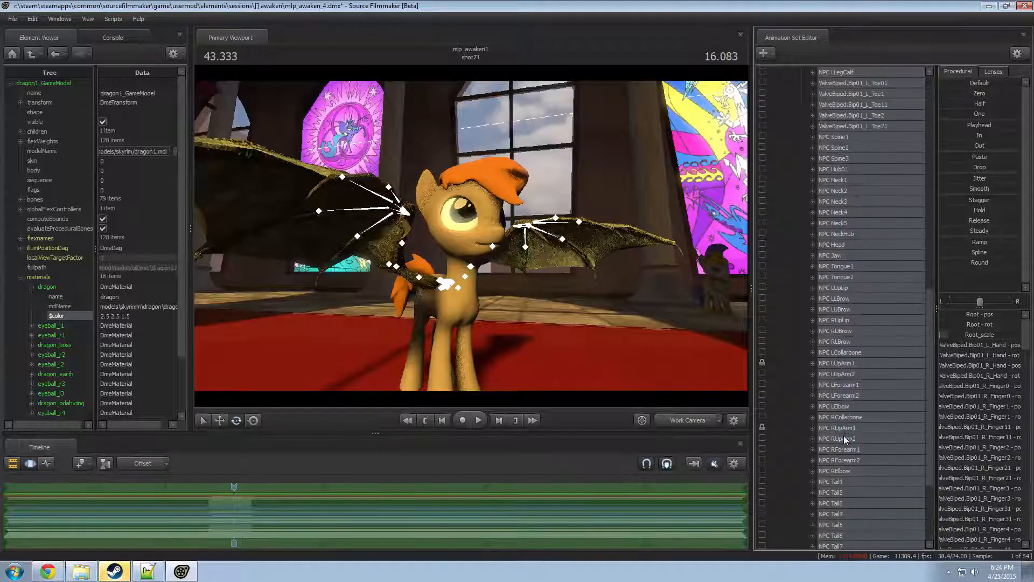
scroll(843, 431, "up", 3)
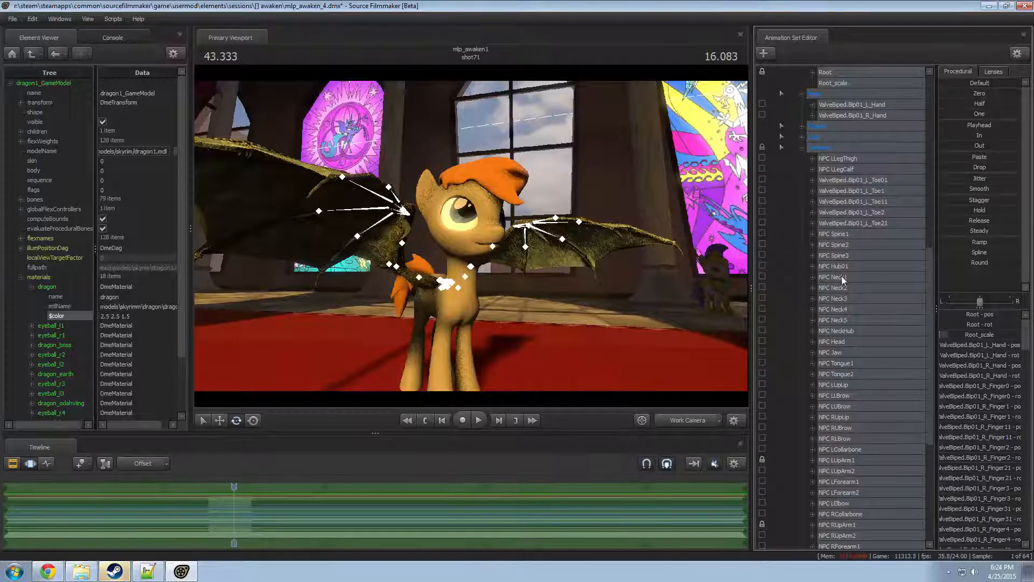
left_click(841, 343)
scroll(861, 345, "up", 4)
scroll(863, 343, "up", 4)
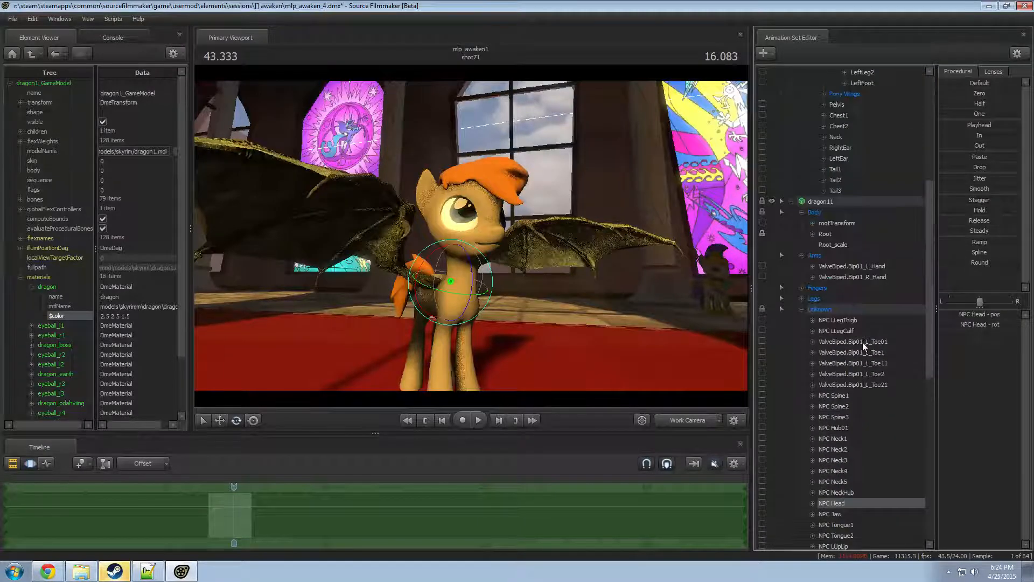
scroll(863, 343, "down", 4)
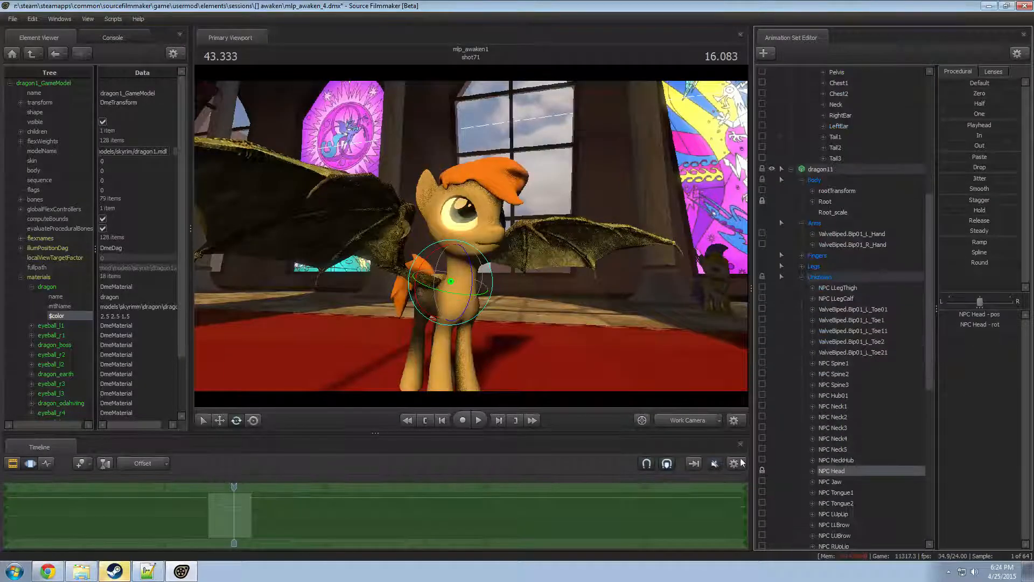
left_click(762, 470)
left_click_drag(431, 237, 561, 259, "alt")
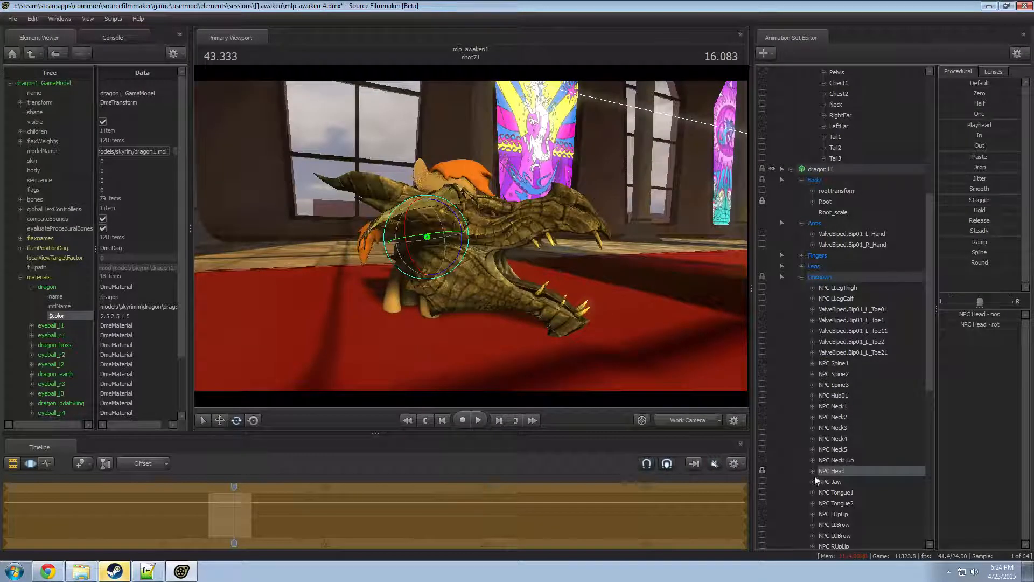
- Try locking the dragon's NPC Jaw bone in place of NPC Head, then return to the head lock
left_click(763, 469)
left_click(761, 460)
mouse_move(565, 302)
left_mouse_down("alt")
mouse_move(544, 296)
mouse_move(560, 291)
left_mouse_up("alt")
key("d")
left_click(762, 461)
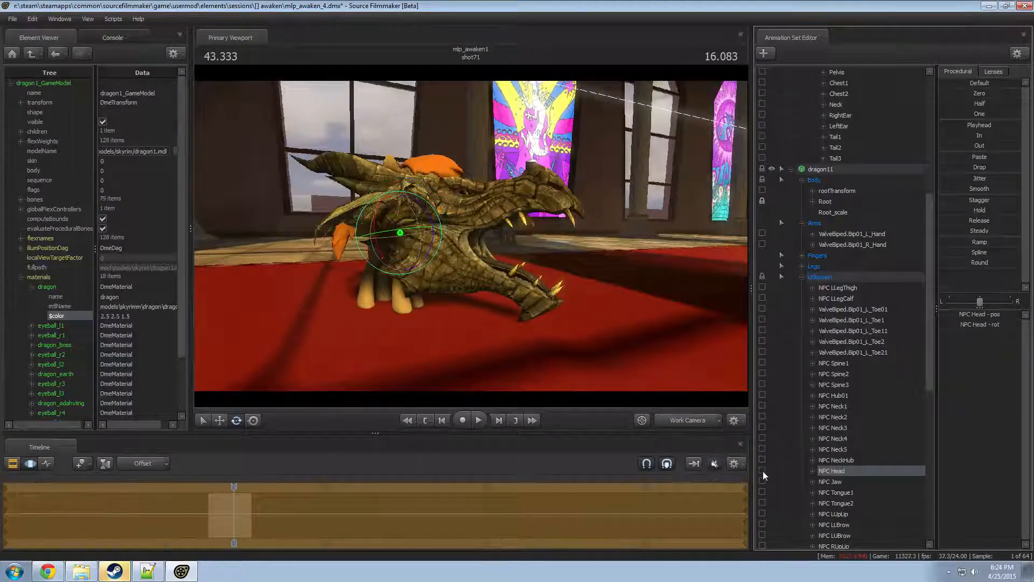
left_click_drag(640, 382, 634, 381)
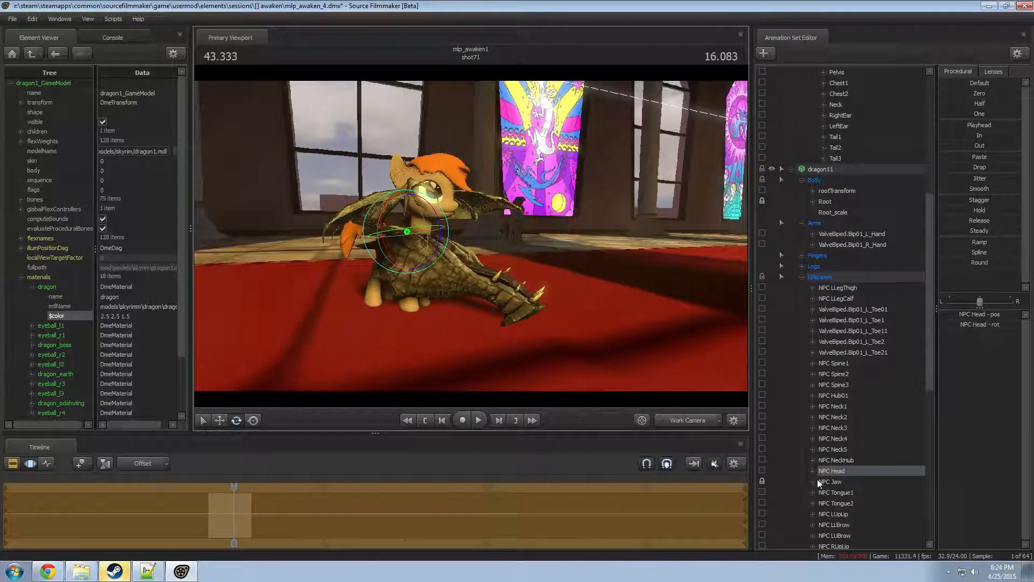
left_click(762, 470)
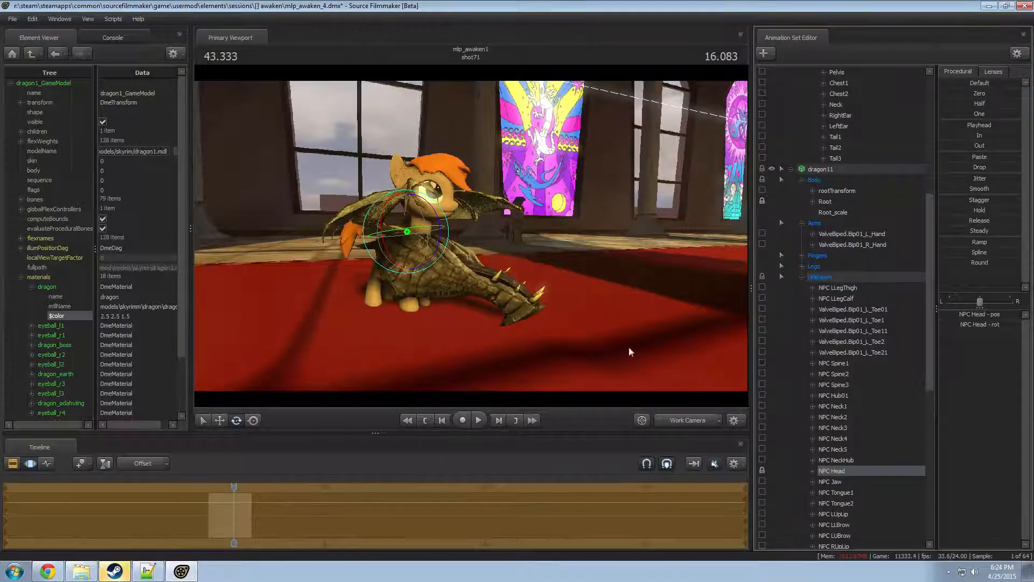
- Inspect the dragon head on the pony and undo the trial NPC Head lock
left_click_drag(450, 226, 462, 262)
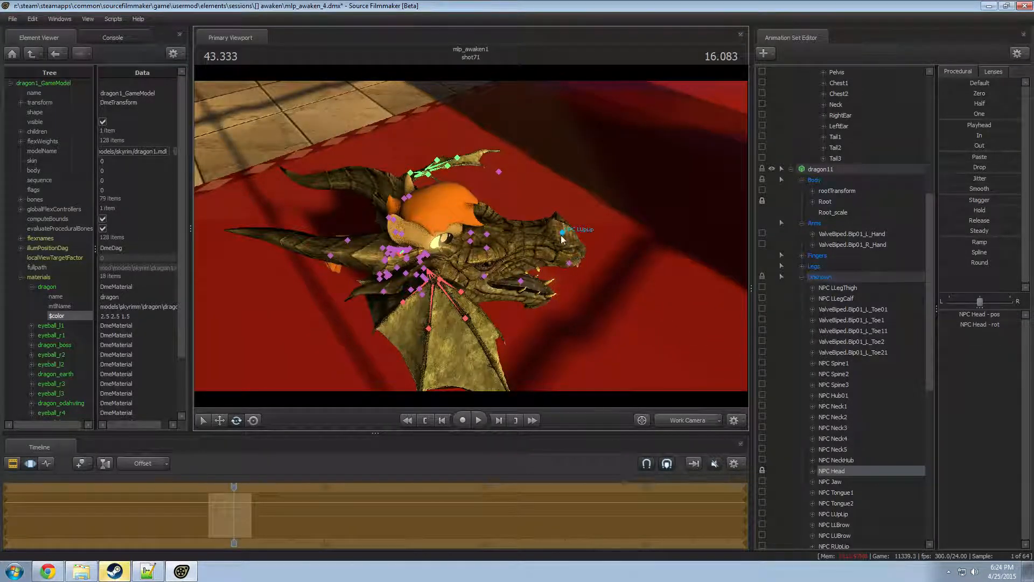
left_click_drag(454, 245, 521, 223)
key("w")
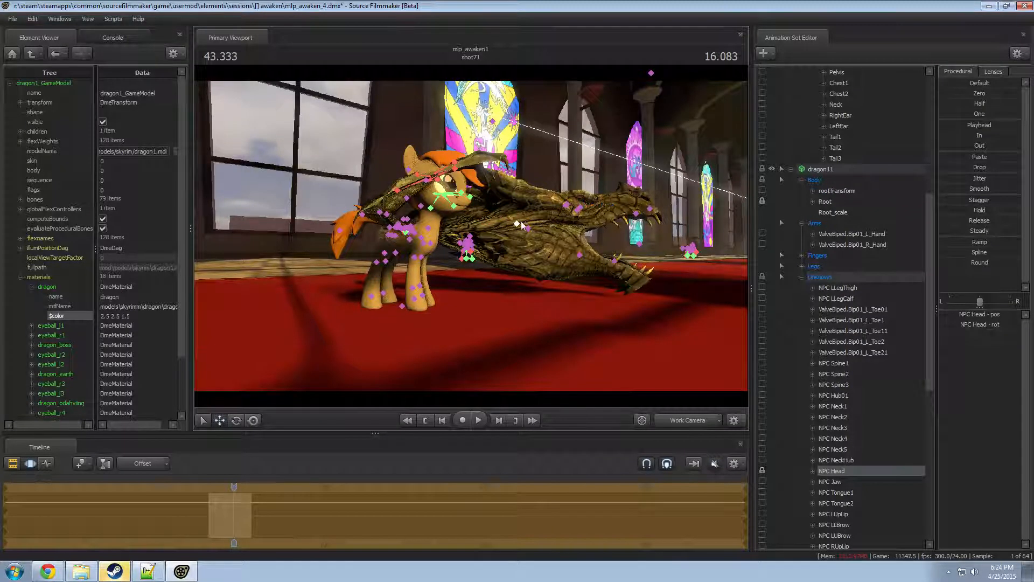
key("ctrl+z")
left_click_drag(580, 253, 470, 237, "alt")
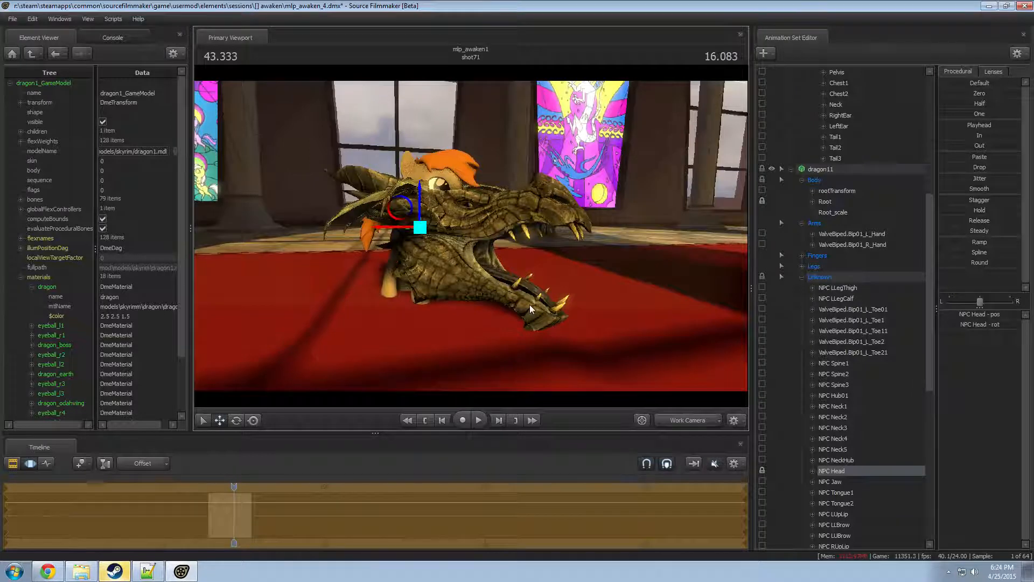
key("ctrl+z")
left_click_drag(727, 375, 538, 246, "alt")
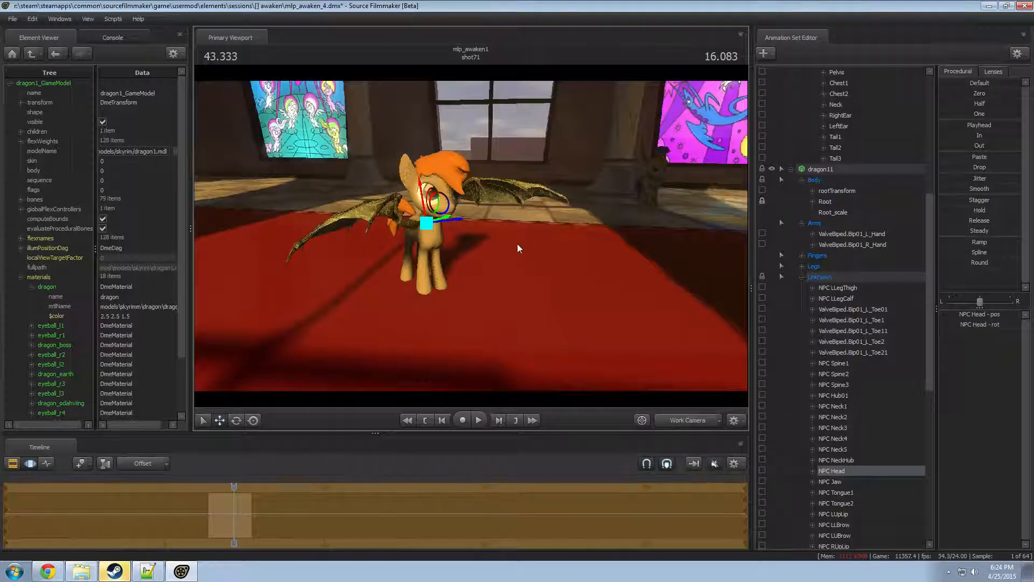
- Rotate dragon11's NPC LUpArm1 bone to adjust the left wing, and locate that bone in the animation set
key("w")
left_click_drag(517, 248, 510, 278)
key("s")
key("d")
key("a")
key("s")
left_click_drag(621, 281, 494, 265, "alt")
left_click(519, 255)
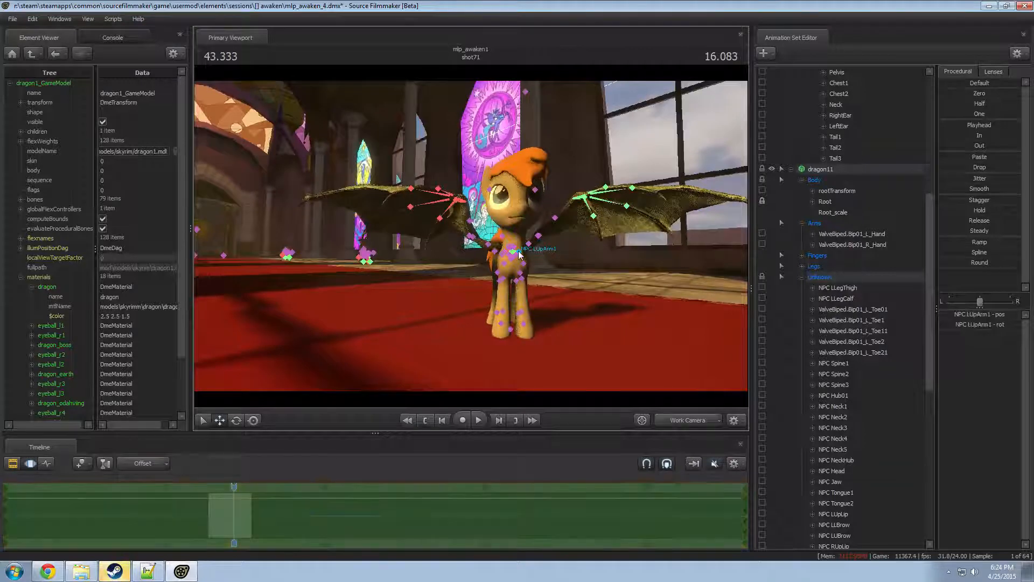
left_click(527, 244)
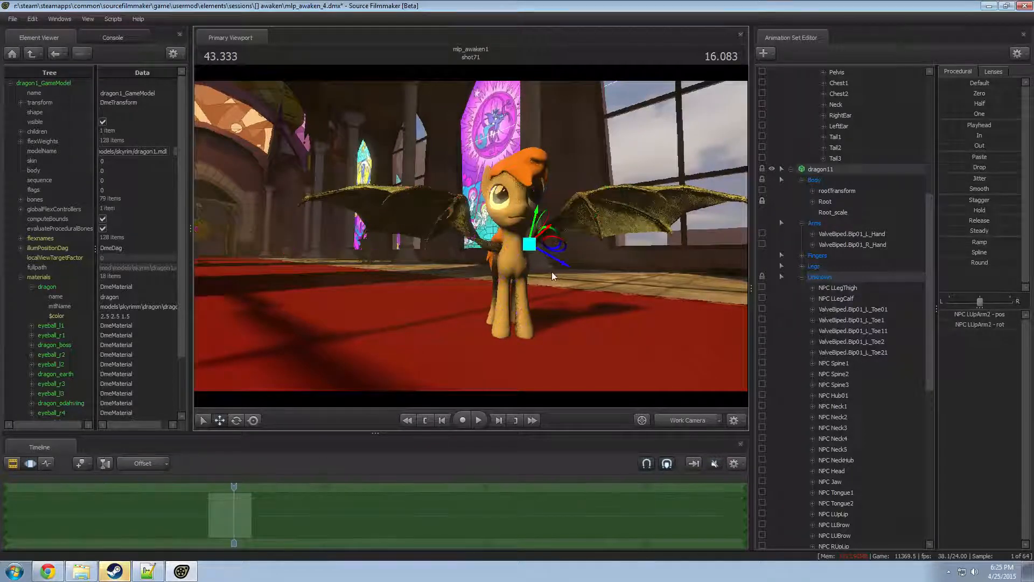
left_click(524, 255)
key("e")
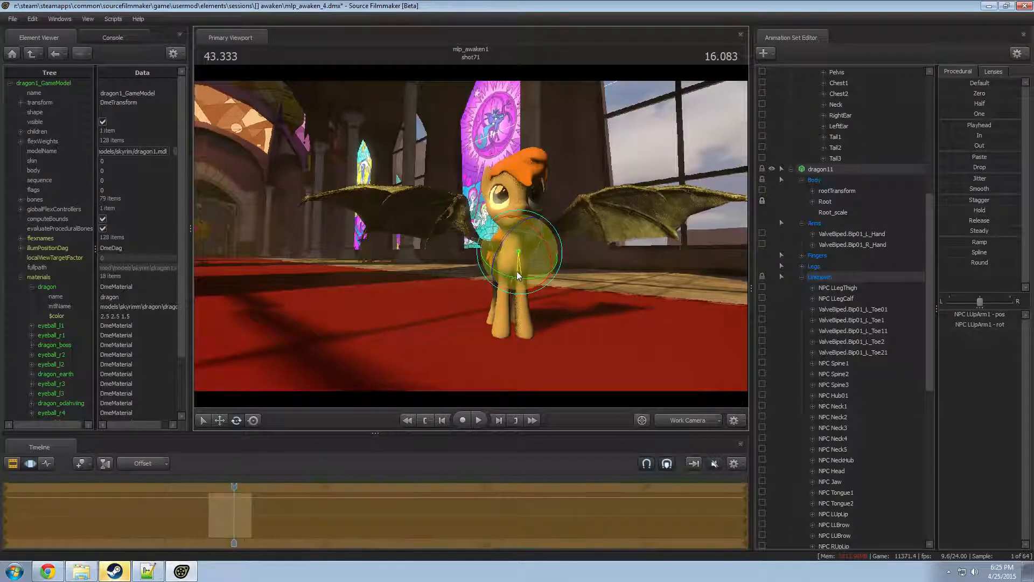
left_click_drag(516, 275, 652, 267)
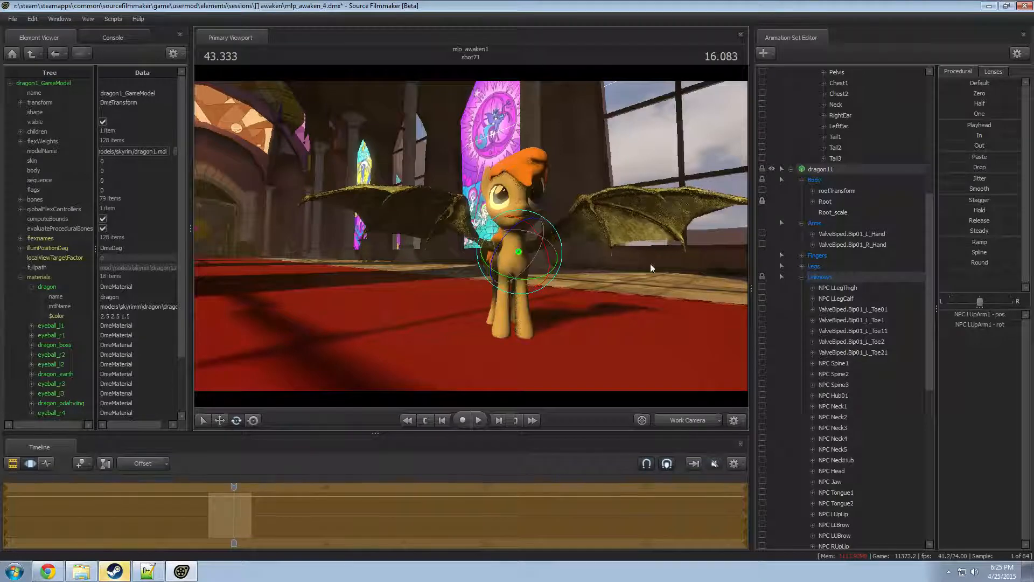
key("ctrl")
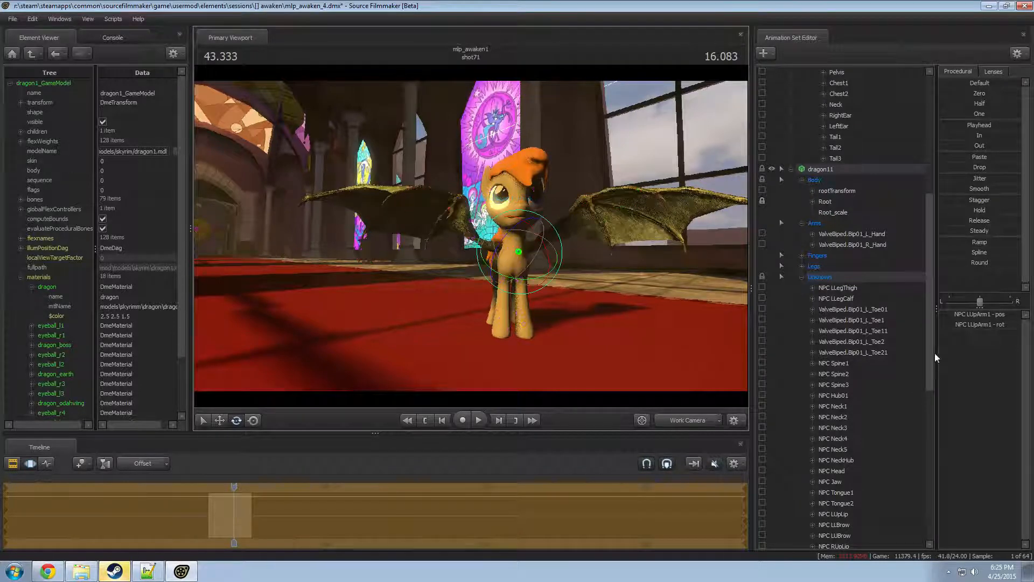
scroll(851, 377, "down", 4)
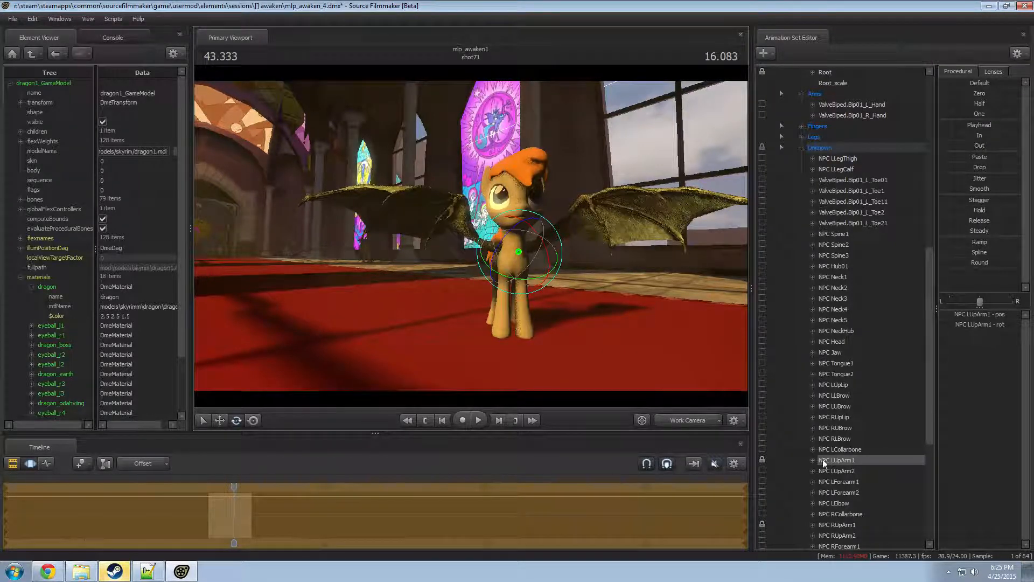
- Examine dragon11's arm bones, expand vn_argo1's Pony Wings group and compare the positions of the pony's Left Wing Open bones
key("ctrl")
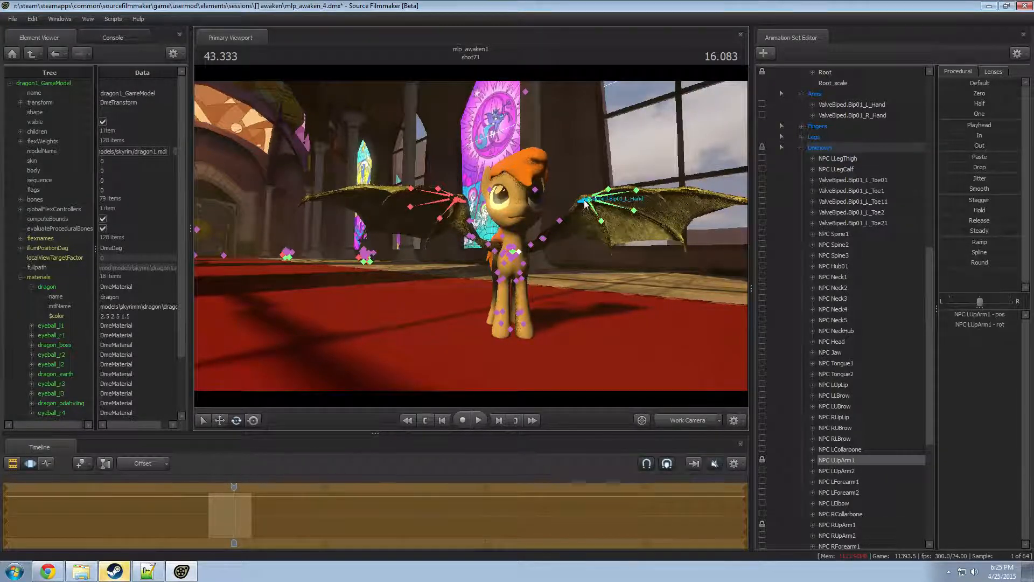
scroll(859, 447, "down", 6)
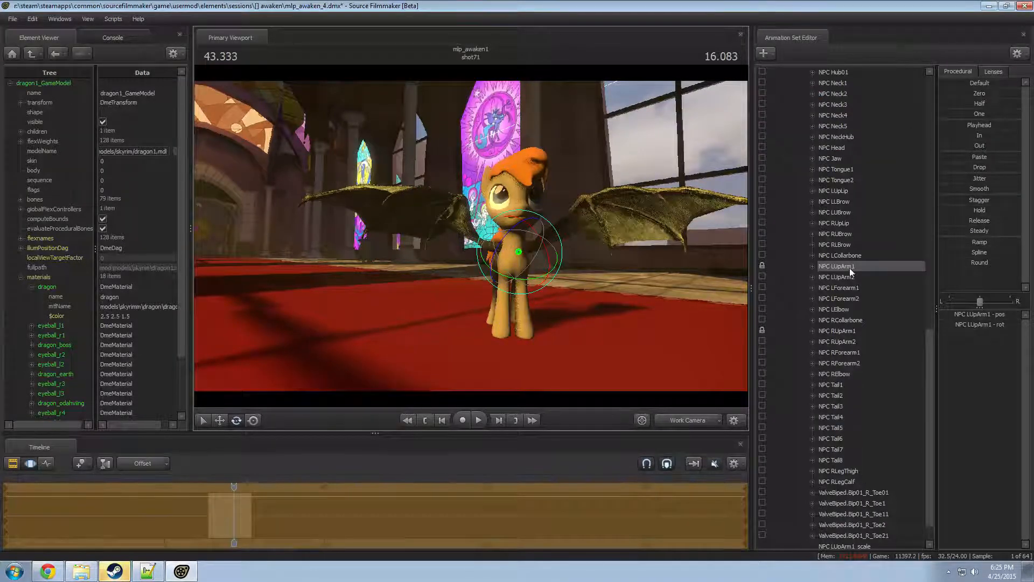
scroll(850, 269, "up", 15)
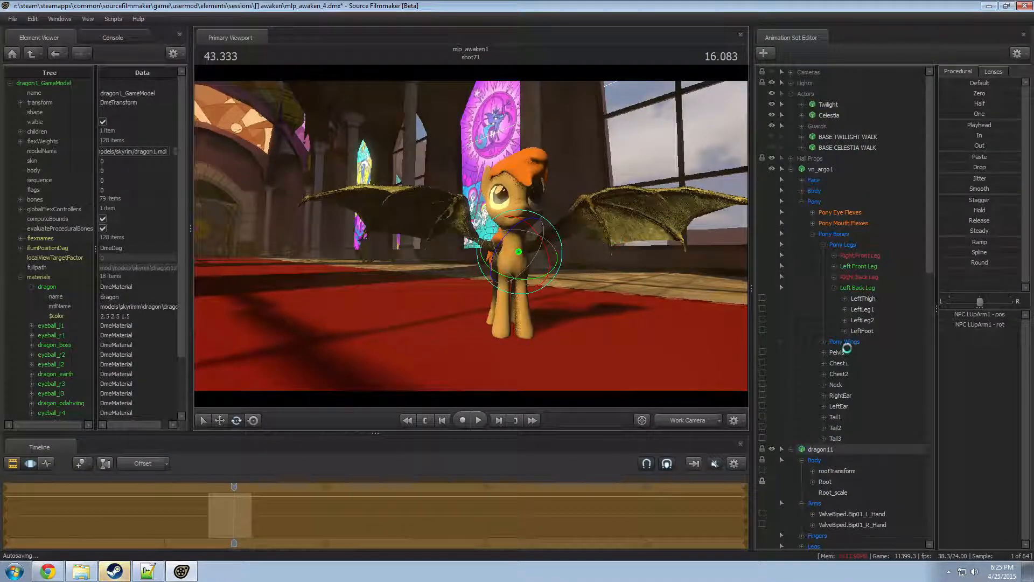
left_click(835, 266)
left_click(833, 266)
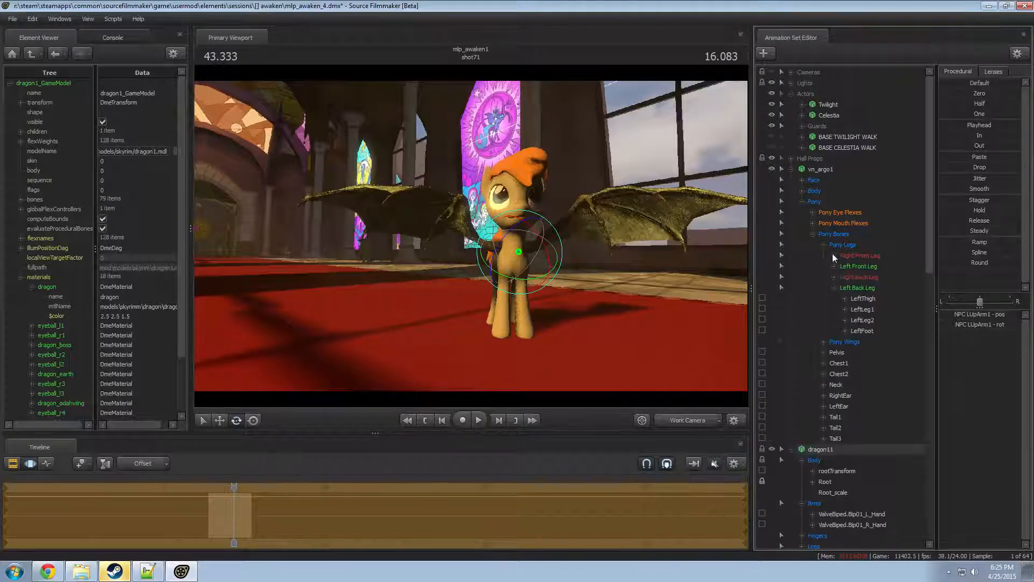
left_click(823, 341)
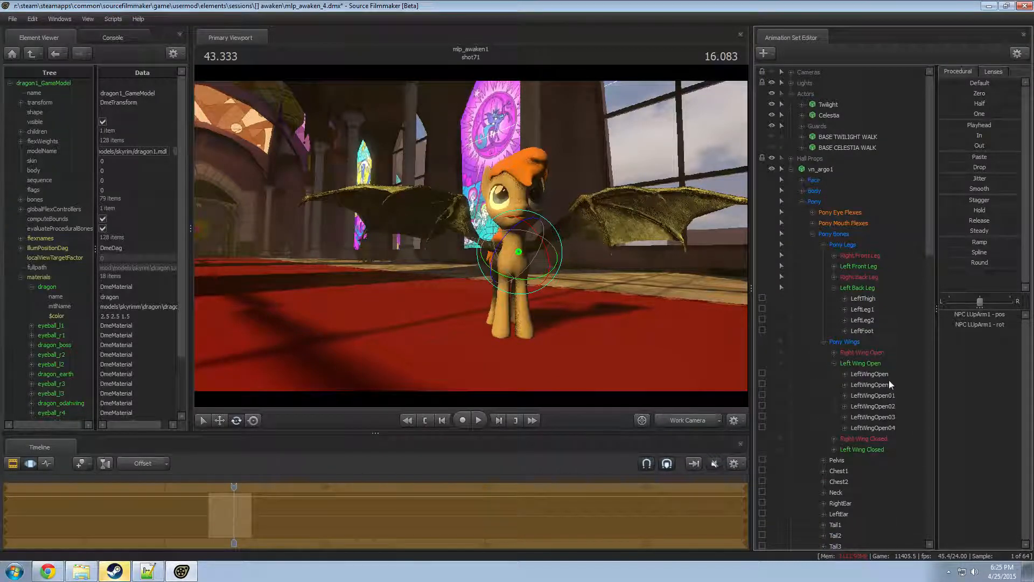
left_click(871, 383)
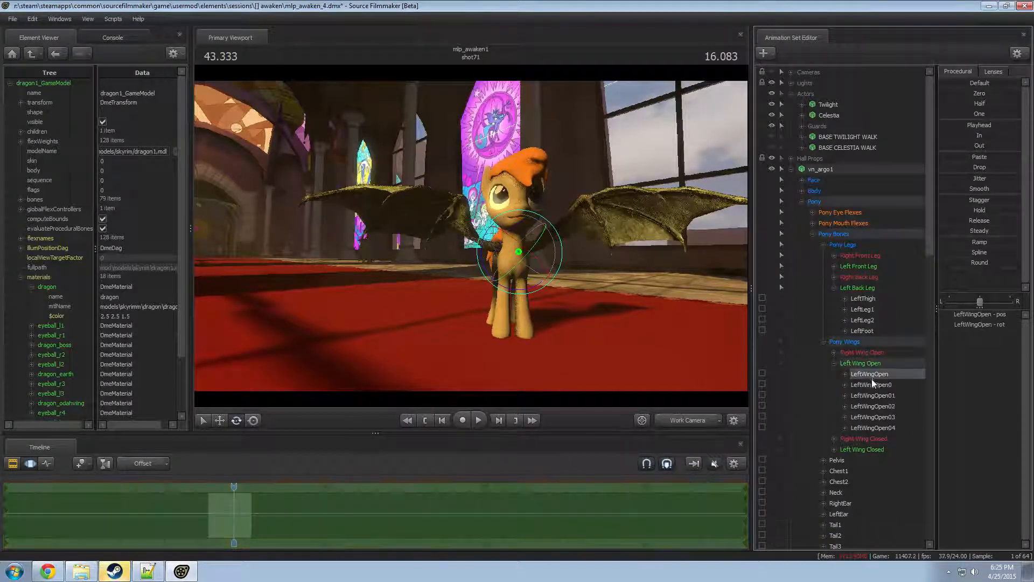
left_click(877, 418)
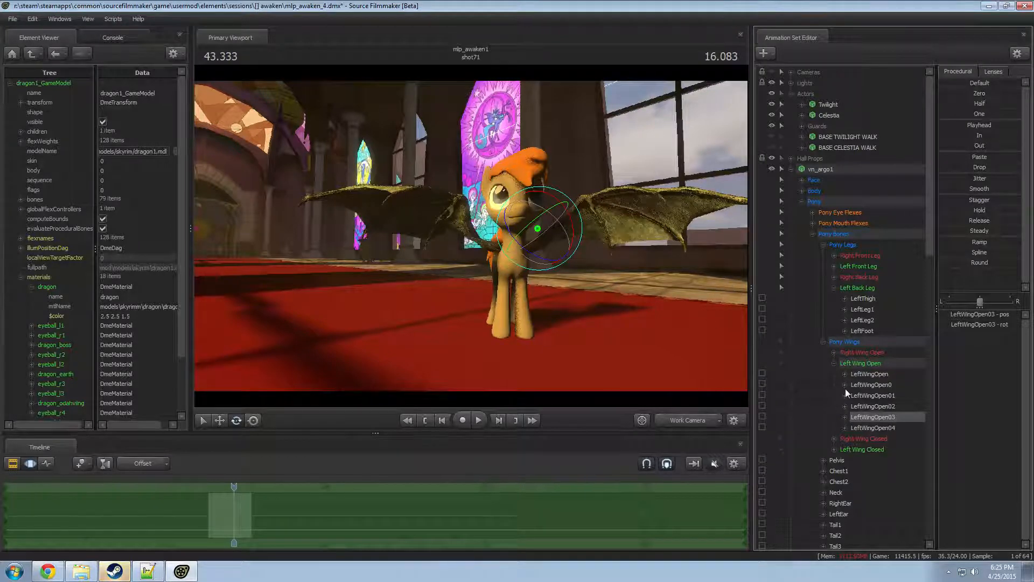
left_click(862, 375)
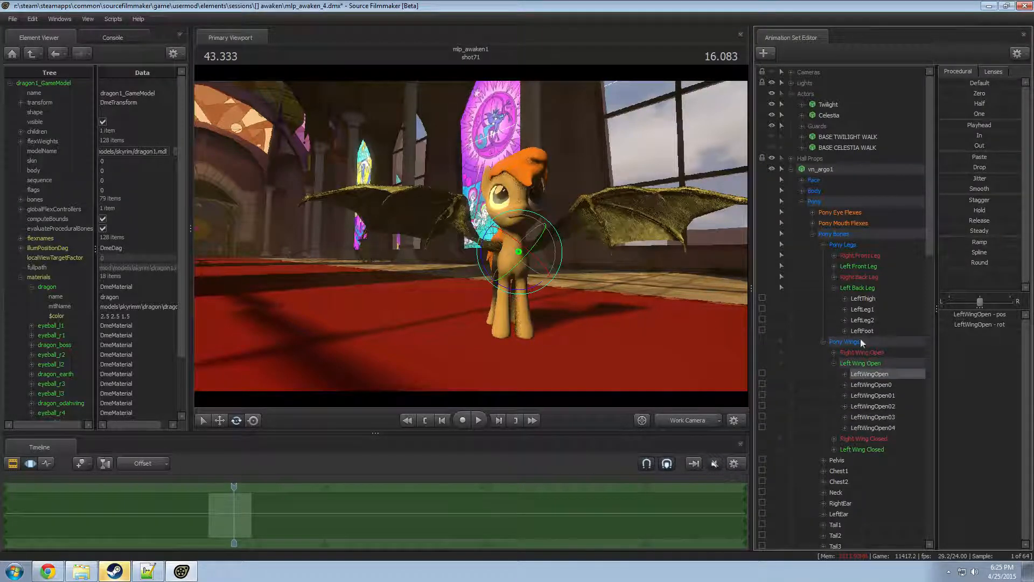
- Lock dragon11's NPC RUpArm2 to the pony's RightWingOpen0 bone and NPC LUpArm2 to LeftWingOpen0
left_click(833, 352)
scroll(862, 361, "down", 2)
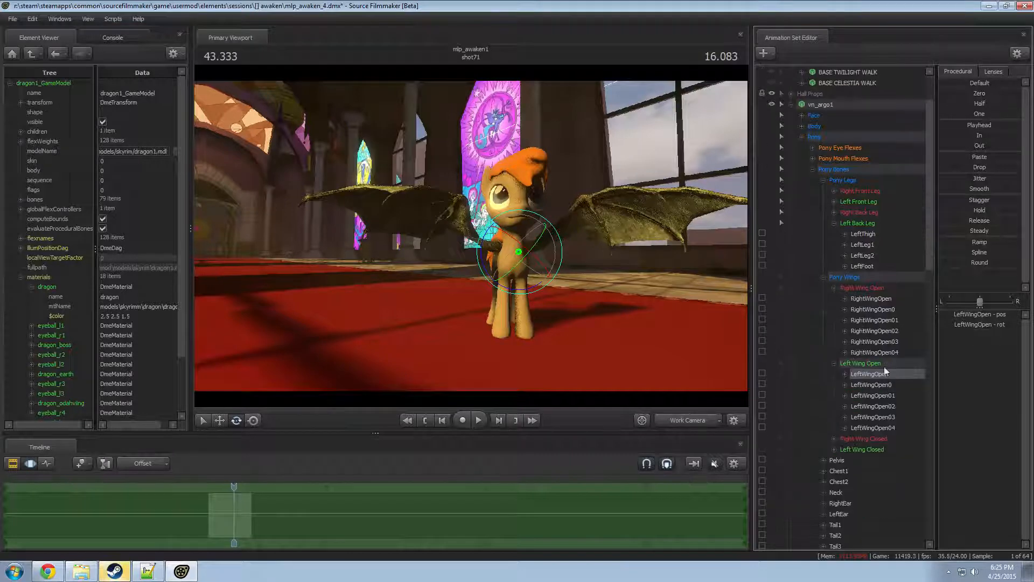
left_click(873, 309)
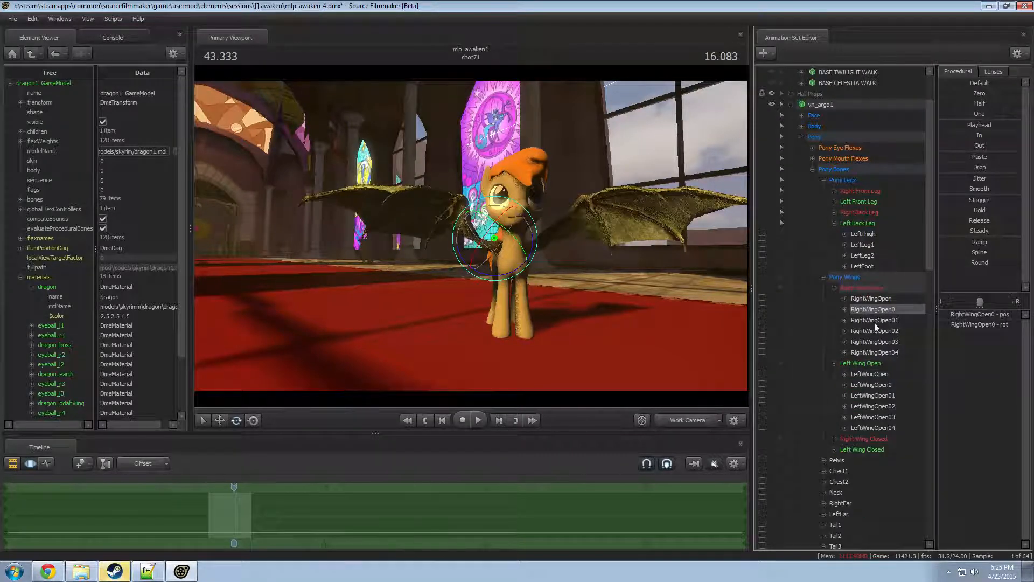
left_click_drag(880, 319, 861, 307)
scroll(870, 335, "up", 10)
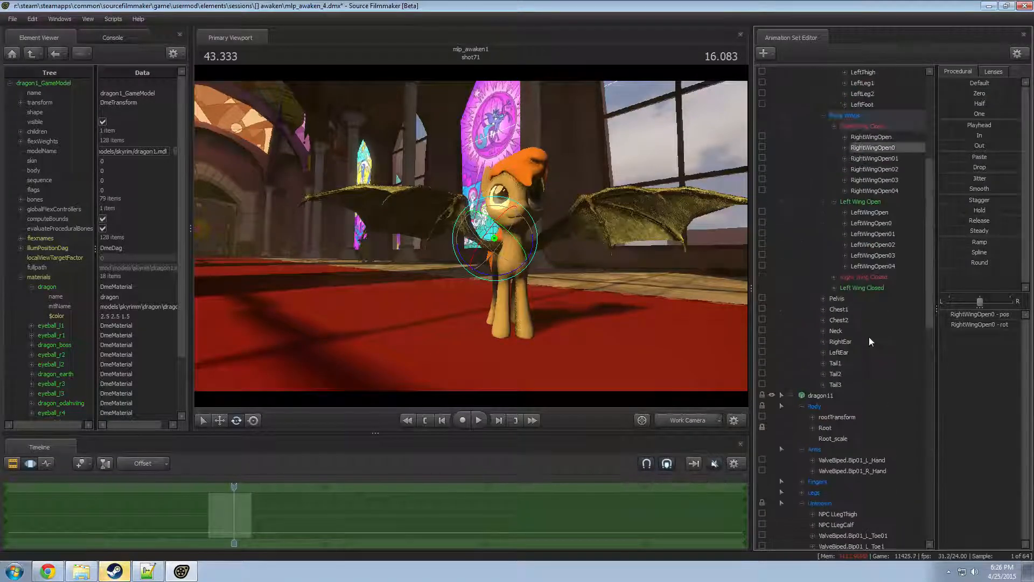
scroll(868, 337, "up", 2)
left_click_drag(875, 290, 834, 244)
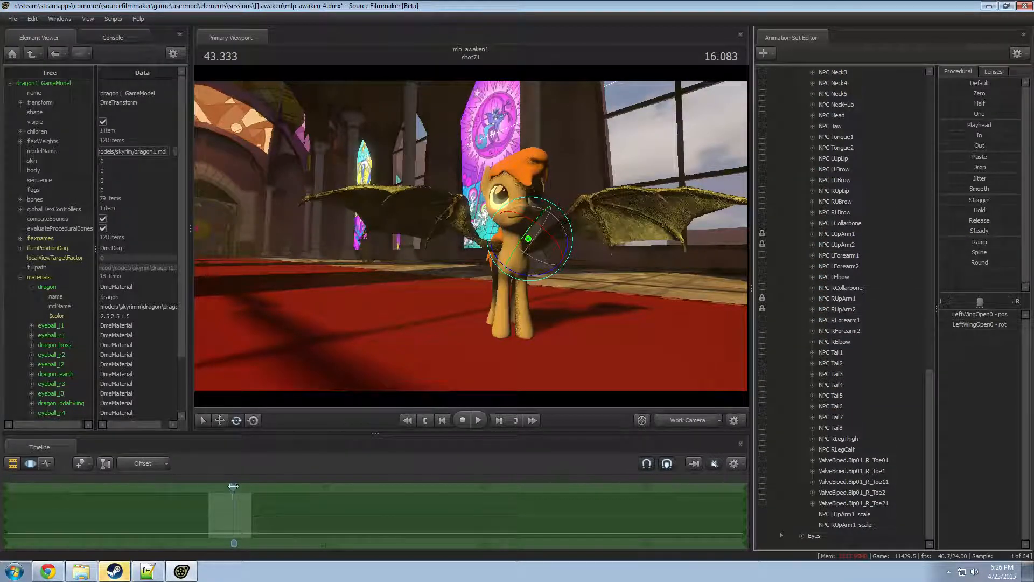
- Move the playhead to 42.291 and add scale controls to dragon11's NPC LUpArm2 and NPC RUpArm2 bones
left_click_drag(233, 487, 233, 486)
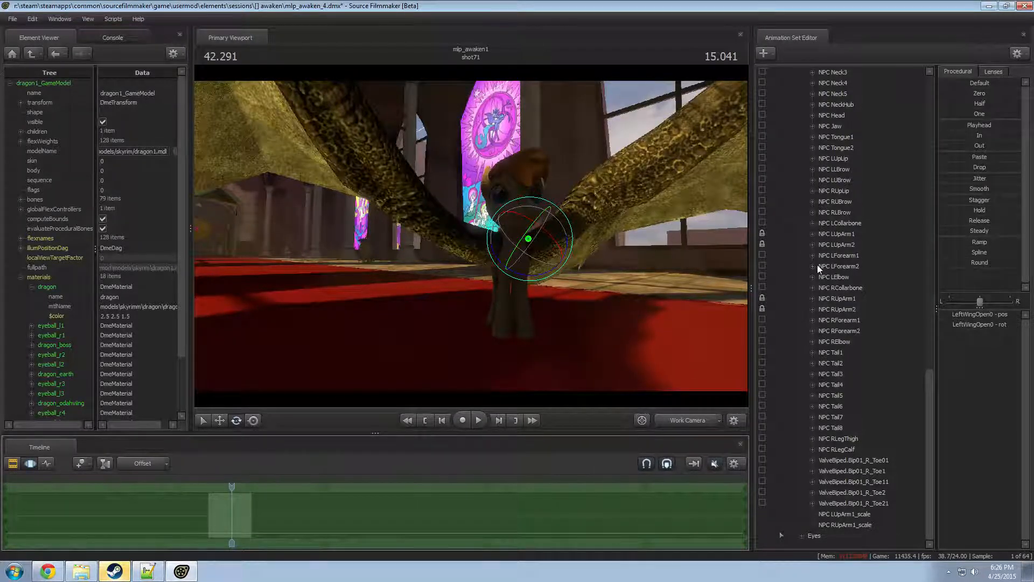
right_click(852, 247)
left_click(879, 271)
right_click(836, 308)
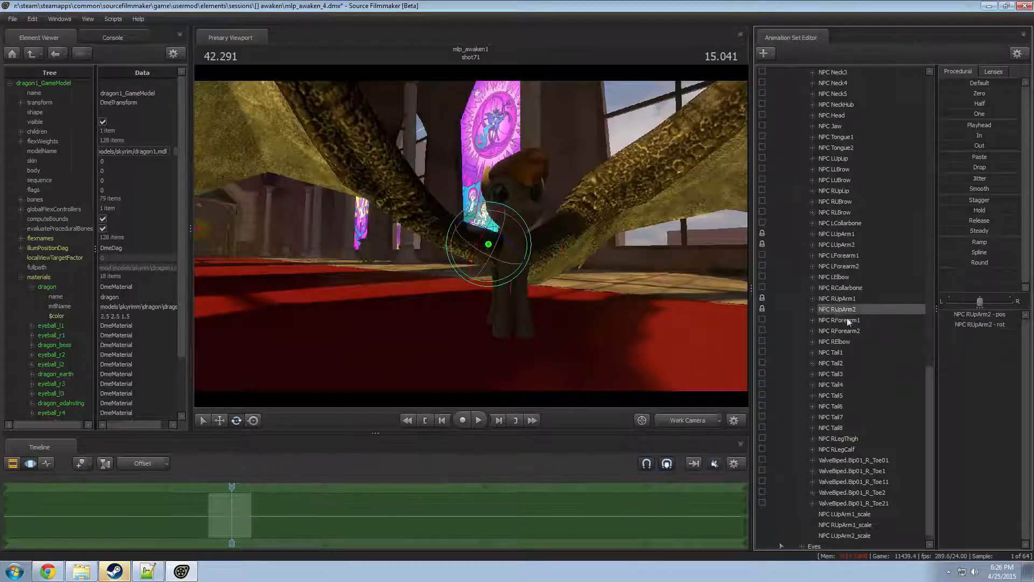
left_click(874, 331)
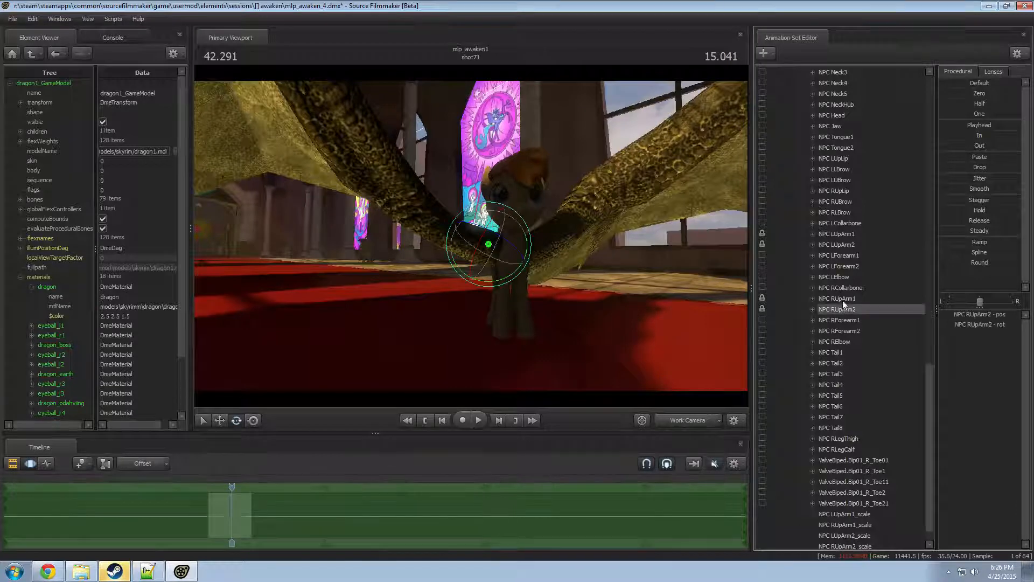
- Copy the value of NPC LUpArm1_scale and apply it to NPC LUpArm2_scale and NPC RUpArm2_scale
left_click(842, 299)
scroll(842, 334, "down", 1)
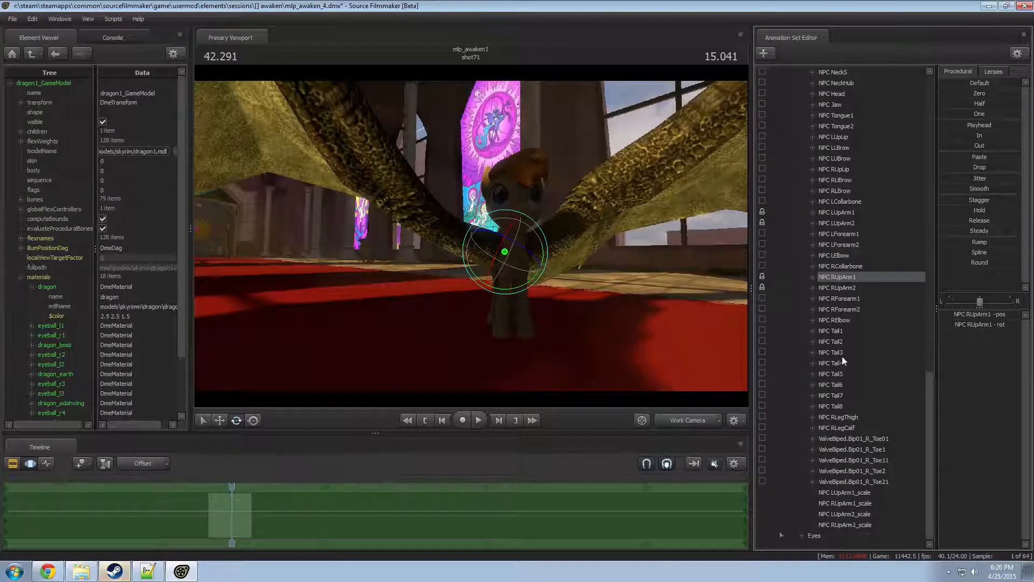
left_click(849, 493)
left_click(965, 315)
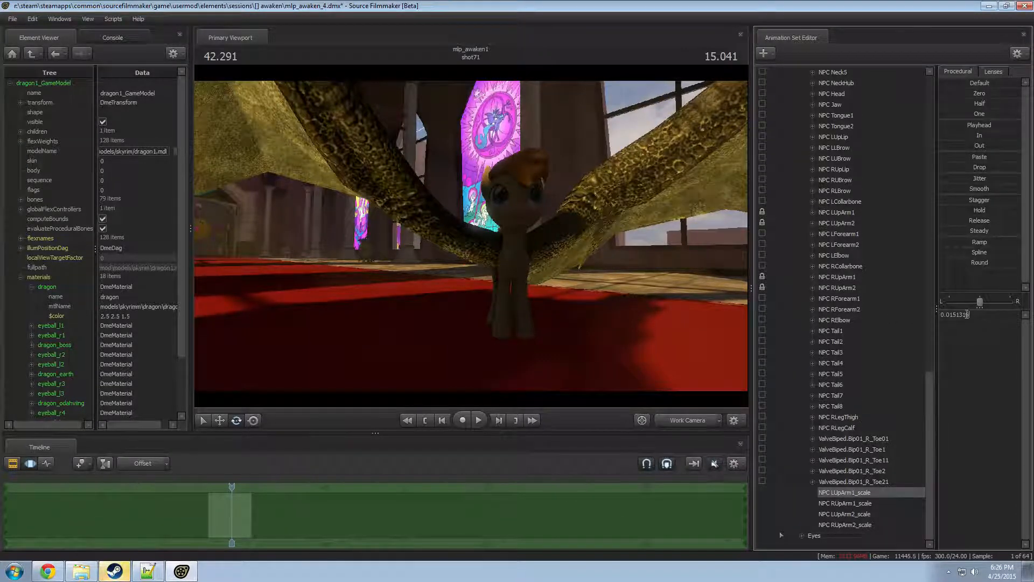
left_click(850, 513)
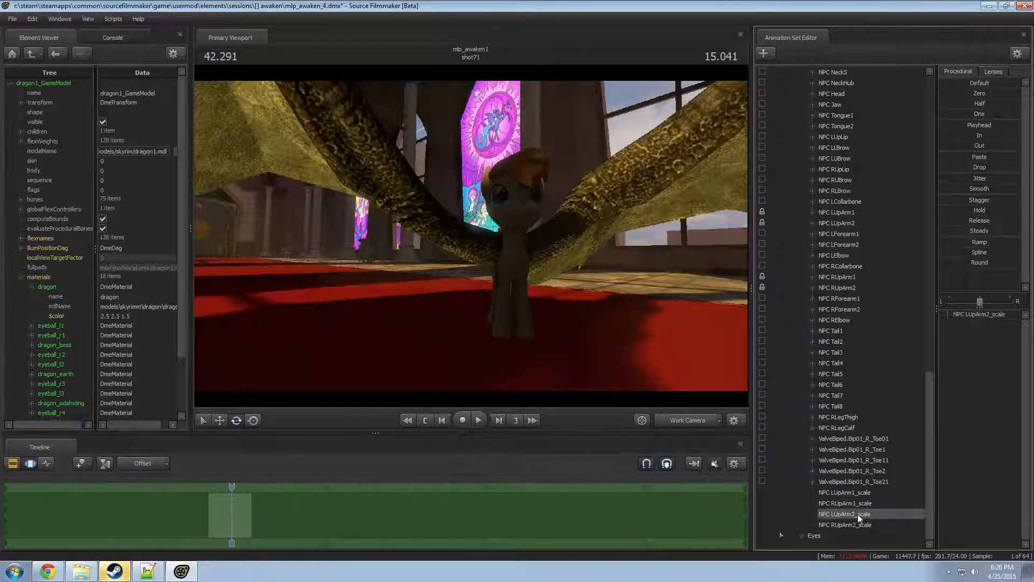
left_click(972, 315)
key("Return")
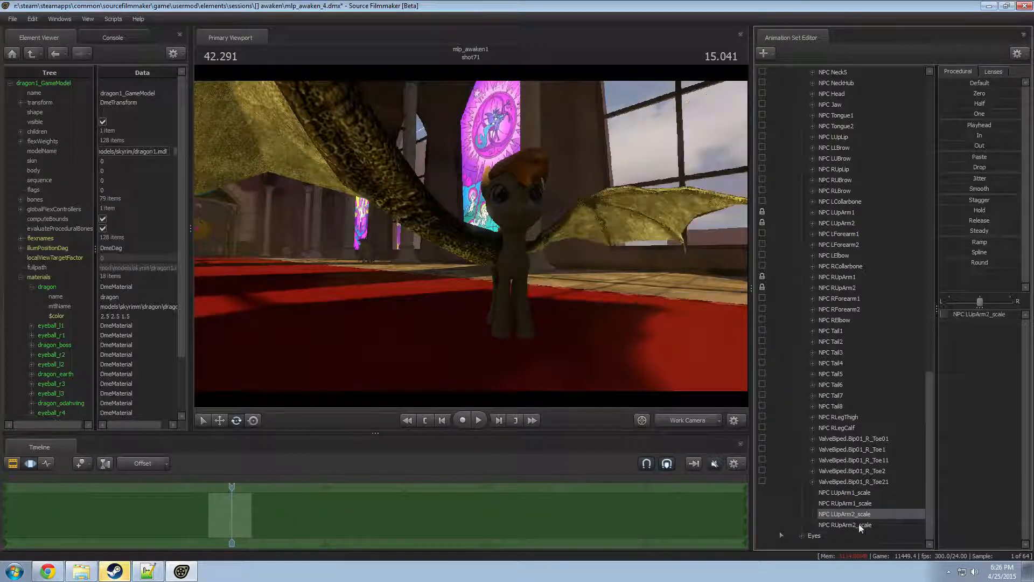
left_click(858, 524)
left_click(968, 313)
key("Return")
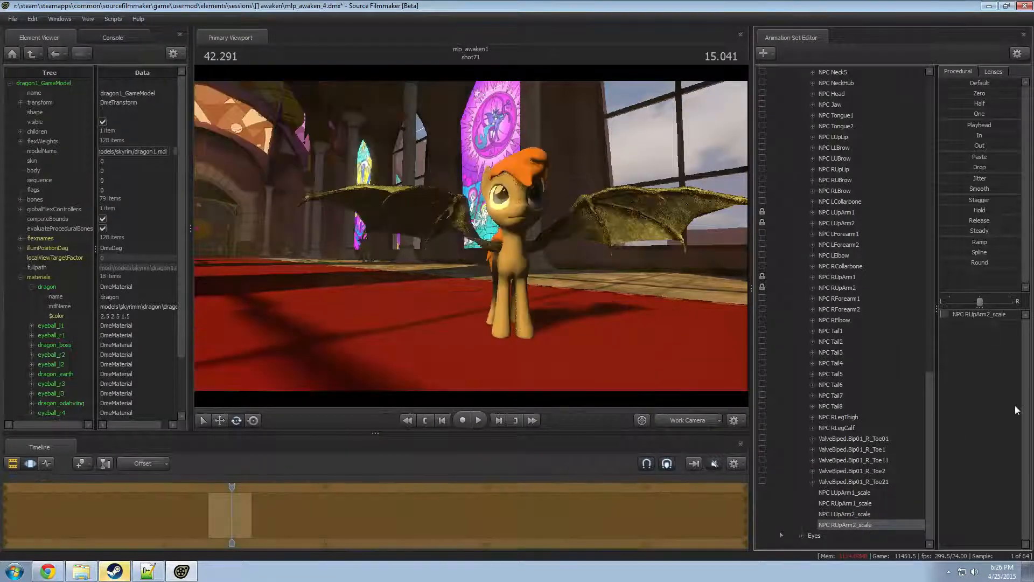
- Lock dragon11's ValveBiped.Bip01_R_Hand to the pony's RightWingOpen01 bone and ValveBiped.Bip01_L_Hand to LeftWingOpen01
scroll(900, 488, "up", 11)
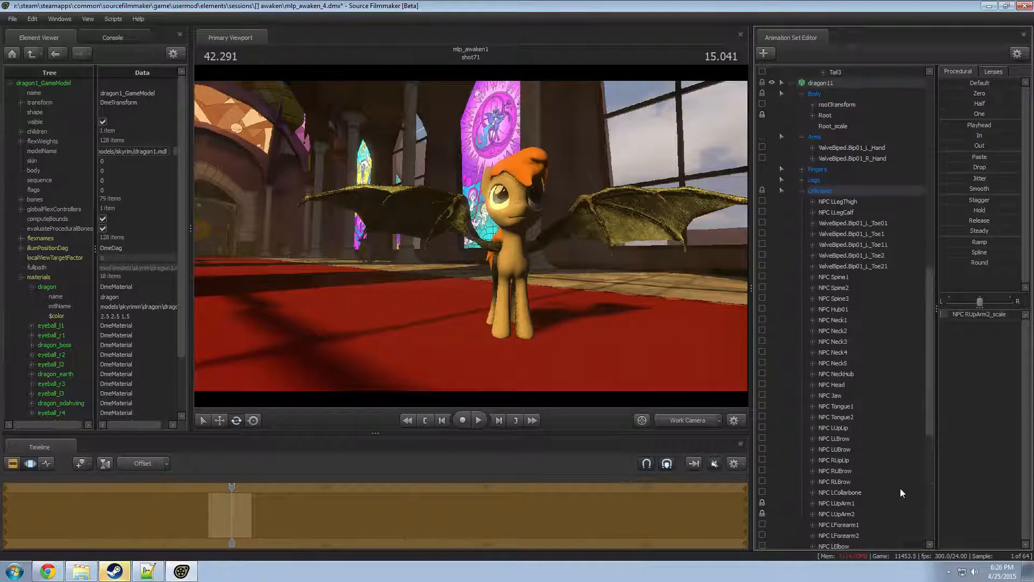
scroll(830, 350, "up", 3)
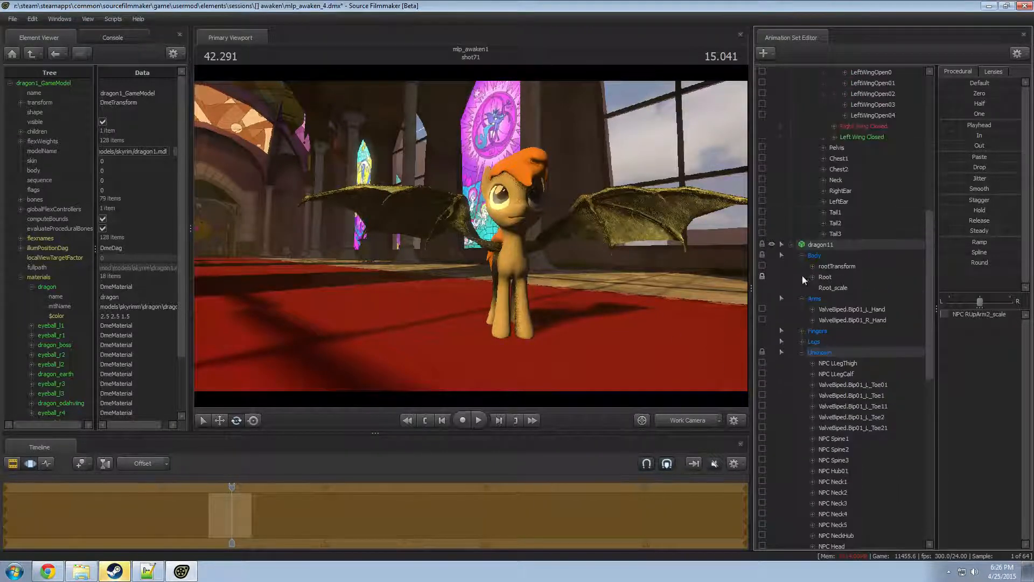
scroll(816, 336, "down", 14)
scroll(886, 331, "up", 20)
left_click(876, 234)
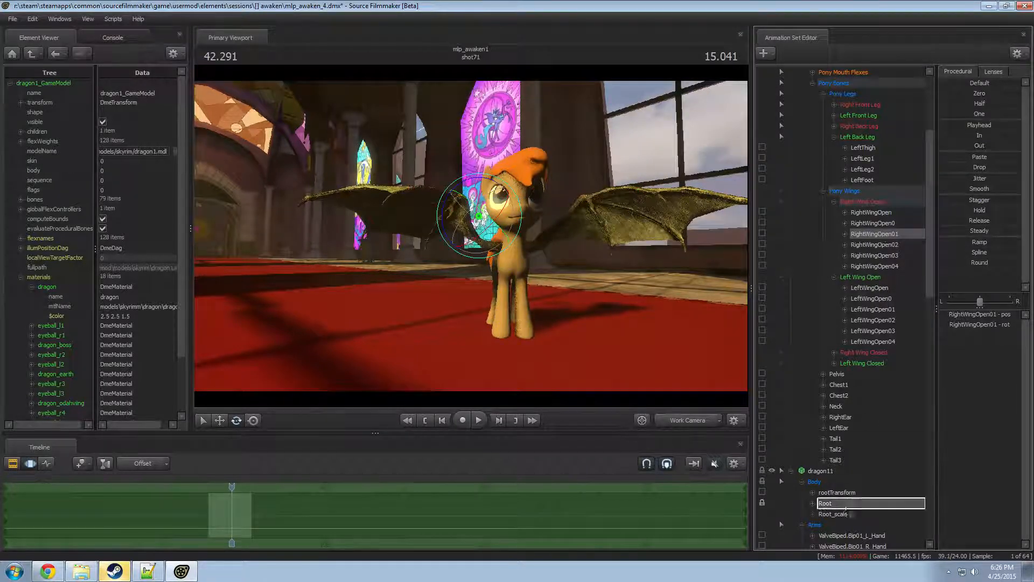
scroll(851, 533, "down", 2)
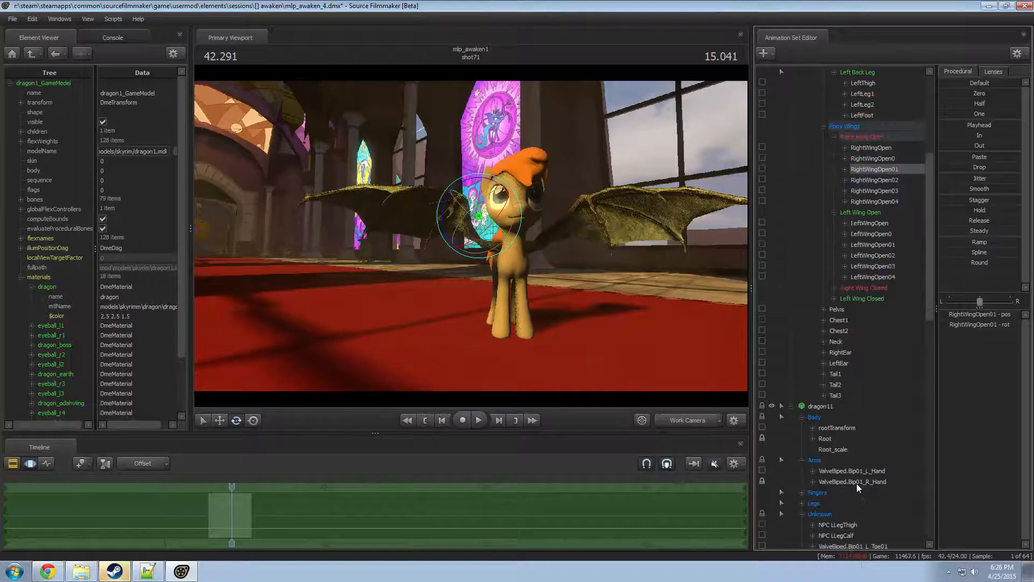
scroll(872, 410, "up", 3)
left_click(875, 342)
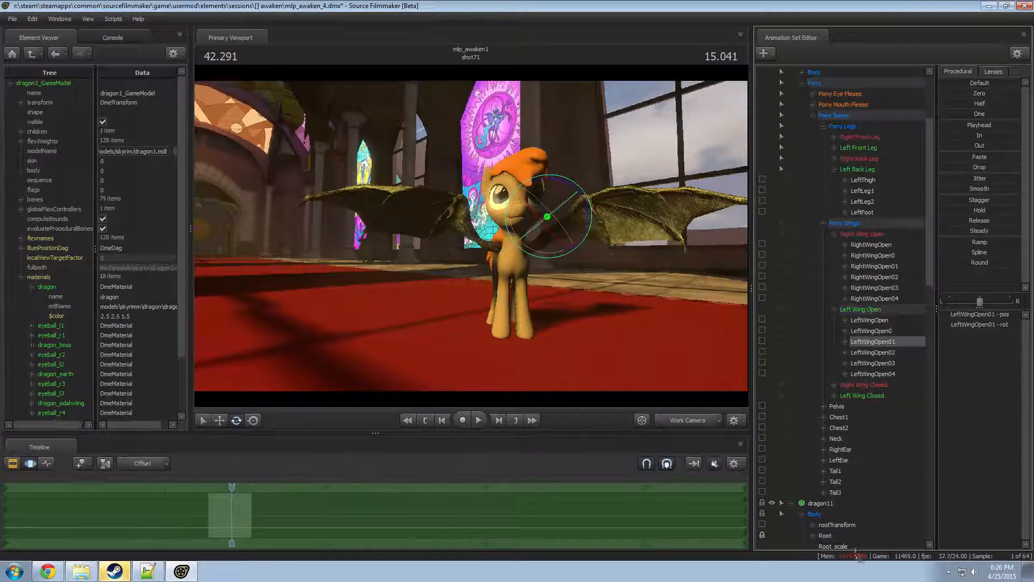
scroll(854, 516, "down", 3)
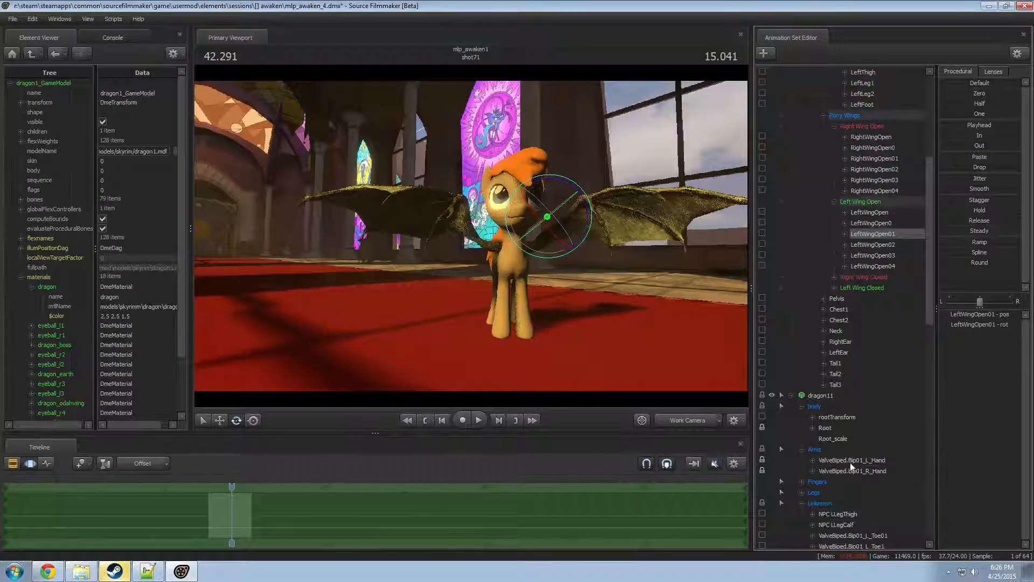
scroll(787, 428, "down", 2)
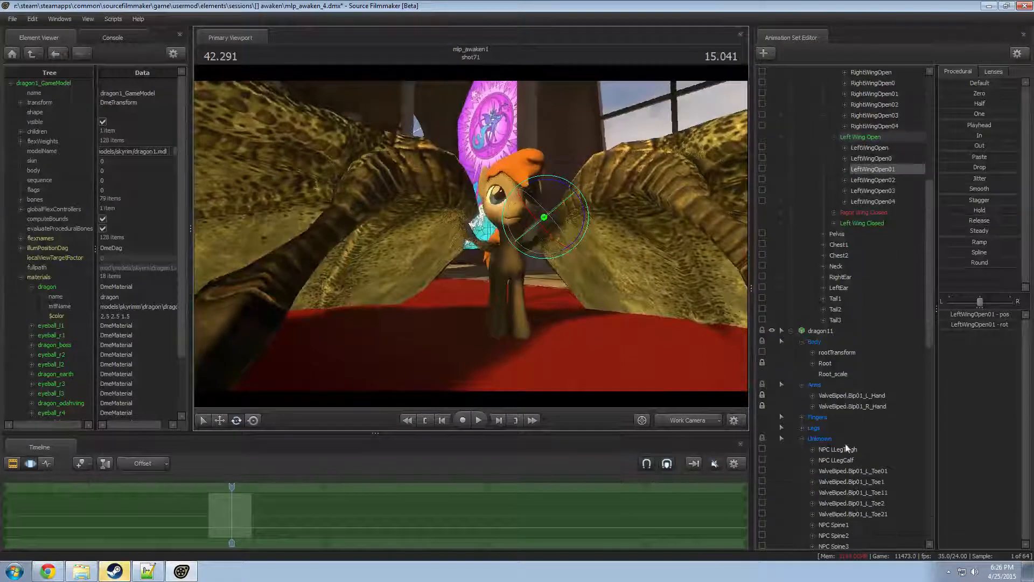
- Add scale controls to dragon11's left and right hand bones and apply the copied arm scale value to both
left_click(843, 398)
left_click(843, 406)
left_click(845, 397, "ctrl")
right_click(847, 398)
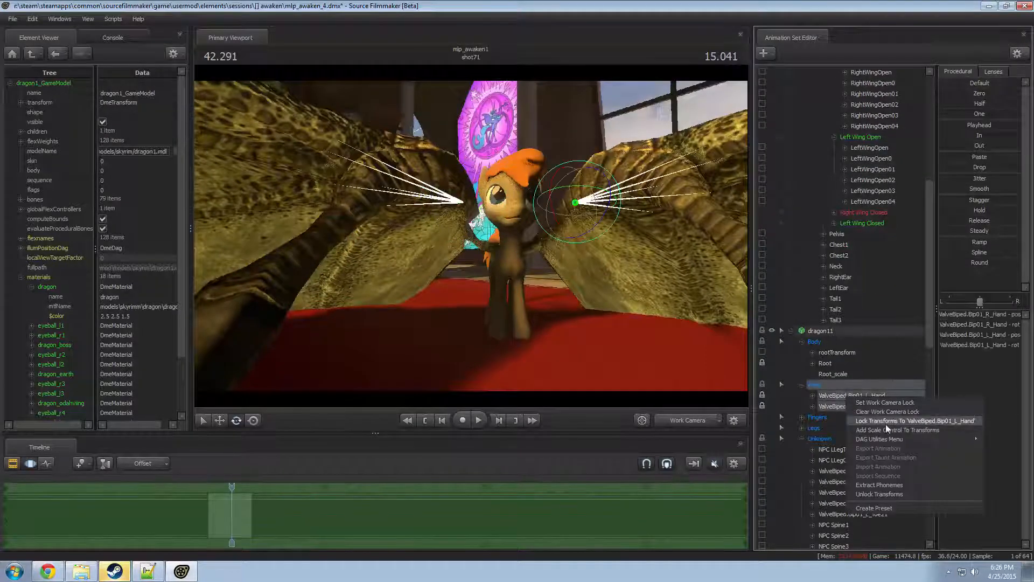
left_click(884, 429)
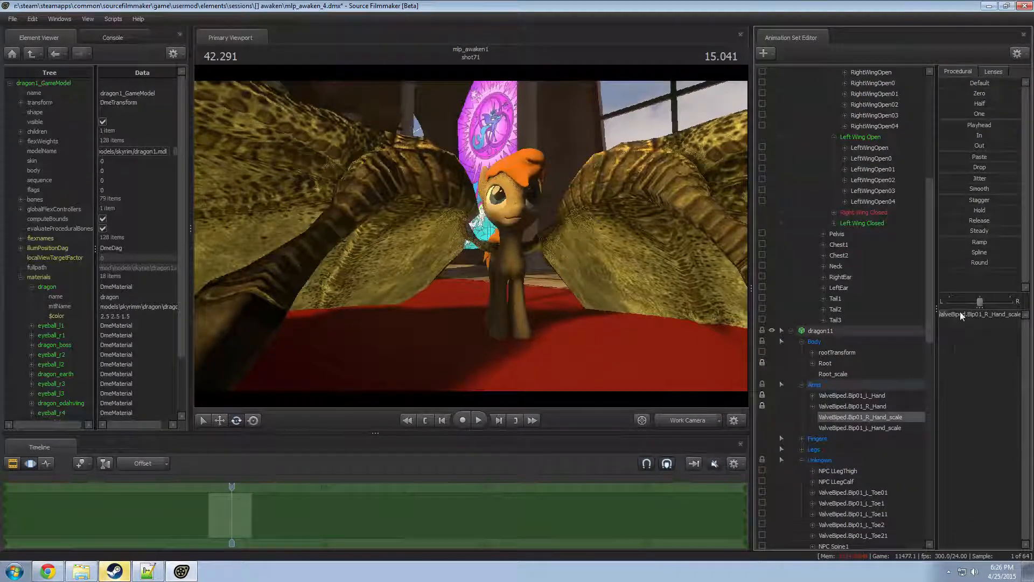
left_click(853, 427)
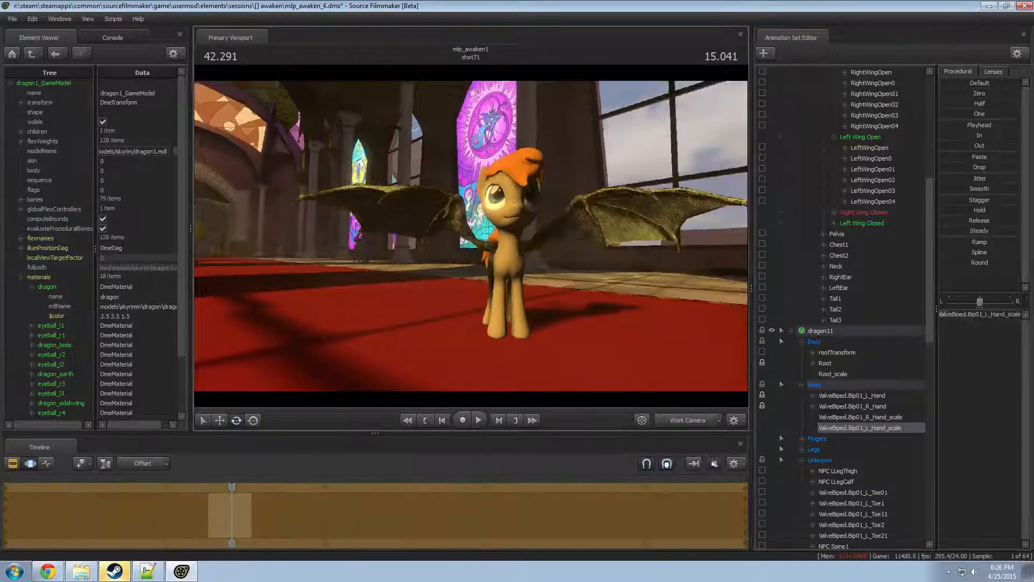
left_click_drag(474, 240, 481, 239)
- Collapse the vn_argo1 and dragon11 control lists and select vn_argo1
scroll(847, 375, "up", 9)
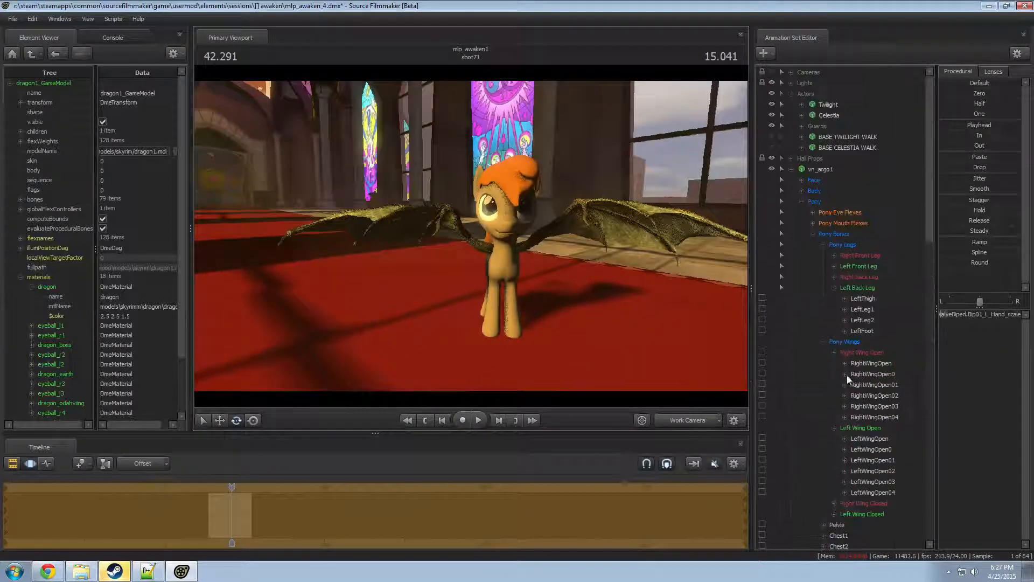
left_click(791, 169)
left_click(791, 180)
left_click(826, 186)
left_click(824, 170)
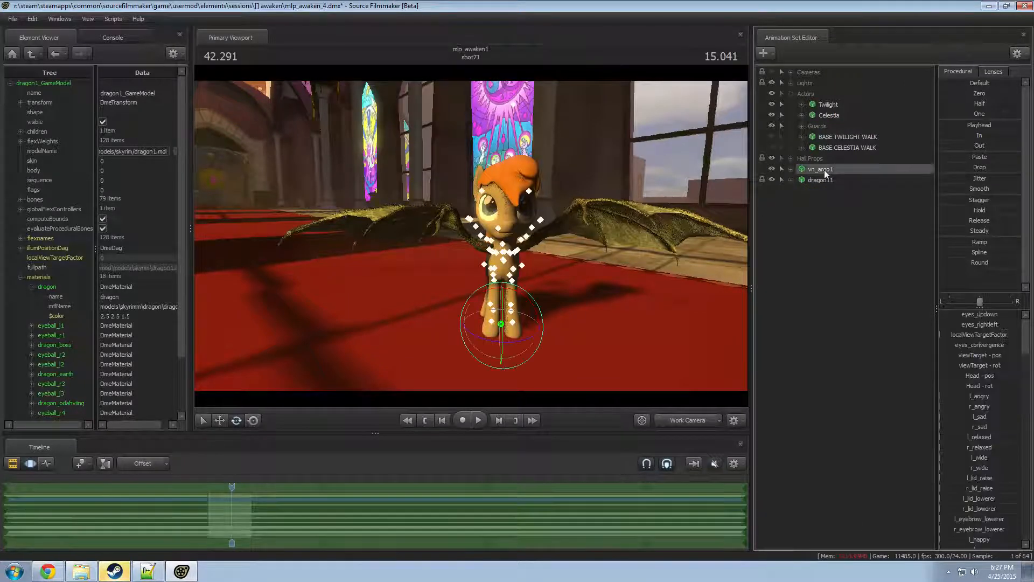
- Import the animation flying_fast.dmx onto vn_argo1's selected controls, leaving rootTransform out of the selection
left_click(792, 170)
left_click(807, 181)
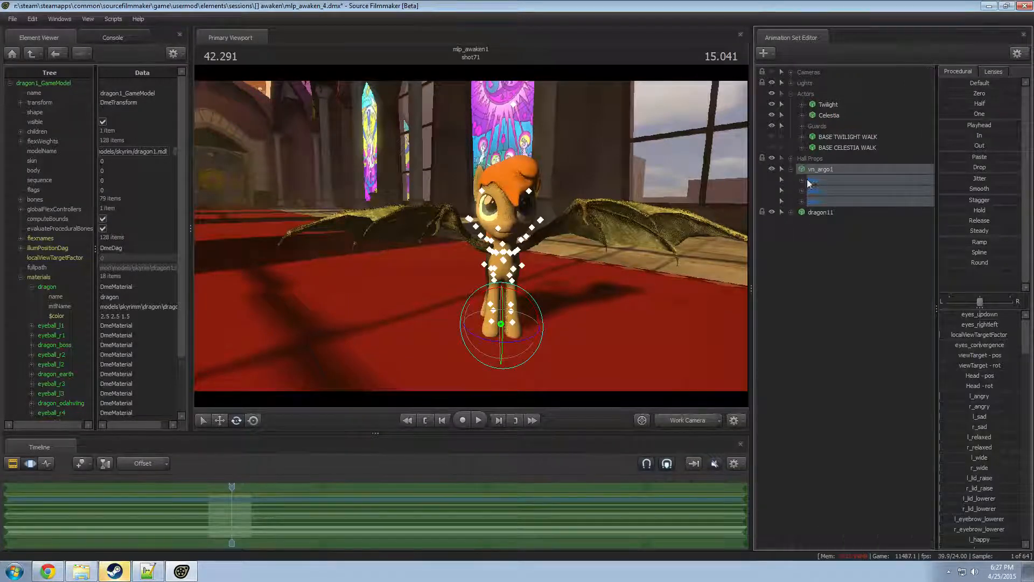
left_click(802, 190)
right_click(824, 183)
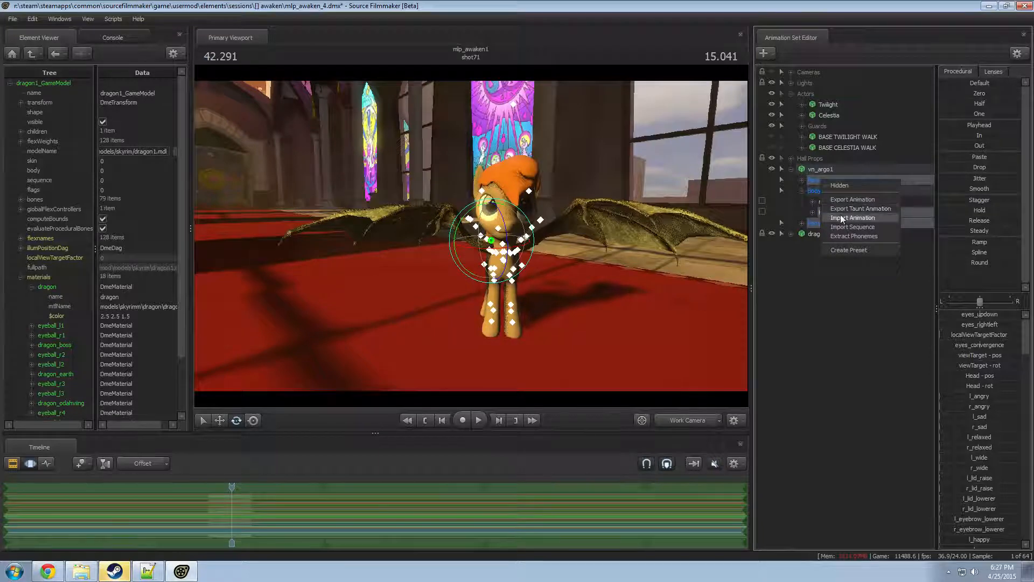
left_click(842, 218)
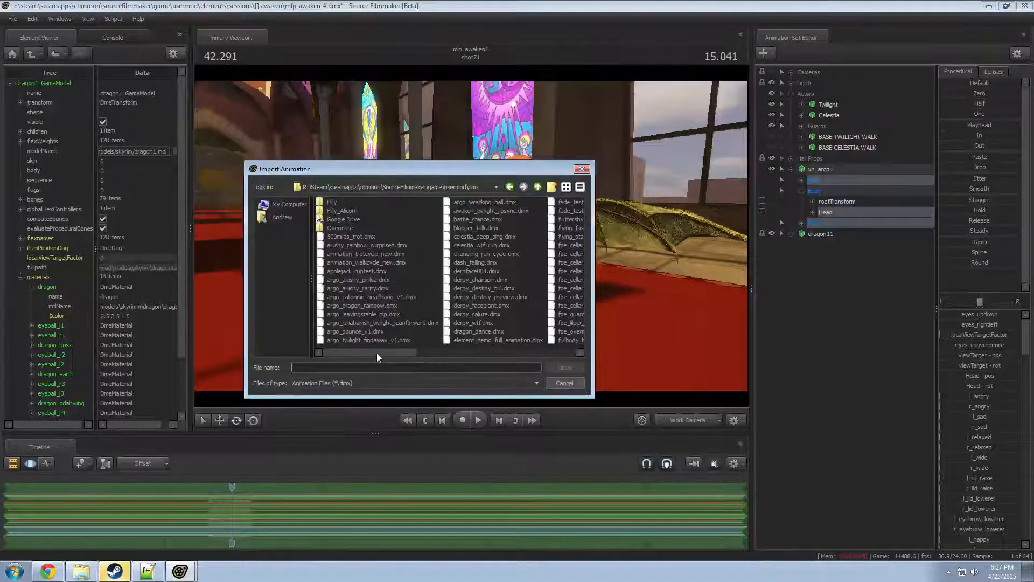
left_click_drag(386, 351, 438, 360)
left_click(348, 228)
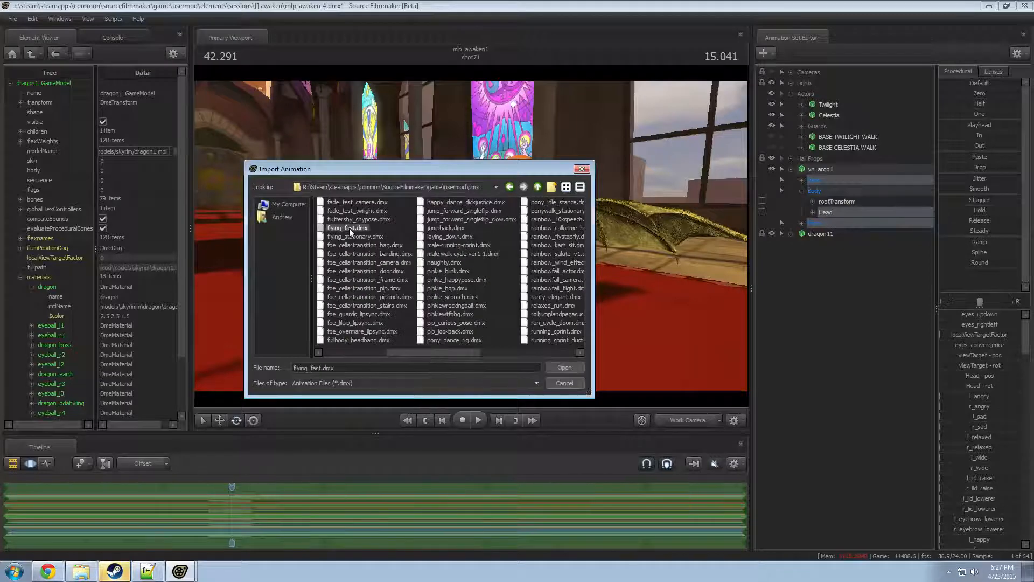
double_click(349, 228)
left_click(527, 334)
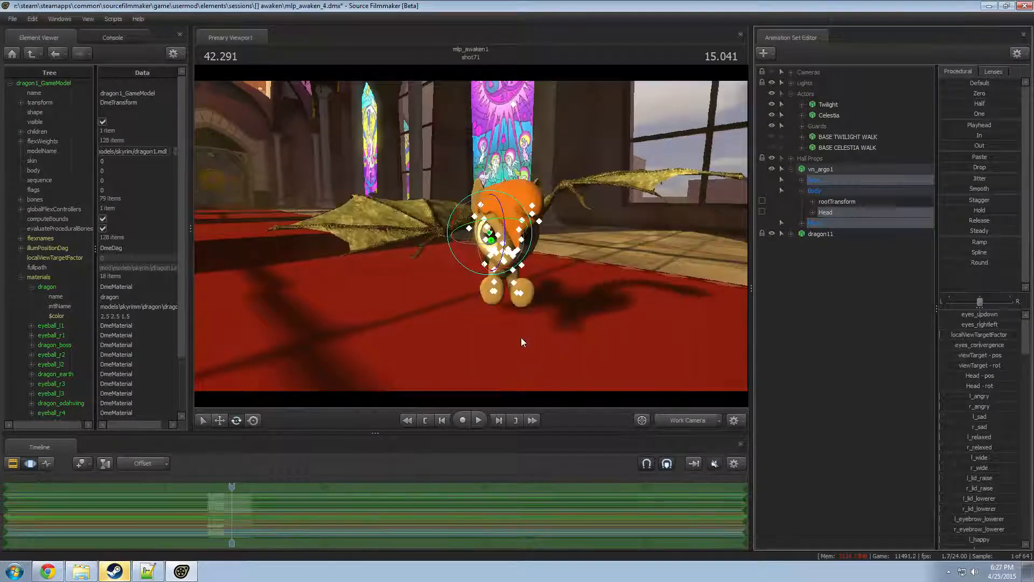
- Play back the imported animation and move the playhead to 30.875 to examine the wings up close
key("space")
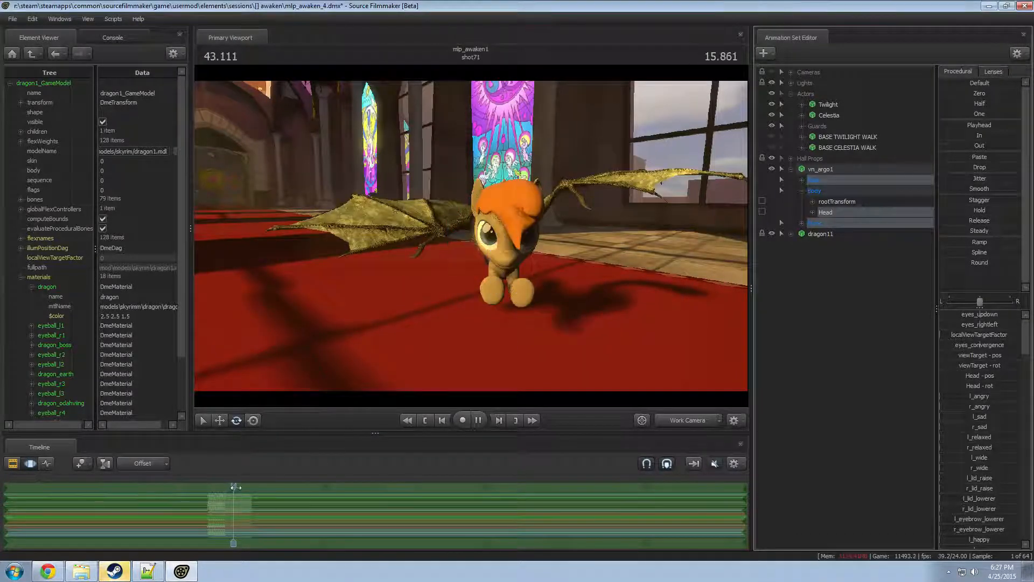
left_click_drag(235, 487, 211, 487)
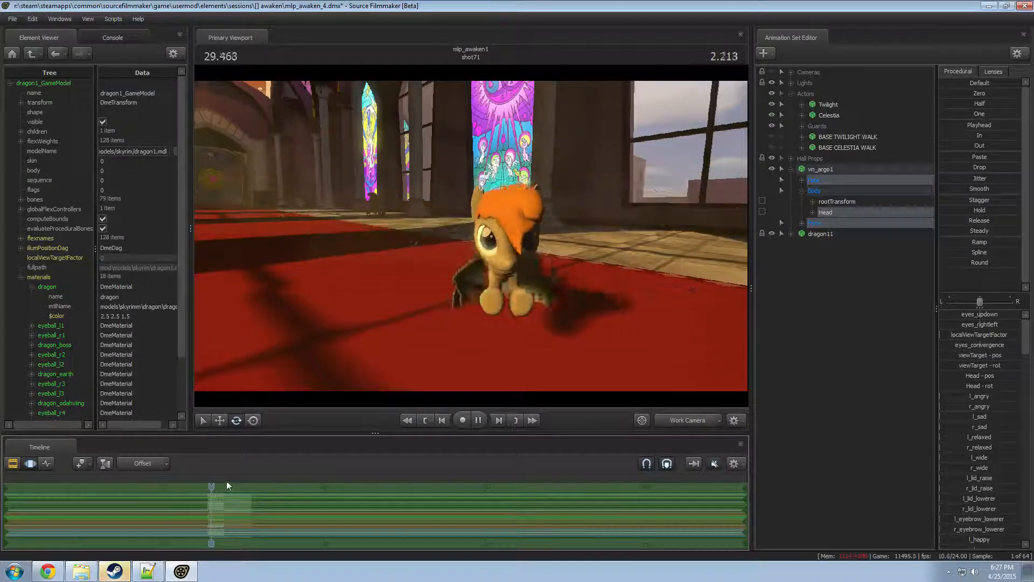
key("space")
left_click_drag(215, 488, 215, 489)
left_click_drag(607, 270, 654, 270)
key("w")
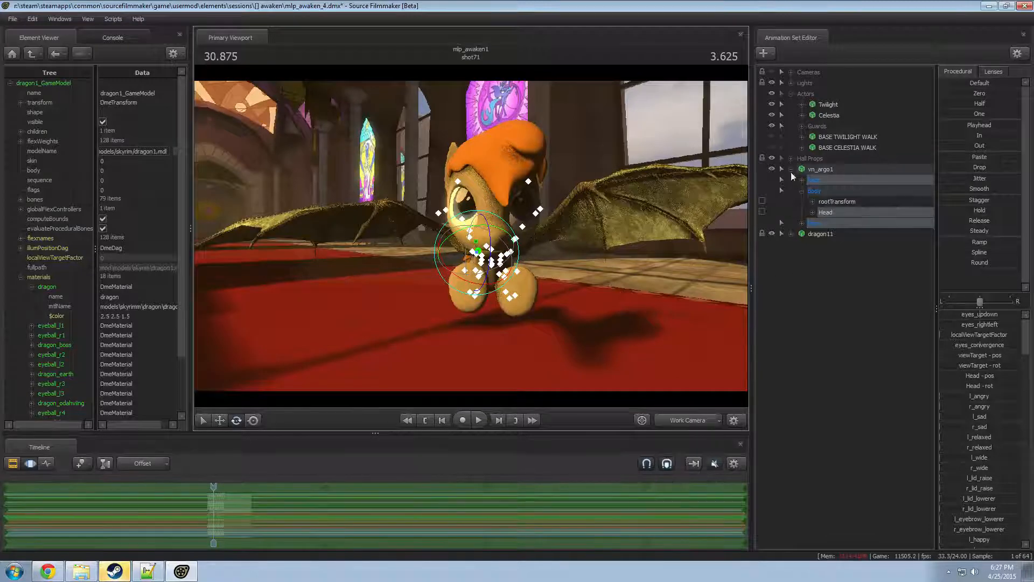
- Show vn_argo1's game model in the Element Viewer and set the $alpha of its wings material to 1
left_click(30, 287)
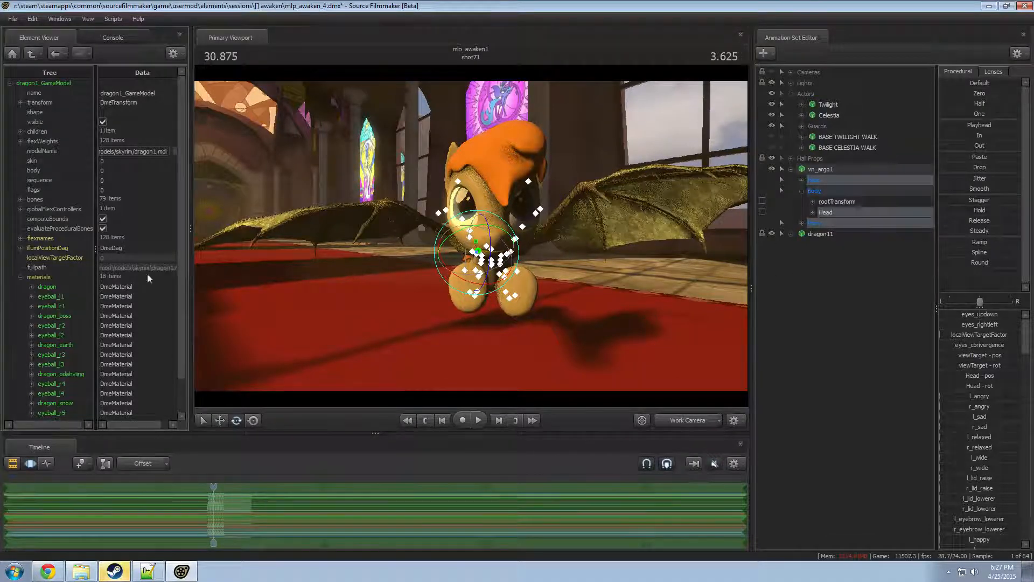
right_click(822, 172)
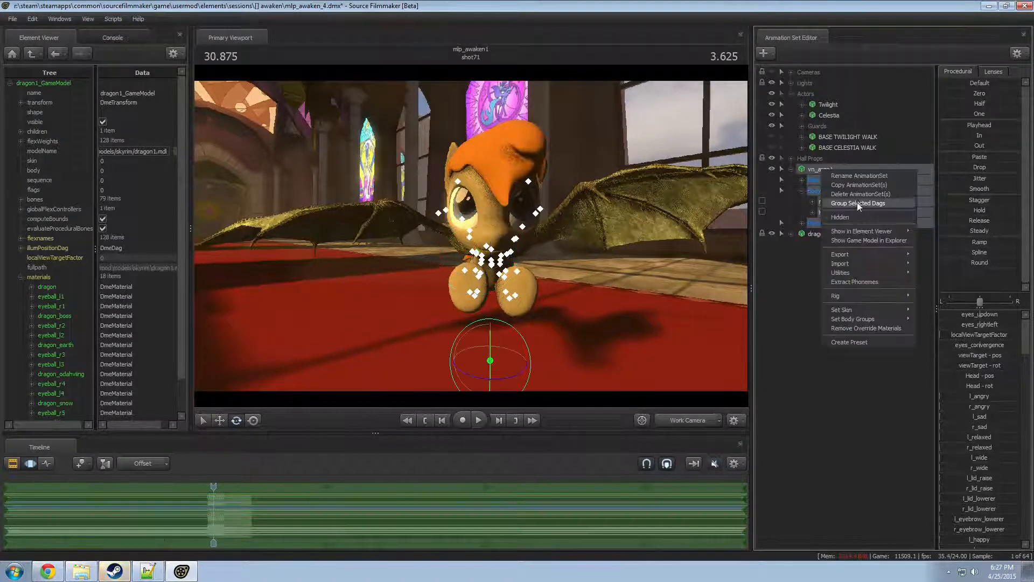
mouse_move(854, 231)
left_click(935, 245)
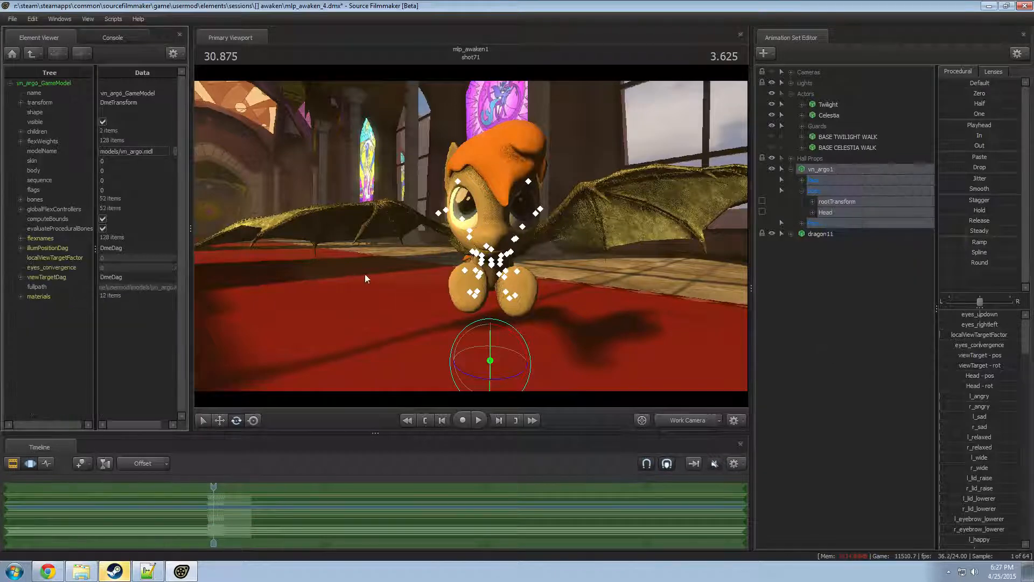
left_click(20, 296)
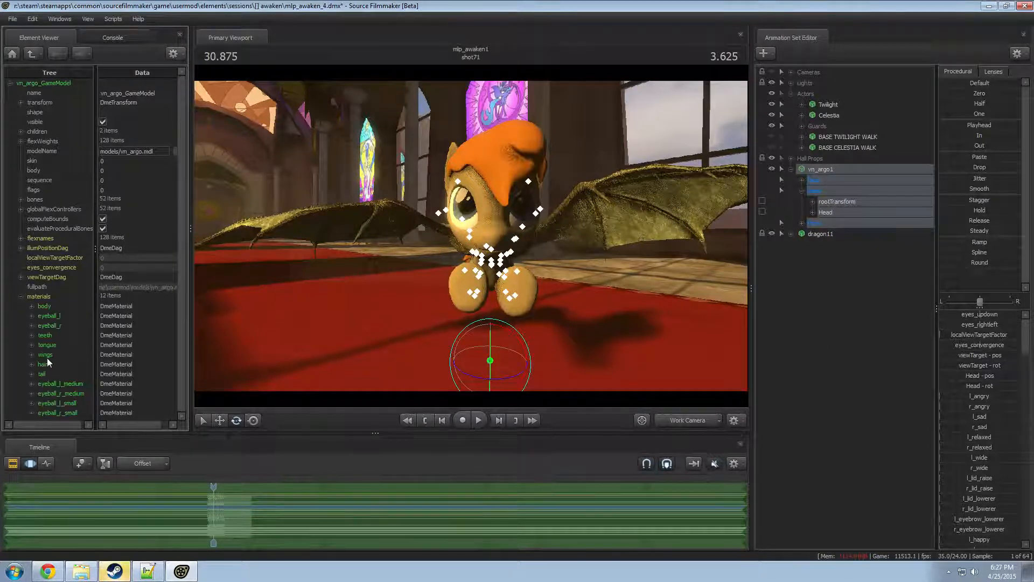
right_click(45, 355)
left_click(70, 372)
left_click(57, 383)
left_click(177, 381)
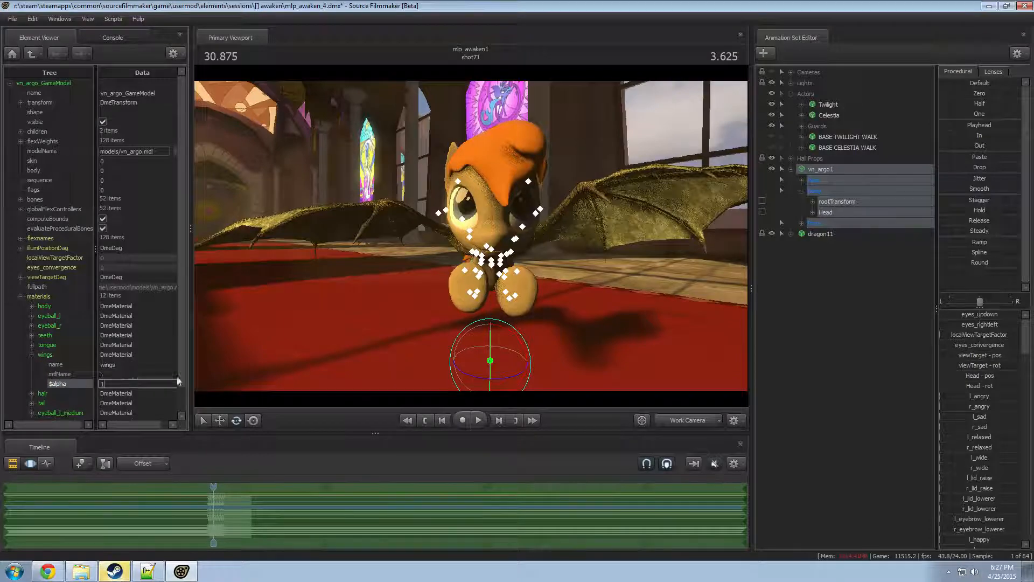
- Move dragon11's NPC RUpArm2 bone upward at 30.875 to align the dragon wing with the pony's right wing
left_click_drag(398, 280, 483, 275, "alt")
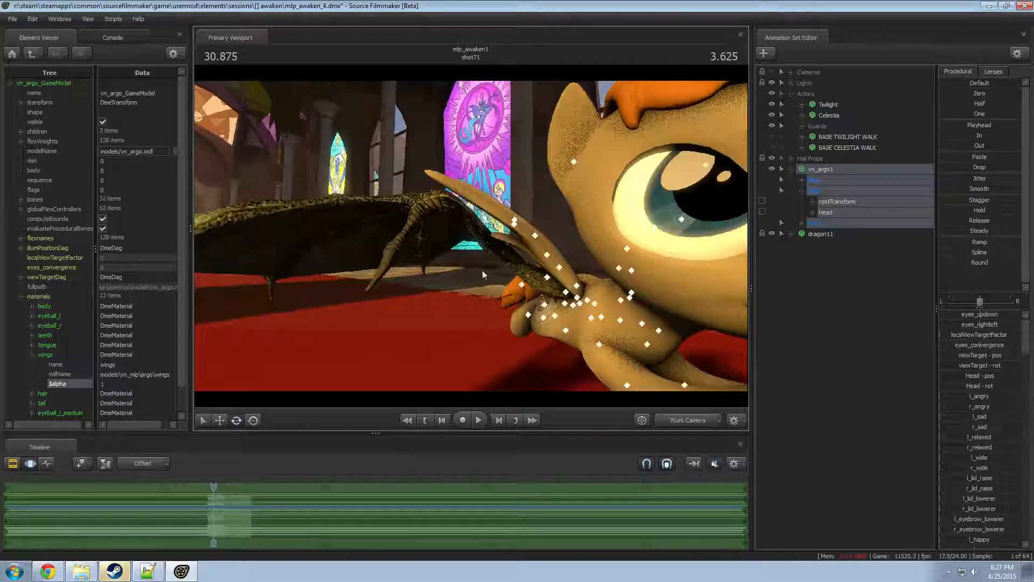
left_click(791, 234)
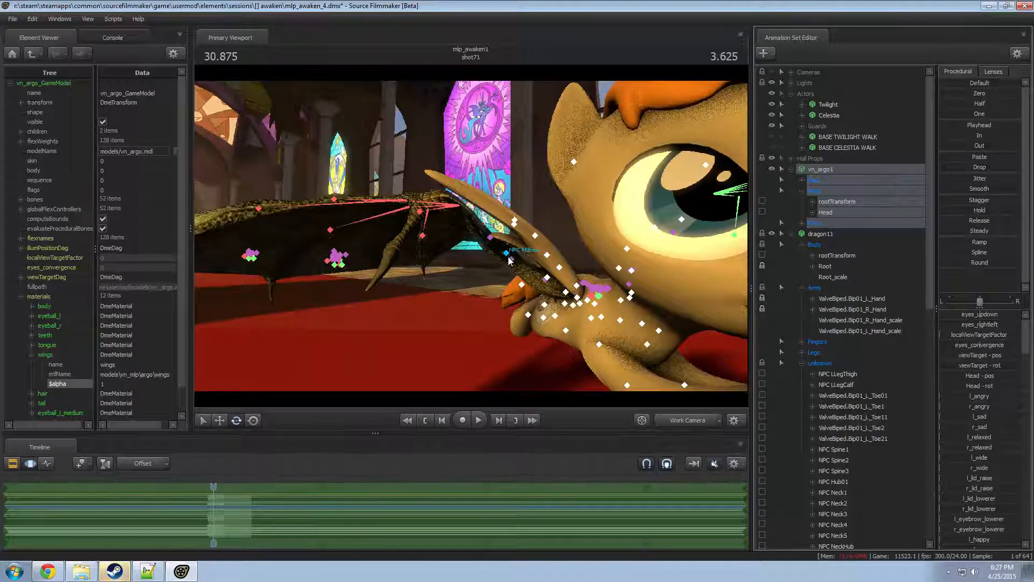
scroll(843, 388, "down", 13)
left_click(846, 322)
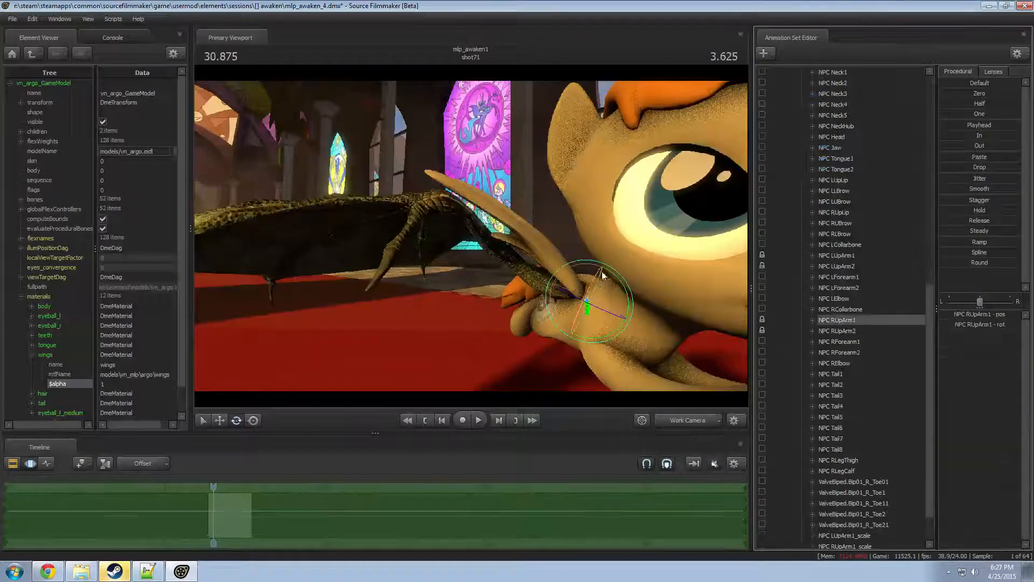
left_click(840, 331)
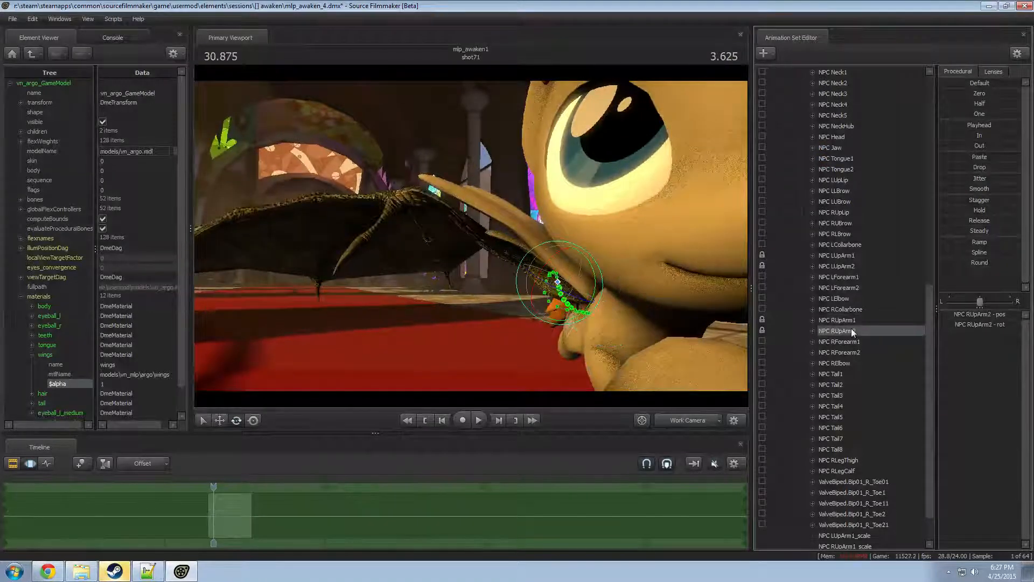
mouse_move(618, 276)
left_mouse_down("alt")
mouse_move(565, 277)
mouse_move(624, 272)
left_mouse_up("alt")
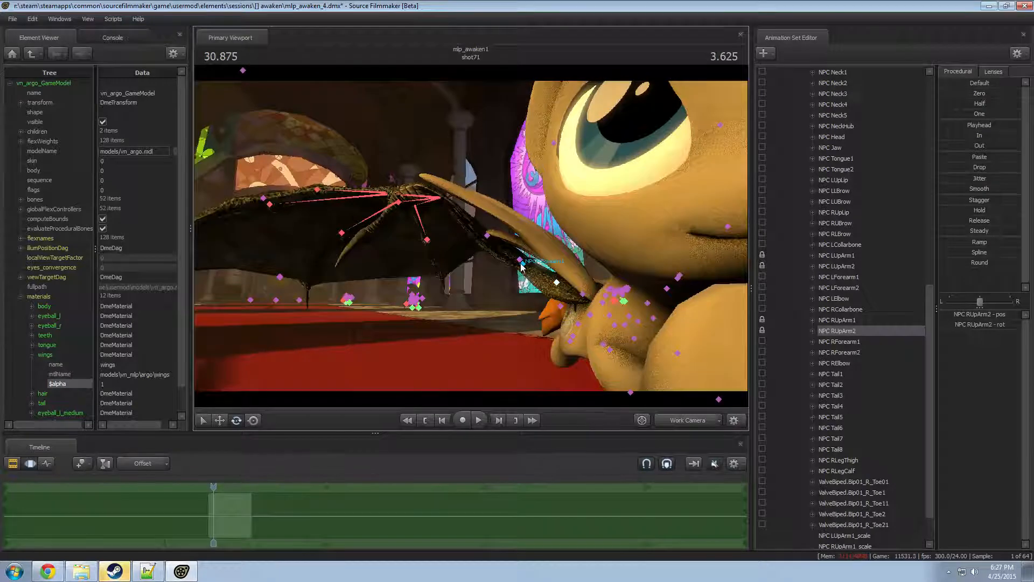
left_click_drag(605, 263, 630, 266)
key("w")
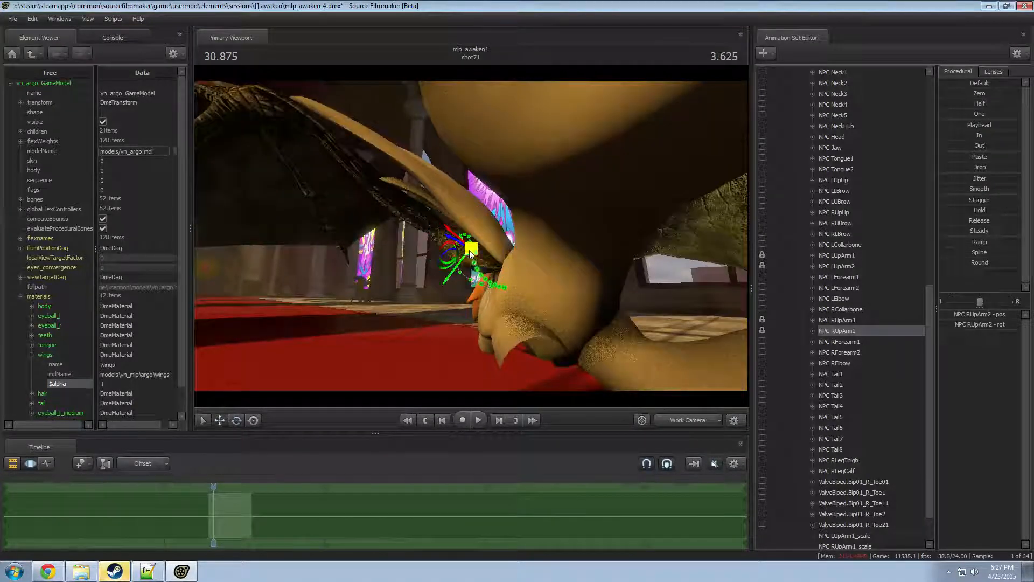
left_click_drag(470, 248, 482, 224)
- Play forward to 32.958 and shift dragon11's NPC LUpArm2 bone toward the base of the pony's left wing
key("space")
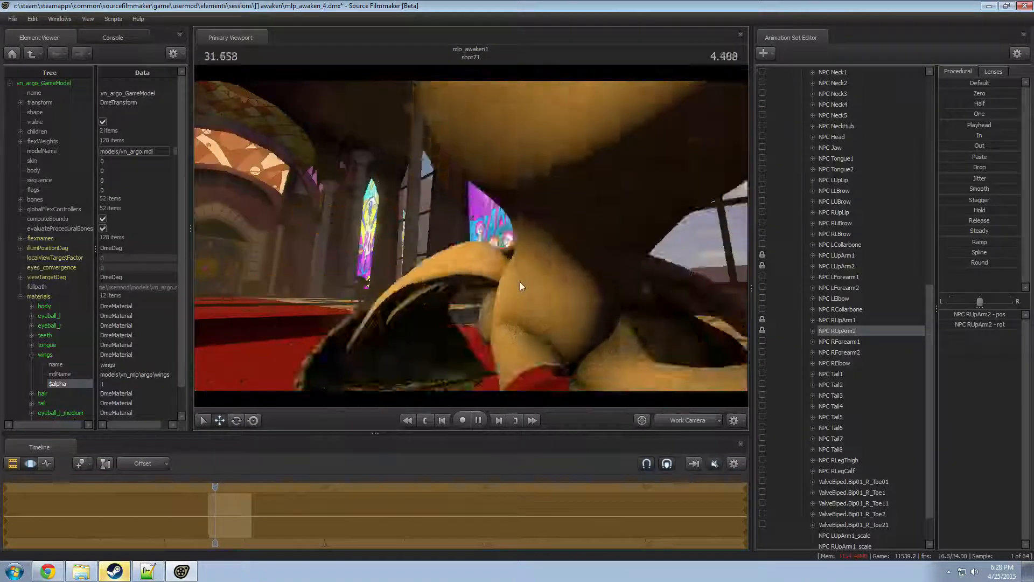
key("space")
key("space")
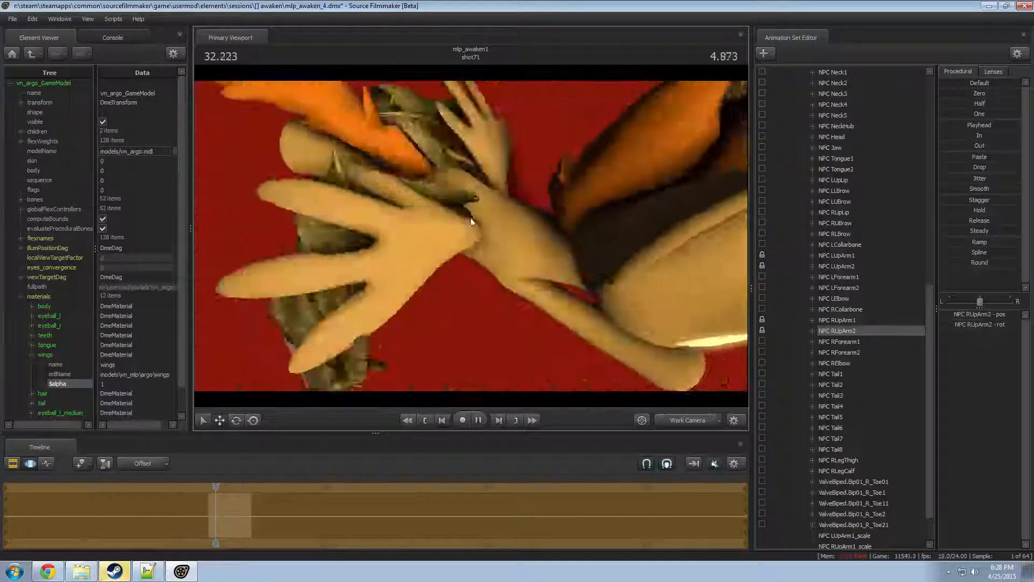
key("space")
left_click_drag(466, 228, 722, 346, "alt")
left_click(839, 265)
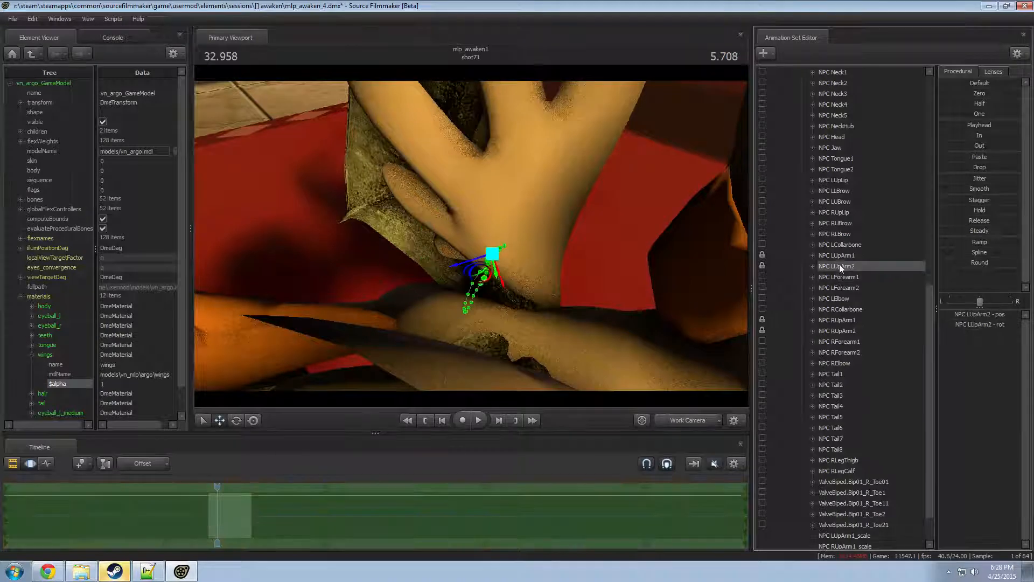
left_click_drag(490, 253, 529, 243)
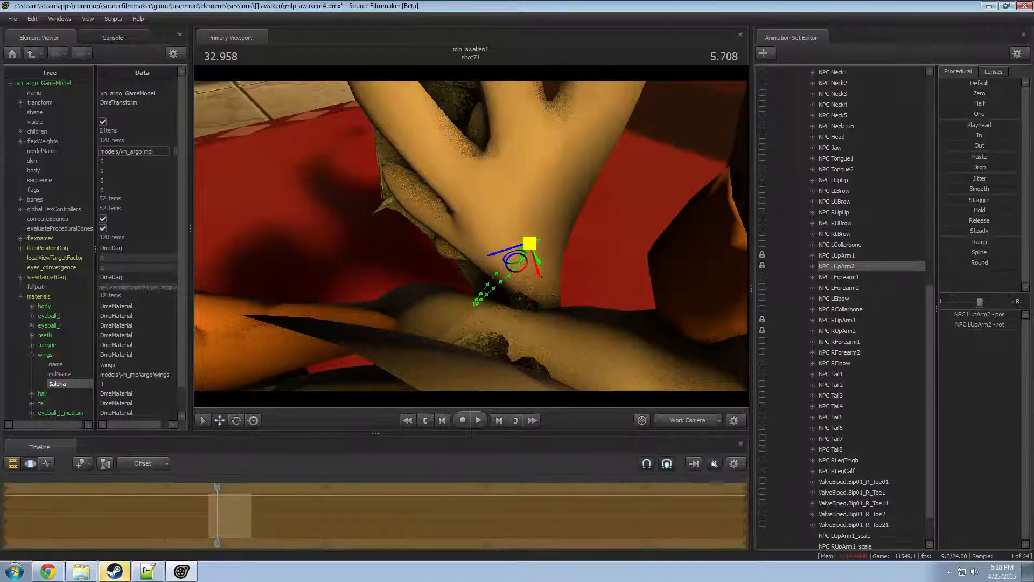
left_click_drag(453, 307, 491, 309)
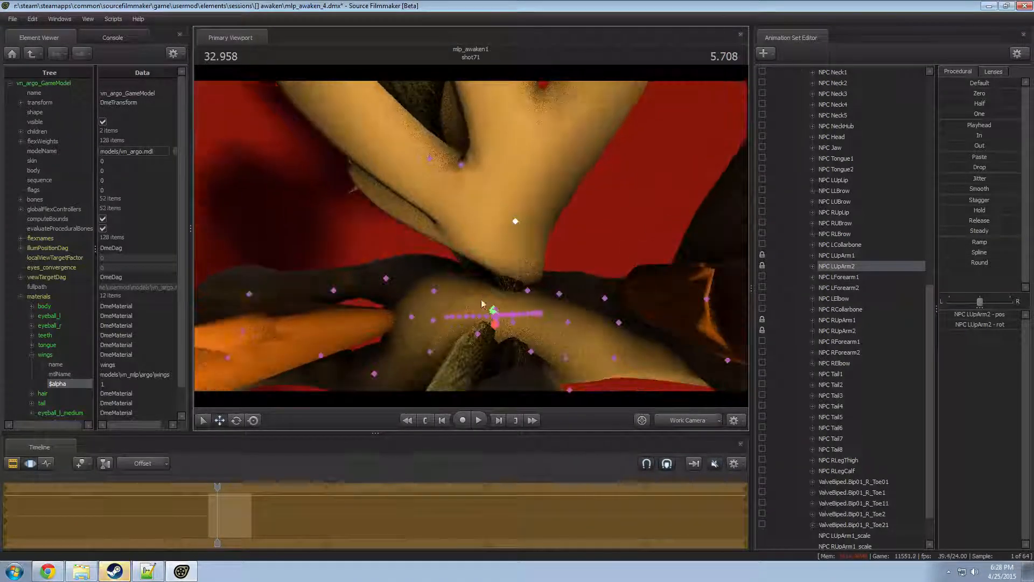
- Expand vn_argo1's Pony group and collapse the Right Wing Open and Left Wing Open groups under Pony Wings
scroll(838, 310, "up", 13)
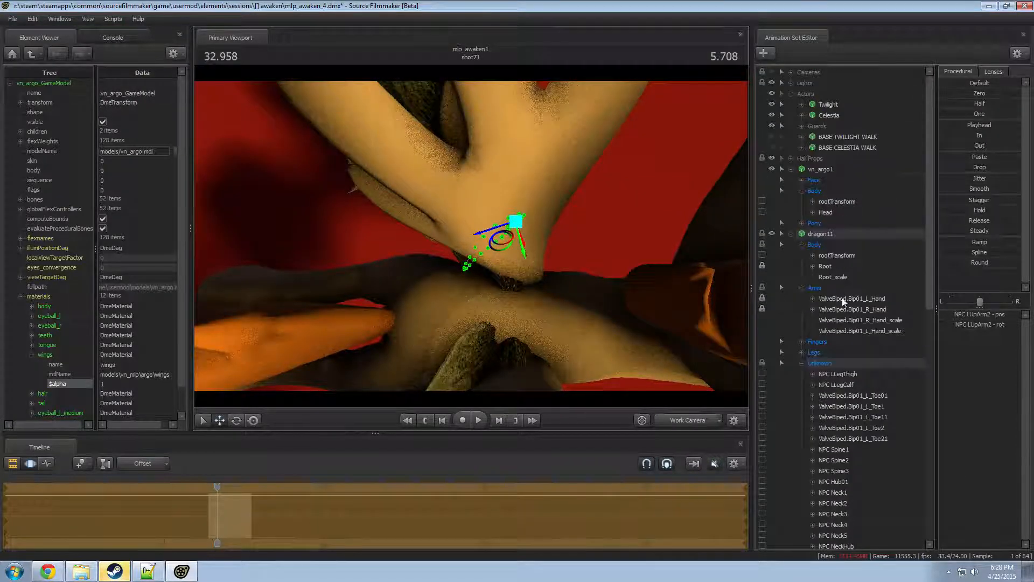
left_click(802, 223)
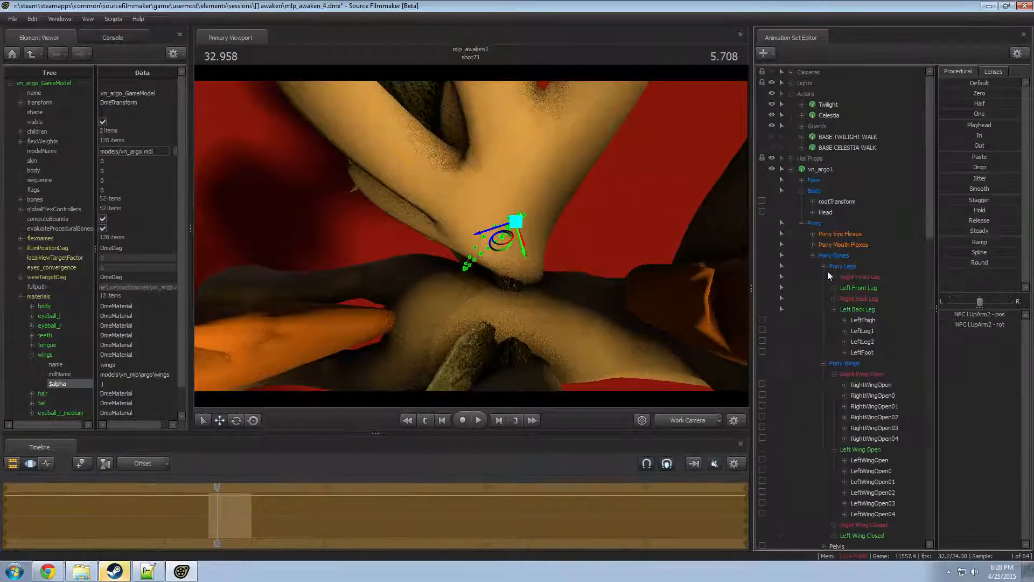
scroll(817, 263, "down", 1)
scroll(817, 261, "down", 2)
left_click(825, 268)
left_click(823, 266)
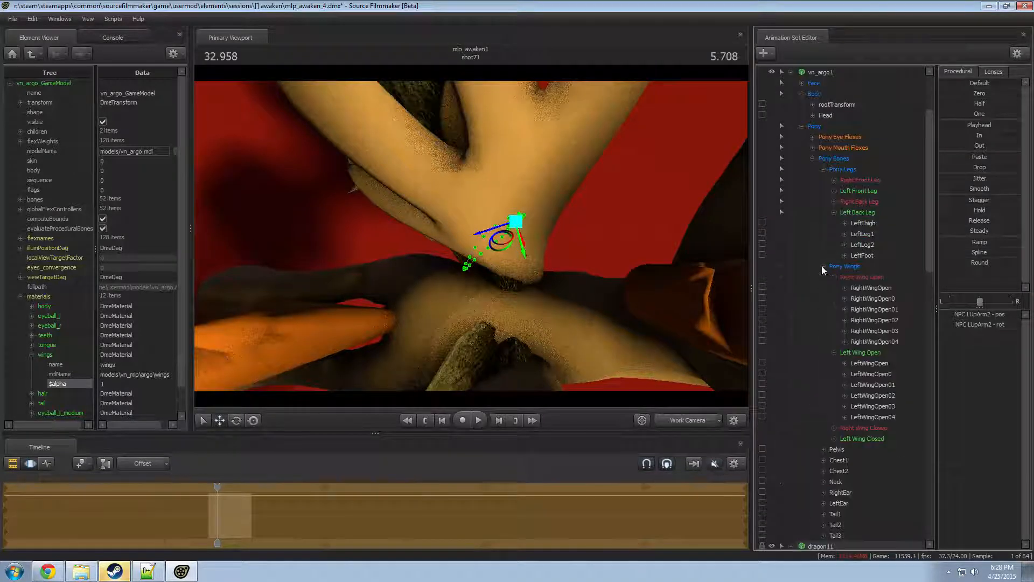
left_click(833, 279)
left_click(834, 278)
left_click(833, 278)
left_click(834, 277)
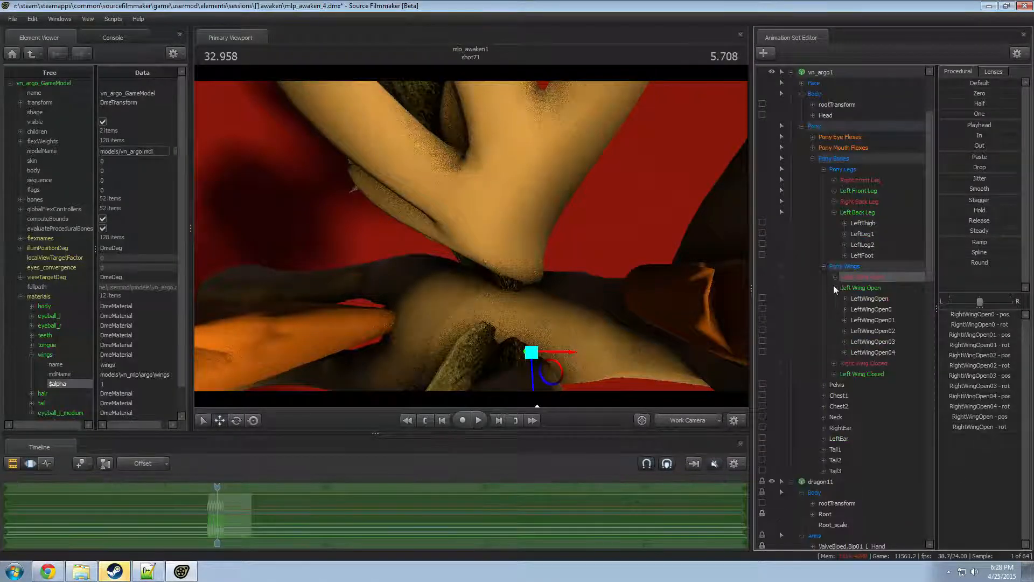
left_click(834, 288)
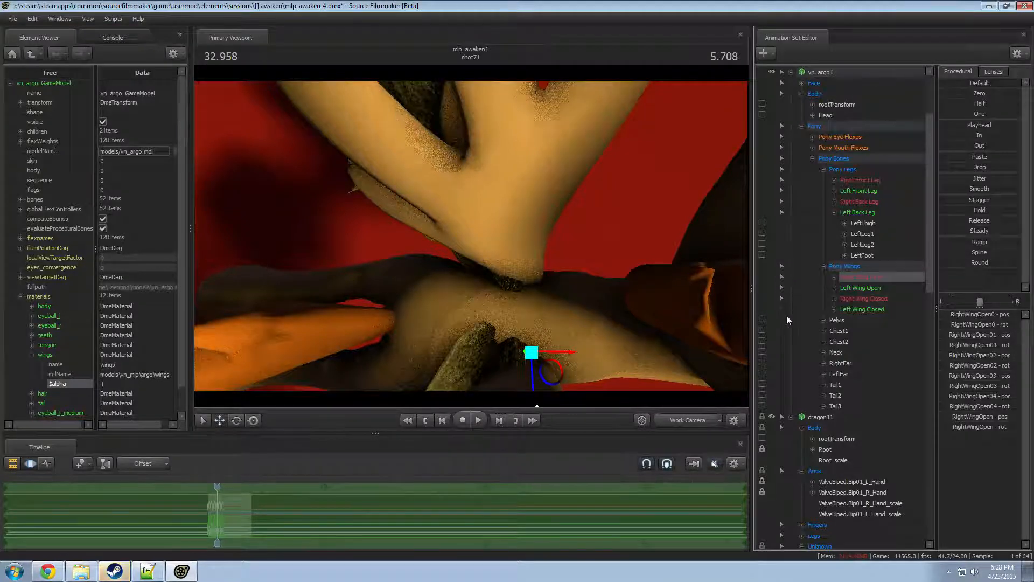
left_click(781, 299)
key("ctrl")
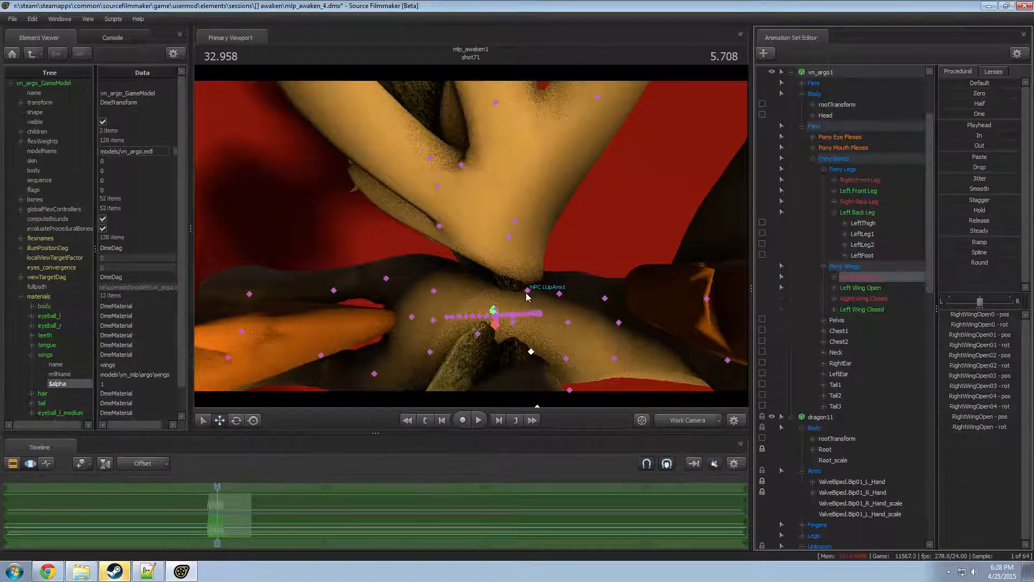
- Move dragon11's NPC LUpArm2, NPC RUpArm2 and Root bones to seat the dragon wing bases on the pony's back at 32.958
left_click(514, 225)
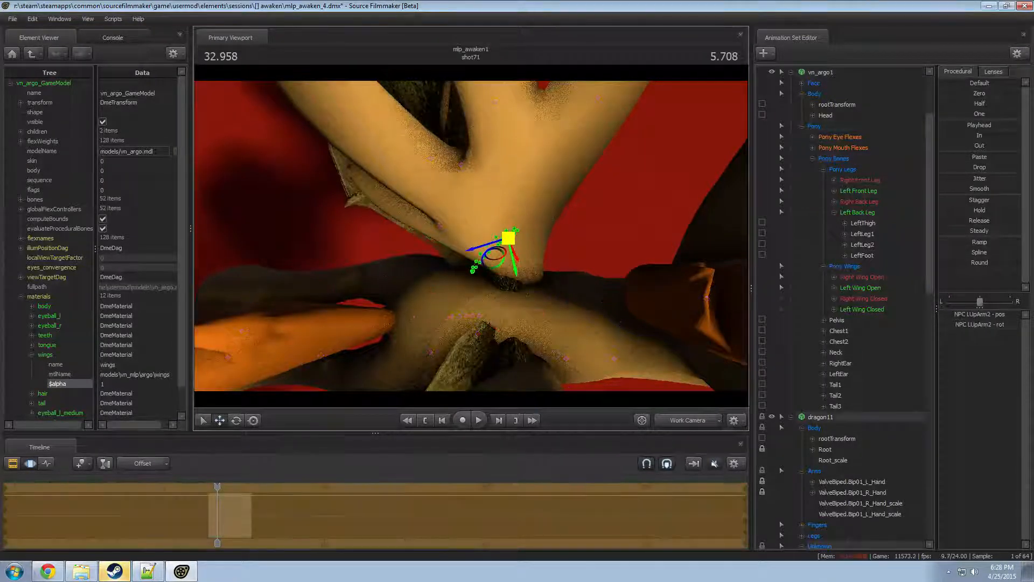
left_click_drag(471, 259, 474, 237)
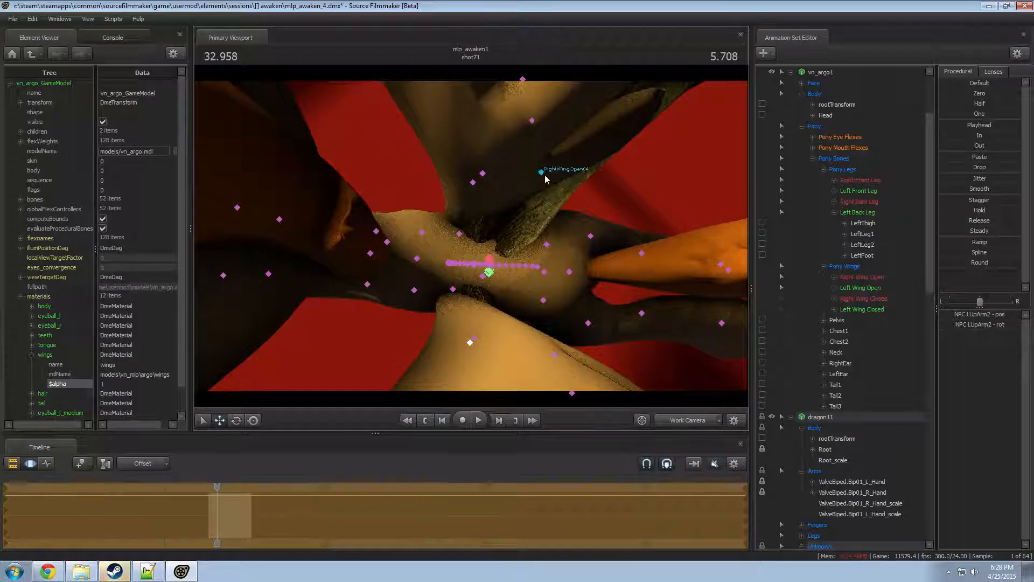
left_click(482, 173)
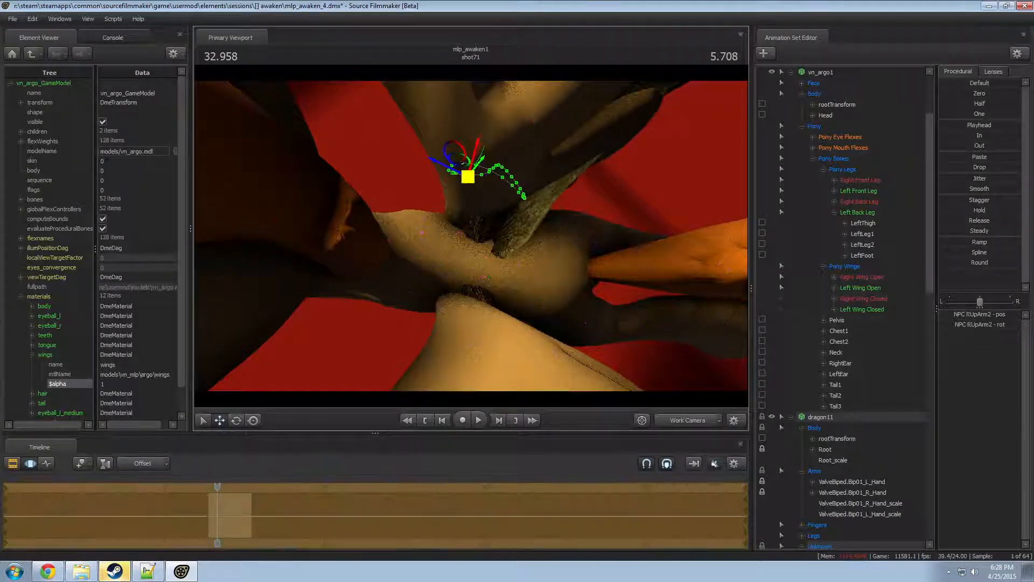
left_click_drag(546, 265, 751, 367)
left_click(825, 449)
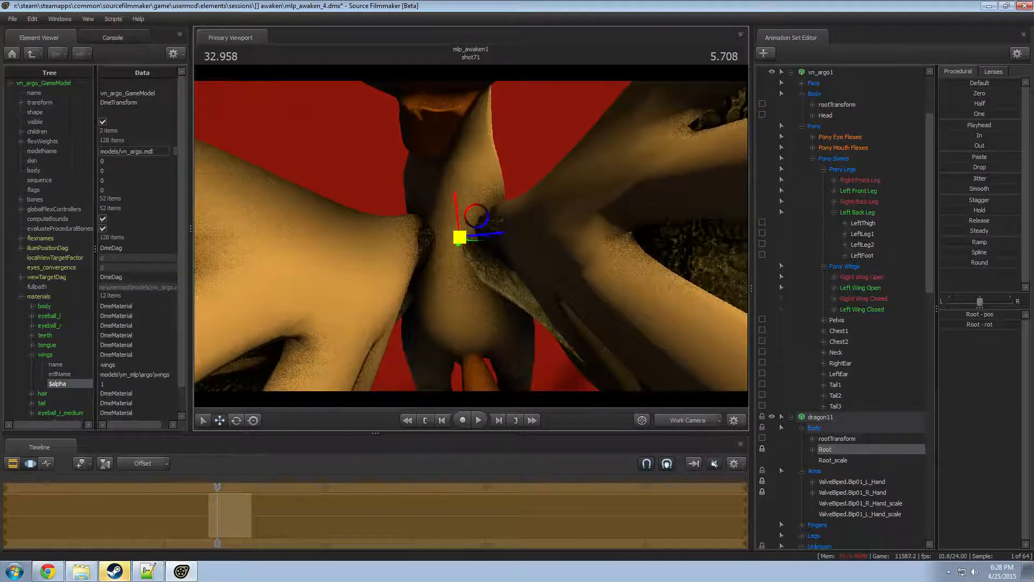
left_click_drag(679, 280, 679, 280)
- Rotate dragon11's NPC LUpArm2 bone to angle the left dragon wing at its base
left_click_drag(544, 282, 453, 193)
left_click(431, 220)
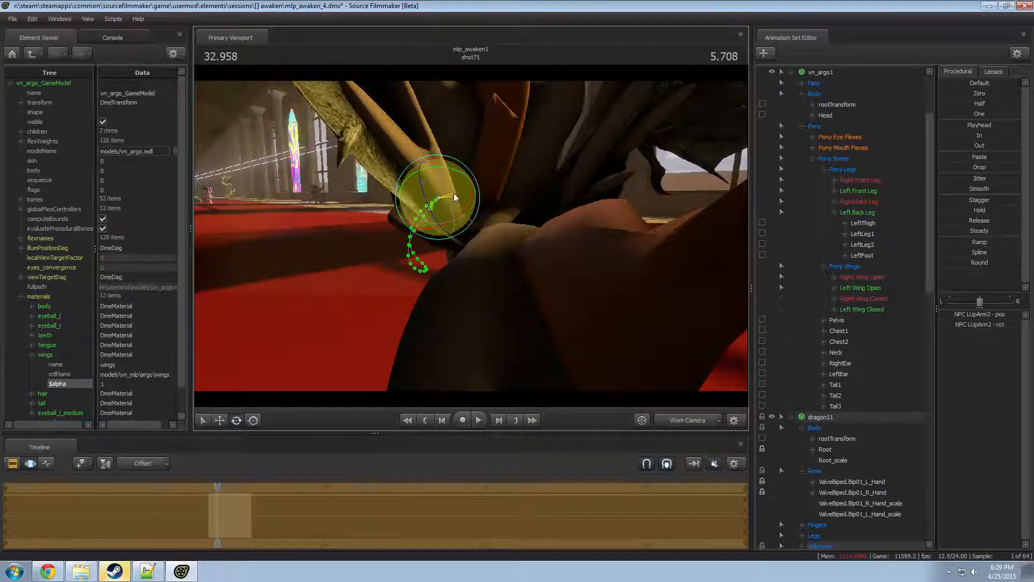
left_click_drag(569, 217, 505, 247)
scroll(839, 435, "down", 1)
key("ctrl")
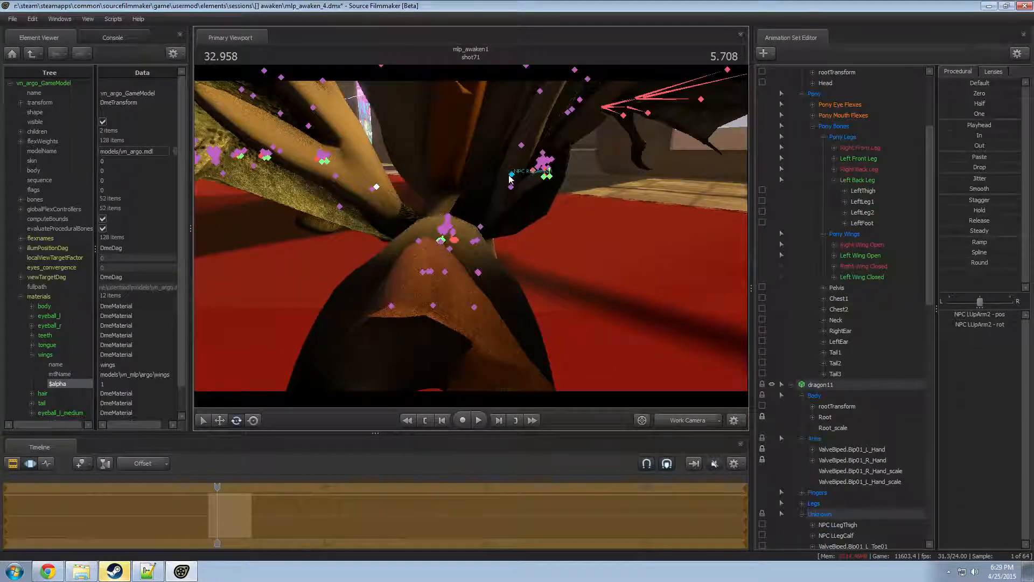
- Rotate dragon11's NPC RUpArm2 bone to line the right dragon wing up with the pony's right wing
left_click(510, 187)
left_click_drag(510, 186, 508, 189)
left_click(507, 189)
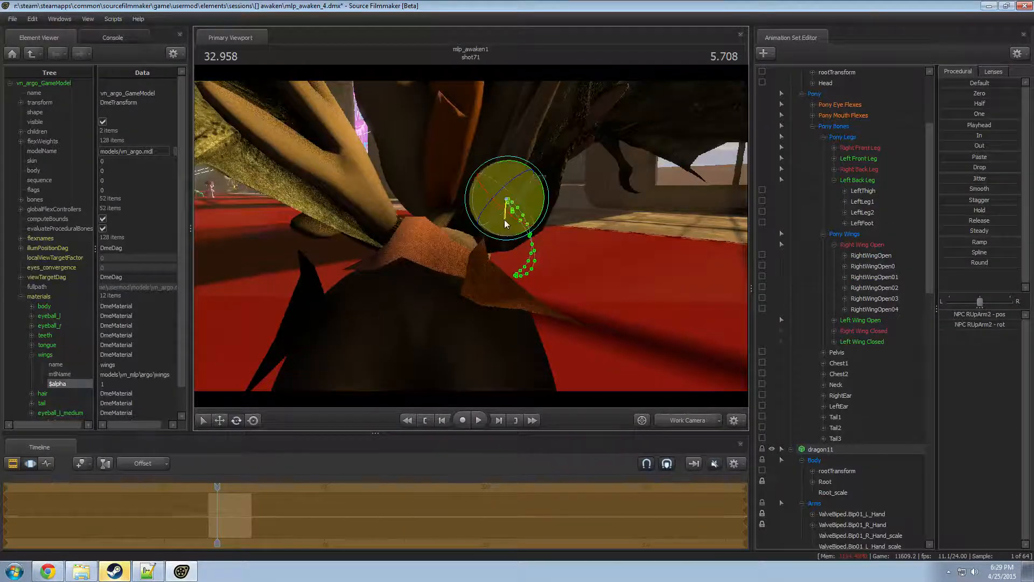
left_click_drag(505, 223, 491, 251)
key("w")
key("e")
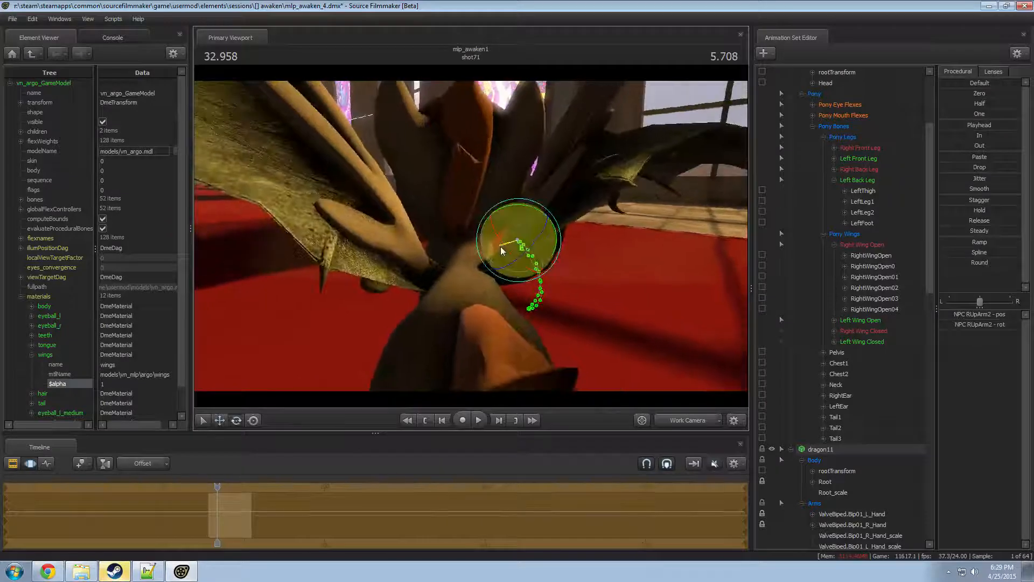
key("ctrl")
left_click(405, 249, "ctrl")
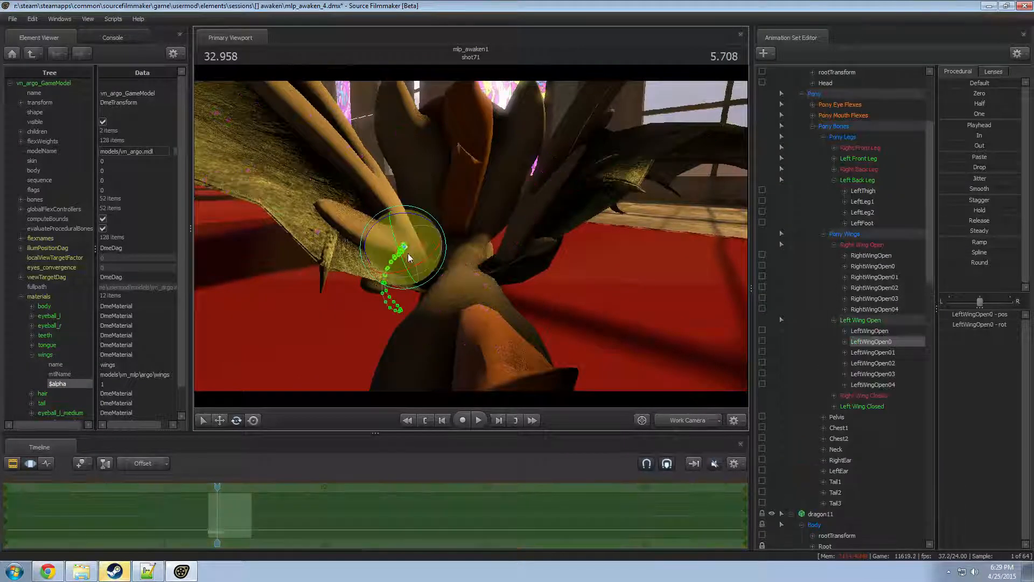
left_click_drag(408, 254, 427, 232)
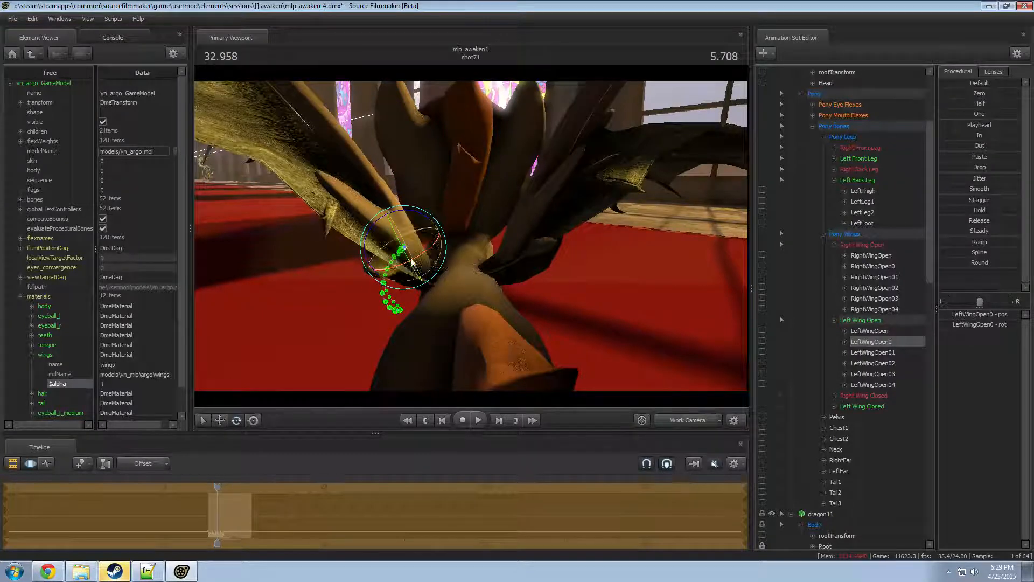
- Rotate dragon11's NPC LUpArm2 bone again to refine how the left dragon wing rises from the pony's back
key("ctrl")
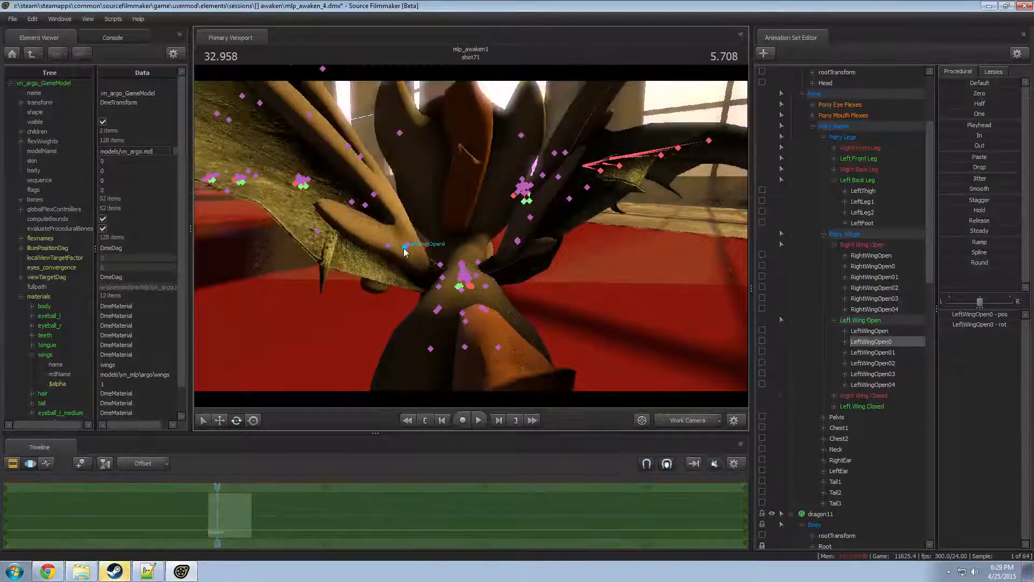
left_click(408, 245, "ctrl")
left_click_drag(435, 243, 430, 228)
key("s")
left_click_drag(623, 325, 595, 304)
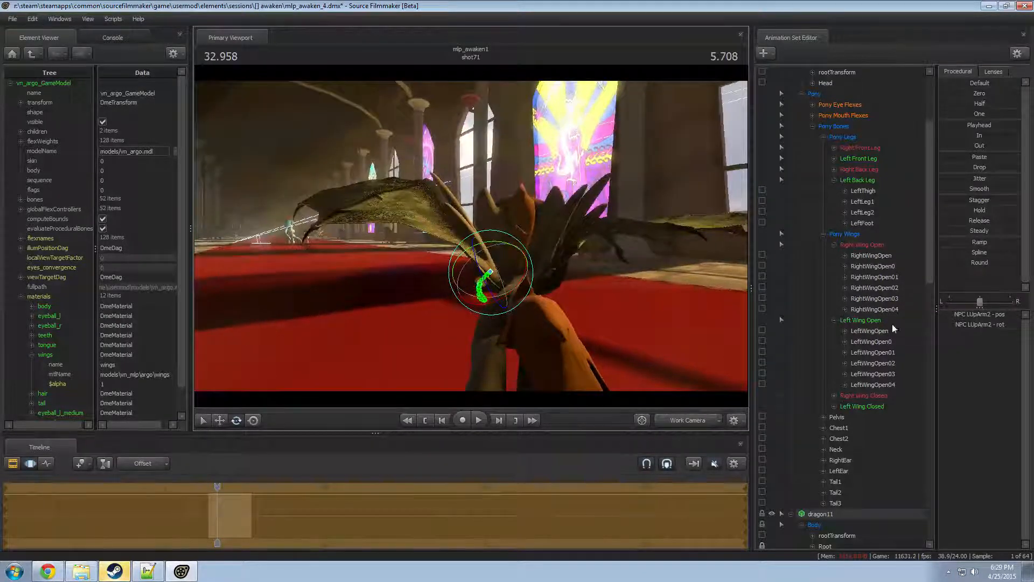
- Rotate dragon11's ValveBiped.Bip01_L_Hand bone to lift the outer part of the left dragon wing
left_click(841, 486)
scroll(850, 488, "down", 14)
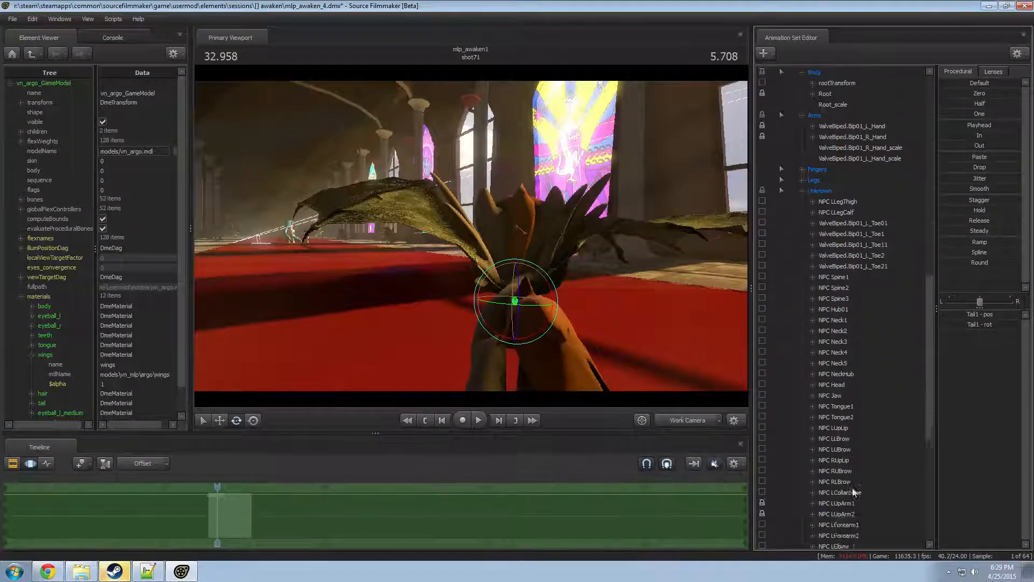
scroll(852, 488, "down", 4)
left_click(840, 384)
scroll(850, 398, "up", 10)
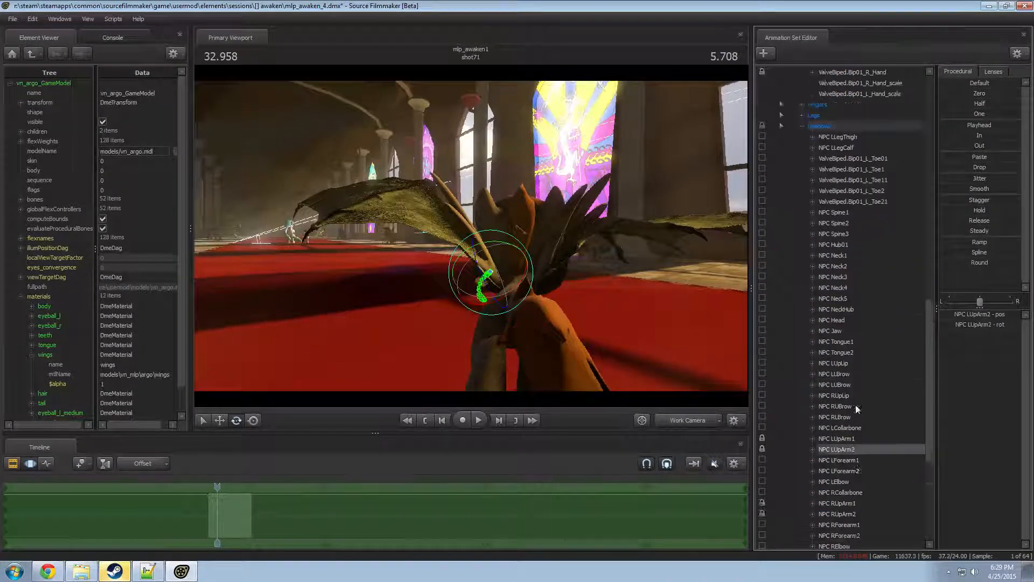
left_click(849, 321)
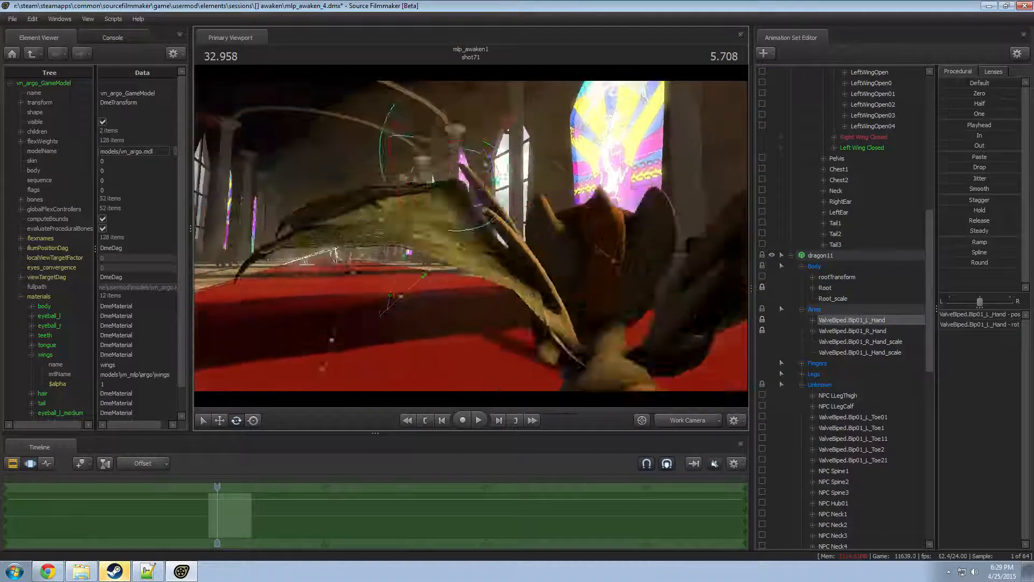
key("ctrl")
left_click_drag(504, 241, 487, 189)
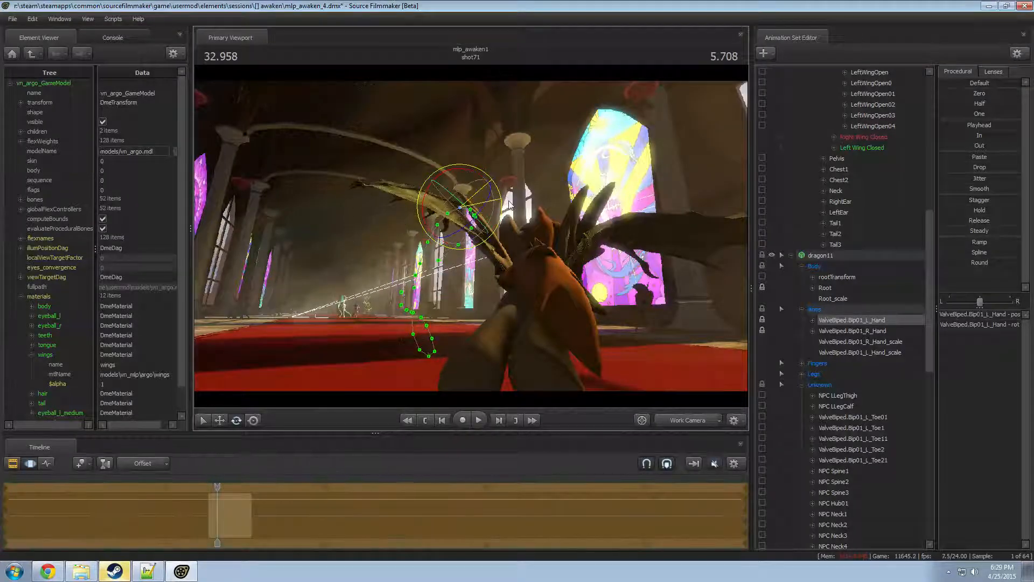
- Try to raise the right dragon wing by rotating and moving dragon11's ValveBiped.Bip01_R_Hand bone
left_click(854, 332)
left_click_drag(645, 221, 641, 232)
left_click_drag(560, 232, 609, 271)
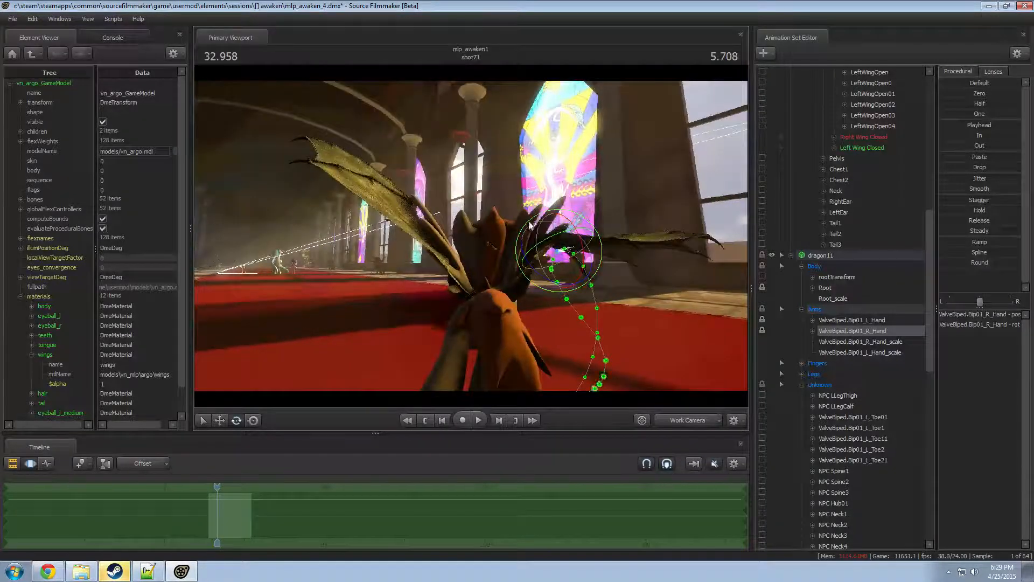
left_click_drag(531, 225, 522, 251)
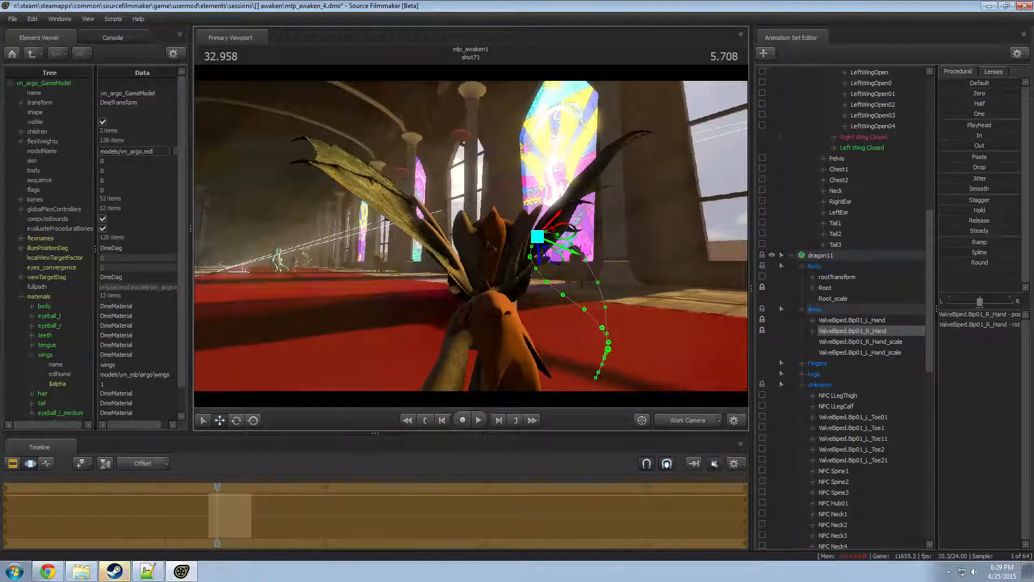
left_click_drag(538, 238, 508, 302, "alt")
key("ctrl+z")
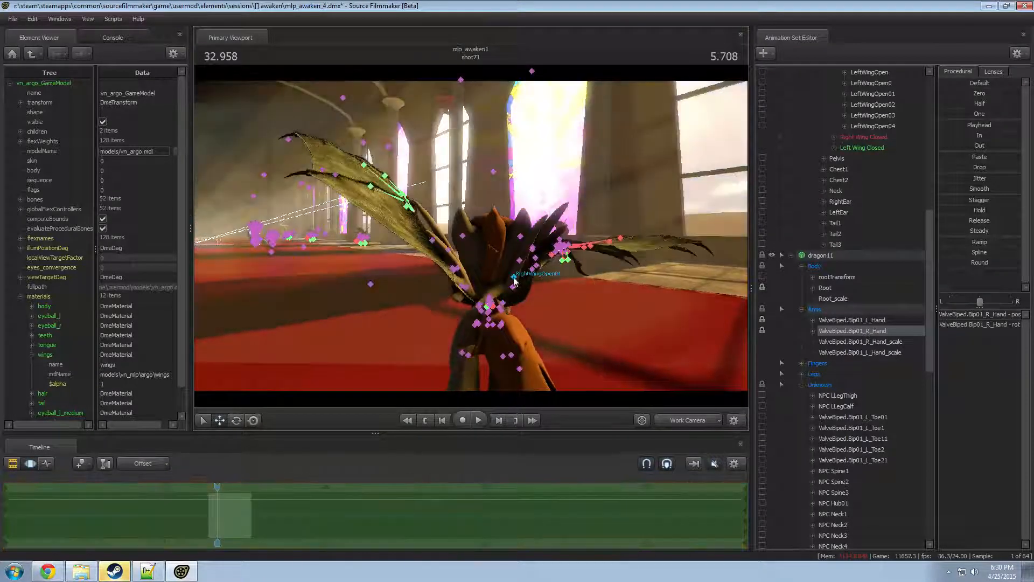
- Rotate dragon11's NPC RUpArm2 bone from its Unknown group to readjust the base of the right dragon wing
left_click(519, 278, "ctrl")
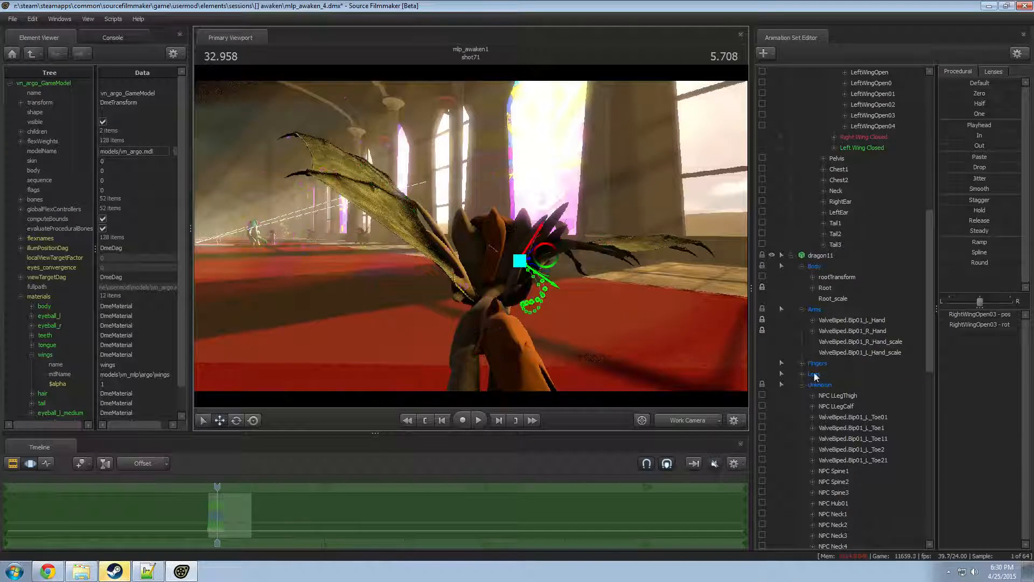
scroll(856, 379, "down", 9)
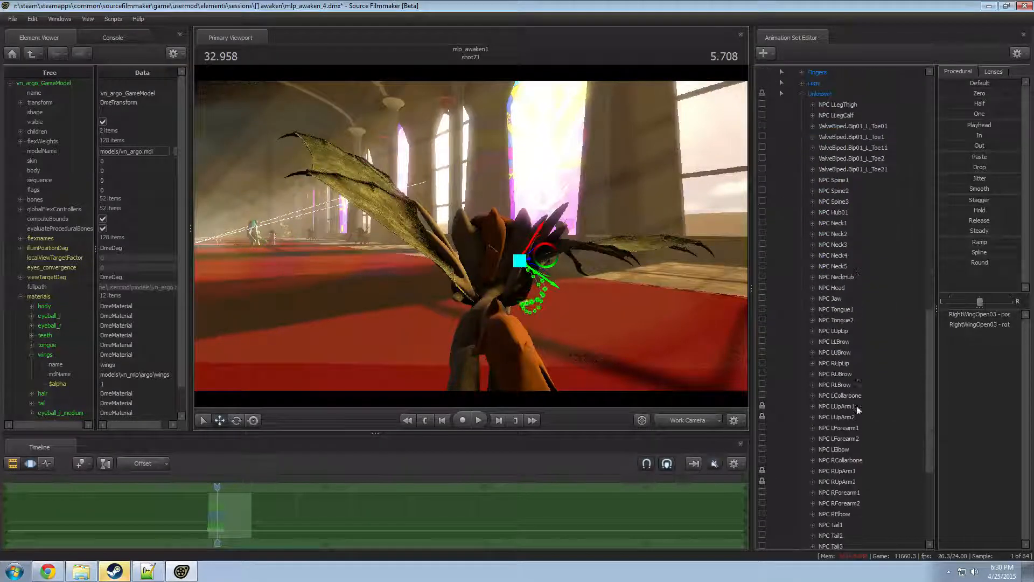
left_click(834, 483)
left_click_drag(525, 257, 518, 251)
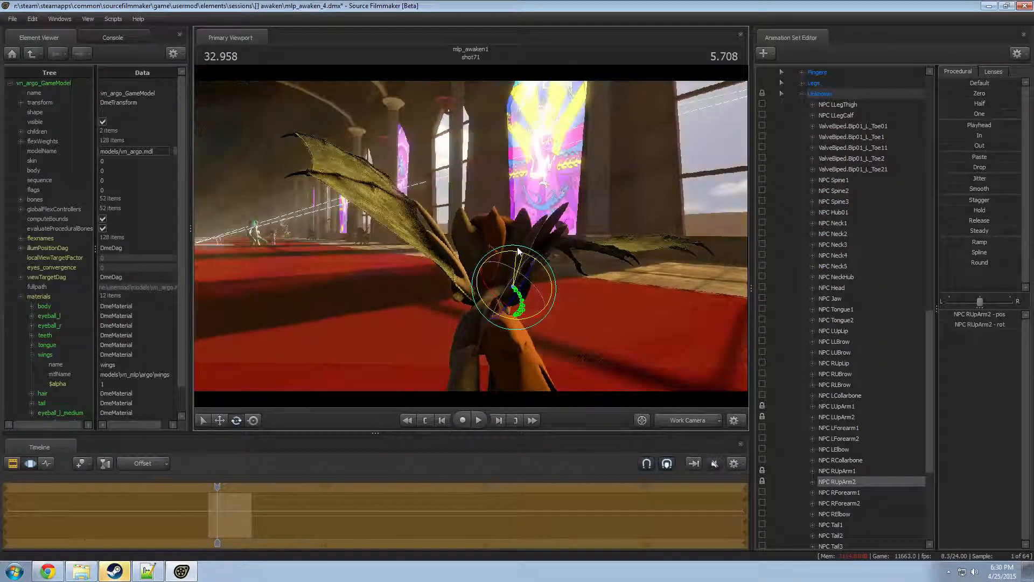
scroll(831, 459, "up", 5)
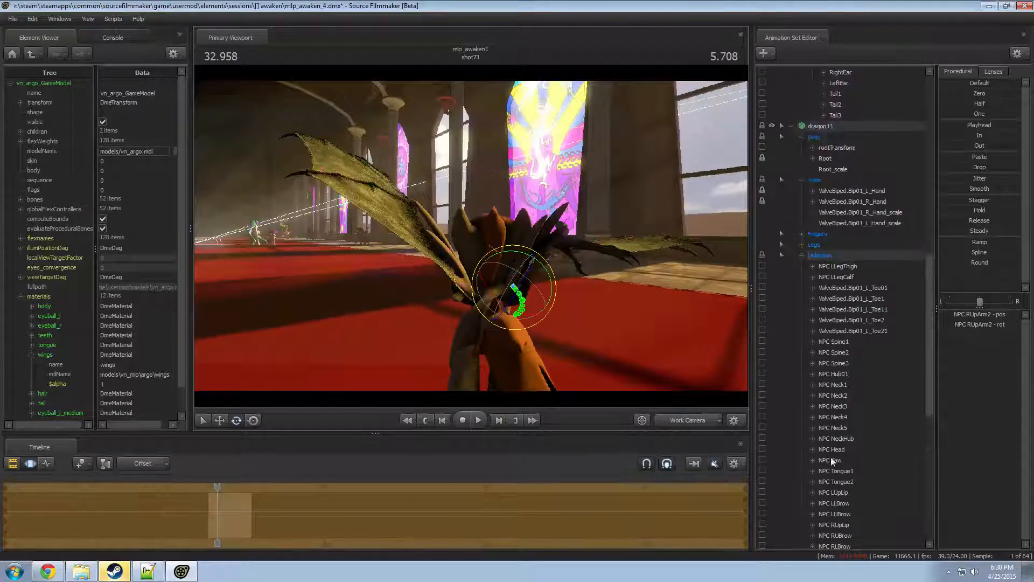
- Adjust dragon11's ValveBiped.Bip01_R_Hand bone to repose the outer right wing, and inspect both wings from above
left_click(873, 202)
left_click_drag(589, 222, 431, 334)
left_click_drag(465, 238, 377, 244)
key("e")
key("w")
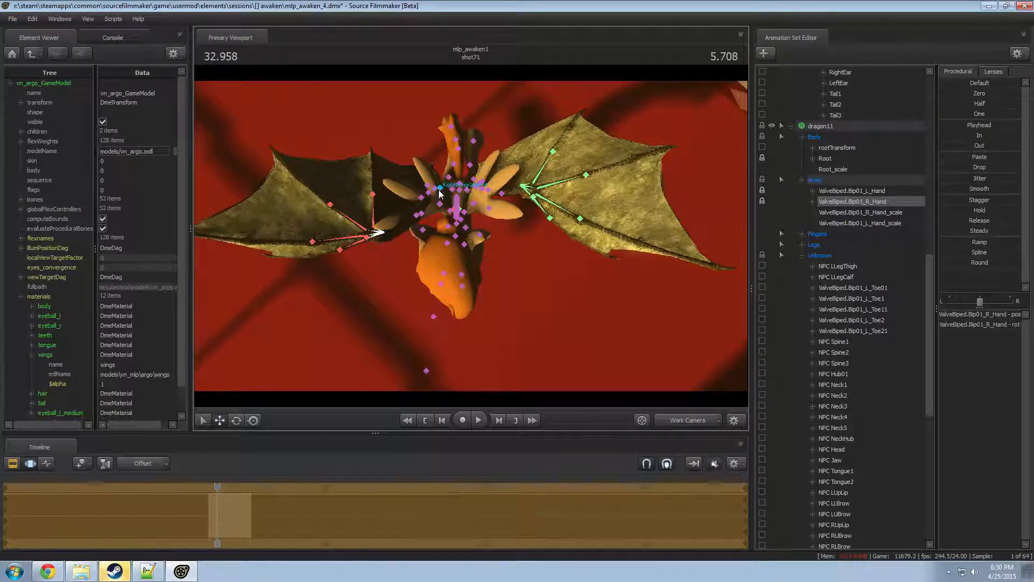
- Rotate dragon11's NPC RUpArm2 bone from the top view to balance the right wing against the left
scroll(832, 233, "down", 8)
left_click(839, 318)
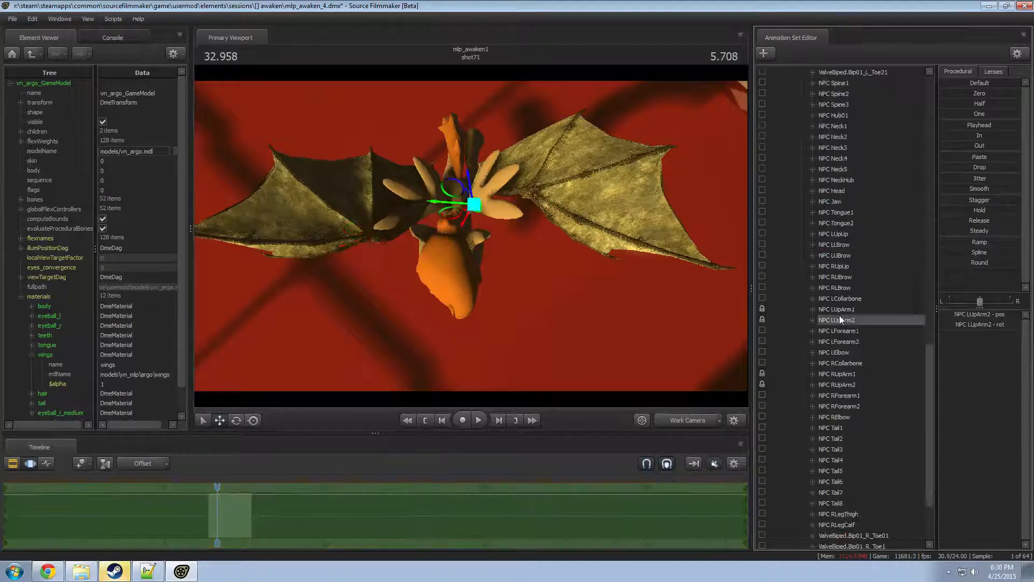
left_click(836, 384)
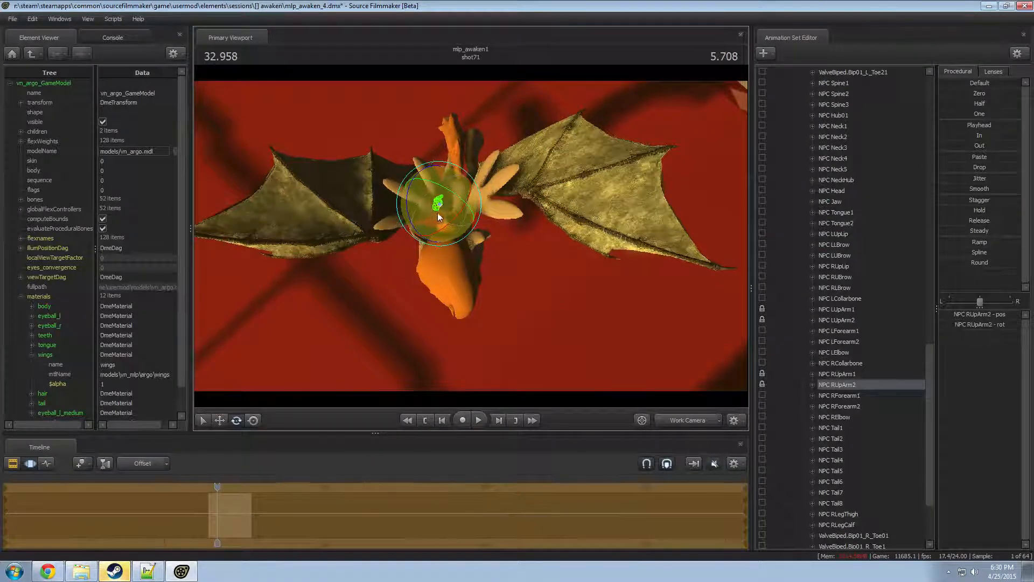
left_click_drag(439, 217, 476, 296)
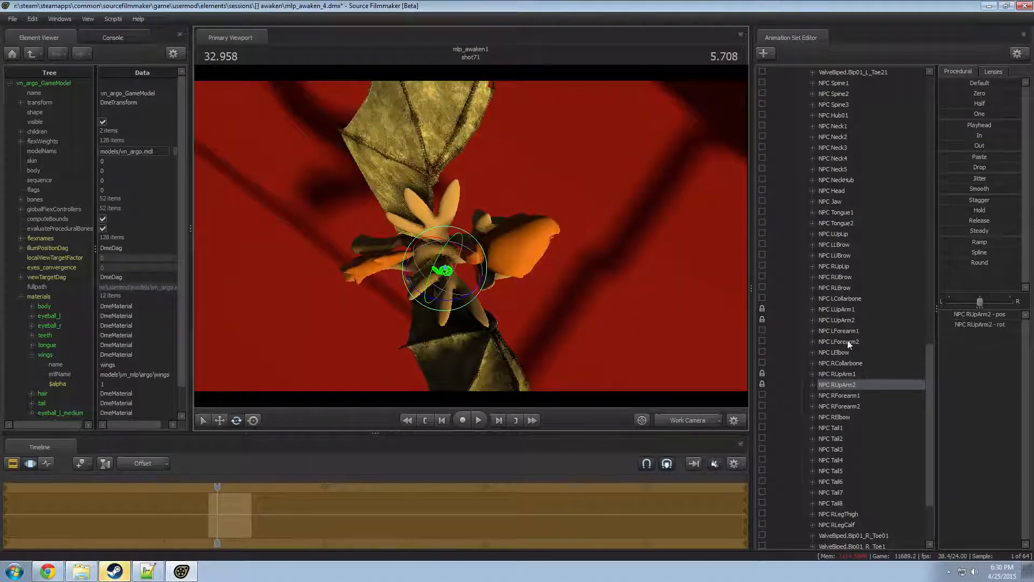
- Move dragon11's ValveBiped.Bip01_R_Hand bone toward the pony's tail to sweep the right wing back
left_click(848, 320)
scroll(850, 355, "up", 7)
left_click(870, 170)
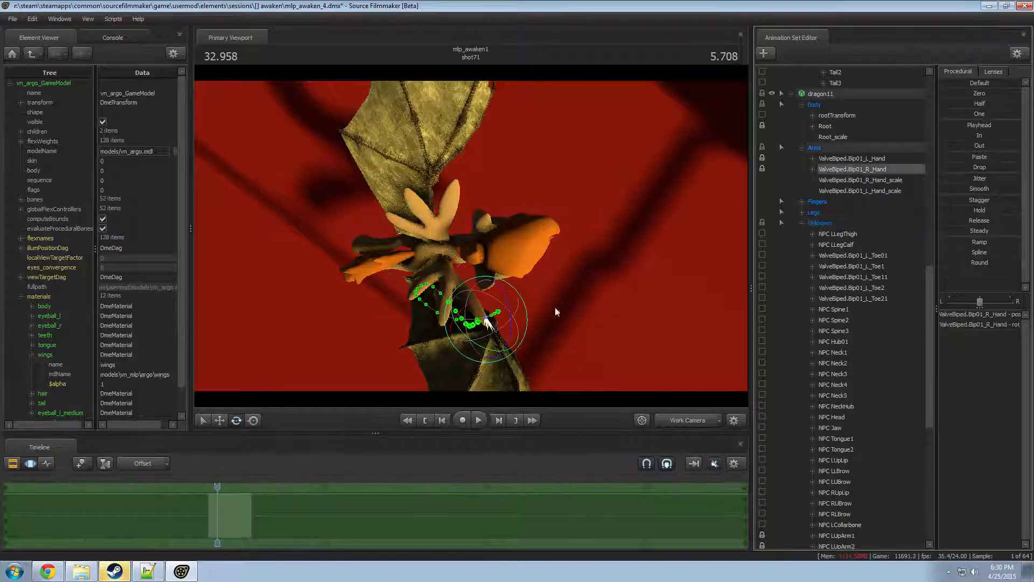
left_click_drag(557, 311, 468, 322)
mouse_move(487, 239)
left_mouse_down("alt")
mouse_move(442, 221)
mouse_move(474, 210)
mouse_move(487, 240)
left_mouse_up("alt")
key("e")
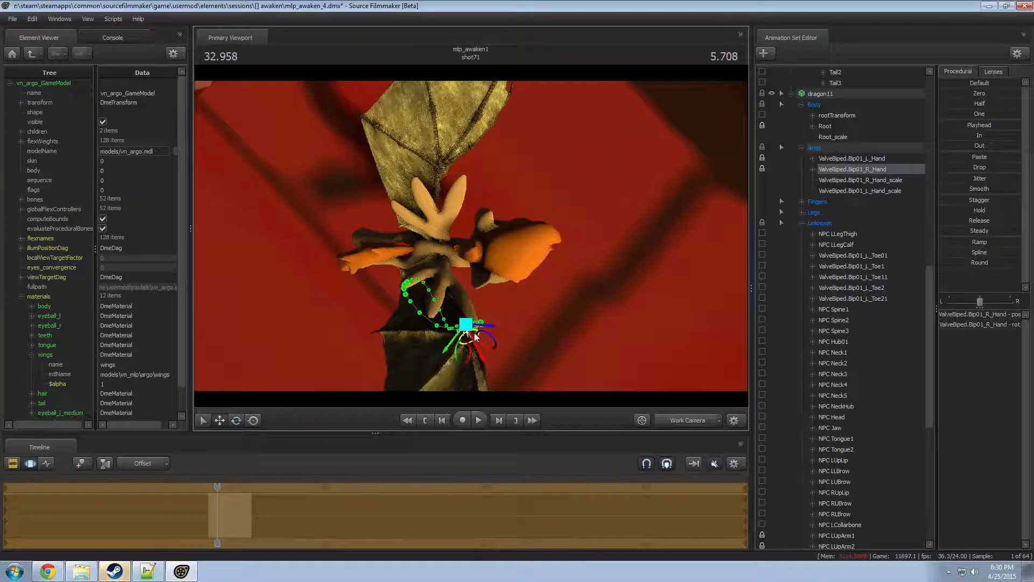
left_click_drag(499, 240, 509, 282, "alt")
- Play the shot from 32.958 to 35.666 from the front to check the motion of the dragon wings
key("space")
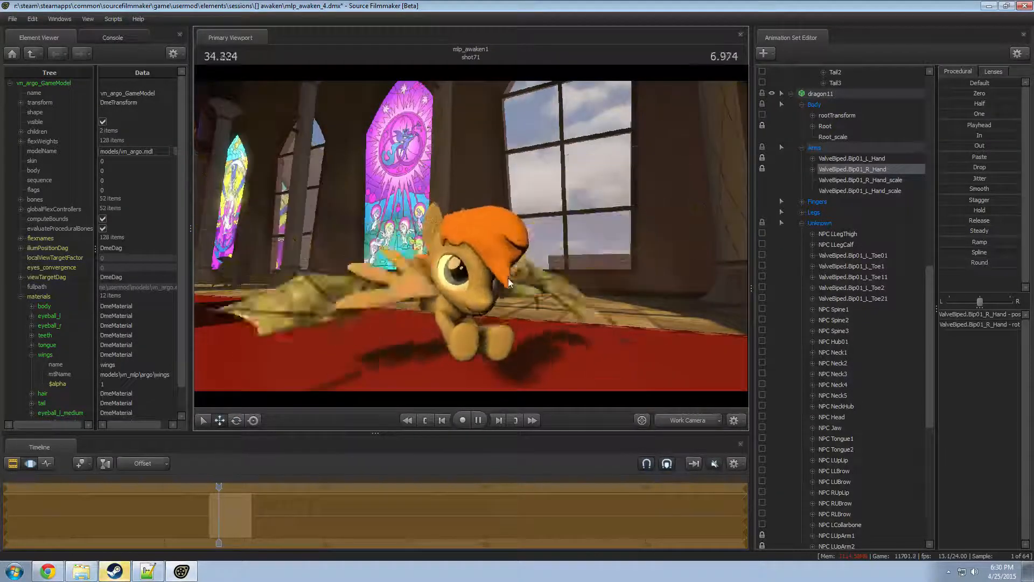
key("space")
key("space")
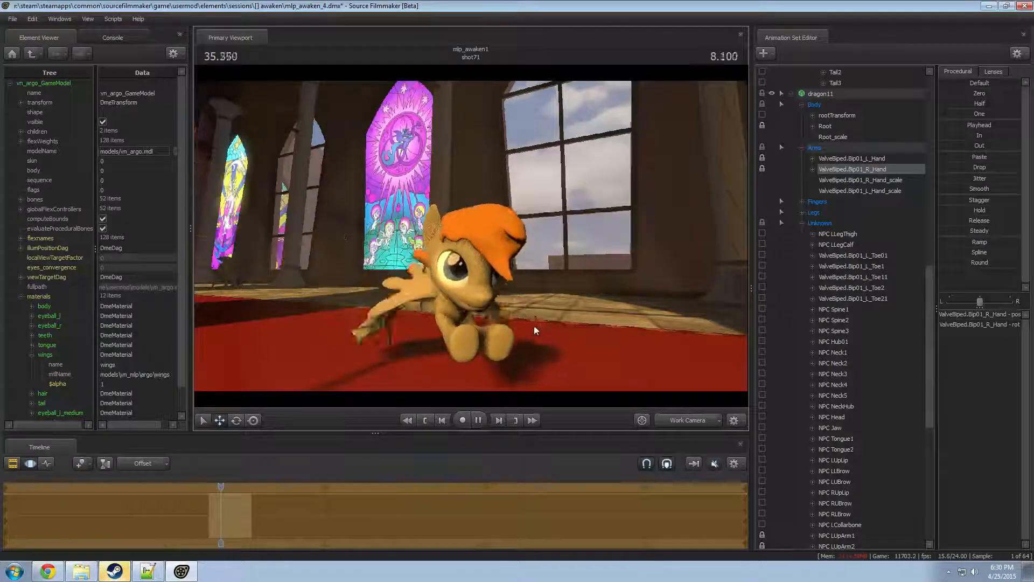
key("space")
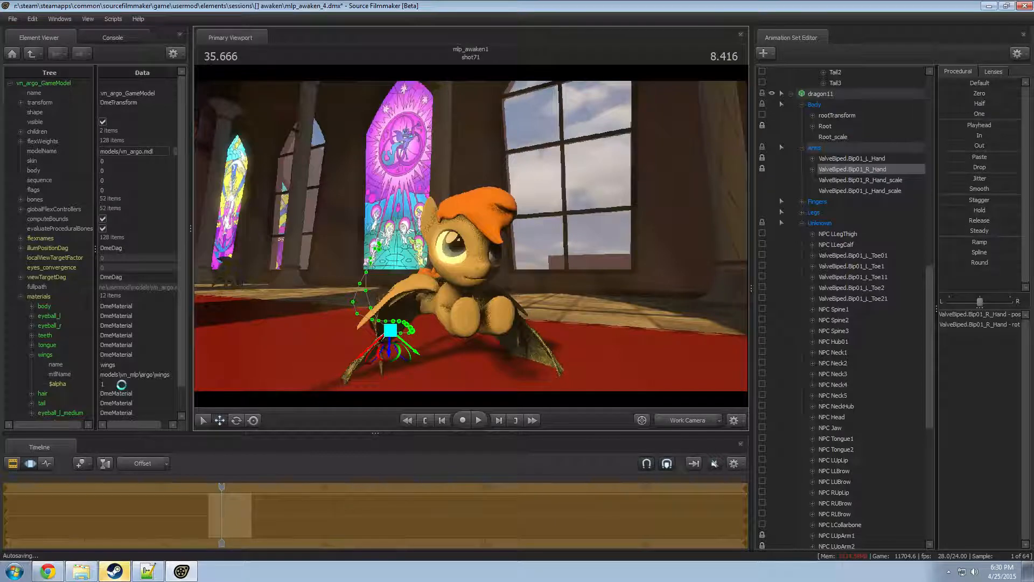
- Set the $alpha of vn_argo1's wings material to 0 and select the whole dragon11 animation set
left_click(59, 383)
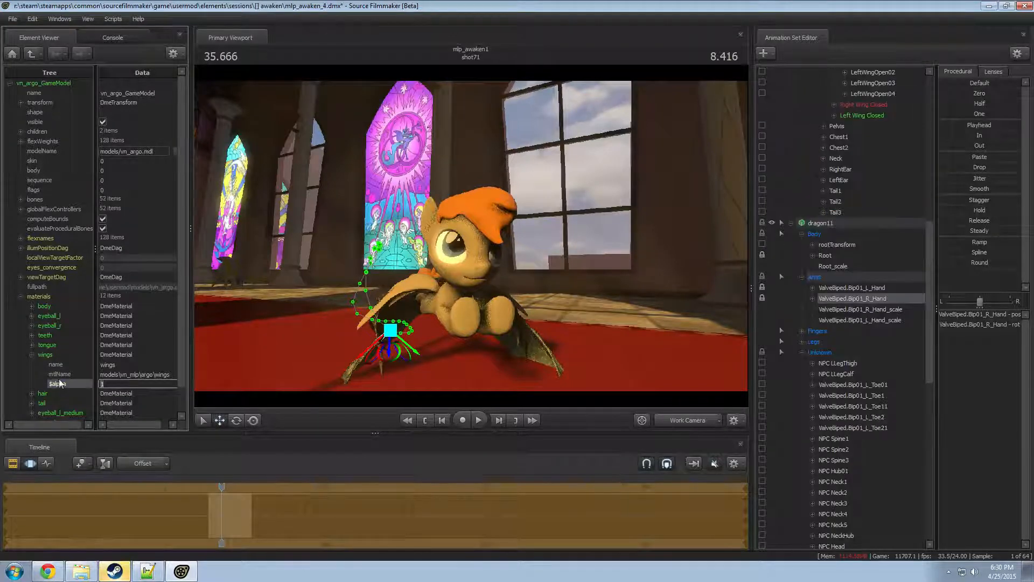
key("Return")
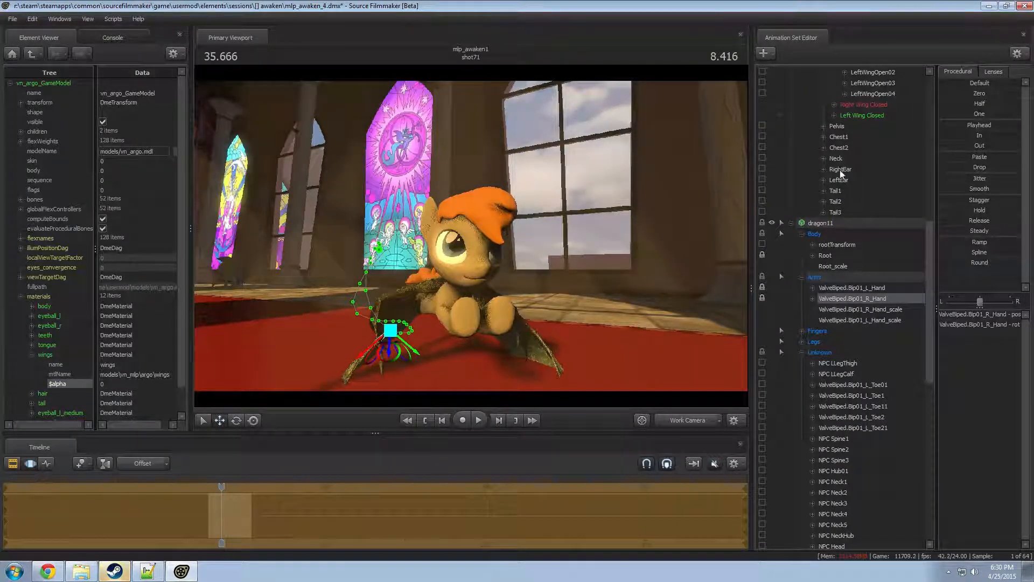
left_click(836, 223)
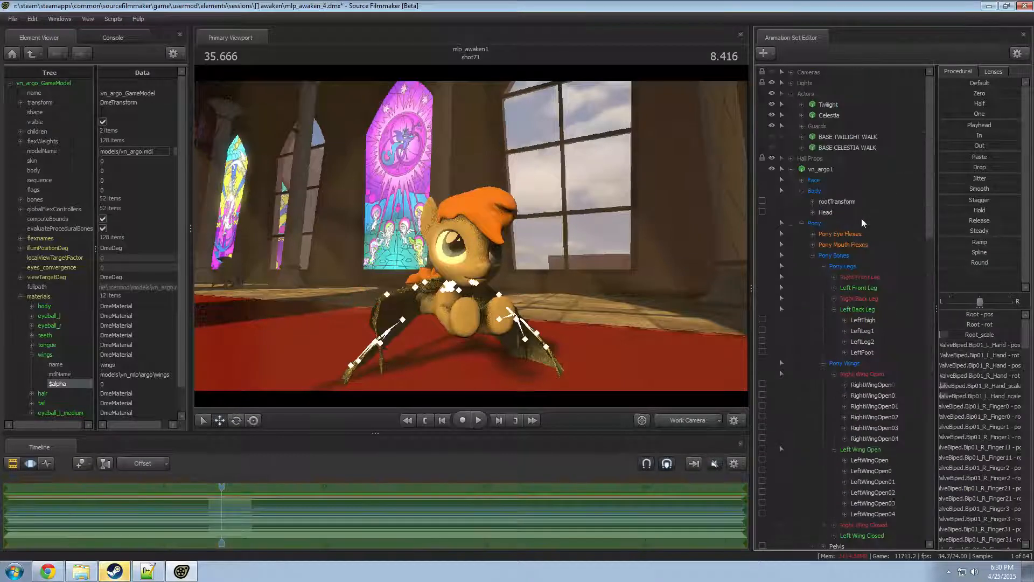
- Select vn_argo1 and play shot71 from the front to check the pony flying with its dragon wings
left_click(821, 168)
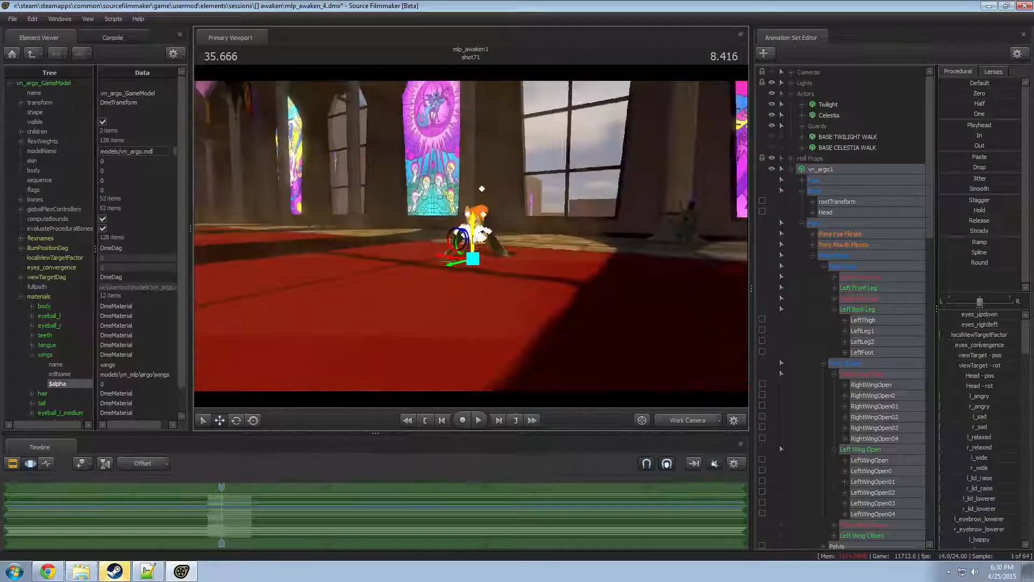
left_click_drag(472, 241, 472, 148)
key("w")
left_click_drag(472, 149, 470, 225)
key("s")
key("space")
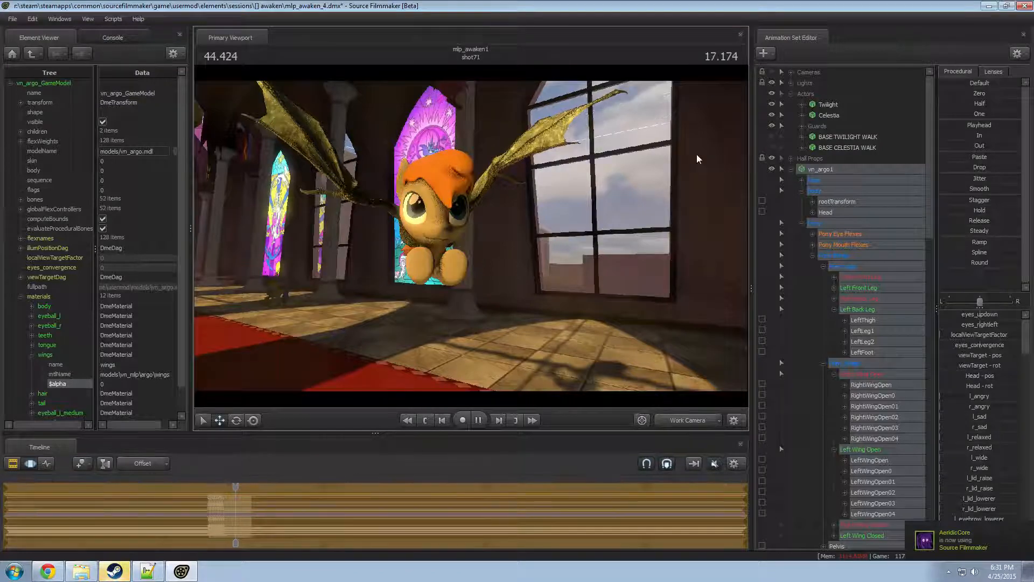
- Select the viewTarget control in the Eyes group of vn_argo1's face and apply the Zero preset to it
left_click(814, 180)
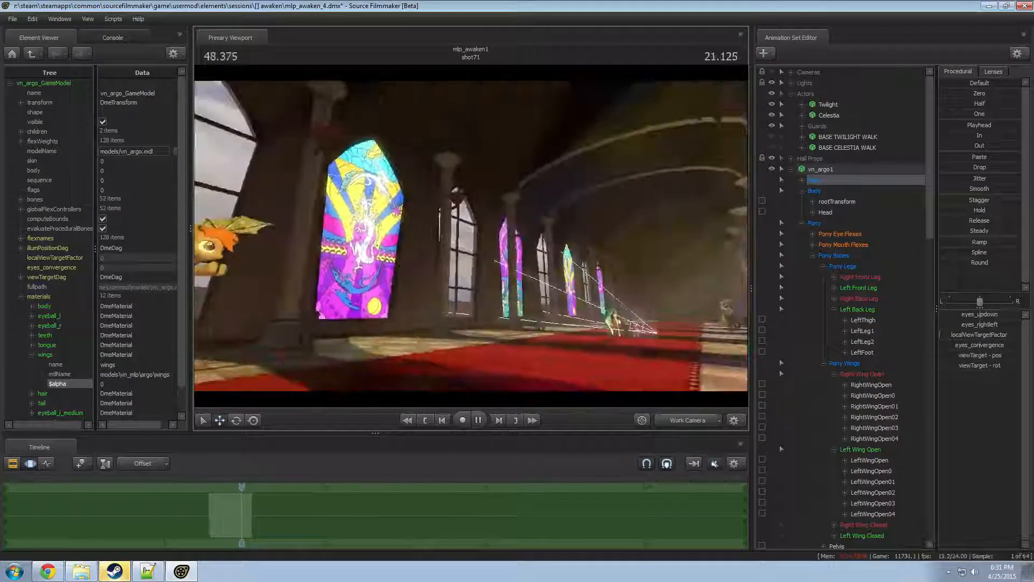
key("F2")
key("F3")
left_click(801, 180)
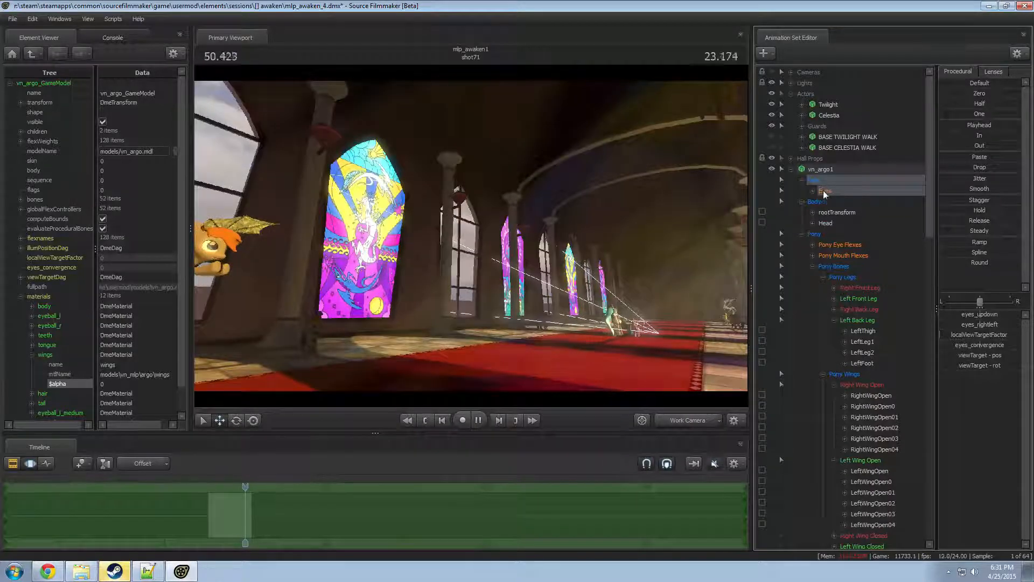
left_click(814, 192)
left_click(875, 245)
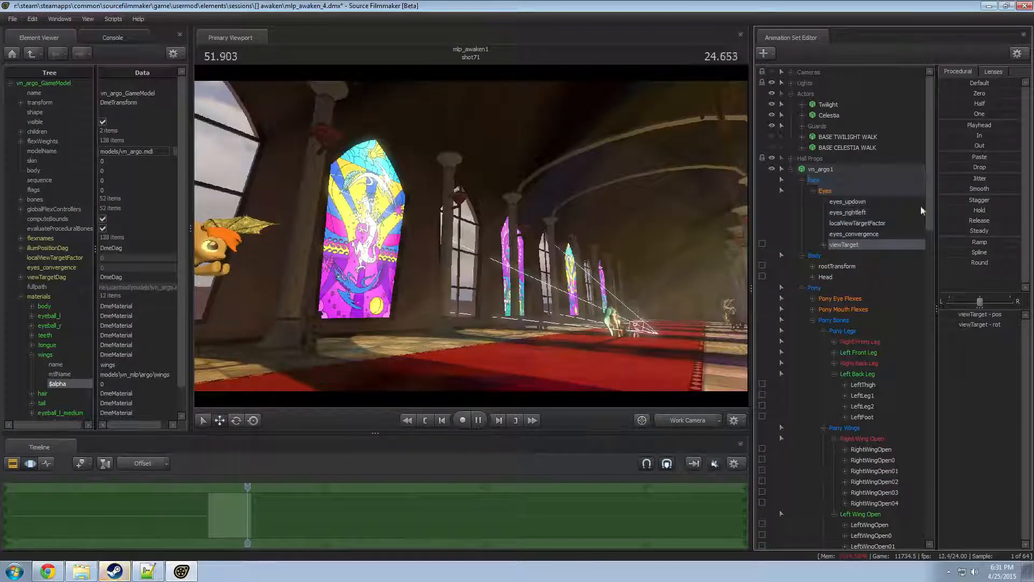
left_click(976, 95)
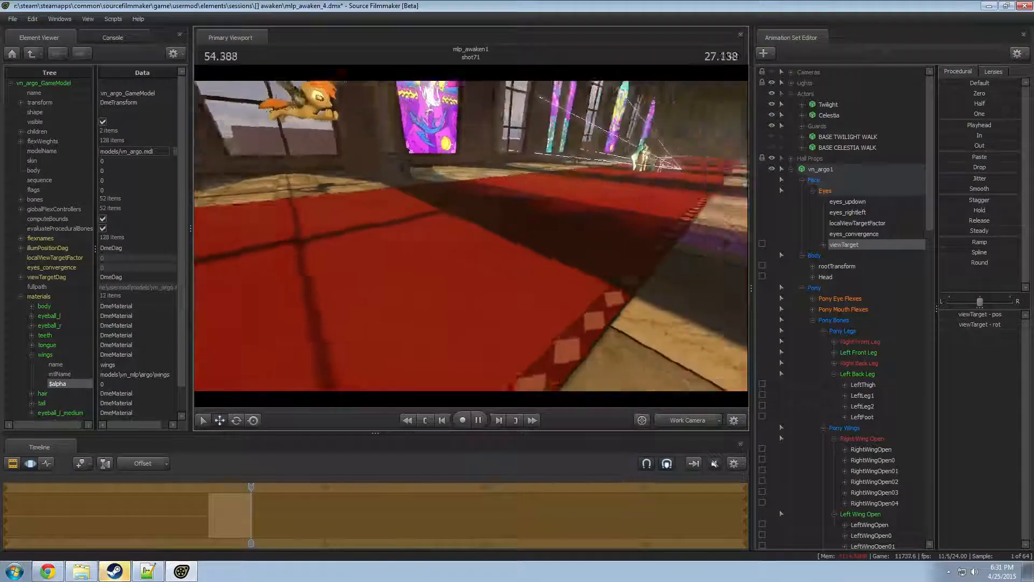
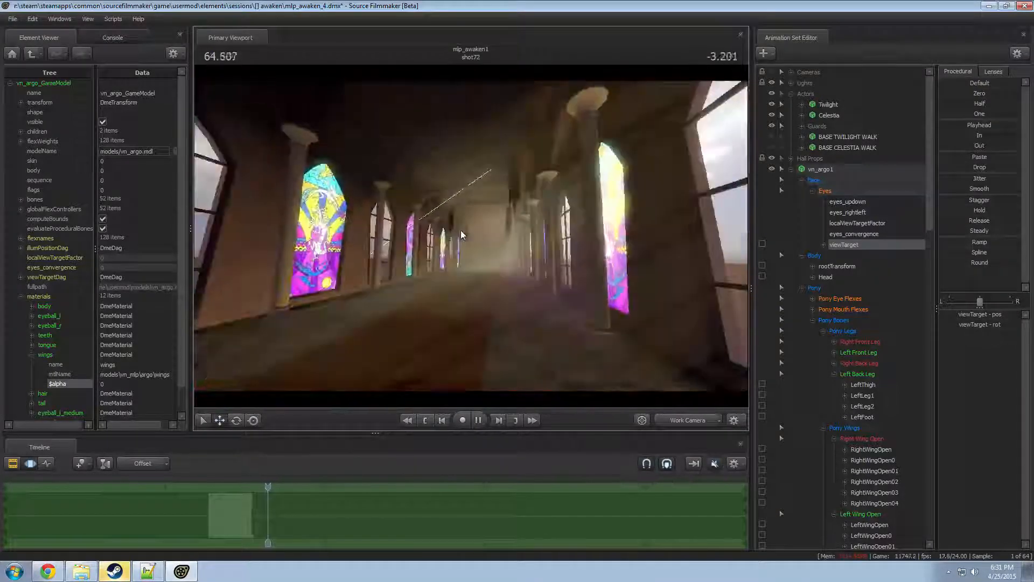
- Return the playhead to 40.291 and play the shot facing the pony to check its gaze and wings
left_click_drag(271, 484, 229, 486)
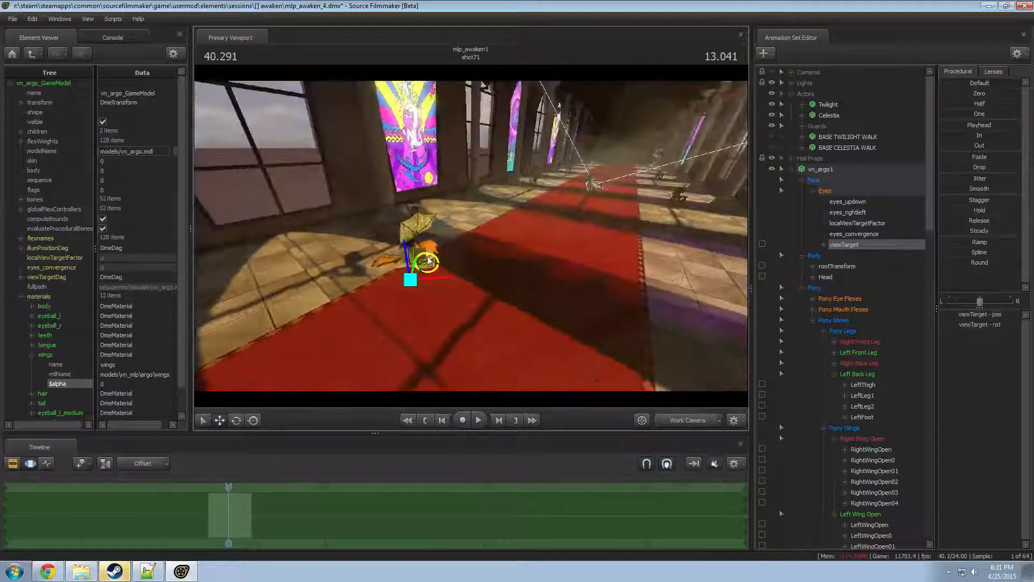
left_click(462, 238)
key("w")
left_click_drag(493, 284, 415, 269)
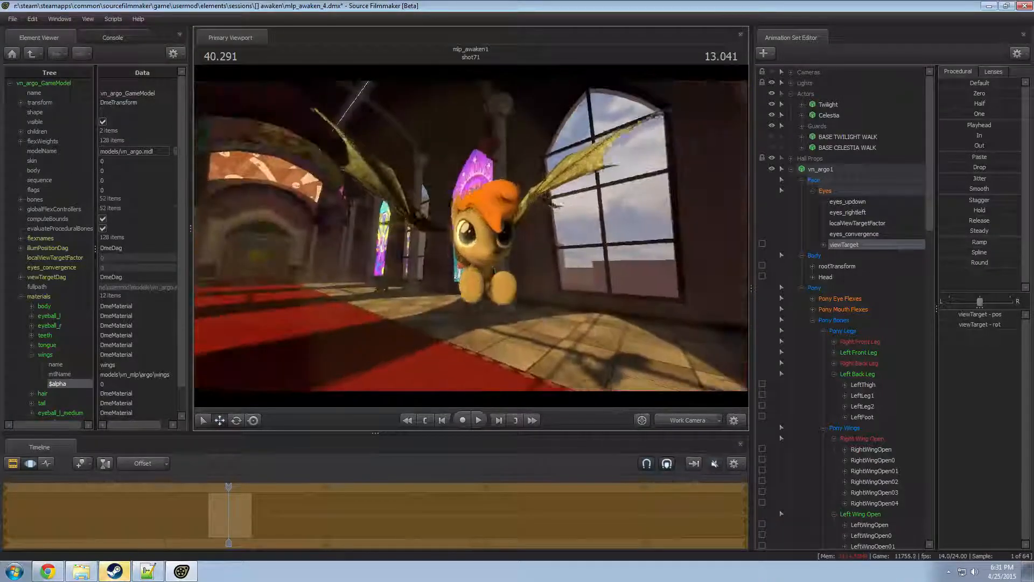
key("space")
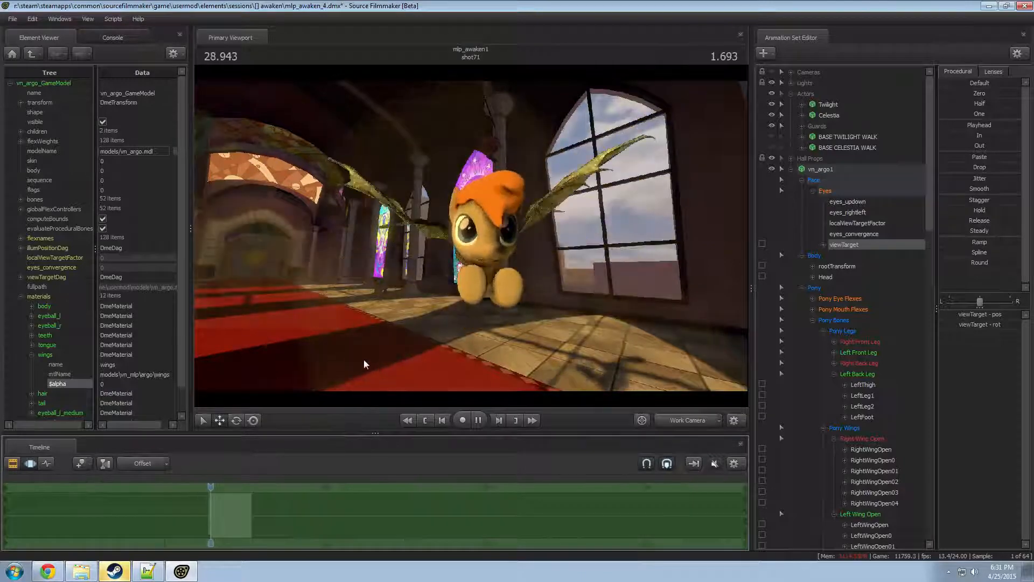
- Play the shot in short stretches from above the pony, up to 32.916, to compare the left and right wings
key("space")
key("w")
left_click_drag(412, 345, 463, 355)
key("s")
mouse_move(471, 237)
left_mouse_down()
mouse_move(488, 259)
mouse_move(471, 285)
mouse_move(471, 240)
left_mouse_up()
key("space")
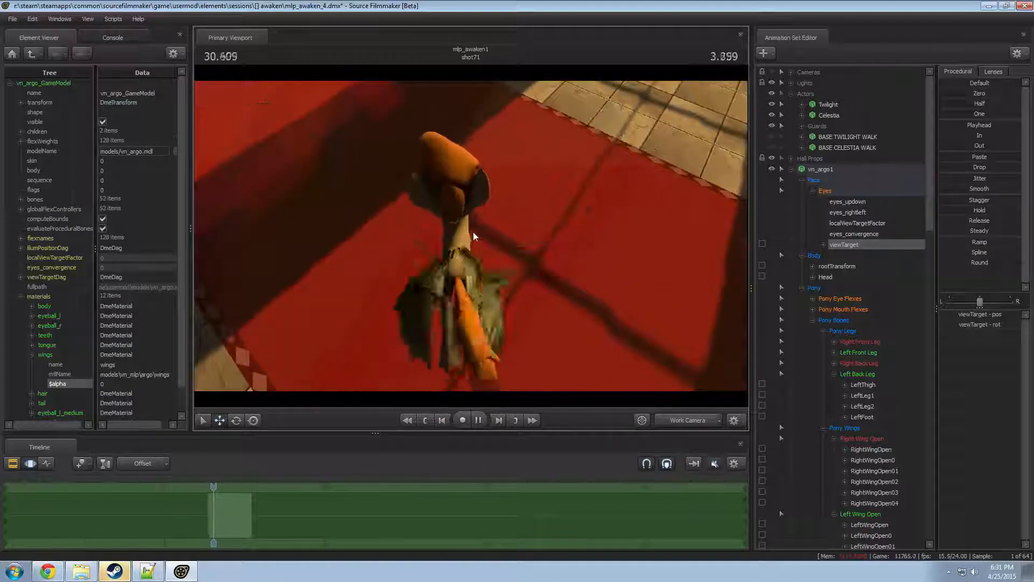
key("space")
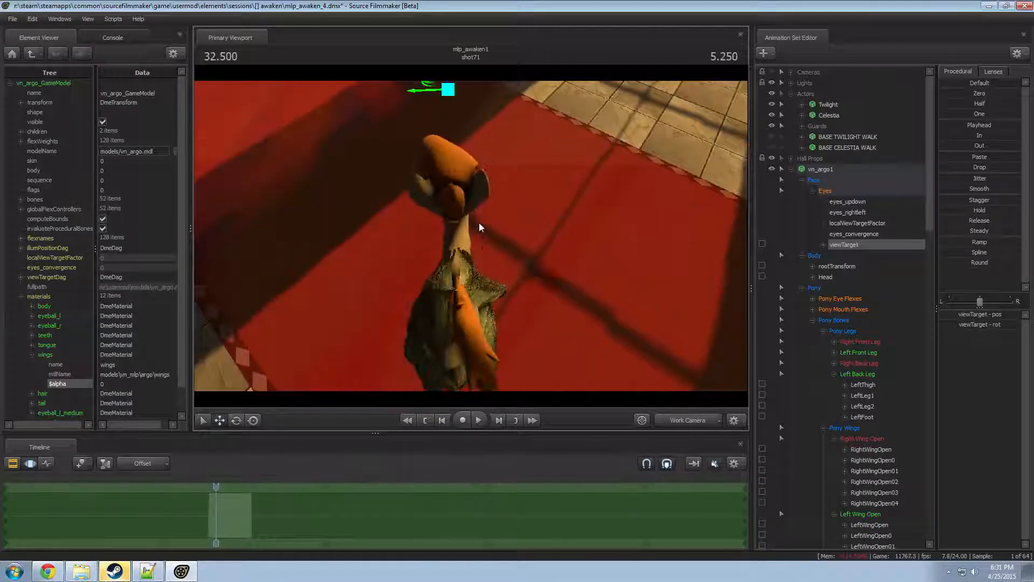
key("space")
key("space")
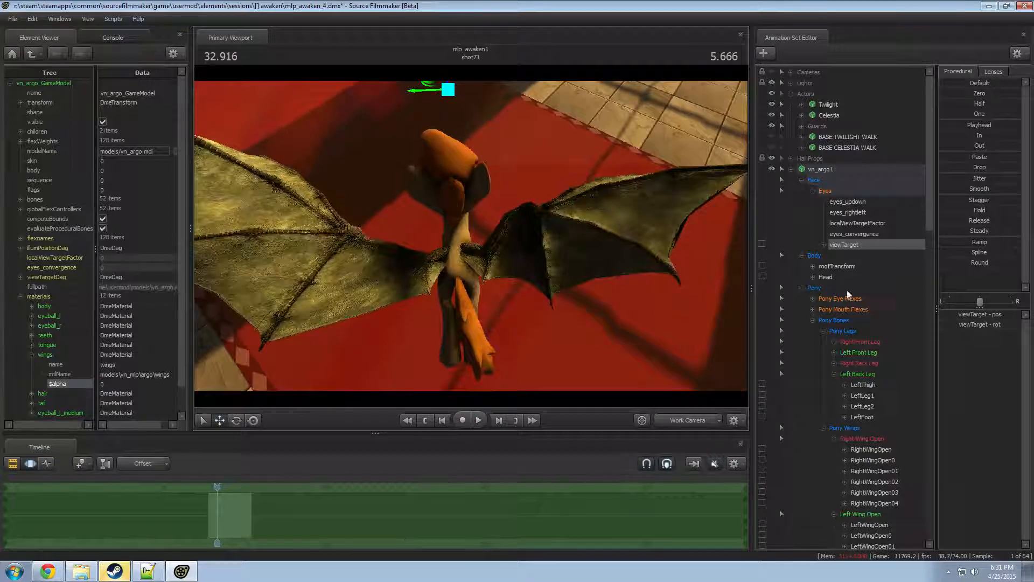
- Try to rotate dragon11's NPC LUpArm1, NPC LUpArm2 and ValveBiped.Bip01_L_Hand bones together from the top view at 32.916
scroll(875, 379, "down", 15)
scroll(856, 385, "down", 4)
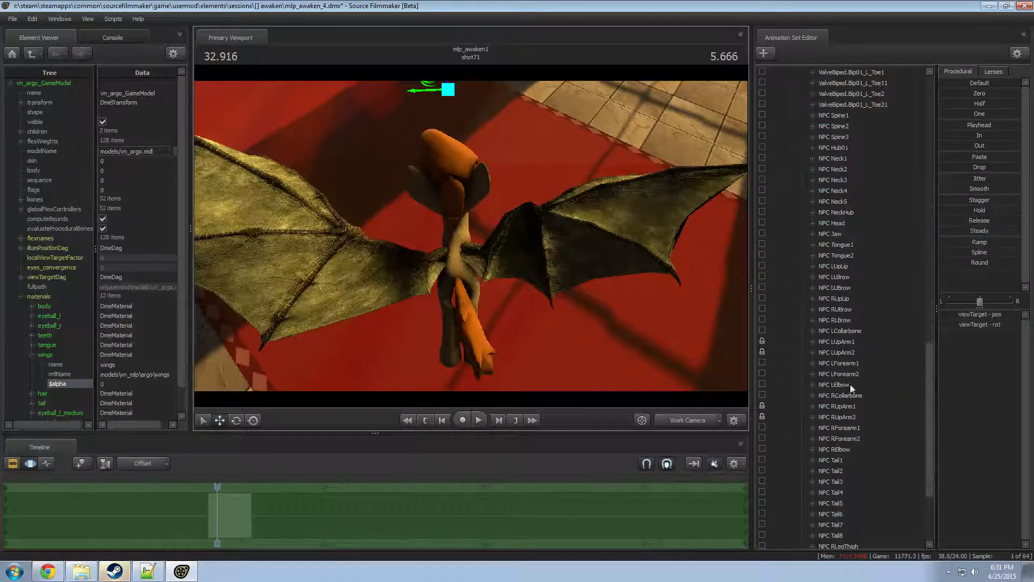
left_click(838, 342)
left_click(840, 352, "ctrl")
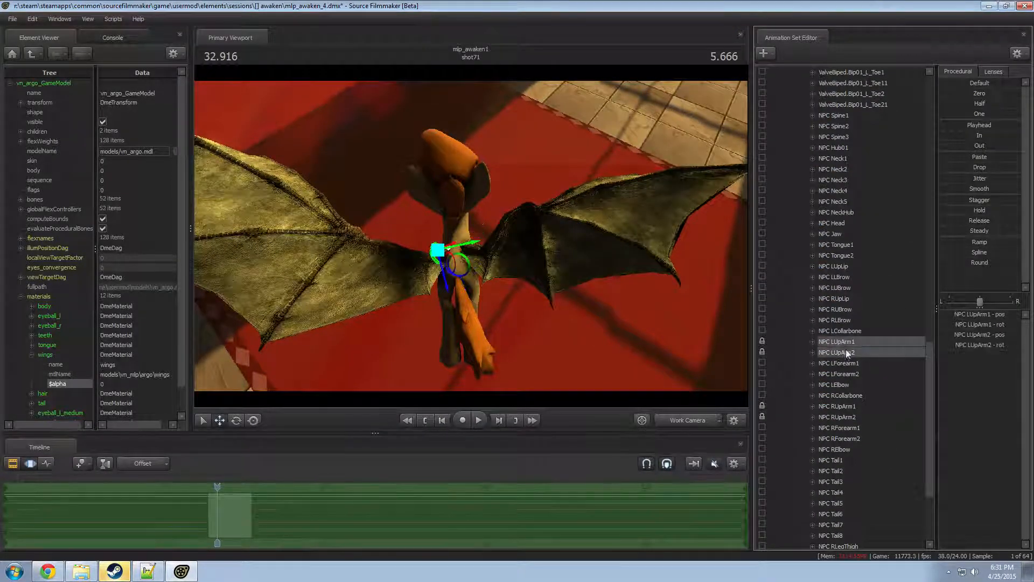
scroll(847, 235, "up", 6)
left_click(857, 161, "ctrl")
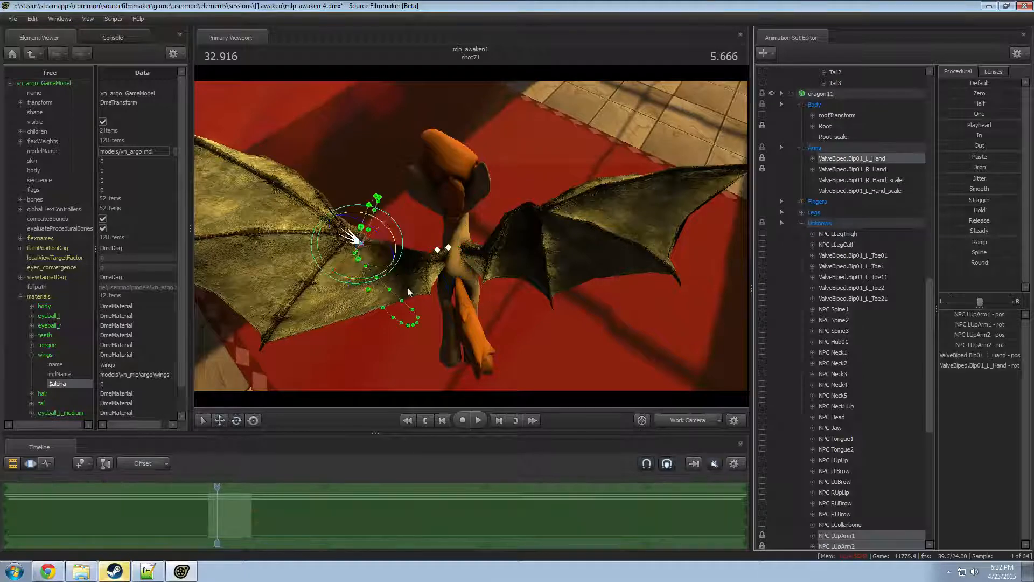
left_click(858, 373, "ctrl")
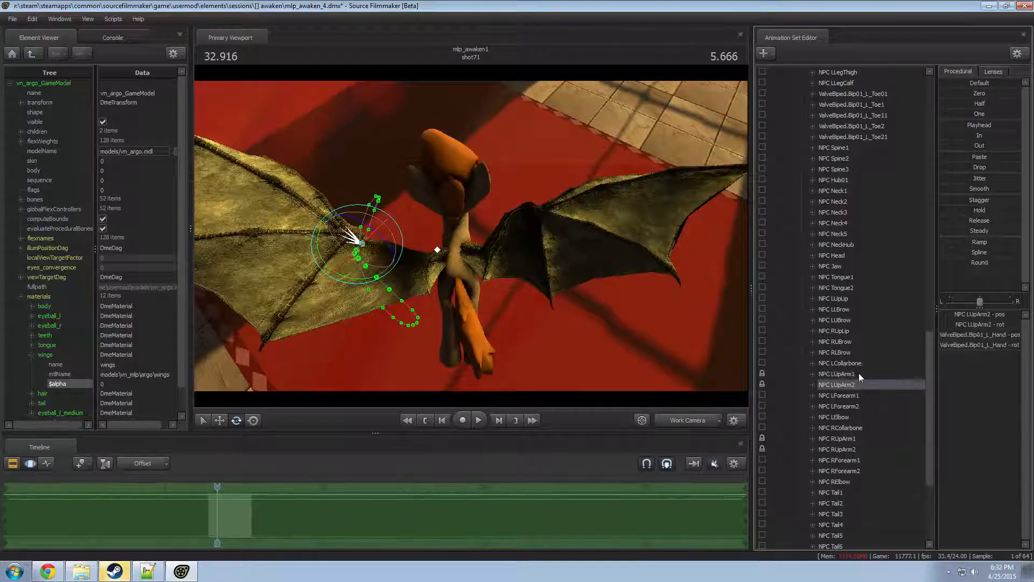
left_click(858, 373, "ctrl")
left_click_drag(451, 275, 446, 280)
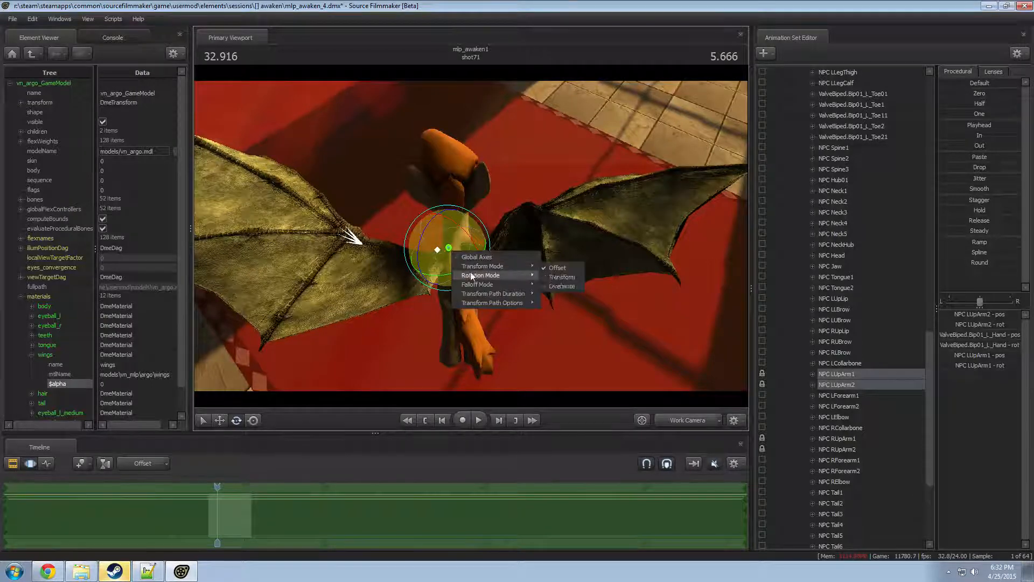
left_click(554, 286)
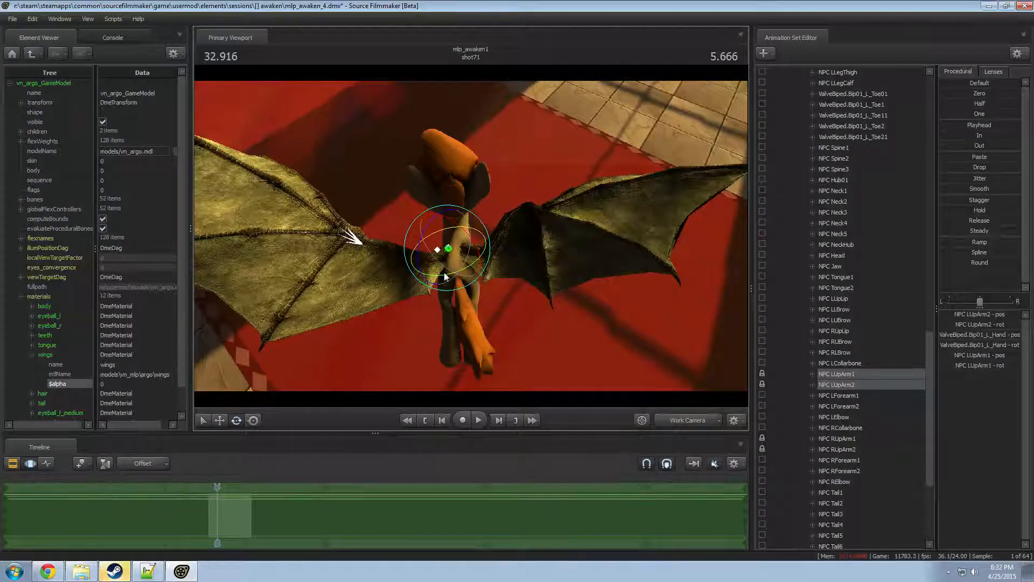
left_click_drag(445, 275, 629, 206)
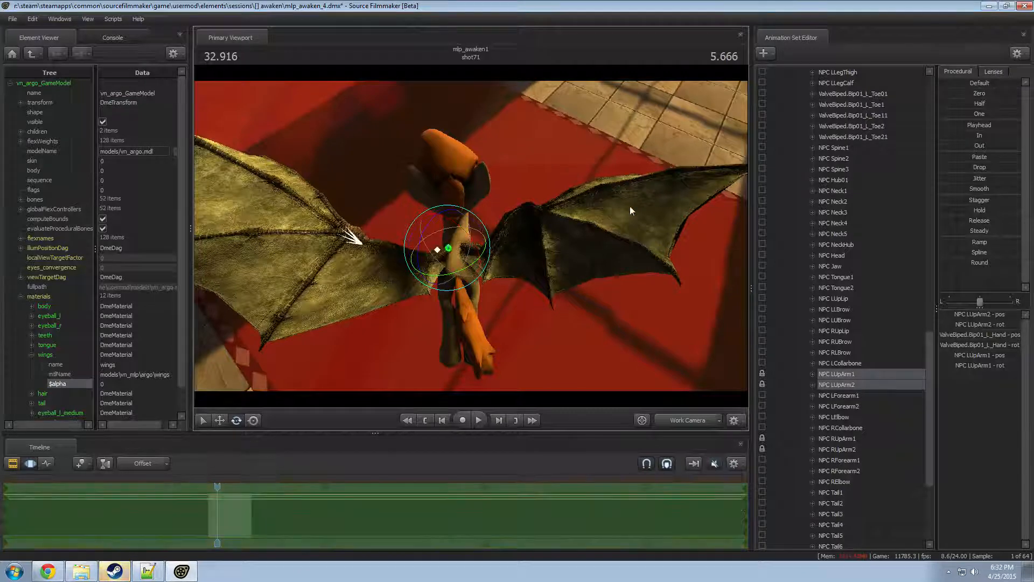
- Examine the dragon wings from behind, above and the front, playing the shot until 30.875
left_click_drag(513, 299, 514, 299)
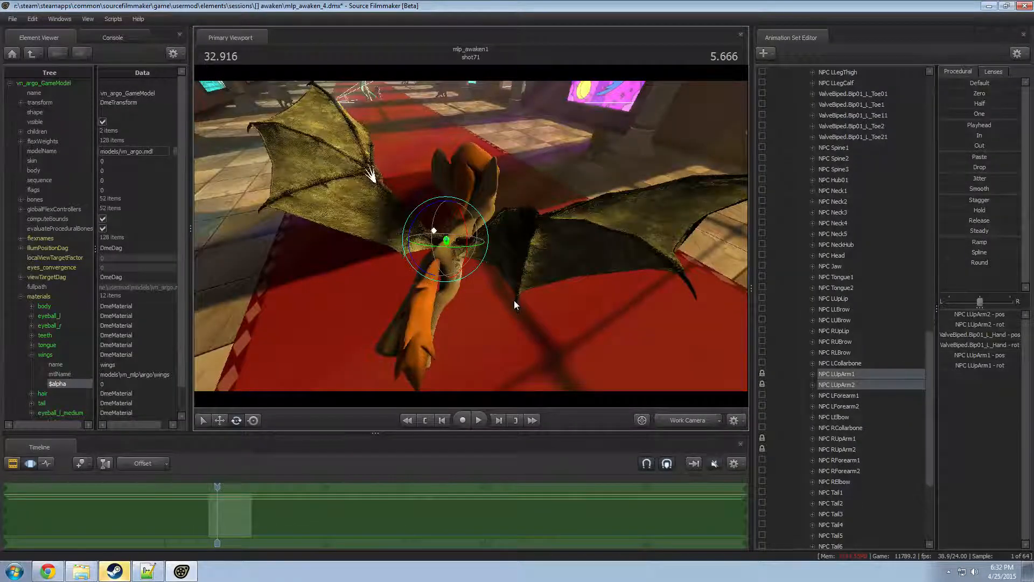
left_click_drag(514, 299, 563, 287)
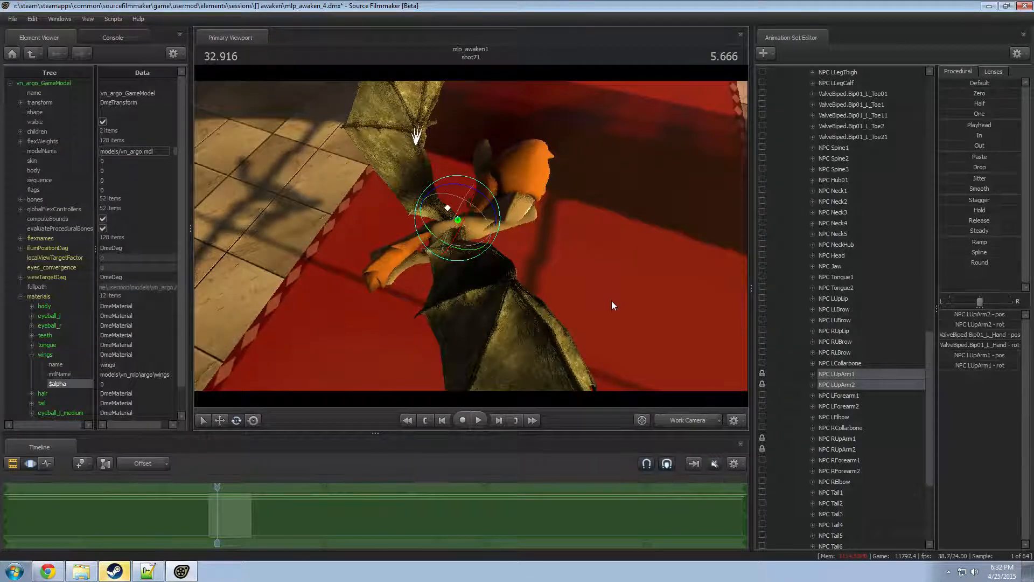
key("space")
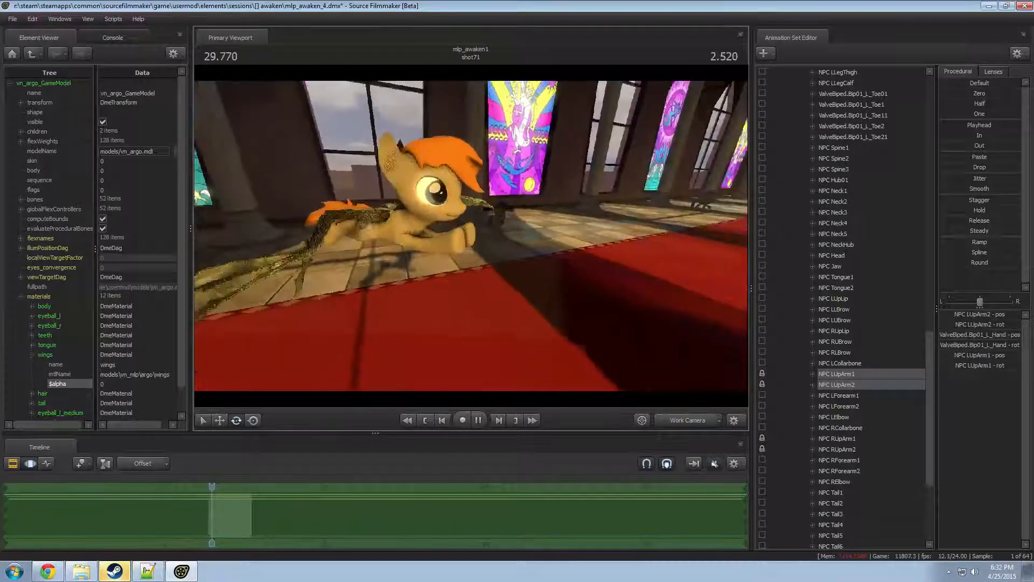
key("space")
key("w")
mouse_move(470, 236)
left_mouse_down()
mouse_move(457, 245)
mouse_move(480, 236)
left_mouse_up()
- Collapse the dragon11 and vn_argo1 animation sets so that only their names are listed
scroll(855, 372, "up", 8)
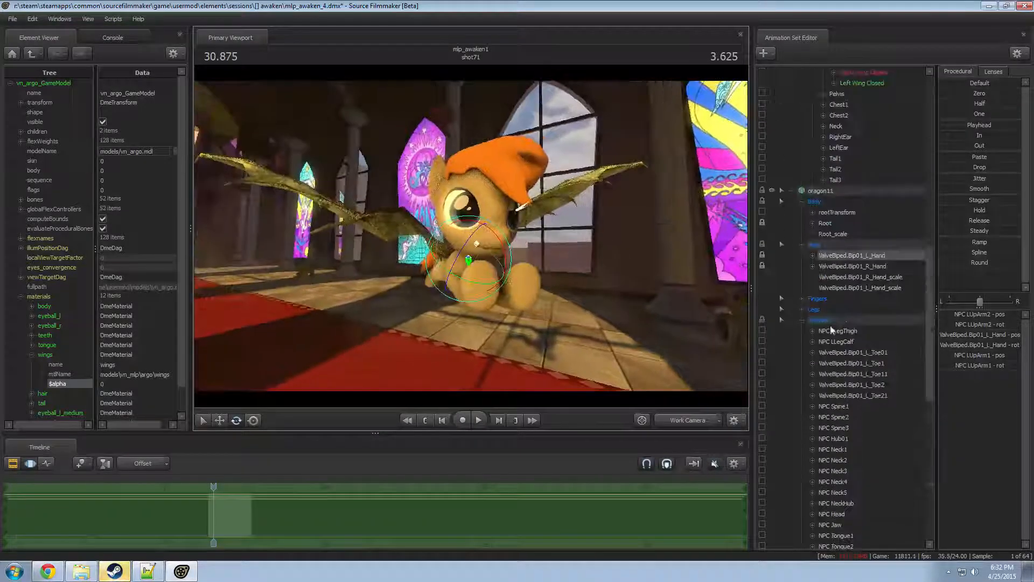
left_click(801, 321)
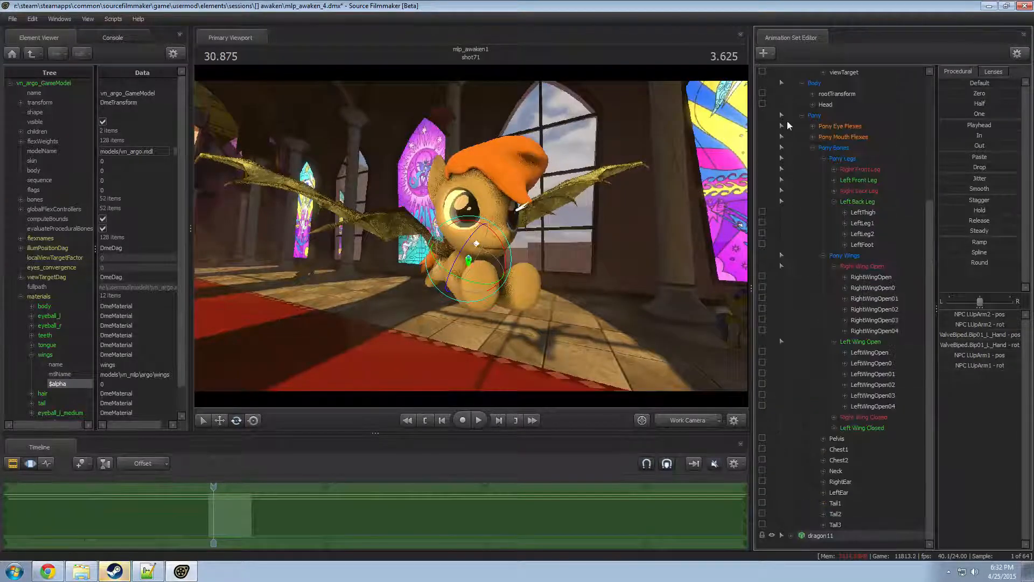
scroll(794, 130, "up", 9)
left_click(795, 157)
- Create an animation set for a new model, filtering by dragon, comparing the hw2013 pyro items and picking the dragon shoes
right_click(806, 247)
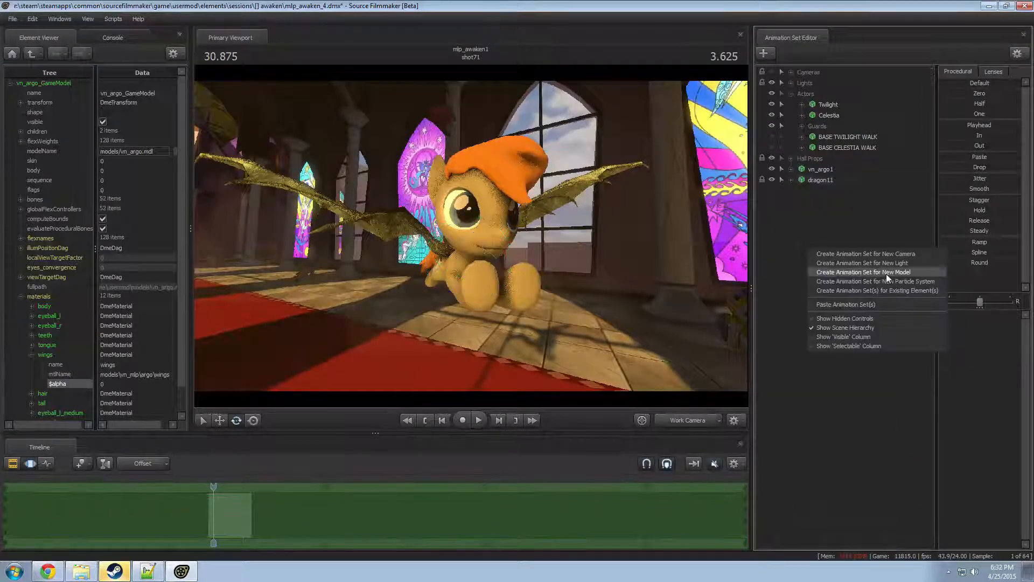
left_click(887, 274)
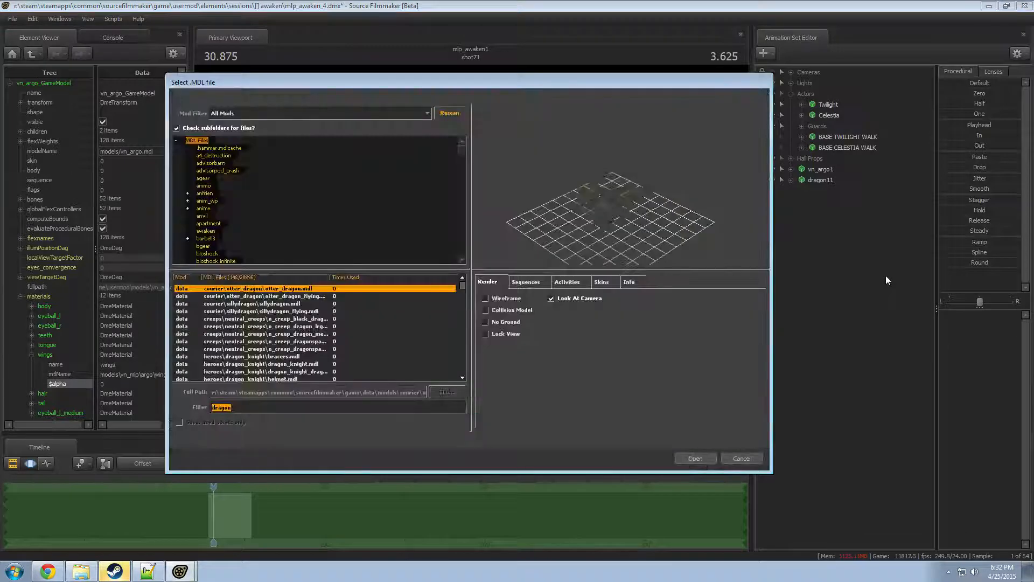
type("dragon")
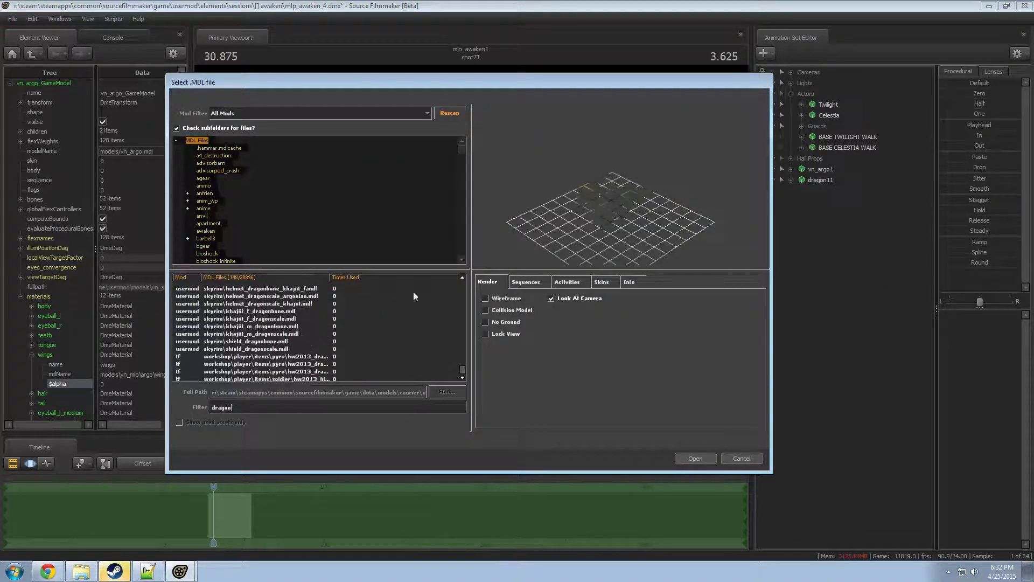
left_click(279, 343)
left_click(259, 365)
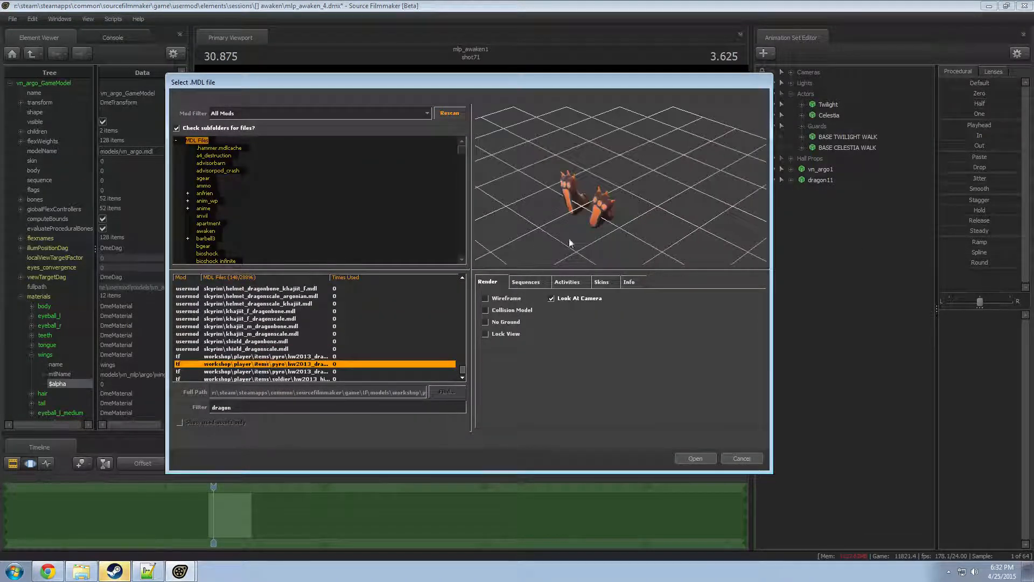
key("Down")
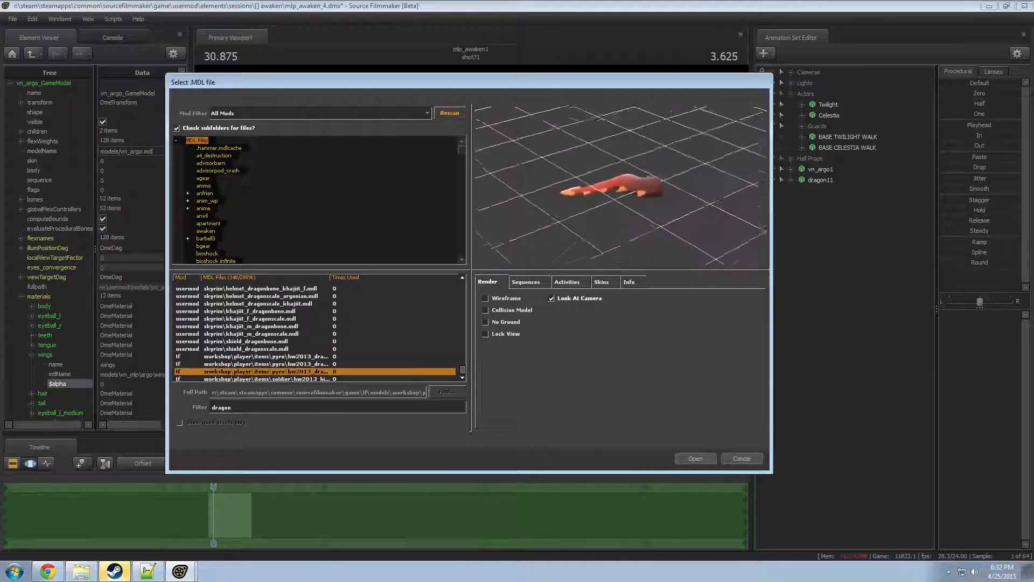
key("Down")
key("Up")
key("Up")
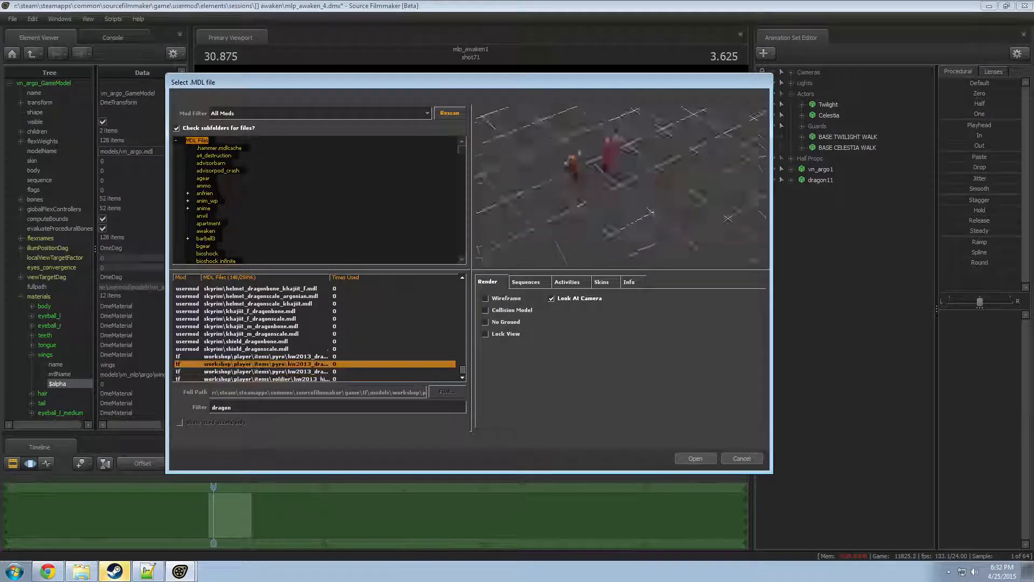
key("Up")
key("Down")
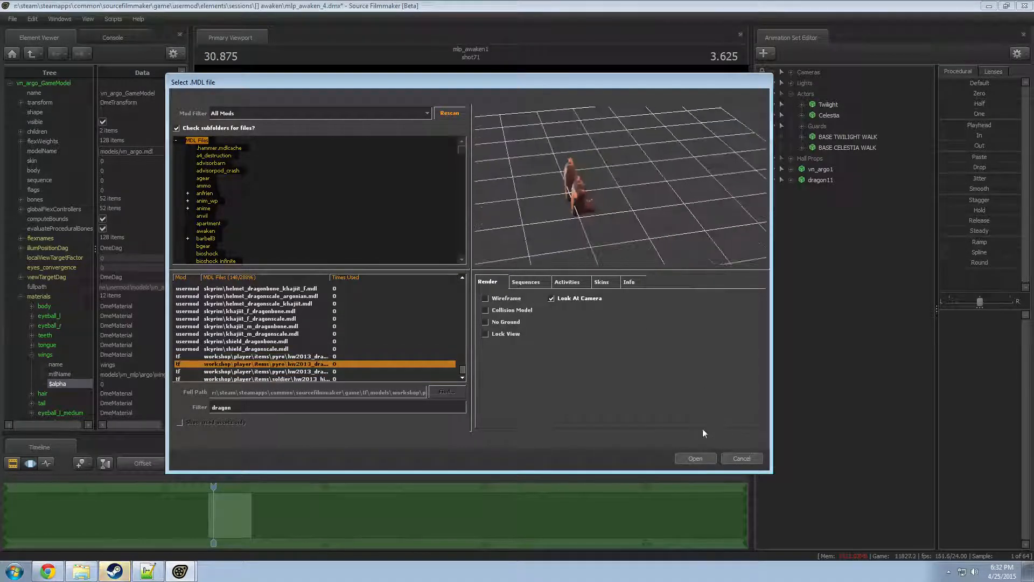
key("Return")
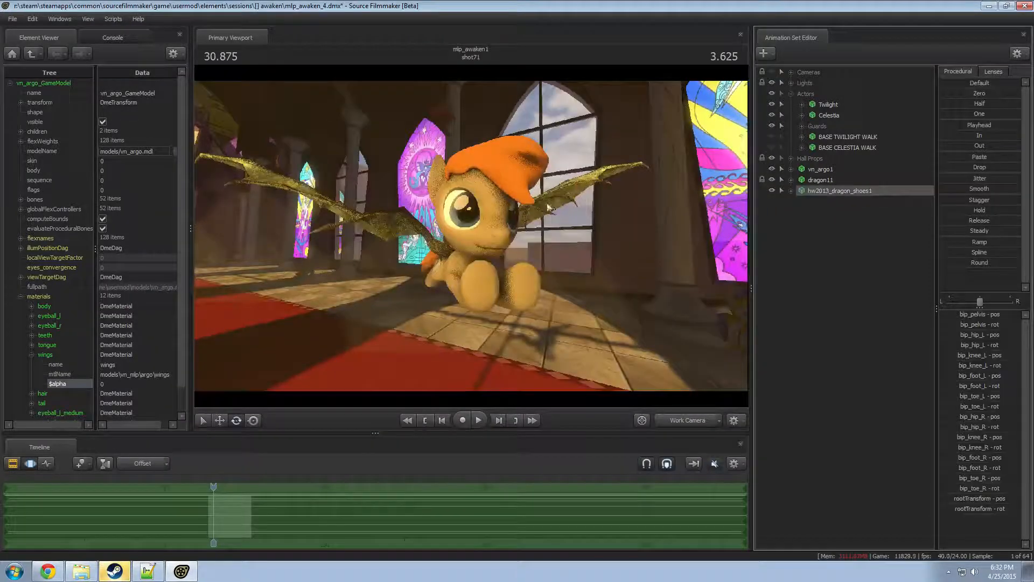
- Move hw2013_dragon_shoes1 from far down the hall along the red carpet toward vn_argo1
key("s")
left_click_drag(549, 207, 620, 237)
key("F2")
key("F3")
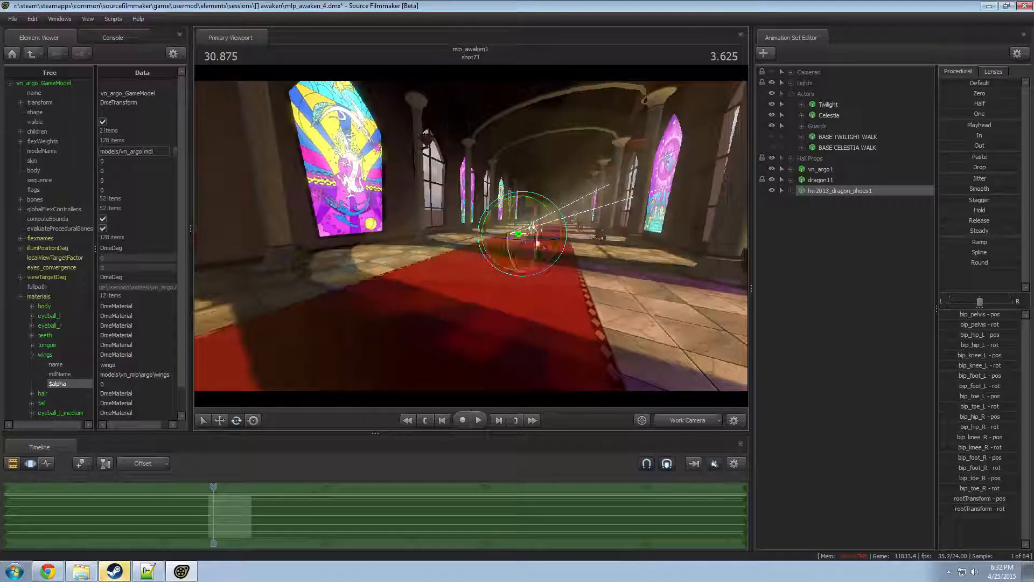
key("r")
left_click_drag(519, 234, 444, 290)
left_click_drag(544, 240, 469, 237)
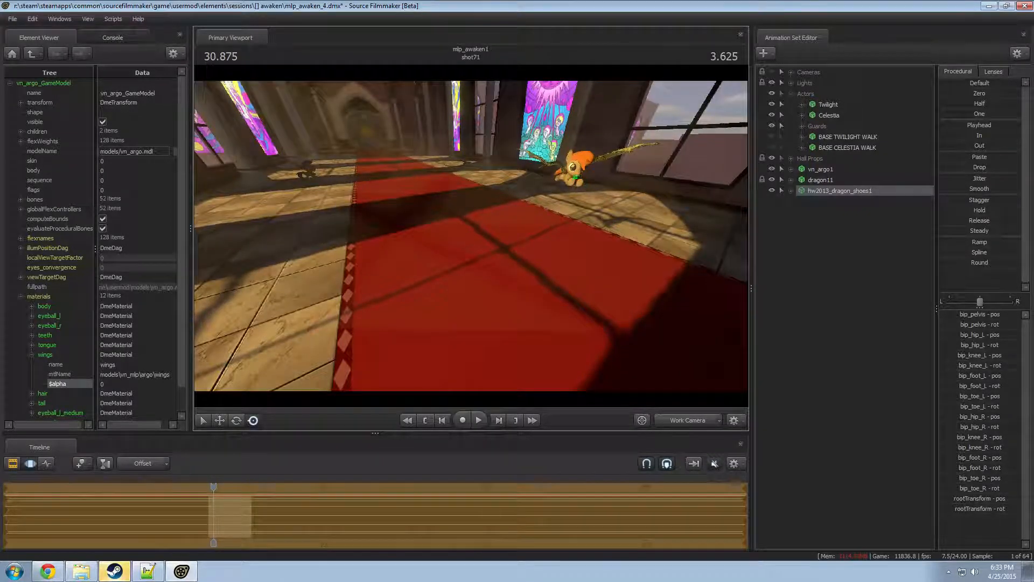
- Move and rotate hw2013_dragon_shoes1 into place around vn_argo1's front hooves, with the soles facing the view
key("w")
left_click_drag(471, 237, 544, 240)
key("e")
left_click_drag(454, 264, 627, 231)
right_click_drag(473, 240, 506, 240, "alt")
left_click_drag(489, 243, 377, 237, "alt")
key("w")
mouse_move(457, 230)
left_mouse_down("alt")
mouse_move(420, 245)
mouse_move(471, 231)
left_mouse_up("alt")
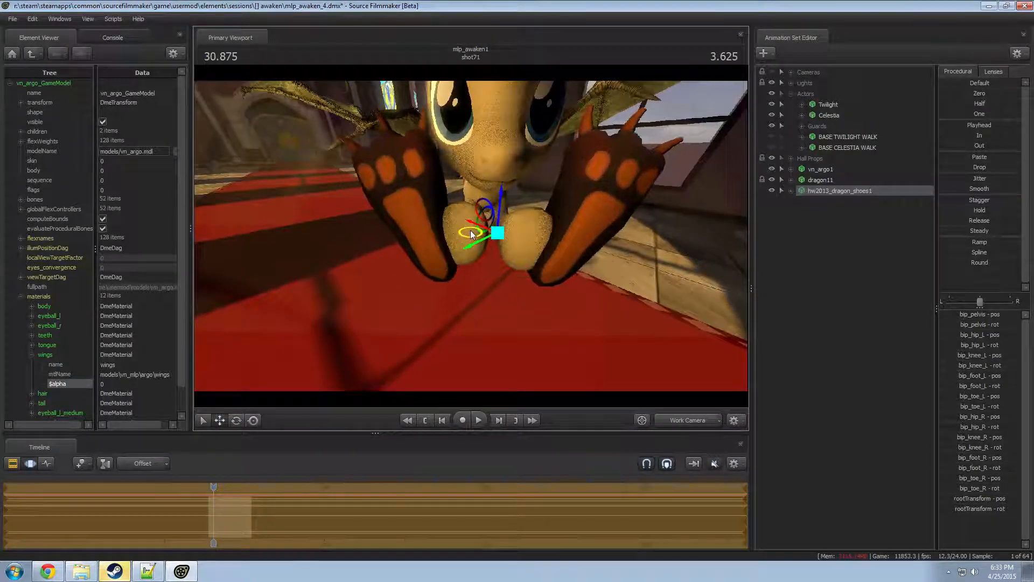
- Expand the Legs group of the dragon shoes and move bip_foot_L inward over the pony's nearest front hoof
left_click(791, 191)
left_click(802, 212)
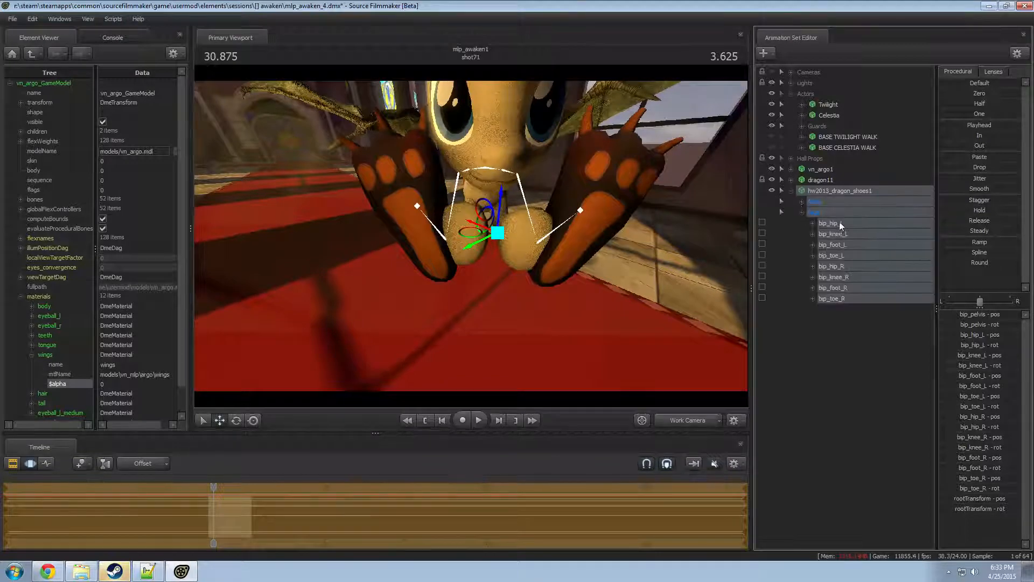
left_click(839, 223)
left_click(842, 235)
left_click(842, 255)
left_click(844, 244)
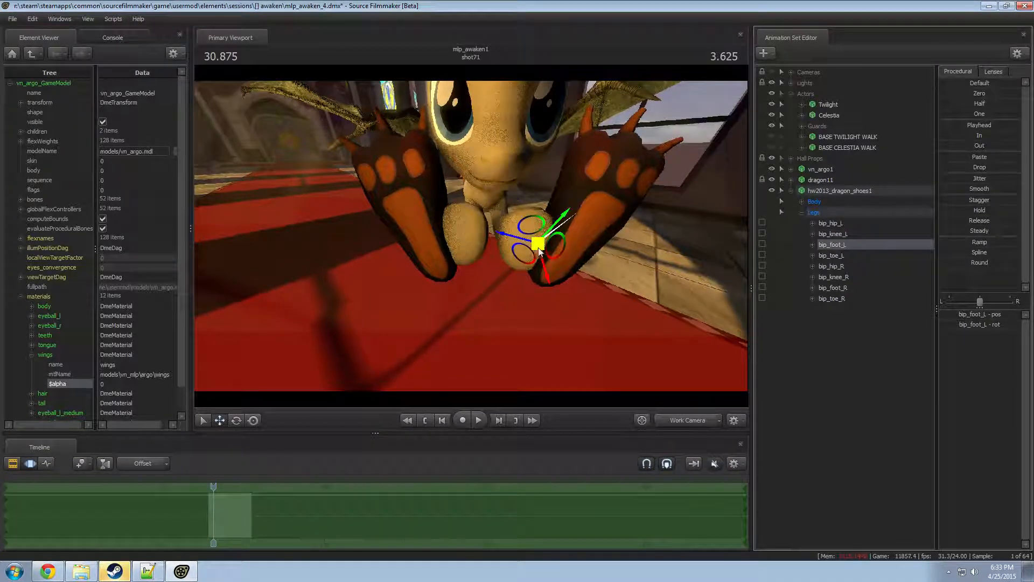
left_click_drag(543, 232, 482, 260, "alt")
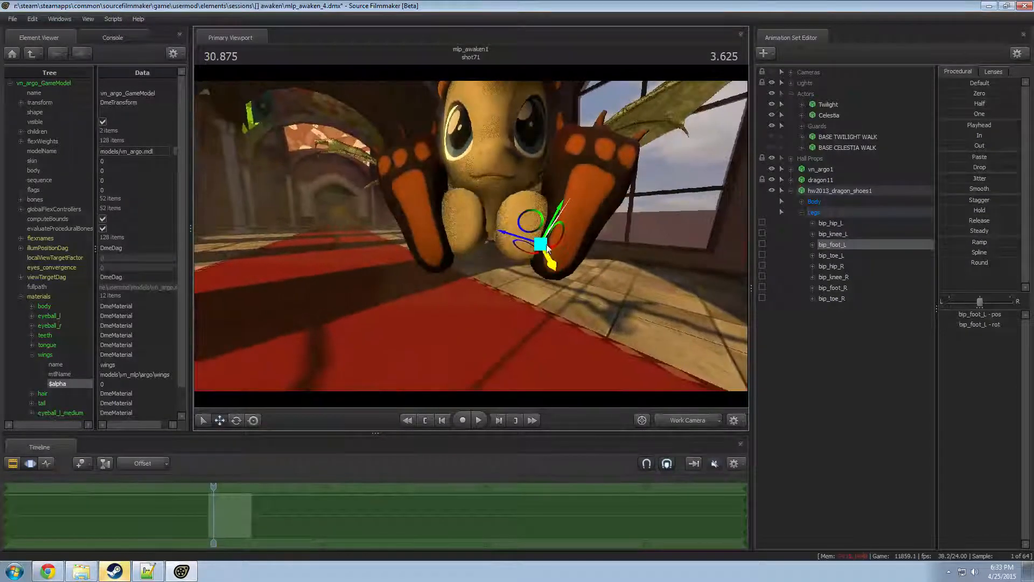
left_click_drag(540, 242, 514, 228)
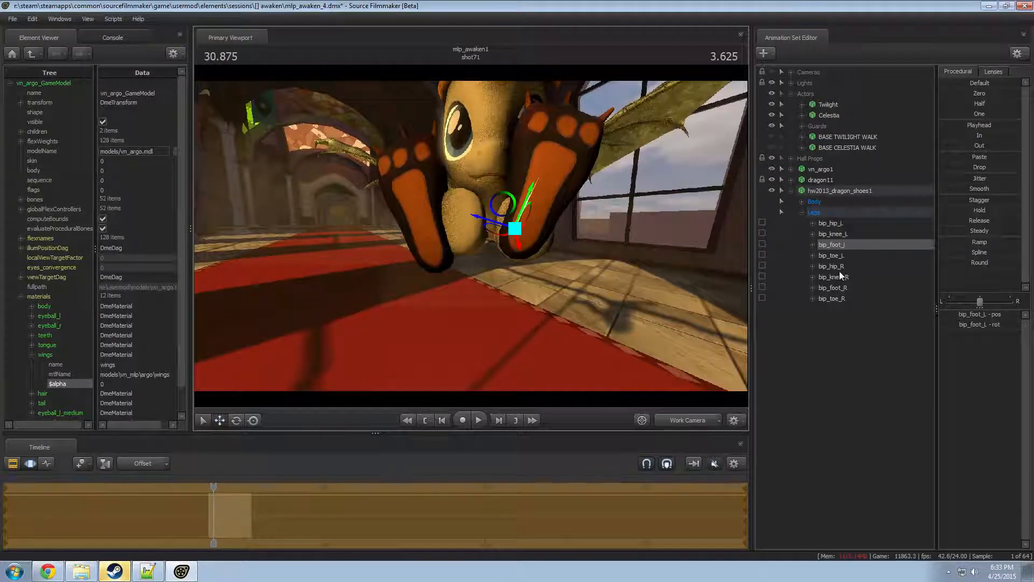
- Try to move bip_foot_R inward over the pony's other front hoof and rotate it, and undo both changes
left_click(833, 287)
left_click_drag(447, 237, 491, 224)
left_click_drag(502, 230, 506, 227, "alt")
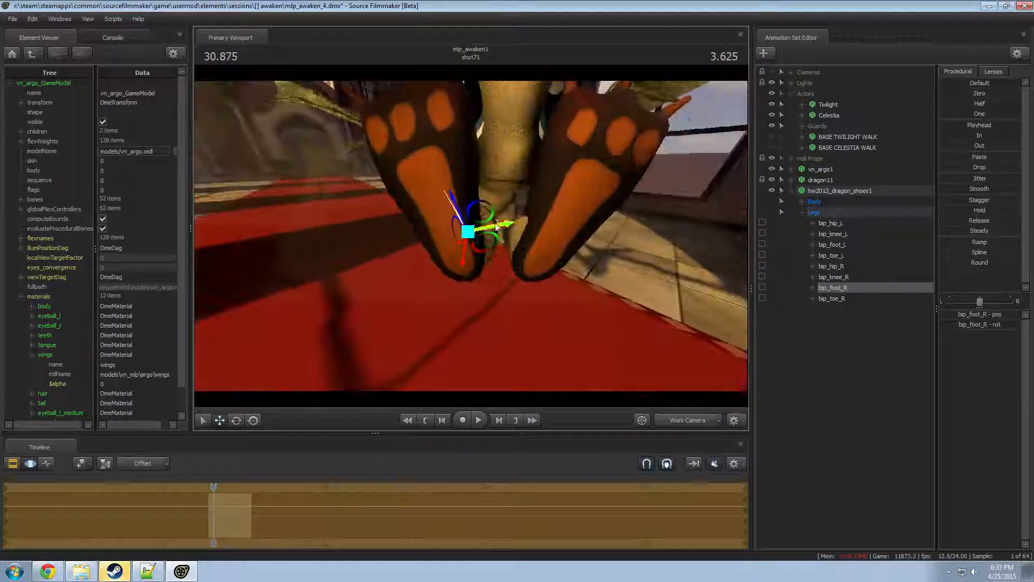
left_click_drag(535, 190, 532, 192, "alt")
key("e")
left_click_drag(455, 244, 463, 277)
key("ctrl+z")
key("ctrl+z")
left_click_drag(582, 273, 891, 216, "alt")
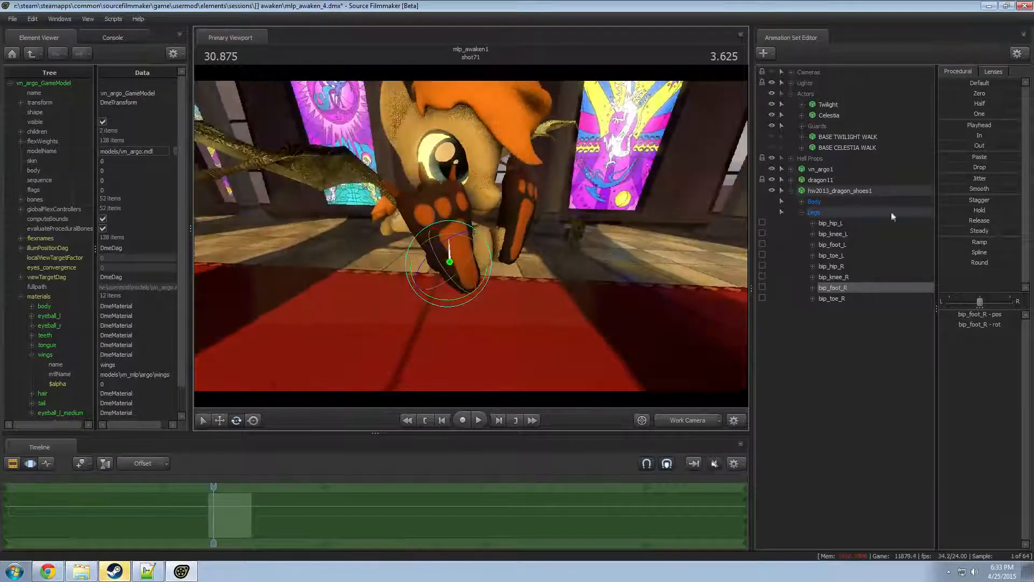
- Delete the hw2013_dragon_shoes1 animation set and check the pony without the shoes
left_click(854, 191)
right_click(853, 192)
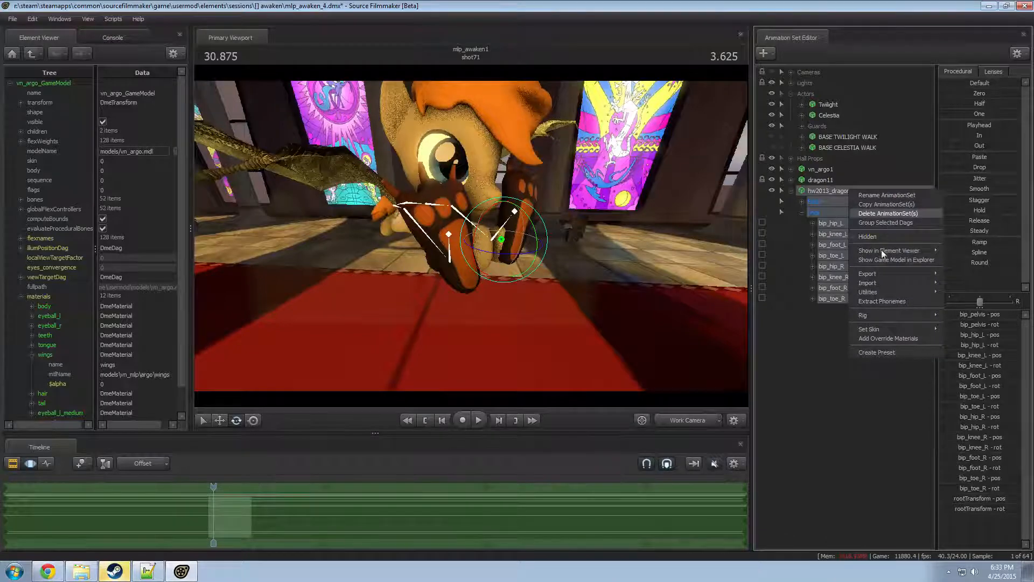
left_click(888, 213)
left_click_drag(530, 270, 425, 272)
mouse_move(472, 240)
left_mouse_down()
mouse_move(430, 240)
mouse_move(472, 240)
left_mouse_up()
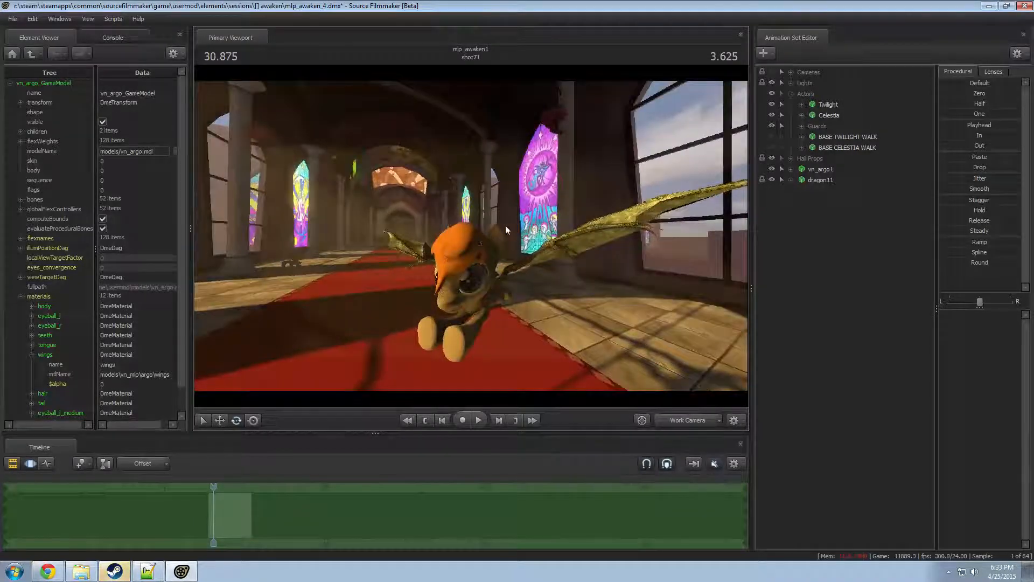
- Delete the vn_argo1 and dragon11 animation sets from shot71 together and look over the emptied hall
left_click(824, 178)
left_click(826, 174, "ctrl")
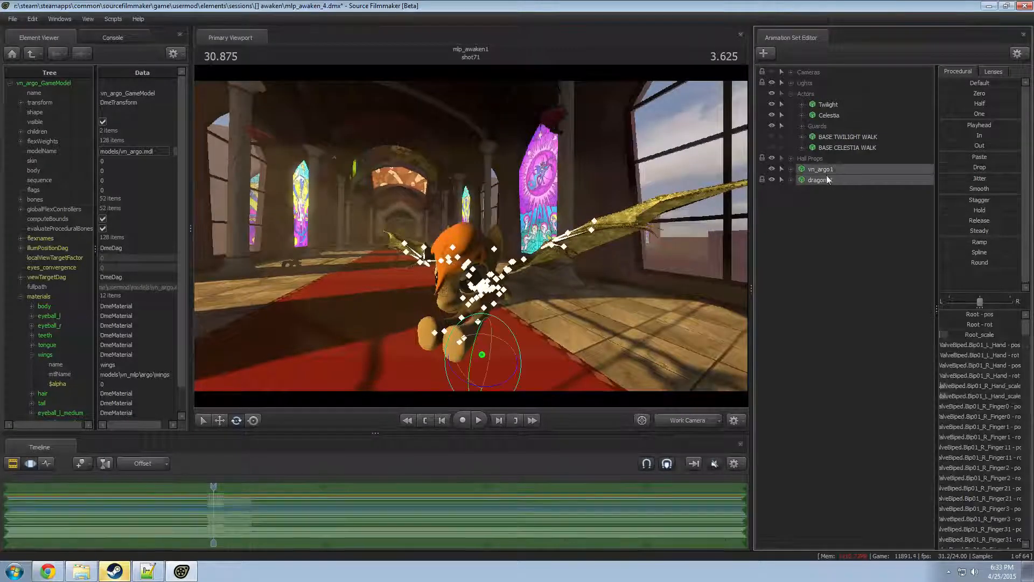
right_click(829, 179)
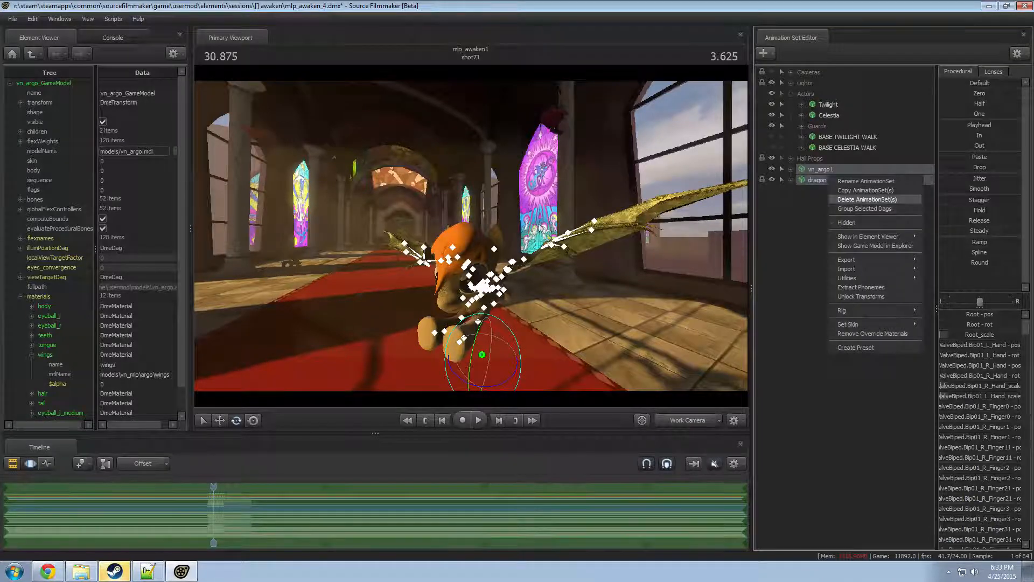
left_click(861, 199)
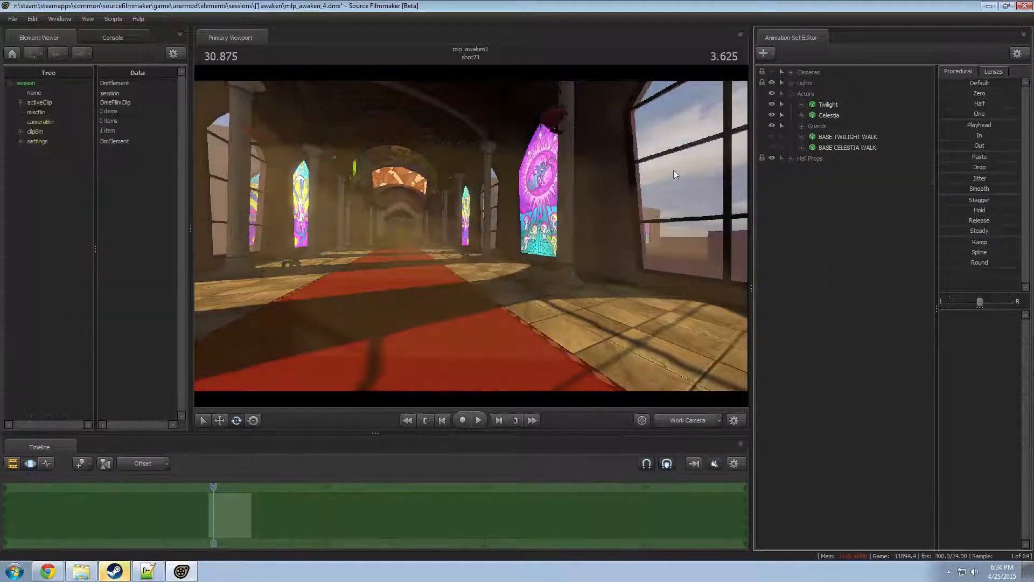
left_click_drag(500, 277, 695, 270)
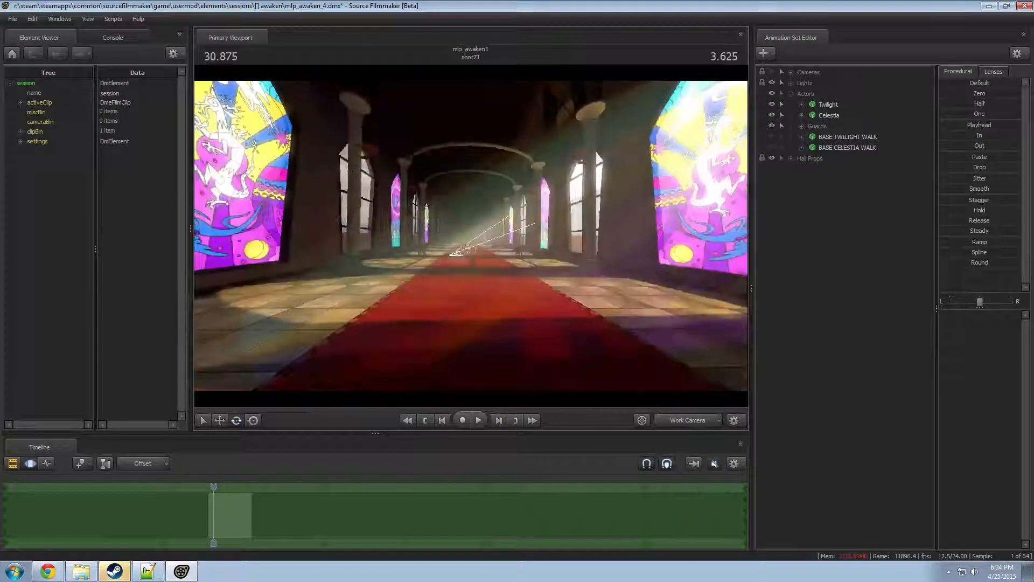
- View through Main Camera2, go to shot33 in the sequence and play it, stopping at 209.833
left_click(692, 421)
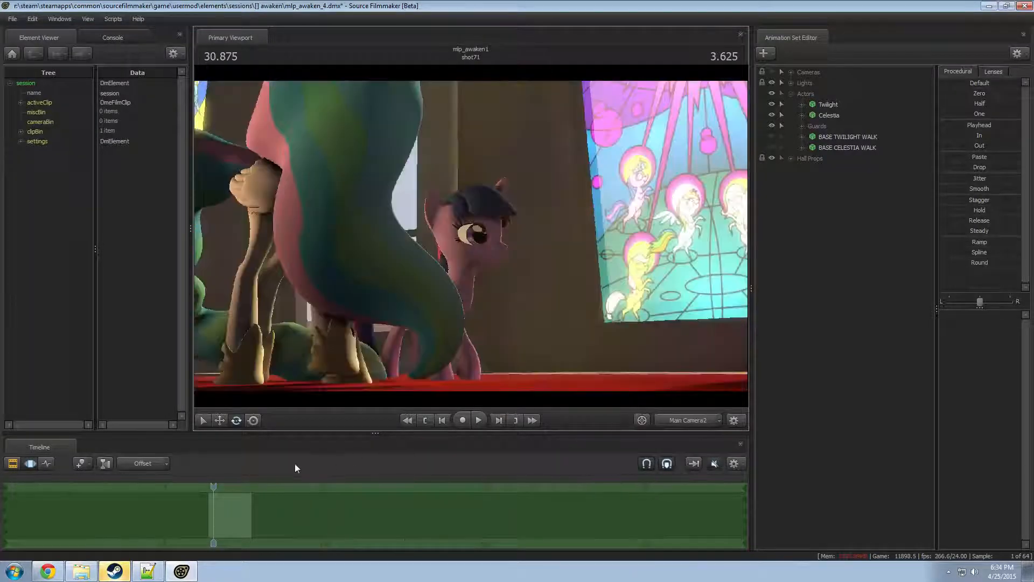
key("F2")
key("F3")
key("F2")
left_click_drag(214, 485, 494, 477)
key("space")
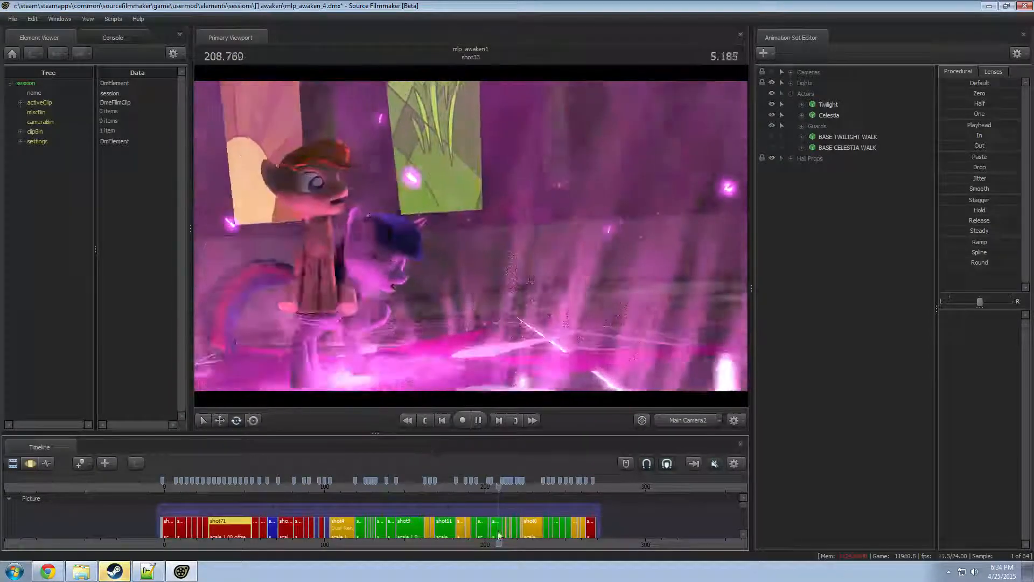
key("space")
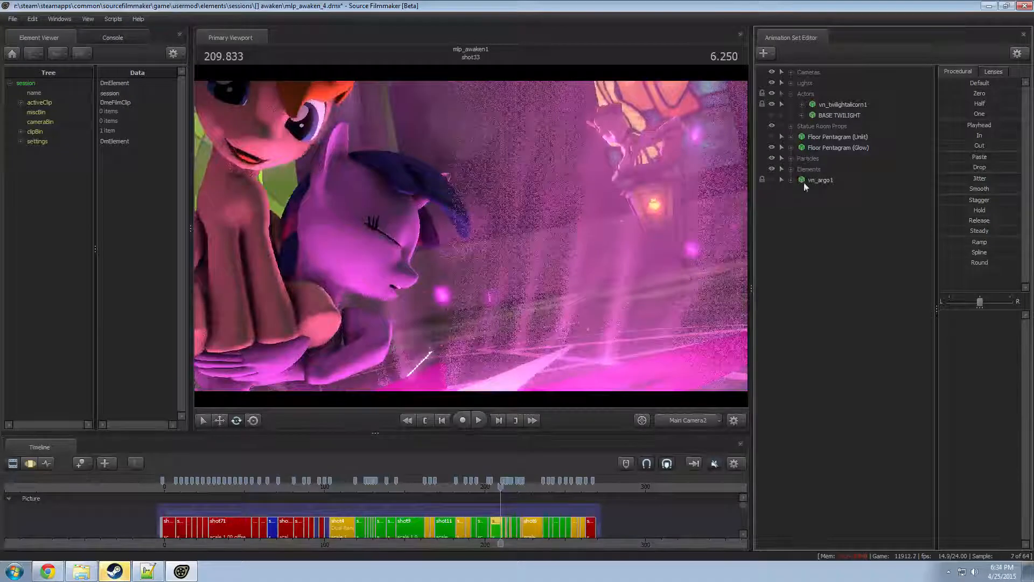
scroll(412, 477, "up", 5)
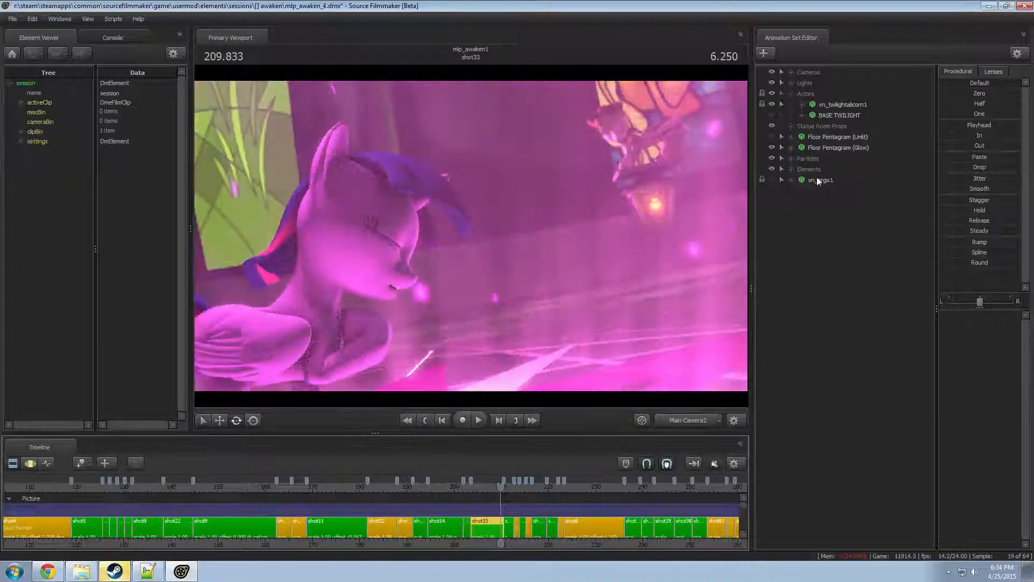
- Rename the vn_argo1 animation set in shot33 as "WTF AM I DOING"
right_click(833, 183)
left_click(832, 184)
type("WTF ")
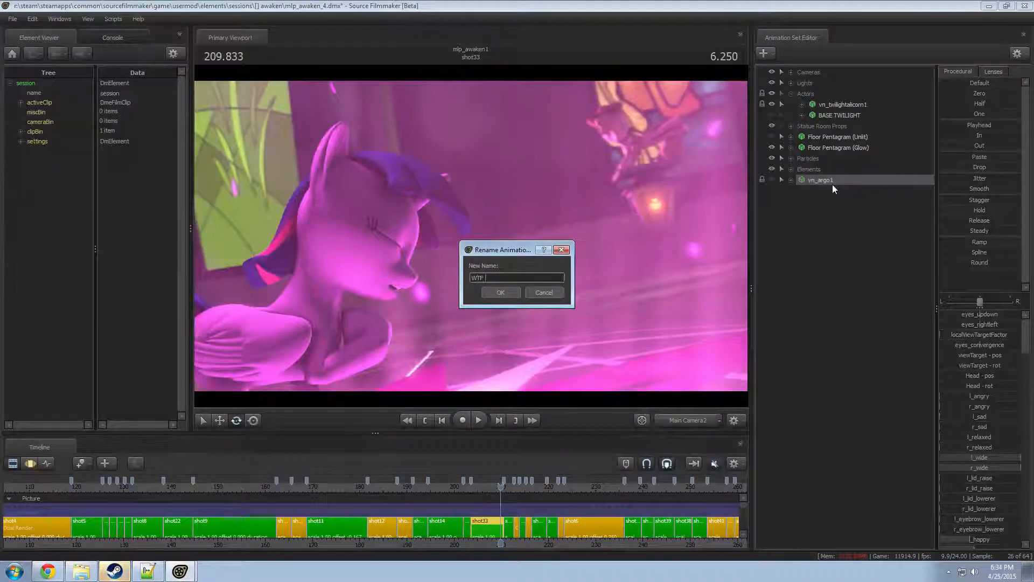
type("AM I DOING")
key("Return")
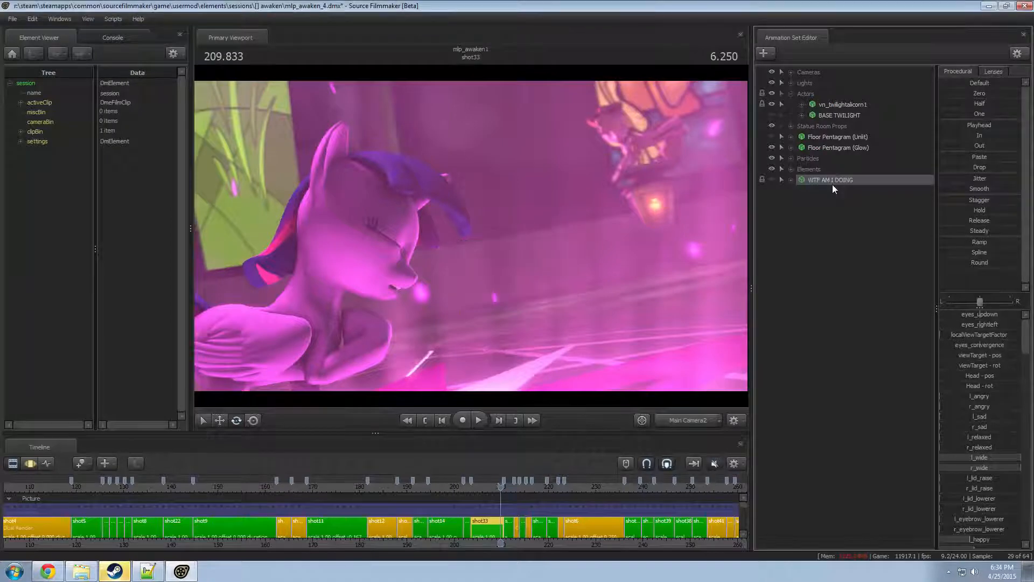
left_click(822, 246)
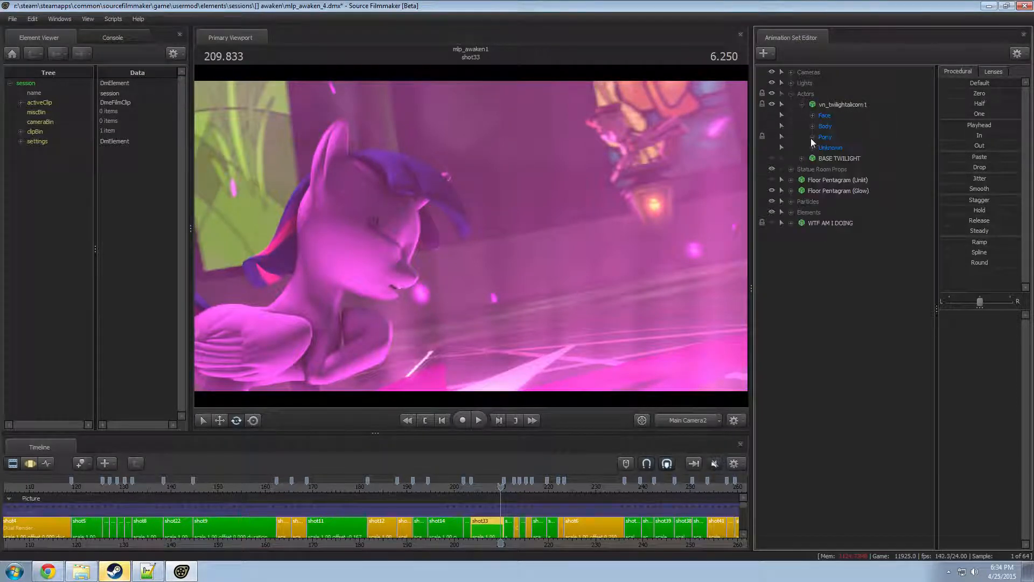
- Expand vn_twilightalicorn1's Pony, Pony Bones and Pony Wings groups
left_click(812, 136)
left_click(823, 169)
left_click(833, 191)
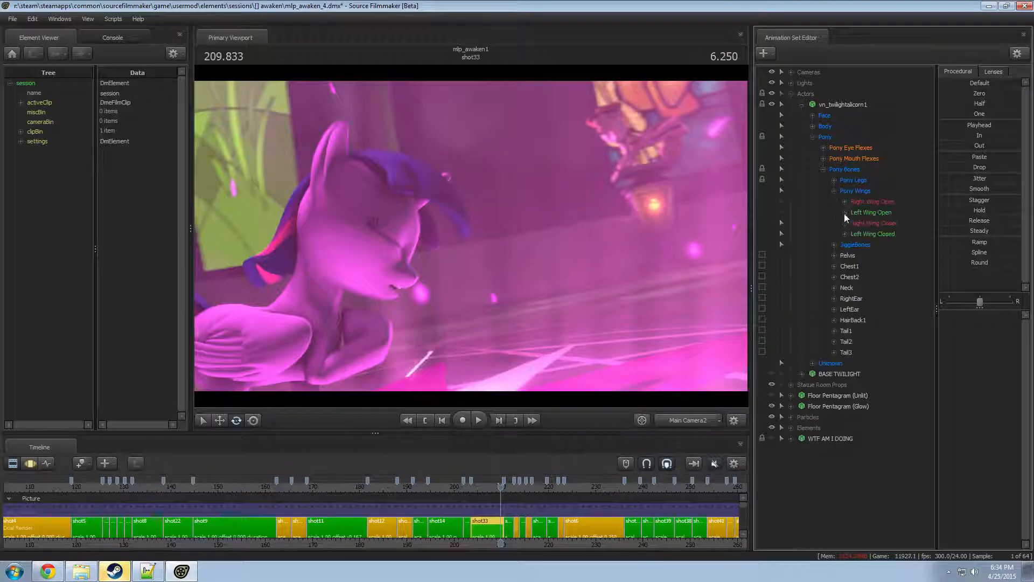
- Expand the Right Wing Open group and add a scale control to the RightWingOpen bone
left_click(844, 201)
left_click(872, 213)
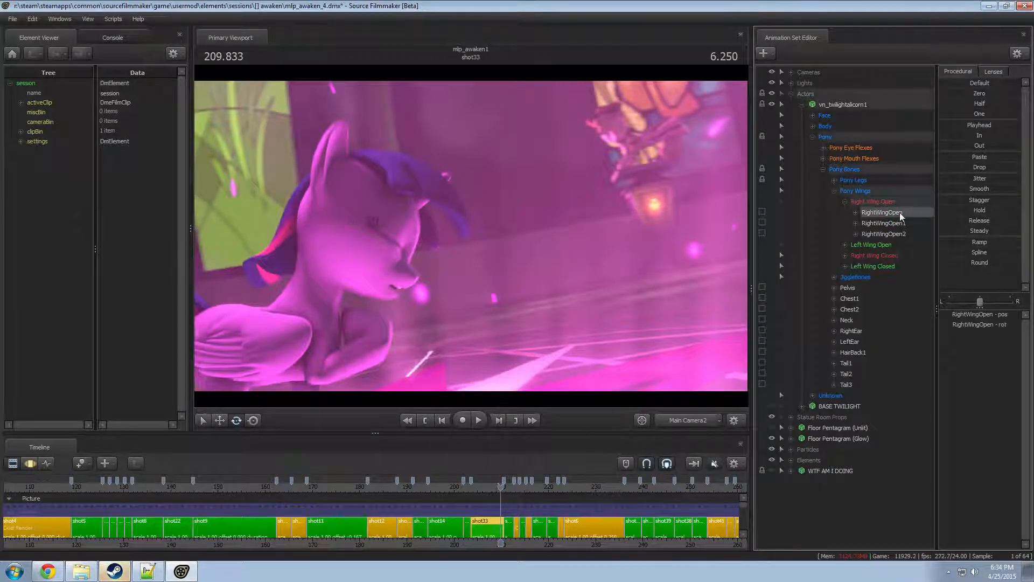
right_click(900, 212)
left_click(887, 212)
right_click(886, 211)
left_click(923, 238)
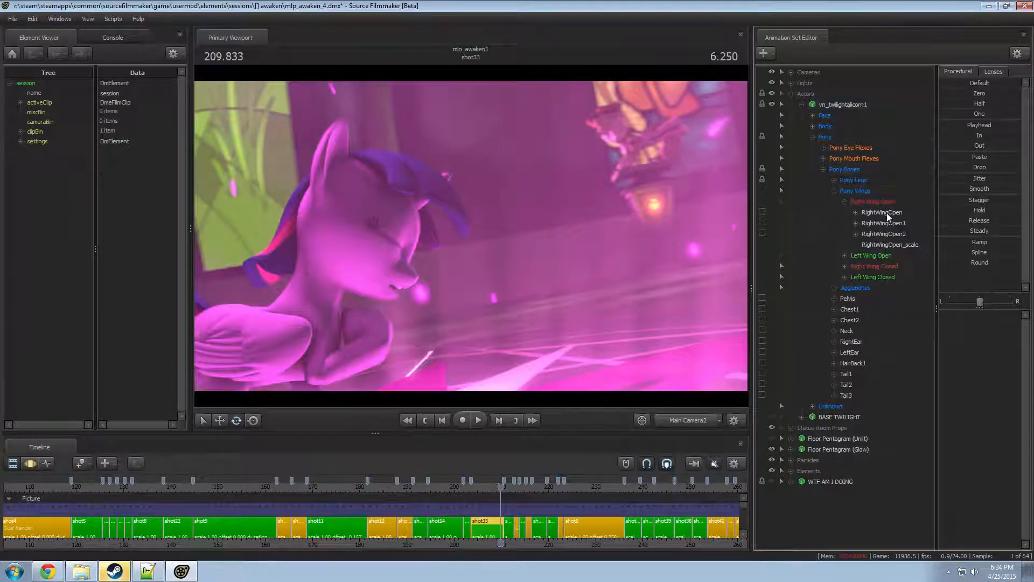
- Try to adjust RightWingOpen_scale at 209.833, and undo the adjustment along with the added scale control
left_click(898, 246)
key("F3")
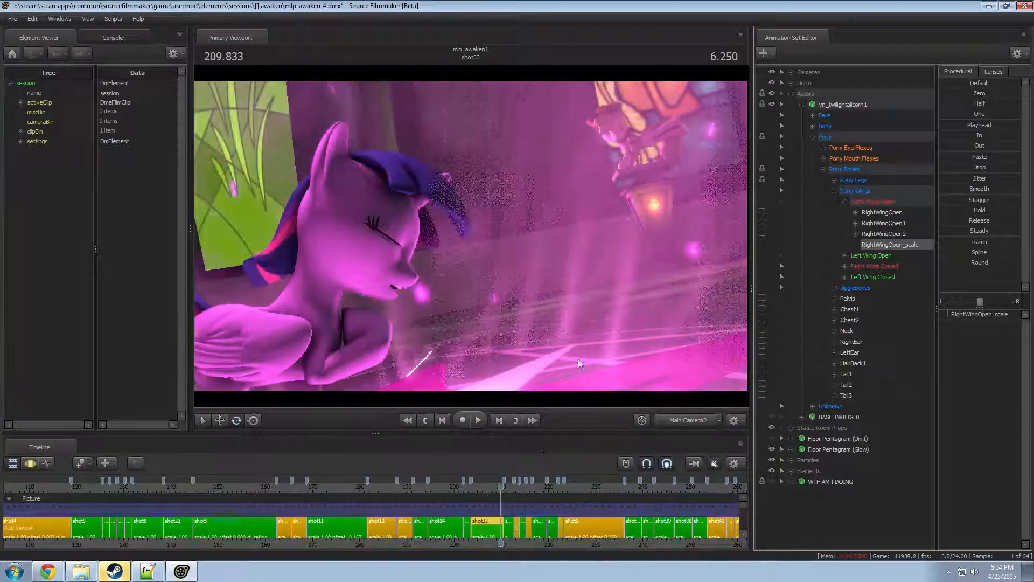
left_click_drag(975, 317, 661, 374)
key("ctrl+z")
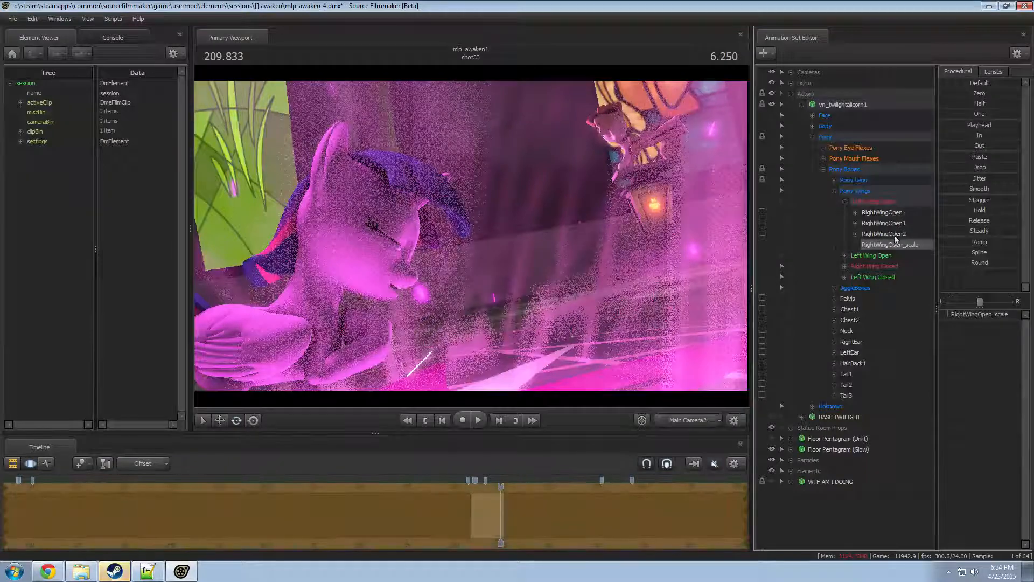
key("ctrl+z")
key("F2")
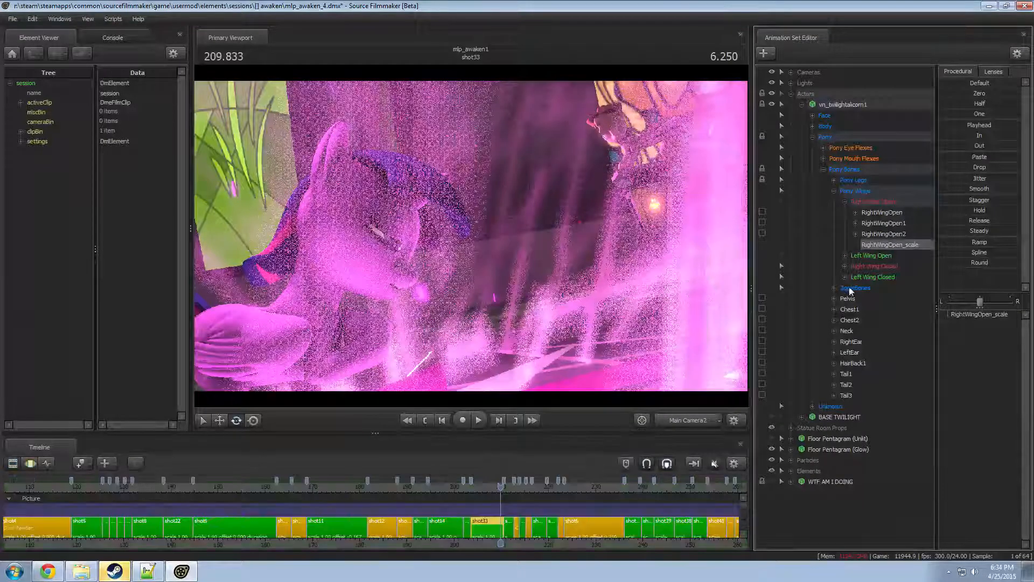
key("F3")
key("F2")
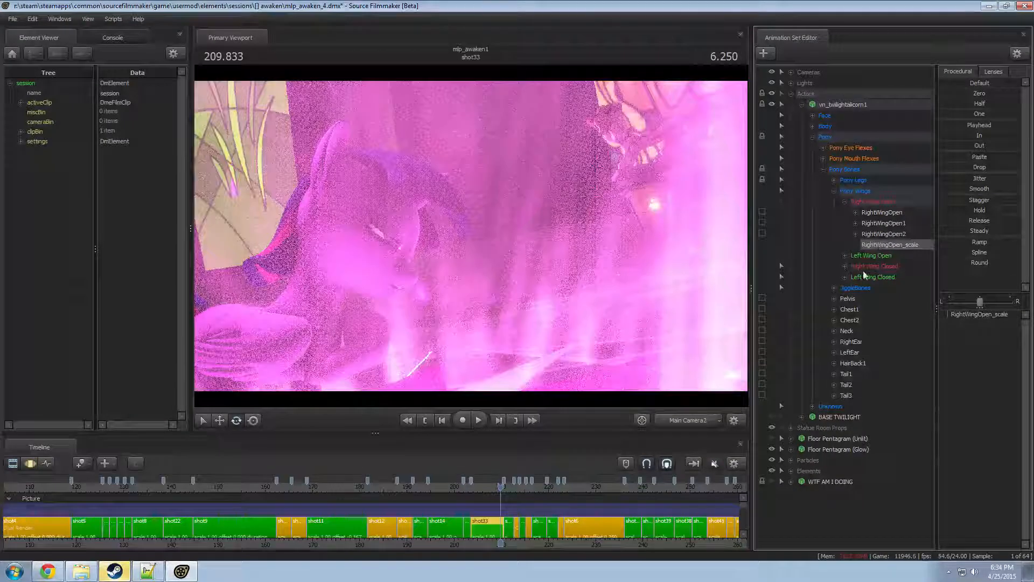
key("ctrl+z")
- Go to 205.916 in shot33, expand the Right Wing Closed group and add a scale control to RightWingClosed
left_click_drag(474, 487, 482, 487)
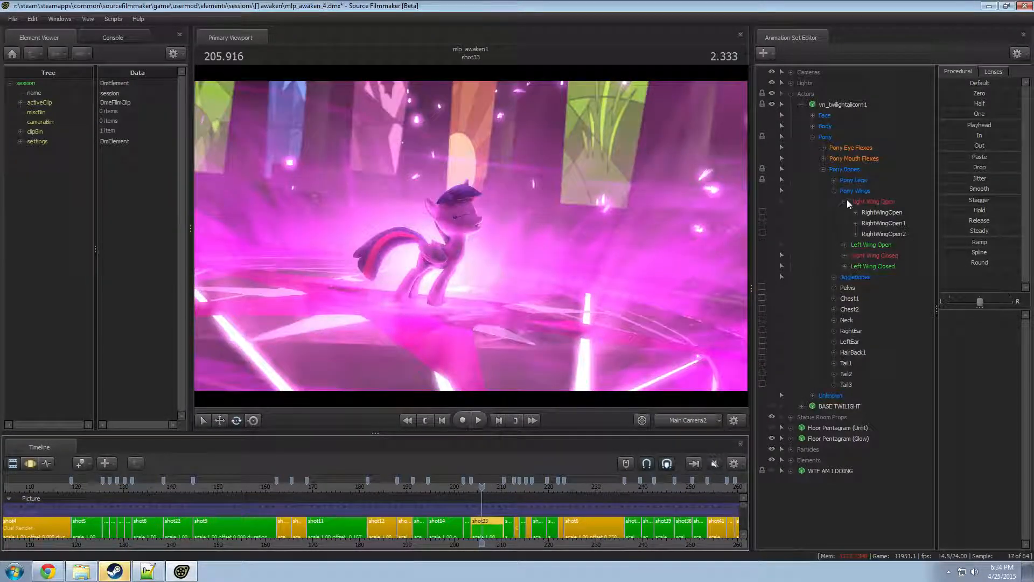
left_click(844, 201)
left_click(844, 224)
left_click(891, 236)
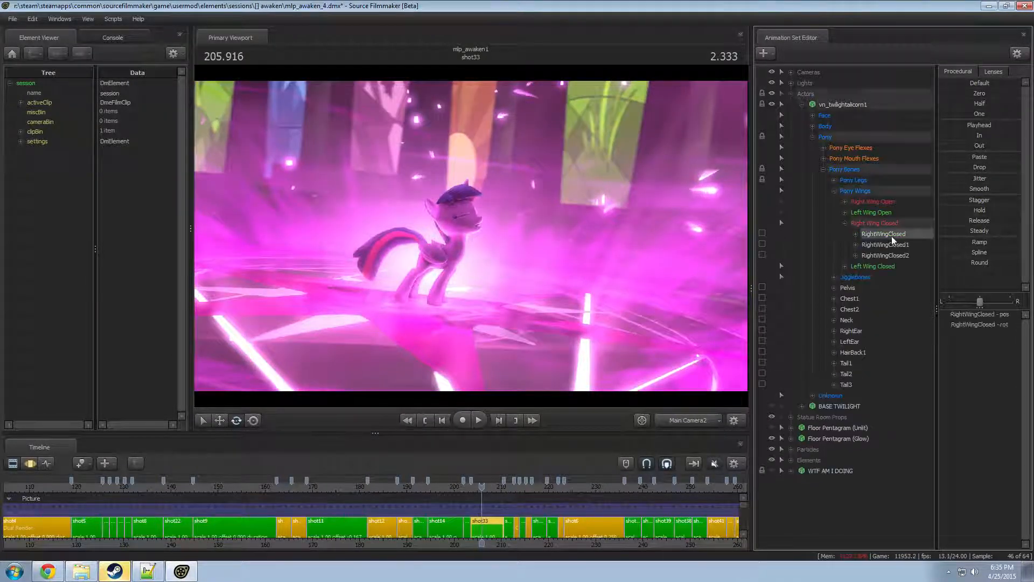
right_click(890, 236)
left_click(920, 262)
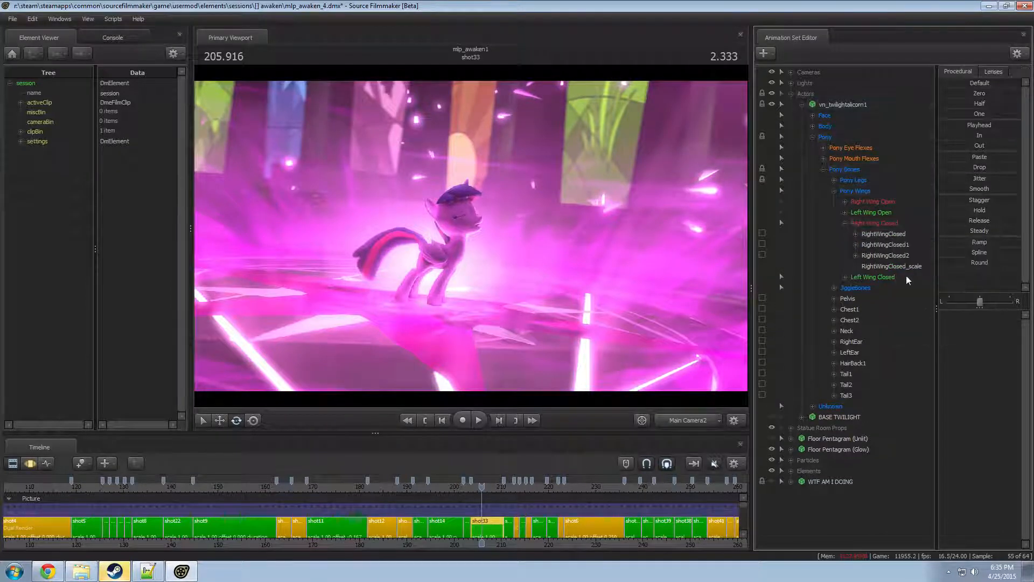
right_click(896, 237)
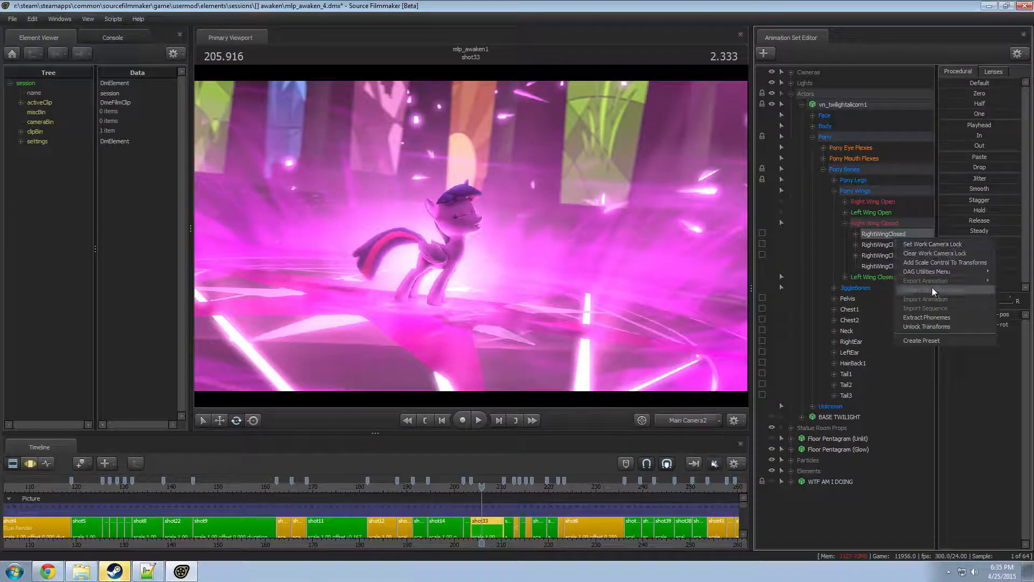
- Enlarge Twilight's closed right wing to an enormous size with the RightWingClosed_scale control at 205.916
left_click(886, 267)
key("F3")
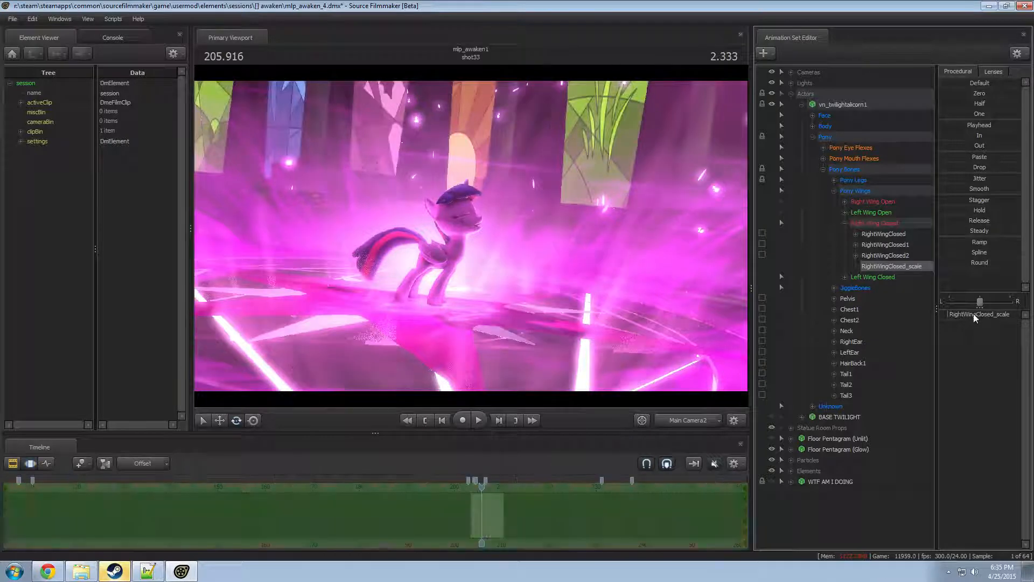
left_click_drag(975, 312, 1015, 313)
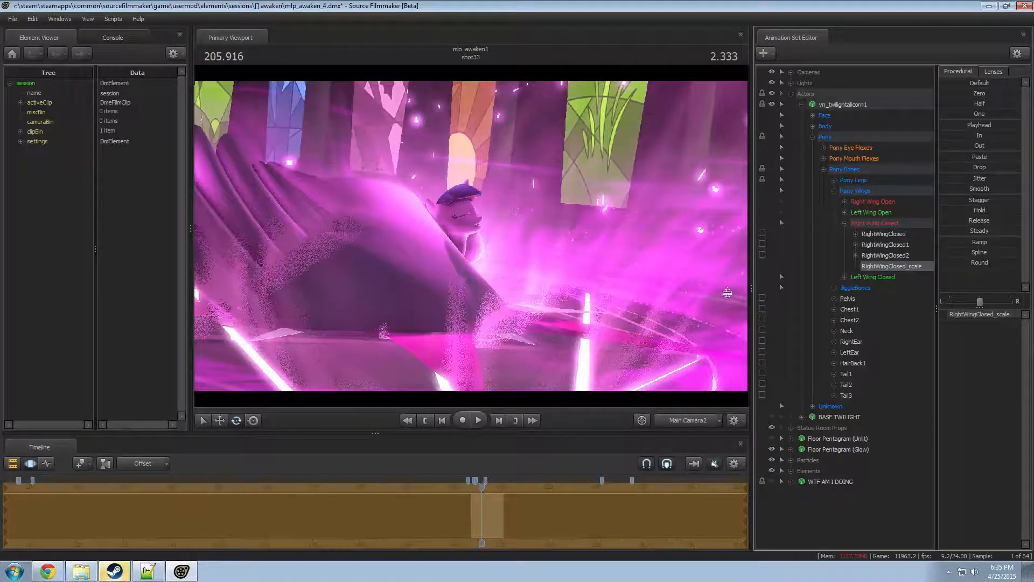
- Switch to the work camera, view Twilight's enlarged right wing from other angles and play back shot33 twice
left_click(547, 275)
left_click(684, 419, "ctrl")
left_click_drag(571, 281, 472, 234)
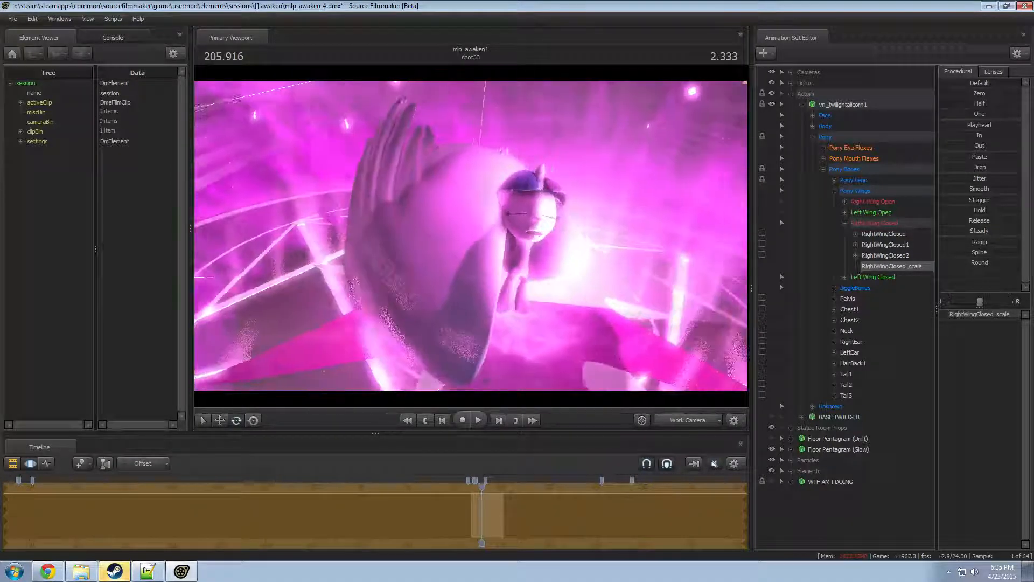
key("space")
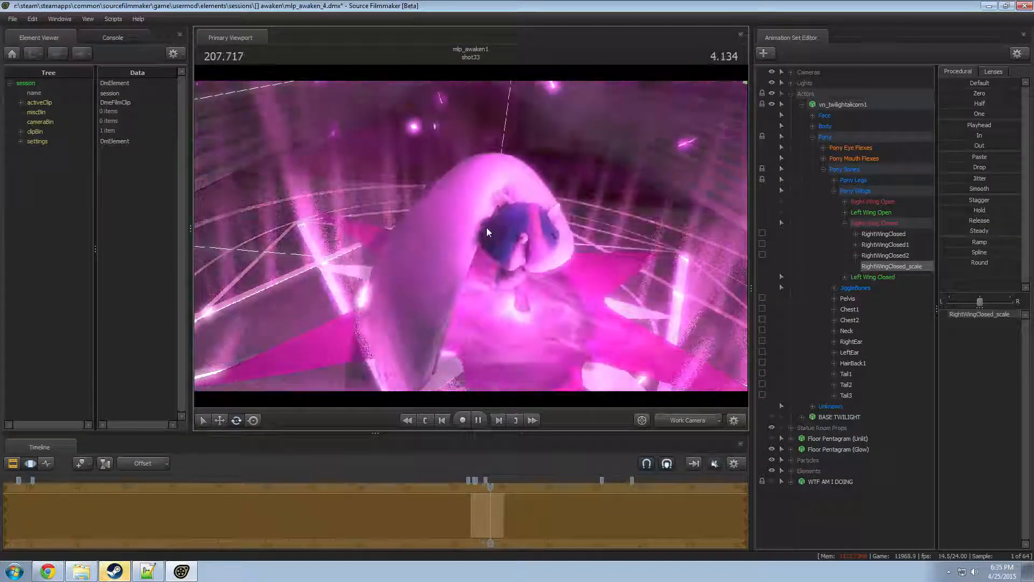
key("space")
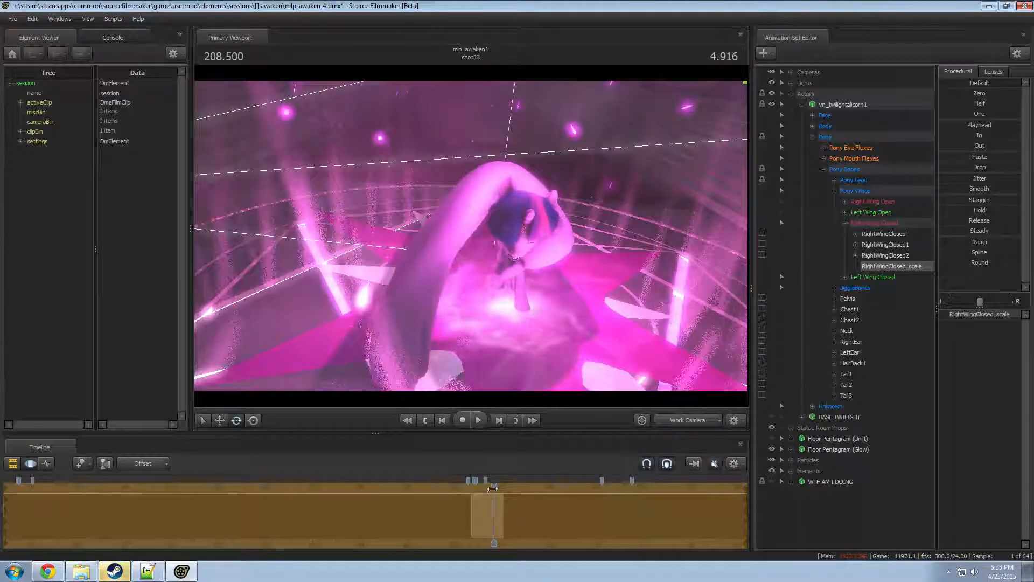
left_click_drag(493, 487, 474, 487)
key("space")
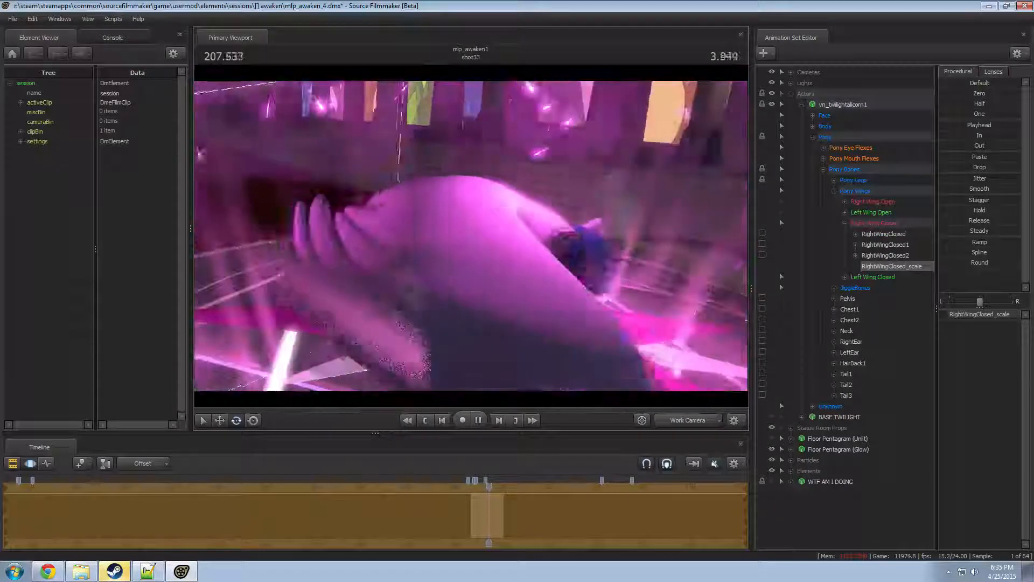
key("space")
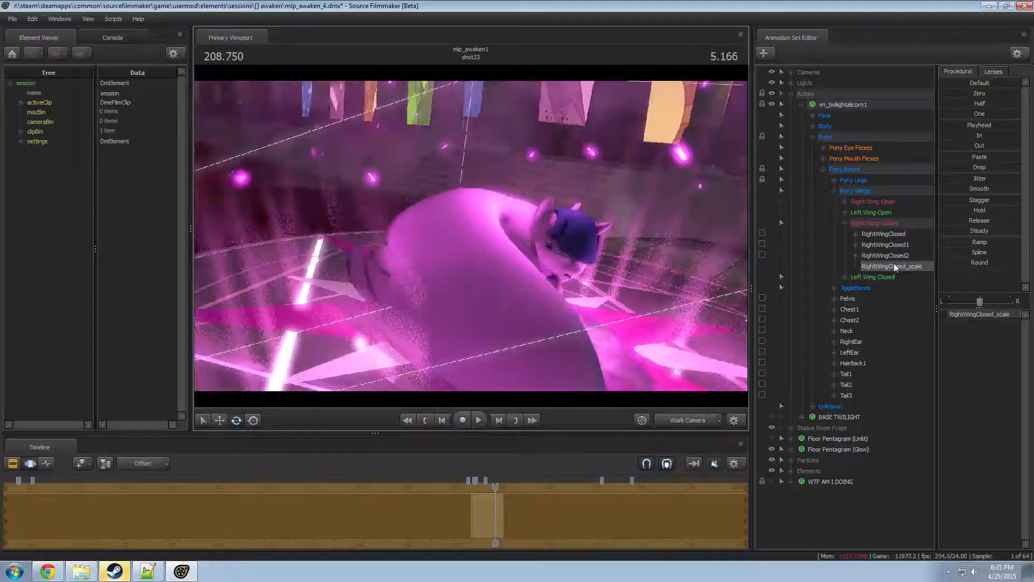
- Undo the closed right wing's enlargement and its added scale control, and save the mlp_awaken_4 session from the Clip Editor
key("F2")
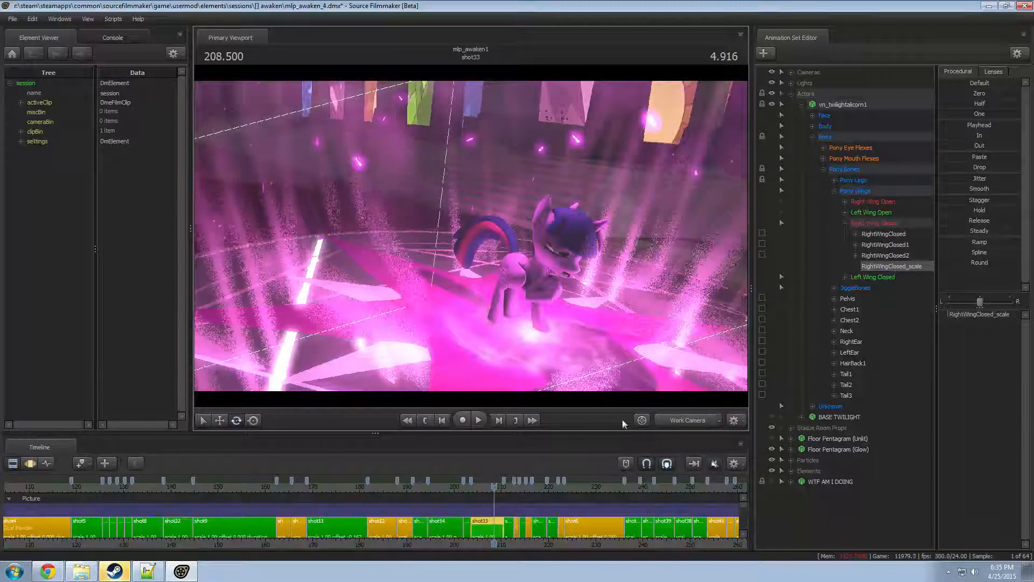
left_click(482, 489)
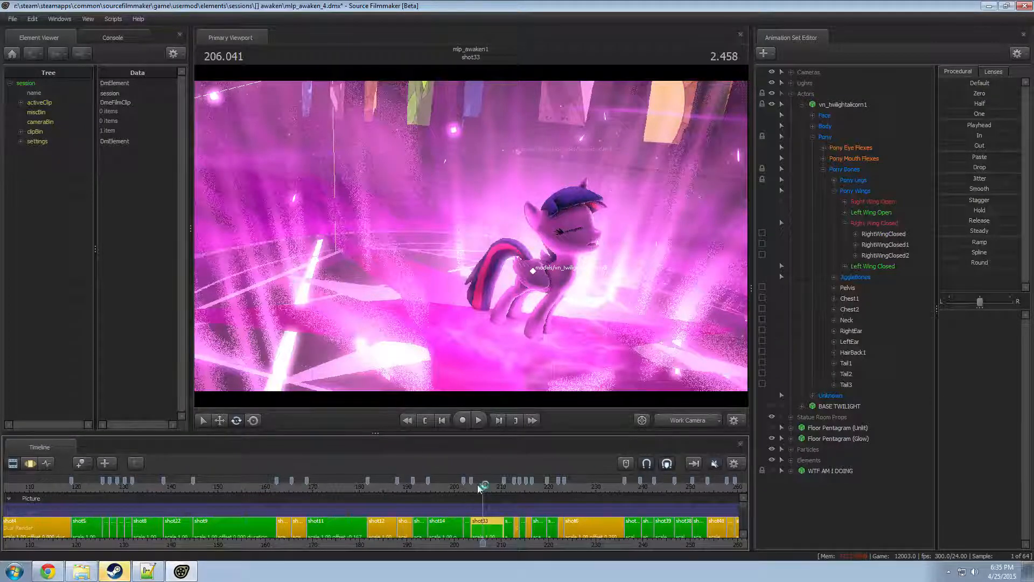
key("ctrl+s")
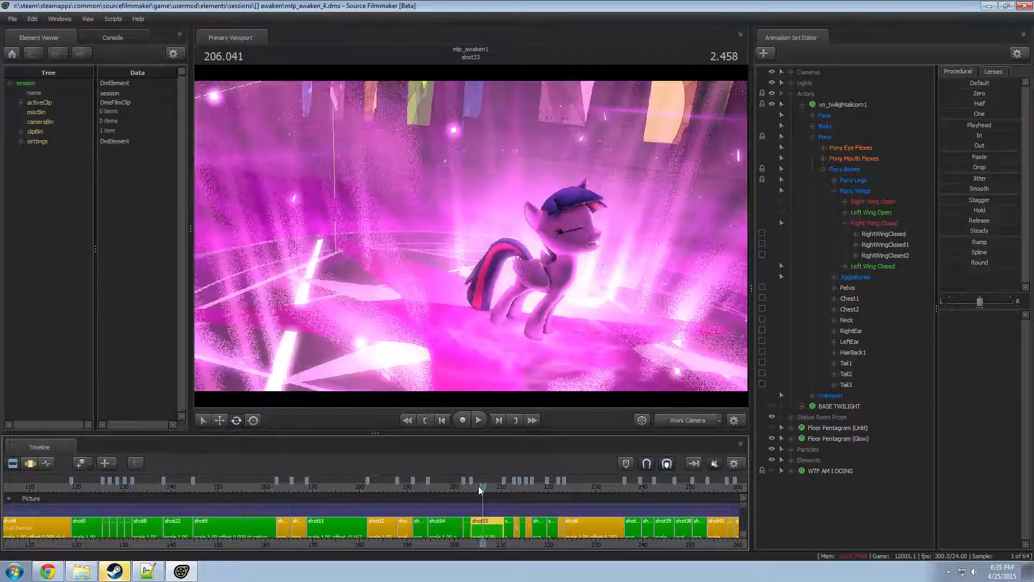
- Move the playhead back to 173.958 in shot11 and look over the film's earlier shots from shot48 onward
left_click_drag(478, 486, 330, 497)
scroll(363, 493, "down", 7)
middle_click_drag(269, 533, 522, 514)
scroll(513, 509, "up", 3)
scroll(513, 509, "up", 2)
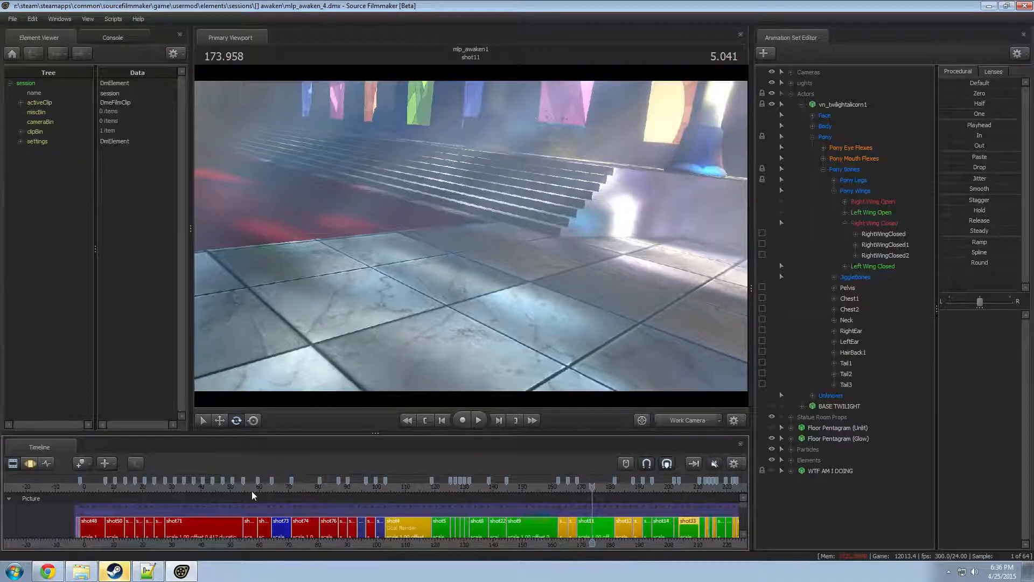